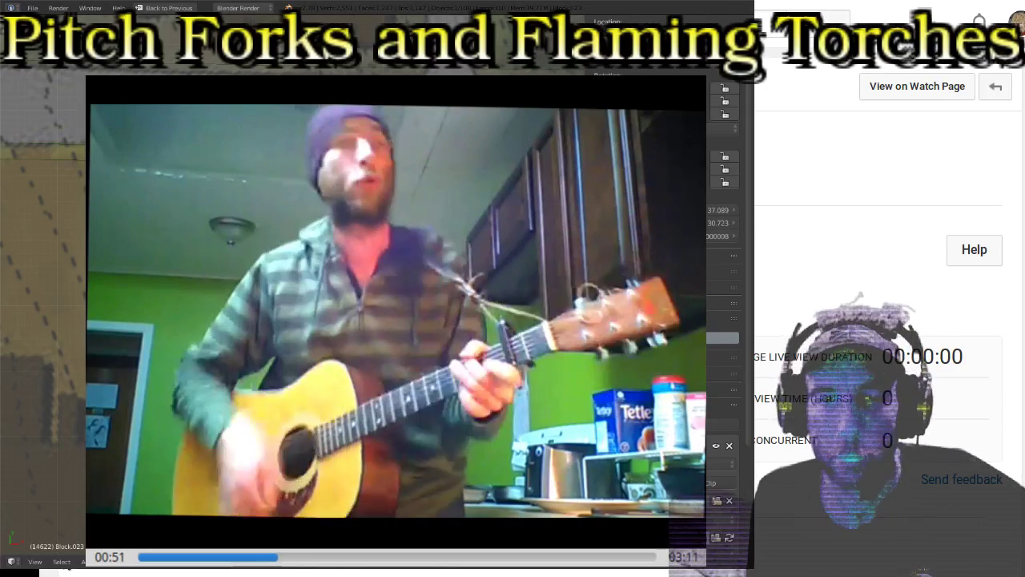
{"action": "scroll", "coordinate": [731, 319], "scroll_direction": "down", "scroll_amount": 10}
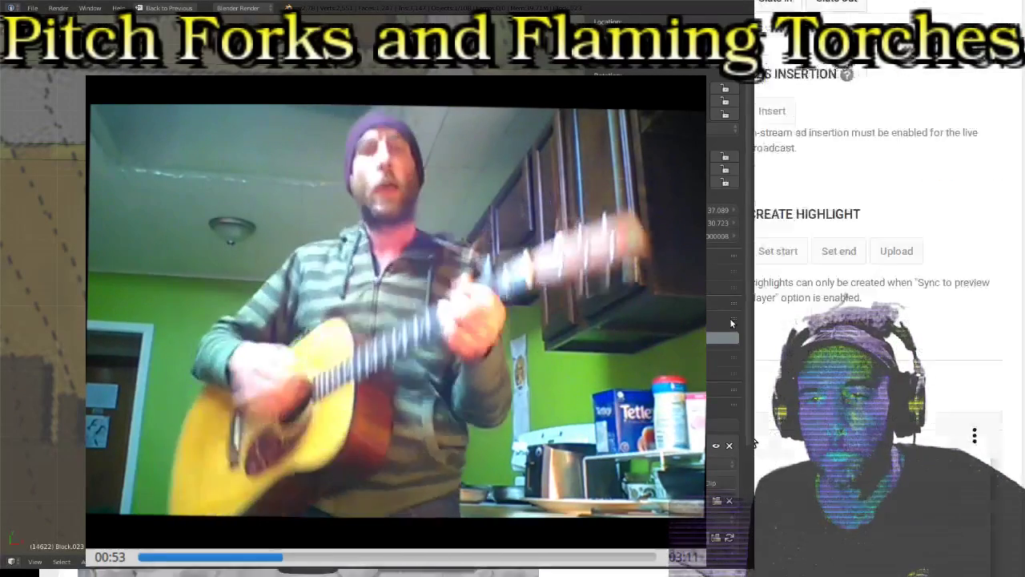
{"action": "scroll", "coordinate": [873, 320], "scroll_direction": "down", "scroll_amount": 3}
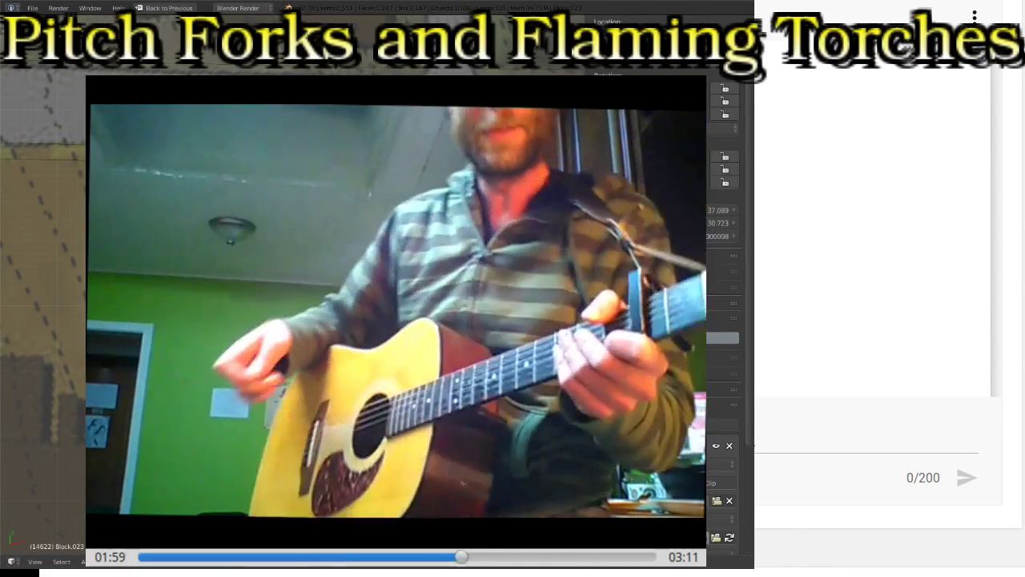
{"action": "key", "text": "ctrl+Down"}
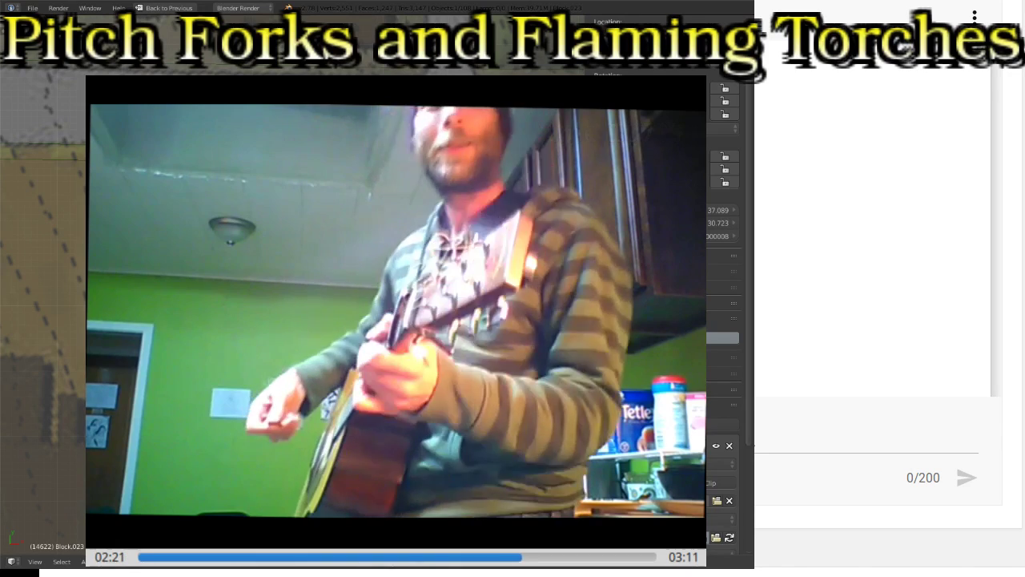
{"action": "key", "text": "ctrl+Up"}
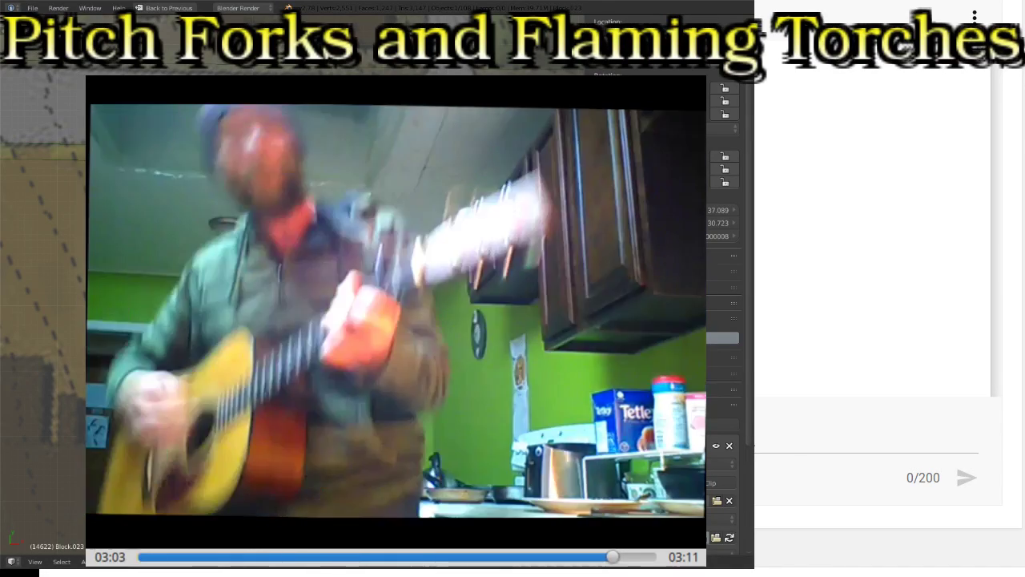
{"action": "key", "text": "j"}
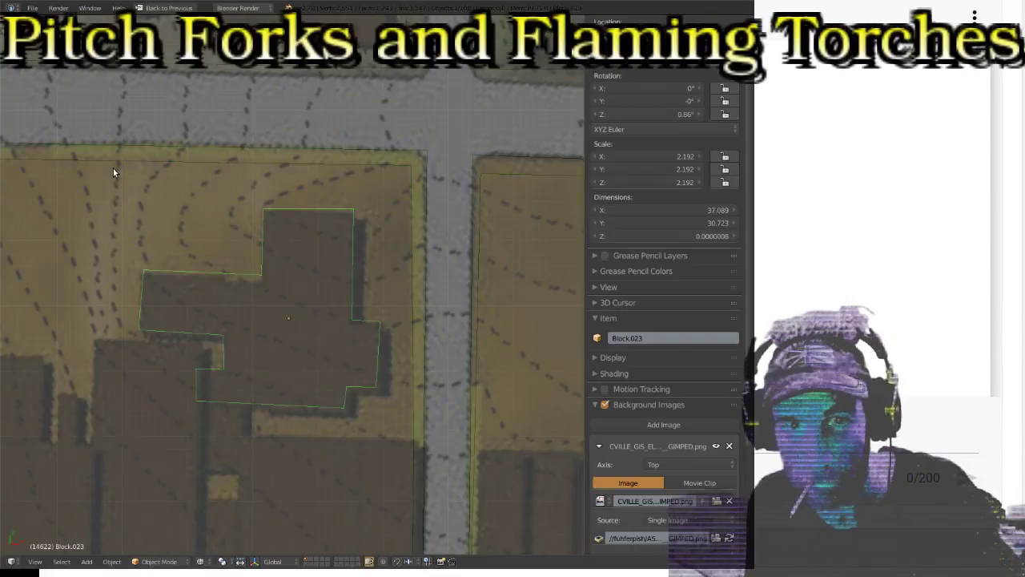
Step: Examine the traced blocks and building outlines along the main street, from the cross-shaped building to the 7th and 8th St area
{"action": "scroll", "coordinate": [112, 168], "scroll_direction": "left", "scroll_amount": 4, "text": "ctrl"}
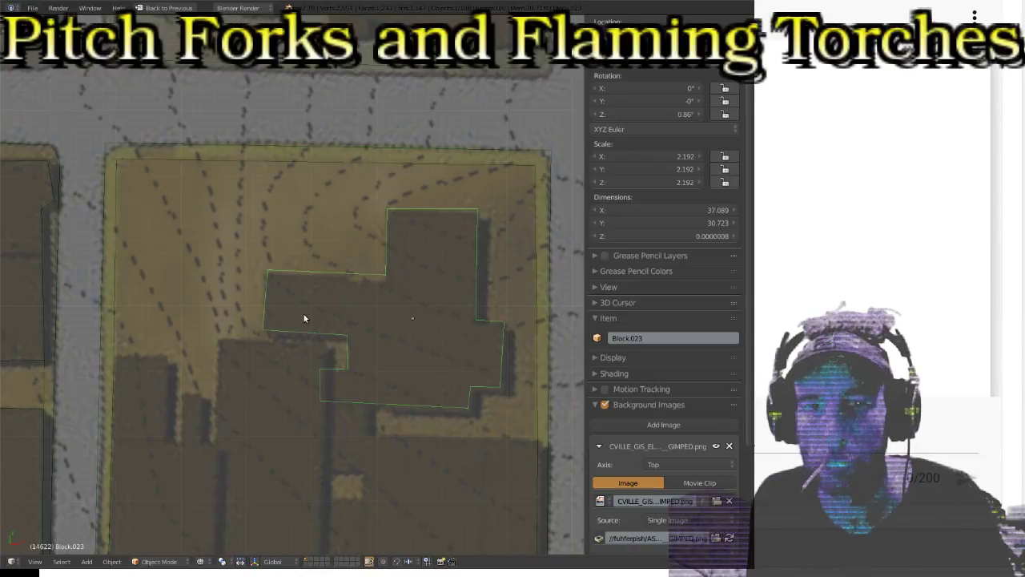
{"action": "scroll", "coordinate": [319, 291], "scroll_direction": "down", "scroll_amount": 3}
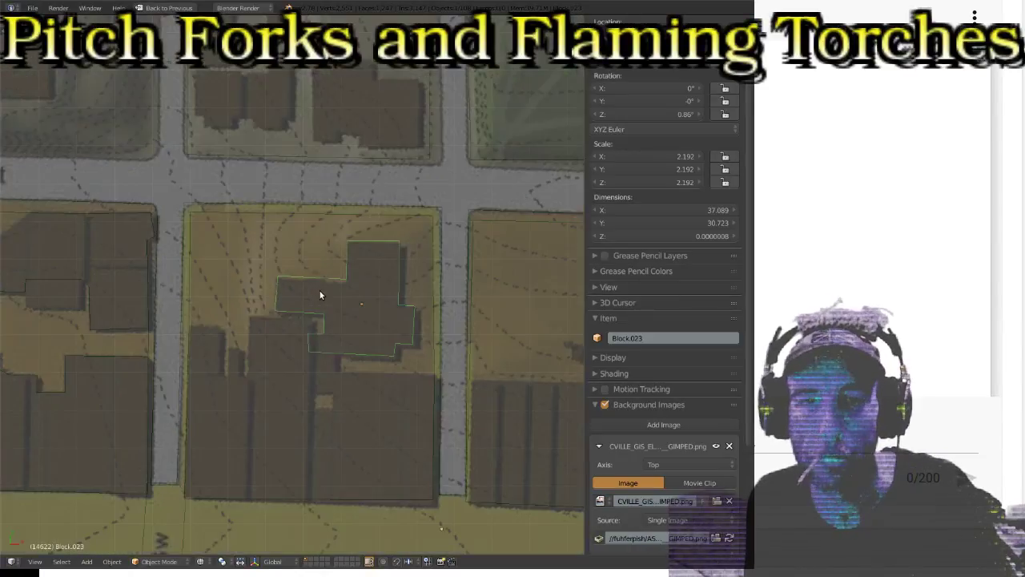
{"action": "scroll", "coordinate": [307, 275], "scroll_direction": "up", "scroll_amount": 3}
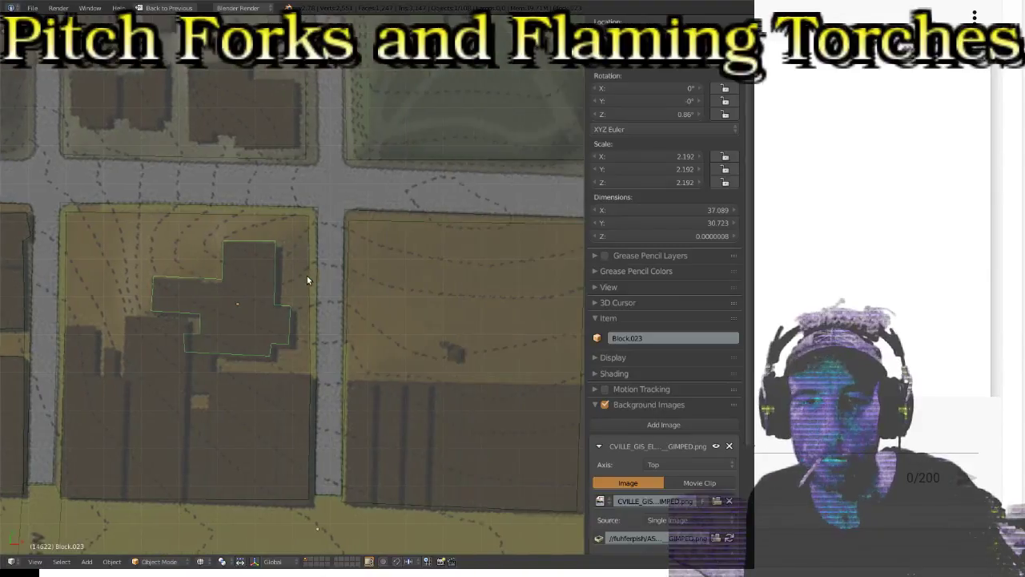
{"action": "scroll", "coordinate": [308, 278], "scroll_direction": "down", "scroll_amount": 5, "text": "ctrl"}
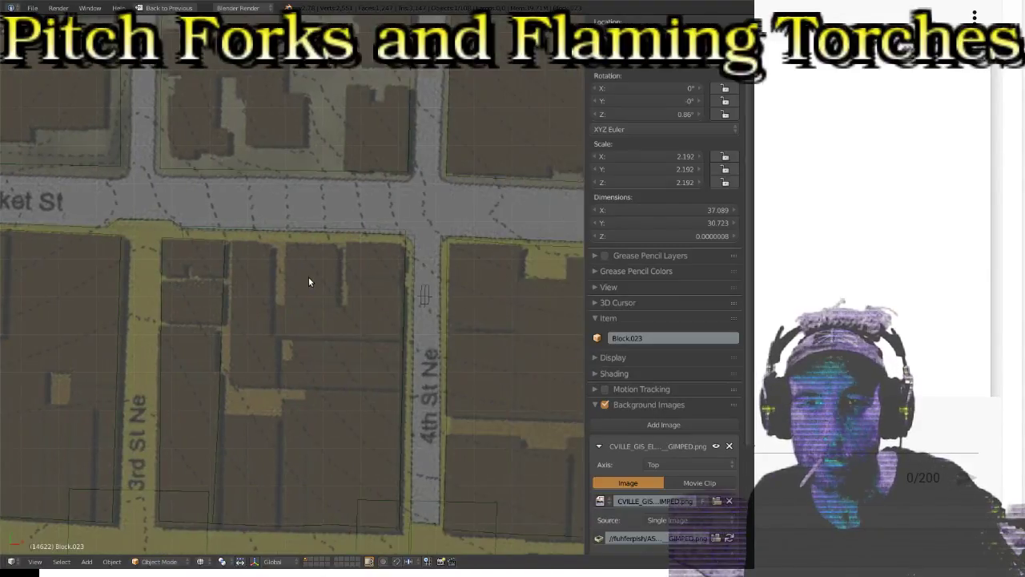
{"action": "scroll", "coordinate": [445, 308], "scroll_direction": "down", "scroll_amount": 3, "text": "ctrl"}
{"action": "scroll", "coordinate": [446, 310], "scroll_direction": "down", "scroll_amount": 10, "text": "ctrl"}
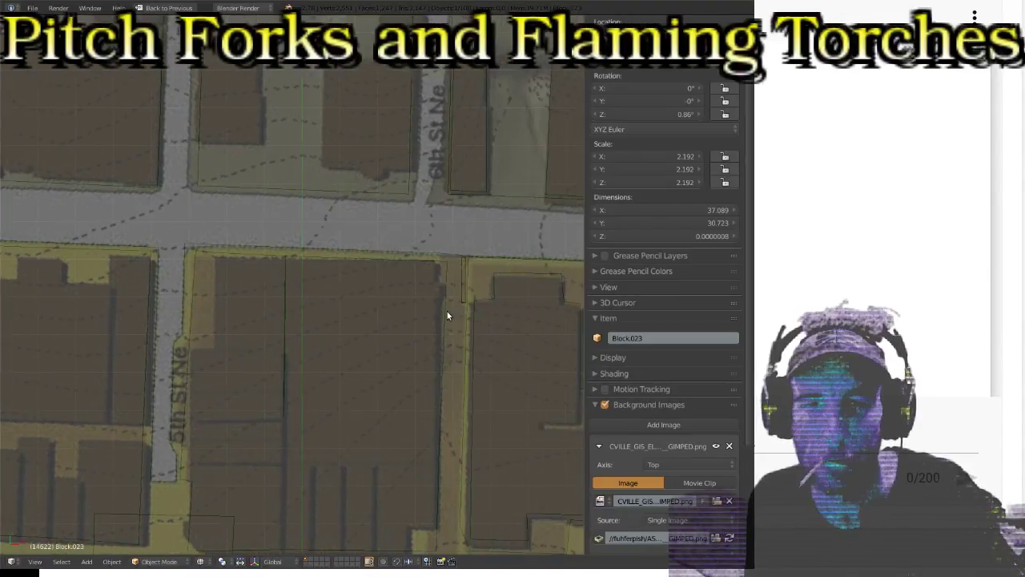
{"action": "scroll", "coordinate": [446, 310], "scroll_direction": "down", "scroll_amount": 8, "text": "ctrl"}
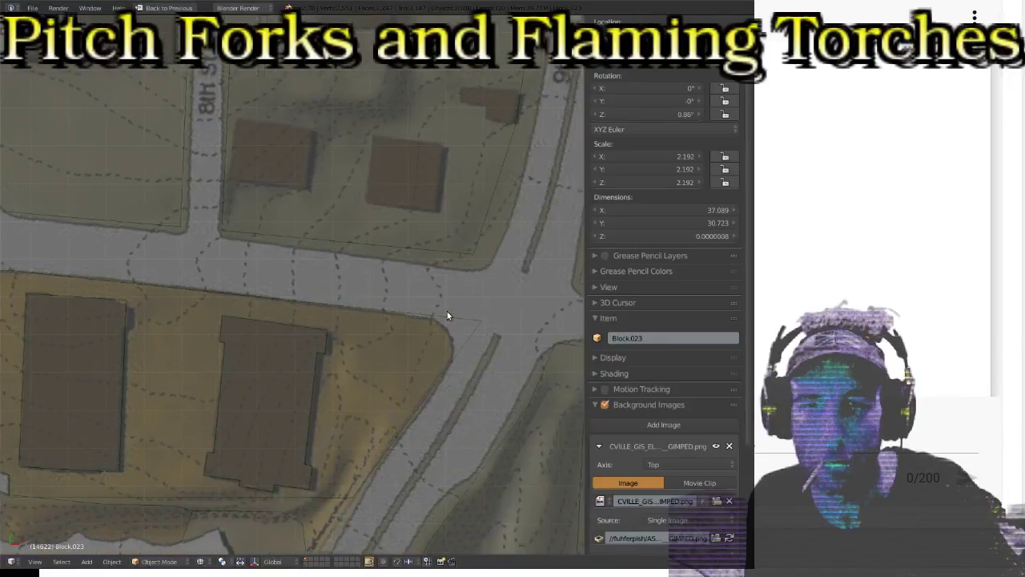
{"action": "scroll", "coordinate": [447, 311], "scroll_direction": "up", "scroll_amount": 4, "text": "ctrl"}
{"action": "scroll", "coordinate": [327, 312], "scroll_direction": "up", "scroll_amount": 2, "text": "ctrl"}
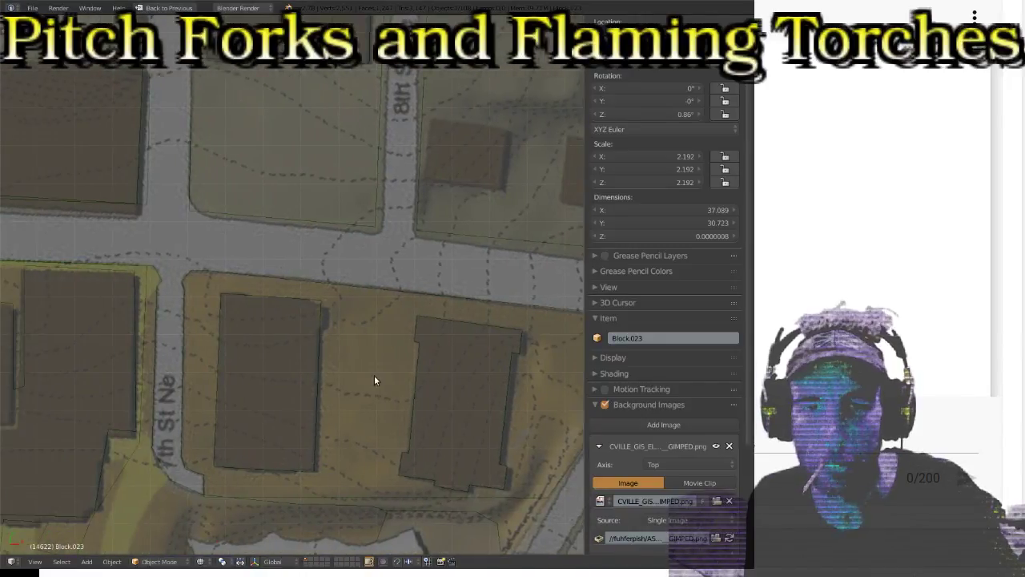
Step: Select the outlines of the two buildings beside 7th St Ne, followed by the outline of the block around them
{"action": "right_click", "coordinate": [413, 377]}
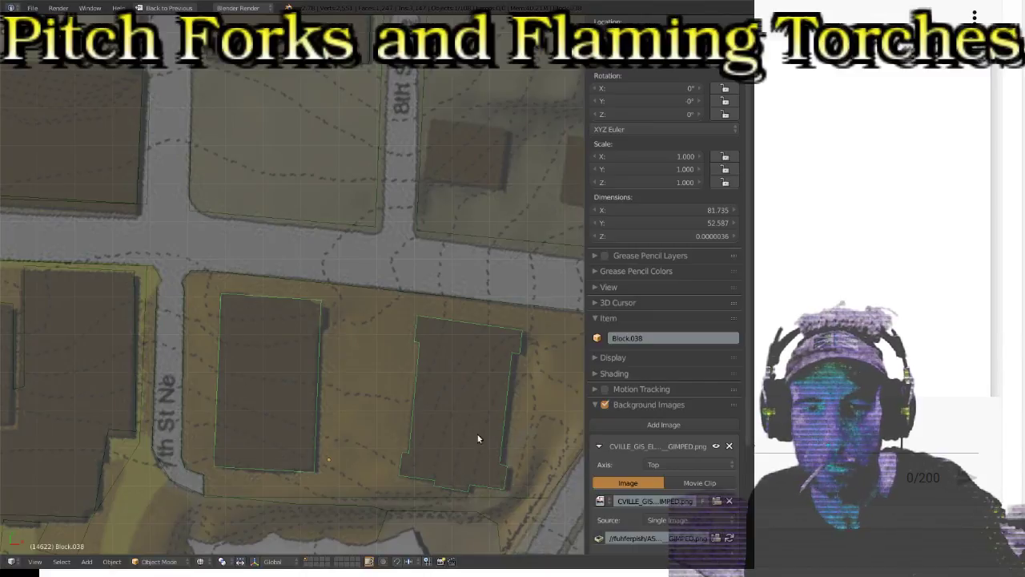
{"action": "scroll", "coordinate": [281, 431], "scroll_direction": "up", "scroll_amount": 11, "text": "ctrl"}
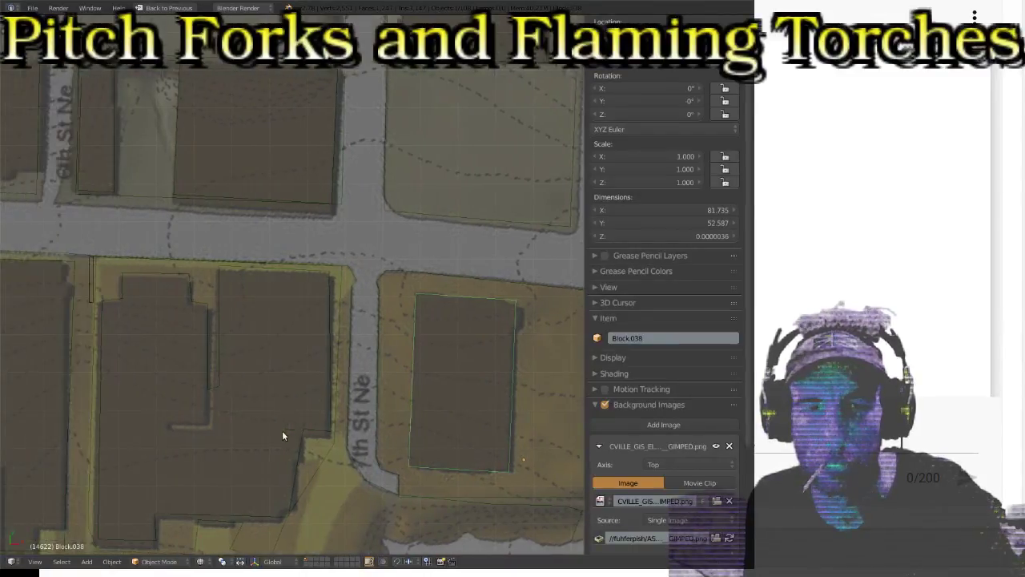
{"action": "right_click", "coordinate": [378, 366]}
{"action": "right_click", "coordinate": [349, 352]}
{"action": "right_click", "coordinate": [379, 454]}
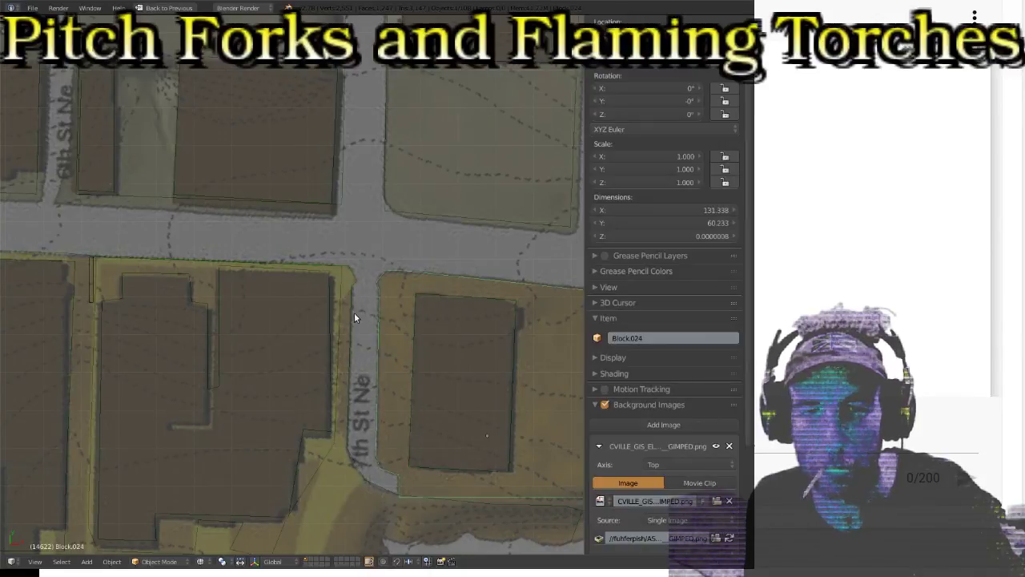
Step: Select the narrow road ruler rectangle in the alley between 5th St Ne and 7th St Ne
{"action": "scroll", "coordinate": [287, 346], "scroll_direction": "up", "scroll_amount": 5, "text": "ctrl"}
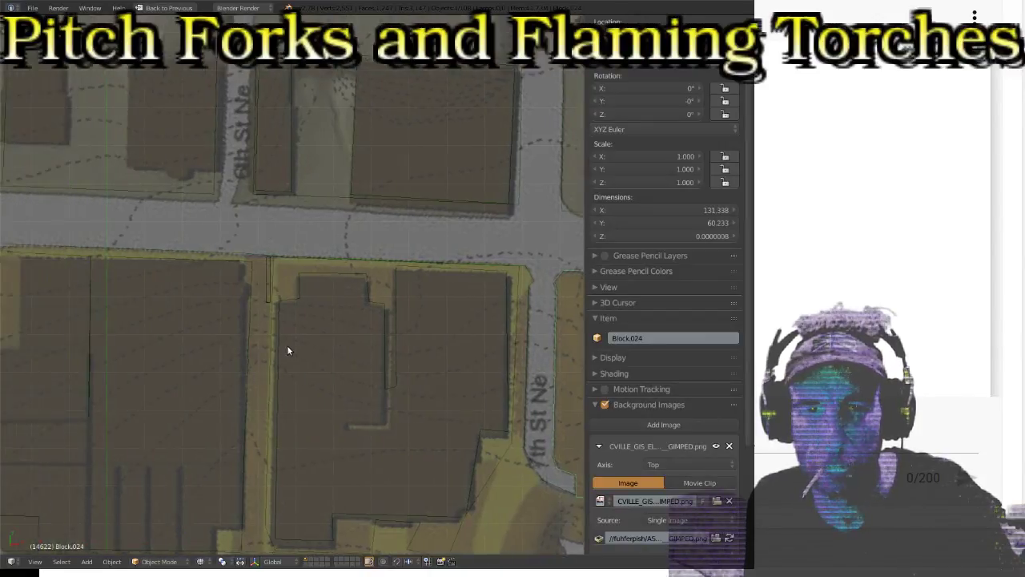
{"action": "scroll", "coordinate": [267, 344], "scroll_direction": "up", "scroll_amount": 4, "text": "ctrl"}
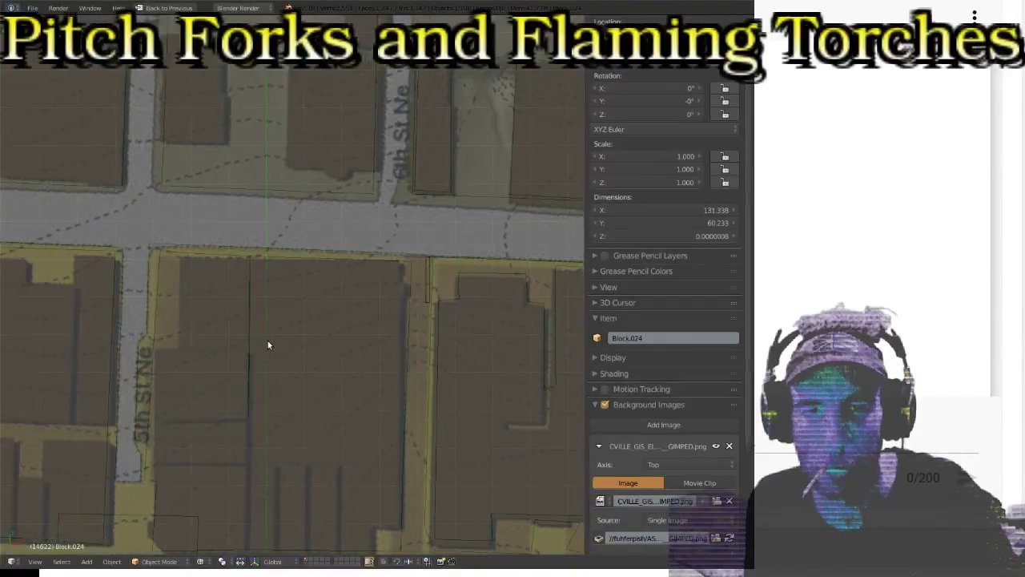
{"action": "right_click", "coordinate": [427, 282]}
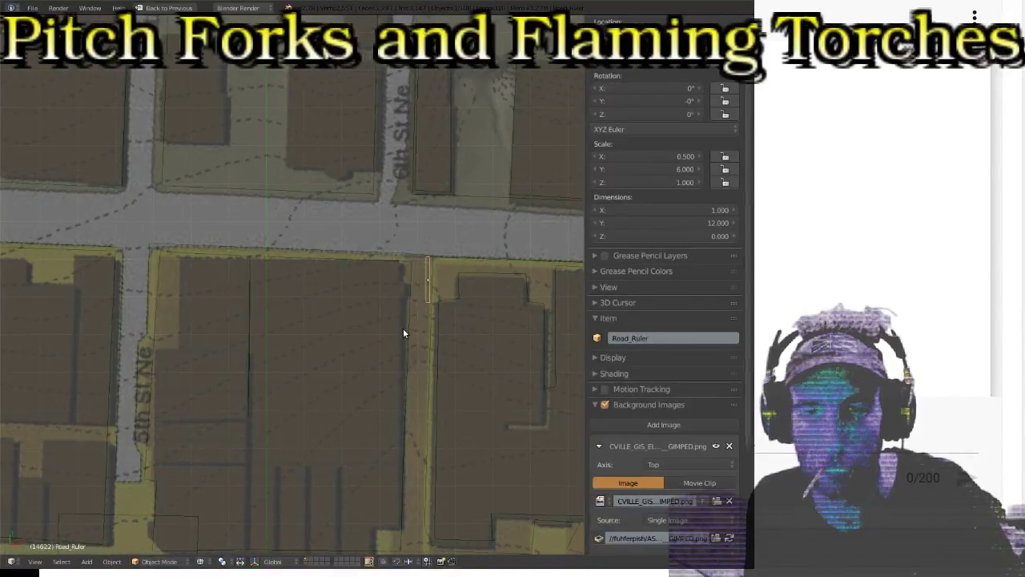
Step: Examine the overall city map around E Main St, E Water St, Emancipation Park and the Downtown Mall
{"action": "scroll", "coordinate": [403, 328], "scroll_direction": "up", "scroll_amount": 6, "text": "ctrl"}
{"action": "scroll", "coordinate": [413, 326], "scroll_direction": "down", "scroll_amount": 4, "text": "ctrl"}
{"action": "scroll", "coordinate": [362, 292], "scroll_direction": "down", "scroll_amount": 6, "text": "shift"}
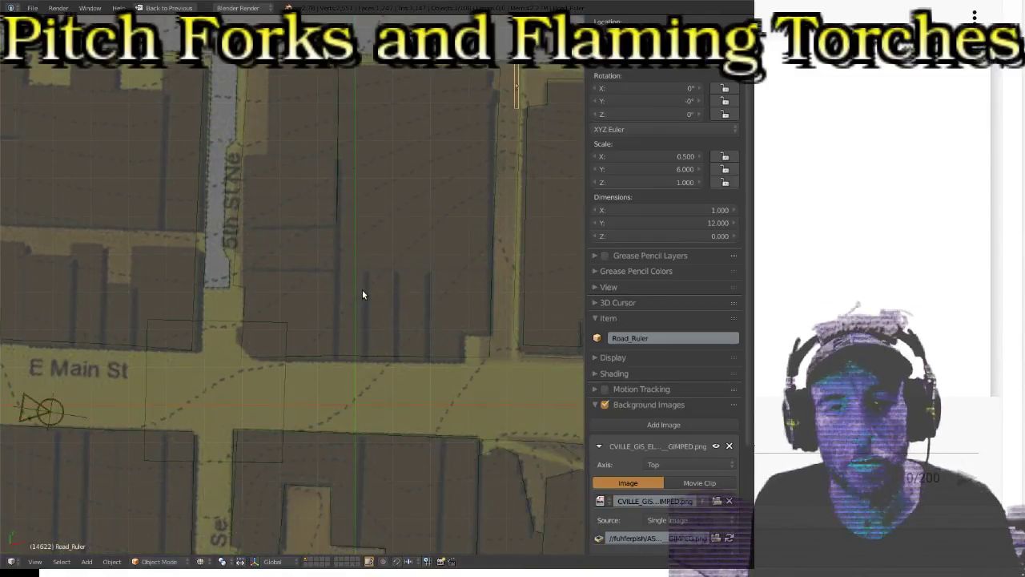
{"action": "scroll", "coordinate": [364, 294], "scroll_direction": "down", "scroll_amount": 4}
{"action": "scroll", "coordinate": [369, 296], "scroll_direction": "down", "scroll_amount": 1}
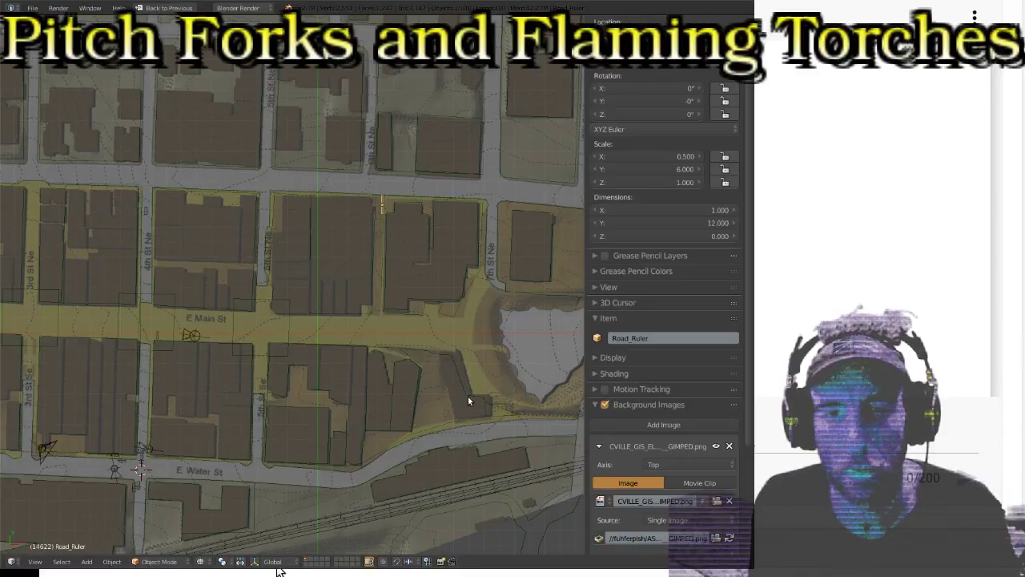
{"action": "scroll", "coordinate": [386, 362], "scroll_direction": "down", "scroll_amount": 3}
{"action": "scroll", "coordinate": [358, 365], "scroll_direction": "up", "scroll_amount": 2}
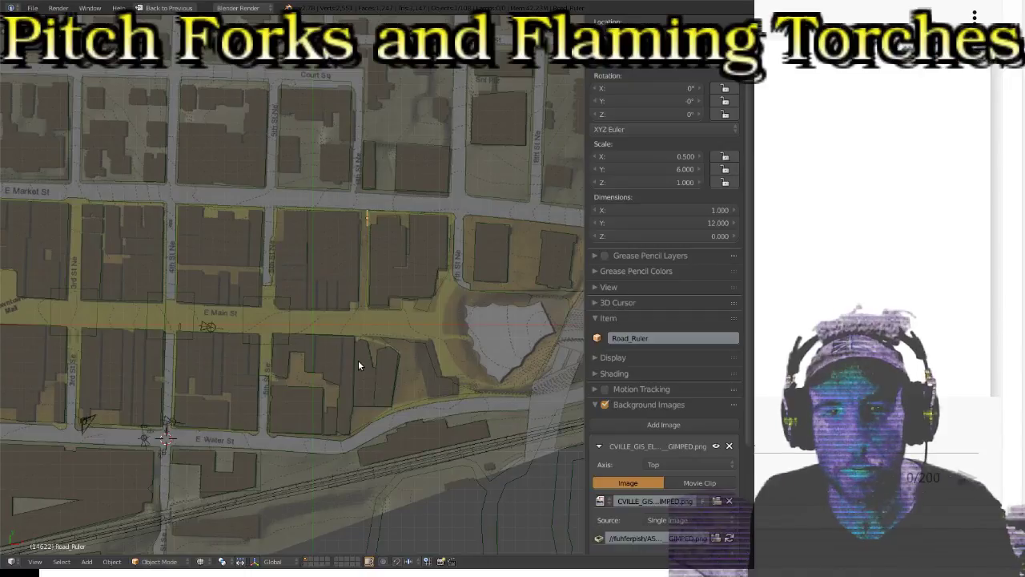
{"action": "scroll", "coordinate": [358, 365], "scroll_direction": "left", "scroll_amount": 5, "text": "ctrl"}
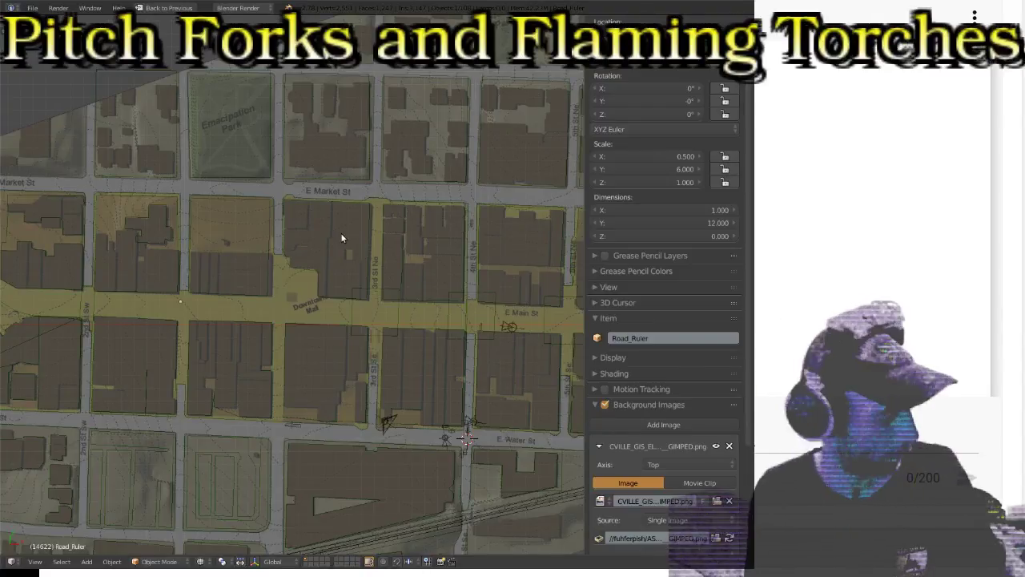
{"action": "key", "text": "x"}
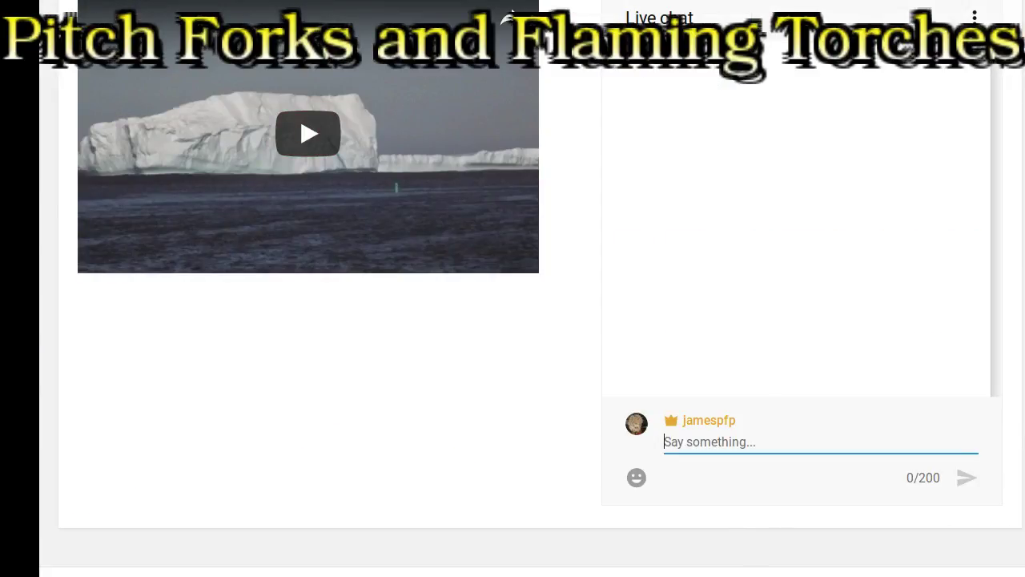
{"action": "type", "text": "https://www.youtube.com/watch?v=7ujICWMEjas"}
{"action": "left_click", "coordinate": [972, 562]}
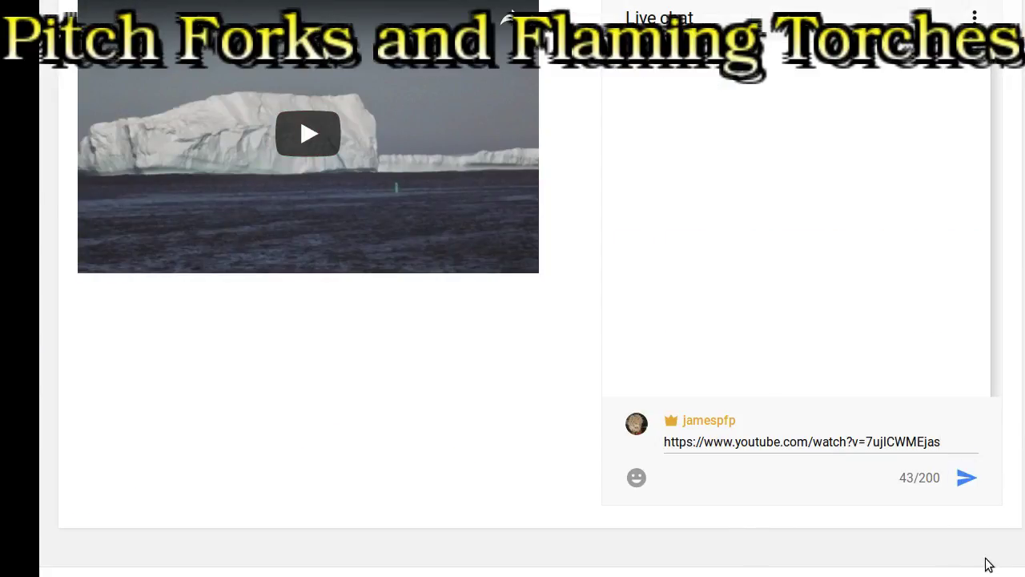
{"action": "left_click", "coordinate": [966, 477]}
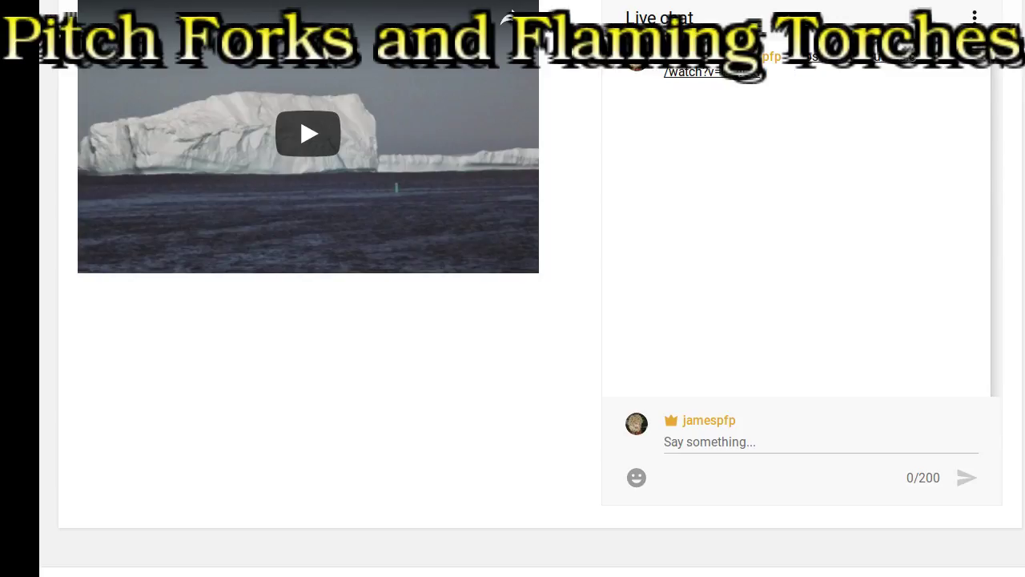
Step: Switch back to Blender and take a closer look at the blocks around the Downtown Mall
{"action": "key", "text": "alt+Tab"}
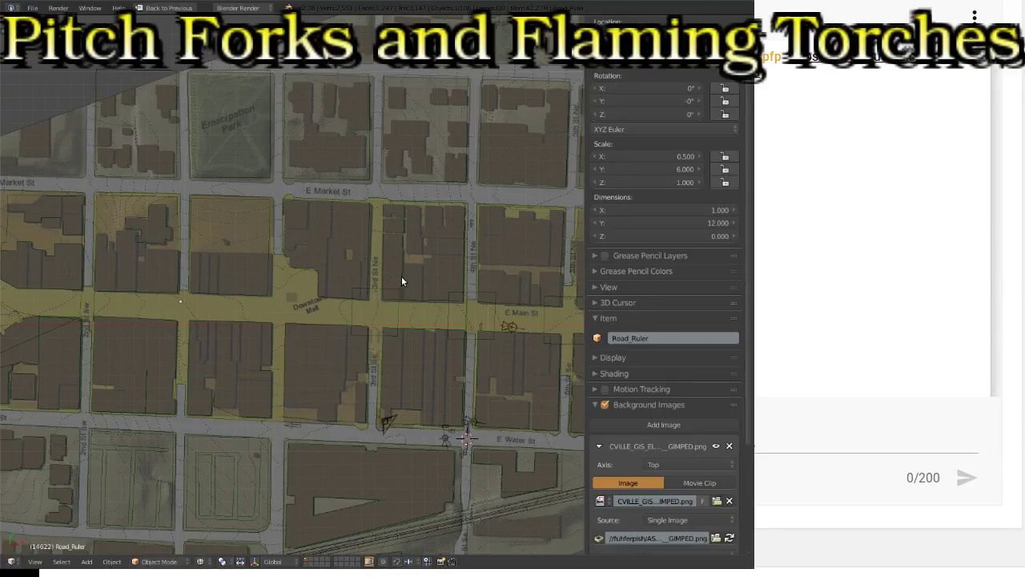
{"action": "scroll", "coordinate": [327, 282], "scroll_direction": "up", "scroll_amount": 2}
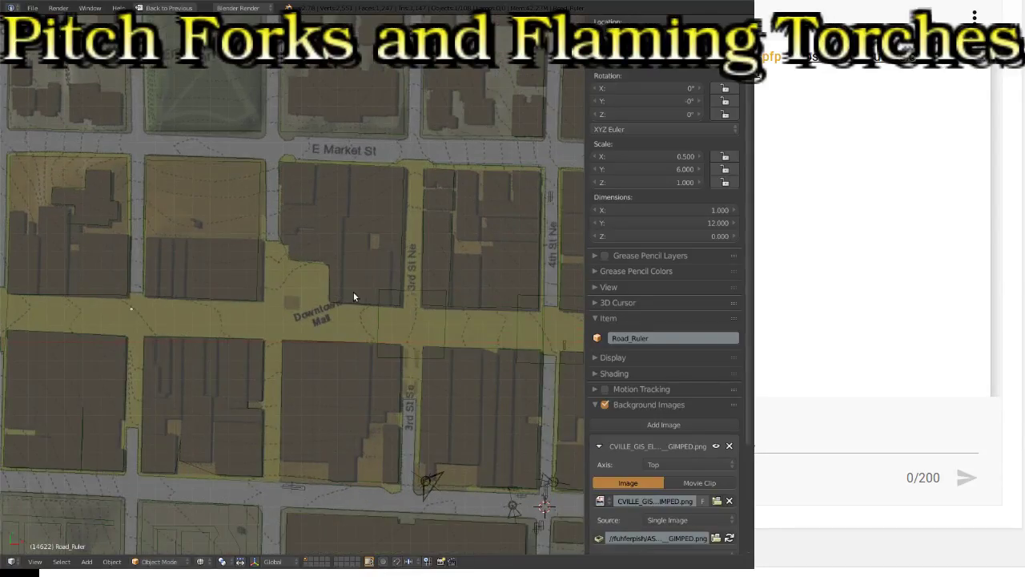
{"action": "scroll", "coordinate": [360, 299], "scroll_direction": "up", "scroll_amount": 1}
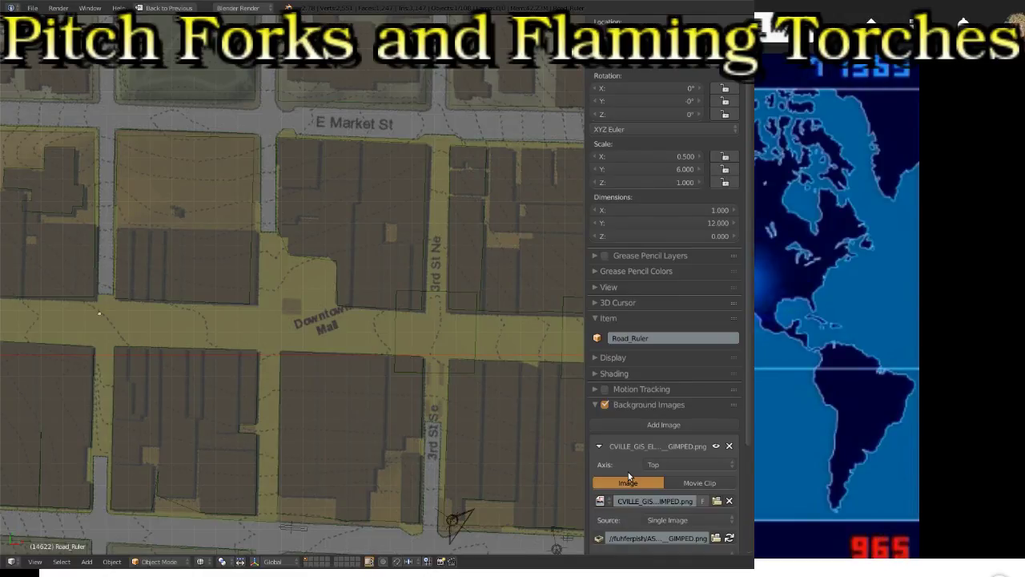
{"action": "mouse_move", "coordinate": [762, 517]}
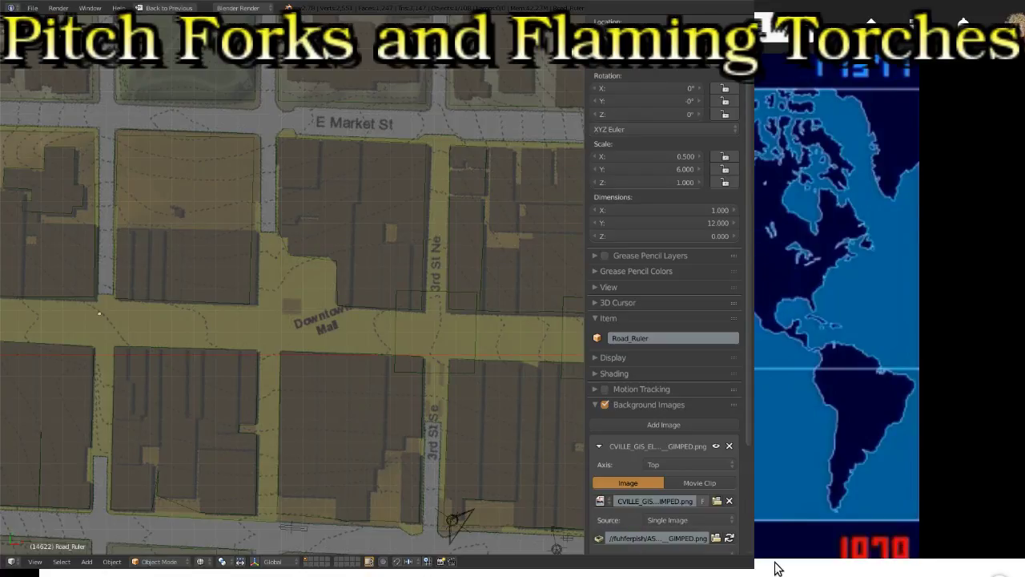
{"action": "mouse_move", "coordinate": [802, 252]}
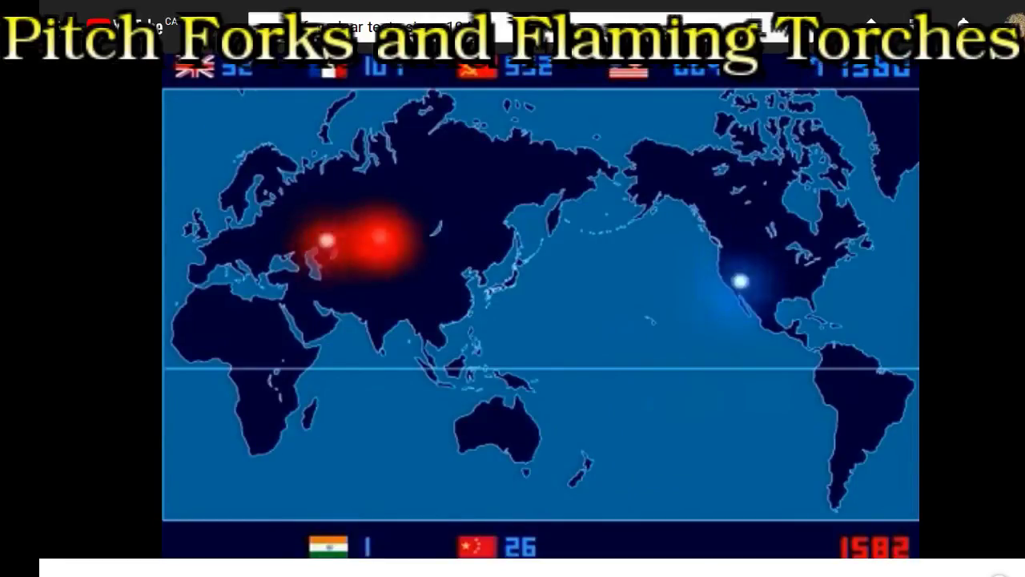
{"action": "mouse_move", "coordinate": [270, 499]}
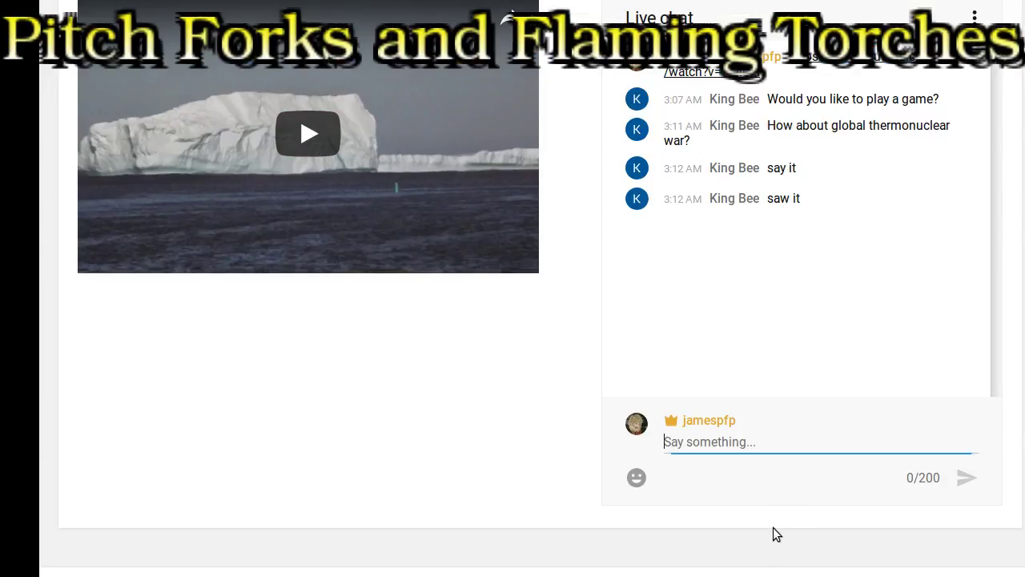
{"action": "type", "text": "https://www.youtube.com/watch?v=LLCF7vPanrY"}
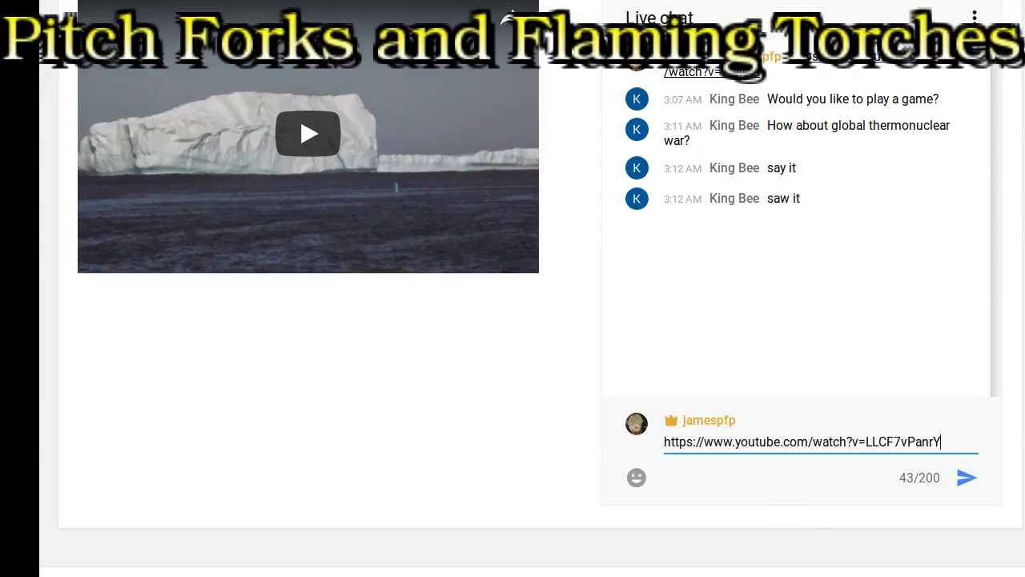
{"action": "key", "text": "Return"}
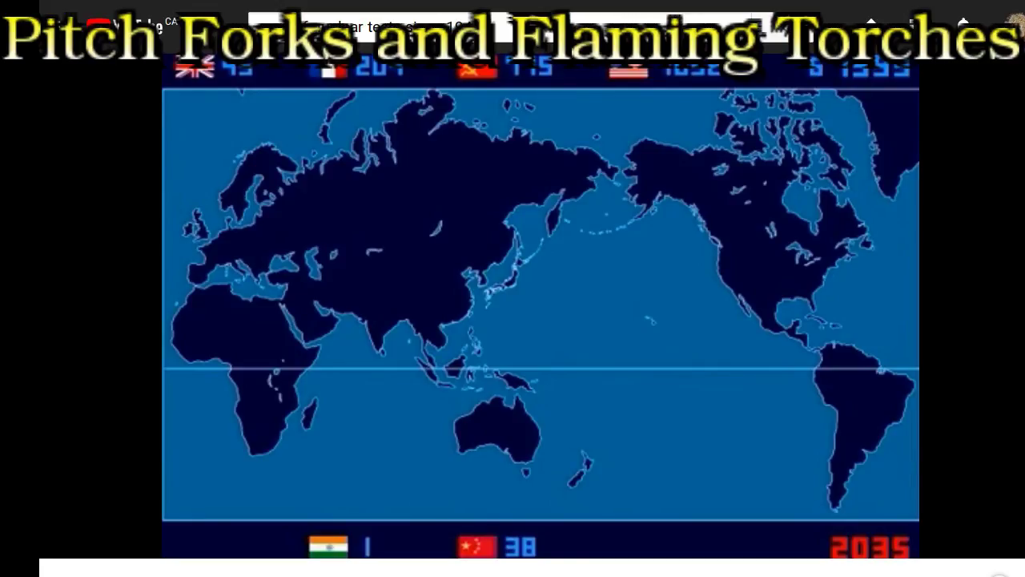
{"action": "mouse_move", "coordinate": [580, 493]}
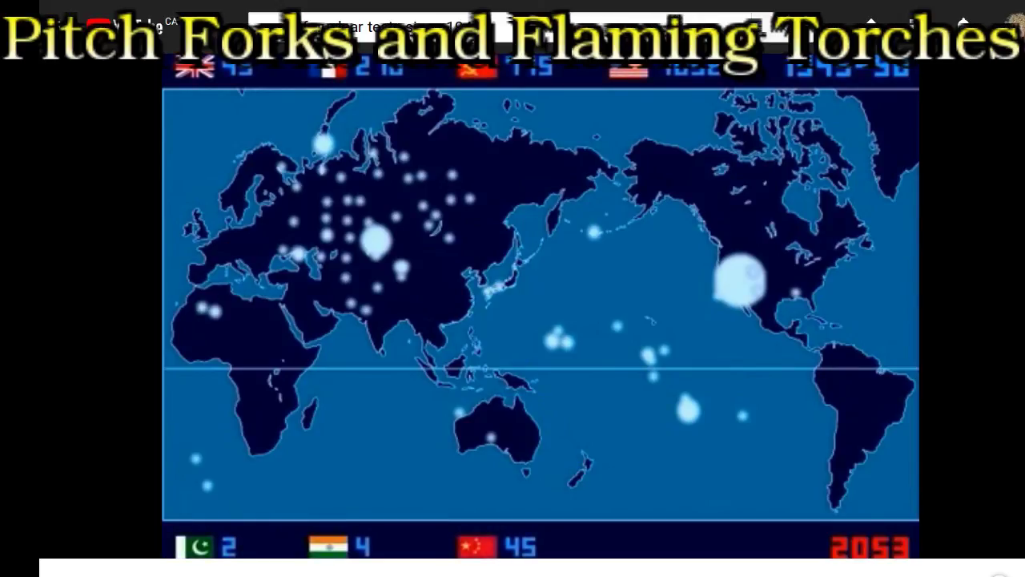
{"action": "mouse_move", "coordinate": [768, 343]}
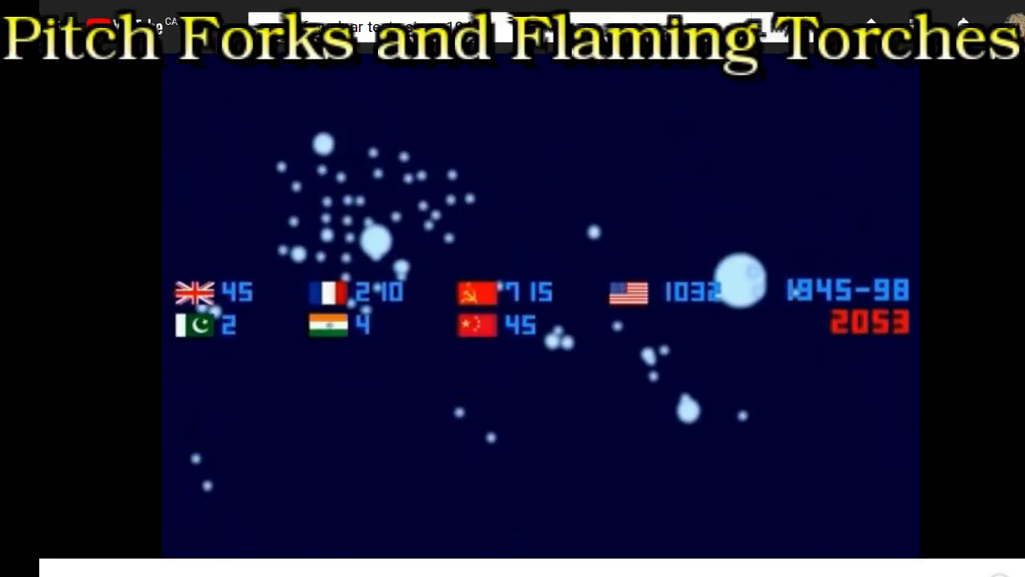
Step: Pause the YouTube video on North Korea threatening to test a hydrogen bomb and return to the live chat page
{"action": "left_click", "coordinate": [591, 421]}
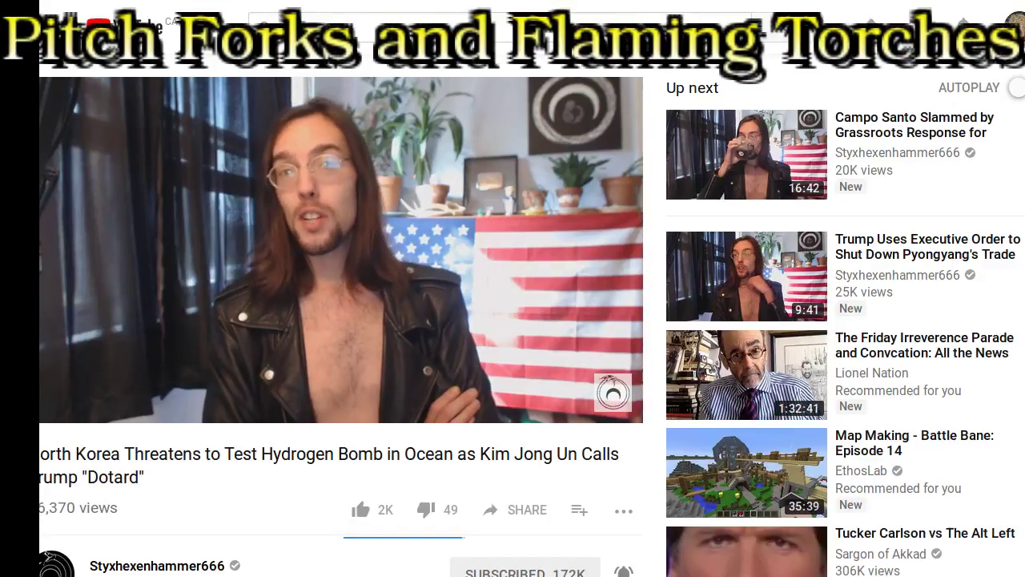
{"action": "left_click", "coordinate": [789, 454]}
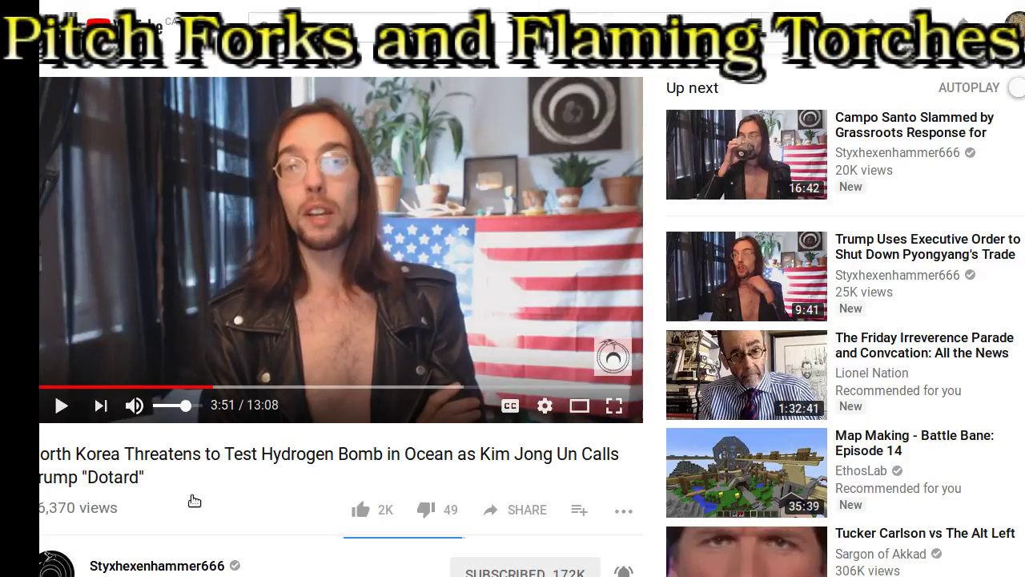
{"action": "key", "text": "Down"}
{"action": "key", "text": "Down"}
{"action": "key", "text": "Down"}
{"action": "key", "text": "Down"}
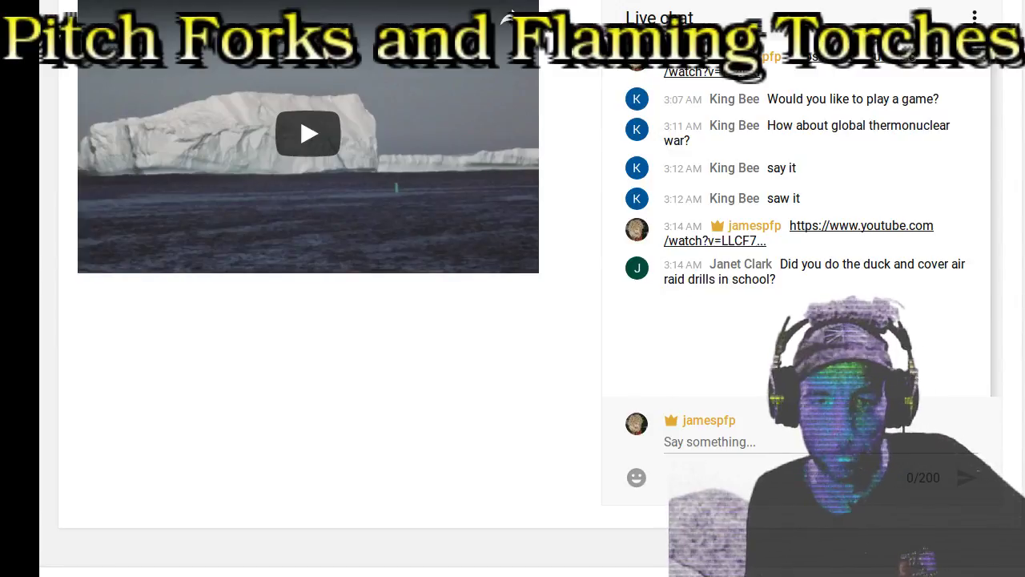
Step: Switch to Blender with the live chat kept alongside and check the latest chat messages
{"action": "key", "text": "alt+Tab"}
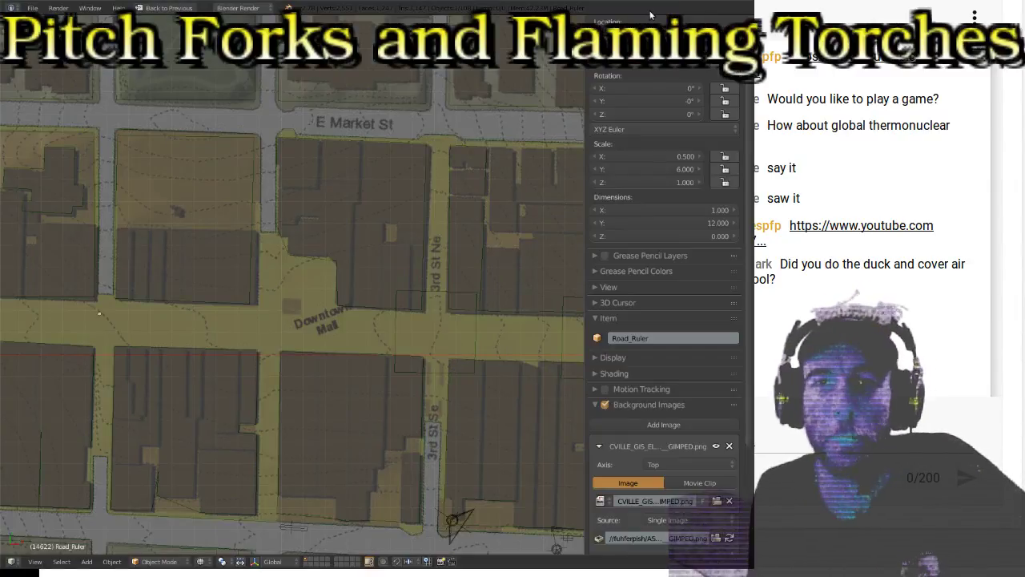
{"action": "left_click", "coordinate": [830, 335]}
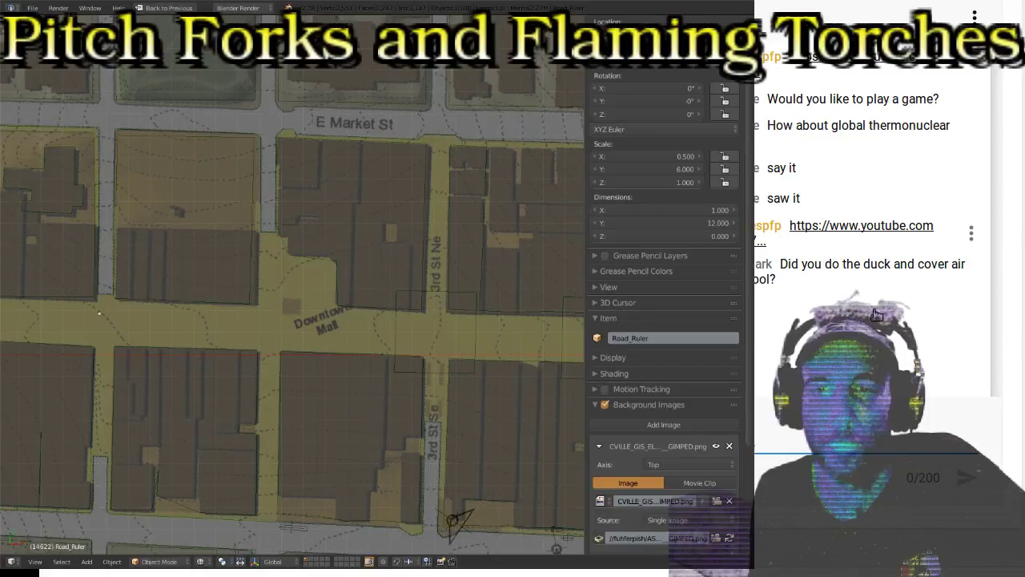
{"action": "key", "text": "shift+Tab"}
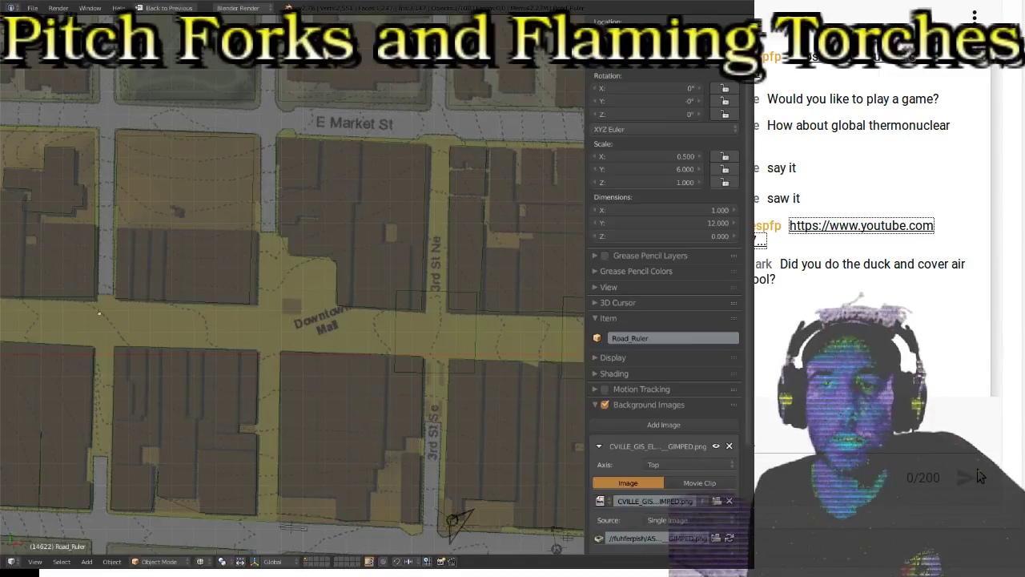
{"action": "scroll", "coordinate": [913, 400], "scroll_direction": "up", "scroll_amount": 10}
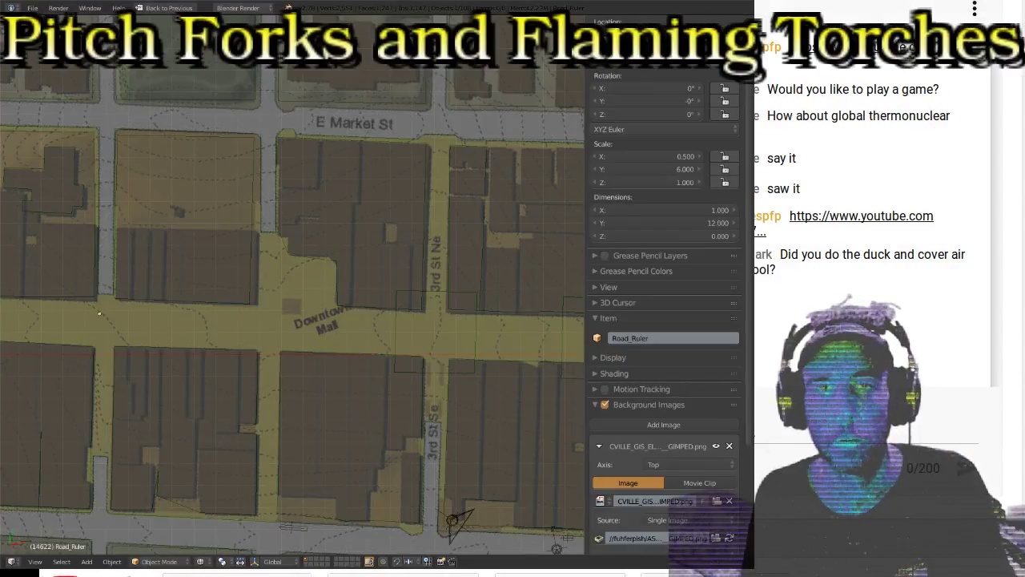
Step: Examine the traced blocks along the Downtown Mall, from E Water St over to the block east of 2nd St Sw
{"action": "scroll", "coordinate": [348, 296], "scroll_direction": "down", "scroll_amount": 2}
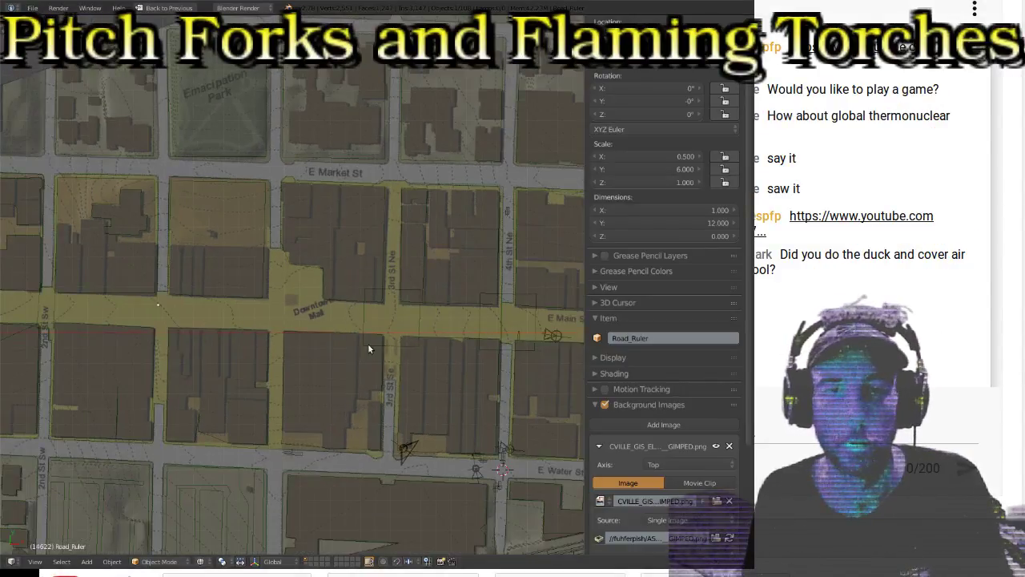
{"action": "scroll", "coordinate": [384, 313], "scroll_direction": "down", "scroll_amount": 1}
{"action": "middle_click_drag", "start_coordinate": [395, 290], "coordinate": [299, 166], "text": "shift"}
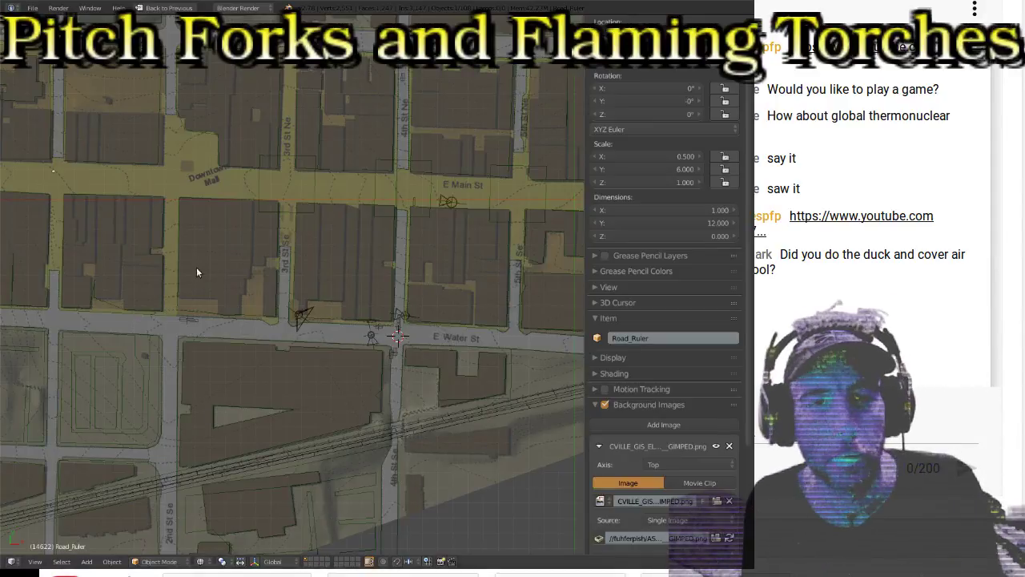
{"action": "middle_click_drag", "start_coordinate": [196, 230], "coordinate": [247, 261], "text": "shift"}
{"action": "scroll", "coordinate": [373, 337], "scroll_direction": "up", "scroll_amount": 2}
{"action": "scroll", "coordinate": [374, 334], "scroll_direction": "up", "scroll_amount": 3}
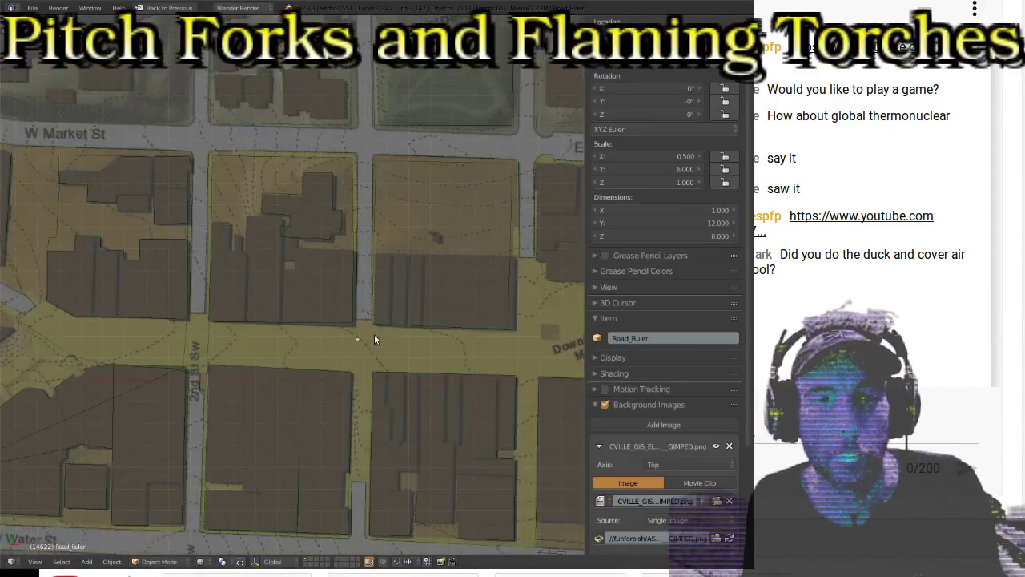
{"action": "scroll", "coordinate": [373, 334], "scroll_direction": "up", "scroll_amount": 1}
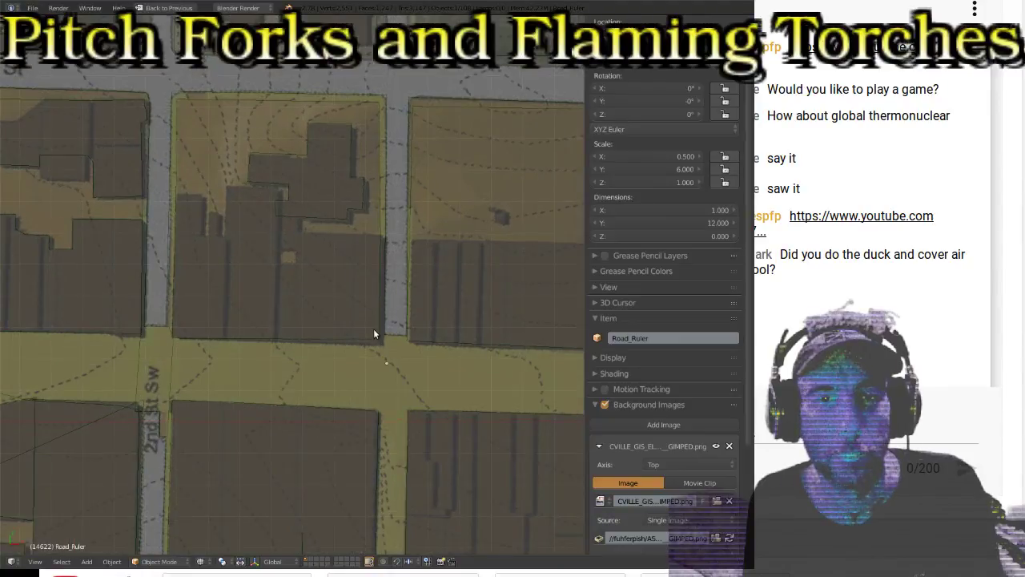
{"action": "scroll", "coordinate": [366, 310], "scroll_direction": "up", "scroll_amount": 1}
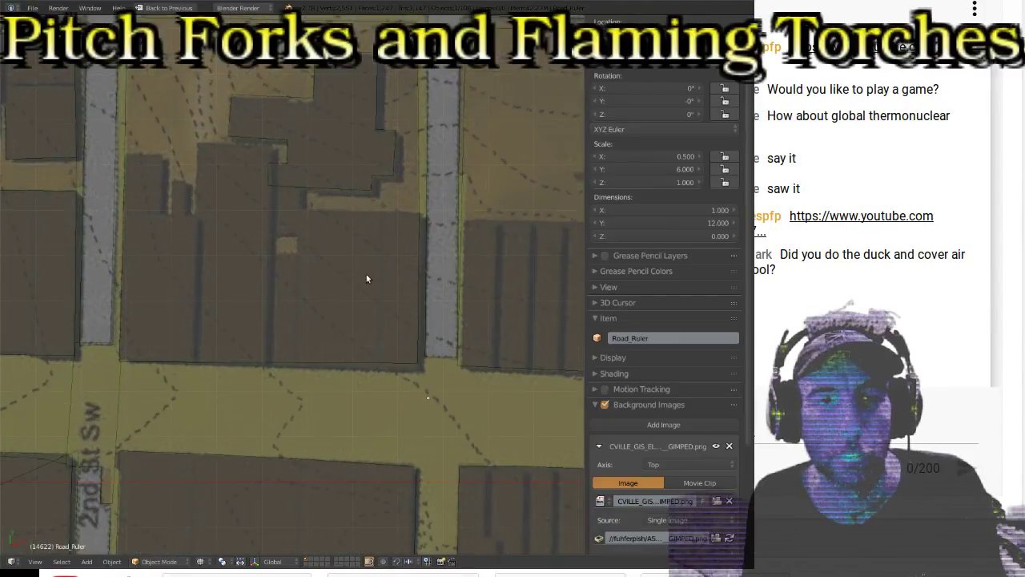
{"action": "scroll", "coordinate": [359, 257], "scroll_direction": "up", "scroll_amount": 2, "text": "shift"}
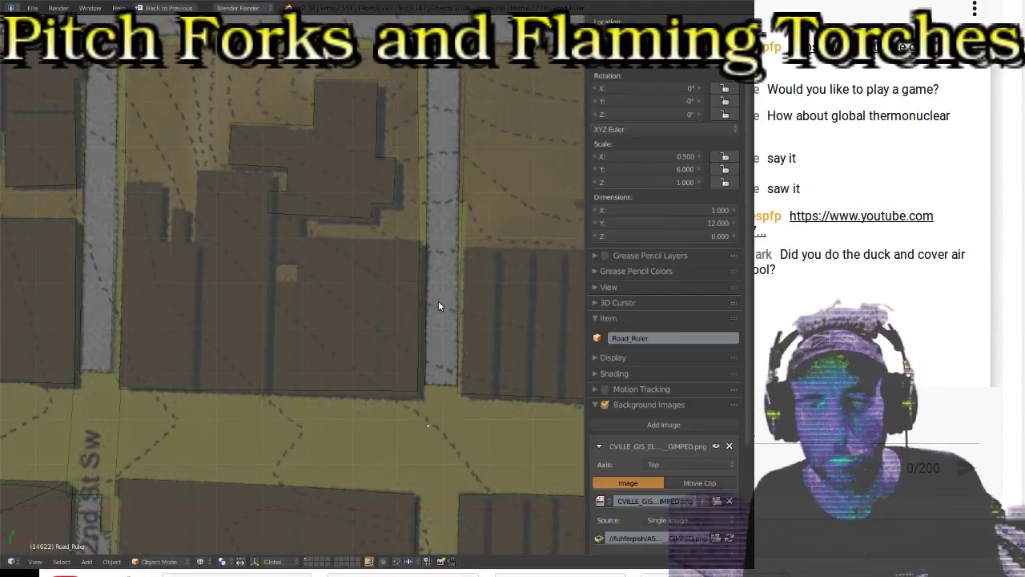
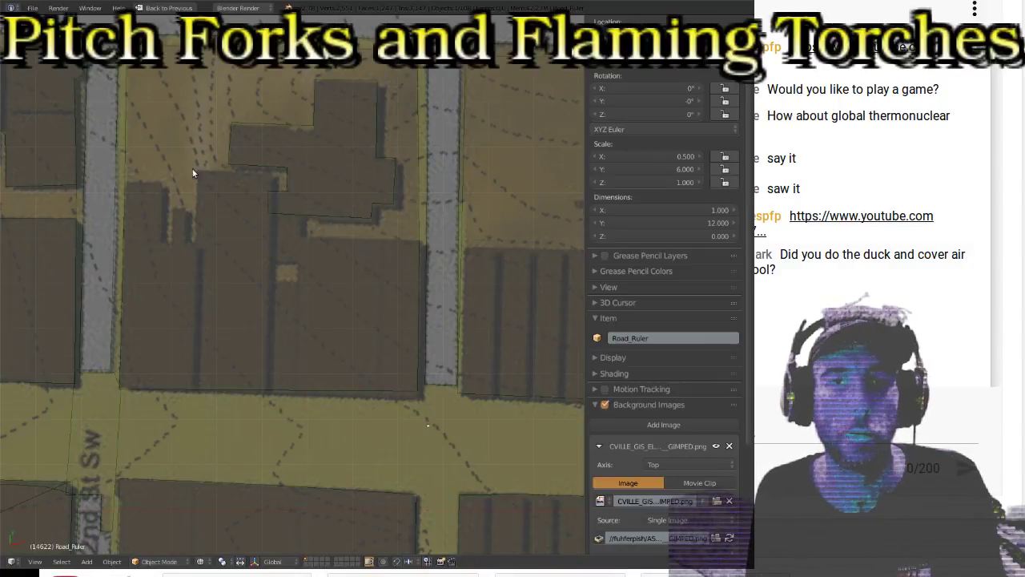
Step: Edit the detached stepped building outline east of 2nd St Sw and move its upper-right corner vertex onto the roof corner in the background map
{"action": "right_click", "coordinate": [289, 124]}
{"action": "key", "text": "Tab"}
{"action": "scroll", "coordinate": [352, 142], "scroll_direction": "up", "scroll_amount": 2}
{"action": "middle_click_drag", "start_coordinate": [352, 142], "coordinate": [318, 176], "text": "shift"}
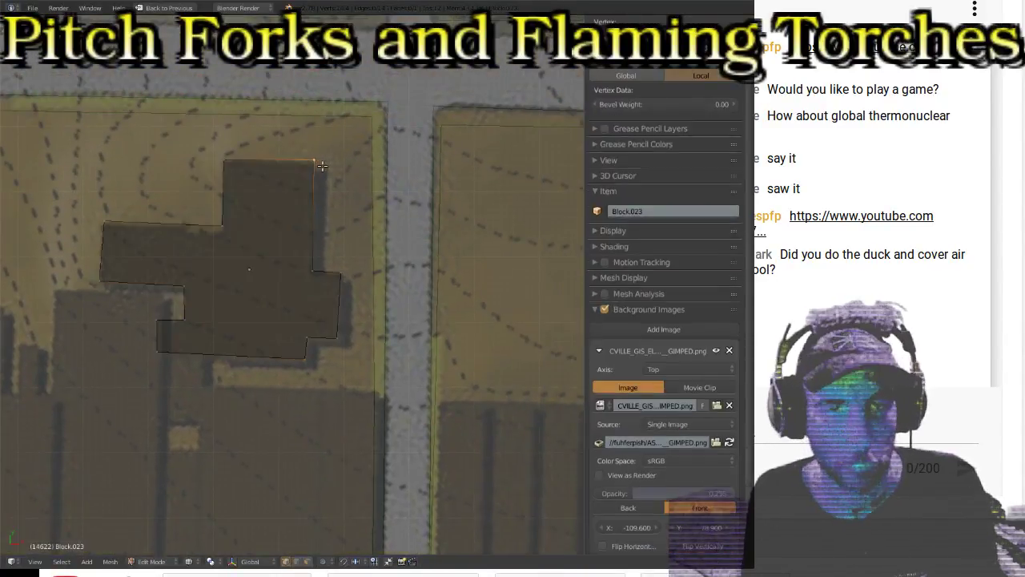
{"action": "right_click", "coordinate": [315, 163]}
{"action": "key", "text": "g"}
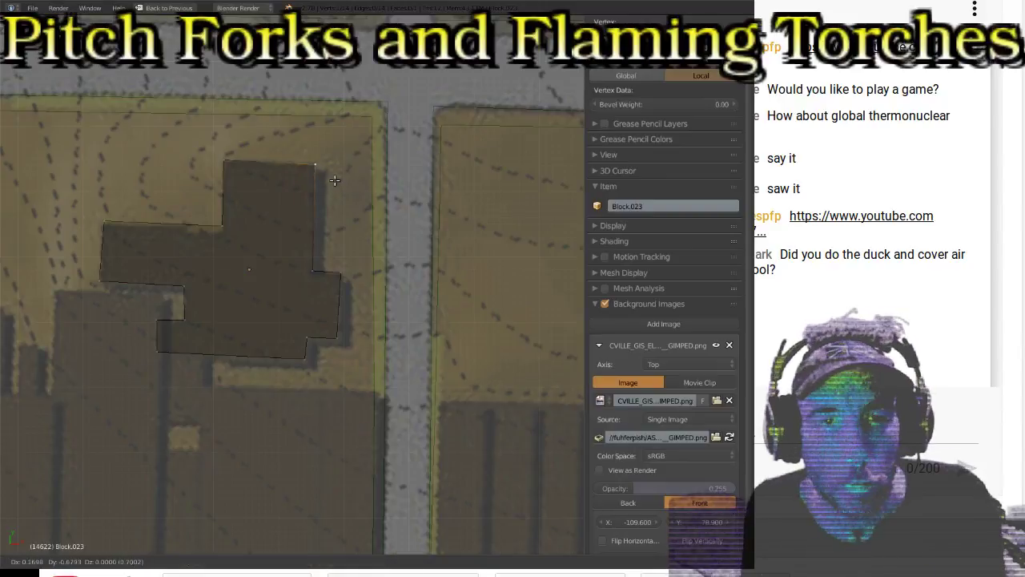
{"action": "left_click", "coordinate": [334, 180]}
Step: Align the inner right corner, outer right corner and lower-right corner of the stepped building outline with the background map
{"action": "right_click", "coordinate": [320, 282]}
{"action": "key", "text": "g"}
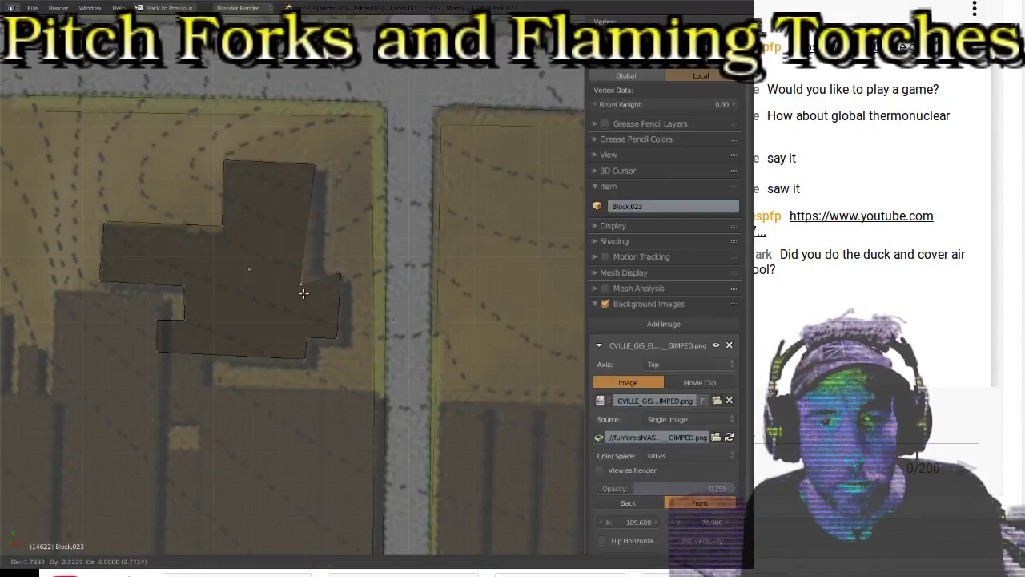
{"action": "left_click", "coordinate": [314, 281]}
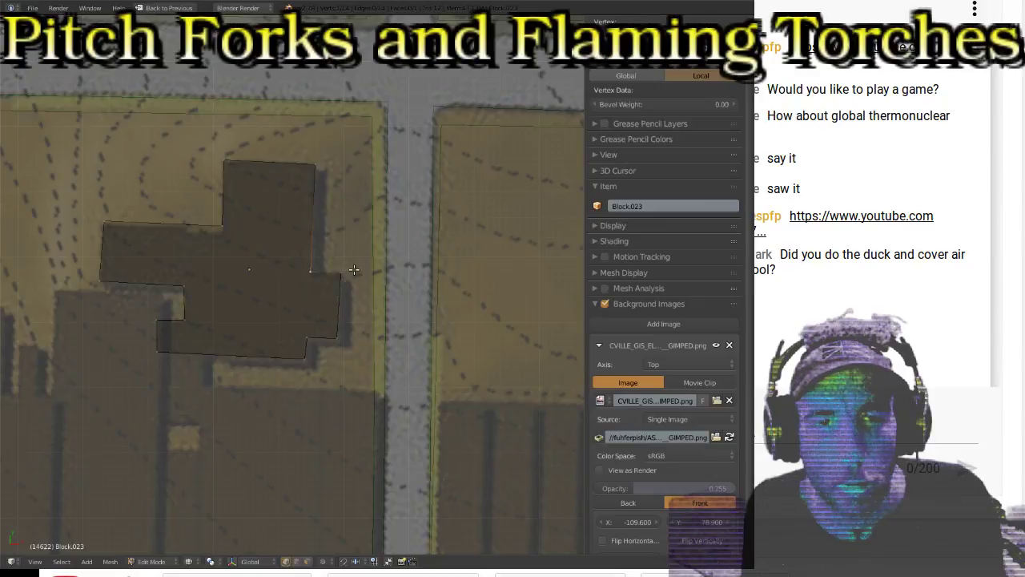
{"action": "key", "text": "g"}
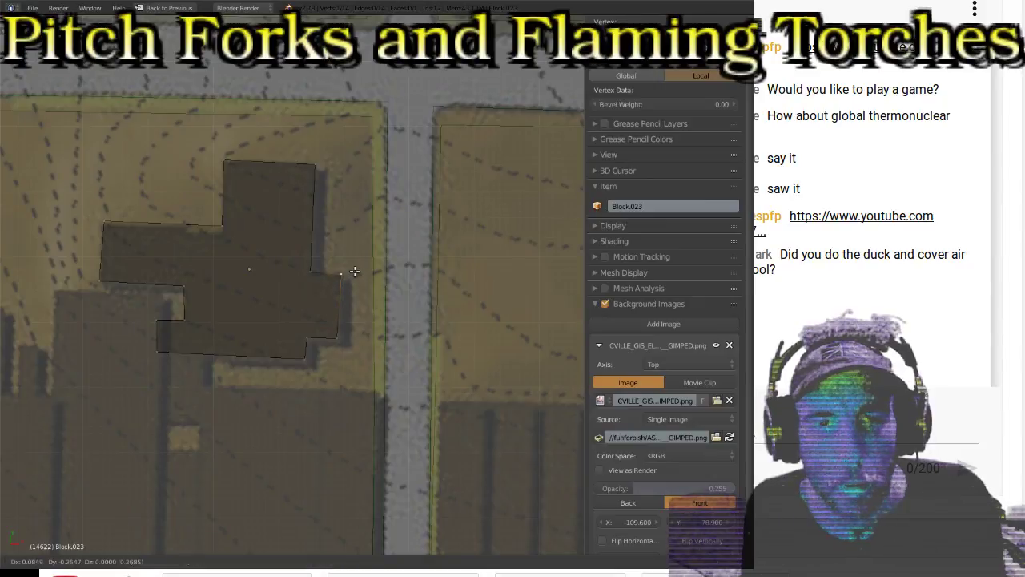
{"action": "left_click", "coordinate": [346, 348]}
{"action": "right_click", "coordinate": [316, 348]}
{"action": "key", "text": "g"}
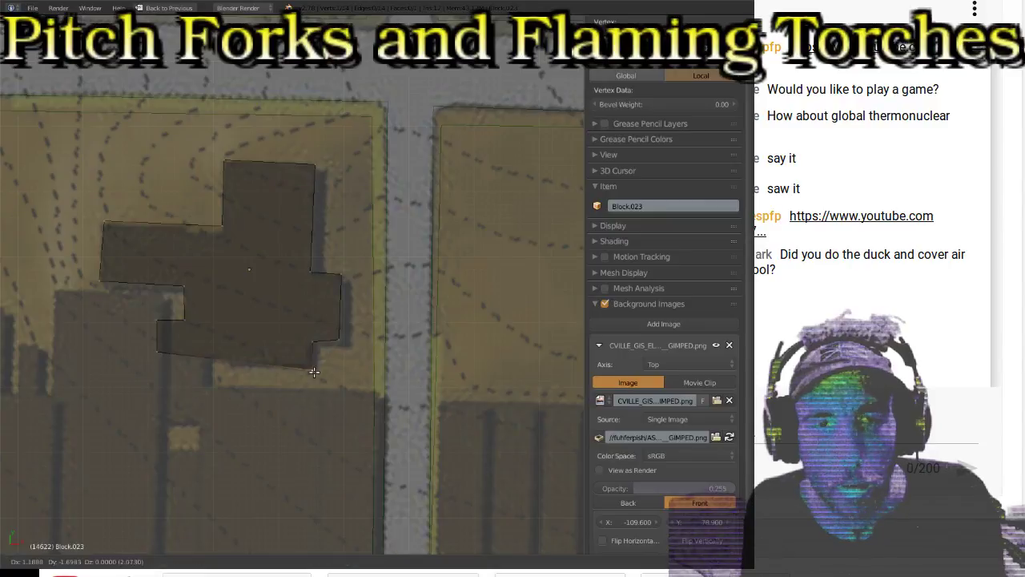
{"action": "left_click", "coordinate": [314, 368]}
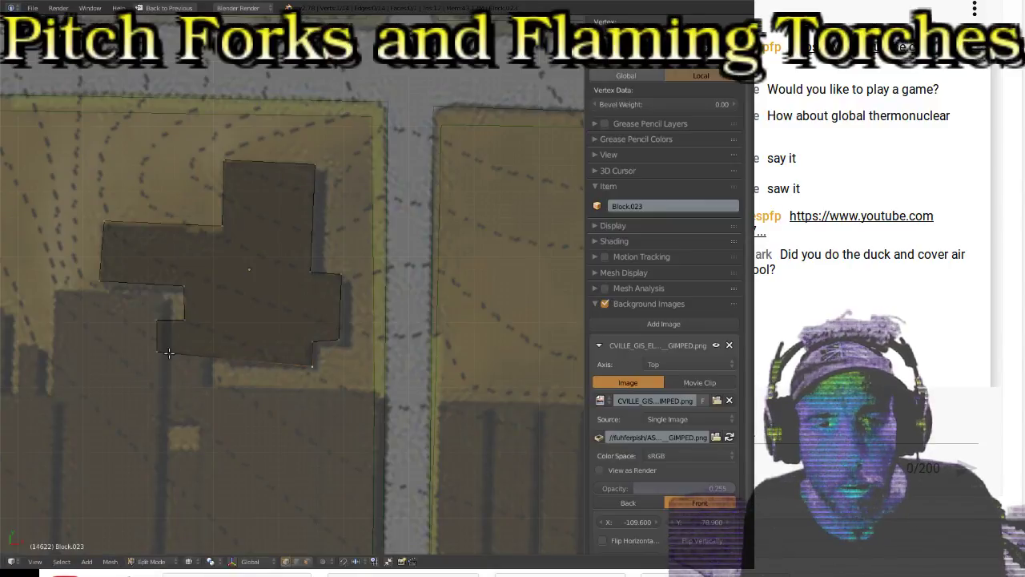
Step: Move the lower-left corner and notch vertices of the stepped building outline onto the roof edges in the background map
{"action": "right_click", "coordinate": [164, 352]}
{"action": "key", "text": "g"}
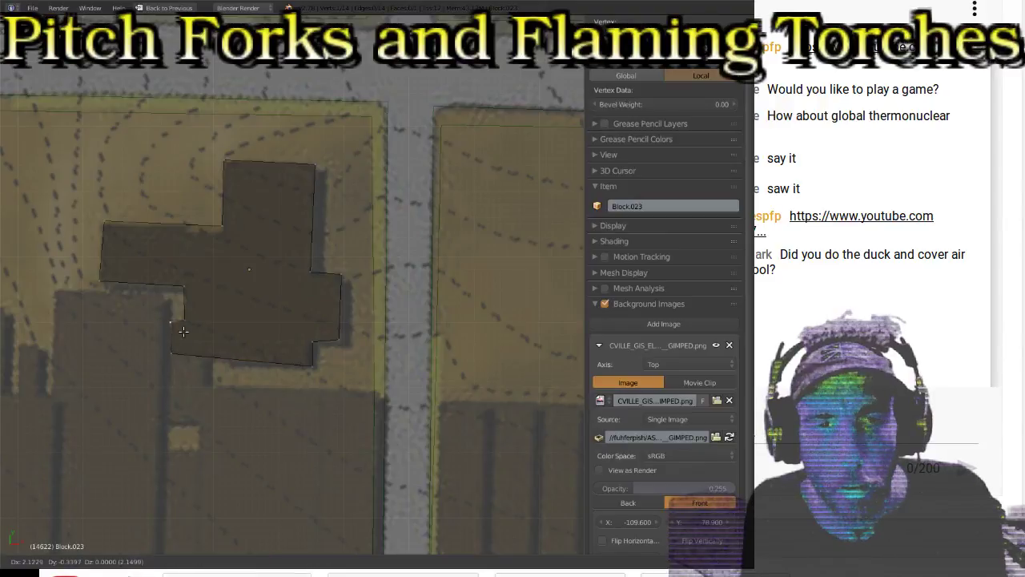
{"action": "left_click", "coordinate": [184, 327]}
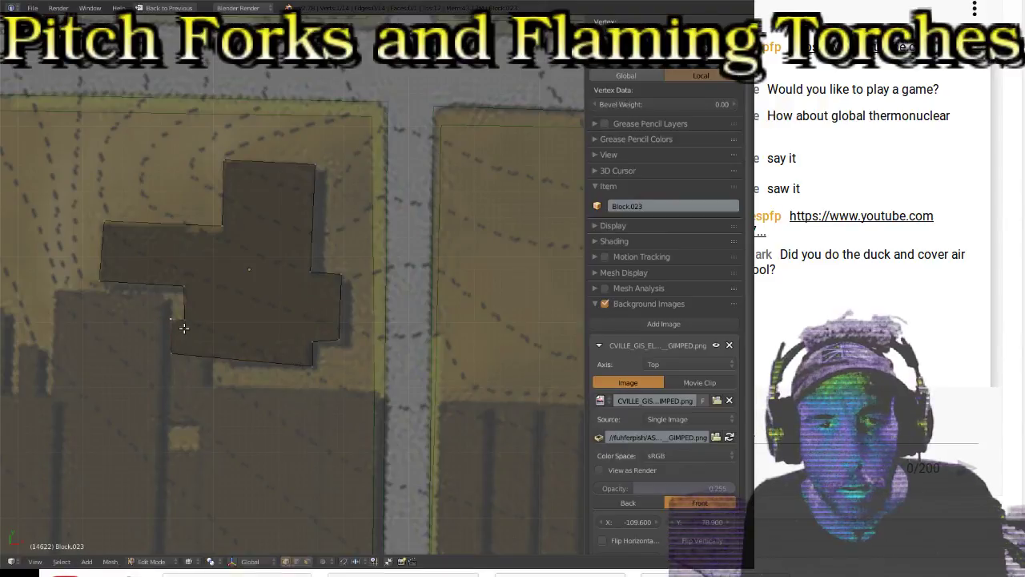
{"action": "right_click", "coordinate": [196, 289]}
{"action": "key", "text": "g"}
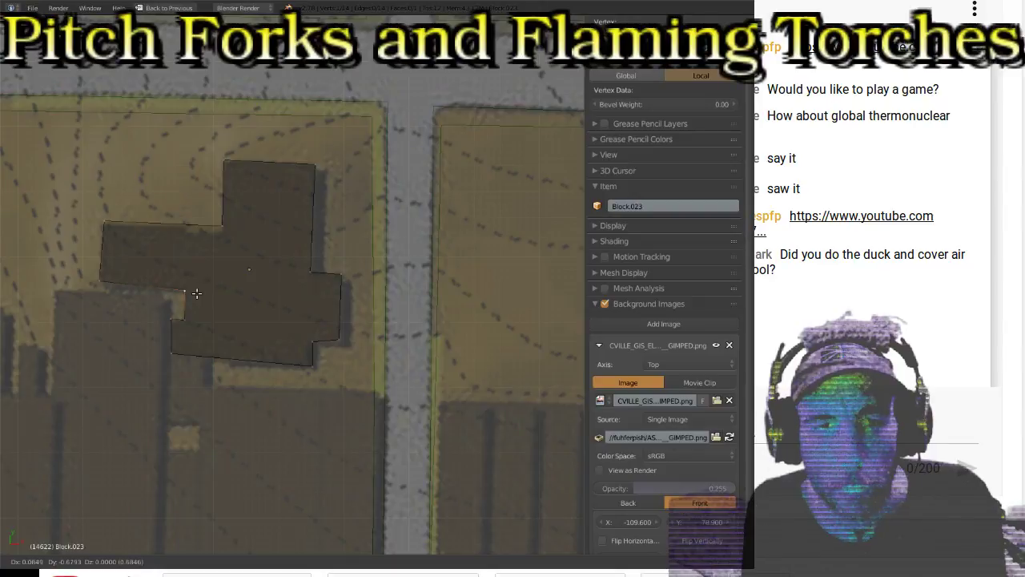
{"action": "left_click", "coordinate": [195, 293]}
Step: Align the left wing's corners and the upper-left corner of the stepped building outline with the map, and finish editing the mesh
{"action": "right_click", "coordinate": [100, 281]}
{"action": "key", "text": "g"}
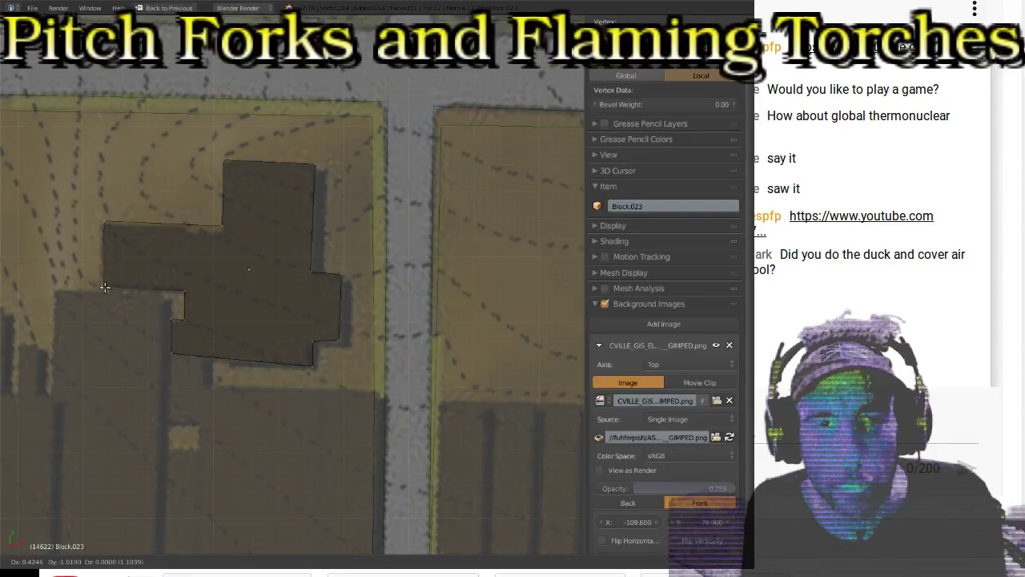
{"action": "left_click", "coordinate": [103, 280]}
{"action": "right_click", "coordinate": [119, 225]}
{"action": "key", "text": "g"}
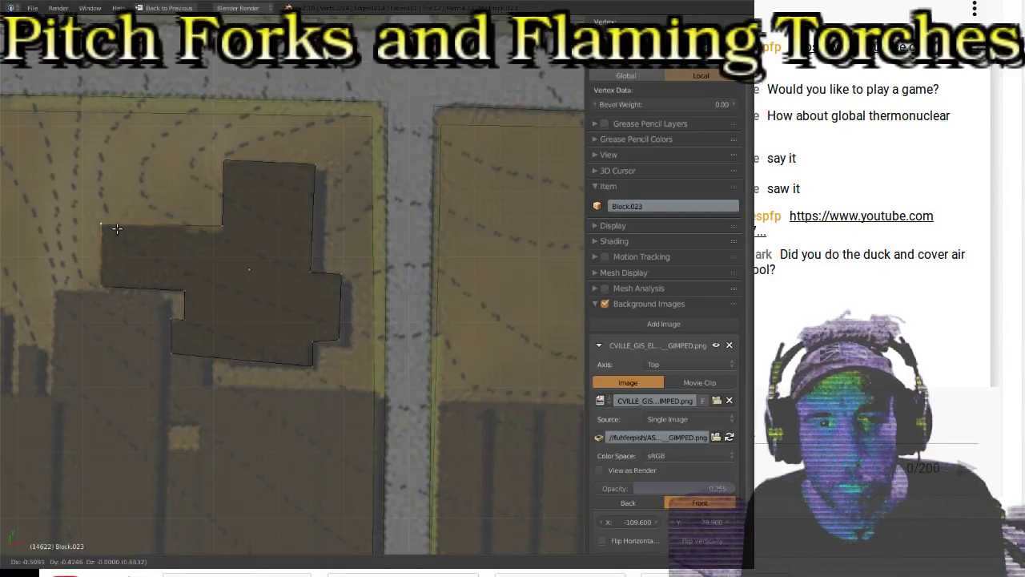
{"action": "left_click", "coordinate": [228, 243]}
{"action": "right_click", "coordinate": [226, 162]}
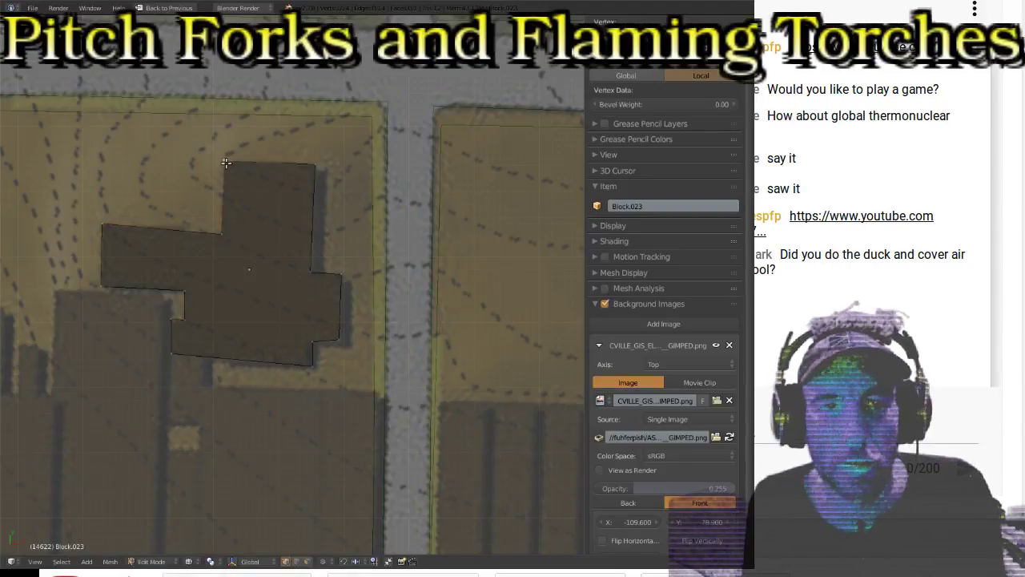
{"action": "key", "text": "g"}
{"action": "left_click", "coordinate": [226, 162]}
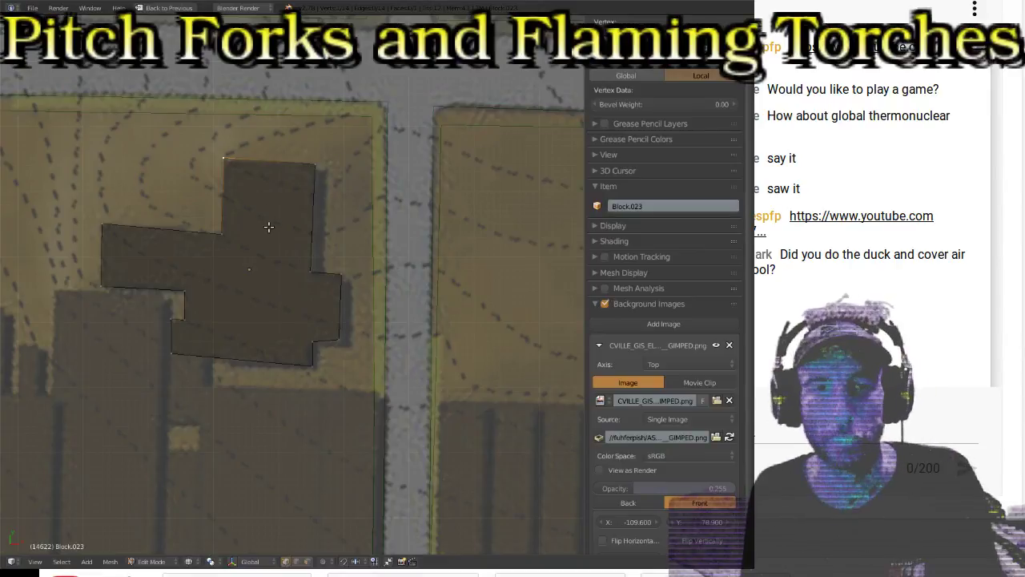
{"action": "key", "text": "Tab"}
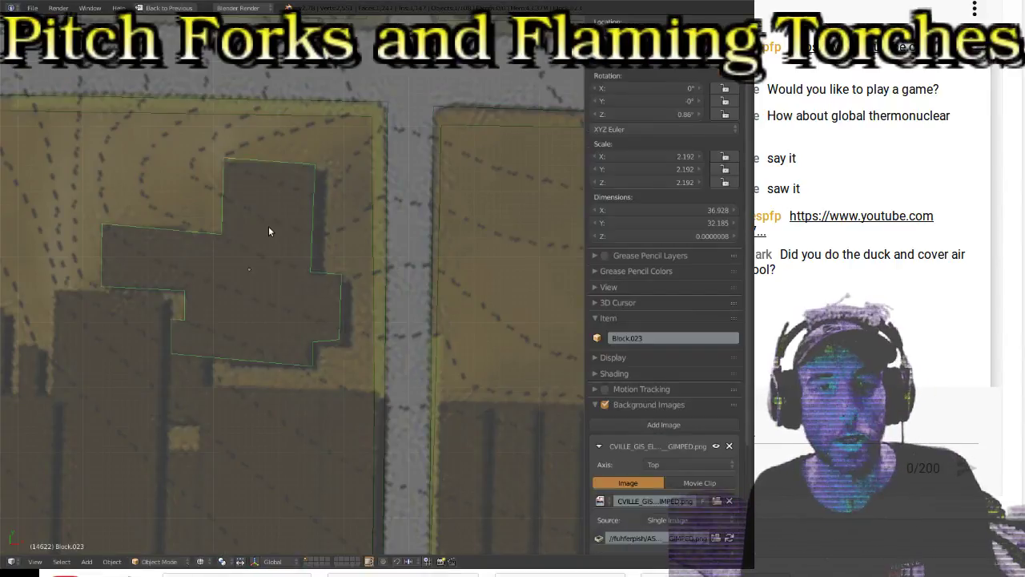
Step: Edit the Block.022 outline and align the left wing's upper-right corner and the adjacent notch's two bottom vertices with the background roof edges
{"action": "scroll", "coordinate": [269, 331], "scroll_direction": "down", "scroll_amount": 1}
{"action": "middle_click_drag", "start_coordinate": [193, 325], "coordinate": [355, 257], "text": "shift"}
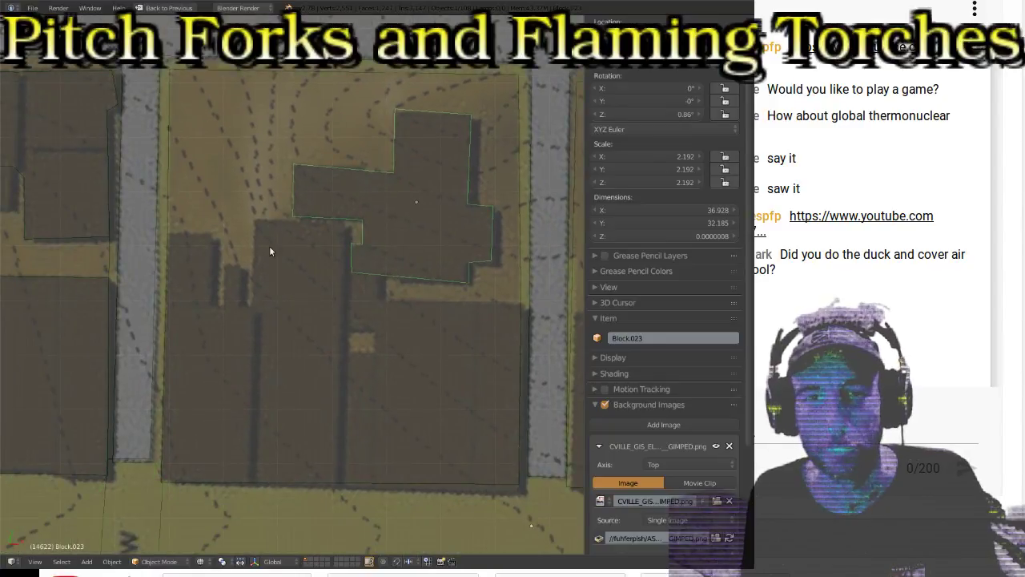
{"action": "right_click", "coordinate": [170, 236]}
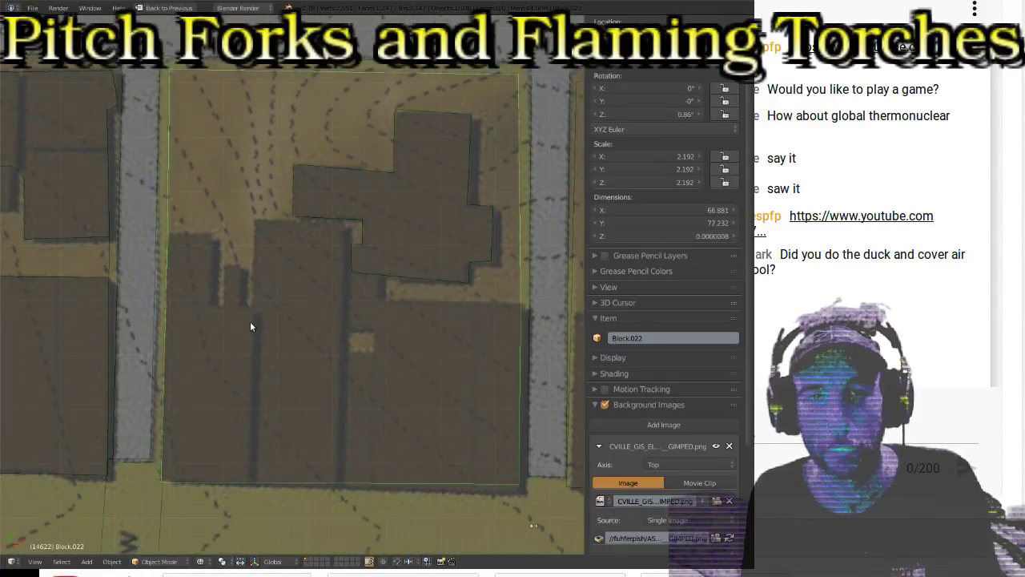
{"action": "key", "text": "Tab"}
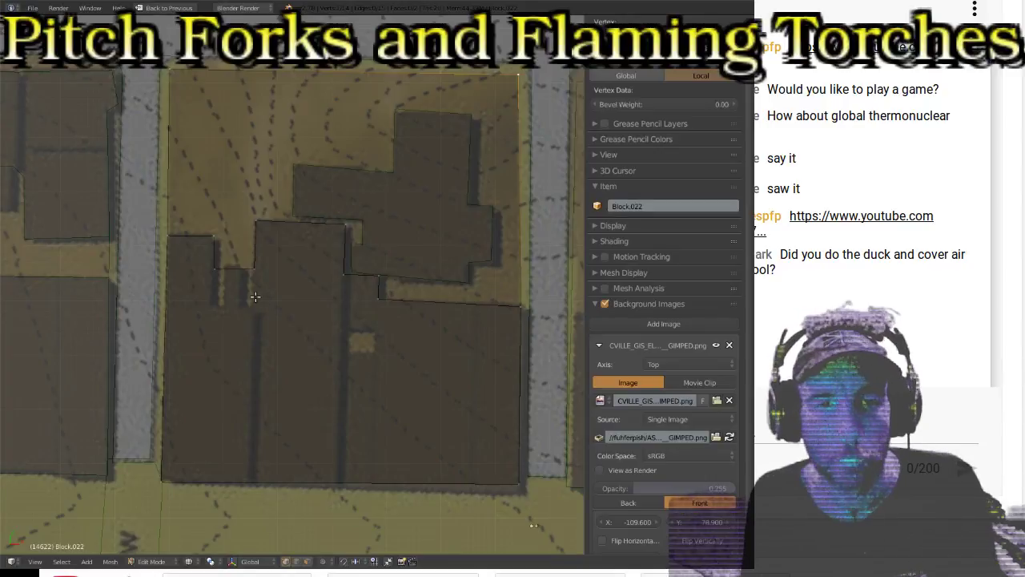
{"action": "scroll", "coordinate": [215, 240], "scroll_direction": "up", "scroll_amount": 3}
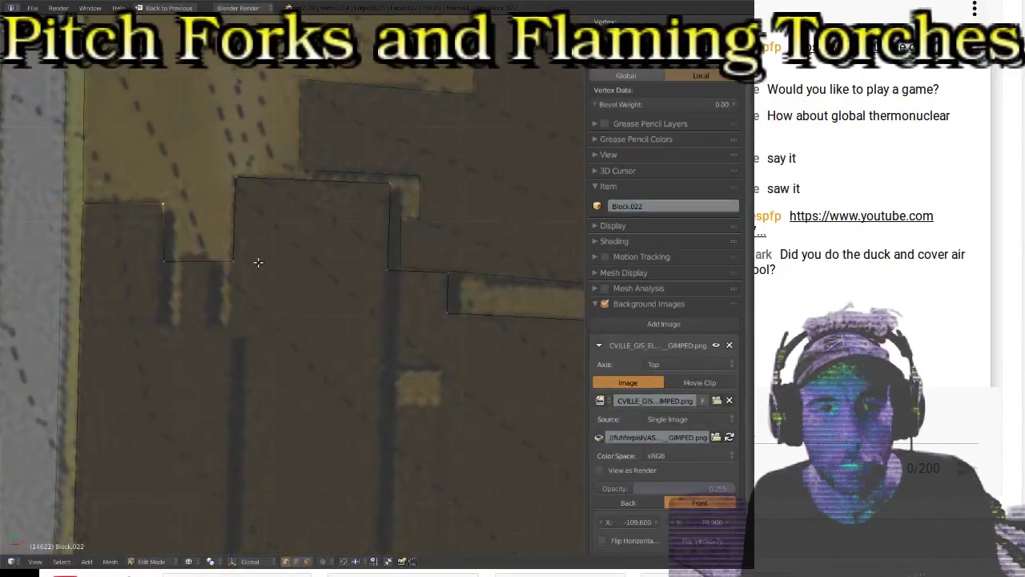
{"action": "key", "text": "g"}
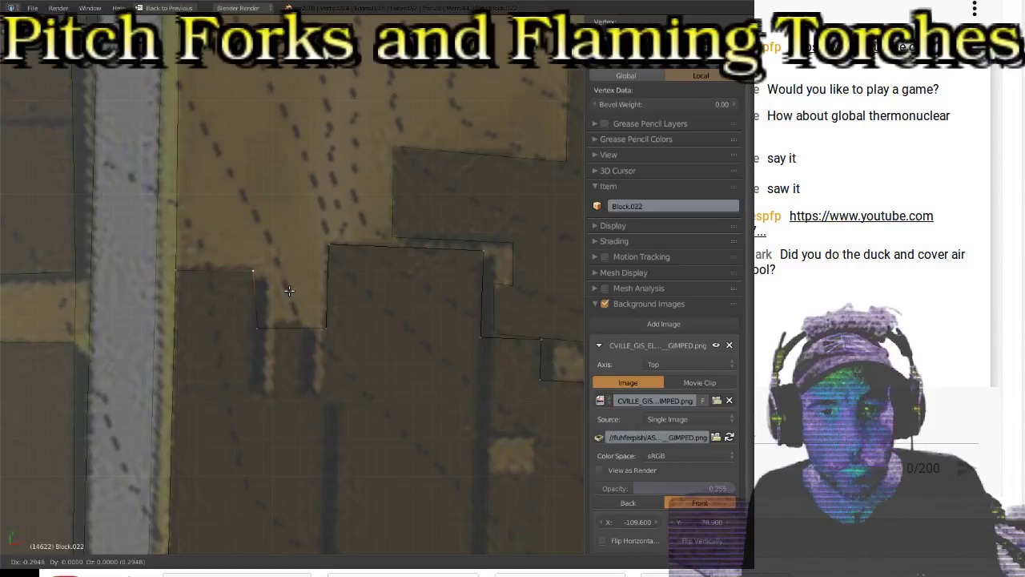
{"action": "left_click", "coordinate": [246, 407]}
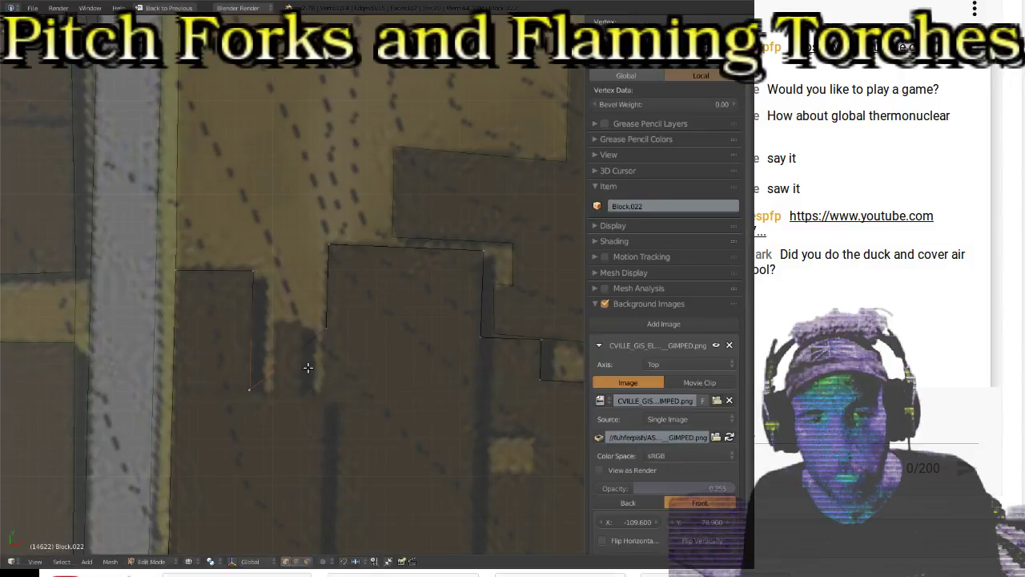
{"action": "right_click", "coordinate": [321, 333]}
{"action": "key", "text": "g"}
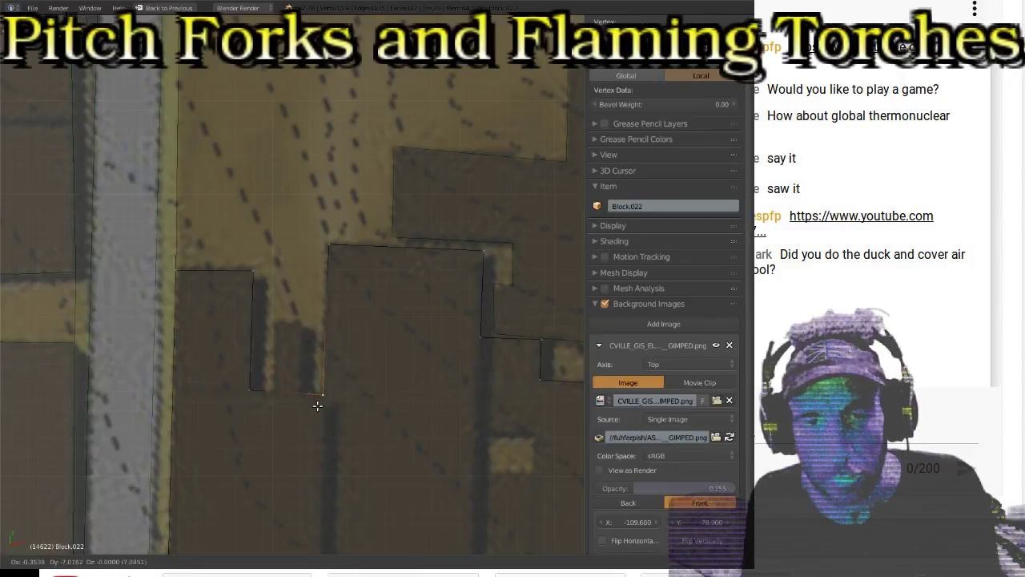
{"action": "left_click", "coordinate": [318, 401]}
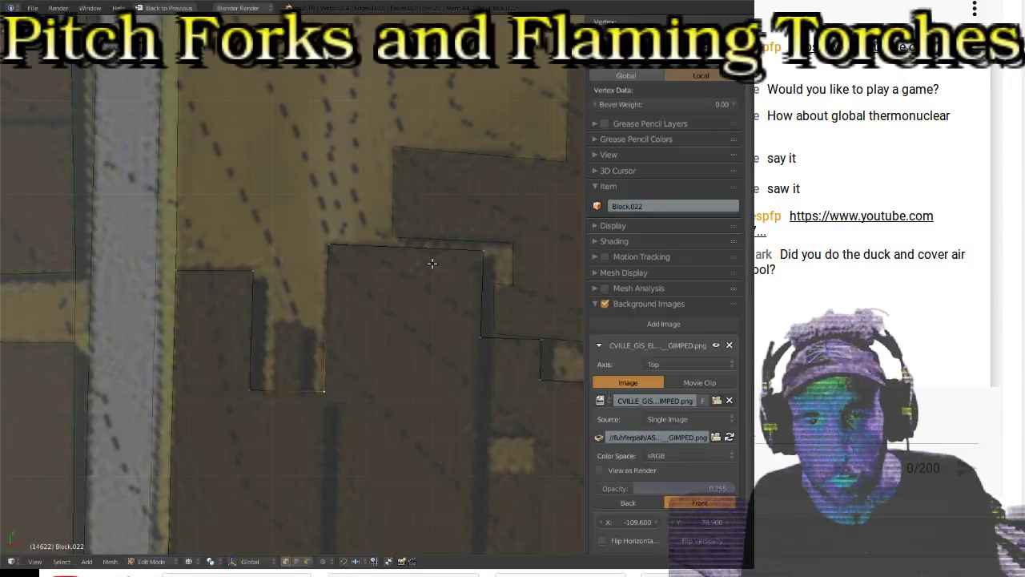
Step: Align the upper-right corner of the tall middle wing and the inner corner below it with the background map
{"action": "right_click", "coordinate": [487, 252]}
{"action": "key", "text": "g"}
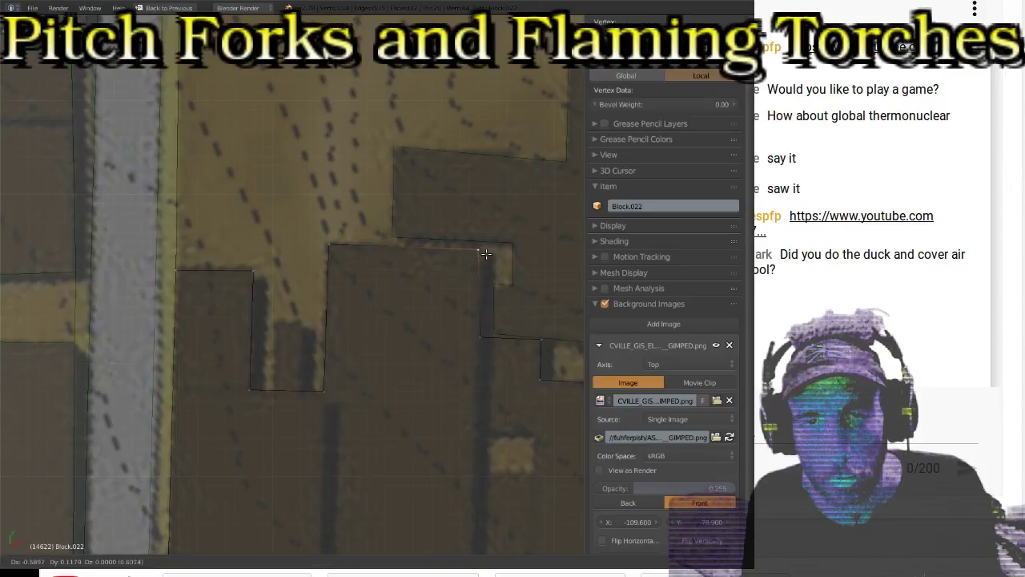
{"action": "left_click", "coordinate": [483, 253]}
{"action": "right_click", "coordinate": [480, 339]}
{"action": "key", "text": "g"}
{"action": "left_click", "coordinate": [480, 341]}
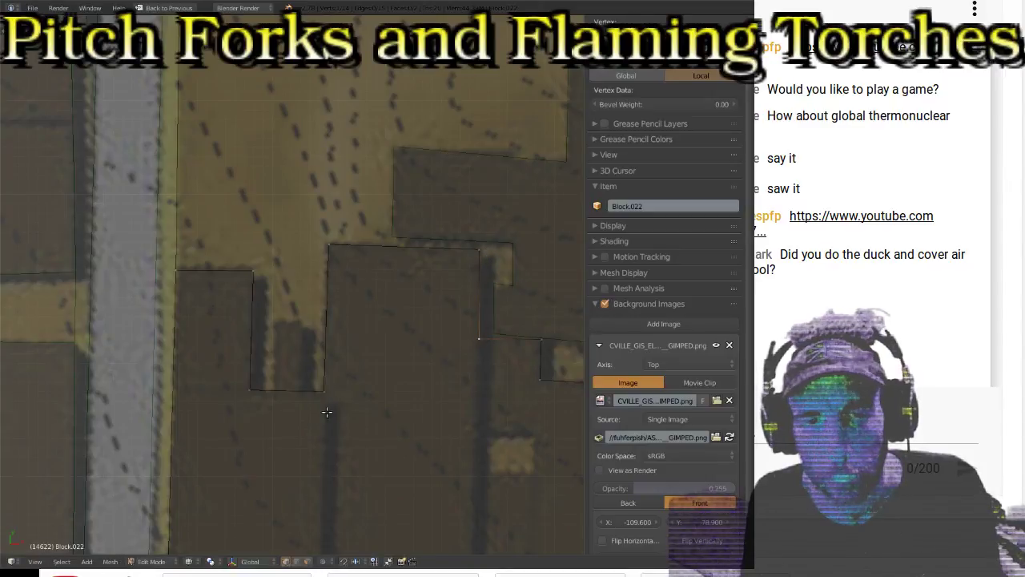
Step: Subdivide the bottom edge of the notch between the left and middle wings with 4 cuts
{"action": "right_click", "coordinate": [253, 391]}
{"action": "right_click", "coordinate": [326, 403], "text": "shift"}
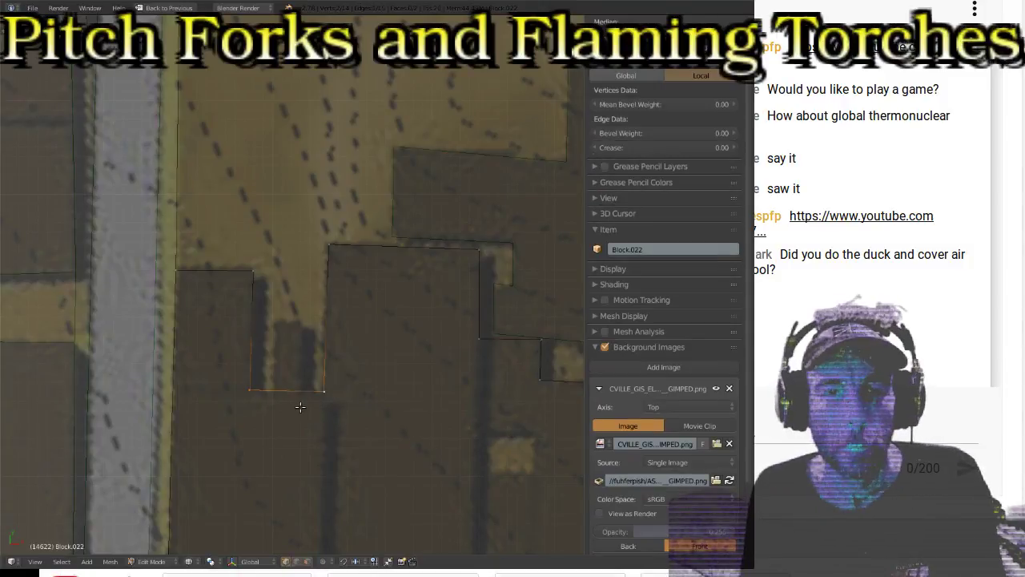
{"action": "key", "text": "t"}
{"action": "key", "text": "w"}
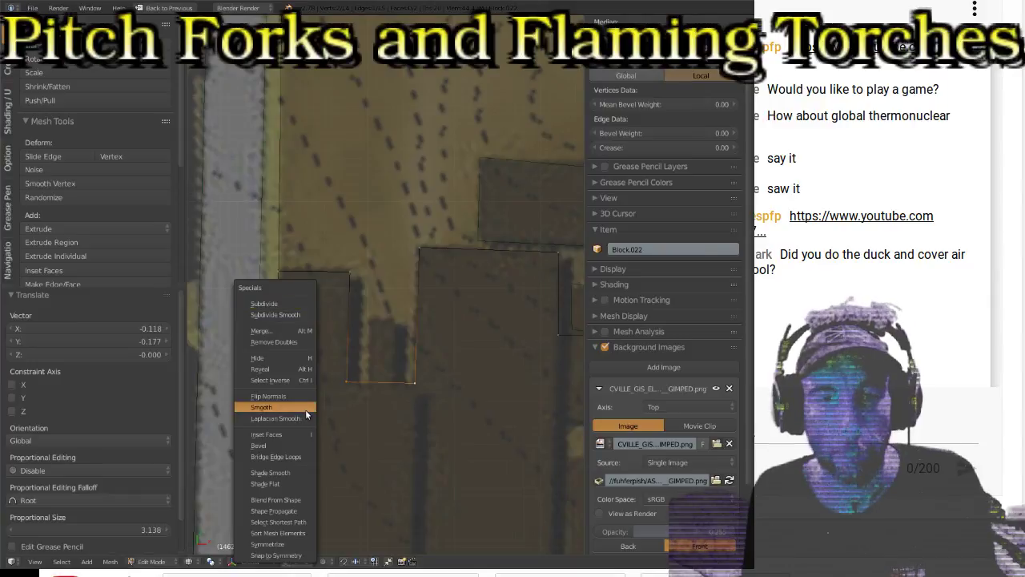
{"action": "left_click", "coordinate": [279, 306]}
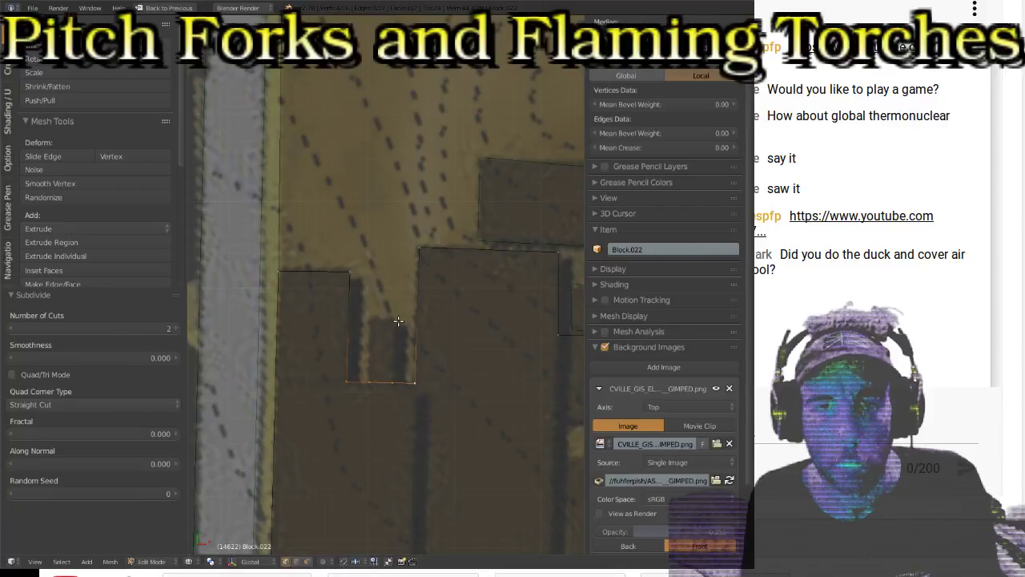
{"action": "left_click", "coordinate": [172, 329]}
{"action": "left_click", "coordinate": [173, 329]}
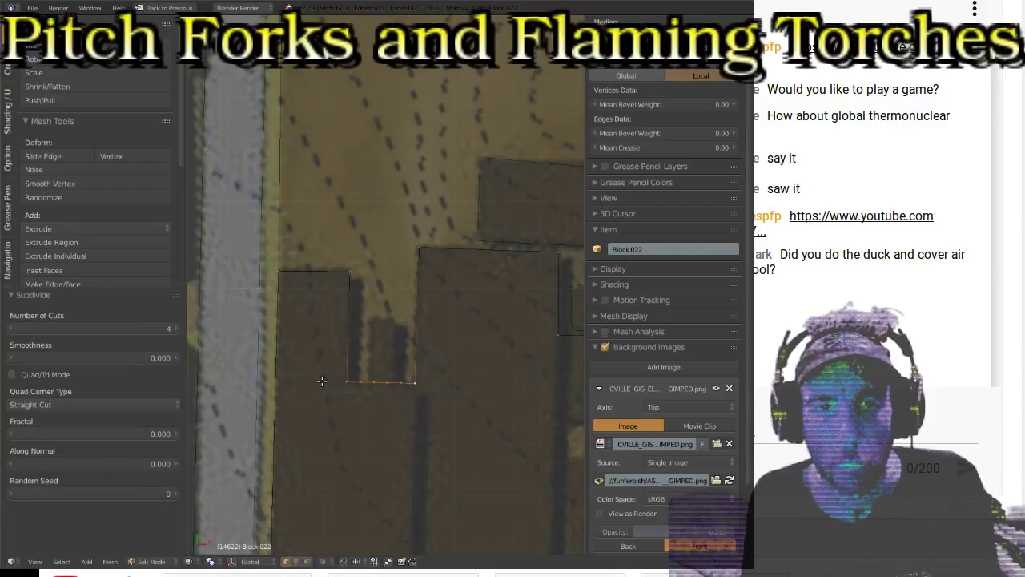
{"action": "key", "text": "t"}
Step: Raise two of the new notch vertices onto the upper-left and upper-right roof corners of the small building inside the notch
{"action": "scroll", "coordinate": [258, 381], "scroll_direction": "up", "scroll_amount": 3}
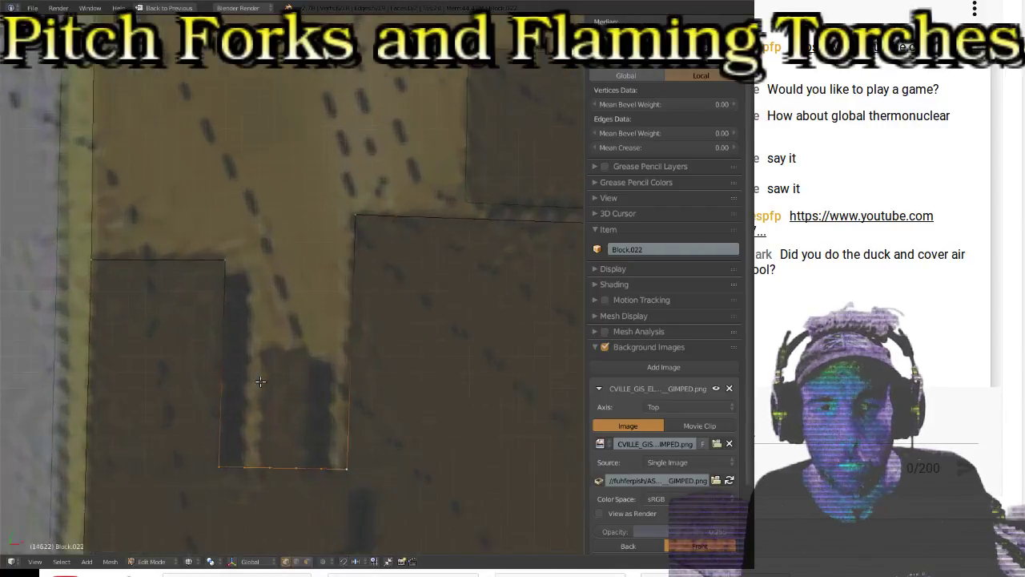
{"action": "right_click", "coordinate": [294, 472]}
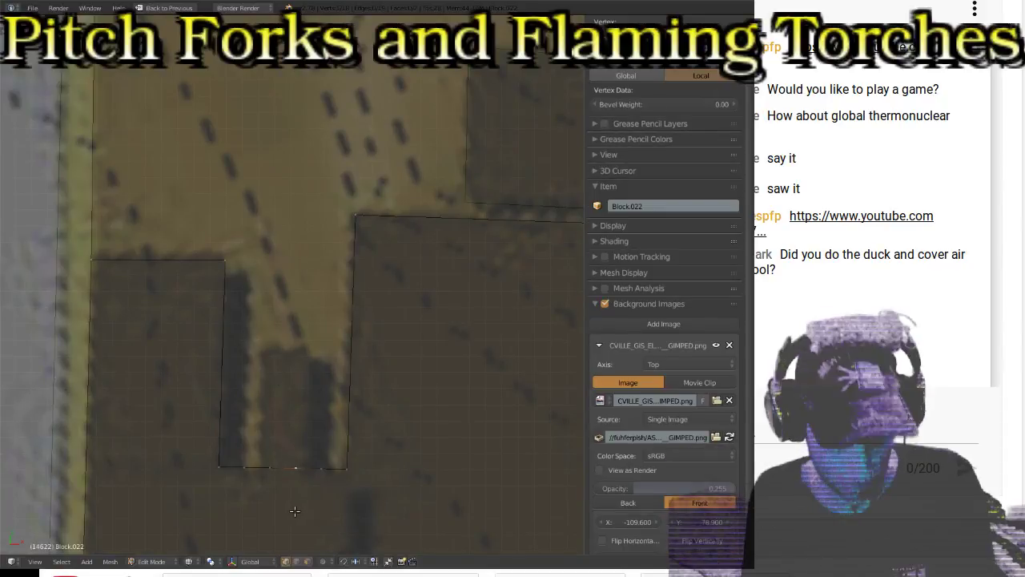
{"action": "key", "text": "g"}
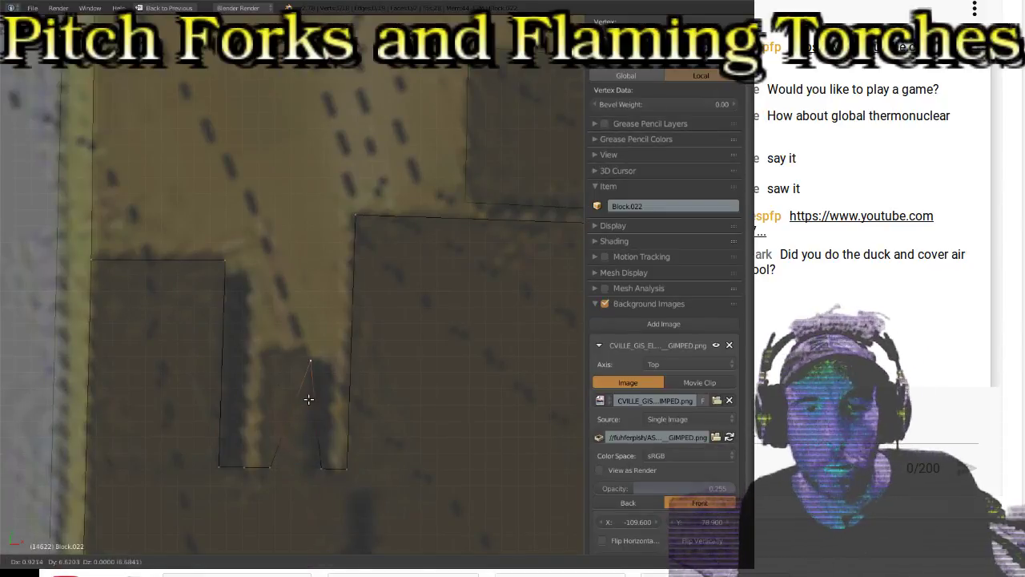
{"action": "left_click", "coordinate": [303, 391]}
{"action": "right_click", "coordinate": [270, 464]}
{"action": "key", "text": "g"}
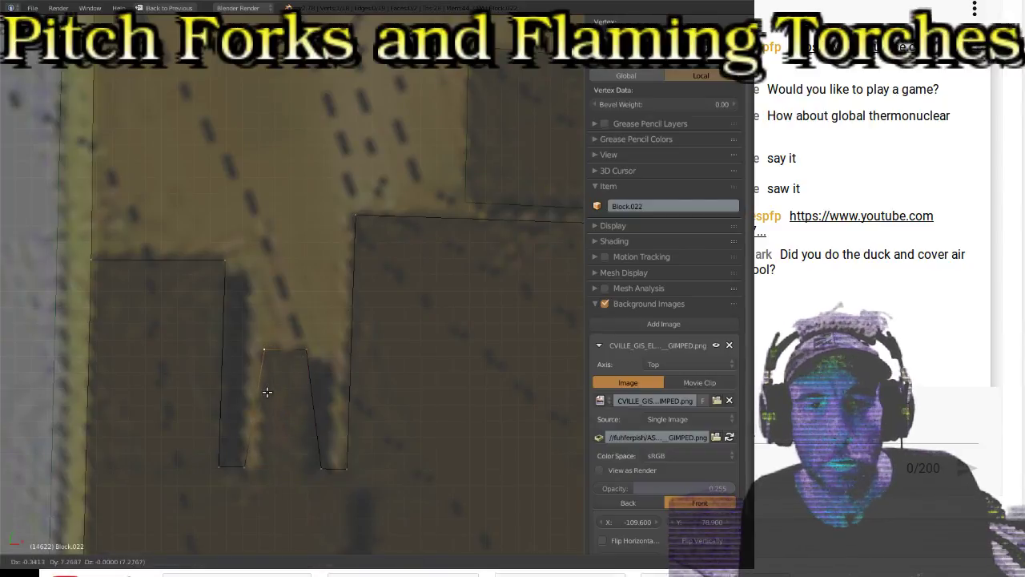
{"action": "left_click", "coordinate": [268, 392]}
{"action": "right_click", "coordinate": [305, 353]}
{"action": "key", "text": "g"}
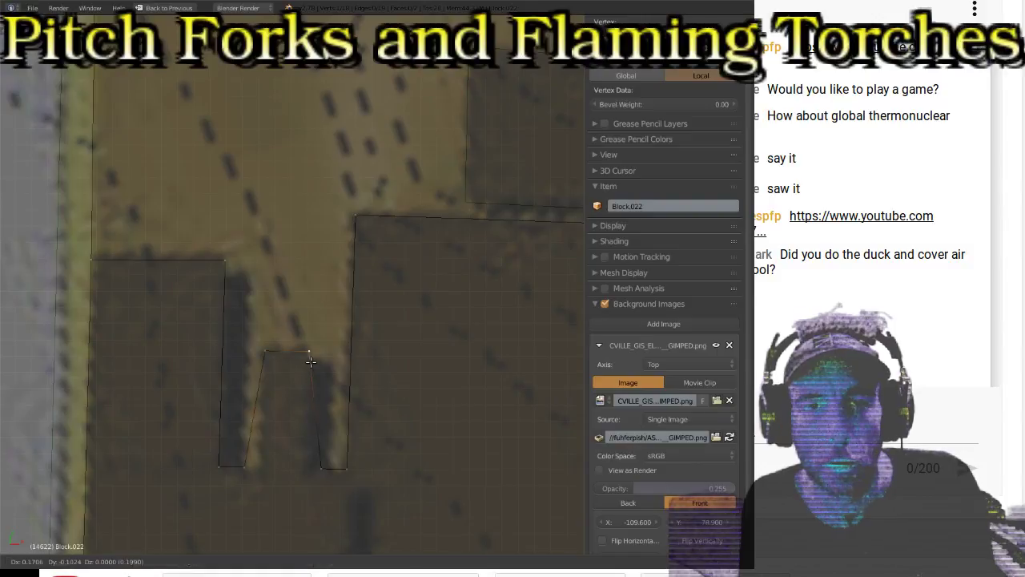
{"action": "left_click", "coordinate": [313, 355]}
Step: Align the two base vertices of the small building in the notch with the map, and finish editing the mesh
{"action": "right_click", "coordinate": [321, 470]}
{"action": "key", "text": "g"}
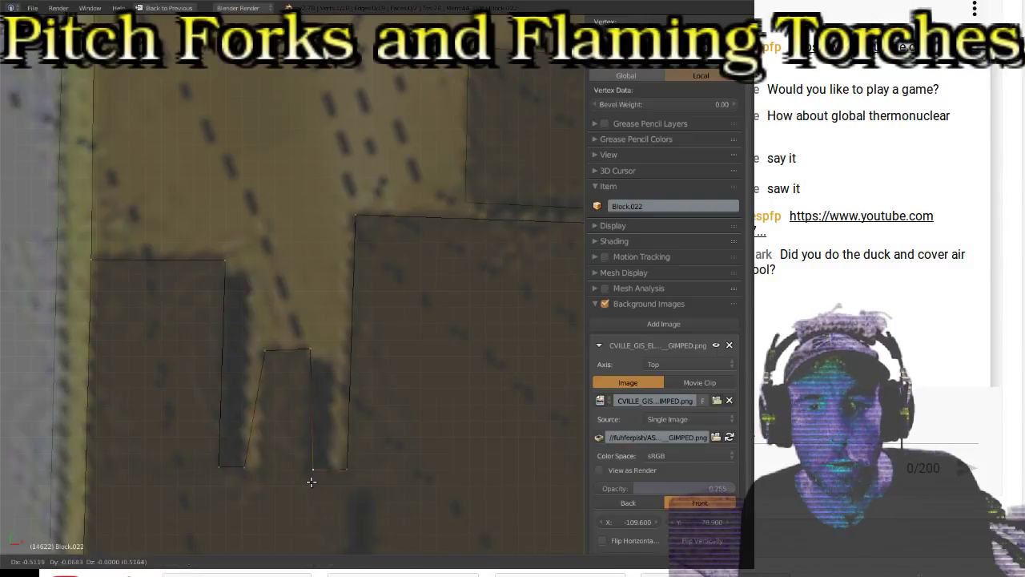
{"action": "left_click", "coordinate": [305, 482]}
{"action": "right_click", "coordinate": [247, 471]}
{"action": "key", "text": "g"}
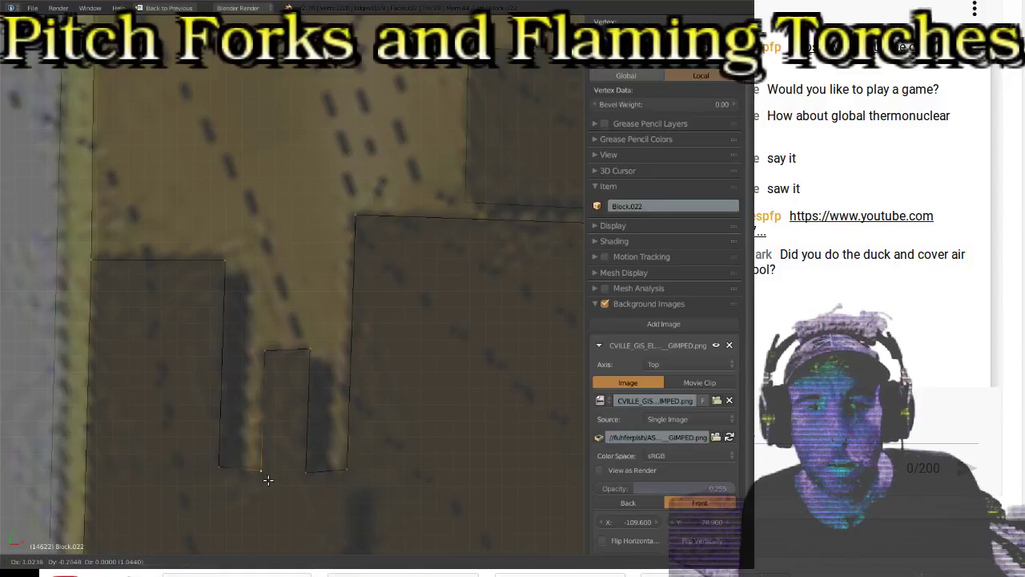
{"action": "left_click", "coordinate": [265, 480]}
{"action": "scroll", "coordinate": [366, 382], "scroll_direction": "down", "scroll_amount": 3}
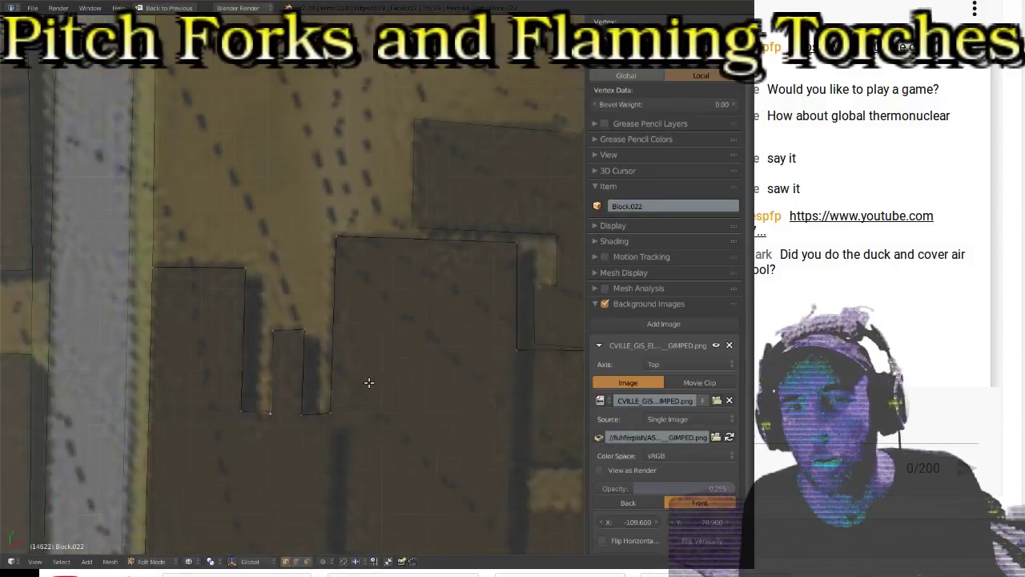
{"action": "scroll", "coordinate": [408, 357], "scroll_direction": "down", "scroll_amount": 4, "text": "ctrl"}
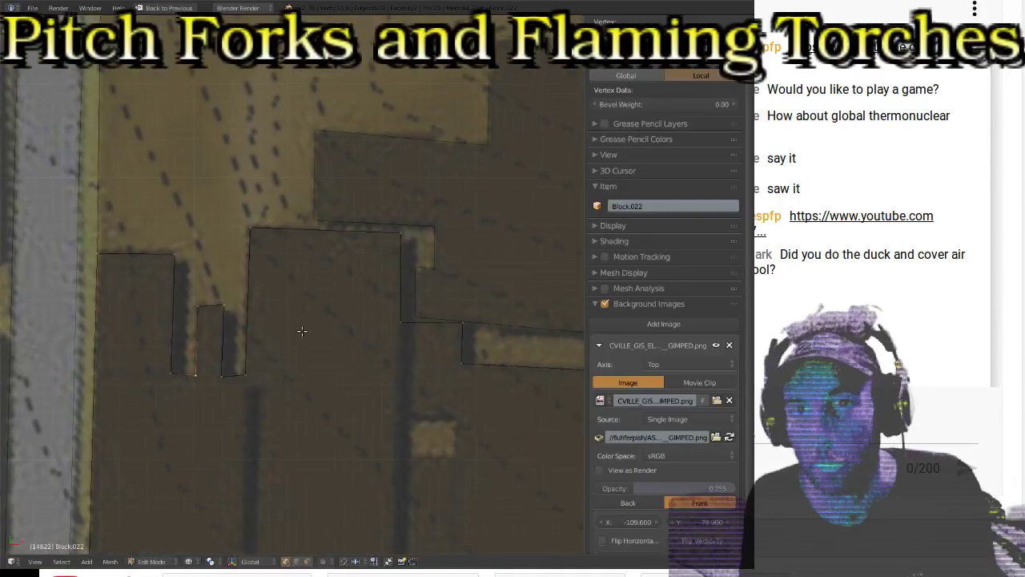
{"action": "scroll", "coordinate": [356, 333], "scroll_direction": "up", "scroll_amount": 4, "text": "ctrl"}
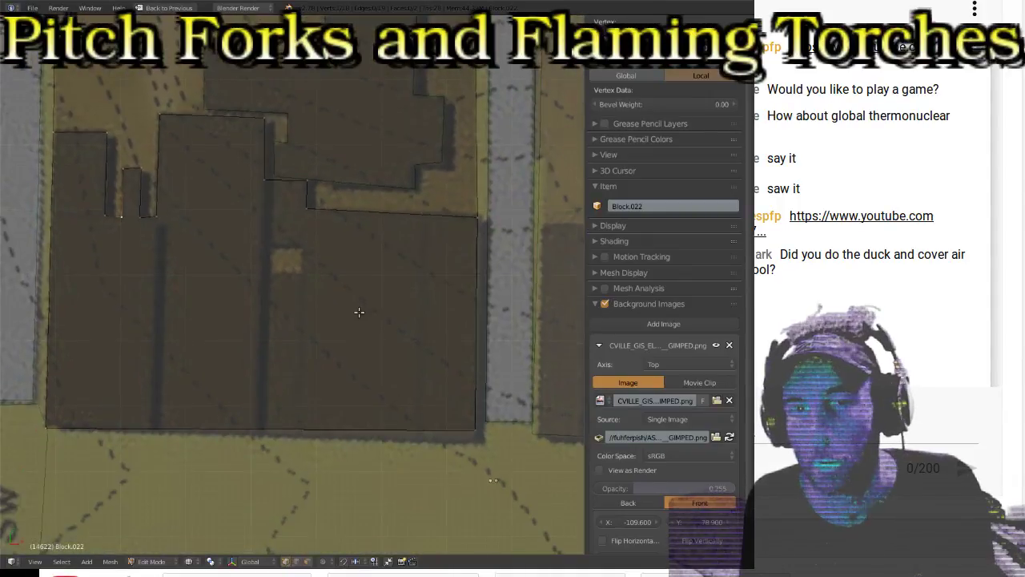
{"action": "key", "text": "Tab"}
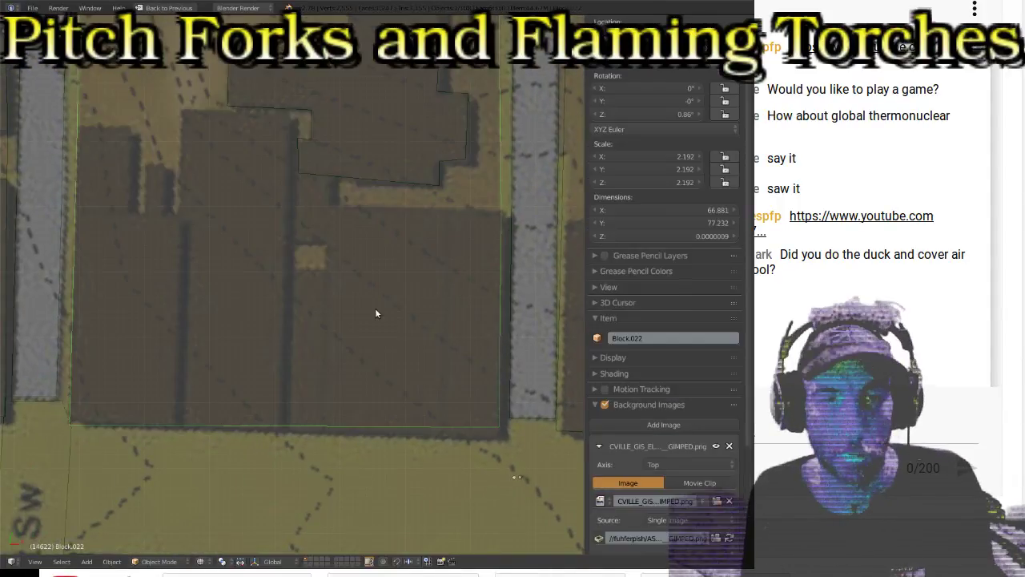
Step: Edit the Block.014 outline in the next block east and move the right end of its dividing edge onto the building's upper-right roof corner
{"action": "scroll", "coordinate": [344, 285], "scroll_direction": "down", "scroll_amount": 5}
{"action": "middle_click_drag", "start_coordinate": [362, 292], "coordinate": [70, 299], "text": "shift"}
{"action": "scroll", "coordinate": [243, 368], "scroll_direction": "up", "scroll_amount": 2}
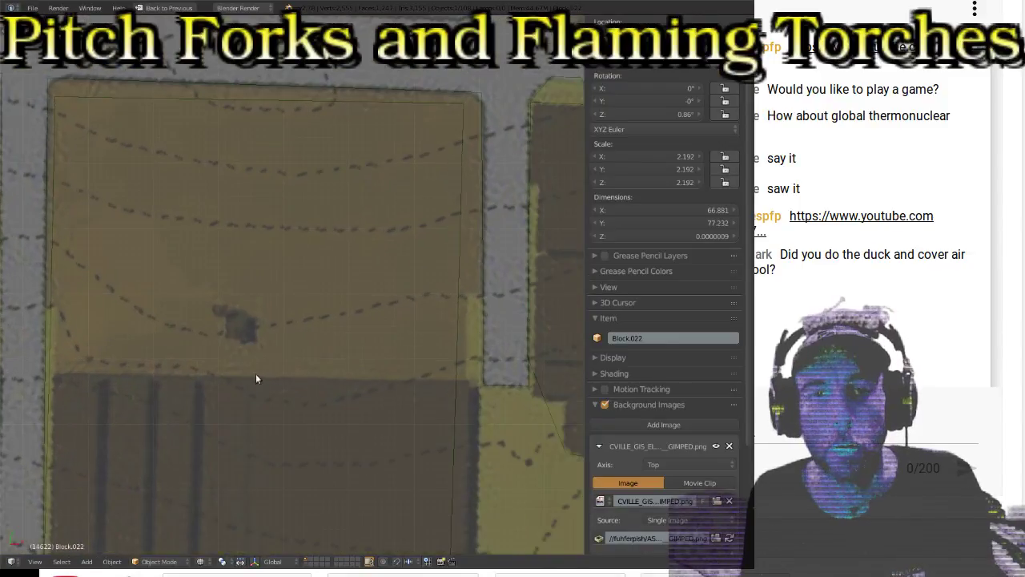
{"action": "middle_click_drag", "start_coordinate": [256, 373], "coordinate": [297, 263], "text": "shift"}
{"action": "right_click", "coordinate": [483, 401]}
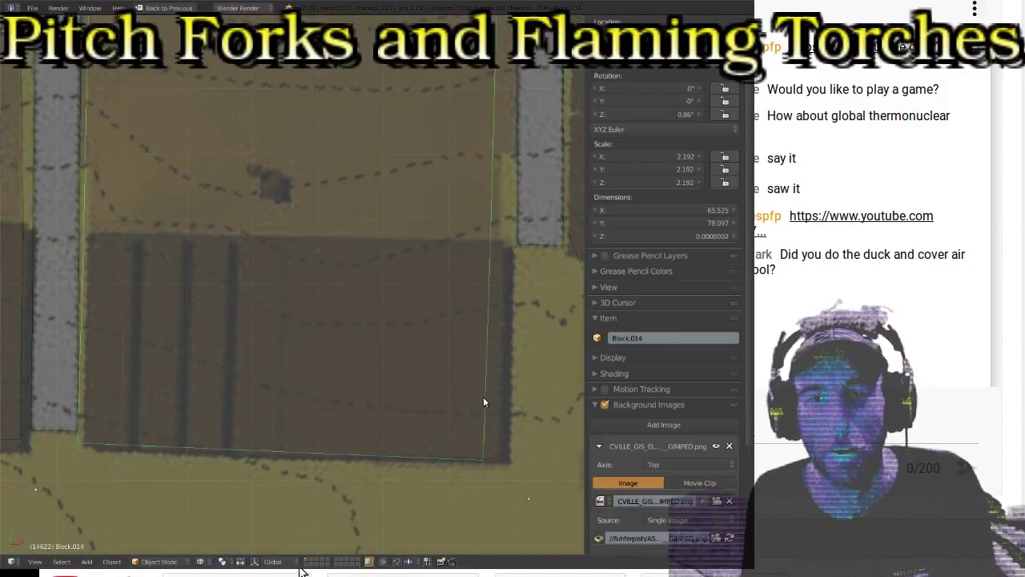
{"action": "scroll", "coordinate": [295, 348], "scroll_direction": "down", "scroll_amount": 3}
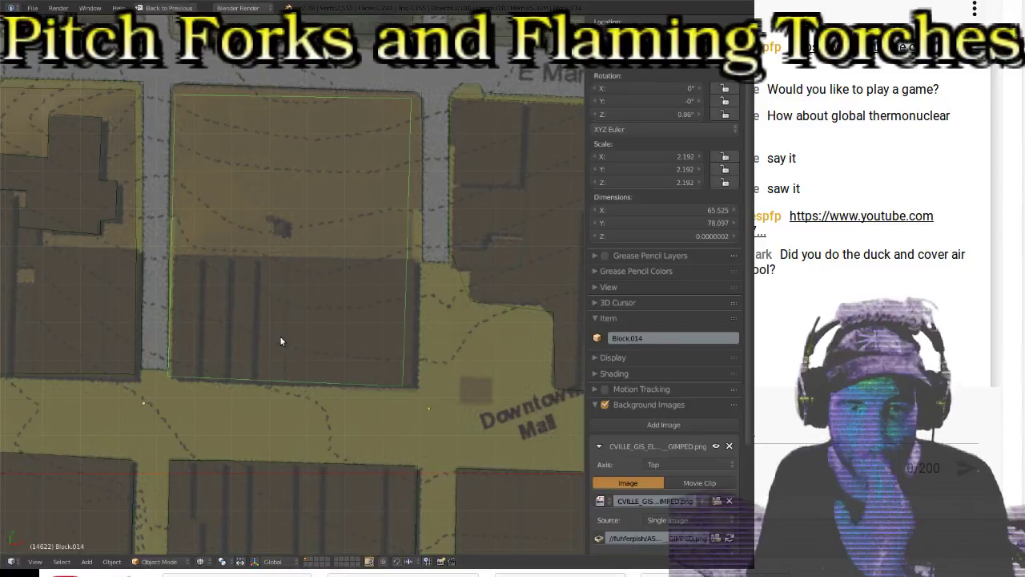
{"action": "key", "text": "Tab"}
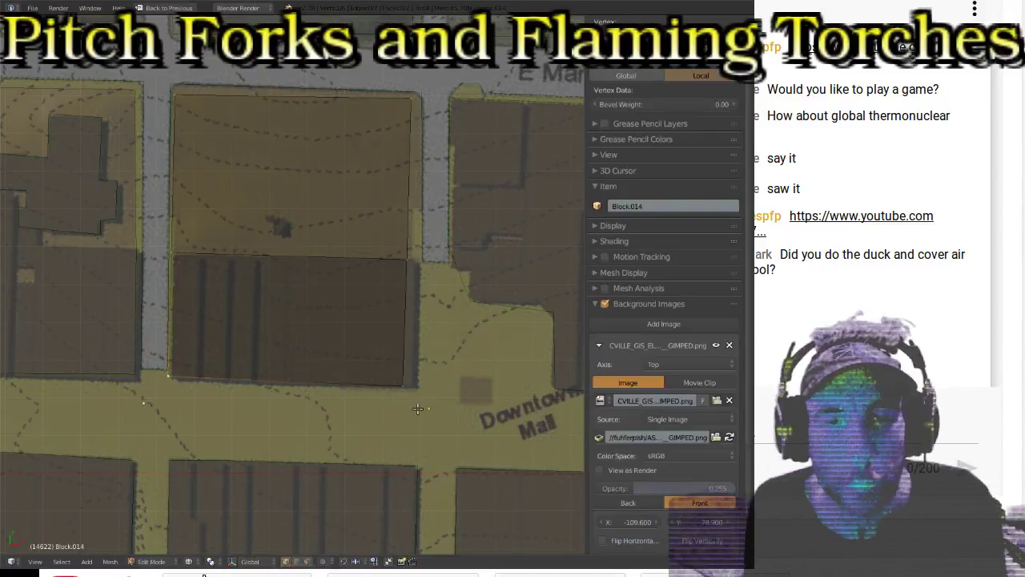
{"action": "scroll", "coordinate": [345, 355], "scroll_direction": "up", "scroll_amount": 1}
{"action": "scroll", "coordinate": [345, 355], "scroll_direction": "up", "scroll_amount": 1}
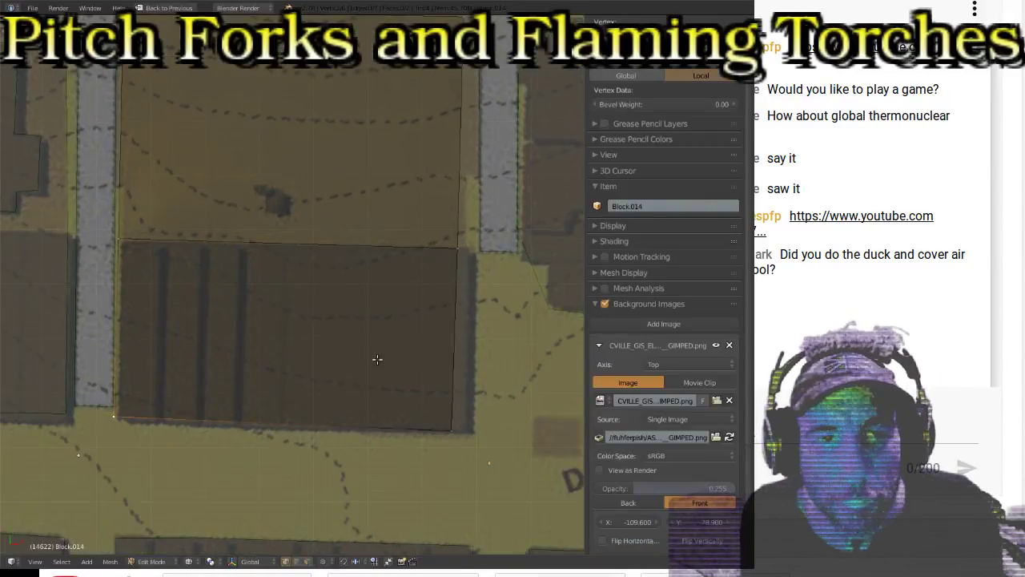
{"action": "right_click", "coordinate": [462, 252]}
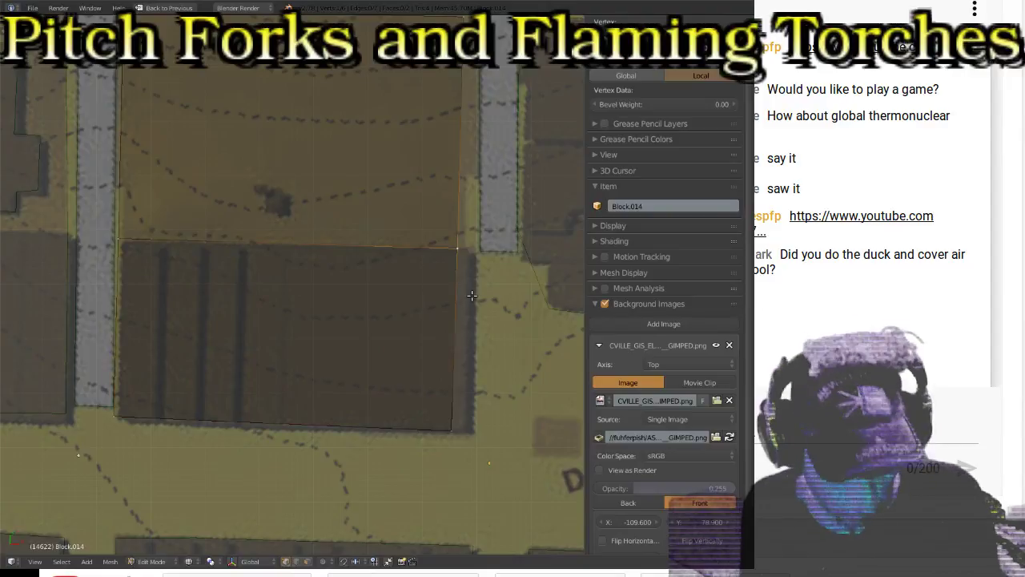
{"action": "key", "text": "g"}
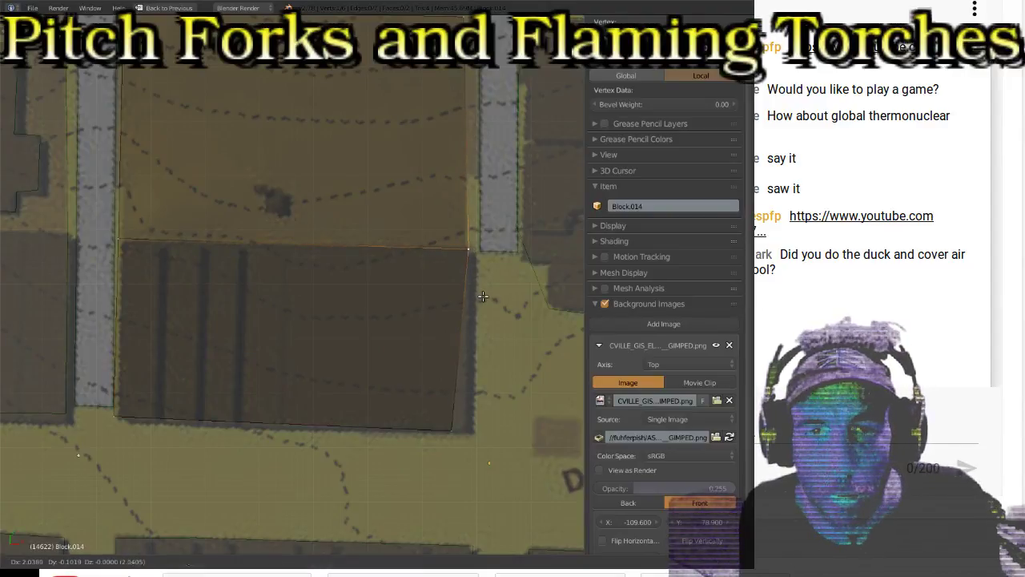
{"action": "left_click", "coordinate": [483, 297]}
Step: Align the lower-right and lower-left corners of Block.014 and the left end of its dividing edge with the building roof
{"action": "right_click", "coordinate": [452, 433]}
{"action": "key", "text": "g"}
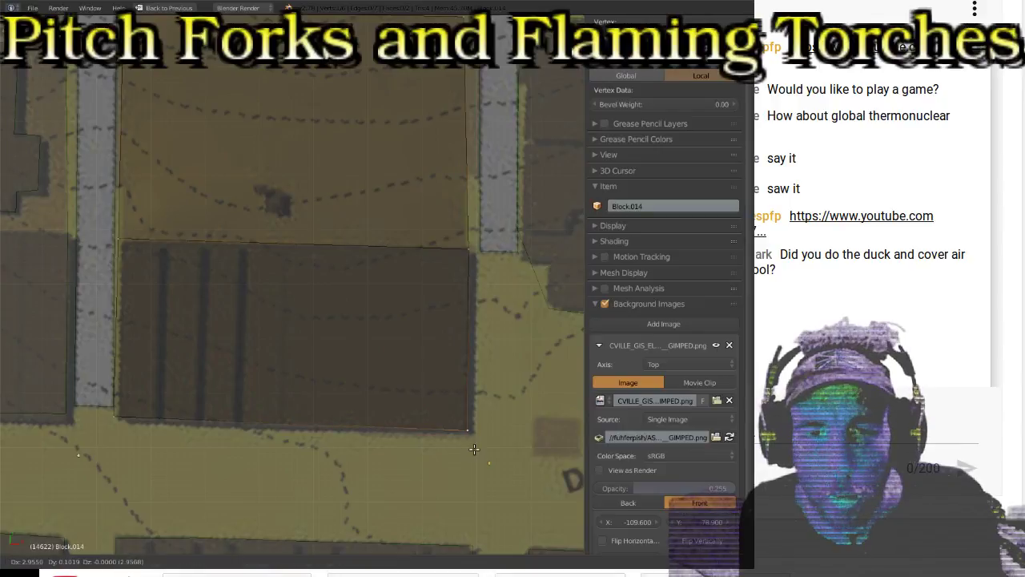
{"action": "left_click", "coordinate": [474, 450]}
{"action": "right_click", "coordinate": [138, 418]}
{"action": "key", "text": "g"}
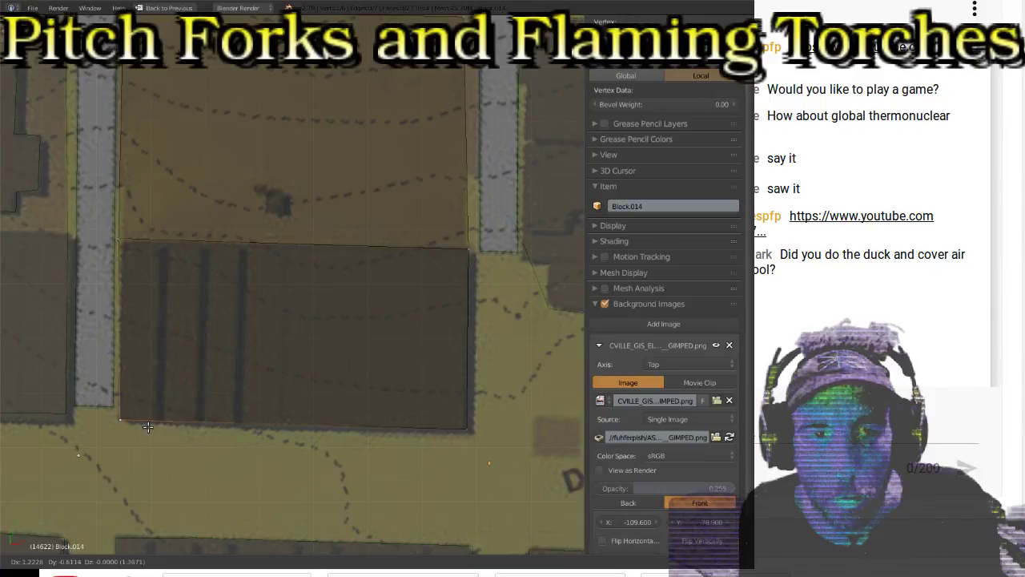
{"action": "left_click", "coordinate": [147, 427]}
{"action": "right_click", "coordinate": [124, 250]}
{"action": "key", "text": "g"}
{"action": "left_click", "coordinate": [128, 253]}
{"action": "scroll", "coordinate": [176, 144], "scroll_direction": "up", "scroll_amount": 2, "text": "shift"}
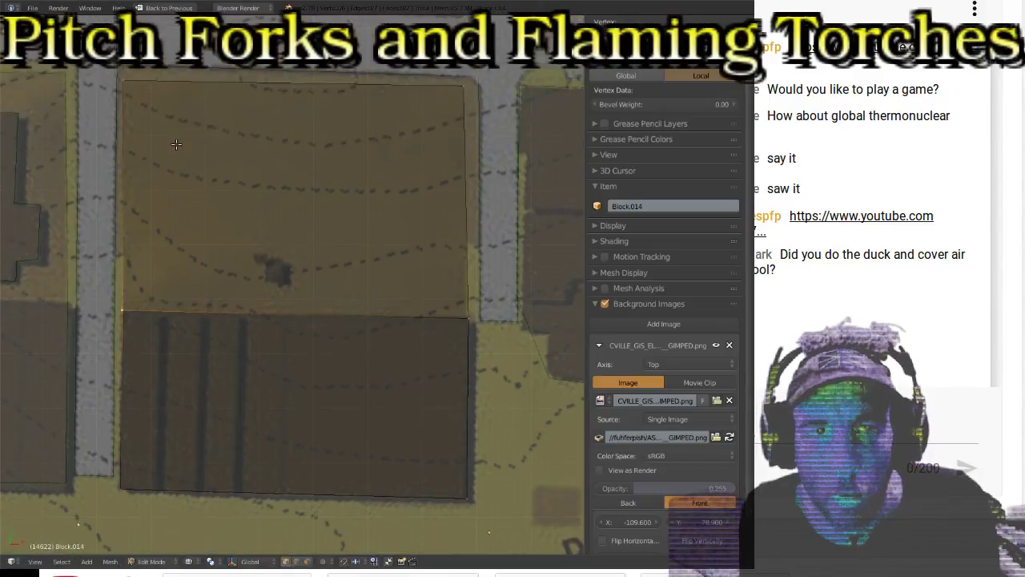
Step: Align Block.014's upper-left corner and the right end of its dividing edge with the map, and finish editing the mesh
{"action": "right_click", "coordinate": [133, 94]}
{"action": "key", "text": "g"}
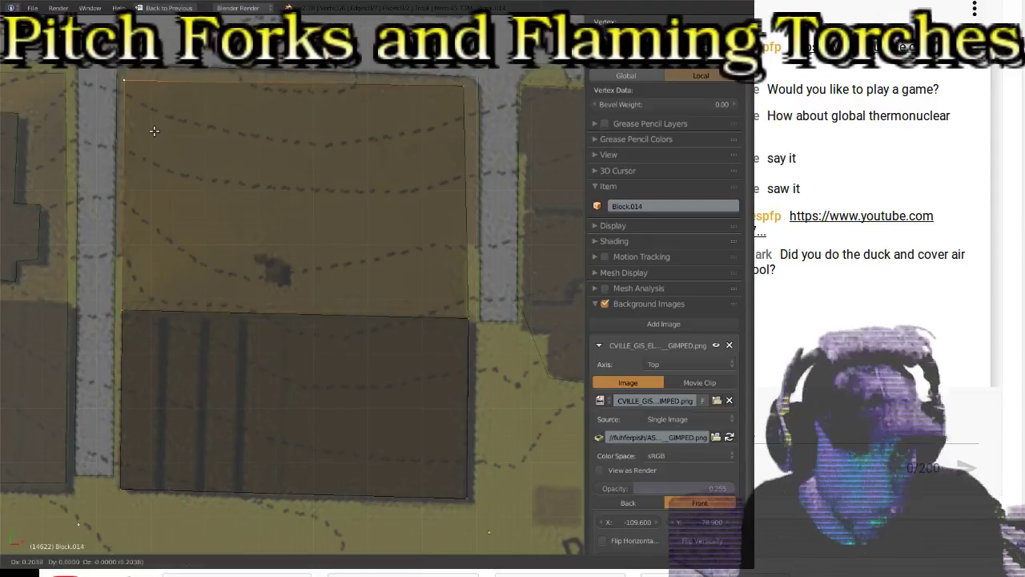
{"action": "left_click", "coordinate": [154, 126]}
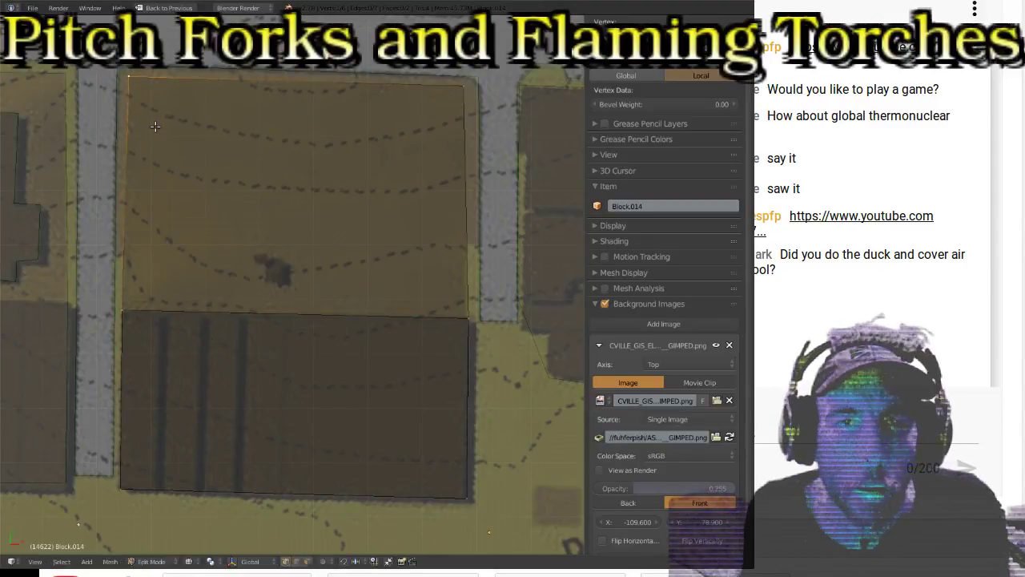
{"action": "right_click", "coordinate": [473, 313]}
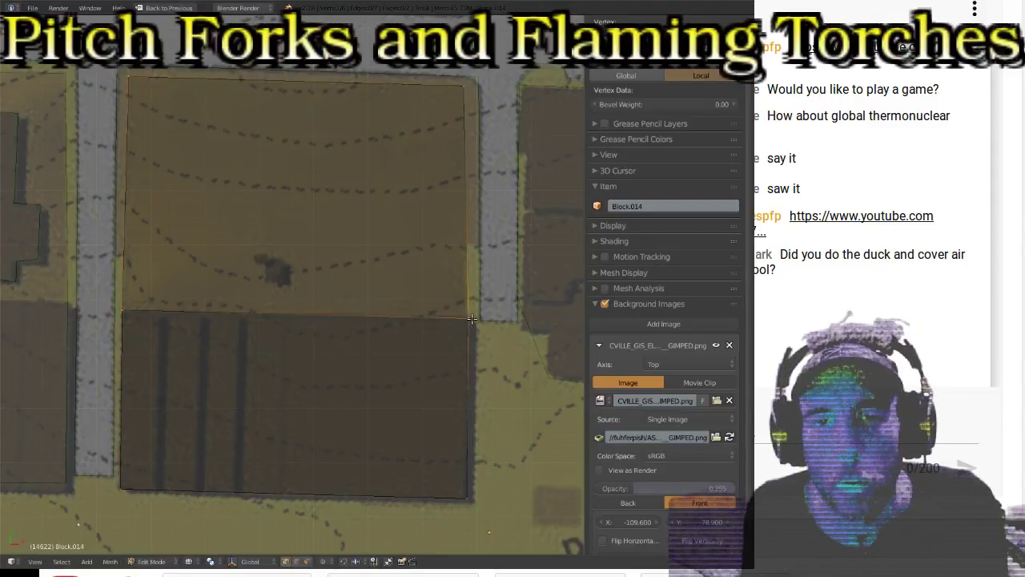
{"action": "key", "text": "g"}
{"action": "left_click", "coordinate": [491, 329]}
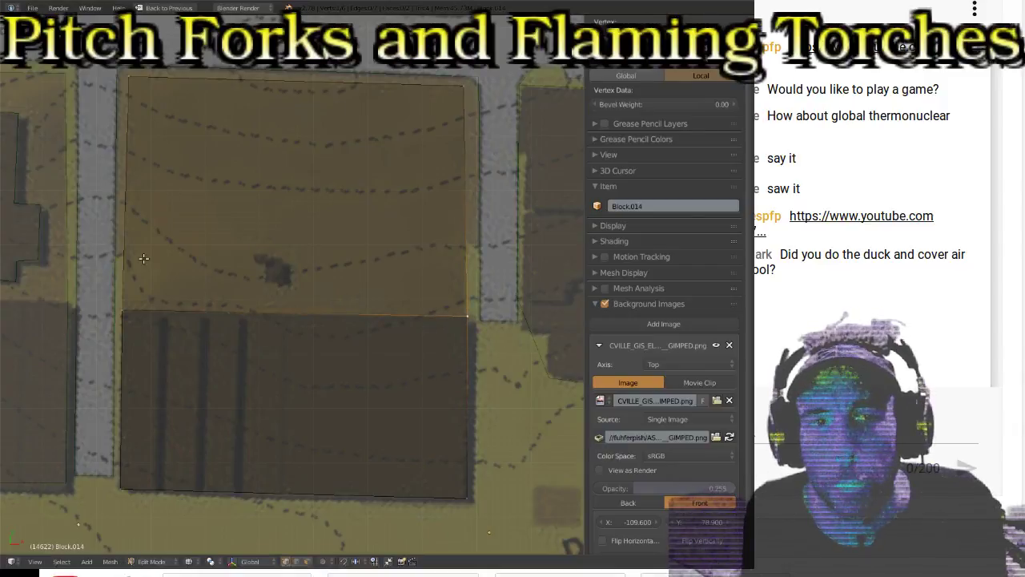
{"action": "key", "text": "Tab"}
Step: Edit the Block.013 outline west of 3rd St Ne and move its lower-right vertex onto the building's roof corner
{"action": "scroll", "coordinate": [303, 283], "scroll_direction": "down", "scroll_amount": 3}
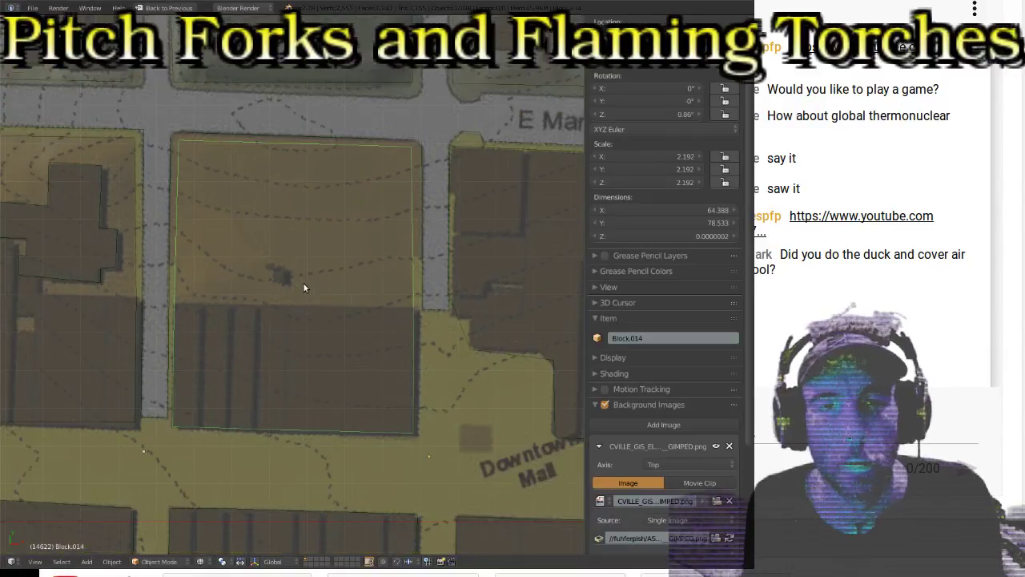
{"action": "middle_click_drag", "start_coordinate": [451, 287], "coordinate": [238, 292], "text": "shift"}
{"action": "right_click", "coordinate": [253, 187]}
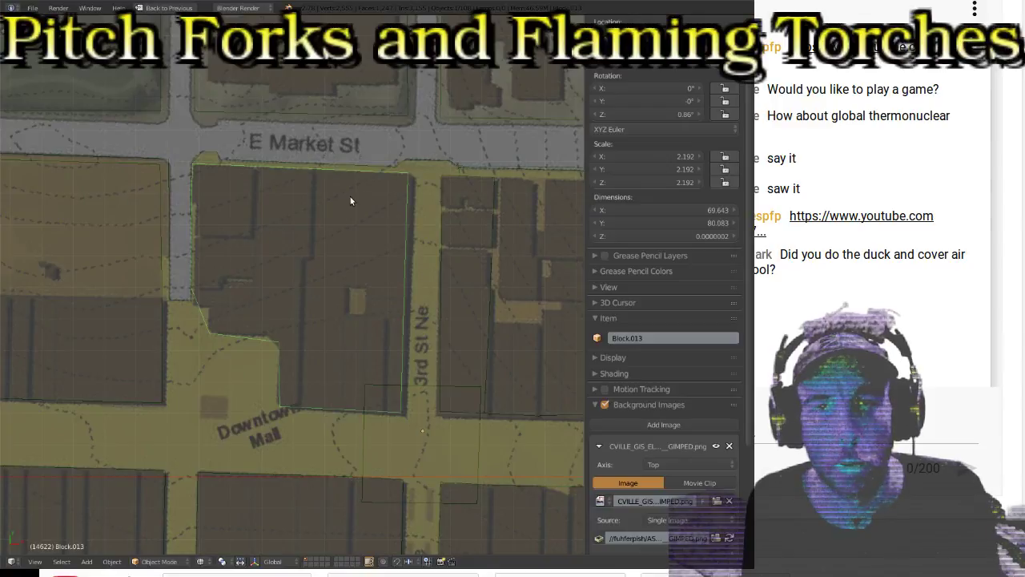
{"action": "key", "text": "Tab"}
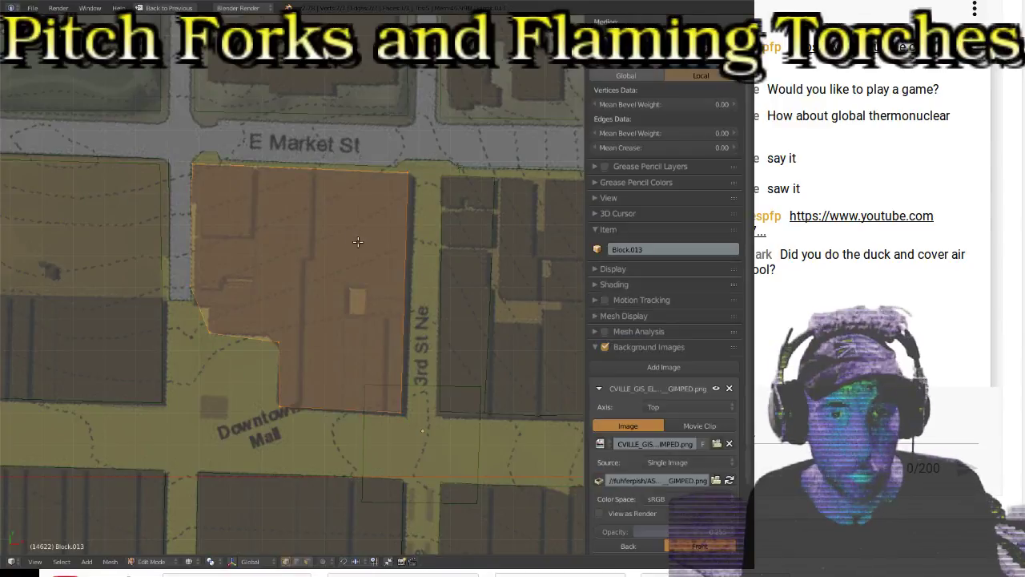
{"action": "right_click", "coordinate": [415, 430]}
{"action": "middle_click_drag", "start_coordinate": [398, 422], "coordinate": [360, 317], "text": "shift"}
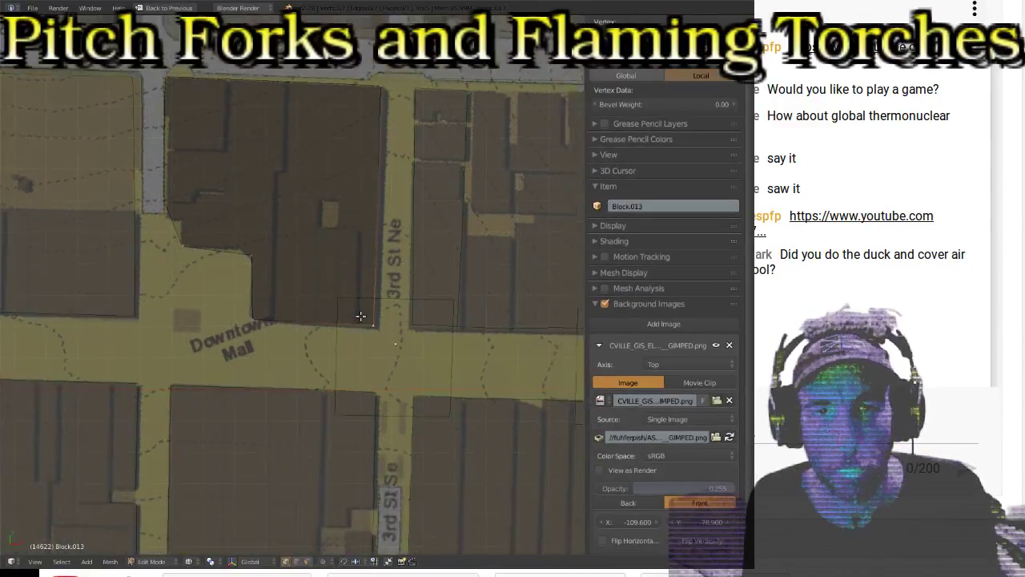
{"action": "scroll", "coordinate": [360, 316], "scroll_direction": "up", "scroll_amount": 2}
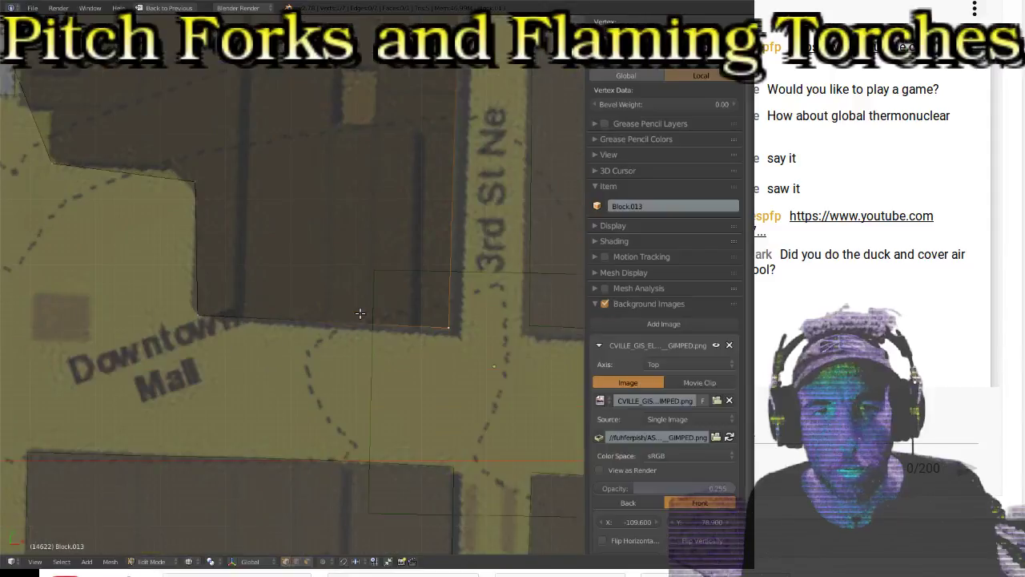
{"action": "key", "text": "g"}
{"action": "left_click", "coordinate": [463, 374]}
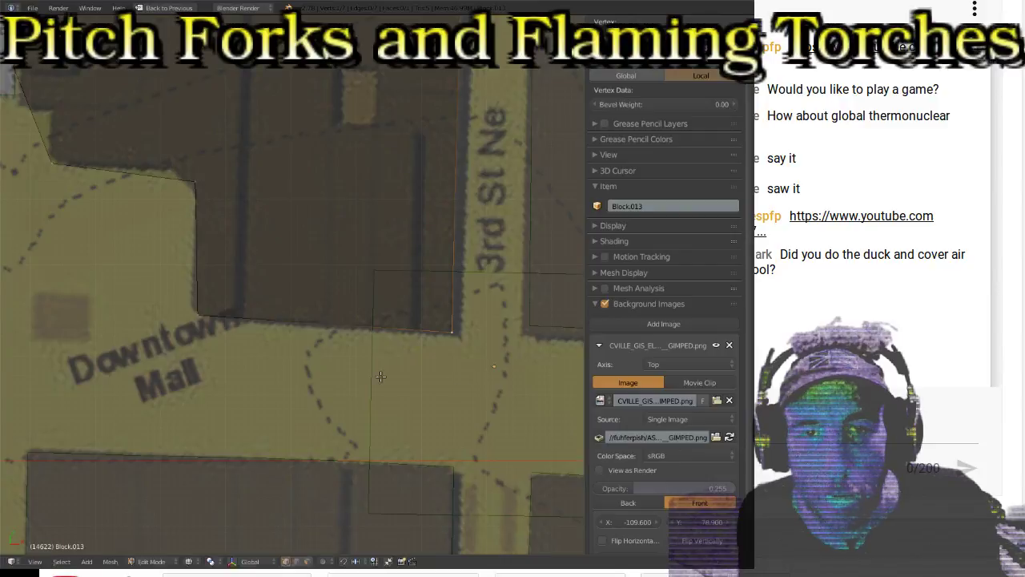
Step: Align Block.013's lower-left corner and the two vertices of the slanted edge above the Downtown Mall with the roof
{"action": "right_click", "coordinate": [199, 323]}
{"action": "key", "text": "g"}
{"action": "left_click", "coordinate": [193, 320]}
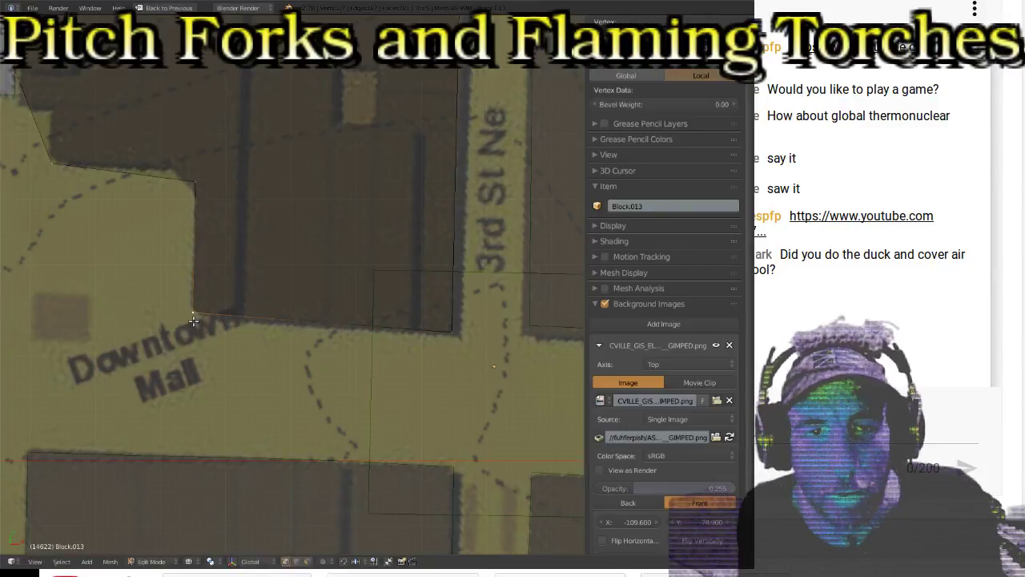
{"action": "right_click", "coordinate": [199, 198]}
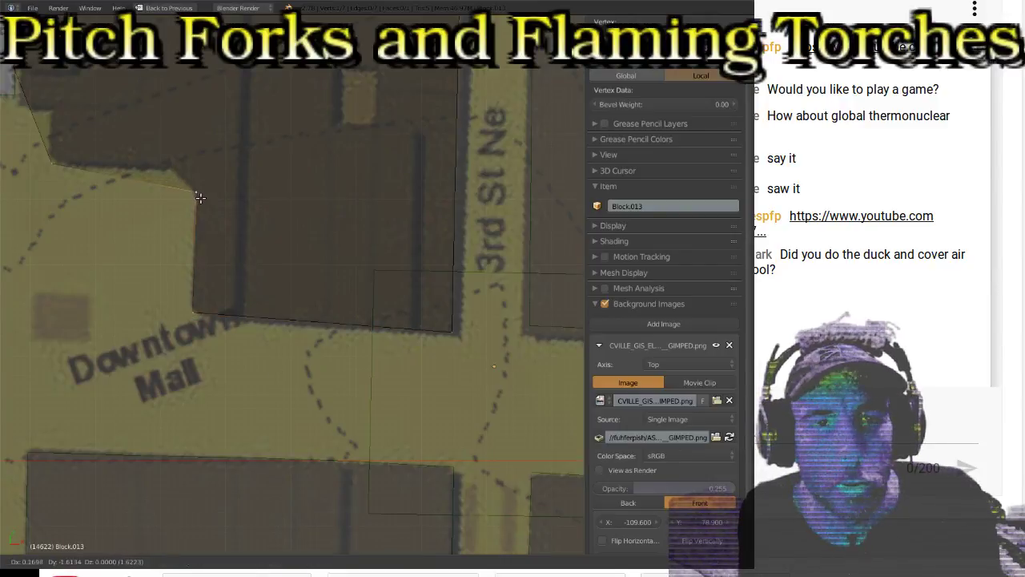
{"action": "key", "text": "g"}
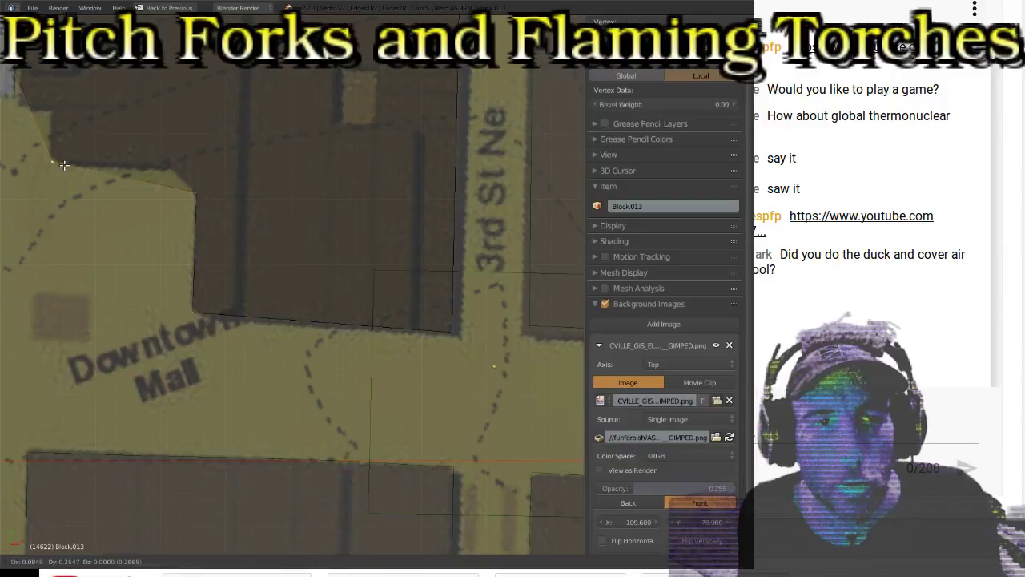
{"action": "left_click", "coordinate": [64, 163]}
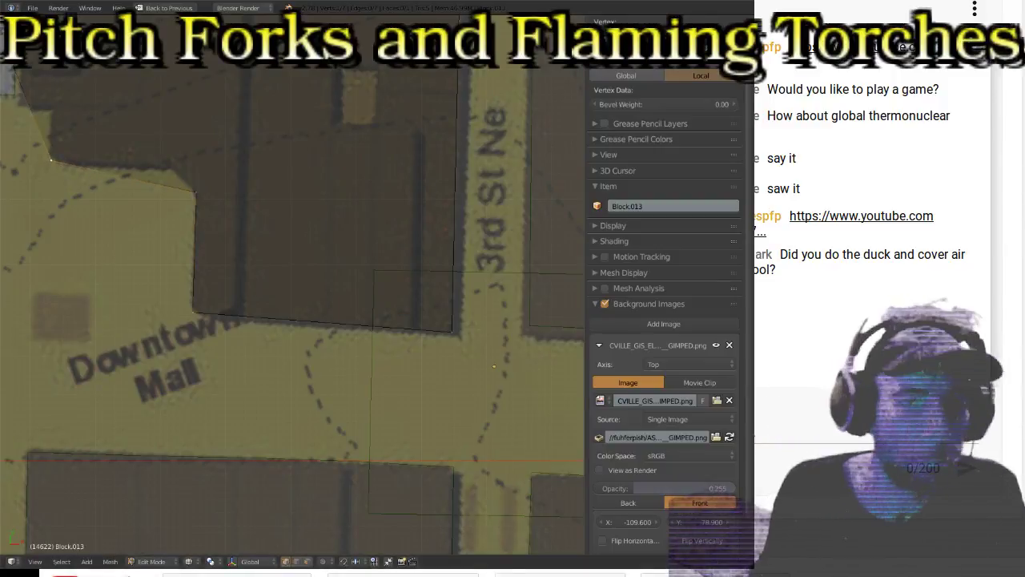
Step: Subdivide the slanted edge above the Downtown Mall and move the new vertex to the start of the roof's chamfered corner
{"action": "right_click", "coordinate": [194, 192], "text": "shift"}
{"action": "key", "text": "w"}
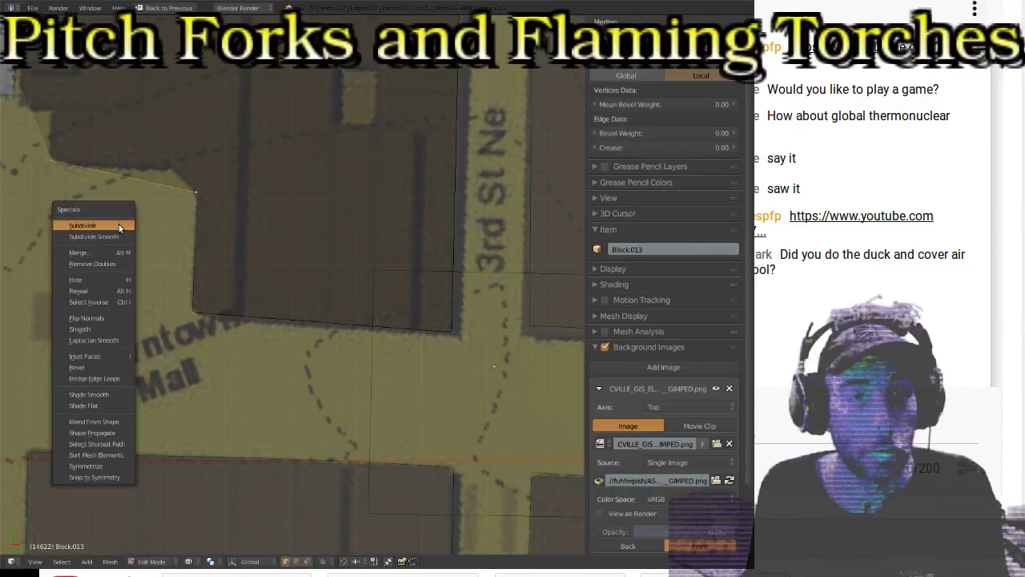
{"action": "left_click", "coordinate": [118, 225]}
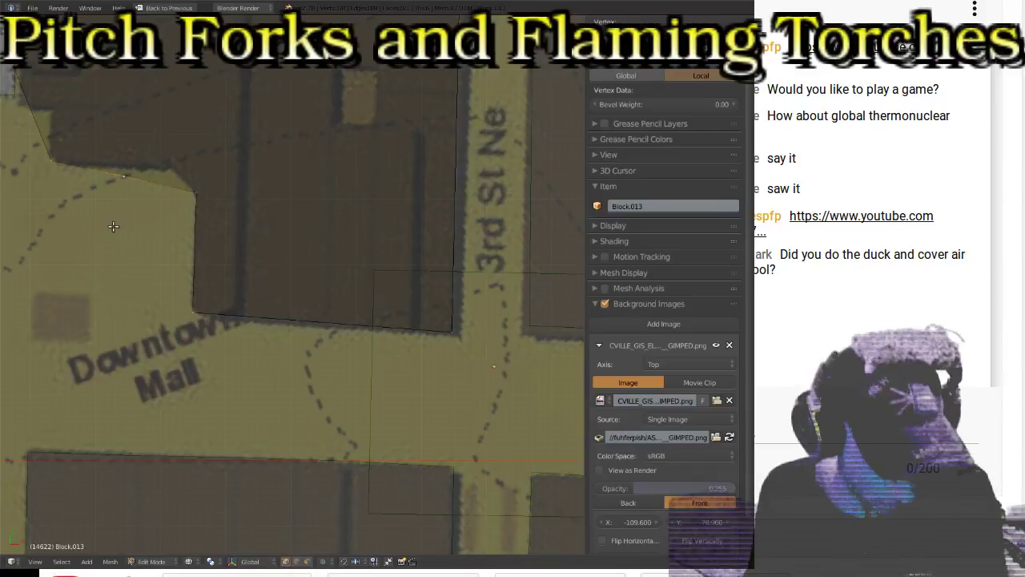
{"action": "key", "text": "g"}
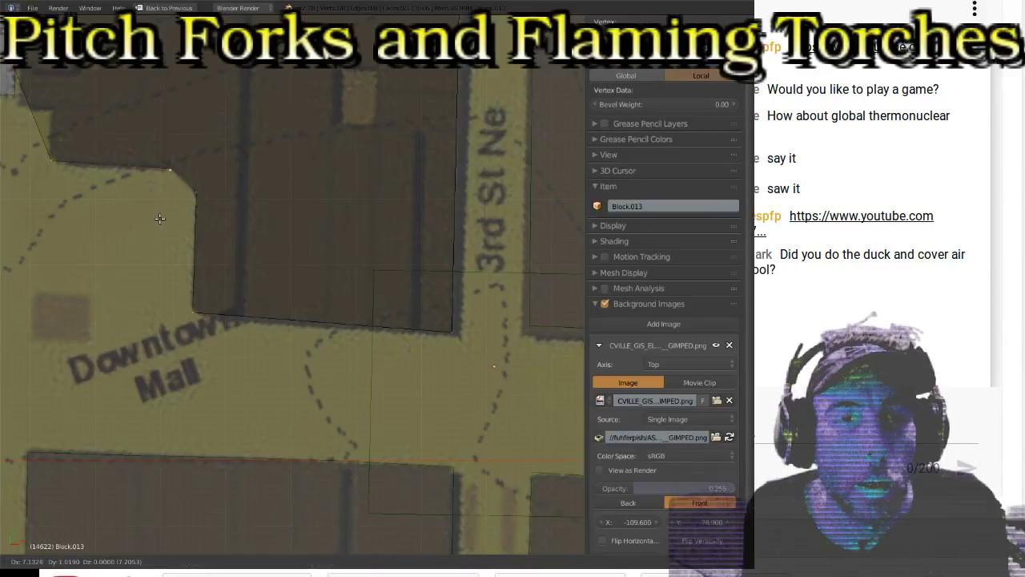
{"action": "left_click", "coordinate": [160, 217]}
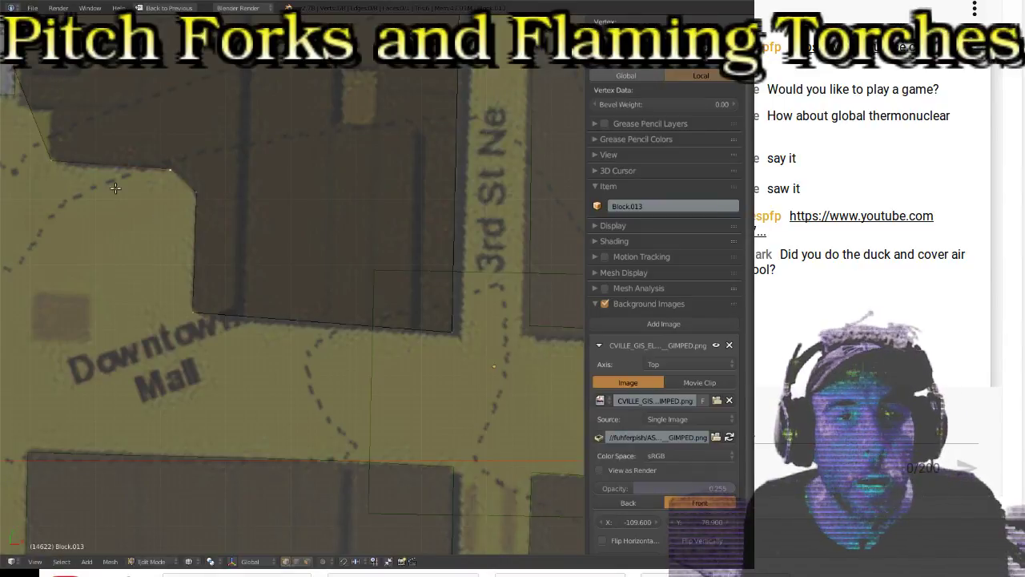
Step: Lower the bottom vertex of Block.013's west edge onto the outer corner of the small roof step
{"action": "middle_click_drag", "start_coordinate": [71, 124], "coordinate": [253, 149], "text": "shift"}
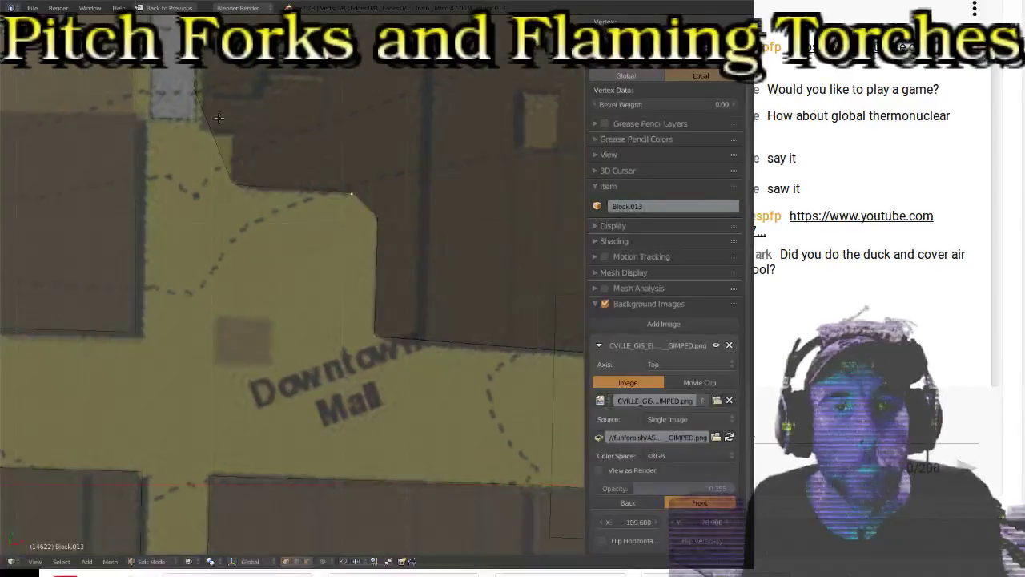
{"action": "key", "text": "g"}
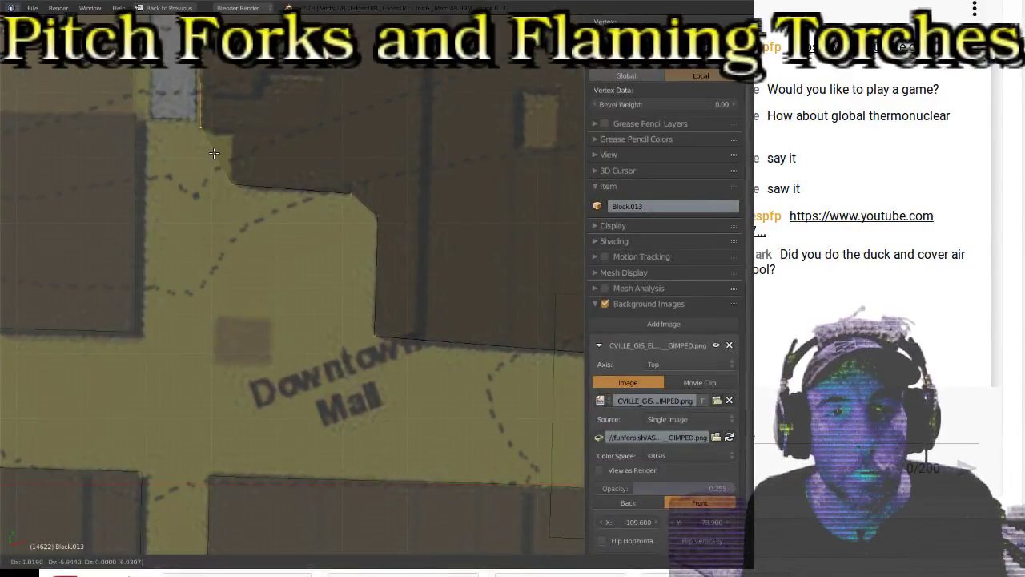
{"action": "left_click", "coordinate": [214, 155]}
Step: Subdivide the short diagonal edge at the small roof step and move the new vertex into the step's inner corner
{"action": "right_click", "coordinate": [238, 195], "text": "shift"}
{"action": "key", "text": "w"}
{"action": "left_click", "coordinate": [212, 202]}
{"action": "right_click", "coordinate": [217, 160]}
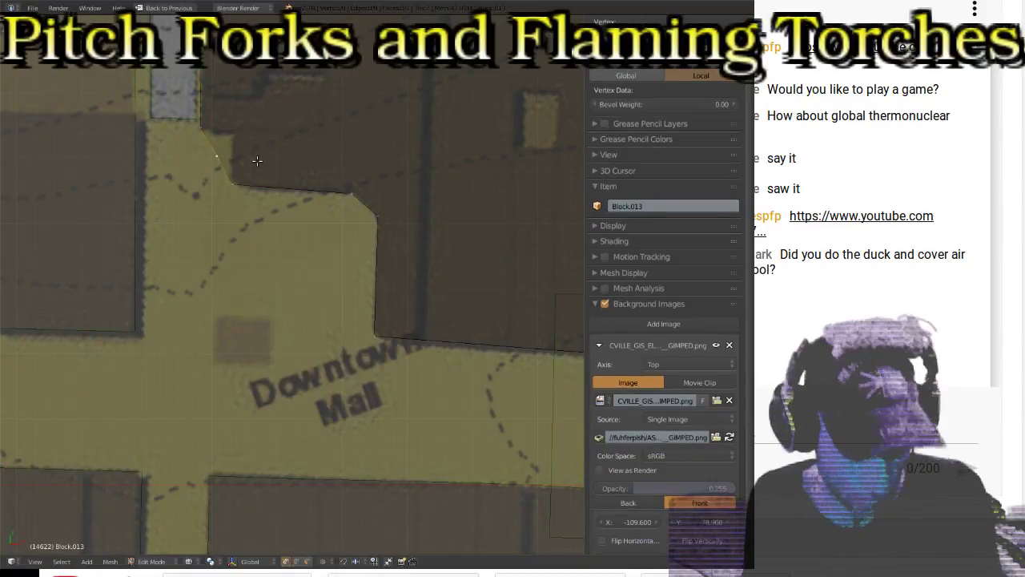
{"action": "key", "text": "g"}
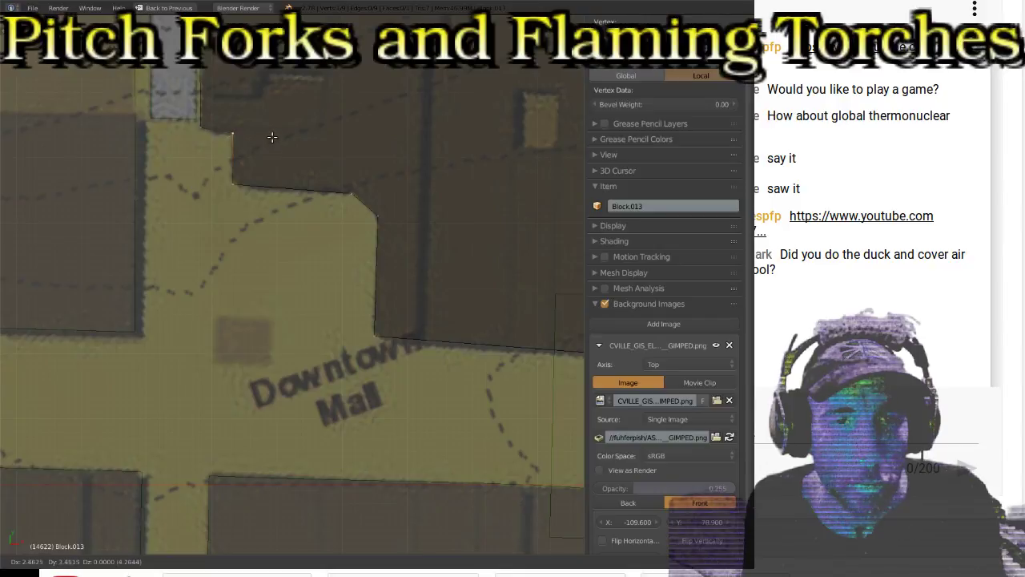
{"action": "left_click", "coordinate": [275, 137]}
Step: Select both end vertices of Block.013's long west edge and subdivide it
{"action": "scroll", "coordinate": [263, 110], "scroll_direction": "up", "scroll_amount": 3, "text": "shift"}
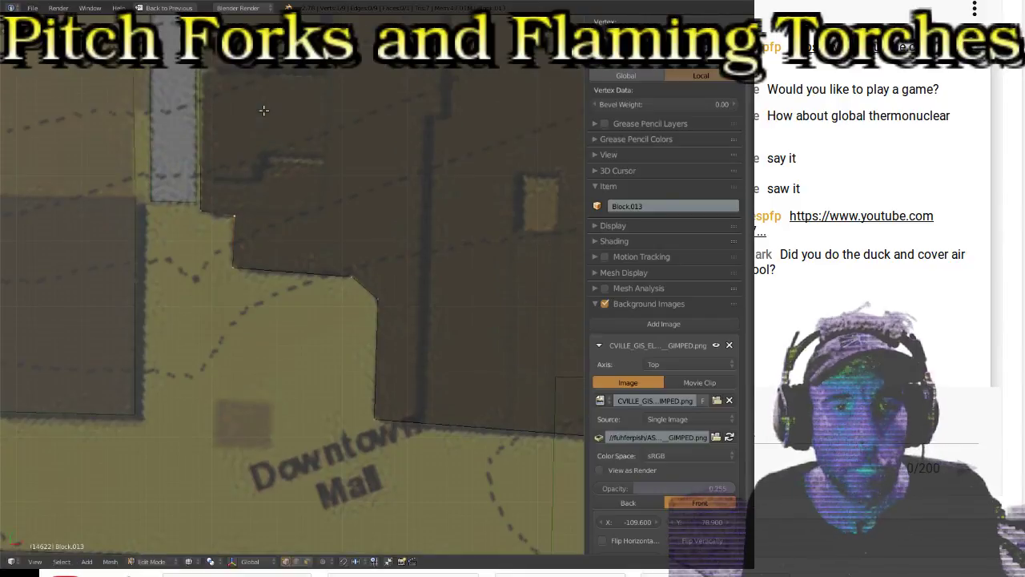
{"action": "scroll", "coordinate": [264, 109], "scroll_direction": "up", "scroll_amount": 5, "text": "shift"}
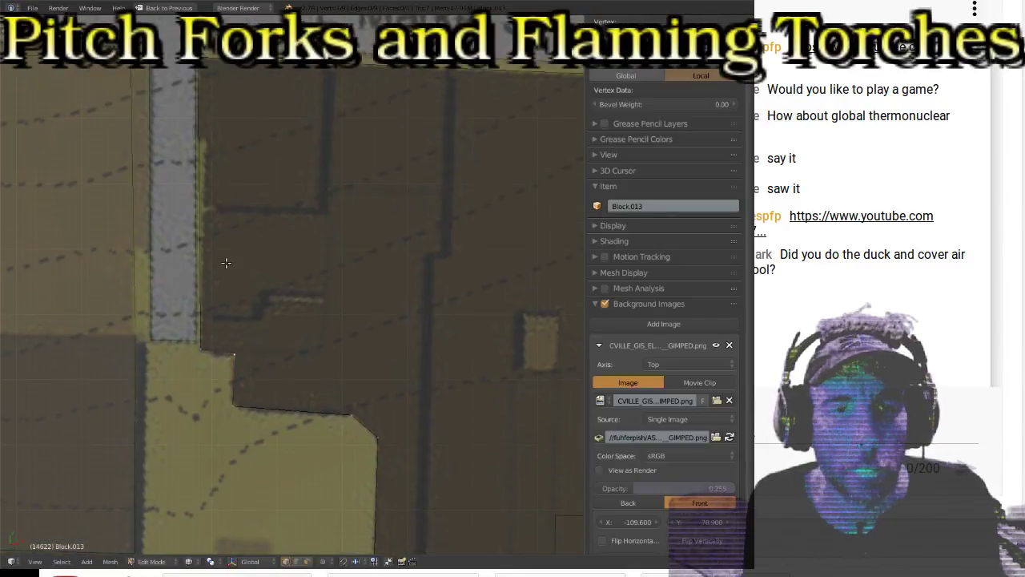
{"action": "right_click", "coordinate": [223, 260]}
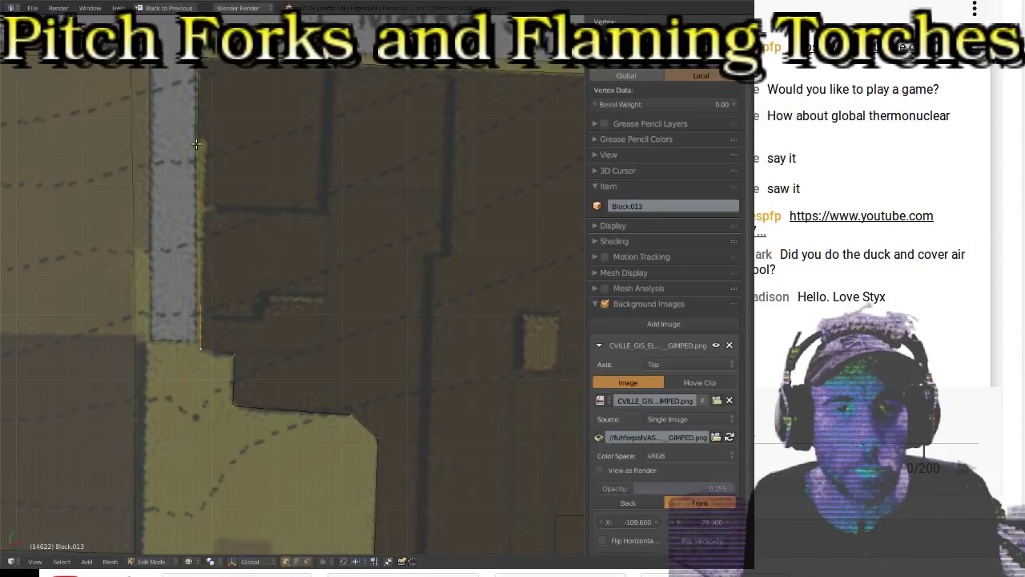
{"action": "right_click", "coordinate": [197, 70], "text": "shift"}
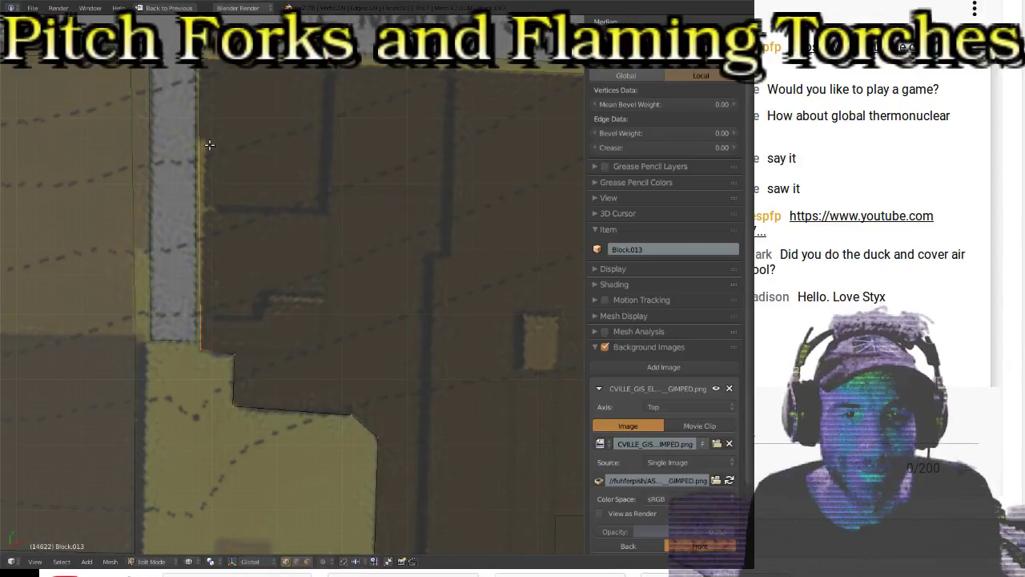
{"action": "key", "text": "w"}
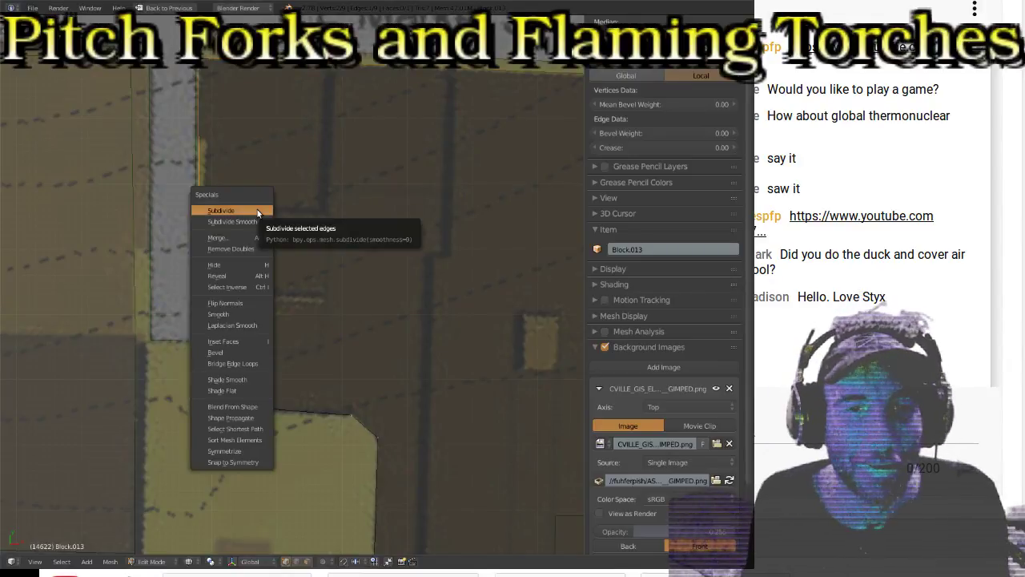
{"action": "left_click", "coordinate": [257, 209]}
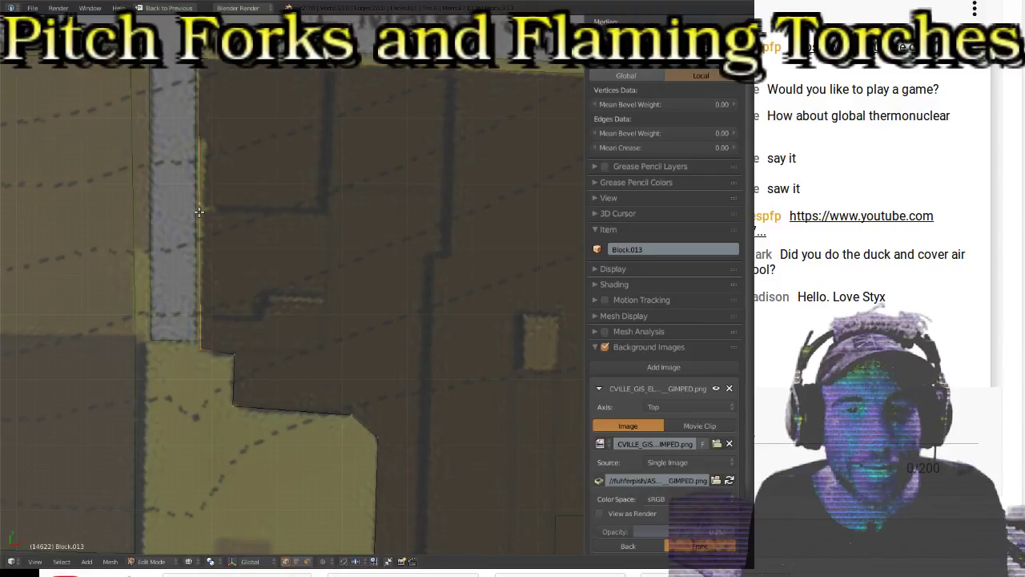
Step: Subdivide the upper half of the west edge and place the new vertices on the narrow setback in the roof outline
{"action": "right_click", "coordinate": [213, 86]}
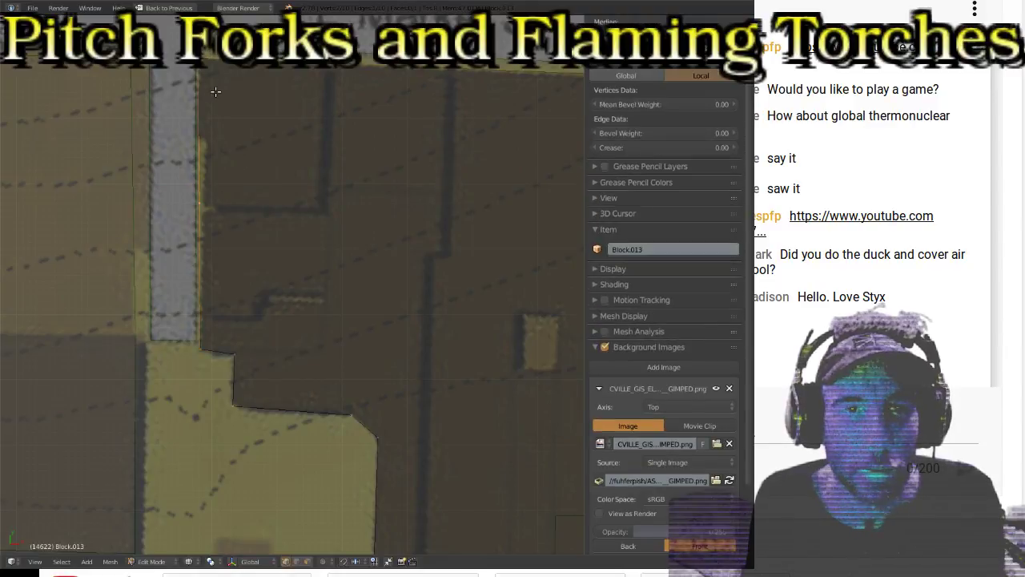
{"action": "key", "text": "w"}
{"action": "left_click", "coordinate": [220, 142]}
{"action": "right_click", "coordinate": [215, 148]}
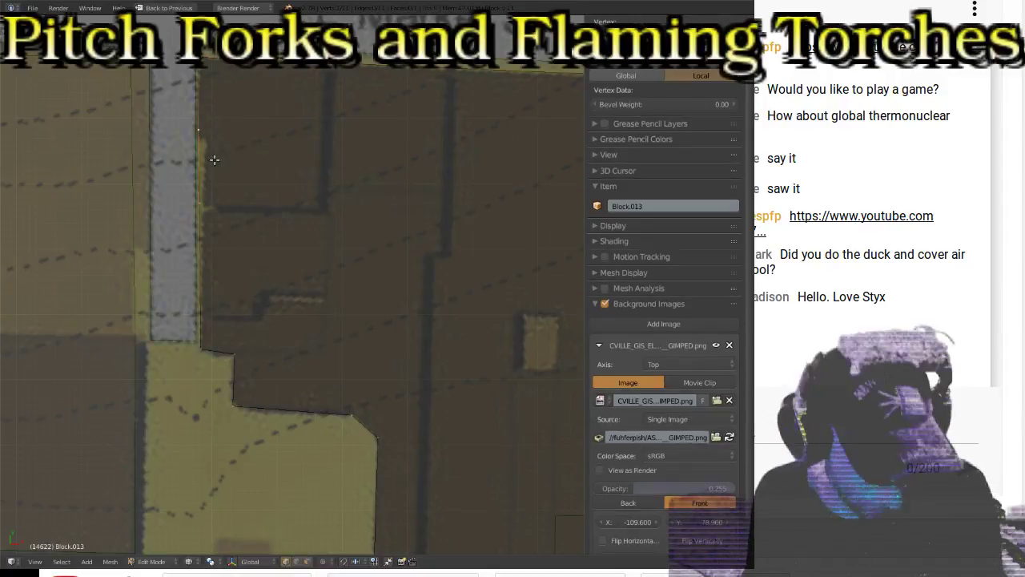
{"action": "key", "text": "g"}
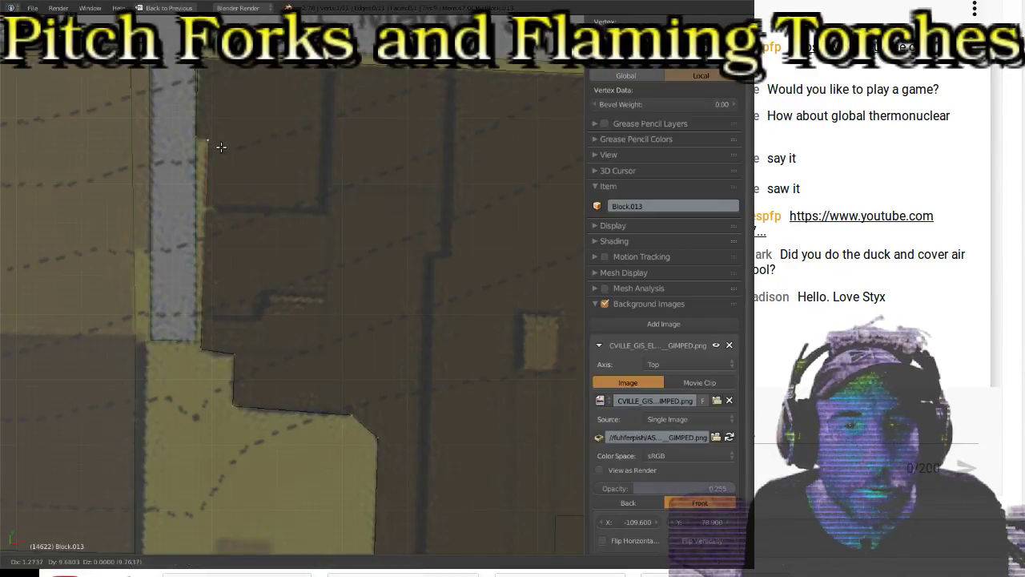
{"action": "left_click", "coordinate": [221, 146]}
Step: Move Block.013's upper-left vertex onto the building's roof corner by E Market St
{"action": "right_click", "coordinate": [206, 62]}
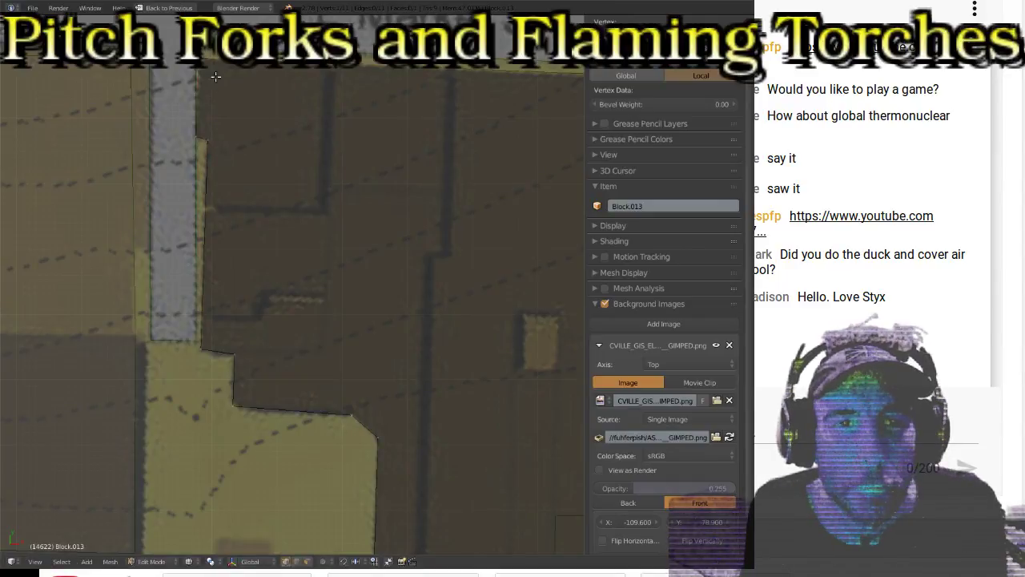
{"action": "key", "text": "g"}
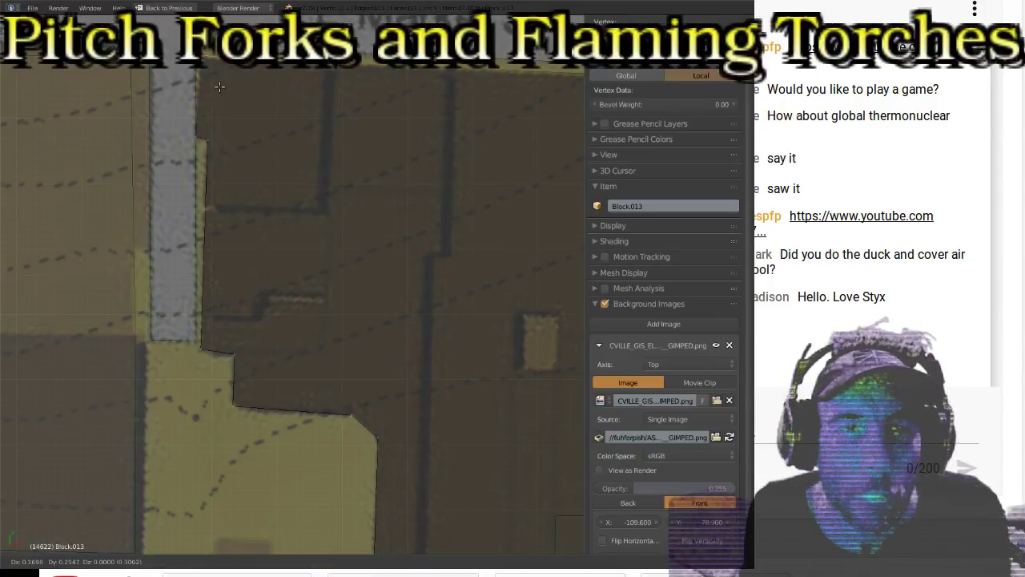
{"action": "left_click", "coordinate": [222, 89]}
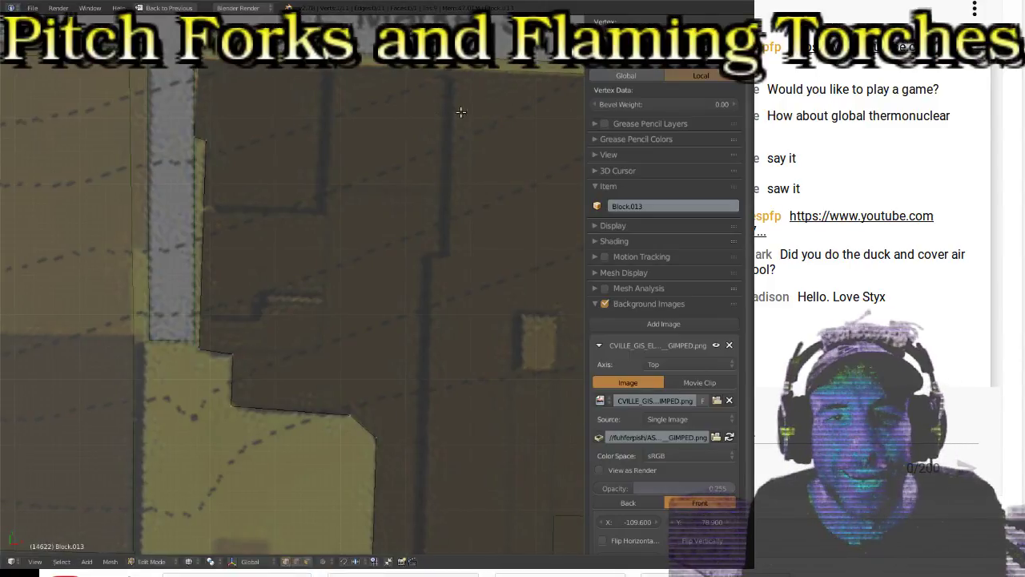
Step: Move Block.013's northeast vertex onto the roof corner beside 3rd St NE and finish editing the block
{"action": "scroll", "coordinate": [295, 112], "scroll_direction": "right", "scroll_amount": 4, "text": "ctrl"}
{"action": "right_click", "coordinate": [484, 99]}
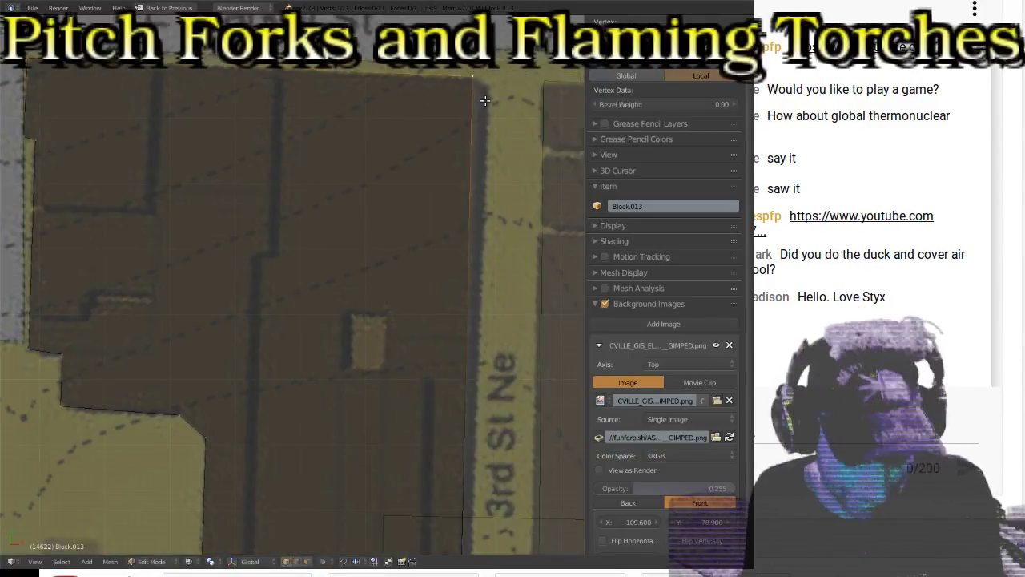
{"action": "key", "text": "g"}
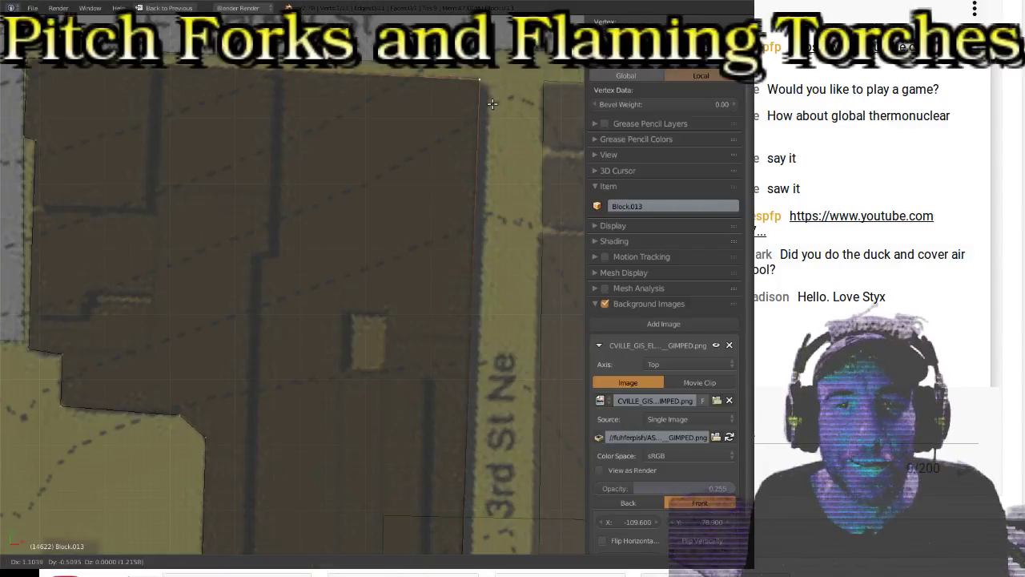
{"action": "left_click", "coordinate": [491, 105]}
{"action": "middle_click_drag", "start_coordinate": [494, 228], "coordinate": [486, 115], "text": "shift"}
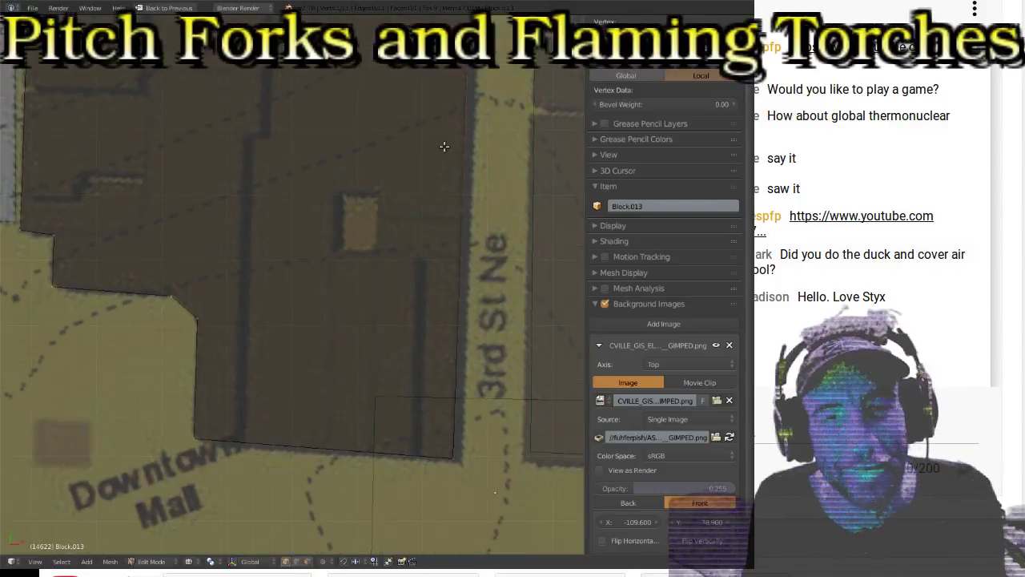
{"action": "scroll", "coordinate": [345, 155], "scroll_direction": "down", "scroll_amount": 3}
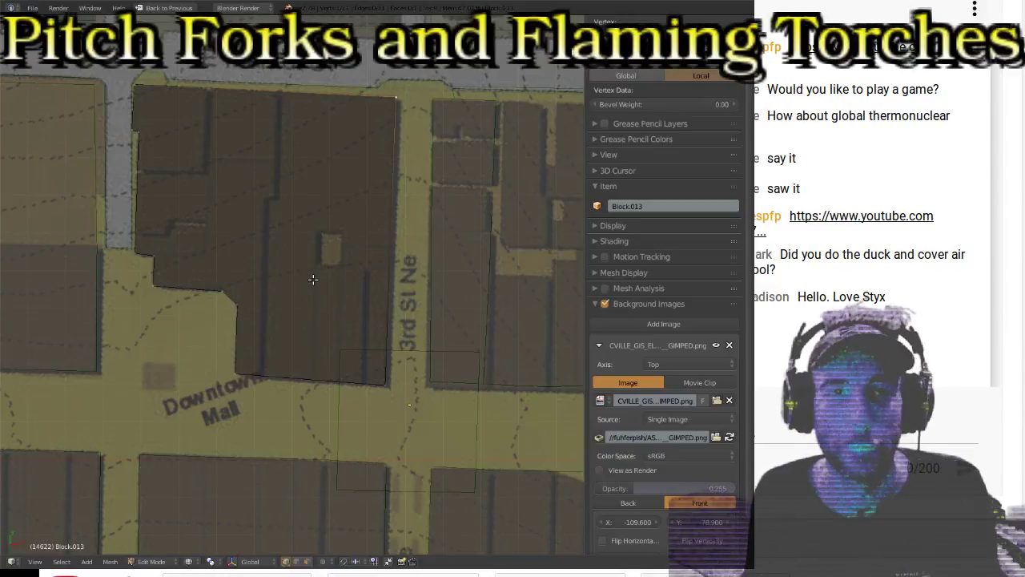
{"action": "key", "text": "Tab"}
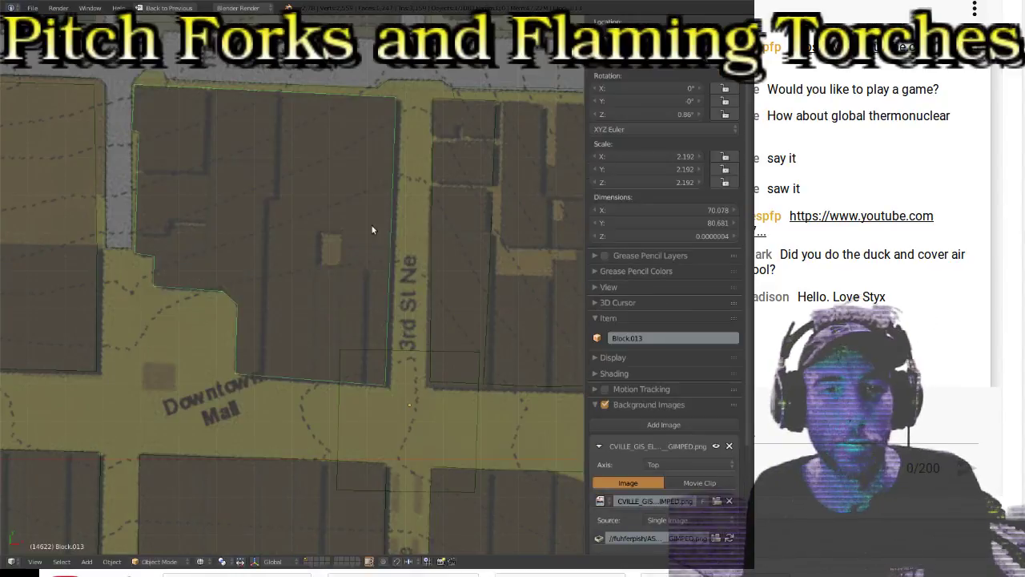
Step: Open Block.003, the outline between 3rd St NE and 4th St NE, for vertex editing
{"action": "middle_click_drag", "start_coordinate": [458, 206], "coordinate": [252, 204], "text": "shift"}
{"action": "key", "text": "Tab"}
{"action": "key", "text": "Tab"}
{"action": "right_click", "coordinate": [373, 384]}
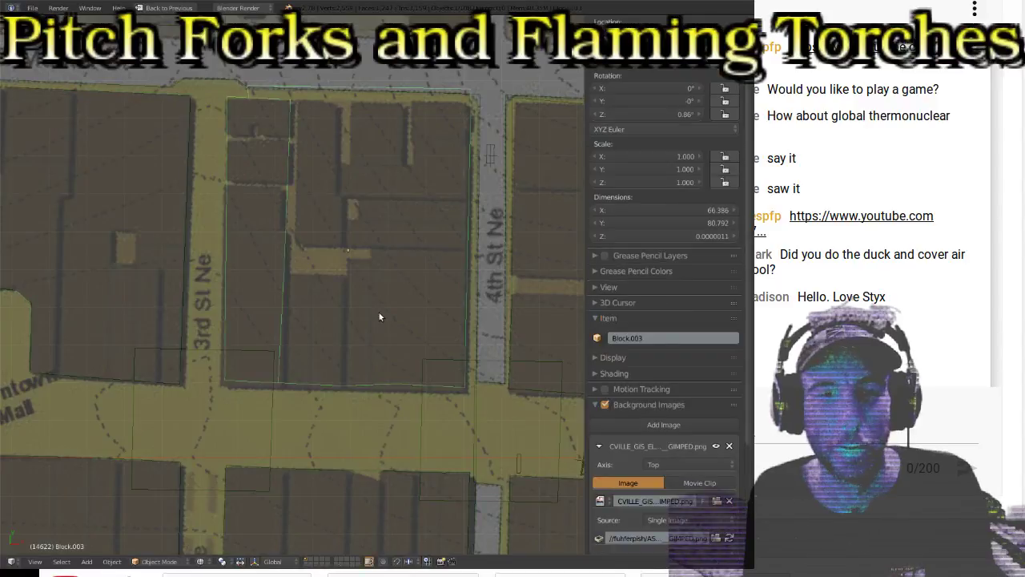
{"action": "key", "text": "Tab"}
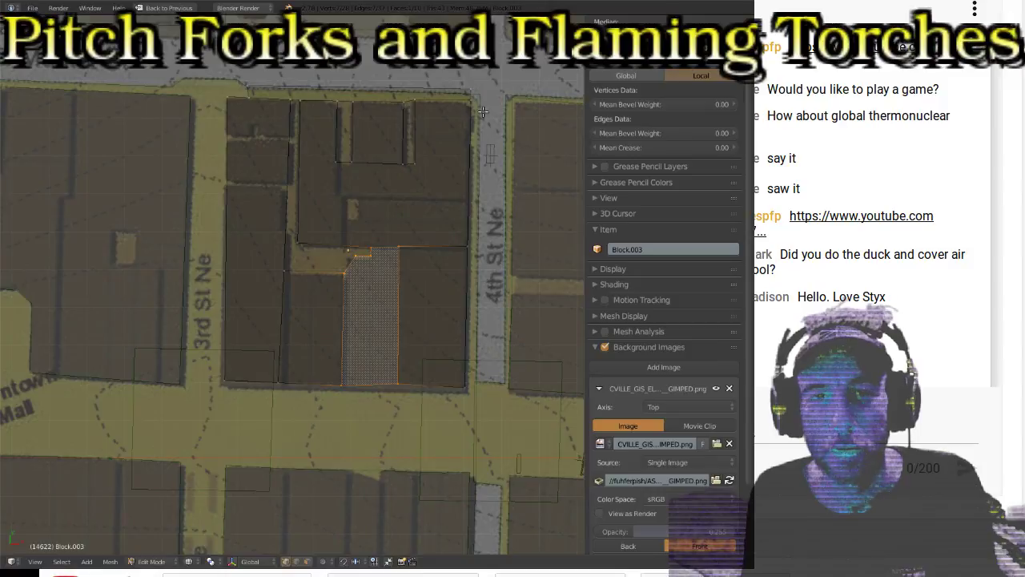
Step: Move Block.003's northeast building vertex onto the roof corner by 4th St NE
{"action": "middle_click_drag", "start_coordinate": [478, 117], "coordinate": [445, 146], "text": "shift"}
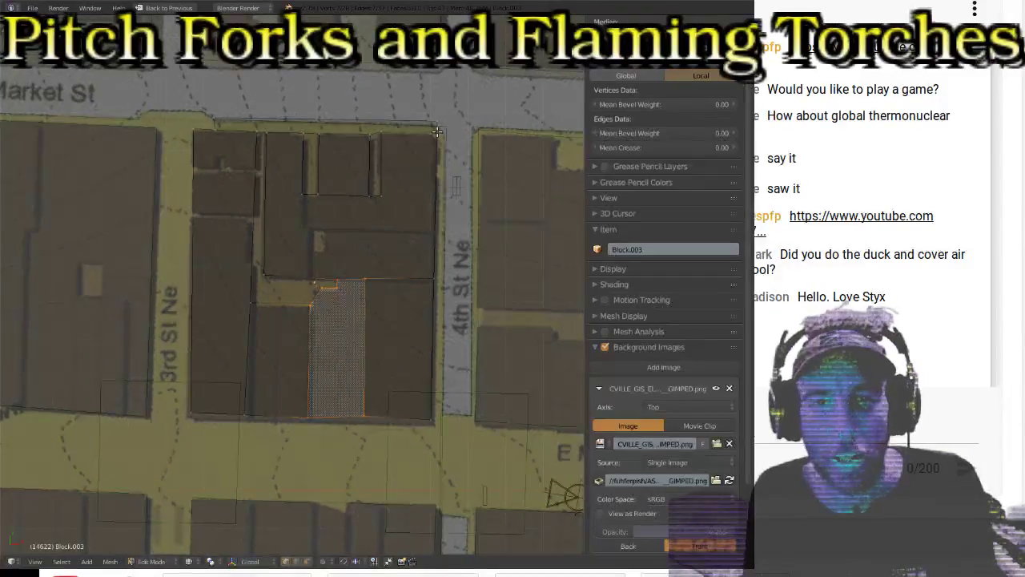
{"action": "right_click", "coordinate": [455, 138]}
{"action": "scroll", "coordinate": [456, 136], "scroll_direction": "up", "scroll_amount": 2}
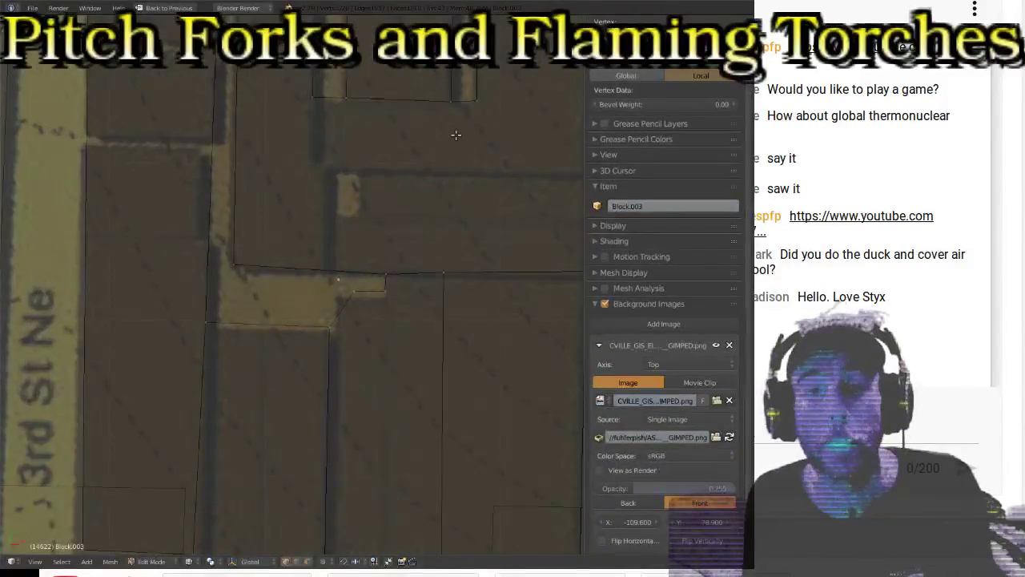
{"action": "scroll", "coordinate": [455, 135], "scroll_direction": "up", "scroll_amount": 1, "text": "ctrl"}
{"action": "scroll", "coordinate": [456, 134], "scroll_direction": "down", "scroll_amount": 3}
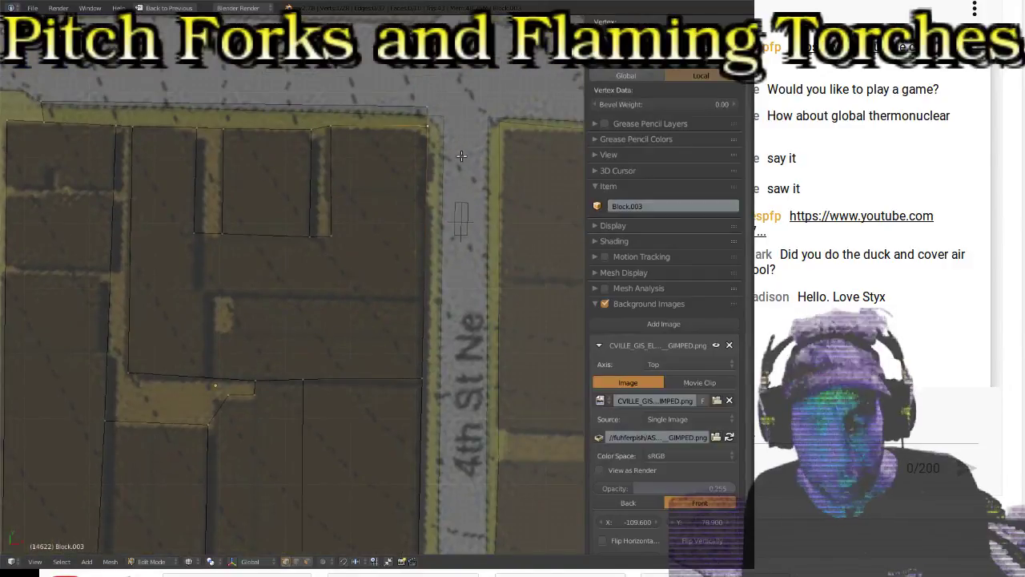
{"action": "key", "text": "g"}
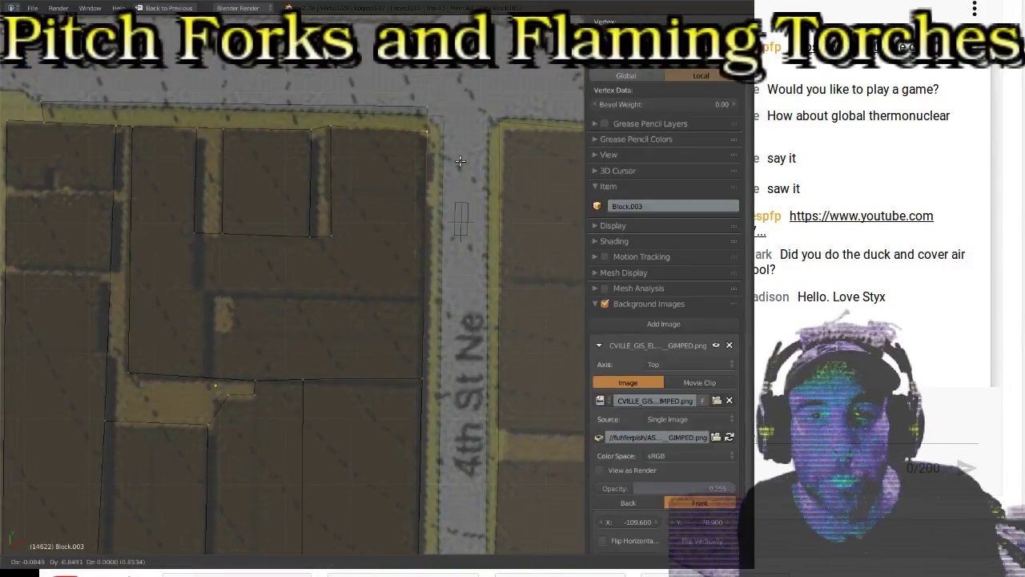
{"action": "left_click", "coordinate": [459, 163]}
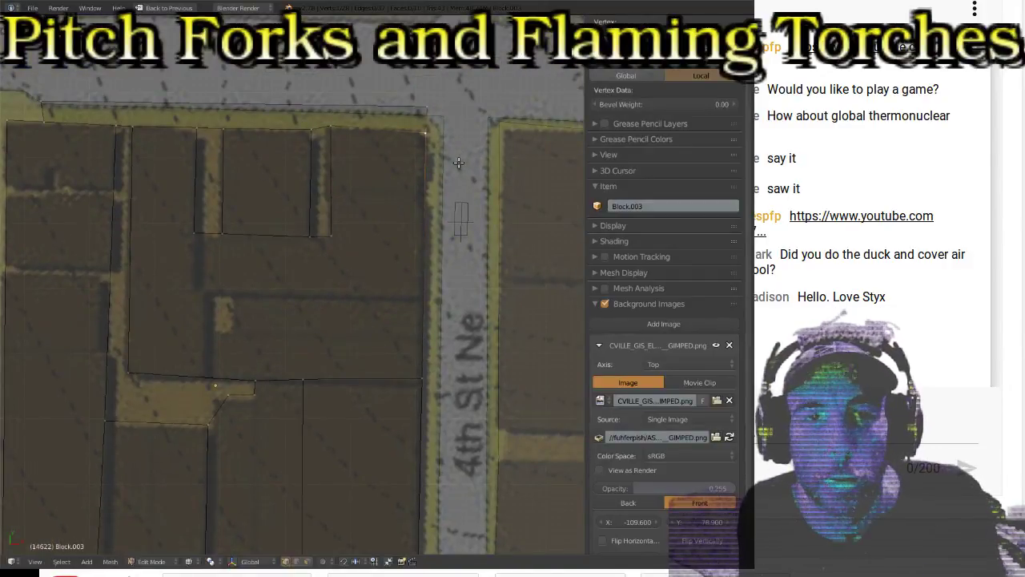
Step: Align the vertices around Block.003's eastern notch and the north corners of the middle roof section with the background image
{"action": "key", "text": "g"}
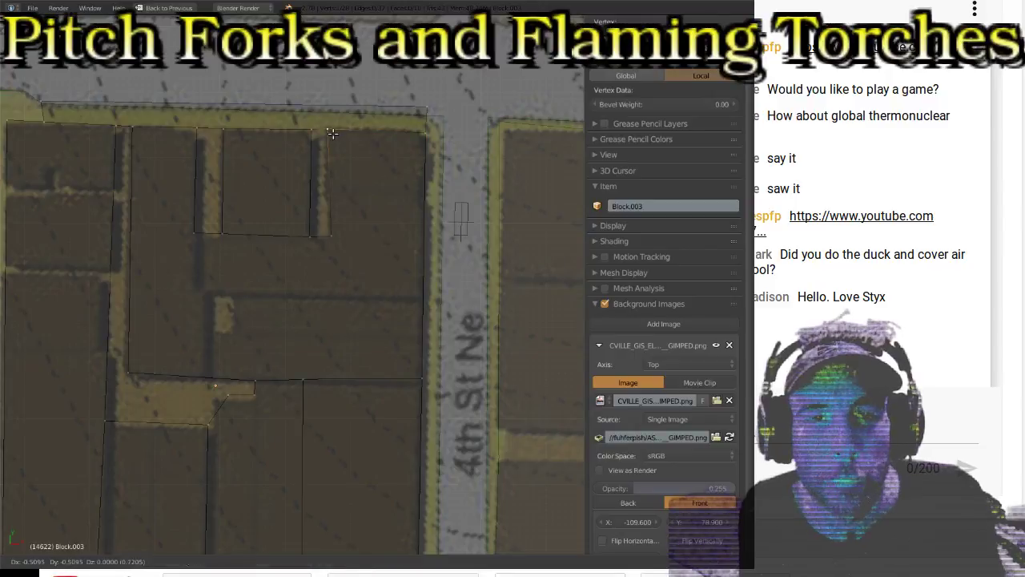
{"action": "left_click", "coordinate": [333, 133]}
{"action": "key", "text": "g"}
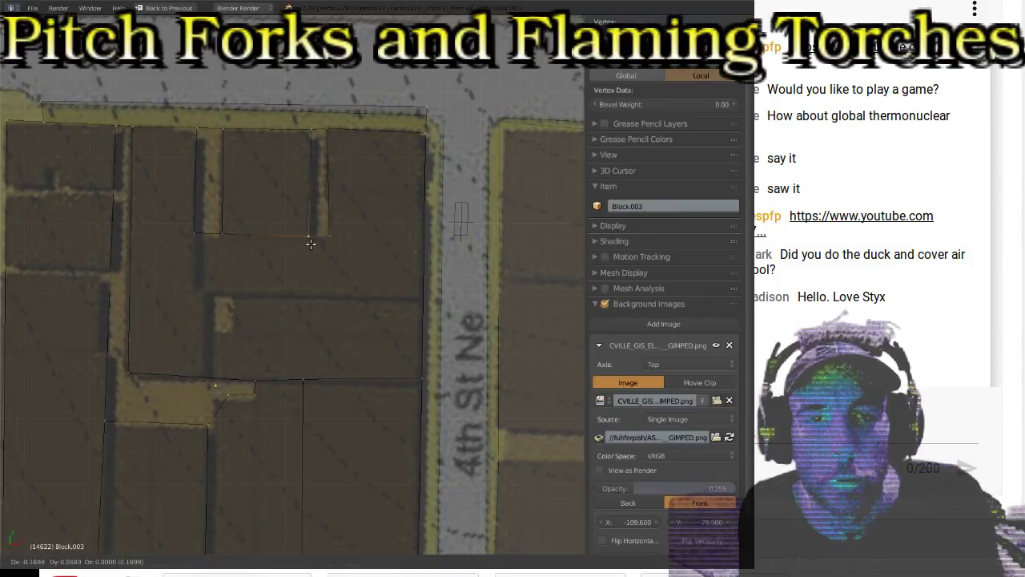
{"action": "left_click", "coordinate": [310, 241]}
{"action": "right_click", "coordinate": [312, 134]}
{"action": "key", "text": "g"}
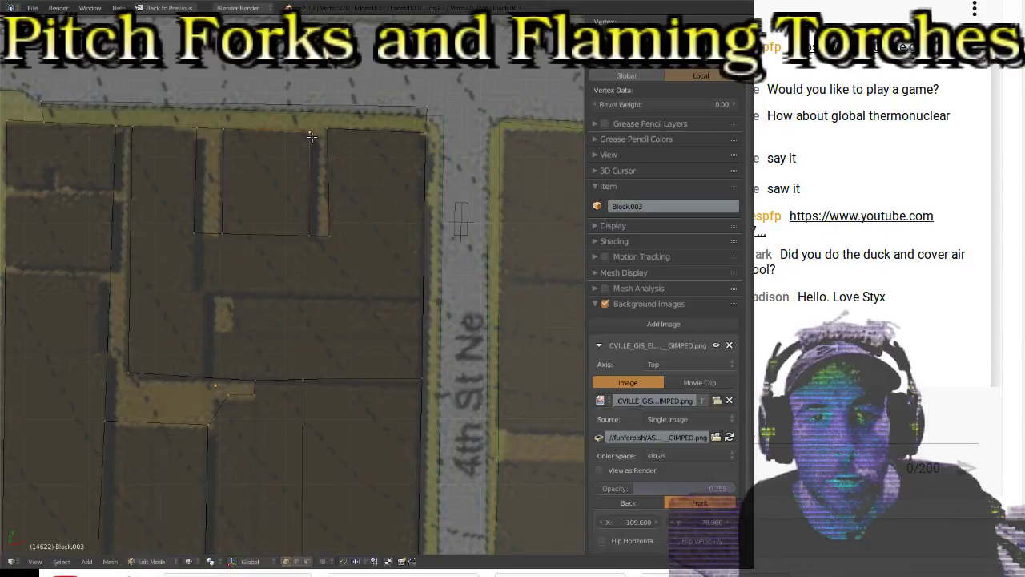
{"action": "left_click", "coordinate": [223, 137]}
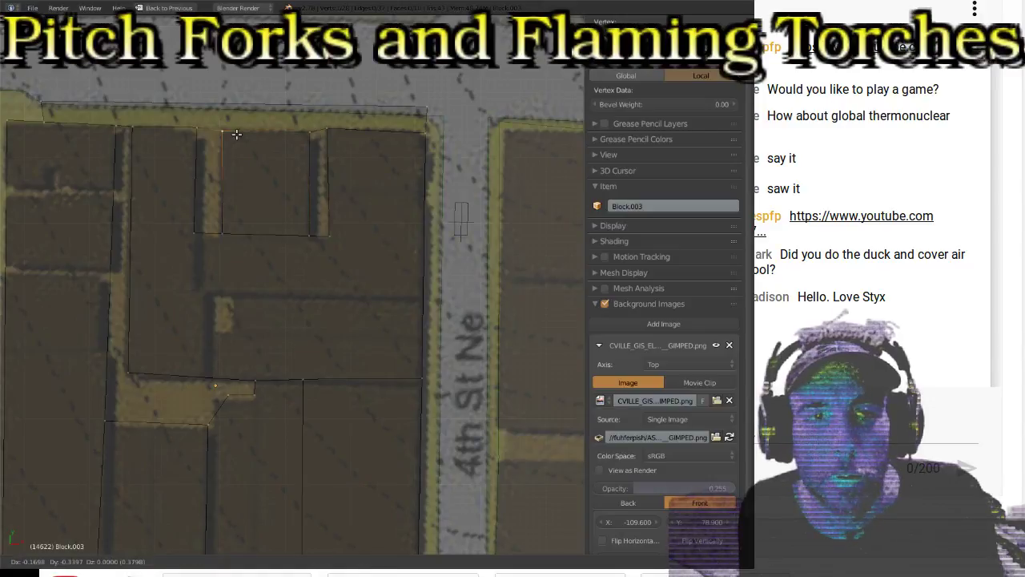
Step: Move the two inner vertices of Block.003's western notch onto the notch corners in the image
{"action": "right_click", "coordinate": [224, 255]}
{"action": "key", "text": "g"}
{"action": "left_click", "coordinate": [222, 259]}
{"action": "right_click", "coordinate": [206, 240]}
{"action": "key", "text": "g"}
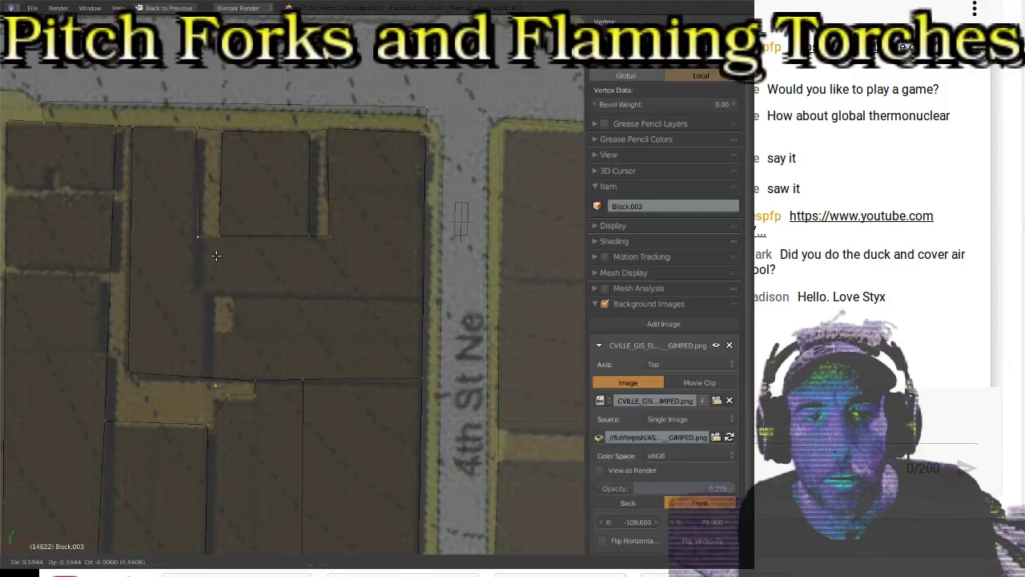
{"action": "left_click", "coordinate": [213, 253]}
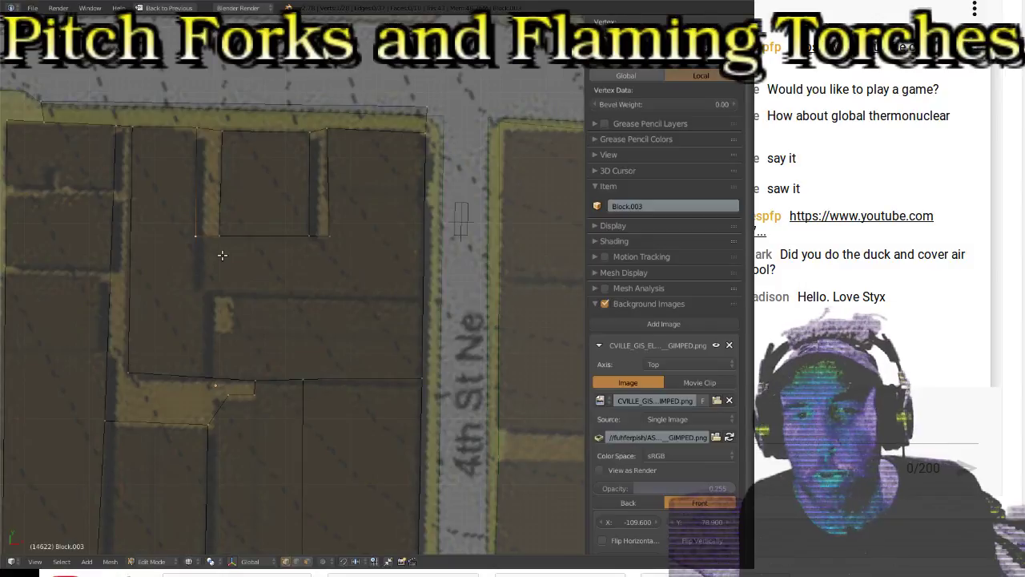
Step: Move the two end vertices of the large building's west edge onto the roof line along the narrow alley
{"action": "right_click", "coordinate": [144, 375]}
{"action": "key", "text": "g"}
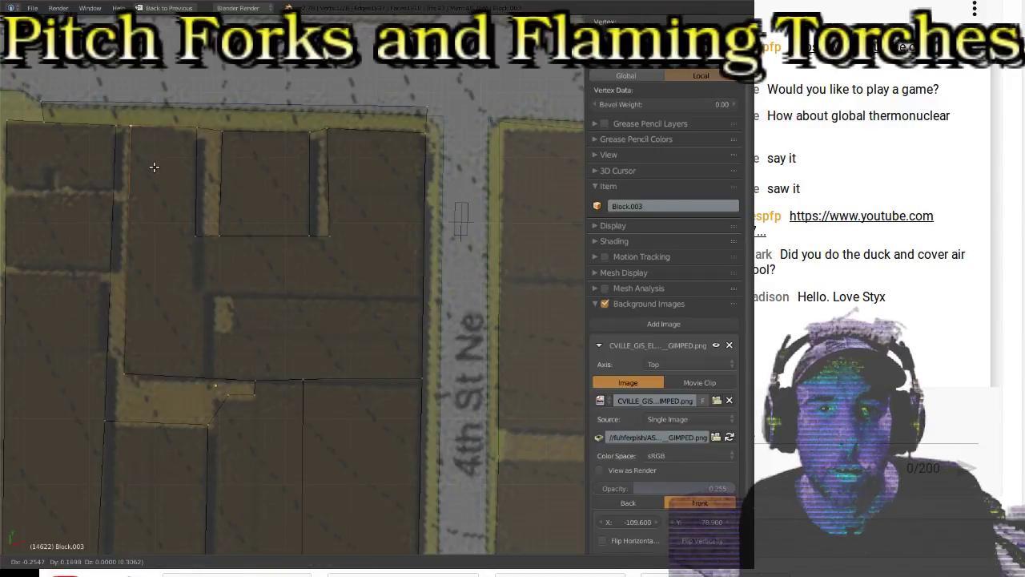
{"action": "left_click", "coordinate": [154, 166]}
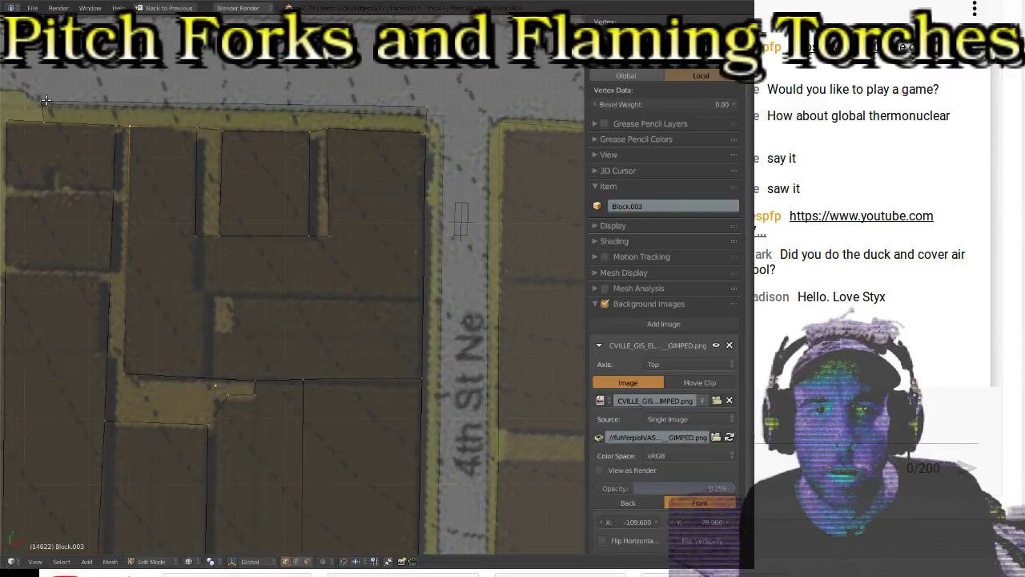
Step: Delete the two vertices of the stray edge running along the street north of Block.003's buildings
{"action": "right_click", "coordinate": [427, 107]}
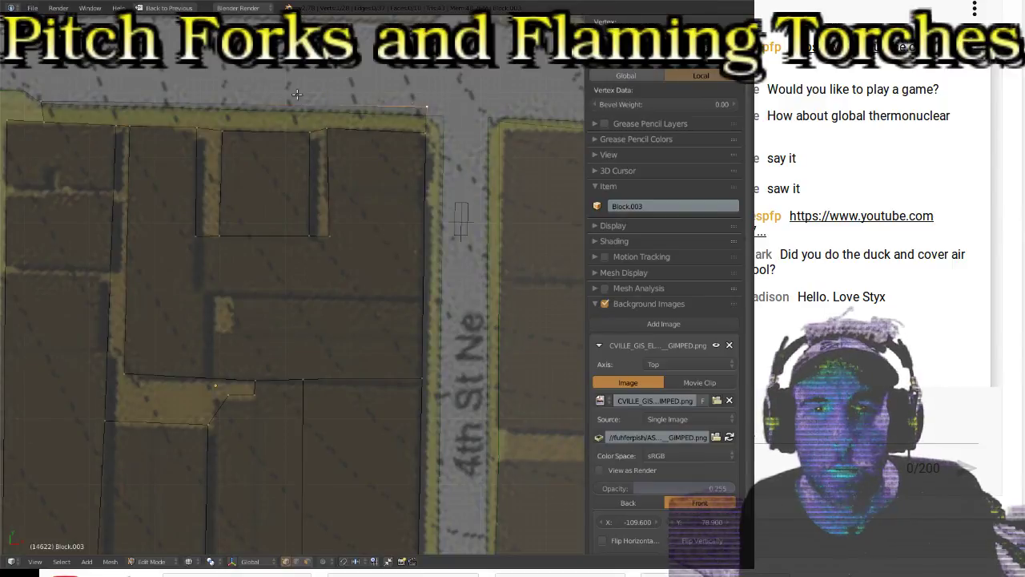
{"action": "right_click", "coordinate": [36, 94], "text": "shift"}
{"action": "key", "text": "x"}
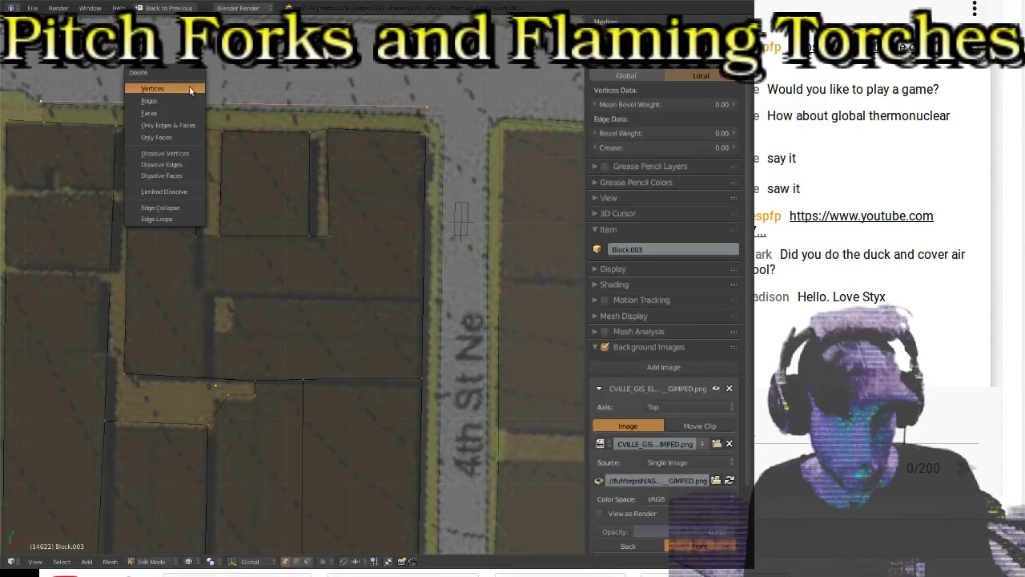
{"action": "left_click", "coordinate": [189, 86]}
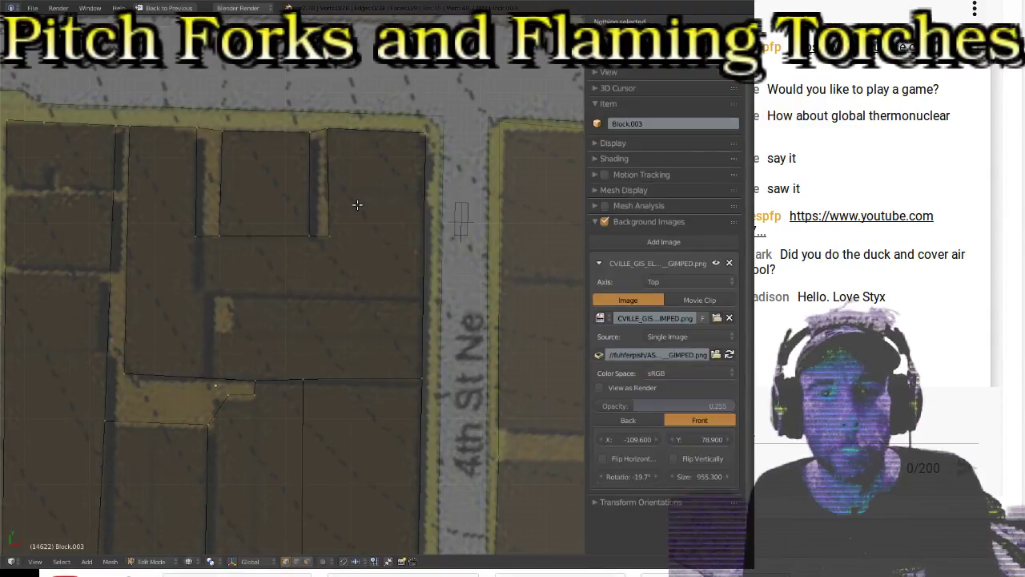
Step: Move the north corner vertices of the western building by 3rd St NE onto its roof corners
{"action": "middle_click_drag", "start_coordinate": [134, 194], "coordinate": [314, 195], "text": "shift"}
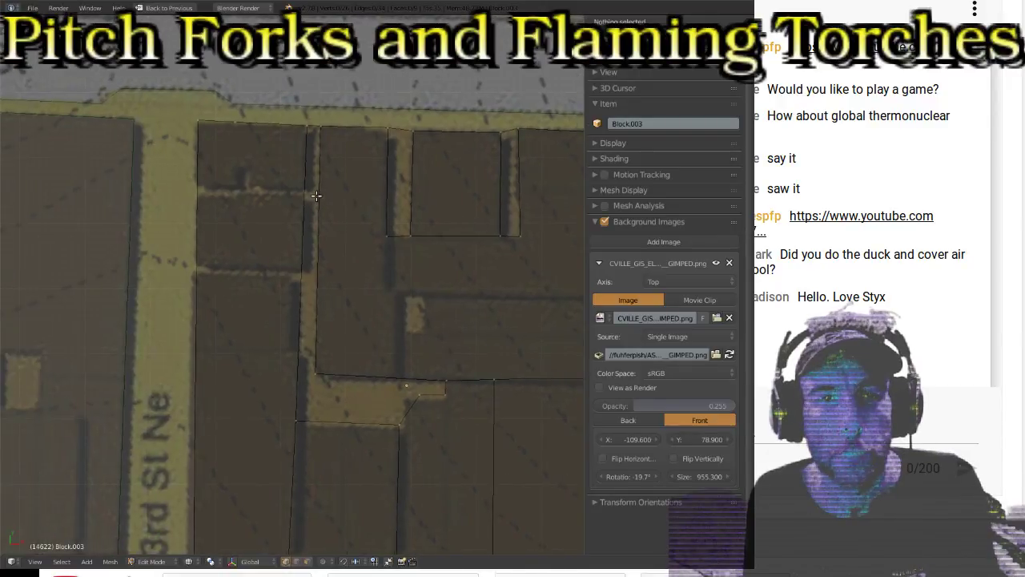
{"action": "right_click", "coordinate": [242, 132]}
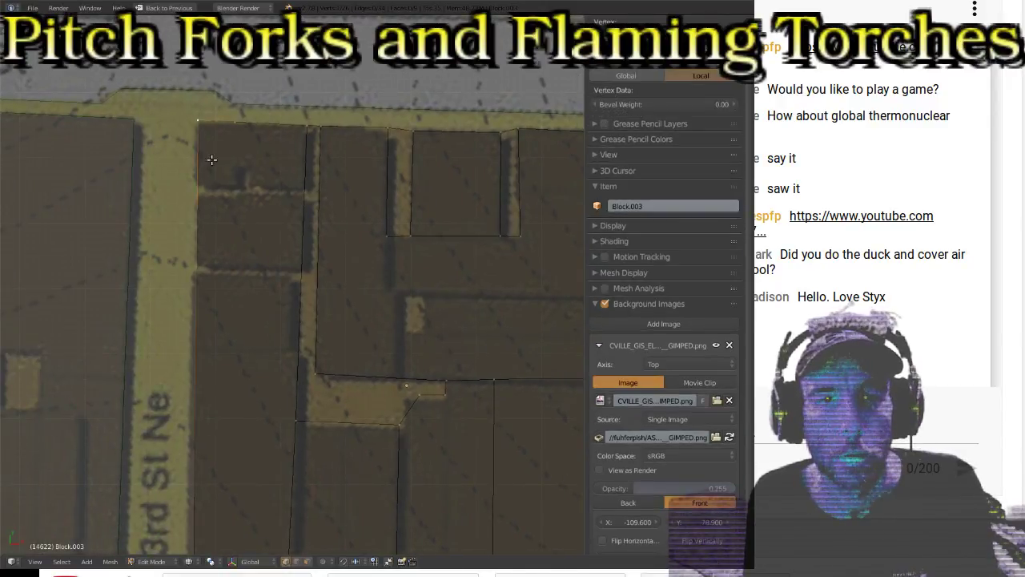
{"action": "key", "text": "g"}
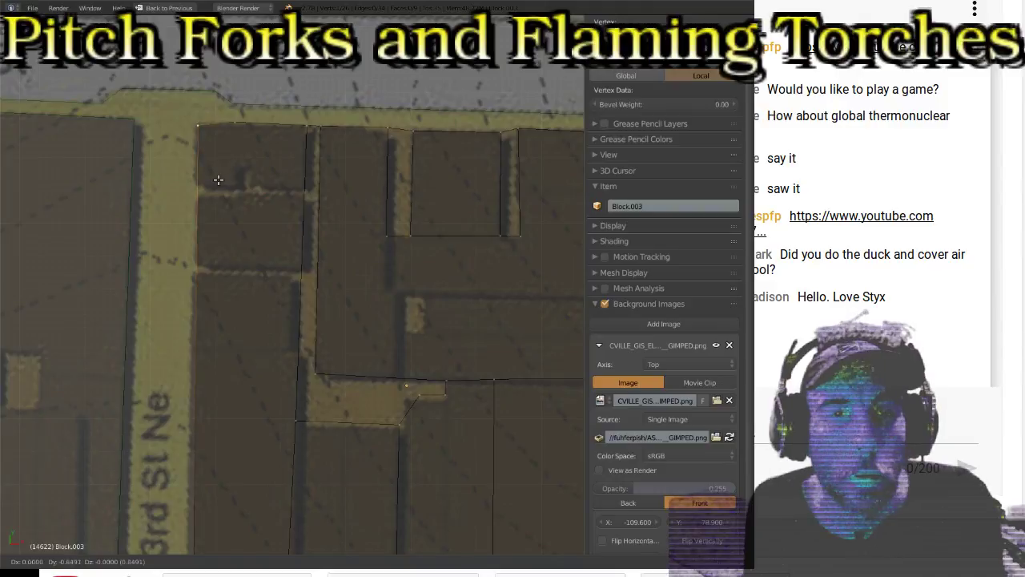
{"action": "left_click", "coordinate": [218, 179]}
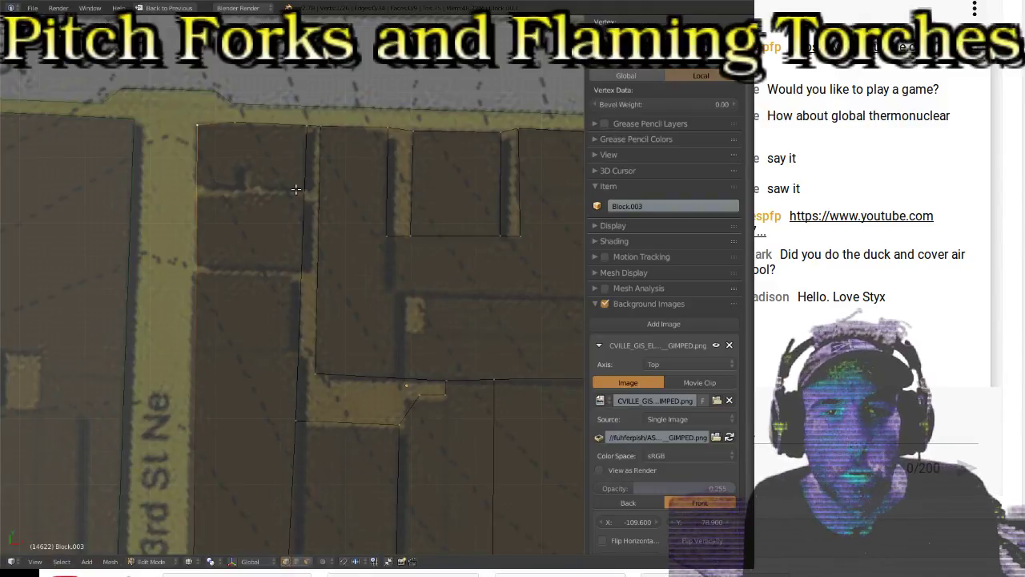
{"action": "right_click", "coordinate": [313, 143]}
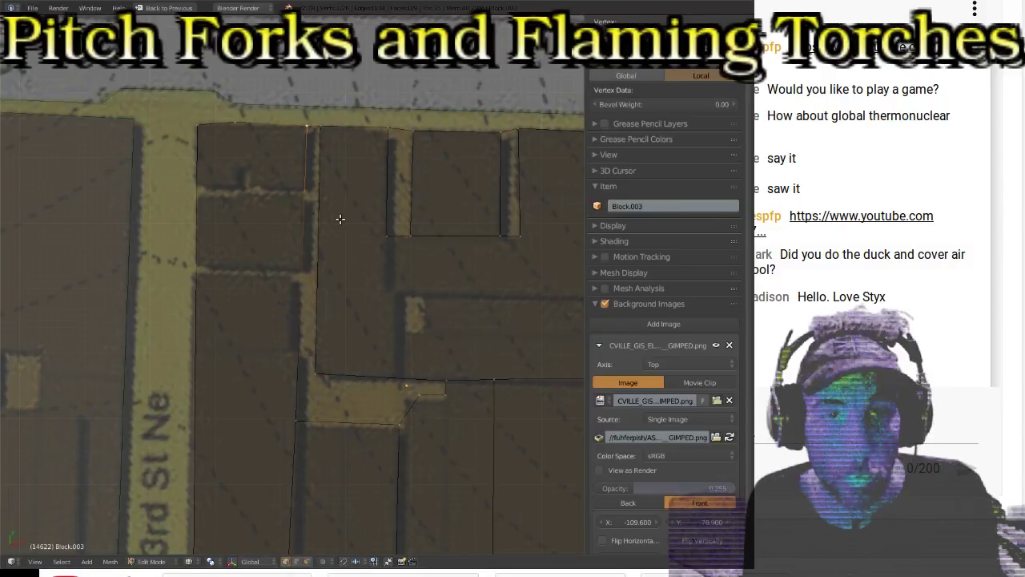
Step: Move the northwest corner vertex down the west edge to the roof division and place the spare north-edge vertex on the corner
{"action": "key", "text": "g"}
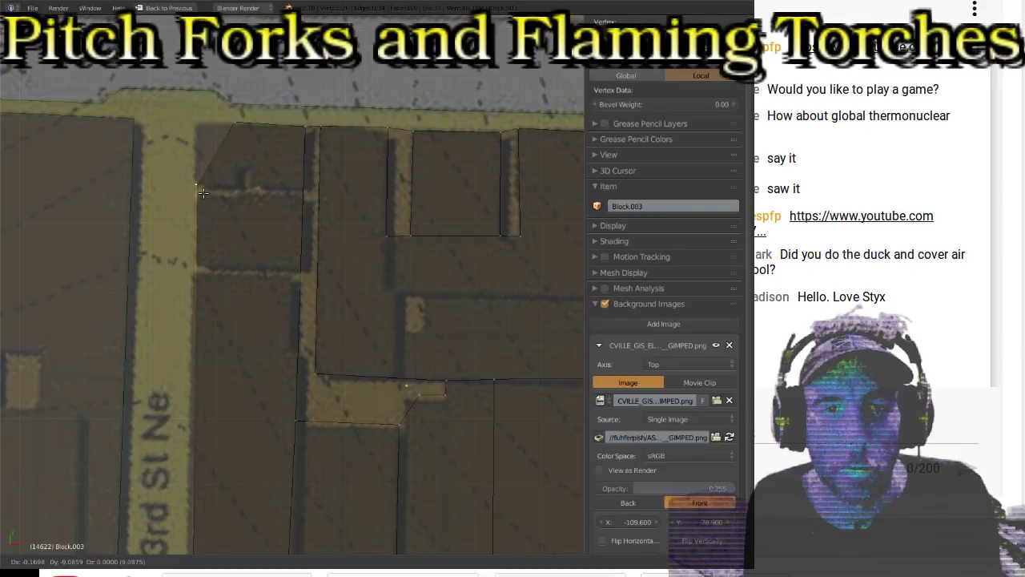
{"action": "left_click", "coordinate": [203, 194]}
{"action": "right_click", "coordinate": [239, 126]}
{"action": "key", "text": "g"}
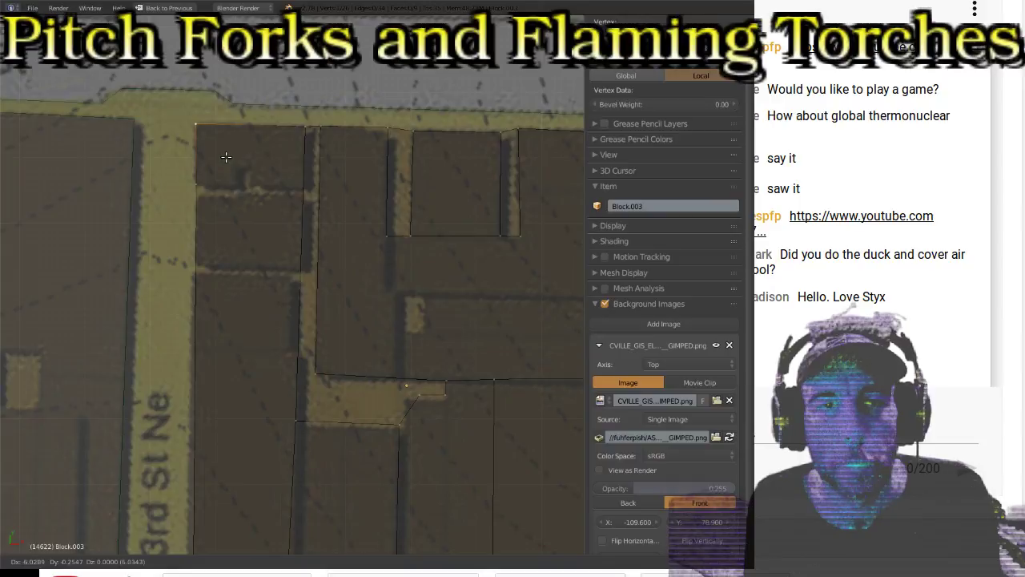
{"action": "left_click", "coordinate": [227, 160]}
Step: Move the western building's southwest and southeast vertices onto its roof corners along the Downtown Mall
{"action": "scroll", "coordinate": [232, 189], "scroll_direction": "down", "scroll_amount": 5, "text": "shift"}
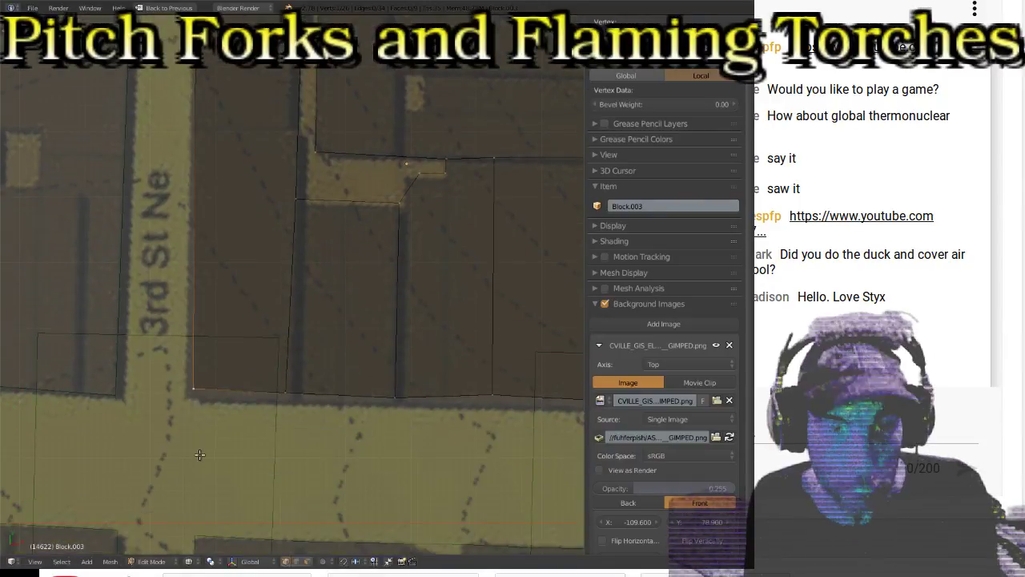
{"action": "key", "text": "g"}
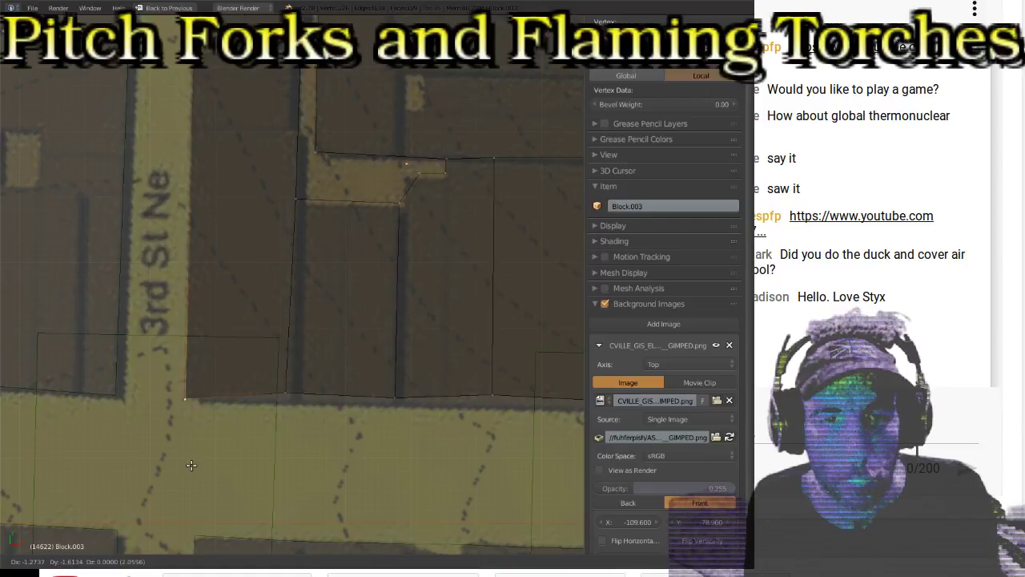
{"action": "right_click", "coordinate": [192, 464]}
{"action": "right_click", "coordinate": [306, 412]}
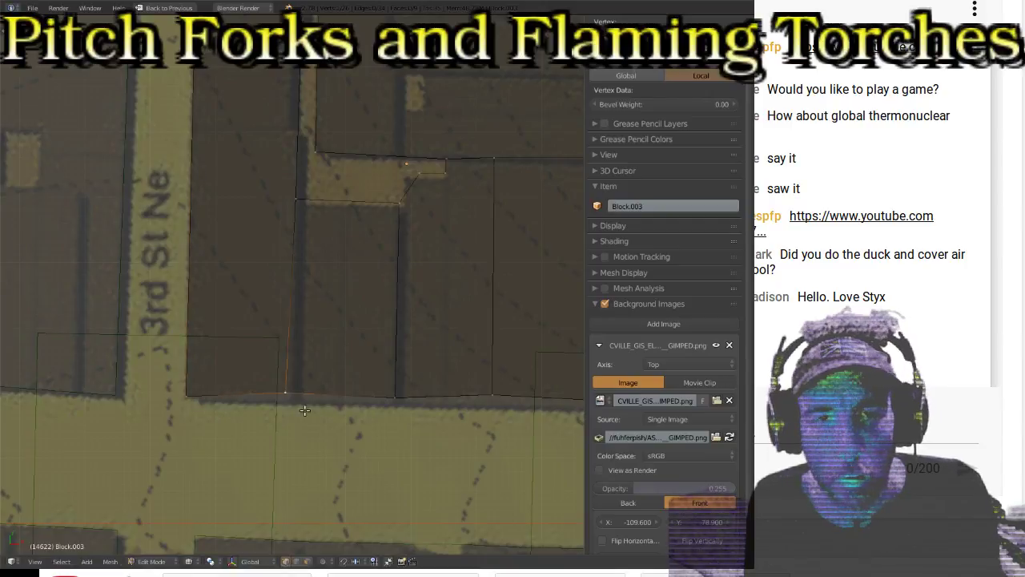
{"action": "key", "text": "g"}
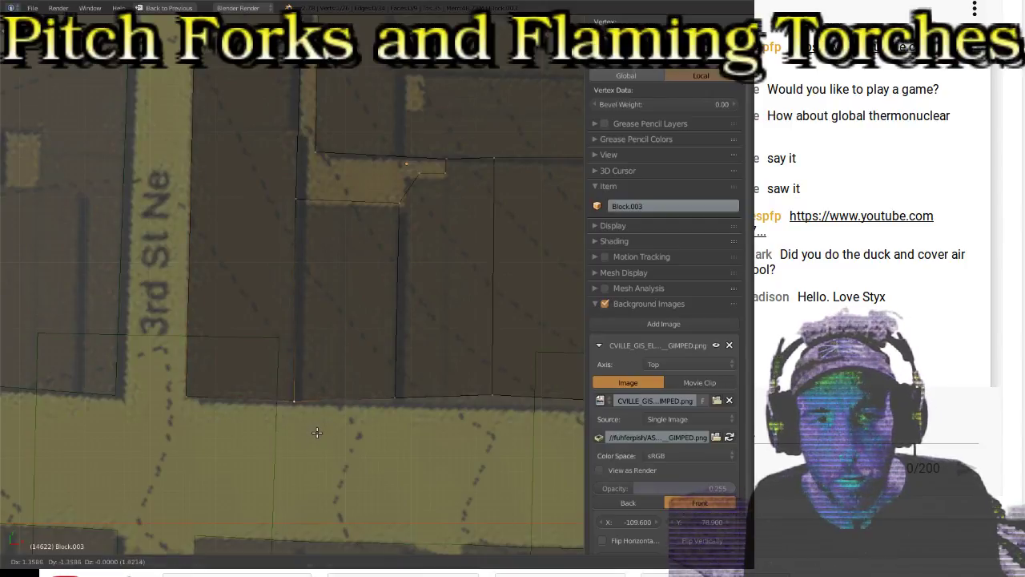
{"action": "left_click", "coordinate": [315, 432]}
Step: Move the northwest and northeast vertices of the narrow middle building onto its roof corners along the courtyard
{"action": "right_click", "coordinate": [302, 209]}
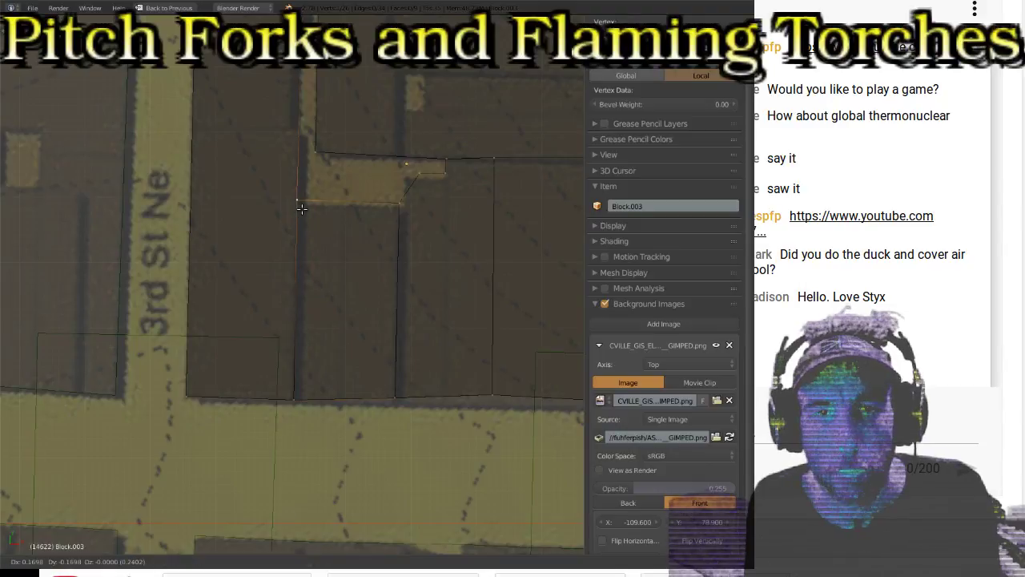
{"action": "key", "text": "g"}
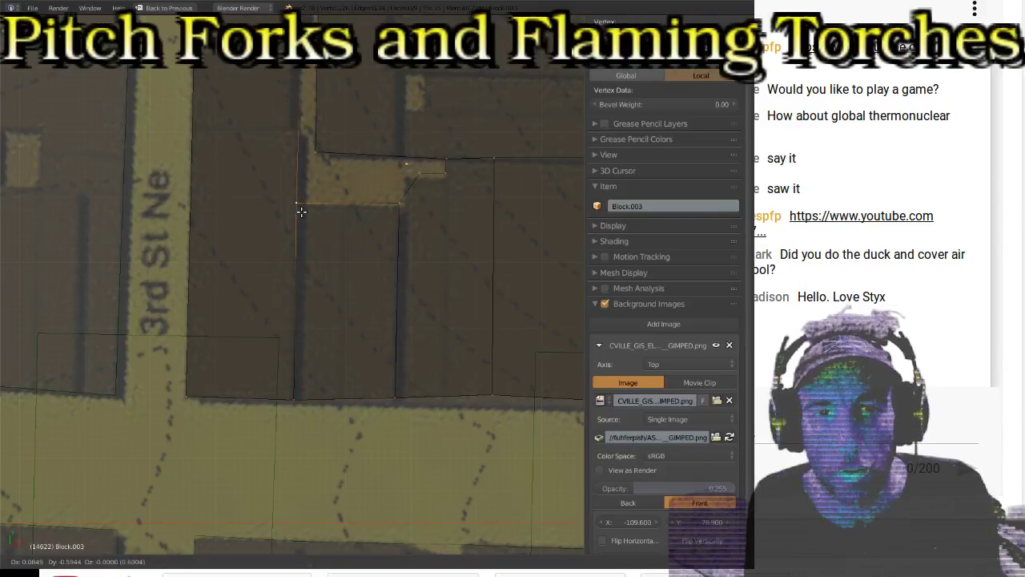
{"action": "left_click", "coordinate": [301, 211]}
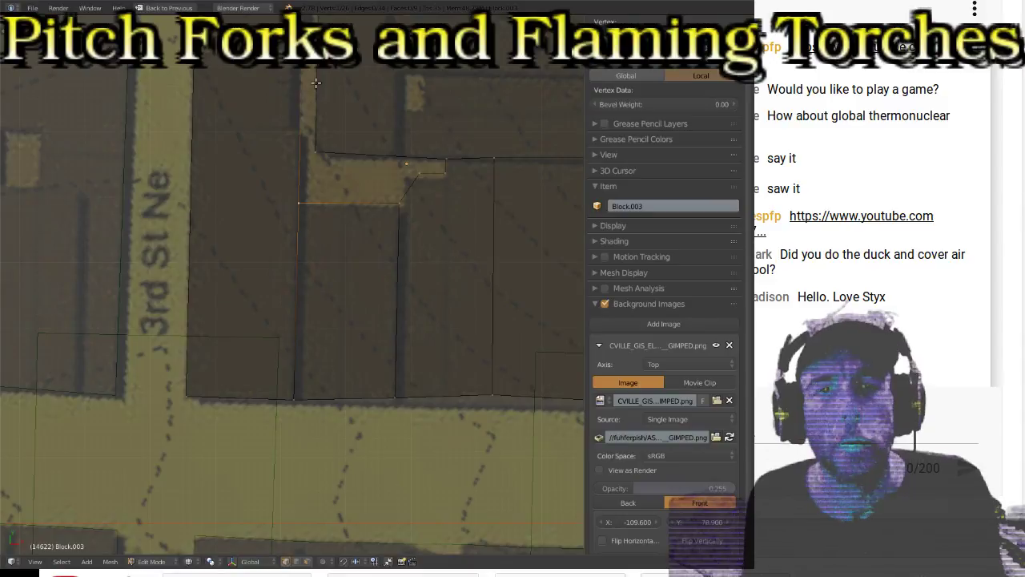
{"action": "scroll", "coordinate": [361, 176], "scroll_direction": "up", "scroll_amount": 4, "text": "shift"}
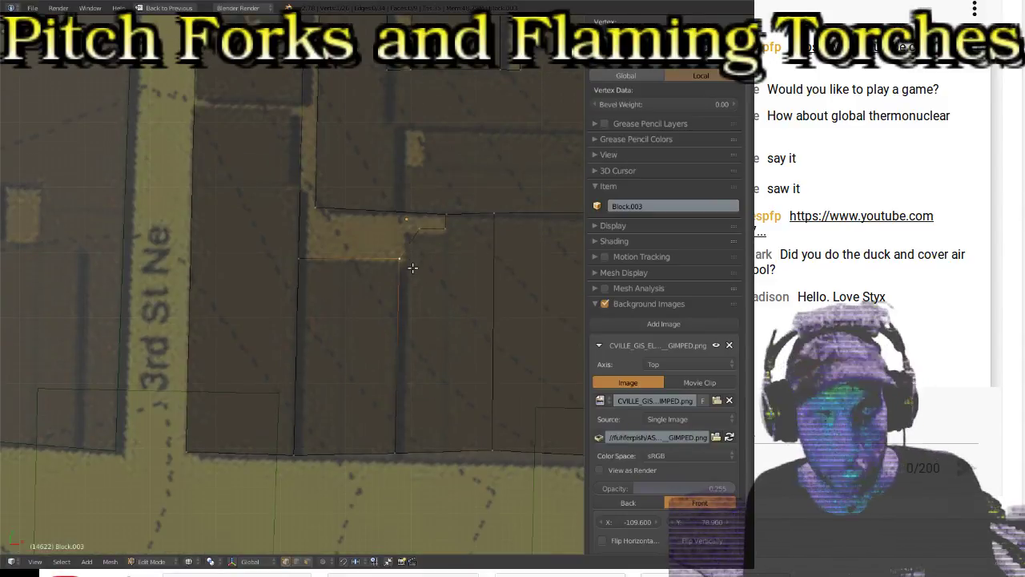
{"action": "key", "text": "g"}
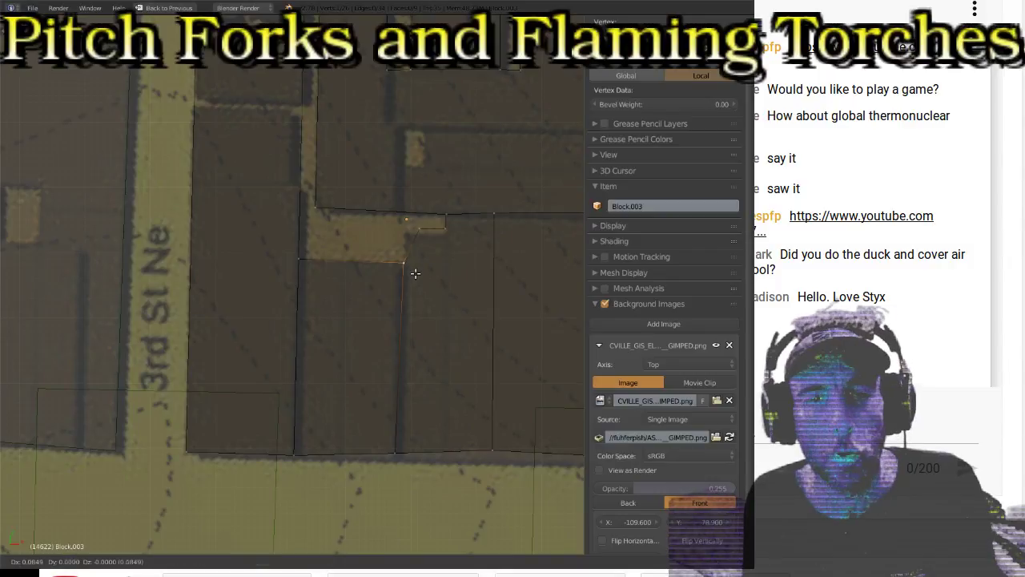
{"action": "left_click", "coordinate": [413, 271]}
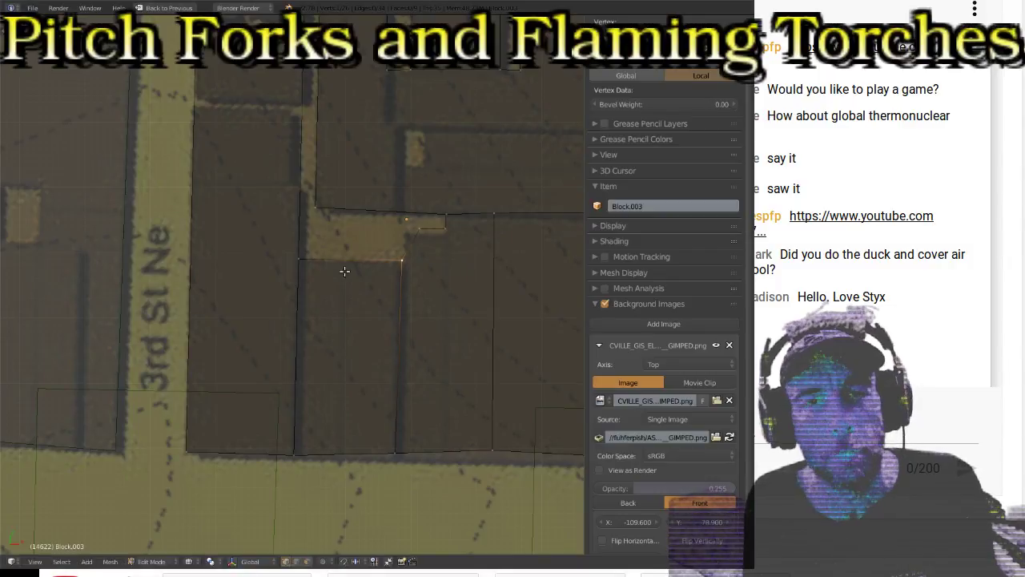
Step: Move the middle building's two south vertices and the western building's southwest vertex onto the roof edge along the Downtown Mall
{"action": "right_click", "coordinate": [397, 460]}
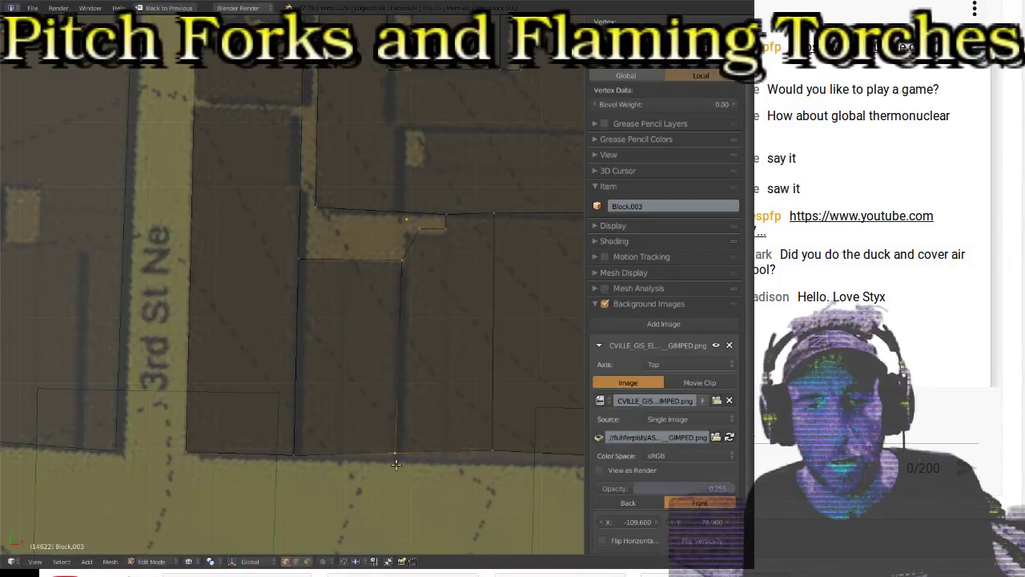
{"action": "key", "text": "g"}
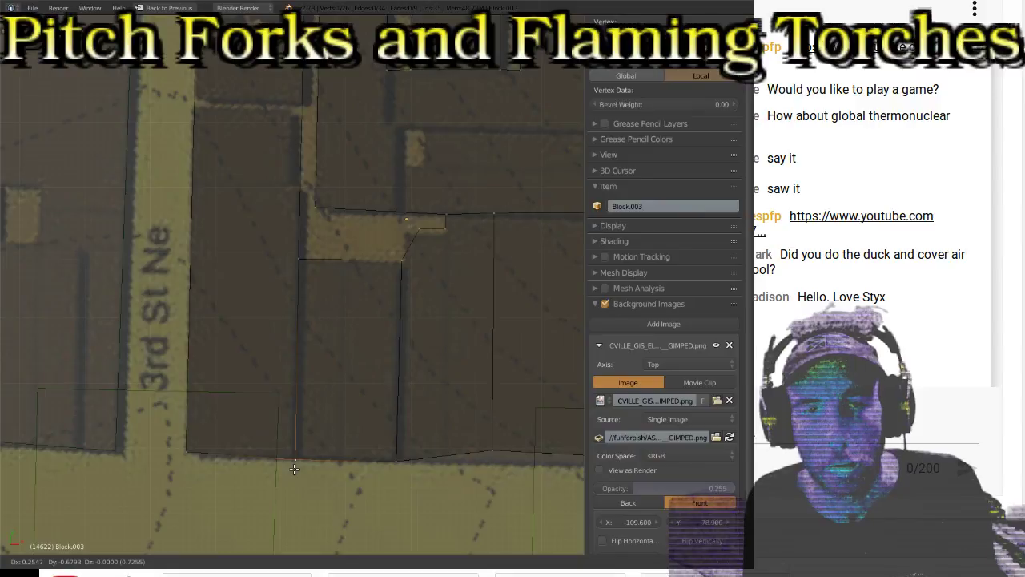
{"action": "left_click", "coordinate": [291, 471]}
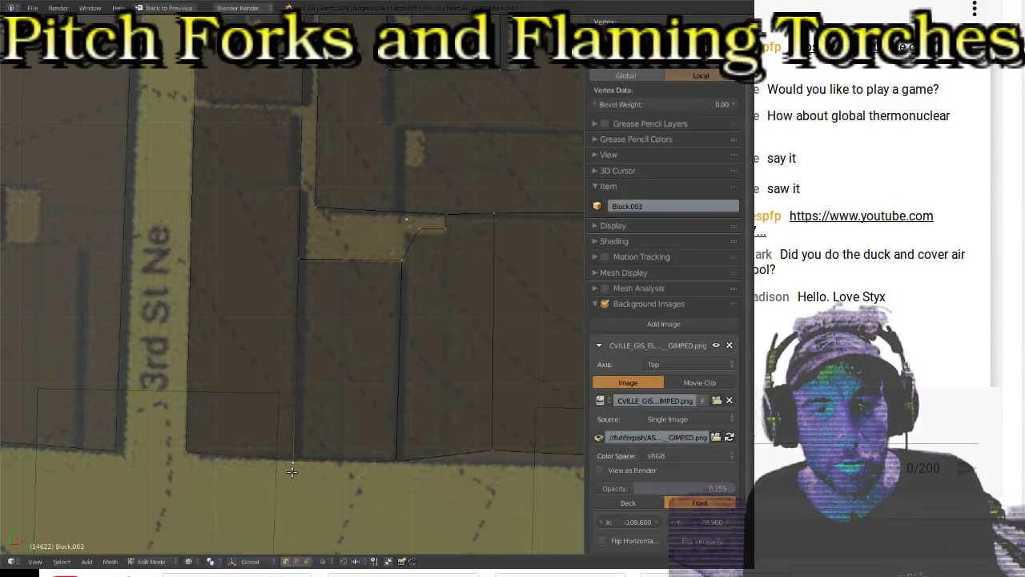
{"action": "right_click", "coordinate": [187, 456]}
{"action": "key", "text": "g"}
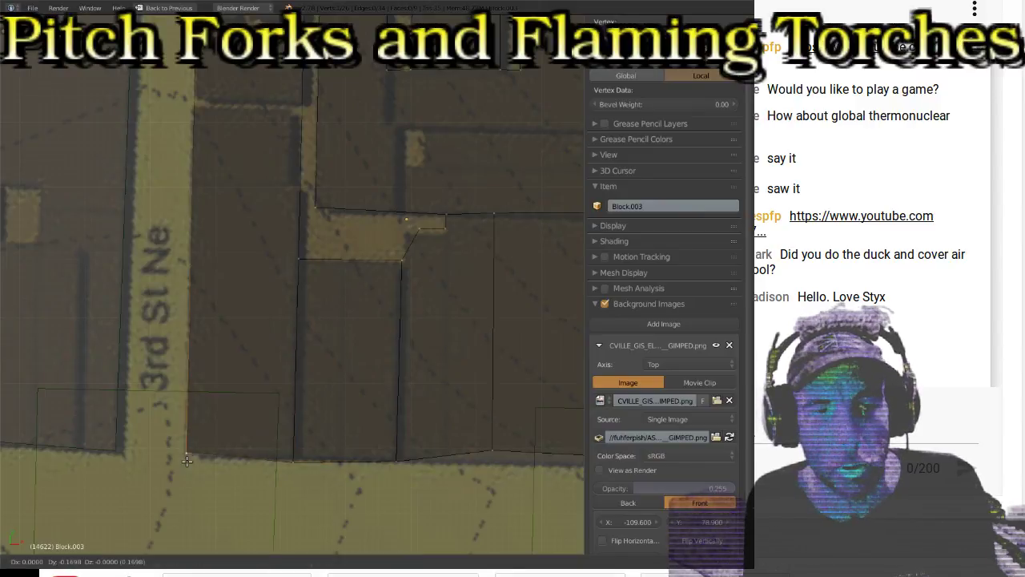
{"action": "left_click", "coordinate": [187, 460]}
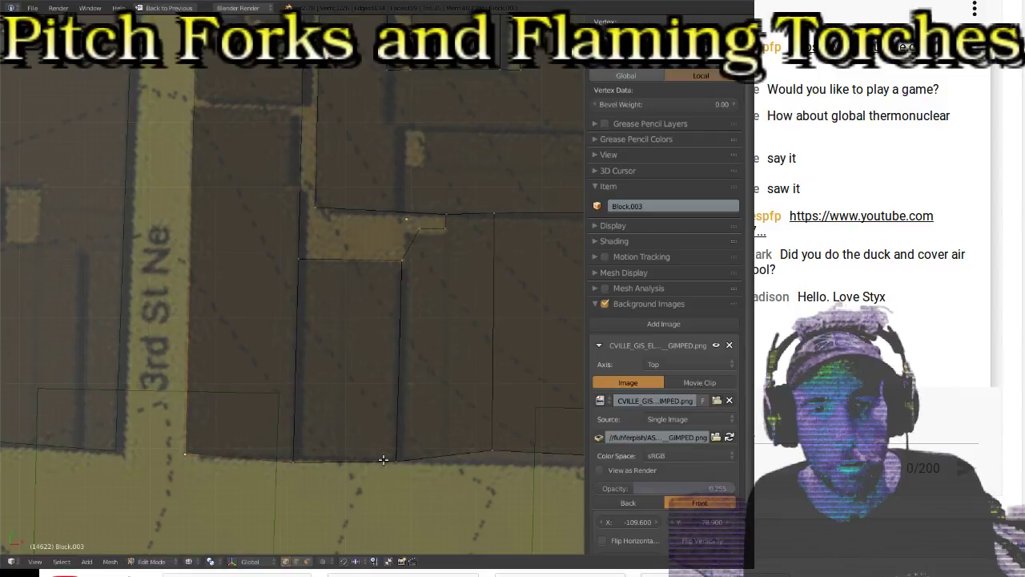
Step: Move the south end of the eastern building's dividing edge west and down onto the roof line along the mall
{"action": "right_click", "coordinate": [496, 458]}
{"action": "middle_click_drag", "start_coordinate": [496, 458], "coordinate": [413, 424], "text": "shift"}
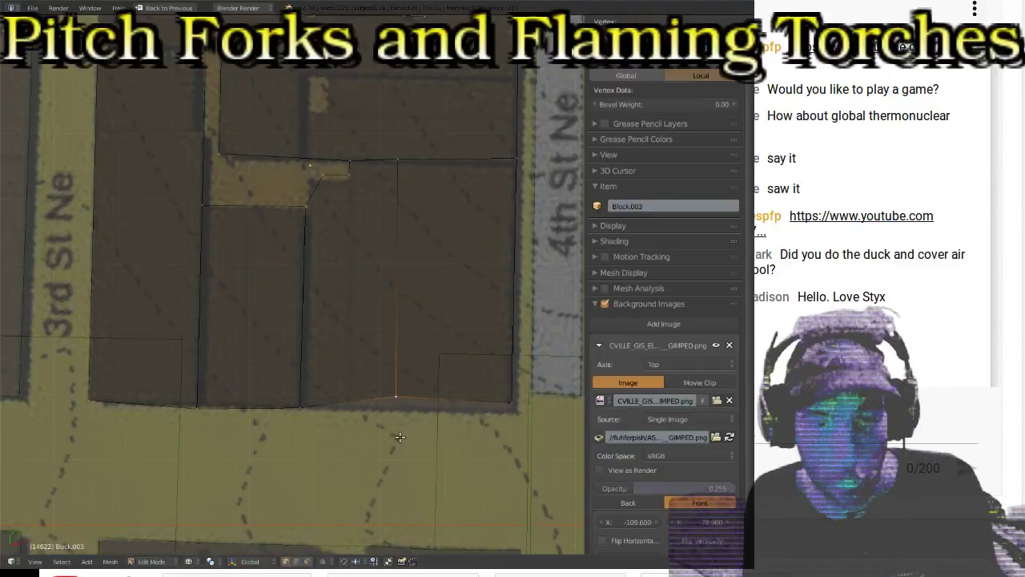
{"action": "key", "text": "g"}
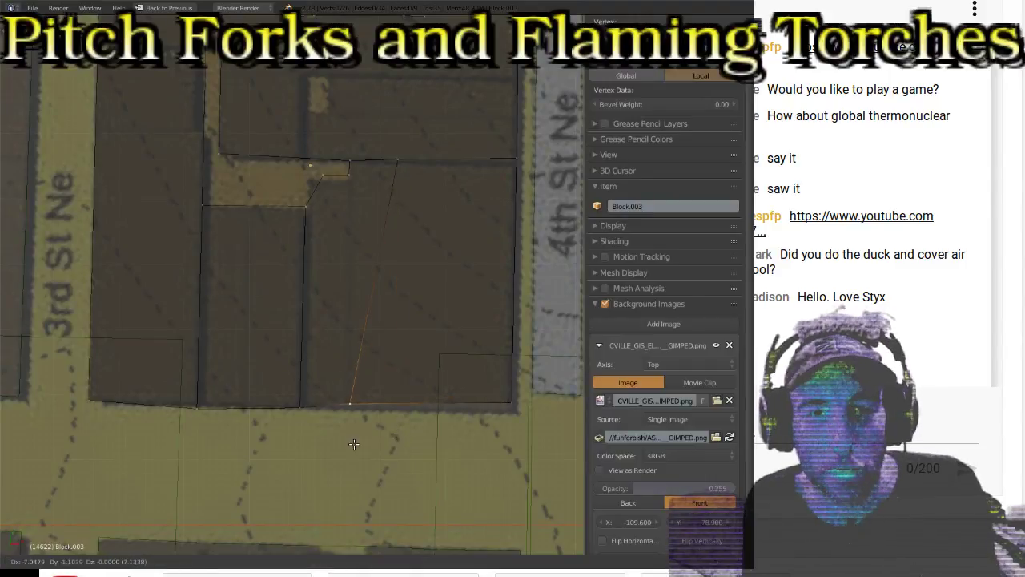
{"action": "left_click", "coordinate": [347, 447]}
Step: Pull the courtyard notch's inner vertex west to the building wall and refine the middle building's north corner vertices against its roof
{"action": "right_click", "coordinate": [311, 182]}
{"action": "key", "text": "g"}
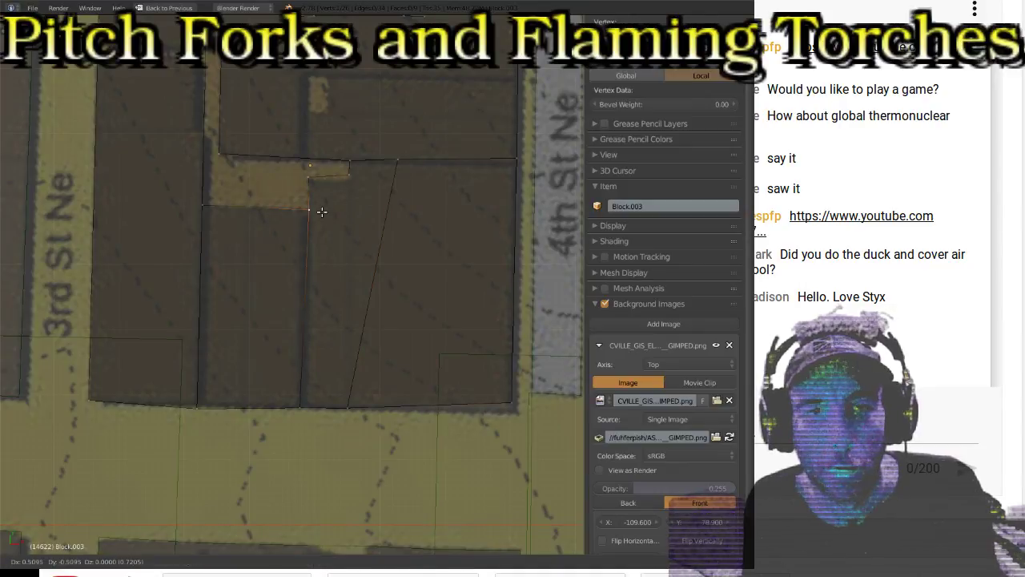
{"action": "left_click", "coordinate": [321, 212]}
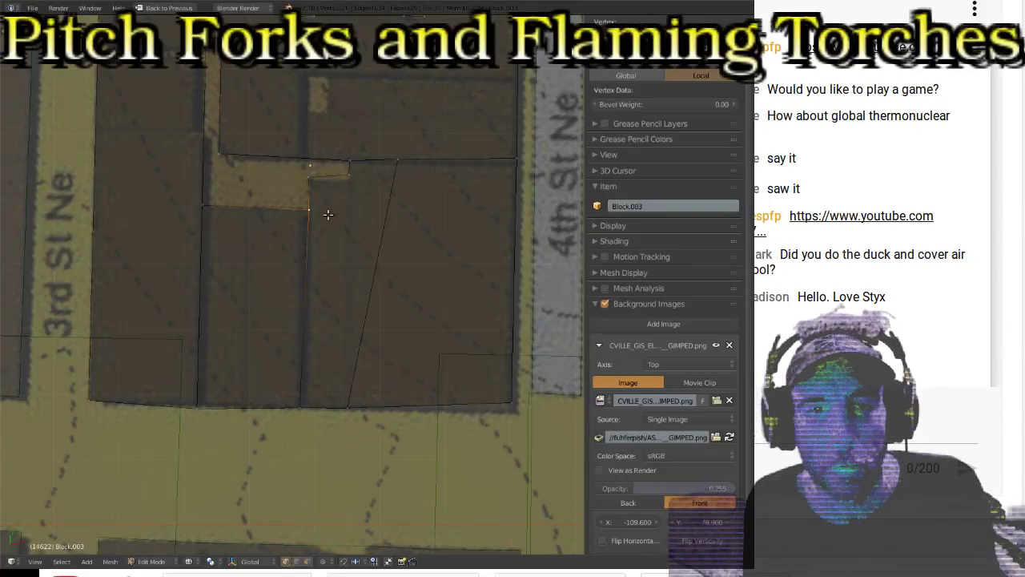
{"action": "key", "text": "g"}
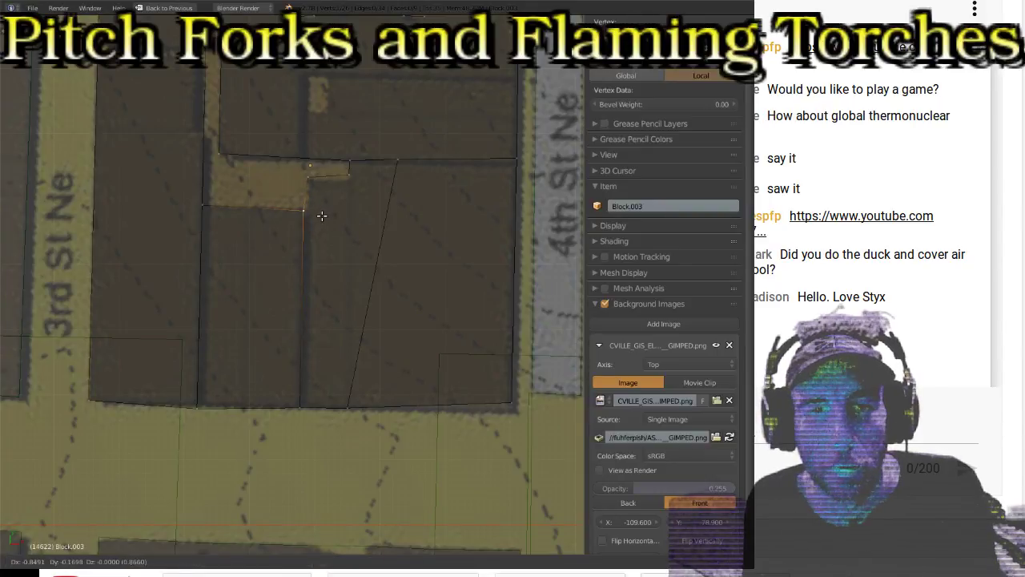
{"action": "key", "text": "y"}
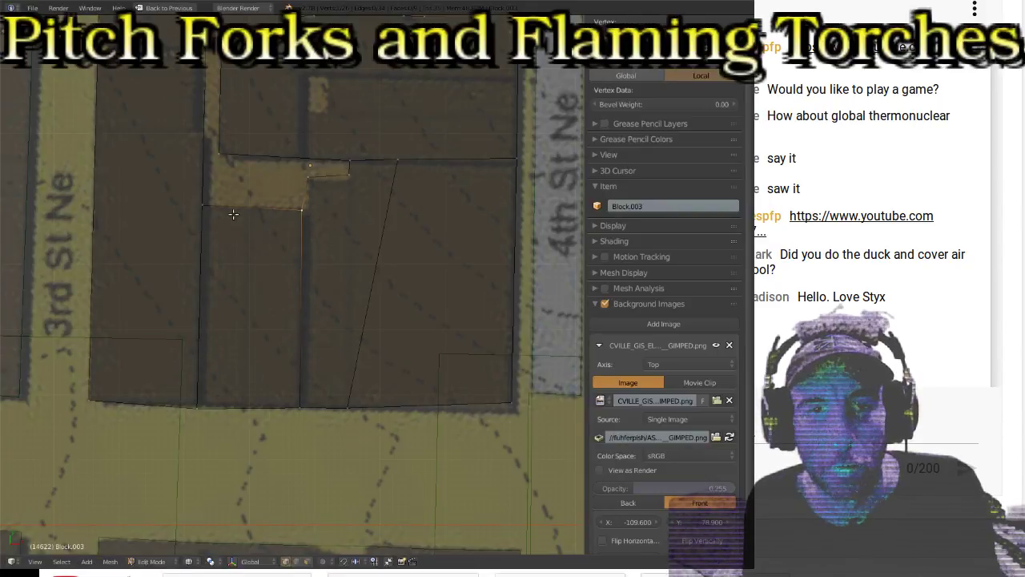
{"action": "left_click", "coordinate": [323, 259]}
{"action": "right_click", "coordinate": [203, 208]}
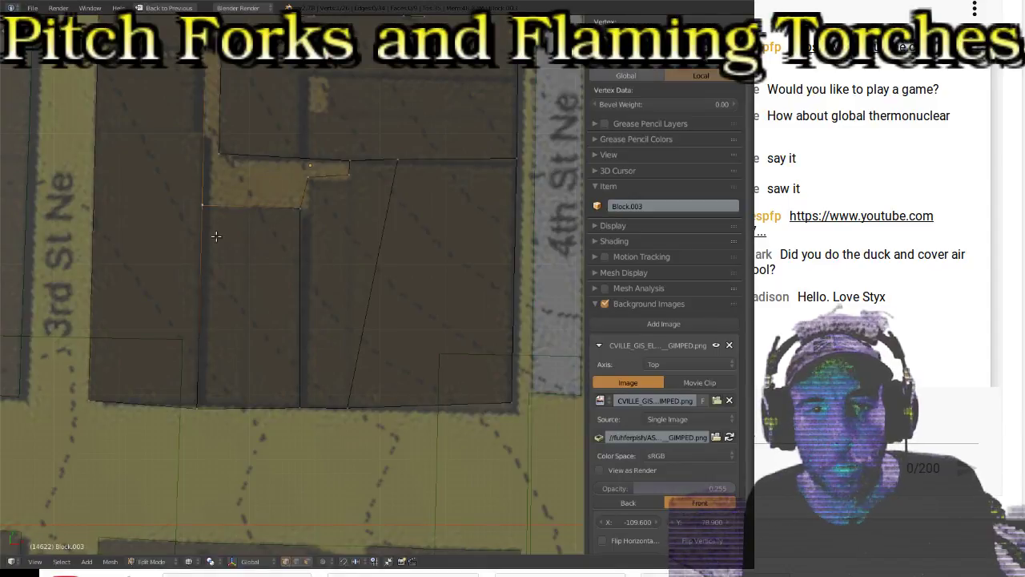
{"action": "key", "text": "g"}
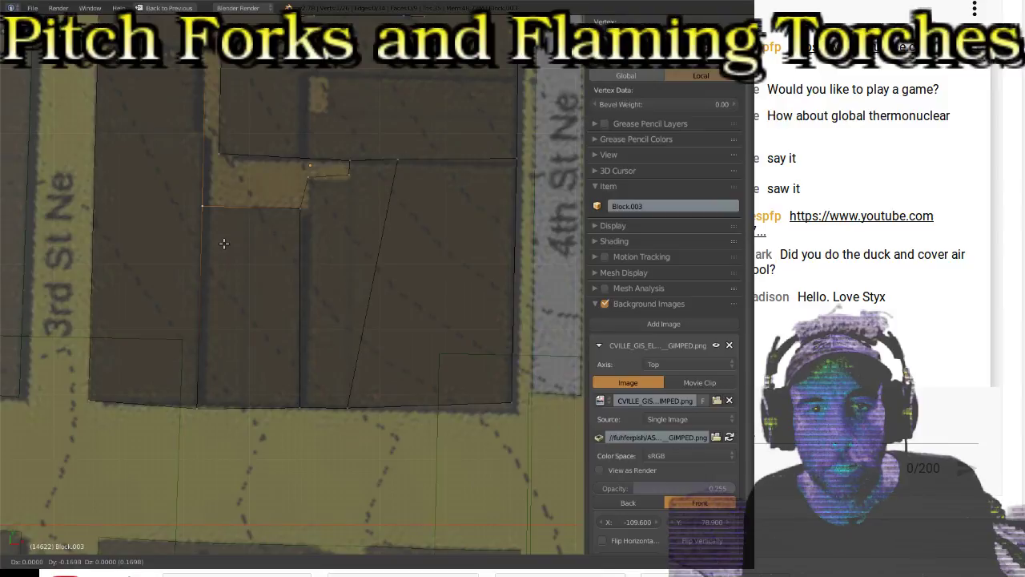
{"action": "left_click", "coordinate": [218, 248]}
Step: Move the two south vertices of the small courtyard notch onto the notch's lower edge in the background image
{"action": "right_click", "coordinate": [350, 187]}
{"action": "key", "text": "g"}
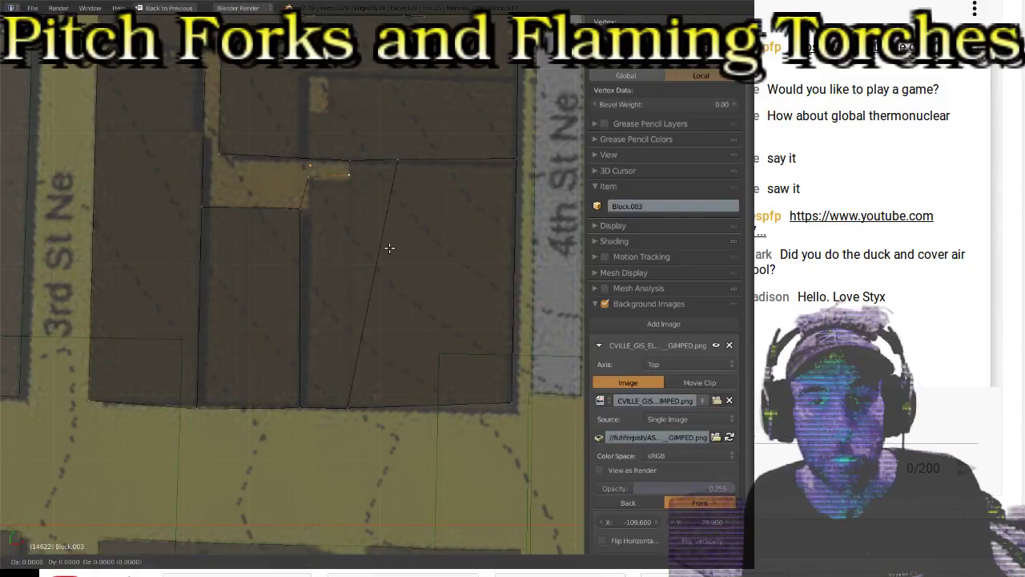
{"action": "right_click", "coordinate": [389, 305]}
{"action": "right_click", "coordinate": [297, 190]}
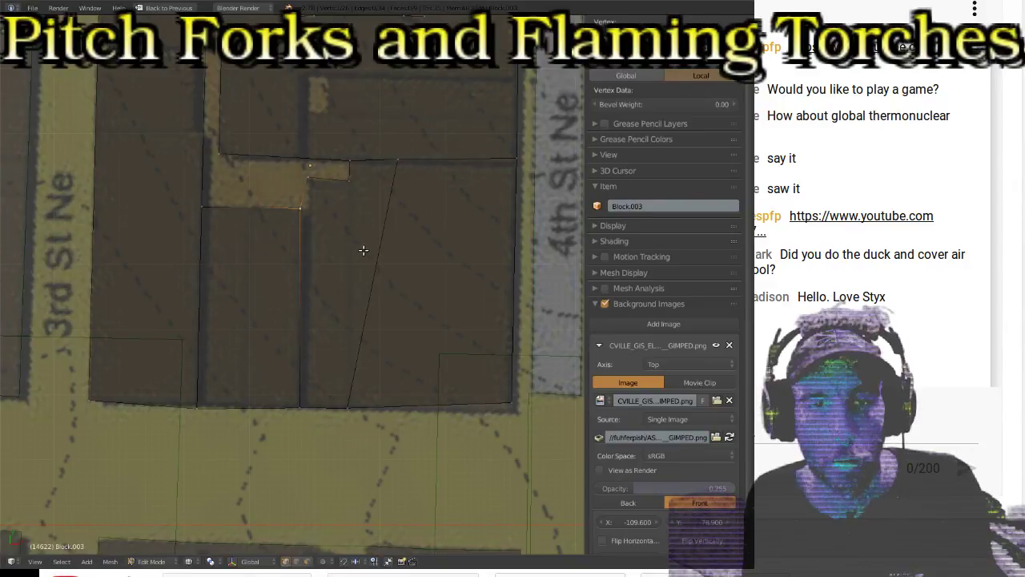
{"action": "right_click", "coordinate": [317, 205]}
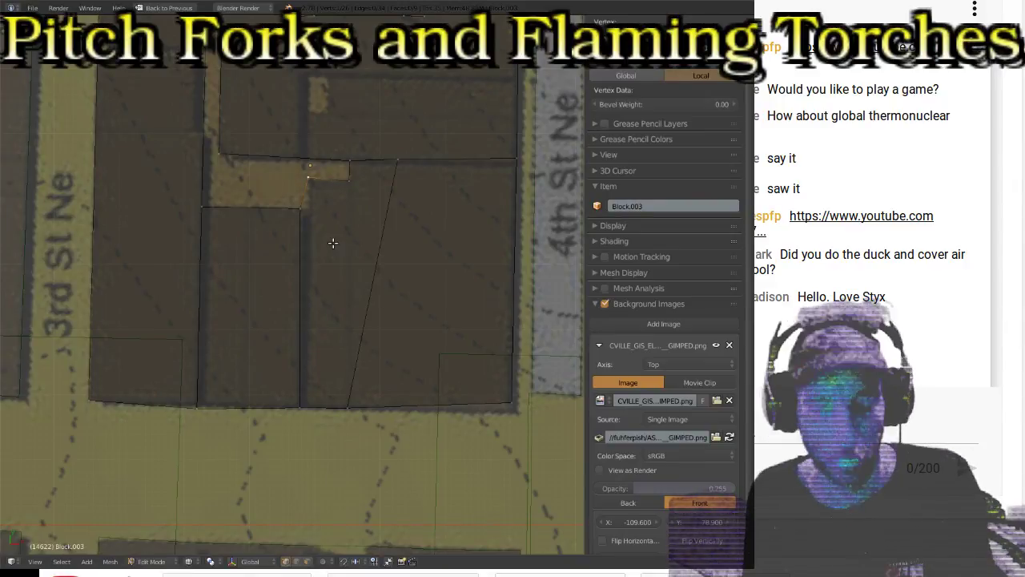
{"action": "key", "text": "g"}
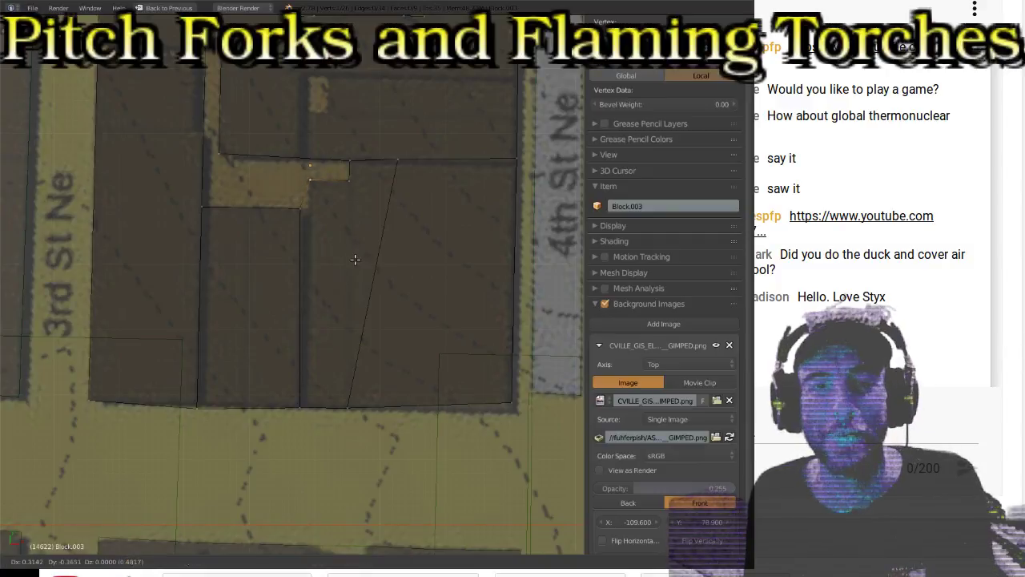
{"action": "left_click", "coordinate": [354, 259]}
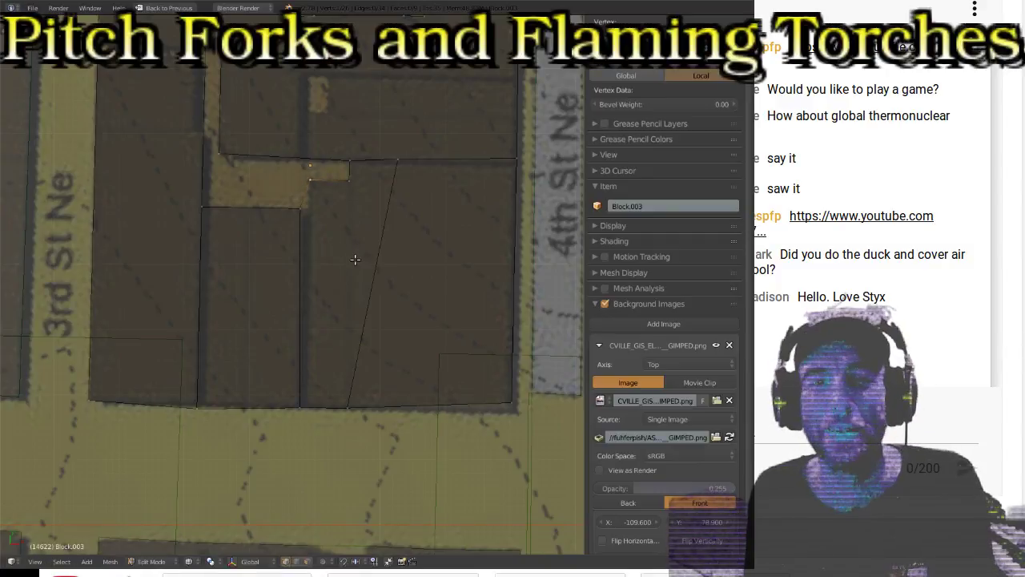
Step: Delete the slanted edge that divides the eastern building between its north and south sides
{"action": "right_click", "coordinate": [399, 170]}
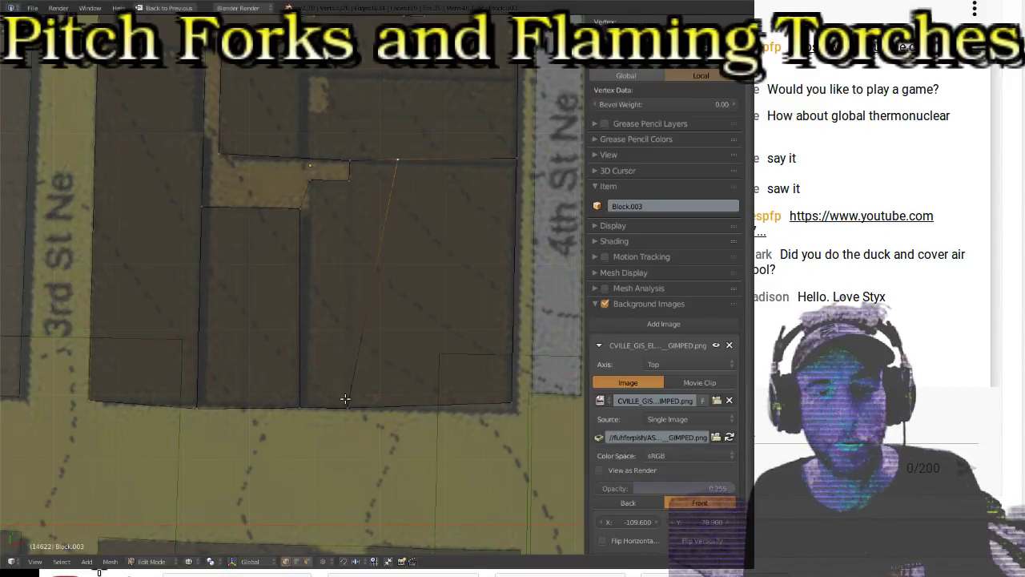
{"action": "right_click", "coordinate": [345, 399], "text": "shift"}
{"action": "key", "text": "x"}
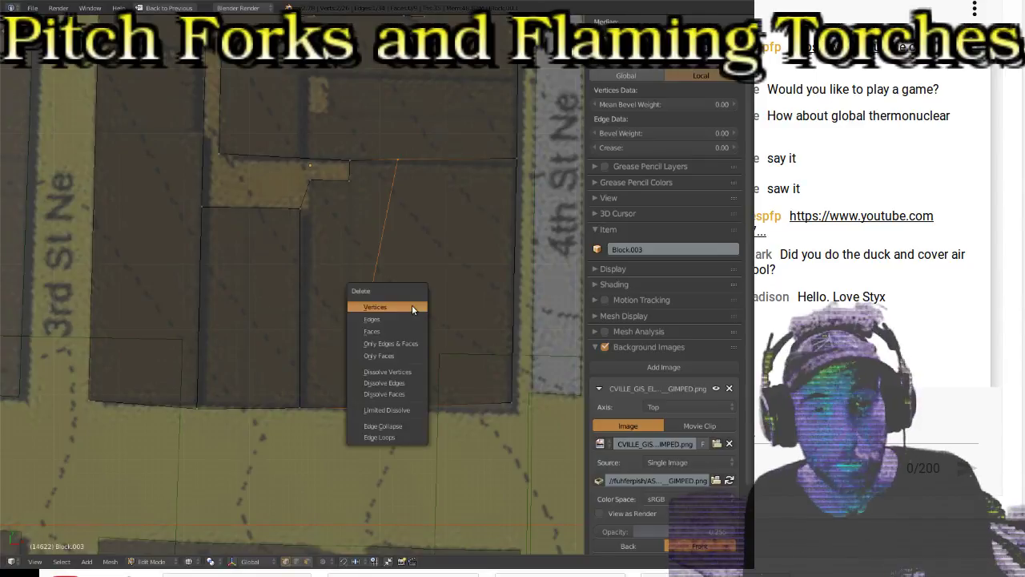
{"action": "left_click", "coordinate": [404, 321]}
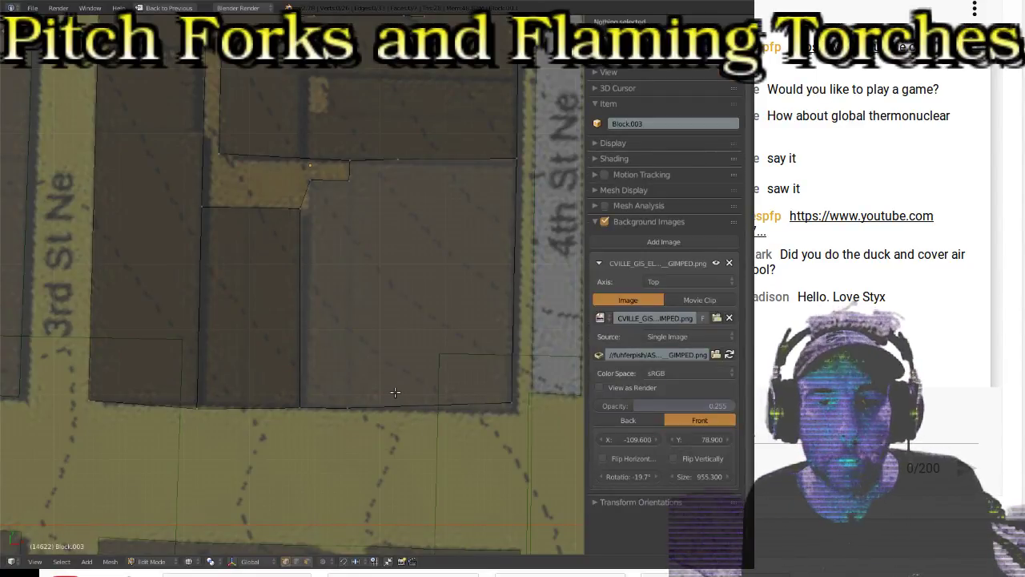
Step: Move the eastern building's southeast and northeast vertices onto its roof corners along 4th St NE and straighten its north edge
{"action": "right_click", "coordinate": [485, 410]}
{"action": "key", "text": "g"}
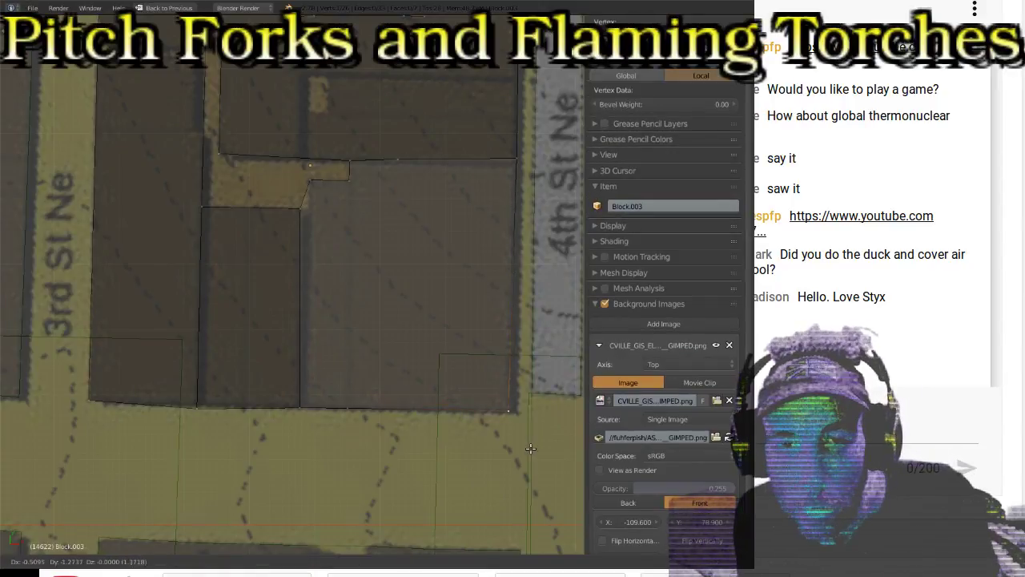
{"action": "left_click", "coordinate": [530, 448]}
{"action": "right_click", "coordinate": [518, 165]}
{"action": "key", "text": "g"}
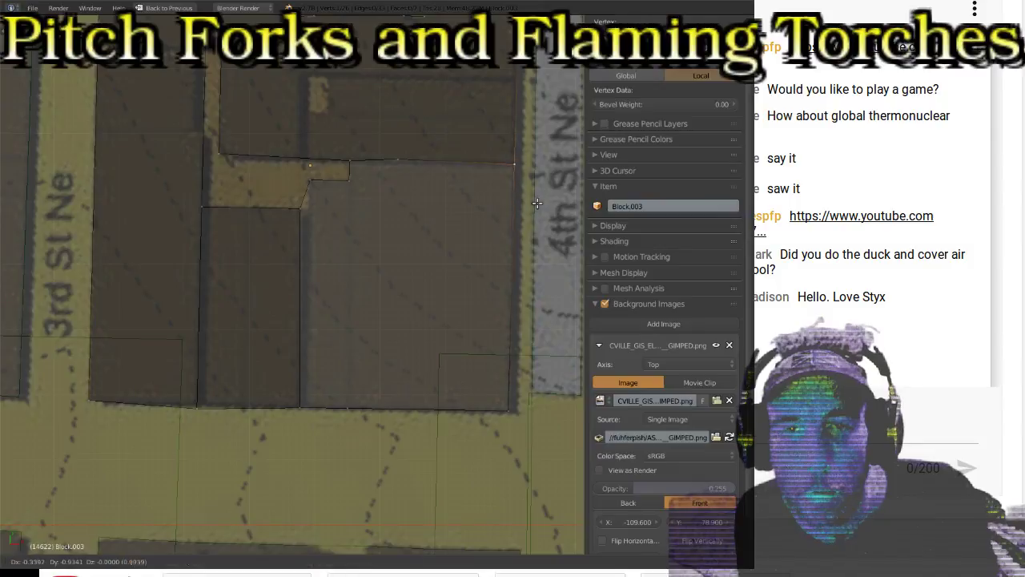
{"action": "left_click", "coordinate": [401, 177]}
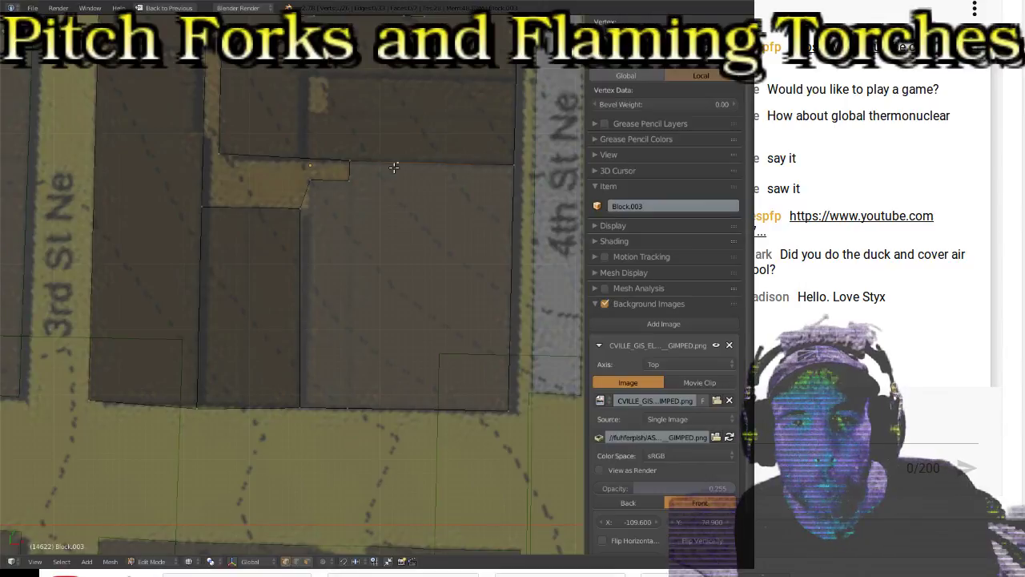
Step: Snap the 3D cursor to the vertex at the northeast corner of the courtyard notch
{"action": "scroll", "coordinate": [400, 169], "scroll_direction": "up", "scroll_amount": 4, "text": "ctrl"}
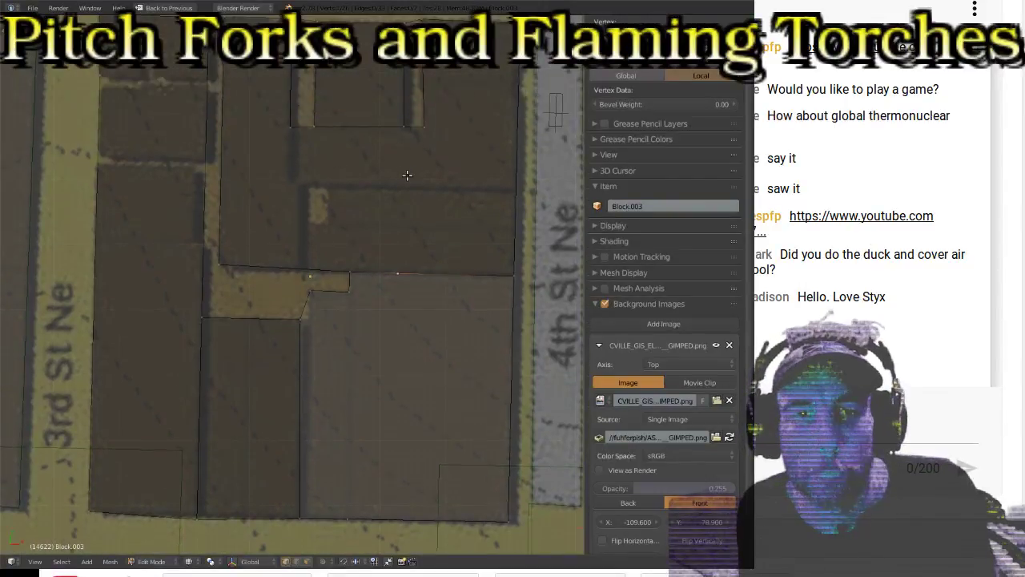
{"action": "scroll", "coordinate": [415, 210], "scroll_direction": "down", "scroll_amount": 1, "text": "shift"}
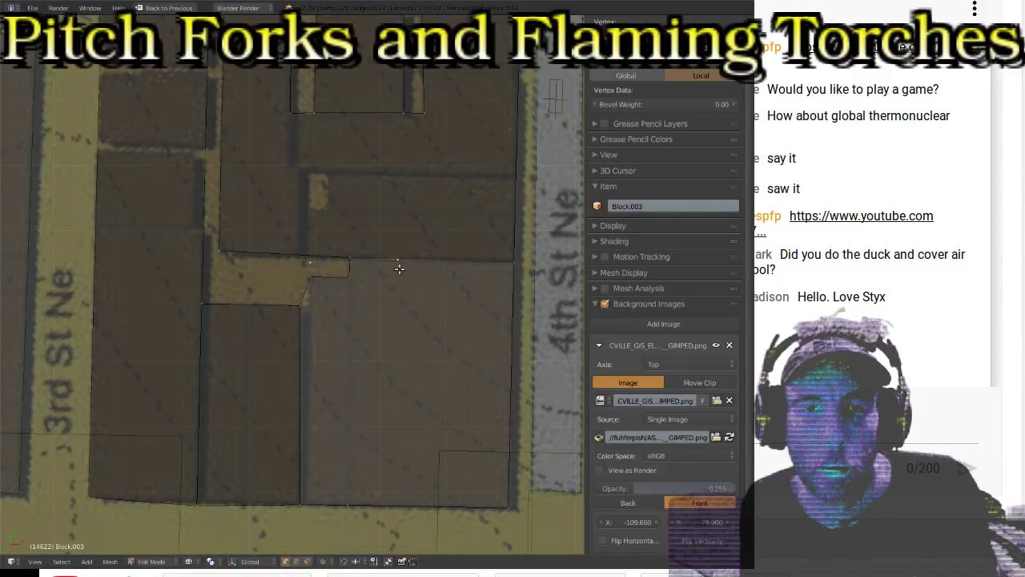
{"action": "right_click", "coordinate": [354, 267]}
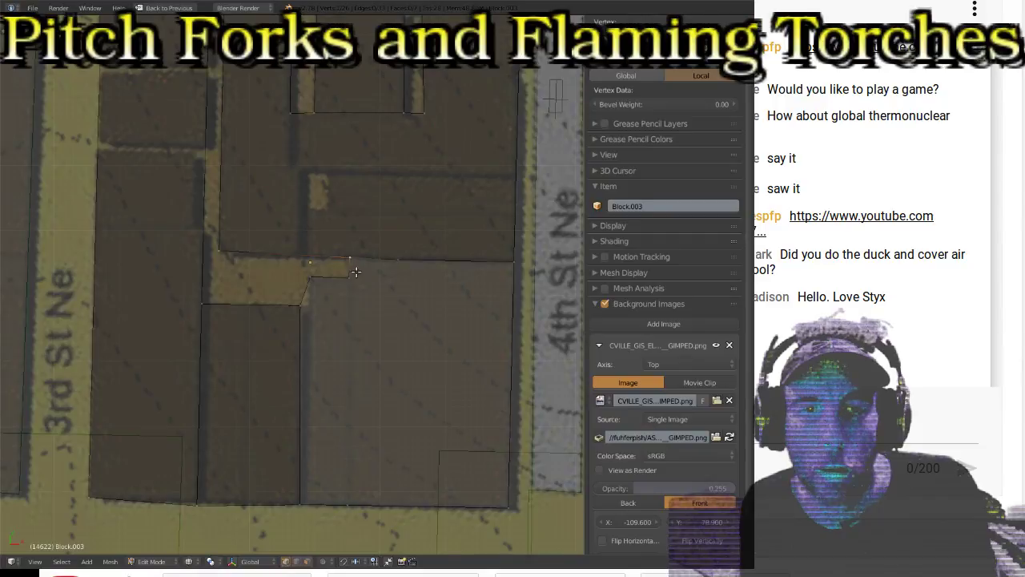
{"action": "key", "text": "shift+s"}
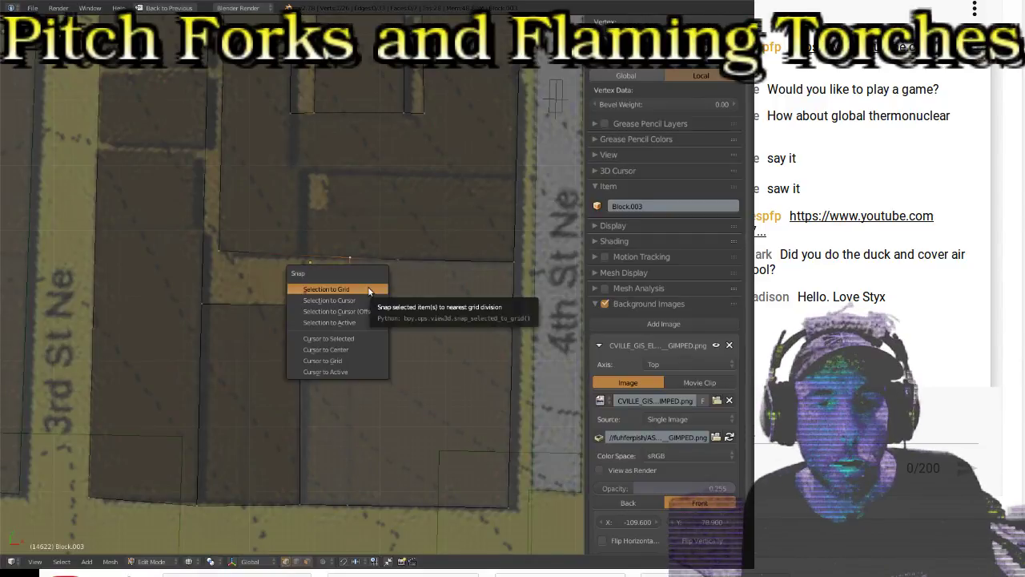
{"action": "left_click", "coordinate": [358, 339]}
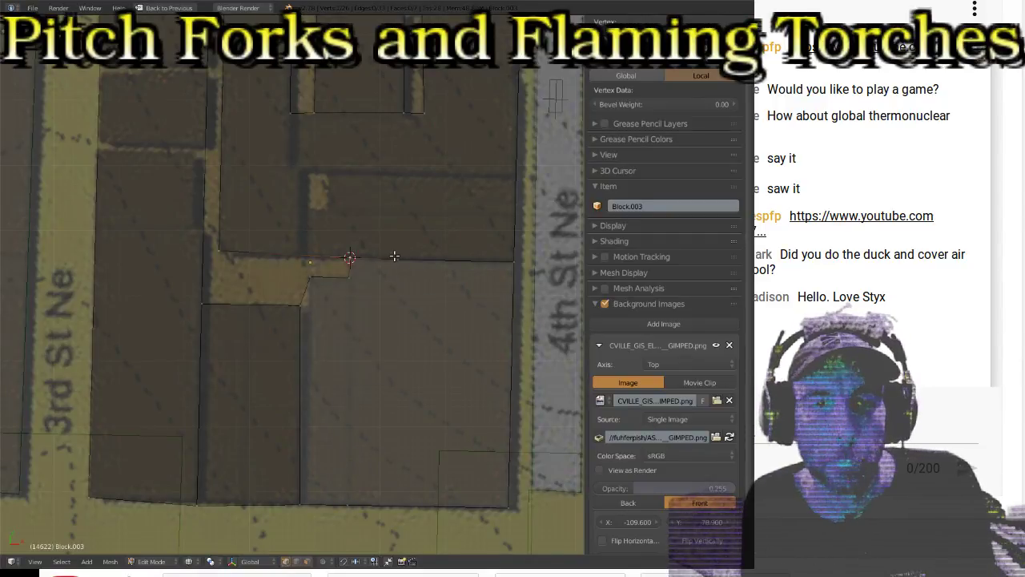
Step: Snap the selected vertex to the 3D cursor at the courtyard notch's northeast corner and merge the overlapping vertices at center
{"action": "key", "text": "shift+s"}
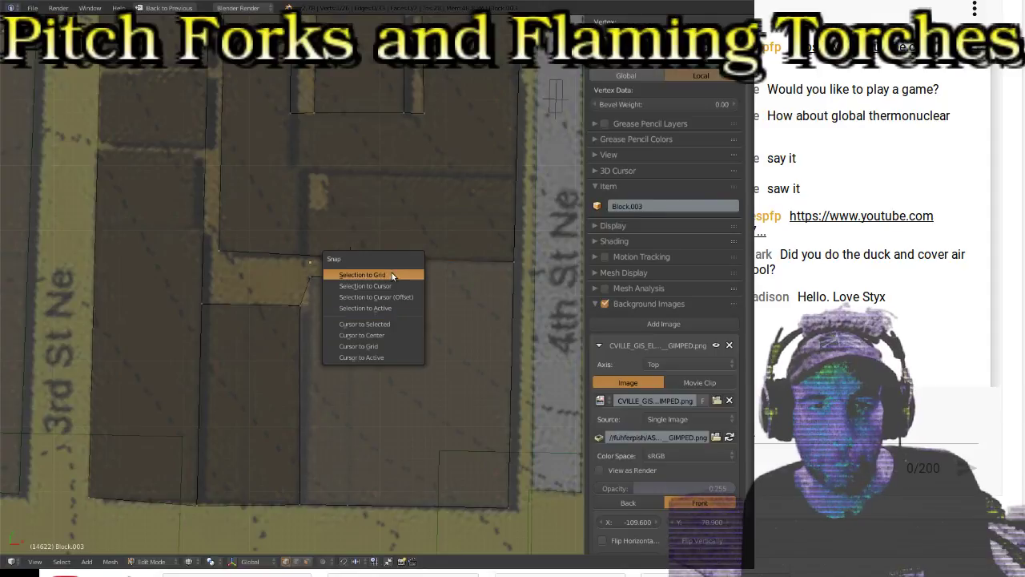
{"action": "left_click", "coordinate": [391, 286]}
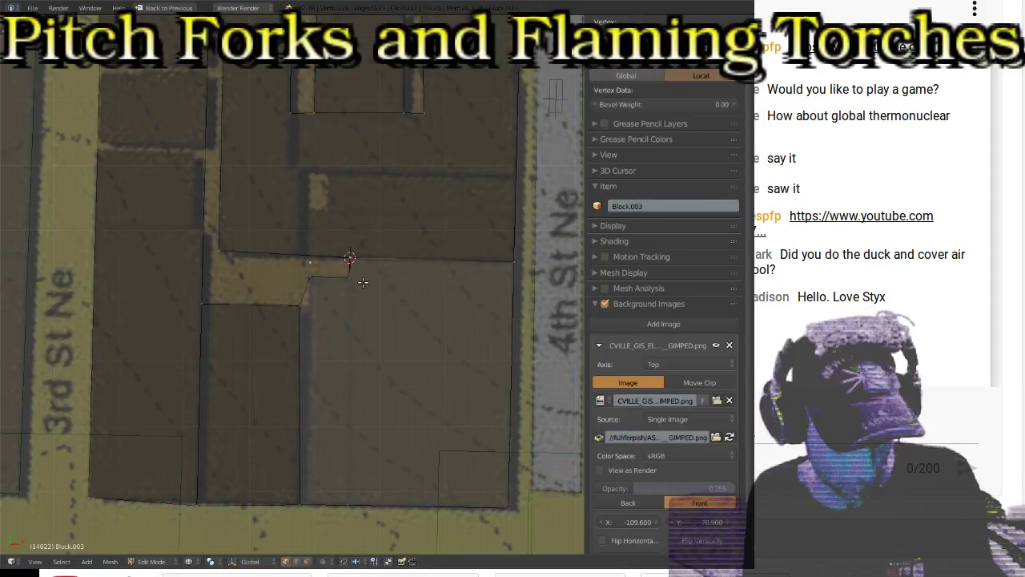
{"action": "key", "text": "b"}
{"action": "left_click_drag", "start_coordinate": [336, 245], "coordinate": [367, 262]}
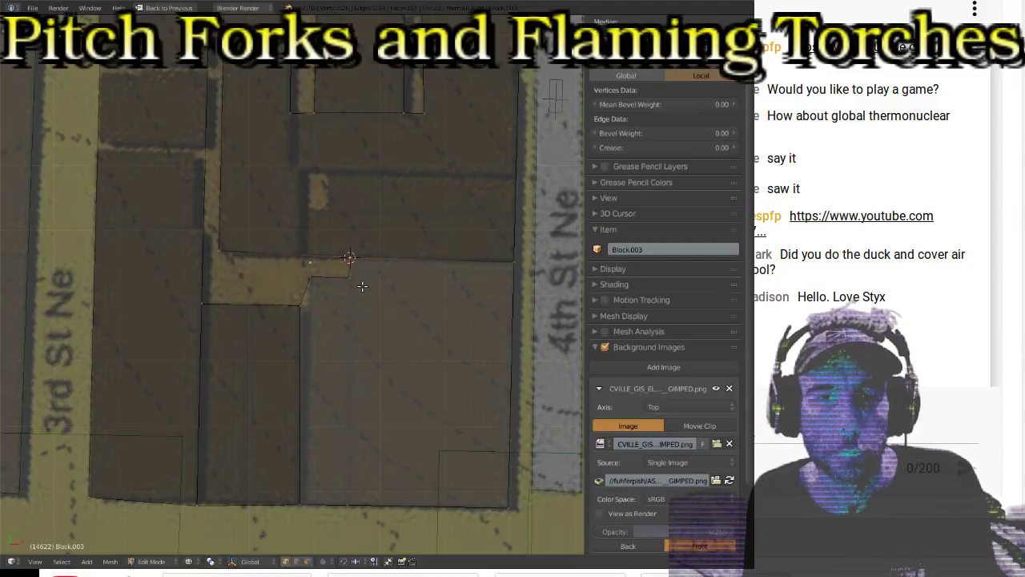
{"action": "key", "text": "t"}
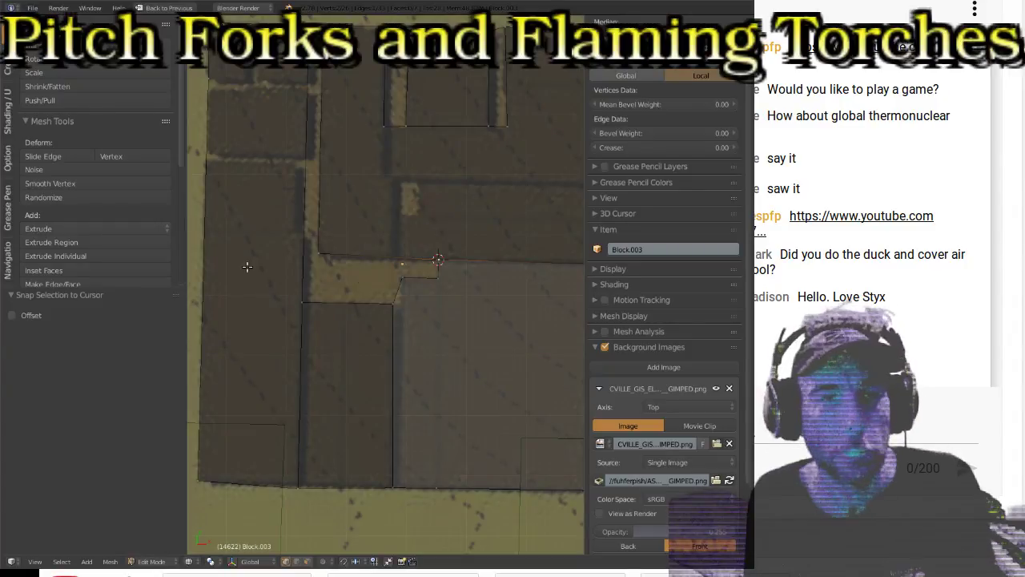
{"action": "scroll", "coordinate": [68, 222], "scroll_direction": "down", "scroll_amount": 5}
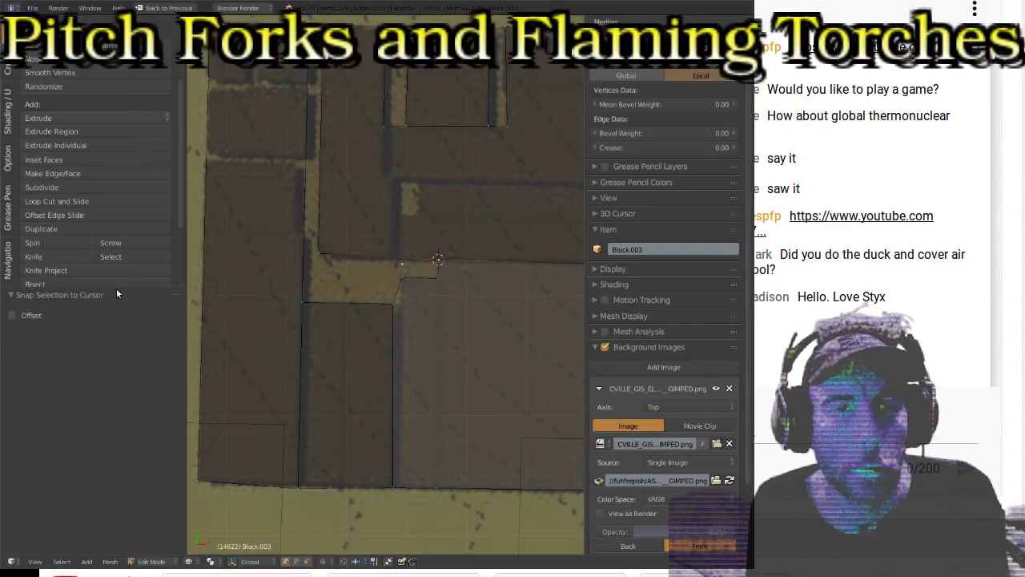
{"action": "left_click_drag", "start_coordinate": [142, 286], "coordinate": [146, 376]}
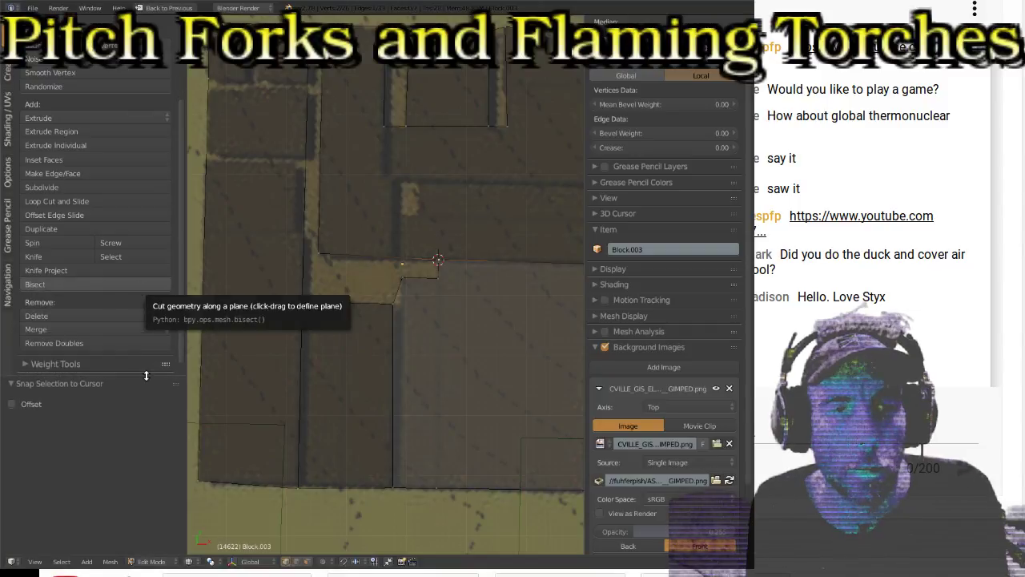
{"action": "left_click", "coordinate": [60, 331]}
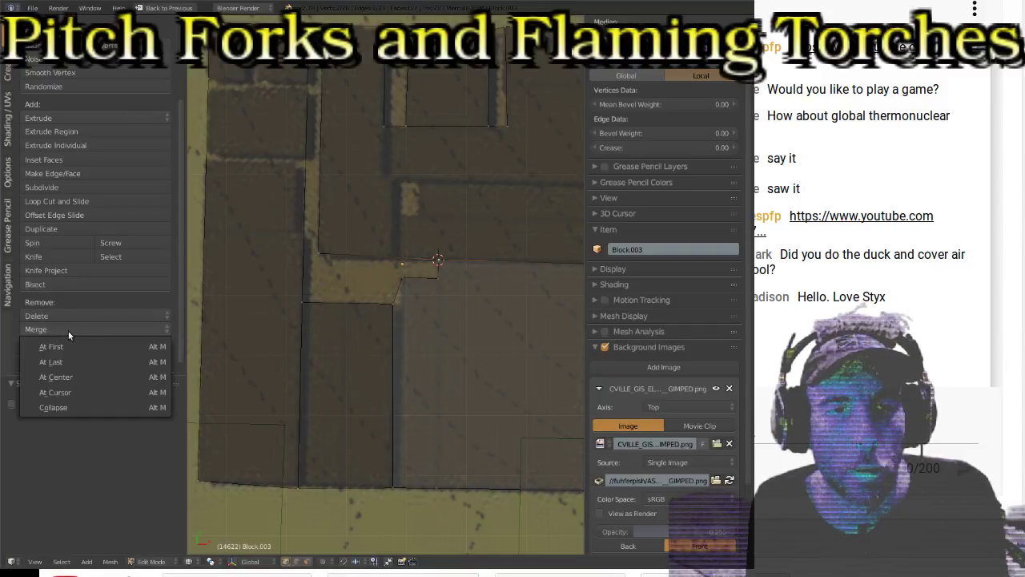
{"action": "left_click", "coordinate": [72, 375]}
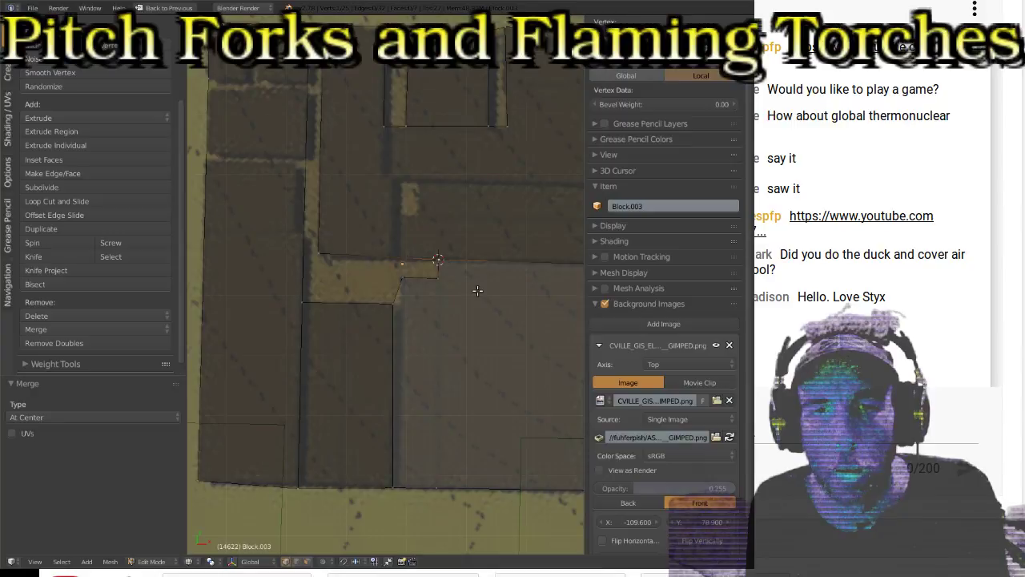
Step: Connect the notch's southeast vertex to the block's south edge and fill the narrow strip west of that edge with a face
{"action": "middle_click_drag", "start_coordinate": [495, 279], "coordinate": [400, 251], "text": "shift"}
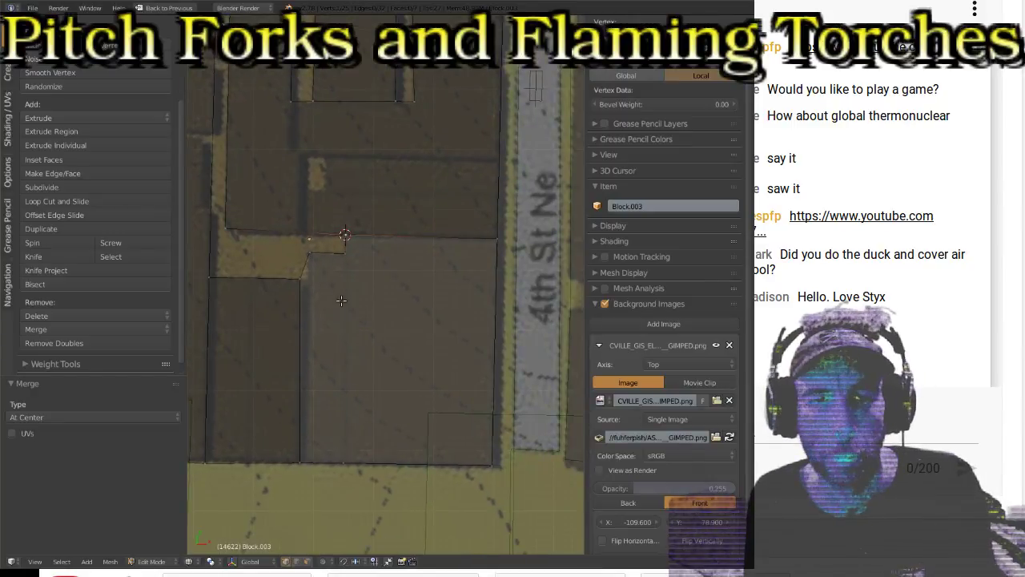
{"action": "right_click", "coordinate": [342, 257]}
{"action": "right_click", "coordinate": [346, 463], "text": "shift"}
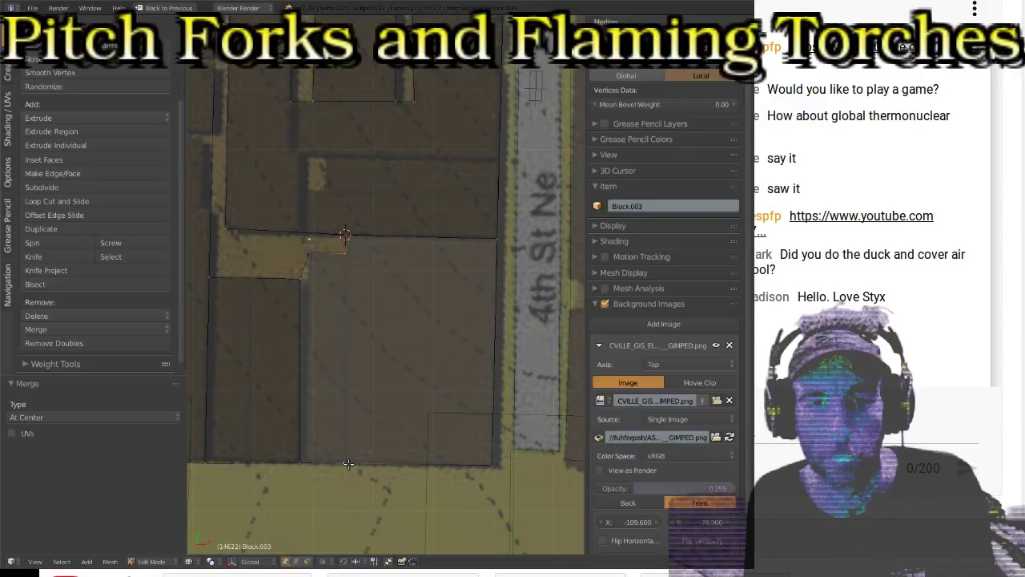
{"action": "key", "text": "f"}
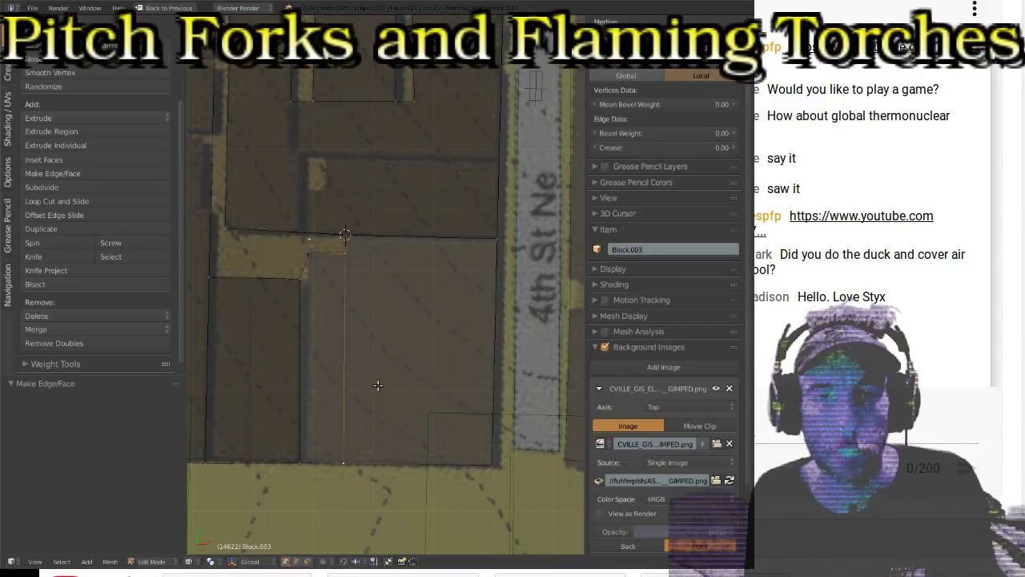
{"action": "right_click", "coordinate": [303, 460], "text": "shift"}
{"action": "key", "text": "f"}
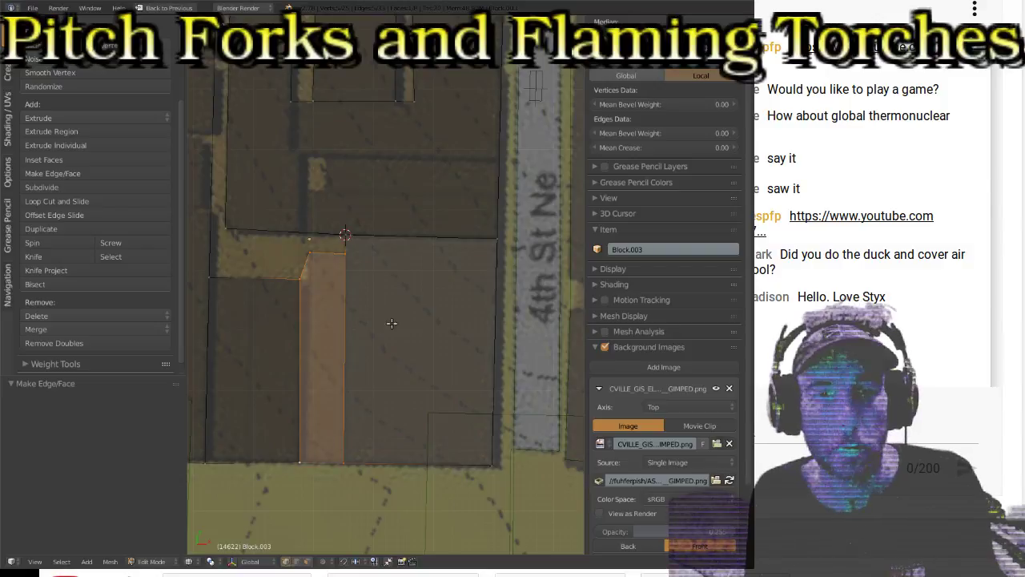
Step: Fill the eastern building along 4th St NE with a face between its north edge and the block's south edge
{"action": "right_click", "coordinate": [345, 235]}
{"action": "right_click", "coordinate": [500, 240], "text": "shift"}
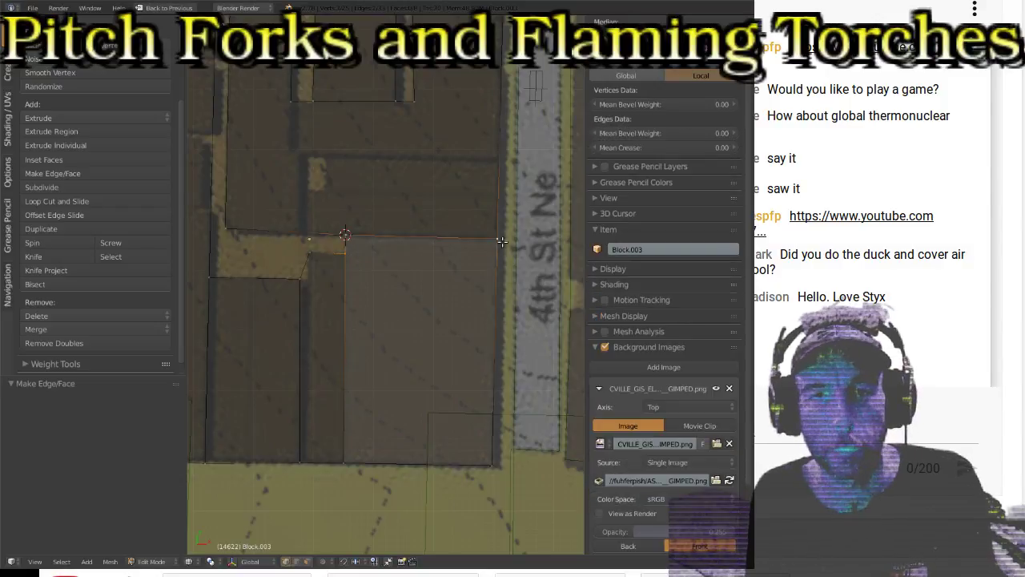
{"action": "right_click", "coordinate": [496, 466], "text": "shift"}
{"action": "right_click", "coordinate": [350, 467], "text": "shift"}
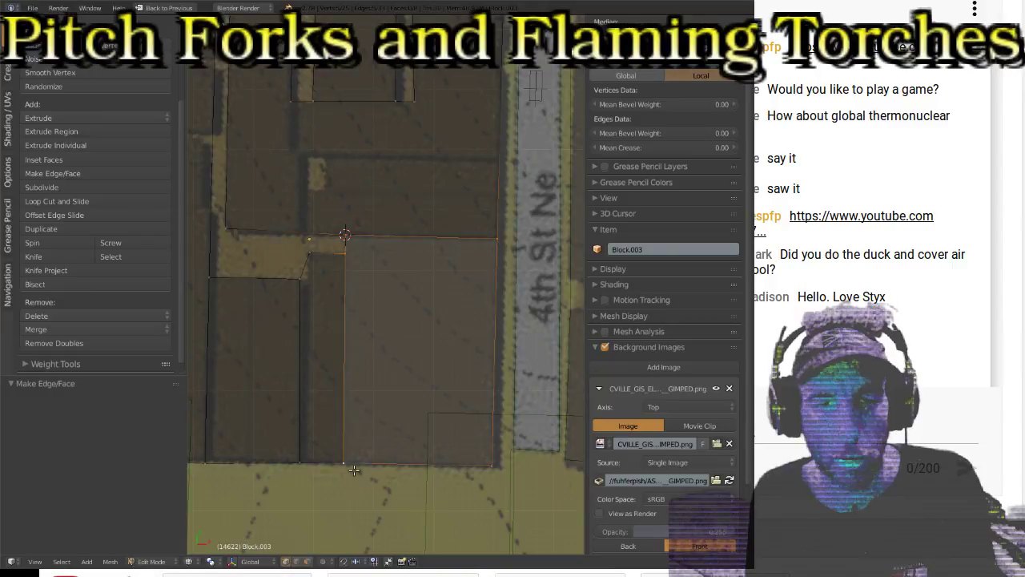
{"action": "key", "text": "f"}
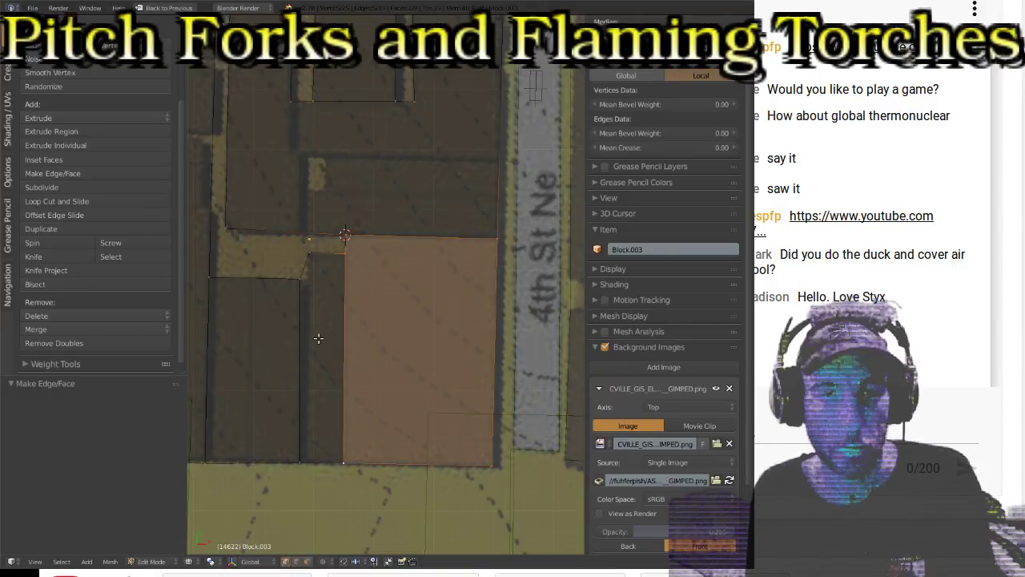
Step: Leave Edit Mode on the finished block and switch the viewport to textured shading
{"action": "scroll", "coordinate": [318, 338], "scroll_direction": "down", "scroll_amount": 4}
{"action": "key", "text": "Tab"}
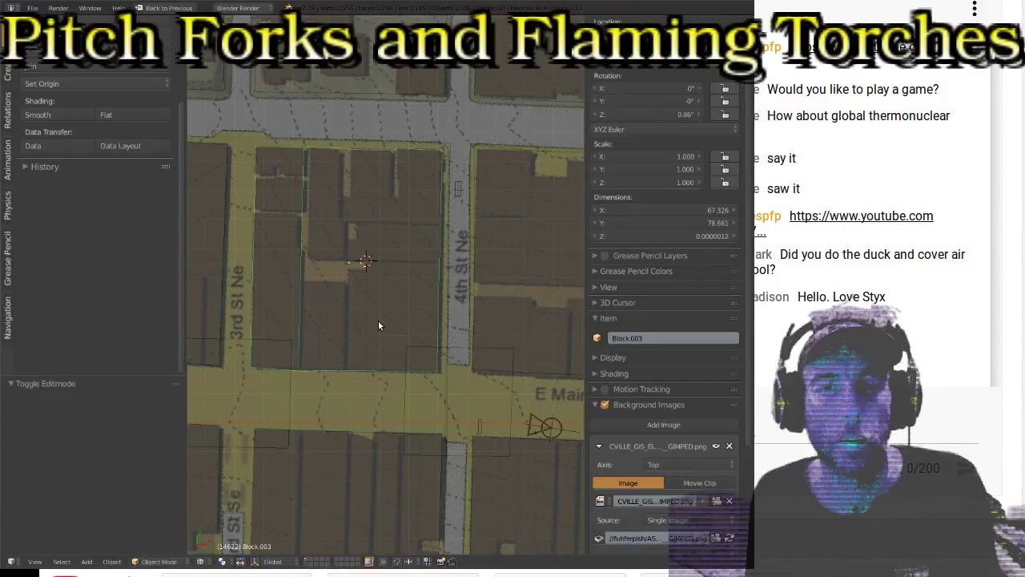
{"action": "key", "text": "alt+z"}
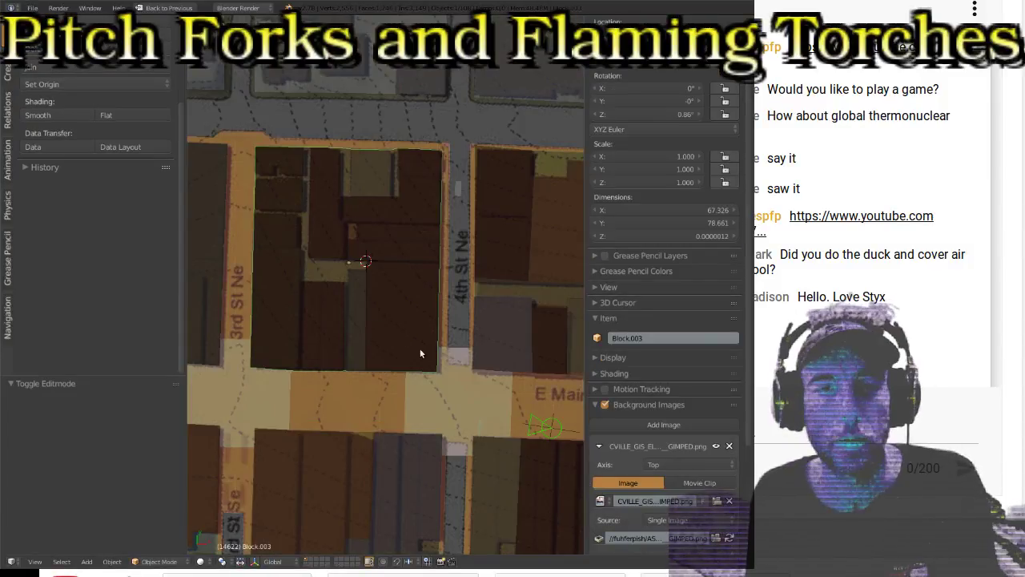
Step: Inspect the block between 3rd and 4th St NE and check which vertices bound the light face on its north side
{"action": "right_click", "coordinate": [349, 314]}
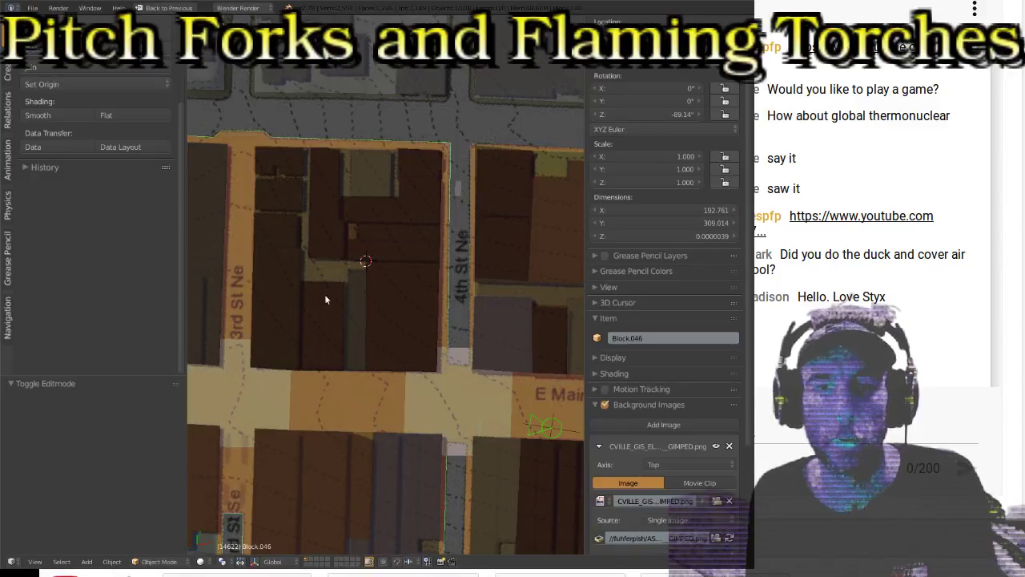
{"action": "scroll", "coordinate": [433, 339], "scroll_direction": "down", "scroll_amount": 1}
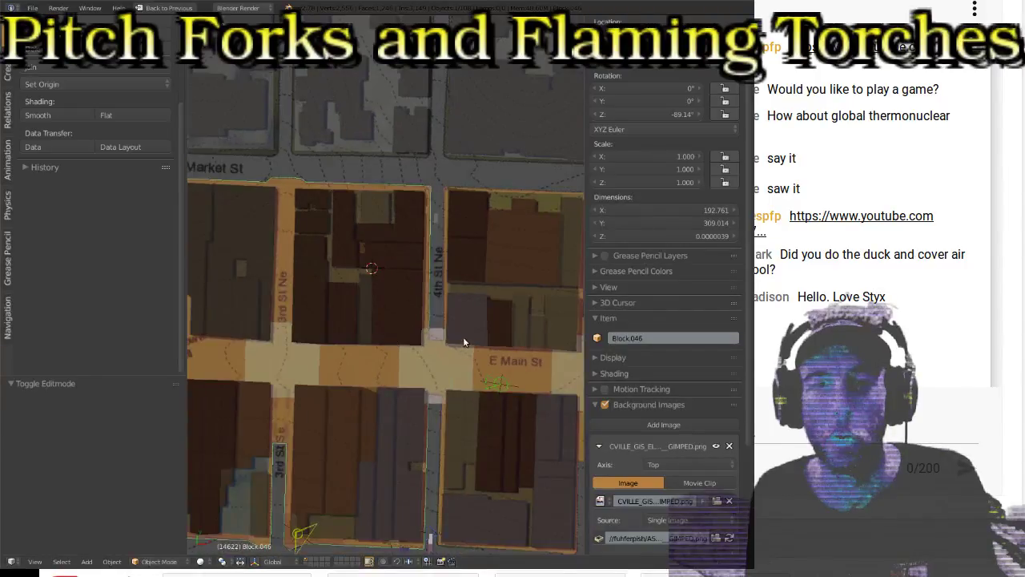
{"action": "middle_click_drag", "start_coordinate": [463, 336], "coordinate": [417, 334], "text": "shift"}
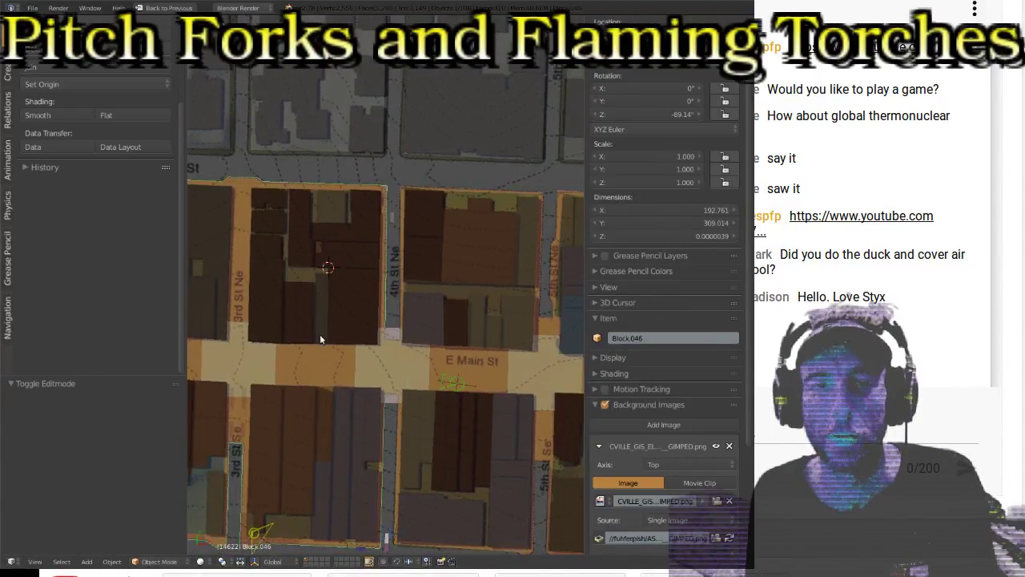
{"action": "scroll", "coordinate": [322, 247], "scroll_direction": "up", "scroll_amount": 3, "text": "shift"}
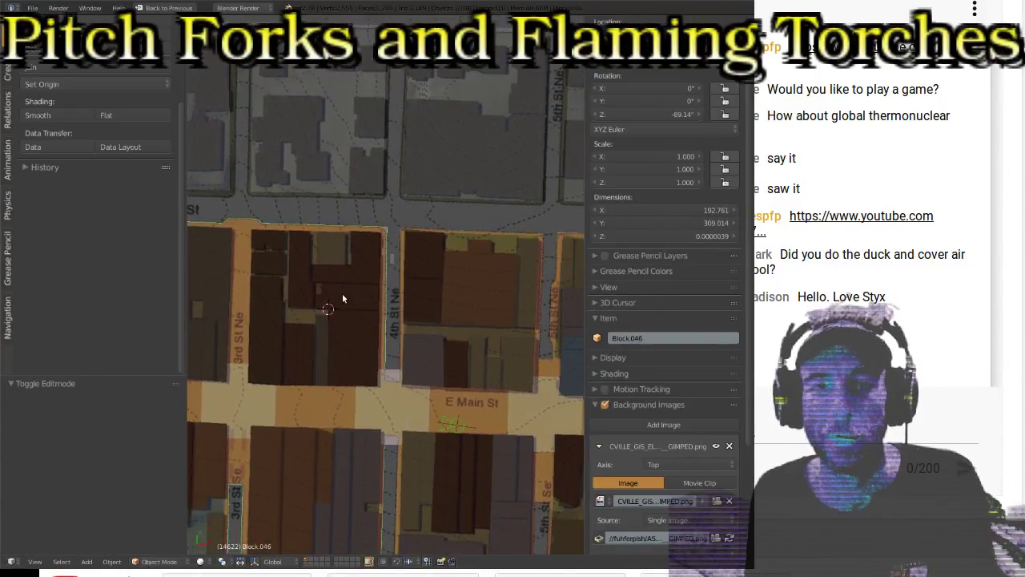
{"action": "scroll", "coordinate": [332, 280], "scroll_direction": "up", "scroll_amount": 4}
{"action": "right_click", "coordinate": [316, 231]}
{"action": "right_click", "coordinate": [305, 224]}
{"action": "right_click", "coordinate": [287, 217]}
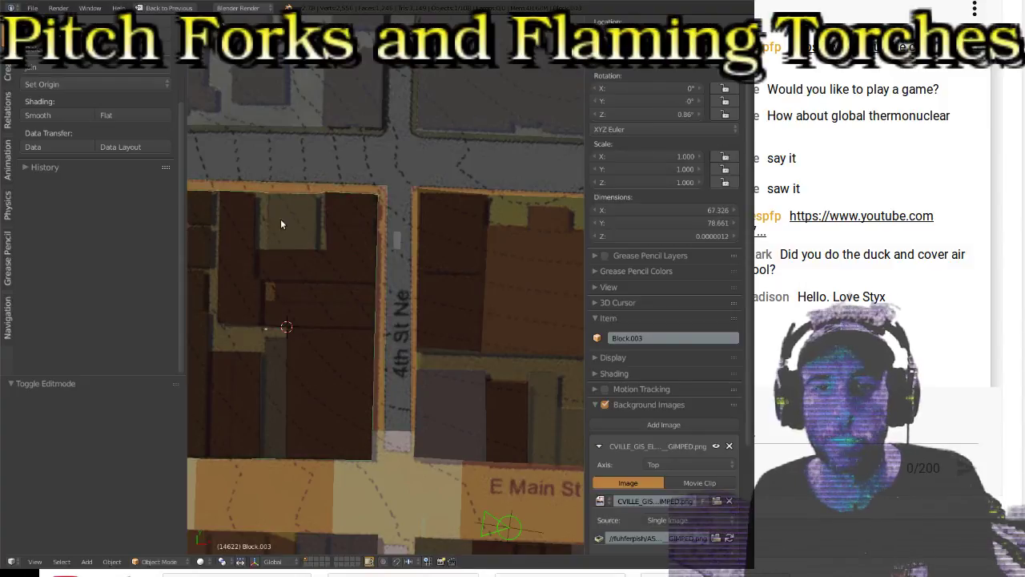
{"action": "key", "text": "Tab"}
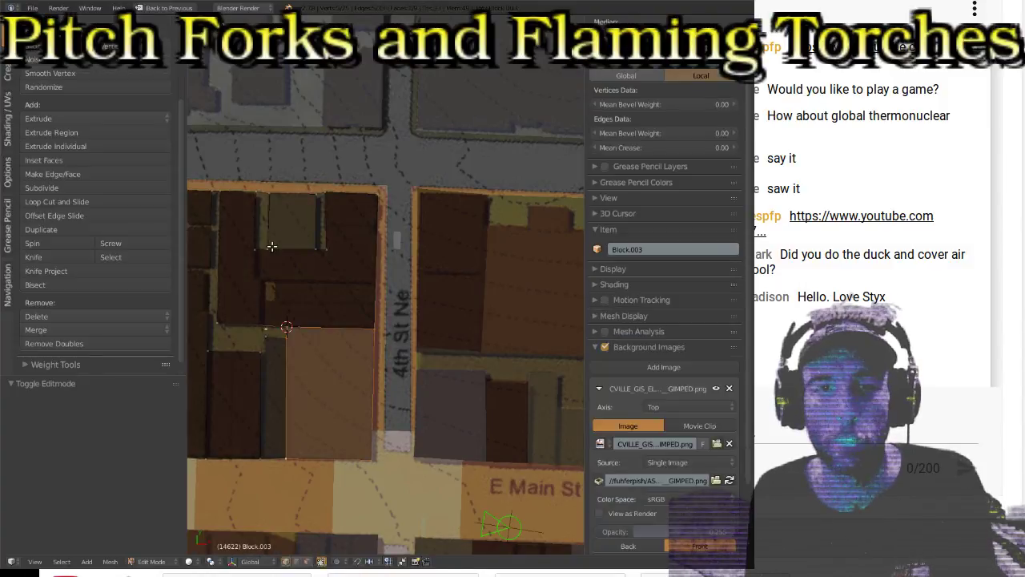
{"action": "right_click", "coordinate": [272, 246]}
{"action": "right_click", "coordinate": [312, 219], "text": "shift"}
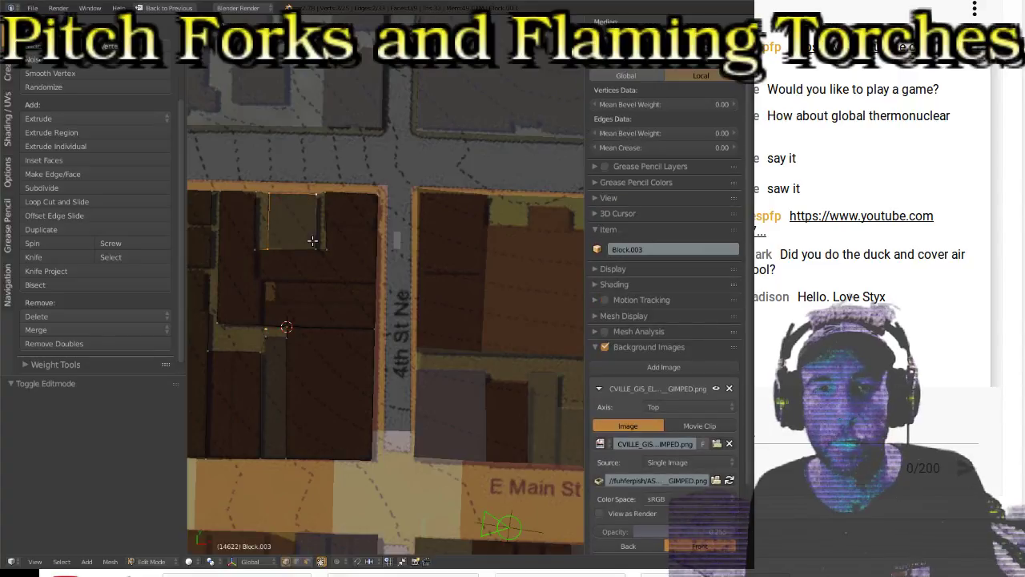
{"action": "right_click", "coordinate": [312, 242], "text": "shift"}
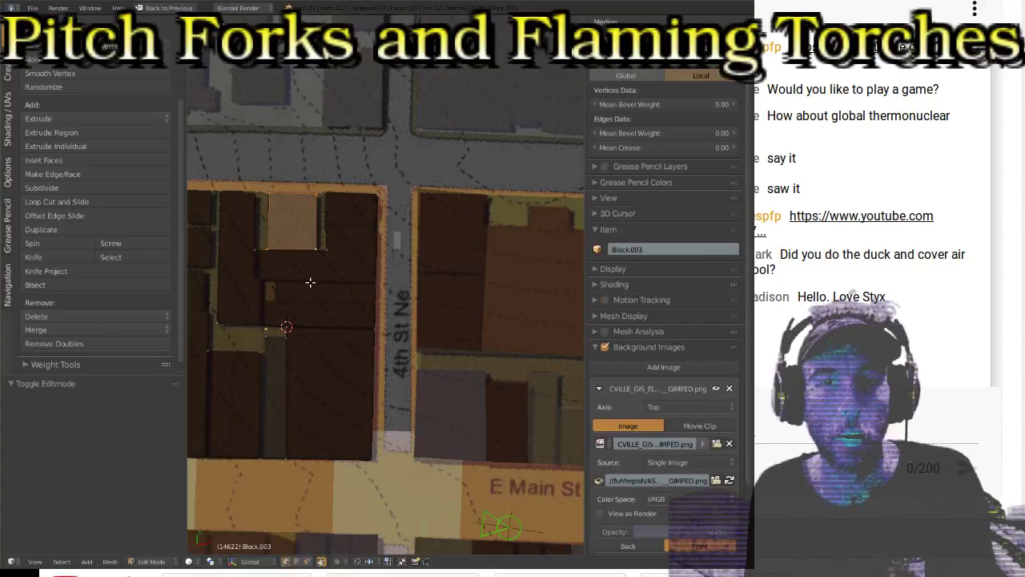
{"action": "key", "text": "Tab"}
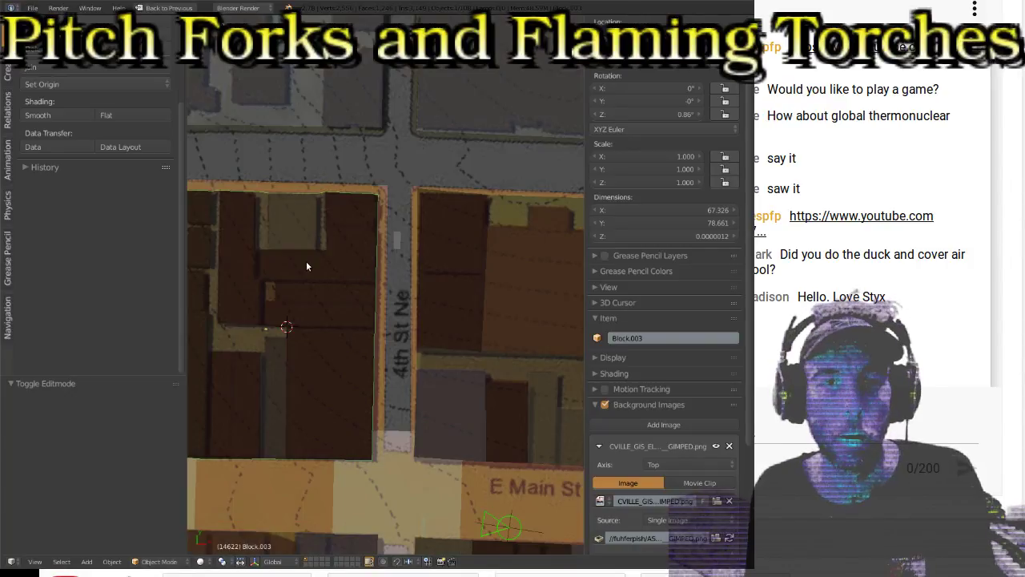
Step: Toggle the background image off and on repeatedly to compare the block's faces with the map
{"action": "left_click", "coordinate": [605, 404]}
{"action": "left_click", "coordinate": [606, 402]}
{"action": "left_click", "coordinate": [606, 402]}
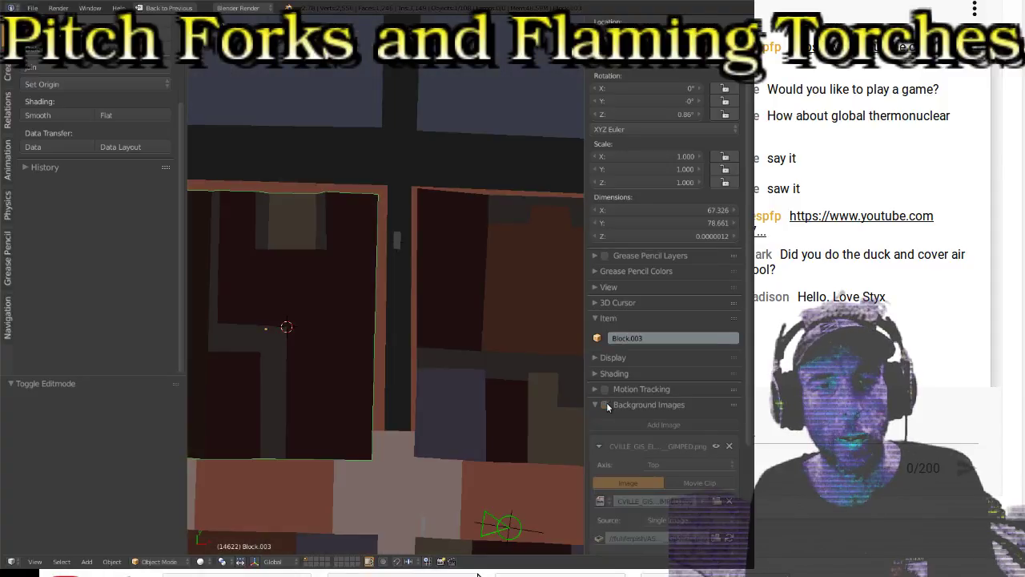
{"action": "left_click", "coordinate": [607, 402]}
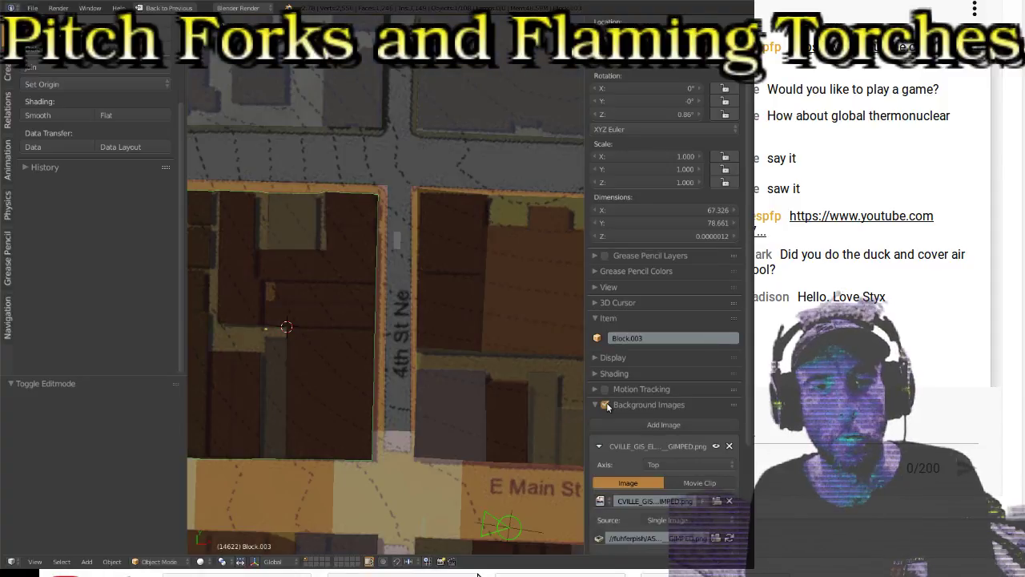
{"action": "left_click", "coordinate": [606, 405]}
{"action": "left_click", "coordinate": [606, 404]}
{"action": "left_click", "coordinate": [606, 404]}
{"action": "left_click", "coordinate": [606, 404]}
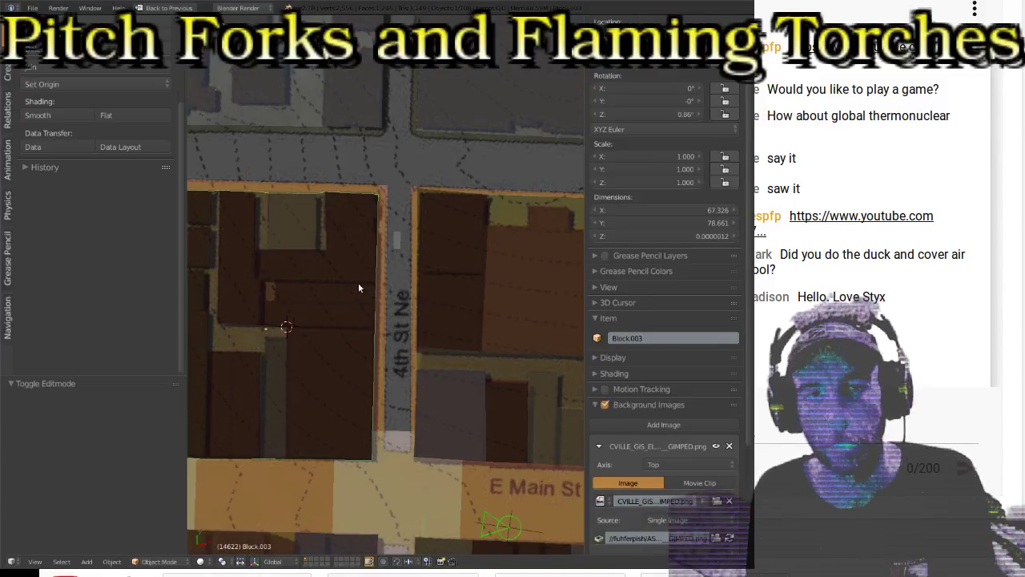
Step: Select the block between 4th and 5th St NE and open it in Edit Mode with the tool shelf hidden
{"action": "scroll", "coordinate": [358, 282], "scroll_direction": "down", "scroll_amount": 2, "text": "shift"}
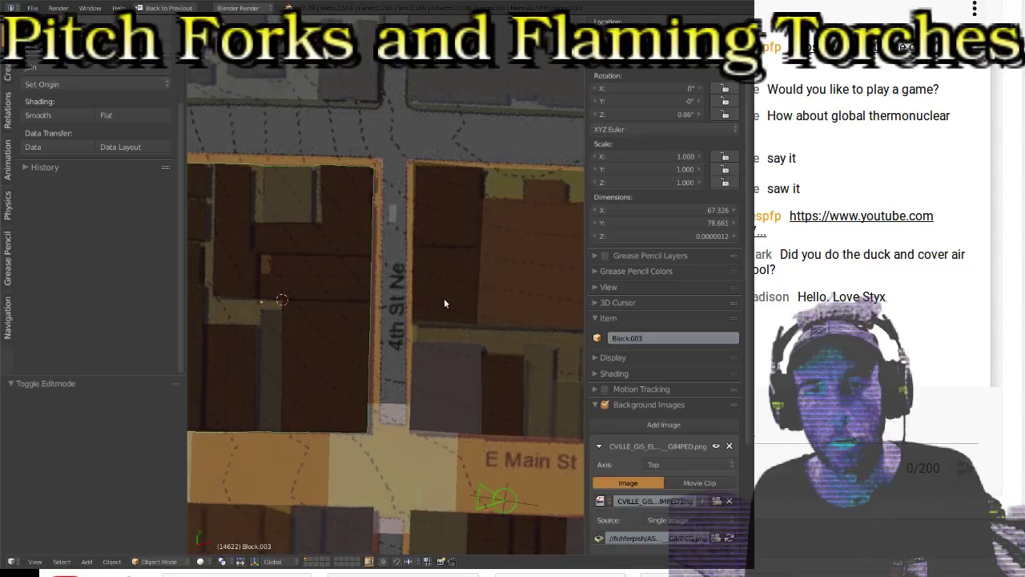
{"action": "middle_click_drag", "start_coordinate": [444, 298], "coordinate": [290, 286], "text": "shift"}
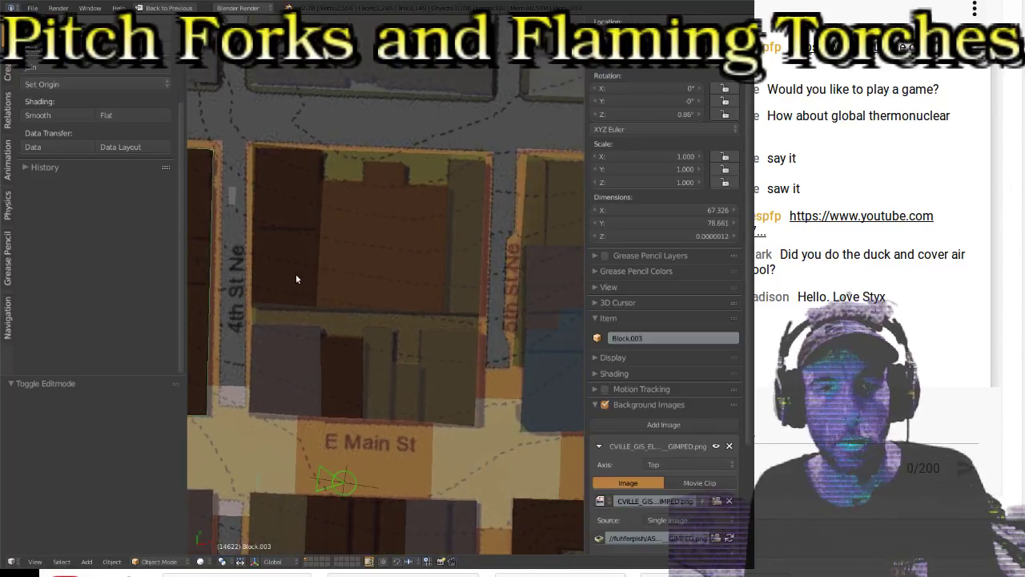
{"action": "key", "text": "t"}
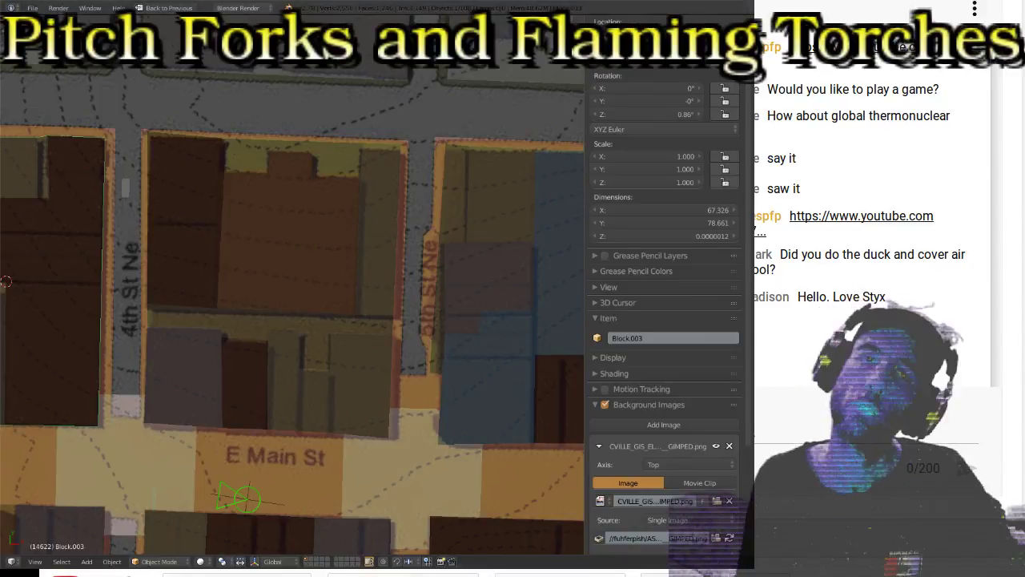
{"action": "right_click", "coordinate": [313, 256]}
{"action": "key", "text": "Tab"}
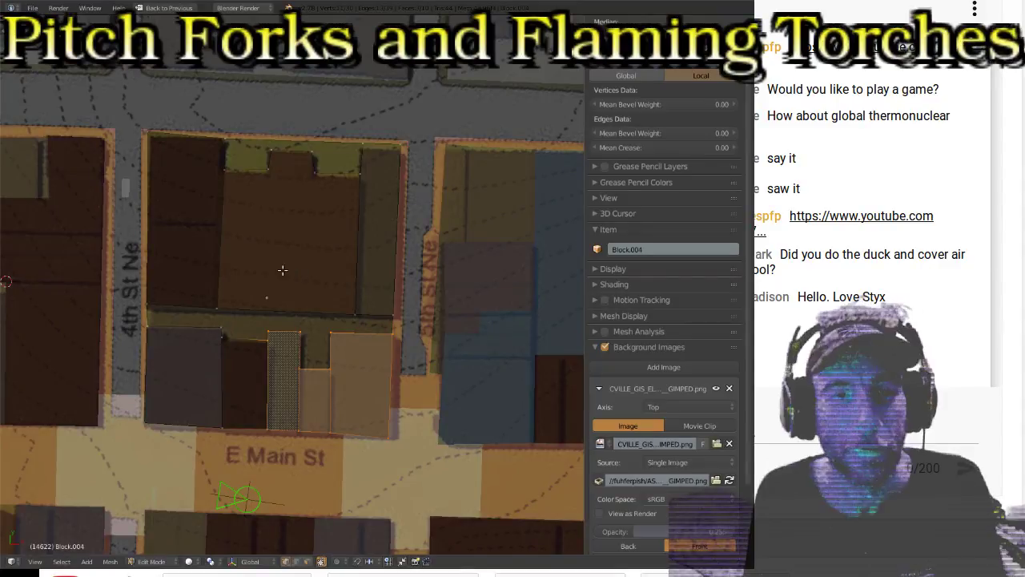
Step: Move the block's northwest corner and the northwest corner of the large central building onto the background outlines
{"action": "scroll", "coordinate": [353, 371], "scroll_direction": "up", "scroll_amount": 1}
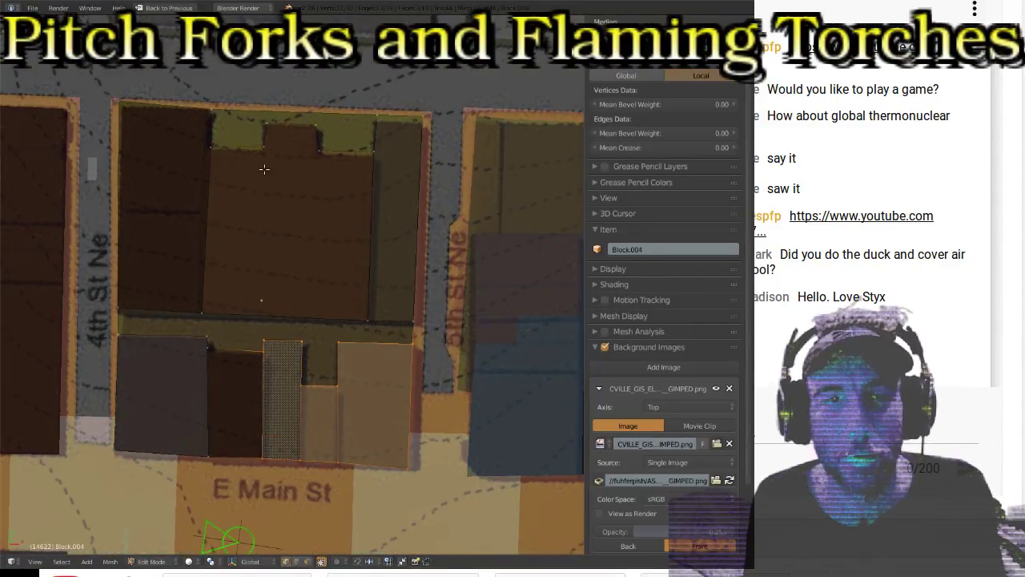
{"action": "right_click", "coordinate": [135, 137]}
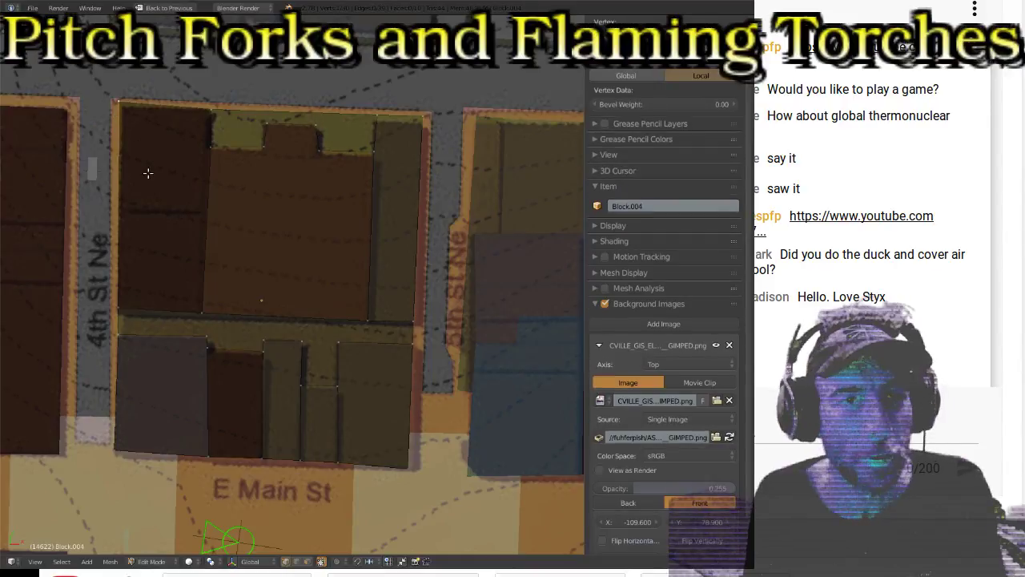
{"action": "key", "text": "g"}
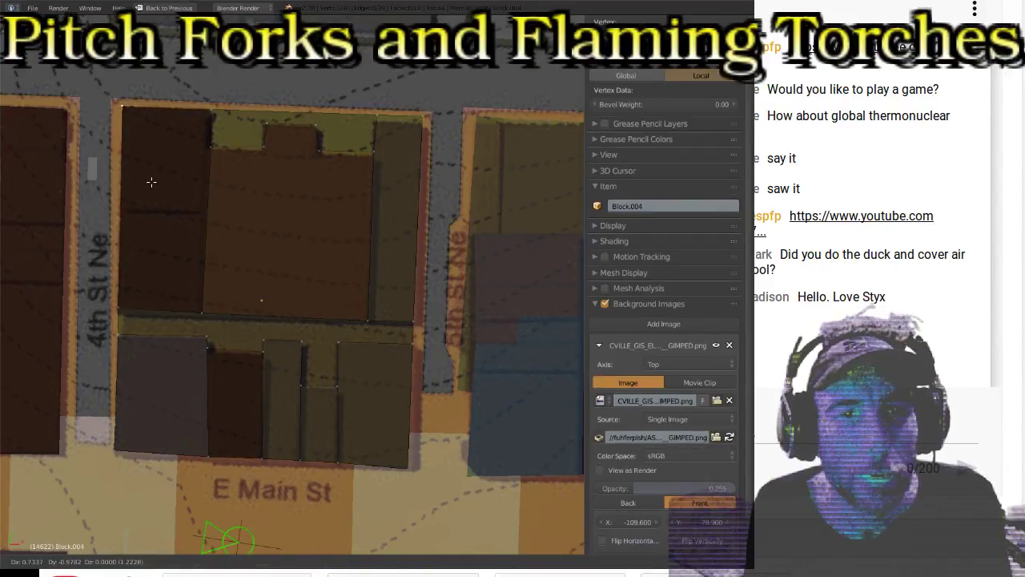
{"action": "left_click", "coordinate": [152, 182]}
{"action": "right_click", "coordinate": [215, 126]}
{"action": "key", "text": "g"}
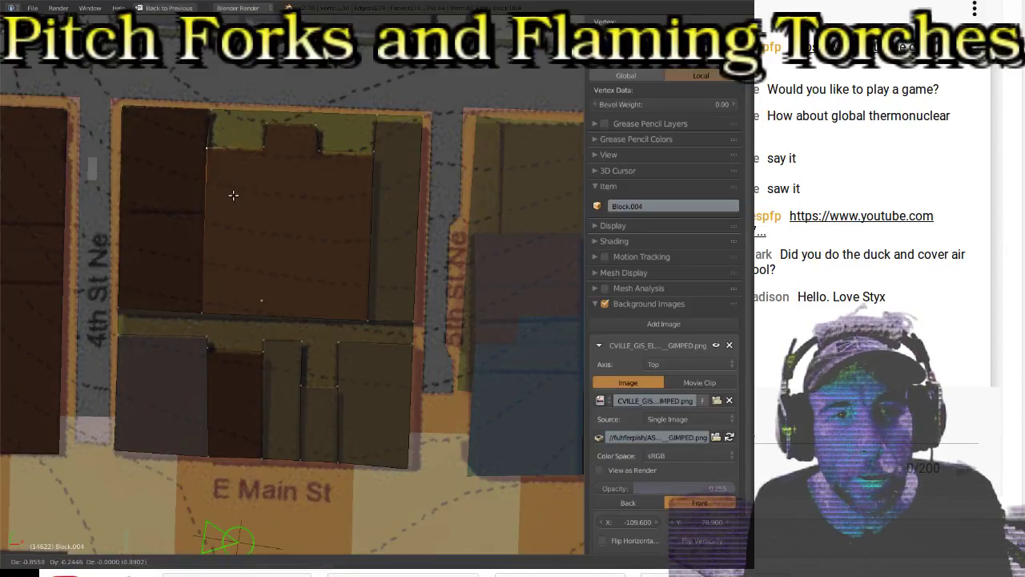
{"action": "left_click", "coordinate": [230, 190]}
Step: Align the vertices at the base of the central building's north projection and its northeast corner with the map
{"action": "right_click", "coordinate": [263, 156]}
{"action": "key", "text": "g"}
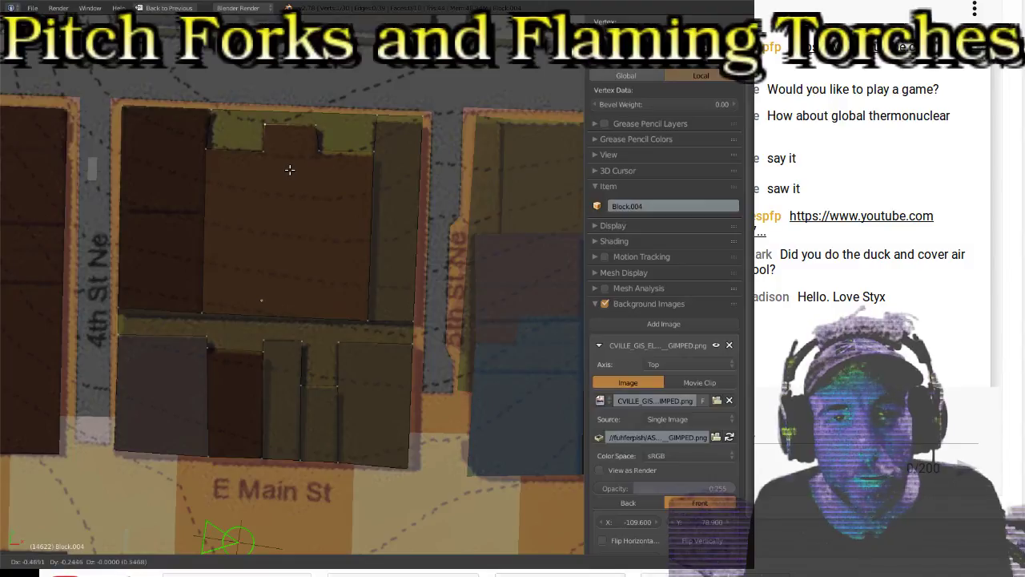
{"action": "left_click", "coordinate": [288, 169]}
{"action": "right_click", "coordinate": [336, 159]}
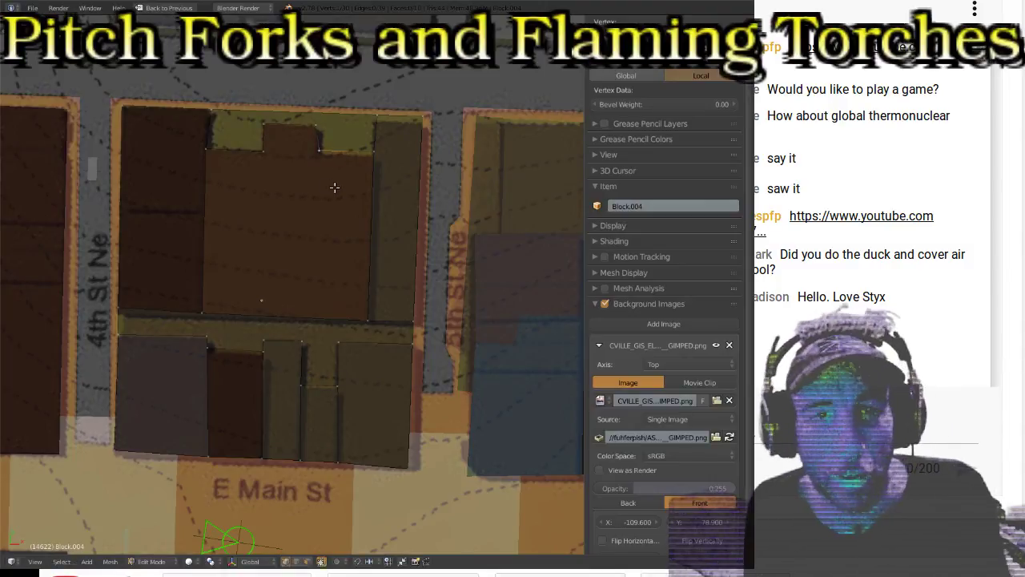
{"action": "key", "text": "g"}
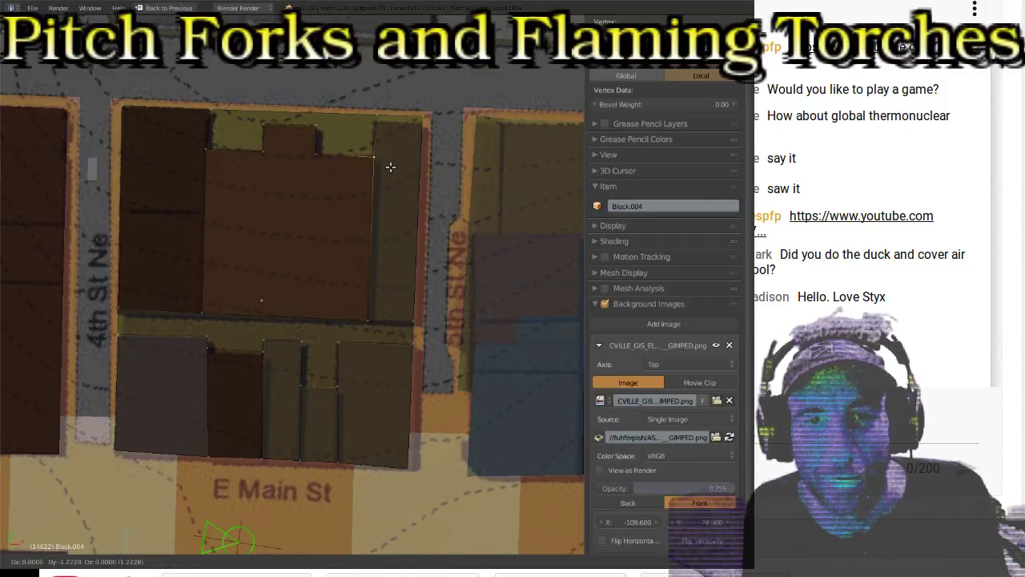
{"action": "left_click", "coordinate": [390, 167]}
Step: Move the southwest and southeast corners of the large central building onto its outline in the background image
{"action": "right_click", "coordinate": [205, 322]}
{"action": "key", "text": "g"}
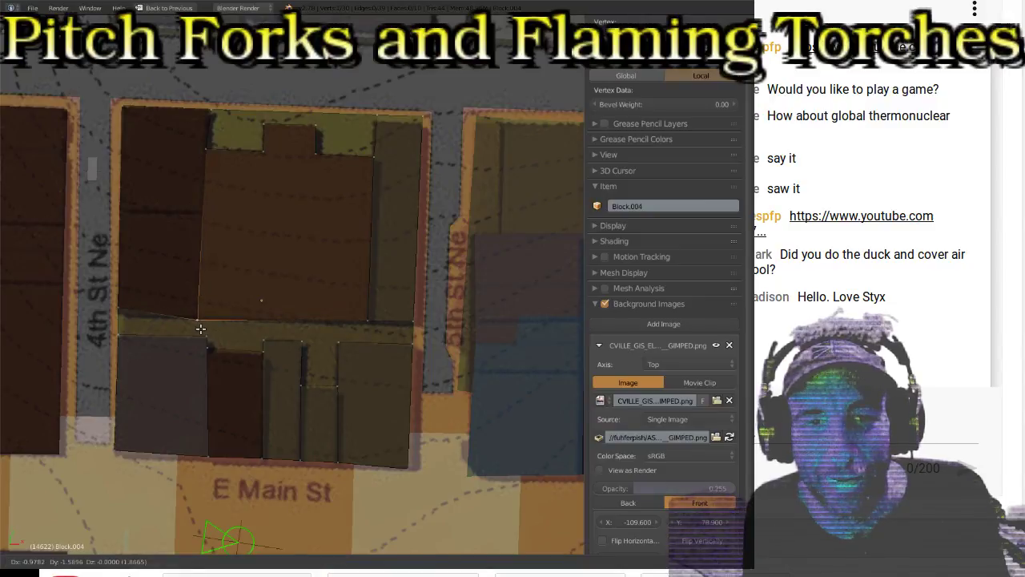
{"action": "left_click", "coordinate": [202, 329]}
{"action": "right_click", "coordinate": [367, 333]}
{"action": "key", "text": "g"}
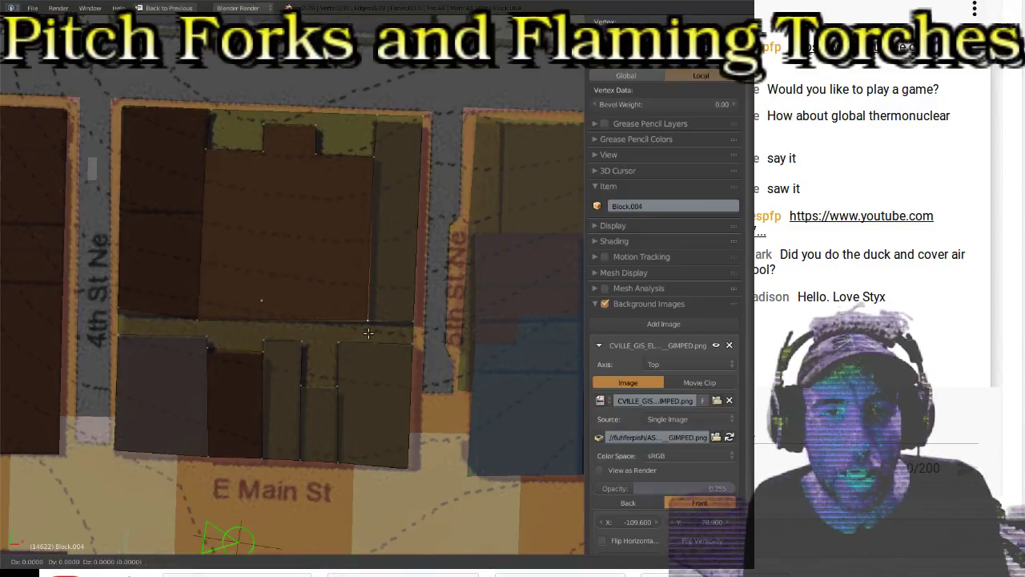
{"action": "left_click", "coordinate": [370, 331]}
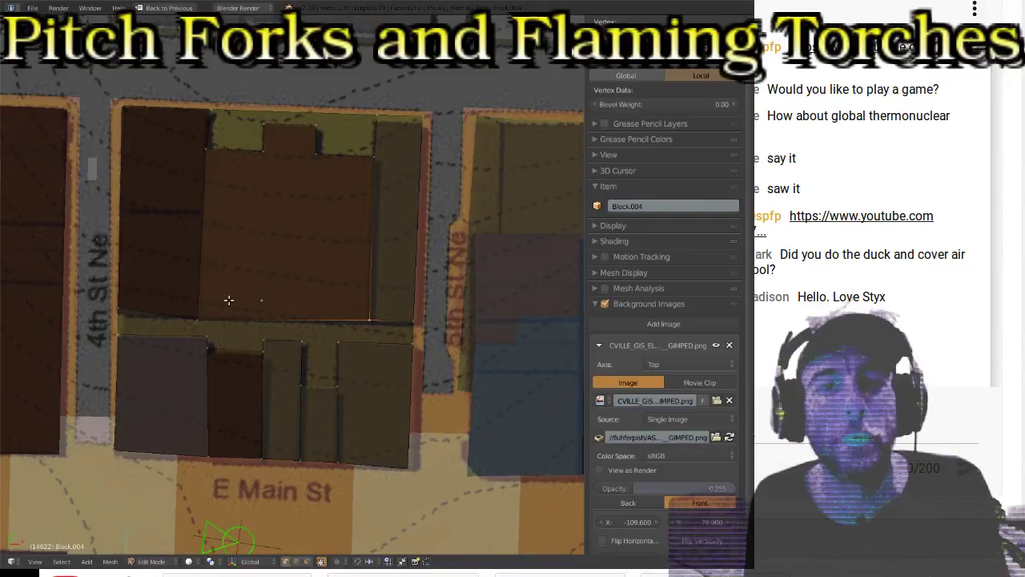
Step: Adjust the south edge of the dark building along 4th St NE by moving its two southern corners to the map outline
{"action": "right_click", "coordinate": [198, 329]}
{"action": "right_click", "coordinate": [199, 319]}
{"action": "key", "text": "g"}
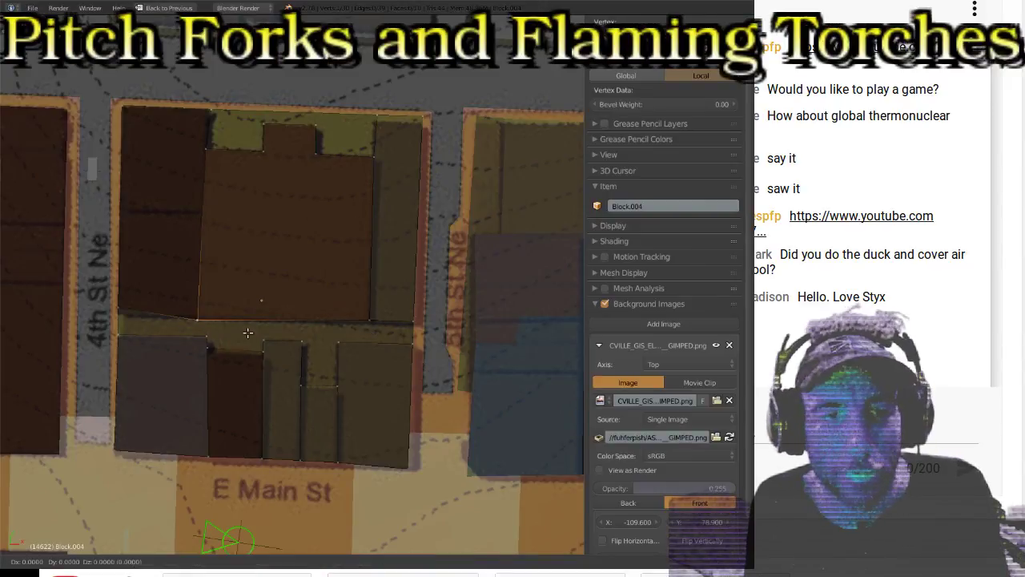
{"action": "left_click", "coordinate": [149, 321]}
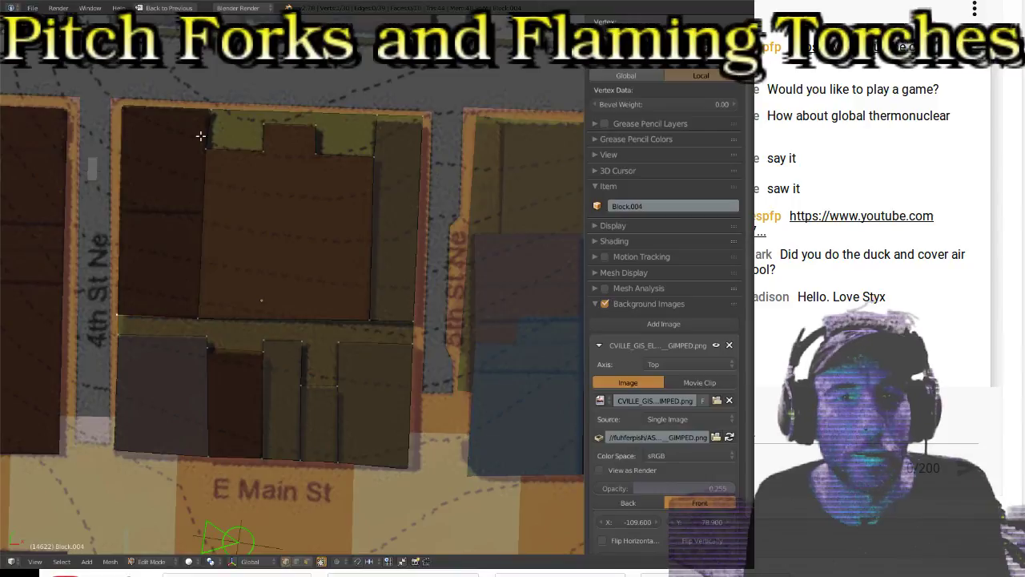
Step: Fit the narrow building along 5th St NE to the map by moving its northwest, northeast and southeast corners
{"action": "right_click", "coordinate": [377, 129]}
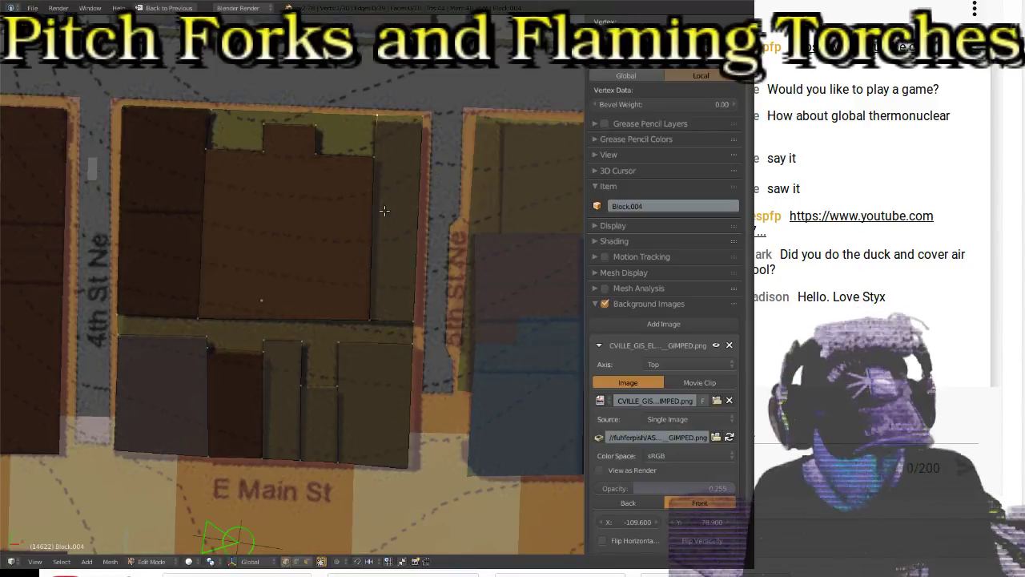
{"action": "key", "text": "g"}
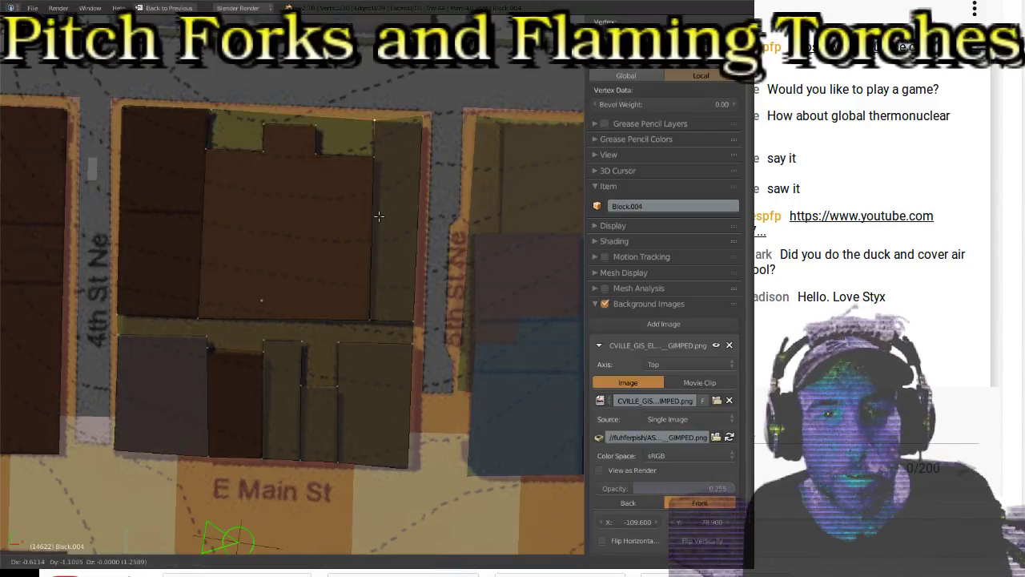
{"action": "left_click", "coordinate": [440, 125]}
{"action": "key", "text": "g"}
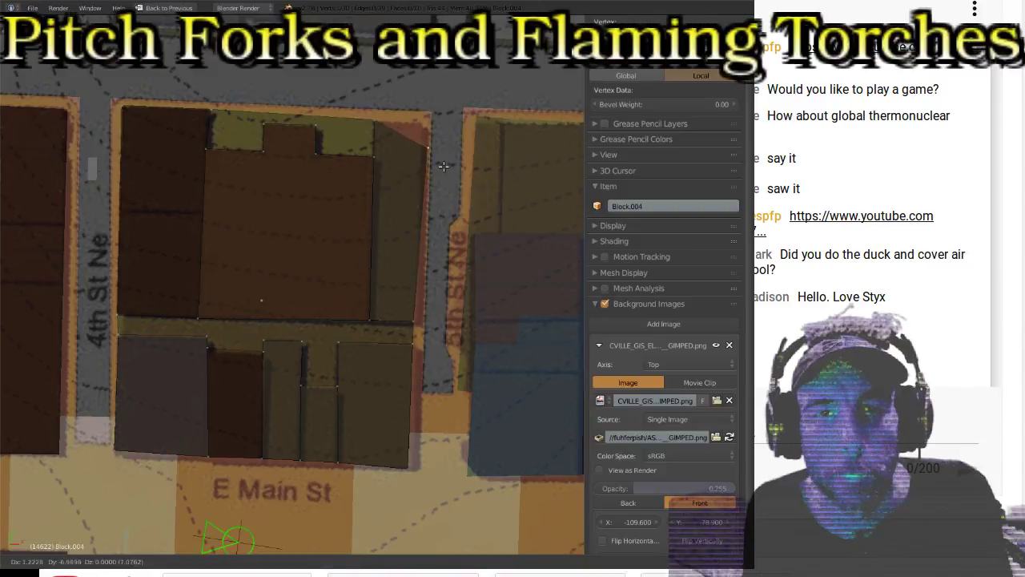
{"action": "left_click", "coordinate": [425, 224]}
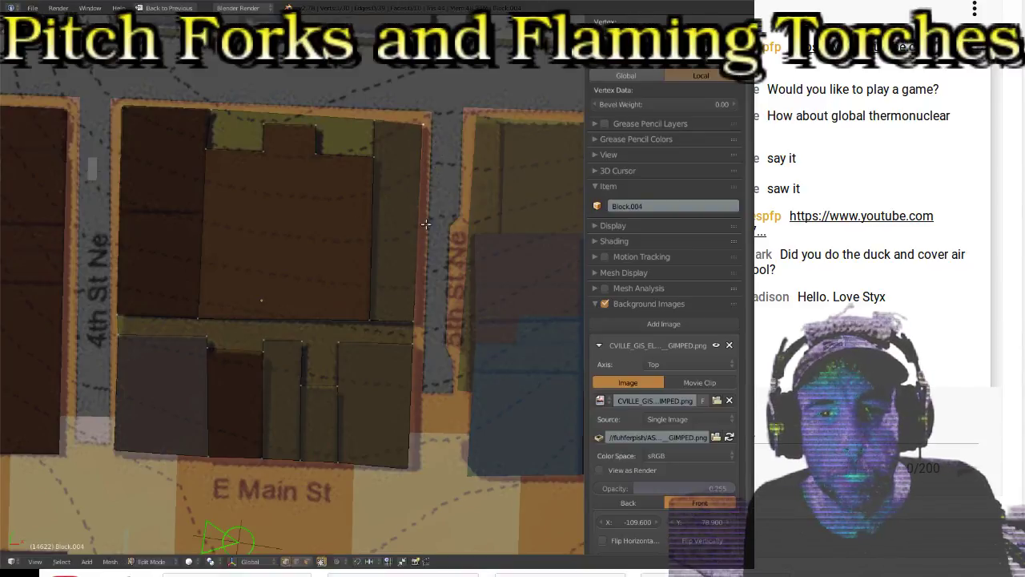
{"action": "key", "text": "g"}
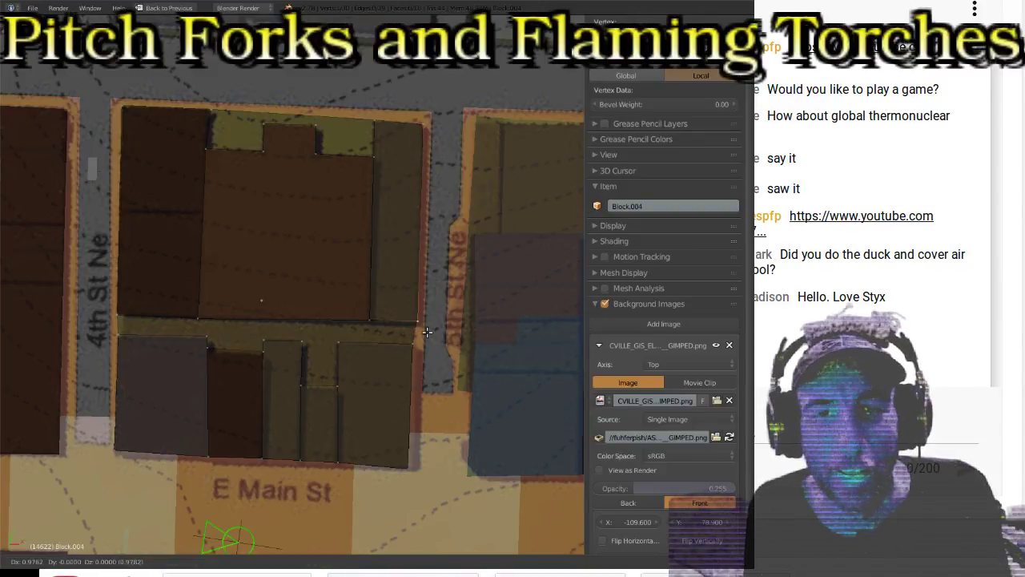
{"action": "left_click", "coordinate": [429, 332]}
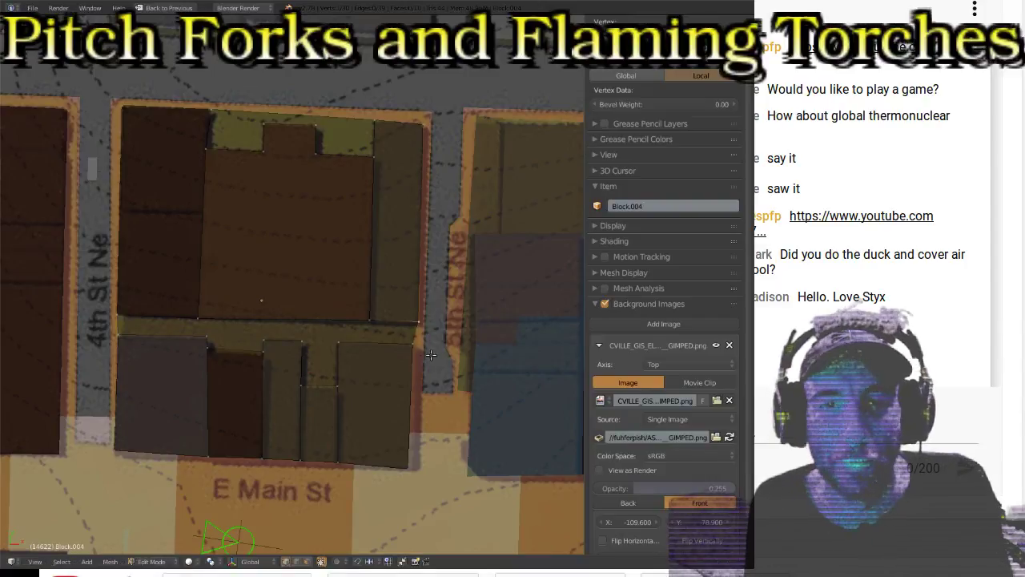
Step: Align the southern row's corners along 5th St NE and the eastern vertices of its E Main St frontage with the map
{"action": "key", "text": "g"}
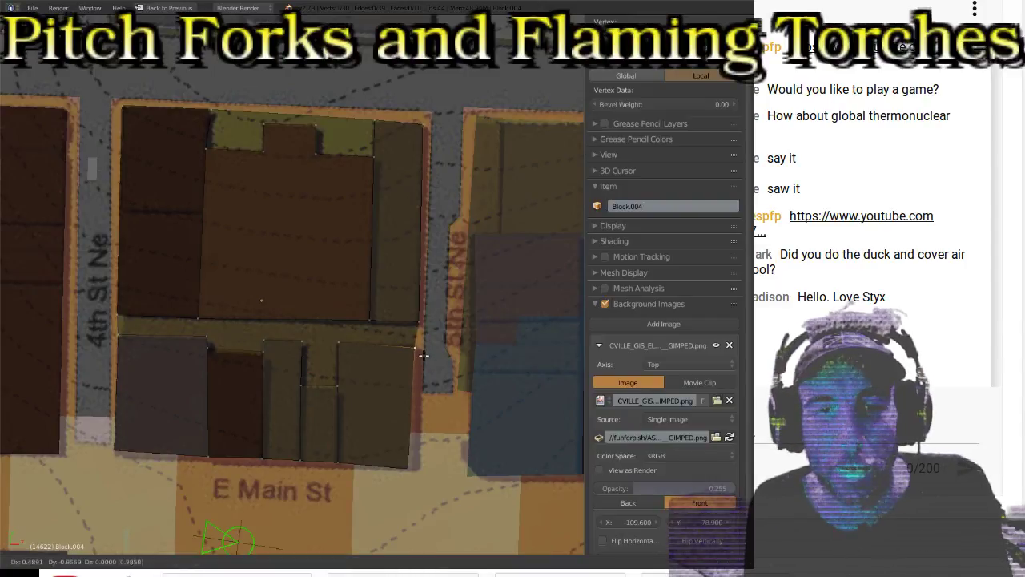
{"action": "left_click", "coordinate": [420, 394]}
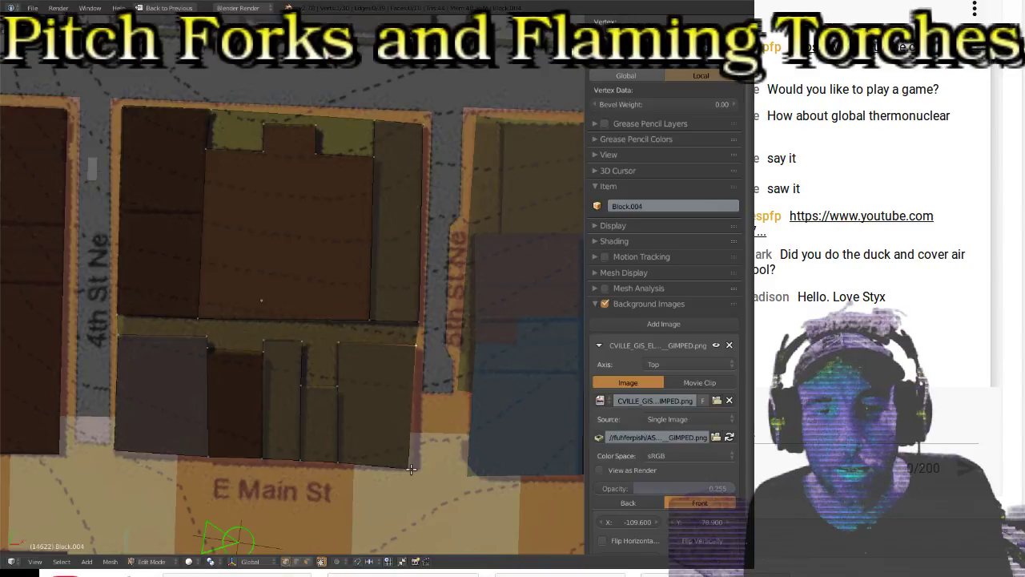
{"action": "key", "text": "g"}
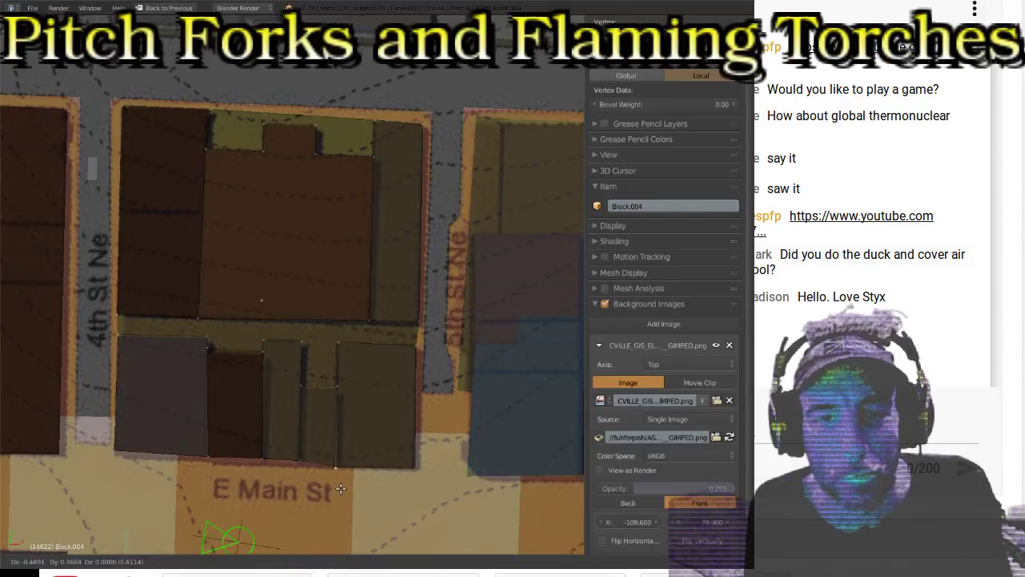
{"action": "left_click", "coordinate": [278, 465]}
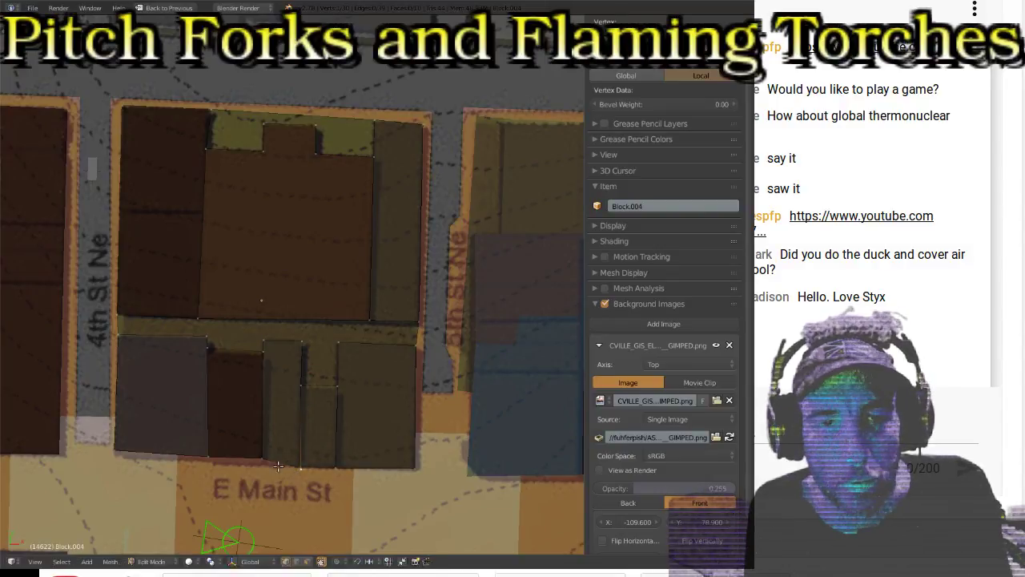
{"action": "key", "text": "g"}
{"action": "left_click", "coordinate": [271, 478]}
Step: Move the northwest and southwest corners of the small dark building on E Main St onto the background outline
{"action": "right_click", "coordinate": [230, 458]}
{"action": "key", "text": "g"}
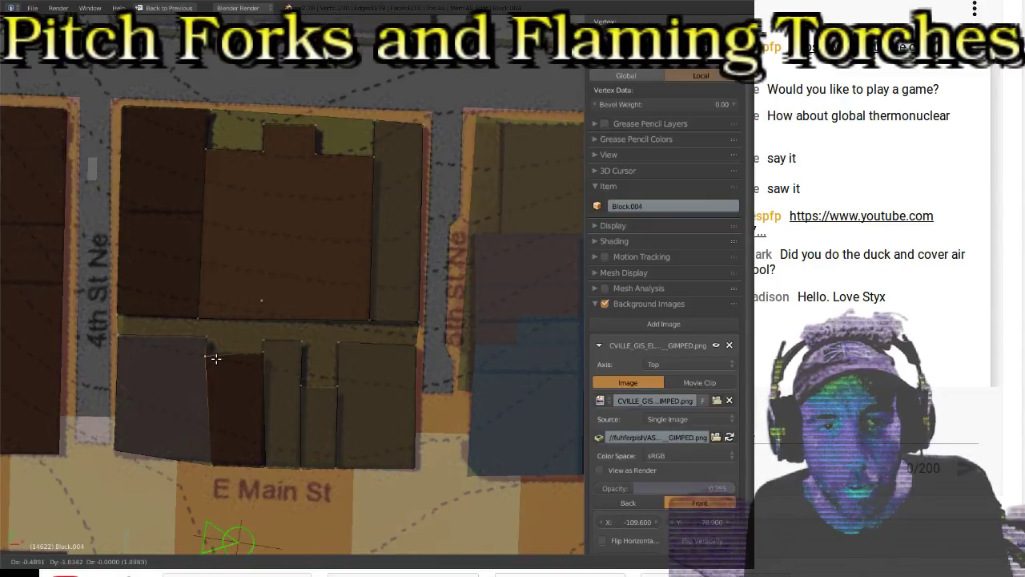
{"action": "left_click", "coordinate": [216, 358]}
{"action": "right_click", "coordinate": [216, 460]}
{"action": "key", "text": "g"}
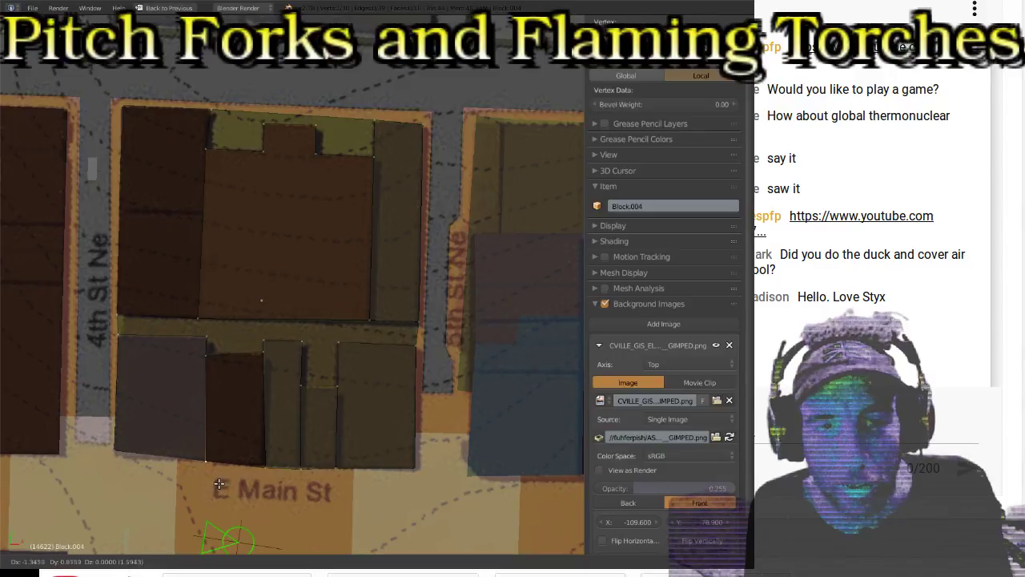
{"action": "left_click", "coordinate": [219, 484]}
Step: Fit the grey building at 4th St NE and E Main St to the map by moving its southwest and northern corners
{"action": "key", "text": "Escape"}
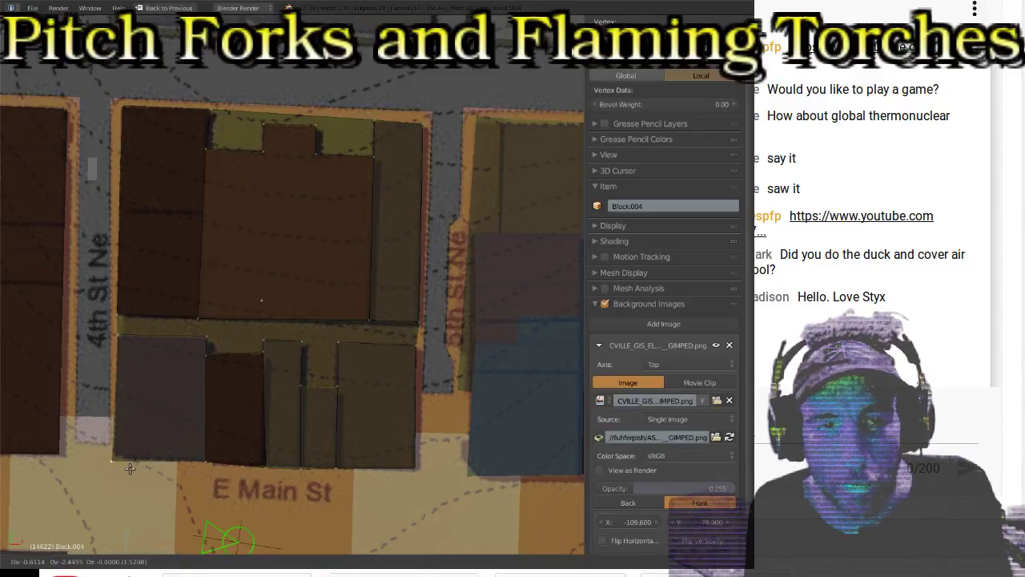
{"action": "right_click", "coordinate": [128, 344]}
{"action": "key", "text": "g"}
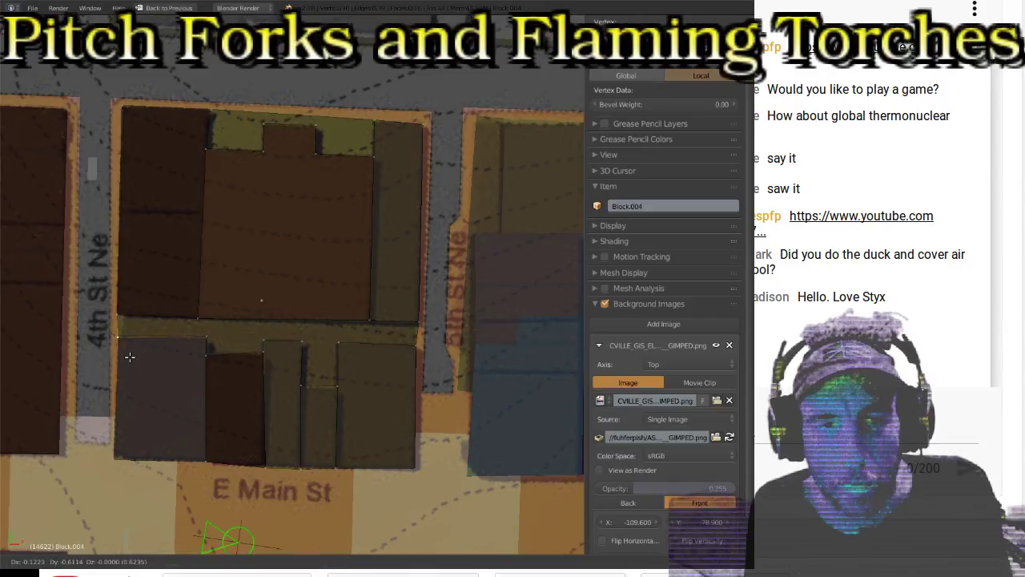
{"action": "left_click", "coordinate": [130, 357]}
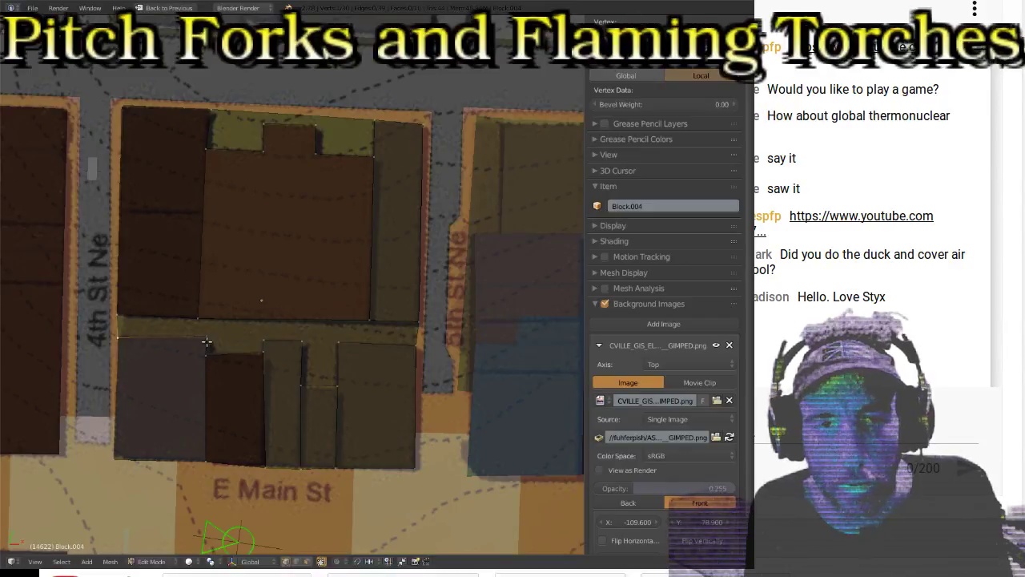
{"action": "key", "text": "g"}
{"action": "left_click", "coordinate": [149, 364]}
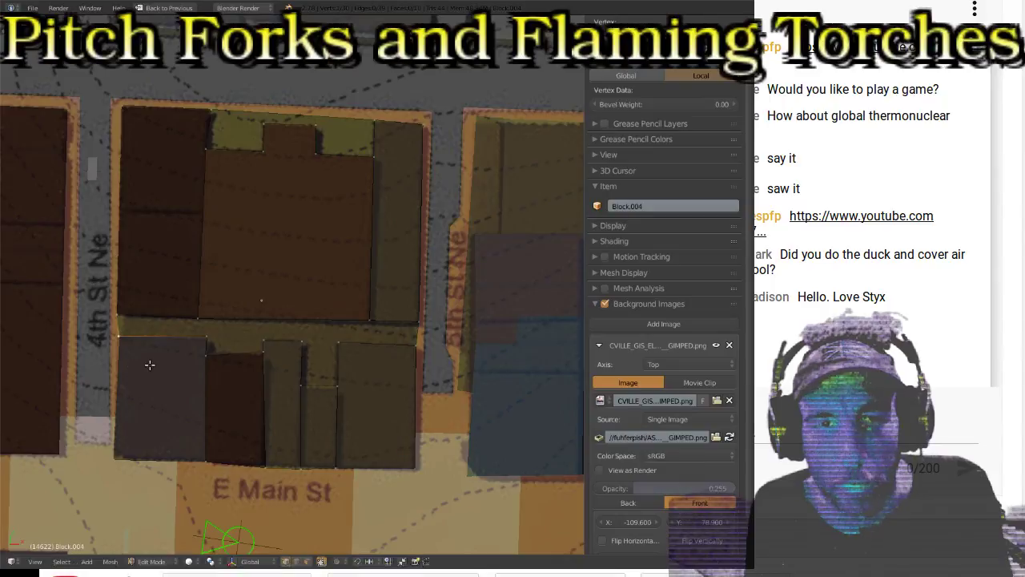
{"action": "key", "text": "g"}
{"action": "left_click", "coordinate": [223, 337]}
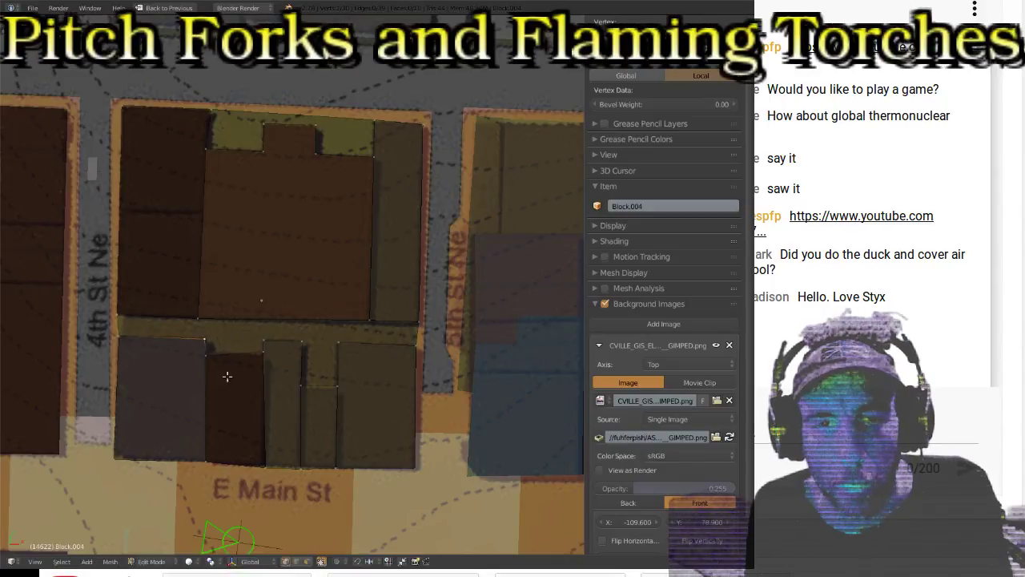
Step: Move the northeast corner of the small dark building on E Main St to match the background image
{"action": "key", "text": "g"}
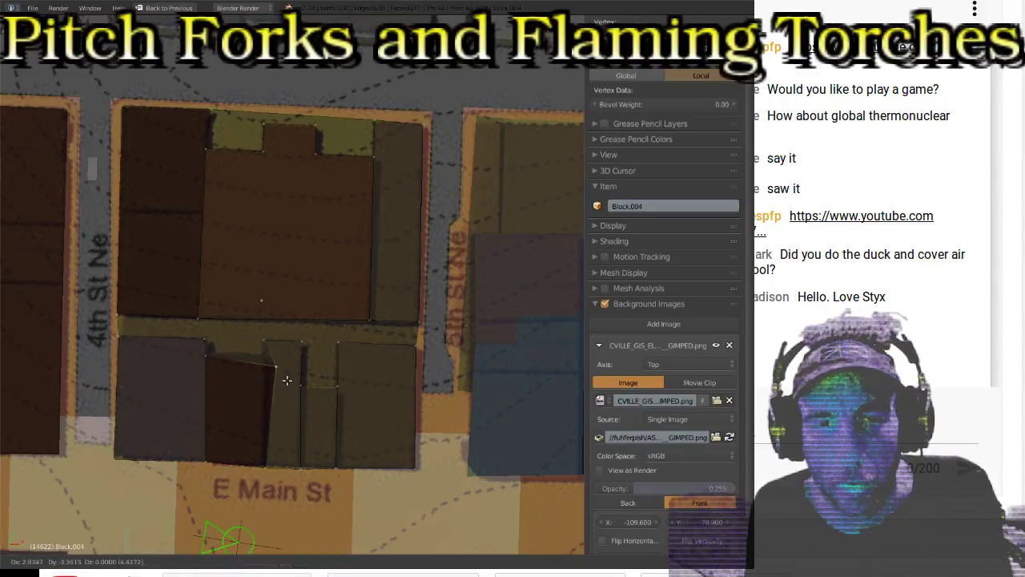
{"action": "left_click", "coordinate": [273, 472]}
{"action": "right_click", "coordinate": [274, 366]}
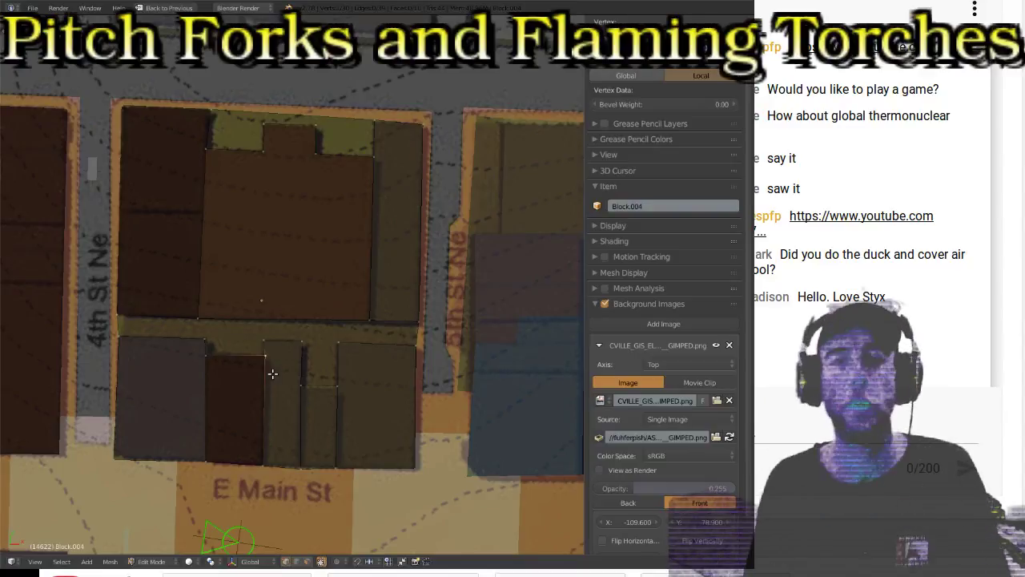
Step: Edit the block mesh east of 5th St NE and align the olive building's northwest and southwest corners with the map
{"action": "key", "text": "Tab"}
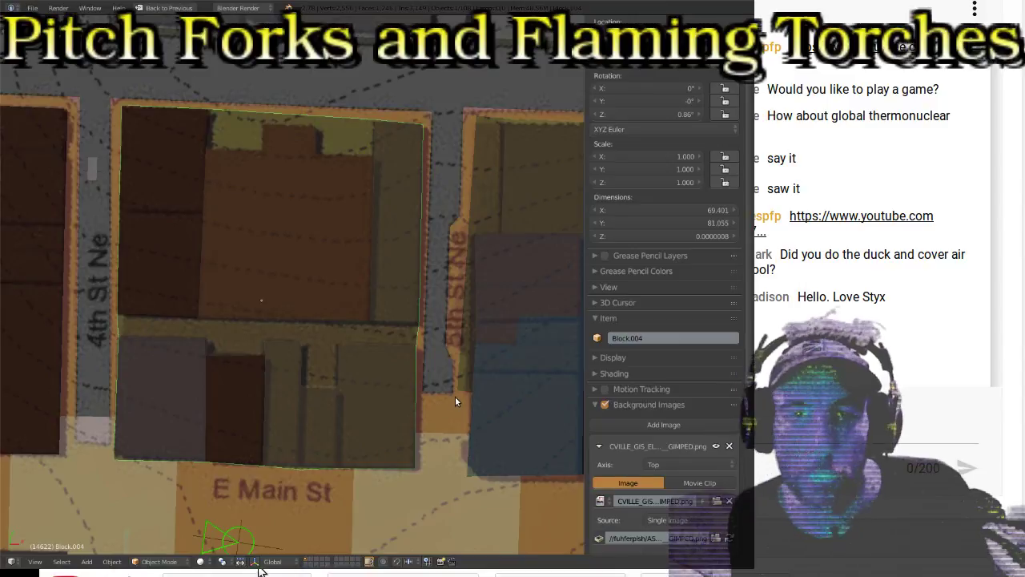
{"action": "middle_click_drag", "start_coordinate": [476, 395], "coordinate": [266, 366], "text": "shift"}
{"action": "right_click", "coordinate": [307, 120]}
{"action": "key", "text": "Tab"}
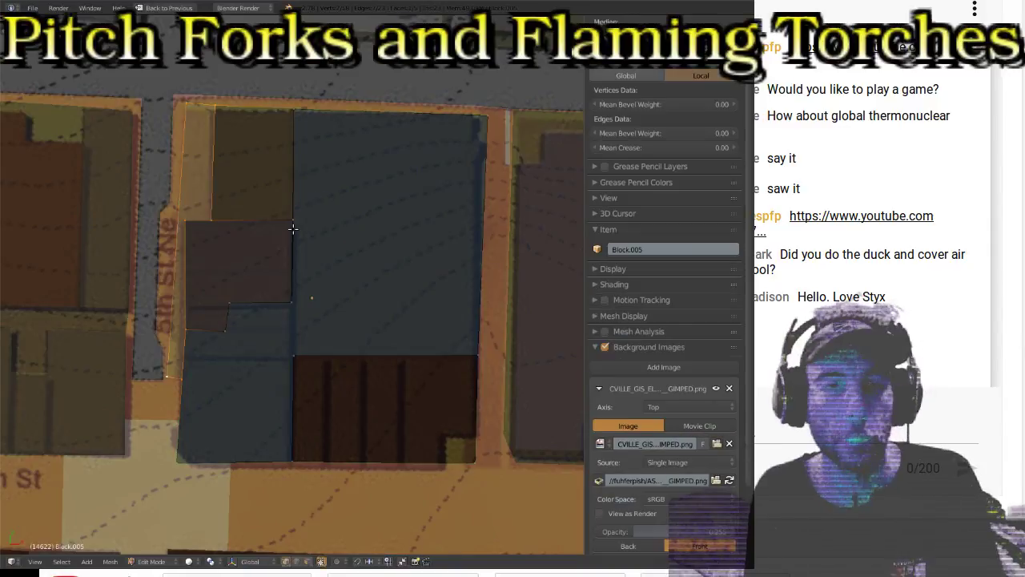
{"action": "right_click", "coordinate": [228, 105]}
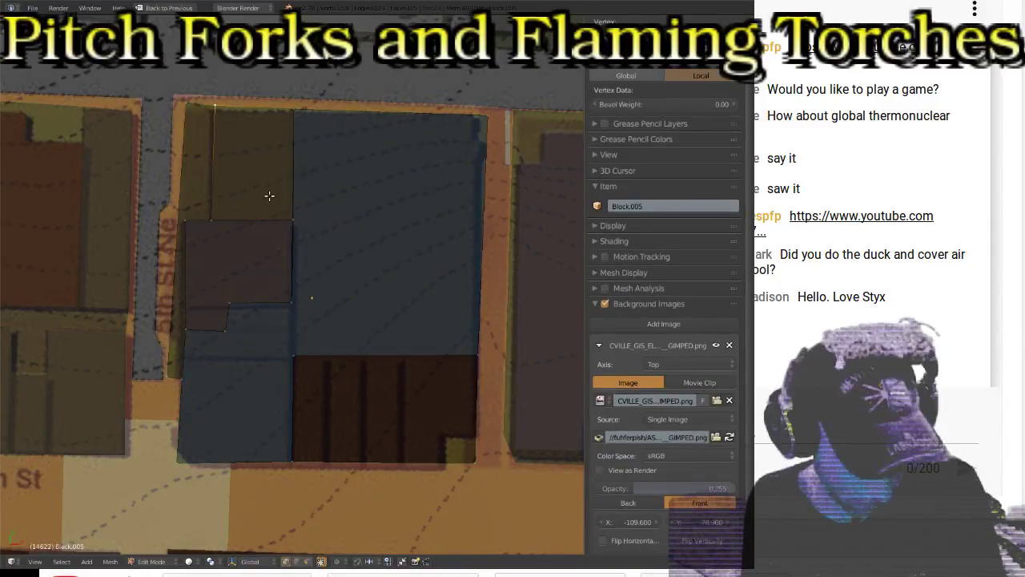
{"action": "key", "text": "g"}
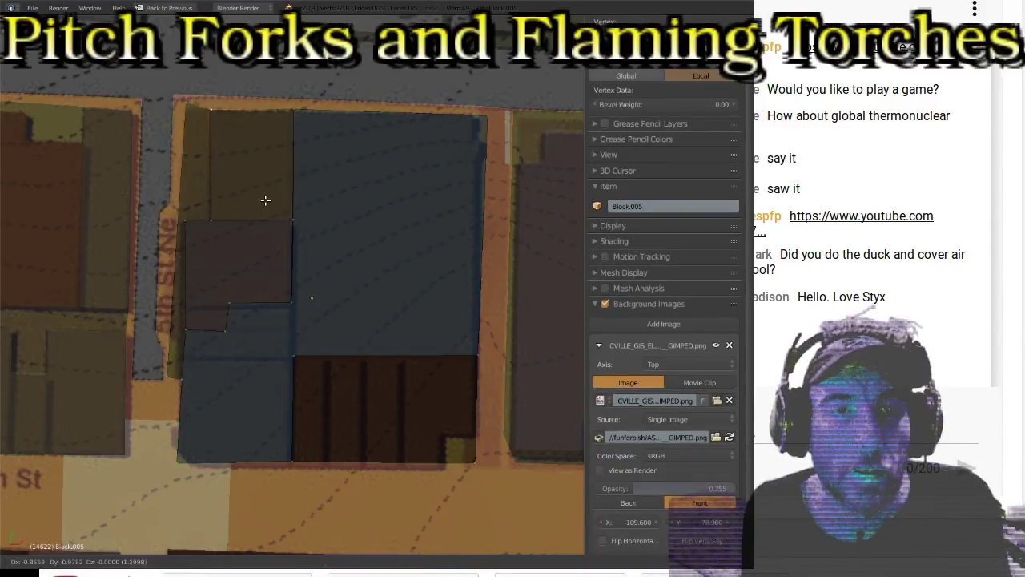
{"action": "left_click", "coordinate": [265, 202]}
{"action": "right_click", "coordinate": [218, 231]}
{"action": "key", "text": "g"}
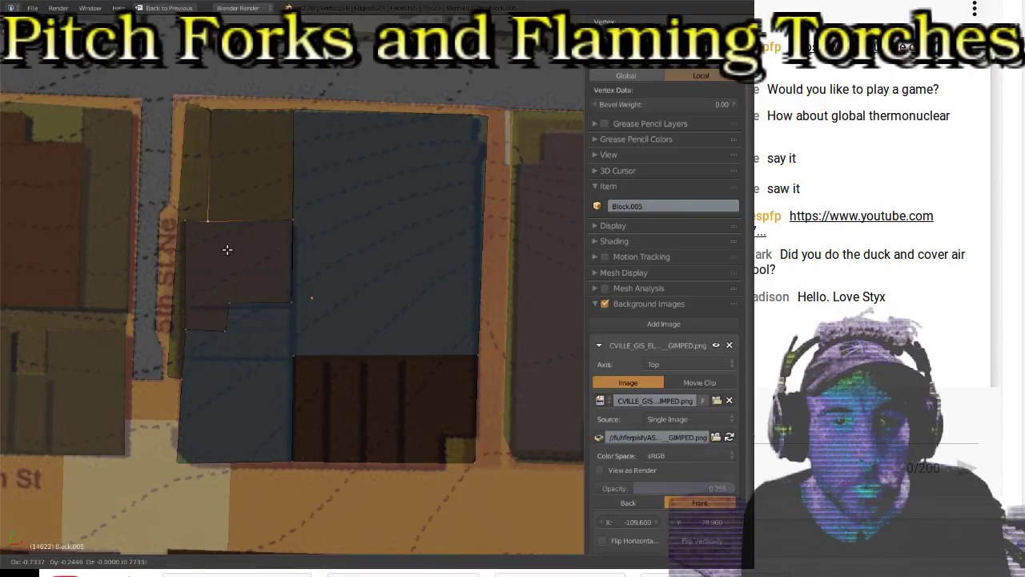
{"action": "left_click", "coordinate": [255, 242]}
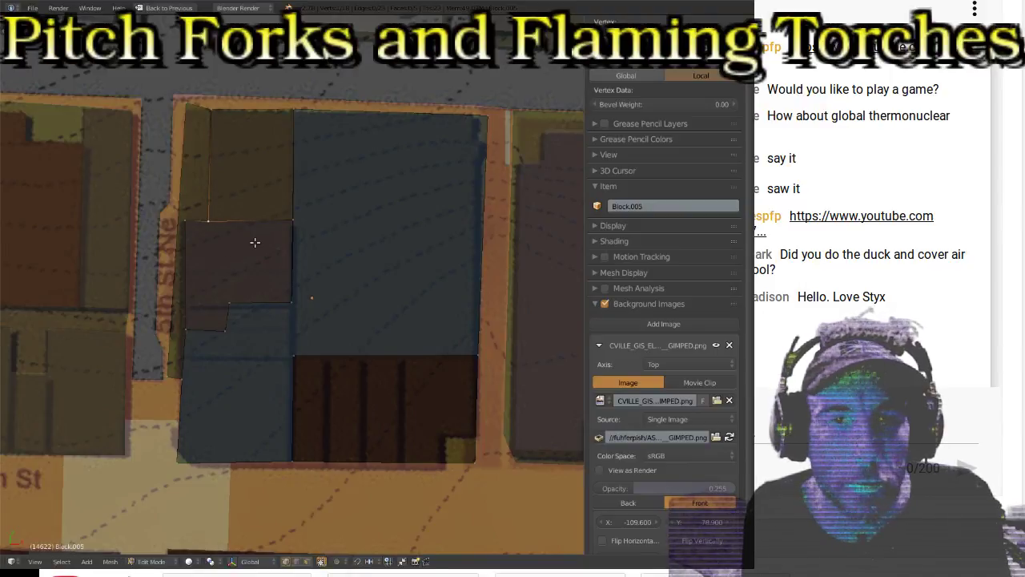
Step: Move the olive building's southeast corner about 0.98 units south along the Y axis to match the background outline
{"action": "right_click", "coordinate": [297, 217]}
{"action": "key", "text": "g"}
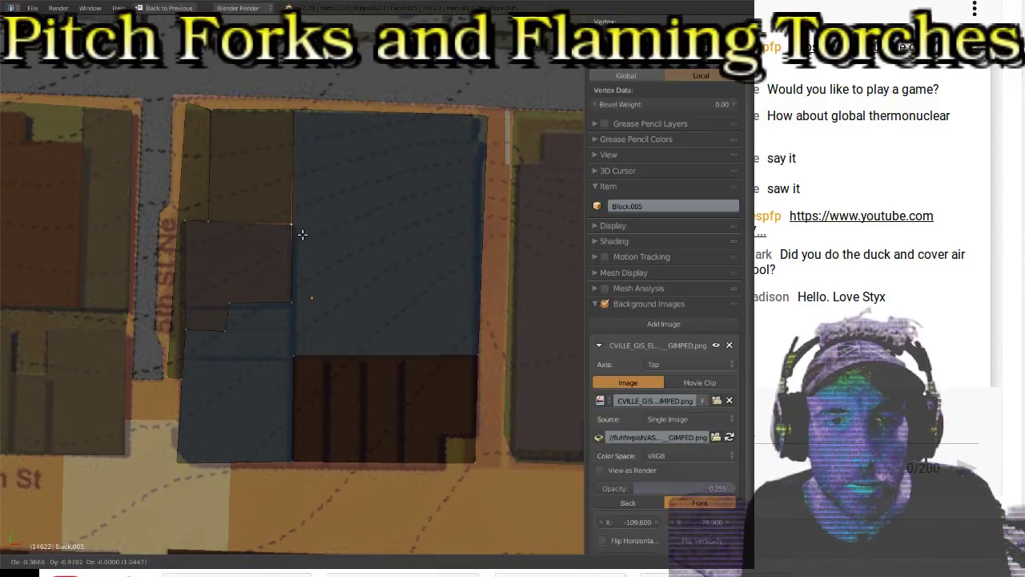
{"action": "key", "text": "y"}
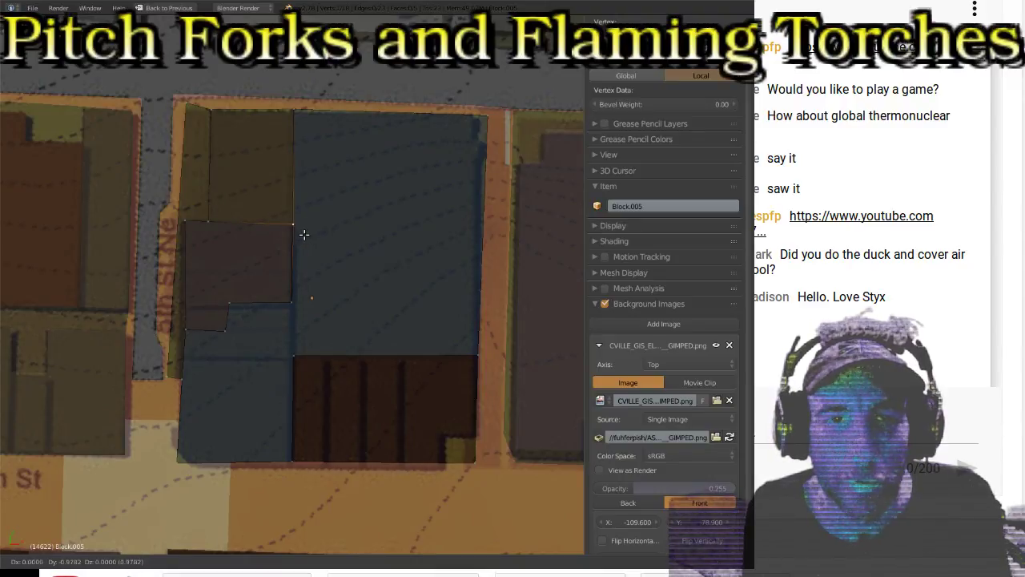
{"action": "left_click", "coordinate": [304, 234]}
{"action": "key", "text": "Tab"}
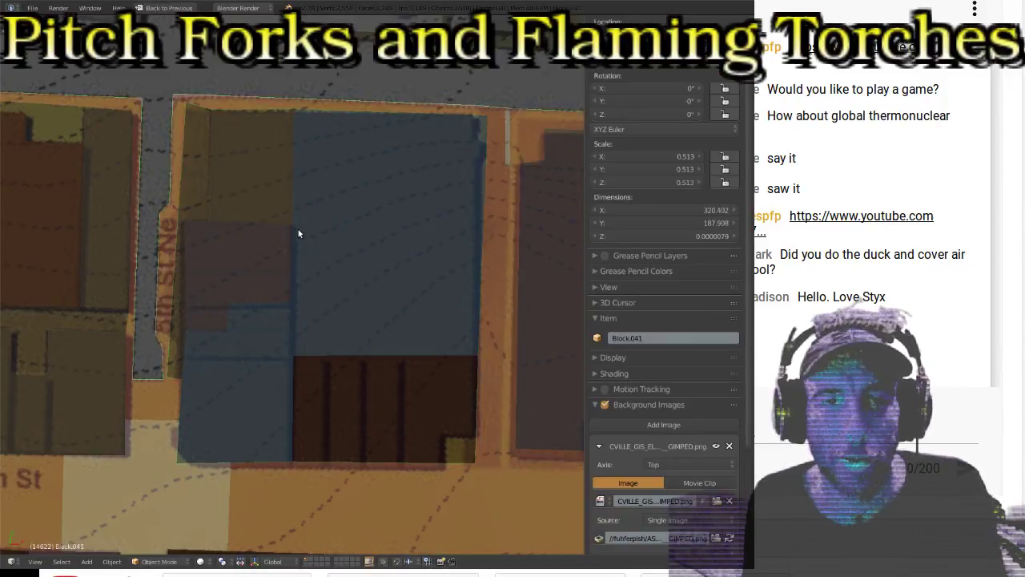
{"action": "key", "text": "Tab"}
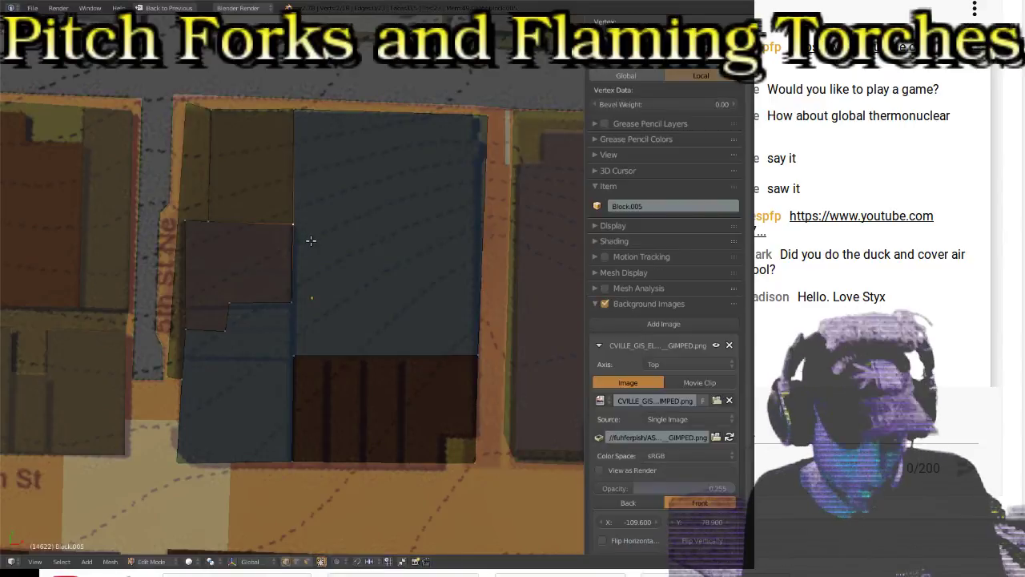
Step: Pull the northern vertex shared by the olive and blue buildings southeast and align the blue building's northeast corner with the map
{"action": "key", "text": "g"}
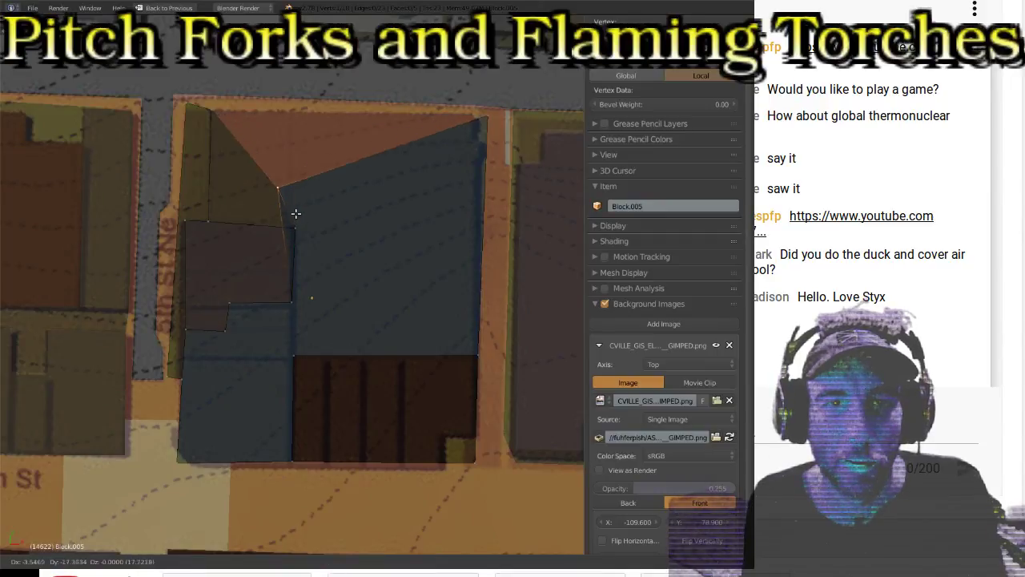
{"action": "left_click", "coordinate": [373, 178]}
{"action": "right_click", "coordinate": [494, 128]}
{"action": "key", "text": "g"}
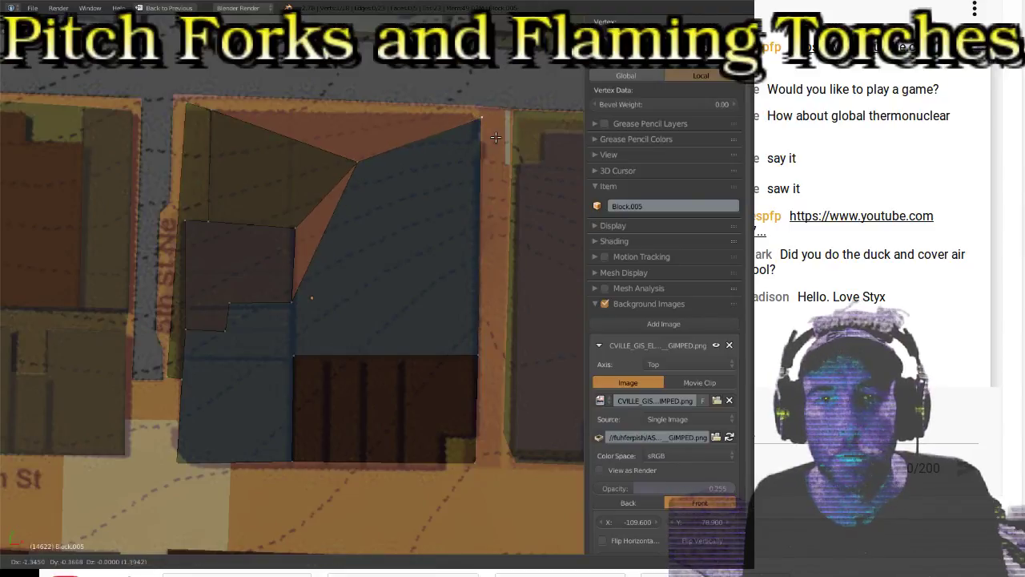
{"action": "left_click", "coordinate": [490, 133]}
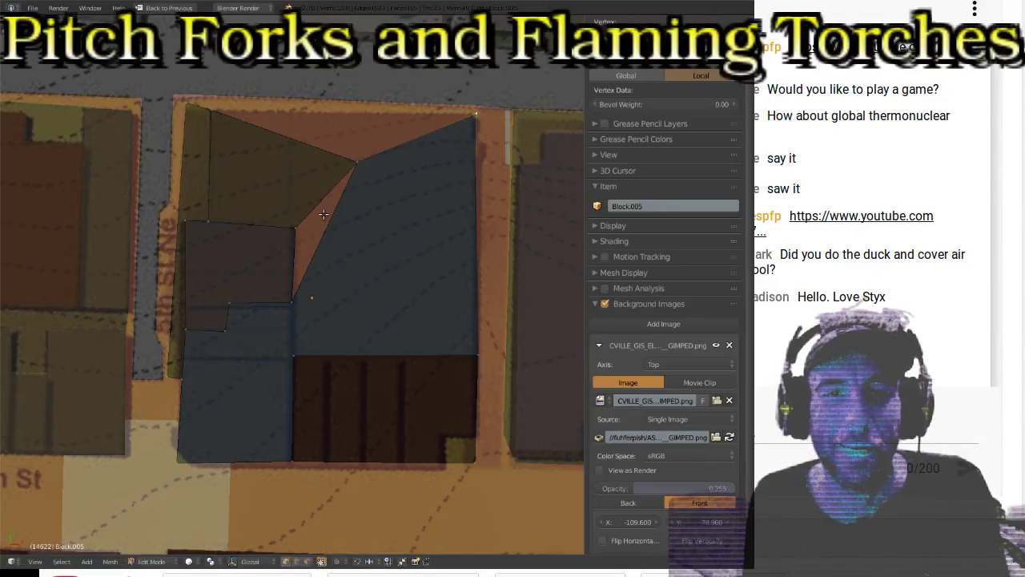
Step: Move the northwest corner of the narrow strip west of the olive building onto the background outline
{"action": "left_click", "coordinate": [217, 119]}
{"action": "left_click", "coordinate": [347, 157], "text": "shift"}
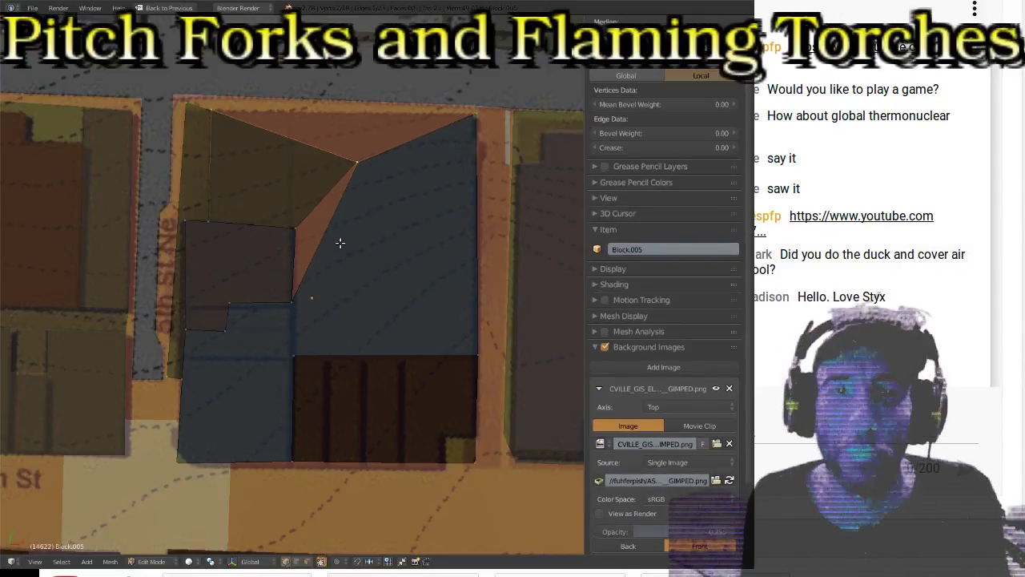
{"action": "right_click", "coordinate": [178, 112]}
{"action": "key", "text": "g"}
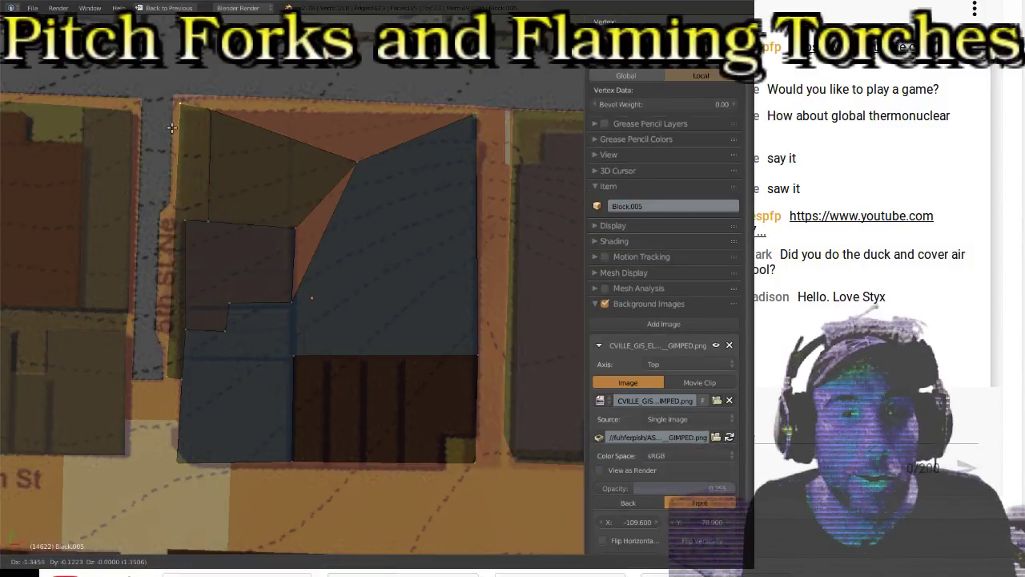
{"action": "left_click", "coordinate": [176, 133]}
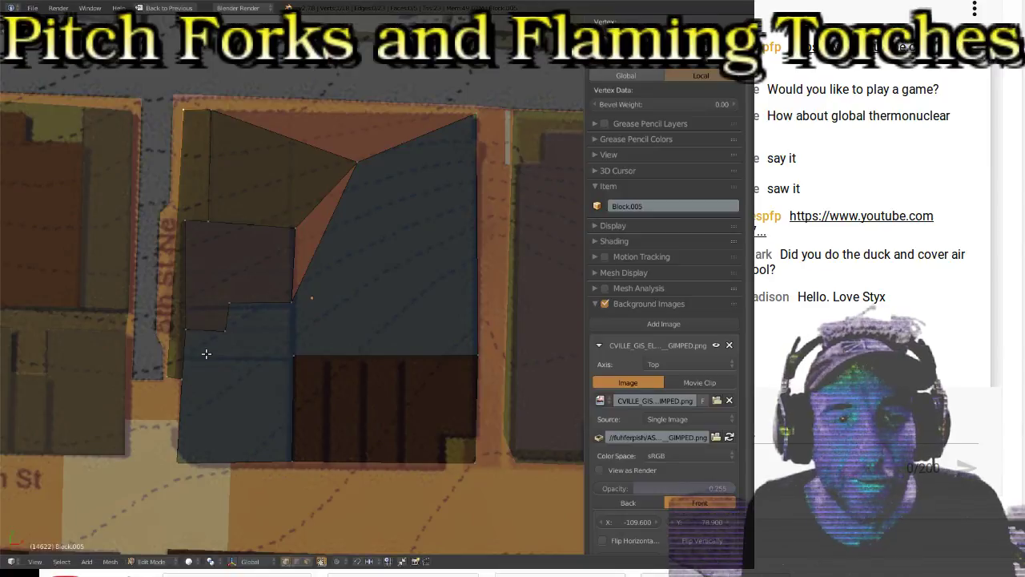
Step: Align the western vertices of the purple and blue buildings along 5th St NE with the map
{"action": "key", "text": "g"}
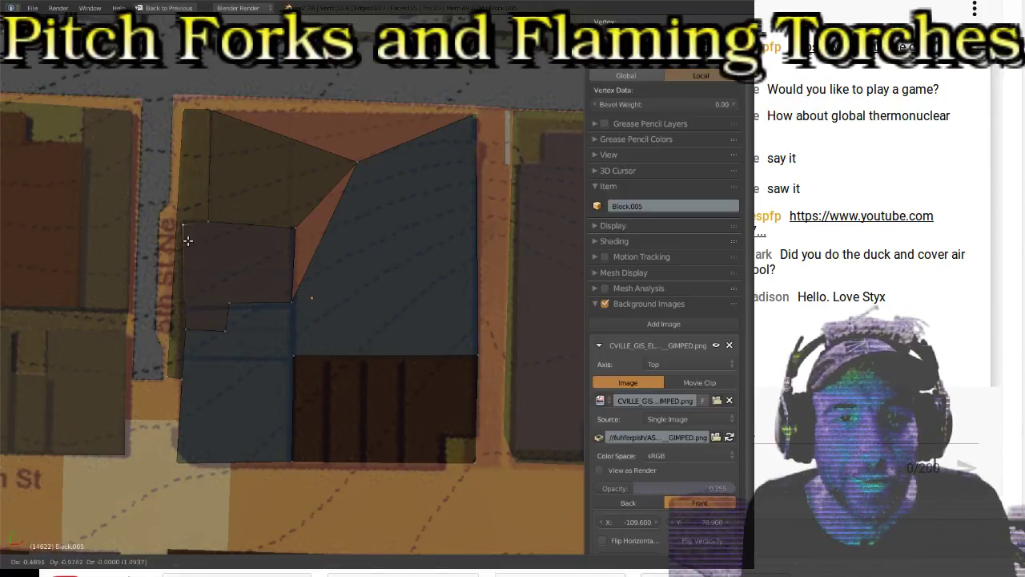
{"action": "left_click", "coordinate": [189, 238]}
{"action": "right_click", "coordinate": [189, 325]}
{"action": "key", "text": "g"}
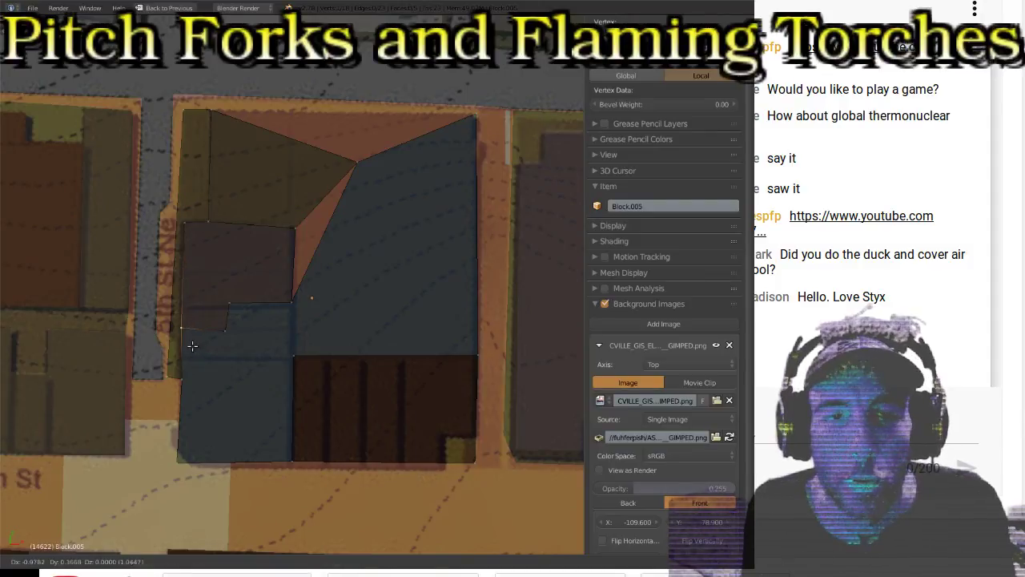
{"action": "left_click", "coordinate": [193, 354]}
{"action": "right_click", "coordinate": [189, 372]}
{"action": "key", "text": "g"}
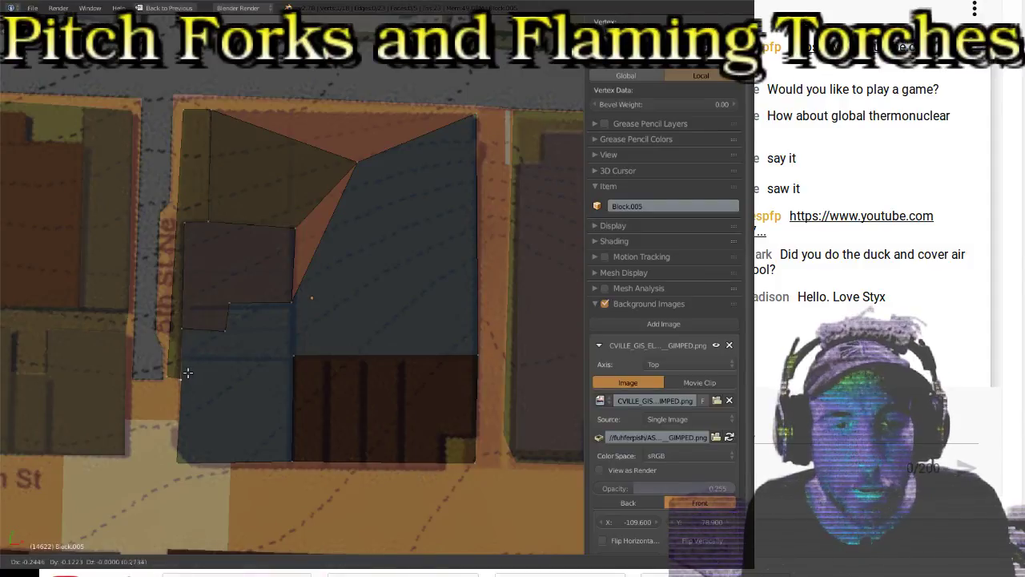
{"action": "left_click", "coordinate": [191, 374]}
{"action": "key", "text": "g"}
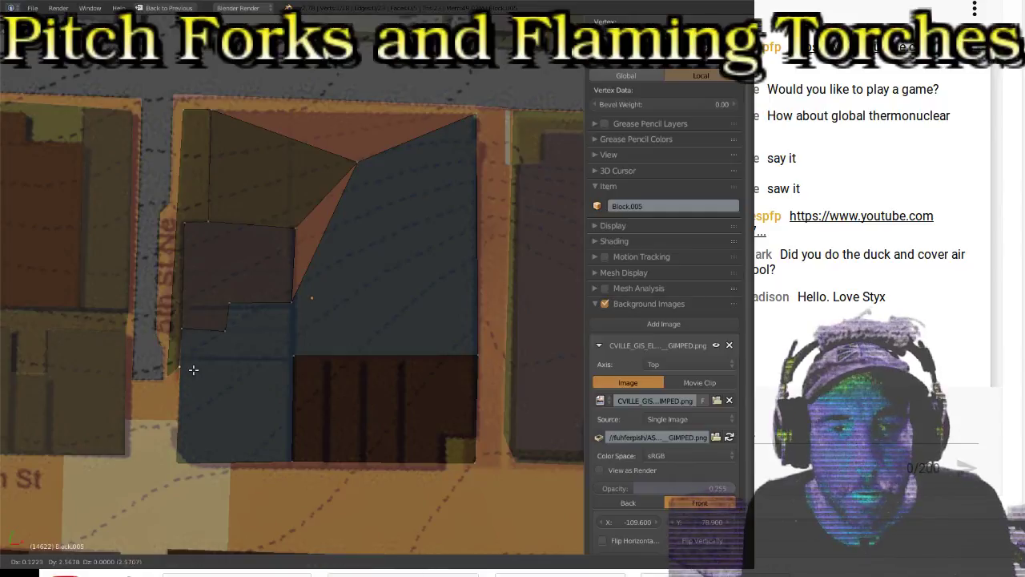
{"action": "left_click", "coordinate": [194, 364]}
Step: Pull the southern tip of the narrow western strip northward and delete that vertex
{"action": "right_click", "coordinate": [177, 374]}
{"action": "key", "text": "g"}
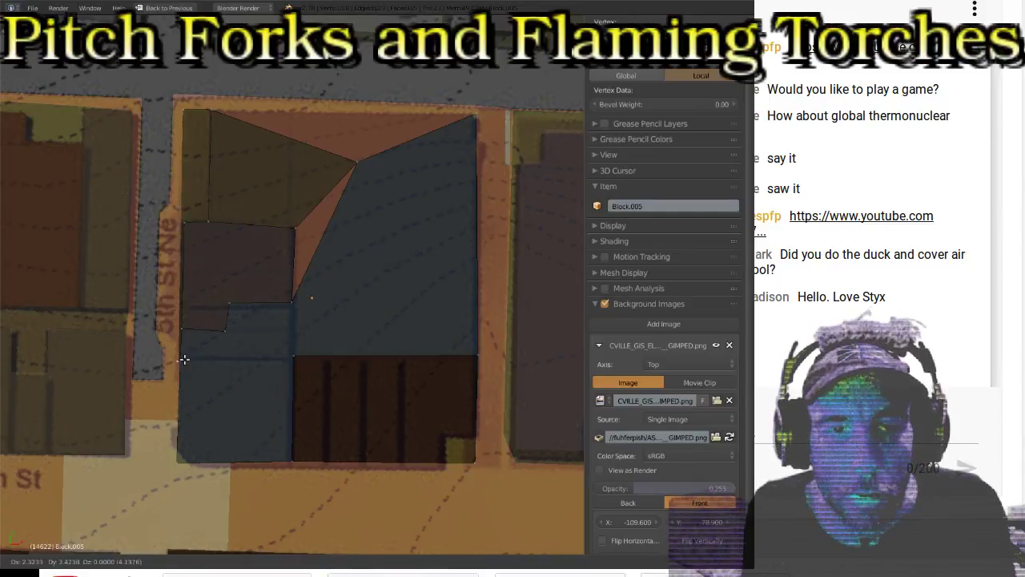
{"action": "left_click", "coordinate": [171, 275]}
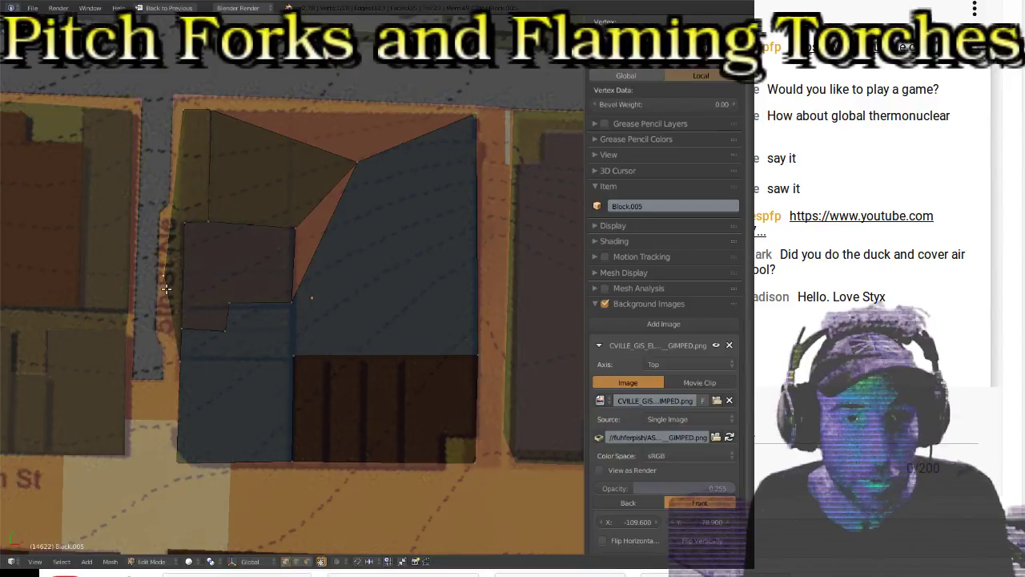
{"action": "key", "text": "x"}
{"action": "left_click", "coordinate": [144, 271]}
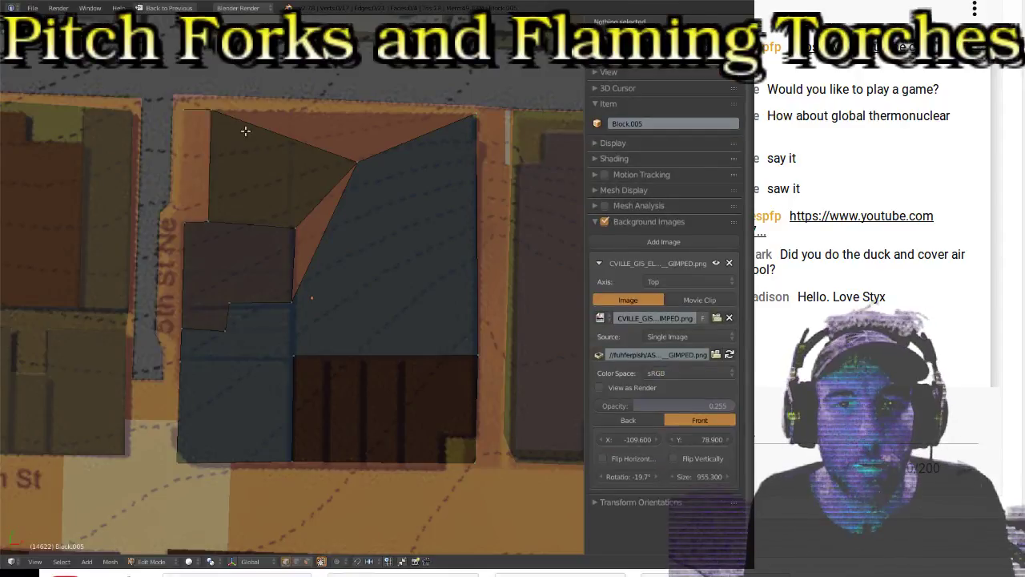
Step: Try to subdivide at the displaced inner vertex, and select the edge to the olive building's northwest corner
{"action": "right_click", "coordinate": [357, 162]}
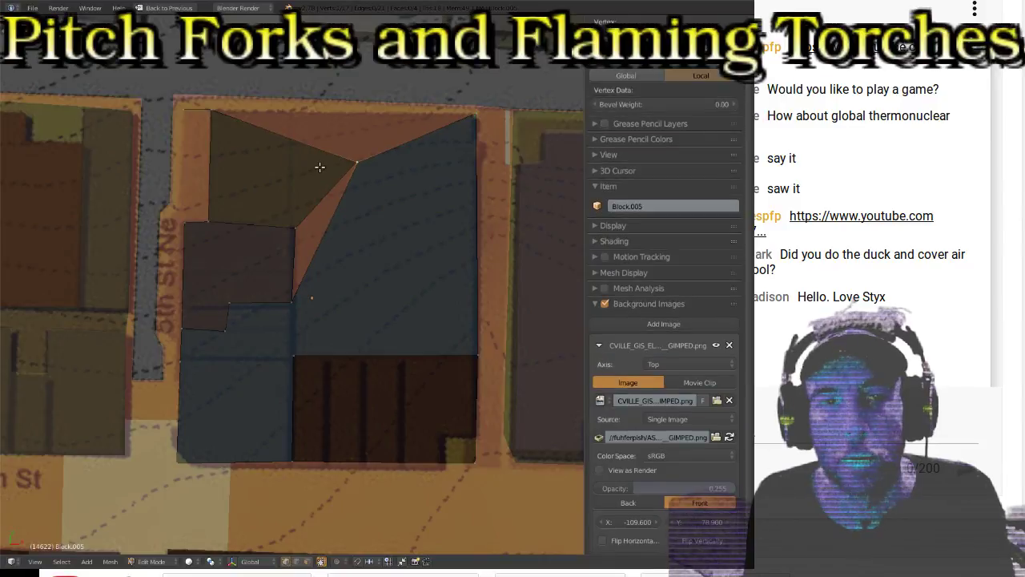
{"action": "key", "text": "t"}
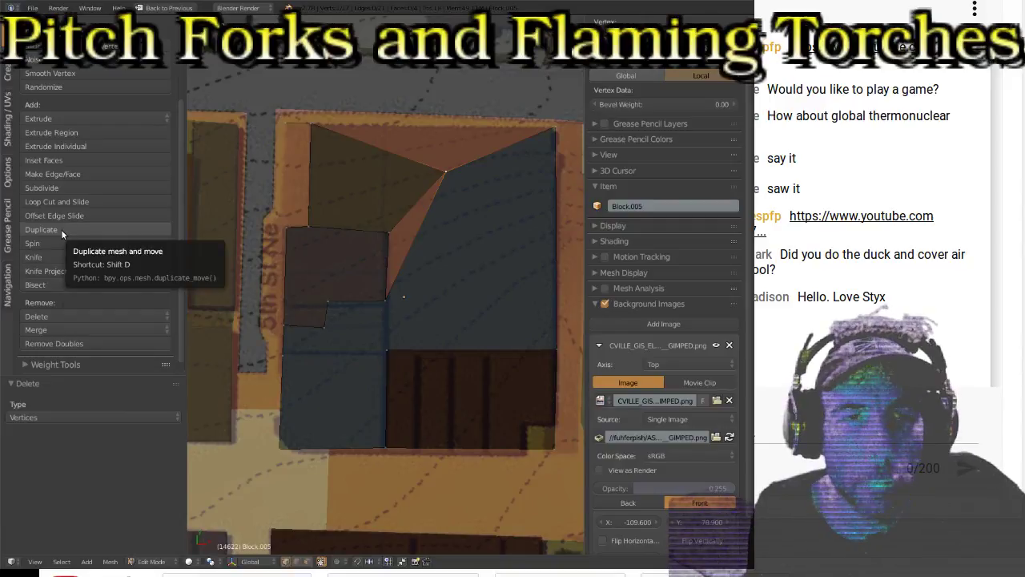
{"action": "left_click", "coordinate": [75, 189]}
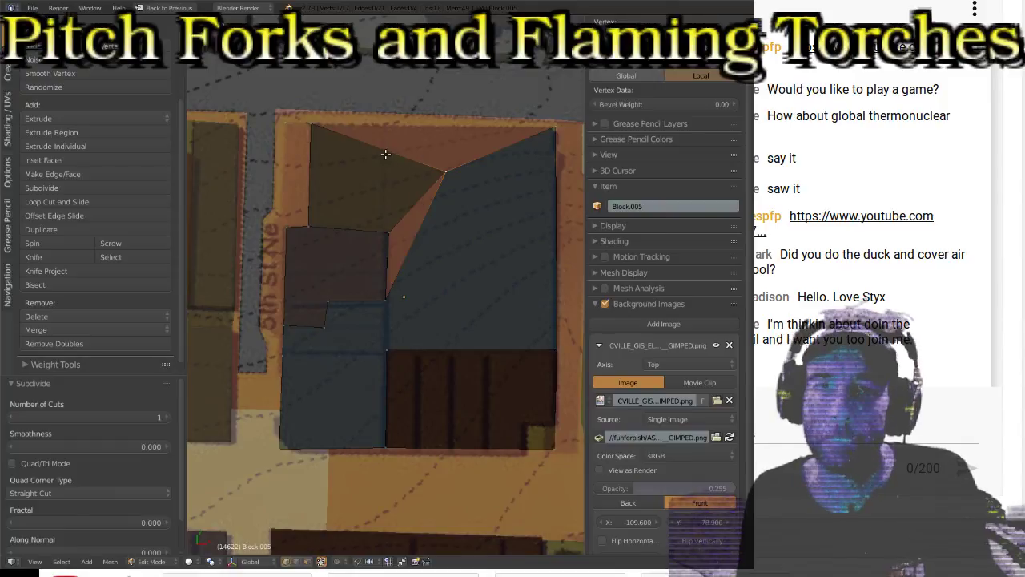
{"action": "right_click", "coordinate": [312, 125], "text": "shift"}
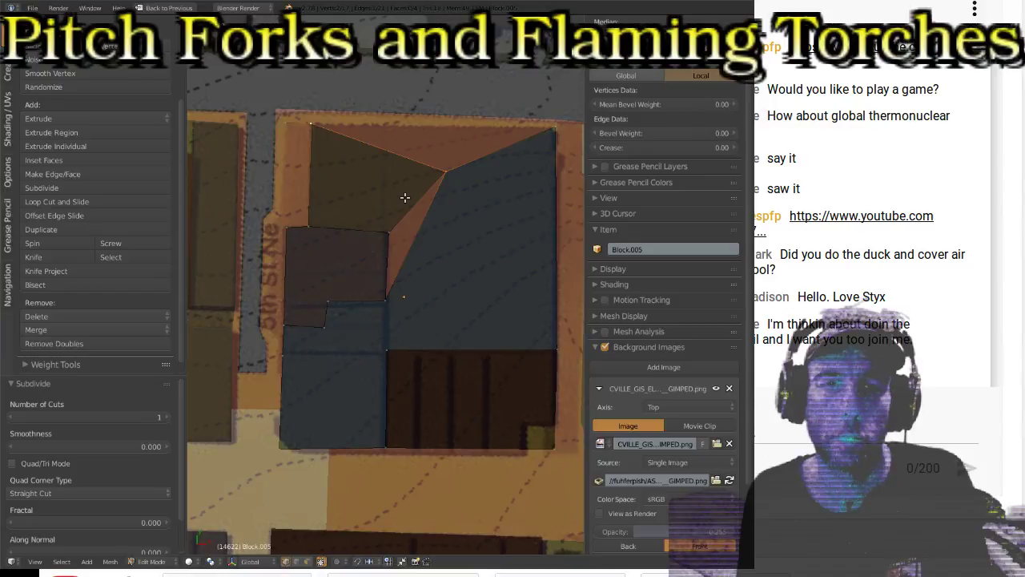
Step: Move the southeast corner of the dark E Main St building about 6.06 units north to the notch's upper edge
{"action": "scroll", "coordinate": [470, 201], "scroll_direction": "down", "scroll_amount": 2}
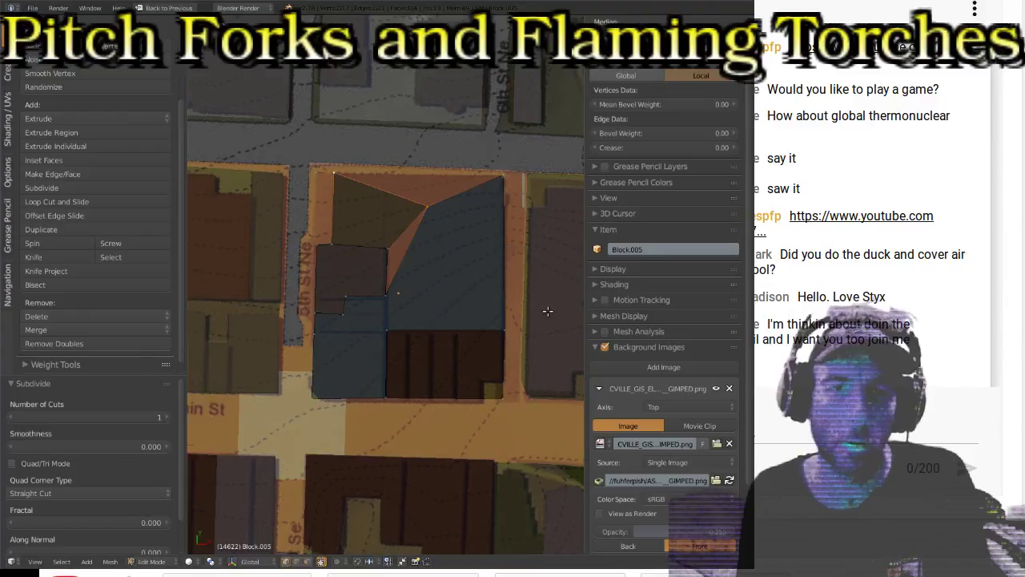
{"action": "middle_click_drag", "start_coordinate": [516, 385], "coordinate": [364, 342], "text": "shift"}
{"action": "scroll", "coordinate": [365, 341], "scroll_direction": "up", "scroll_amount": 4}
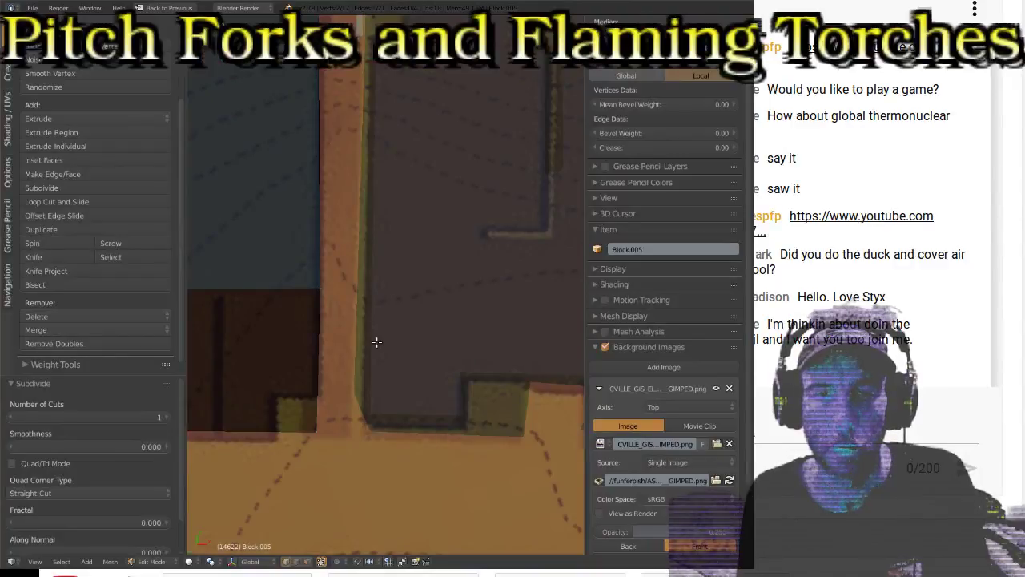
{"action": "scroll", "coordinate": [369, 345], "scroll_direction": "down", "scroll_amount": 3}
{"action": "middle_click_drag", "start_coordinate": [369, 345], "coordinate": [472, 294], "text": "shift"}
{"action": "right_click", "coordinate": [327, 337]}
{"action": "scroll", "coordinate": [328, 354], "scroll_direction": "up", "scroll_amount": 4}
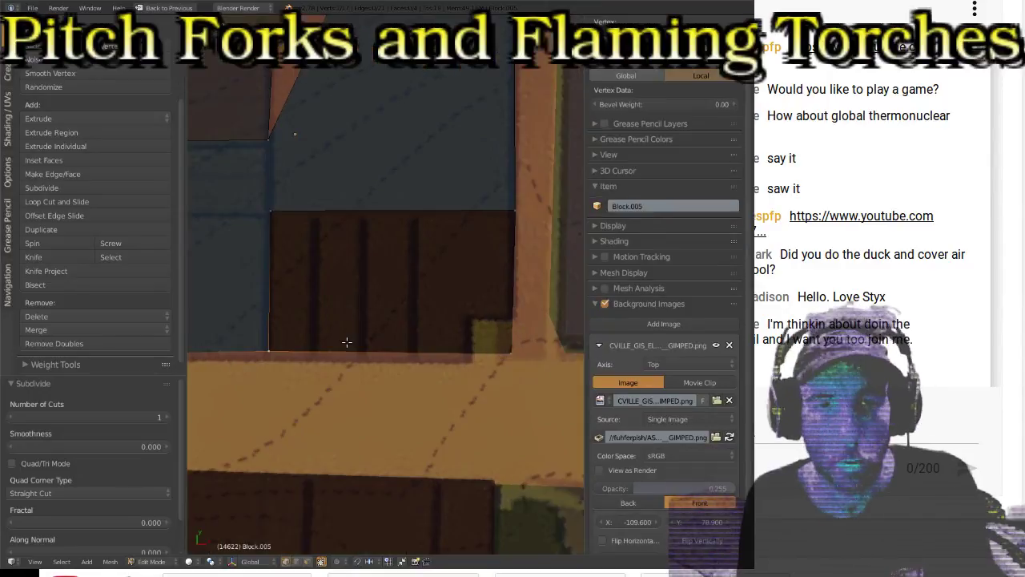
{"action": "right_click", "coordinate": [549, 371]}
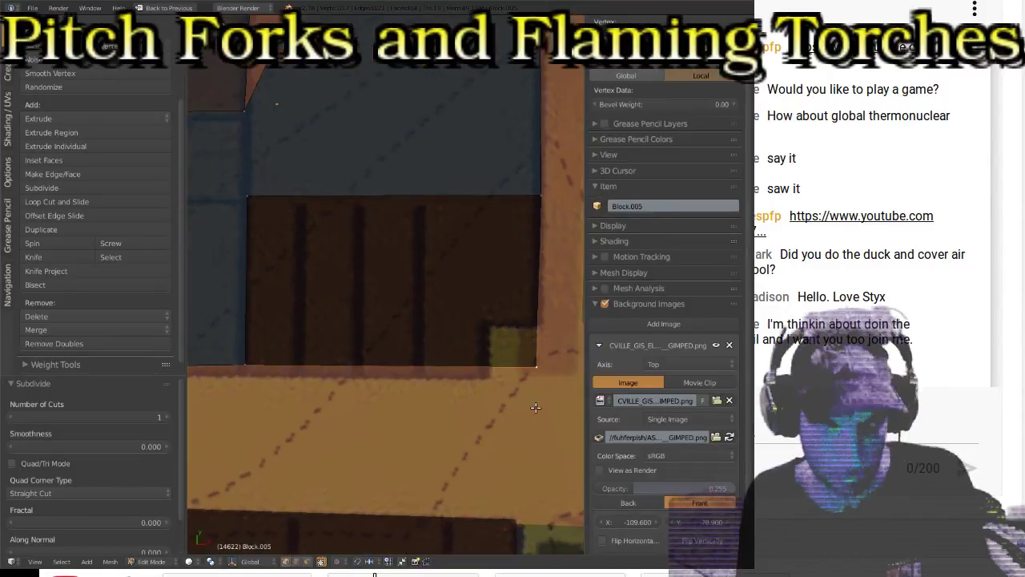
{"action": "key", "text": "g"}
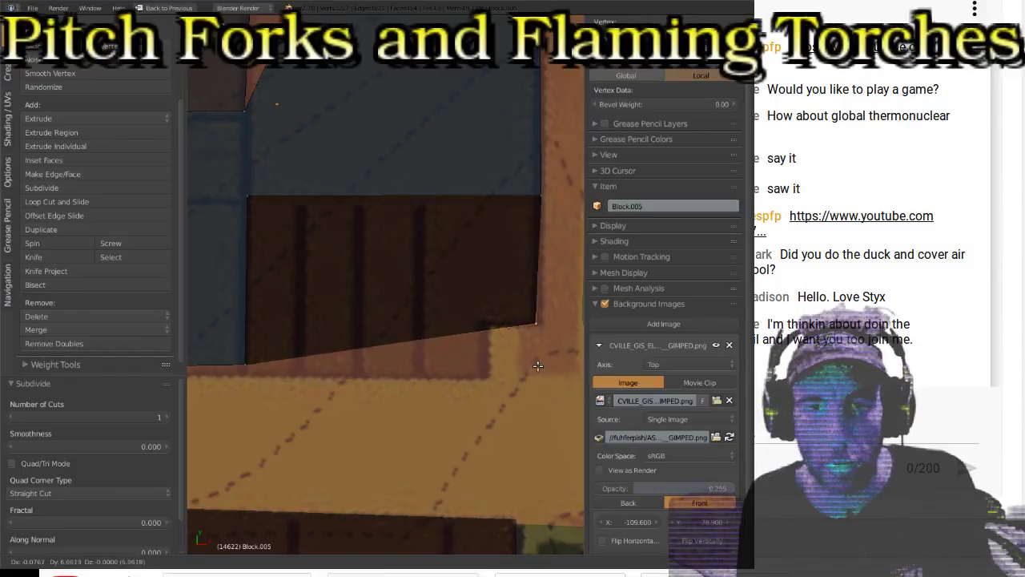
{"action": "left_click", "coordinate": [536, 365]}
Step: Move the dark building's southwest corner about 1.77 units south and 0.31 west onto the outline, and select its southern edge
{"action": "right_click", "coordinate": [249, 373]}
{"action": "key", "text": "g"}
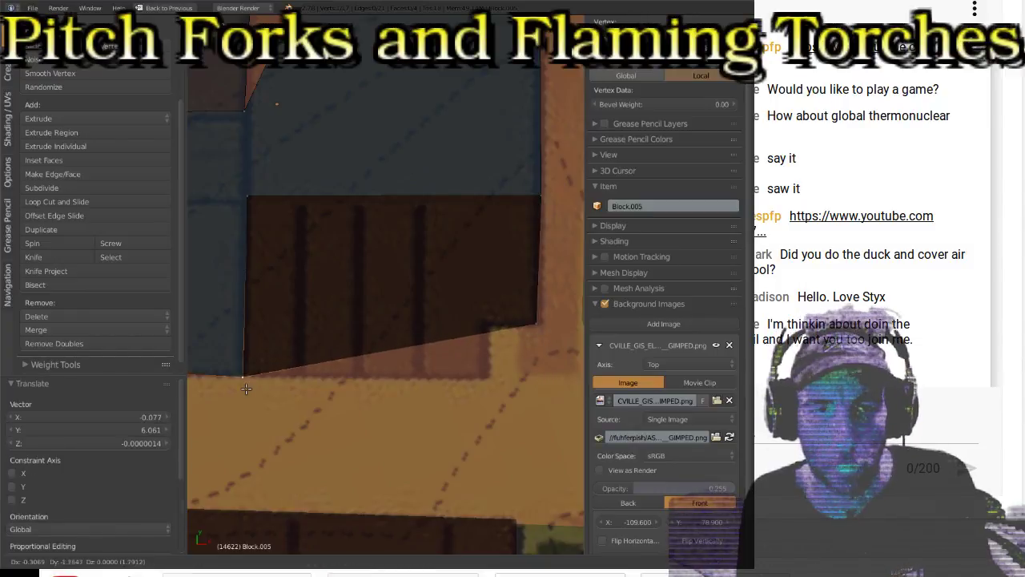
{"action": "left_click", "coordinate": [246, 389]}
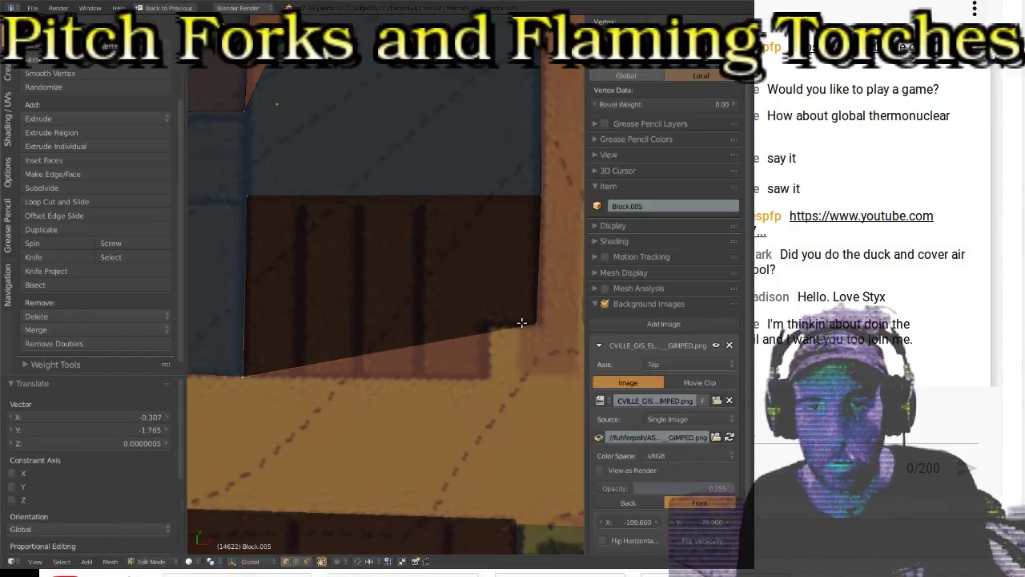
{"action": "right_click", "coordinate": [313, 366]}
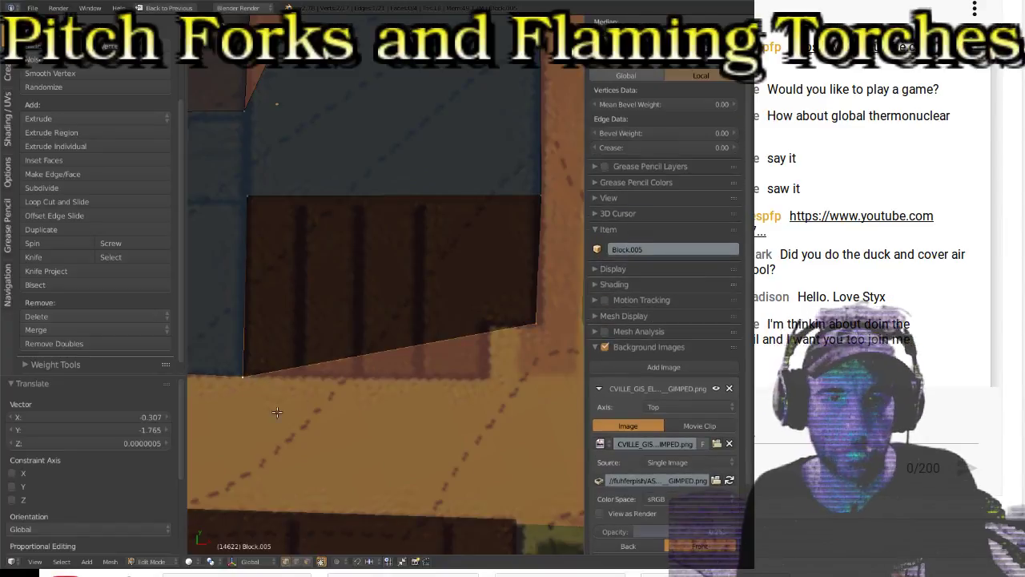
Step: Subdivide the dark E Main St building's southern edge with two cuts and move the eastern new vertex onto the notch's inner corner
{"action": "key", "text": "w"}
{"action": "left_click", "coordinate": [350, 242]}
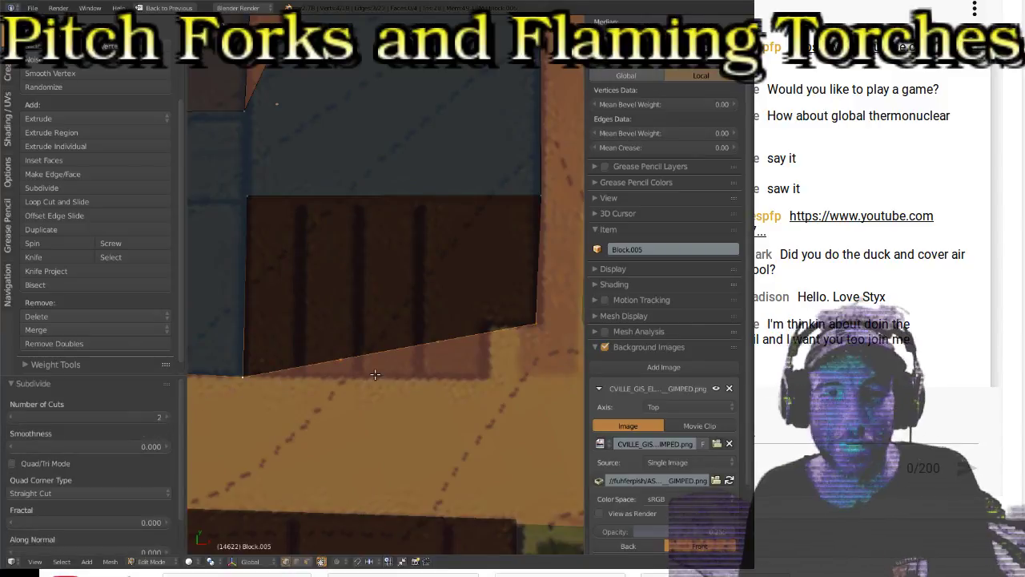
{"action": "key", "text": "t"}
{"action": "right_click", "coordinate": [353, 346]}
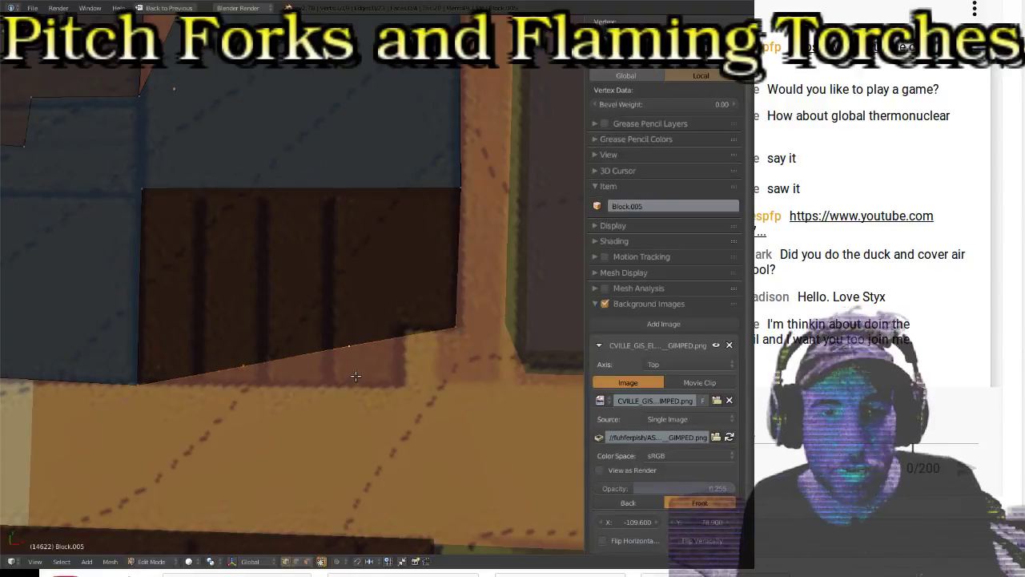
{"action": "key", "text": "g"}
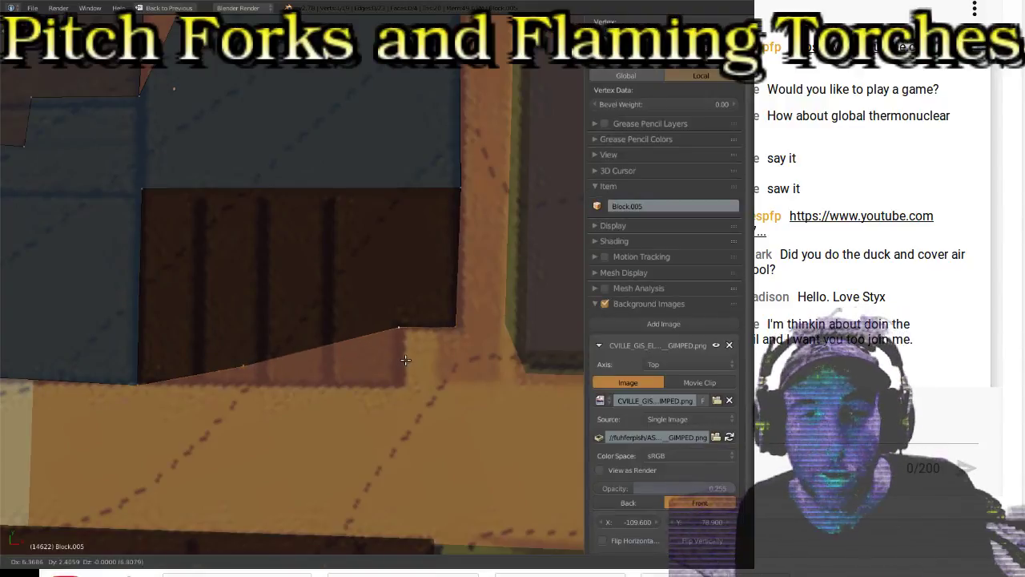
{"action": "left_click", "coordinate": [405, 357]}
Step: Move the remaining new vertex about 19.2 units east and 2.4 south onto the notch's southern corner
{"action": "right_click", "coordinate": [245, 368]}
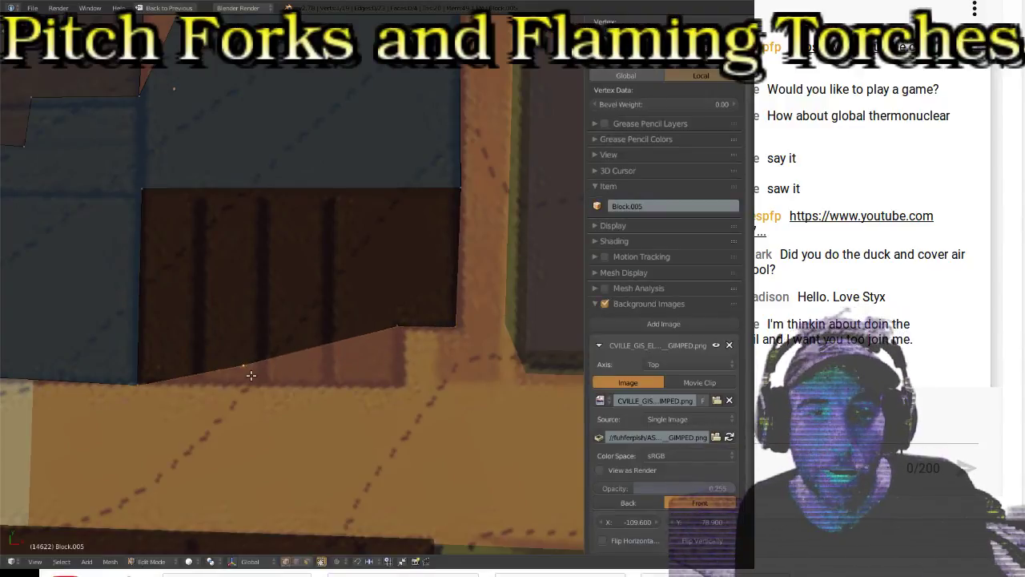
{"action": "key", "text": "g"}
{"action": "left_click", "coordinate": [403, 395]}
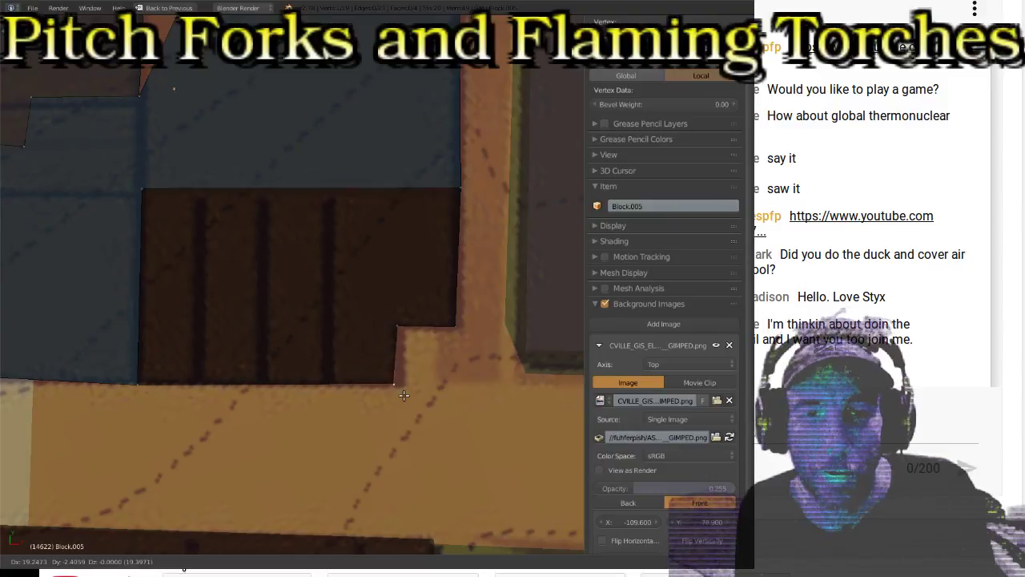
Step: Nudge the dark building's northeast and northwest corners onto the background outline
{"action": "right_click", "coordinate": [470, 199]}
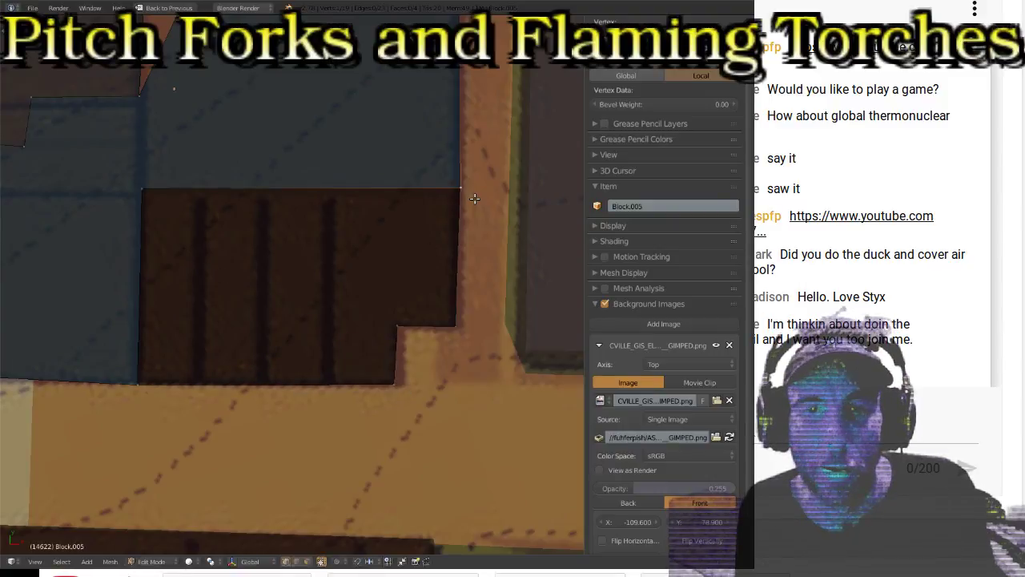
{"action": "key", "text": "g"}
{"action": "left_click", "coordinate": [469, 201]}
{"action": "right_click", "coordinate": [142, 201]}
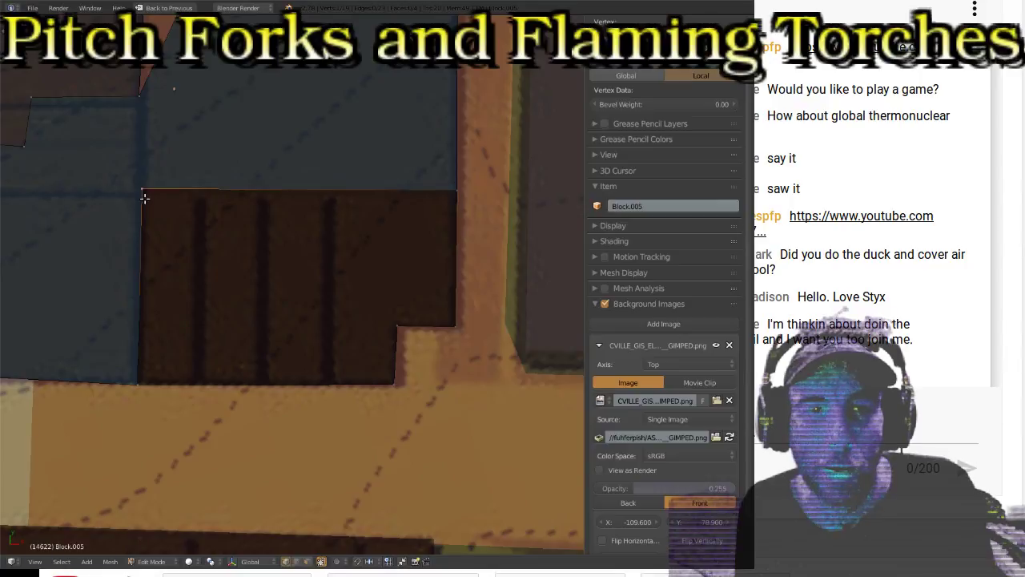
{"action": "key", "text": "g"}
{"action": "left_click", "coordinate": [144, 201]}
Step: Delete the two edges linking the displaced inner vertex to the olive building's northwest corner and the brown 5th St NE building's northeast corner
{"action": "middle_click_drag", "start_coordinate": [174, 120], "coordinate": [298, 345], "text": "shift"}
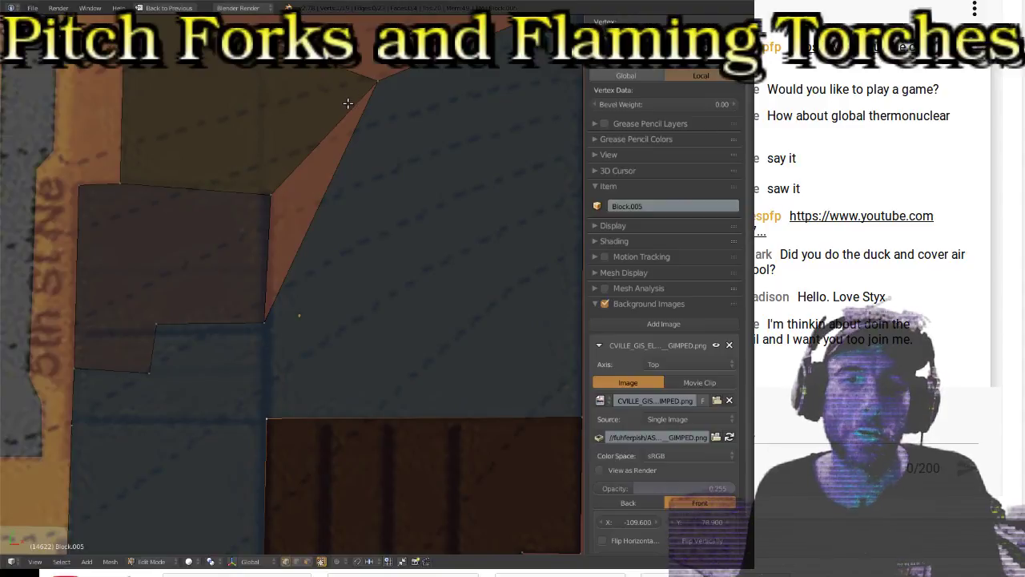
{"action": "middle_click_drag", "start_coordinate": [313, 144], "coordinate": [306, 298], "text": "shift"}
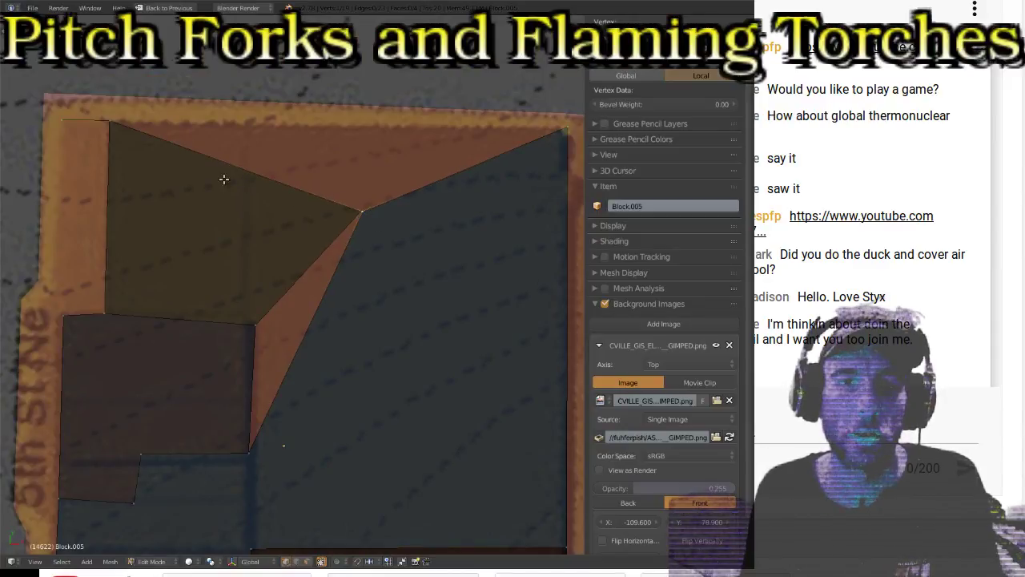
{"action": "right_click", "coordinate": [107, 121], "text": "shift"}
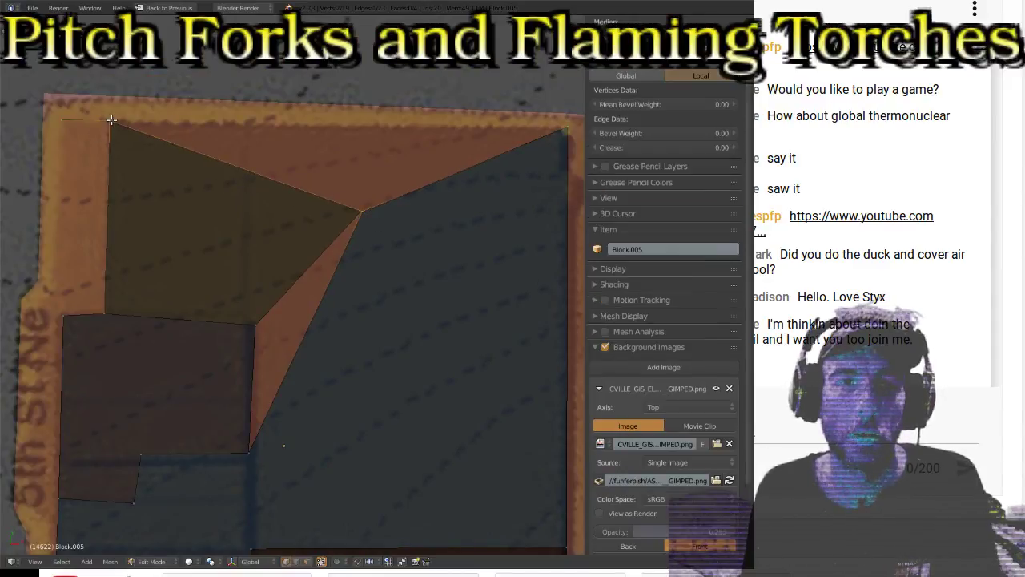
{"action": "key", "text": "x"}
{"action": "left_click", "coordinate": [165, 197]}
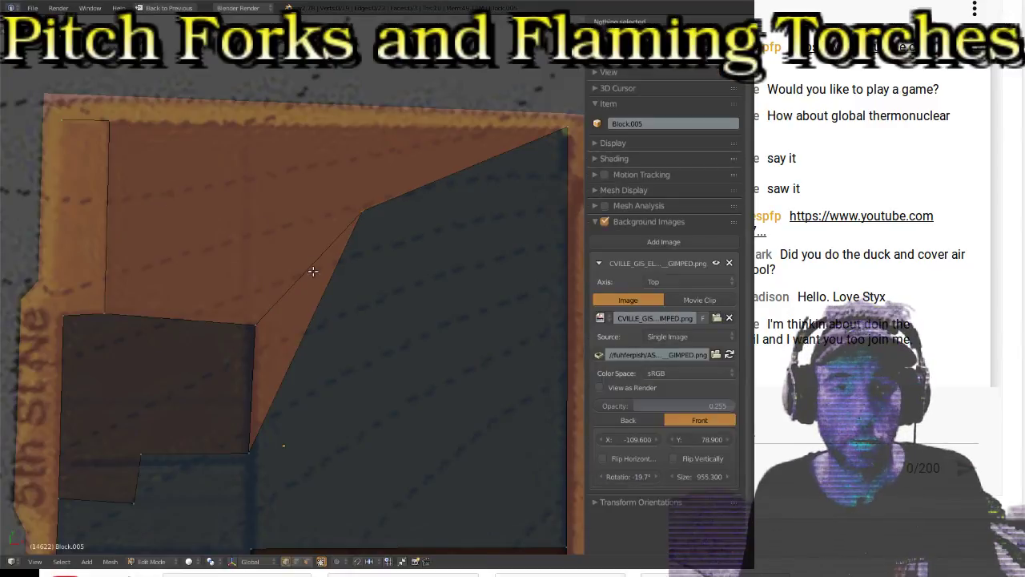
{"action": "right_click", "coordinate": [352, 218]}
{"action": "right_click", "coordinate": [257, 312], "text": "shift"}
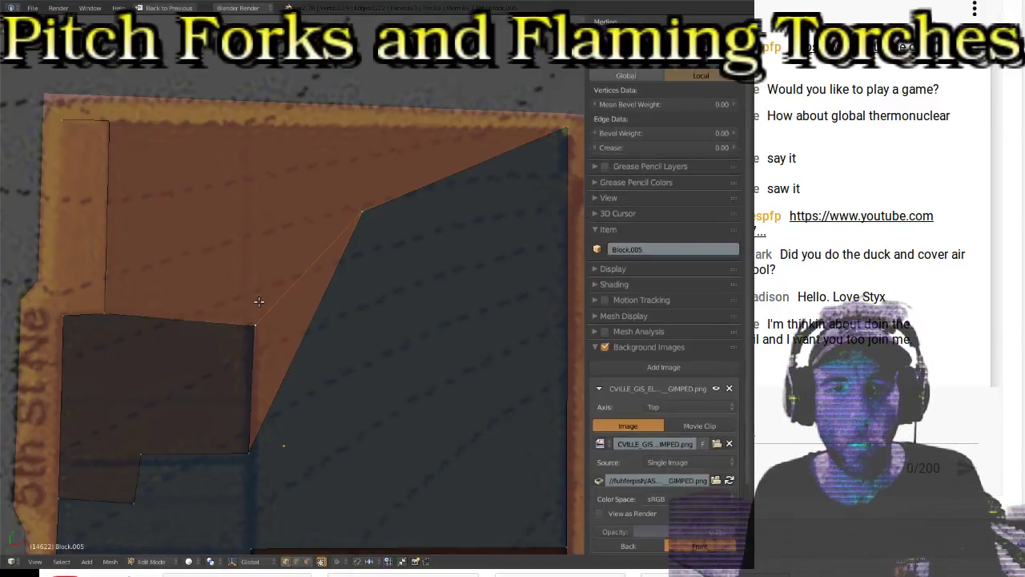
{"action": "key", "text": "x"}
{"action": "left_click", "coordinate": [264, 289]}
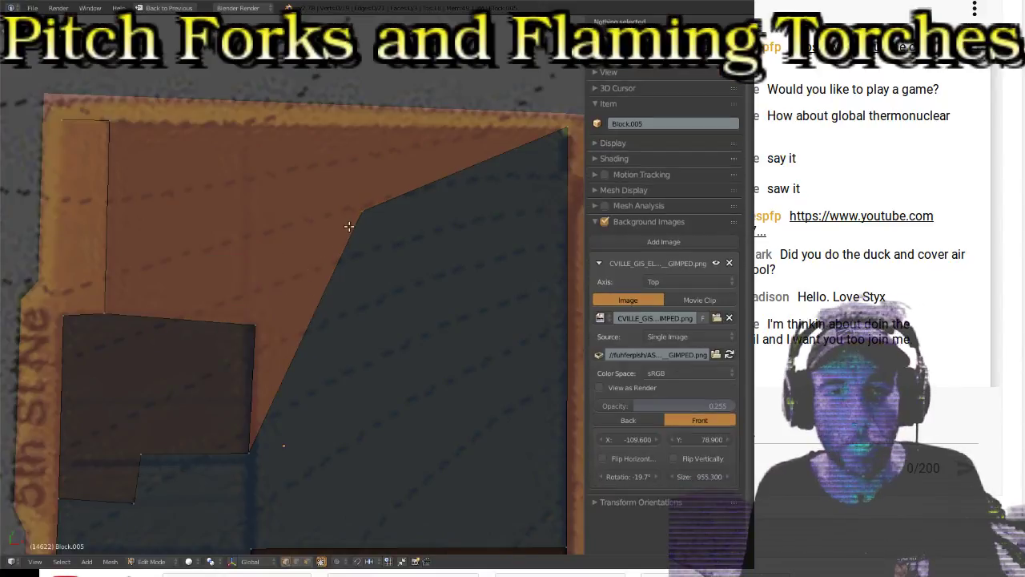
Step: Move the brown 5th St NE building's northeast corner onto its outline in the background image
{"action": "right_click", "coordinate": [260, 340]}
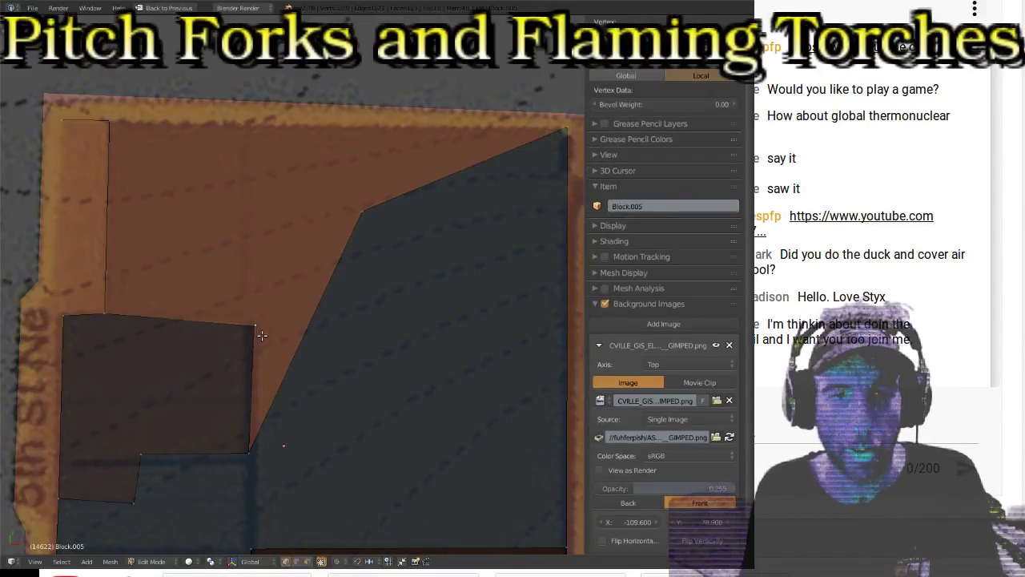
{"action": "key", "text": "g"}
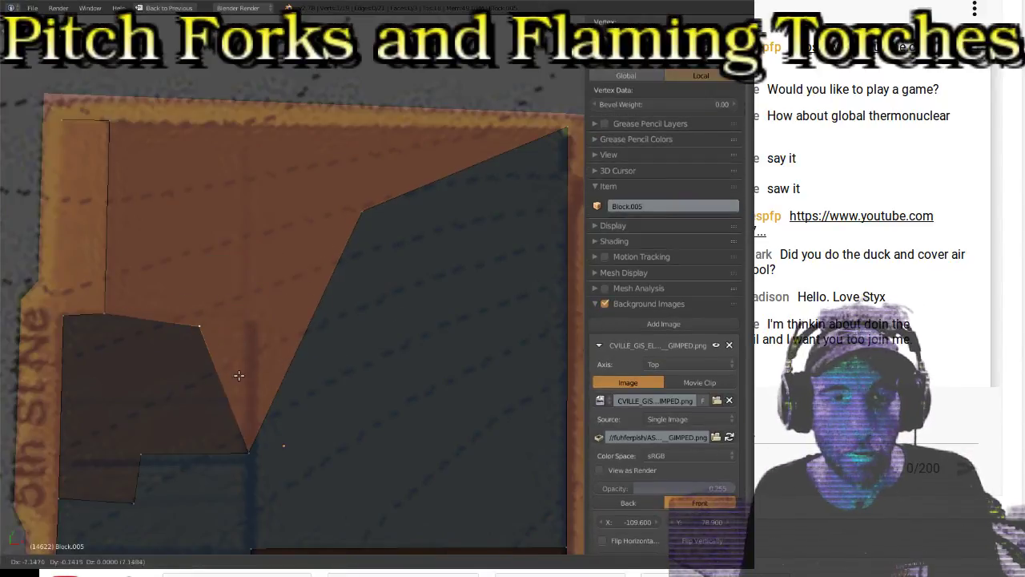
{"action": "left_click", "coordinate": [279, 359]}
Step: Move the displaced inner vertex northwest onto the large blue building's northwest corner, in line with the brown building's eastern edge
{"action": "right_click", "coordinate": [356, 233]}
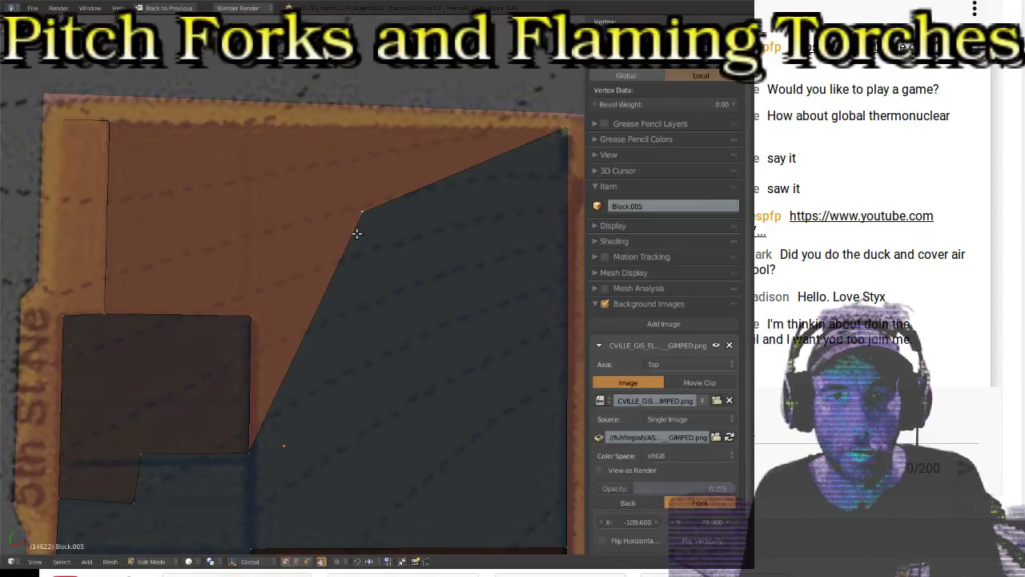
{"action": "key", "text": "g"}
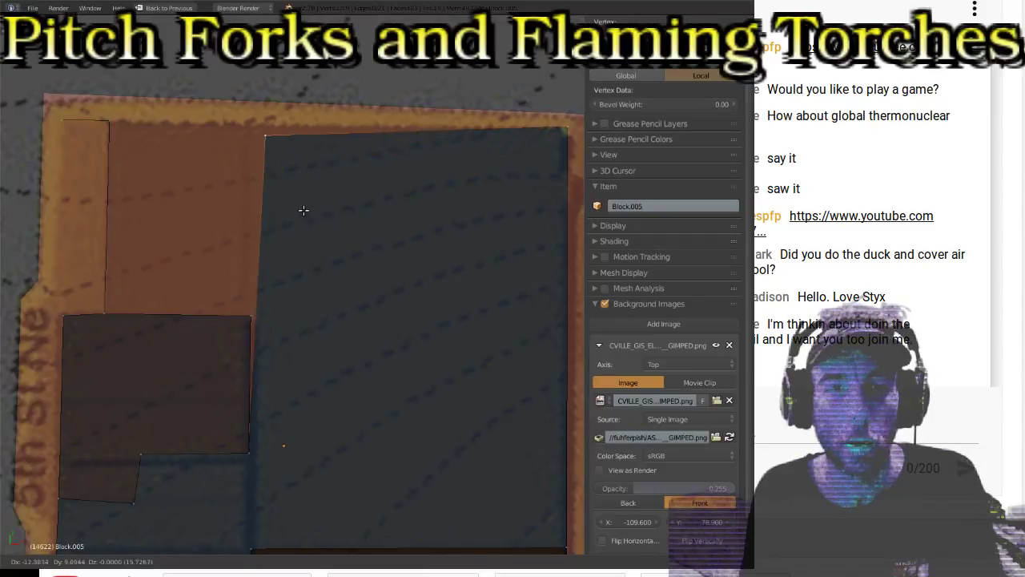
{"action": "left_click", "coordinate": [291, 202]}
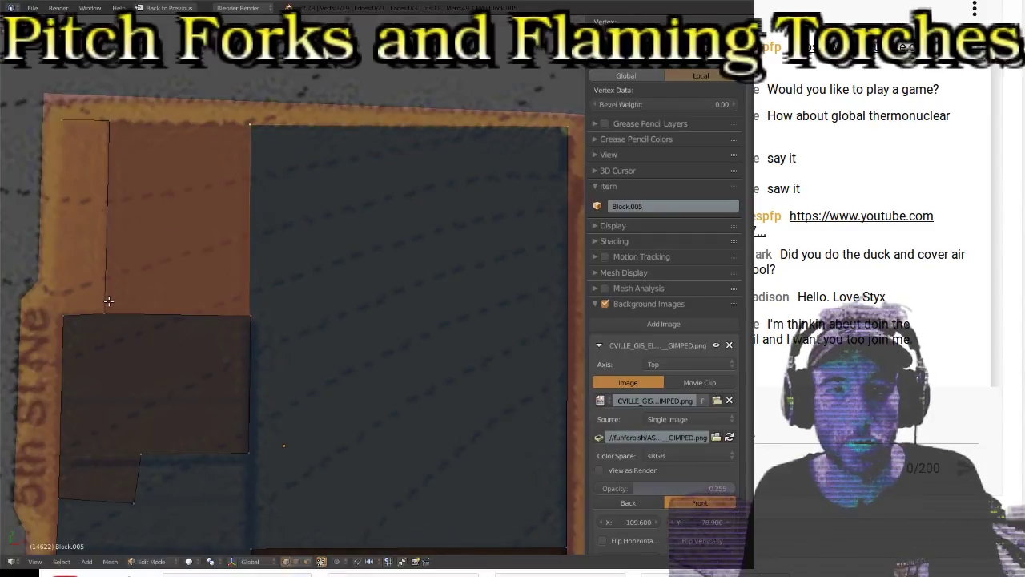
Step: Join the western strip's northeast corner to the blue building's northwest corner with an edge, and select the enclosed area's four corners
{"action": "right_click", "coordinate": [242, 124], "text": "shift"}
{"action": "key", "text": "f"}
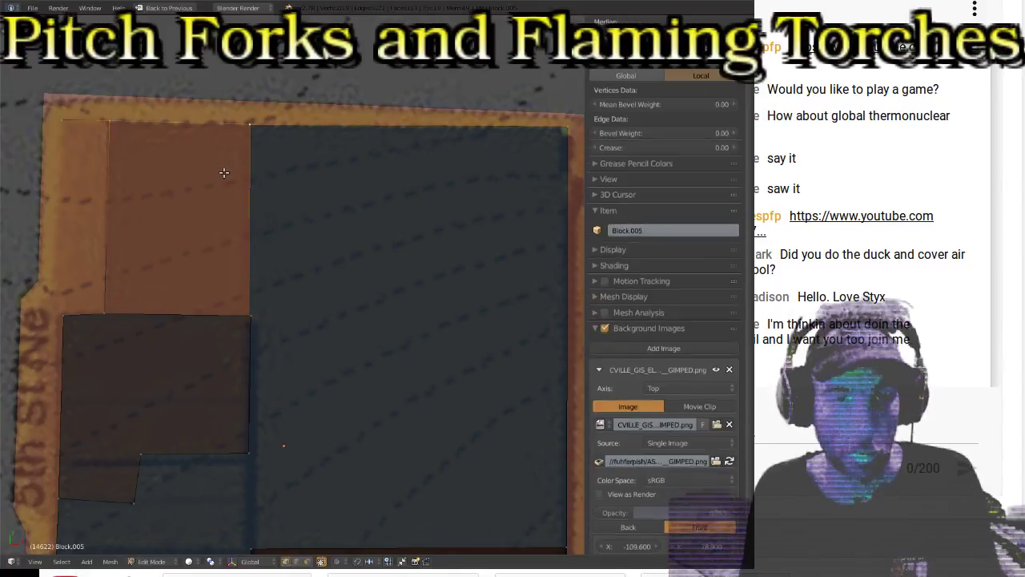
{"action": "right_click", "coordinate": [251, 307], "text": "shift"}
{"action": "right_click", "coordinate": [107, 305], "text": "shift"}
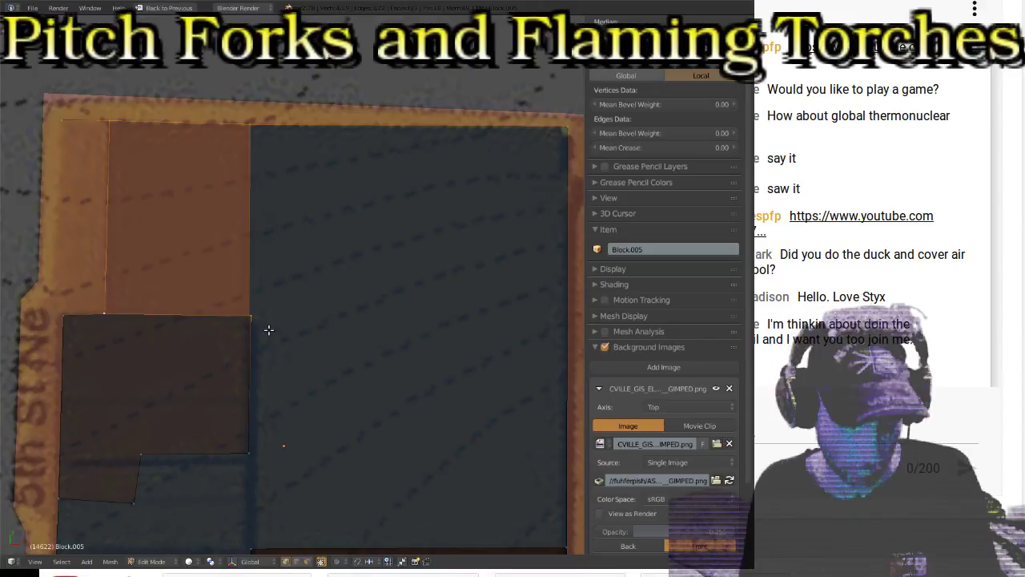
Step: Test-move the enclosed area's four corners northwest and place them back on the outline
{"action": "key", "text": "g"}
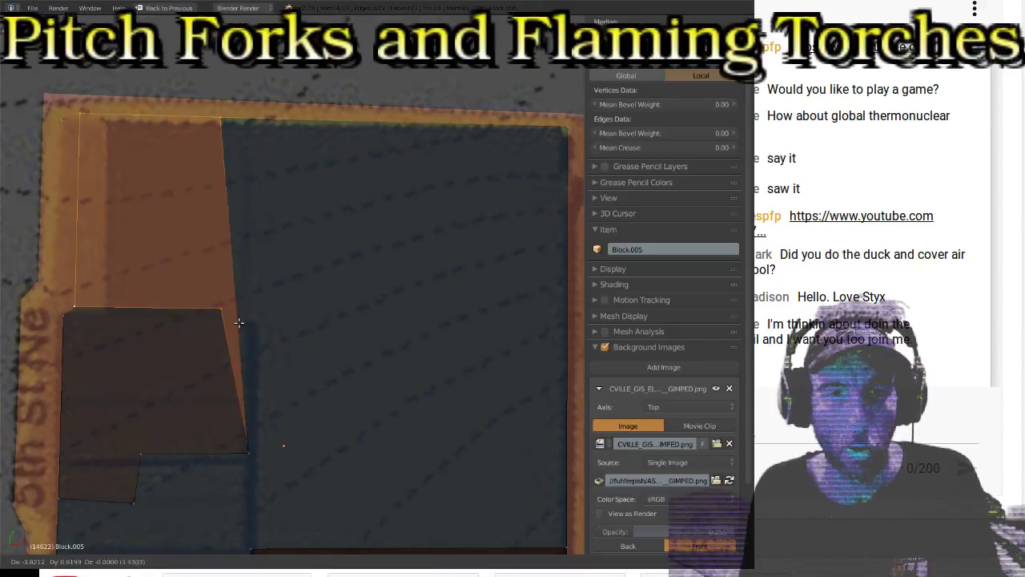
{"action": "left_click", "coordinate": [246, 327]}
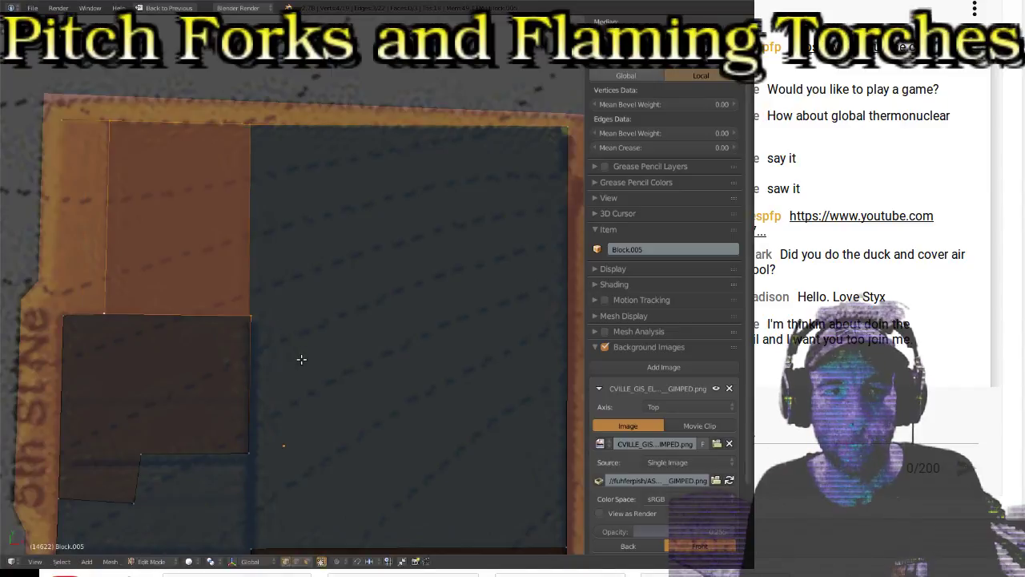
{"action": "key", "text": "g"}
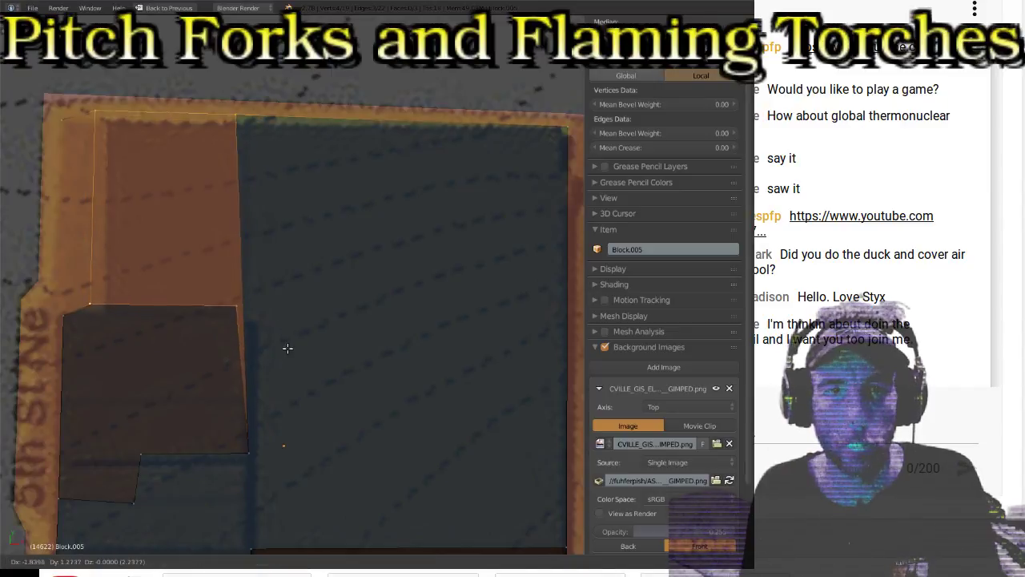
{"action": "left_click", "coordinate": [288, 353]}
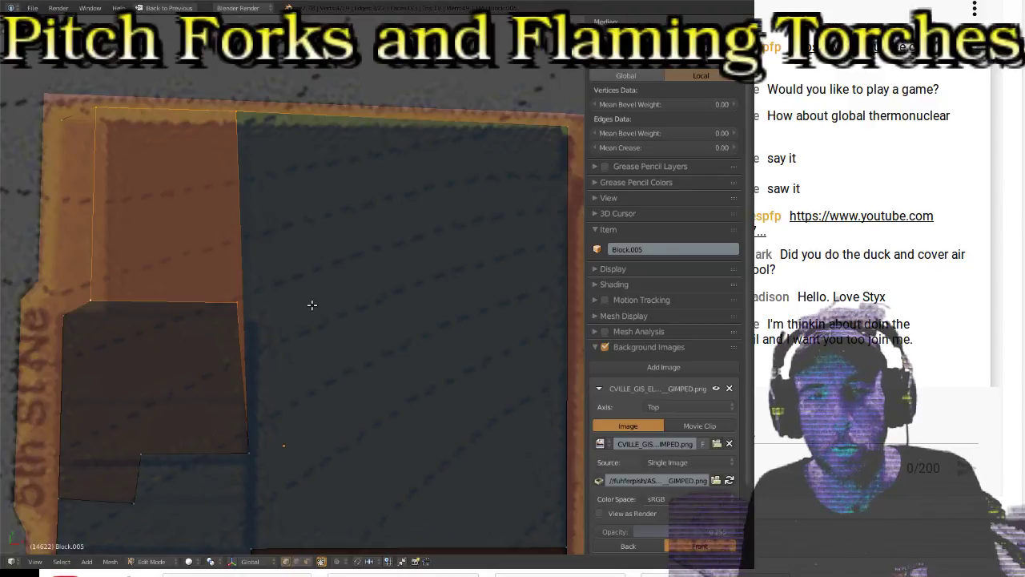
{"action": "key", "text": "g"}
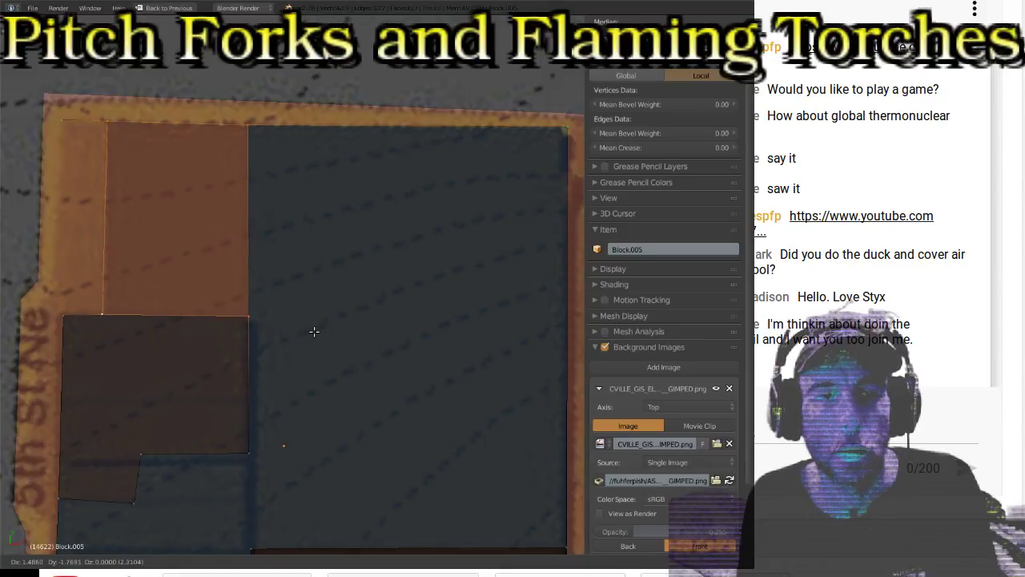
{"action": "left_click", "coordinate": [314, 332]}
Step: Move the brown 5th St NE building's northwest corner about 0.7 units west and 0.6 north, and its southwest corner about 0.5 west
{"action": "right_click", "coordinate": [81, 347]}
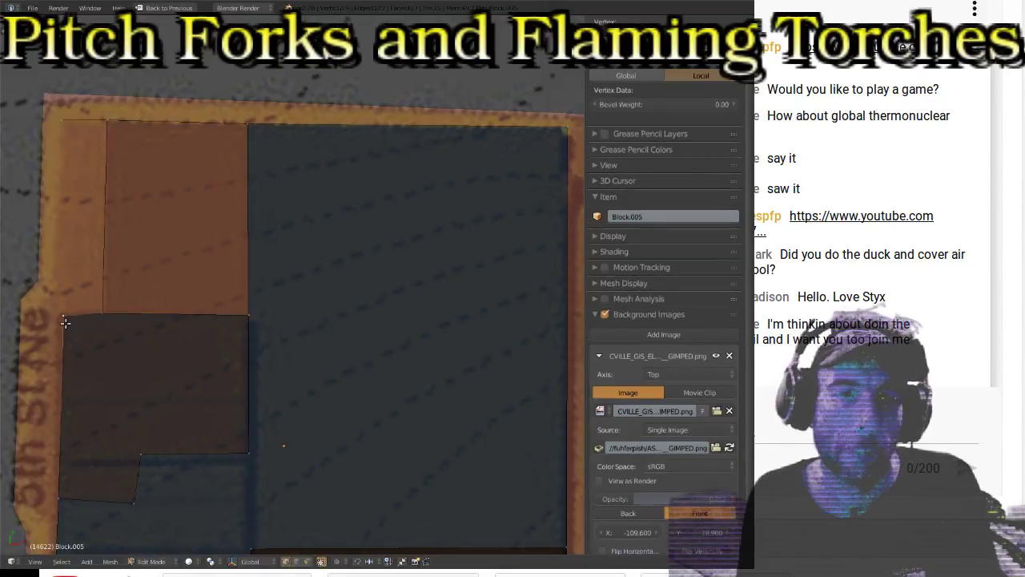
{"action": "key", "text": "g"}
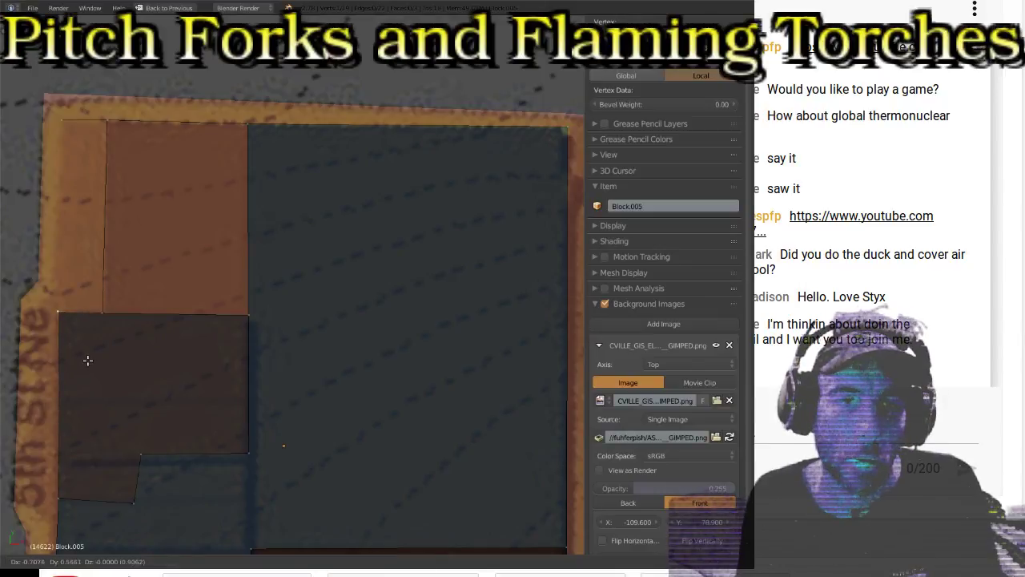
{"action": "left_click", "coordinate": [87, 360]}
{"action": "right_click", "coordinate": [72, 503]}
{"action": "key", "text": "g"}
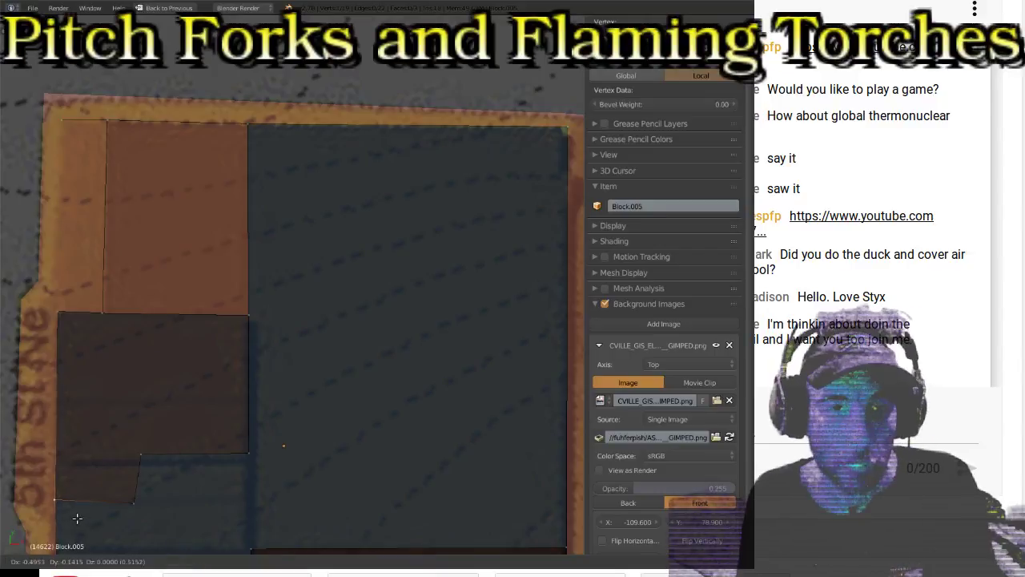
{"action": "left_click", "coordinate": [75, 519]}
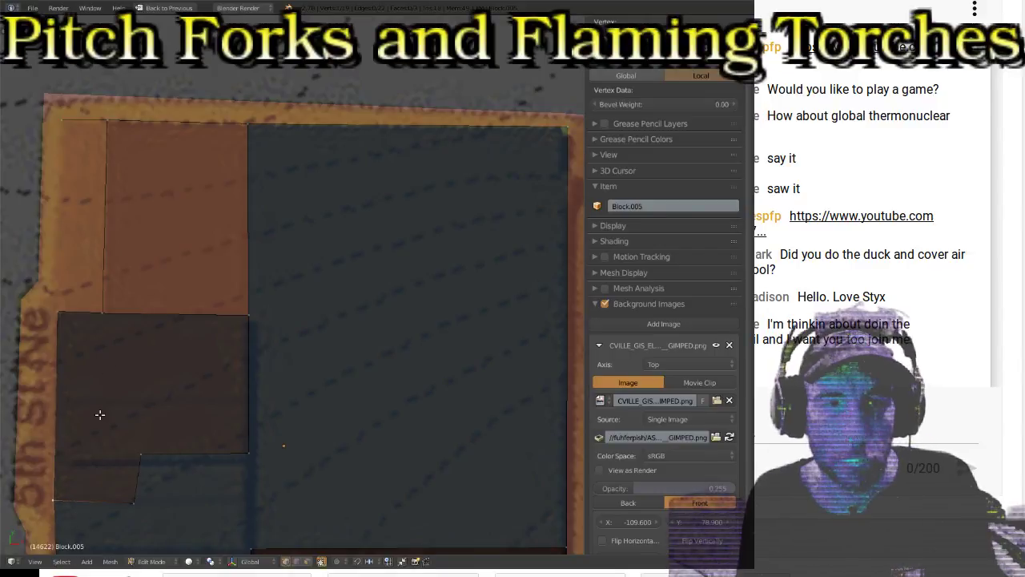
Step: Nudge the western strip's southeast and northeast corners onto the background outline
{"action": "right_click", "coordinate": [112, 317]}
{"action": "key", "text": "g"}
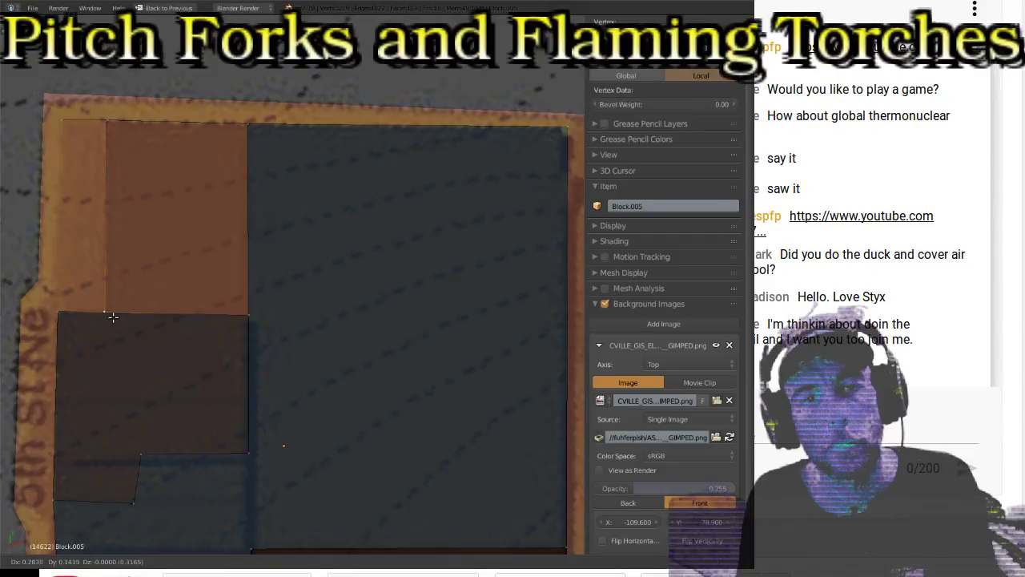
{"action": "left_click", "coordinate": [114, 301]}
{"action": "right_click", "coordinate": [109, 123]}
{"action": "key", "text": "g"}
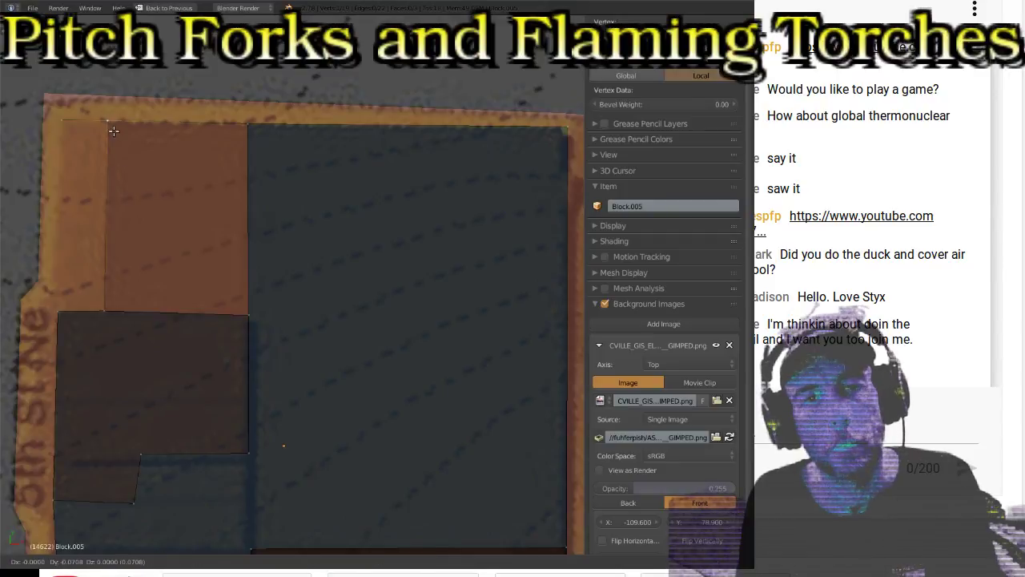
{"action": "key", "text": "Escape"}
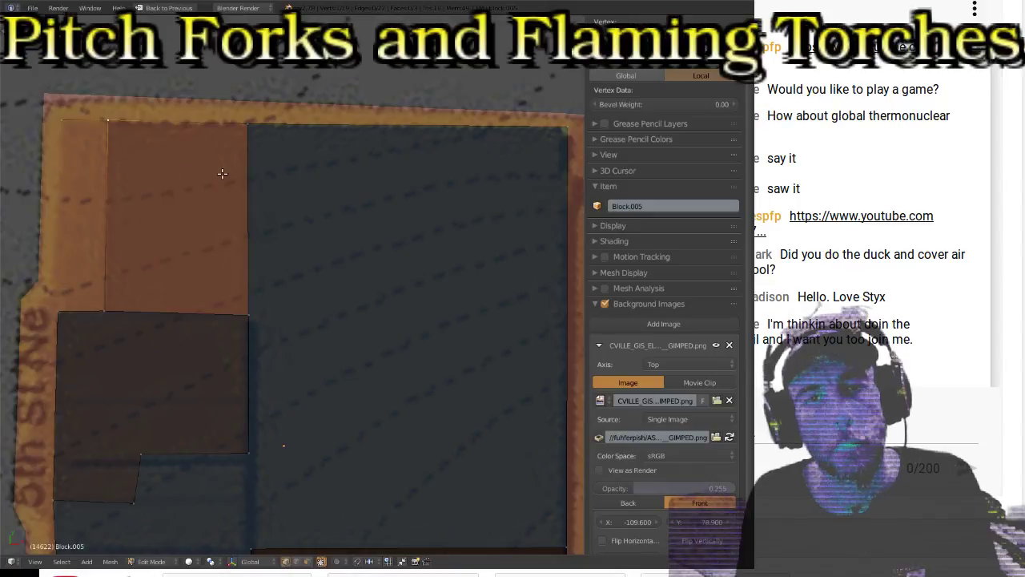
Step: Join the western strip's northwest and southwest corners with an edge and fill the strip's four corners with a face
{"action": "right_click", "coordinate": [67, 126]}
{"action": "right_click", "coordinate": [60, 301], "text": "shift"}
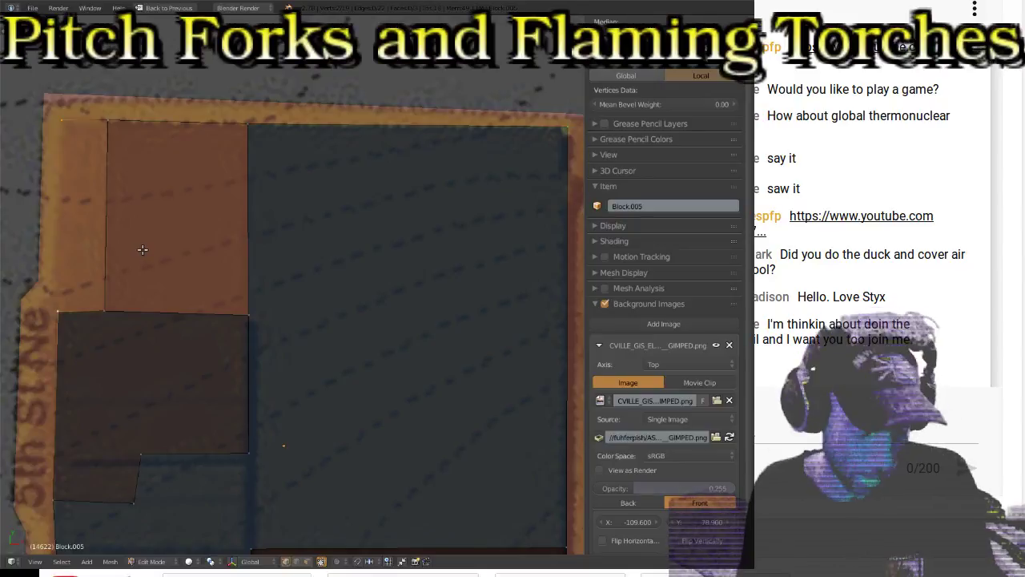
{"action": "key", "text": "f"}
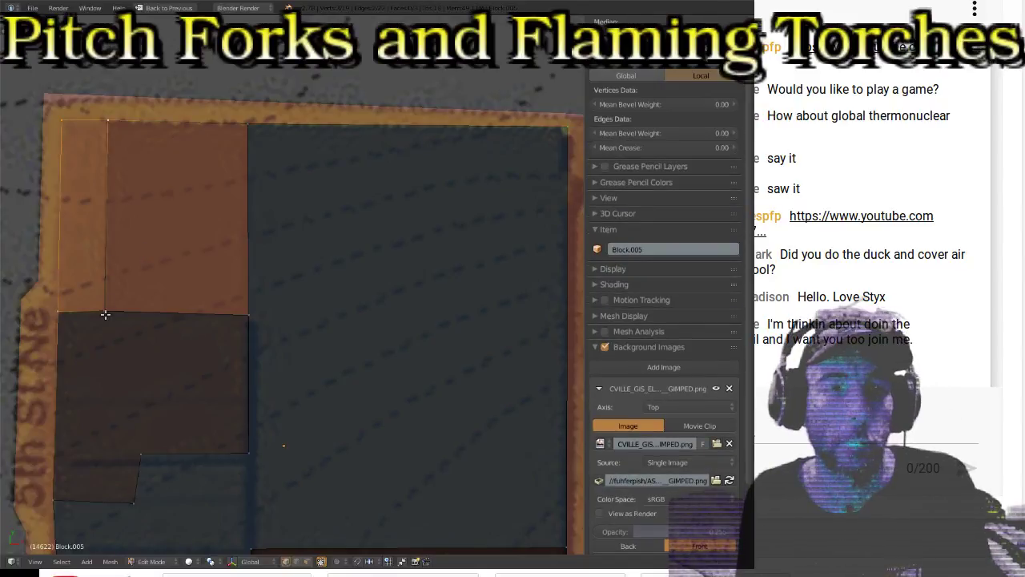
{"action": "right_click", "coordinate": [105, 313], "text": "shift"}
{"action": "key", "text": "f"}
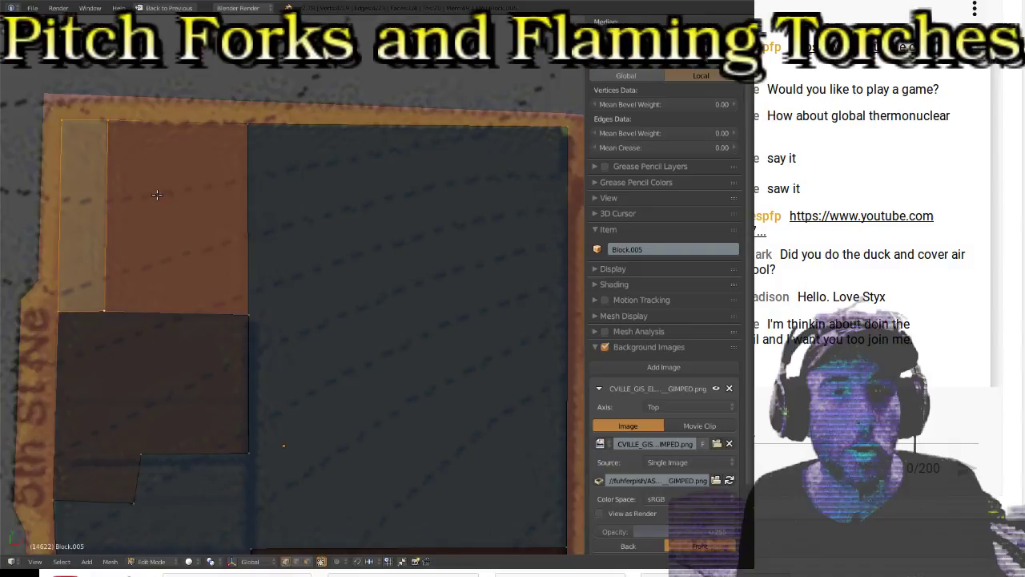
Step: Move the orange-brown building's northeast corner about 0.35 units east and leave mesh editing for this block
{"action": "right_click", "coordinate": [132, 124]}
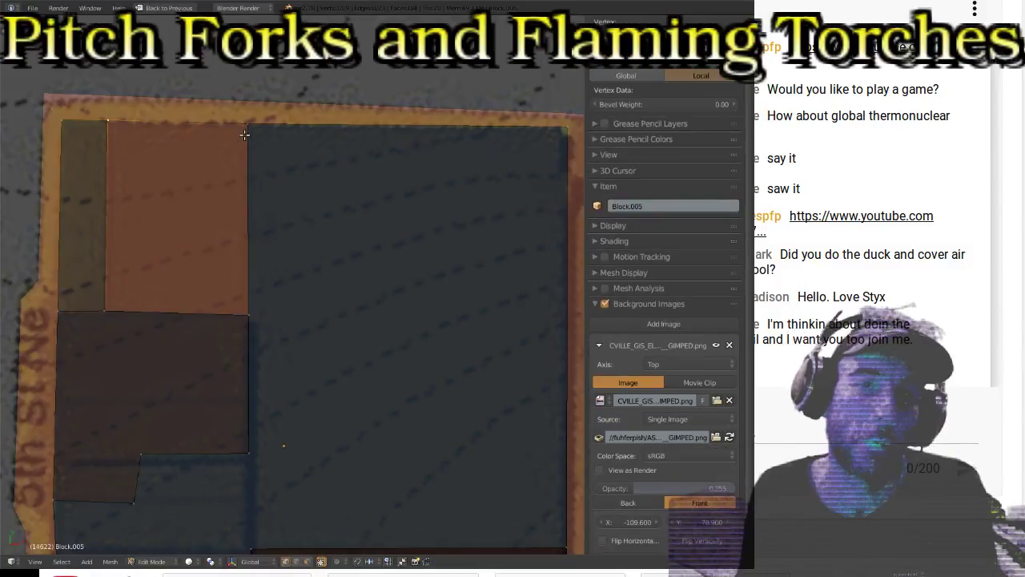
{"action": "right_click", "coordinate": [244, 136], "text": "shift"}
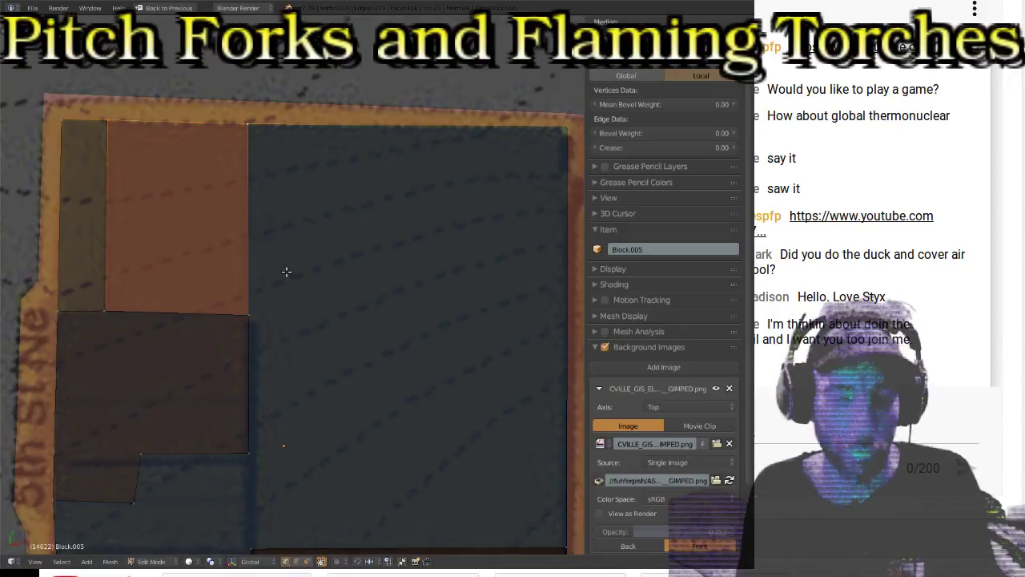
{"action": "right_click", "coordinate": [265, 168]}
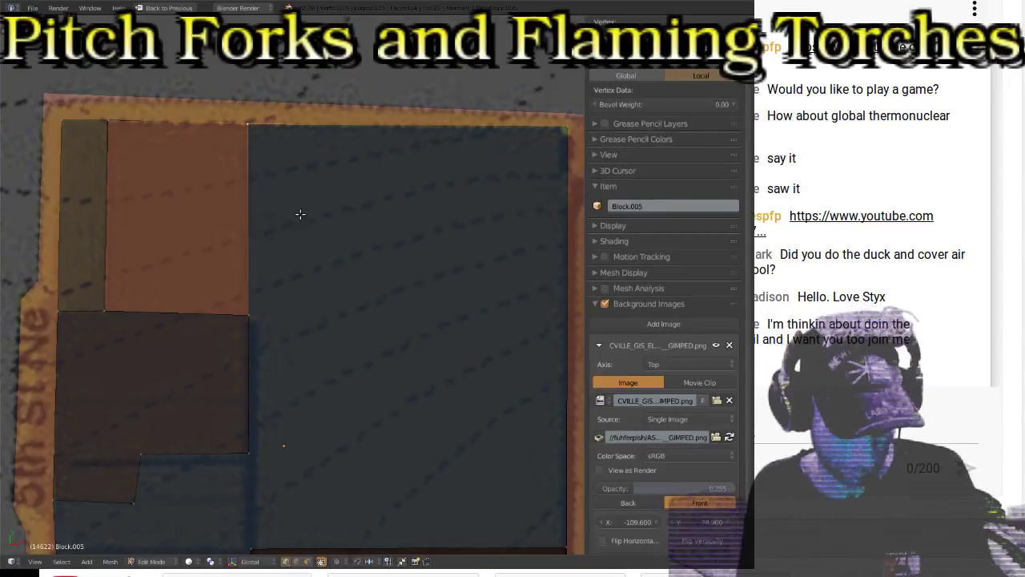
{"action": "key", "text": "g"}
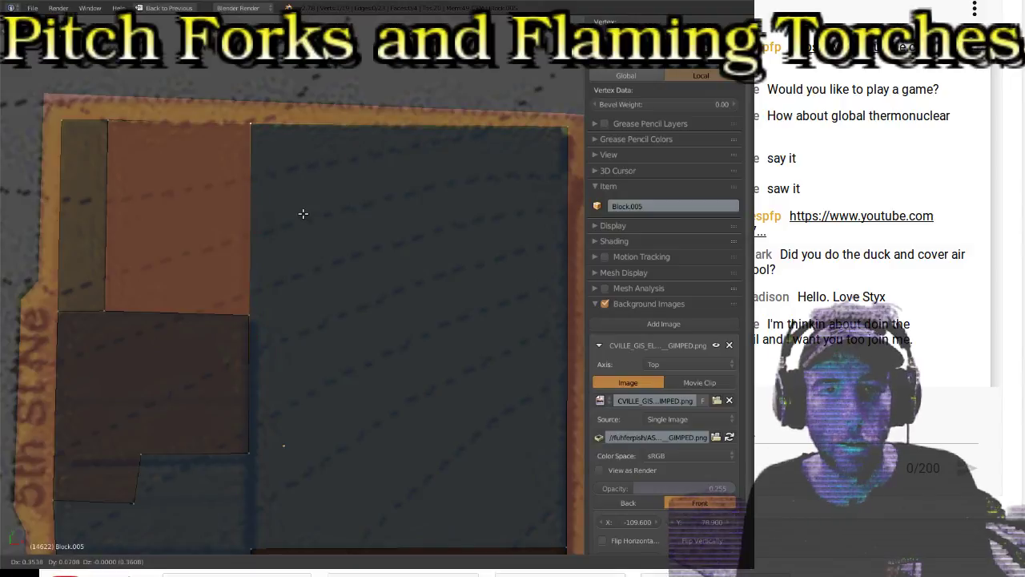
{"action": "left_click", "coordinate": [302, 212]}
{"action": "scroll", "coordinate": [282, 225], "scroll_direction": "down", "scroll_amount": 1}
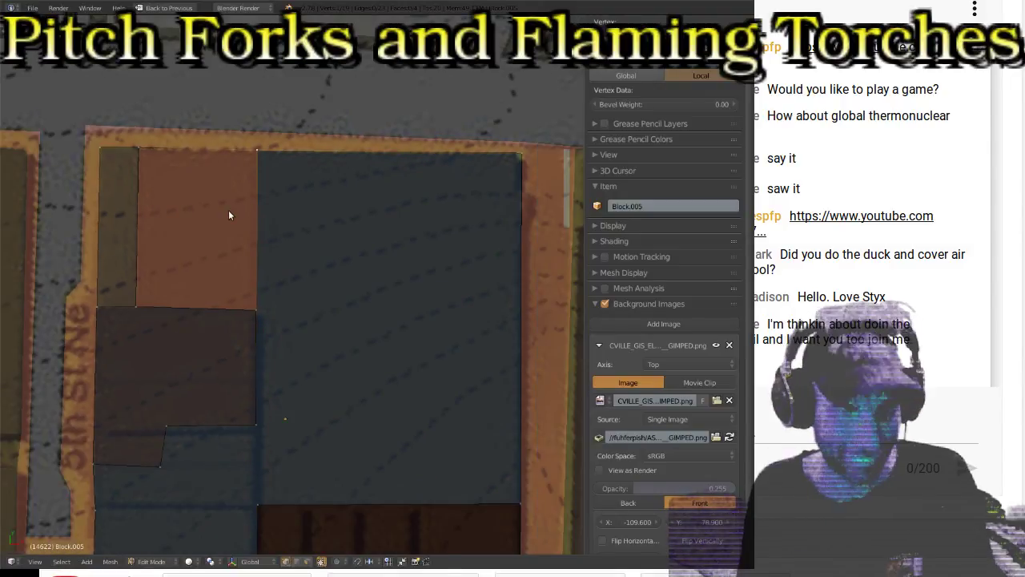
{"action": "key", "text": "Tab"}
{"action": "scroll", "coordinate": [237, 224], "scroll_direction": "down", "scroll_amount": 3}
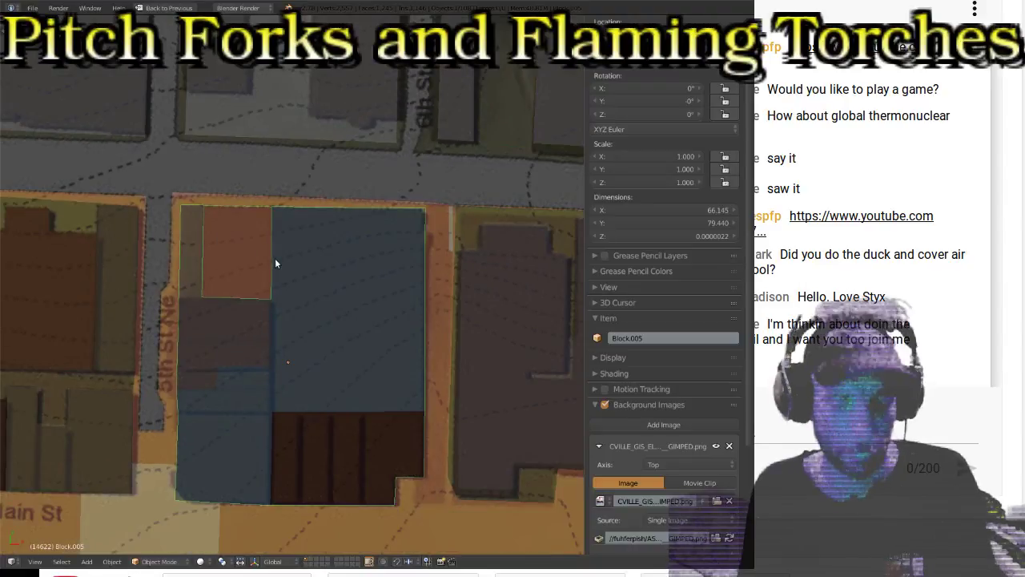
{"action": "key", "text": "z"}
{"action": "key", "text": "z"}
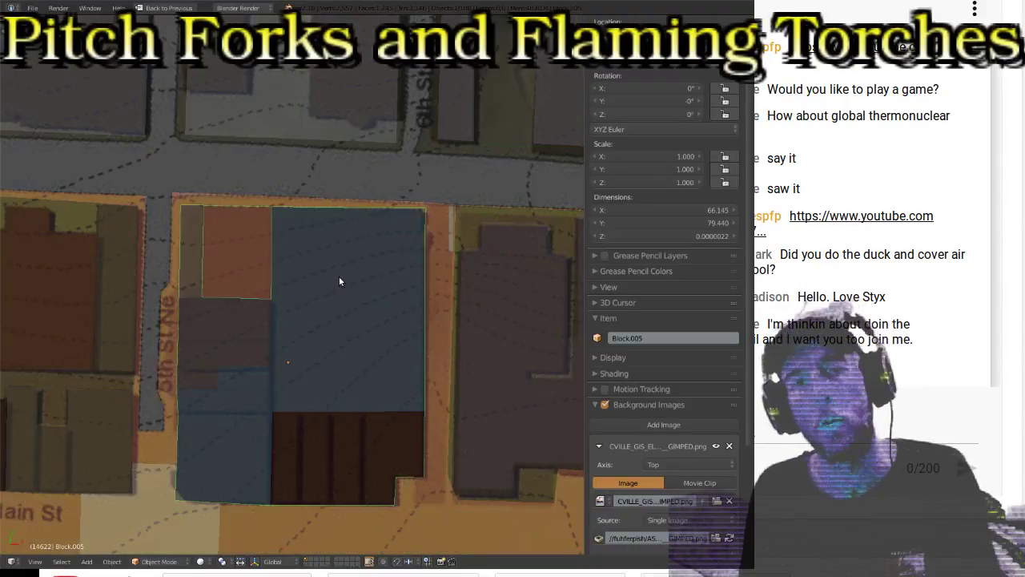
Step: Open the dark building west of 7th St NE for mesh editing and move its slot's southwest vertex about 8.7 units south to the bend
{"action": "right_click", "coordinate": [464, 299]}
{"action": "middle_click_drag", "start_coordinate": [498, 301], "coordinate": [245, 309], "text": "shift"}
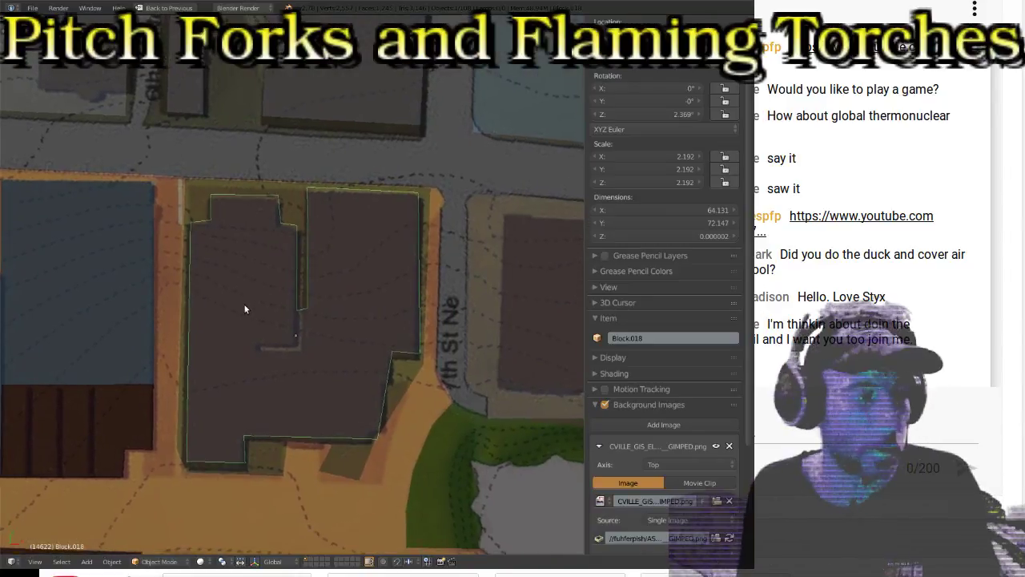
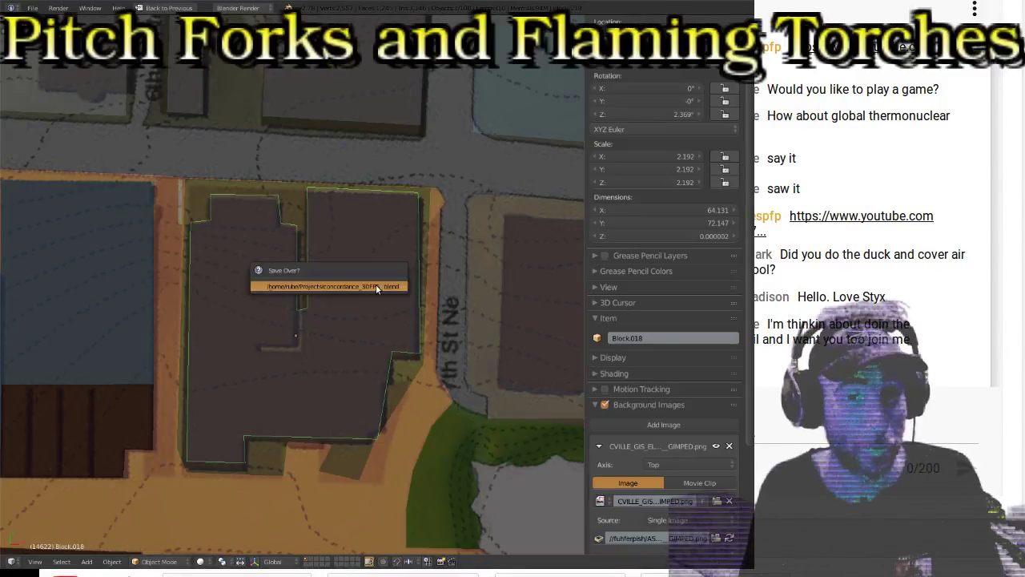
{"action": "middle_click_drag", "start_coordinate": [378, 324], "coordinate": [425, 250], "text": "shift"}
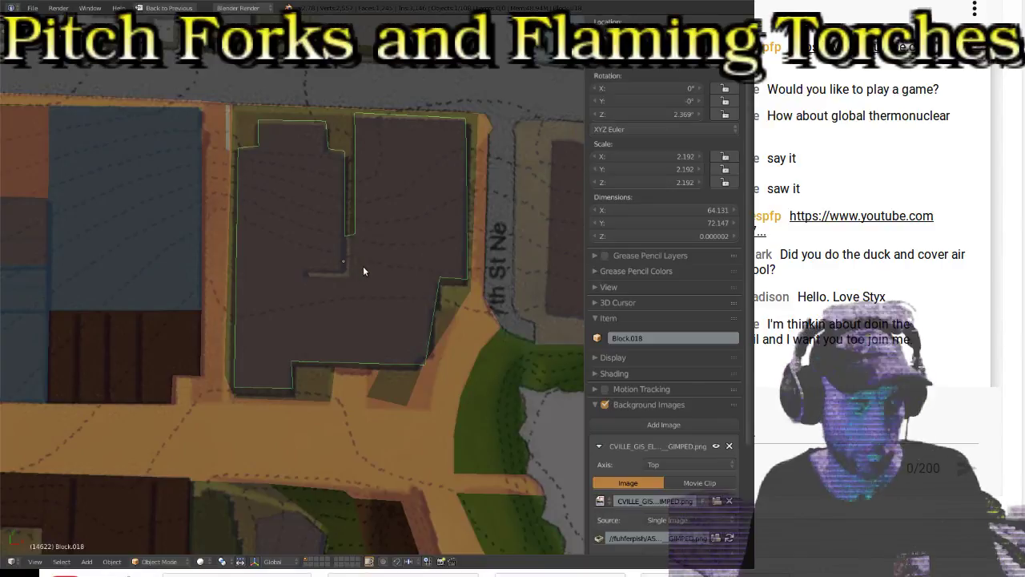
{"action": "key", "text": "Tab"}
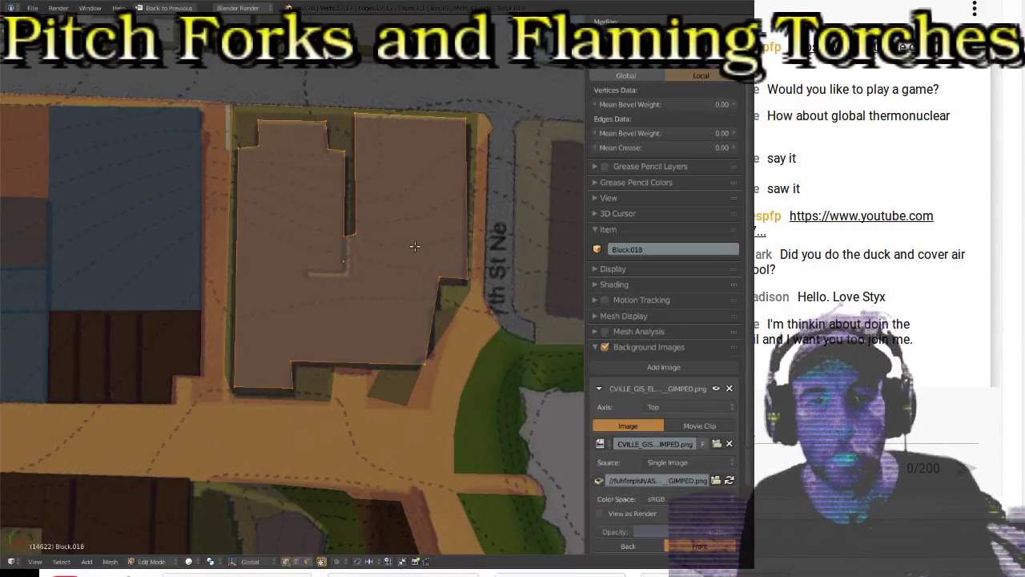
{"action": "scroll", "coordinate": [414, 246], "scroll_direction": "up", "scroll_amount": 3}
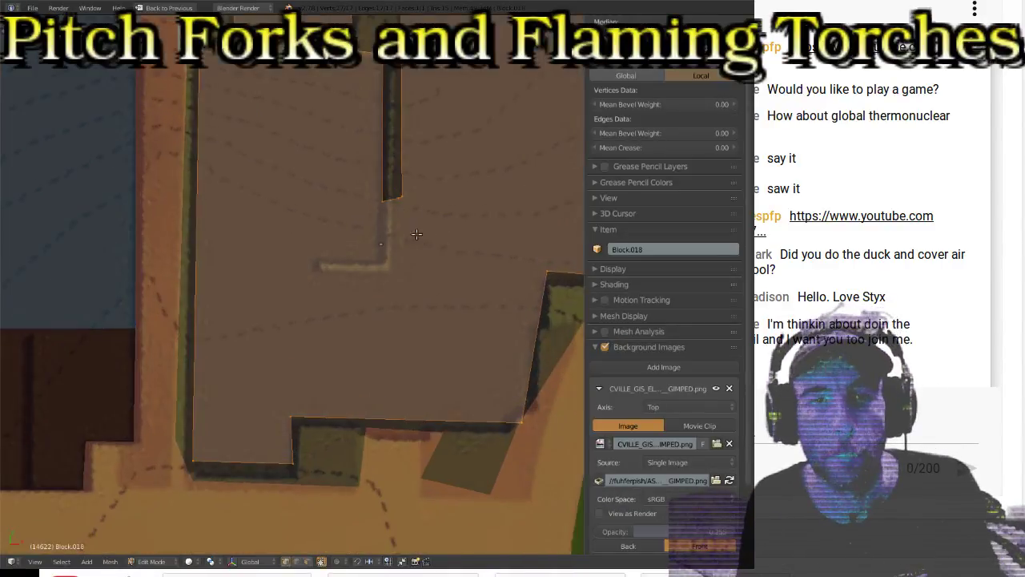
{"action": "right_click", "coordinate": [382, 208]}
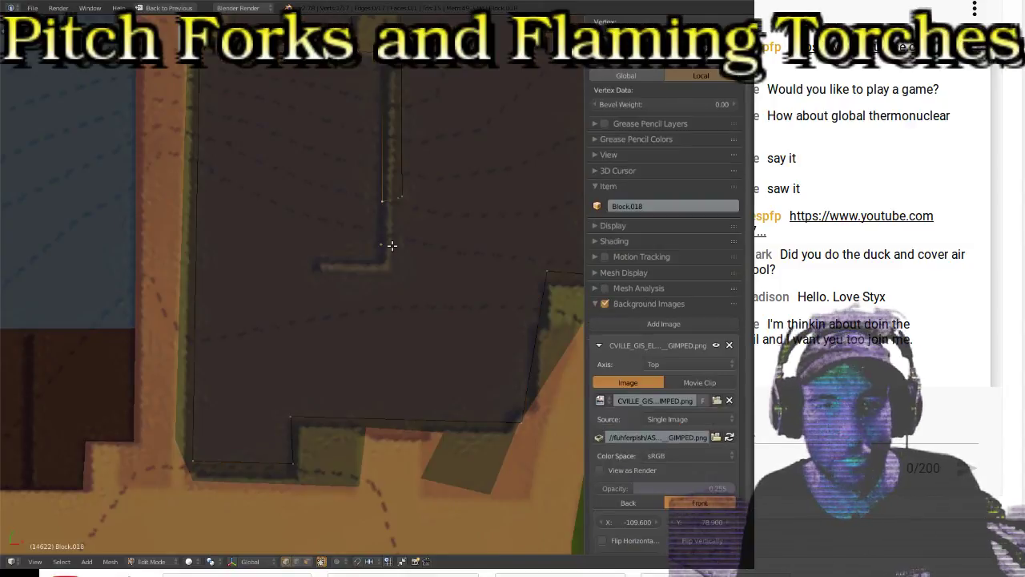
{"action": "key", "text": "g"}
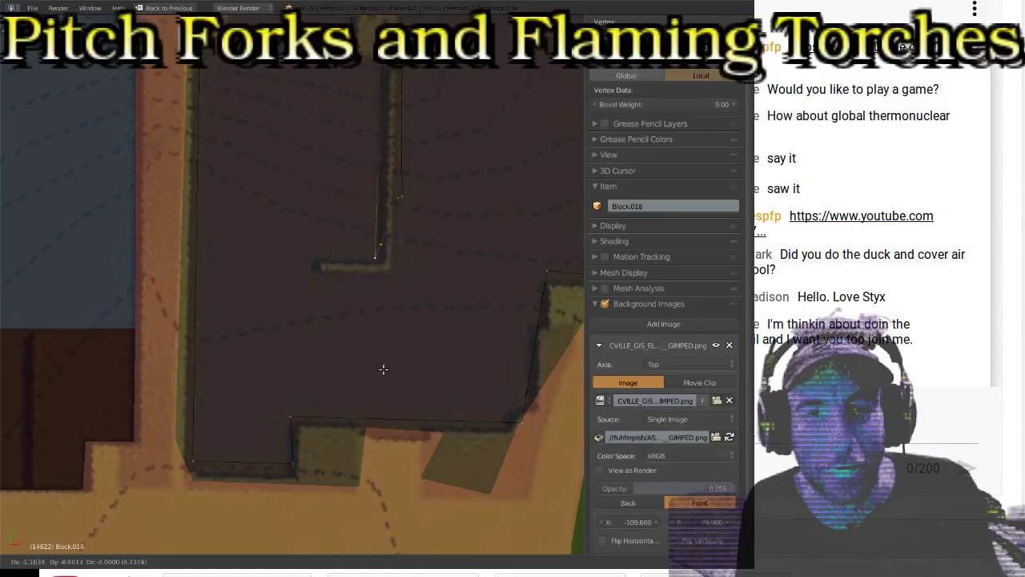
{"action": "left_click", "coordinate": [387, 368]}
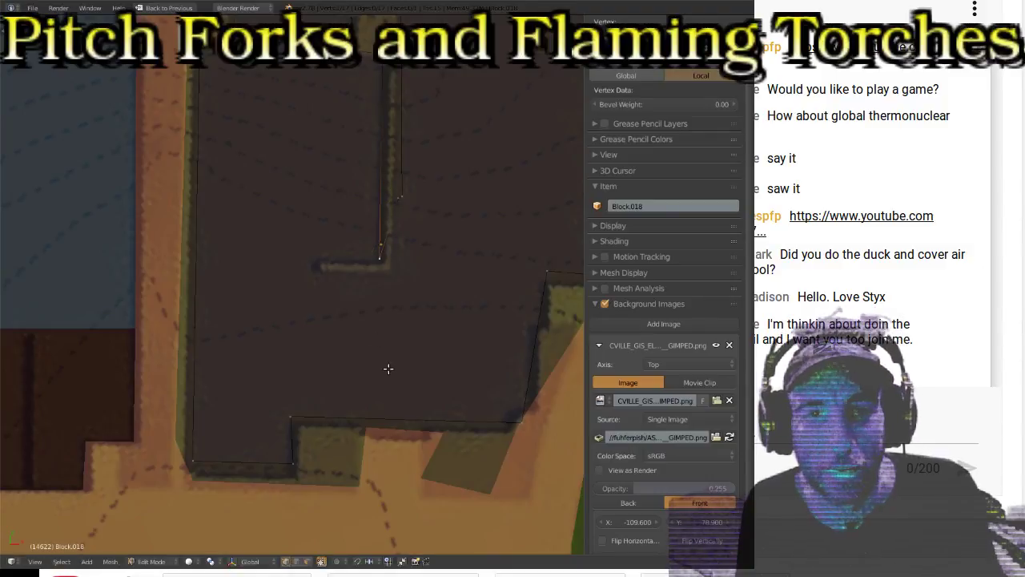
Step: Move the slot's east end corner down to the outer bend and its middle end vertex southwest, below the L-shaped foot's tip
{"action": "right_click", "coordinate": [398, 215]}
{"action": "key", "text": "e"}
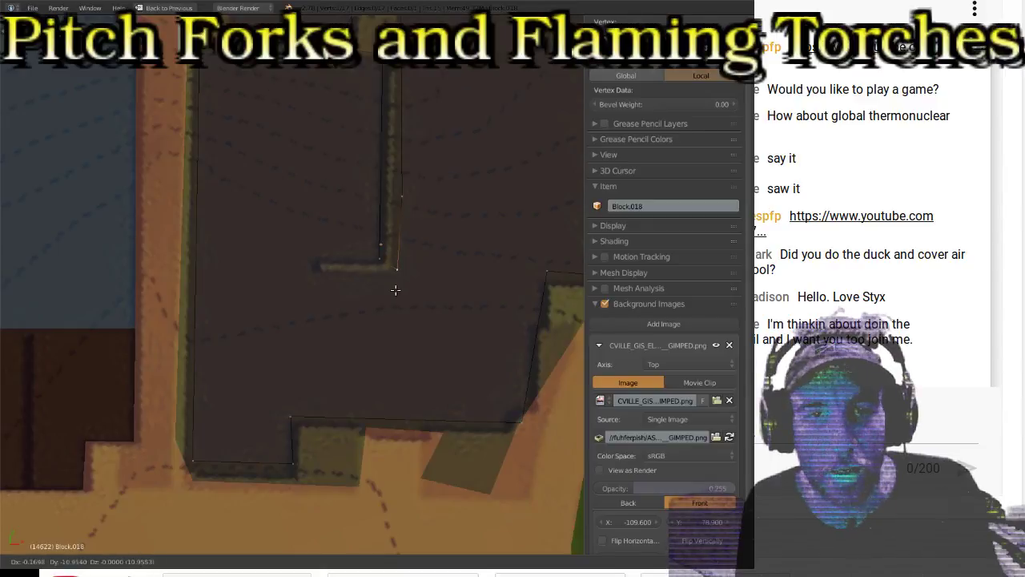
{"action": "left_click", "coordinate": [395, 341]}
{"action": "right_click", "coordinate": [403, 197]}
{"action": "key", "text": "g"}
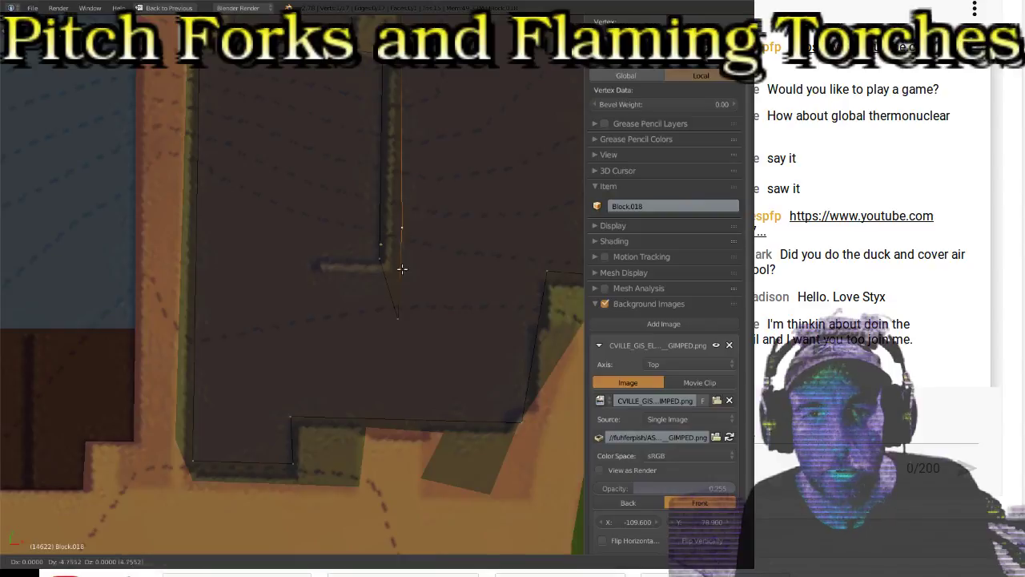
{"action": "left_click", "coordinate": [394, 307]}
{"action": "right_click", "coordinate": [399, 324]}
{"action": "key", "text": "g"}
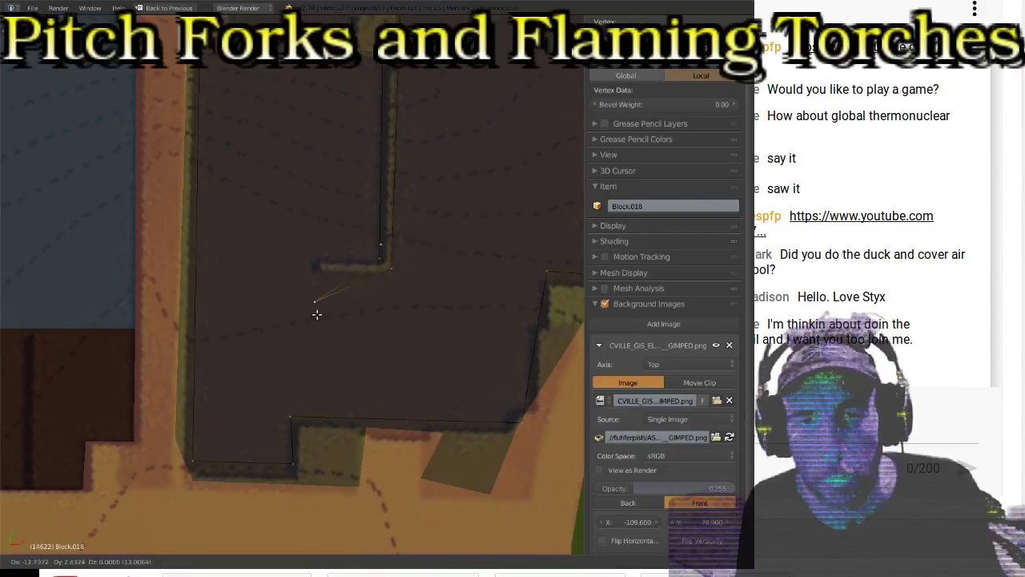
{"action": "left_click", "coordinate": [313, 322]}
Step: Subdivide the edge between the slot's inner bend and the southwest vertex, placing the new vertex at the foot's northwest tip
{"action": "right_click", "coordinate": [378, 254]}
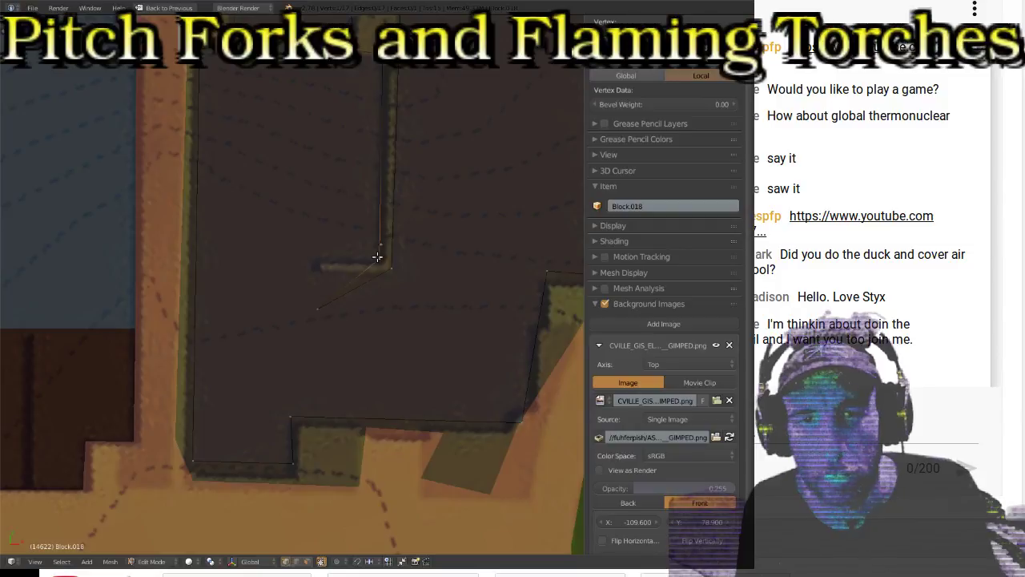
{"action": "right_click", "coordinate": [312, 294], "text": "shift"}
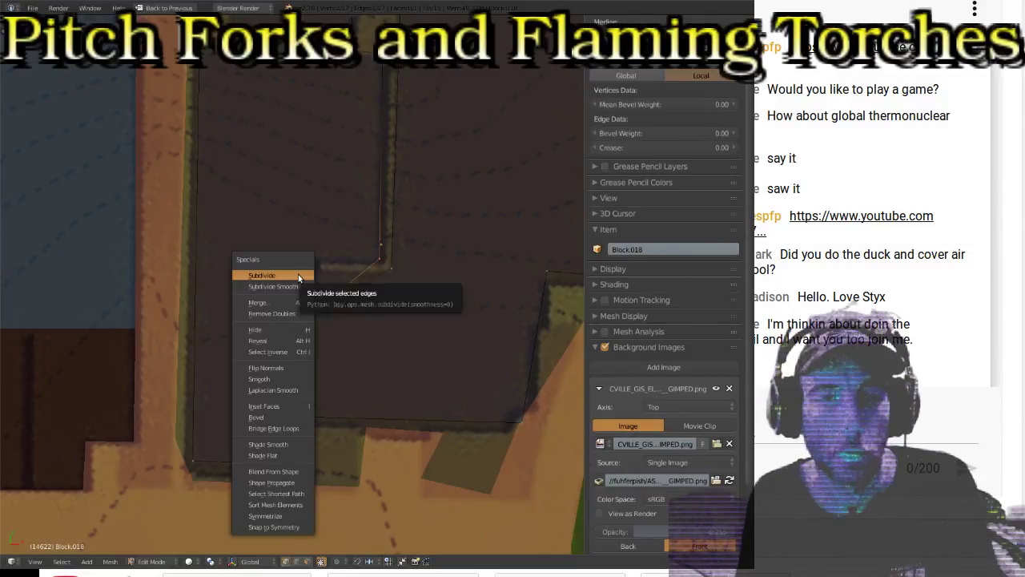
{"action": "left_click", "coordinate": [299, 276]}
{"action": "key", "text": "g"}
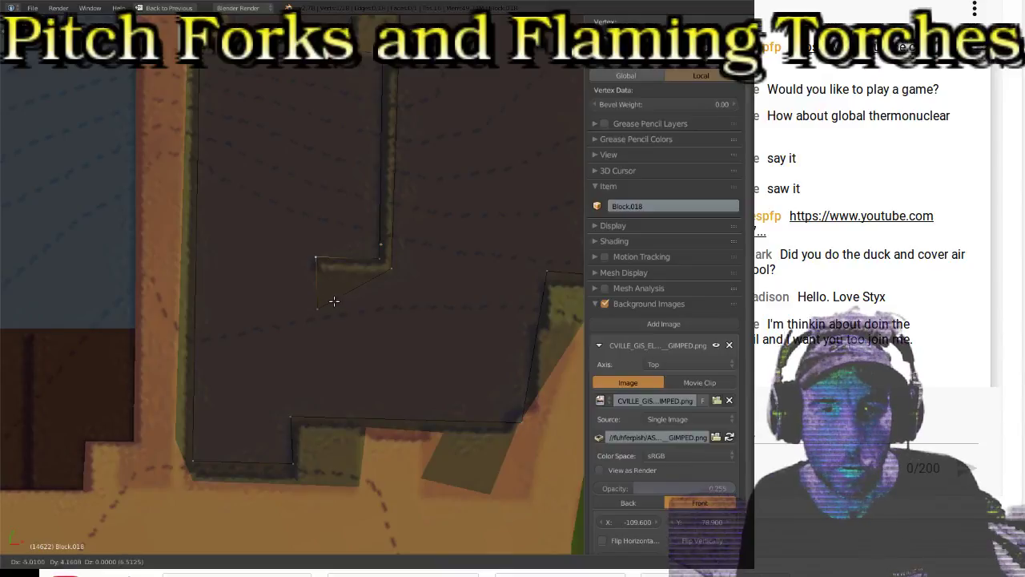
{"action": "left_click", "coordinate": [334, 301]}
Step: Move the slot foot's southwest vertex about 5.8 units north onto the outline and its southeast corner about 0.7 units south
{"action": "right_click", "coordinate": [323, 319]}
{"action": "key", "text": "g"}
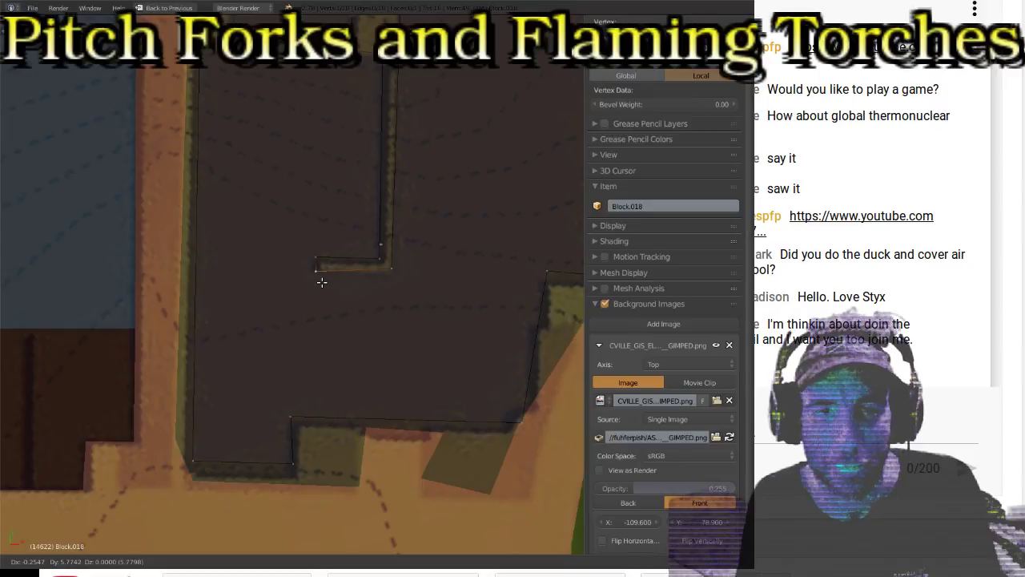
{"action": "left_click", "coordinate": [322, 281]}
{"action": "right_click", "coordinate": [392, 276]}
{"action": "key", "text": "g"}
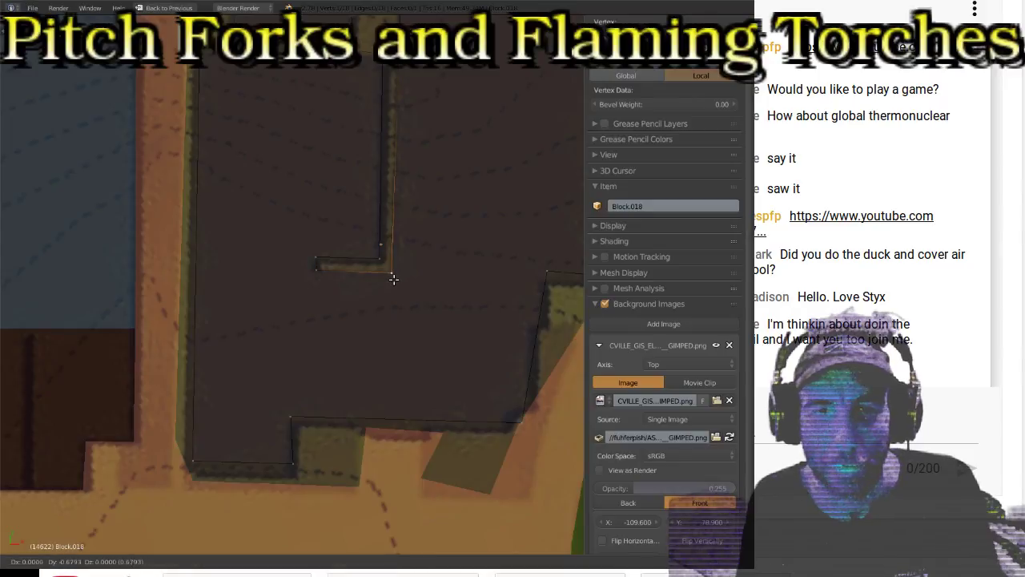
{"action": "left_click", "coordinate": [392, 274]}
Step: Nudge the northern projection's northeast corner and the two shoulder corners east of it onto the background outline
{"action": "scroll", "coordinate": [432, 176], "scroll_direction": "up", "scroll_amount": 4, "text": "ctrl"}
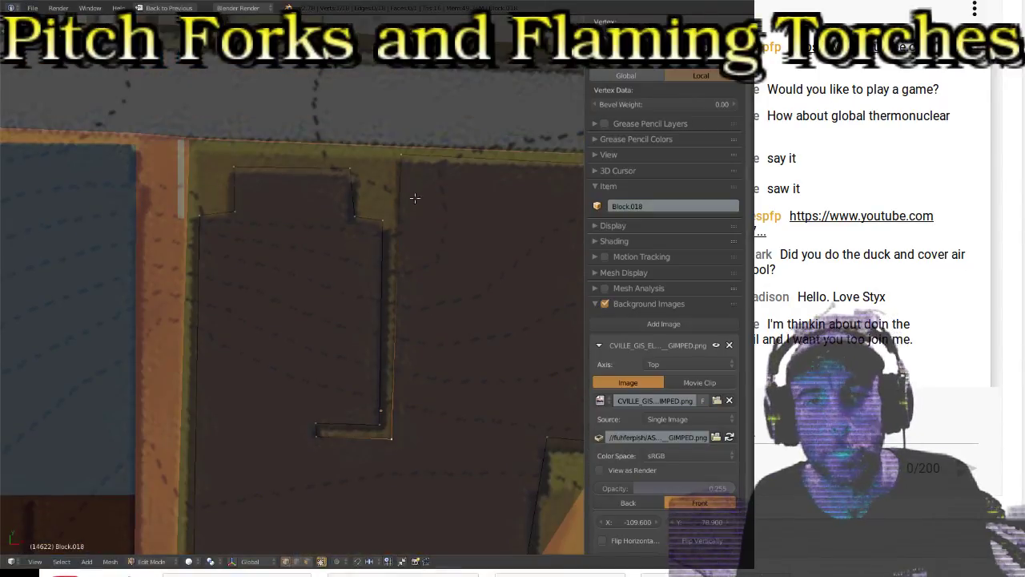
{"action": "right_click", "coordinate": [394, 222]}
{"action": "key", "text": "g"}
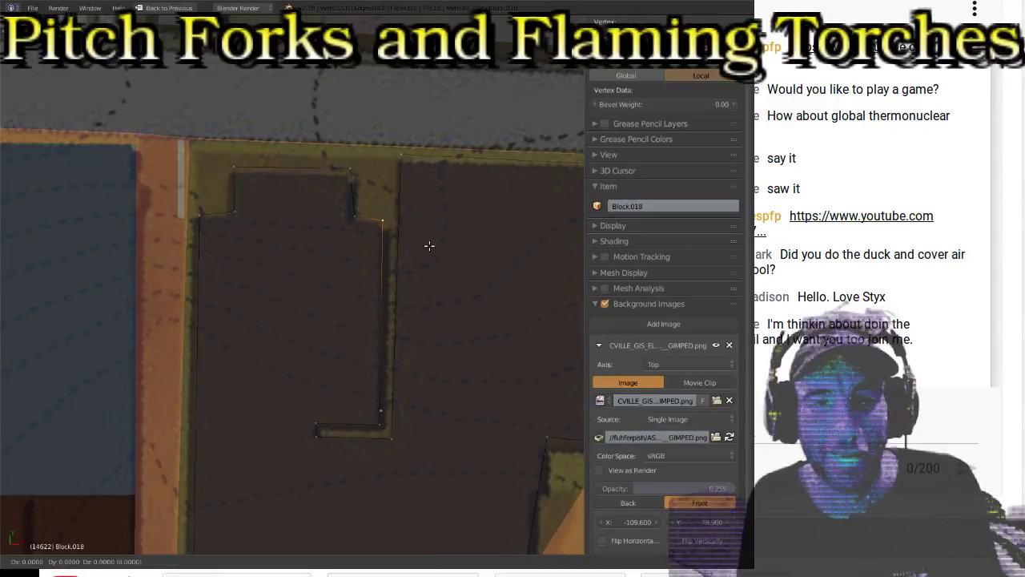
{"action": "left_click", "coordinate": [336, 223]}
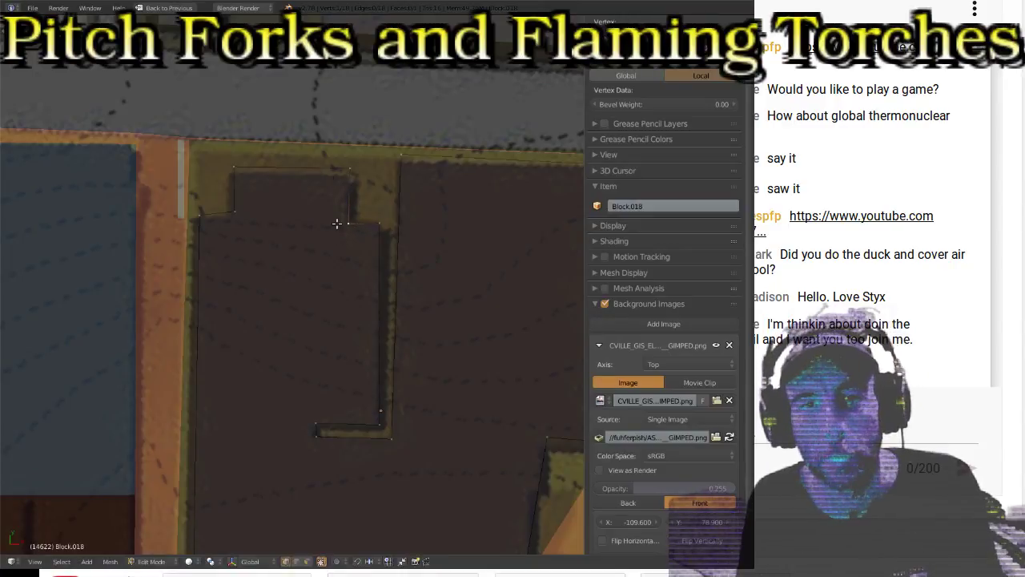
{"action": "right_click", "coordinate": [330, 181]}
{"action": "key", "text": "g"}
{"action": "left_click", "coordinate": [326, 187]}
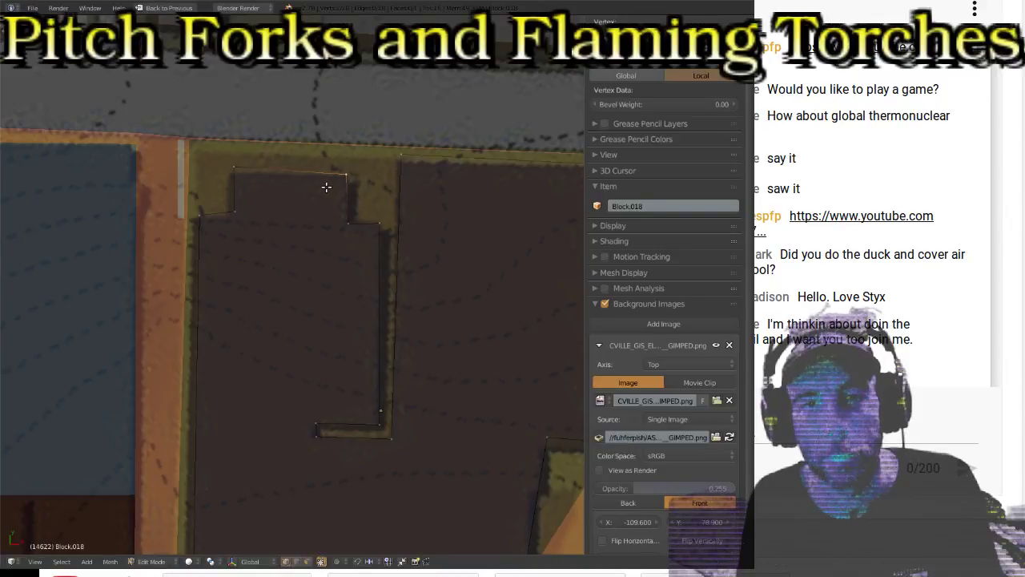
Step: Nudge the northern projection's northwest corner and the two western shoulder corners onto the background outline
{"action": "right_click", "coordinate": [251, 175]}
{"action": "key", "text": "g"}
{"action": "left_click", "coordinate": [253, 200]}
{"action": "right_click", "coordinate": [249, 209]}
{"action": "key", "text": "g"}
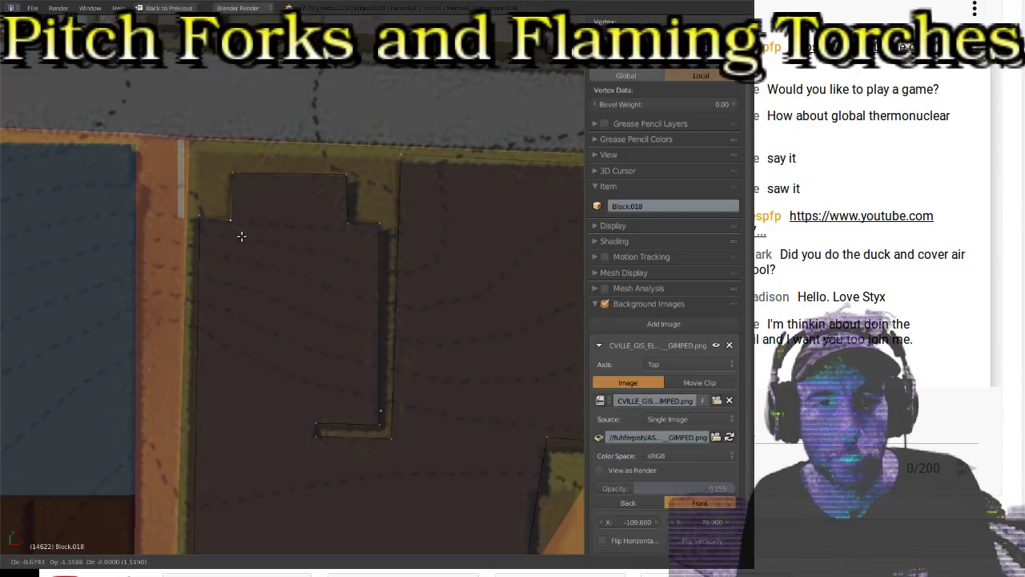
{"action": "left_click", "coordinate": [243, 212]}
{"action": "right_click", "coordinate": [209, 224]}
{"action": "key", "text": "g"}
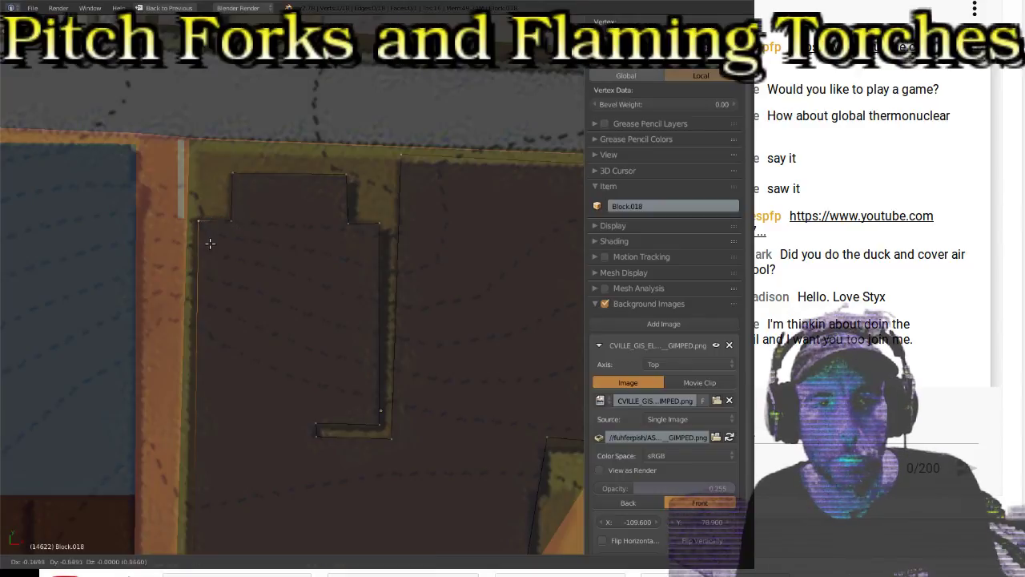
{"action": "left_click", "coordinate": [212, 239]}
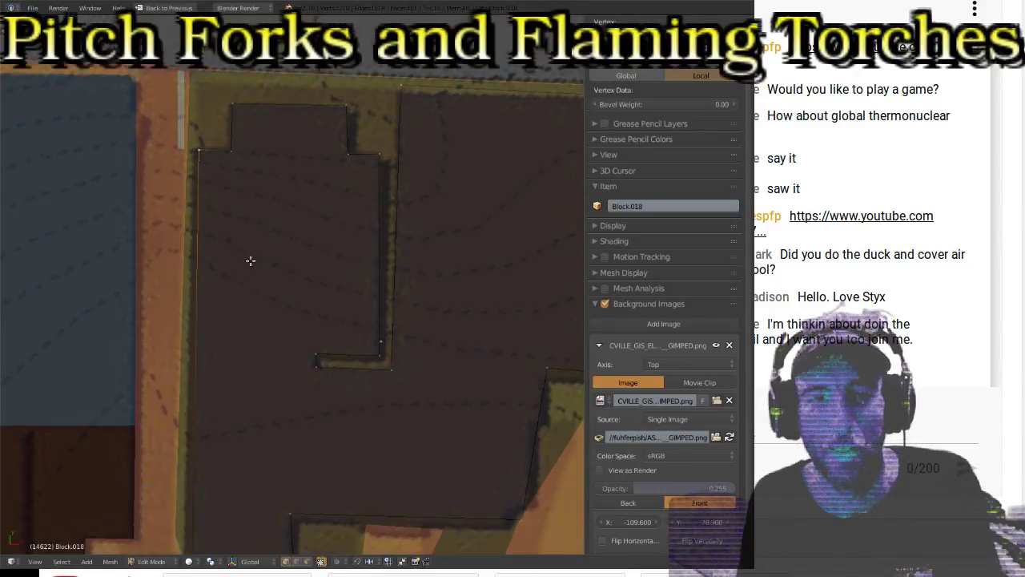
Step: Move the building's southwest corner about 1.1 units west and 1.2 south, and fit the two corners of the adjoining southern notch to the outline
{"action": "scroll", "coordinate": [251, 256], "scroll_direction": "down", "scroll_amount": 5, "text": "ctrl"}
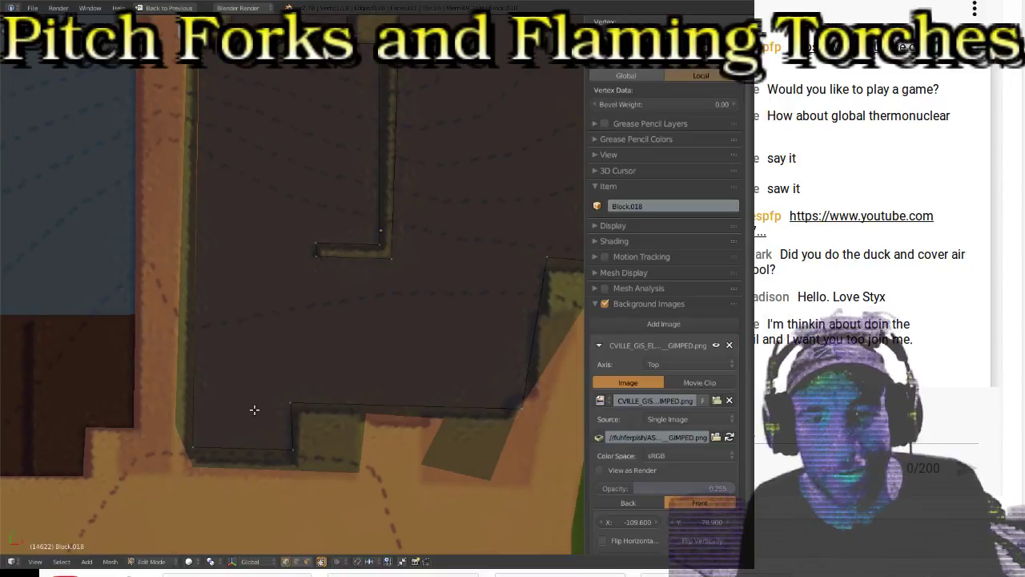
{"action": "right_click", "coordinate": [198, 453]}
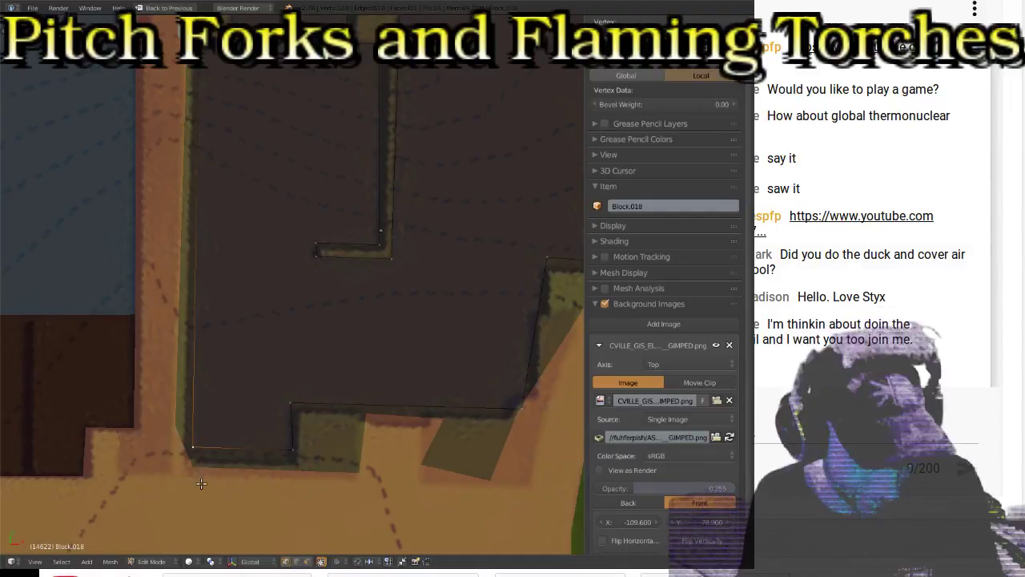
{"action": "key", "text": "g"}
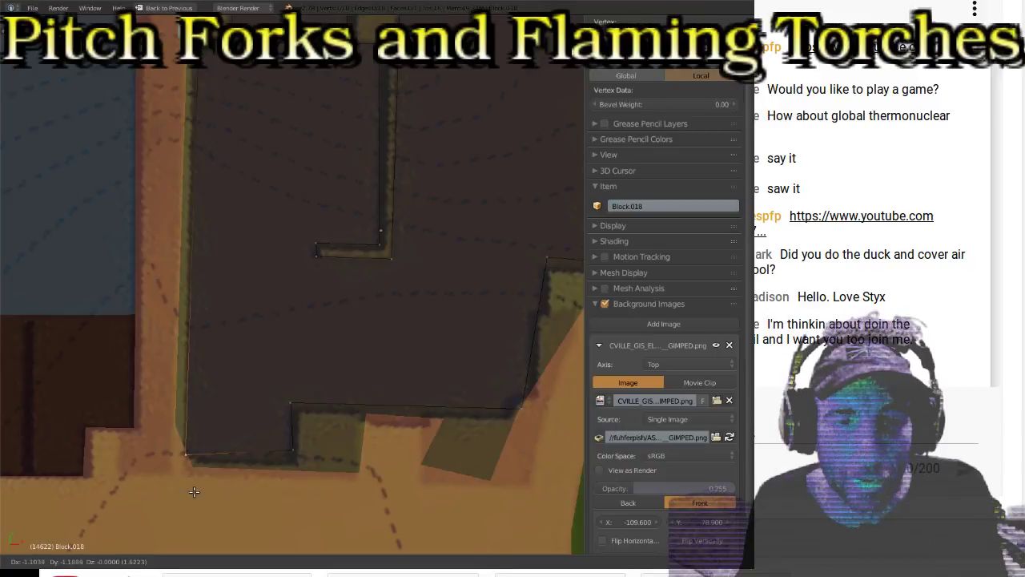
{"action": "left_click", "coordinate": [193, 494]}
{"action": "right_click", "coordinate": [312, 462]}
{"action": "key", "text": "g"}
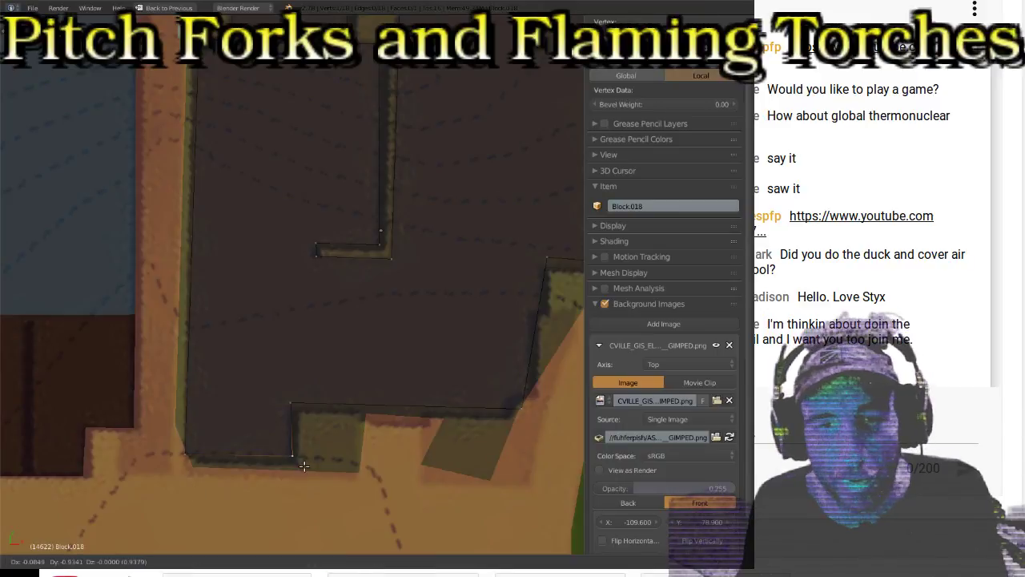
{"action": "left_click", "coordinate": [301, 466]}
{"action": "right_click", "coordinate": [291, 406]}
{"action": "key", "text": "g"}
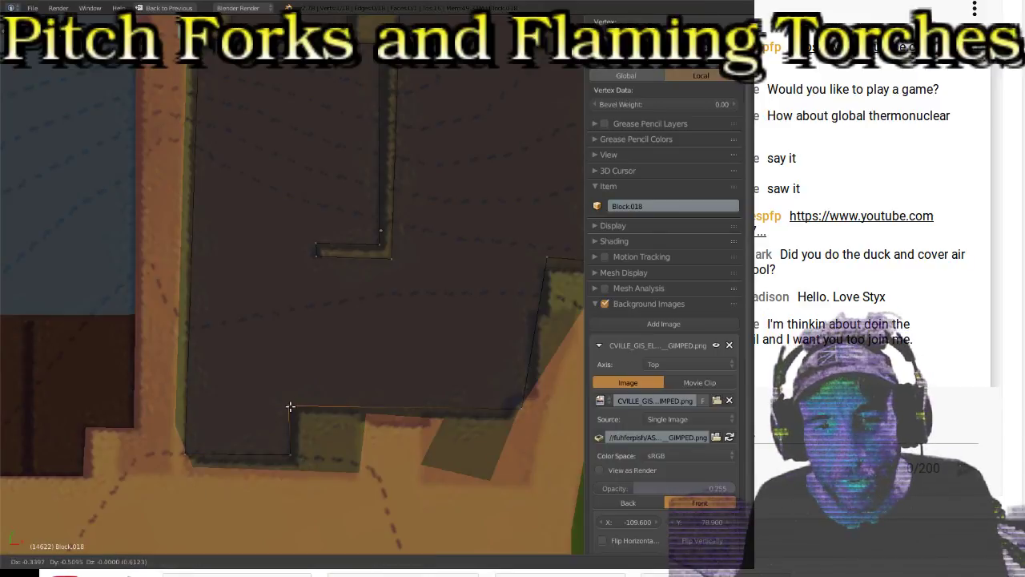
{"action": "left_click", "coordinate": [290, 407]}
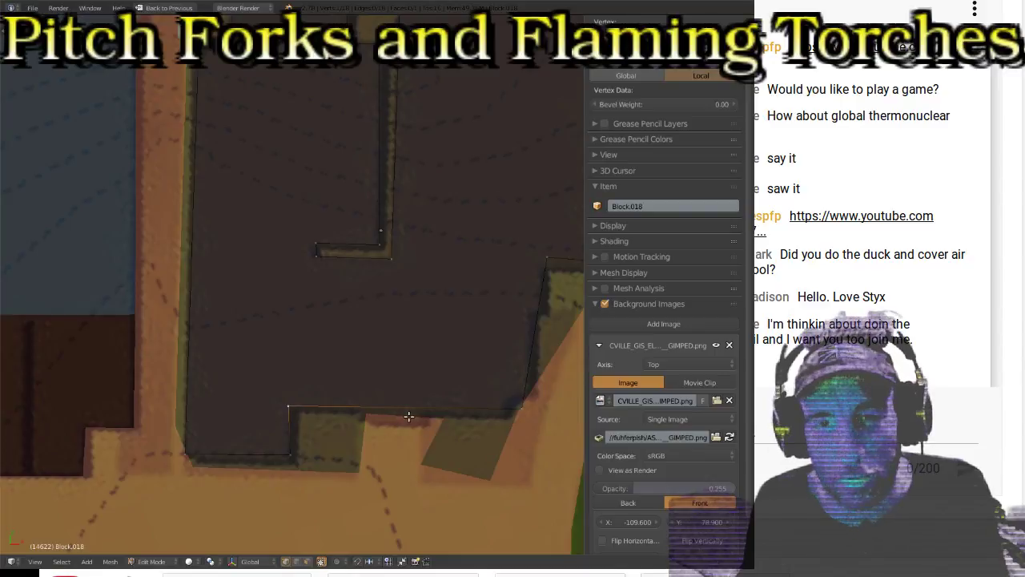
Step: Move the corner vertices along the stepped southeast side of the Block.018 building outline to match the background map
{"action": "right_click", "coordinate": [529, 412]}
{"action": "key", "text": "g"}
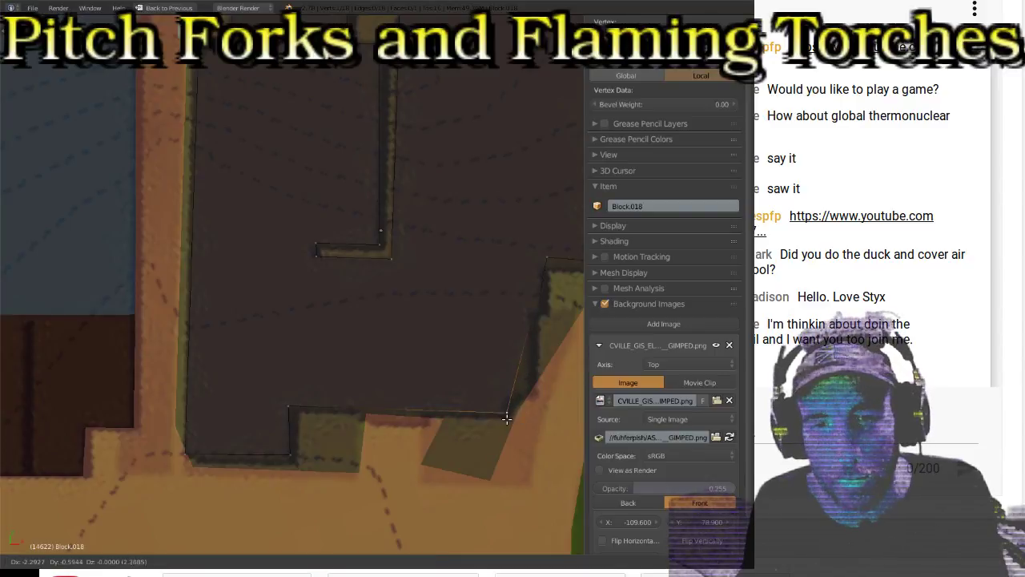
{"action": "left_click", "coordinate": [504, 418]}
{"action": "middle_click_drag", "start_coordinate": [539, 373], "coordinate": [379, 360], "text": "shift"}
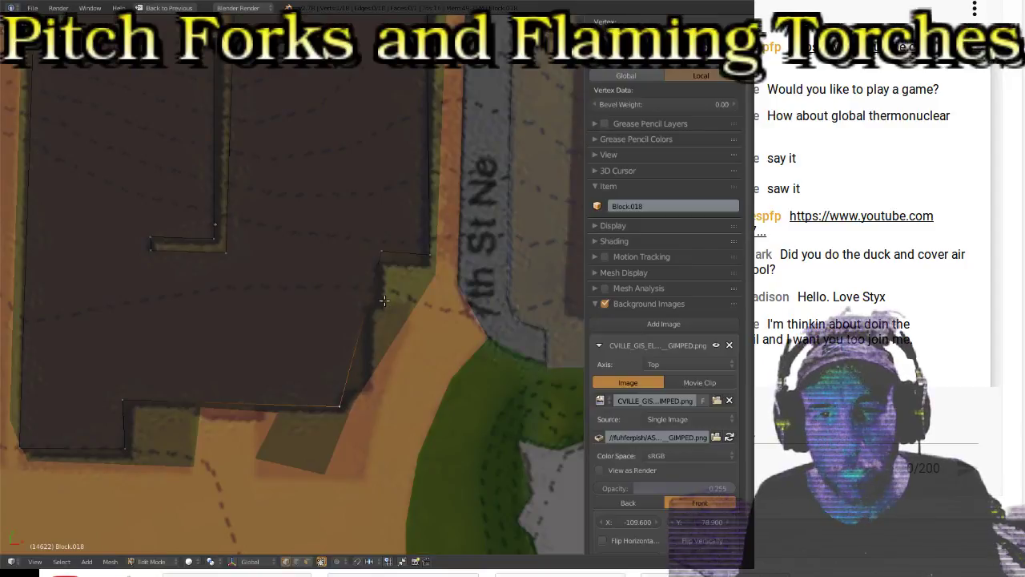
{"action": "right_click", "coordinate": [382, 261]}
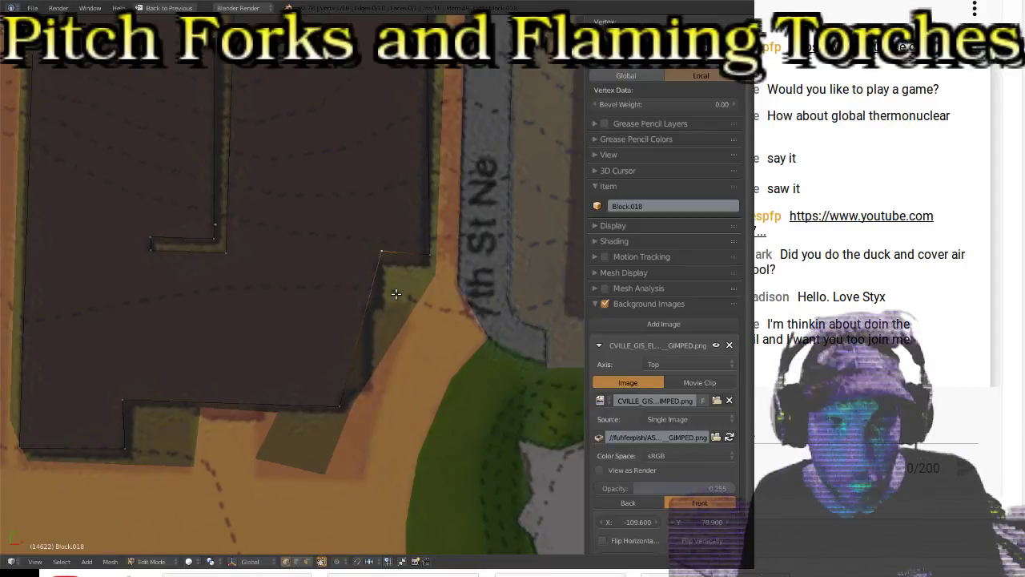
{"action": "key", "text": "g"}
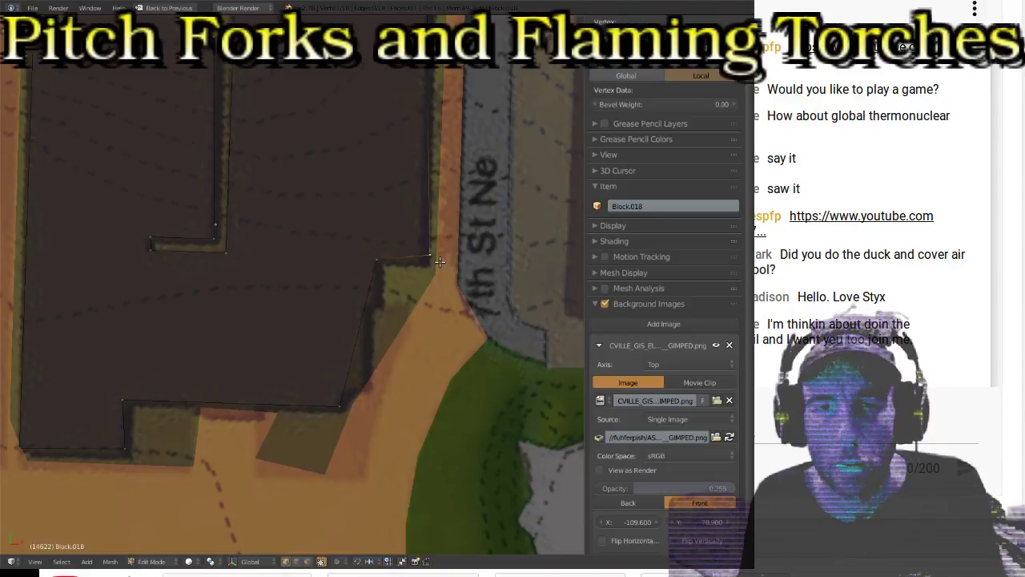
{"action": "left_click", "coordinate": [436, 272]}
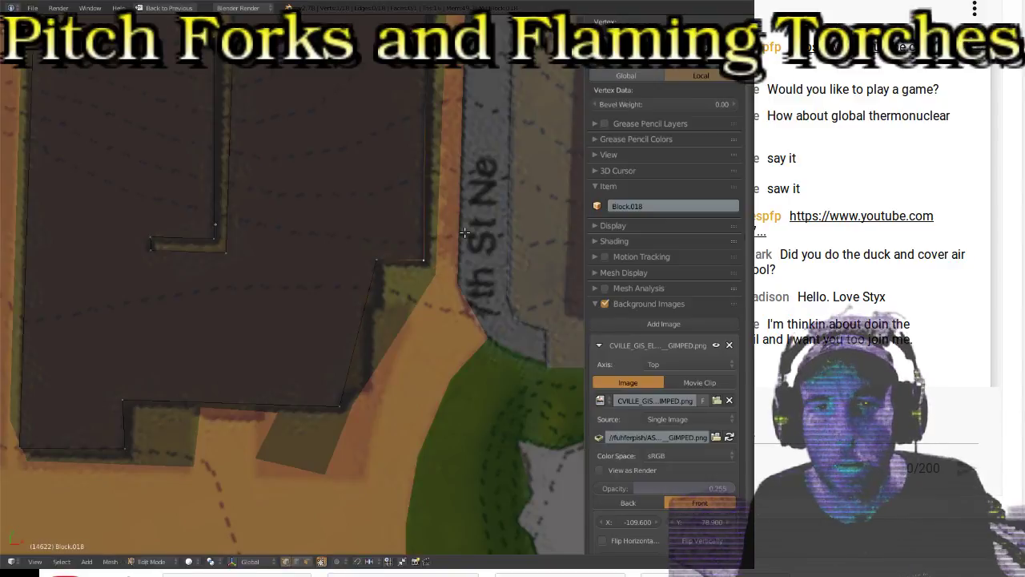
Step: Move the two northern corner vertices of the building's east wing onto the roof corners shown in the background map
{"action": "scroll", "coordinate": [463, 236], "scroll_direction": "up", "scroll_amount": 5, "text": "shift"}
{"action": "scroll", "coordinate": [464, 236], "scroll_direction": "up", "scroll_amount": 2, "text": "shift"}
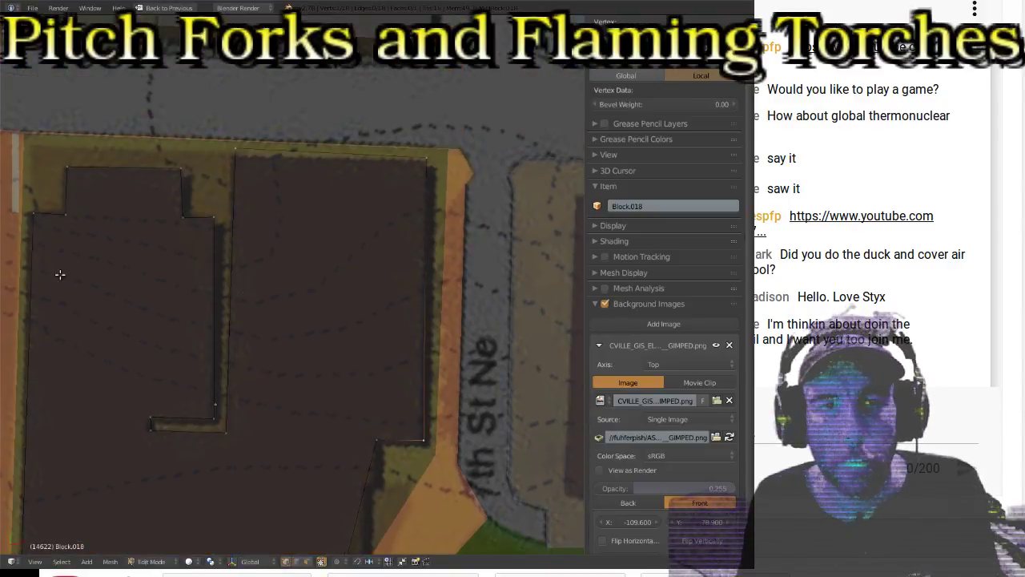
{"action": "scroll", "coordinate": [267, 294], "scroll_direction": "down", "scroll_amount": 3, "text": "shift"}
{"action": "scroll", "coordinate": [268, 265], "scroll_direction": "up", "scroll_amount": 3, "text": "shift"}
{"action": "right_click", "coordinate": [237, 160]}
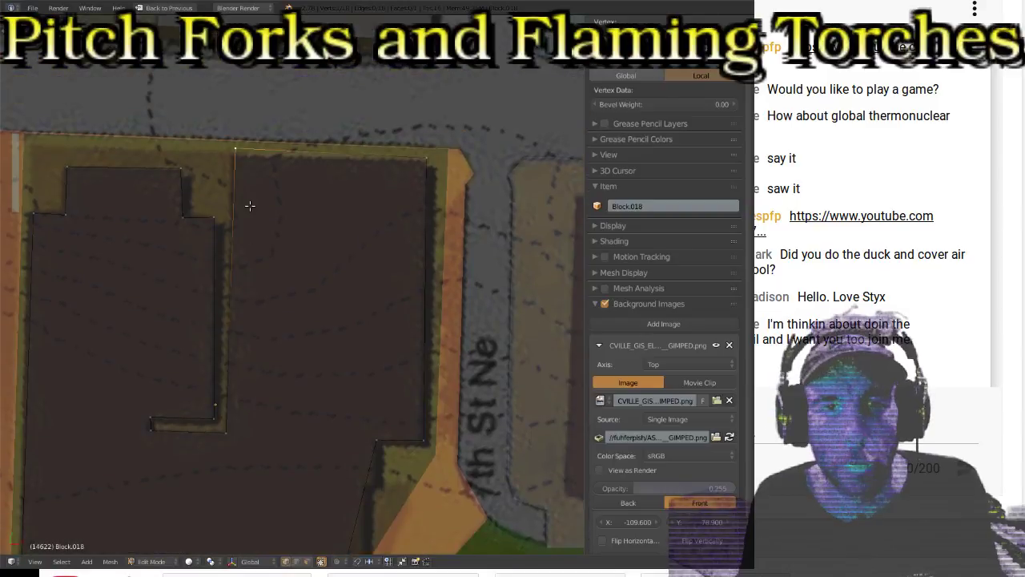
{"action": "key", "text": "g"}
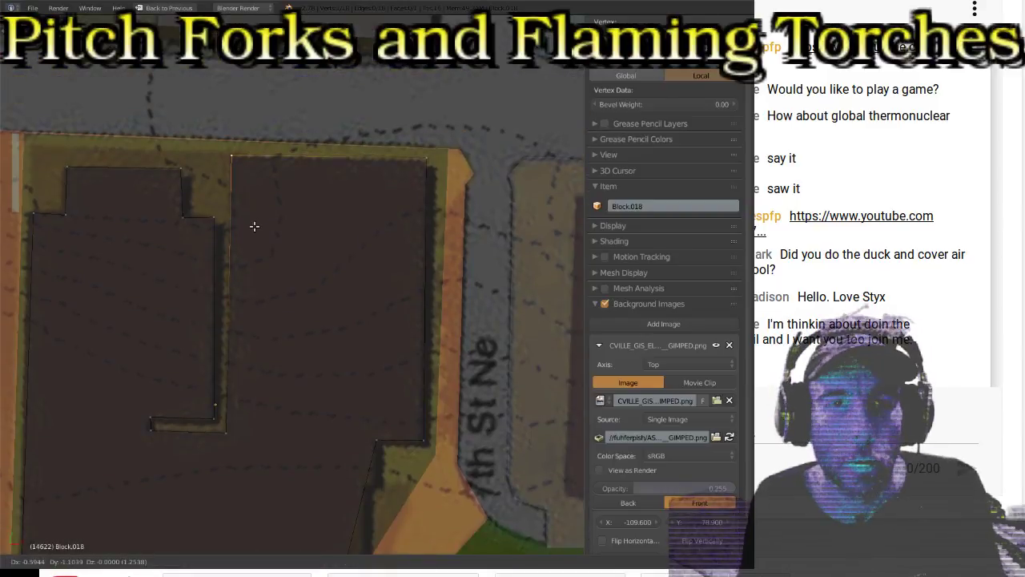
{"action": "left_click", "coordinate": [254, 226]}
{"action": "right_click", "coordinate": [434, 157]}
{"action": "key", "text": "g"}
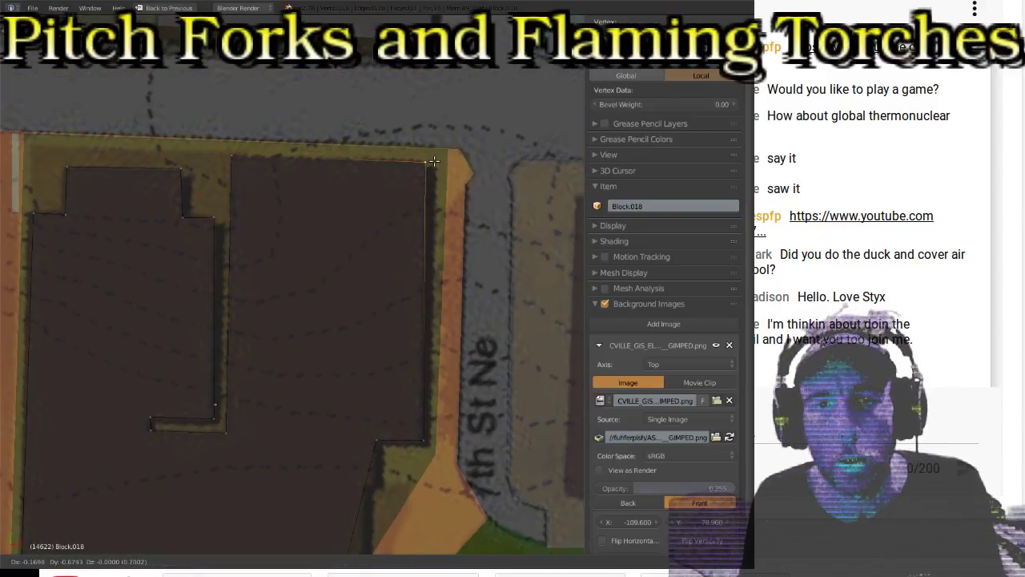
{"action": "left_click", "coordinate": [429, 164]}
Step: Subdivide the slanted edge on the building's southeast side with 4 cuts
{"action": "middle_click_drag", "start_coordinate": [445, 425], "coordinate": [397, 313], "text": "shift"}
{"action": "right_click", "coordinate": [332, 329]}
{"action": "right_click", "coordinate": [303, 435], "text": "shift"}
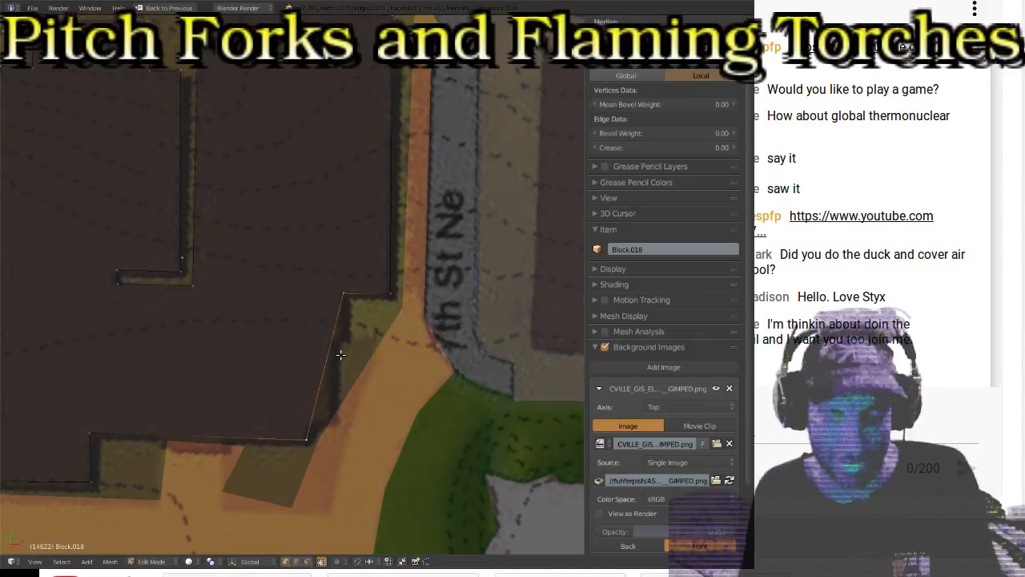
{"action": "key", "text": "t"}
{"action": "key", "text": "w"}
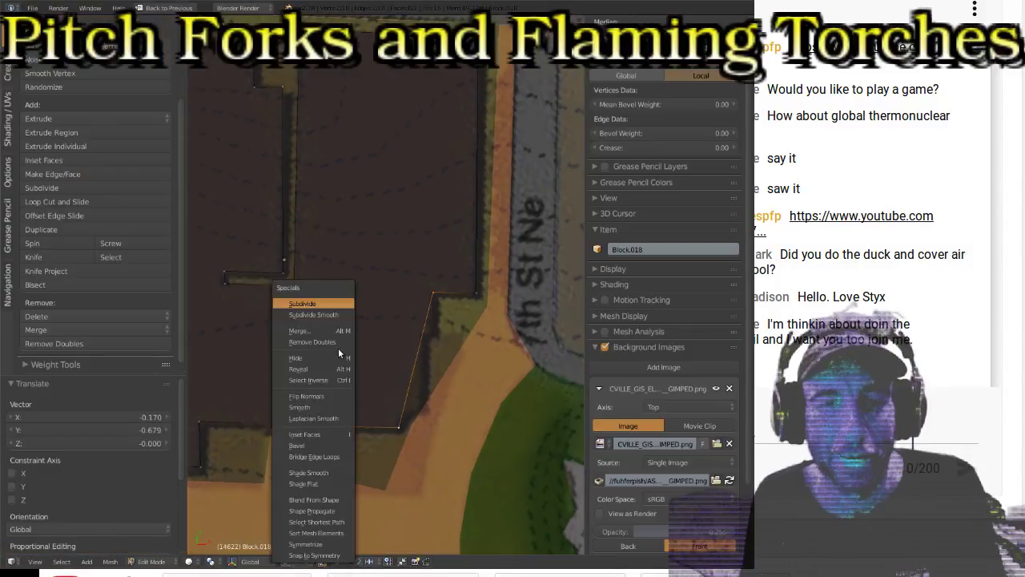
{"action": "left_click", "coordinate": [319, 303]}
{"action": "left_click", "coordinate": [166, 417]}
{"action": "left_click", "coordinate": [166, 417]}
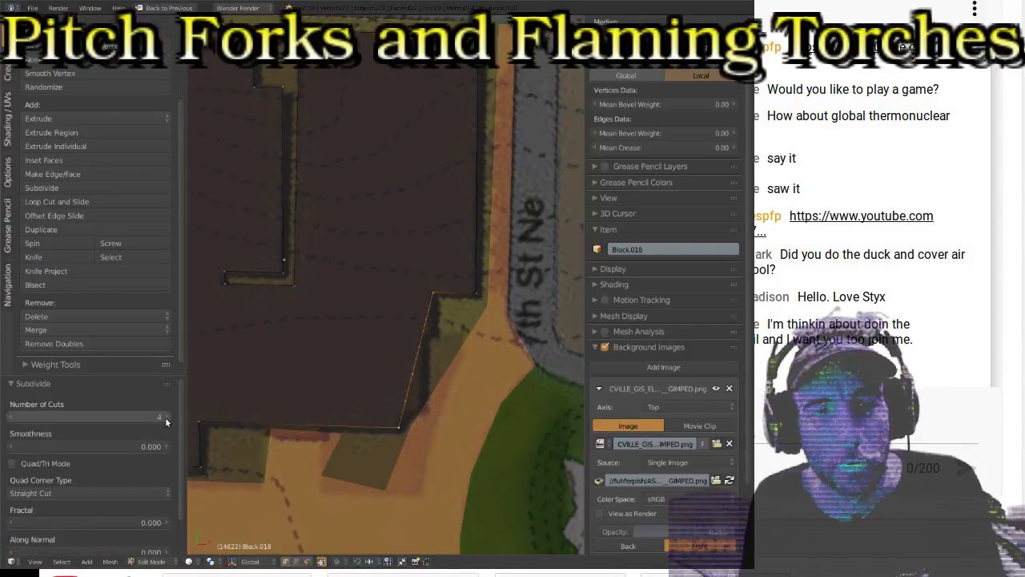
{"action": "key", "text": "t"}
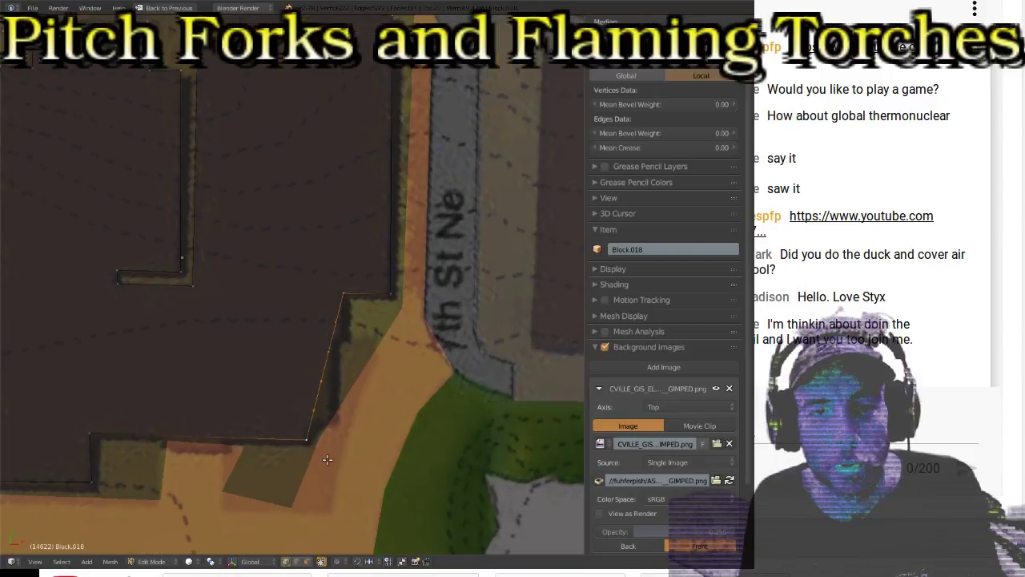
Step: Move the lower vertices of the subdivided slanted edge to trace the small angled corner on the map
{"action": "right_click", "coordinate": [314, 408]}
{"action": "middle_click_drag", "start_coordinate": [336, 439], "coordinate": [317, 341], "text": "shift"}
{"action": "key", "text": "g"}
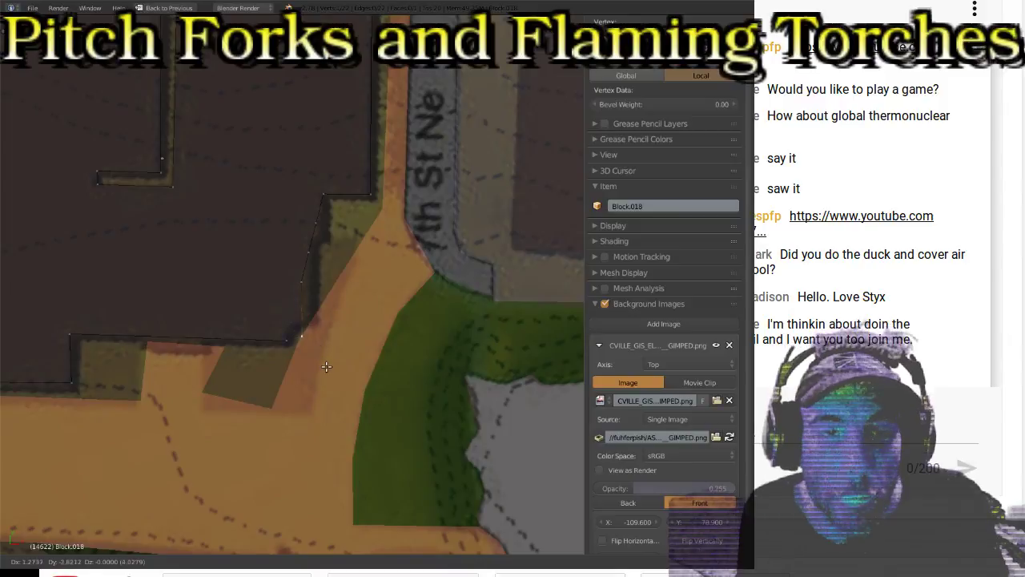
{"action": "left_click", "coordinate": [315, 356]}
{"action": "key", "text": "g"}
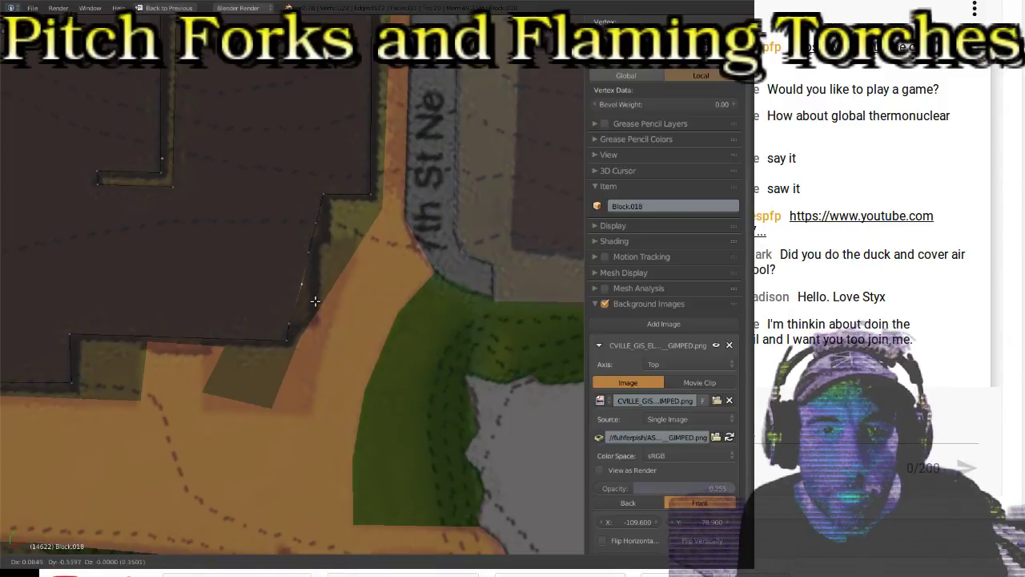
{"action": "left_click", "coordinate": [321, 321]}
Step: Move the upper vertices of the subdivided edge to form the stepped wall, and finish editing the building outline
{"action": "right_click", "coordinate": [320, 223]}
{"action": "key", "text": "g"}
{"action": "left_click", "coordinate": [332, 241]}
{"action": "right_click", "coordinate": [311, 254]}
{"action": "key", "text": "g"}
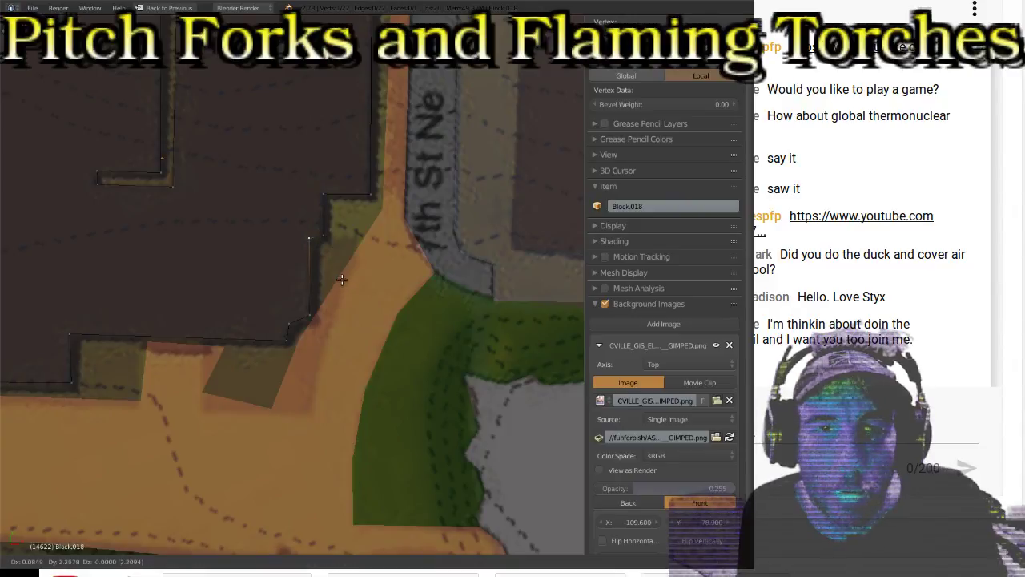
{"action": "left_click", "coordinate": [342, 279]}
{"action": "scroll", "coordinate": [337, 273], "scroll_direction": "down", "scroll_amount": 4}
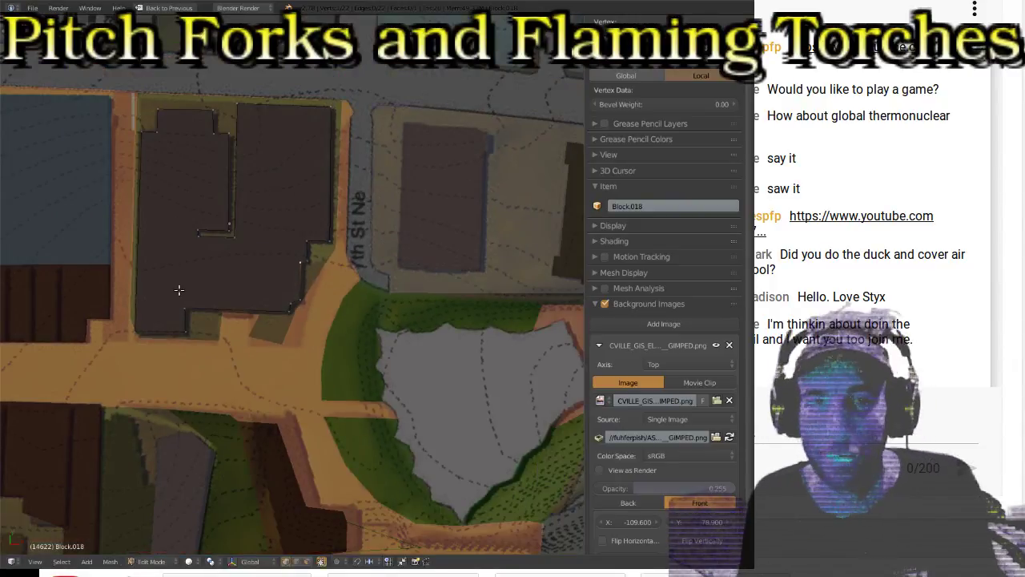
{"action": "key", "text": "Tab"}
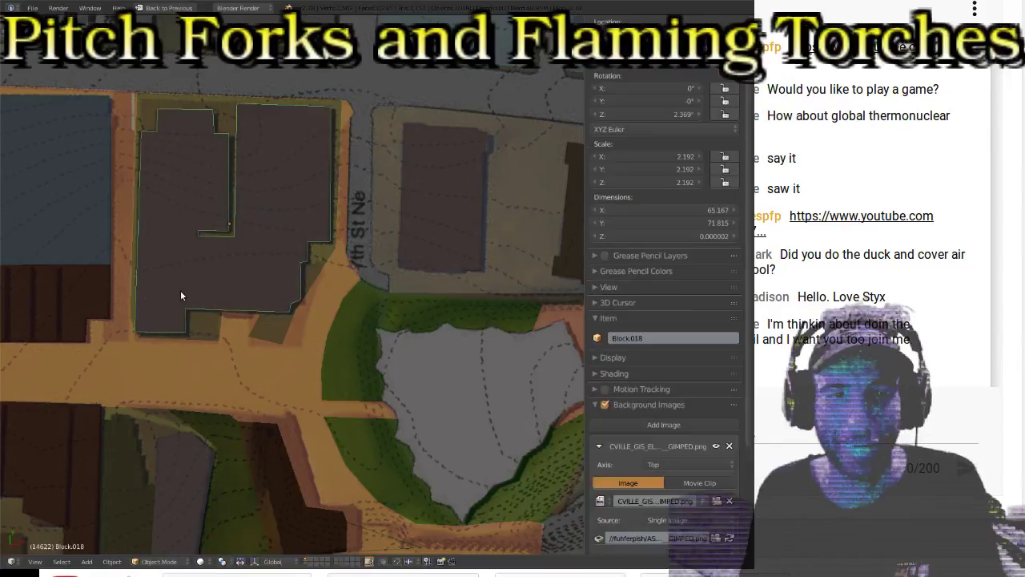
Step: Edit the Block.028 ground area around the building and move the southern corner vertices of its southeast patch to match the map
{"action": "right_click", "coordinate": [276, 335]}
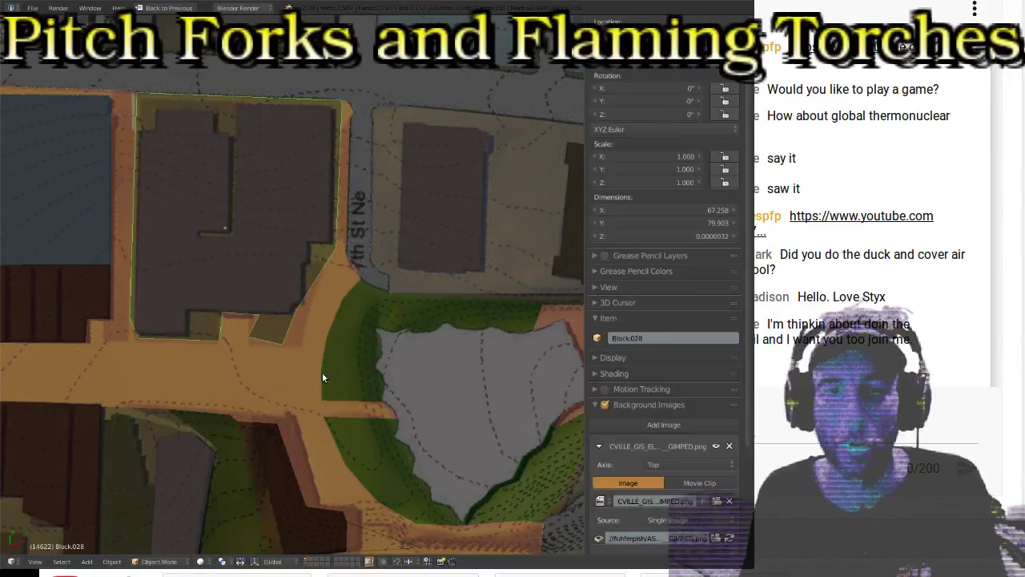
{"action": "key", "text": "Tab"}
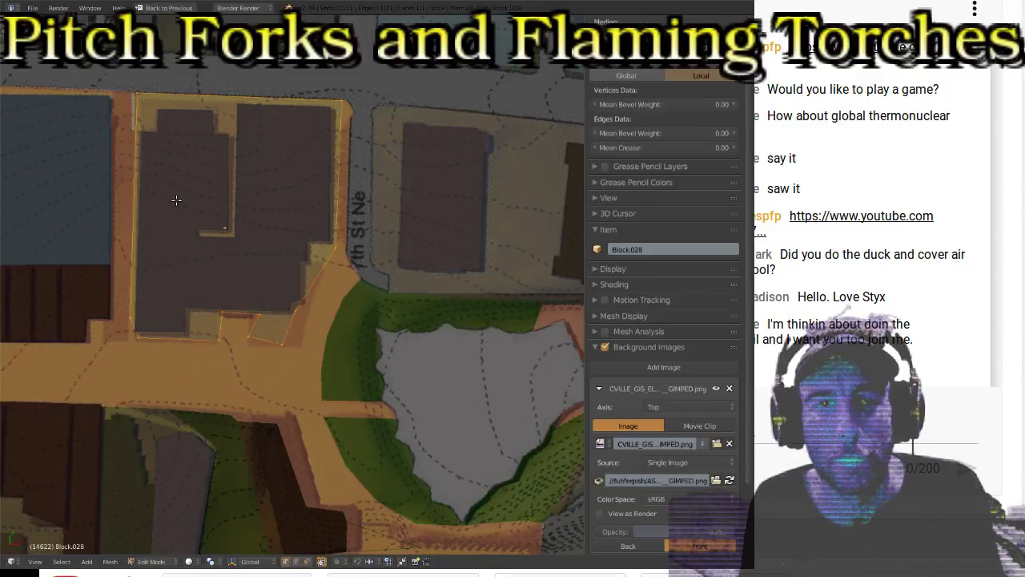
{"action": "scroll", "coordinate": [167, 129], "scroll_direction": "up", "scroll_amount": 4}
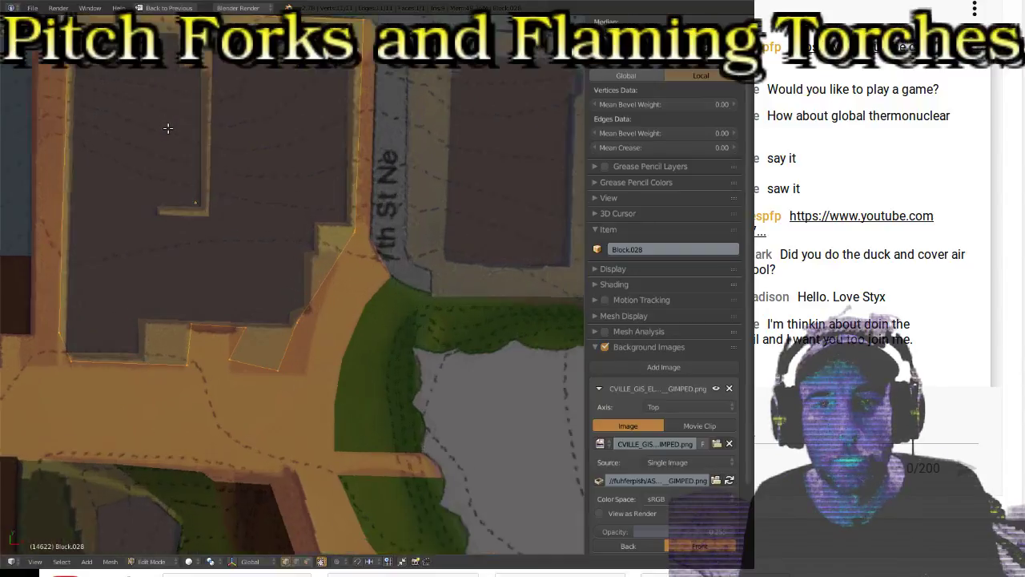
{"action": "right_click", "coordinate": [286, 398]}
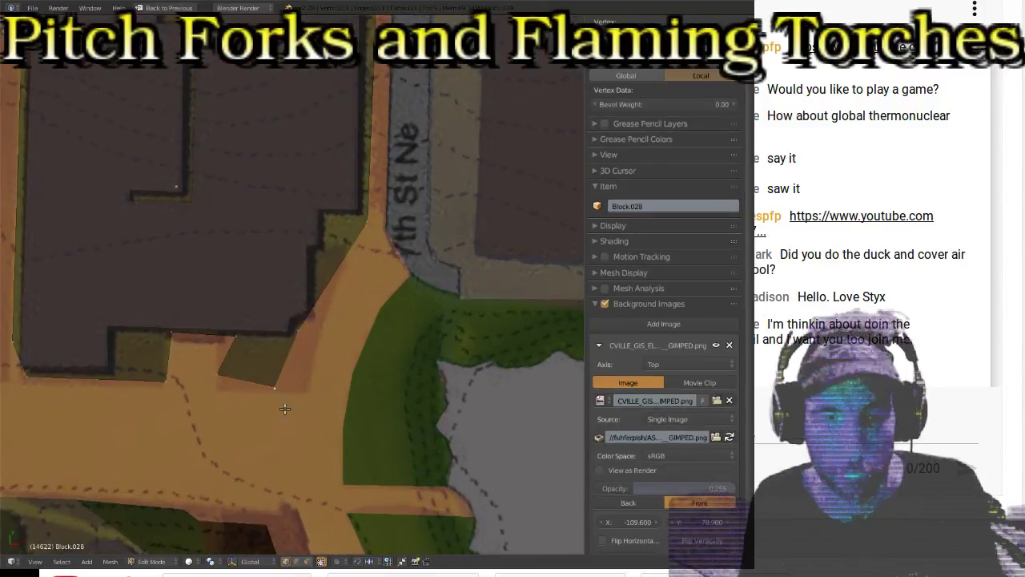
{"action": "key", "text": "g"}
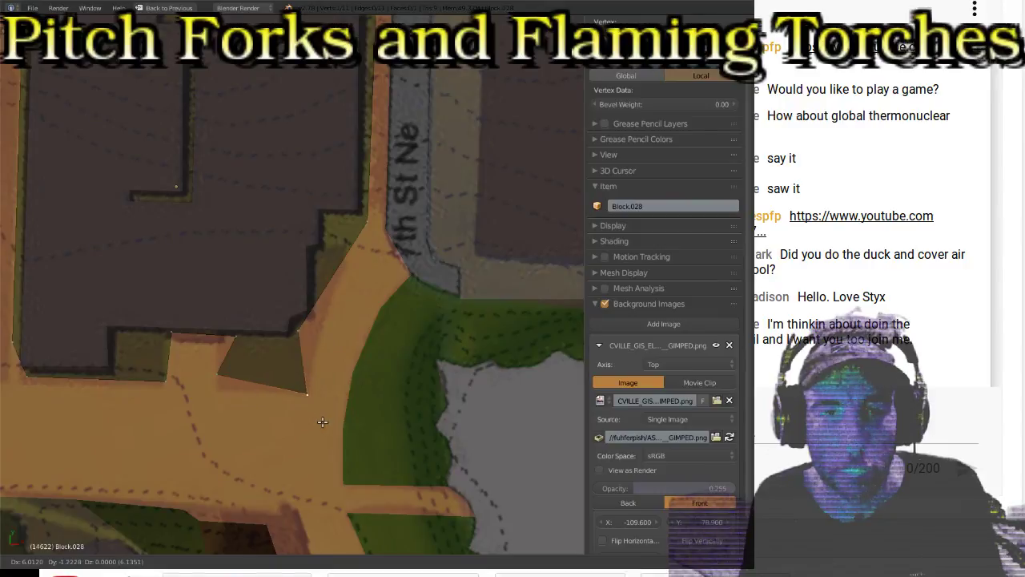
{"action": "left_click", "coordinate": [206, 403]}
Step: Move the two inner corner vertices of the gap in the ground block's south side so the gap has straight sides
{"action": "right_click", "coordinate": [239, 343]}
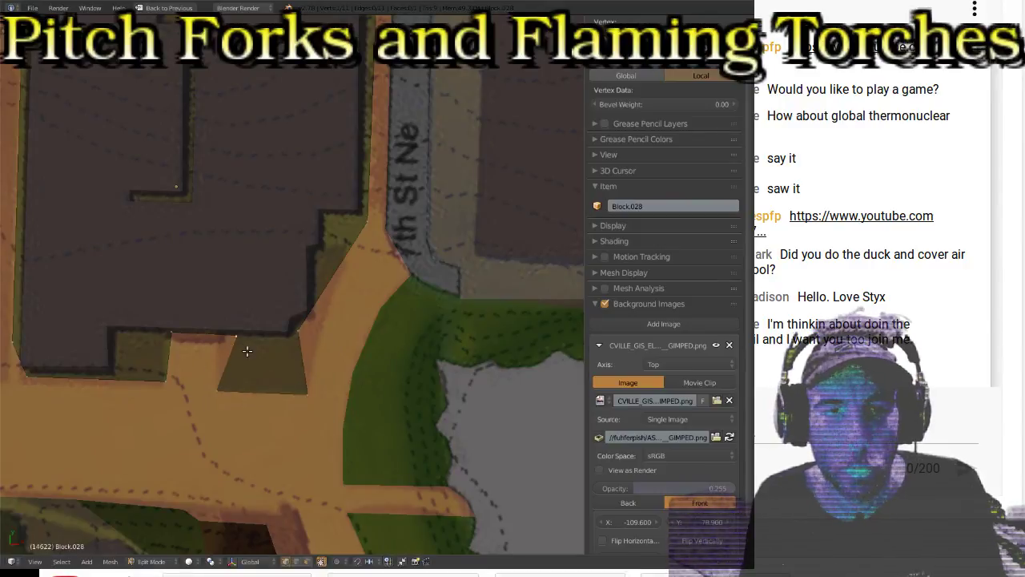
{"action": "key", "text": "g"}
{"action": "left_click", "coordinate": [231, 348]}
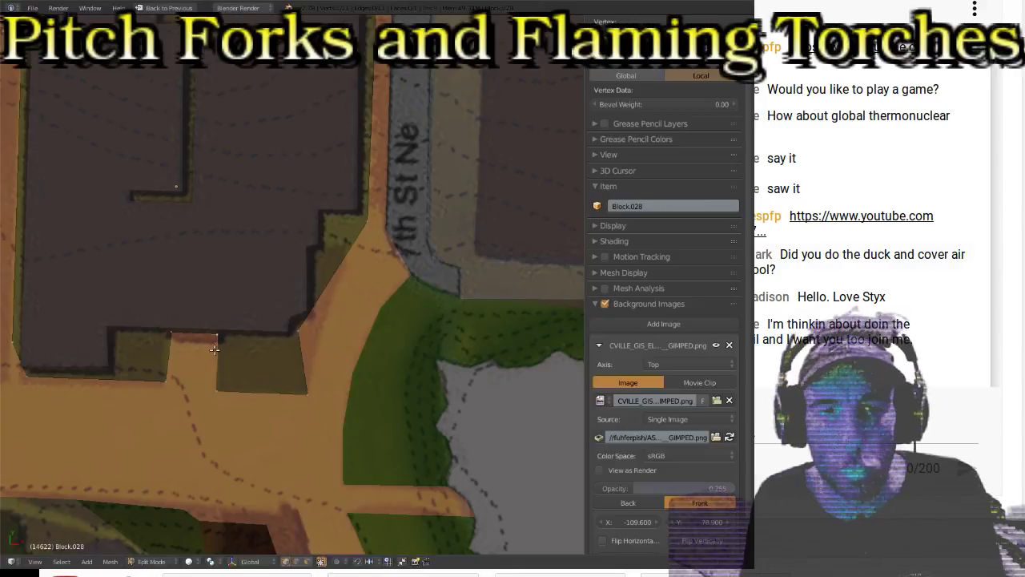
{"action": "right_click", "coordinate": [173, 340]}
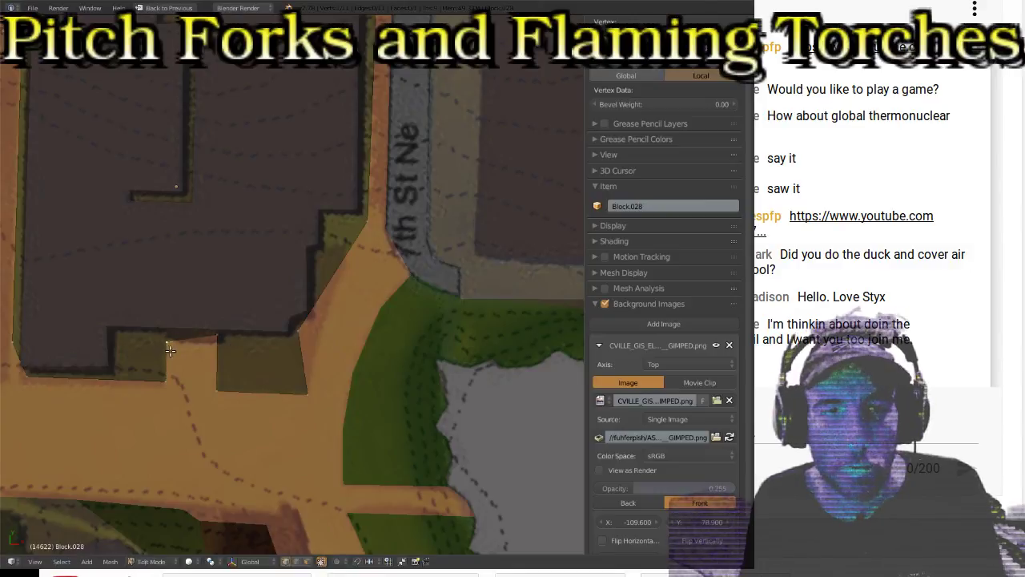
{"action": "key", "text": "g"}
{"action": "left_click", "coordinate": [222, 344]}
Step: Move the ground block's southeast boundary vertices outward around the building's stepped corner, and finish editing the block
{"action": "right_click", "coordinate": [311, 338]}
{"action": "key", "text": "g"}
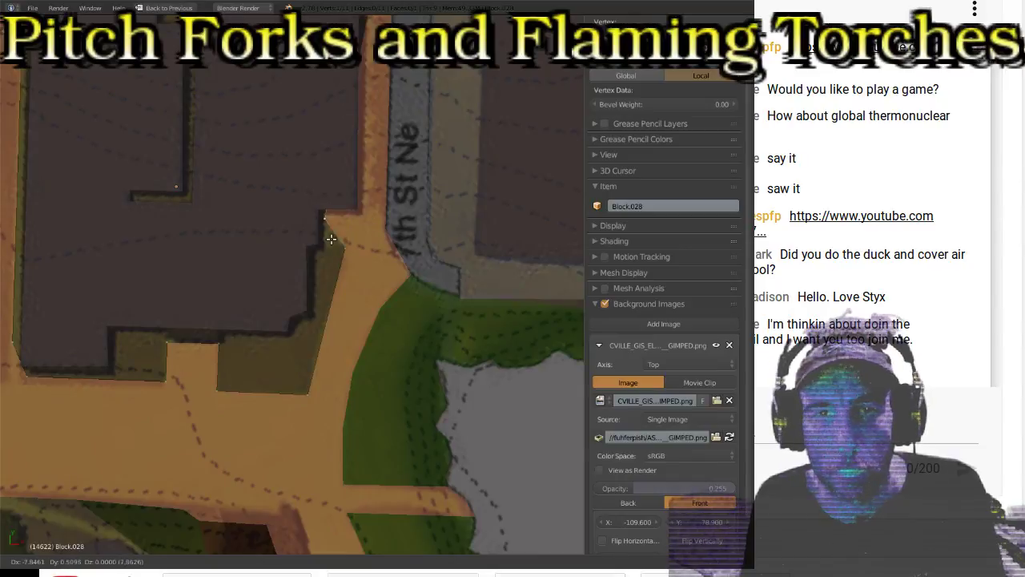
{"action": "left_click", "coordinate": [385, 211]}
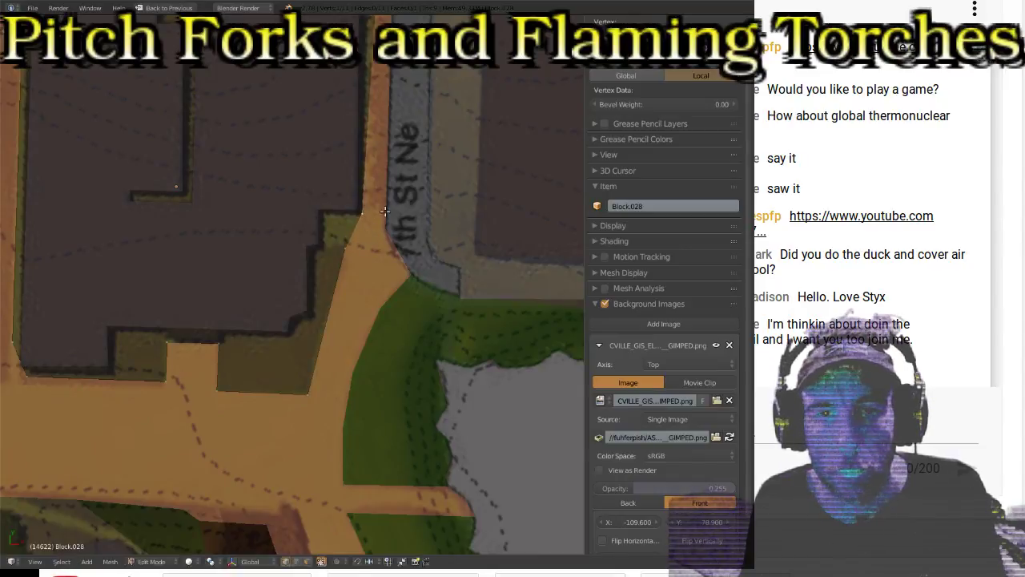
{"action": "middle_click_drag", "start_coordinate": [430, 136], "coordinate": [416, 282], "text": "shift"}
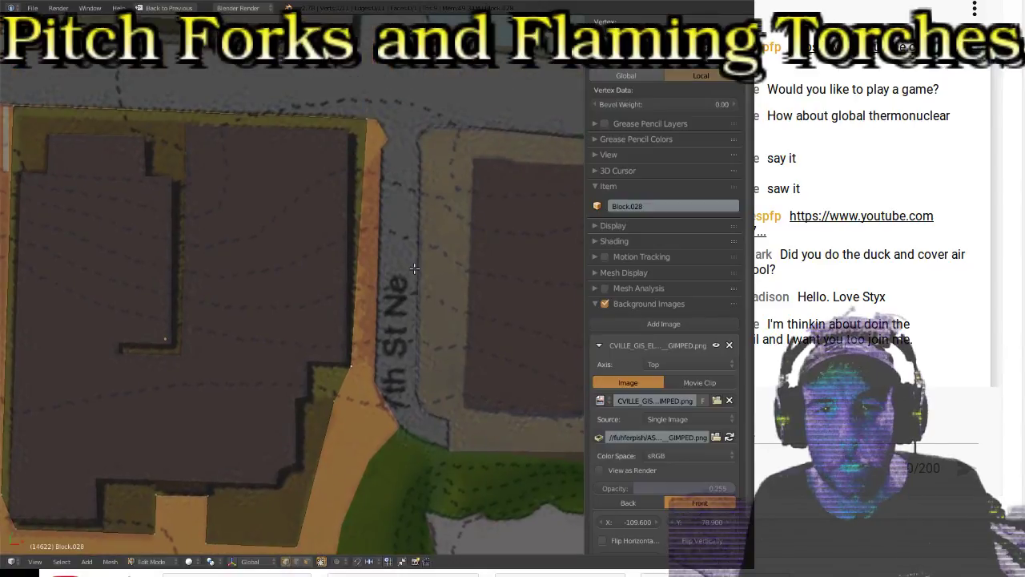
{"action": "key", "text": "Tab"}
{"action": "right_click", "coordinate": [388, 137]}
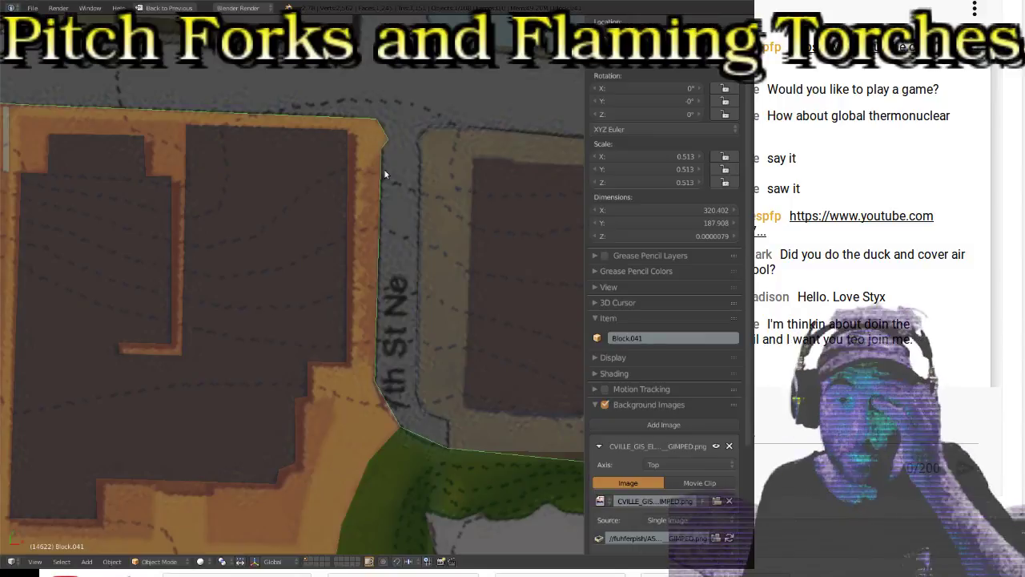
{"action": "right_click", "coordinate": [317, 447]}
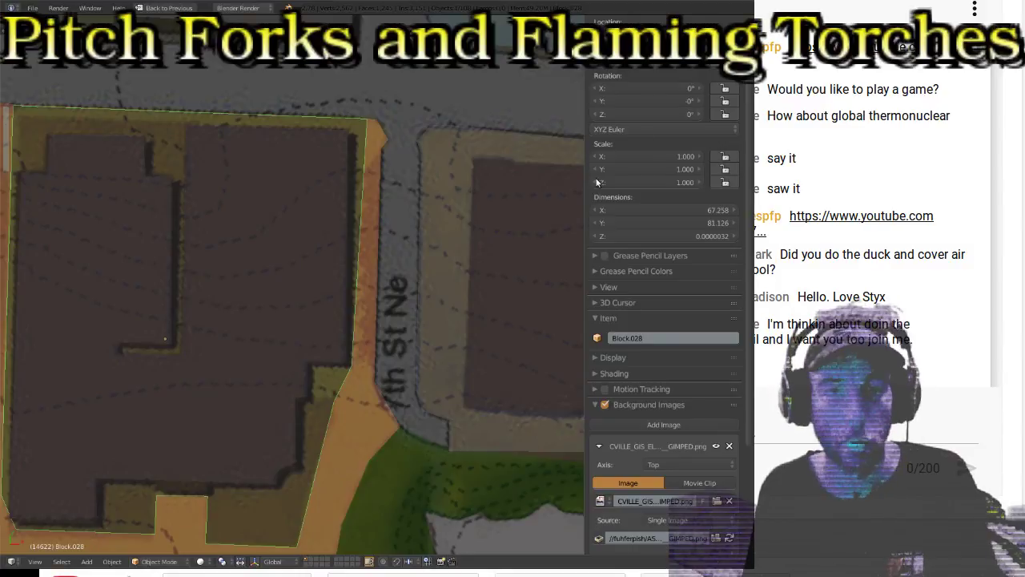
{"action": "scroll", "coordinate": [668, 107], "scroll_direction": "down", "scroll_amount": 6}
{"action": "scroll", "coordinate": [609, 155], "scroll_direction": "up", "scroll_amount": 1}
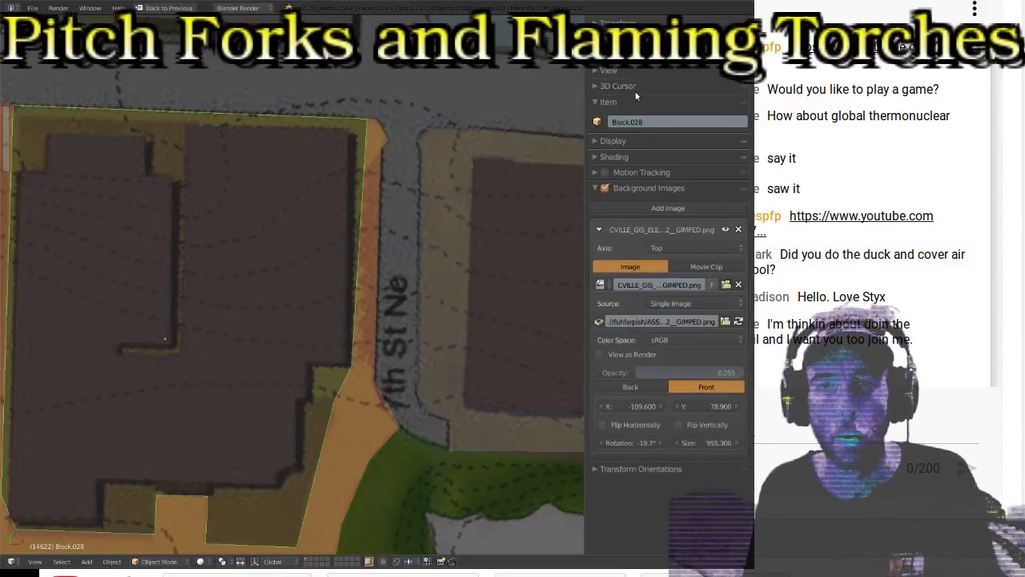
{"action": "scroll", "coordinate": [668, 200], "scroll_direction": "up", "scroll_amount": 6}
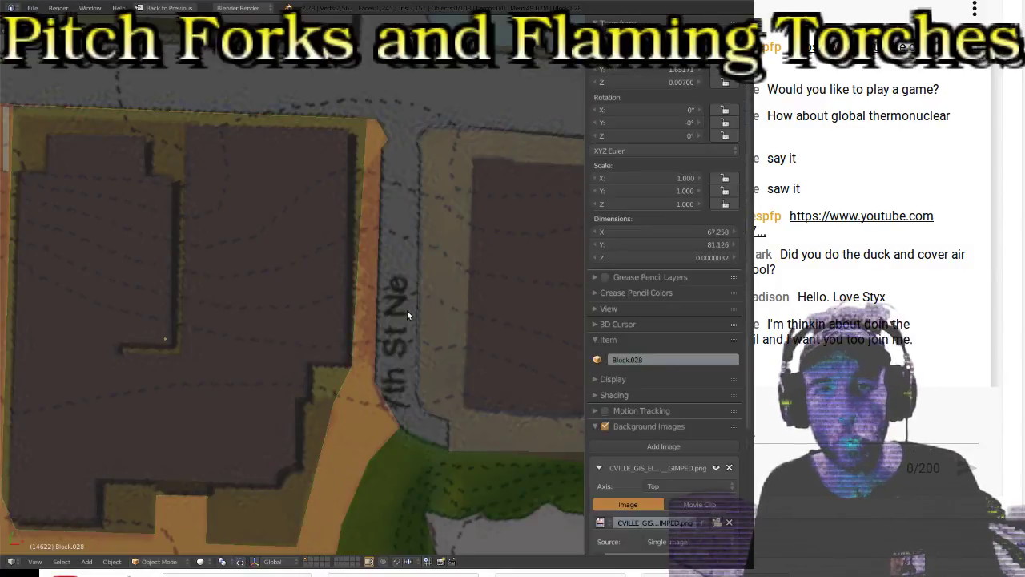
{"action": "scroll", "coordinate": [345, 430], "scroll_direction": "down", "scroll_amount": 3}
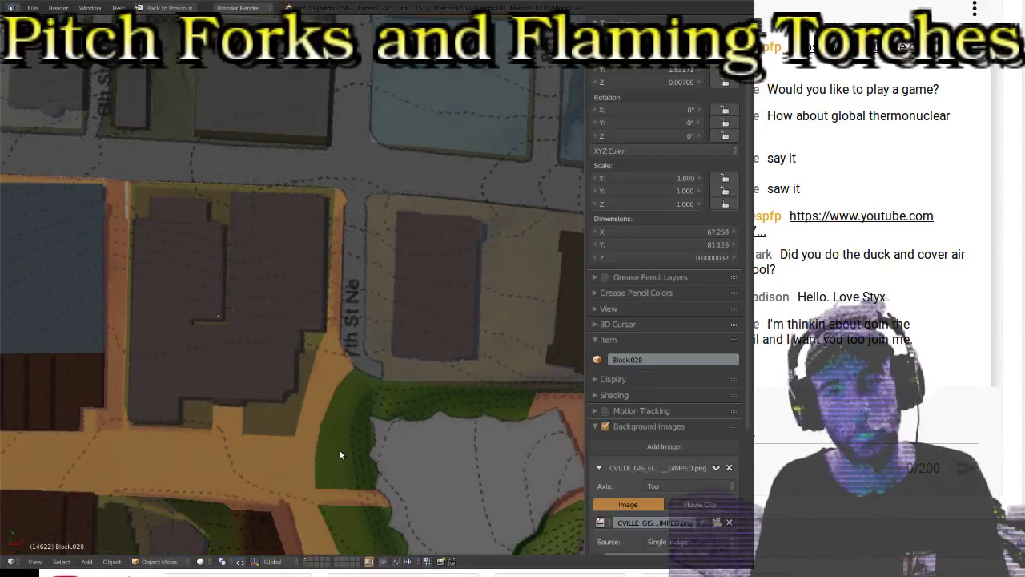
{"action": "scroll", "coordinate": [343, 387], "scroll_direction": "up", "scroll_amount": 5}
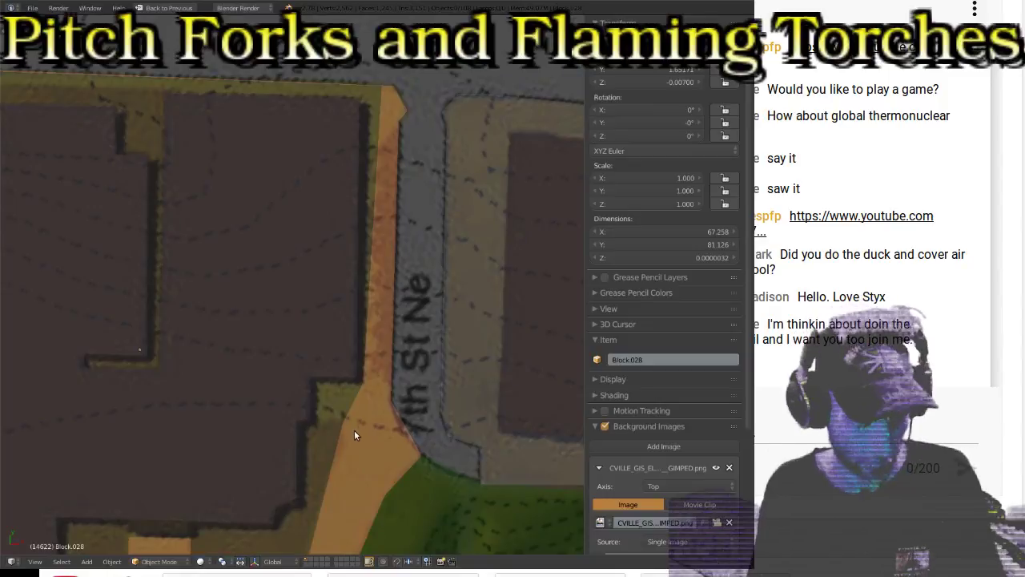
Step: Edit Block.028 and subdivide the short slanted edge beside the building's southeast notch with two cuts
{"action": "middle_click_drag", "start_coordinate": [342, 418], "coordinate": [370, 239], "text": "shift"}
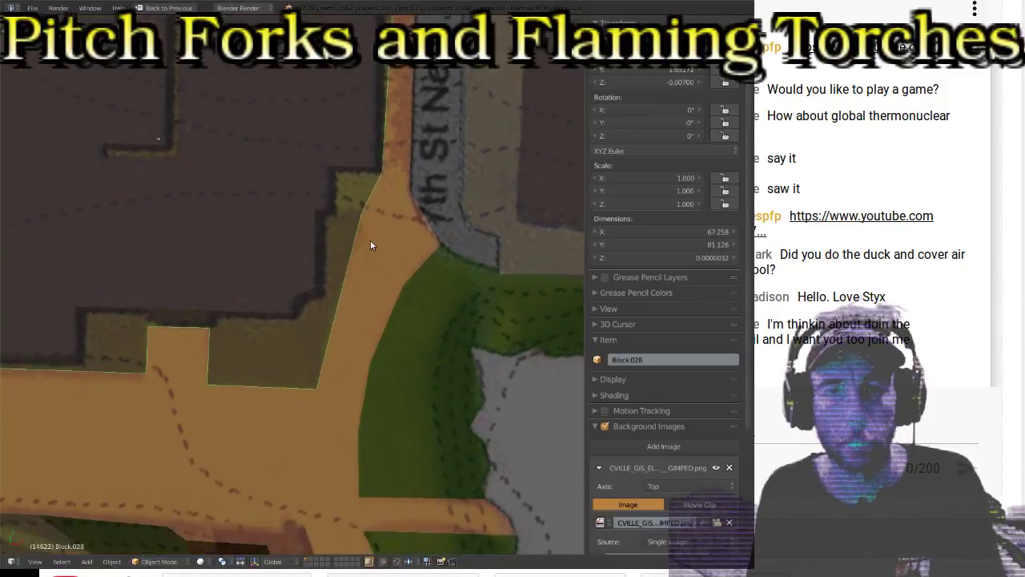
{"action": "key", "text": "Tab"}
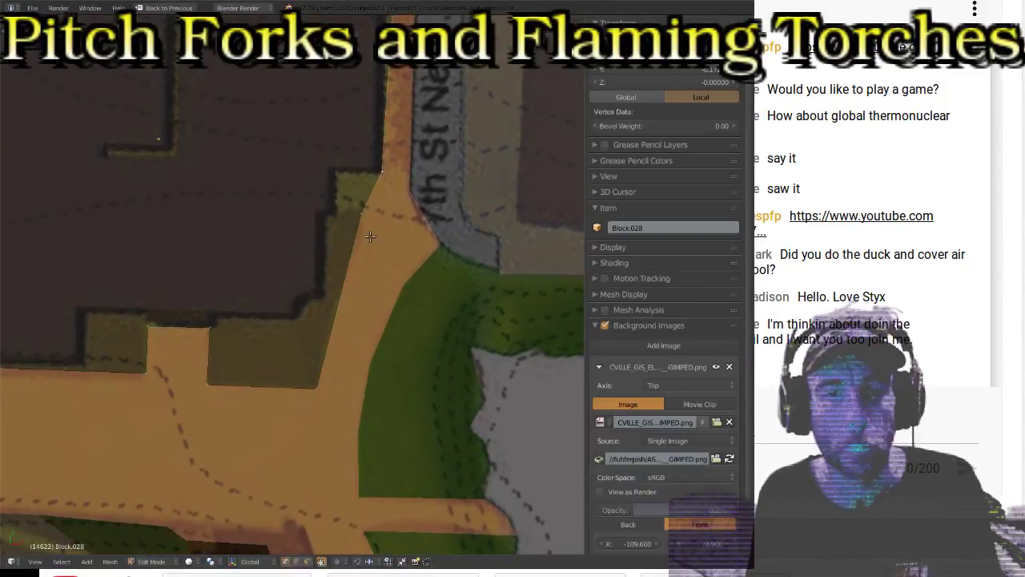
{"action": "right_click", "coordinate": [361, 213]}
{"action": "right_click", "coordinate": [382, 183], "text": "shift"}
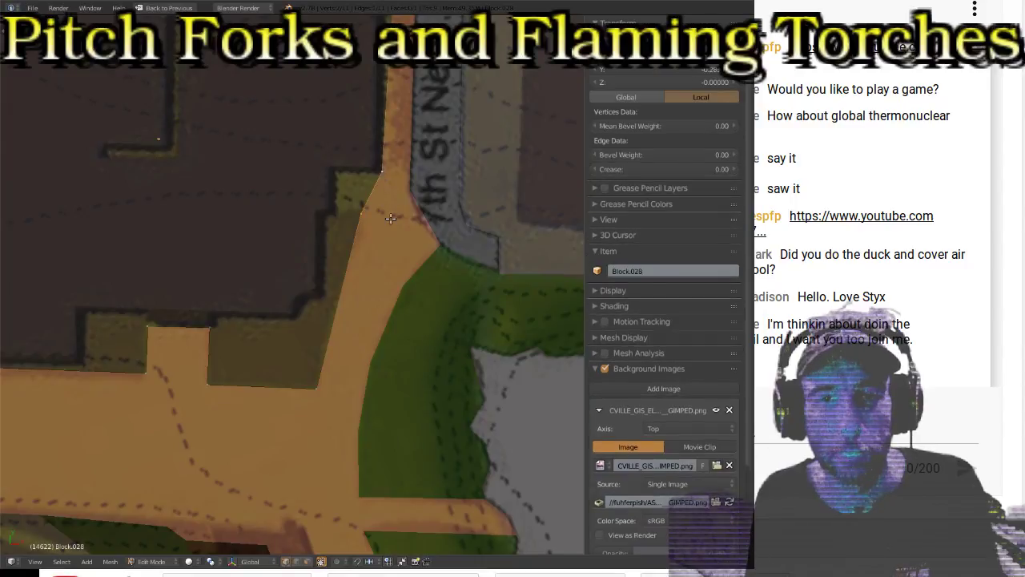
{"action": "middle_click_drag", "start_coordinate": [384, 212], "coordinate": [349, 234], "text": "shift"}
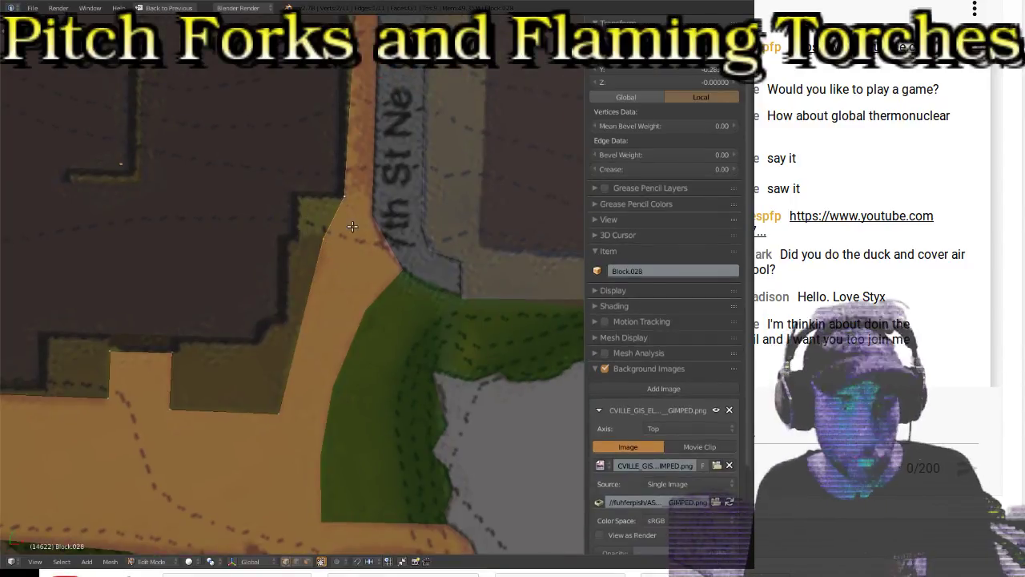
{"action": "key", "text": "t"}
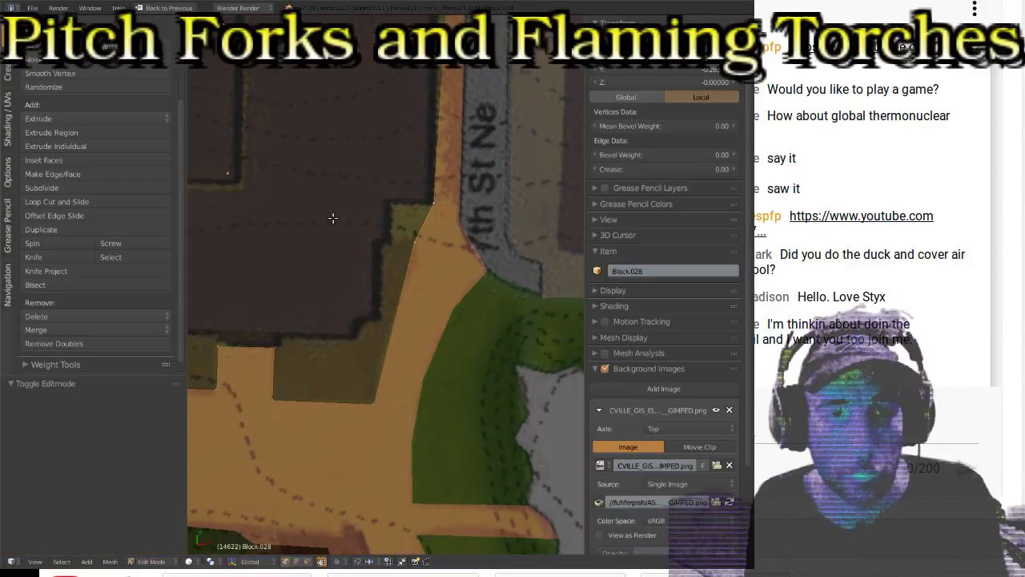
{"action": "key", "text": "w"}
{"action": "left_click", "coordinate": [333, 217]}
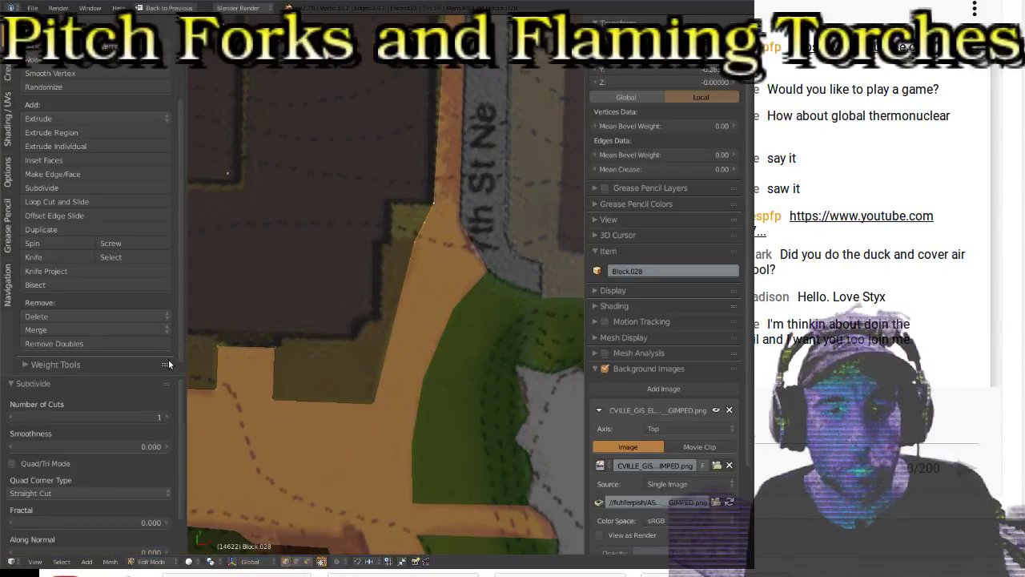
{"action": "left_click", "coordinate": [166, 416]}
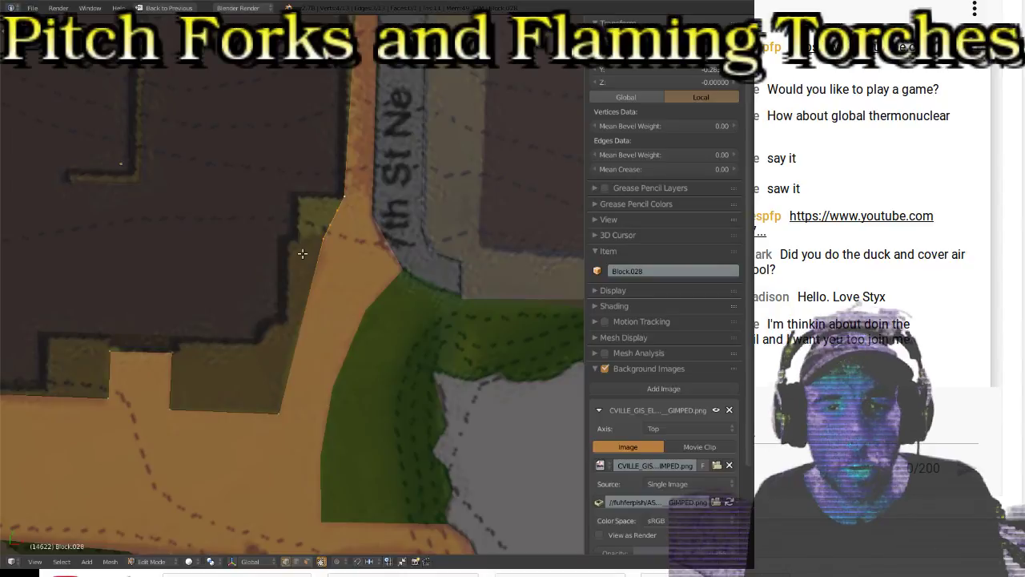
Step: Move the two new vertices toward the building to form the recess at its southeast notch
{"action": "right_click", "coordinate": [357, 258]}
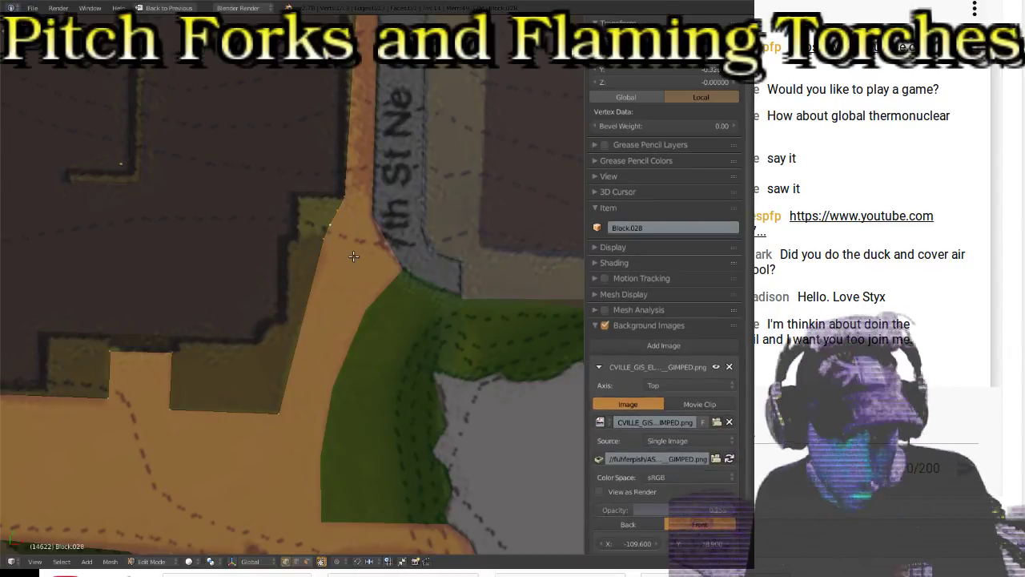
{"action": "key", "text": "g"}
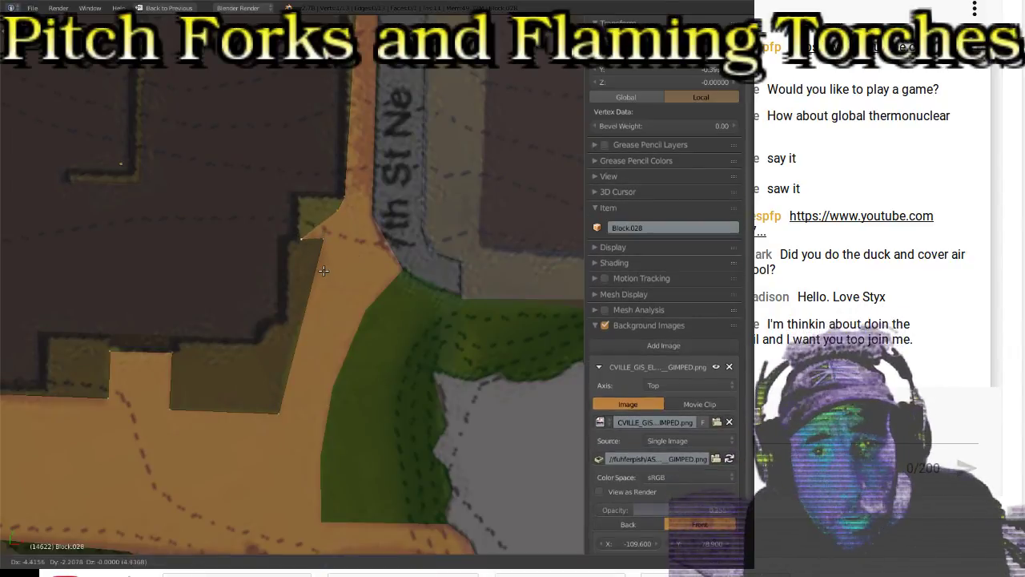
{"action": "left_click", "coordinate": [322, 269]}
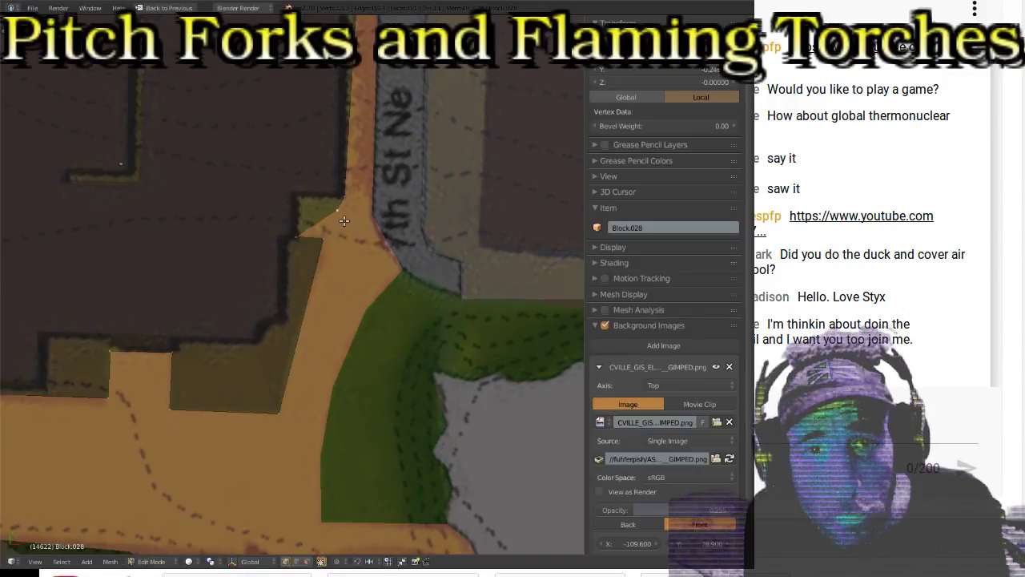
{"action": "key", "text": "g"}
{"action": "left_click", "coordinate": [305, 214]}
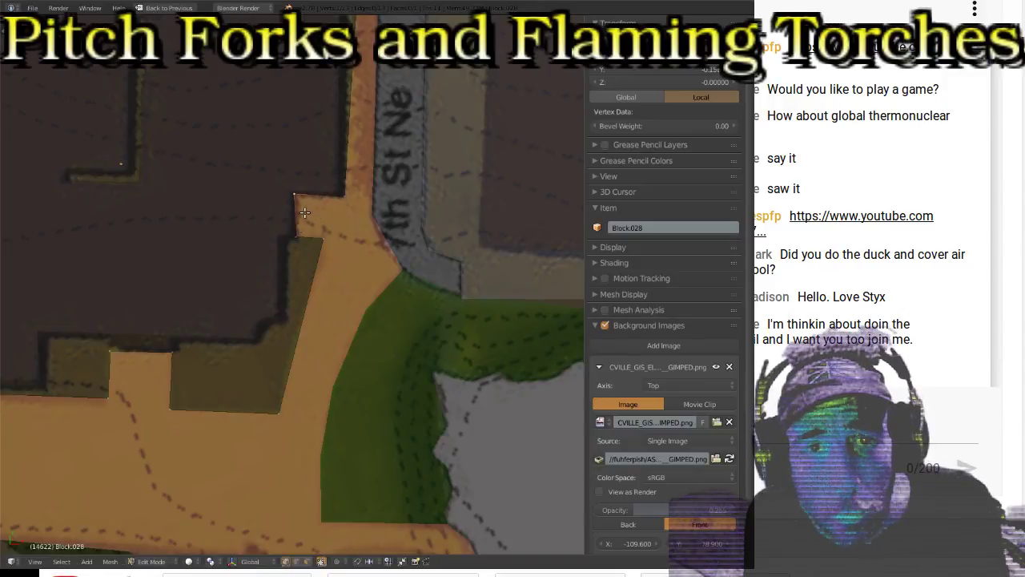
Step: Adjust the recess's lower inner vertex so its vertical edge runs along the building wall on the map
{"action": "key", "text": "g"}
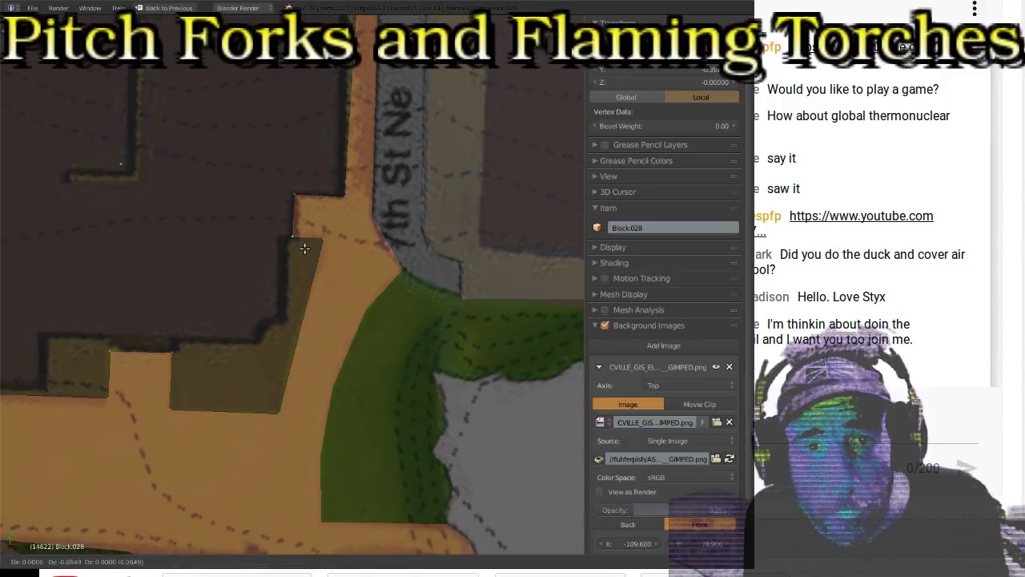
{"action": "left_click", "coordinate": [302, 245]}
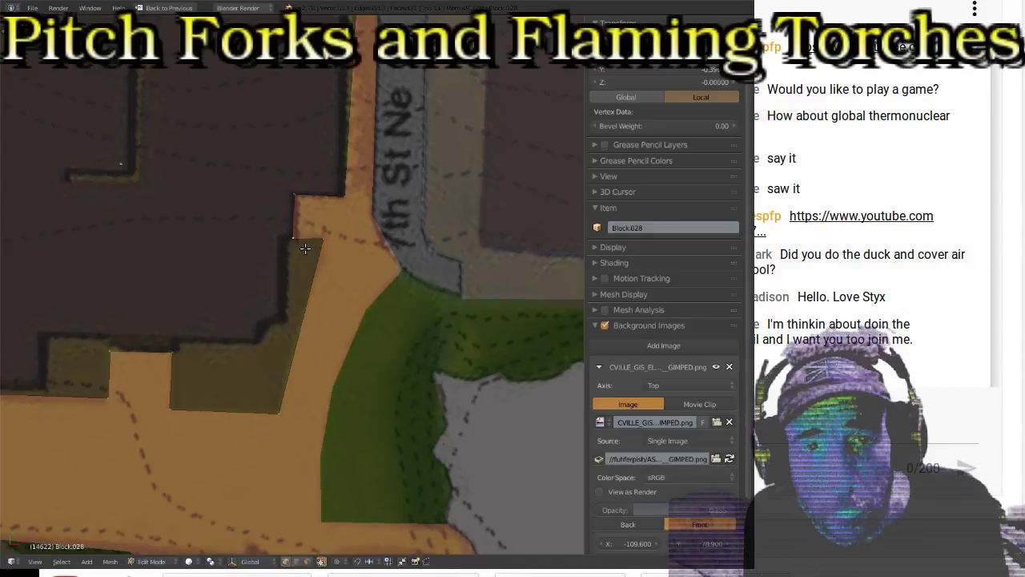
{"action": "key", "text": "g"}
{"action": "left_click", "coordinate": [345, 210]}
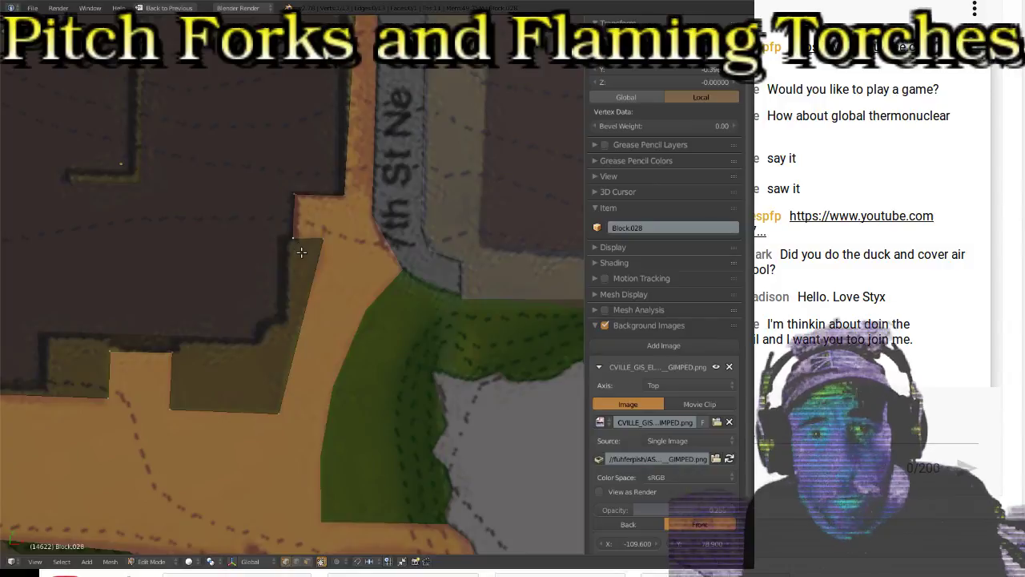
{"action": "key", "text": "g"}
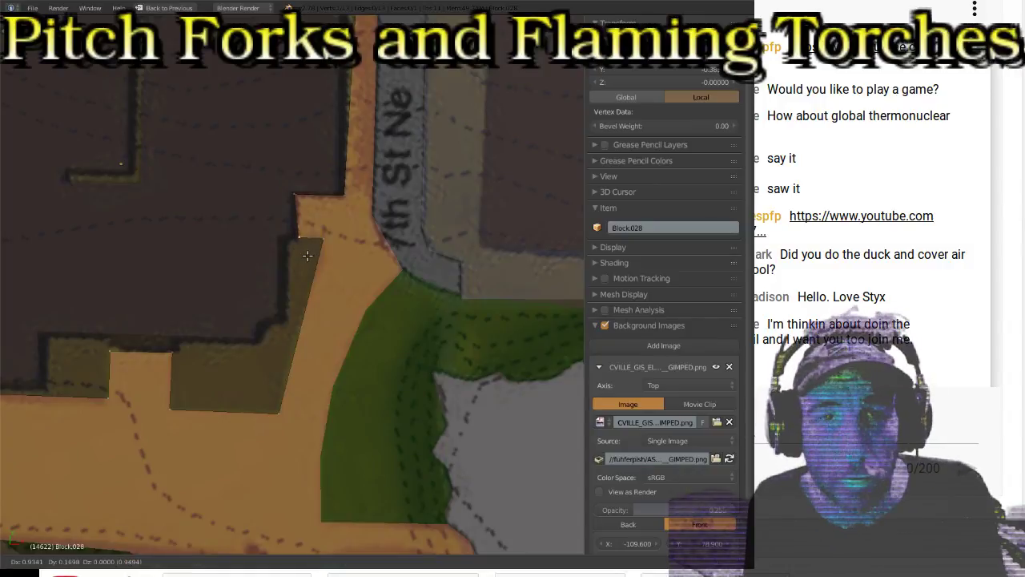
{"action": "left_click", "coordinate": [348, 207]}
Step: Shift the recess's outer vertex toward 7th St Ne and move the block's northeast corner vertex onto the building's northeast corner
{"action": "middle_click_drag", "start_coordinate": [348, 208], "coordinate": [346, 273], "text": "shift"}
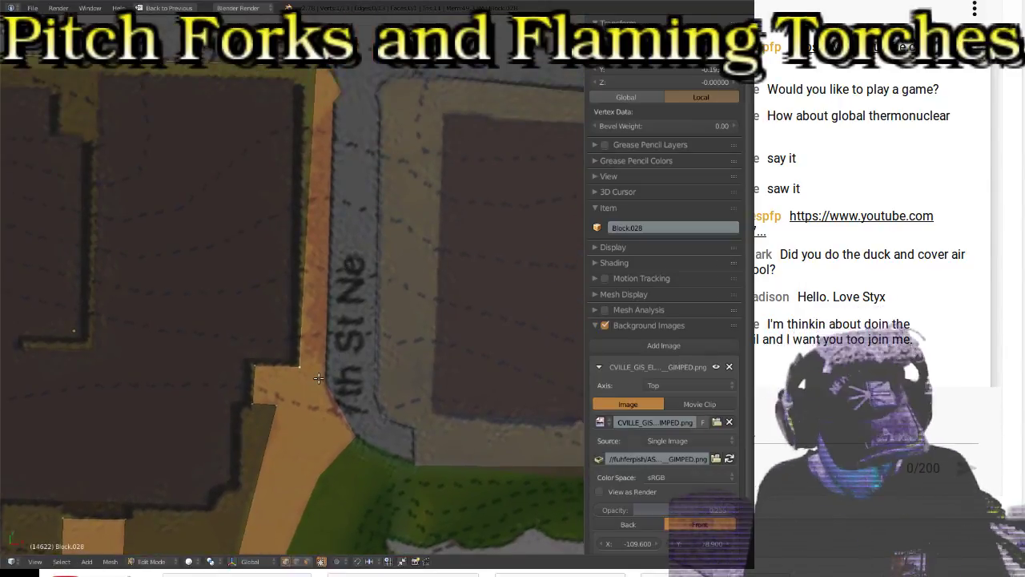
{"action": "key", "text": "g"}
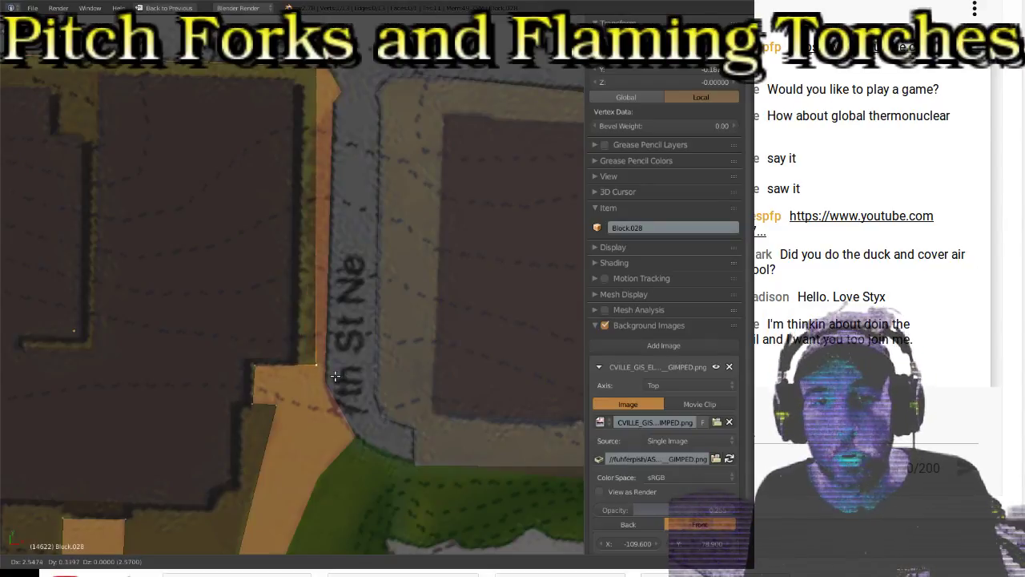
{"action": "left_click", "coordinate": [340, 376]}
{"action": "right_click", "coordinate": [325, 74]}
{"action": "key", "text": "g"}
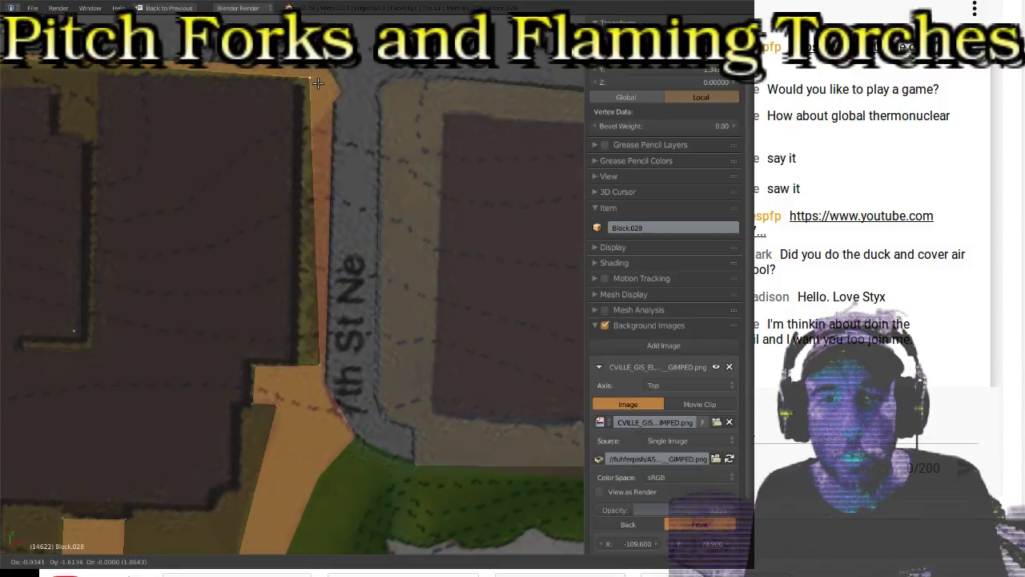
{"action": "left_click", "coordinate": [305, 85]}
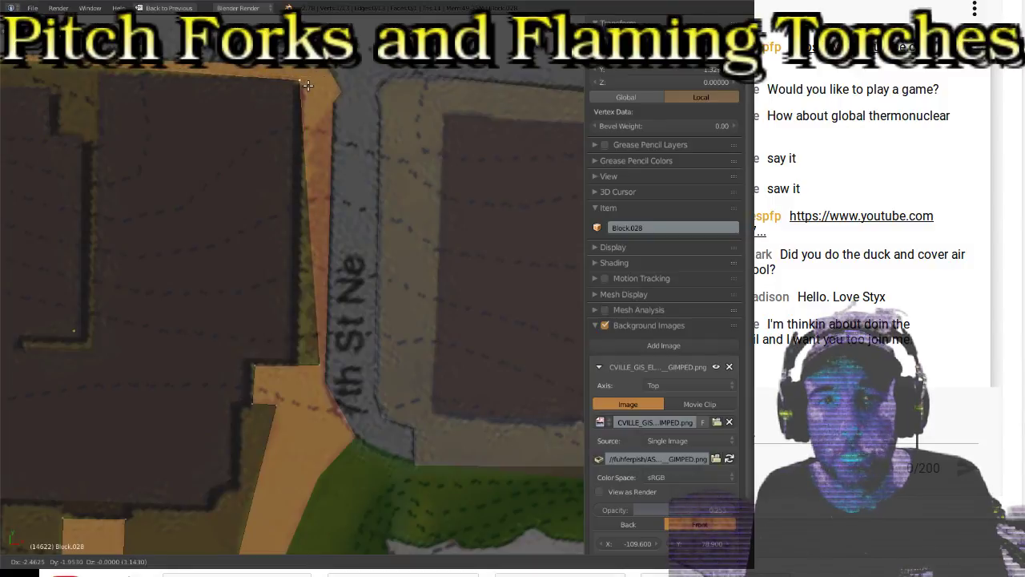
Step: Move the recess's outer vertex onto the building corner so the block's east edge follows the wall along 7th St Ne
{"action": "right_click", "coordinate": [326, 376]}
{"action": "key", "text": "g"}
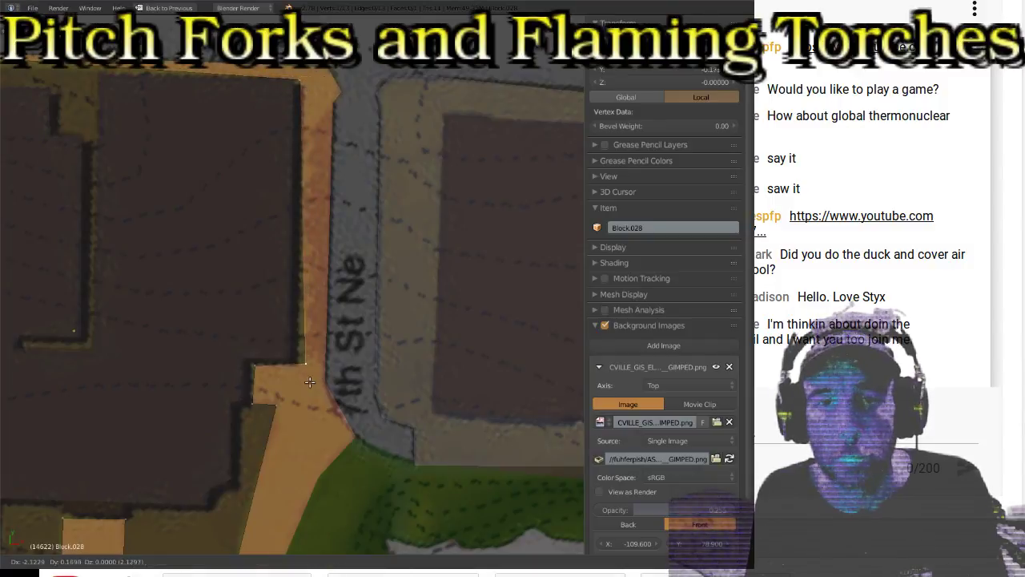
{"action": "left_click", "coordinate": [304, 382]}
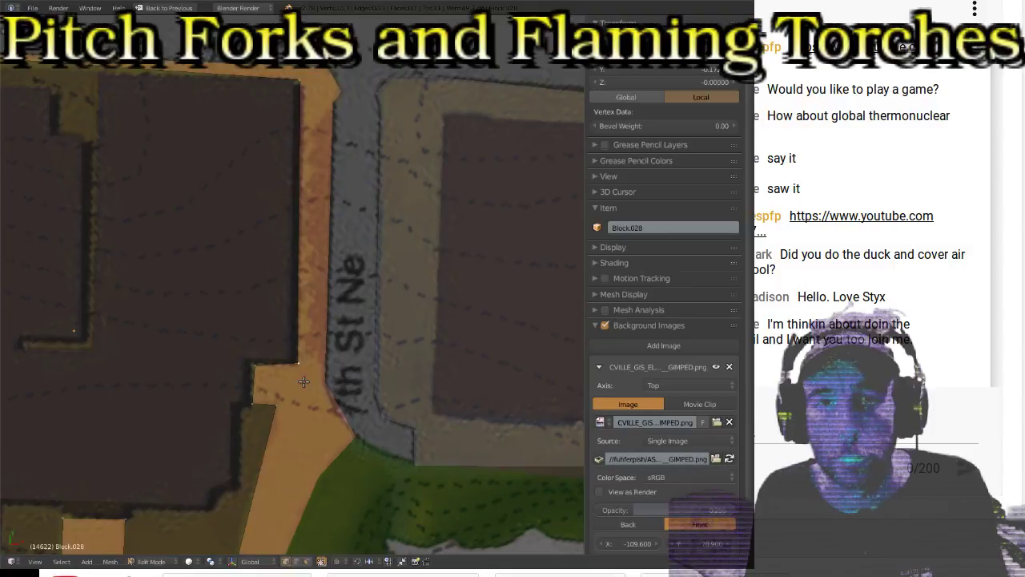
{"action": "right_click", "coordinate": [325, 122]}
{"action": "key", "text": "g"}
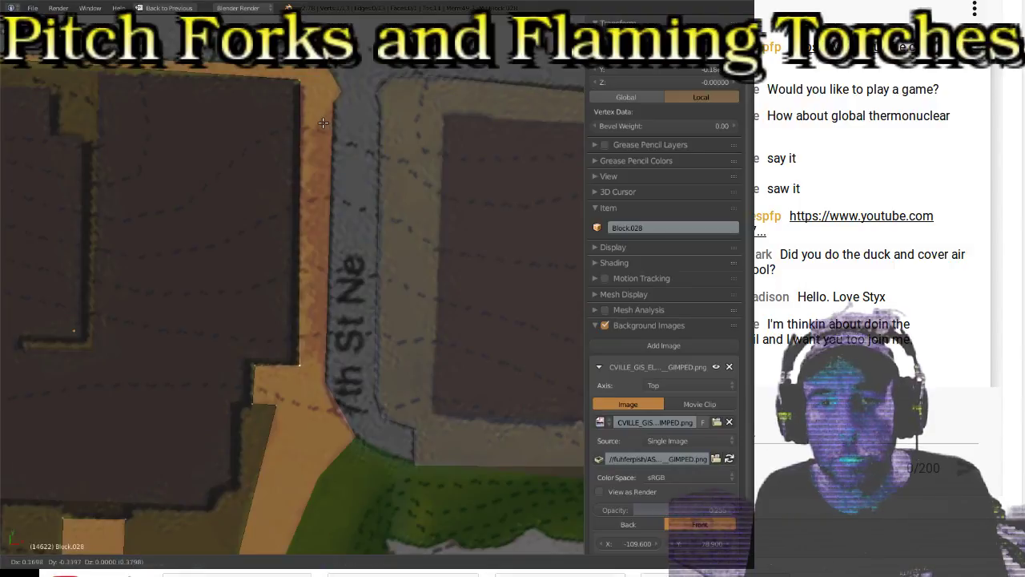
{"action": "left_click", "coordinate": [324, 124]}
Step: Move the block's northwest corner vertex slightly inward to line up with the building's north and west sides
{"action": "right_click", "coordinate": [310, 83]}
{"action": "middle_click_drag", "start_coordinate": [154, 159], "coordinate": [375, 180], "text": "shift"}
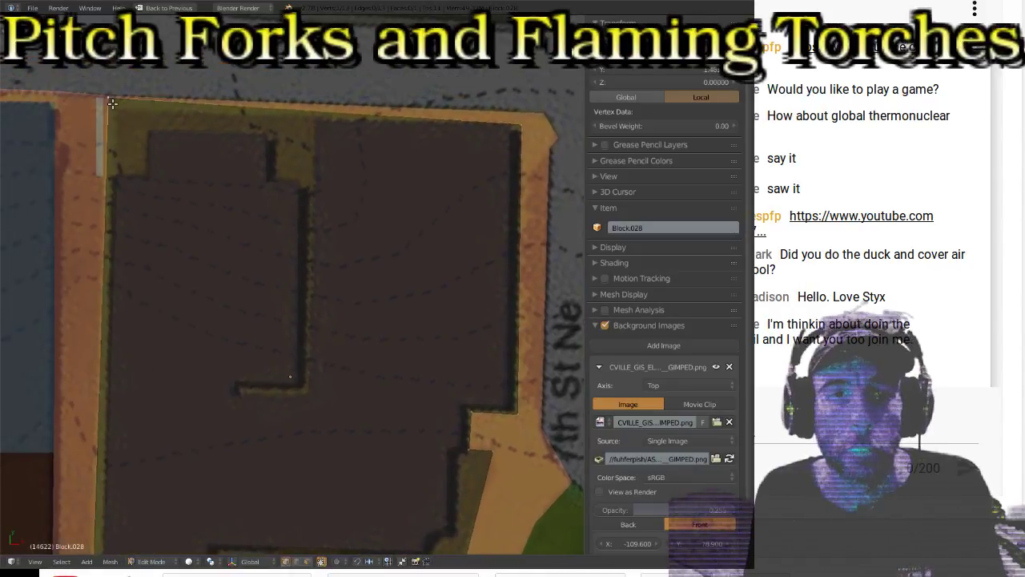
{"action": "key", "text": "r"}
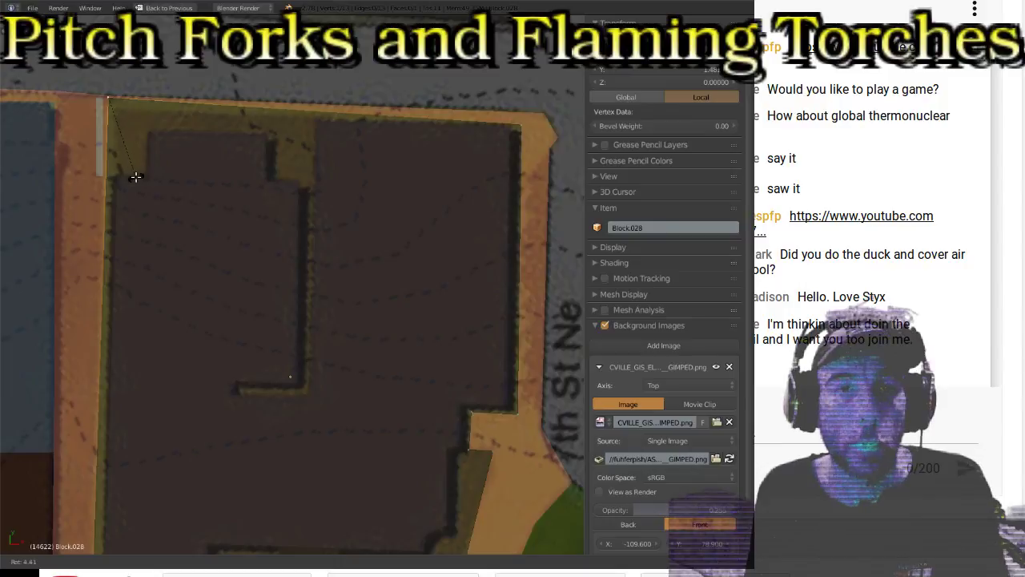
{"action": "key", "text": "g"}
{"action": "left_click", "coordinate": [123, 135]}
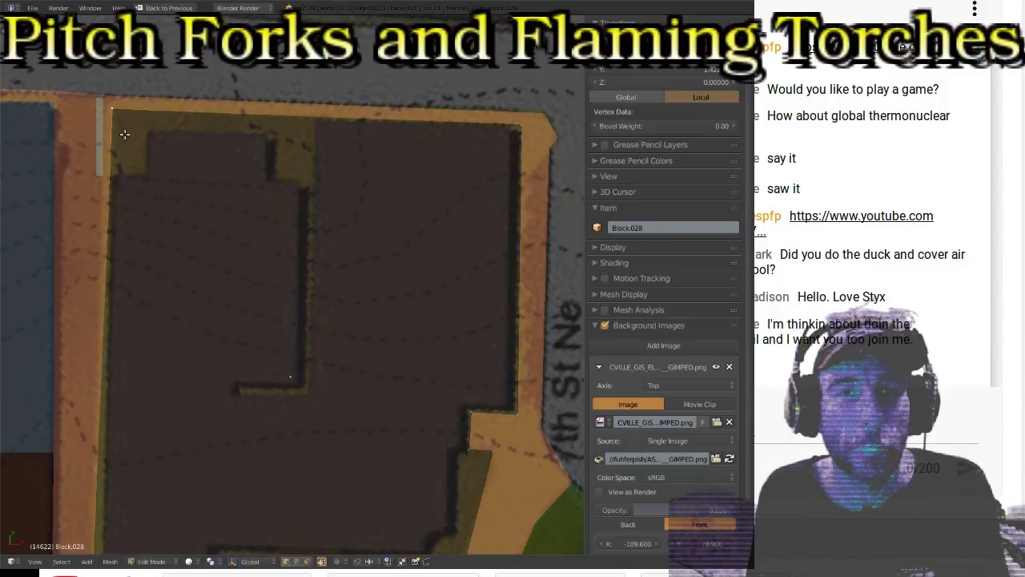
Step: Move the block's southwest corner vertex outward and lower the vertex at the south gap's west corner to match it
{"action": "middle_click_drag", "start_coordinate": [137, 396], "coordinate": [156, 232], "text": "shift"}
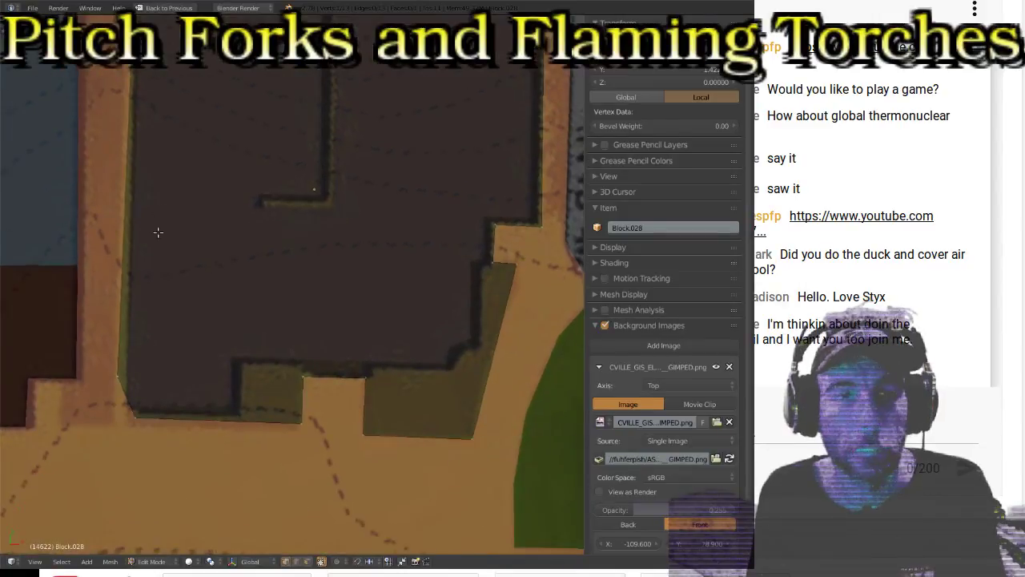
{"action": "right_click", "coordinate": [138, 421]}
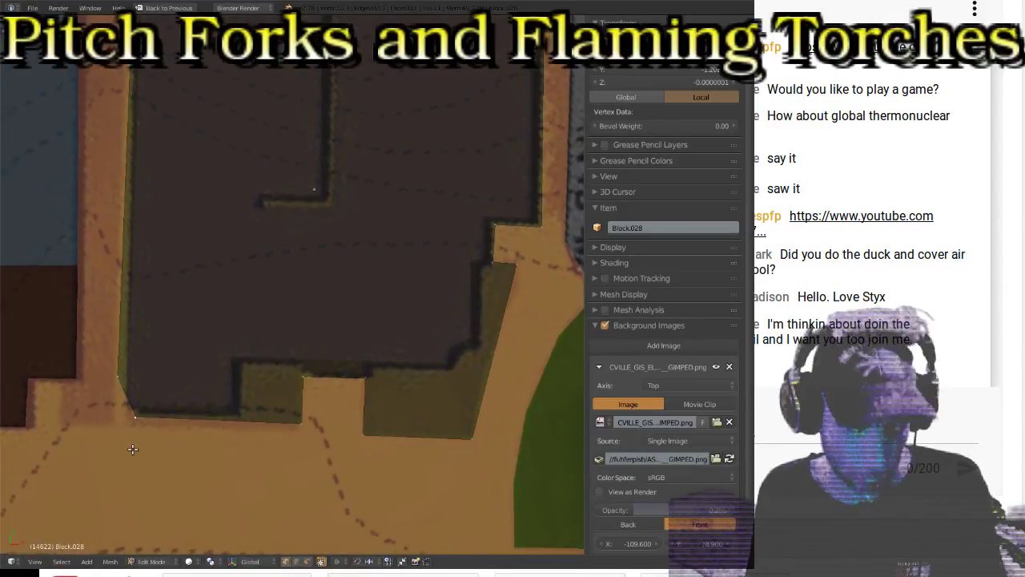
{"action": "key", "text": "g"}
{"action": "left_click", "coordinate": [126, 458]}
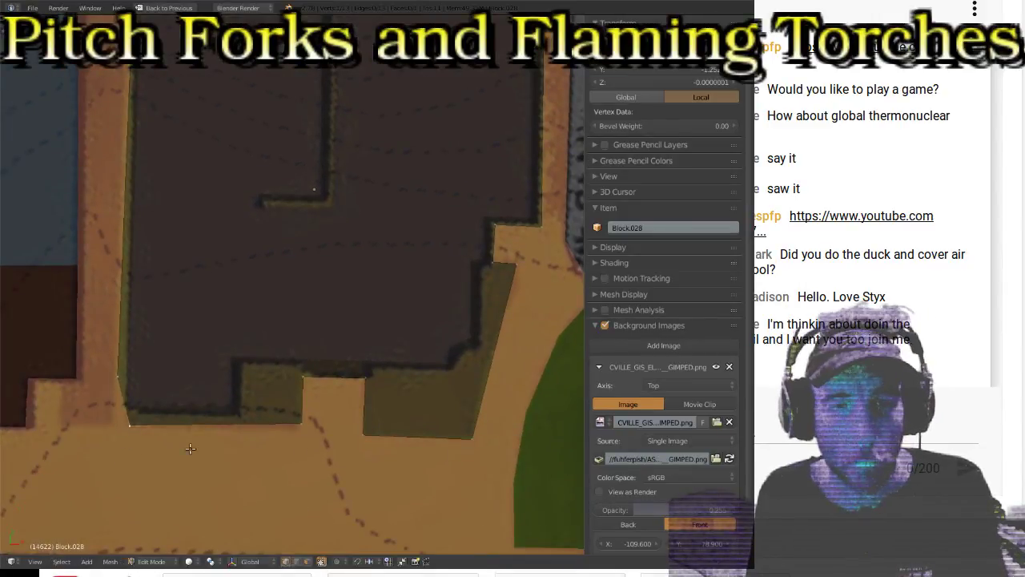
{"action": "key", "text": "g"}
{"action": "left_click", "coordinate": [310, 436]}
Step: Move the lower vertex of the block's west edge inward to straighten that edge, and finish editing the block
{"action": "right_click", "coordinate": [140, 385]}
{"action": "key", "text": "g"}
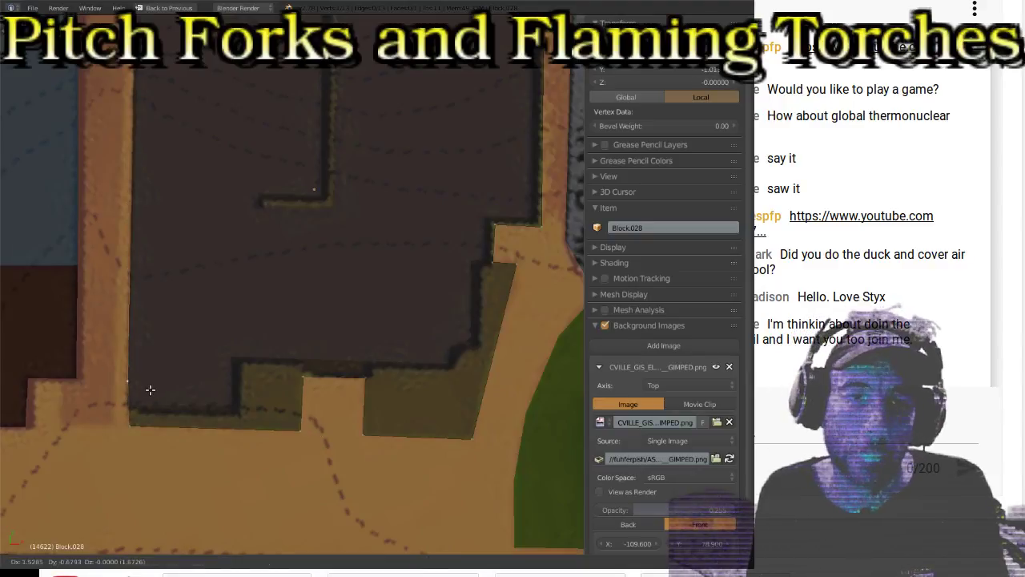
{"action": "left_click", "coordinate": [153, 391]}
{"action": "scroll", "coordinate": [201, 305], "scroll_direction": "down", "scroll_amount": 2}
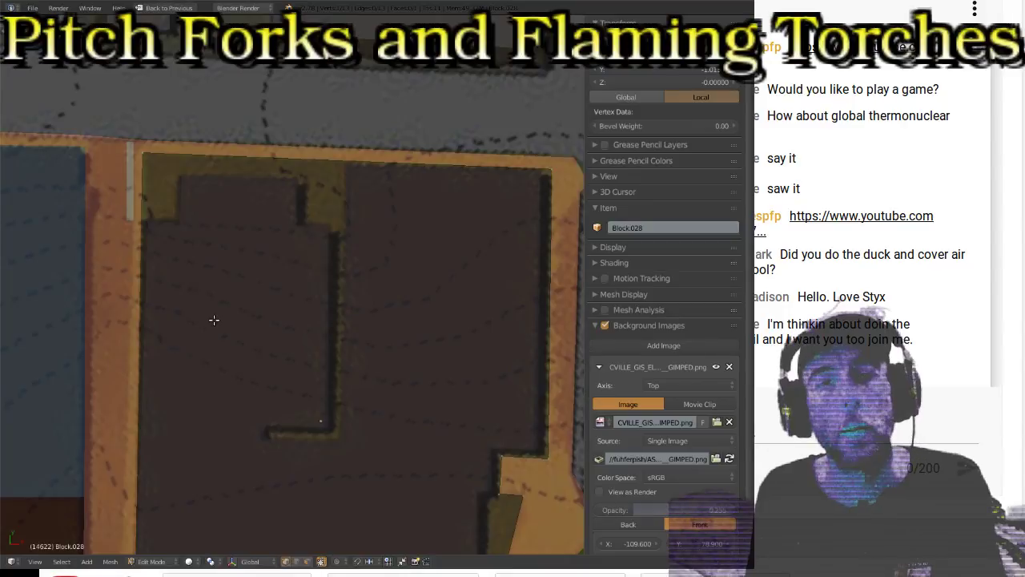
{"action": "scroll", "coordinate": [232, 353], "scroll_direction": "down", "scroll_amount": 3}
{"action": "key", "text": "Tab"}
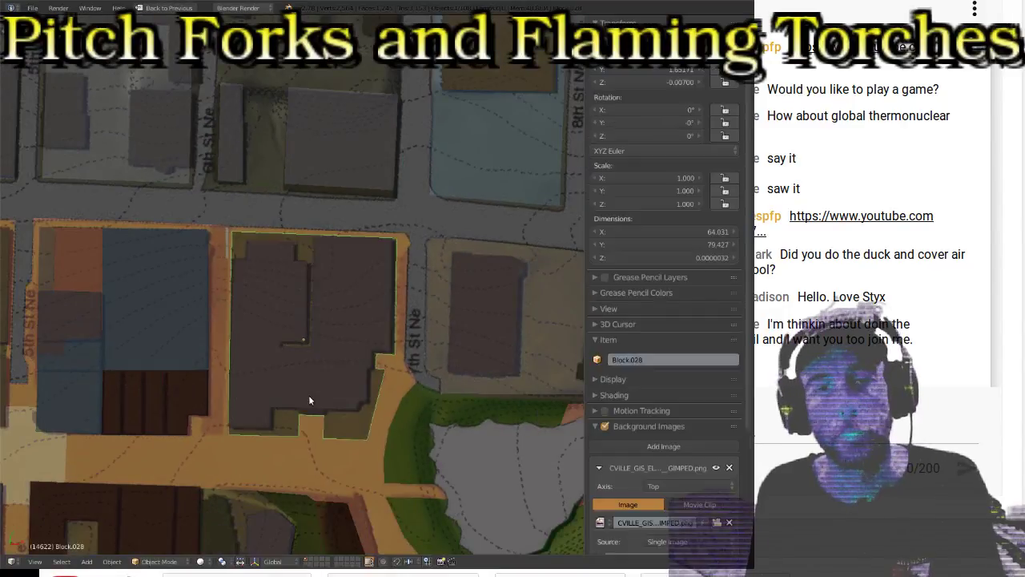
Step: Deselect everything and compare the blocks along E Main St with textured and solid shading
{"action": "middle_click_drag", "start_coordinate": [358, 367], "coordinate": [327, 337], "text": "shift"}
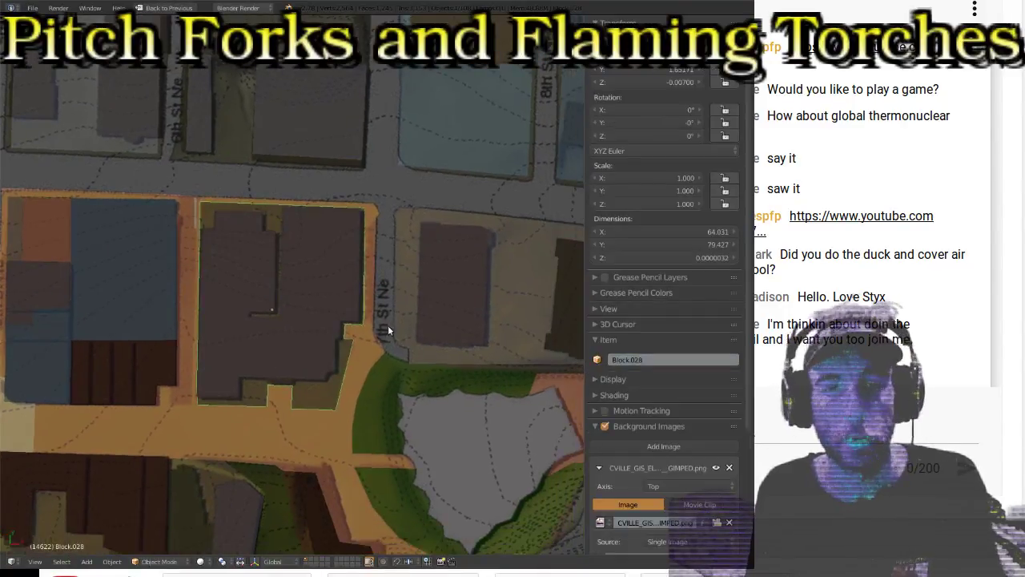
{"action": "key", "text": "a"}
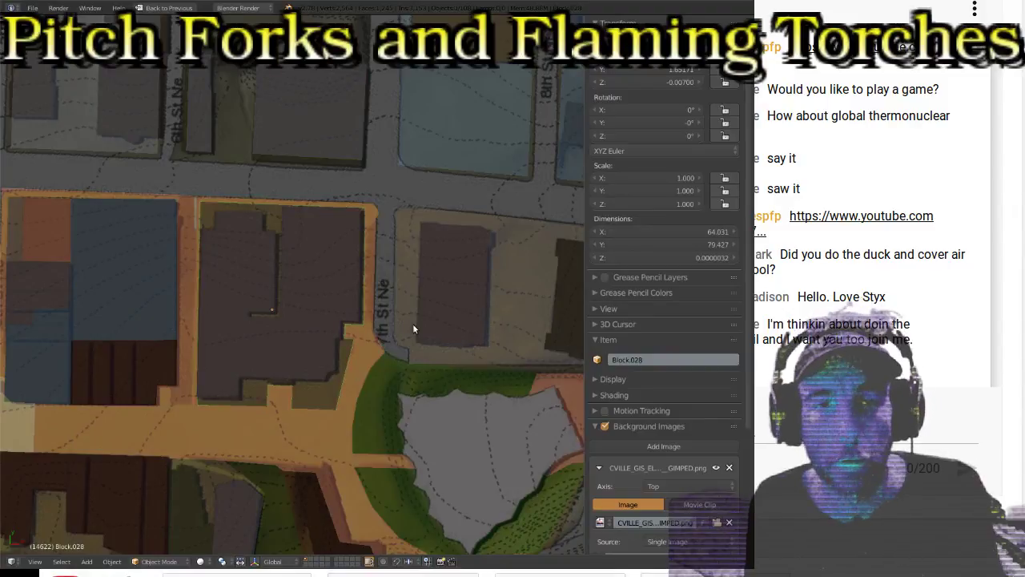
{"action": "middle_click_drag", "start_coordinate": [404, 337], "coordinate": [341, 276]}
{"action": "scroll", "coordinate": [354, 298], "scroll_direction": "down", "scroll_amount": 3}
{"action": "key", "text": "alt+z"}
{"action": "key", "text": "alt+z"}
{"action": "key", "text": "alt+z"}
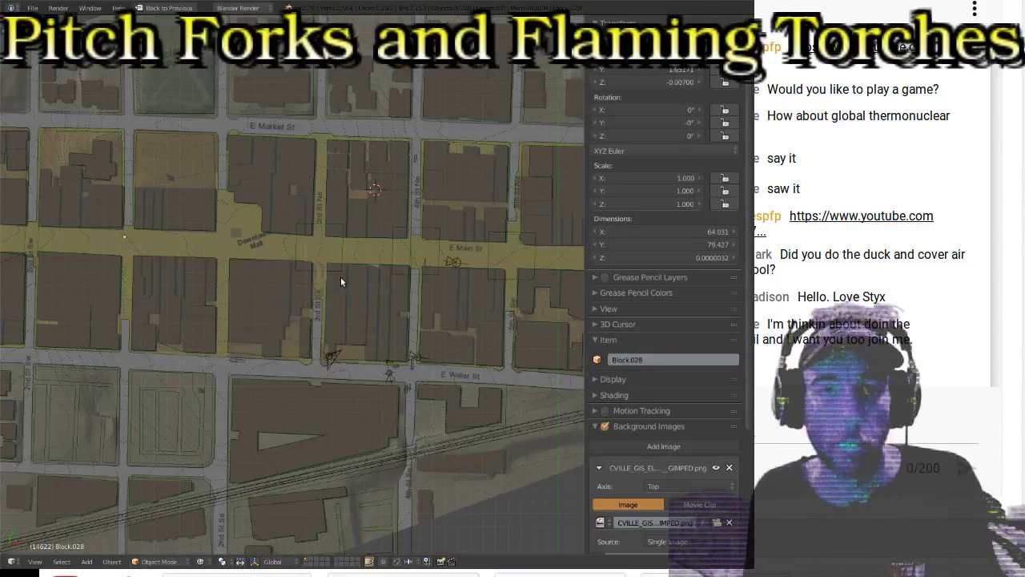
{"action": "key", "text": "alt+z"}
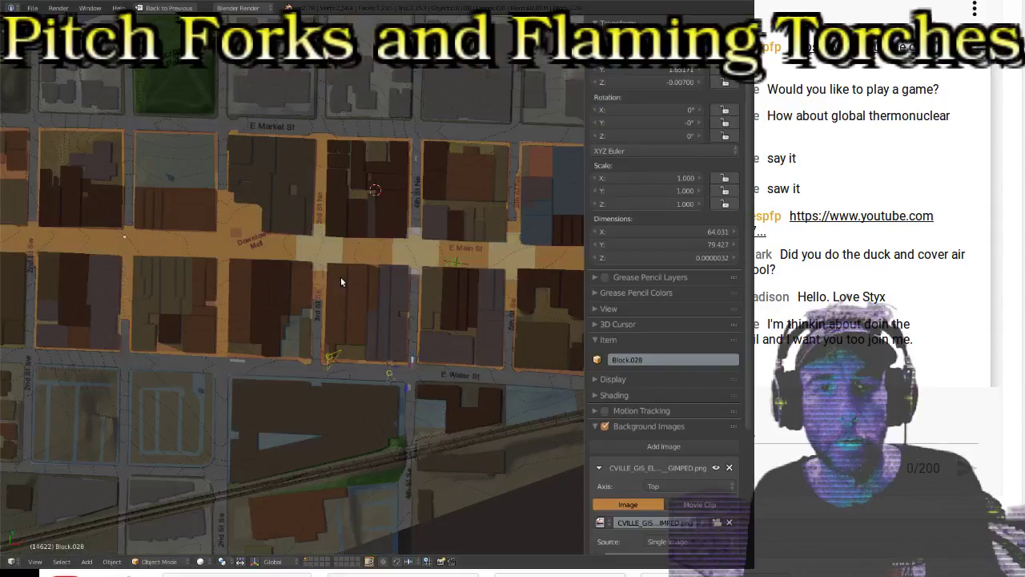
{"action": "key", "text": "alt+z"}
{"action": "key", "text": "alt+z"}
{"action": "key", "text": "alt+z"}
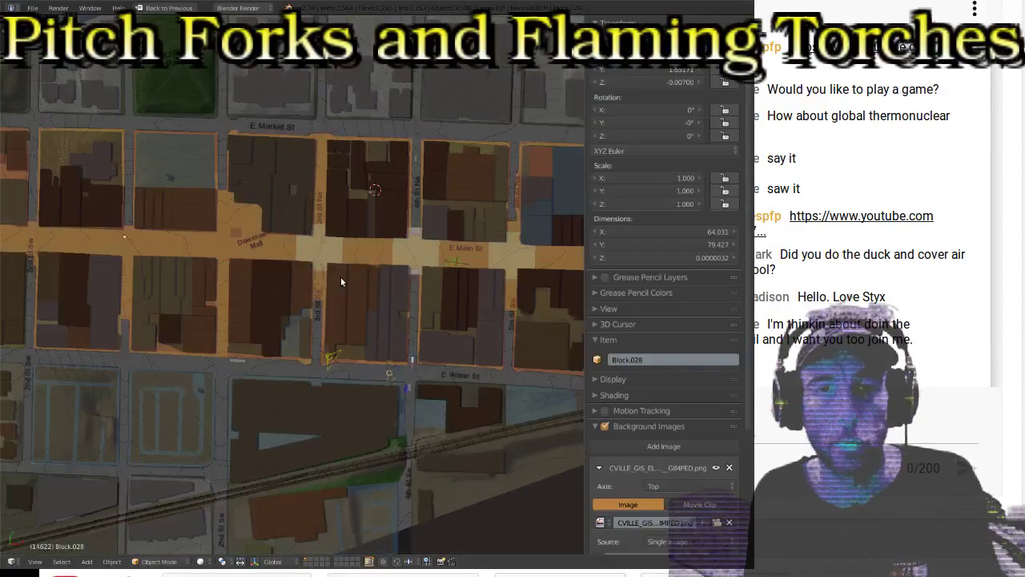
{"action": "key", "text": "alt+z"}
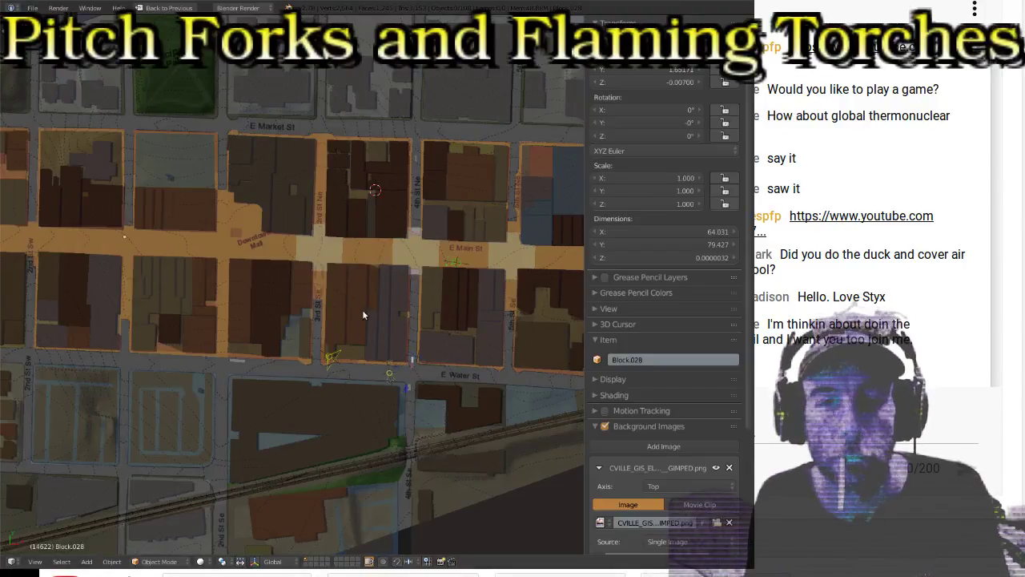
Step: Select the block between 8th St NE and 9th St NE, south of E Jefferson St, and start editing its mesh
{"action": "middle_click_drag", "start_coordinate": [452, 180], "coordinate": [282, 244], "text": "shift"}
{"action": "scroll", "coordinate": [385, 260], "scroll_direction": "up", "scroll_amount": 1}
{"action": "middle_click_drag", "start_coordinate": [384, 260], "coordinate": [227, 257], "text": "shift"}
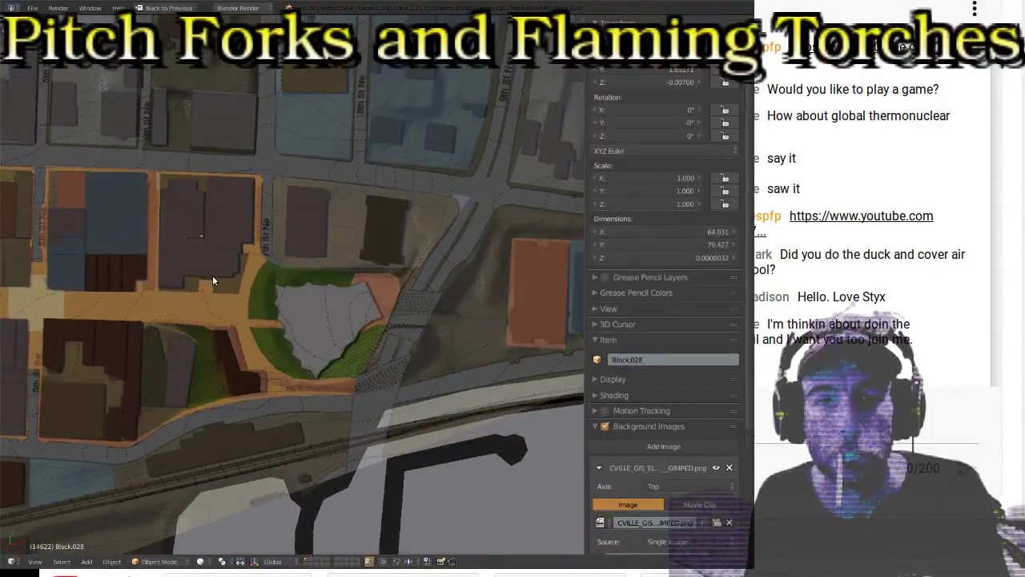
{"action": "middle_click_drag", "start_coordinate": [236, 217], "coordinate": [216, 368], "text": "shift"}
{"action": "right_click", "coordinate": [450, 284]}
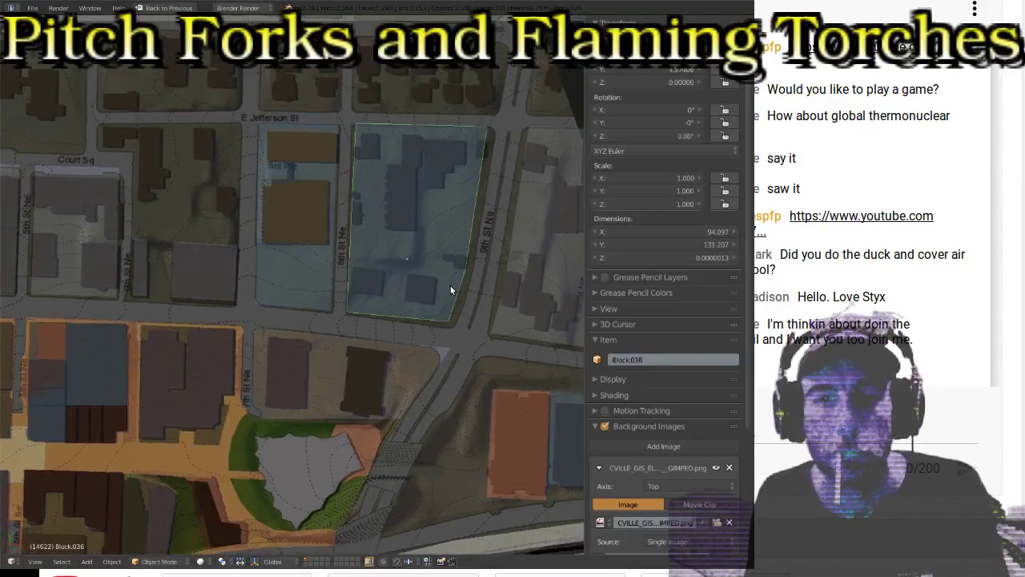
{"action": "scroll", "coordinate": [468, 304], "scroll_direction": "up", "scroll_amount": 3}
{"action": "middle_click_drag", "start_coordinate": [471, 269], "coordinate": [228, 253], "text": "shift"}
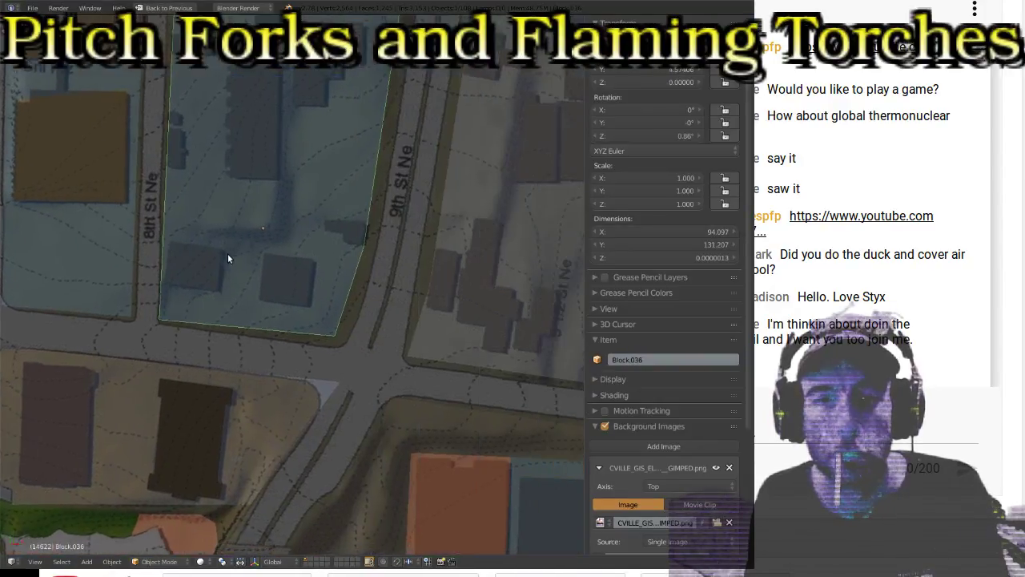
{"action": "middle_click_drag", "start_coordinate": [265, 192], "coordinate": [262, 269], "text": "shift"}
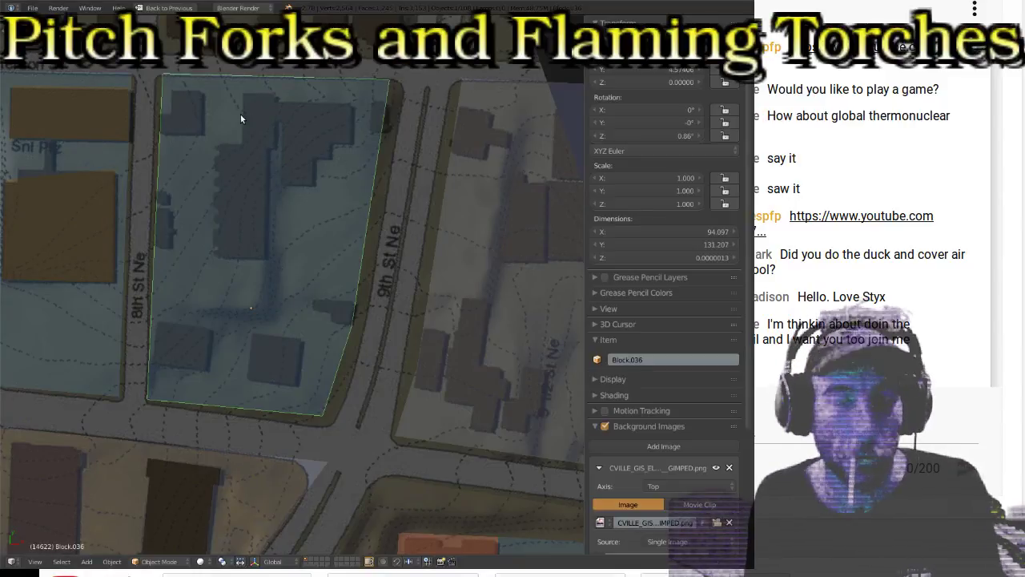
{"action": "key", "text": "Tab"}
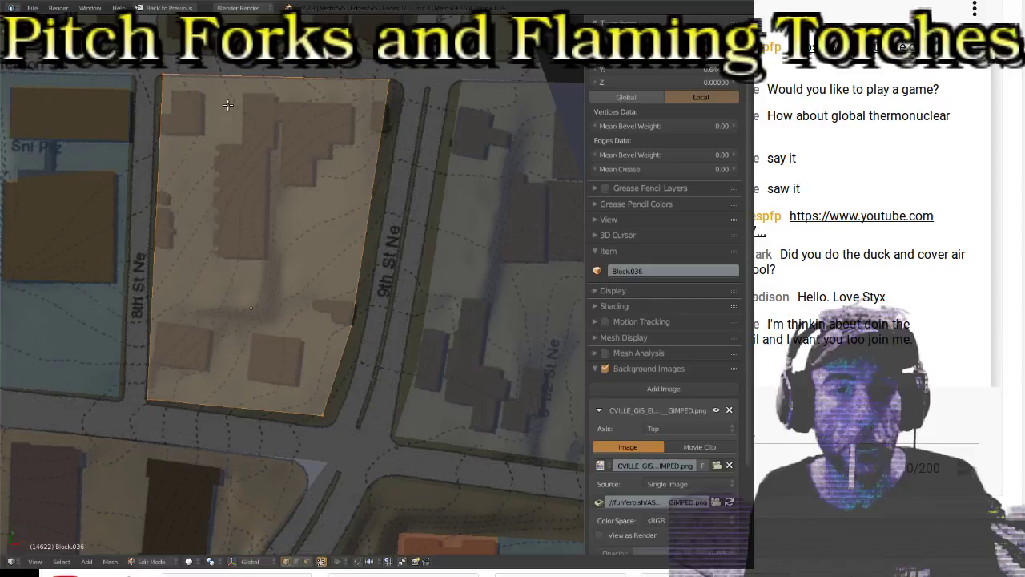
Step: Move the block's northwest and northeast corner vertices outward to match the street edges on the background map
{"action": "right_click", "coordinate": [175, 82]}
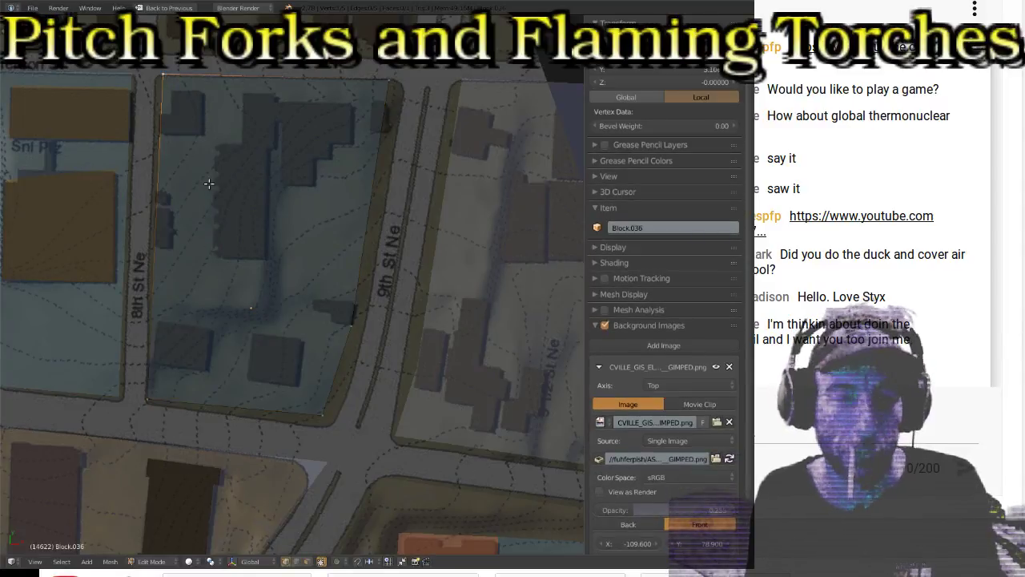
{"action": "key", "text": "g"}
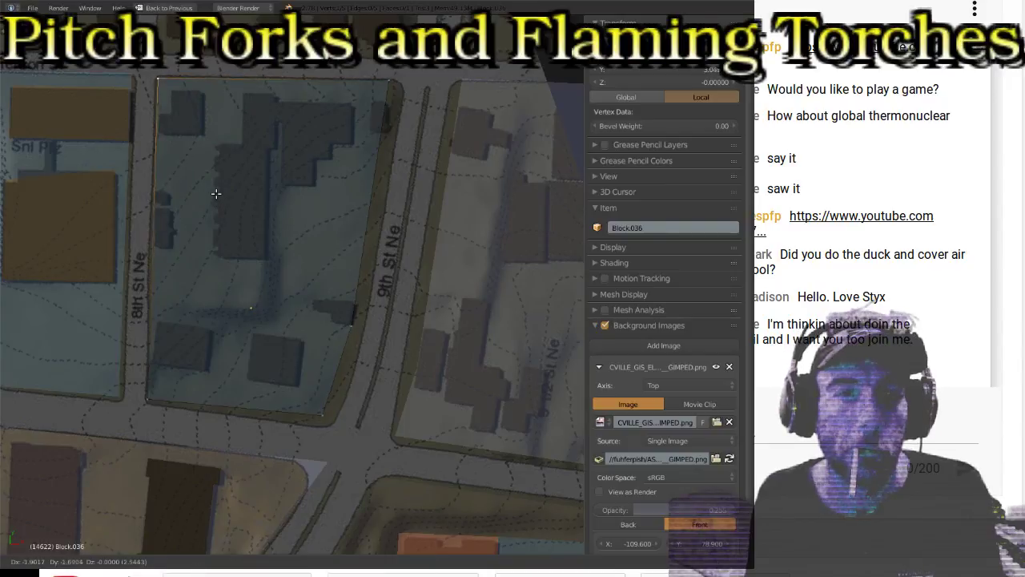
{"action": "left_click", "coordinate": [215, 191]}
{"action": "right_click", "coordinate": [394, 94]}
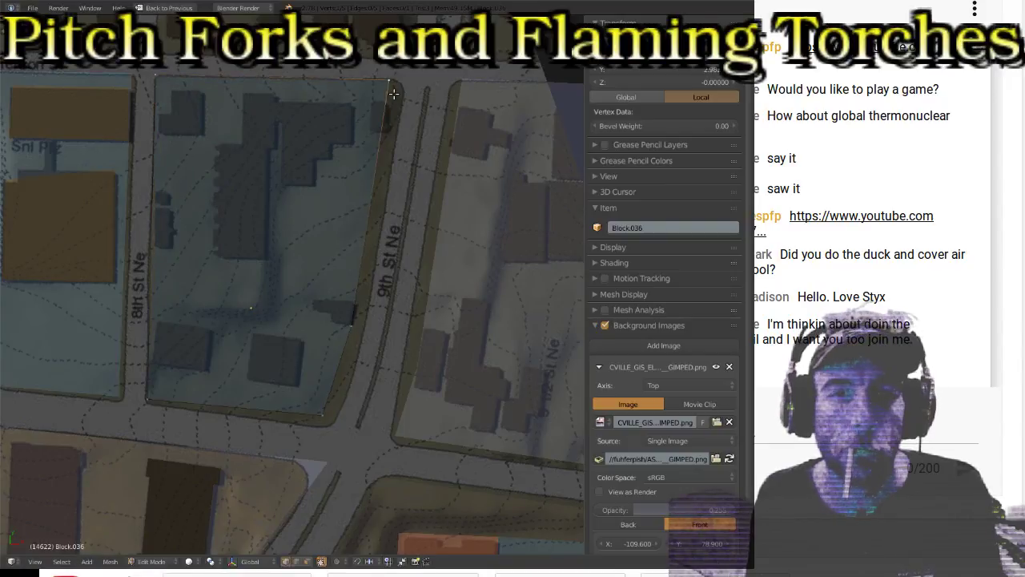
{"action": "key", "text": "g"}
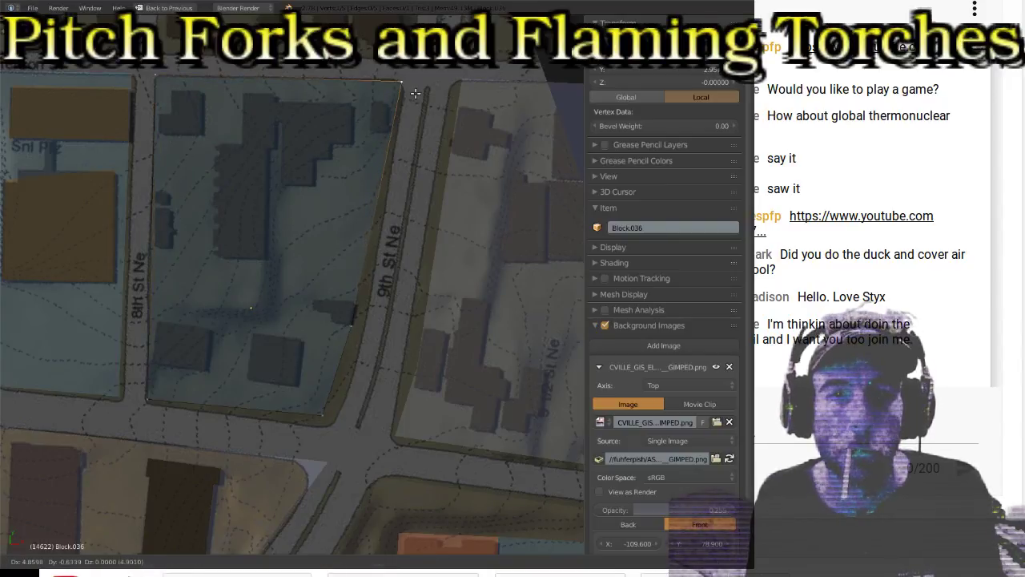
{"action": "left_click", "coordinate": [422, 91]}
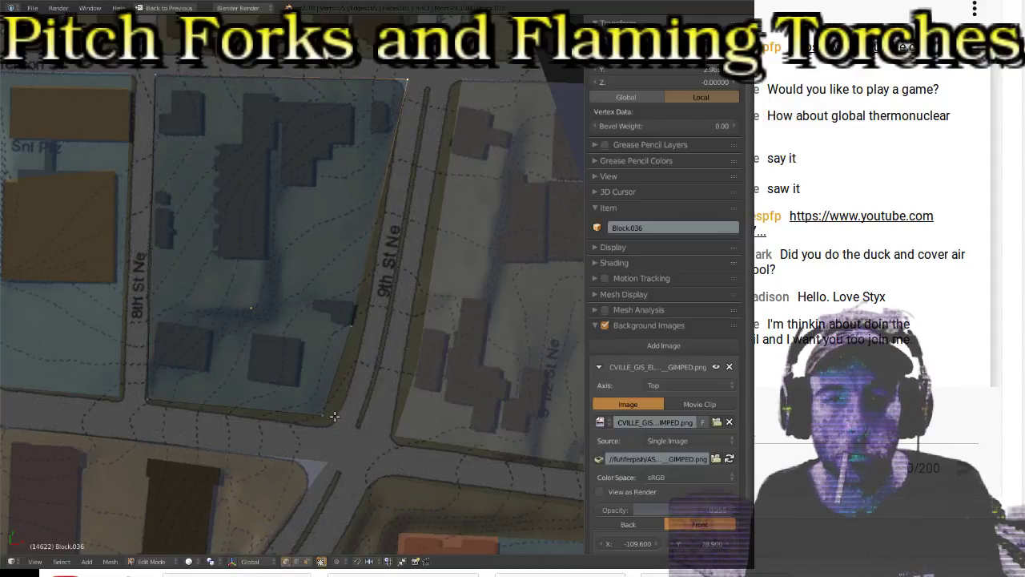
Step: Move the bend vertex on the block's east side and the southeast corner vertex outward to the 9th St NE street edge
{"action": "right_click", "coordinate": [361, 335]}
{"action": "key", "text": "g"}
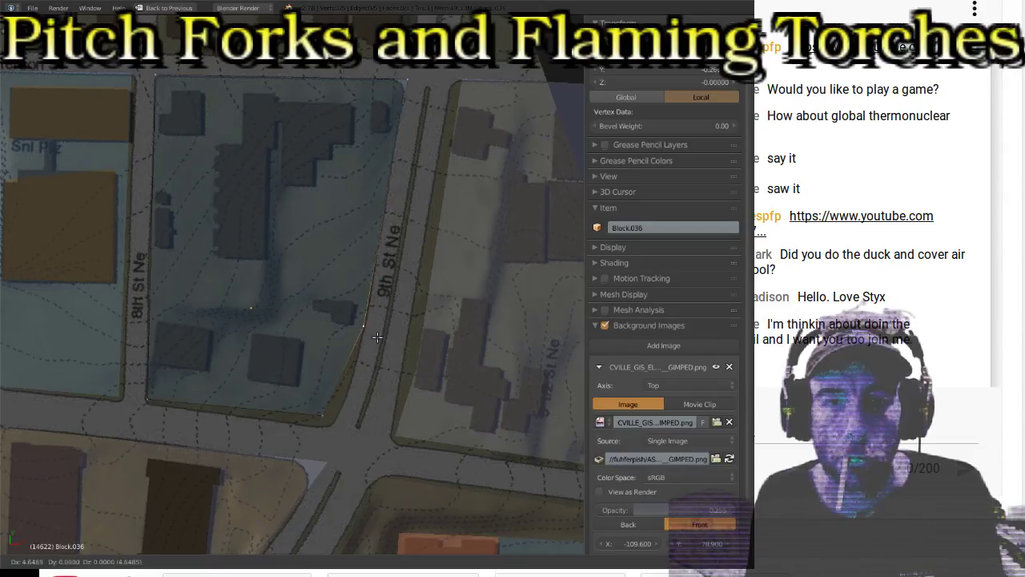
{"action": "left_click", "coordinate": [381, 327]}
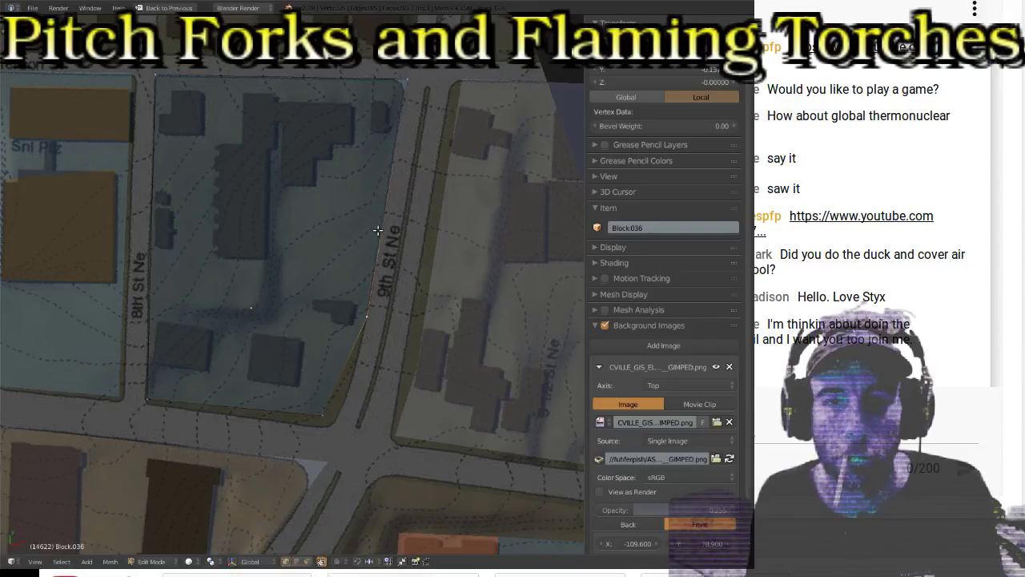
{"action": "key", "text": "g"}
{"action": "left_click", "coordinate": [332, 429]}
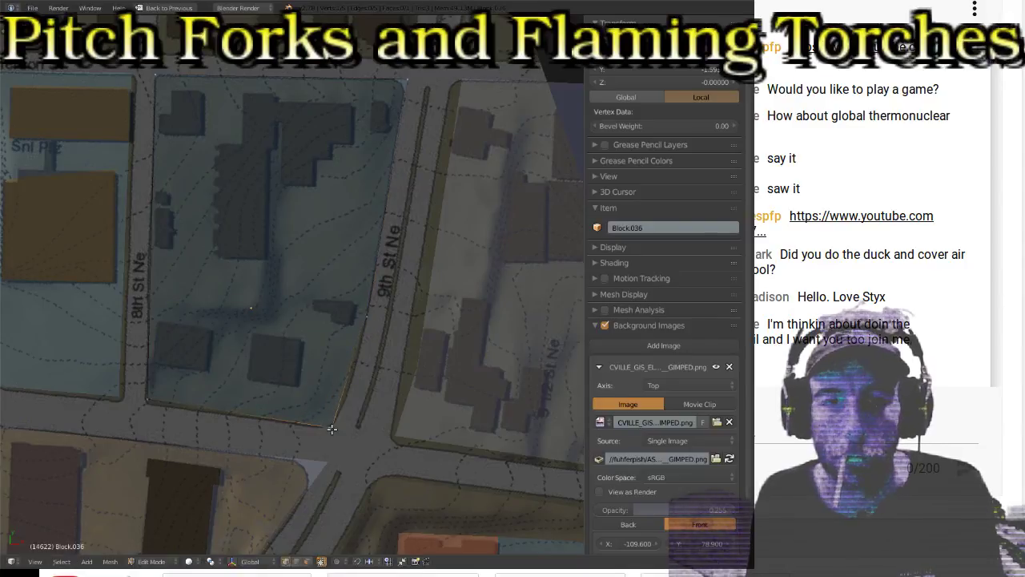
Step: Move the block's southwest corner vertex slightly outward to the street corner at 8th St NE
{"action": "right_click", "coordinate": [148, 400]}
{"action": "key", "text": "g"}
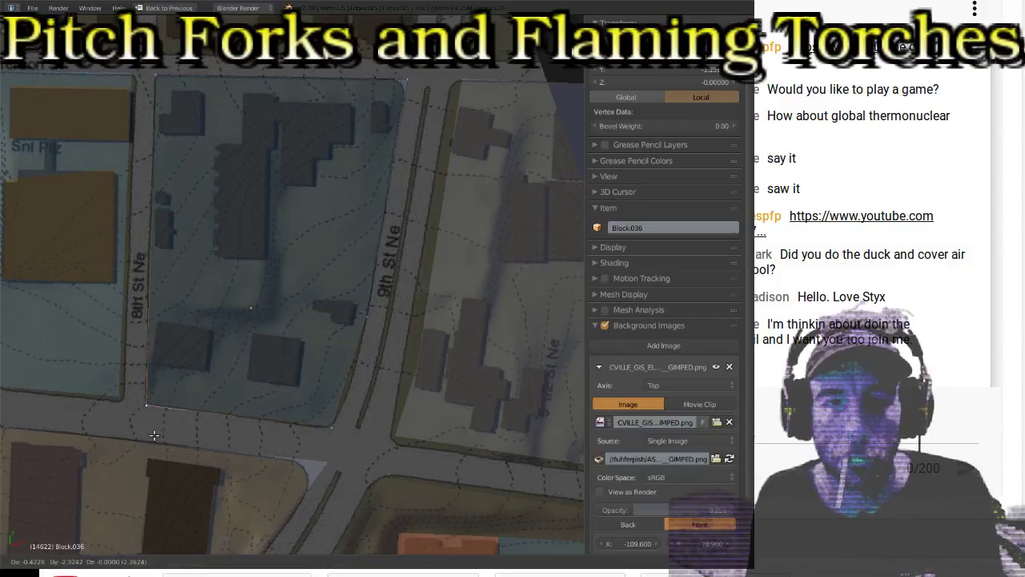
{"action": "left_click", "coordinate": [154, 432]}
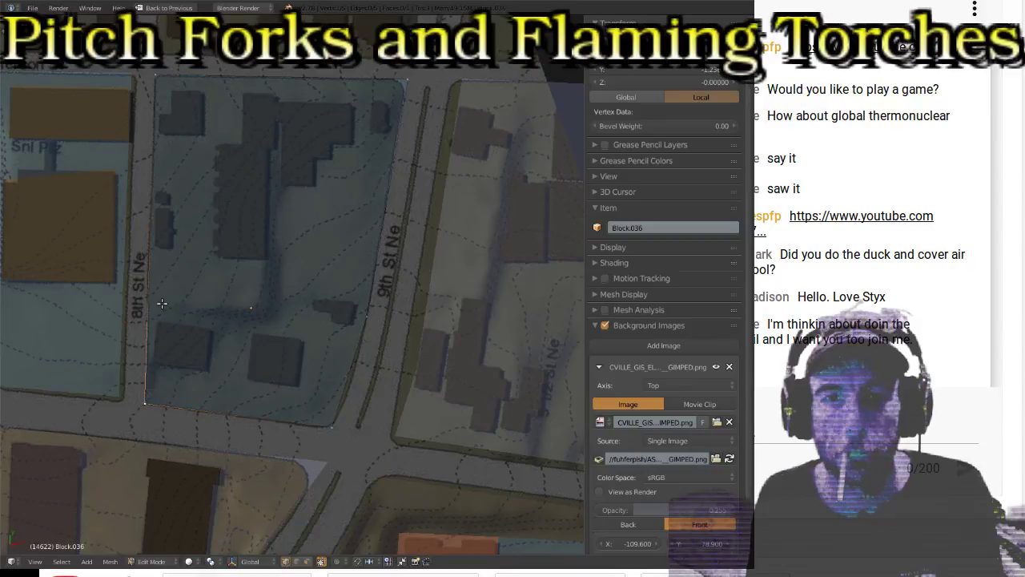
Step: Subdivide the block's north edge and move the new vertex east to where the northeast corner begins to curve
{"action": "right_click", "coordinate": [407, 81]}
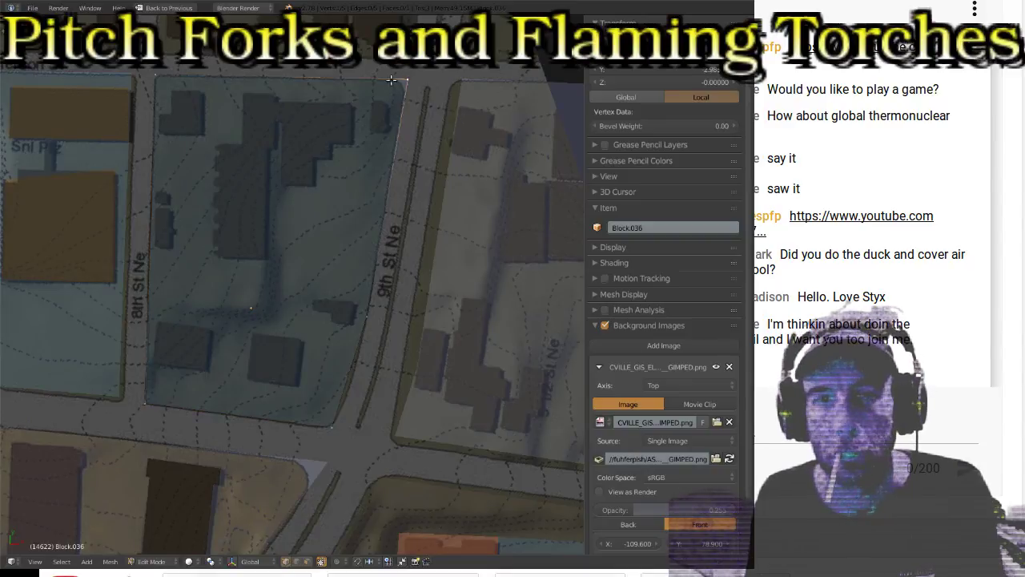
{"action": "right_click", "coordinate": [150, 78], "text": "shift"}
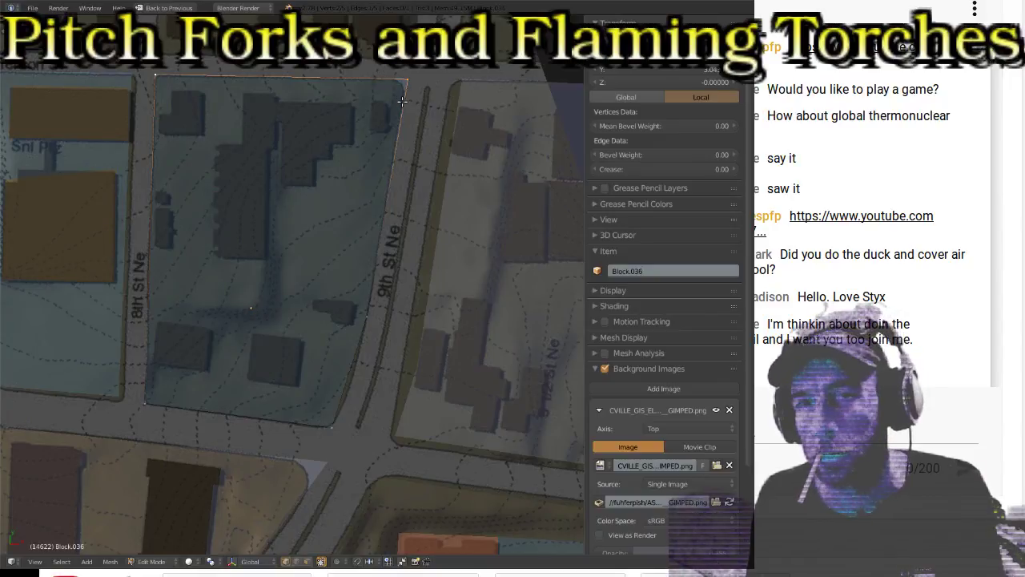
{"action": "key", "text": "w"}
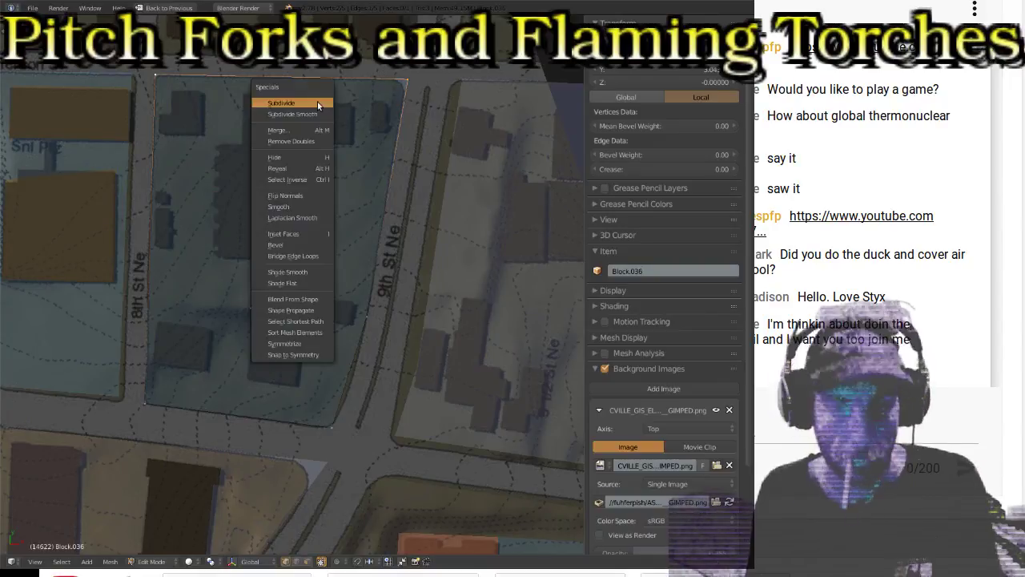
{"action": "left_click", "coordinate": [317, 100]}
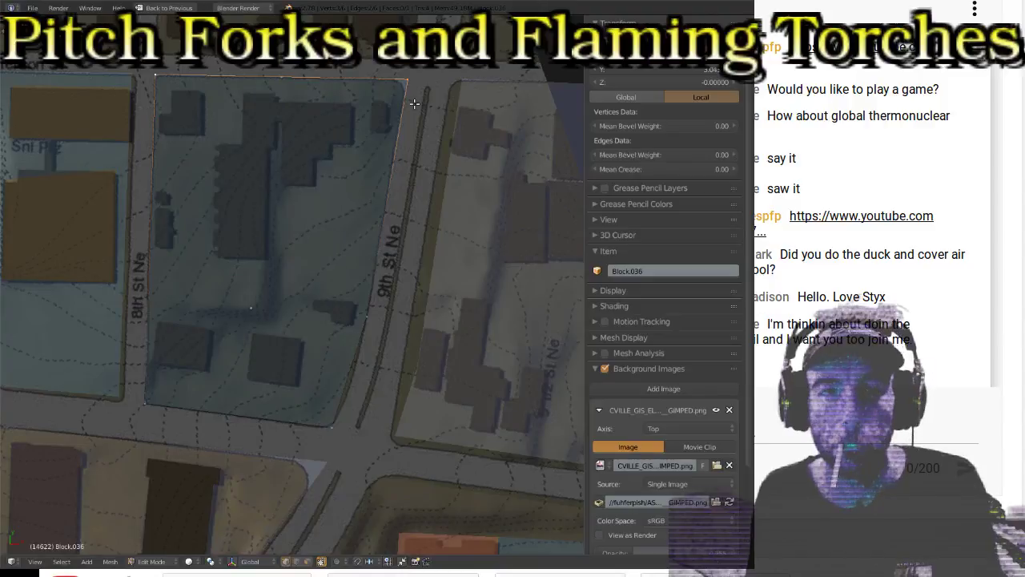
{"action": "left_click", "coordinate": [284, 78]}
{"action": "key", "text": "g"}
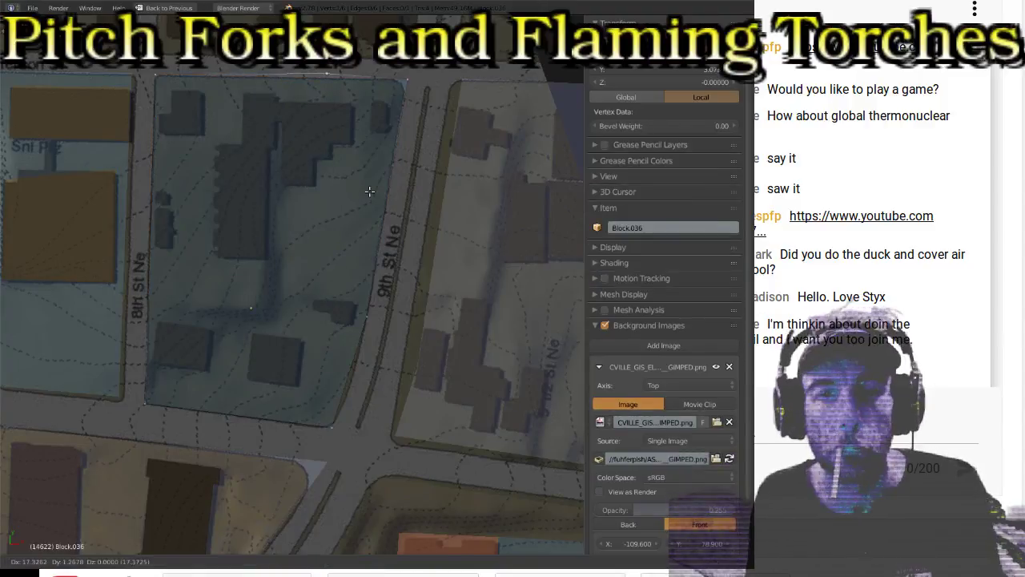
{"action": "left_click", "coordinate": [413, 184]}
{"action": "scroll", "coordinate": [414, 147], "scroll_direction": "up", "scroll_amount": 3}
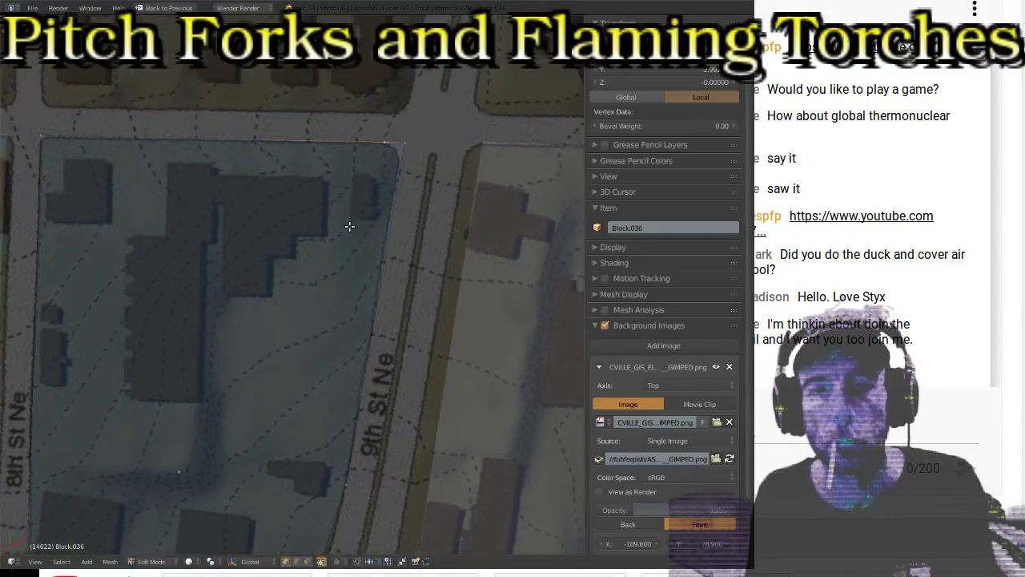
{"action": "scroll", "coordinate": [349, 227], "scroll_direction": "up", "scroll_amount": 4}
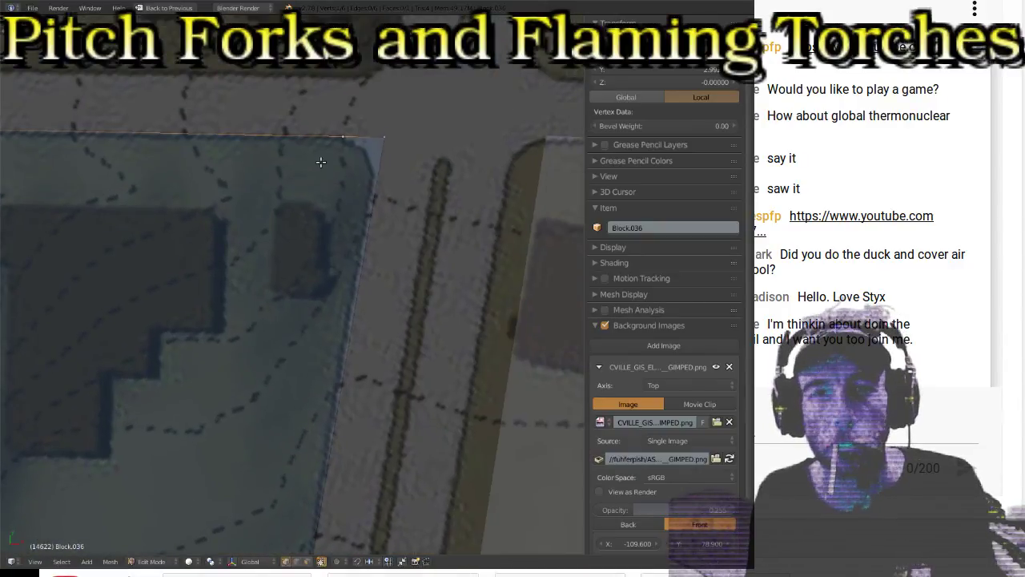
{"action": "key", "text": "g"}
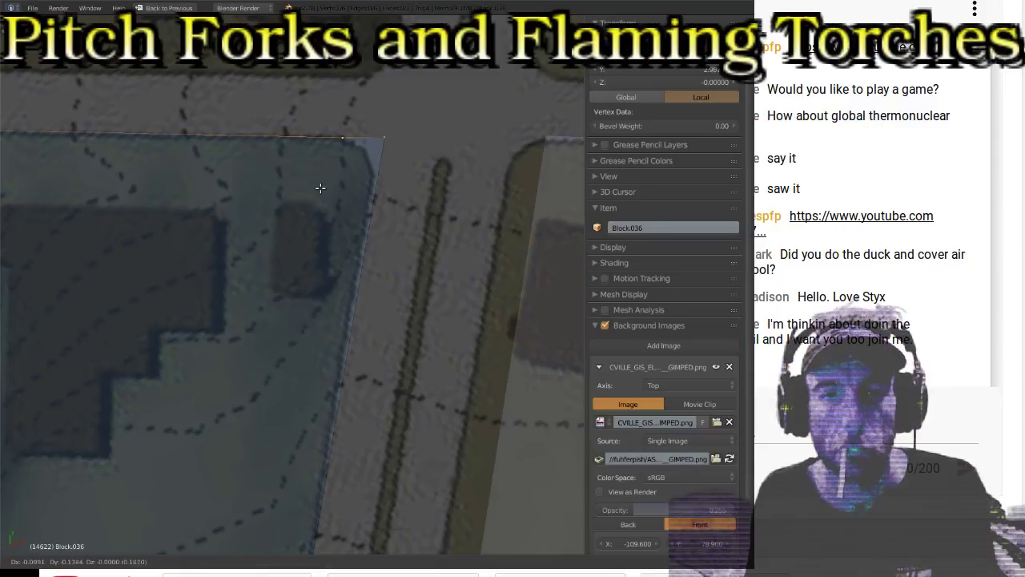
{"action": "left_click", "coordinate": [312, 191]}
Step: Move the northeast corner vertex inward to cut the corner along the mapped curve
{"action": "right_click", "coordinate": [385, 141]}
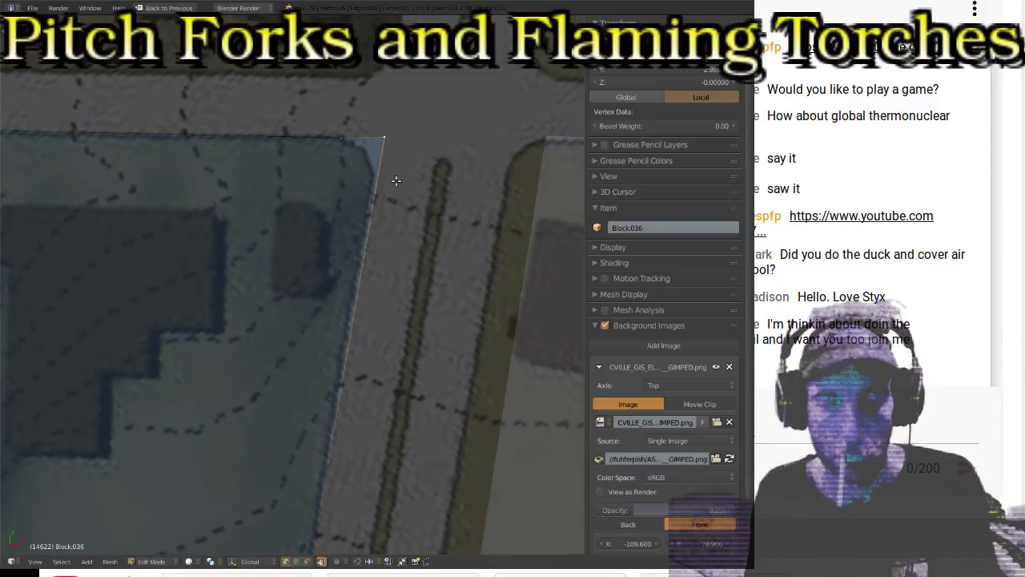
{"action": "key", "text": "g"}
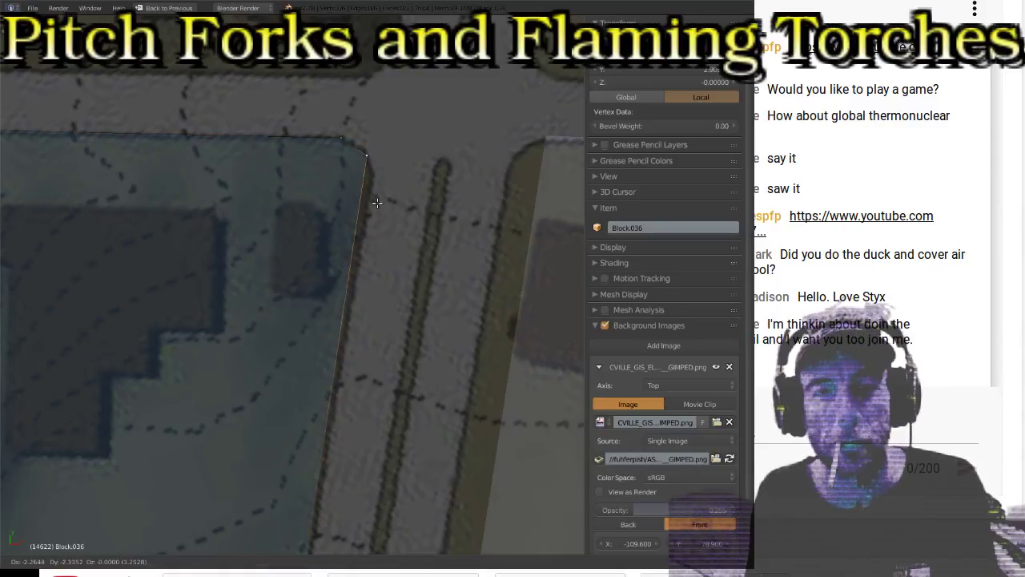
{"action": "left_click", "coordinate": [376, 201]}
Step: Subdivide the east edge between the northeast corner and the bend, and move the new vertex north to near that corner
{"action": "scroll", "coordinate": [360, 263], "scroll_direction": "down", "scroll_amount": 2}
{"action": "middle_click_drag", "start_coordinate": [361, 263], "coordinate": [384, 176], "text": "shift"}
{"action": "right_click", "coordinate": [304, 441], "text": "shift"}
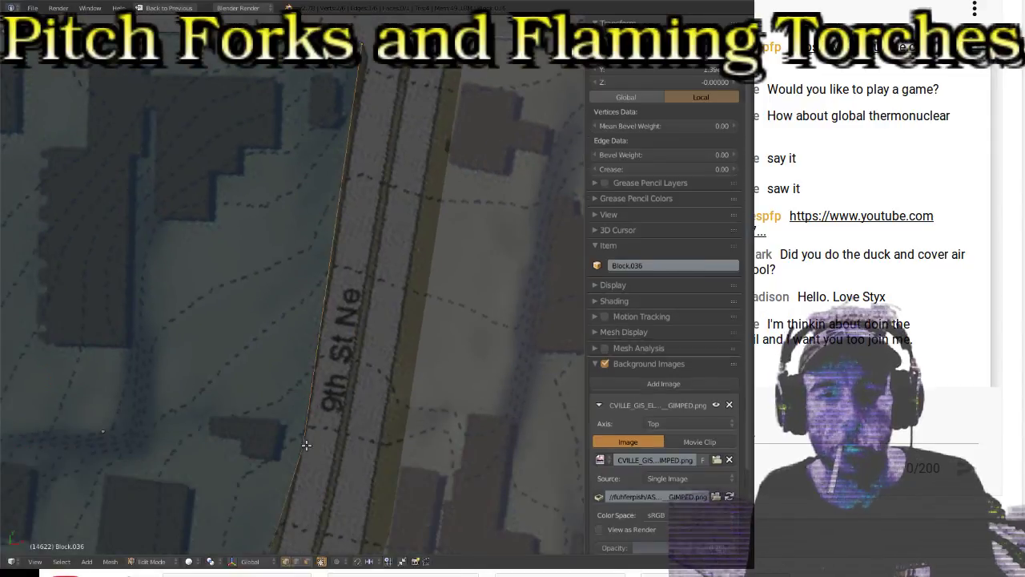
{"action": "key", "text": "w"}
{"action": "left_click", "coordinate": [390, 174]}
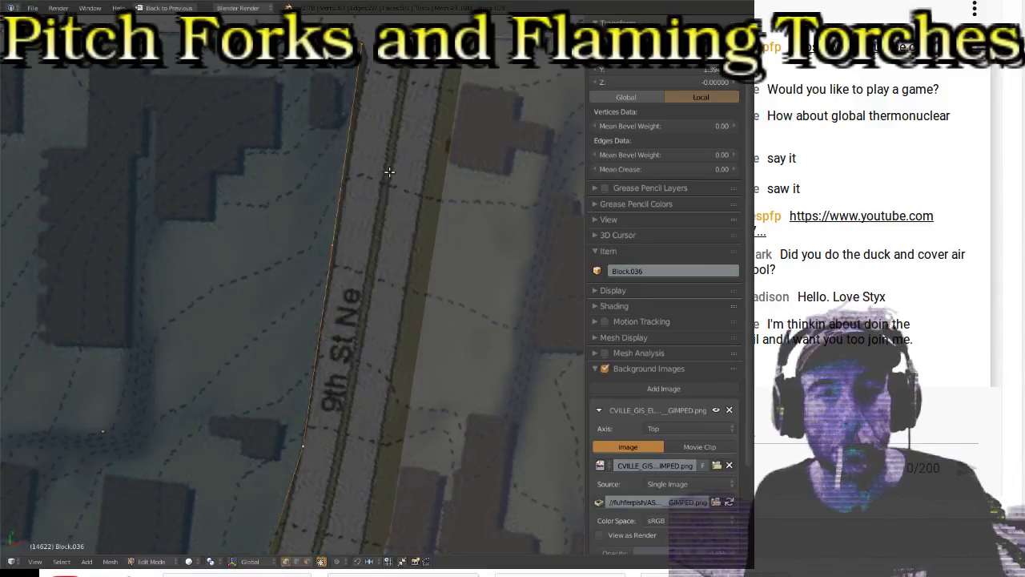
{"action": "right_click", "coordinate": [336, 230]}
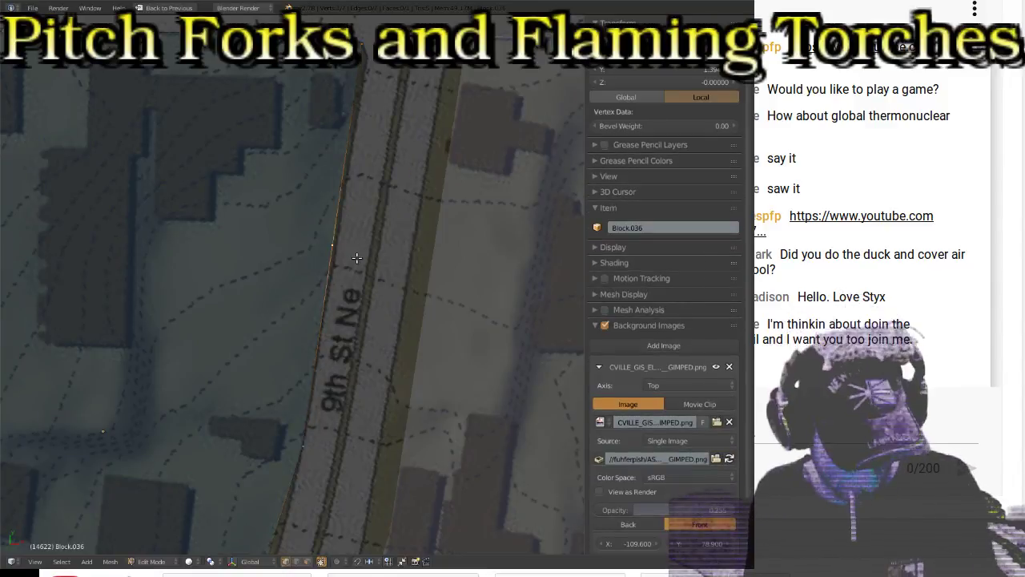
{"action": "key", "text": "g"}
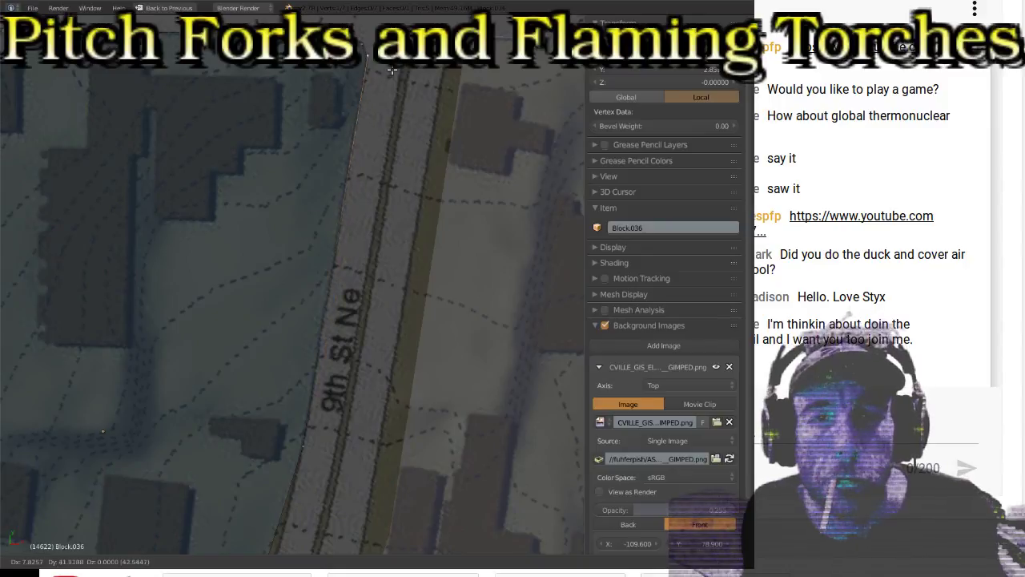
{"action": "left_click", "coordinate": [392, 72]}
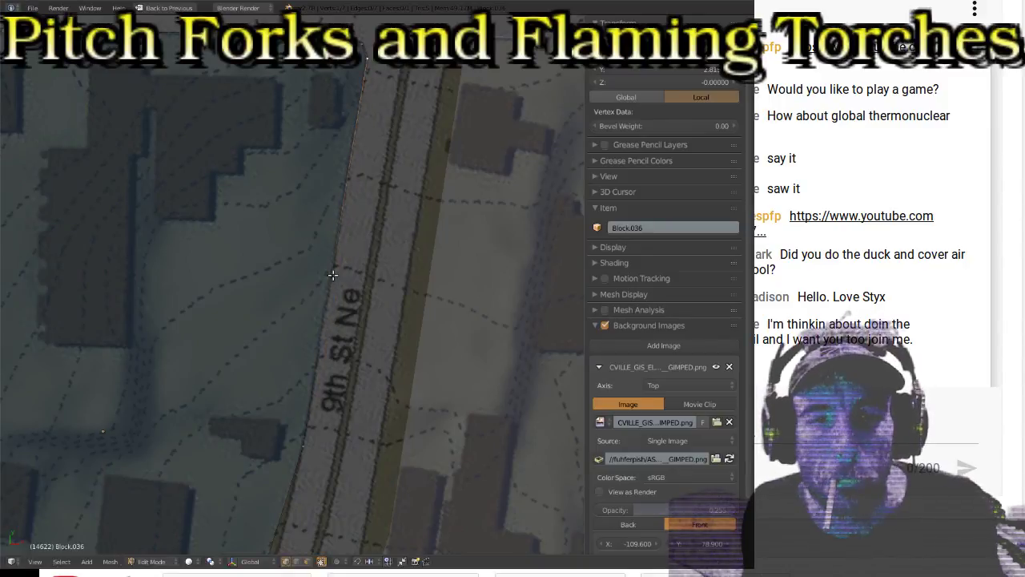
Step: Adjust the block's southeast corner vertex slightly to follow the street edge at the 9th St NE intersection
{"action": "right_click", "coordinate": [313, 433]}
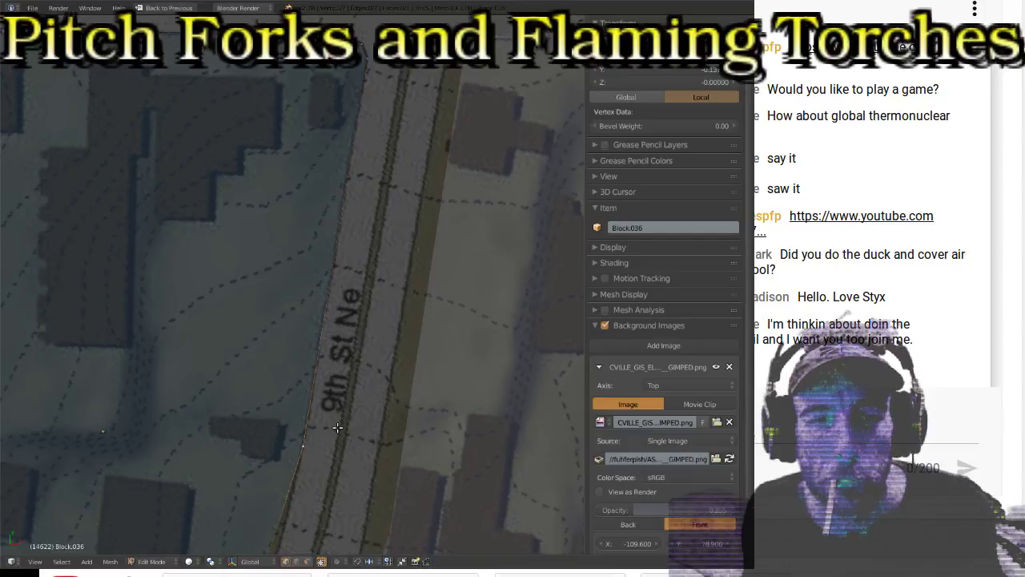
{"action": "middle_click_drag", "start_coordinate": [325, 447], "coordinate": [344, 246], "text": "shift"}
{"action": "right_click", "coordinate": [281, 327]}
{"action": "key", "text": "g"}
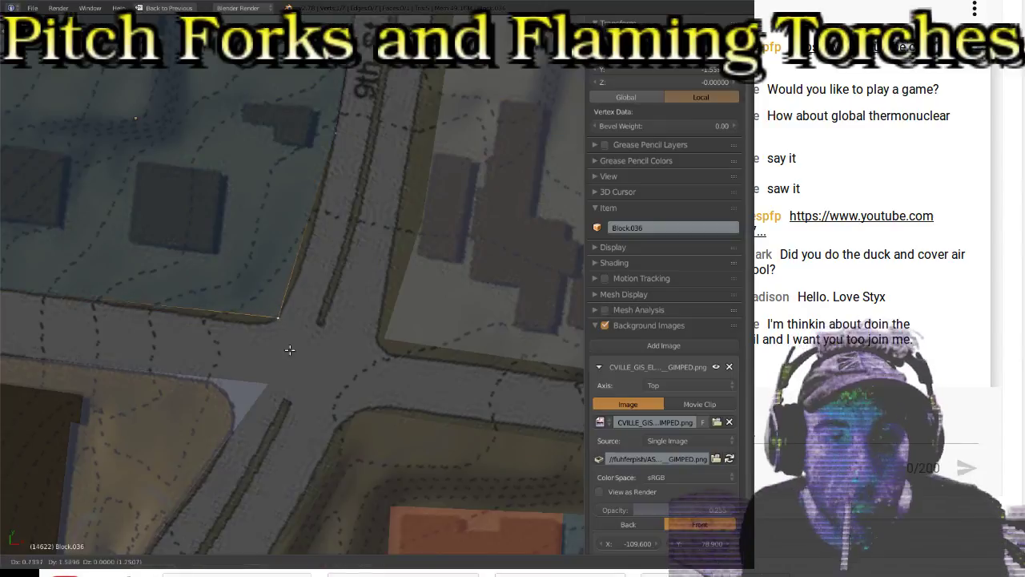
{"action": "left_click", "coordinate": [298, 331]}
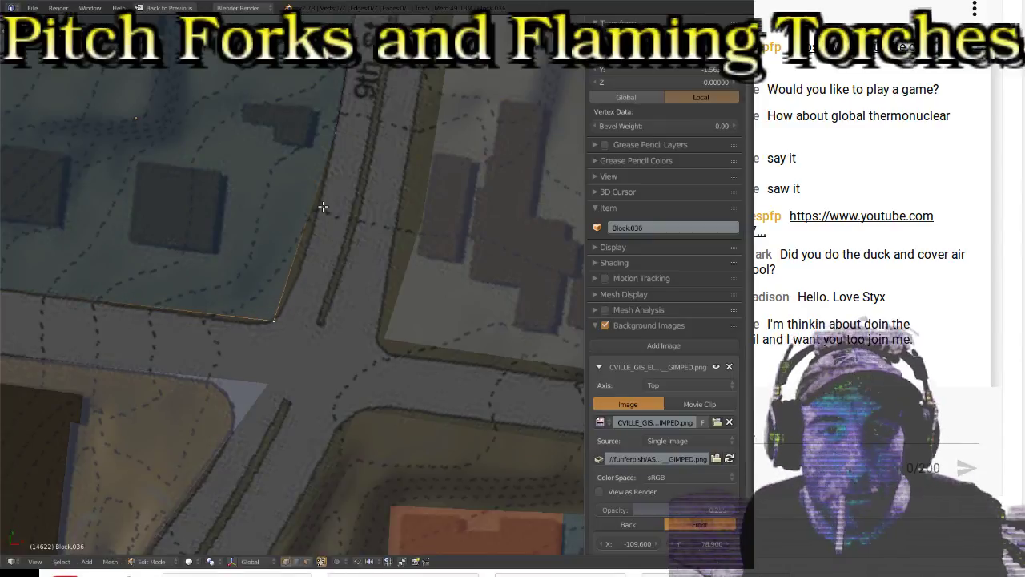
Step: Subdivide the block's lower east edge above the southeast corner and move the new vertex slightly southeast onto the 9th St NE curve
{"action": "right_click", "coordinate": [340, 137], "text": "shift"}
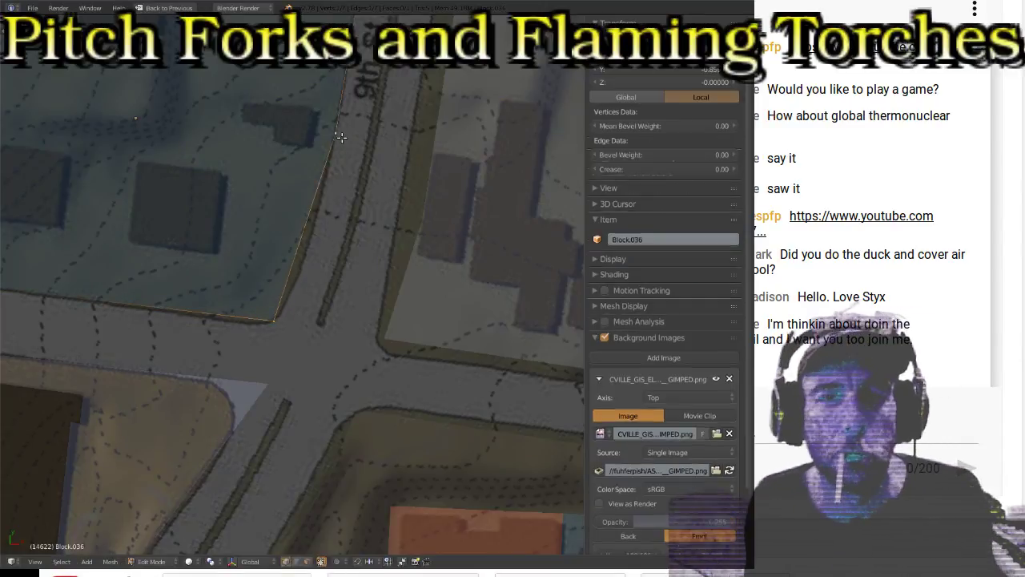
{"action": "key", "text": "w"}
{"action": "left_click", "coordinate": [325, 251]}
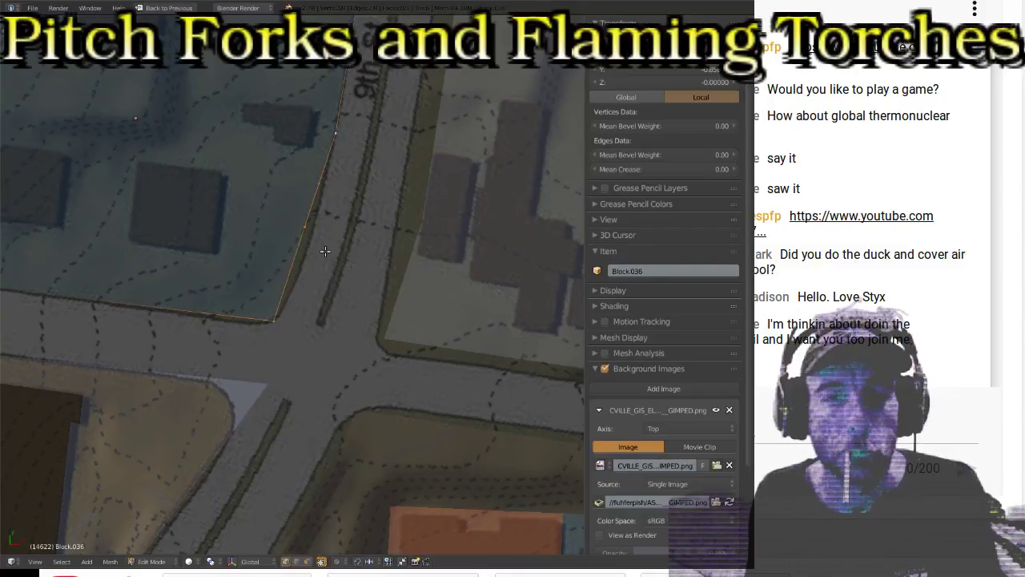
{"action": "right_click", "coordinate": [305, 233]}
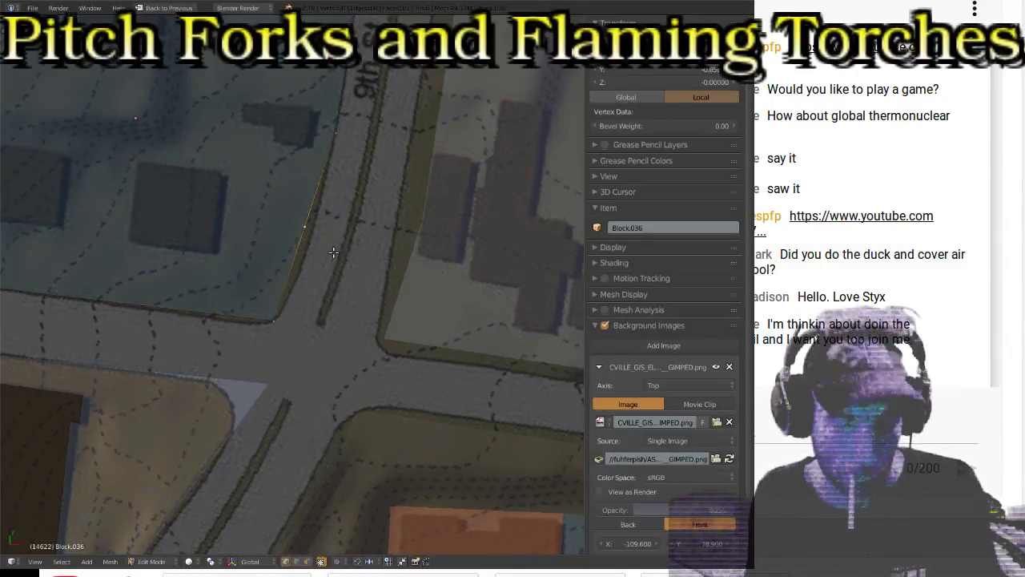
{"action": "key", "text": "g"}
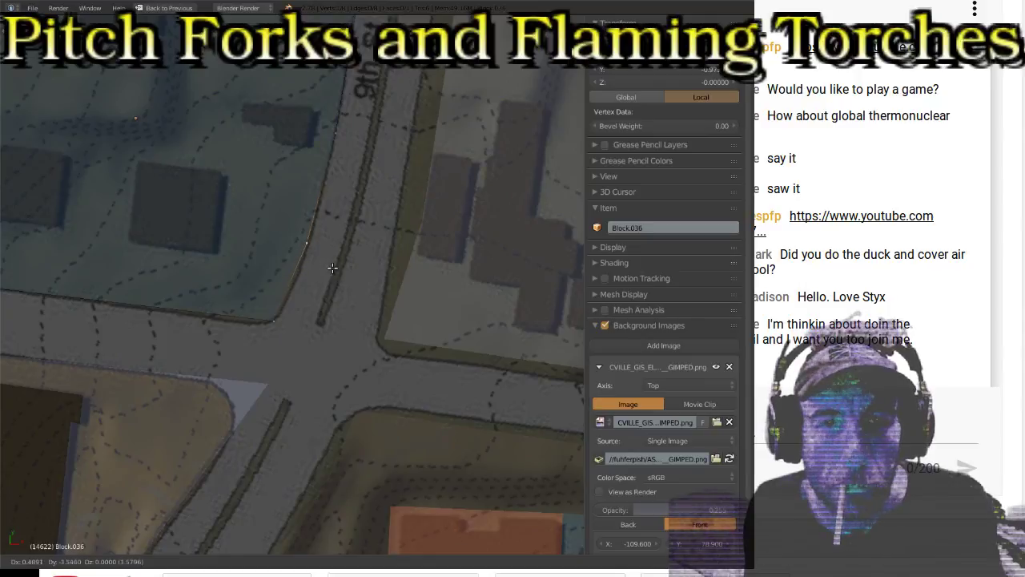
{"action": "left_click", "coordinate": [332, 269]}
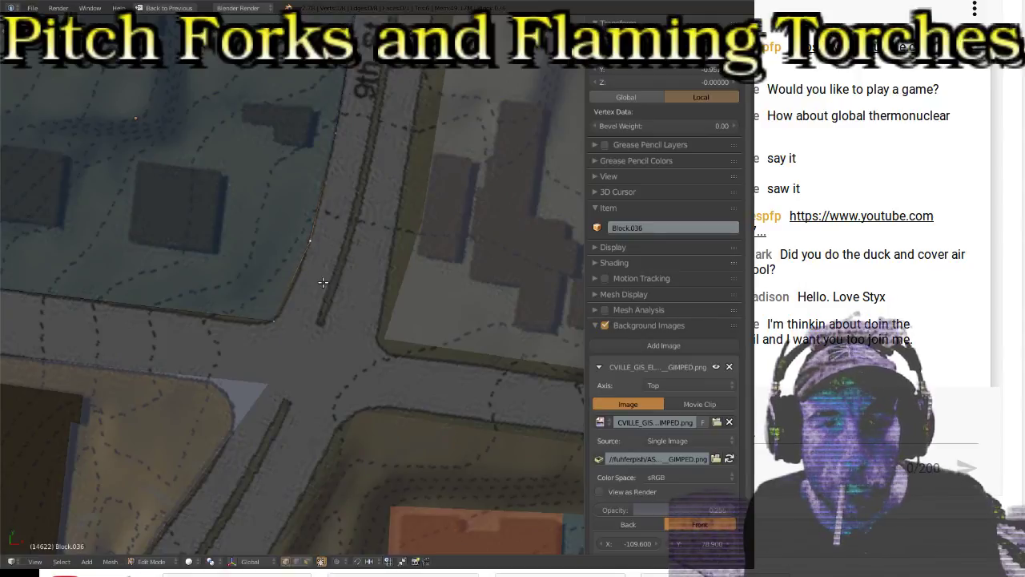
Step: Shift the southeast corner vertex slightly northeast and fine-tune the vertex above it to follow the 9th St NE edge
{"action": "right_click", "coordinate": [280, 317]}
{"action": "key", "text": "g"}
{"action": "left_click", "coordinate": [289, 314]}
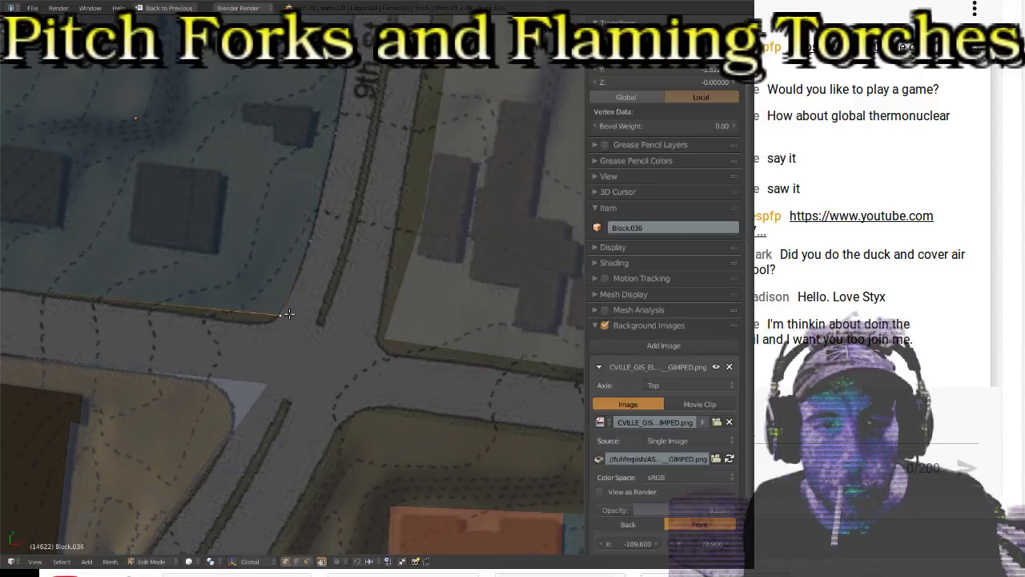
{"action": "right_click", "coordinate": [318, 244]}
{"action": "key", "text": "g"}
{"action": "left_click", "coordinate": [316, 248]}
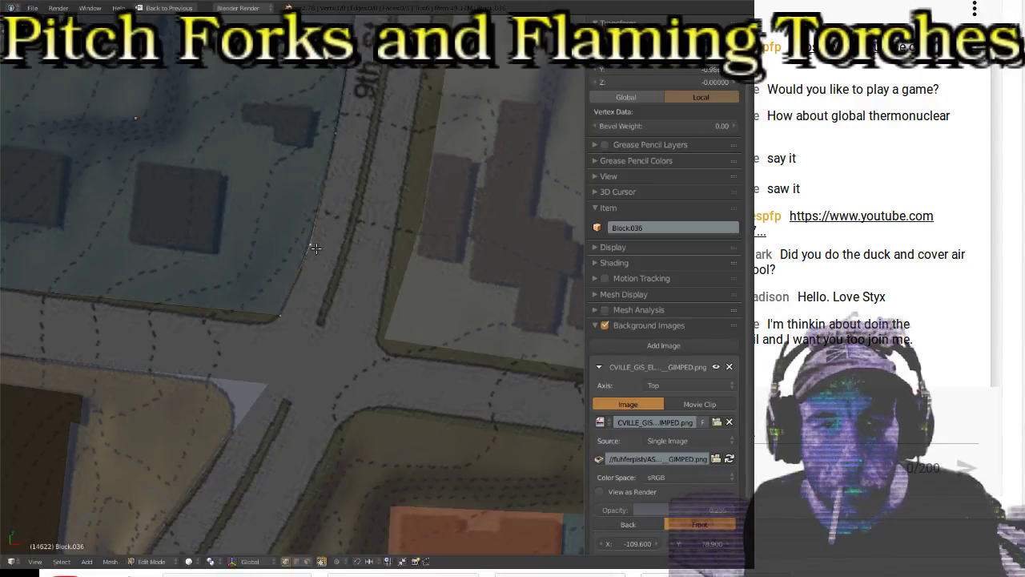
Step: Subdivide the block's south edge and move the new vertex east to where the southeast corner begins to curve
{"action": "middle_click_drag", "start_coordinate": [190, 320], "coordinate": [230, 303], "text": "shift"}
{"action": "right_click", "coordinate": [210, 279]}
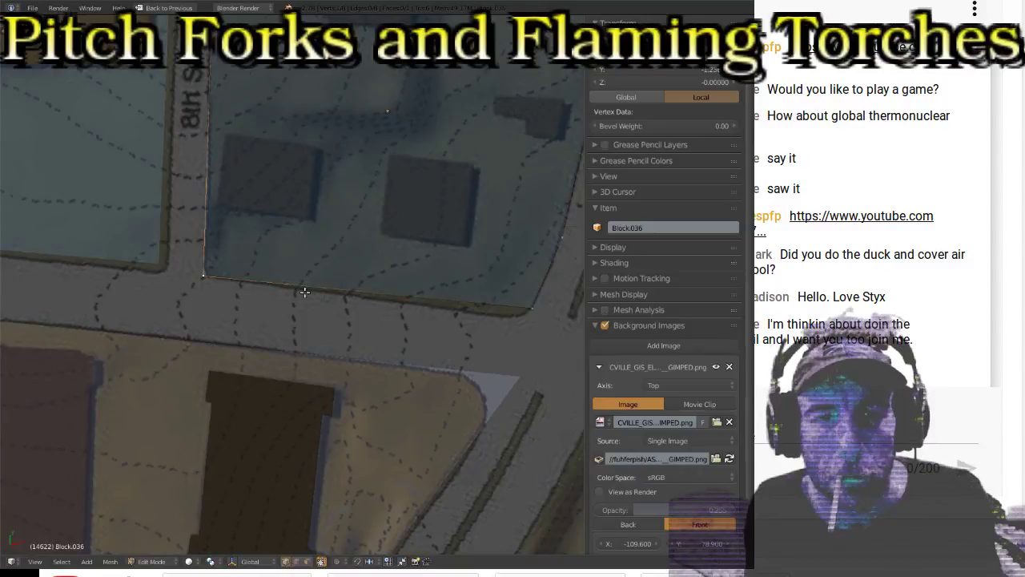
{"action": "right_click", "coordinate": [536, 310], "text": "shift"}
{"action": "key", "text": "w"}
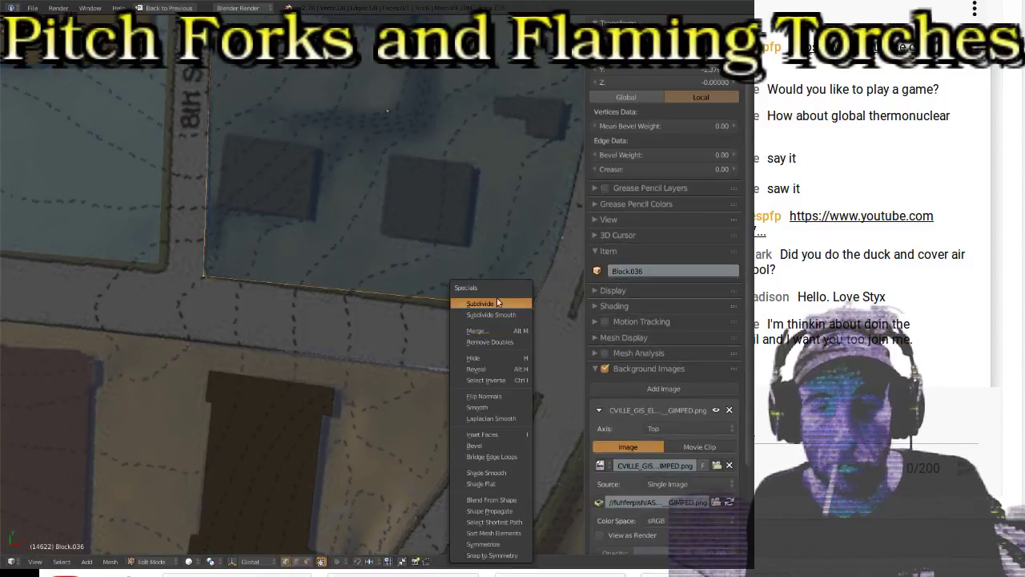
{"action": "left_click", "coordinate": [496, 301]}
{"action": "right_click", "coordinate": [356, 297]}
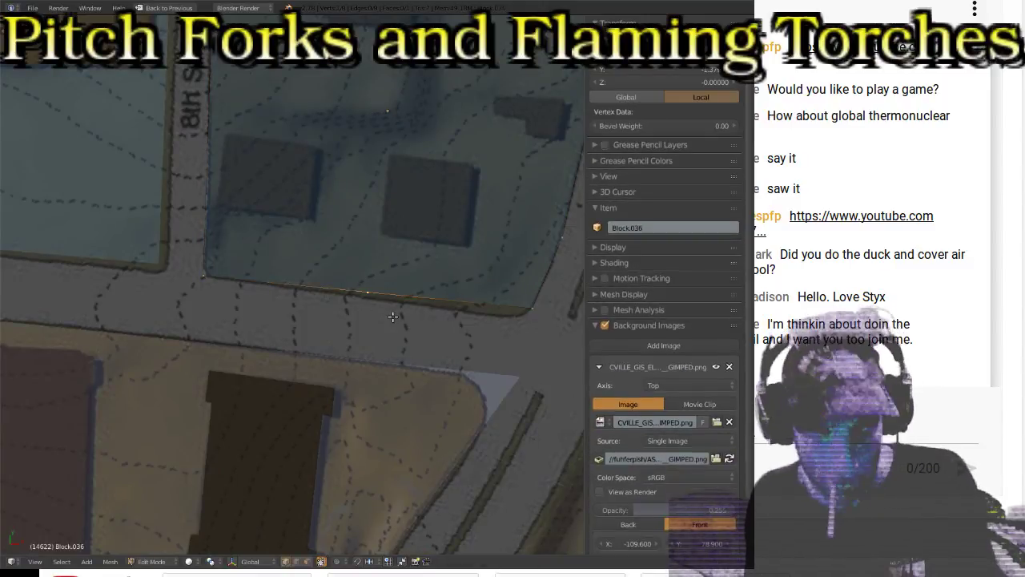
{"action": "key", "text": "g"}
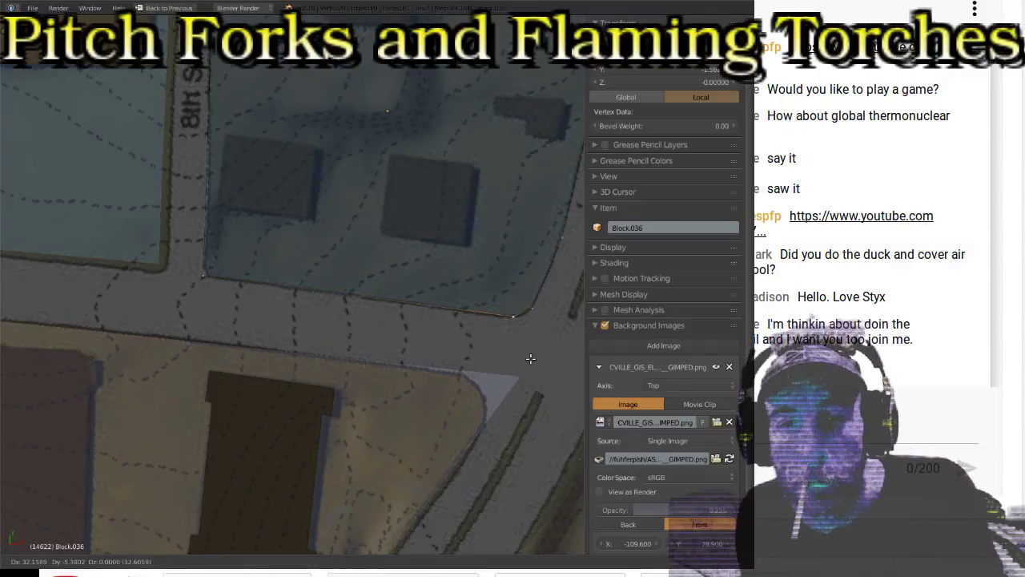
{"action": "left_click", "coordinate": [530, 361]}
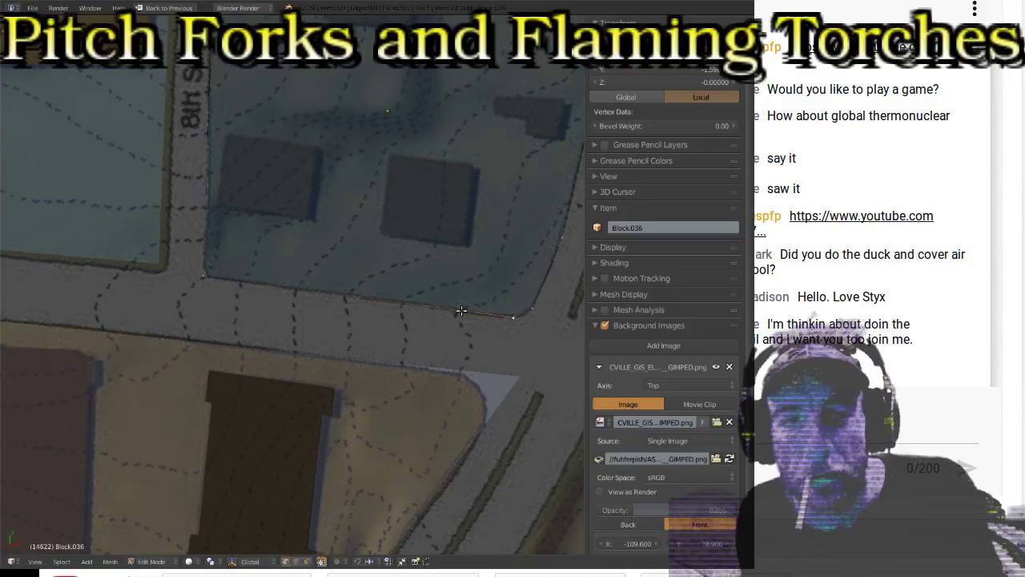
Step: Subdivide the block's west edge along 8th St NE, slide the new vertex south to fit the street edge, and finish editing the block
{"action": "middle_click_drag", "start_coordinate": [319, 74], "coordinate": [291, 262], "text": "shift"}
{"action": "scroll", "coordinate": [291, 262], "scroll_direction": "down", "scroll_amount": 3}
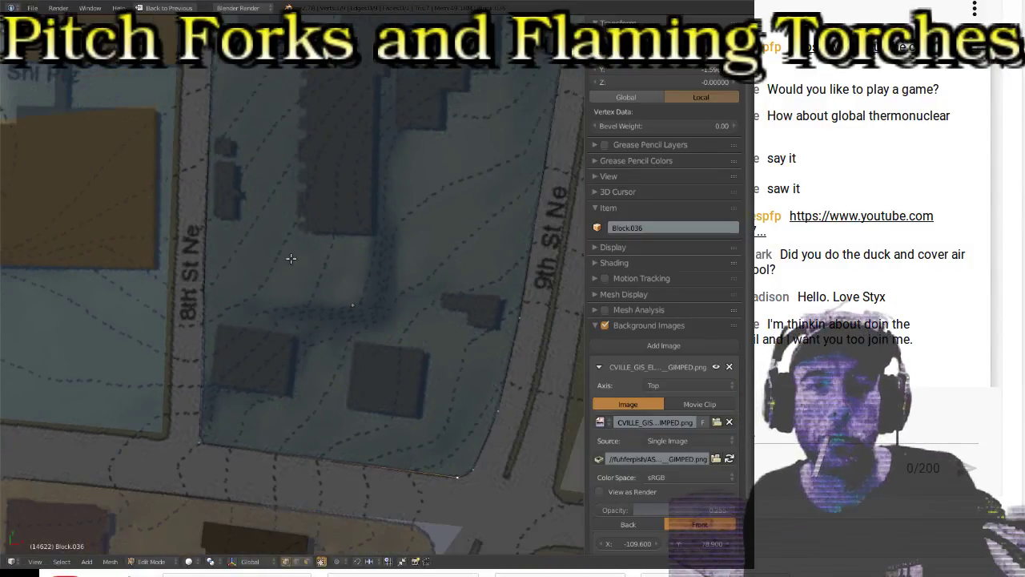
{"action": "right_click", "coordinate": [225, 94]}
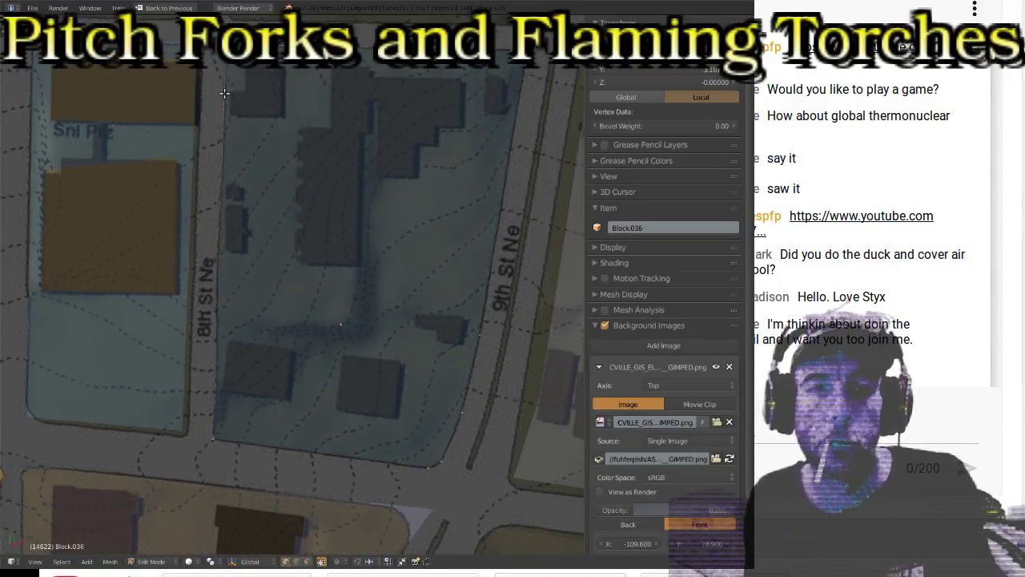
{"action": "right_click", "coordinate": [218, 423], "text": "shift"}
{"action": "key", "text": "w"}
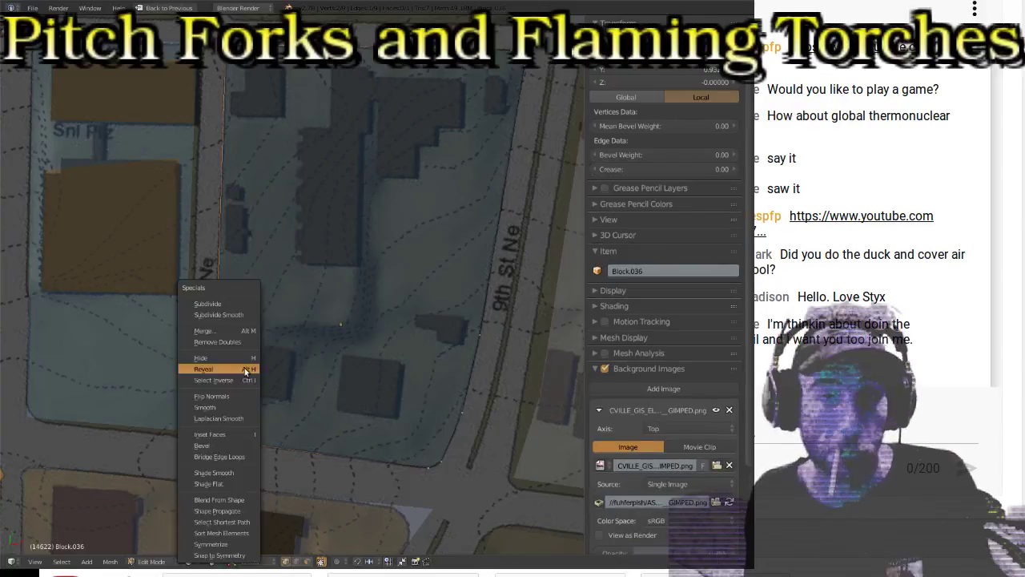
{"action": "left_click", "coordinate": [215, 304]}
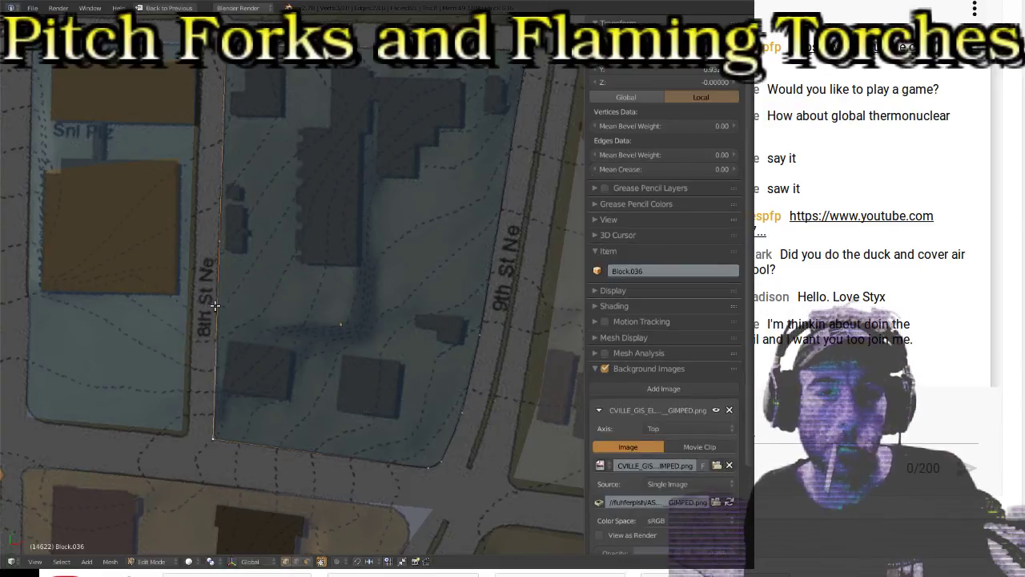
{"action": "right_click", "coordinate": [228, 265]}
{"action": "key", "text": "g"}
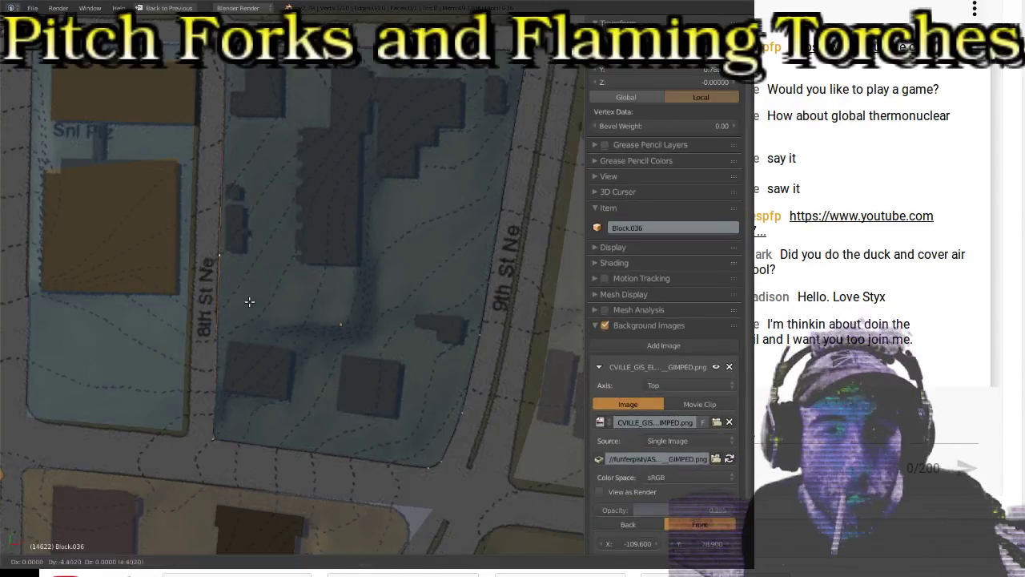
{"action": "left_click", "coordinate": [249, 320]}
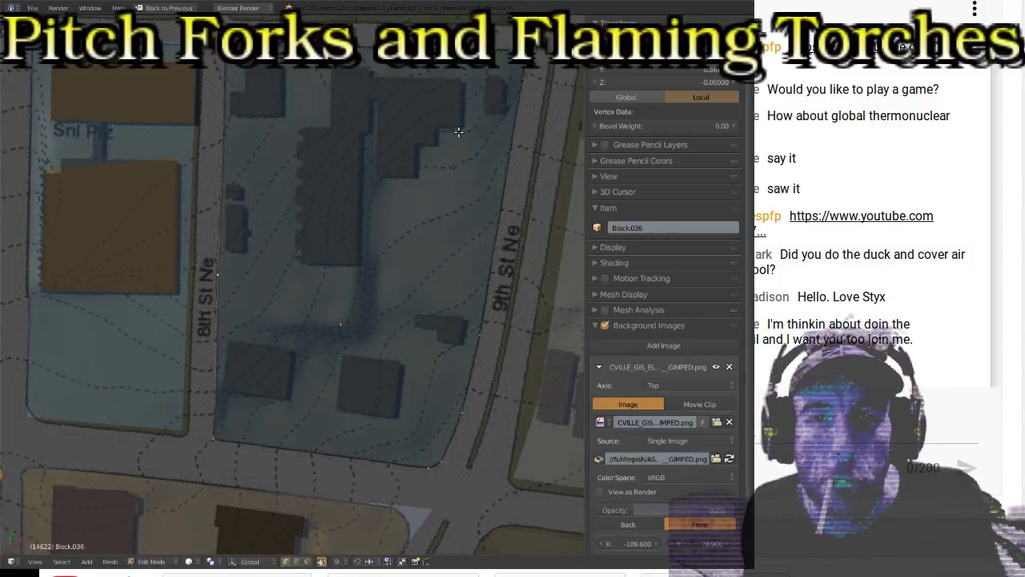
{"action": "key", "text": "Tab"}
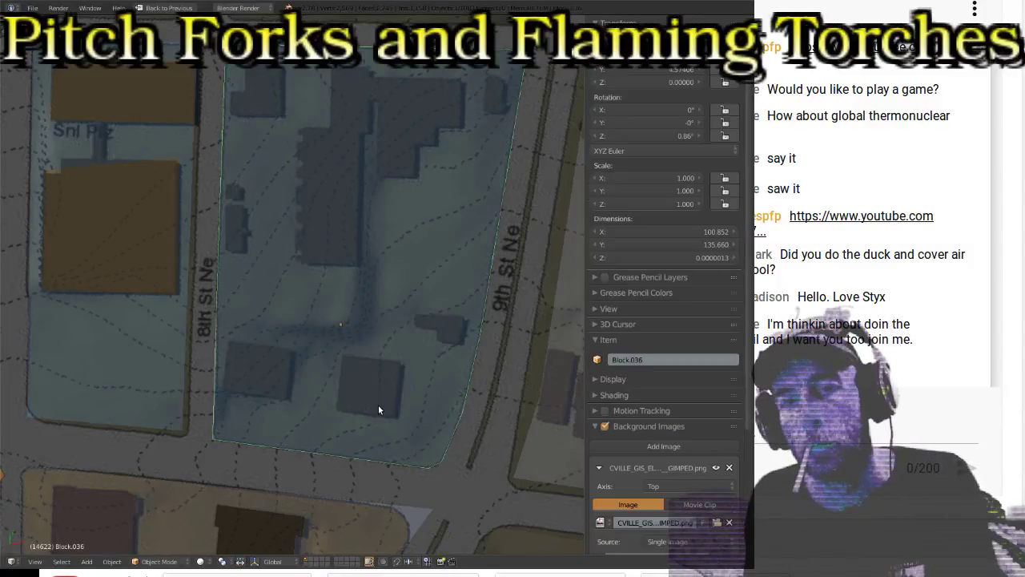
Step: Open the neighboring block west of 8th St NE for mesh editing and move its northeast corner vertex to the mapped street corner
{"action": "scroll", "coordinate": [322, 288], "scroll_direction": "down", "scroll_amount": 3}
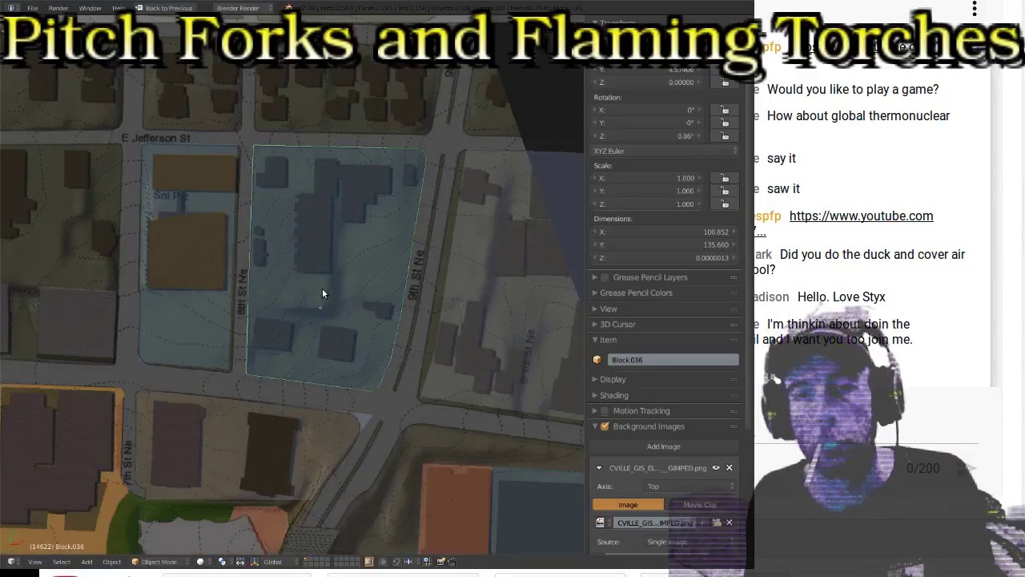
{"action": "middle_click_drag", "start_coordinate": [266, 342], "coordinate": [362, 280], "text": "shift"}
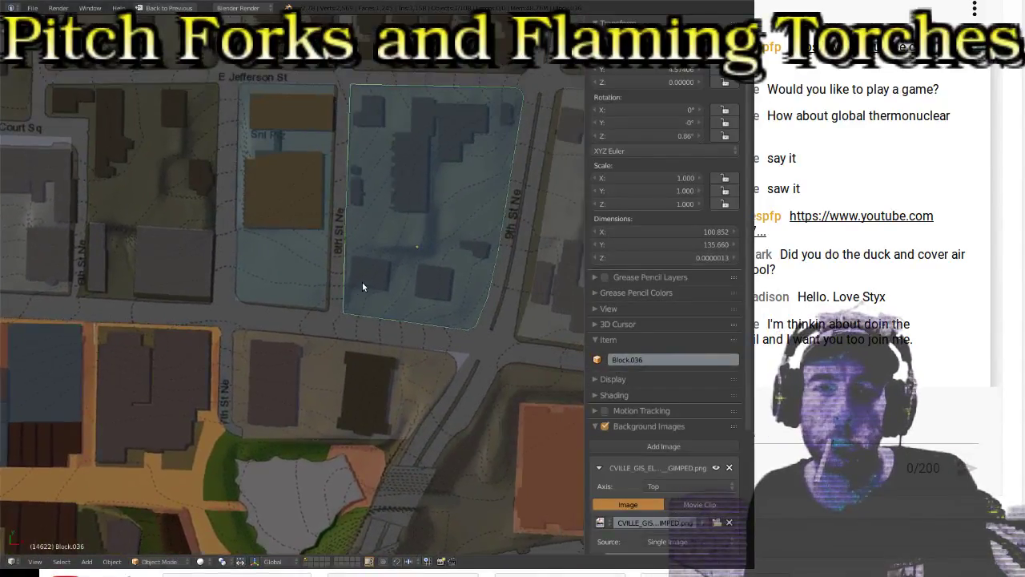
{"action": "right_click", "coordinate": [313, 279]}
{"action": "scroll", "coordinate": [291, 263], "scroll_direction": "up", "scroll_amount": 2}
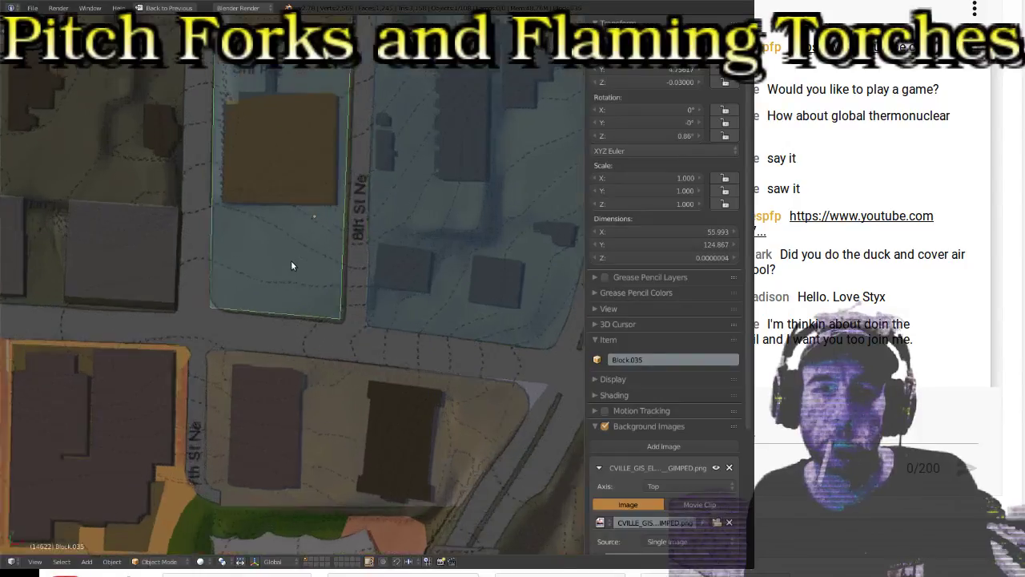
{"action": "middle_click_drag", "start_coordinate": [291, 262], "coordinate": [298, 382], "text": "shift"}
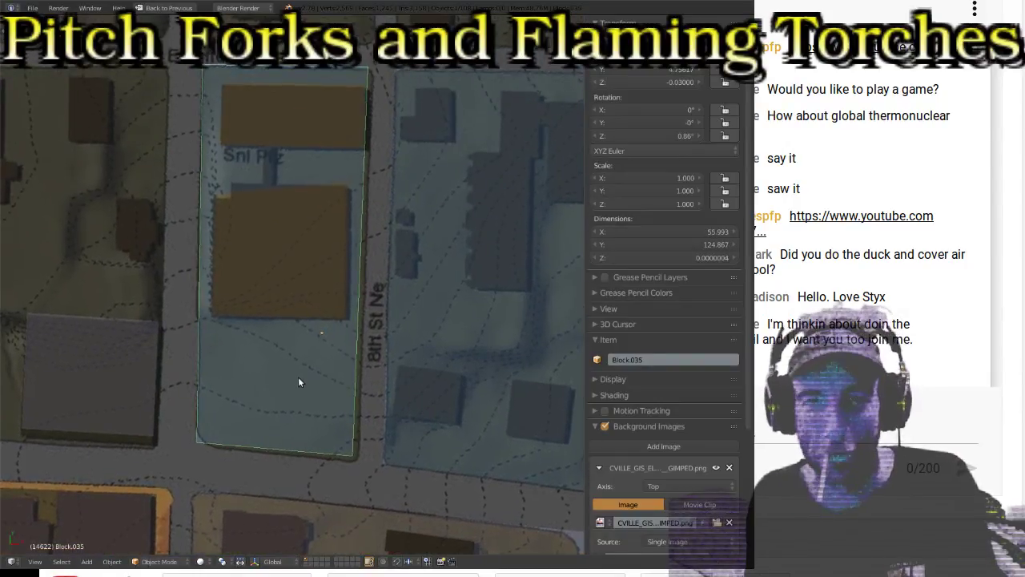
{"action": "key", "text": "Tab"}
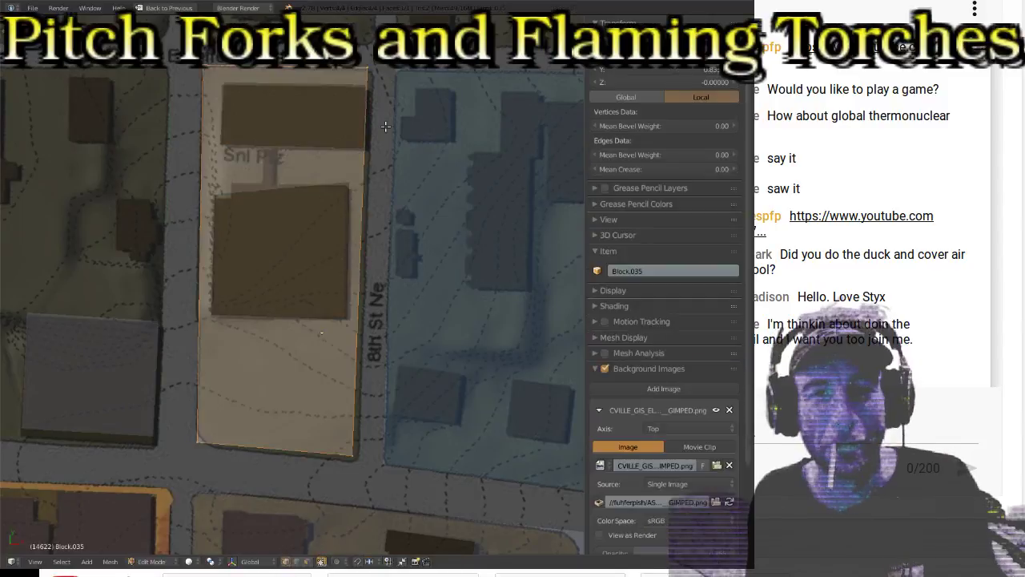
{"action": "right_click", "coordinate": [373, 70]}
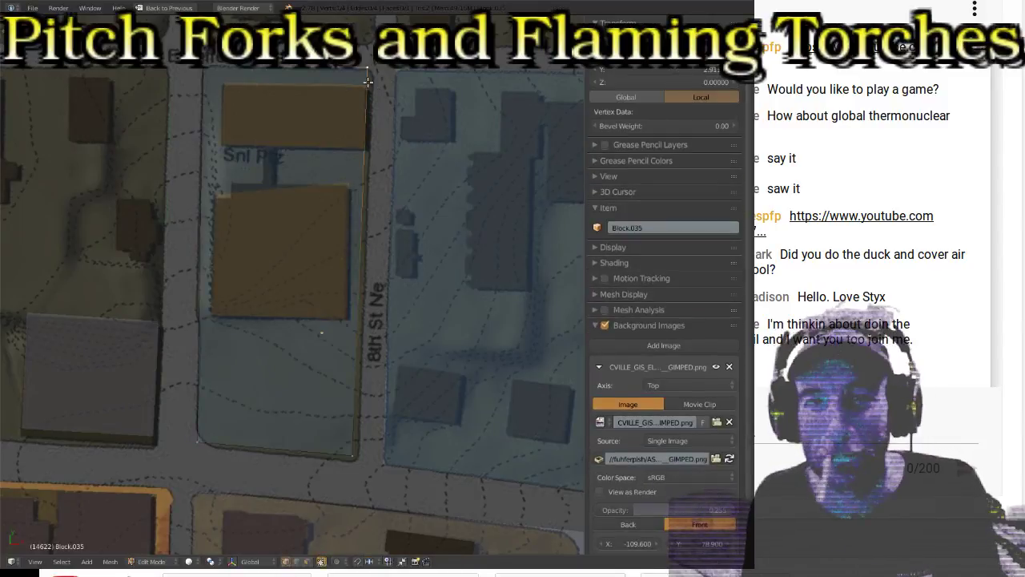
{"action": "key", "text": "g"}
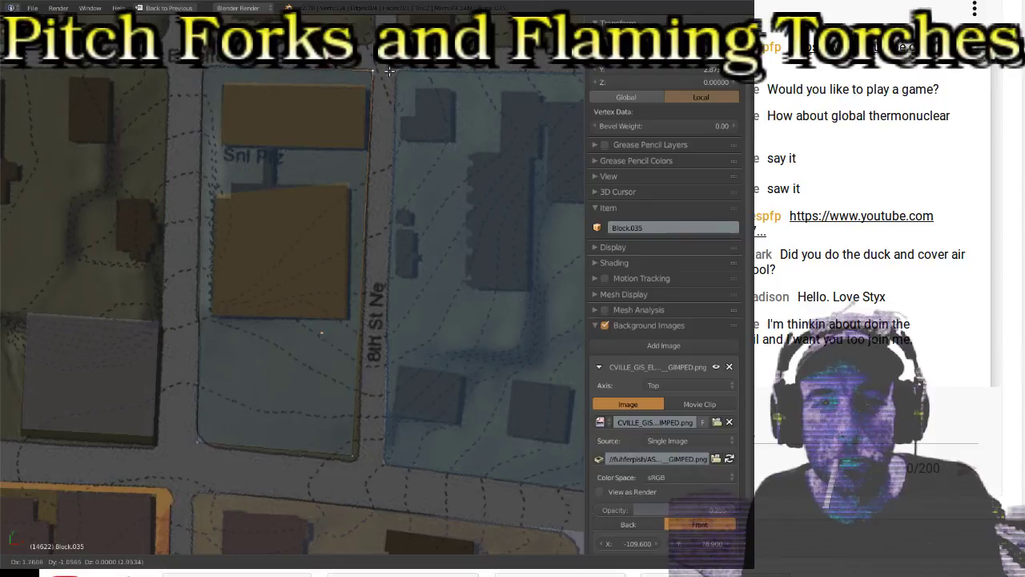
{"action": "left_click", "coordinate": [389, 71]}
Step: Move the block's northwest corner vertex slightly south to align with the E Jefferson St edge
{"action": "scroll", "coordinate": [330, 97], "scroll_direction": "up", "scroll_amount": 3}
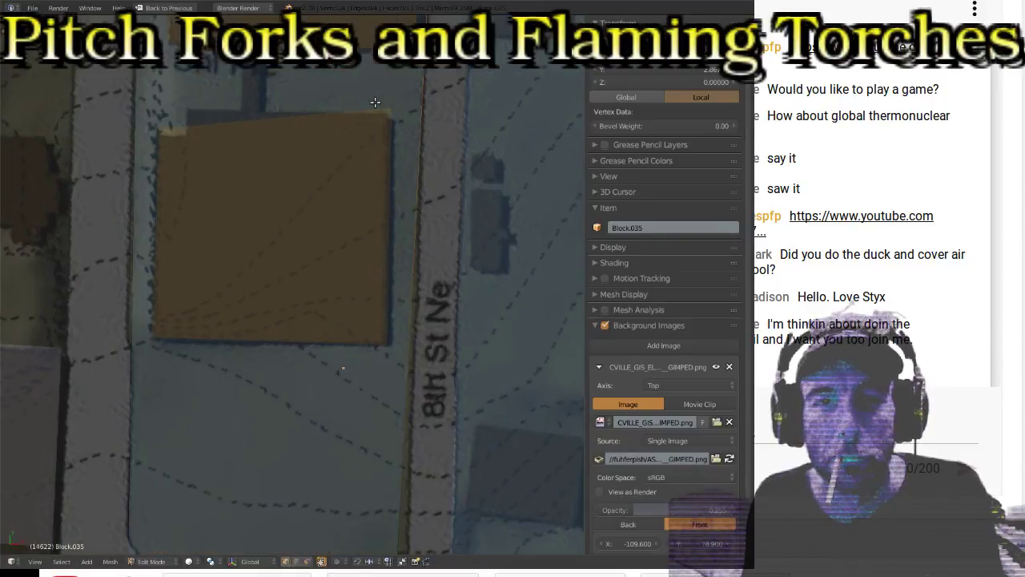
{"action": "scroll", "coordinate": [340, 175], "scroll_direction": "down", "scroll_amount": 3}
{"action": "scroll", "coordinate": [365, 268], "scroll_direction": "up", "scroll_amount": 3}
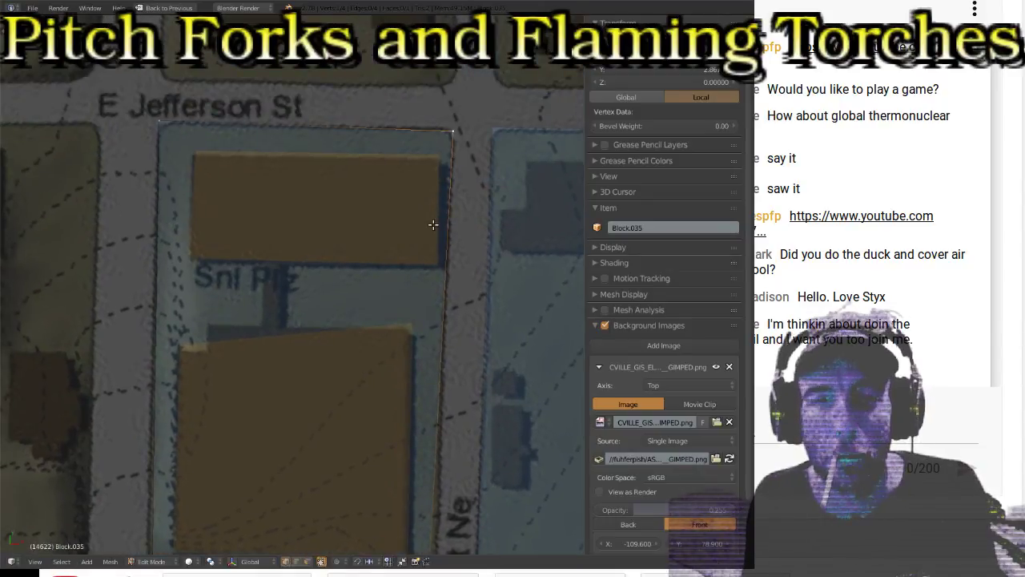
{"action": "right_click", "coordinate": [148, 126]}
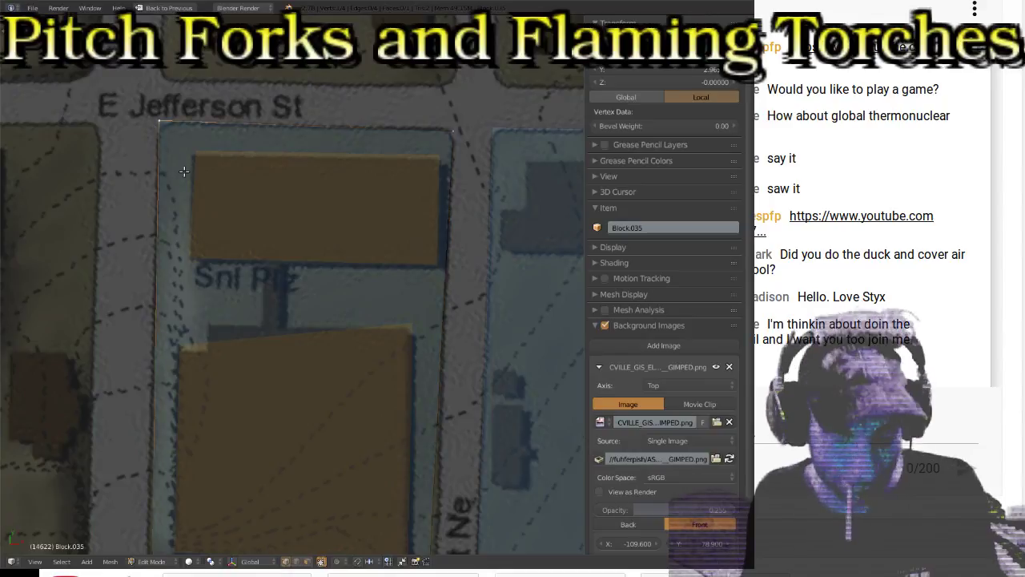
{"action": "key", "text": "g"}
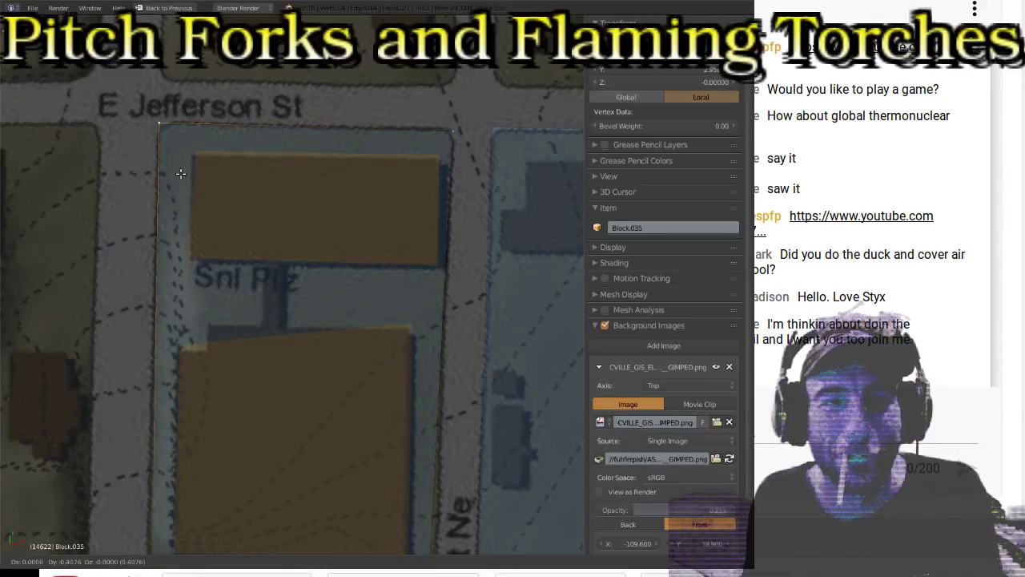
{"action": "left_click", "coordinate": [182, 171]}
Step: Move the block's southeast corner vertex outward to the mapped street corner at 8th St NE
{"action": "middle_click_drag", "start_coordinate": [402, 305], "coordinate": [346, 170], "text": "shift"}
{"action": "scroll", "coordinate": [268, 193], "scroll_direction": "down", "scroll_amount": 1}
{"action": "scroll", "coordinate": [268, 196], "scroll_direction": "down", "scroll_amount": 2}
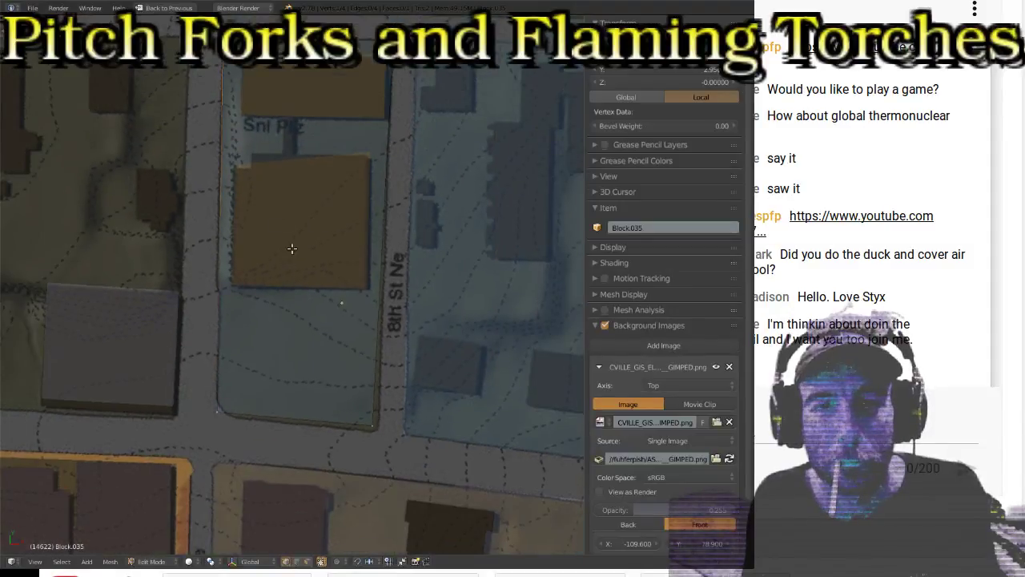
{"action": "scroll", "coordinate": [281, 289], "scroll_direction": "up", "scroll_amount": 1}
{"action": "right_click", "coordinate": [367, 371]}
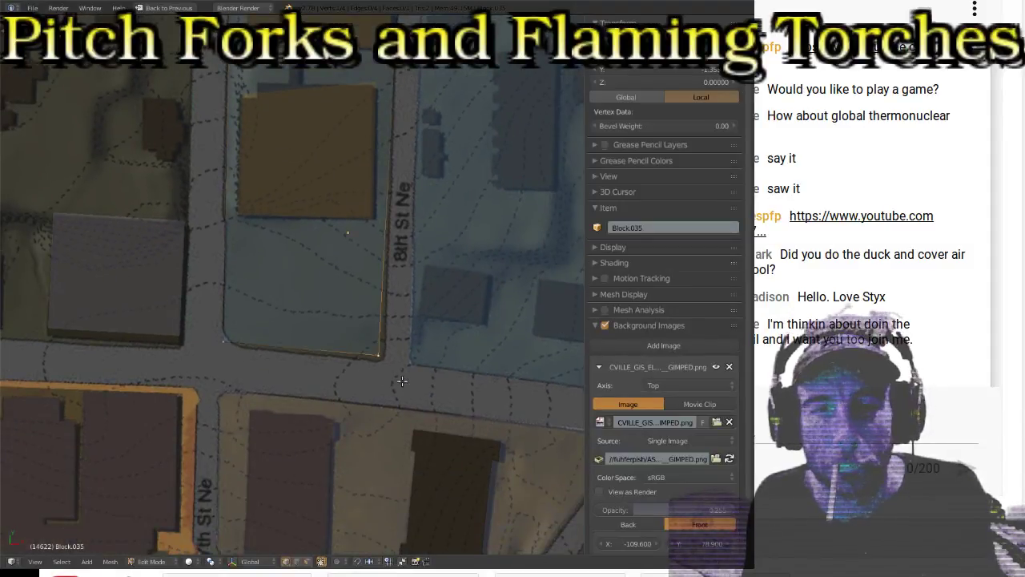
{"action": "key", "text": "g"}
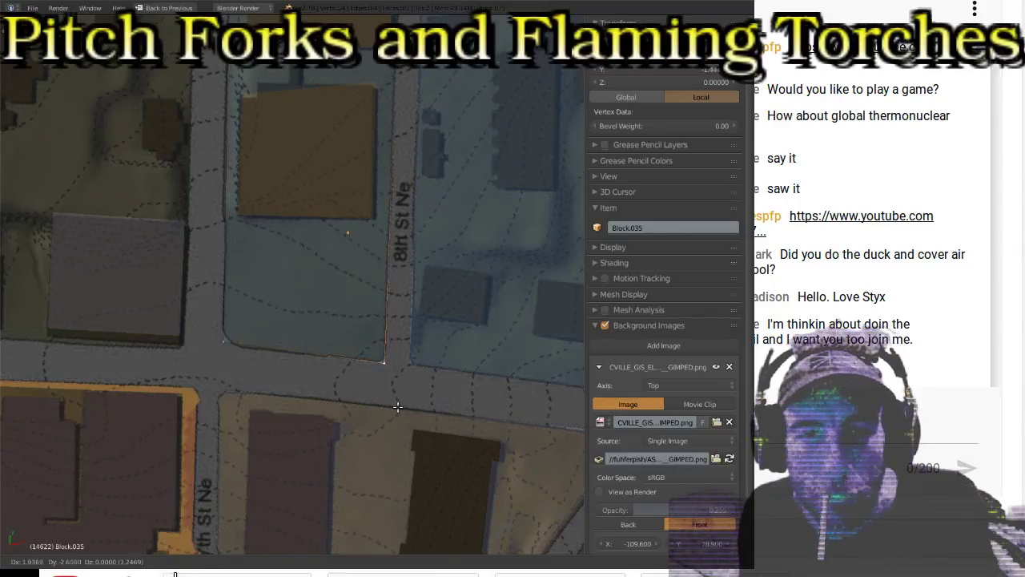
{"action": "left_click", "coordinate": [397, 406]}
Step: Move the block's southwest corner vertex slightly south and west to the mapped street corner
{"action": "right_click", "coordinate": [221, 341]}
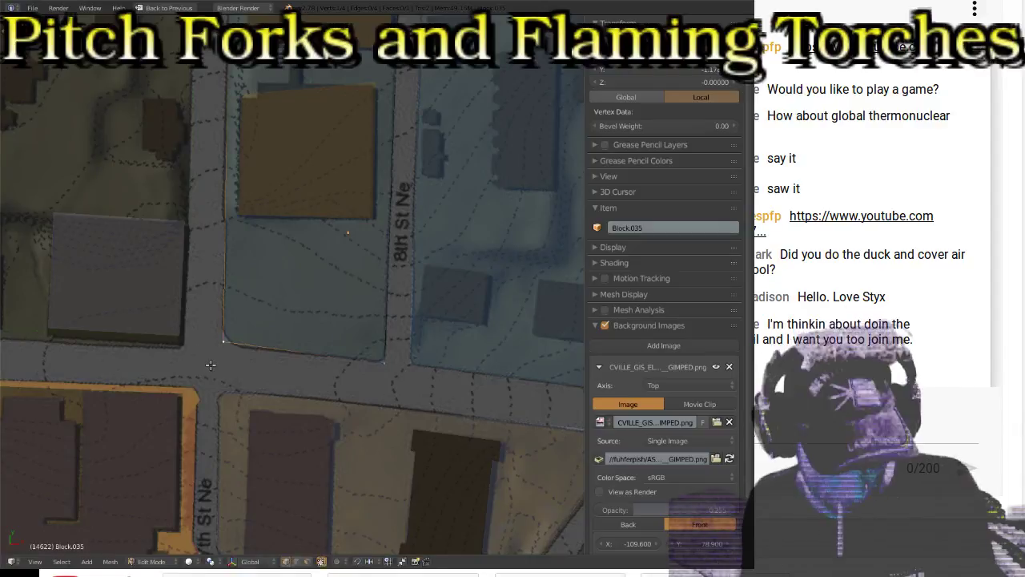
{"action": "key", "text": "g"}
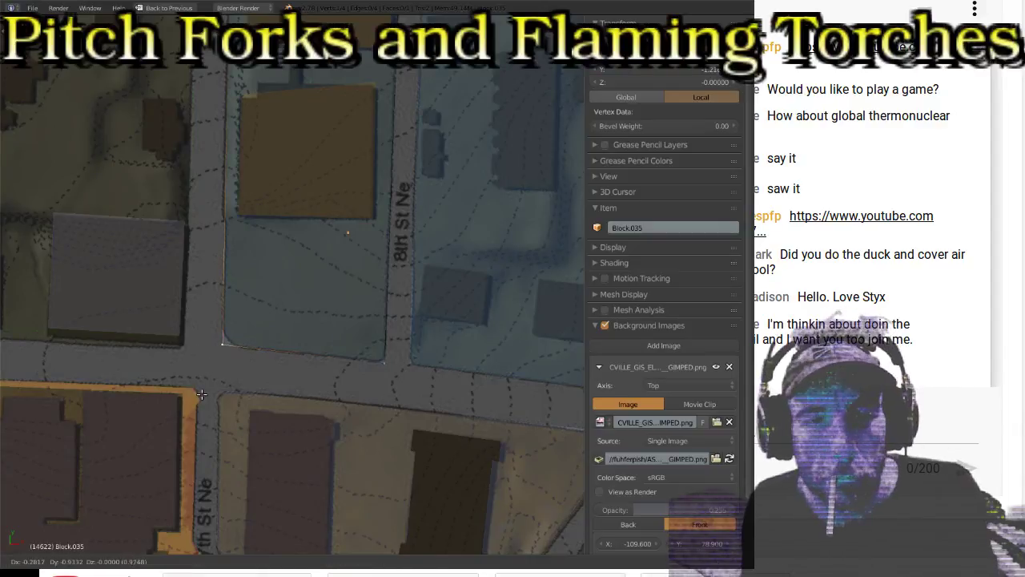
{"action": "left_click", "coordinate": [201, 394]}
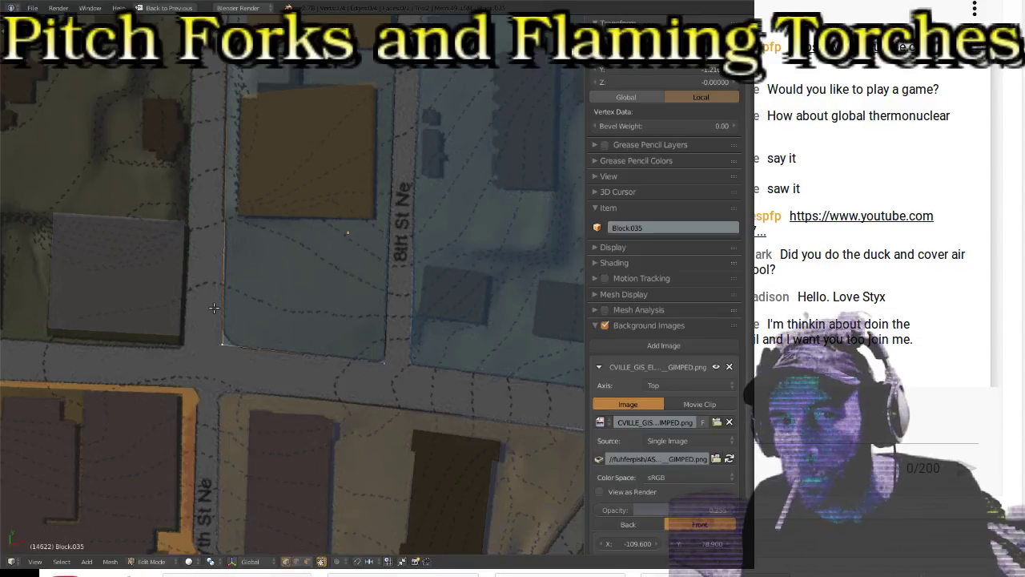
{"action": "scroll", "coordinate": [262, 217], "scroll_direction": "up", "scroll_amount": 4, "text": "shift"}
{"action": "scroll", "coordinate": [262, 217], "scroll_direction": "down", "scroll_amount": 5, "text": "shift"}
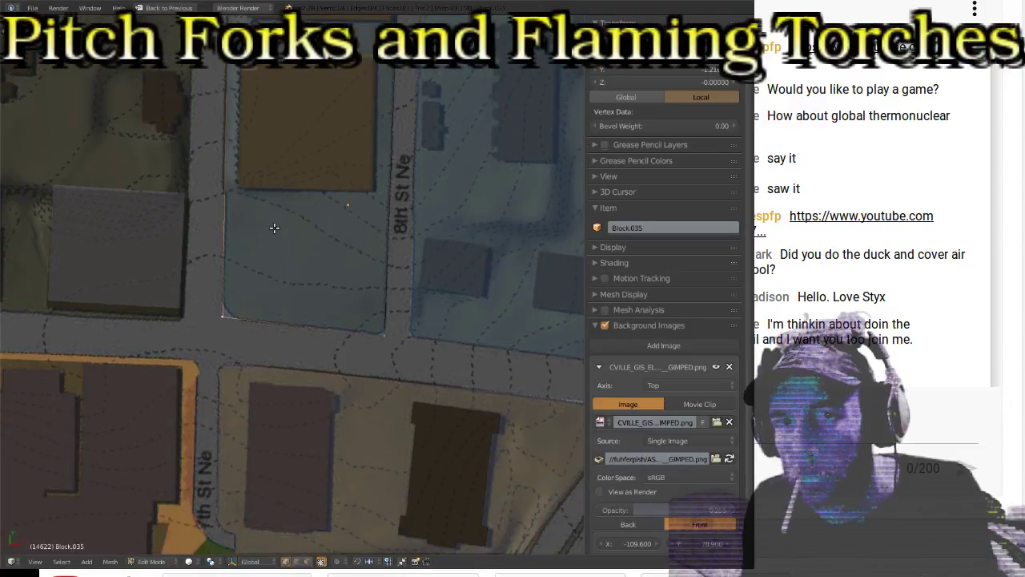
{"action": "scroll", "coordinate": [273, 228], "scroll_direction": "up", "scroll_amount": 5, "text": "shift"}
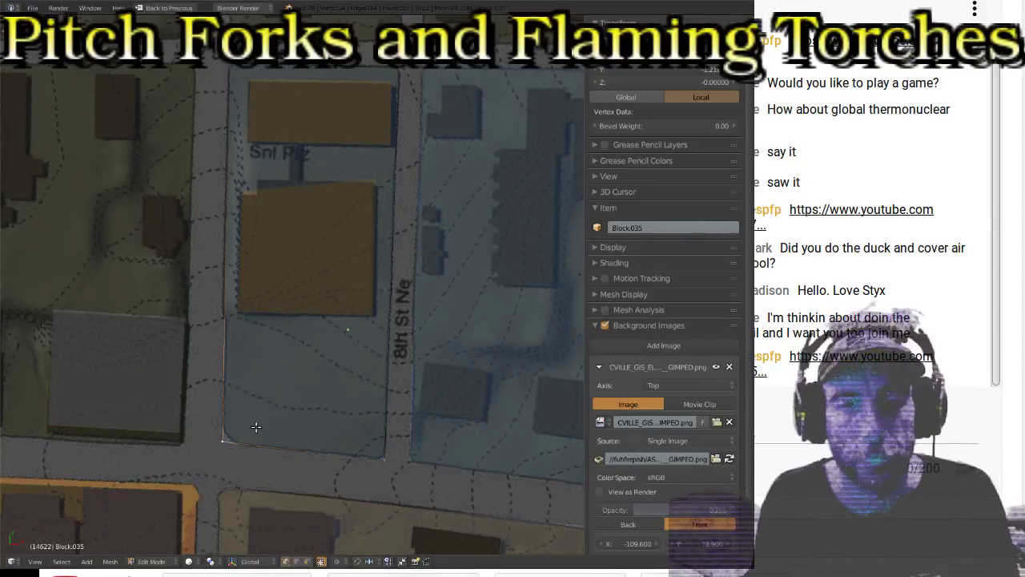
Step: Select the block's two southern corner vertices and subdivide the edge between them
{"action": "key", "text": "g"}
{"action": "left_click", "coordinate": [229, 445]}
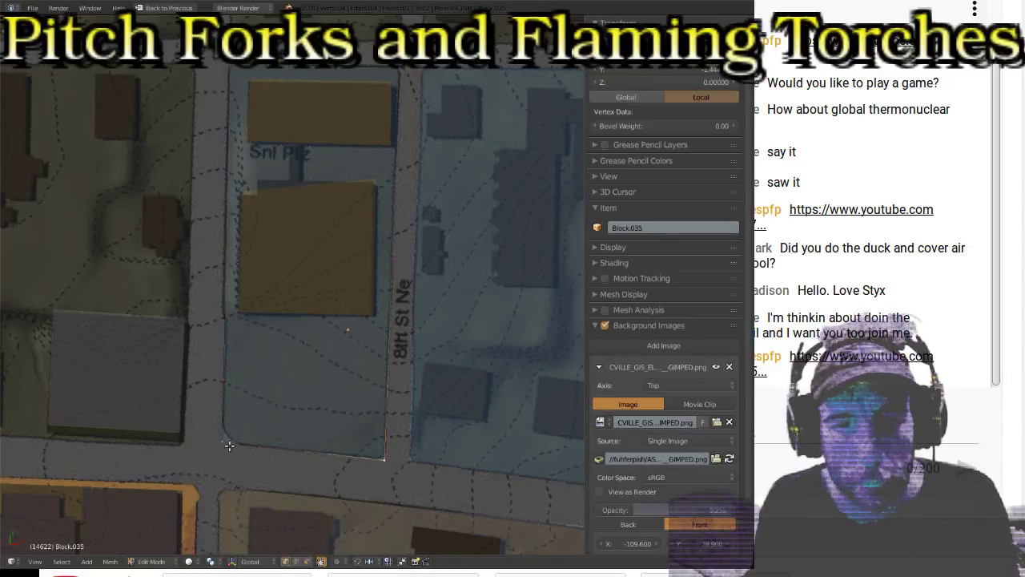
{"action": "right_click", "coordinate": [229, 445], "text": "shift"}
{"action": "key", "text": "w"}
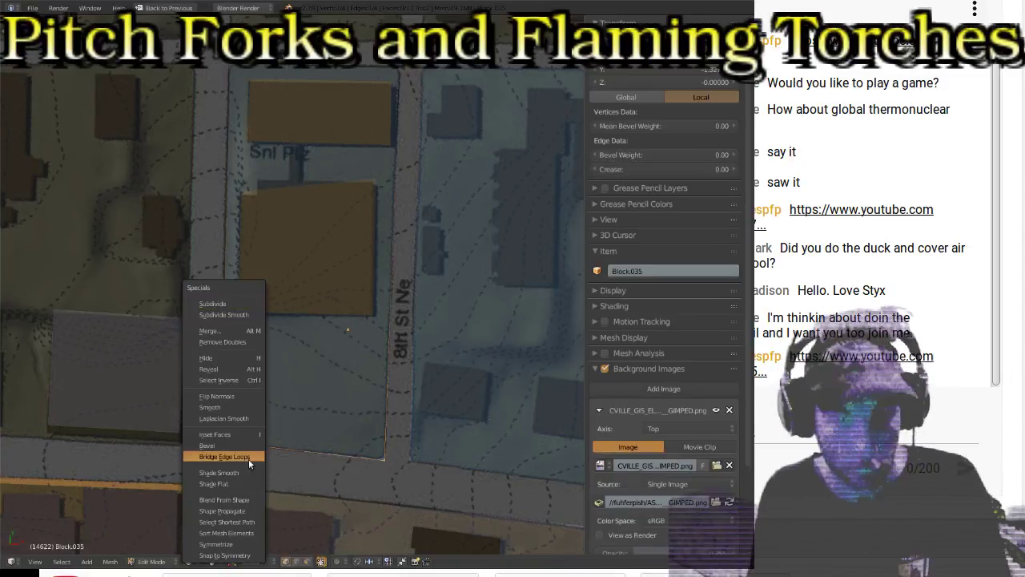
{"action": "left_click", "coordinate": [222, 304]}
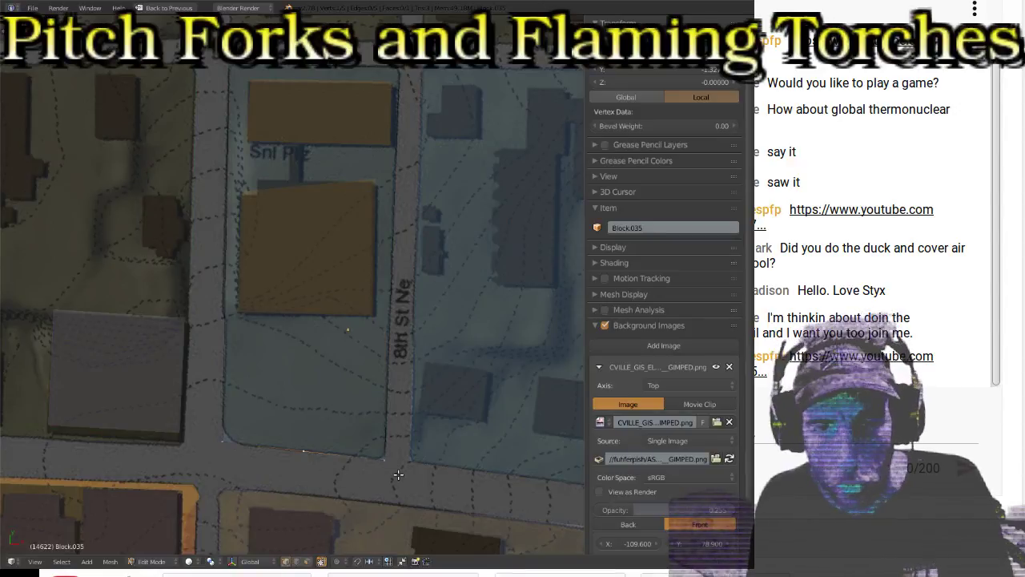
Step: Move the southeast corner vertex north along 8th St NE and slide the new south-edge vertex east to cut the corner along the mapped curb
{"action": "scroll", "coordinate": [388, 387], "scroll_direction": "up", "scroll_amount": 4}
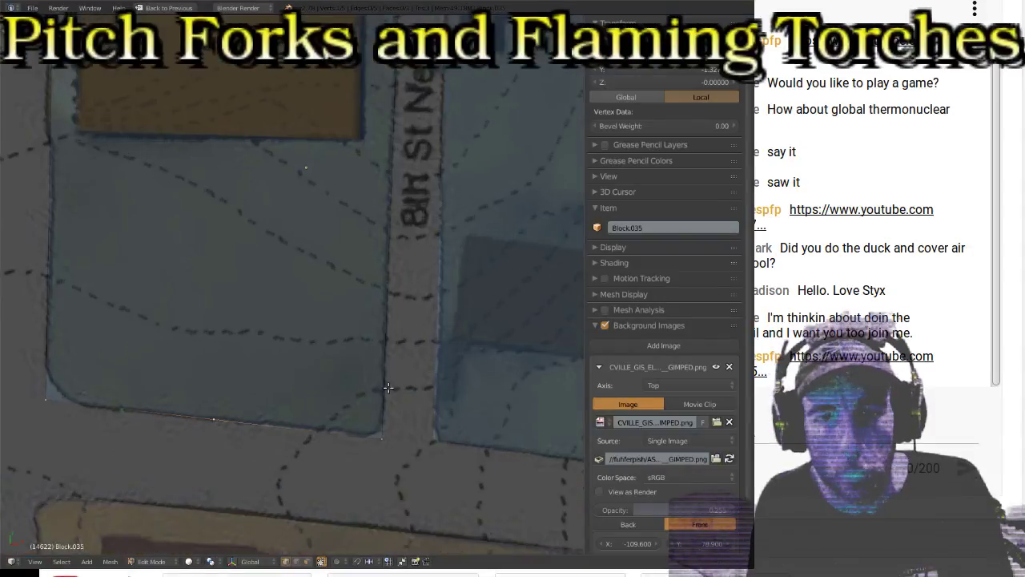
{"action": "scroll", "coordinate": [387, 387], "scroll_direction": "up", "scroll_amount": 4}
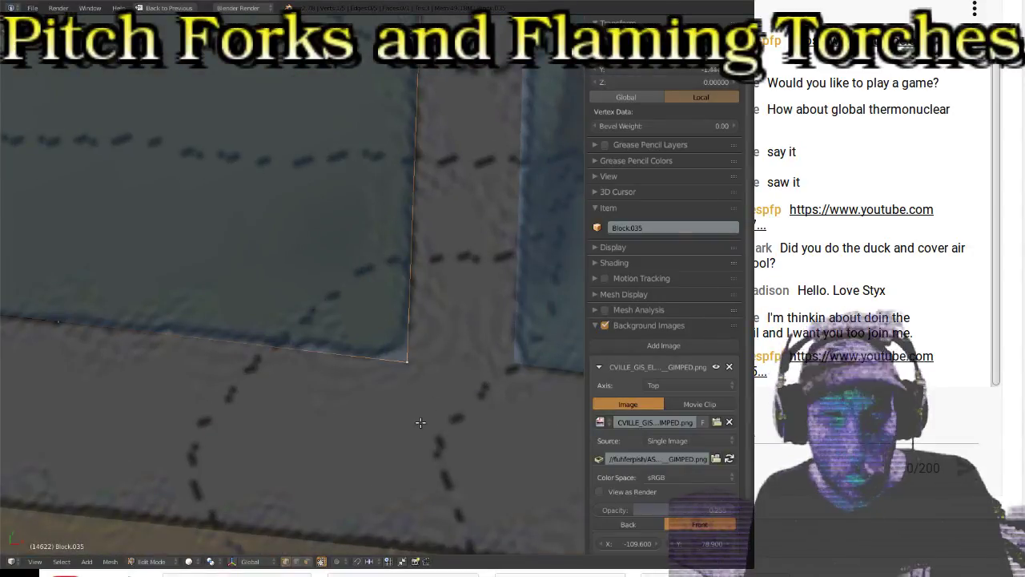
{"action": "key", "text": "g"}
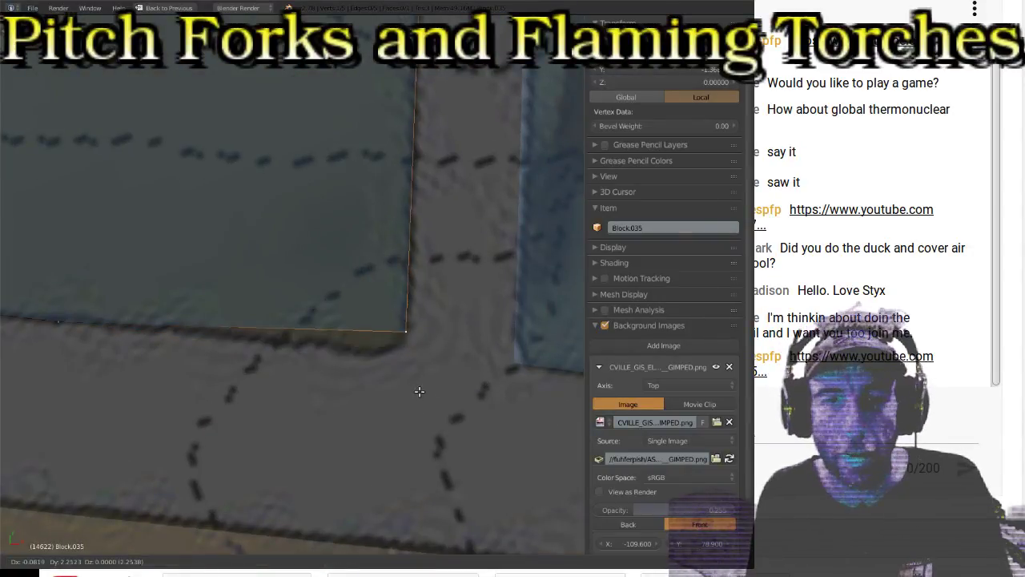
{"action": "left_click", "coordinate": [399, 390]}
{"action": "key", "text": "g"}
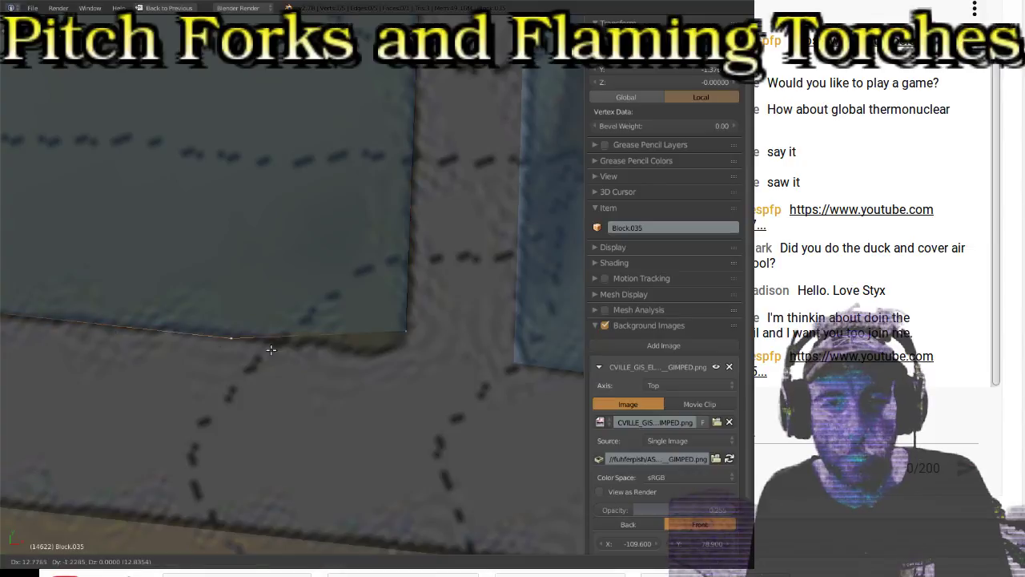
{"action": "left_click", "coordinate": [386, 357]}
Step: Subdivide the remaining south edge and slide its new vertex west to the start of the southwest corner curve
{"action": "middle_click_drag", "start_coordinate": [201, 364], "coordinate": [411, 376], "text": "shift"}
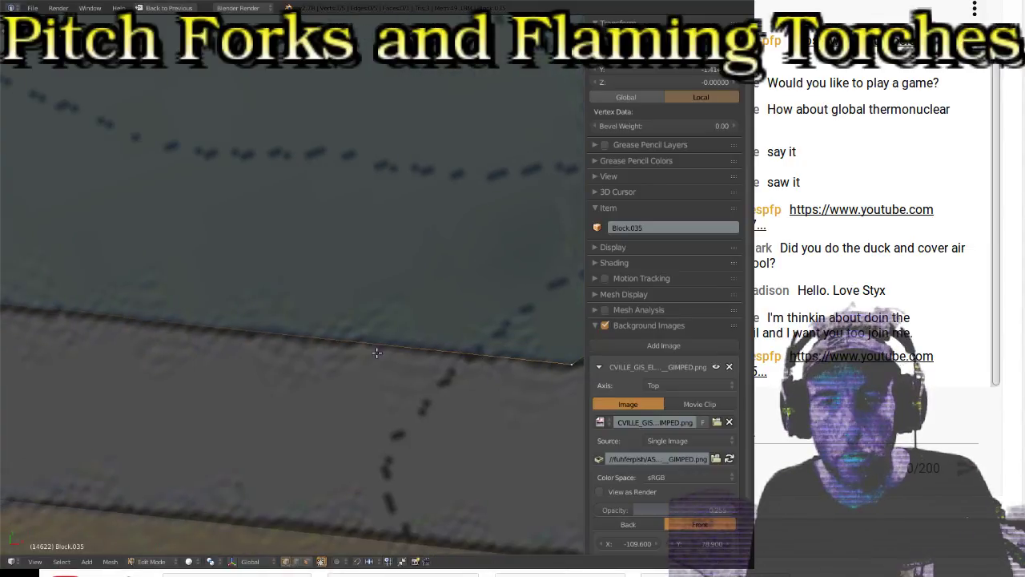
{"action": "scroll", "coordinate": [259, 350], "scroll_direction": "down", "scroll_amount": 4}
{"action": "right_click", "coordinate": [110, 294], "text": "shift"}
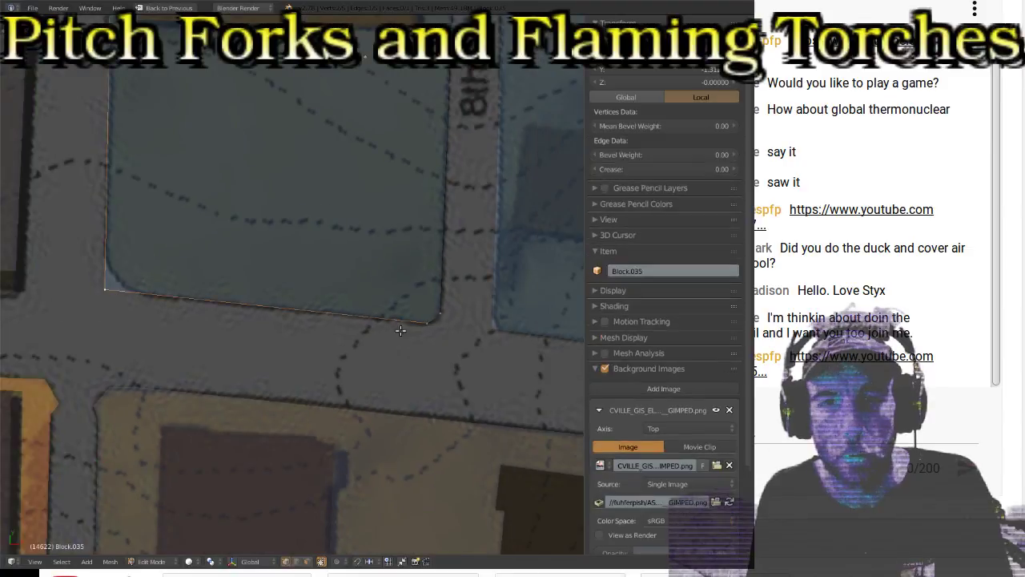
{"action": "key", "text": "w"}
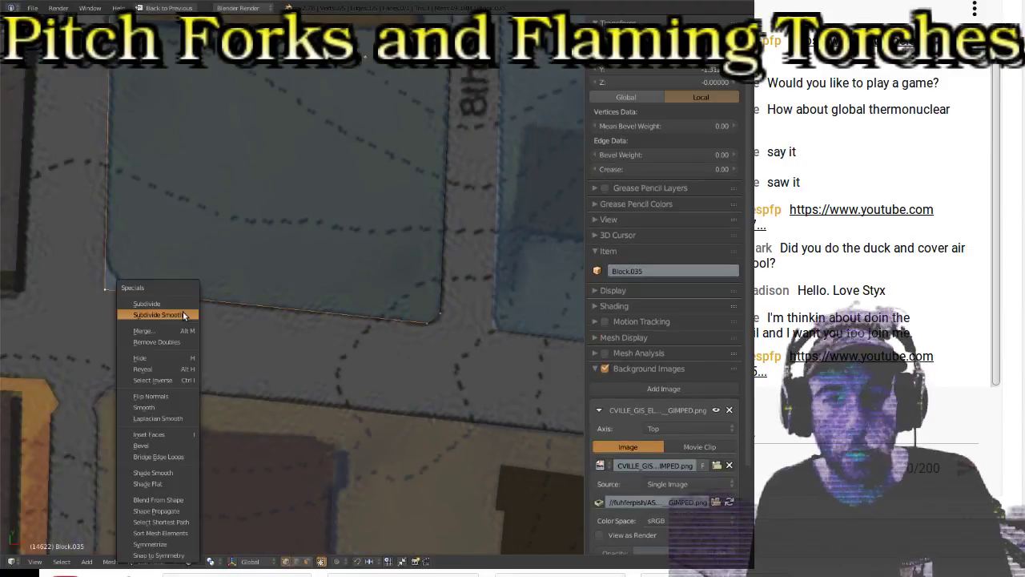
{"action": "left_click", "coordinate": [182, 313]}
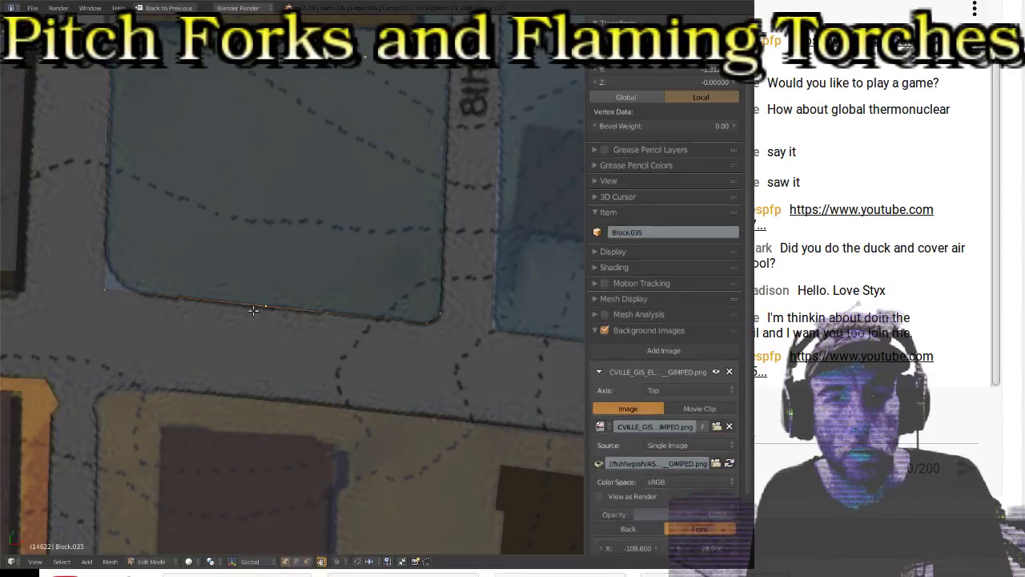
{"action": "key", "text": "g"}
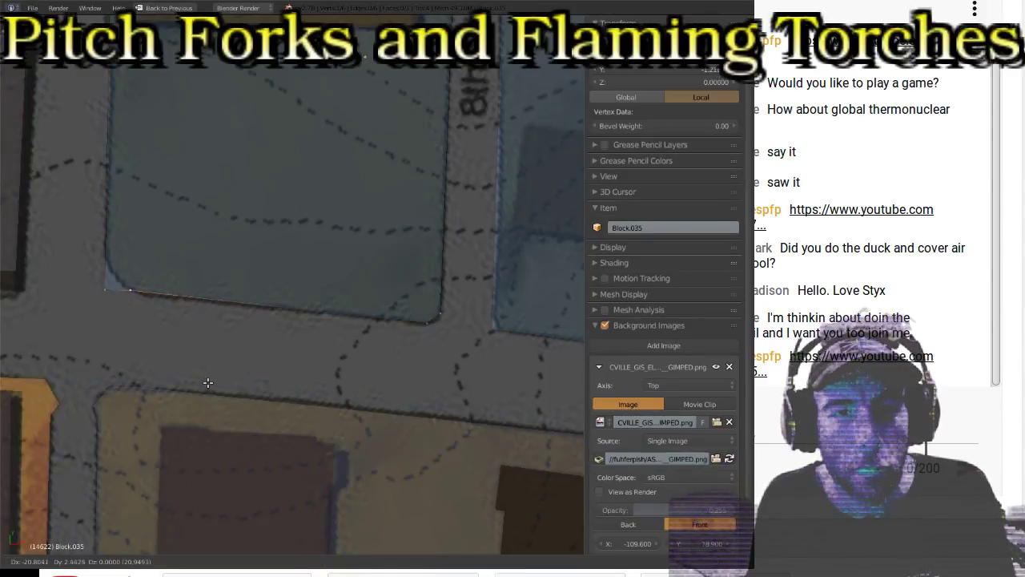
{"action": "left_click", "coordinate": [212, 384]}
Step: Move the southwest corner vertex north onto the west edge and nudge the adjacent south-edge vertex to the curb line
{"action": "key", "text": "g"}
{"action": "left_click", "coordinate": [127, 297]}
{"action": "key", "text": "g"}
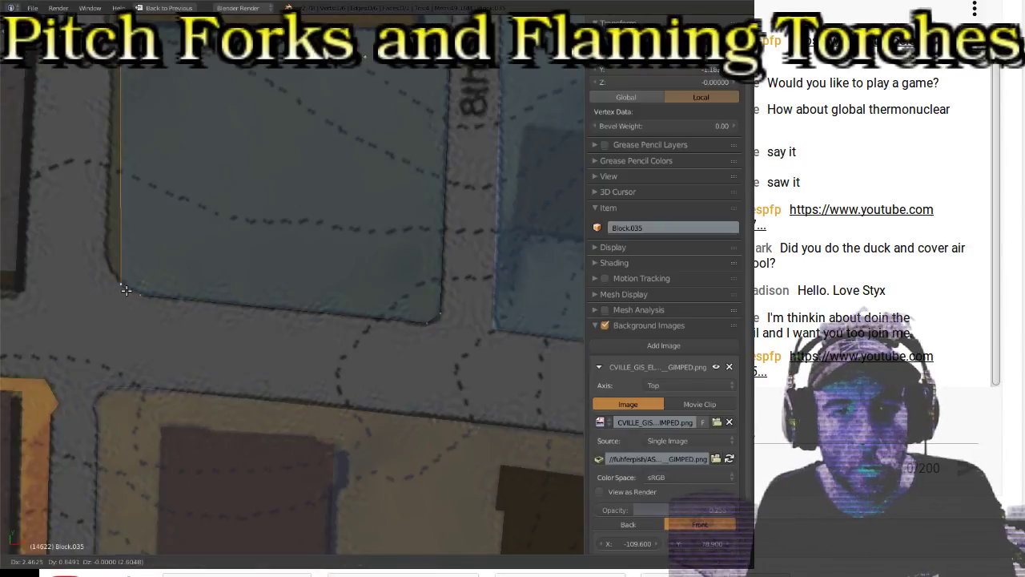
{"action": "left_click", "coordinate": [126, 342]}
{"action": "right_click", "coordinate": [178, 323]}
{"action": "key", "text": "g"}
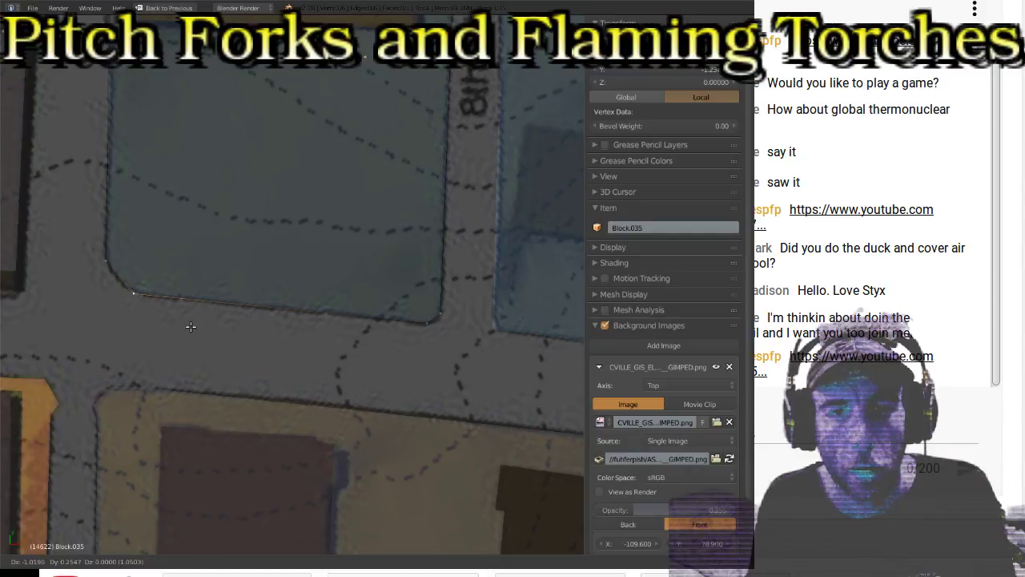
{"action": "left_click", "coordinate": [182, 330]}
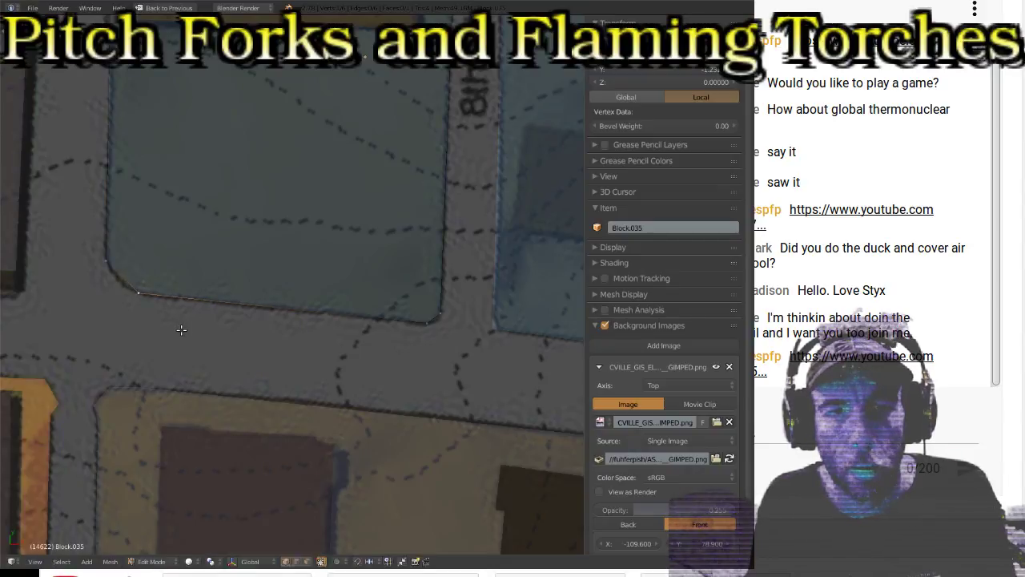
Step: Subdivide the short diagonal edge at the southwest corner and move its new vertex outward to follow the rounded curb
{"action": "left_click", "coordinate": [109, 263], "text": "shift"}
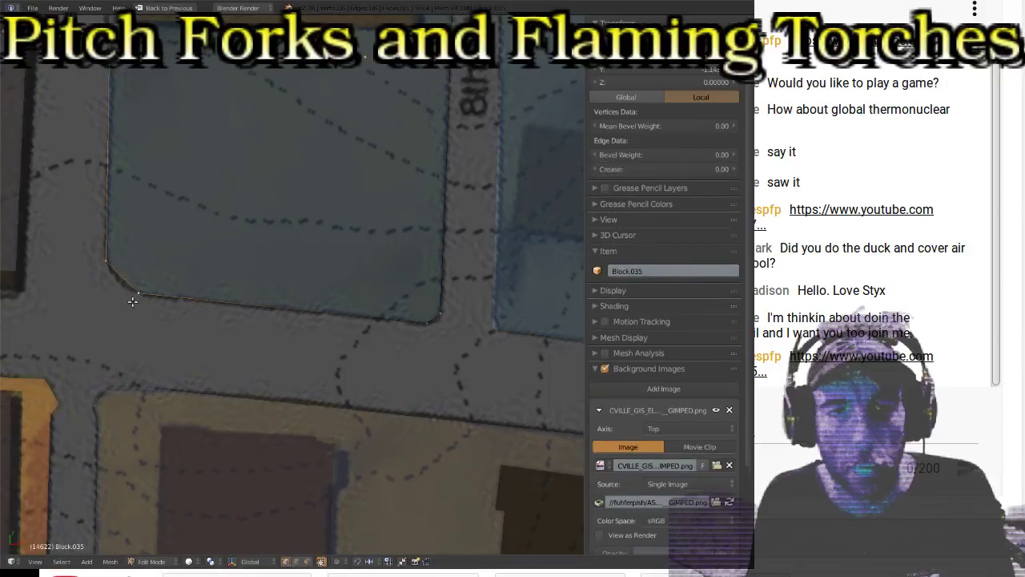
{"action": "key", "text": "w"}
{"action": "left_click", "coordinate": [125, 303]}
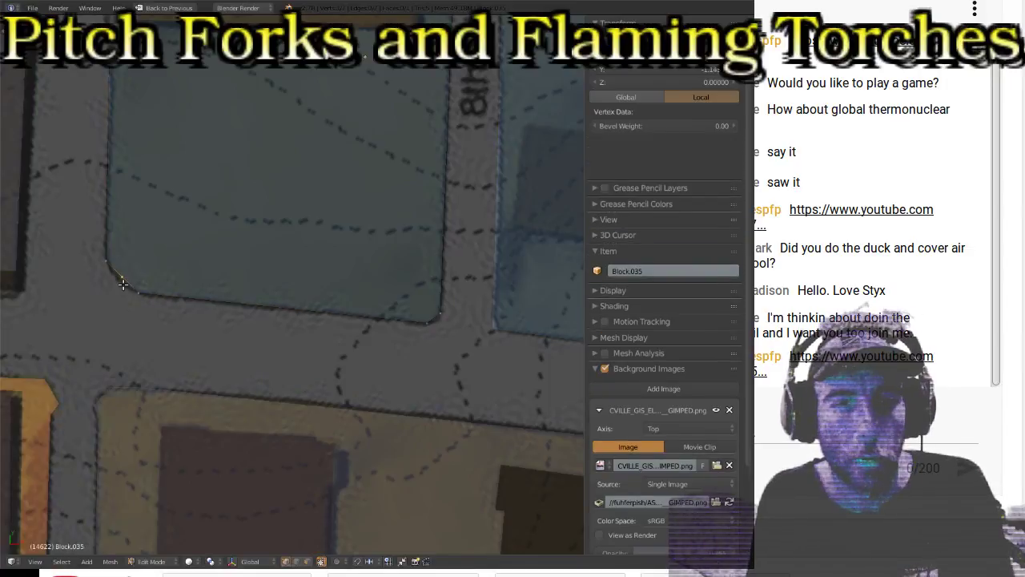
{"action": "key", "text": "g"}
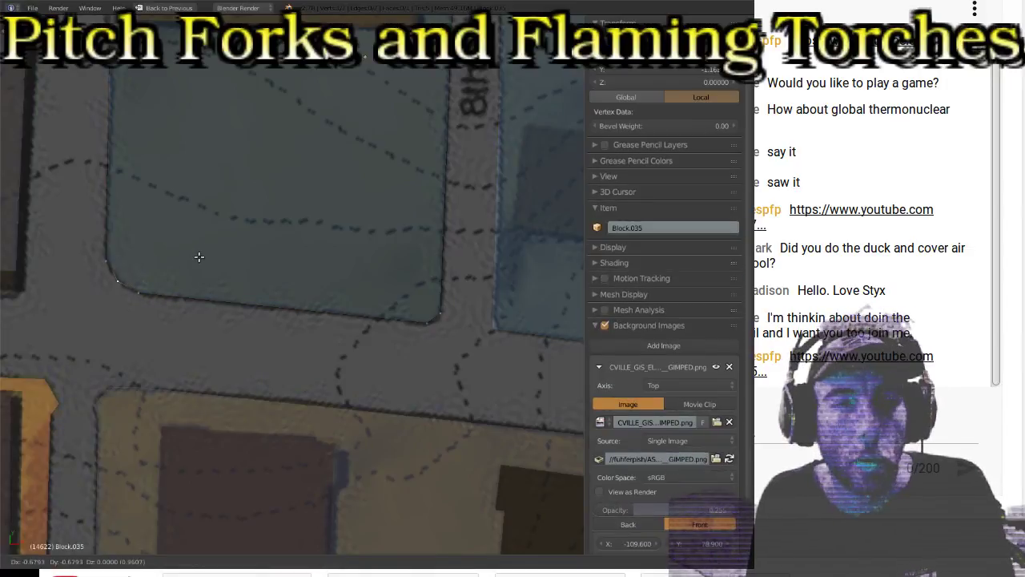
{"action": "left_click", "coordinate": [200, 256]}
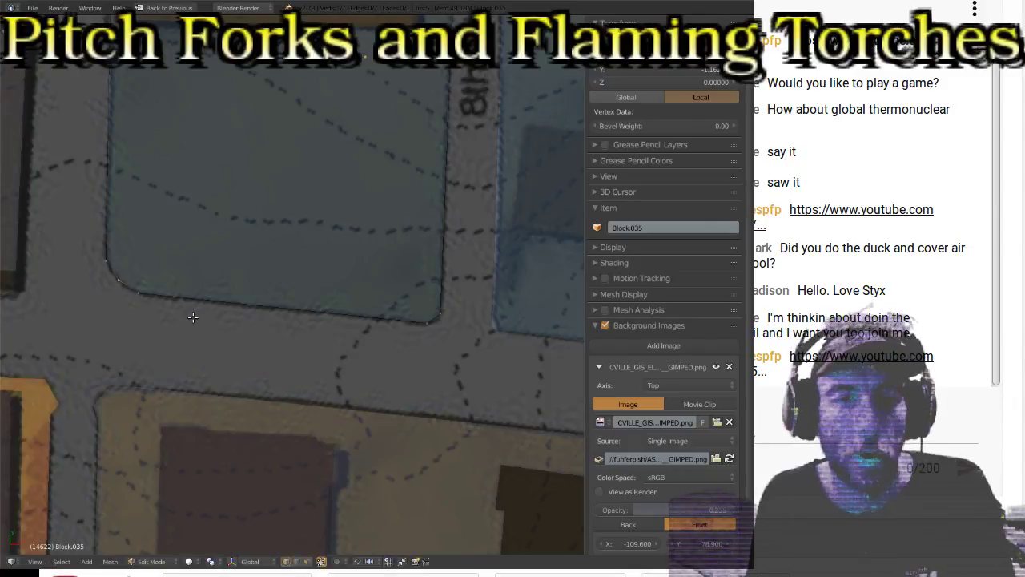
Step: Select both end vertices of the block's long west edge and subdivide it with two cuts
{"action": "scroll", "coordinate": [177, 204], "scroll_direction": "up", "scroll_amount": 5, "text": "shift"}
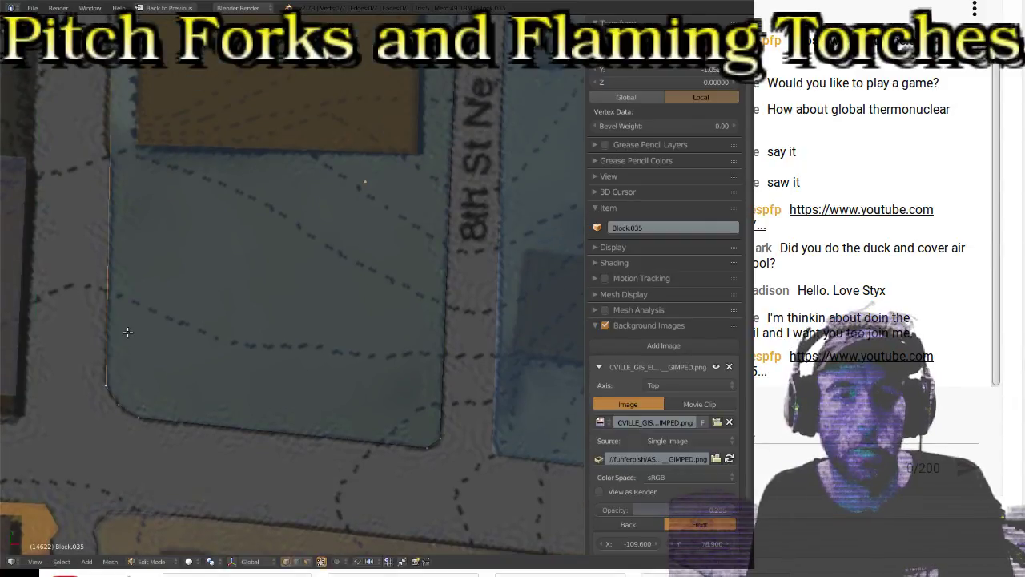
{"action": "scroll", "coordinate": [131, 324], "scroll_direction": "up", "scroll_amount": 10, "text": "shift"}
{"action": "scroll", "coordinate": [131, 323], "scroll_direction": "up", "scroll_amount": 5, "text": "shift"}
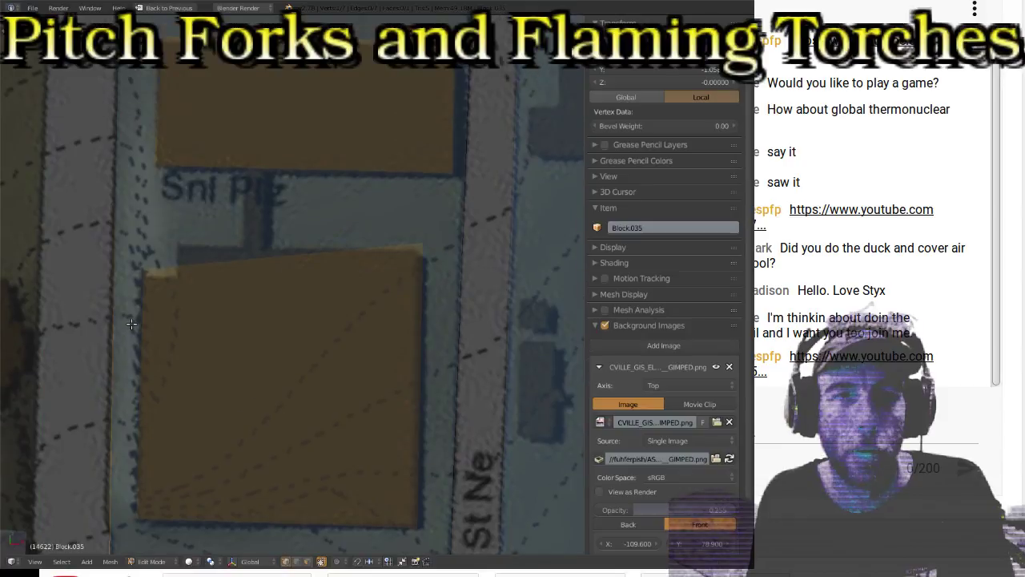
{"action": "right_click", "coordinate": [140, 158]}
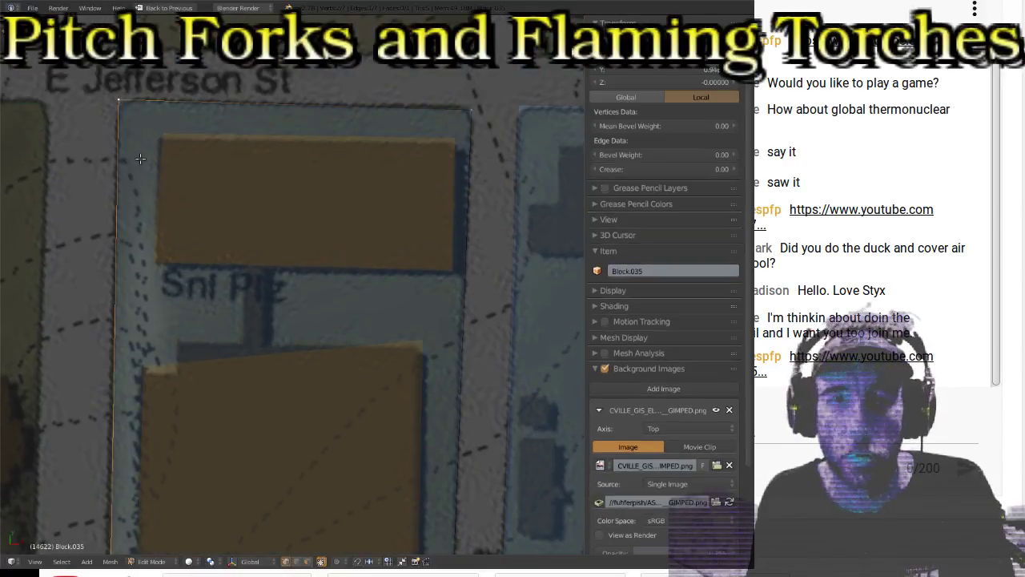
{"action": "scroll", "coordinate": [141, 160], "scroll_direction": "down", "scroll_amount": 7, "text": "shift"}
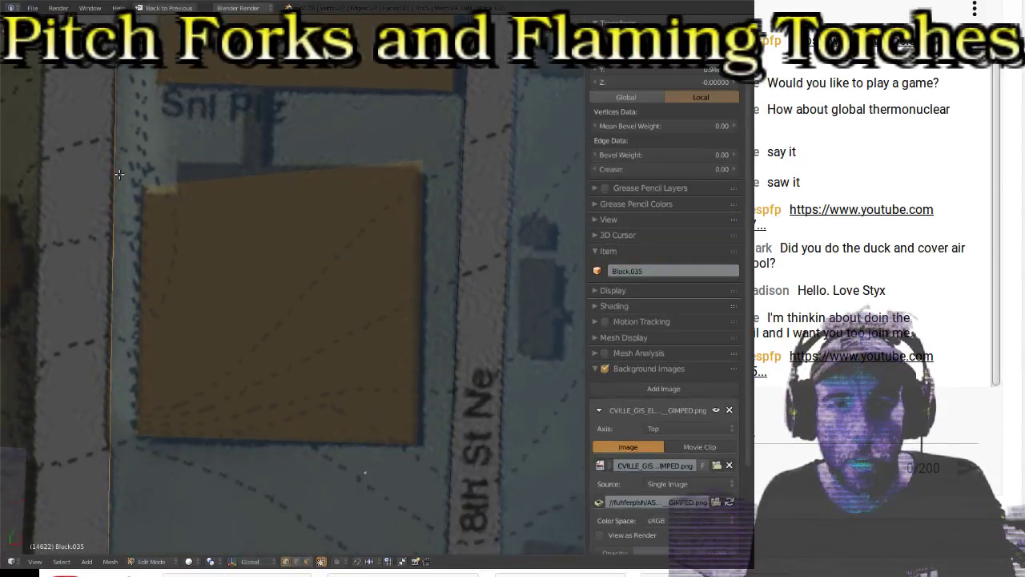
{"action": "scroll", "coordinate": [138, 205], "scroll_direction": "down", "scroll_amount": 3}
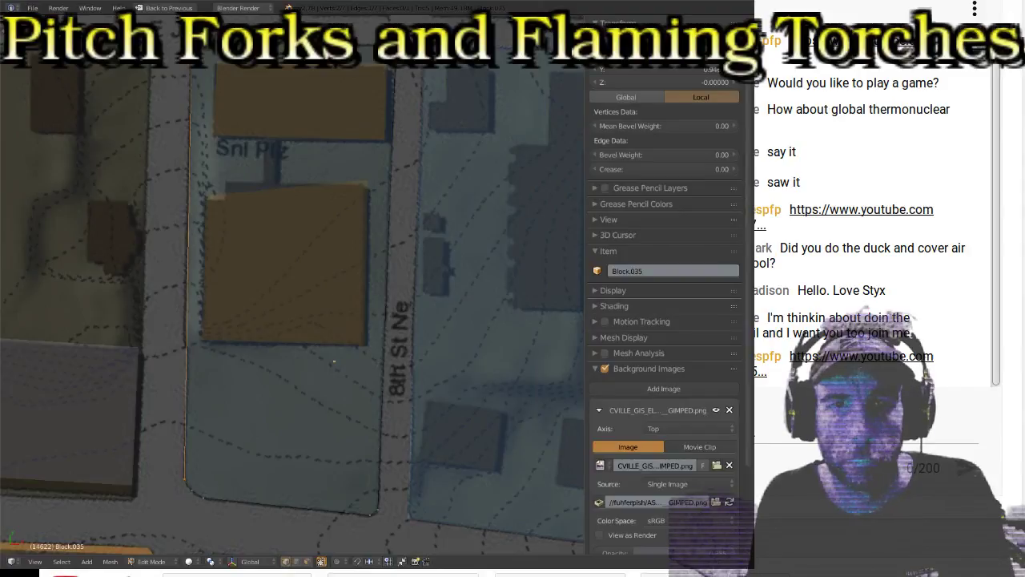
{"action": "key", "text": "w"}
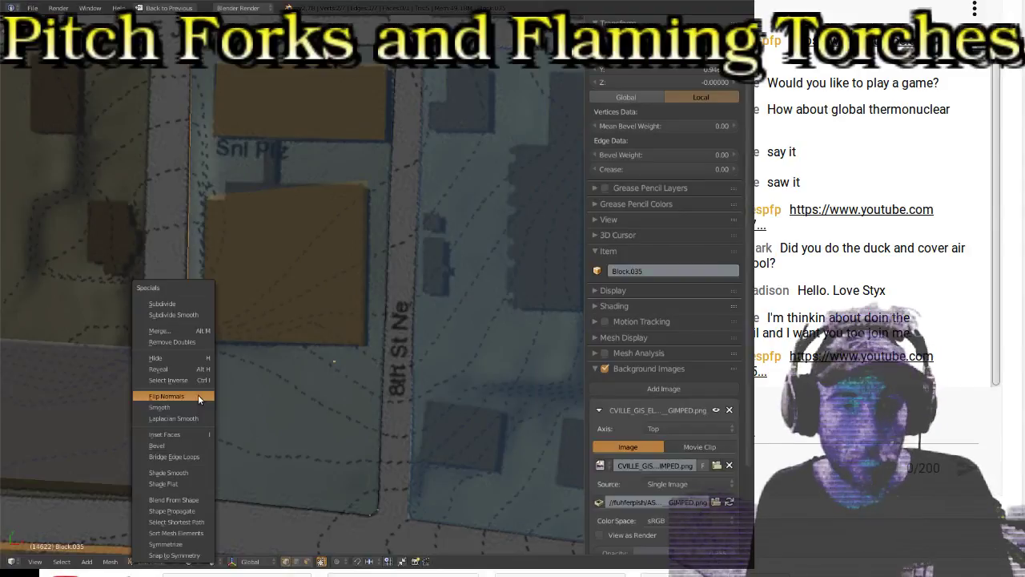
{"action": "left_click", "coordinate": [177, 304]}
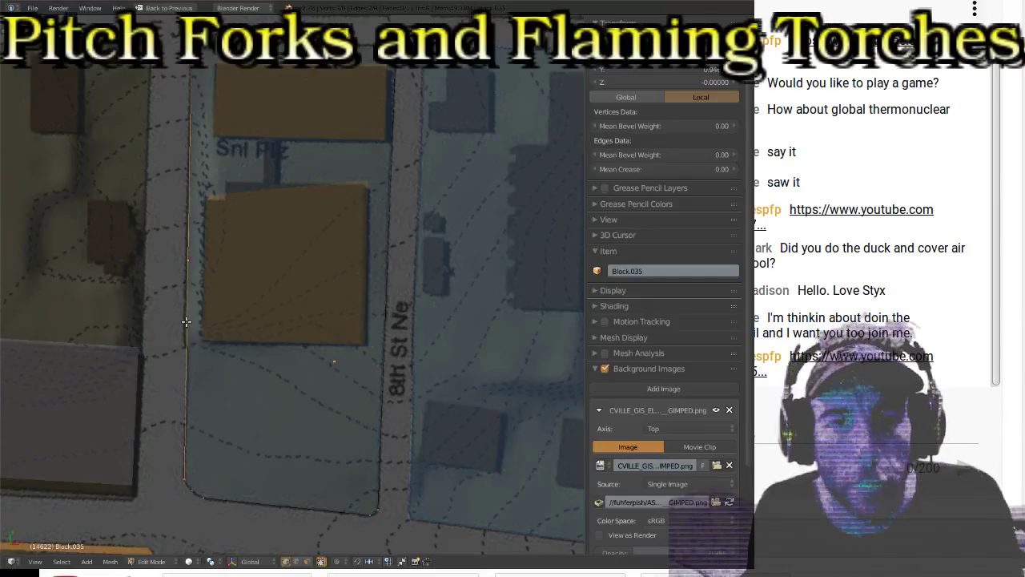
{"action": "key", "text": "t"}
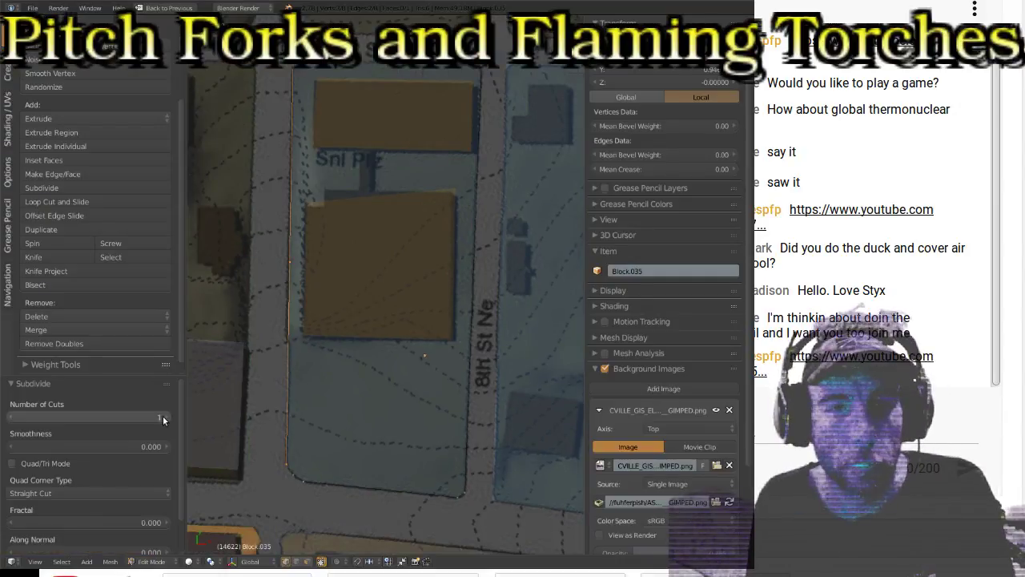
{"action": "key", "text": "t"}
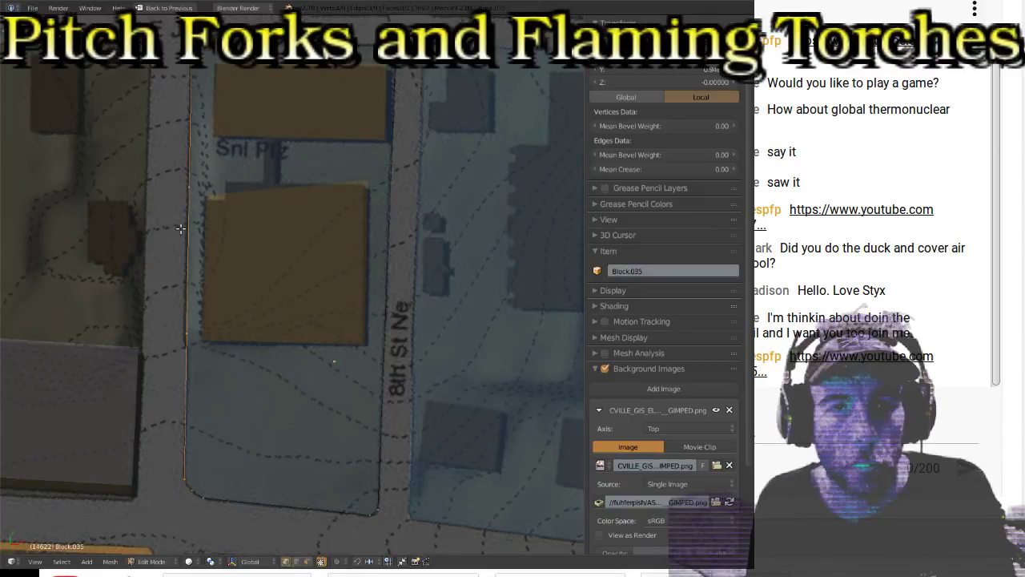
Step: Move the two new west-edge vertices to the small jog in the curb line level with the large building's south wall
{"action": "right_click", "coordinate": [186, 347]}
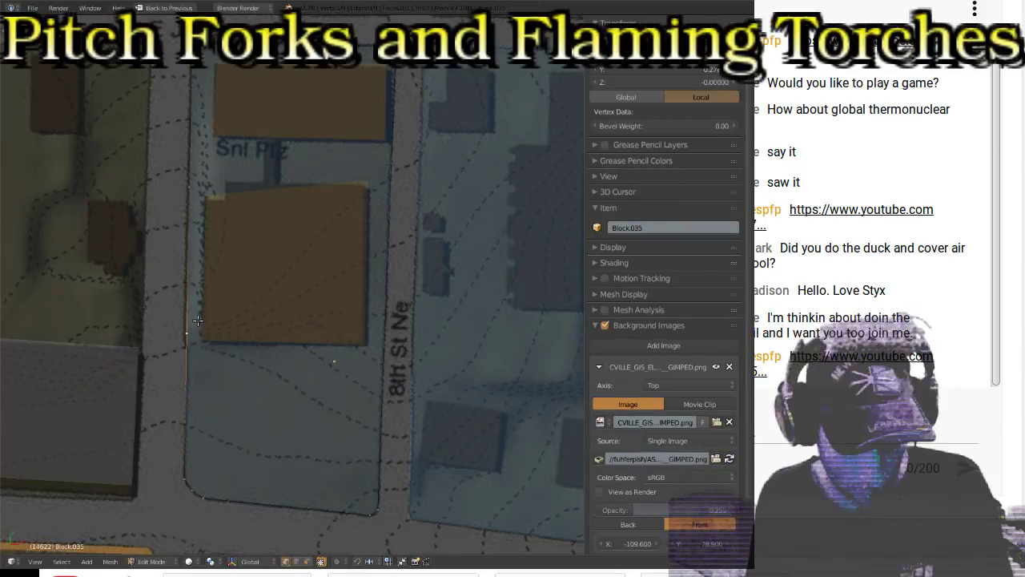
{"action": "key", "text": "g"}
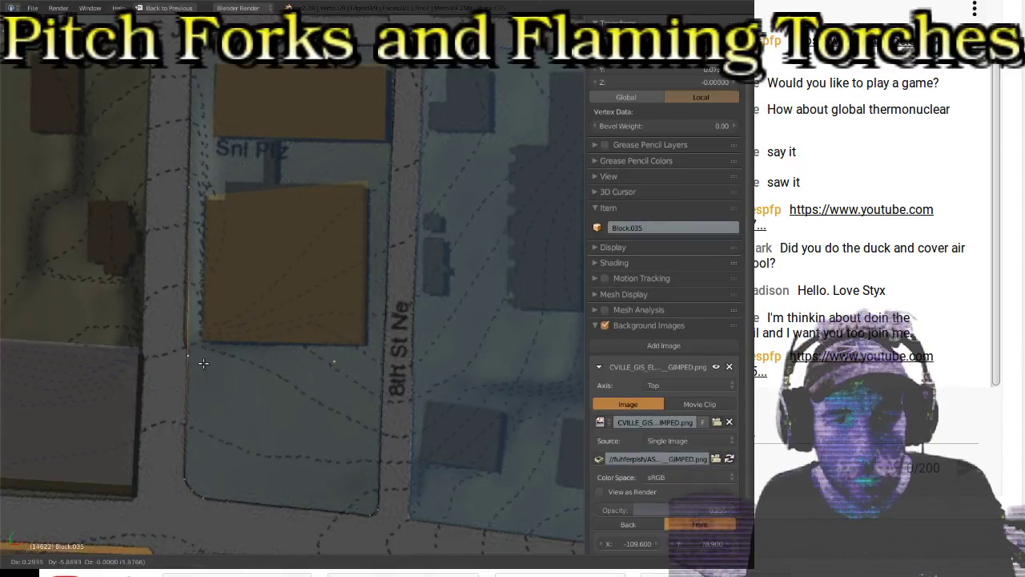
{"action": "left_click", "coordinate": [203, 357]}
{"action": "key", "text": "g"}
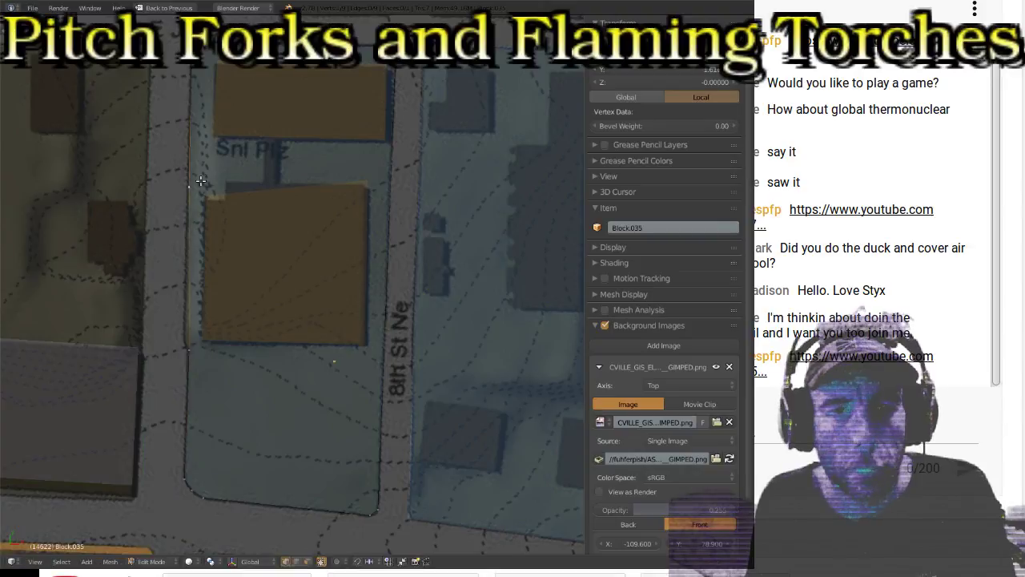
{"action": "left_click", "coordinate": [191, 366]}
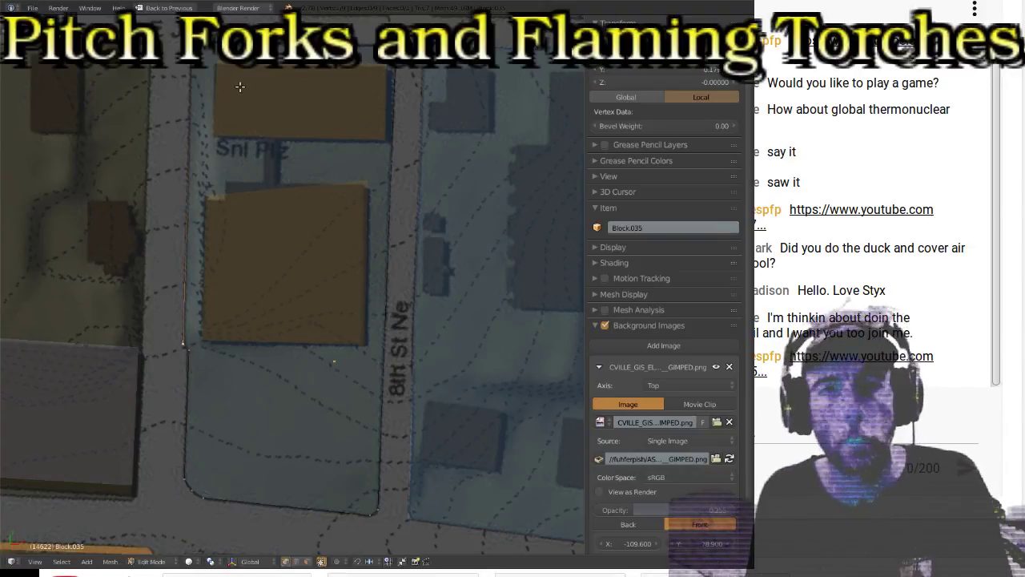
Step: Switch editing from the ground block to the buildings mesh and move the large building's south corner vertices to its outline on the map
{"action": "key", "text": "Tab"}
{"action": "right_click", "coordinate": [311, 137]}
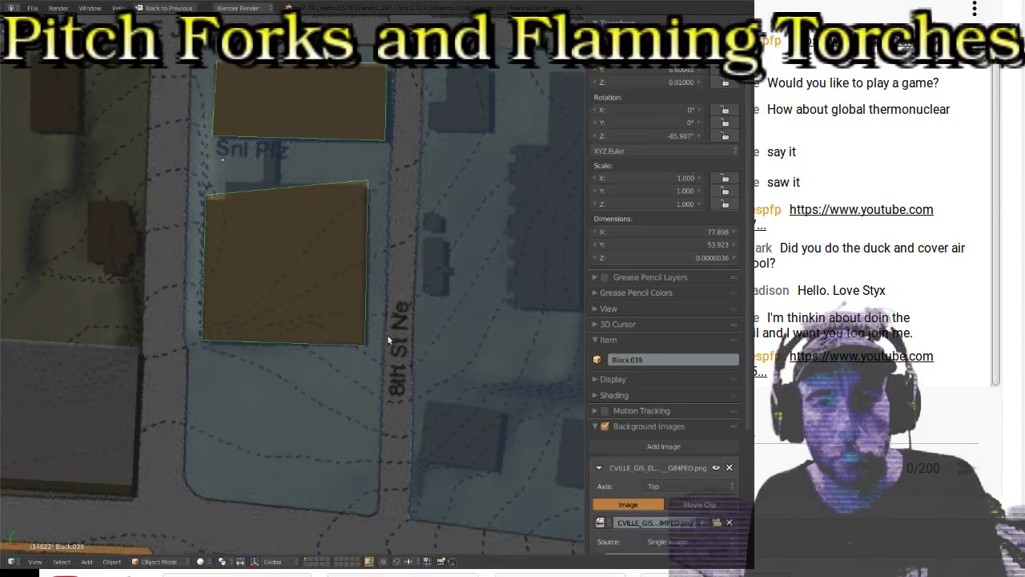
{"action": "right_click", "coordinate": [365, 353]}
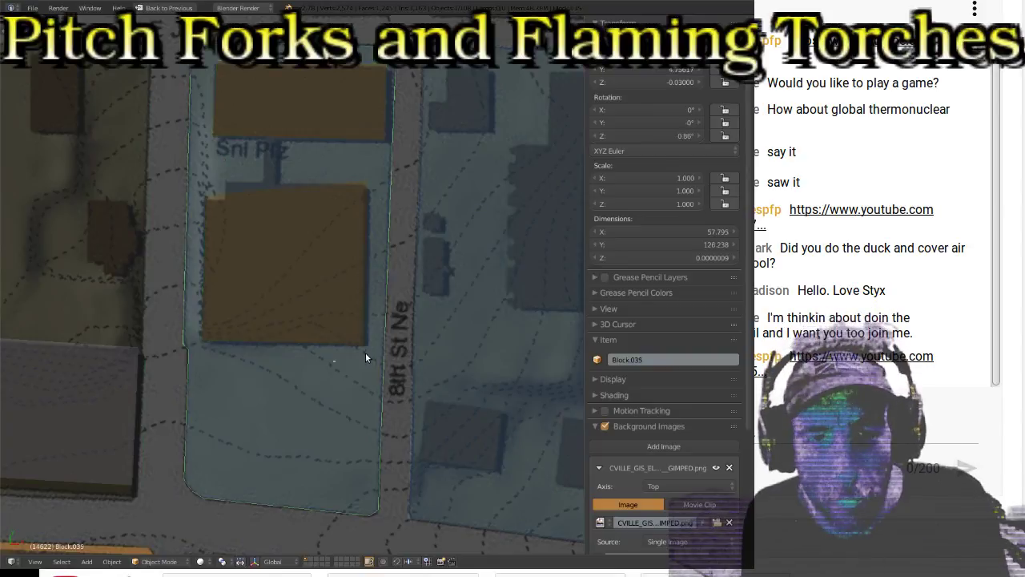
{"action": "right_click", "coordinate": [318, 338]}
{"action": "key", "text": "Tab"}
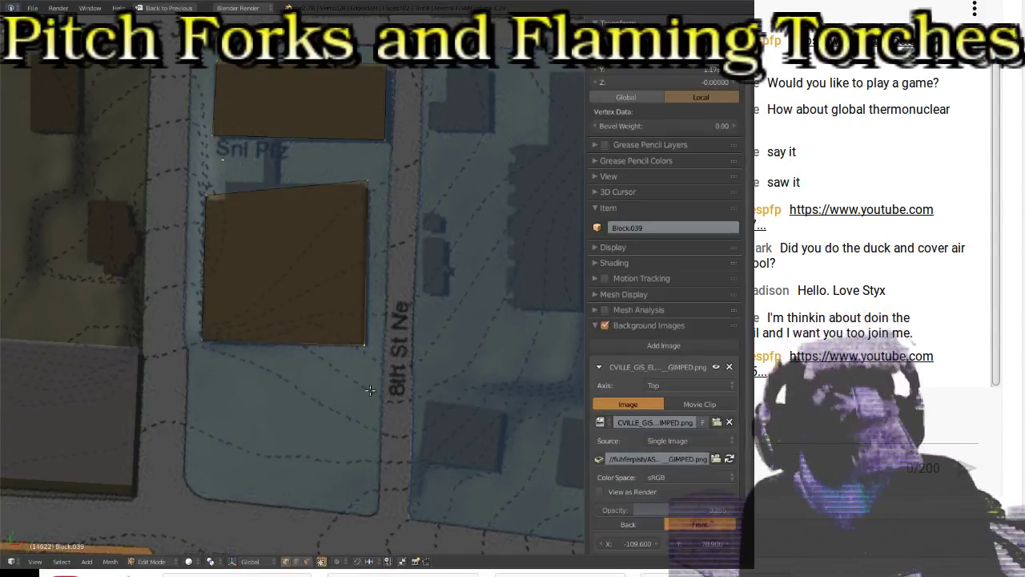
{"action": "key", "text": "g"}
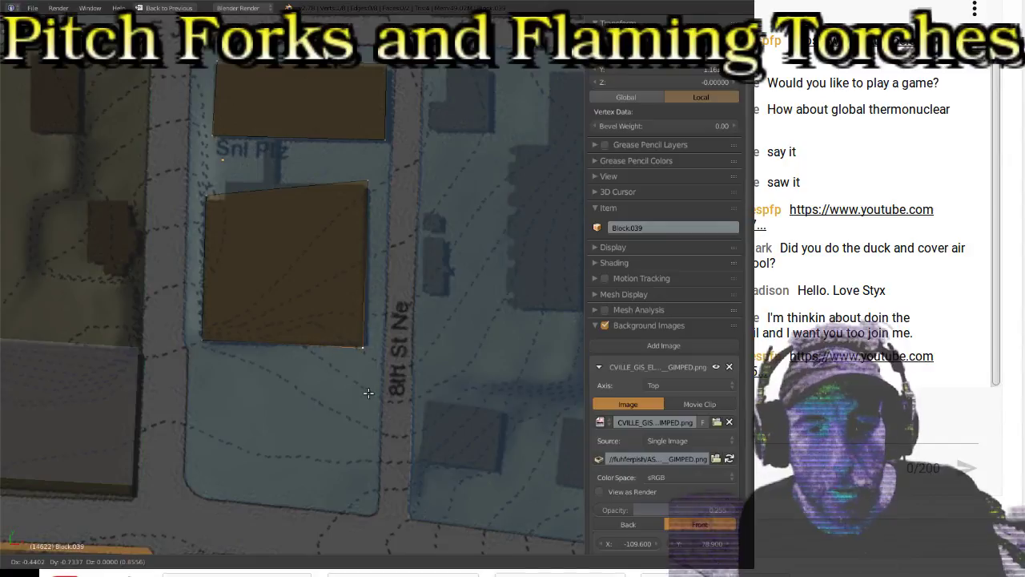
{"action": "left_click", "coordinate": [213, 350]}
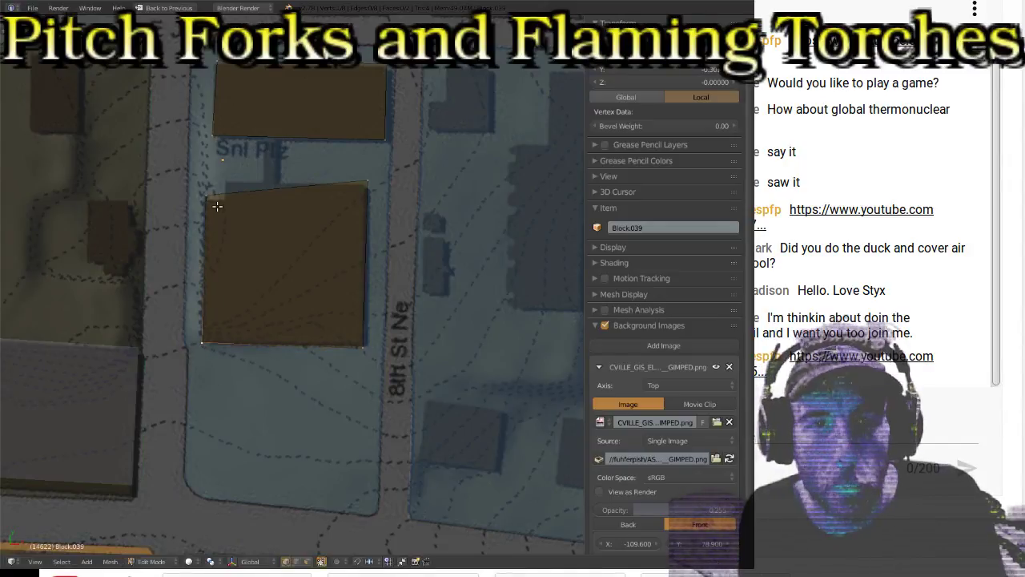
Step: Move the large building's northwest and northeast corner vertices onto the roof corners shown on the map
{"action": "right_click", "coordinate": [212, 203]}
{"action": "key", "text": "g"}
{"action": "left_click", "coordinate": [218, 211]}
{"action": "key", "text": "g"}
{"action": "left_click", "coordinate": [230, 229]}
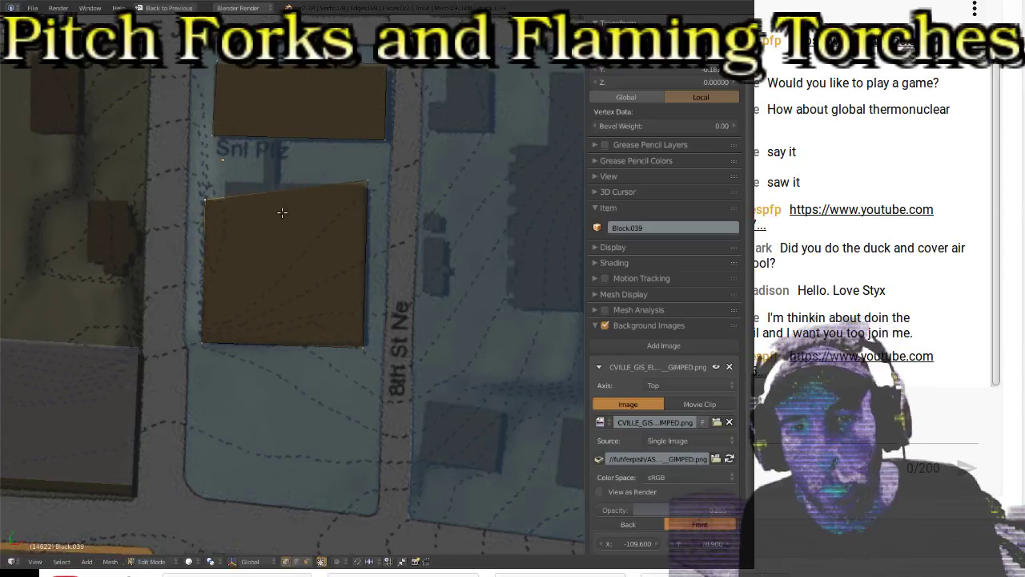
{"action": "right_click", "coordinate": [377, 178]}
{"action": "key", "text": "g"}
{"action": "left_click", "coordinate": [385, 175]}
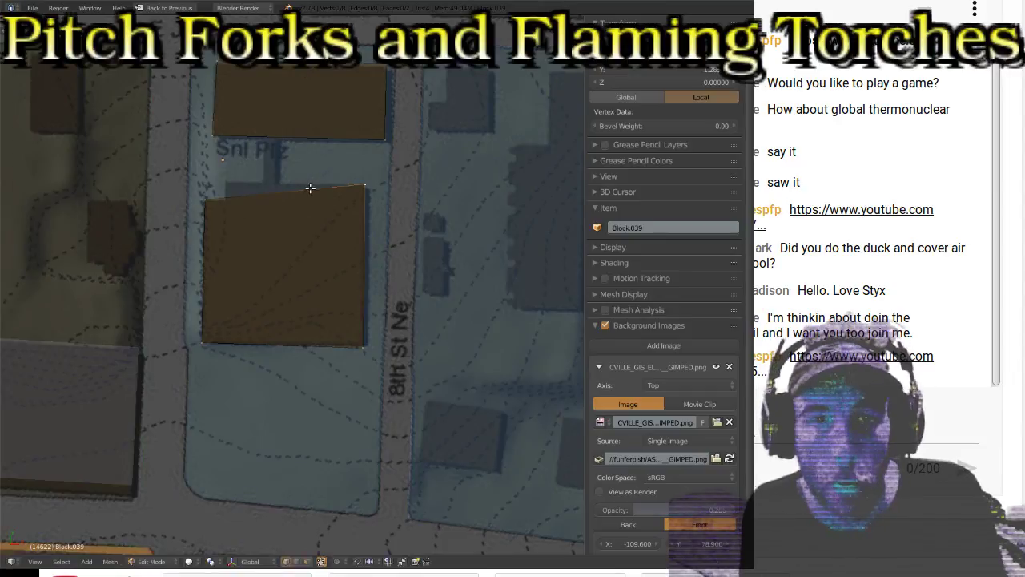
Step: Select both end vertices of the large building's north edge and subdivide it with two cuts
{"action": "key", "text": "t"}
{"action": "right_click", "coordinate": [295, 216], "text": "shift"}
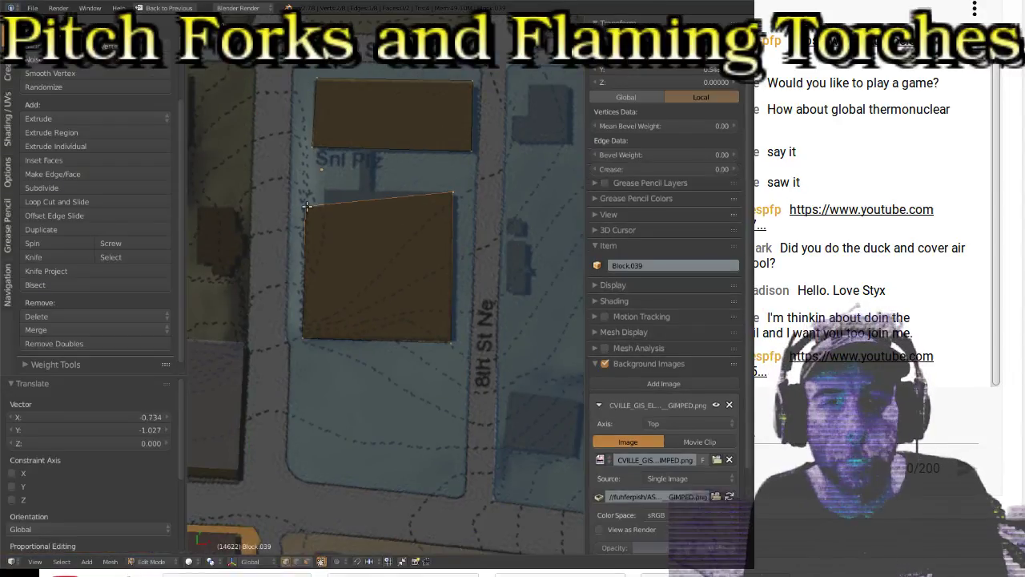
{"action": "key", "text": "w"}
{"action": "left_click", "coordinate": [359, 260]}
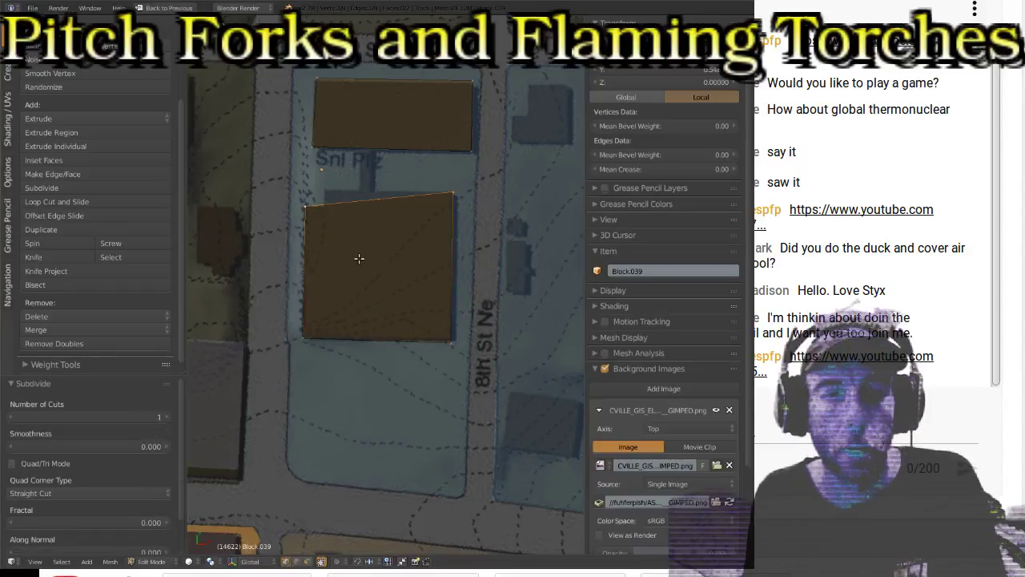
{"action": "left_click_drag", "start_coordinate": [140, 421], "coordinate": [147, 421]}
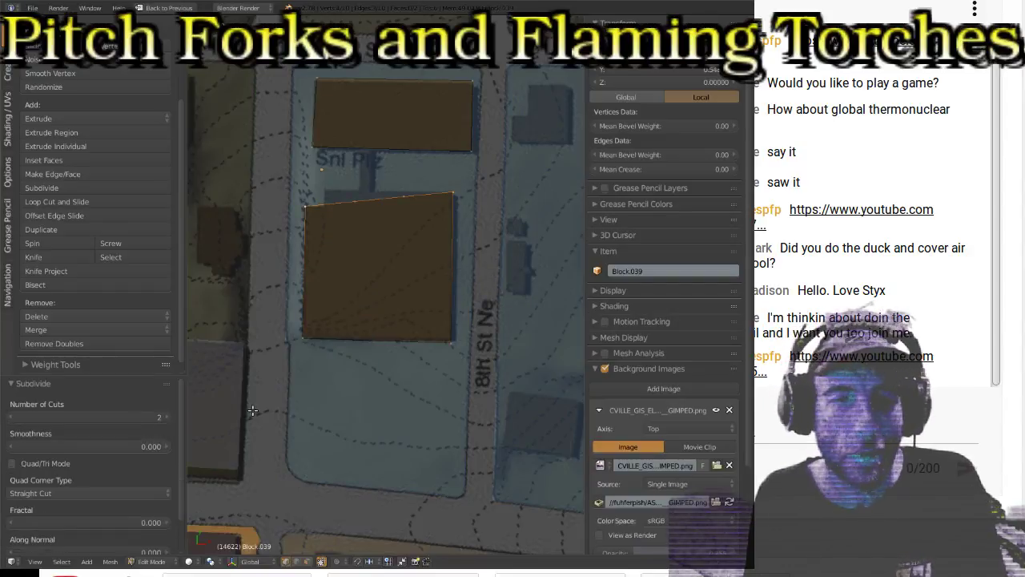
{"action": "key", "text": "t"}
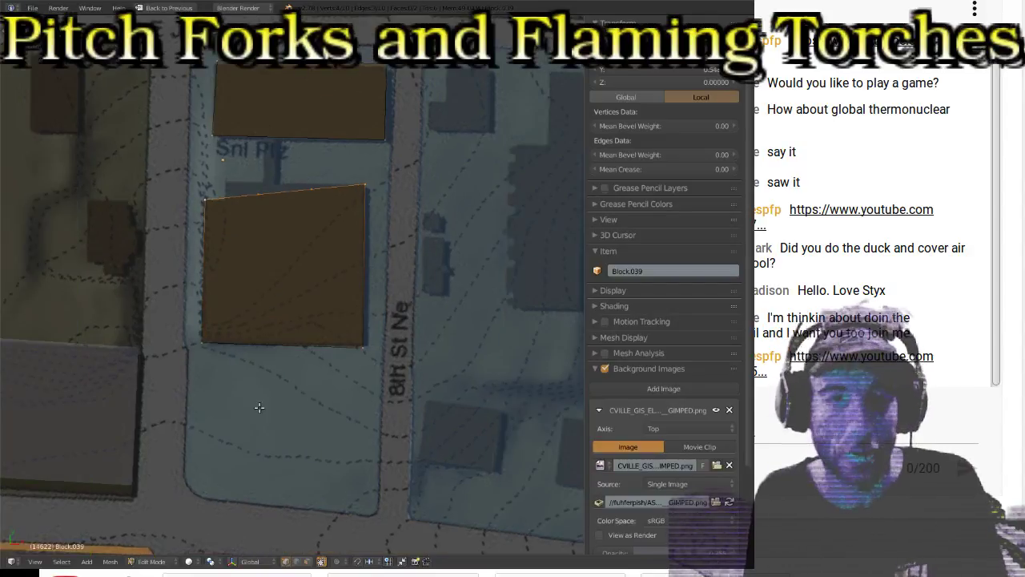
Step: Move the two new north-edge vertices west to form the stepped notch at the large building's northwest corner
{"action": "right_click", "coordinate": [258, 195]}
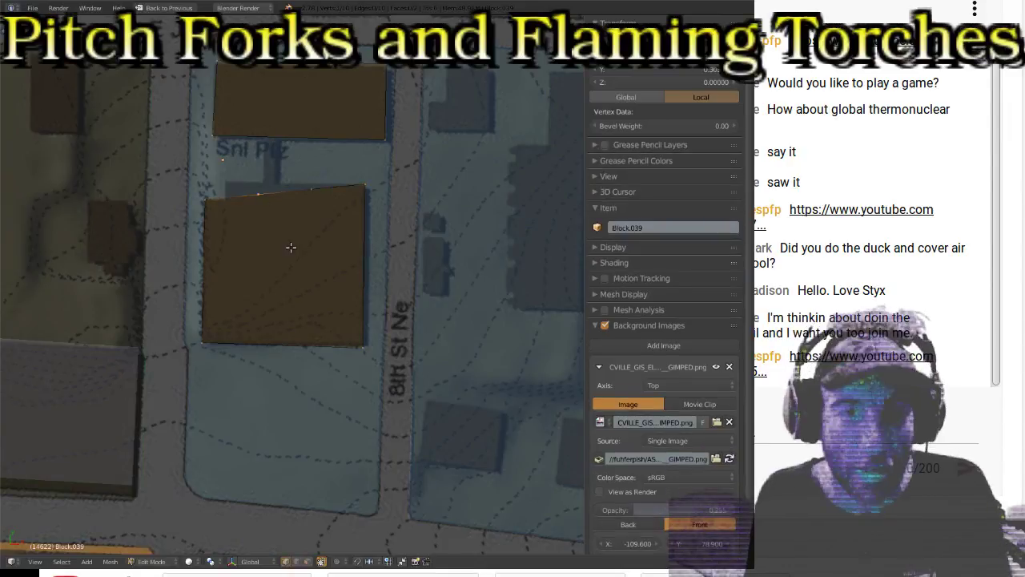
{"action": "key", "text": "g"}
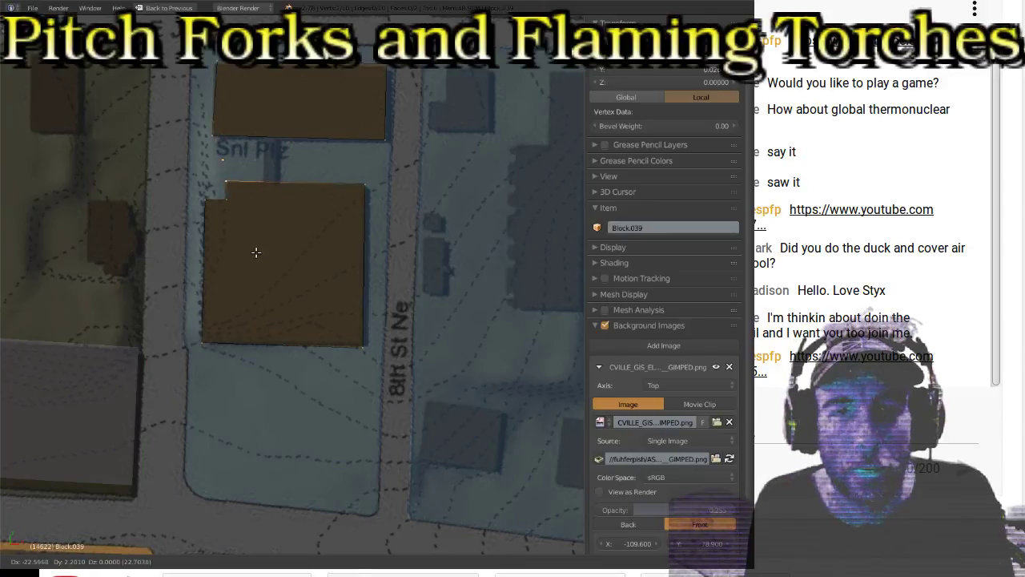
{"action": "left_click", "coordinate": [256, 253]}
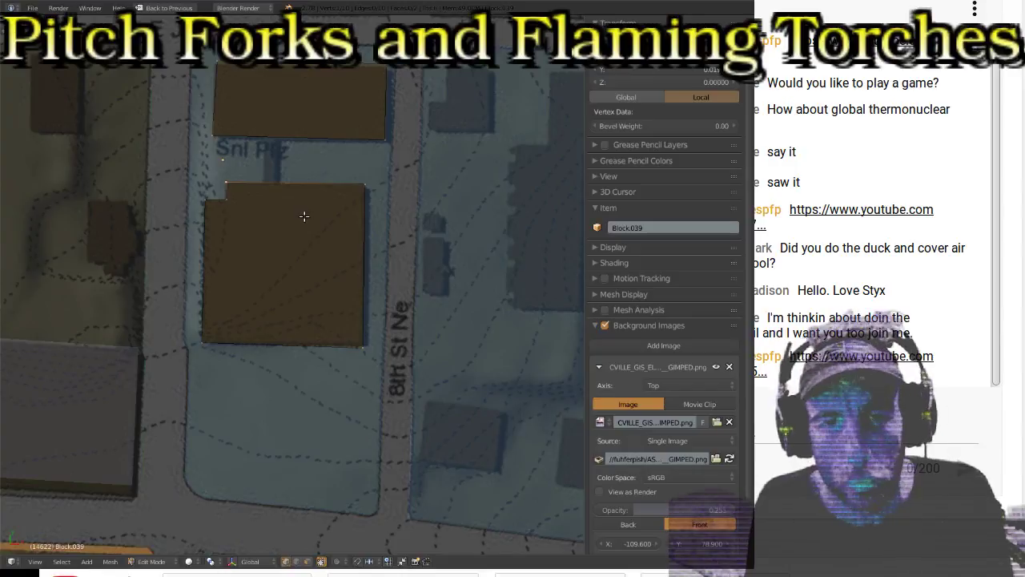
{"action": "key", "text": "g"}
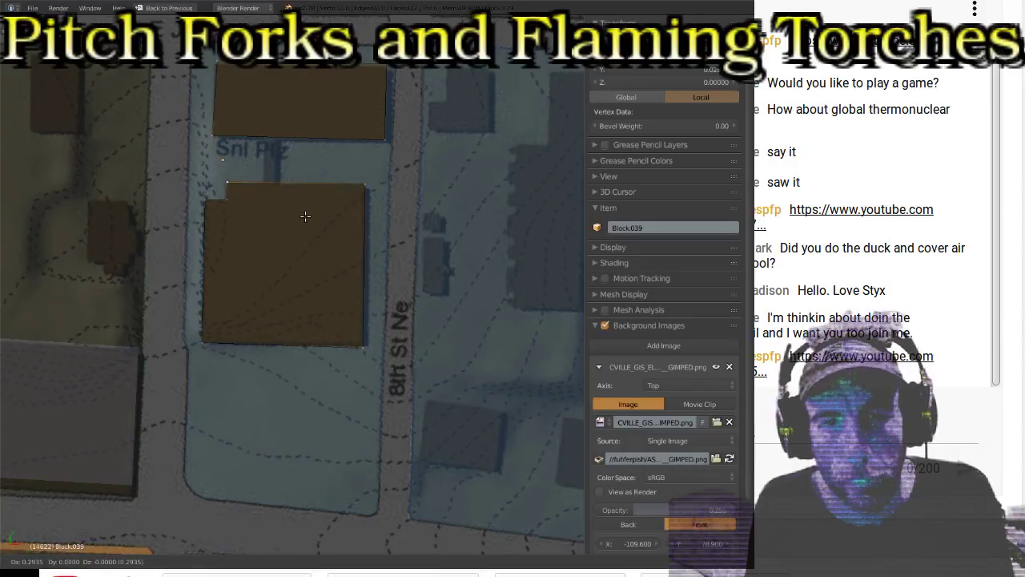
{"action": "right_click", "coordinate": [305, 214]}
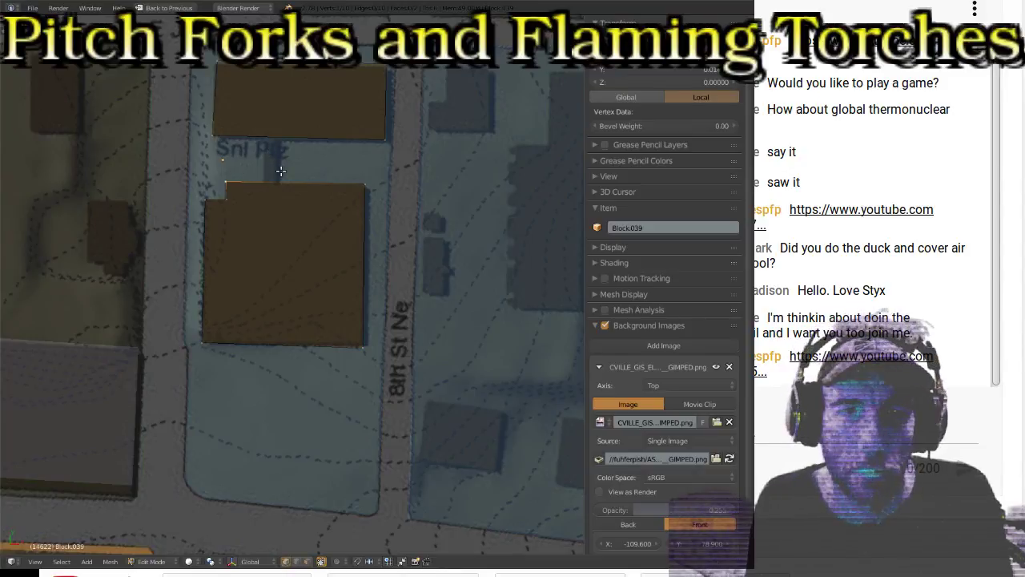
Step: Move the northwest corner vertex of the smaller north building slightly southwest to match its outline on the map
{"action": "scroll", "coordinate": [280, 170], "scroll_direction": "down", "scroll_amount": 4}
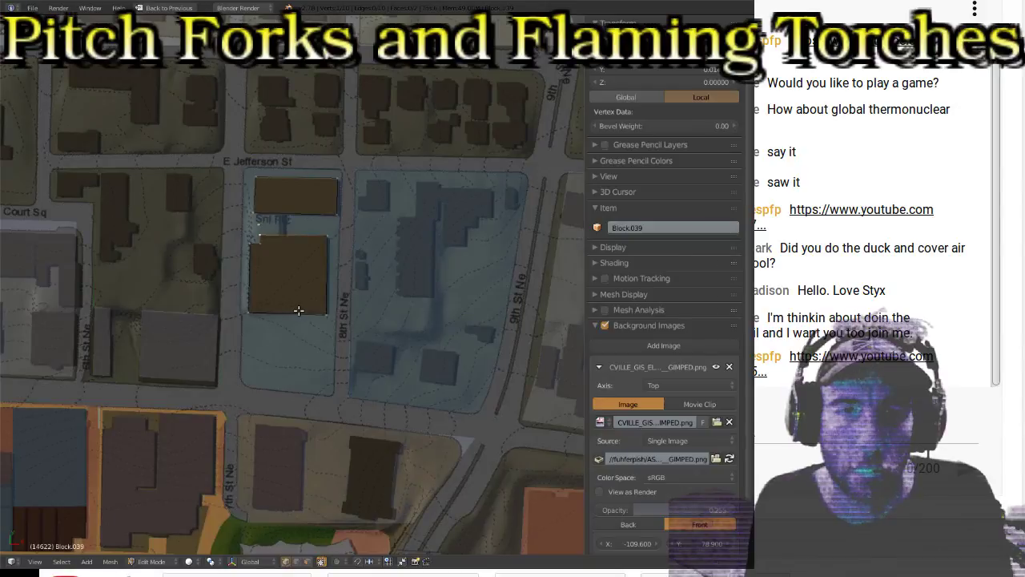
{"action": "scroll", "coordinate": [298, 310], "scroll_direction": "up", "scroll_amount": 3}
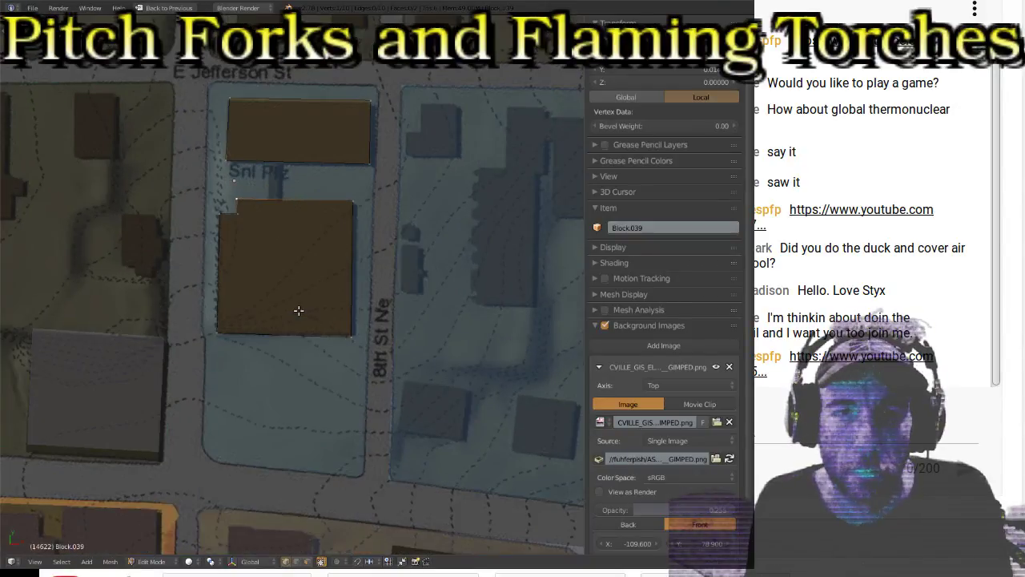
{"action": "scroll", "coordinate": [298, 310], "scroll_direction": "up", "scroll_amount": 3}
{"action": "scroll", "coordinate": [297, 270], "scroll_direction": "up", "scroll_amount": 2, "text": "shift"}
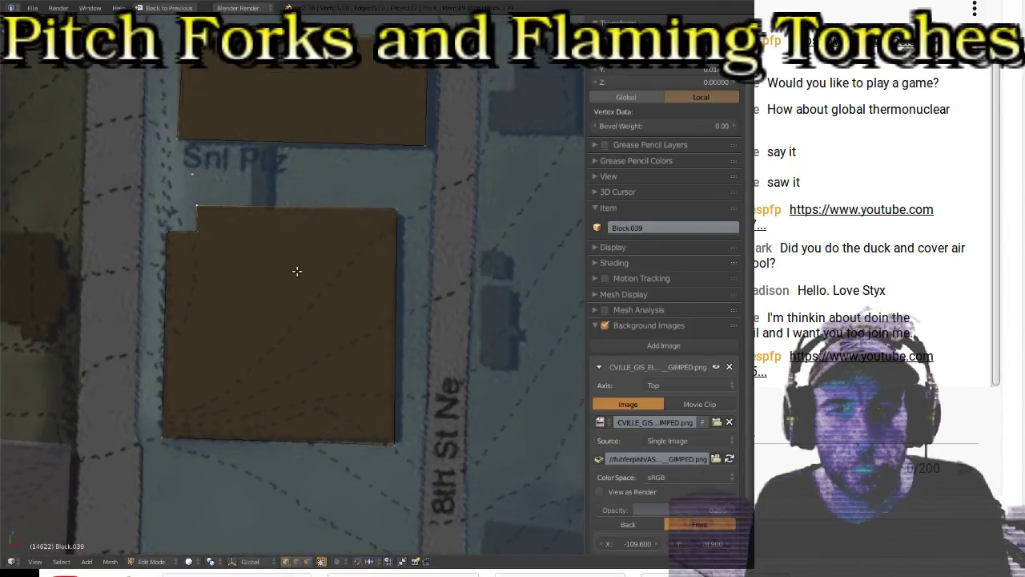
{"action": "right_click", "coordinate": [377, 264], "text": "shift"}
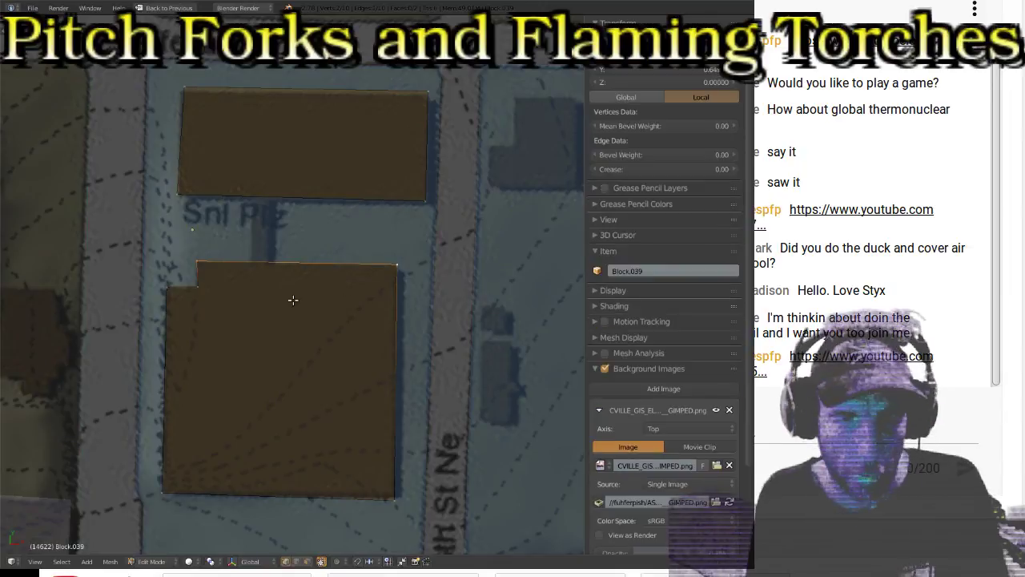
{"action": "right_click", "coordinate": [181, 197]}
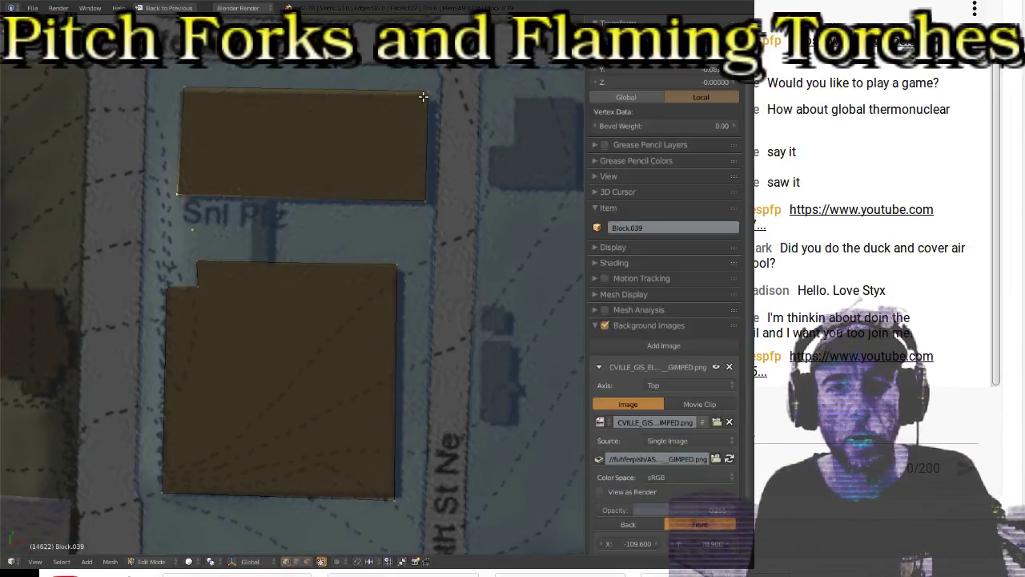
{"action": "right_click", "coordinate": [191, 96]}
{"action": "key", "text": "g"}
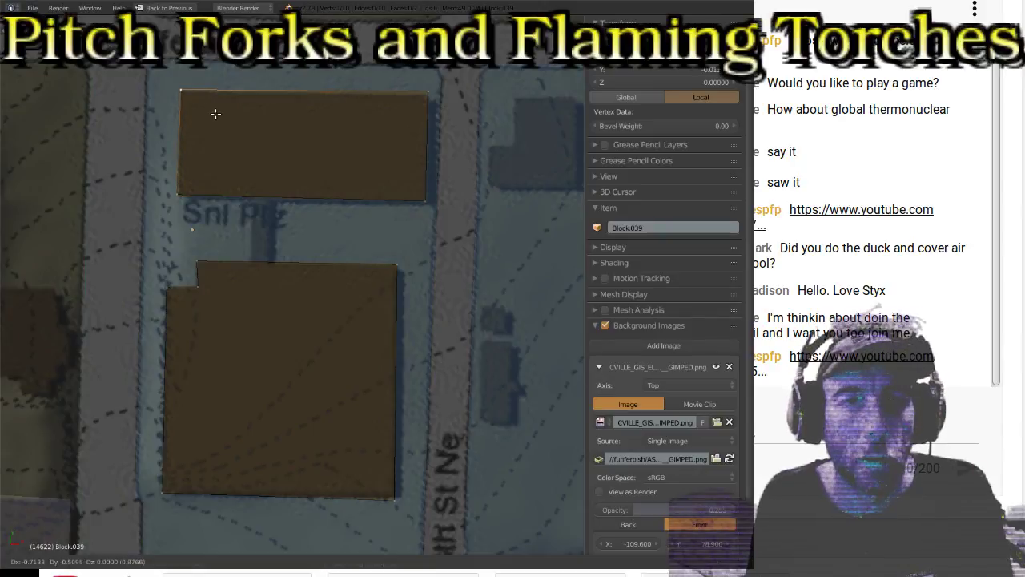
{"action": "left_click", "coordinate": [216, 115]}
Step: Adjust the north building's northeast, southeast and southwest corner vertices to match its outline on the map
{"action": "right_click", "coordinate": [424, 91]}
{"action": "key", "text": "g"}
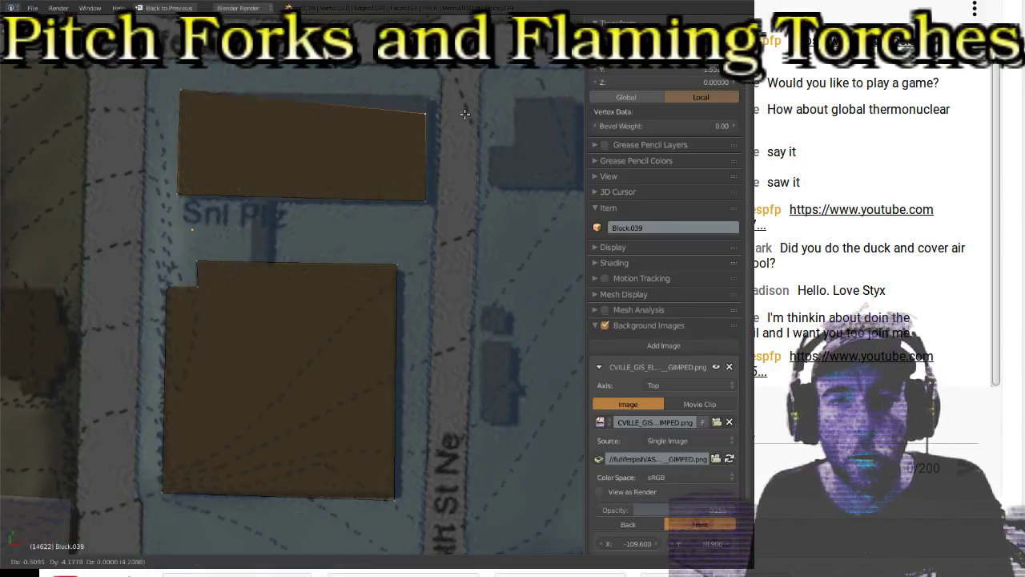
{"action": "left_click", "coordinate": [445, 218]}
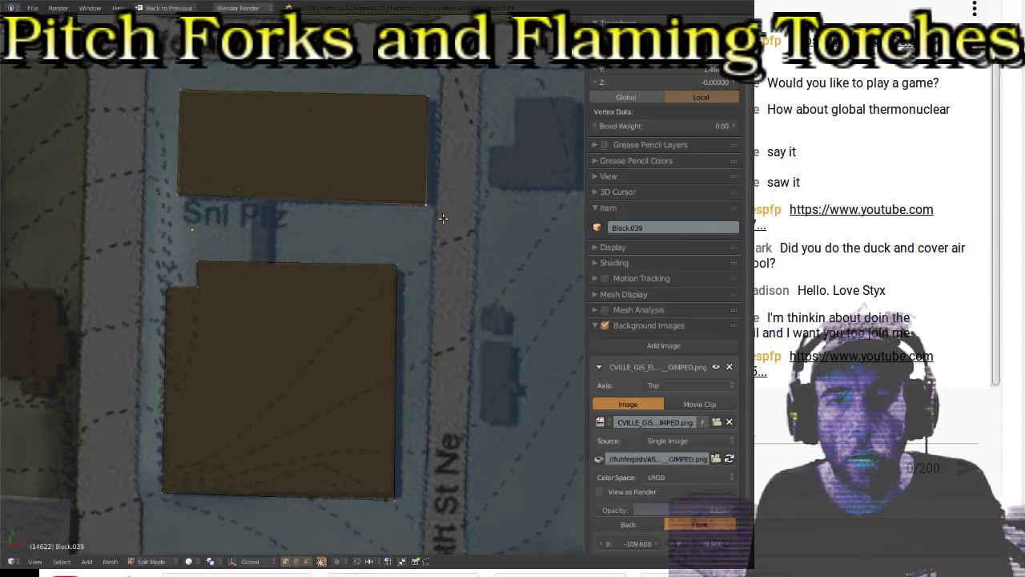
{"action": "right_click", "coordinate": [187, 202]}
{"action": "key", "text": "g"}
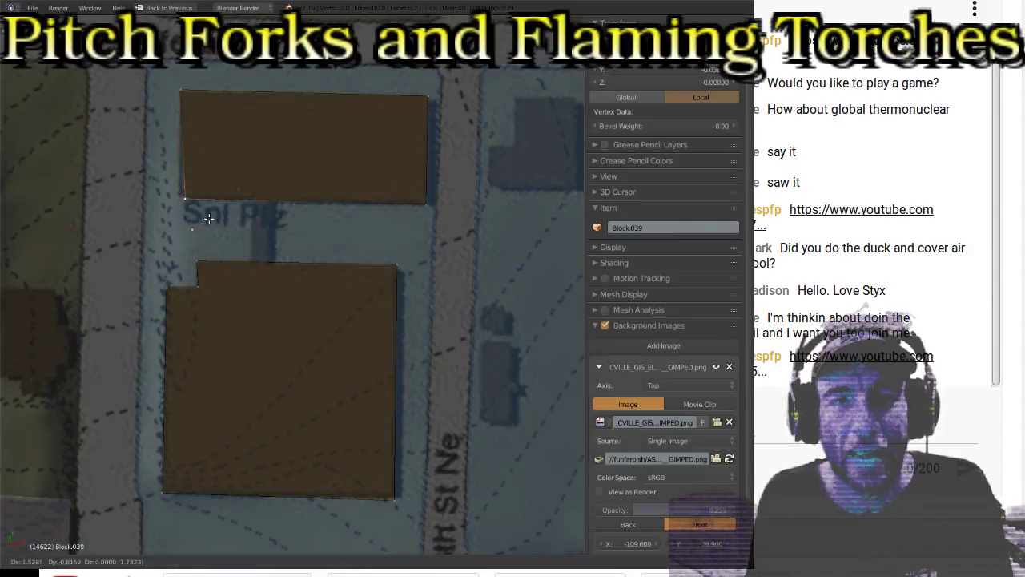
{"action": "left_click", "coordinate": [202, 215]}
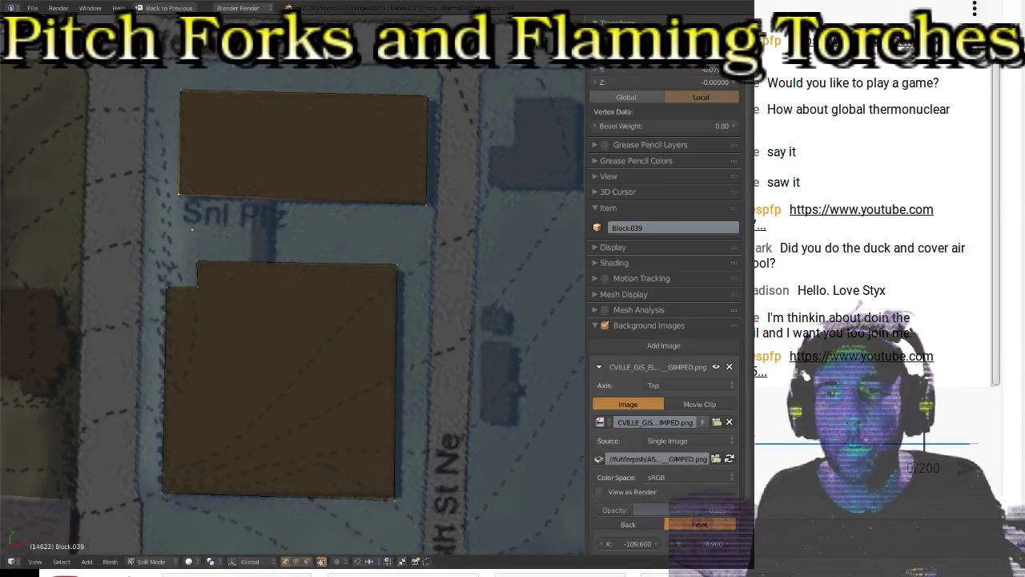
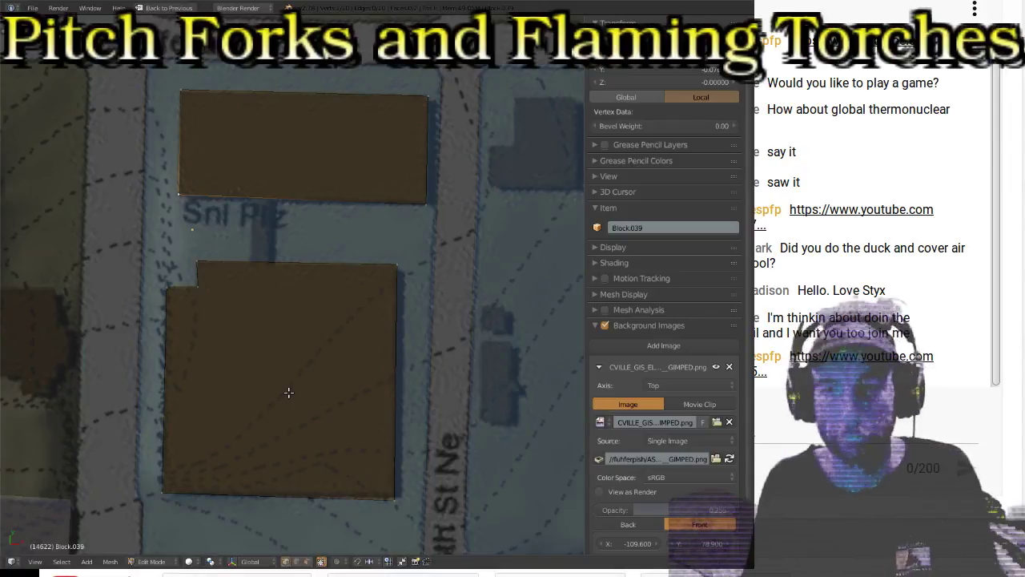
{"action": "scroll", "coordinate": [250, 313], "scroll_direction": "down", "scroll_amount": 4}
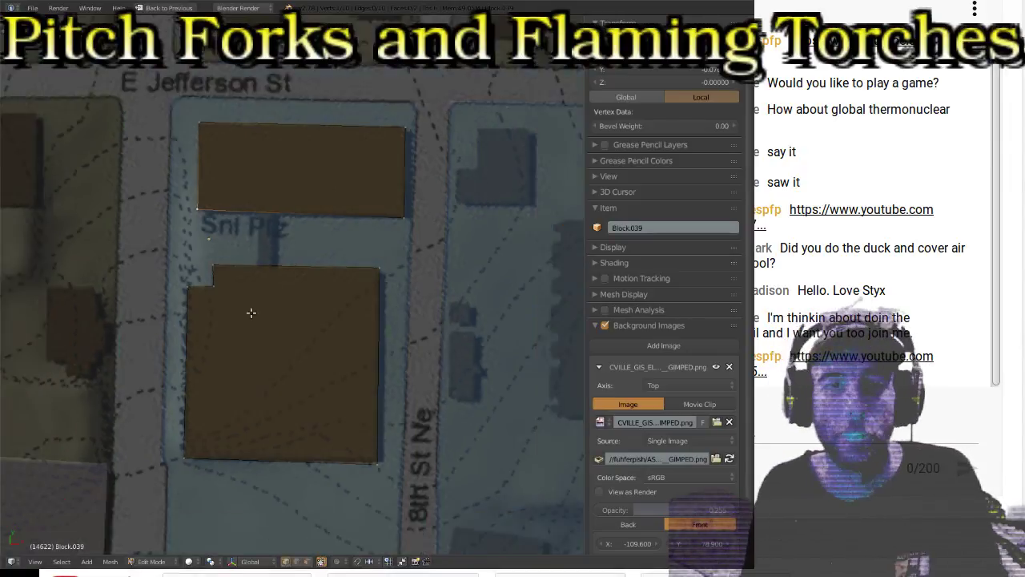
{"action": "scroll", "coordinate": [268, 312], "scroll_direction": "up", "scroll_amount": 4}
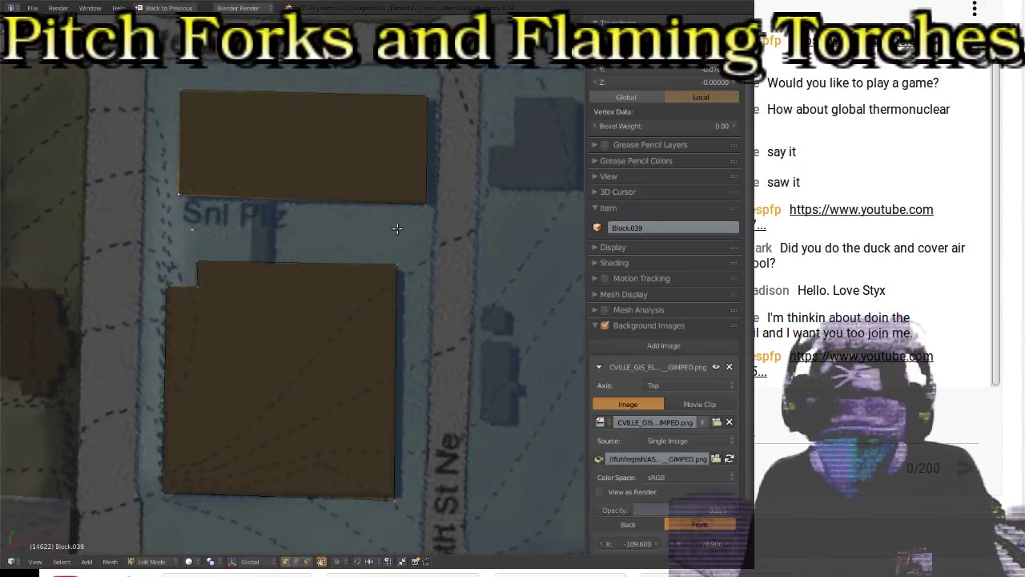
{"action": "scroll", "coordinate": [378, 233], "scroll_direction": "down", "scroll_amount": 2}
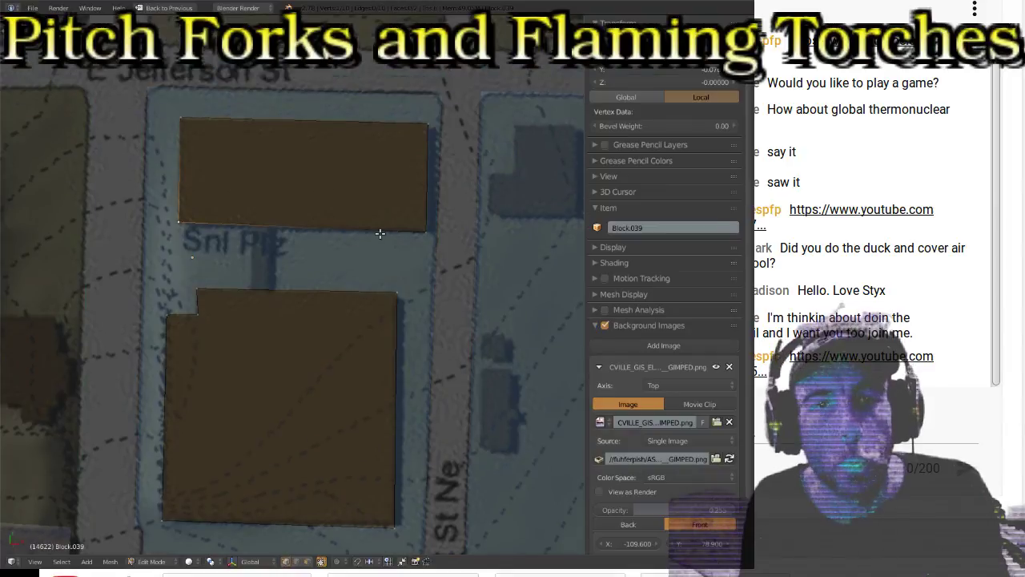
{"action": "scroll", "coordinate": [378, 233], "scroll_direction": "up", "scroll_amount": 2, "text": "shift"}
{"action": "scroll", "coordinate": [378, 233], "scroll_direction": "up", "scroll_amount": 4}
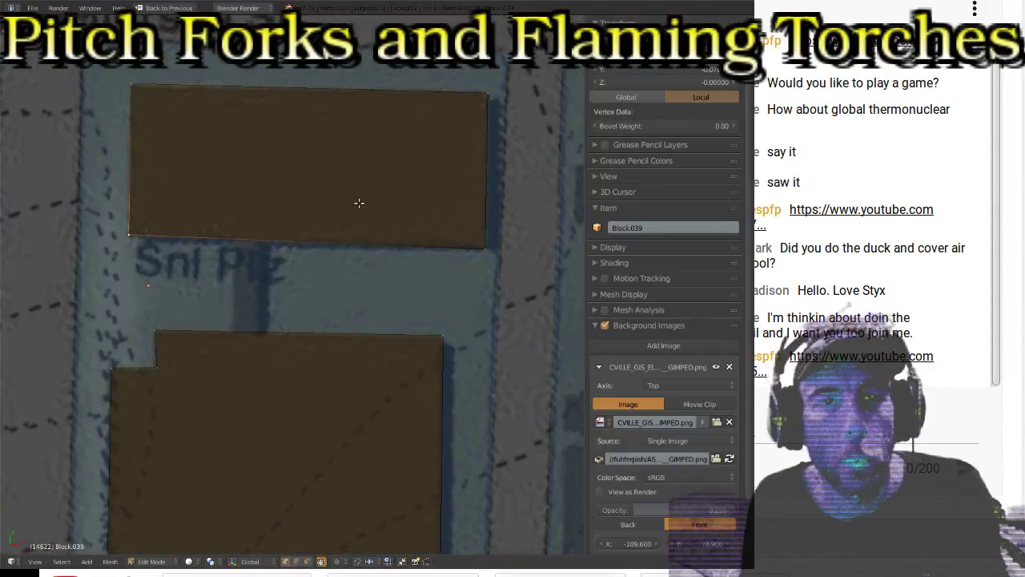
Step: Move the north building's northwest corner vertex slightly south to match its outline on the map
{"action": "right_click", "coordinate": [481, 258], "text": "shift"}
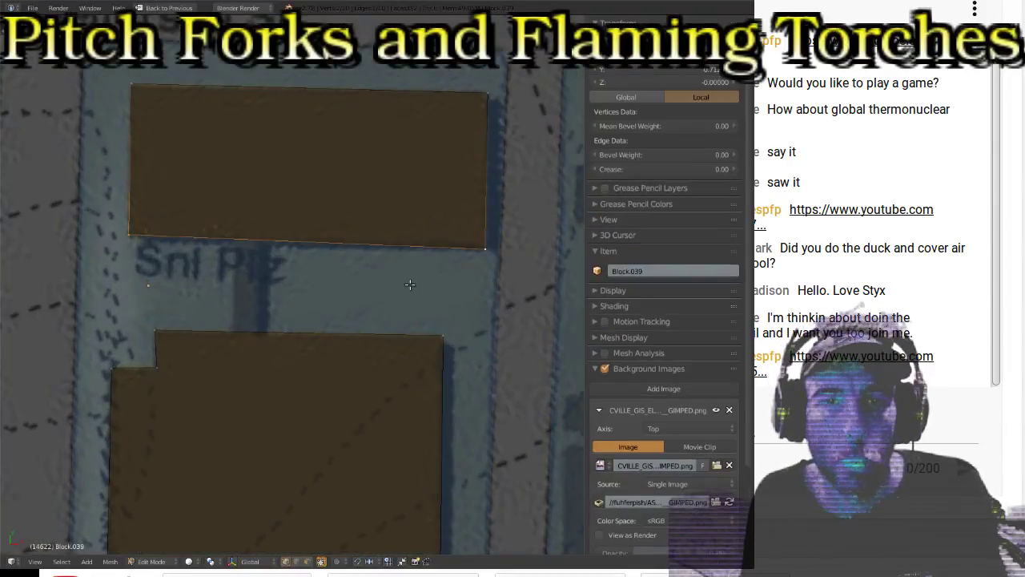
{"action": "right_click", "coordinate": [490, 94]}
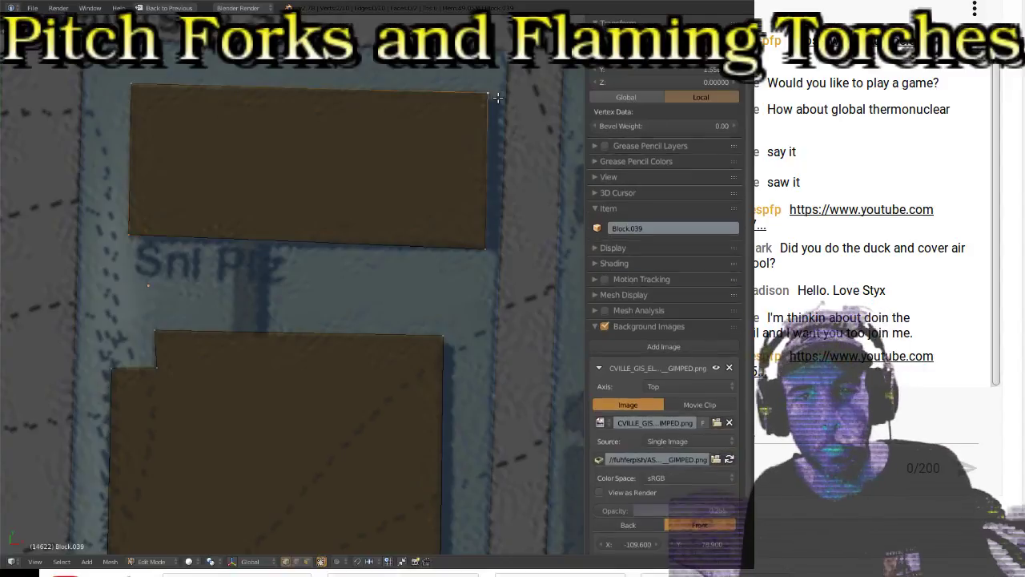
{"action": "scroll", "coordinate": [512, 149], "scroll_direction": "up", "scroll_amount": 4}
{"action": "scroll", "coordinate": [531, 116], "scroll_direction": "down", "scroll_amount": 4}
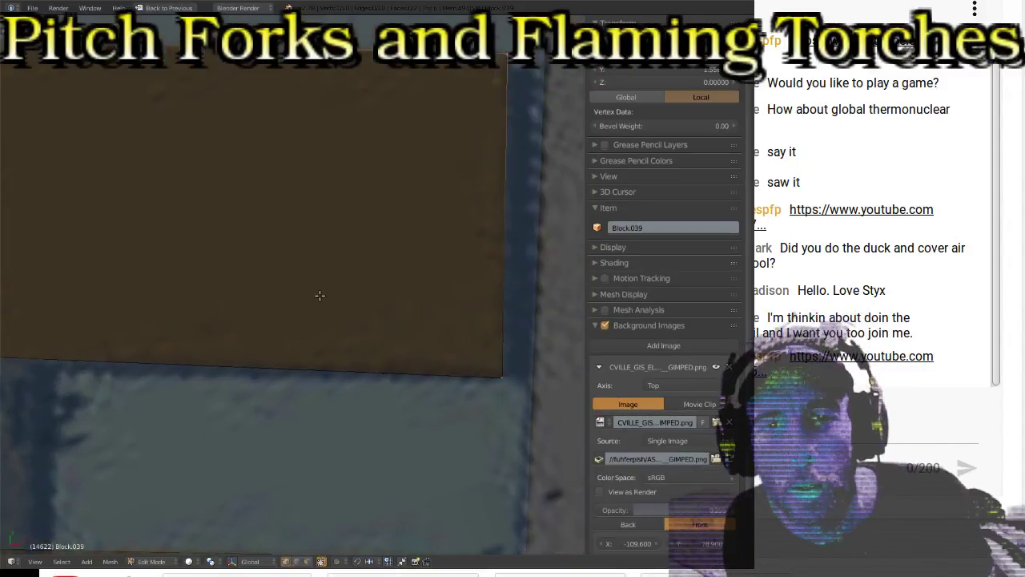
{"action": "scroll", "coordinate": [275, 236], "scroll_direction": "down", "scroll_amount": 3}
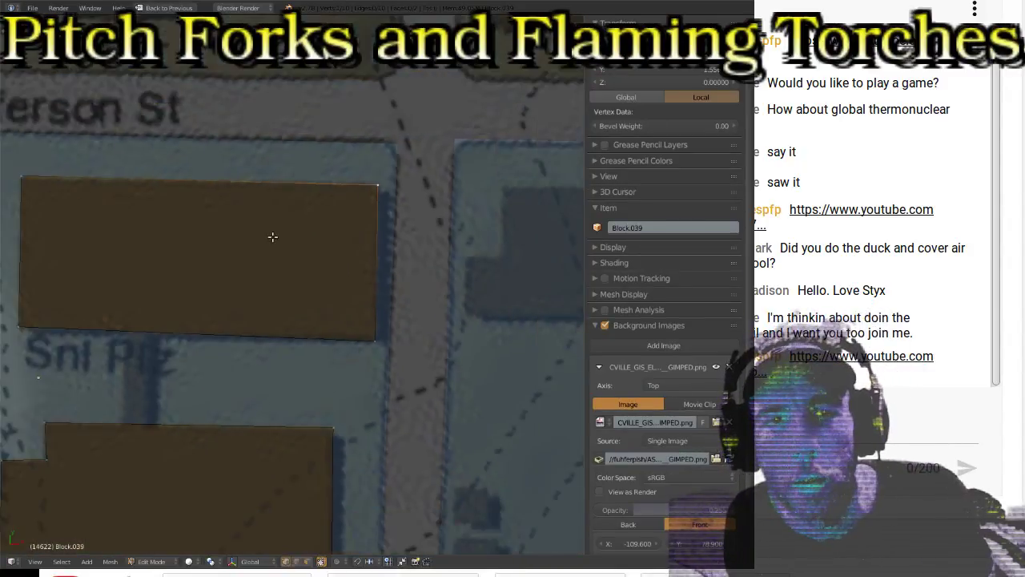
{"action": "scroll", "coordinate": [277, 238], "scroll_direction": "left", "scroll_amount": 3, "text": "ctrl"}
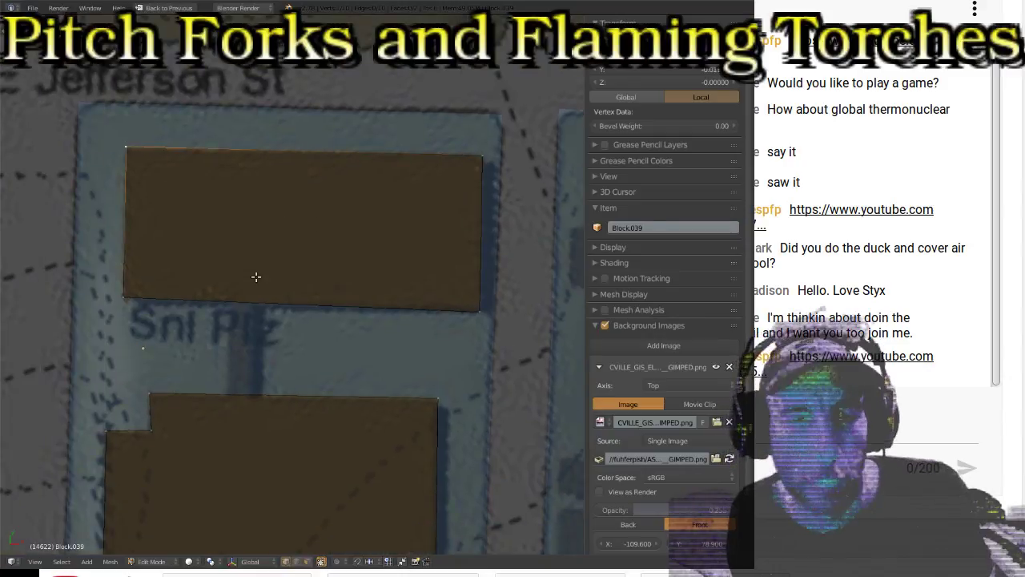
{"action": "key", "text": "g"}
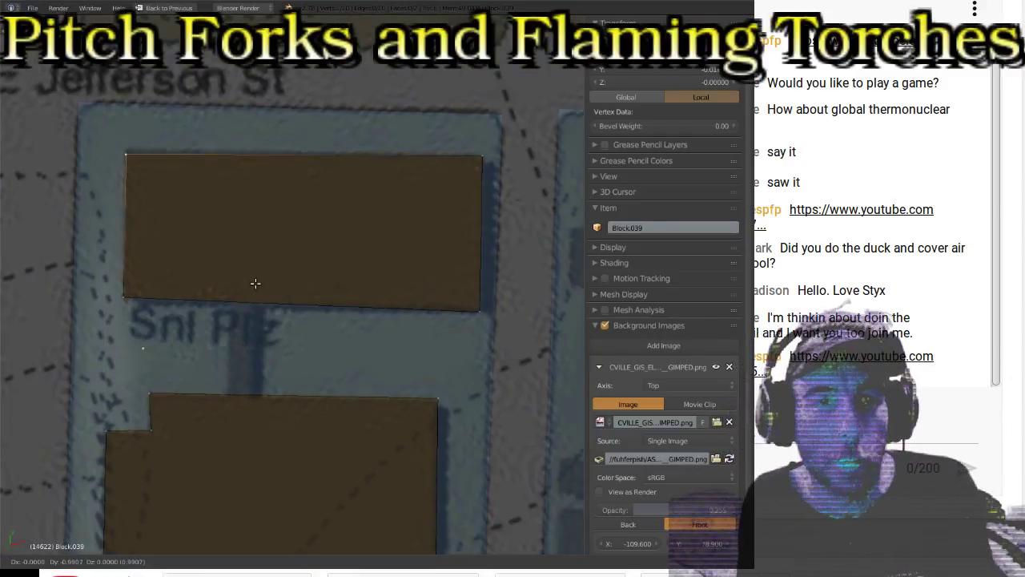
{"action": "left_click", "coordinate": [253, 281]}
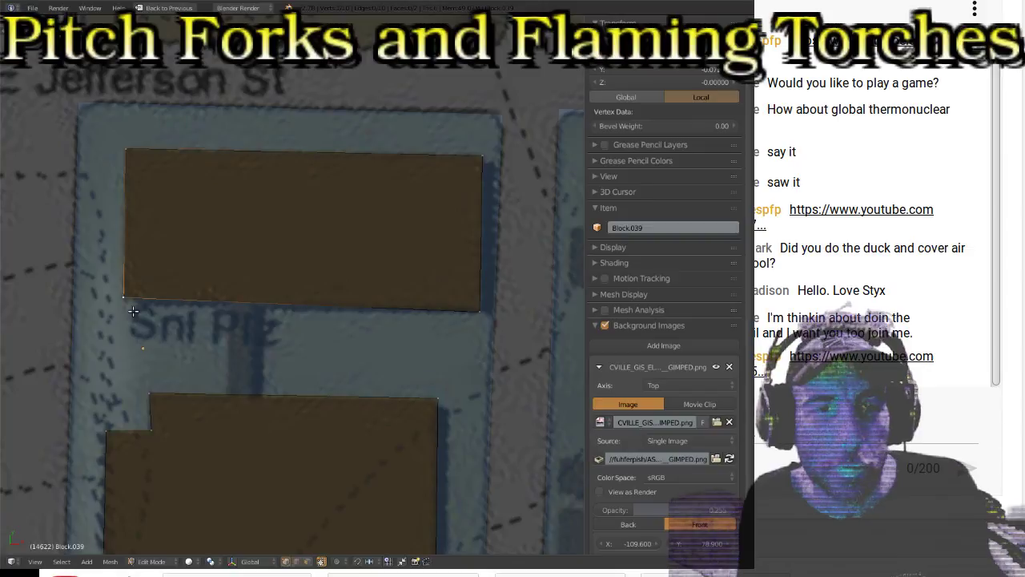
Step: Fine-tune the north building's southwest corner vertex and nudge its southeast corner vertex slightly north to follow the mapped south edge
{"action": "key", "text": "g"}
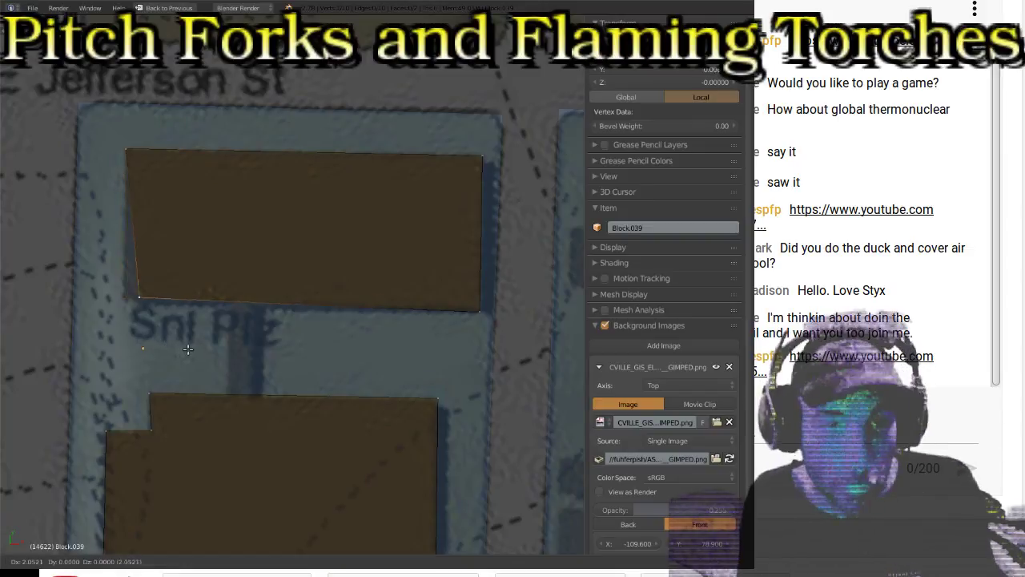
{"action": "key", "text": "Escape"}
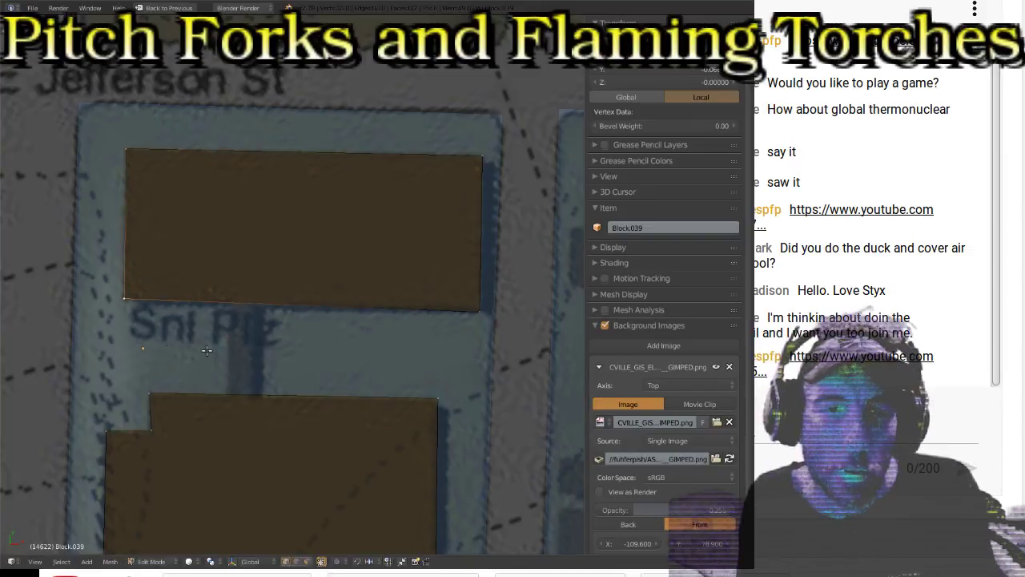
{"action": "right_click", "coordinate": [479, 329]}
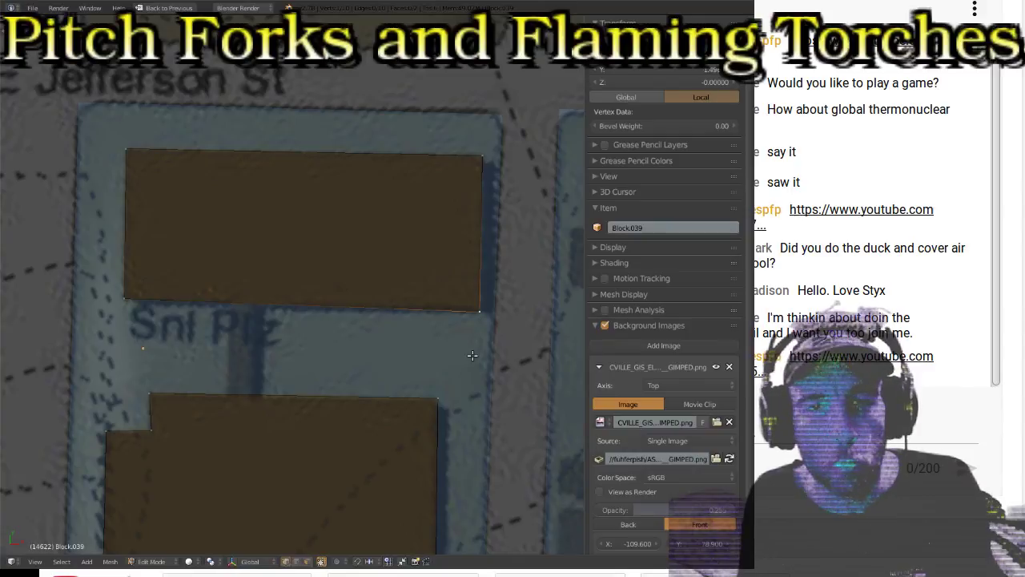
{"action": "key", "text": "g"}
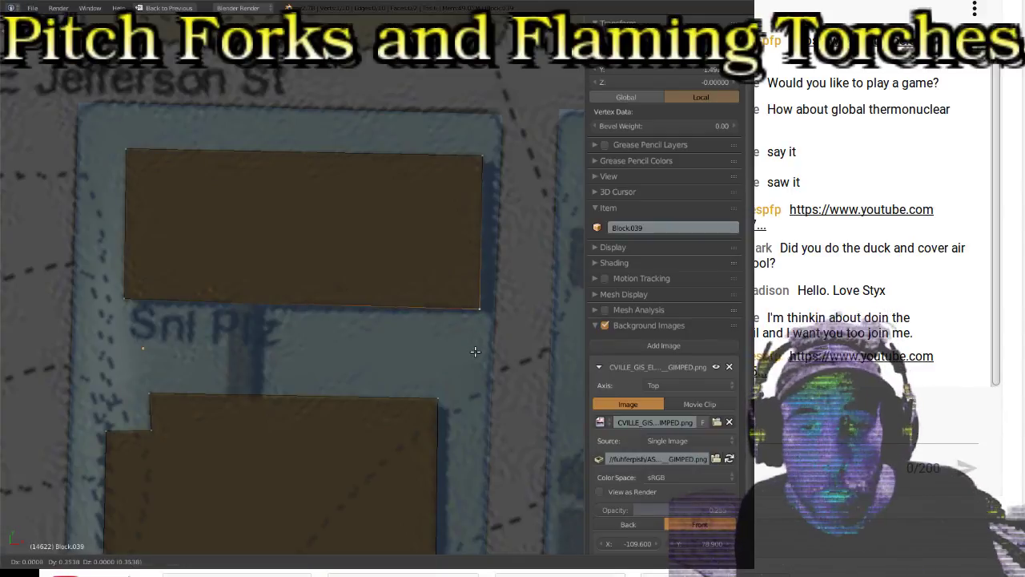
{"action": "left_click", "coordinate": [476, 350]}
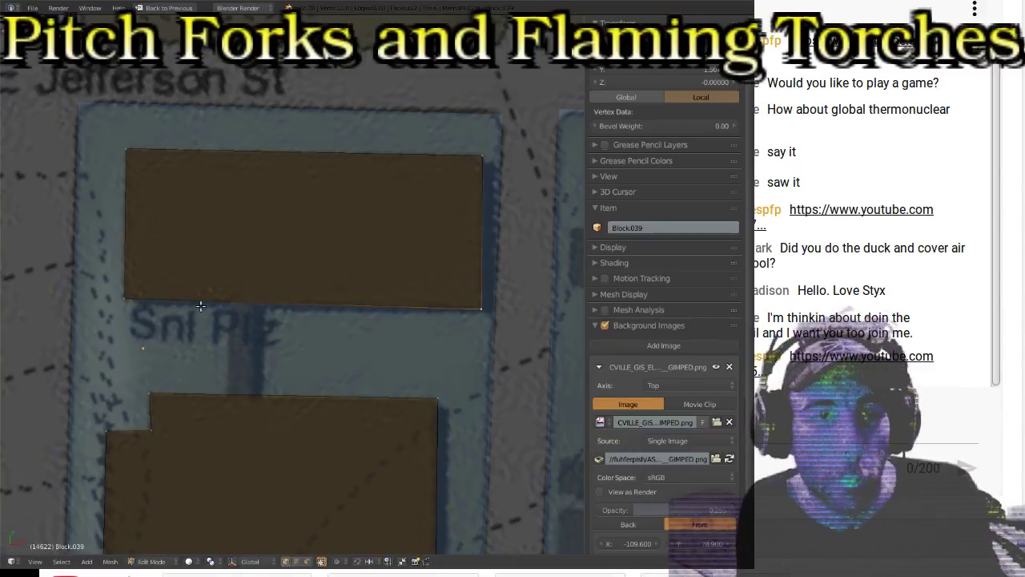
Step: Subdivide the north building's south edge once, and subdivide its western half again
{"action": "right_click", "coordinate": [450, 330]}
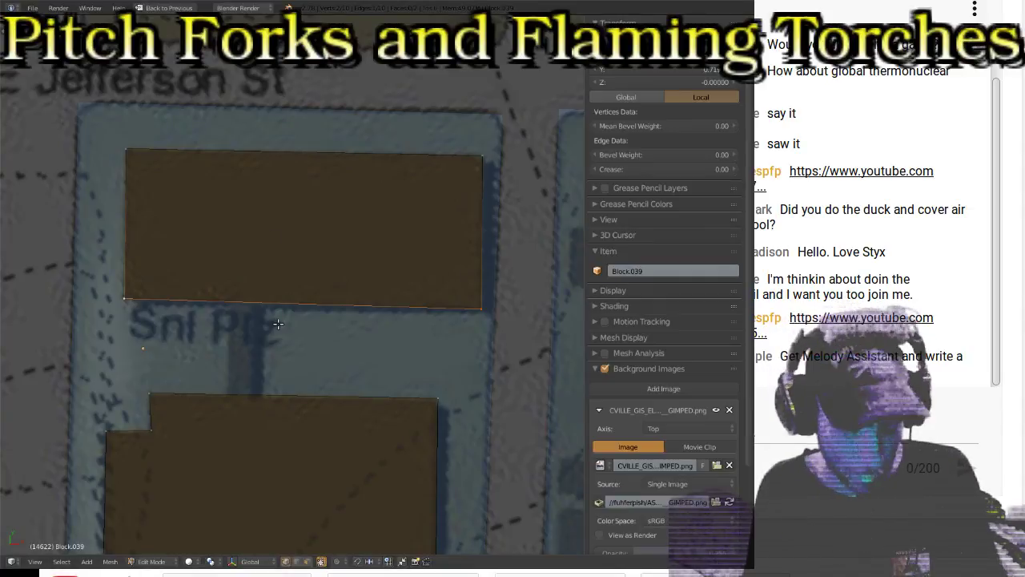
{"action": "key", "text": "w"}
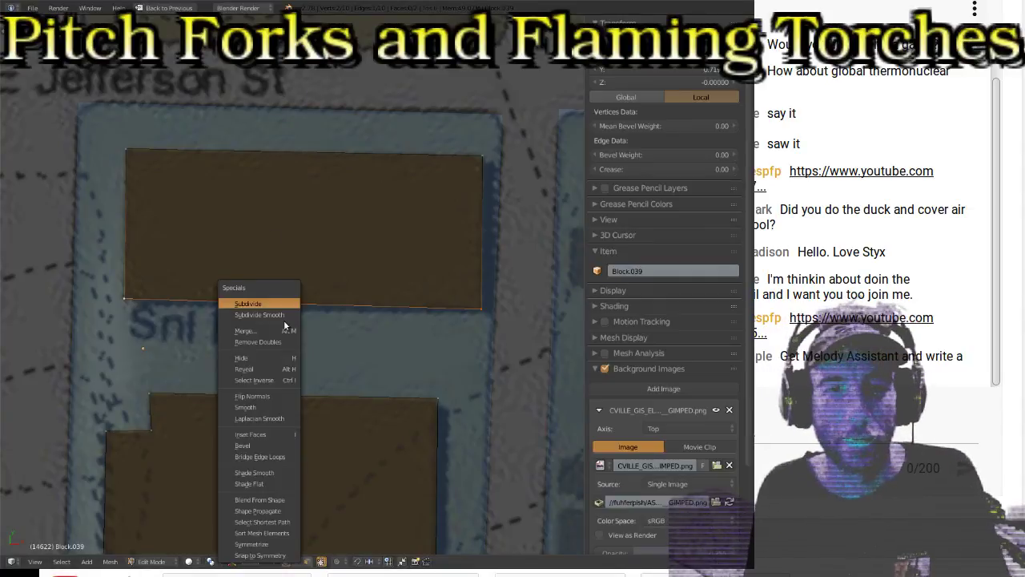
{"action": "left_click", "coordinate": [264, 303]}
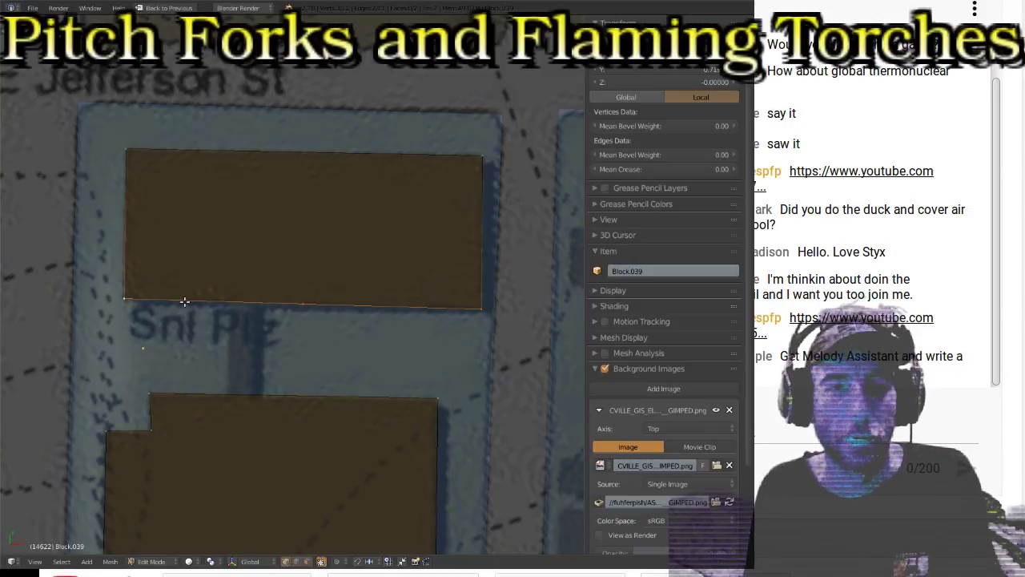
{"action": "right_click", "coordinate": [318, 311]}
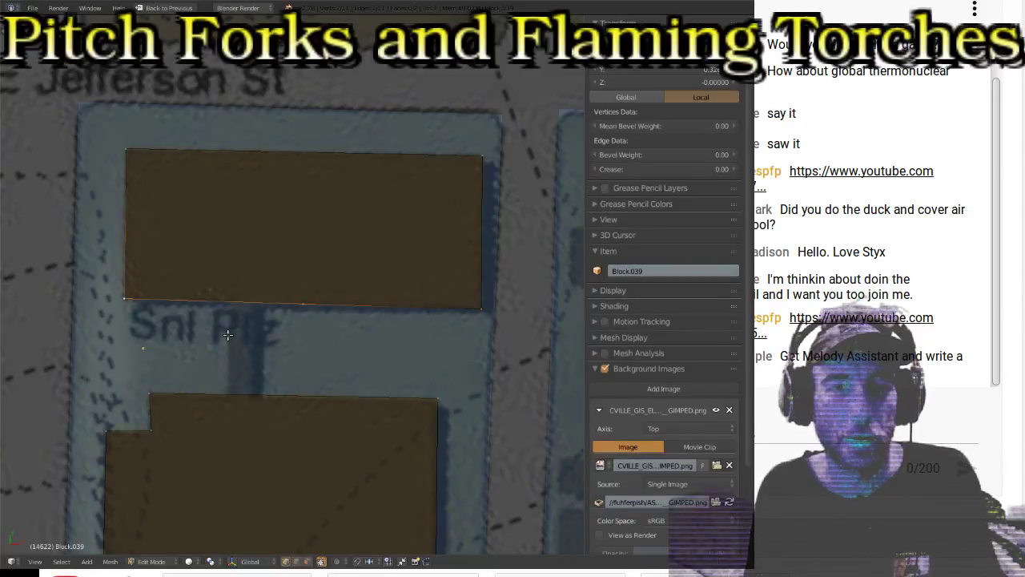
{"action": "key", "text": "w"}
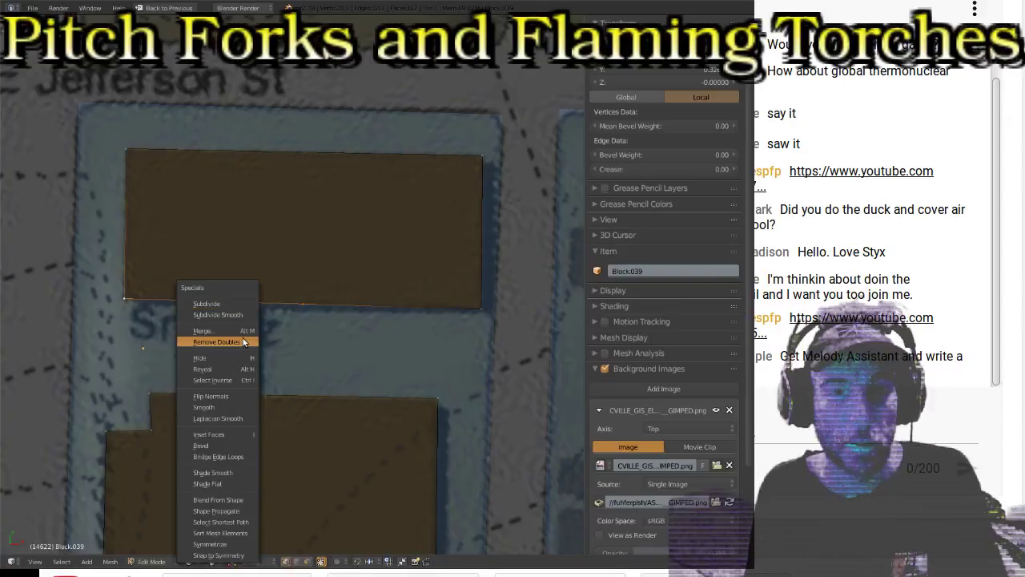
{"action": "left_click", "coordinate": [219, 302]}
Step: Move the two new south-edge vertices to the west and east sides of the narrow connector shown on the map
{"action": "right_click", "coordinate": [235, 318]}
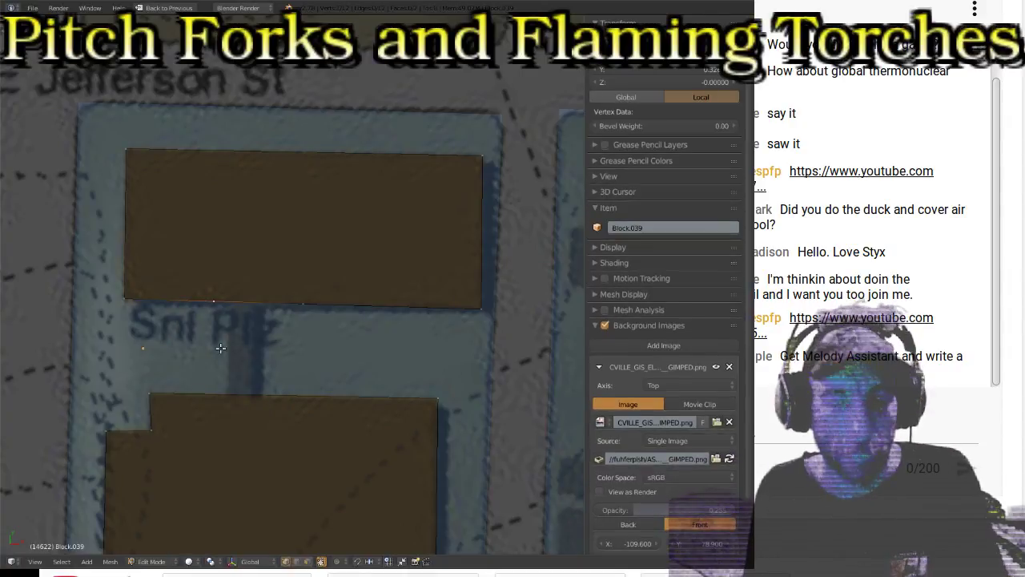
{"action": "key", "text": "g"}
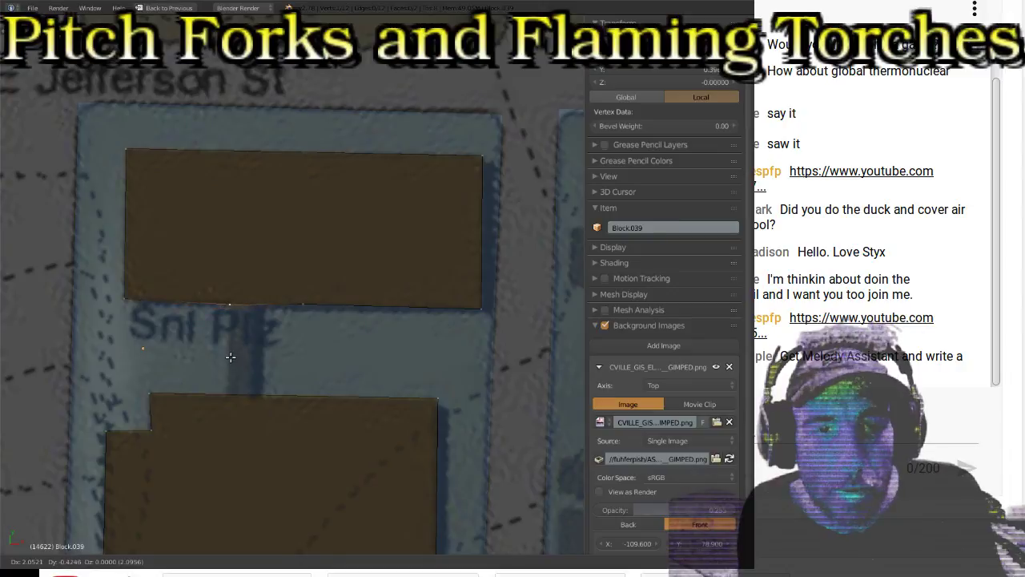
{"action": "left_click", "coordinate": [230, 355]}
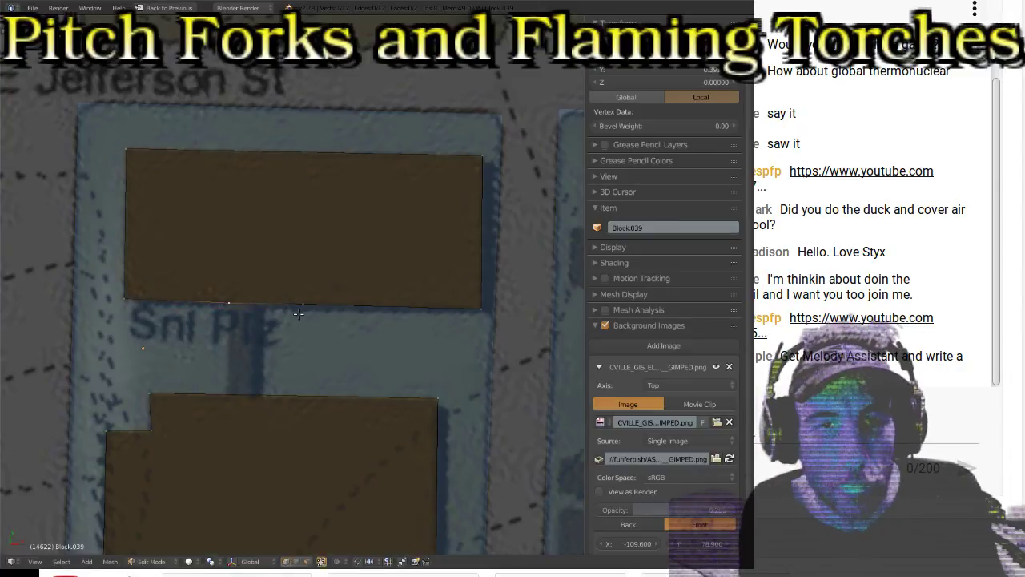
{"action": "key", "text": "g"}
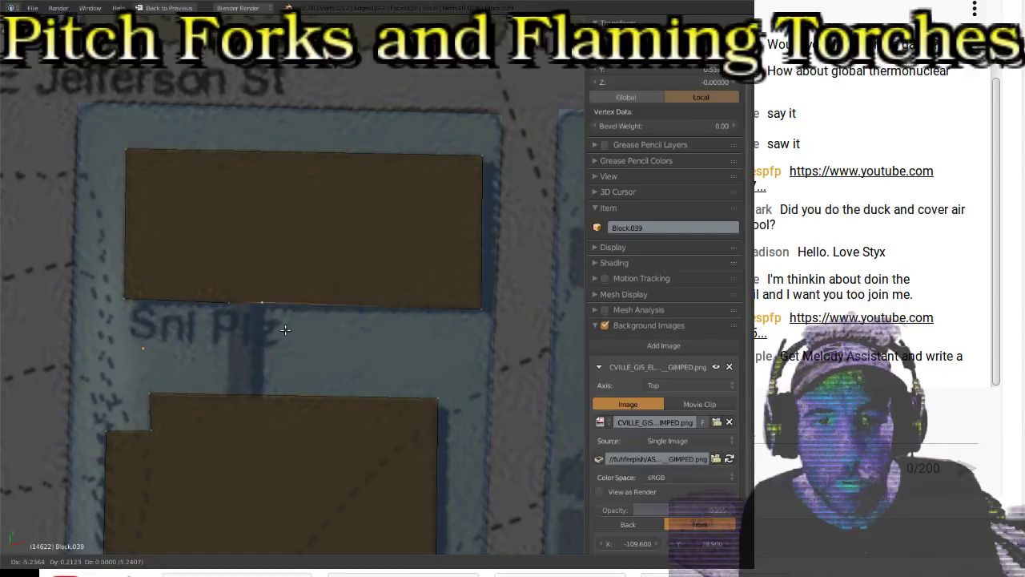
{"action": "left_click", "coordinate": [284, 331]}
Step: Extrude the short edge between the two connector vertices south to the large building's north edge and leave mesh editing
{"action": "left_click", "coordinate": [230, 314], "text": "shift"}
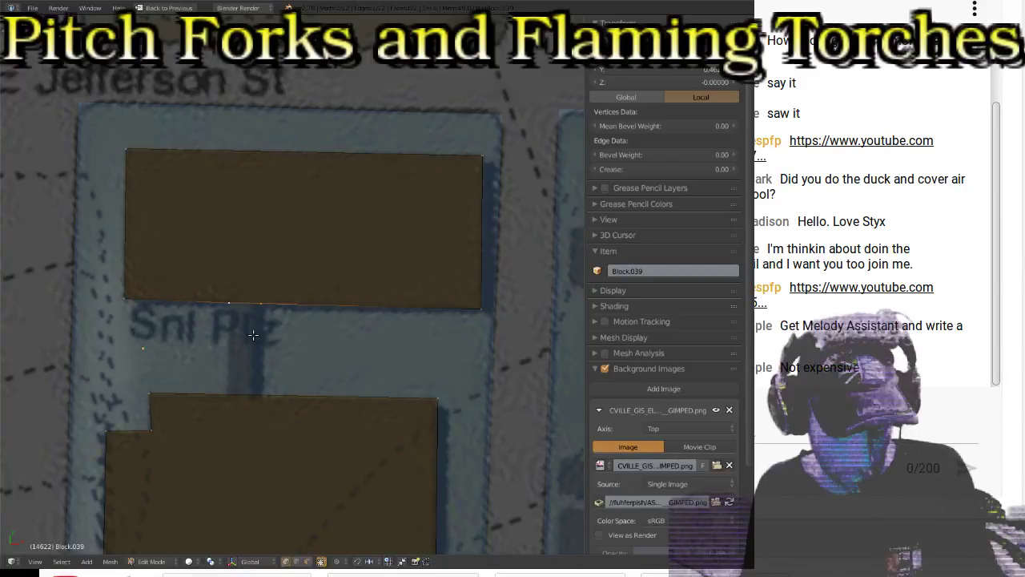
{"action": "key", "text": "g"}
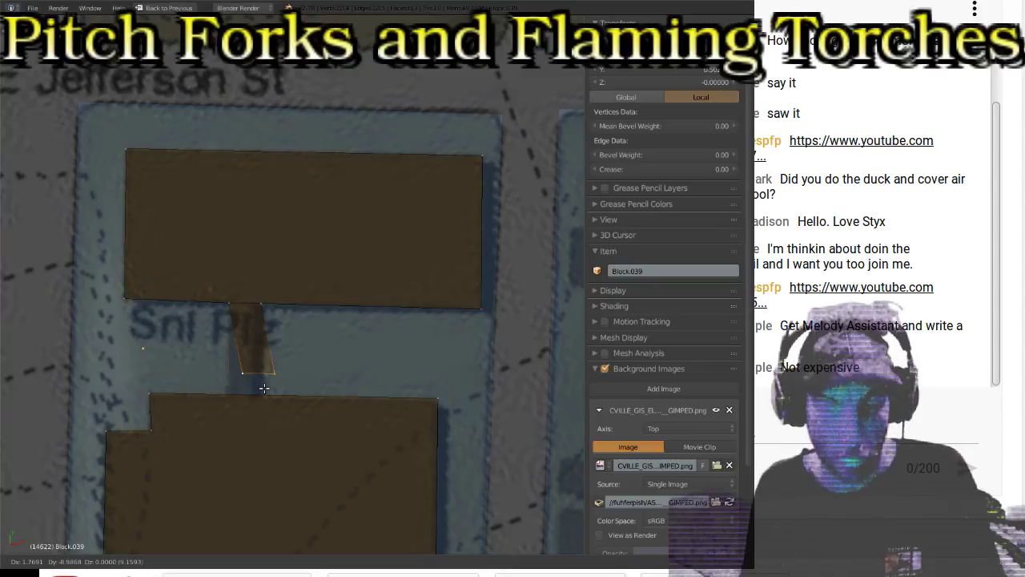
{"action": "key", "text": "y"}
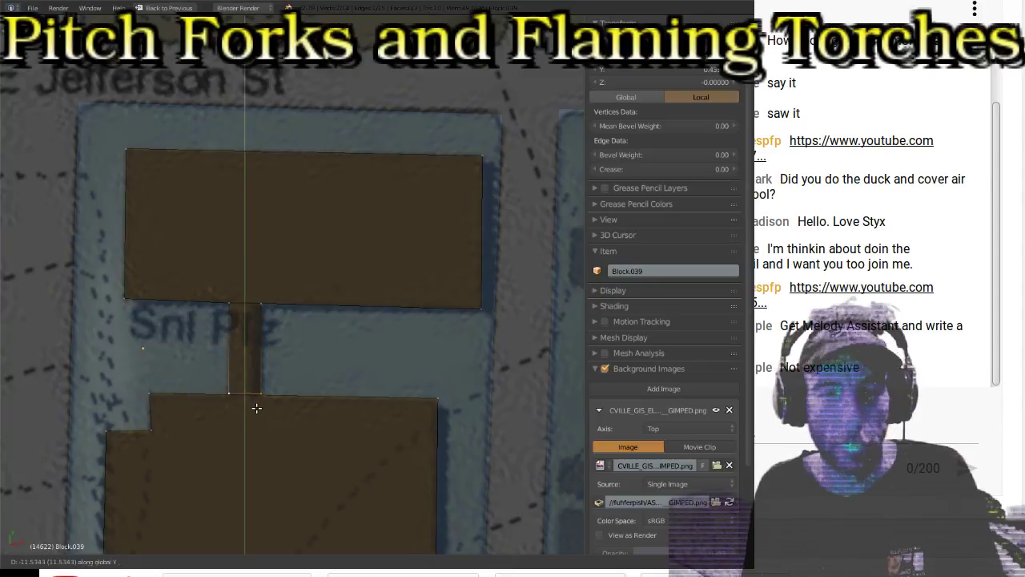
{"action": "key", "text": "y"}
{"action": "key", "text": "y"}
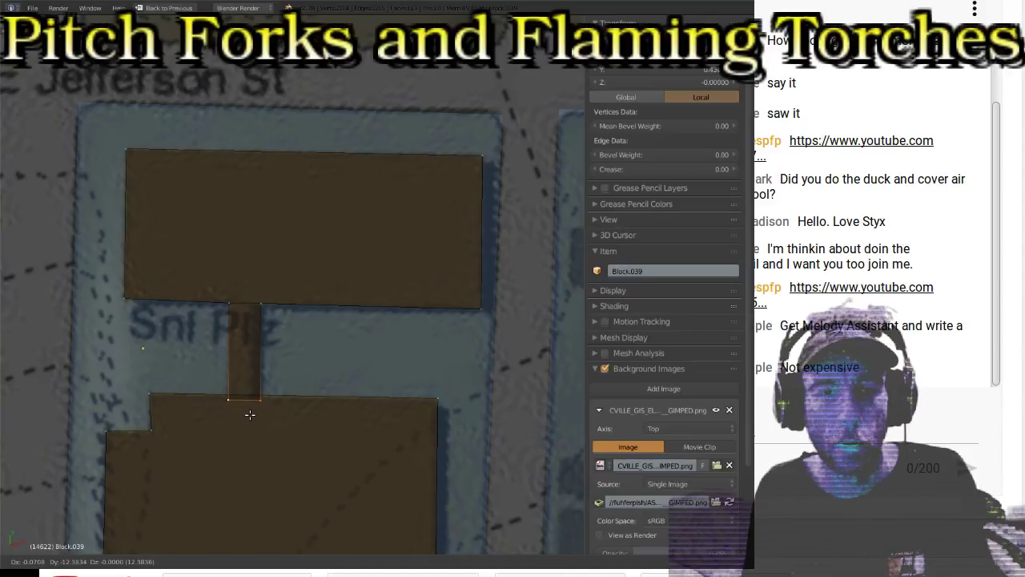
{"action": "left_click", "coordinate": [249, 414]}
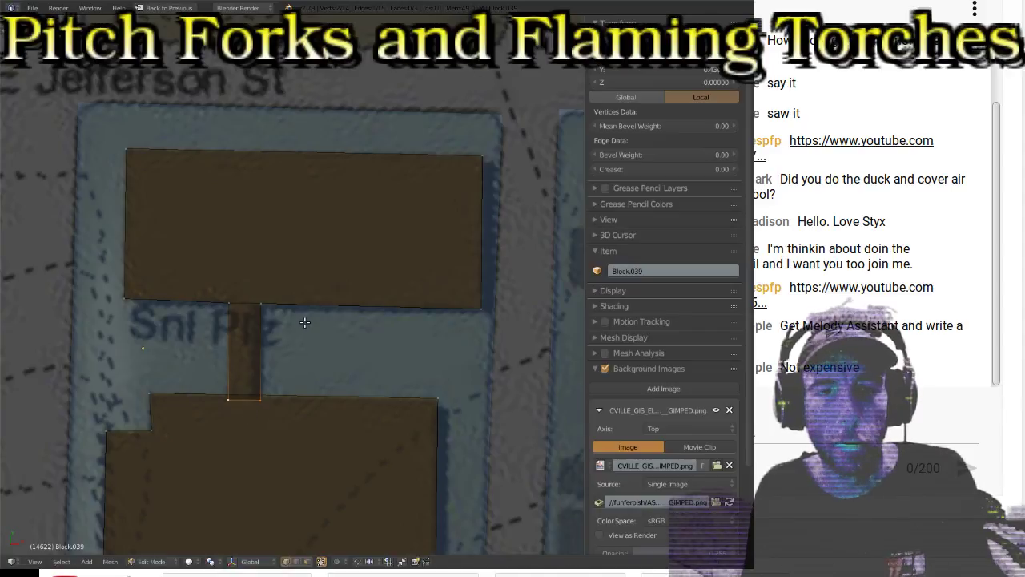
{"action": "scroll", "coordinate": [304, 322], "scroll_direction": "down", "scroll_amount": 2}
{"action": "key", "text": "Tab"}
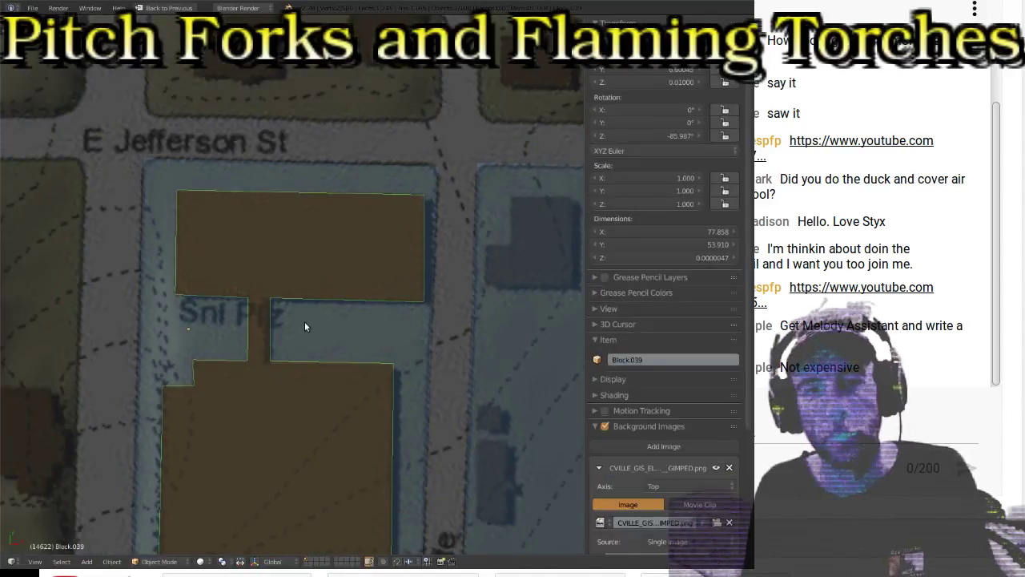
Step: Select the ground block between 8th St NE and 9th St NE, south of E Jefferson St
{"action": "scroll", "coordinate": [305, 321], "scroll_direction": "down", "scroll_amount": 3}
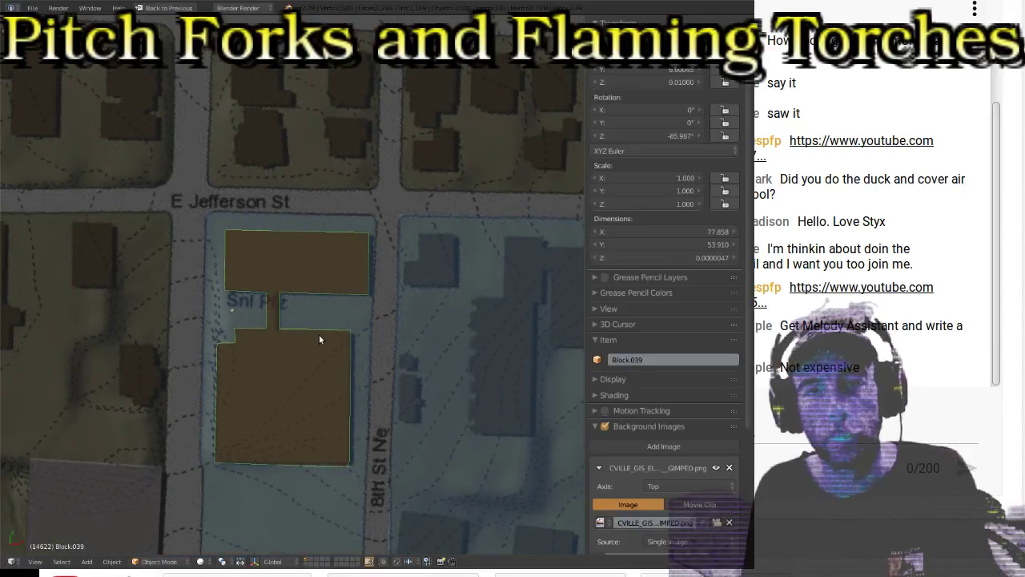
{"action": "middle_click_drag", "start_coordinate": [398, 340], "coordinate": [403, 213], "text": "shift"}
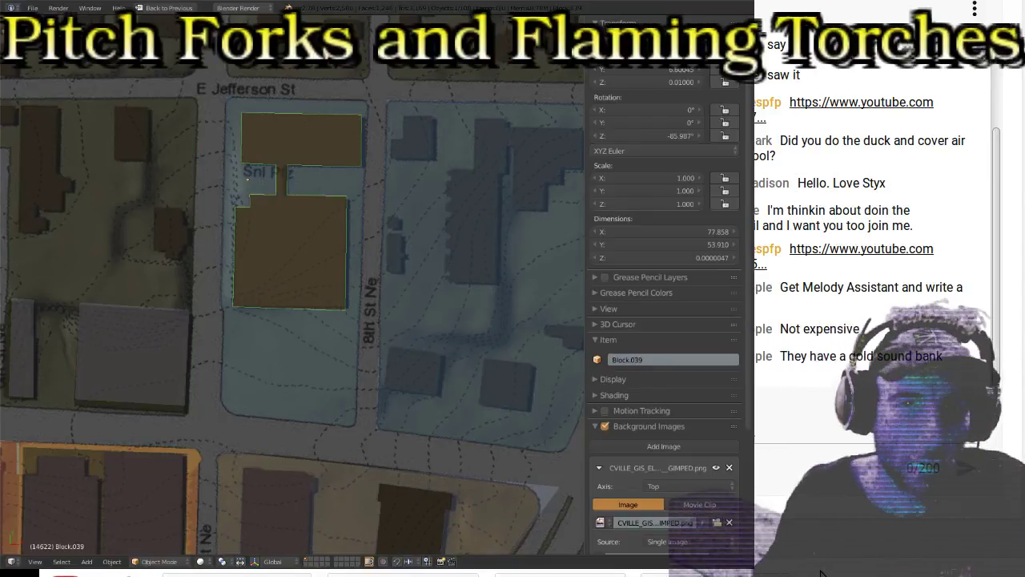
{"action": "scroll", "coordinate": [389, 288], "scroll_direction": "down", "scroll_amount": 1}
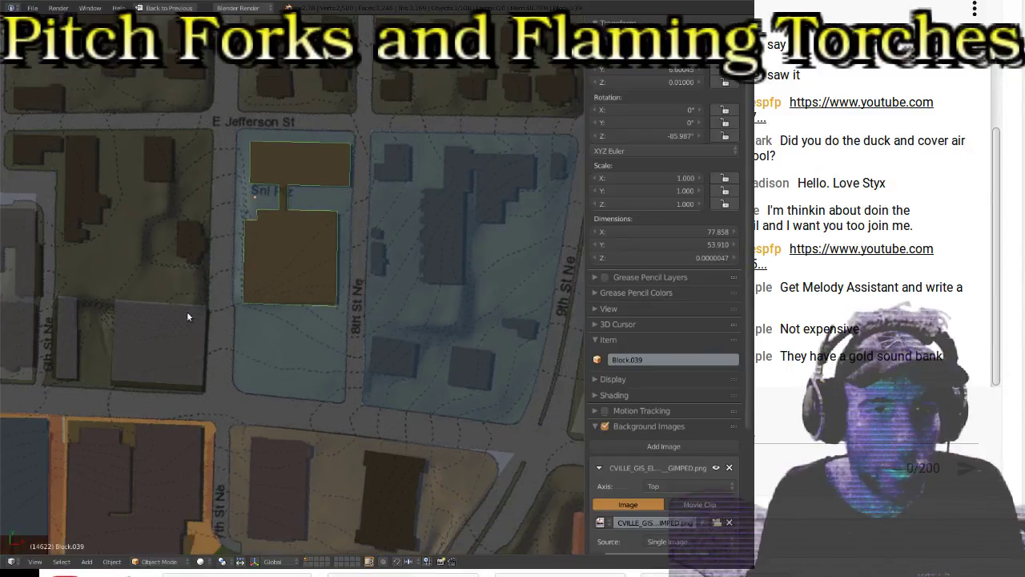
{"action": "middle_click_drag", "start_coordinate": [187, 310], "coordinate": [444, 317], "text": "shift"}
{"action": "scroll", "coordinate": [416, 315], "scroll_direction": "up", "scroll_amount": 1}
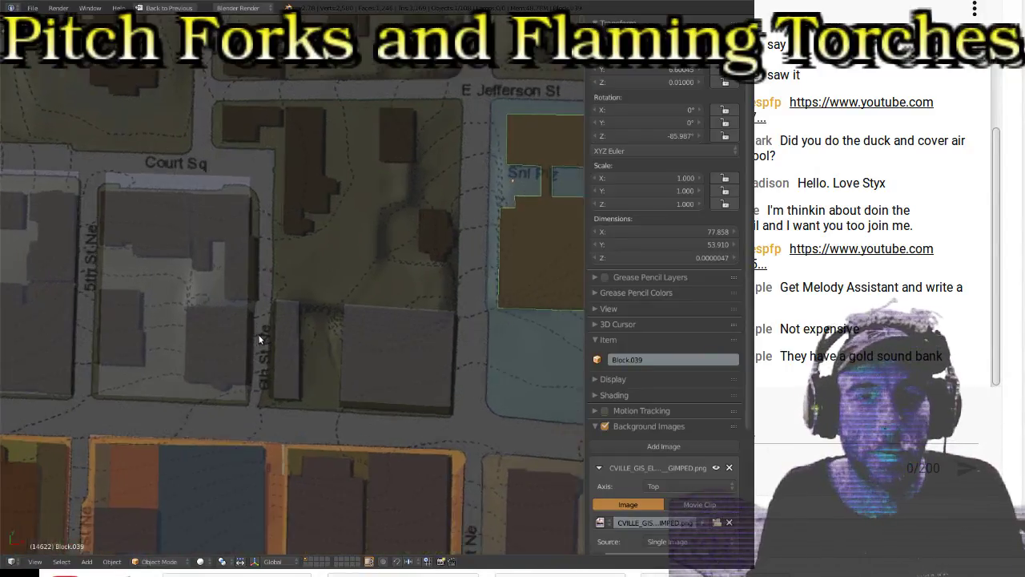
{"action": "scroll", "coordinate": [264, 339], "scroll_direction": "up", "scroll_amount": 1}
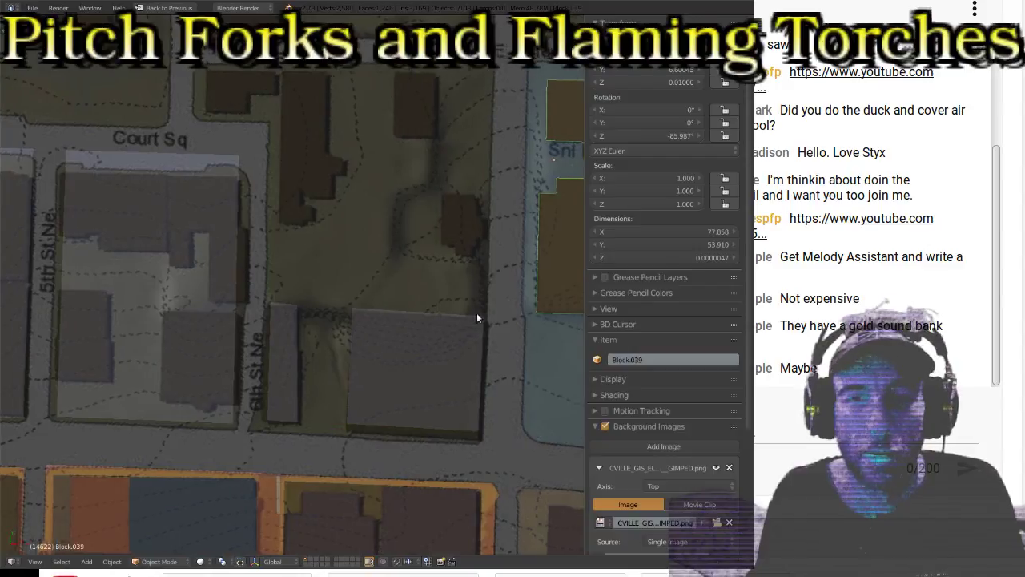
{"action": "middle_click_drag", "start_coordinate": [480, 313], "coordinate": [211, 314], "text": "shift"}
{"action": "middle_click_drag", "start_coordinate": [326, 316], "coordinate": [242, 291], "text": "shift"}
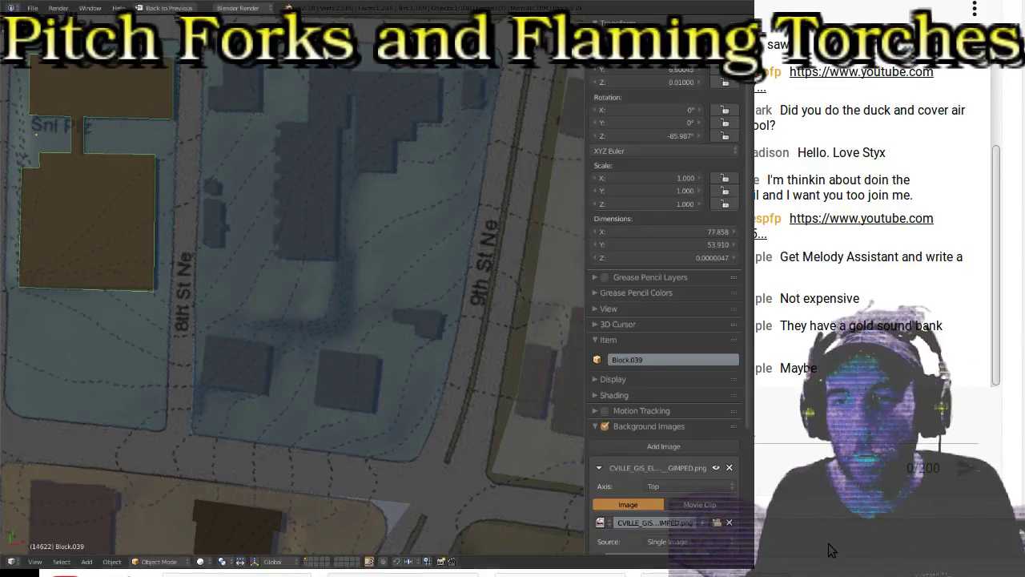
{"action": "right_click", "coordinate": [350, 370]}
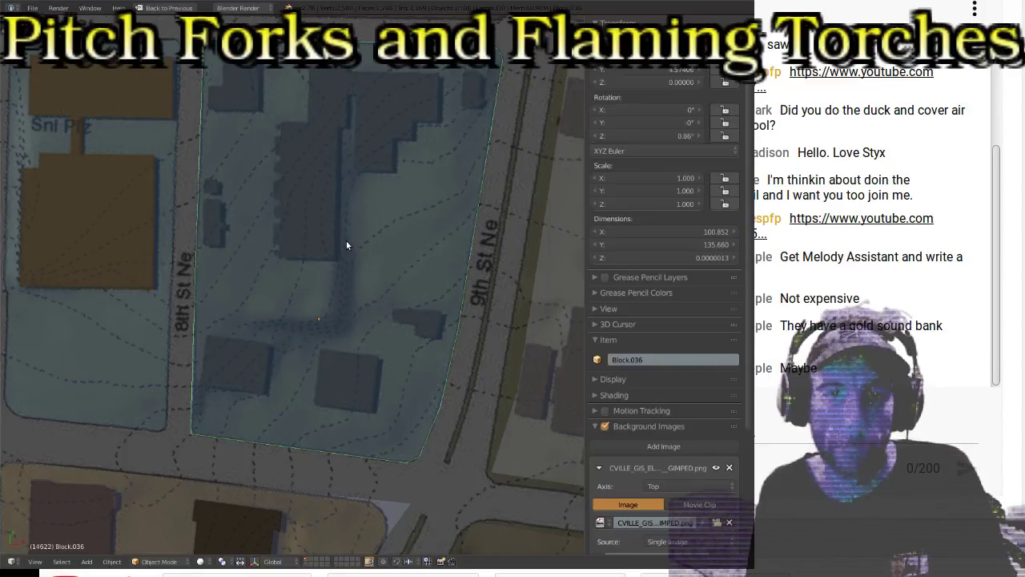
{"action": "scroll", "coordinate": [414, 288], "scroll_direction": "down", "scroll_amount": 3}
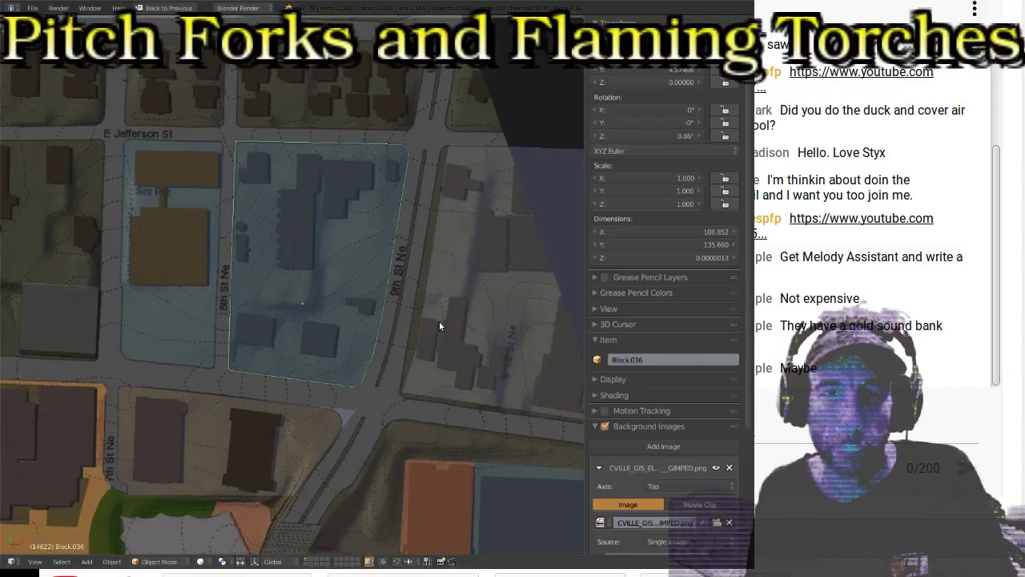
Step: Select the large ground block east of 9th St NE and open its mesh for editing
{"action": "middle_click_drag", "start_coordinate": [439, 325], "coordinate": [283, 318], "text": "shift"}
{"action": "right_click", "coordinate": [274, 346]}
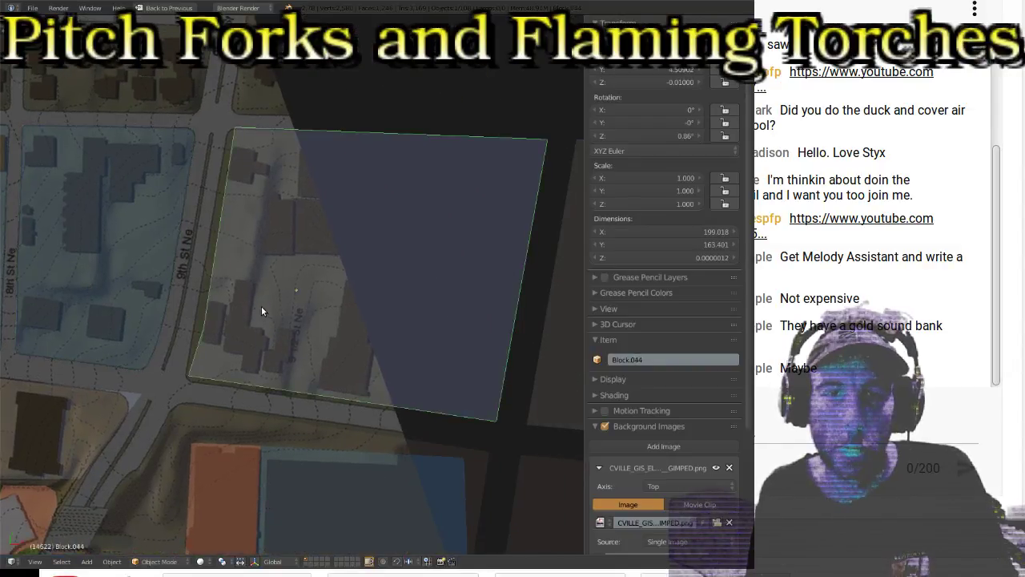
{"action": "mouse_move", "coordinate": [332, 389]}
{"action": "middle_mouse_down"}
{"action": "mouse_move", "coordinate": [306, 388]}
{"action": "mouse_move", "coordinate": [361, 299]}
{"action": "mouse_move", "coordinate": [370, 245]}
{"action": "middle_mouse_up"}
{"action": "middle_click_drag", "start_coordinate": [332, 315], "coordinate": [135, 396]}
{"action": "middle_click_drag", "start_coordinate": [158, 323], "coordinate": [234, 305]}
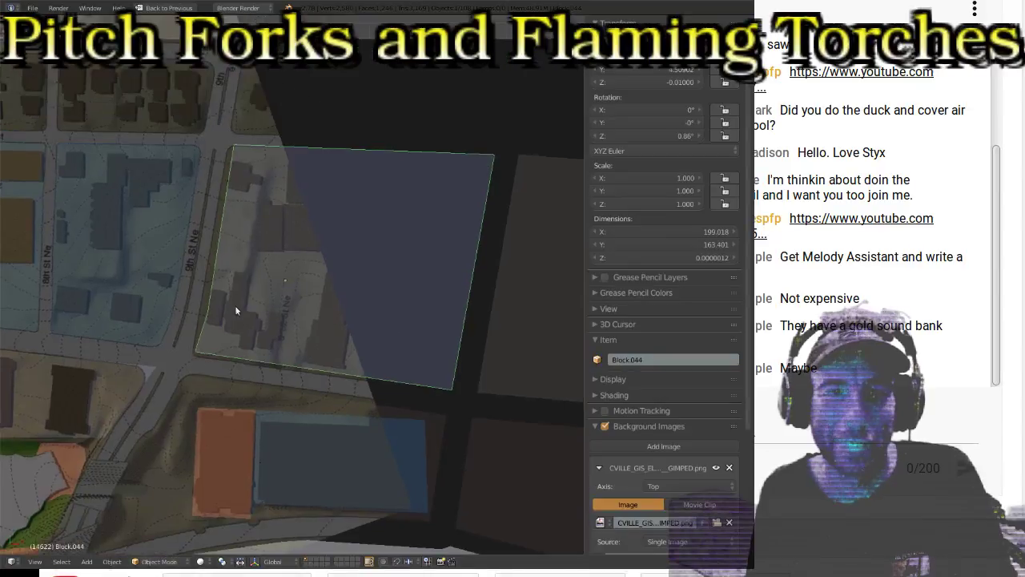
{"action": "scroll", "coordinate": [272, 206], "scroll_direction": "down", "scroll_amount": 4}
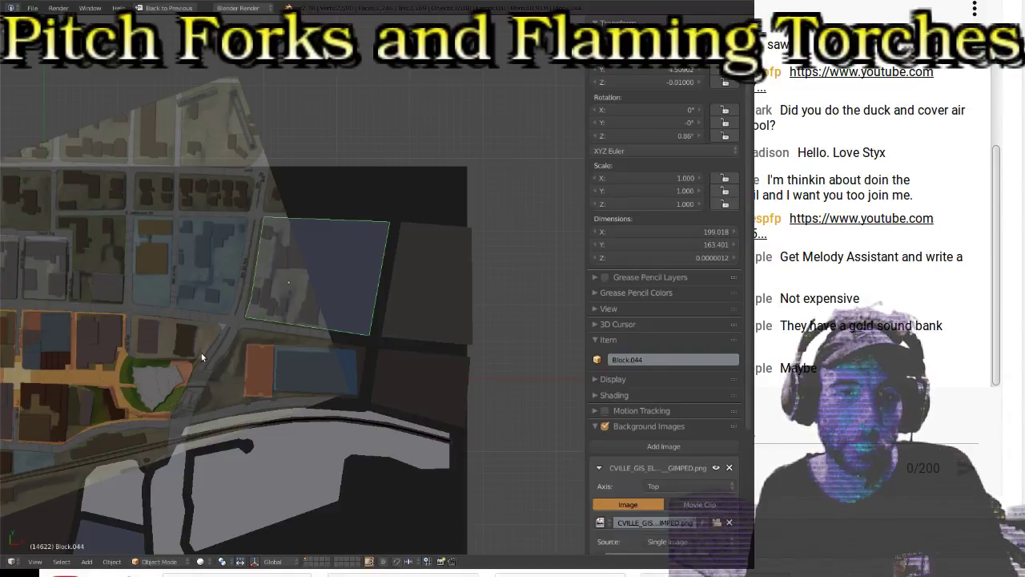
{"action": "scroll", "coordinate": [201, 343], "scroll_direction": "up", "scroll_amount": 3}
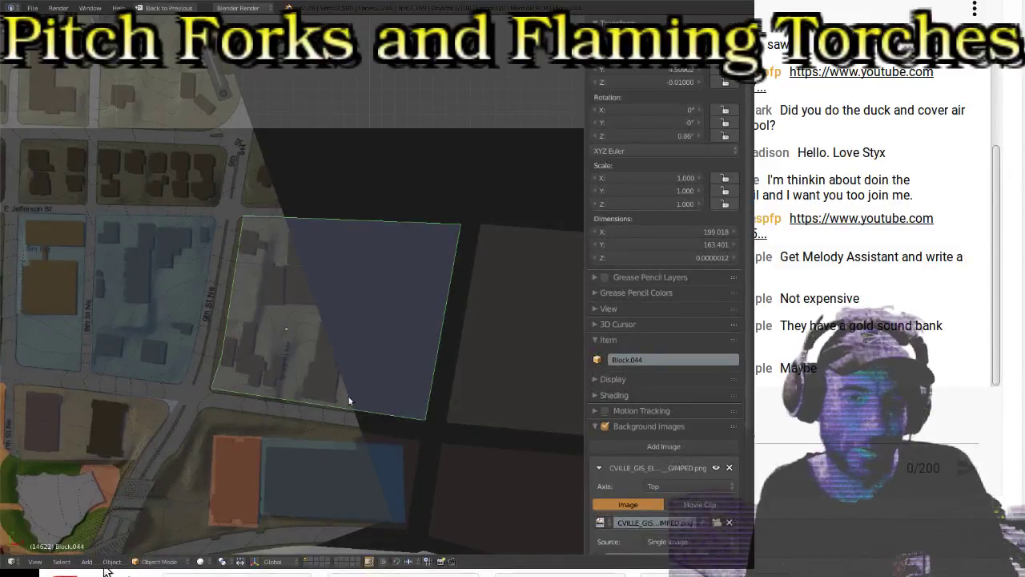
{"action": "scroll", "coordinate": [237, 416], "scroll_direction": "up", "scroll_amount": 4}
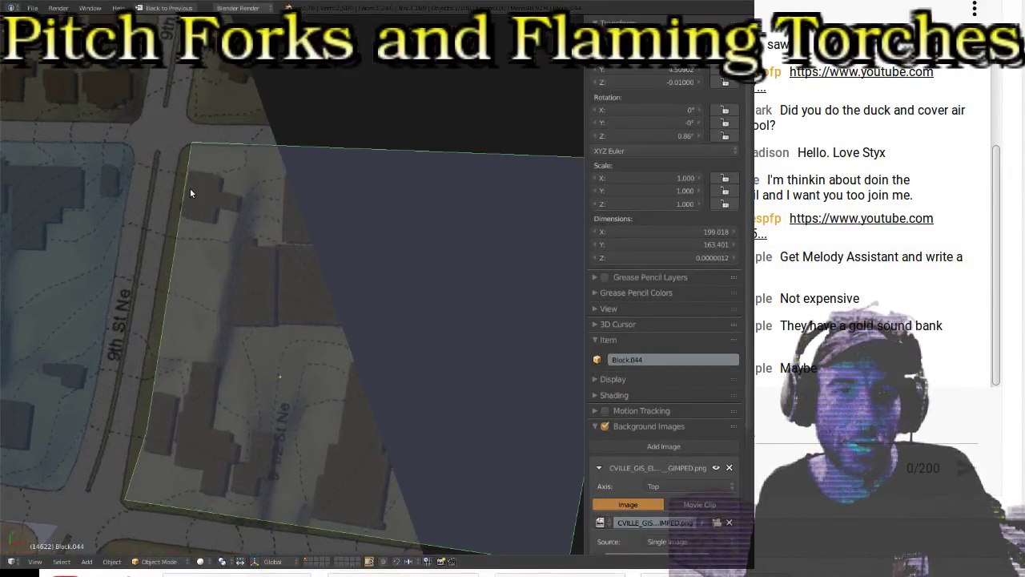
{"action": "key", "text": "Tab"}
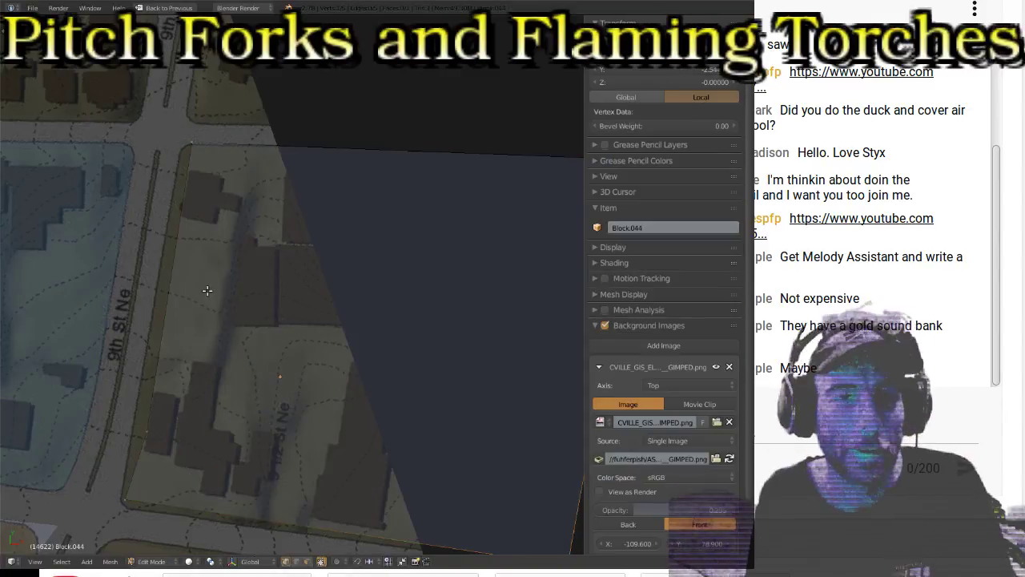
Step: Nudge the block's northwest corner vertex into place and move the west-edge vertex up beside it to bevel that corner
{"action": "right_click", "coordinate": [193, 149]}
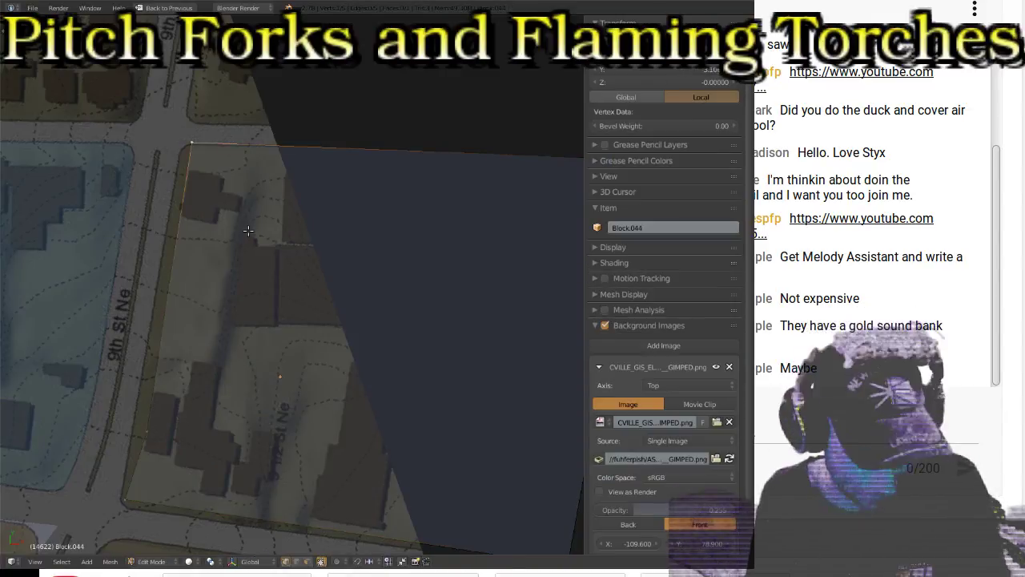
{"action": "key", "text": "g"}
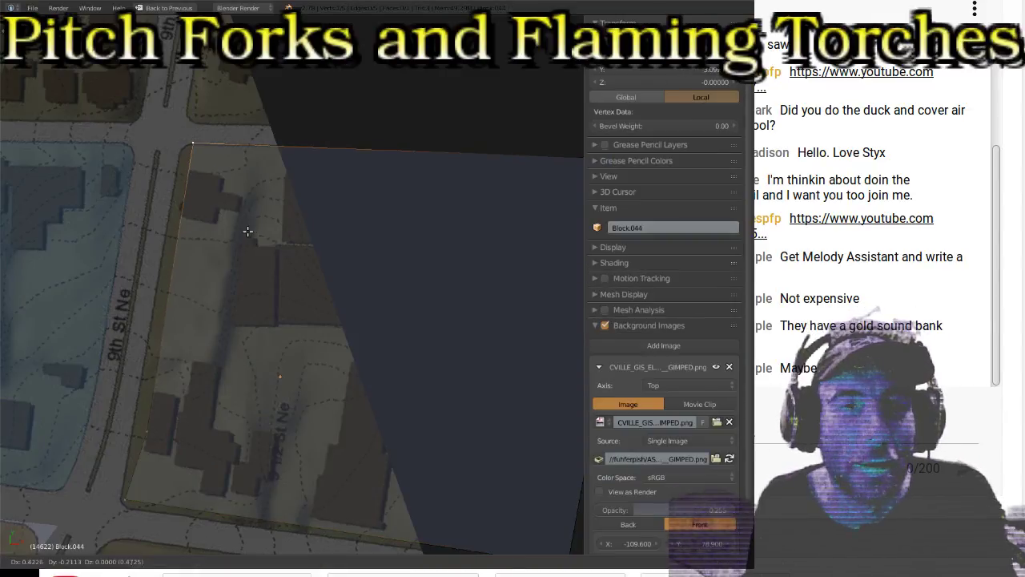
{"action": "left_click", "coordinate": [249, 231]}
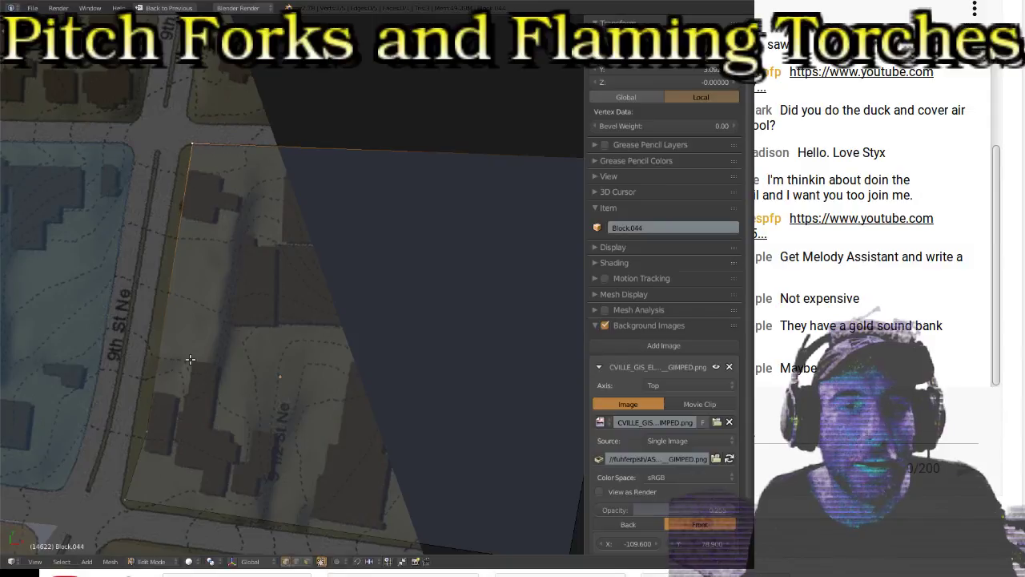
{"action": "key", "text": "g"}
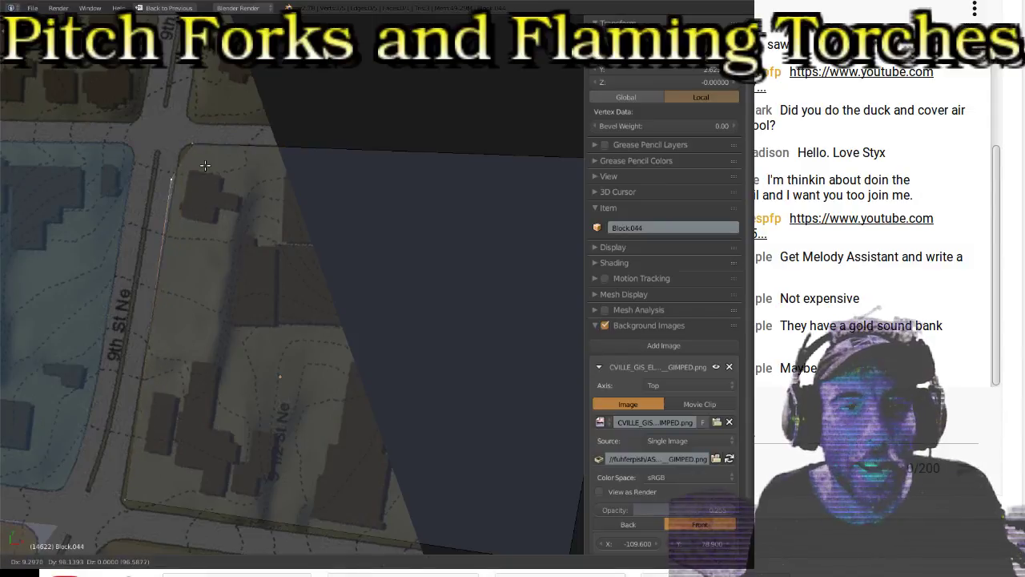
{"action": "left_click", "coordinate": [210, 149]}
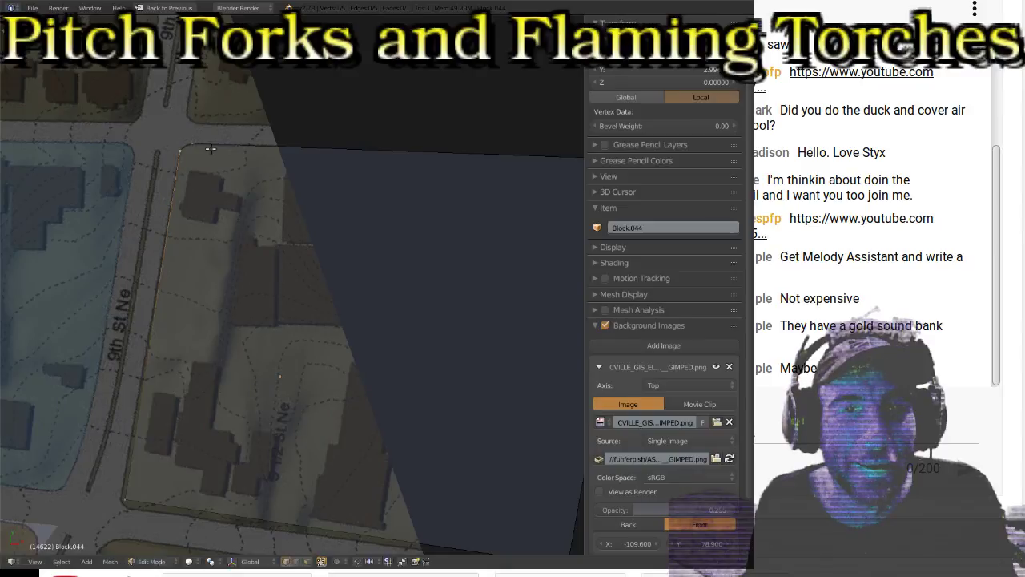
Step: Move the southwest corner vertex out to the 9th St NE edge and fine-tune the lower vertex of the beveled northwest corner
{"action": "right_click", "coordinate": [130, 497]}
{"action": "key", "text": "g"}
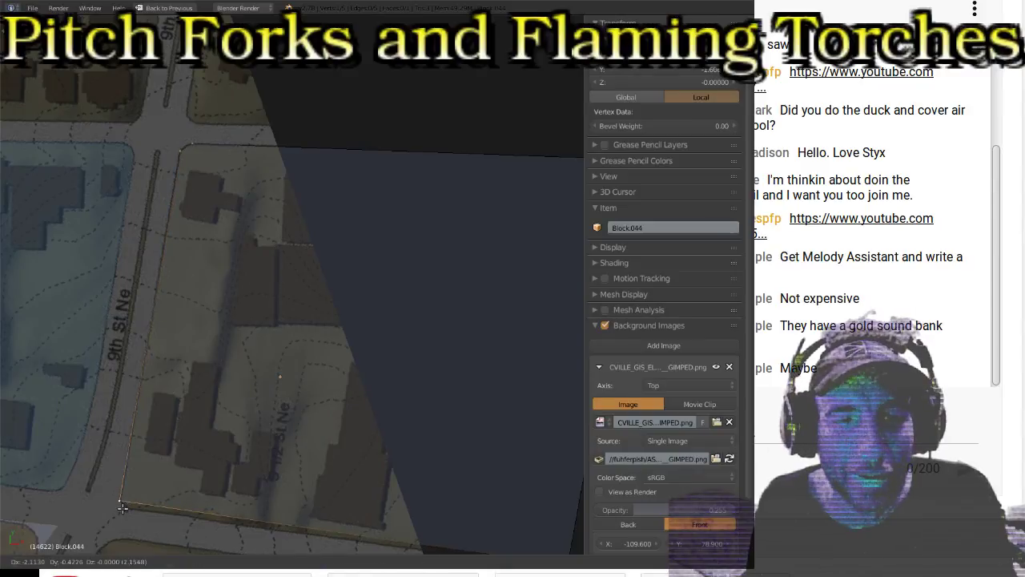
{"action": "left_click", "coordinate": [122, 508]}
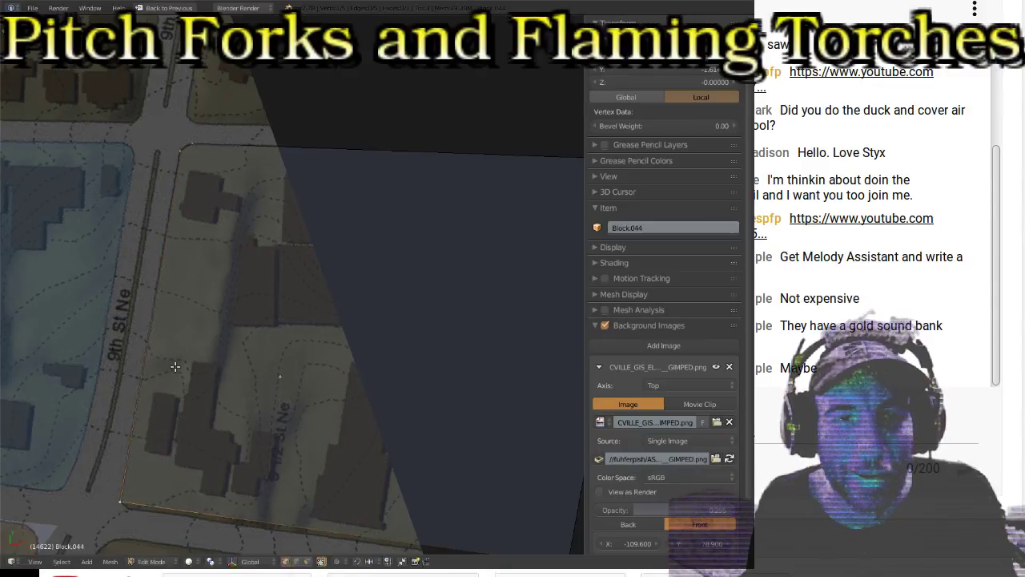
{"action": "right_click", "coordinate": [186, 158]}
{"action": "key", "text": "g"}
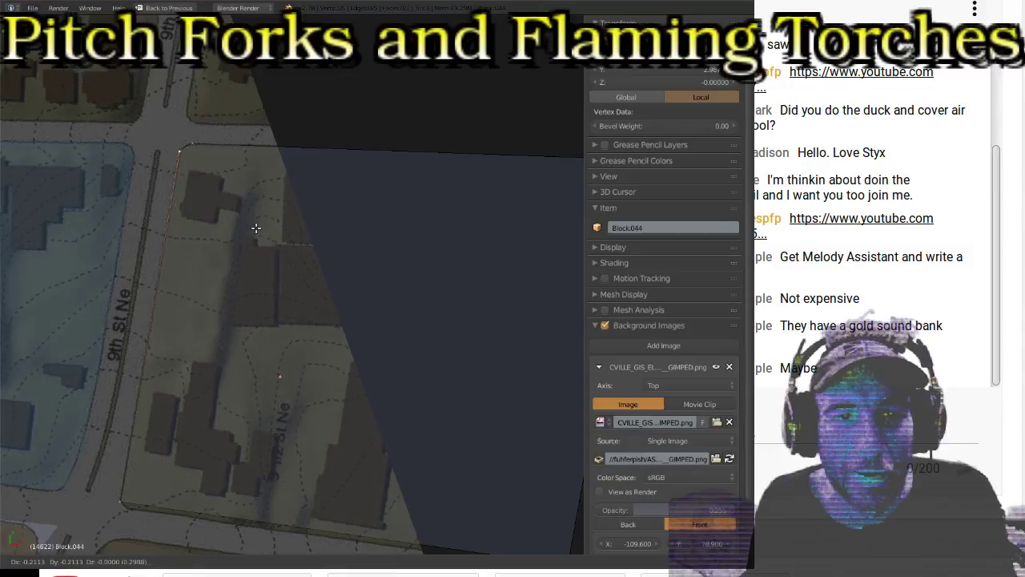
{"action": "left_click", "coordinate": [255, 228]}
{"action": "scroll", "coordinate": [214, 450], "scroll_direction": "down", "scroll_amount": 5, "text": "shift"}
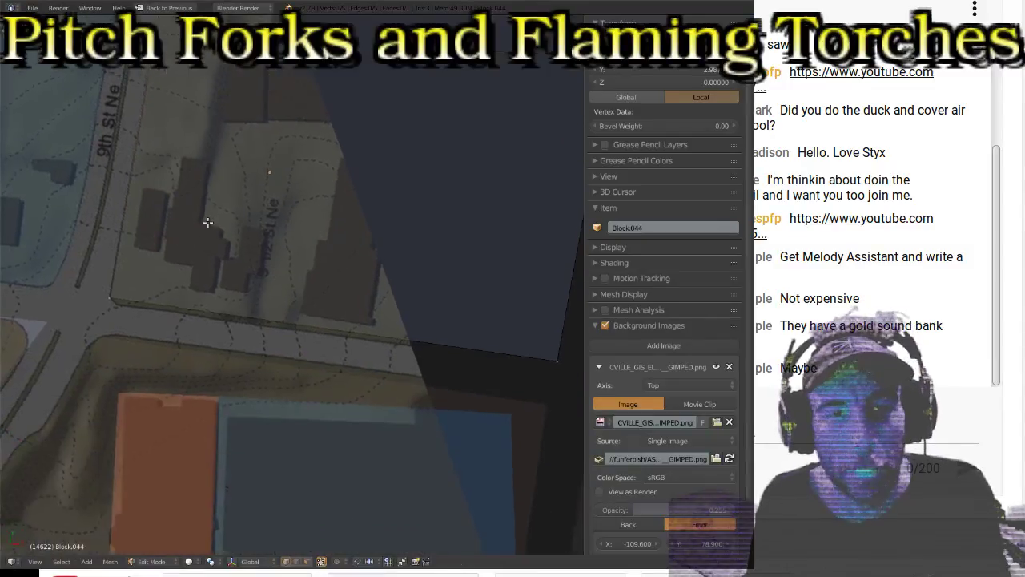
{"action": "right_click", "coordinate": [553, 359], "text": "shift"}
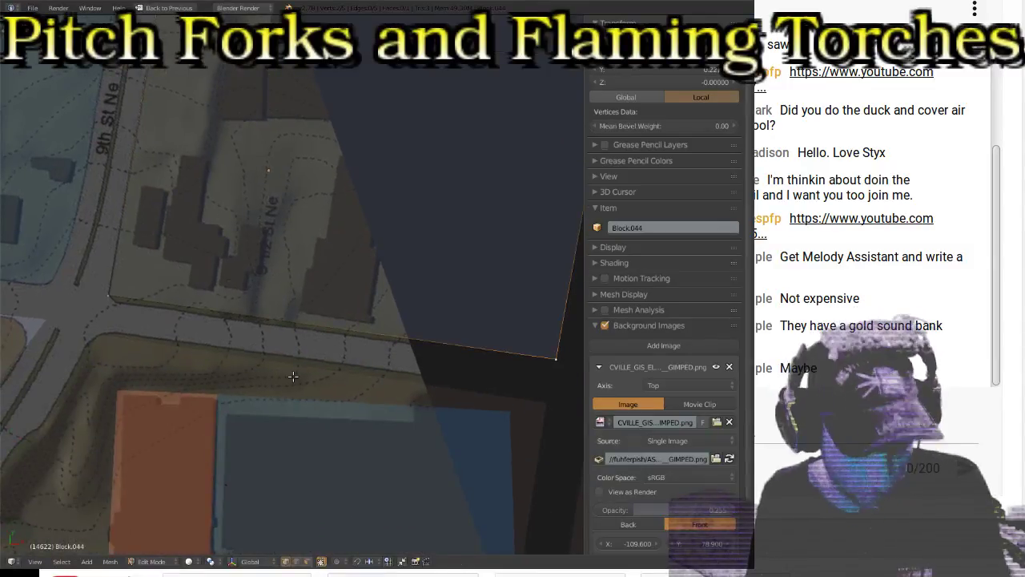
{"action": "key", "text": "w"}
{"action": "left_click", "coordinate": [268, 304]}
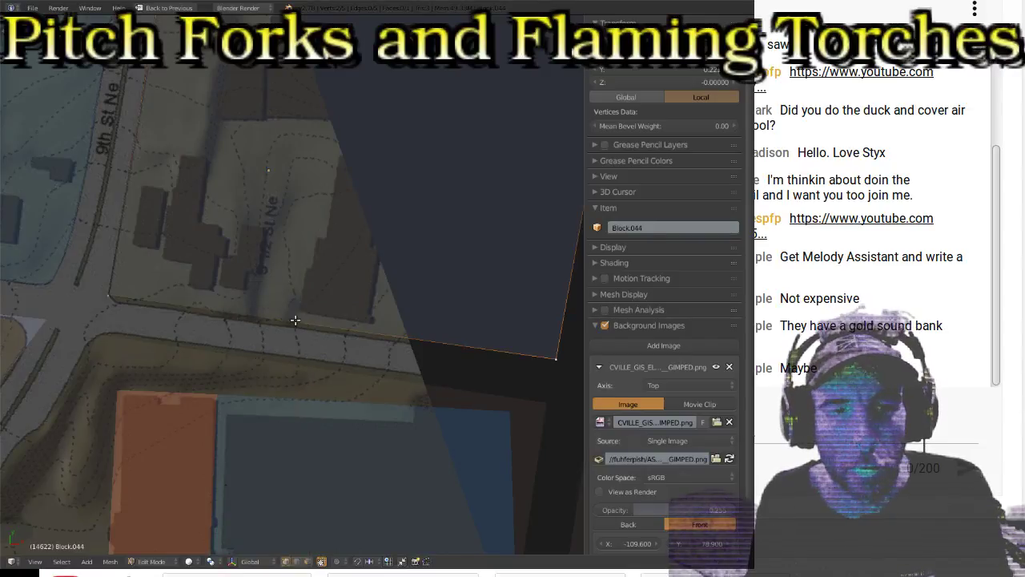
Step: Subdivide the block's south edge and move the new vertex beside the southwest corner to bevel it along the street
{"action": "right_click", "coordinate": [125, 290]}
{"action": "right_click", "coordinate": [550, 360], "text": "shift"}
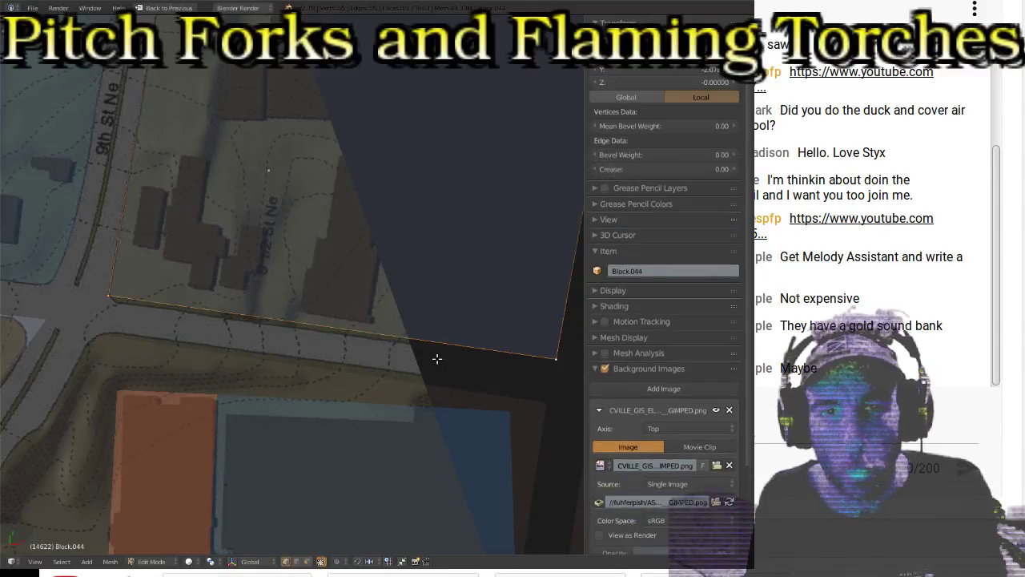
{"action": "key", "text": "w"}
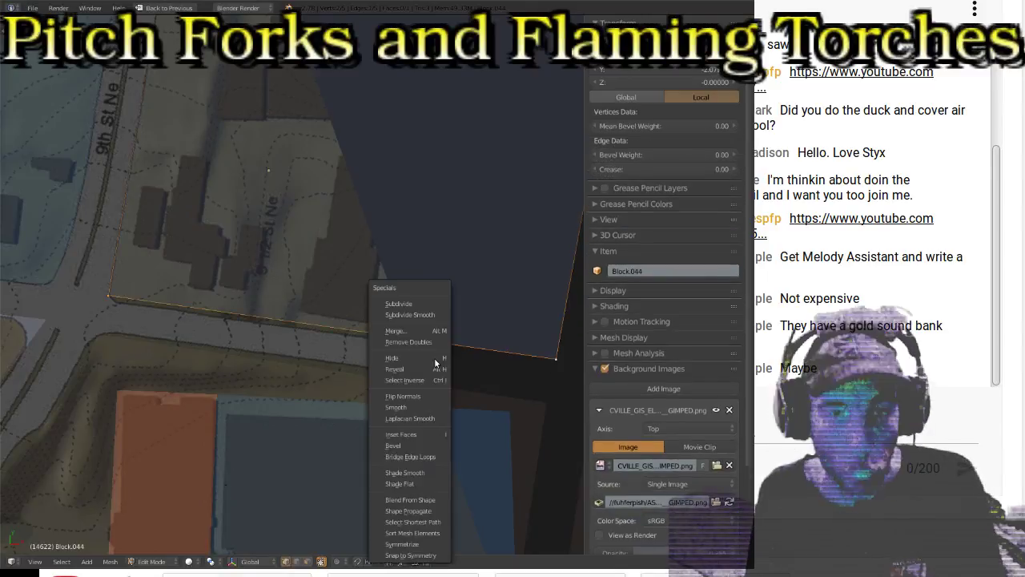
{"action": "left_click", "coordinate": [402, 298]}
{"action": "right_click", "coordinate": [339, 331]}
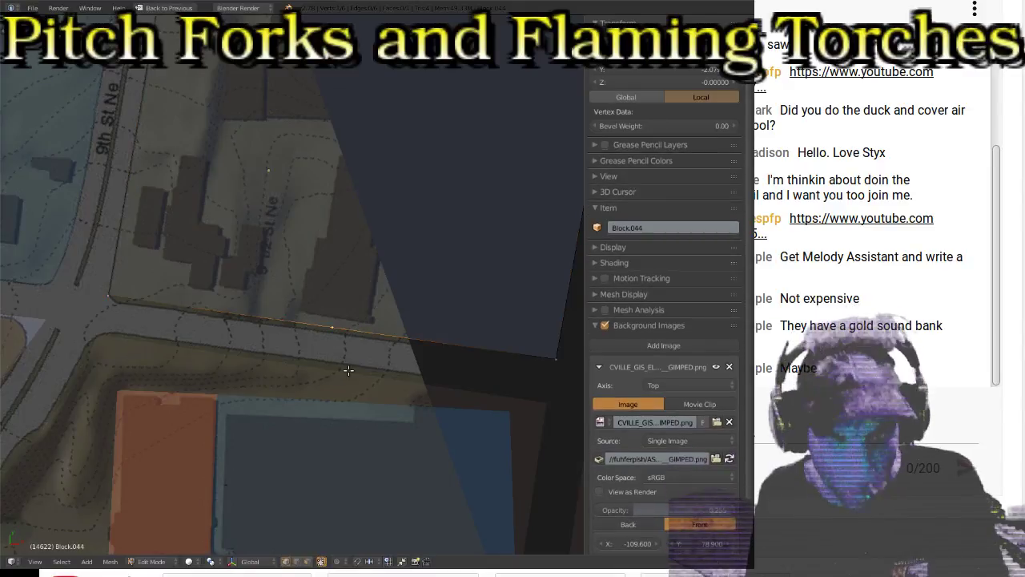
{"action": "key", "text": "g"}
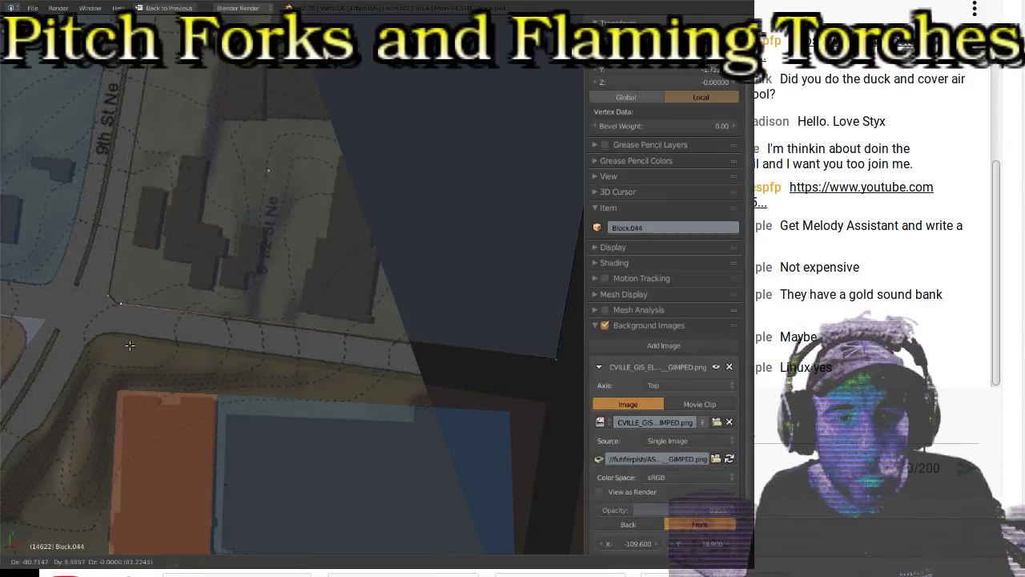
{"action": "left_click", "coordinate": [128, 346]}
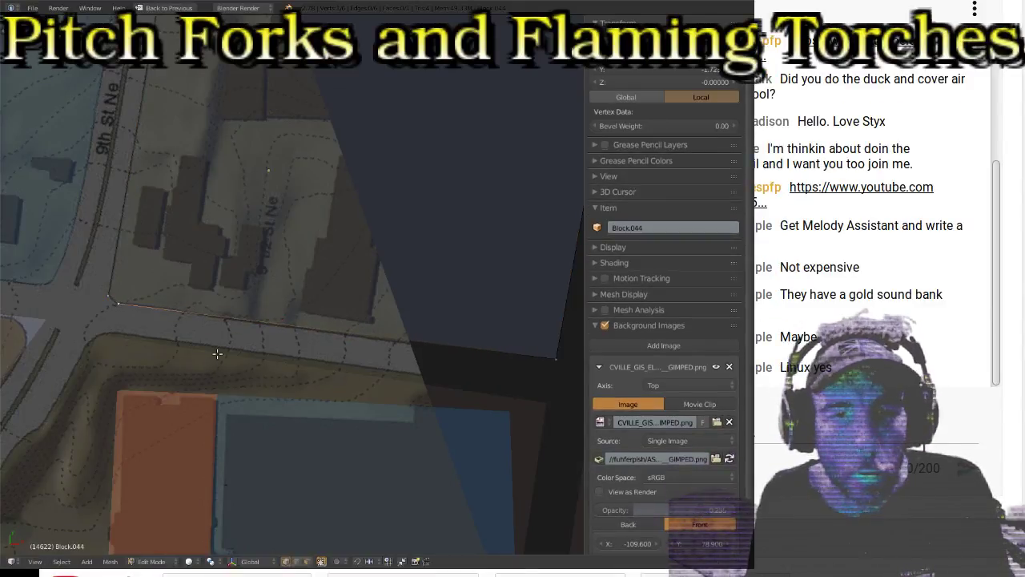
Step: Move the southeast corner vertex slightly south and west so the south edge follows the street, and leave mesh editing
{"action": "right_click", "coordinate": [546, 367]}
{"action": "key", "text": "g"}
{"action": "left_click", "coordinate": [553, 389]}
{"action": "key", "text": "g"}
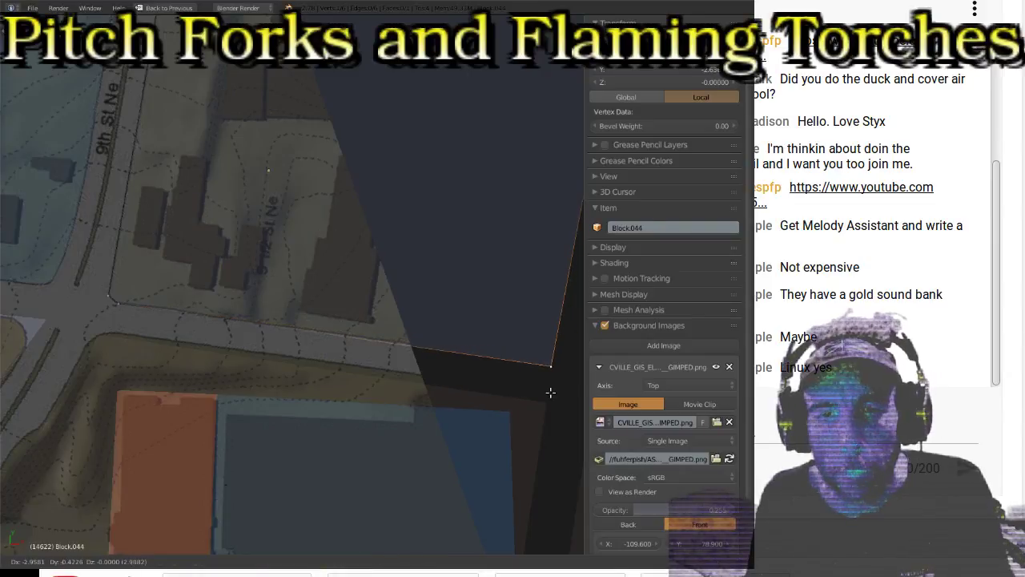
{"action": "left_click", "coordinate": [550, 392]}
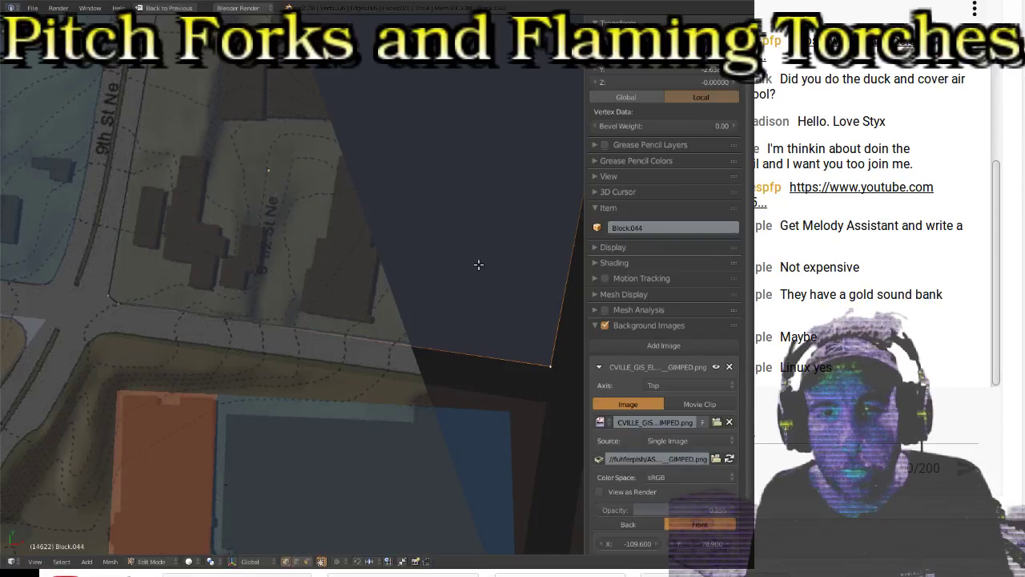
{"action": "scroll", "coordinate": [474, 258], "scroll_direction": "down", "scroll_amount": 3}
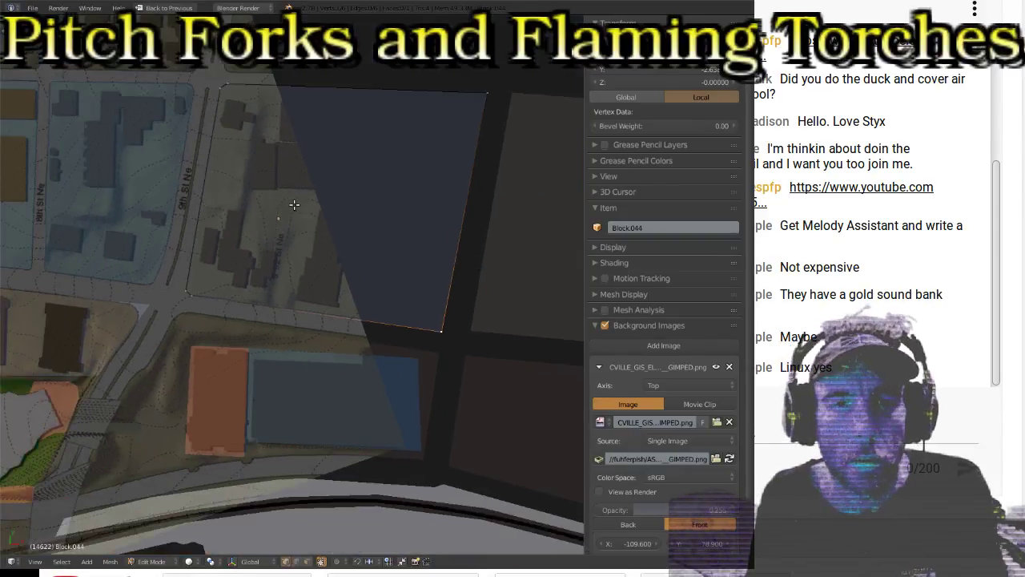
{"action": "key", "text": "Tab"}
Step: Examine the 9th St NE road corridor on the map from the E Jefferson St intersection south to the railway tracks
{"action": "middle_click_drag", "start_coordinate": [157, 203], "coordinate": [309, 211], "text": "shift"}
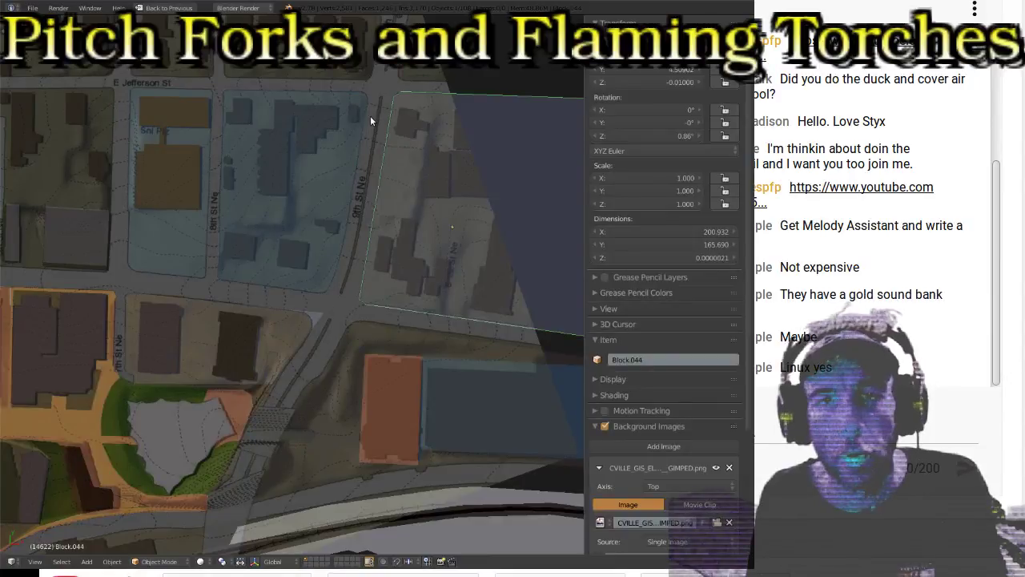
{"action": "scroll", "coordinate": [375, 128], "scroll_direction": "up", "scroll_amount": 6, "text": "shift"}
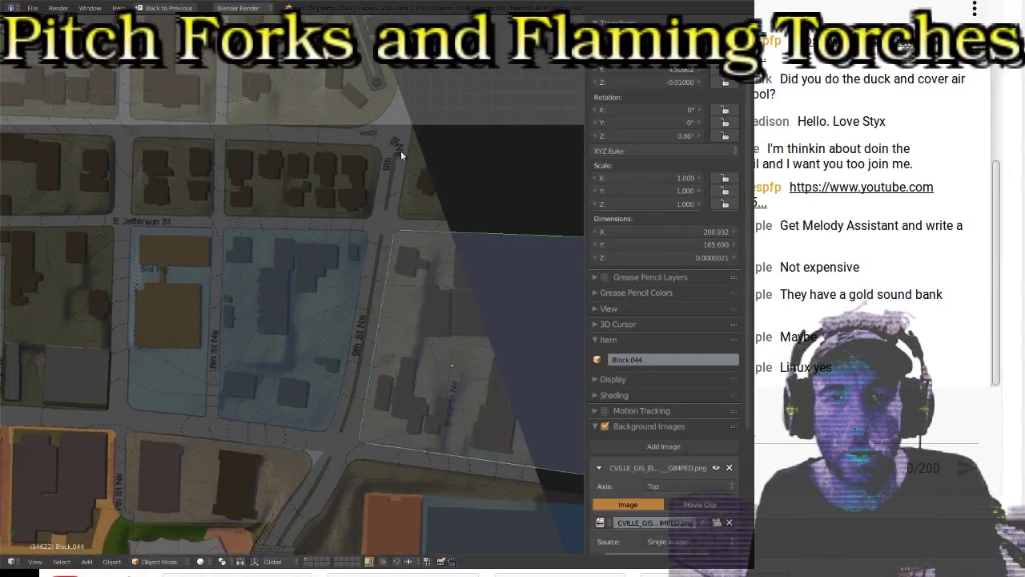
{"action": "scroll", "coordinate": [380, 238], "scroll_direction": "down", "scroll_amount": 11, "text": "shift"}
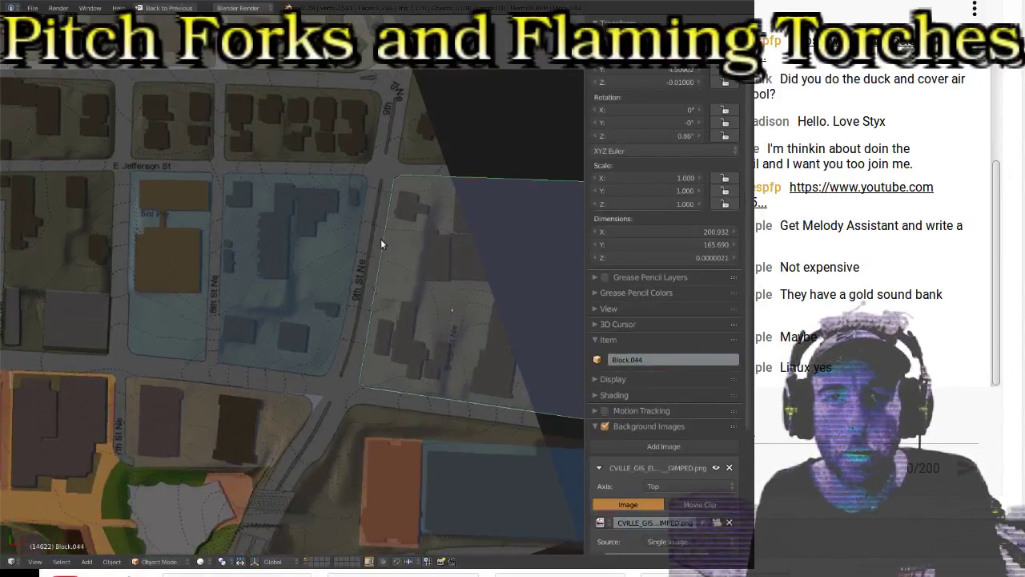
{"action": "scroll", "coordinate": [318, 260], "scroll_direction": "down", "scroll_amount": 3, "text": "shift"}
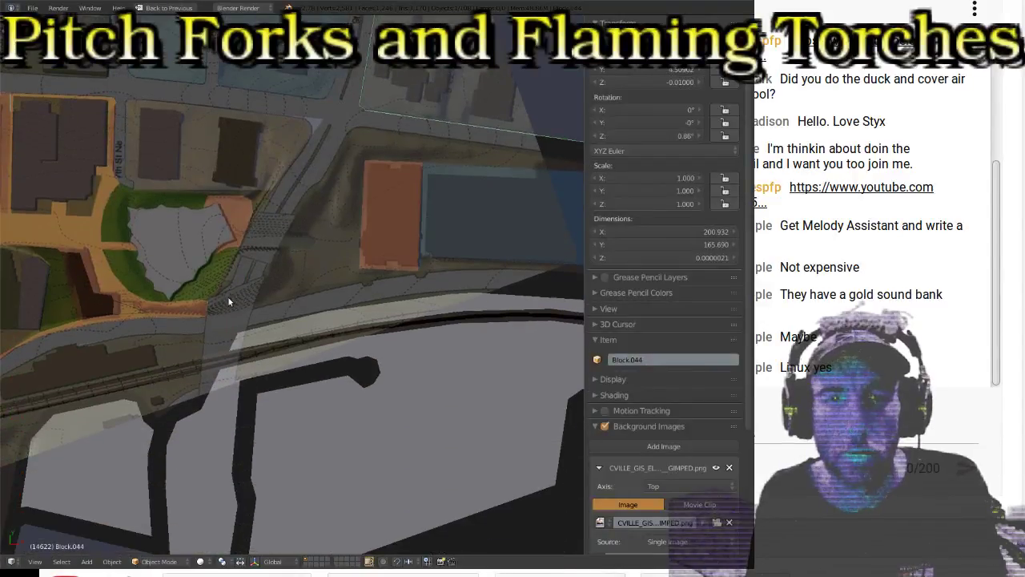
{"action": "scroll", "coordinate": [230, 305], "scroll_direction": "up", "scroll_amount": 1, "text": "shift"}
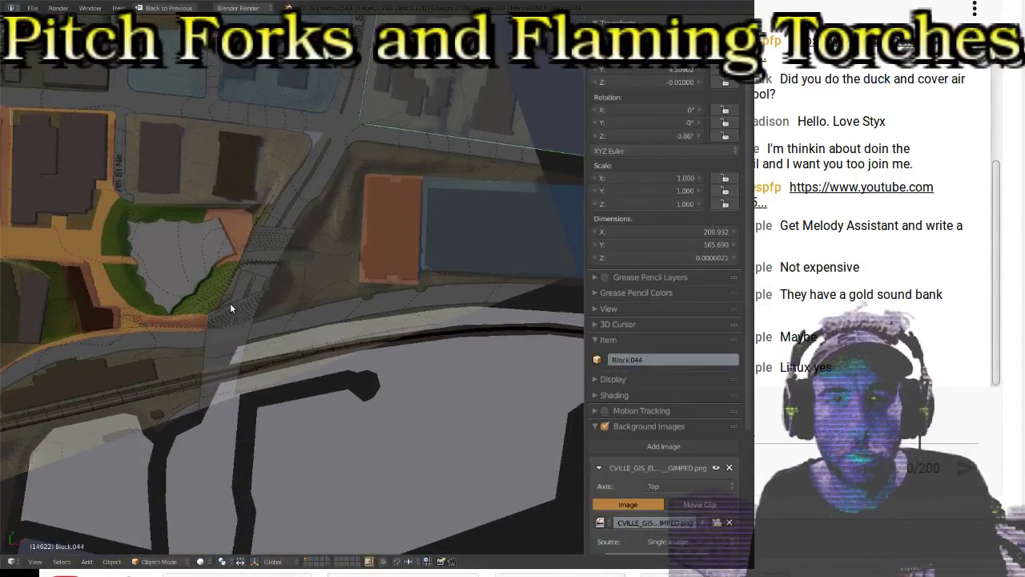
{"action": "scroll", "coordinate": [231, 304], "scroll_direction": "up", "scroll_amount": 3}
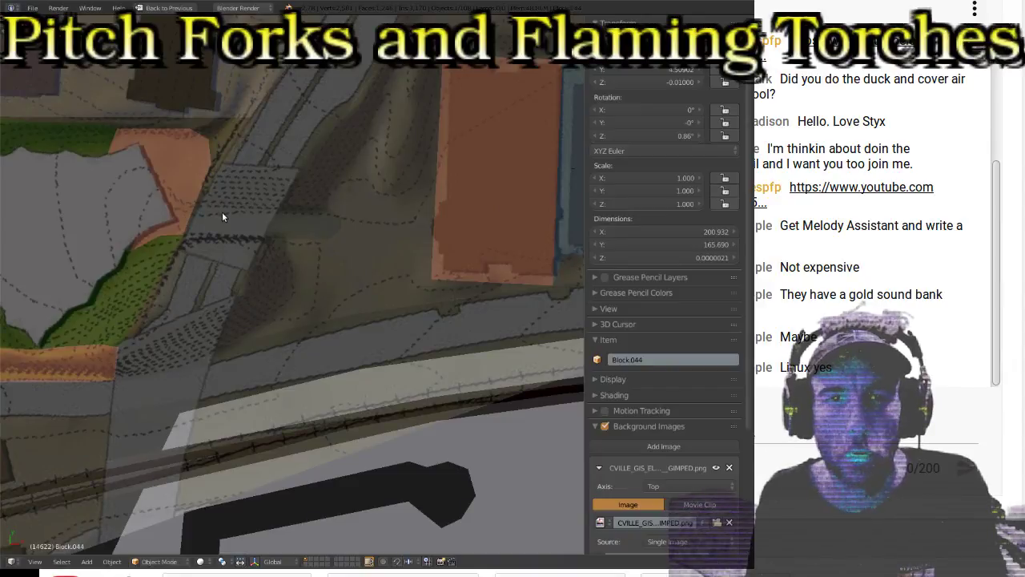
{"action": "scroll", "coordinate": [212, 234], "scroll_direction": "down", "scroll_amount": 3, "text": "shift"}
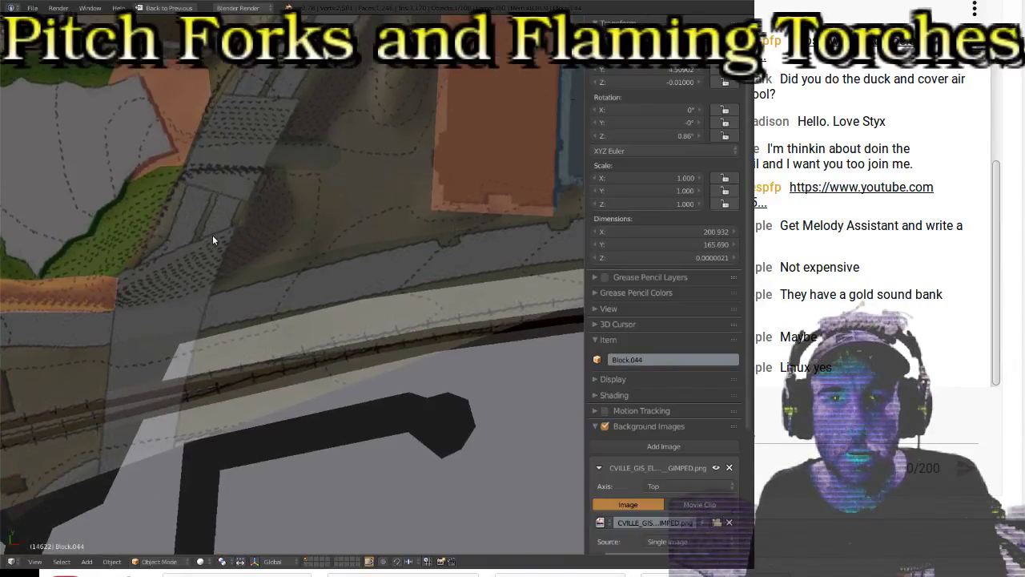
{"action": "scroll", "coordinate": [216, 226], "scroll_direction": "up", "scroll_amount": 3, "text": "shift"}
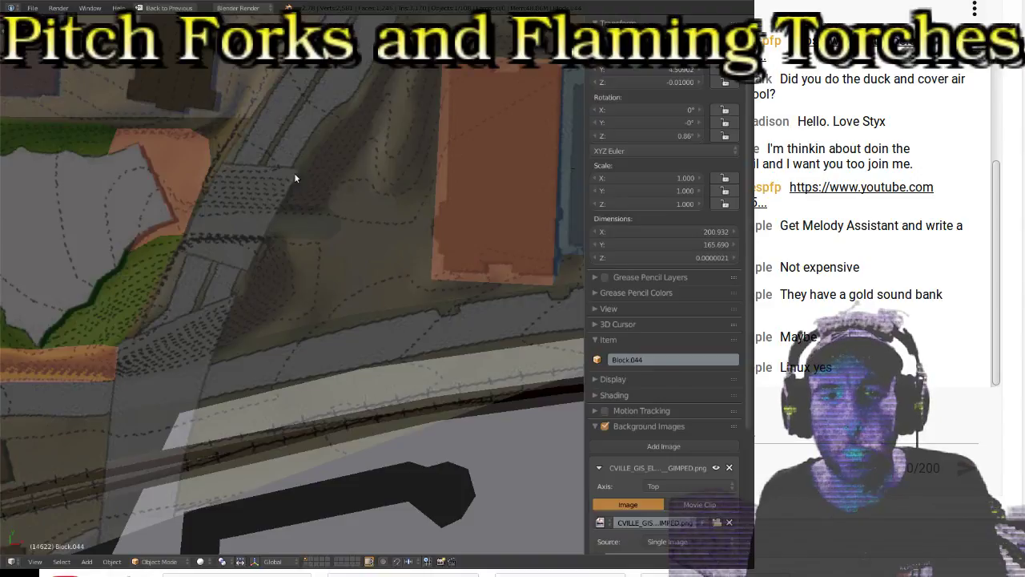
{"action": "scroll", "coordinate": [290, 171], "scroll_direction": "down", "scroll_amount": 5, "text": "shift"}
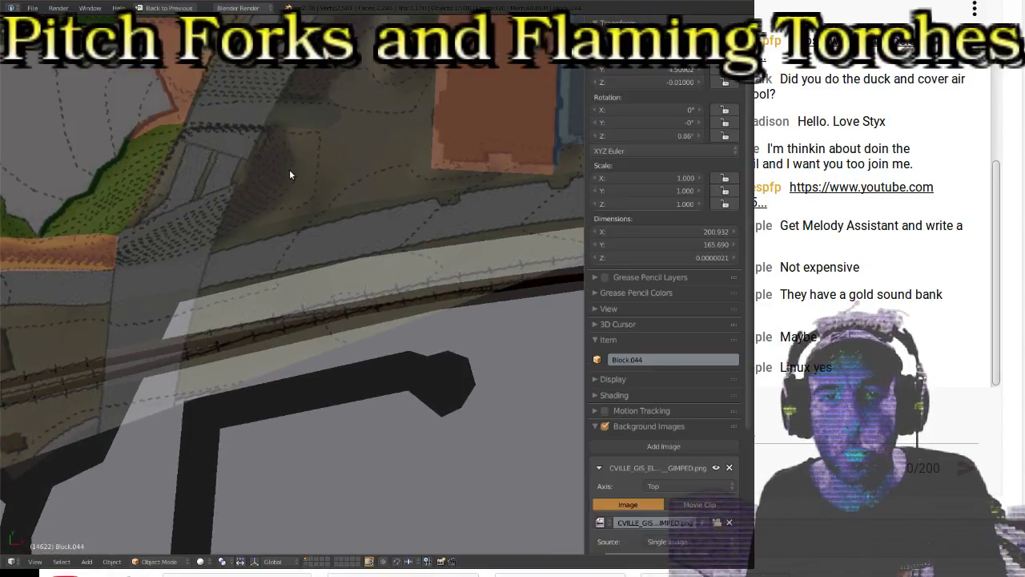
{"action": "scroll", "coordinate": [290, 171], "scroll_direction": "up", "scroll_amount": 10, "text": "shift"}
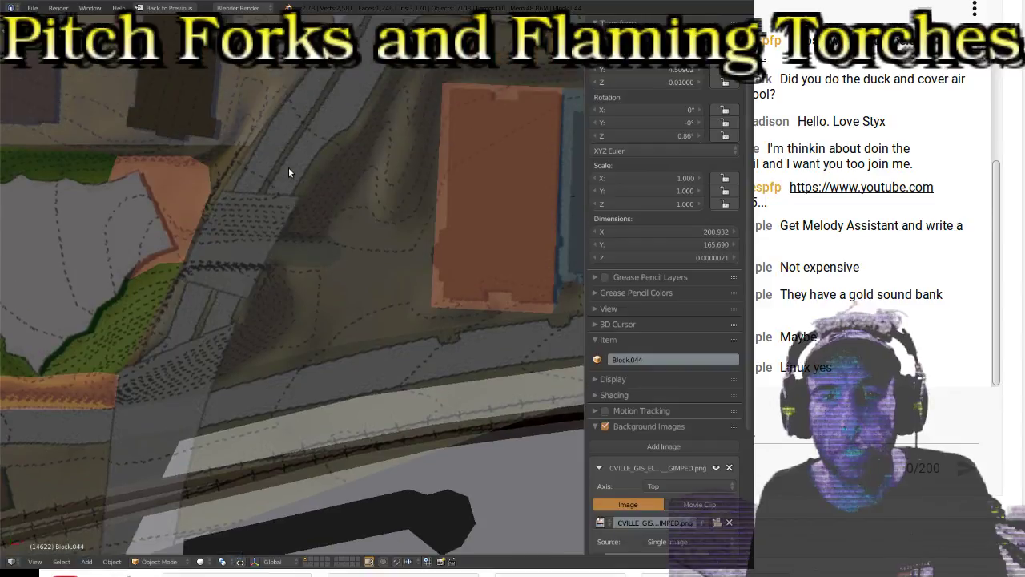
Step: Survey the map from the 9th St NE road crossing west along E Main St and E Market St, and south to Garrett St
{"action": "scroll", "coordinate": [310, 142], "scroll_direction": "down", "scroll_amount": 3, "text": "shift"}
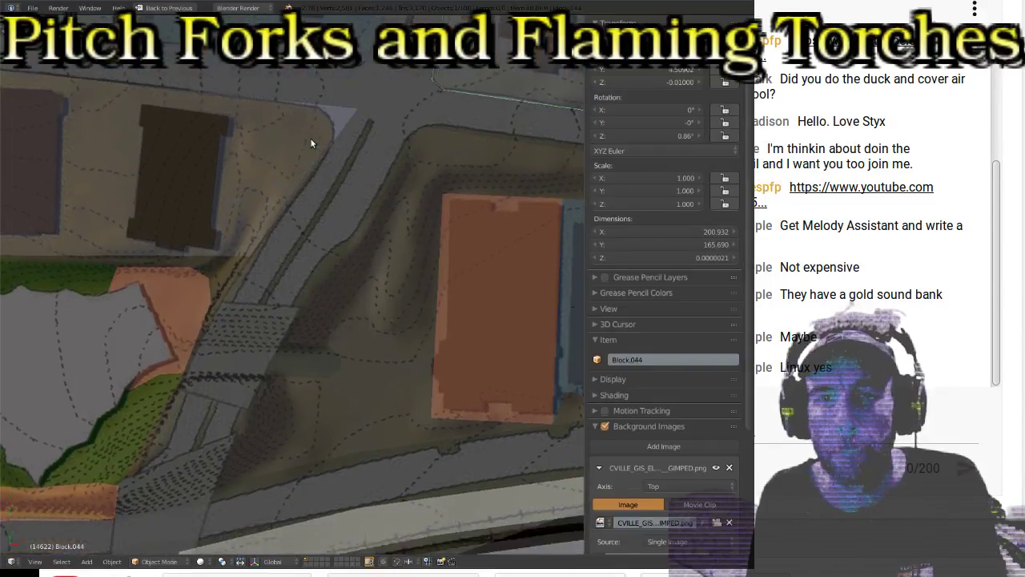
{"action": "scroll", "coordinate": [311, 143], "scroll_direction": "down", "scroll_amount": 7, "text": "shift"}
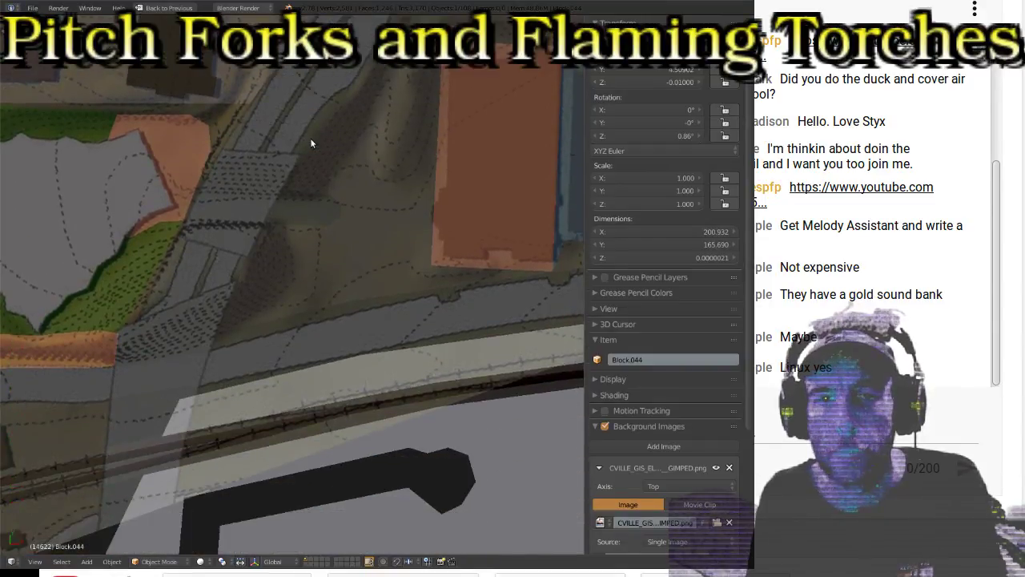
{"action": "scroll", "coordinate": [311, 143], "scroll_direction": "down", "scroll_amount": 3, "text": "shift"}
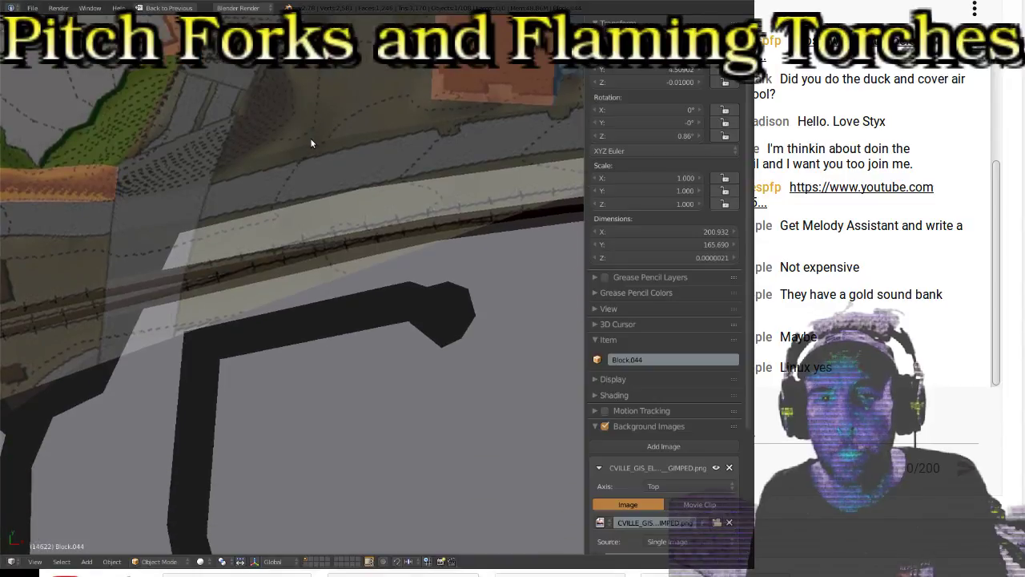
{"action": "scroll", "coordinate": [311, 143], "scroll_direction": "up", "scroll_amount": 4, "text": "shift"}
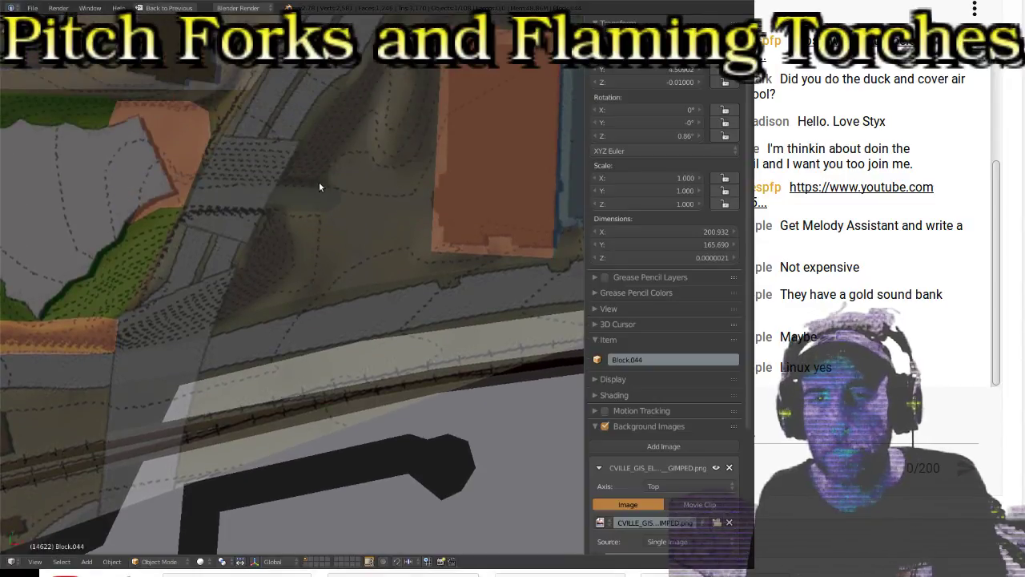
{"action": "scroll", "coordinate": [156, 192], "scroll_direction": "down", "scroll_amount": 3}
{"action": "middle_click_drag", "start_coordinate": [109, 219], "coordinate": [372, 246], "text": "shift"}
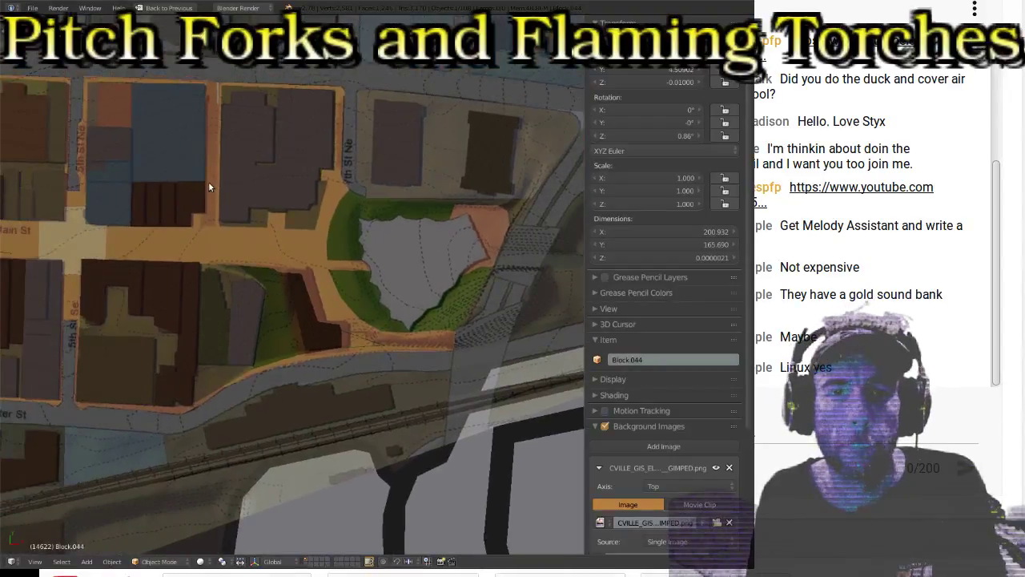
{"action": "middle_click_drag", "start_coordinate": [209, 186], "coordinate": [446, 207], "text": "shift"}
{"action": "middle_click_drag", "start_coordinate": [242, 190], "coordinate": [365, 202], "text": "shift"}
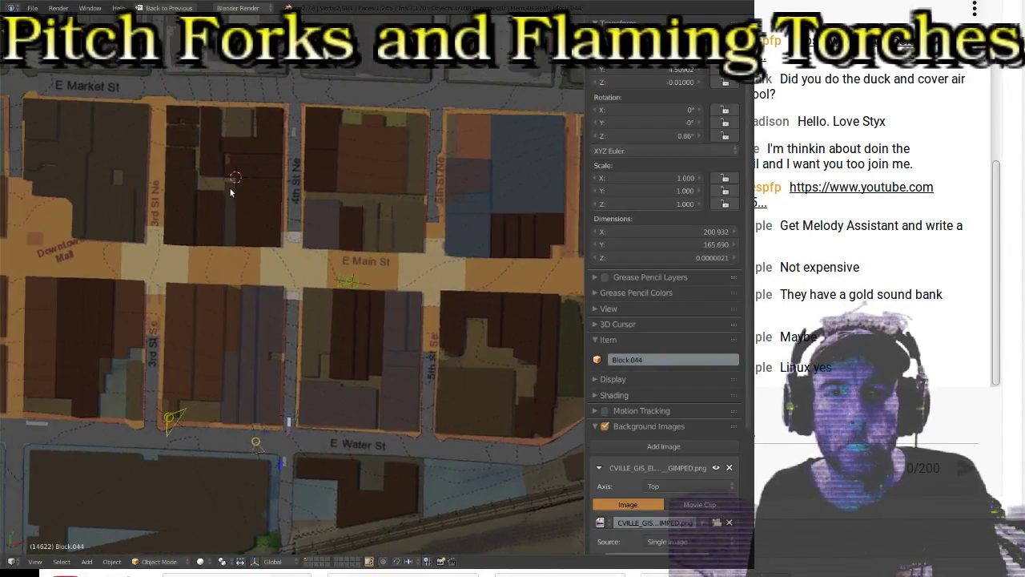
{"action": "middle_click_drag", "start_coordinate": [230, 192], "coordinate": [394, 274], "text": "shift"}
{"action": "middle_click_drag", "start_coordinate": [257, 194], "coordinate": [390, 264], "text": "shift"}
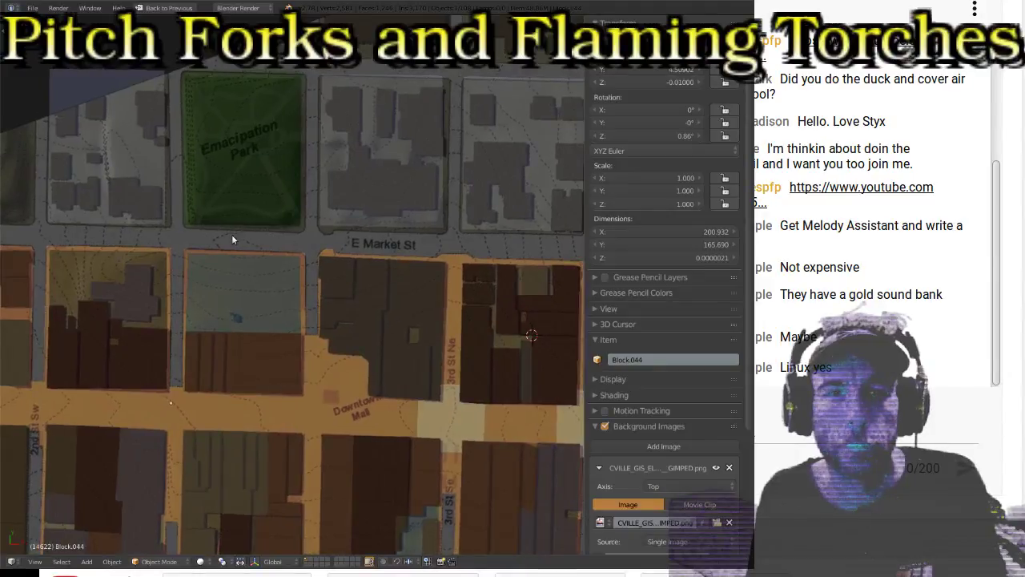
{"action": "middle_click_drag", "start_coordinate": [232, 234], "coordinate": [411, 238], "text": "shift"}
{"action": "middle_click_drag", "start_coordinate": [312, 260], "coordinate": [375, 84], "text": "shift"}
{"action": "middle_click_drag", "start_coordinate": [343, 286], "coordinate": [311, 126], "text": "shift"}
{"action": "middle_click_drag", "start_coordinate": [350, 320], "coordinate": [276, 213], "text": "shift"}
{"action": "scroll", "coordinate": [189, 224], "scroll_direction": "up", "scroll_amount": 2}
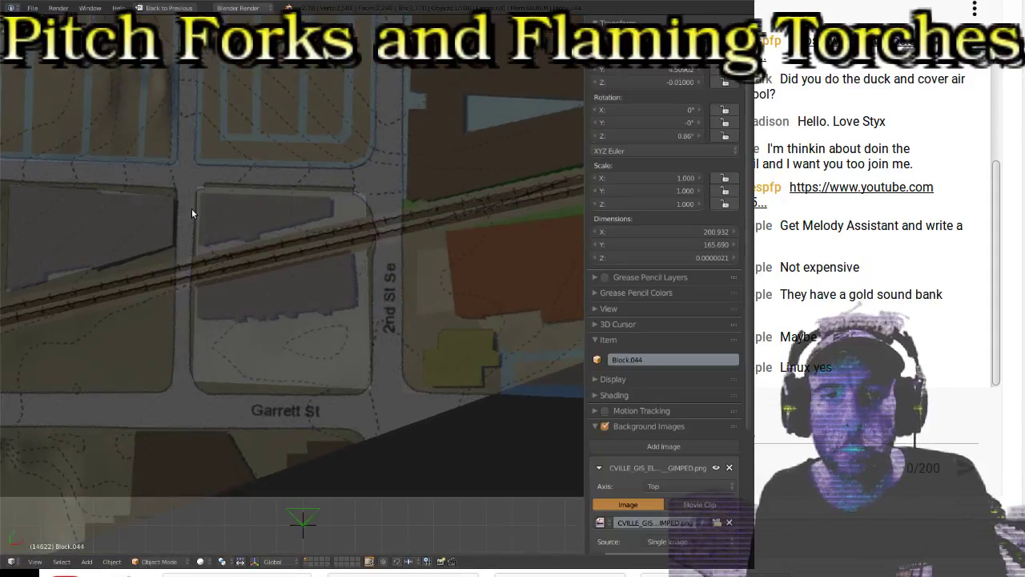
{"action": "middle_click_drag", "start_coordinate": [191, 208], "coordinate": [454, 168], "text": "shift"}
Step: Select the ground block at the corner of Garrett St and 2nd St Se and open its mesh for editing
{"action": "right_click", "coordinate": [322, 210]}
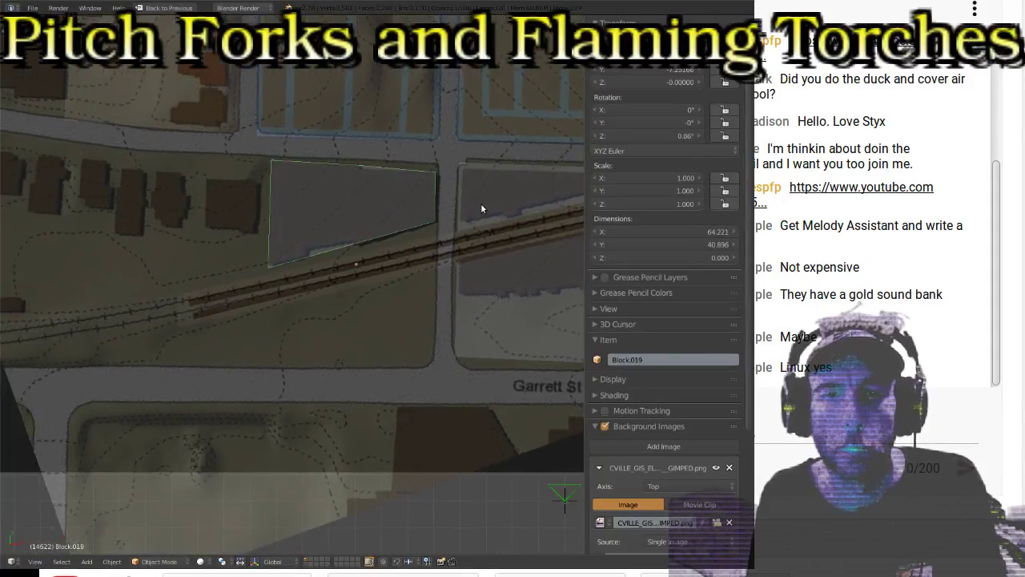
{"action": "right_click", "coordinate": [430, 359]}
{"action": "right_click", "coordinate": [404, 183]}
{"action": "middle_click_drag", "start_coordinate": [477, 214], "coordinate": [359, 182], "text": "shift"}
{"action": "right_click", "coordinate": [360, 186]}
{"action": "right_click", "coordinate": [435, 288]}
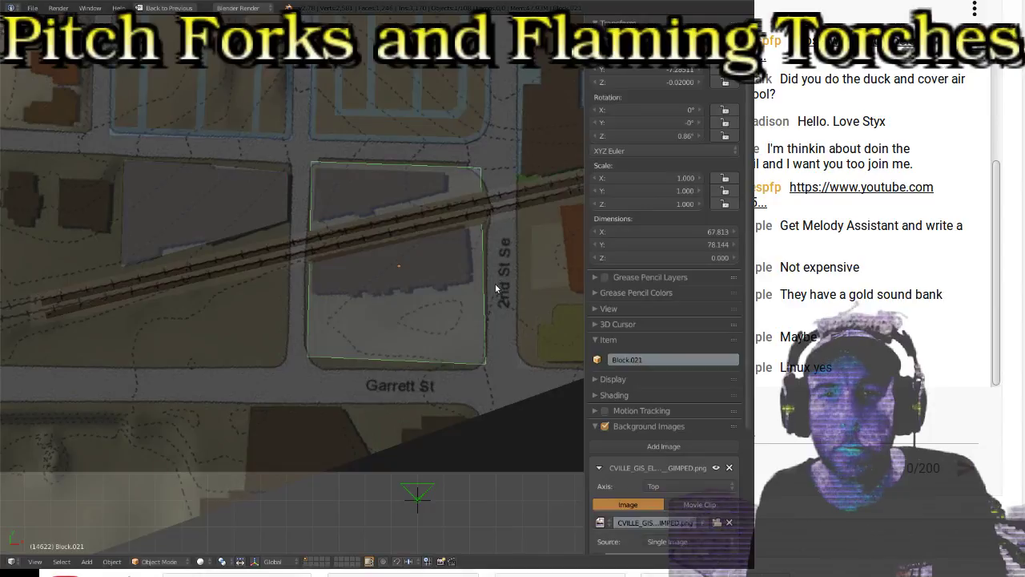
{"action": "key", "text": "Tab"}
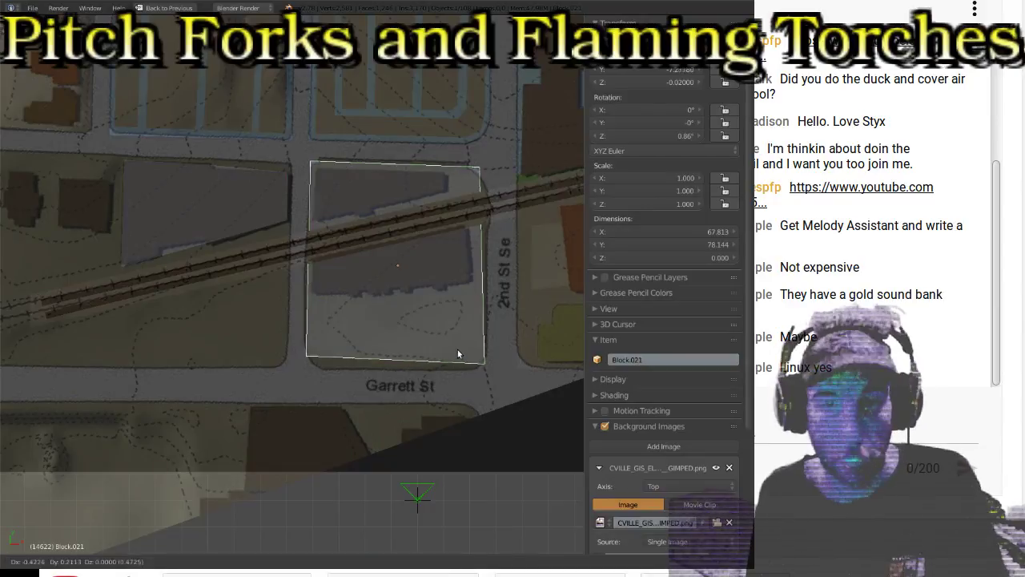
{"action": "key", "text": "Tab"}
{"action": "scroll", "coordinate": [399, 270], "scroll_direction": "up", "scroll_amount": 2}
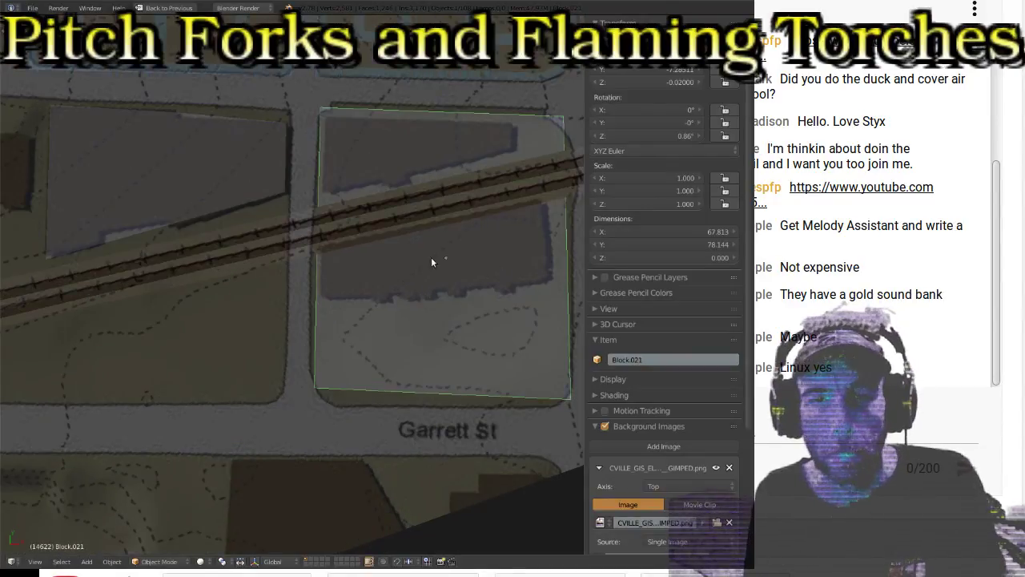
{"action": "middle_click_drag", "start_coordinate": [431, 257], "coordinate": [331, 272], "text": "shift"}
{"action": "key", "text": "Tab"}
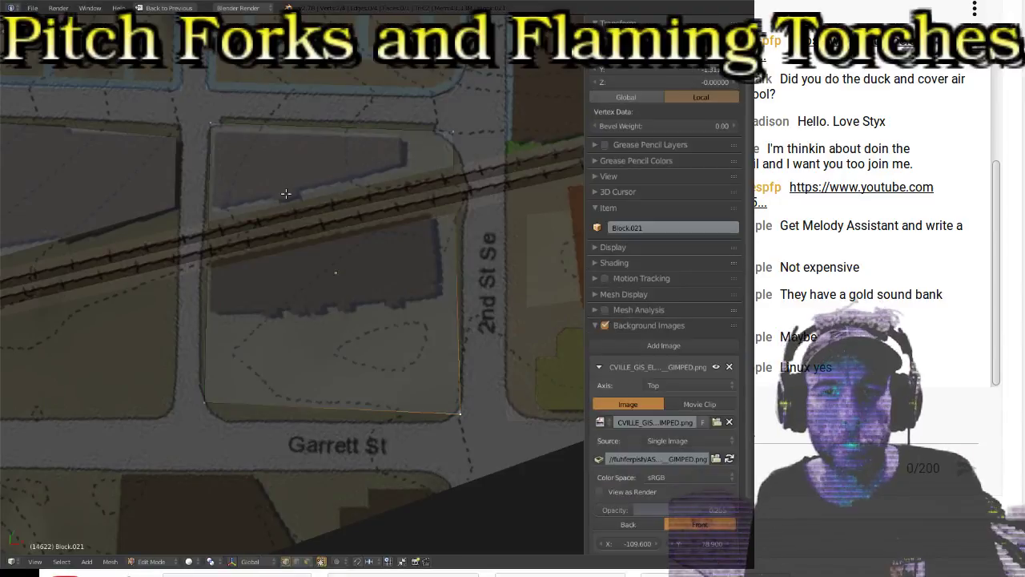
Step: Move the block's northwest corner vertex slightly east and its southwest corner vertex about 3.4 units north and 1 unit west onto the street edge
{"action": "right_click", "coordinate": [210, 124]}
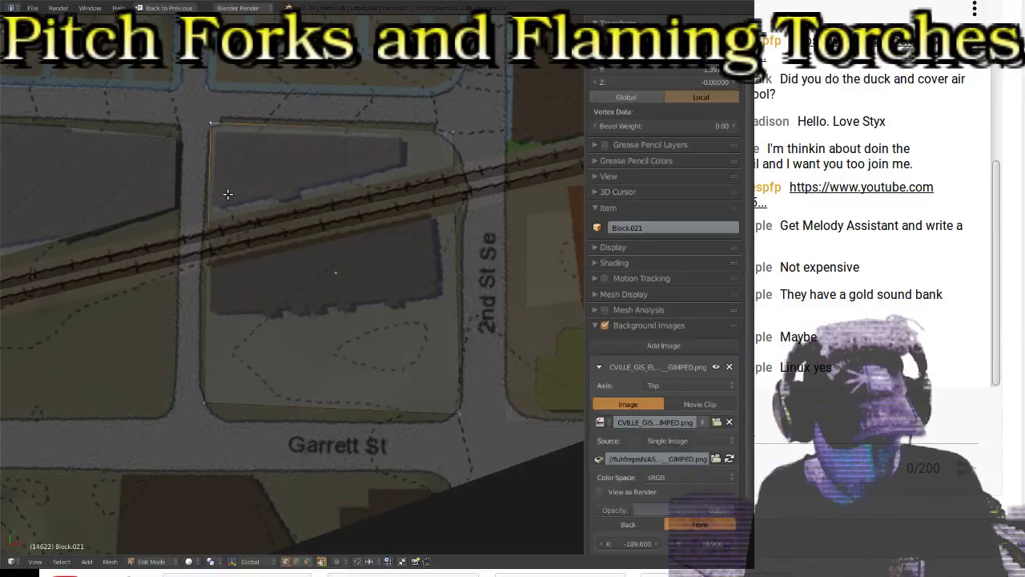
{"action": "key", "text": "g"}
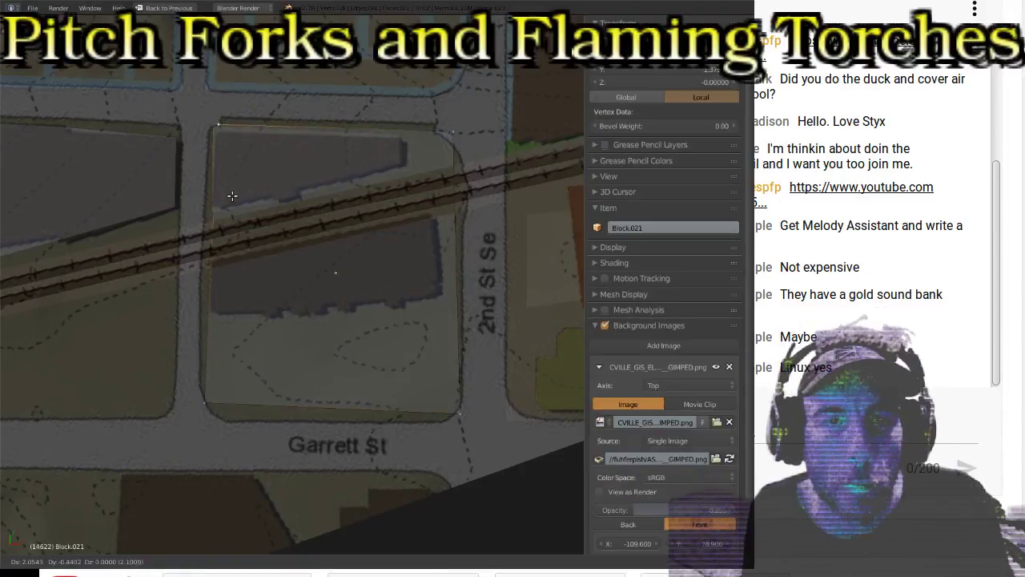
{"action": "left_click", "coordinate": [234, 195]}
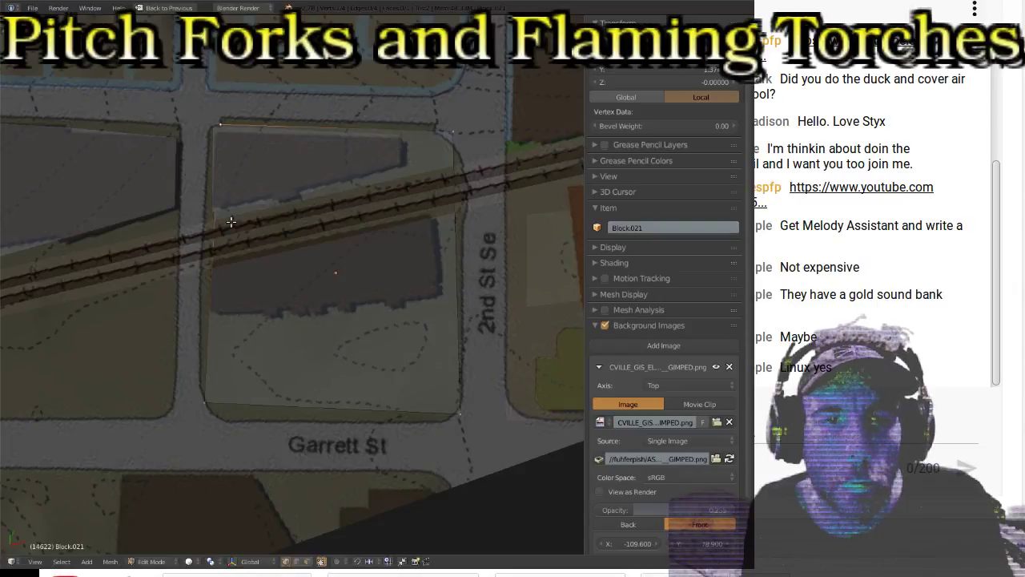
{"action": "right_click", "coordinate": [209, 413]}
{"action": "key", "text": "g"}
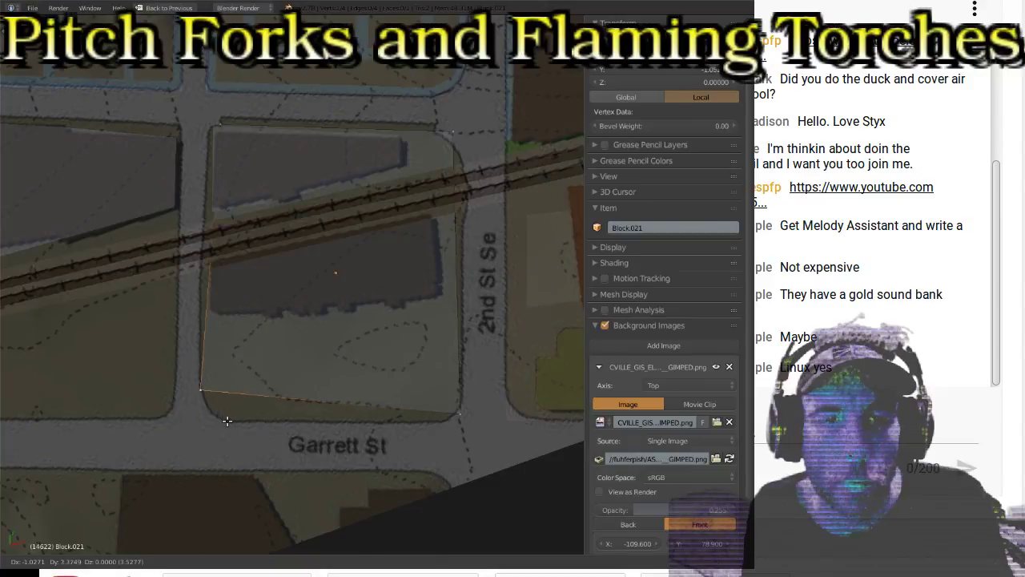
{"action": "left_click", "coordinate": [227, 420]}
Step: Move the block's northeast corner vertex about 4.7 units west and shift its southeast corner vertex north along 2nd St Se
{"action": "right_click", "coordinate": [223, 128]}
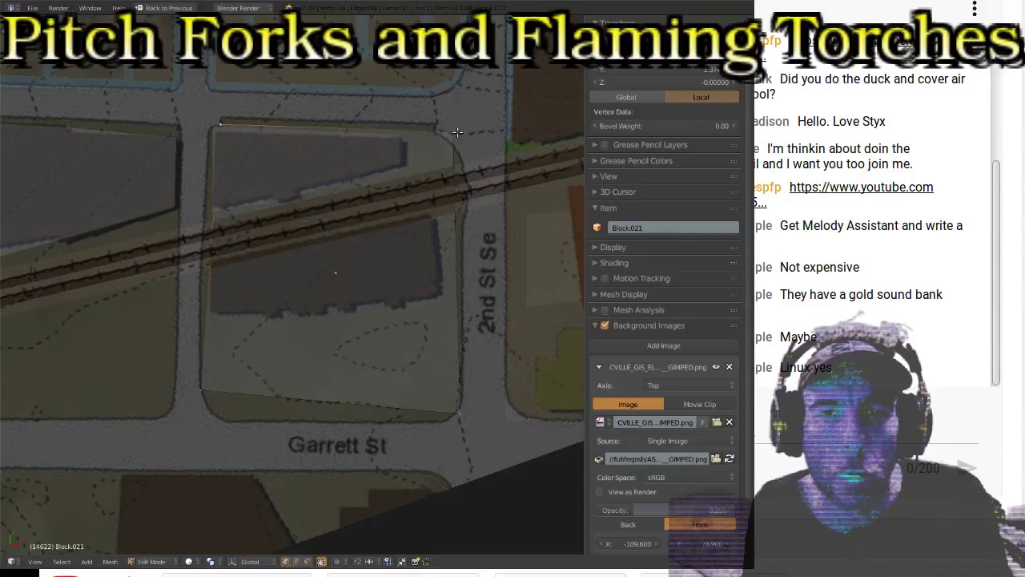
{"action": "key", "text": "g"}
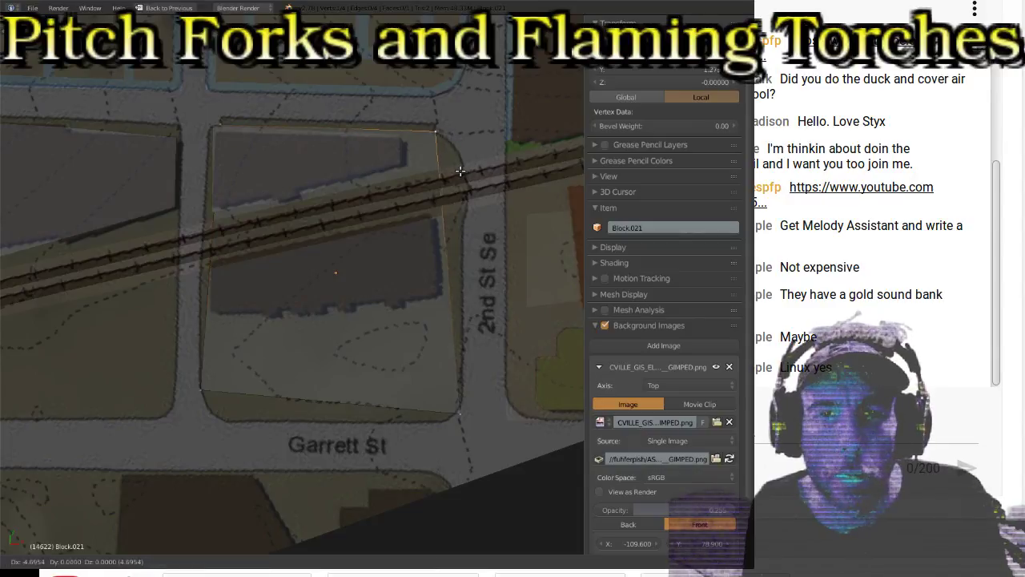
{"action": "left_click", "coordinate": [485, 403]}
{"action": "right_click", "coordinate": [465, 412]}
{"action": "key", "text": "g"}
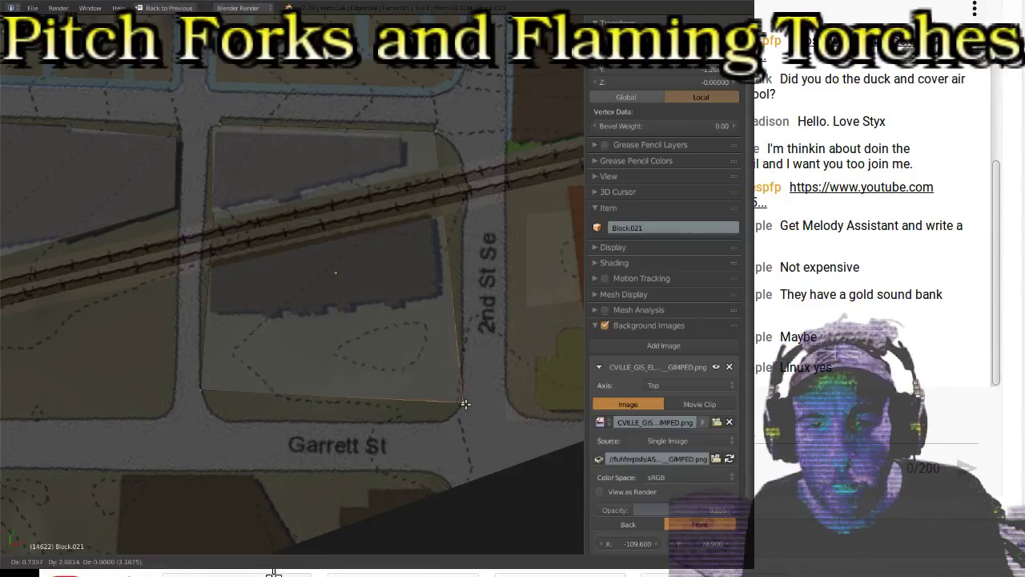
{"action": "left_click", "coordinate": [464, 398]}
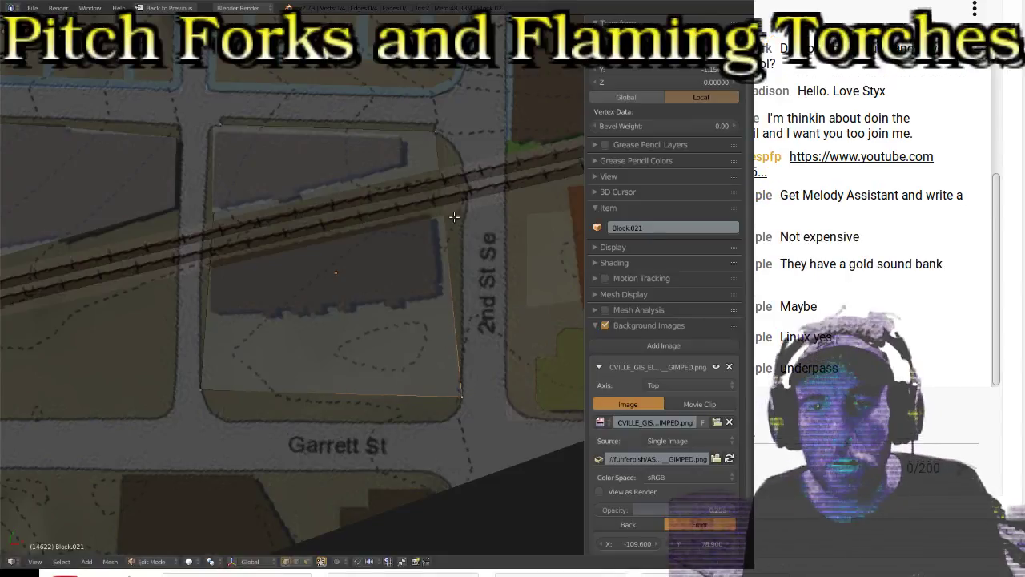
Step: Examine the road crossing beside the pavilion at the east end of E Main St and its course down to the railway tracks
{"action": "scroll", "coordinate": [311, 216], "scroll_direction": "down", "scroll_amount": 5}
{"action": "middle_click_drag", "start_coordinate": [264, 240], "coordinate": [317, 225], "text": "shift"}
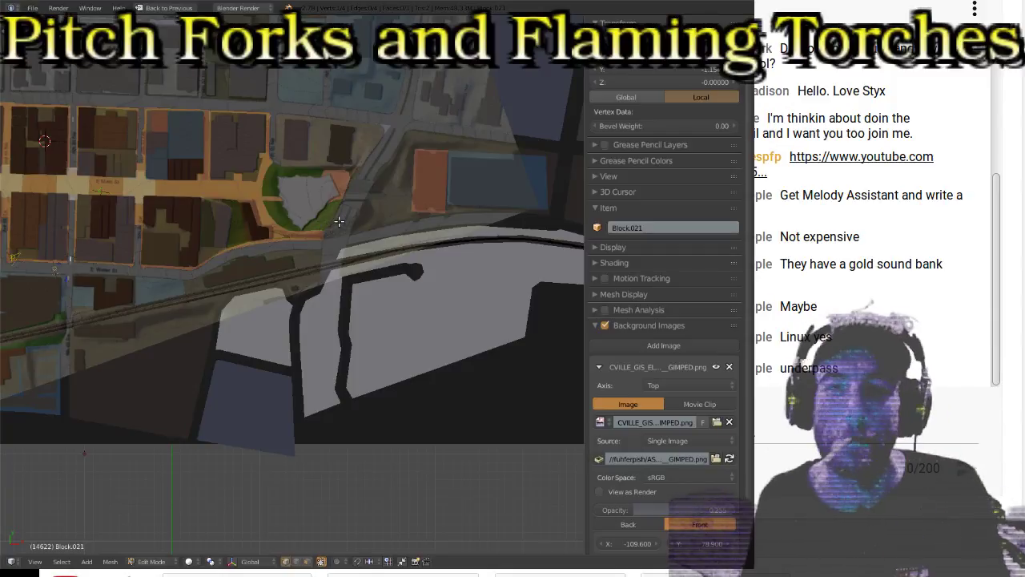
{"action": "scroll", "coordinate": [352, 244], "scroll_direction": "up", "scroll_amount": 3}
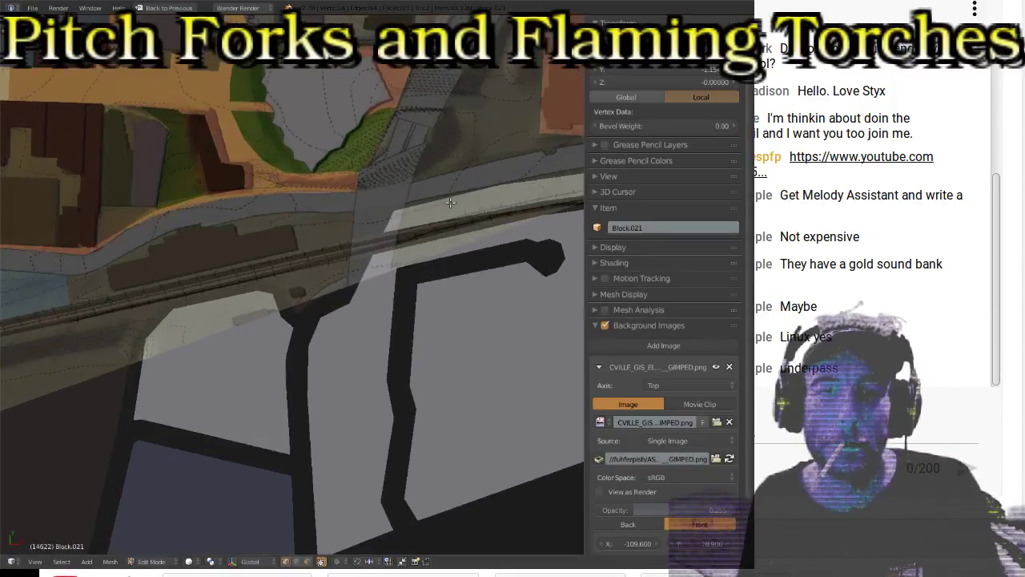
{"action": "scroll", "coordinate": [452, 201], "scroll_direction": "up", "scroll_amount": 2}
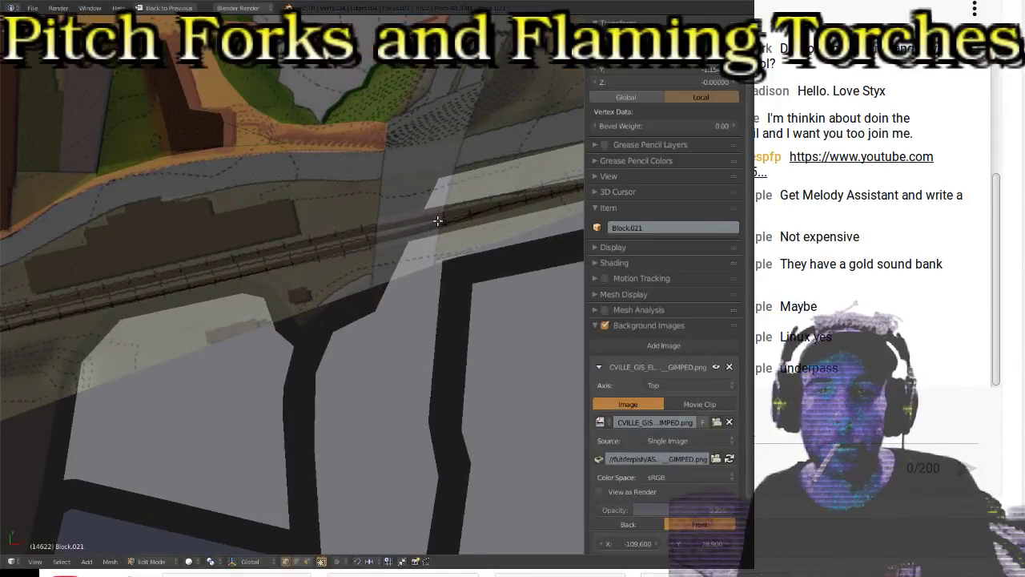
{"action": "scroll", "coordinate": [484, 128], "scroll_direction": "down", "scroll_amount": 4}
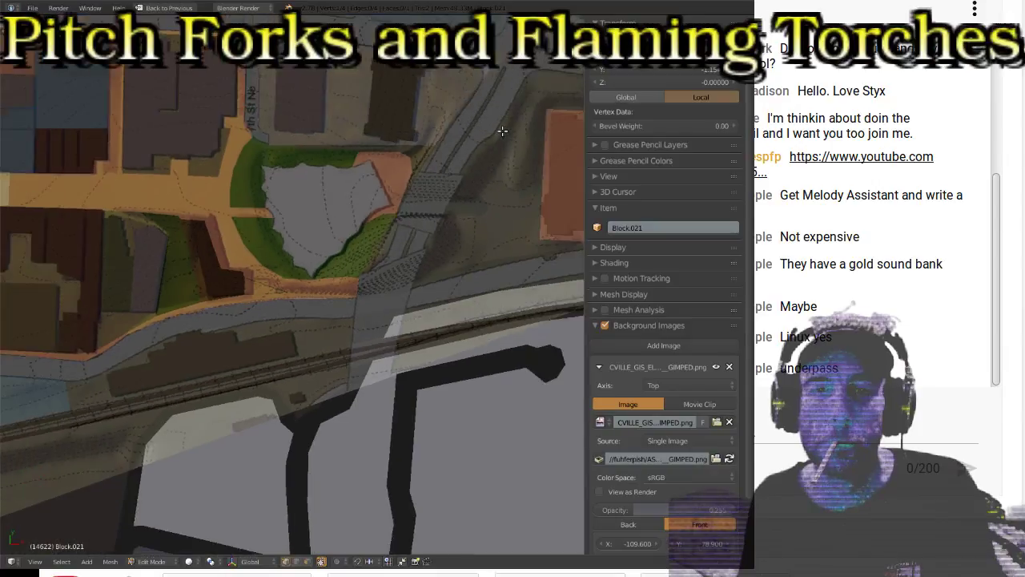
{"action": "middle_click_drag", "start_coordinate": [447, 140], "coordinate": [336, 171], "text": "shift"}
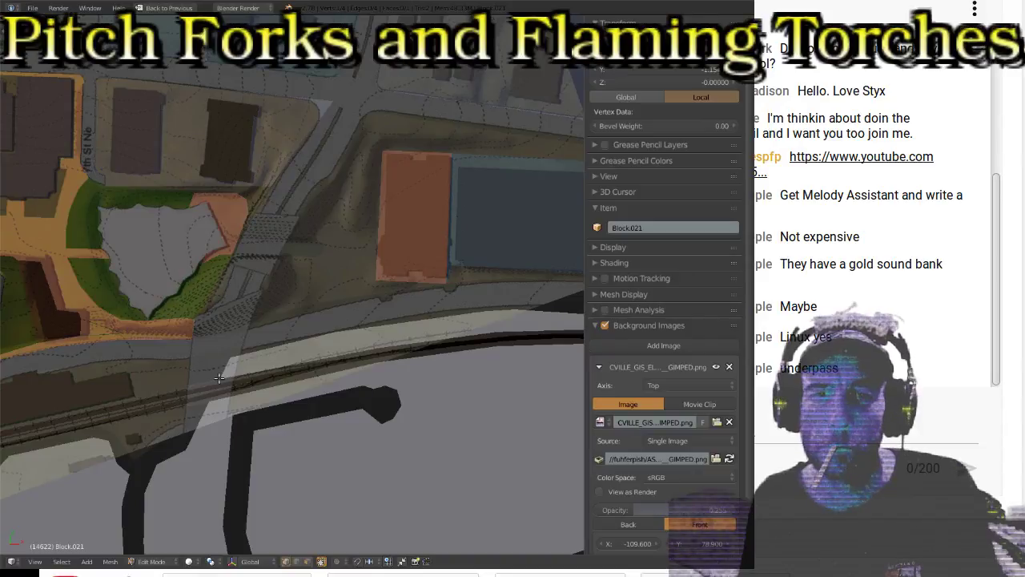
{"action": "scroll", "coordinate": [242, 279], "scroll_direction": "up", "scroll_amount": 3}
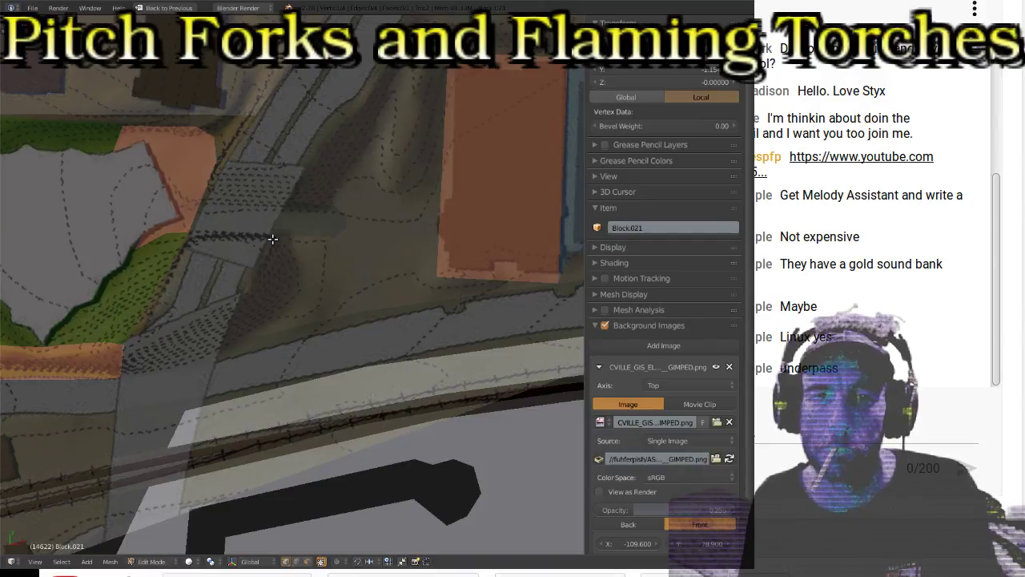
{"action": "scroll", "coordinate": [306, 183], "scroll_direction": "down", "scroll_amount": 3}
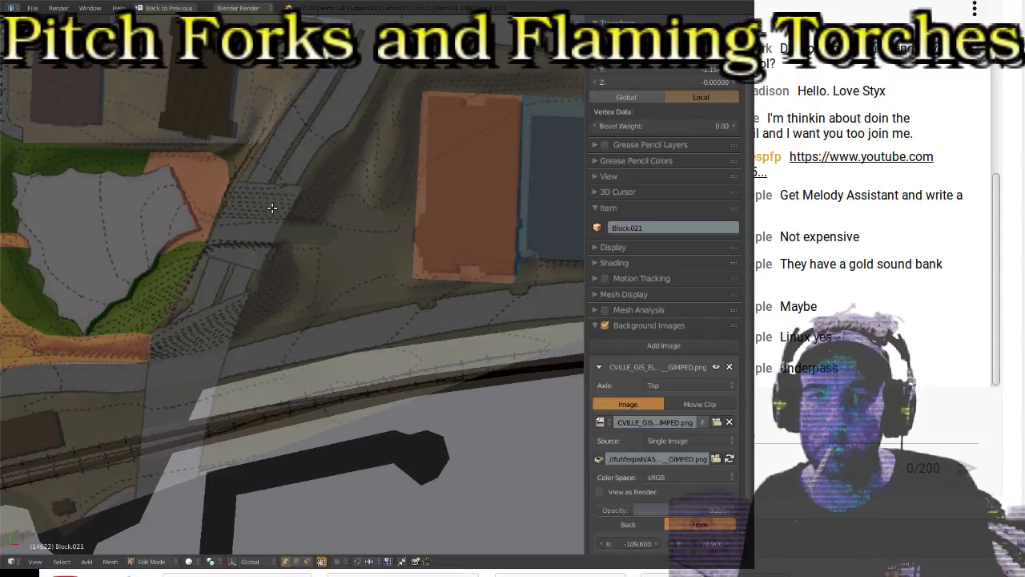
{"action": "scroll", "coordinate": [272, 209], "scroll_direction": "up", "scroll_amount": 2, "text": "shift"}
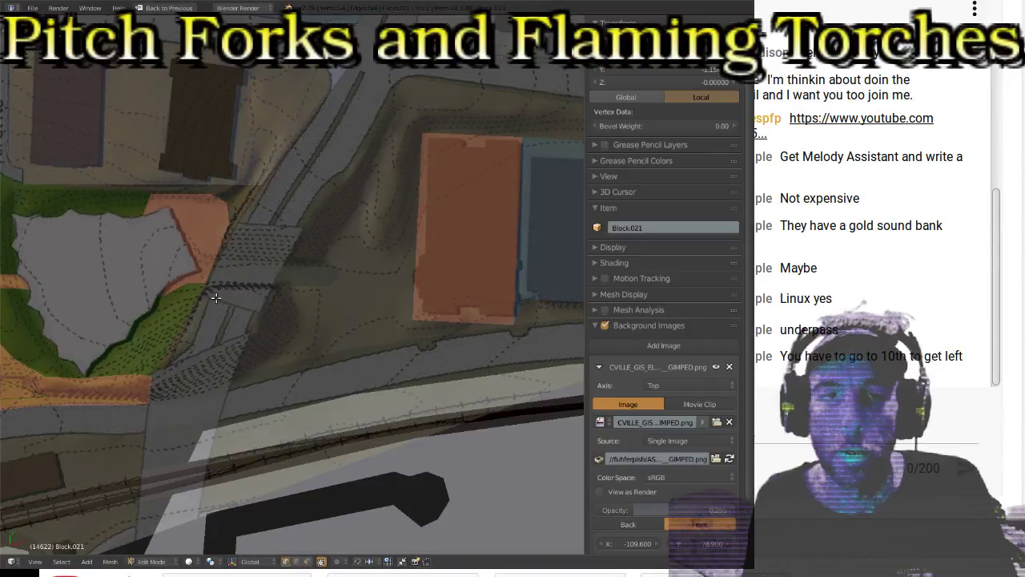
{"action": "scroll", "coordinate": [414, 349], "scroll_direction": "down", "scroll_amount": 2}
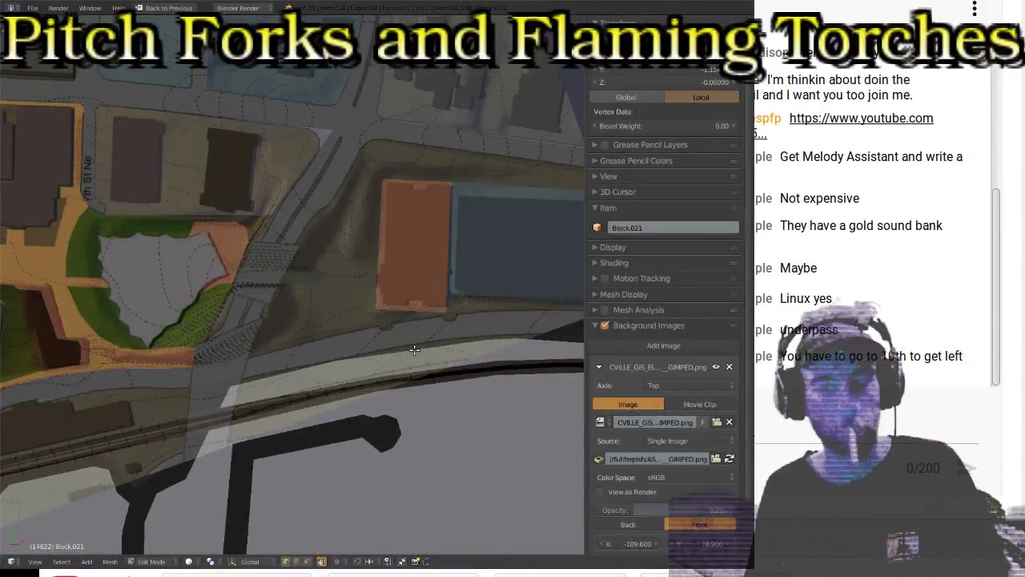
Step: Save the project over the existing blend file
{"action": "key", "text": "ctrl+s"}
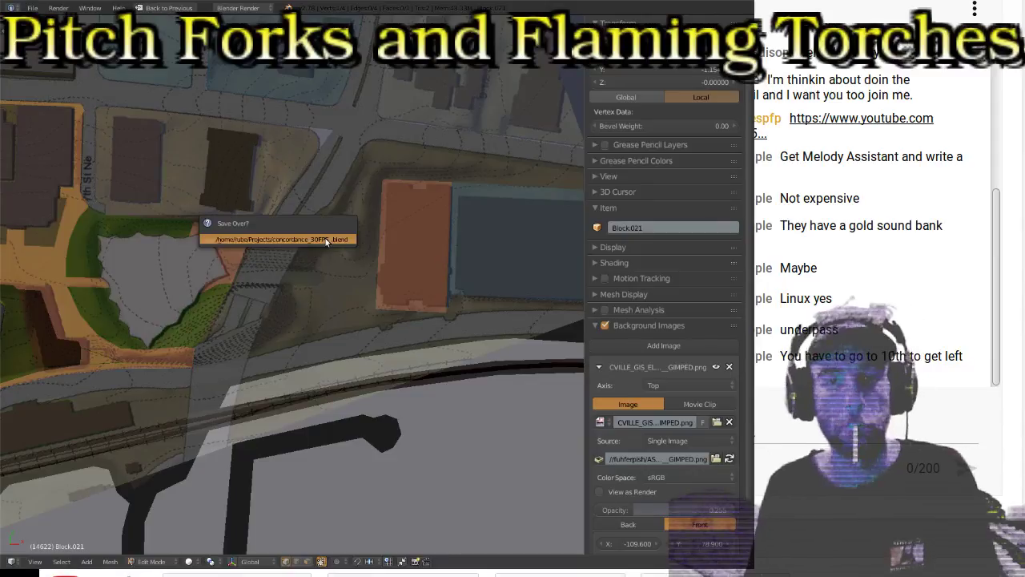
{"action": "left_click", "coordinate": [326, 239]}
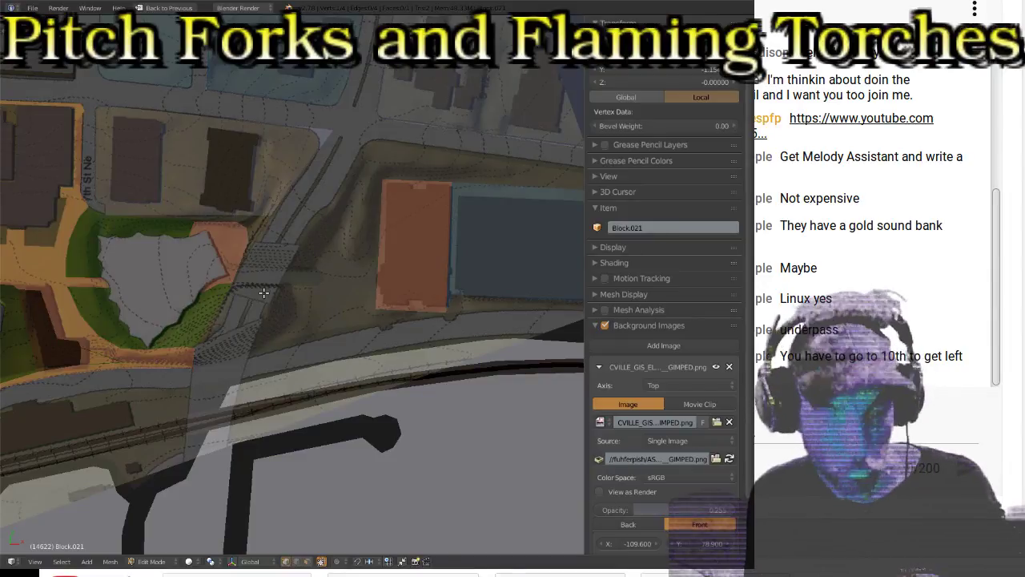
{"action": "middle_click_drag", "start_coordinate": [216, 232], "coordinate": [269, 235], "text": "shift"}
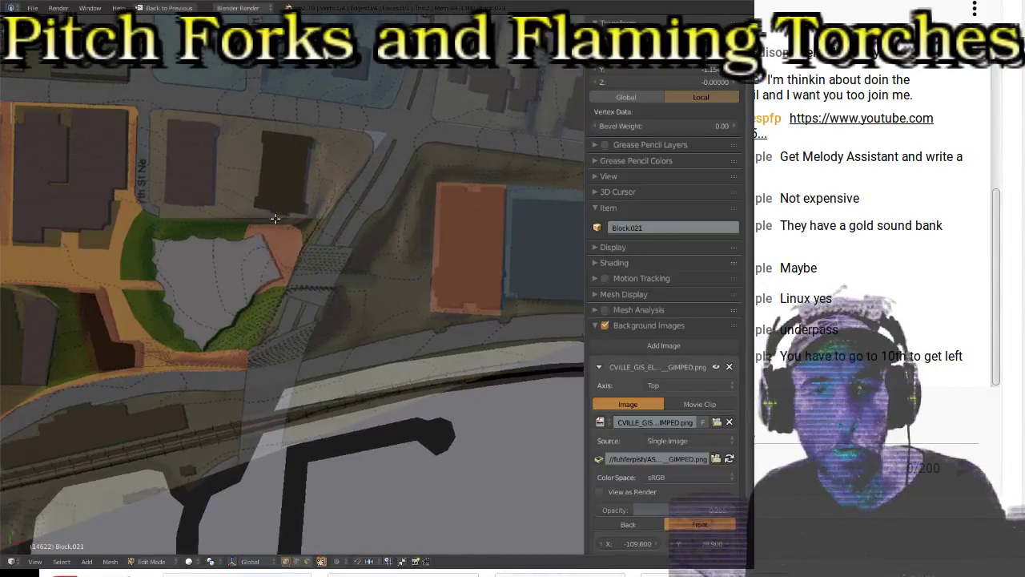
{"action": "scroll", "coordinate": [301, 183], "scroll_direction": "up", "scroll_amount": 3}
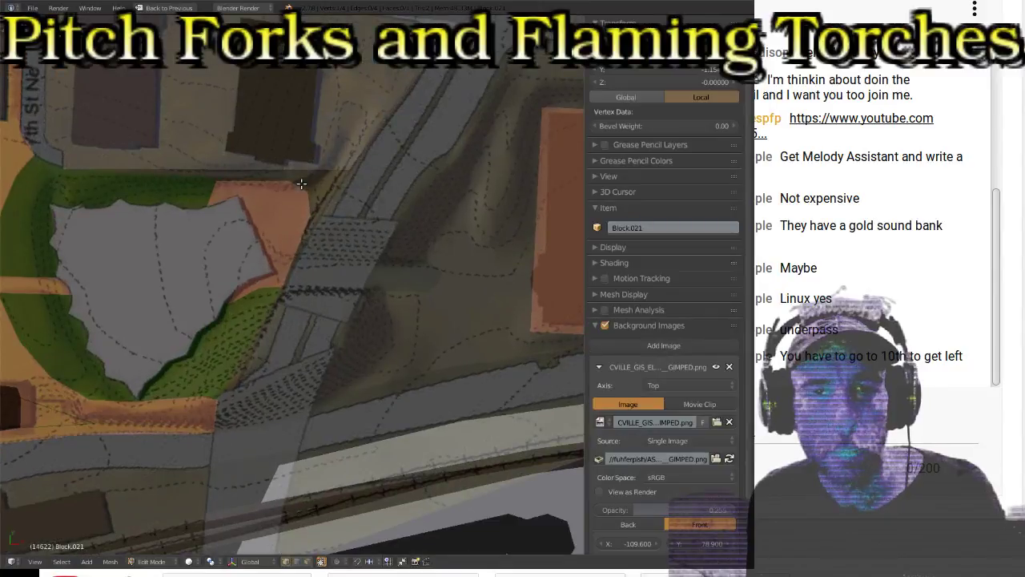
{"action": "scroll", "coordinate": [275, 132], "scroll_direction": "down", "scroll_amount": 3}
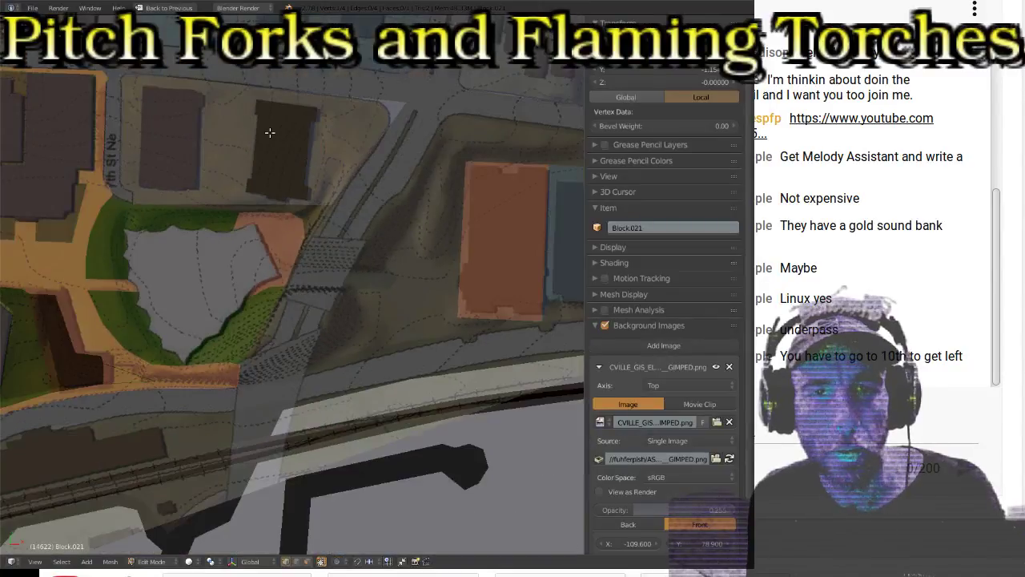
Step: Switch mesh editing to the two-building object between 6th St Ne and 7th St Ne, south of Court Sq
{"action": "scroll", "coordinate": [201, 179], "scroll_direction": "down", "scroll_amount": 2}
{"action": "middle_click_drag", "start_coordinate": [148, 222], "coordinate": [433, 299], "text": "shift"}
{"action": "scroll", "coordinate": [434, 300], "scroll_direction": "up", "scroll_amount": 3}
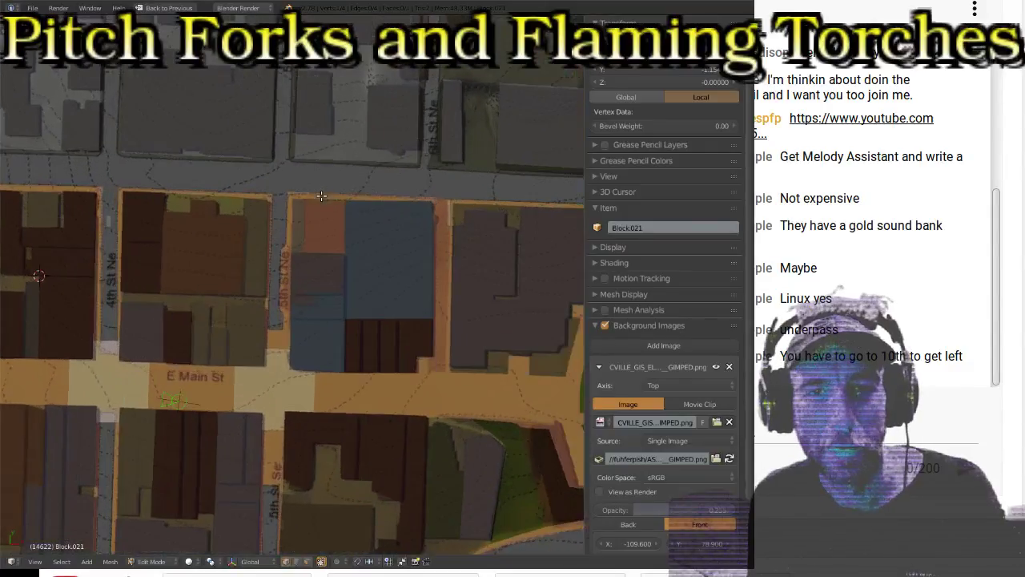
{"action": "middle_click_drag", "start_coordinate": [321, 197], "coordinate": [193, 318], "text": "shift"}
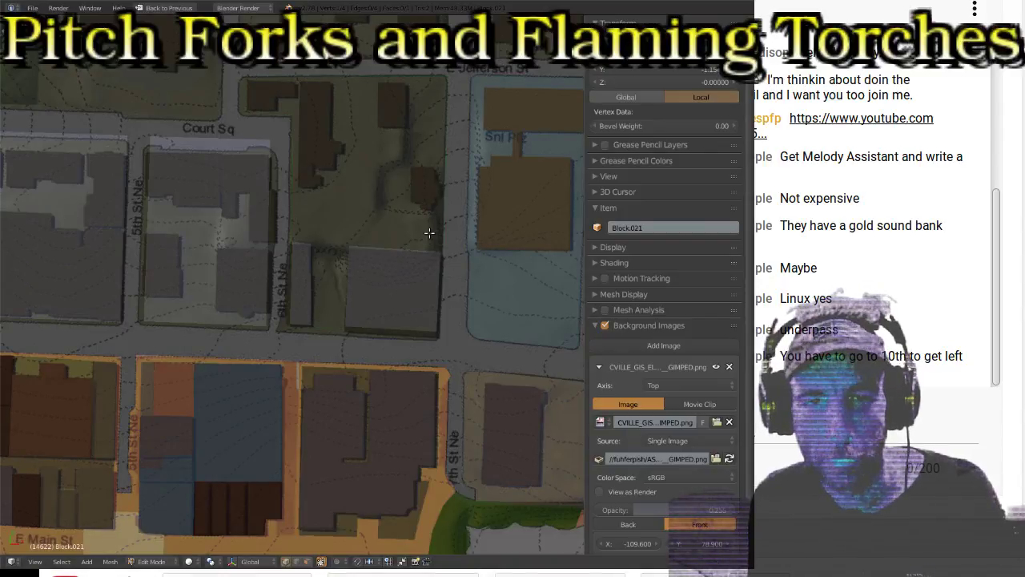
{"action": "key", "text": "Tab"}
{"action": "scroll", "coordinate": [379, 280], "scroll_direction": "down", "scroll_amount": 1}
{"action": "right_click", "coordinate": [374, 281]}
{"action": "key", "text": "Tab"}
{"action": "scroll", "coordinate": [368, 293], "scroll_direction": "up", "scroll_amount": 6}
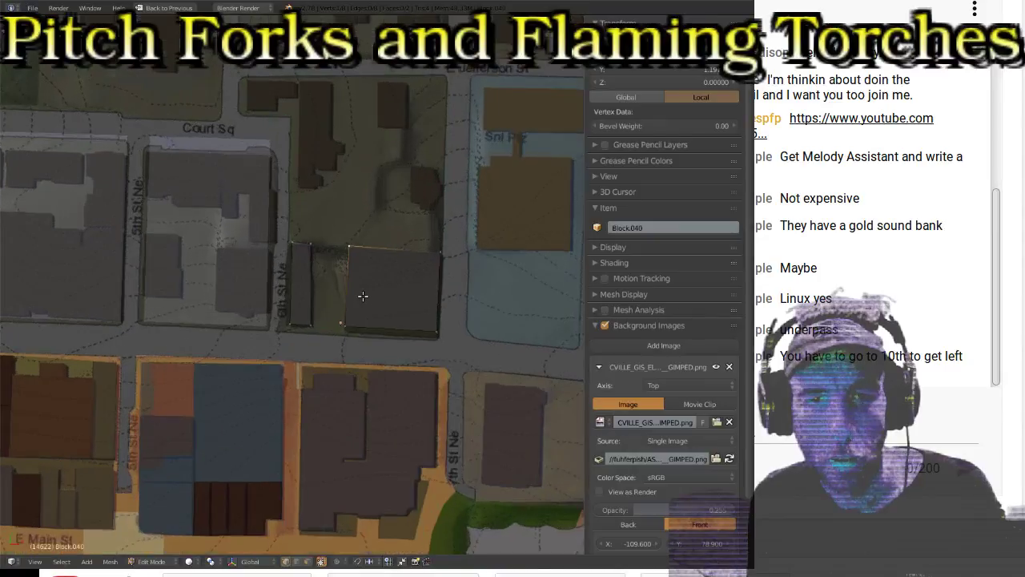
Step: Move the narrow building's northeast corner vertex about 1 unit west and 1.1 units south, and its southeast corner vertex about 1.1 units west
{"action": "right_click", "coordinate": [347, 192]}
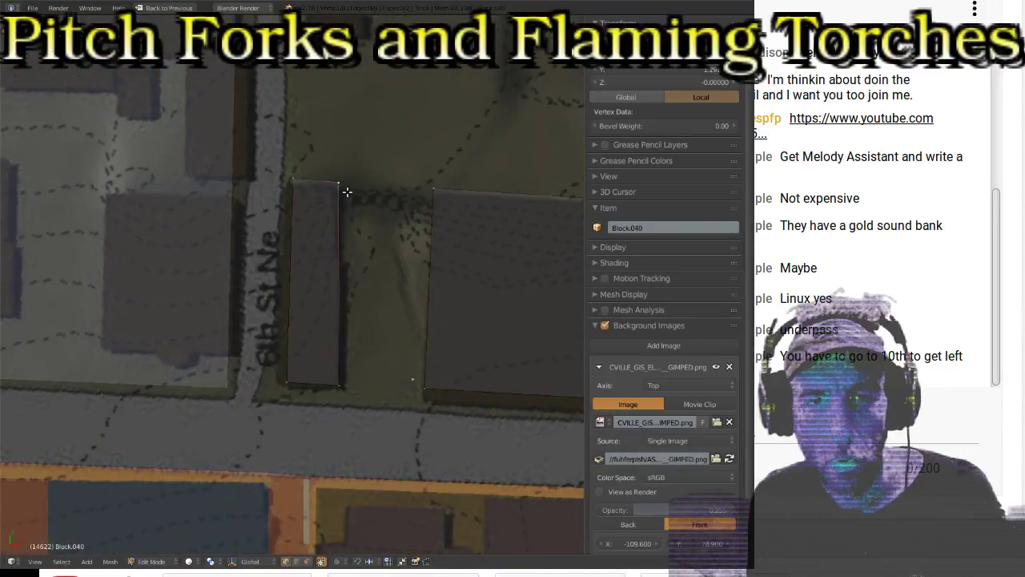
{"action": "key", "text": "g"}
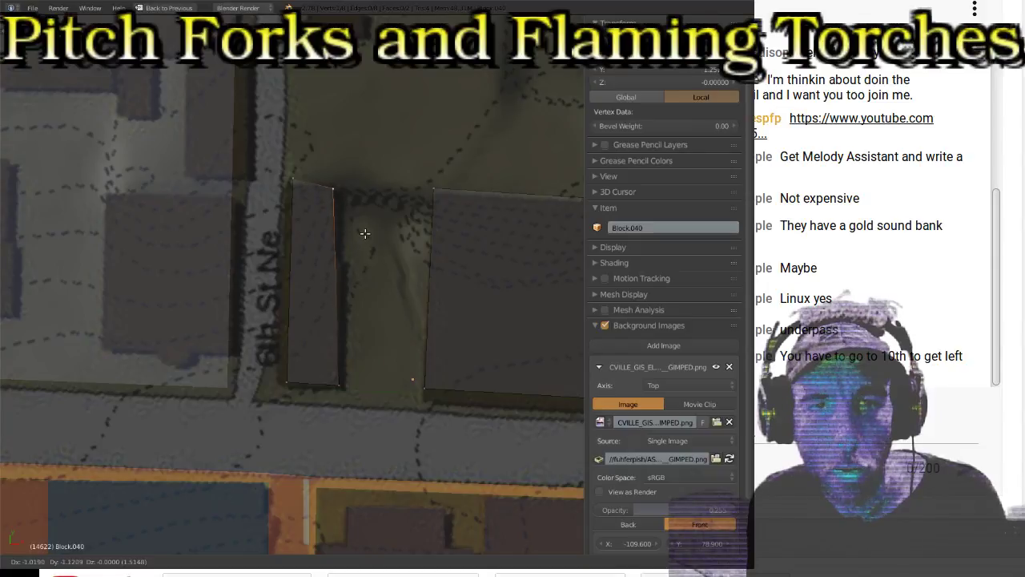
{"action": "left_click", "coordinate": [365, 233]}
{"action": "key", "text": "g"}
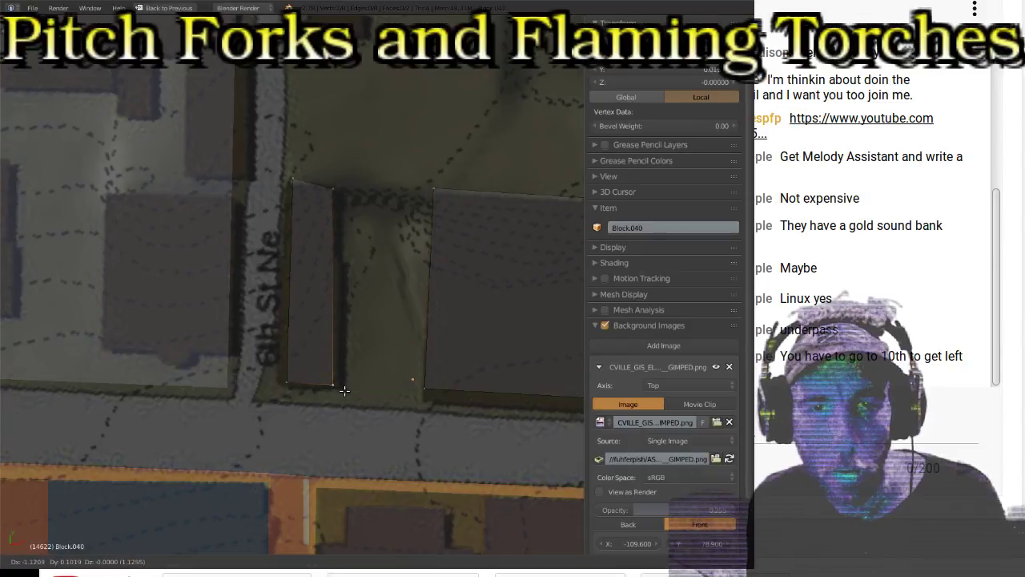
{"action": "left_click", "coordinate": [344, 390]}
Step: Move the narrow building's northwest corner vertex about 1 unit west and 1.5 units south, and its southwest corner vertex about 1.3 units west
{"action": "right_click", "coordinate": [295, 214]}
{"action": "key", "text": "g"}
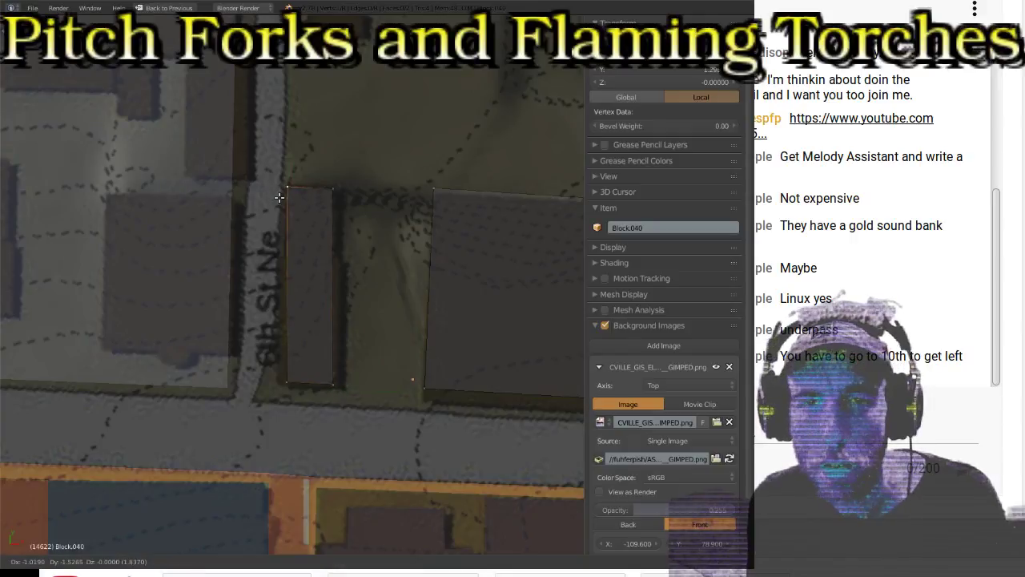
{"action": "left_click", "coordinate": [278, 197]}
{"action": "right_click", "coordinate": [295, 396]}
{"action": "key", "text": "g"}
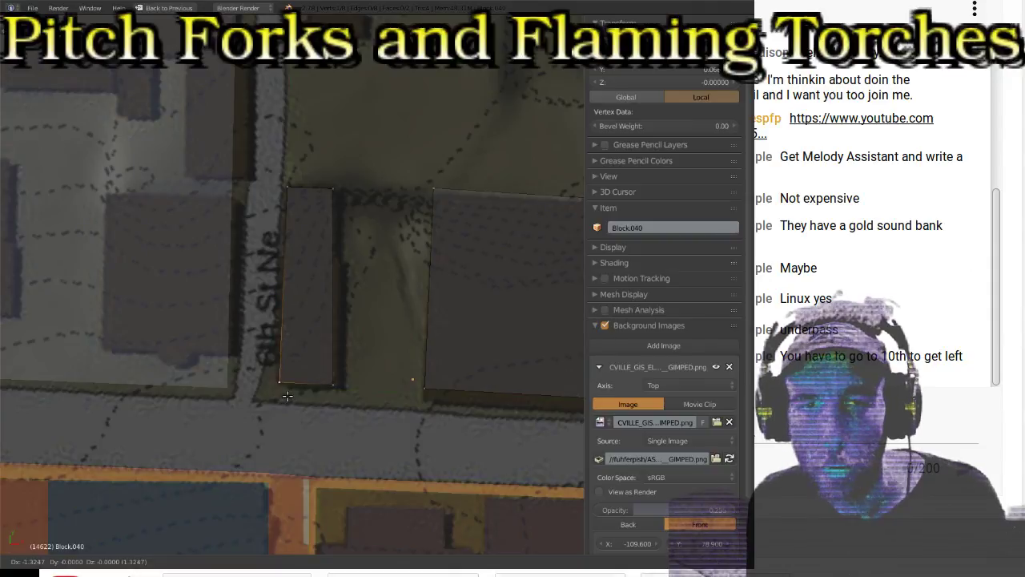
{"action": "left_click", "coordinate": [286, 397]}
Step: Subdivide the narrow building's east edge and move the new middle vertex north to the start of the jog on the map
{"action": "right_click", "coordinate": [340, 197]}
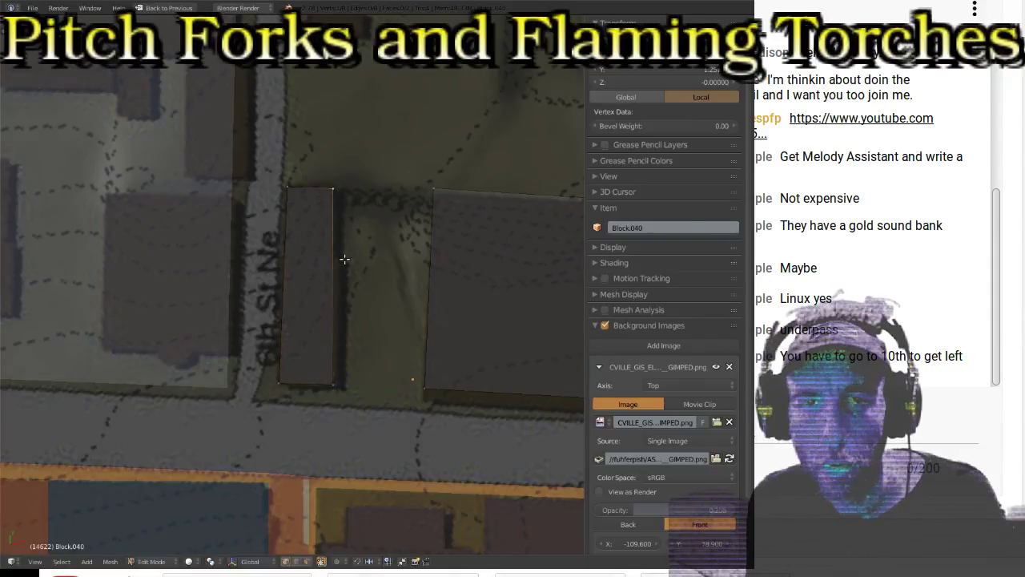
{"action": "right_click", "coordinate": [336, 377], "text": "shift"}
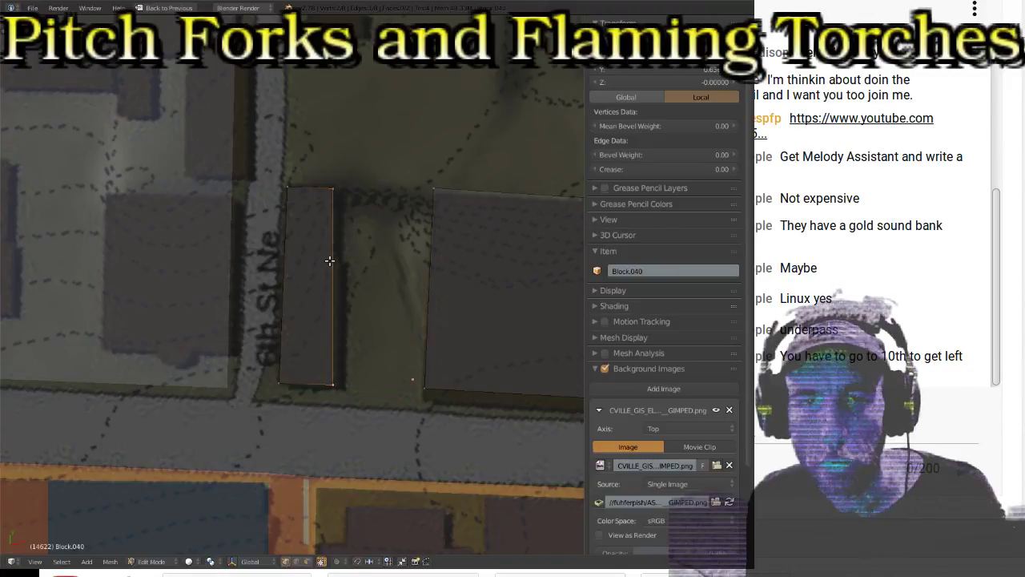
{"action": "key", "text": "w"}
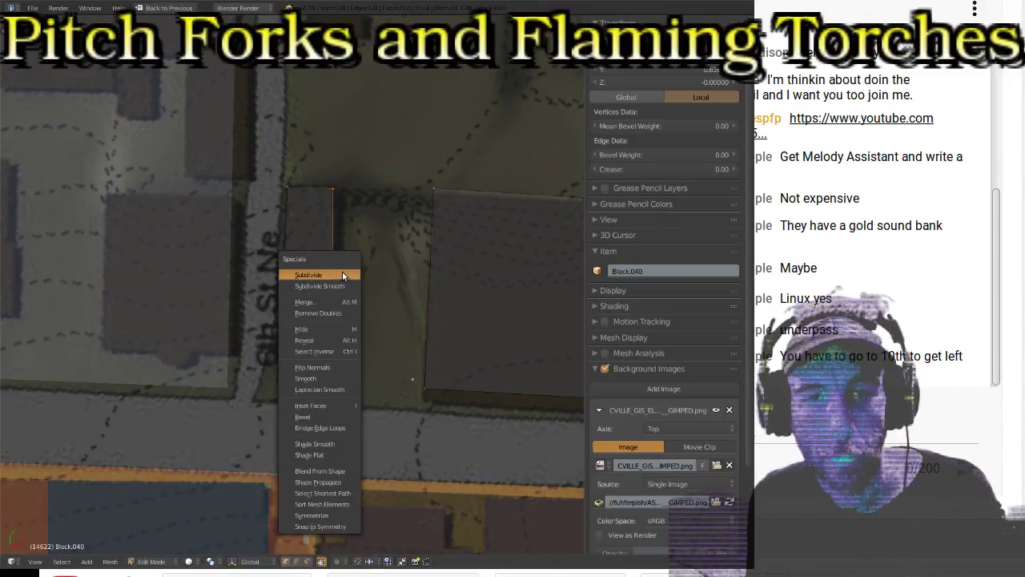
{"action": "left_click", "coordinate": [343, 274]}
{"action": "right_click", "coordinate": [332, 303]}
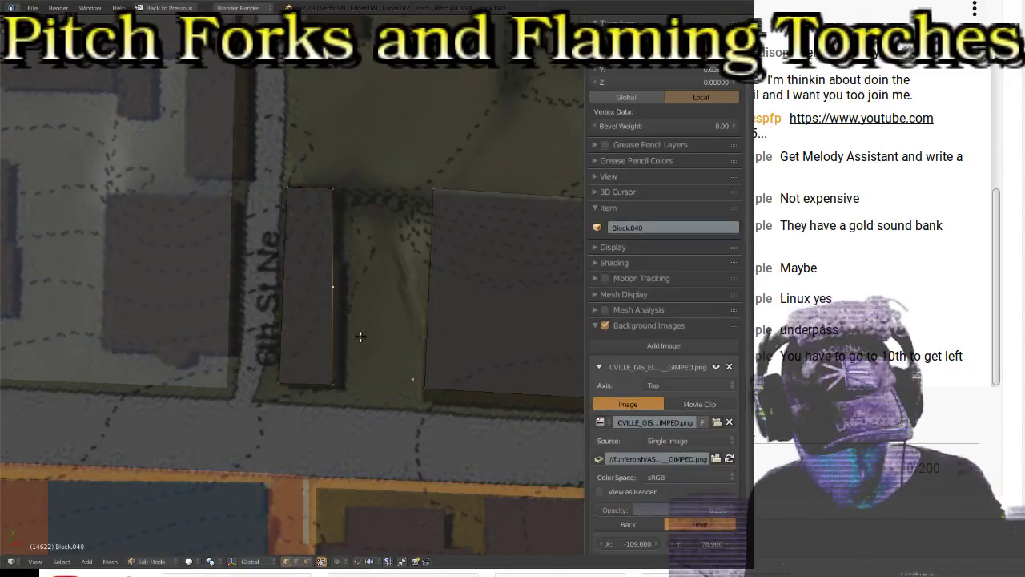
{"action": "key", "text": "g"}
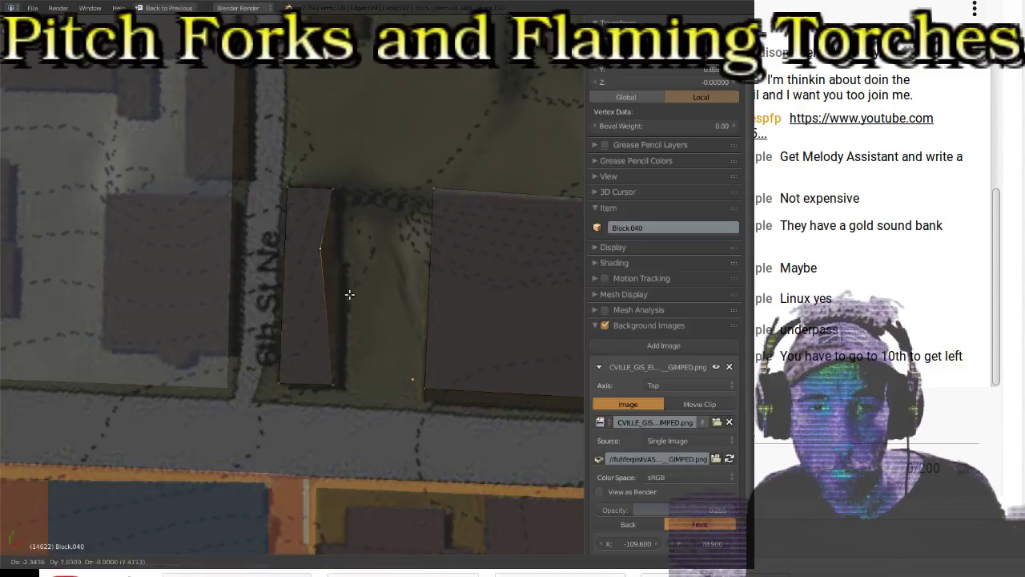
{"action": "left_click", "coordinate": [361, 297]}
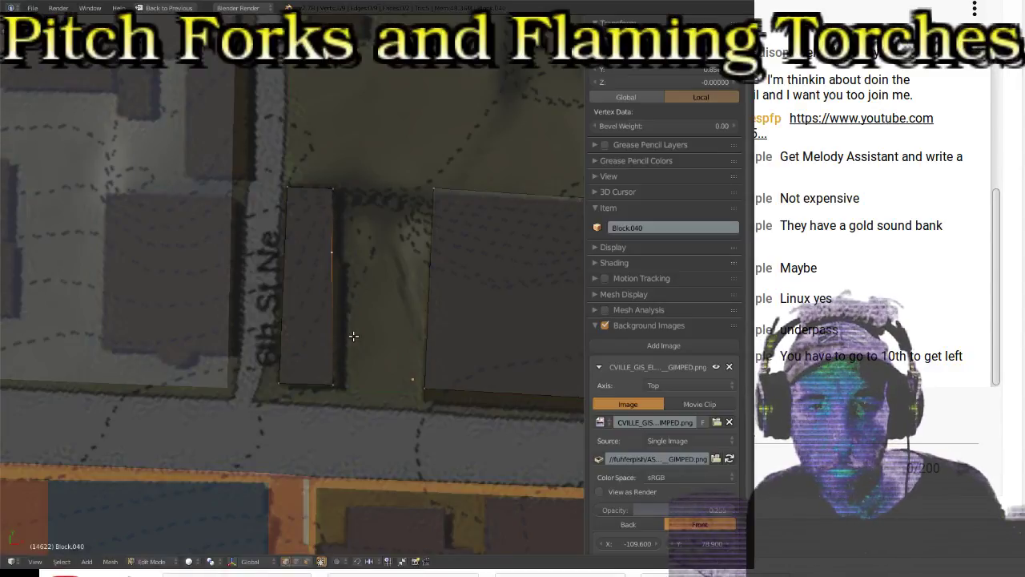
{"action": "right_click", "coordinate": [336, 382], "text": "shift"}
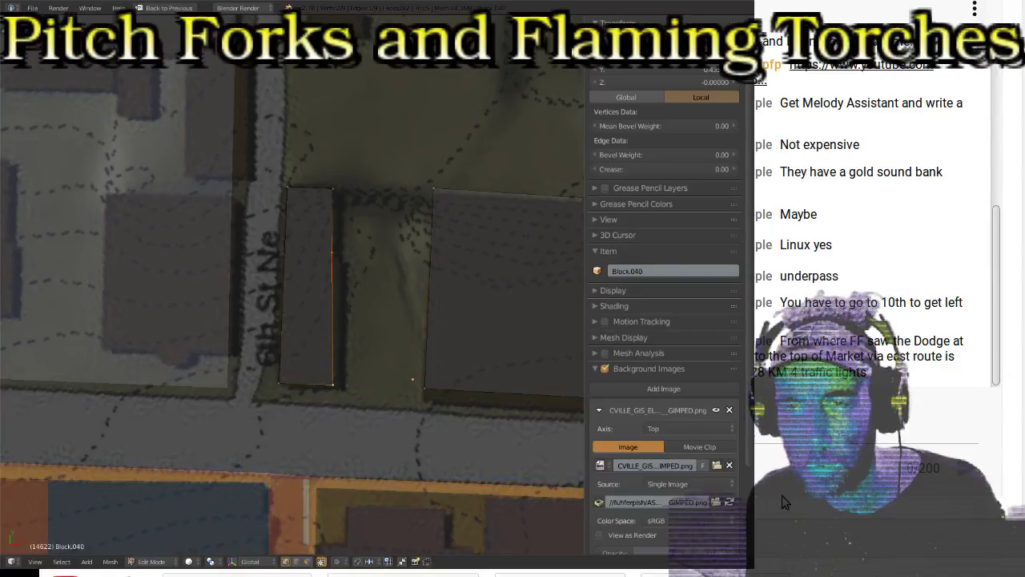
Step: Switch to the live chat and send the messages "I made it about 1.3 km" and "all the way to mall X-over"
{"action": "left_click", "coordinate": [779, 526]}
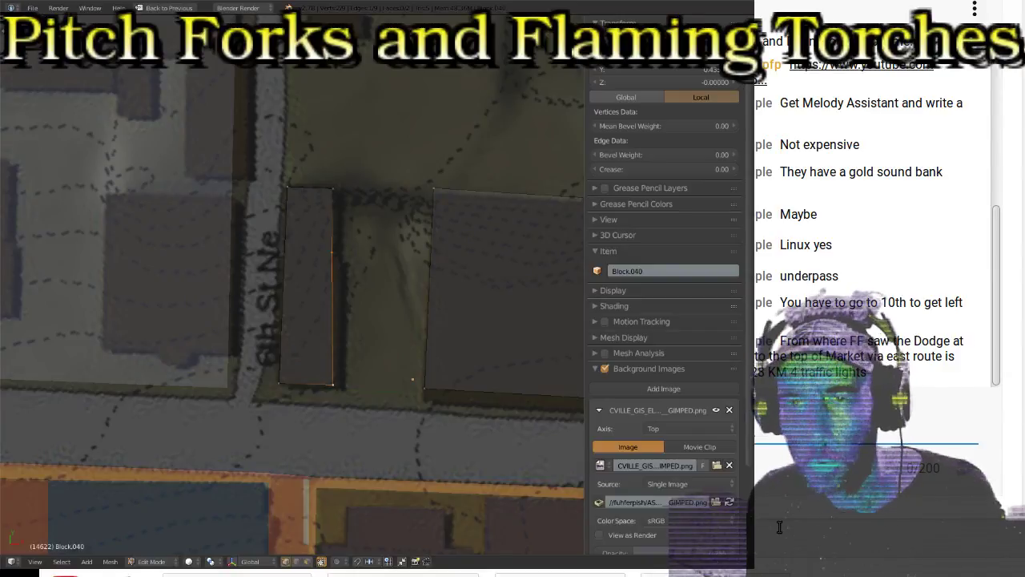
{"action": "type", "text": "sounds good to"}
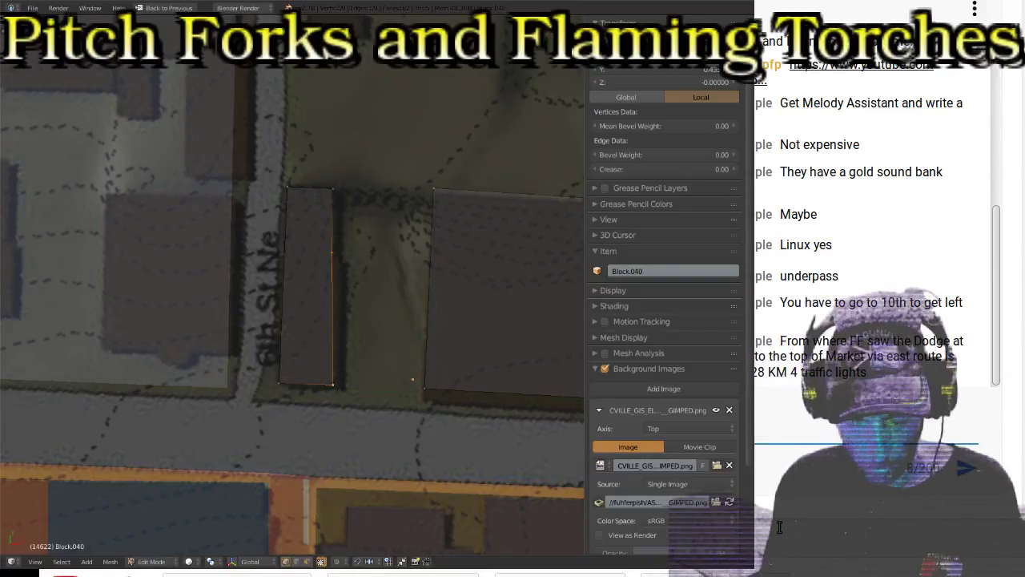
{"action": "type", "text": " 12.3 k"}
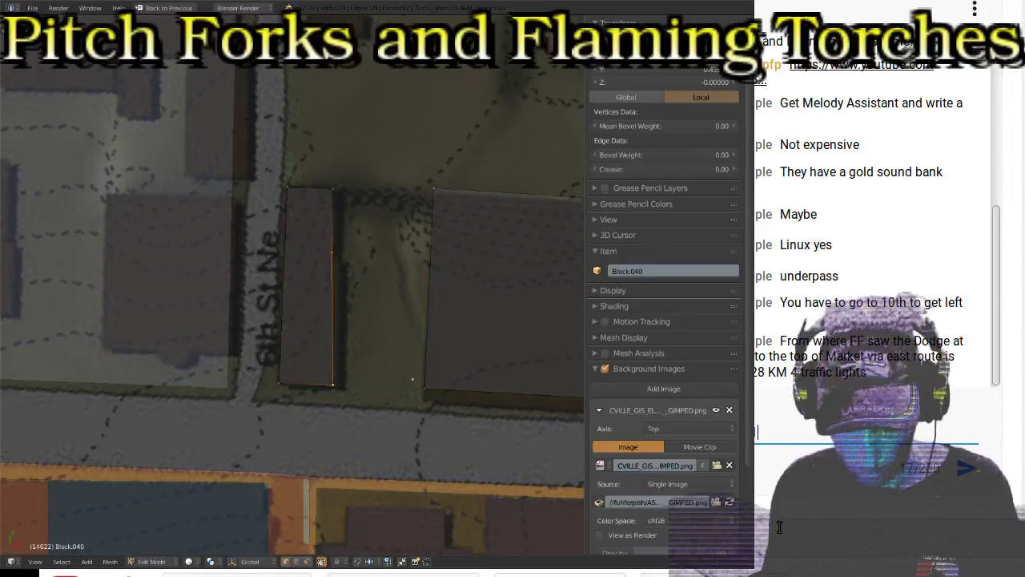
{"action": "type", "text": "m"}
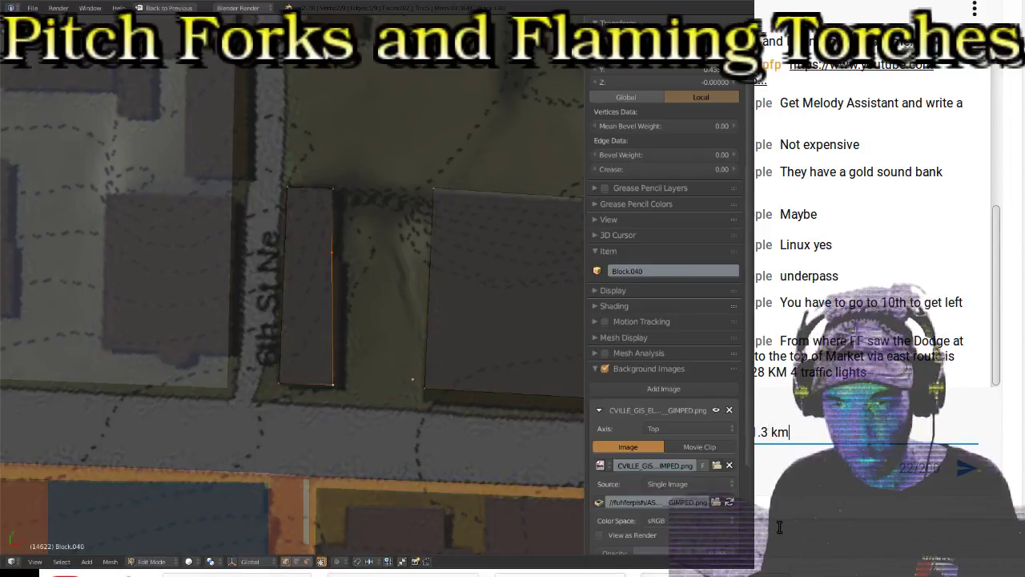
{"action": "key", "text": "Return"}
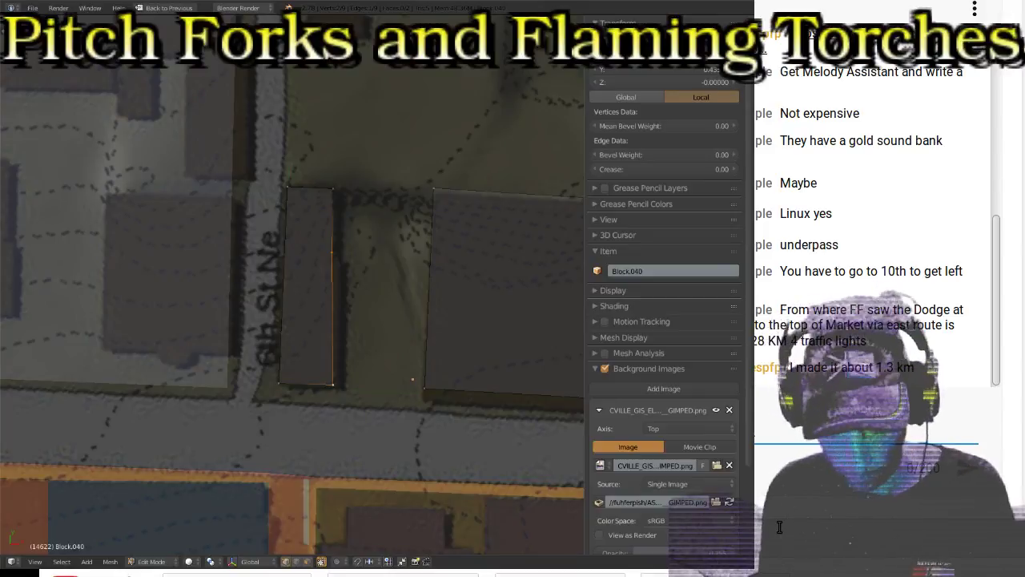
{"action": "type", "text": "unreadable"}
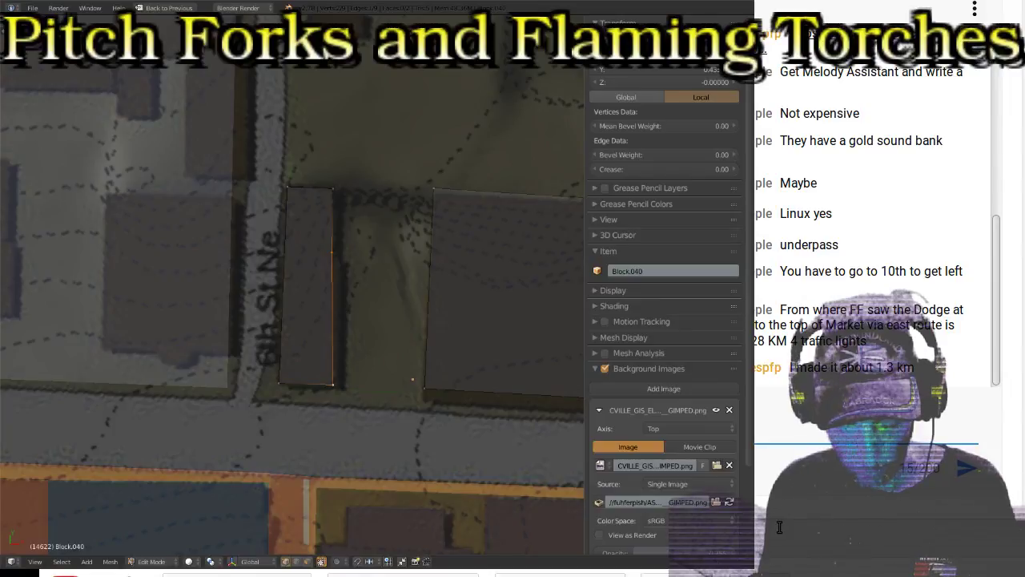
{"action": "type", "text": "X-over"}
{"action": "key", "text": "Return"}
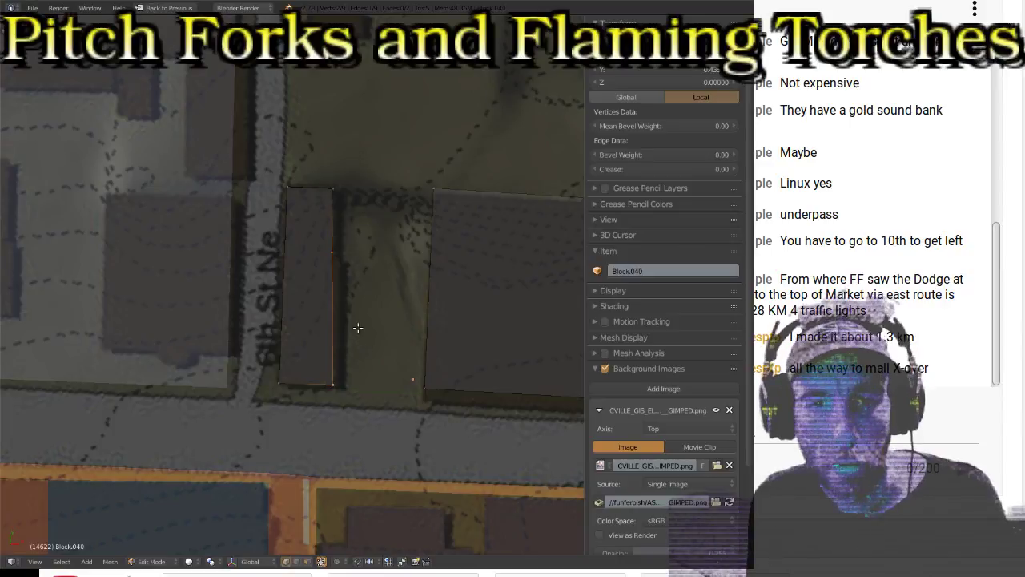
Step: Subdivide the lower part of the narrow building's east edge and move the new vertex northeast to form the small outward jog
{"action": "right_click", "coordinate": [346, 367], "text": "shift"}
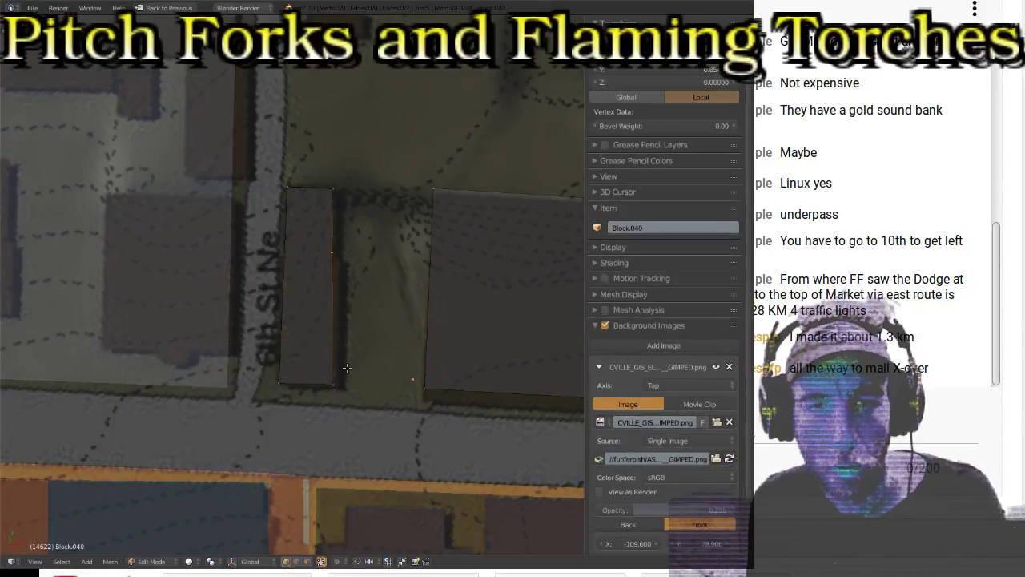
{"action": "right_click", "coordinate": [333, 390], "text": "shift"}
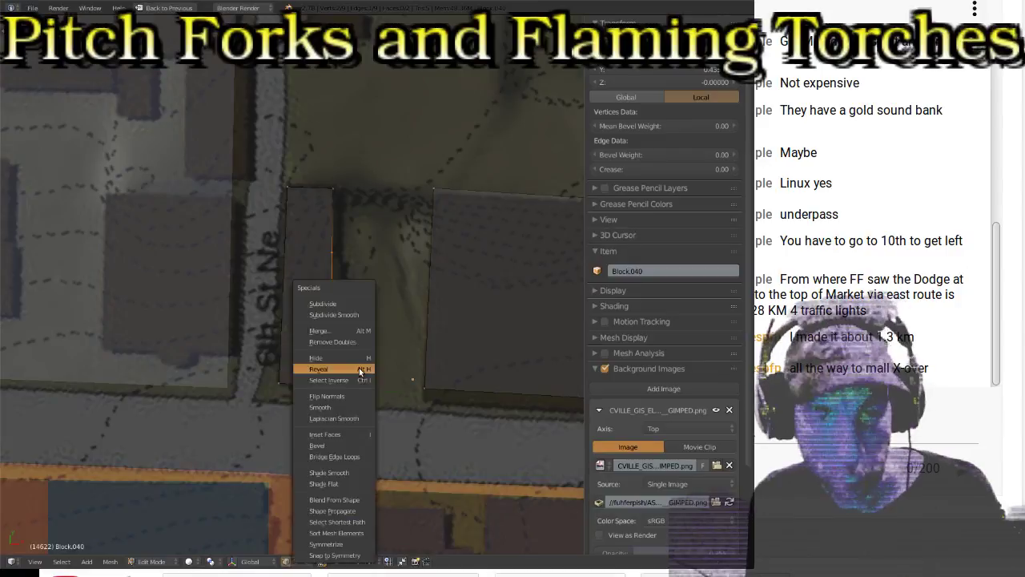
{"action": "key", "text": "w"}
{"action": "left_click", "coordinate": [342, 306]}
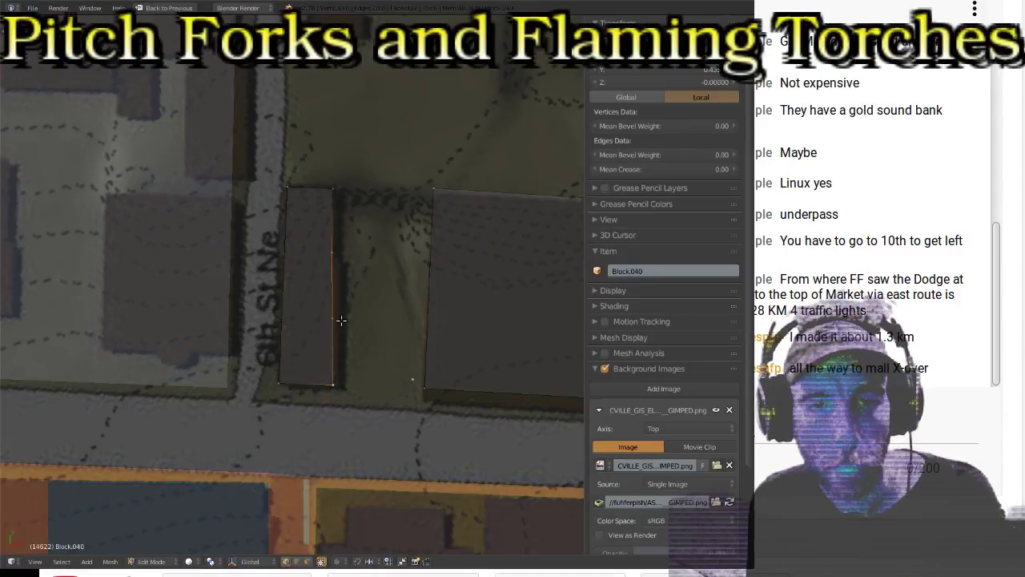
{"action": "right_click", "coordinate": [343, 322]}
{"action": "key", "text": "g"}
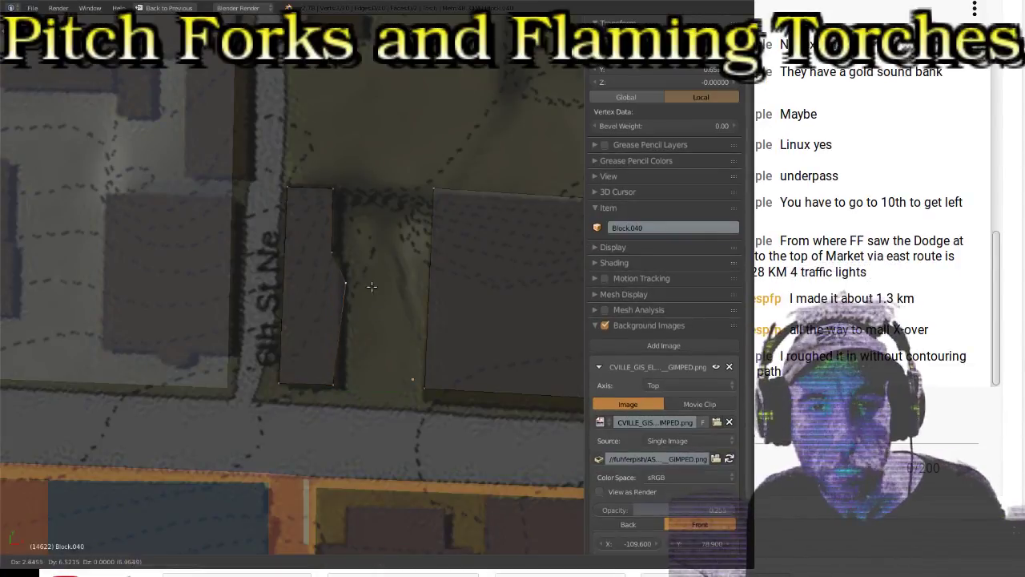
{"action": "left_click", "coordinate": [367, 270]}
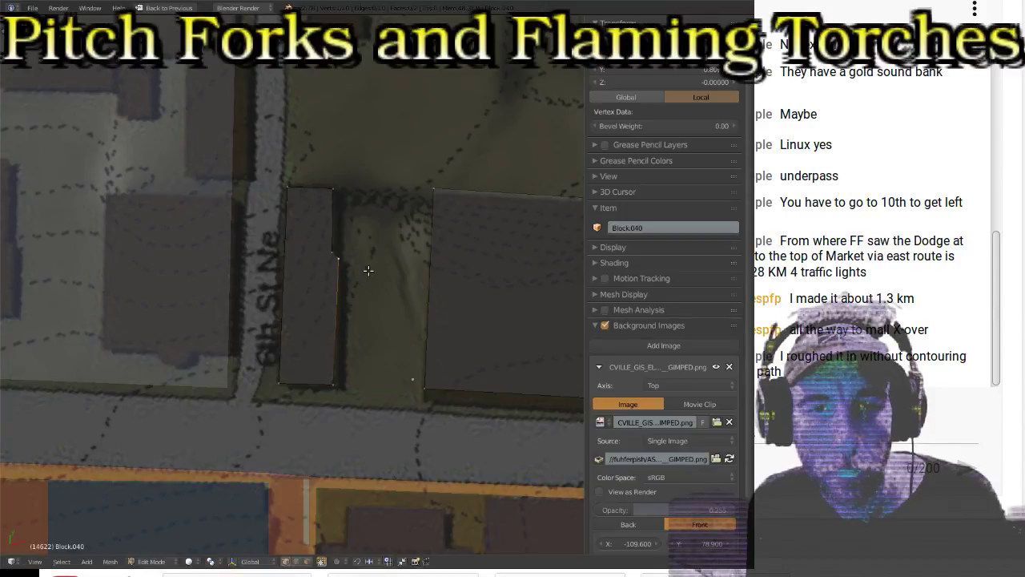
Step: Move the narrow building's southeast corner vertex about 0.6 units east to line up with the jog
{"action": "right_click", "coordinate": [352, 389]}
{"action": "key", "text": "g"}
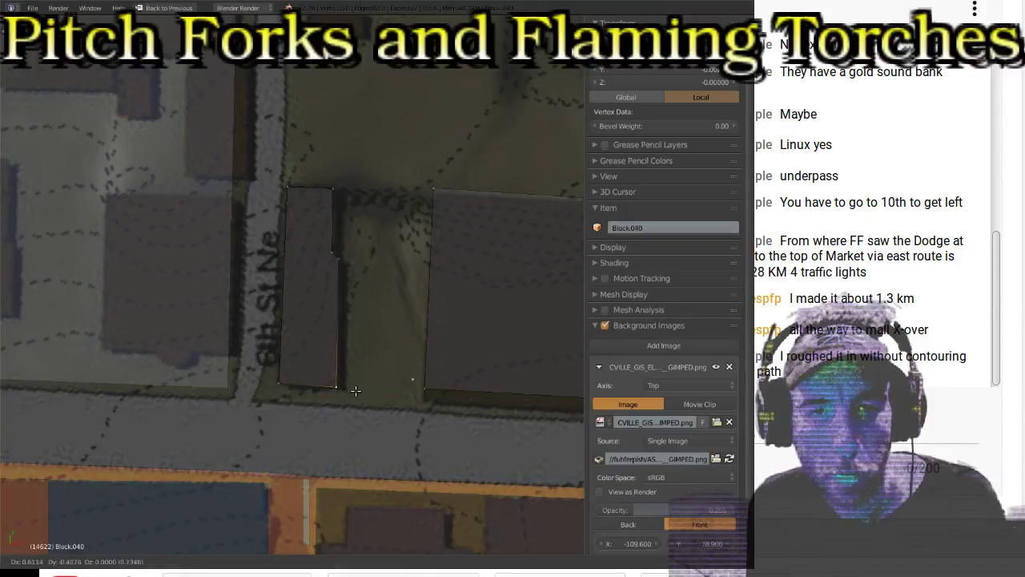
{"action": "left_click", "coordinate": [356, 388]}
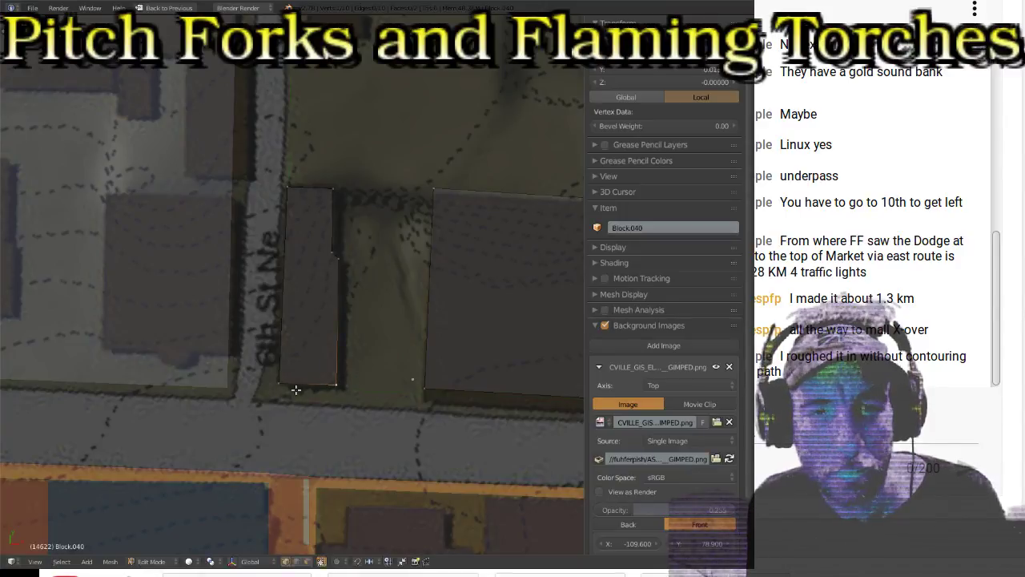
Step: Move the large building's southeast corner vertex south onto the map footprint and its southwest corner vertex about 2.2 units south and 0.2 units west
{"action": "middle_click_drag", "start_coordinate": [483, 249], "coordinate": [248, 238], "text": "shift"}
{"action": "right_click", "coordinate": [399, 387]}
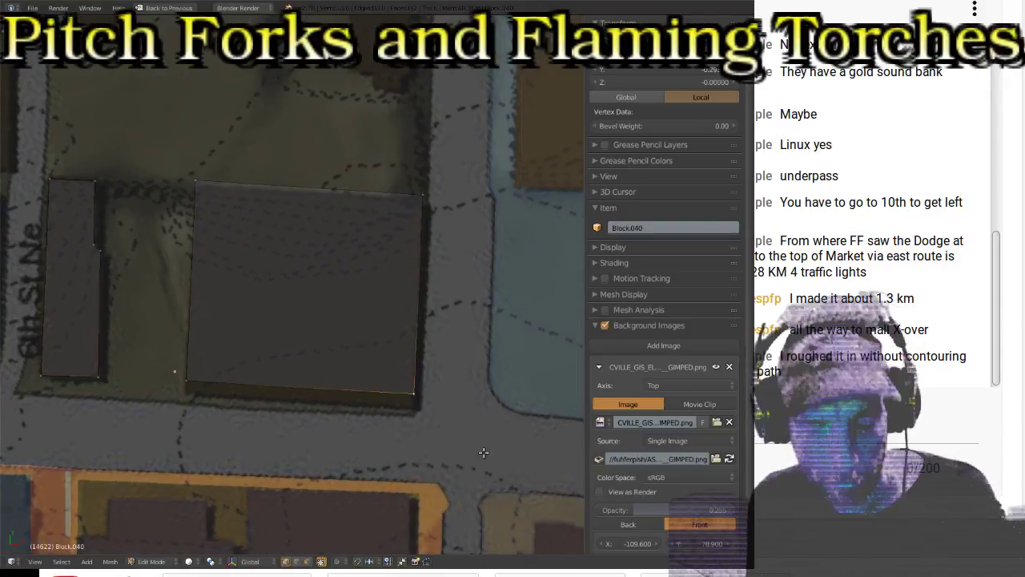
{"action": "key", "text": "g"}
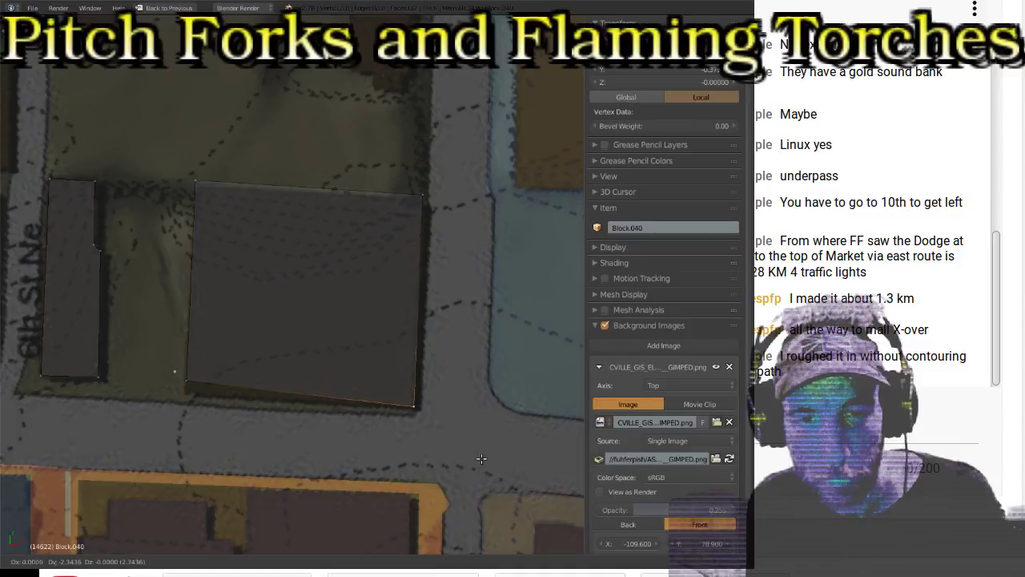
{"action": "left_click", "coordinate": [481, 458]}
{"action": "right_click", "coordinate": [181, 398]}
{"action": "key", "text": "g"}
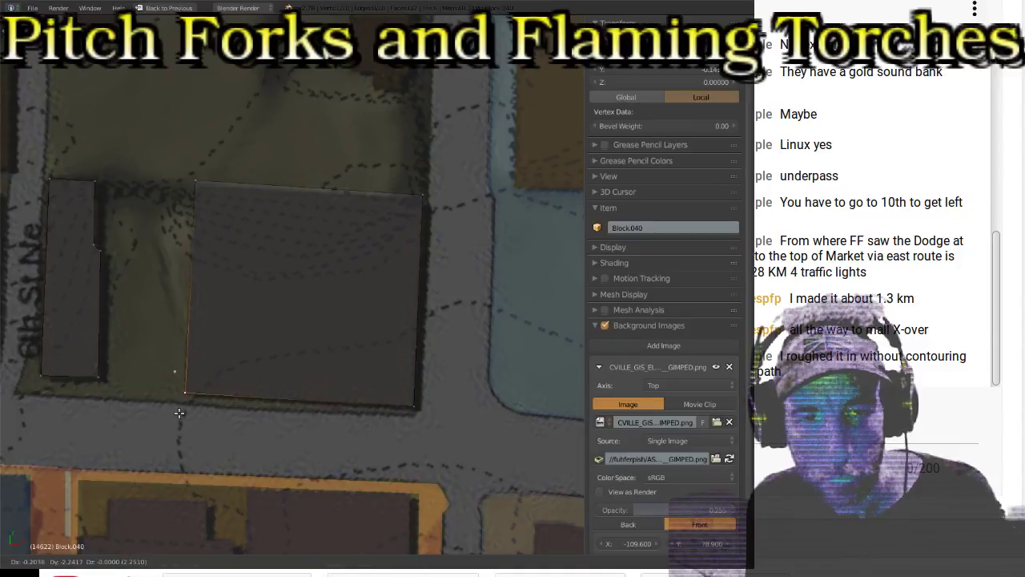
{"action": "left_click", "coordinate": [179, 413]}
Step: Shift the large building's northwest and northeast corner vertices slightly south onto the map footprint
{"action": "right_click", "coordinate": [204, 196]}
{"action": "key", "text": "g"}
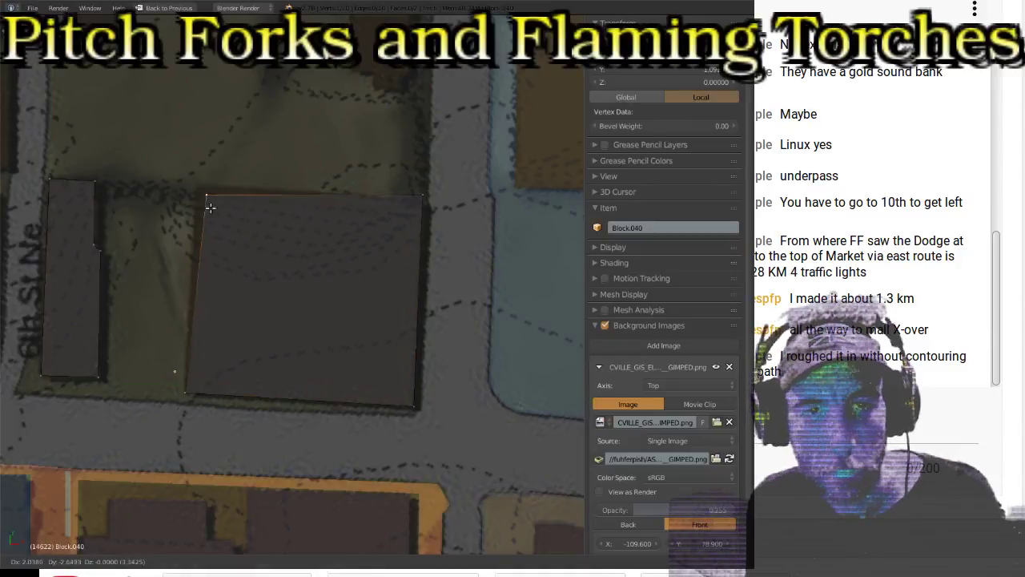
{"action": "left_click", "coordinate": [205, 203]}
{"action": "right_click", "coordinate": [437, 210]}
{"action": "key", "text": "g"}
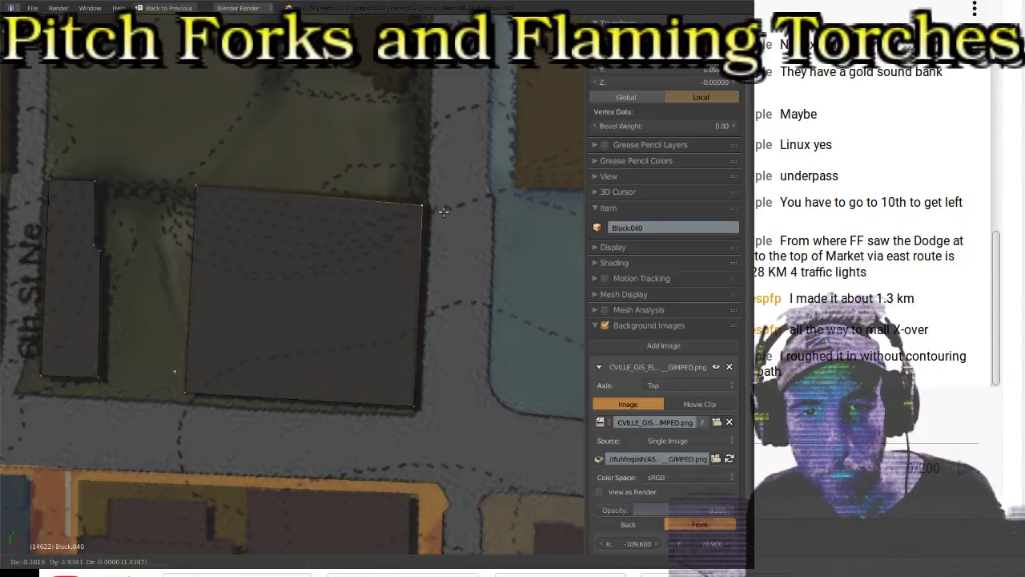
{"action": "left_click", "coordinate": [444, 207]}
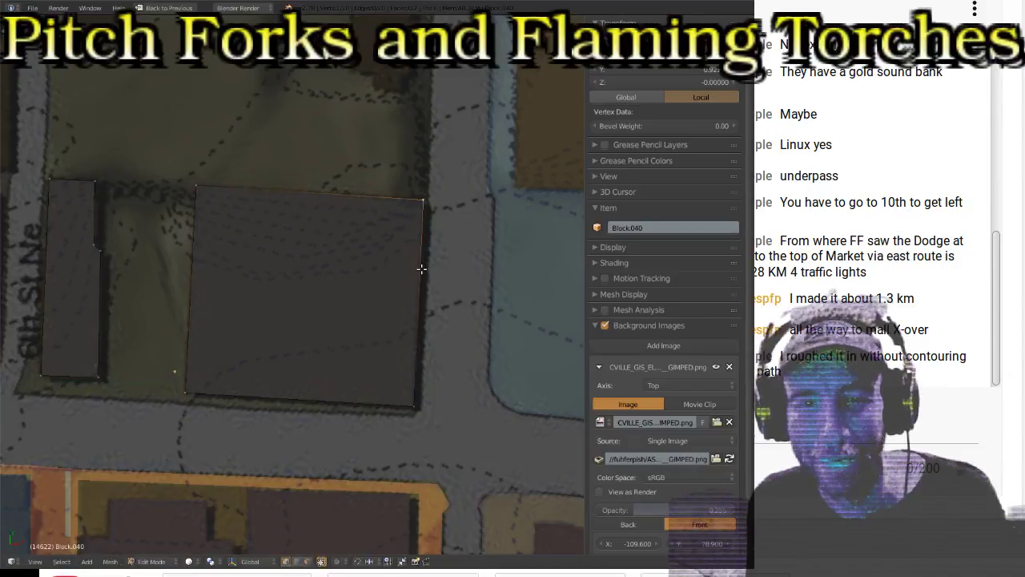
Step: Finish editing the two-building object and open the ground block between 5th St NE and 6th St NE for vertex editing
{"action": "scroll", "coordinate": [333, 263], "scroll_direction": "down", "scroll_amount": 2}
{"action": "key", "text": "Tab"}
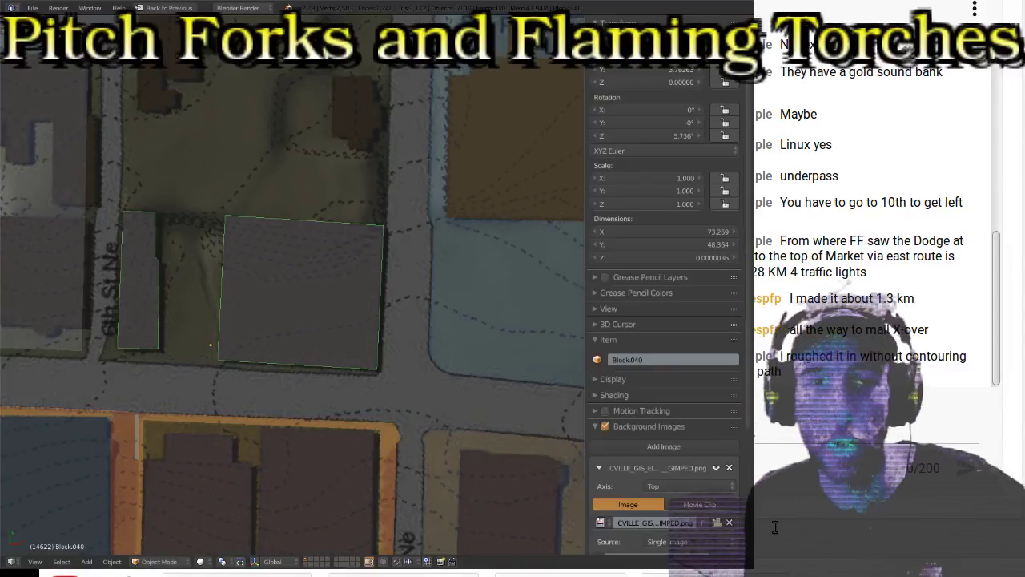
{"action": "scroll", "coordinate": [415, 314], "scroll_direction": "down", "scroll_amount": 1}
{"action": "scroll", "coordinate": [414, 321], "scroll_direction": "down", "scroll_amount": 1}
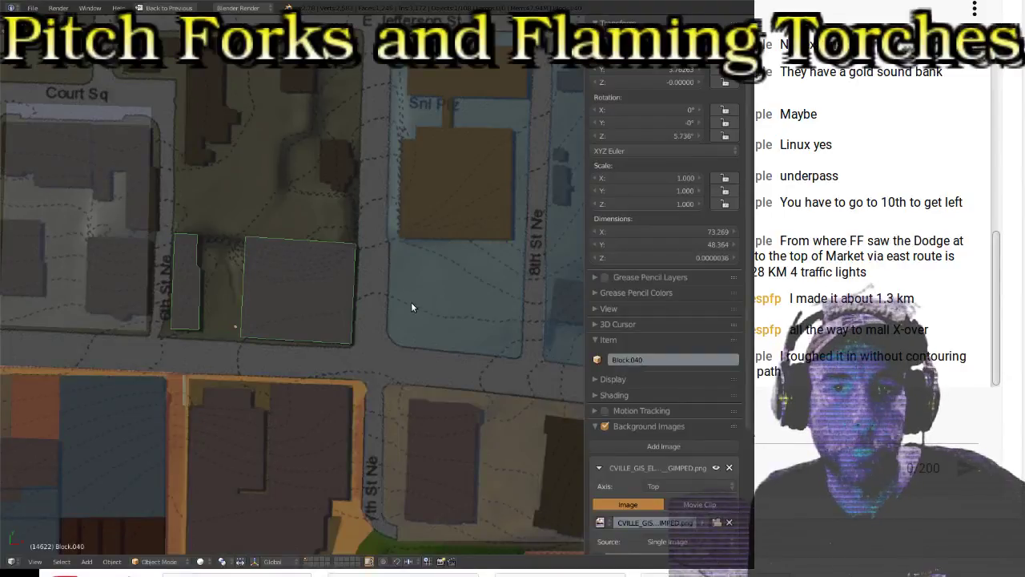
{"action": "middle_click_drag", "start_coordinate": [180, 298], "coordinate": [380, 316], "text": "shift"}
{"action": "middle_click_drag", "start_coordinate": [279, 292], "coordinate": [368, 293], "text": "shift"}
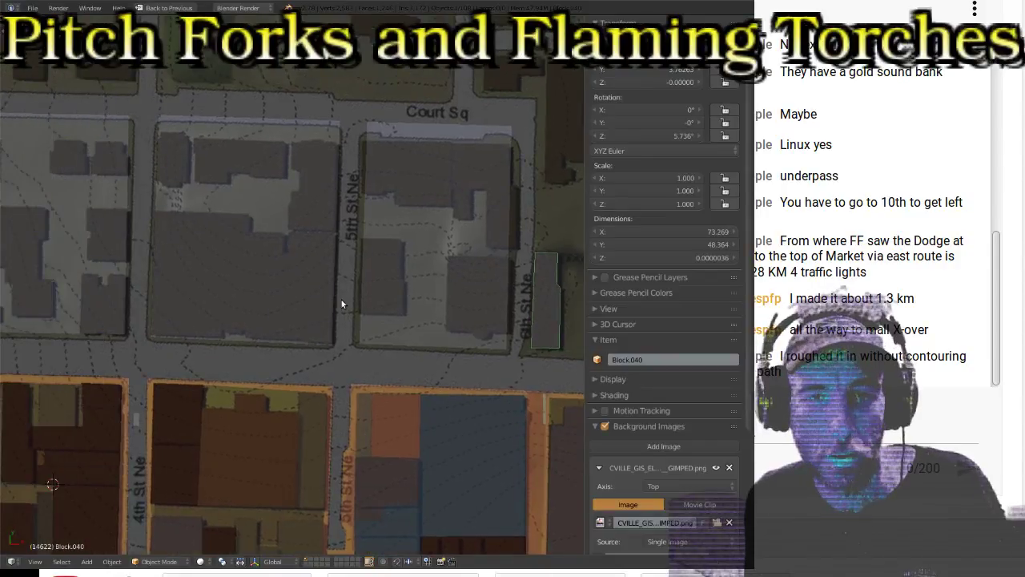
{"action": "middle_click_drag", "start_coordinate": [482, 287], "coordinate": [370, 274], "text": "shift"}
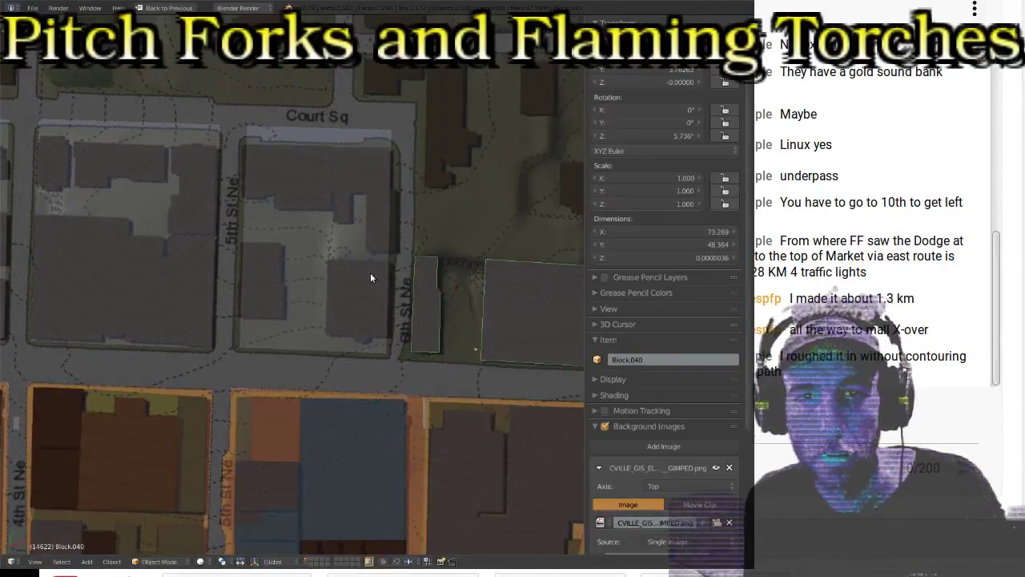
{"action": "right_click", "coordinate": [361, 307]}
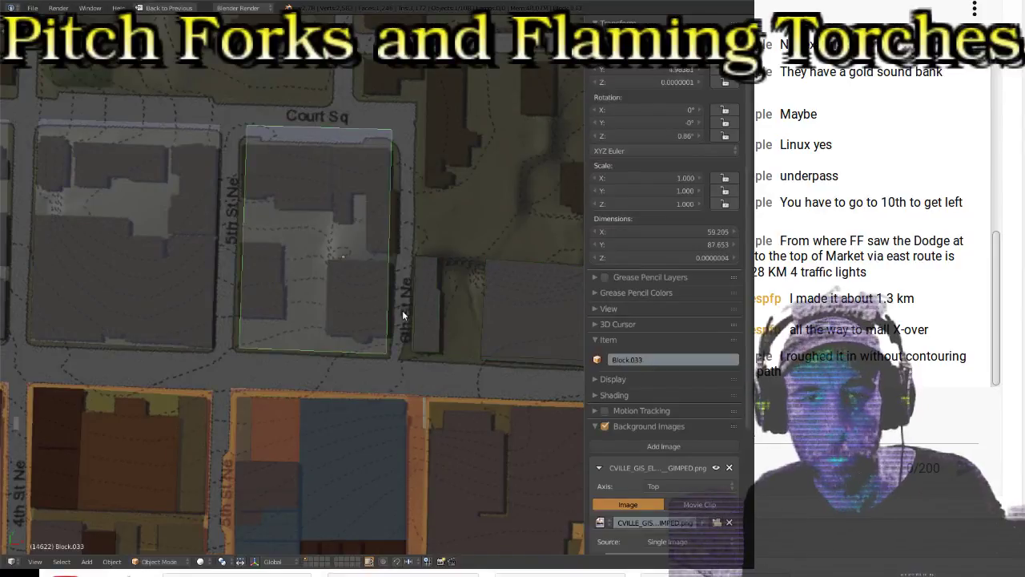
{"action": "key", "text": "Tab"}
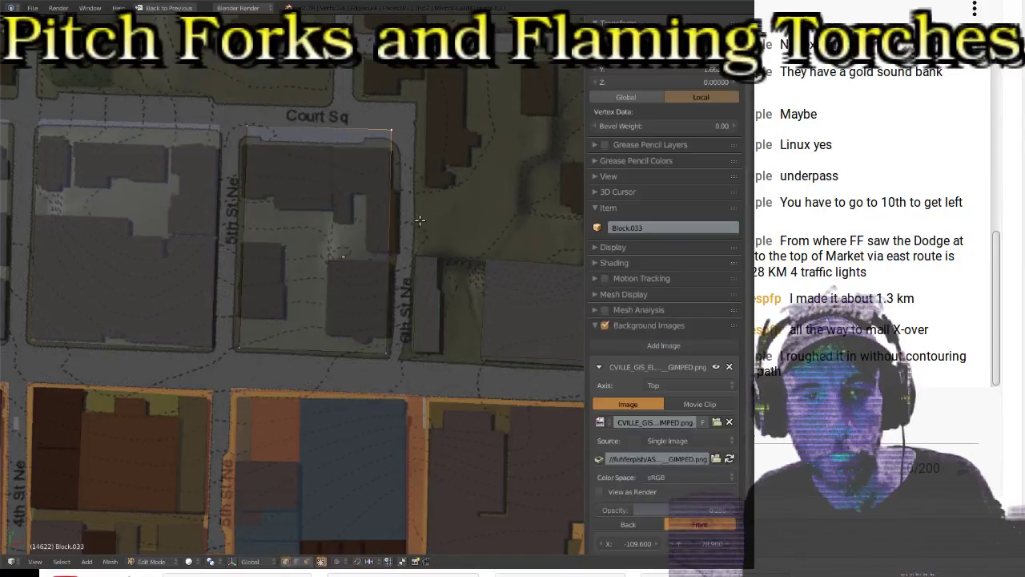
Step: Move the block's southeast corner vertex about 1.7 units east and 2.5 south, and its northeast corner about 3.4 east and 11 south
{"action": "key", "text": "g"}
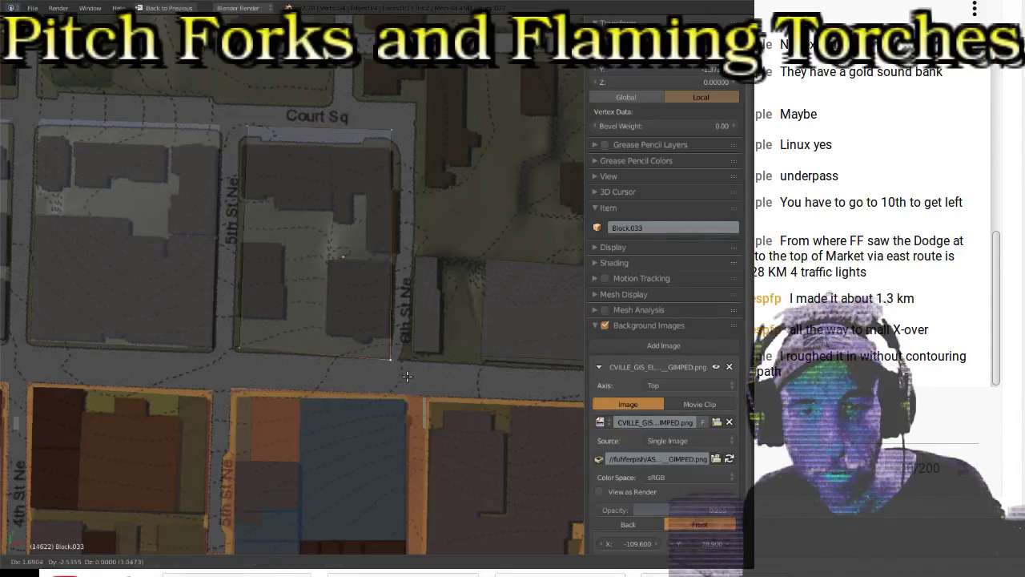
{"action": "left_click", "coordinate": [406, 375]}
{"action": "key", "text": "g"}
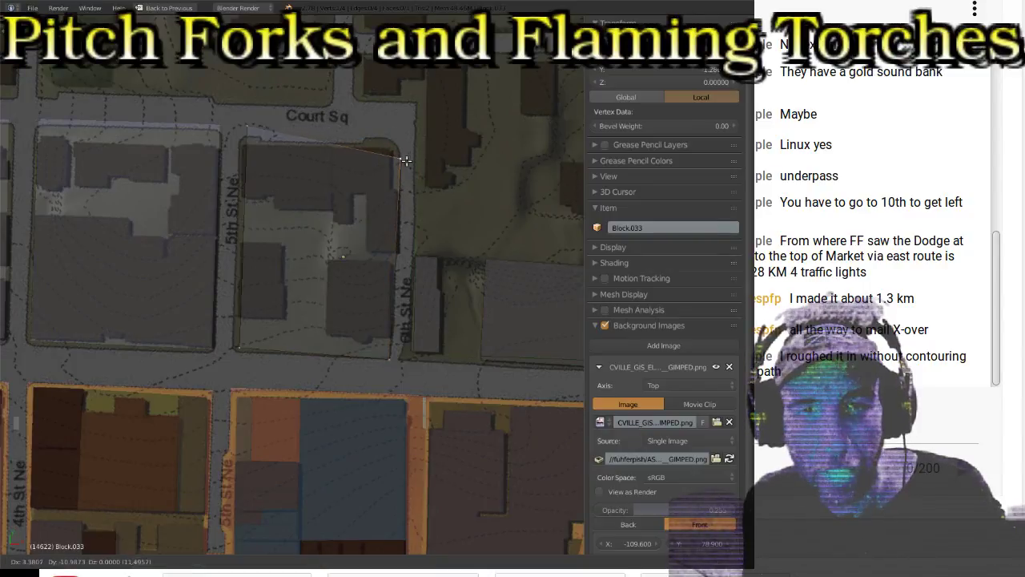
{"action": "left_click", "coordinate": [406, 160]}
Step: Move the block's southwest corner vertex southwest onto the map curb and its northwest corner about 3 units west and 6.3 south
{"action": "right_click", "coordinate": [237, 352]}
{"action": "key", "text": "g"}
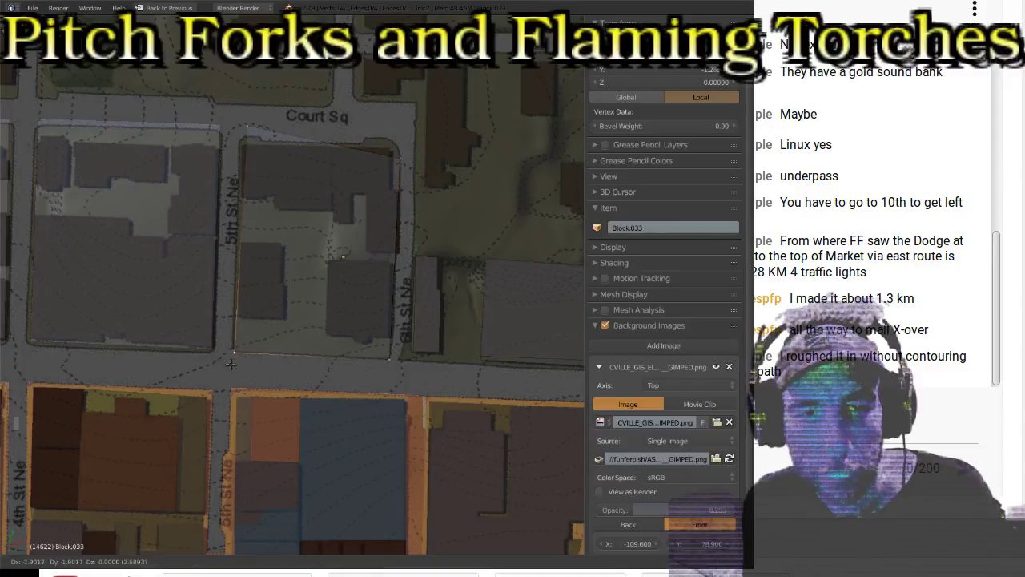
{"action": "left_click", "coordinate": [227, 363]}
{"action": "right_click", "coordinate": [250, 141]}
{"action": "key", "text": "g"}
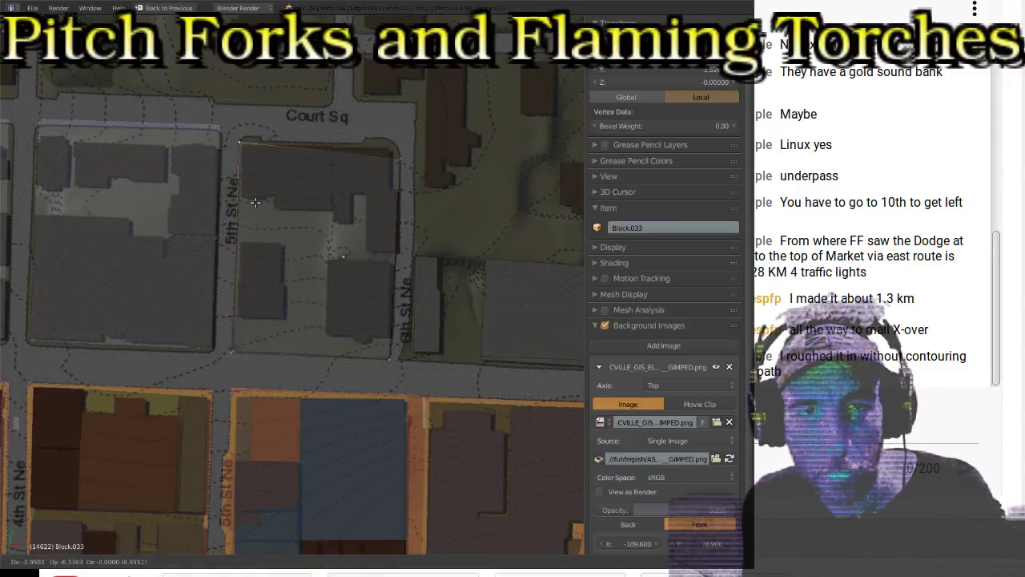
{"action": "left_click", "coordinate": [255, 201]}
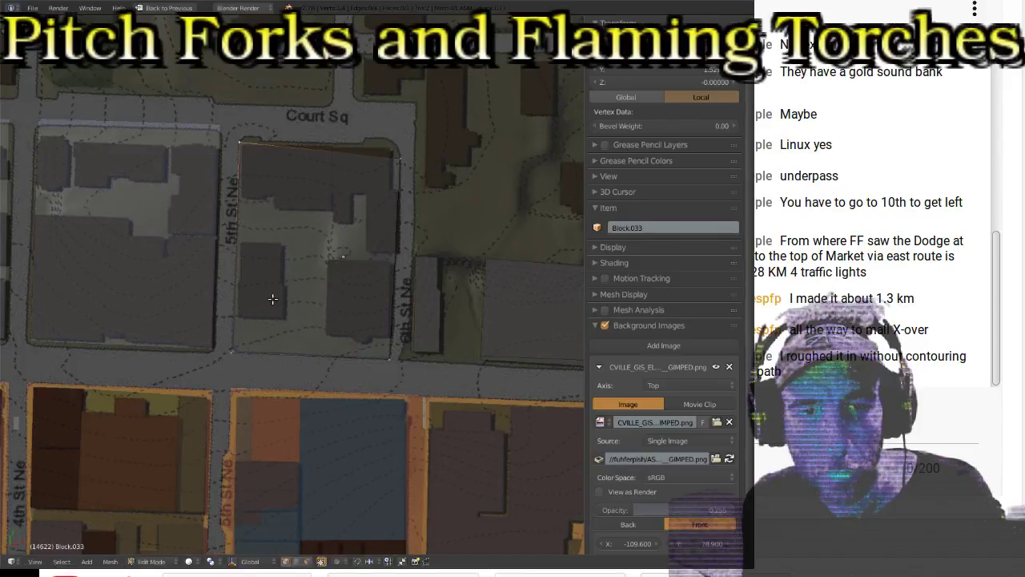
Step: Nudge the block's southwest corner vertex 0.423 units east
{"action": "right_click", "coordinate": [235, 362]}
{"action": "key", "text": "g"}
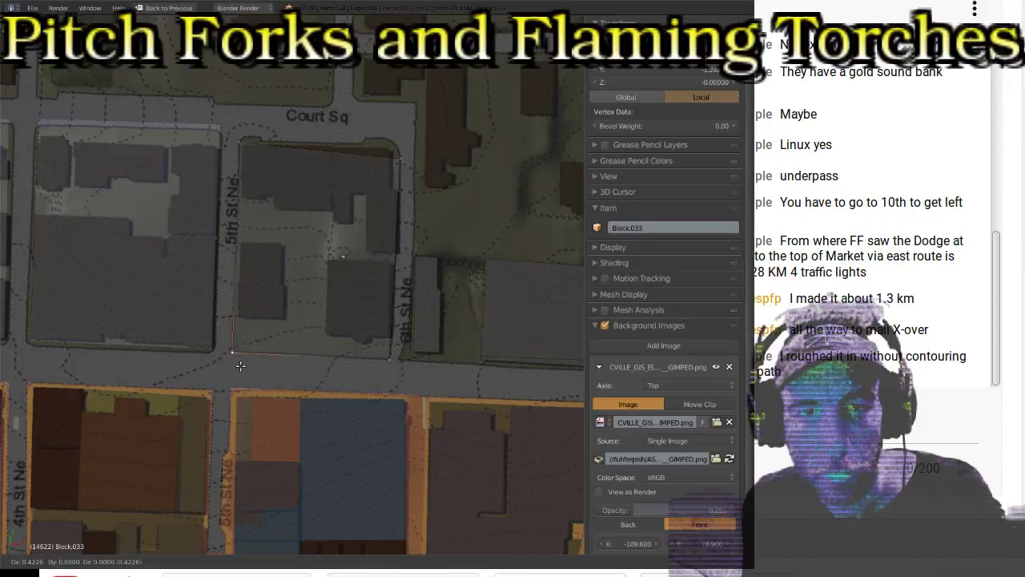
{"action": "left_click", "coordinate": [240, 365]}
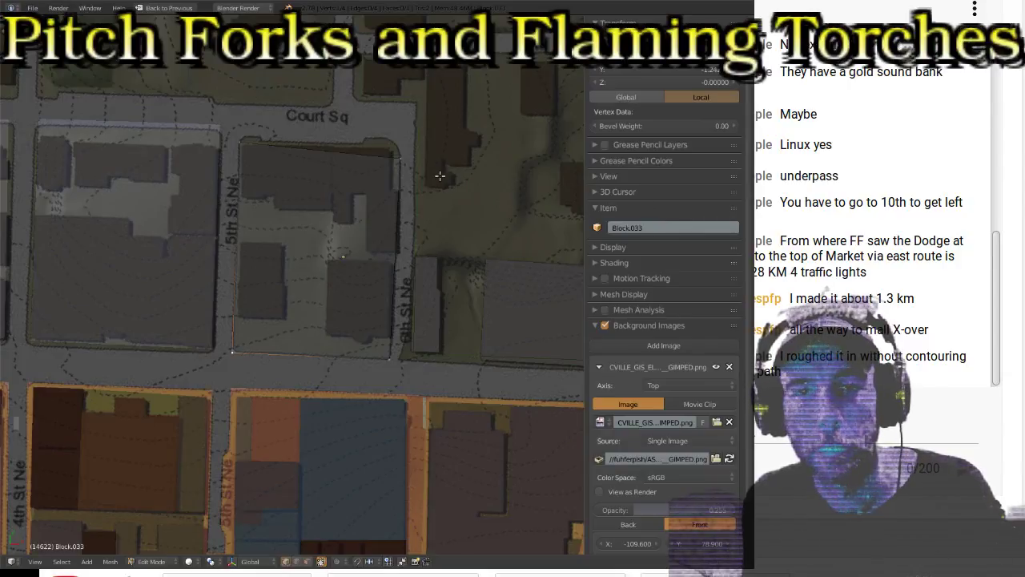
Step: Subdivide the block's north edge along Court Sq with 7 cuts
{"action": "right_click", "coordinate": [399, 162]}
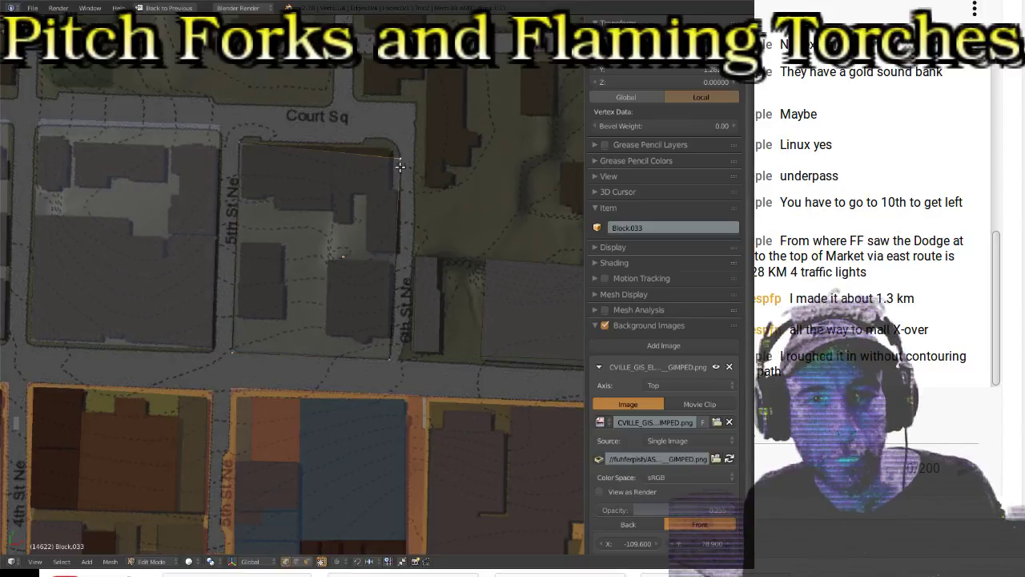
{"action": "right_click", "coordinate": [240, 145], "text": "shift"}
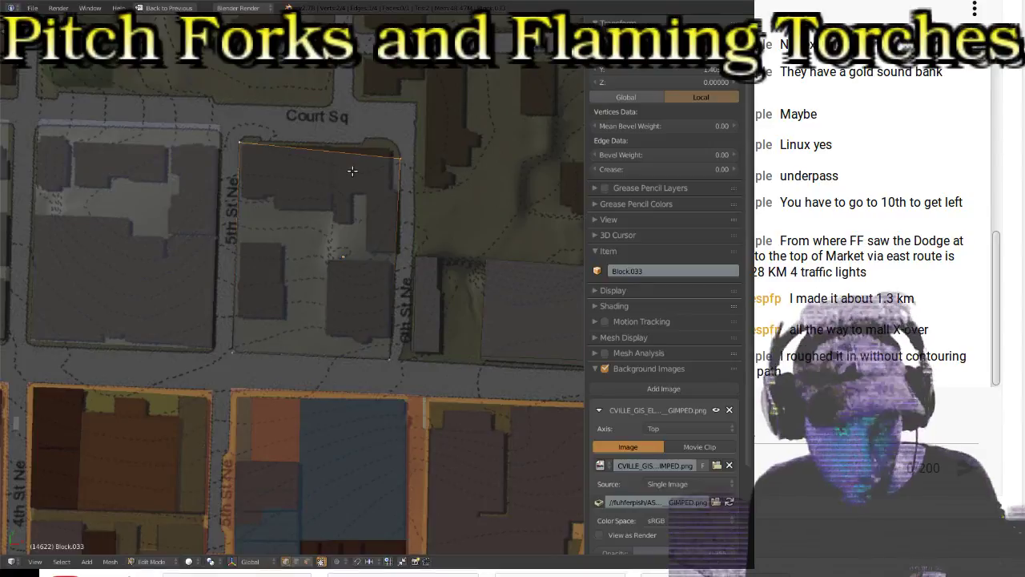
{"action": "key", "text": "t"}
{"action": "key", "text": "w"}
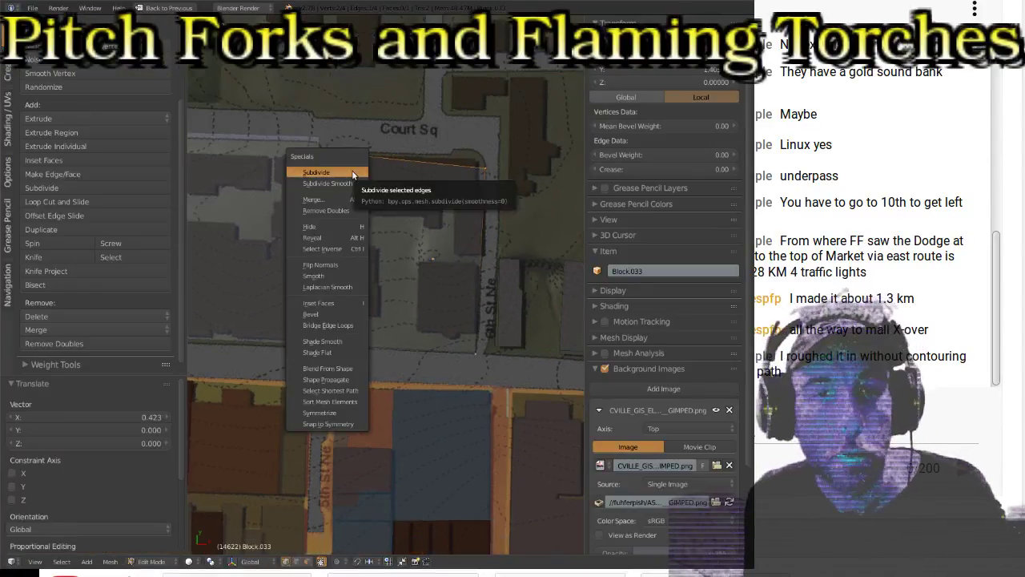
{"action": "left_click", "coordinate": [332, 173]}
{"action": "left_click", "coordinate": [165, 417]}
{"action": "left_click", "coordinate": [166, 417]}
{"action": "left_click", "coordinate": [166, 418]}
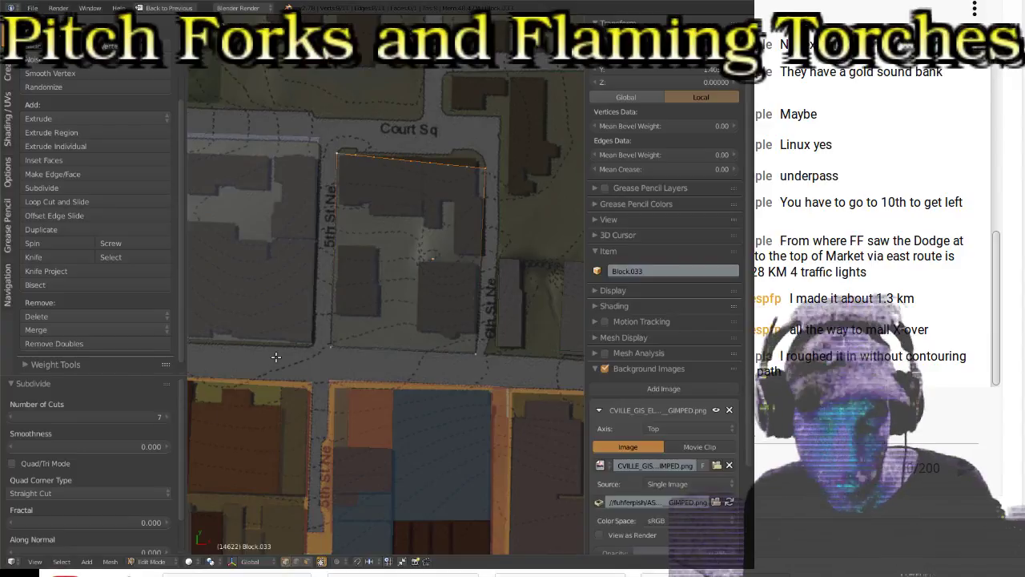
{"action": "key", "text": "t"}
Step: Move the eastern vertices of the north edge onto the map outline to form the rounded northeast corner and the curb jog beside it
{"action": "scroll", "coordinate": [342, 277], "scroll_direction": "up", "scroll_amount": 2}
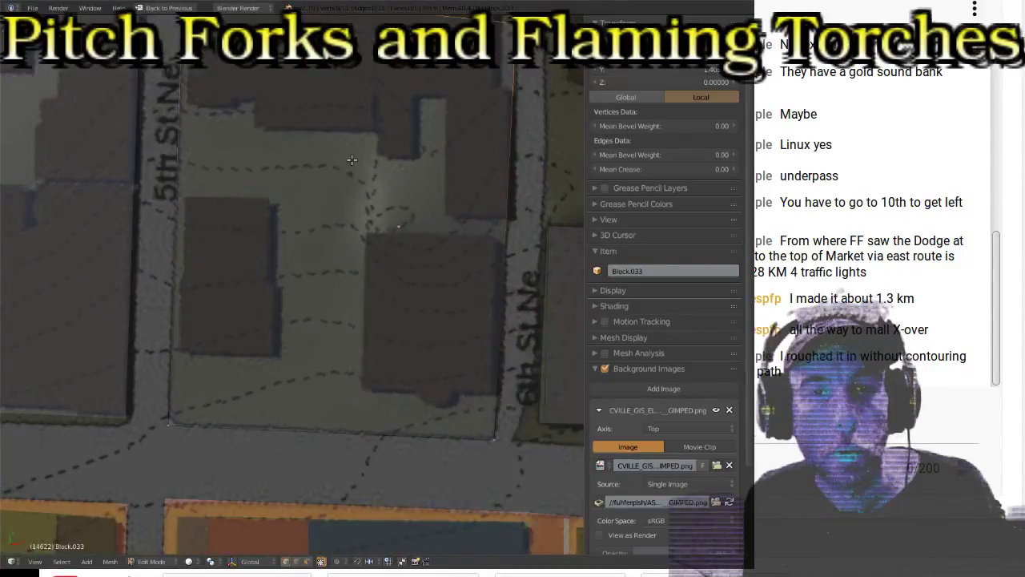
{"action": "scroll", "coordinate": [300, 374], "scroll_direction": "up", "scroll_amount": 2}
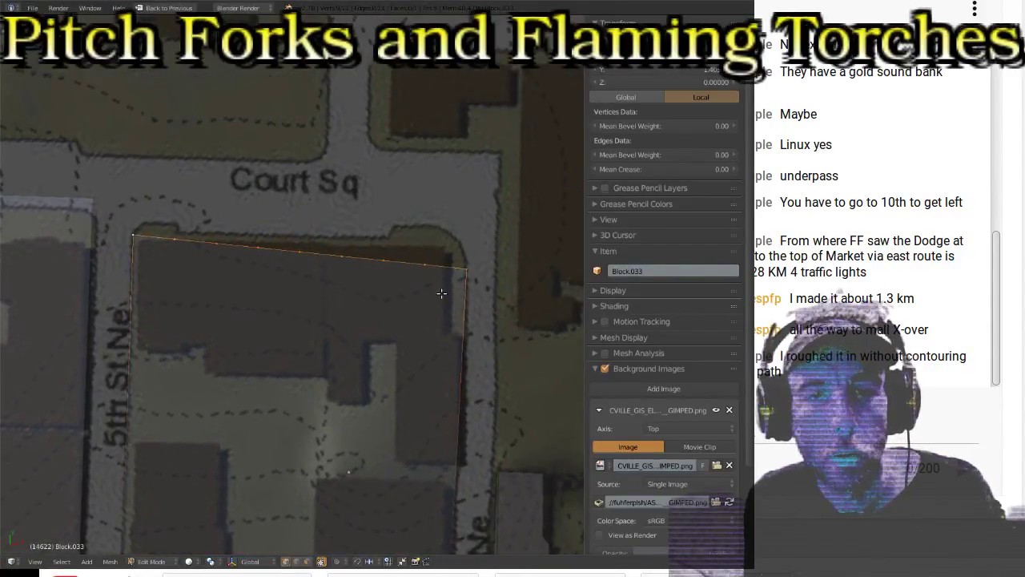
{"action": "right_click", "coordinate": [426, 279]}
{"action": "key", "text": "g"}
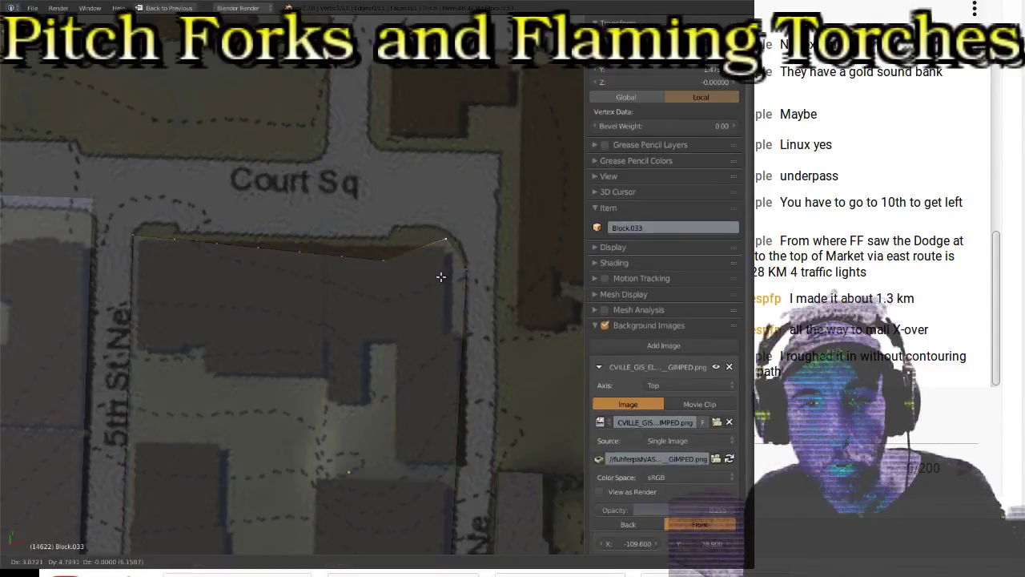
{"action": "left_click", "coordinate": [451, 279]}
{"action": "right_click", "coordinate": [475, 279]}
{"action": "key", "text": "g"}
{"action": "left_click", "coordinate": [480, 270]}
{"action": "right_click", "coordinate": [386, 267]}
{"action": "key", "text": "g"}
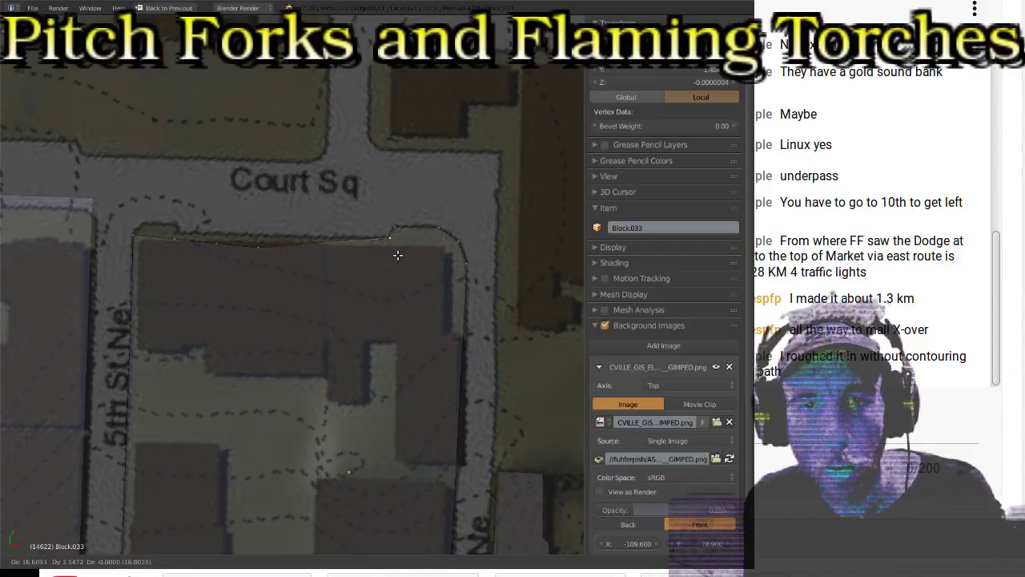
{"action": "left_click", "coordinate": [395, 255]}
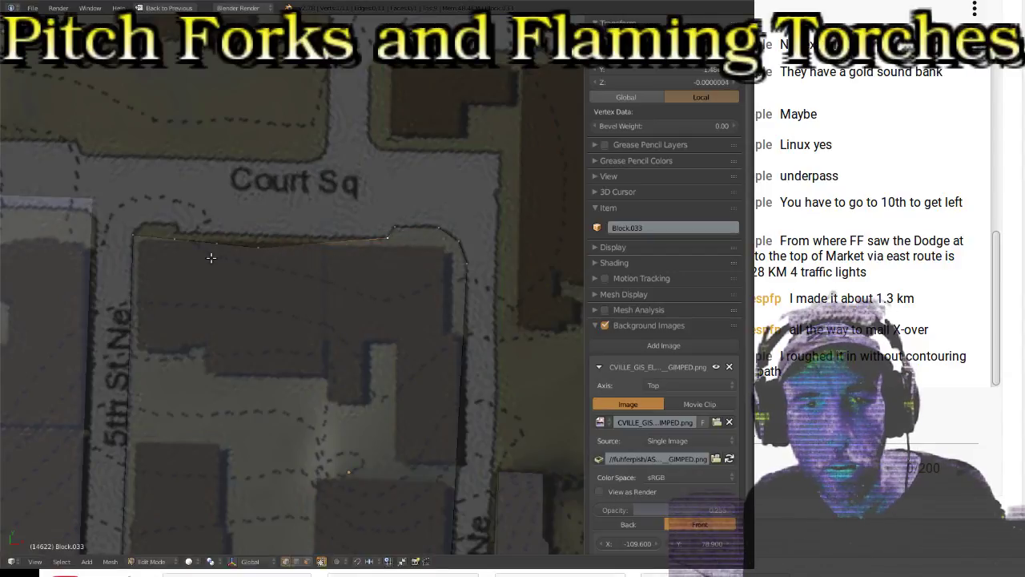
Step: Fit the western vertices of the north edge to the map's northwest corner and curb jog, and finish editing the block
{"action": "right_click", "coordinate": [172, 248]}
{"action": "key", "text": "g"}
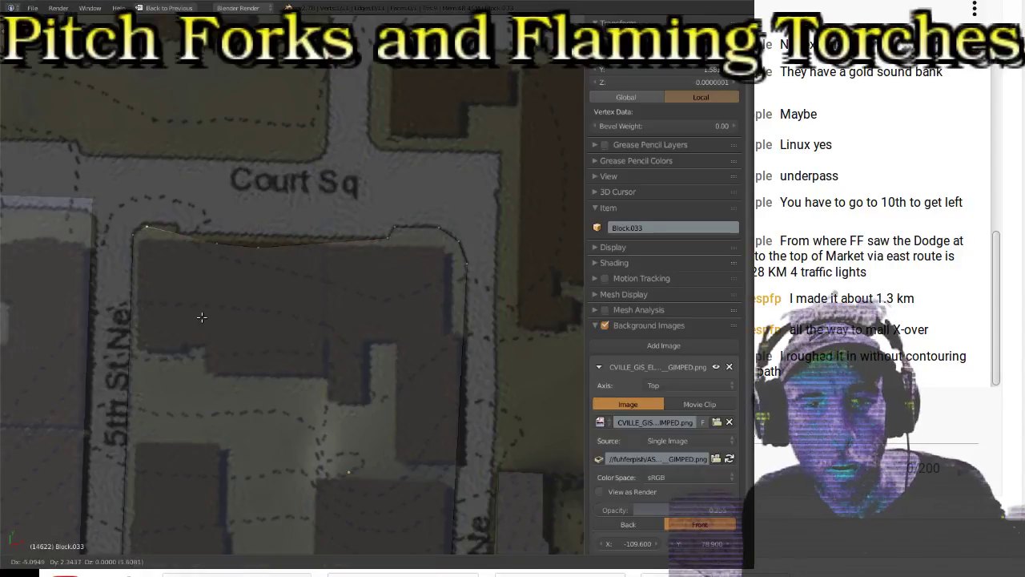
{"action": "left_click", "coordinate": [198, 316]}
{"action": "right_click", "coordinate": [215, 255]}
{"action": "key", "text": "g"}
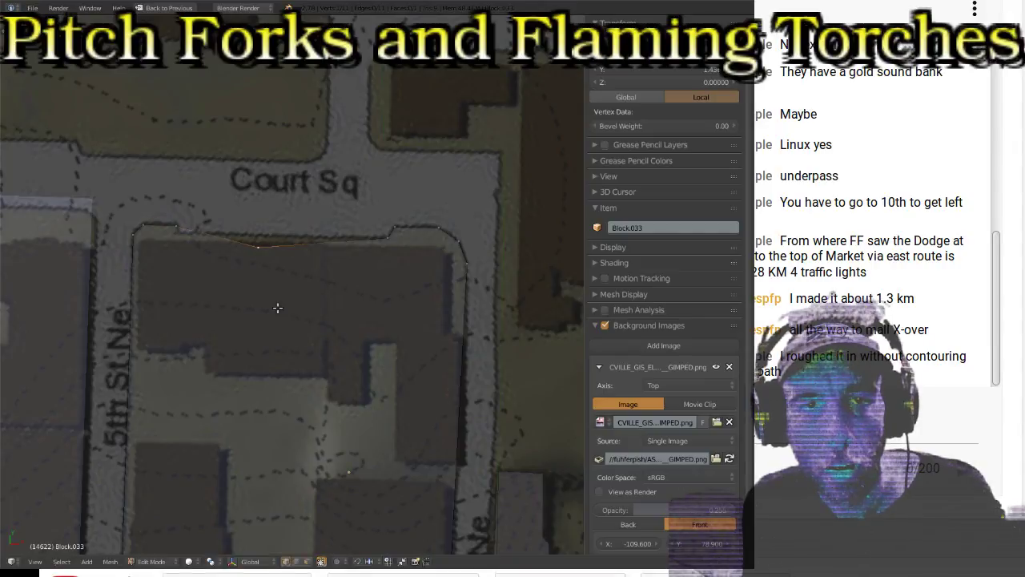
{"action": "left_click", "coordinate": [219, 359]}
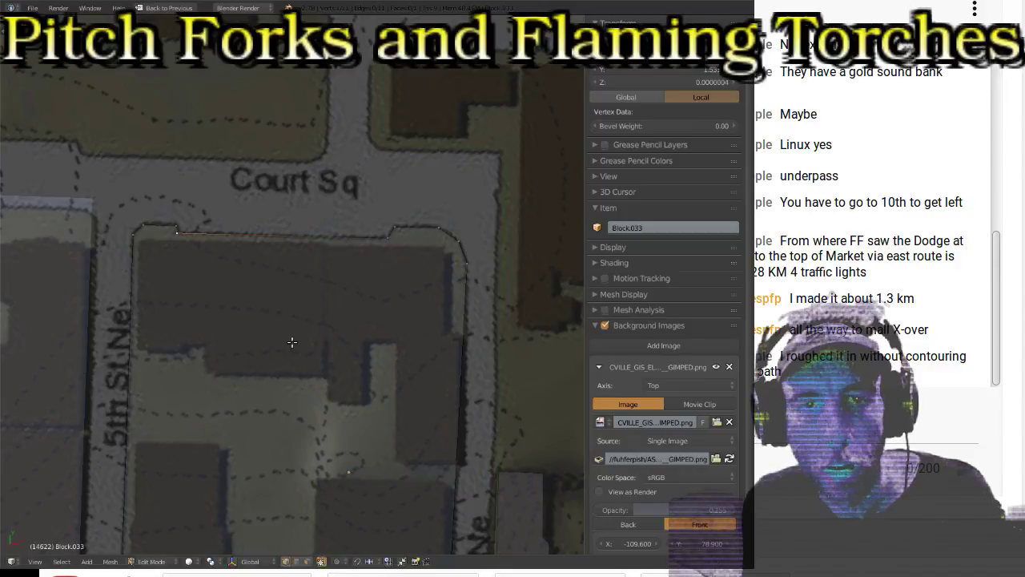
{"action": "scroll", "coordinate": [291, 342], "scroll_direction": "down", "scroll_amount": 1}
{"action": "key", "text": "Tab"}
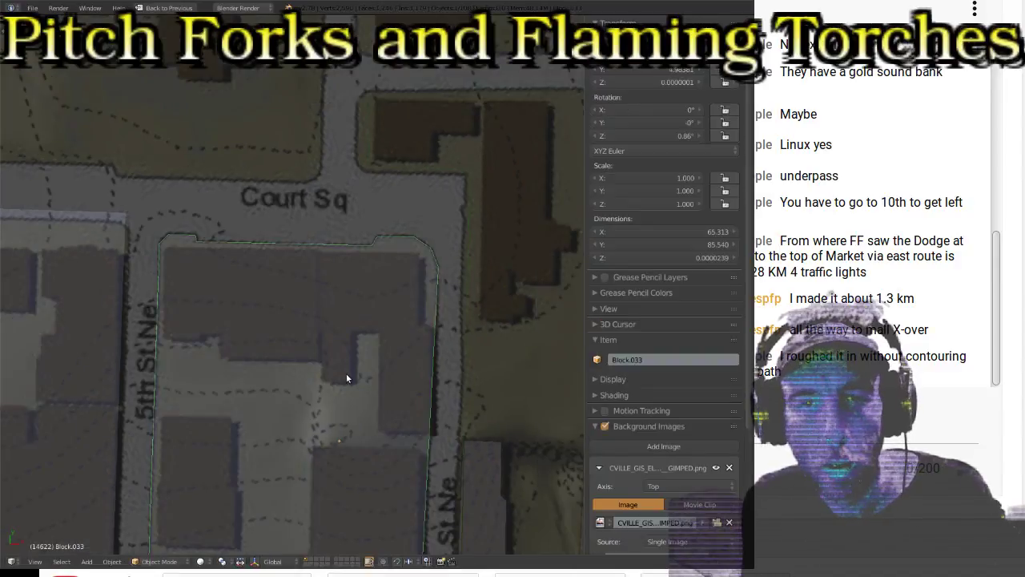
Step: Move Block.033's lower corner at 6th St NE about 0.8 units and its corner at 5th St NE about 1.5 units to match the map
{"action": "middle_click_drag", "start_coordinate": [346, 373], "coordinate": [346, 228], "text": "shift"}
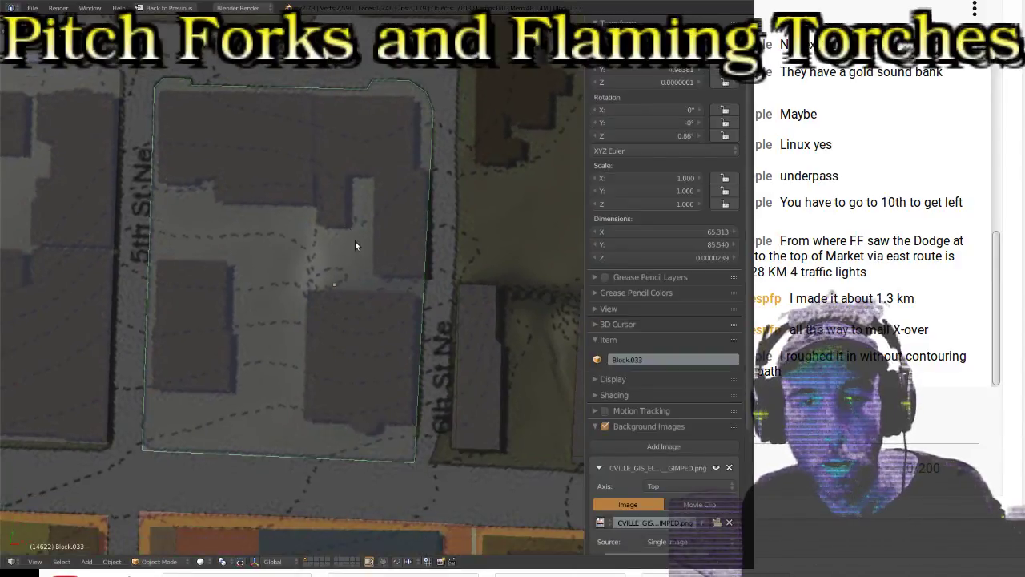
{"action": "scroll", "coordinate": [404, 390], "scroll_direction": "up", "scroll_amount": 1}
{"action": "middle_click_drag", "start_coordinate": [388, 407], "coordinate": [306, 336], "text": "shift"}
{"action": "key", "text": "Tab"}
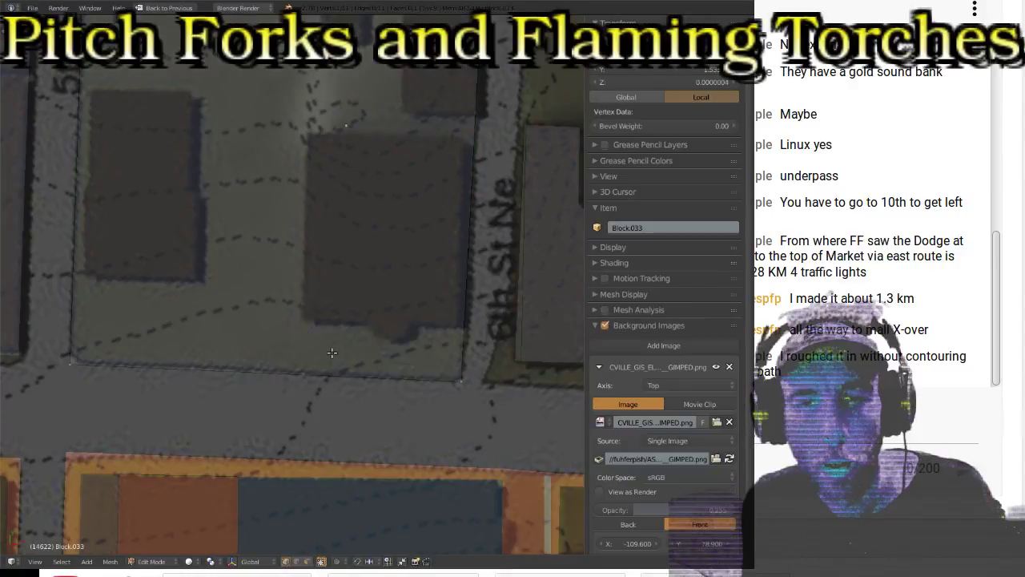
{"action": "key", "text": "g"}
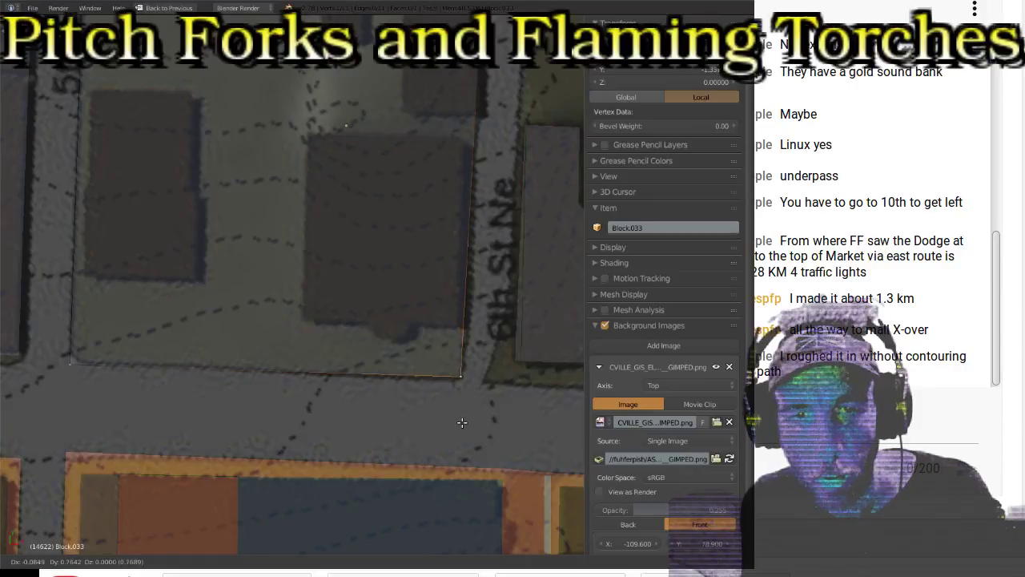
{"action": "left_click", "coordinate": [463, 421]}
{"action": "right_click", "coordinate": [82, 367]}
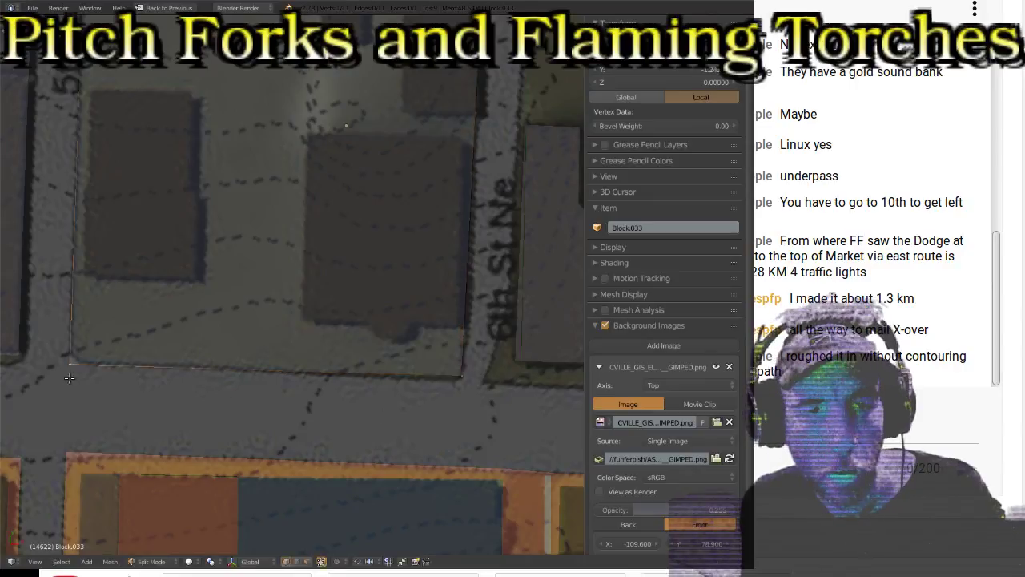
{"action": "key", "text": "g"}
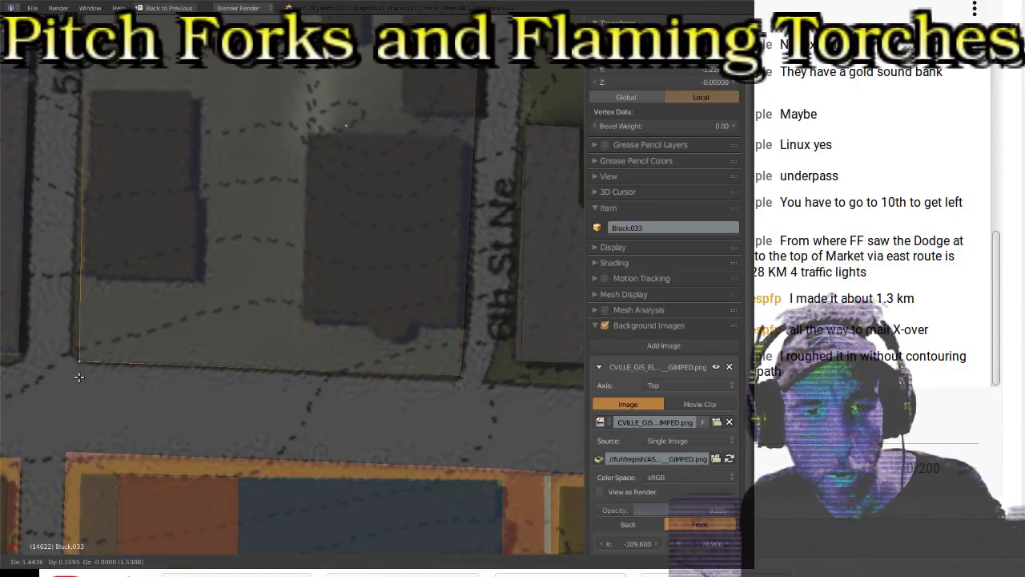
{"action": "left_click", "coordinate": [80, 378]}
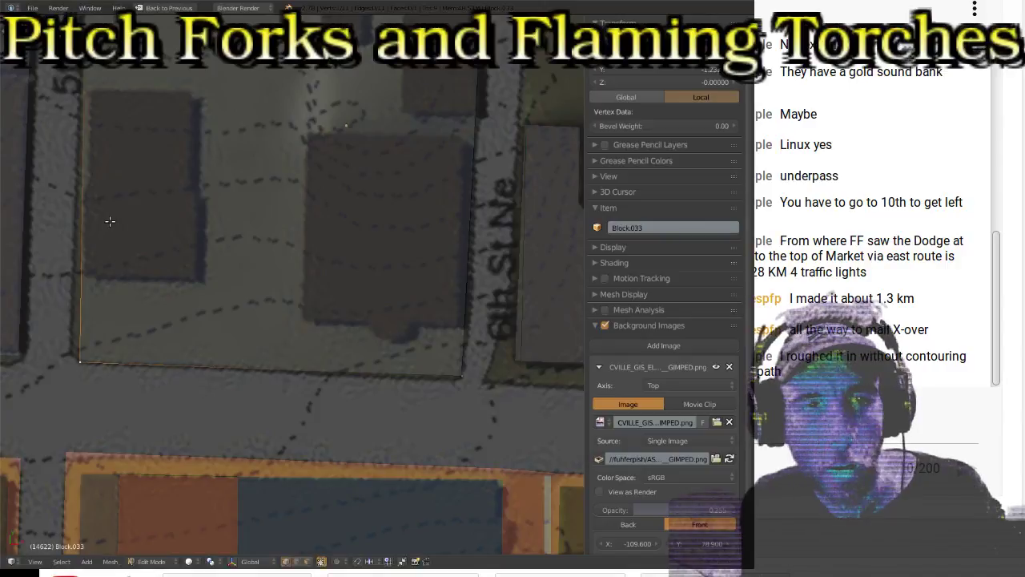
Step: Subdivide the block edge along 5th St NE and move the new vertex down beside the lower corner to bevel it
{"action": "scroll", "coordinate": [126, 201], "scroll_direction": "up", "scroll_amount": 6, "text": "shift"}
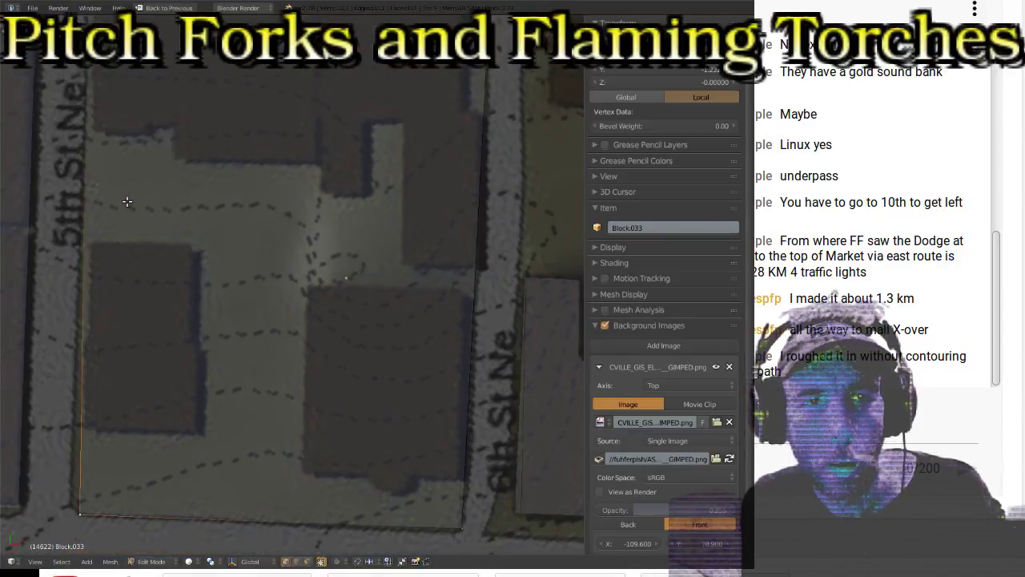
{"action": "right_click", "coordinate": [88, 86], "text": "shift"}
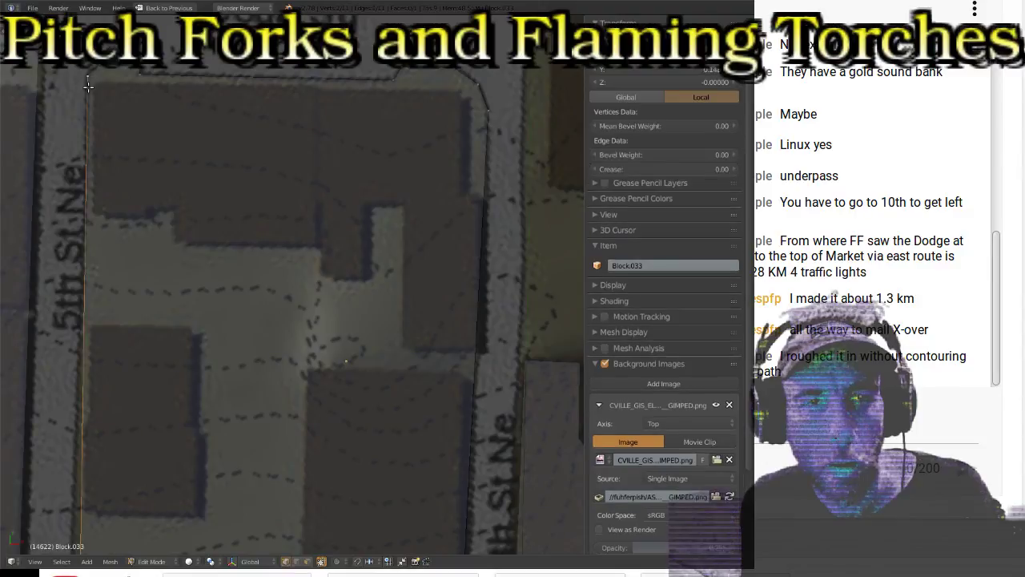
{"action": "scroll", "coordinate": [100, 282], "scroll_direction": "down", "scroll_amount": 1}
{"action": "middle_click_drag", "start_coordinate": [145, 350], "coordinate": [278, 317], "text": "shift"}
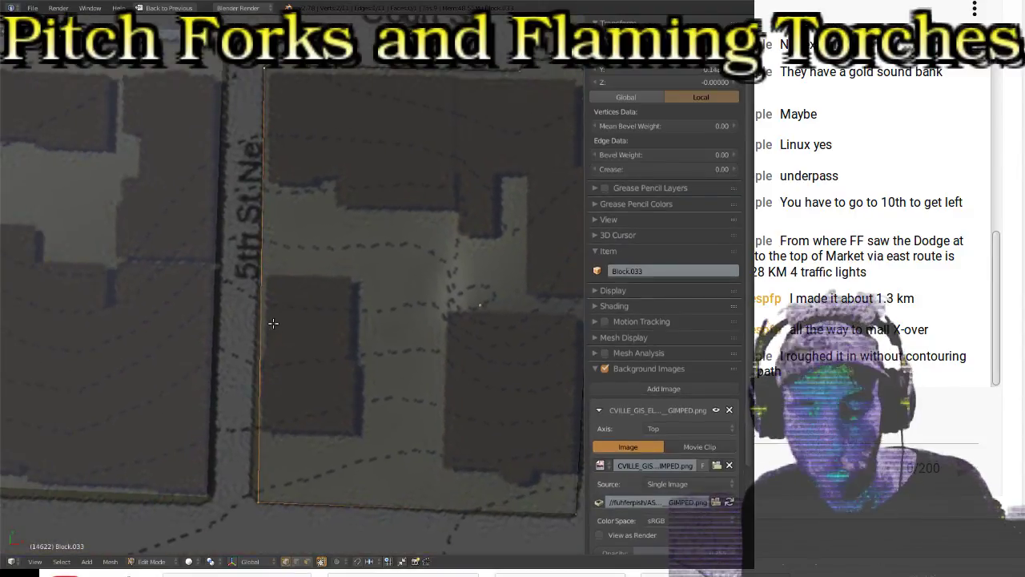
{"action": "key", "text": "w"}
{"action": "left_click", "coordinate": [249, 312]}
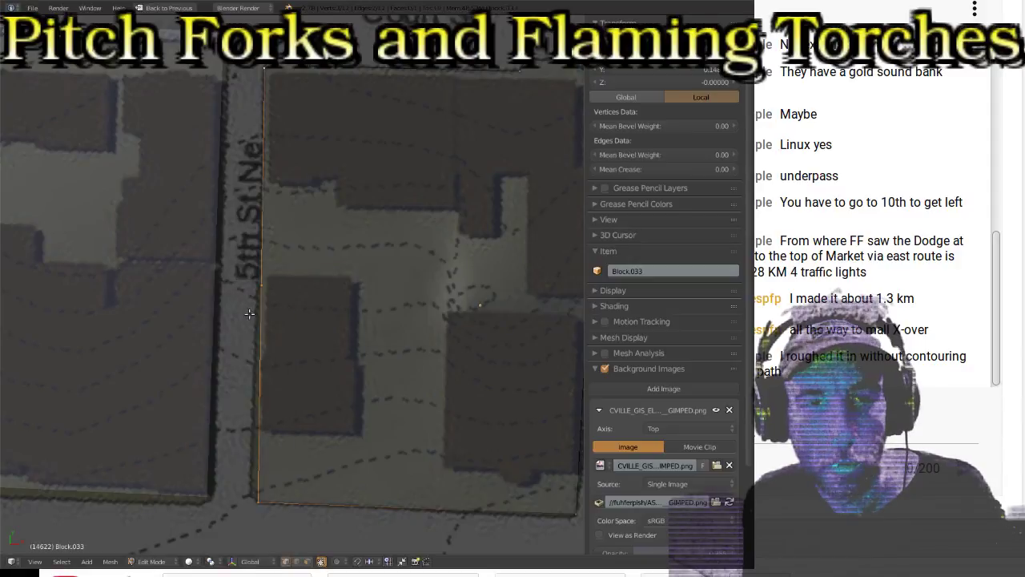
{"action": "right_click", "coordinate": [262, 286]}
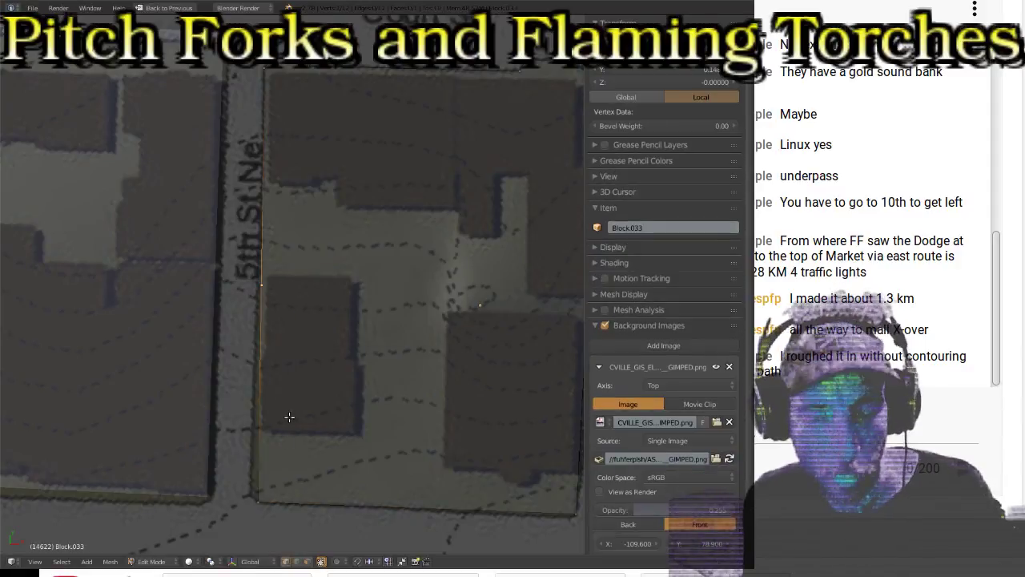
{"action": "key", "text": "g"}
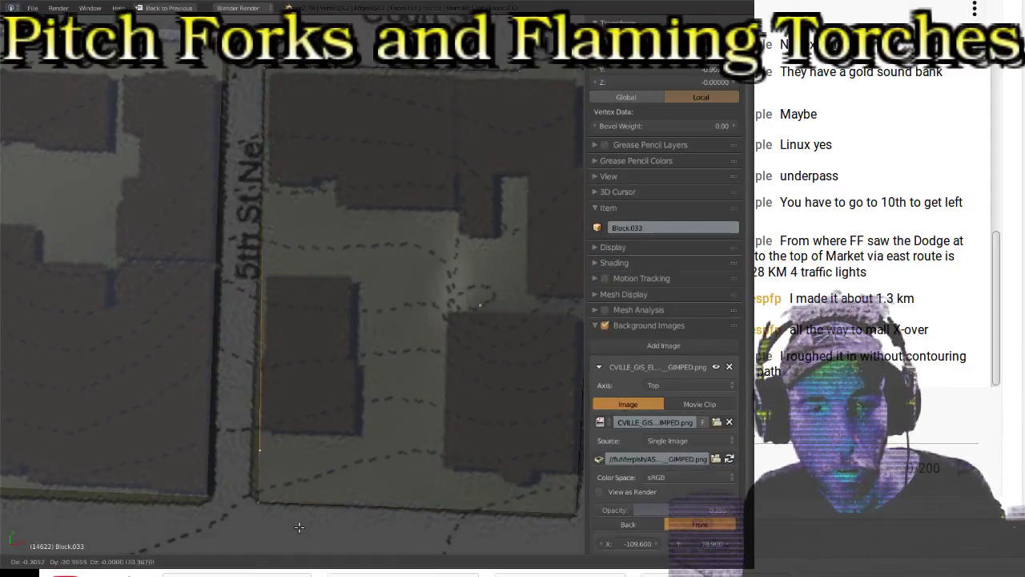
{"action": "key", "text": "Return"}
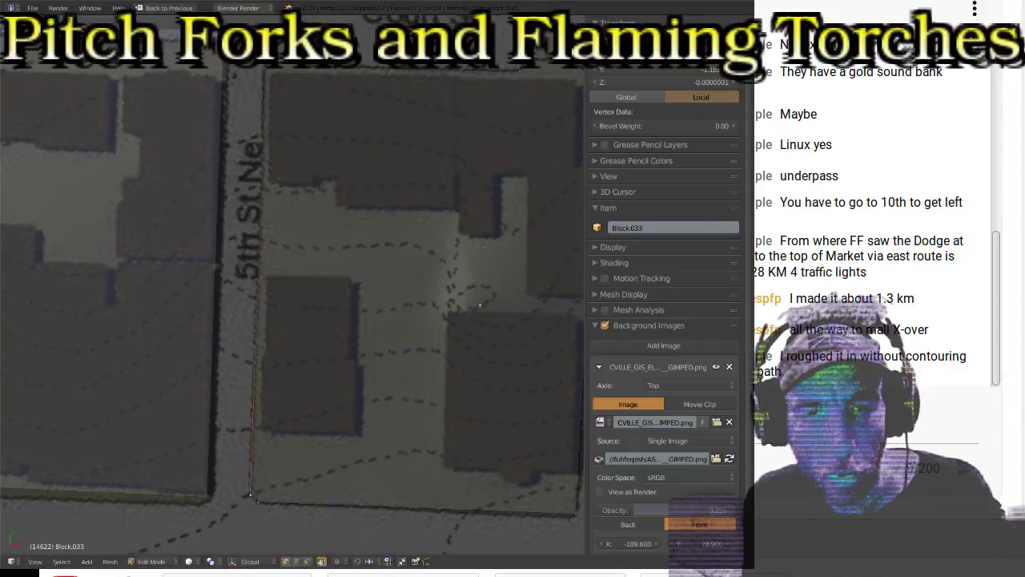
{"action": "key", "text": "Tab"}
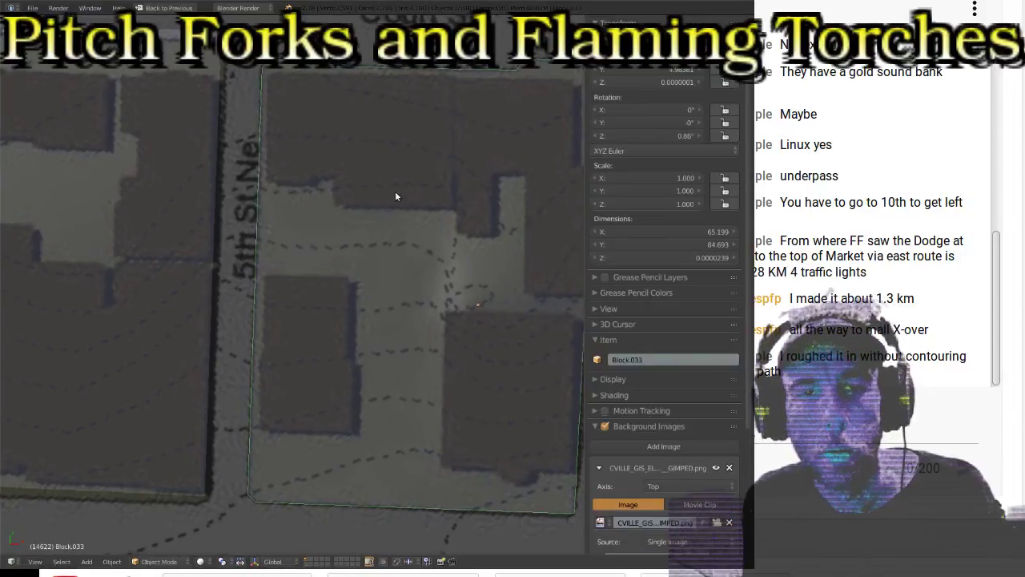
Step: Set the Z location of Block.033 to -0.01
{"action": "middle_click_drag", "start_coordinate": [395, 192], "coordinate": [244, 171], "text": "shift"}
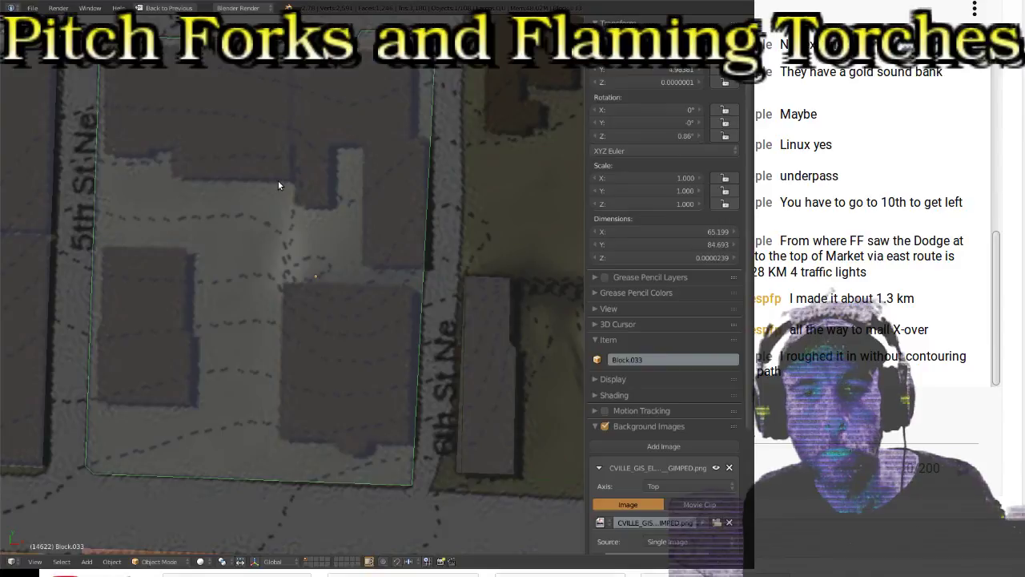
{"action": "left_click", "coordinate": [667, 81]}
{"action": "key", "text": "BackSpace"}
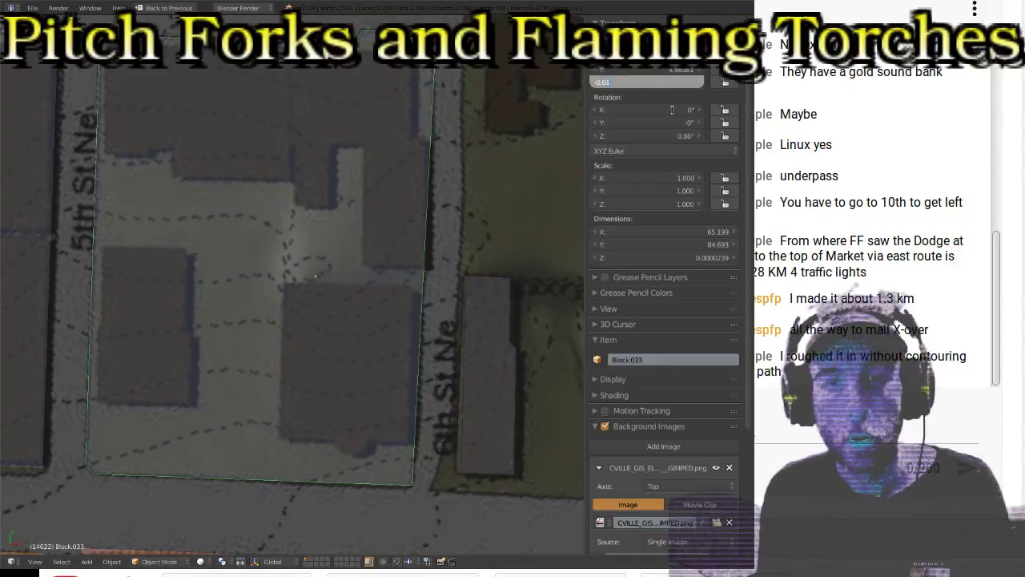
{"action": "type", "text": "-0.01"}
{"action": "key", "text": "Return"}
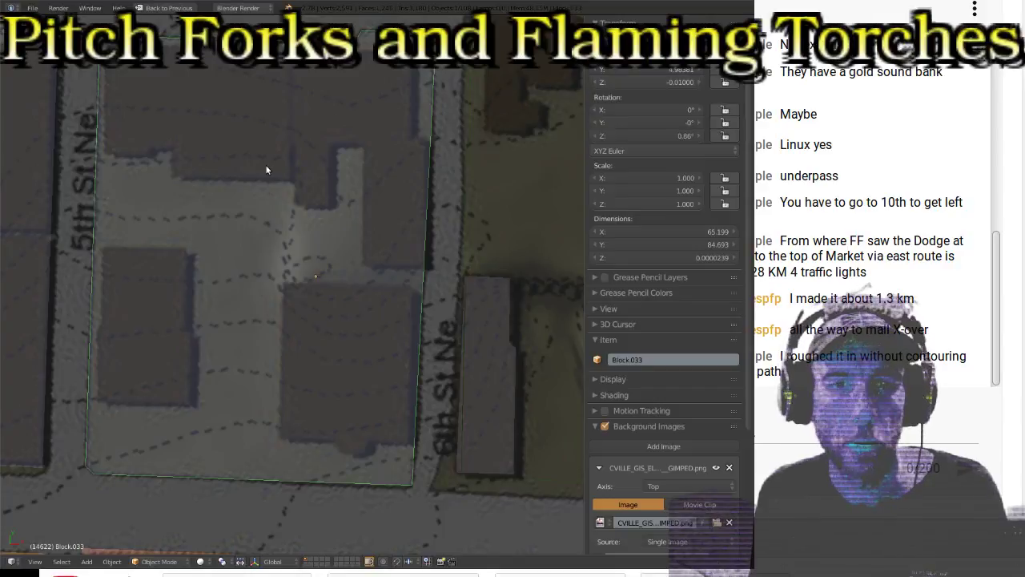
Step: Add a vertex to Block.033 at the upper-left corner of the building beside 5th St NE and set its local Z to 0
{"action": "key", "text": "Tab"}
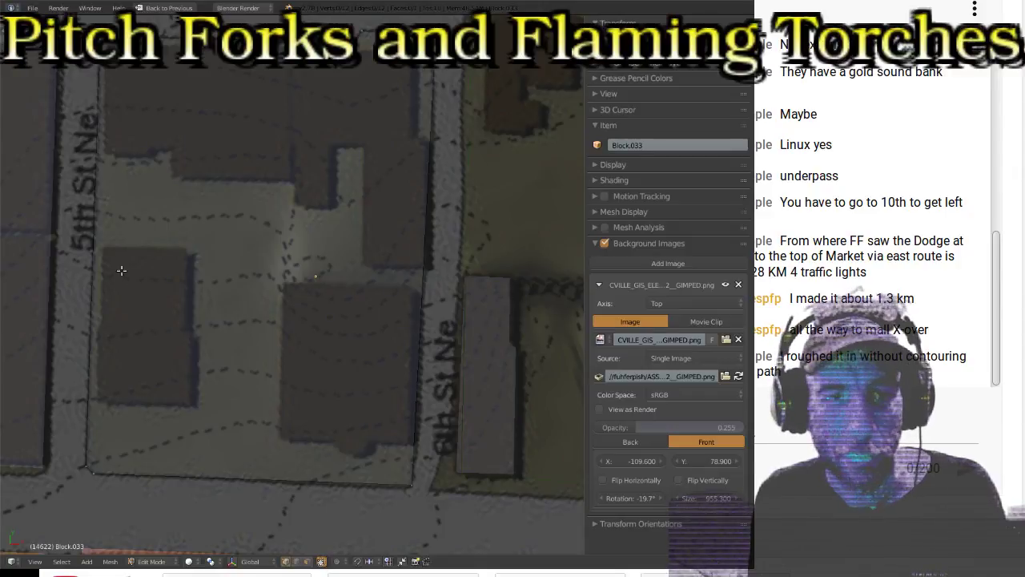
{"action": "right_click", "coordinate": [103, 248]}
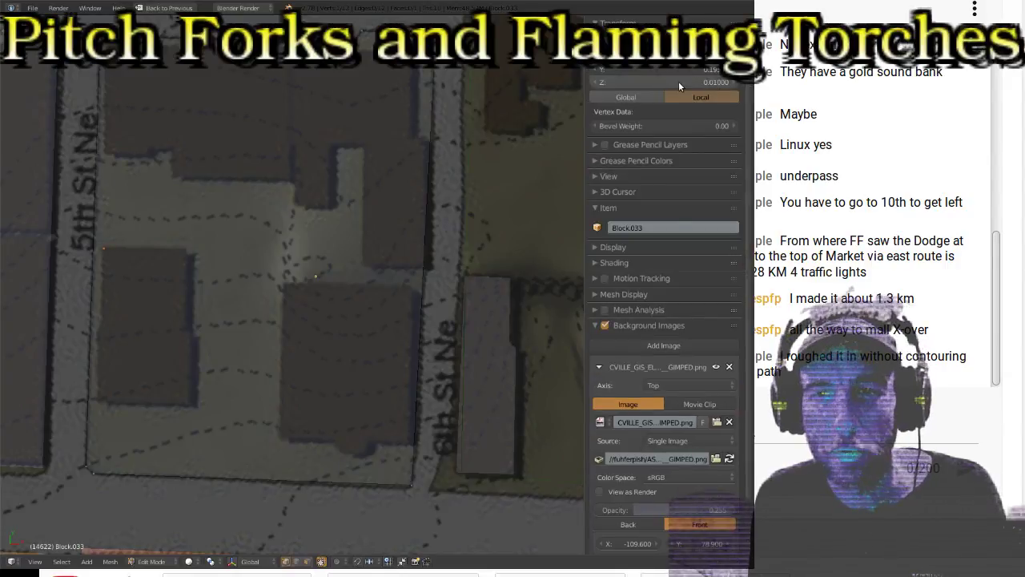
{"action": "left_click", "coordinate": [707, 84]}
{"action": "type", "text": "0.01"}
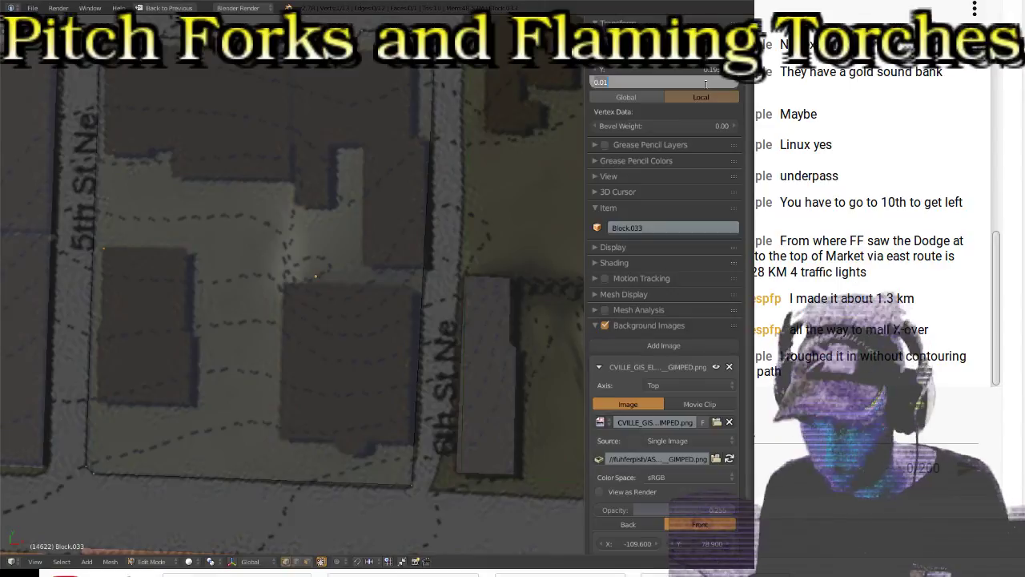
{"action": "key", "text": "Return"}
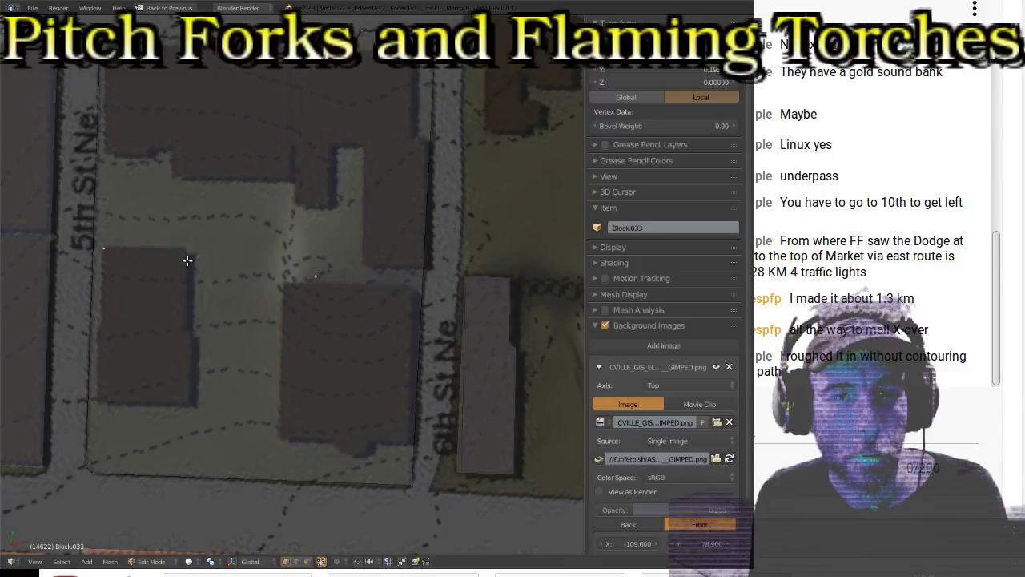
Step: Trace the footprint of the building beside 5th St NE with connected vertices, following its side offsets around to the upper-right corner
{"action": "middle_click_drag", "start_coordinate": [192, 278], "coordinate": [416, 226], "text": "shift"}
{"action": "scroll", "coordinate": [309, 251], "scroll_direction": "up", "scroll_amount": 1}
{"action": "scroll", "coordinate": [309, 256], "scroll_direction": "up", "scroll_amount": 1}
{"action": "scroll", "coordinate": [416, 226], "scroll_direction": "up", "scroll_amount": 1}
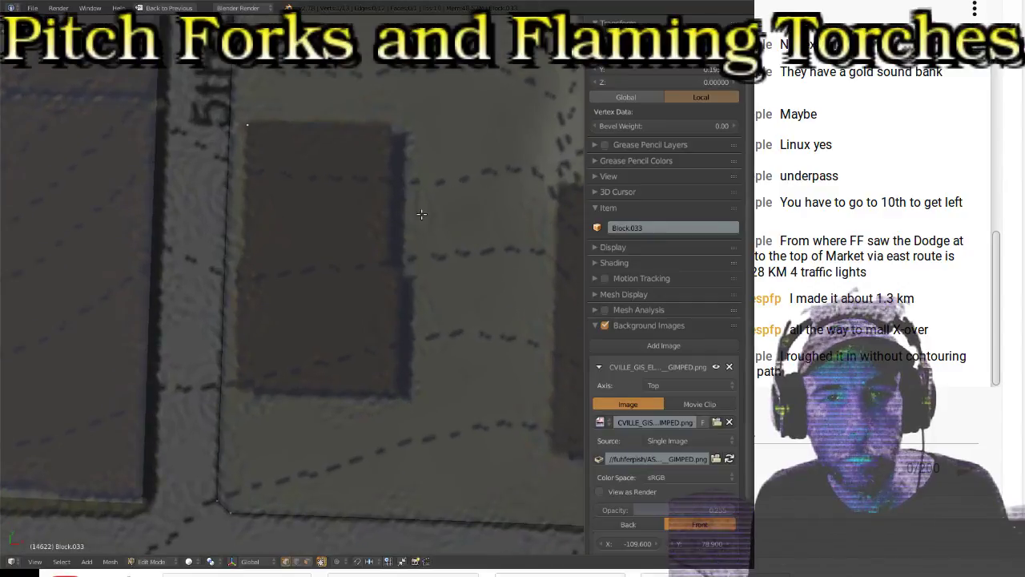
{"action": "left_click", "coordinate": [246, 246], "text": "ctrl"}
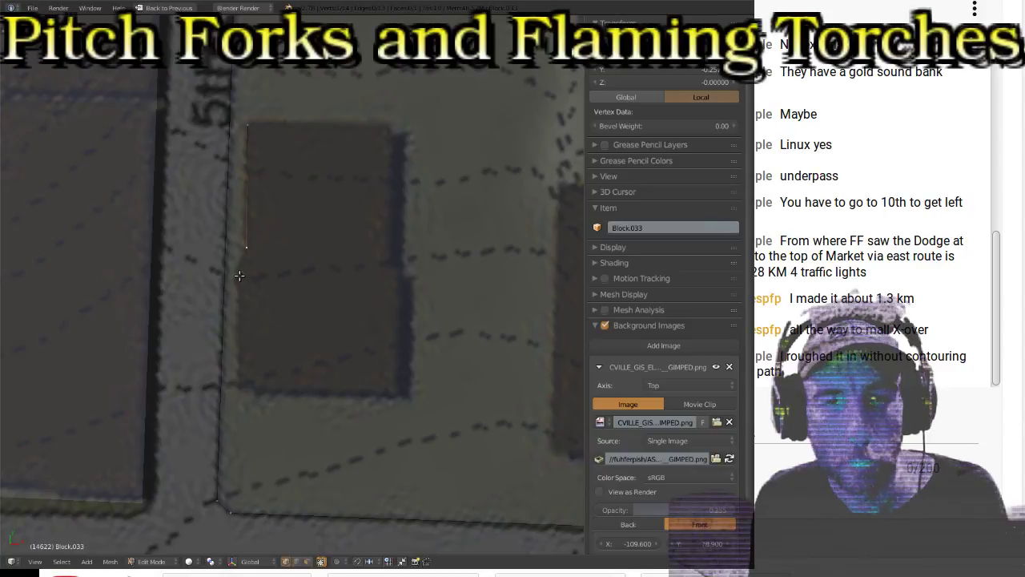
{"action": "left_click", "coordinate": [237, 269], "text": "ctrl"}
{"action": "left_click", "coordinate": [236, 384], "text": "ctrl"}
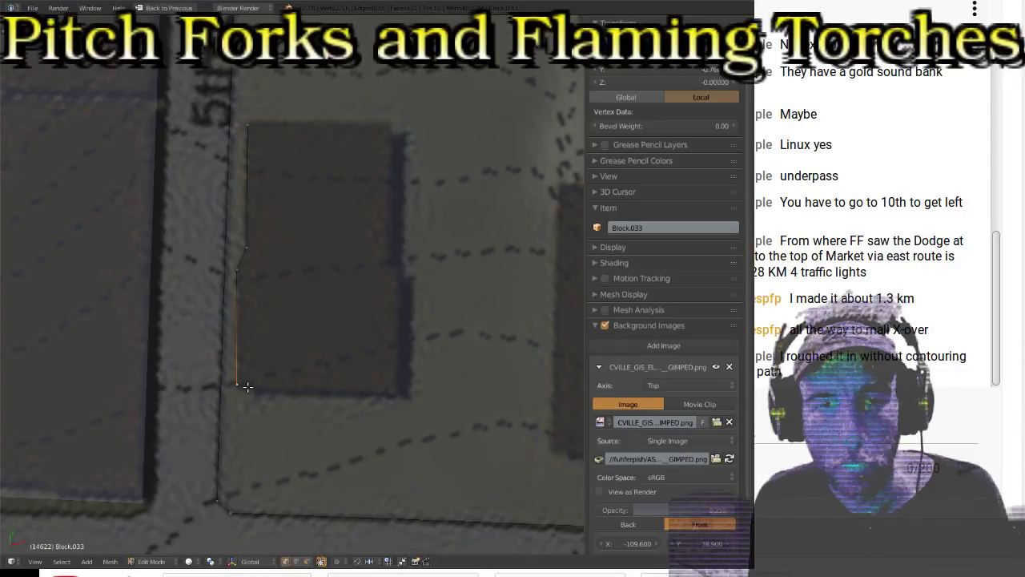
{"action": "left_click", "coordinate": [255, 388], "text": "ctrl"}
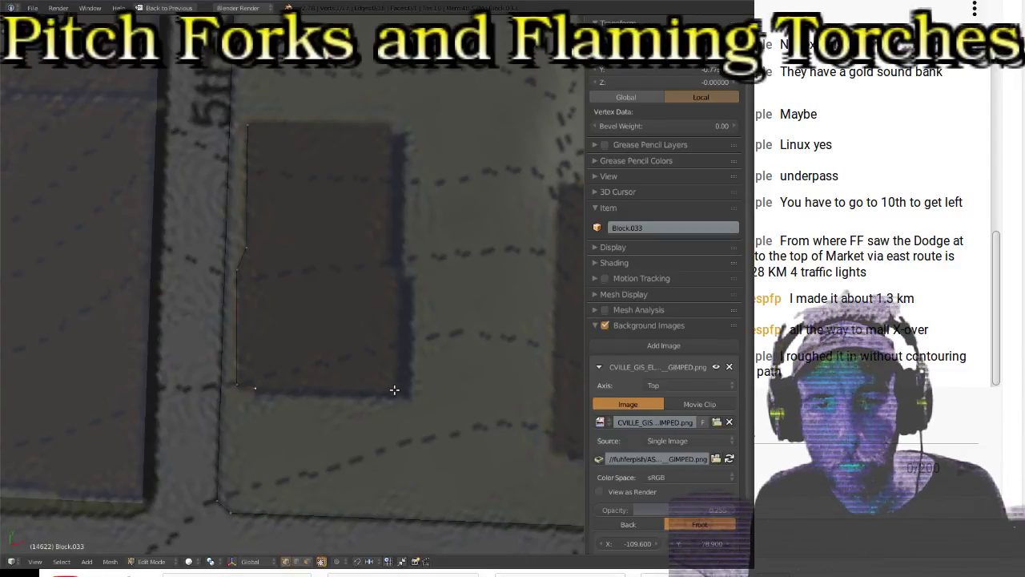
{"action": "left_click", "coordinate": [398, 268], "text": "ctrl"}
{"action": "left_click", "coordinate": [384, 264], "text": "ctrl"}
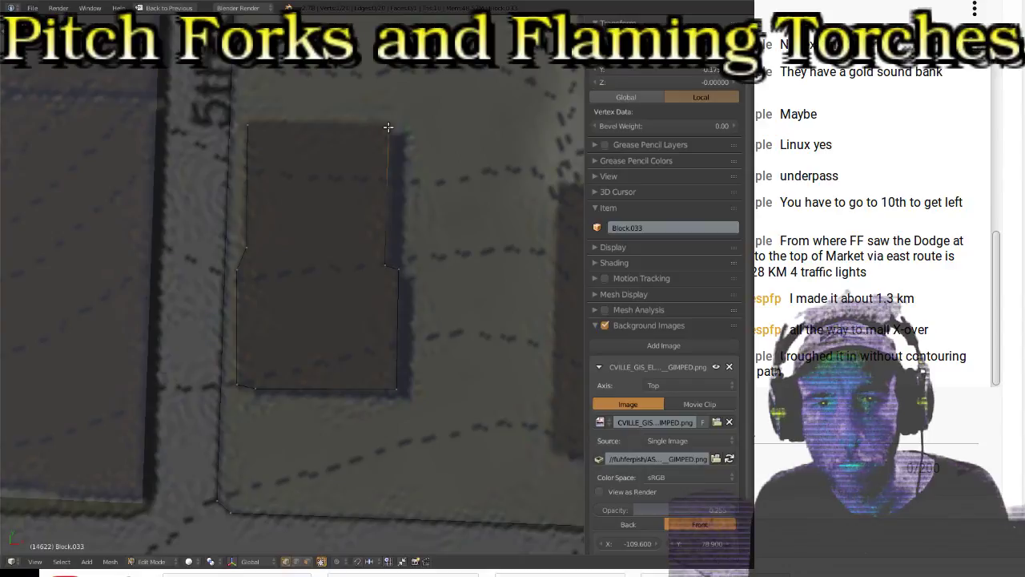
Step: Close the traced footprint with an edge between its two upper corners and fill the outline with a face
{"action": "right_click", "coordinate": [247, 125], "text": "shift"}
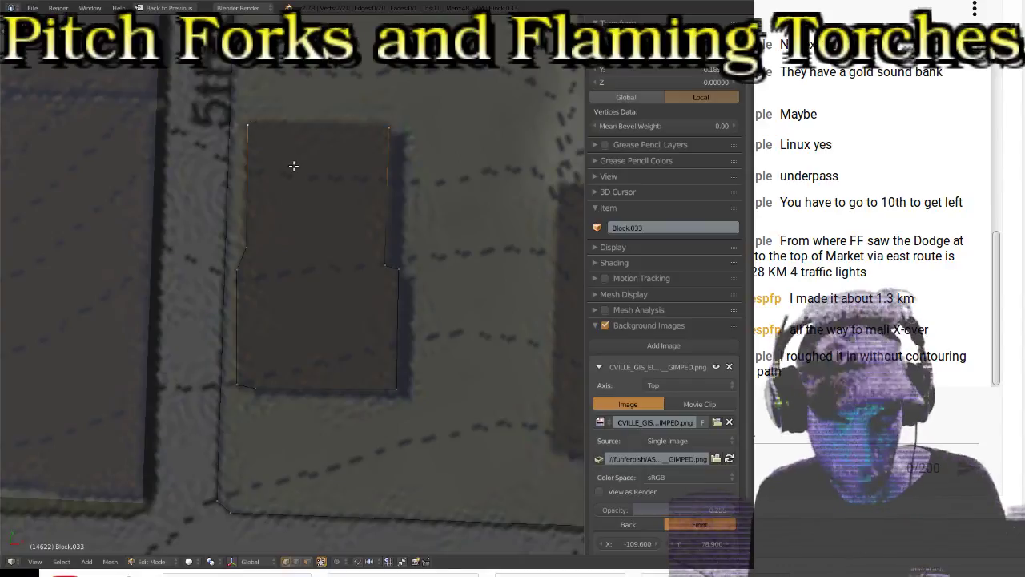
{"action": "key", "text": "f"}
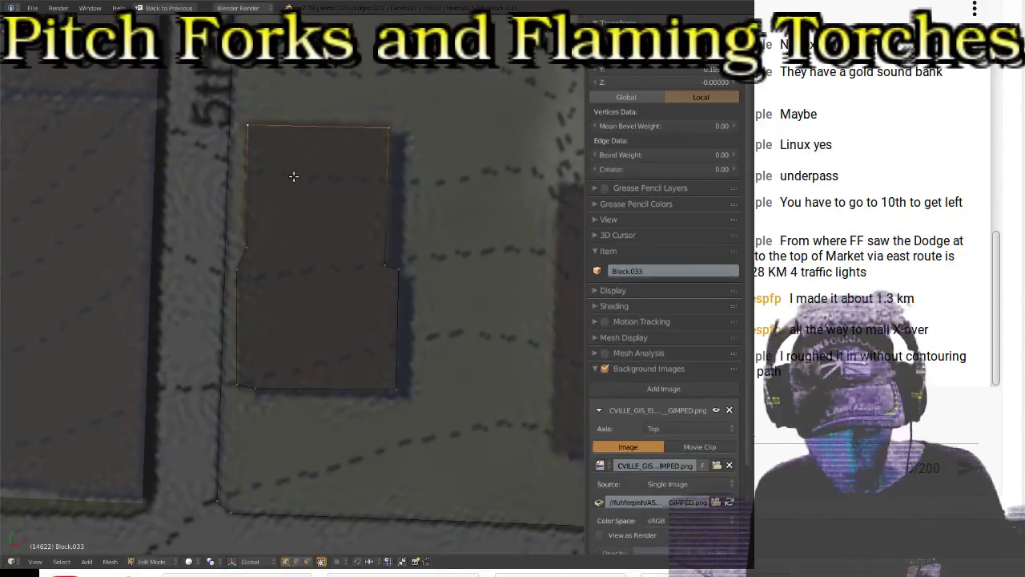
{"action": "key", "text": "a"}
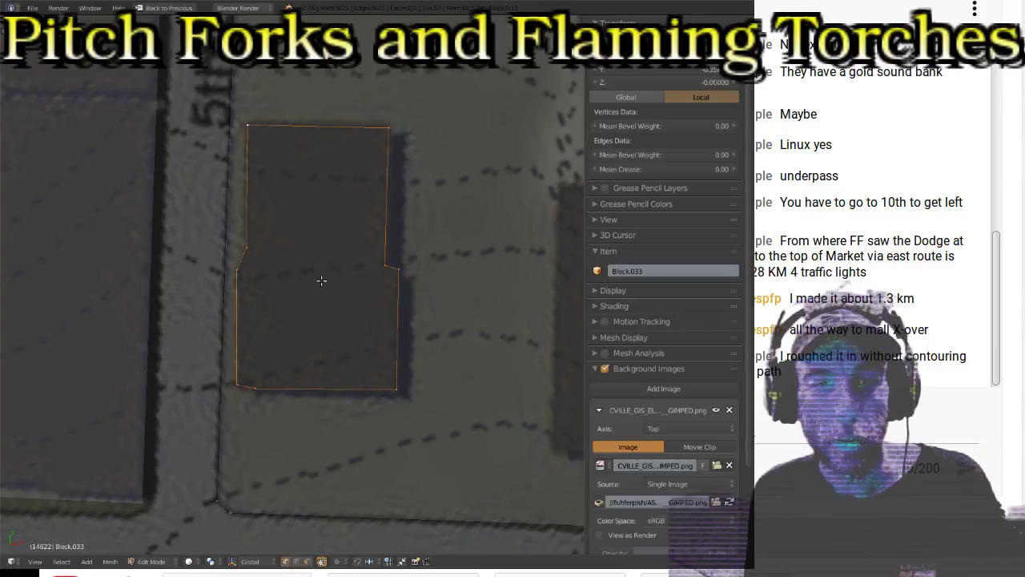
{"action": "key", "text": "f"}
Step: Add a vertex at the upper-left corner of the lower building beside 6th St NE and set its local Z to 0
{"action": "middle_click_drag", "start_coordinate": [488, 226], "coordinate": [223, 216], "text": "shift"}
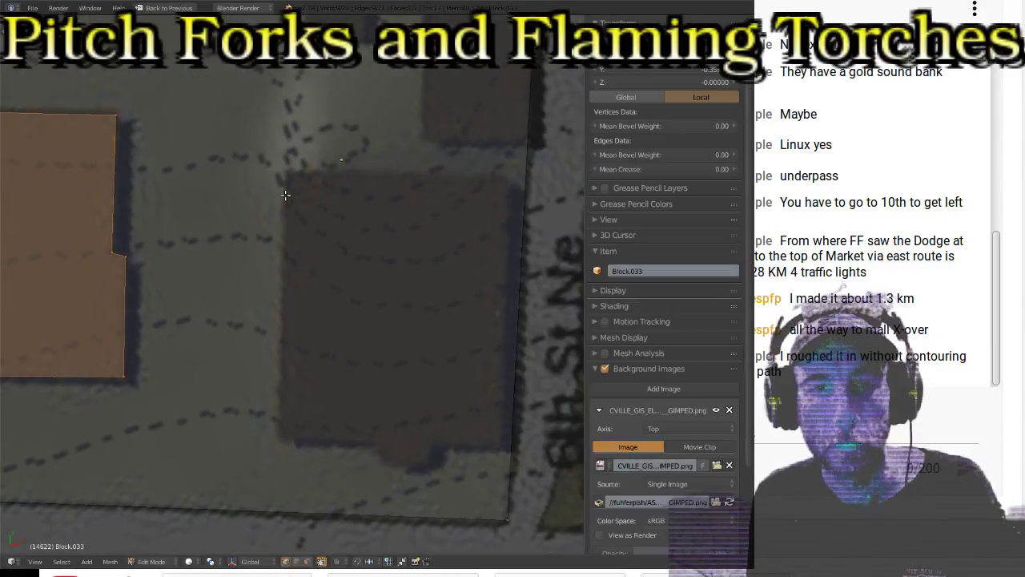
{"action": "key", "text": "a"}
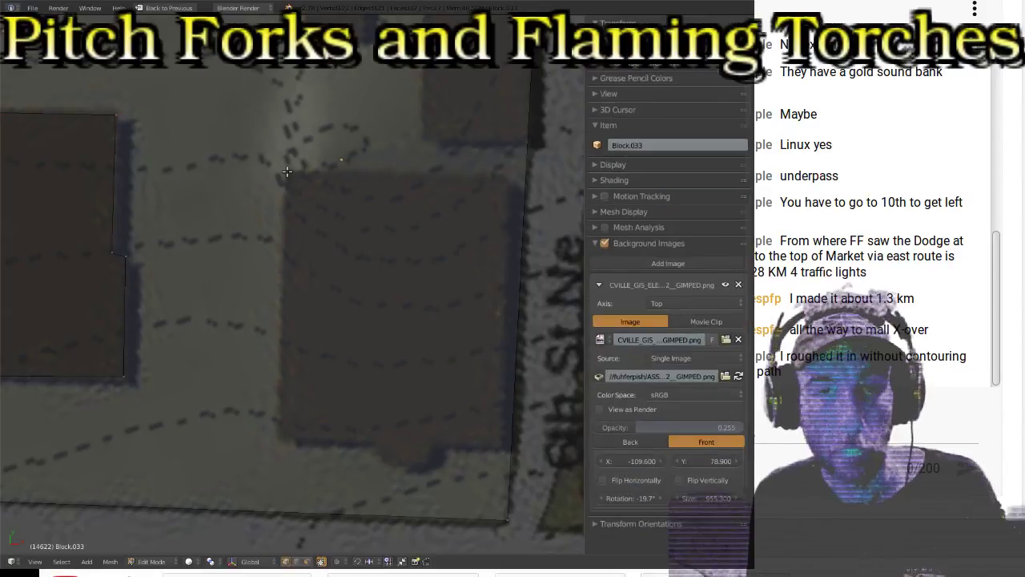
{"action": "right_click", "coordinate": [286, 170]}
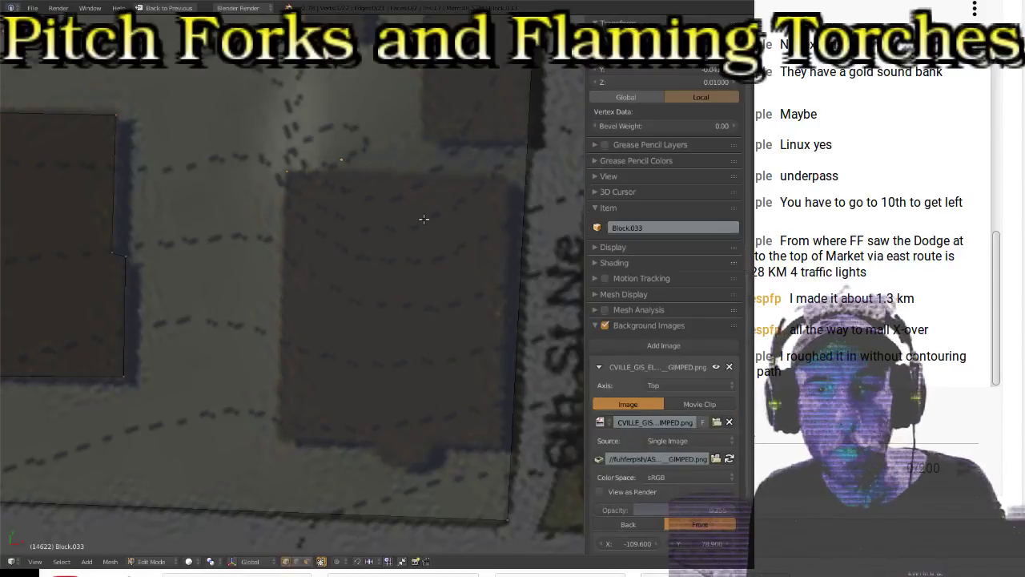
{"action": "left_click", "coordinate": [676, 82]}
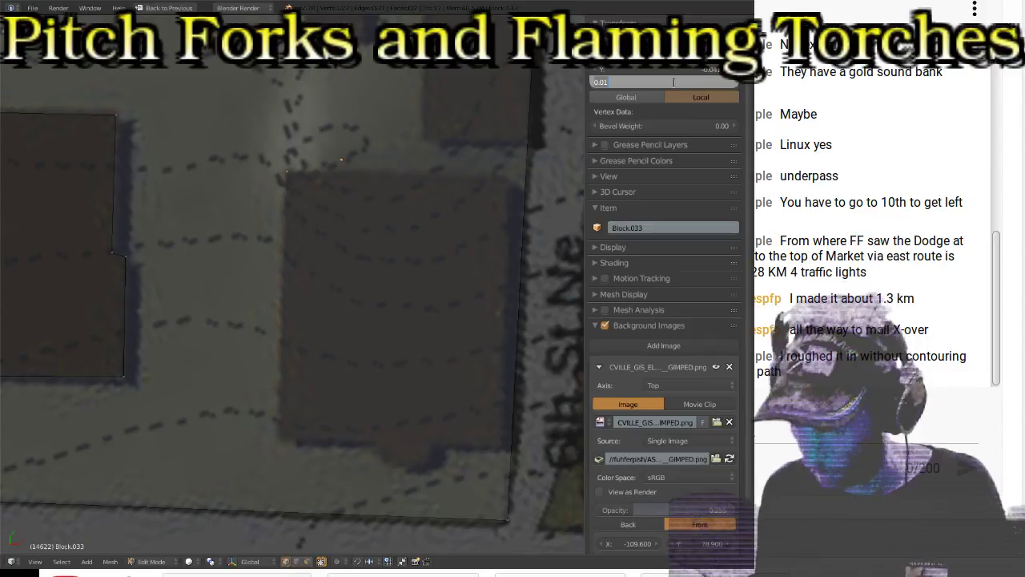
{"action": "type", "text": "0"}
{"action": "key", "text": "Return"}
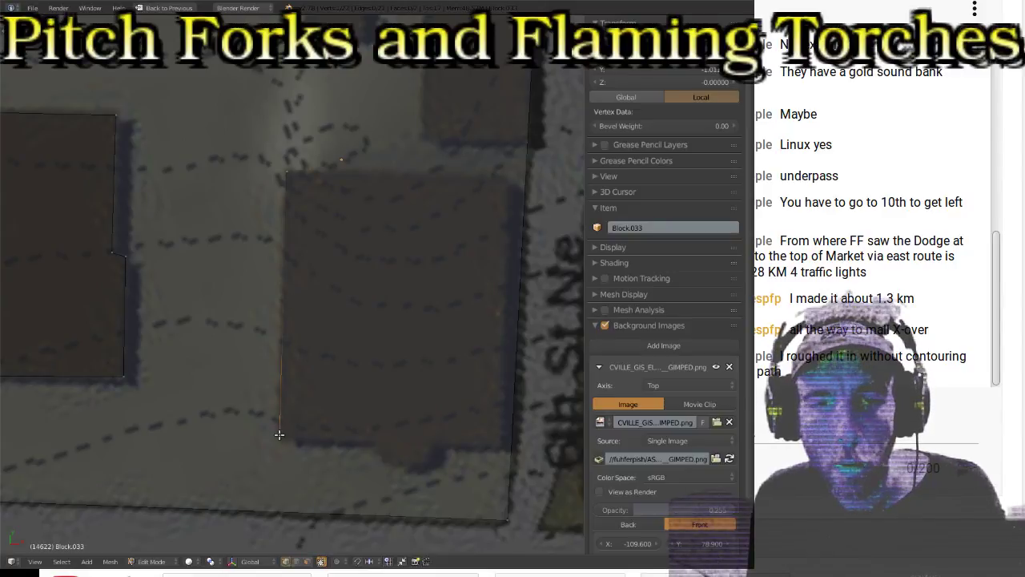
Step: Trace the lower building beside 6th St NE with connected vertices, following the bump on its lower side around to the upper-right corner
{"action": "left_click", "coordinate": [376, 445], "text": "ctrl"}
{"action": "left_click", "coordinate": [406, 468], "text": "ctrl"}
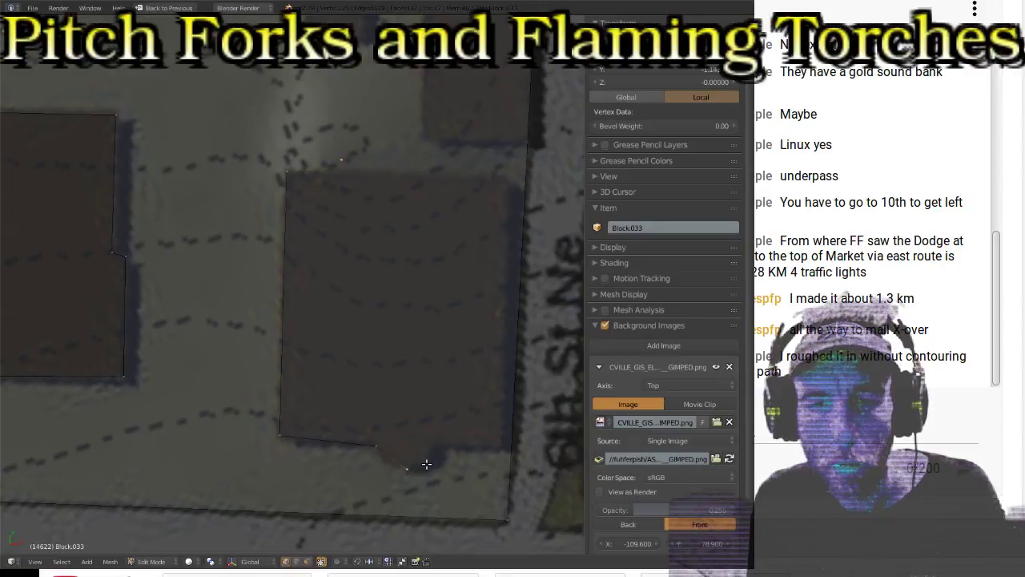
{"action": "left_click", "coordinate": [429, 446], "text": "ctrl"}
{"action": "left_click", "coordinate": [500, 446], "text": "ctrl"}
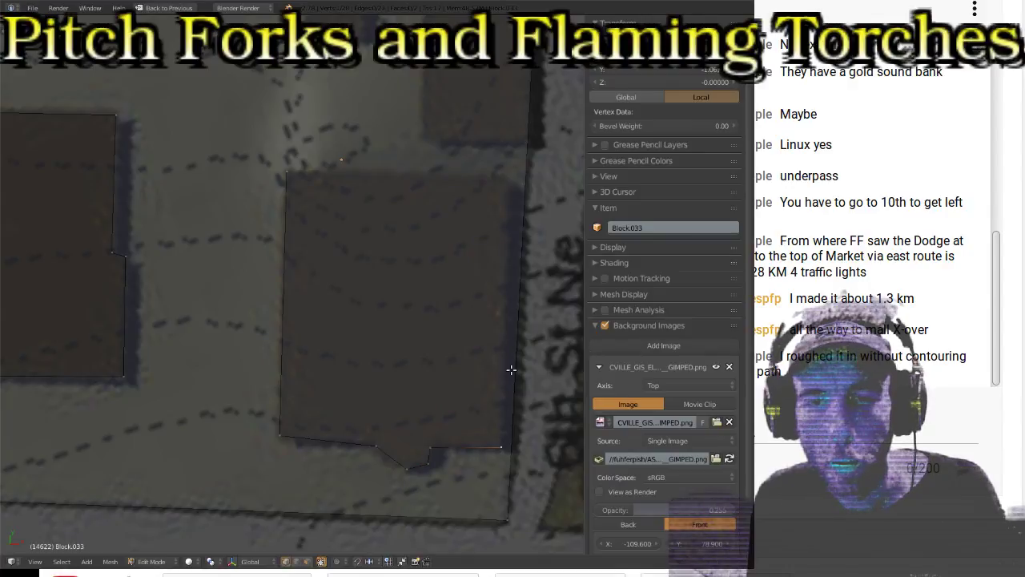
{"action": "left_click", "coordinate": [507, 178], "text": "ctrl"}
Step: Close the footprint beside 6th St NE with an edge between its upper corners, fill the outline with a face and deselect everything
{"action": "right_click", "coordinate": [288, 172], "text": "shift"}
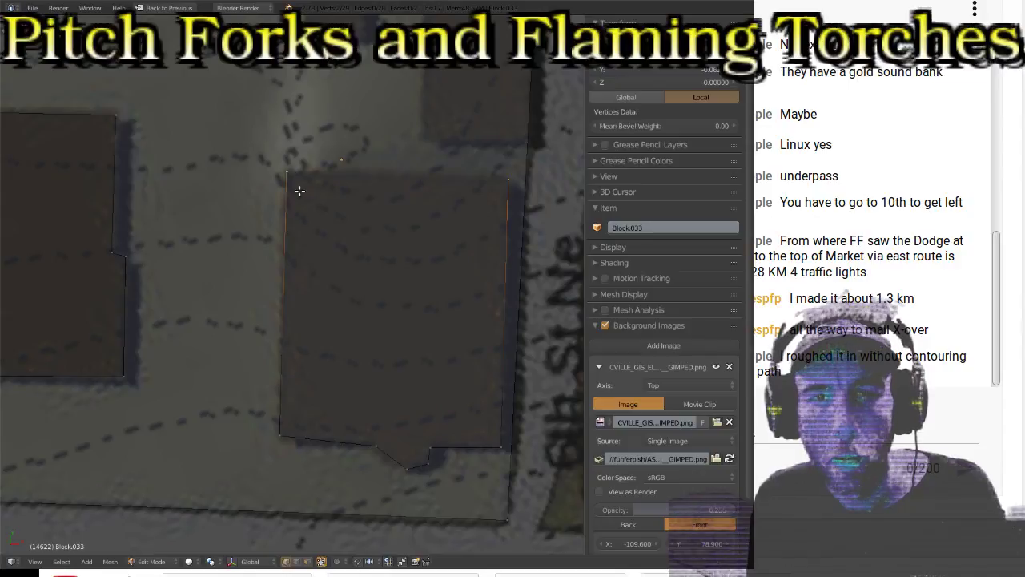
{"action": "key", "text": "f"}
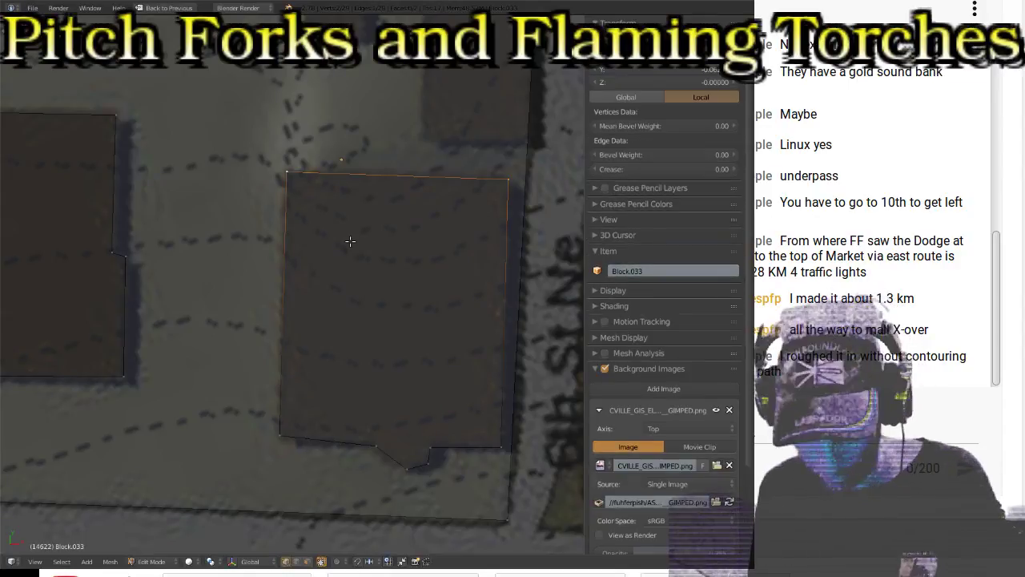
{"action": "key", "text": "f"}
{"action": "key", "text": "f"}
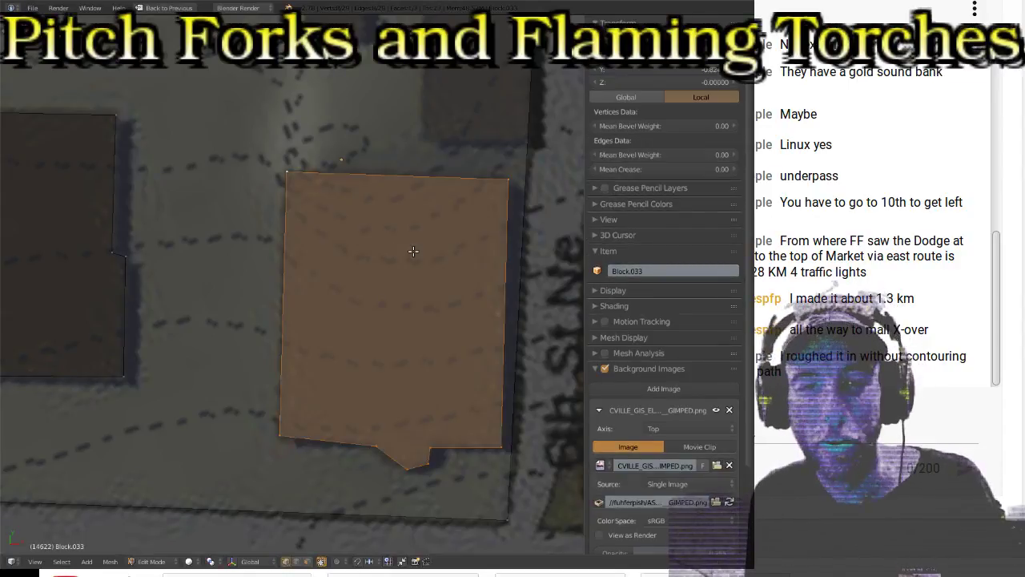
{"action": "key", "text": "a"}
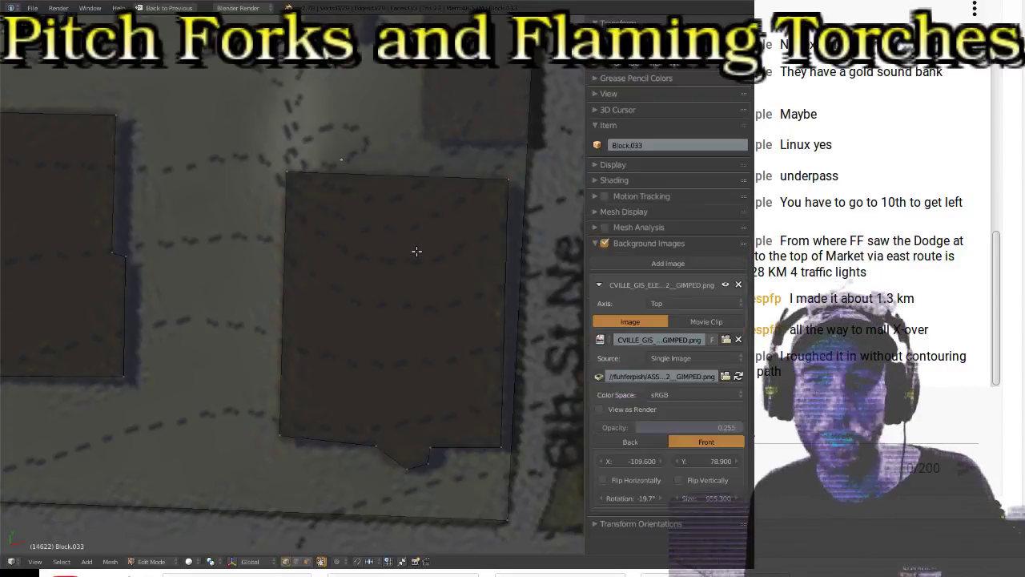
Step: Add a vertex at the upper-left corner of the upper building beside 5th St NE and set its local Z to 0
{"action": "scroll", "coordinate": [416, 251], "scroll_direction": "up", "scroll_amount": 10, "text": "shift"}
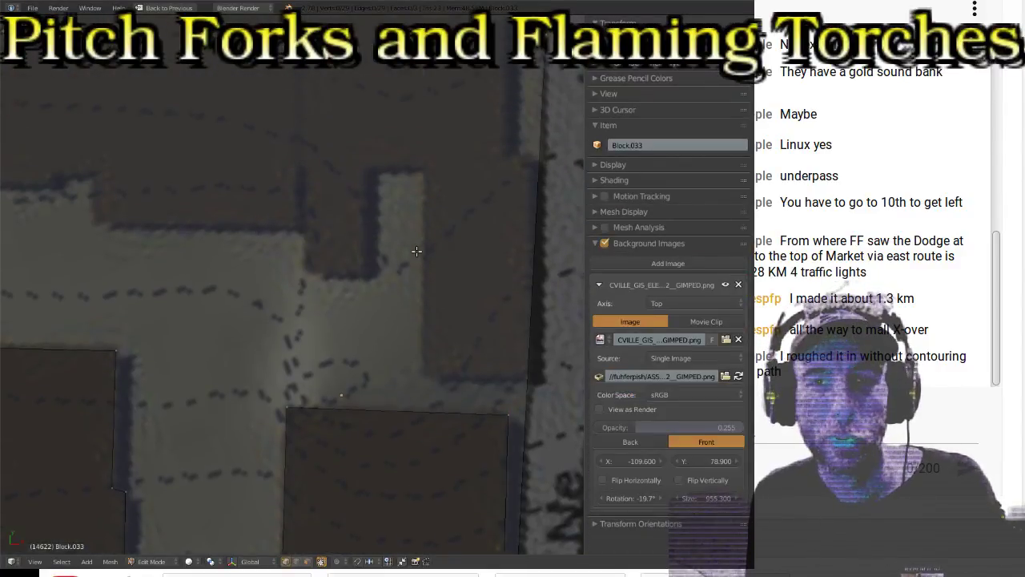
{"action": "middle_click_drag", "start_coordinate": [245, 251], "coordinate": [411, 274], "text": "shift"}
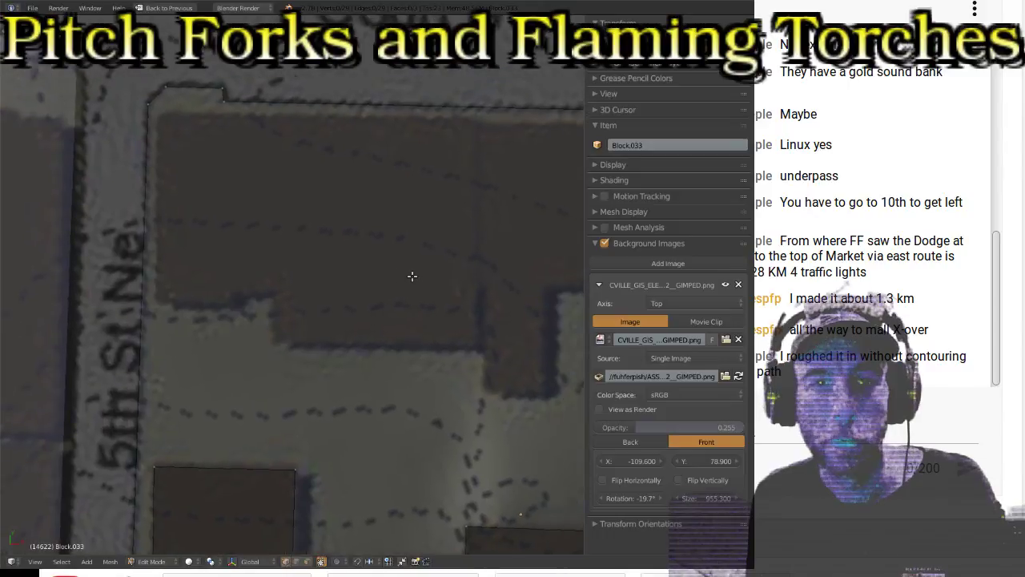
{"action": "right_click", "coordinate": [154, 117]}
{"action": "double_click", "coordinate": [686, 82]}
{"action": "type", "text": "0"}
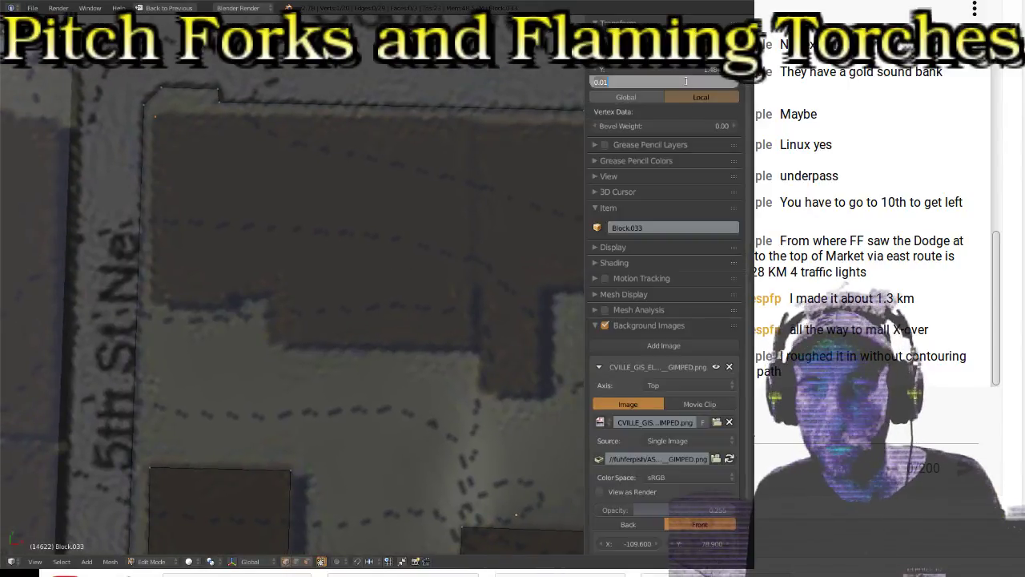
{"action": "key", "text": "Return"}
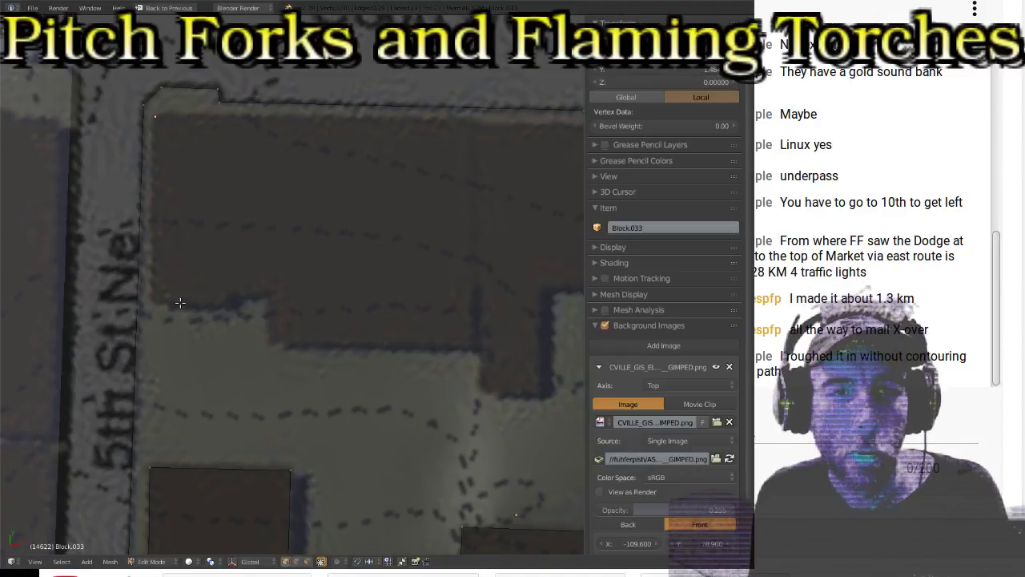
Step: Trace the upper building beside 5th St NE with connected vertices, following its stepped lower side and right wall to the upper-right corner
{"action": "left_click", "coordinate": [151, 301], "text": "ctrl"}
{"action": "key", "text": "ctrl+z"}
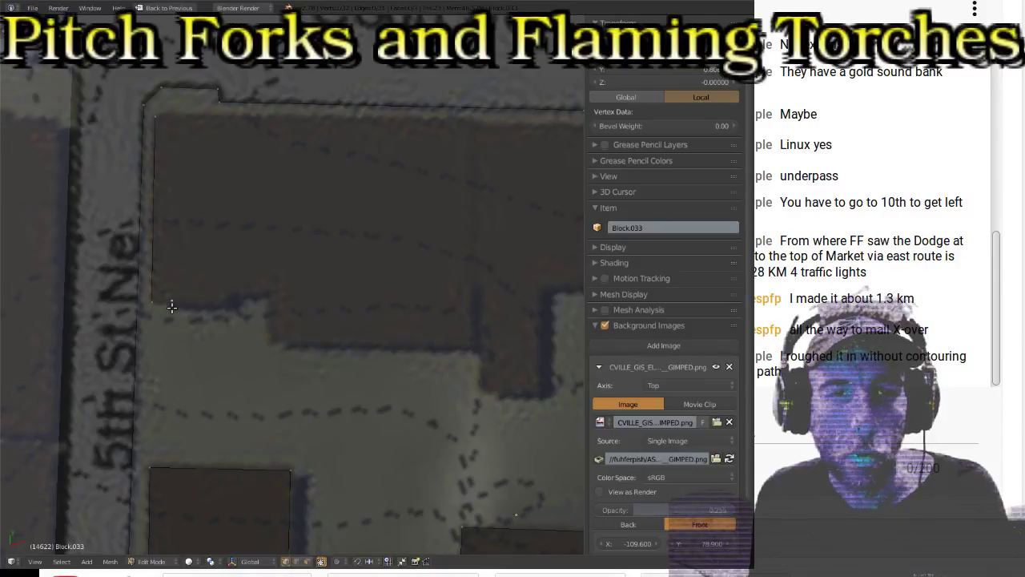
{"action": "left_click", "coordinate": [171, 305], "text": "ctrl"}
{"action": "left_click", "coordinate": [230, 307], "text": "ctrl"}
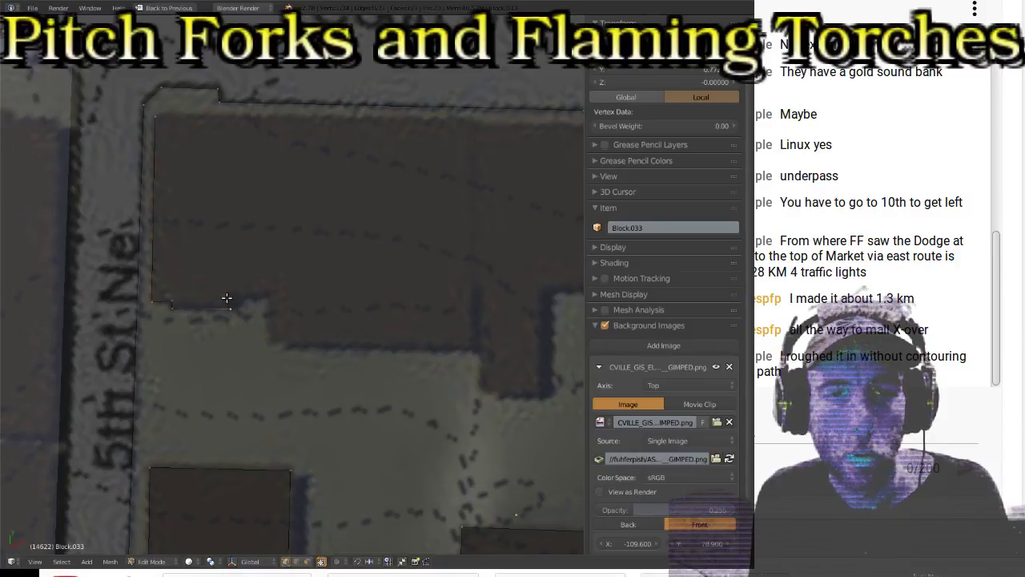
{"action": "left_click", "coordinate": [228, 295], "text": "ctrl"}
{"action": "left_click", "coordinate": [270, 296], "text": "ctrl"}
{"action": "left_click", "coordinate": [271, 341], "text": "ctrl"}
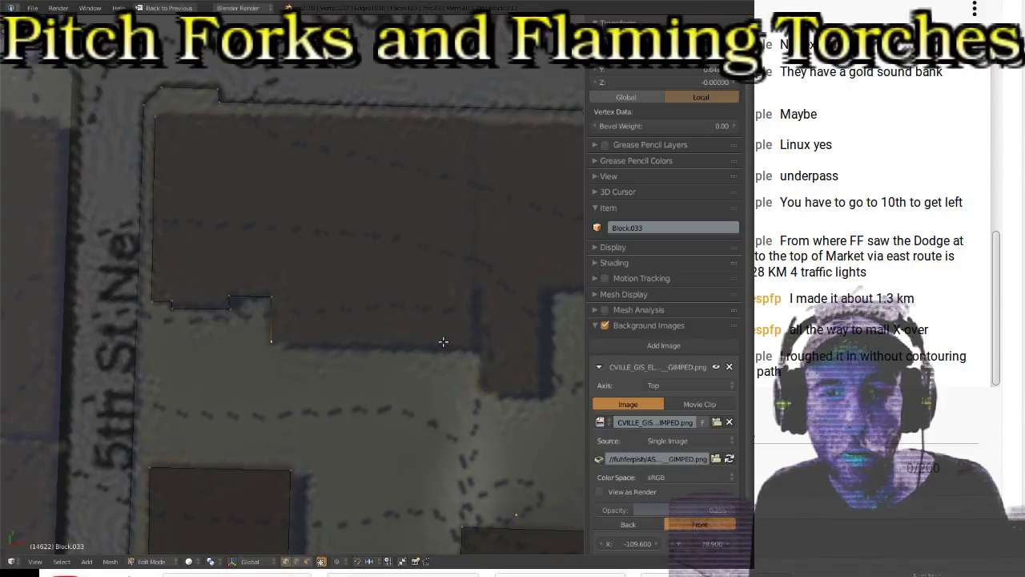
{"action": "left_click", "coordinate": [476, 286], "text": "ctrl"}
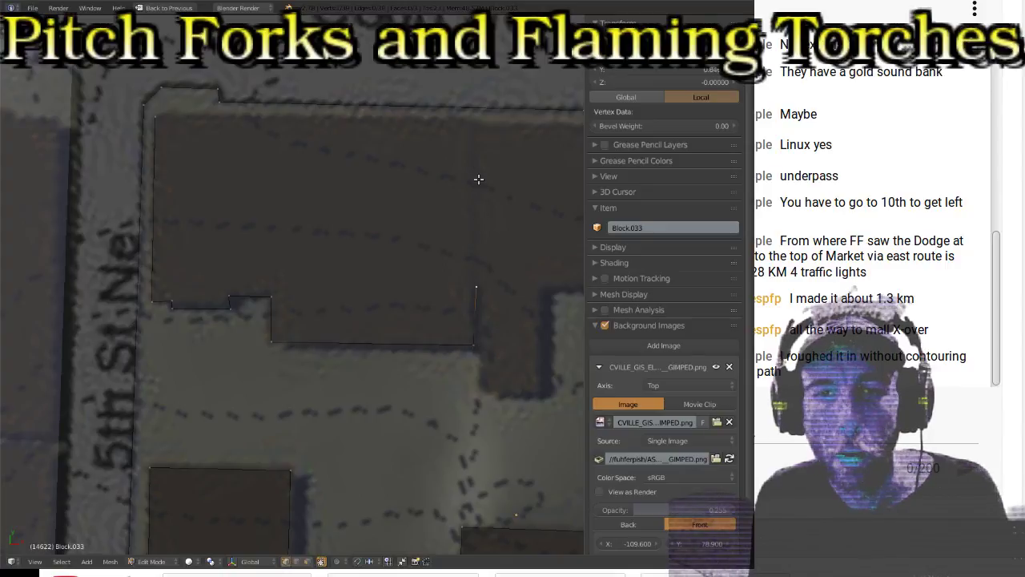
{"action": "left_click", "coordinate": [472, 119], "text": "ctrl"}
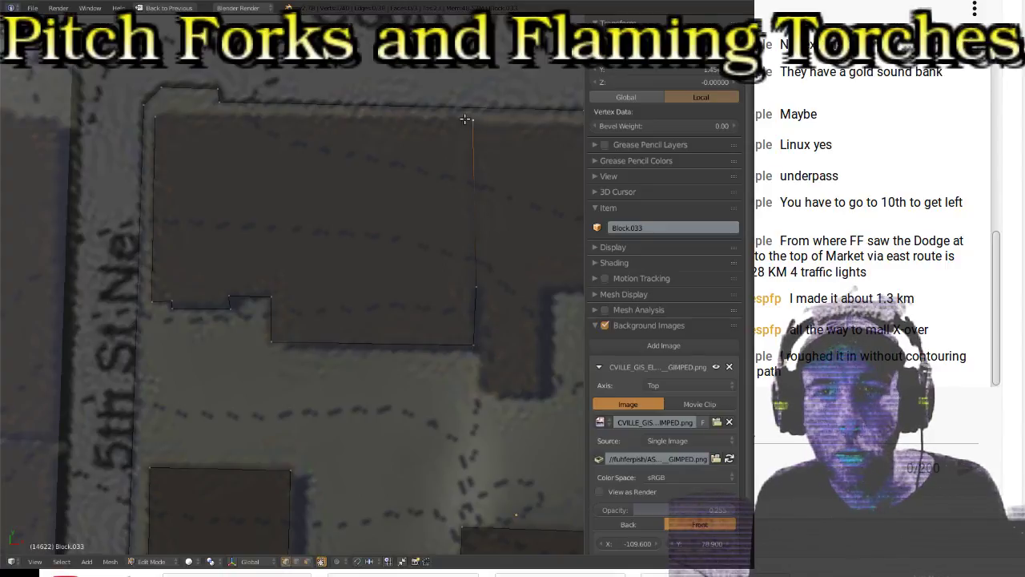
Step: Close the upper building's outline with an edge between its two upper corners and fill the linked outline with a face
{"action": "left_click", "coordinate": [166, 115], "text": "shift"}
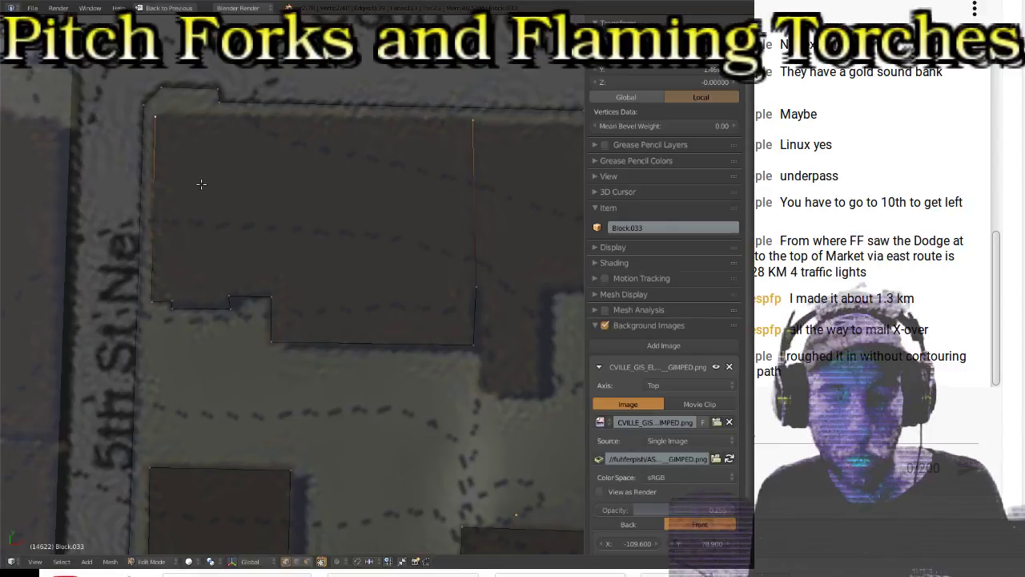
{"action": "key", "text": "f"}
{"action": "key", "text": "ctrl+l"}
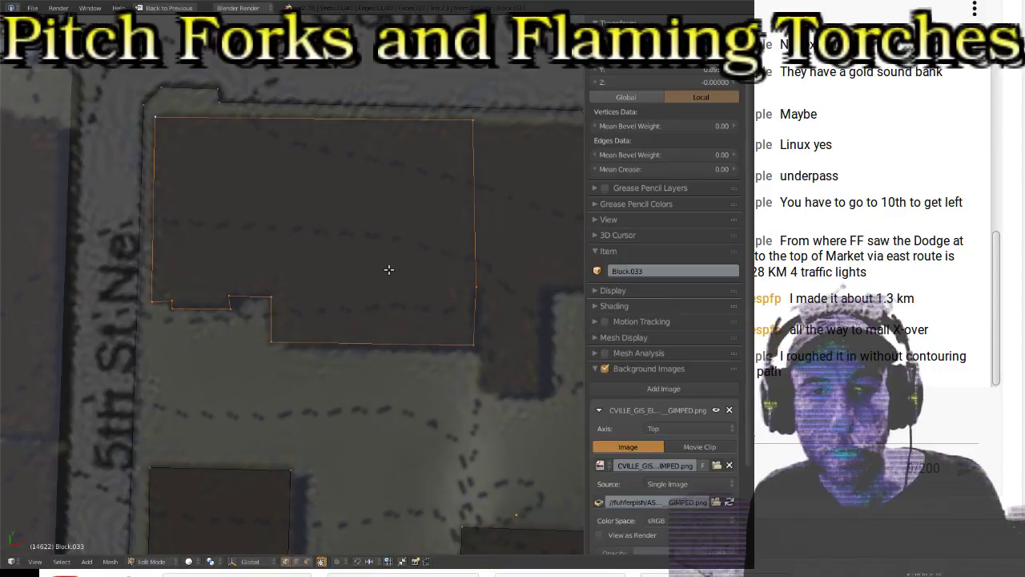
{"action": "key", "text": "f"}
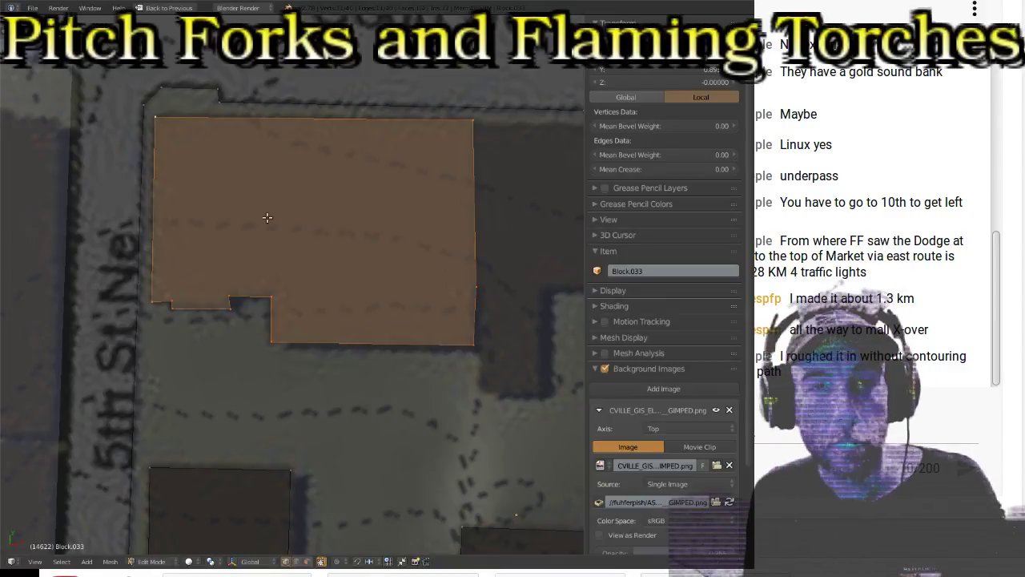
Step: Reposition the upper building footprint's two upper corner vertices and its right-wall vertex to match the building edges on the map
{"action": "right_click", "coordinate": [156, 119]}
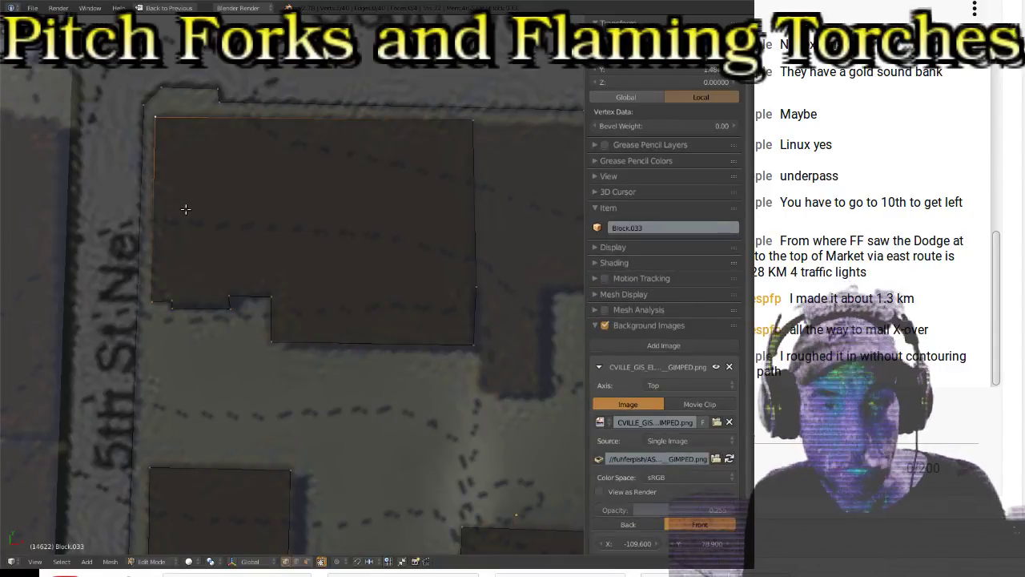
{"action": "key", "text": "g"}
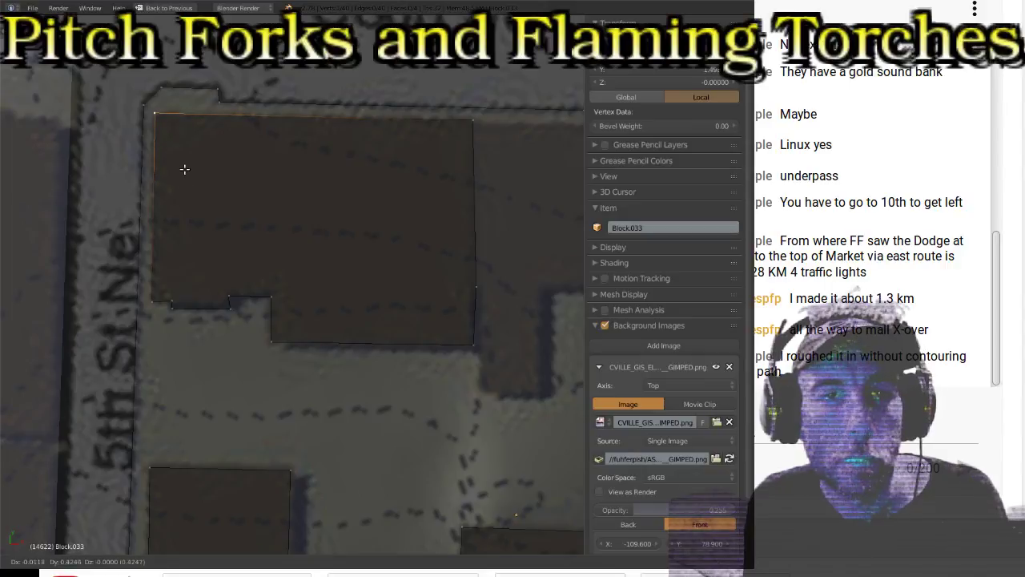
{"action": "left_click", "coordinate": [184, 169]}
{"action": "right_click", "coordinate": [488, 136]}
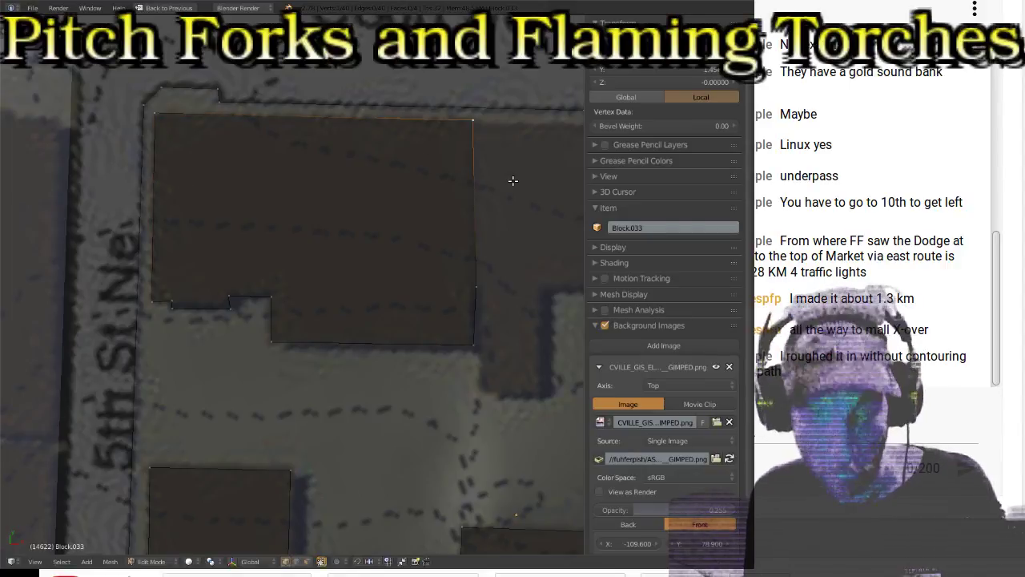
{"action": "key", "text": "g"}
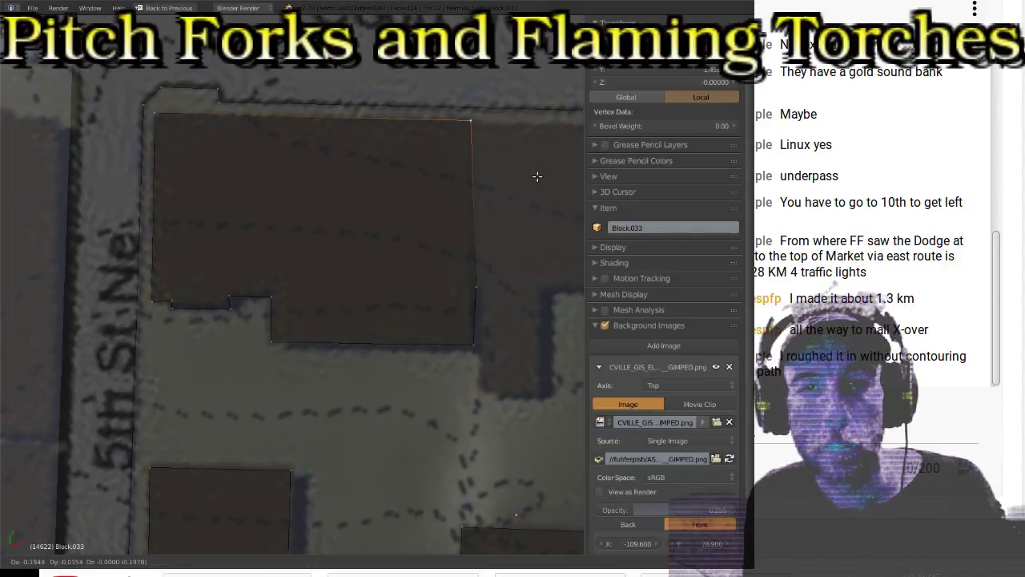
{"action": "left_click", "coordinate": [578, 173]}
{"action": "right_click", "coordinate": [494, 288]}
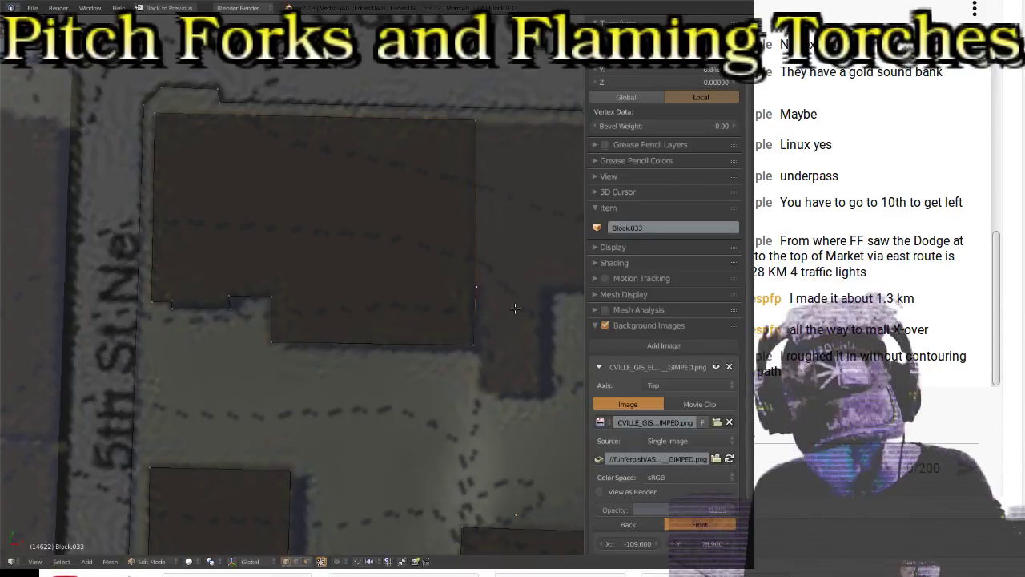
{"action": "key", "text": "g"}
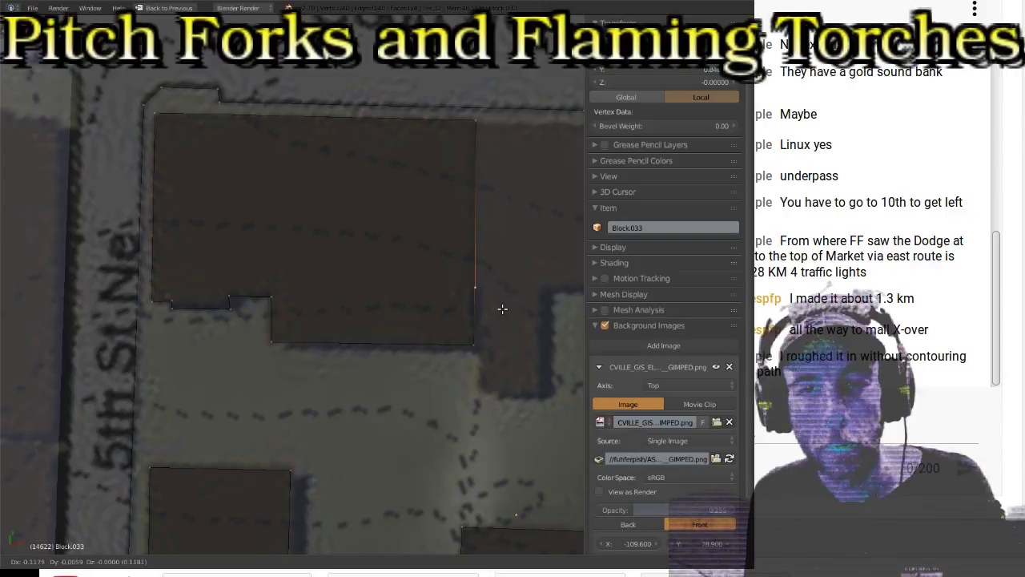
{"action": "left_click", "coordinate": [490, 306]}
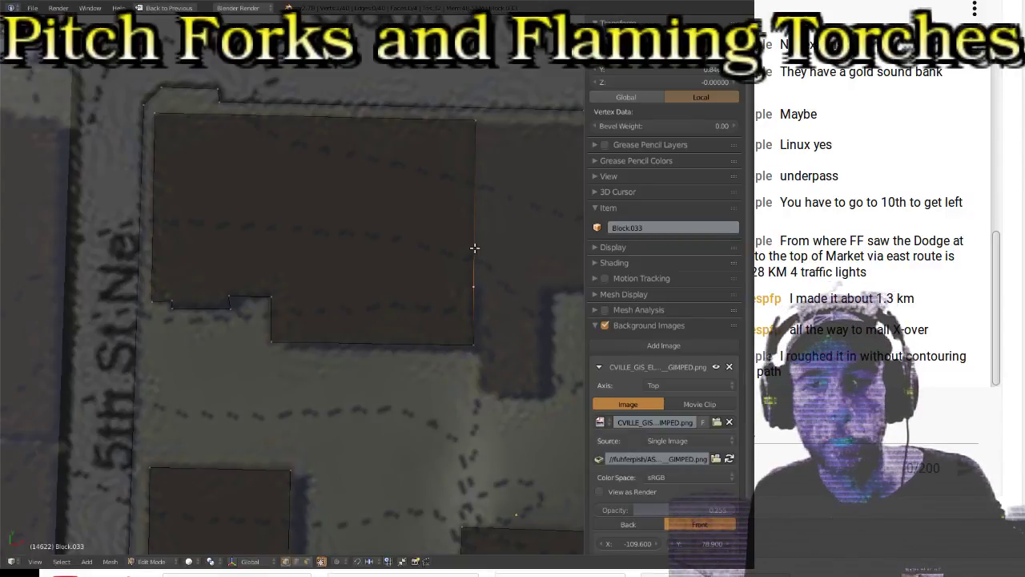
Step: Examine Block.033 in Object Mode to check how the traced building footprints display against the block surface
{"action": "key", "text": "Tab"}
{"action": "key", "text": "Tab"}
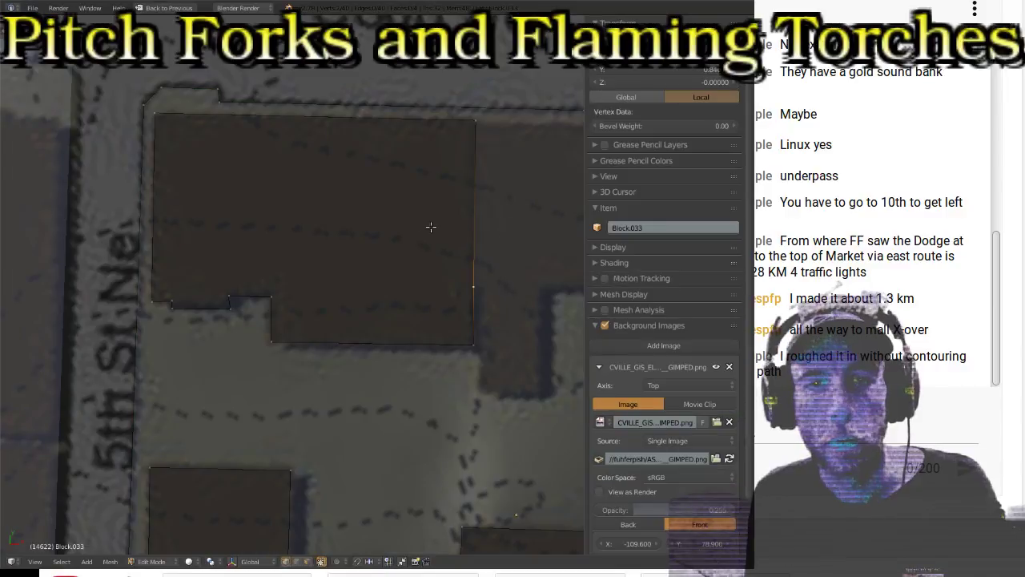
{"action": "scroll", "coordinate": [487, 236], "scroll_direction": "up", "scroll_amount": 3}
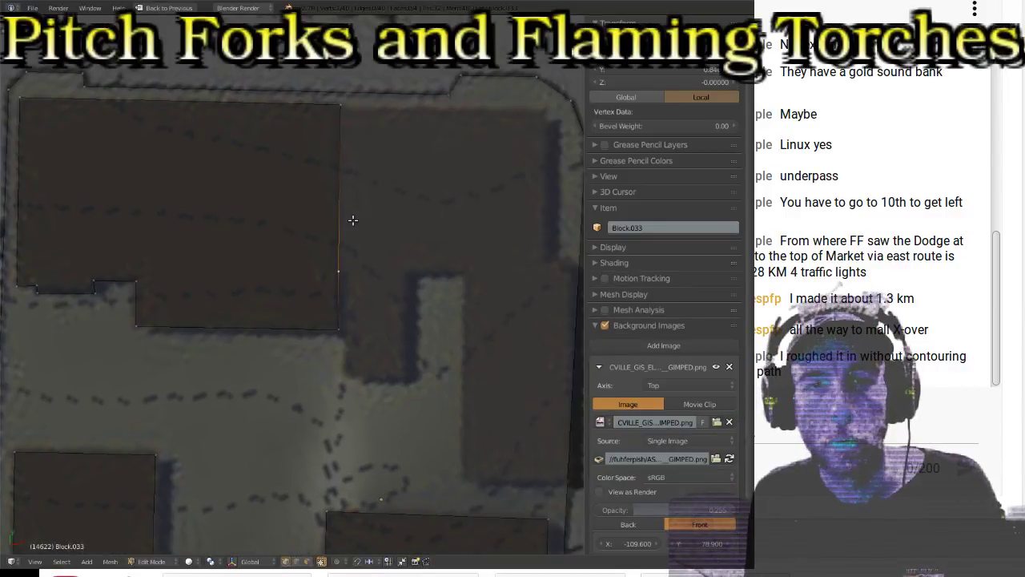
{"action": "key", "text": "Tab"}
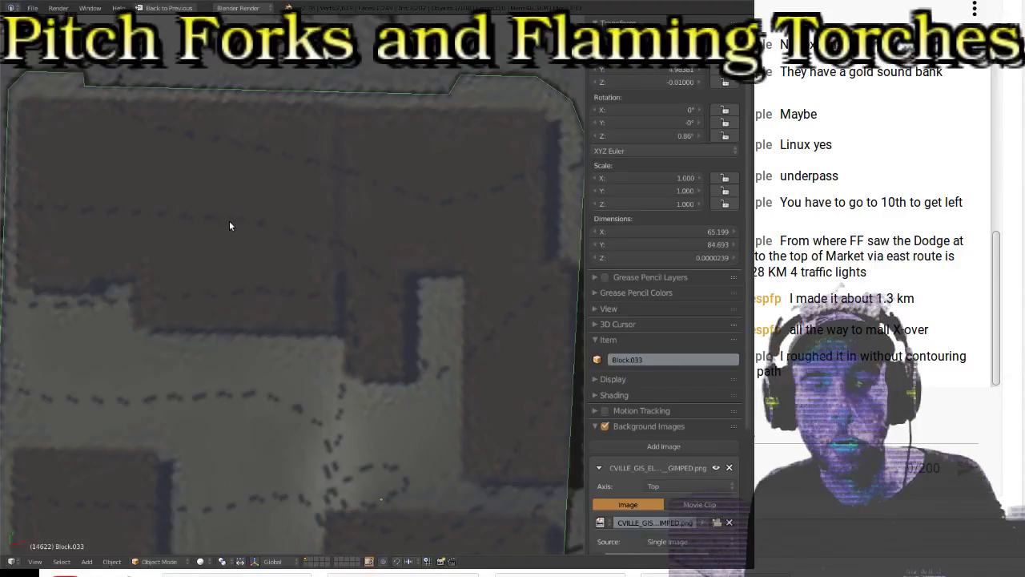
{"action": "scroll", "coordinate": [218, 226], "scroll_direction": "down", "scroll_amount": 3}
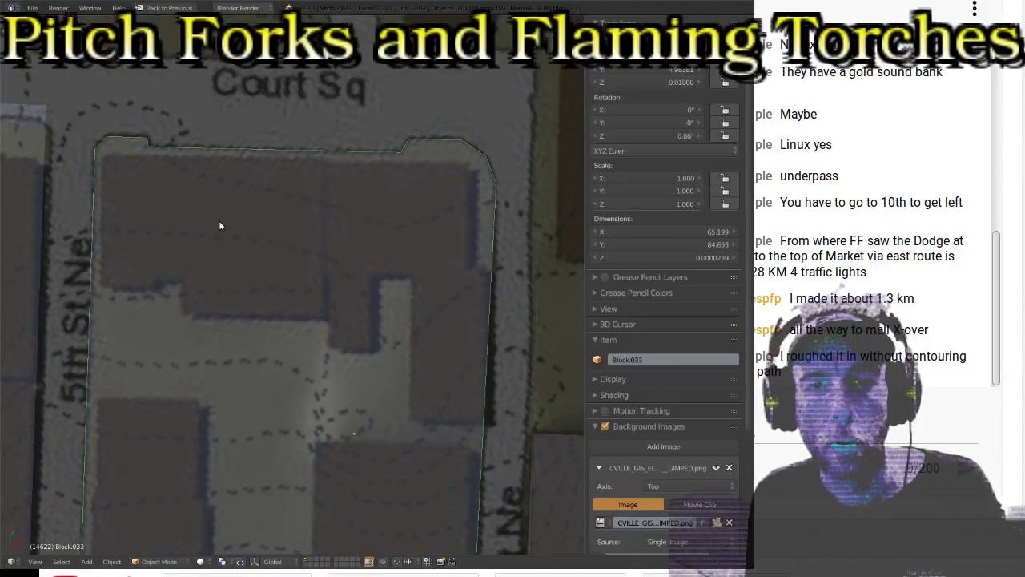
{"action": "scroll", "coordinate": [220, 226], "scroll_direction": "up", "scroll_amount": 1}
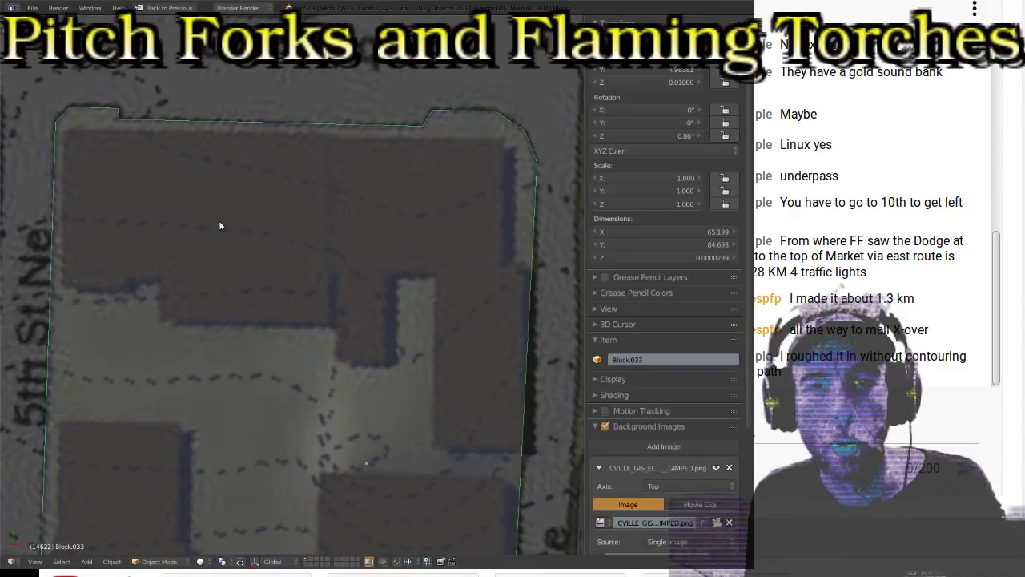
Step: Return to Edit Mode, select the whole linked footprint of the upper building beside 5th St NE and raise its local Z to 0.1
{"action": "key", "text": "Tab"}
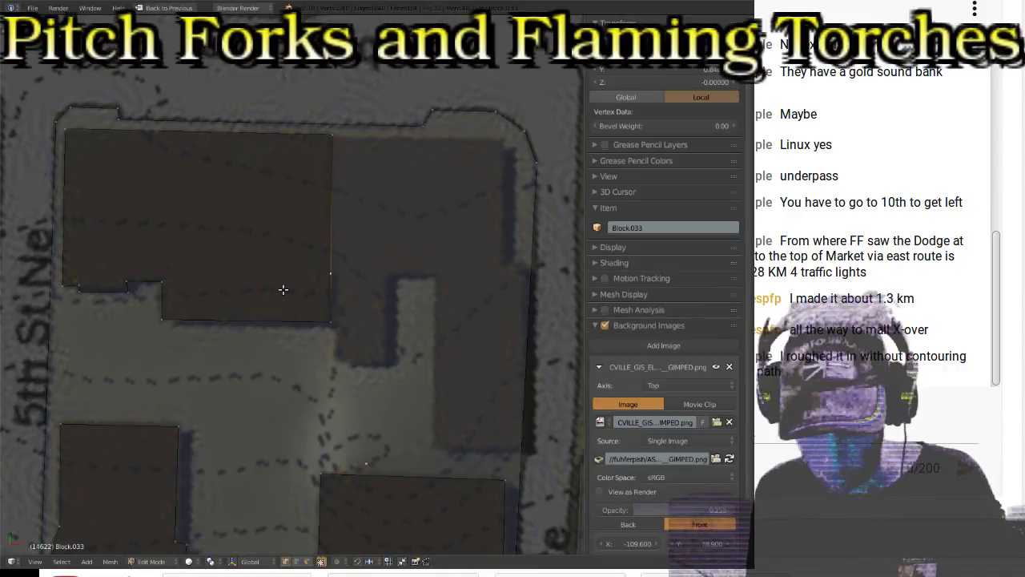
{"action": "key", "text": "l"}
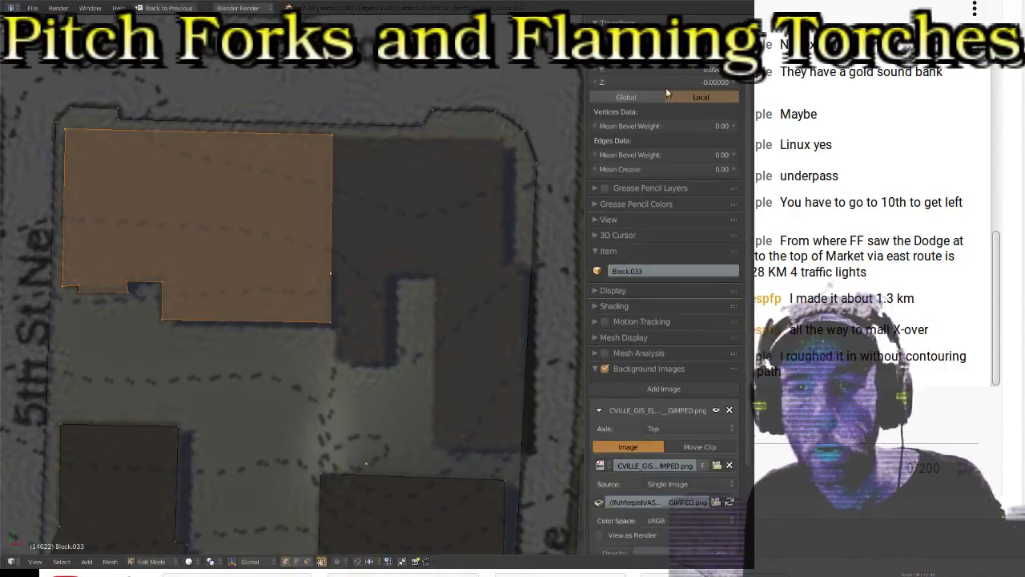
{"action": "left_click", "coordinate": [739, 83]}
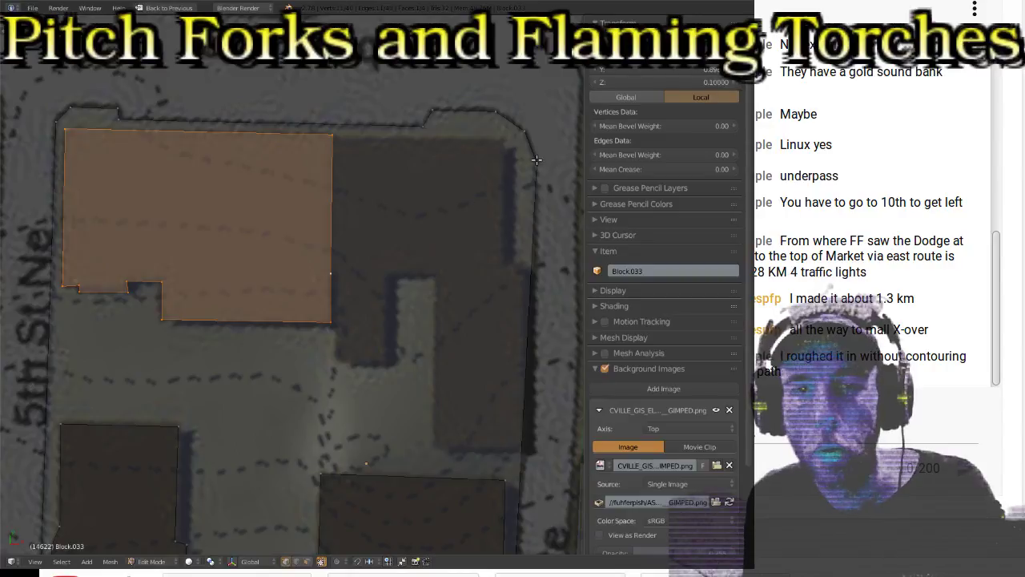
Step: Try setting the local Z of the lower building's linked footprint beside 5th St NE to 0.01, and undo the change
{"action": "scroll", "coordinate": [223, 306], "scroll_direction": "down", "scroll_amount": 3, "text": "shift"}
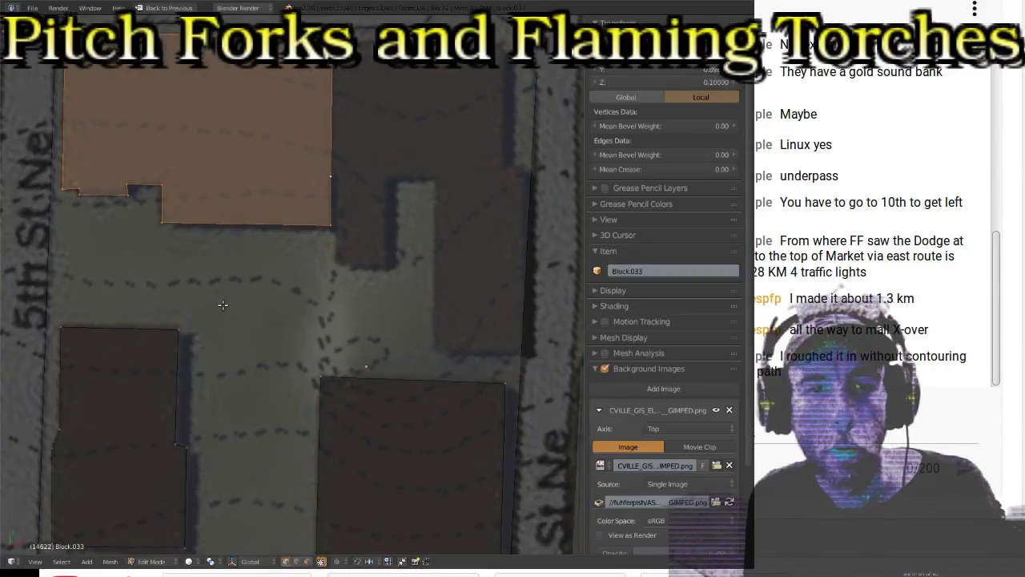
{"action": "right_click", "coordinate": [178, 330]}
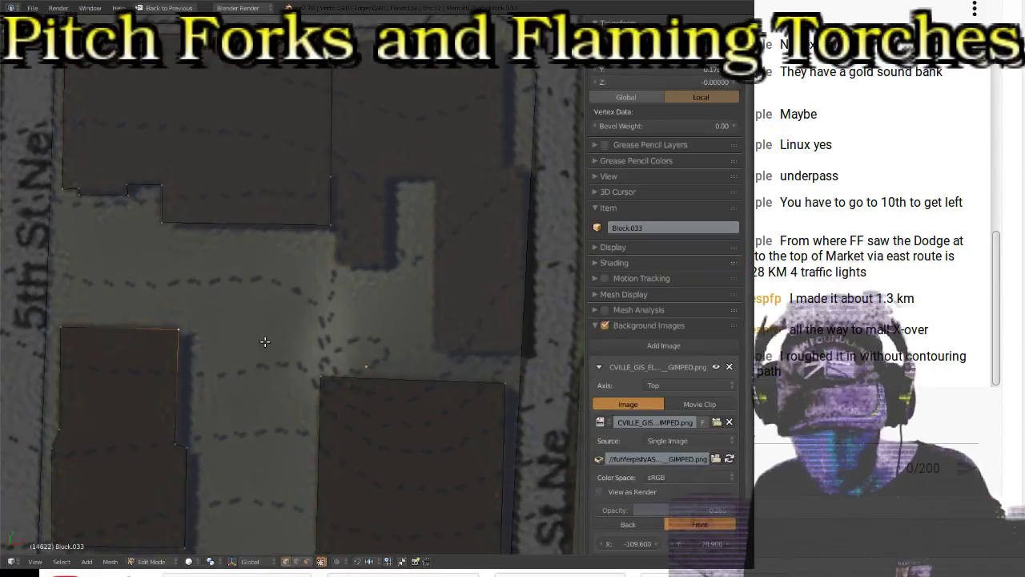
{"action": "key", "text": "ctrl+l"}
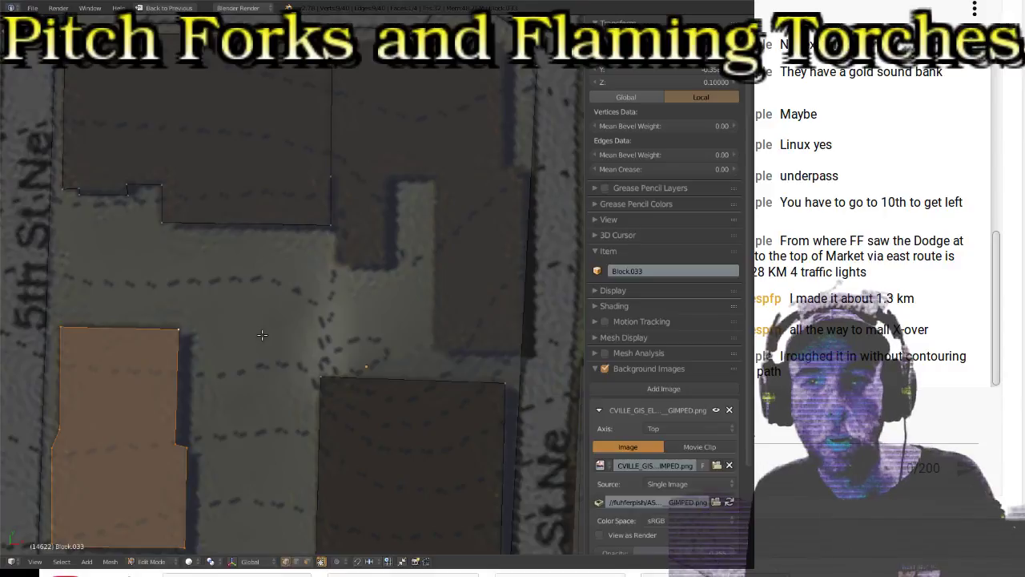
{"action": "left_click", "coordinate": [634, 82]}
{"action": "key", "text": "BackSpace"}
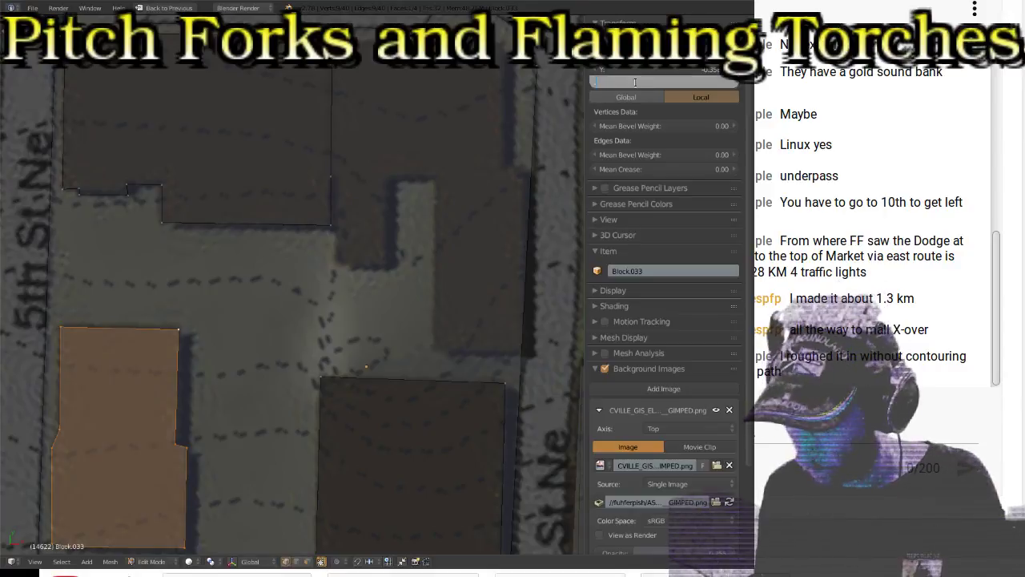
{"action": "type", "text": "0.01"}
{"action": "key", "text": "Return"}
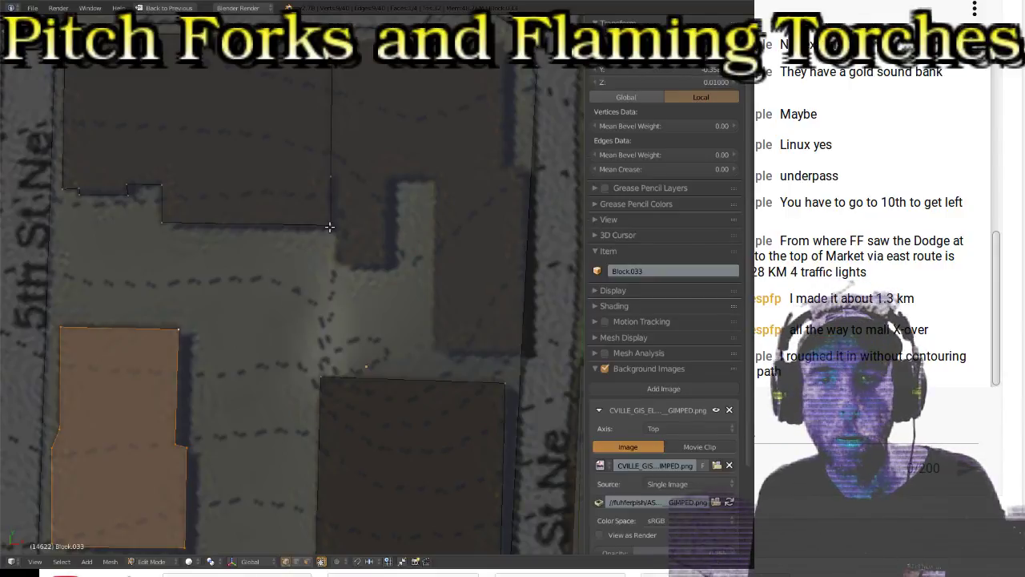
{"action": "key", "text": "ctrl+z"}
{"action": "key", "text": "ctrl+z"}
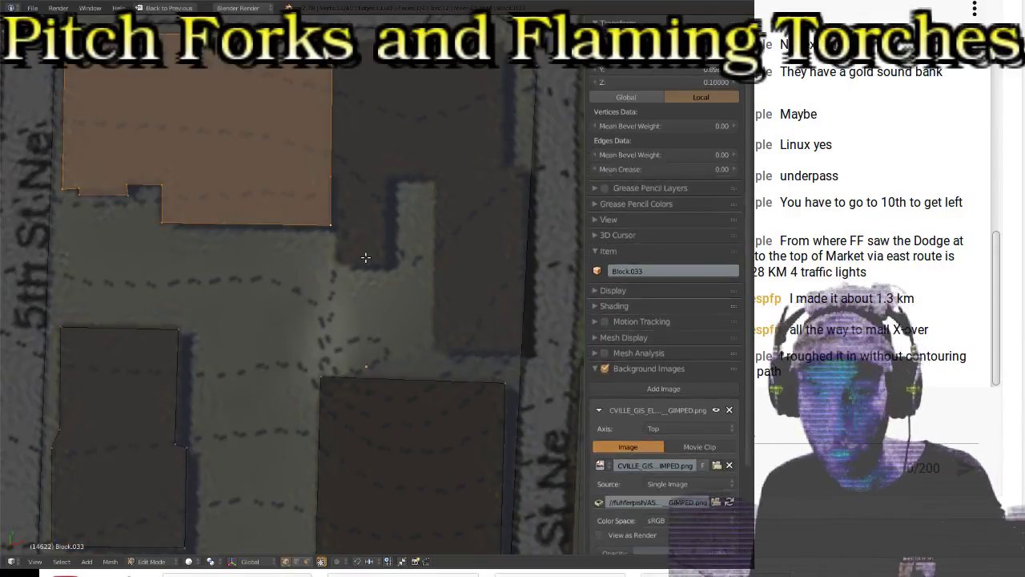
Step: Set the local Z of the upper building footprint beside 5th St NE to 0.01
{"action": "left_click", "coordinate": [686, 85]}
{"action": "type", "text": "0.01"}
{"action": "key", "text": "Return"}
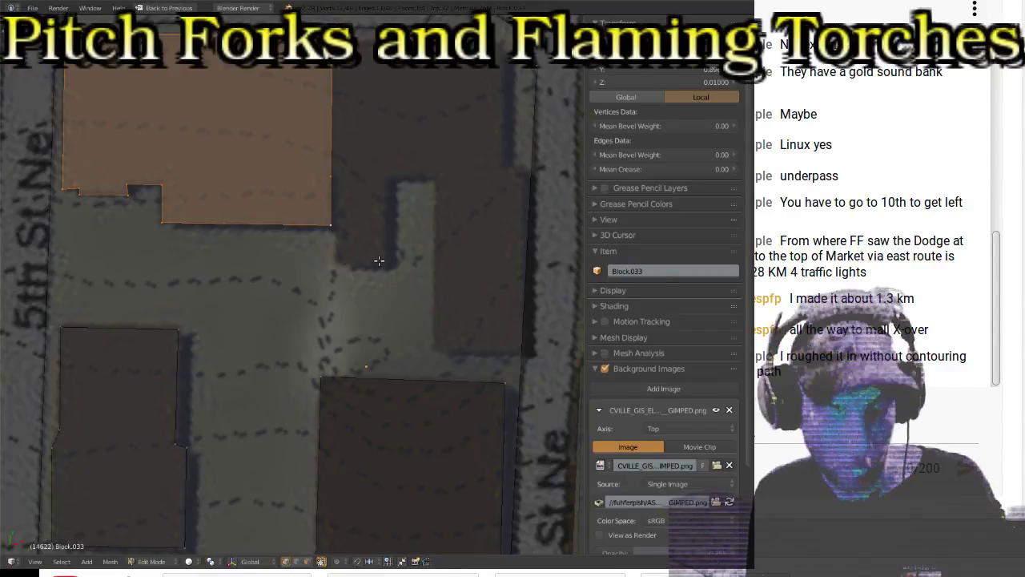
Step: Examine Block.033 in Object Mode and check the local Z of the linked block surface in Edit Mode
{"action": "key", "text": "Tab"}
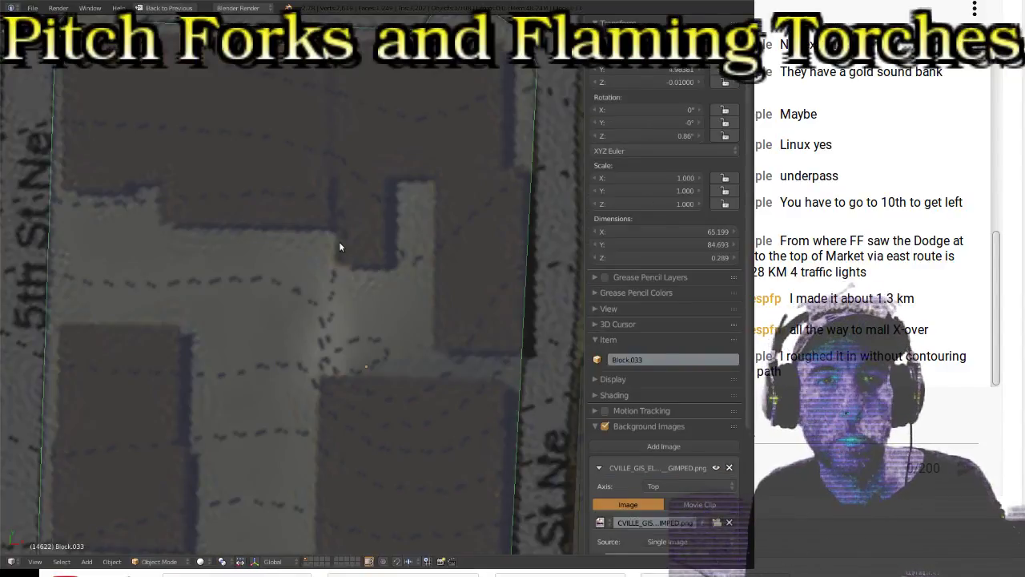
{"action": "key", "text": "Tab"}
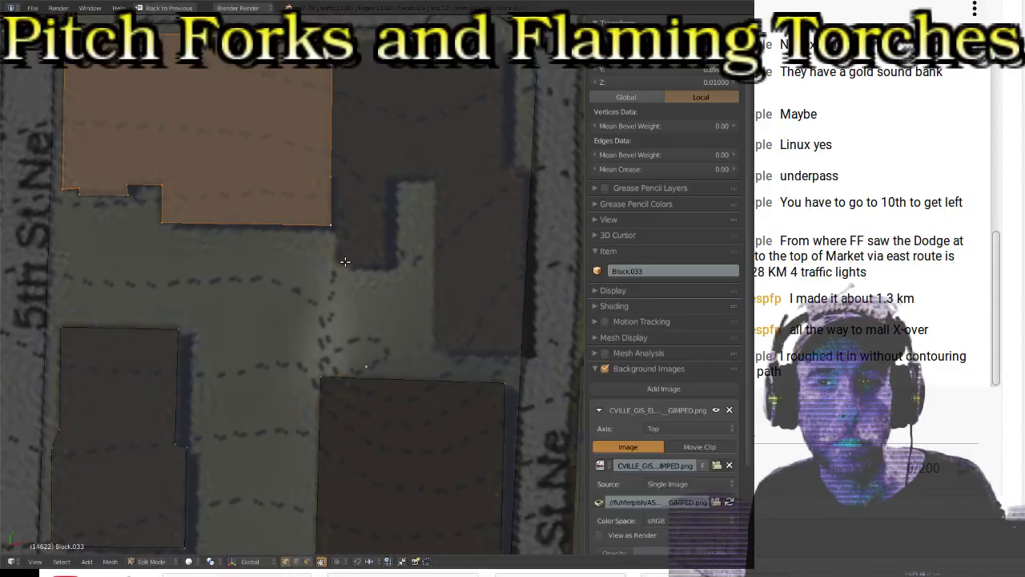
{"action": "key", "text": "Tab"}
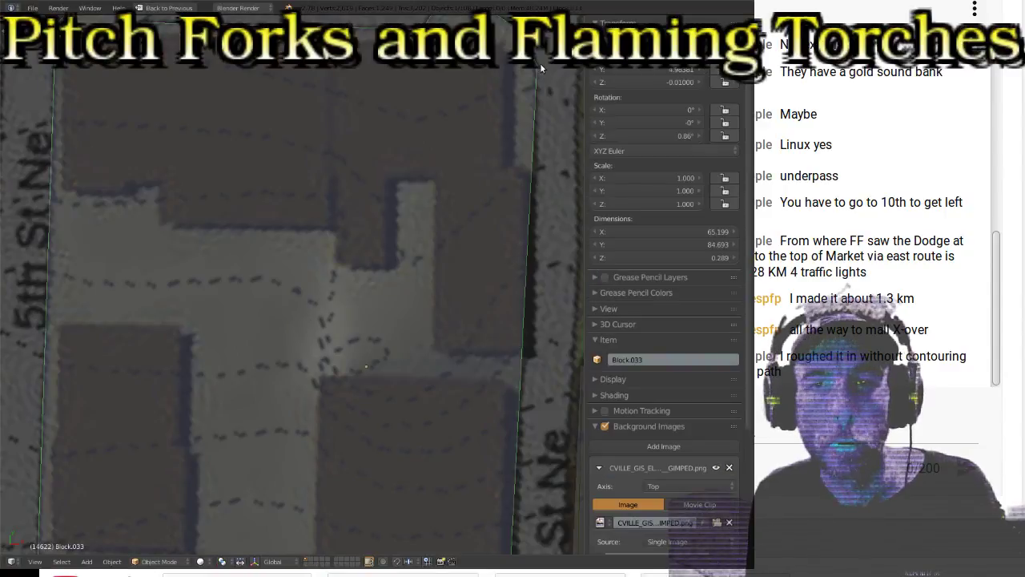
{"action": "key", "text": "Tab"}
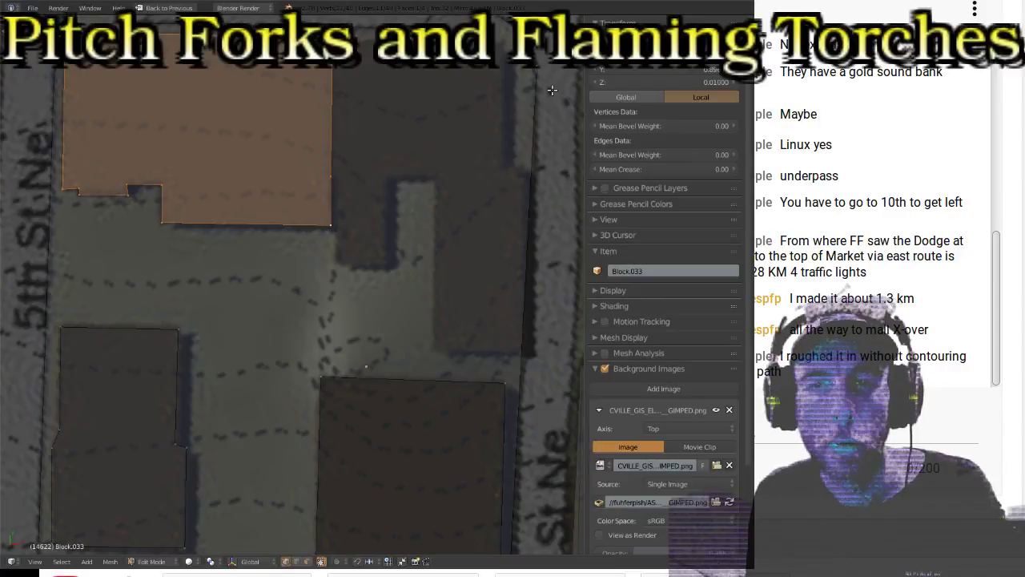
{"action": "right_click", "coordinate": [540, 66]}
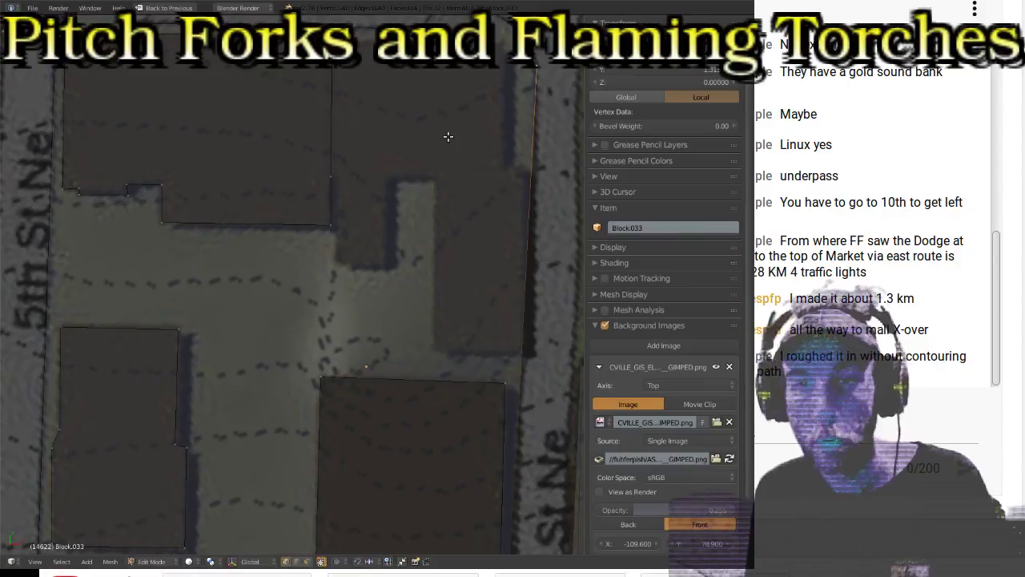
{"action": "key", "text": "a"}
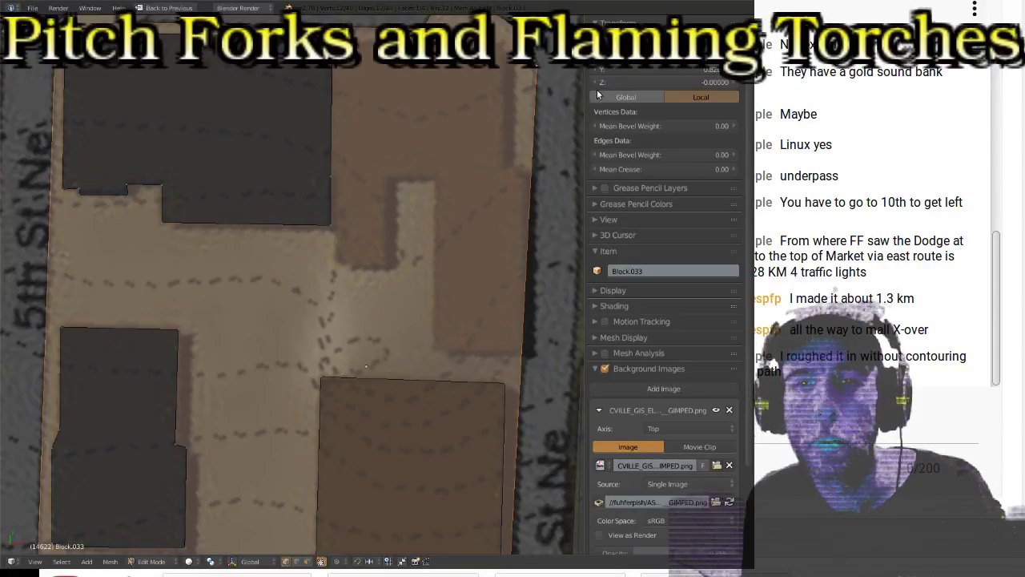
{"action": "key", "text": "Tab"}
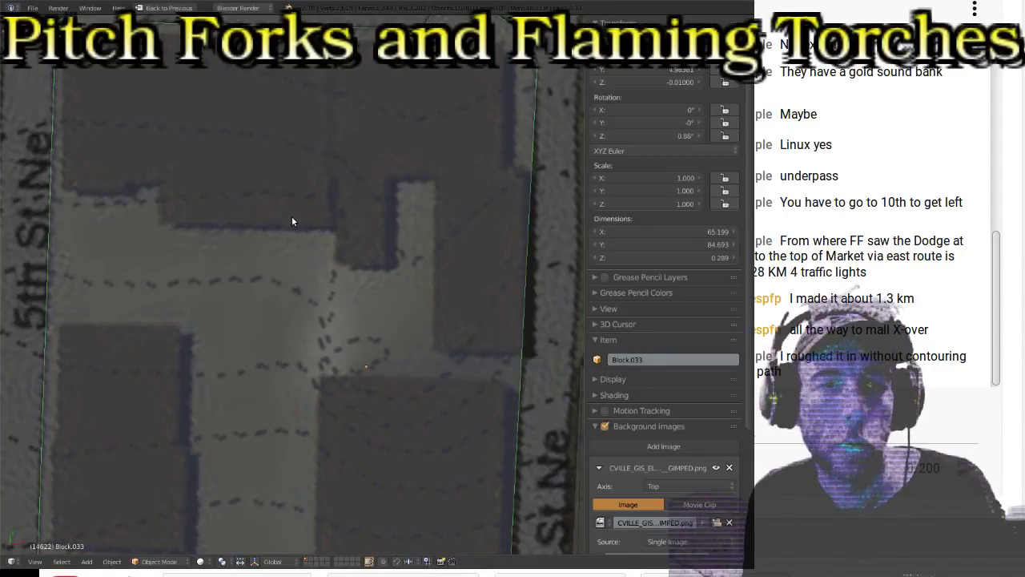
{"action": "key", "text": "Tab"}
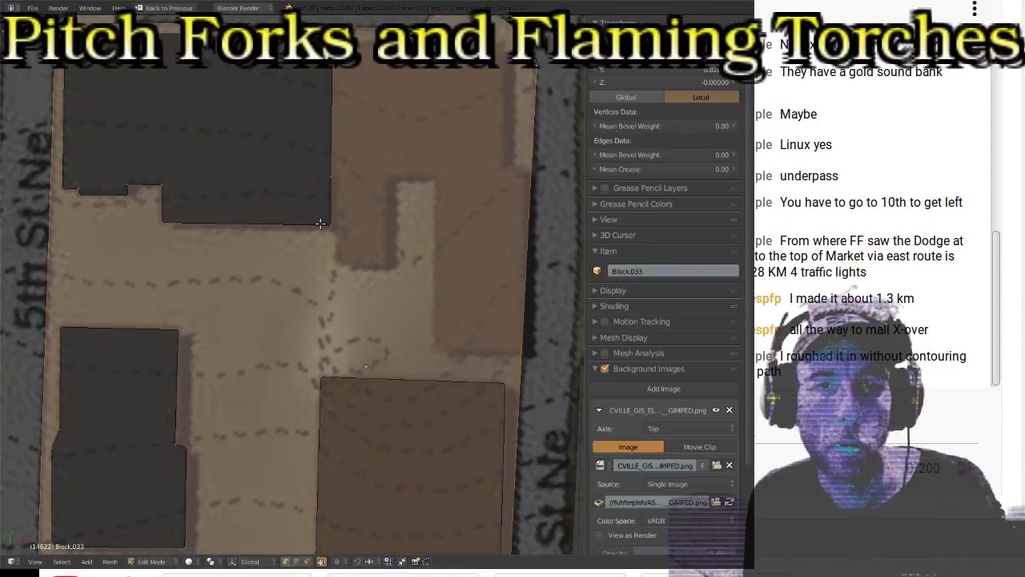
Step: Trace the adjoining building beside 6th St NE from the upper building's right-wall vertex and close the top with an edge to its upper corner
{"action": "right_click", "coordinate": [335, 176]}
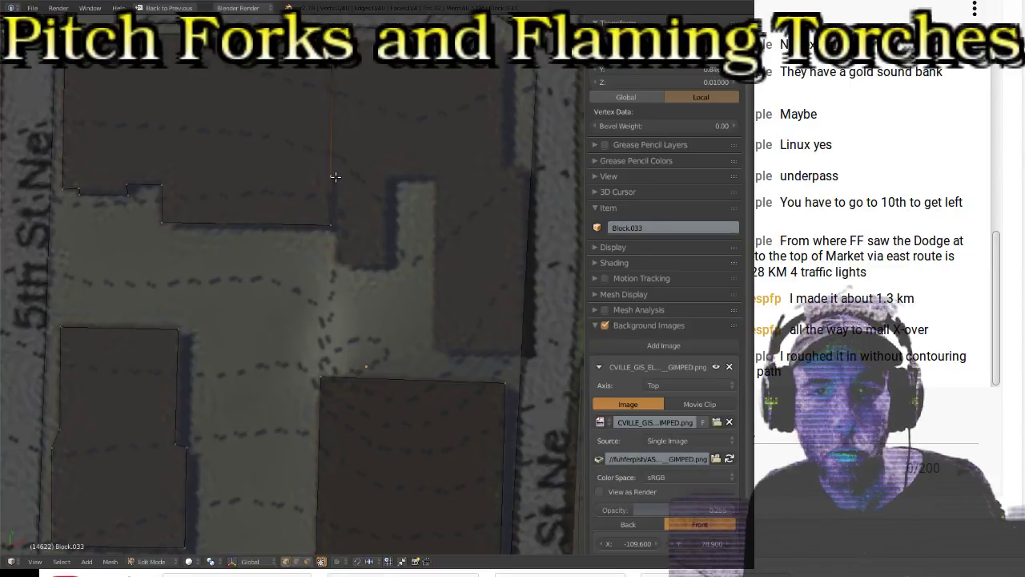
{"action": "right_click", "coordinate": [336, 205]}
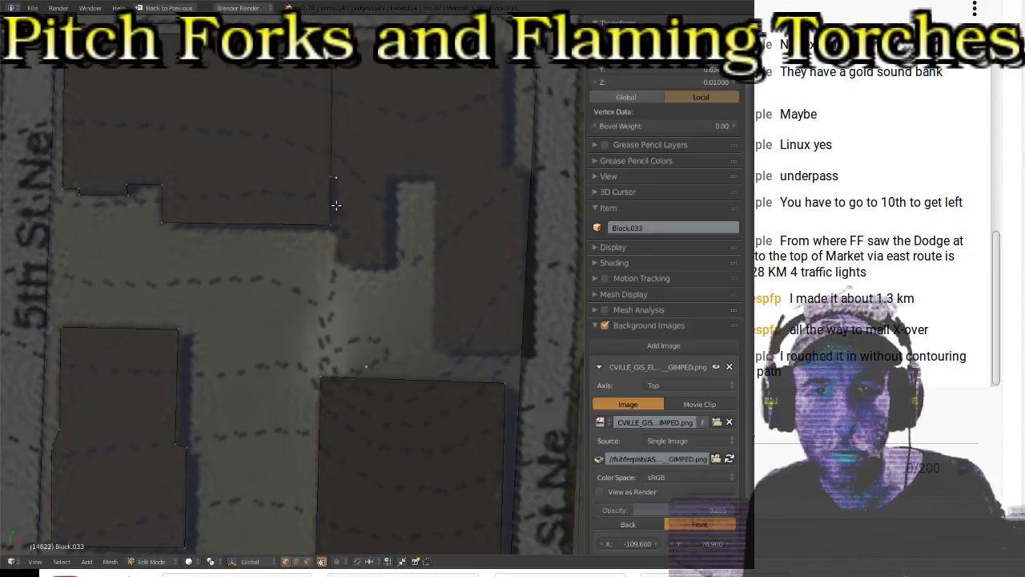
{"action": "right_click", "coordinate": [335, 255], "text": "ctrl"}
{"action": "right_click", "coordinate": [386, 258], "text": "ctrl"}
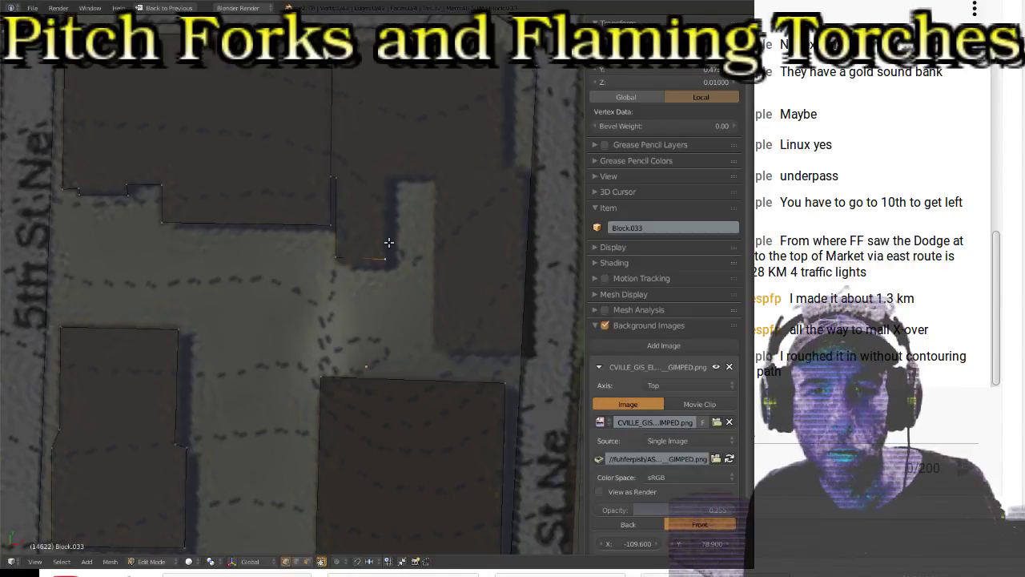
{"action": "right_click", "coordinate": [437, 178], "text": "ctrl"}
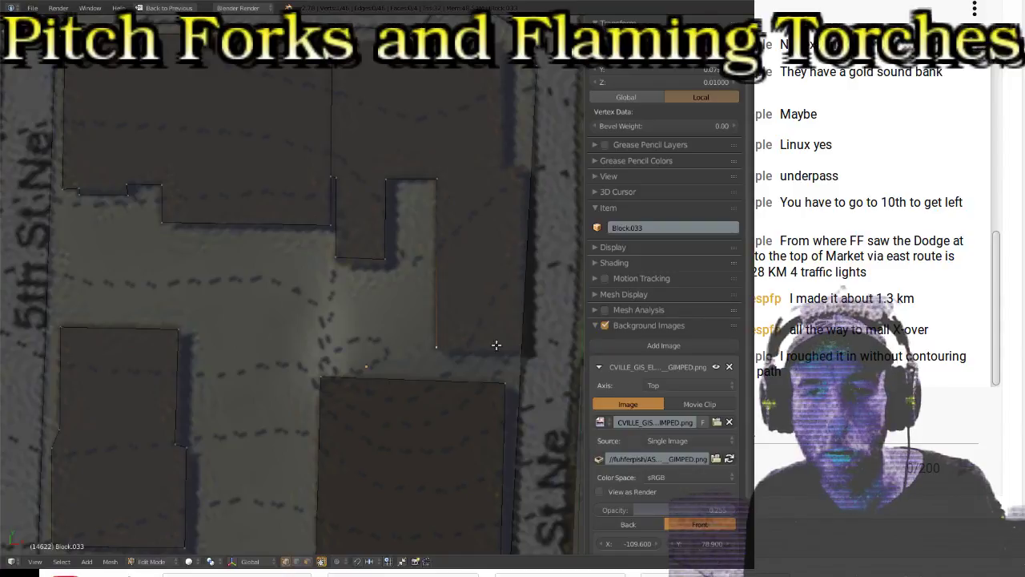
{"action": "right_click", "coordinate": [529, 349], "text": "ctrl"}
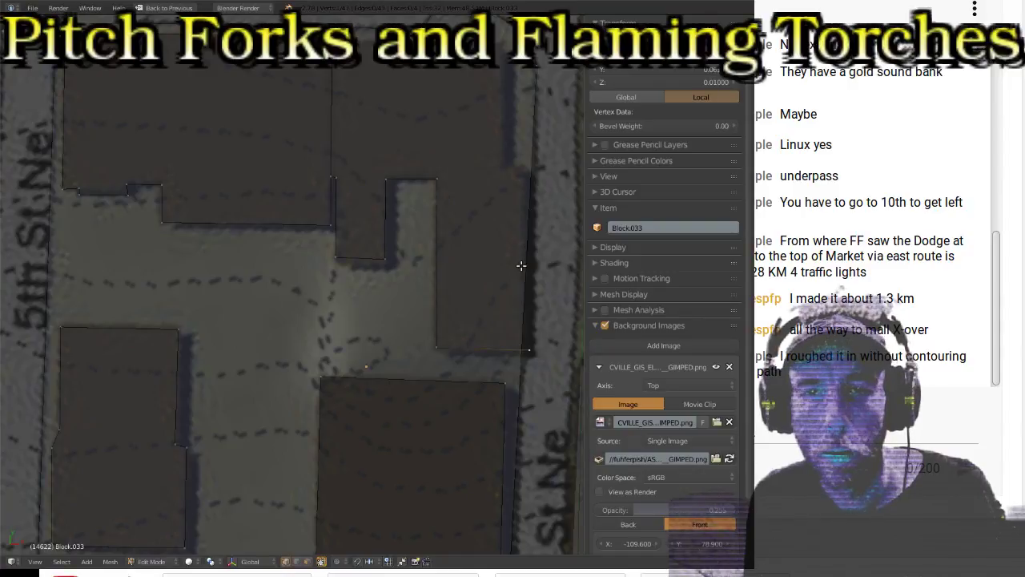
{"action": "right_click", "coordinate": [523, 173], "text": "ctrl"}
{"action": "key", "text": "a"}
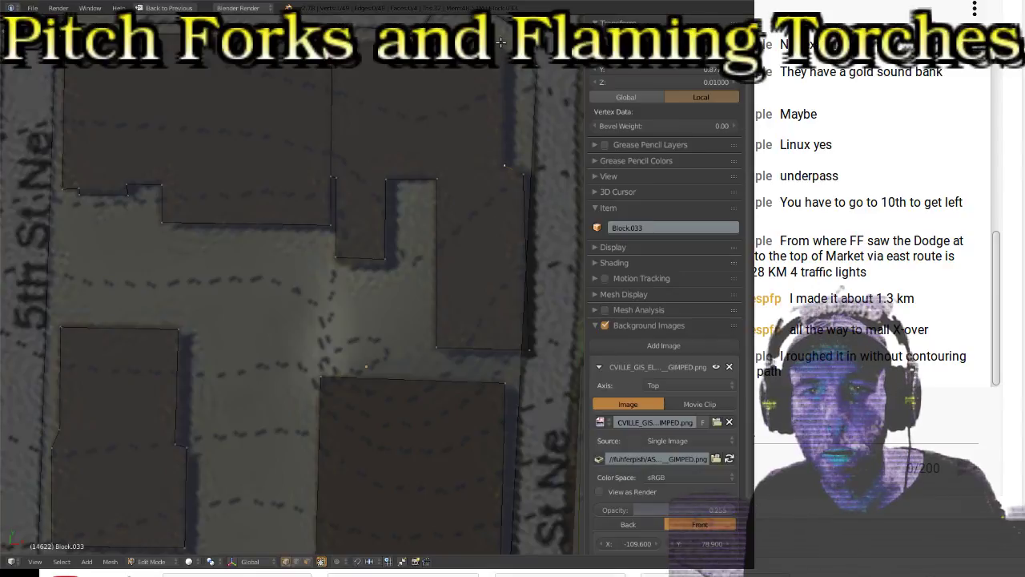
{"action": "key", "text": "a"}
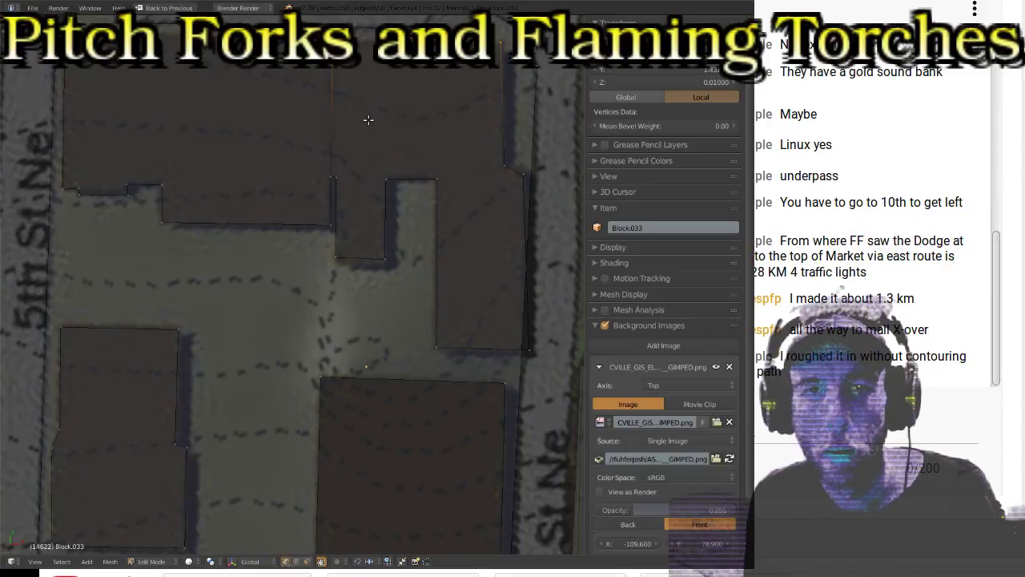
{"action": "key", "text": "f"}
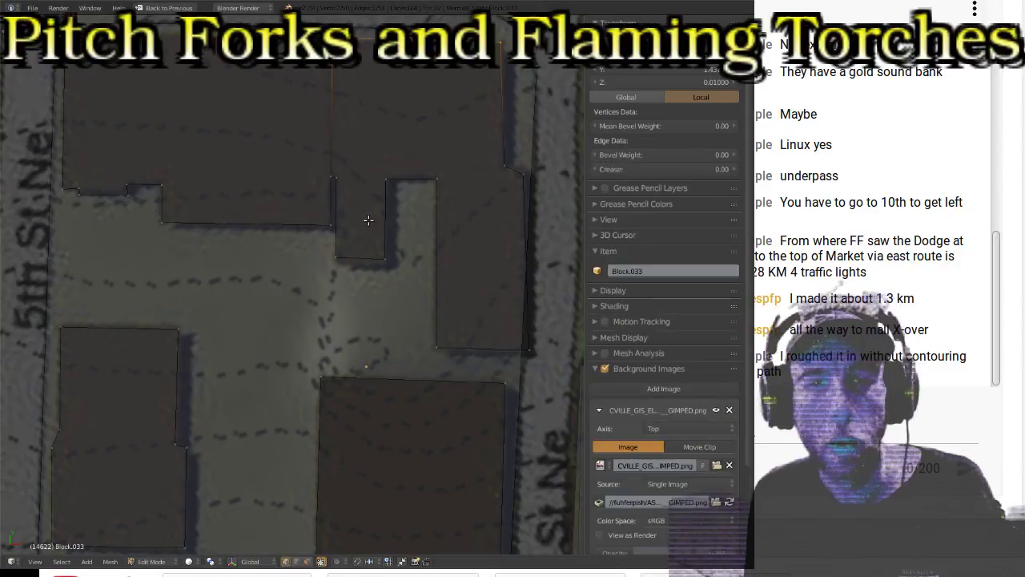
Step: Select all outline vertices of the building beside 6th St NE and fill them with a face
{"action": "right_click", "coordinate": [334, 177], "text": "shift"}
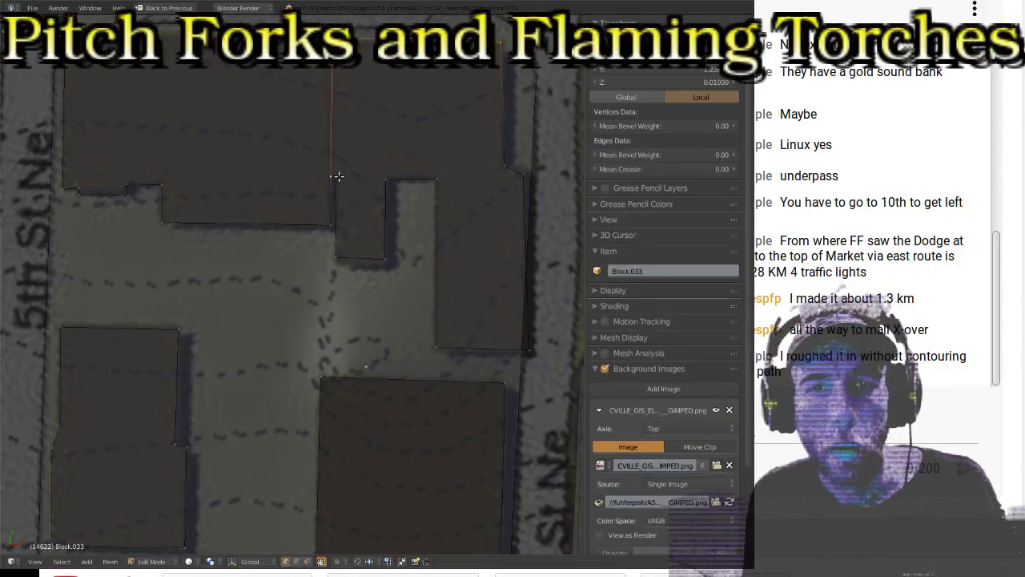
{"action": "right_click", "coordinate": [336, 258], "text": "shift"}
{"action": "right_click", "coordinate": [385, 257], "text": "shift"}
{"action": "right_click", "coordinate": [386, 179], "text": "shift"}
{"action": "right_click", "coordinate": [451, 174], "text": "shift"}
{"action": "right_click", "coordinate": [522, 178], "text": "shift"}
{"action": "right_click", "coordinate": [528, 353], "text": "shift"}
{"action": "right_click", "coordinate": [457, 351], "text": "shift"}
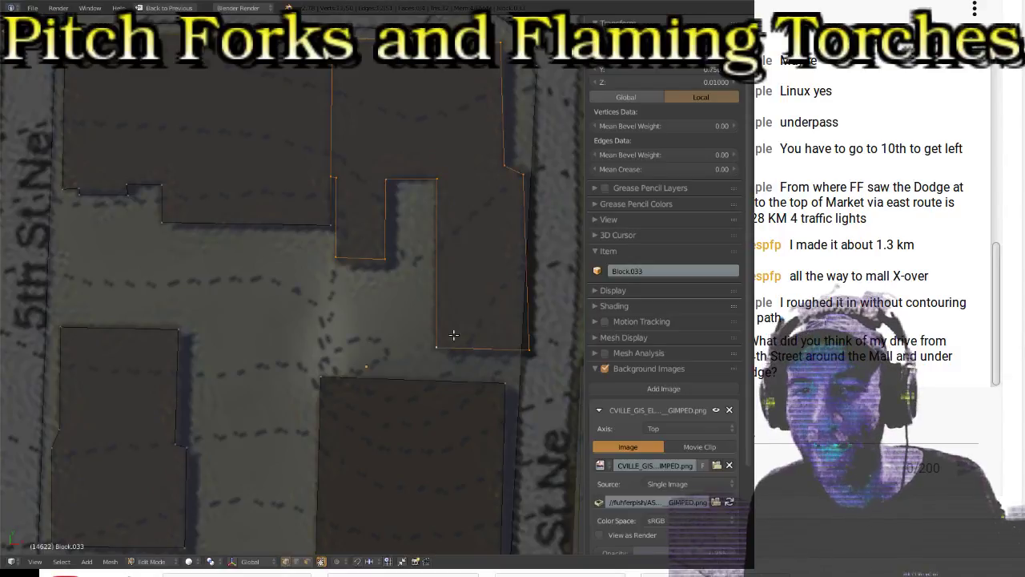
{"action": "key", "text": "f"}
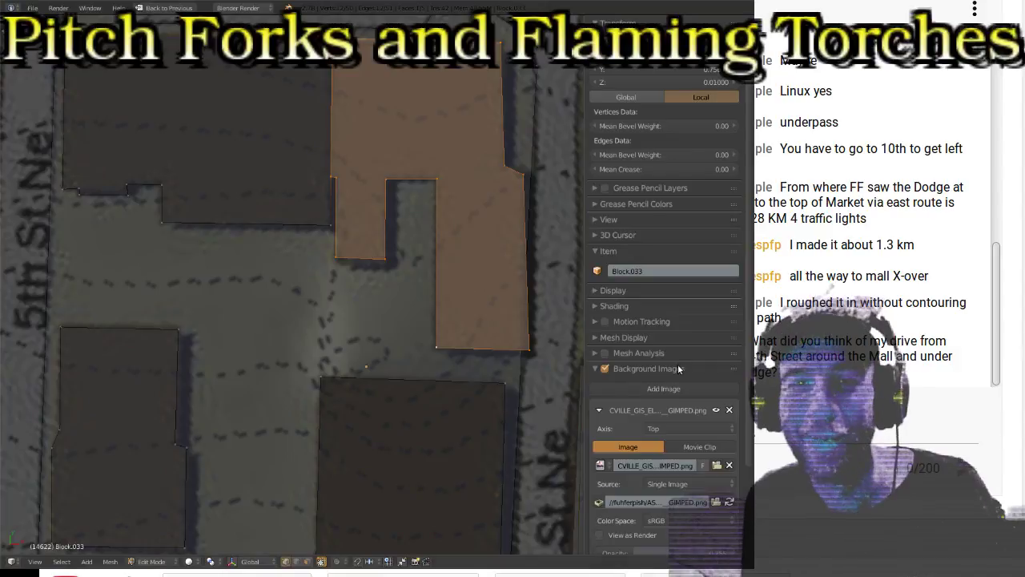
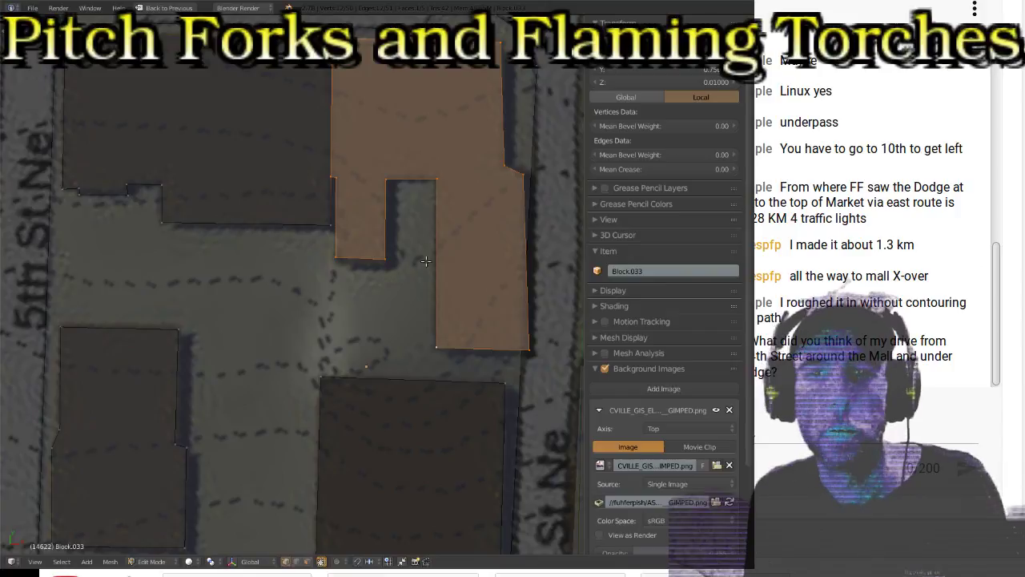
Step: Examine Block.033's footprints against the background map in Object Mode using wireframe display
{"action": "key", "text": "Tab"}
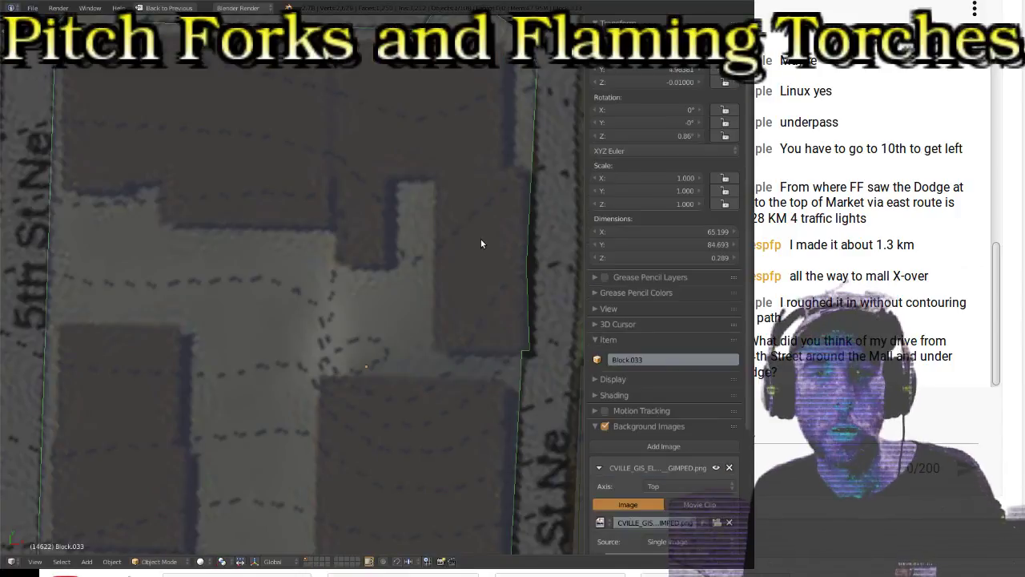
{"action": "key", "text": "Tab"}
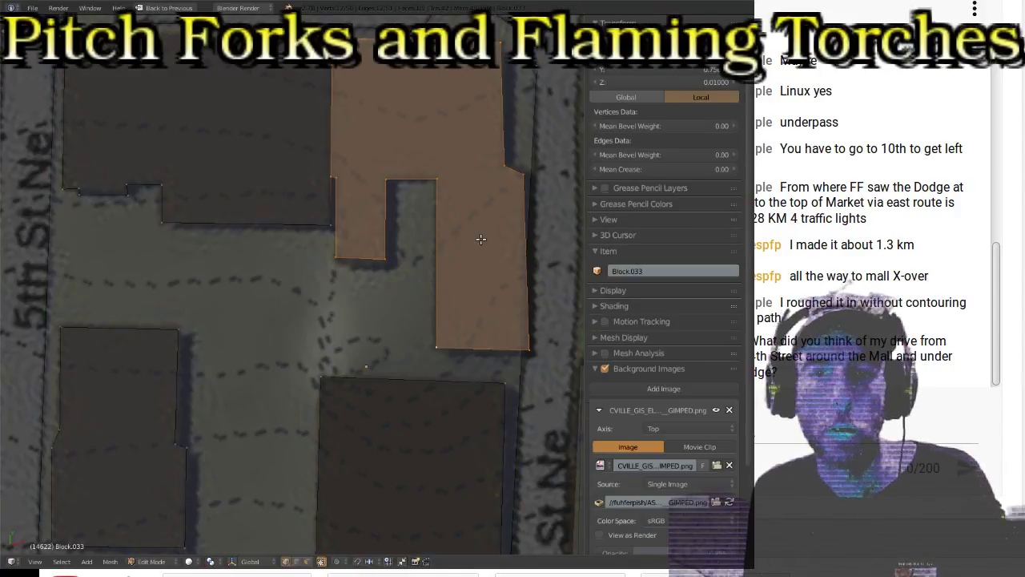
{"action": "key", "text": "Tab"}
{"action": "scroll", "coordinate": [481, 239], "scroll_direction": "down", "scroll_amount": 3}
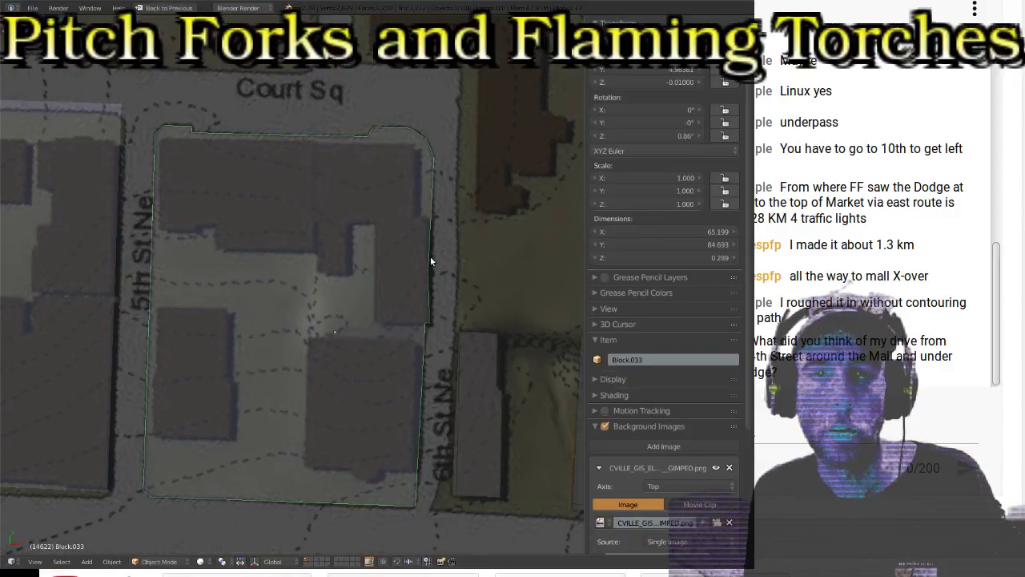
{"action": "key", "text": "z"}
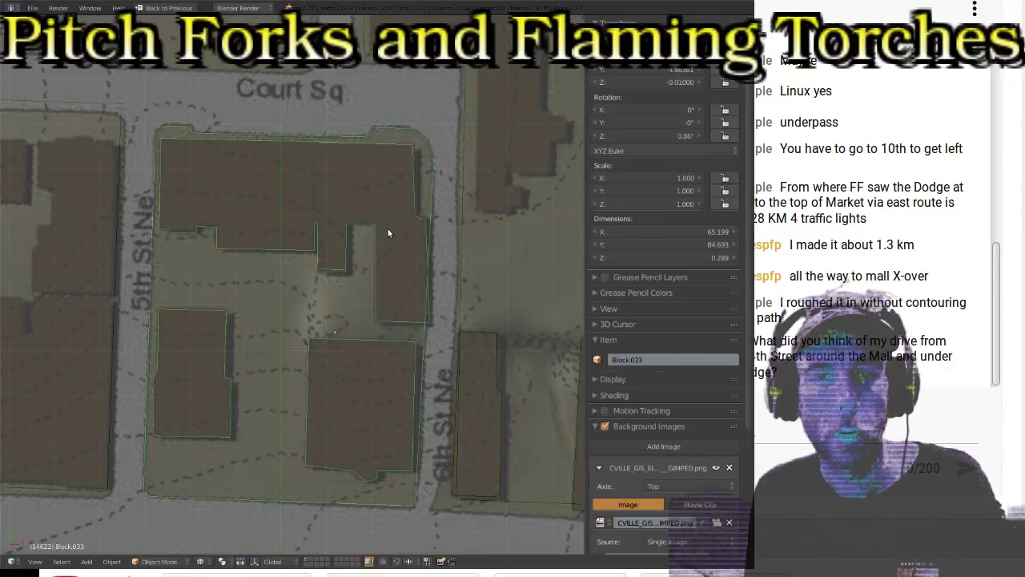
{"action": "key", "text": "Tab"}
{"action": "key", "text": "Tab"}
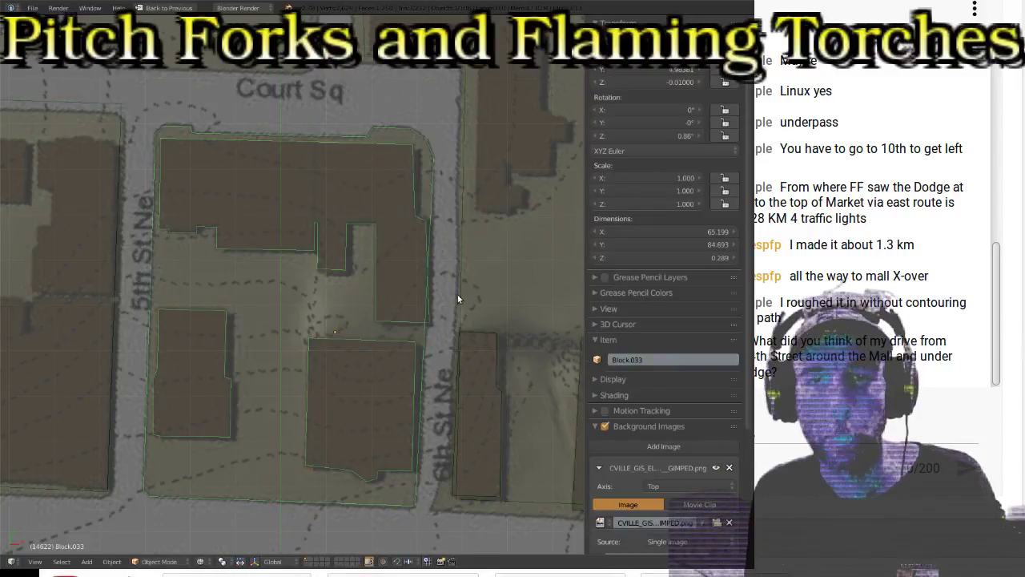
Step: Select Block.032, the neighbouring block on the other side of 5th St NE
{"action": "scroll", "coordinate": [286, 294], "scroll_direction": "down", "scroll_amount": 3, "text": "ctrl"}
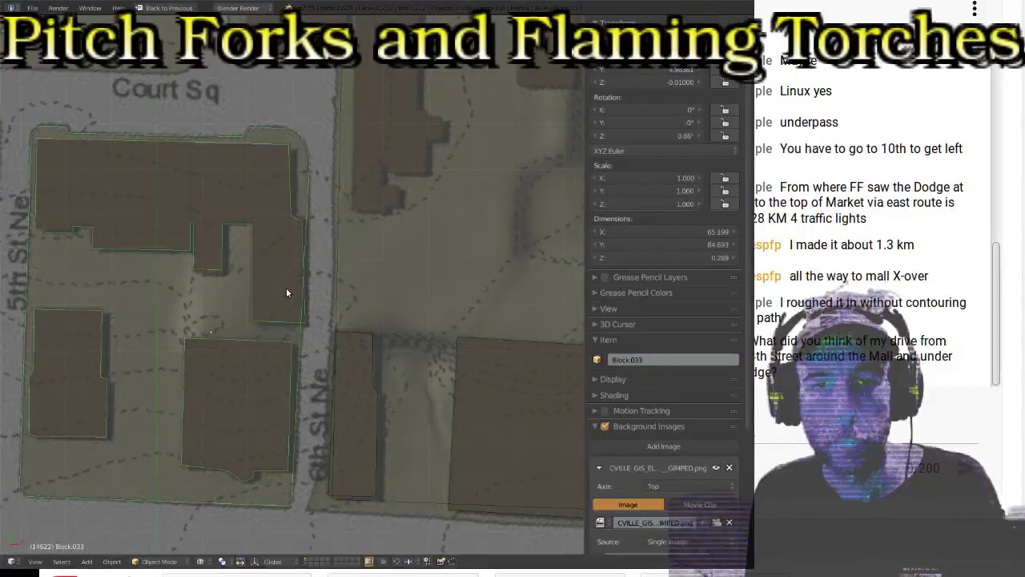
{"action": "scroll", "coordinate": [286, 294], "scroll_direction": "up", "scroll_amount": 20, "text": "ctrl"}
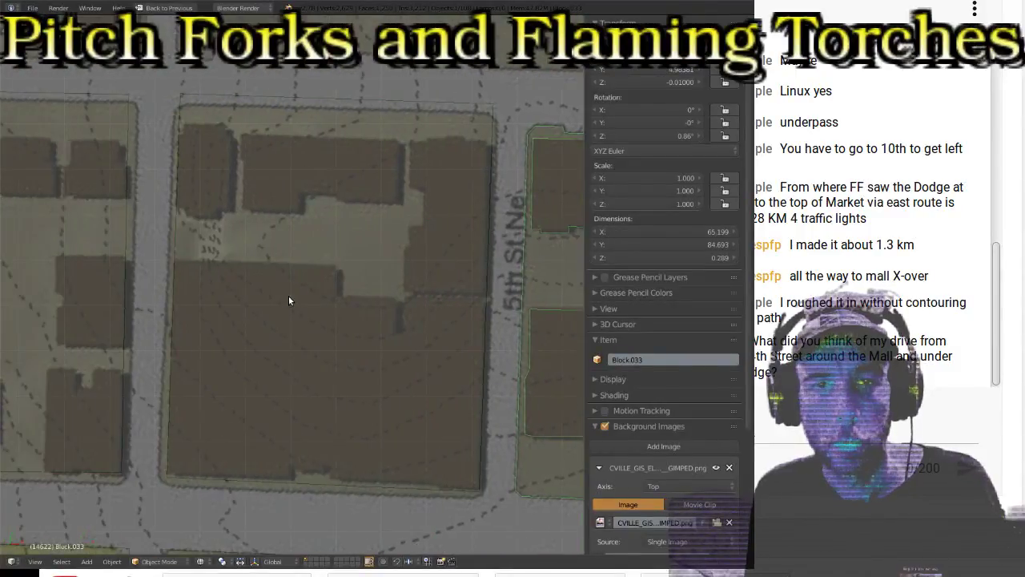
{"action": "right_click", "coordinate": [280, 106]}
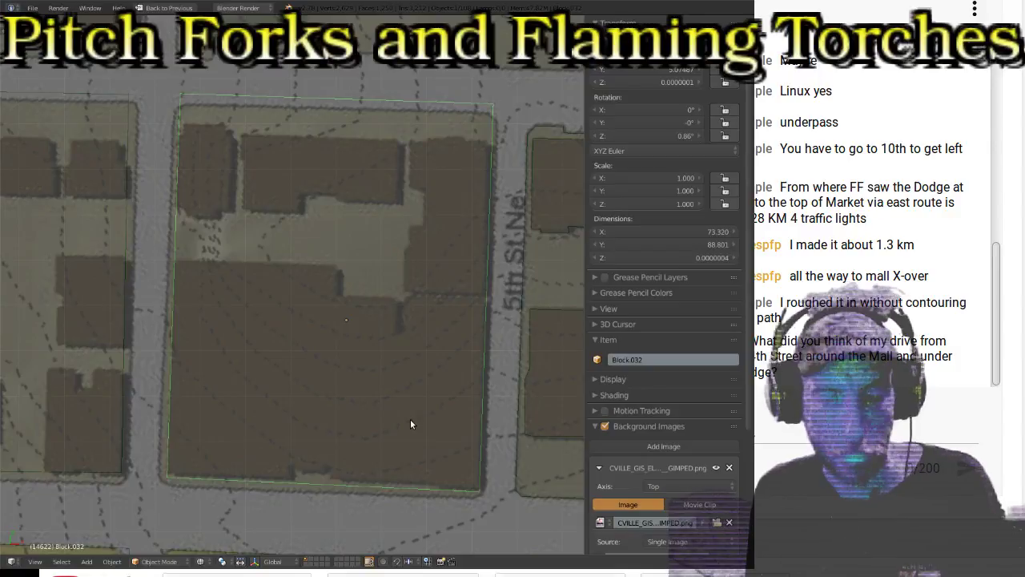
Step: Enter Edit Mode on Block.032 and move its two lower corner vertices onto the block's outline on the background map
{"action": "key", "text": "Tab"}
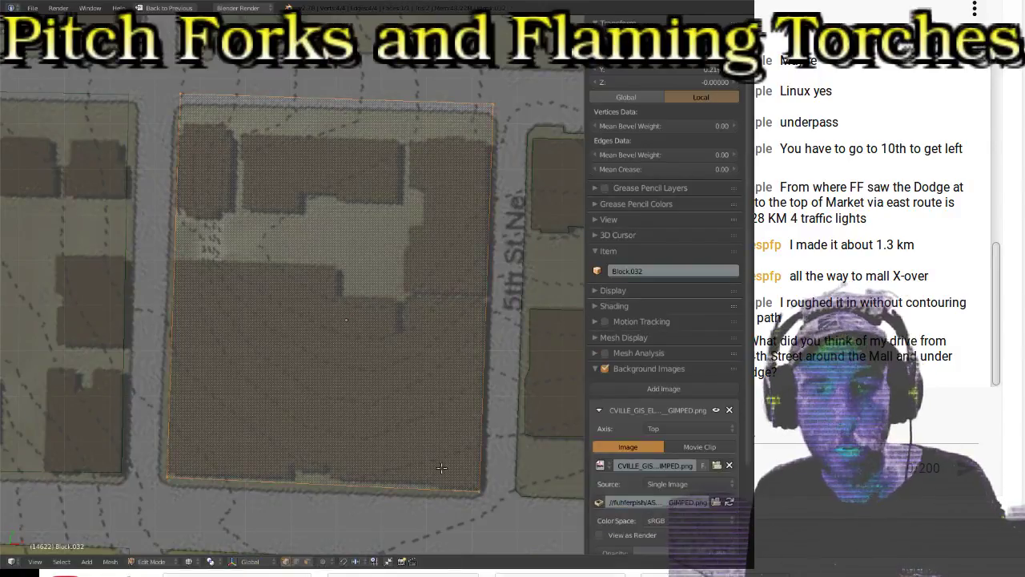
{"action": "right_click", "coordinate": [484, 514]}
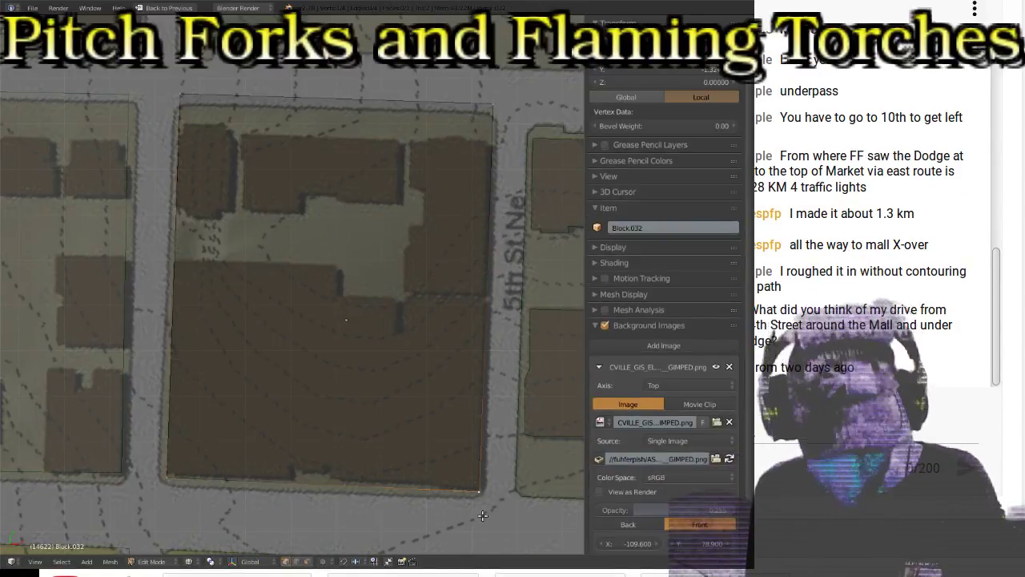
{"action": "key", "text": "g"}
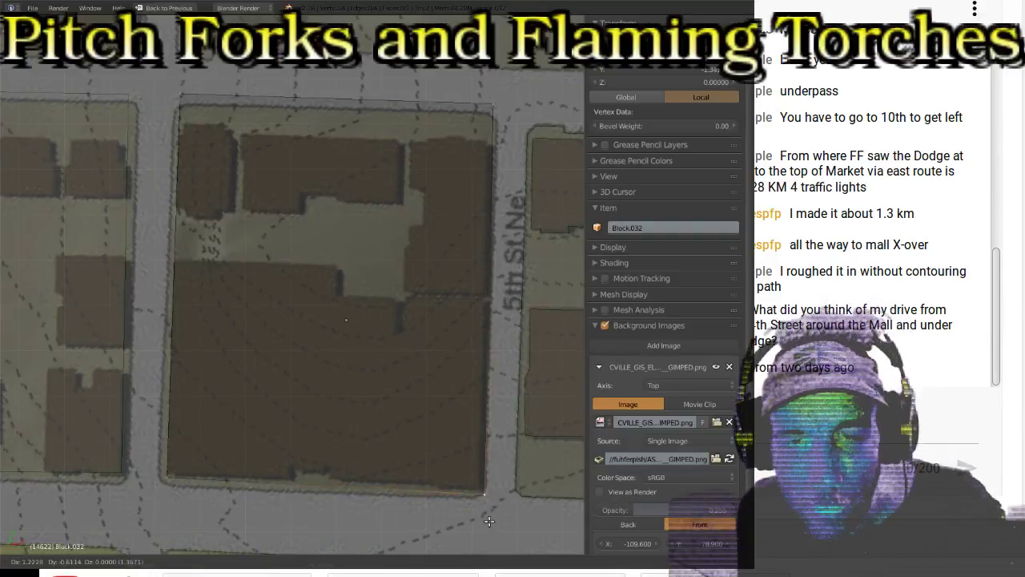
{"action": "left_click", "coordinate": [488, 518]}
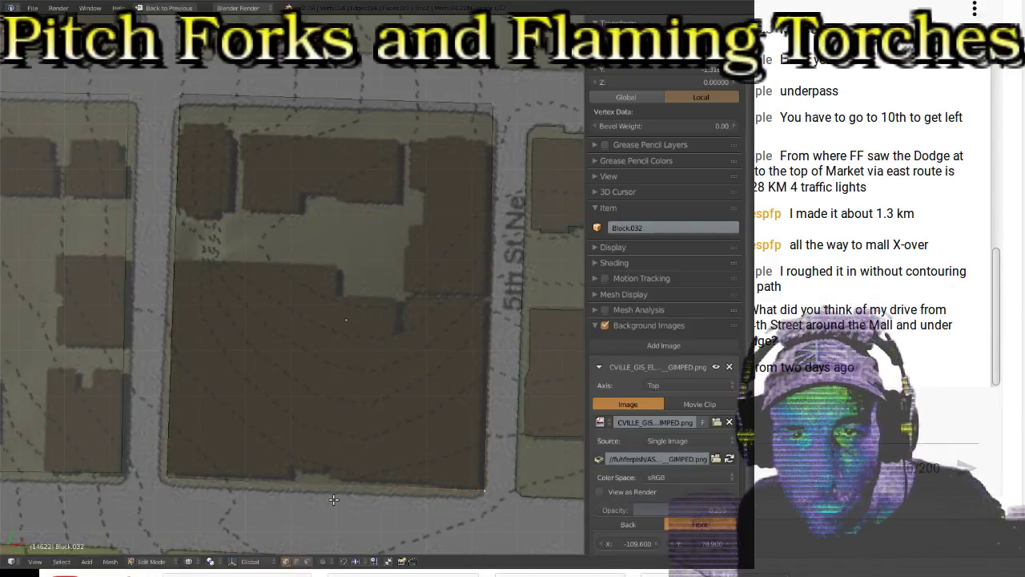
{"action": "right_click", "coordinate": [166, 485]}
{"action": "key", "text": "g"}
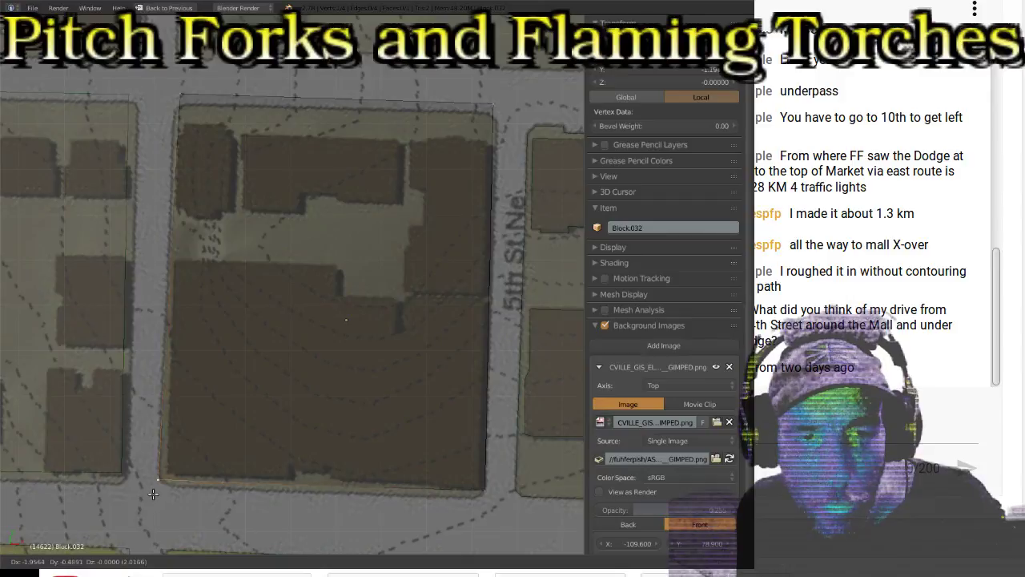
{"action": "left_click", "coordinate": [156, 489]}
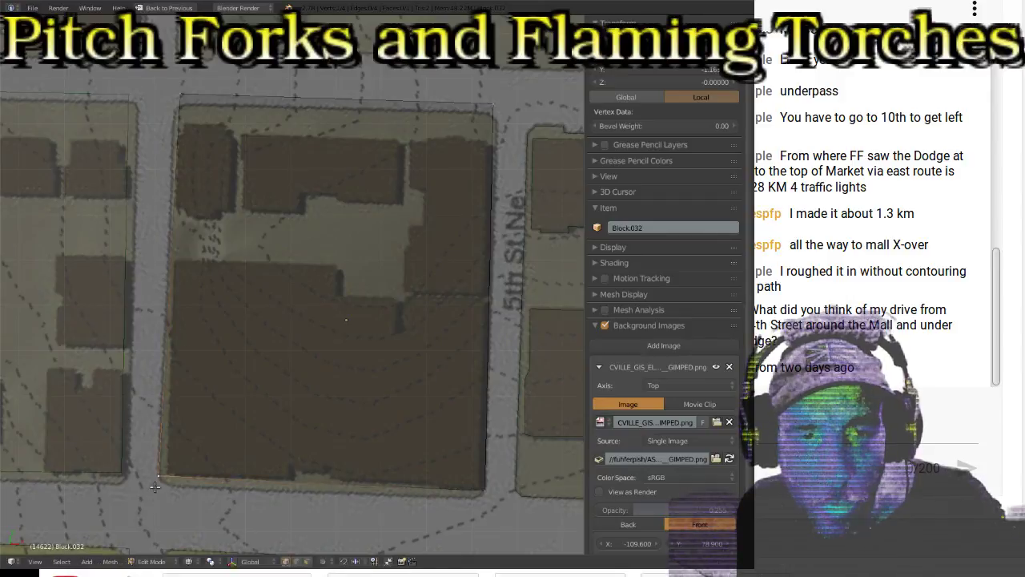
Step: Move Block.032's two upper corner vertices onto the block's curb line on the background map
{"action": "right_click", "coordinate": [177, 86]}
{"action": "key", "text": "g"}
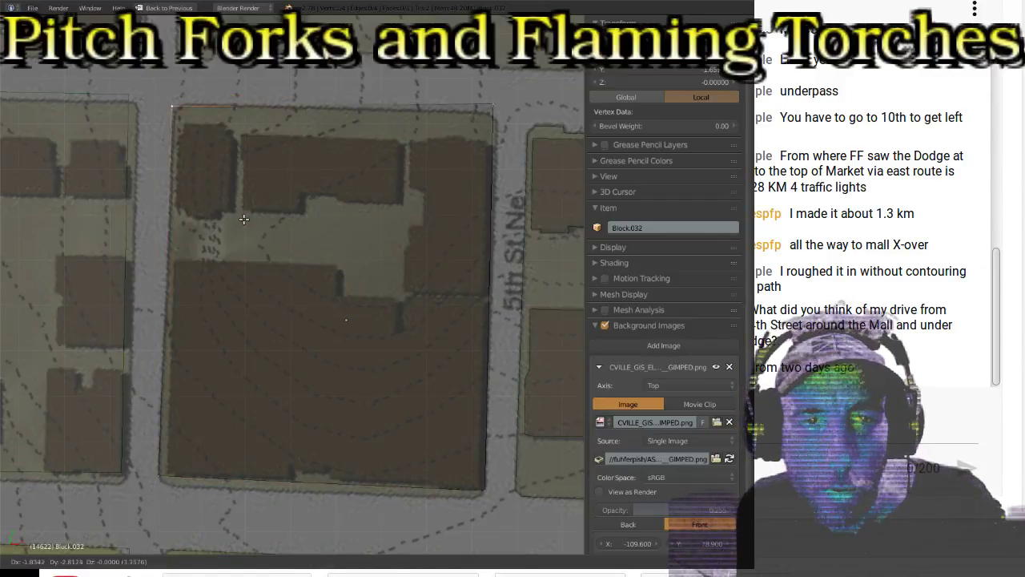
{"action": "left_click", "coordinate": [485, 94]}
{"action": "right_click", "coordinate": [493, 110]}
{"action": "key", "text": "g"}
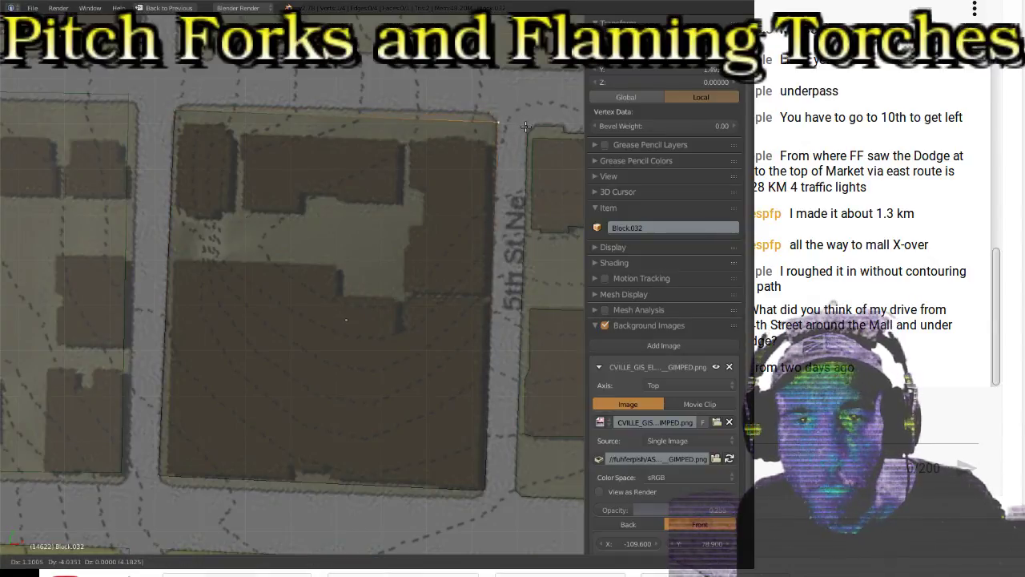
{"action": "right_click", "coordinate": [523, 126]}
{"action": "key", "text": "g"}
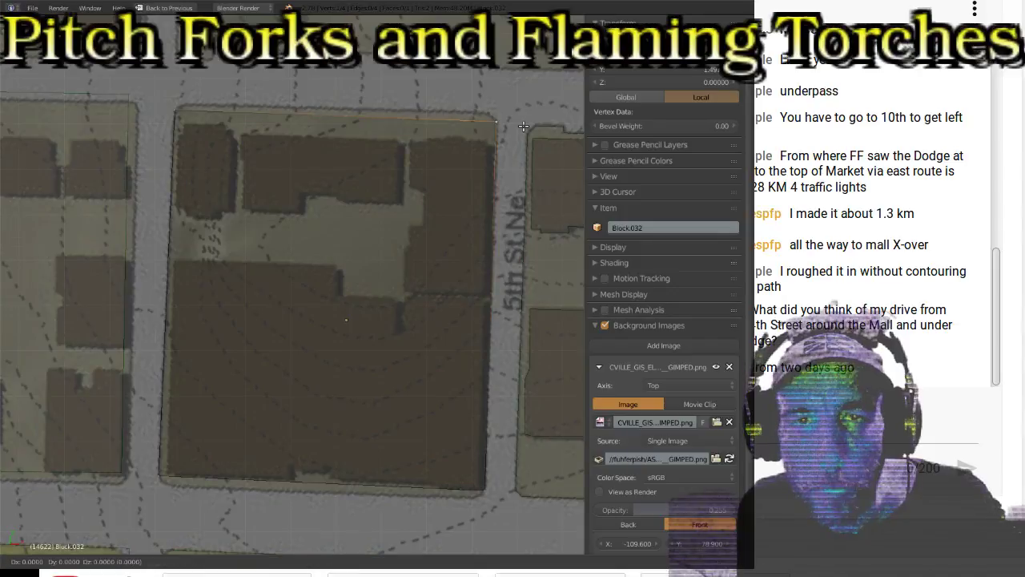
{"action": "right_click", "coordinate": [523, 125]}
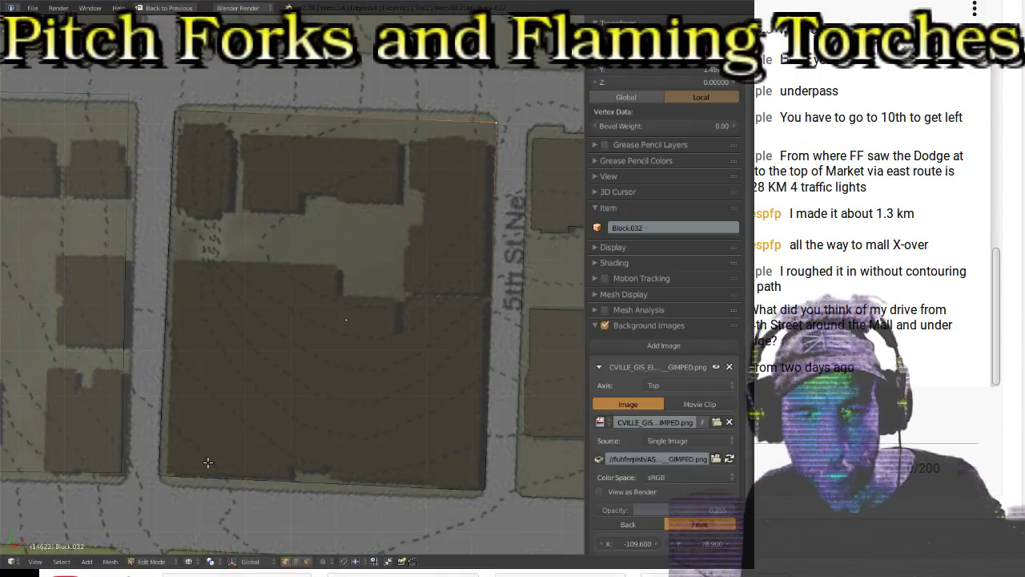
Step: Subdivide Block.032's lower edge between its two bottom corner vertices with 2 cuts
{"action": "right_click", "coordinate": [172, 475]}
{"action": "right_click", "coordinate": [468, 504], "text": "shift"}
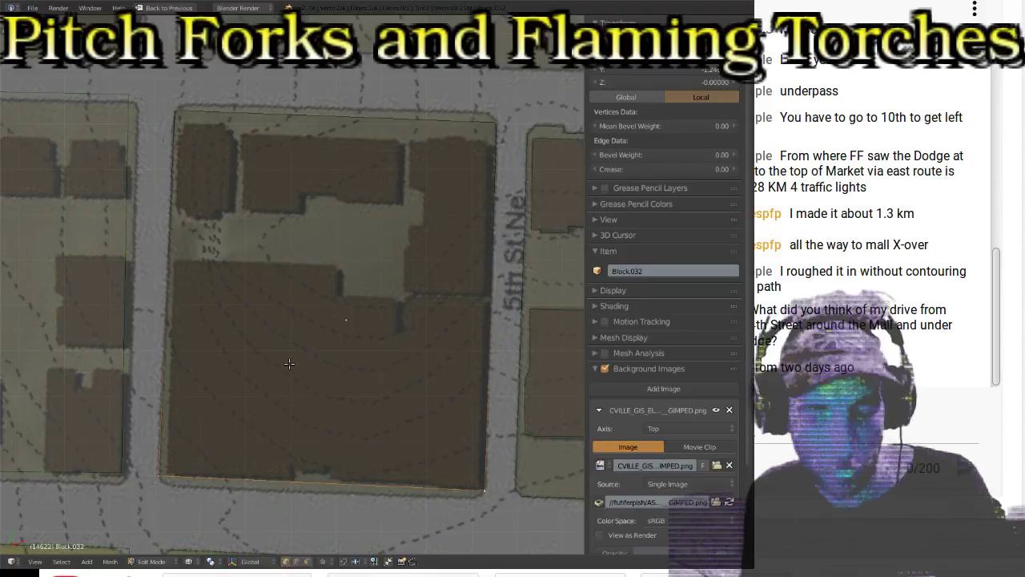
{"action": "key", "text": "t"}
{"action": "key", "text": "w"}
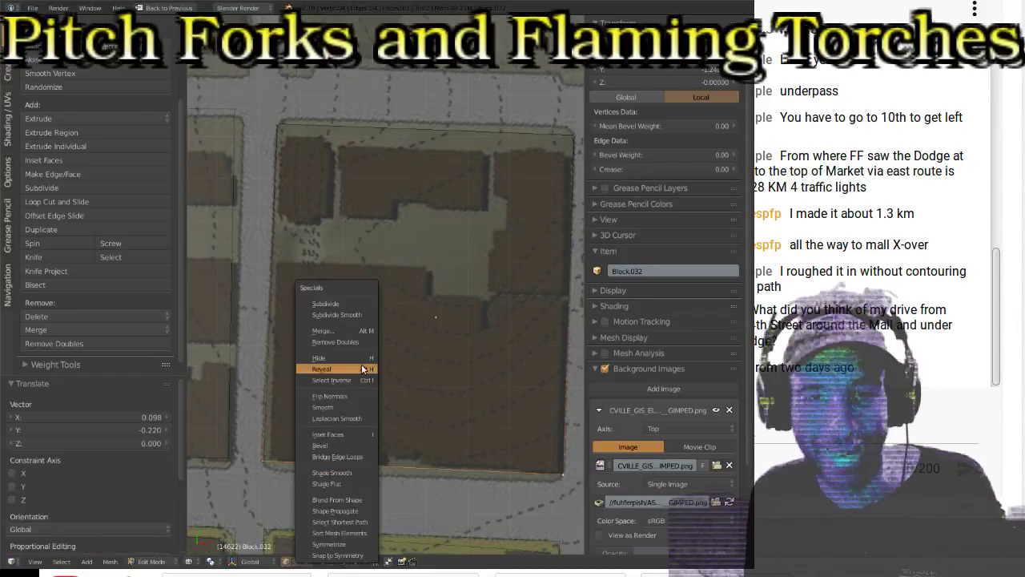
{"action": "left_click", "coordinate": [331, 303]}
{"action": "left_click", "coordinate": [161, 417]}
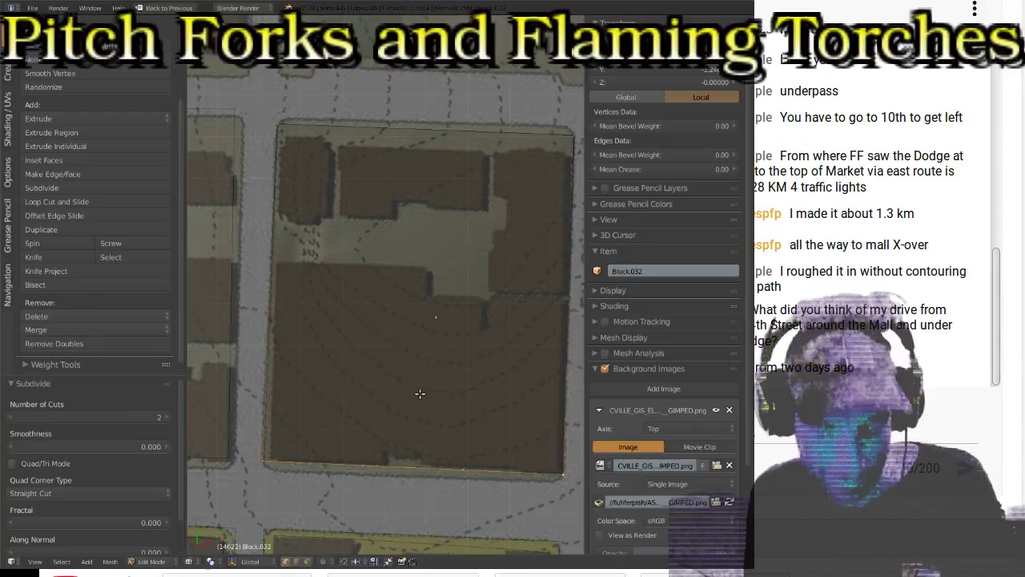
{"action": "key", "text": "t"}
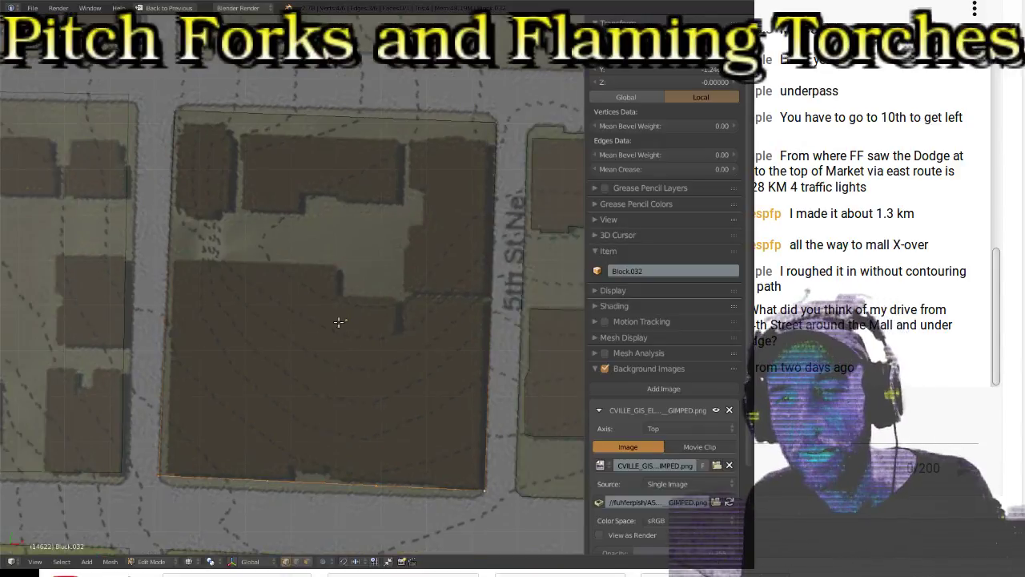
Step: Move the lower edge's two inner vertices outward beside the bottom corners so Block.032 follows the map's rounded curb
{"action": "scroll", "coordinate": [334, 304], "scroll_direction": "down", "scroll_amount": 5, "text": "shift"}
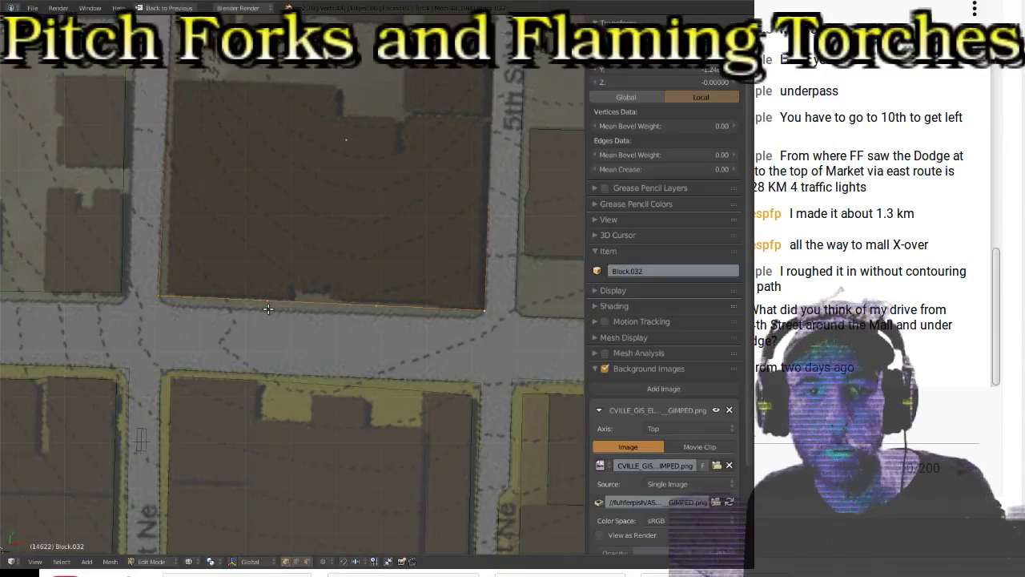
{"action": "right_click", "coordinate": [270, 307]}
{"action": "key", "text": "g"}
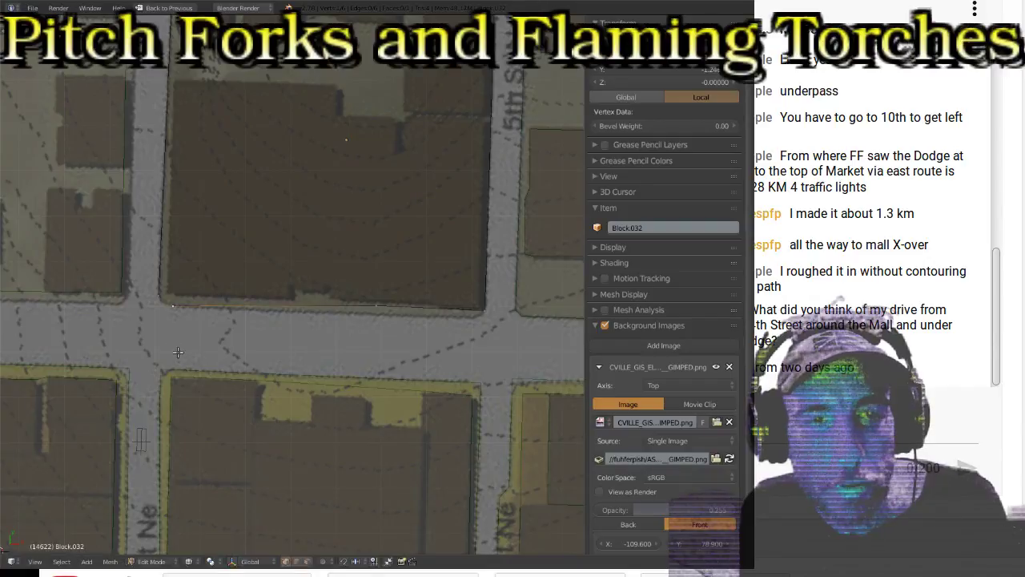
{"action": "key", "text": "y"}
{"action": "left_click", "coordinate": [150, 305]}
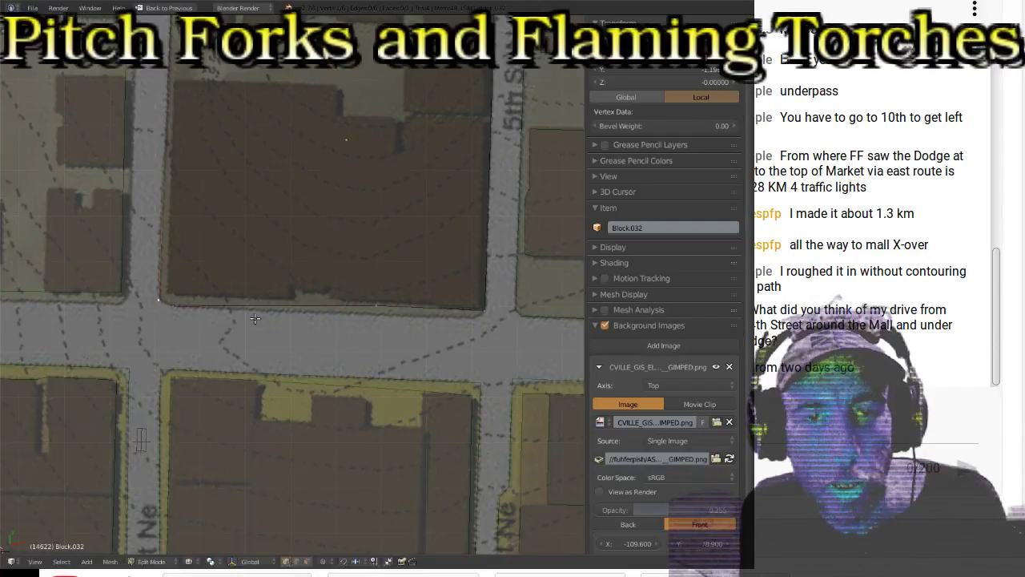
{"action": "right_click", "coordinate": [462, 317]}
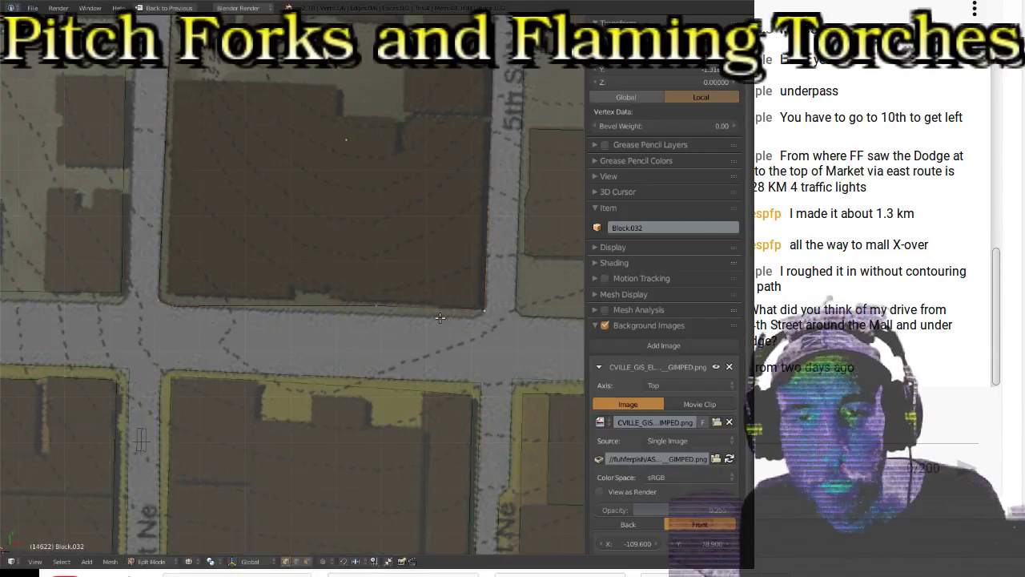
{"action": "key", "text": "g"}
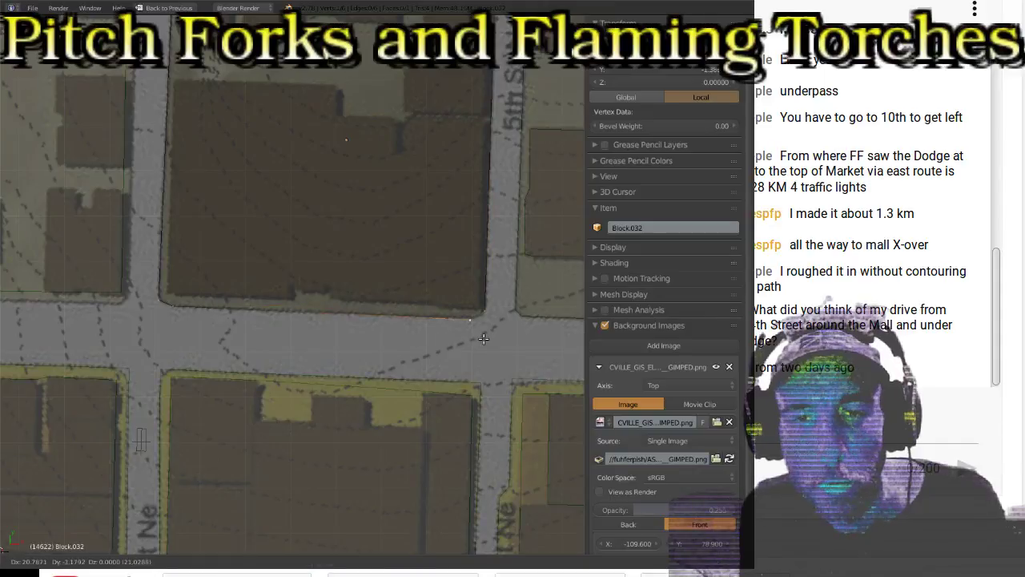
{"action": "left_click", "coordinate": [484, 338]}
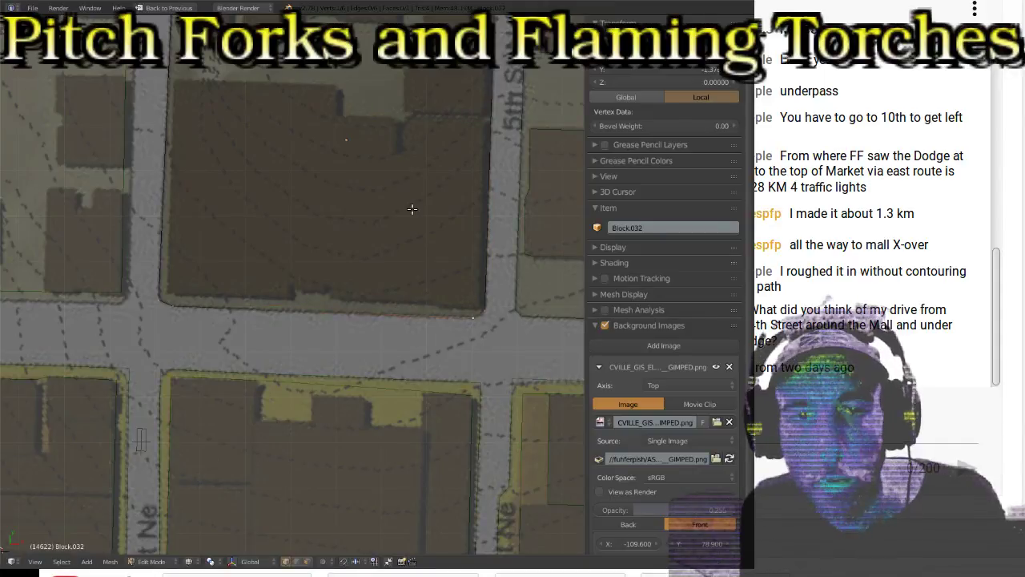
Step: Subdivide Block.032's upper edge between its two top corner vertices with 2 cuts
{"action": "scroll", "coordinate": [420, 181], "scroll_direction": "up", "scroll_amount": 5, "text": "shift"}
{"action": "right_click", "coordinate": [186, 157]}
{"action": "right_click", "coordinate": [498, 167], "text": "shift"}
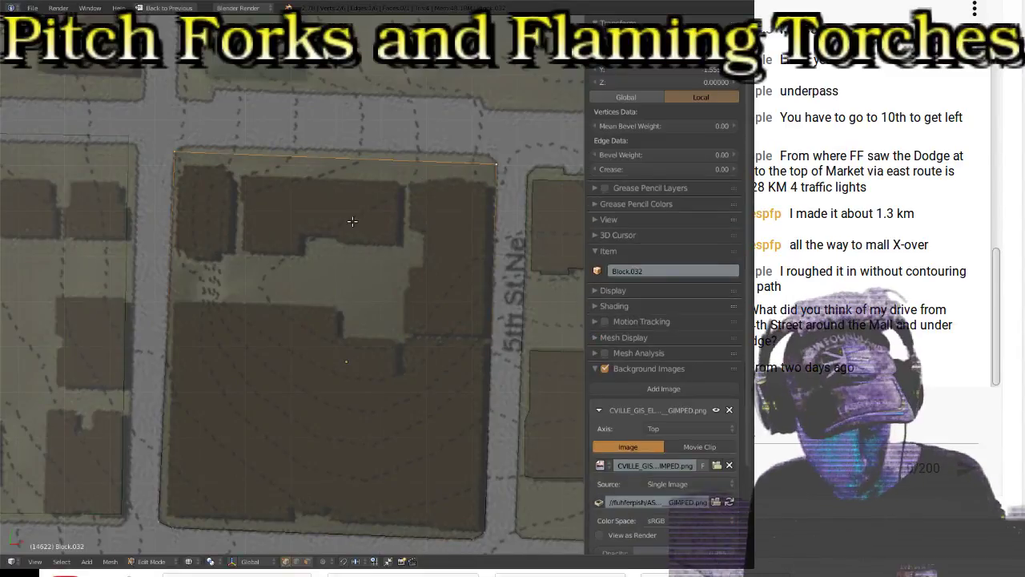
{"action": "key", "text": "t"}
{"action": "key", "text": "w"}
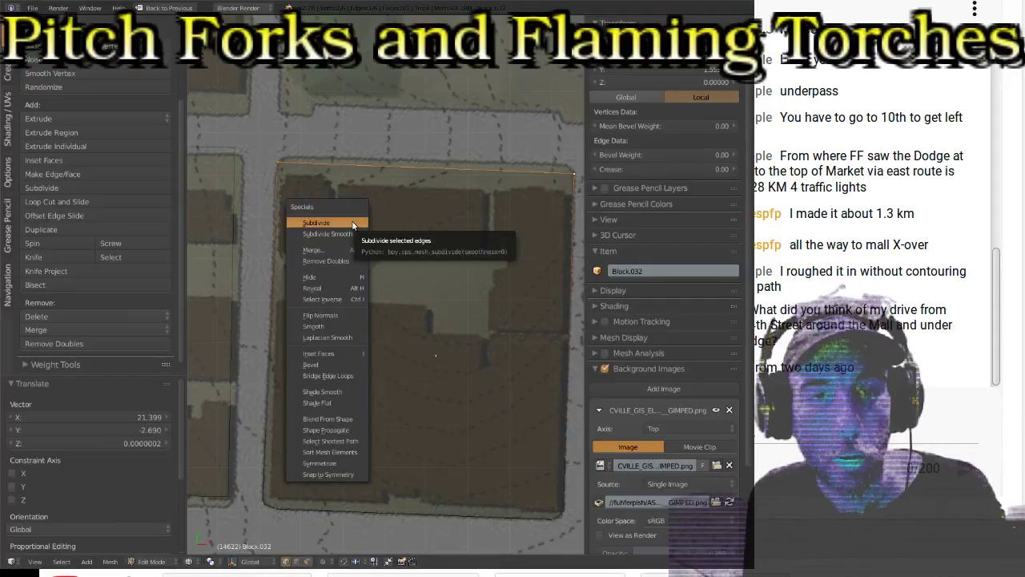
{"action": "left_click", "coordinate": [352, 221]}
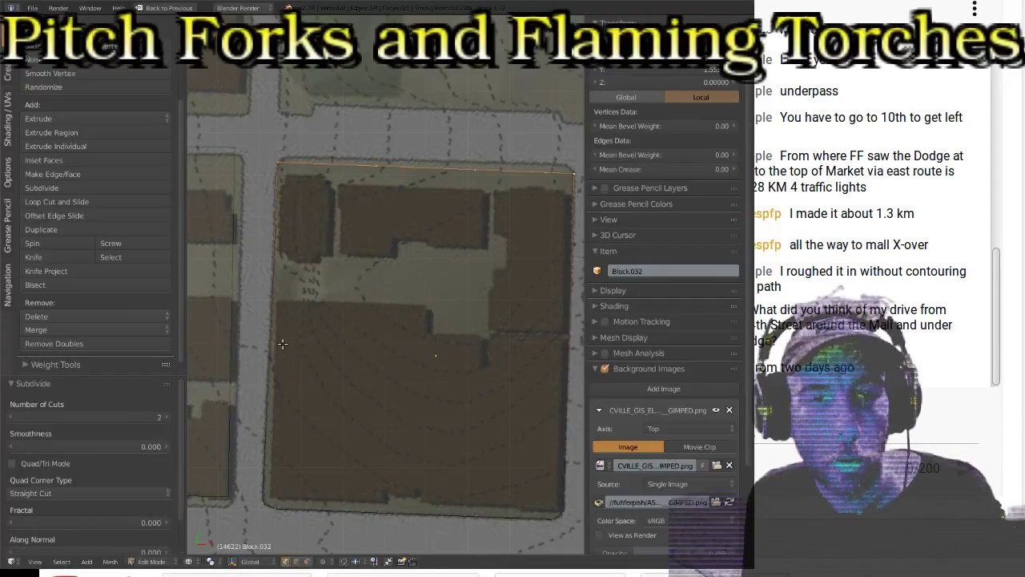
{"action": "key", "text": "t"}
Step: Move the upper edge's two inner vertices beside the top corners to follow the rounded curb, and return Block.032 to Object Mode
{"action": "scroll", "coordinate": [258, 201], "scroll_direction": "up", "scroll_amount": 3}
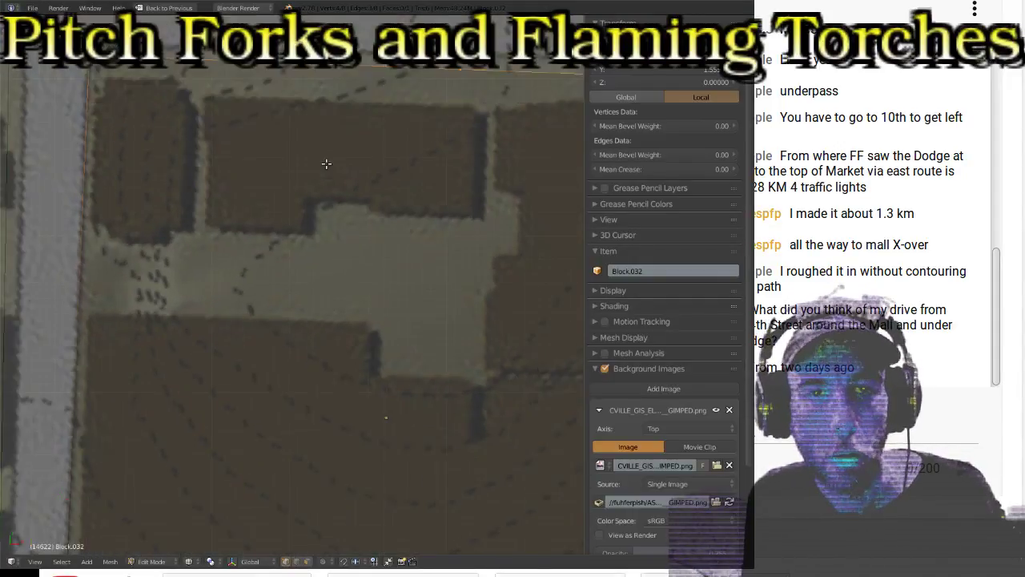
{"action": "right_click", "coordinate": [356, 166]}
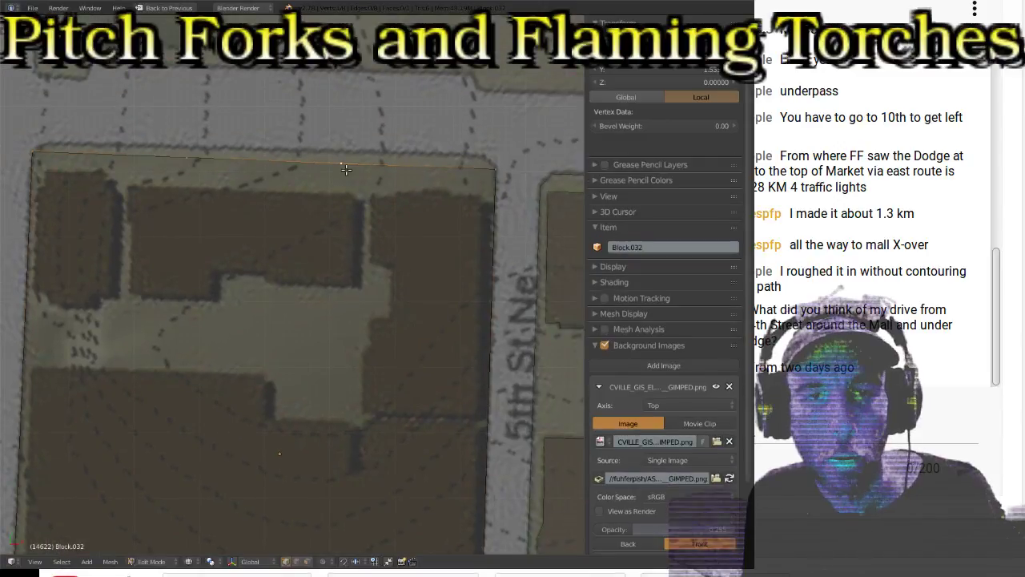
{"action": "key", "text": "g"}
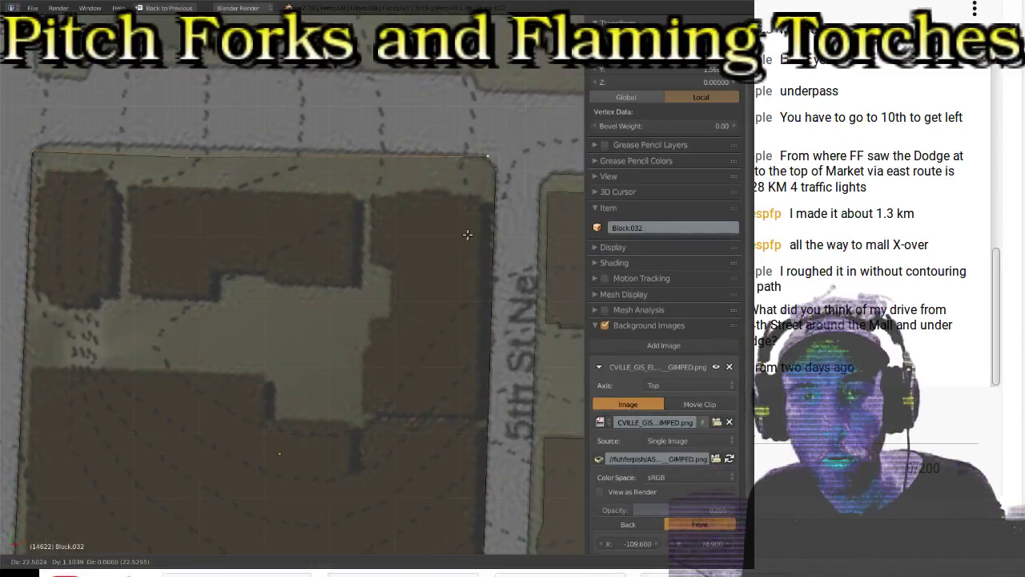
{"action": "left_click", "coordinate": [462, 235]}
{"action": "right_click", "coordinate": [189, 171]}
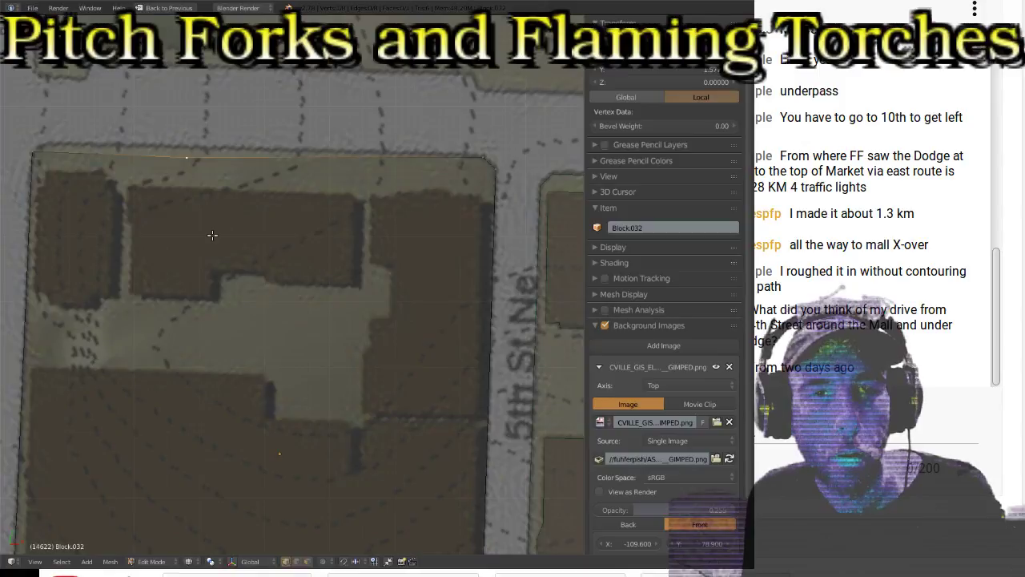
{"action": "key", "text": "g"}
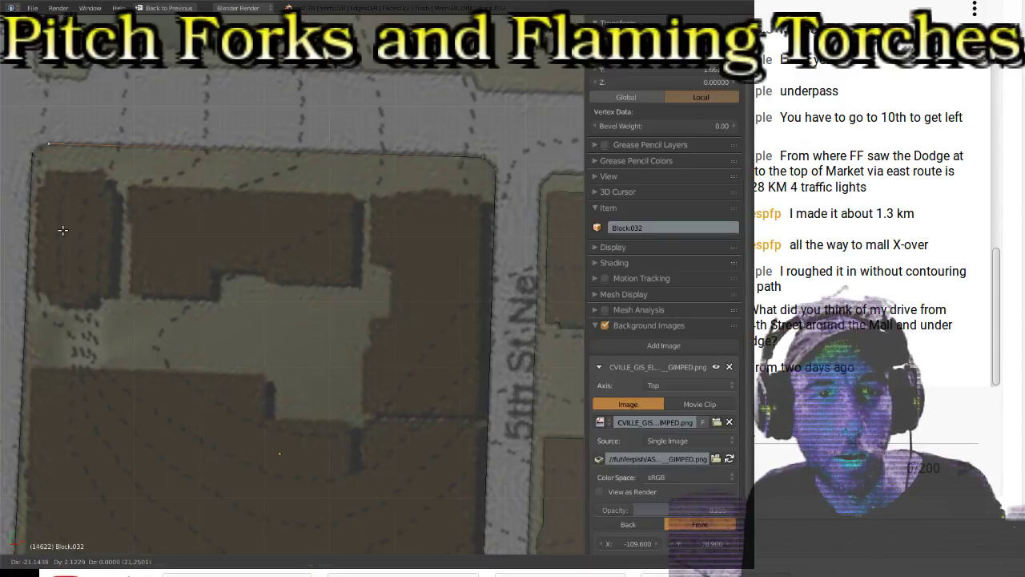
{"action": "left_click", "coordinate": [63, 231]}
{"action": "key", "text": "Tab"}
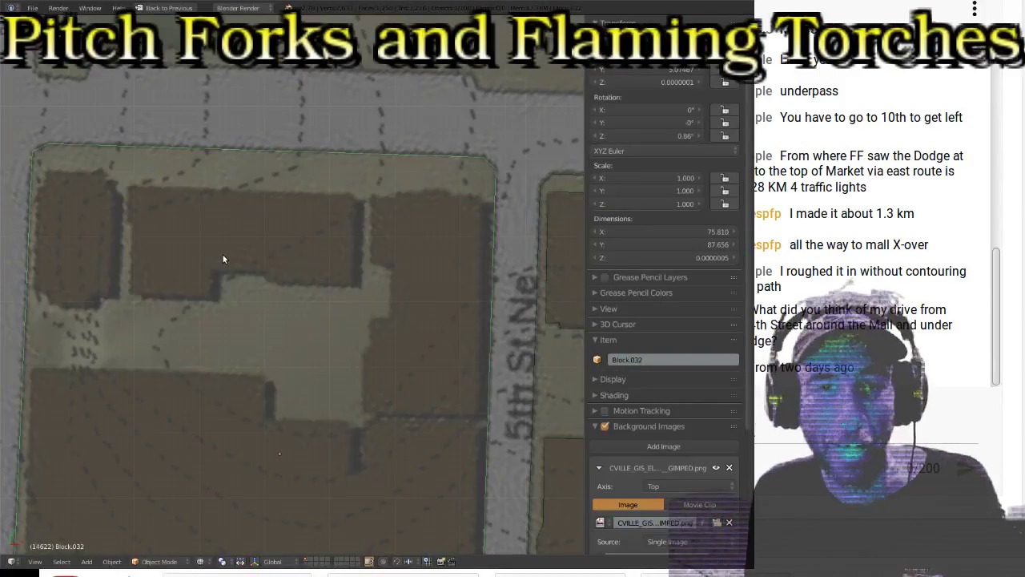
Step: Move Block.031's corner vertices outward to match the block outline on the map above Market St, finishing in Object Mode
{"action": "scroll", "coordinate": [223, 254], "scroll_direction": "down", "scroll_amount": 2}
{"action": "middle_click_drag", "start_coordinate": [264, 318], "coordinate": [292, 280], "text": "shift"}
{"action": "scroll", "coordinate": [293, 281], "scroll_direction": "down", "scroll_amount": 3}
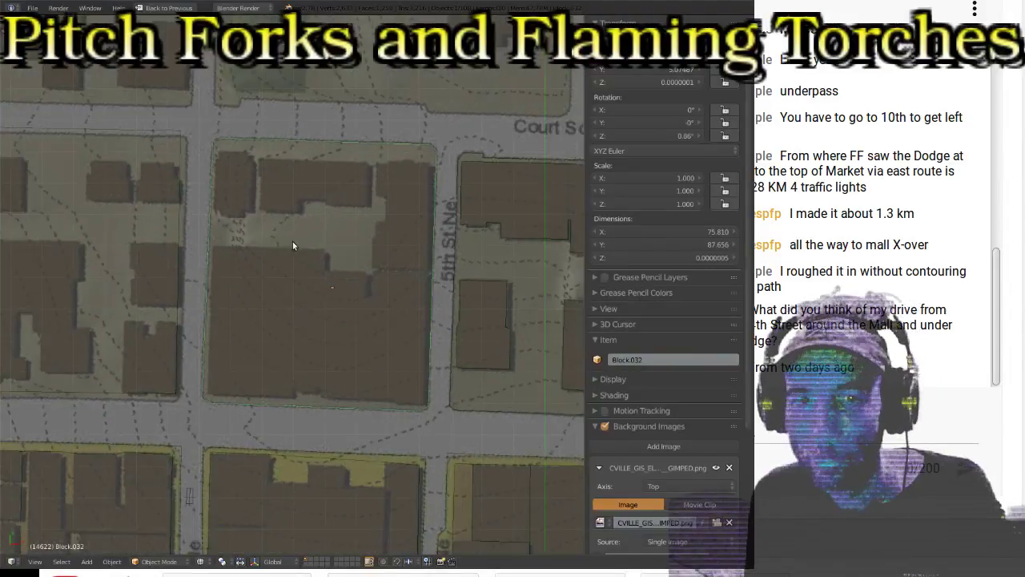
{"action": "middle_click_drag", "start_coordinate": [216, 308], "coordinate": [173, 247], "text": "shift"}
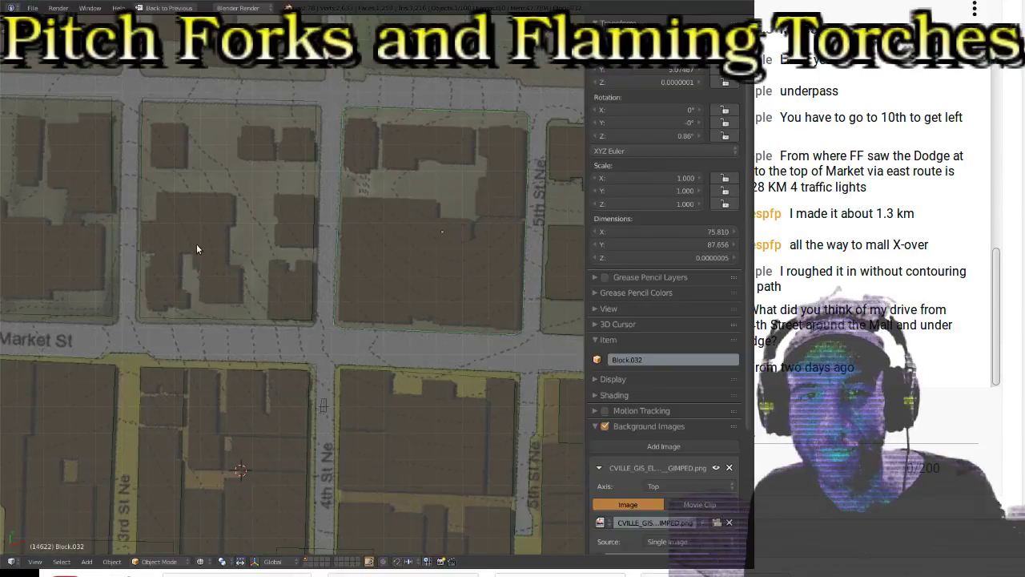
{"action": "right_click", "coordinate": [214, 97]}
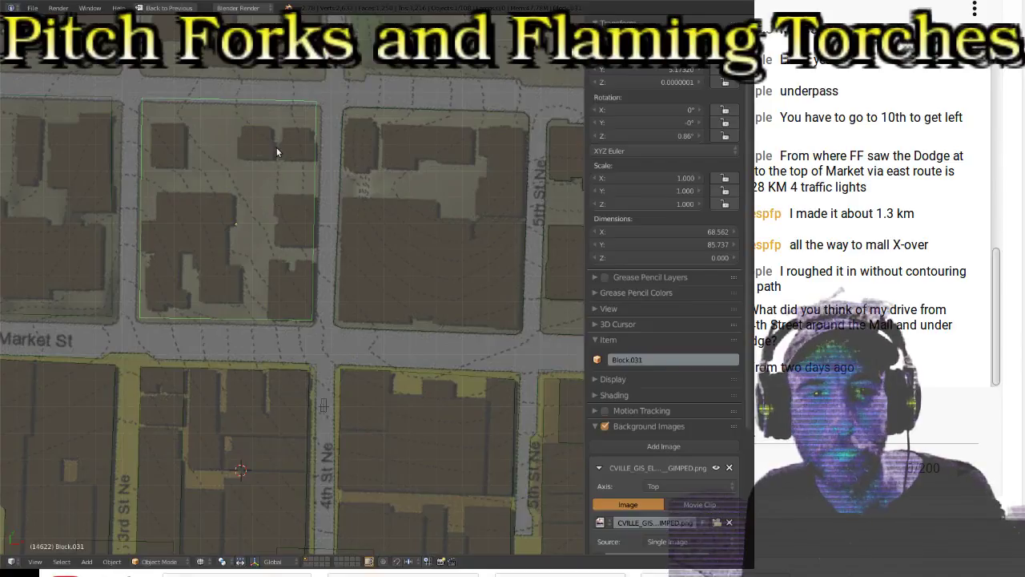
{"action": "key", "text": "Tab"}
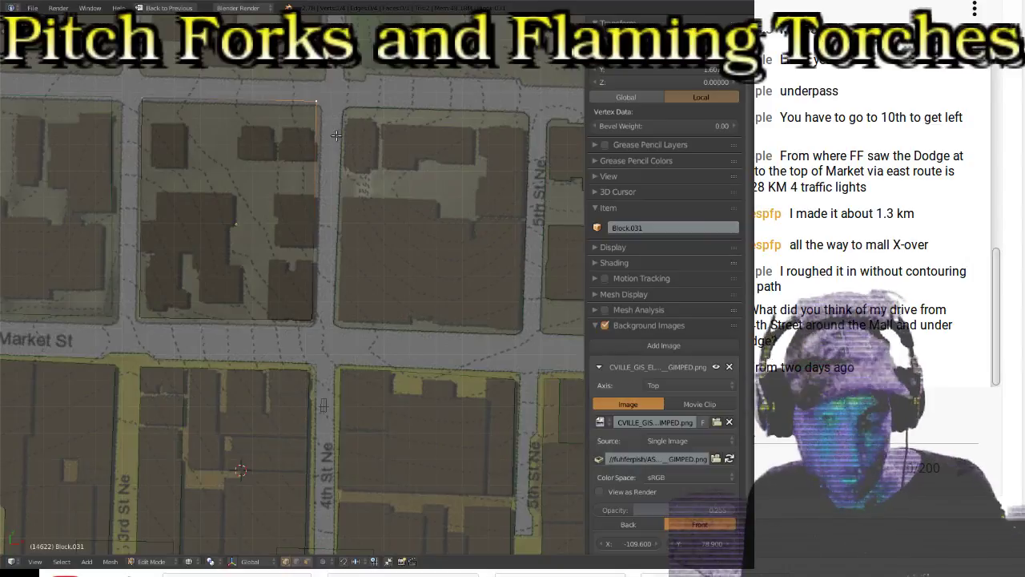
{"action": "key", "text": "g"}
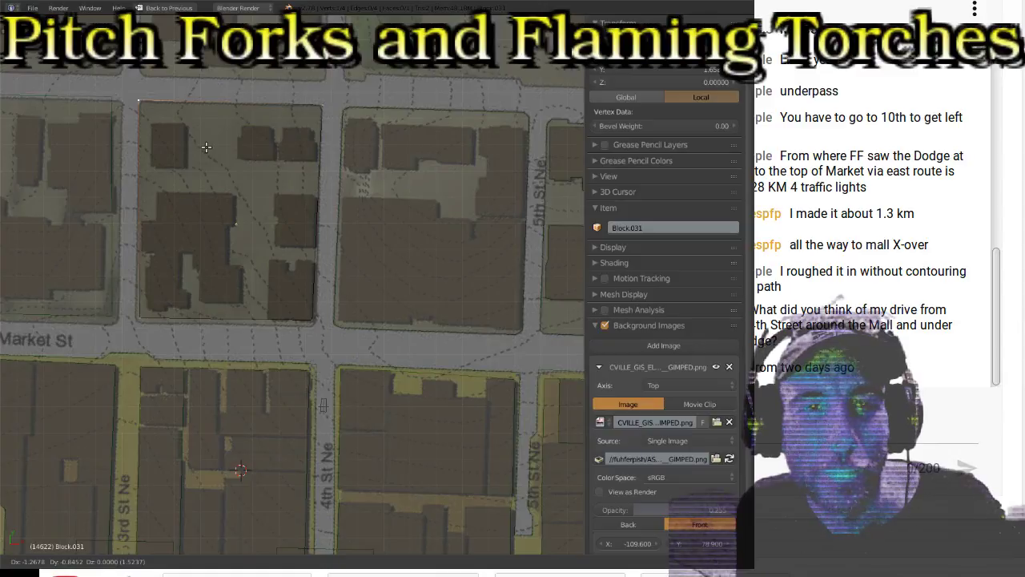
{"action": "left_click", "coordinate": [123, 340]}
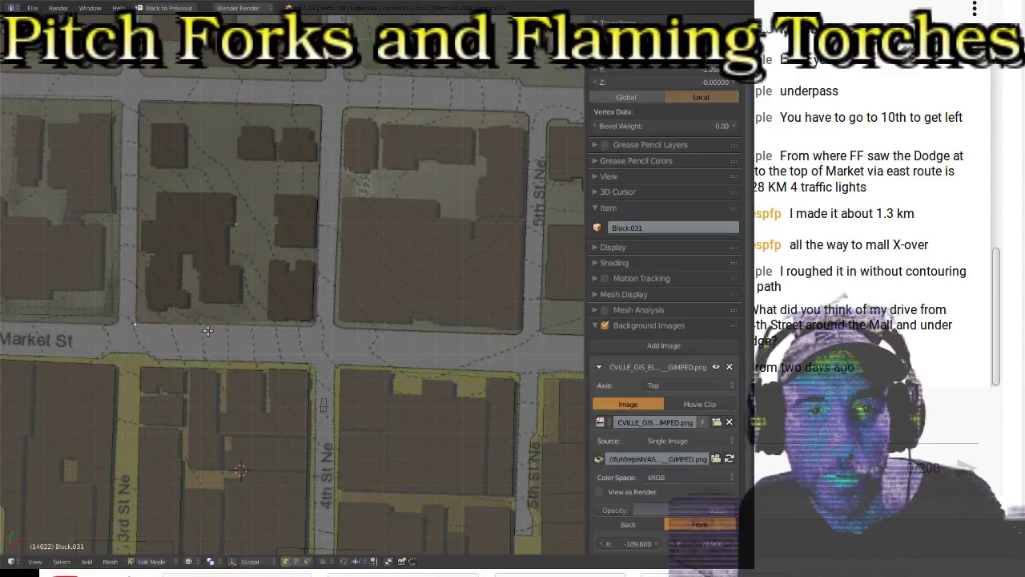
{"action": "right_click", "coordinate": [319, 330]}
{"action": "key", "text": "g"}
{"action": "left_click", "coordinate": [323, 339]}
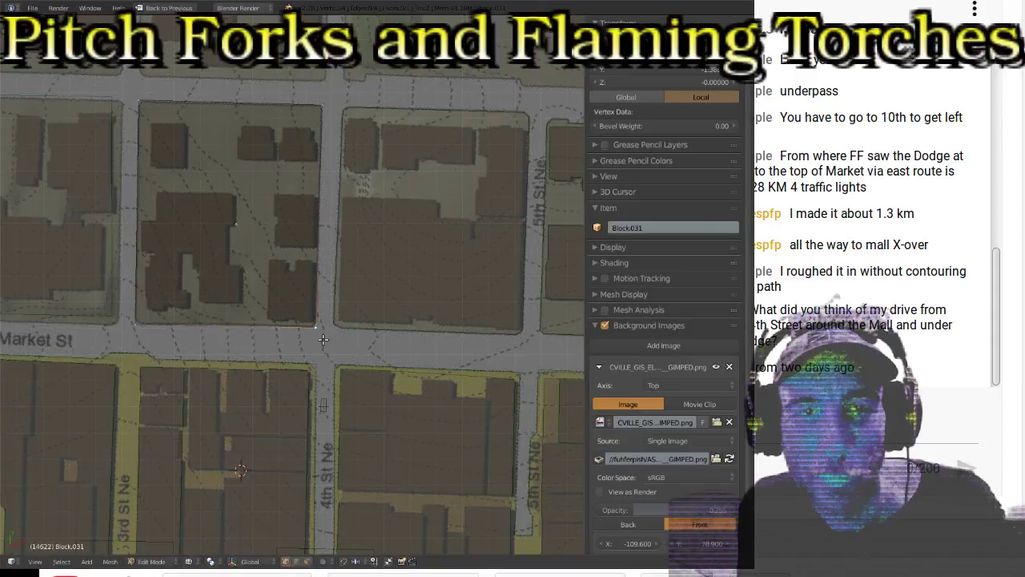
{"action": "key", "text": "Tab"}
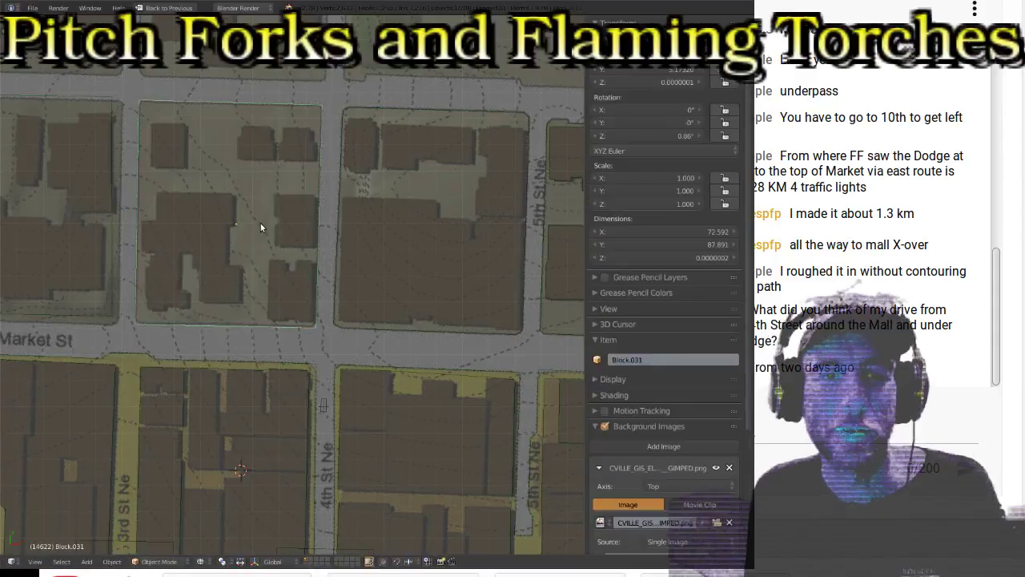
Step: Move the corner vertices of Block.030, beside Emacipation Park, onto the curb lines of its block on the map
{"action": "middle_click_drag", "start_coordinate": [168, 229], "coordinate": [381, 238], "text": "shift"}
{"action": "right_click", "coordinate": [214, 103]}
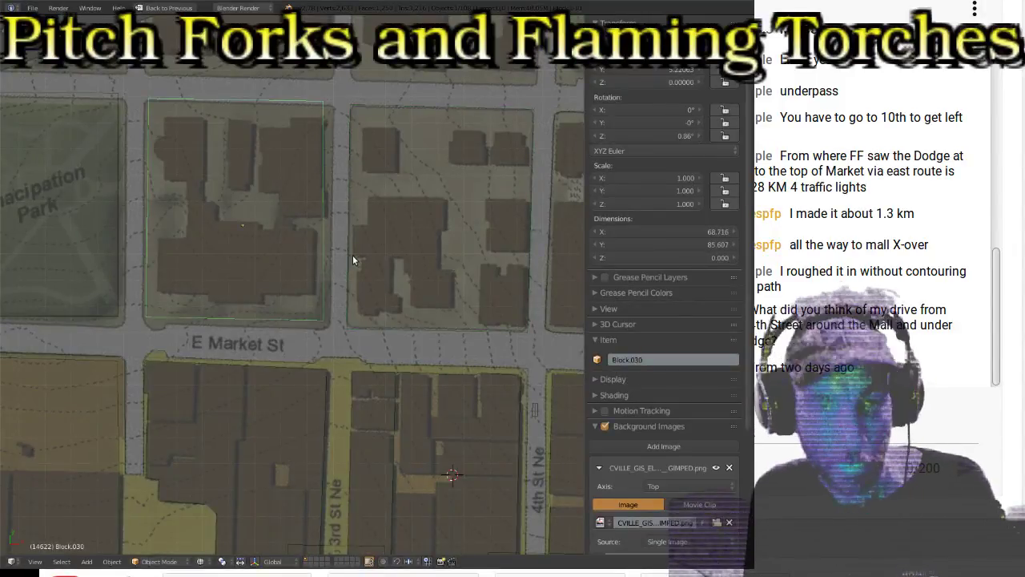
{"action": "key", "text": "Tab"}
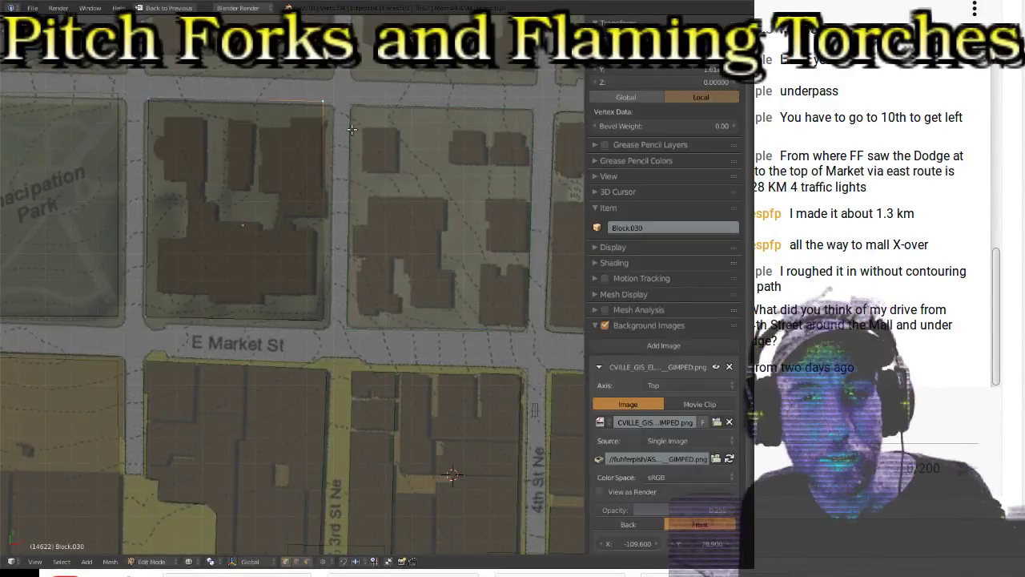
{"action": "key", "text": "g"}
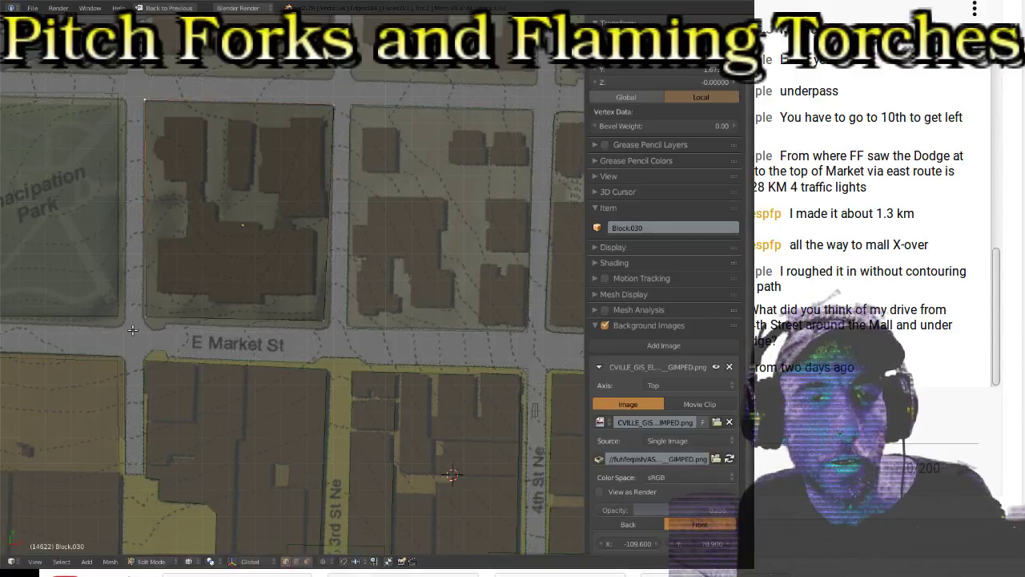
{"action": "key", "text": "g"}
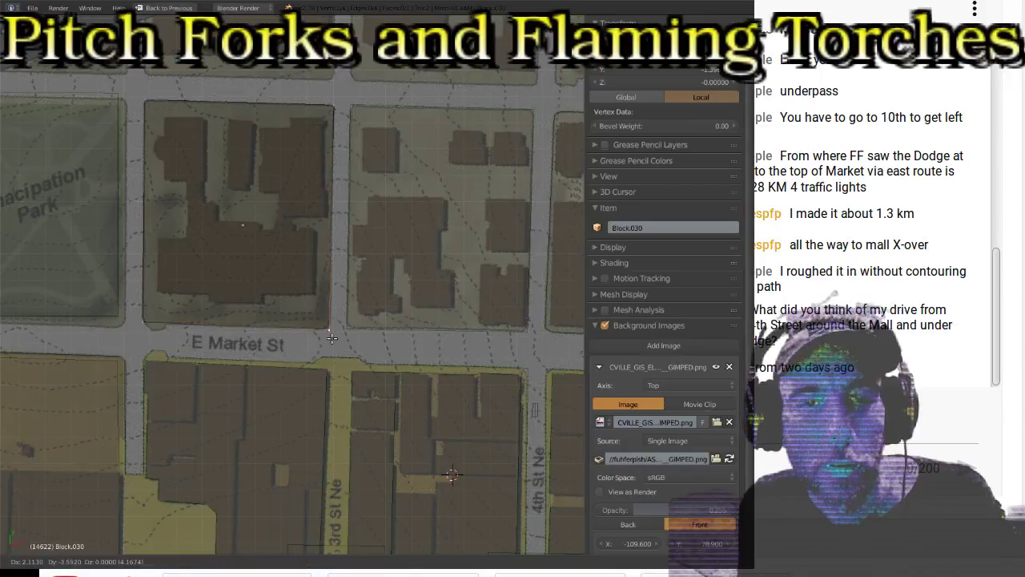
{"action": "left_click", "coordinate": [332, 338]}
{"action": "right_click", "coordinate": [143, 324]}
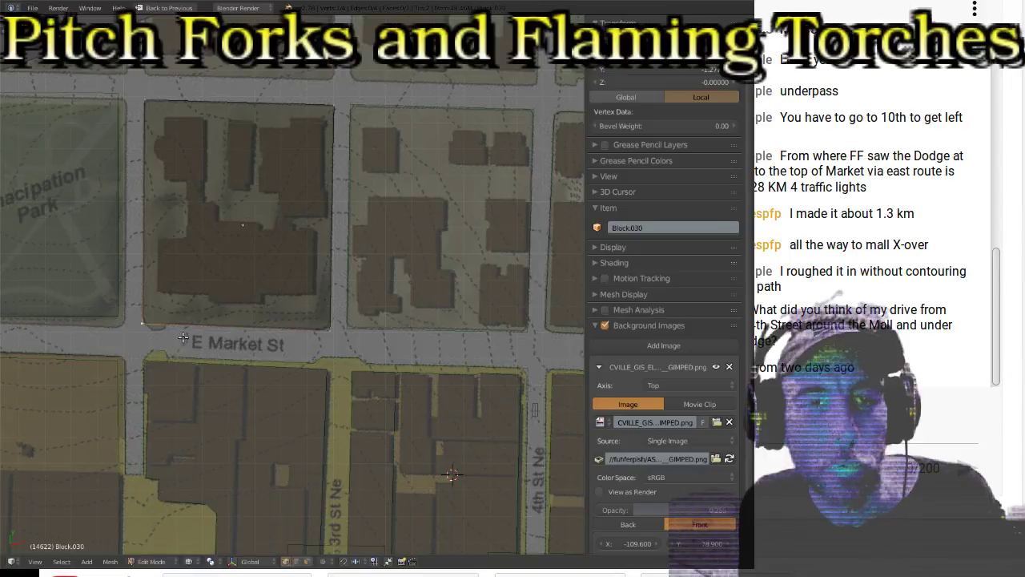
{"action": "key", "text": "g"}
{"action": "left_click", "coordinate": [174, 342]}
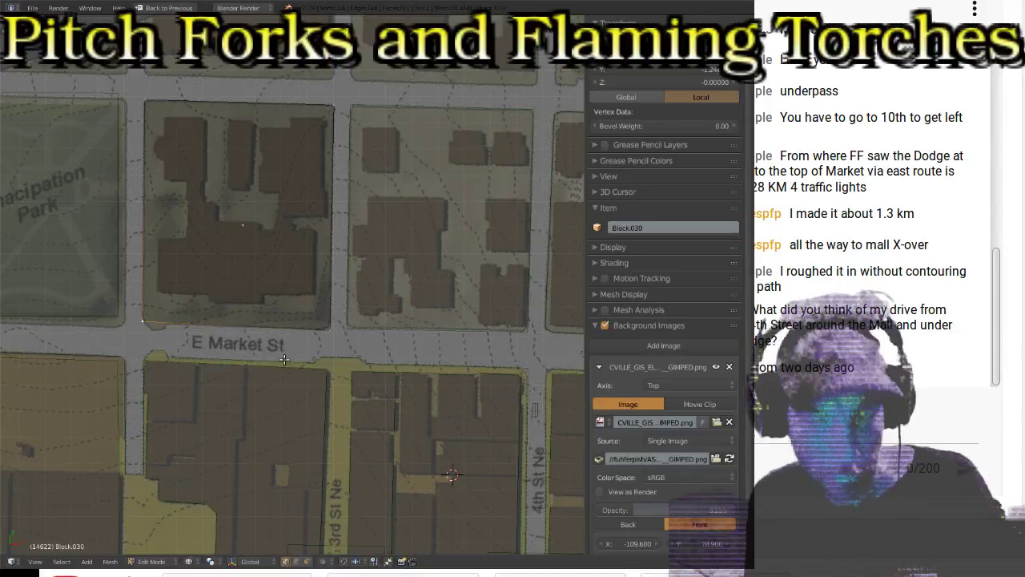
Step: Subdivide Block.030's lower edge along E Market St between its two bottom corner vertices
{"action": "right_click", "coordinate": [329, 335], "text": "shift"}
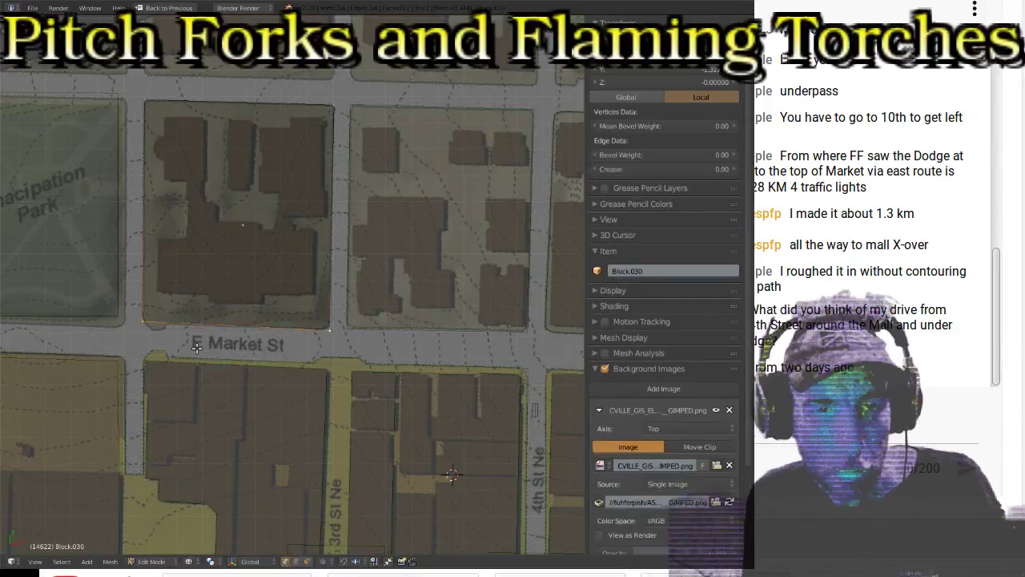
{"action": "key", "text": "w"}
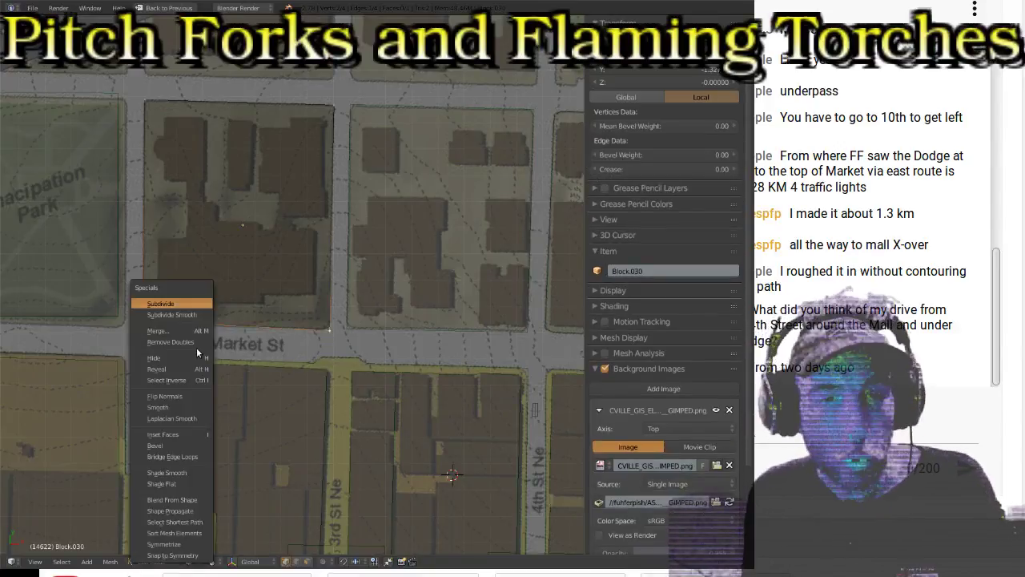
{"action": "left_click", "coordinate": [173, 304]}
Step: Move the lower edge's new middle vertex beside Block.030's lower-left corner, onto the curb bulge at E Market St
{"action": "right_click", "coordinate": [233, 334]}
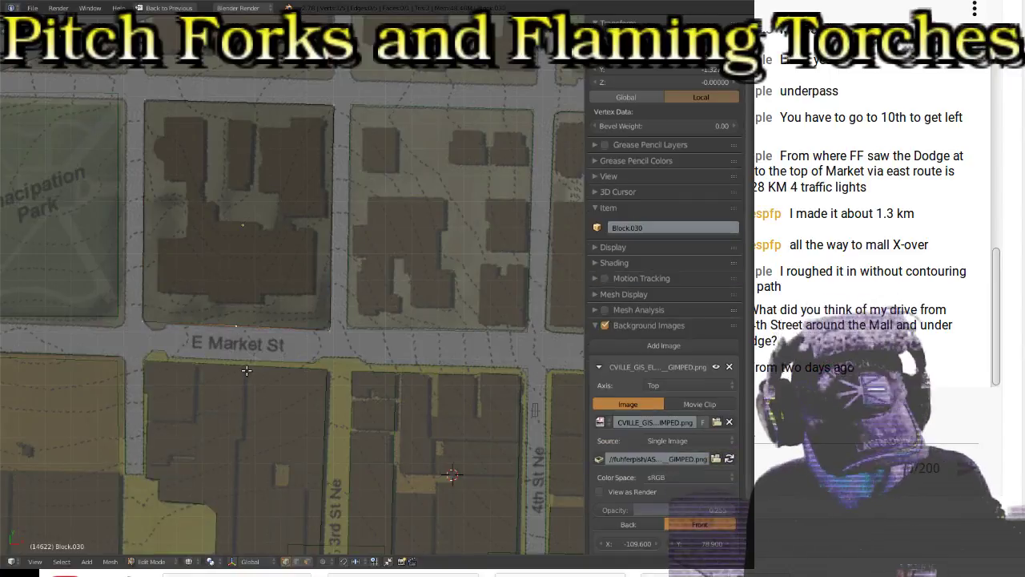
{"action": "key", "text": "g"}
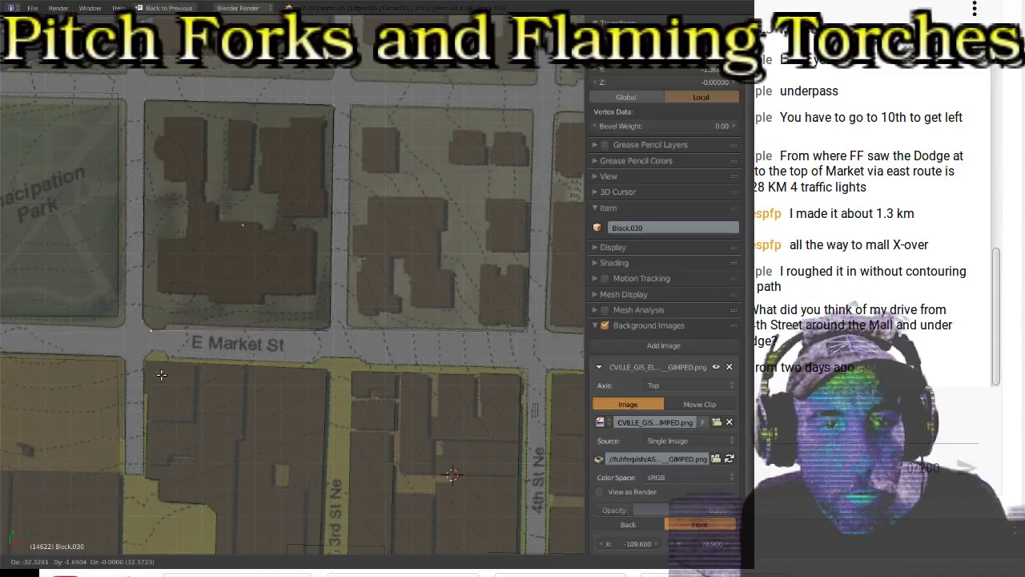
{"action": "left_click", "coordinate": [161, 374]}
{"action": "scroll", "coordinate": [340, 263], "scroll_direction": "up", "scroll_amount": 4}
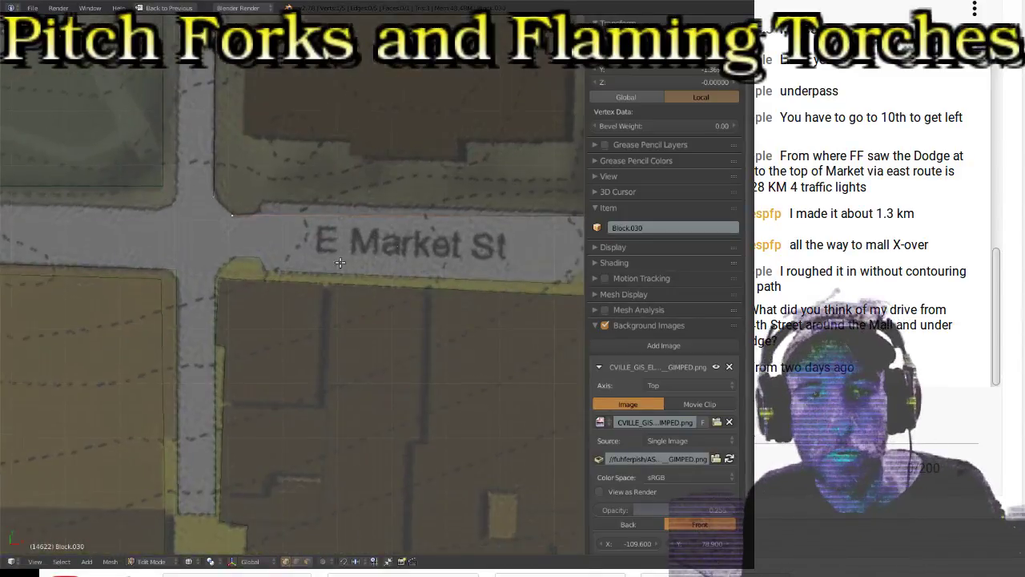
{"action": "middle_click_drag", "start_coordinate": [339, 262], "coordinate": [242, 297], "text": "shift"}
{"action": "scroll", "coordinate": [218, 296], "scroll_direction": "up", "scroll_amount": 3}
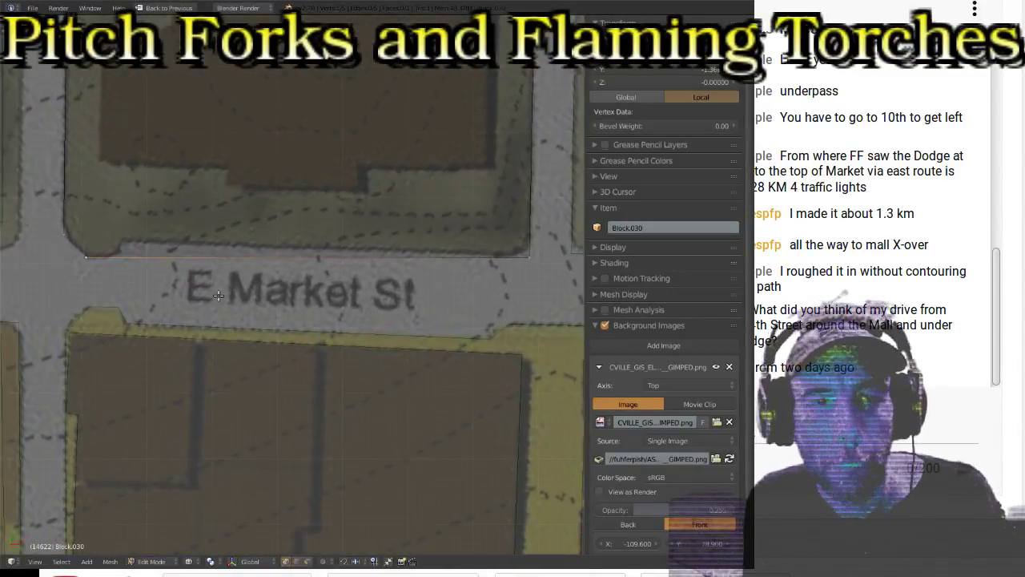
{"action": "key", "text": "g"}
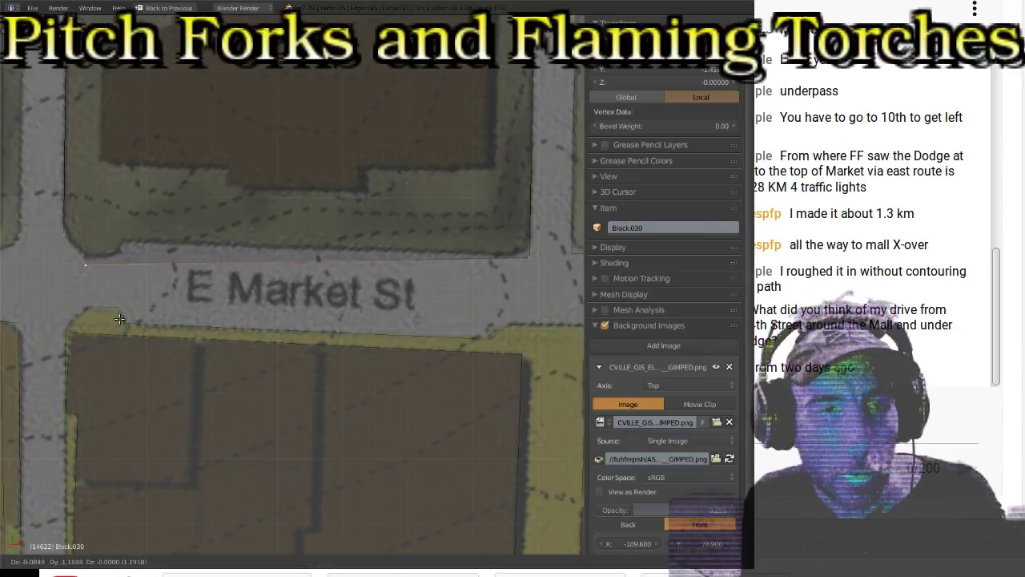
{"action": "left_click", "coordinate": [120, 311]}
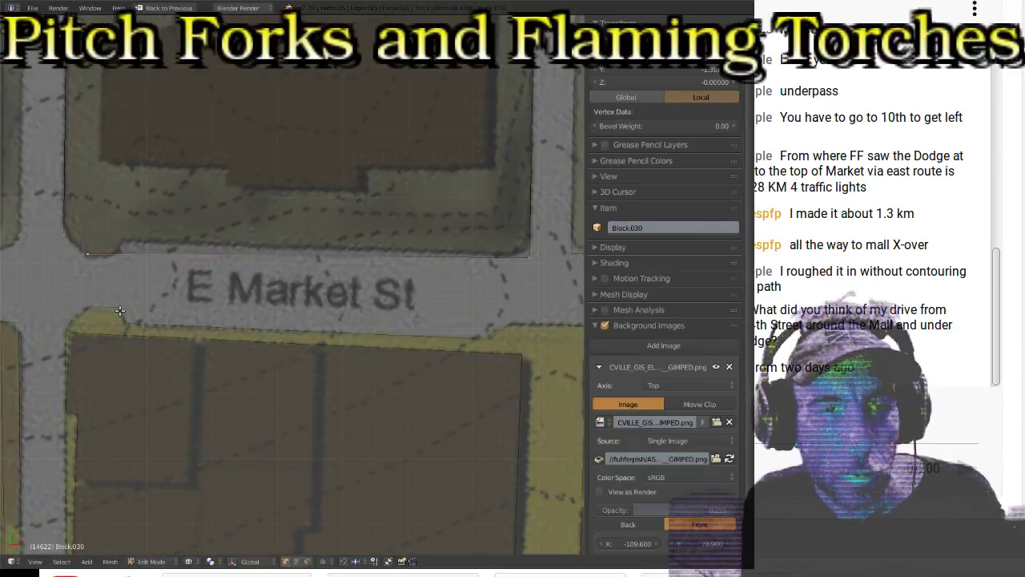
Step: Move Block.030's lower-right corner vertex up to where the curb starts to round off
{"action": "right_click", "coordinate": [513, 267], "text": "shift"}
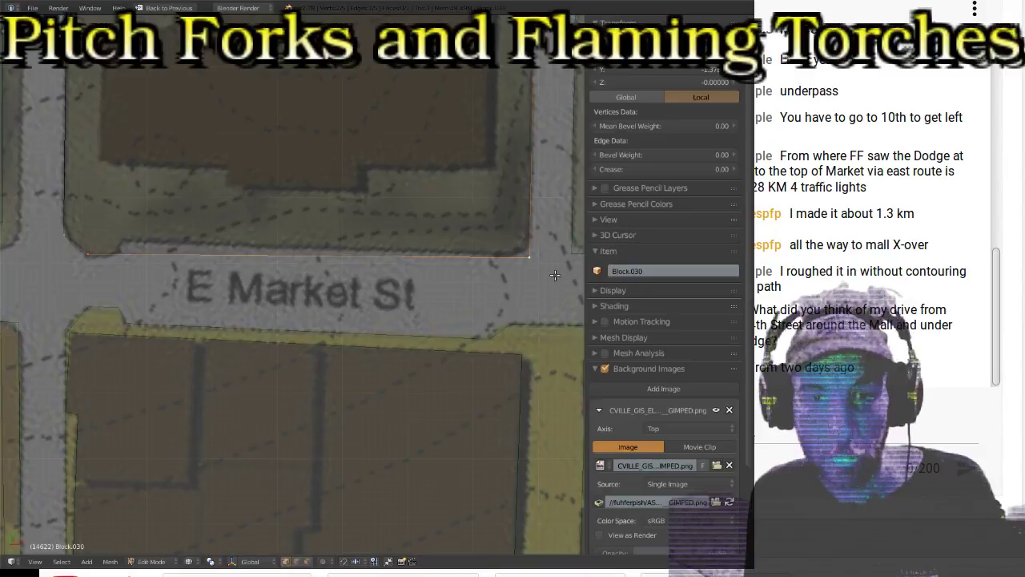
{"action": "right_click", "coordinate": [535, 272]}
{"action": "key", "text": "g"}
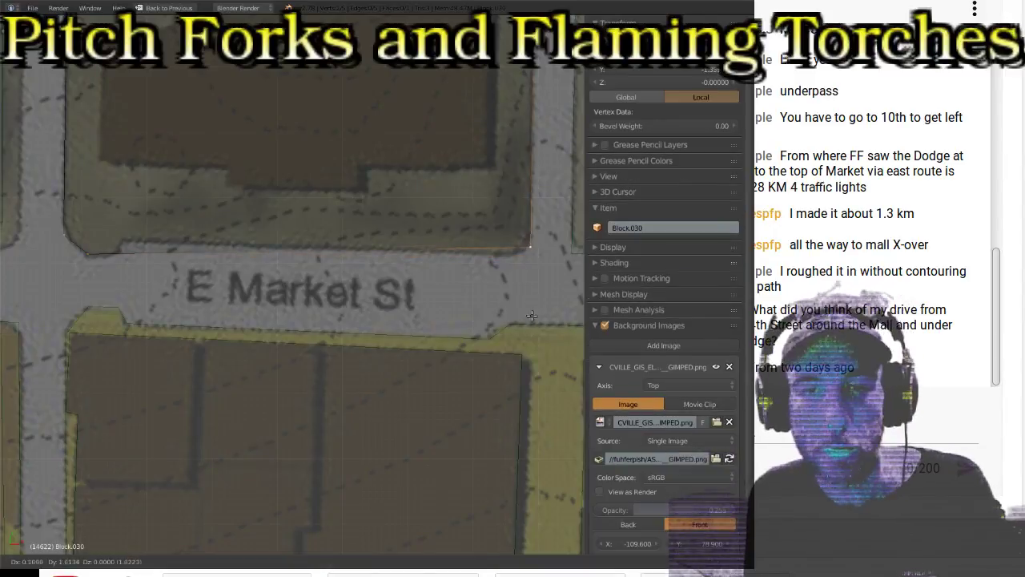
{"action": "left_click", "coordinate": [532, 309]}
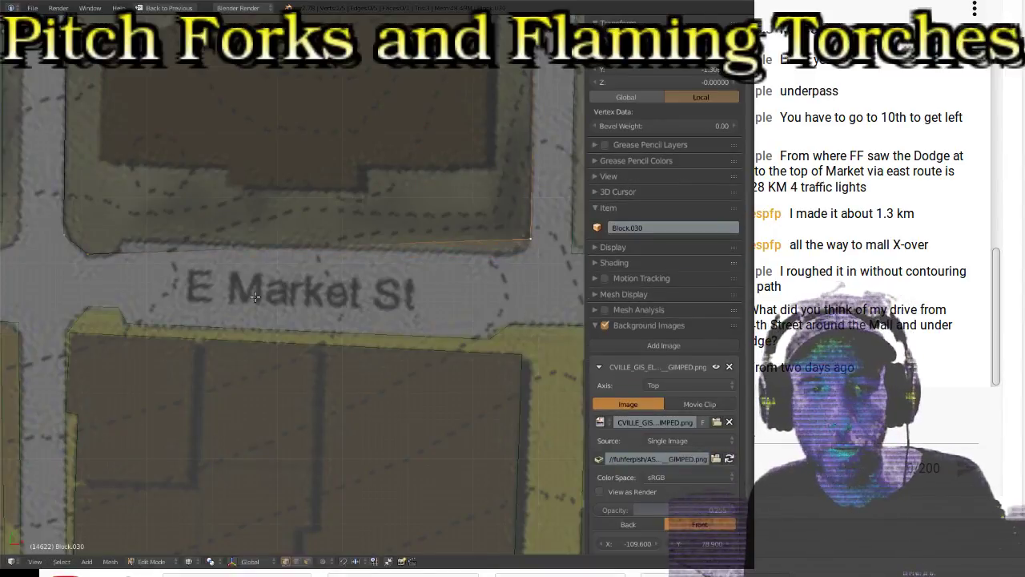
Step: Subdivide Block.030's long lower edge with 3 cuts, between the curb bulge vertex and the lower-right corner
{"action": "right_click", "coordinate": [99, 261], "text": "shift"}
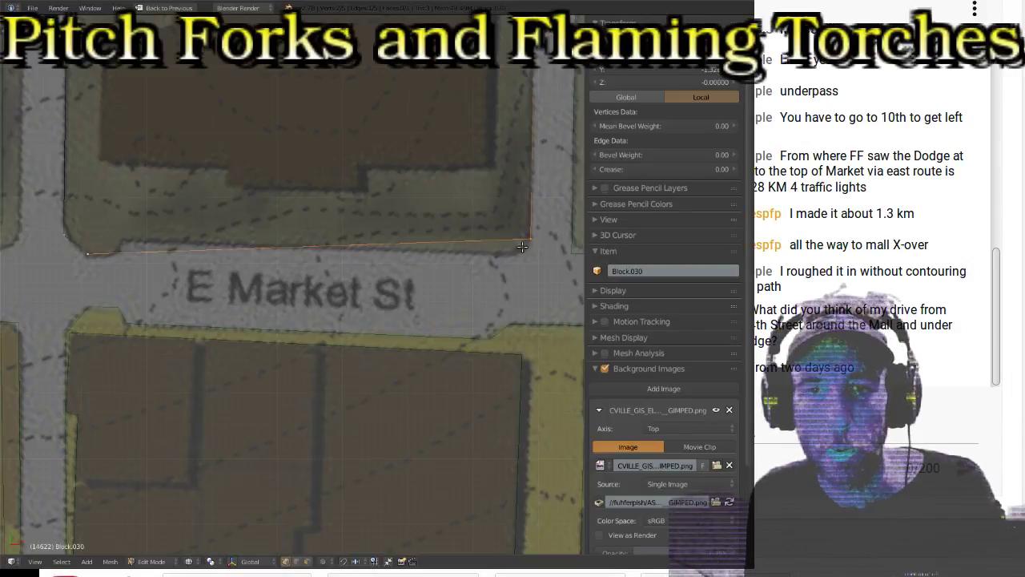
{"action": "key", "text": "t"}
{"action": "key", "text": "w"}
{"action": "left_click", "coordinate": [295, 260]}
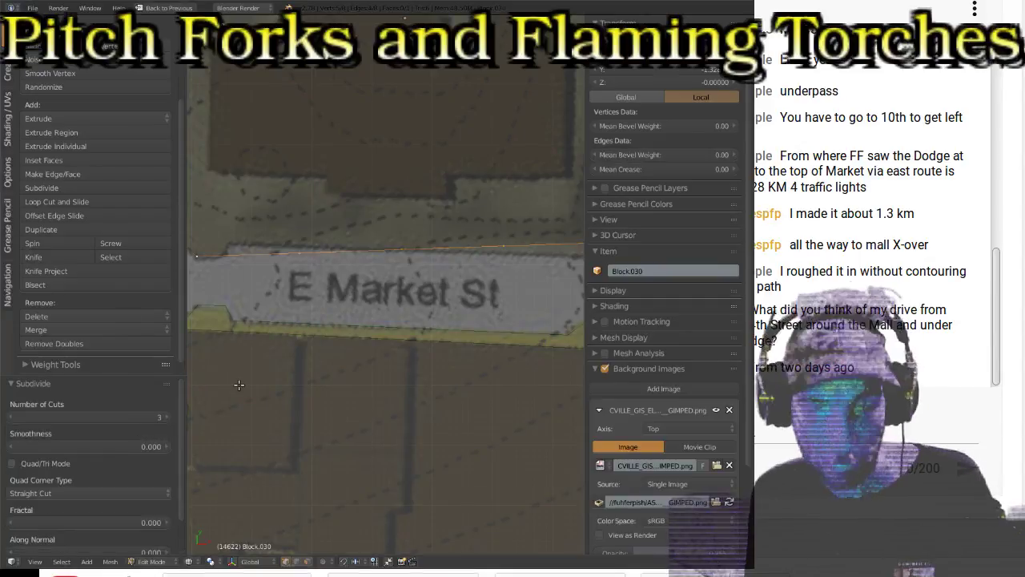
{"action": "key", "text": "t"}
Step: Move the lower edge's new vertices to follow the curb bulge and the rounded lower-right corner, and return Block.030 to Object Mode
{"action": "right_click", "coordinate": [201, 256]}
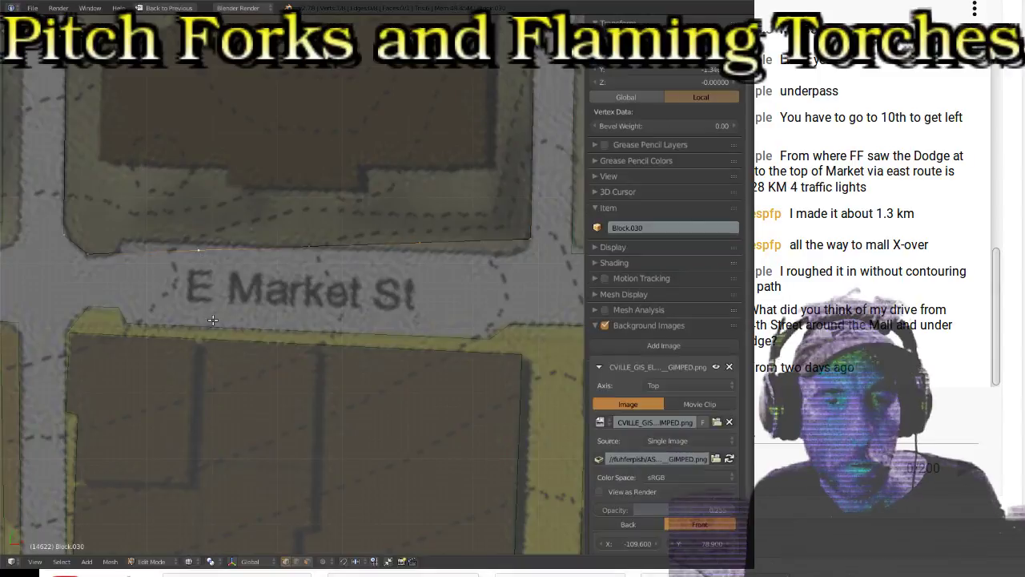
{"action": "key", "text": "g"}
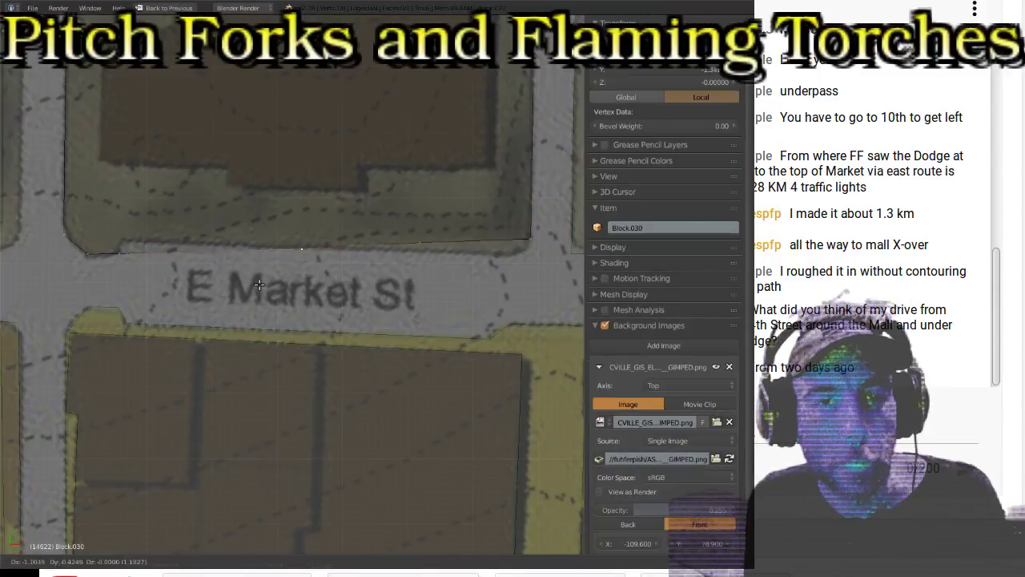
{"action": "left_click", "coordinate": [124, 269]}
{"action": "key", "text": "g"}
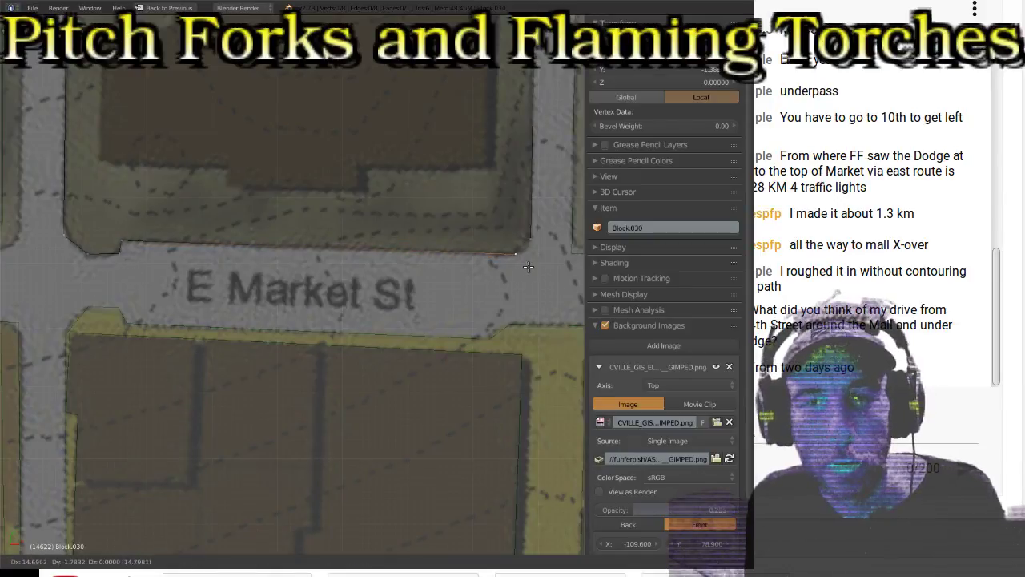
{"action": "left_click", "coordinate": [531, 267]}
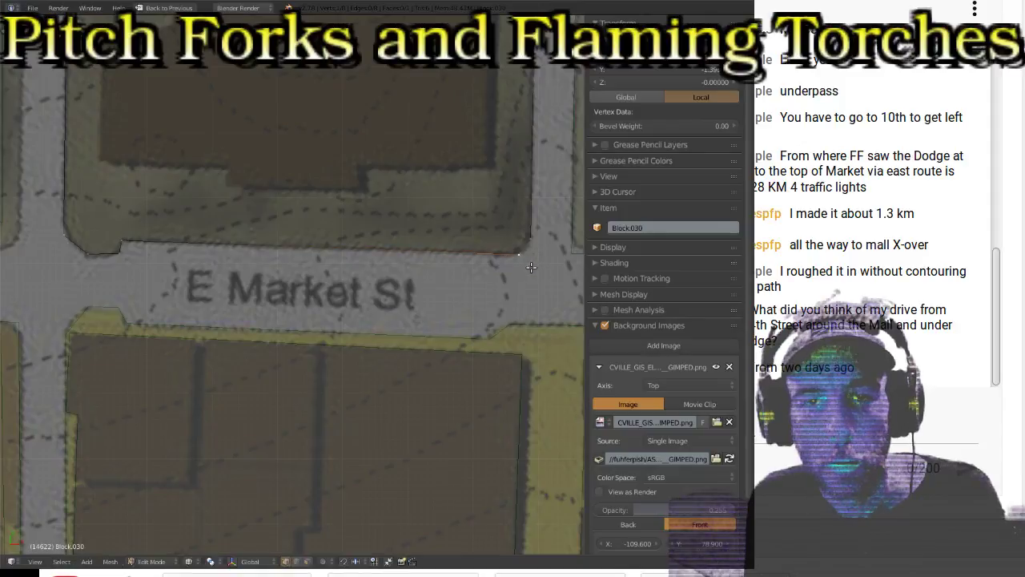
{"action": "scroll", "coordinate": [379, 230], "scroll_direction": "down", "scroll_amount": 5}
{"action": "middle_click_drag", "start_coordinate": [244, 198], "coordinate": [424, 207], "text": "shift"}
{"action": "key", "text": "Tab"}
Step: Move the two right-hand corner vertices of Block.029, the Emacipation Park block, outward onto the curb line of the street to its east
{"action": "right_click", "coordinate": [345, 202]}
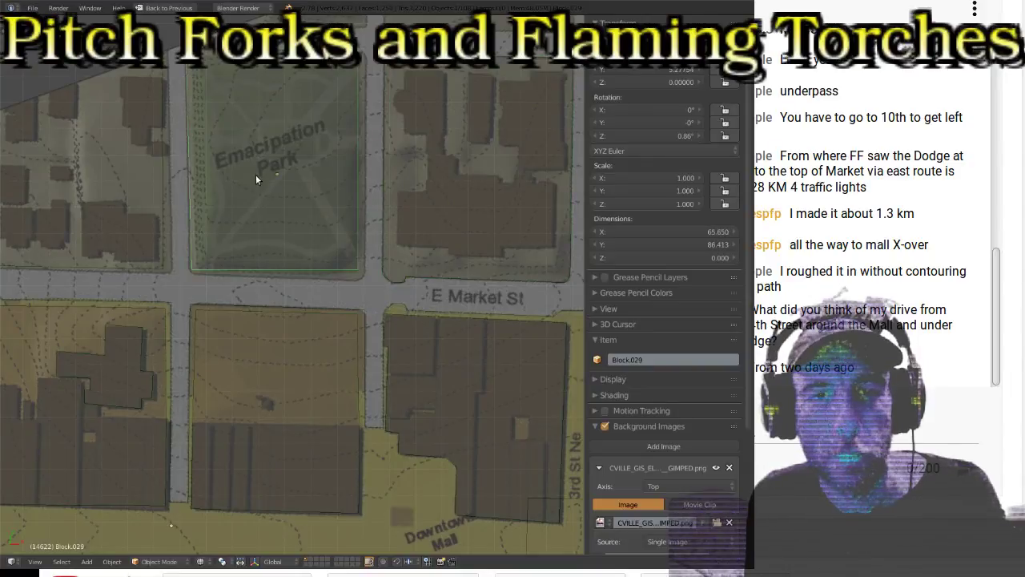
{"action": "scroll", "coordinate": [255, 174], "scroll_direction": "up", "scroll_amount": 3}
{"action": "middle_click_drag", "start_coordinate": [288, 112], "coordinate": [343, 311], "text": "shift"}
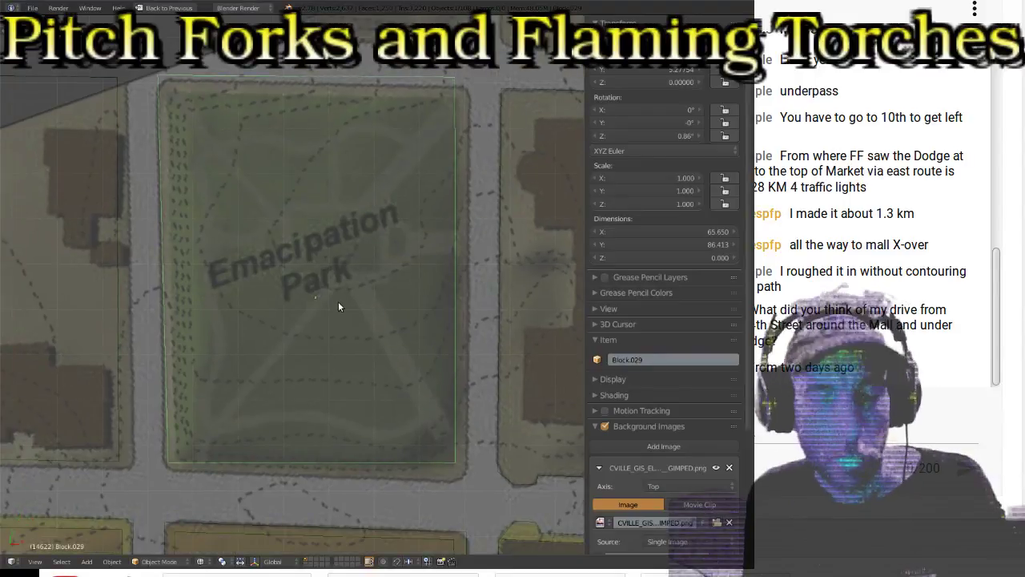
{"action": "key", "text": "Tab"}
{"action": "right_click", "coordinate": [454, 77]}
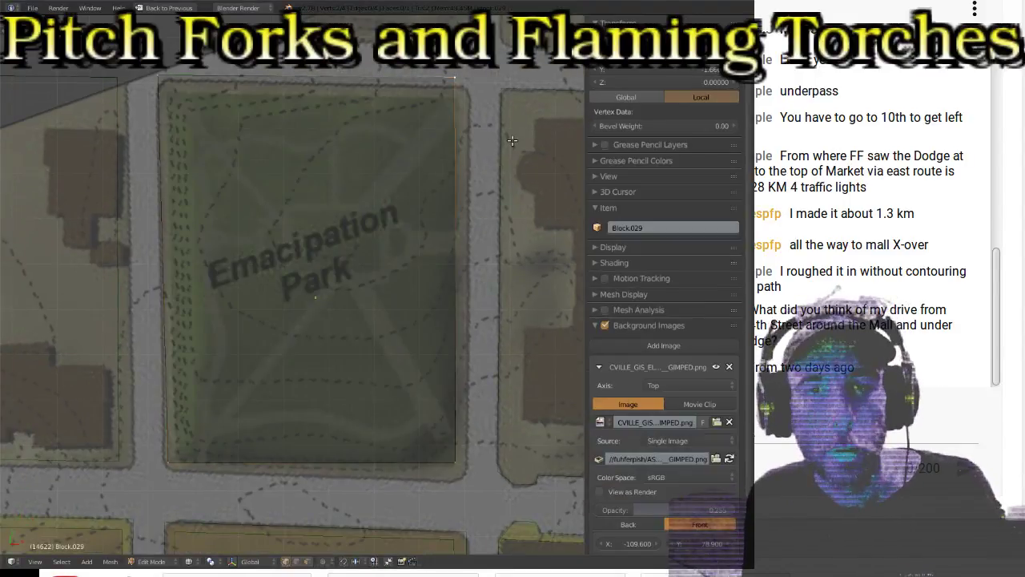
{"action": "key", "text": "g"}
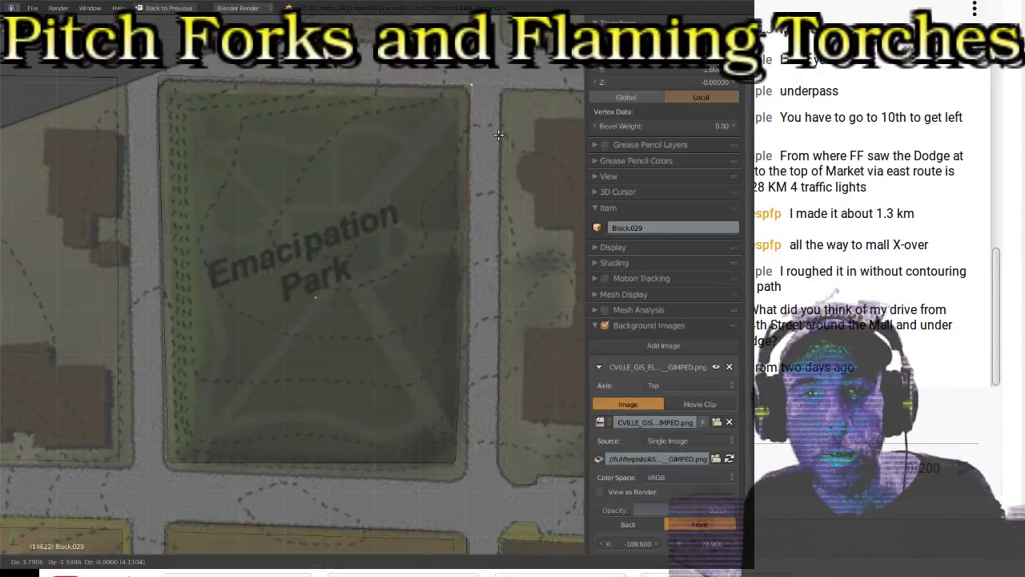
{"action": "left_click", "coordinate": [496, 139]}
{"action": "right_click", "coordinate": [458, 462]}
{"action": "key", "text": "g"}
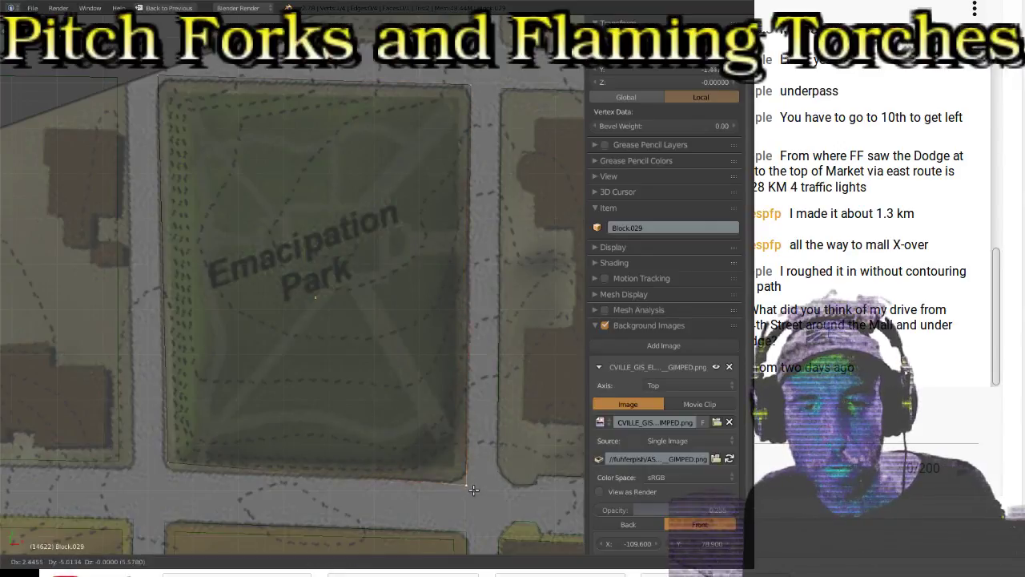
{"action": "left_click", "coordinate": [474, 489]}
Step: Move Block.029's upper-left and lower-left corner vertices outward onto the curb corners and return to Object Mode
{"action": "right_click", "coordinate": [165, 83]}
{"action": "key", "text": "g"}
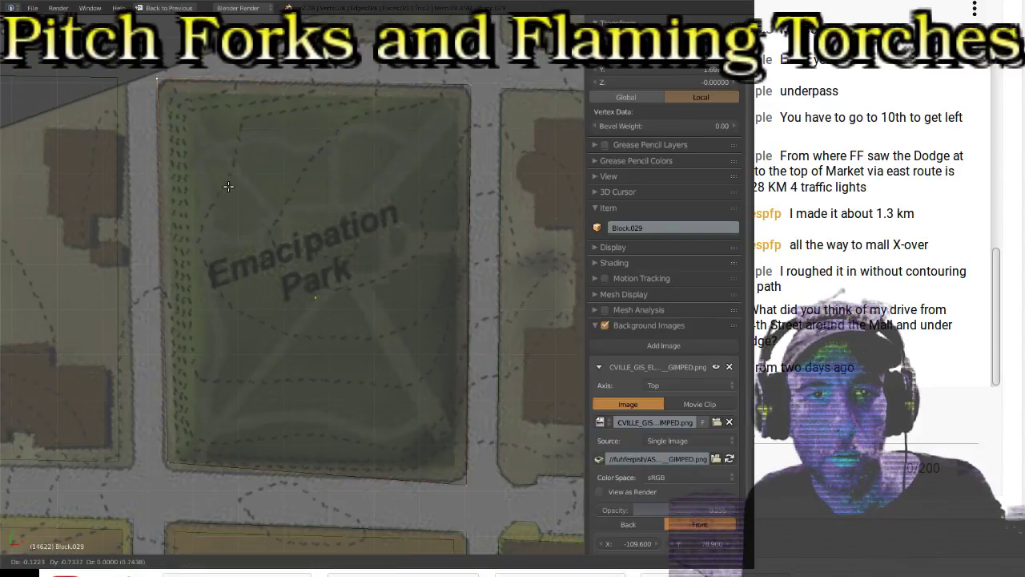
{"action": "left_click", "coordinate": [222, 193]}
{"action": "right_click", "coordinate": [167, 478]}
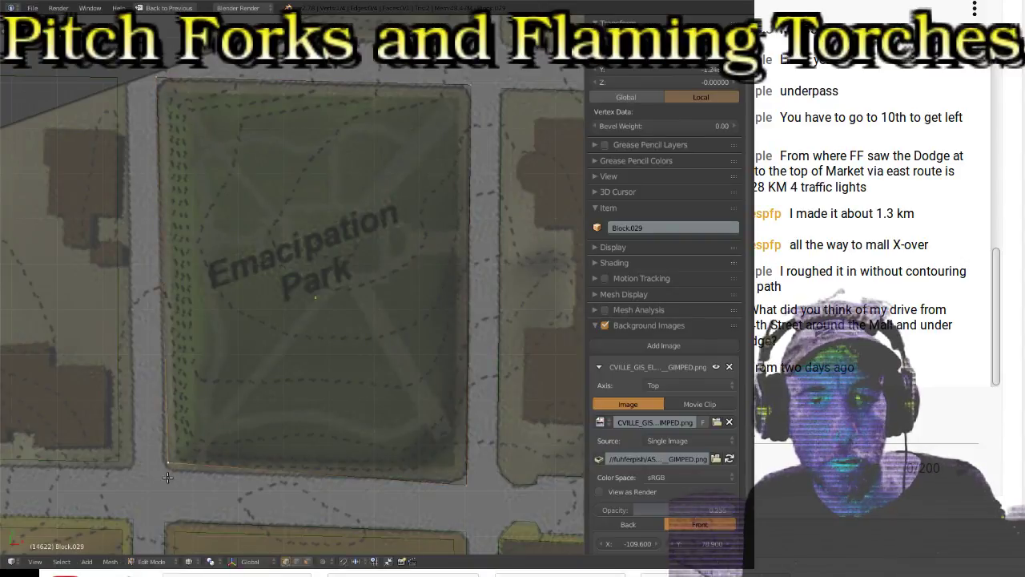
{"action": "key", "text": "g"}
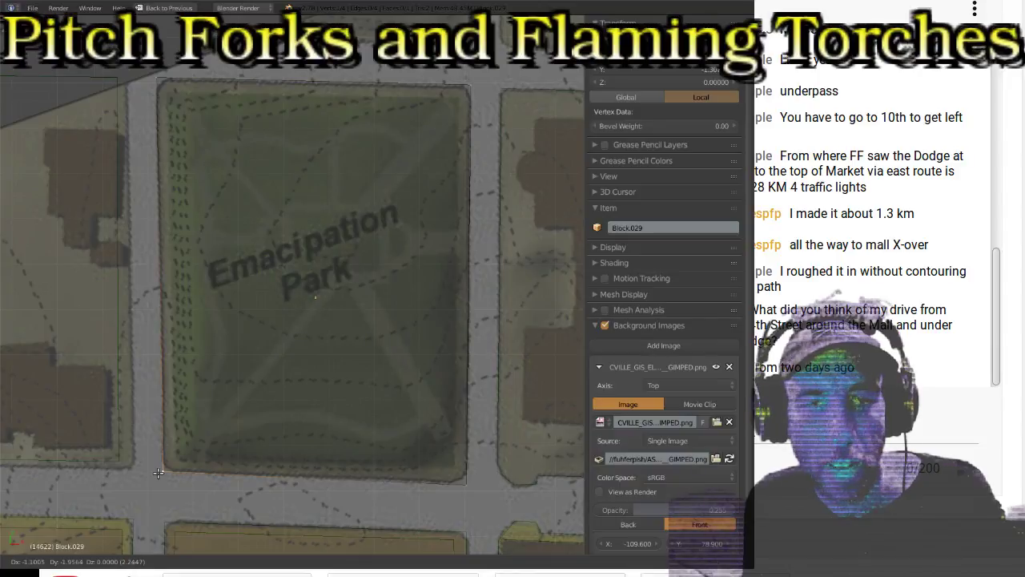
{"action": "left_click", "coordinate": [160, 473]}
{"action": "scroll", "coordinate": [289, 387], "scroll_direction": "down", "scroll_amount": 2}
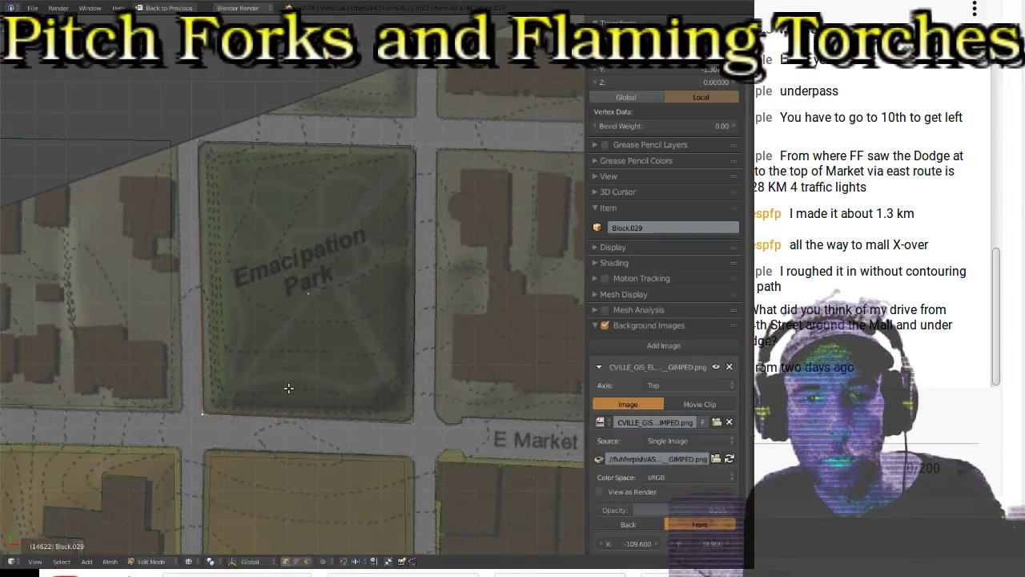
{"action": "middle_click_drag", "start_coordinate": [151, 358], "coordinate": [368, 338], "text": "shift"}
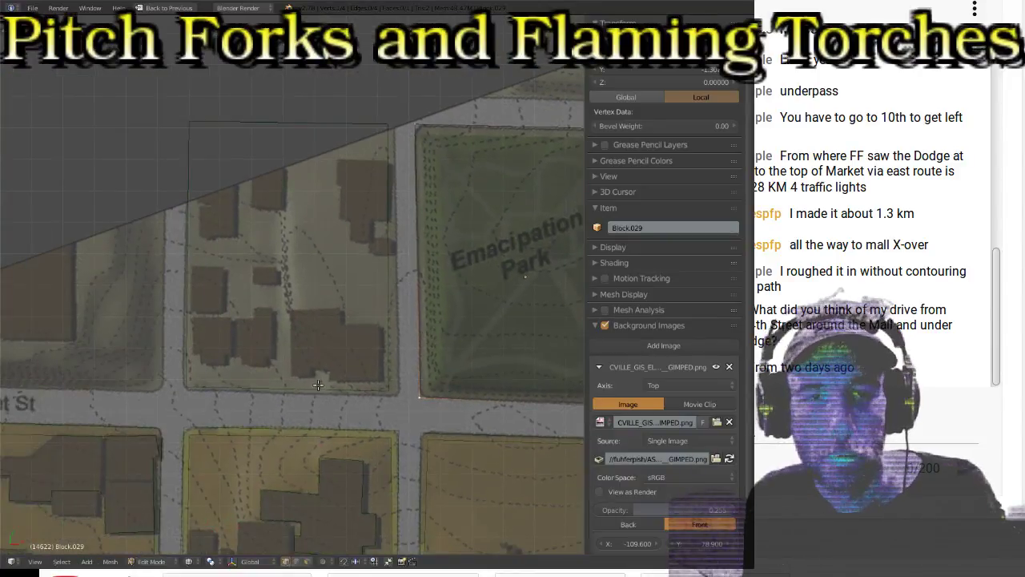
{"action": "key", "text": "Tab"}
Step: In Block.051, west of the park, move the lower-right and upper-right corner vertices outward to the curb line facing the park
{"action": "right_click", "coordinate": [361, 395]}
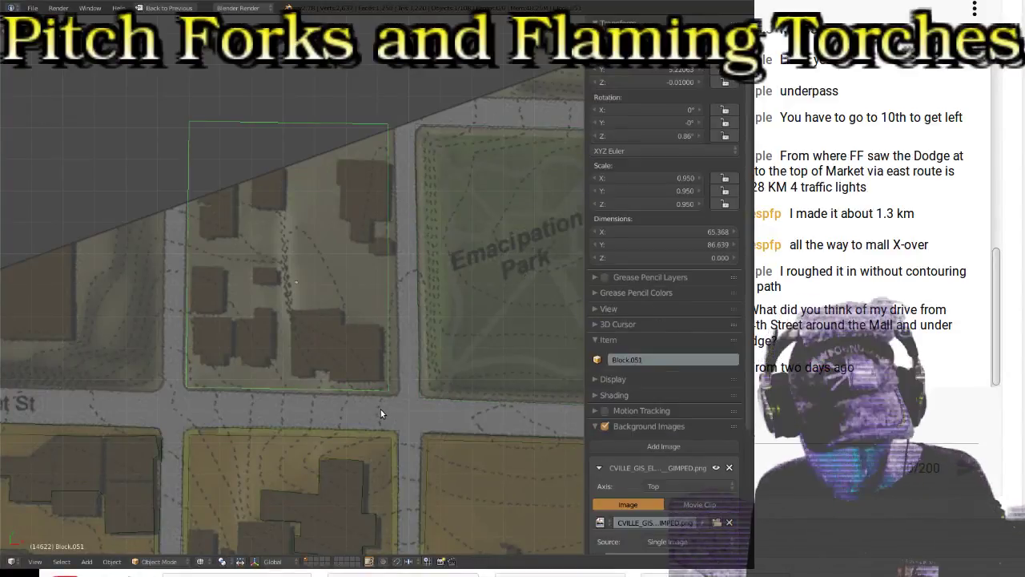
{"action": "key", "text": "Tab"}
{"action": "right_click", "coordinate": [403, 401]}
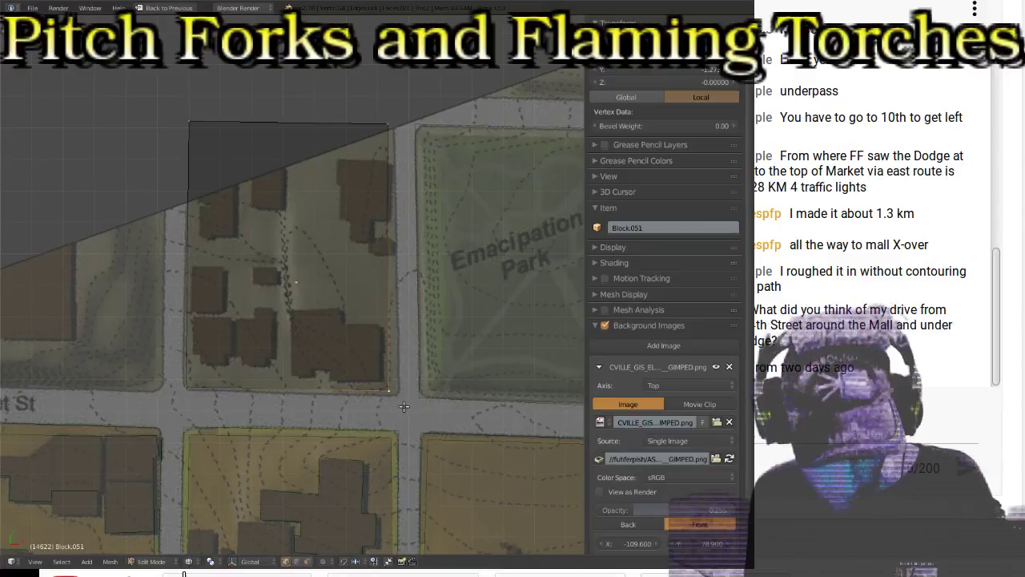
{"action": "key", "text": "g"}
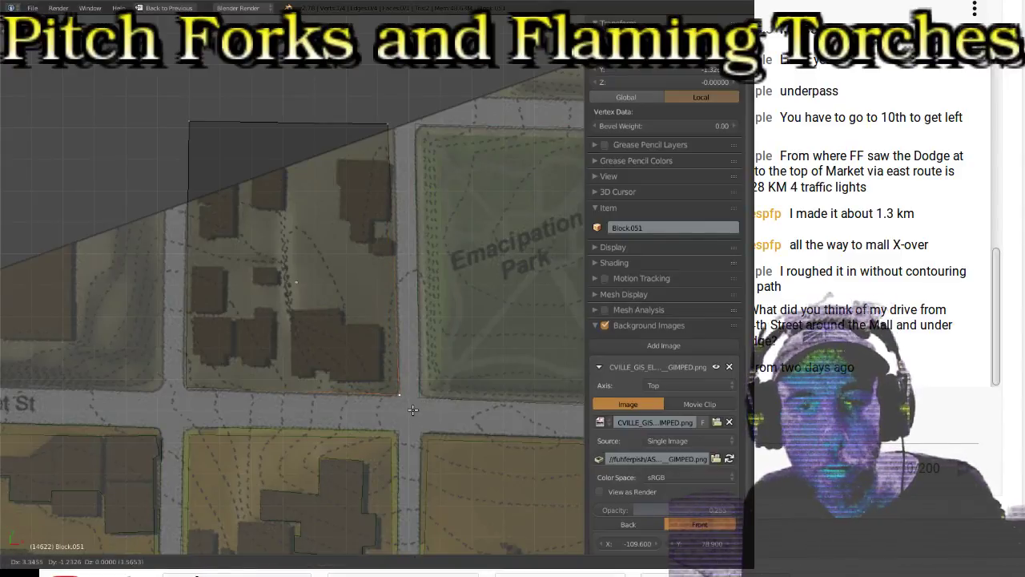
{"action": "left_click", "coordinate": [414, 412]}
{"action": "right_click", "coordinate": [391, 127]}
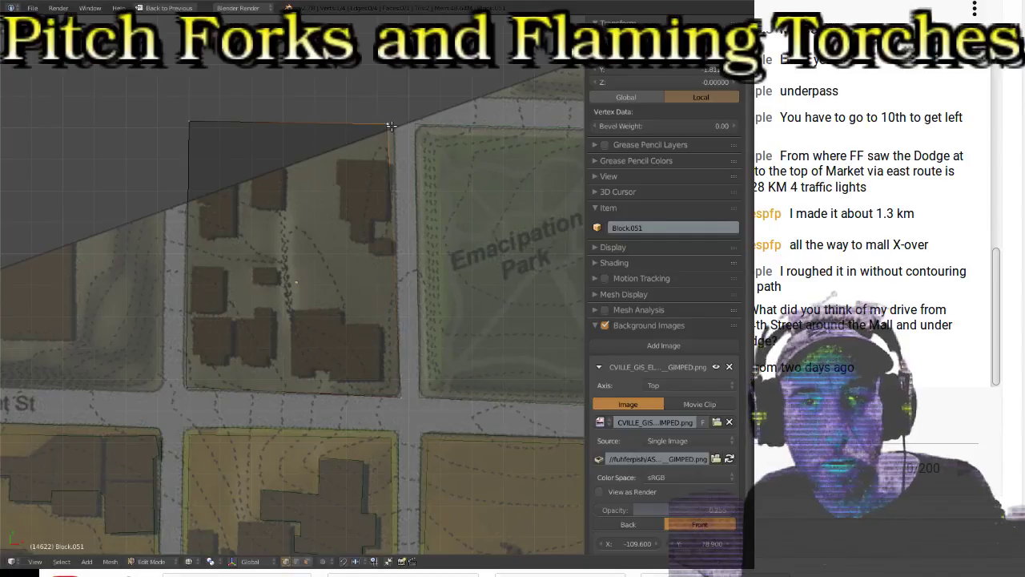
{"action": "key", "text": "g"}
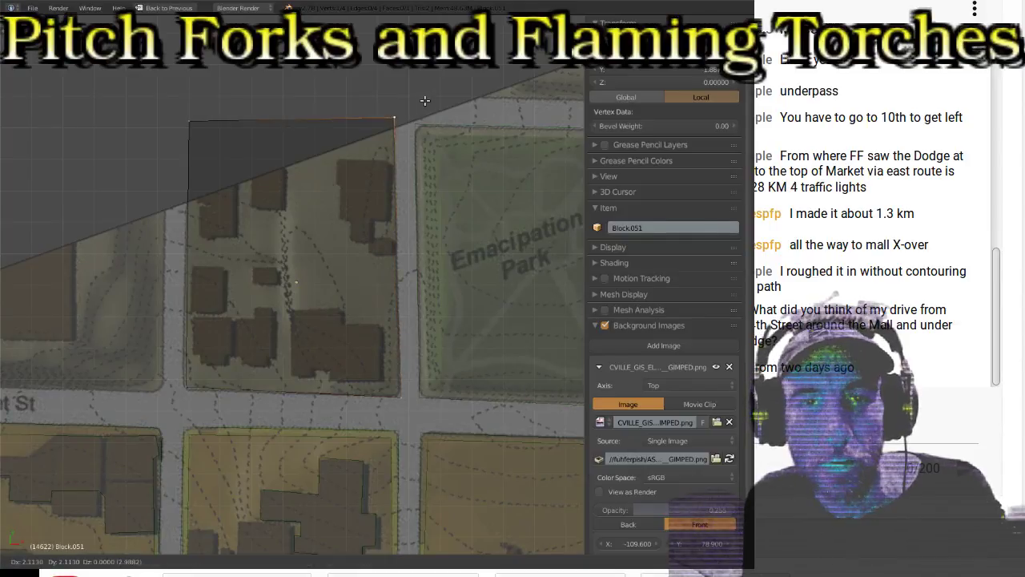
{"action": "left_click", "coordinate": [424, 103]}
Step: Move Block.051's lower-left vertex onto the Market St curb corner, shift its upper-left vertex slightly upward, and return to Object Mode
{"action": "right_click", "coordinate": [200, 385]}
{"action": "key", "text": "g"}
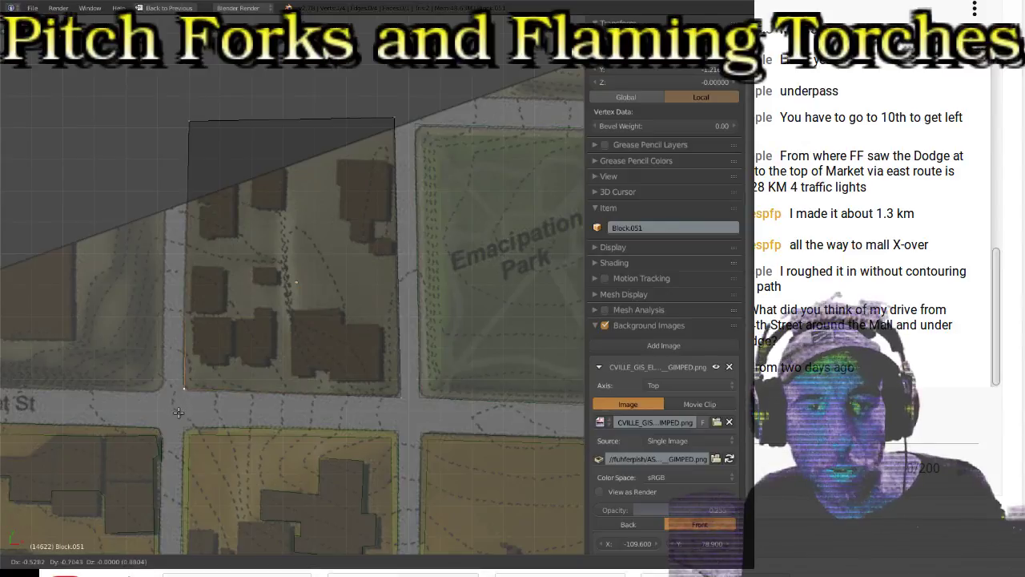
{"action": "left_click", "coordinate": [161, 426]}
{"action": "right_click", "coordinate": [194, 95]}
{"action": "key", "text": "g"}
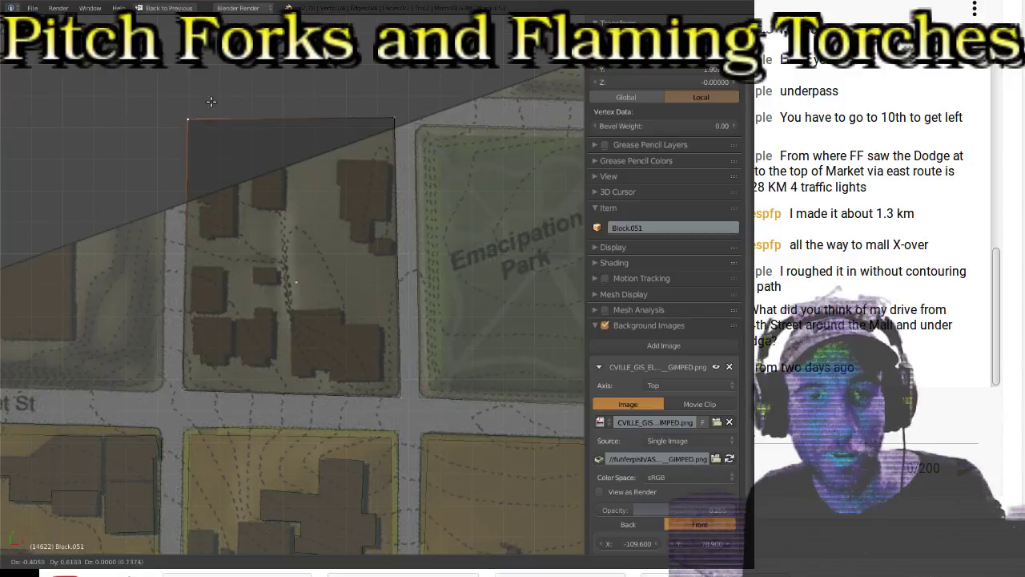
{"action": "left_click", "coordinate": [218, 67]}
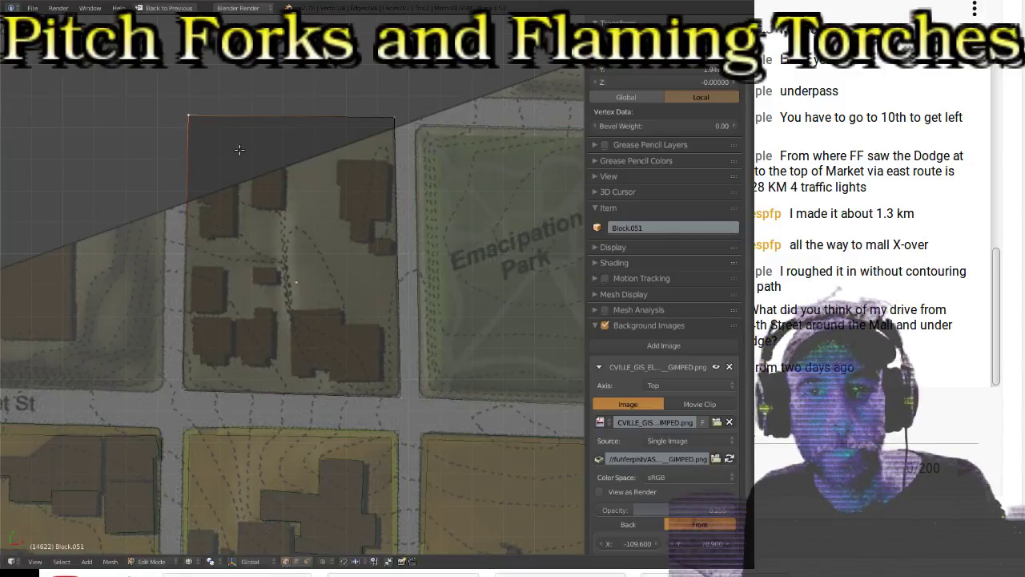
{"action": "scroll", "coordinate": [275, 198], "scroll_direction": "down", "scroll_amount": 2}
{"action": "key", "text": "Tab"}
Step: Examine the fitted blocks along Market St and Main St against the surrounding GIS map
{"action": "middle_click_drag", "start_coordinate": [527, 333], "coordinate": [218, 222], "text": "shift"}
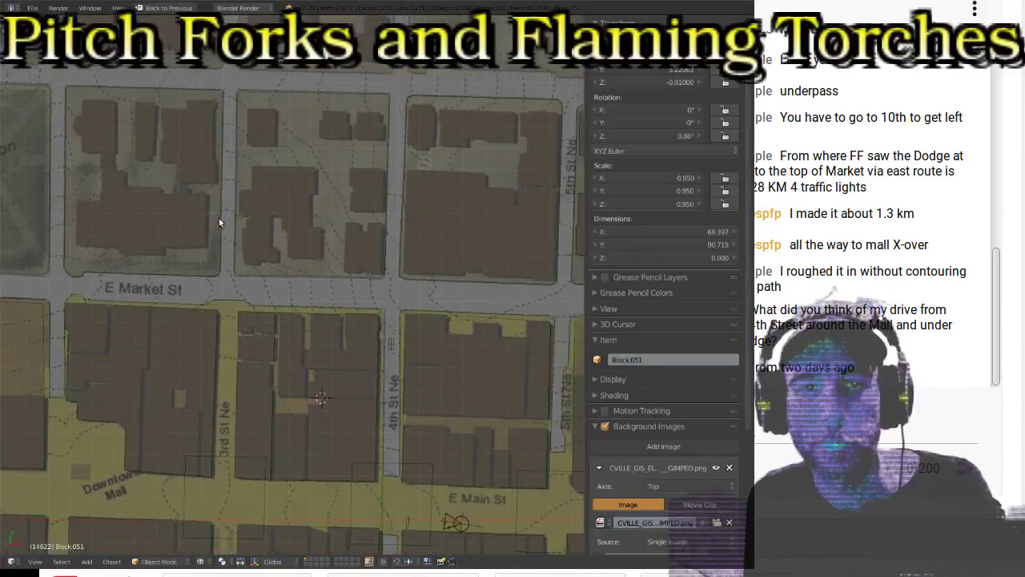
{"action": "scroll", "coordinate": [295, 223], "scroll_direction": "down", "scroll_amount": 4}
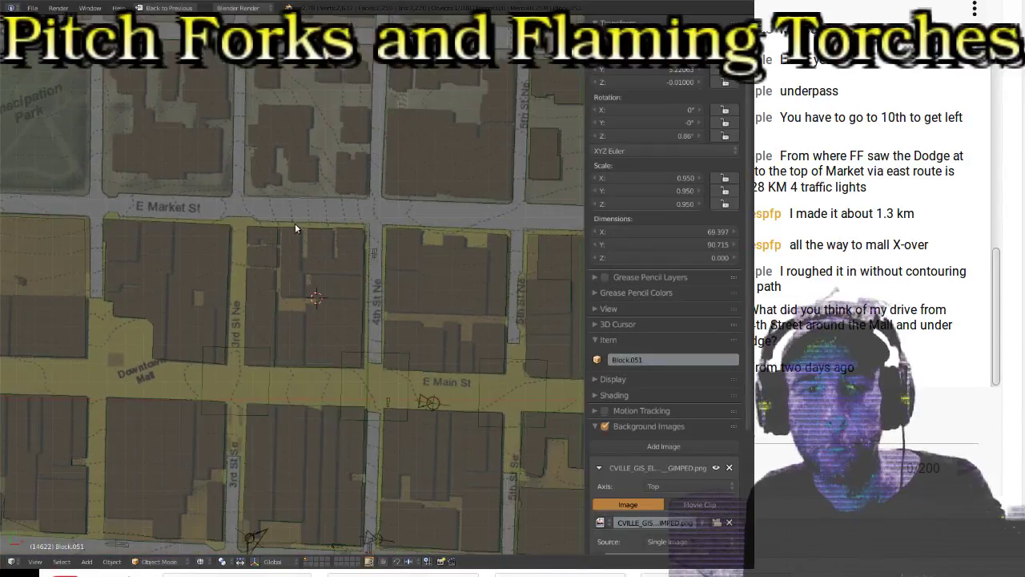
{"action": "scroll", "coordinate": [295, 223], "scroll_direction": "down", "scroll_amount": 2}
{"action": "middle_click_drag", "start_coordinate": [235, 262], "coordinate": [386, 248], "text": "shift"}
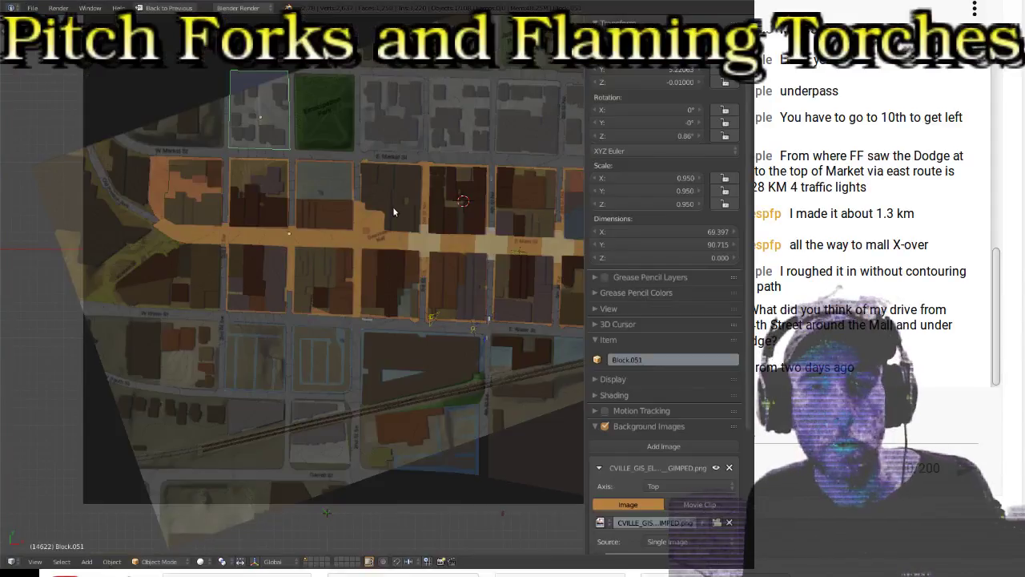
{"action": "scroll", "coordinate": [226, 297], "scroll_direction": "up", "scroll_amount": 3}
{"action": "middle_click_drag", "start_coordinate": [226, 297], "coordinate": [298, 261], "text": "shift"}
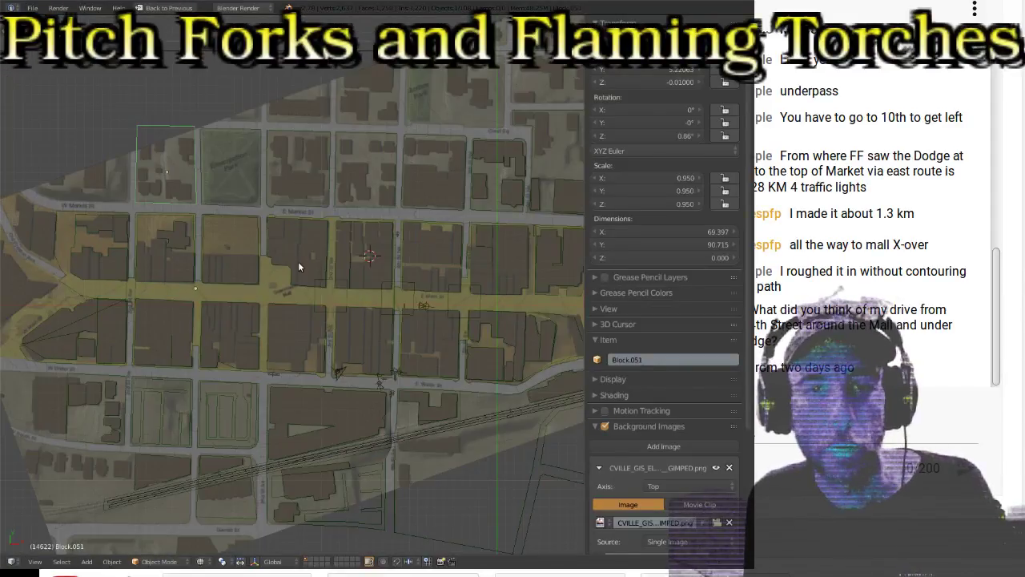
{"action": "scroll", "coordinate": [371, 250], "scroll_direction": "up", "scroll_amount": 1}
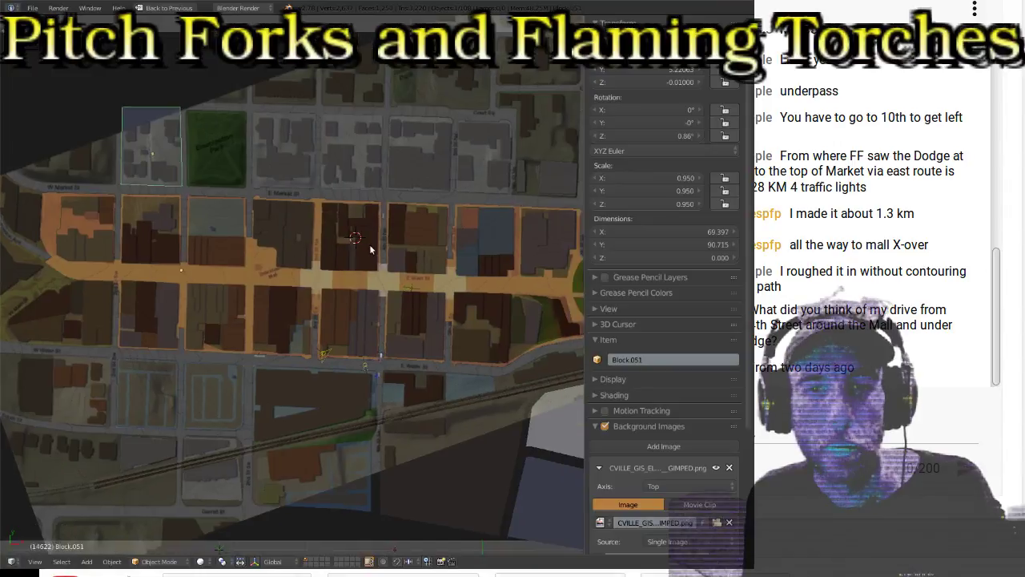
Step: Hide the background images and show the eastern blocks in wireframe shading
{"action": "left_click", "coordinate": [606, 426]}
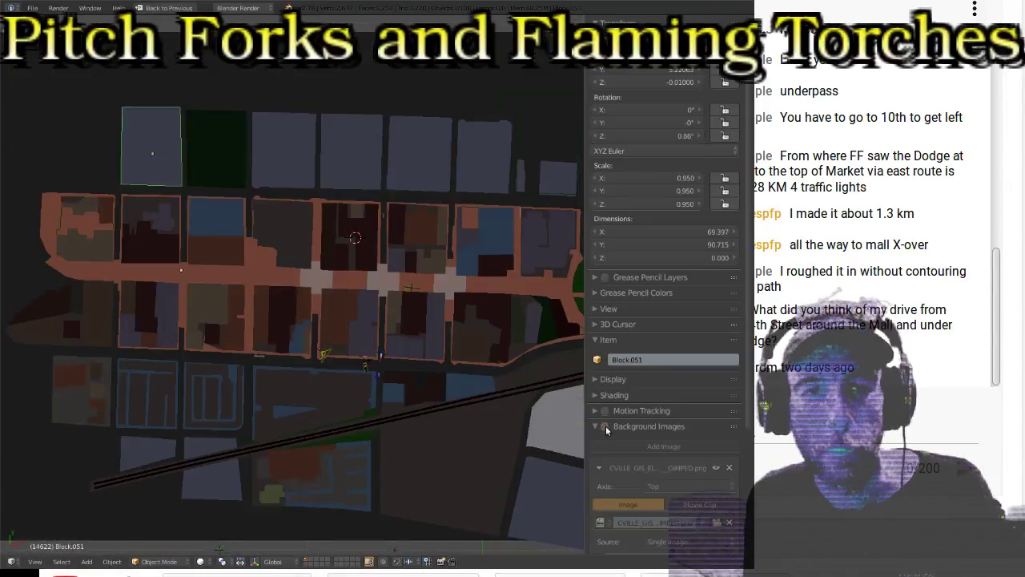
{"action": "key", "text": "z"}
{"action": "mouse_move", "coordinate": [441, 270]}
{"action": "middle_mouse_down", "text": "shift"}
{"action": "mouse_move", "coordinate": [325, 239]}
{"action": "mouse_move", "coordinate": [268, 256]}
{"action": "middle_mouse_up", "text": "shift"}
{"action": "key", "text": "z"}
{"action": "key", "text": "z"}
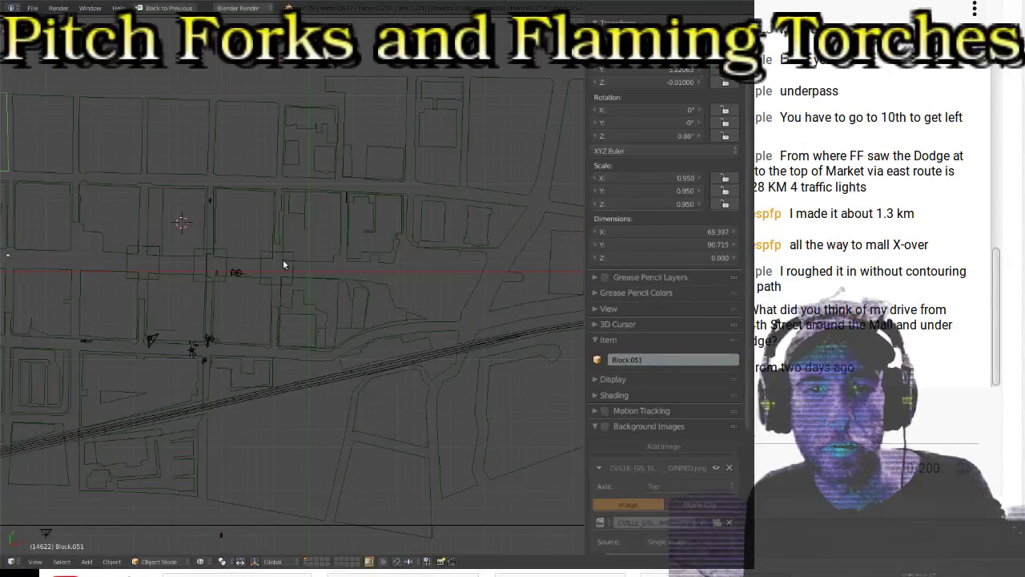
Step: Compare the wireframe block outlines with the GIS map by showing and hiding the background images, leaving them hidden
{"action": "left_click", "coordinate": [606, 431]}
{"action": "left_click", "coordinate": [606, 431]}
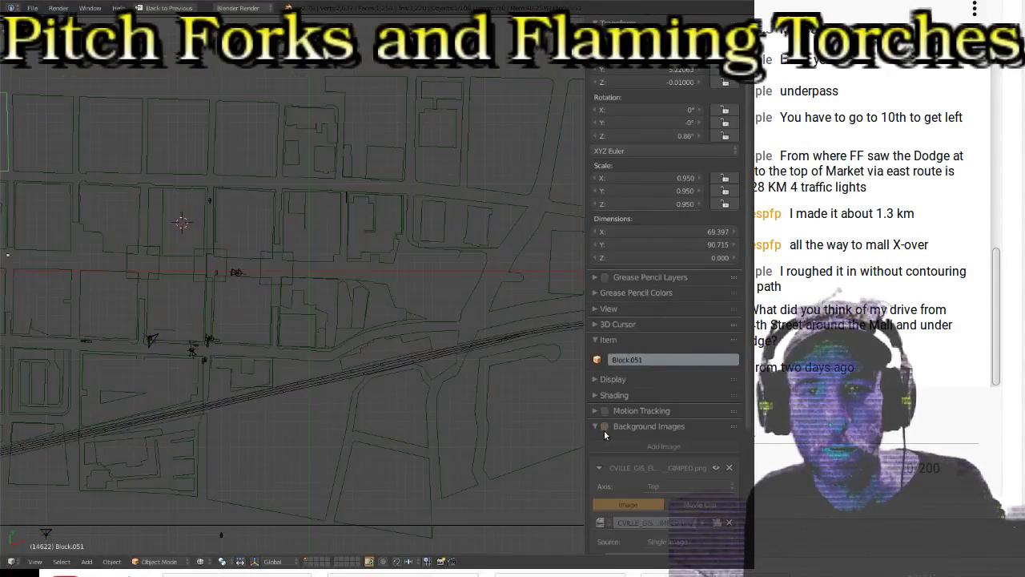
{"action": "left_click", "coordinate": [605, 429]}
{"action": "left_click", "coordinate": [606, 429]}
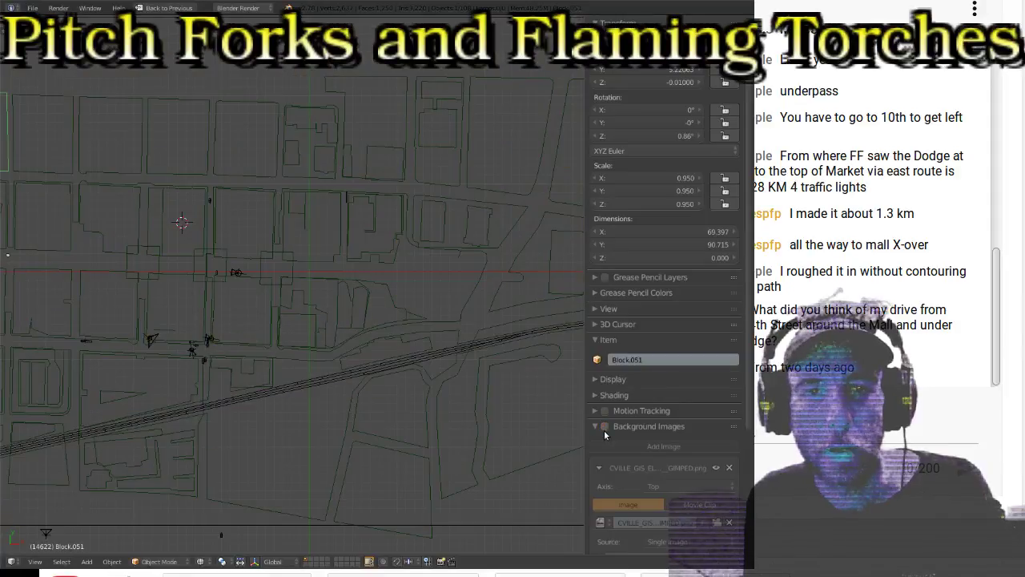
{"action": "left_click", "coordinate": [605, 428]}
{"action": "left_click", "coordinate": [605, 429]}
{"action": "left_click", "coordinate": [605, 428]}
{"action": "left_click", "coordinate": [605, 428]}
{"action": "left_click", "coordinate": [606, 428]}
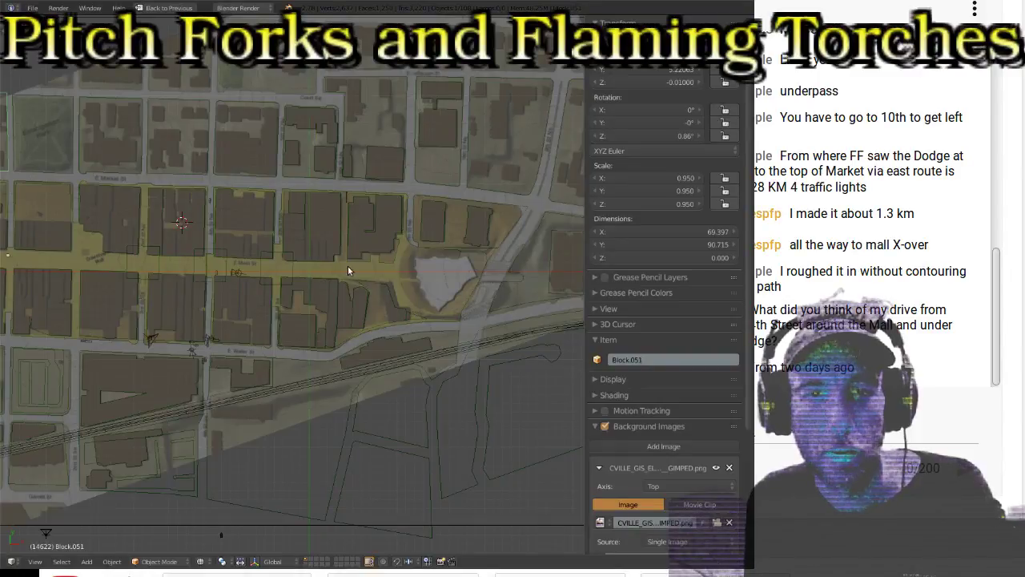
{"action": "left_click", "coordinate": [605, 427]}
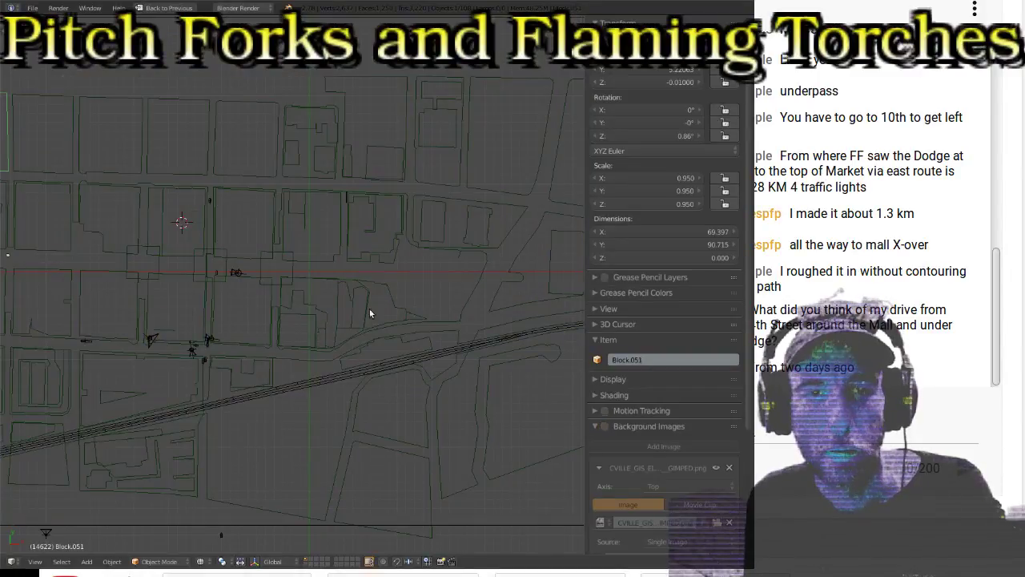
Step: Inspect the whole block layout by alternating between solid and wireframe shading, ending in wireframe
{"action": "key", "text": "z"}
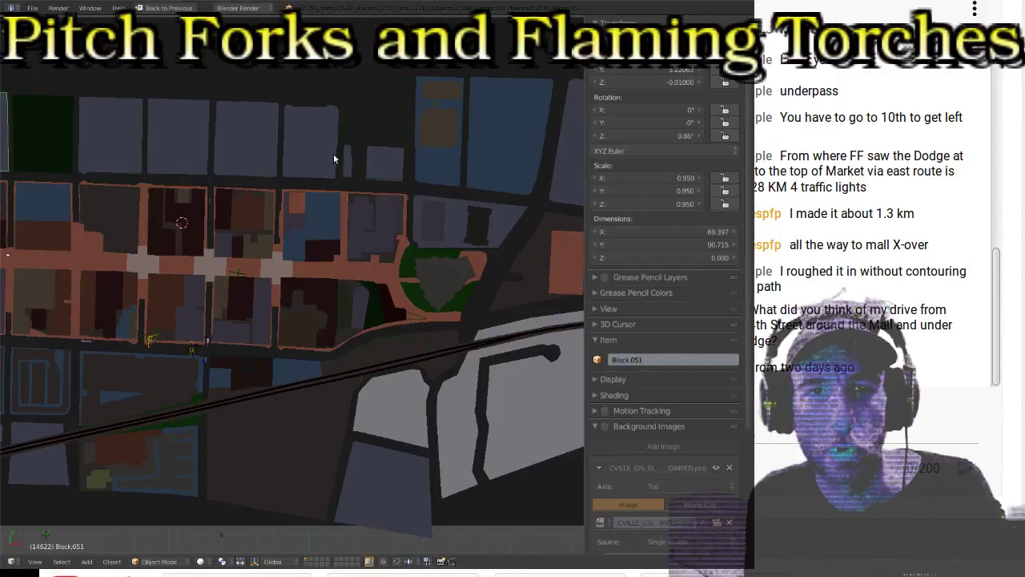
{"action": "key", "text": "z"}
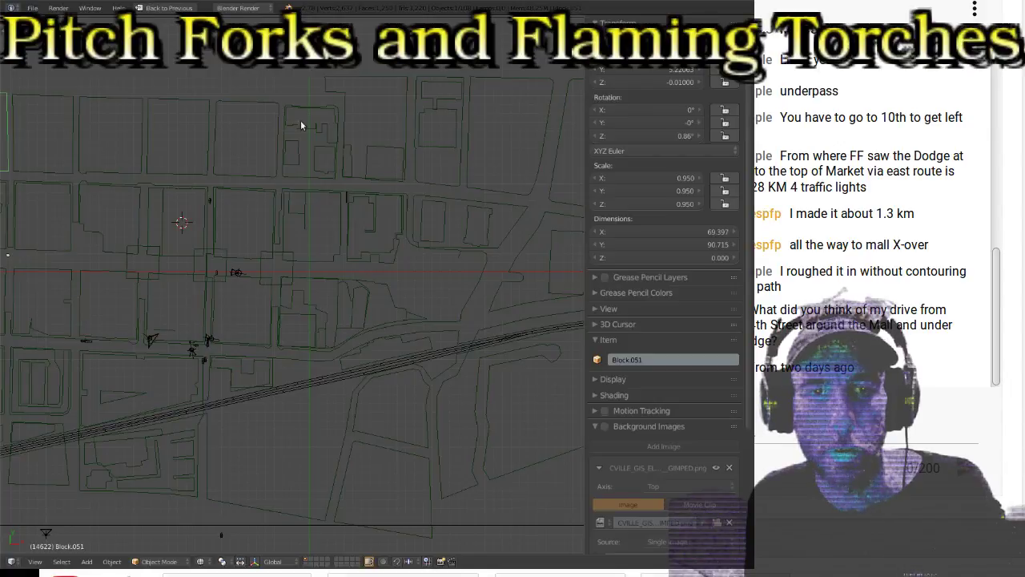
{"action": "key", "text": "z"}
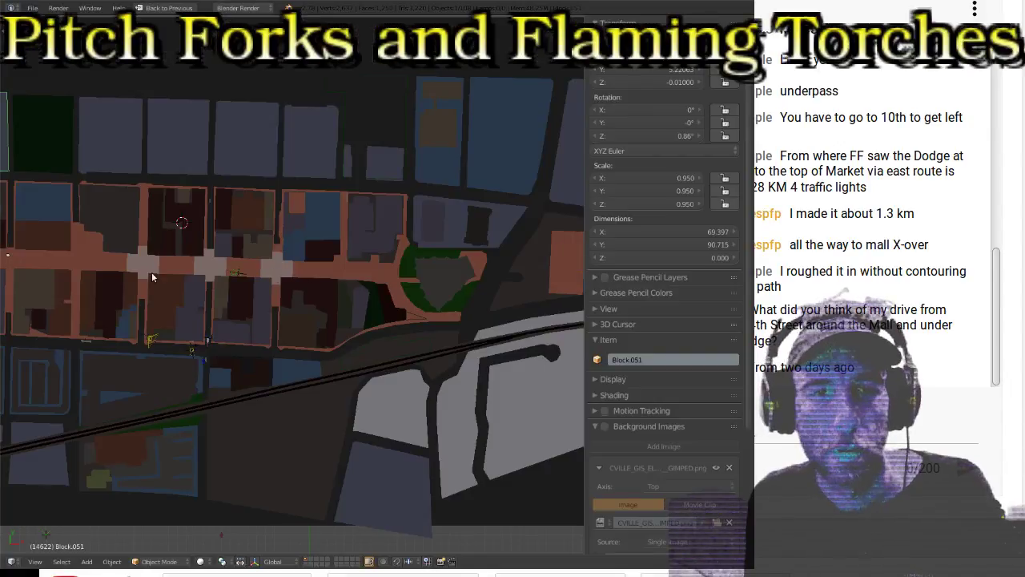
{"action": "middle_click_drag", "start_coordinate": [107, 253], "coordinate": [287, 253], "text": "shift"}
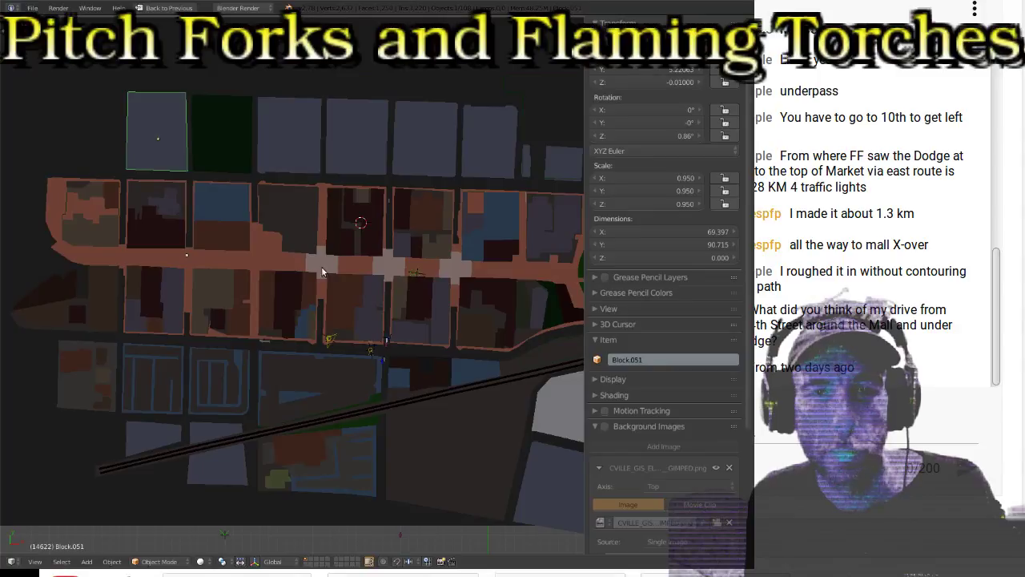
{"action": "key", "text": "z"}
{"action": "key", "text": "z"}
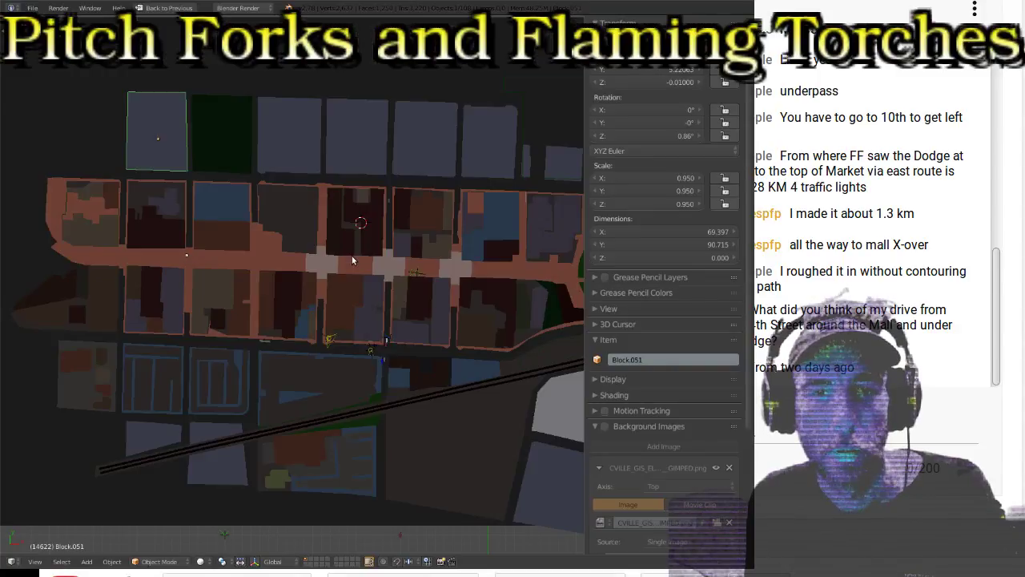
{"action": "key", "text": "z"}
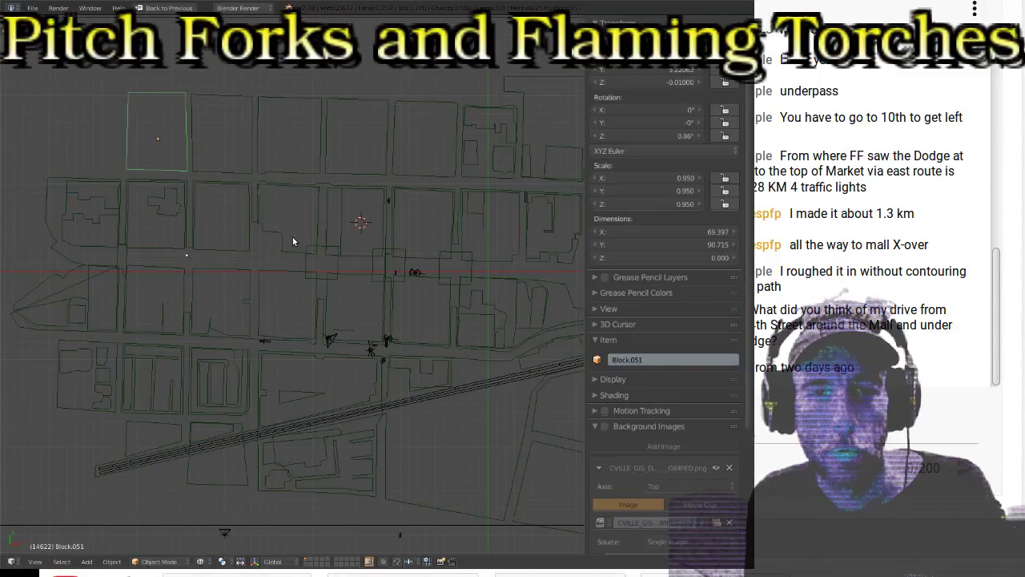
Step: Show the background images and examine the blocks along E Market St in textured shading
{"action": "left_click", "coordinate": [605, 427]}
{"action": "key", "text": "z"}
{"action": "key", "text": "z"}
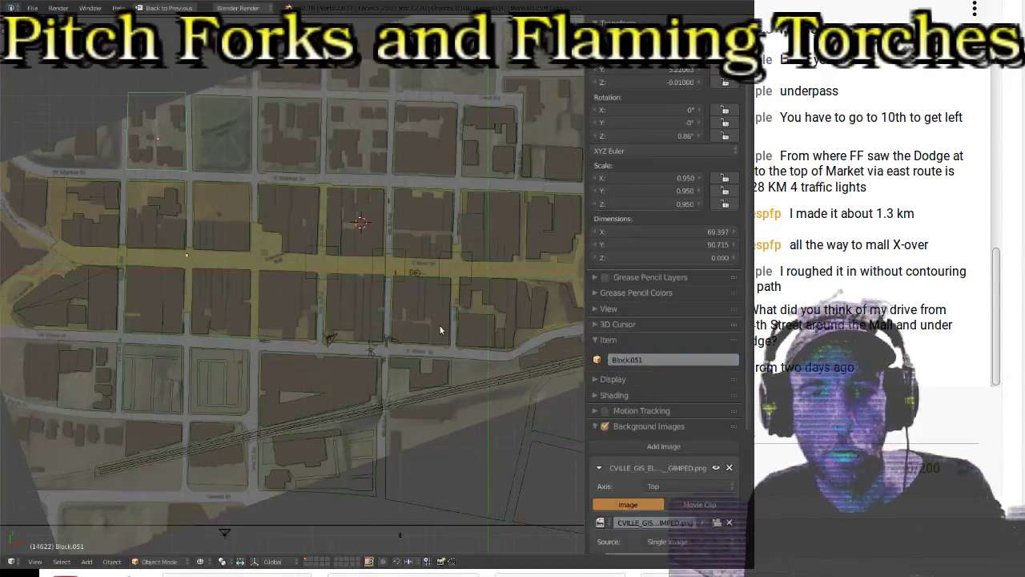
{"action": "key", "text": "alt+z"}
{"action": "scroll", "coordinate": [334, 235], "scroll_direction": "up", "scroll_amount": 3}
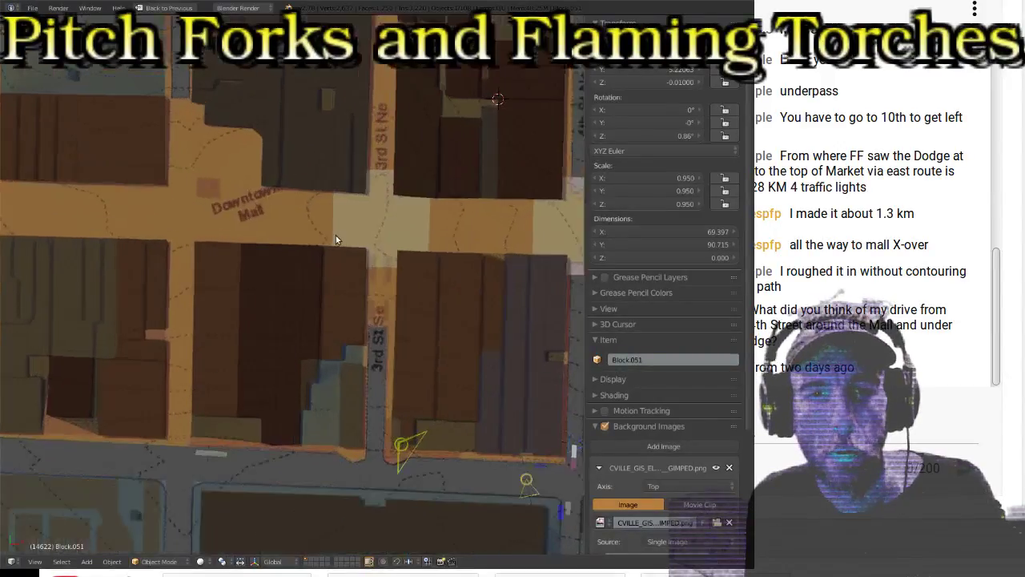
{"action": "scroll", "coordinate": [329, 202], "scroll_direction": "up", "scroll_amount": 2}
{"action": "scroll", "coordinate": [328, 208], "scroll_direction": "up", "scroll_amount": 2, "text": "shift"}
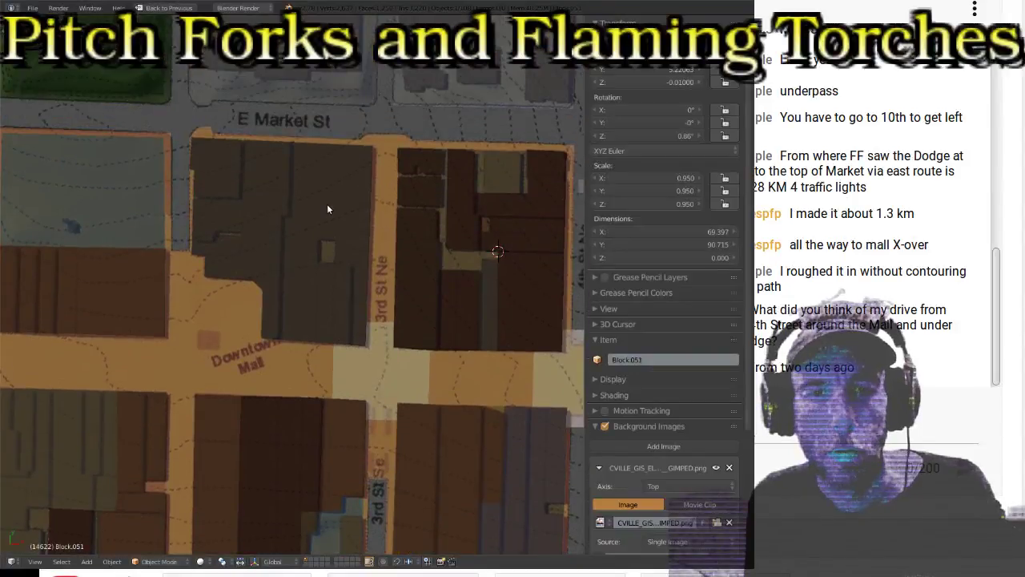
{"action": "scroll", "coordinate": [326, 206], "scroll_direction": "down", "scroll_amount": 3}
{"action": "scroll", "coordinate": [327, 206], "scroll_direction": "up", "scroll_amount": 4, "text": "shift"}
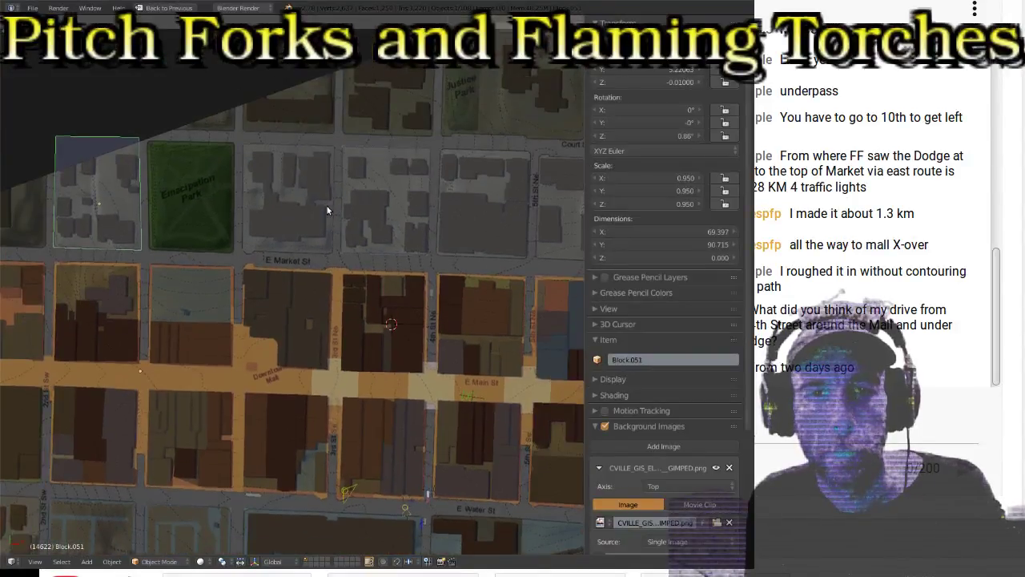
{"action": "middle_click_drag", "start_coordinate": [416, 217], "coordinate": [193, 211], "text": "shift"}
Step: Select the Block.034 outline between 6th St NE and 7th St NE, in wireframe shading with the background images shown
{"action": "right_click", "coordinate": [225, 129]}
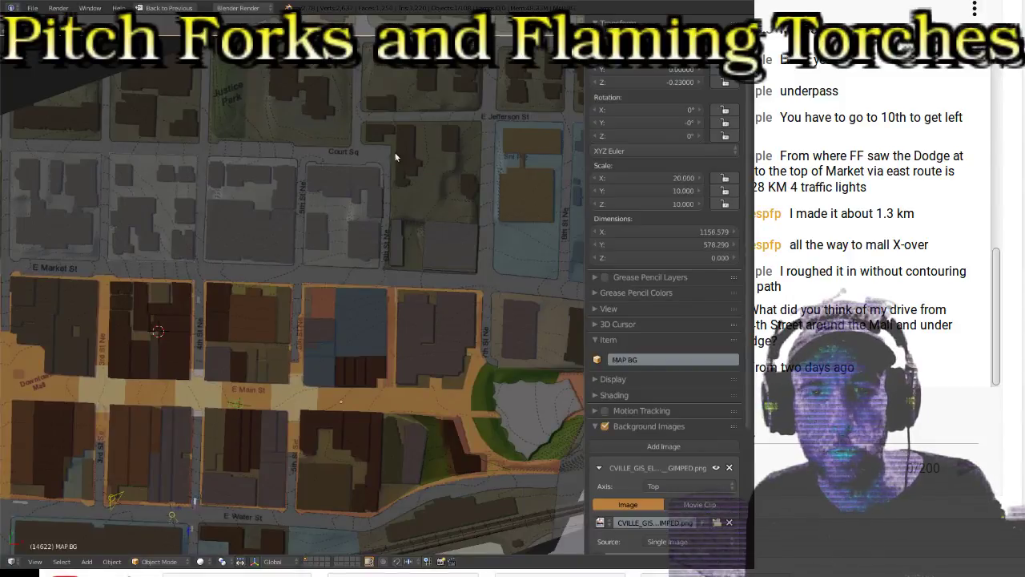
{"action": "right_click", "coordinate": [402, 237]}
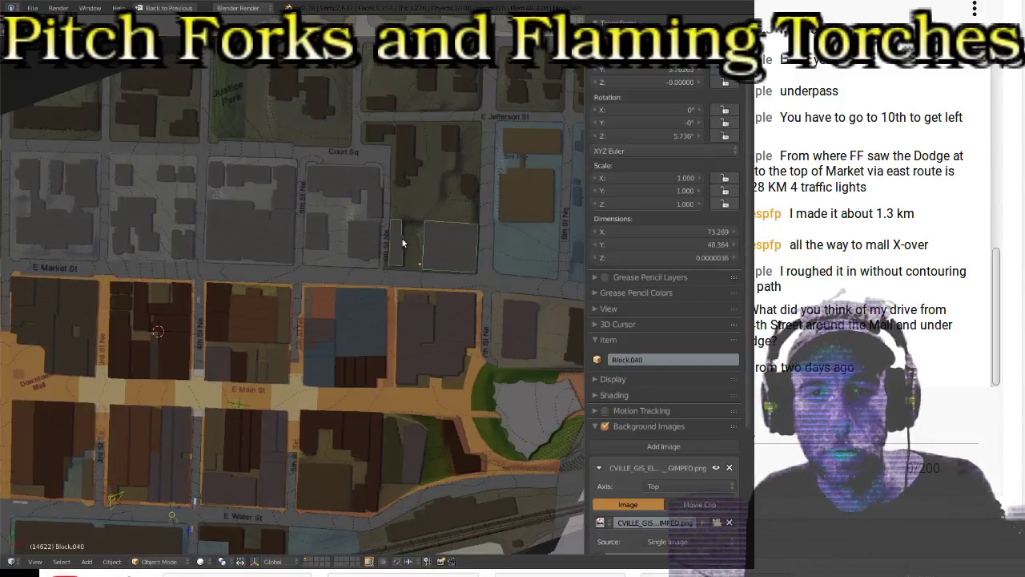
{"action": "key", "text": "z"}
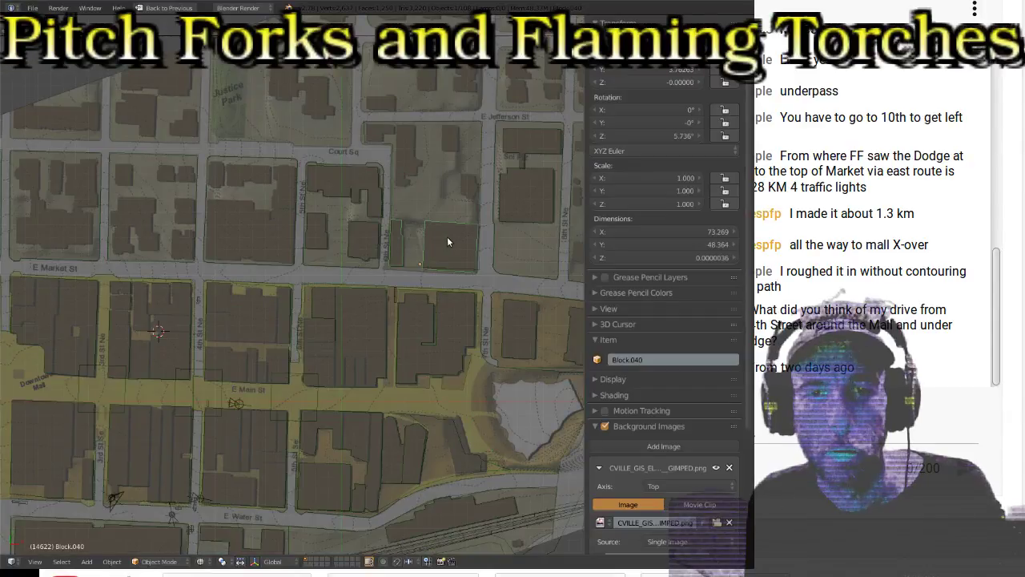
{"action": "left_click", "coordinate": [605, 427]}
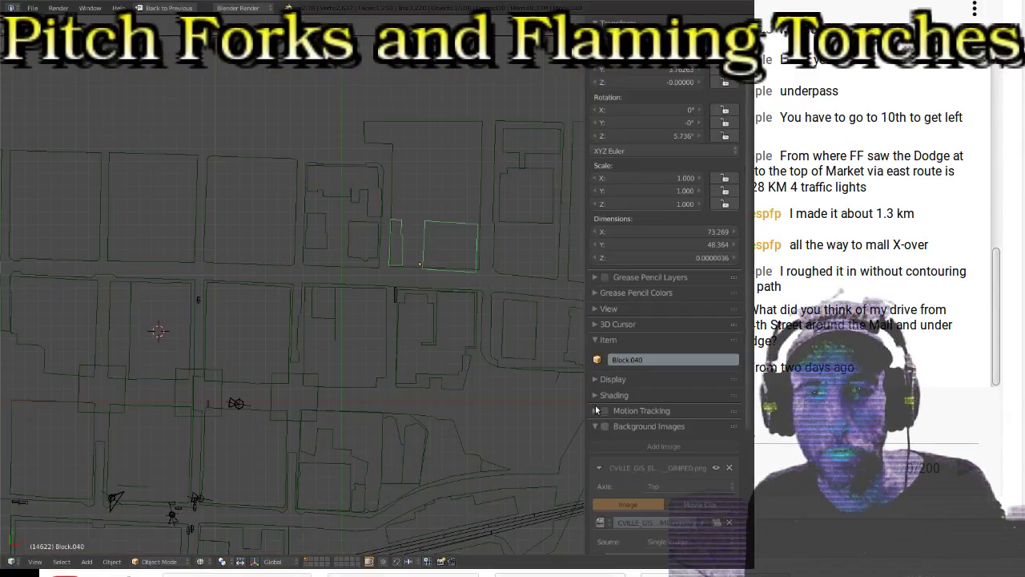
{"action": "right_click", "coordinate": [479, 166]}
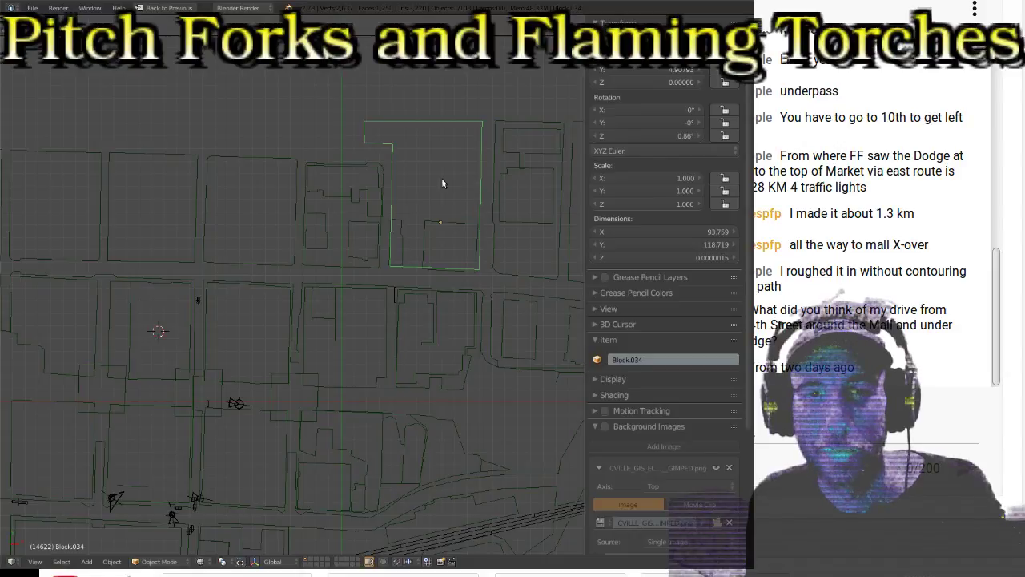
{"action": "left_click", "coordinate": [605, 426]}
Step: In Edit Mode, move Block.034's northeast corner vertex onto the mapped curb corner at E Jefferson St
{"action": "scroll", "coordinate": [457, 177], "scroll_direction": "up", "scroll_amount": 3}
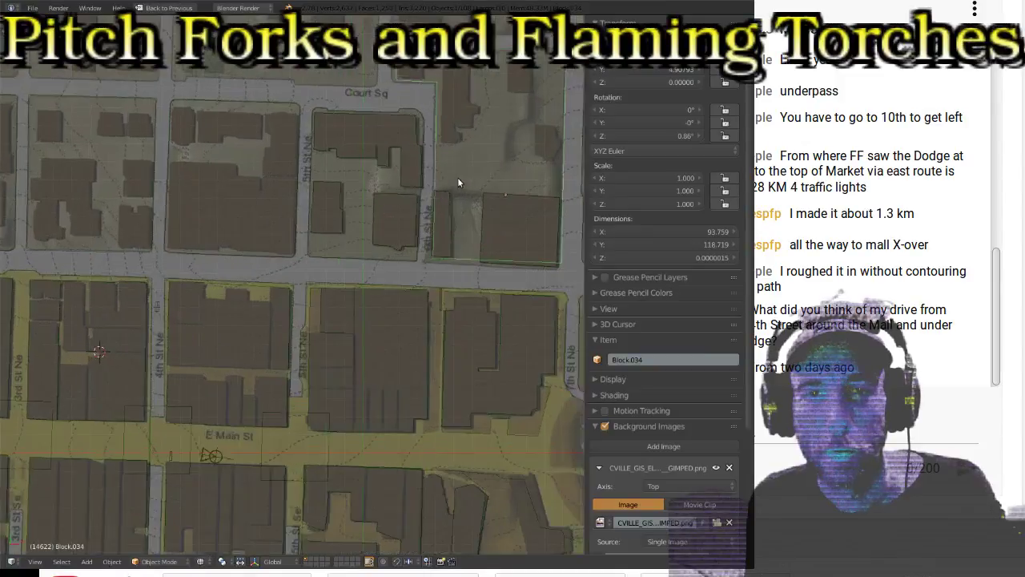
{"action": "middle_click_drag", "start_coordinate": [459, 146], "coordinate": [282, 149], "text": "shift"}
{"action": "middle_click_drag", "start_coordinate": [257, 97], "coordinate": [307, 199], "text": "shift"}
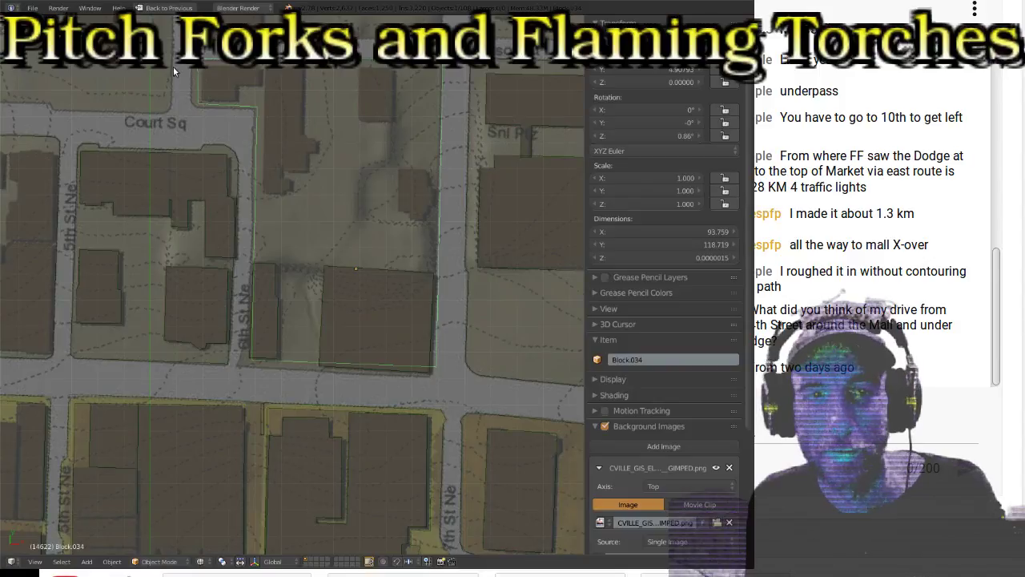
{"action": "middle_click_drag", "start_coordinate": [453, 412], "coordinate": [452, 370], "text": "shift"}
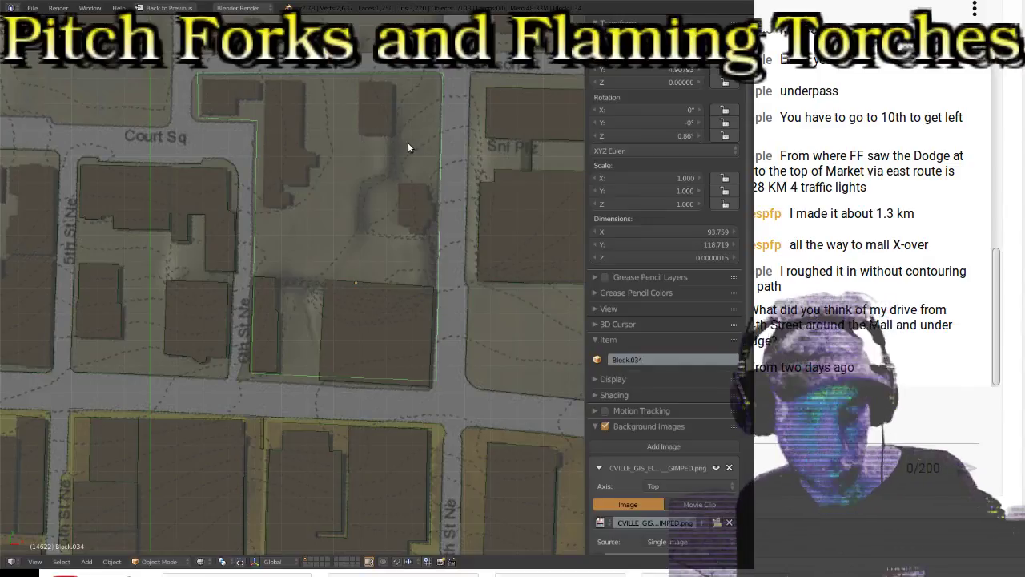
{"action": "key", "text": "Tab"}
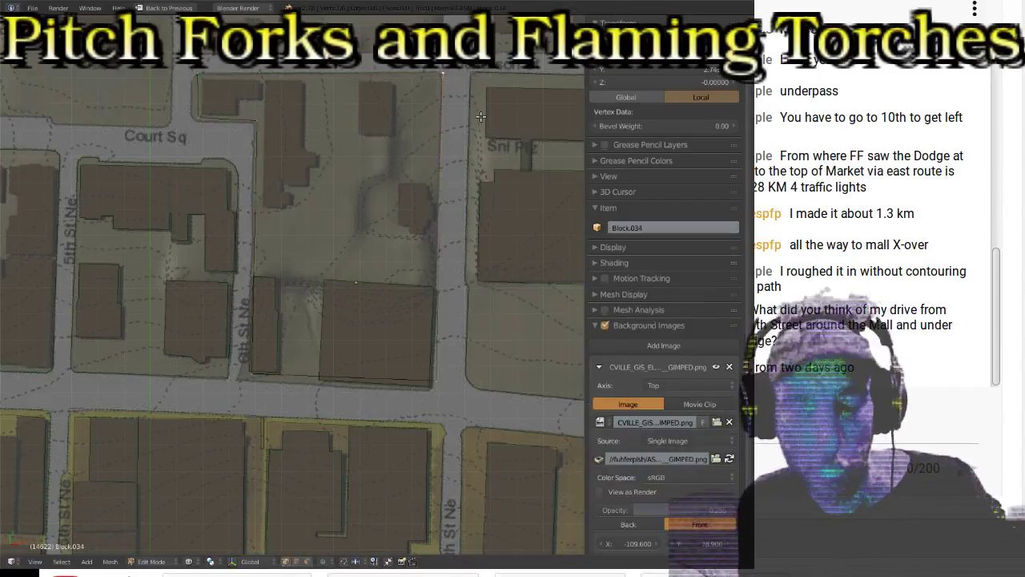
{"action": "scroll", "coordinate": [477, 112], "scroll_direction": "up", "scroll_amount": 2}
{"action": "scroll", "coordinate": [468, 99], "scroll_direction": "down", "scroll_amount": 2}
{"action": "scroll", "coordinate": [377, 355], "scroll_direction": "up", "scroll_amount": 4}
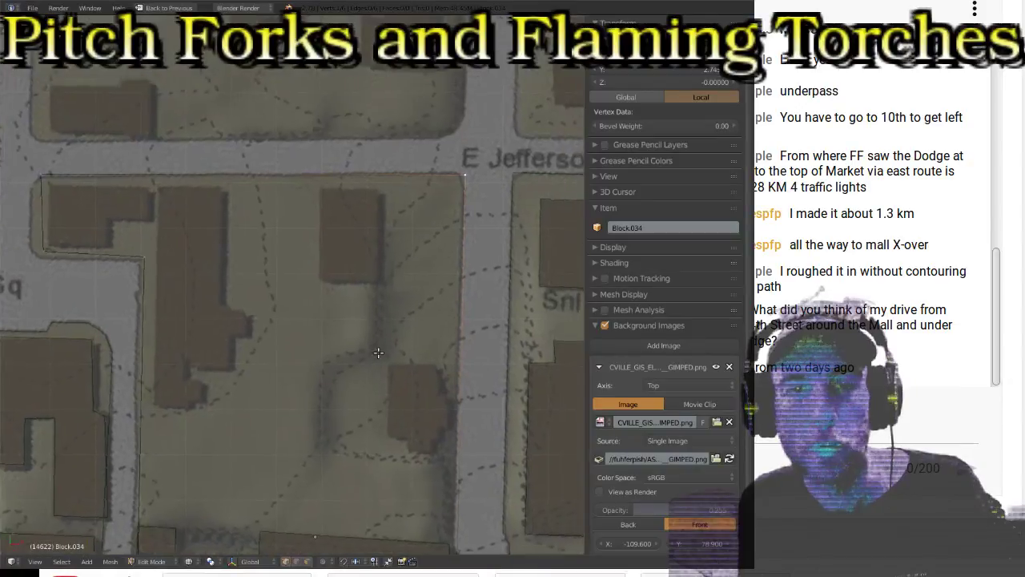
{"action": "key", "text": "g"}
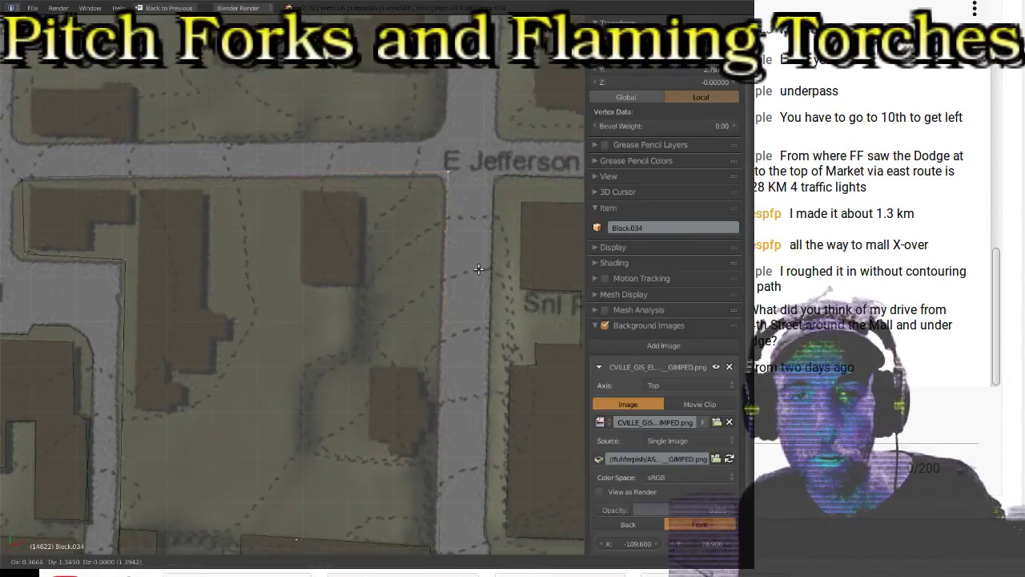
{"action": "left_click", "coordinate": [476, 273]}
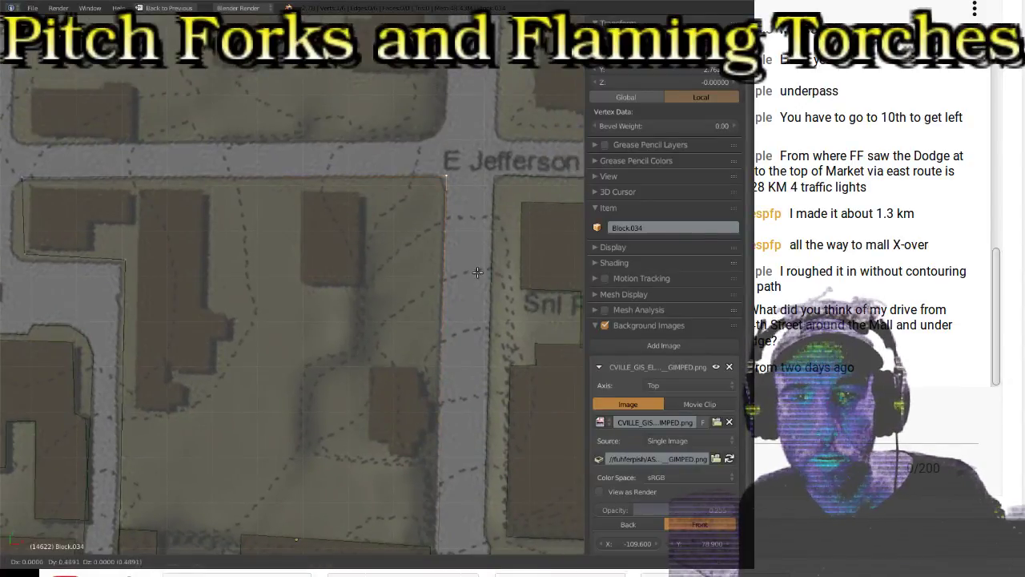
Step: Move Block.034's northwest corner and its two corner vertices beside Court Sq onto the mapped curb line
{"action": "middle_click_drag", "start_coordinate": [110, 215], "coordinate": [253, 219], "text": "shift"}
{"action": "right_click", "coordinate": [232, 192]}
{"action": "key", "text": "g"}
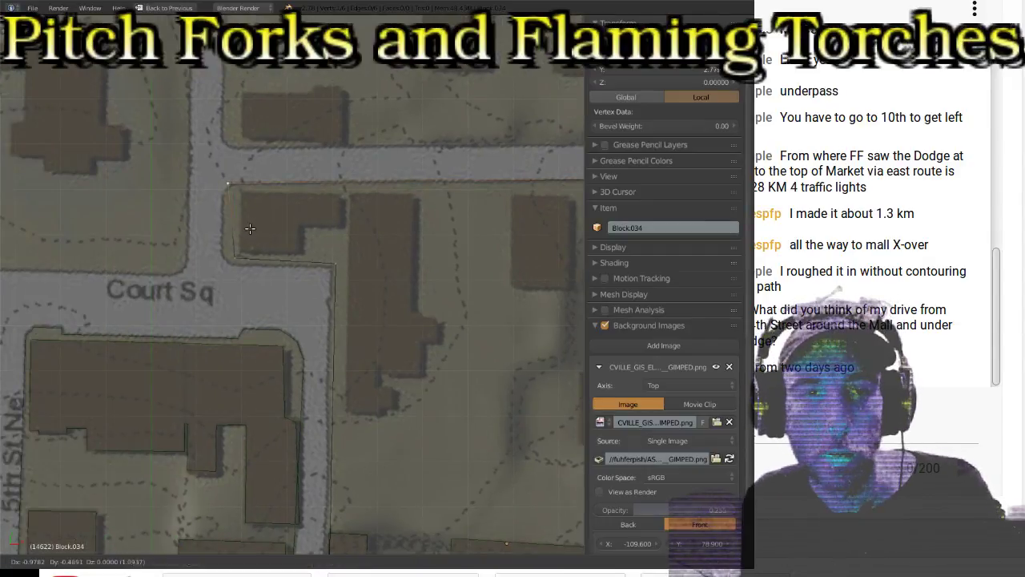
{"action": "left_click", "coordinate": [228, 266]}
{"action": "right_click", "coordinate": [355, 265]}
{"action": "key", "text": "g"}
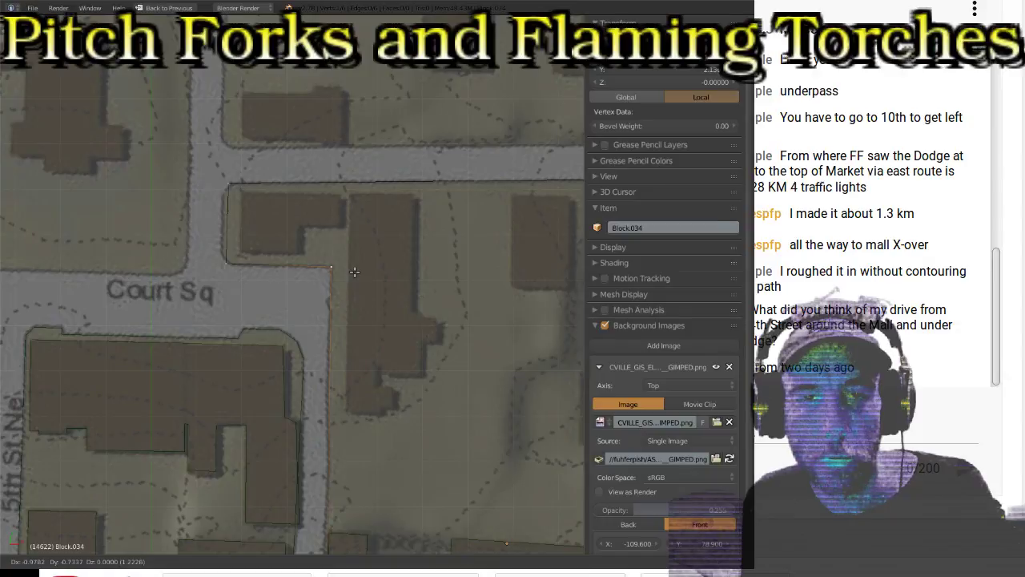
{"action": "left_click", "coordinate": [355, 272]}
{"action": "right_click", "coordinate": [222, 270]}
{"action": "key", "text": "g"}
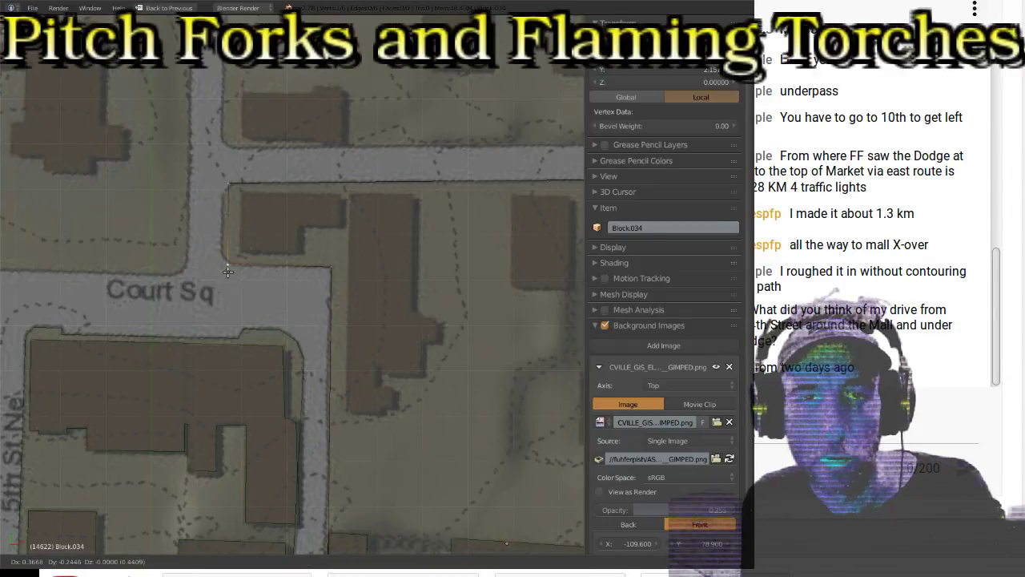
{"action": "left_click", "coordinate": [227, 272]}
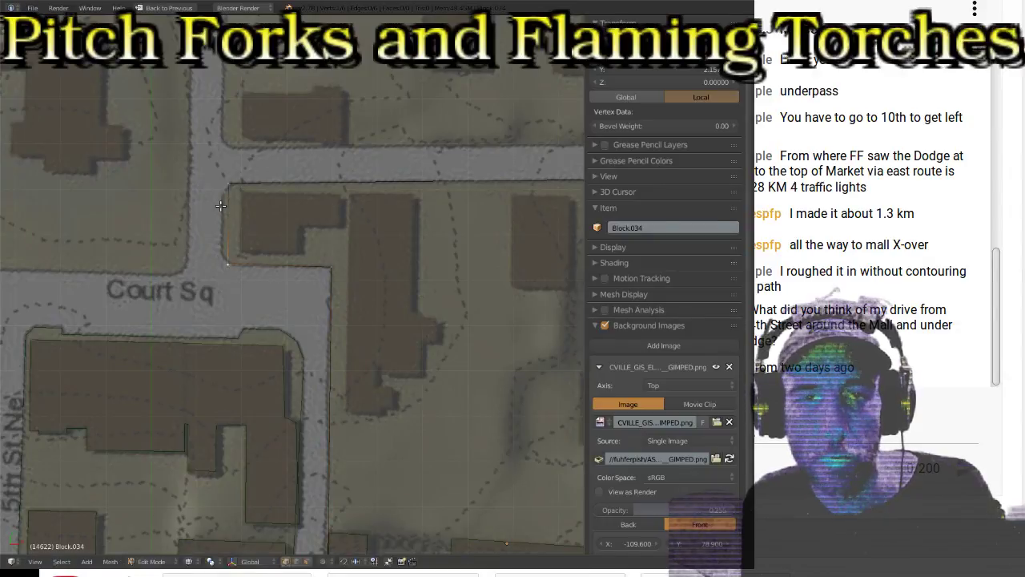
Step: Move Block.034's southwest and southeast corner vertices onto the curb corners along E Market St
{"action": "middle_click_drag", "start_coordinate": [392, 286], "coordinate": [360, 115], "text": "shift"}
{"action": "middle_click_drag", "start_coordinate": [326, 276], "coordinate": [341, 260], "text": "shift"}
{"action": "right_click", "coordinate": [301, 441]}
{"action": "key", "text": "g"}
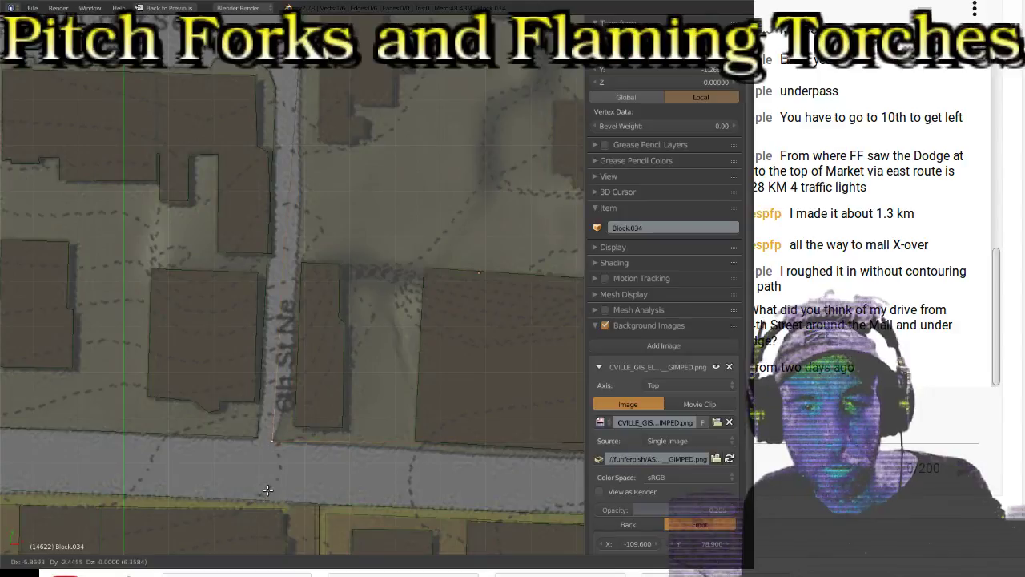
{"action": "left_click", "coordinate": [267, 489]}
{"action": "middle_click_drag", "start_coordinate": [453, 405], "coordinate": [330, 346], "text": "shift"}
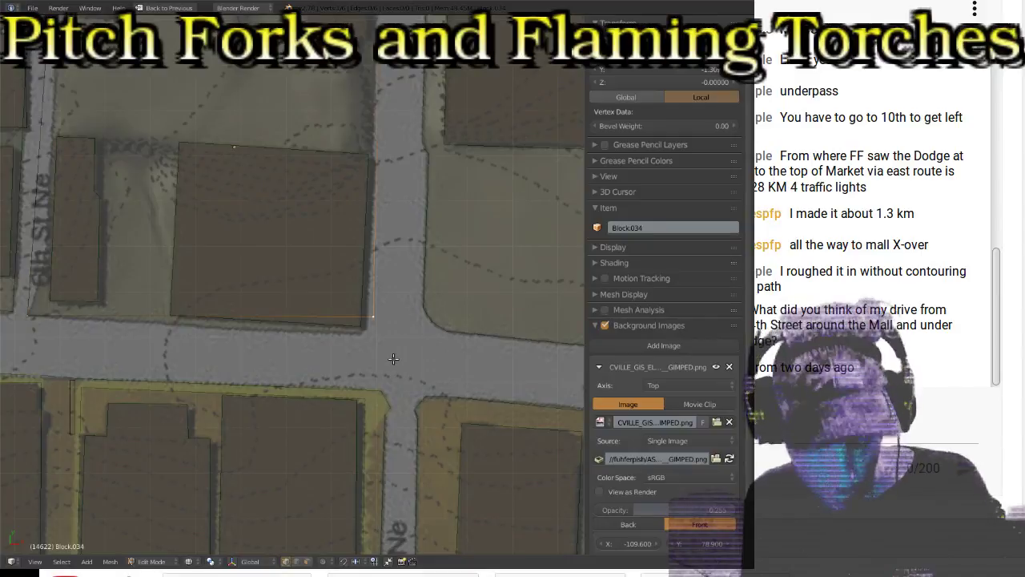
{"action": "key", "text": "g"}
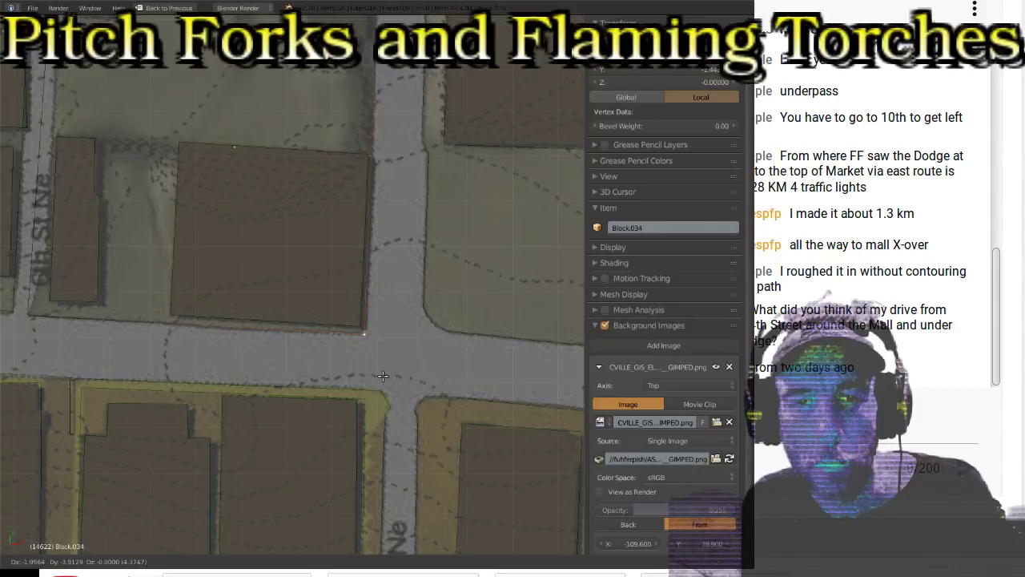
{"action": "left_click", "coordinate": [384, 376]}
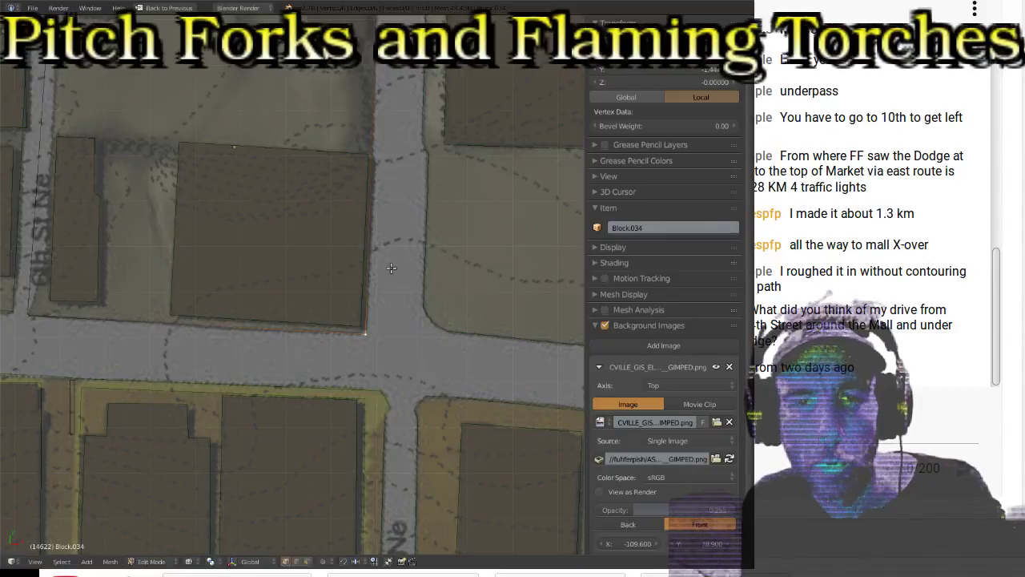
Step: Subdivide Block.034's long west edge along 6th St NE with 2 cuts
{"action": "scroll", "coordinate": [406, 230], "scroll_direction": "up", "scroll_amount": 6, "text": "shift"}
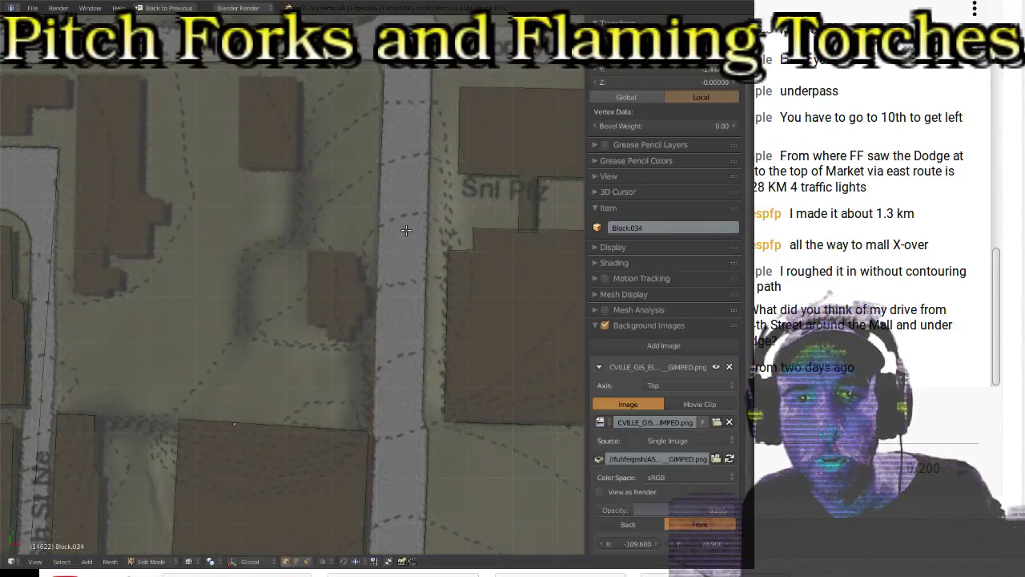
{"action": "scroll", "coordinate": [406, 230], "scroll_direction": "down", "scroll_amount": 3, "text": "shift"}
{"action": "scroll", "coordinate": [406, 230], "scroll_direction": "down", "scroll_amount": 2, "text": "shift"}
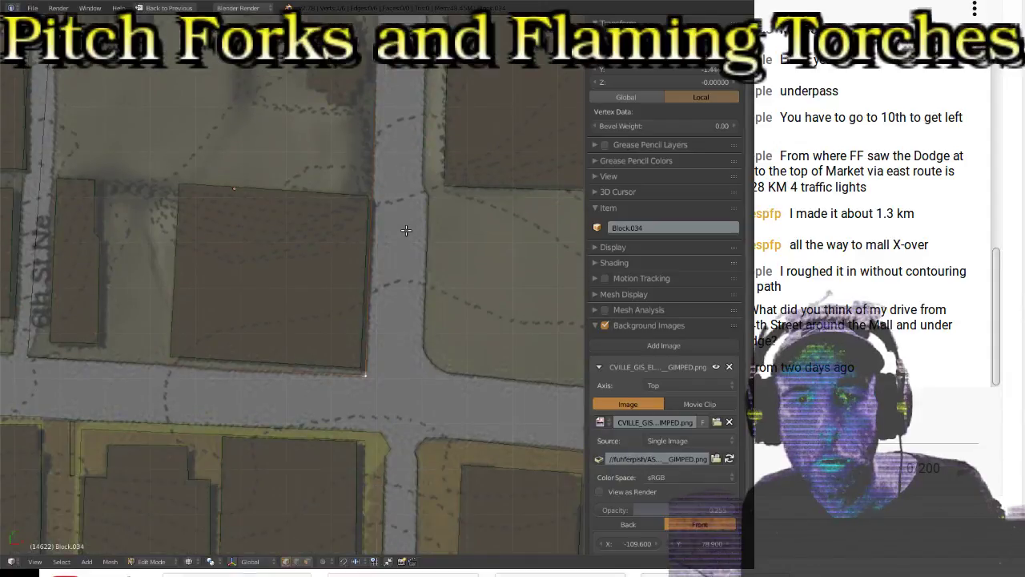
{"action": "middle_click_drag", "start_coordinate": [204, 334], "coordinate": [349, 319], "text": "shift"}
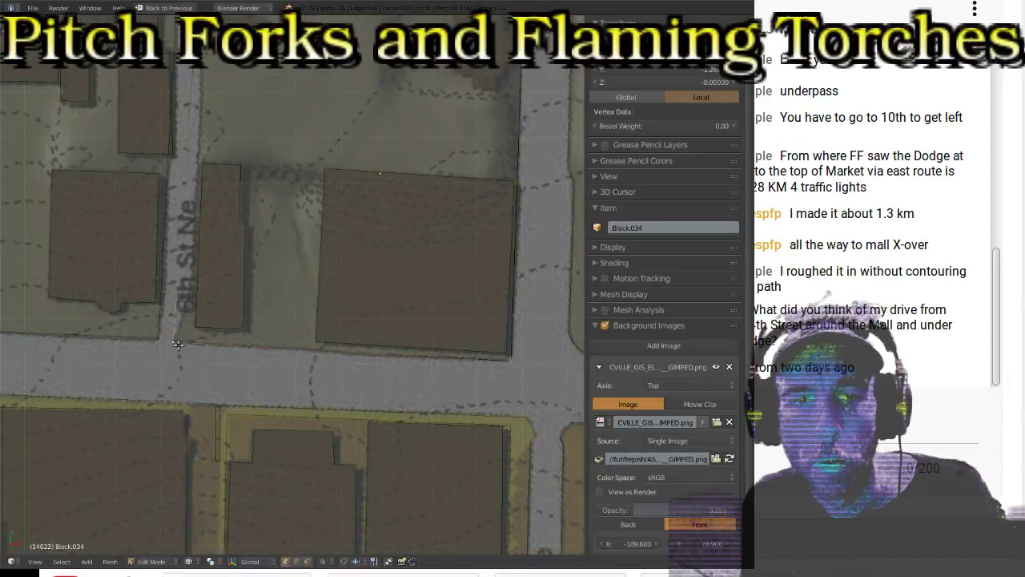
{"action": "middle_click_drag", "start_coordinate": [237, 177], "coordinate": [290, 346], "text": "shift"}
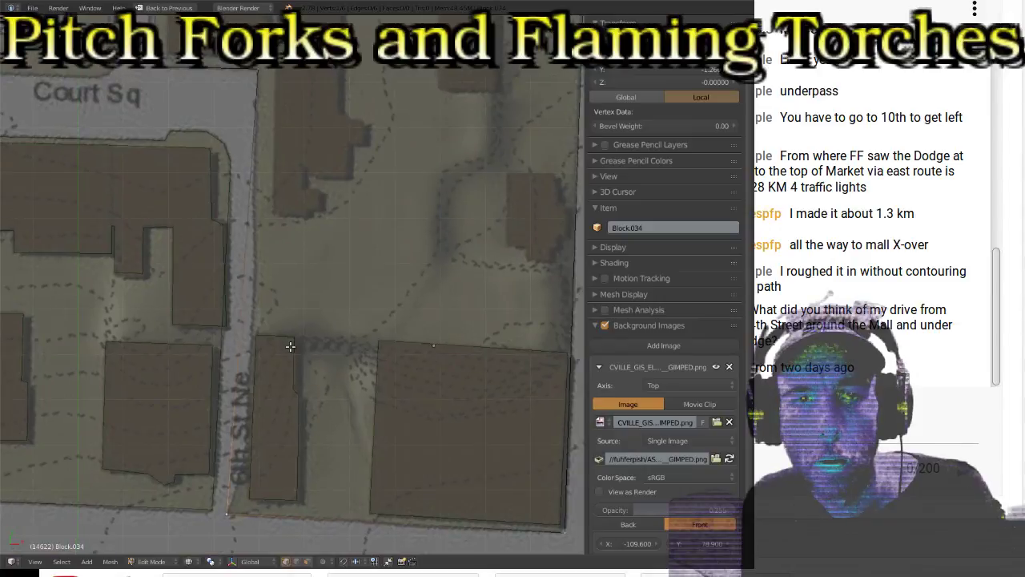
{"action": "right_click", "coordinate": [254, 72], "text": "shift"}
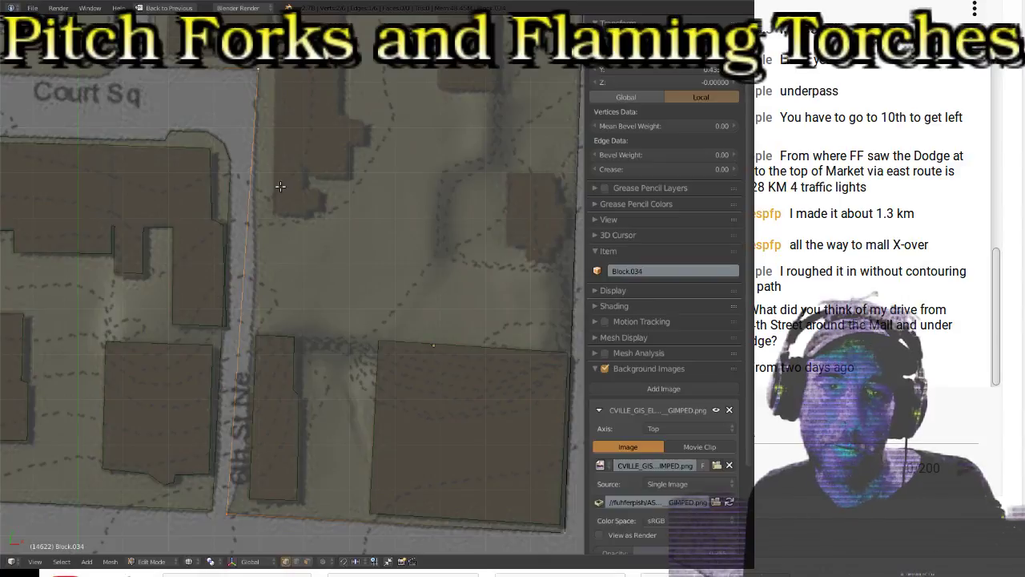
{"action": "middle_click_drag", "start_coordinate": [312, 283], "coordinate": [460, 273], "text": "shift"}
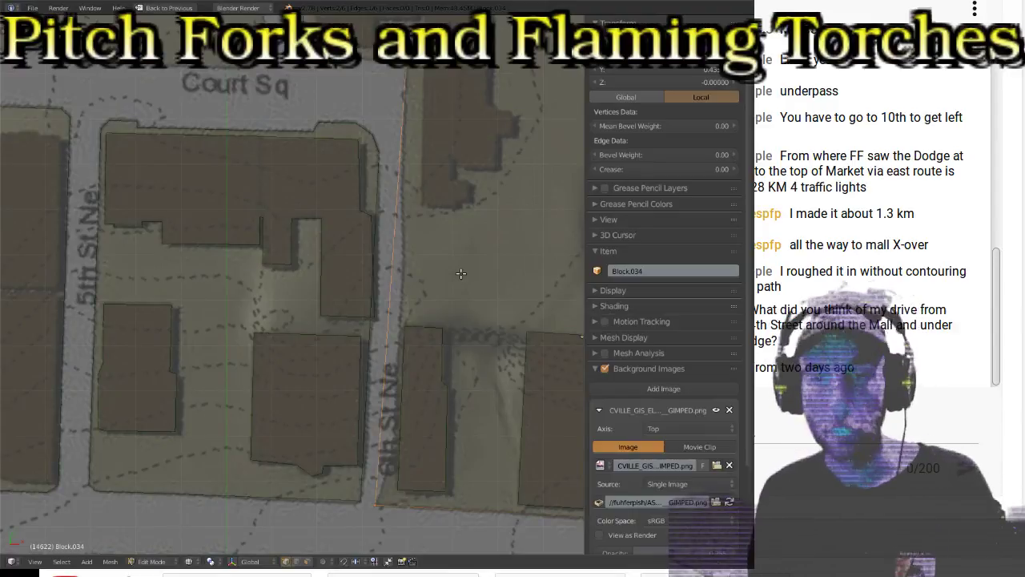
{"action": "key", "text": "t"}
{"action": "key", "text": "w"}
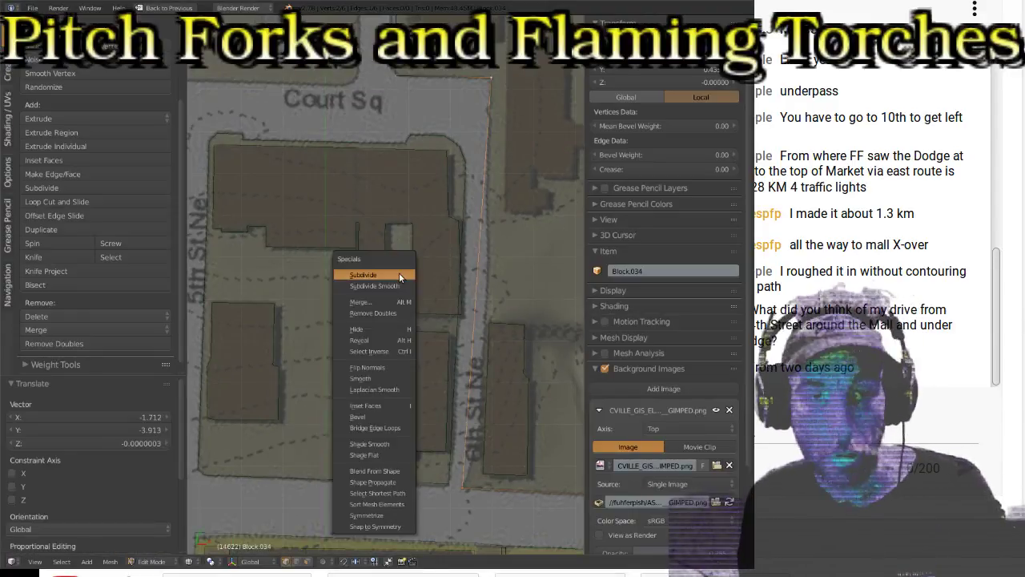
{"action": "left_click", "coordinate": [399, 273]}
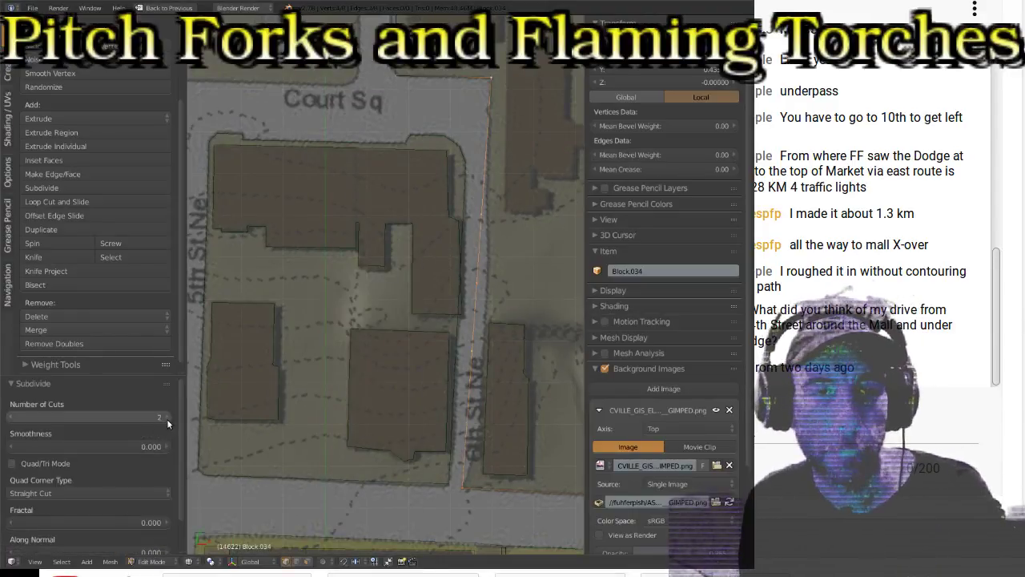
{"action": "key", "text": "t"}
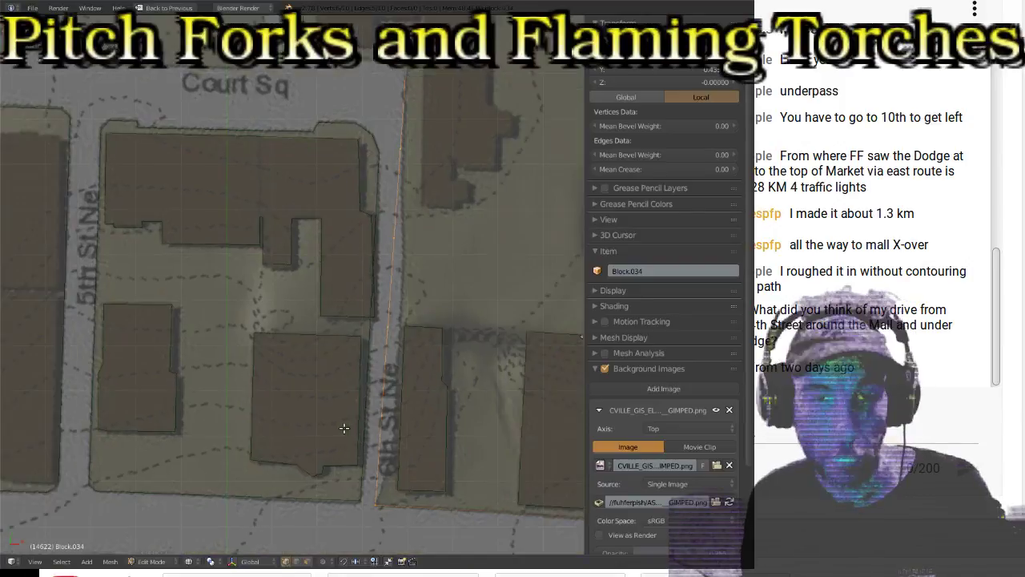
Step: Move the two southern subdivision vertices of Block.034's west edge onto the east curb line of 6th St NE
{"action": "right_click", "coordinate": [385, 425]}
{"action": "middle_click_drag", "start_coordinate": [384, 424], "coordinate": [454, 365], "text": "shift"}
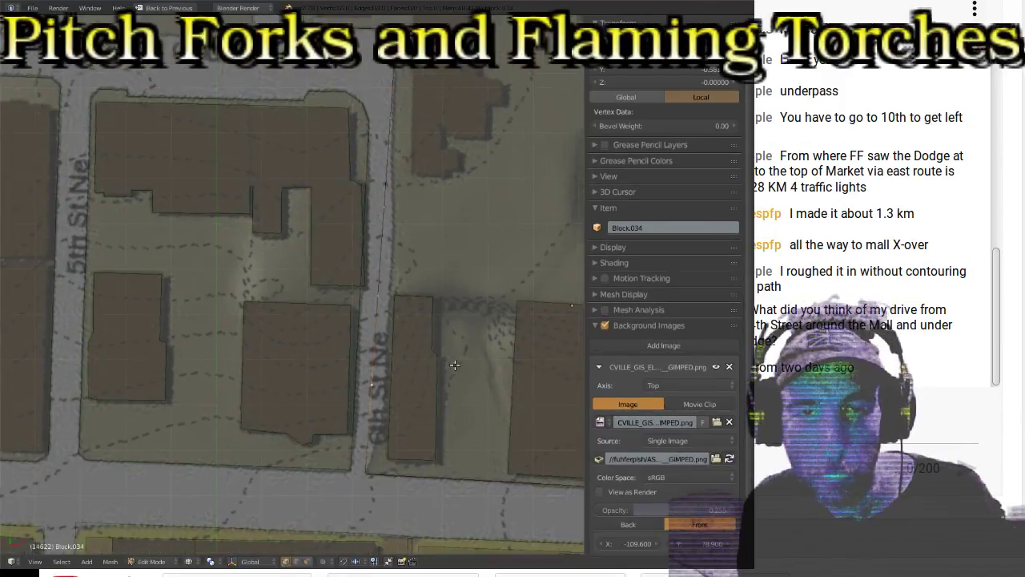
{"action": "scroll", "coordinate": [454, 365], "scroll_direction": "up", "scroll_amount": 2}
{"action": "middle_click_drag", "start_coordinate": [419, 281], "coordinate": [417, 237], "text": "shift"}
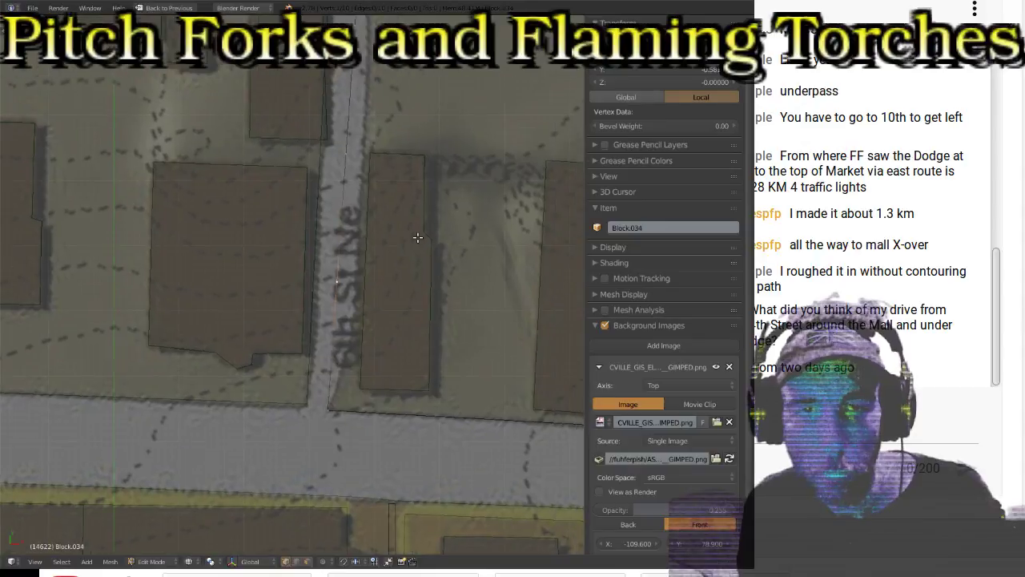
{"action": "key", "text": "g"}
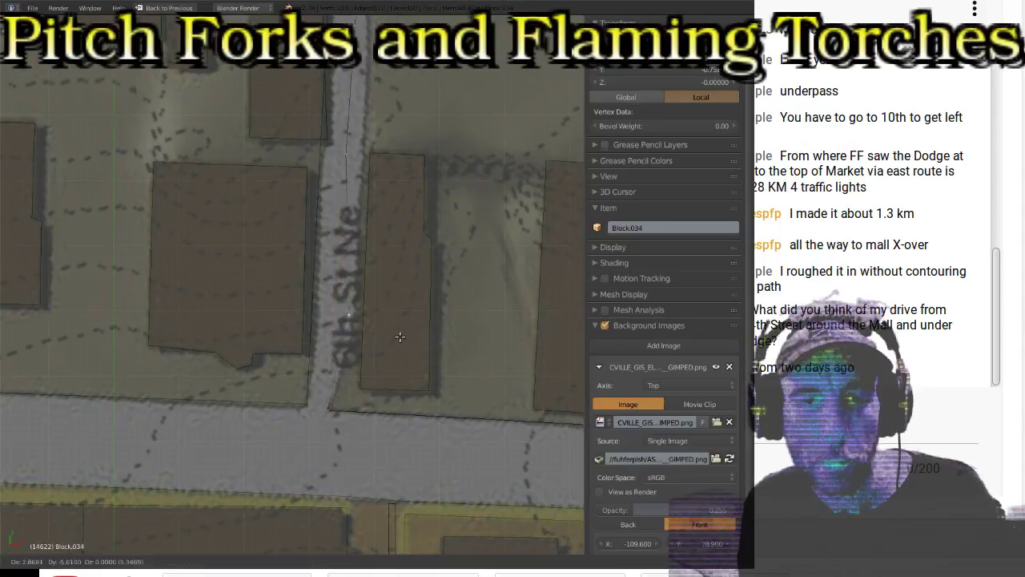
{"action": "left_click", "coordinate": [405, 325]}
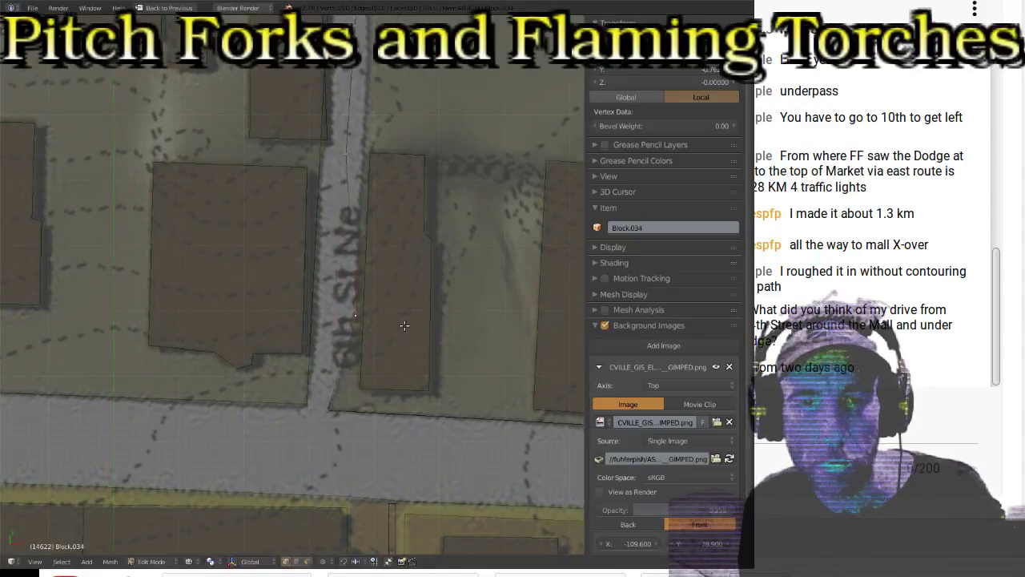
{"action": "key", "text": "g"}
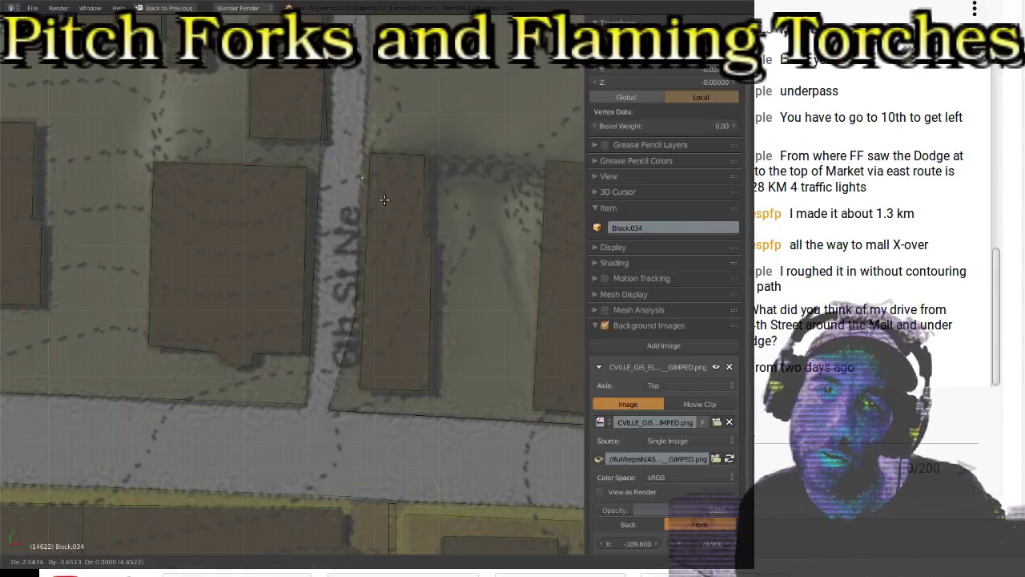
{"action": "left_click", "coordinate": [384, 199]}
Step: Move the remaining northern vertices of Block.034's 6th St NE edge onto the curb line up toward Court Sq
{"action": "scroll", "coordinate": [385, 199], "scroll_direction": "up", "scroll_amount": 5, "text": "shift"}
{"action": "right_click", "coordinate": [334, 187]}
{"action": "key", "text": "g"}
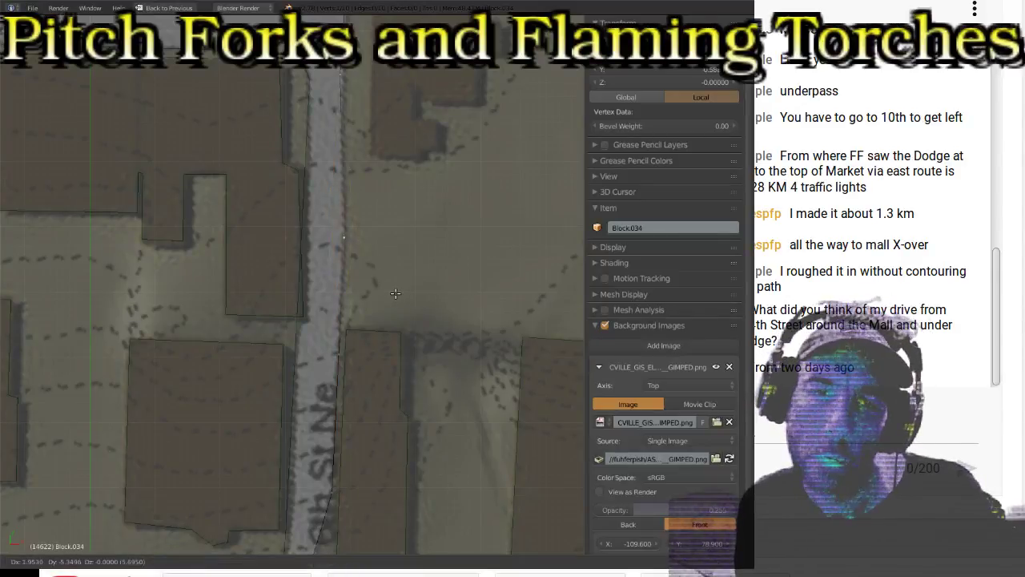
{"action": "left_click", "coordinate": [397, 287]}
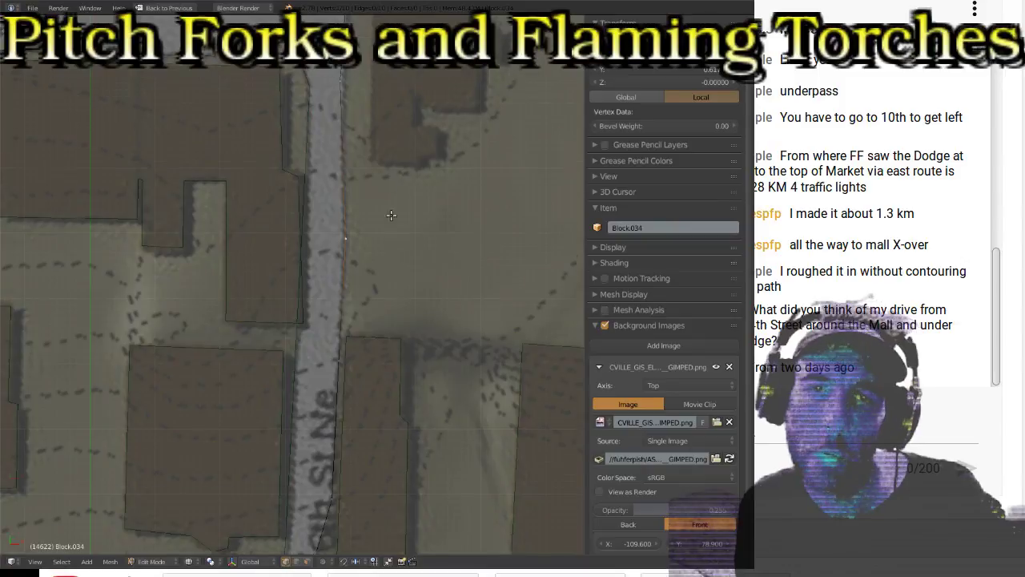
{"action": "scroll", "coordinate": [395, 252], "scroll_direction": "up", "scroll_amount": 5, "text": "shift"}
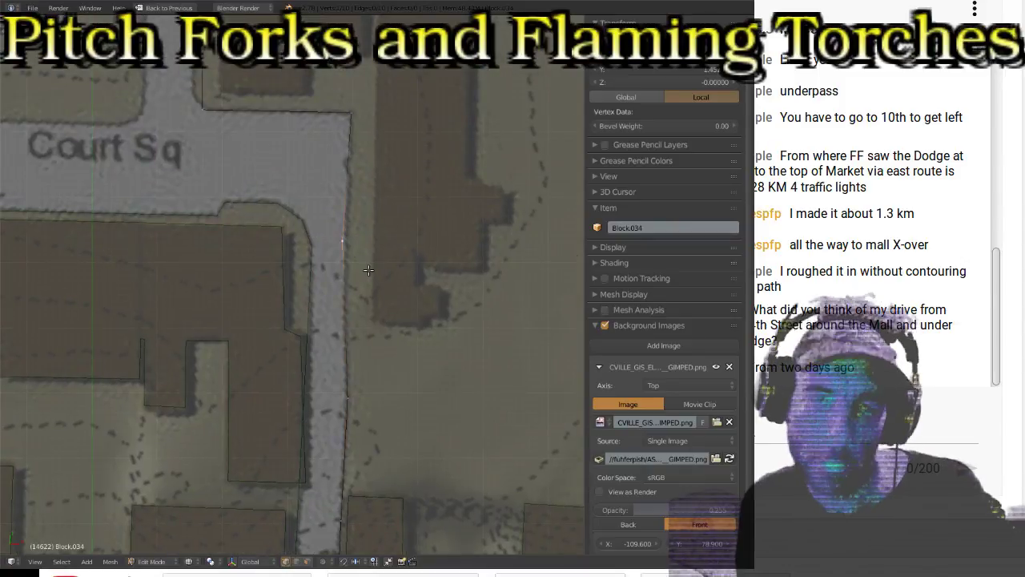
{"action": "key", "text": "g"}
{"action": "left_click", "coordinate": [365, 271]}
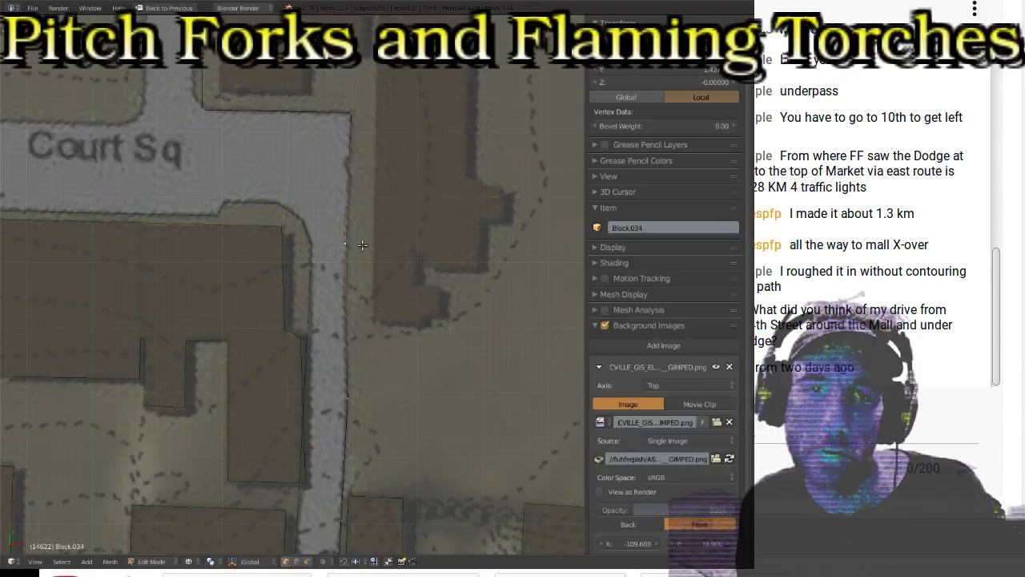
{"action": "key", "text": "g"}
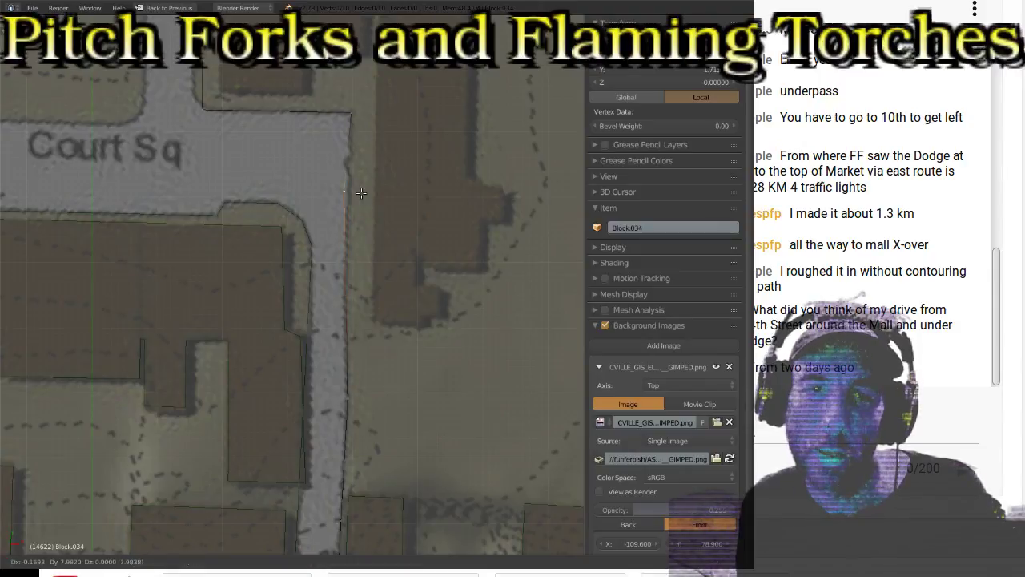
{"action": "left_click", "coordinate": [362, 271]}
Step: Check Block.034's outline against the mapped curbs between Court Sq, E Jefferson St and the street on its east side
{"action": "scroll", "coordinate": [457, 206], "scroll_direction": "down", "scroll_amount": 2}
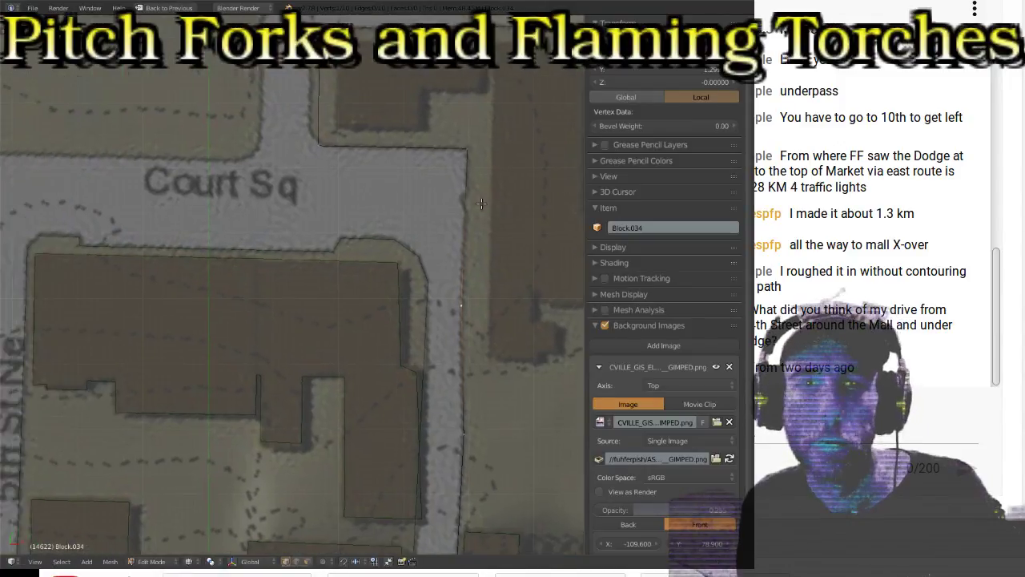
{"action": "scroll", "coordinate": [458, 206], "scroll_direction": "down", "scroll_amount": 2}
{"action": "middle_click_drag", "start_coordinate": [462, 209], "coordinate": [438, 212], "text": "shift"}
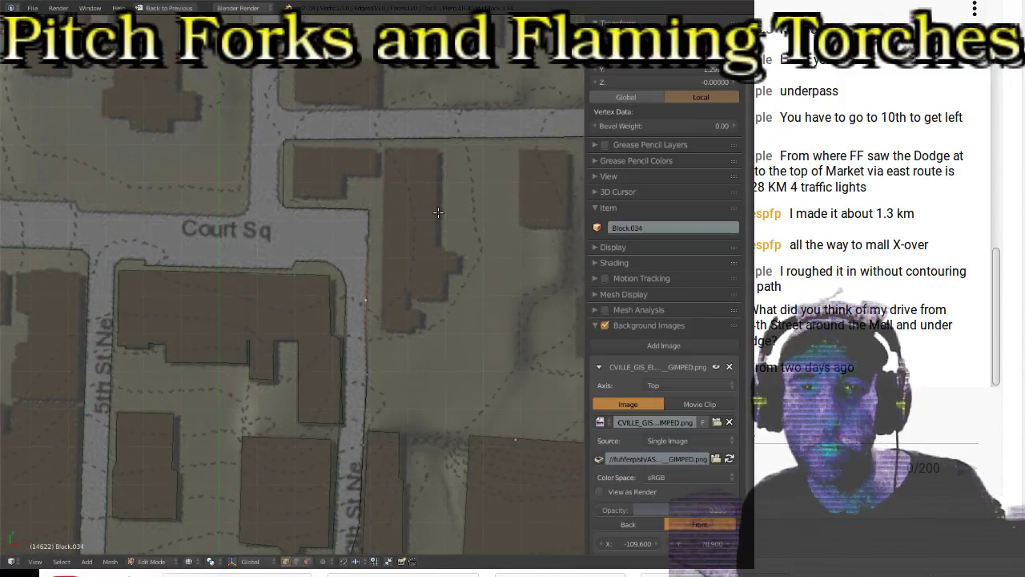
{"action": "scroll", "coordinate": [388, 254], "scroll_direction": "down", "scroll_amount": 2}
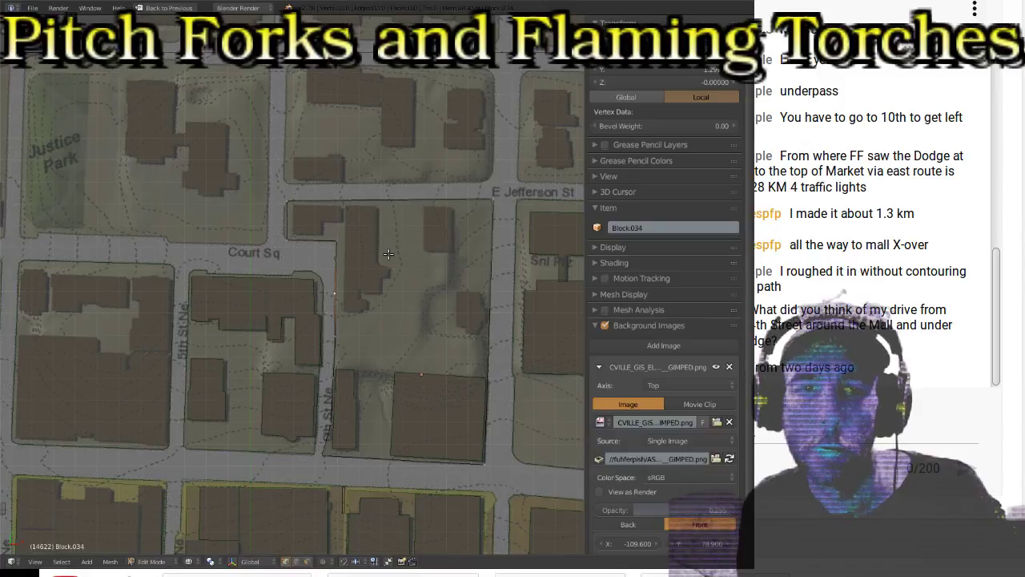
{"action": "middle_click_drag", "start_coordinate": [467, 236], "coordinate": [319, 221], "text": "shift"}
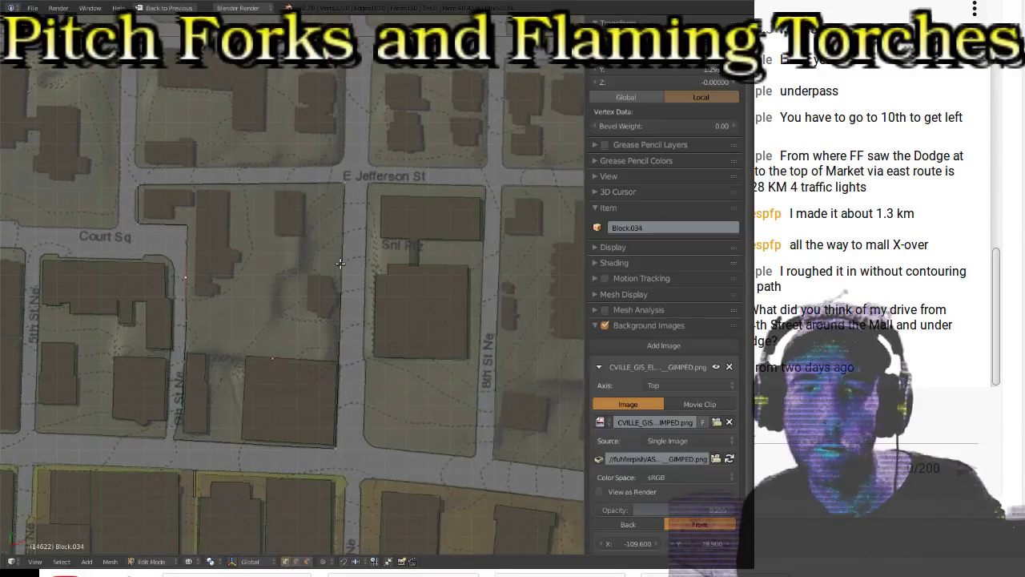
{"action": "scroll", "coordinate": [247, 258], "scroll_direction": "up", "scroll_amount": 3}
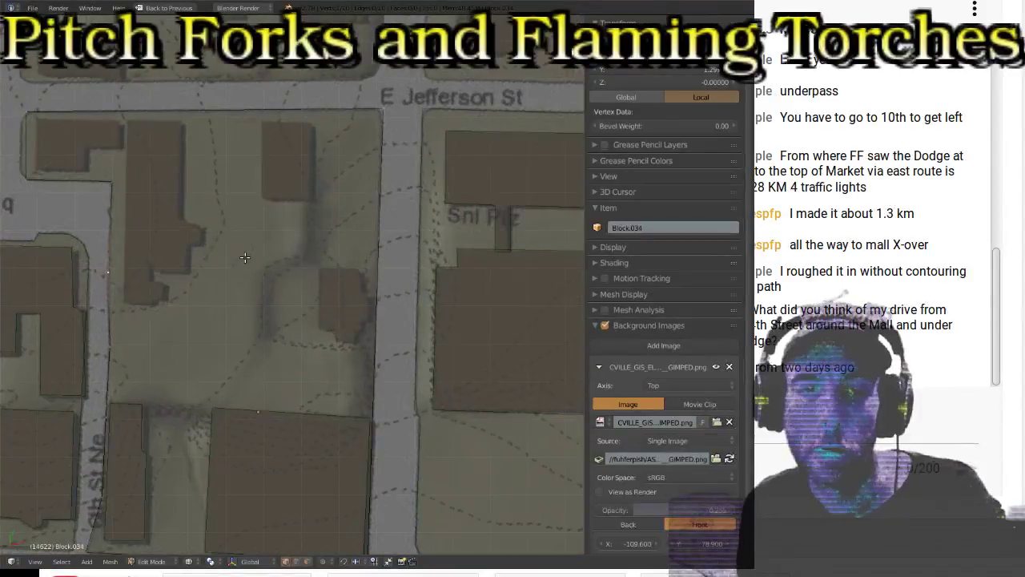
{"action": "scroll", "coordinate": [244, 261], "scroll_direction": "up", "scroll_amount": 1}
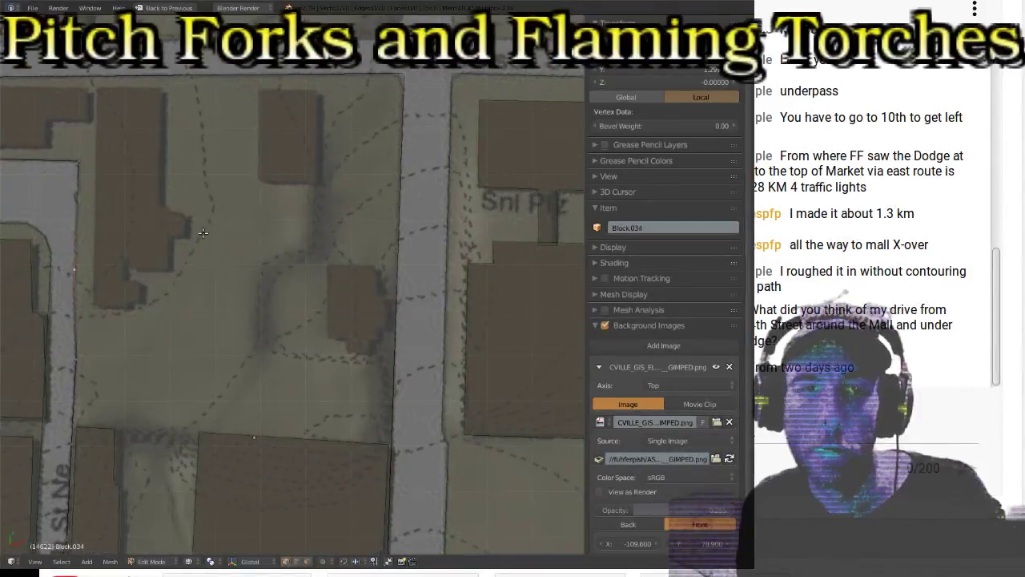
Step: Subdivide Block.034's short west edge between E Jefferson St and Court Sq with 2 cuts
{"action": "middle_click_drag", "start_coordinate": [195, 232], "coordinate": [351, 232], "text": "shift"}
{"action": "middle_click_drag", "start_coordinate": [208, 154], "coordinate": [389, 202], "text": "shift"}
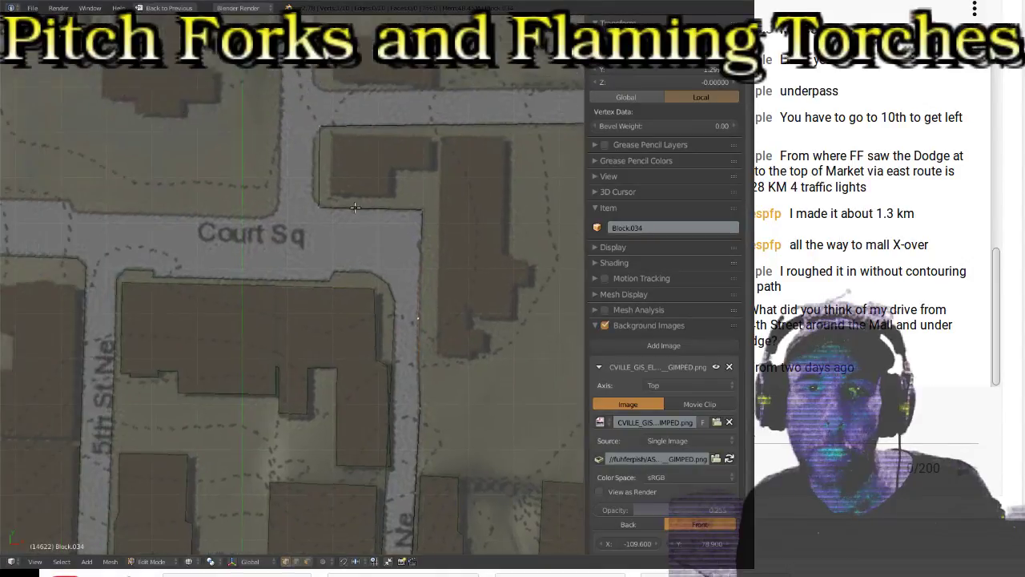
{"action": "right_click", "coordinate": [343, 202], "text": "shift"}
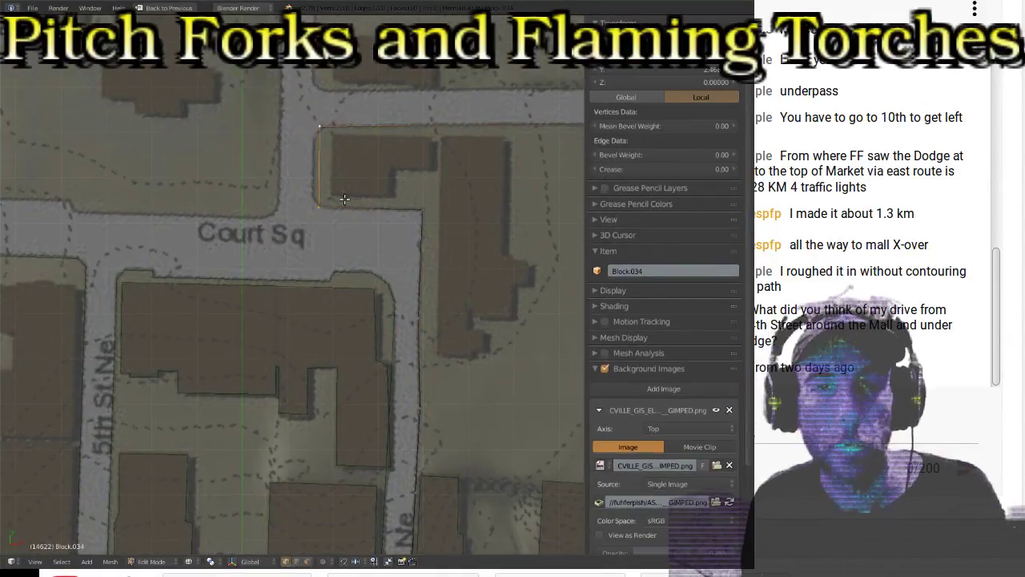
{"action": "key", "text": "t"}
{"action": "key", "text": "w"}
{"action": "key", "text": "Escape"}
{"action": "key", "text": "w"}
{"action": "left_click", "coordinate": [297, 173]}
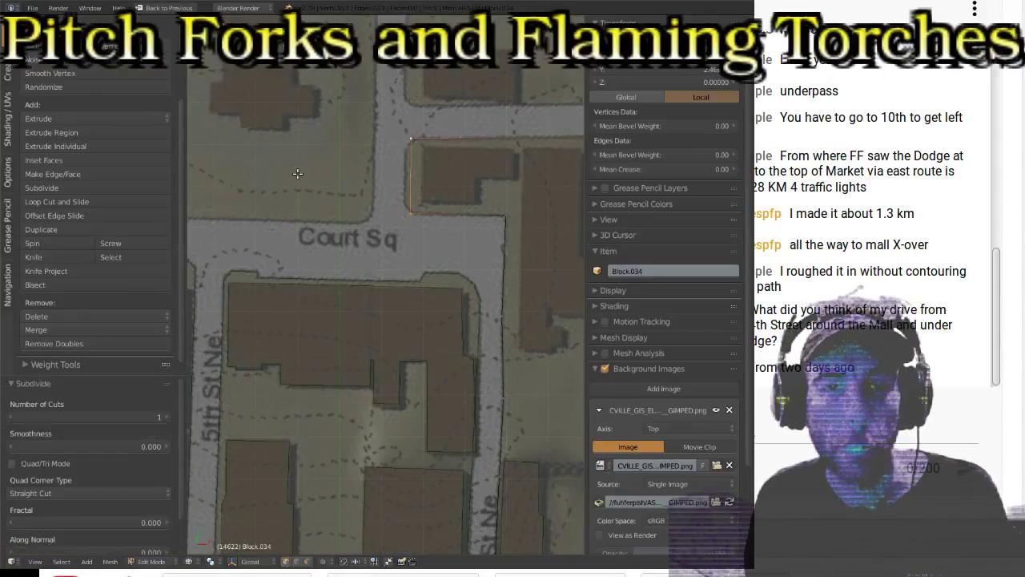
{"action": "key", "text": "t"}
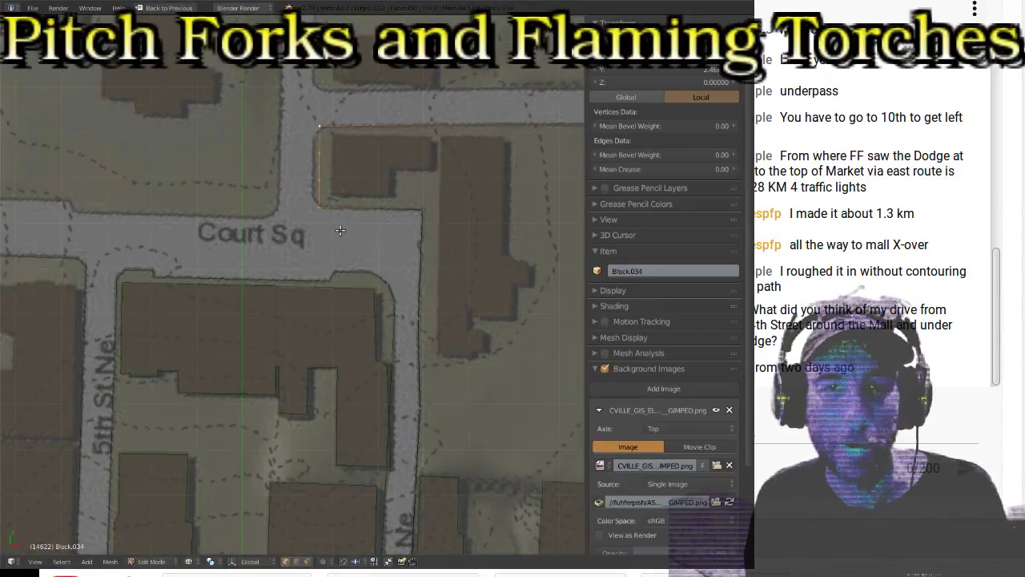
Step: Move the two new vertices on the short northwest edge west along global X onto the curb line
{"action": "right_click", "coordinate": [322, 180]}
{"action": "scroll", "coordinate": [331, 171], "scroll_direction": "up", "scroll_amount": 3}
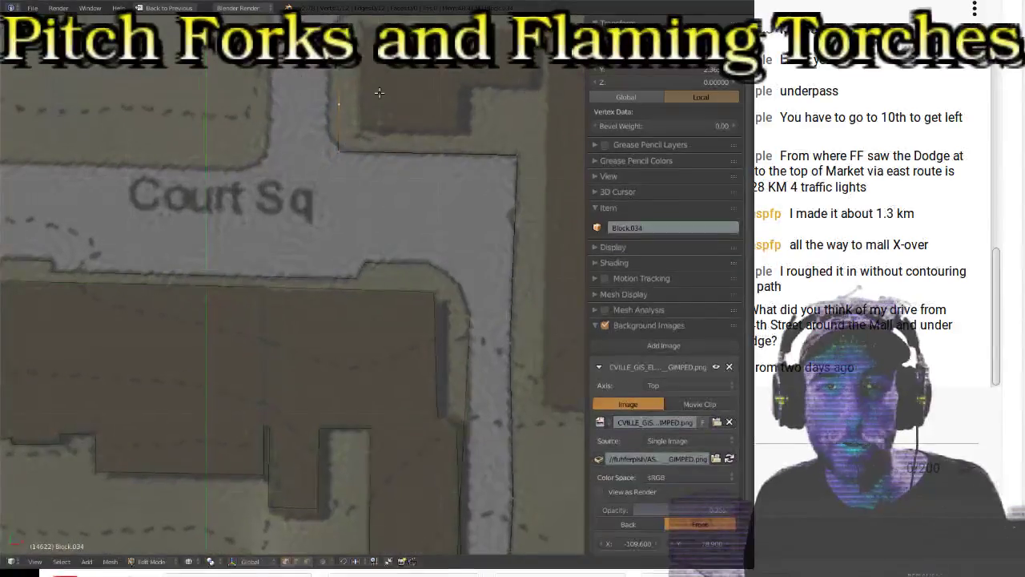
{"action": "middle_click_drag", "start_coordinate": [362, 152], "coordinate": [355, 266], "text": "shift"}
{"action": "scroll", "coordinate": [339, 253], "scroll_direction": "up", "scroll_amount": 1}
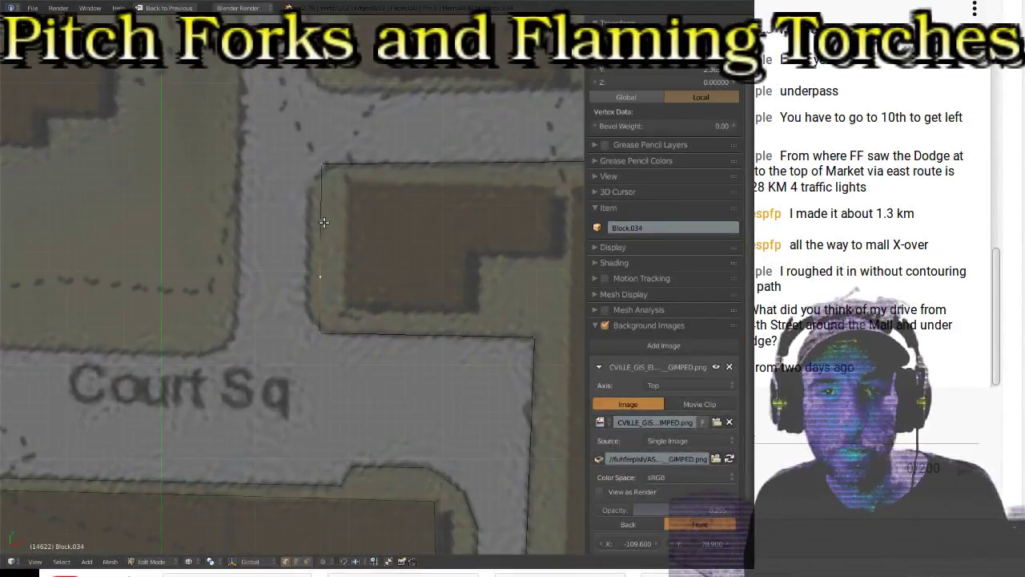
{"action": "right_click", "coordinate": [325, 222], "text": "shift"}
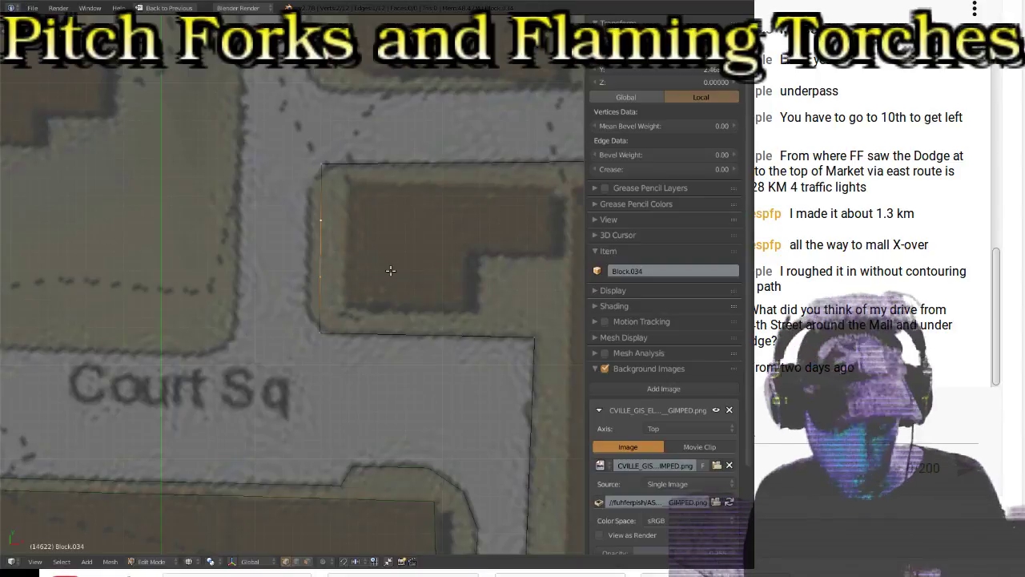
{"action": "key", "text": "g"}
{"action": "key", "text": "x"}
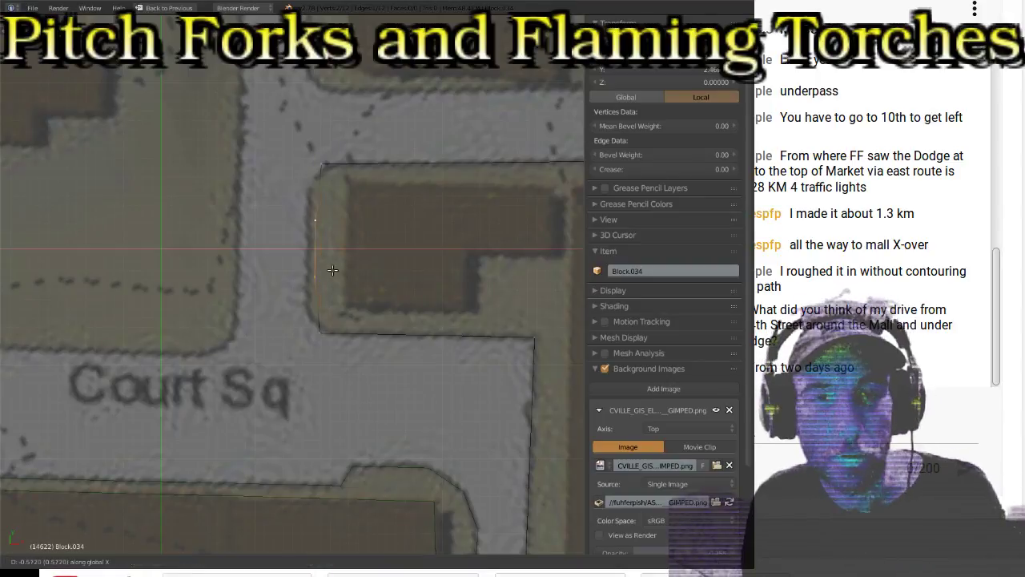
{"action": "left_click", "coordinate": [275, 269]}
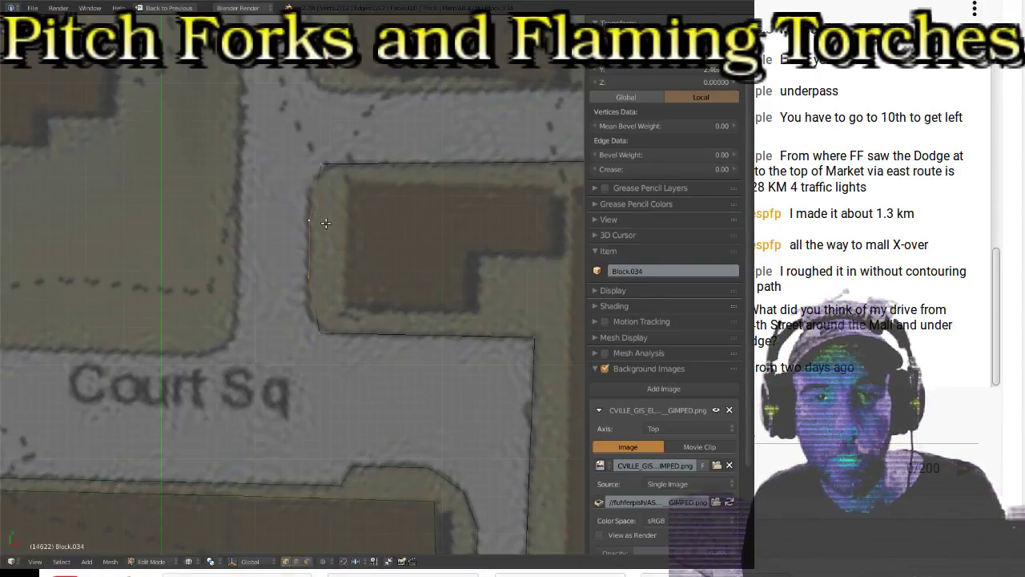
Step: Scale the two vertices apart along global Y to match the rounded curb corners, and leave Edit Mode
{"action": "key", "text": "s"}
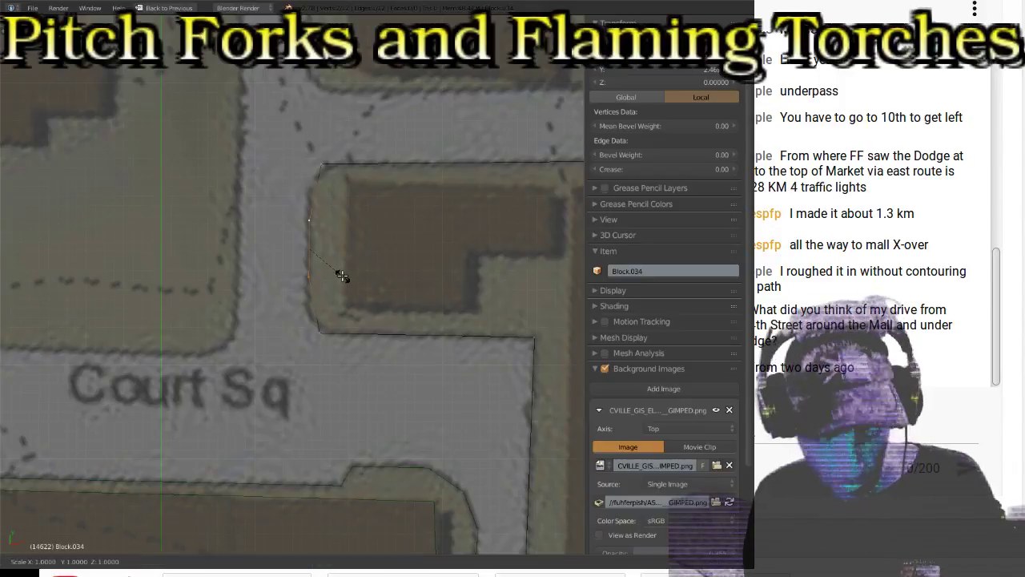
{"action": "key", "text": "y"}
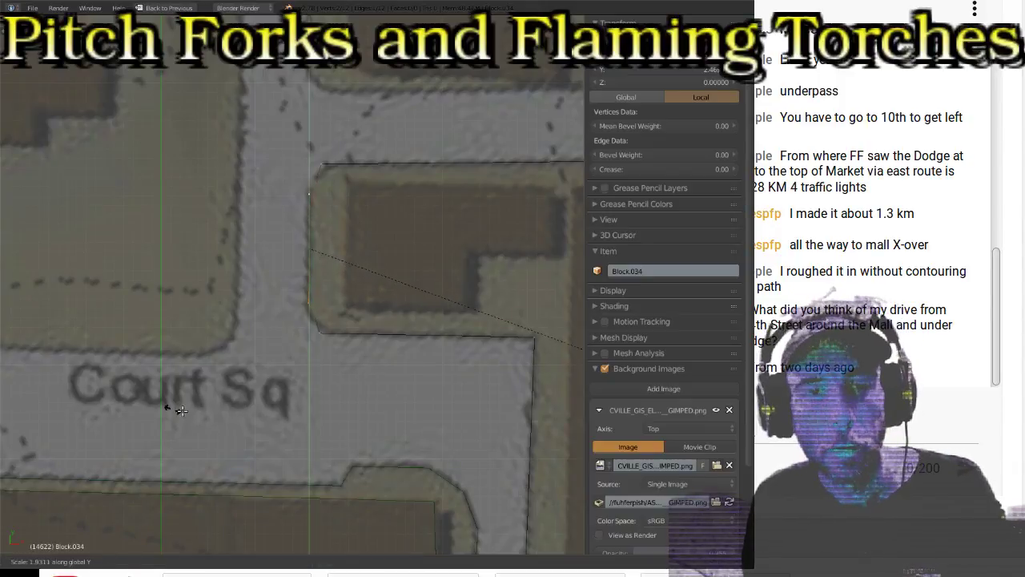
{"action": "left_click", "coordinate": [315, 440]}
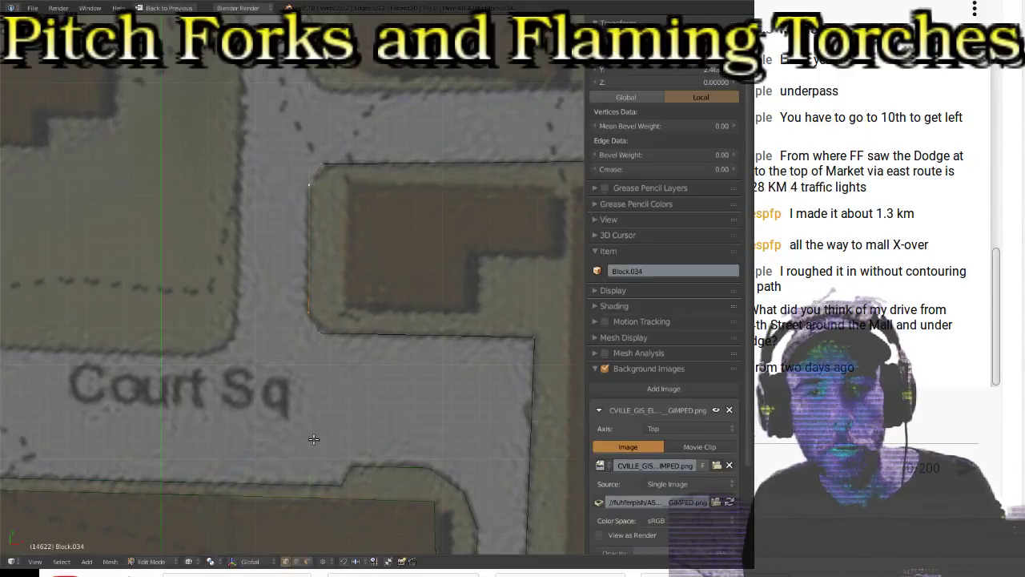
{"action": "scroll", "coordinate": [264, 320], "scroll_direction": "down", "scroll_amount": 5}
{"action": "key", "text": "Tab"}
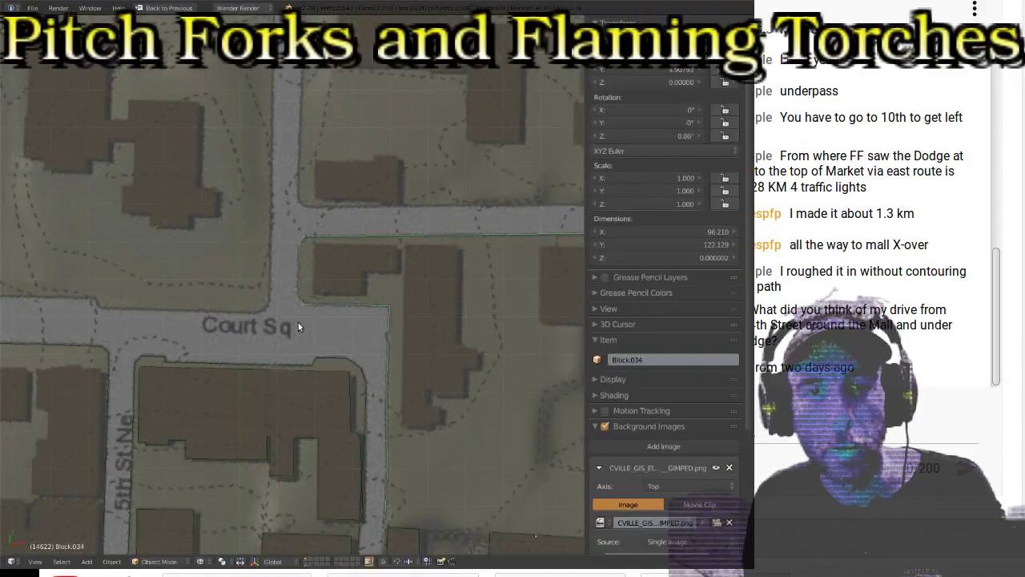
Step: Reopen Block.034 in Edit Mode and subdivide its long north edge along E Jefferson St with one cut
{"action": "scroll", "coordinate": [335, 265], "scroll_direction": "down", "scroll_amount": 5, "text": "ctrl"}
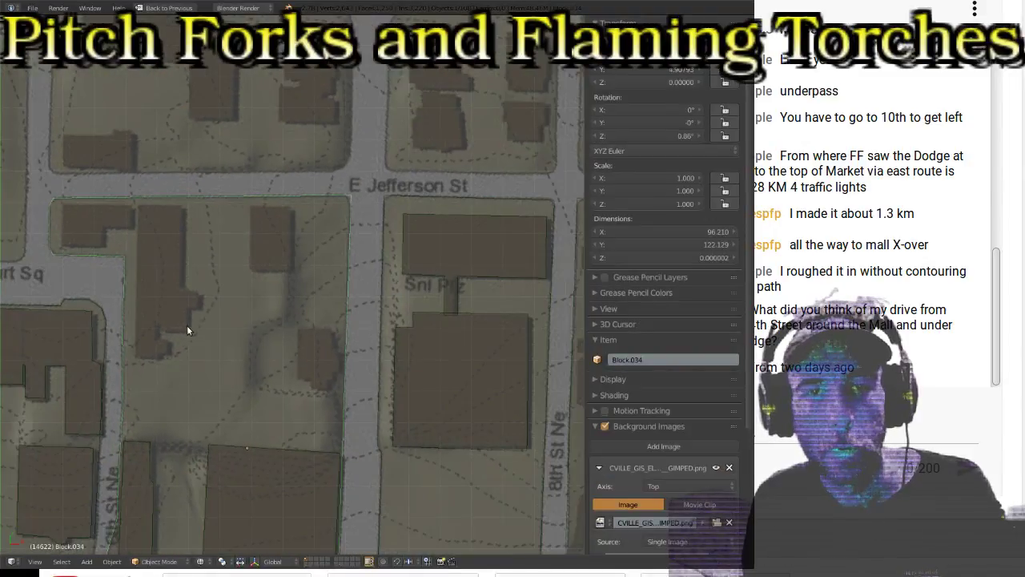
{"action": "scroll", "coordinate": [187, 325], "scroll_direction": "up", "scroll_amount": 2, "text": "shift"}
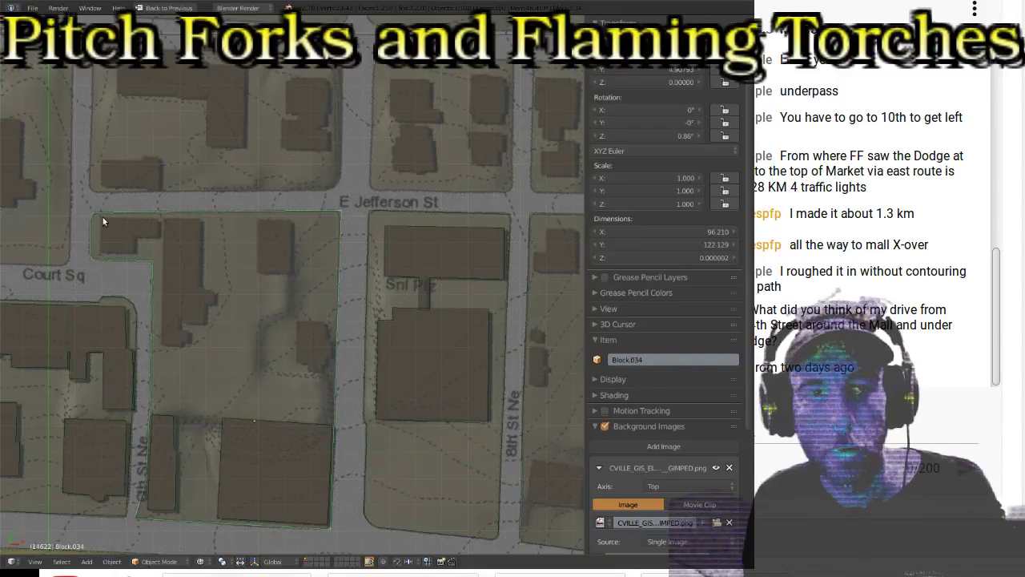
{"action": "key", "text": "Tab"}
{"action": "right_click", "coordinate": [340, 213], "text": "shift"}
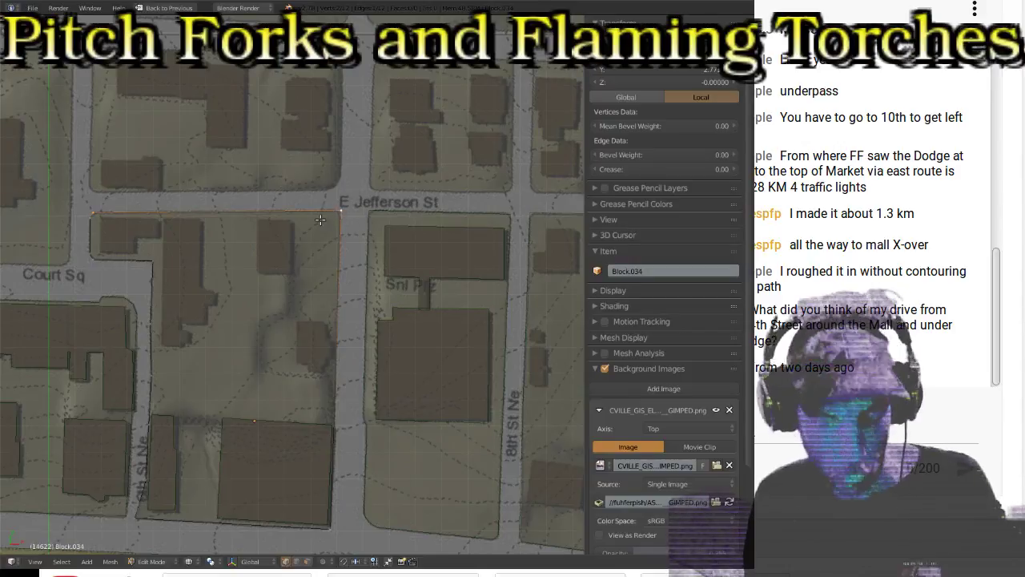
{"action": "key", "text": "w"}
{"action": "left_click", "coordinate": [320, 233]}
Step: Move the new midpoint vertex on Block.034's north edge east along E Jefferson St to just short of the northeast corner
{"action": "right_click", "coordinate": [226, 226]}
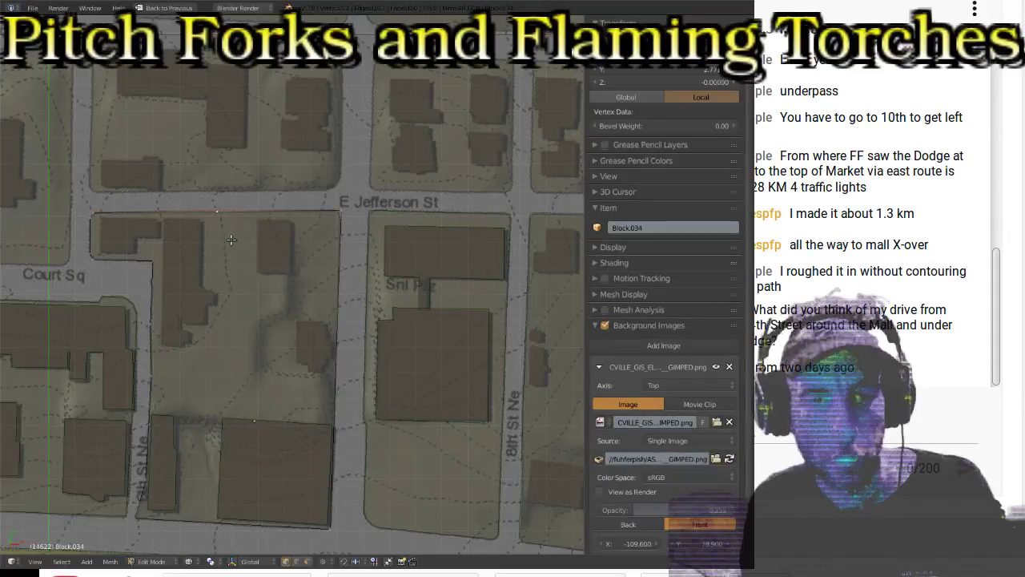
{"action": "scroll", "coordinate": [264, 240], "scroll_direction": "up", "scroll_amount": 4}
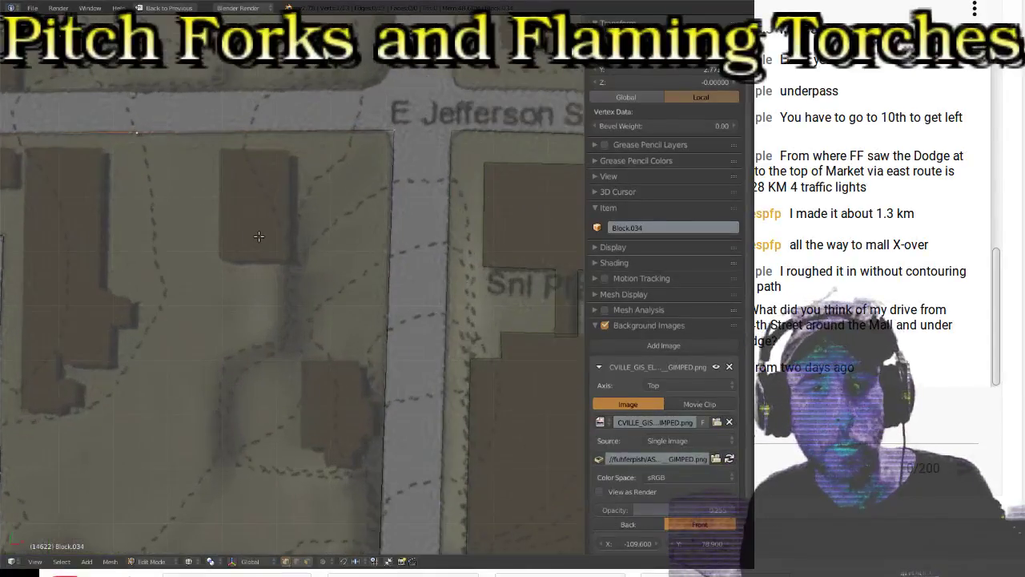
{"action": "middle_click_drag", "start_coordinate": [175, 196], "coordinate": [302, 273], "text": "shift"}
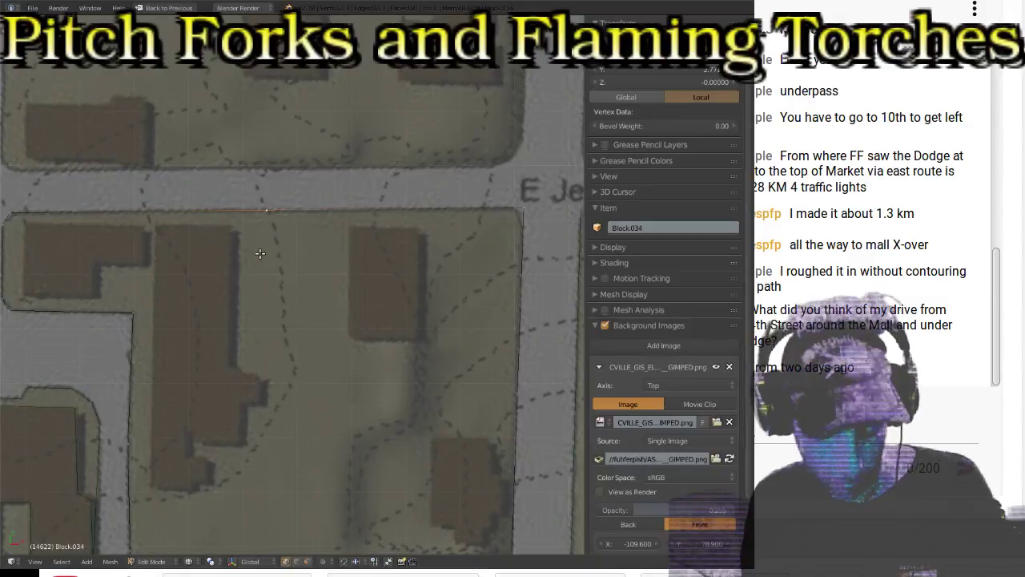
{"action": "key", "text": "g"}
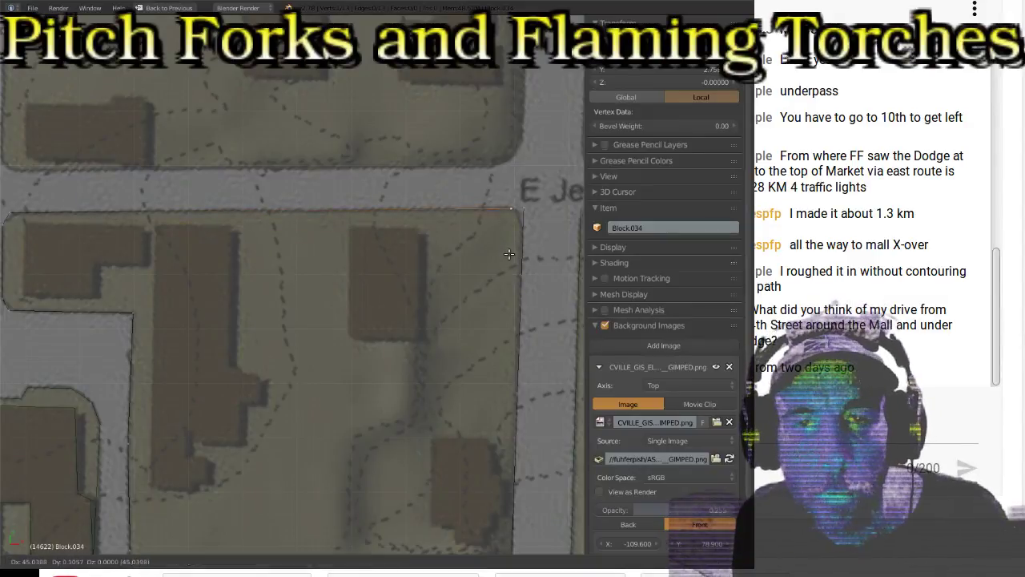
{"action": "left_click", "coordinate": [508, 255]}
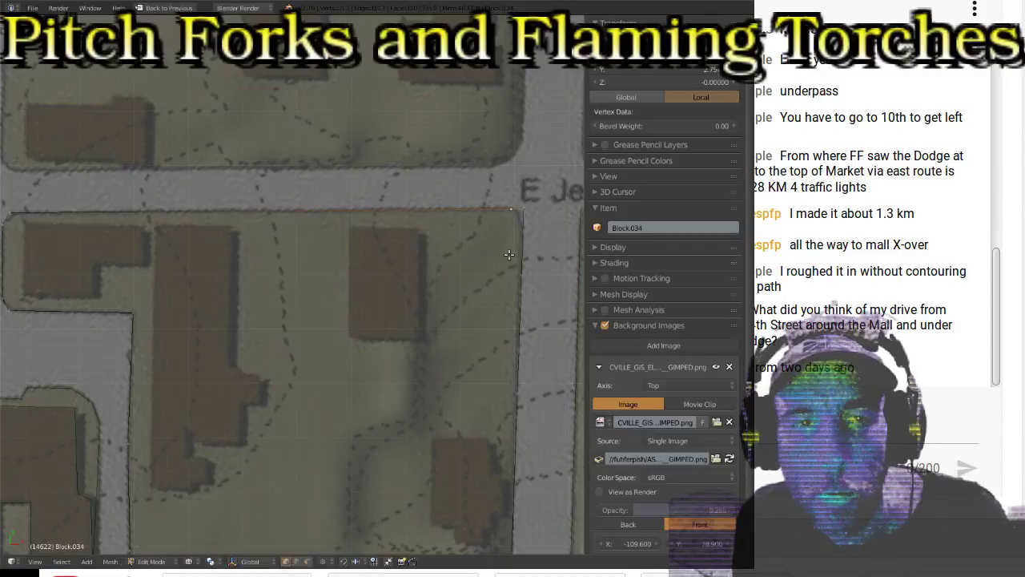
Step: Move Block.034's northeast corner vertex slightly south and west onto the curb line to chamfer the corner, and leave Edit Mode
{"action": "key", "text": "g"}
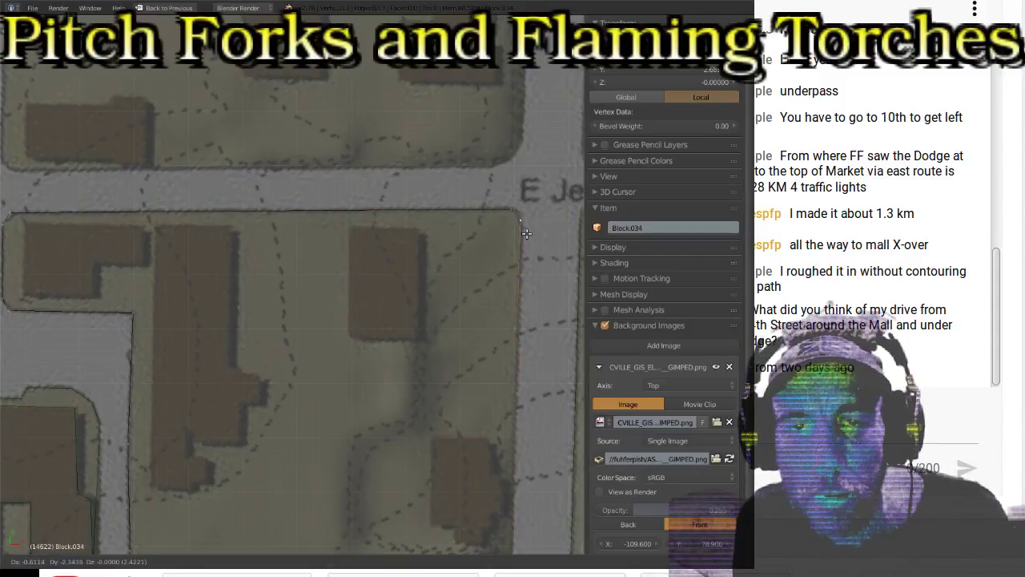
{"action": "left_click", "coordinate": [522, 221]}
{"action": "scroll", "coordinate": [534, 212], "scroll_direction": "down", "scroll_amount": 4}
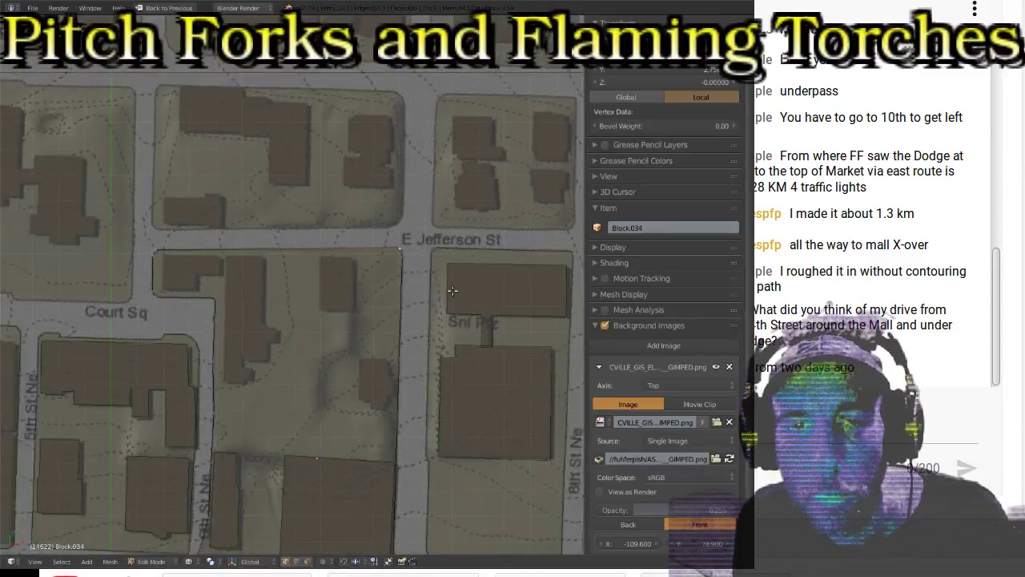
{"action": "middle_click_drag", "start_coordinate": [410, 326], "coordinate": [389, 174], "text": "shift"}
{"action": "key", "text": "Tab"}
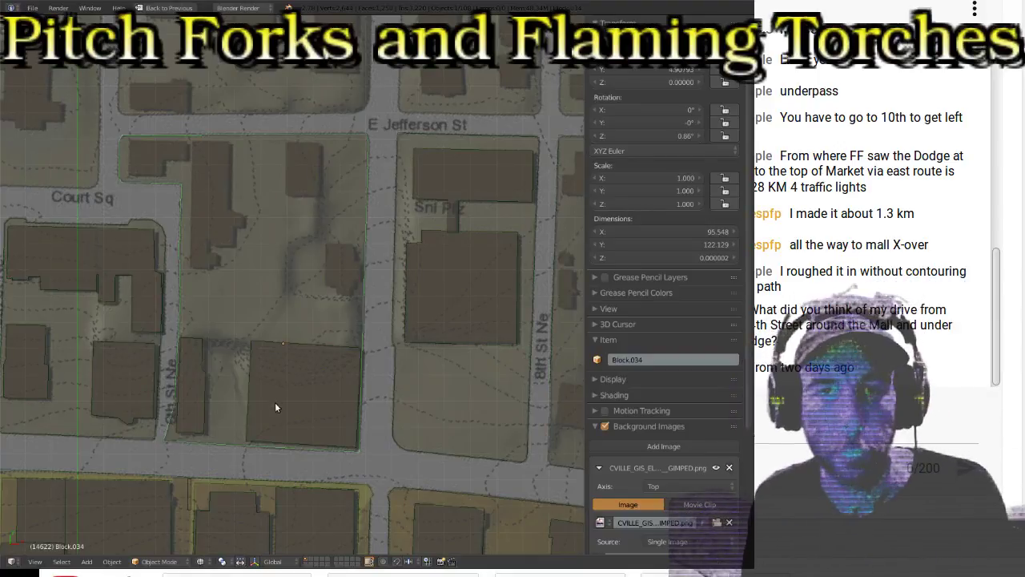
Step: Open Block.040, the building footprints object beside 6th St NE, in Edit Mode with nothing selected
{"action": "right_click", "coordinate": [394, 380]}
{"action": "right_click", "coordinate": [424, 338]}
{"action": "right_click", "coordinate": [395, 374]}
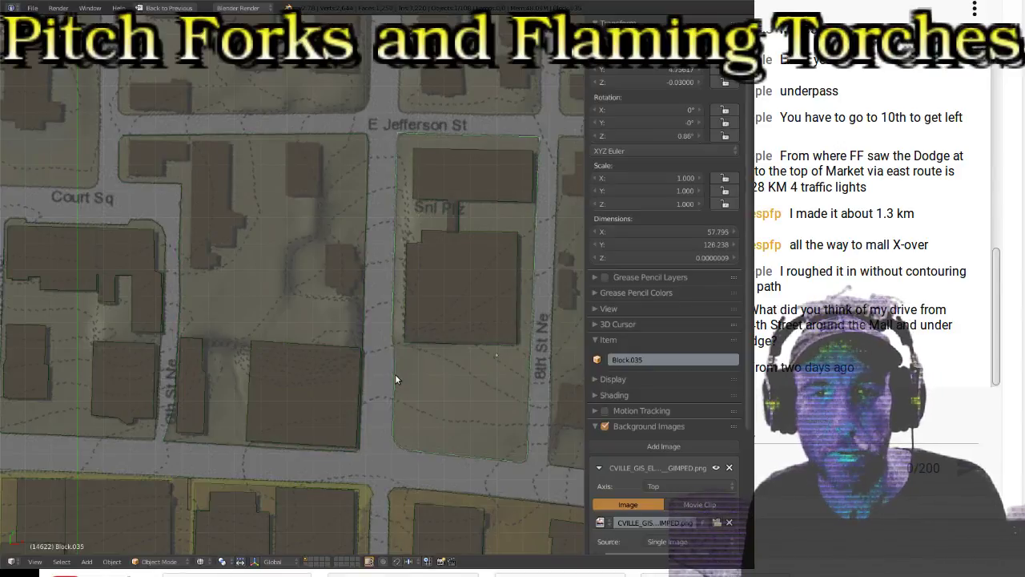
{"action": "right_click", "coordinate": [319, 395]}
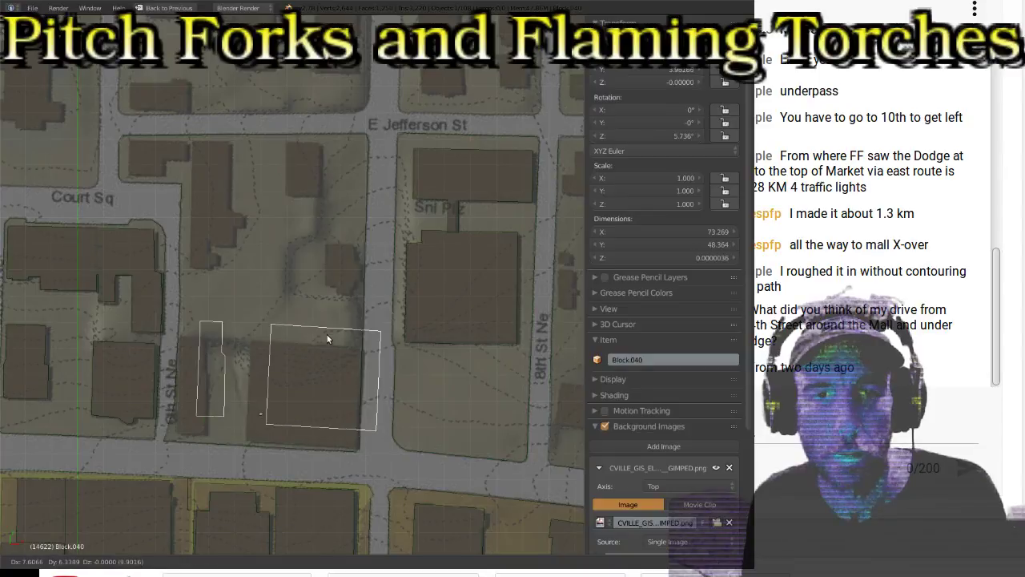
{"action": "right_click", "coordinate": [364, 249]}
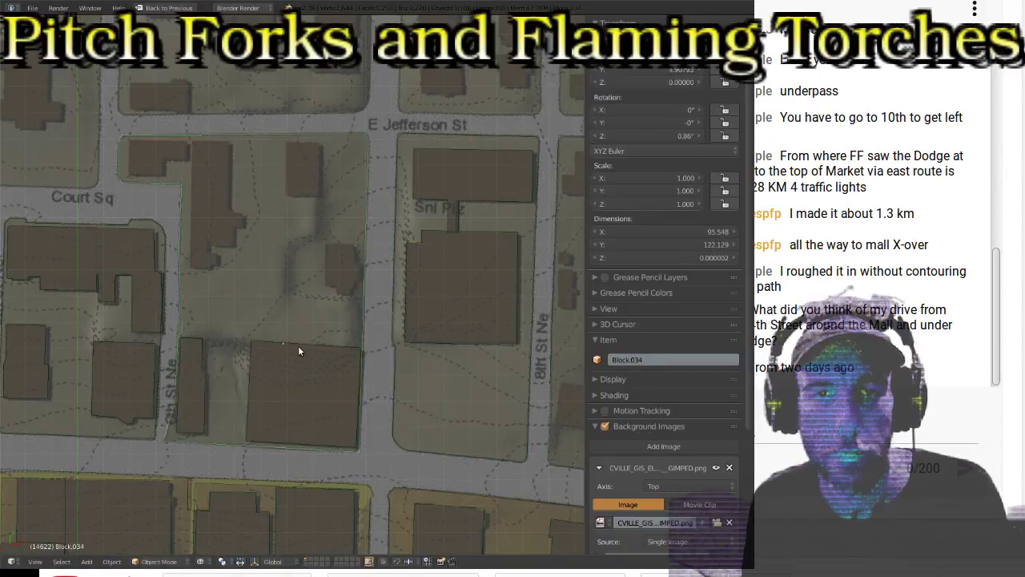
{"action": "right_click", "coordinate": [296, 345]}
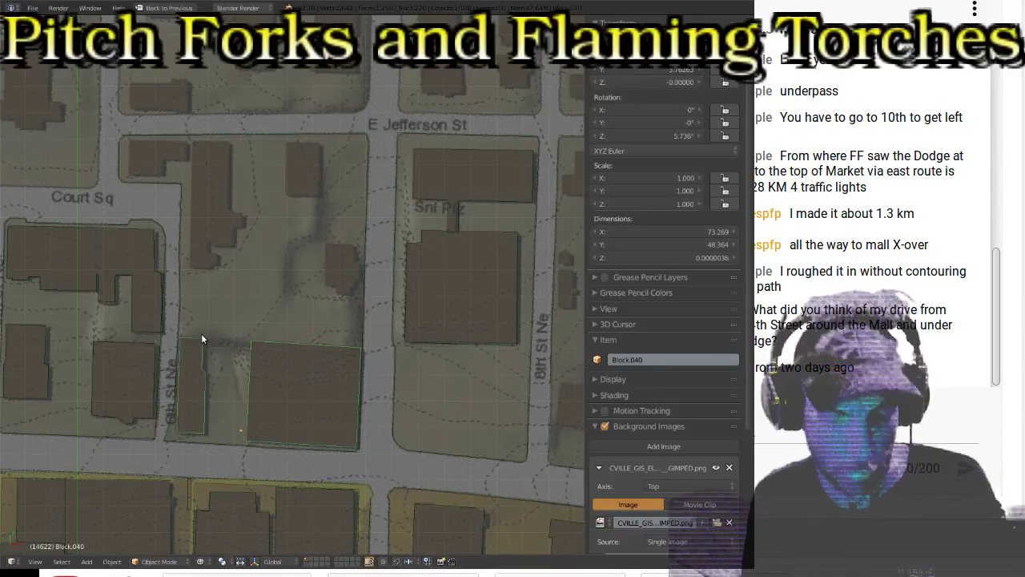
{"action": "key", "text": "Tab"}
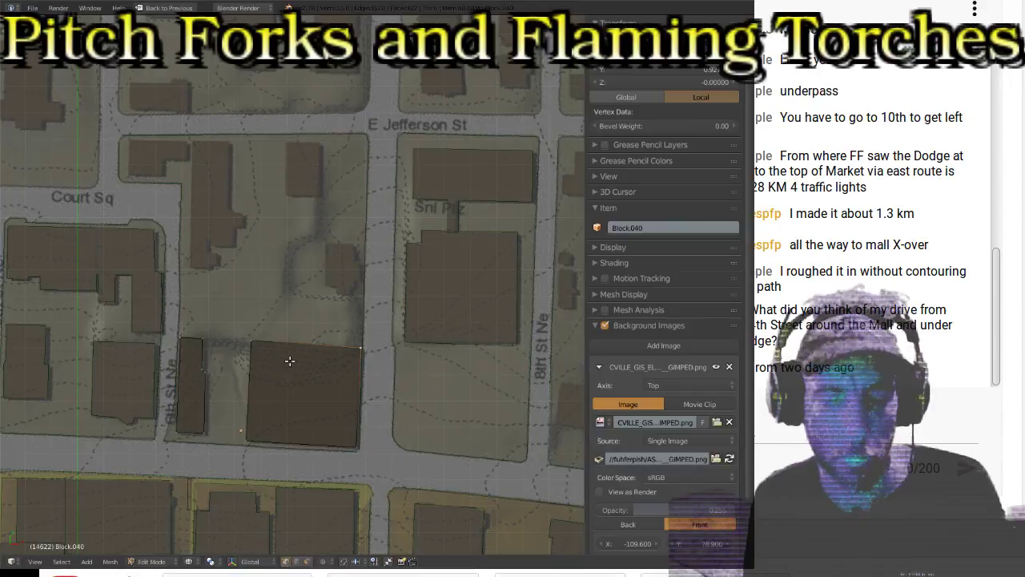
{"action": "key", "text": "a"}
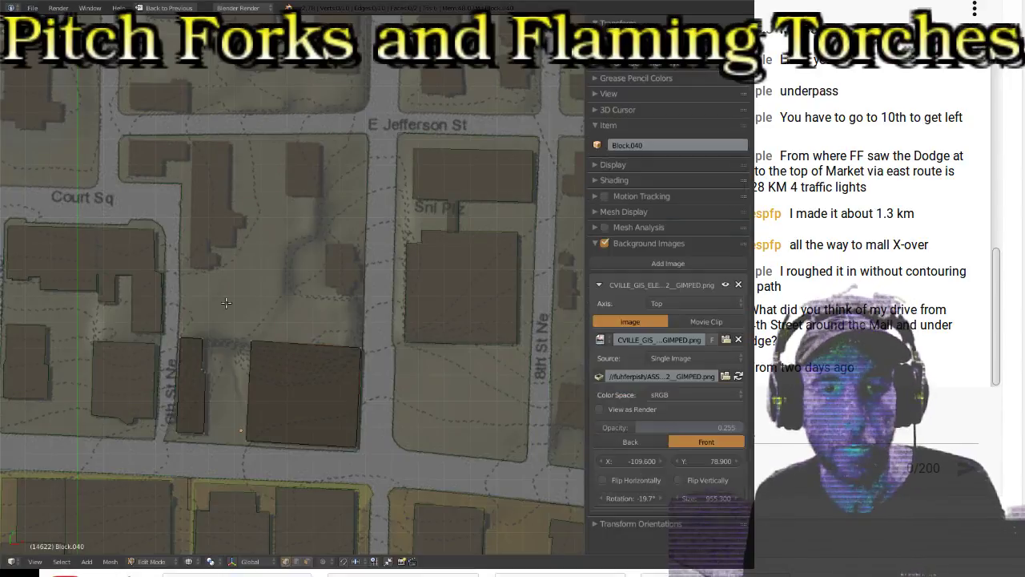
Step: Trace the L-shaped building between Court Sq and E Jefferson St as a closed outline, fill it with a face and deselect it
{"action": "scroll", "coordinate": [197, 271], "scroll_direction": "up", "scroll_amount": 2}
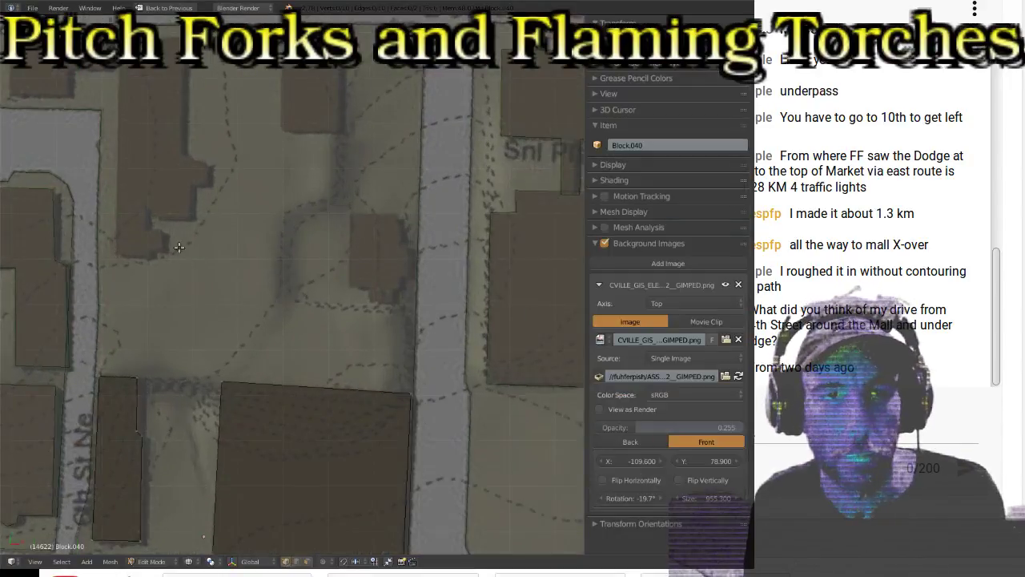
{"action": "scroll", "coordinate": [180, 248], "scroll_direction": "up", "scroll_amount": 3}
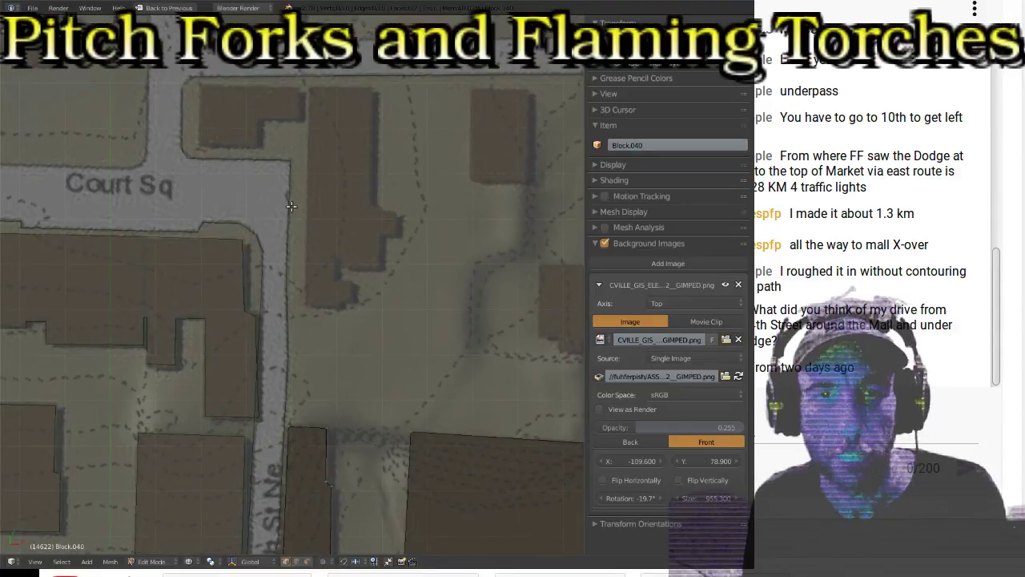
{"action": "middle_click_drag", "start_coordinate": [292, 206], "coordinate": [360, 296], "text": "shift"}
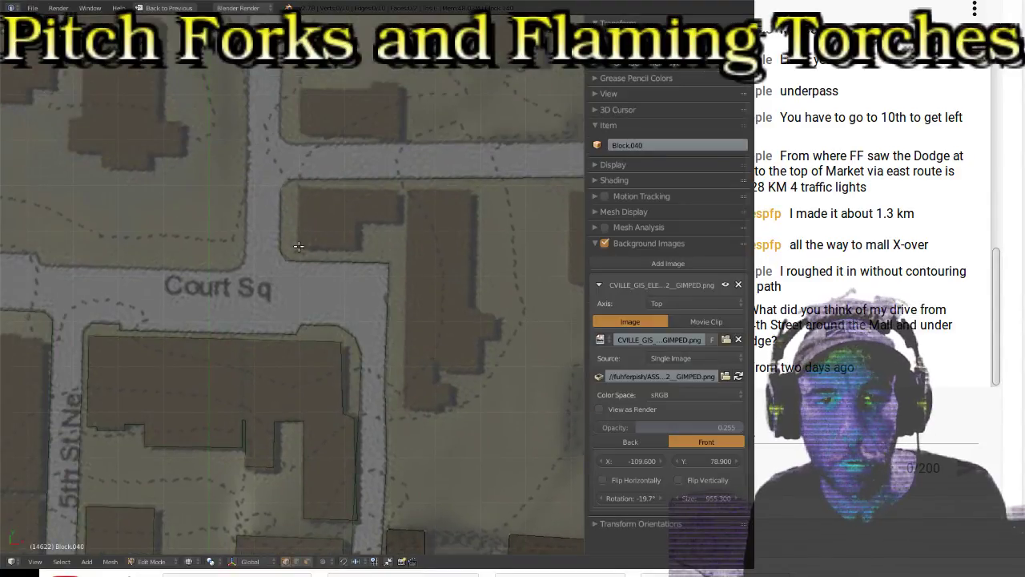
{"action": "scroll", "coordinate": [617, 149], "scroll_direction": "up", "scroll_amount": 4}
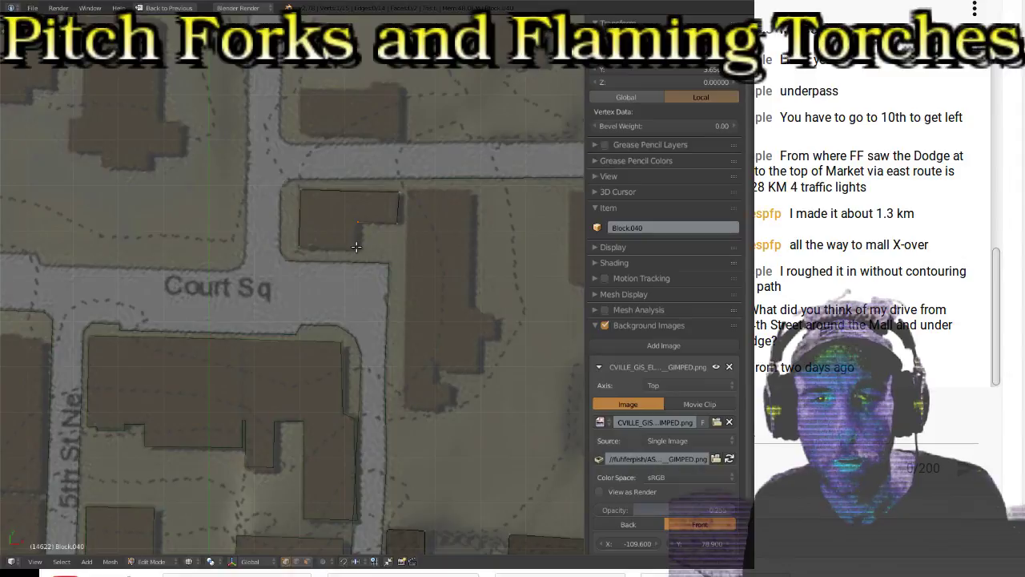
{"action": "right_click", "coordinate": [301, 248], "text": "shift"}
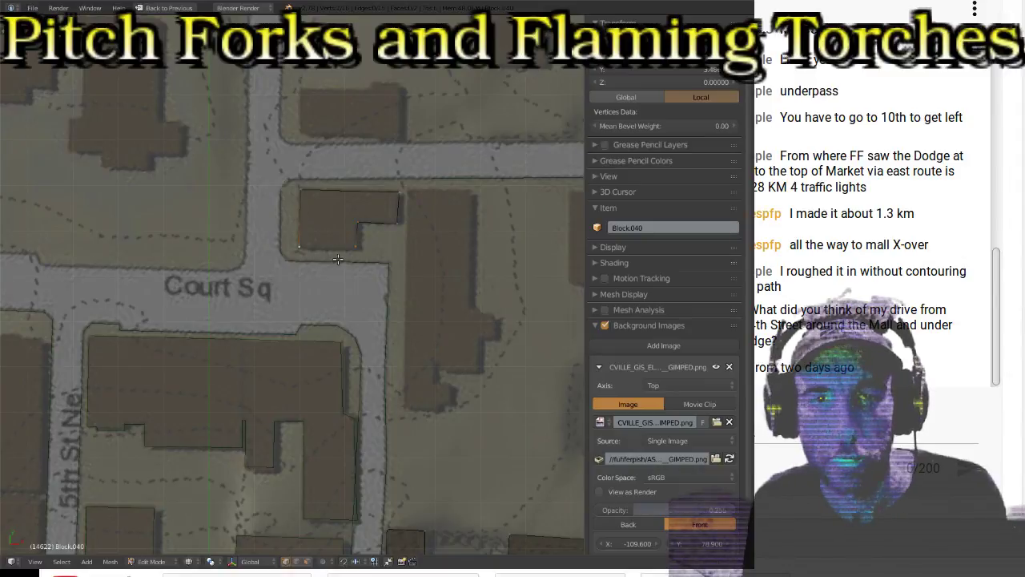
{"action": "key", "text": "ctrl+l"}
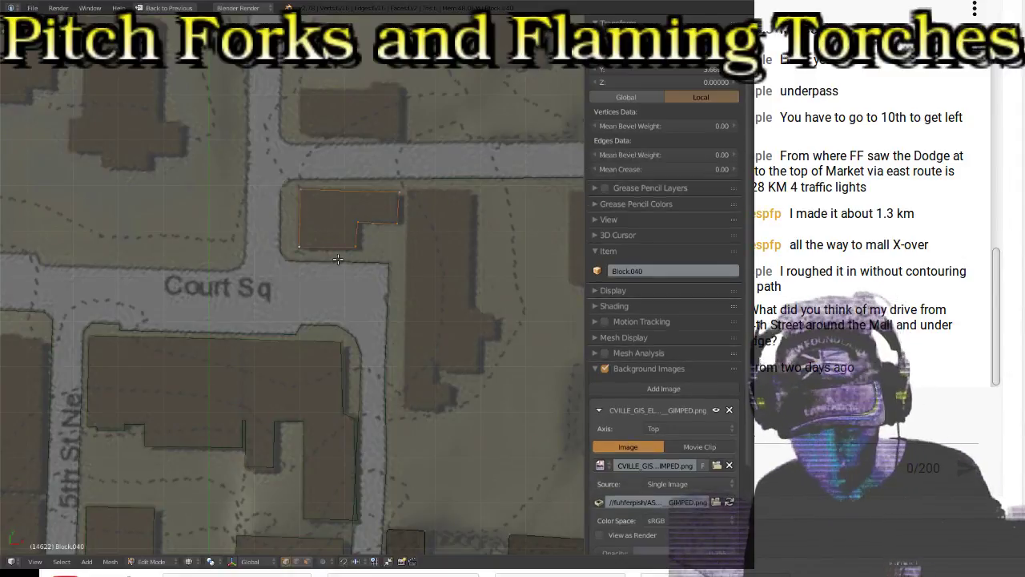
{"action": "key", "text": "f"}
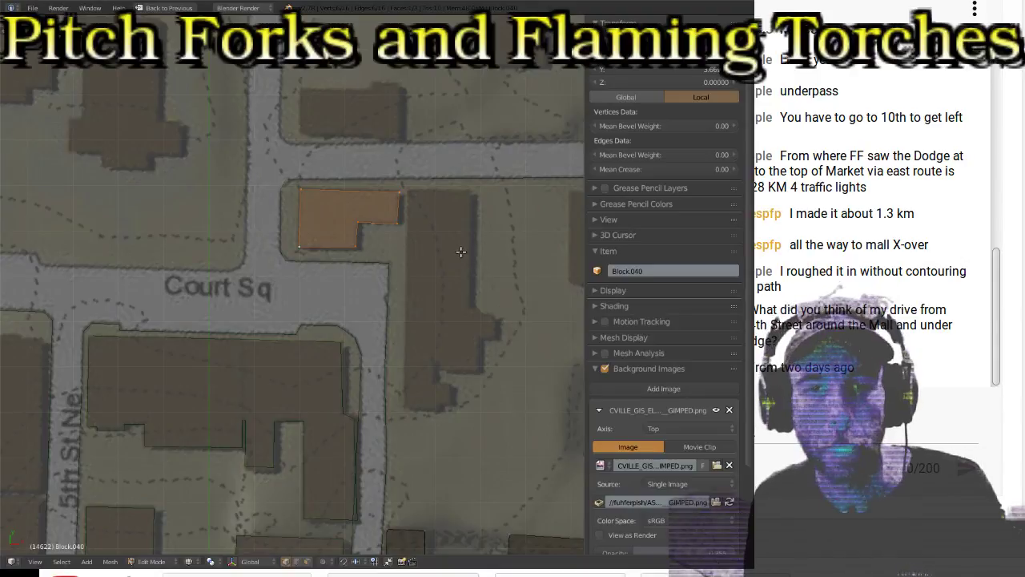
{"action": "key", "text": "a"}
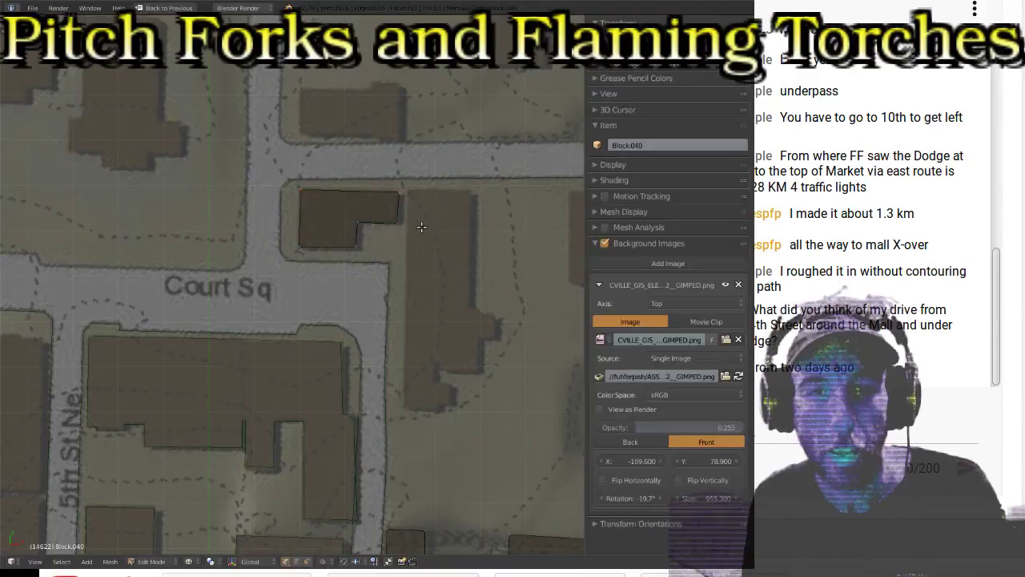
Step: Trace the north, east and stepped south sides of the long building just east of the L-shaped one with extruded vertices
{"action": "middle_click_drag", "start_coordinate": [508, 235], "coordinate": [320, 228], "text": "shift"}
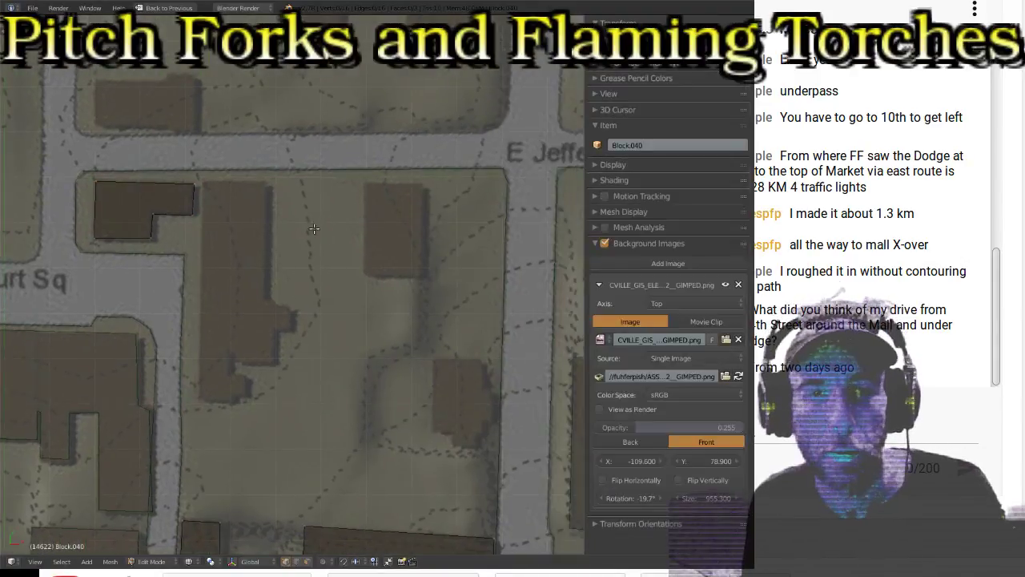
{"action": "right_click", "coordinate": [203, 183]}
{"action": "right_click", "coordinate": [264, 184], "text": "ctrl"}
{"action": "right_click", "coordinate": [263, 296], "text": "ctrl"}
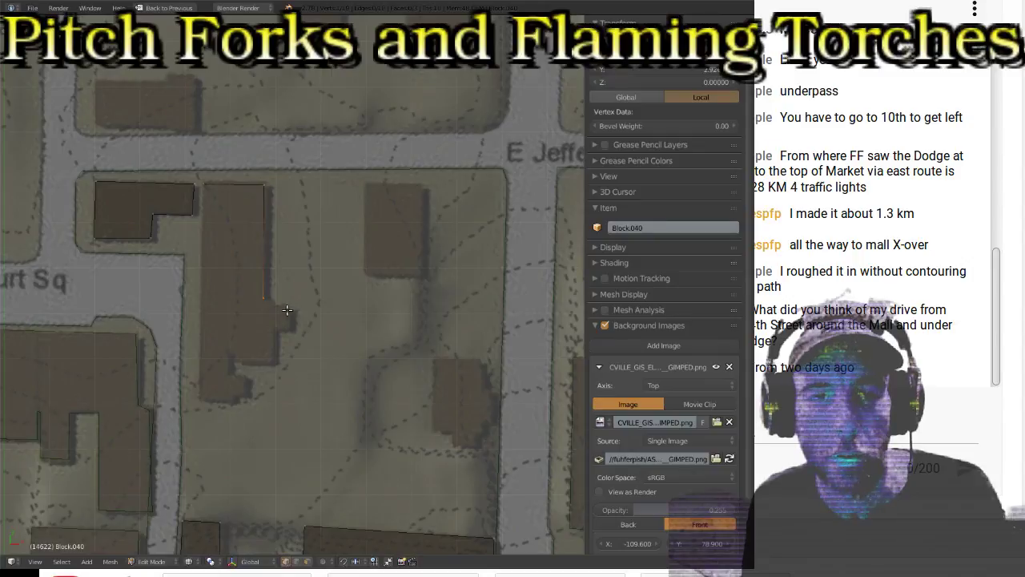
{"action": "right_click", "coordinate": [287, 309], "text": "ctrl"}
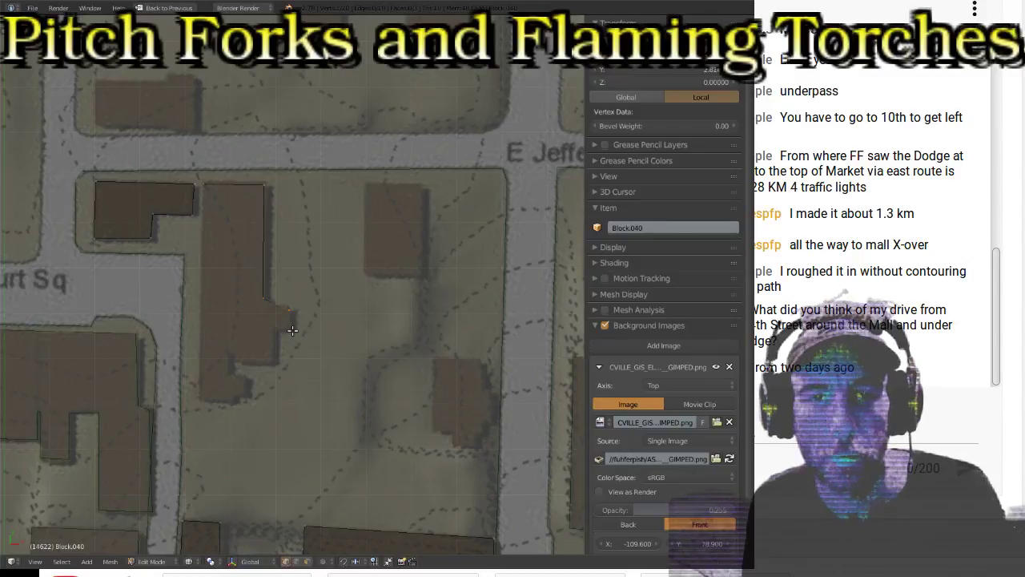
{"action": "right_click", "coordinate": [274, 362], "text": "ctrl"}
{"action": "right_click", "coordinate": [231, 360], "text": "ctrl"}
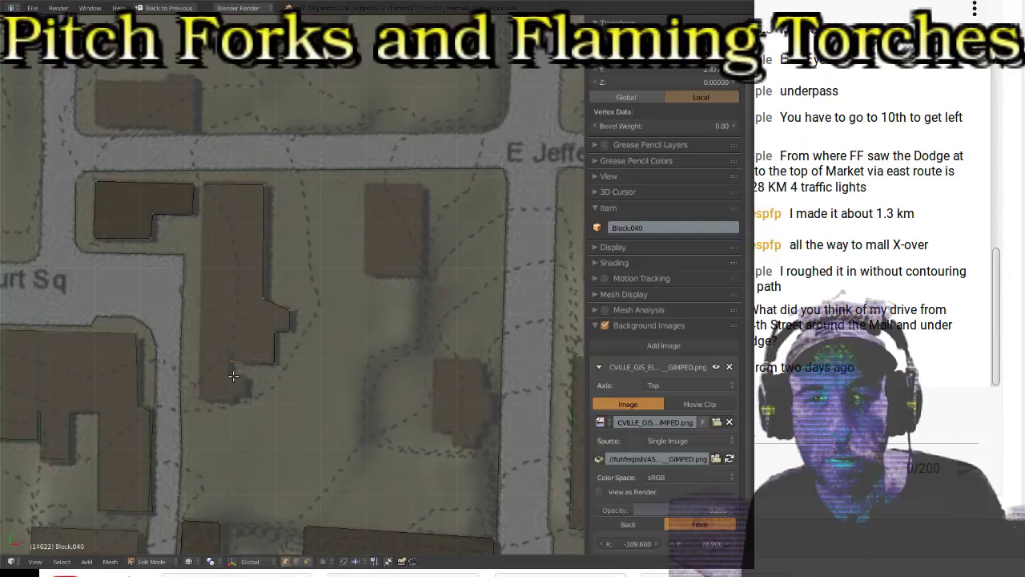
{"action": "right_click", "coordinate": [231, 373], "text": "ctrl"}
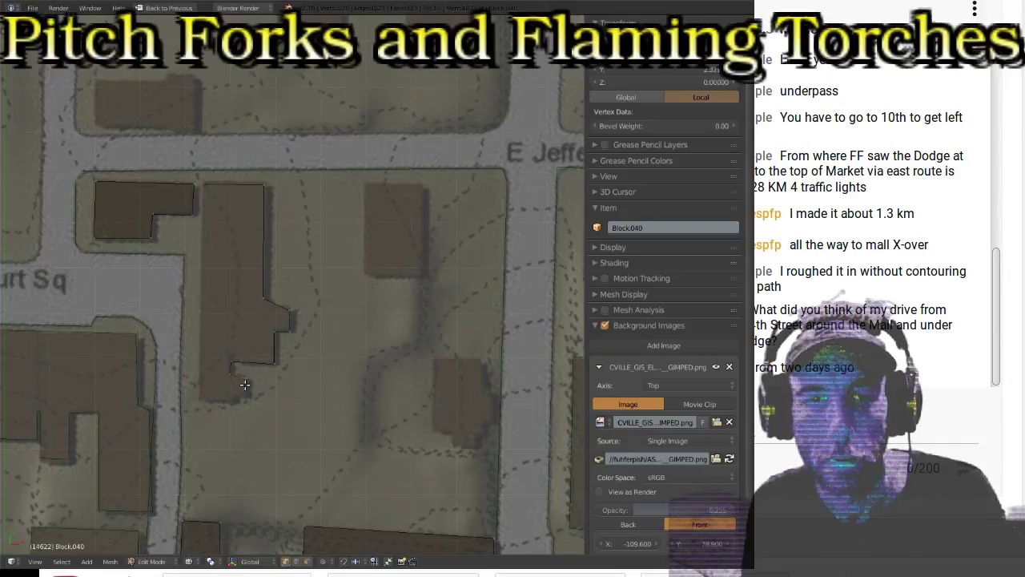
{"action": "right_click", "coordinate": [230, 398], "text": "ctrl"}
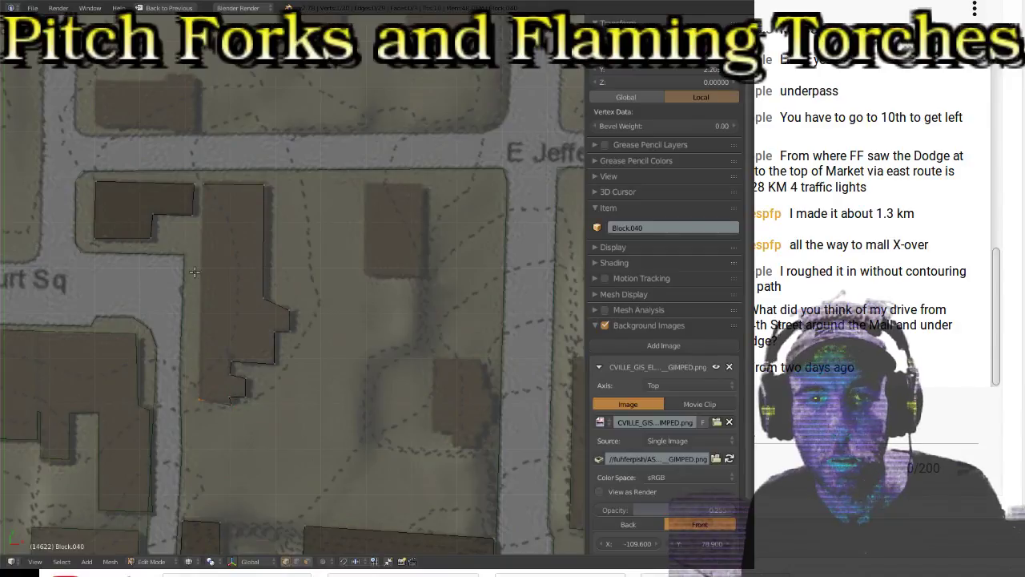
Step: Close the long building's outline along its west side, fill it with a face and deselect everything
{"action": "right_click", "coordinate": [205, 200], "text": "shift"}
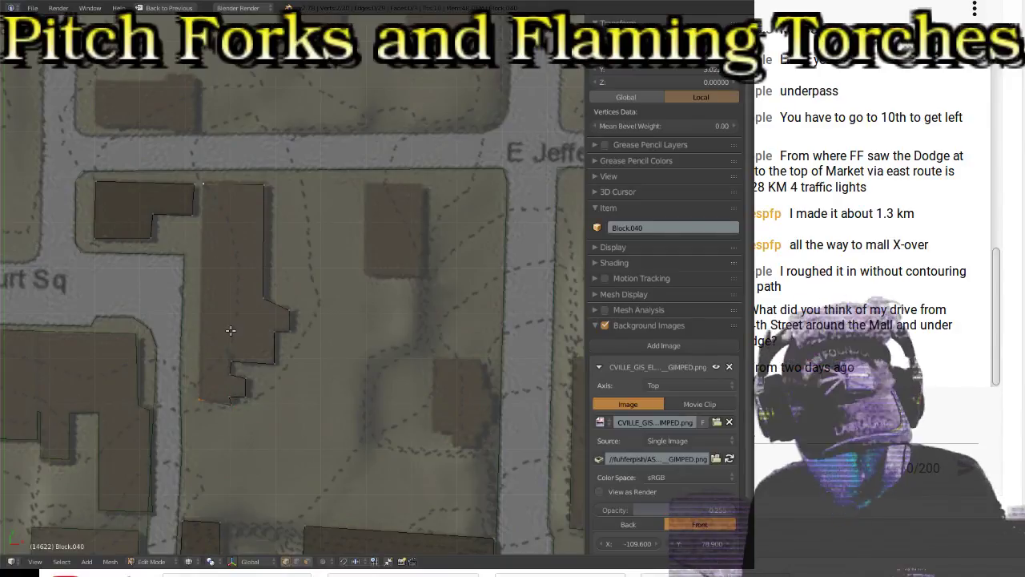
{"action": "key", "text": "f"}
{"action": "key", "text": "ctrl+l"}
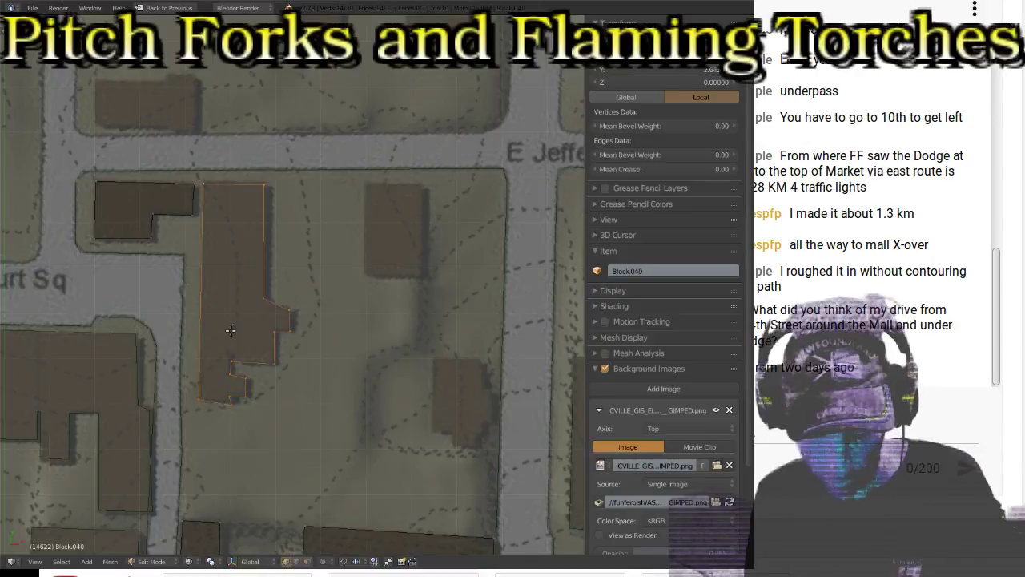
{"action": "key", "text": "f"}
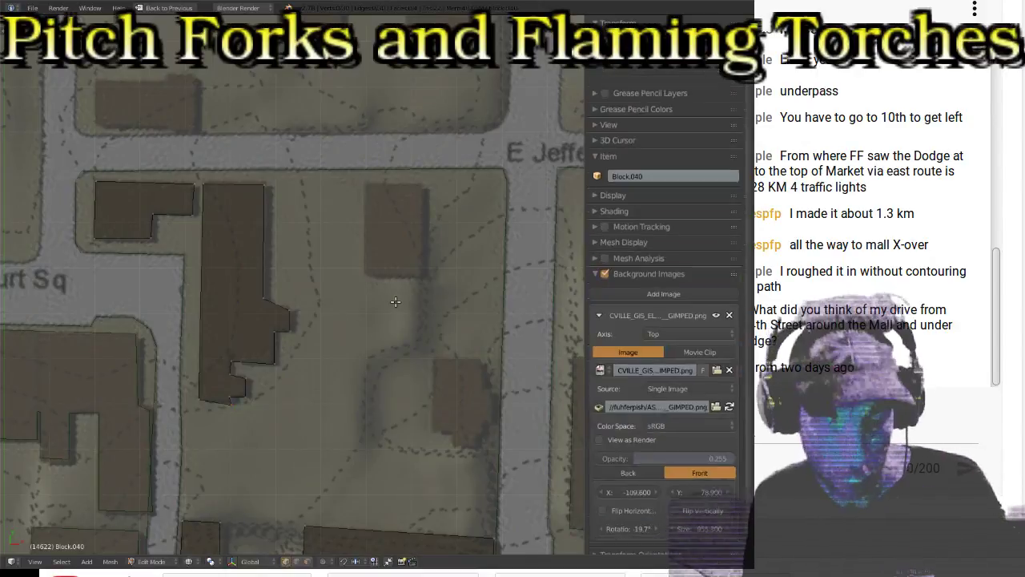
{"action": "key", "text": "a"}
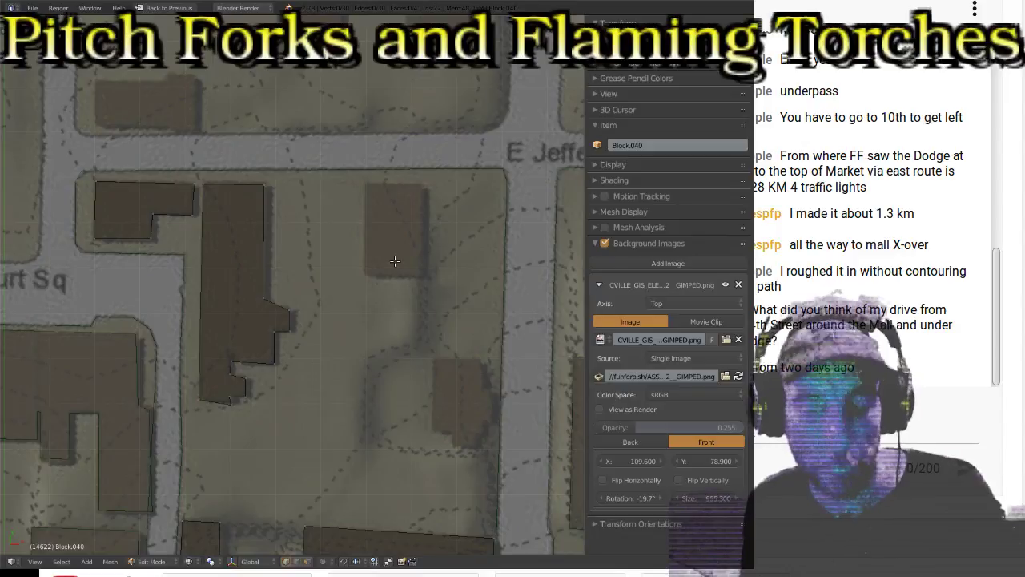
Step: Trace the rectangular building south of E Jefferson St, east of the long building, as a closed outline, fill it and deselect it
{"action": "scroll", "coordinate": [368, 308], "scroll_direction": "up", "scroll_amount": 3}
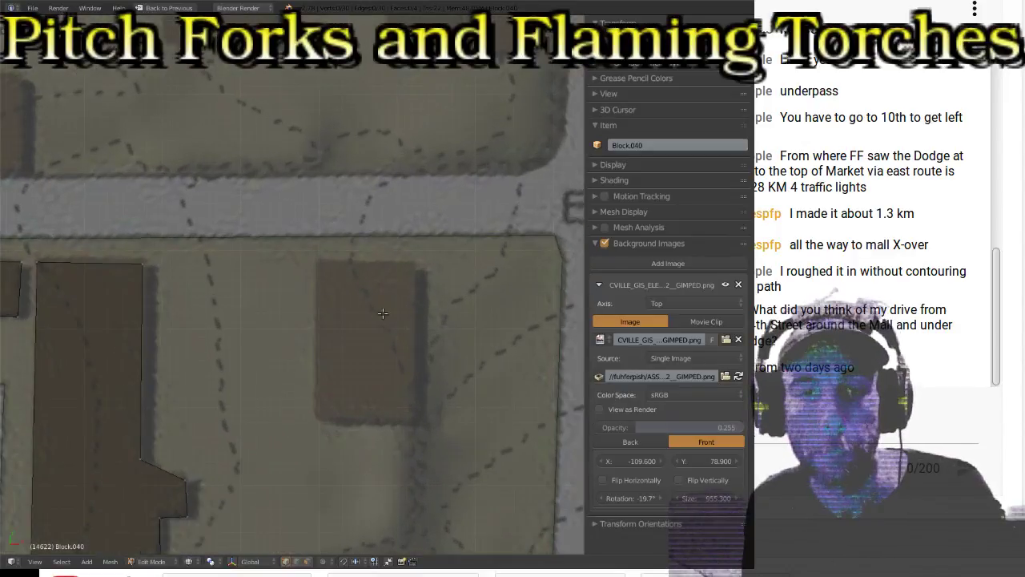
{"action": "middle_click_drag", "start_coordinate": [382, 313], "coordinate": [332, 269], "text": "shift"}
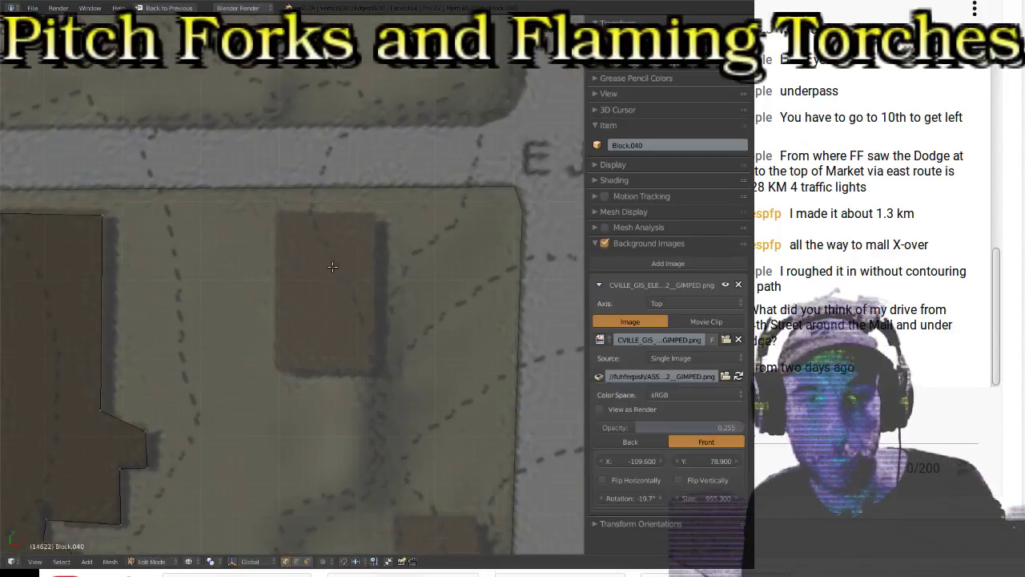
{"action": "right_click", "coordinate": [276, 212]}
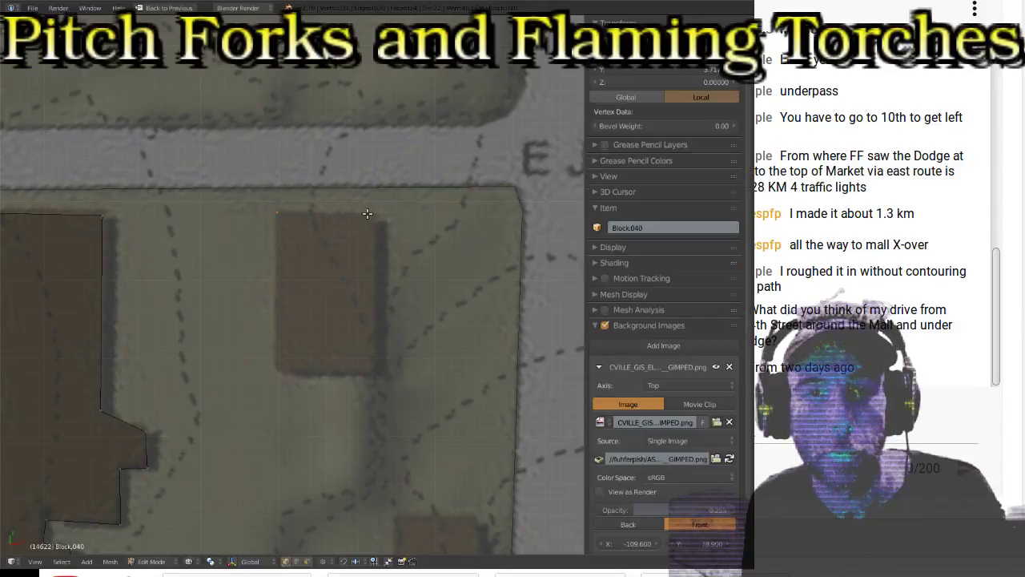
{"action": "right_click", "coordinate": [375, 213], "text": "ctrl"}
{"action": "right_click", "coordinate": [375, 367], "text": "ctrl"}
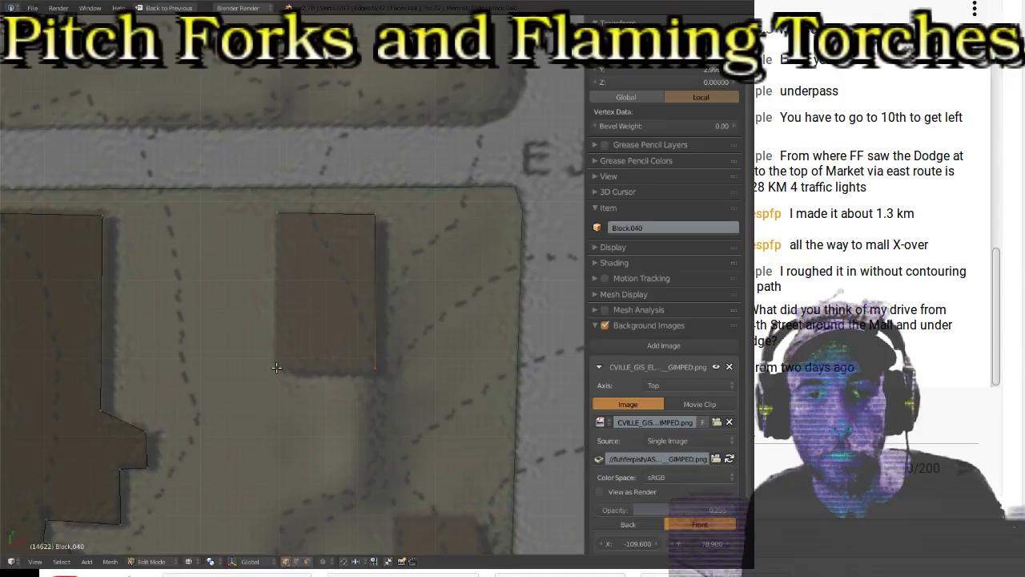
{"action": "right_click", "coordinate": [277, 367], "text": "ctrl"}
{"action": "right_click", "coordinate": [277, 226], "text": "shift"}
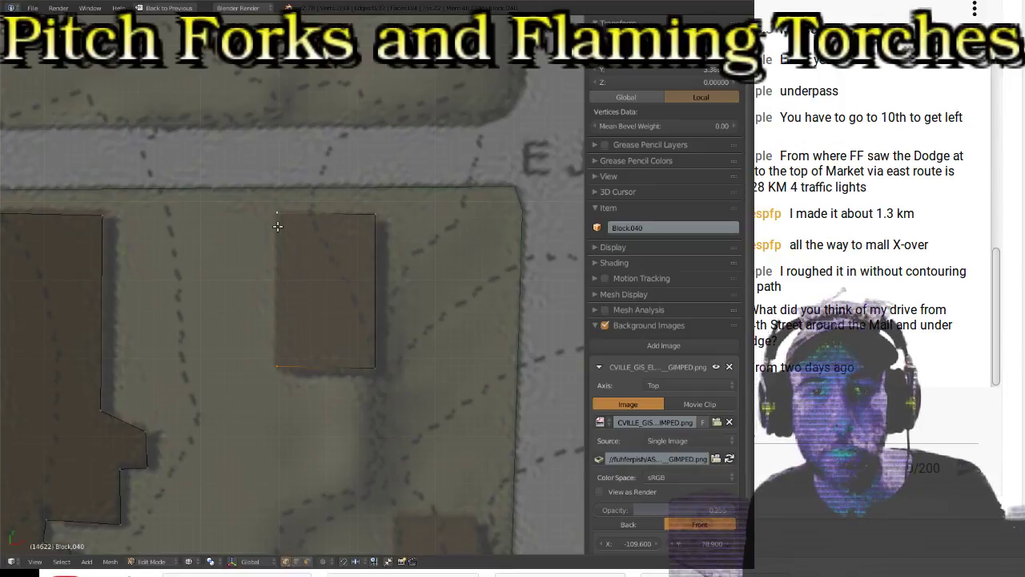
{"action": "key", "text": "f"}
{"action": "key", "text": "a"}
{"action": "key", "text": "f"}
{"action": "middle_click_drag", "start_coordinate": [433, 325], "coordinate": [358, 35], "text": "shift"}
{"action": "key", "text": "a"}
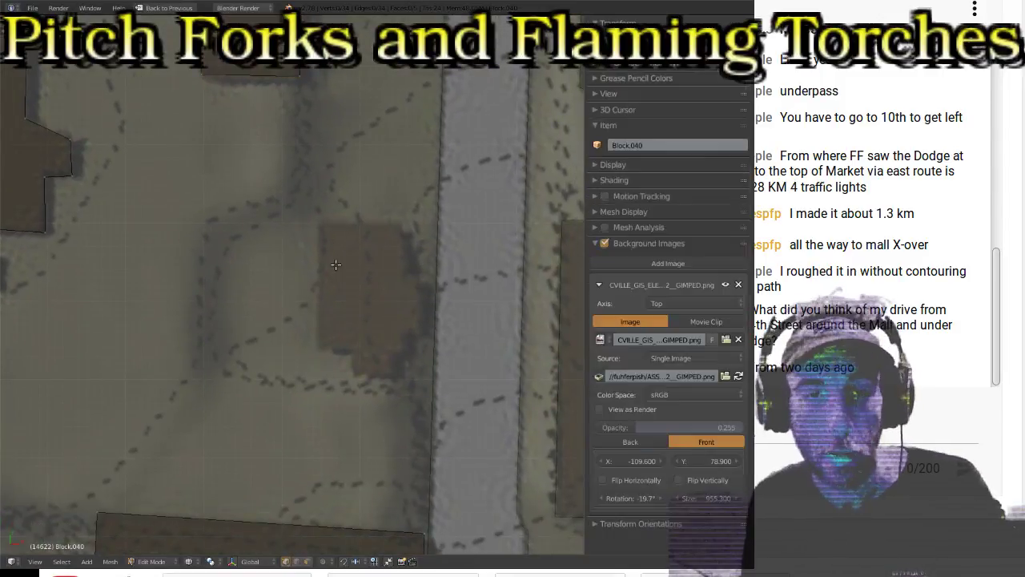
Step: Trace the west, stepped south and east sides of the small building near the block's east edge with extruded vertices
{"action": "right_click", "coordinate": [320, 225]}
{"action": "left_click", "coordinate": [318, 346], "text": "ctrl"}
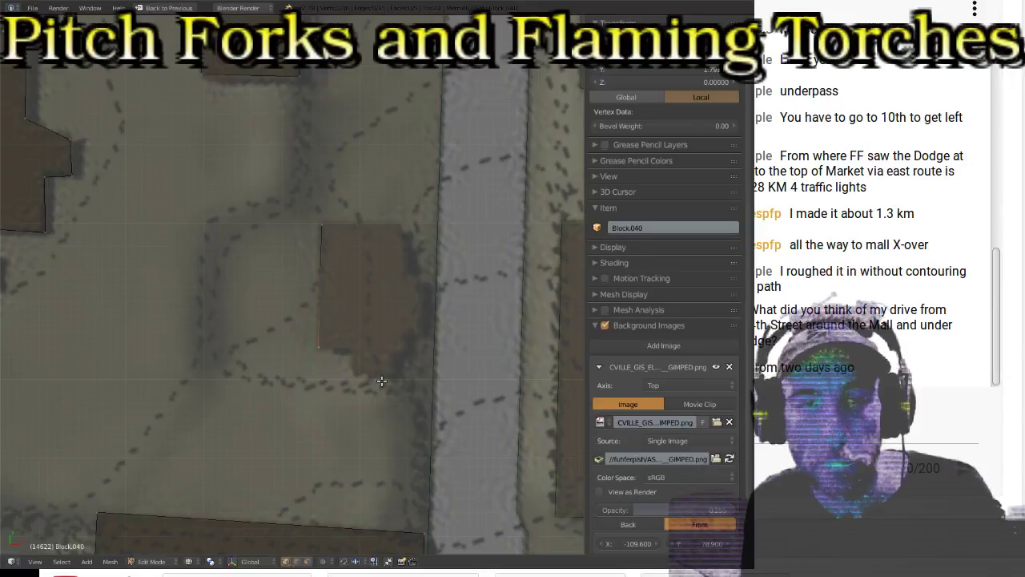
{"action": "left_click", "coordinate": [353, 353], "text": "ctrl"}
{"action": "left_click", "coordinate": [354, 371], "text": "ctrl"}
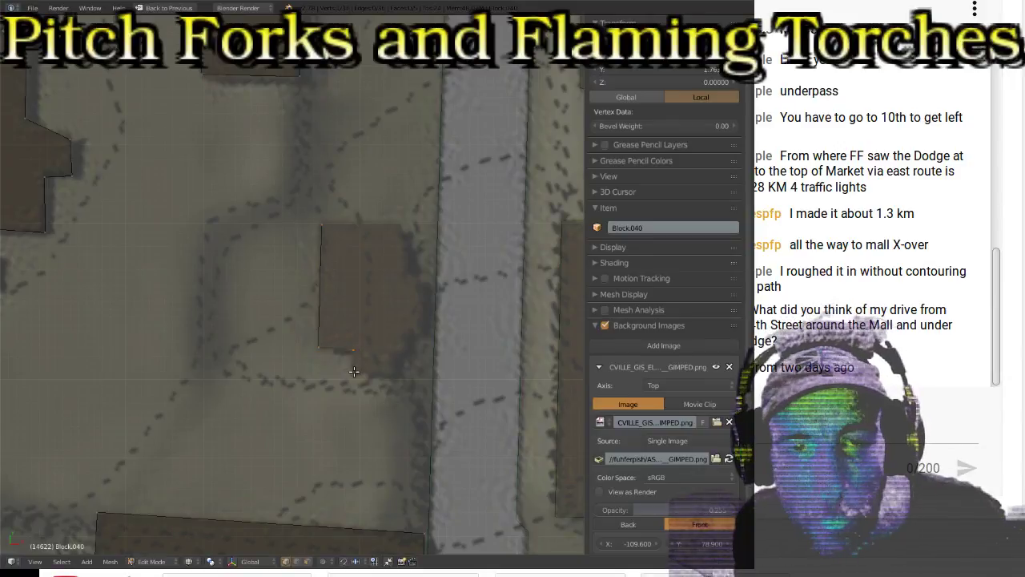
{"action": "left_click", "coordinate": [392, 356], "text": "ctrl"}
{"action": "left_click", "coordinate": [405, 337], "text": "ctrl"}
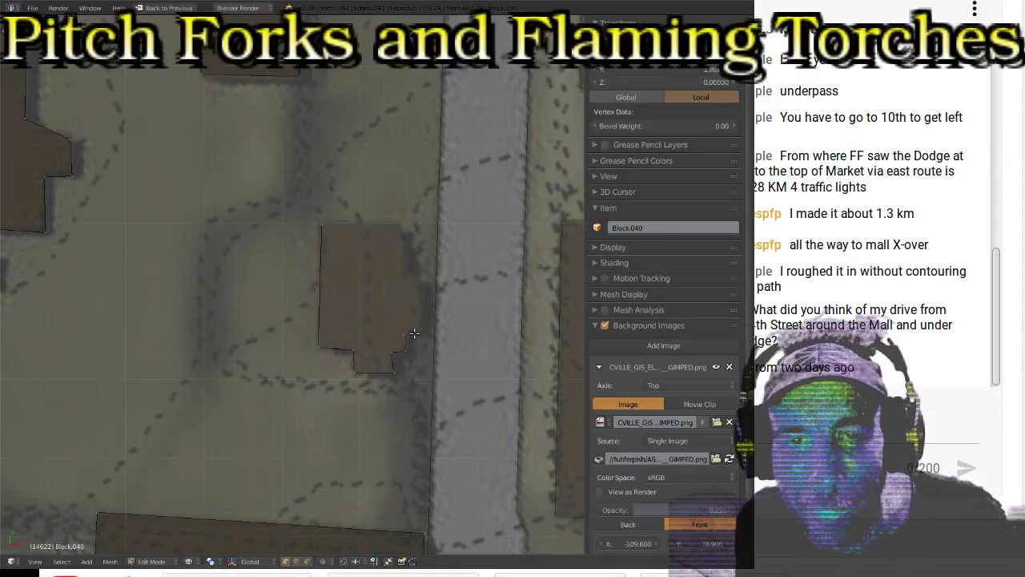
{"action": "left_click", "coordinate": [420, 277], "text": "ctrl"}
{"action": "left_click", "coordinate": [402, 226], "text": "ctrl"}
Step: Close the small stepped building's outline along its north side, fill it with a face and return to Object Mode
{"action": "right_click", "coordinate": [331, 228], "text": "shift"}
{"action": "key", "text": "f"}
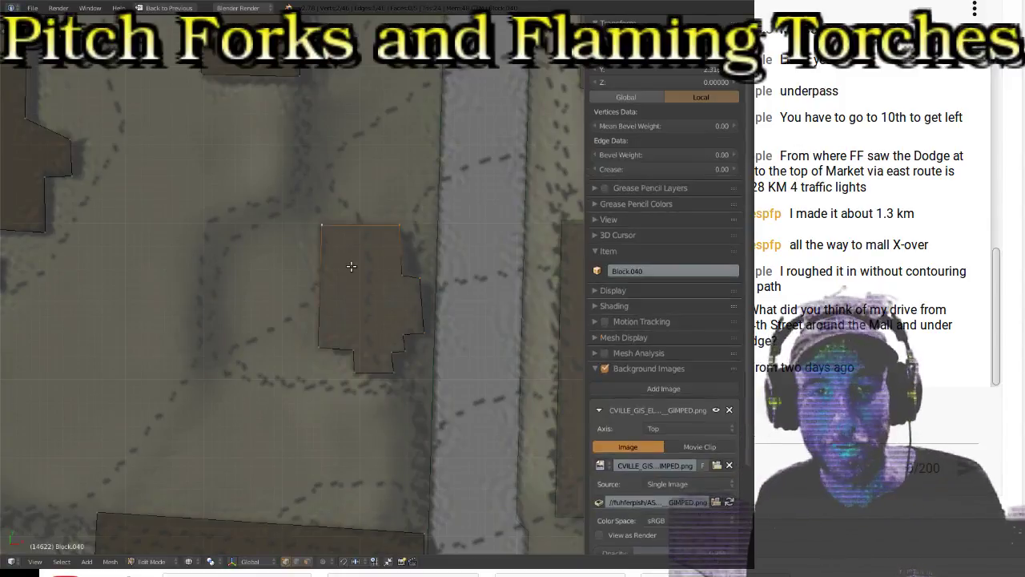
{"action": "key", "text": "a"}
{"action": "key", "text": "f"}
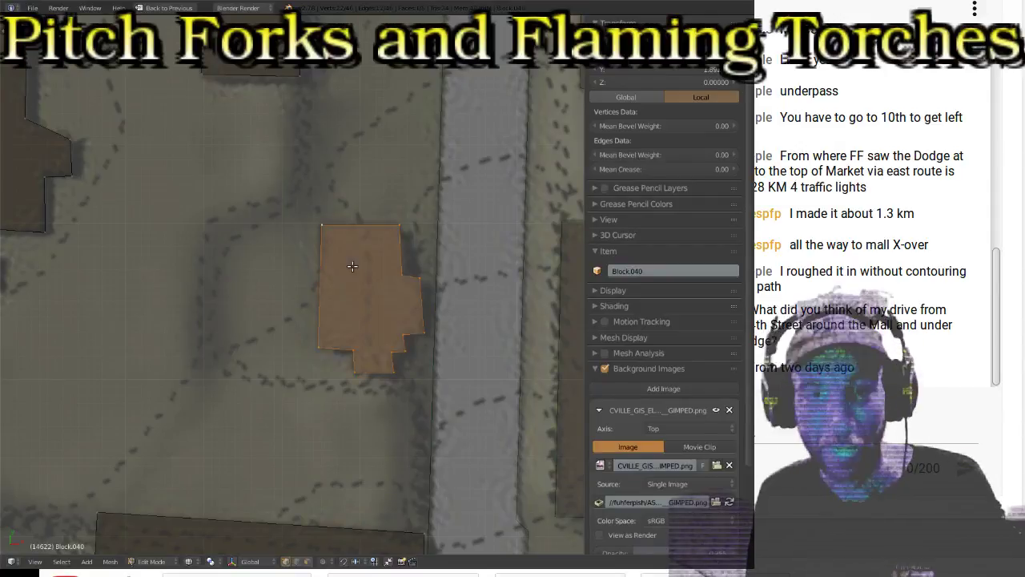
{"action": "scroll", "coordinate": [361, 289], "scroll_direction": "down", "scroll_amount": 3}
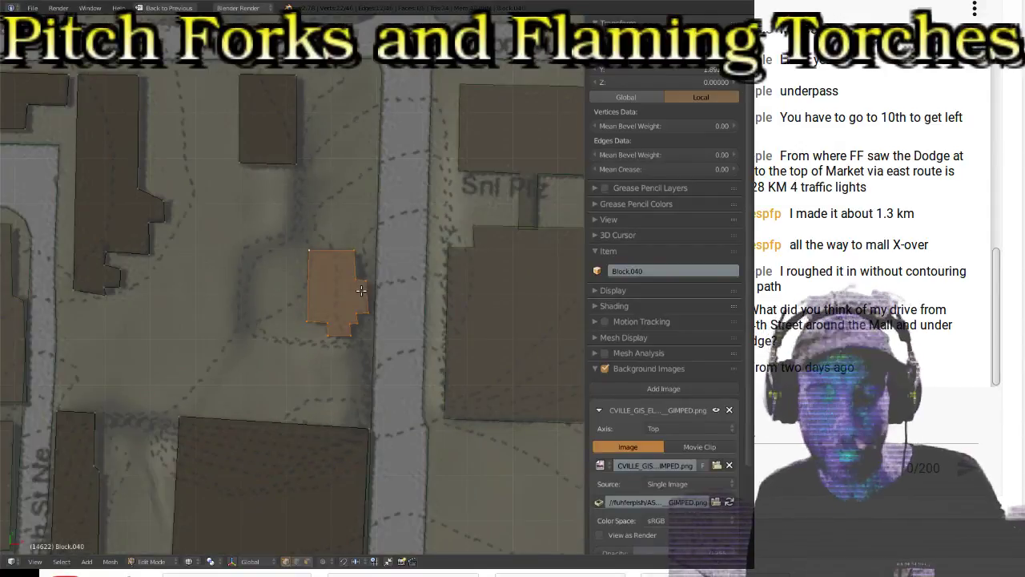
{"action": "key", "text": "Tab"}
Step: Select Block.034, the block outline around the new buildings, and switch the viewport from wireframe to shaded display
{"action": "scroll", "coordinate": [226, 314], "scroll_direction": "down", "scroll_amount": 3}
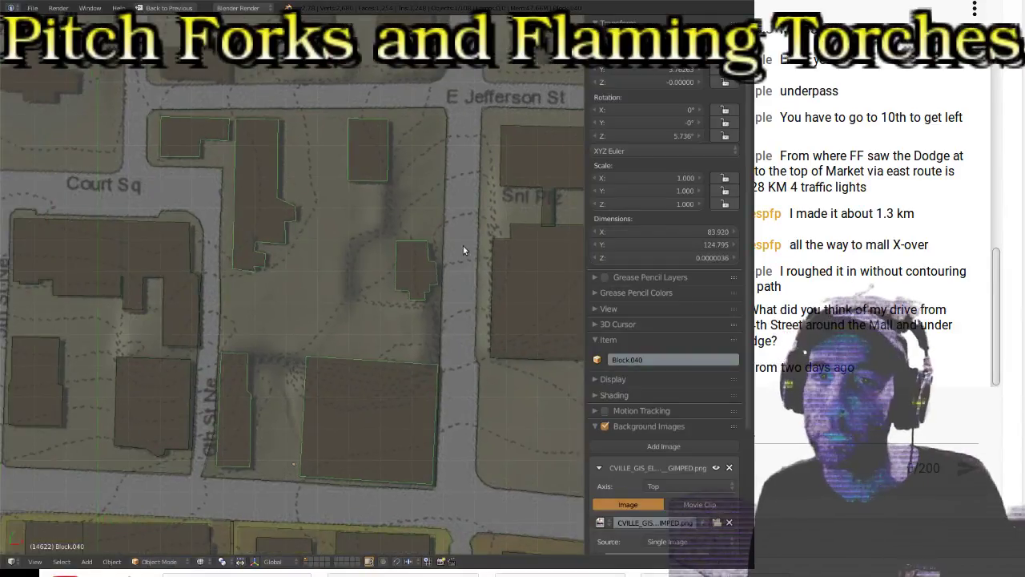
{"action": "right_click", "coordinate": [439, 207]}
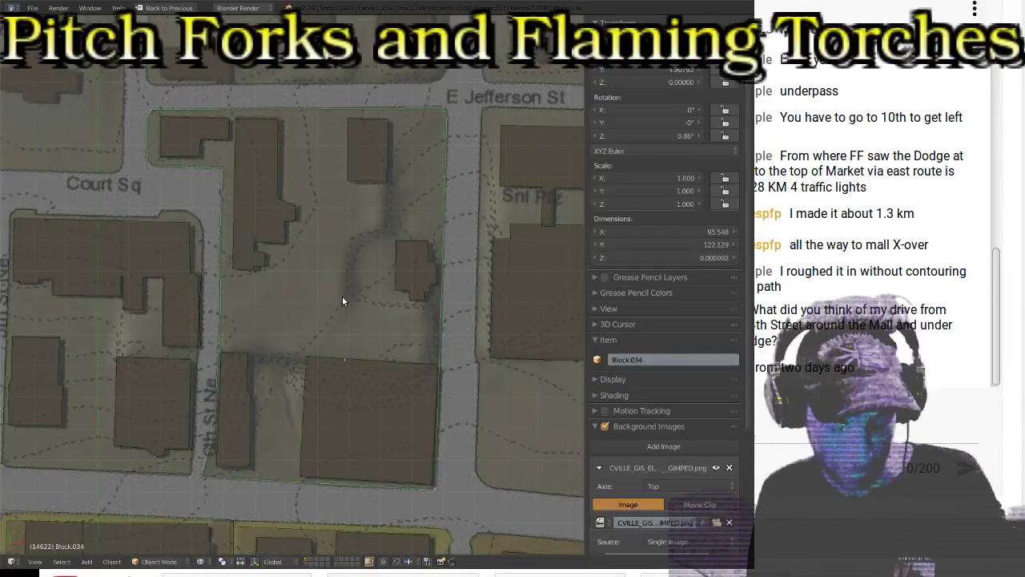
{"action": "key", "text": "alt+z"}
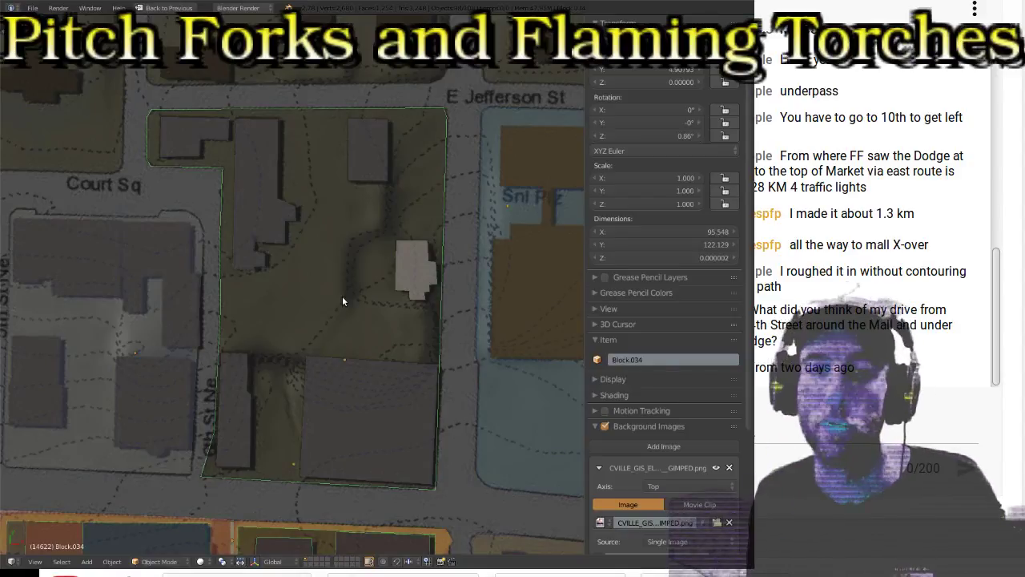
Step: Look over the blocks around Block.034 and check the mesh of Block.033, west of 6th St NE, in Edit Mode
{"action": "scroll", "coordinate": [342, 301], "scroll_direction": "down", "scroll_amount": 3}
{"action": "scroll", "coordinate": [308, 341], "scroll_direction": "down", "scroll_amount": 5, "text": "ctrl"}
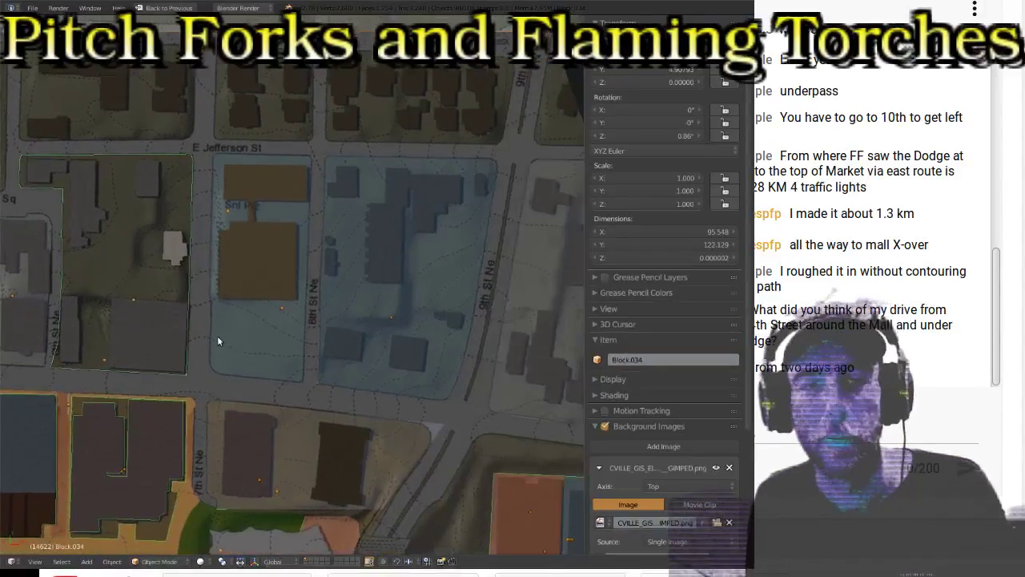
{"action": "scroll", "coordinate": [355, 327], "scroll_direction": "down", "scroll_amount": 4, "text": "ctrl"}
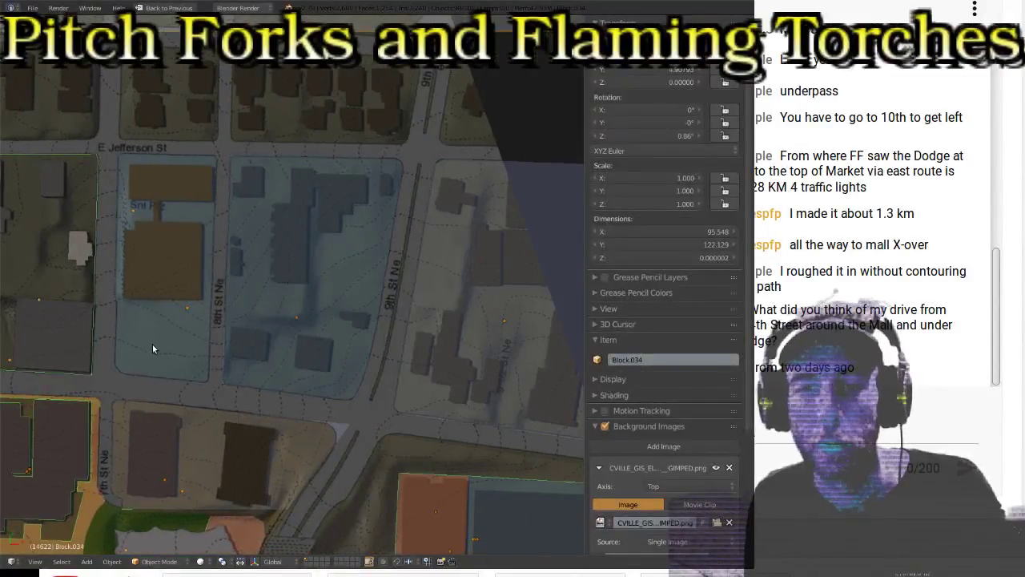
{"action": "scroll", "coordinate": [183, 346], "scroll_direction": "up", "scroll_amount": 10, "text": "ctrl"}
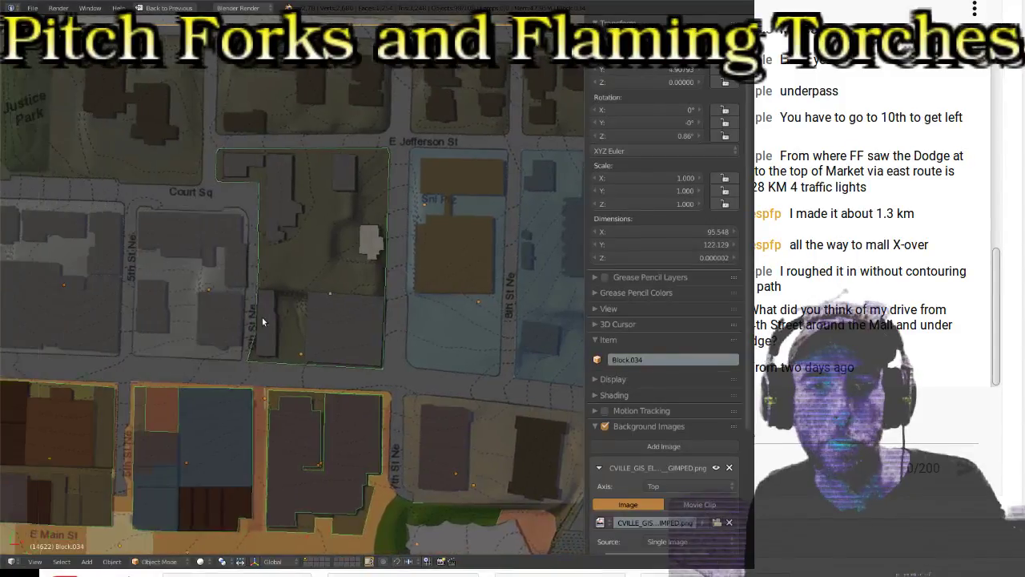
{"action": "right_click", "coordinate": [298, 318]}
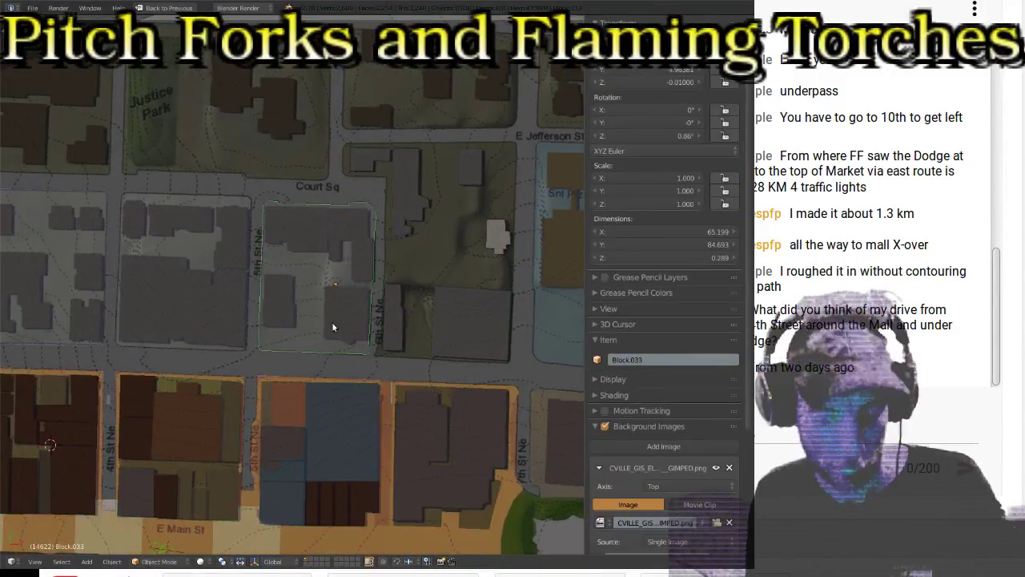
{"action": "key", "text": "Tab"}
{"action": "key", "text": "Tab"}
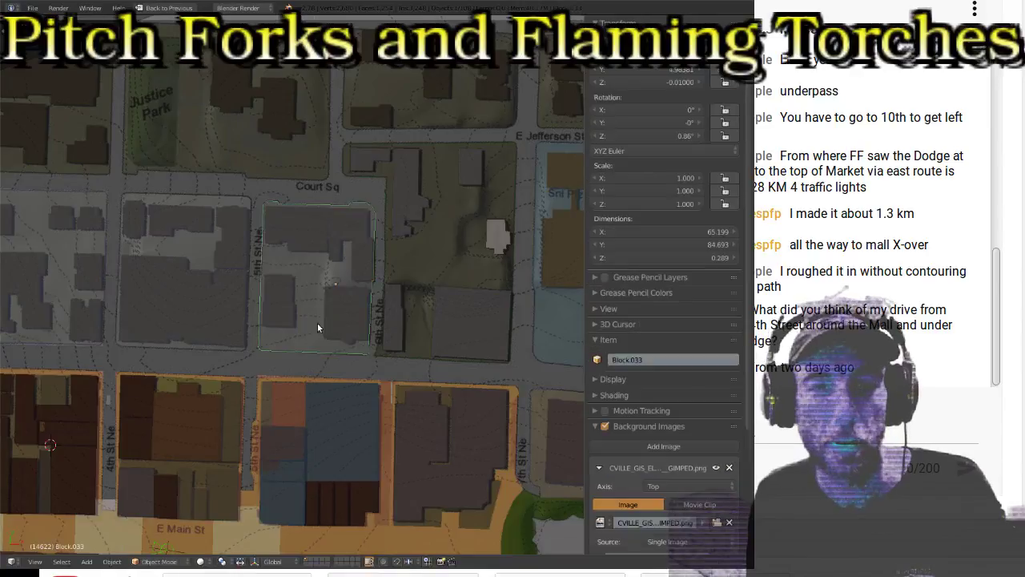
Step: Examine Block.051 and Block.030 on either side of the green park, checking Block.030's mesh in Edit Mode
{"action": "scroll", "coordinate": [298, 314], "scroll_direction": "up", "scroll_amount": 5, "text": "ctrl"}
{"action": "scroll", "coordinate": [256, 318], "scroll_direction": "up", "scroll_amount": 3, "text": "ctrl"}
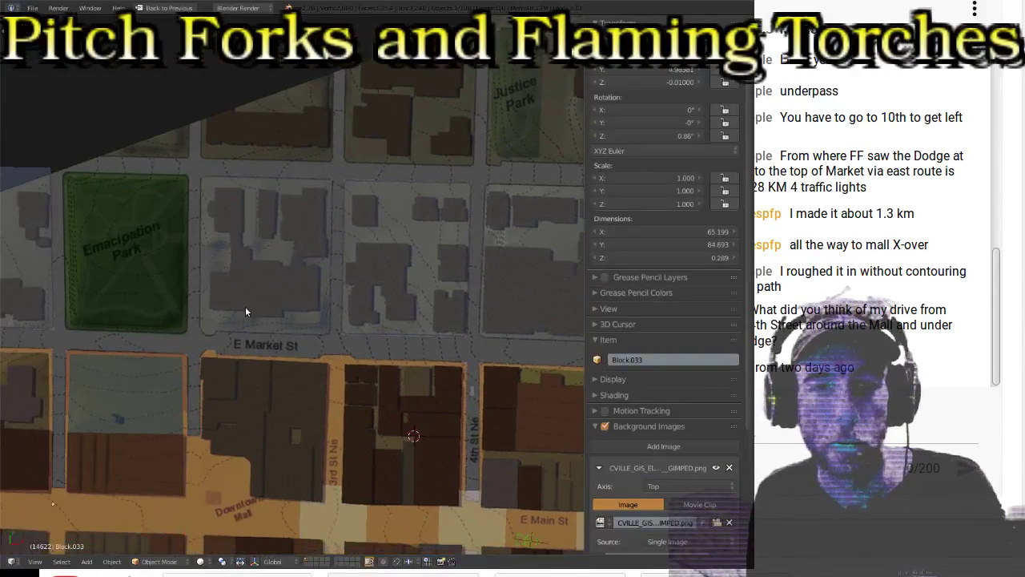
{"action": "scroll", "coordinate": [245, 308], "scroll_direction": "up", "scroll_amount": 4, "text": "ctrl"}
{"action": "scroll", "coordinate": [355, 302], "scroll_direction": "up", "scroll_amount": 1, "text": "ctrl"}
{"action": "right_click", "coordinate": [295, 299]}
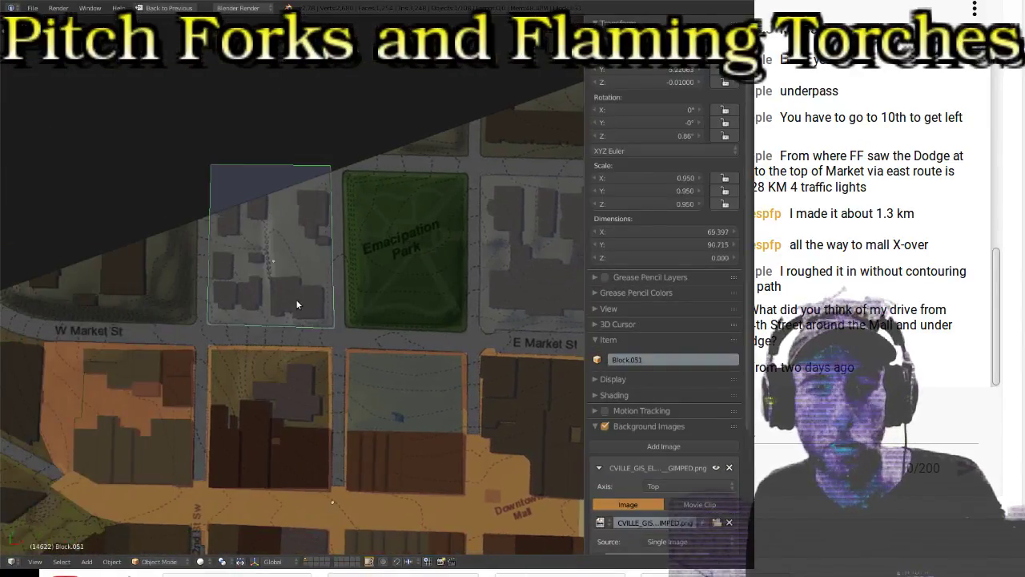
{"action": "scroll", "coordinate": [310, 295], "scroll_direction": "up", "scroll_amount": 3}
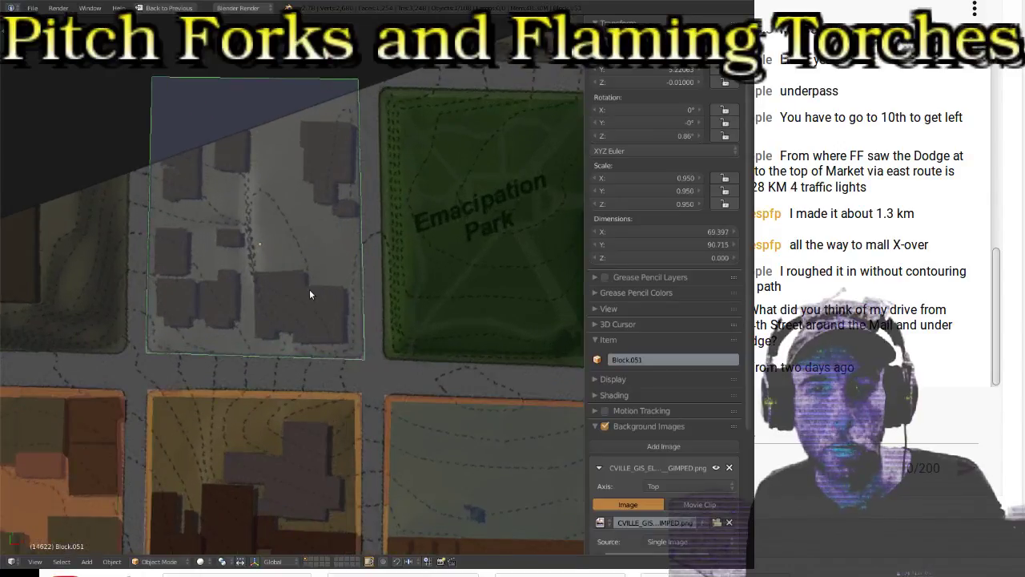
{"action": "scroll", "coordinate": [312, 289], "scroll_direction": "down", "scroll_amount": 4}
{"action": "scroll", "coordinate": [321, 284], "scroll_direction": "up", "scroll_amount": 2, "text": "ctrl"}
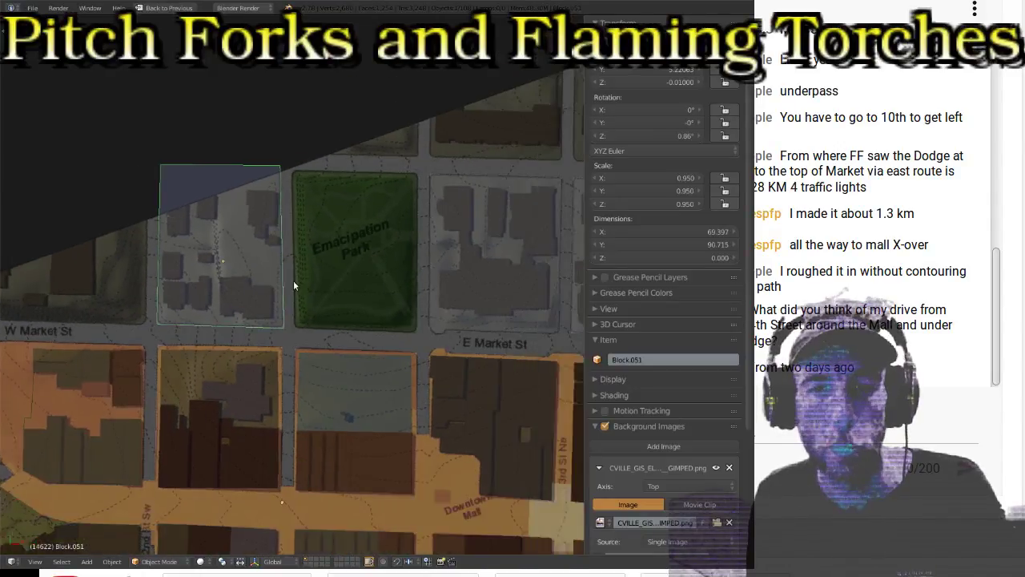
{"action": "scroll", "coordinate": [293, 280], "scroll_direction": "up", "scroll_amount": 2}
{"action": "right_click", "coordinate": [309, 289]}
{"action": "key", "text": "Tab"}
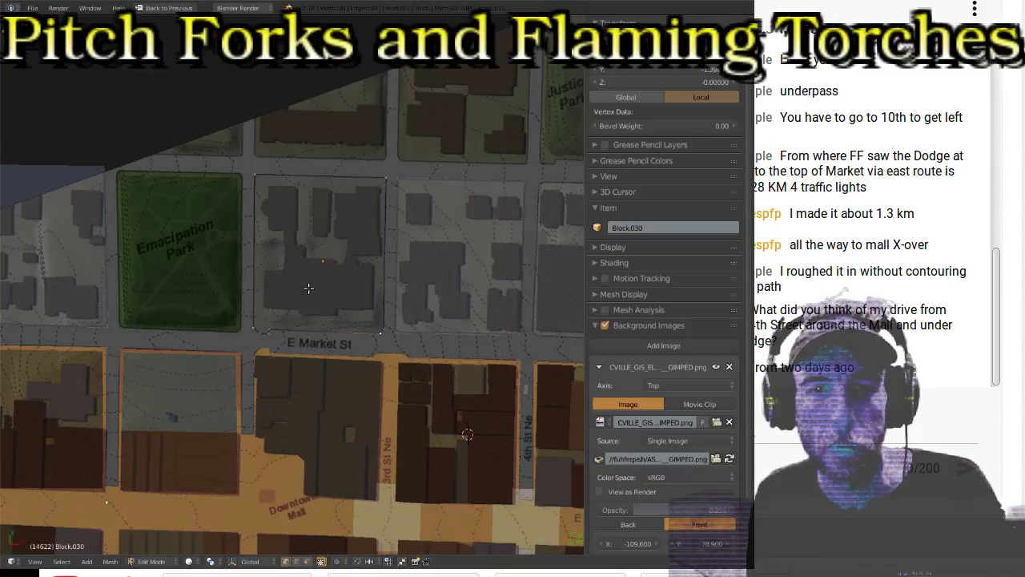
{"action": "key", "text": "Tab"}
Step: Inspect the mesh of Block.032, between 4th and 5th St NE, in Edit Mode and return to Object Mode
{"action": "middle_click_drag", "start_coordinate": [454, 292], "coordinate": [231, 268], "text": "shift"}
{"action": "right_click", "coordinate": [346, 275]}
{"action": "key", "text": "Tab"}
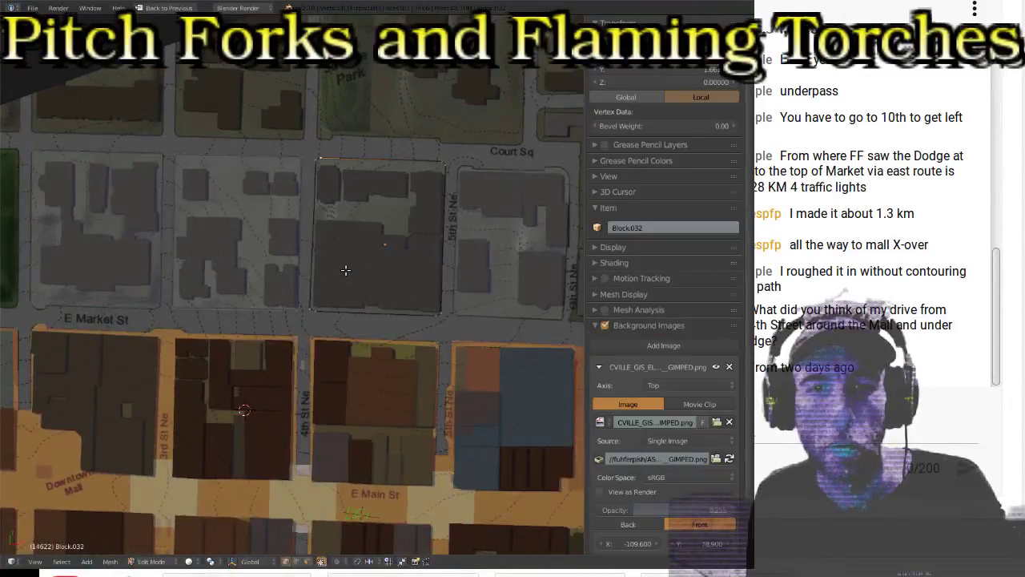
{"action": "scroll", "coordinate": [401, 256], "scroll_direction": "up", "scroll_amount": 3}
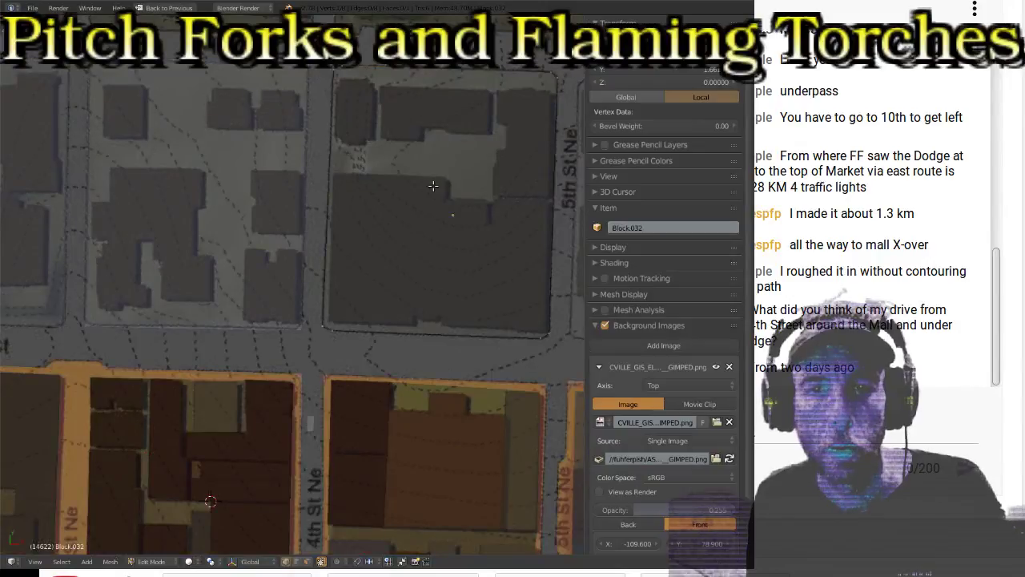
{"action": "key", "text": "Tab"}
Step: Reselect Block.033 and examine it in Edit Mode, in wireframe and in shaded display against the map's buildings
{"action": "middle_click_drag", "start_coordinate": [465, 173], "coordinate": [196, 163], "text": "shift"}
{"action": "right_click", "coordinate": [413, 237]}
{"action": "key", "text": "Tab"}
{"action": "key", "text": "Tab"}
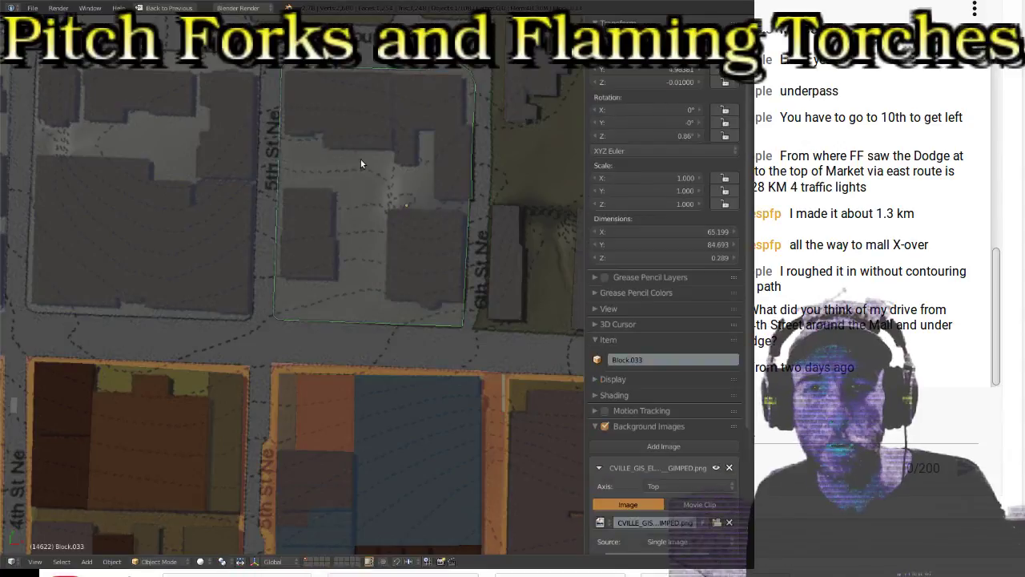
{"action": "key", "text": "z"}
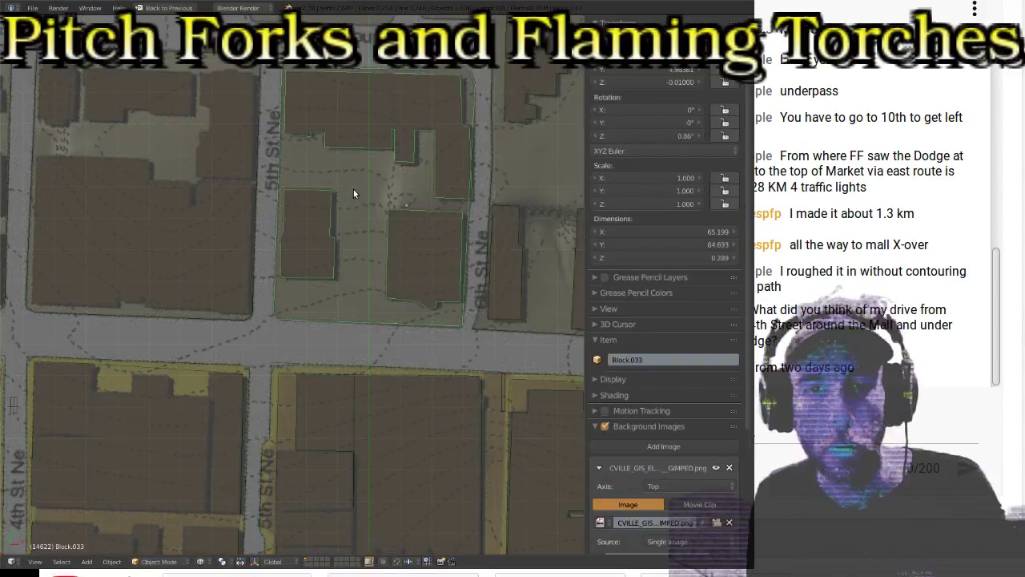
{"action": "key", "text": "z"}
{"action": "scroll", "coordinate": [353, 193], "scroll_direction": "down", "scroll_amount": 2}
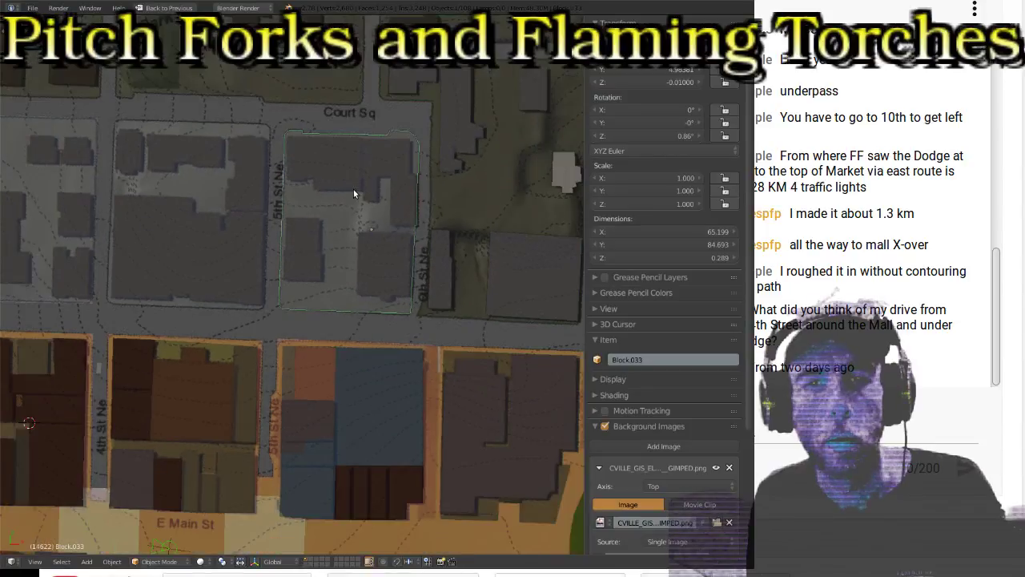
Step: Hide the background map image and select the Block.034 outline surrounding the newly filled buildings
{"action": "left_click", "coordinate": [605, 427]}
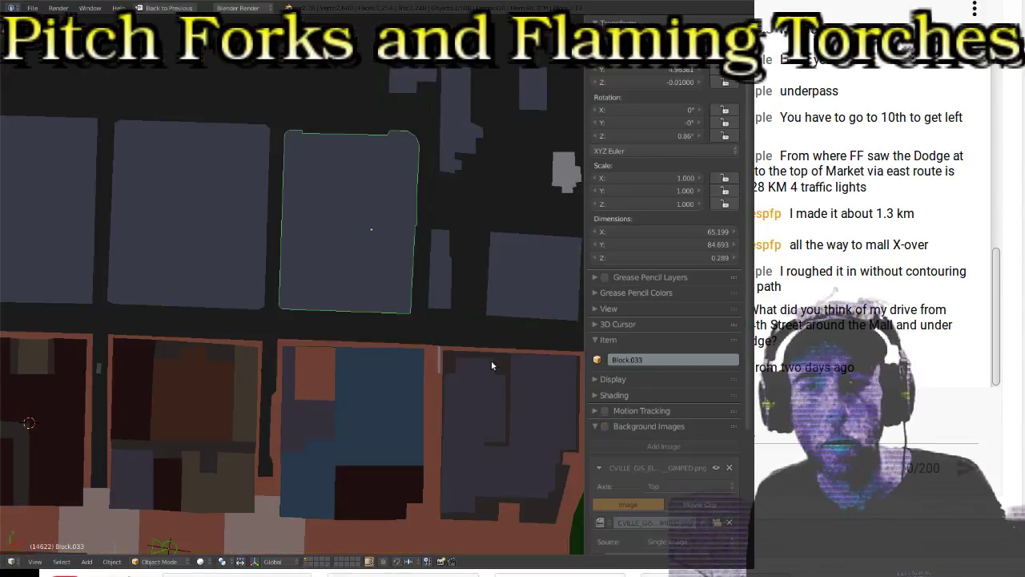
{"action": "scroll", "coordinate": [238, 248], "scroll_direction": "down", "scroll_amount": 3}
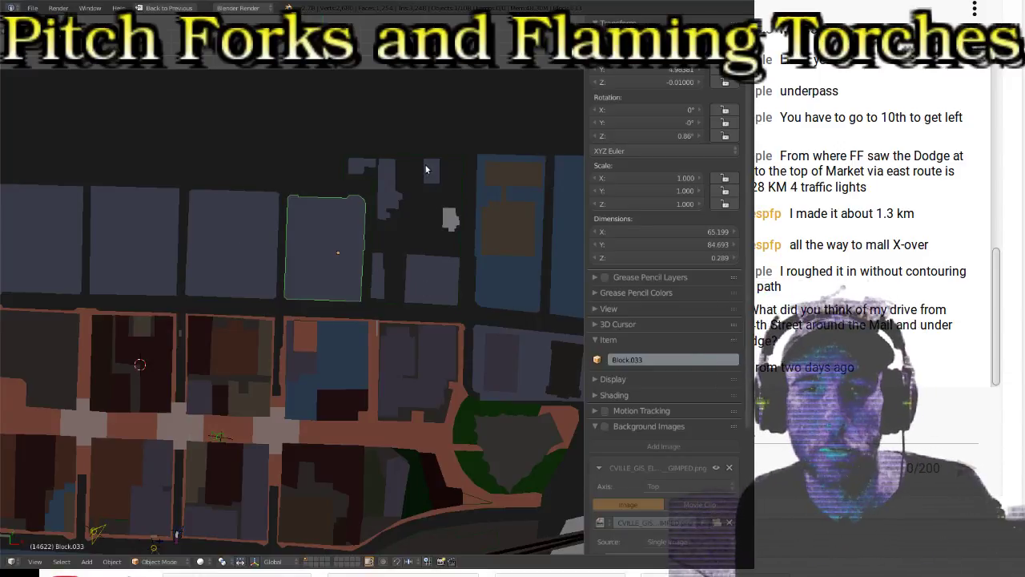
{"action": "middle_click_drag", "start_coordinate": [446, 278], "coordinate": [353, 267], "text": "shift"}
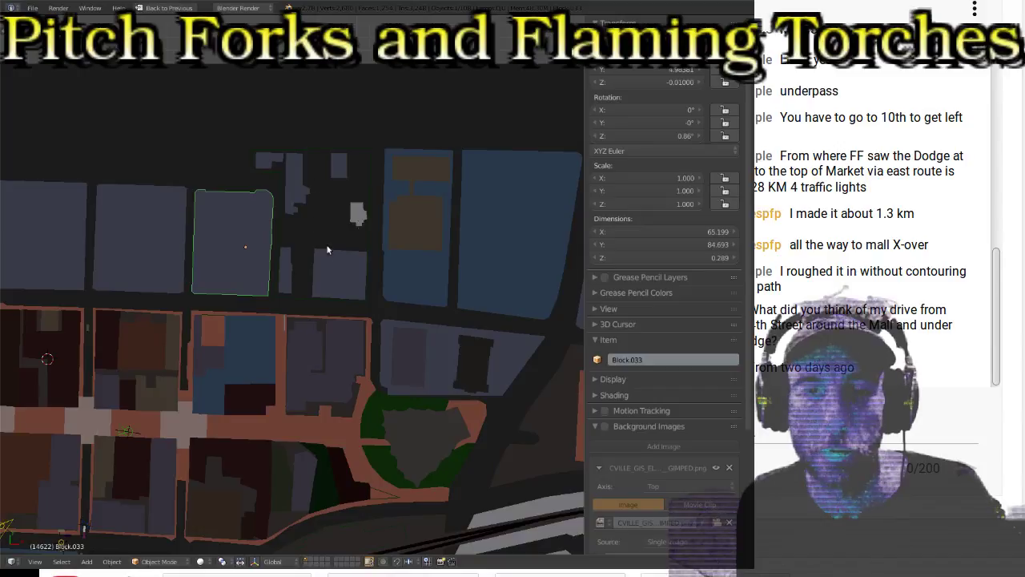
{"action": "scroll", "coordinate": [315, 256], "scroll_direction": "up", "scroll_amount": 4}
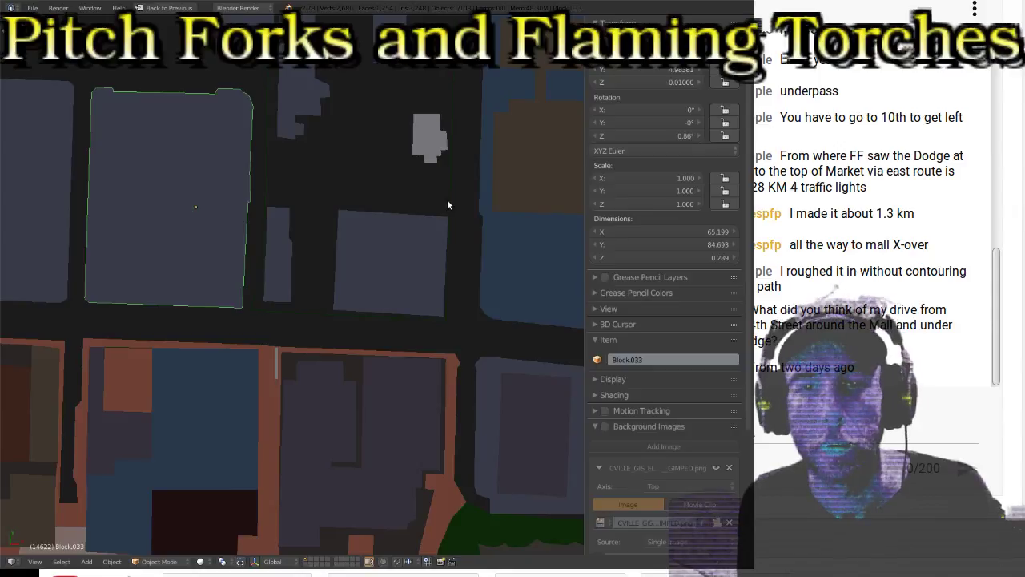
{"action": "right_click", "coordinate": [445, 225]}
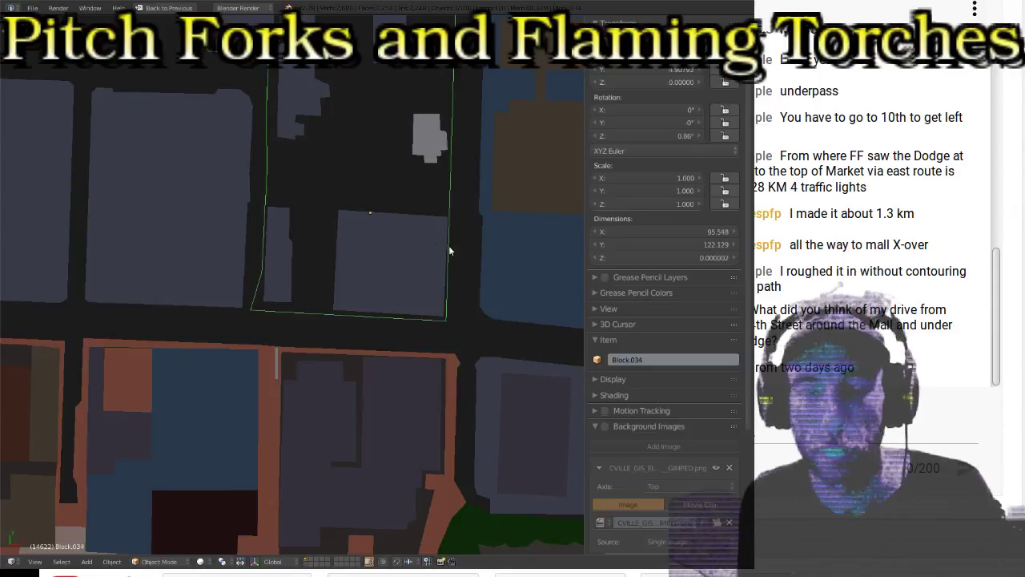
Step: Restore the multi-editor layout, hide the 3D view's properties sidebar and widen the material properties area
{"action": "key", "text": "ctrl+Up"}
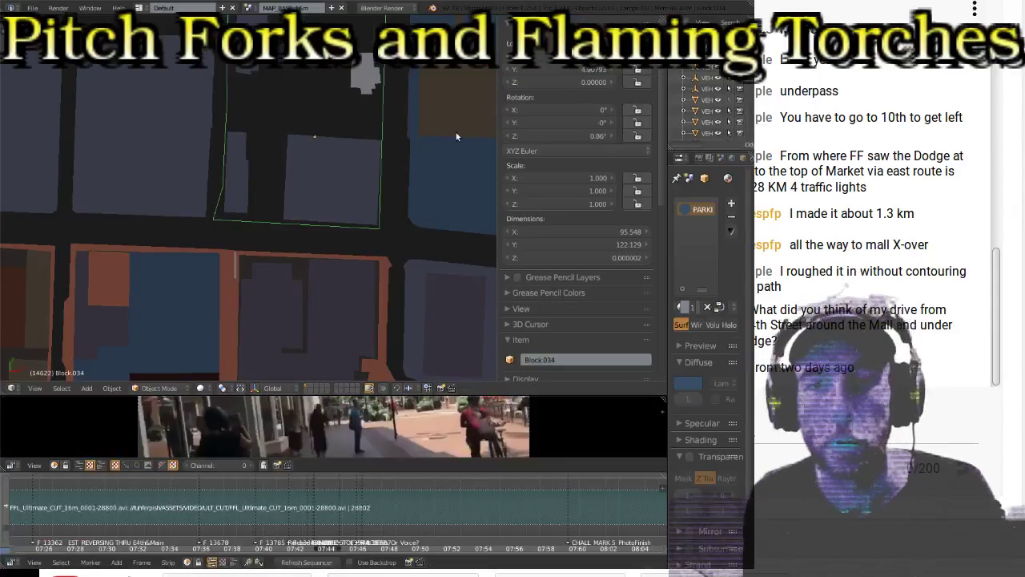
{"action": "key", "text": "n"}
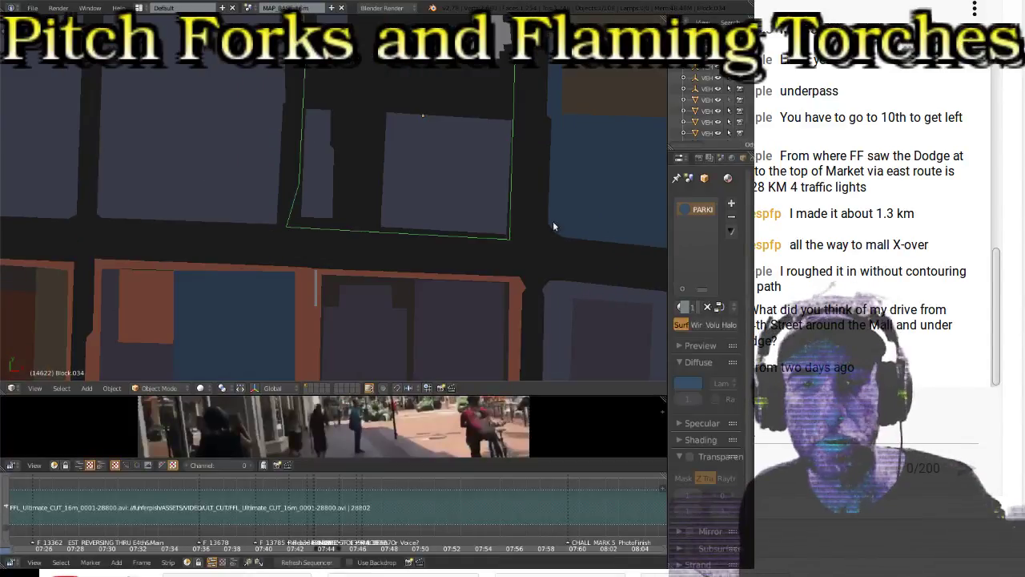
{"action": "left_click_drag", "start_coordinate": [667, 239], "coordinate": [424, 239]}
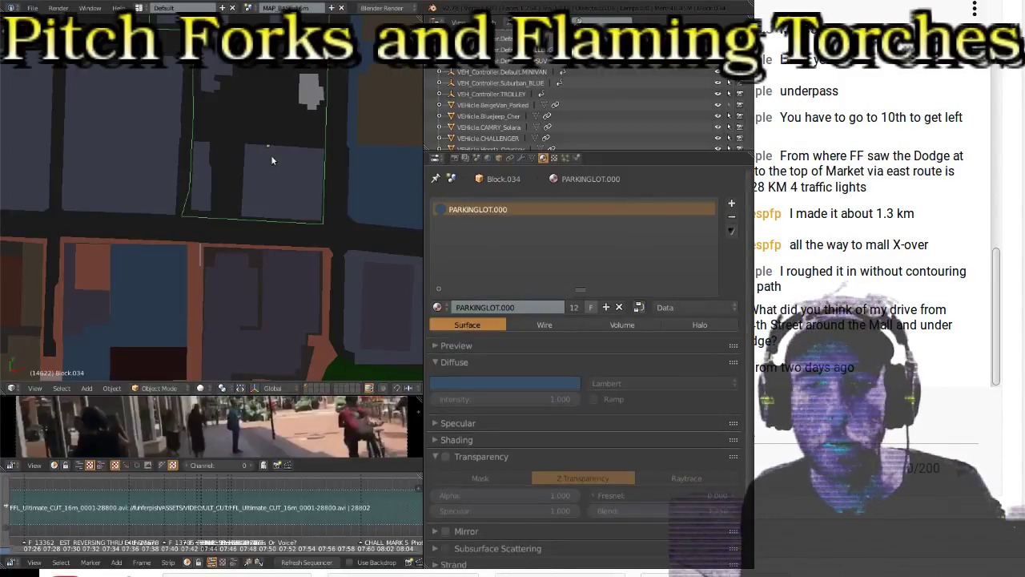
Step: Fill the entire Block.034 outline with a face in Edit Mode
{"action": "key", "text": "Tab"}
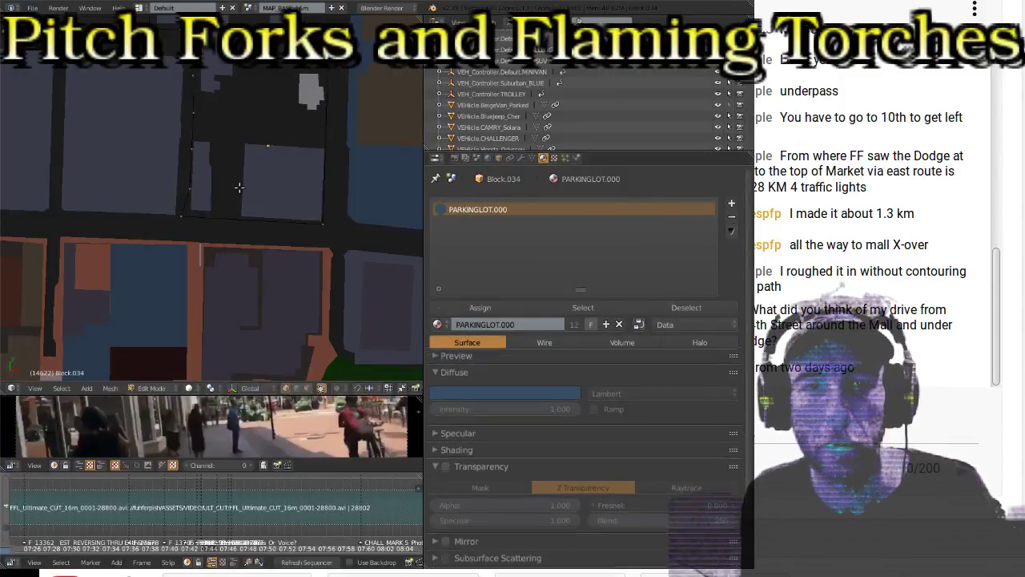
{"action": "key", "text": "a"}
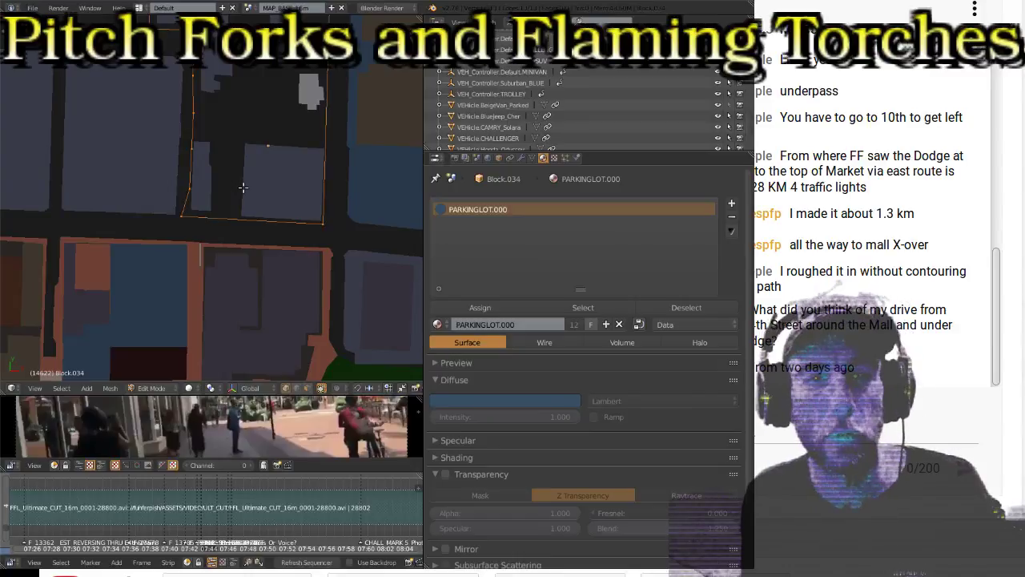
{"action": "key", "text": "f"}
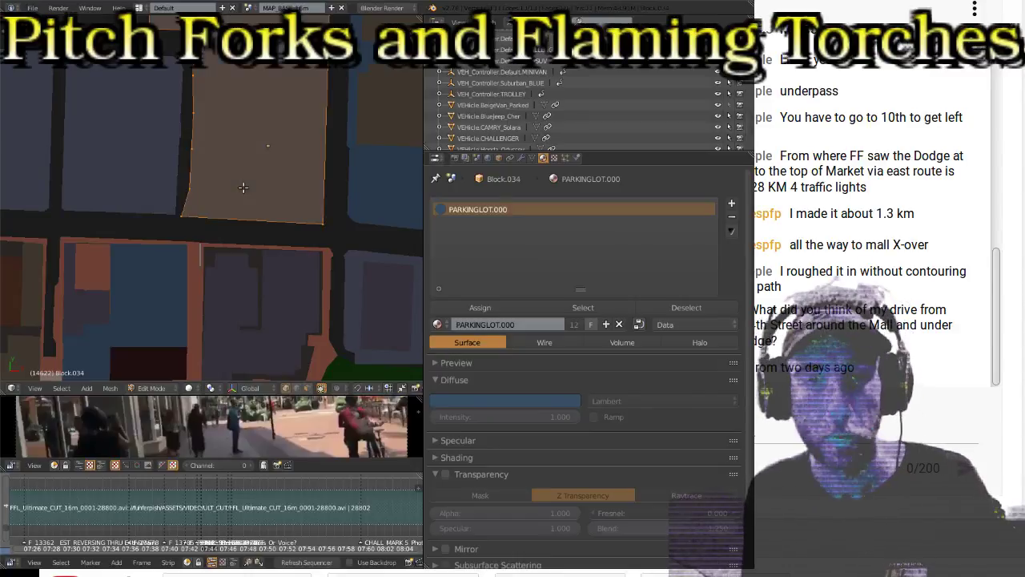
{"action": "key", "text": "Tab"}
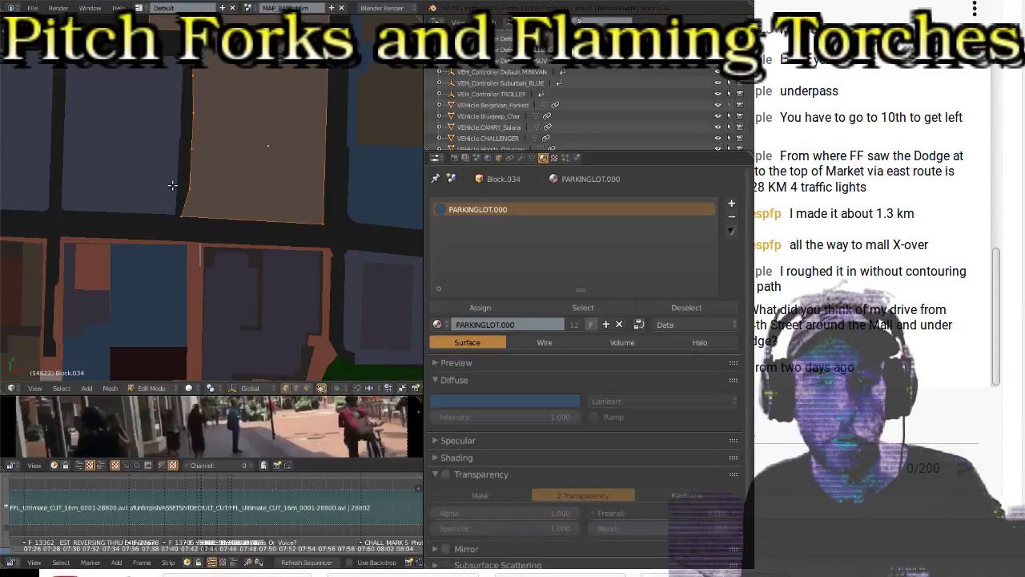
Step: Flip the normal direction of Block.034's new face and return to Object Mode
{"action": "key", "text": "Tab"}
{"action": "key", "text": "t"}
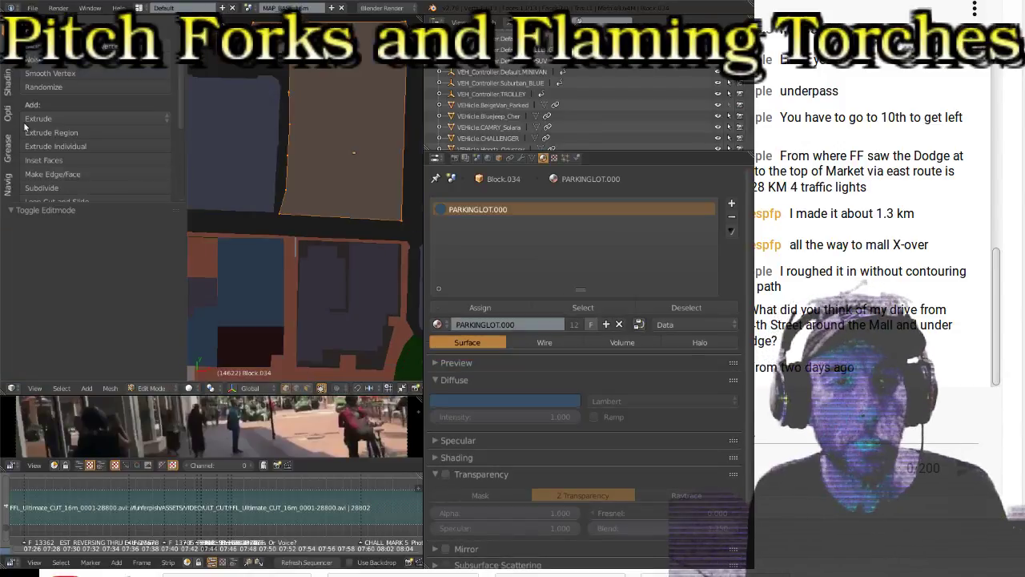
{"action": "left_click", "coordinate": [8, 49]}
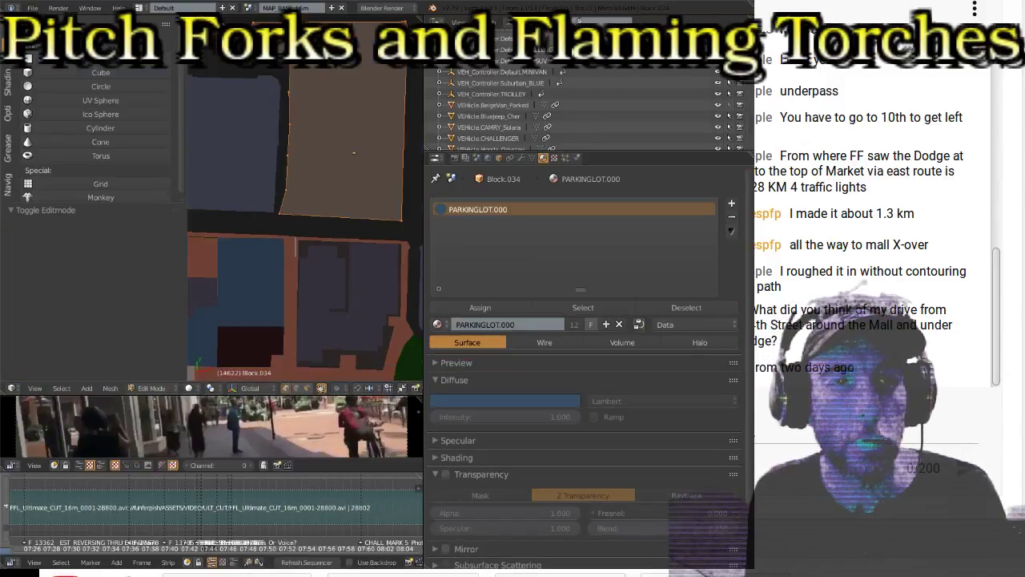
{"action": "left_click", "coordinate": [8, 80]}
{"action": "left_click", "coordinate": [78, 105]}
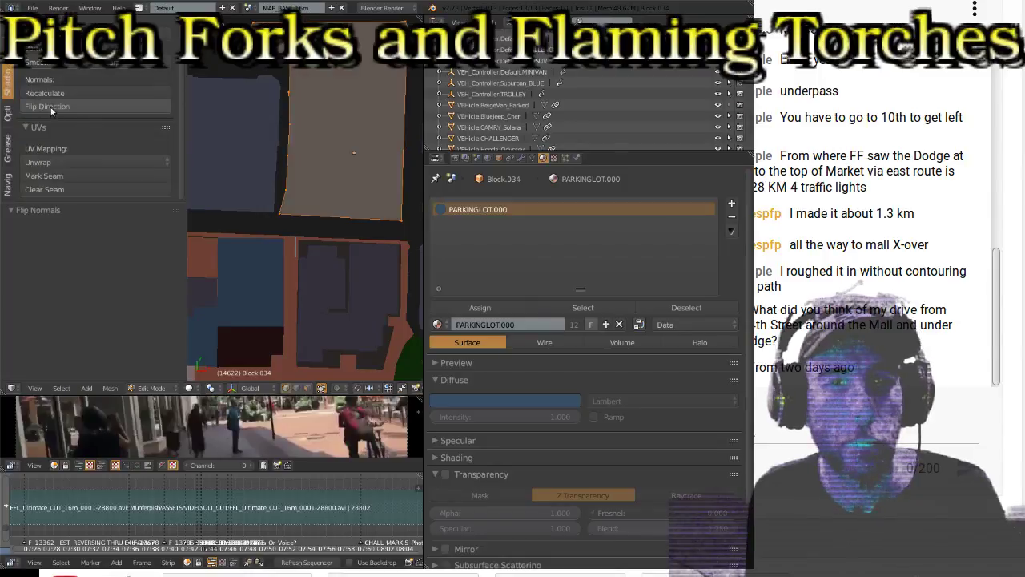
{"action": "key", "text": "Tab"}
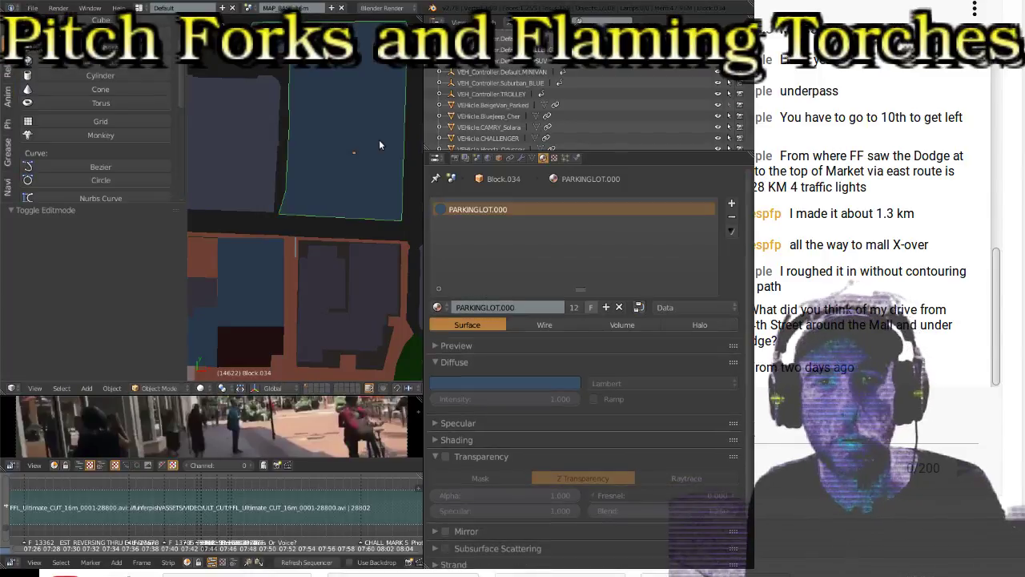
Step: Flip Block.034's normals again to compare the shading in Object Mode, and flip them back
{"action": "key", "text": "Tab"}
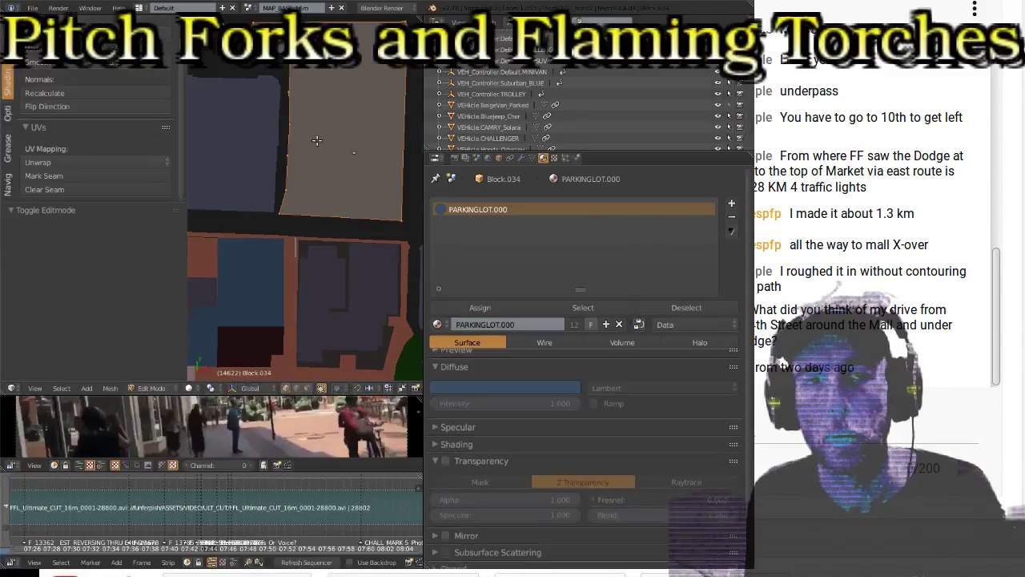
{"action": "left_click", "coordinate": [72, 105]}
{"action": "key", "text": "Tab"}
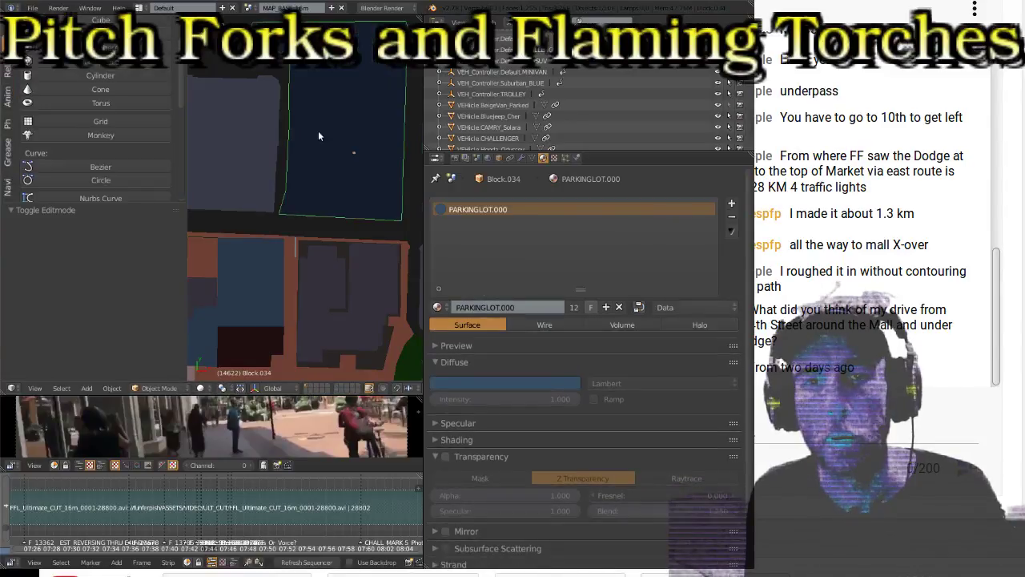
{"action": "key", "text": "Tab"}
{"action": "left_click", "coordinate": [72, 104]}
{"action": "key", "text": "Tab"}
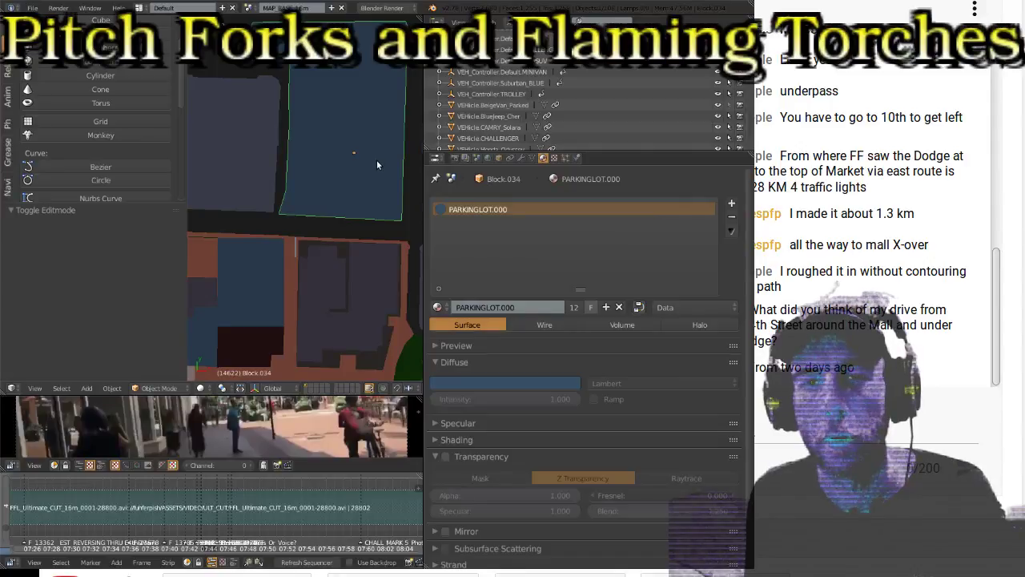
Step: Hide the tool shelf and snap the 3D cursor to the grid
{"action": "key", "text": "t"}
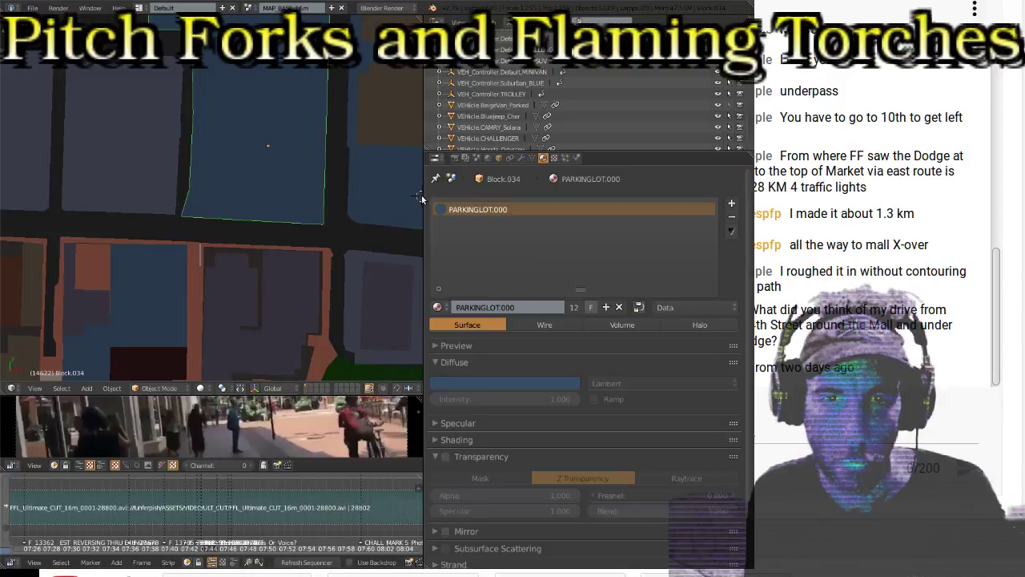
{"action": "key", "text": "shift+s"}
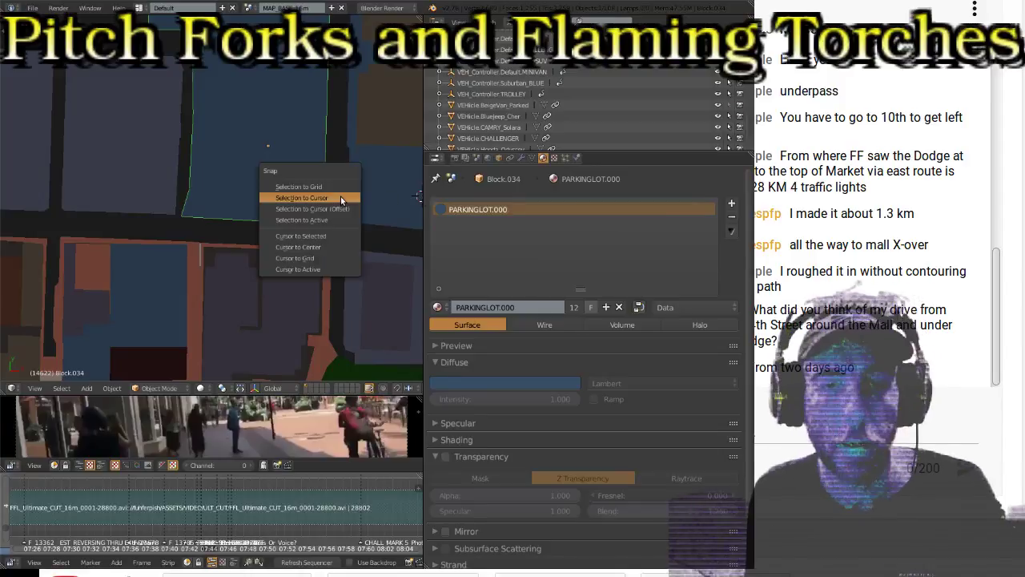
{"action": "left_click", "coordinate": [309, 259]}
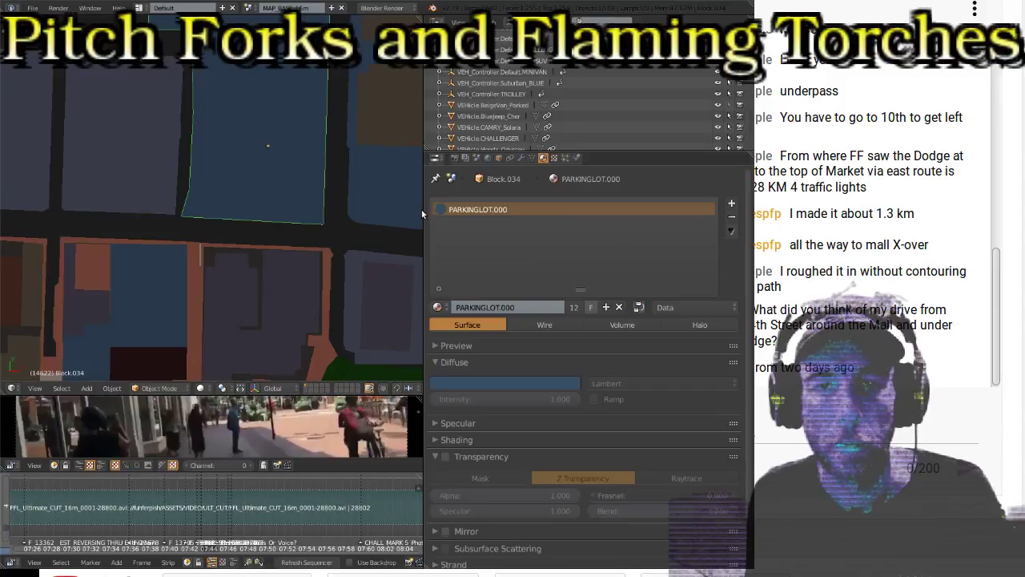
Step: Enlarge the 3D view and set Block.034's Z location to -0.01 so it lies beneath the buildings
{"action": "left_click_drag", "start_coordinate": [422, 209], "coordinate": [621, 202]}
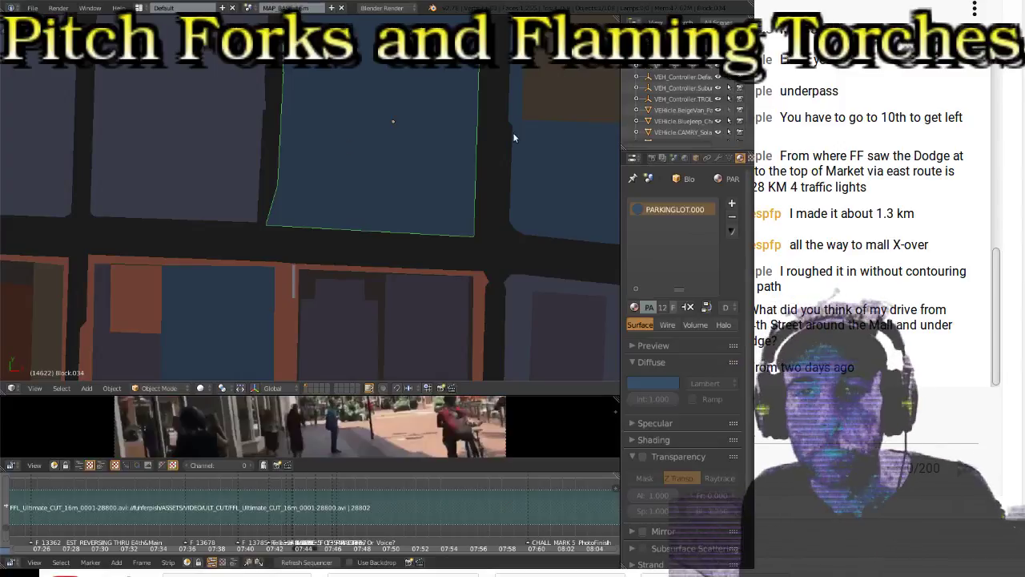
{"action": "key", "text": "n"}
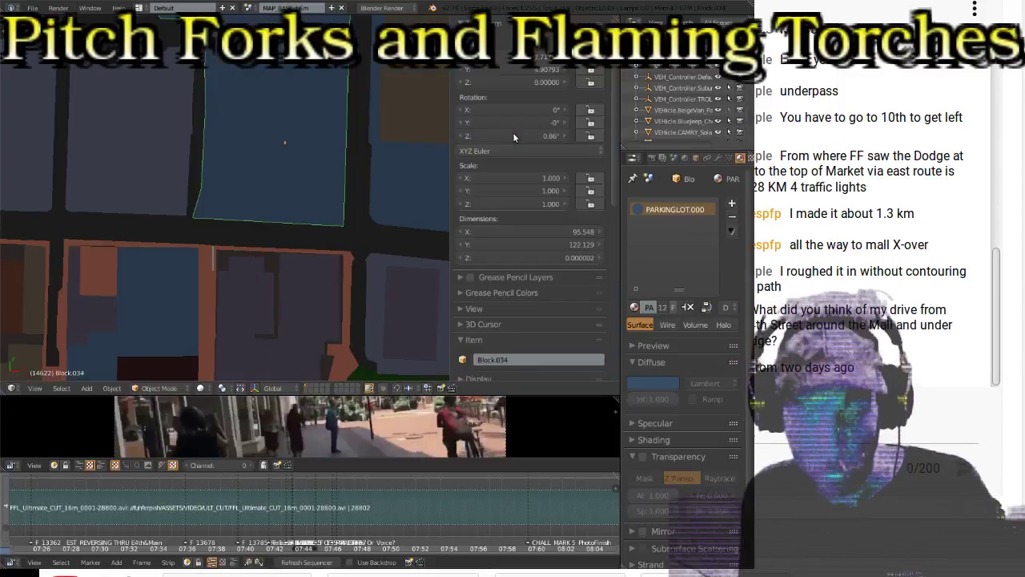
{"action": "left_click", "coordinate": [502, 83]}
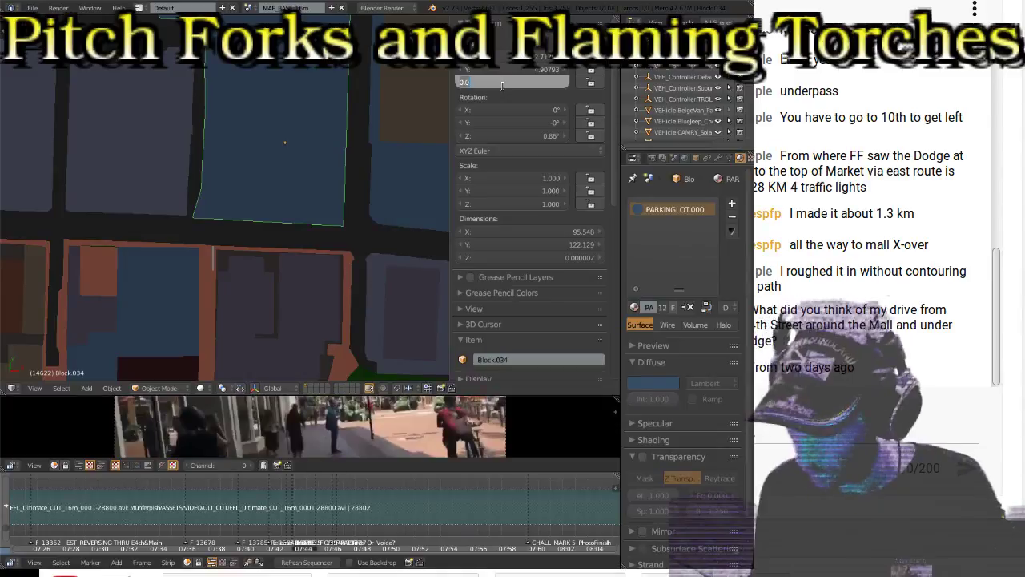
{"action": "type", "text": "-0.01"}
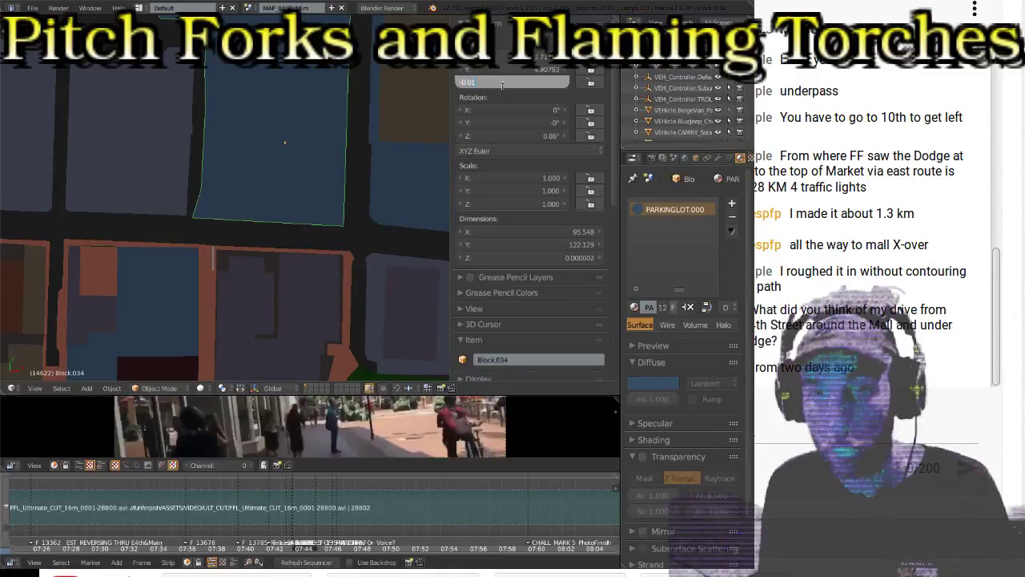
{"action": "key", "text": "Return"}
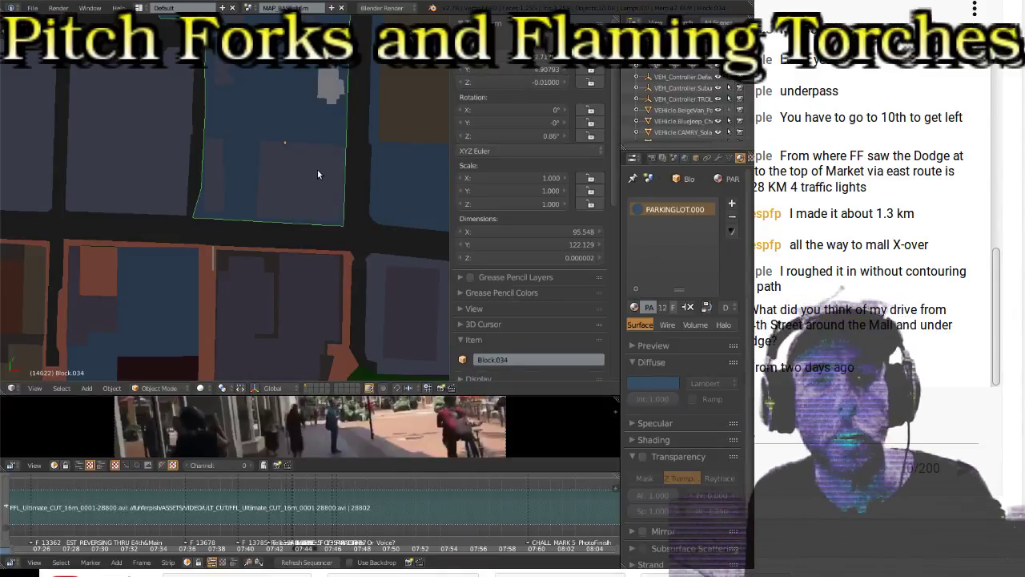
Step: Select the neighbouring Block.033 and widen the properties area showing its materials
{"action": "scroll", "coordinate": [319, 149], "scroll_direction": "up", "scroll_amount": 5, "text": "shift"}
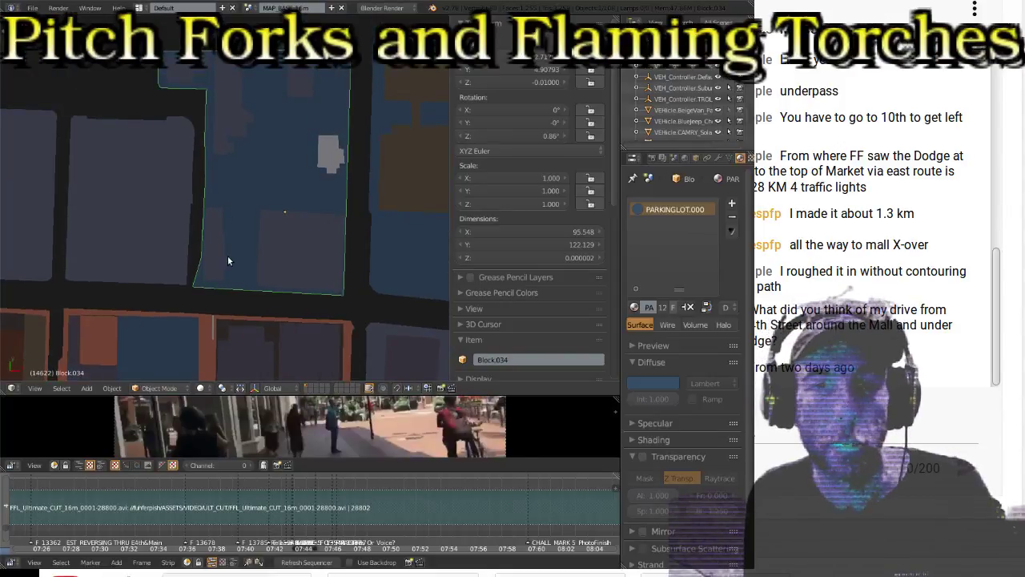
{"action": "right_click", "coordinate": [135, 220]}
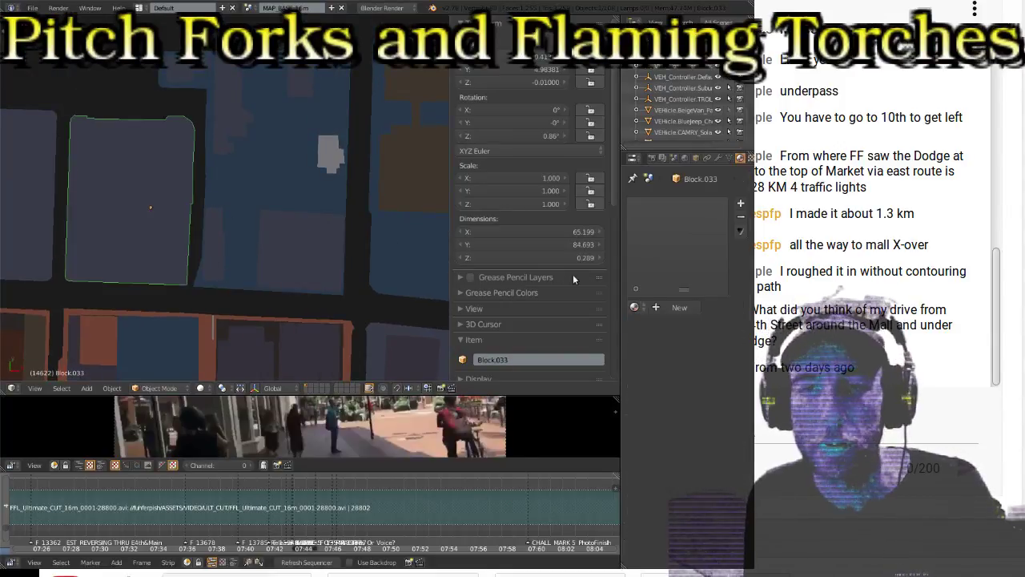
{"action": "left_click_drag", "start_coordinate": [618, 254], "coordinate": [501, 251]}
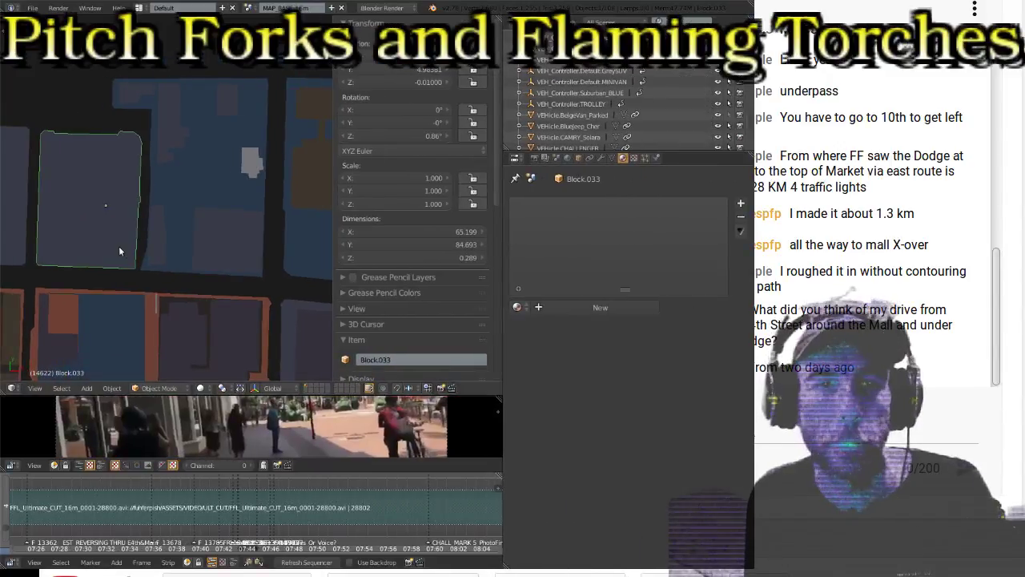
{"action": "middle_click_drag", "start_coordinate": [287, 228], "coordinate": [95, 227], "text": "shift"}
{"action": "scroll", "coordinate": [148, 215], "scroll_direction": "up", "scroll_amount": 2}
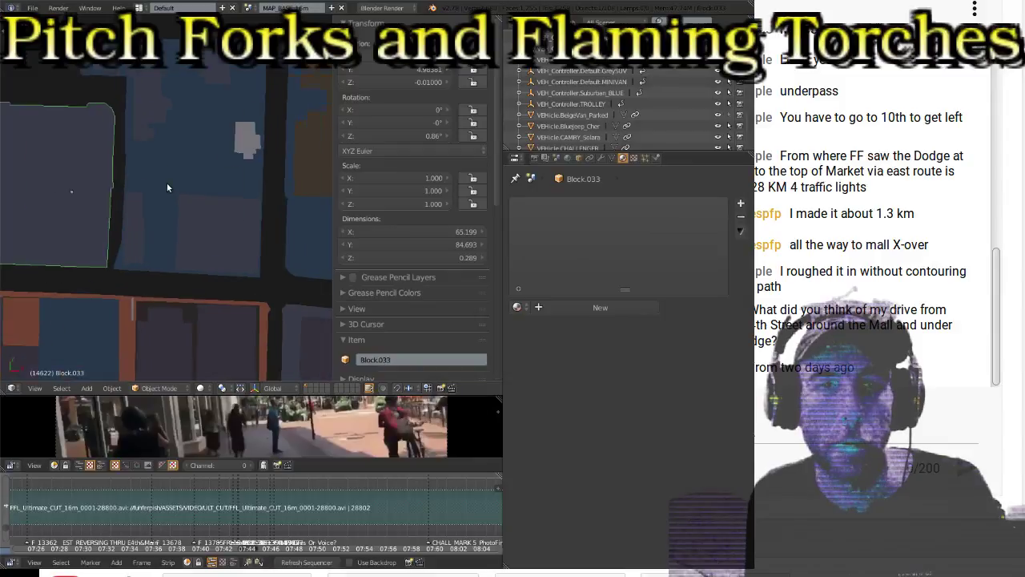
Step: Select the Block.040 buildings on the parking lot and assign them the existing BUILDING.001 material
{"action": "right_click", "coordinate": [205, 234]}
{"action": "scroll", "coordinate": [228, 181], "scroll_direction": "up", "scroll_amount": 2, "text": "shift"}
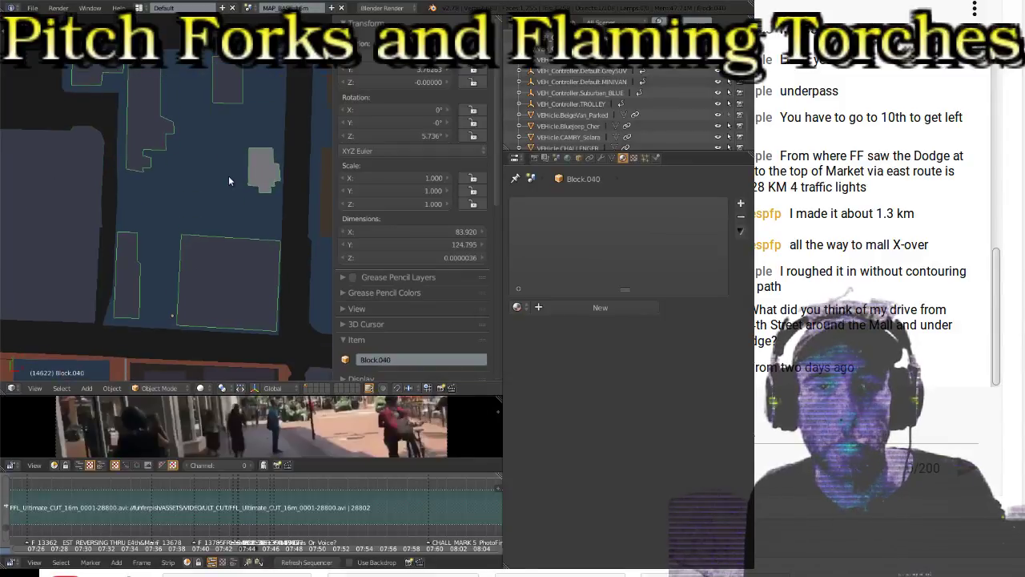
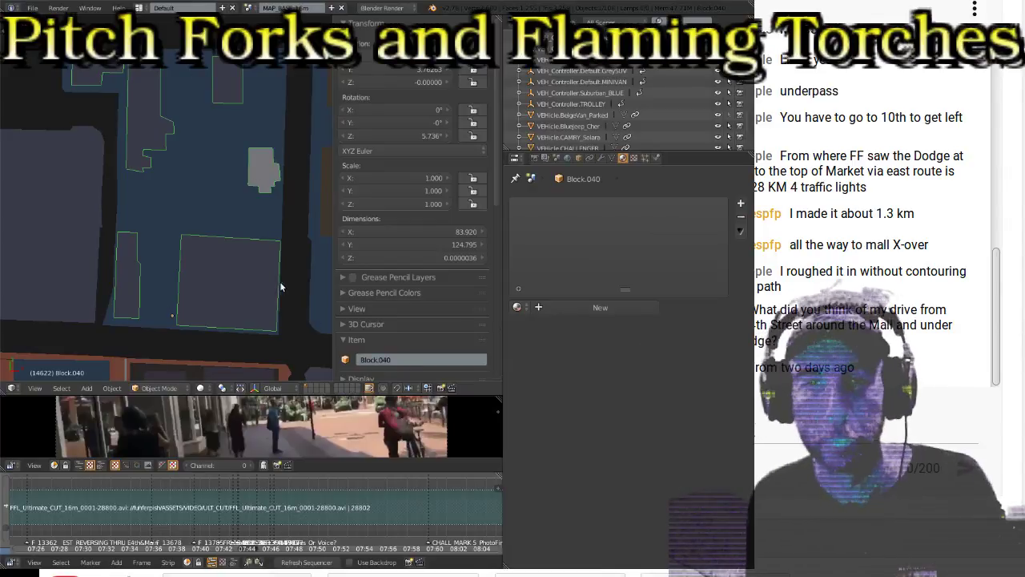
{"action": "right_click", "coordinate": [211, 215]}
{"action": "right_click", "coordinate": [247, 253]}
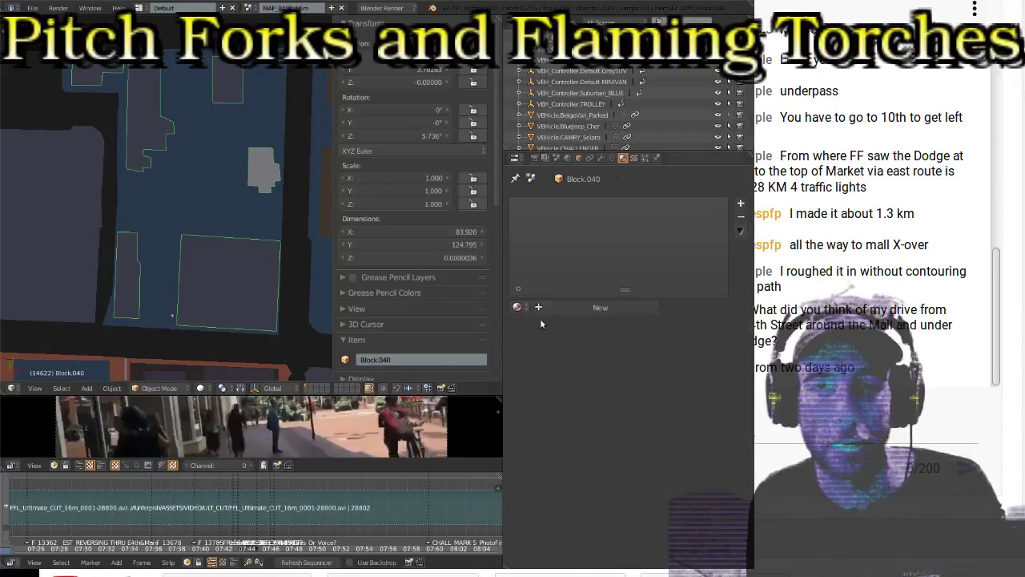
{"action": "left_click", "coordinate": [518, 307]}
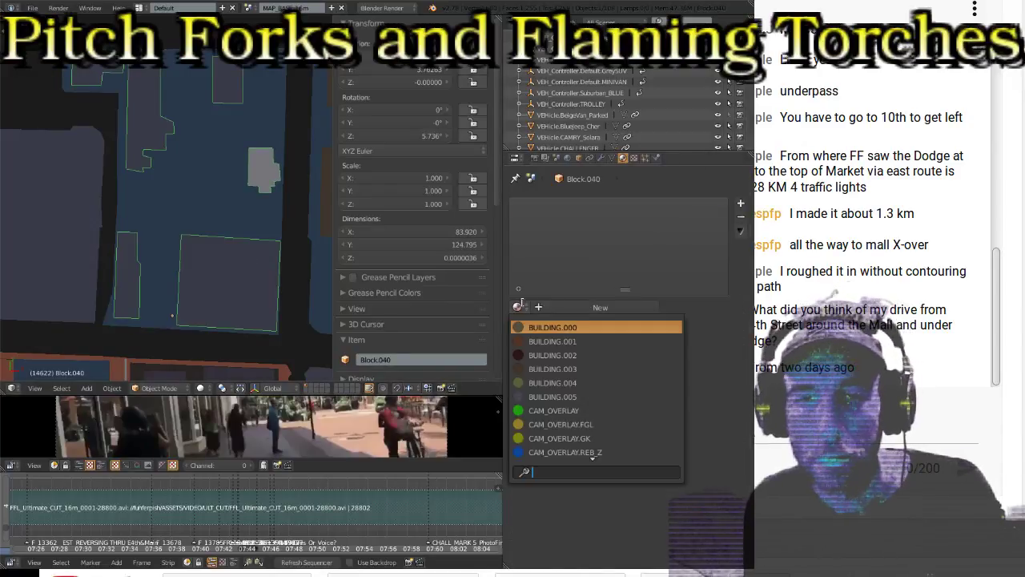
{"action": "left_click", "coordinate": [542, 344]}
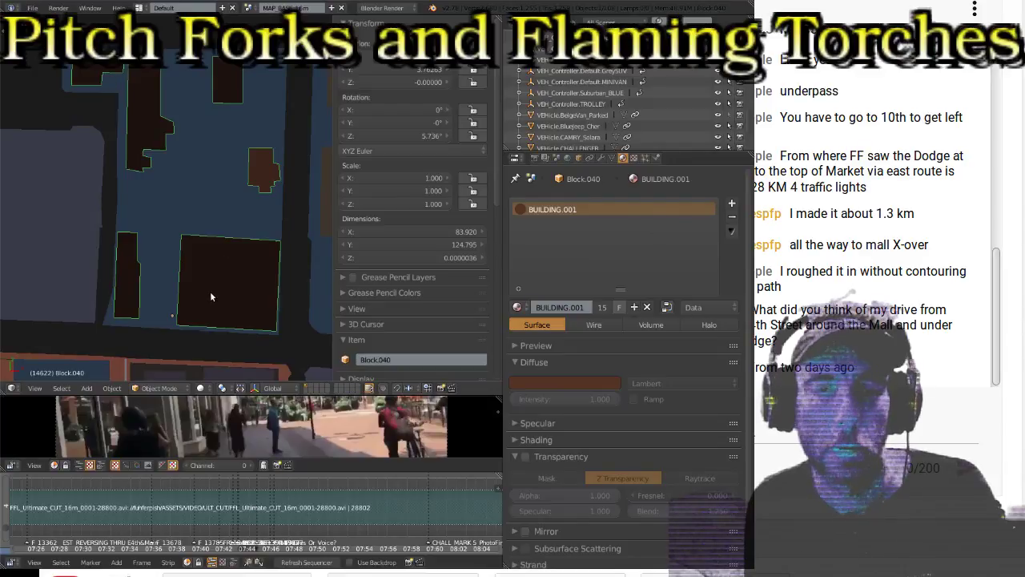
Step: Add two more material slots to Block.040 and fill them with the existing BUILDING.003 and BUILDING.002 materials
{"action": "left_click", "coordinate": [731, 203]}
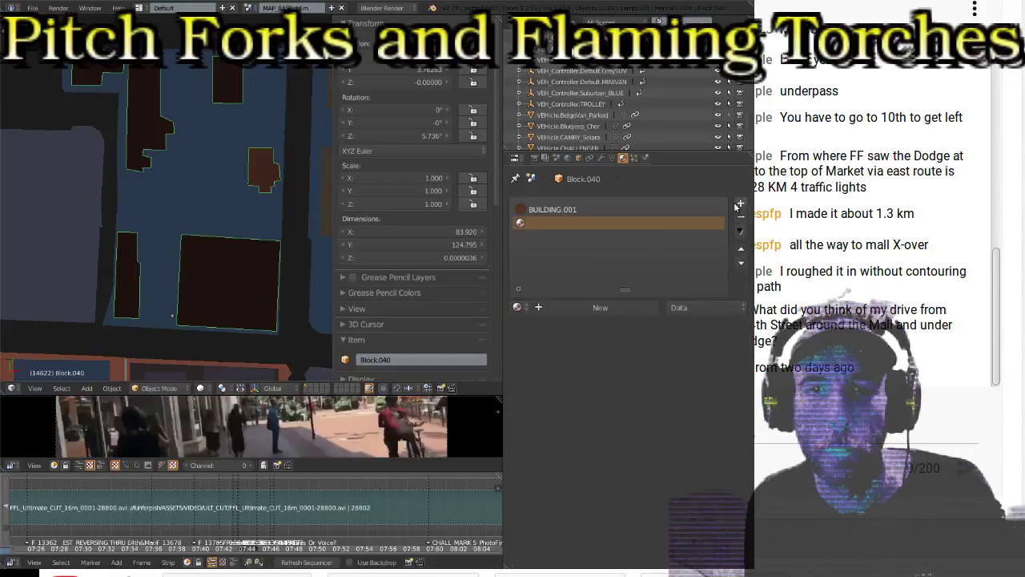
{"action": "left_click", "coordinate": [517, 306]}
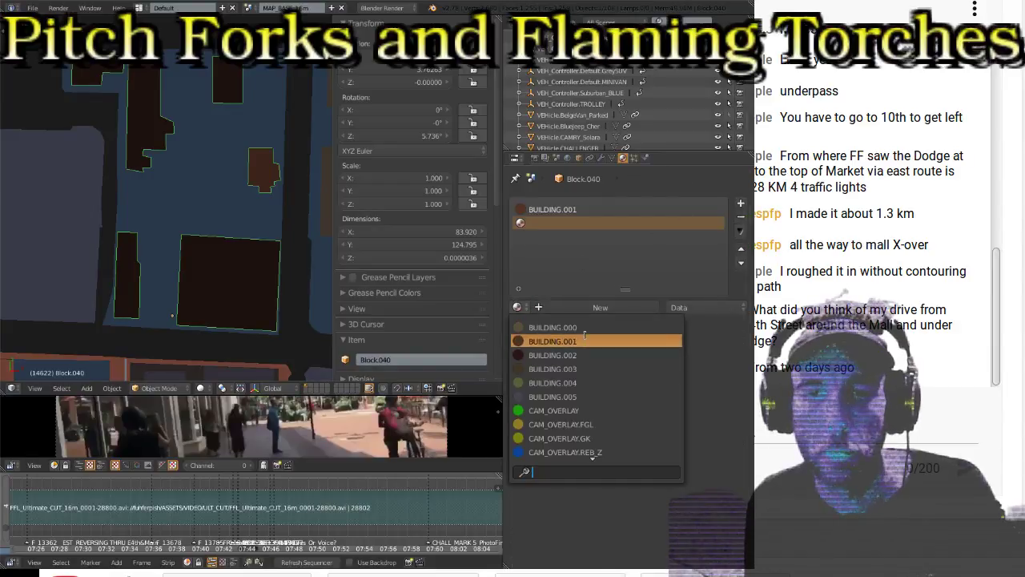
{"action": "left_click", "coordinate": [590, 369]}
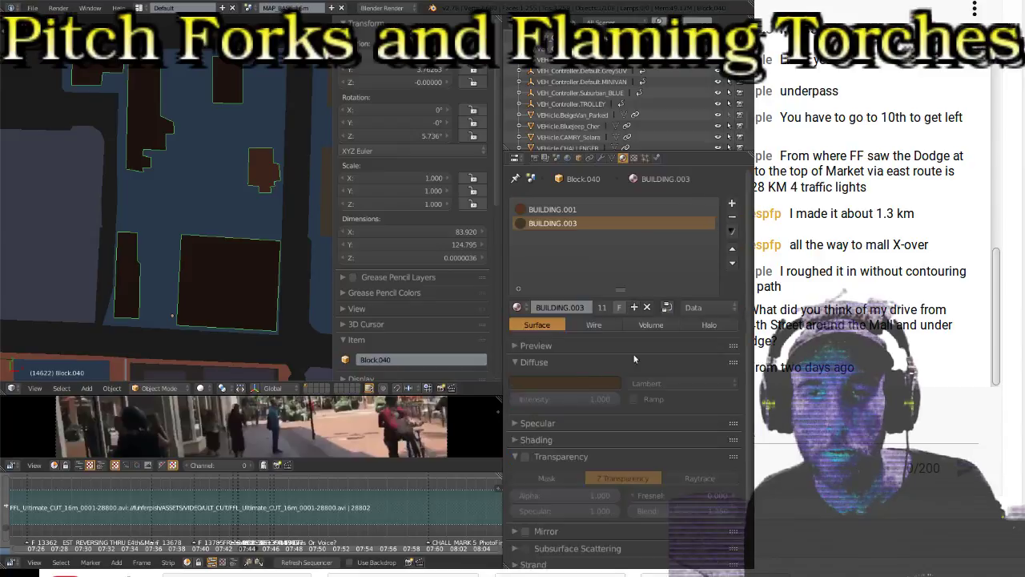
{"action": "left_click", "coordinate": [731, 203]}
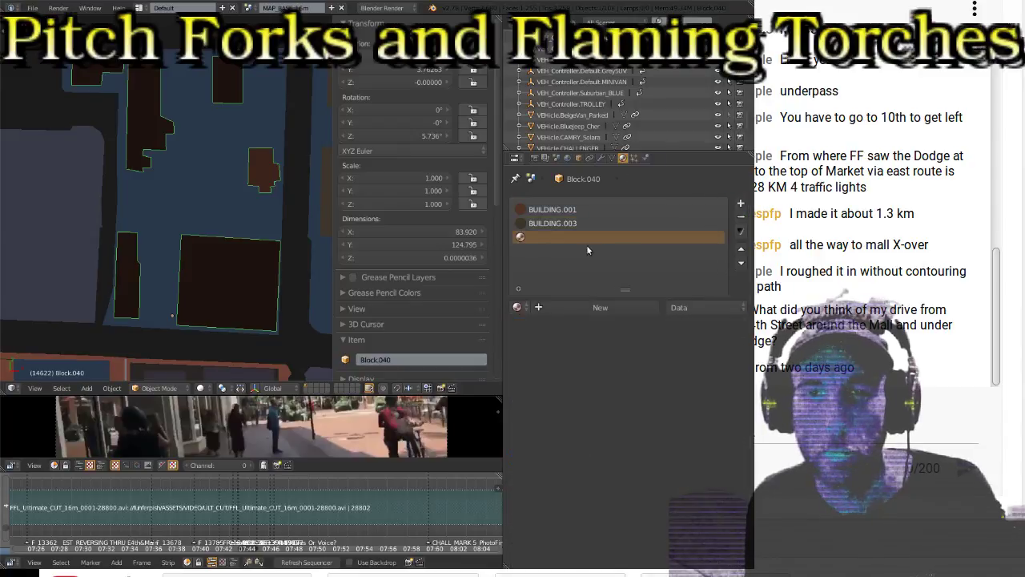
{"action": "left_click", "coordinate": [516, 307]}
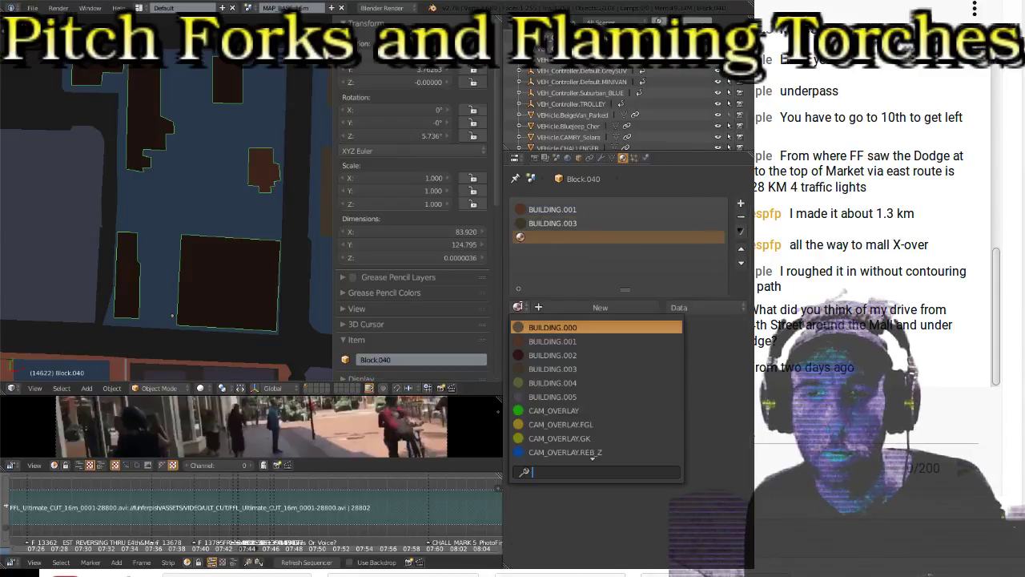
{"action": "left_click", "coordinate": [582, 355]}
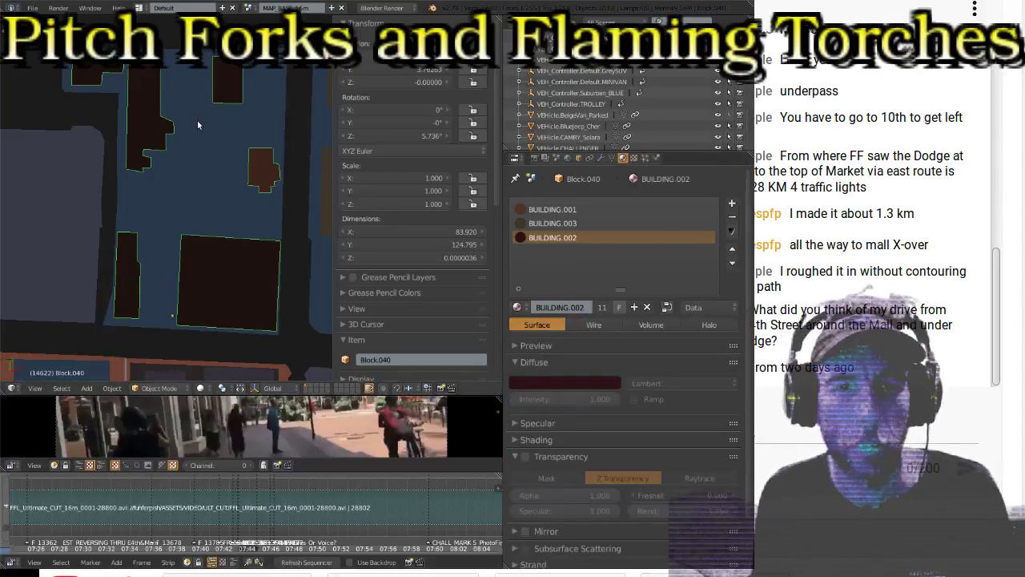
Step: In Edit Mode, select the small L-shaped building face at Block.040's upper-left corner and flip its normal direction
{"action": "key", "text": "Tab"}
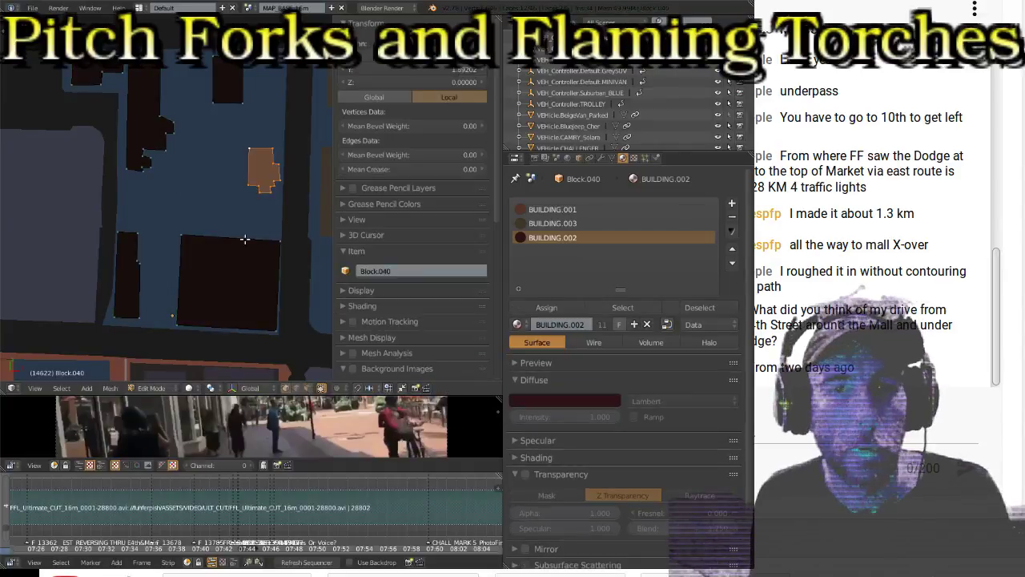
{"action": "key", "text": "n"}
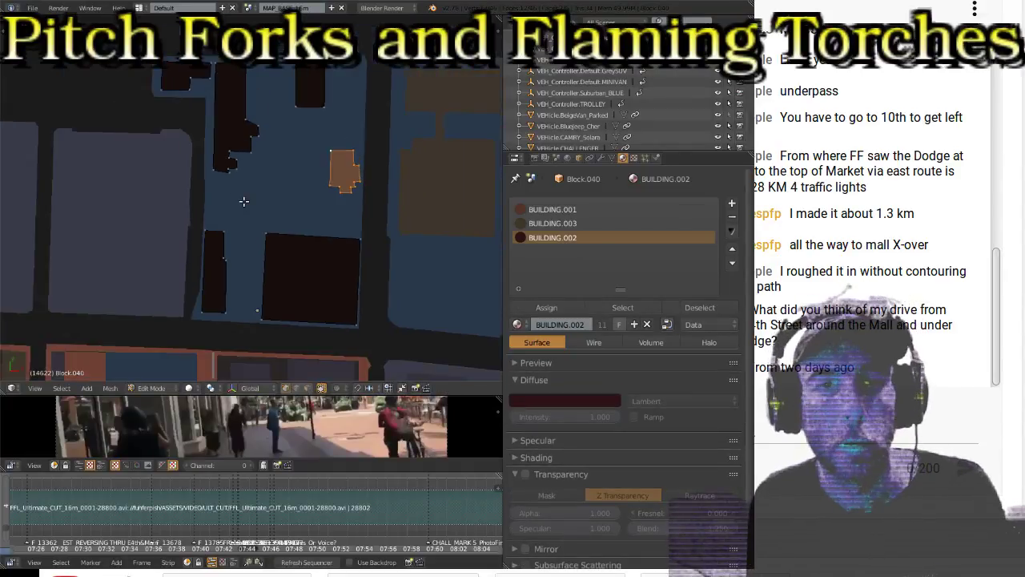
{"action": "key", "text": "t"}
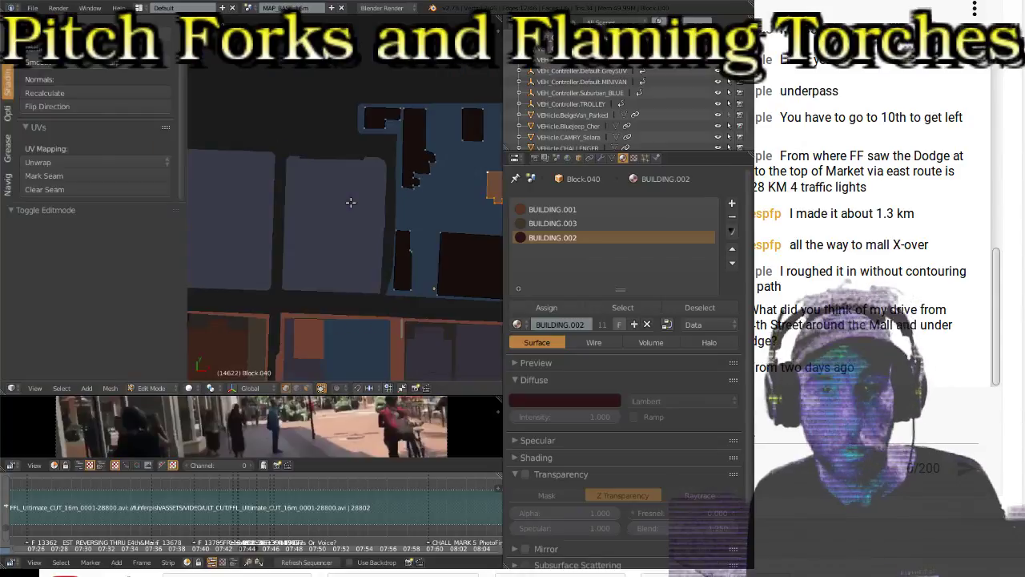
{"action": "middle_click_drag", "start_coordinate": [402, 188], "coordinate": [307, 160], "text": "shift"}
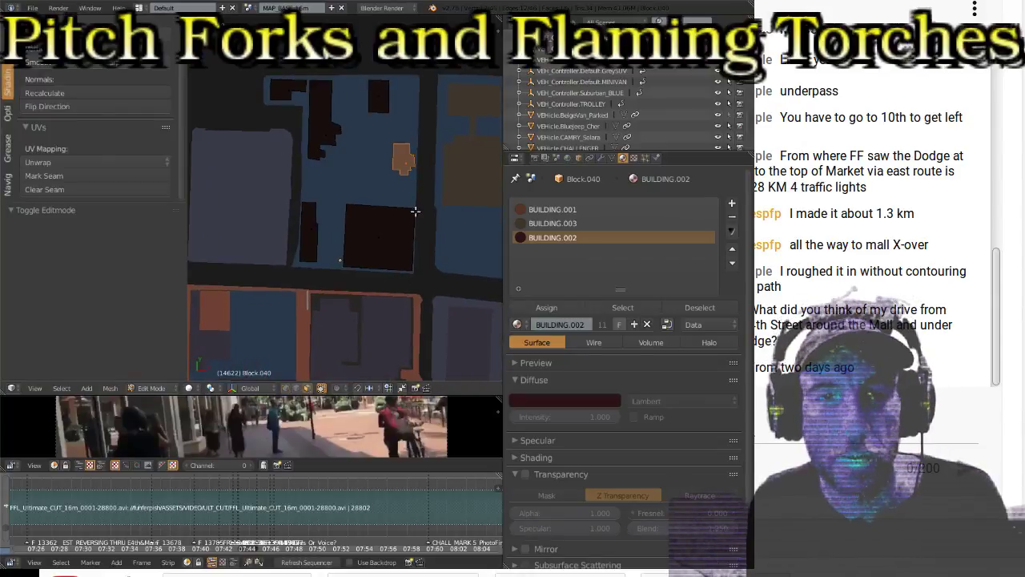
{"action": "right_click", "coordinate": [283, 92]}
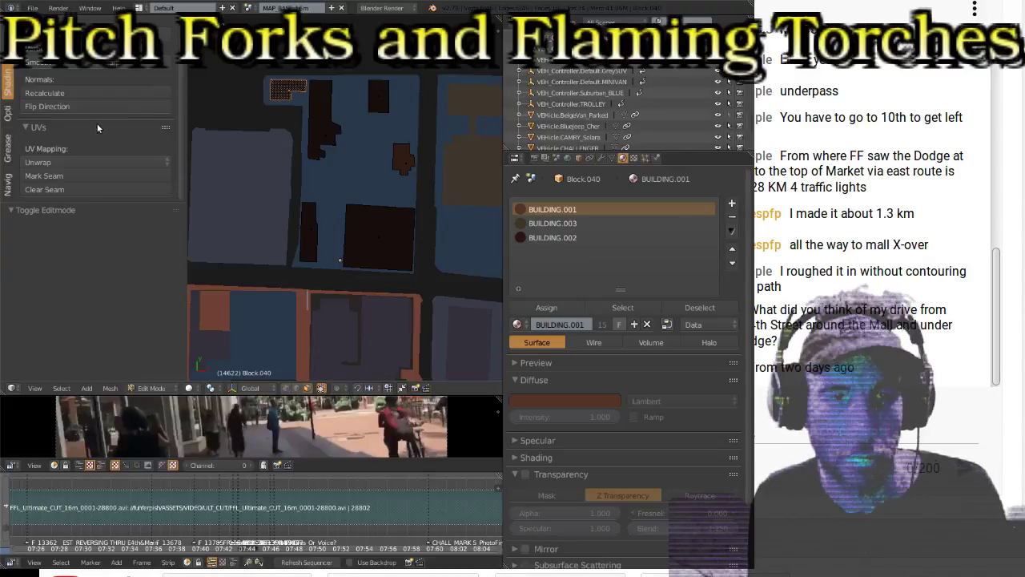
{"action": "left_click", "coordinate": [80, 106]}
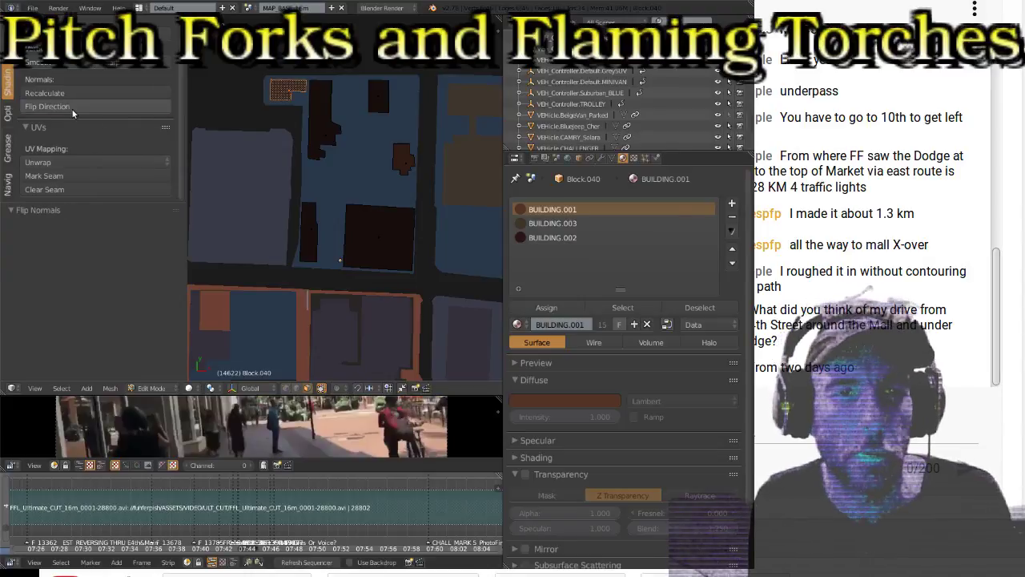
Step: Flip the normals of the tall irregular building, the small northern one, the large square one and the narrow western one in Block.040
{"action": "right_click", "coordinate": [320, 108]}
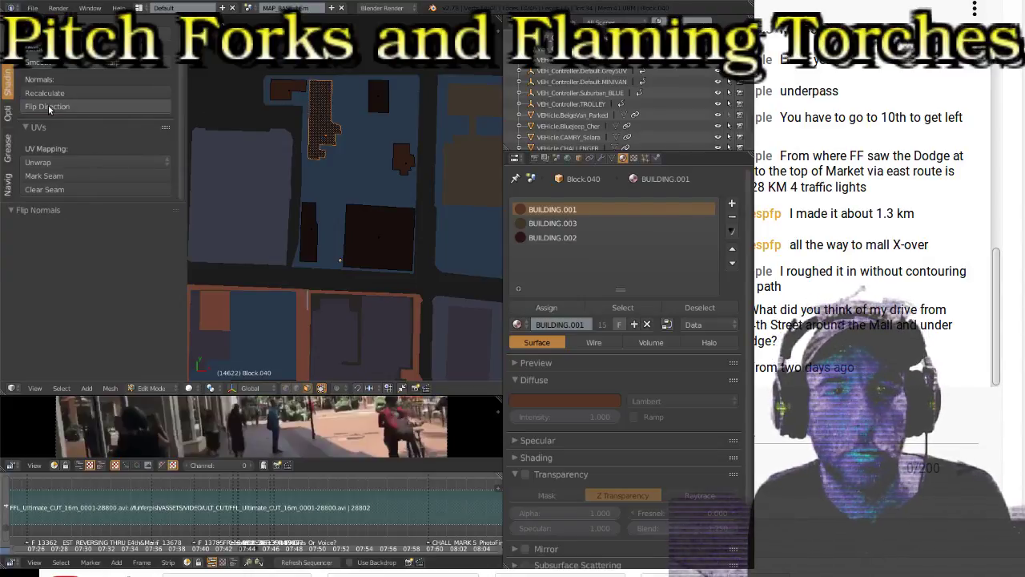
{"action": "left_click", "coordinate": [68, 107]}
{"action": "right_click", "coordinate": [376, 104]}
{"action": "right_click", "coordinate": [362, 224]}
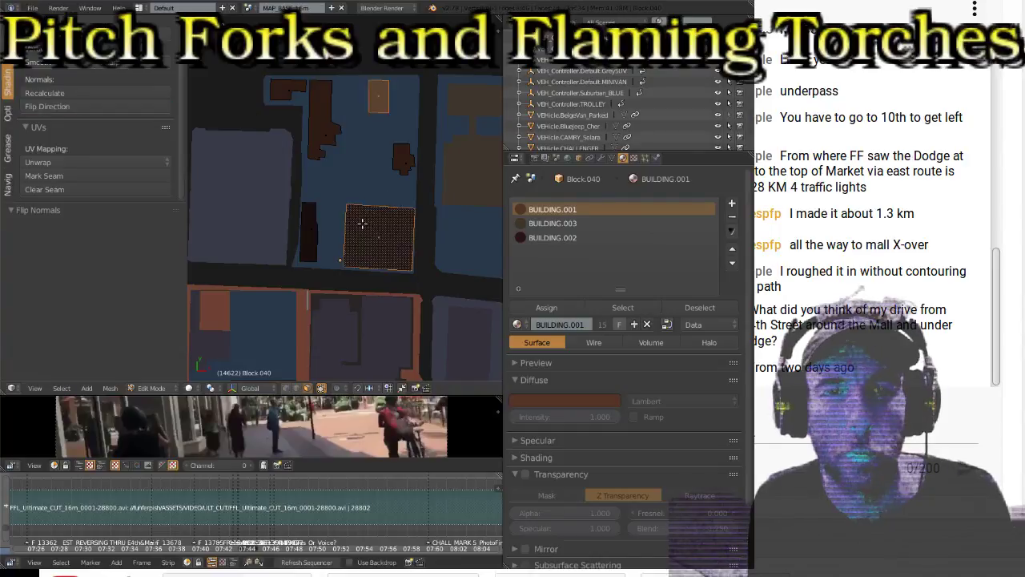
{"action": "right_click", "coordinate": [305, 232]}
{"action": "left_click", "coordinate": [84, 109]}
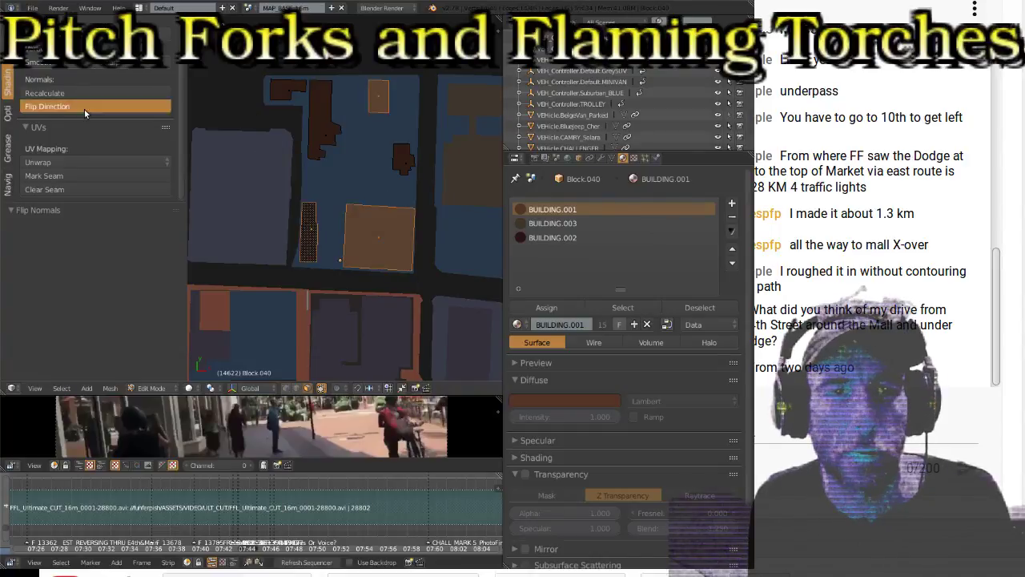
{"action": "right_click", "coordinate": [323, 130]}
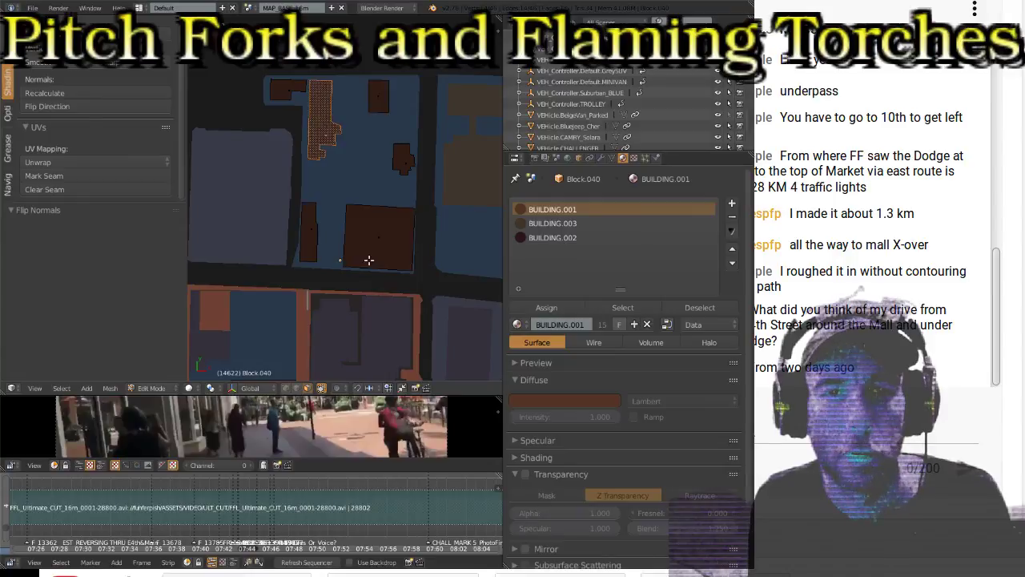
{"action": "right_click", "coordinate": [280, 89]}
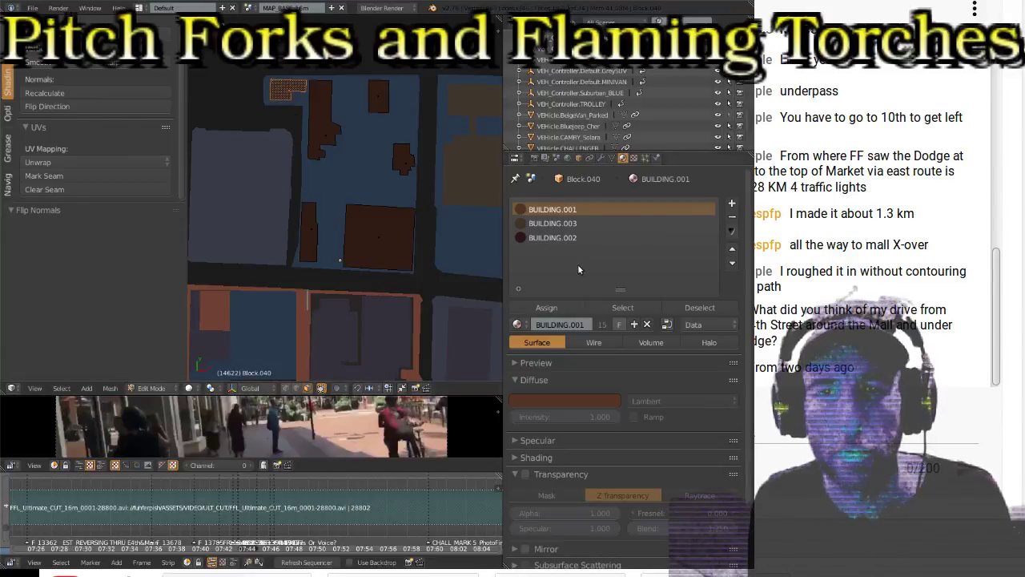
{"action": "left_click", "coordinate": [699, 307]}
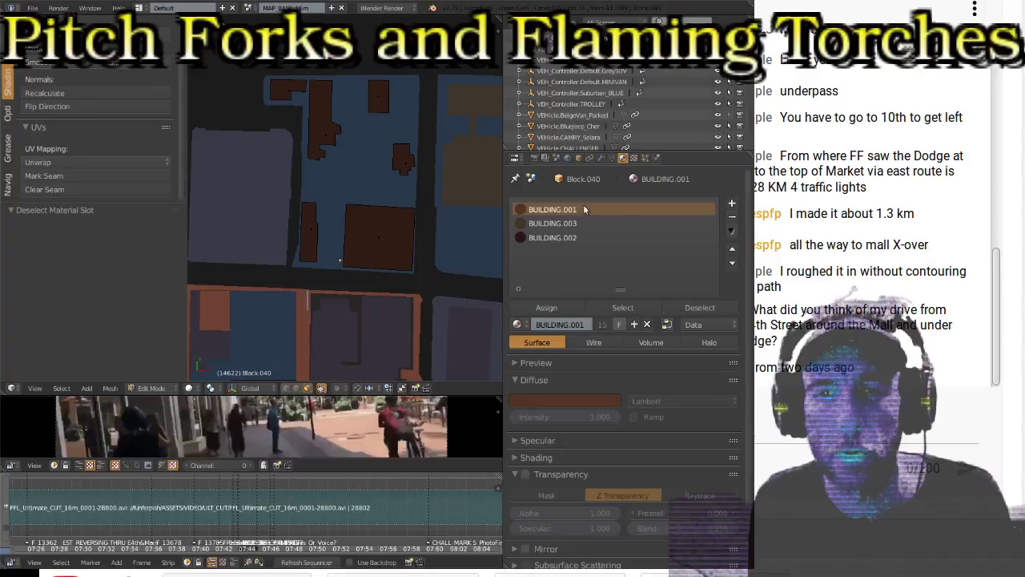
{"action": "left_click", "coordinate": [538, 223]}
{"action": "left_click", "coordinate": [546, 237]}
{"action": "left_click", "coordinate": [546, 210]}
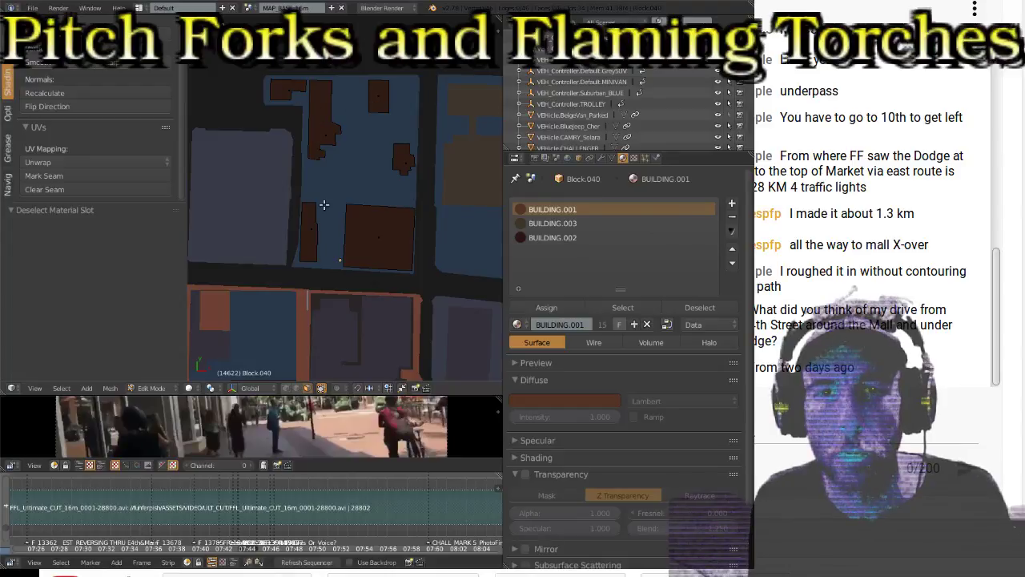
Step: Assign the BUILDING.003 material to the tall irregular building and the large square building in Block.040
{"action": "left_click", "coordinate": [284, 88]}
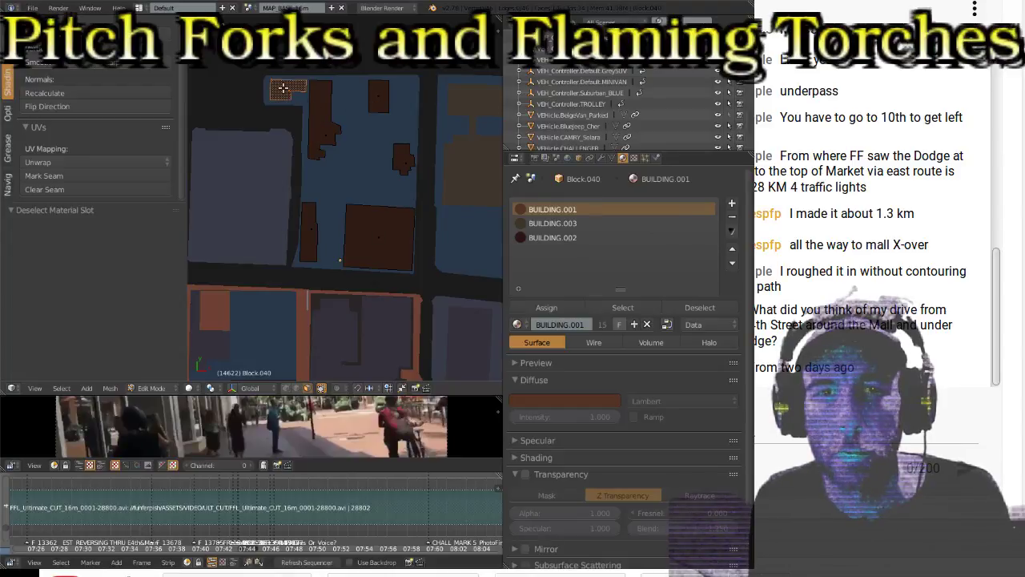
{"action": "left_click", "coordinate": [411, 165]}
{"action": "left_click", "coordinate": [323, 127]}
{"action": "left_click", "coordinate": [377, 218], "text": "shift"}
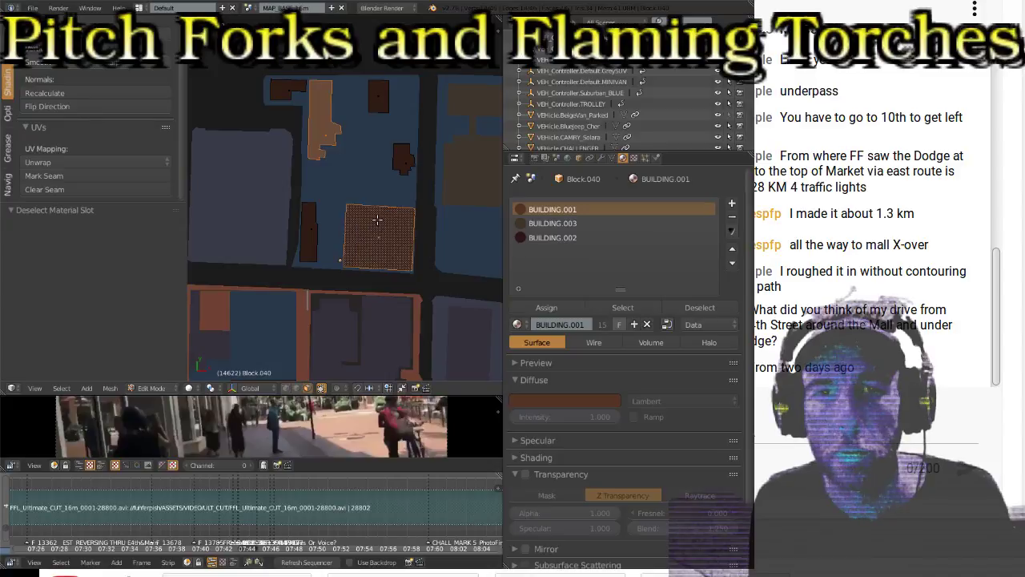
{"action": "left_click", "coordinate": [548, 225]}
{"action": "left_click", "coordinate": [546, 307]}
Step: Assign the BUILDING.002 material to the small eastern building and the narrow western building, and leave Edit Mode on Block.040
{"action": "left_click", "coordinate": [401, 156]}
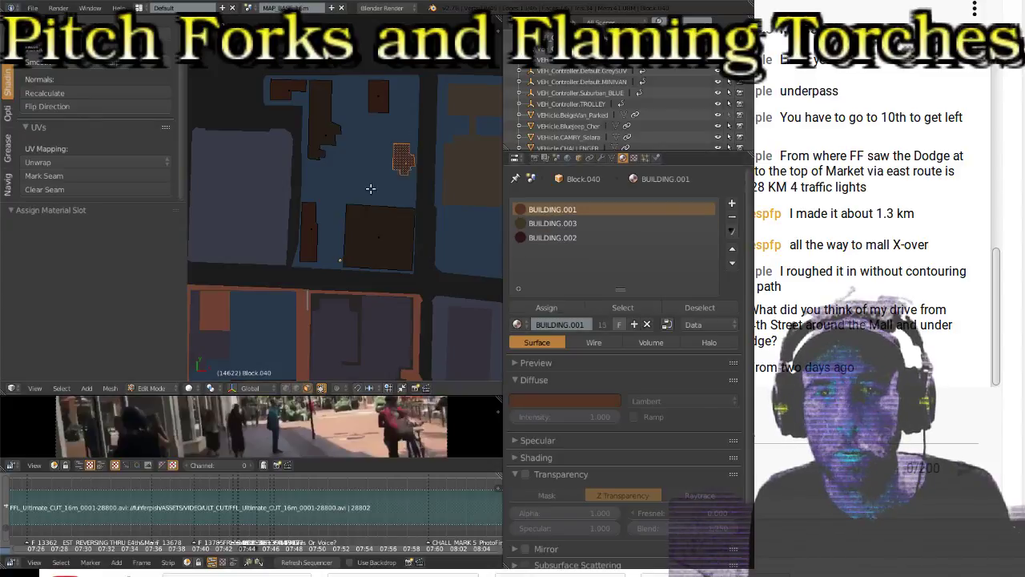
{"action": "left_click", "coordinate": [306, 231], "text": "shift"}
{"action": "left_click", "coordinate": [570, 238]}
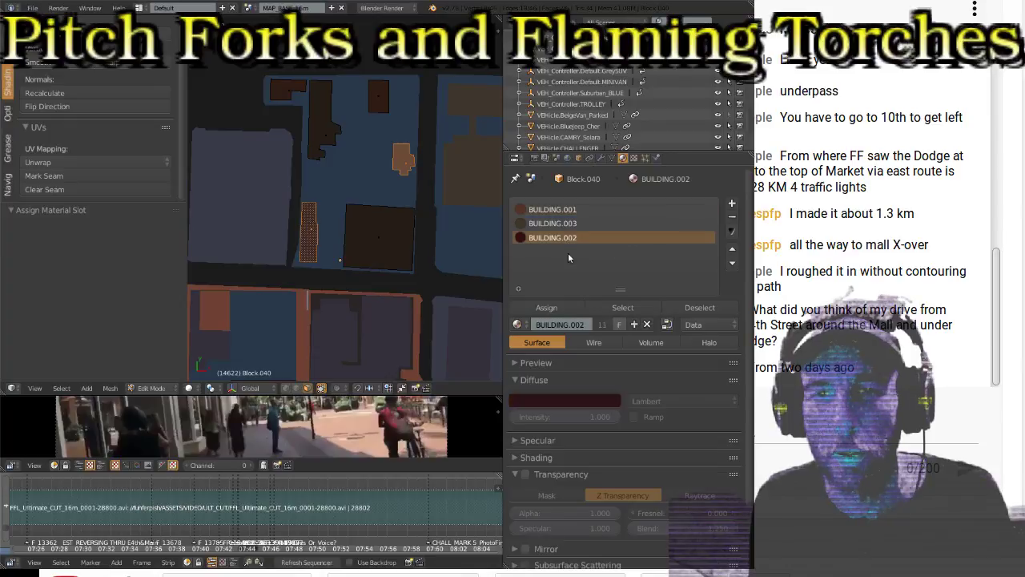
{"action": "left_click", "coordinate": [556, 309]}
{"action": "key", "text": "Tab"}
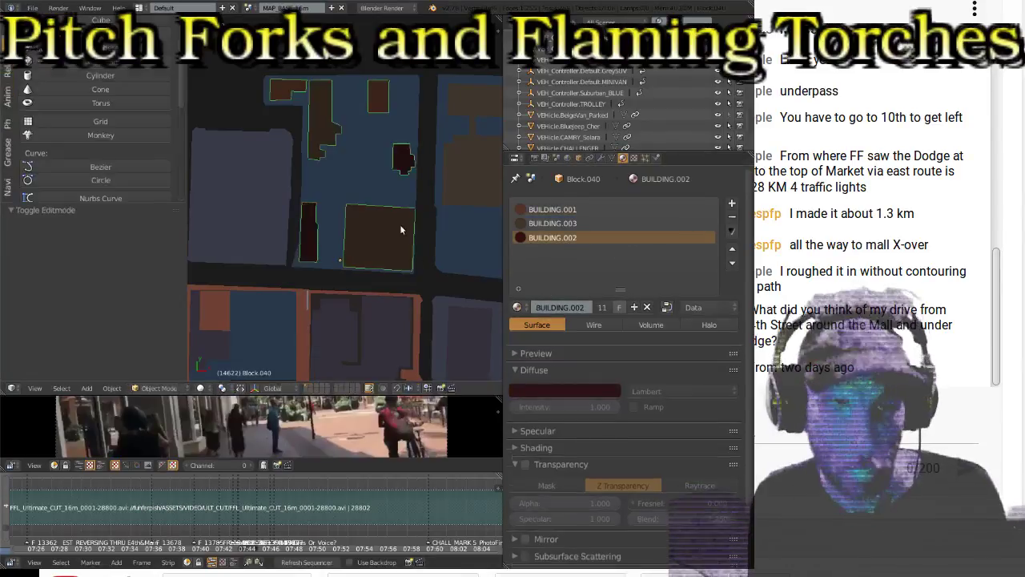
Step: In Block.039, move the connecting passage's southern edge about 0.661 along global Y to meet the large building's outline
{"action": "middle_click_drag", "start_coordinate": [394, 220], "coordinate": [285, 217], "text": "shift"}
{"action": "right_click", "coordinate": [291, 194]}
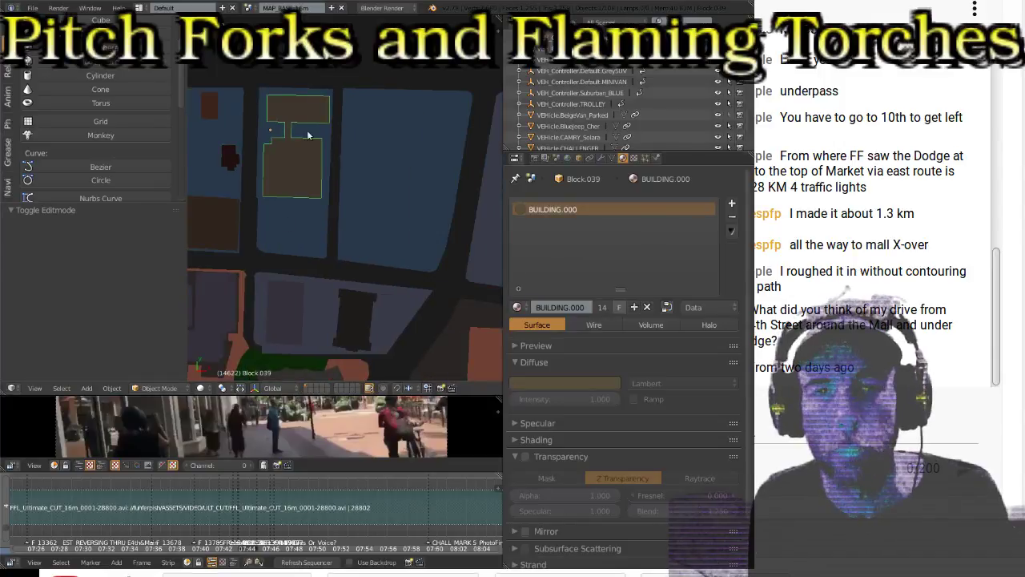
{"action": "key", "text": "Tab"}
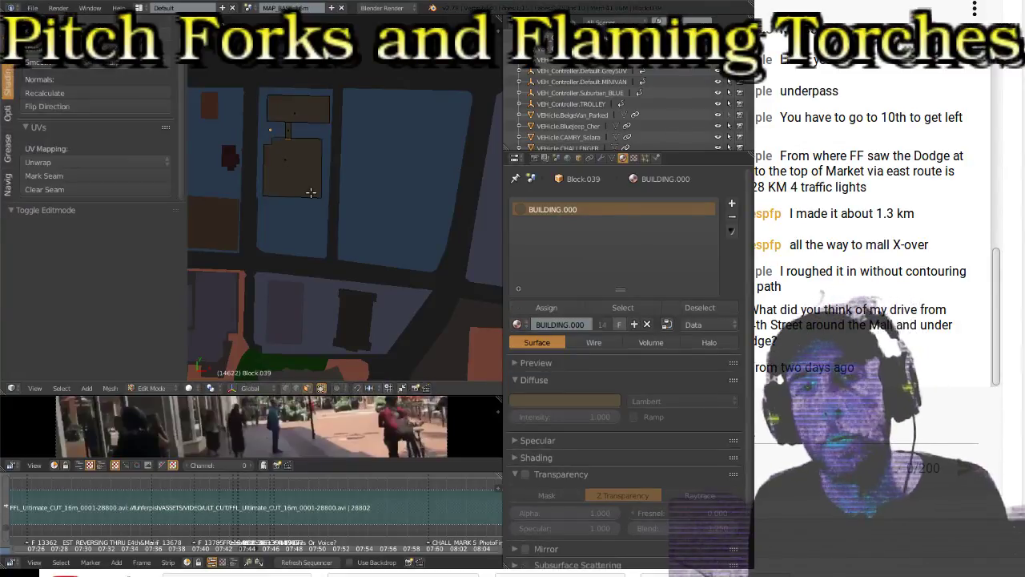
{"action": "scroll", "coordinate": [311, 188], "scroll_direction": "up", "scroll_amount": 3}
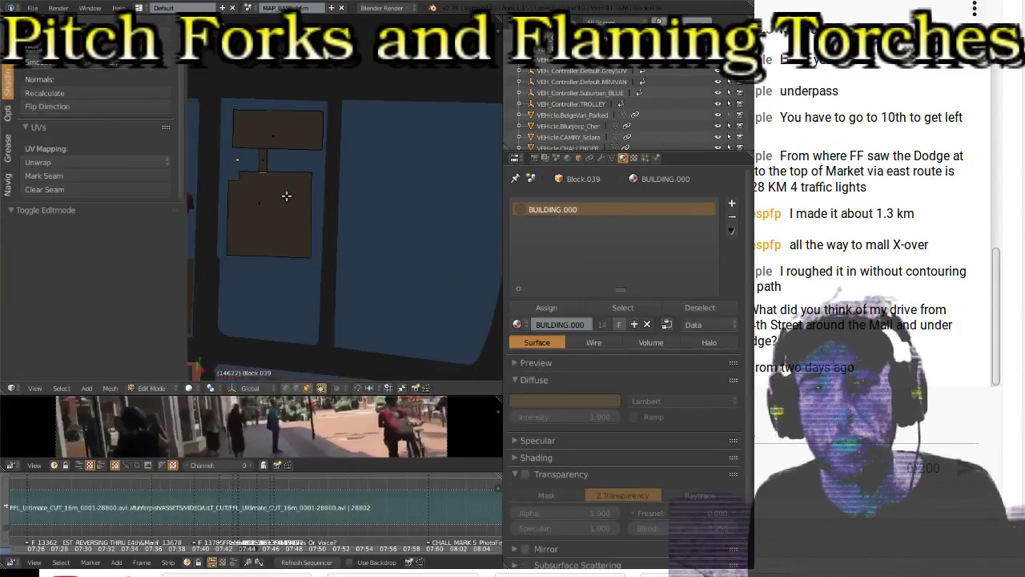
{"action": "scroll", "coordinate": [279, 176], "scroll_direction": "up", "scroll_amount": 4}
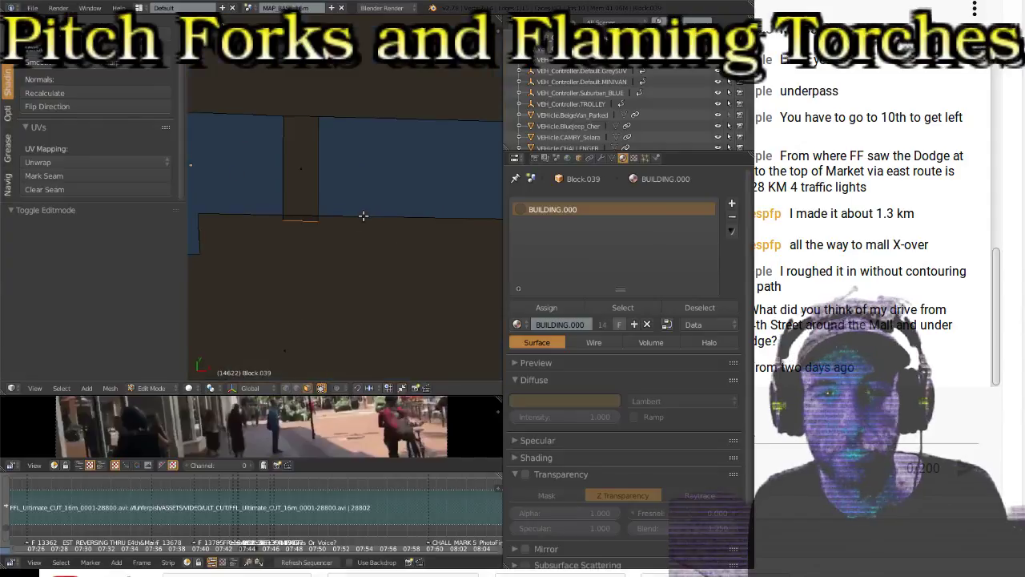
{"action": "right_click", "coordinate": [302, 190]}
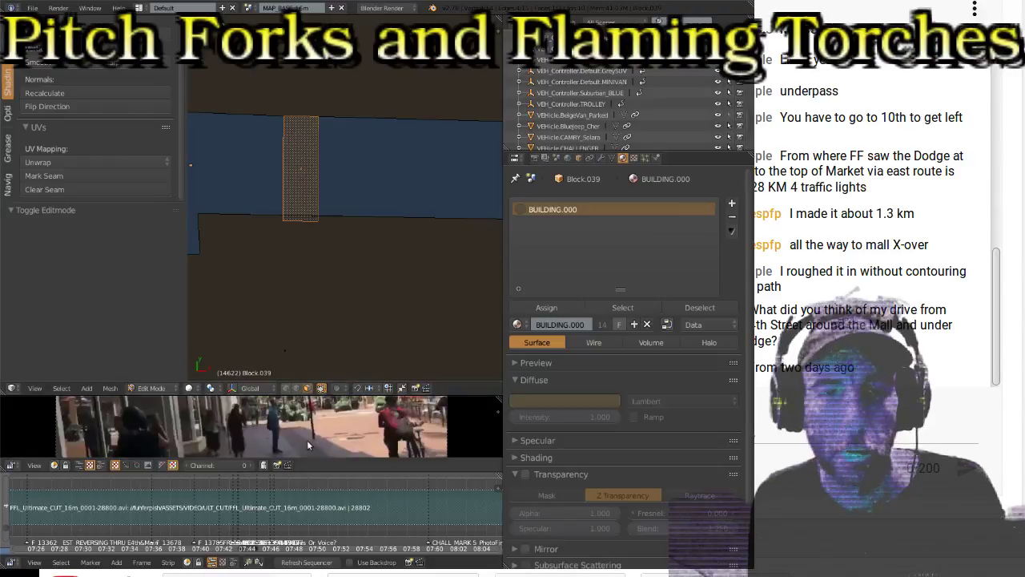
{"action": "right_click", "coordinate": [299, 222]}
{"action": "key", "text": "g"}
{"action": "key", "text": "y"}
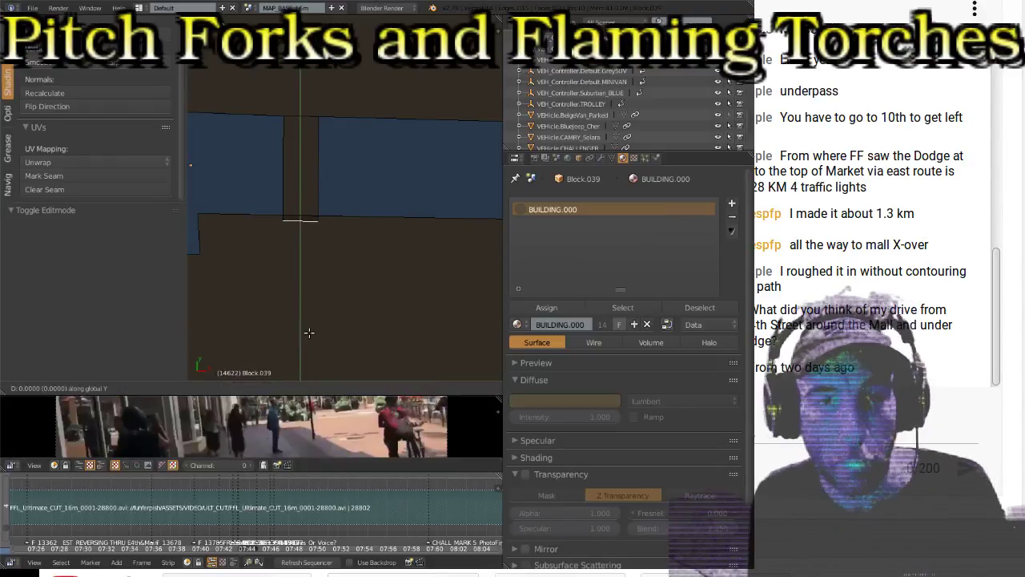
{"action": "left_click", "coordinate": [310, 277]}
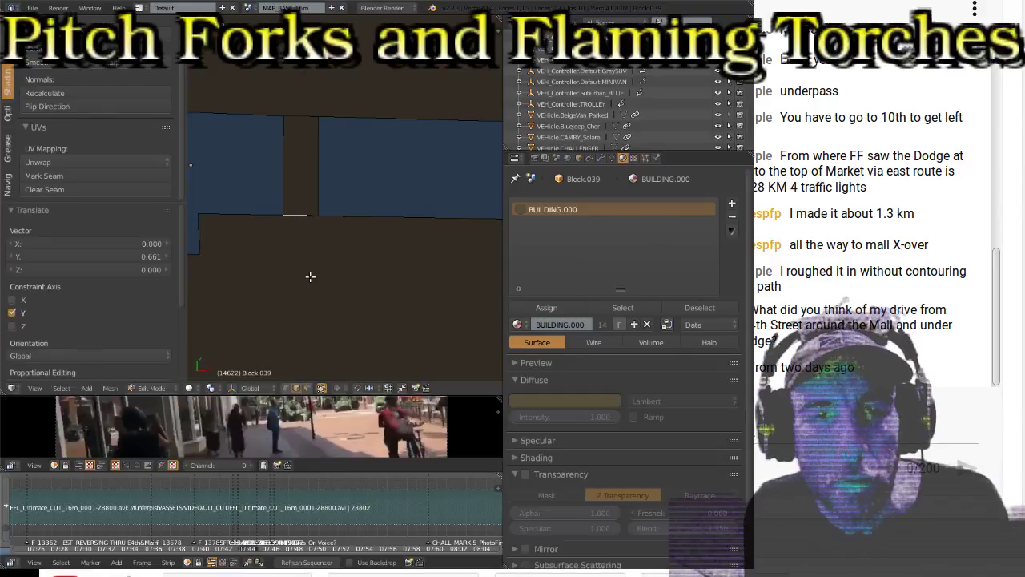
Step: Select the connecting passage's face in Block.039 using face selection, and return to Object Mode
{"action": "left_click", "coordinate": [309, 387]}
{"action": "right_click", "coordinate": [293, 157]}
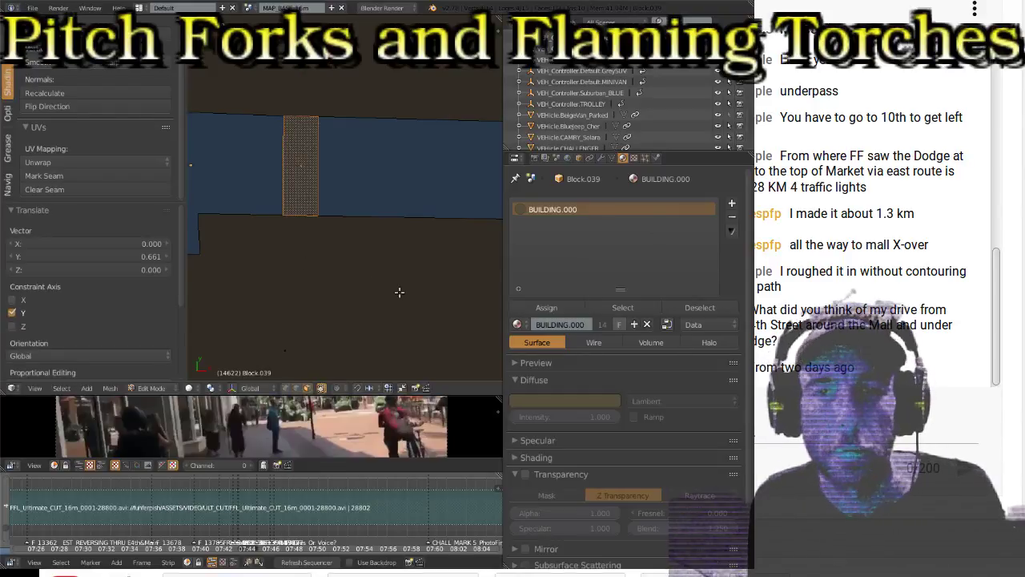
{"action": "left_click", "coordinate": [552, 308]}
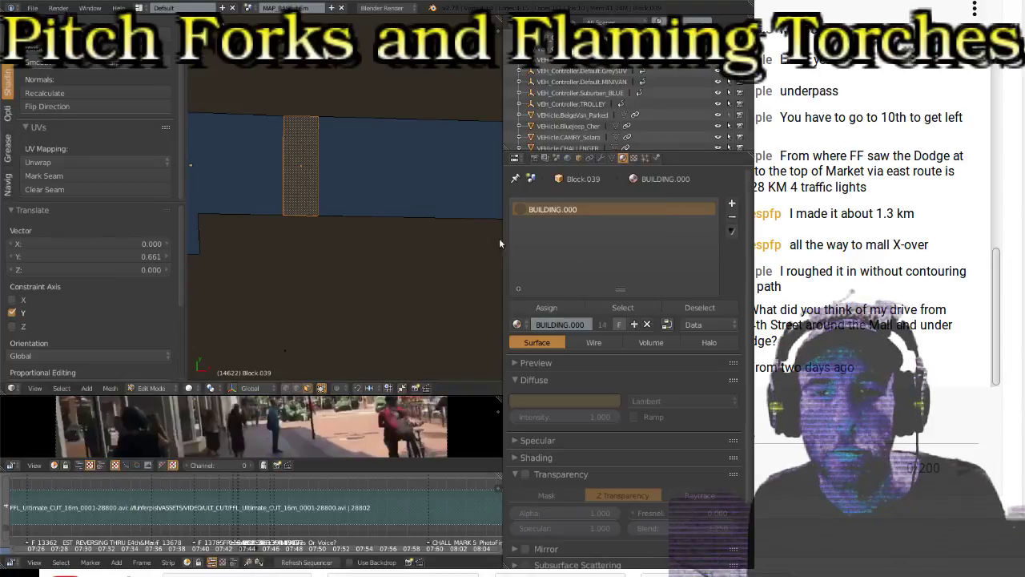
{"action": "key", "text": "x"}
{"action": "left_click", "coordinate": [427, 196]}
{"action": "key", "text": "Tab"}
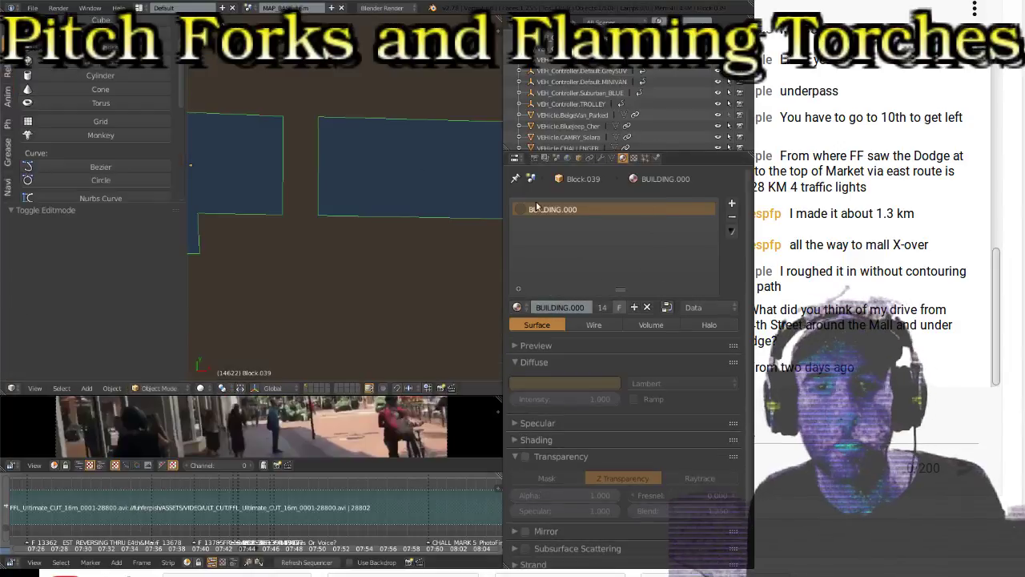
Step: Add BUILDING.002 and BUILDING.001 as material slots on Block.039, and move BUILDING.001 above BUILDING.002
{"action": "left_click", "coordinate": [731, 203]}
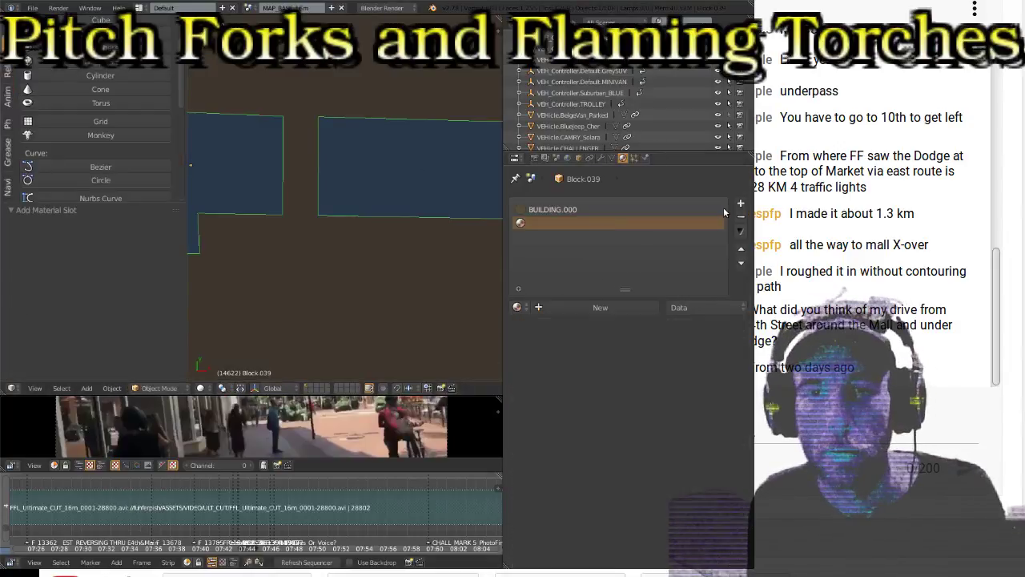
{"action": "left_click", "coordinate": [517, 306]}
{"action": "left_click", "coordinate": [551, 354]}
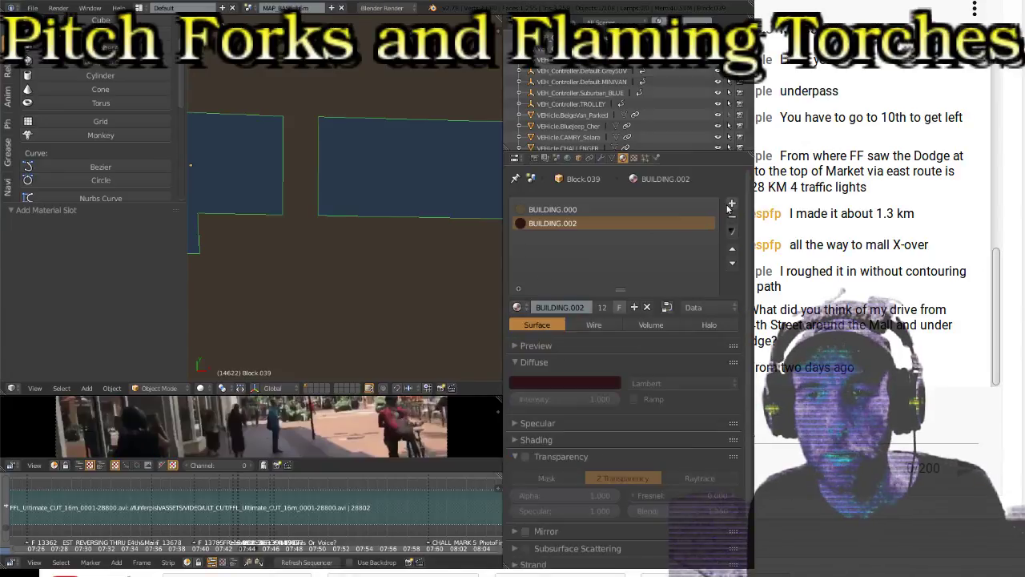
{"action": "left_click", "coordinate": [731, 203]}
{"action": "left_click", "coordinate": [517, 306]}
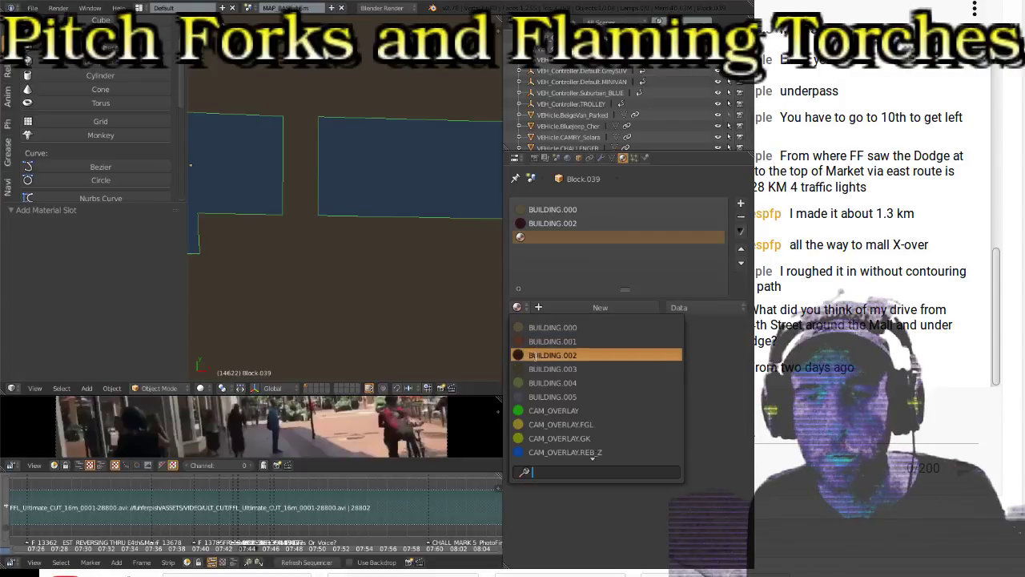
{"action": "left_click", "coordinate": [590, 342]}
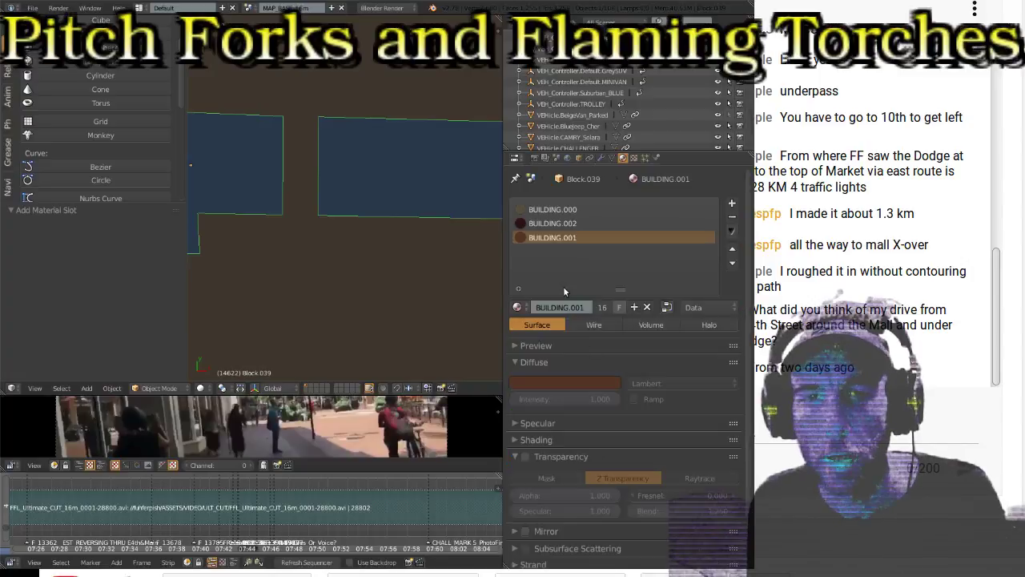
{"action": "left_click", "coordinate": [731, 249]}
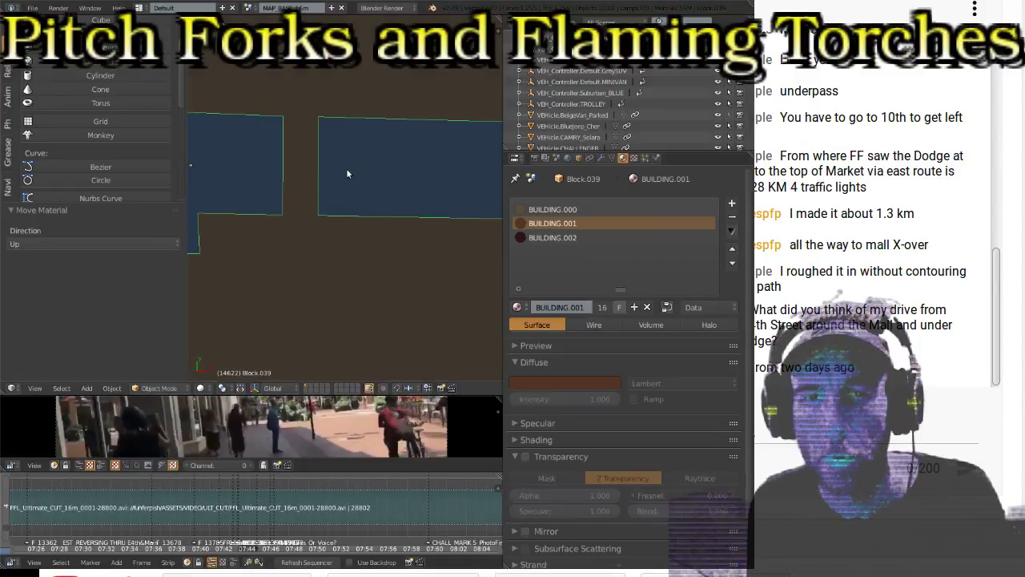
Step: Assign BUILDING.001 to the connecting passage and BUILDING.002 to the large southern building of Block.039
{"action": "key", "text": "Tab"}
{"action": "left_click", "coordinate": [546, 307]}
{"action": "right_click", "coordinate": [371, 280]}
{"action": "left_click", "coordinate": [573, 238]}
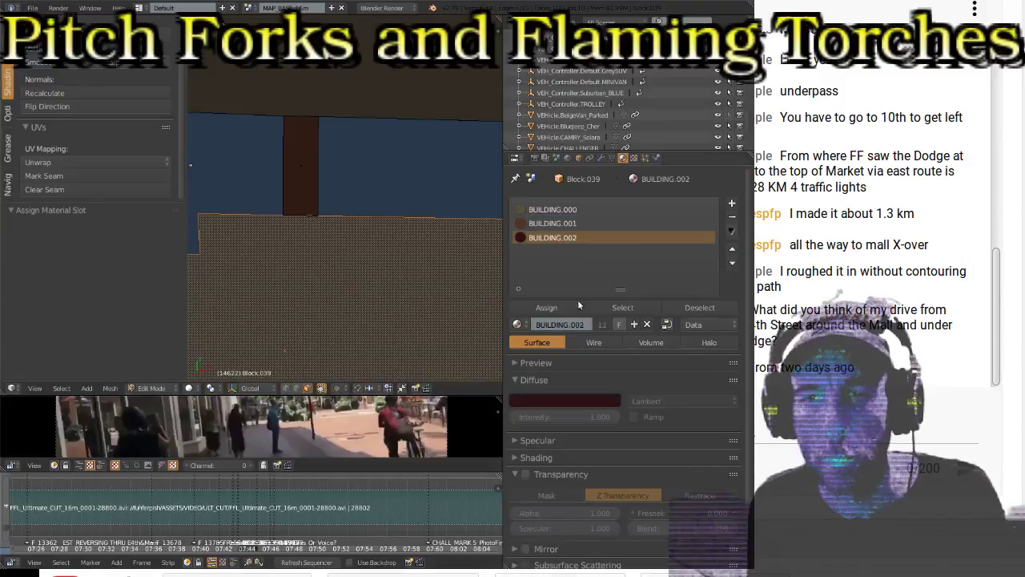
{"action": "left_click", "coordinate": [549, 309]}
{"action": "key", "text": "Tab"}
Step: Examine the building colours of Block.039 and Block.040 against the surrounding city blocks
{"action": "scroll", "coordinate": [371, 217], "scroll_direction": "down", "scroll_amount": 6}
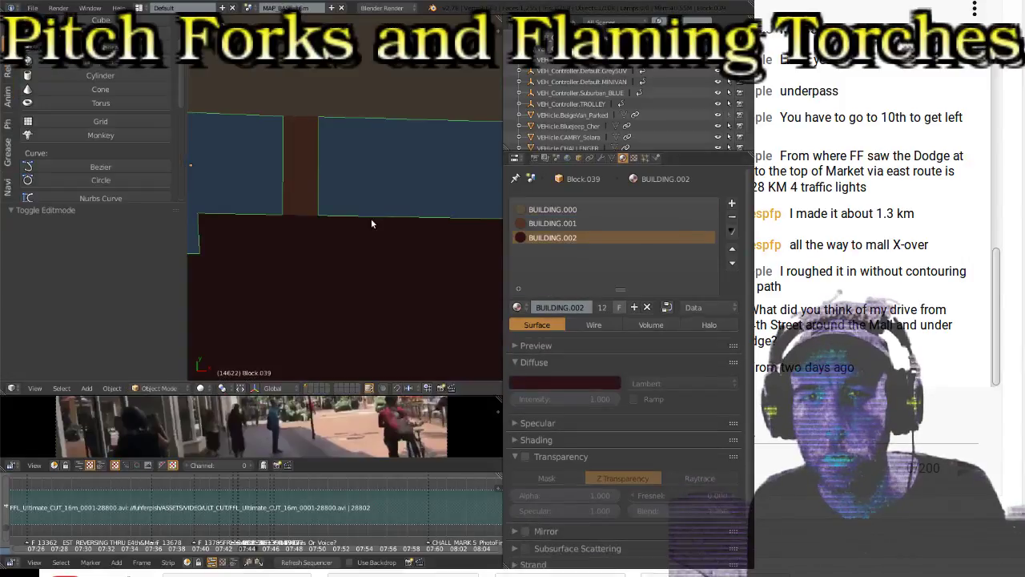
{"action": "middle_click_drag", "start_coordinate": [267, 245], "coordinate": [337, 228], "text": "shift"}
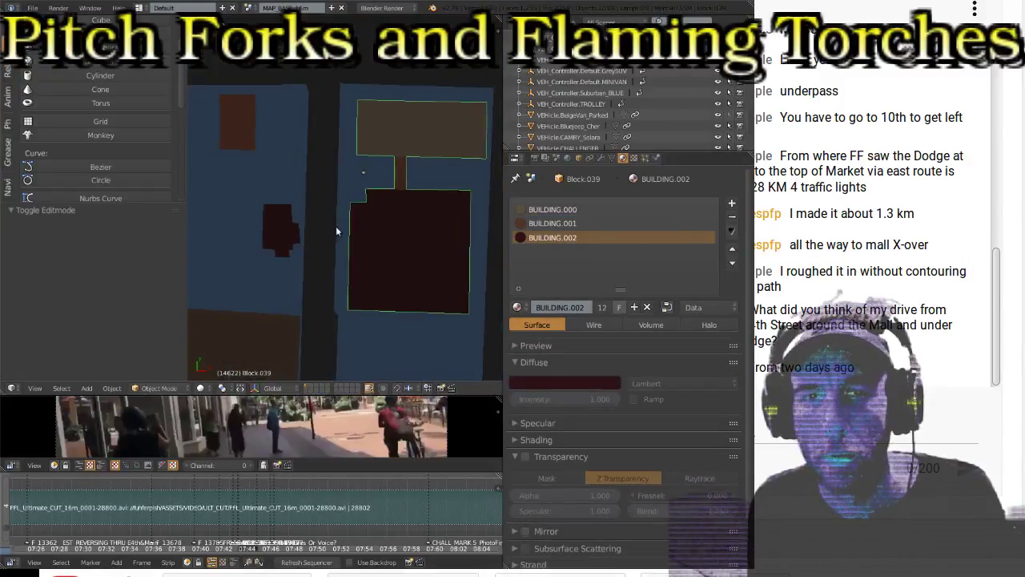
{"action": "scroll", "coordinate": [327, 226], "scroll_direction": "down", "scroll_amount": 2}
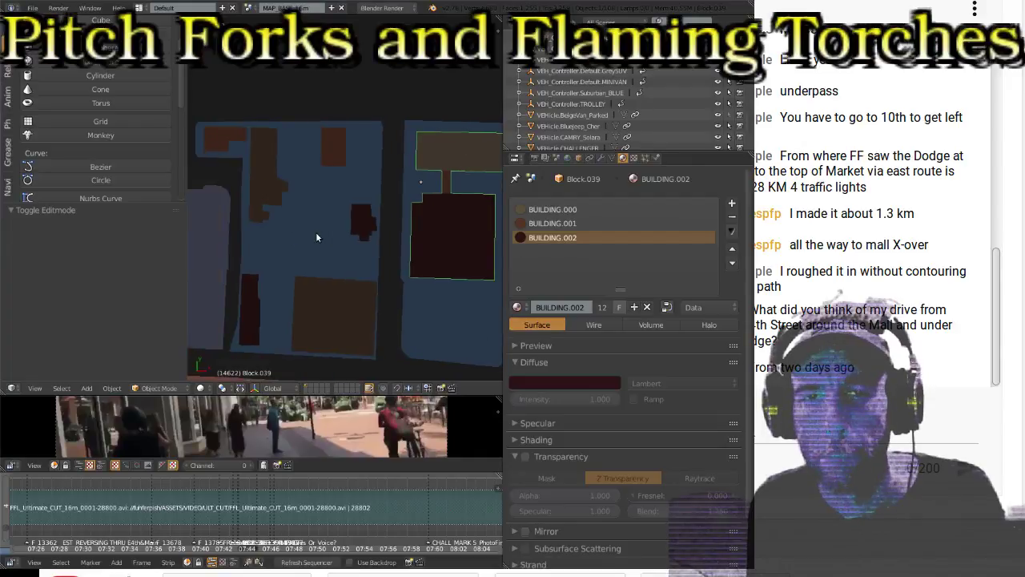
{"action": "middle_click_drag", "start_coordinate": [412, 256], "coordinate": [245, 201], "text": "shift"}
{"action": "scroll", "coordinate": [360, 230], "scroll_direction": "down", "scroll_amount": 3}
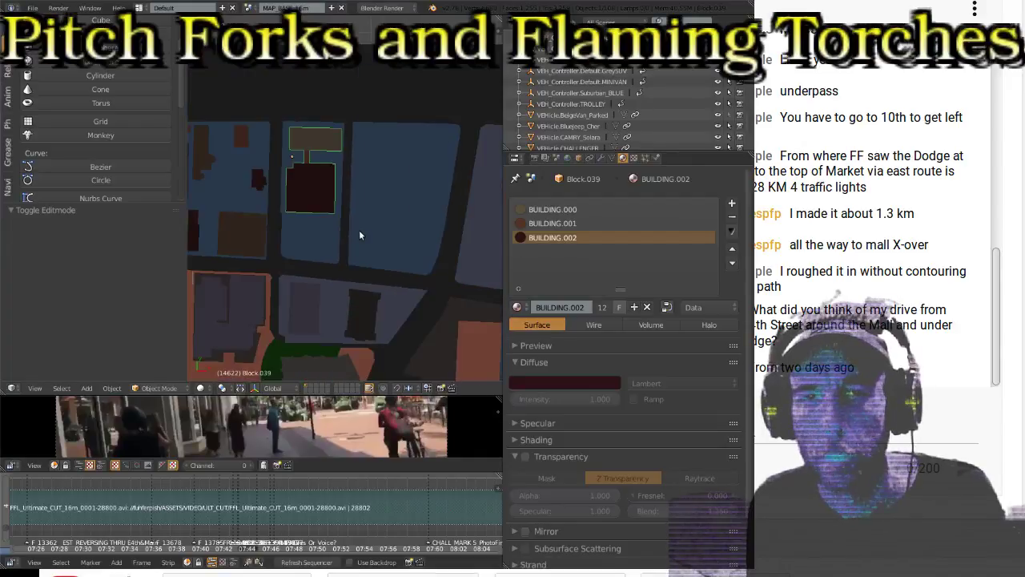
{"action": "scroll", "coordinate": [280, 208], "scroll_direction": "up", "scroll_amount": 3}
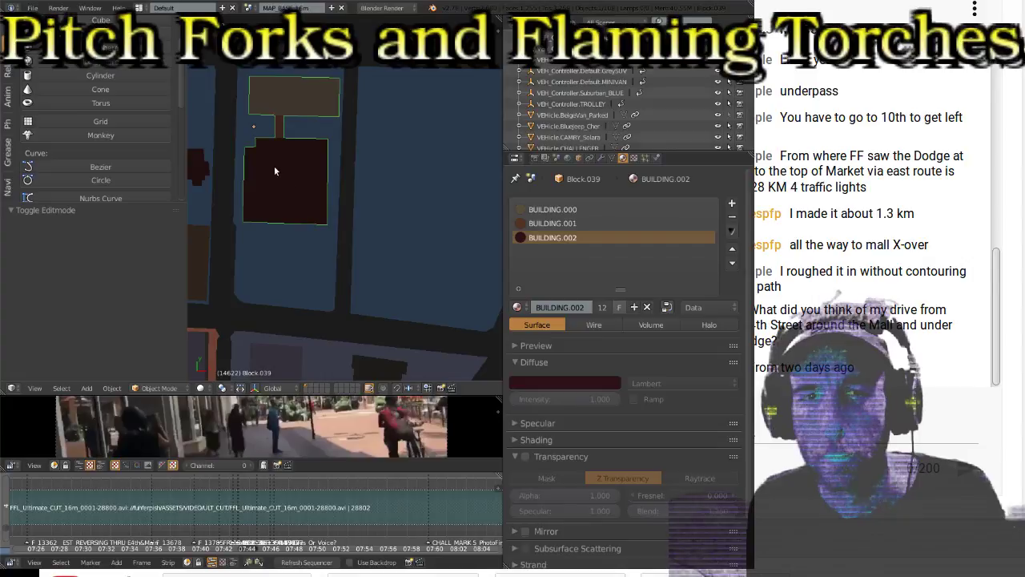
{"action": "middle_click_drag", "start_coordinate": [275, 167], "coordinate": [407, 181], "text": "shift"}
{"action": "scroll", "coordinate": [406, 181], "scroll_direction": "down", "scroll_amount": 2}
{"action": "middle_click_drag", "start_coordinate": [328, 234], "coordinate": [446, 203], "text": "shift"}
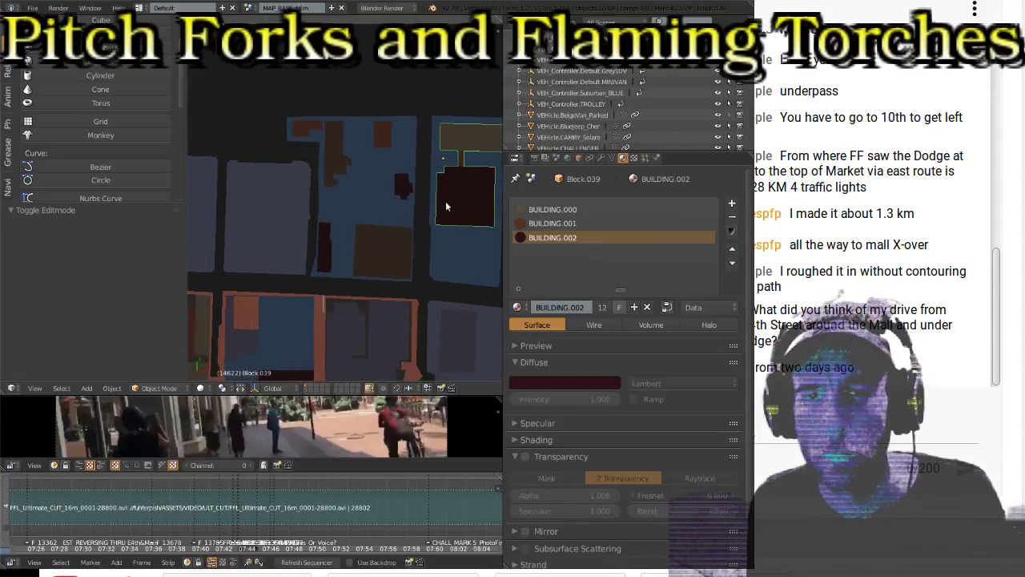
Step: Select Block.033, the unassigned block with four building footprints, and give it the BUILDING.005 material in Object Mode
{"action": "middle_click_drag", "start_coordinate": [316, 262], "coordinate": [377, 229]}
{"action": "key", "text": "KP_7"}
{"action": "right_click", "coordinate": [336, 235]}
{"action": "key", "text": "Tab"}
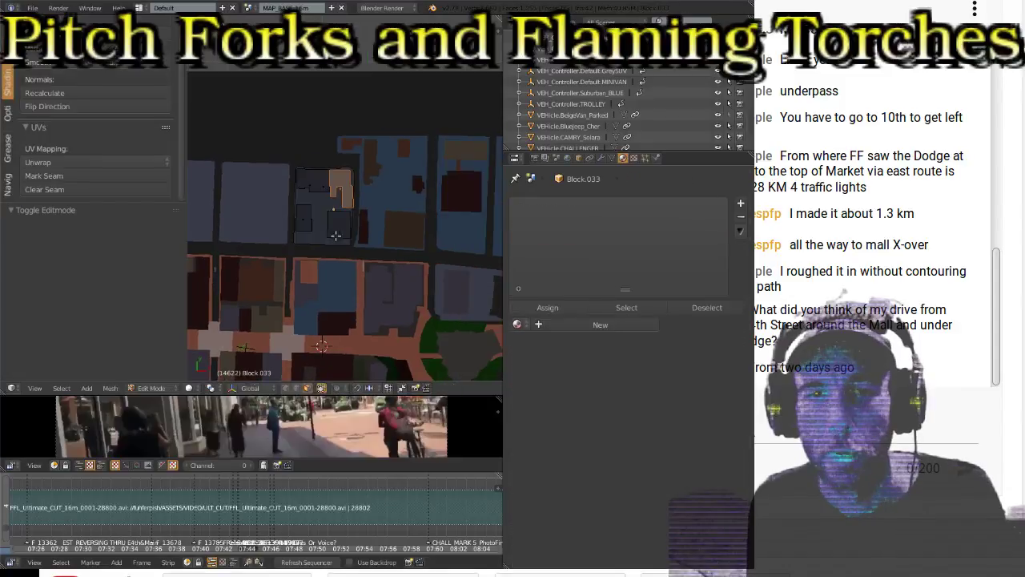
{"action": "scroll", "coordinate": [345, 273], "scroll_direction": "up", "scroll_amount": 4}
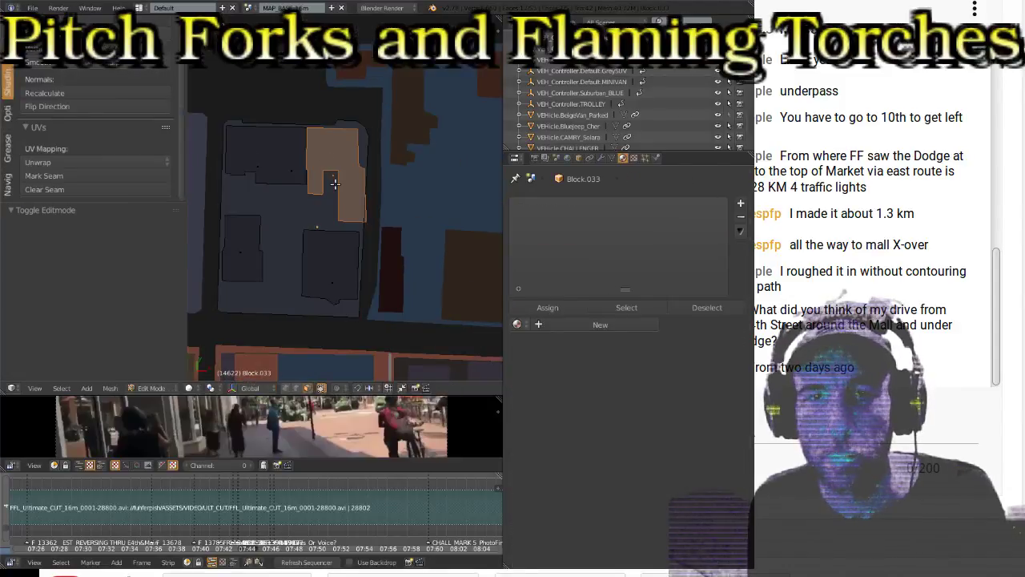
{"action": "key", "text": "Tab"}
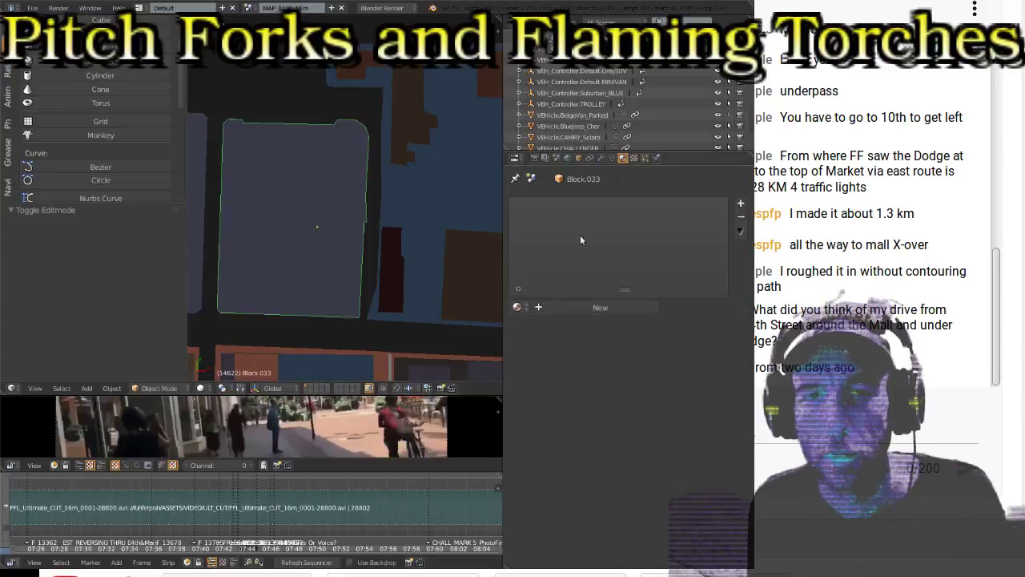
{"action": "left_click", "coordinate": [532, 307]}
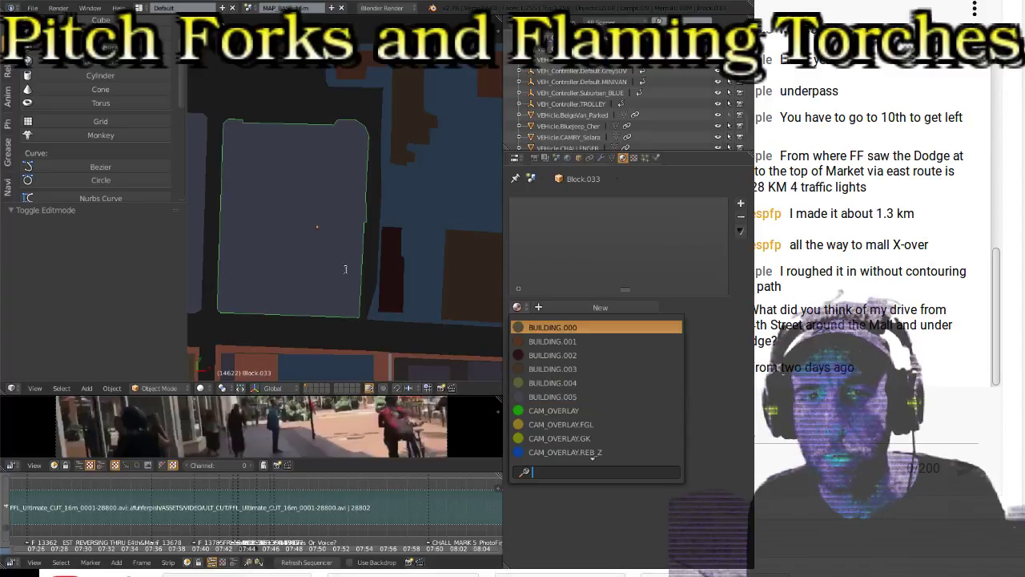
{"action": "left_click", "coordinate": [549, 396]}
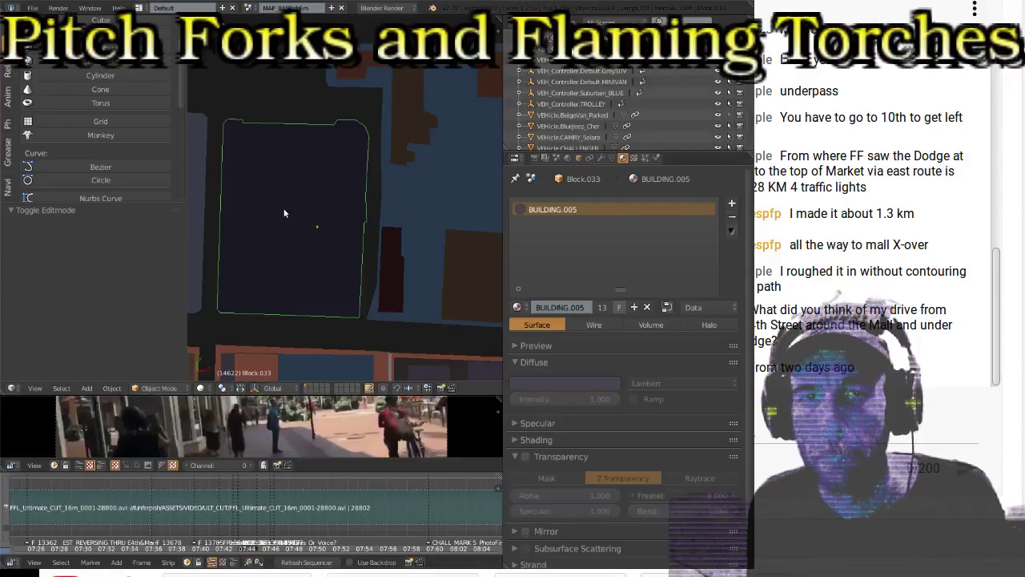
Step: Flip the normals of Block.033's four building footprints and of its surrounding ground face, and return to Object Mode
{"action": "key", "text": "Tab"}
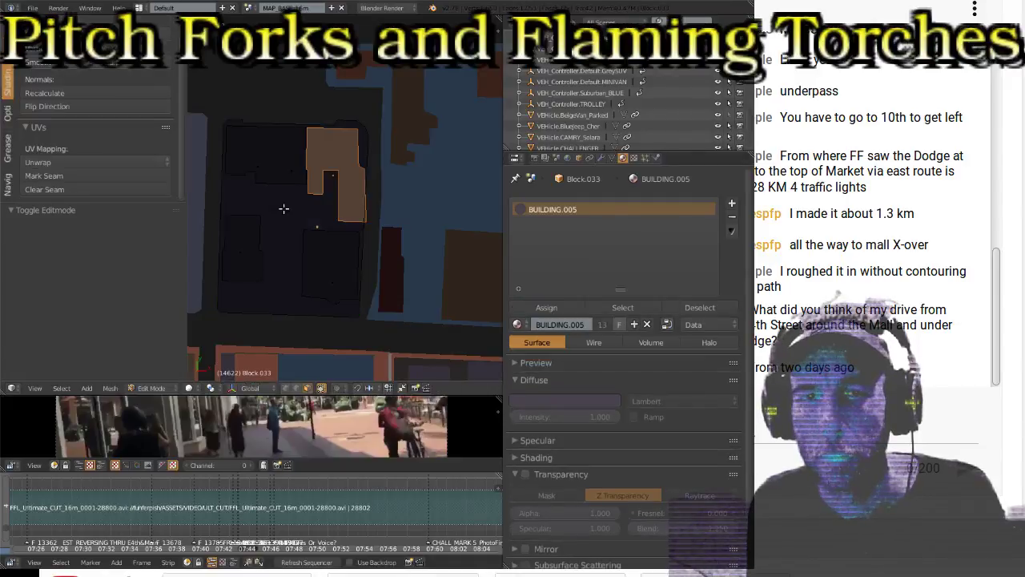
{"action": "right_click", "coordinate": [281, 159], "text": "shift"}
{"action": "right_click", "coordinate": [249, 260], "text": "shift"}
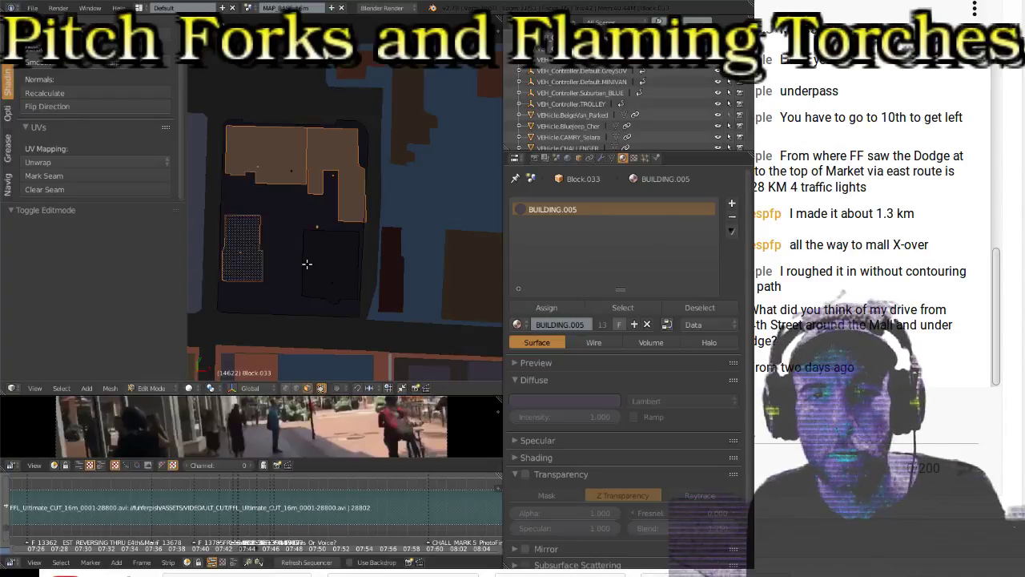
{"action": "right_click", "coordinate": [312, 258], "text": "shift"}
{"action": "left_click", "coordinate": [64, 106]}
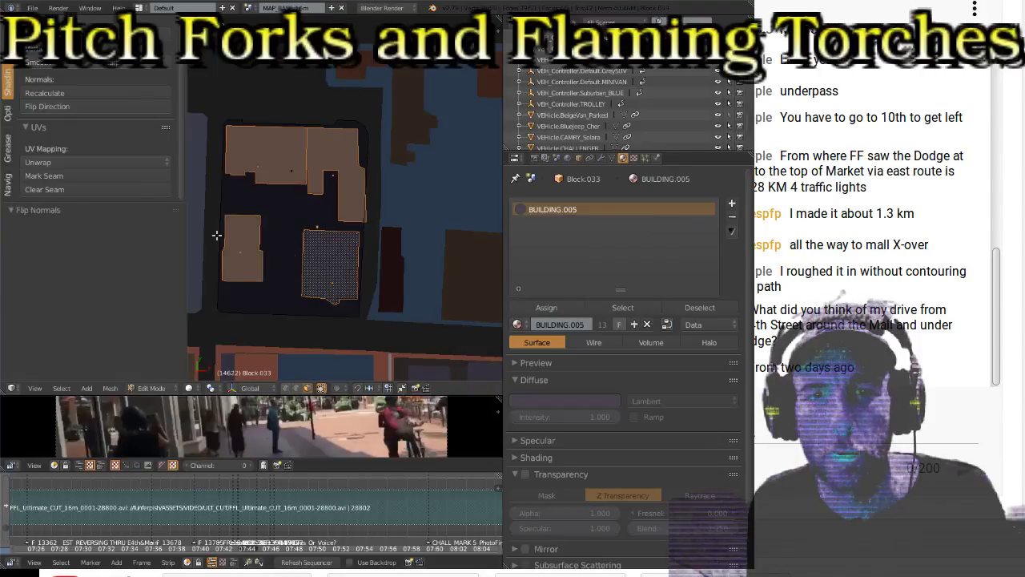
{"action": "key", "text": "Tab"}
{"action": "key", "text": "Tab"}
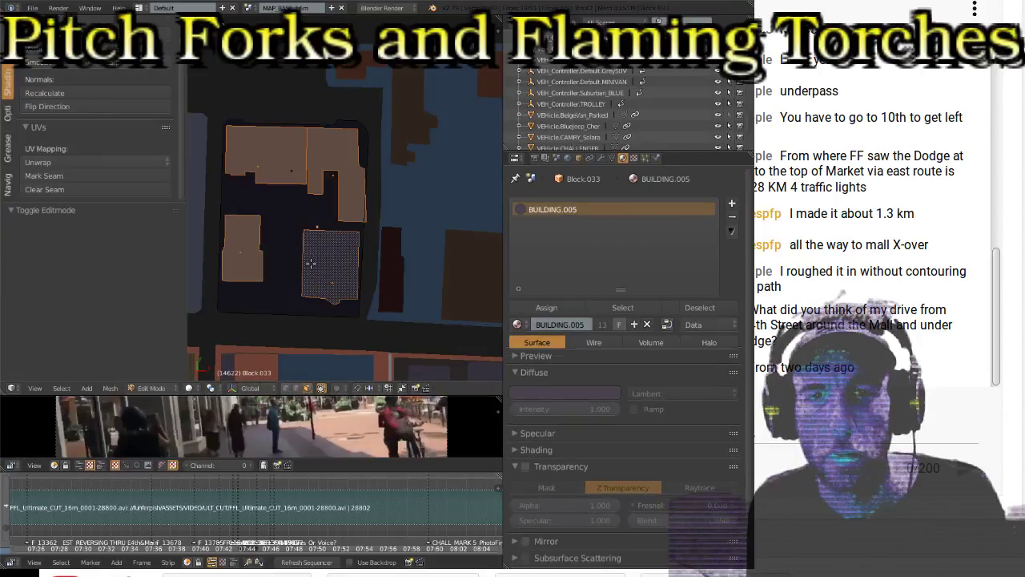
{"action": "key", "text": "a"}
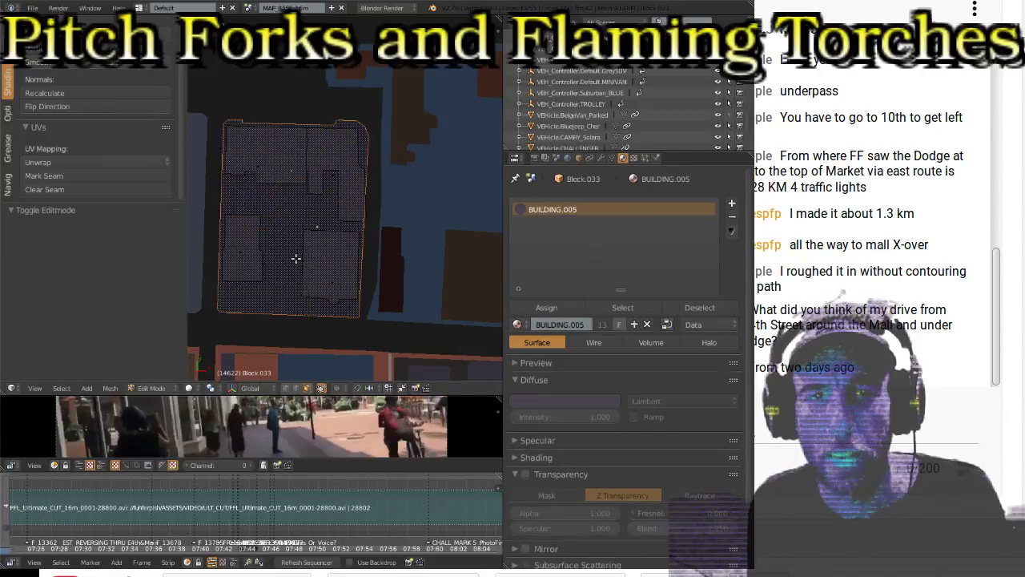
{"action": "left_click", "coordinate": [64, 106]}
{"action": "key", "text": "Tab"}
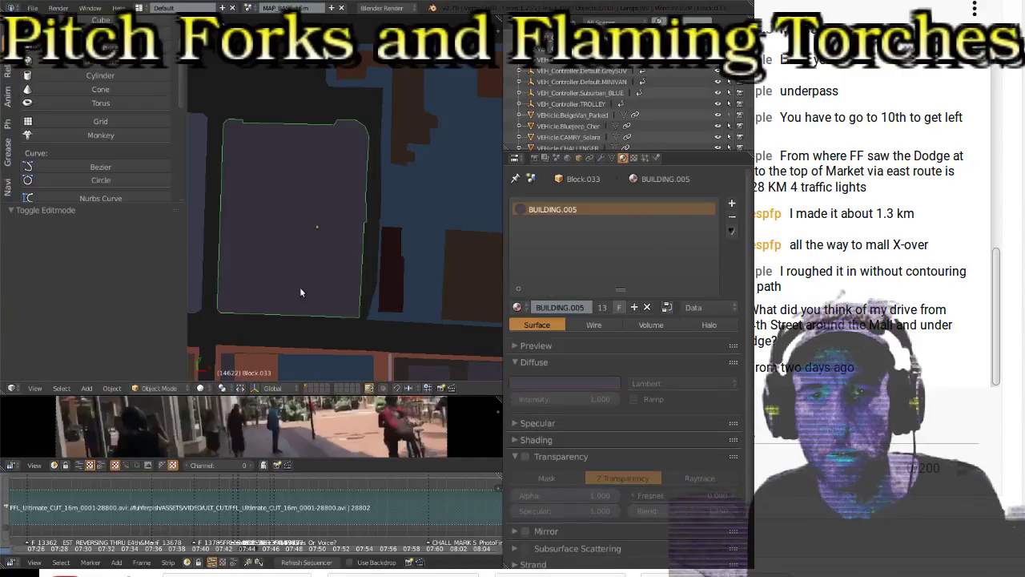
Step: Select only the northwestern building's face in Block.033 and return to Object Mode
{"action": "key", "text": "Tab"}
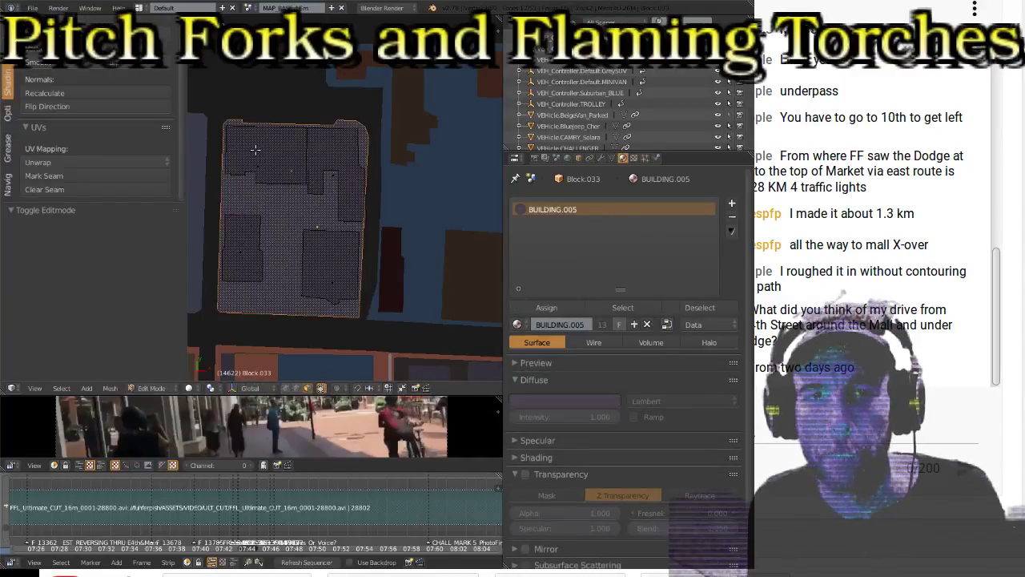
{"action": "right_click", "coordinate": [256, 152]}
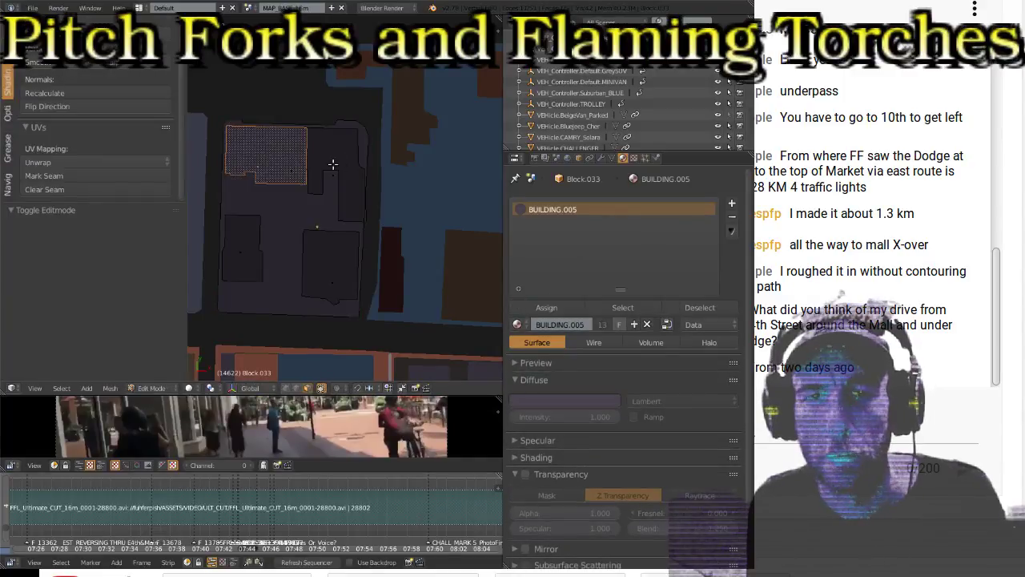
{"action": "key", "text": "Tab"}
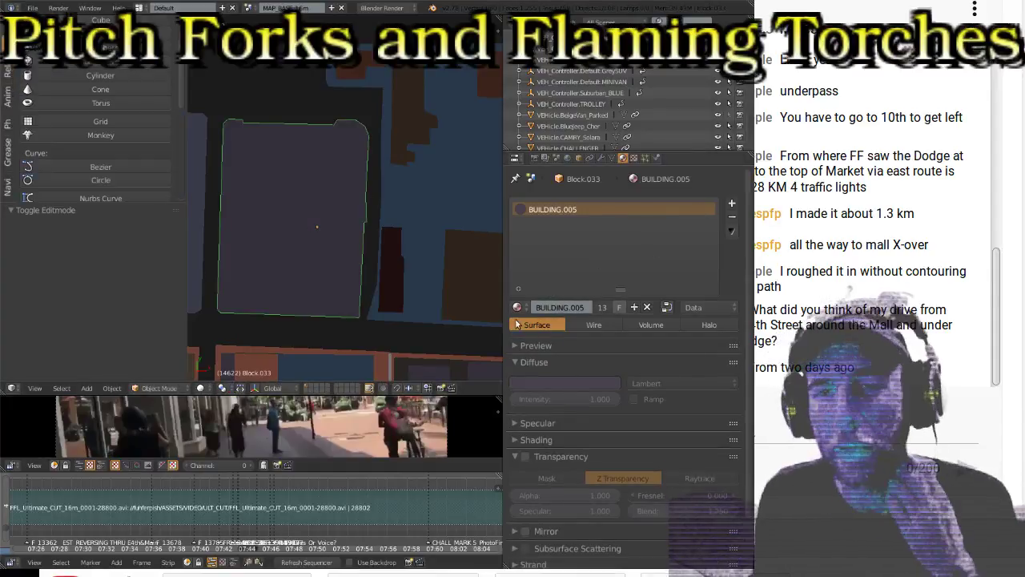
Step: Add two more material slots to Block.033, holding BUILDING.000 and BUILDING.003
{"action": "left_click", "coordinate": [730, 205]}
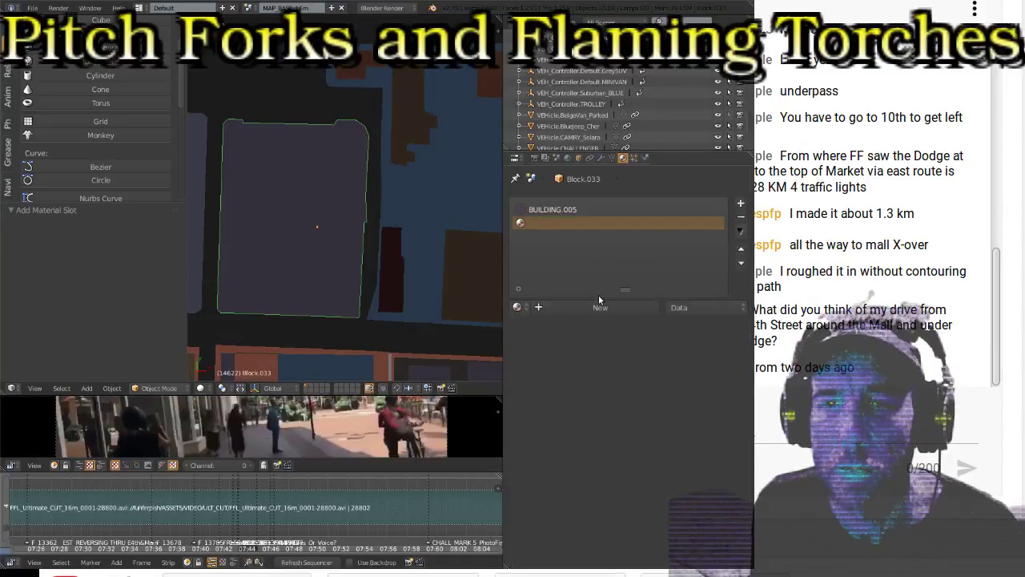
{"action": "left_click", "coordinate": [517, 307]}
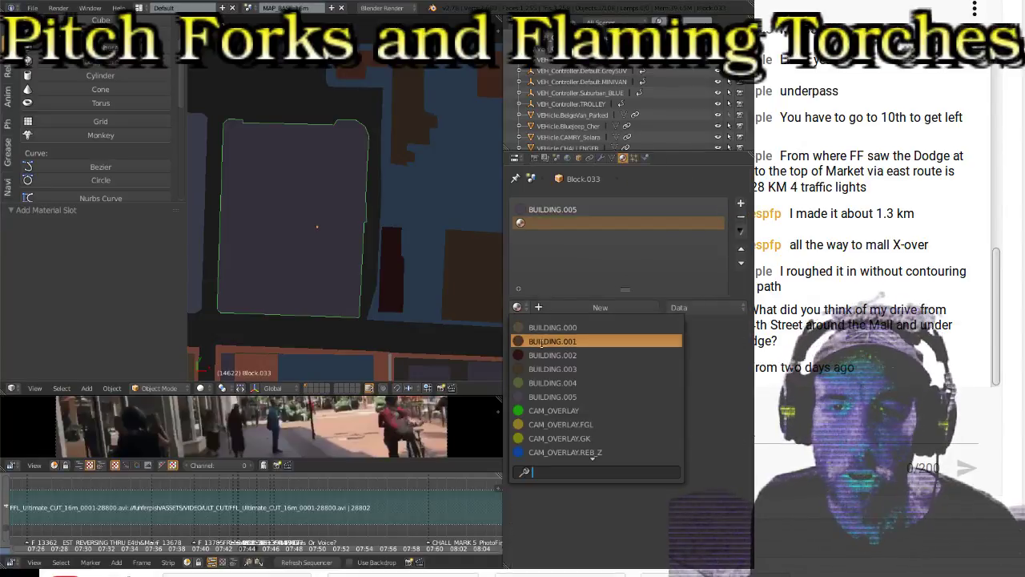
{"action": "left_click", "coordinate": [564, 328]}
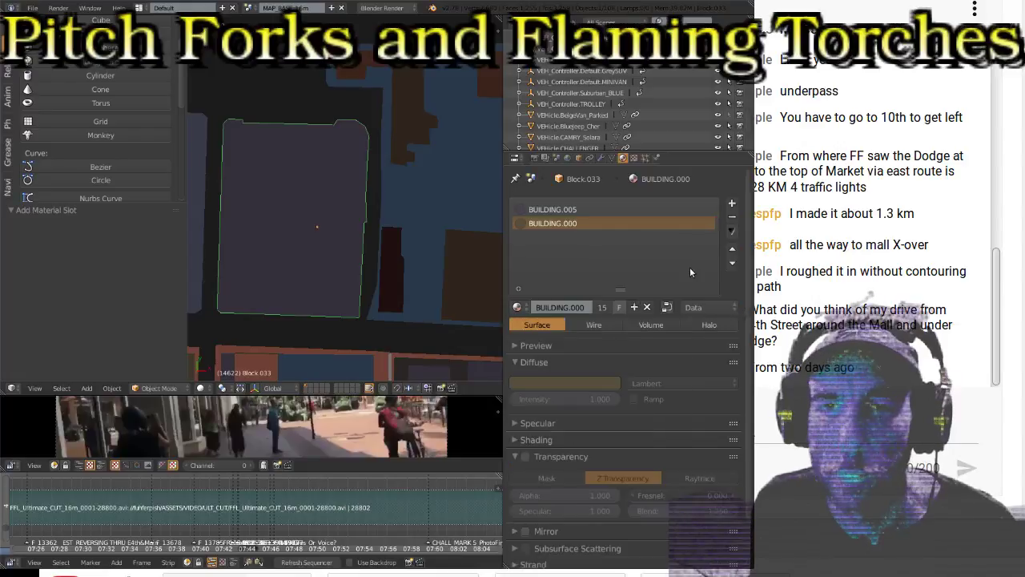
{"action": "left_click", "coordinate": [732, 206]}
{"action": "left_click", "coordinate": [517, 306]}
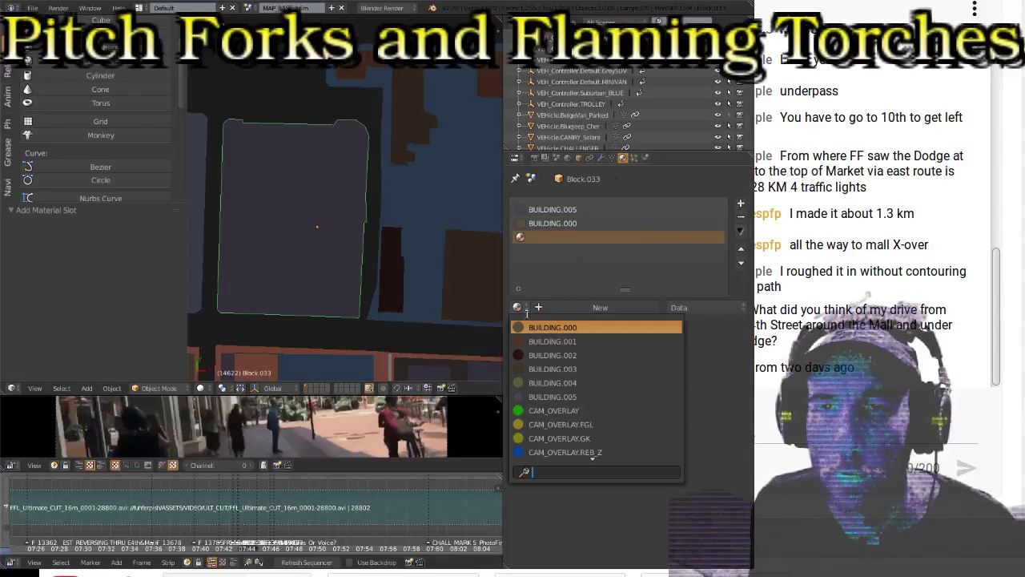
{"action": "left_click", "coordinate": [553, 368]}
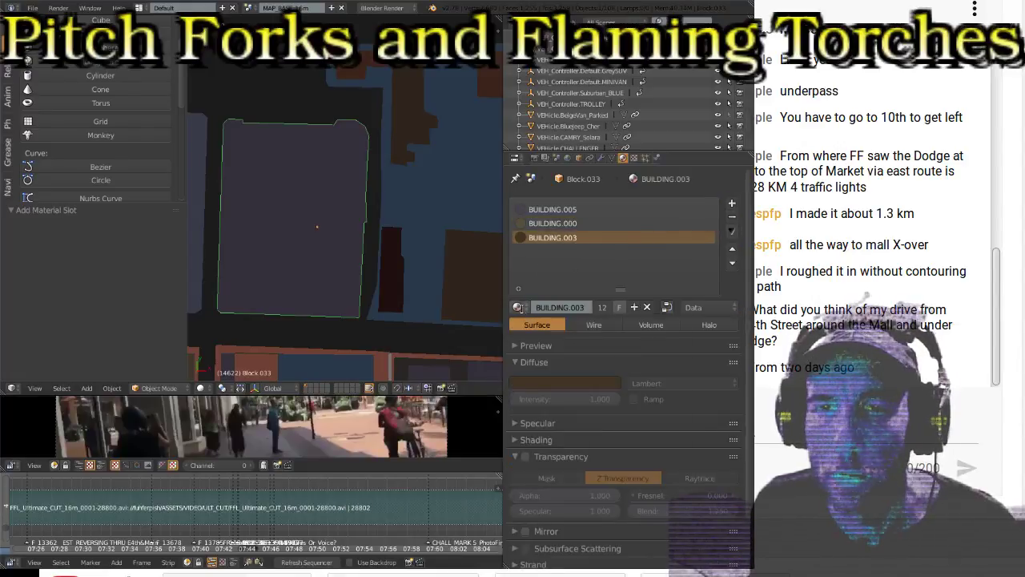
Step: Browse the available materials and change Block.033's third slot to BUILDING.001
{"action": "left_click", "coordinate": [517, 306]}
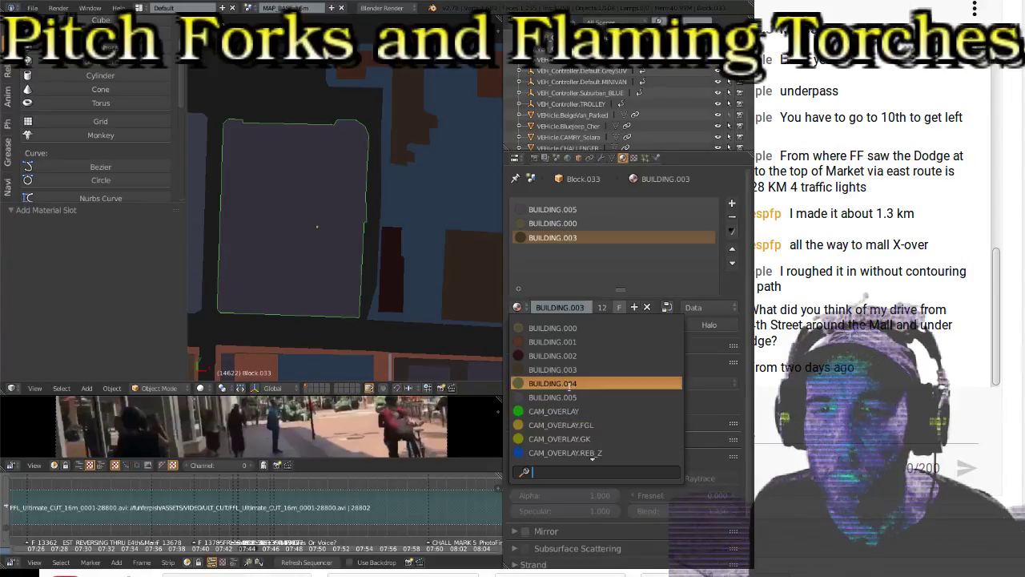
{"action": "scroll", "coordinate": [570, 384], "scroll_direction": "down", "scroll_amount": 15}
{"action": "scroll", "coordinate": [570, 388], "scroll_direction": "down", "scroll_amount": 6}
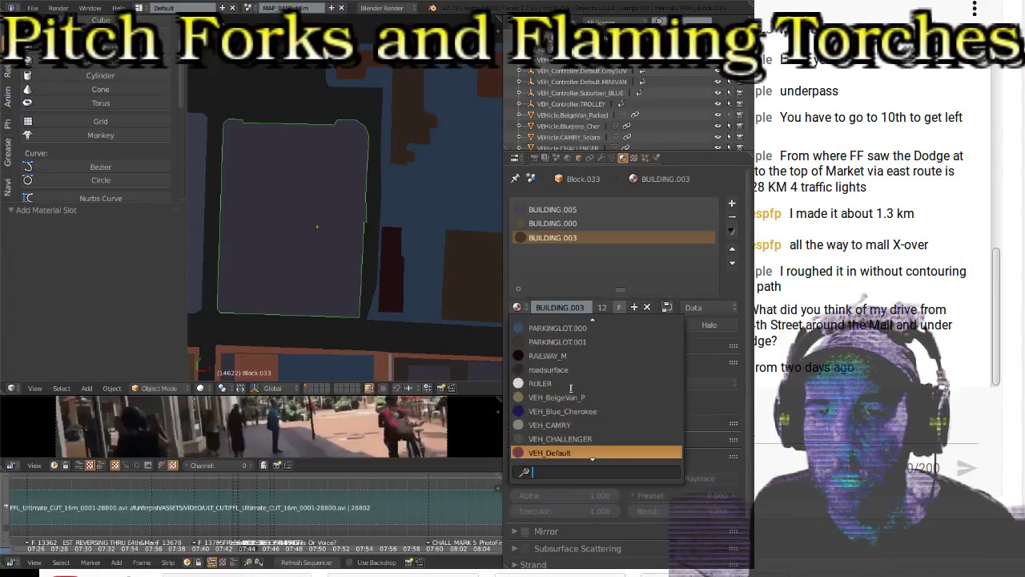
{"action": "scroll", "coordinate": [570, 387], "scroll_direction": "up", "scroll_amount": 12}
{"action": "scroll", "coordinate": [569, 389], "scroll_direction": "up", "scroll_amount": 4}
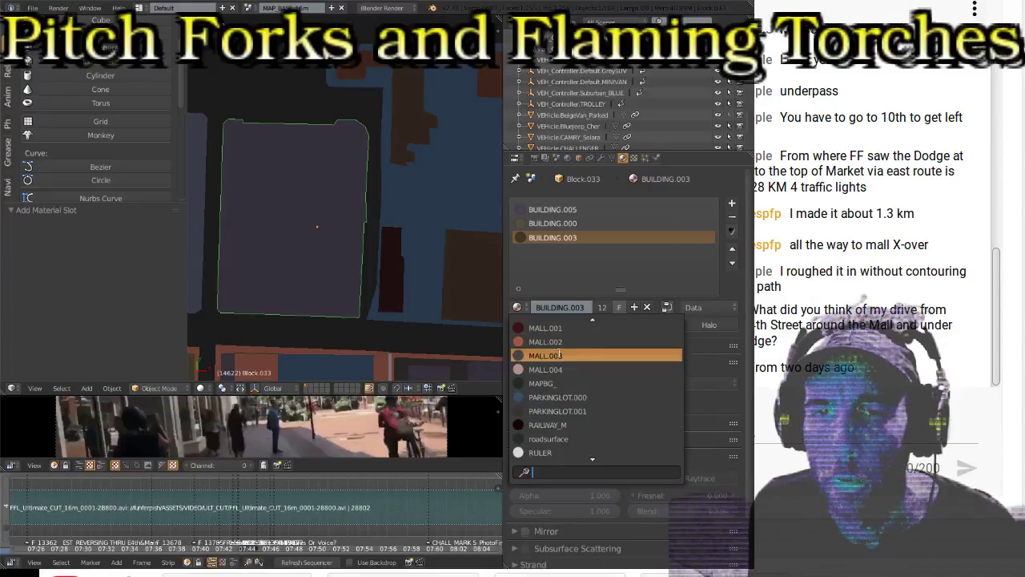
{"action": "scroll", "coordinate": [558, 355], "scroll_direction": "up", "scroll_amount": 6}
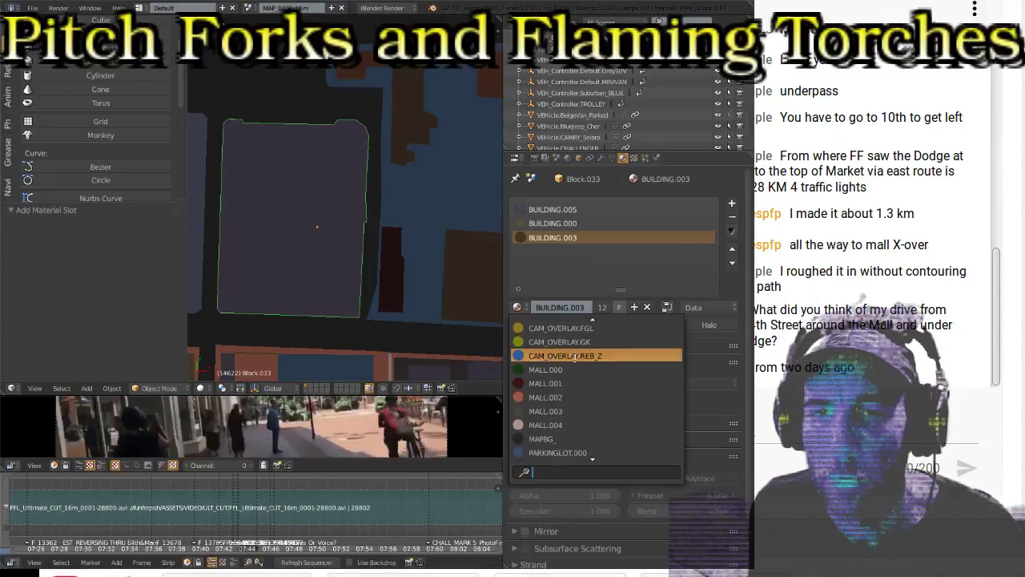
{"action": "mouse_move", "coordinate": [535, 315]}
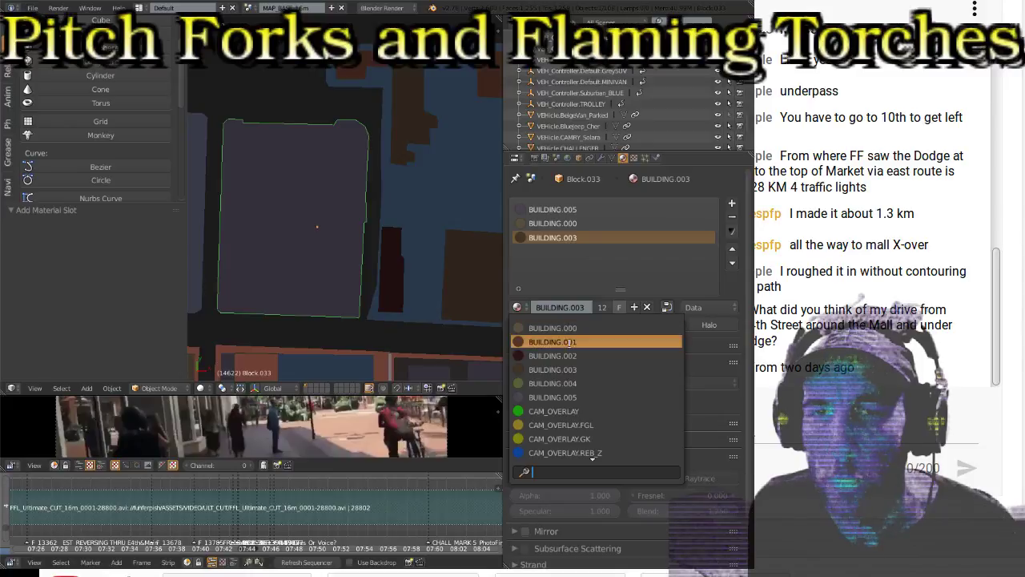
{"action": "left_click", "coordinate": [570, 342]}
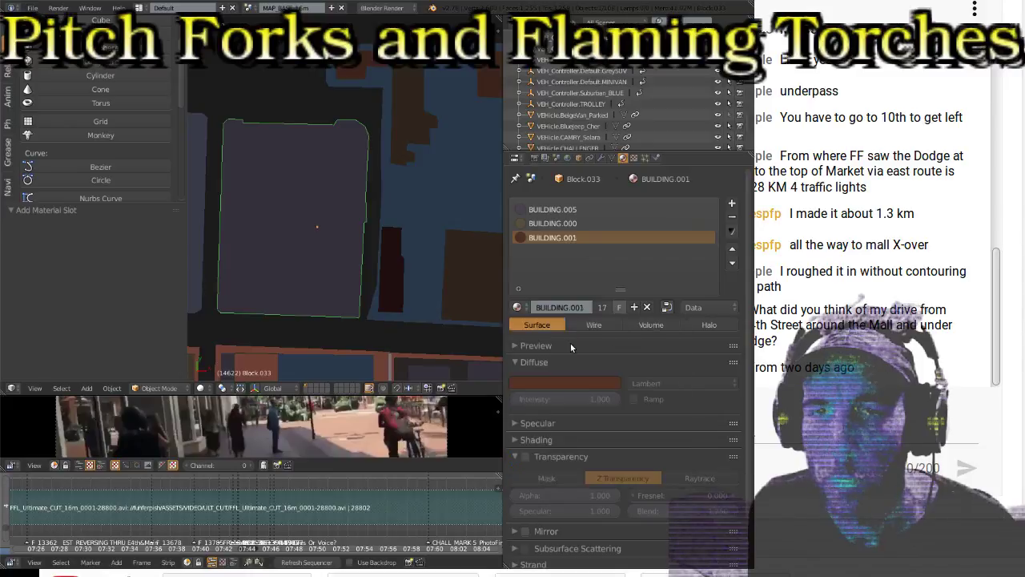
Step: Add a fourth material slot with BUILDING.003 to Block.033
{"action": "left_click", "coordinate": [731, 202]}
{"action": "left_click", "coordinate": [517, 307]}
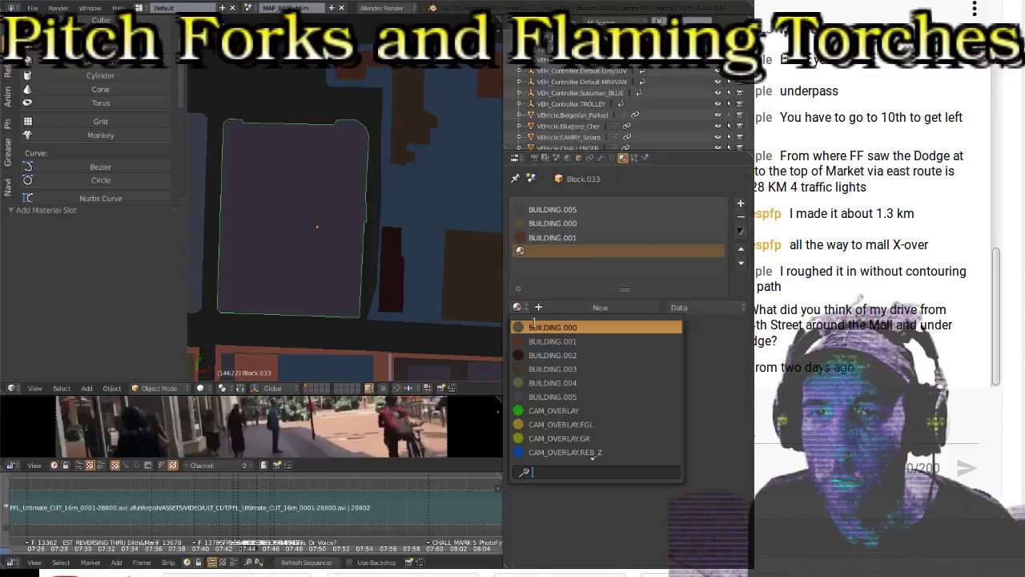
{"action": "left_click", "coordinate": [588, 368]}
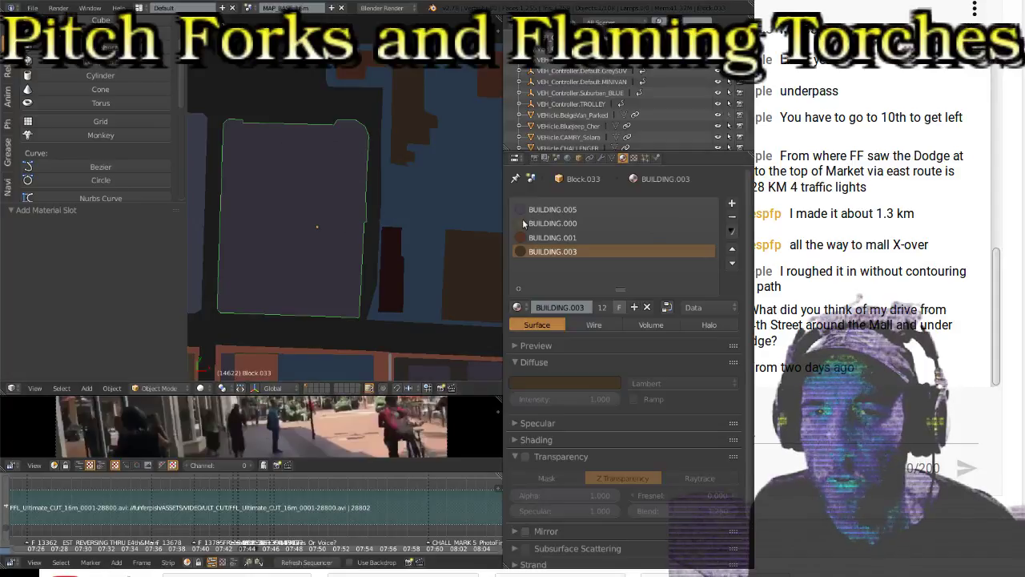
Step: Replace the material in Block.033's first slot with MALL.003
{"action": "left_click", "coordinate": [546, 212]}
{"action": "left_click", "coordinate": [517, 307]}
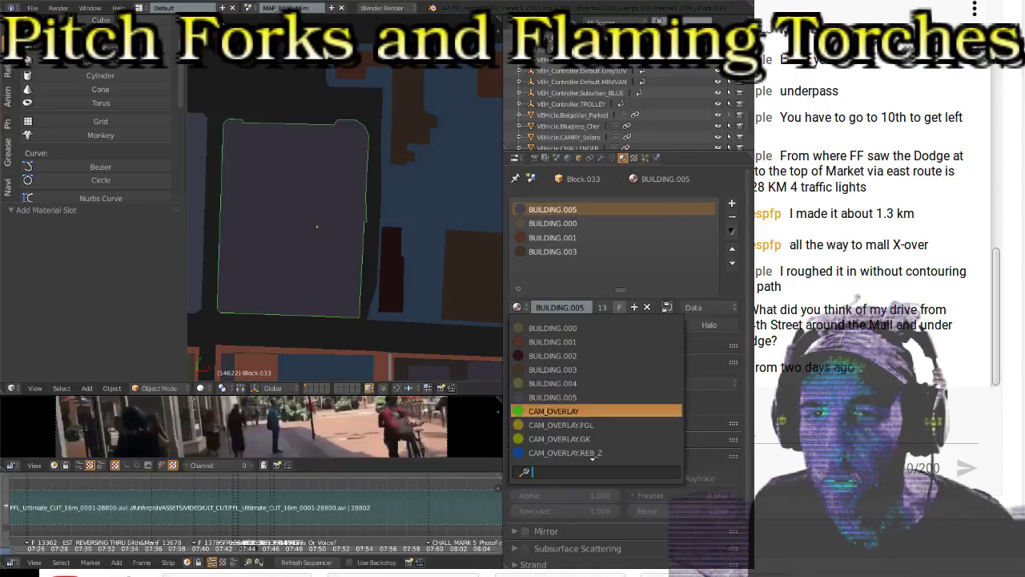
{"action": "scroll", "coordinate": [546, 425], "scroll_direction": "down", "scroll_amount": 3}
{"action": "scroll", "coordinate": [549, 425], "scroll_direction": "down", "scroll_amount": 2}
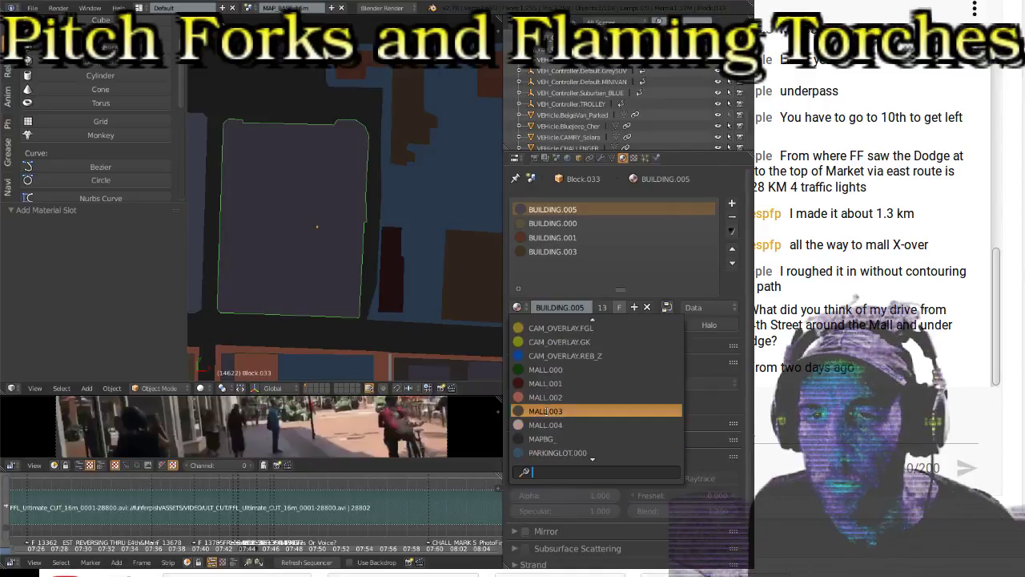
{"action": "left_click", "coordinate": [550, 414]}
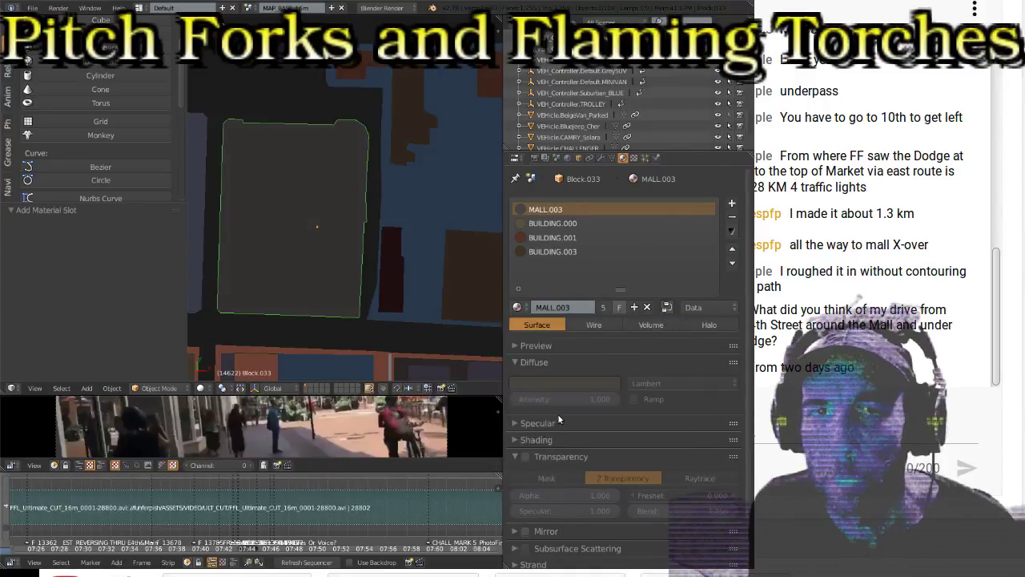
Step: Add a fifth material slot with BUILDING.002 to Block.033
{"action": "left_click", "coordinate": [544, 224]}
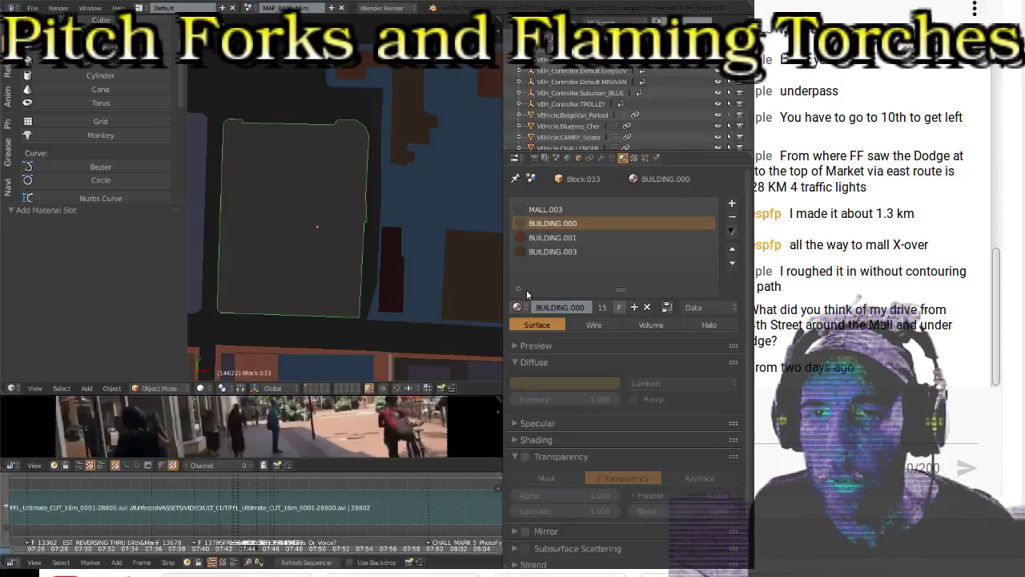
{"action": "left_click", "coordinate": [731, 204]}
{"action": "left_click", "coordinate": [516, 306]}
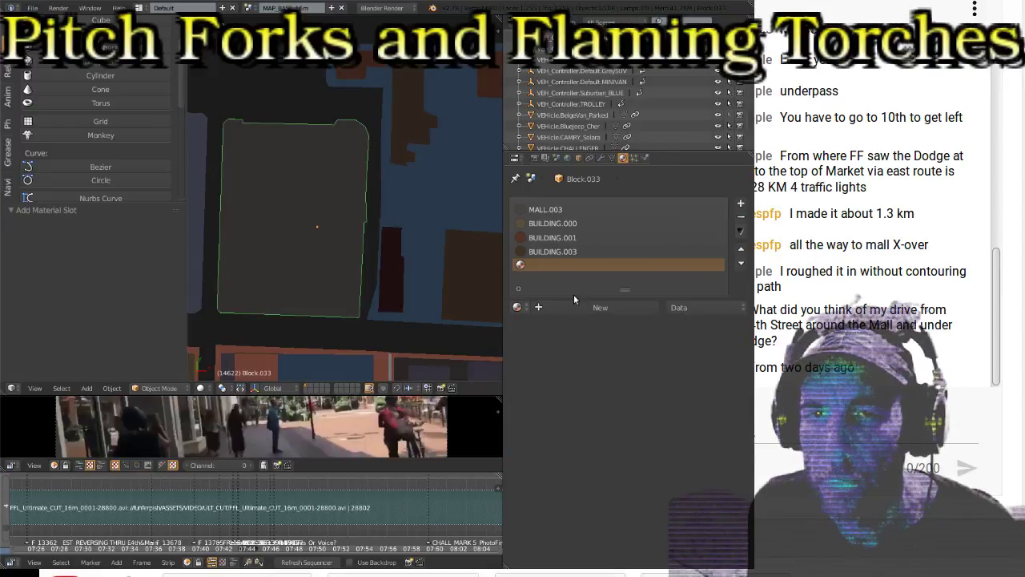
{"action": "left_click", "coordinate": [520, 310]}
{"action": "left_click", "coordinate": [552, 360]}
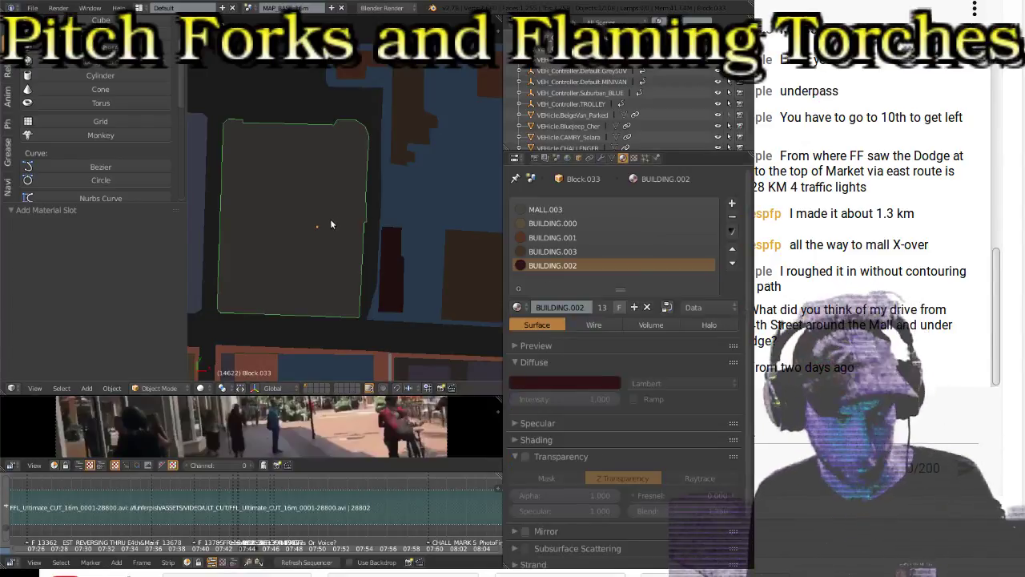
Step: Check which faces of Block.033 use the MALL.003 material and clear the face selection
{"action": "key", "text": "Tab"}
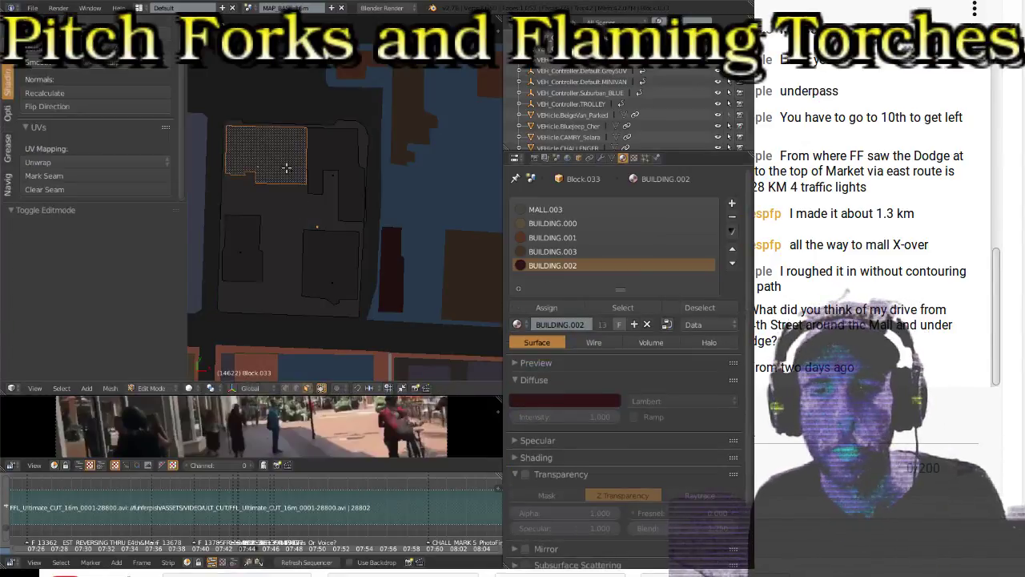
{"action": "left_click", "coordinate": [533, 210]}
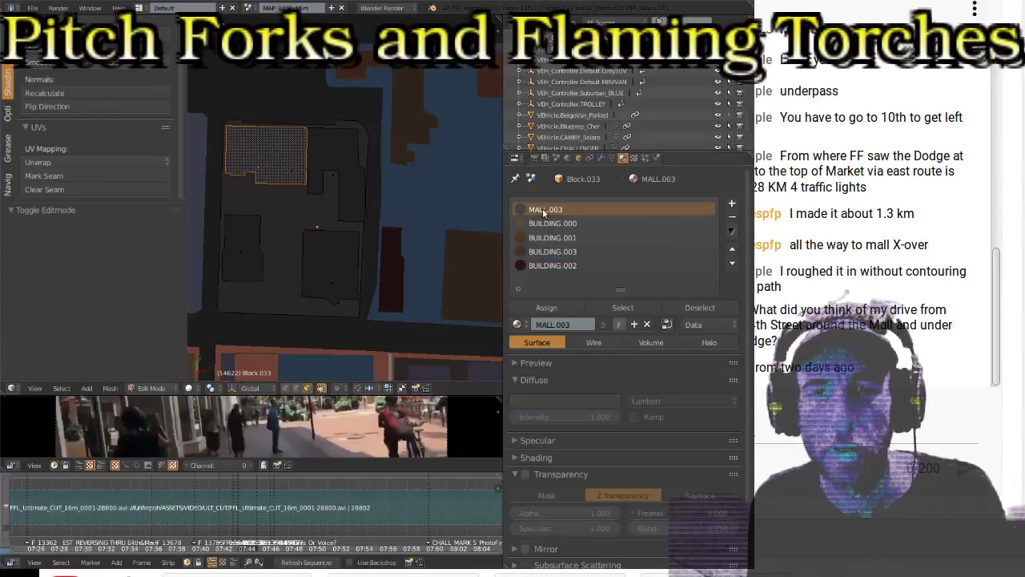
{"action": "left_click", "coordinate": [542, 226]}
{"action": "left_click", "coordinate": [540, 210]}
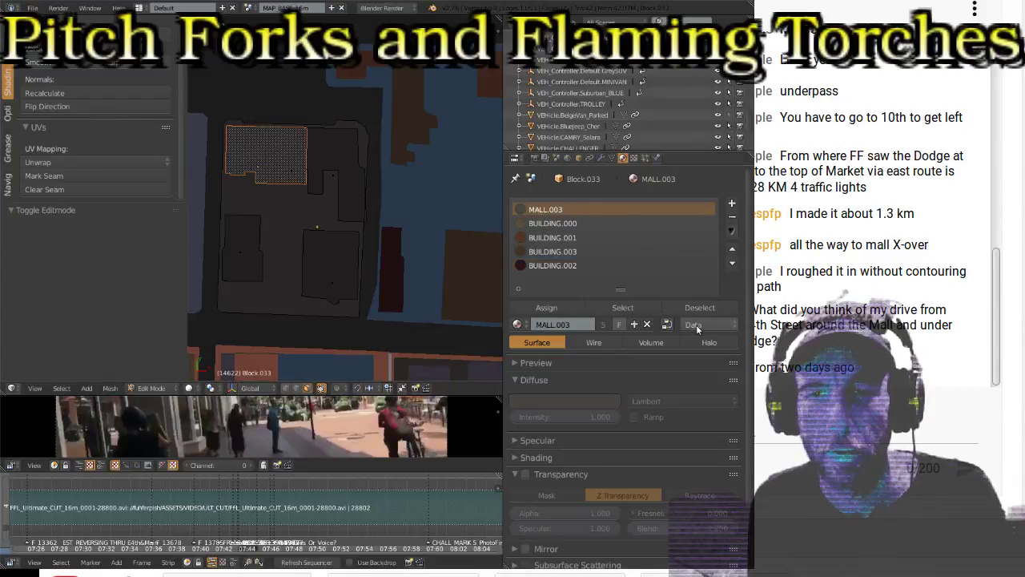
{"action": "left_click", "coordinate": [690, 307]}
{"action": "left_click", "coordinate": [622, 308]}
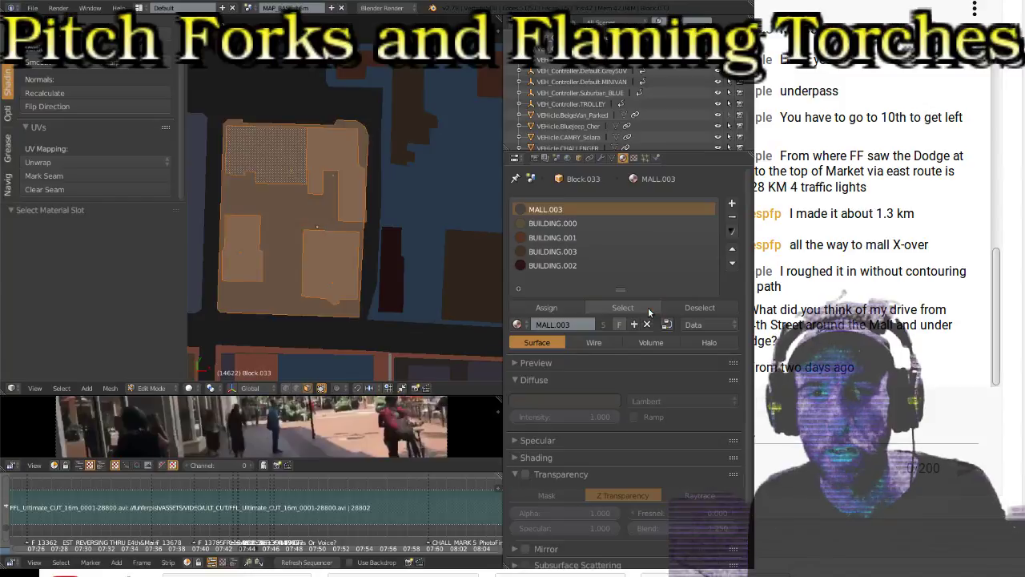
{"action": "left_click", "coordinate": [690, 307]}
{"action": "left_click", "coordinate": [552, 224]}
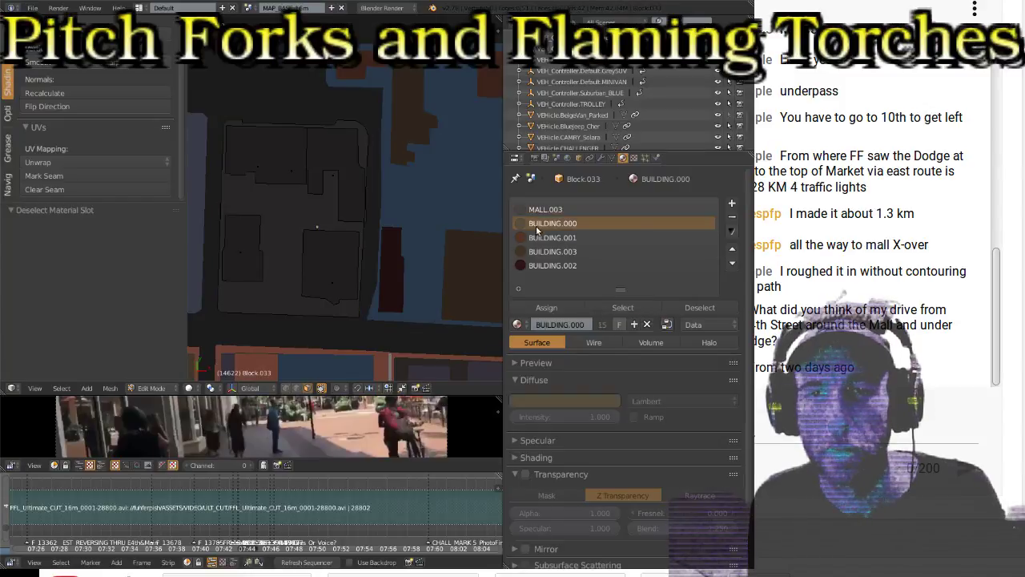
Step: Try to give Block.033's northwest, northeast and southeast buildings the BUILDING.000, BUILDING.001 and BUILDING.003 materials
{"action": "right_click", "coordinate": [269, 154]}
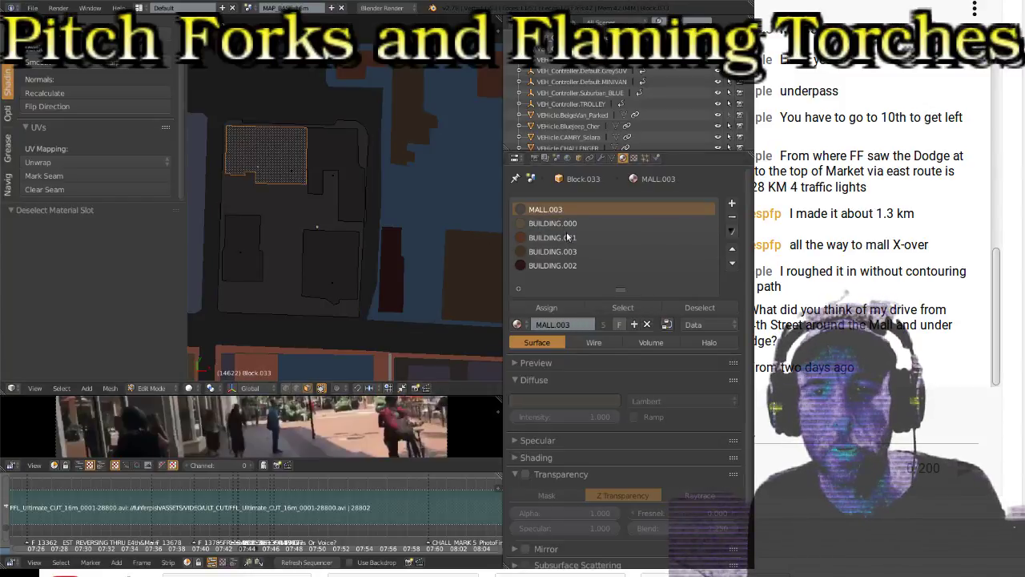
{"action": "left_click", "coordinate": [562, 225]}
{"action": "left_click", "coordinate": [620, 309]}
{"action": "right_click", "coordinate": [334, 160]}
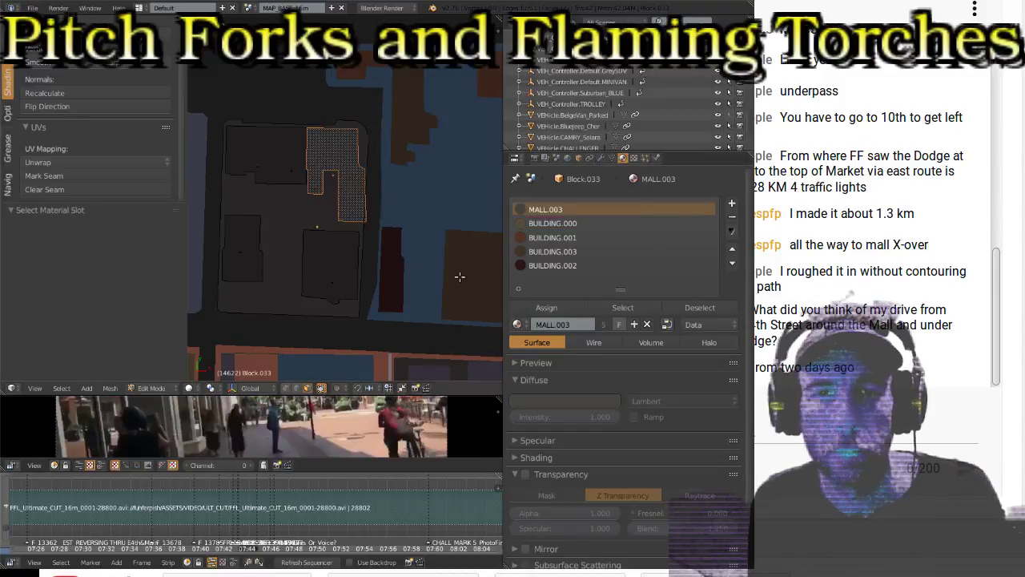
{"action": "left_click", "coordinate": [569, 237]}
{"action": "left_click", "coordinate": [546, 307]}
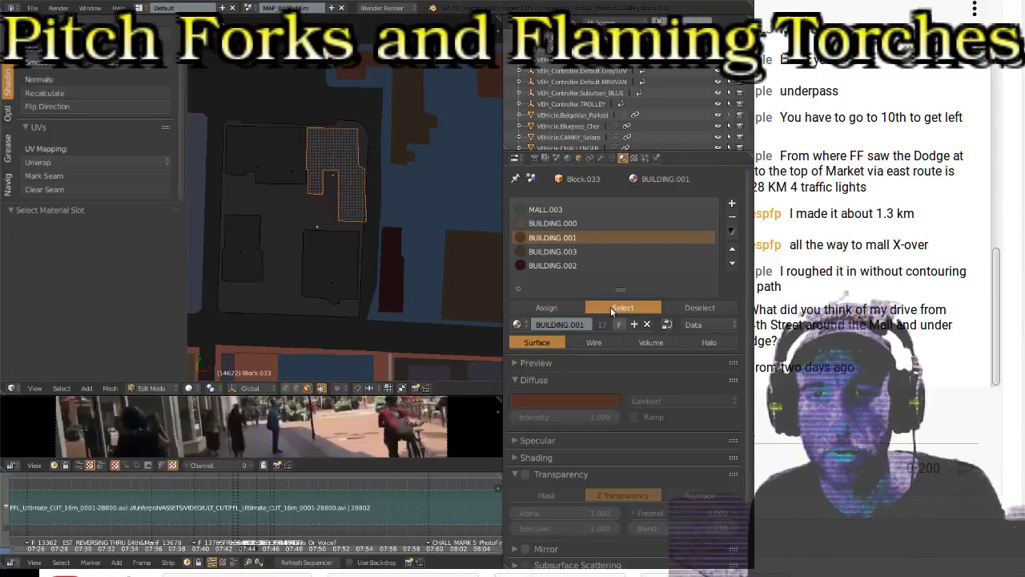
{"action": "right_click", "coordinate": [339, 264]}
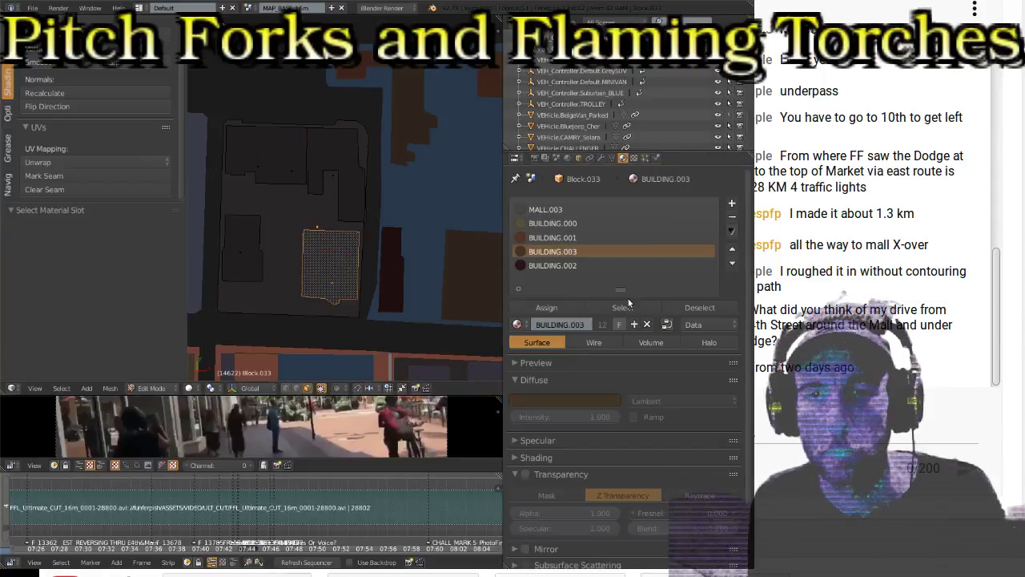
Step: Assign the BUILDING.002 material to the southwest building face of Block.033
{"action": "right_click", "coordinate": [249, 249]}
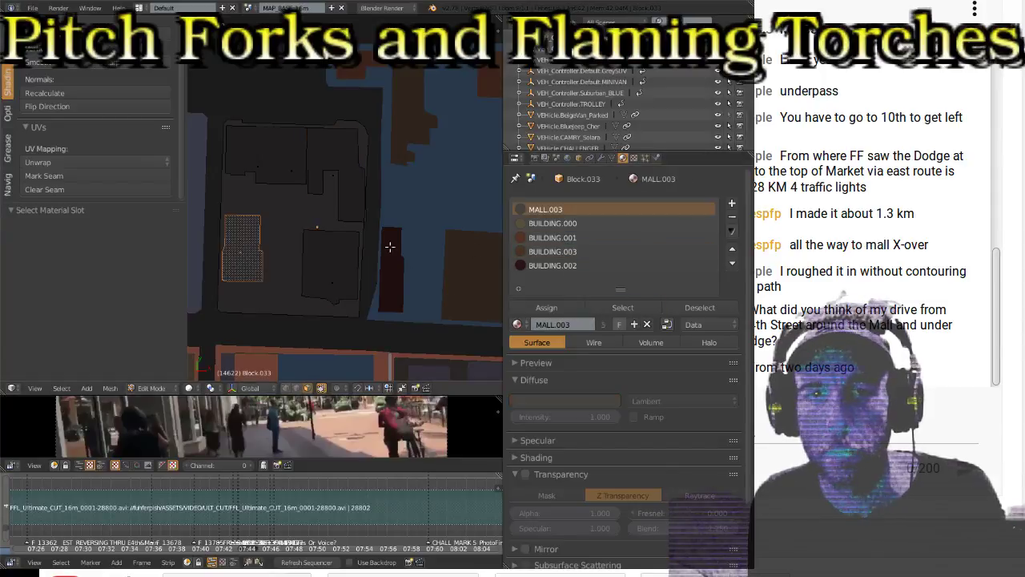
{"action": "left_click", "coordinate": [555, 265]}
{"action": "left_click", "coordinate": [700, 309]}
{"action": "left_click", "coordinate": [640, 311]}
{"action": "key", "text": "Tab"}
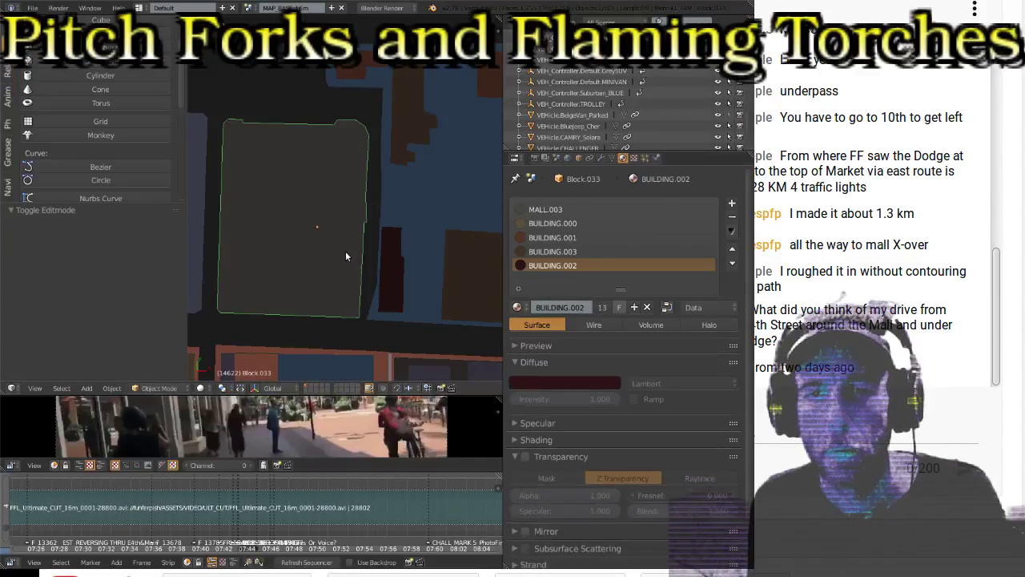
{"action": "key", "text": "Tab"}
{"action": "left_click", "coordinate": [685, 311]}
{"action": "left_click", "coordinate": [553, 310]}
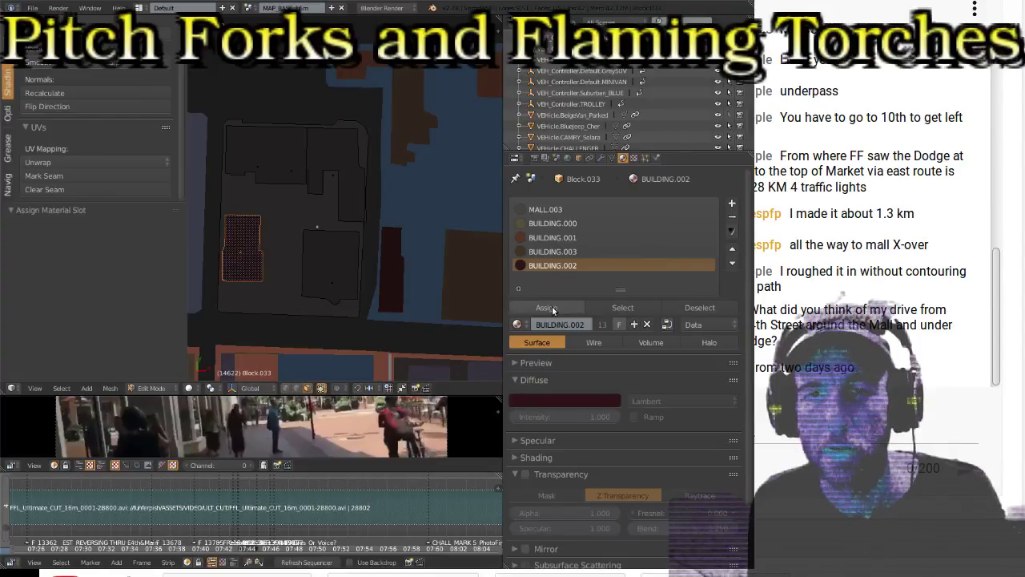
Step: Assign the BUILDING.000 material to the northwest building face of Block.033
{"action": "right_click", "coordinate": [545, 258]}
{"action": "right_click", "coordinate": [352, 265]}
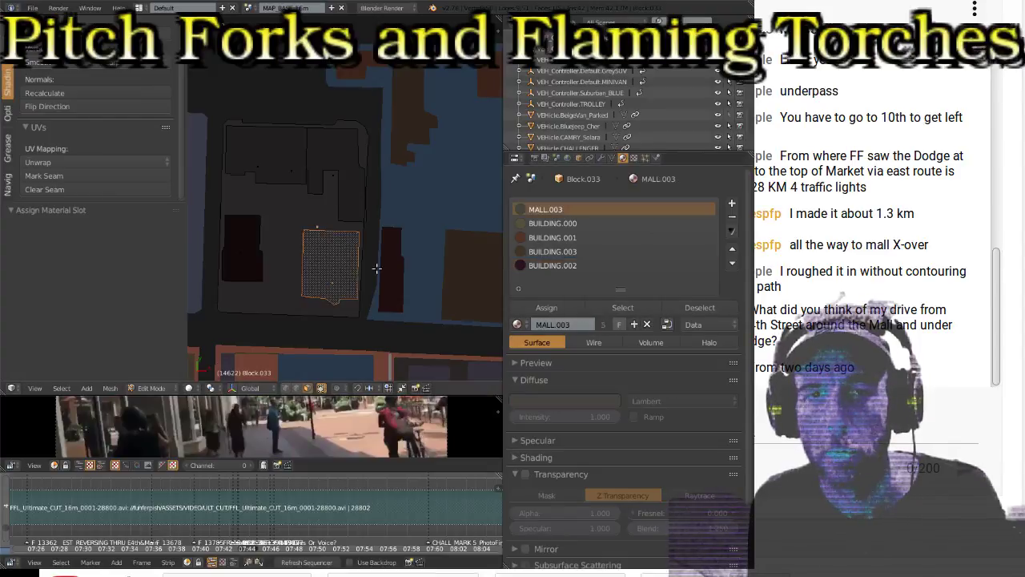
{"action": "left_click", "coordinate": [571, 252]}
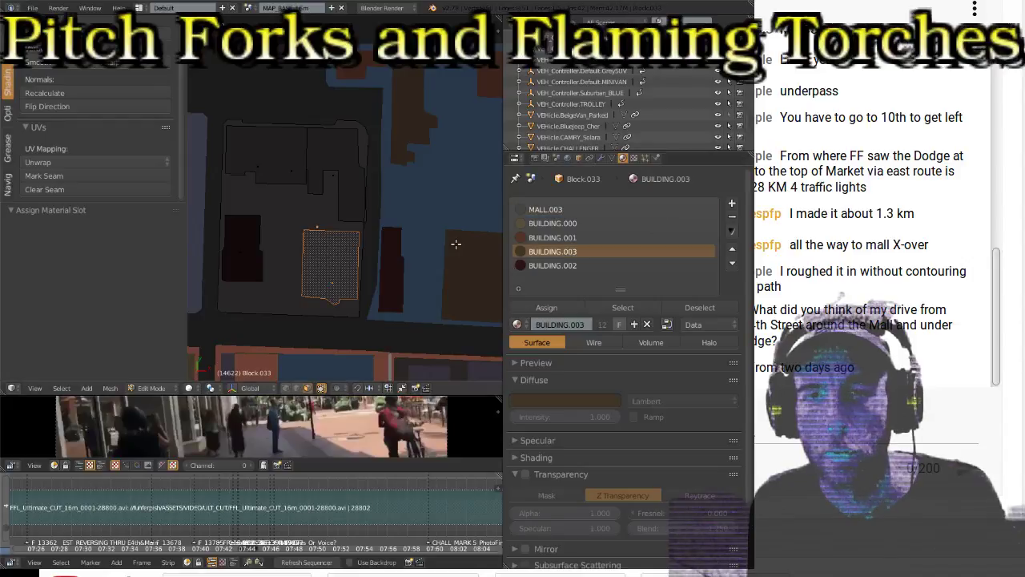
{"action": "right_click", "coordinate": [273, 175]}
{"action": "left_click", "coordinate": [548, 224]}
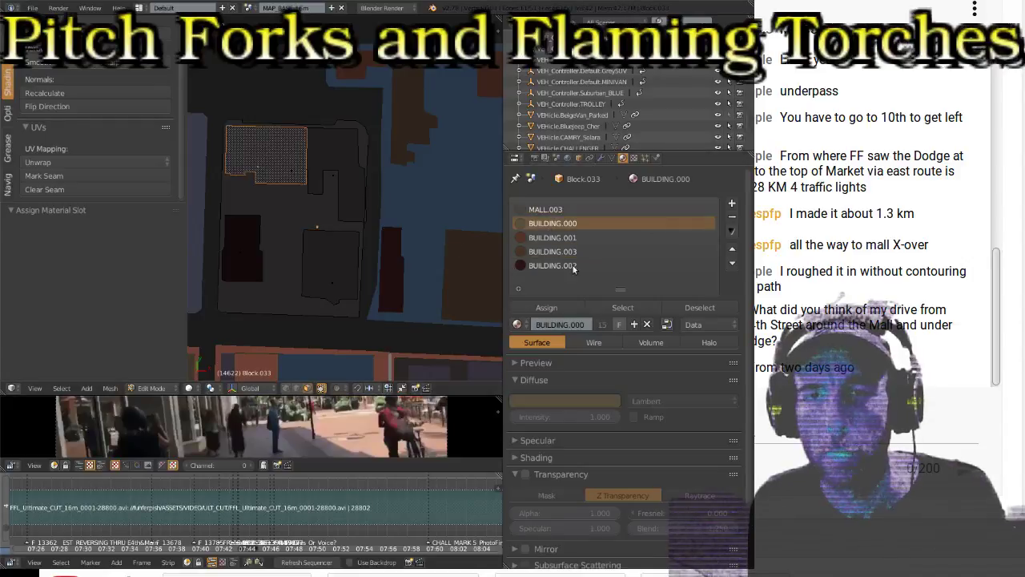
{"action": "left_click", "coordinate": [558, 308]}
Step: Assign BUILDING.001 to Block.033's northeast building and BUILDING.003 to its southeast building, and leave mesh editing
{"action": "right_click", "coordinate": [362, 173]}
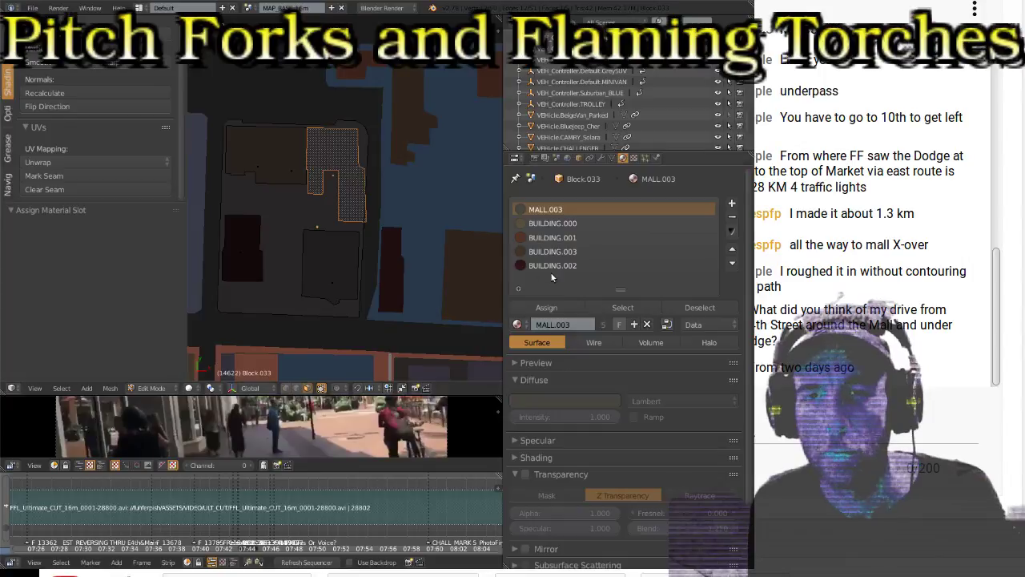
{"action": "left_click", "coordinate": [553, 237]}
{"action": "left_click", "coordinate": [578, 309]}
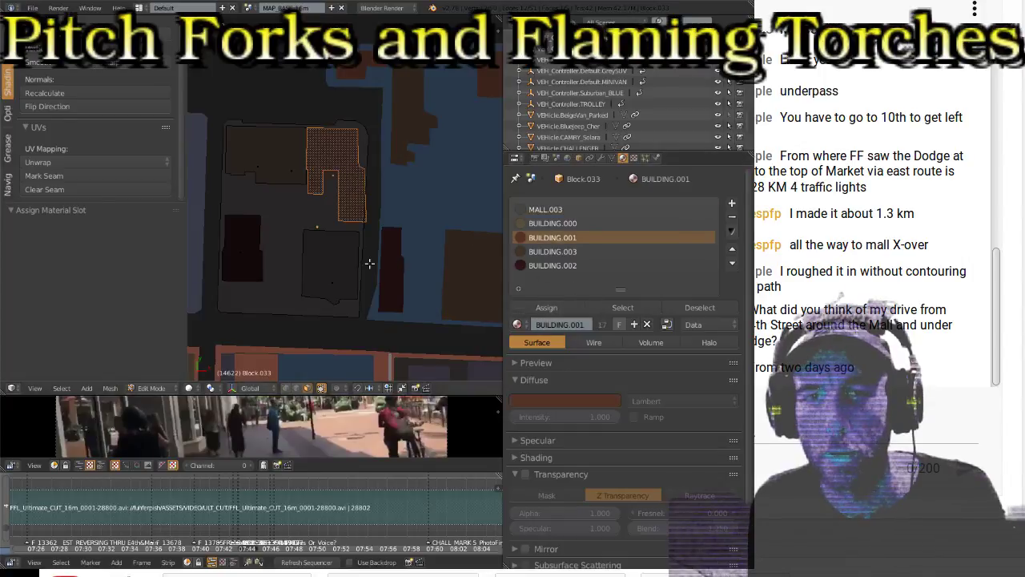
{"action": "right_click", "coordinate": [347, 262]}
{"action": "left_click", "coordinate": [550, 251]}
{"action": "left_click", "coordinate": [569, 308]}
{"action": "key", "text": "Tab"}
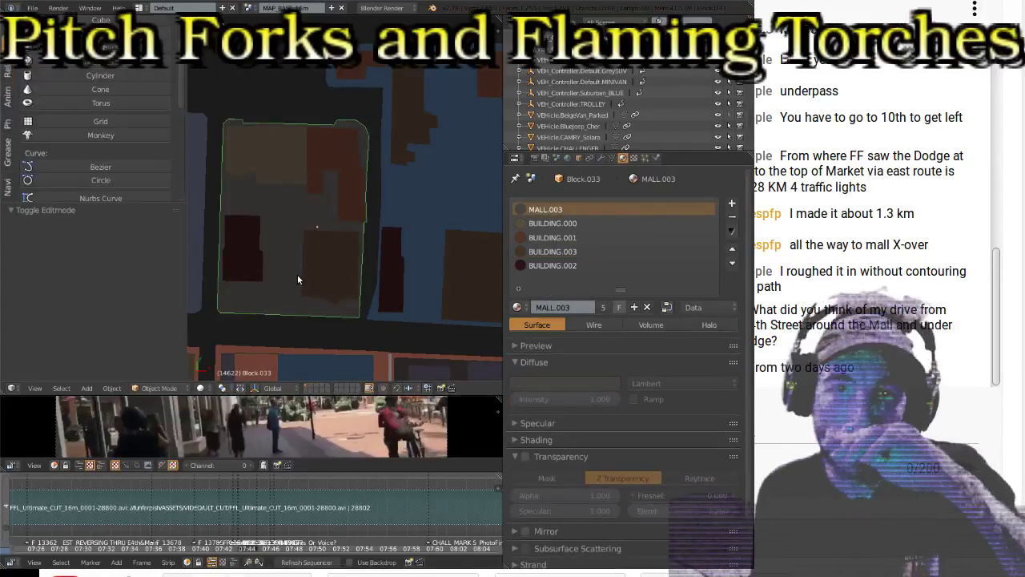
Step: Look over the coloured Block.033 and the neighbouring blocks west of it along the same row
{"action": "scroll", "coordinate": [289, 241], "scroll_direction": "up", "scroll_amount": 3}
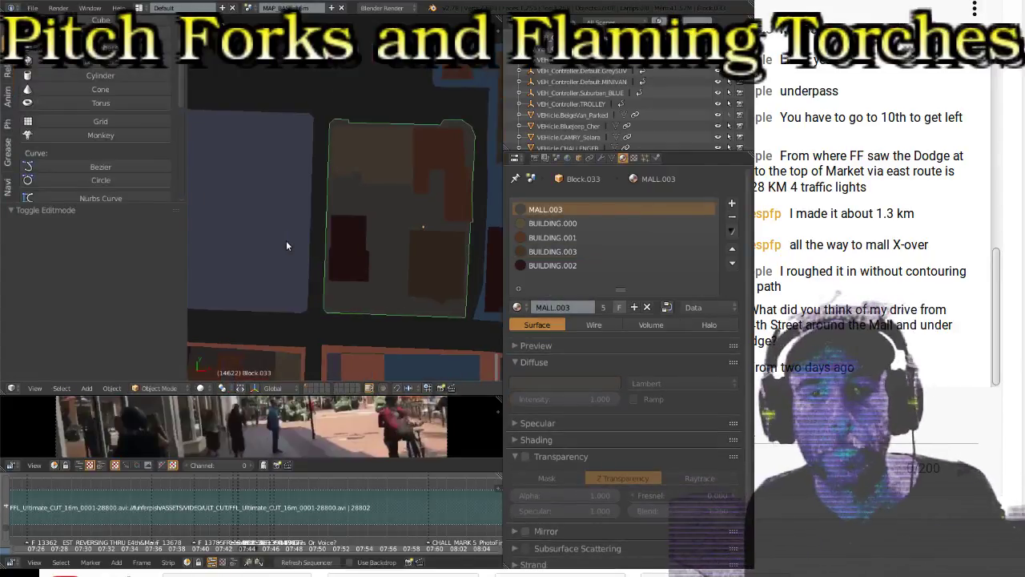
{"action": "scroll", "coordinate": [288, 240], "scroll_direction": "down", "scroll_amount": 3}
{"action": "scroll", "coordinate": [315, 246], "scroll_direction": "up", "scroll_amount": 2}
{"action": "scroll", "coordinate": [315, 245], "scroll_direction": "down", "scroll_amount": 2}
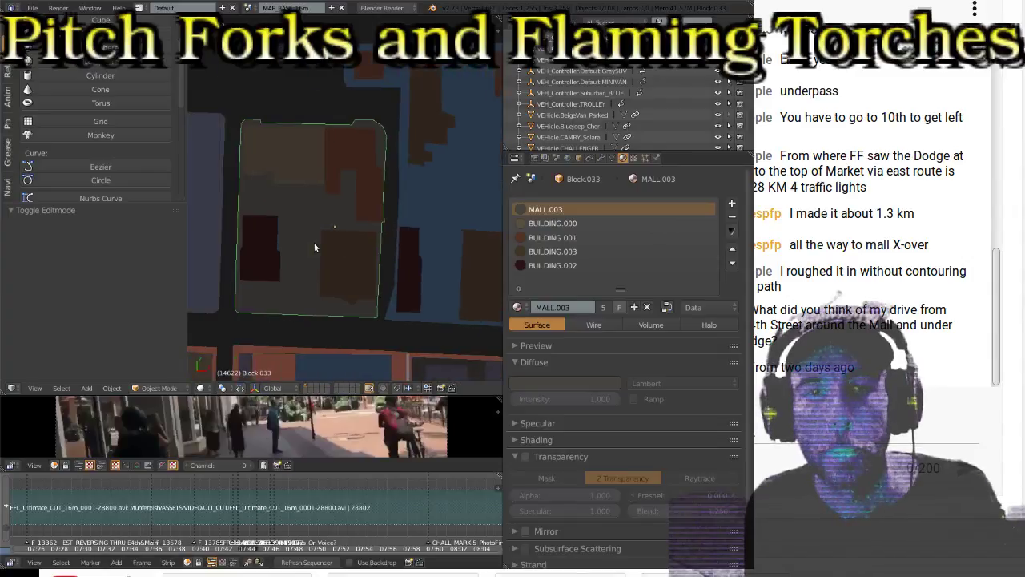
{"action": "scroll", "coordinate": [315, 242], "scroll_direction": "up", "scroll_amount": 2}
{"action": "scroll", "coordinate": [324, 238], "scroll_direction": "down", "scroll_amount": 5}
{"action": "scroll", "coordinate": [392, 236], "scroll_direction": "down", "scroll_amount": 6, "text": "ctrl"}
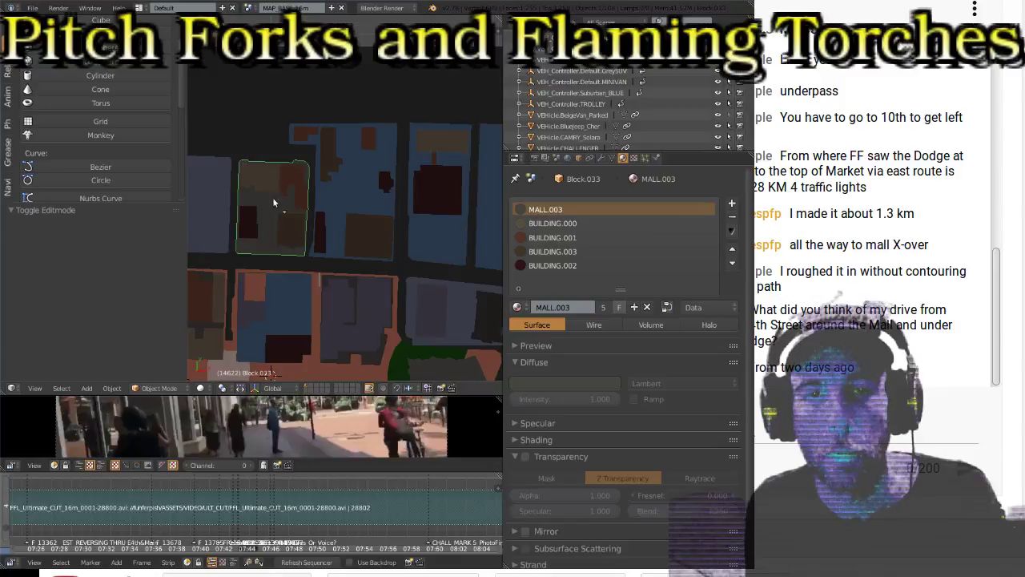
{"action": "scroll", "coordinate": [240, 230], "scroll_direction": "up", "scroll_amount": 6, "text": "ctrl"}
{"action": "scroll", "coordinate": [274, 200], "scroll_direction": "up", "scroll_amount": 4, "text": "ctrl"}
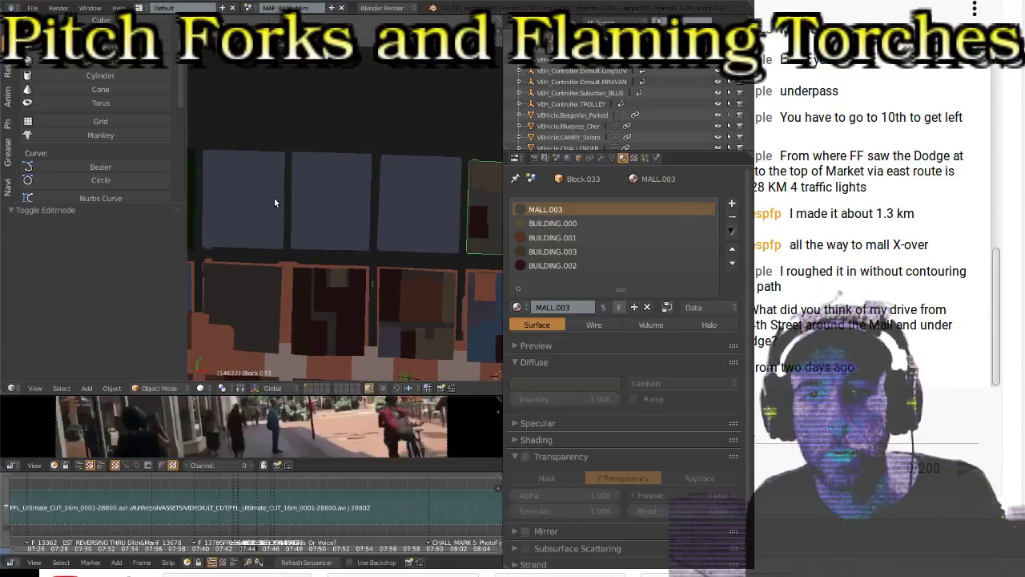
{"action": "scroll", "coordinate": [274, 202], "scroll_direction": "down", "scroll_amount": 5, "text": "ctrl"}
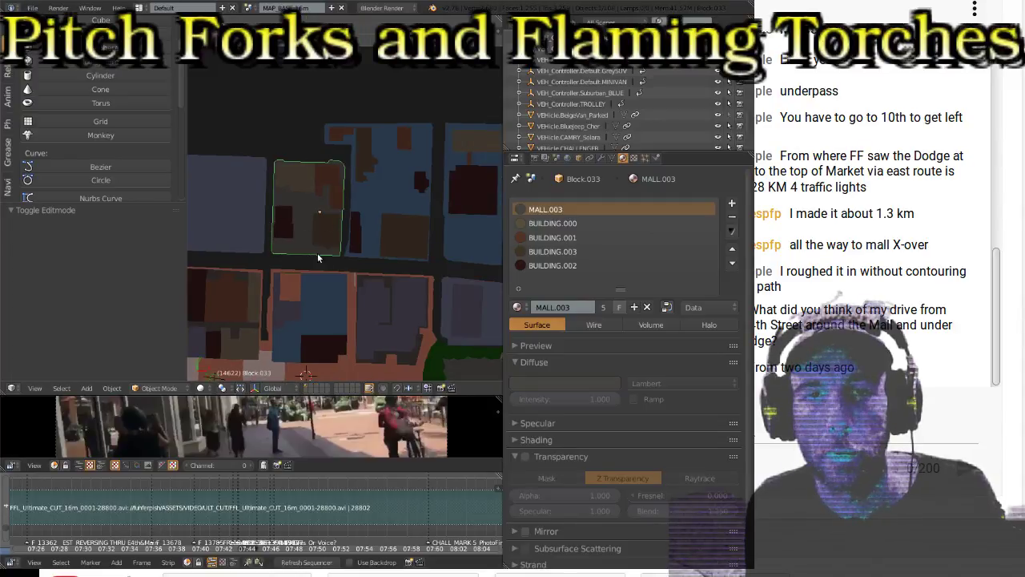
{"action": "scroll", "coordinate": [317, 251], "scroll_direction": "up", "scroll_amount": 5}
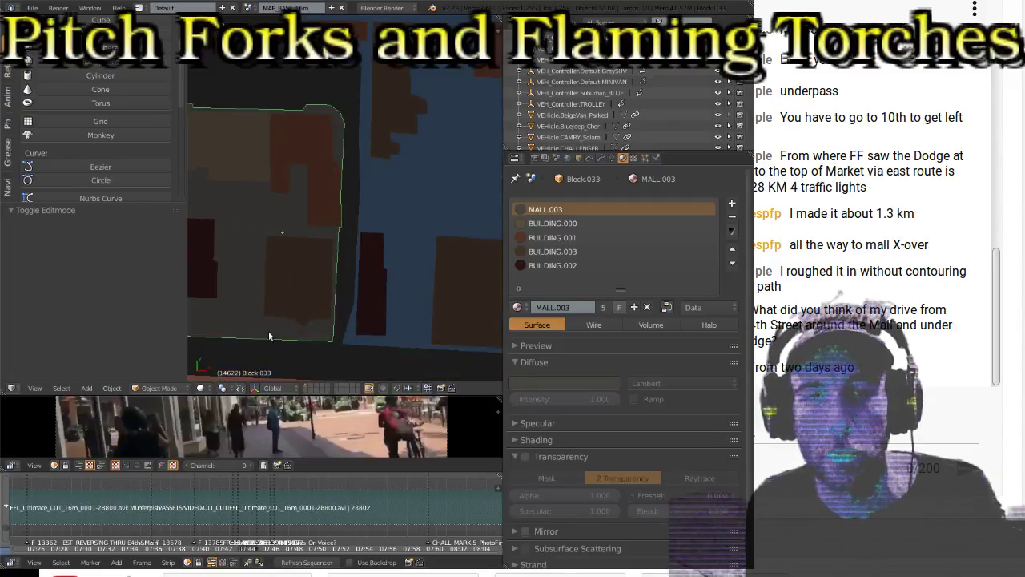
{"action": "scroll", "coordinate": [263, 329], "scroll_direction": "up", "scroll_amount": 6, "text": "ctrl"}
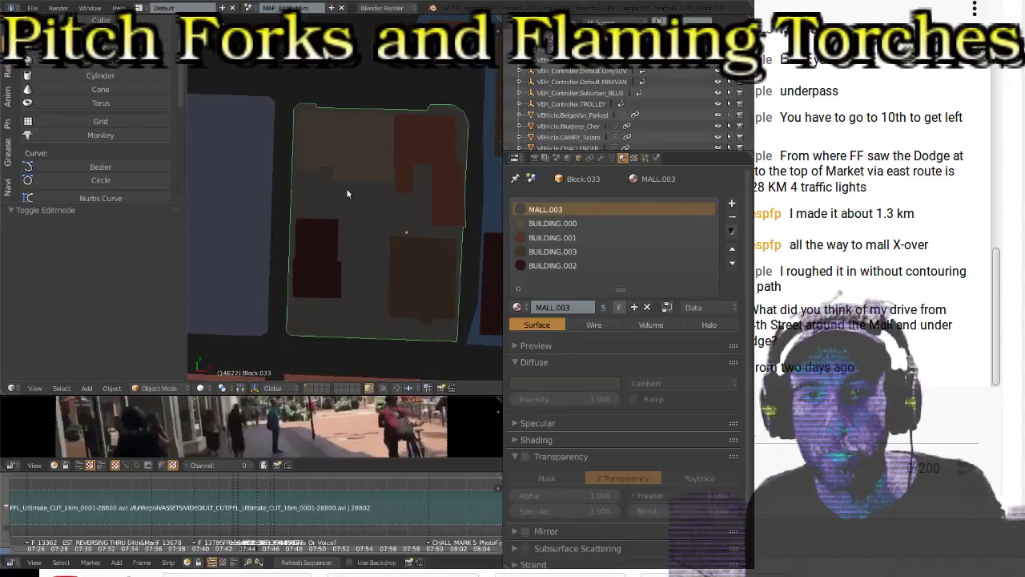
{"action": "scroll", "coordinate": [288, 200], "scroll_direction": "up", "scroll_amount": 8, "text": "ctrl"}
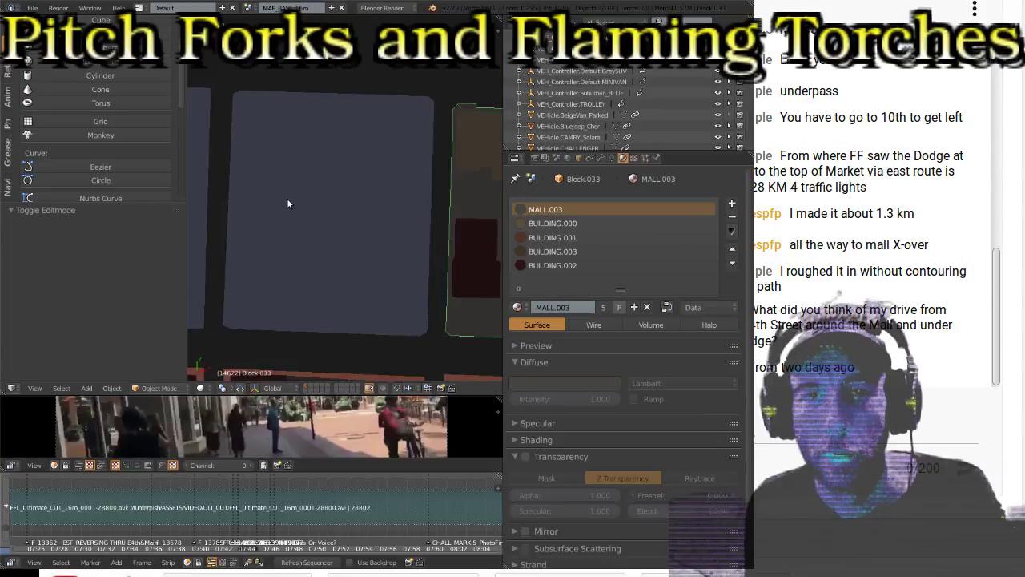
Step: Examine the mesh of Block.032, directly west of Block.033, for building footprints
{"action": "right_click", "coordinate": [287, 201]}
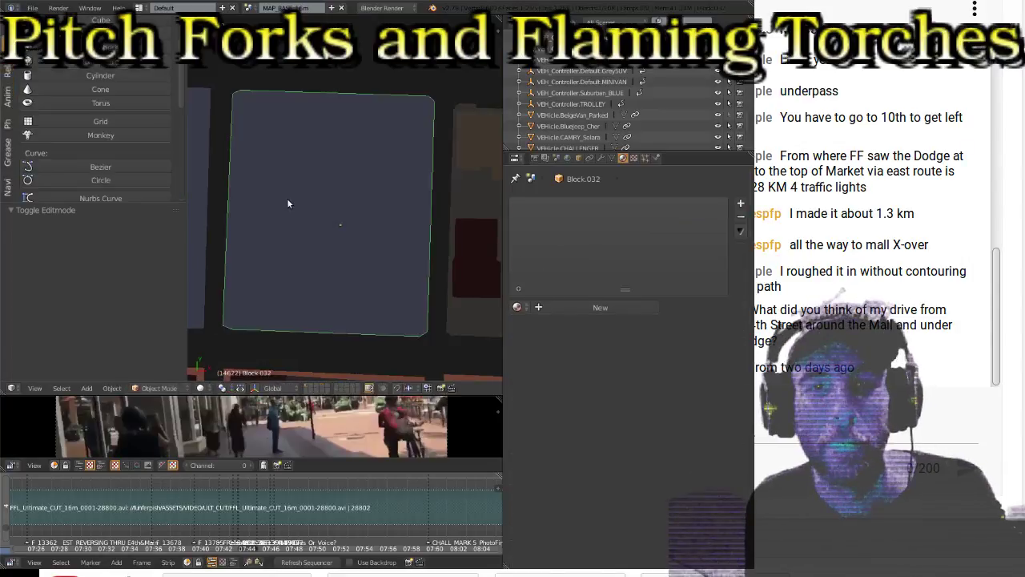
{"action": "scroll", "coordinate": [287, 204], "scroll_direction": "up", "scroll_amount": 9, "text": "ctrl"}
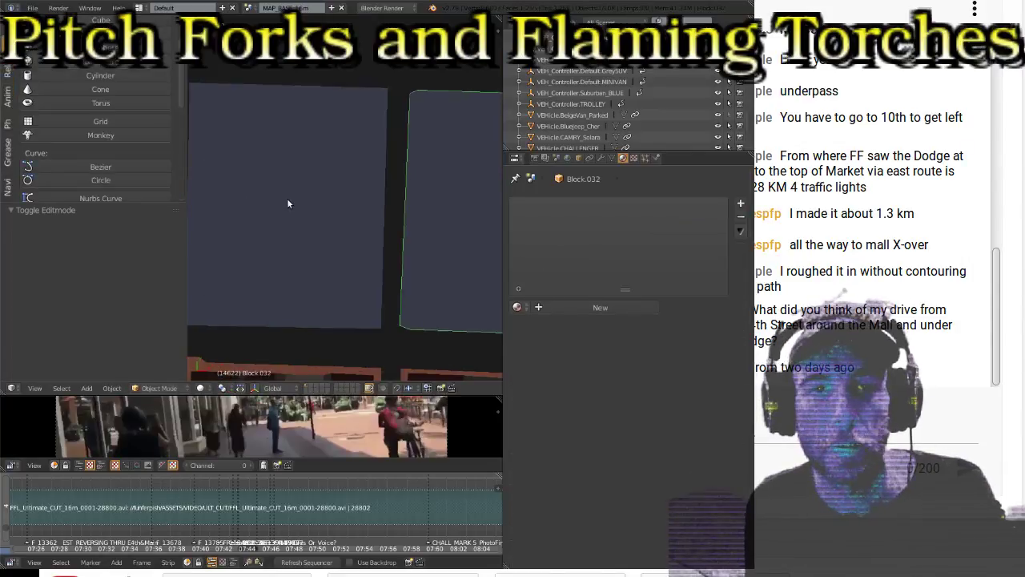
{"action": "key", "text": "Tab"}
{"action": "key", "text": "Tab"}
{"action": "scroll", "coordinate": [287, 204], "scroll_direction": "up", "scroll_amount": 2, "text": "ctrl"}
{"action": "scroll", "coordinate": [287, 204], "scroll_direction": "up", "scroll_amount": 1, "text": "ctrl"}
{"action": "key", "text": "Tab"}
{"action": "key", "text": "Tab"}
Step: Examine Block.030 and Block.051 farther west in the row for building footprints and materials
{"action": "right_click", "coordinate": [286, 204]}
{"action": "scroll", "coordinate": [287, 203], "scroll_direction": "up", "scroll_amount": 4, "text": "ctrl"}
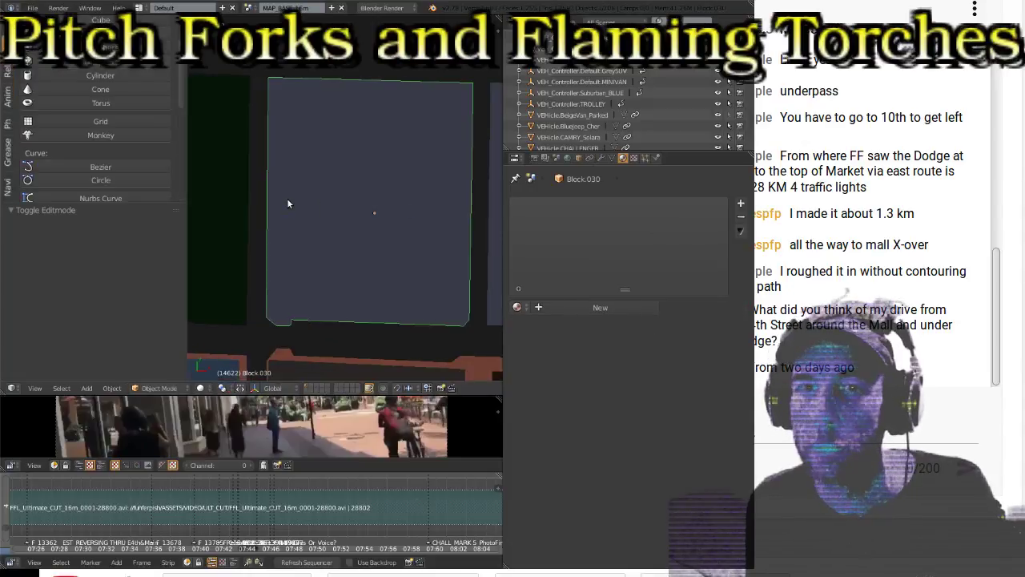
{"action": "scroll", "coordinate": [287, 198], "scroll_direction": "up", "scroll_amount": 8, "text": "ctrl"}
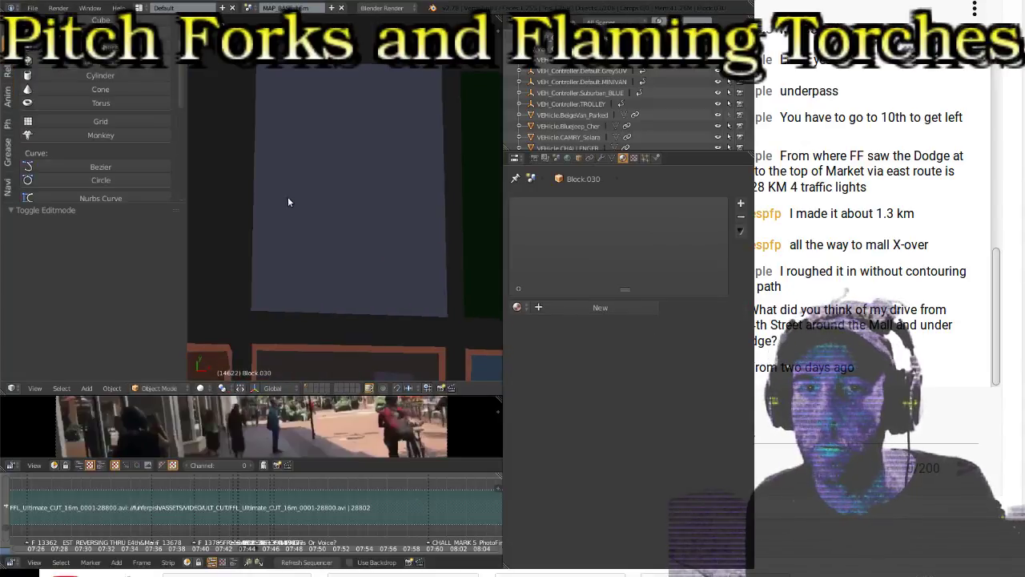
{"action": "key", "text": "Tab"}
{"action": "key", "text": "Tab"}
{"action": "scroll", "coordinate": [302, 195], "scroll_direction": "down", "scroll_amount": 2}
{"action": "right_click", "coordinate": [302, 195]}
{"action": "scroll", "coordinate": [302, 195], "scroll_direction": "down", "scroll_amount": 2}
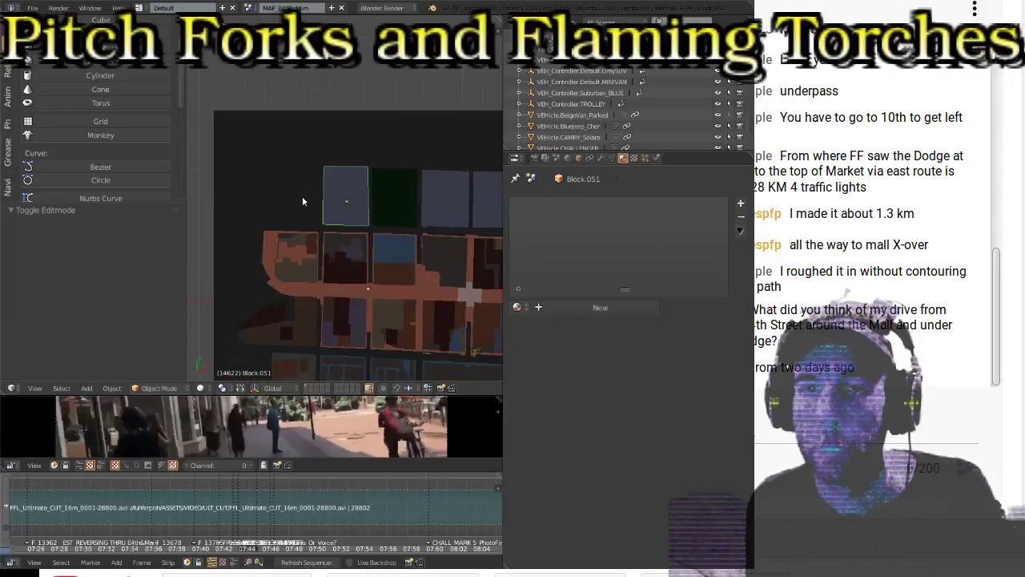
Step: Inspect the faces and material slots of Block.014 in the row south of the plain blocks
{"action": "middle_click_drag", "start_coordinate": [430, 227], "coordinate": [343, 182], "text": "shift"}
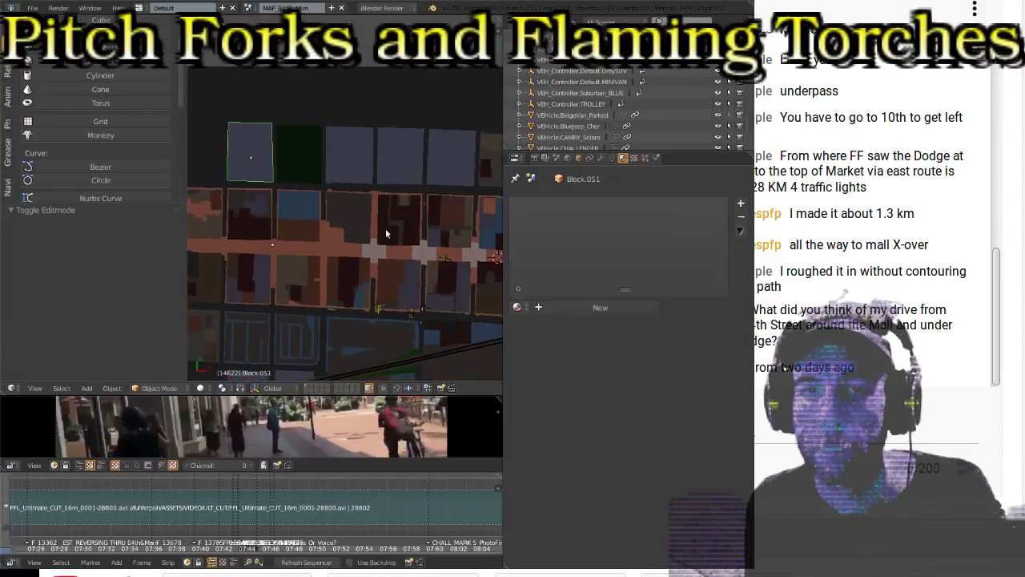
{"action": "scroll", "coordinate": [386, 233], "scroll_direction": "up", "scroll_amount": 10}
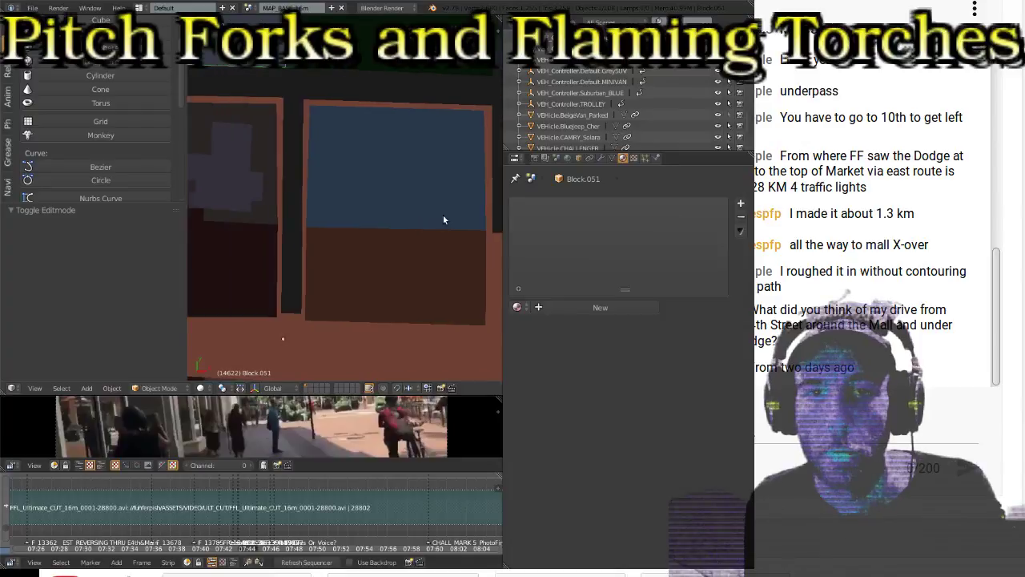
{"action": "right_click", "coordinate": [423, 213]}
{"action": "key", "text": "Tab"}
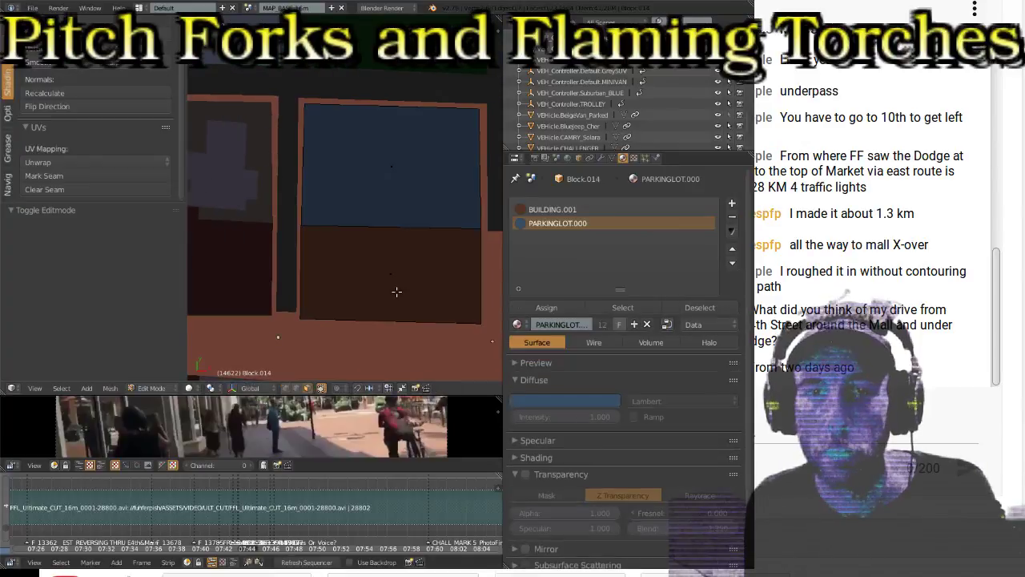
{"action": "key", "text": "Tab"}
{"action": "key", "text": "Tab"}
{"action": "key", "text": "Tab"}
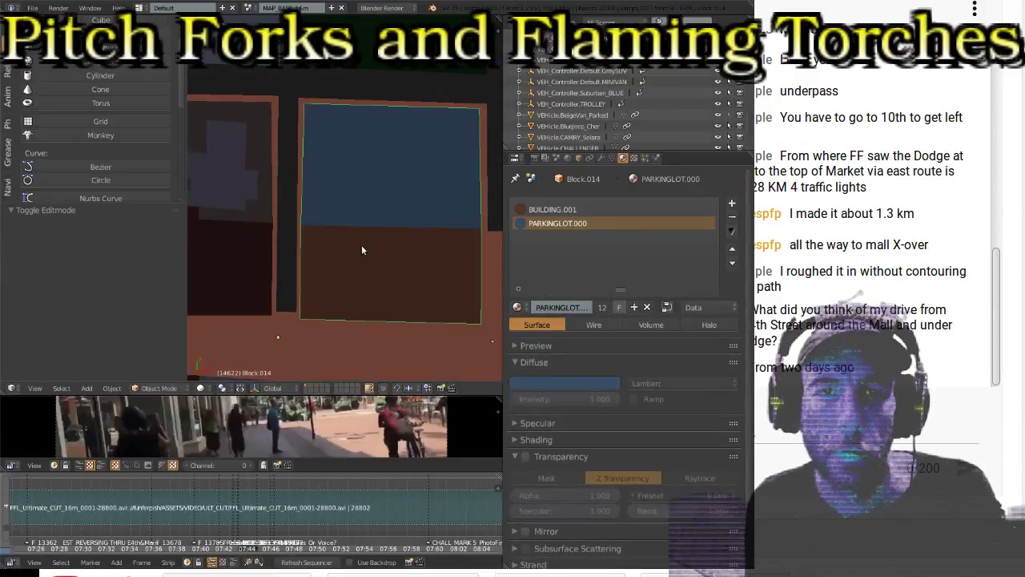
Step: Examine the mesh and material of Block.013, just east of Block.014, and the blocks northeast of it
{"action": "scroll", "coordinate": [361, 244], "scroll_direction": "down", "scroll_amount": 2, "text": "shift"}
{"action": "scroll", "coordinate": [333, 234], "scroll_direction": "down", "scroll_amount": 2, "text": "shift"}
{"action": "scroll", "coordinate": [385, 233], "scroll_direction": "up", "scroll_amount": 1, "text": "shift"}
{"action": "scroll", "coordinate": [428, 232], "scroll_direction": "down", "scroll_amount": 3}
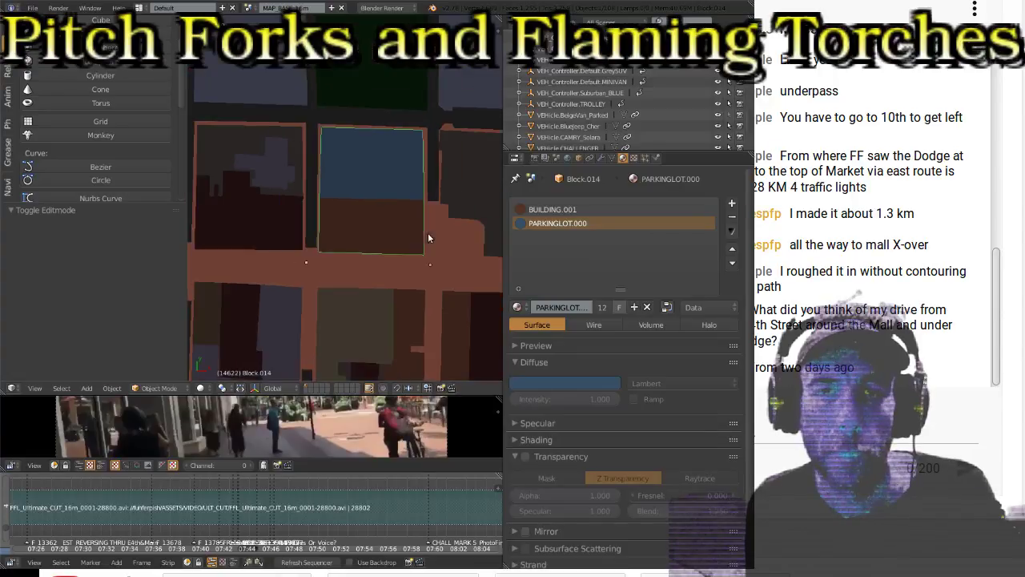
{"action": "middle_click_drag", "start_coordinate": [408, 237], "coordinate": [259, 237], "text": "shift"}
{"action": "right_click", "coordinate": [307, 198]}
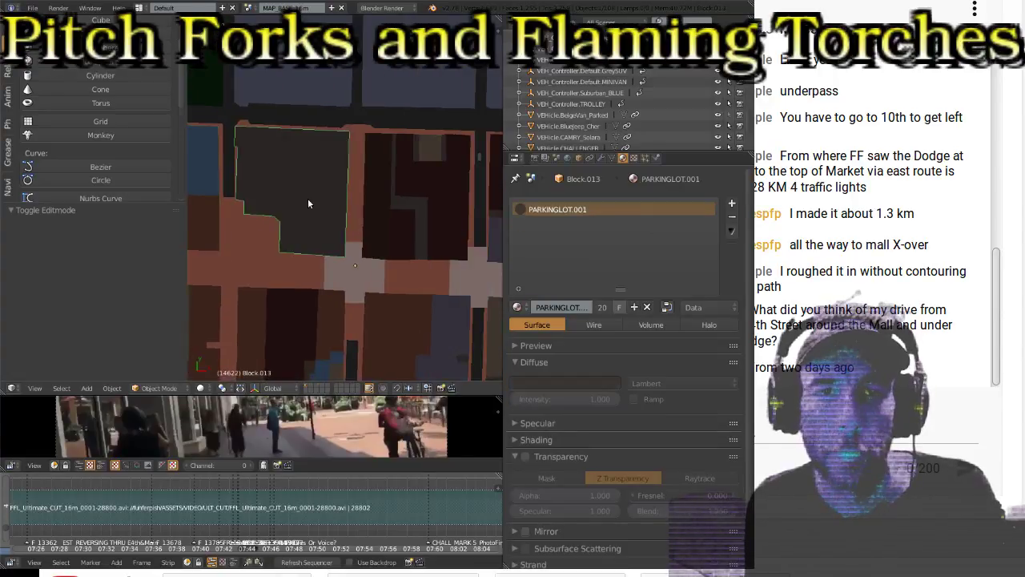
{"action": "key", "text": "Tab"}
{"action": "scroll", "coordinate": [279, 192], "scroll_direction": "up", "scroll_amount": 3}
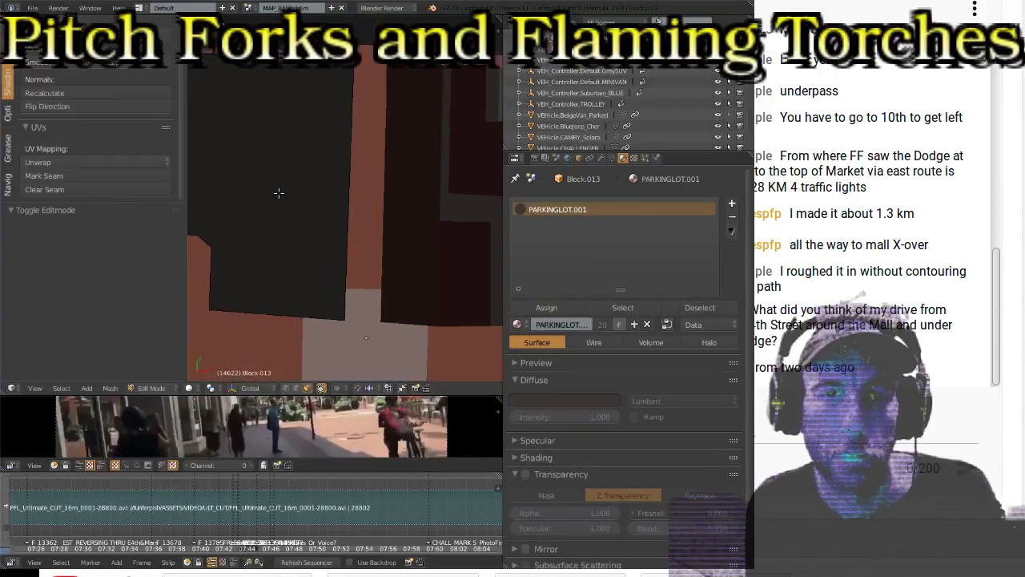
{"action": "scroll", "coordinate": [280, 194], "scroll_direction": "down", "scroll_amount": 1}
{"action": "key", "text": "Tab"}
{"action": "middle_click_drag", "start_coordinate": [278, 191], "coordinate": [318, 194], "text": "shift"}
{"action": "scroll", "coordinate": [321, 199], "scroll_direction": "down", "scroll_amount": 3}
{"action": "scroll", "coordinate": [321, 199], "scroll_direction": "up", "scroll_amount": 2}
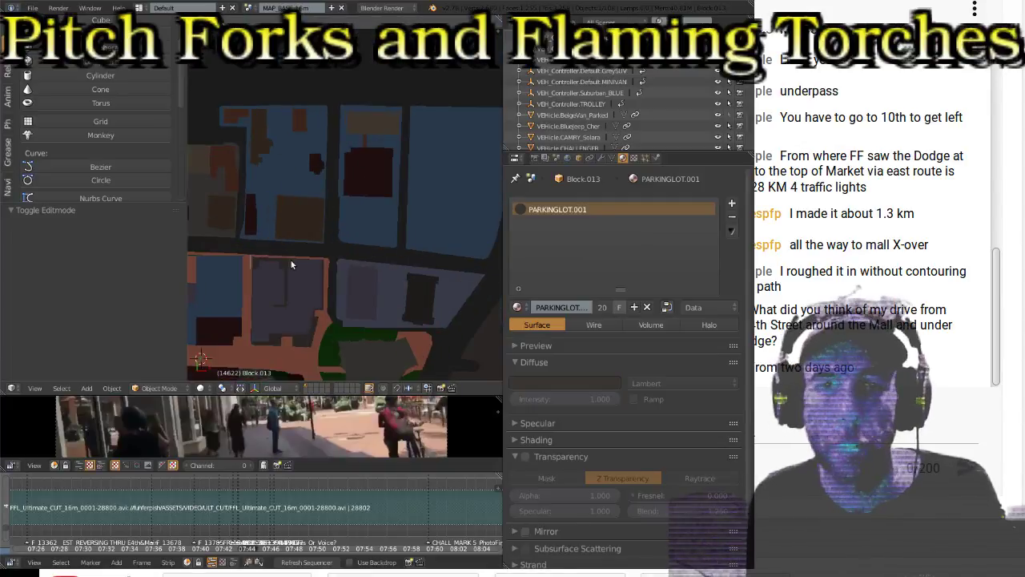
Step: Widen the 3D viewport by shrinking the properties area and hide the viewport's tool shelf
{"action": "left_click_drag", "start_coordinate": [504, 237], "coordinate": [647, 238]}
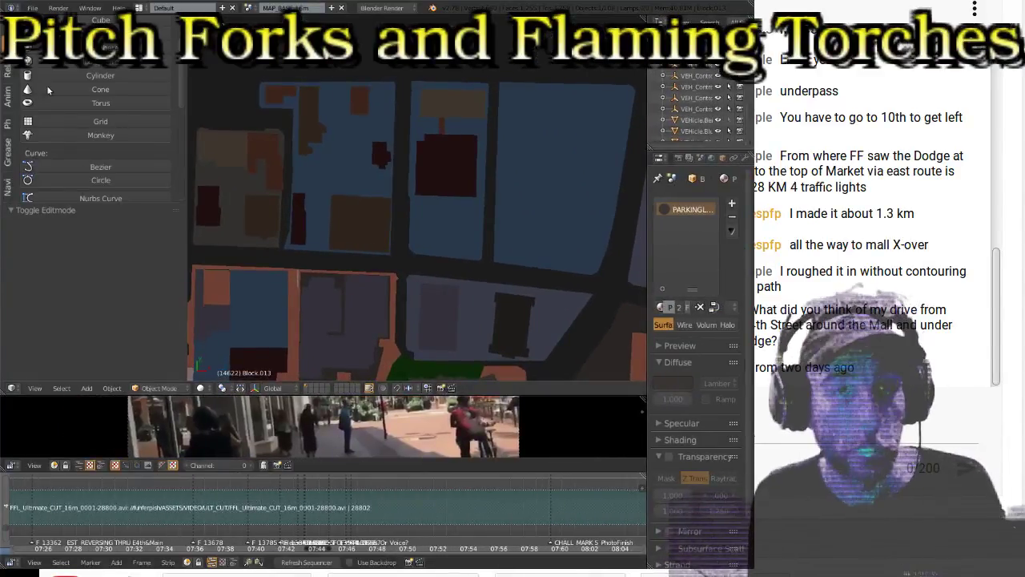
{"action": "left_click", "coordinate": [6, 36]}
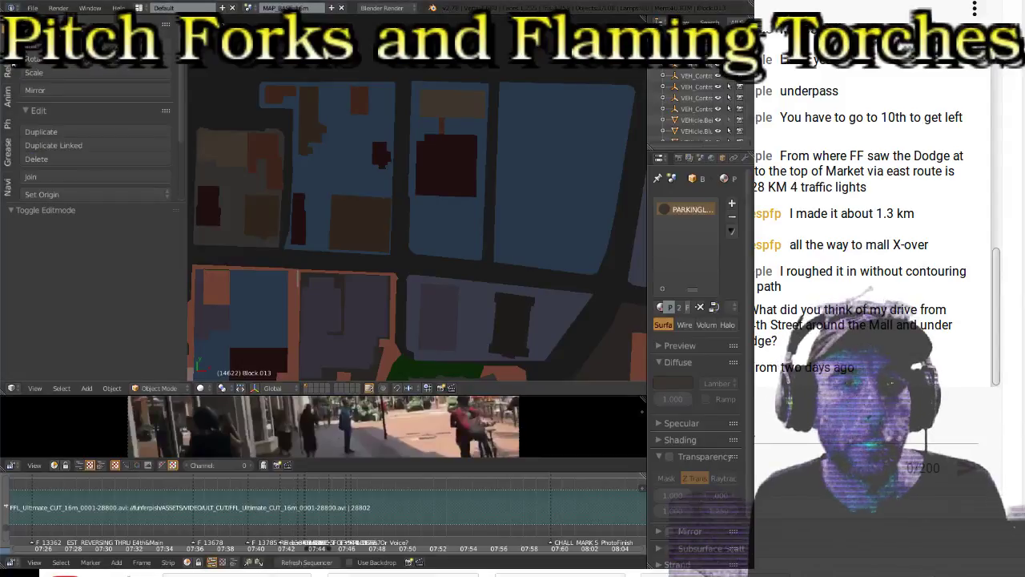
{"action": "key", "text": "t"}
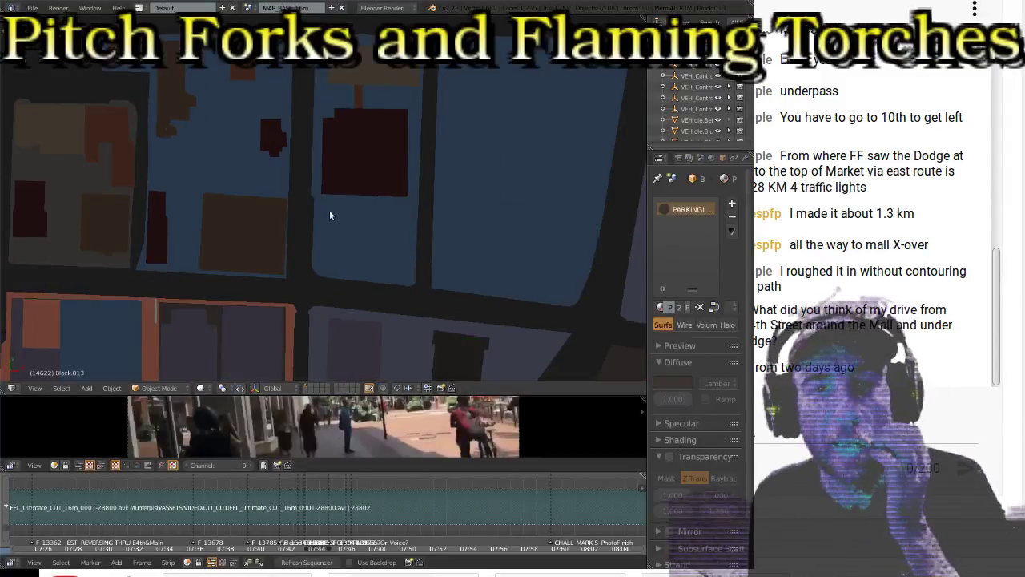
Step: Show the CVILLE_GIS background image over the map blocks and hide the viewport's properties sidebar
{"action": "scroll", "coordinate": [338, 211], "scroll_direction": "down", "scroll_amount": 2}
{"action": "key", "text": "n"}
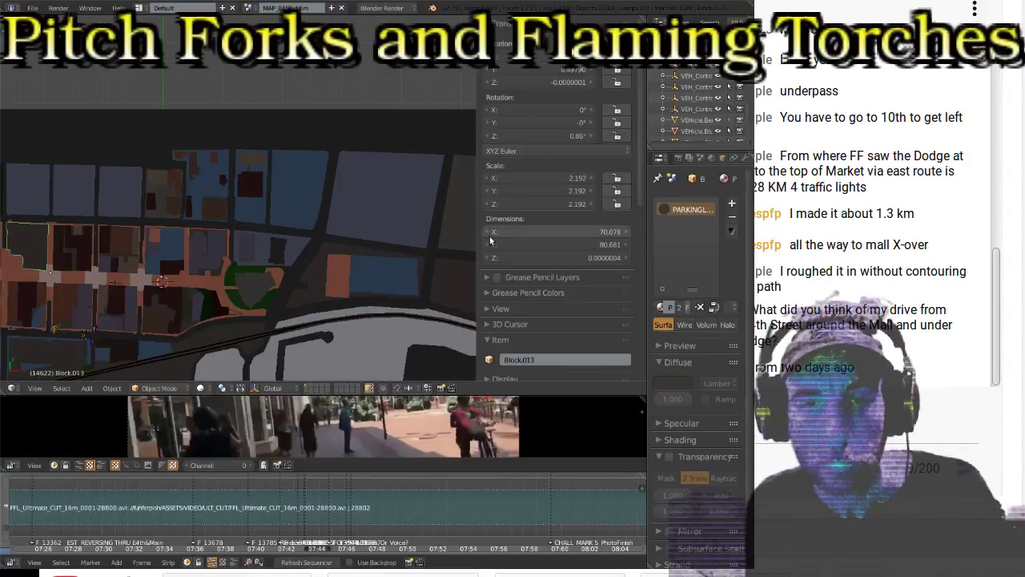
{"action": "scroll", "coordinate": [506, 256], "scroll_direction": "down", "scroll_amount": 4}
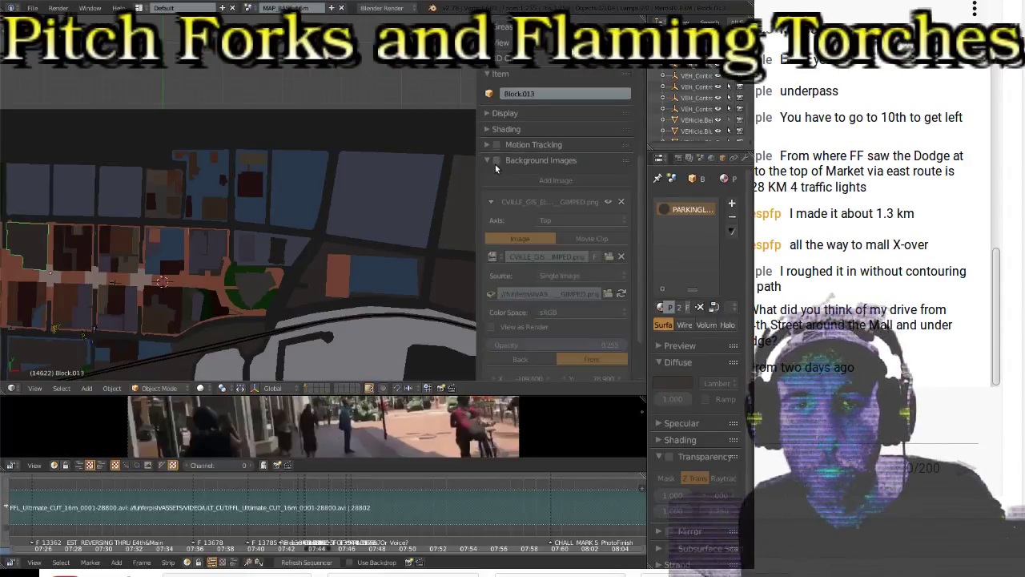
{"action": "left_click", "coordinate": [495, 161]}
{"action": "left_click", "coordinate": [498, 160]}
{"action": "key", "text": "n"}
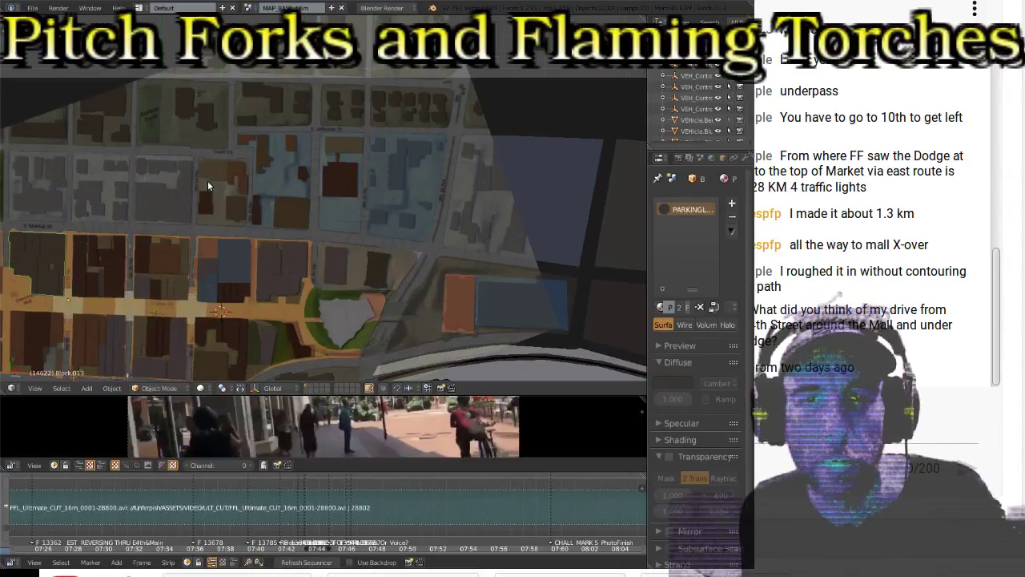
Step: In top view, move the Road_Ruler onto the street south of E Main St between 3rd St Se and 5th St Se
{"action": "middle_click_drag", "start_coordinate": [197, 195], "coordinate": [301, 189]}
{"action": "key", "text": "KP_7"}
{"action": "scroll", "coordinate": [286, 208], "scroll_direction": "up", "scroll_amount": 6}
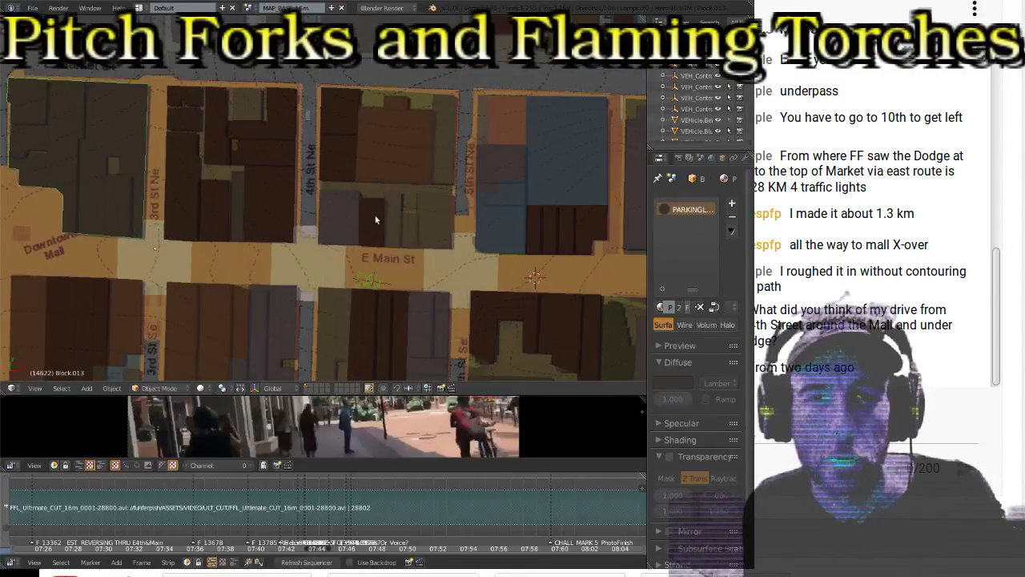
{"action": "scroll", "coordinate": [360, 196], "scroll_direction": "down", "scroll_amount": 5, "text": "shift"}
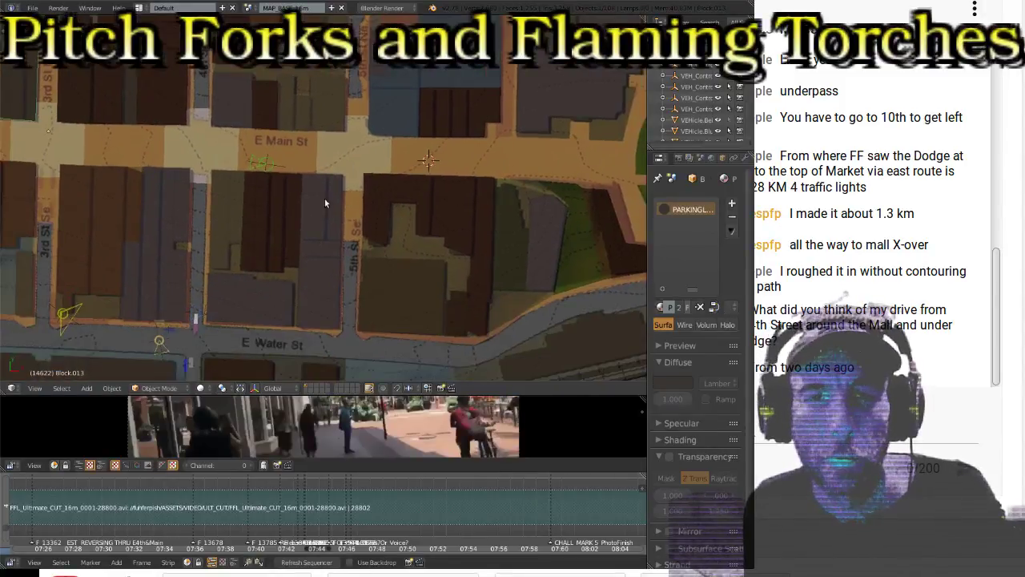
{"action": "middle_click_drag", "start_coordinate": [287, 213], "coordinate": [328, 196], "text": "shift"}
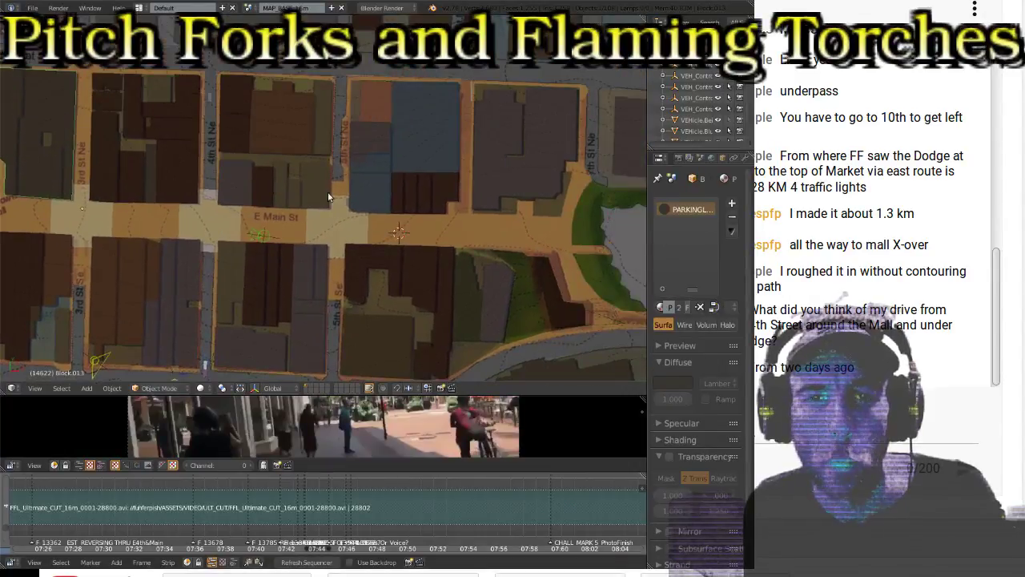
{"action": "right_click", "coordinate": [470, 90]}
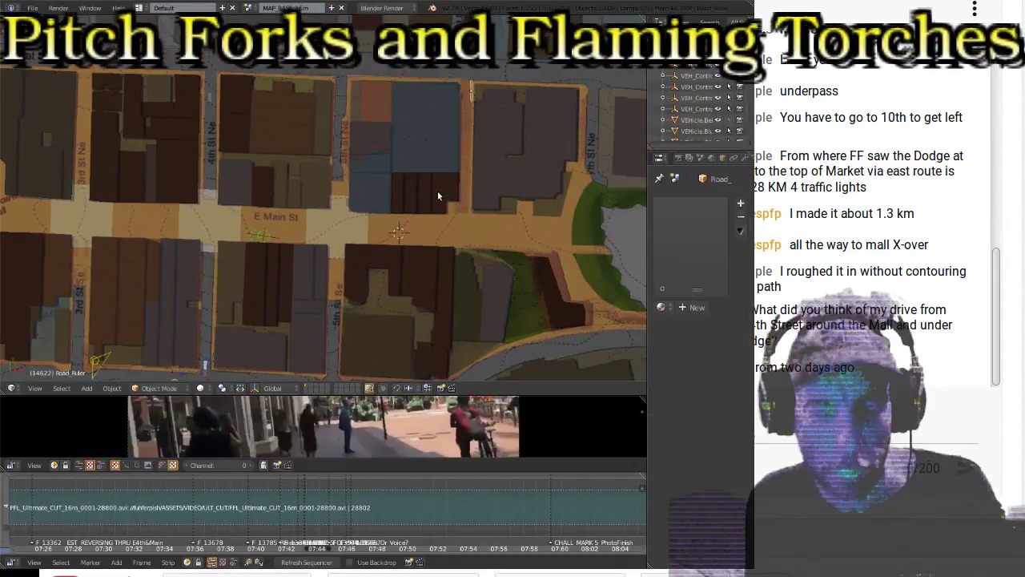
{"action": "key", "text": "g"}
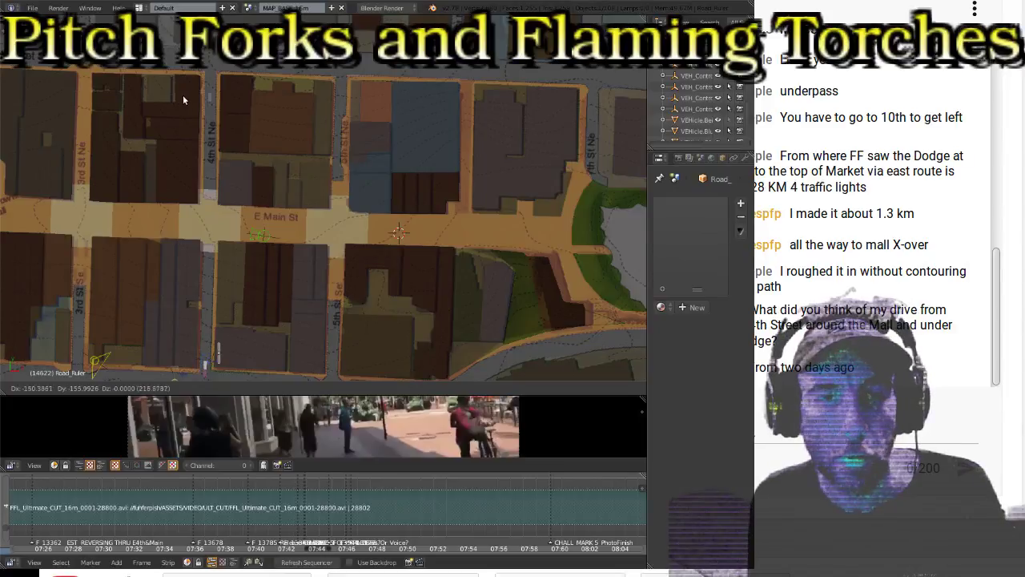
{"action": "left_click", "coordinate": [177, 378]}
Step: Examine the Road_Ruler up close against the street, its sidewalks and the adjoining blocks on the background map
{"action": "scroll", "coordinate": [193, 304], "scroll_direction": "up", "scroll_amount": 5}
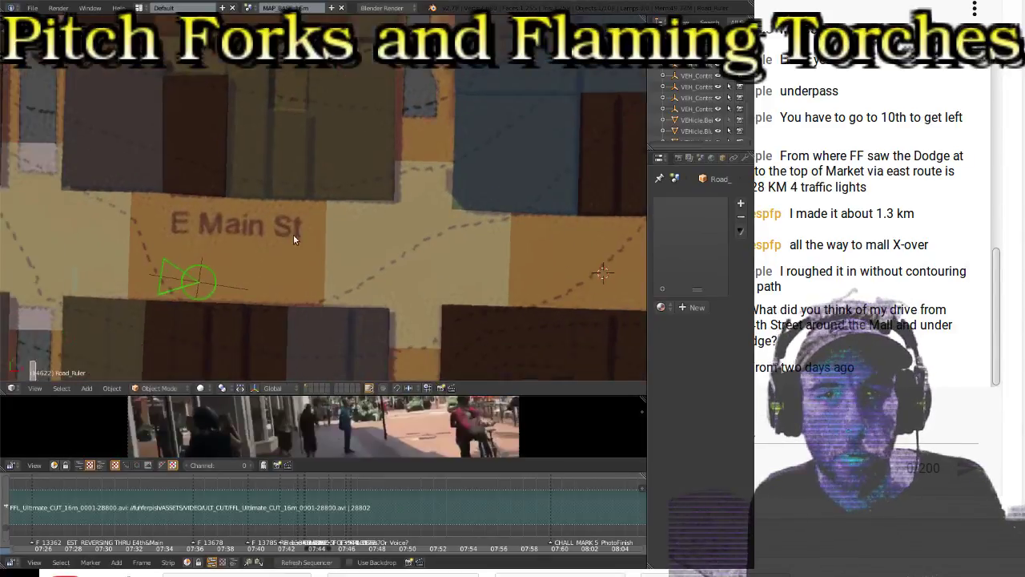
{"action": "scroll", "coordinate": [293, 239], "scroll_direction": "up", "scroll_amount": 8}
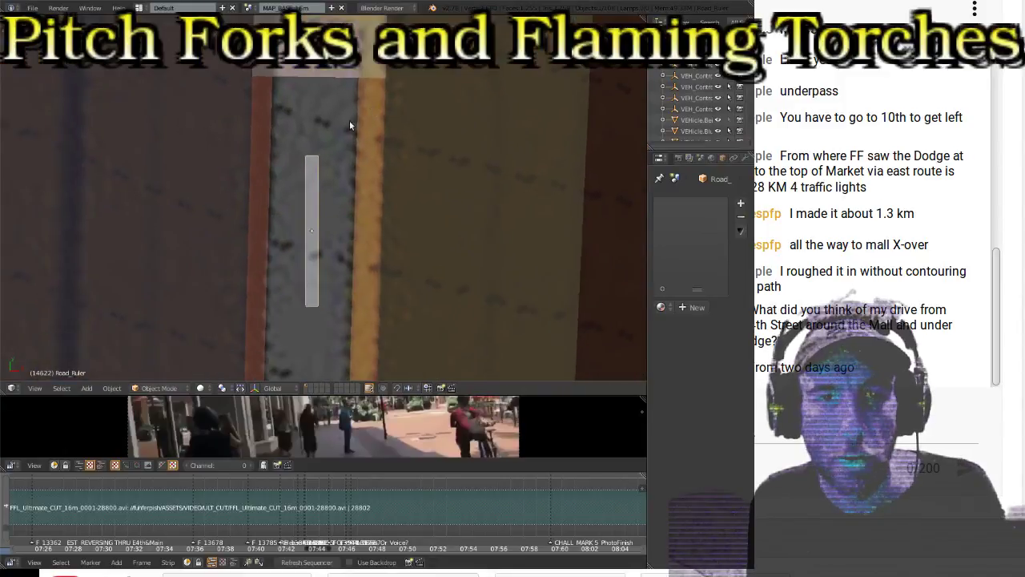
{"action": "middle_click_drag", "start_coordinate": [331, 99], "coordinate": [324, 252], "text": "shift"}
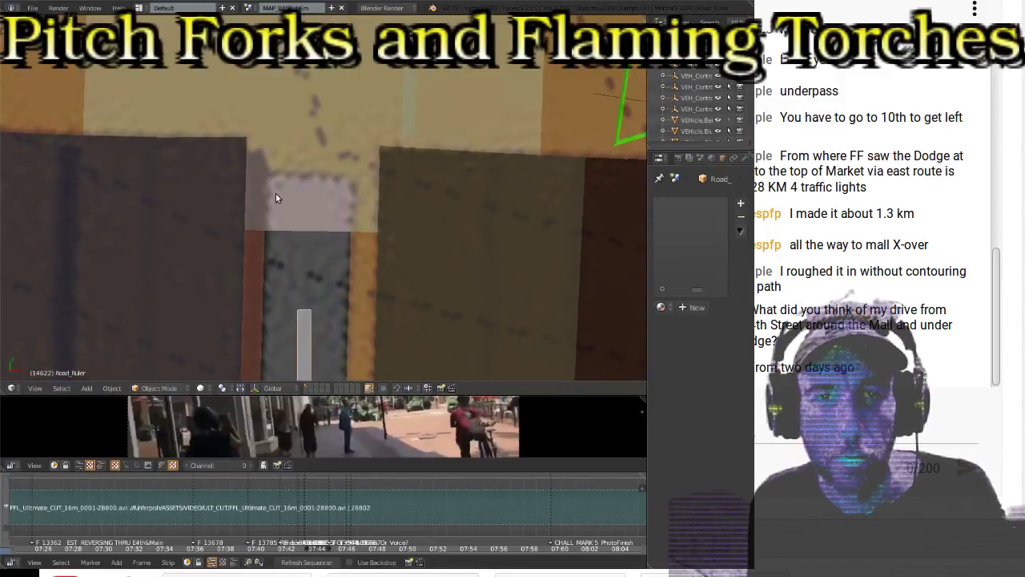
{"action": "scroll", "coordinate": [276, 193], "scroll_direction": "down", "scroll_amount": 6, "text": "shift"}
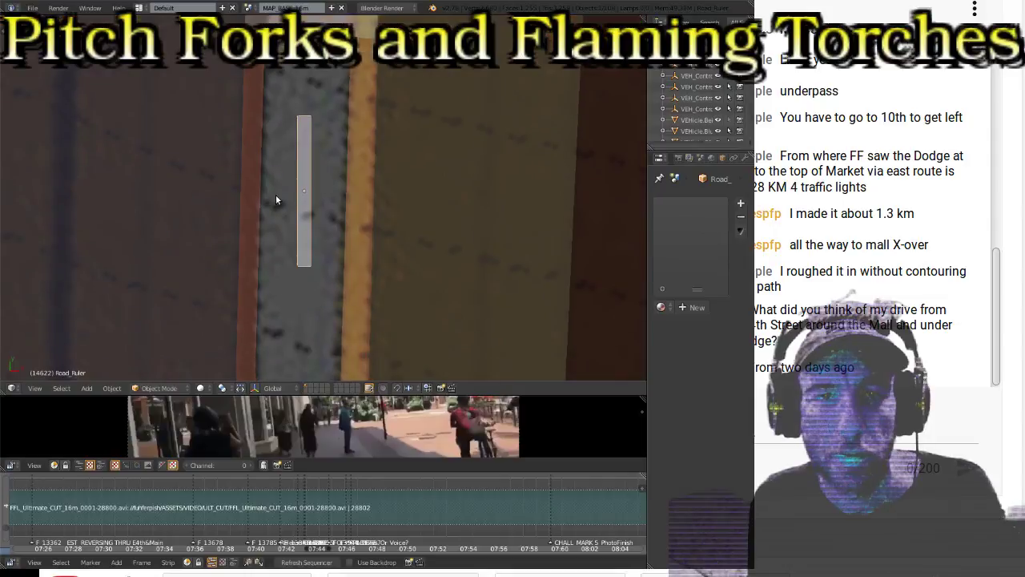
{"action": "scroll", "coordinate": [275, 194], "scroll_direction": "down", "scroll_amount": 2, "text": "shift"}
{"action": "scroll", "coordinate": [276, 200], "scroll_direction": "down", "scroll_amount": 6}
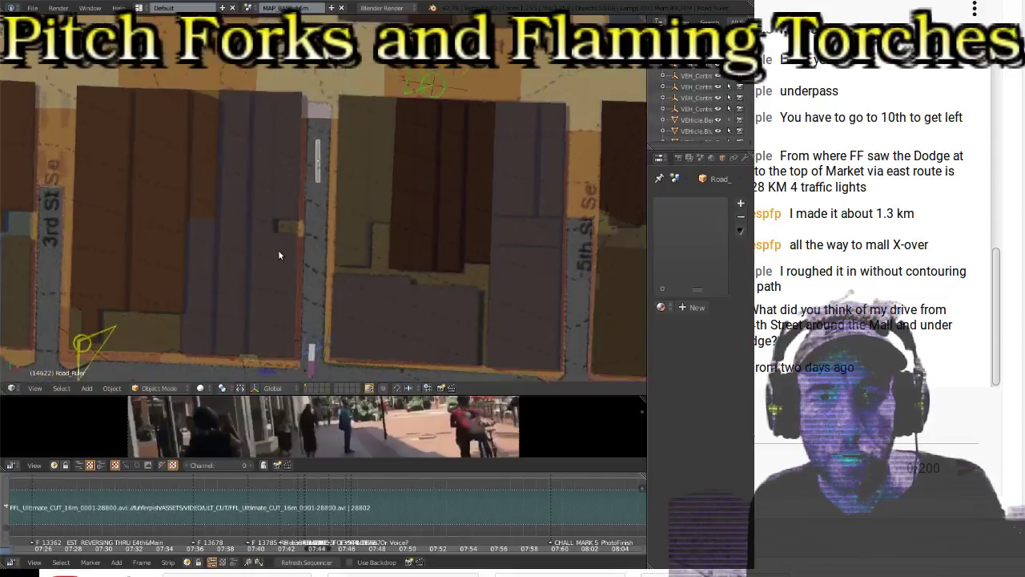
{"action": "scroll", "coordinate": [298, 273], "scroll_direction": "down", "scroll_amount": 2}
{"action": "scroll", "coordinate": [308, 277], "scroll_direction": "up", "scroll_amount": 8}
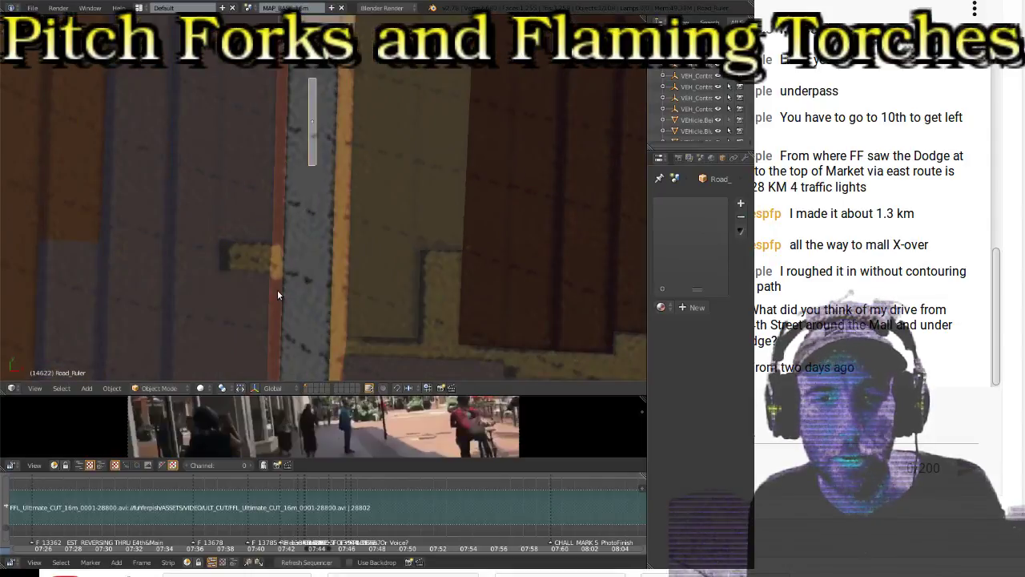
{"action": "scroll", "coordinate": [276, 171], "scroll_direction": "up", "scroll_amount": 2, "text": "shift"}
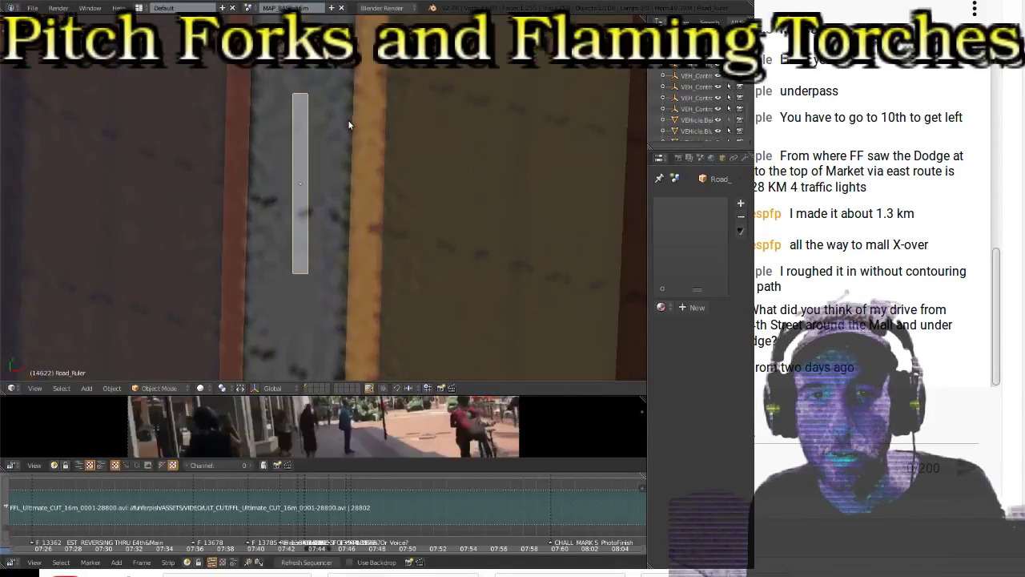
{"action": "right_click", "coordinate": [337, 101]}
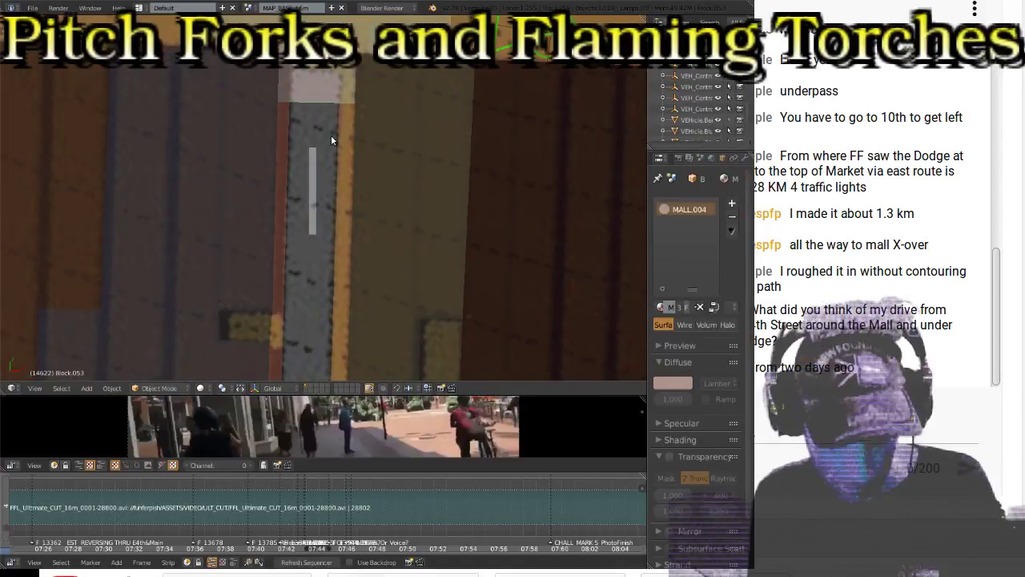
{"action": "key", "text": "g"}
{"action": "left_click", "coordinate": [348, 115]}
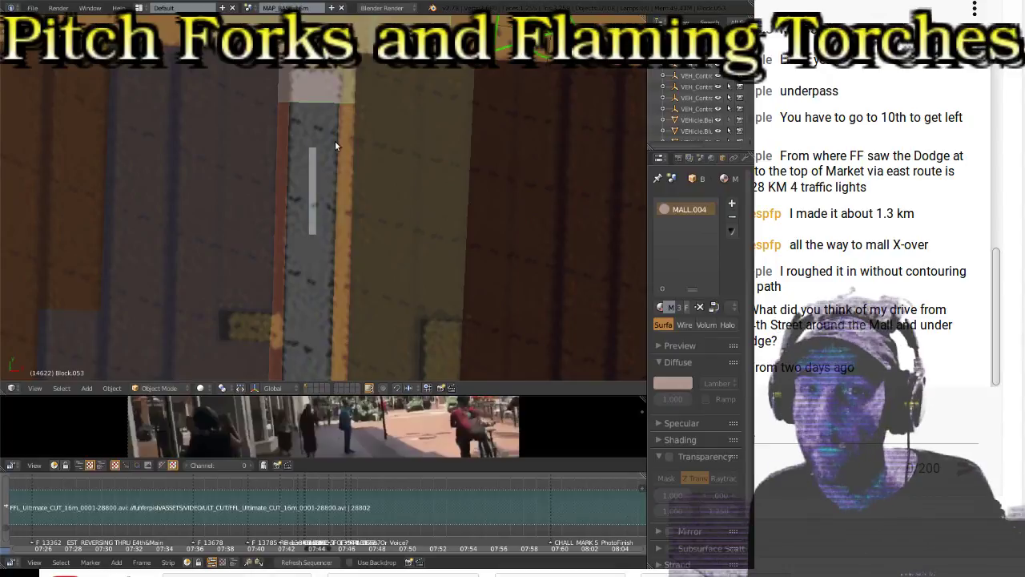
Step: Set the Y dimension of the Road_Ruler south of E Main St to 10
{"action": "scroll", "coordinate": [334, 142], "scroll_direction": "down", "scroll_amount": 5}
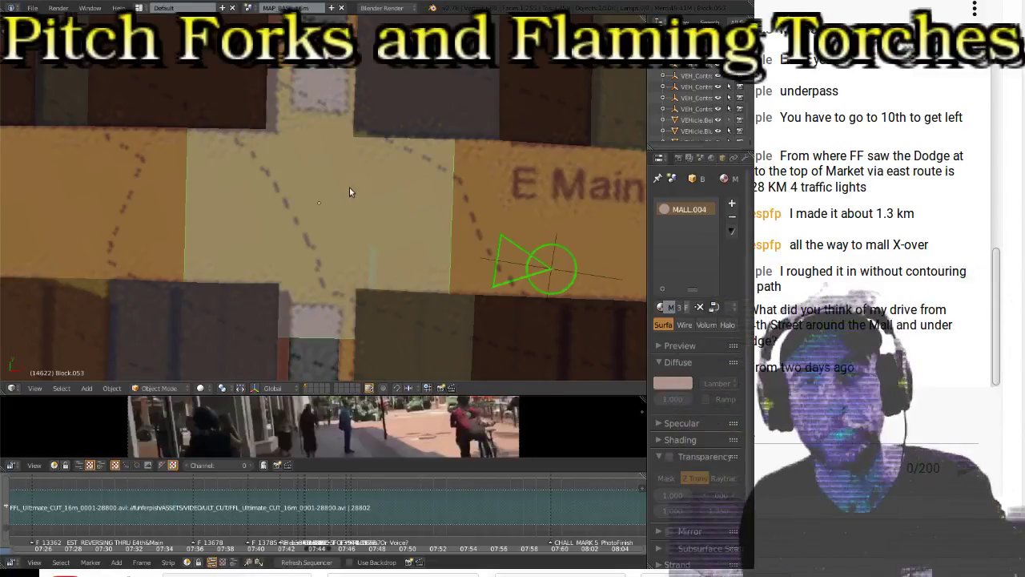
{"action": "scroll", "coordinate": [322, 253], "scroll_direction": "down", "scroll_amount": 6, "text": "shift"}
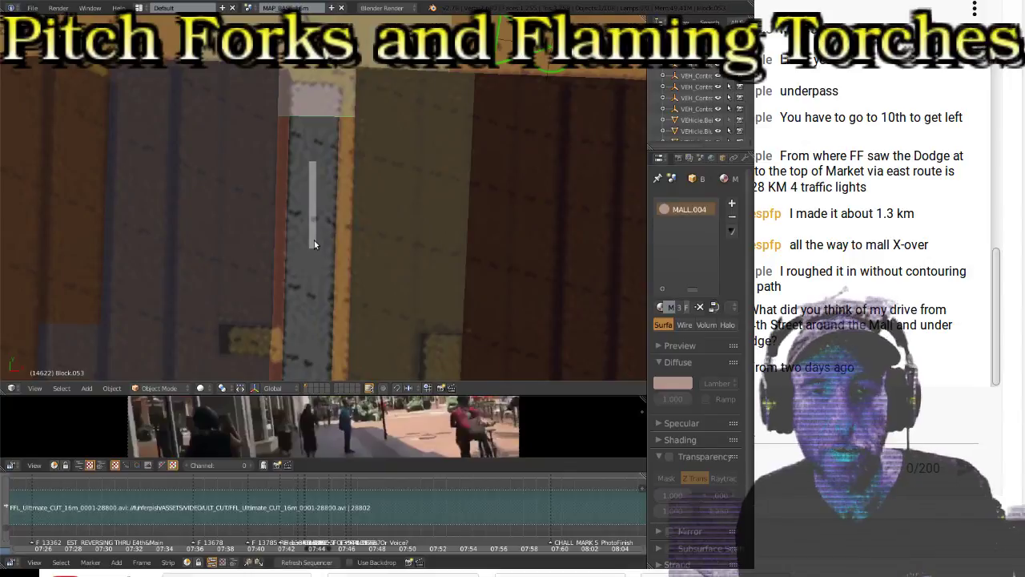
{"action": "right_click", "coordinate": [314, 240]}
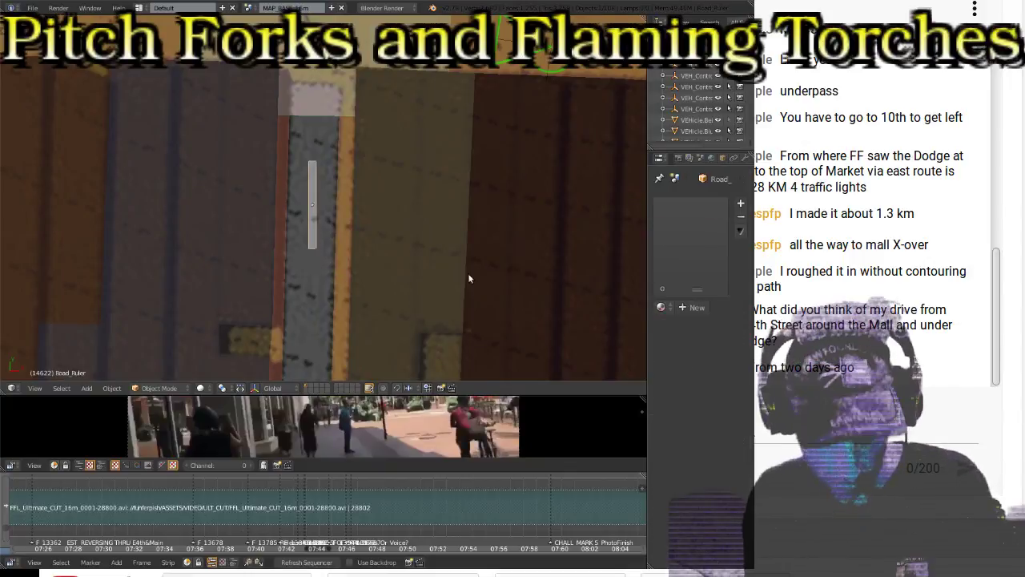
{"action": "key", "text": "n"}
{"action": "scroll", "coordinate": [569, 241], "scroll_direction": "up", "scroll_amount": 5}
{"action": "left_click", "coordinate": [527, 243]}
{"action": "type", "text": "10"}
{"action": "key", "text": "Return"}
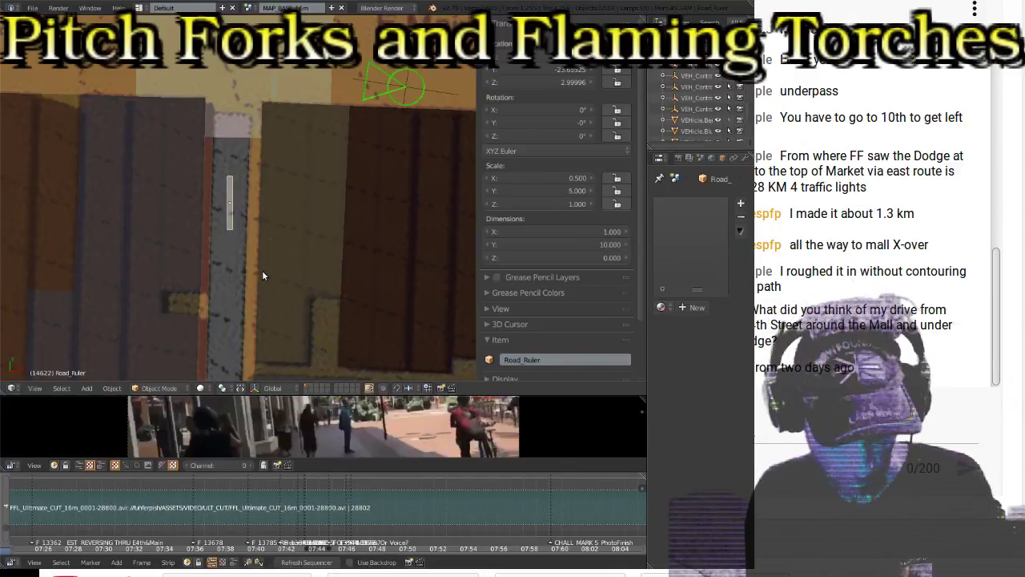
Step: Rotate the Road_Ruler to 90° about Z so it lies across the street
{"action": "left_click", "coordinate": [551, 135]}
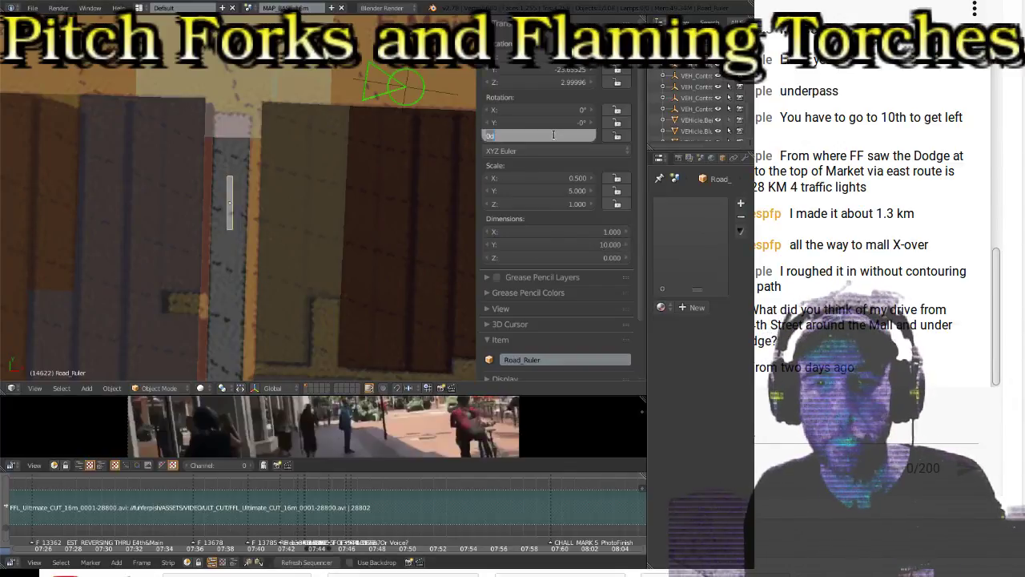
{"action": "type", "text": "90"}
{"action": "key", "text": "Return"}
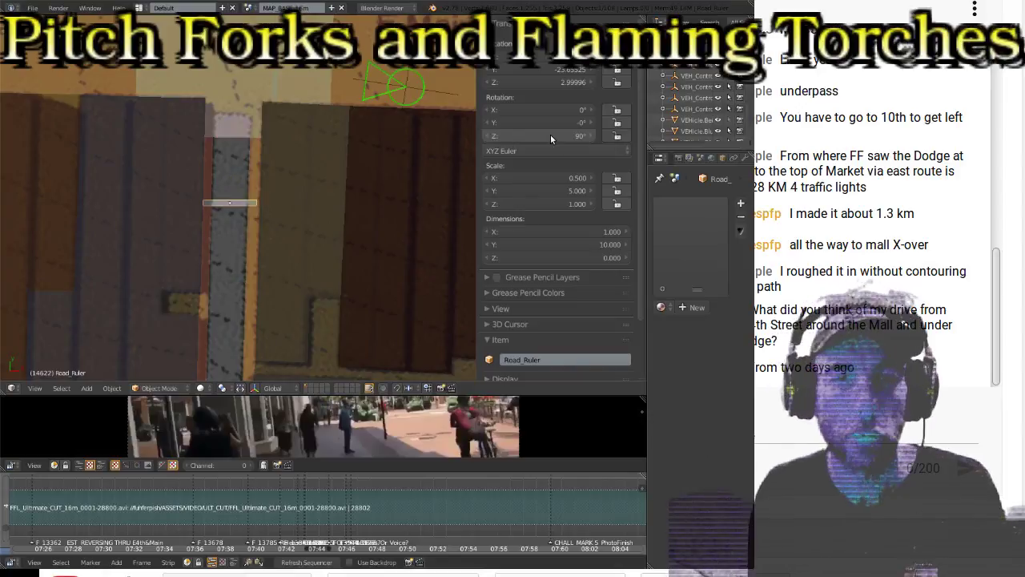
Step: Shift the Road_Ruler about 0.3 units east and 0.1 south to compare its length with the street and sidewalks
{"action": "scroll", "coordinate": [217, 204], "scroll_direction": "up", "scroll_amount": 5}
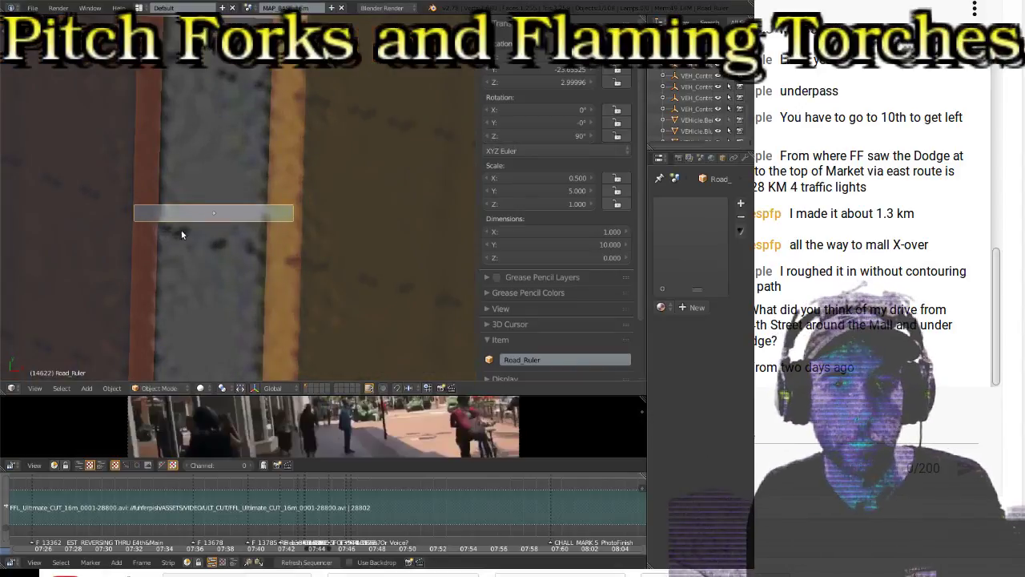
{"action": "scroll", "coordinate": [229, 281], "scroll_direction": "up", "scroll_amount": 2}
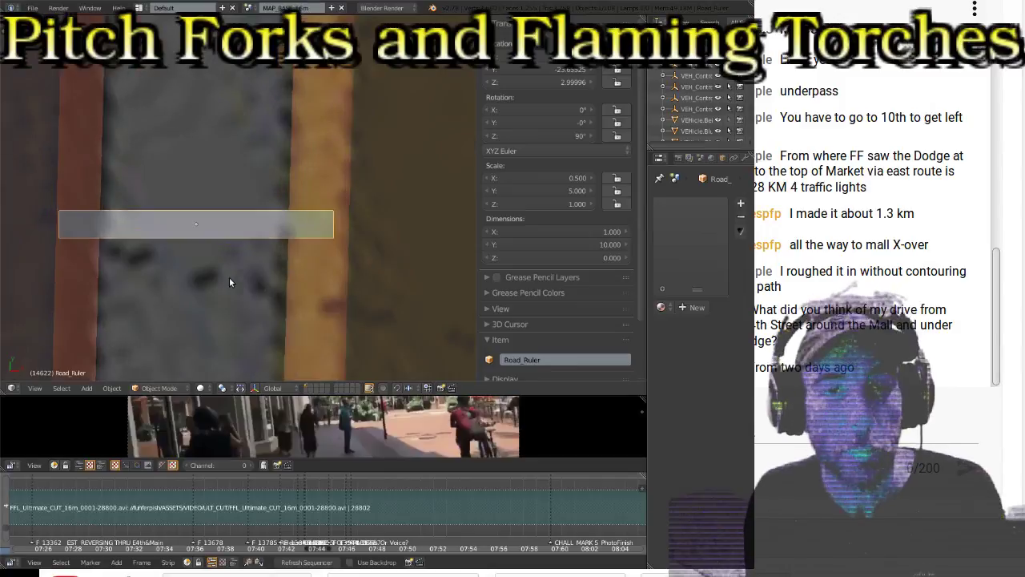
{"action": "scroll", "coordinate": [236, 284], "scroll_direction": "up", "scroll_amount": 1}
{"action": "key", "text": "g"}
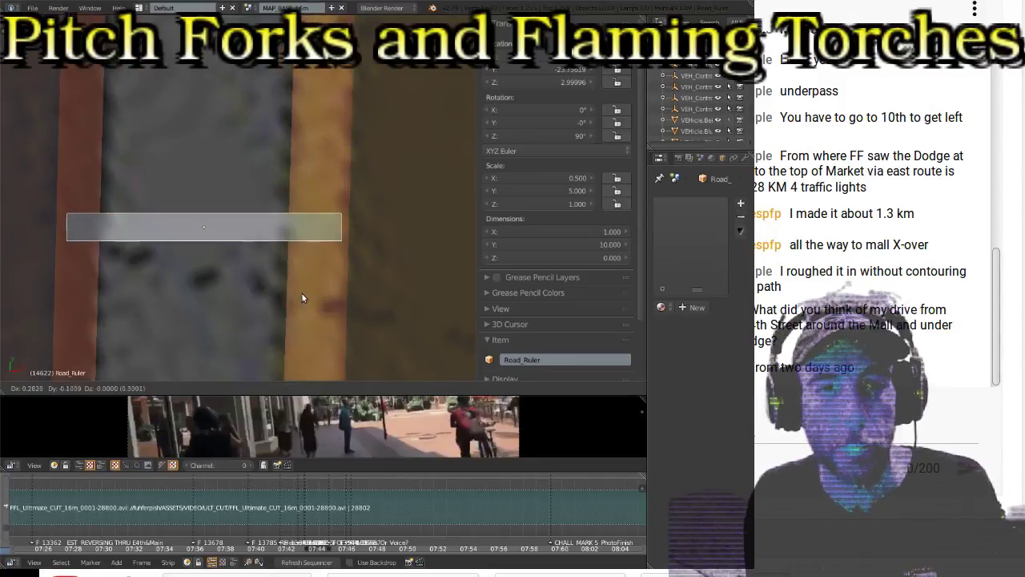
{"action": "left_click", "coordinate": [301, 298]}
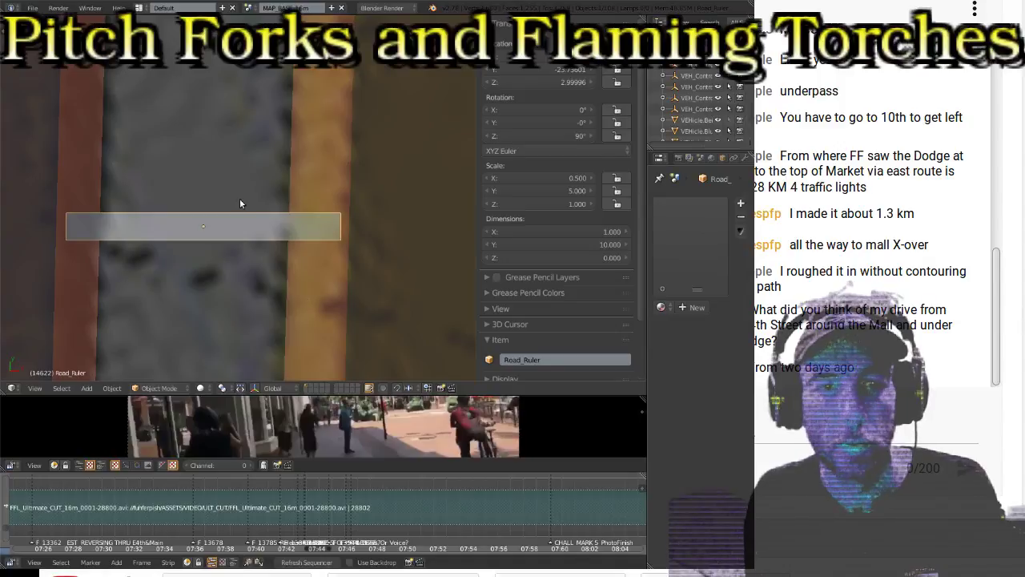
{"action": "scroll", "coordinate": [260, 208], "scroll_direction": "down", "scroll_amount": 7}
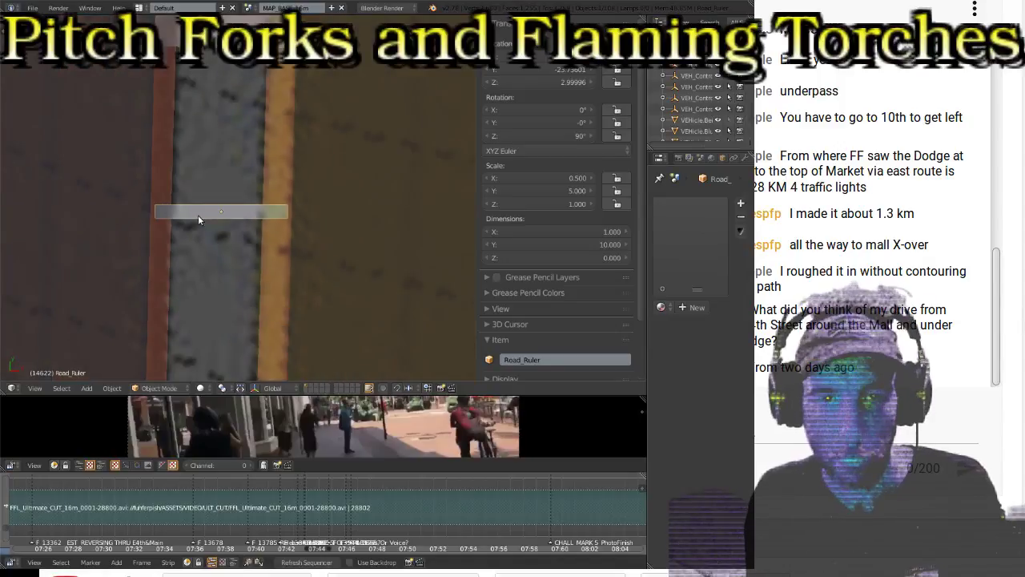
Step: Compare the street and its sidewalks with the background map down to E Water St and along the neighbouring blocks
{"action": "scroll", "coordinate": [257, 205], "scroll_direction": "down", "scroll_amount": 5, "text": "shift"}
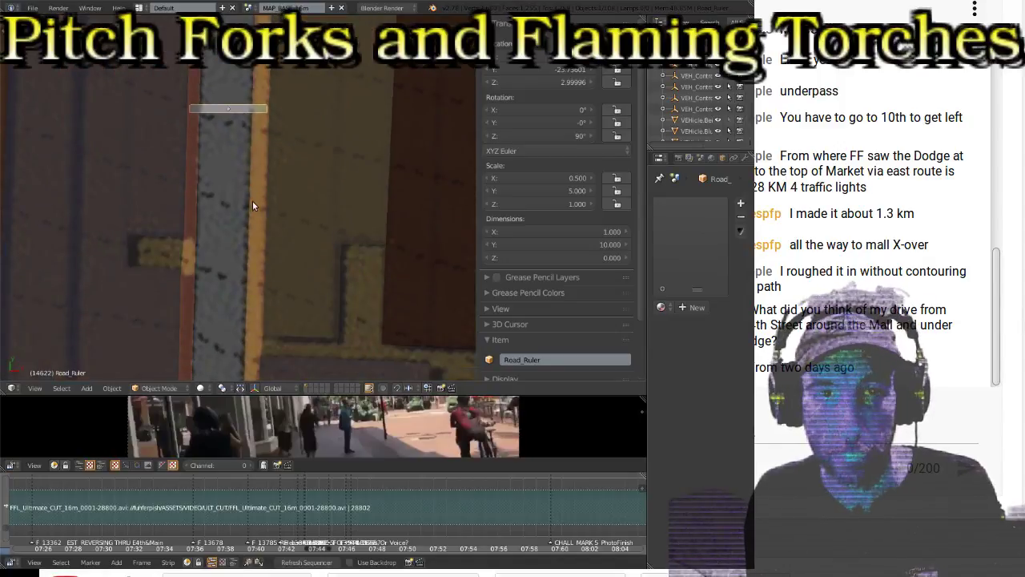
{"action": "scroll", "coordinate": [253, 206], "scroll_direction": "down", "scroll_amount": 5, "text": "shift"}
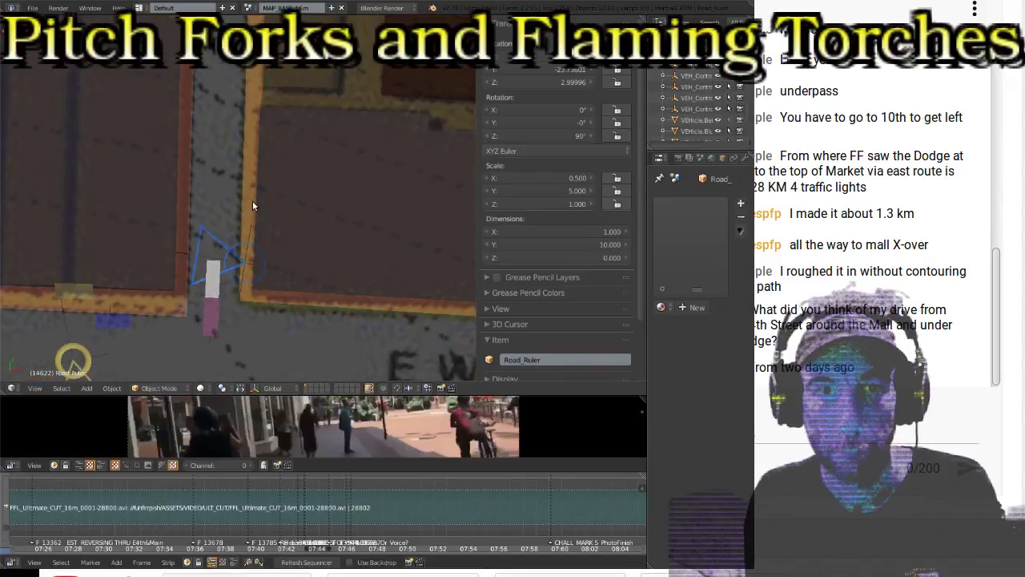
{"action": "scroll", "coordinate": [252, 205], "scroll_direction": "up", "scroll_amount": 8, "text": "shift"}
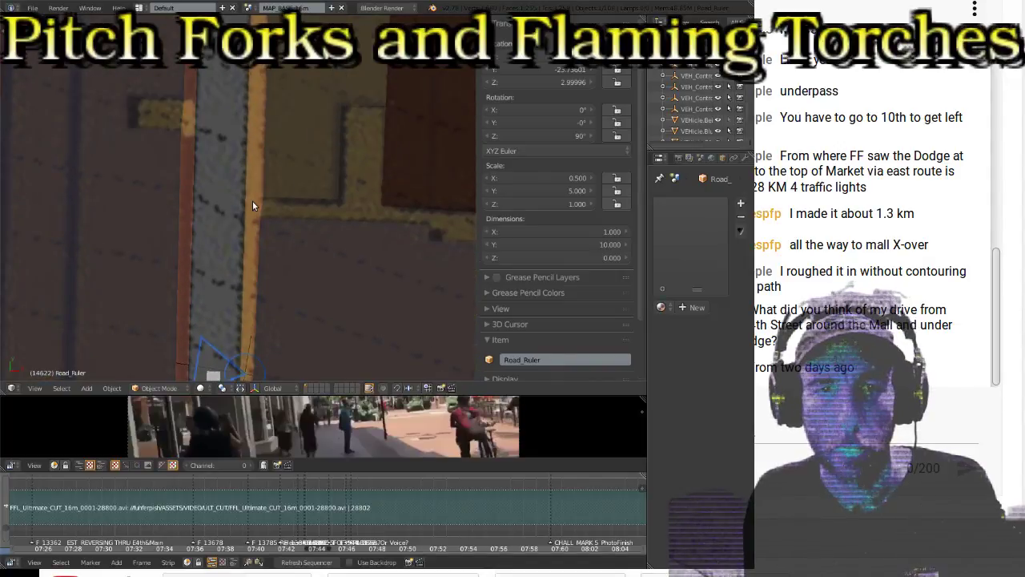
{"action": "scroll", "coordinate": [252, 200], "scroll_direction": "down", "scroll_amount": 5, "text": "shift"}
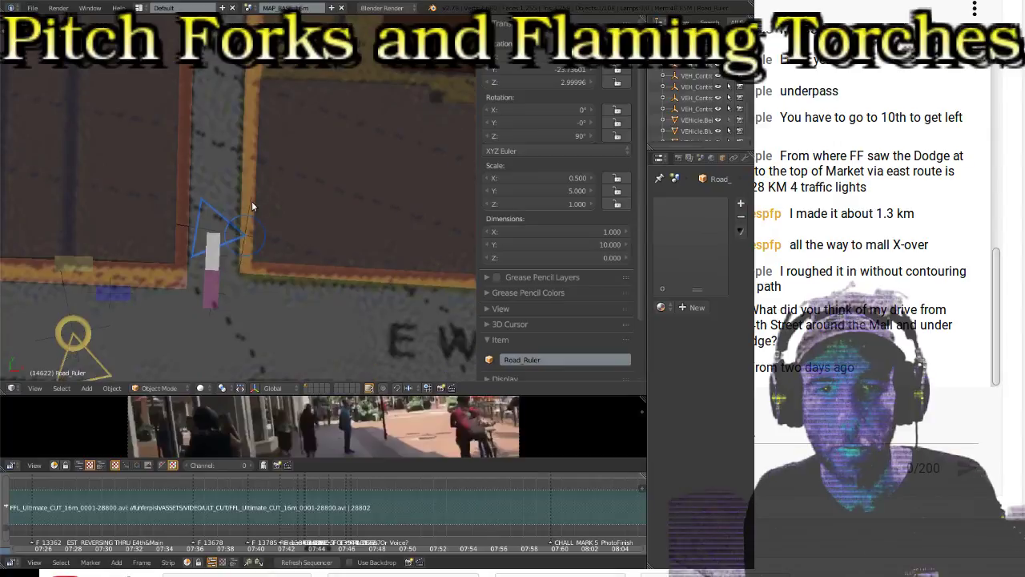
{"action": "scroll", "coordinate": [251, 205], "scroll_direction": "down", "scroll_amount": 5, "text": "shift"}
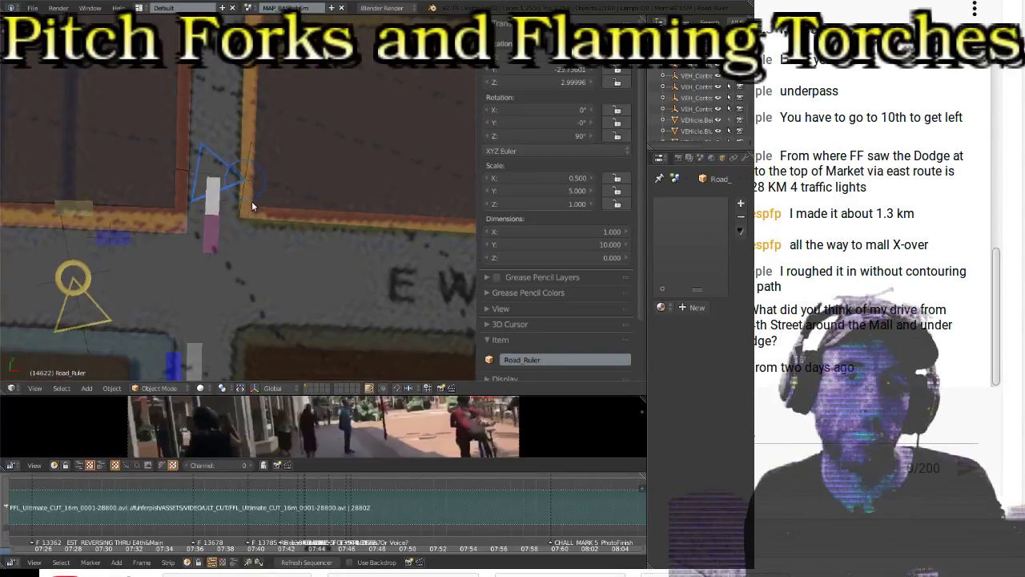
{"action": "scroll", "coordinate": [252, 206], "scroll_direction": "up", "scroll_amount": 3, "text": "shift"}
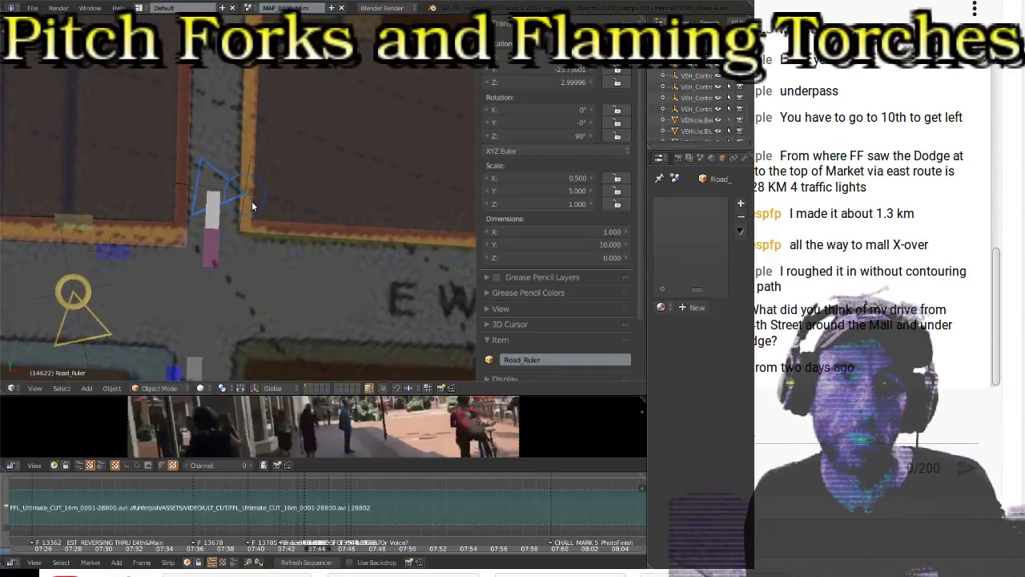
{"action": "scroll", "coordinate": [251, 206], "scroll_direction": "down", "scroll_amount": 1, "text": "shift"}
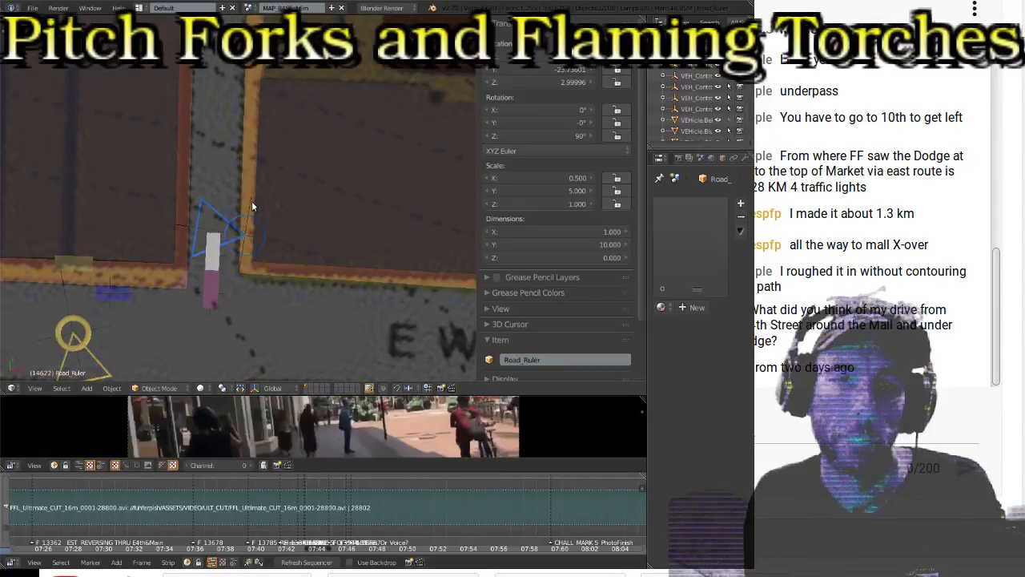
{"action": "scroll", "coordinate": [251, 206], "scroll_direction": "down", "scroll_amount": 1, "text": "shift"}
{"action": "middle_click_drag", "start_coordinate": [335, 195], "coordinate": [192, 272], "text": "shift"}
{"action": "scroll", "coordinate": [205, 281], "scroll_direction": "up", "scroll_amount": 4}
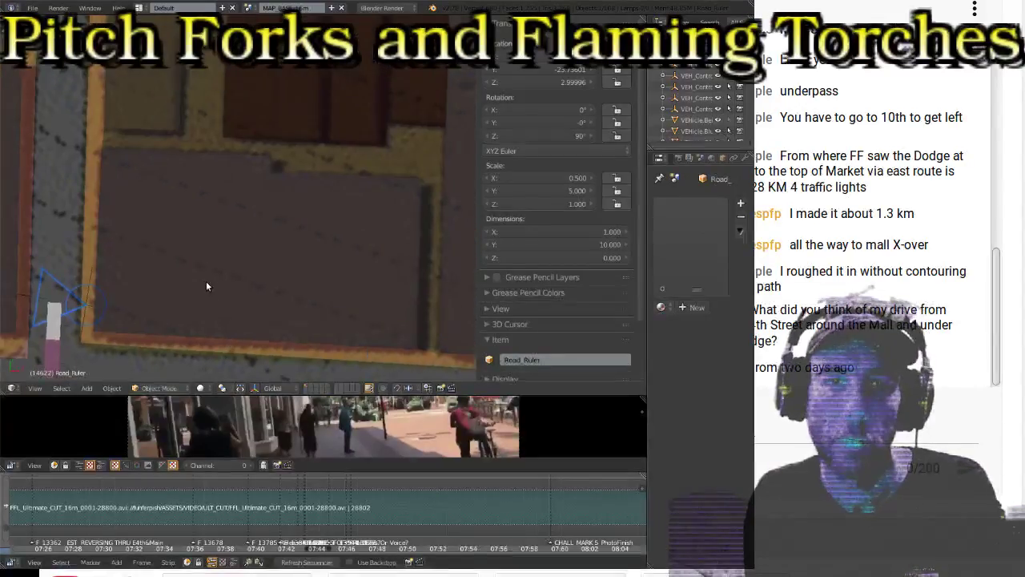
{"action": "scroll", "coordinate": [247, 160], "scroll_direction": "down", "scroll_amount": 3}
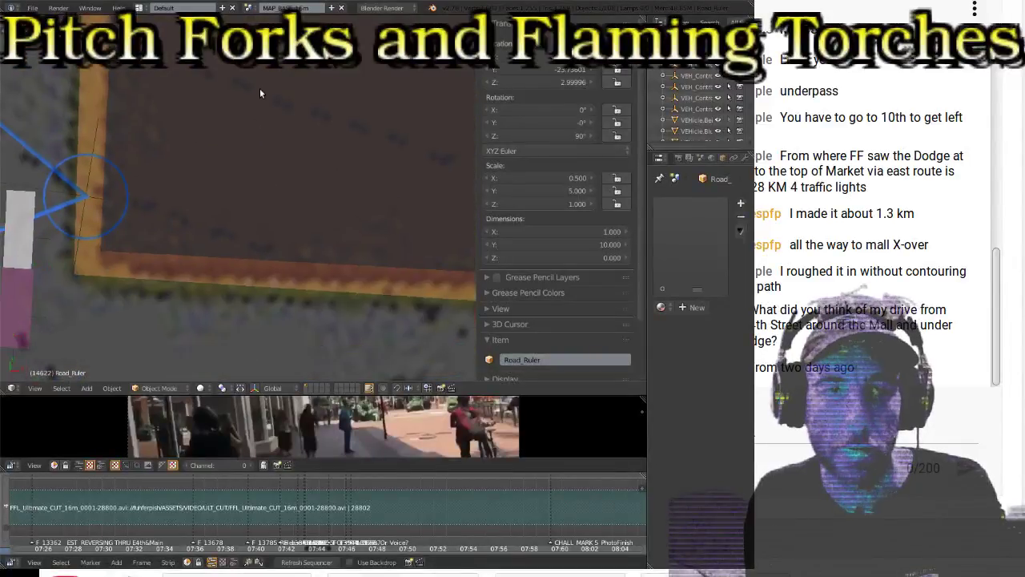
{"action": "scroll", "coordinate": [252, 108], "scroll_direction": "down", "scroll_amount": 2}
{"action": "middle_click_drag", "start_coordinate": [308, 138], "coordinate": [88, 141], "text": "shift"}
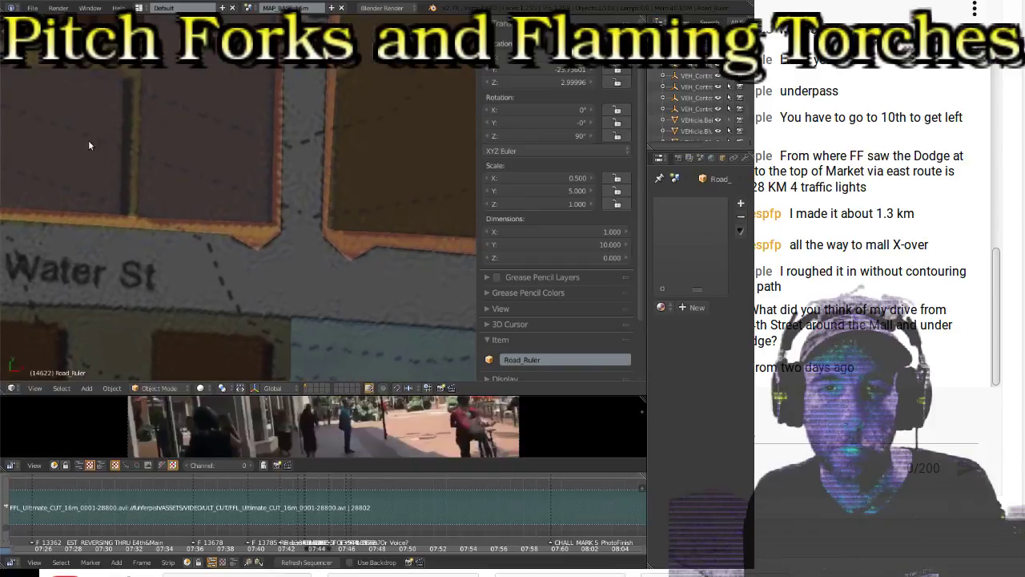
Step: Open the mesh of the dark building block Block.015 beside 5th St SE for editing
{"action": "scroll", "coordinate": [239, 257], "scroll_direction": "up", "scroll_amount": 4}
{"action": "middle_click_drag", "start_coordinate": [238, 261], "coordinate": [248, 218], "text": "shift"}
{"action": "scroll", "coordinate": [260, 177], "scroll_direction": "up", "scroll_amount": 2}
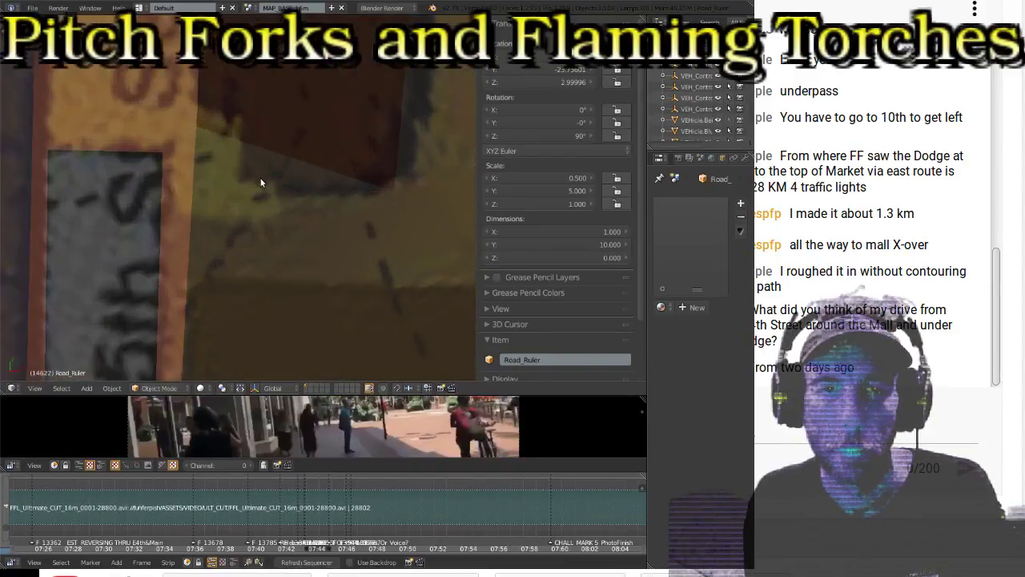
{"action": "right_click", "coordinate": [198, 125]}
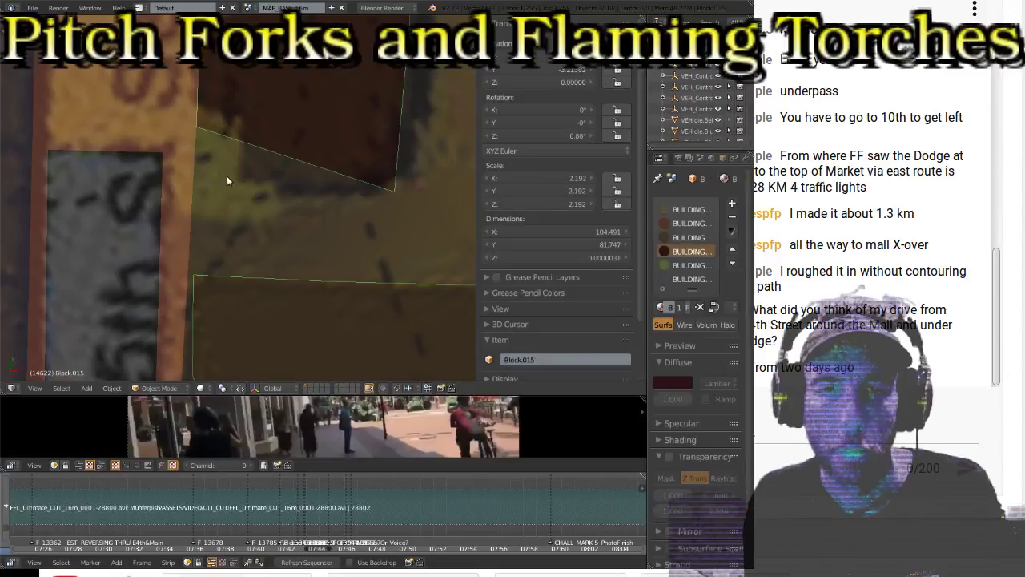
{"action": "scroll", "coordinate": [240, 181], "scroll_direction": "down", "scroll_amount": 3}
{"action": "middle_click_drag", "start_coordinate": [356, 183], "coordinate": [237, 255], "text": "shift"}
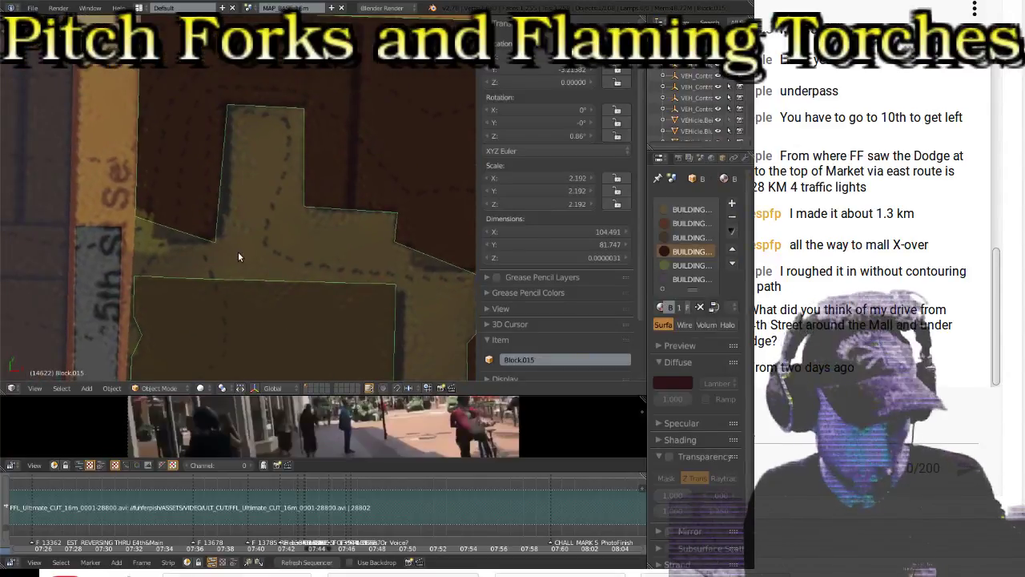
{"action": "key", "text": "Tab"}
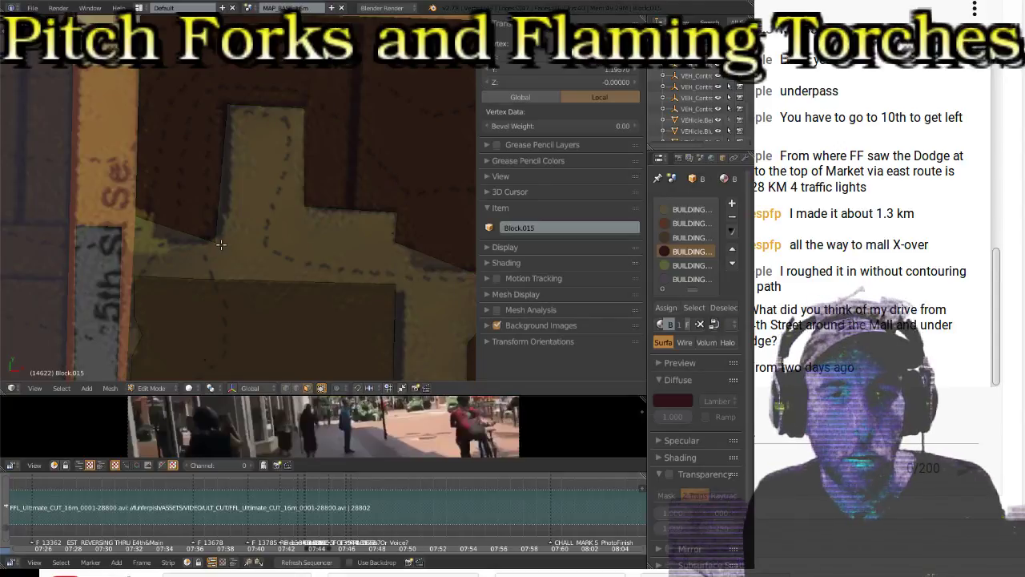
{"action": "key", "text": "Tab"}
{"action": "right_click", "coordinate": [217, 237]}
{"action": "key", "text": "Tab"}
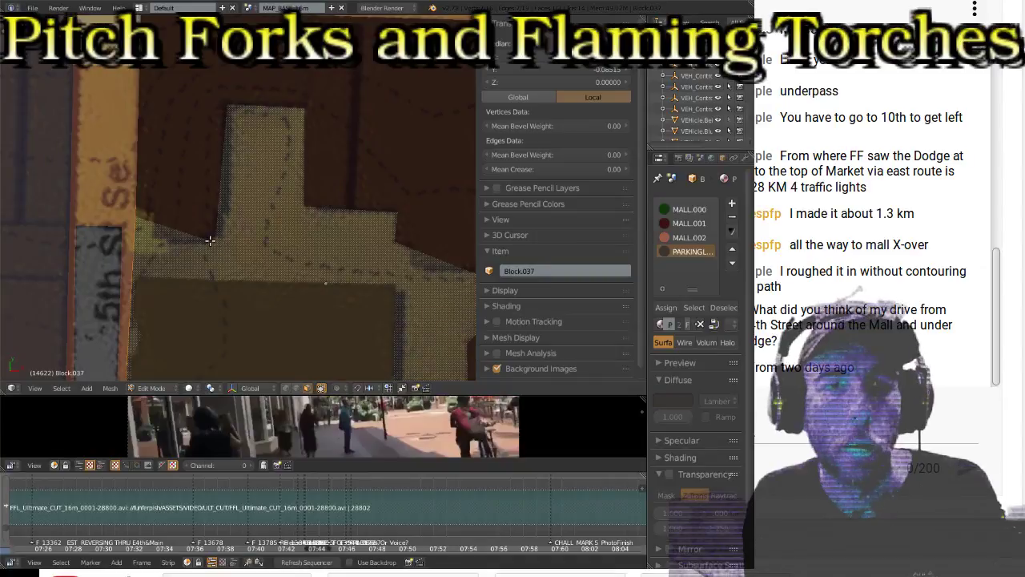
{"action": "key", "text": "Tab"}
{"action": "right_click", "coordinate": [236, 105]}
{"action": "key", "text": "Tab"}
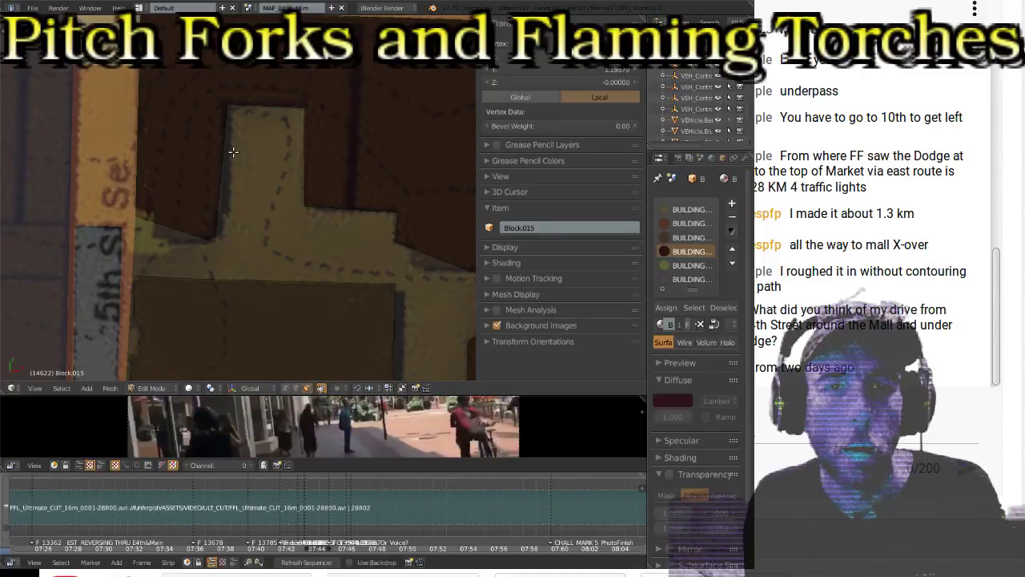
Step: Move the inner corner of the building's south wall beside 5th St SE about 3.5 units north and the street-side corner about 1.65
{"action": "key", "text": "a"}
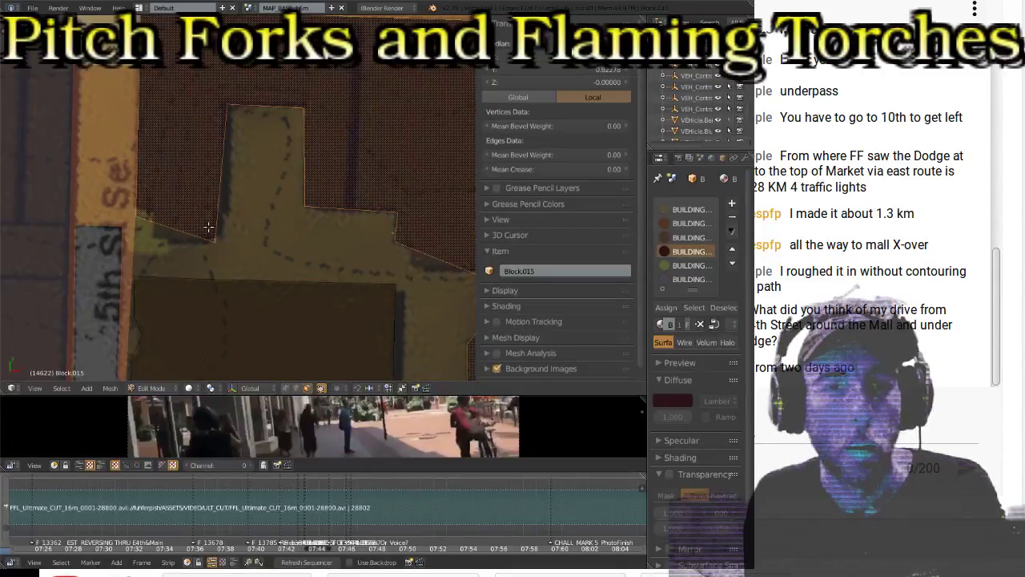
{"action": "key", "text": "Tab"}
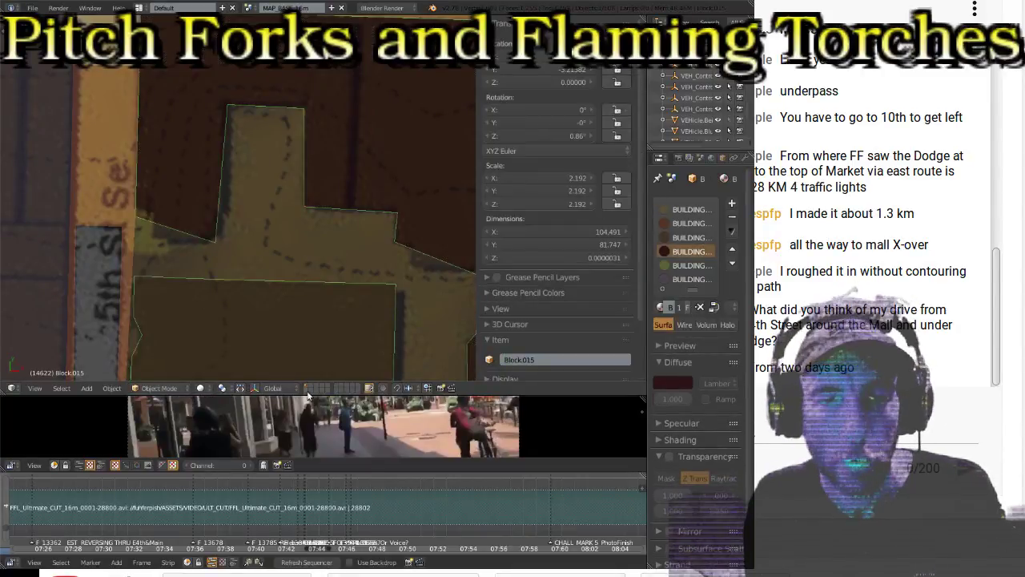
{"action": "key", "text": "Tab"}
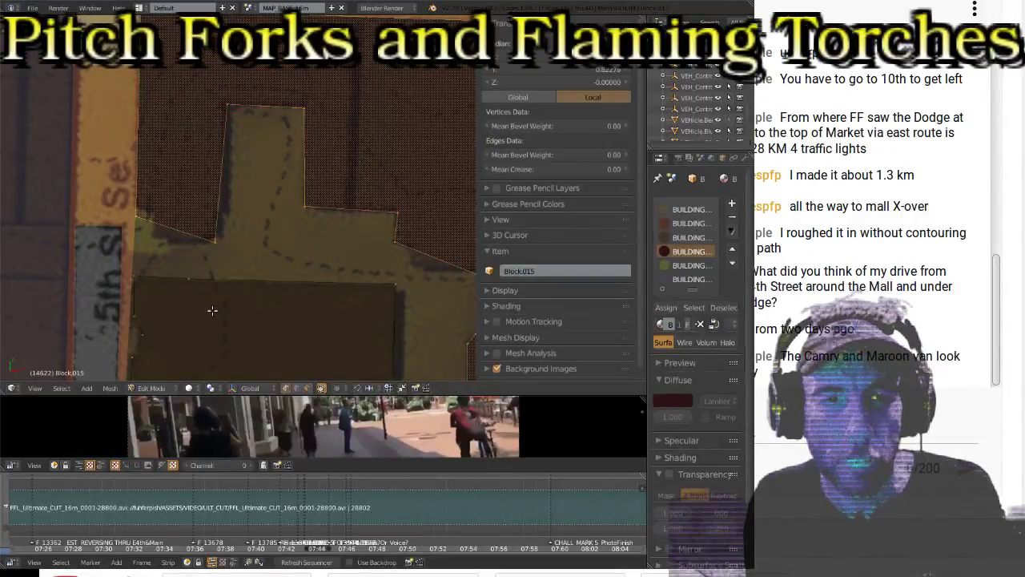
{"action": "right_click", "coordinate": [220, 241]}
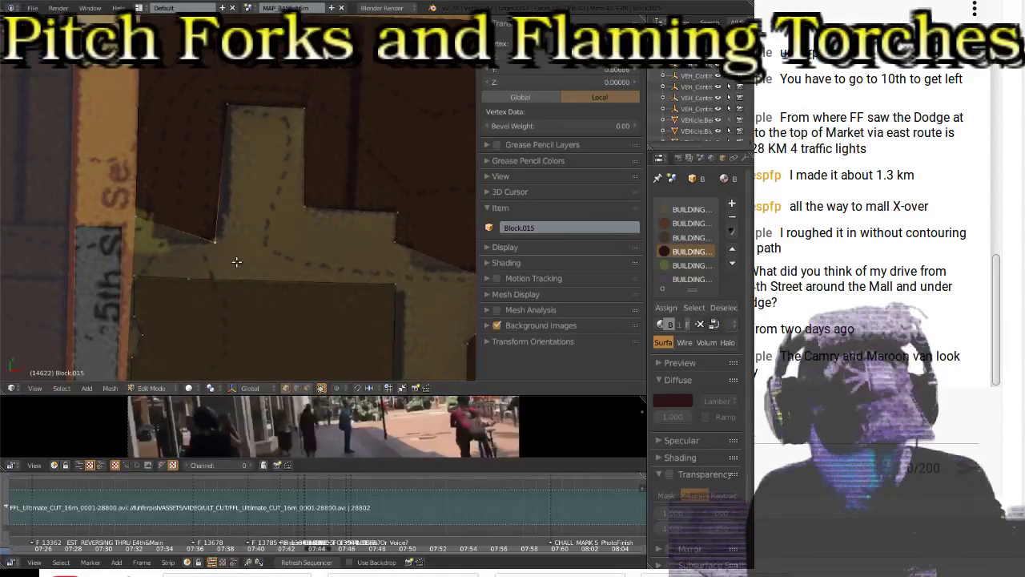
{"action": "key", "text": "g"}
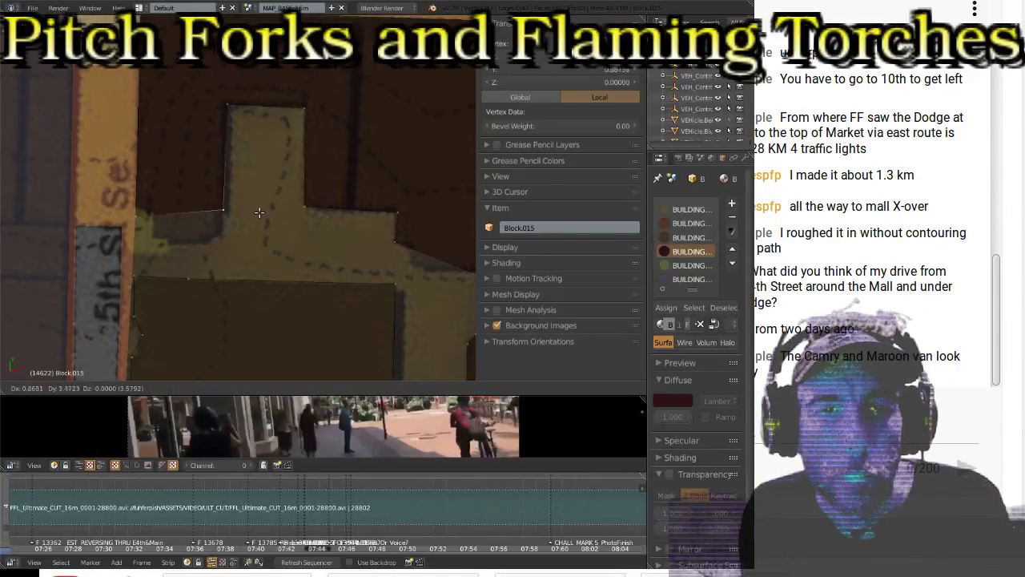
{"action": "left_click", "coordinate": [235, 116]}
{"action": "right_click", "coordinate": [144, 214]}
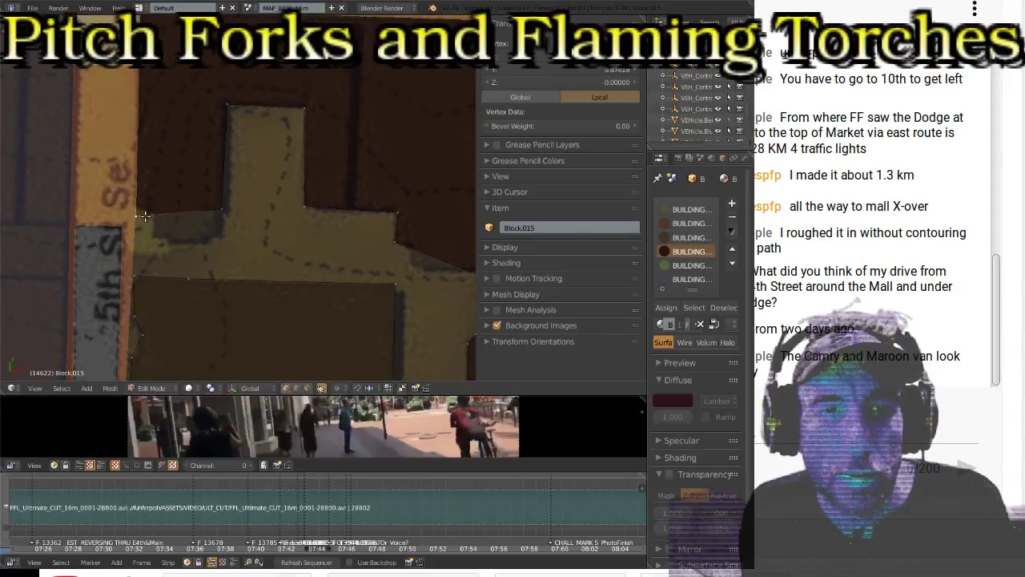
{"action": "key", "text": "g"}
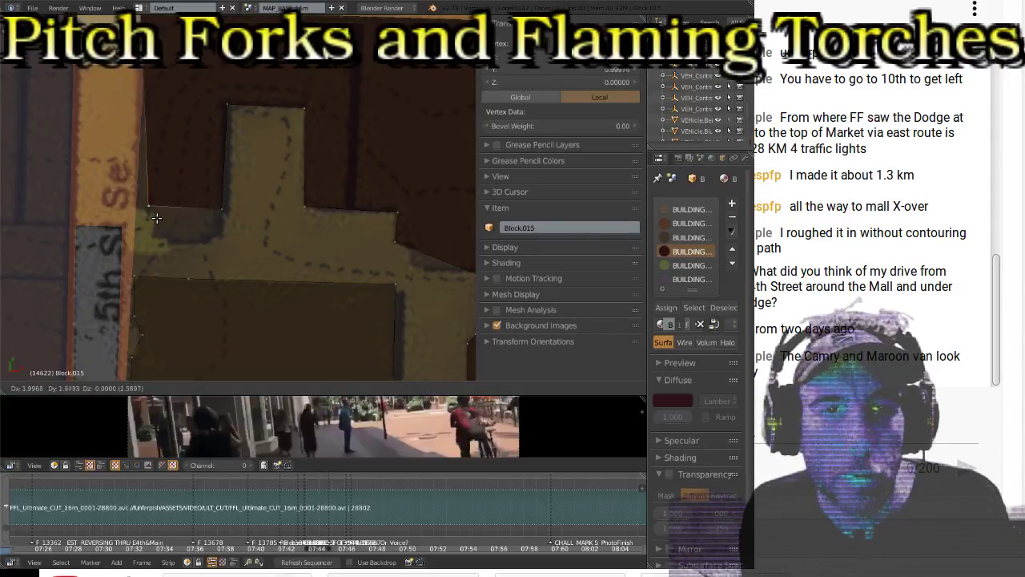
{"action": "left_click", "coordinate": [158, 220]}
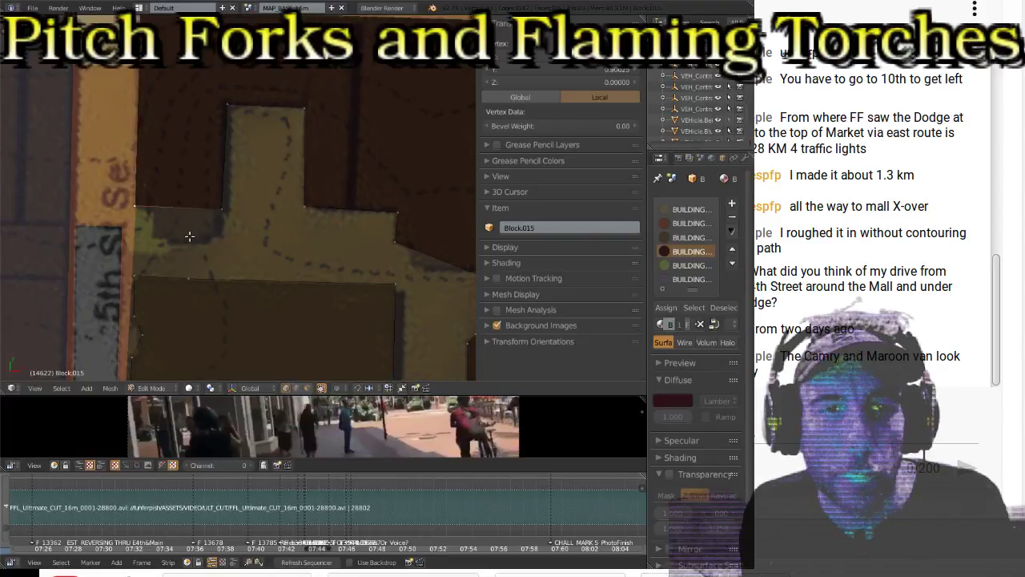
Step: Subdivide the short south edge between the building's street-side and inner corners into seven equal segments
{"action": "right_click", "coordinate": [224, 215], "text": "shift"}
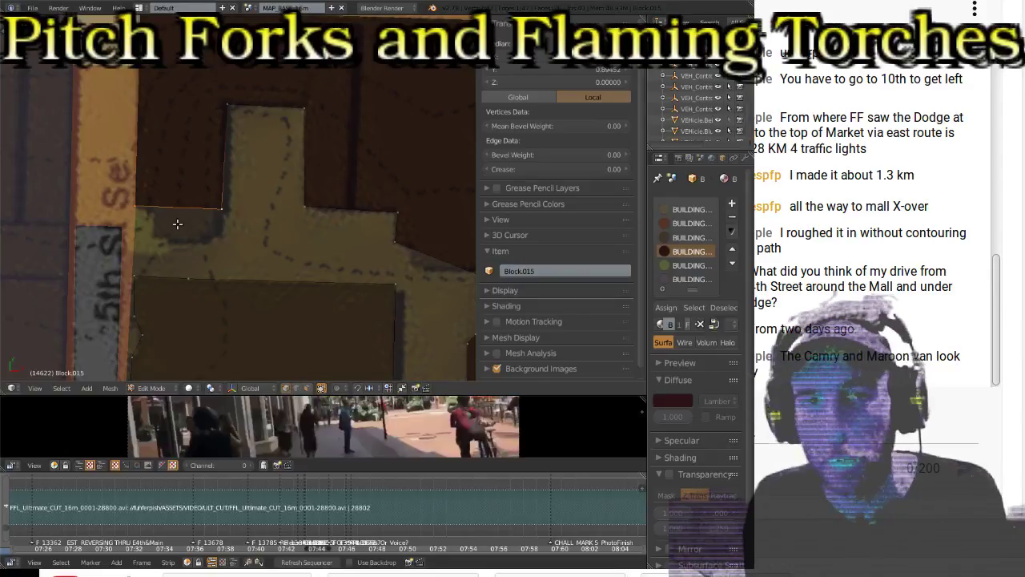
{"action": "middle_click_drag", "start_coordinate": [184, 238], "coordinate": [294, 237], "text": "shift"}
{"action": "key", "text": "t"}
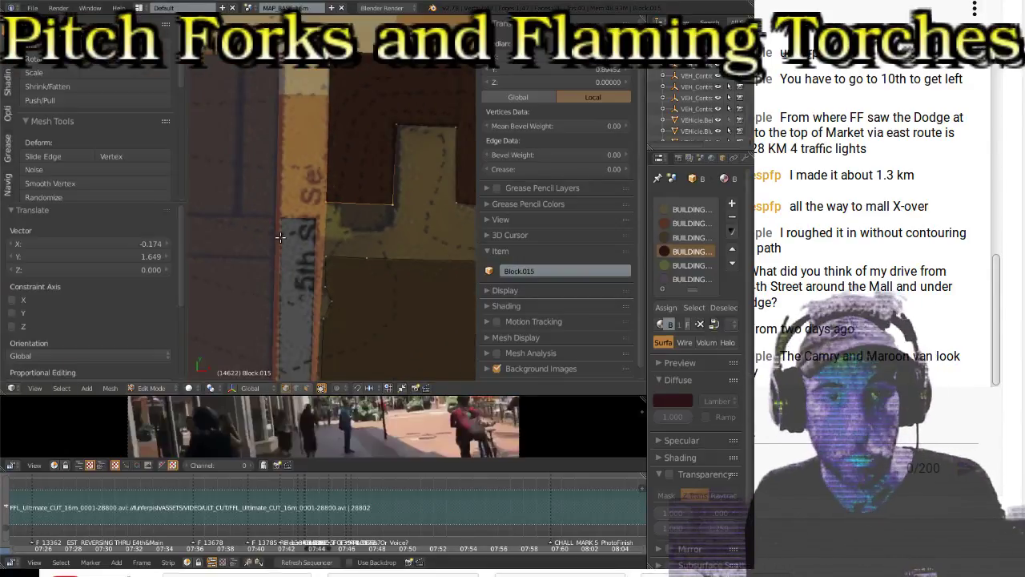
{"action": "key", "text": "w"}
{"action": "left_click", "coordinate": [333, 247]}
{"action": "left_click", "coordinate": [166, 244]}
{"action": "left_click", "coordinate": [167, 243]}
{"action": "left_click", "coordinate": [167, 242]}
{"action": "left_click", "coordinate": [168, 243]}
{"action": "key", "text": "t"}
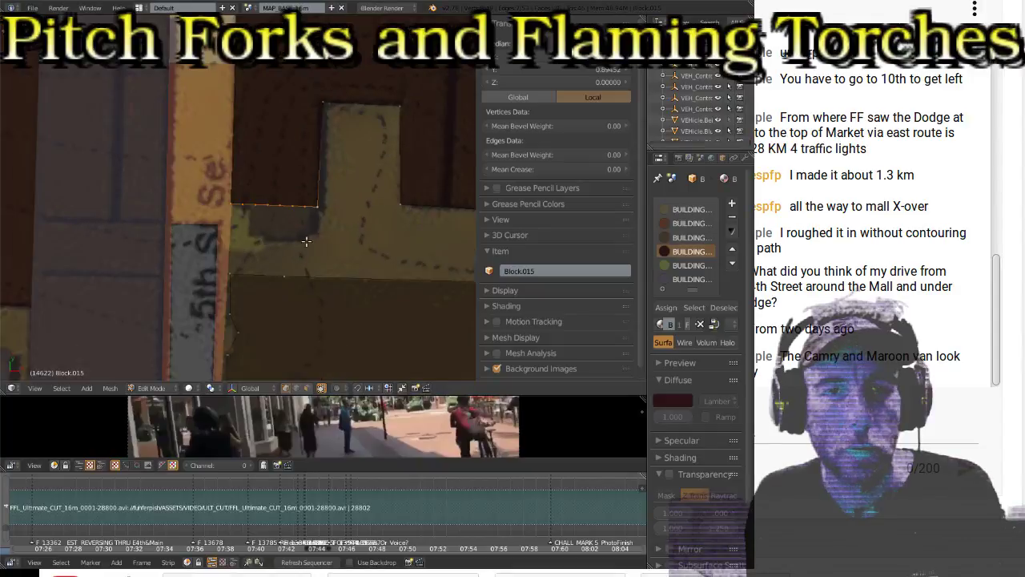
Step: Move the two westernmost new vertices of the subdivided edge to form the west side of the building's southward projection on the map
{"action": "scroll", "coordinate": [303, 233], "scroll_direction": "up", "scroll_amount": 4}
{"action": "middle_click_drag", "start_coordinate": [335, 240], "coordinate": [163, 207], "text": "shift"}
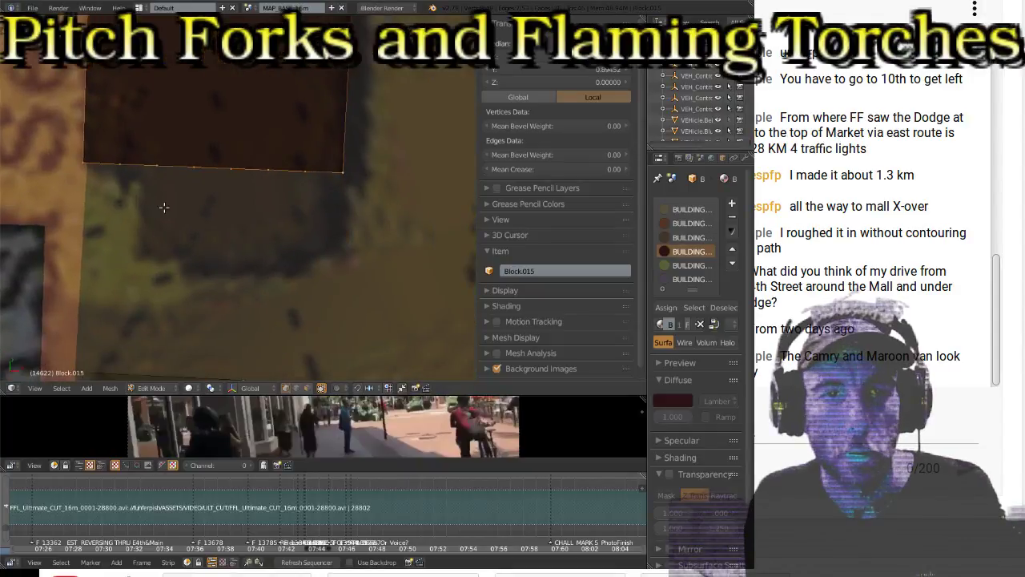
{"action": "right_click", "coordinate": [126, 184]}
{"action": "key", "text": "g"}
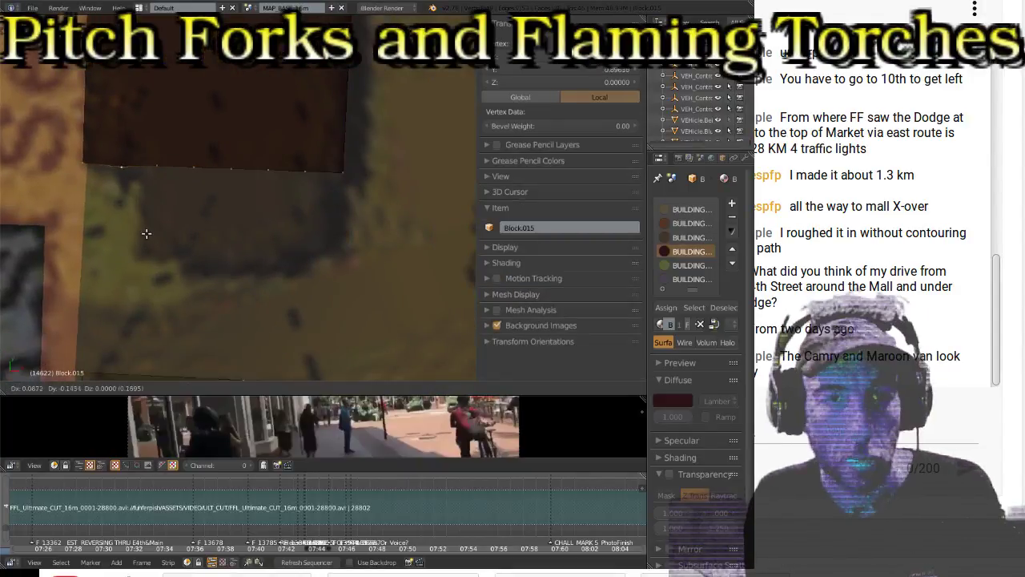
{"action": "left_click", "coordinate": [143, 235]}
{"action": "key", "text": "g"}
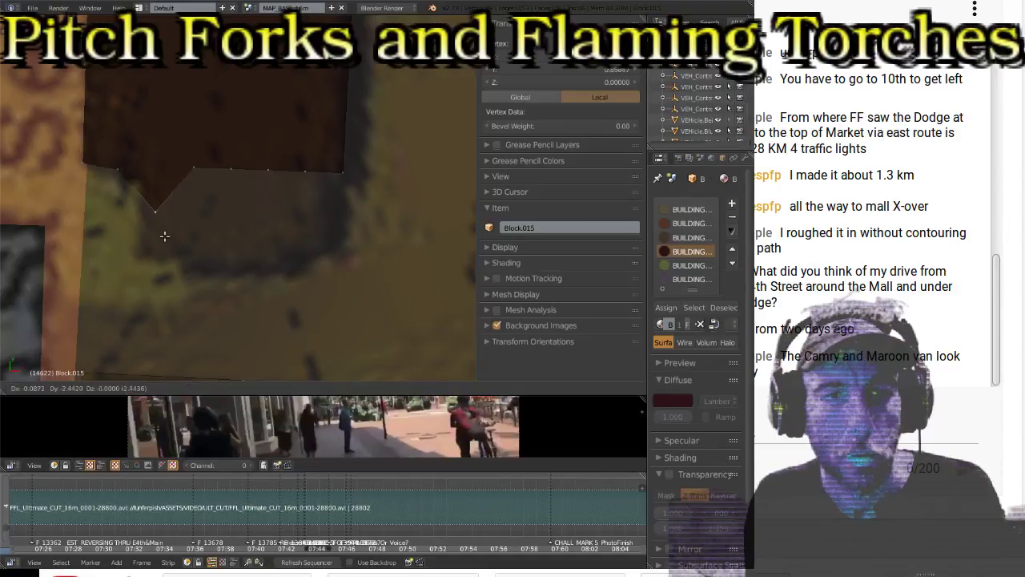
{"action": "left_click", "coordinate": [148, 273]}
{"action": "right_click", "coordinate": [133, 175]}
{"action": "key", "text": "g"}
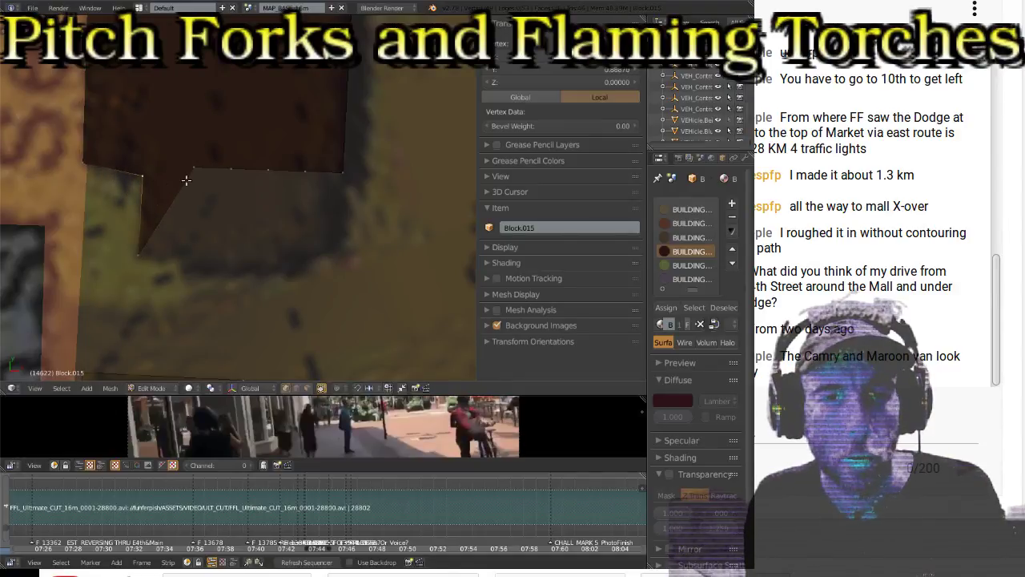
Step: Move the next three vertices south to trace the small notch and the south side of the building's projection on the map
{"action": "left_click", "coordinate": [174, 249]}
{"action": "right_click", "coordinate": [230, 171]}
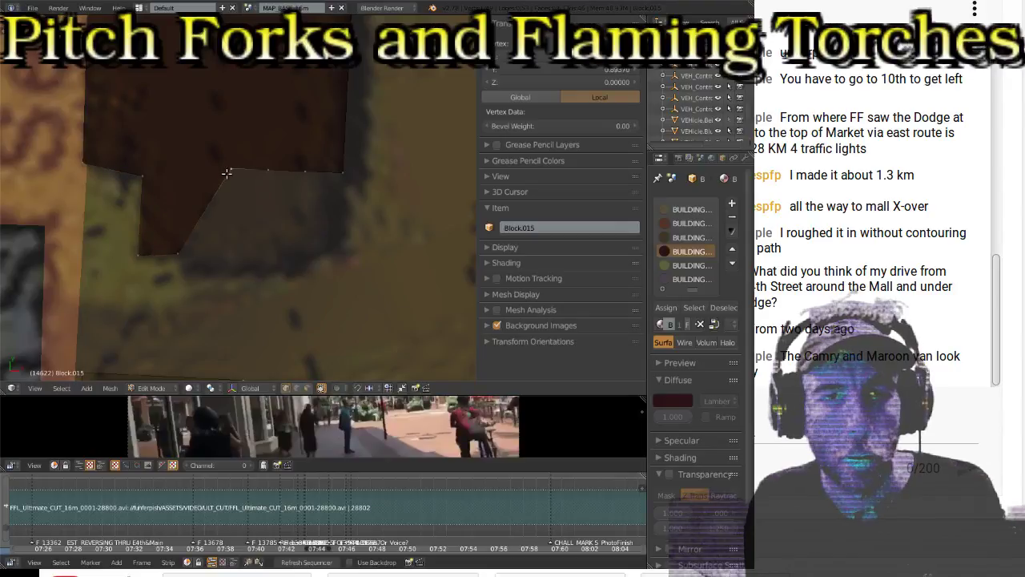
{"action": "key", "text": "g"}
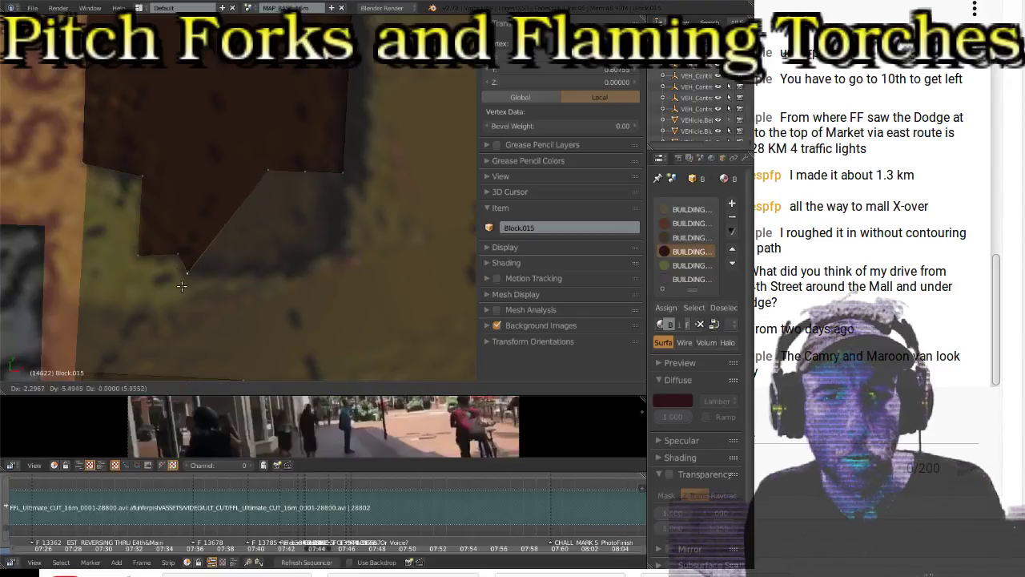
{"action": "left_click", "coordinate": [174, 285]}
{"action": "right_click", "coordinate": [269, 171]}
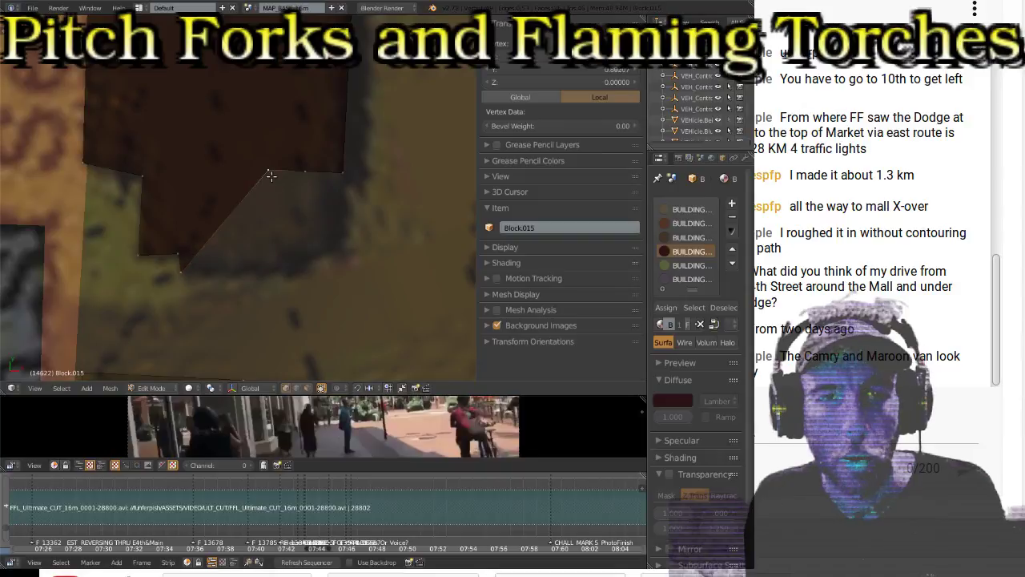
{"action": "key", "text": "g"}
{"action": "left_click", "coordinate": [291, 312]}
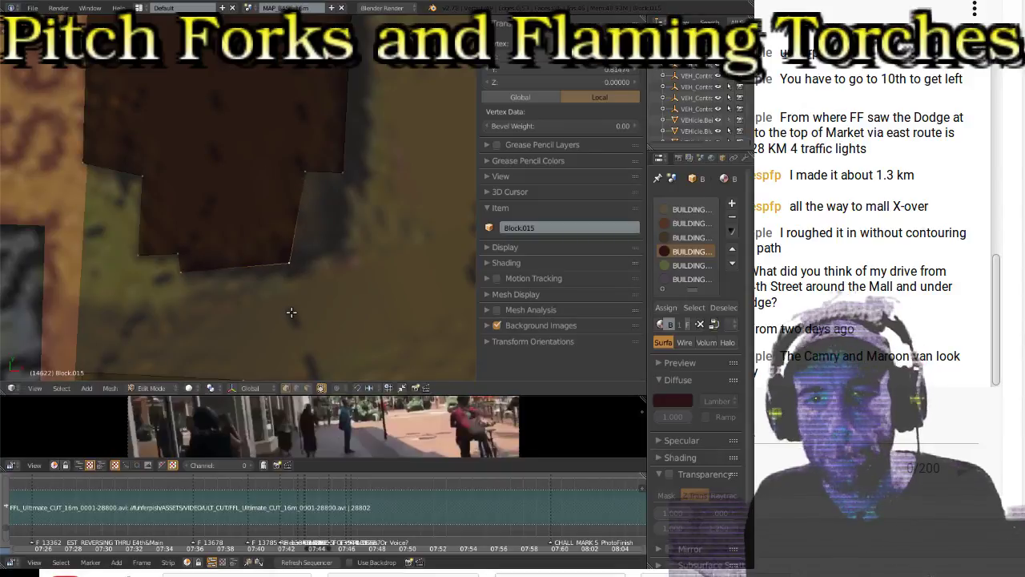
Step: Move the remaining new vertex southeast to form the southeast corner of the building's southward projection on the map
{"action": "right_click", "coordinate": [301, 175]}
{"action": "key", "text": "g"}
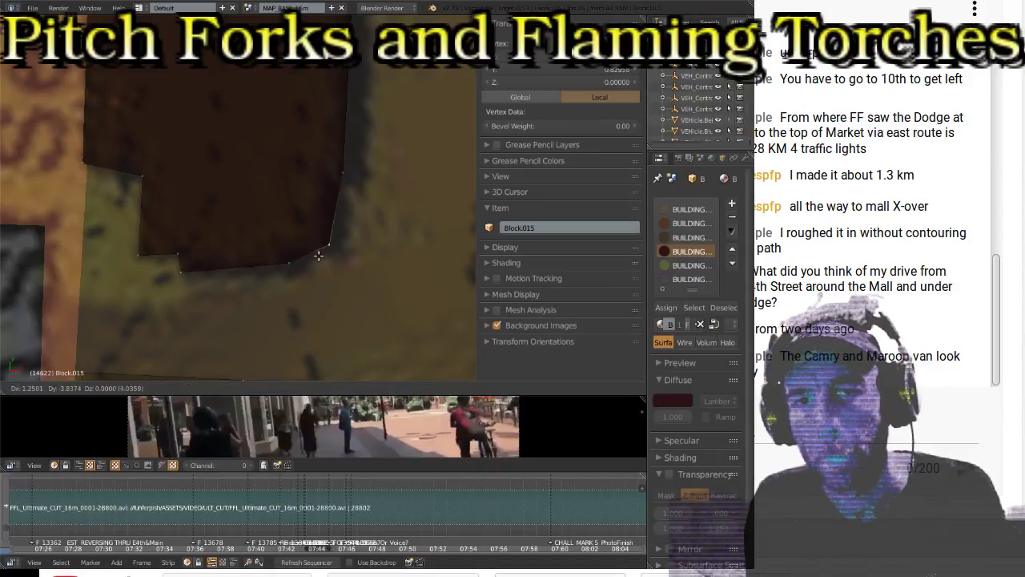
{"action": "left_click", "coordinate": [336, 206]}
Step: Move the corner at the east end of the slanted courtyard edge slightly northwest to match the building outline on the map
{"action": "scroll", "coordinate": [376, 157], "scroll_direction": "down", "scroll_amount": 3}
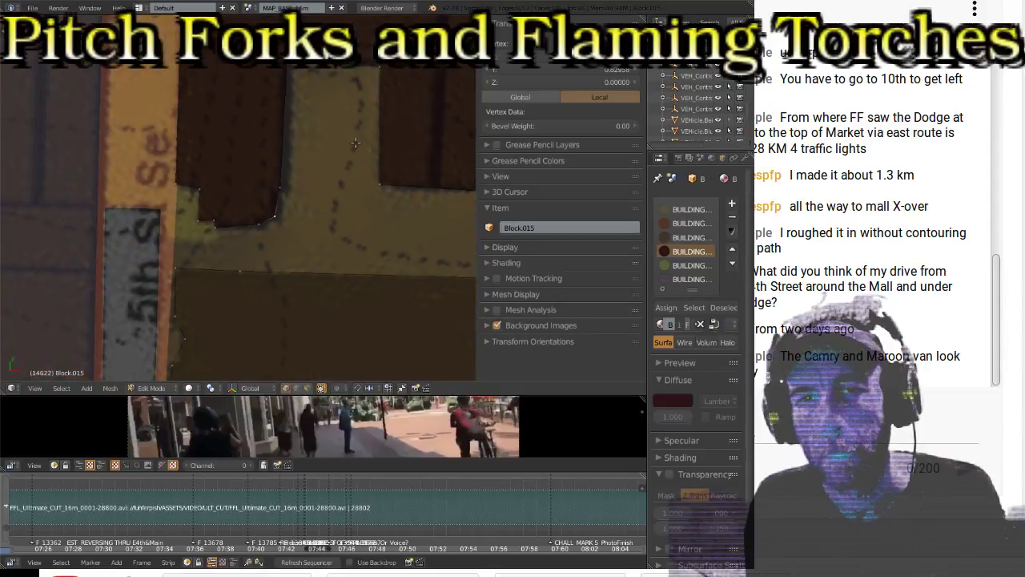
{"action": "scroll", "coordinate": [324, 156], "scroll_direction": "down", "scroll_amount": 2}
{"action": "scroll", "coordinate": [195, 138], "scroll_direction": "down", "scroll_amount": 2}
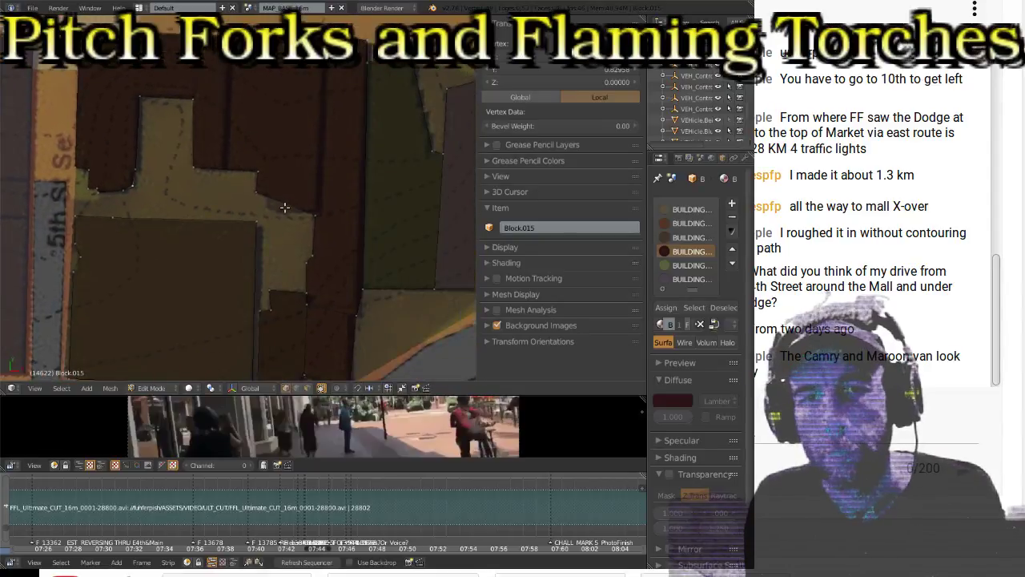
{"action": "scroll", "coordinate": [284, 207], "scroll_direction": "up", "scroll_amount": 3}
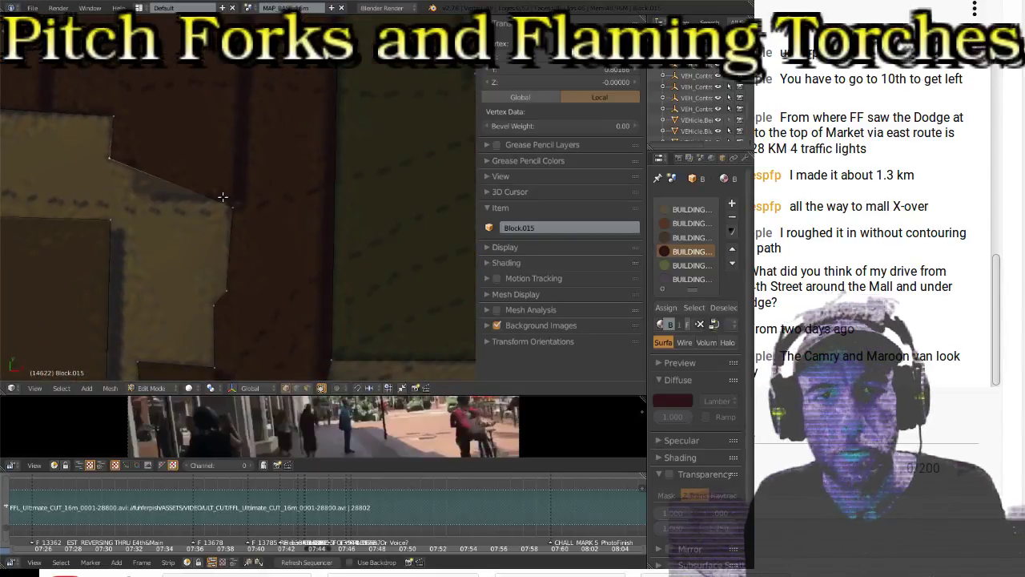
{"action": "right_click", "coordinate": [230, 207], "text": "shift"}
{"action": "middle_click_drag", "start_coordinate": [136, 230], "coordinate": [300, 231], "text": "shift"}
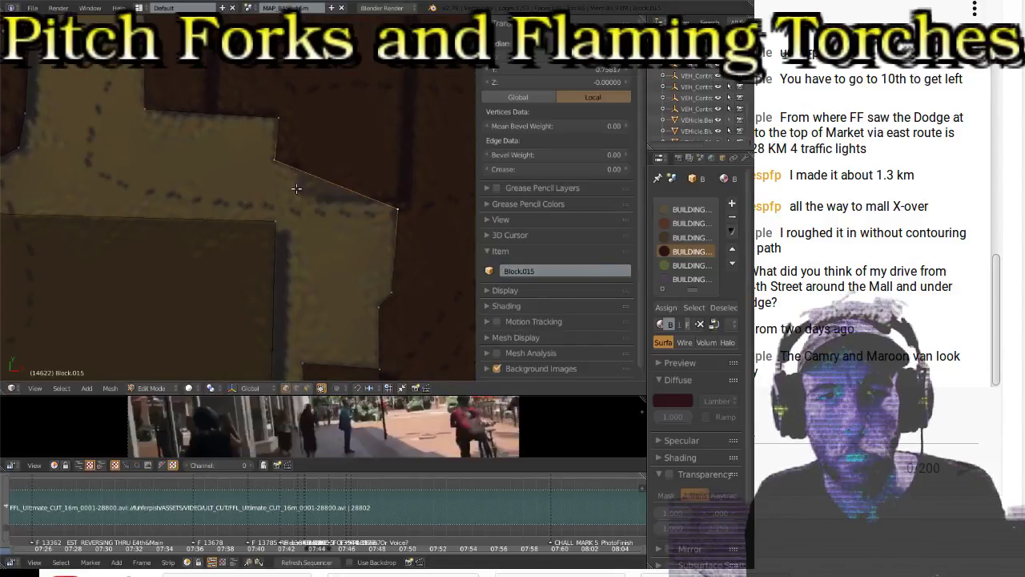
{"action": "right_click", "coordinate": [397, 213]}
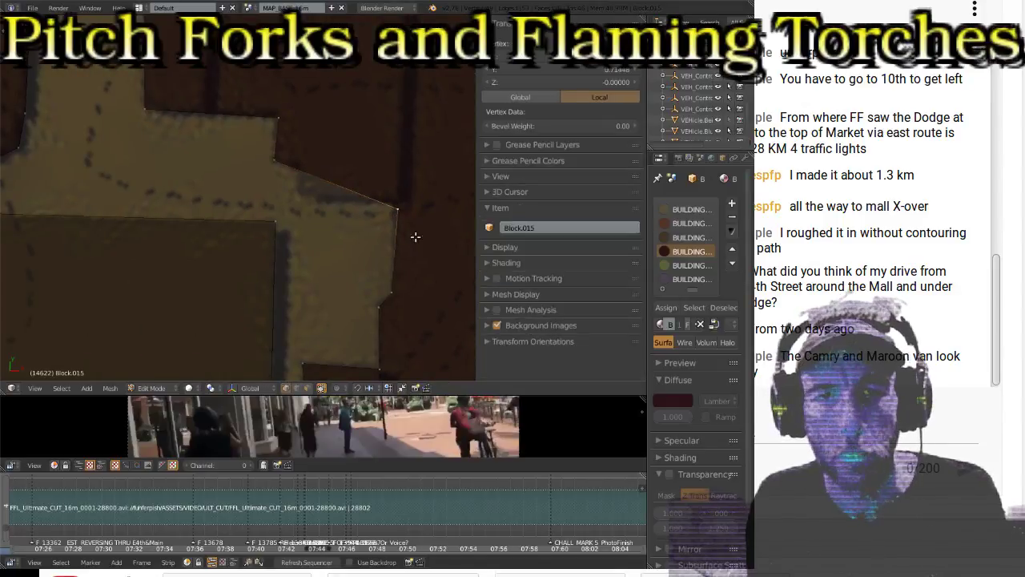
{"action": "key", "text": "g"}
{"action": "left_click", "coordinate": [393, 229]}
{"action": "key", "text": "g"}
{"action": "left_click", "coordinate": [397, 225]}
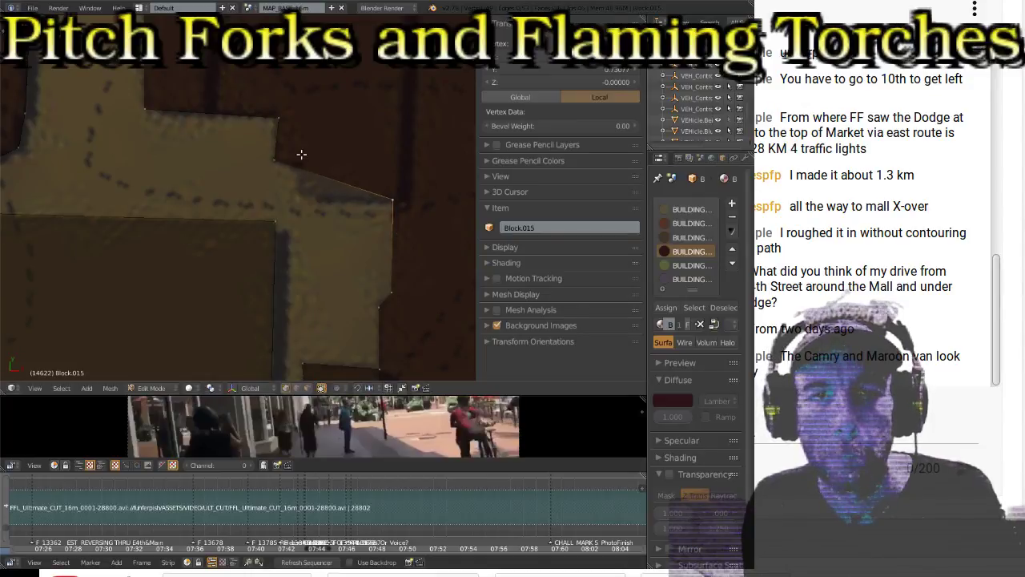
Step: Subdivide the slanted courtyard edge with two cuts
{"action": "right_click", "coordinate": [288, 182], "text": "shift"}
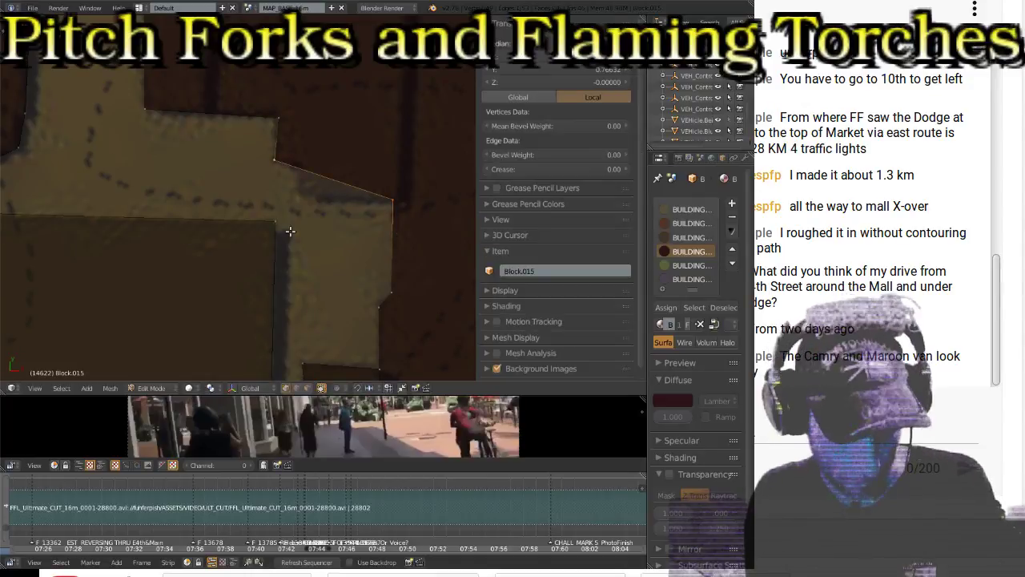
{"action": "key", "text": "w"}
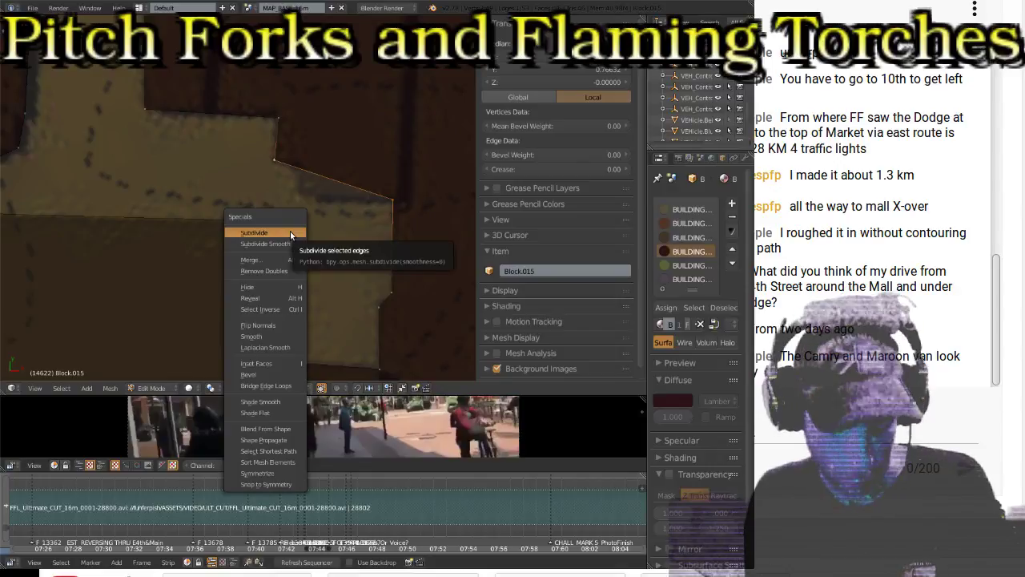
{"action": "left_click", "coordinate": [290, 231]}
{"action": "key", "text": "t"}
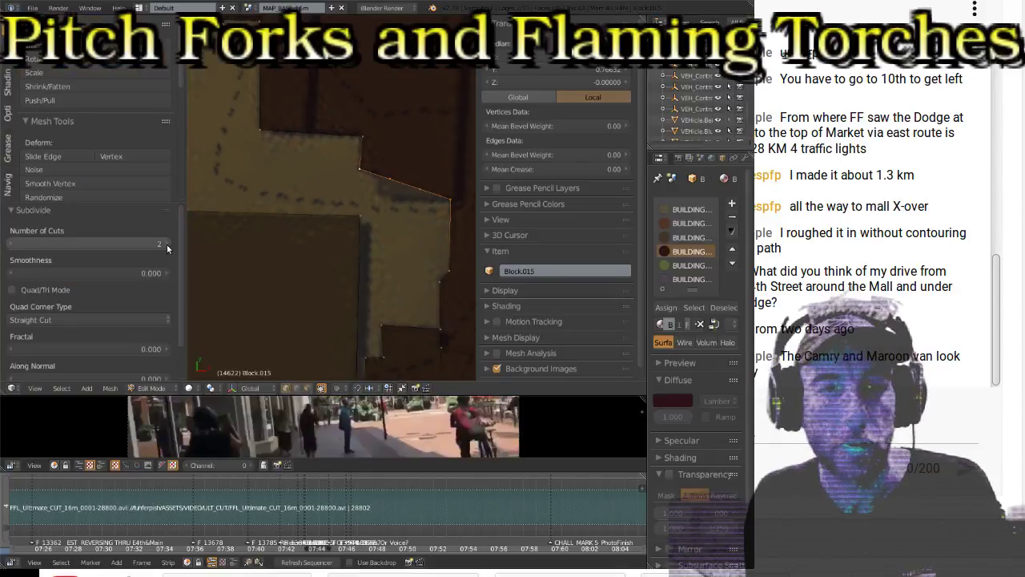
{"action": "key", "text": "t"}
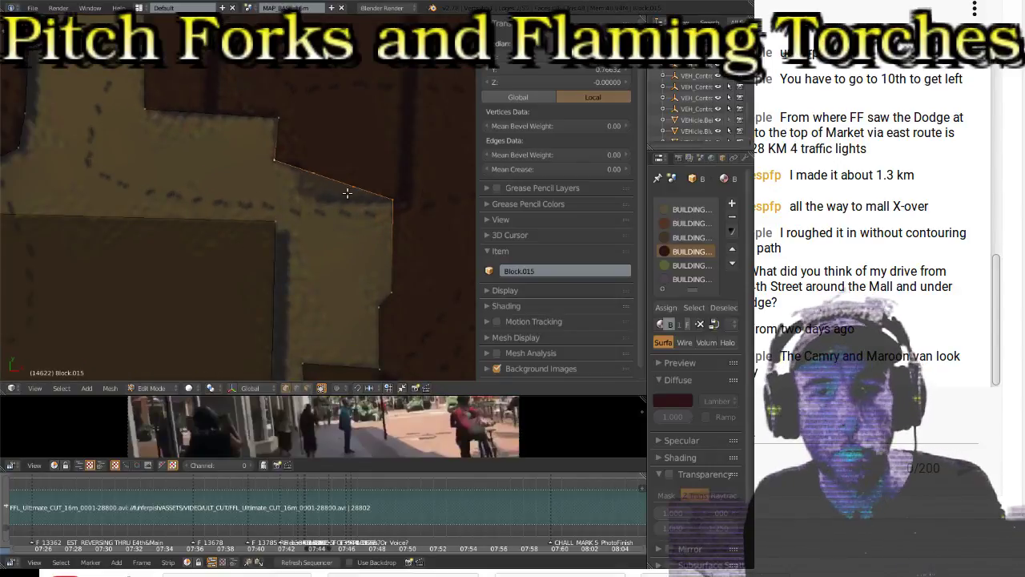
Step: Move the slanted edge's first new vertex slightly northwest and the second about 5.5 units west to form the squared step on the map
{"action": "right_click", "coordinate": [316, 181]}
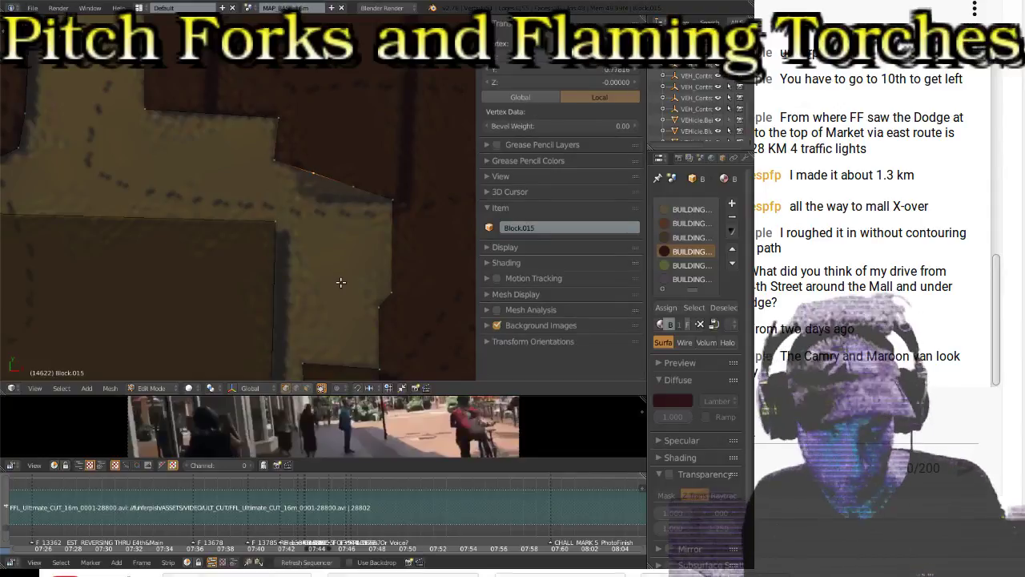
{"action": "key", "text": "g"}
{"action": "left_click", "coordinate": [325, 273]}
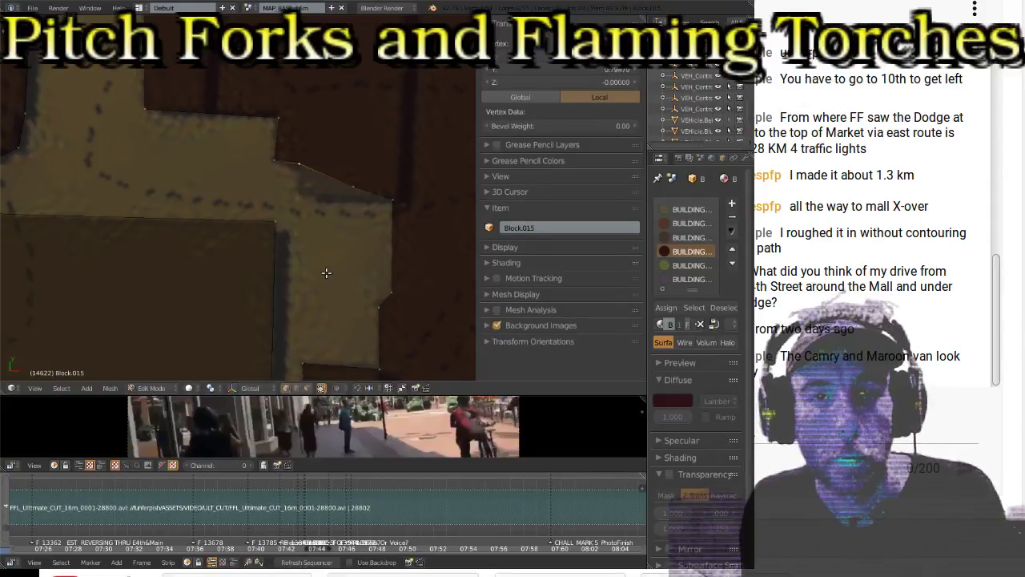
{"action": "right_click", "coordinate": [349, 210]}
{"action": "key", "text": "g"}
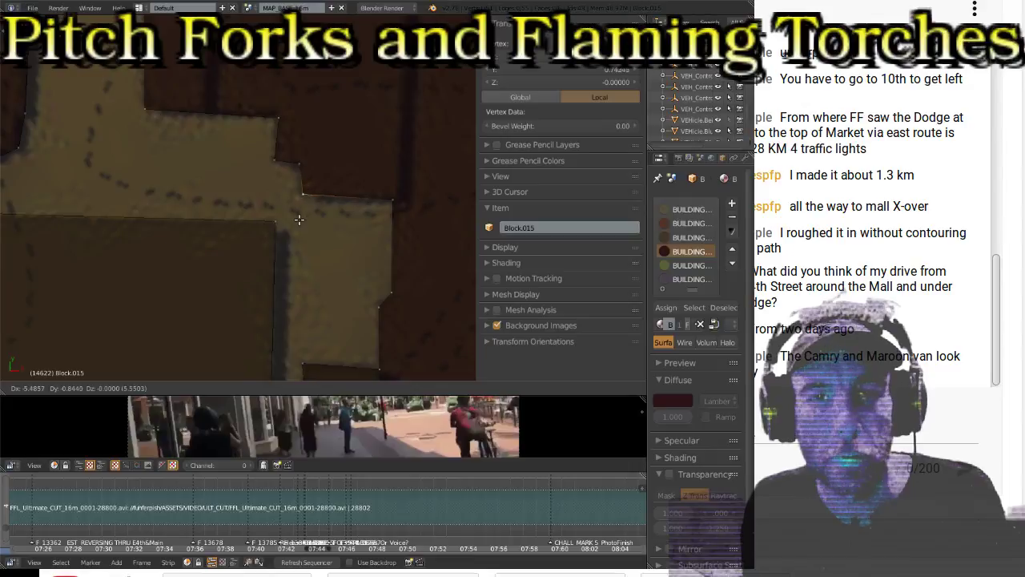
{"action": "left_click", "coordinate": [296, 218]}
Step: Finish editing the building block's mesh and open Block.037, the block with the parking lot north of the curving road, for mesh editing
{"action": "scroll", "coordinate": [311, 236], "scroll_direction": "down", "scroll_amount": 2}
{"action": "middle_click_drag", "start_coordinate": [328, 241], "coordinate": [297, 181], "text": "shift"}
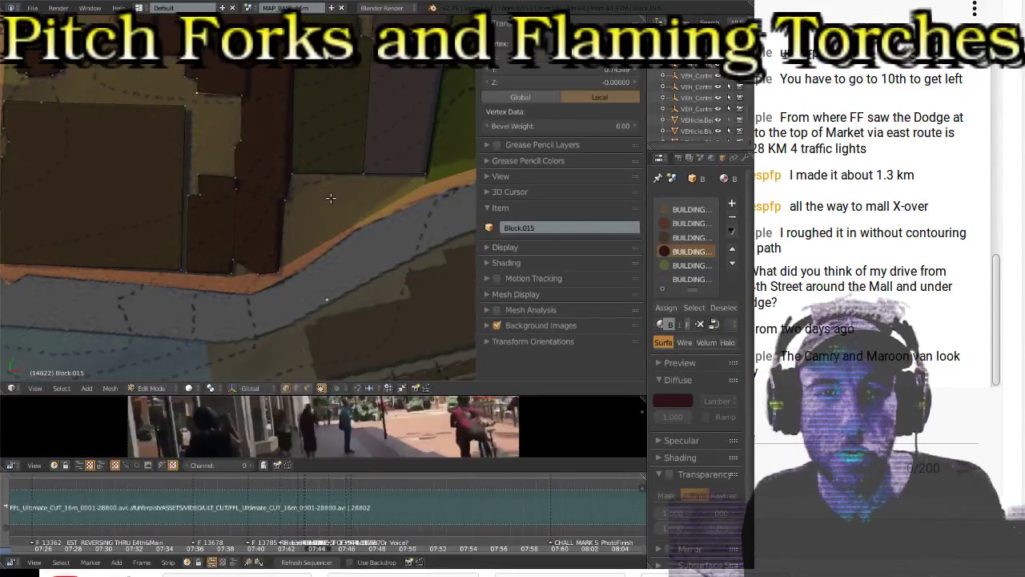
{"action": "middle_click_drag", "start_coordinate": [331, 209], "coordinate": [169, 341]}
{"action": "middle_click_drag", "start_coordinate": [308, 236], "coordinate": [201, 233], "text": "shift"}
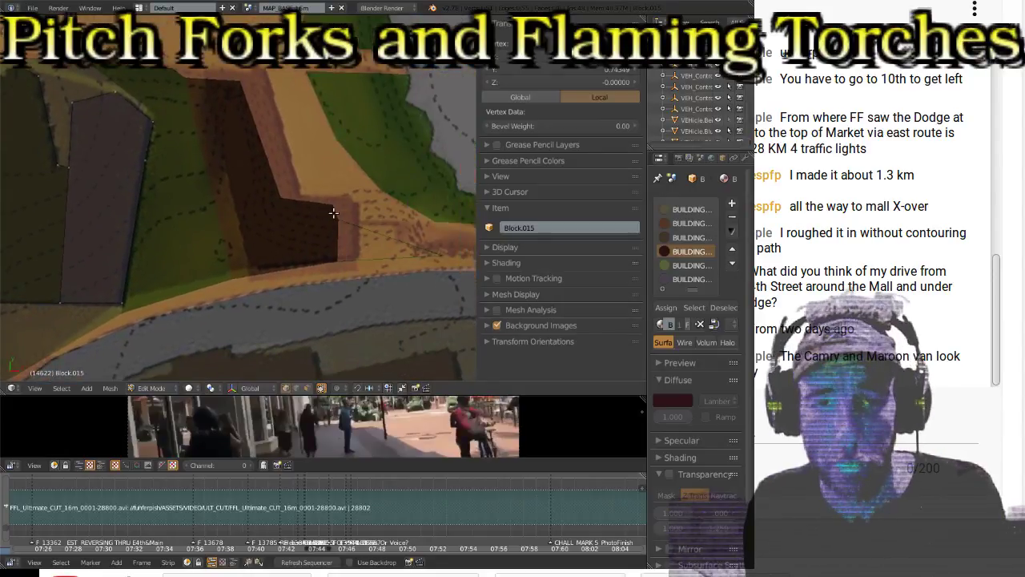
{"action": "key", "text": "Tab"}
{"action": "right_click", "coordinate": [300, 211]}
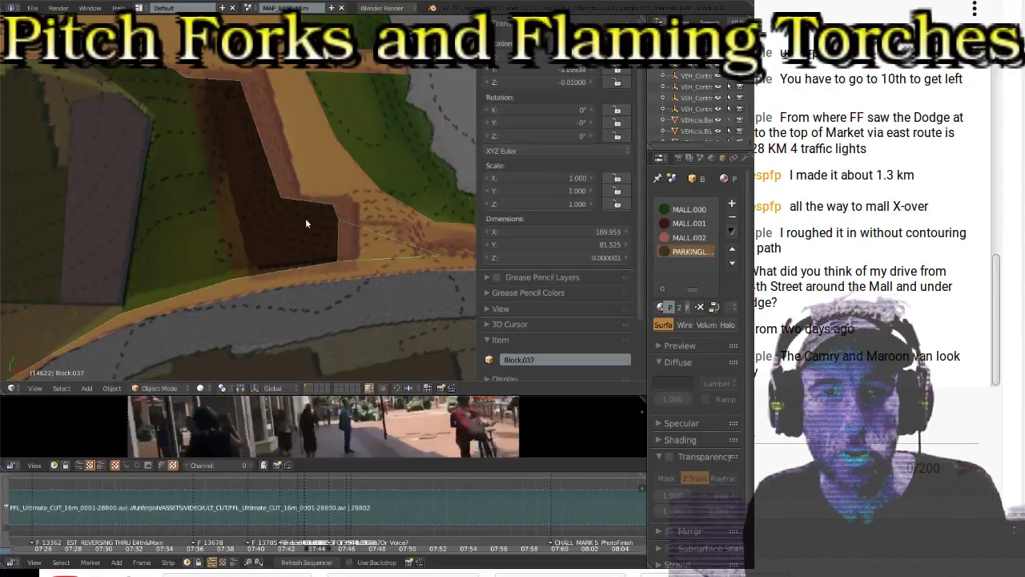
{"action": "middle_click_drag", "start_coordinate": [331, 244], "coordinate": [182, 243], "text": "shift"}
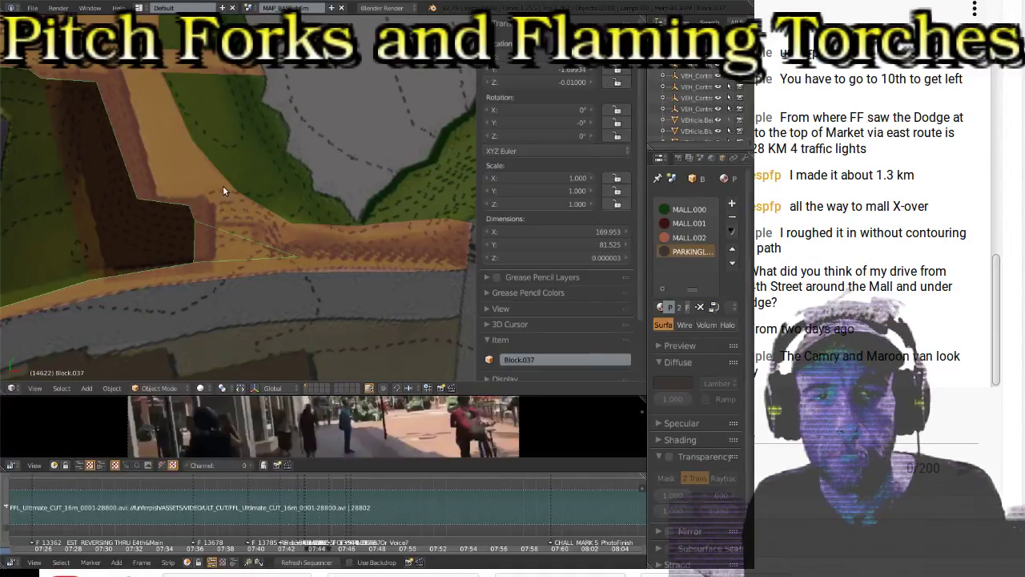
{"action": "scroll", "coordinate": [223, 208], "scroll_direction": "up", "scroll_amount": 2}
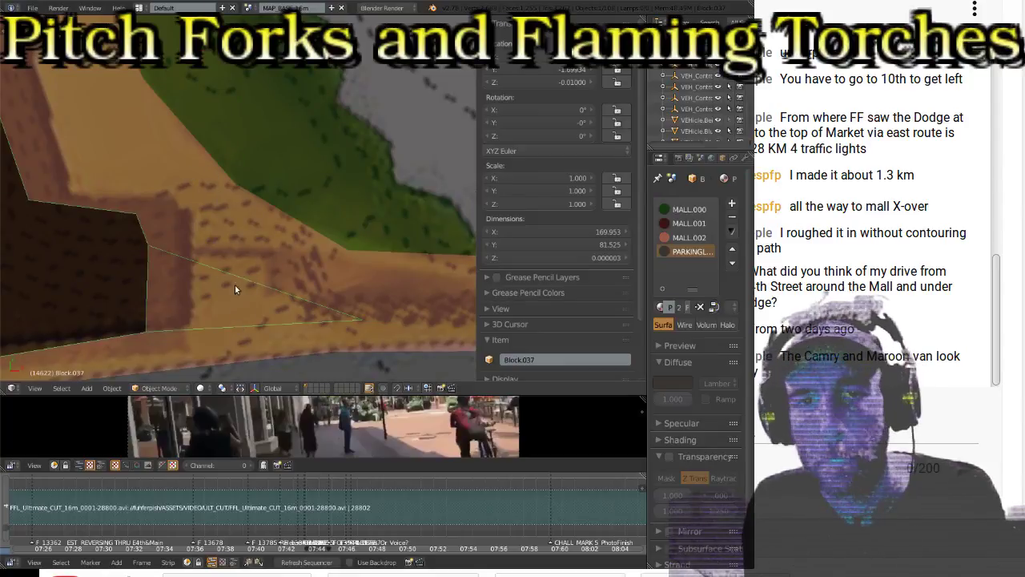
{"action": "scroll", "coordinate": [224, 272], "scroll_direction": "down", "scroll_amount": 2}
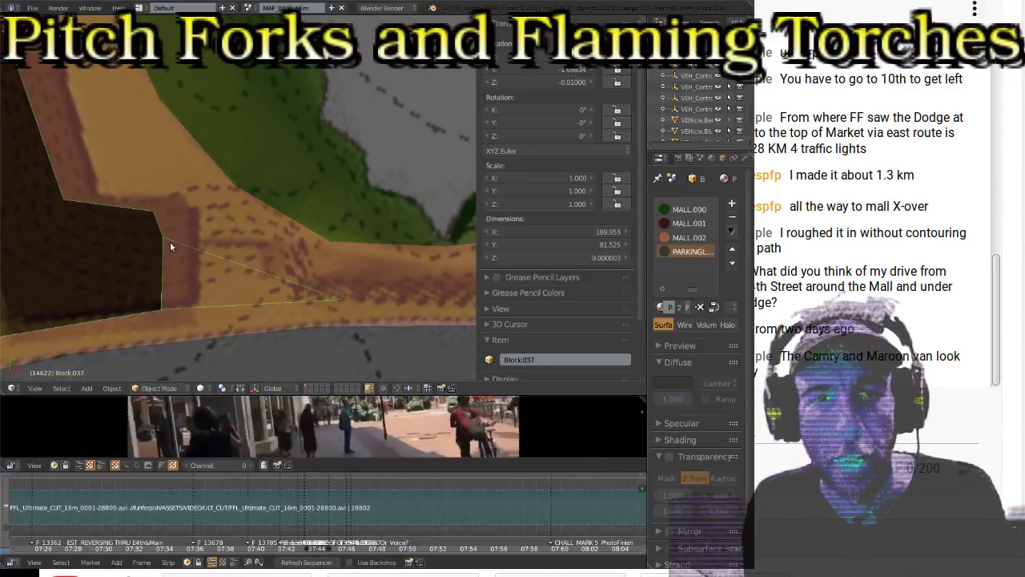
{"action": "key", "text": "Tab"}
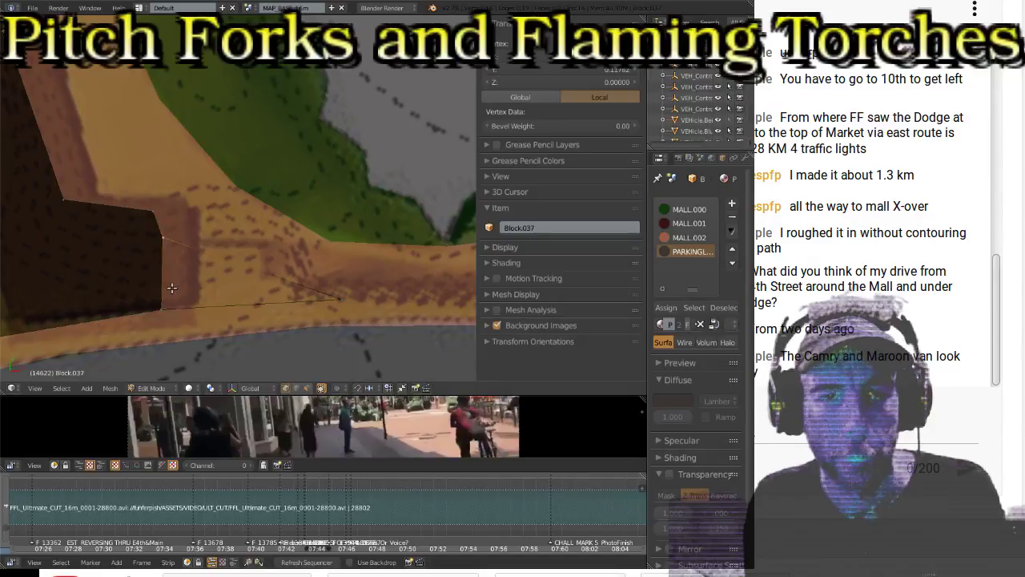
Step: Move the three vertices at the parking lot's east end outward to match its east side and beveled northeast corner on the map
{"action": "key", "text": "g"}
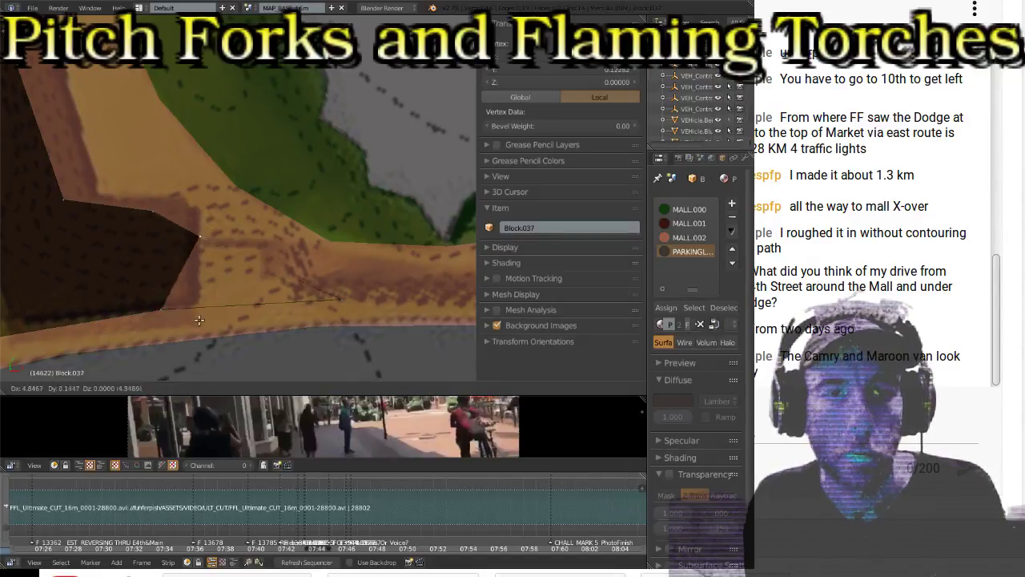
{"action": "left_click", "coordinate": [184, 267]}
{"action": "key", "text": "g"}
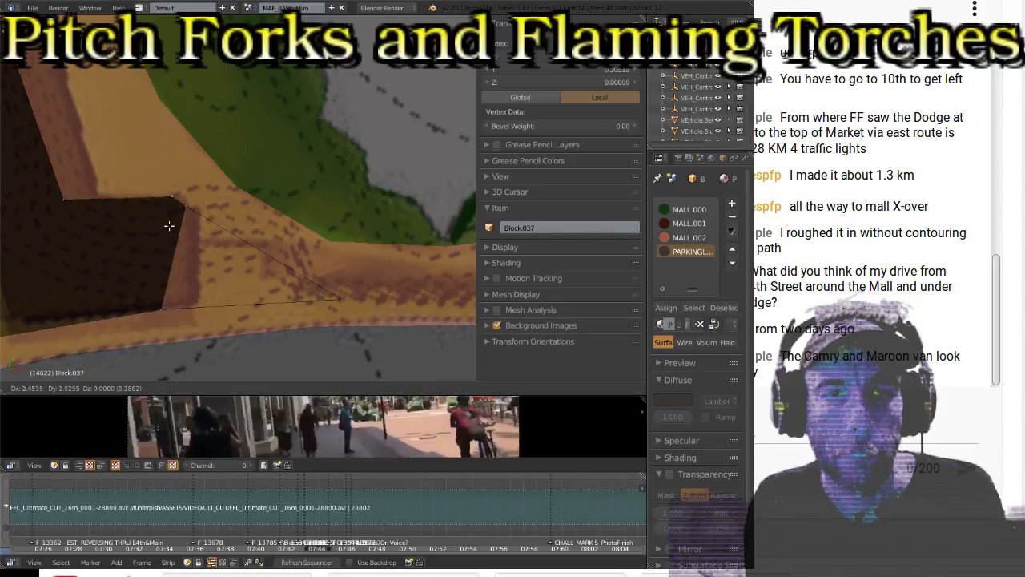
{"action": "left_click", "coordinate": [174, 227]}
{"action": "right_click", "coordinate": [169, 296]}
{"action": "key", "text": "g"}
{"action": "left_click", "coordinate": [207, 319]}
{"action": "right_click", "coordinate": [188, 206]}
{"action": "key", "text": "g"}
{"action": "left_click", "coordinate": [190, 260]}
Step: Move the parking lot's southwest corner and the inner corner of its L-shaped outline onto the lot boundary on the map
{"action": "middle_click_drag", "start_coordinate": [139, 284], "coordinate": [166, 326]}
{"action": "key", "text": "g"}
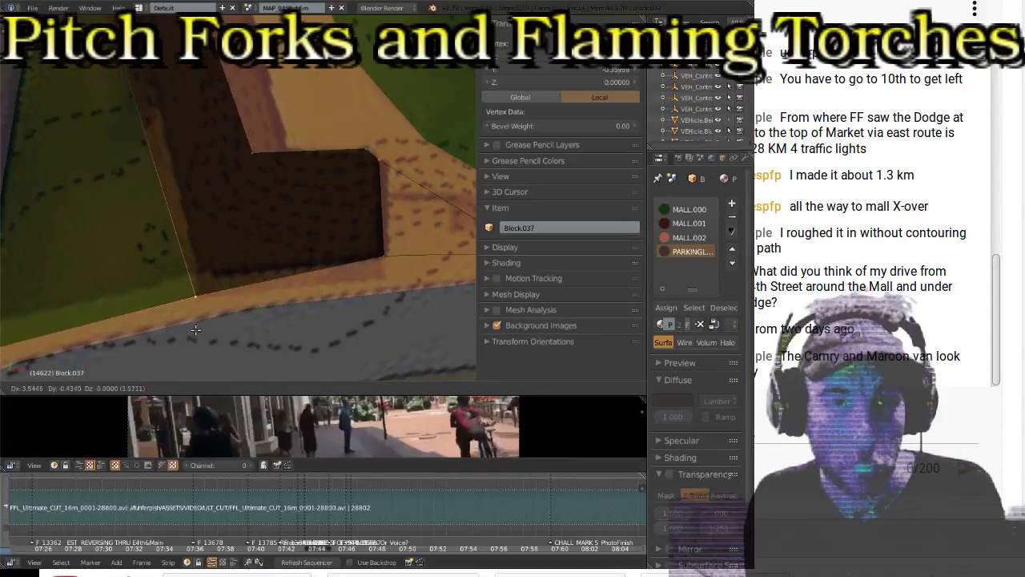
{"action": "left_click", "coordinate": [197, 297]}
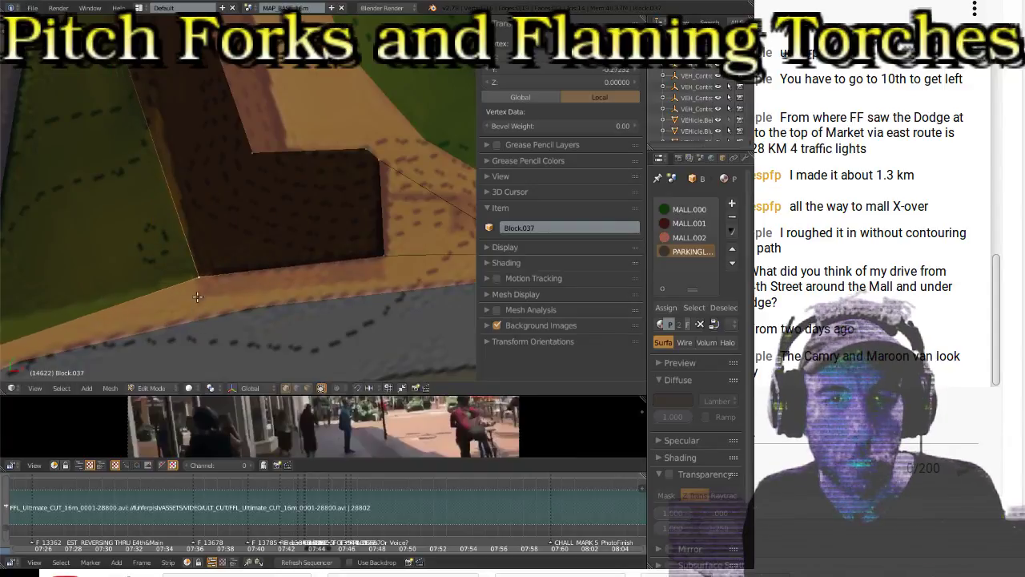
{"action": "middle_click_drag", "start_coordinate": [191, 157], "coordinate": [212, 292]}
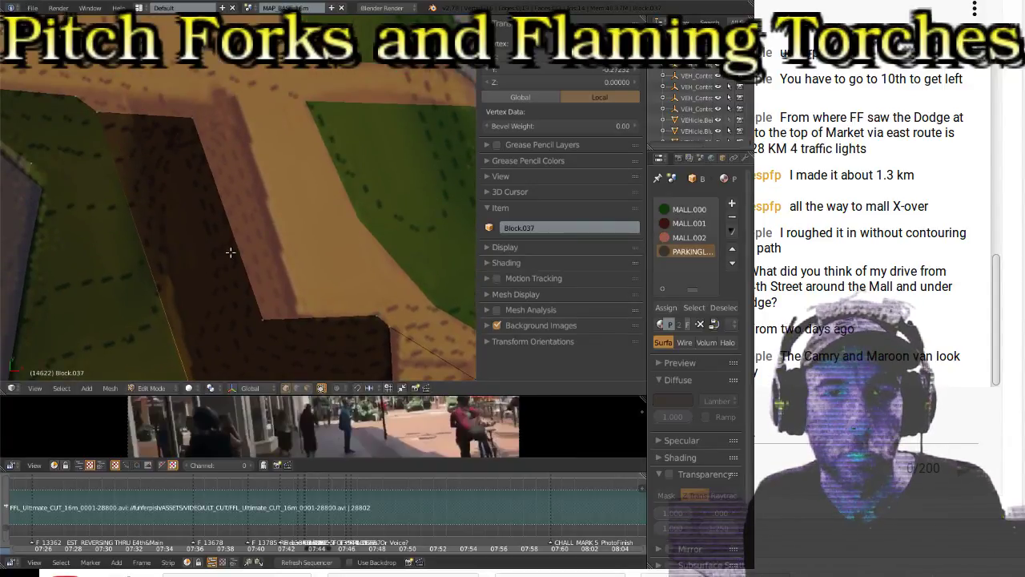
{"action": "key", "text": "g"}
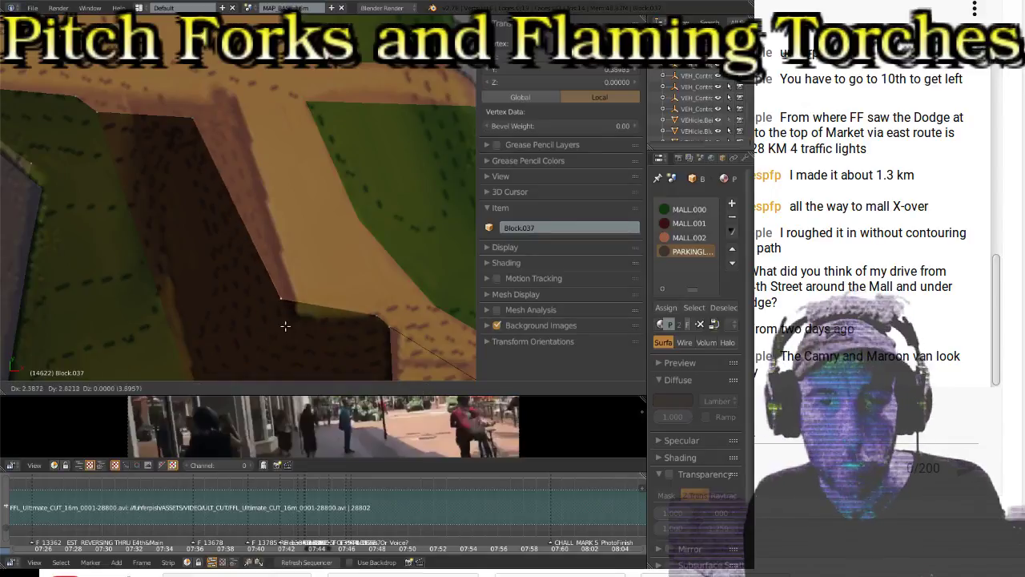
{"action": "left_click", "coordinate": [276, 316]}
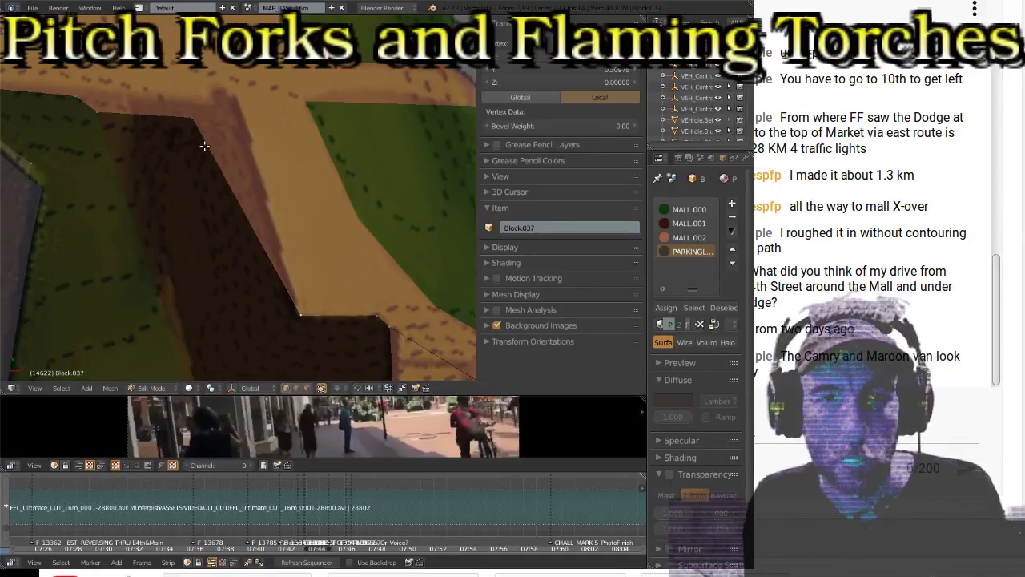
Step: Move the parking lot's northeast corner about 5.3 units east and its northwest corner about 4.3, both north to the path edge
{"action": "key", "text": "g"}
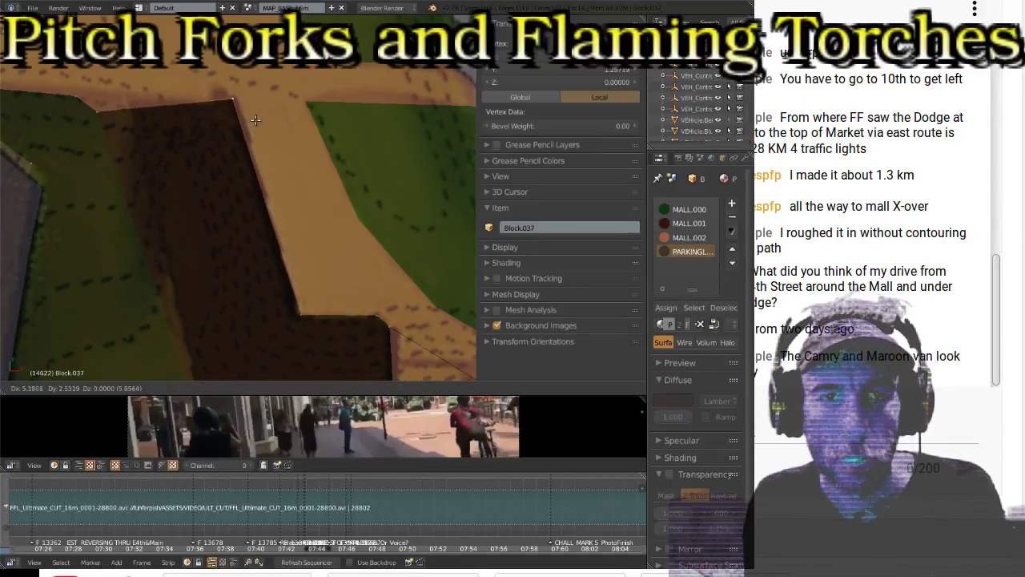
{"action": "left_click", "coordinate": [253, 114]}
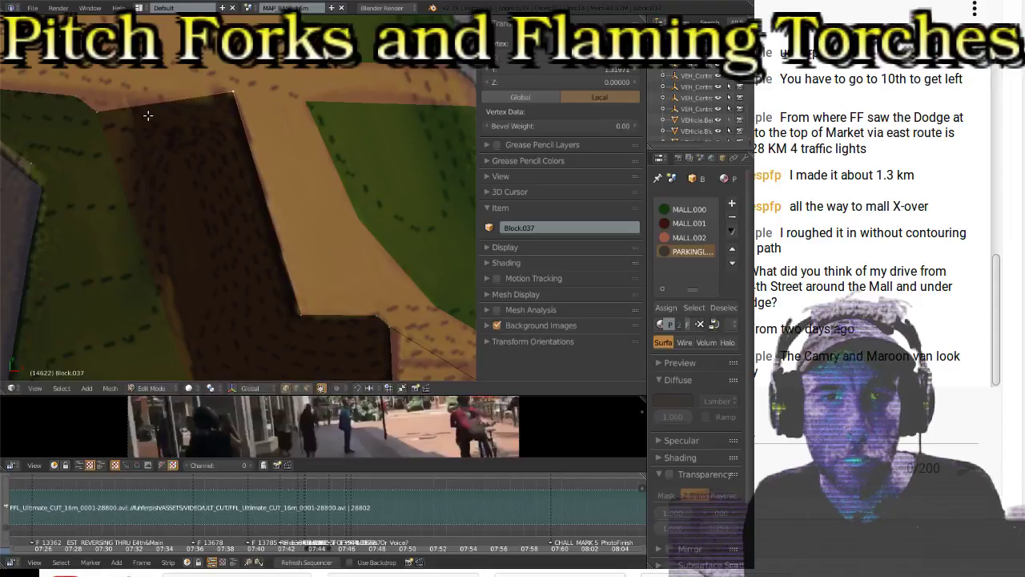
{"action": "key", "text": "g"}
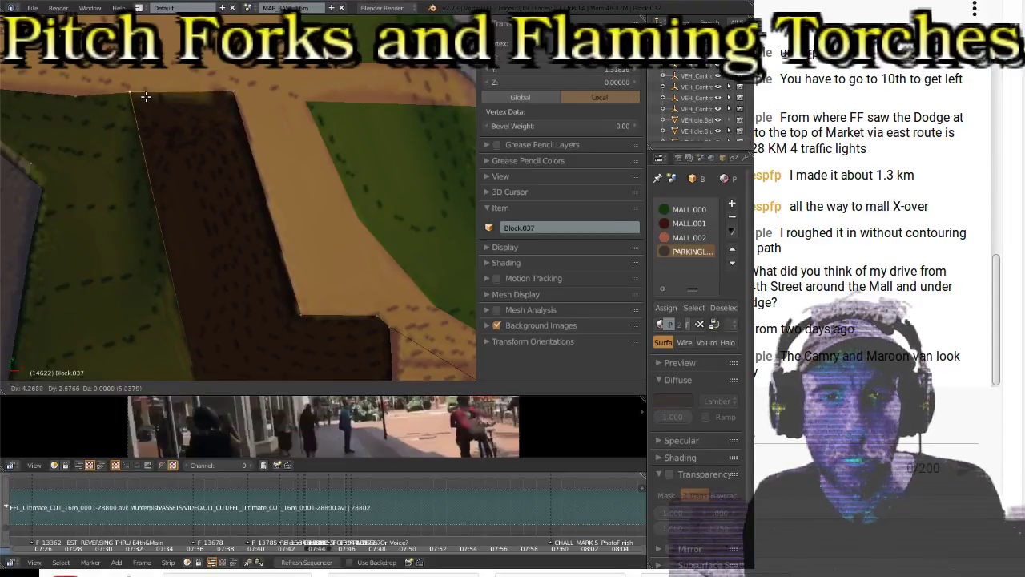
{"action": "left_click", "coordinate": [144, 97]}
Step: Subdivide the parking lot's north edge between its northwest and northeast corners
{"action": "right_click", "coordinate": [226, 97], "text": "shift"}
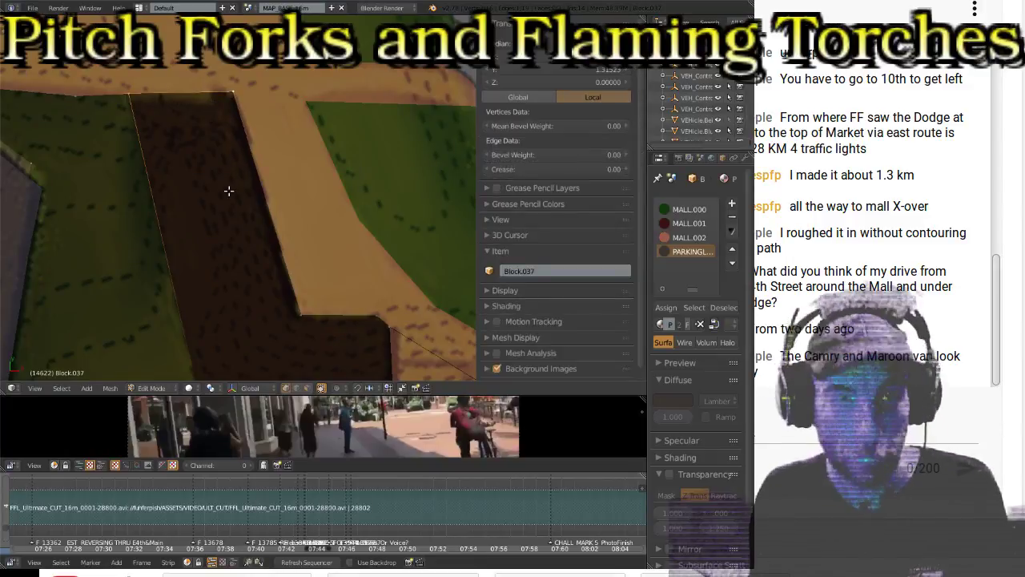
{"action": "key", "text": "w"}
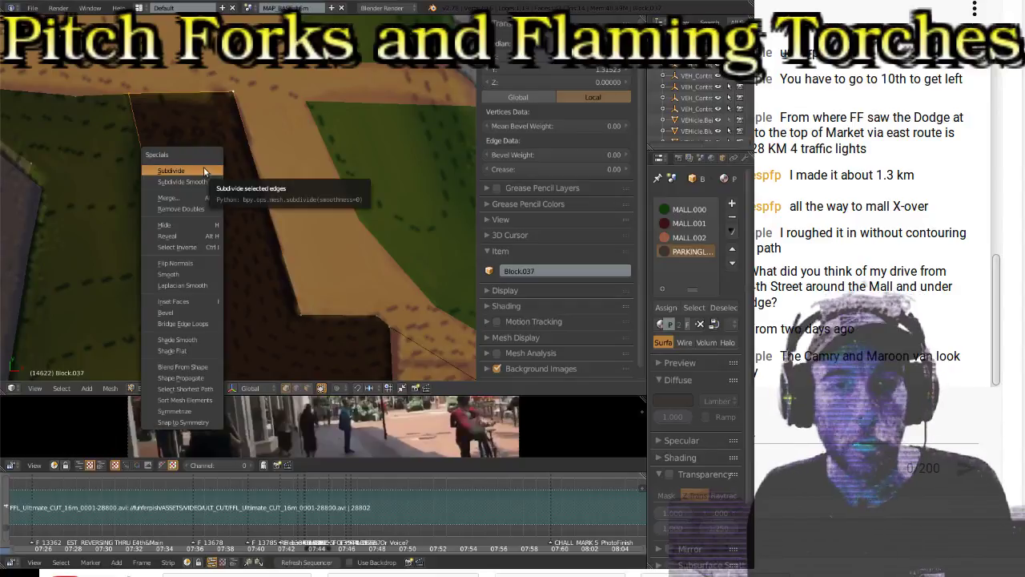
{"action": "left_click", "coordinate": [203, 166]}
{"action": "key", "text": "t"}
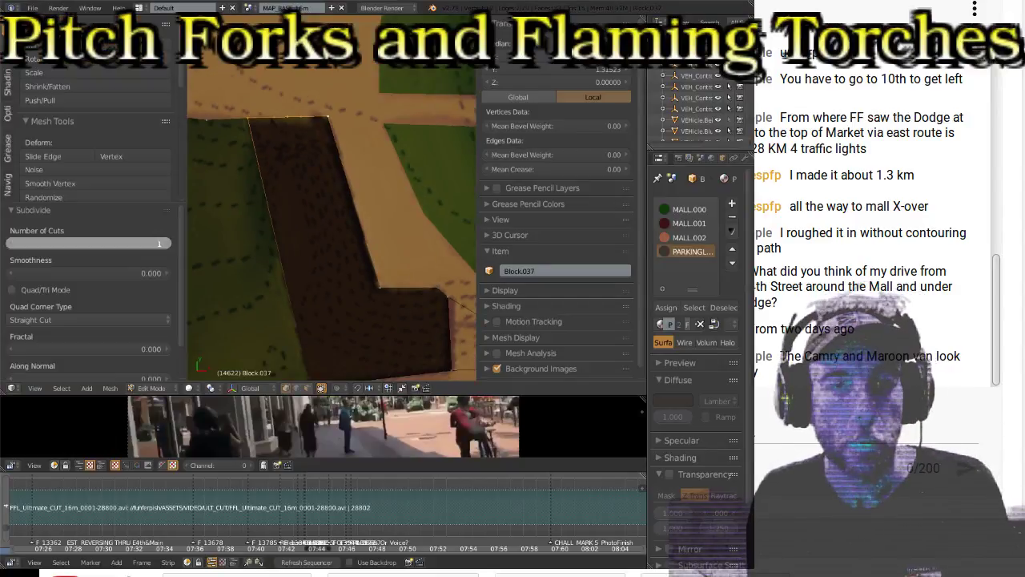
{"action": "key", "text": "t"}
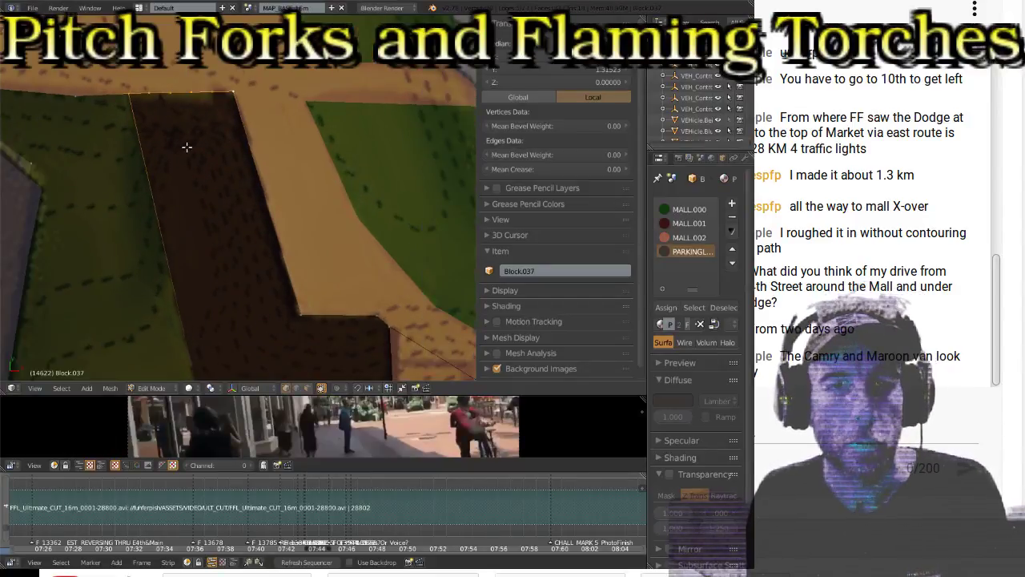
Step: Move the two new vertices on the parking lot's north edge south to form the base of a shallow recess matching the map
{"action": "scroll", "coordinate": [188, 141], "scroll_direction": "up", "scroll_amount": 2}
{"action": "scroll", "coordinate": [300, 231], "scroll_direction": "up", "scroll_amount": 3}
{"action": "middle_click_drag", "start_coordinate": [300, 230], "coordinate": [310, 250], "text": "shift"}
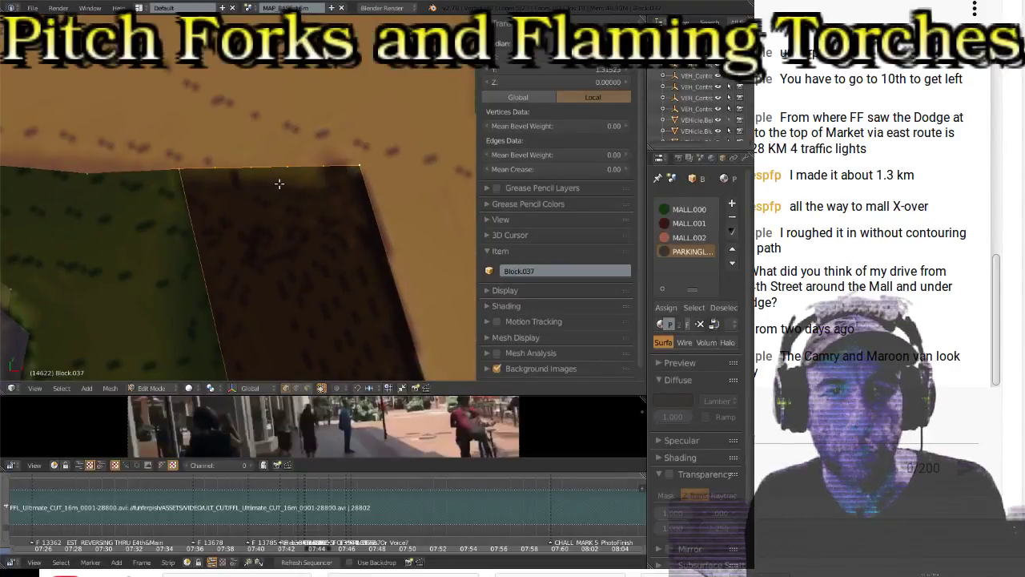
{"action": "right_click", "coordinate": [279, 183]}
{"action": "key", "text": "g"}
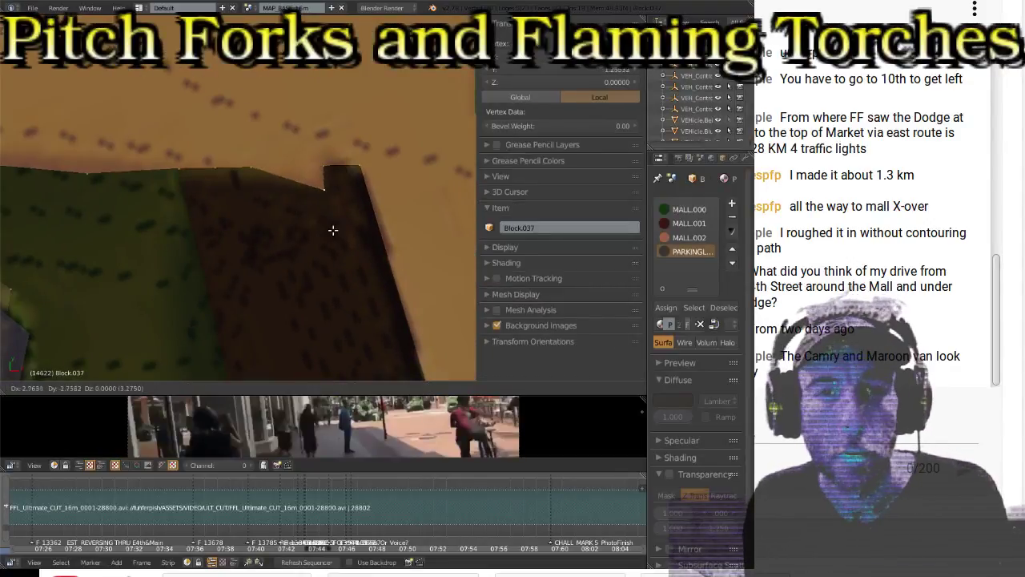
{"action": "left_click", "coordinate": [331, 226]}
{"action": "key", "text": "g"}
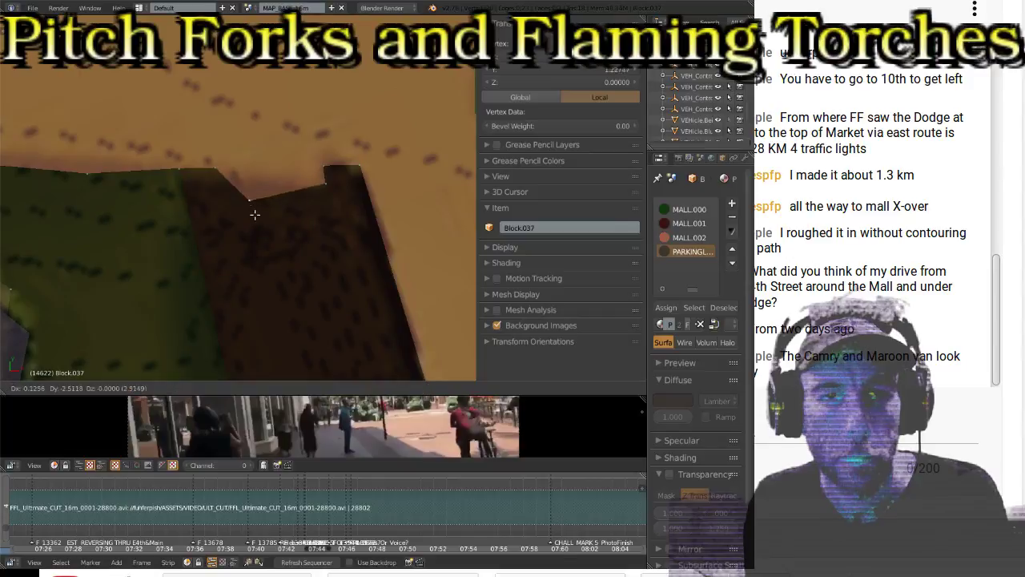
{"action": "left_click", "coordinate": [244, 188]}
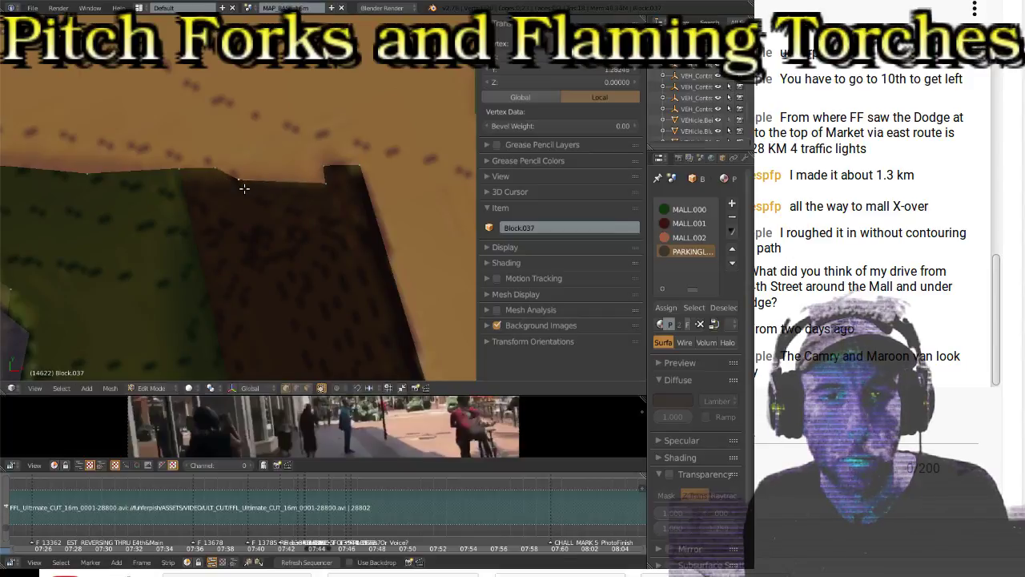
Step: Shift the upper vertex on the recess's west side east to square the notch, and realign the parking lot's northwest corner with the path edge
{"action": "right_click", "coordinate": [175, 170]}
{"action": "key", "text": "g"}
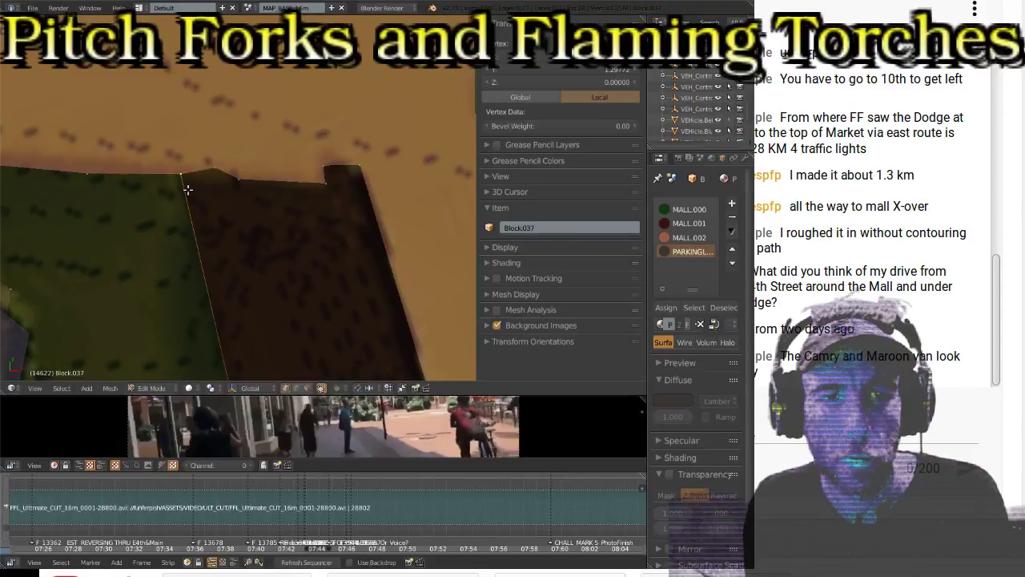
{"action": "left_click", "coordinate": [227, 178]}
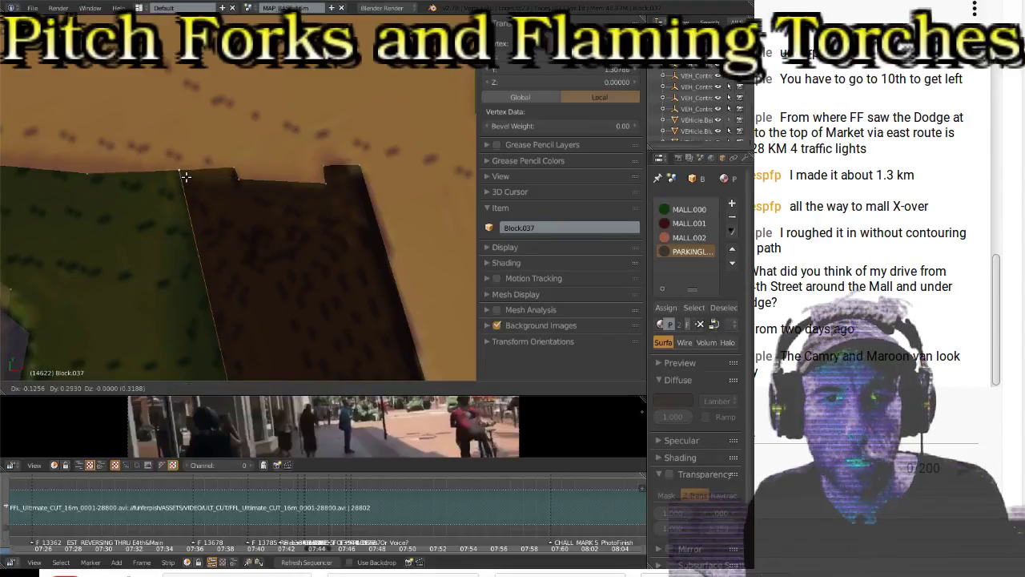
{"action": "scroll", "coordinate": [202, 210], "scroll_direction": "down", "scroll_amount": 2}
{"action": "scroll", "coordinate": [204, 215], "scroll_direction": "down", "scroll_amount": 1}
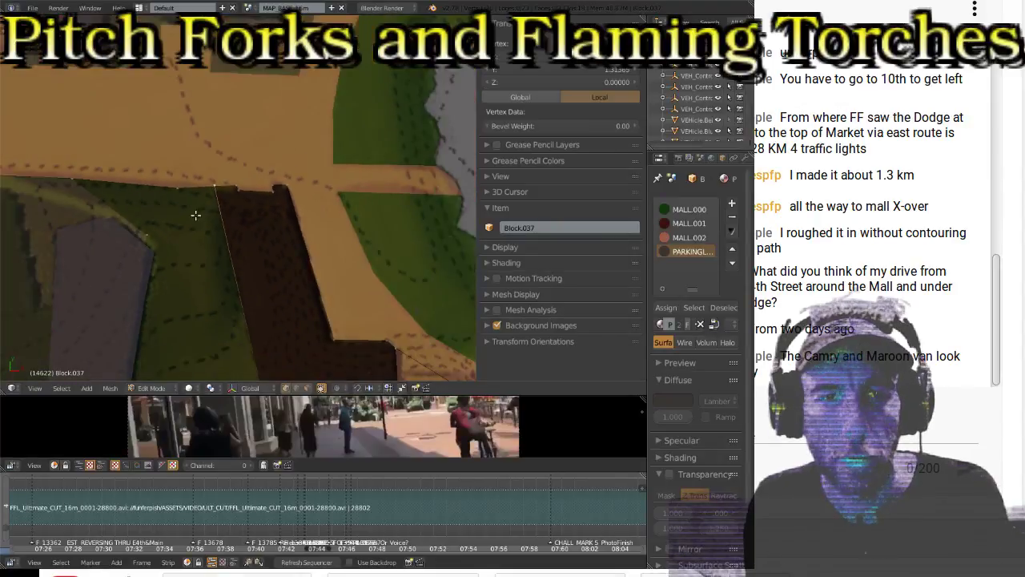
Step: Move two vertices on the grass area's north edge, west of the parking lot, onto the path edge shown on the map
{"action": "key", "text": "g"}
{"action": "left_click", "coordinate": [173, 188]}
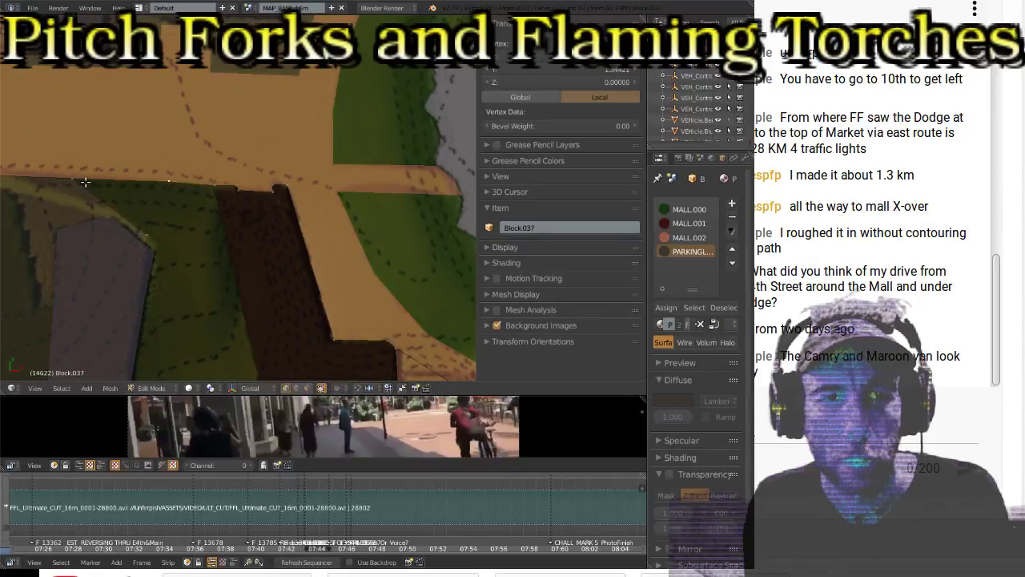
{"action": "key", "text": "g"}
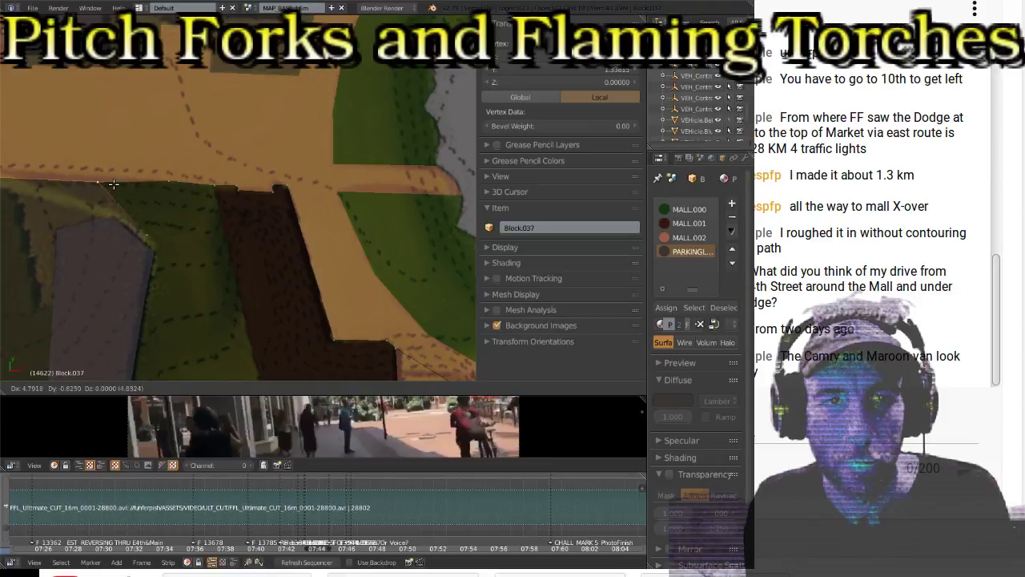
{"action": "left_click", "coordinate": [115, 184]}
Step: Move the westernmost adjusted grass-edge vertex about 20.6 units west and 2.1 north along the path edge, and leave Edit Mode
{"action": "middle_click_drag", "start_coordinate": [100, 222], "coordinate": [263, 221], "text": "shift"}
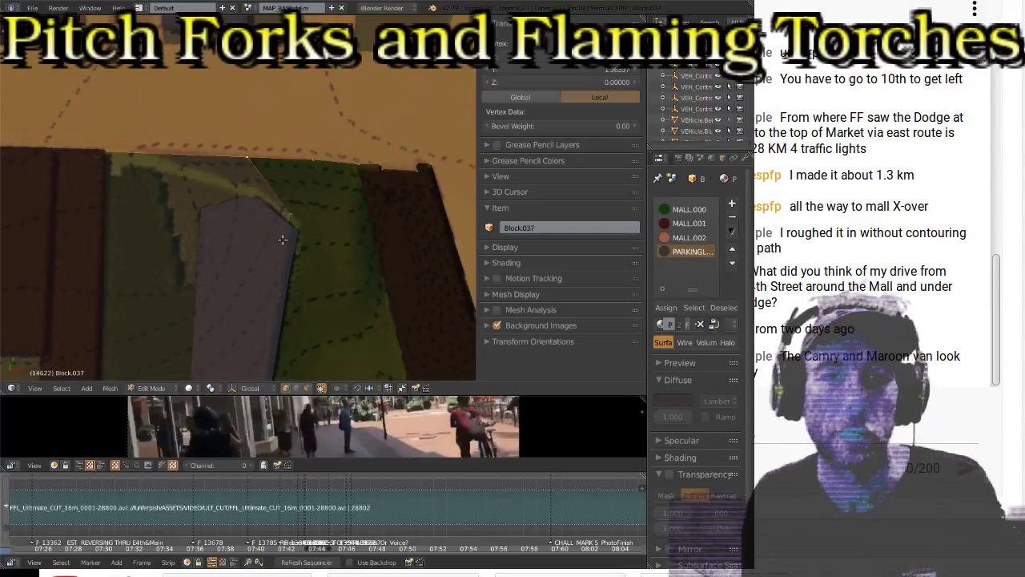
{"action": "middle_click_drag", "start_coordinate": [295, 280], "coordinate": [284, 196], "text": "shift"}
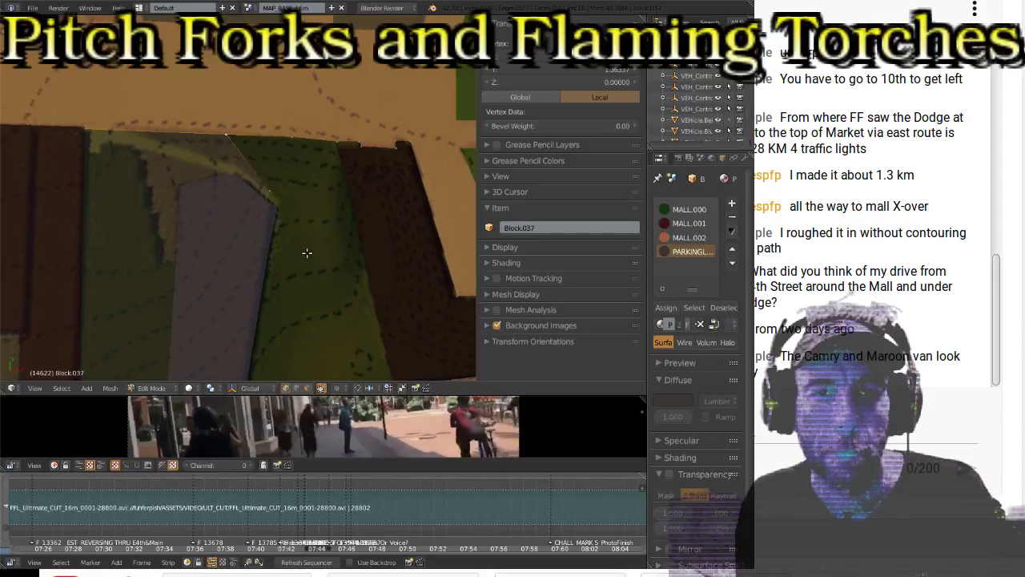
{"action": "scroll", "coordinate": [300, 248], "scroll_direction": "up", "scroll_amount": 4}
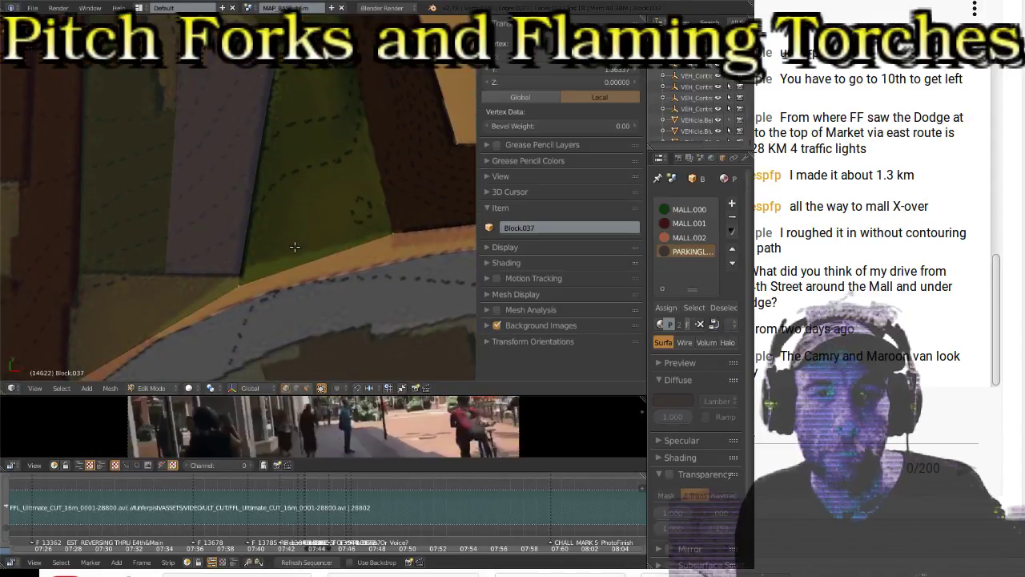
{"action": "scroll", "coordinate": [295, 244], "scroll_direction": "up", "scroll_amount": 3}
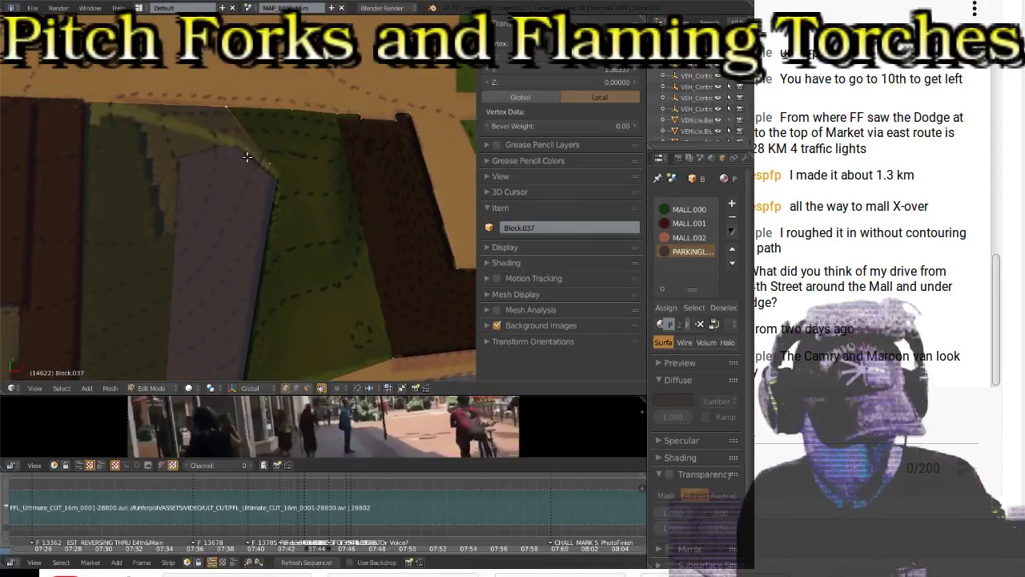
{"action": "key", "text": "g"}
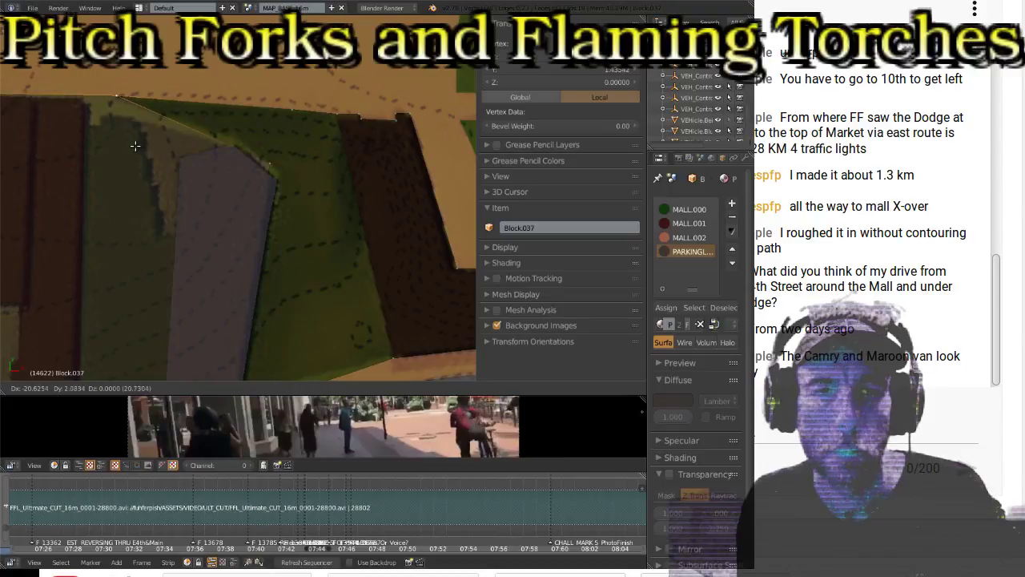
{"action": "left_click", "coordinate": [135, 145]}
{"action": "scroll", "coordinate": [238, 180], "scroll_direction": "down", "scroll_amount": 4}
{"action": "key", "text": "Tab"}
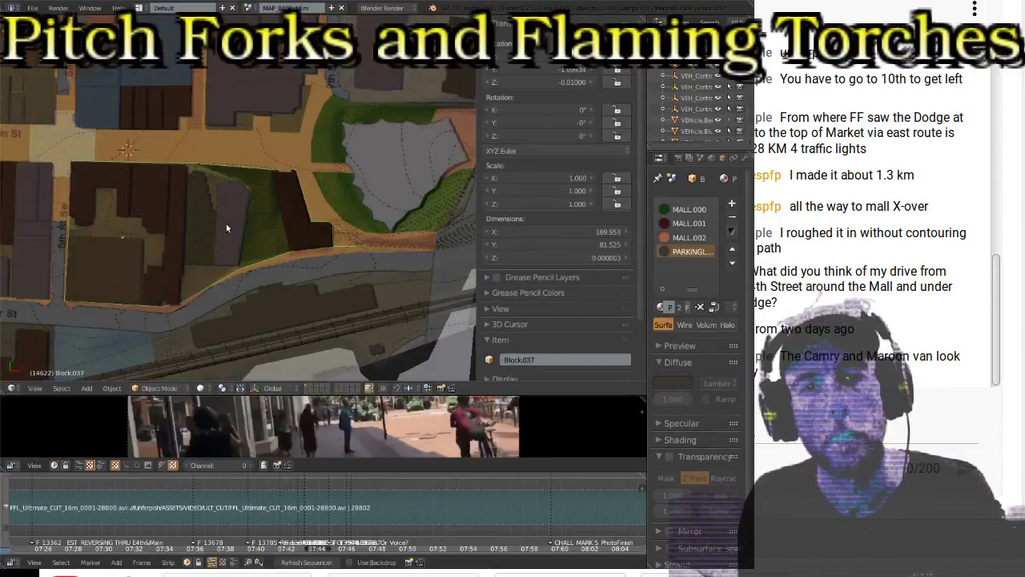
Step: Hide the background map image and deselect Block.037 to review the reshaped block among its neighbours
{"action": "scroll", "coordinate": [224, 224], "scroll_direction": "down", "scroll_amount": 2, "text": "shift"}
{"action": "scroll", "coordinate": [269, 224], "scroll_direction": "up", "scroll_amount": 2, "text": "shift"}
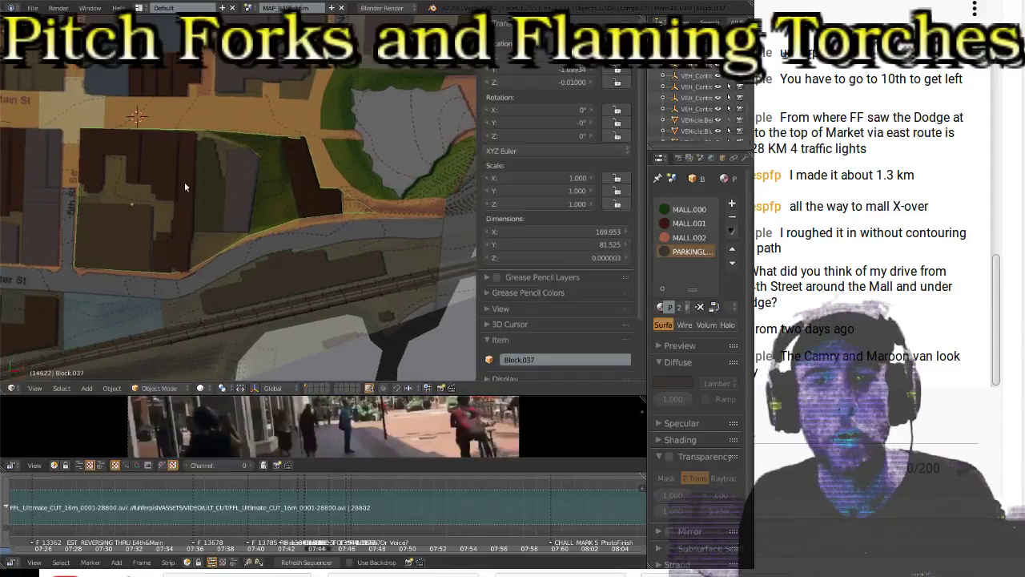
{"action": "scroll", "coordinate": [184, 181], "scroll_direction": "up", "scroll_amount": 2, "text": "ctrl"}
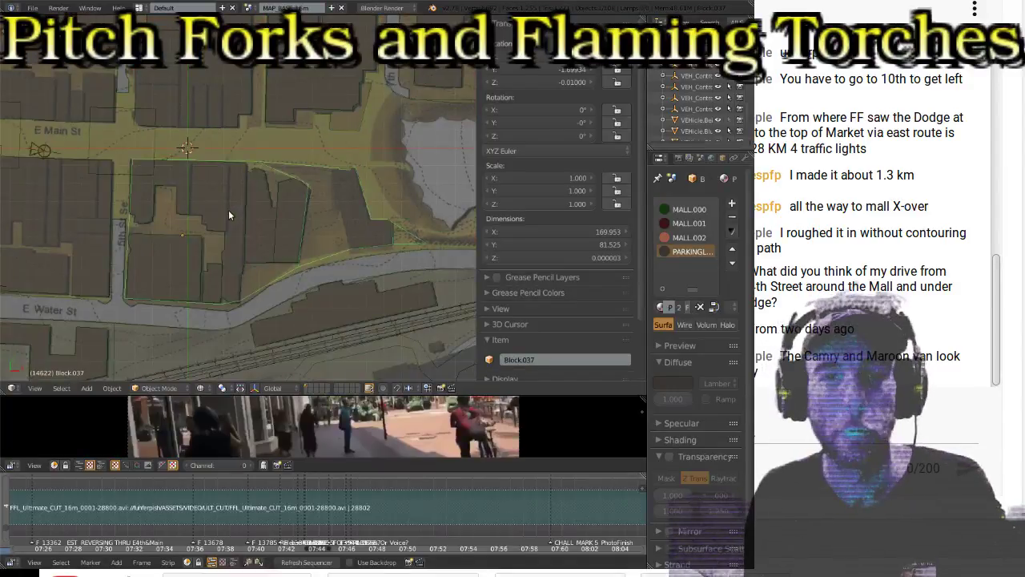
{"action": "scroll", "coordinate": [528, 283], "scroll_direction": "down", "scroll_amount": 2}
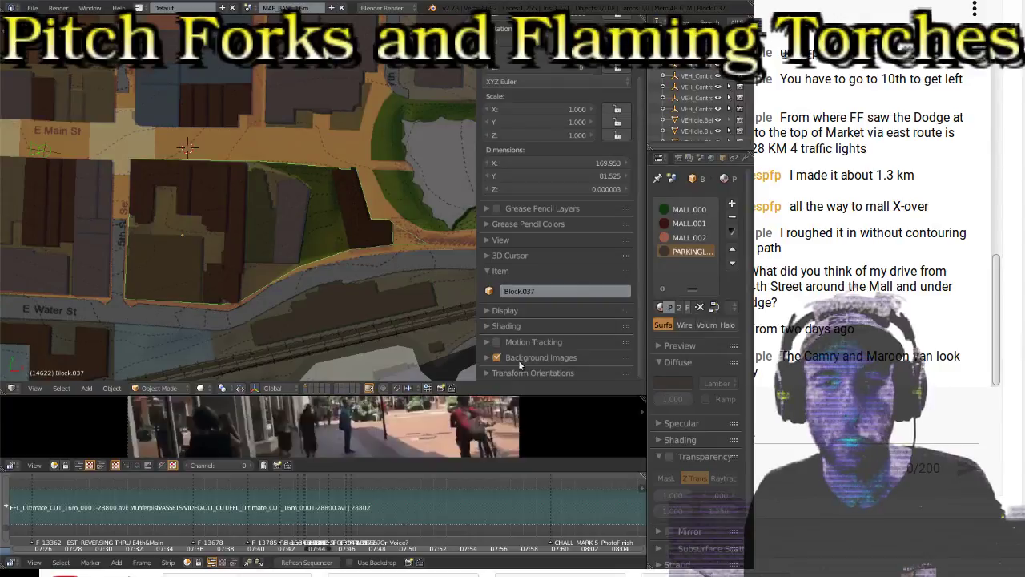
{"action": "left_click", "coordinate": [497, 357]}
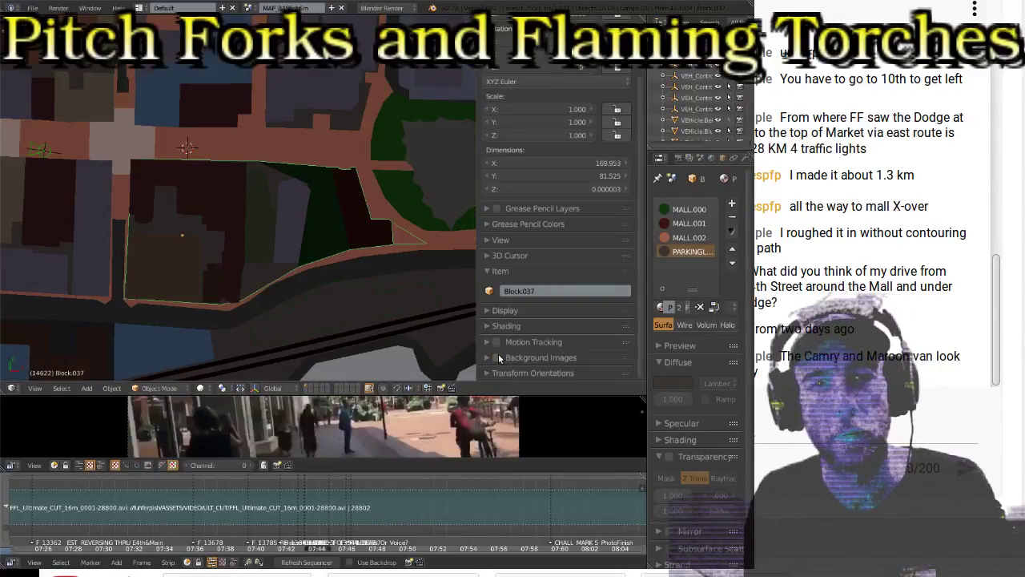
{"action": "scroll", "coordinate": [308, 165], "scroll_direction": "down", "scroll_amount": 2}
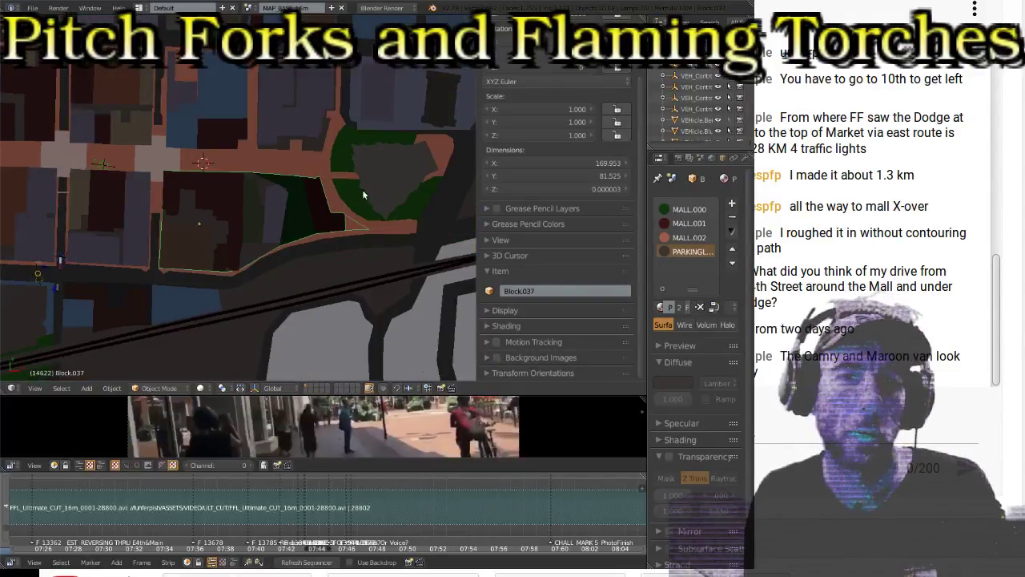
{"action": "middle_click_drag", "start_coordinate": [363, 194], "coordinate": [249, 182], "text": "shift"}
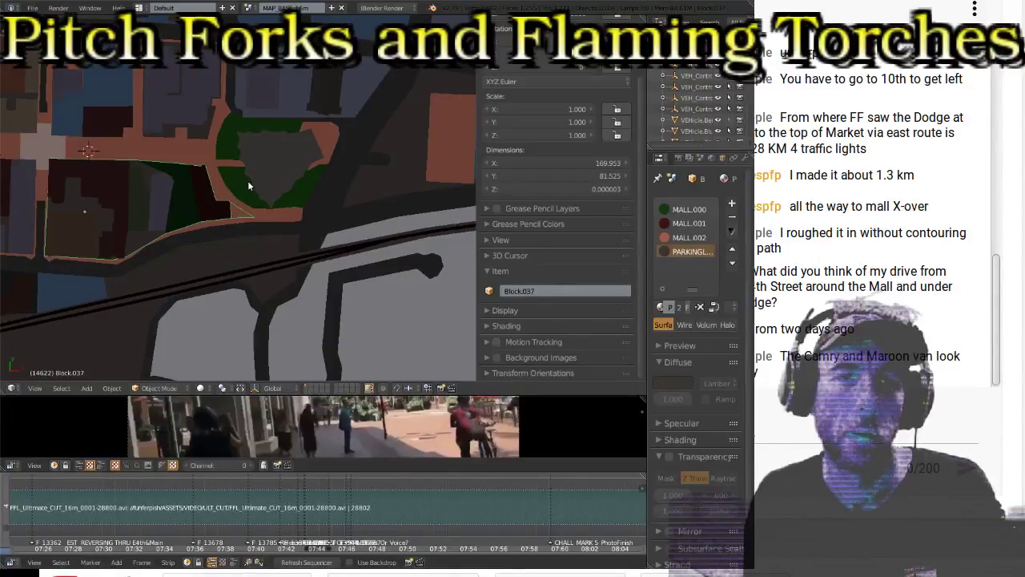
{"action": "key", "text": "a"}
{"action": "middle_click_drag", "start_coordinate": [101, 190], "coordinate": [226, 187], "text": "shift"}
{"action": "scroll", "coordinate": [226, 187], "scroll_direction": "down", "scroll_amount": 3}
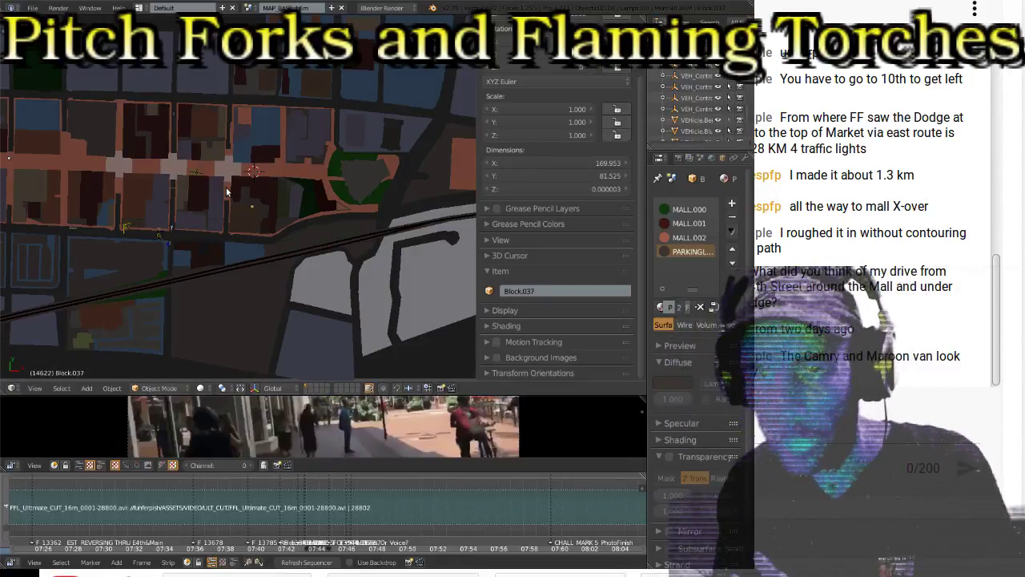
Step: Examine the vehicles and cameras along the narrow street and at its intersection with E Water St
{"action": "middle_click_drag", "start_coordinate": [136, 261], "coordinate": [235, 264]}
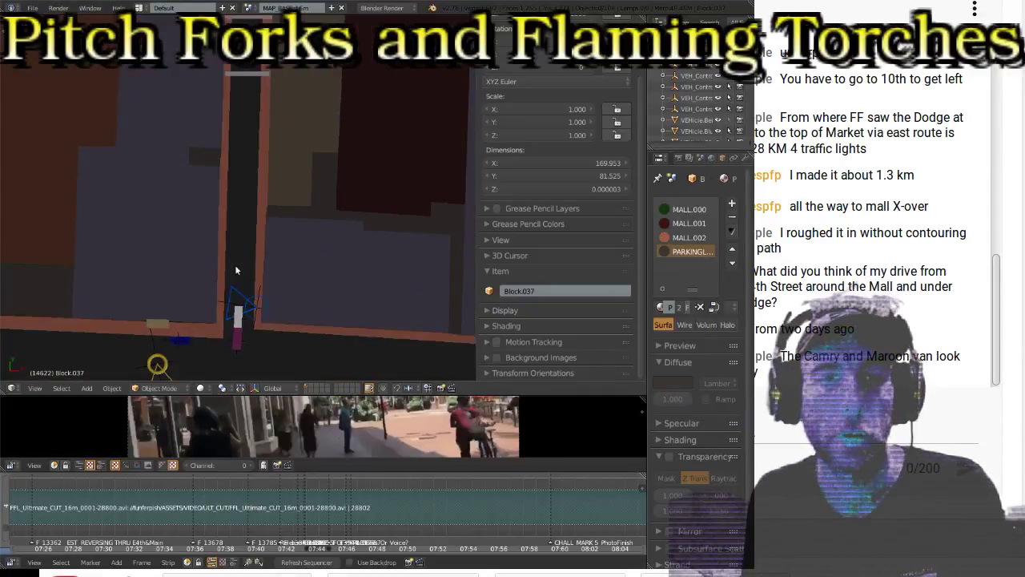
{"action": "middle_click_drag", "start_coordinate": [264, 214], "coordinate": [257, 164]}
{"action": "scroll", "coordinate": [252, 204], "scroll_direction": "up", "scroll_amount": 3}
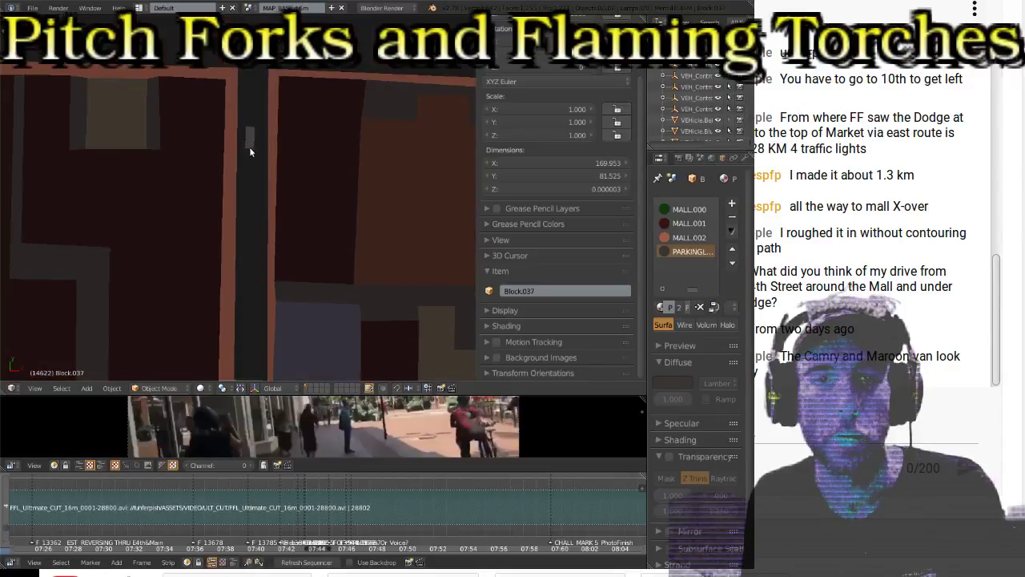
{"action": "middle_click_drag", "start_coordinate": [253, 95], "coordinate": [226, 256]}
{"action": "scroll", "coordinate": [263, 265], "scroll_direction": "down", "scroll_amount": 5}
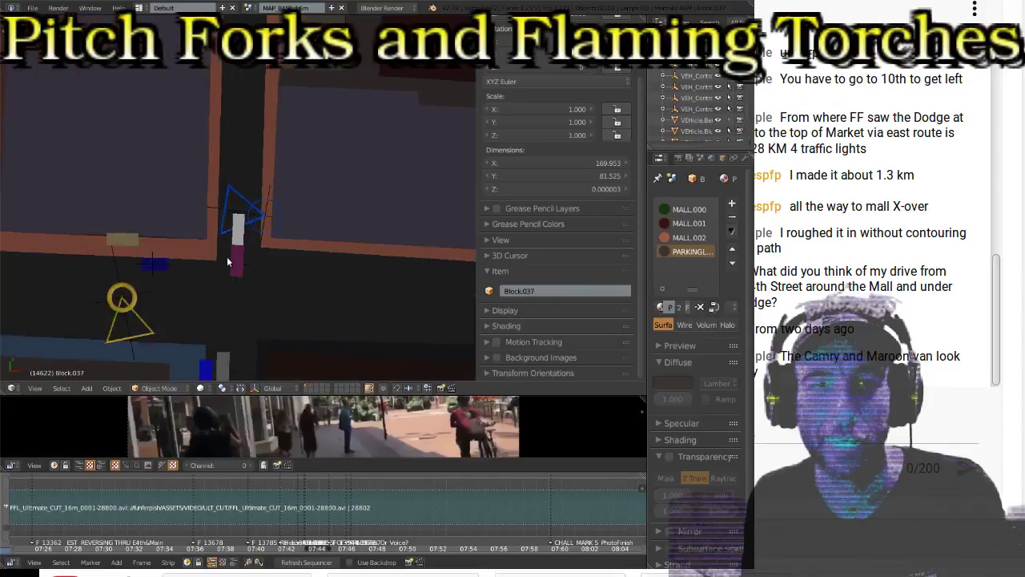
{"action": "scroll", "coordinate": [226, 256], "scroll_direction": "up", "scroll_amount": 3}
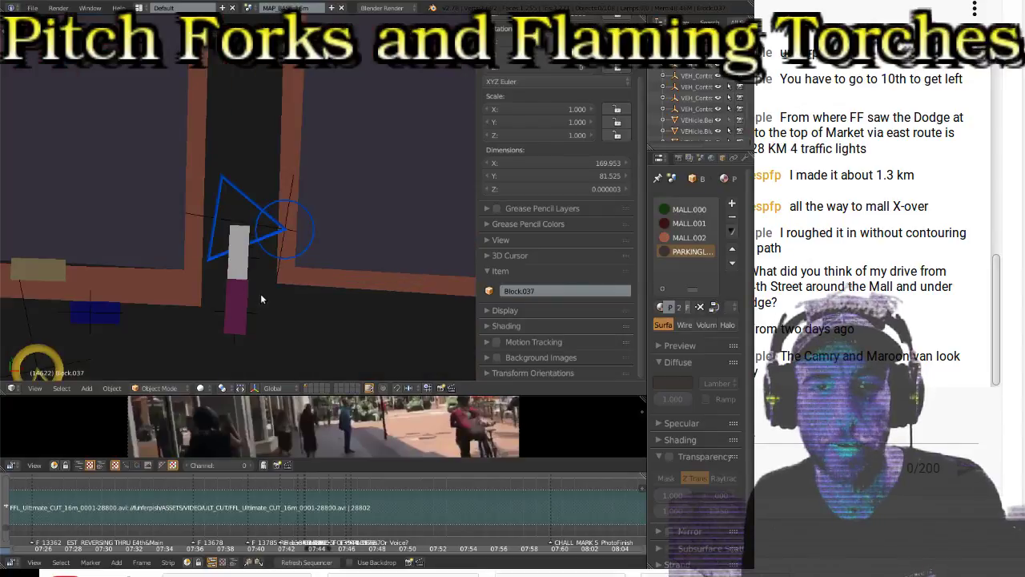
{"action": "scroll", "coordinate": [255, 296], "scroll_direction": "down", "scroll_amount": 5}
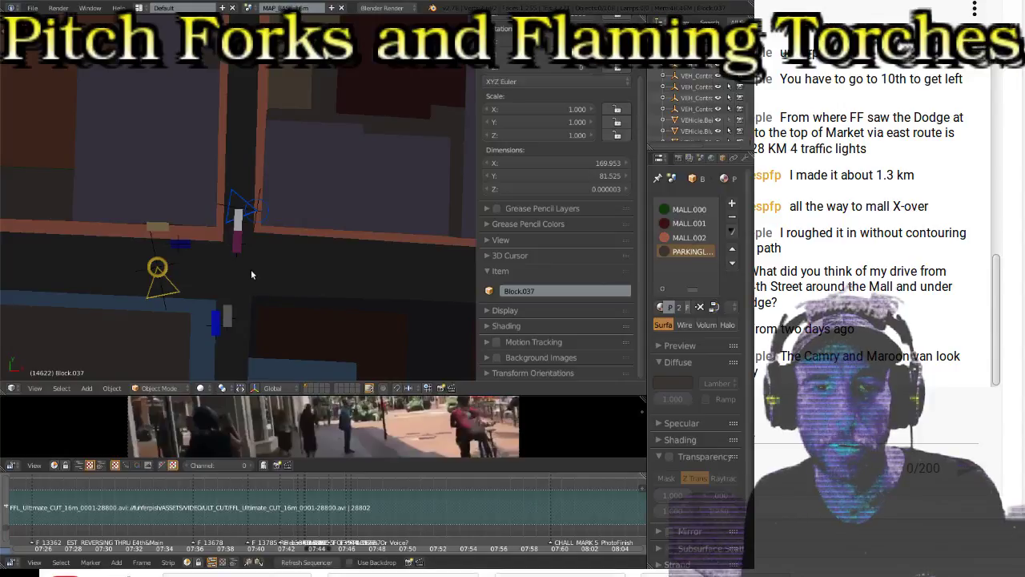
Step: Select Block.046 at the northwest corner of the E Water St intersection and show the background map image
{"action": "right_click", "coordinate": [202, 236]}
{"action": "right_click", "coordinate": [203, 240]}
{"action": "right_click", "coordinate": [205, 235]}
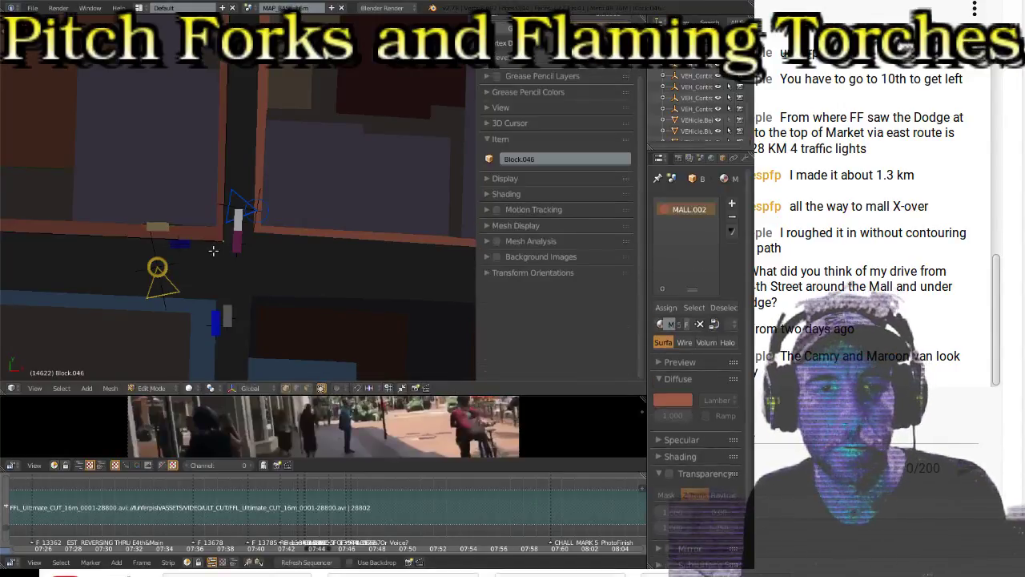
{"action": "right_click", "coordinate": [206, 251]}
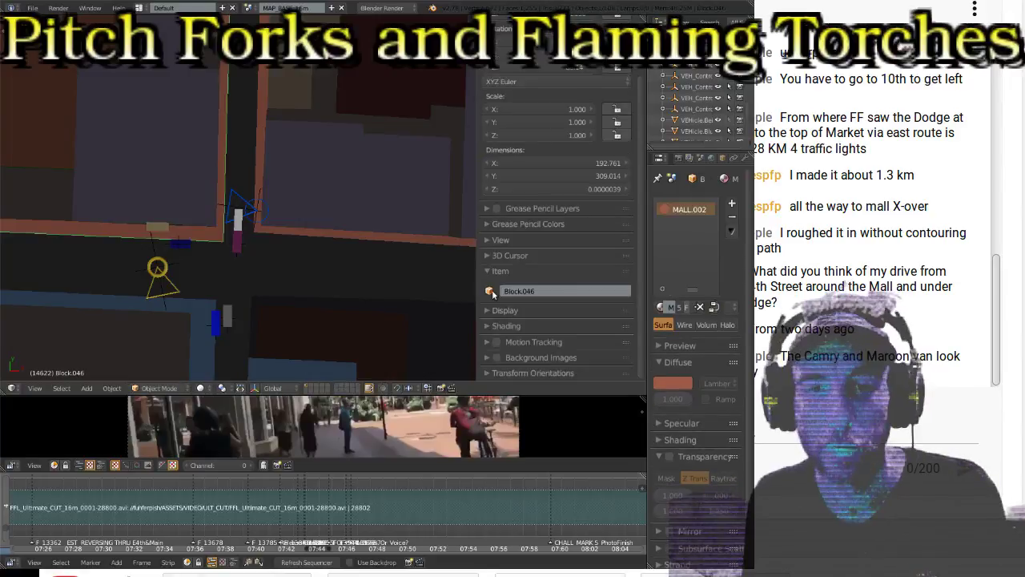
{"action": "left_click", "coordinate": [496, 357]}
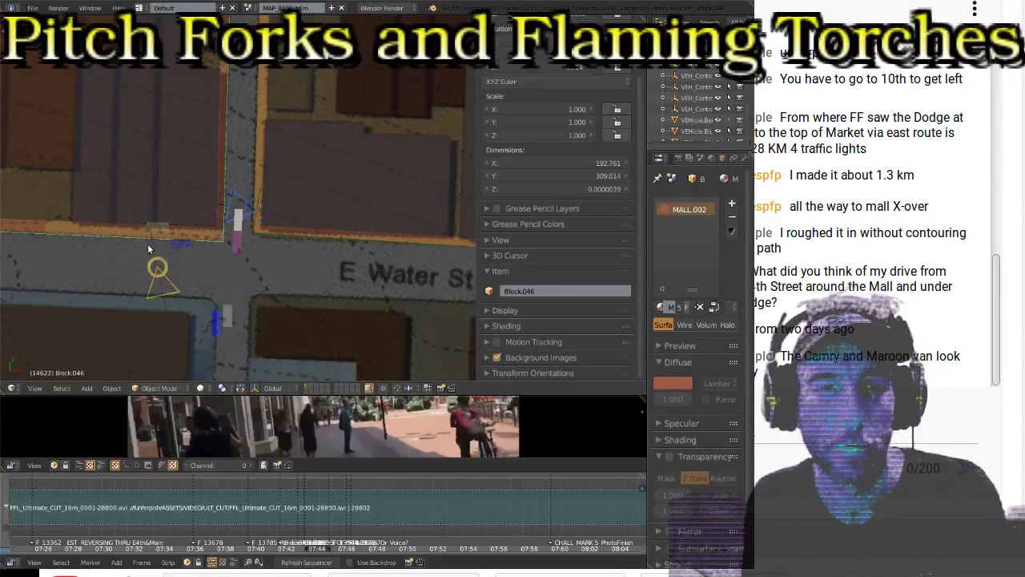
Step: Compare the sidewalk corners and vehicle positions at the E Water St intersection with the background map
{"action": "scroll", "coordinate": [148, 243], "scroll_direction": "up", "scroll_amount": 2}
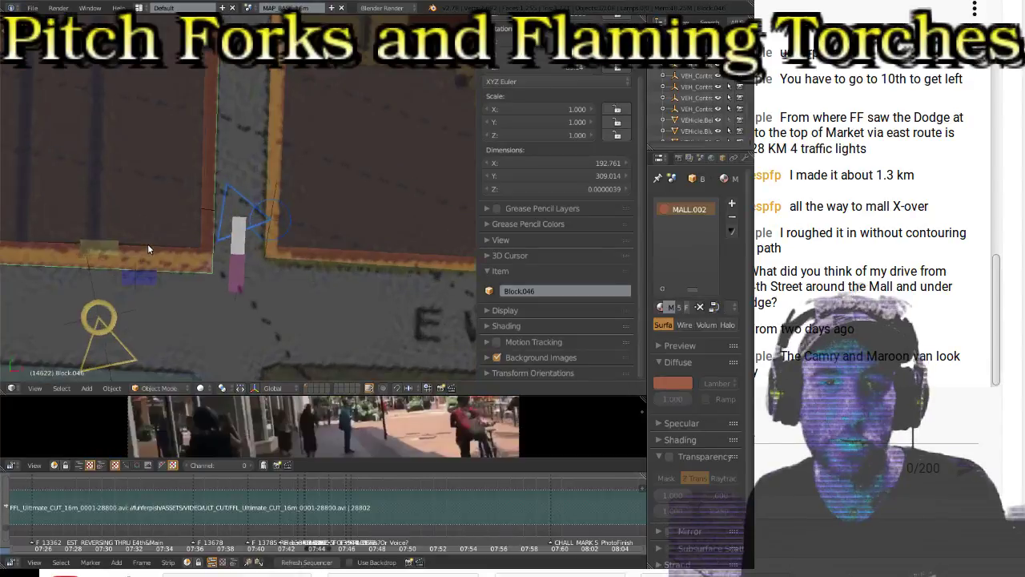
{"action": "scroll", "coordinate": [80, 278], "scroll_direction": "down", "scroll_amount": 3}
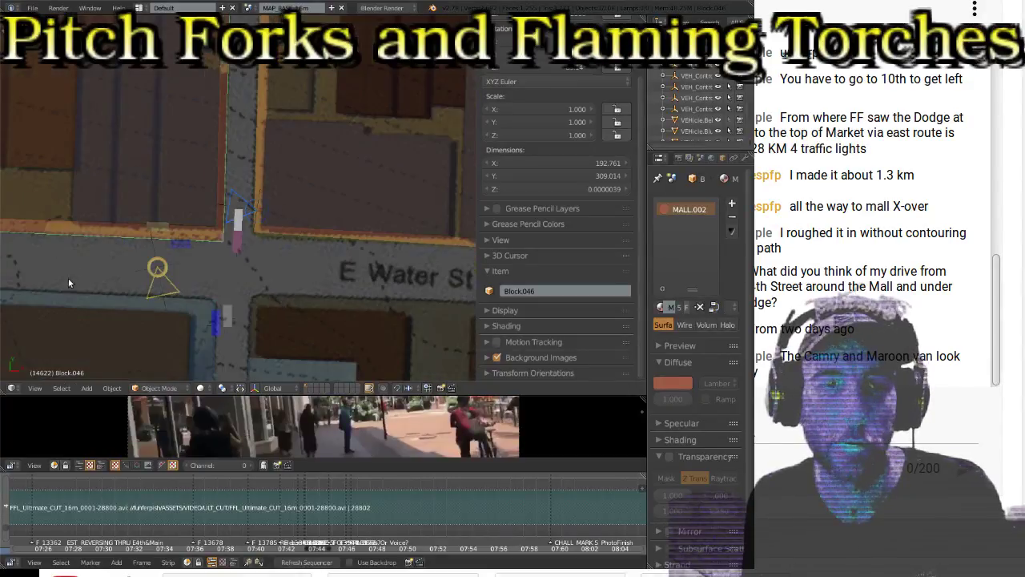
{"action": "middle_click_drag", "start_coordinate": [49, 263], "coordinate": [143, 197], "text": "shift"}
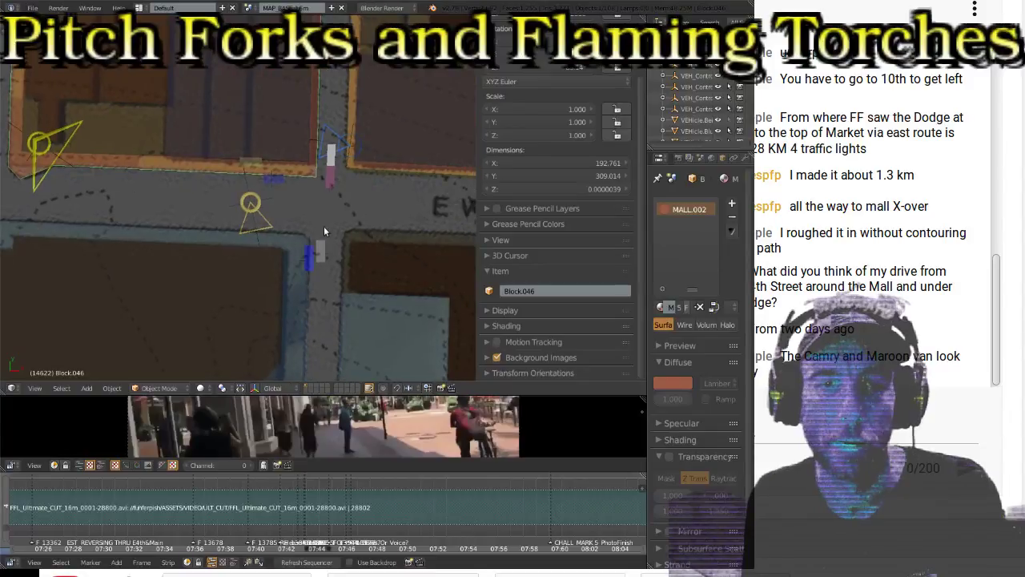
{"action": "scroll", "coordinate": [349, 221], "scroll_direction": "up", "scroll_amount": 2, "text": "shift"}
{"action": "scroll", "coordinate": [351, 223], "scroll_direction": "up", "scroll_amount": 3}
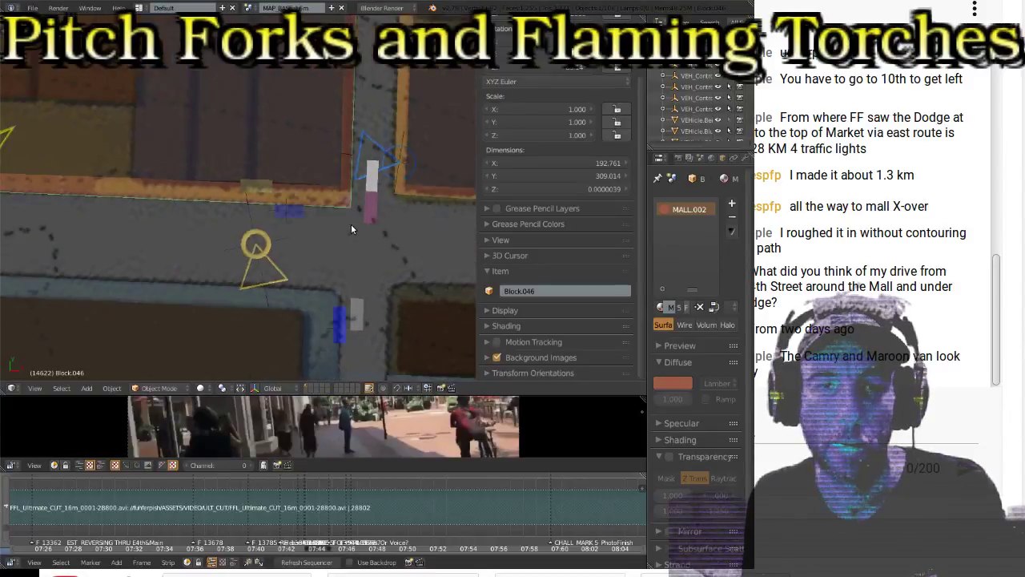
{"action": "middle_click_drag", "start_coordinate": [350, 223], "coordinate": [161, 218], "text": "shift"}
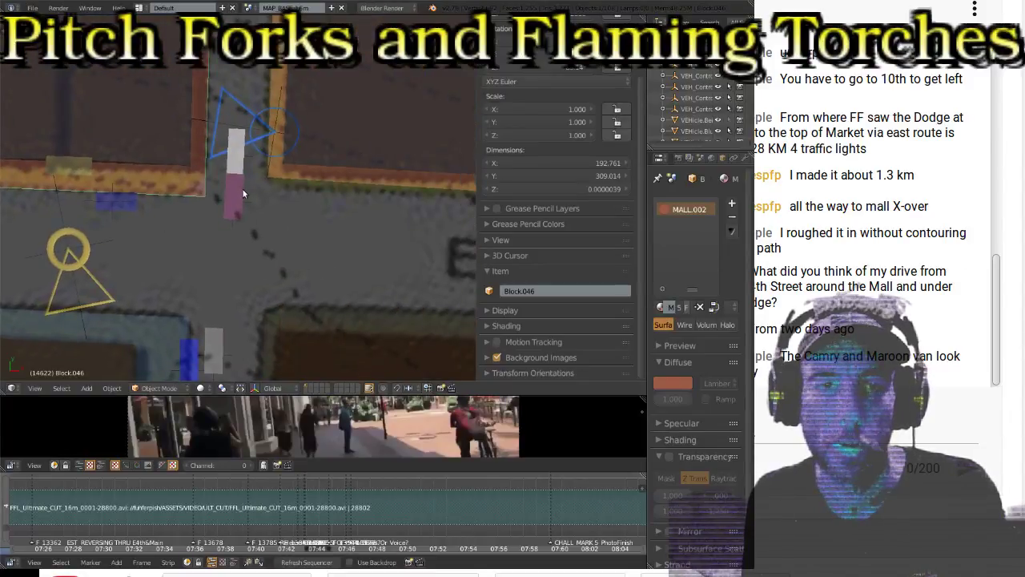
Step: Compare Block.046's south edge and the vehicles and cameras along E Water St with the background map
{"action": "scroll", "coordinate": [243, 242], "scroll_direction": "down", "scroll_amount": 3}
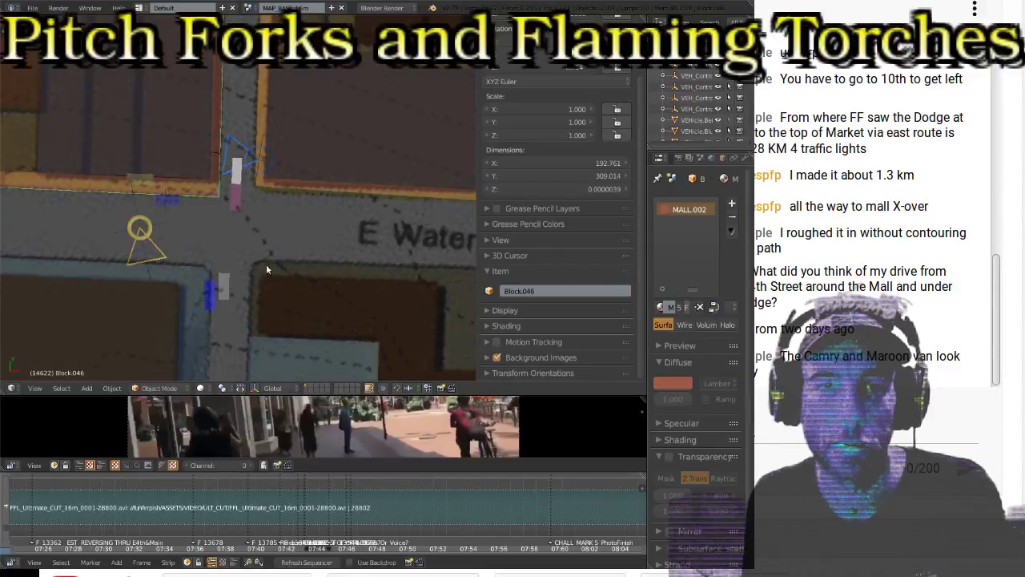
{"action": "middle_click_drag", "start_coordinate": [359, 221], "coordinate": [333, 213], "text": "shift"}
{"action": "middle_click_drag", "start_coordinate": [169, 192], "coordinate": [314, 187], "text": "shift"}
{"action": "middle_click_drag", "start_coordinate": [147, 204], "coordinate": [248, 206], "text": "shift"}
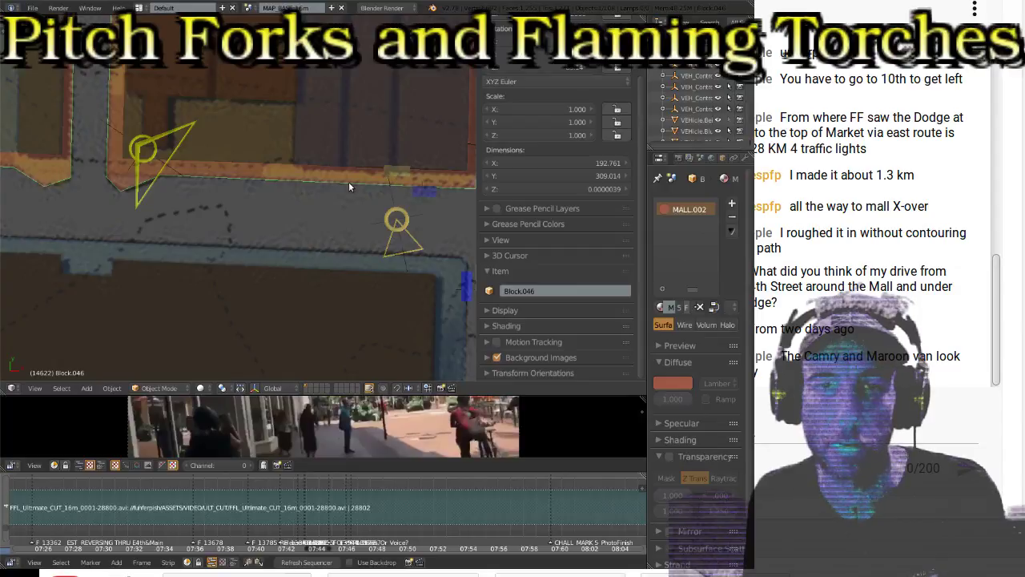
{"action": "middle_click_drag", "start_coordinate": [457, 195], "coordinate": [353, 191], "text": "shift"}
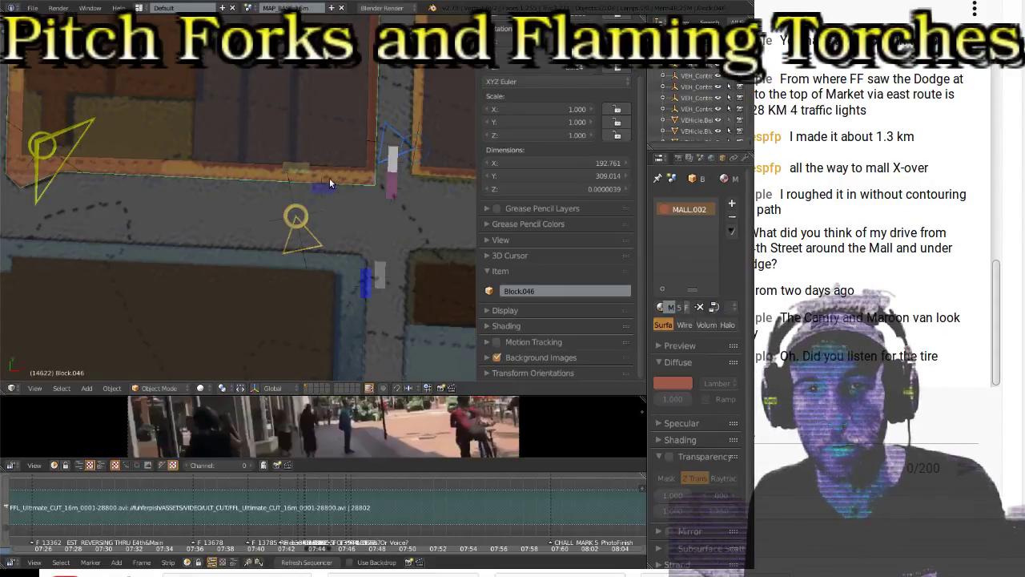
{"action": "scroll", "coordinate": [294, 173], "scroll_direction": "up", "scroll_amount": 2}
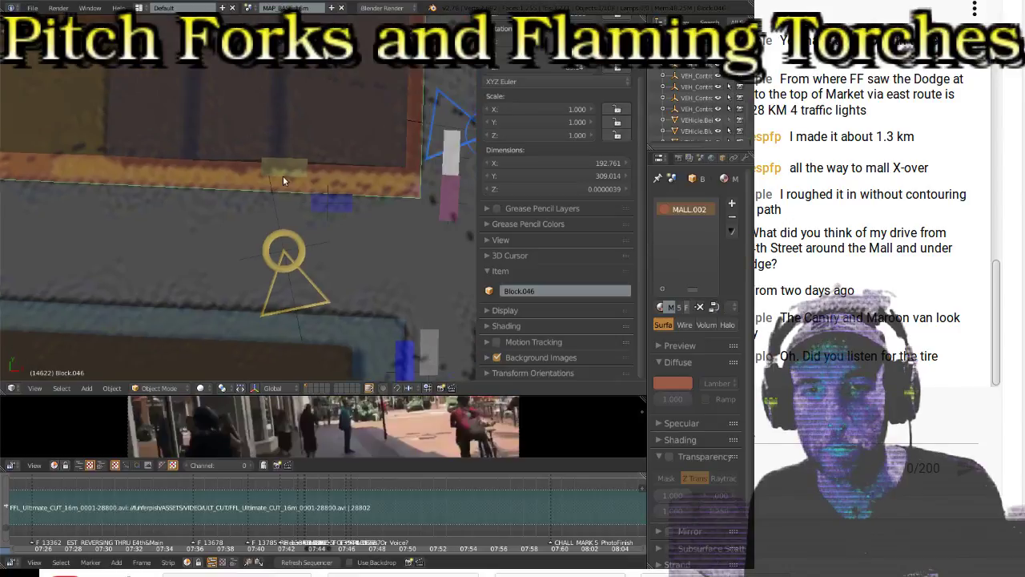
{"action": "right_click", "coordinate": [280, 176]}
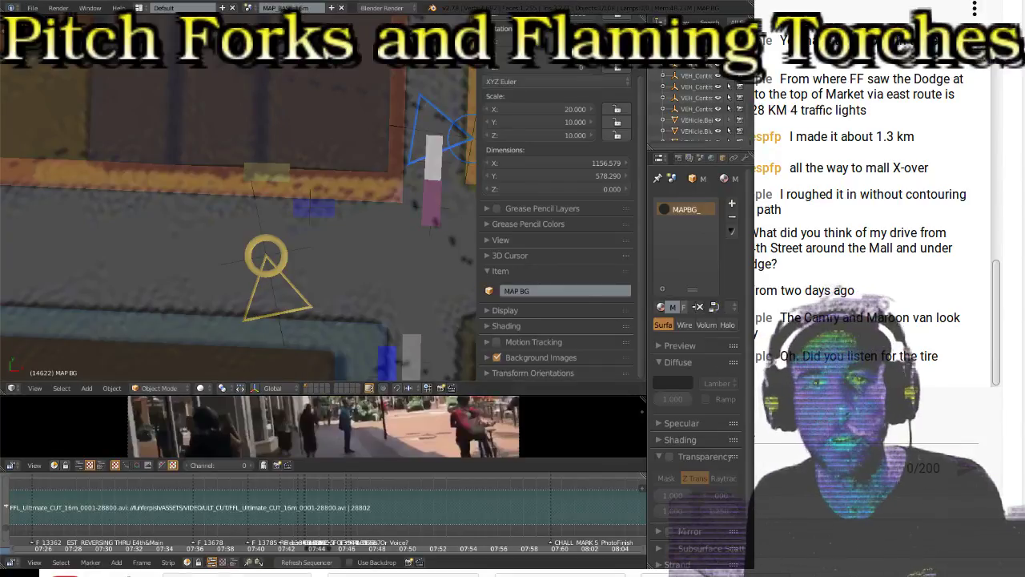
{"action": "scroll", "coordinate": [363, 302], "scroll_direction": "down", "scroll_amount": 5}
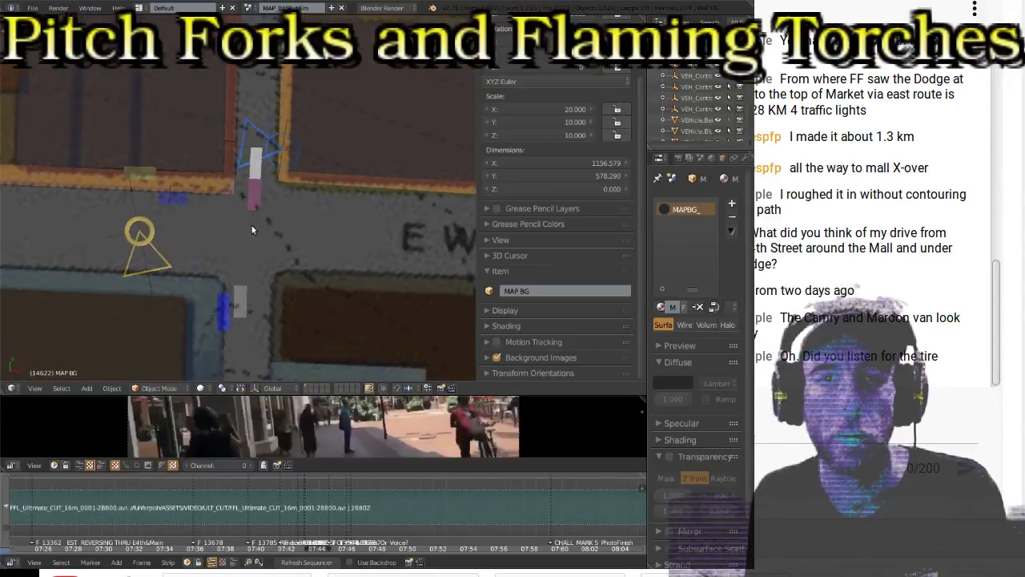
{"action": "scroll", "coordinate": [250, 218], "scroll_direction": "down", "scroll_amount": 2}
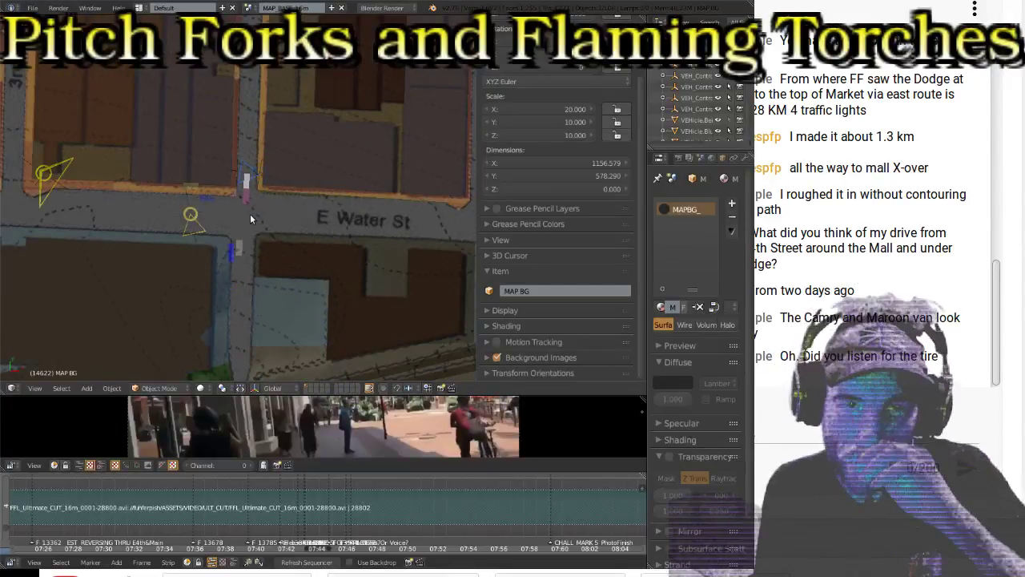
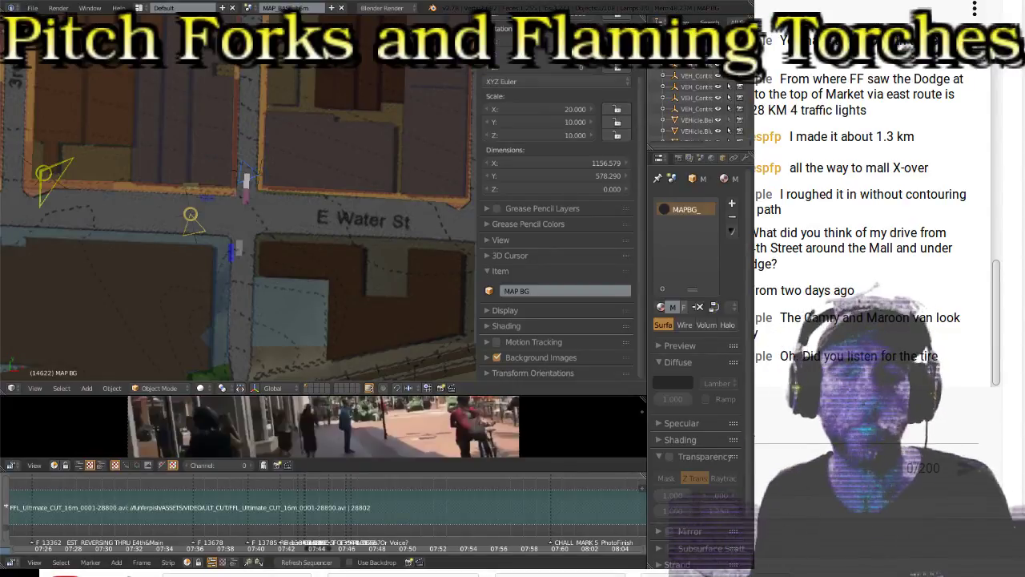
Step: Select the corners of the small notch on Block.001's east side along the narrow street and fill them with a face
{"action": "scroll", "coordinate": [223, 114], "scroll_direction": "up", "scroll_amount": 8}
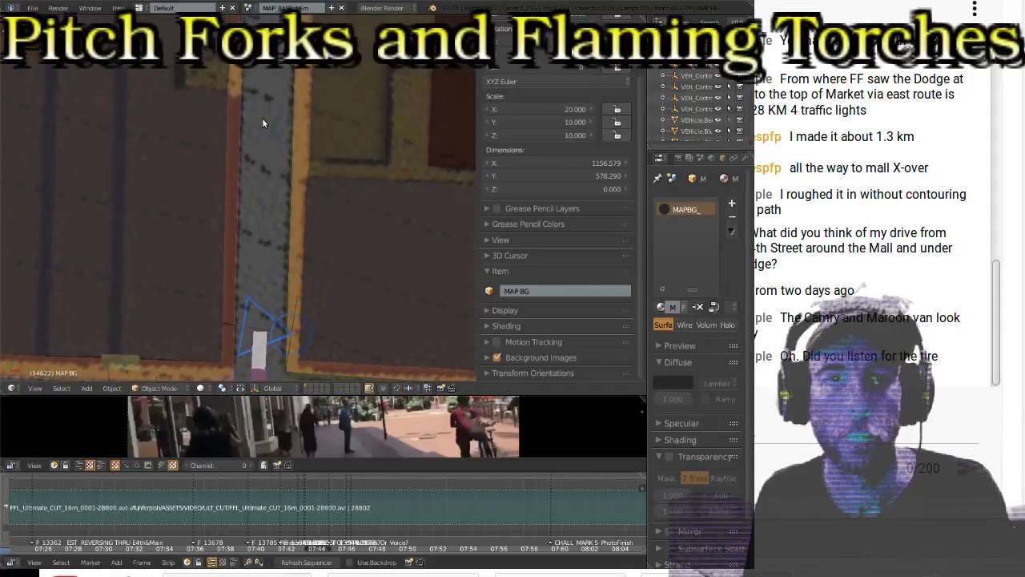
{"action": "right_click", "coordinate": [181, 161]}
{"action": "key", "text": "Tab"}
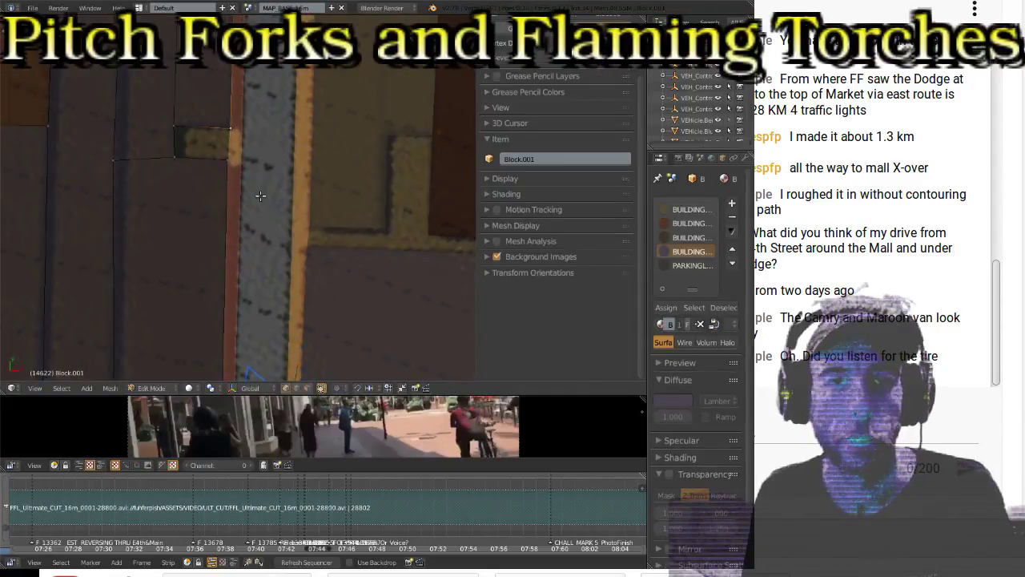
{"action": "left_click", "coordinate": [230, 160], "text": "ctrl"}
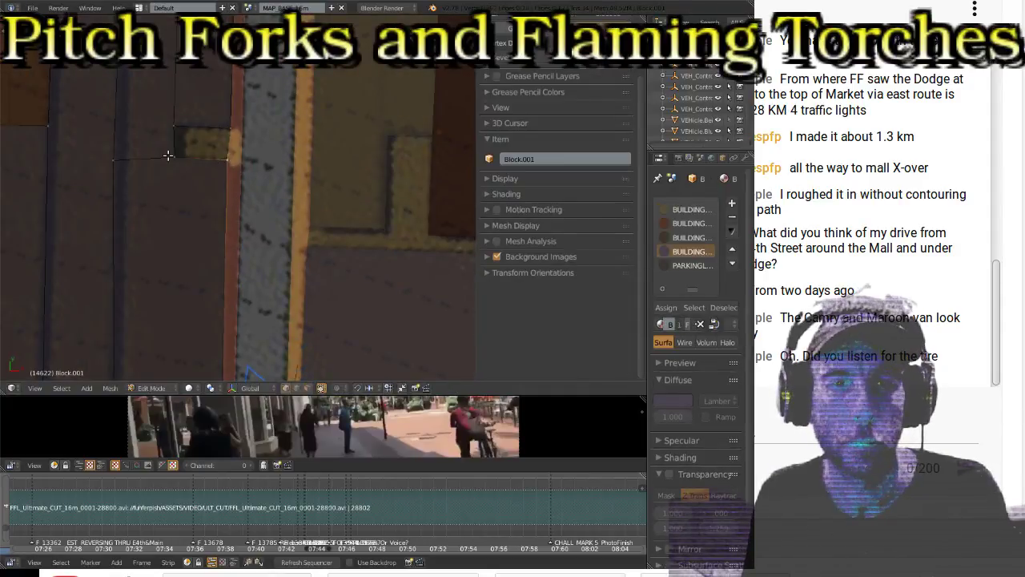
{"action": "left_click", "coordinate": [175, 130], "text": "ctrl"}
{"action": "left_click", "coordinate": [223, 128], "text": "ctrl"}
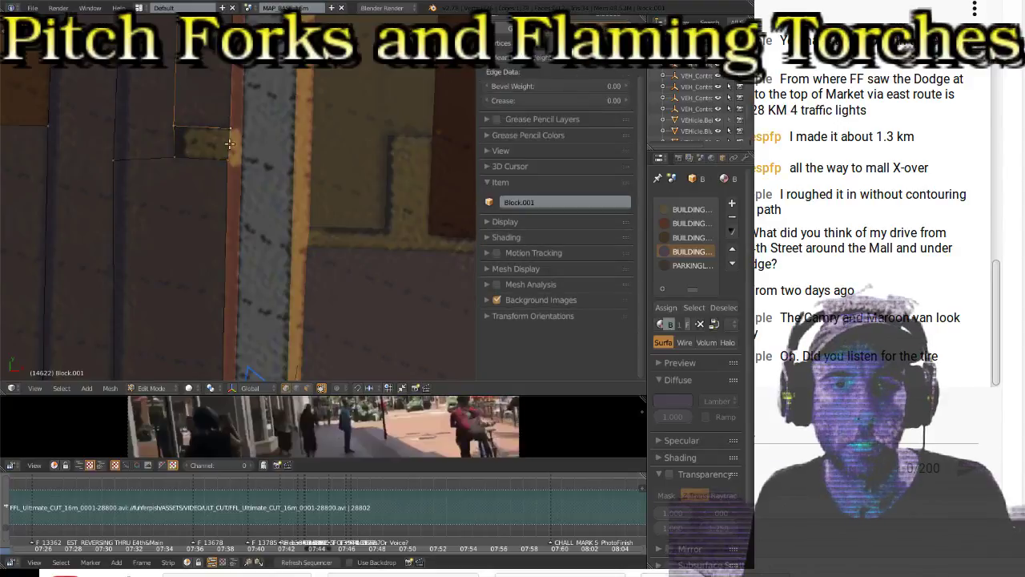
{"action": "key", "text": "f"}
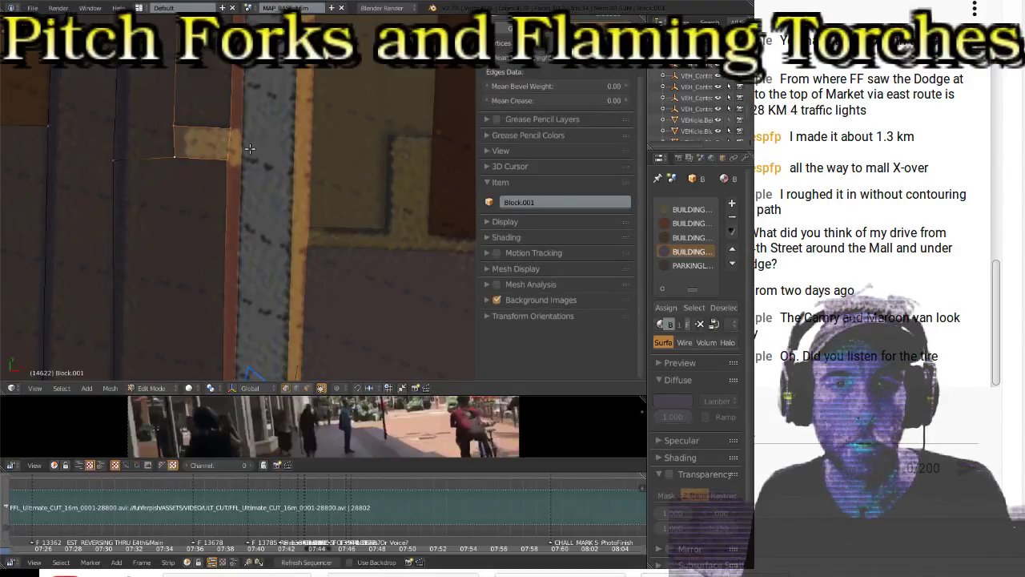
Step: Assign the PARKINGLOT.001 material to the face in Block.001's notch
{"action": "left_click_drag", "start_coordinate": [647, 294], "coordinate": [403, 276]}
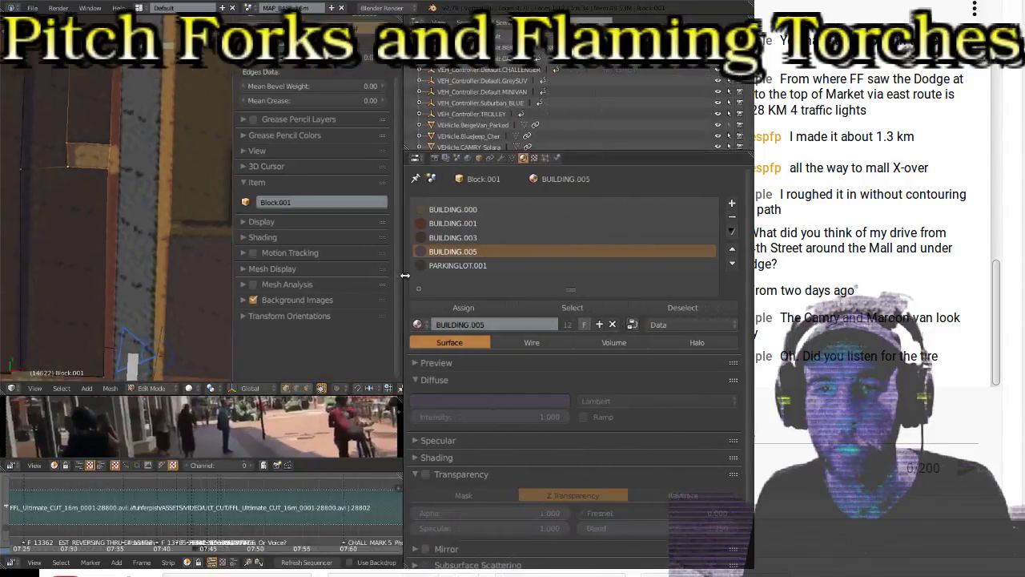
{"action": "left_click", "coordinate": [444, 267]}
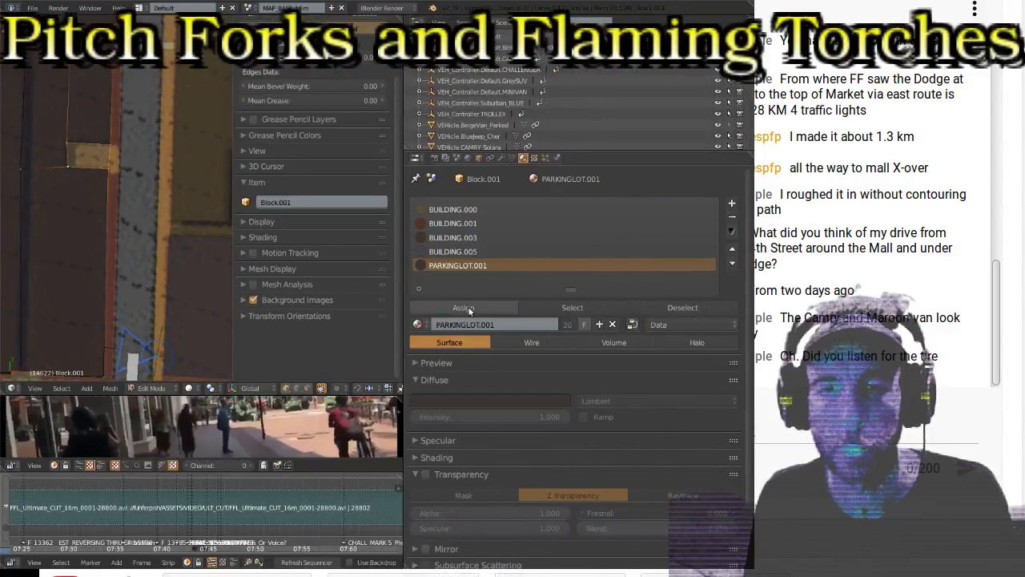
{"action": "left_click", "coordinate": [464, 308]}
{"action": "key", "text": "Tab"}
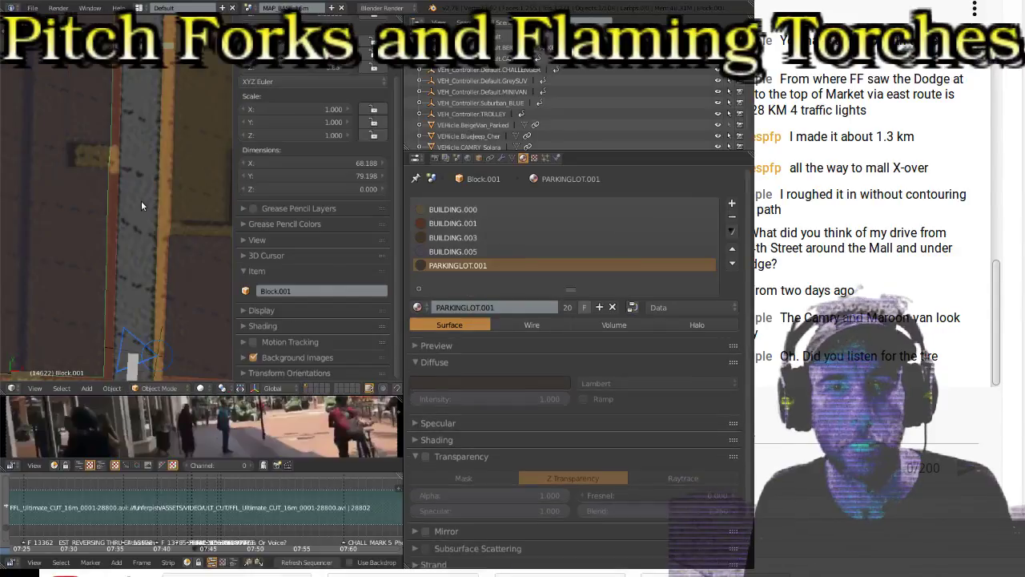
Step: Delete the street-side edge closing Block.001's notch, opening the notch onto the narrow street and exposing the block beneath
{"action": "right_click", "coordinate": [100, 165]}
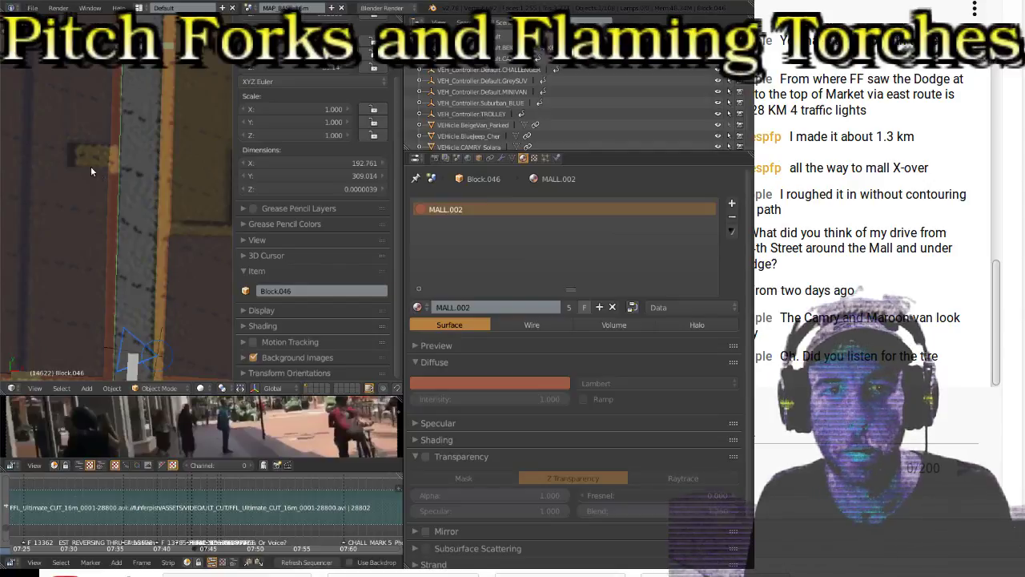
{"action": "right_click", "coordinate": [89, 168]}
{"action": "key", "text": "Tab"}
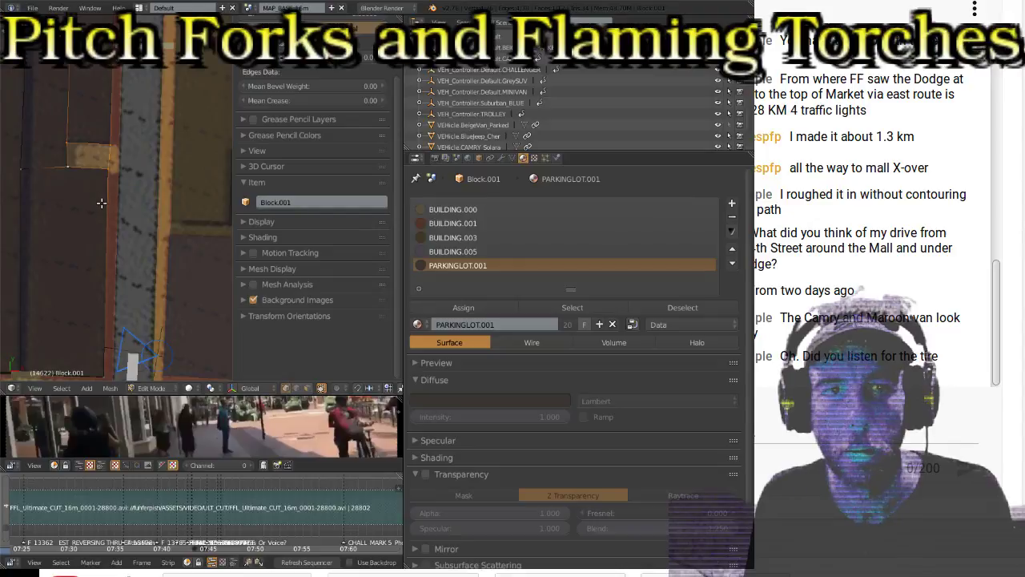
{"action": "right_click", "coordinate": [68, 146]}
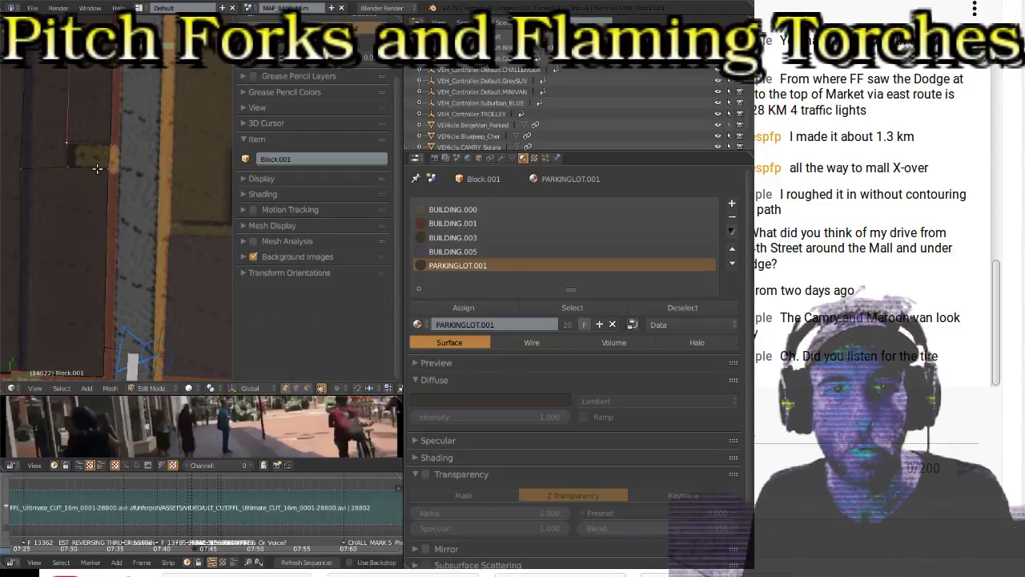
{"action": "right_click", "coordinate": [109, 148]}
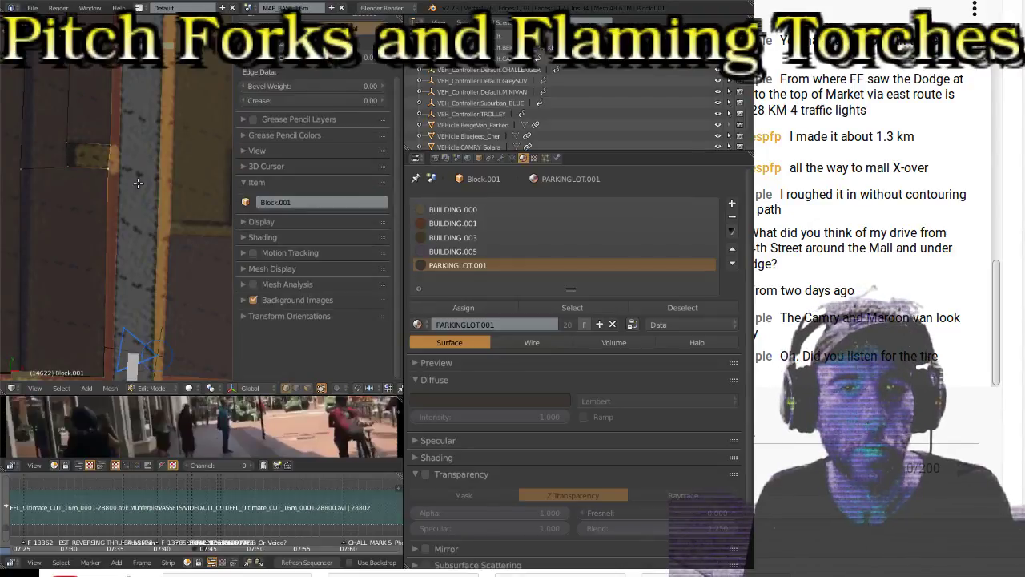
{"action": "key", "text": "g"}
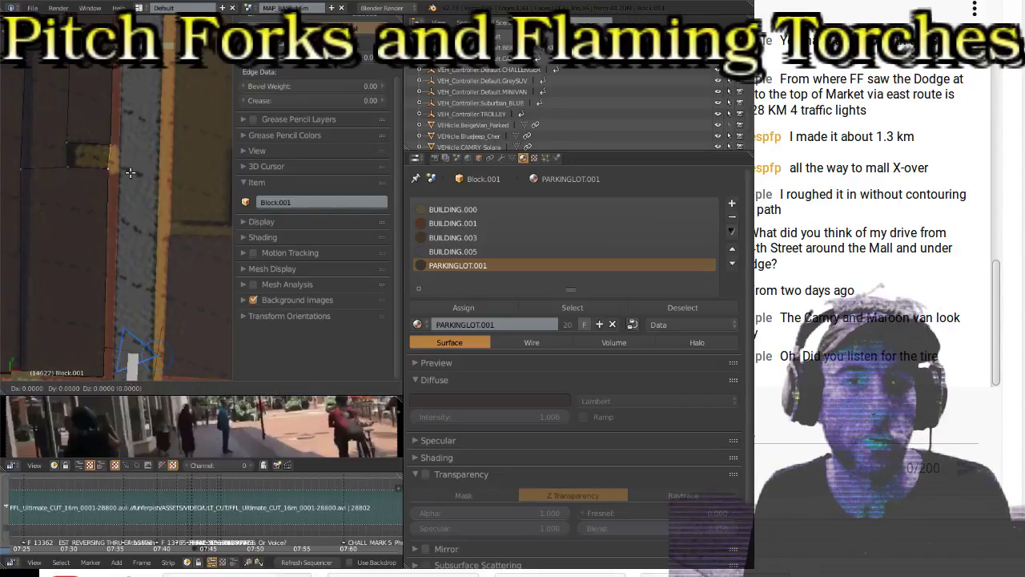
{"action": "left_click", "coordinate": [128, 175]}
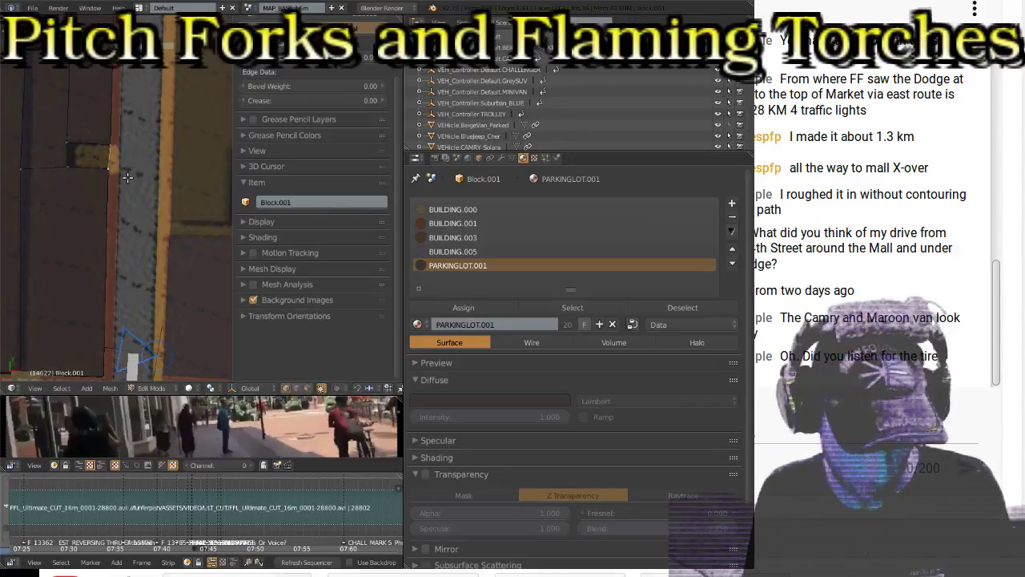
{"action": "key", "text": "x"}
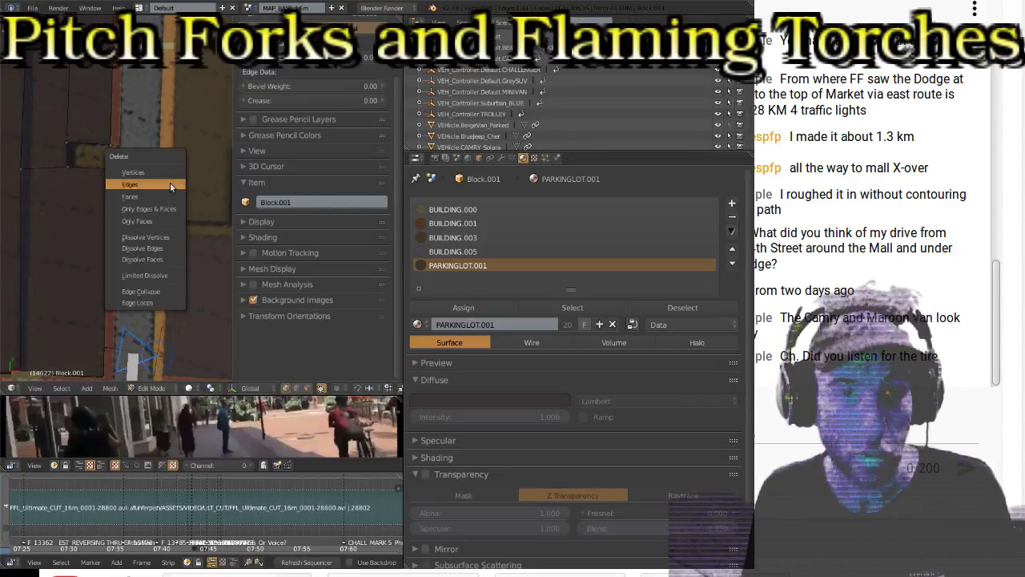
{"action": "left_click", "coordinate": [164, 172]}
{"action": "right_click", "coordinate": [116, 149]}
{"action": "right_click", "coordinate": [112, 165], "text": "shift"}
{"action": "key", "text": "x"}
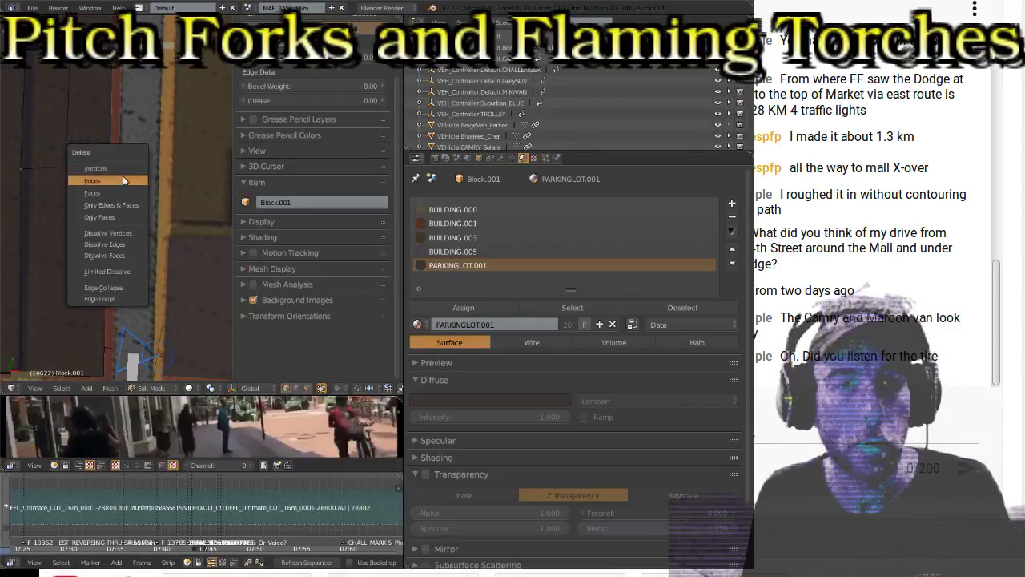
{"action": "left_click", "coordinate": [123, 181]}
{"action": "key", "text": "Tab"}
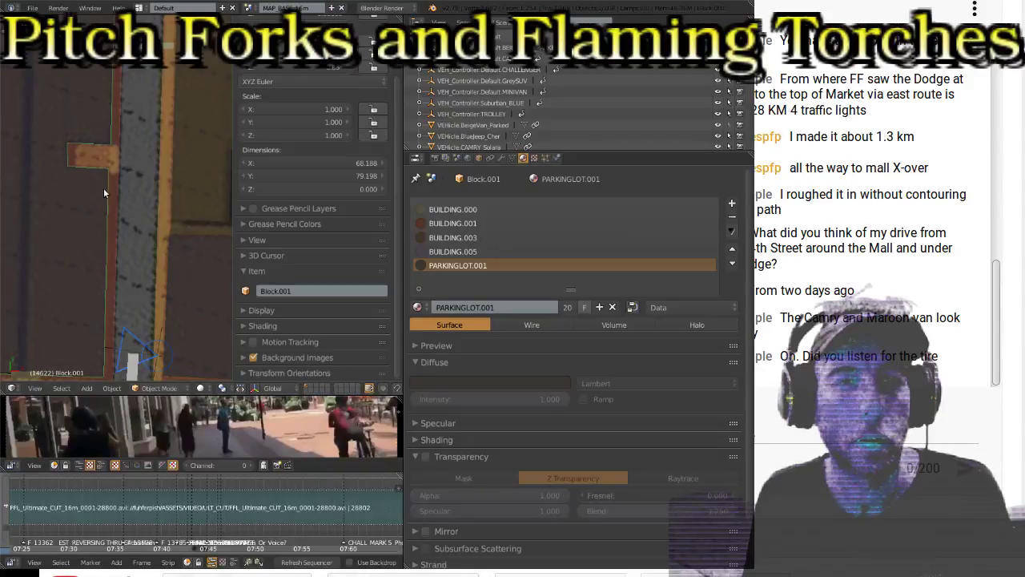
Step: Hide the background map image to review Block.001's notch among the surrounding blocks
{"action": "scroll", "coordinate": [82, 185], "scroll_direction": "down", "scroll_amount": 3}
{"action": "scroll", "coordinate": [157, 197], "scroll_direction": "up", "scroll_amount": 2}
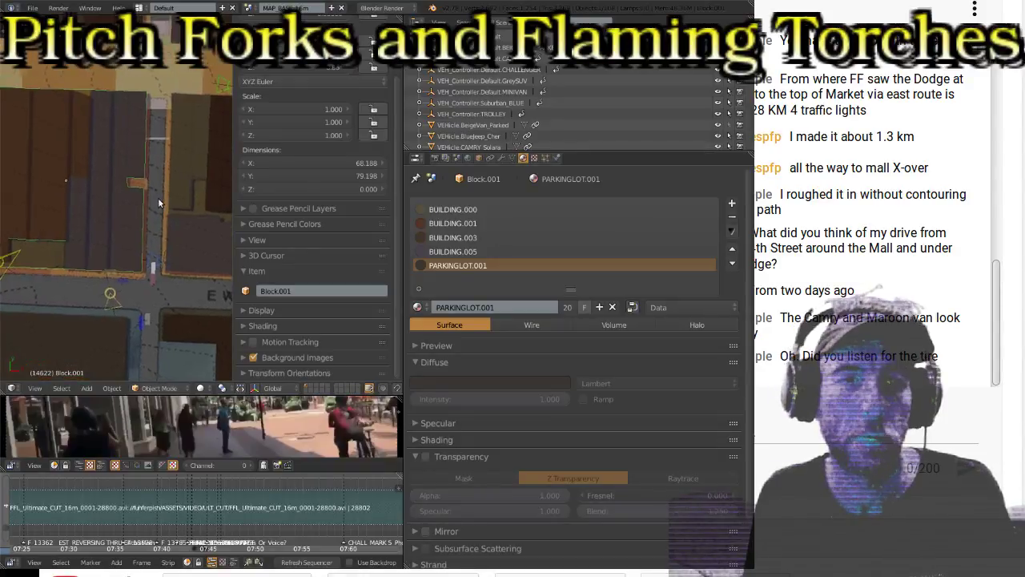
{"action": "key", "text": "Tab"}
{"action": "key", "text": "Tab"}
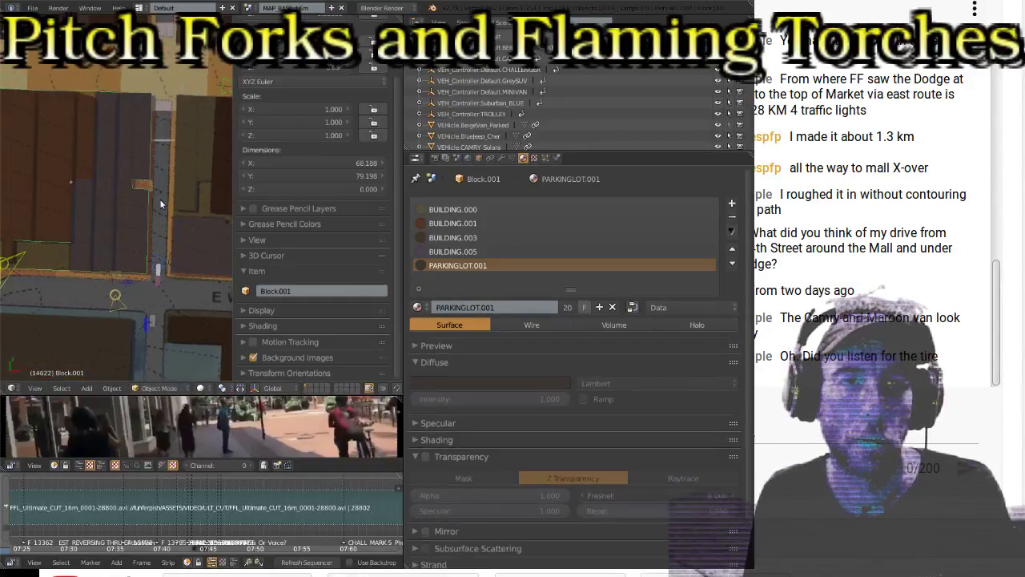
{"action": "left_click", "coordinate": [253, 359]}
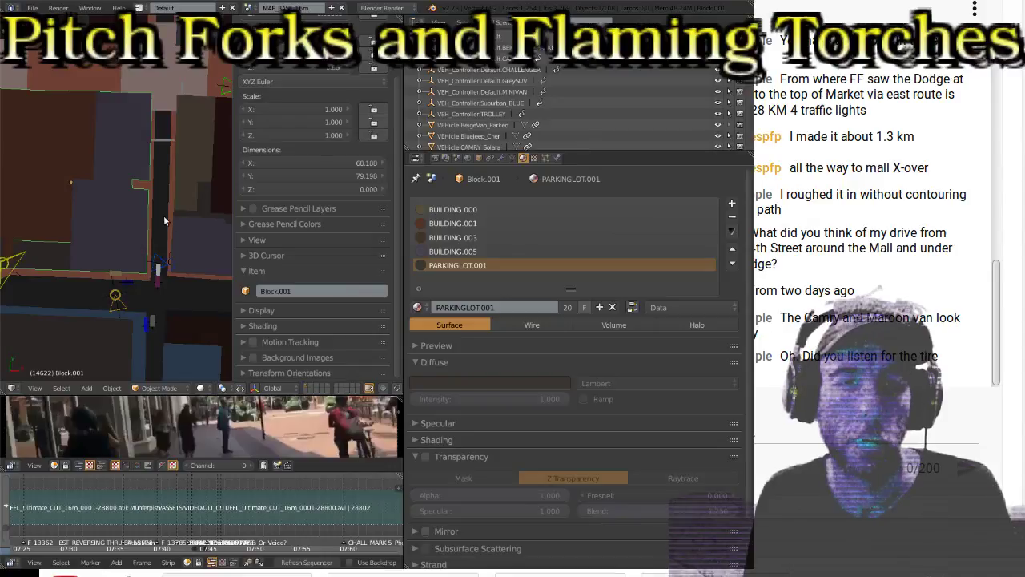
Step: Move Road_Ruler from the narrow street onto E Water St and rotate it to span the roadway crosswise
{"action": "scroll", "coordinate": [164, 220], "scroll_direction": "down", "scroll_amount": 5, "text": "shift"}
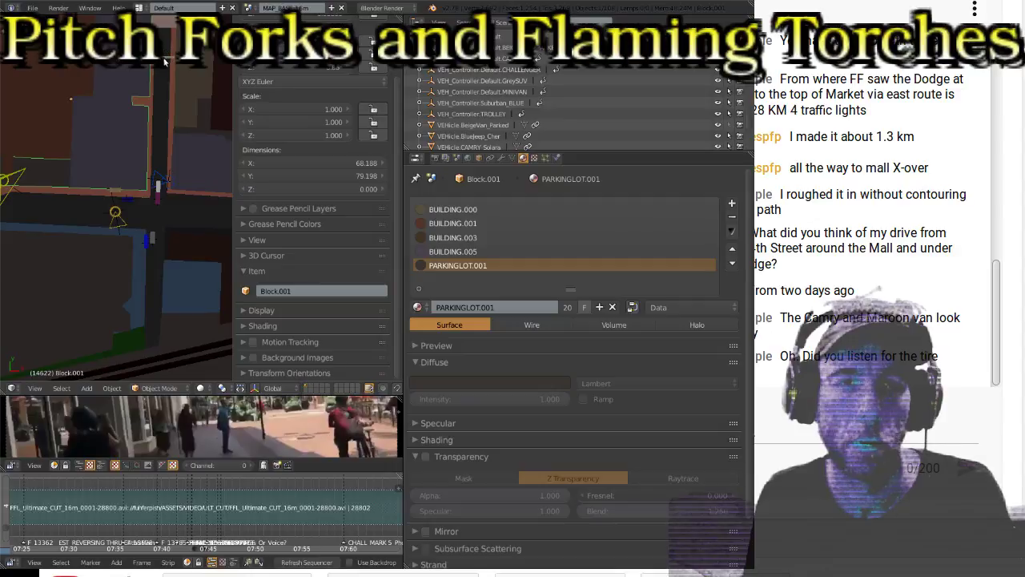
{"action": "right_click", "coordinate": [164, 103]}
{"action": "key", "text": "g"}
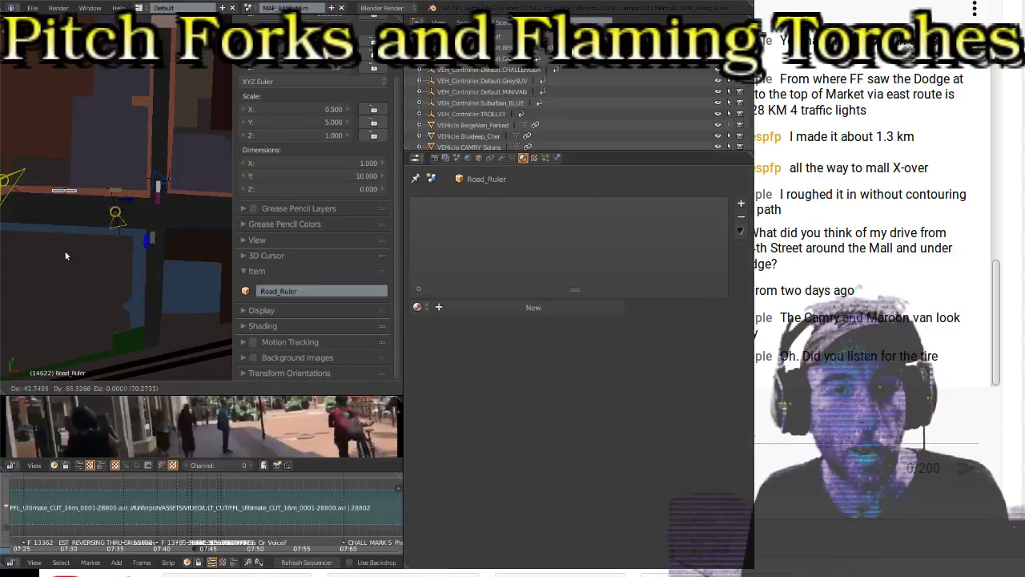
{"action": "left_click", "coordinate": [74, 265]}
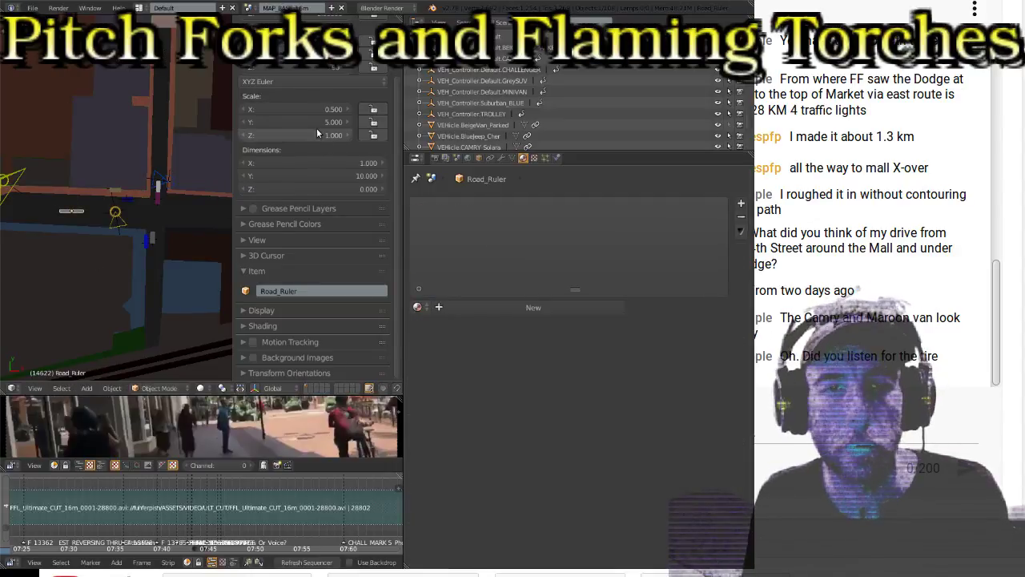
{"action": "double_click", "coordinate": [282, 67]}
{"action": "type", "text": "90"}
{"action": "key", "text": "Return"}
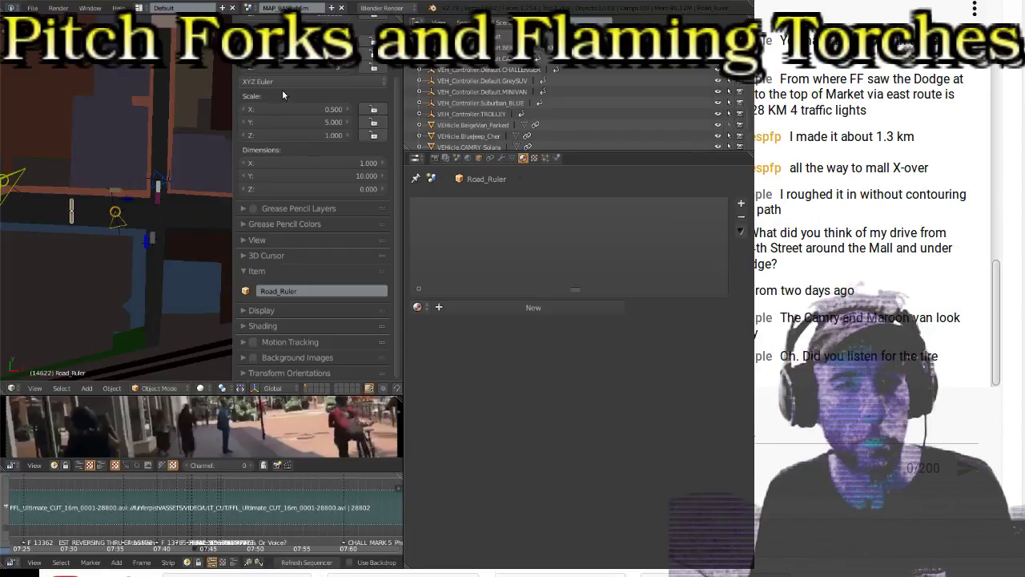
Step: Shift Road_Ruler slightly east along E Water St, keeping it between the two sidewalk edges
{"action": "scroll", "coordinate": [120, 229], "scroll_direction": "up", "scroll_amount": 5}
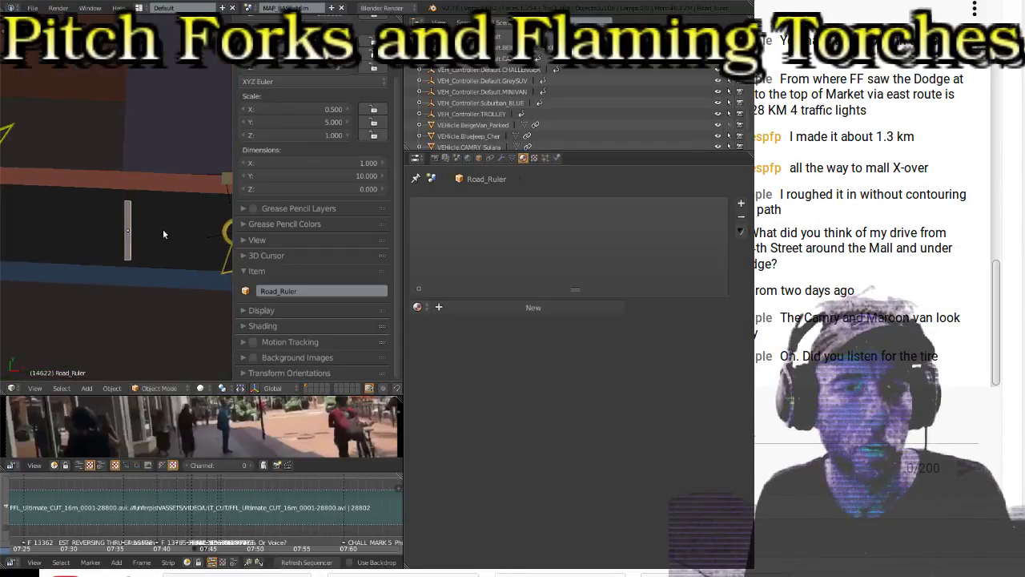
{"action": "key", "text": "g"}
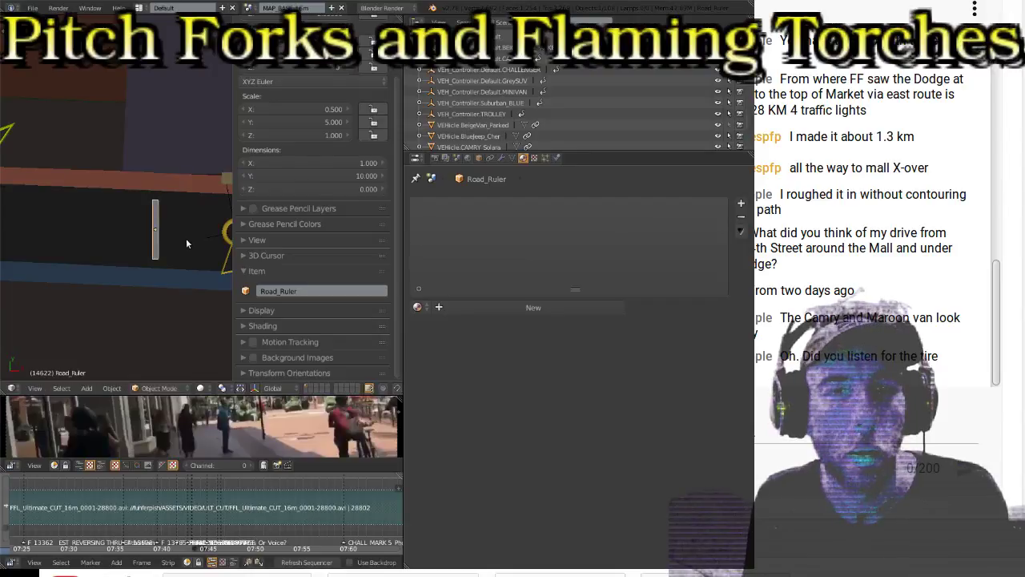
{"action": "left_click", "coordinate": [173, 231]}
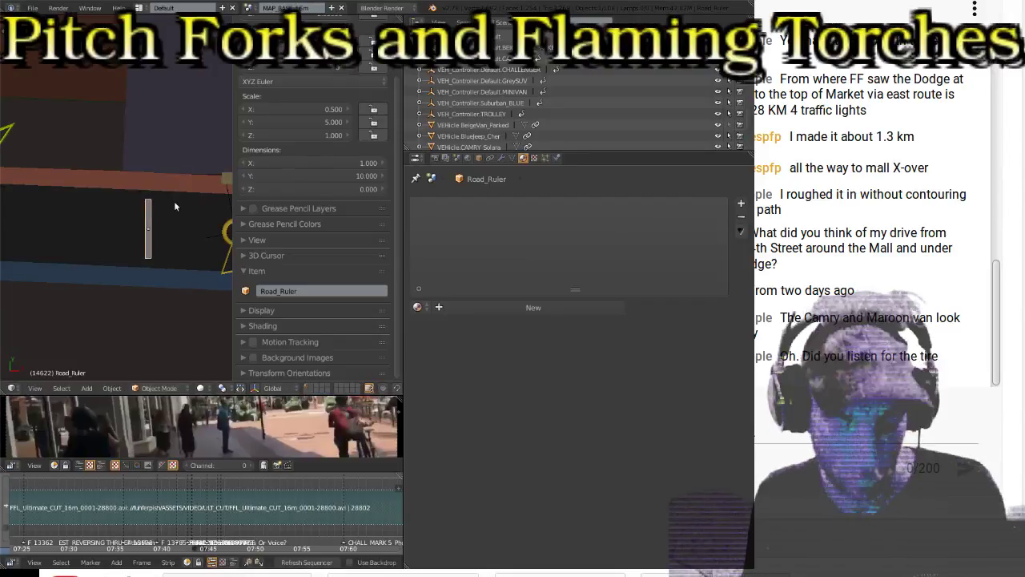
Step: Rotate Road_Ruler about 3.4° to align it squarely across E Water St and set its Y dimension to 20
{"action": "key", "text": "r"}
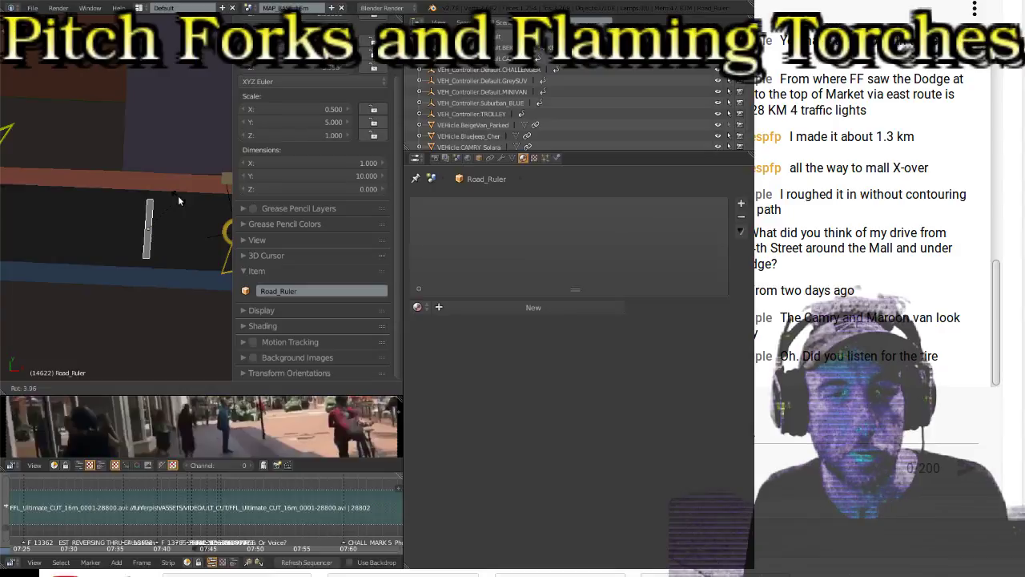
{"action": "left_click", "coordinate": [178, 201]}
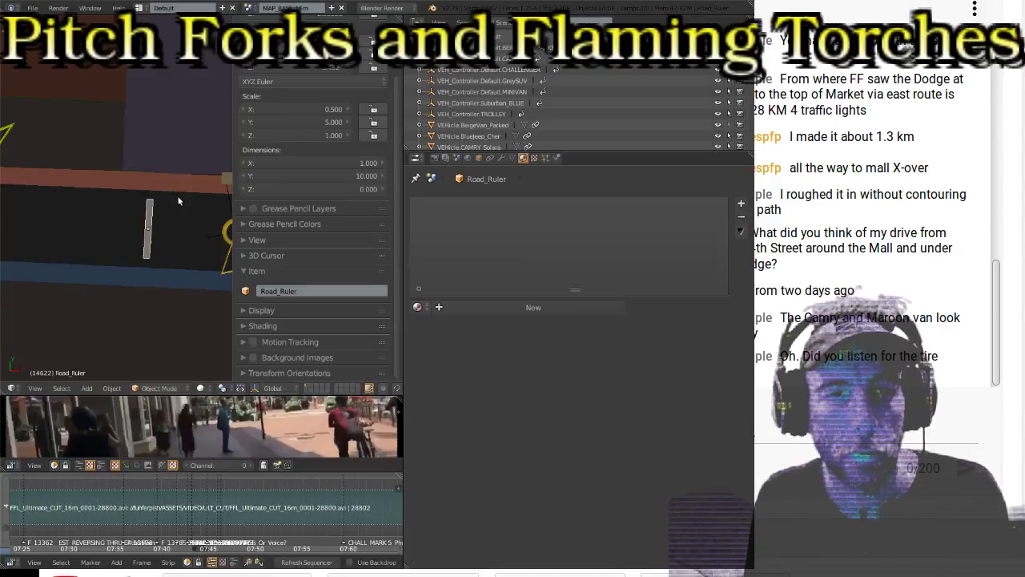
{"action": "left_click_drag", "start_coordinate": [271, 184], "coordinate": [301, 184]}
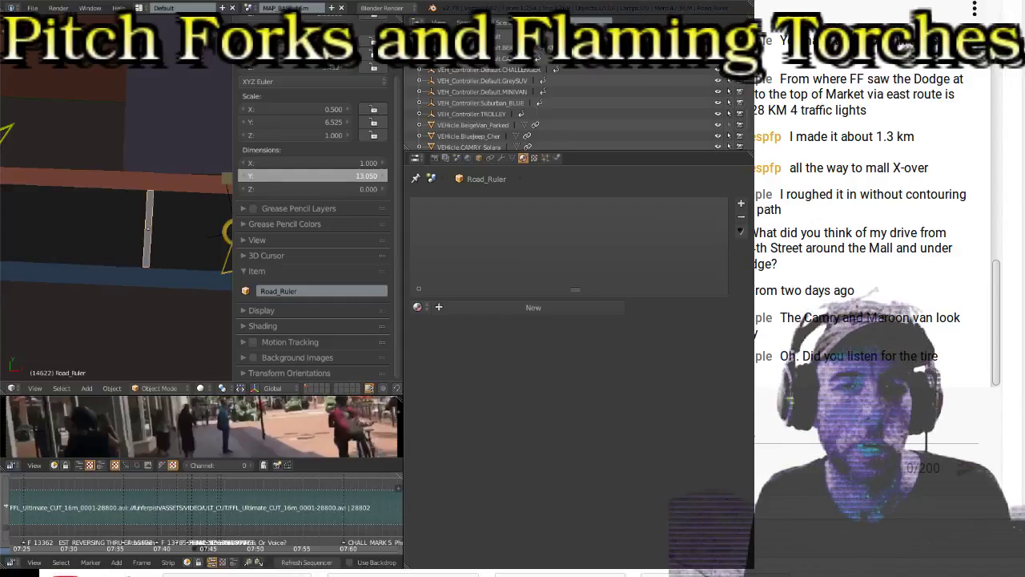
{"action": "left_click_drag", "start_coordinate": [321, 175], "coordinate": [344, 175]}
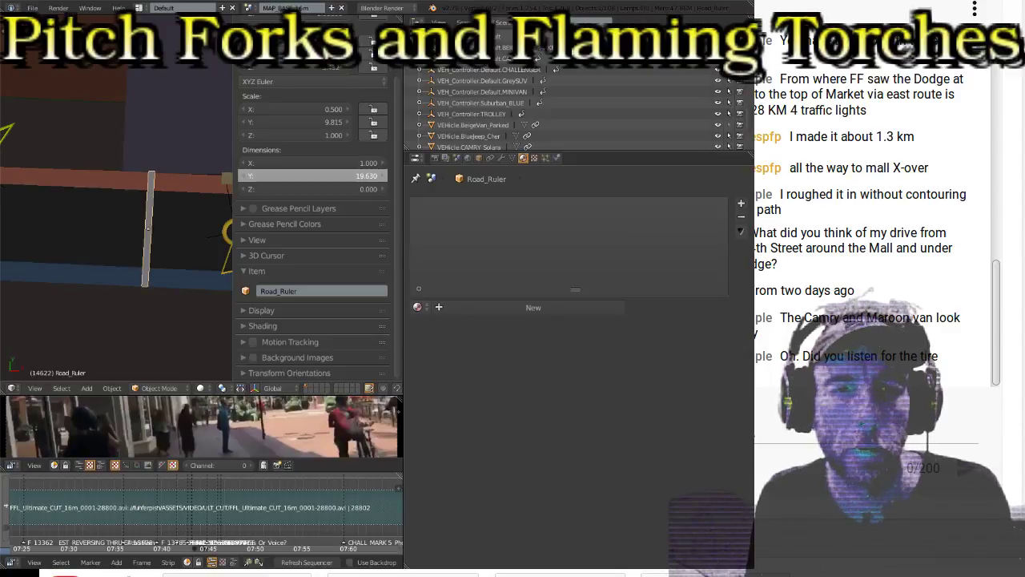
{"action": "left_click_drag", "start_coordinate": [345, 175], "coordinate": [349, 175]}
{"action": "left_click", "coordinate": [279, 177]}
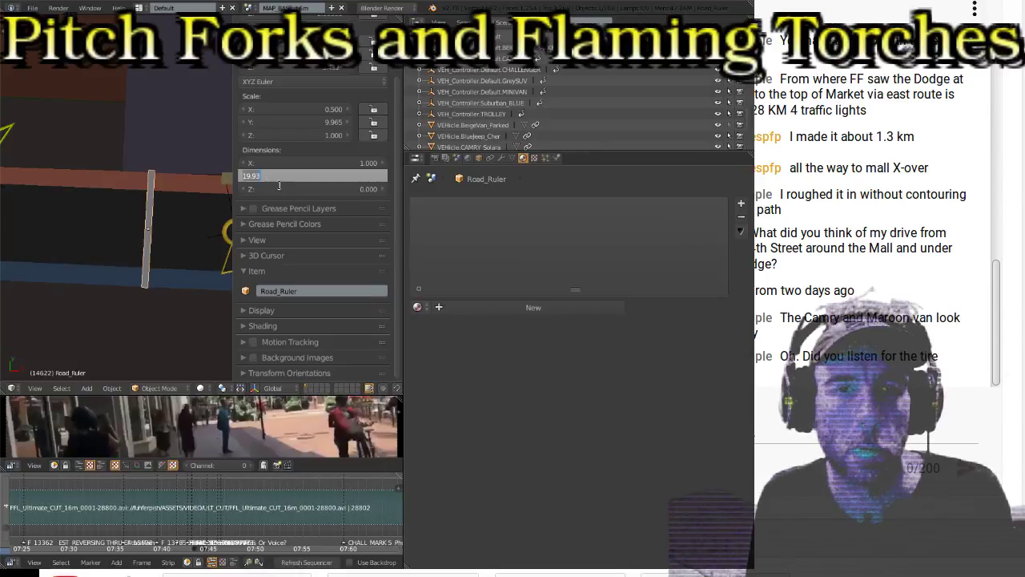
{"action": "type", "text": "20"}
{"action": "key", "text": "Return"}
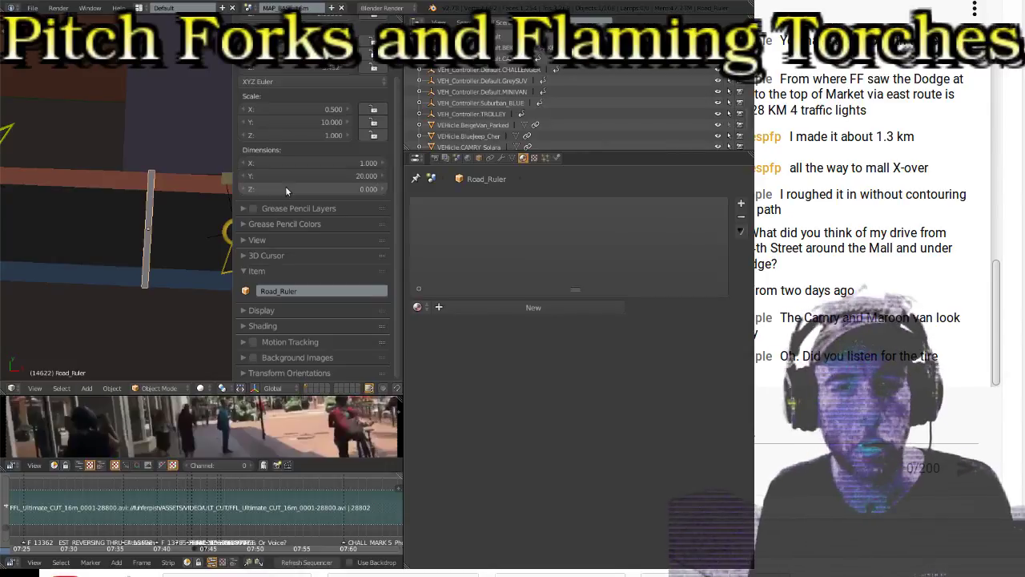
Step: Move Road_Ruler from E Water St up to the pedestrian mall, spanning the light paved area just east of the narrow street crossing
{"action": "scroll", "coordinate": [149, 216], "scroll_direction": "down", "scroll_amount": 2}
{"action": "scroll", "coordinate": [200, 166], "scroll_direction": "down", "scroll_amount": 3}
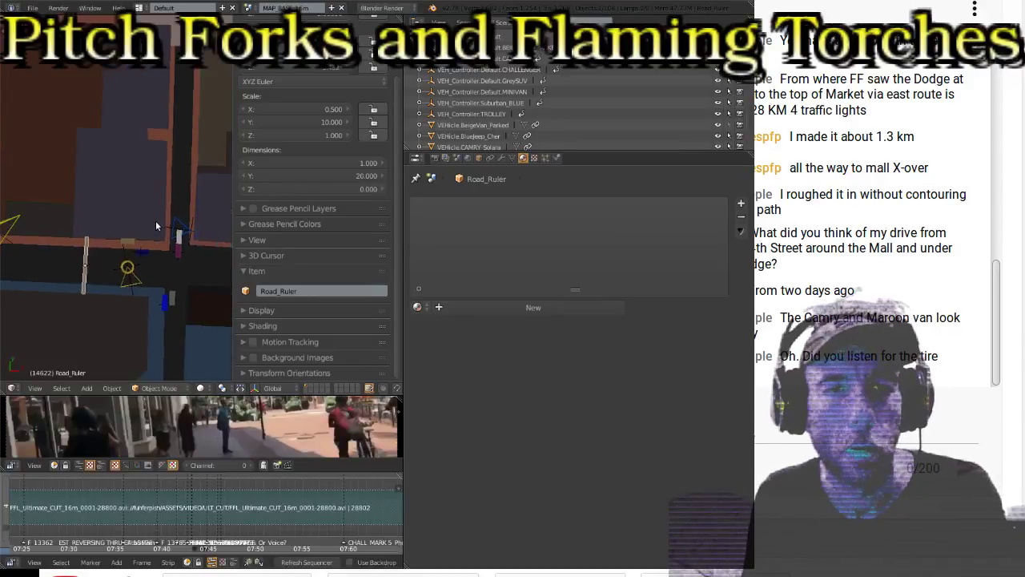
{"action": "key", "text": "g"}
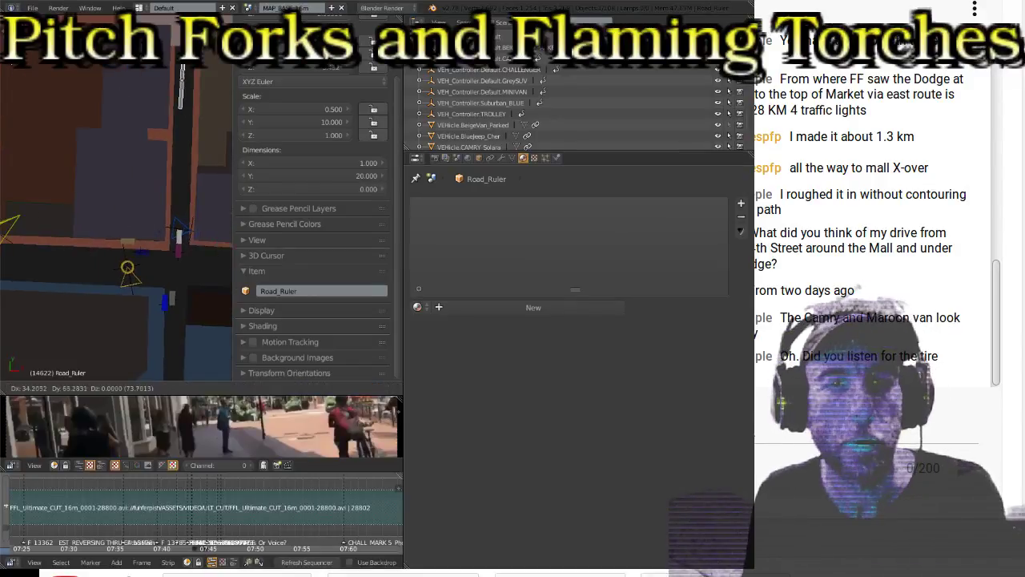
{"action": "left_click", "coordinate": [35, 63]}
{"action": "scroll", "coordinate": [128, 252], "scroll_direction": "up", "scroll_amount": 2}
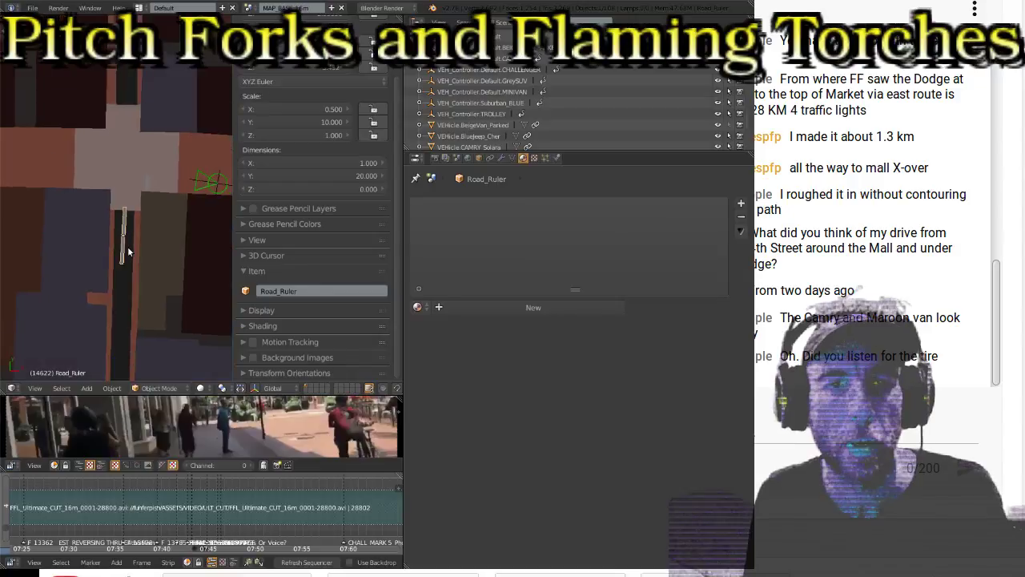
{"action": "key", "text": "g"}
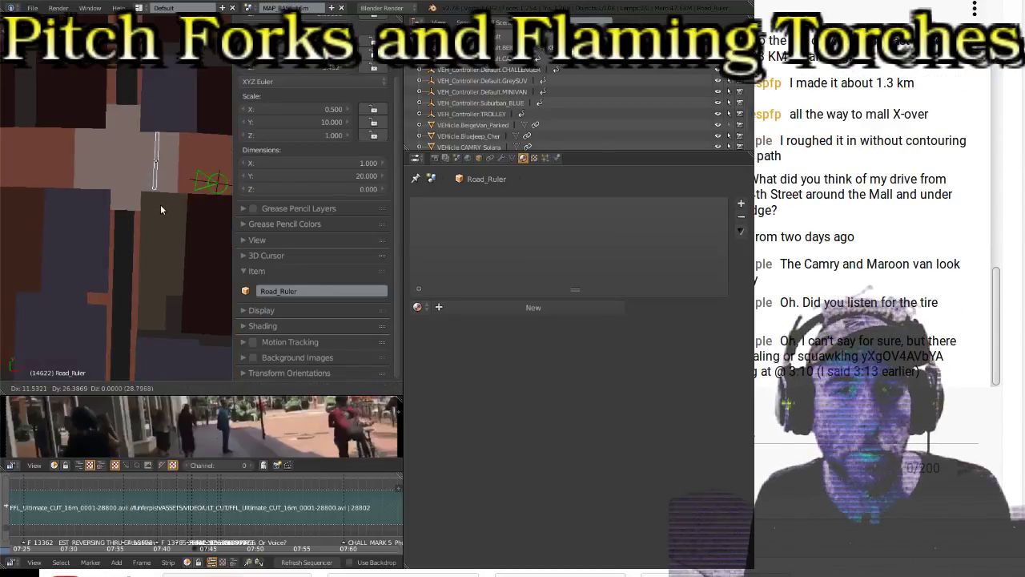
{"action": "left_click", "coordinate": [161, 210]}
Step: Shift Road_Ruler west to the corner of the mall crossing and rotate it about -3.4° so it stands straight across the mall
{"action": "key", "text": "KP_2"}
{"action": "key", "text": "KP_2"}
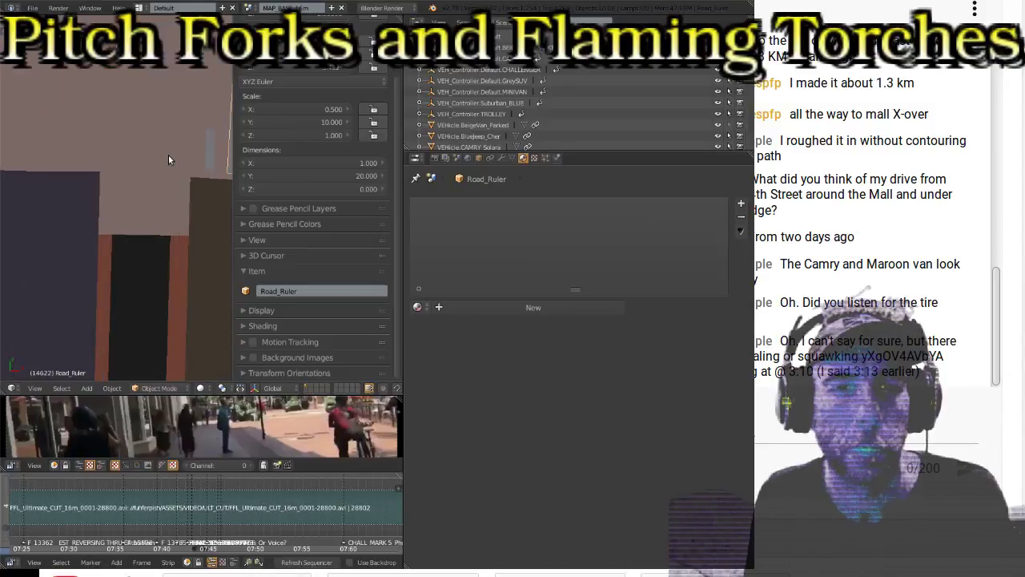
{"action": "key", "text": "KP_8"}
{"action": "key", "text": "KP_8"}
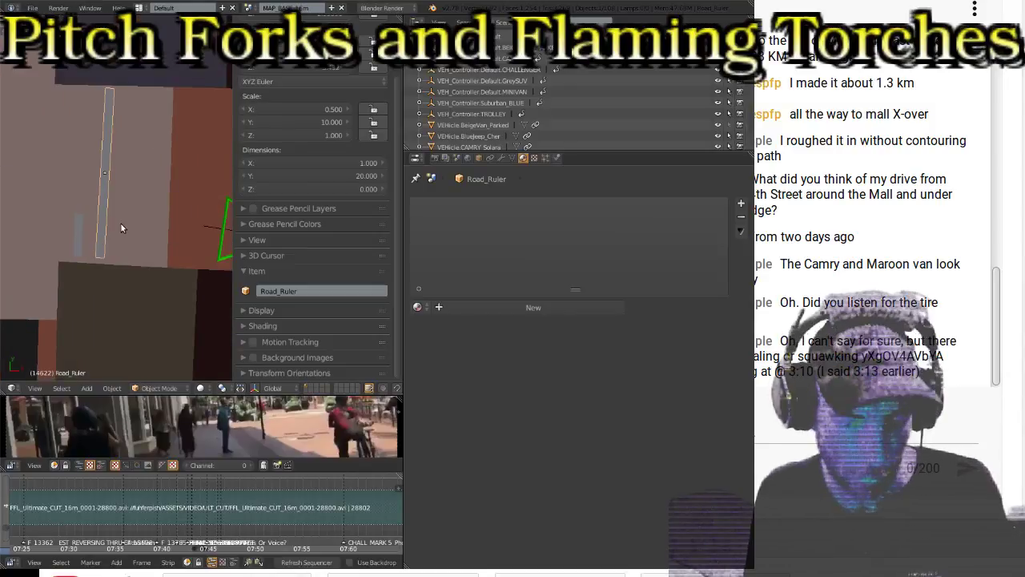
{"action": "key", "text": "g"}
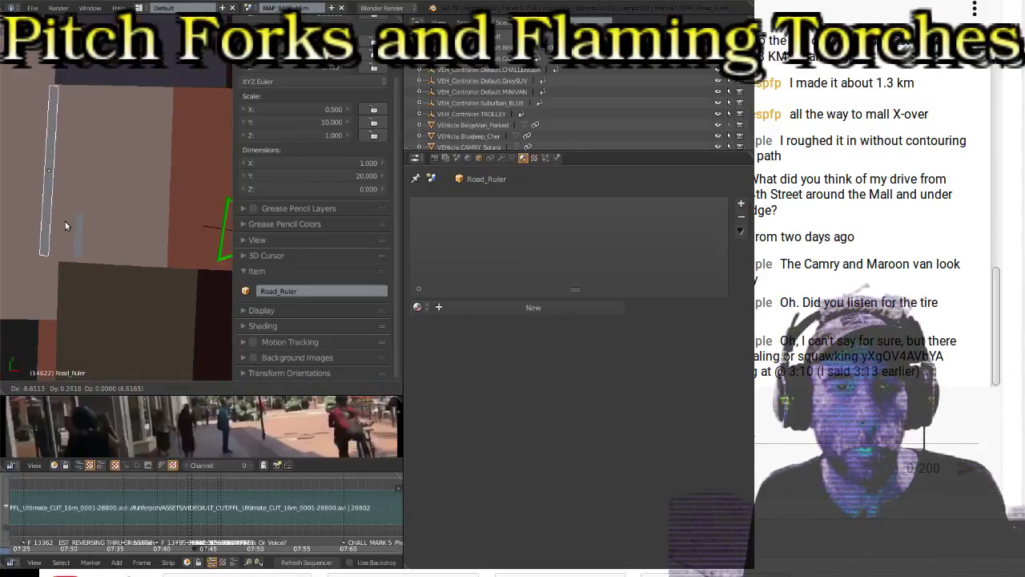
{"action": "left_click", "coordinate": [73, 229]}
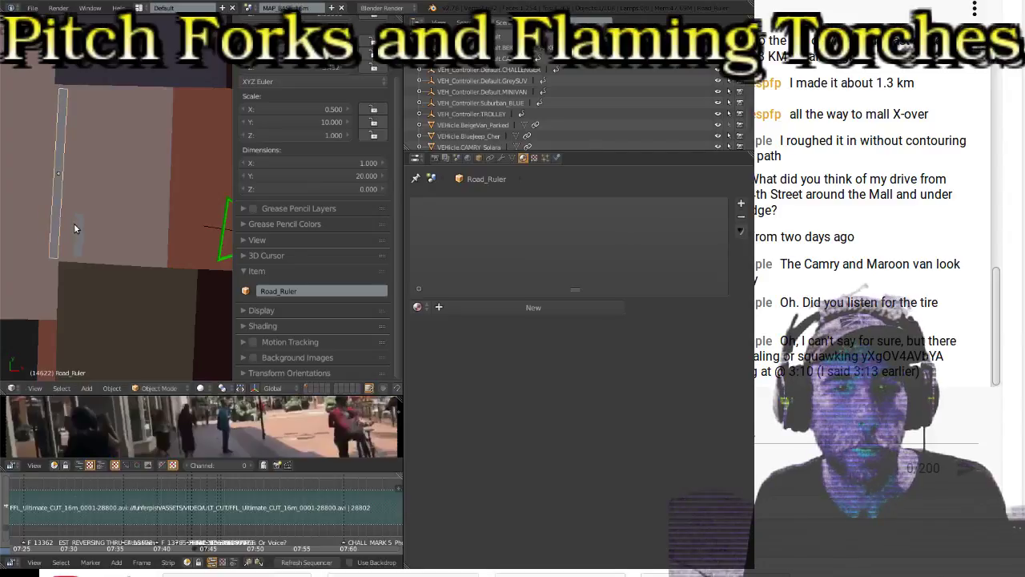
{"action": "key", "text": "r"}
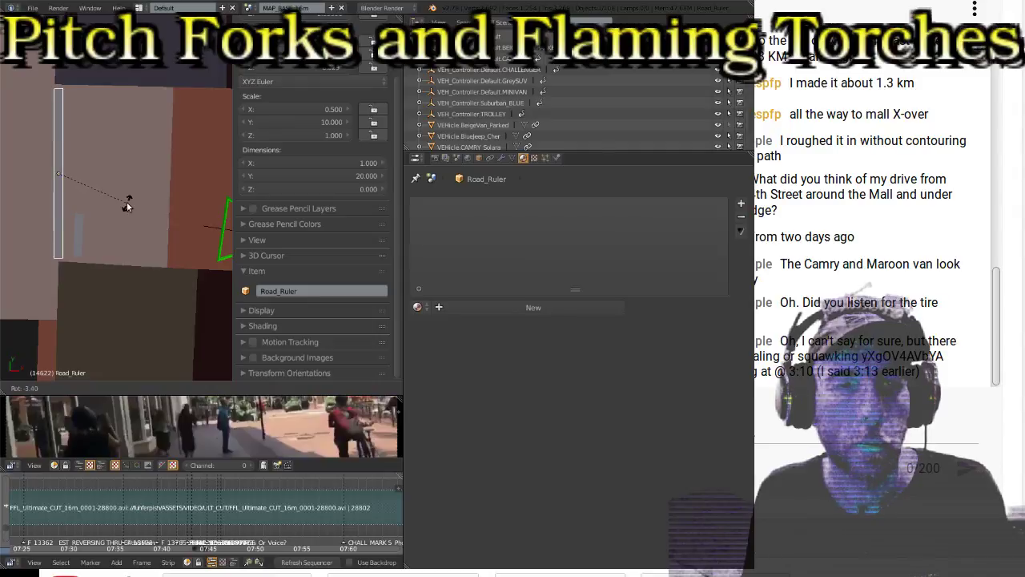
{"action": "left_click", "coordinate": [127, 206]}
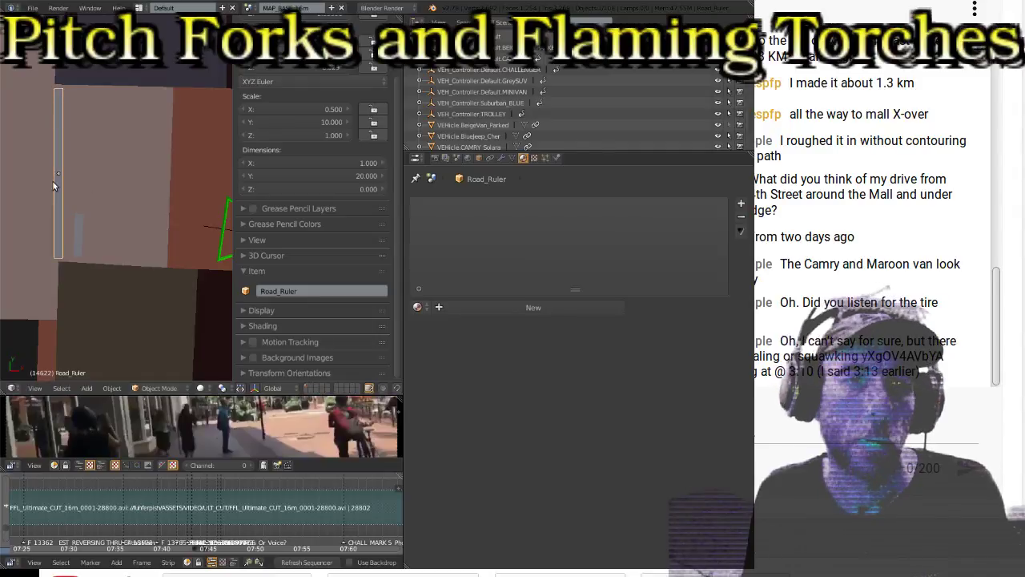
Step: Examine the mall, the E Water St corners, the park at the east end and the northern blocks across the city map
{"action": "scroll", "coordinate": [52, 180], "scroll_direction": "down", "scroll_amount": 4}
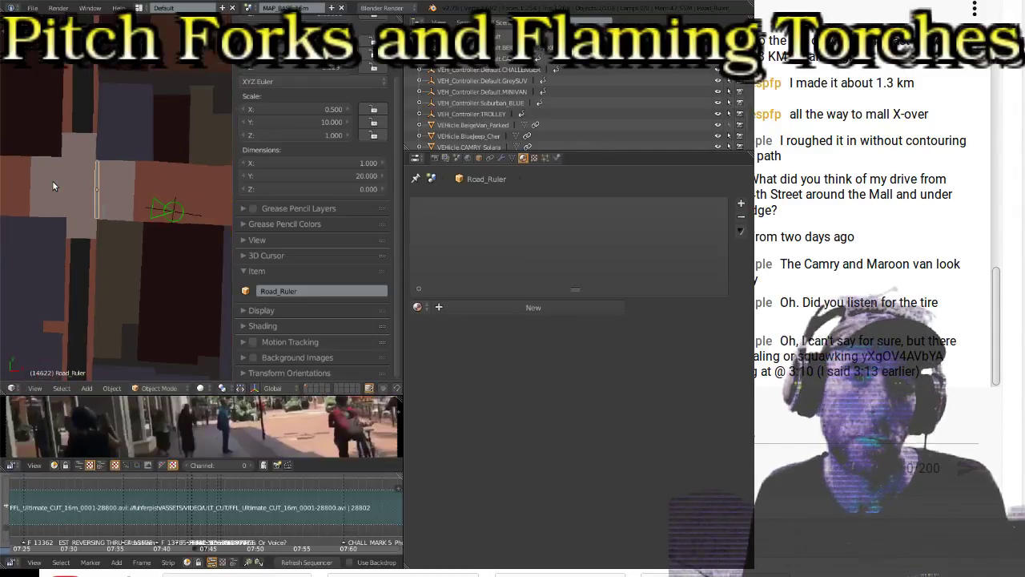
{"action": "scroll", "coordinate": [52, 180], "scroll_direction": "down", "scroll_amount": 3}
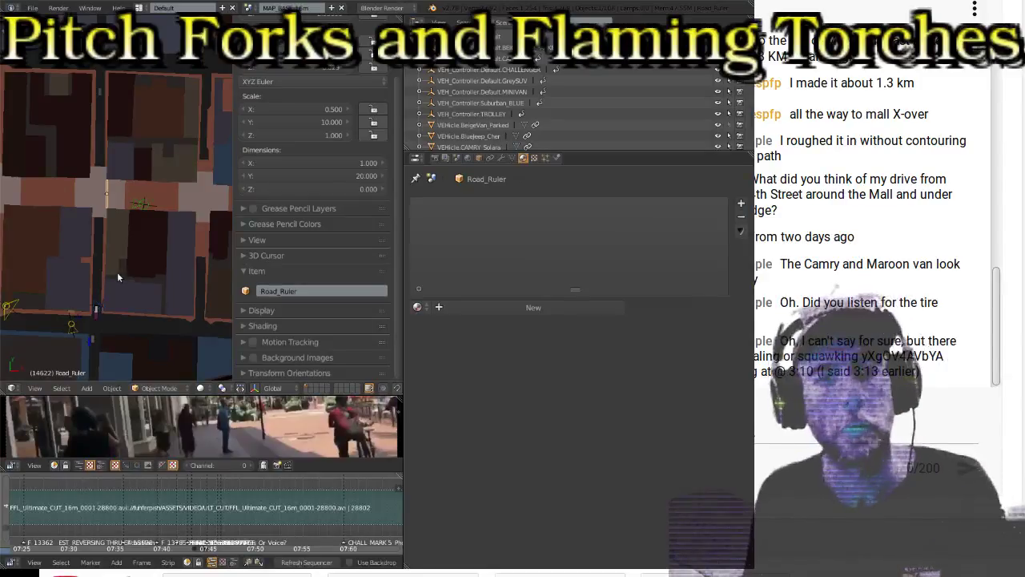
{"action": "middle_click_drag", "start_coordinate": [117, 276], "coordinate": [155, 205]}
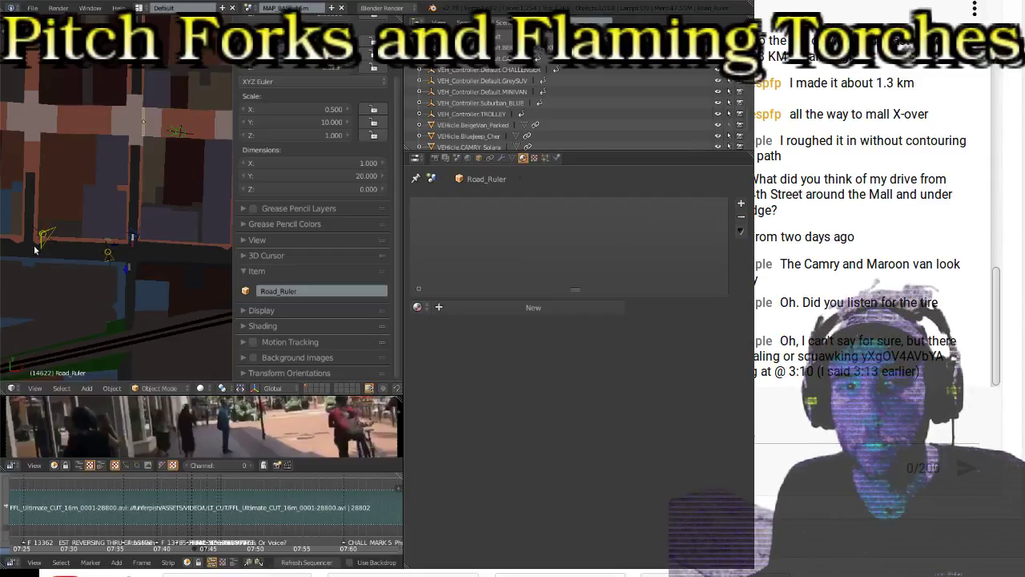
{"action": "scroll", "coordinate": [13, 249], "scroll_direction": "up", "scroll_amount": 6}
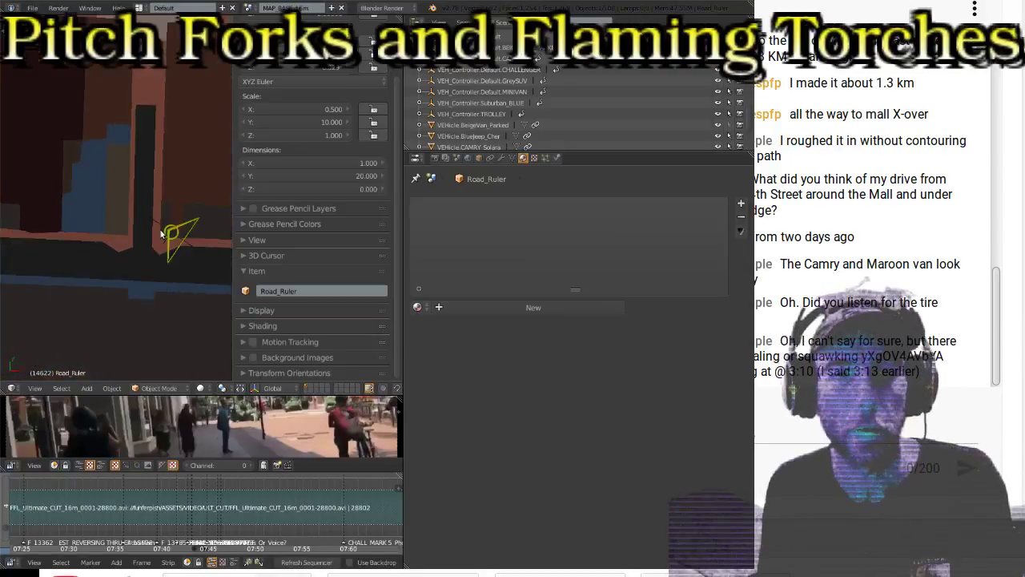
{"action": "middle_click_drag", "start_coordinate": [85, 208], "coordinate": [116, 244]}
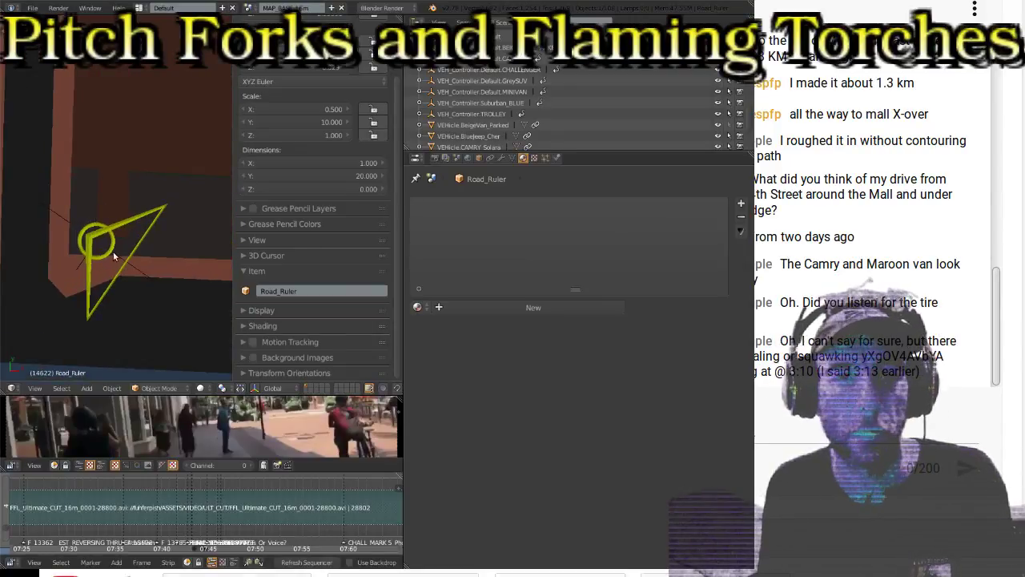
{"action": "scroll", "coordinate": [113, 256], "scroll_direction": "down", "scroll_amount": 4}
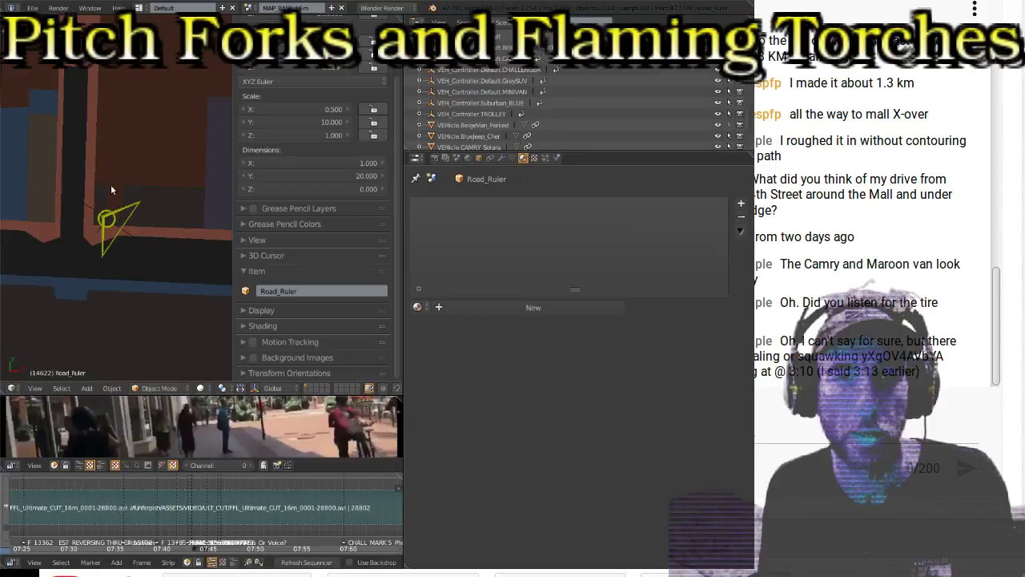
{"action": "scroll", "coordinate": [134, 218], "scroll_direction": "down", "scroll_amount": 3}
{"action": "scroll", "coordinate": [76, 203], "scroll_direction": "down", "scroll_amount": 2}
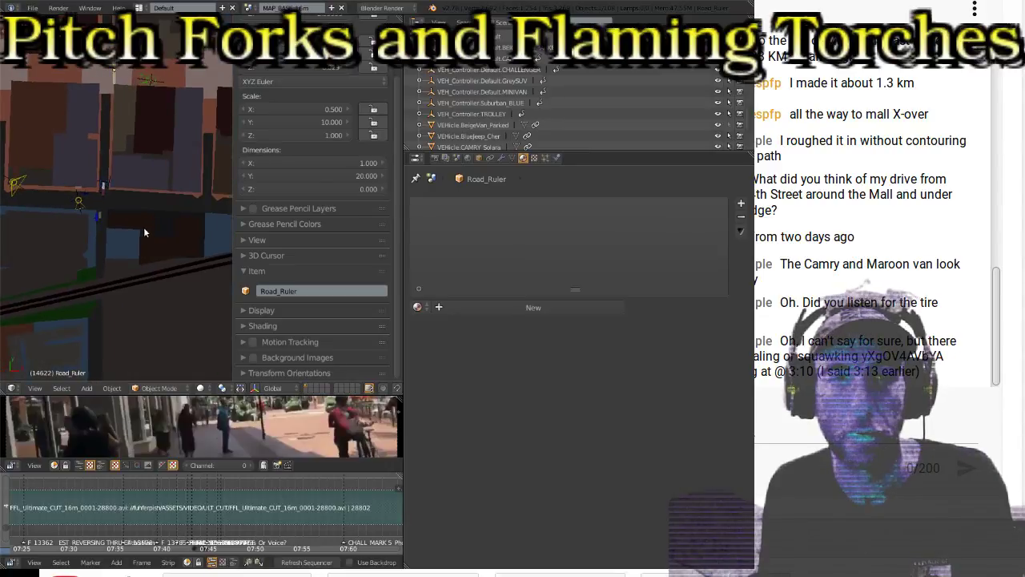
{"action": "scroll", "coordinate": [146, 233], "scroll_direction": "down", "scroll_amount": 2}
{"action": "scroll", "coordinate": [81, 227], "scroll_direction": "up", "scroll_amount": 5}
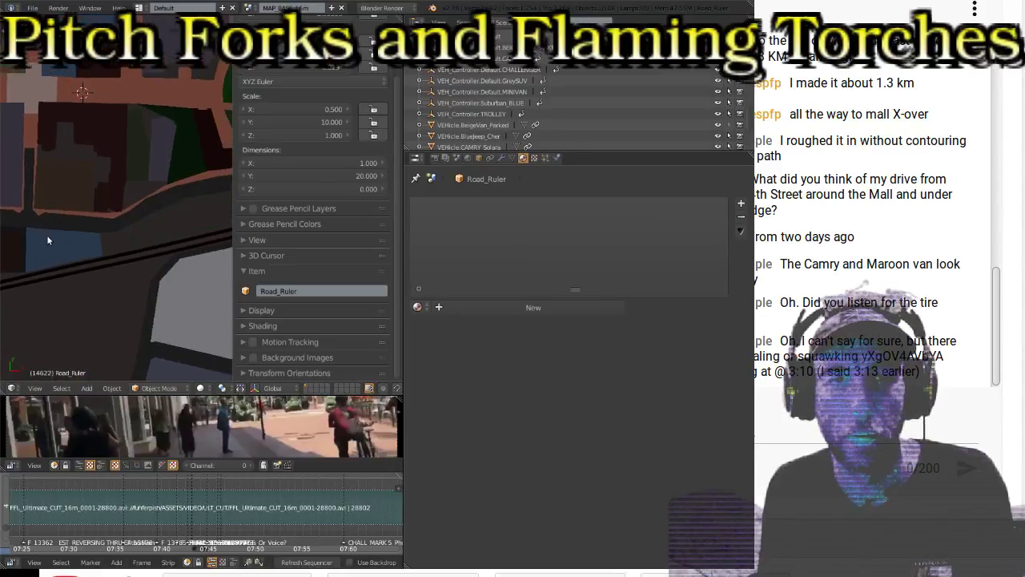
{"action": "scroll", "coordinate": [107, 228], "scroll_direction": "down", "scroll_amount": 3}
{"action": "scroll", "coordinate": [120, 220], "scroll_direction": "down", "scroll_amount": 3}
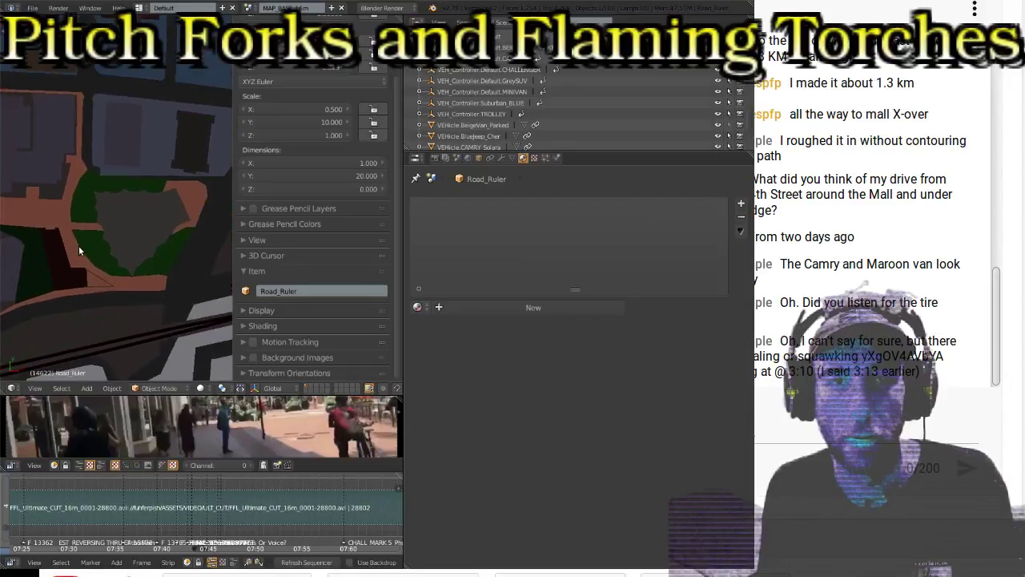
{"action": "scroll", "coordinate": [98, 266], "scroll_direction": "down", "scroll_amount": 3}
{"action": "scroll", "coordinate": [150, 233], "scroll_direction": "up", "scroll_amount": 4}
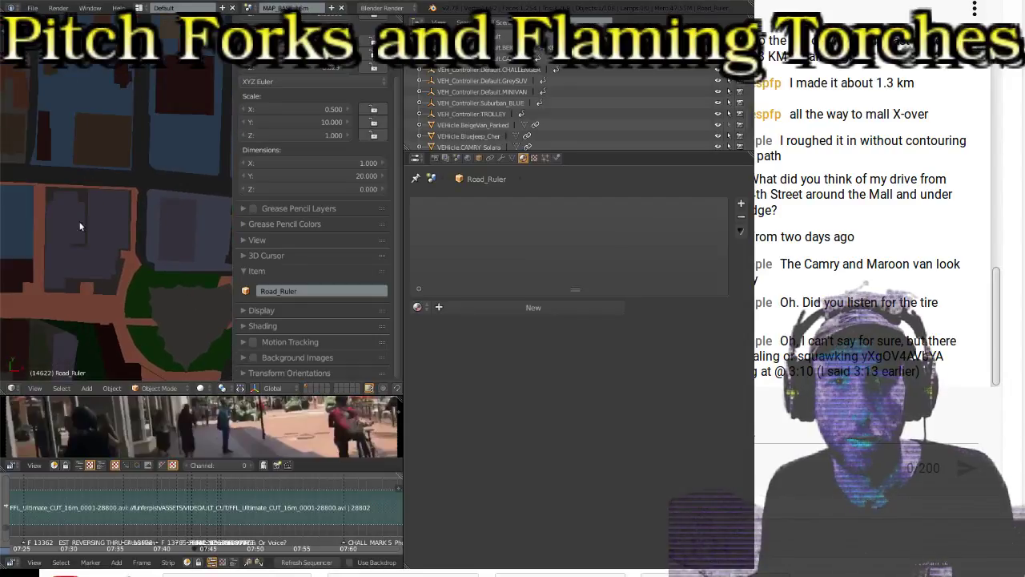
{"action": "scroll", "coordinate": [121, 217], "scroll_direction": "up", "scroll_amount": 5}
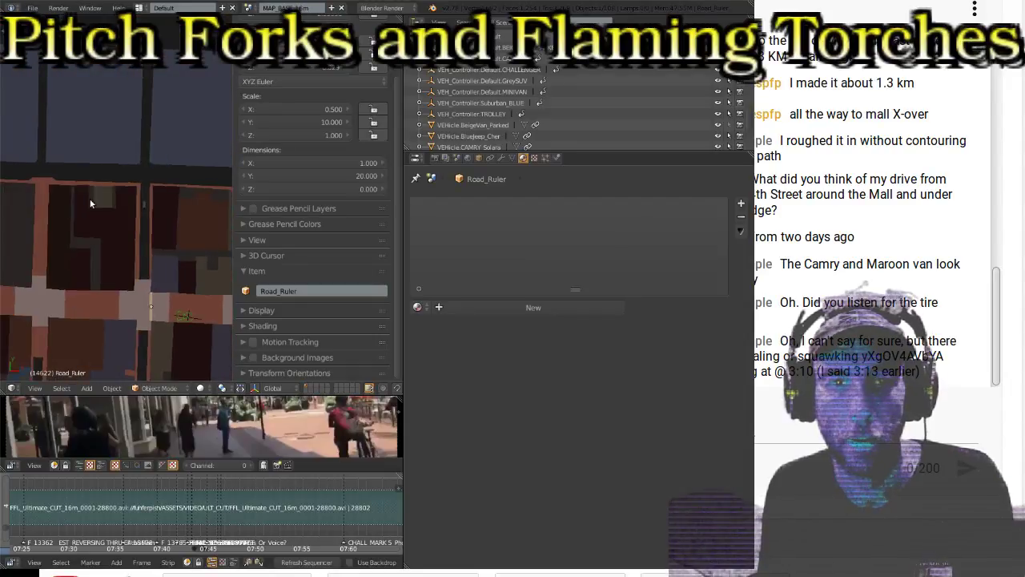
{"action": "scroll", "coordinate": [153, 205], "scroll_direction": "down", "scroll_amount": 3}
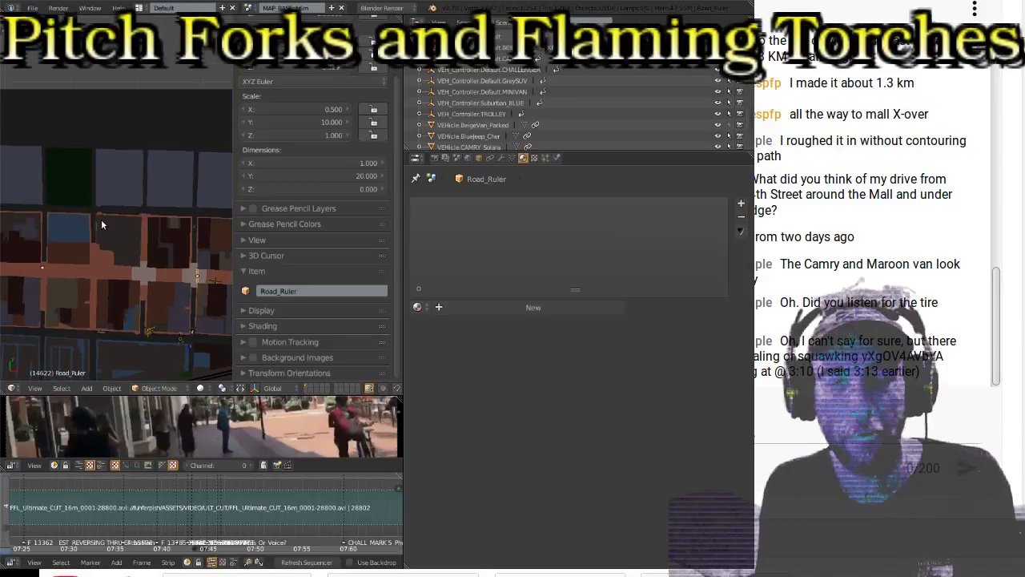
{"action": "scroll", "coordinate": [101, 225], "scroll_direction": "down", "scroll_amount": 2}
{"action": "middle_click_drag", "start_coordinate": [55, 269], "coordinate": [101, 238], "text": "shift"}
Step: Hide the object properties sidebar and widen the 3D view to show the city map from end to end
{"action": "key", "text": "n"}
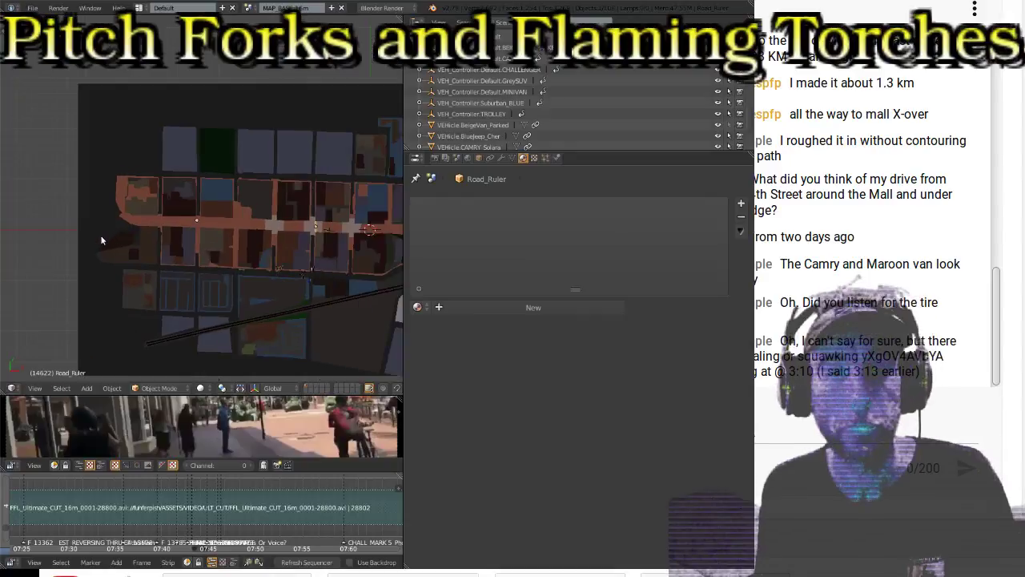
{"action": "middle_click_drag", "start_coordinate": [254, 239], "coordinate": [156, 247], "text": "shift"}
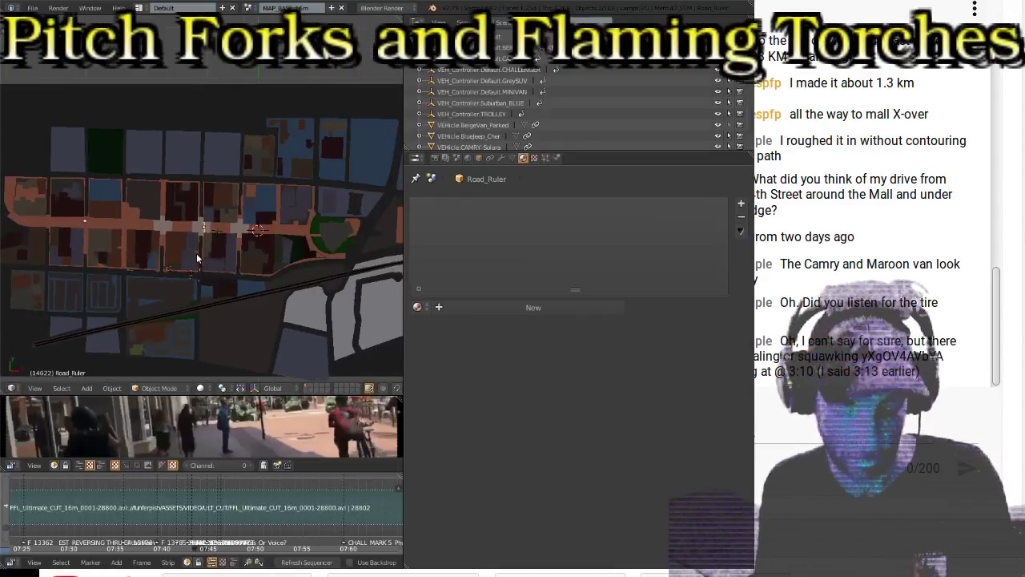
{"action": "left_click_drag", "start_coordinate": [405, 264], "coordinate": [664, 247]}
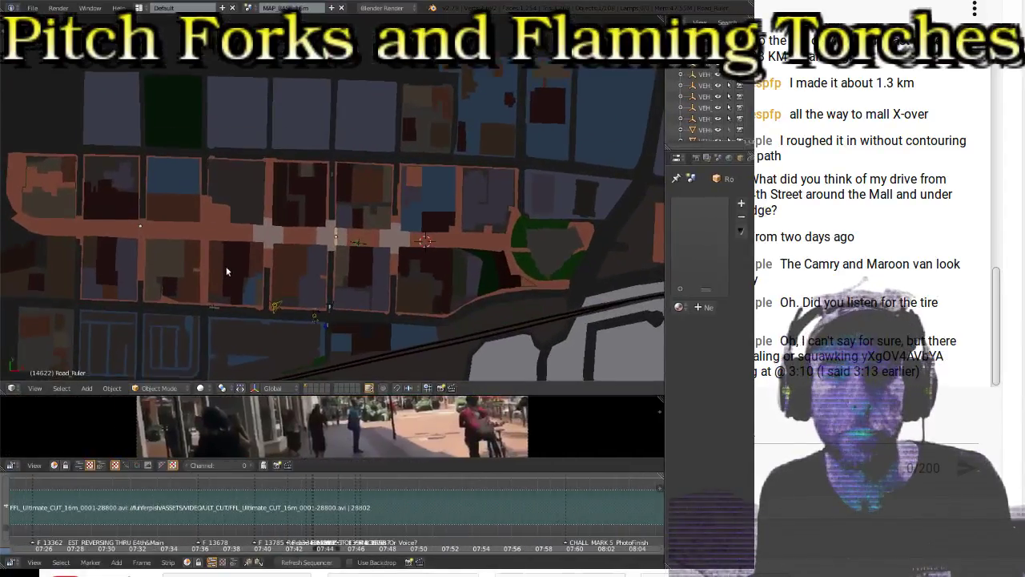
Step: Show the GIS background image over the map around the narrow street crossing south of E Water St
{"action": "middle_click_drag", "start_coordinate": [226, 270], "coordinate": [220, 226], "text": "shift"}
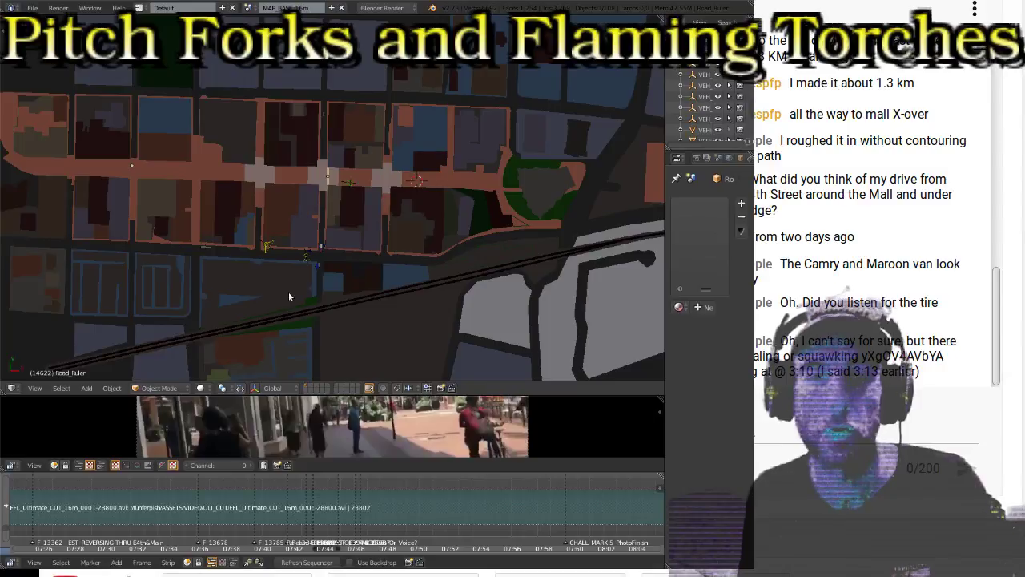
{"action": "scroll", "coordinate": [290, 296], "scroll_direction": "up", "scroll_amount": 2}
{"action": "scroll", "coordinate": [317, 224], "scroll_direction": "up", "scroll_amount": 2}
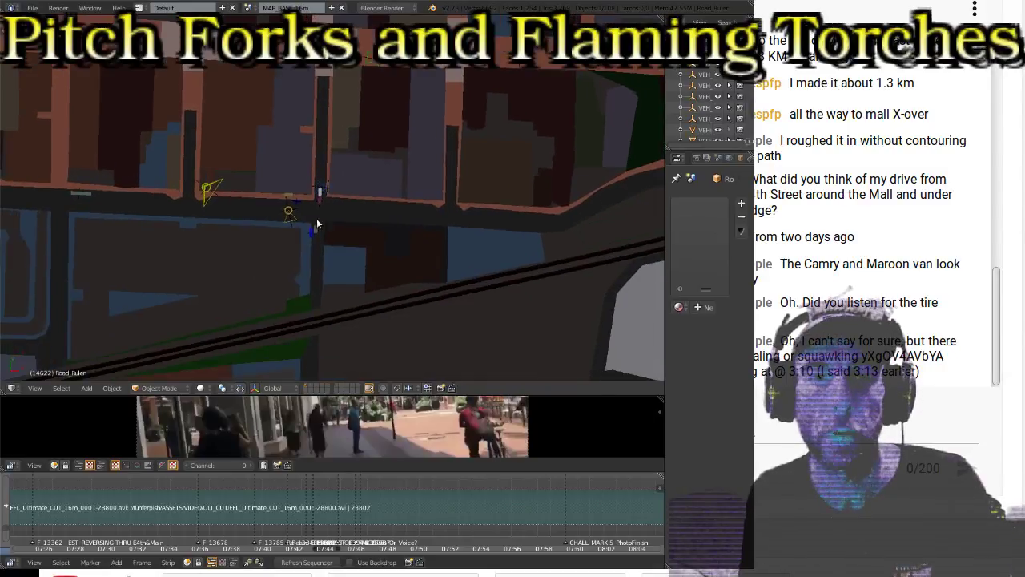
{"action": "scroll", "coordinate": [230, 230], "scroll_direction": "up", "scroll_amount": 2}
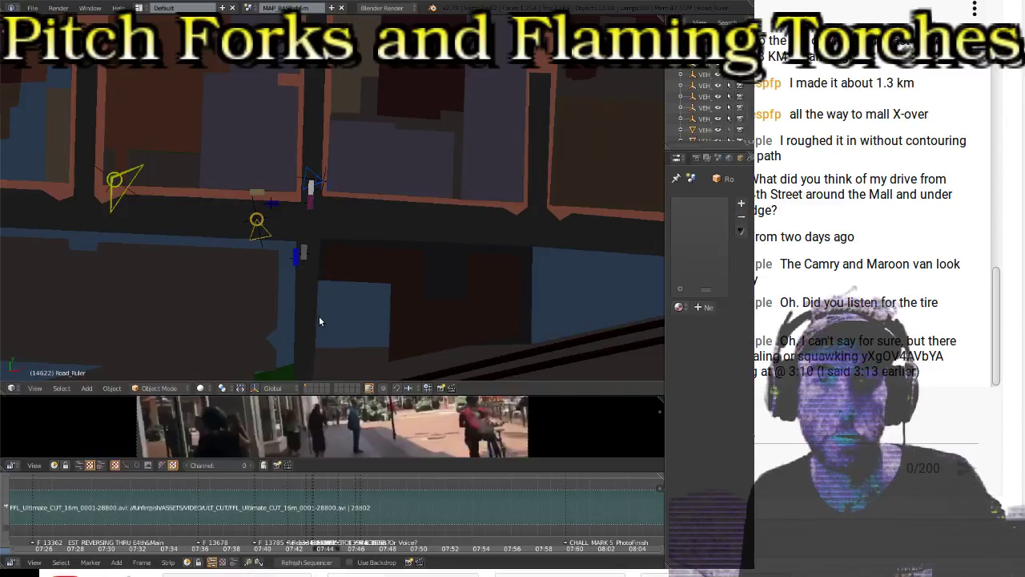
{"action": "scroll", "coordinate": [320, 320], "scroll_direction": "up", "scroll_amount": 2}
{"action": "middle_click_drag", "start_coordinate": [321, 324], "coordinate": [334, 182], "text": "shift"}
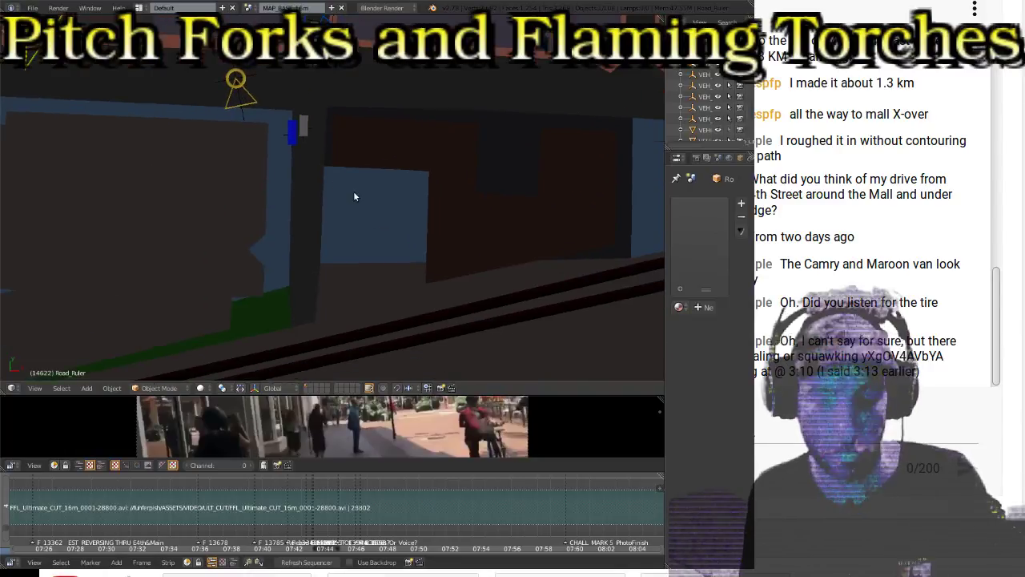
{"action": "key", "text": "n"}
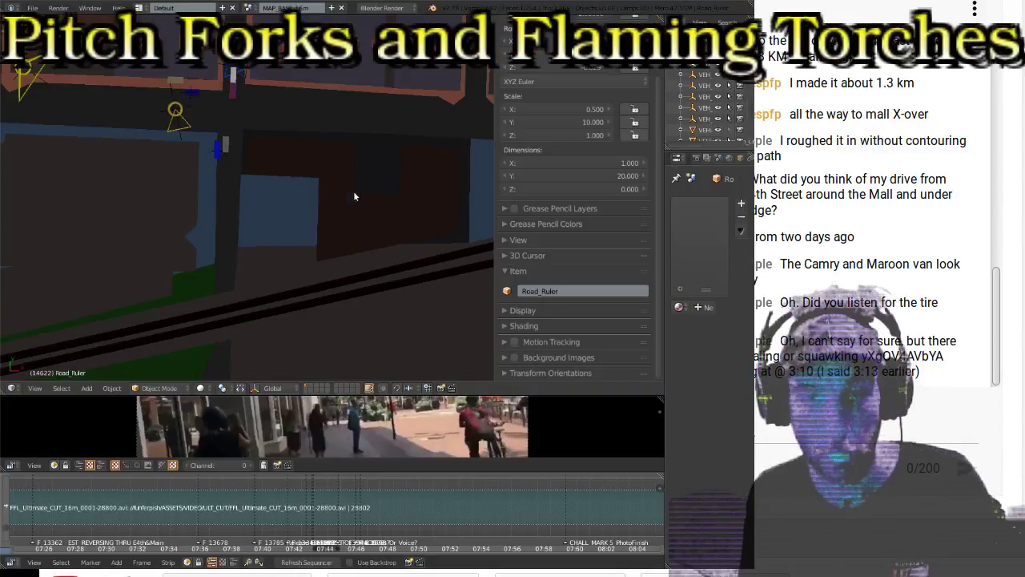
{"action": "left_click", "coordinate": [514, 358]}
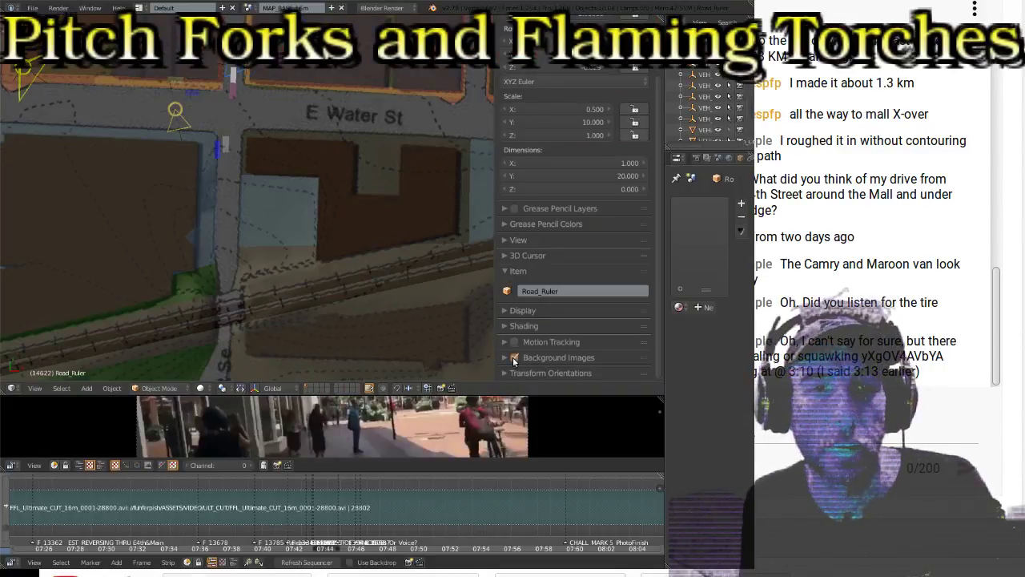
{"action": "left_click", "coordinate": [514, 357]}
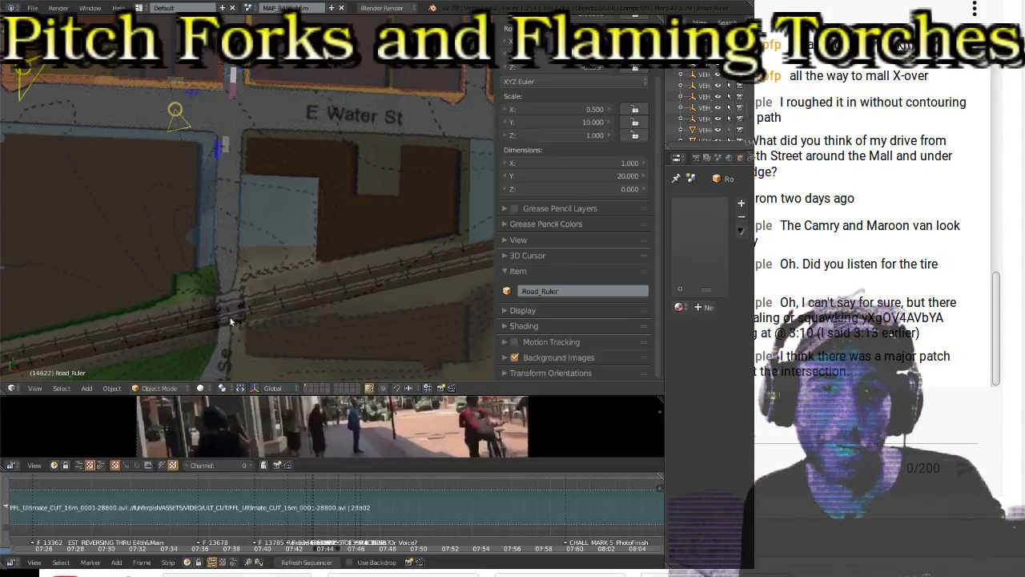
Step: Switch the map to wireframe, expand the background image settings in a wider sidebar, and raise the image's opacity to 0.817
{"action": "scroll", "coordinate": [226, 318], "scroll_direction": "down", "scroll_amount": 2}
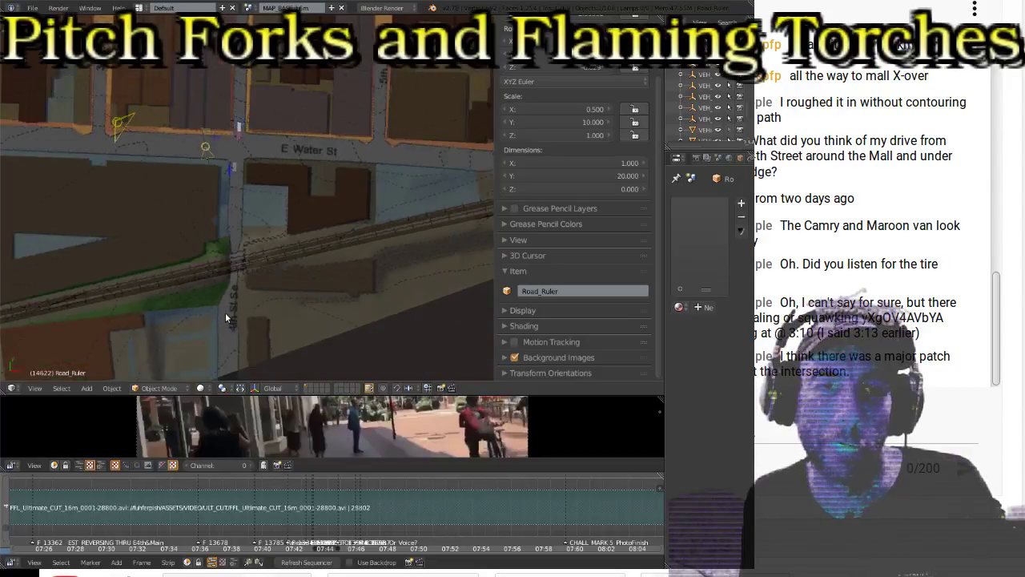
{"action": "scroll", "coordinate": [226, 318], "scroll_direction": "up", "scroll_amount": 2}
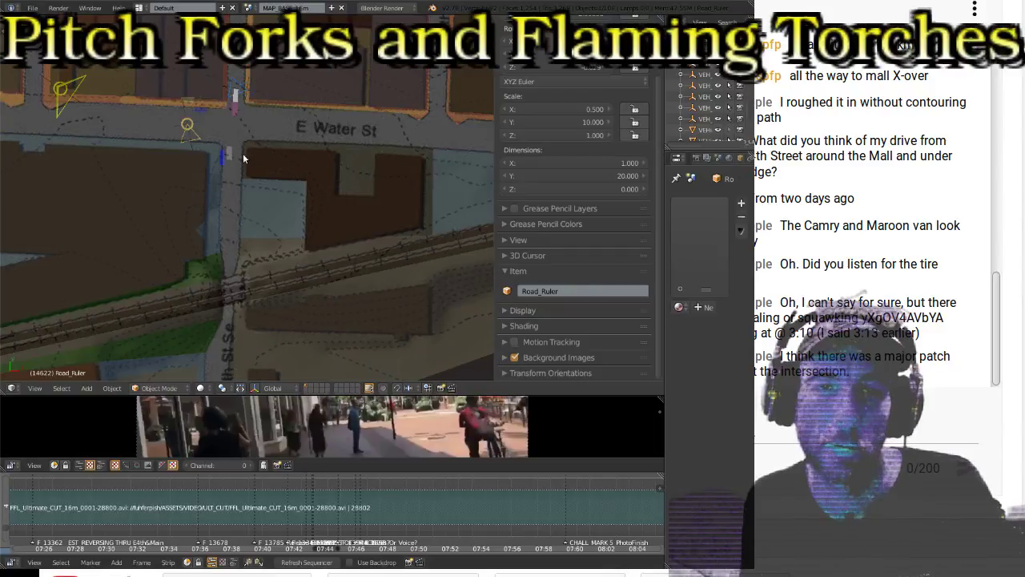
{"action": "scroll", "coordinate": [244, 158], "scroll_direction": "down", "scroll_amount": 4}
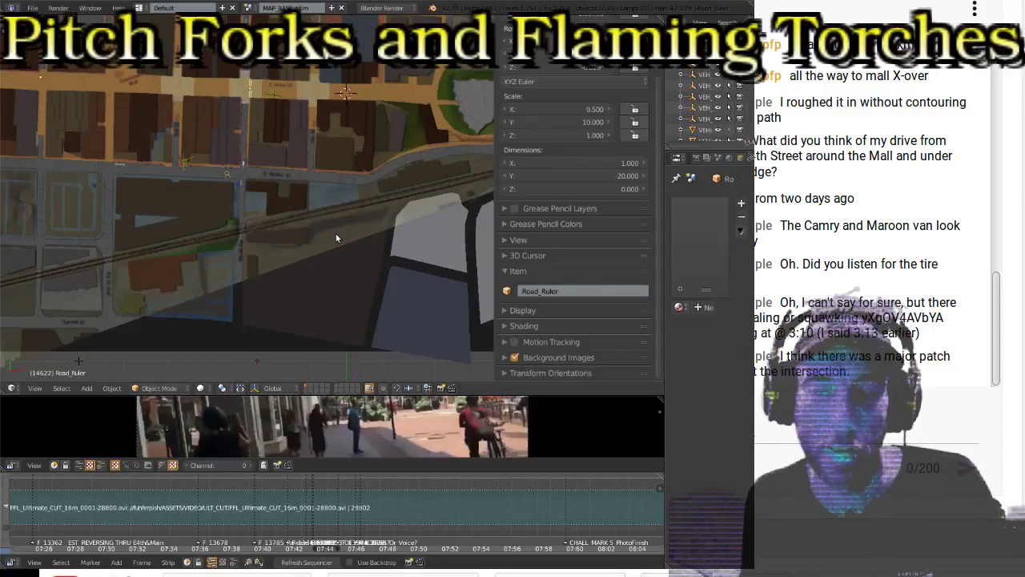
{"action": "key", "text": "z"}
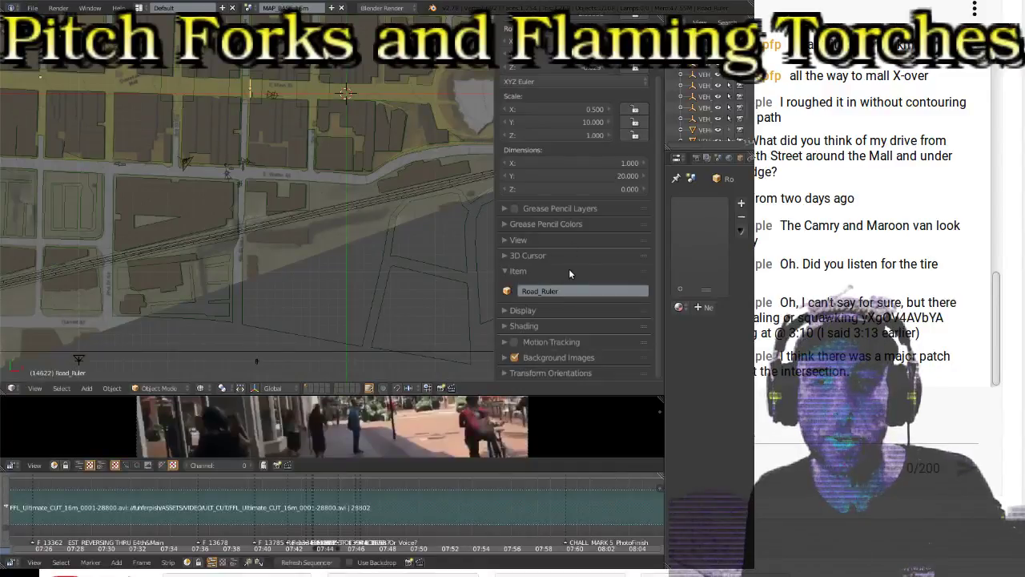
{"action": "left_click", "coordinate": [506, 357]}
{"action": "left_click_drag", "start_coordinate": [495, 299], "coordinate": [429, 290]}
{"action": "scroll", "coordinate": [567, 254], "scroll_direction": "down", "scroll_amount": 5}
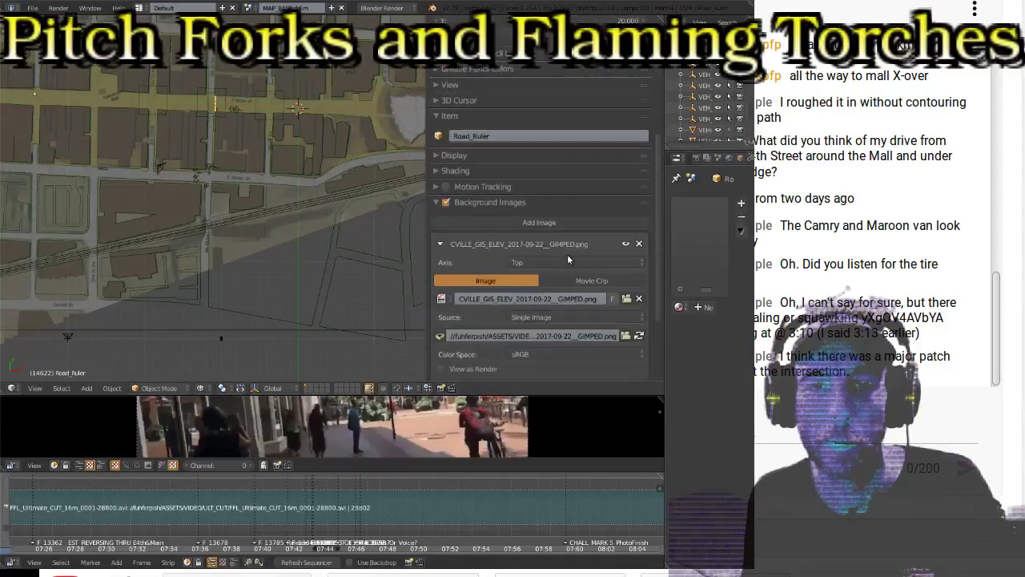
{"action": "scroll", "coordinate": [567, 254], "scroll_direction": "down", "scroll_amount": 5}
{"action": "left_click_drag", "start_coordinate": [499, 276], "coordinate": [564, 276]}
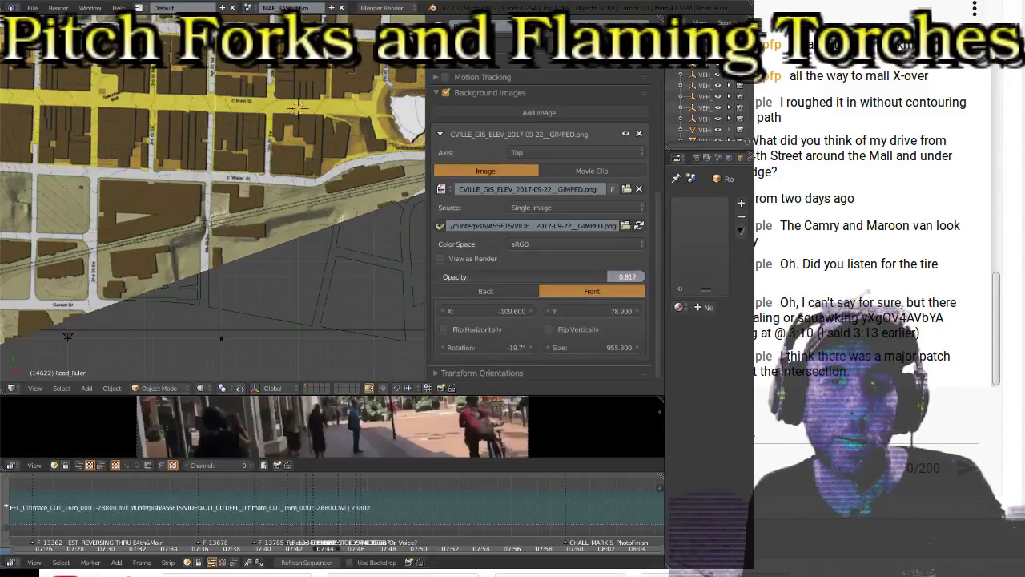
Step: Hide the background image at the E Water St intersection and return the view to solid shading
{"action": "scroll", "coordinate": [190, 178], "scroll_direction": "up", "scroll_amount": 6}
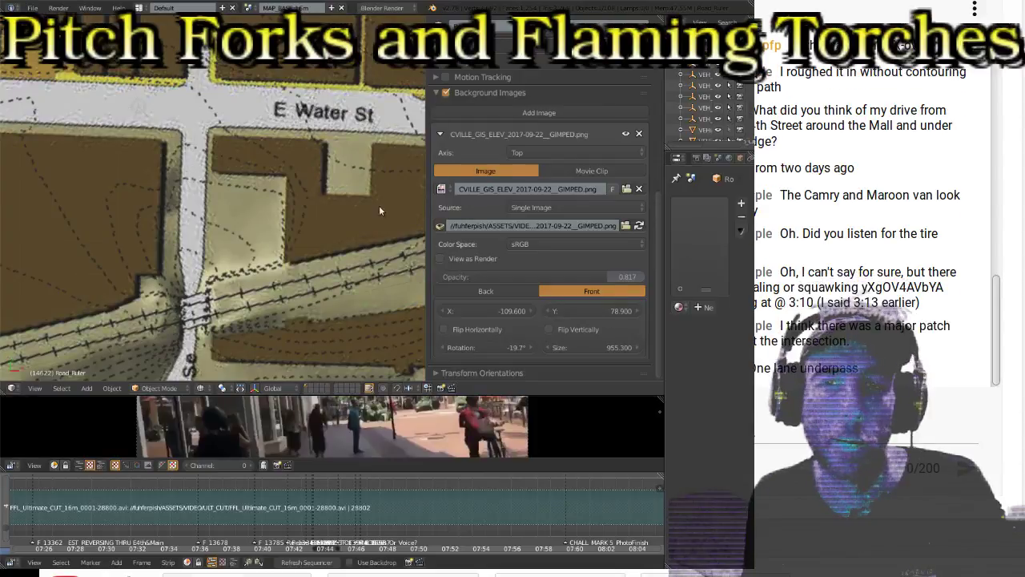
{"action": "left_click", "coordinate": [446, 93]}
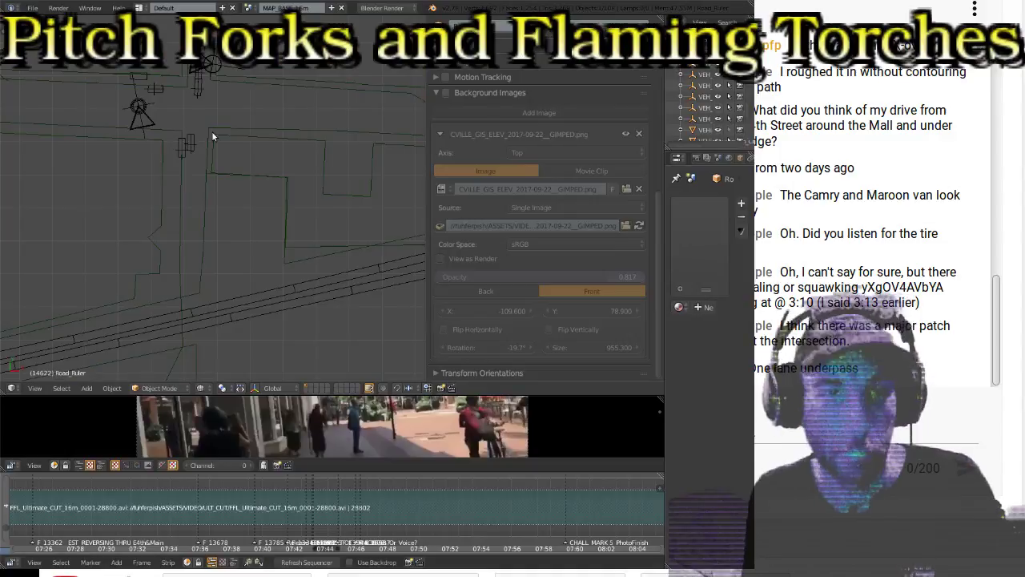
{"action": "key", "text": "z"}
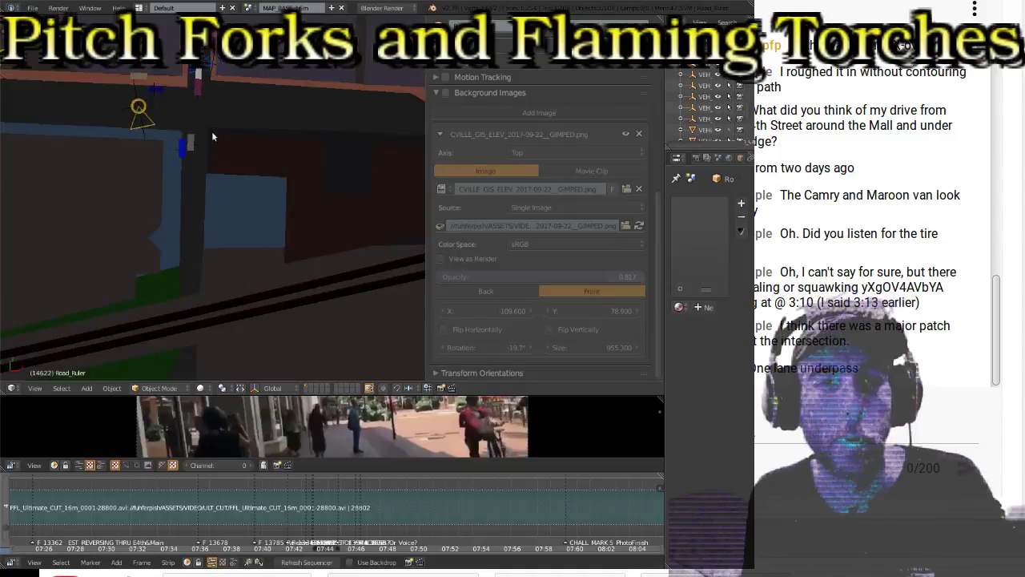
Step: Compare the blocks at the E Water St intersection with the GIS image by repeatedly showing and hiding the background
{"action": "left_click", "coordinate": [446, 94]}
{"action": "left_click", "coordinate": [446, 94]}
{"action": "left_click", "coordinate": [446, 94]}
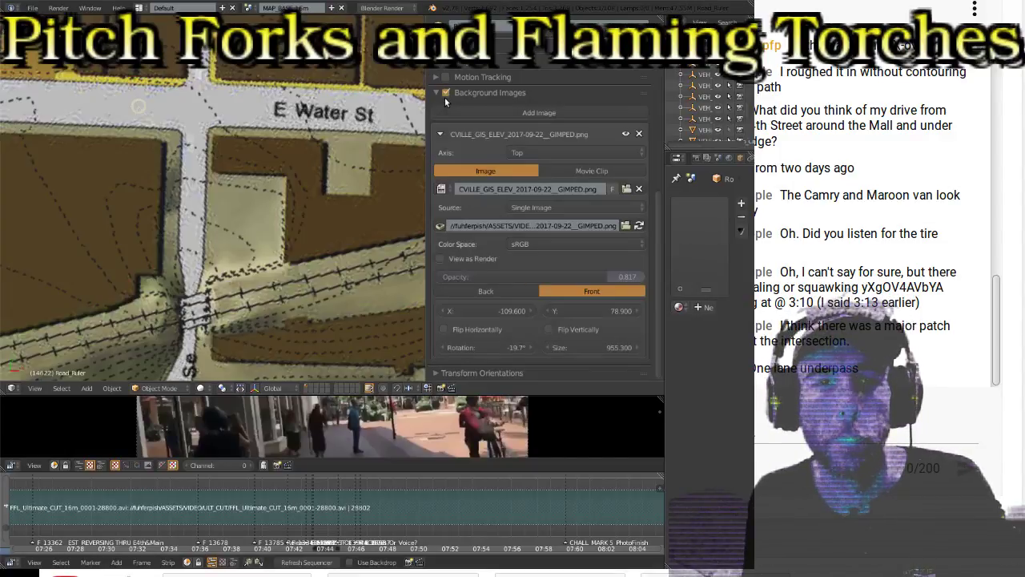
{"action": "left_click", "coordinate": [446, 98]}
{"action": "left_click", "coordinate": [445, 98]}
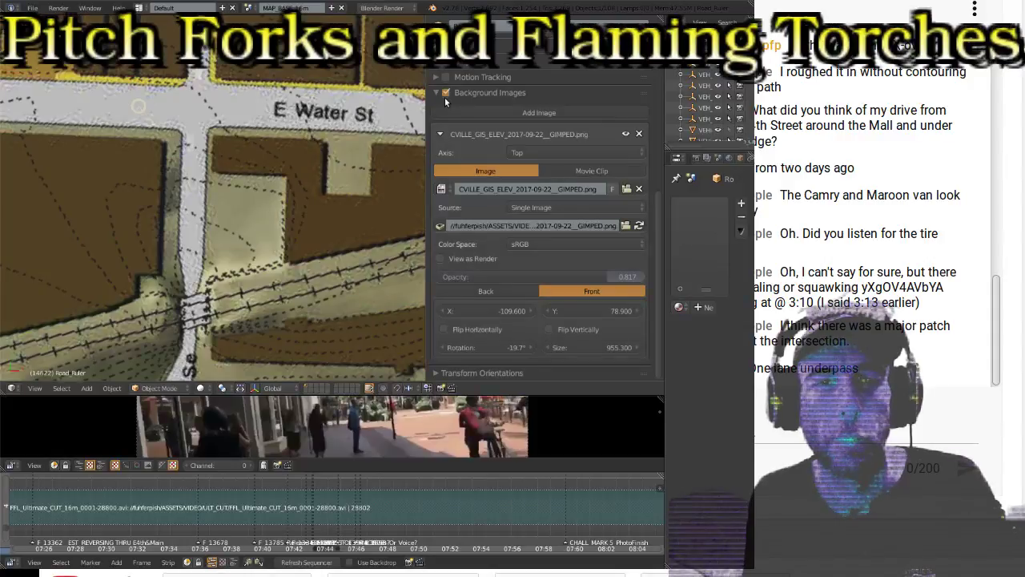
{"action": "left_click", "coordinate": [446, 94]}
{"action": "left_click", "coordinate": [446, 94]}
{"action": "left_click", "coordinate": [446, 94]}
{"action": "left_click", "coordinate": [445, 95]}
{"action": "left_click", "coordinate": [445, 94]}
{"action": "left_click", "coordinate": [445, 95]}
{"action": "left_click", "coordinate": [445, 97]}
{"action": "left_click", "coordinate": [445, 97]}
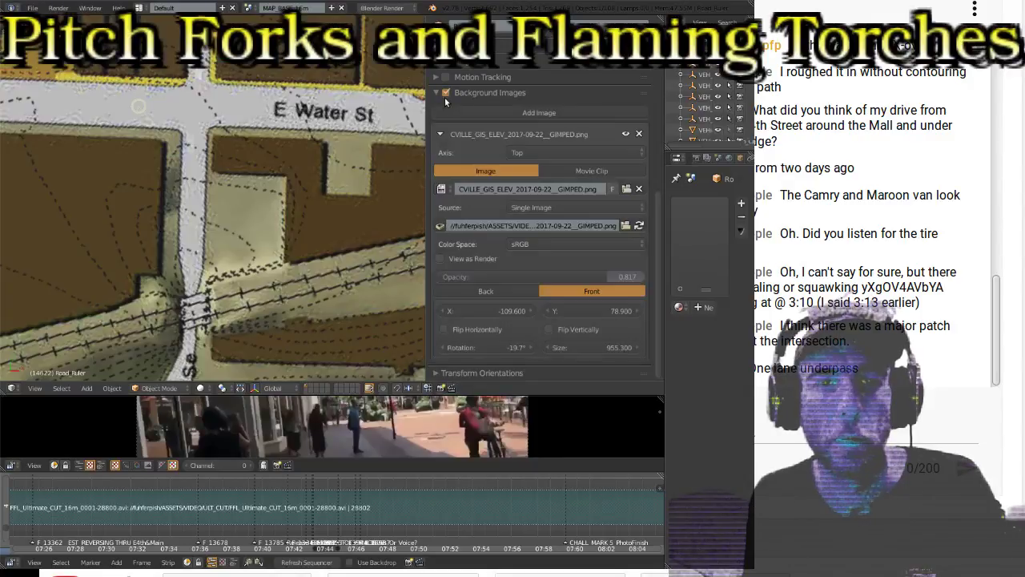
{"action": "left_click", "coordinate": [445, 94]}
{"action": "left_click", "coordinate": [445, 96]}
{"action": "left_click", "coordinate": [445, 96]}
Step: Select the mall block at the intersection's northwest corner and show the background image over it at 0.156 opacity
{"action": "right_click", "coordinate": [184, 87]}
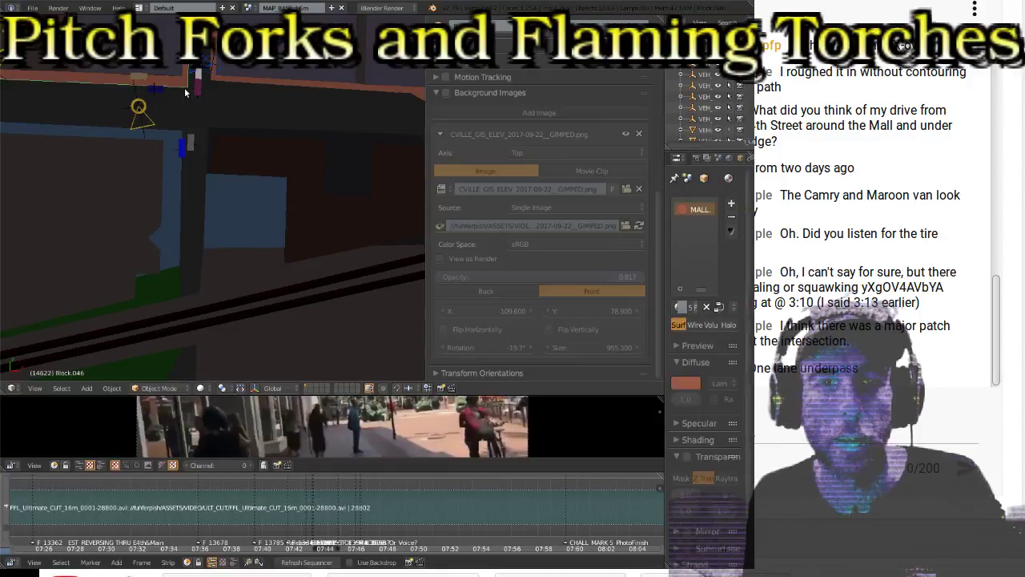
{"action": "left_click", "coordinate": [445, 94]}
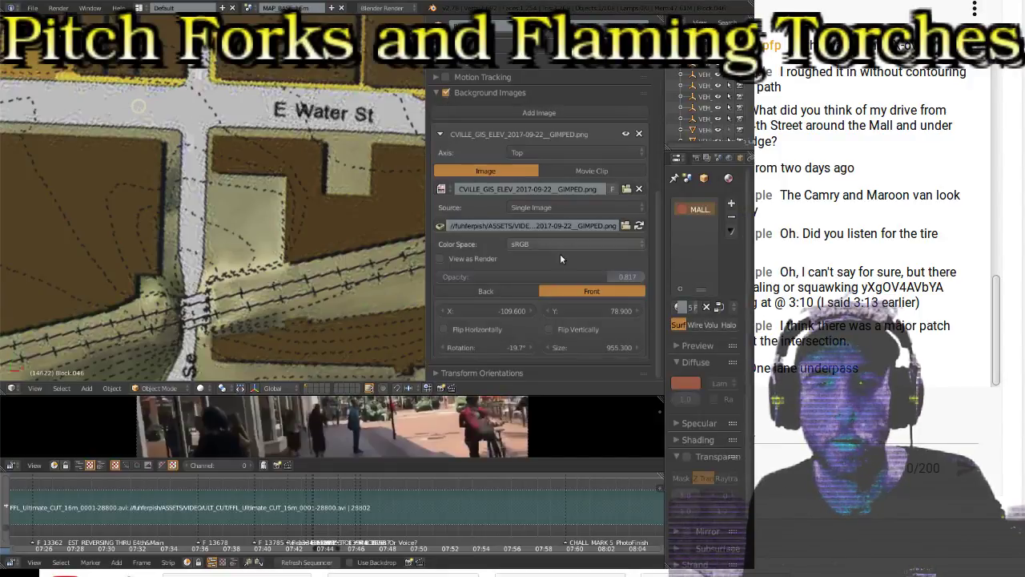
{"action": "left_click_drag", "start_coordinate": [556, 277], "coordinate": [427, 277]}
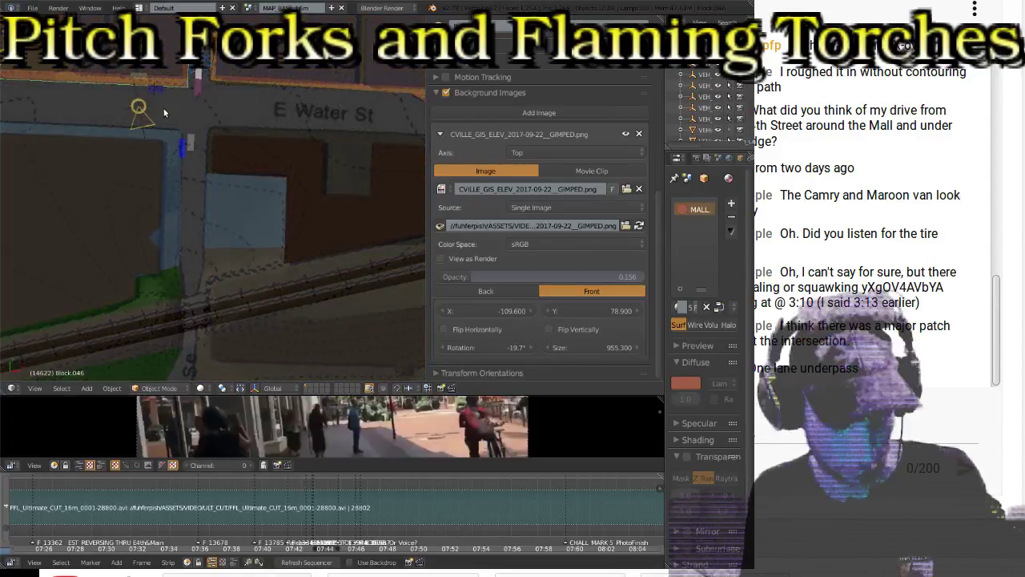
Step: Edit the selected mall block's mesh and move its south edge along E Water St to follow the background curb
{"action": "scroll", "coordinate": [164, 108], "scroll_direction": "up", "scroll_amount": 3}
{"action": "middle_click_drag", "start_coordinate": [194, 121], "coordinate": [250, 168], "text": "shift"}
{"action": "key", "text": "Tab"}
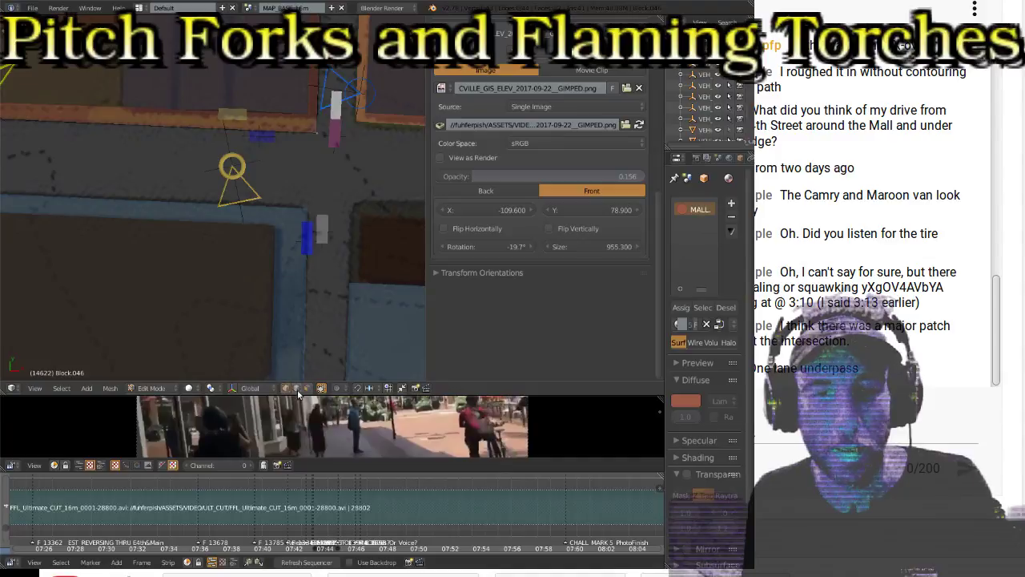
{"action": "middle_click_drag", "start_coordinate": [88, 207], "coordinate": [233, 233], "text": "shift"}
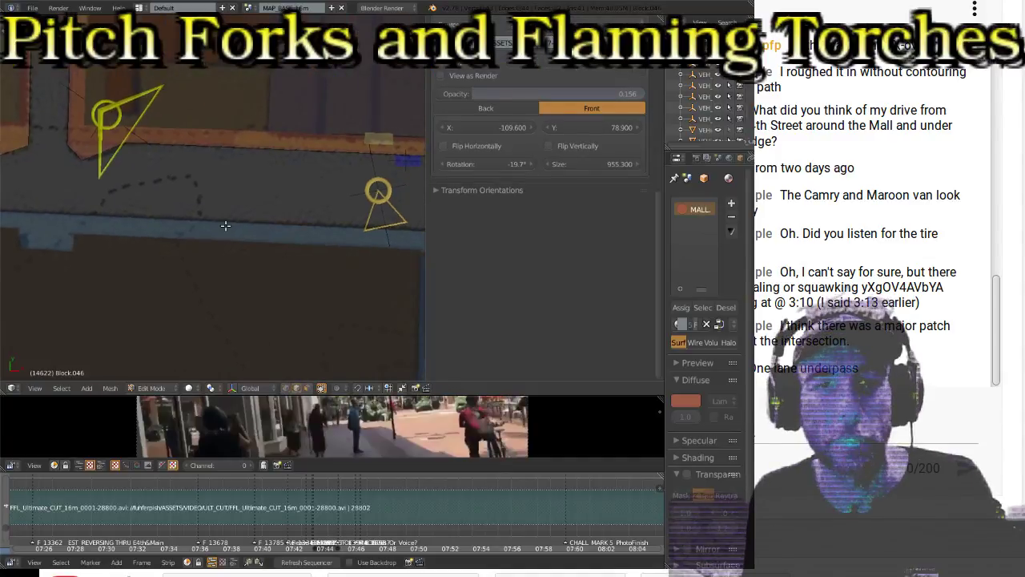
{"action": "scroll", "coordinate": [245, 164], "scroll_direction": "down", "scroll_amount": 4, "text": "ctrl"}
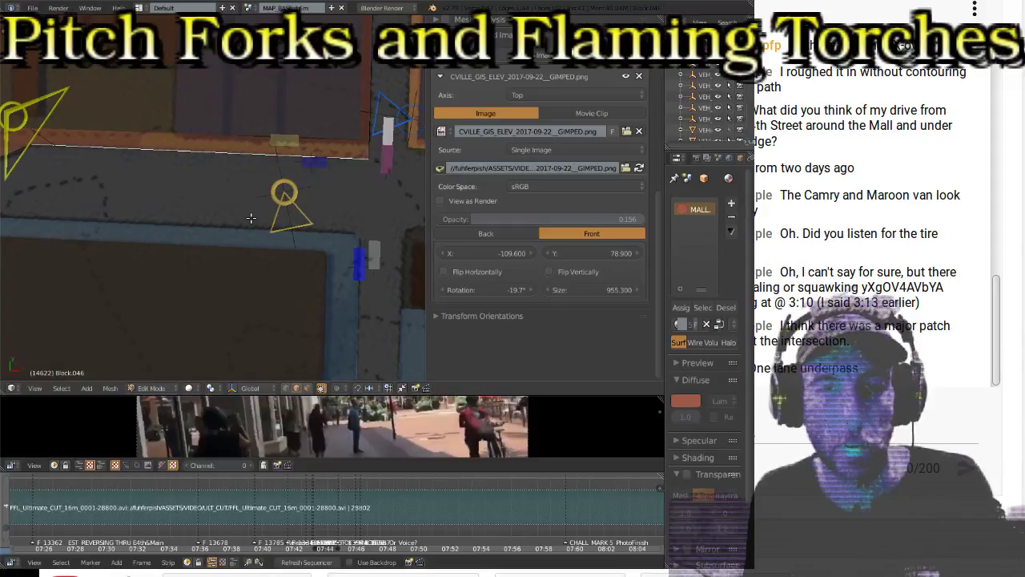
{"action": "key", "text": "g"}
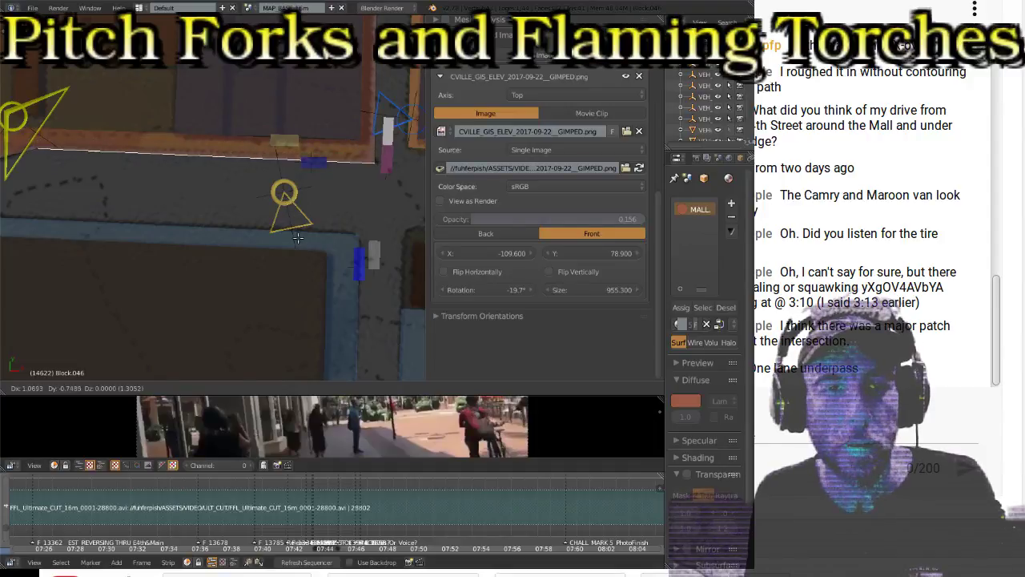
{"action": "left_click", "coordinate": [224, 213]}
Step: Clear the edge selection and move the block's chamfered southwest corner vertices about 0.87 units north
{"action": "middle_click_drag", "start_coordinate": [146, 169], "coordinate": [230, 176], "text": "shift"}
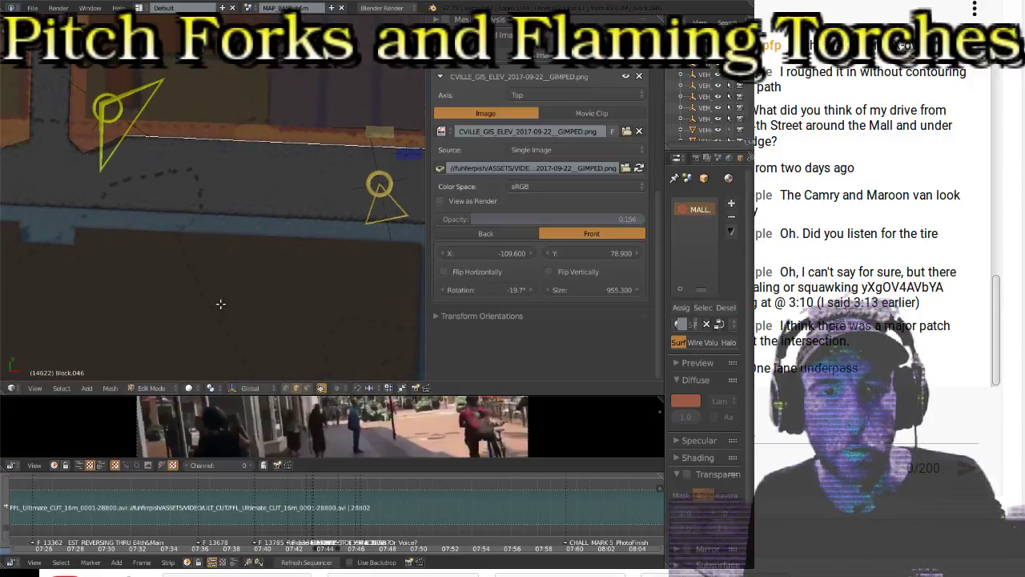
{"action": "key", "text": "a"}
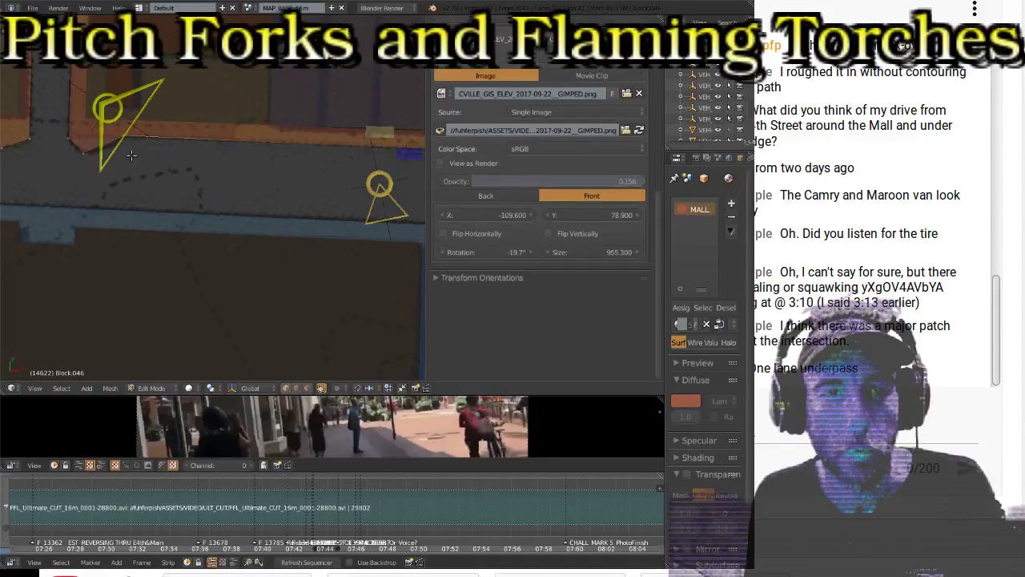
{"action": "key", "text": "c"}
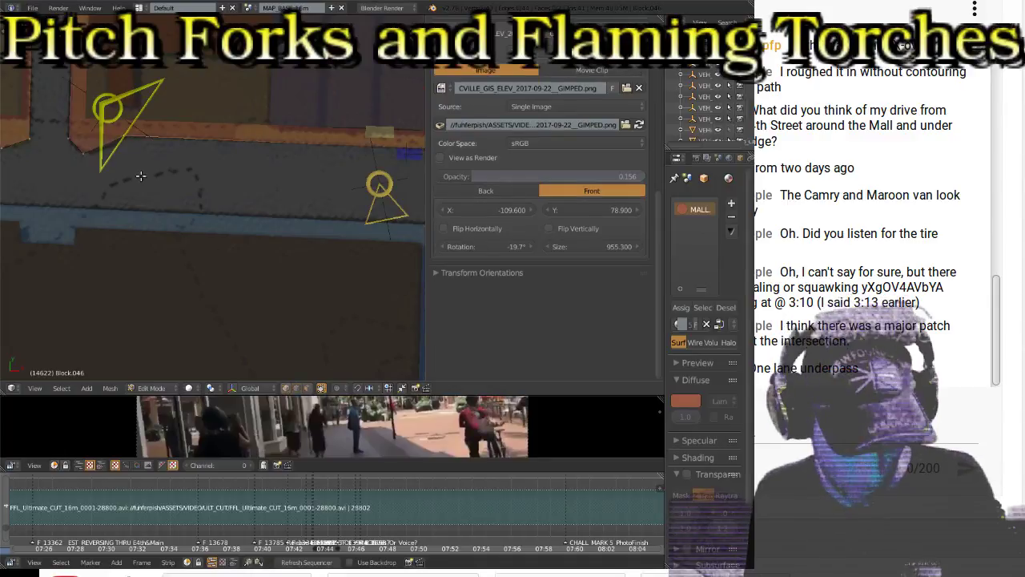
{"action": "key", "text": "g"}
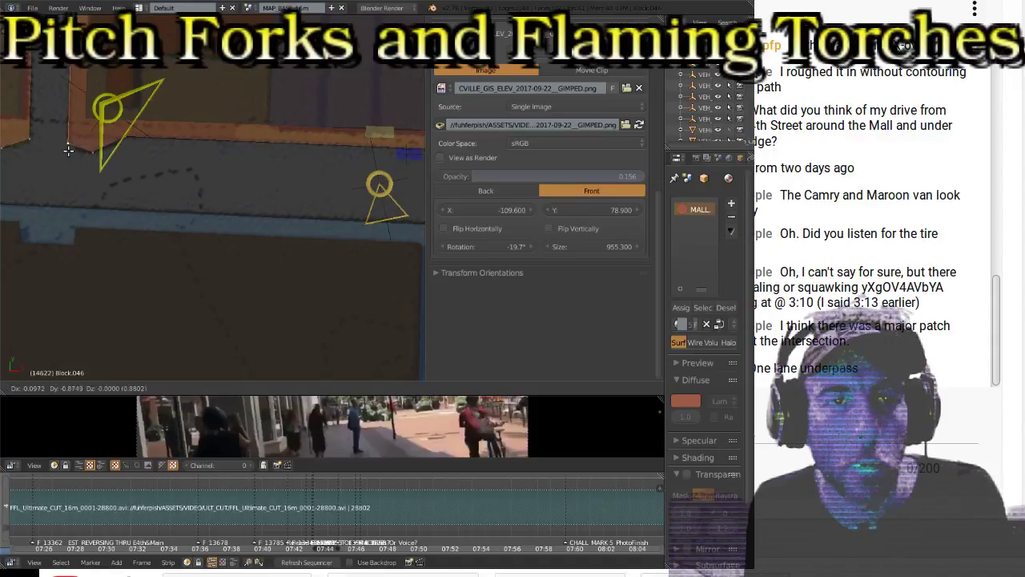
{"action": "left_click", "coordinate": [69, 149]}
Step: Move the block's southeast corner vertex north and slightly east, and check the south edge against the background curb
{"action": "middle_click_drag", "start_coordinate": [275, 161], "coordinate": [159, 163], "text": "shift"}
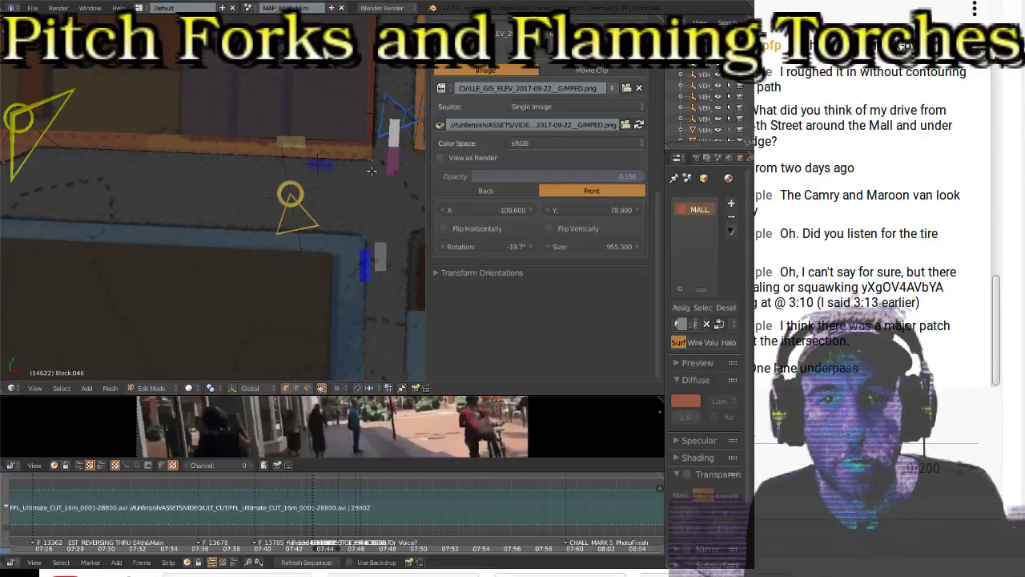
{"action": "key", "text": "g"}
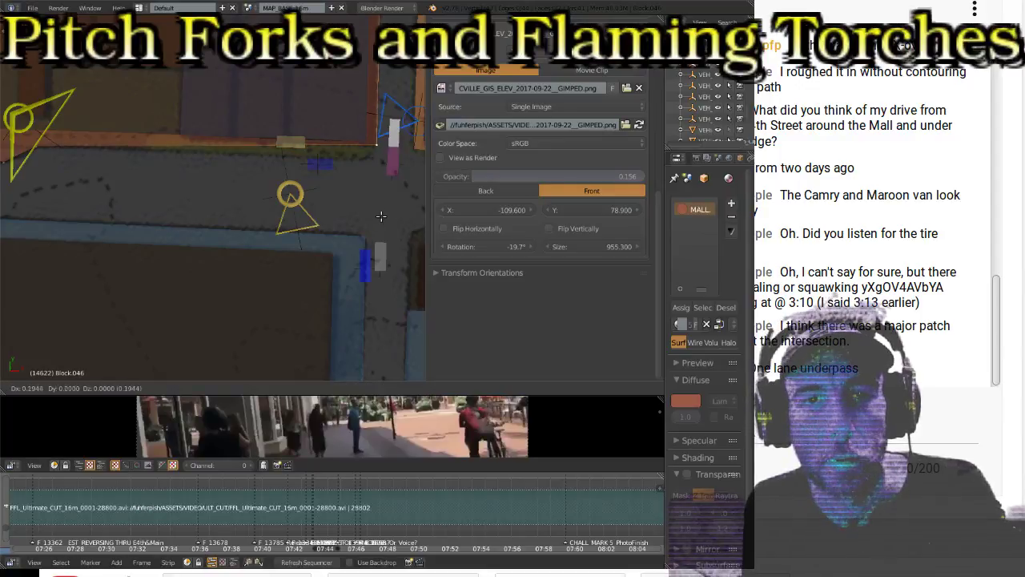
{"action": "left_click", "coordinate": [381, 216]}
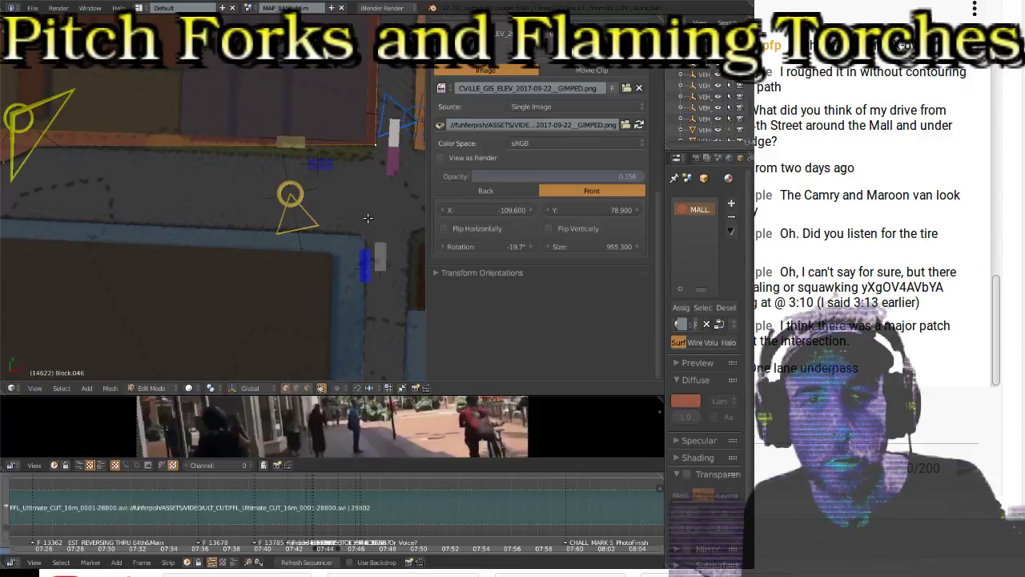
{"action": "scroll", "coordinate": [377, 173], "scroll_direction": "up", "scroll_amount": 2}
{"action": "middle_click_drag", "start_coordinate": [379, 150], "coordinate": [323, 176], "text": "shift"}
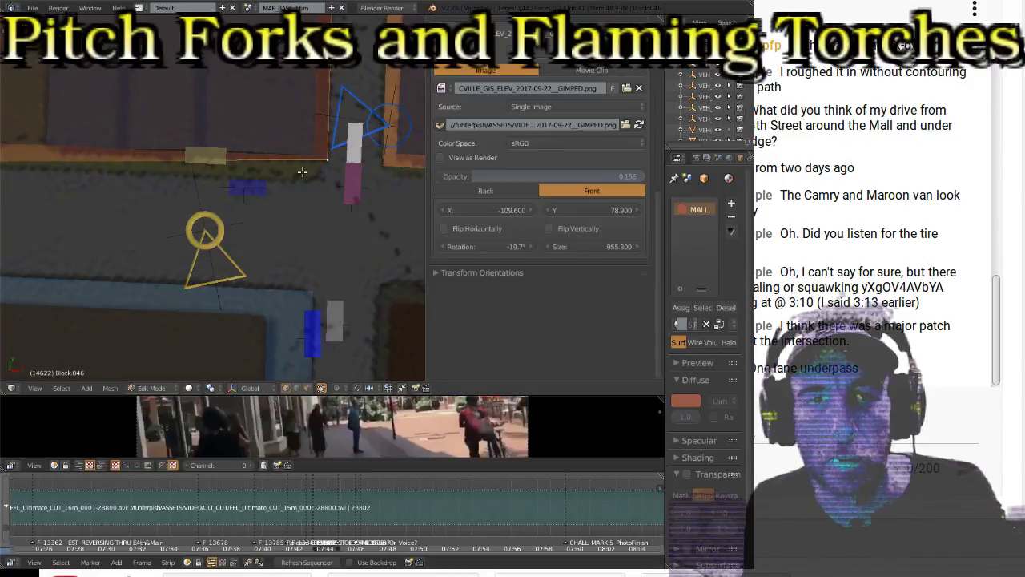
{"action": "middle_click_drag", "start_coordinate": [214, 172], "coordinate": [363, 158], "text": "shift"}
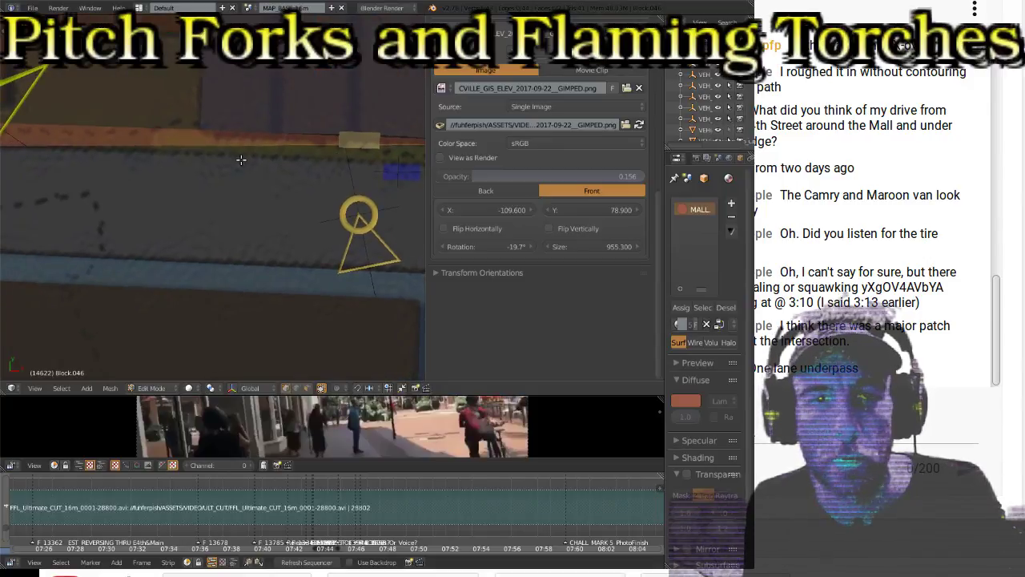
Step: Move the mall block's south edge along E Water St south and slightly west, comparing it with the background curb
{"action": "scroll", "coordinate": [204, 162], "scroll_direction": "down", "scroll_amount": 2}
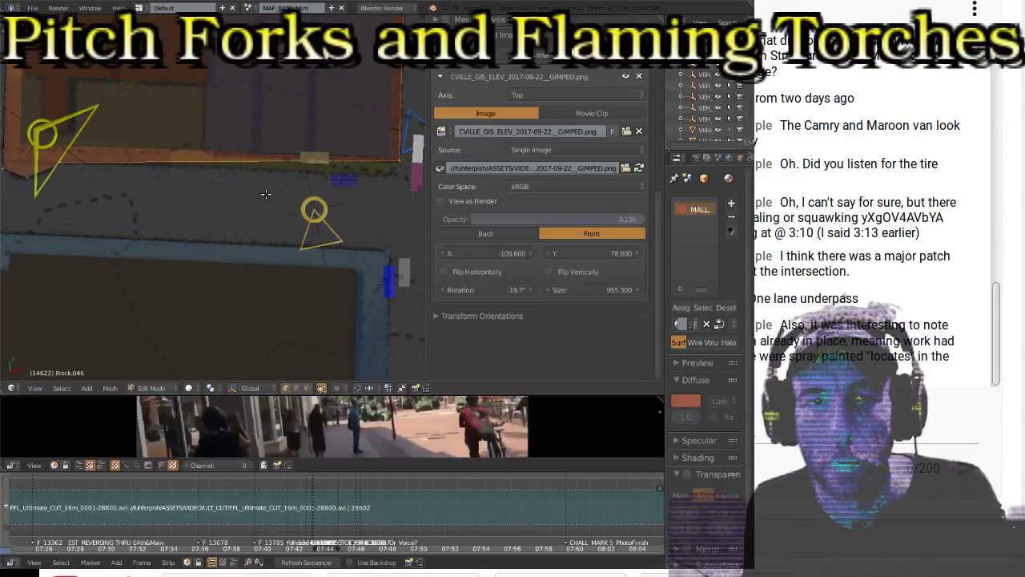
{"action": "scroll", "coordinate": [288, 159], "scroll_direction": "up", "scroll_amount": 1}
{"action": "middle_click_drag", "start_coordinate": [293, 159], "coordinate": [197, 168], "text": "shift"}
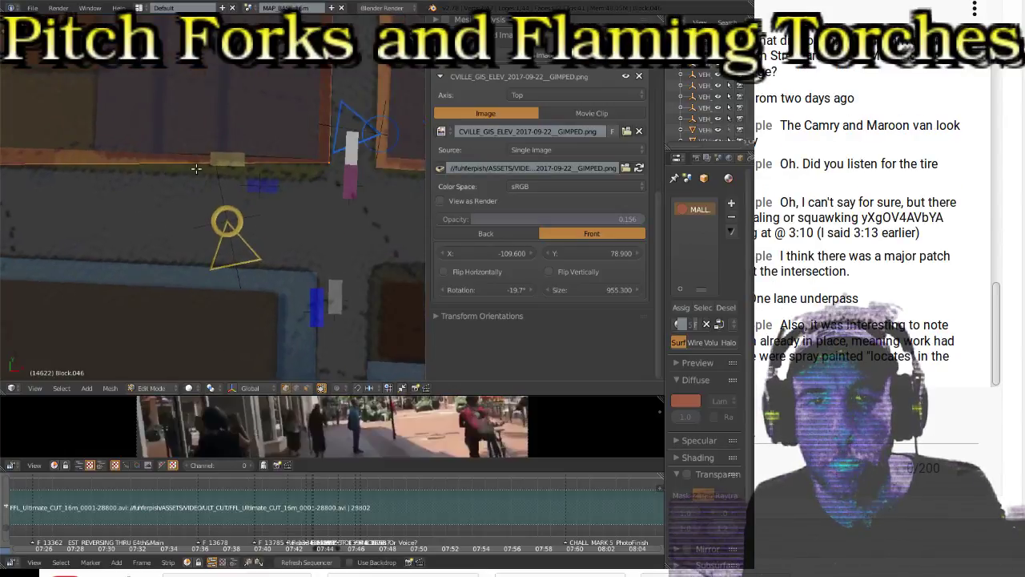
{"action": "scroll", "coordinate": [214, 184], "scroll_direction": "down", "scroll_amount": 2}
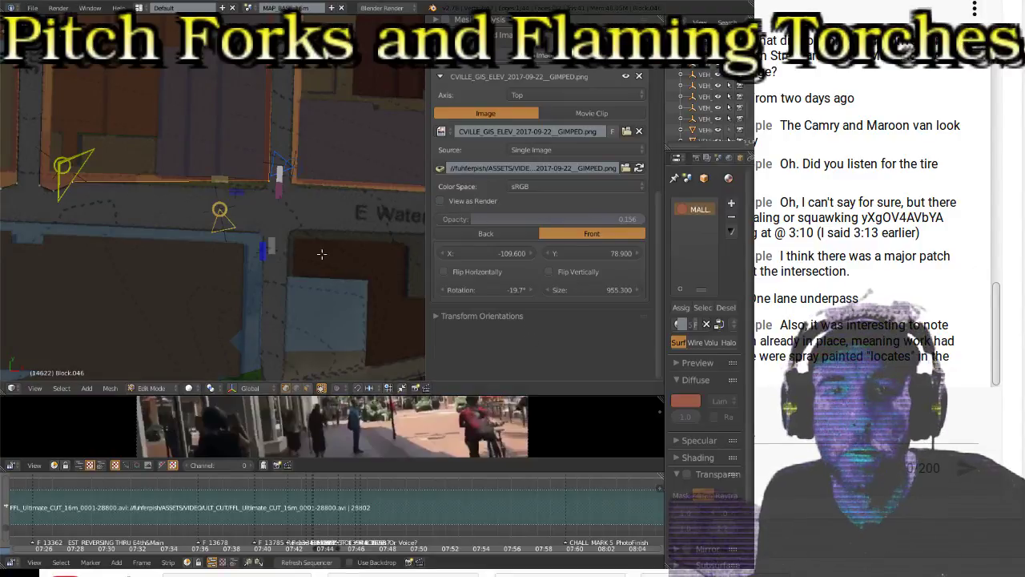
{"action": "scroll", "coordinate": [280, 250], "scroll_direction": "up", "scroll_amount": 4}
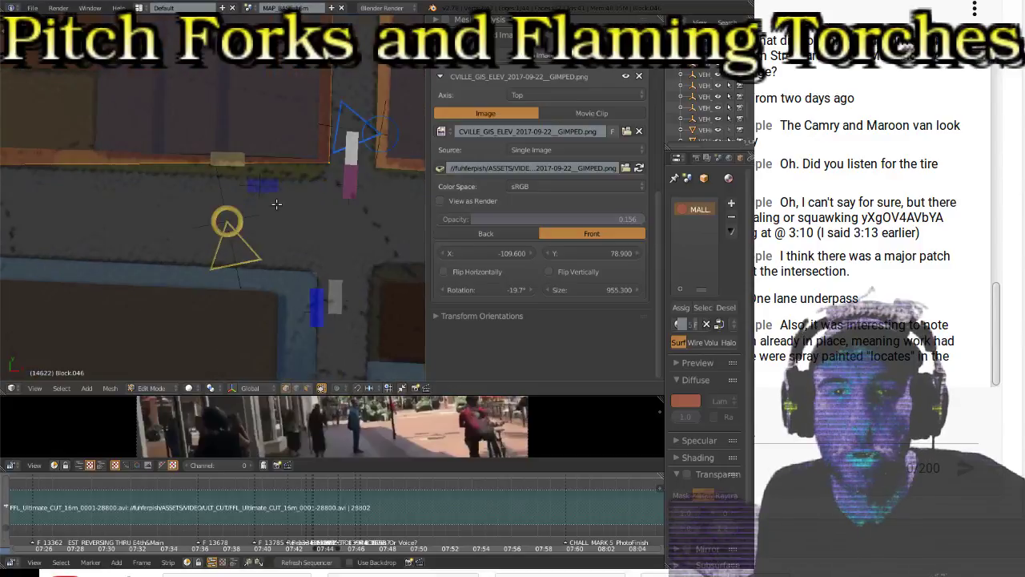
{"action": "key", "text": "g"}
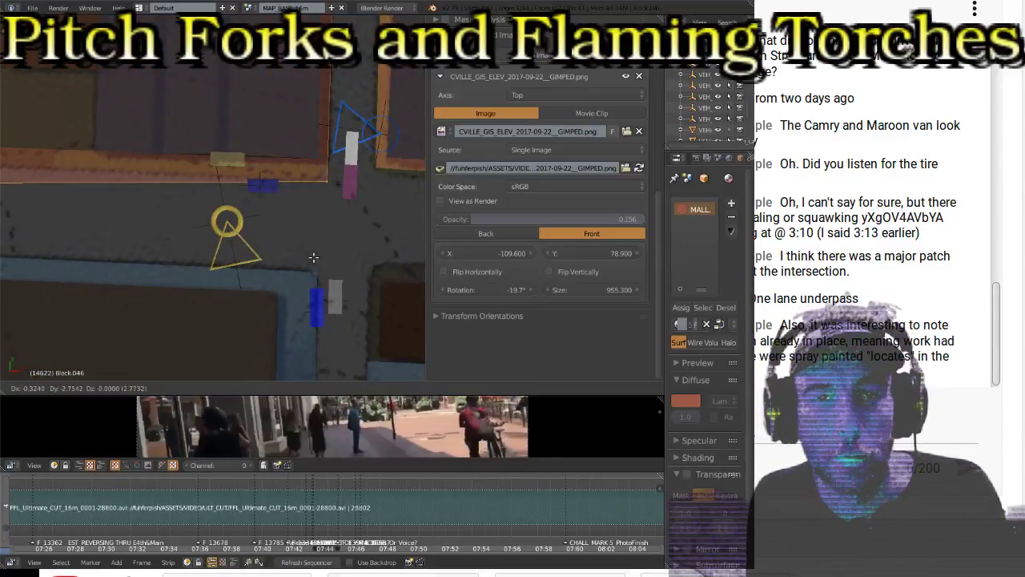
{"action": "left_click", "coordinate": [313, 253]}
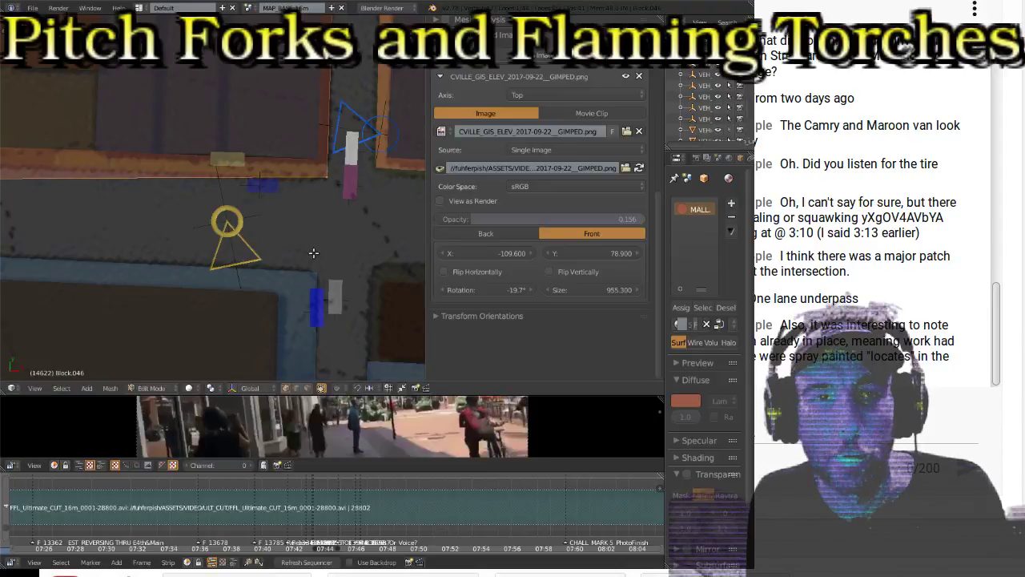
Step: Move the south edge's west end vertex about 2.1 units north and 1.05 units east, and nudge the southeast corner vertex
{"action": "middle_click_drag", "start_coordinate": [59, 211], "coordinate": [241, 206], "text": "shift"}
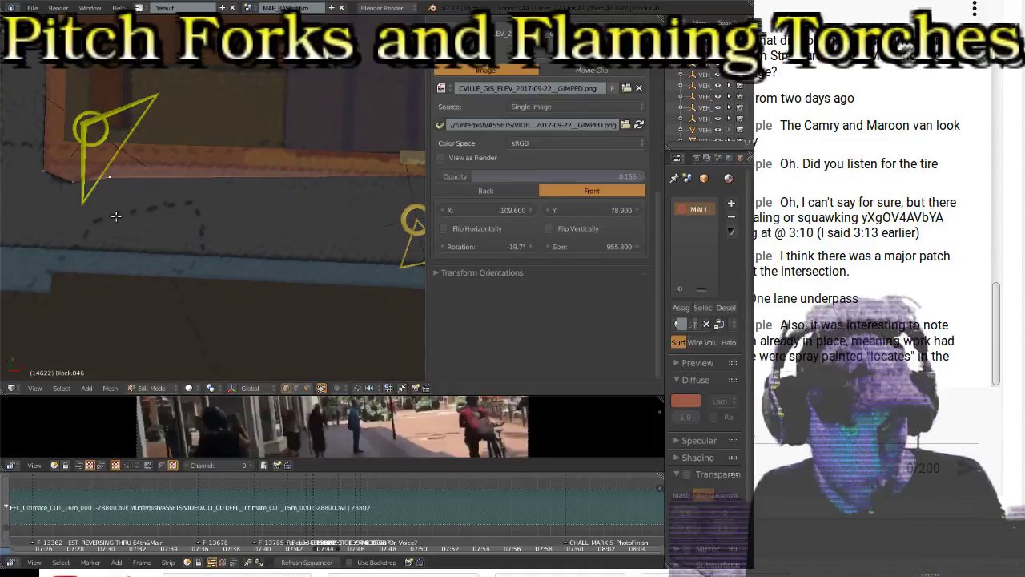
{"action": "key", "text": "g"}
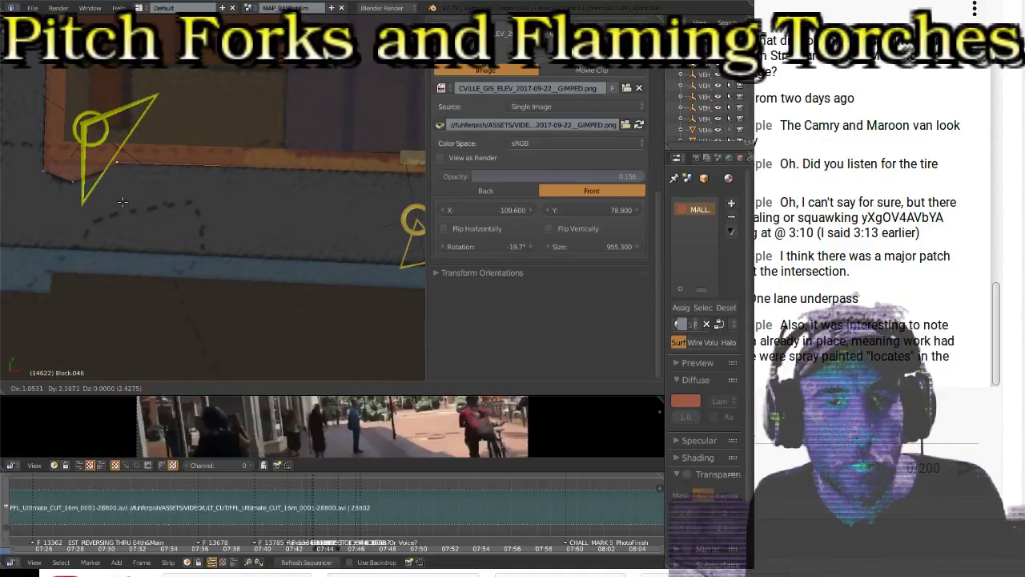
{"action": "left_click", "coordinate": [123, 202]}
{"action": "middle_click_drag", "start_coordinate": [303, 192], "coordinate": [138, 187], "text": "shift"}
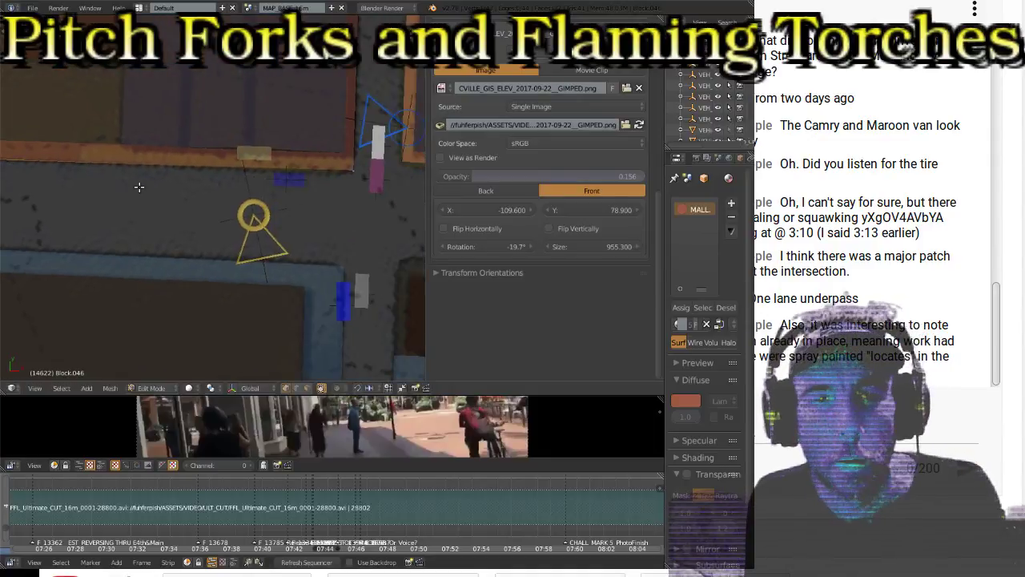
{"action": "key", "text": "g"}
{"action": "left_click", "coordinate": [346, 195]}
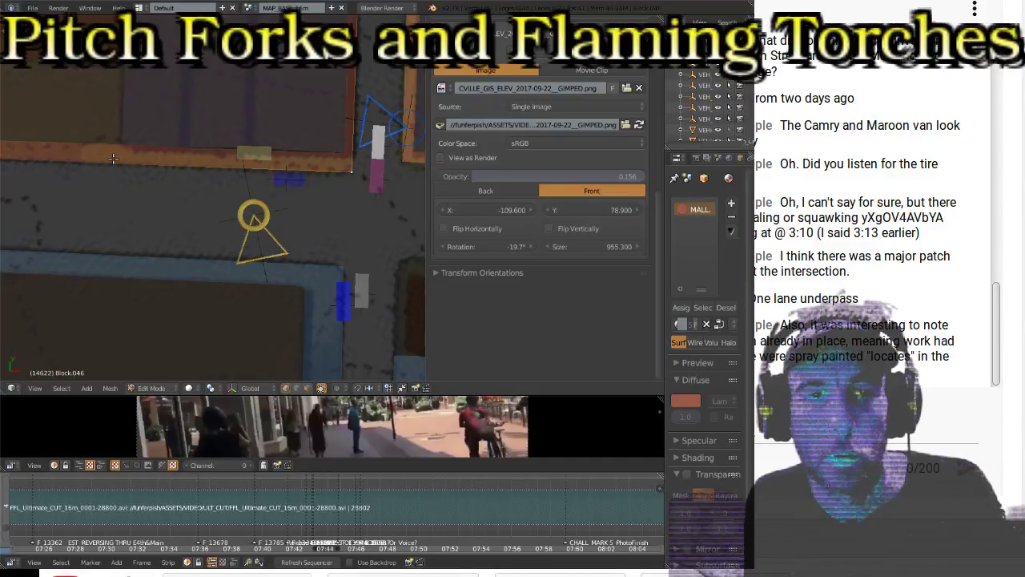
Step: Leave mesh editing, select the mall block just east of the intersection, and nudge it slightly against its background outline
{"action": "scroll", "coordinate": [331, 169], "scroll_direction": "down", "scroll_amount": 3}
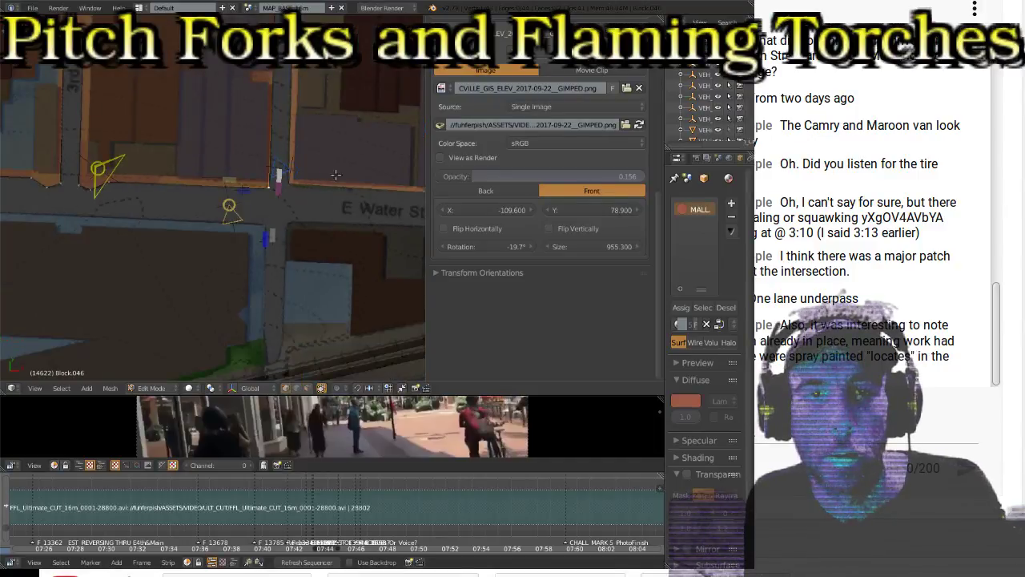
{"action": "middle_click_drag", "start_coordinate": [388, 166], "coordinate": [338, 171], "text": "shift"}
{"action": "scroll", "coordinate": [218, 171], "scroll_direction": "up", "scroll_amount": 3}
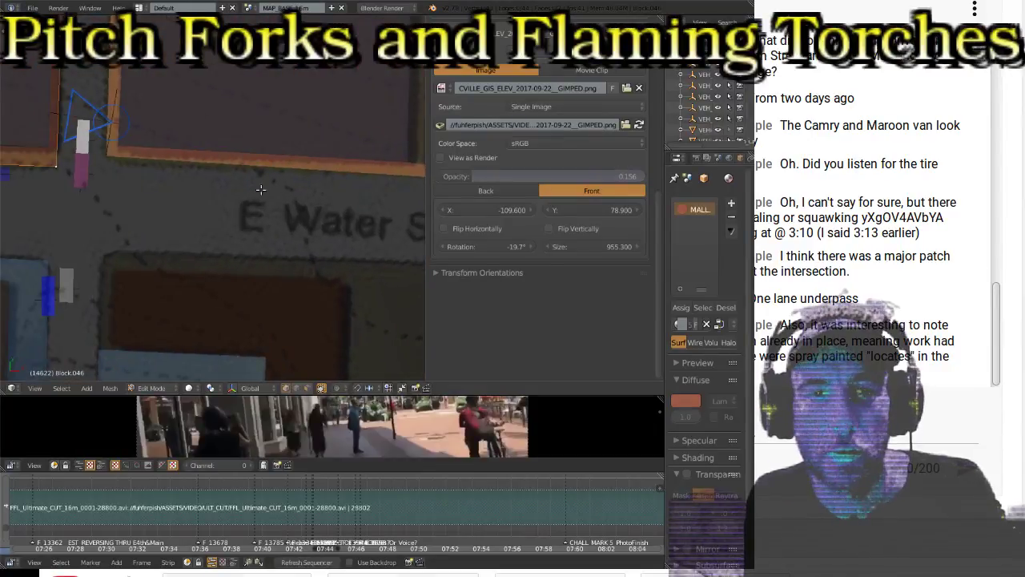
{"action": "key", "text": "Tab"}
{"action": "right_click", "coordinate": [114, 153]}
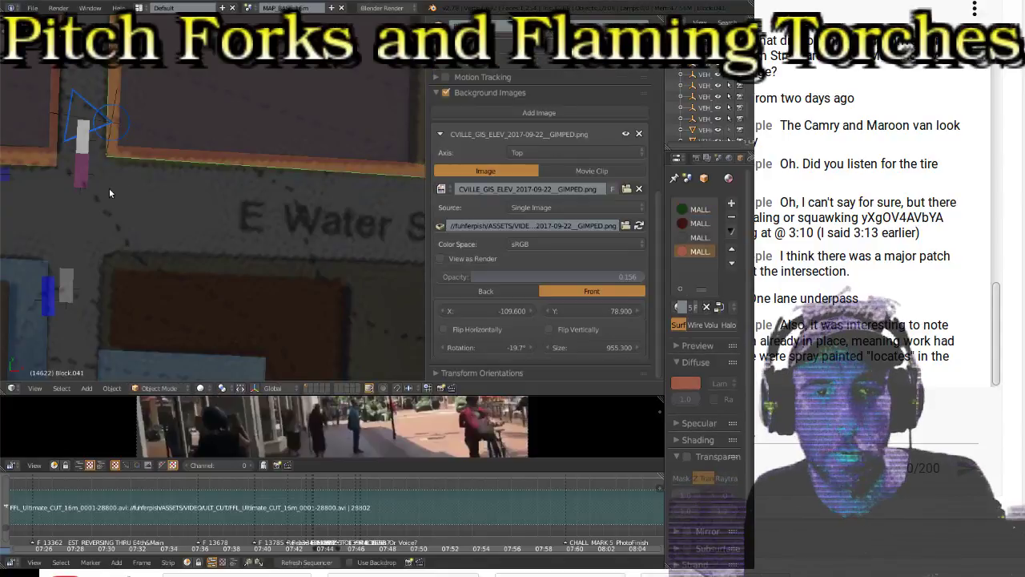
{"action": "key", "text": "g"}
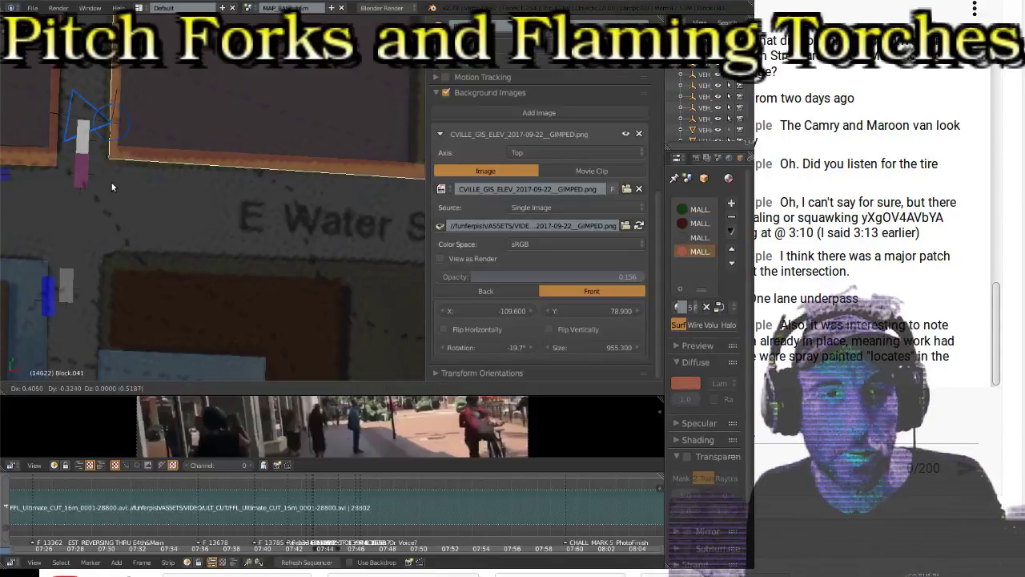
{"action": "left_click", "coordinate": [110, 183]}
Step: Examine the mall blocks' south edges along E Water St against the background curb line
{"action": "scroll", "coordinate": [229, 164], "scroll_direction": "down", "scroll_amount": 2}
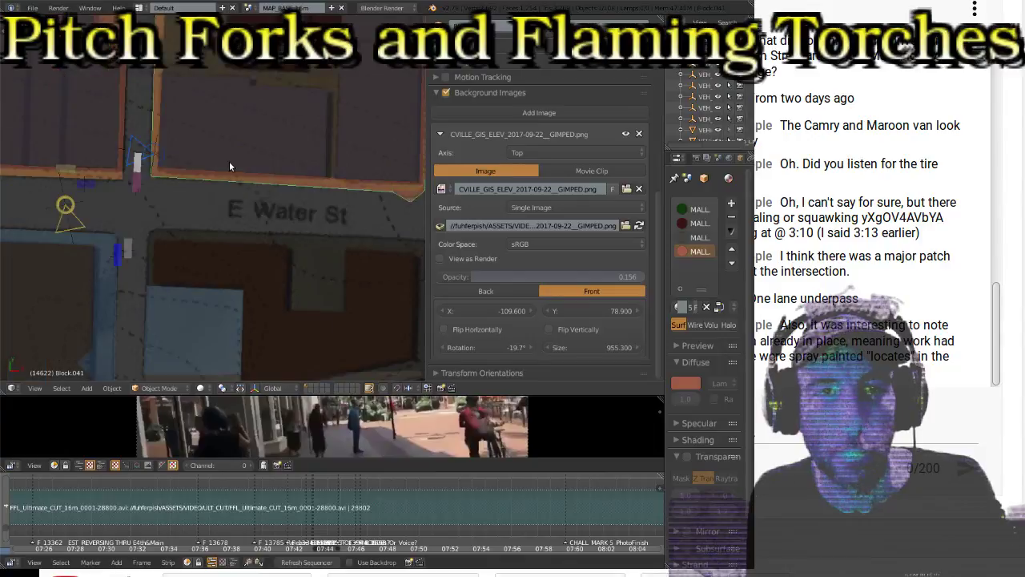
{"action": "middle_click_drag", "start_coordinate": [316, 160], "coordinate": [216, 201], "text": "shift"}
{"action": "middle_click_drag", "start_coordinate": [90, 227], "coordinate": [110, 232], "text": "shift"}
{"action": "middle_click_drag", "start_coordinate": [232, 237], "coordinate": [351, 216], "text": "shift"}
{"action": "scroll", "coordinate": [269, 173], "scroll_direction": "up", "scroll_amount": 4}
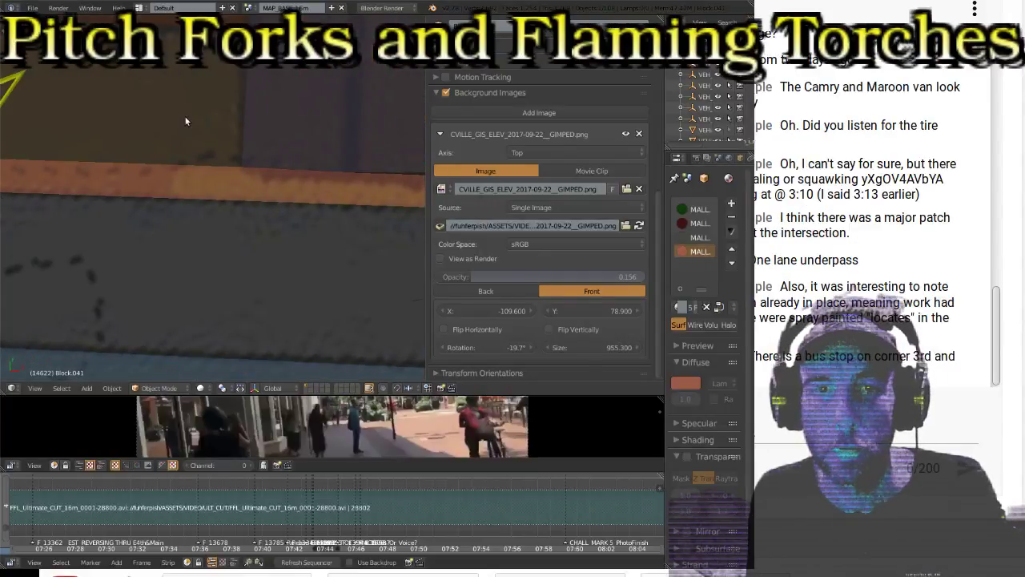
{"action": "scroll", "coordinate": [185, 121], "scroll_direction": "down", "scroll_amount": 4}
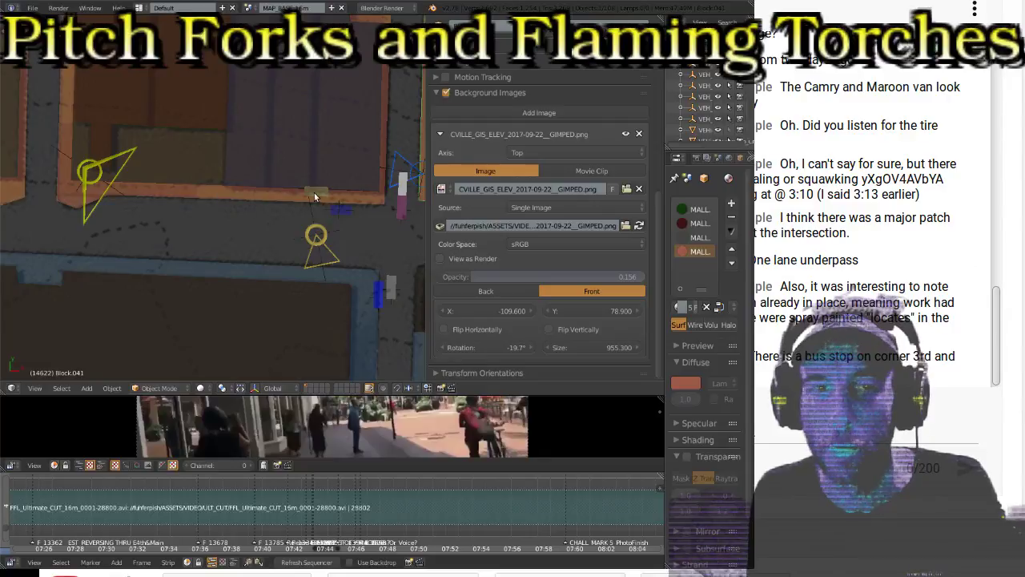
{"action": "scroll", "coordinate": [314, 192], "scroll_direction": "down", "scroll_amount": 3}
{"action": "scroll", "coordinate": [252, 193], "scroll_direction": "up", "scroll_amount": 3}
Step: Open the selected east block's mesh for editing and examine the side street curbs up to E Main St
{"action": "key", "text": "Tab"}
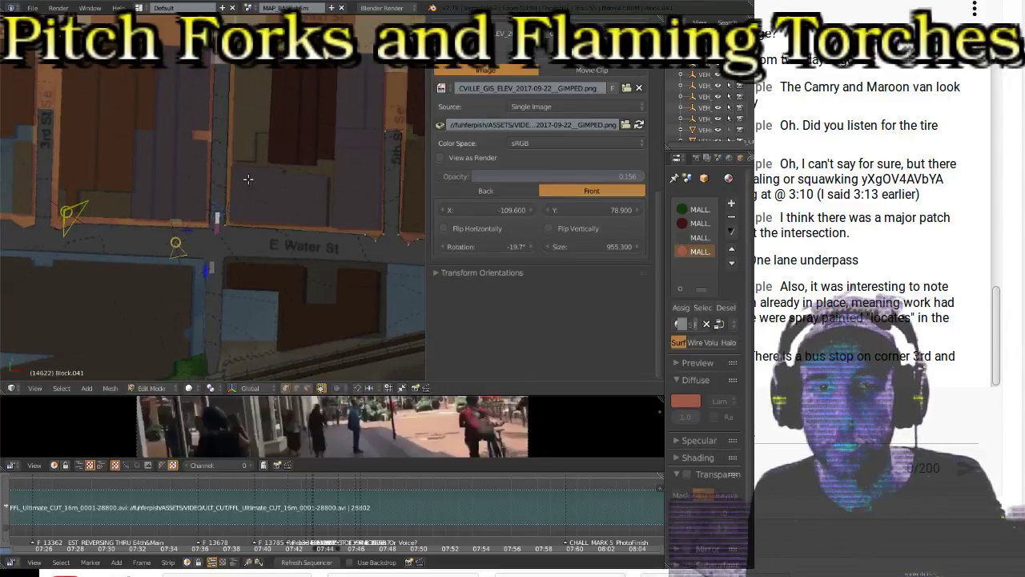
{"action": "key", "text": "KP_Decimal"}
{"action": "scroll", "coordinate": [211, 147], "scroll_direction": "up", "scroll_amount": 3}
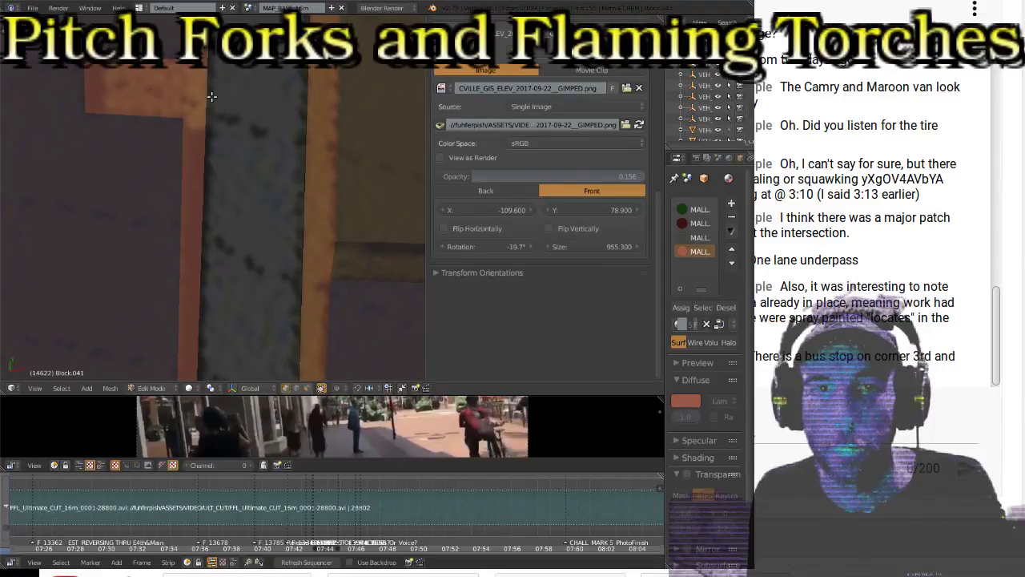
{"action": "scroll", "coordinate": [213, 96], "scroll_direction": "up", "scroll_amount": 3, "text": "shift"}
{"action": "scroll", "coordinate": [222, 111], "scroll_direction": "up", "scroll_amount": 4, "text": "shift"}
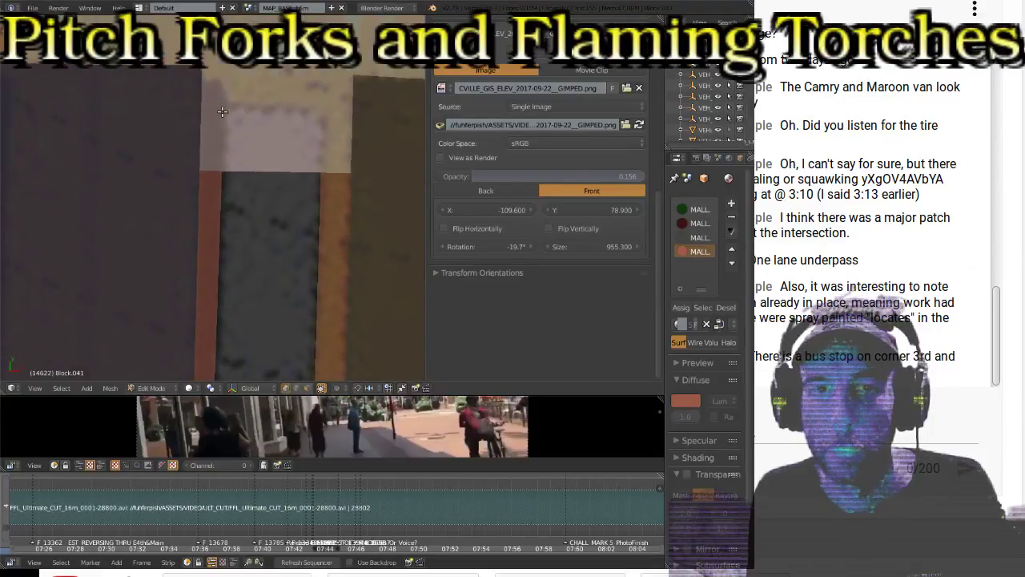
{"action": "scroll", "coordinate": [271, 175], "scroll_direction": "down", "scroll_amount": 5}
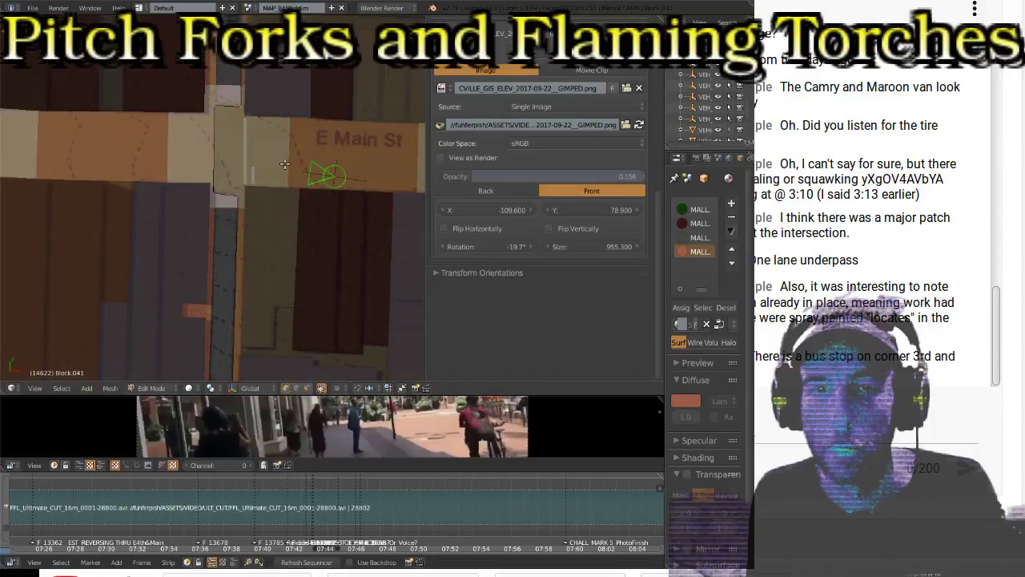
Step: Leave mesh editing, set the background image opacity to 0.188, and inspect the block corners at 3rd St and E Water St
{"action": "key", "text": "Tab"}
{"action": "scroll", "coordinate": [263, 158], "scroll_direction": "down", "scroll_amount": 4}
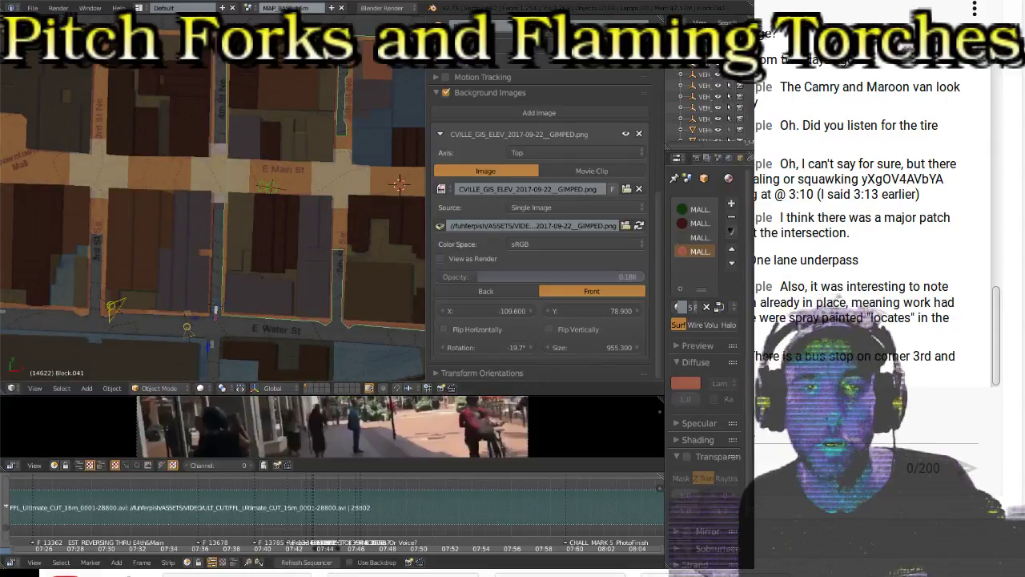
{"action": "scroll", "coordinate": [110, 209], "scroll_direction": "down", "scroll_amount": 3, "text": "shift"}
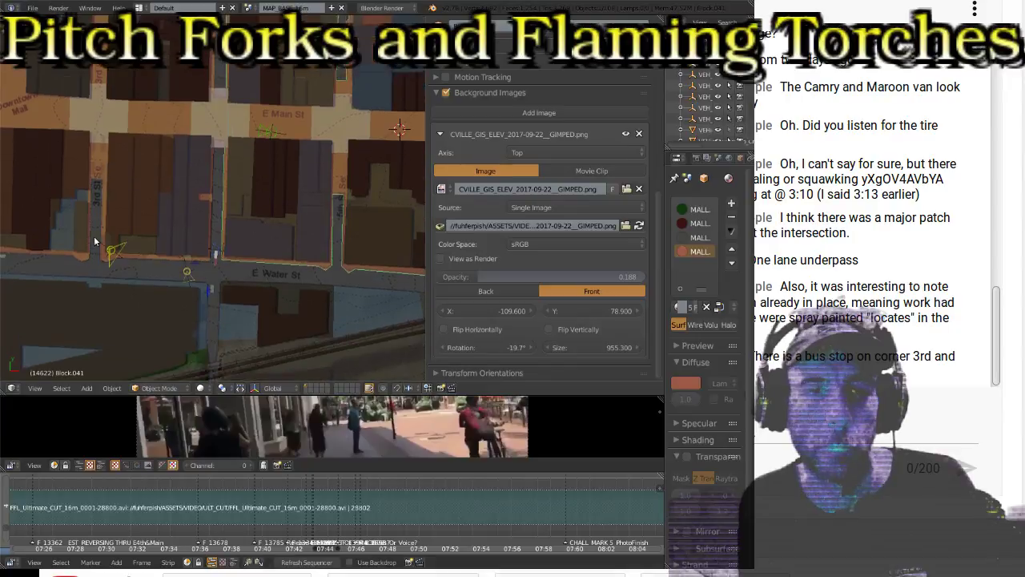
{"action": "scroll", "coordinate": [94, 241], "scroll_direction": "up", "scroll_amount": 5}
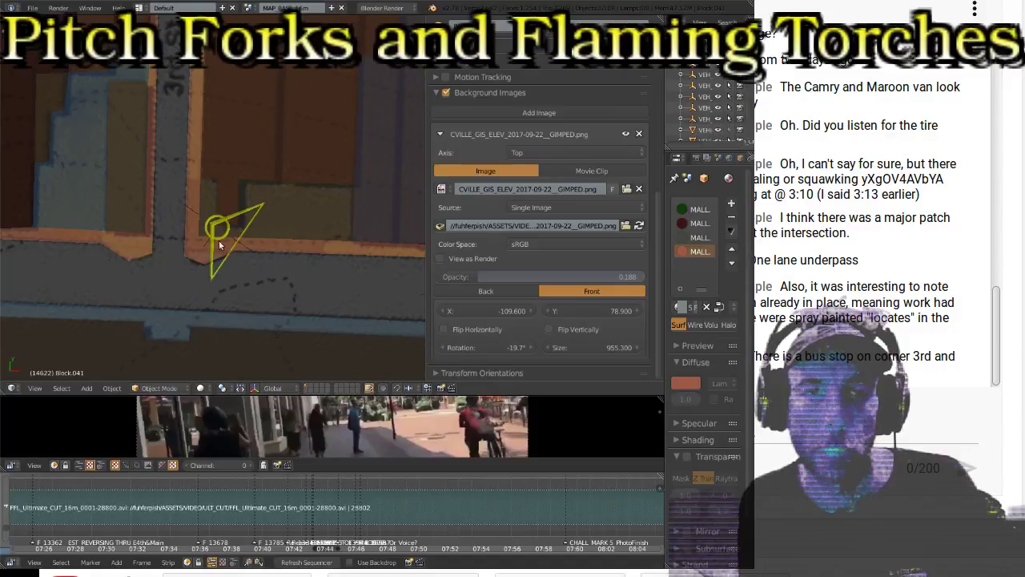
{"action": "scroll", "coordinate": [236, 235], "scroll_direction": "down", "scroll_amount": 2}
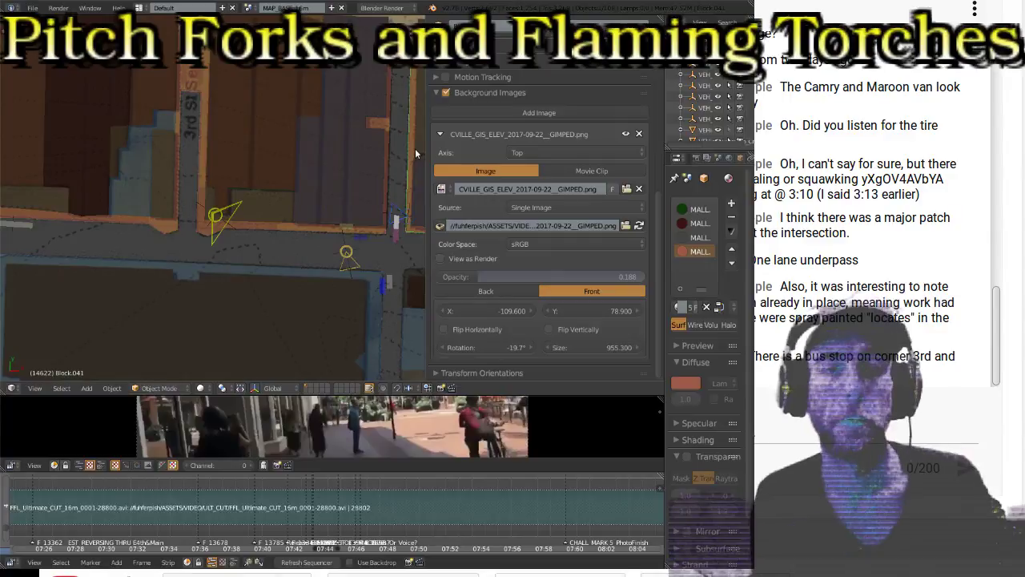
Step: Examine the blocks east along E Water St, as far as the green area at the mall's east end
{"action": "scroll", "coordinate": [415, 148], "scroll_direction": "down", "scroll_amount": 2}
{"action": "scroll", "coordinate": [238, 164], "scroll_direction": "down", "scroll_amount": 2}
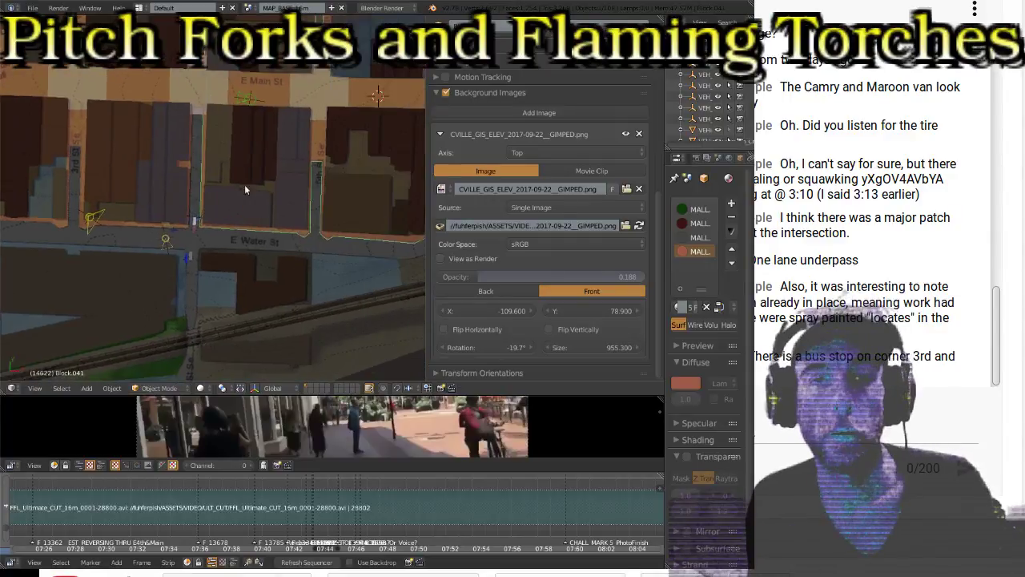
{"action": "scroll", "coordinate": [244, 189], "scroll_direction": "up", "scroll_amount": 4}
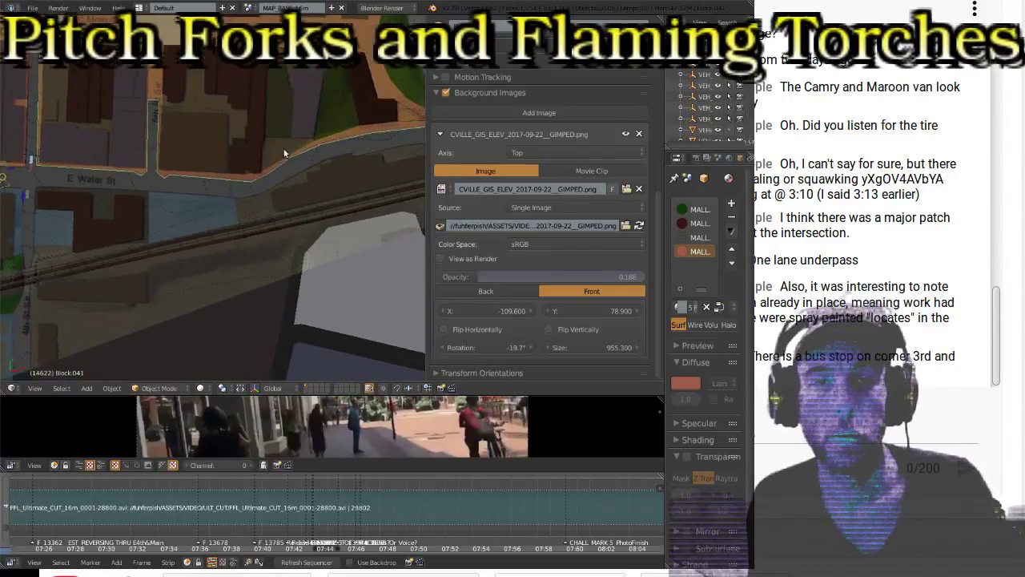
{"action": "scroll", "coordinate": [197, 183], "scroll_direction": "up", "scroll_amount": 3}
{"action": "scroll", "coordinate": [172, 163], "scroll_direction": "up", "scroll_amount": 2}
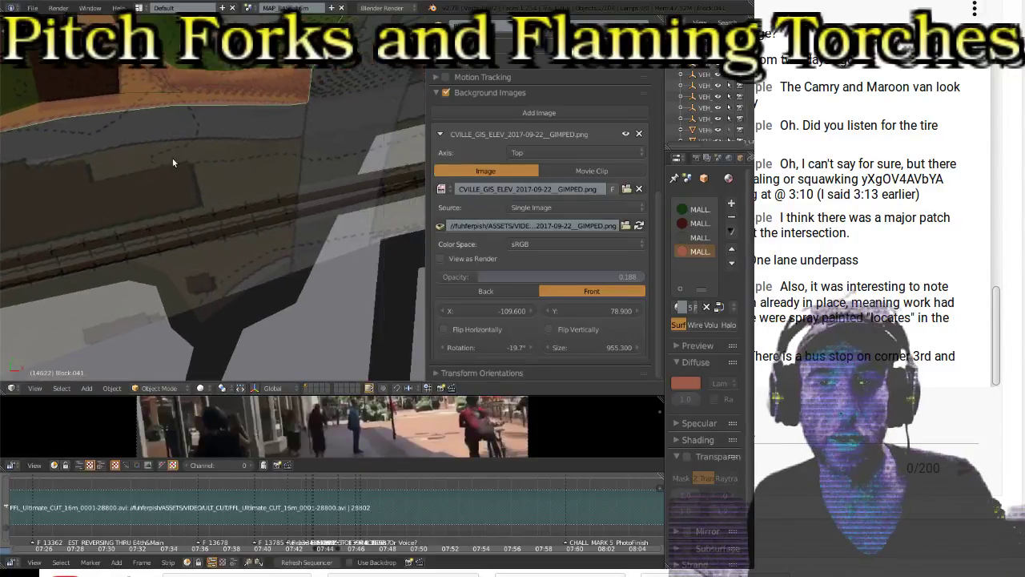
{"action": "scroll", "coordinate": [194, 157], "scroll_direction": "down", "scroll_amount": 3}
{"action": "scroll", "coordinate": [266, 212], "scroll_direction": "down", "scroll_amount": 2}
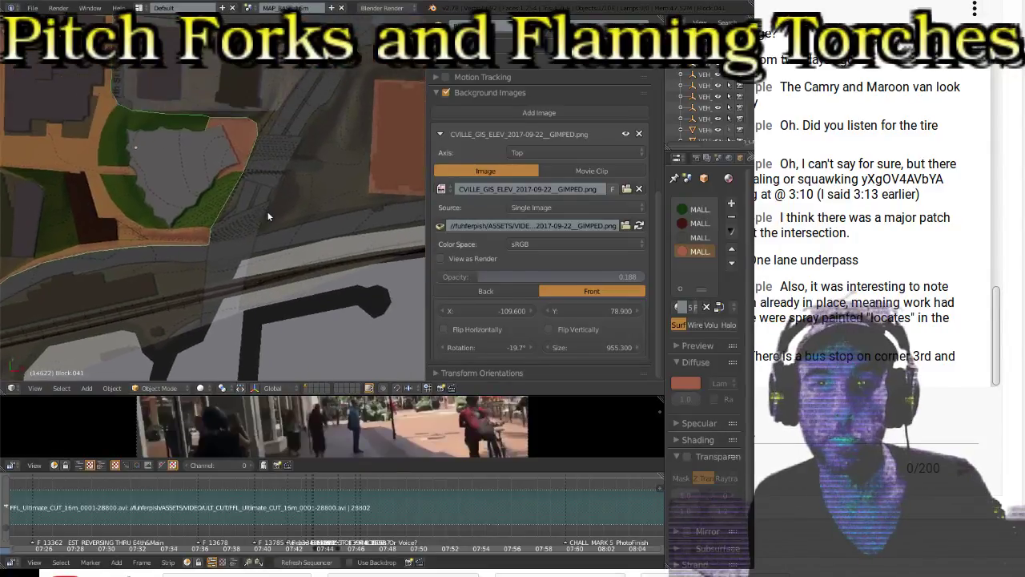
Step: Hide the 3D view's sidebar and widen the outliner and material properties area
{"action": "scroll", "coordinate": [267, 214], "scroll_direction": "up", "scroll_amount": 1, "text": "ctrl"}
{"action": "key", "text": "n"}
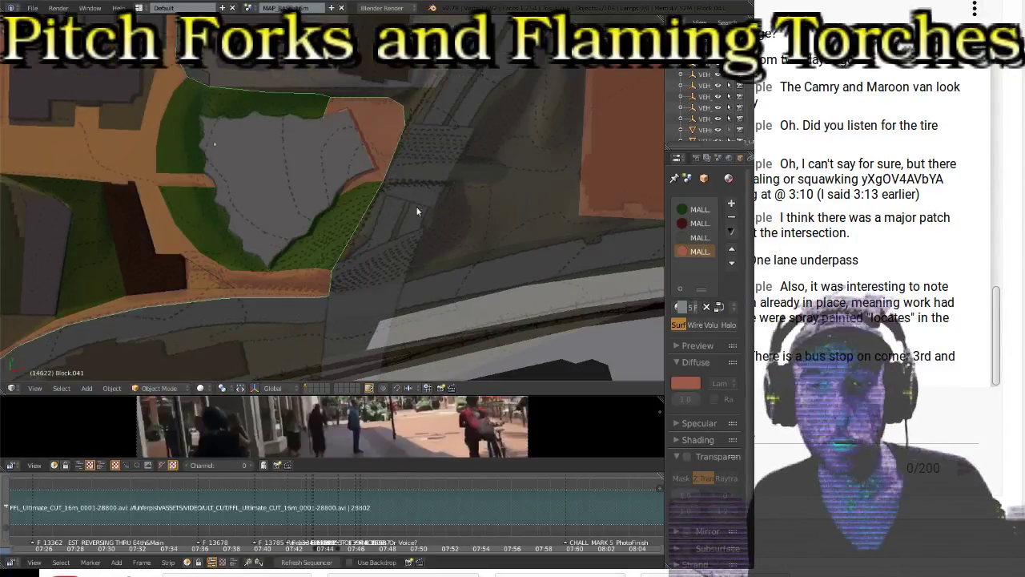
{"action": "left_click_drag", "start_coordinate": [667, 182], "coordinate": [381, 183]}
{"action": "scroll", "coordinate": [529, 109], "scroll_direction": "up", "scroll_amount": 5}
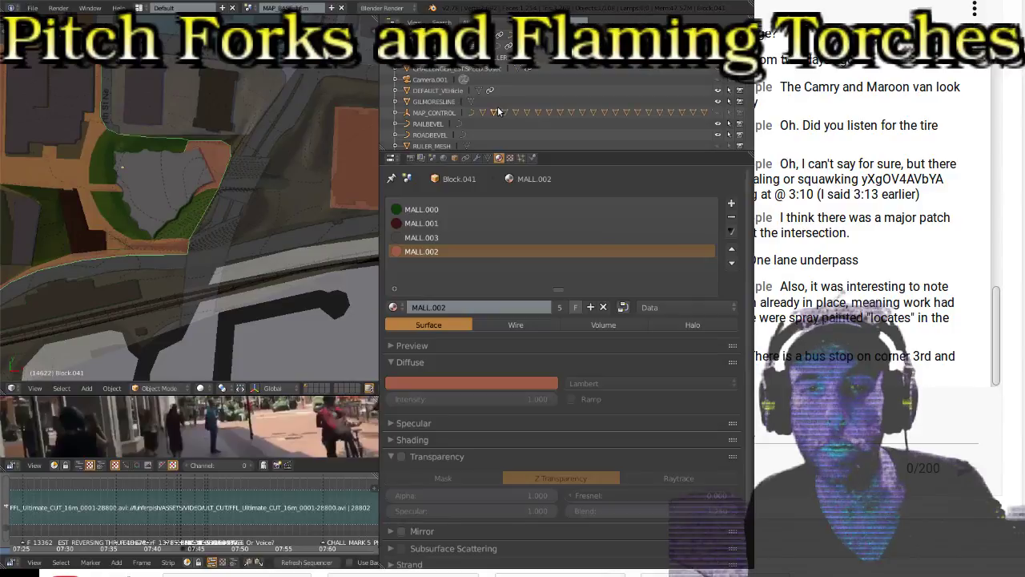
Step: Expand MAP_CONTROL in the outliner and select the 9th_Street_E road on the map
{"action": "left_click", "coordinate": [395, 113]}
{"action": "scroll", "coordinate": [550, 104], "scroll_direction": "down", "scroll_amount": 3}
{"action": "right_click", "coordinate": [335, 124]}
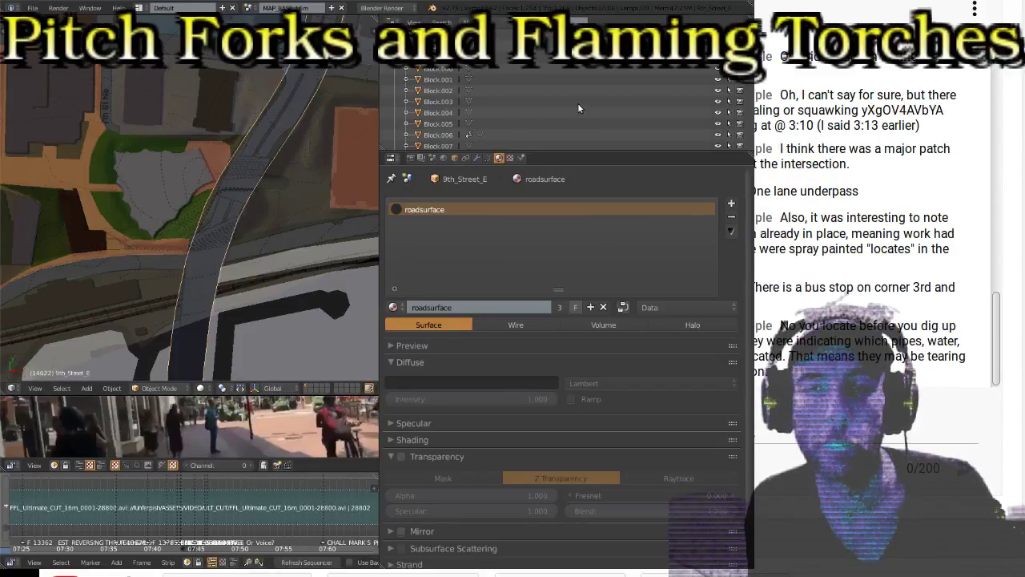
{"action": "scroll", "coordinate": [561, 108], "scroll_direction": "down", "scroll_amount": 10}
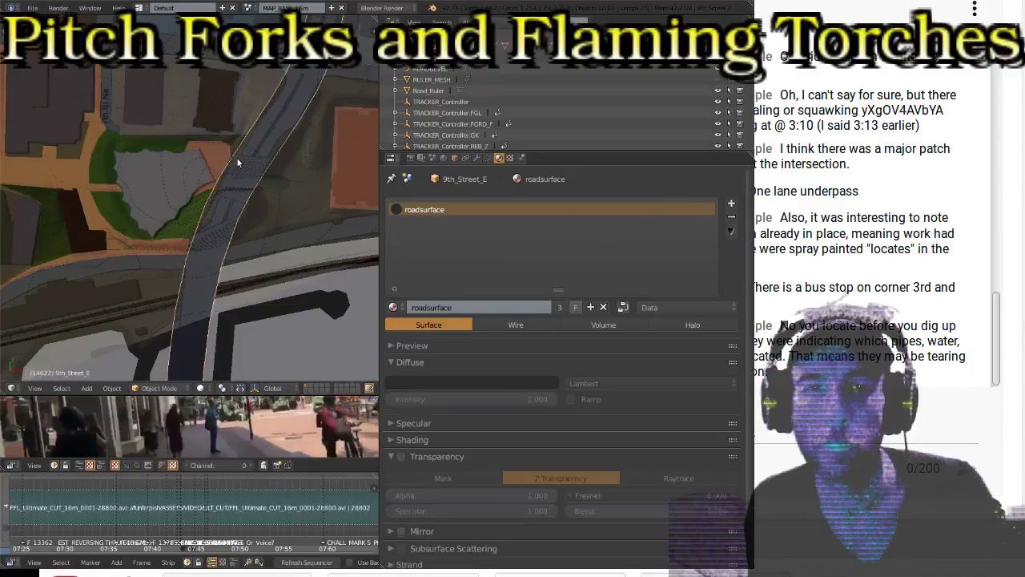
Step: Narrow the outliner to enlarge the map view and deselect the 9th_Street_E road
{"action": "key", "text": "Tab"}
{"action": "key", "text": "Tab"}
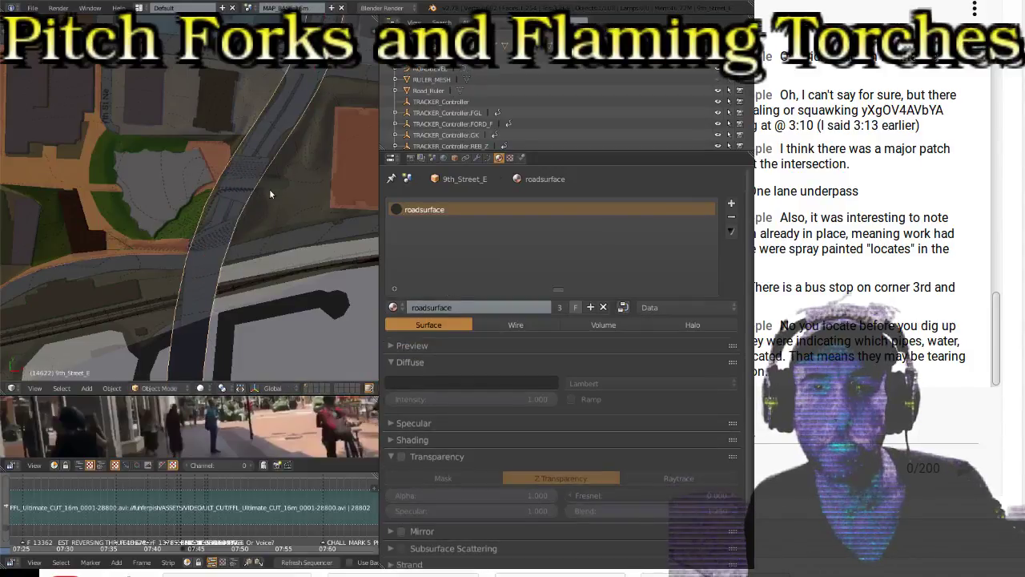
{"action": "scroll", "coordinate": [232, 192], "scroll_direction": "down", "scroll_amount": 2}
{"action": "middle_click_drag", "start_coordinate": [139, 218], "coordinate": [218, 196], "text": "shift"}
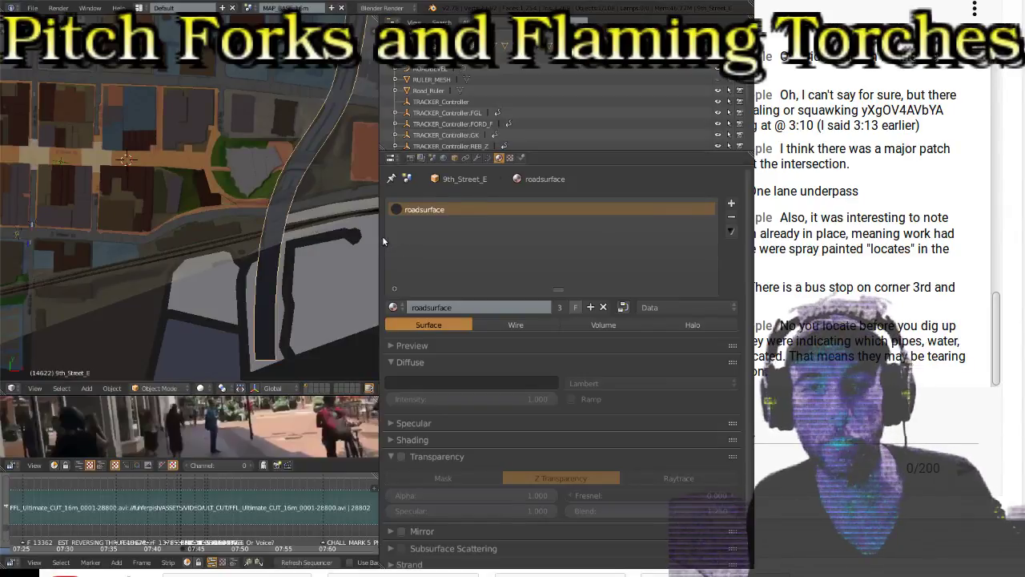
{"action": "left_click_drag", "start_coordinate": [379, 235], "coordinate": [646, 224]}
{"action": "key", "text": "a"}
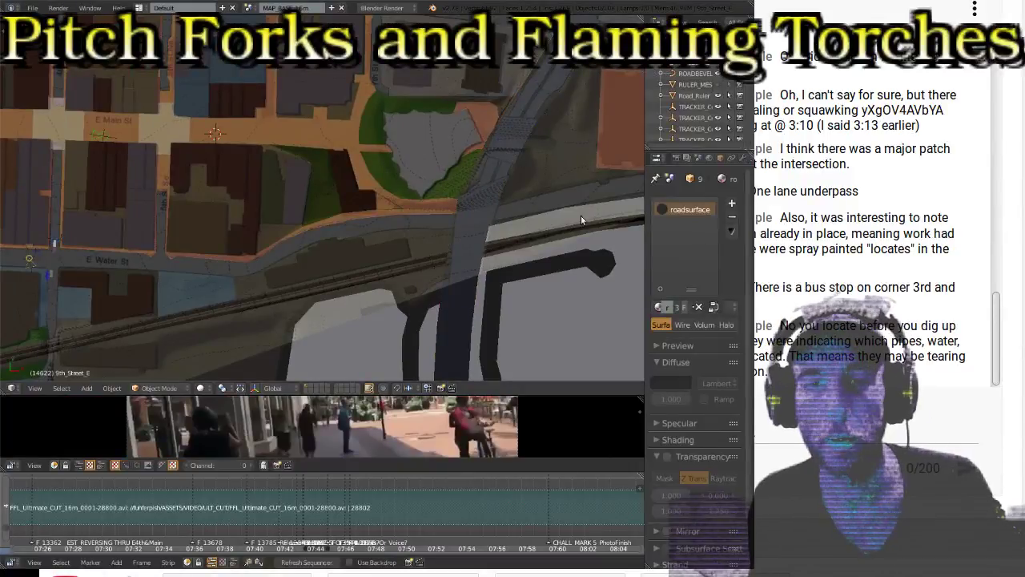
Step: Turn off the background images in the map view and hide the sidebar
{"action": "key", "text": "n"}
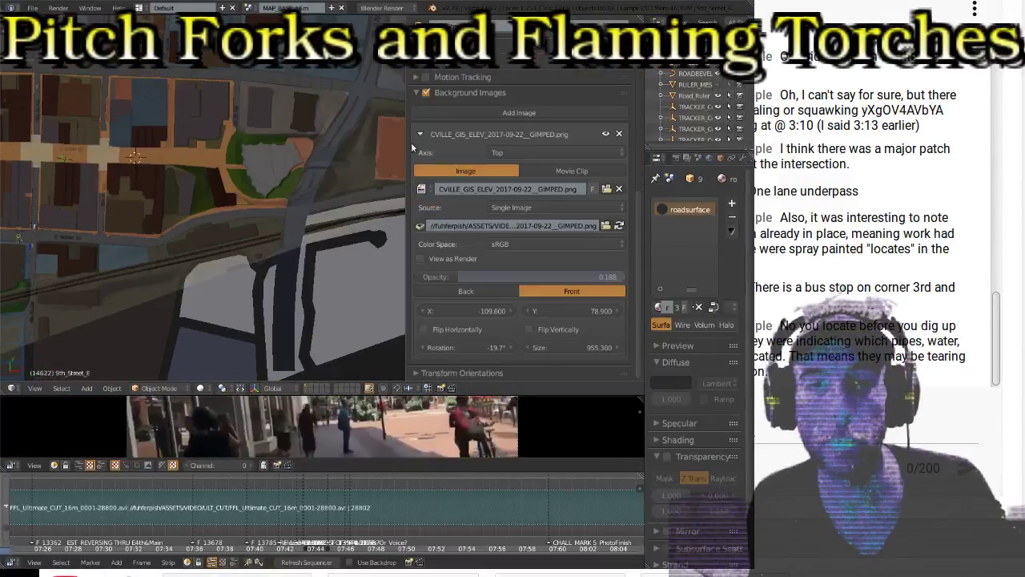
{"action": "left_click", "coordinate": [426, 93]}
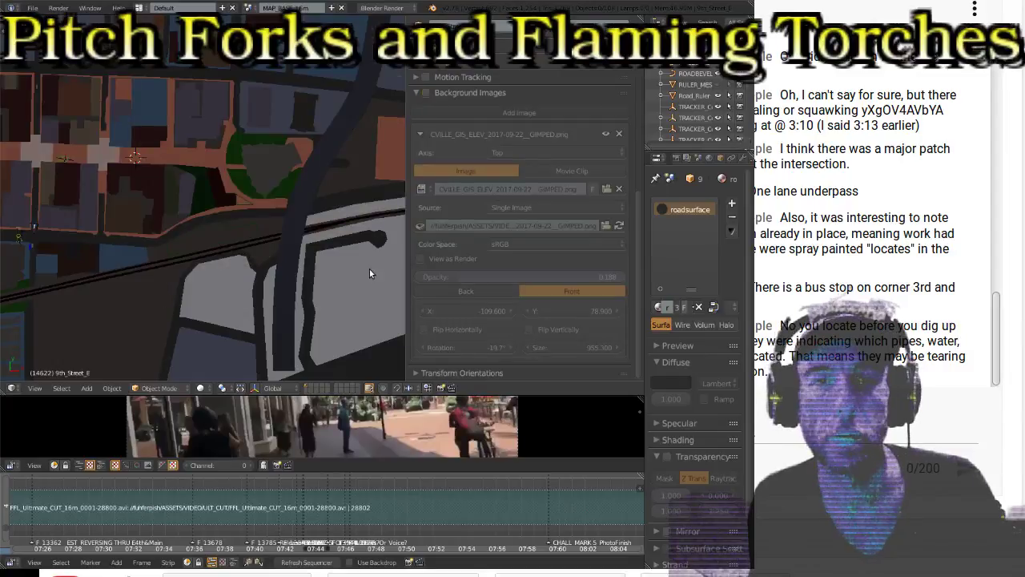
{"action": "key", "text": "n"}
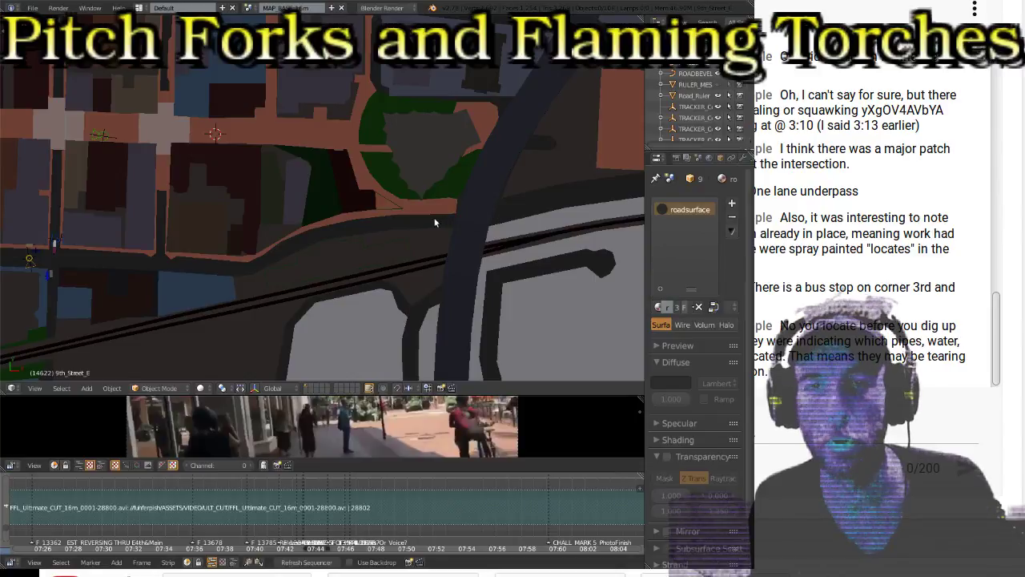
Step: Select the VEH_ControllerDefault.CHALLENGER object on the side street north of the mall
{"action": "scroll", "coordinate": [435, 189], "scroll_direction": "down", "scroll_amount": 3}
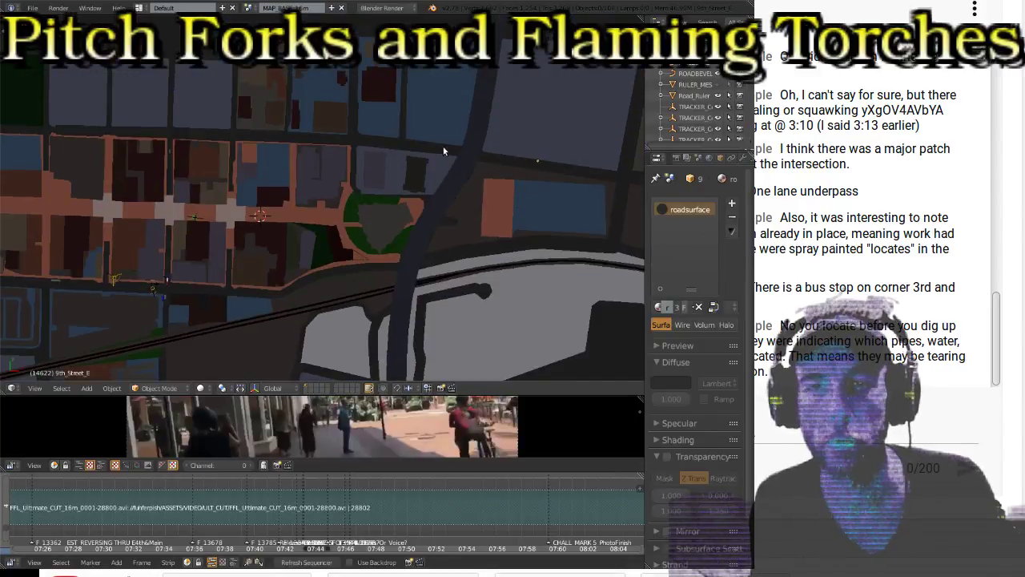
{"action": "scroll", "coordinate": [562, 172], "scroll_direction": "up", "scroll_amount": 4}
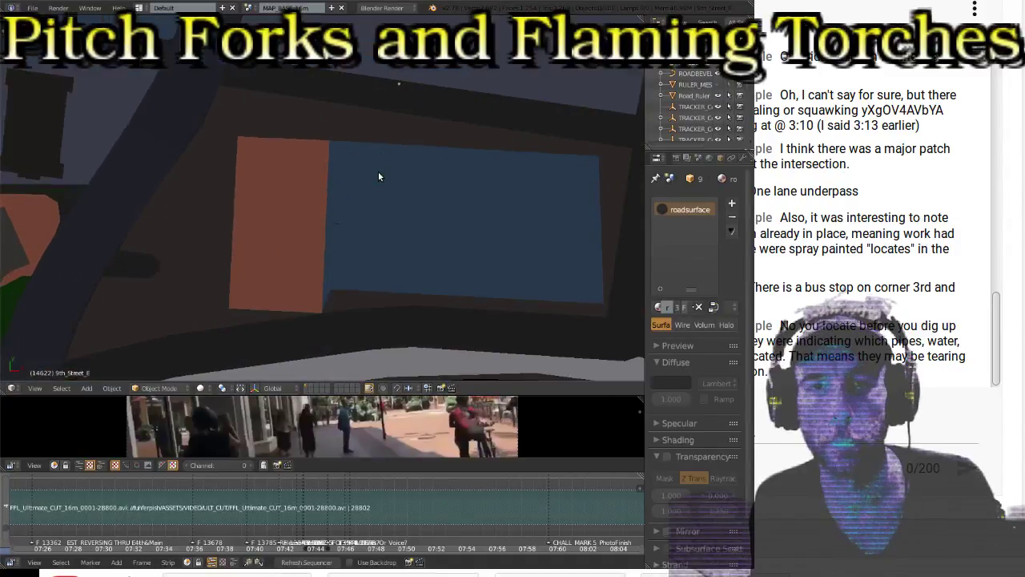
{"action": "scroll", "coordinate": [452, 206], "scroll_direction": "down", "scroll_amount": 4}
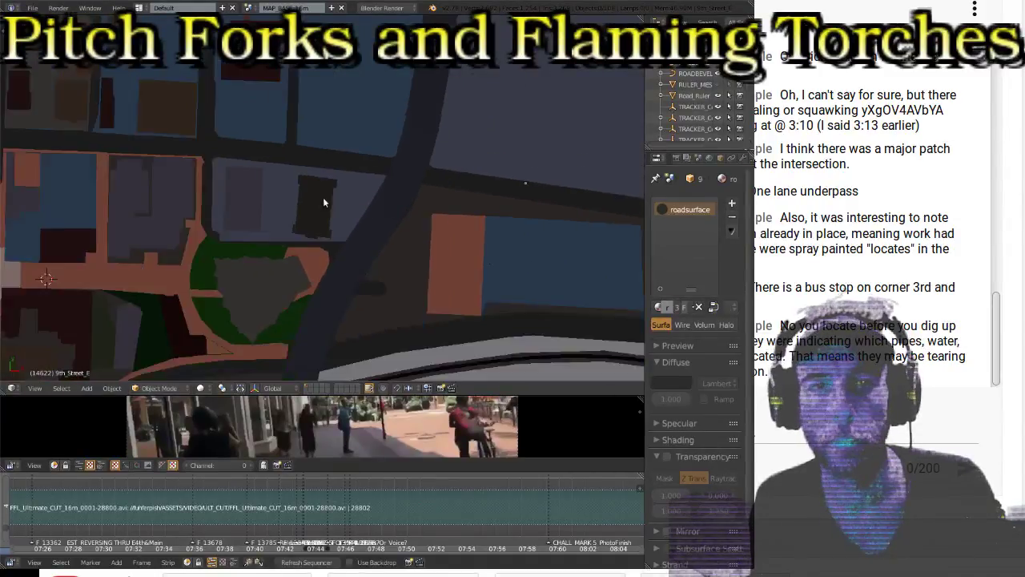
{"action": "scroll", "coordinate": [313, 202], "scroll_direction": "up", "scroll_amount": 4}
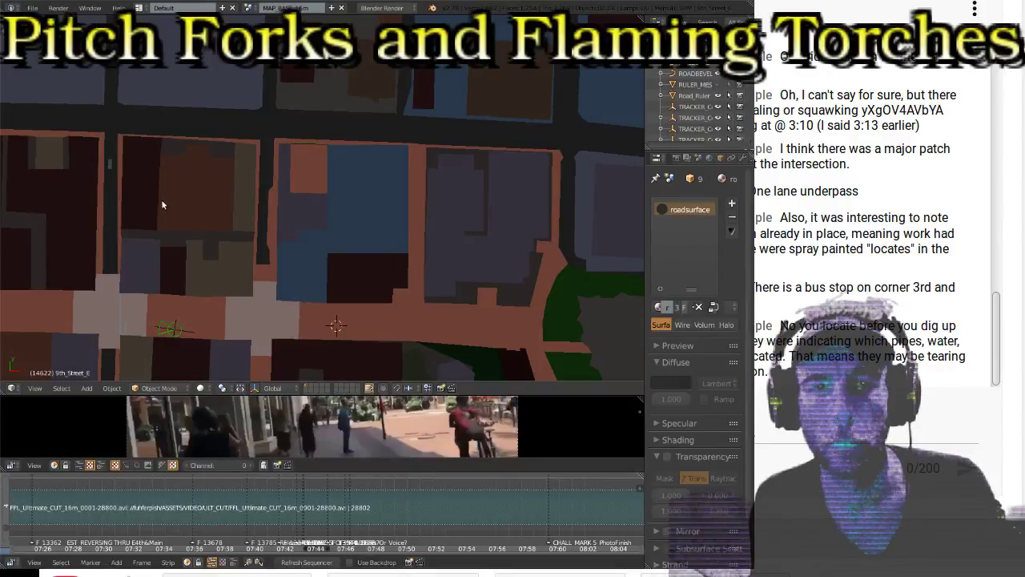
{"action": "scroll", "coordinate": [308, 206], "scroll_direction": "up", "scroll_amount": 1}
{"action": "right_click", "coordinate": [258, 173]}
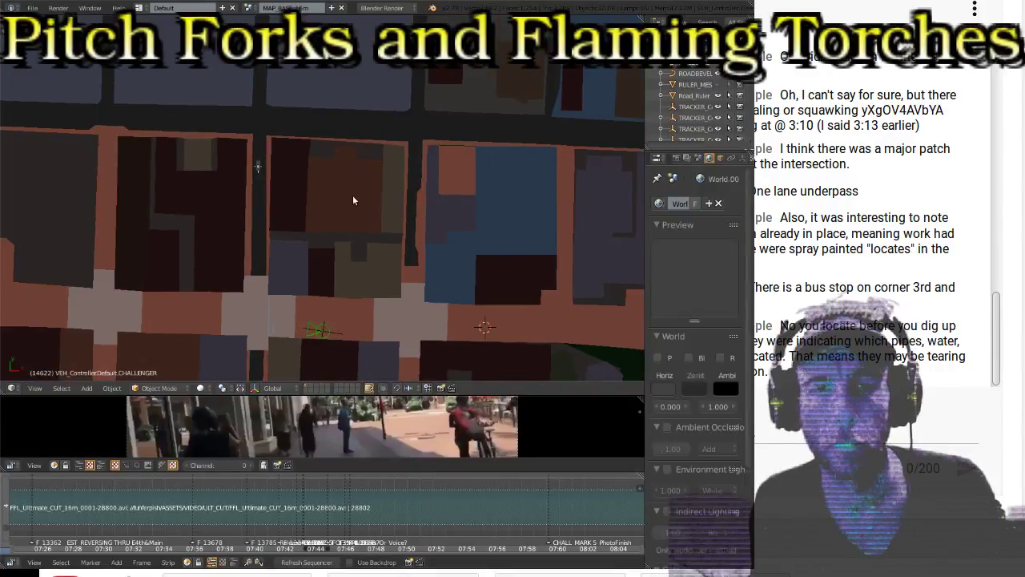
{"action": "scroll", "coordinate": [416, 198], "scroll_direction": "down", "scroll_amount": 2}
{"action": "middle_click_drag", "start_coordinate": [482, 202], "coordinate": [305, 194], "text": "shift"}
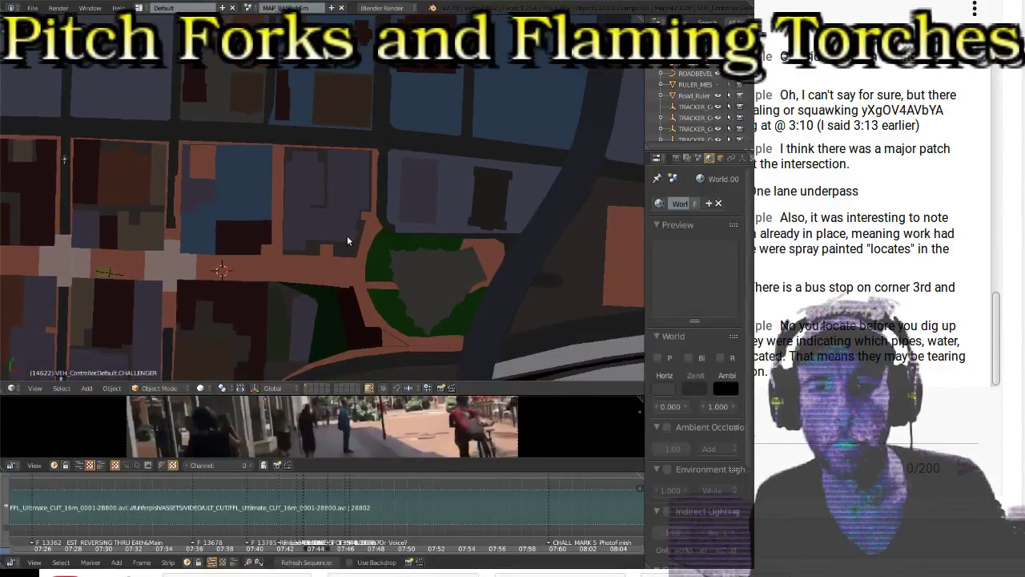
Step: Move the video sequencer's playhead back to frame 5956
{"action": "scroll", "coordinate": [170, 502], "scroll_direction": "down", "scroll_amount": 6}
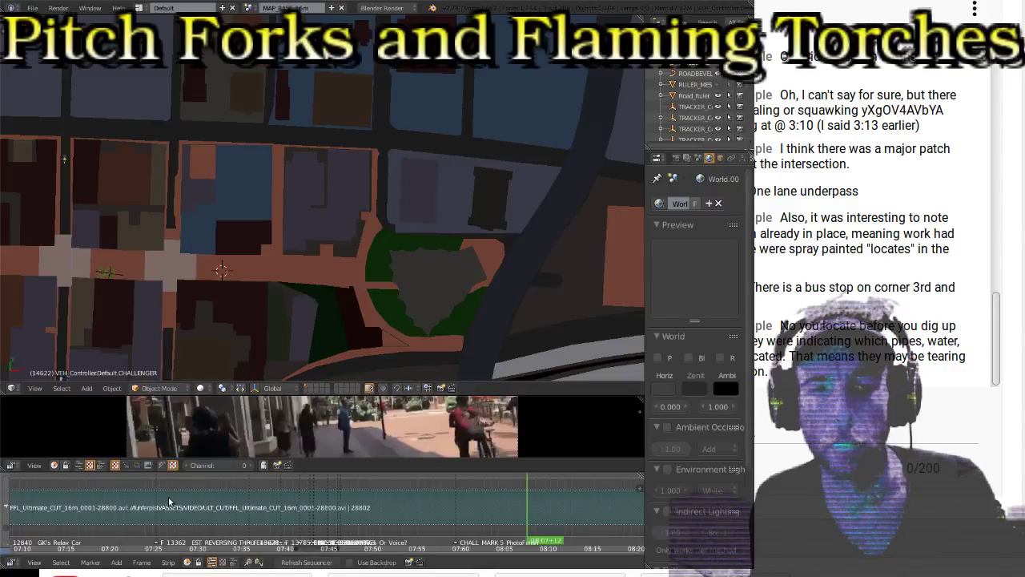
{"action": "scroll", "coordinate": [171, 503], "scroll_direction": "down", "scroll_amount": 5}
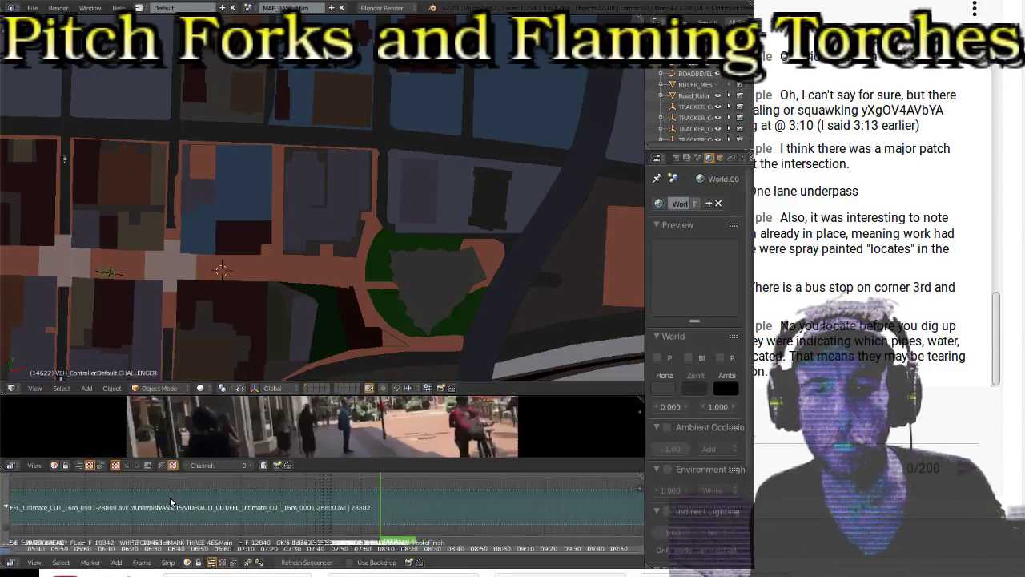
{"action": "scroll", "coordinate": [349, 498], "scroll_direction": "down", "scroll_amount": 2}
{"action": "scroll", "coordinate": [349, 498], "scroll_direction": "down", "scroll_amount": 4}
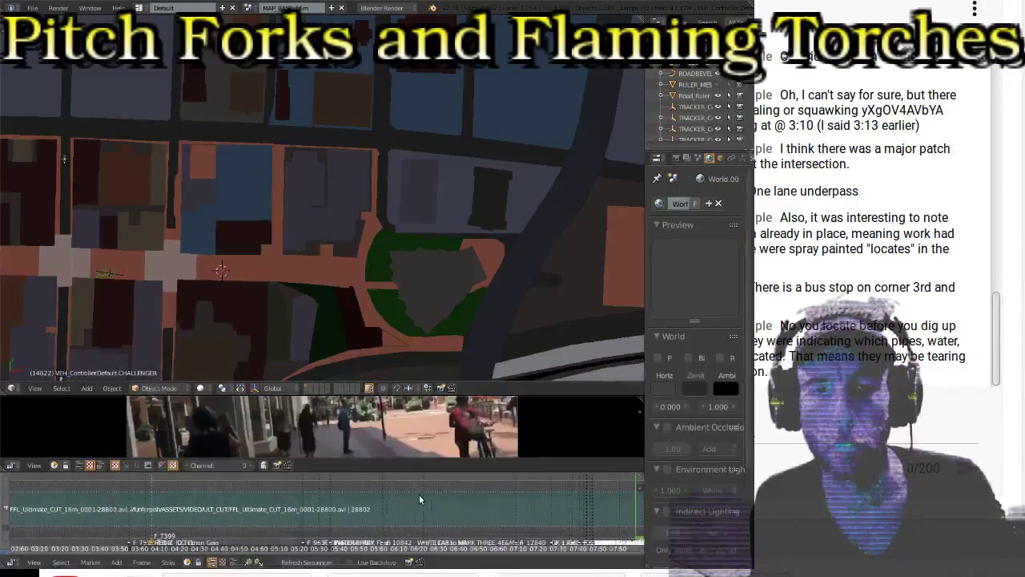
{"action": "mouse_move", "coordinate": [200, 506]}
{"action": "middle_mouse_down"}
{"action": "mouse_move", "coordinate": [243, 501]}
{"action": "mouse_move", "coordinate": [217, 506]}
{"action": "middle_mouse_up"}
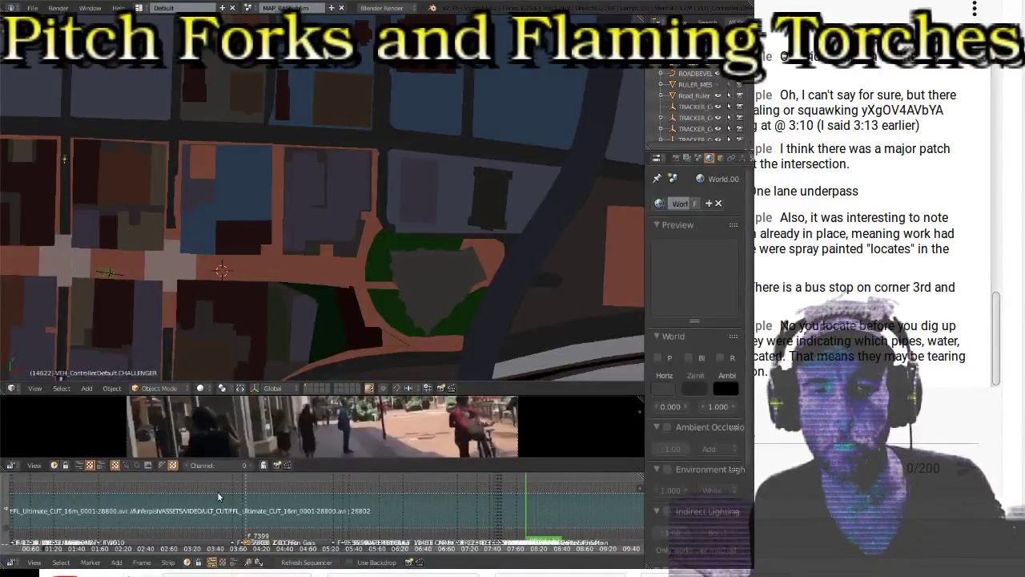
{"action": "left_click", "coordinate": [196, 493]}
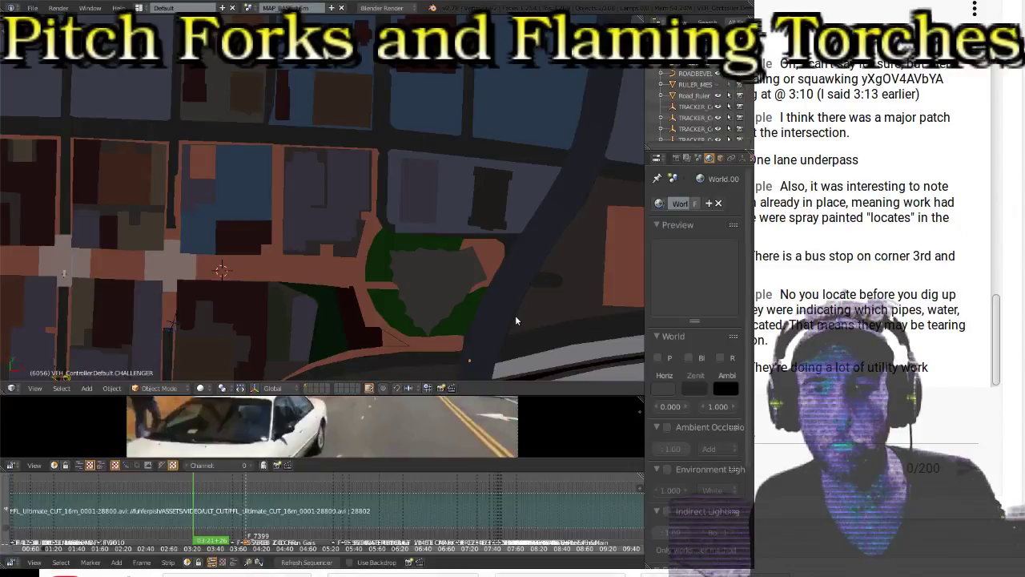
{"action": "left_click", "coordinate": [177, 484]}
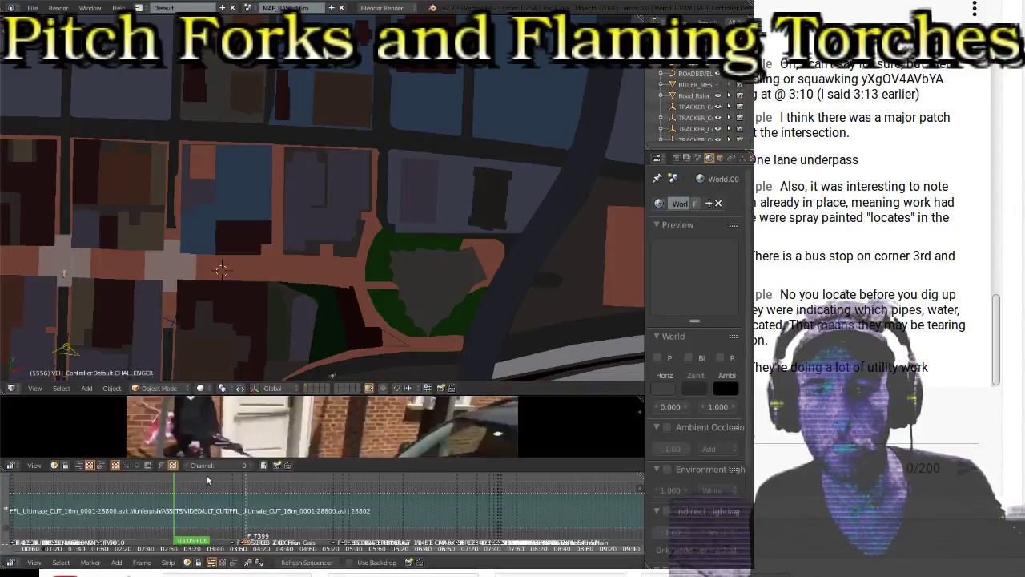
{"action": "mouse_move", "coordinate": [173, 484]}
{"action": "left_mouse_down"}
{"action": "mouse_move", "coordinate": [205, 490]}
{"action": "mouse_move", "coordinate": [189, 491]}
{"action": "left_mouse_up"}
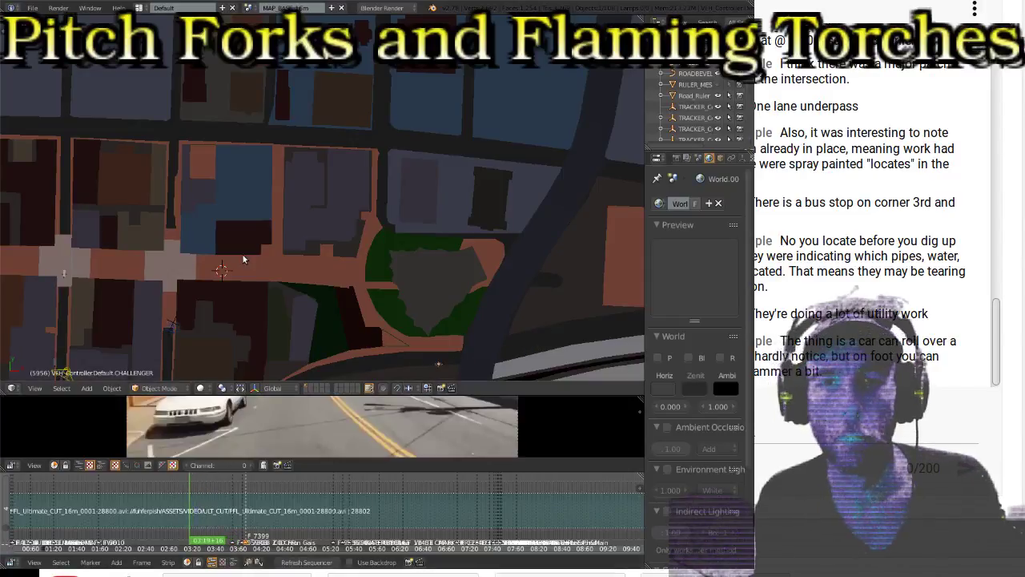
Step: Turn the aerial background image back on over the map and hide the sidebar
{"action": "scroll", "coordinate": [242, 253], "scroll_direction": "down", "scroll_amount": 6, "text": "shift"}
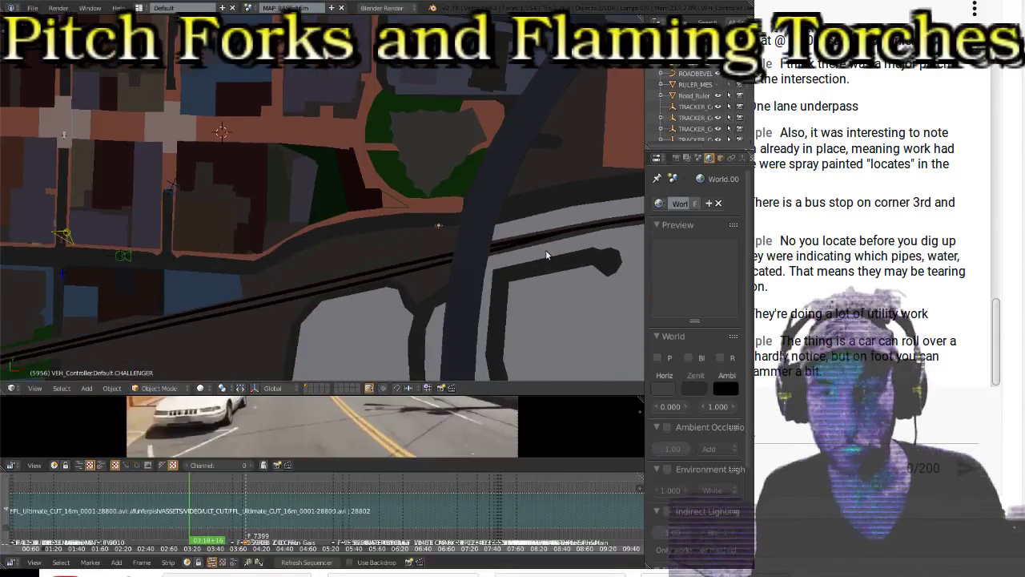
{"action": "key", "text": "n"}
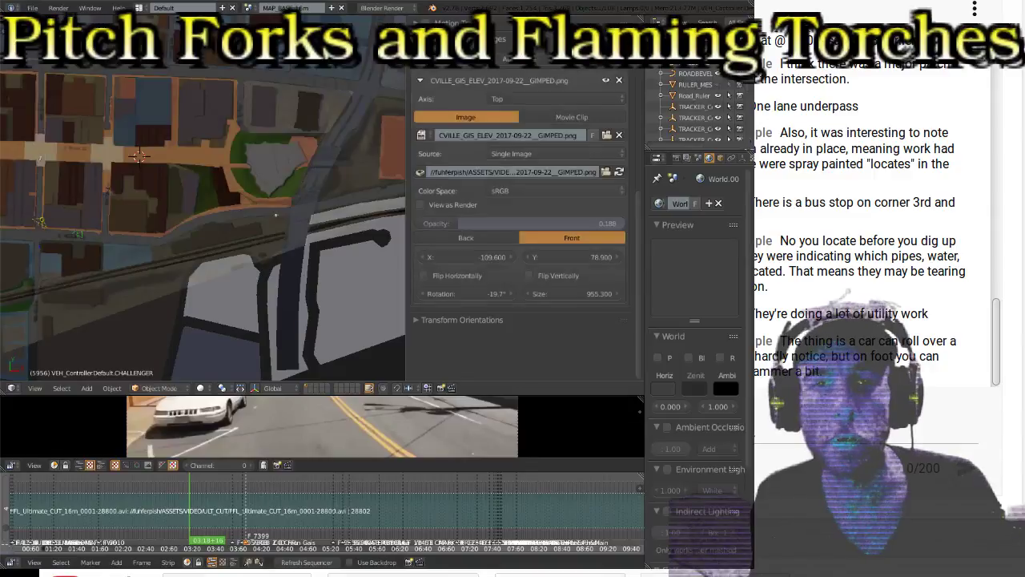
{"action": "key", "text": "n"}
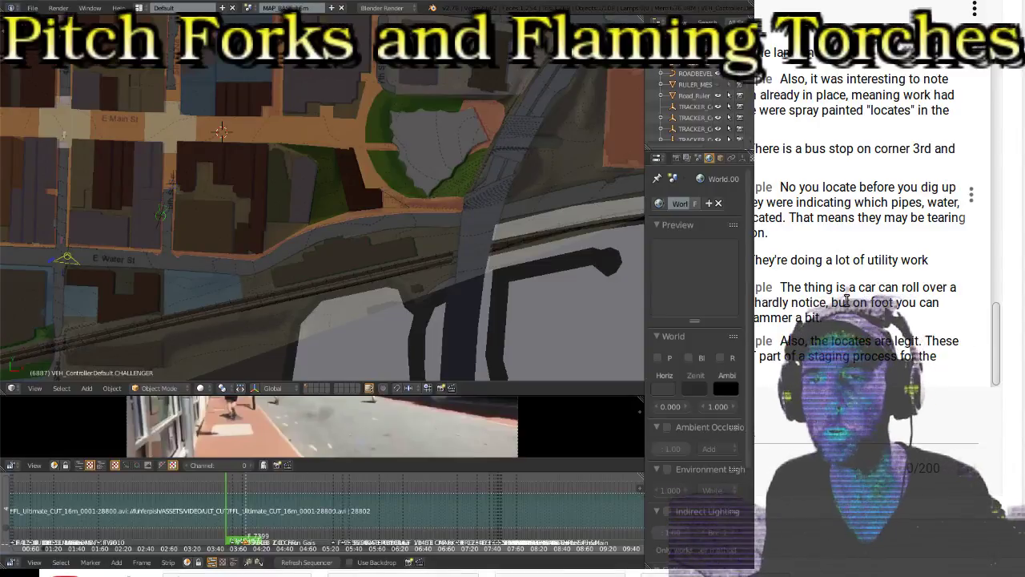
Step: Examine the camera and vehicle markers along E Water St, from the 3rd St corner to the next intersection east
{"action": "scroll", "coordinate": [842, 332], "scroll_direction": "down", "scroll_amount": 1}
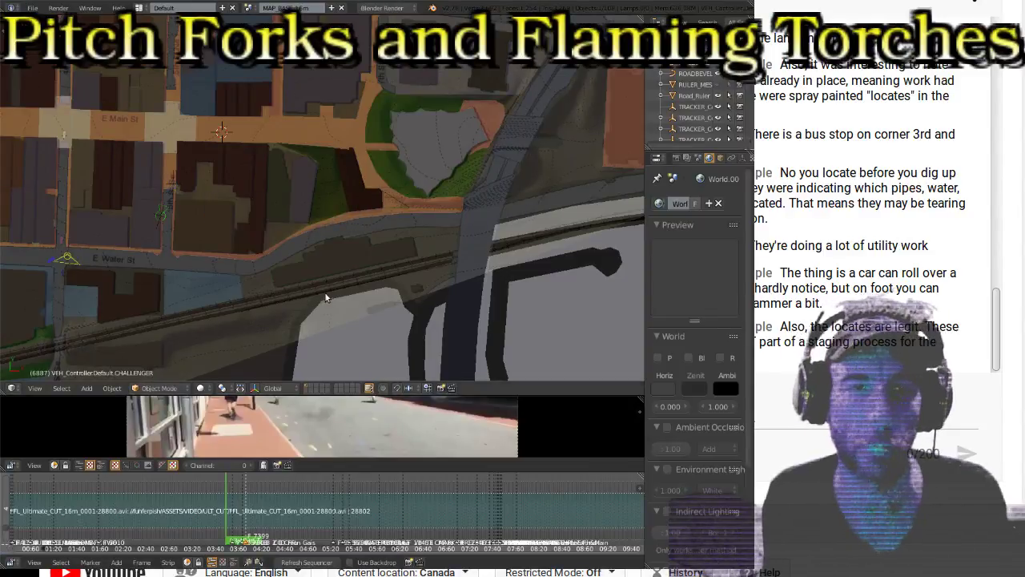
{"action": "scroll", "coordinate": [200, 274], "scroll_direction": "up", "scroll_amount": 3}
{"action": "middle_click_drag", "start_coordinate": [169, 264], "coordinate": [333, 281], "text": "shift"}
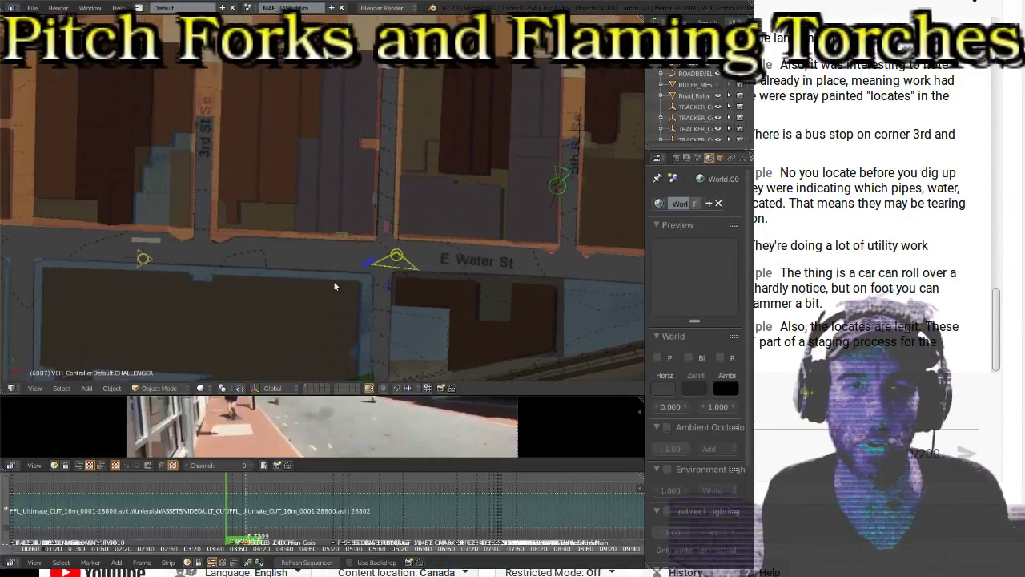
{"action": "scroll", "coordinate": [244, 284], "scroll_direction": "up", "scroll_amount": 2}
{"action": "middle_click_drag", "start_coordinate": [244, 281], "coordinate": [376, 278], "text": "shift"}
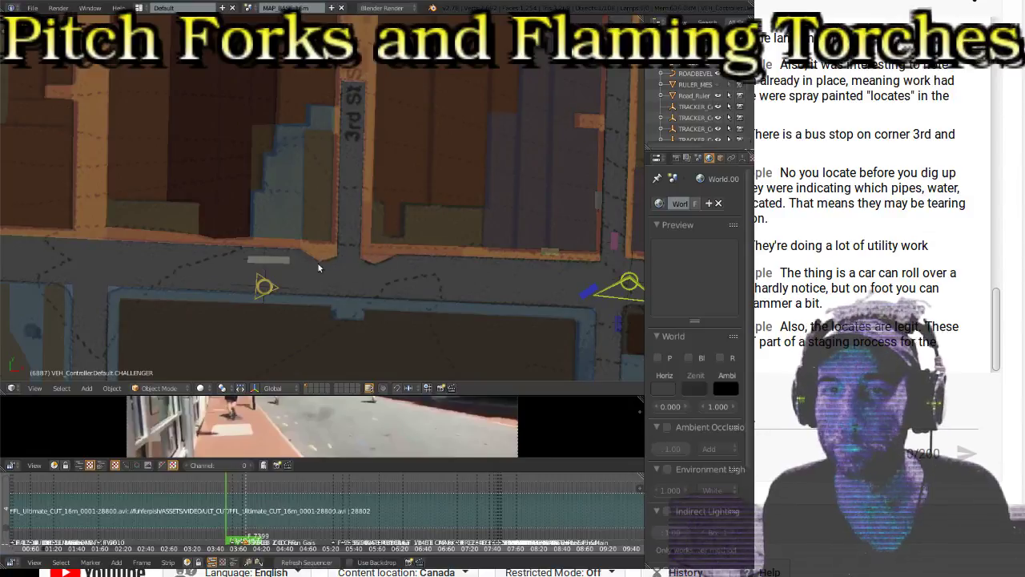
{"action": "scroll", "coordinate": [318, 267], "scroll_direction": "down", "scroll_amount": 4}
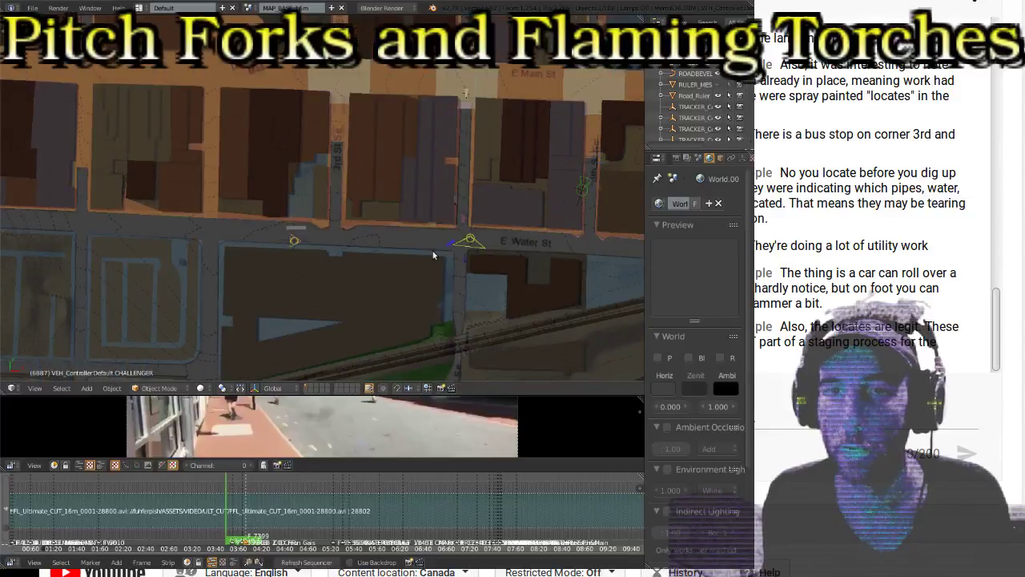
{"action": "middle_click_drag", "start_coordinate": [432, 254], "coordinate": [341, 245], "text": "shift"}
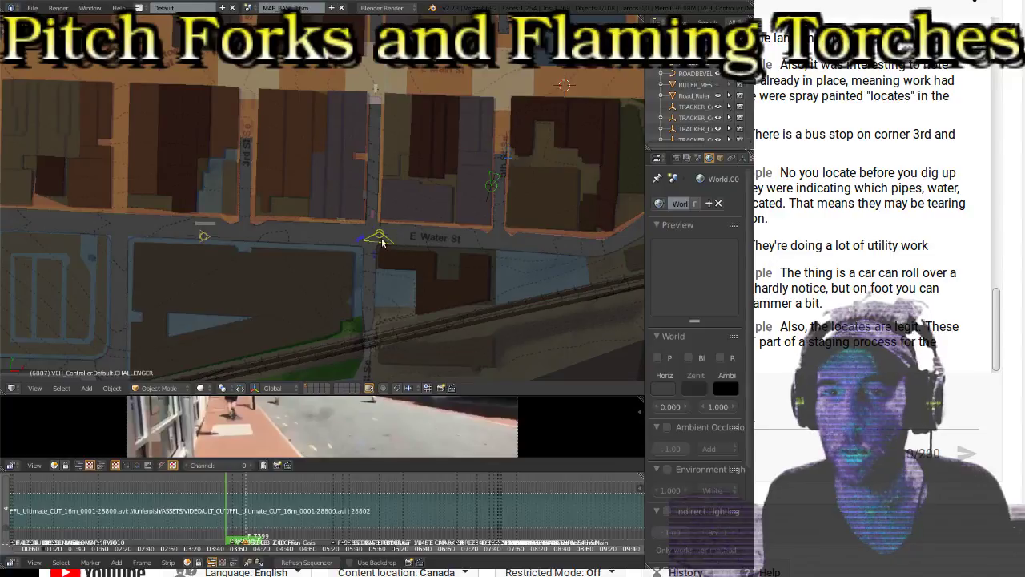
{"action": "scroll", "coordinate": [382, 242], "scroll_direction": "up", "scroll_amount": 6}
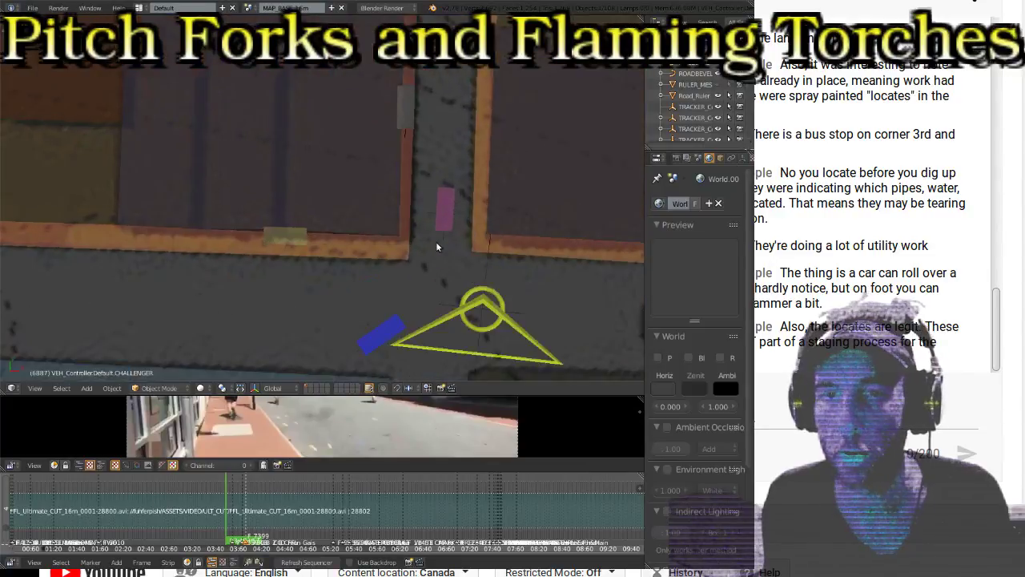
{"action": "middle_click_drag", "start_coordinate": [437, 247], "coordinate": [412, 143], "text": "shift"}
{"action": "middle_click_drag", "start_coordinate": [473, 309], "coordinate": [415, 224], "text": "shift"}
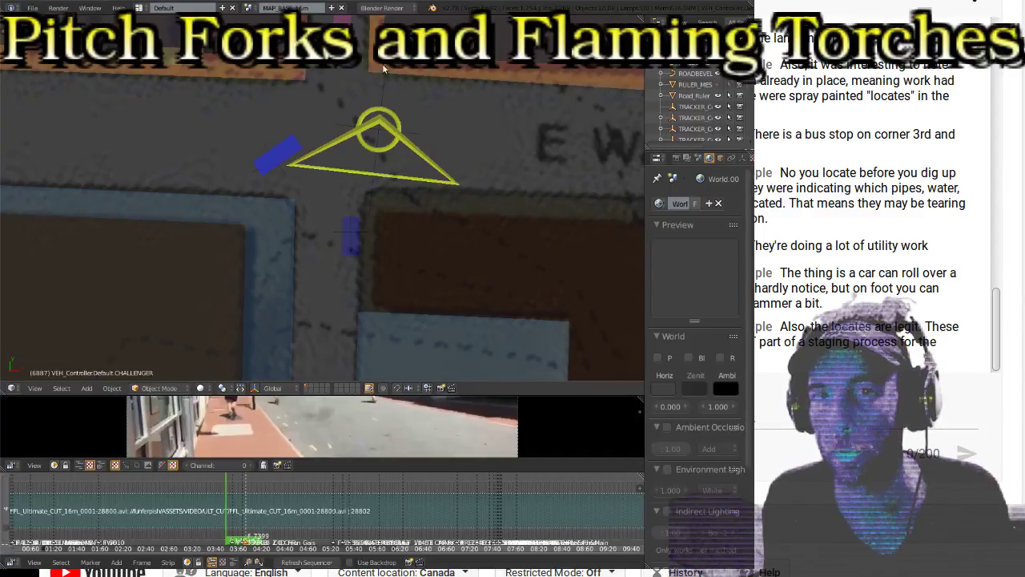
{"action": "scroll", "coordinate": [388, 174], "scroll_direction": "down", "scroll_amount": 3}
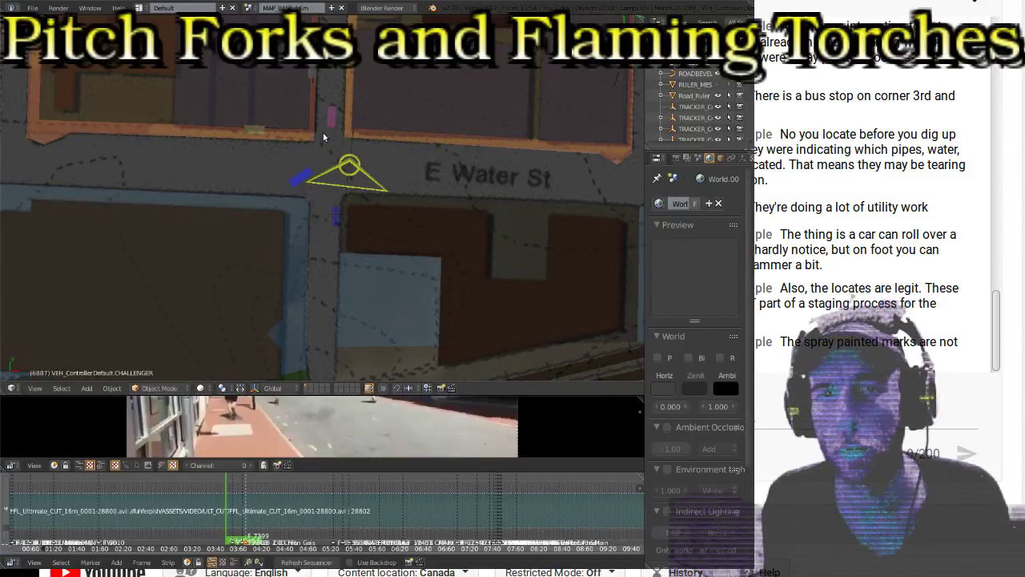
{"action": "scroll", "coordinate": [328, 119], "scroll_direction": "up", "scroll_amount": 5}
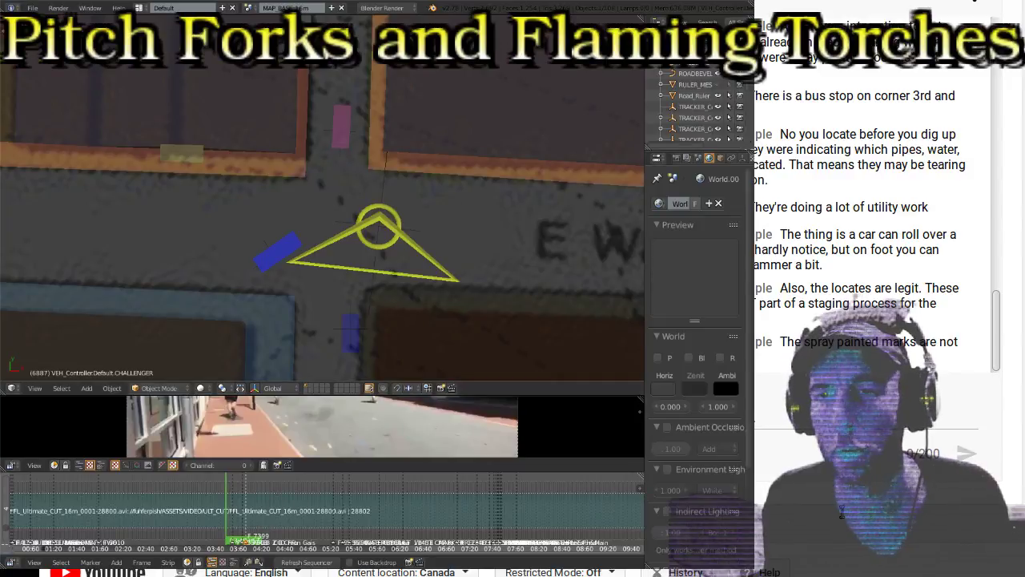
Step: Examine the street map from the railway tracks south of E Water St up to the blocks north of E Market St
{"action": "scroll", "coordinate": [397, 185], "scroll_direction": "down", "scroll_amount": 5}
{"action": "scroll", "coordinate": [385, 170], "scroll_direction": "up", "scroll_amount": 10, "text": "shift"}
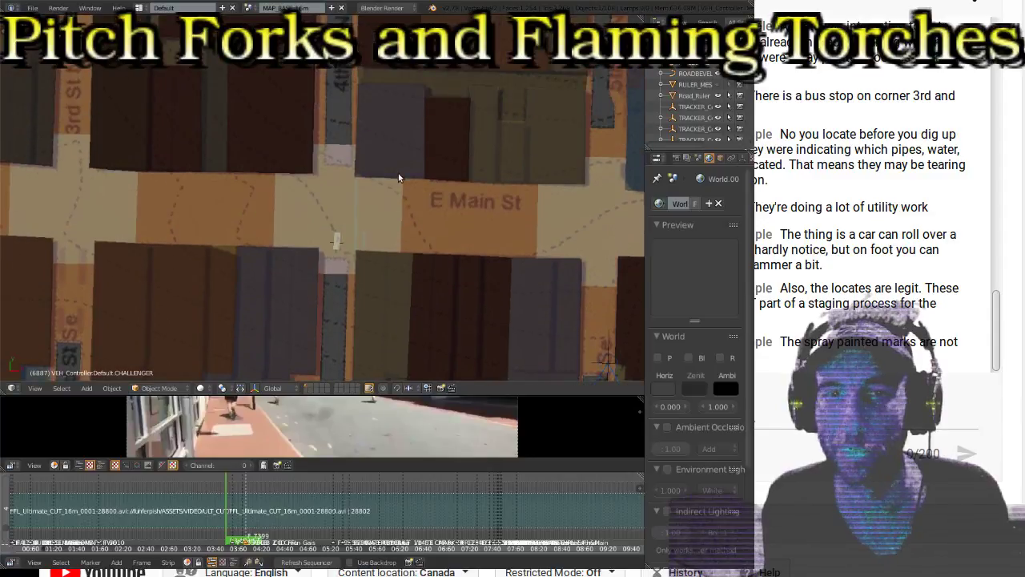
{"action": "scroll", "coordinate": [398, 173], "scroll_direction": "up", "scroll_amount": 10, "text": "shift"}
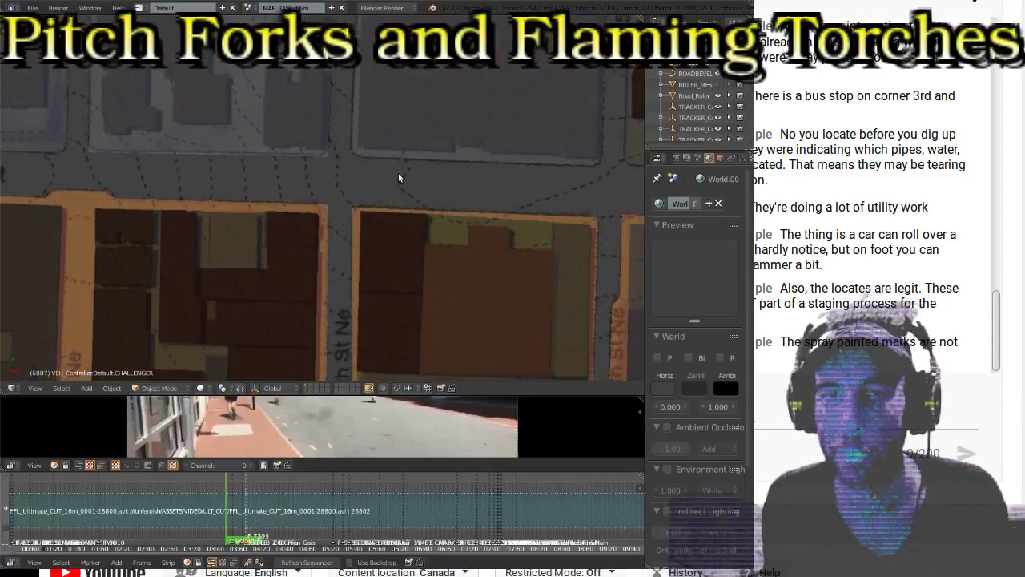
{"action": "scroll", "coordinate": [398, 176], "scroll_direction": "down", "scroll_amount": 6, "text": "shift"}
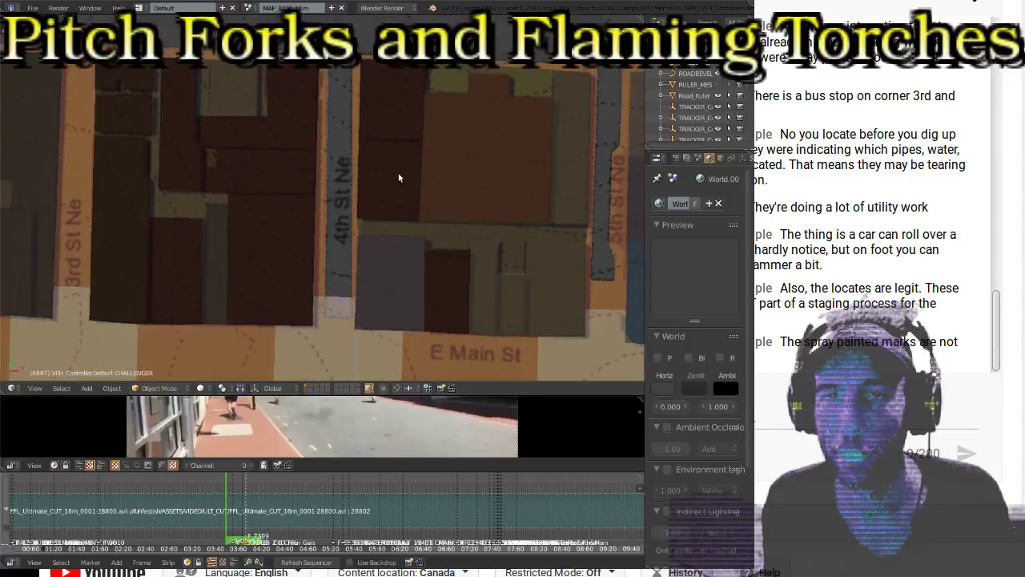
{"action": "scroll", "coordinate": [398, 172], "scroll_direction": "down", "scroll_amount": 6, "text": "shift"}
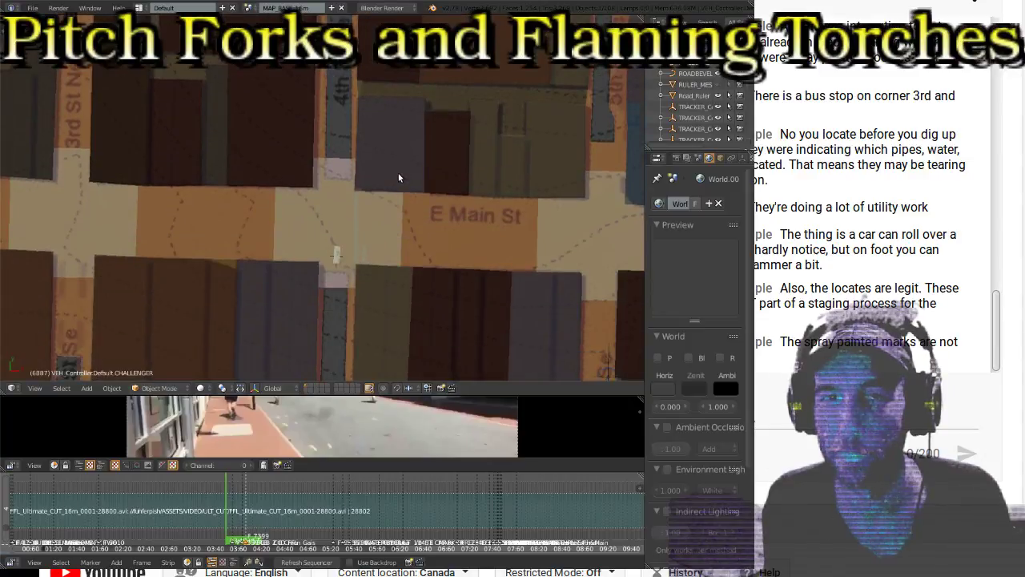
{"action": "scroll", "coordinate": [398, 173], "scroll_direction": "down", "scroll_amount": 8, "text": "shift"}
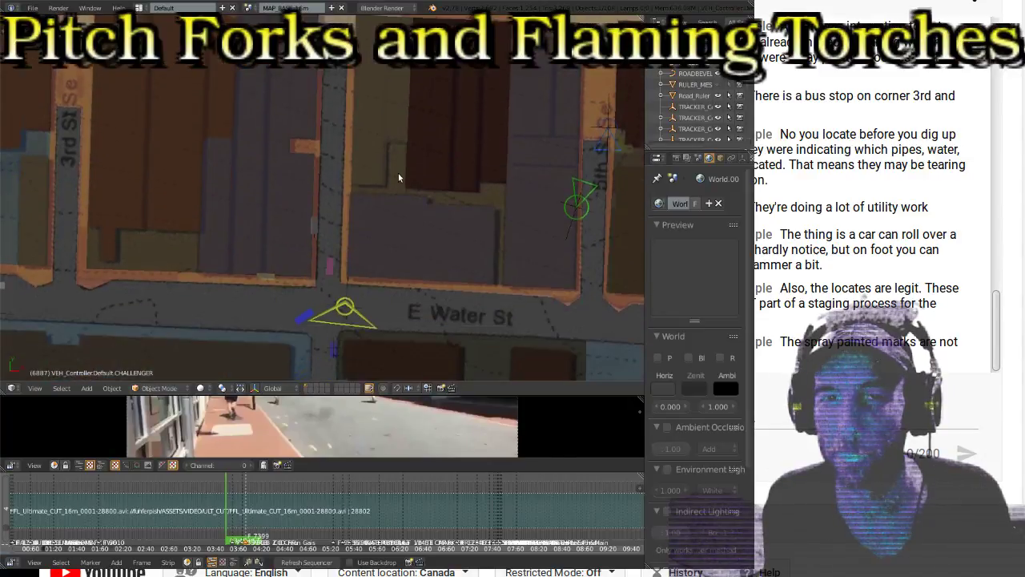
{"action": "scroll", "coordinate": [397, 173], "scroll_direction": "down", "scroll_amount": 8, "text": "shift"}
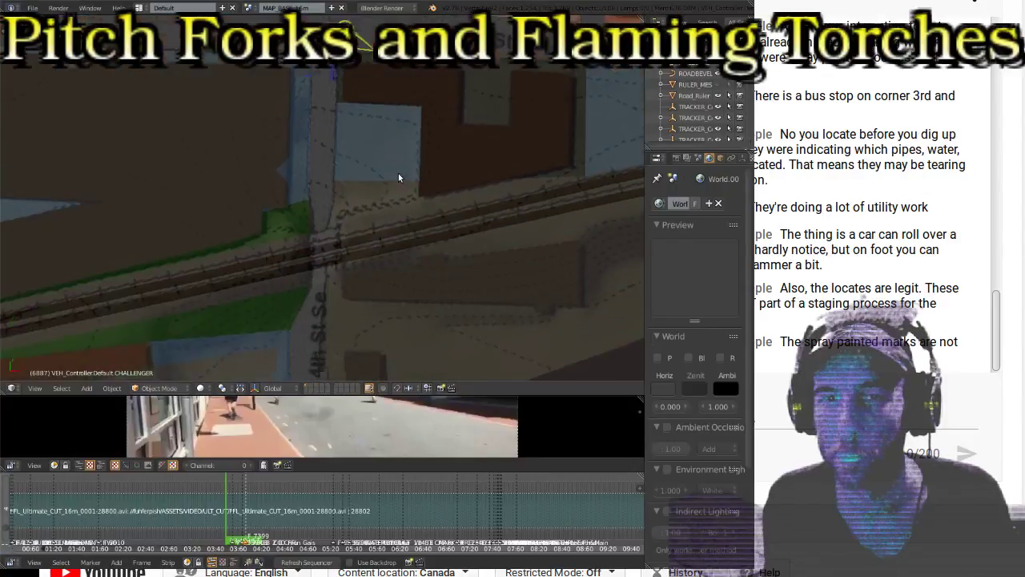
{"action": "scroll", "coordinate": [398, 172], "scroll_direction": "up", "scroll_amount": 12, "text": "shift"}
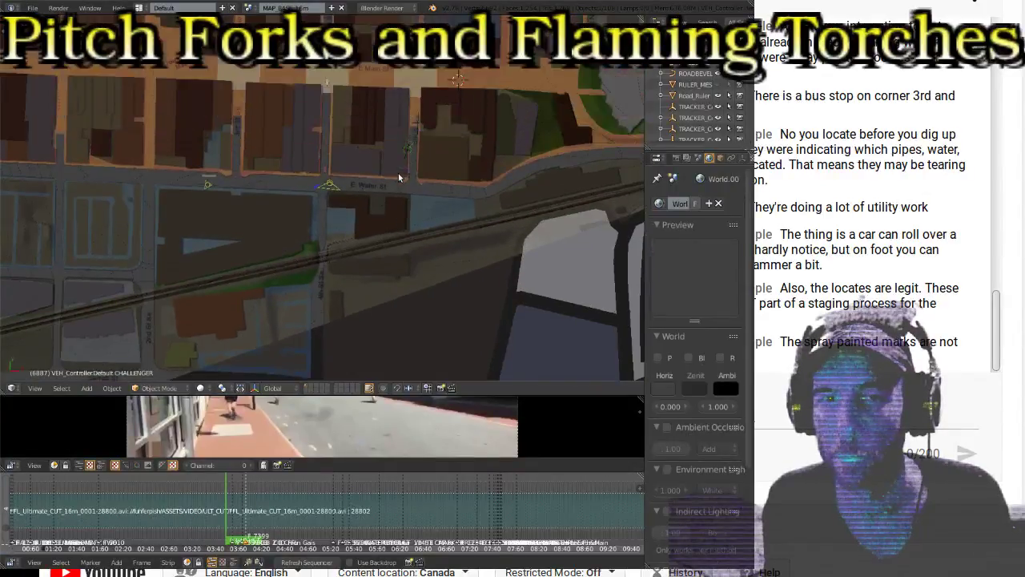
{"action": "scroll", "coordinate": [398, 173], "scroll_direction": "up", "scroll_amount": 10, "text": "shift"}
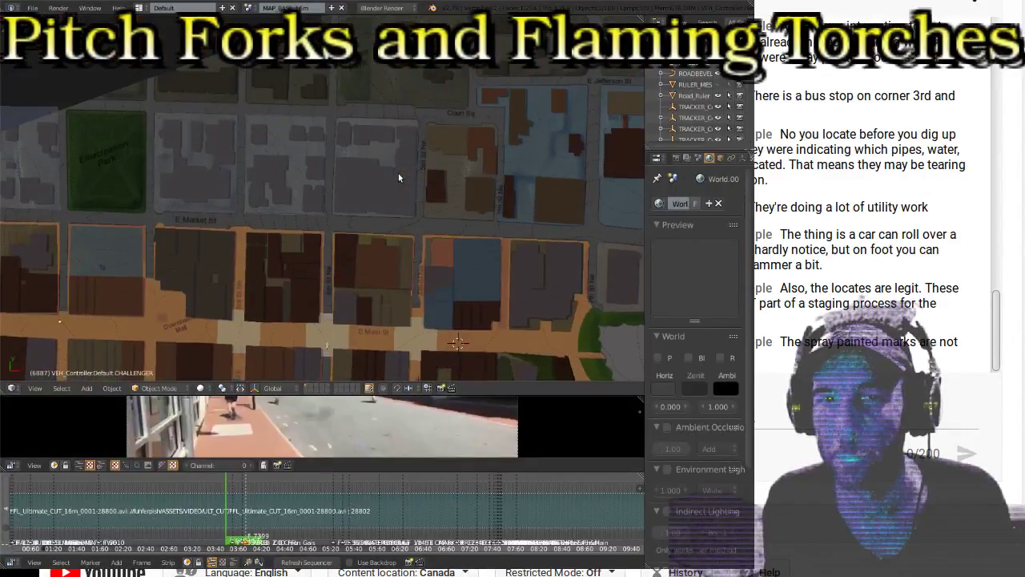
{"action": "scroll", "coordinate": [398, 172], "scroll_direction": "down", "scroll_amount": 4, "text": "shift"}
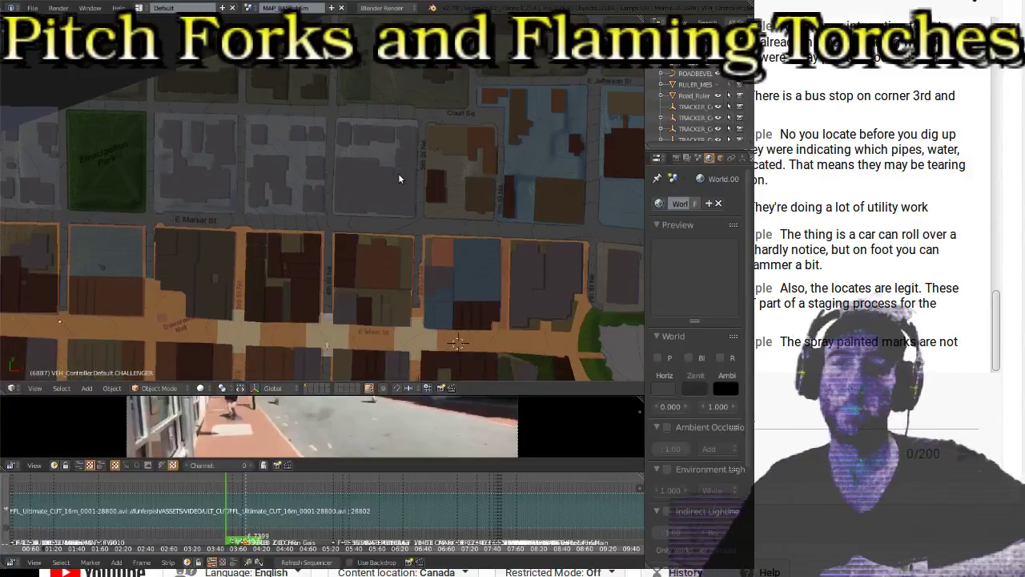
{"action": "scroll", "coordinate": [398, 173], "scroll_direction": "down", "scroll_amount": 5, "text": "shift"}
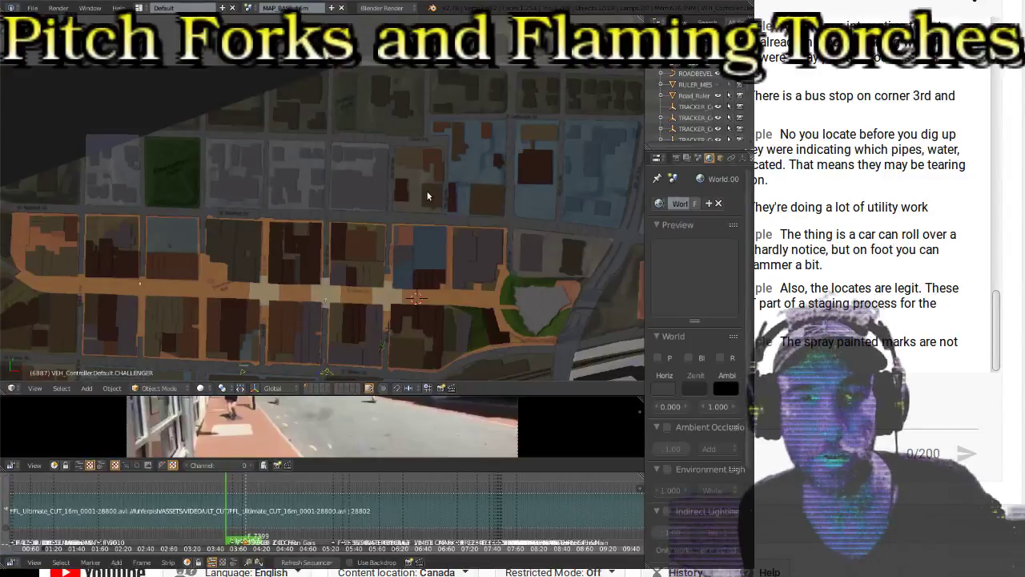
{"action": "scroll", "coordinate": [418, 167], "scroll_direction": "down", "scroll_amount": 5, "text": "shift"}
{"action": "scroll", "coordinate": [418, 166], "scroll_direction": "down", "scroll_amount": 8, "text": "shift"}
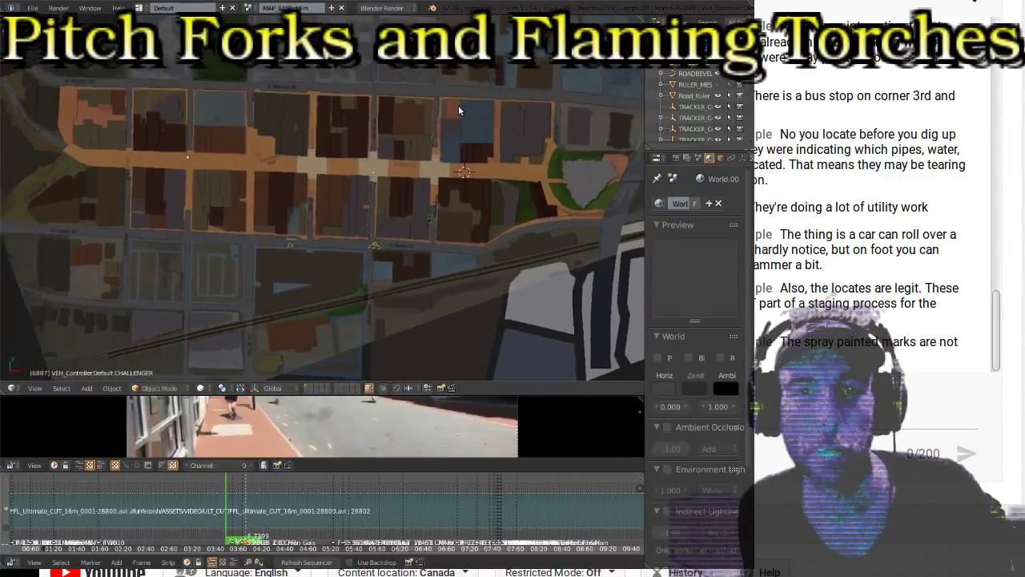
{"action": "middle_click_drag", "start_coordinate": [440, 199], "coordinate": [407, 187], "text": "shift"}
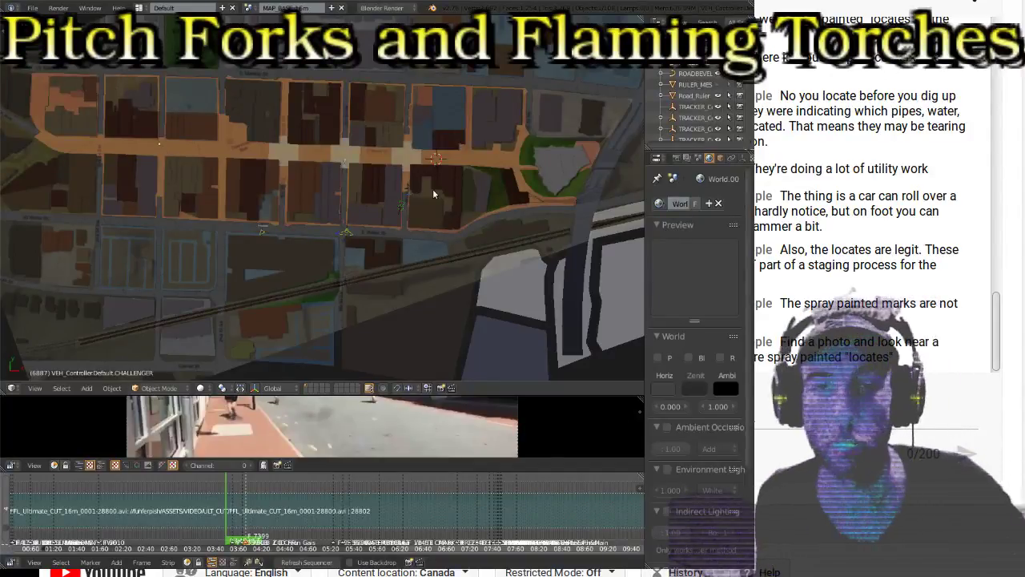
Step: Follow the vehicle movements in perspective during playback and place the 3D cursor at the E Water St and 4th St intersection
{"action": "scroll", "coordinate": [376, 210], "scroll_direction": "up", "scroll_amount": 5}
{"action": "middle_click_drag", "start_coordinate": [443, 256], "coordinate": [166, 272]}
{"action": "middle_click_drag", "start_coordinate": [252, 331], "coordinate": [360, 286]}
{"action": "mouse_move", "coordinate": [305, 262]}
{"action": "middle_mouse_down"}
{"action": "mouse_move", "coordinate": [357, 289]}
{"action": "mouse_move", "coordinate": [381, 251]}
{"action": "mouse_move", "coordinate": [287, 297]}
{"action": "mouse_move", "coordinate": [249, 260]}
{"action": "mouse_move", "coordinate": [258, 250]}
{"action": "mouse_move", "coordinate": [265, 266]}
{"action": "mouse_move", "coordinate": [323, 277]}
{"action": "mouse_move", "coordinate": [334, 259]}
{"action": "mouse_move", "coordinate": [333, 272]}
{"action": "mouse_move", "coordinate": [298, 271]}
{"action": "middle_mouse_up"}
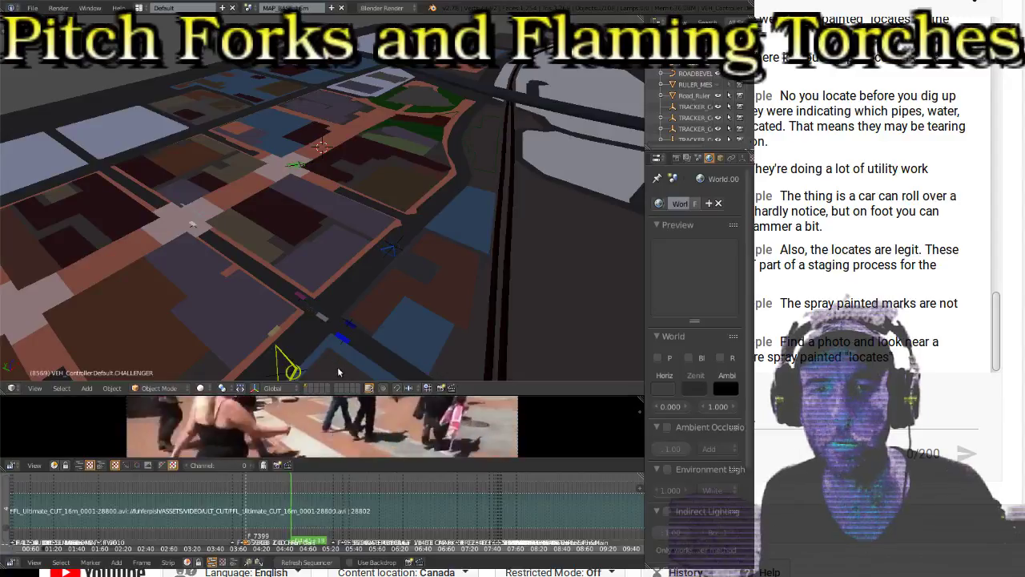
{"action": "middle_click_drag", "start_coordinate": [295, 303], "coordinate": [352, 323]}
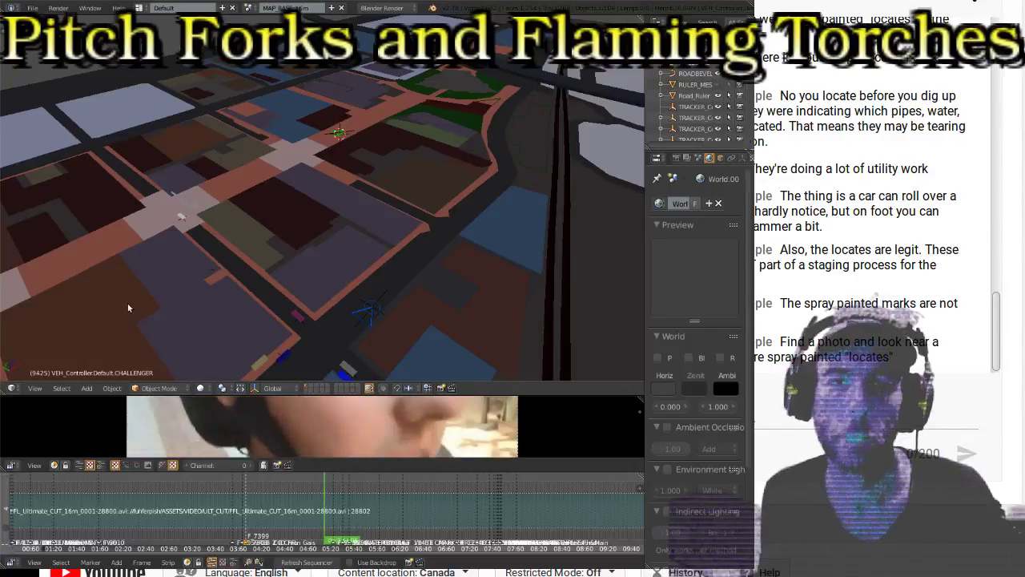
{"action": "left_click", "coordinate": [325, 342]}
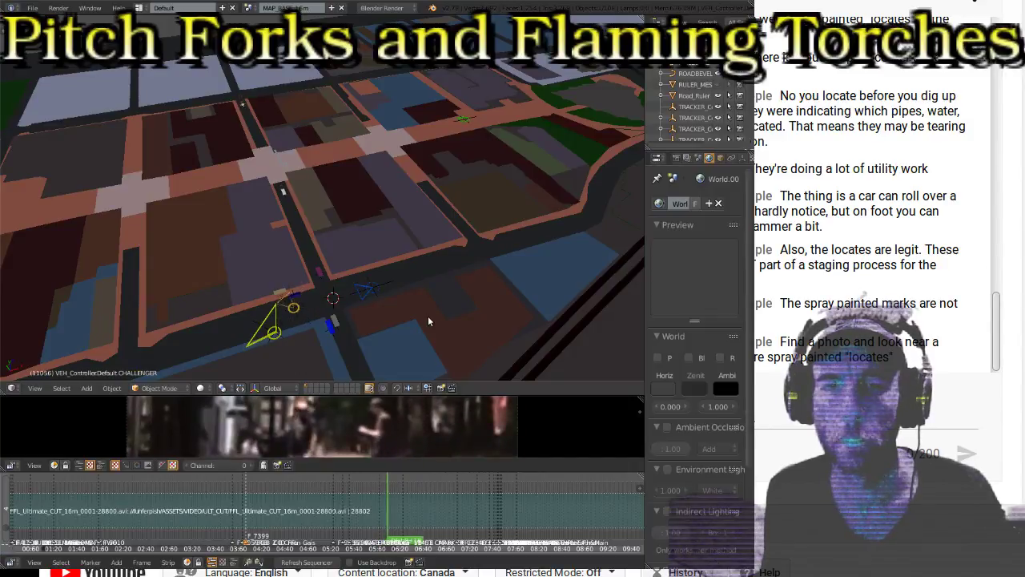
Step: Enlarge the video preview area and tilt the map to follow the vehicles between E Water St and the mall
{"action": "left_click_drag", "start_coordinate": [366, 469], "coordinate": [362, 516]}
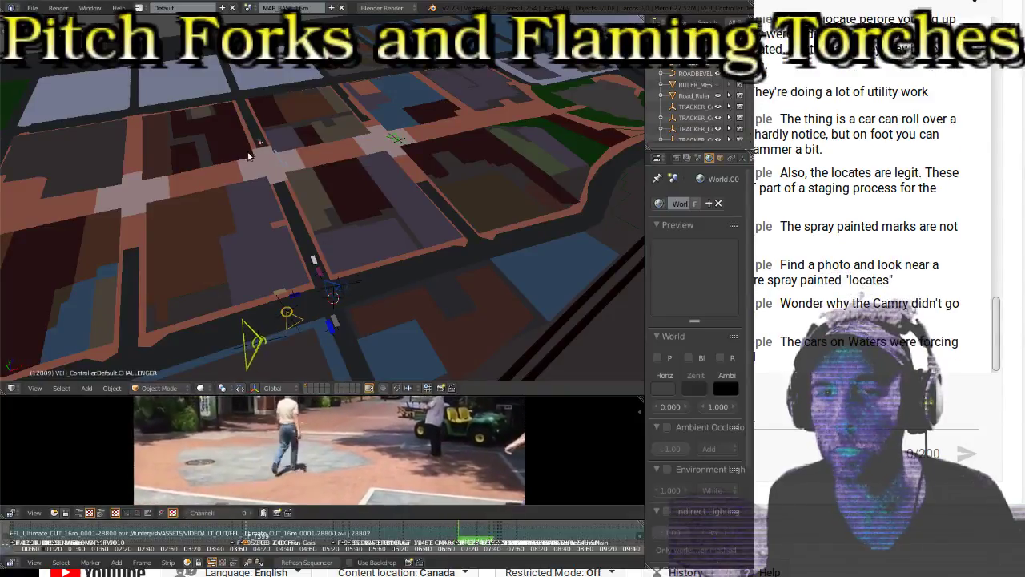
{"action": "middle_click_drag", "start_coordinate": [233, 146], "coordinate": [231, 167]}
{"action": "mouse_move", "coordinate": [353, 152]}
{"action": "middle_mouse_down"}
{"action": "mouse_move", "coordinate": [366, 165]}
{"action": "mouse_move", "coordinate": [356, 169]}
{"action": "middle_mouse_up"}
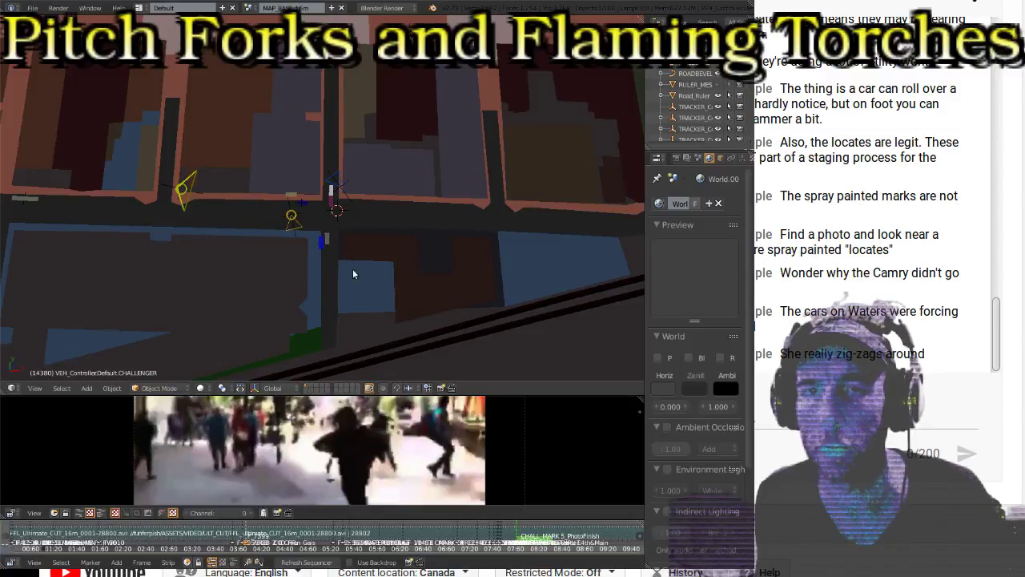
{"action": "middle_click_drag", "start_coordinate": [350, 239], "coordinate": [351, 180]}
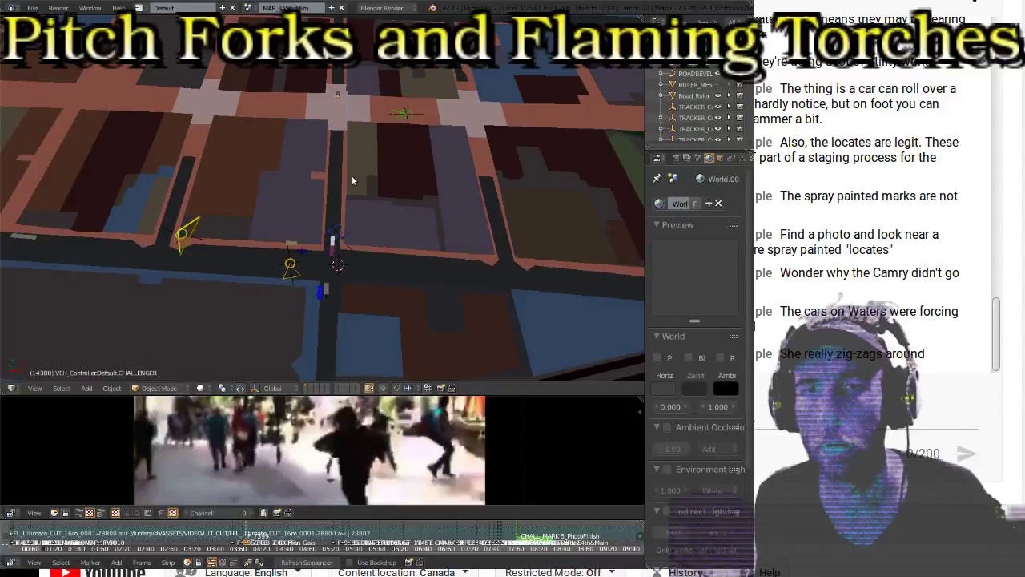
Step: Run the animation back to frame 13810 and show the E Water St intersection from above with the aerial background image
{"action": "key", "text": "alt+a"}
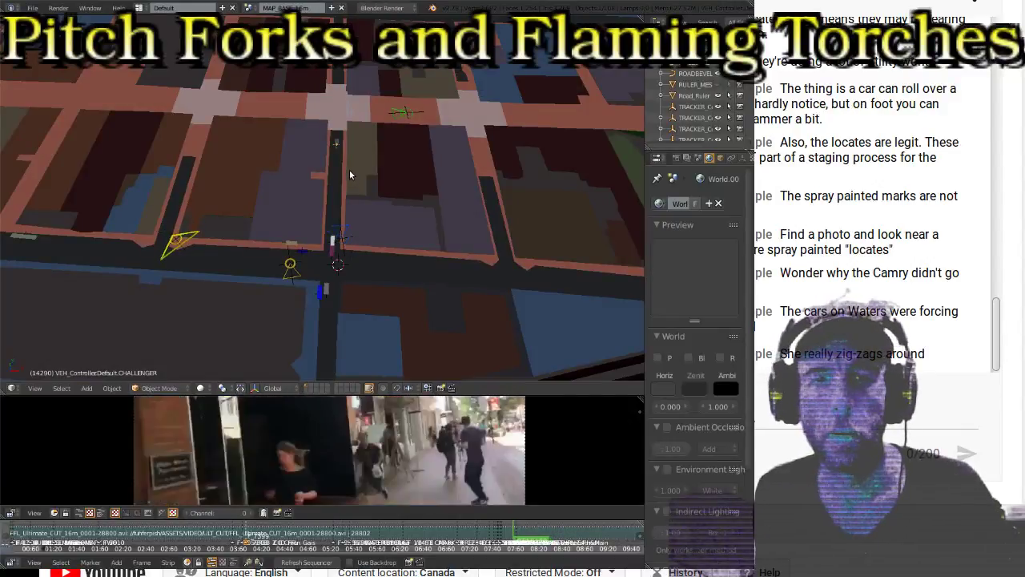
{"action": "middle_click_drag", "start_coordinate": [349, 169], "coordinate": [369, 230]}
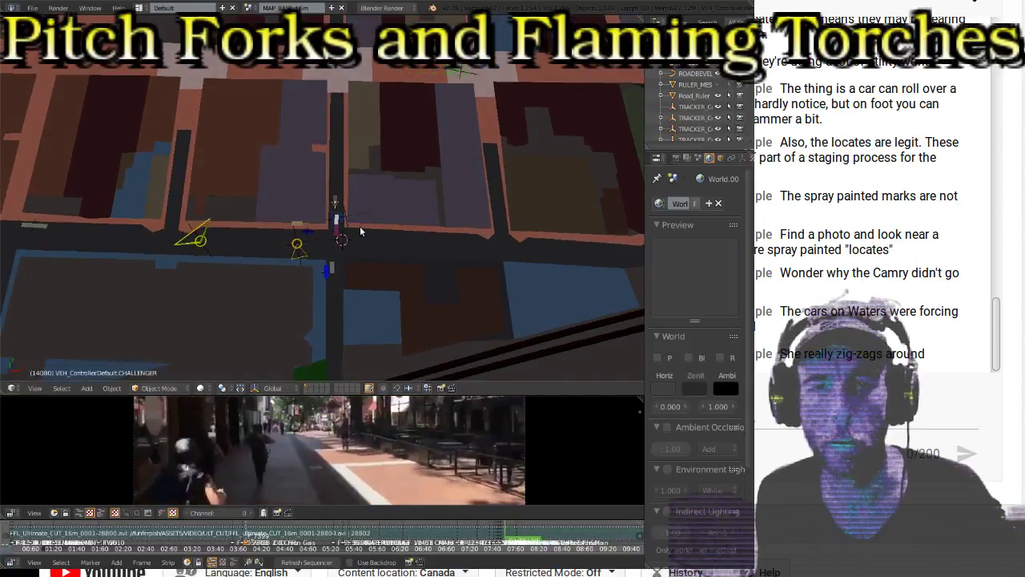
{"action": "scroll", "coordinate": [359, 231], "scroll_direction": "up", "scroll_amount": 2}
{"action": "key", "text": "alt+z"}
{"action": "scroll", "coordinate": [359, 231], "scroll_direction": "up", "scroll_amount": 3}
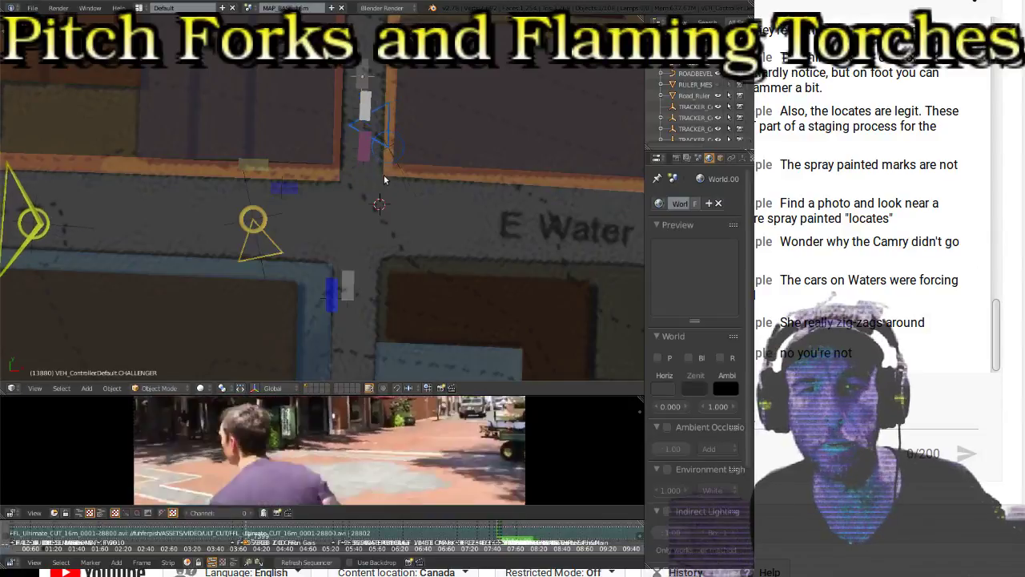
{"action": "scroll", "coordinate": [382, 175], "scroll_direction": "up", "scroll_amount": 4}
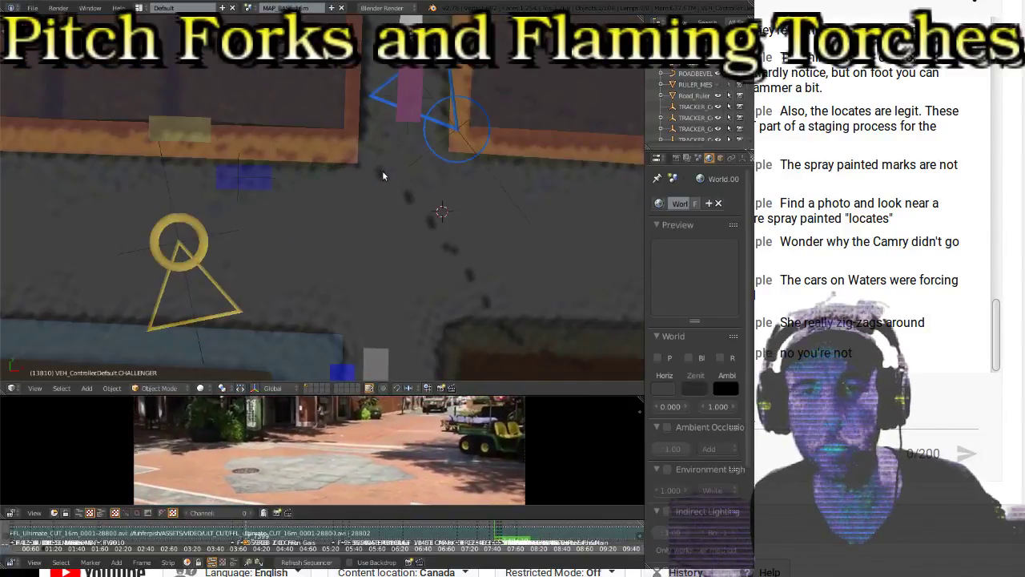
Step: Examine the vehicle and camera markers along 4th St, from the E Water St intersection up to the mall crossing and back
{"action": "middle_click_drag", "start_coordinate": [434, 158], "coordinate": [372, 200], "text": "shift"}
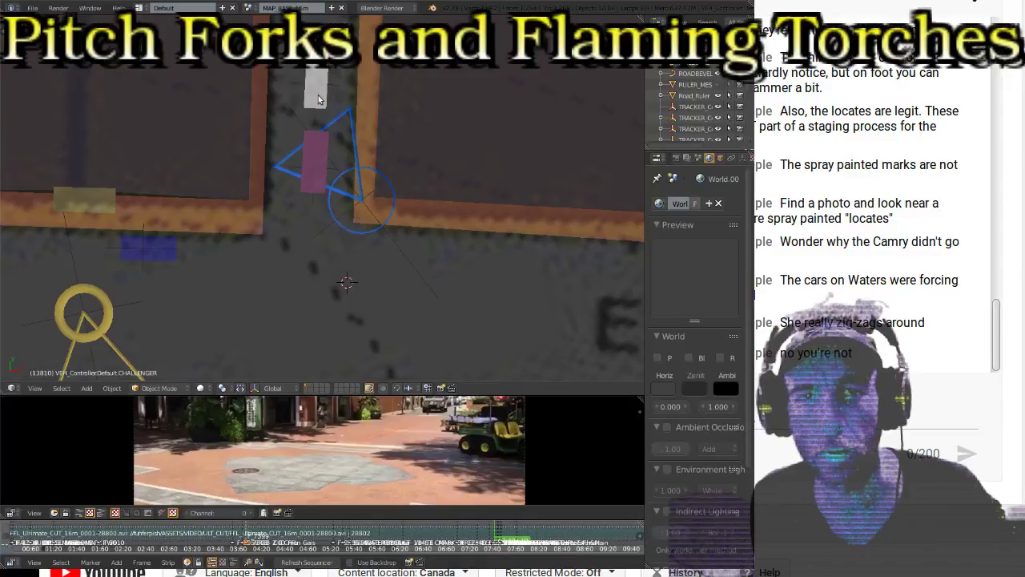
{"action": "scroll", "coordinate": [416, 159], "scroll_direction": "up", "scroll_amount": 10, "text": "shift"}
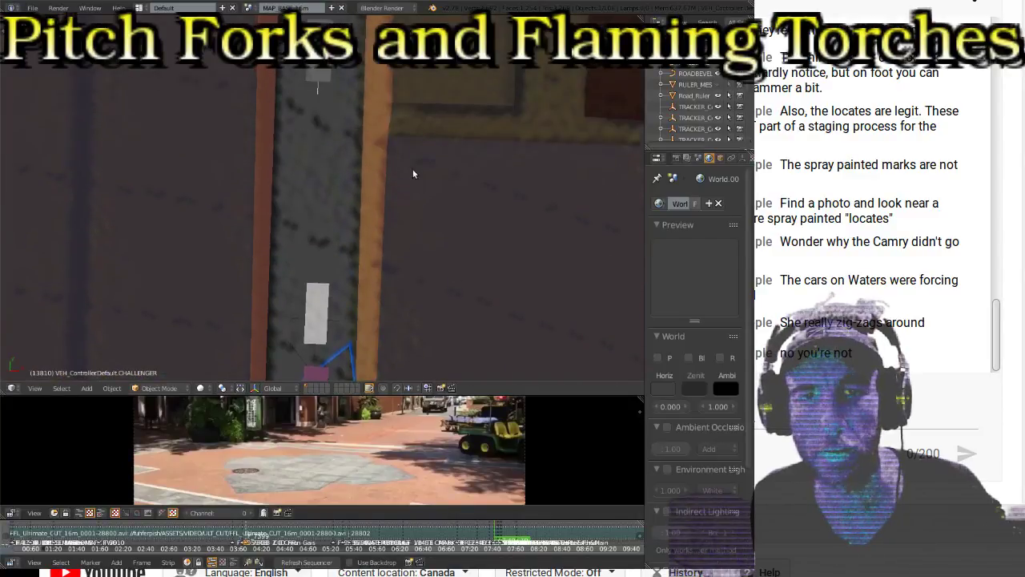
{"action": "scroll", "coordinate": [412, 169], "scroll_direction": "up", "scroll_amount": 10, "text": "shift"}
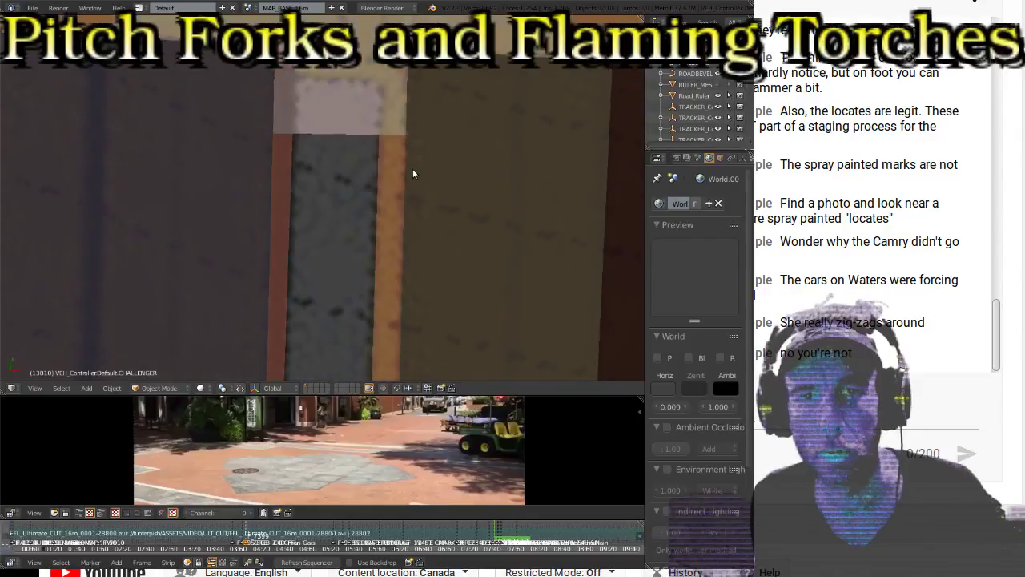
{"action": "scroll", "coordinate": [413, 169], "scroll_direction": "up", "scroll_amount": 10, "text": "shift"}
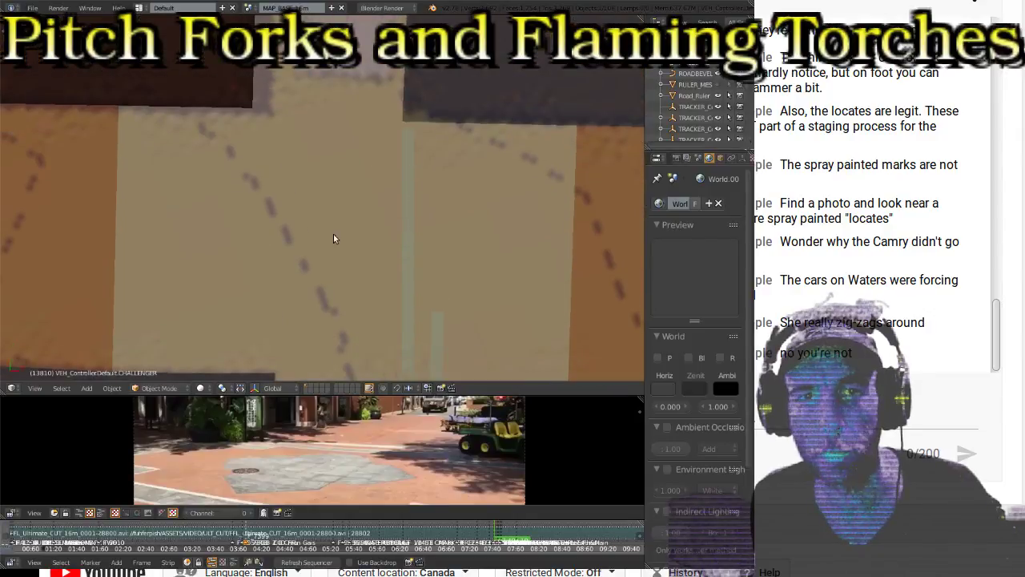
{"action": "scroll", "coordinate": [331, 240], "scroll_direction": "up", "scroll_amount": 10, "text": "shift"}
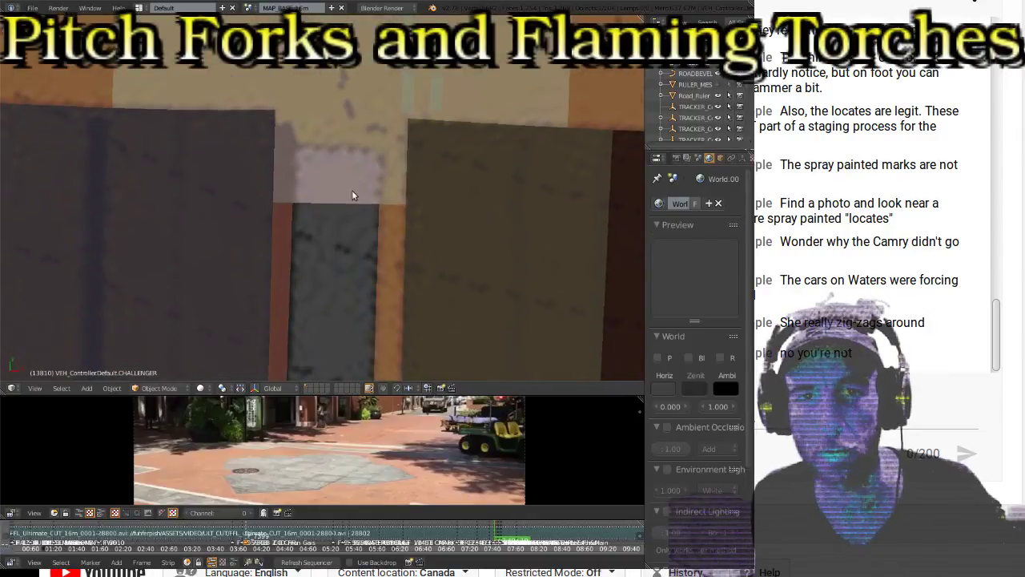
{"action": "scroll", "coordinate": [304, 249], "scroll_direction": "down", "scroll_amount": 10, "text": "shift"}
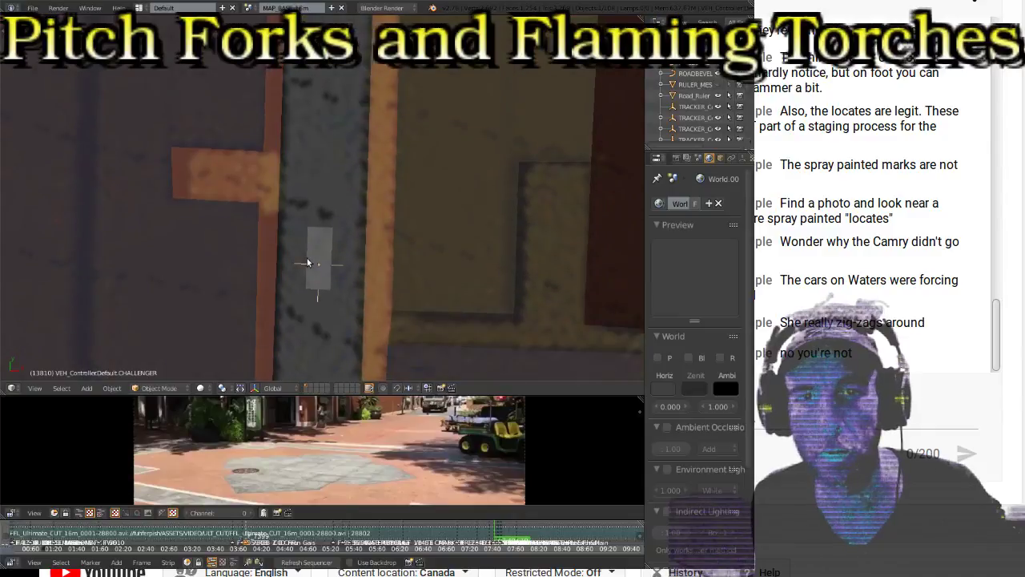
{"action": "scroll", "coordinate": [306, 257], "scroll_direction": "down", "scroll_amount": 10, "text": "shift"}
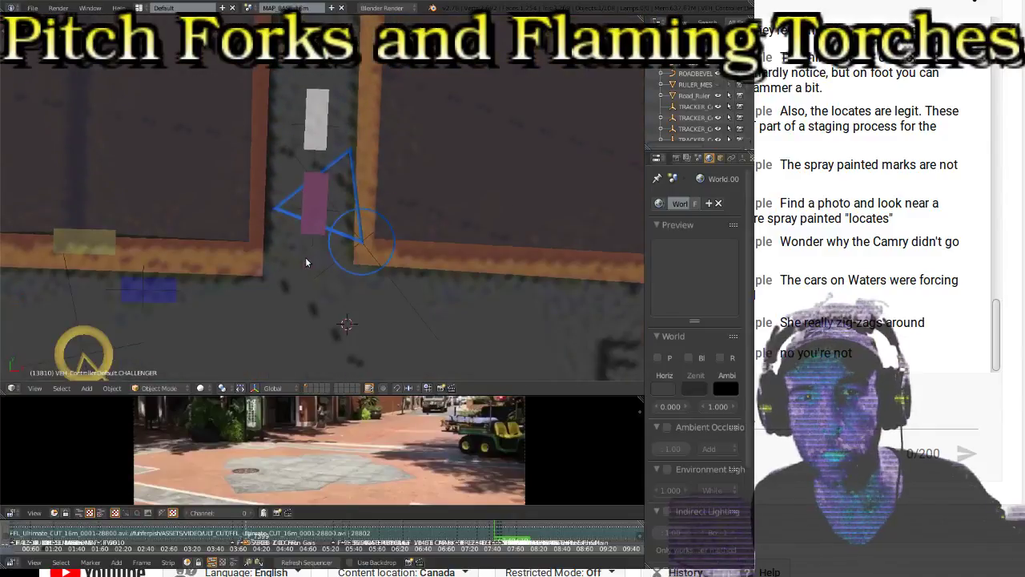
{"action": "scroll", "coordinate": [305, 261], "scroll_direction": "down", "scroll_amount": 3, "text": "shift"}
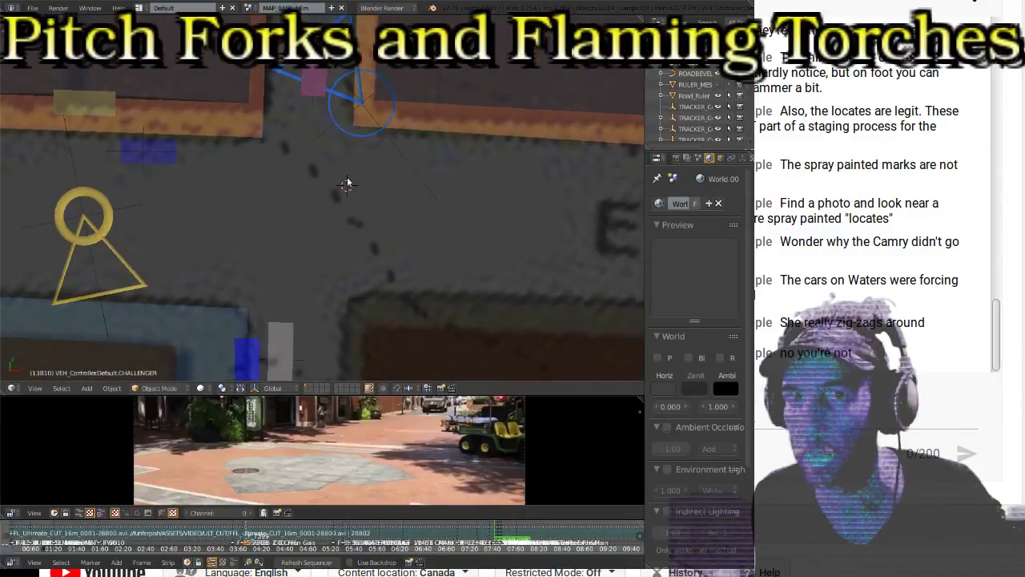
Step: Move the protruding curb vertex of Block.041 on the west side of 5th St about 0.98 along global Y to follow the aerial background
{"action": "middle_click_drag", "start_coordinate": [566, 153], "coordinate": [96, 164], "text": "shift"}
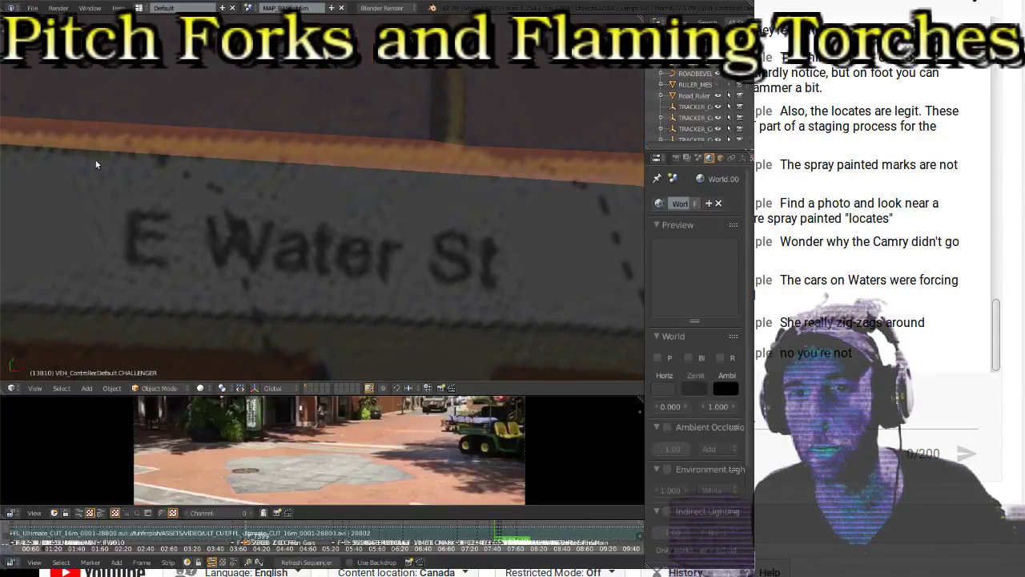
{"action": "scroll", "coordinate": [96, 164], "scroll_direction": "down", "scroll_amount": 4}
{"action": "middle_click_drag", "start_coordinate": [482, 195], "coordinate": [344, 194], "text": "shift"}
{"action": "scroll", "coordinate": [391, 213], "scroll_direction": "up", "scroll_amount": 3}
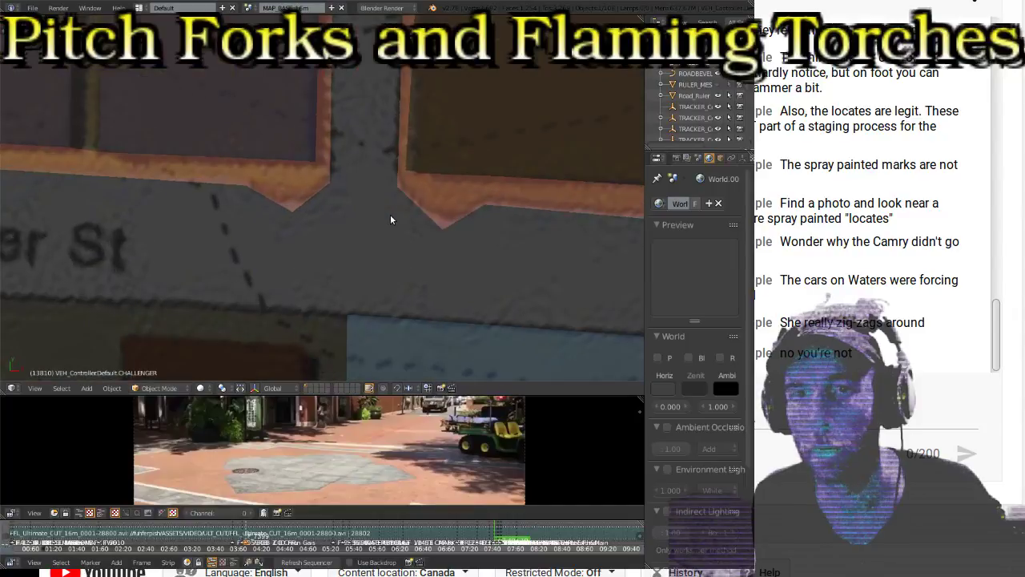
{"action": "scroll", "coordinate": [390, 214], "scroll_direction": "up", "scroll_amount": 1}
{"action": "right_click", "coordinate": [289, 219]}
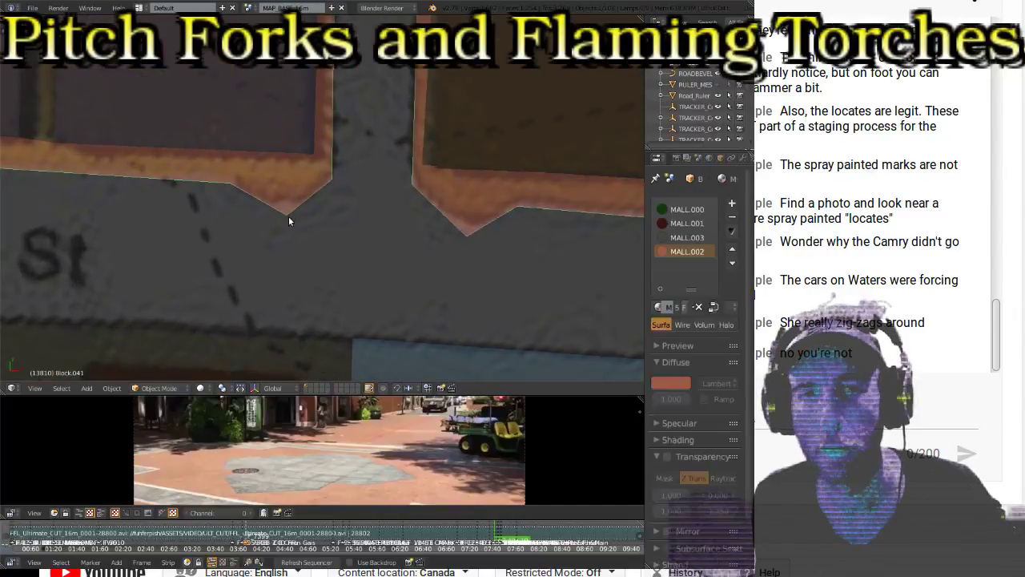
{"action": "key", "text": "Tab"}
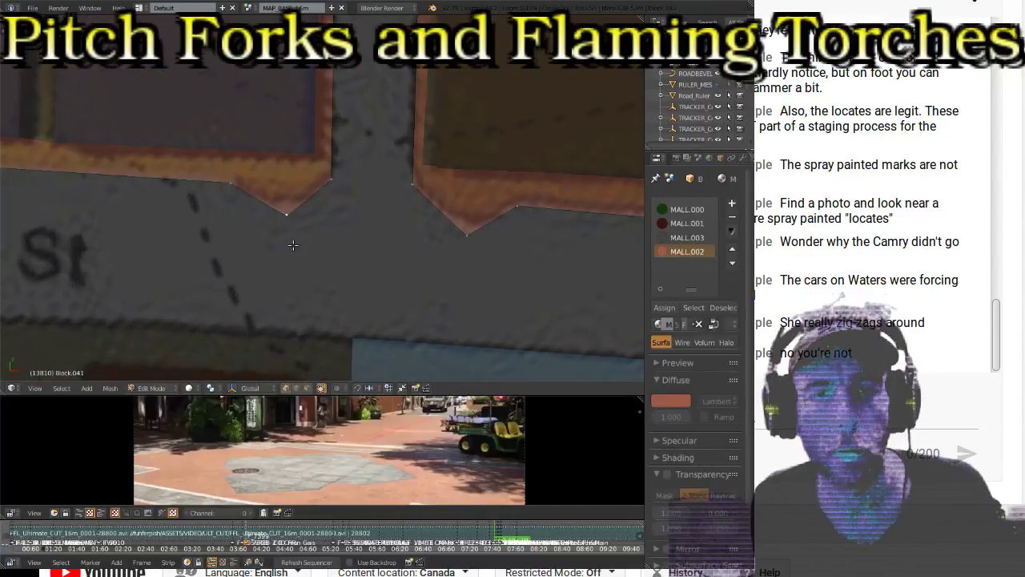
{"action": "key", "text": "g"}
{"action": "key", "text": "y"}
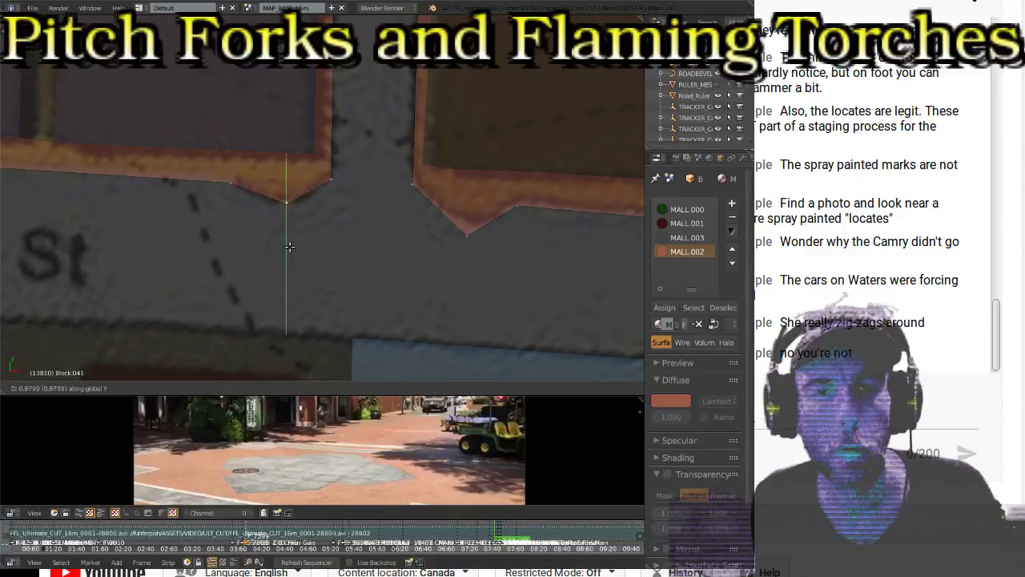
{"action": "left_click", "coordinate": [289, 247]}
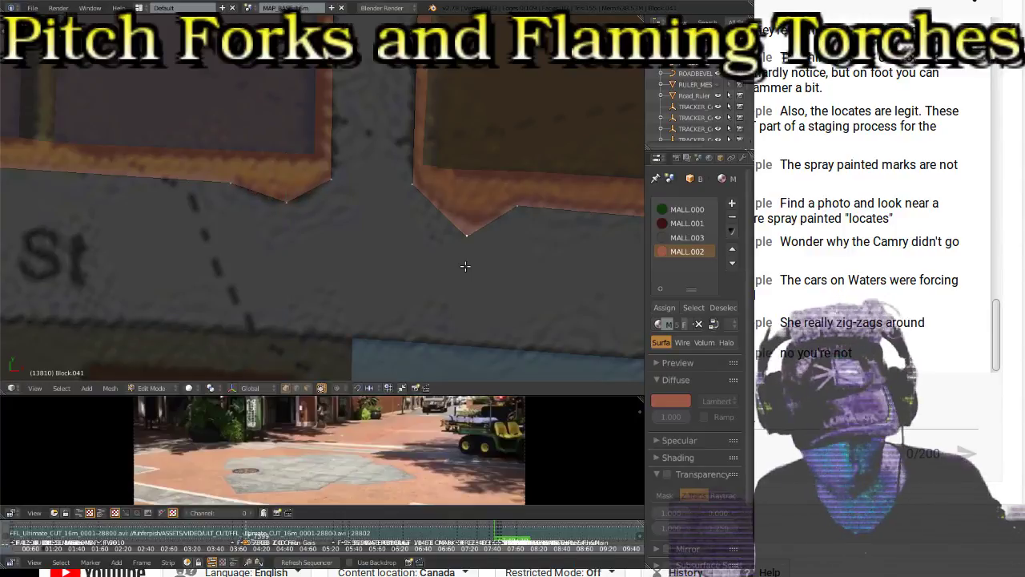
Step: Move the protruding curb vertex on the east side of 5th St about 1.38 along global Y and adjust the vertex just east of it
{"action": "key", "text": "g"}
{"action": "key", "text": "y"}
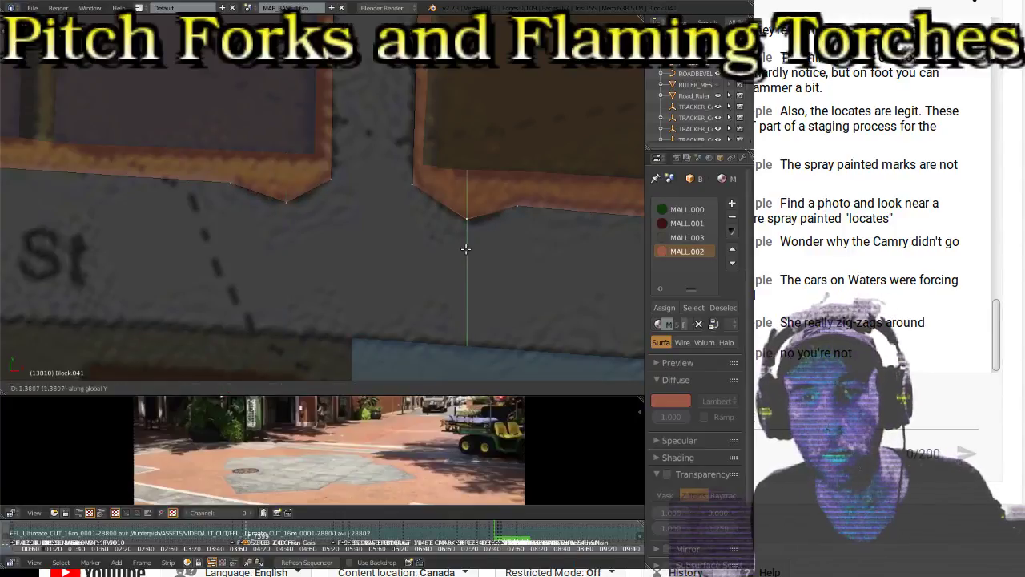
{"action": "left_click", "coordinate": [465, 249]}
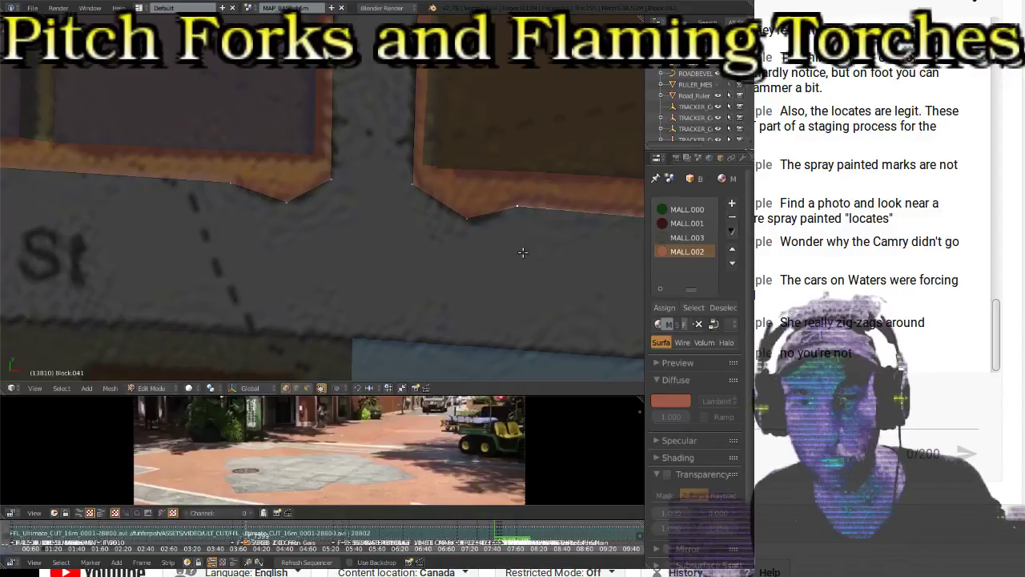
{"action": "key", "text": "g"}
{"action": "left_click", "coordinate": [527, 247]}
Step: Align the next two curb vertices east of 5th St, up to the E Water St bend, with the aerial road edge and finish mesh editing
{"action": "scroll", "coordinate": [454, 227], "scroll_direction": "down", "scroll_amount": 2}
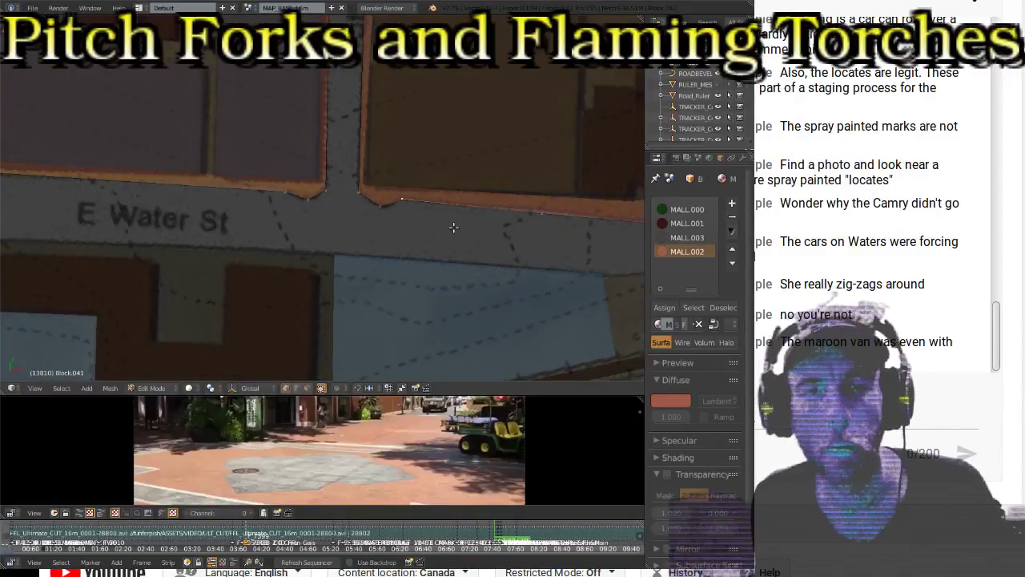
{"action": "middle_click_drag", "start_coordinate": [543, 221], "coordinate": [406, 221], "text": "shift"}
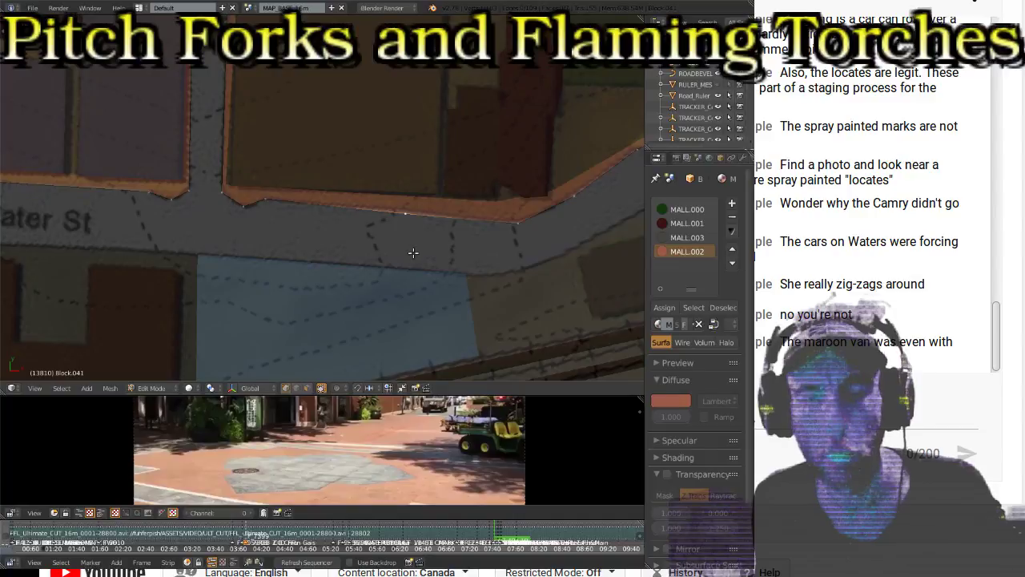
{"action": "scroll", "coordinate": [411, 250], "scroll_direction": "up", "scroll_amount": 3}
{"action": "key", "text": "g"}
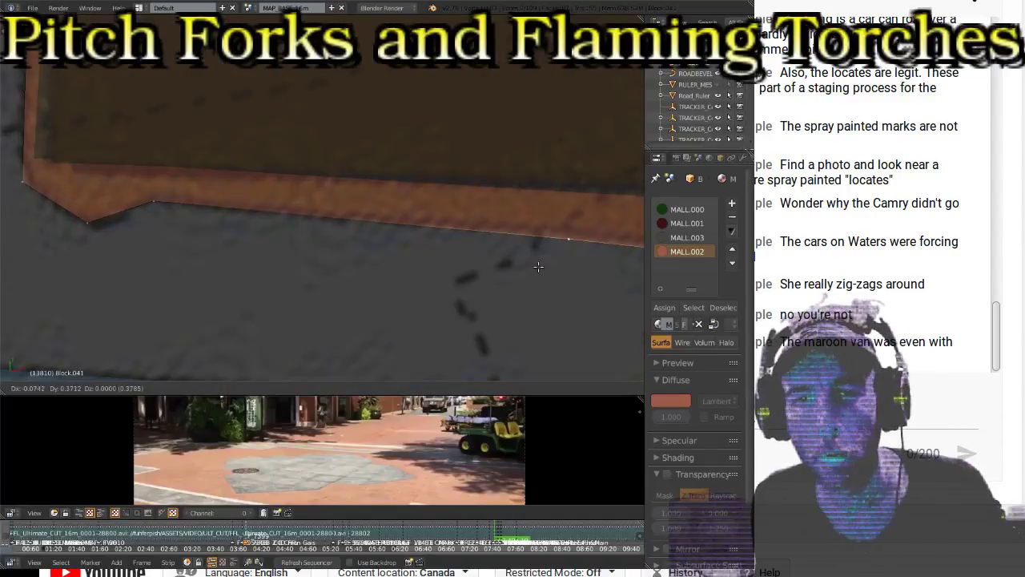
{"action": "left_click", "coordinate": [537, 265]}
{"action": "scroll", "coordinate": [587, 248], "scroll_direction": "down", "scroll_amount": 3}
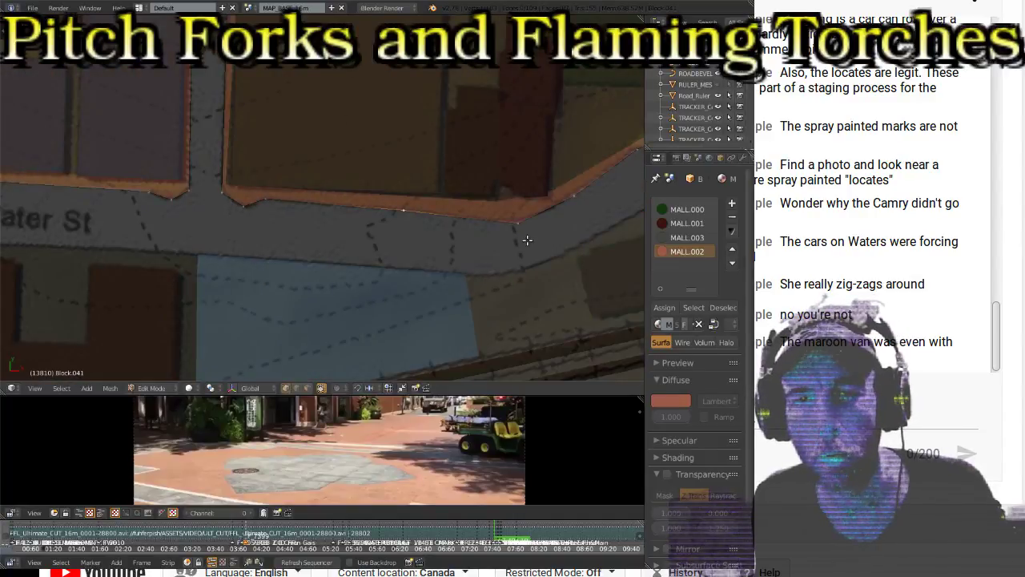
{"action": "key", "text": "g"}
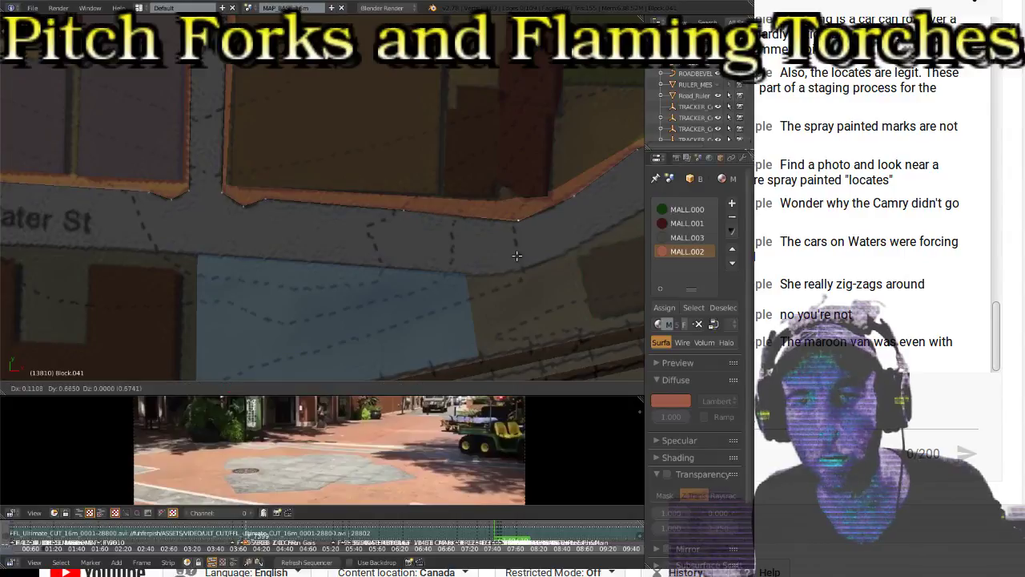
{"action": "left_click", "coordinate": [516, 255]}
{"action": "scroll", "coordinate": [346, 252], "scroll_direction": "down", "scroll_amount": 3}
{"action": "key", "text": "Tab"}
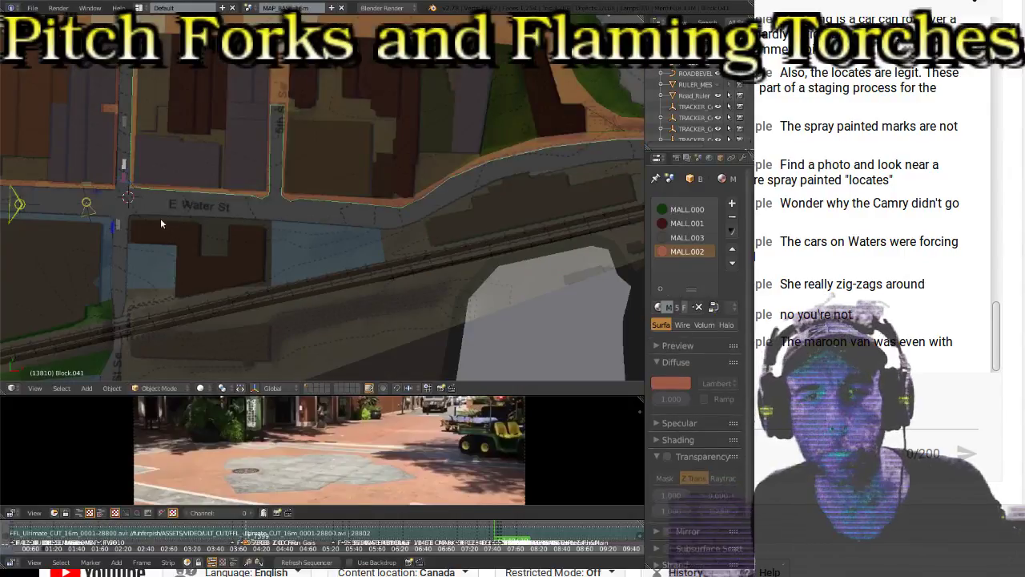
Step: Examine the vehicle and camera markers around the curb corners at E Water St and 4th St
{"action": "middle_click_drag", "start_coordinate": [160, 218], "coordinate": [407, 221], "text": "shift"}
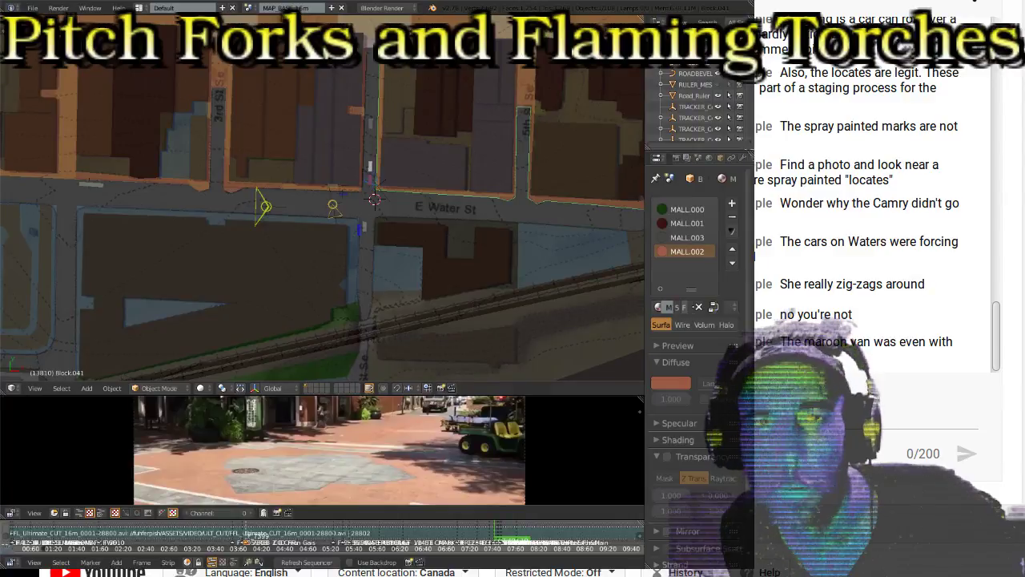
{"action": "scroll", "coordinate": [399, 229], "scroll_direction": "up", "scroll_amount": 5}
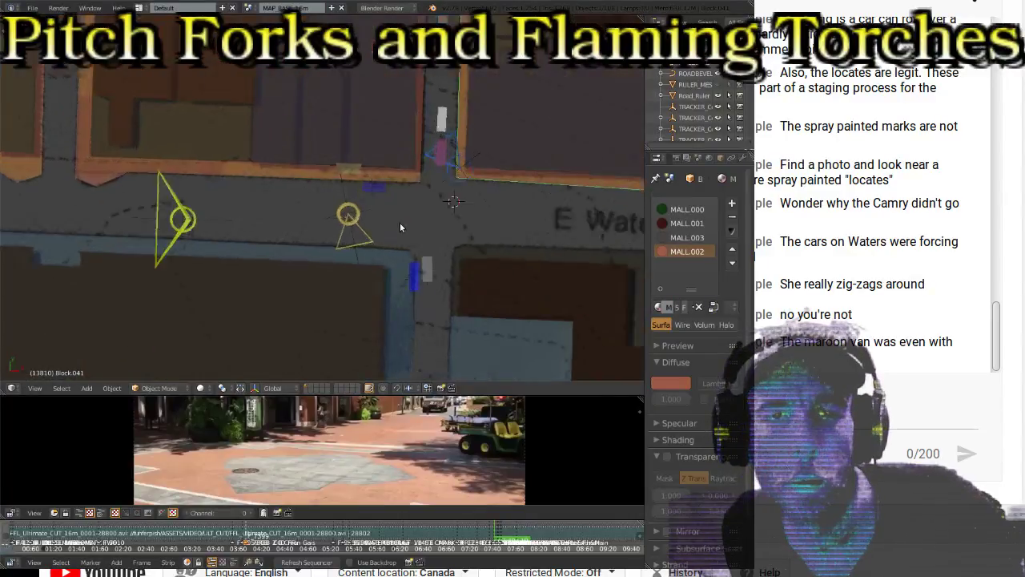
{"action": "middle_click_drag", "start_coordinate": [541, 177], "coordinate": [359, 216], "text": "shift"}
{"action": "scroll", "coordinate": [358, 216], "scroll_direction": "up", "scroll_amount": 4}
{"action": "middle_click_drag", "start_coordinate": [407, 152], "coordinate": [375, 187], "text": "shift"}
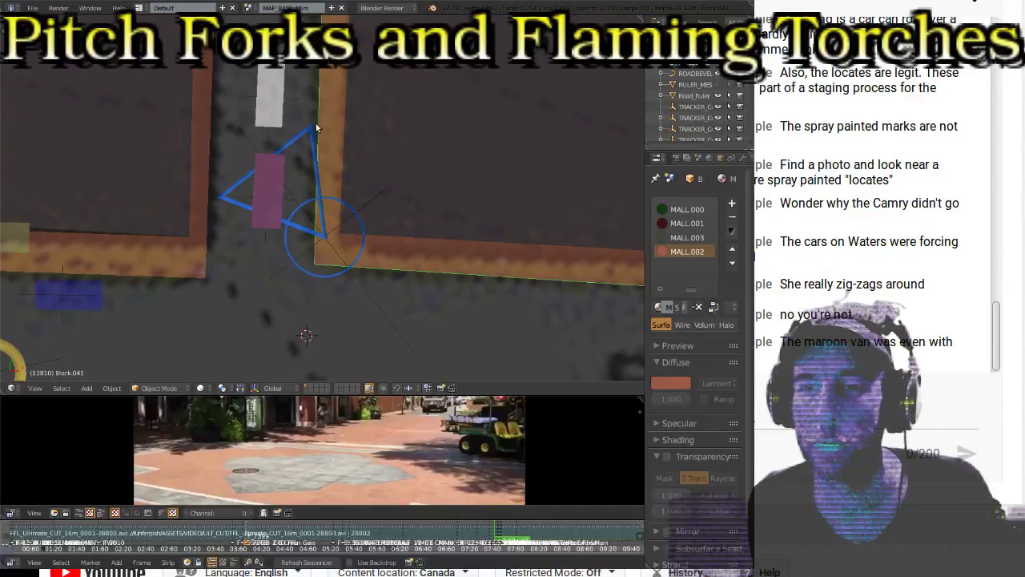
{"action": "scroll", "coordinate": [256, 228], "scroll_direction": "down", "scroll_amount": 5, "text": "shift"}
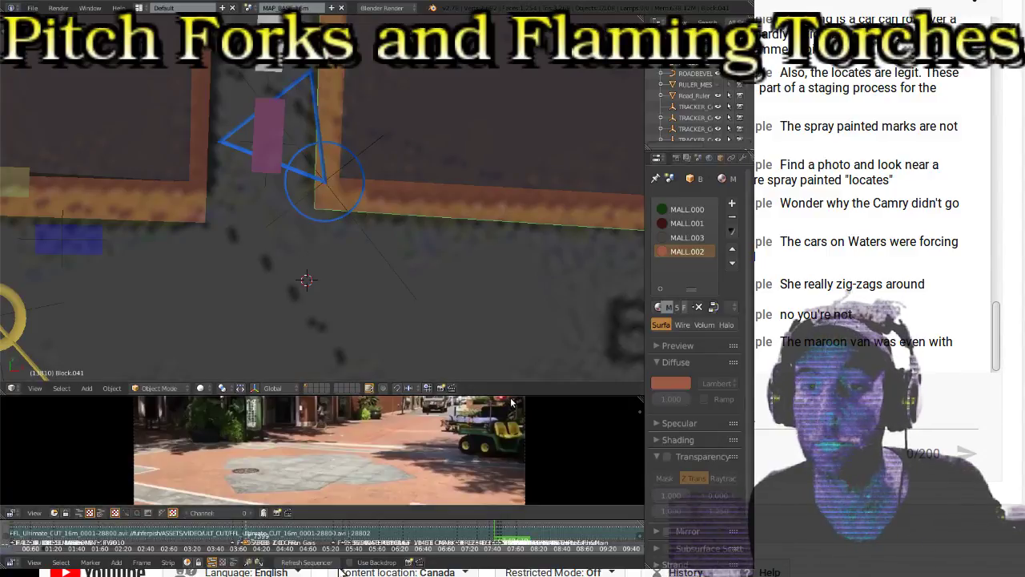
Step: Enlarge the video preview area to show the full footage frame, keeping the 4th St corner in the map view
{"action": "left_click_drag", "start_coordinate": [511, 396], "coordinate": [511, 345]}
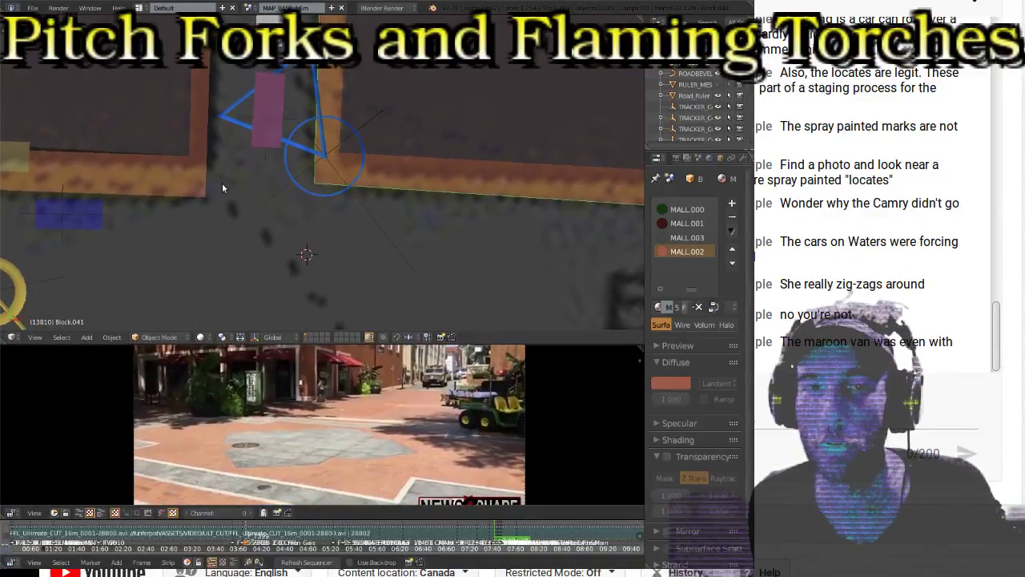
{"action": "scroll", "coordinate": [233, 181], "scroll_direction": "down", "scroll_amount": 4}
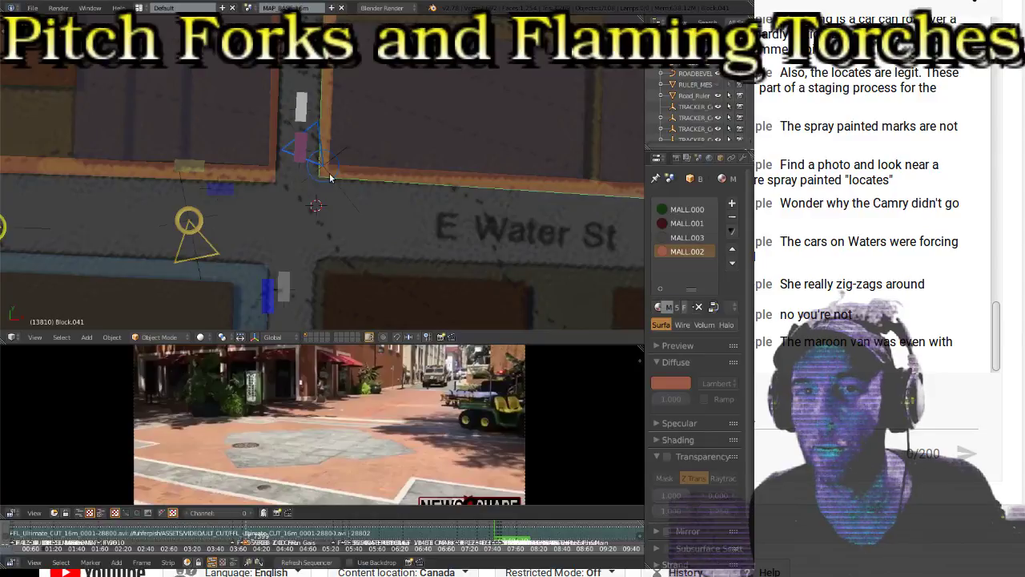
{"action": "scroll", "coordinate": [331, 178], "scroll_direction": "up", "scroll_amount": 4}
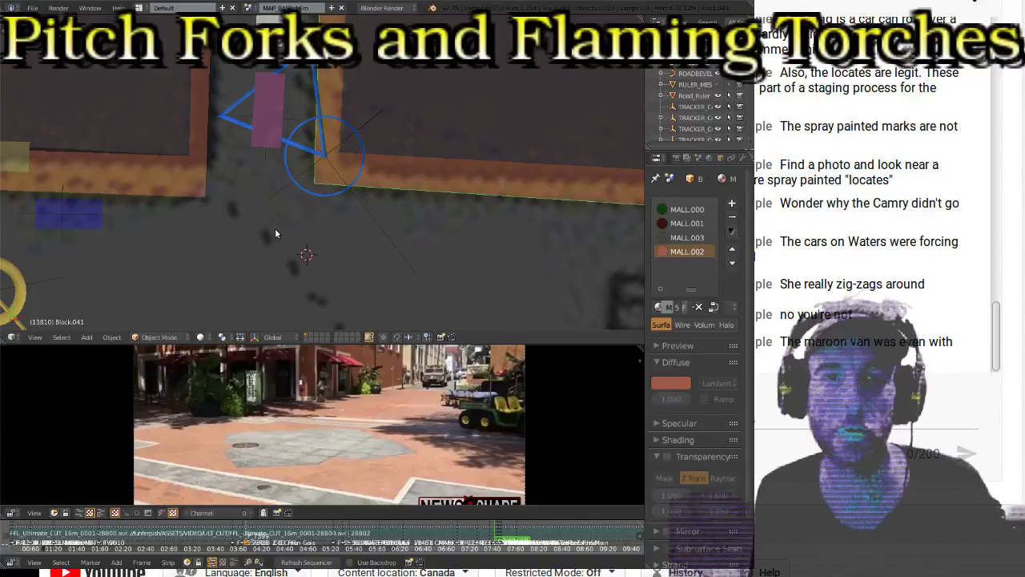
{"action": "left_click_drag", "start_coordinate": [478, 343], "coordinate": [479, 172]}
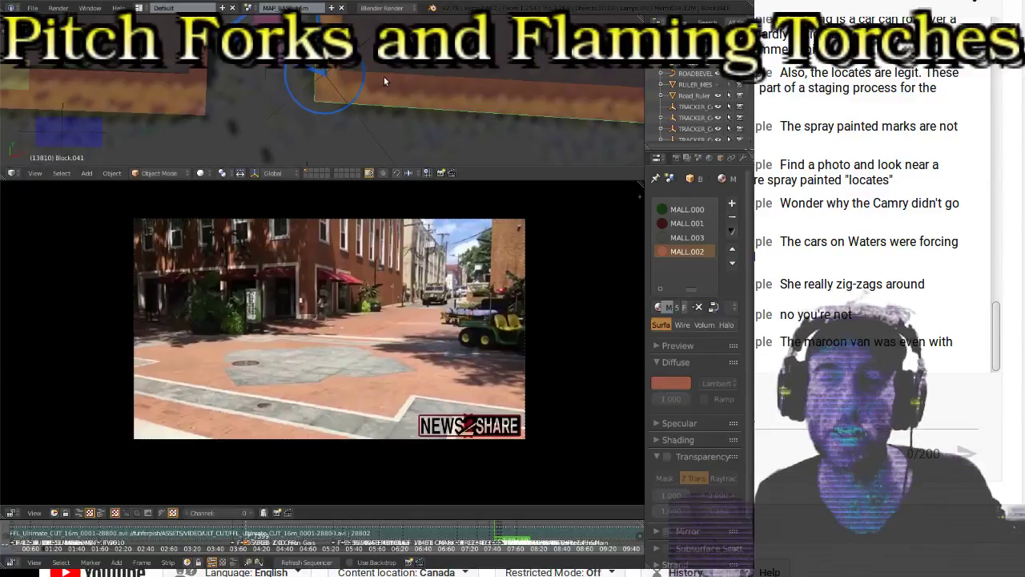
{"action": "scroll", "coordinate": [388, 93], "scroll_direction": "up", "scroll_amount": 3, "text": "shift"}
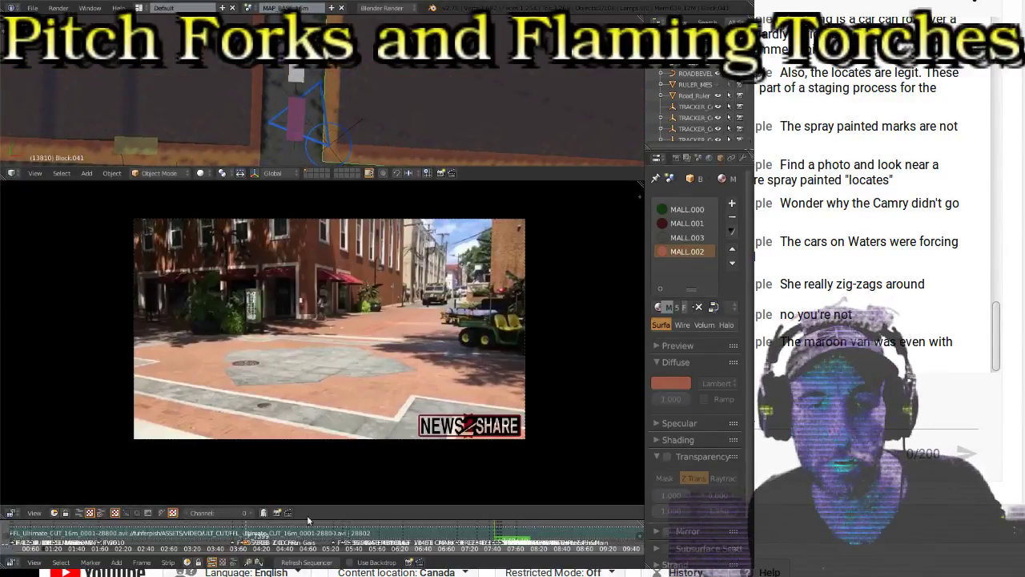
Step: Enlarge the sequencer area and bring the video strips on channels 7 to 10 into view
{"action": "left_click_drag", "start_coordinate": [319, 518], "coordinate": [304, 358]}
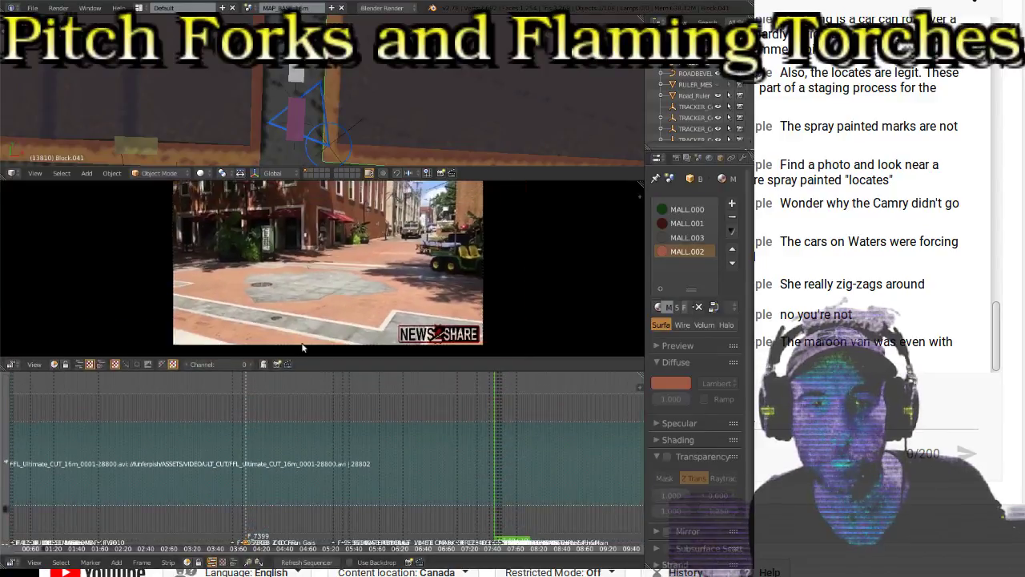
{"action": "scroll", "coordinate": [298, 416], "scroll_direction": "down", "scroll_amount": 6}
{"action": "scroll", "coordinate": [384, 455], "scroll_direction": "up", "scroll_amount": 4}
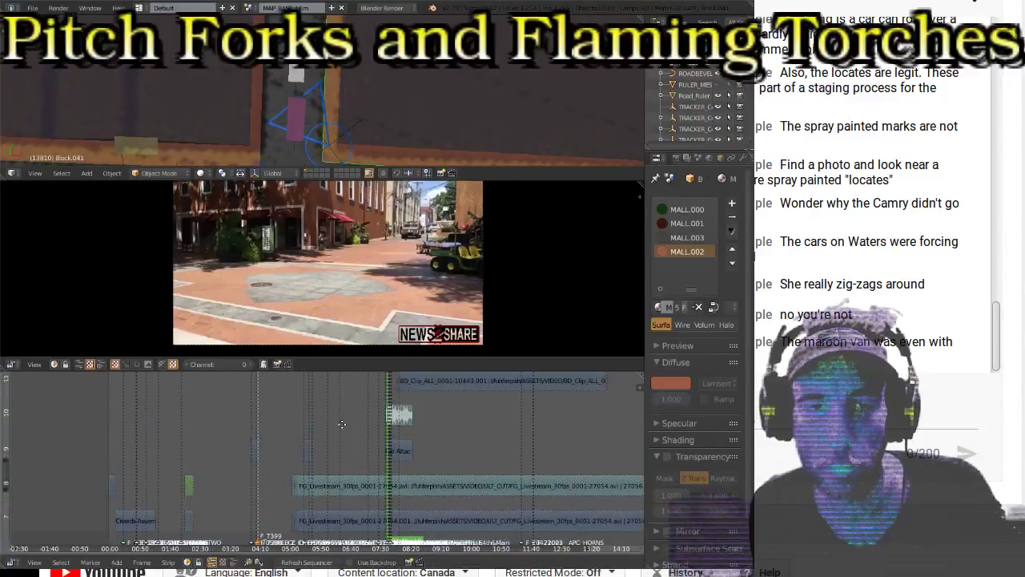
{"action": "middle_click_drag", "start_coordinate": [342, 423], "coordinate": [326, 430]}
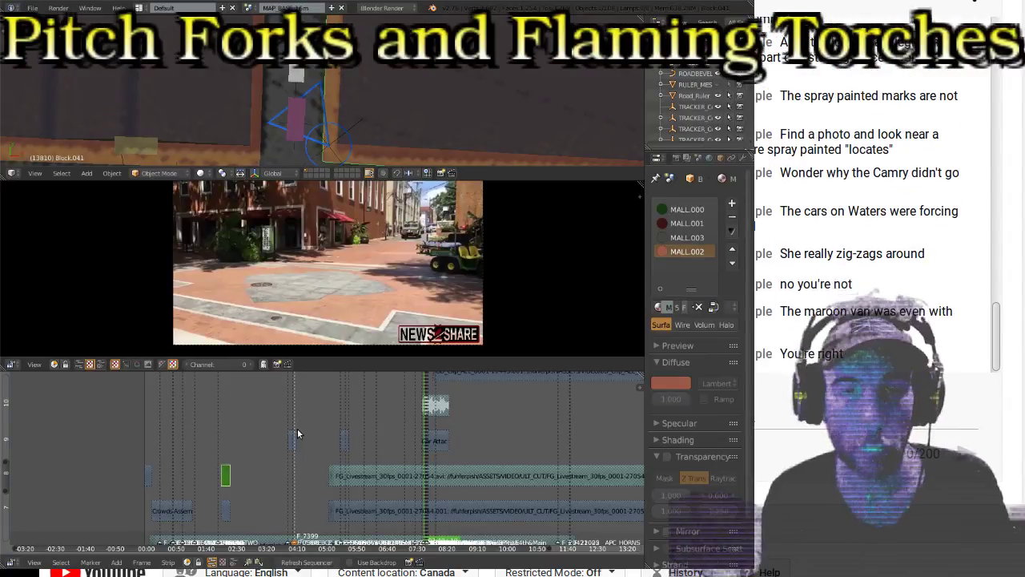
Step: Play the aerial footage from frame 3742 to frame 3781 and examine the crowd, bus and crosswalk at the intersection up close
{"action": "left_click", "coordinate": [220, 434]}
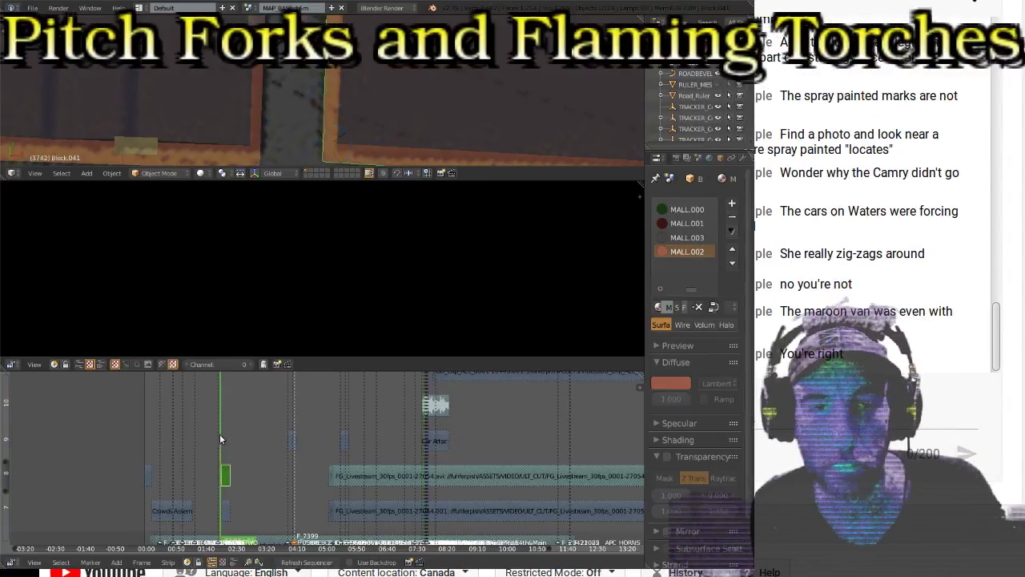
{"action": "key", "text": "alt+a"}
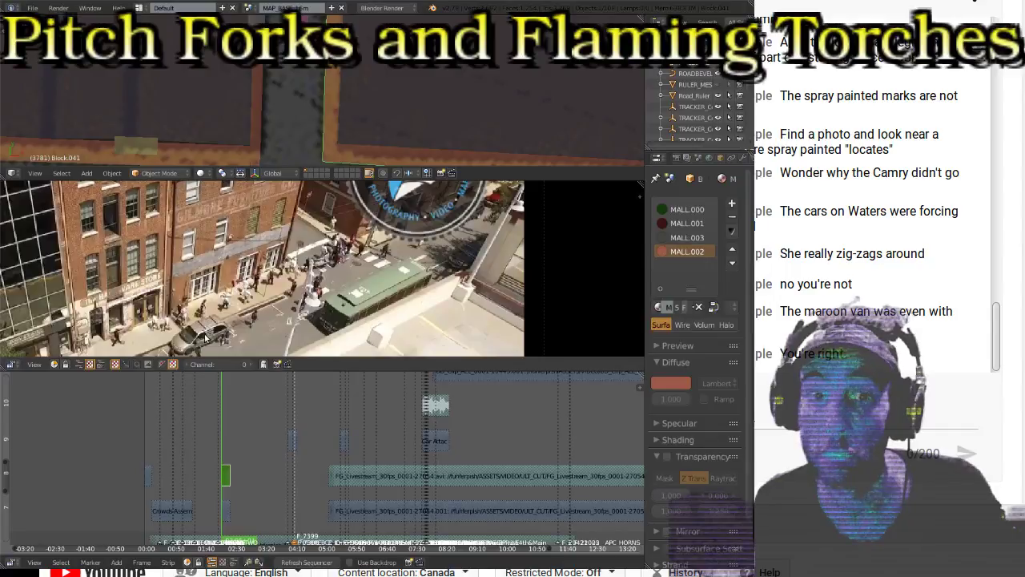
{"action": "scroll", "coordinate": [288, 296], "scroll_direction": "up", "scroll_amount": 2}
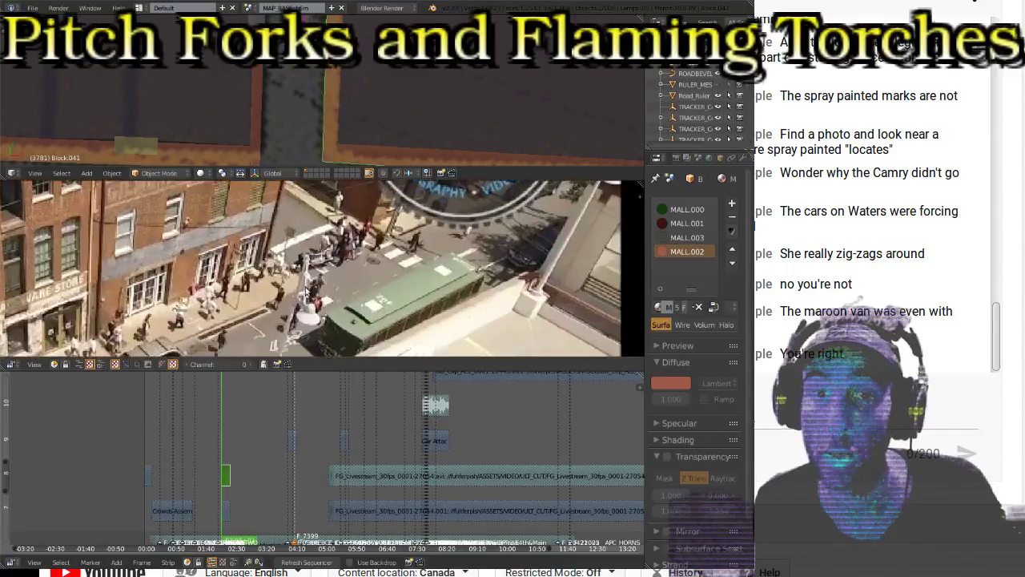
{"action": "scroll", "coordinate": [312, 288], "scroll_direction": "up", "scroll_amount": 1}
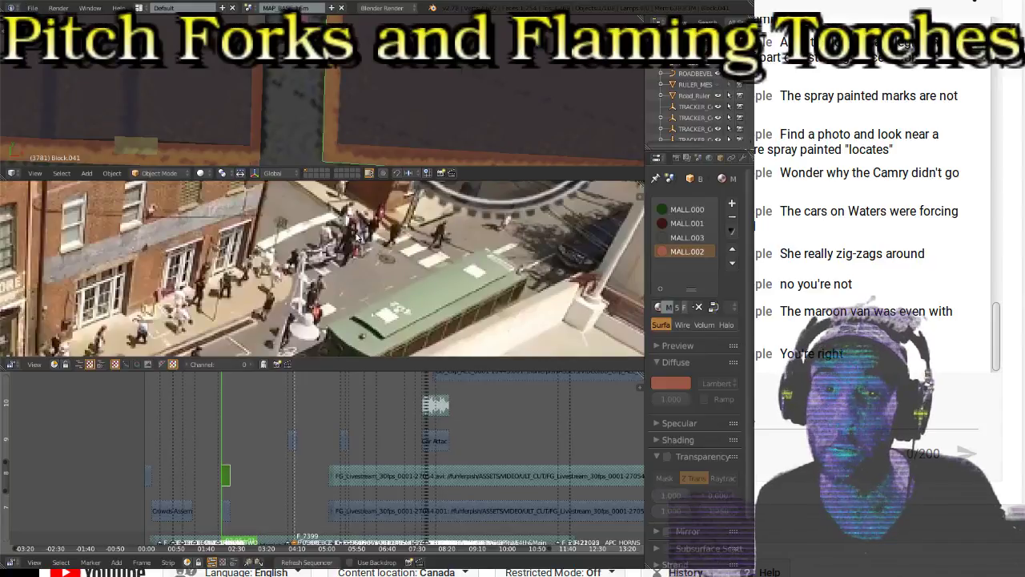
{"action": "scroll", "coordinate": [313, 133], "scroll_direction": "down", "scroll_amount": 2}
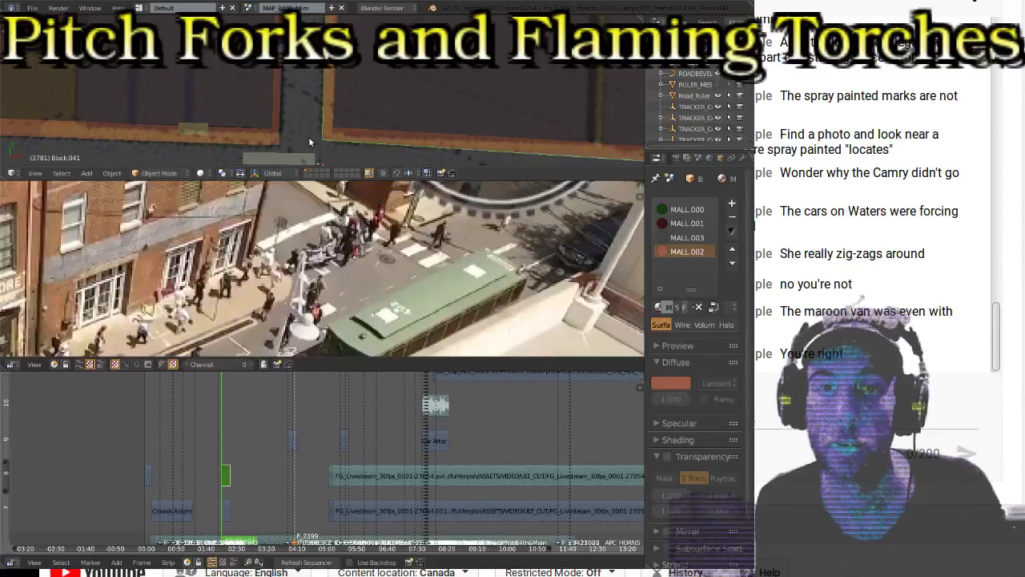
Step: Play the aerial footage on to frame 4199 and compare the vehicle positions with the map at E Water St and 4th St
{"action": "key", "text": "alt+a"}
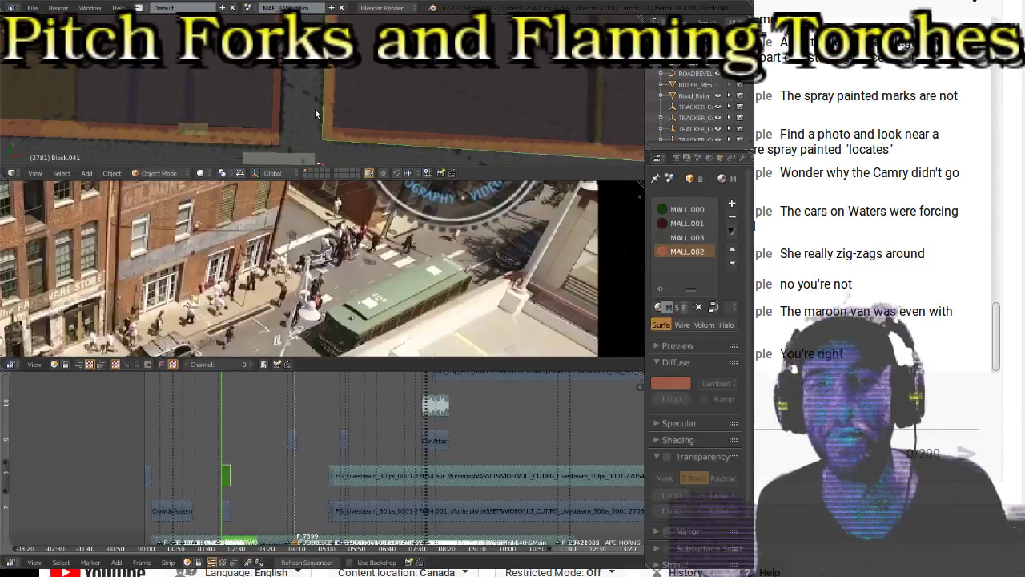
{"action": "scroll", "coordinate": [315, 108], "scroll_direction": "down", "scroll_amount": 1}
{"action": "scroll", "coordinate": [318, 85], "scroll_direction": "down", "scroll_amount": 2}
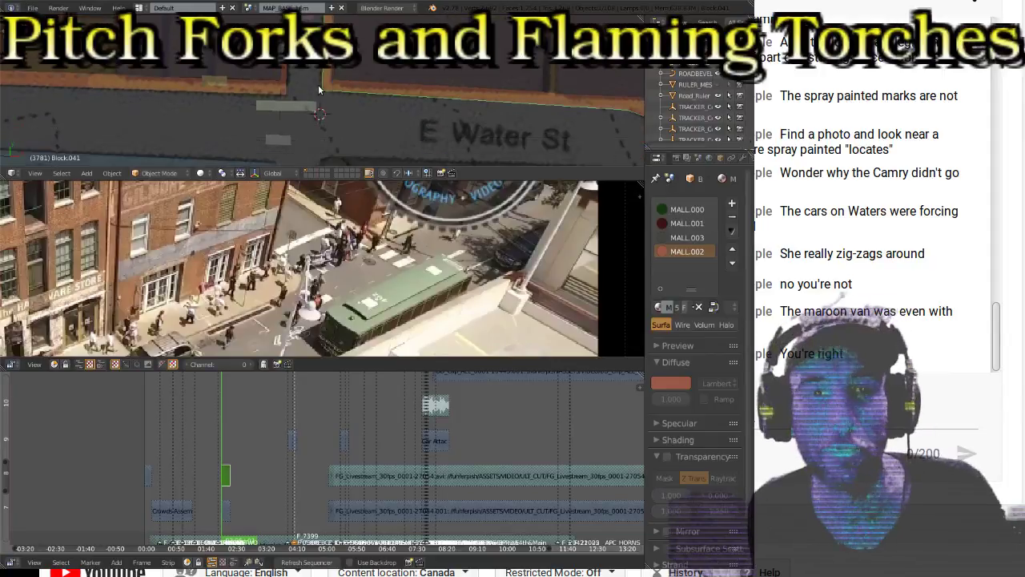
{"action": "scroll", "coordinate": [318, 112], "scroll_direction": "up", "scroll_amount": 2}
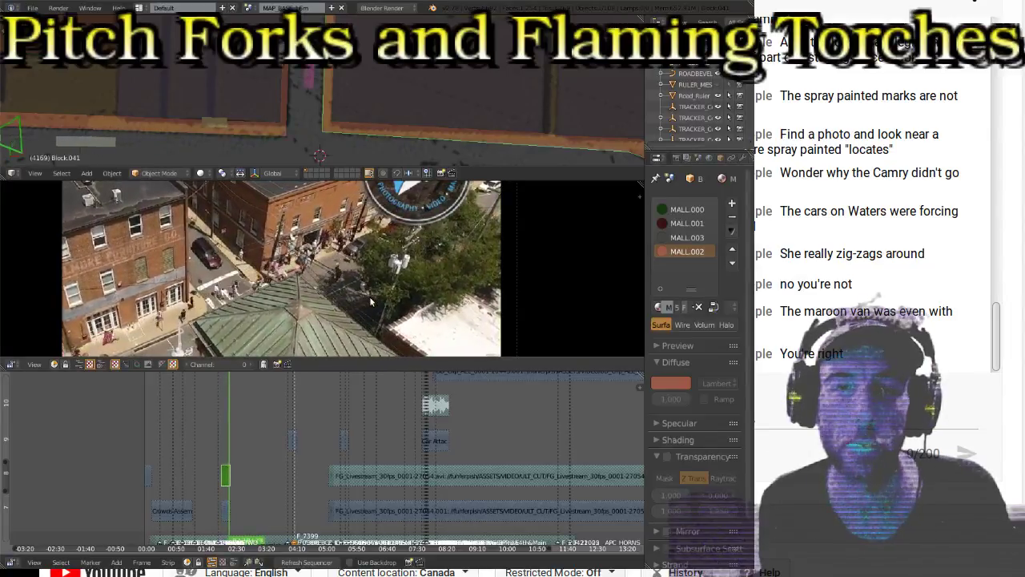
{"action": "key", "text": "alt+a"}
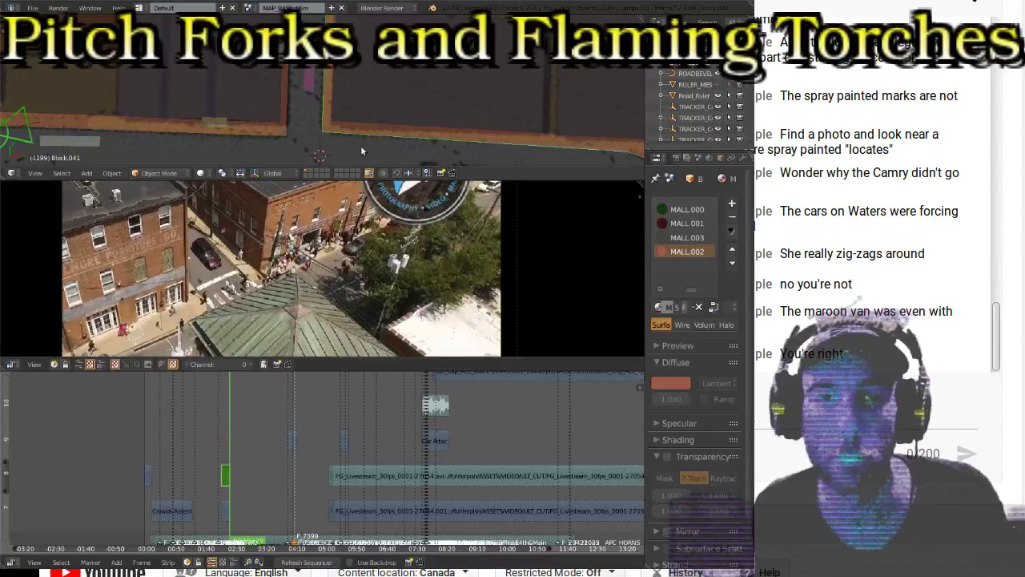
Step: Select the building block on the east side of the 4th St corner and display the map in wireframe
{"action": "scroll", "coordinate": [331, 125], "scroll_direction": "up", "scroll_amount": 2}
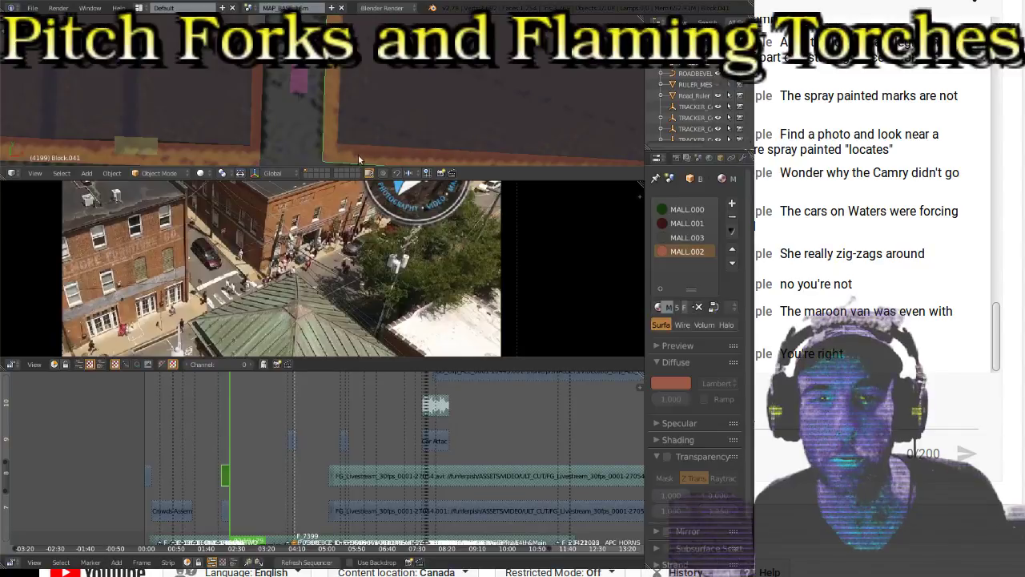
{"action": "right_click", "coordinate": [345, 140]}
{"action": "middle_click_drag", "start_coordinate": [411, 129], "coordinate": [389, 92], "text": "shift"}
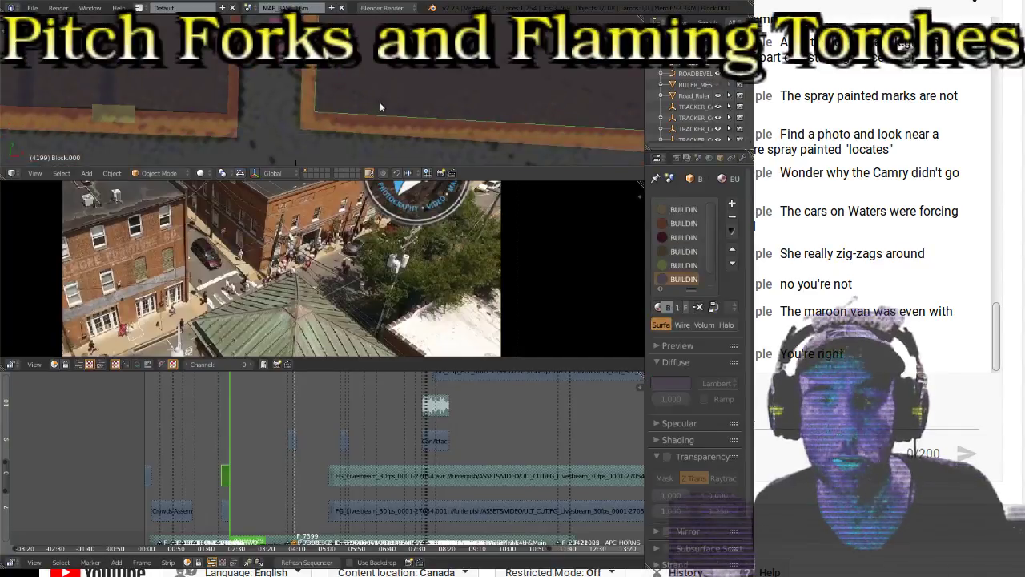
{"action": "key", "text": "z"}
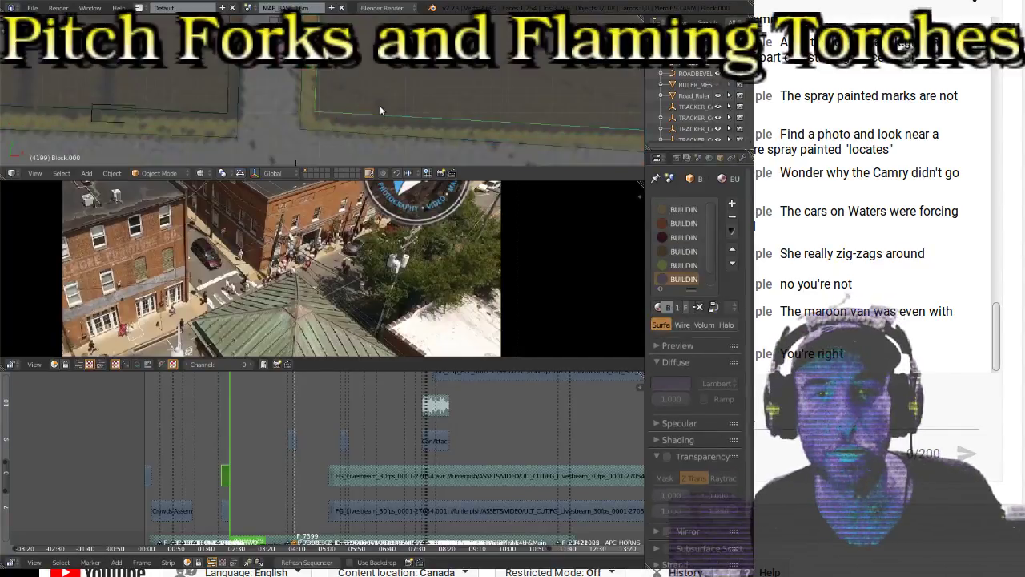
{"action": "middle_click_drag", "start_coordinate": [463, 88], "coordinate": [315, 93], "text": "shift"}
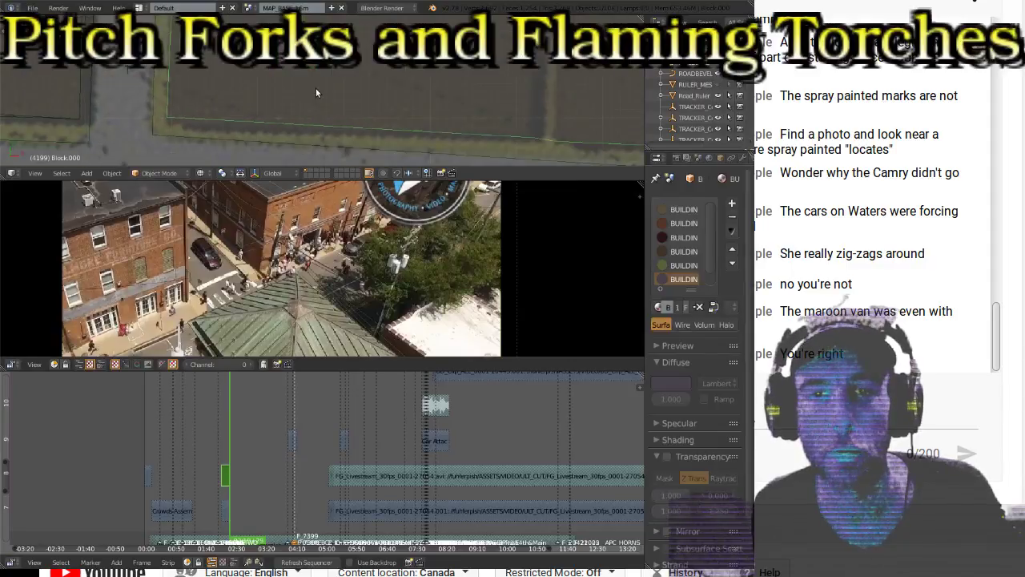
Step: Move the southwest corner vertex of the selected building block about 0.6 units outward, towards E Water St
{"action": "key", "text": "Tab"}
{"action": "right_click", "coordinate": [172, 114]}
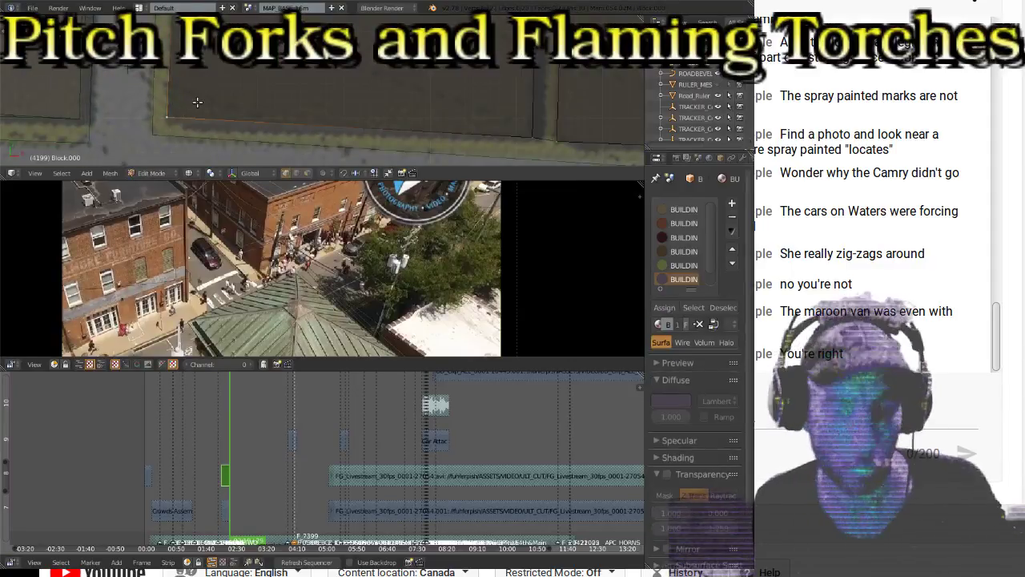
{"action": "key", "text": "g"}
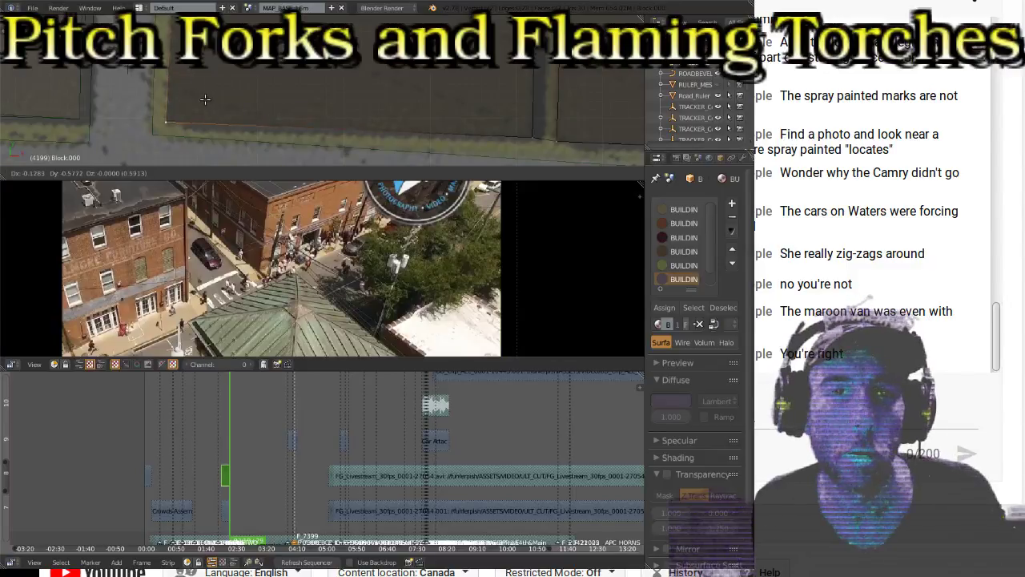
{"action": "left_click", "coordinate": [536, 143]}
{"action": "middle_click_drag", "start_coordinate": [166, 111], "coordinate": [309, 107], "text": "shift"}
Step: Return the map view to solid display and save the project file over the existing one
{"action": "key", "text": "z"}
{"action": "key", "text": "z"}
{"action": "key", "text": "z"}
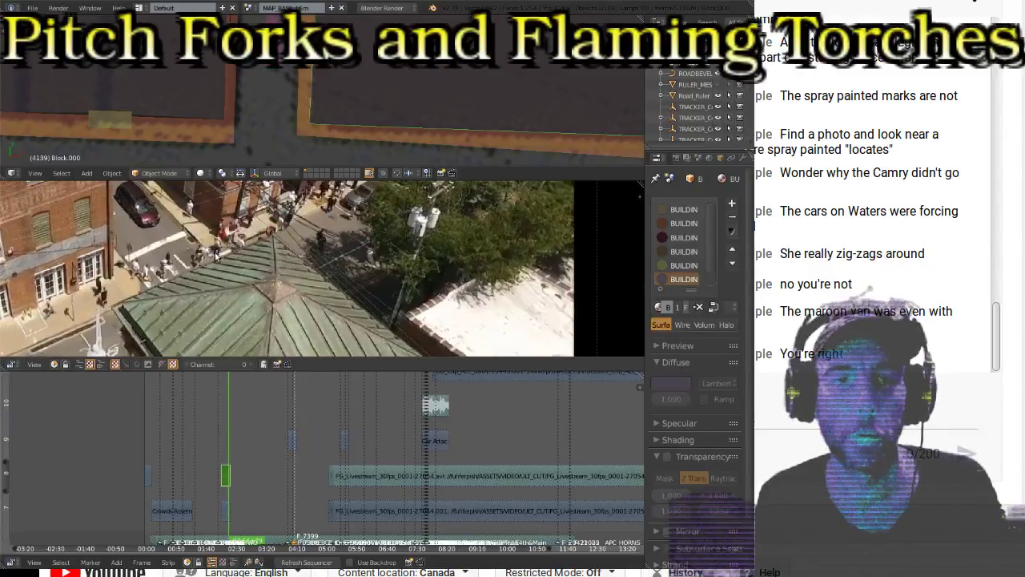
{"action": "key", "text": "ctrl+s"}
{"action": "left_click", "coordinate": [215, 254]}
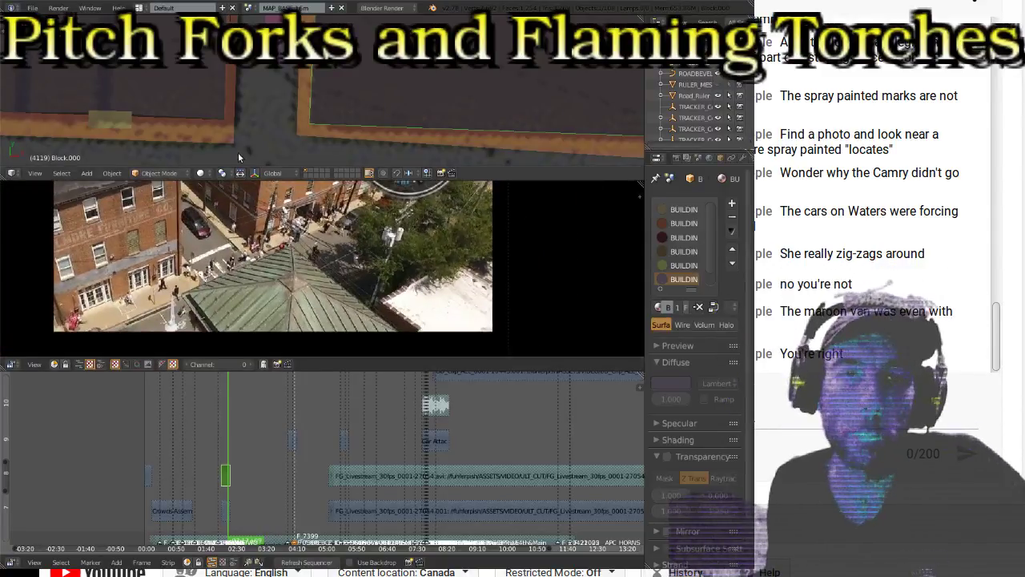
Step: Compare the E Water St and 4th St intersection on the map with the crosswalk in the aerial footage at frame 4119
{"action": "scroll", "coordinate": [303, 155], "scroll_direction": "down", "scroll_amount": 4}
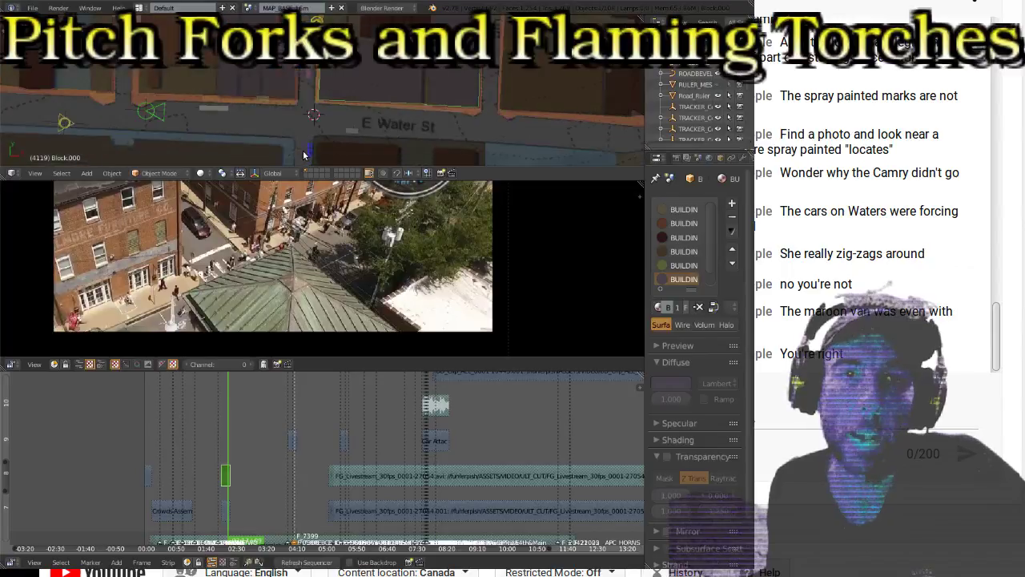
{"action": "scroll", "coordinate": [300, 136], "scroll_direction": "down", "scroll_amount": 1}
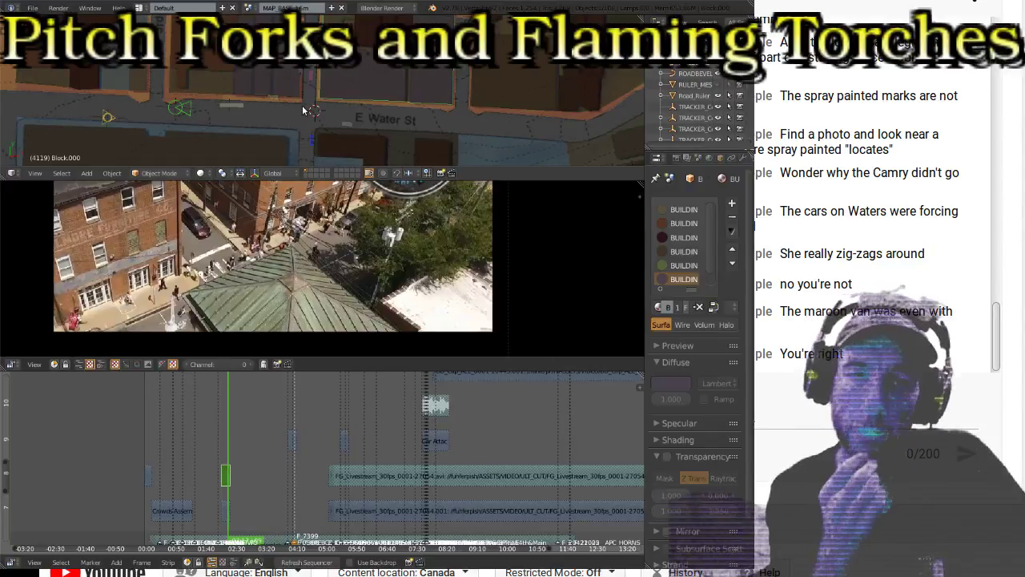
{"action": "scroll", "coordinate": [163, 295], "scroll_direction": "up", "scroll_amount": 2}
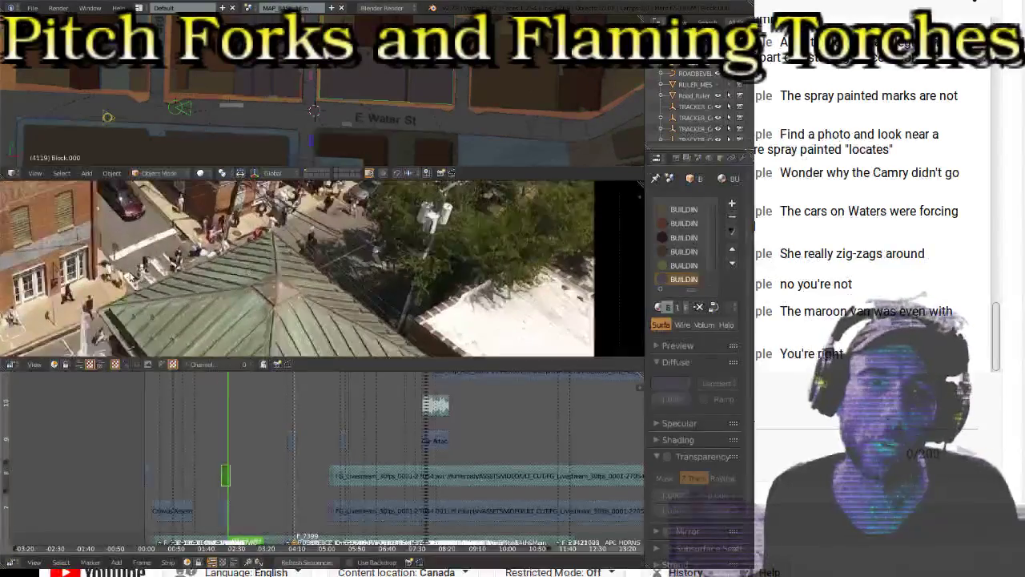
{"action": "scroll", "coordinate": [160, 296], "scroll_direction": "up", "scroll_amount": 3}
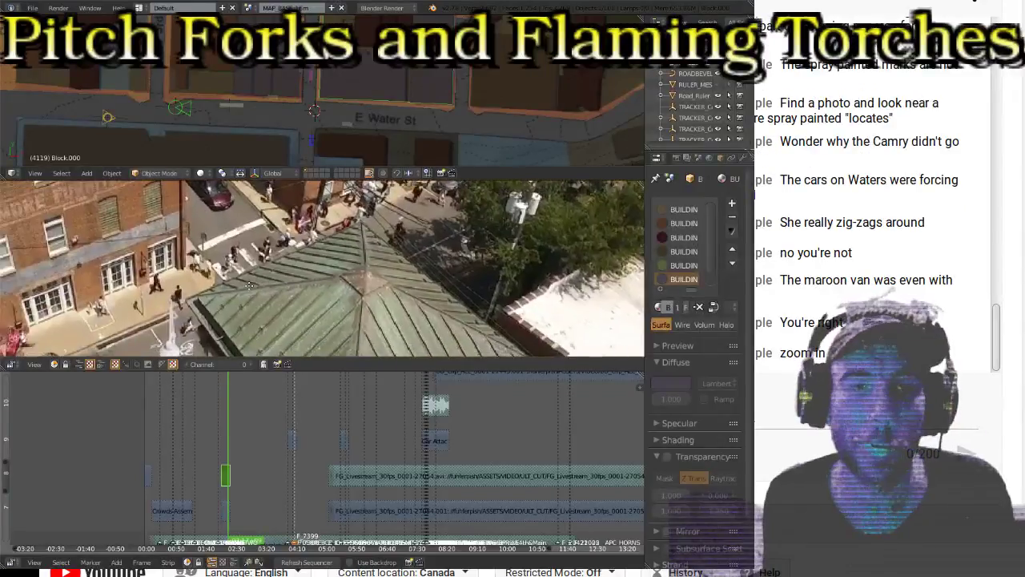
{"action": "middle_click_drag", "start_coordinate": [190, 275], "coordinate": [307, 282]}
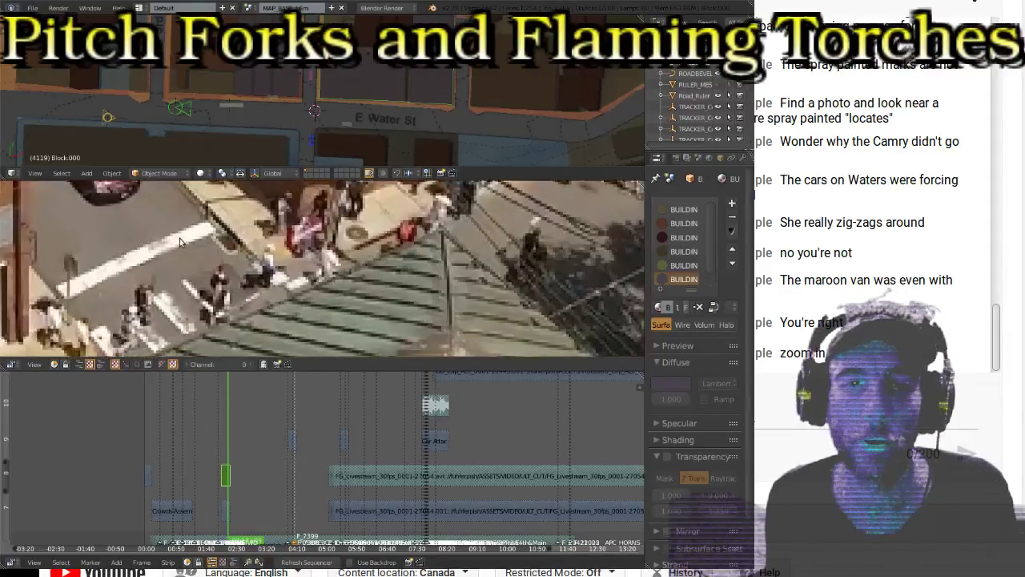
Step: Enlarge the video preview area and examine the maroon van, stop line, crosswalk and pavement markings at frame 4119 up close
{"action": "left_click_drag", "start_coordinate": [329, 359], "coordinate": [329, 493]}
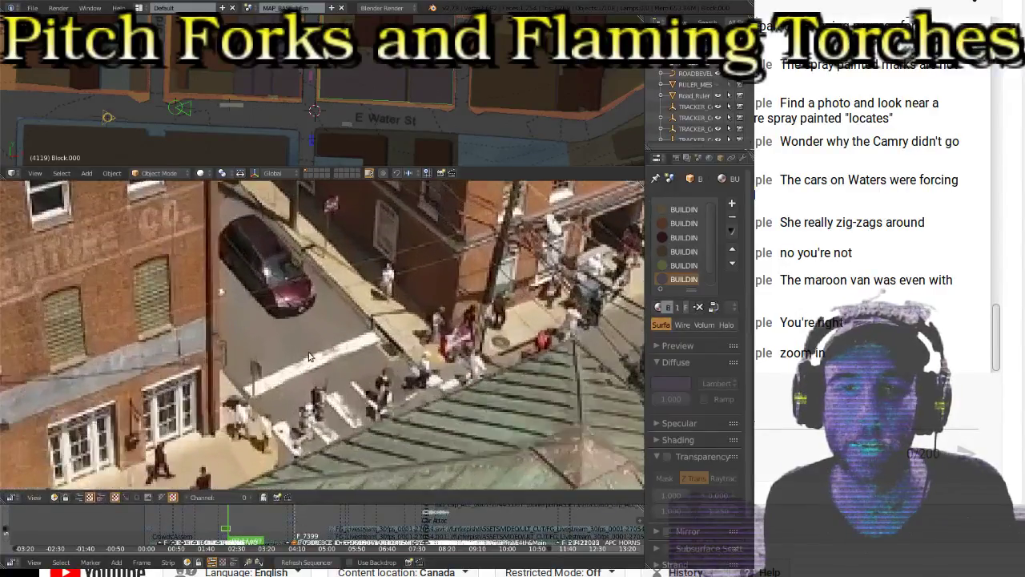
{"action": "scroll", "coordinate": [308, 357], "scroll_direction": "up", "scroll_amount": 4}
{"action": "scroll", "coordinate": [309, 354], "scroll_direction": "up", "scroll_amount": 4}
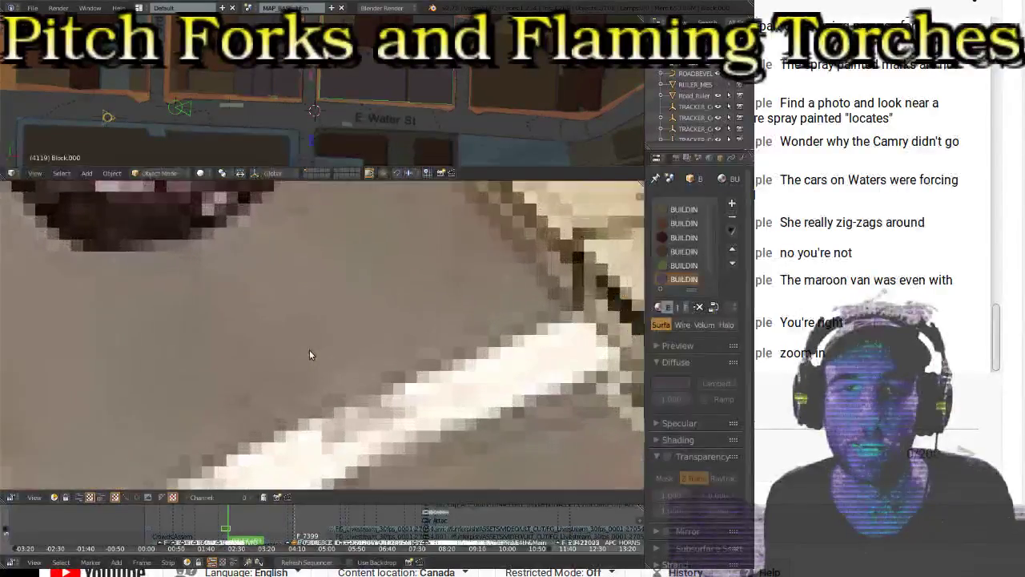
{"action": "scroll", "coordinate": [309, 355], "scroll_direction": "down", "scroll_amount": 2}
{"action": "scroll", "coordinate": [309, 355], "scroll_direction": "down", "scroll_amount": 2}
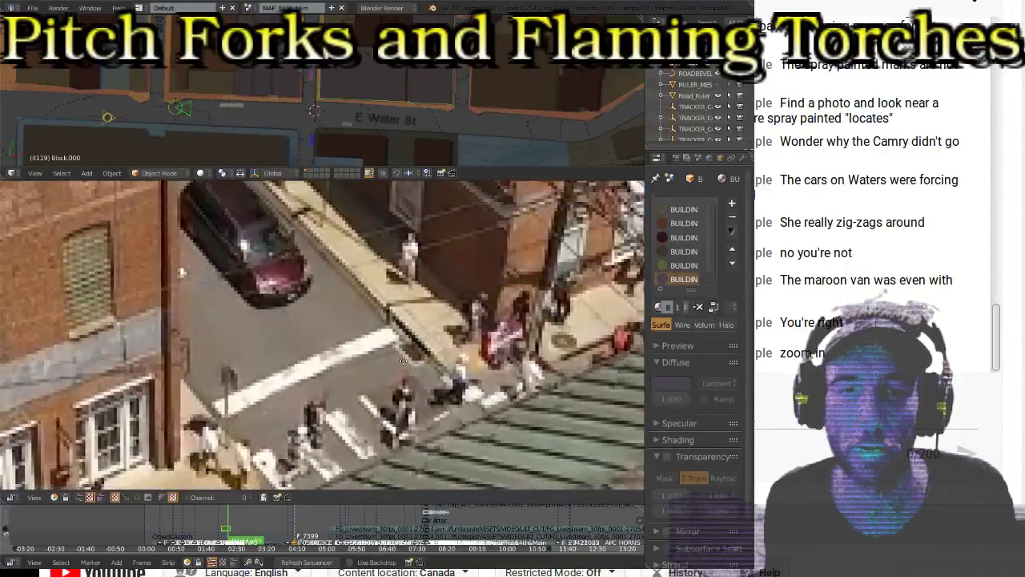
{"action": "middle_click_drag", "start_coordinate": [374, 368], "coordinate": [373, 322]}
{"action": "scroll", "coordinate": [386, 323], "scroll_direction": "up", "scroll_amount": 3}
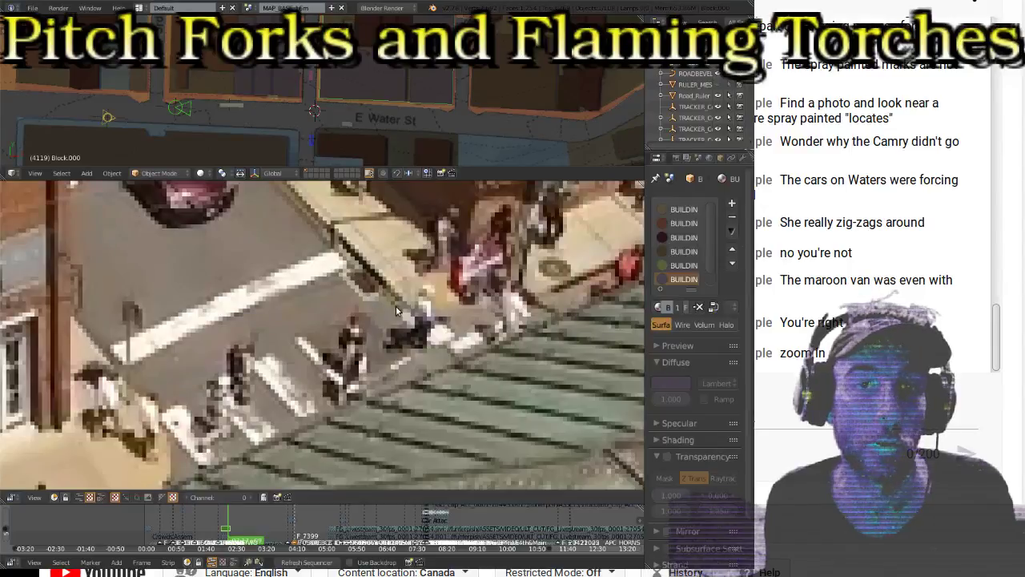
{"action": "scroll", "coordinate": [234, 294], "scroll_direction": "down", "scroll_amount": 3}
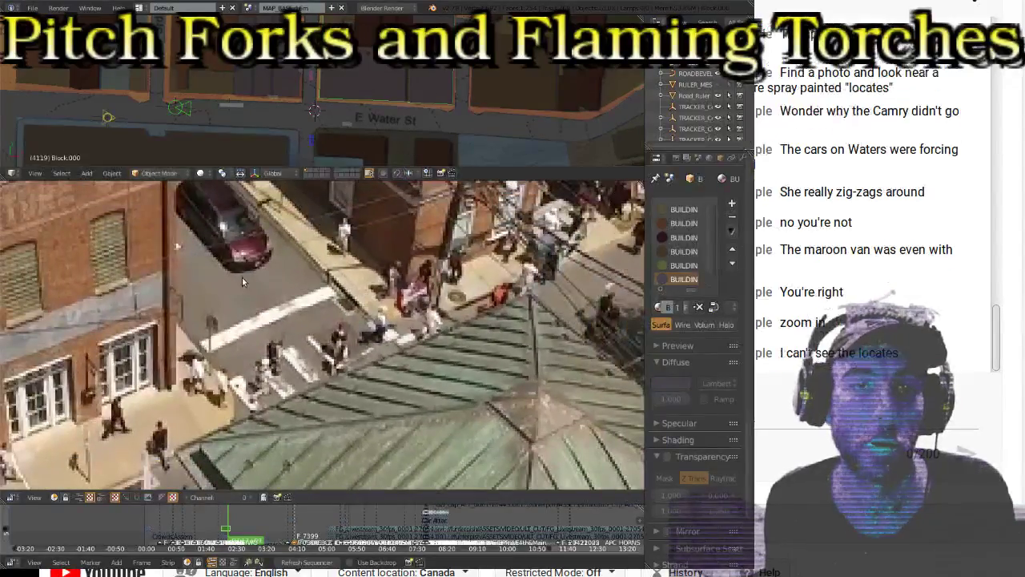
{"action": "scroll", "coordinate": [273, 330], "scroll_direction": "down", "scroll_amount": 3}
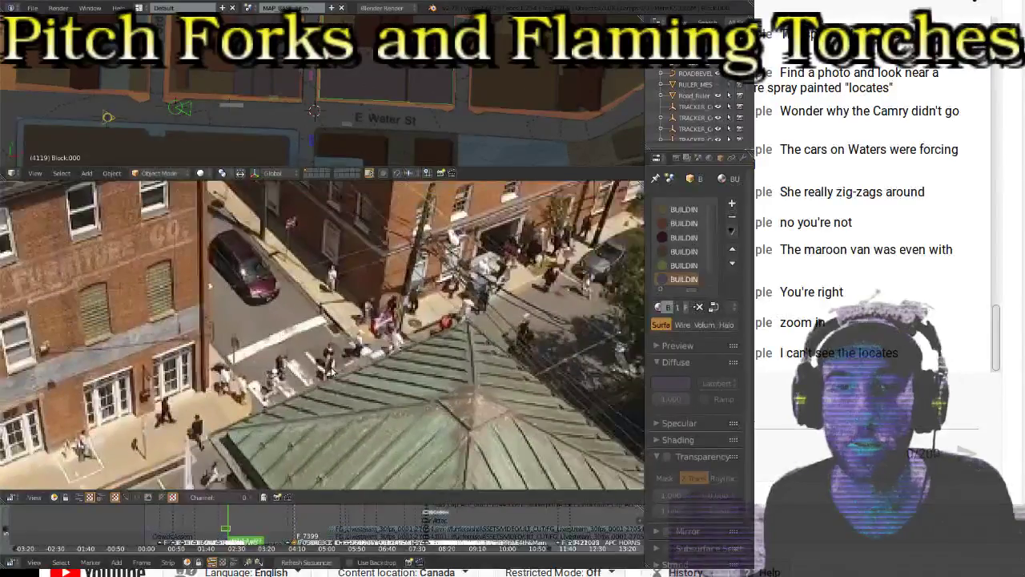
{"action": "scroll", "coordinate": [222, 298], "scroll_direction": "down", "scroll_amount": 3}
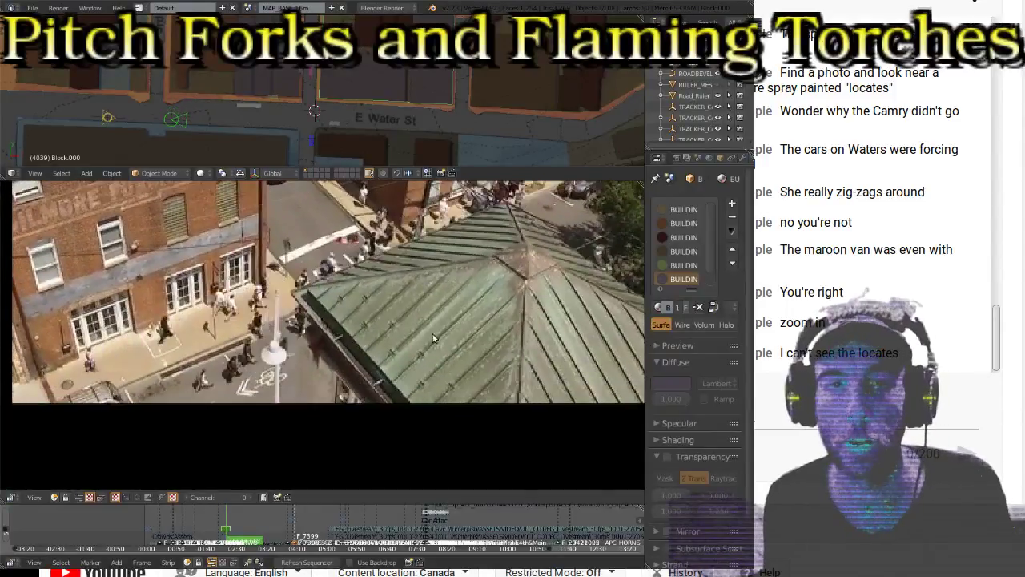
Step: Play the aerial footage from frame 3781 to frame 3888 and examine the street markings around the parked cars and bus
{"action": "left_click", "coordinate": [238, 529]}
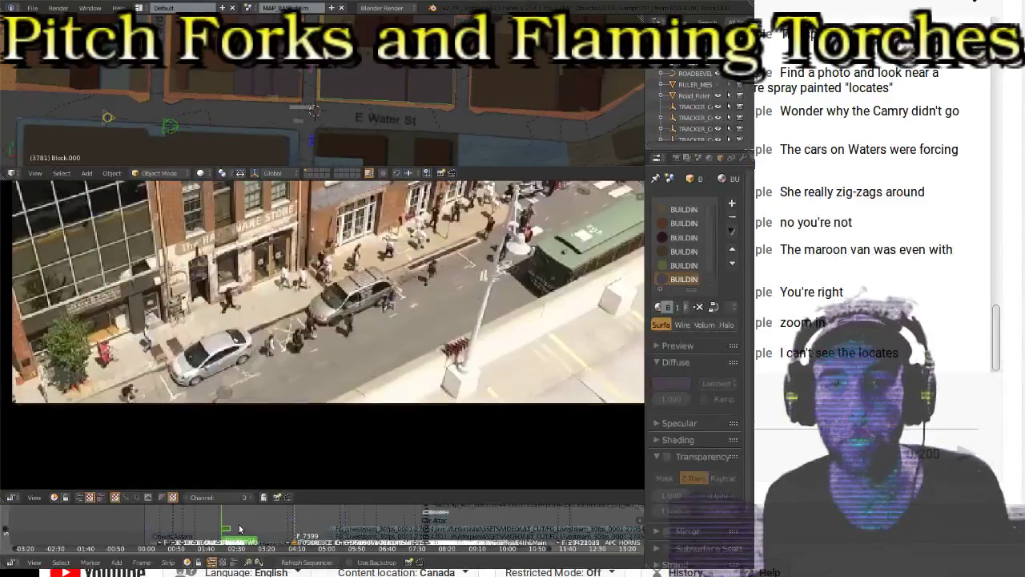
{"action": "scroll", "coordinate": [481, 275], "scroll_direction": "up", "scroll_amount": 3}
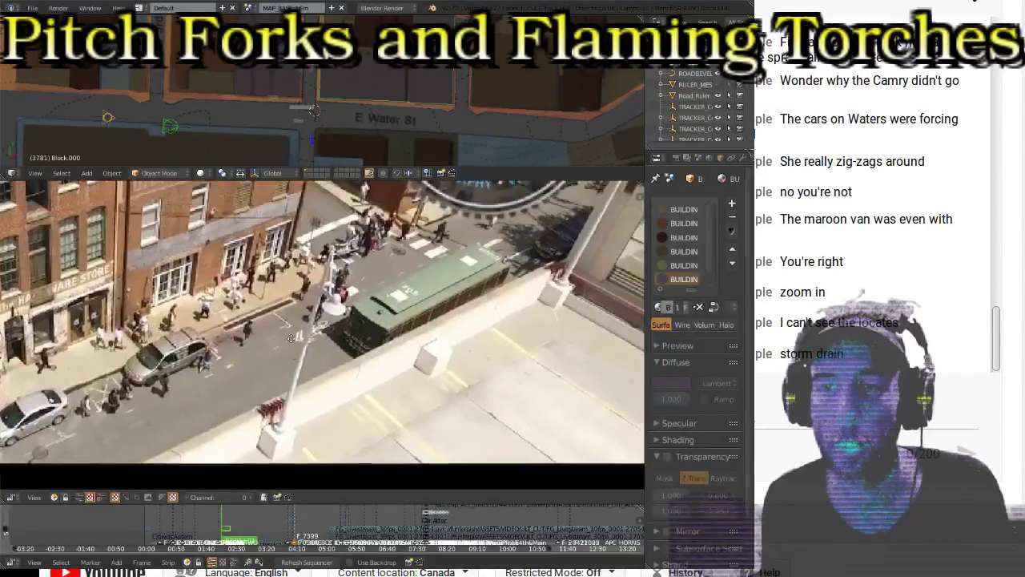
{"action": "middle_click_drag", "start_coordinate": [480, 275], "coordinate": [255, 360]}
{"action": "key", "text": "alt+a"}
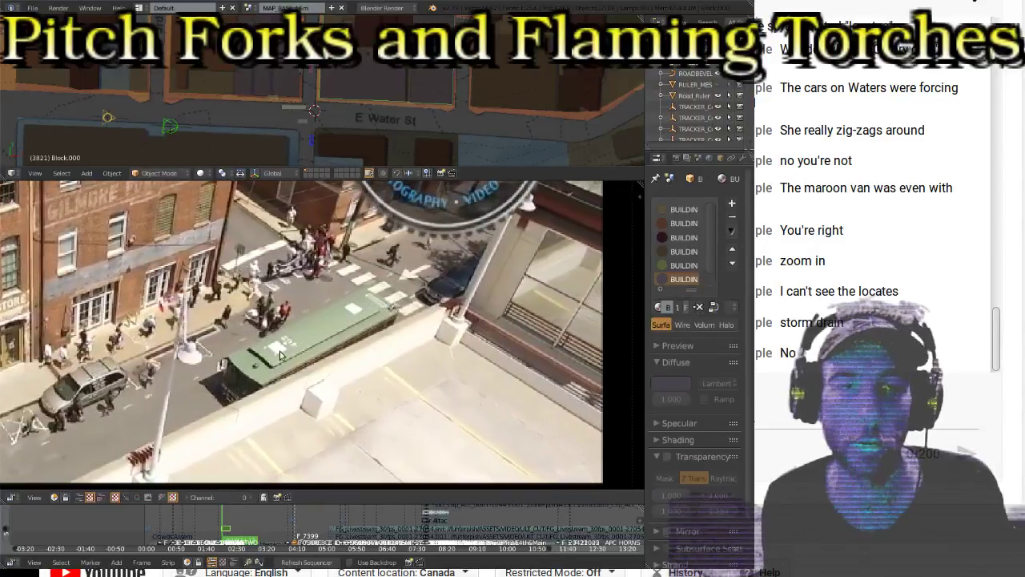
{"action": "scroll", "coordinate": [102, 404], "scroll_direction": "up", "scroll_amount": 4}
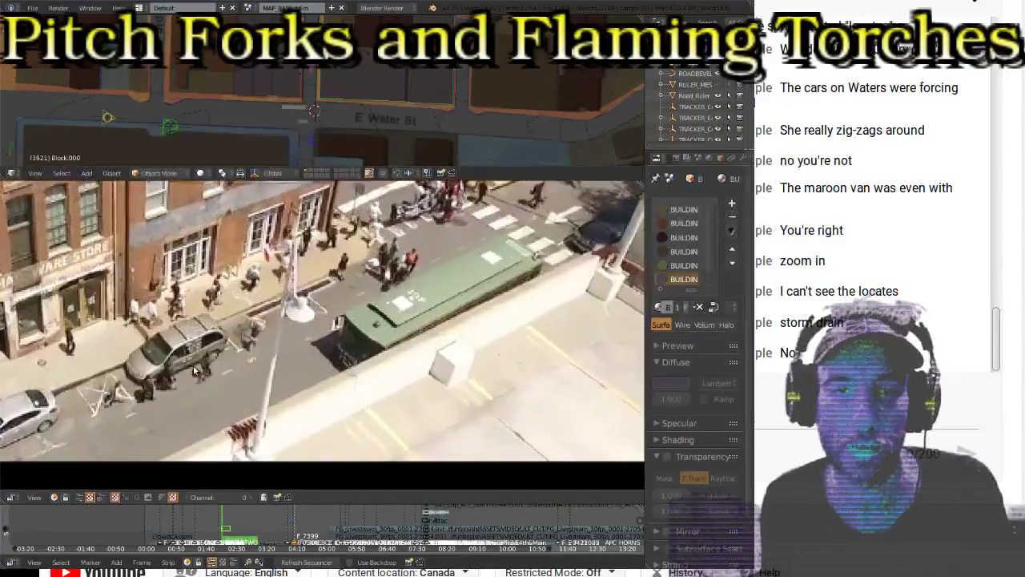
{"action": "scroll", "coordinate": [159, 374], "scroll_direction": "up", "scroll_amount": 1}
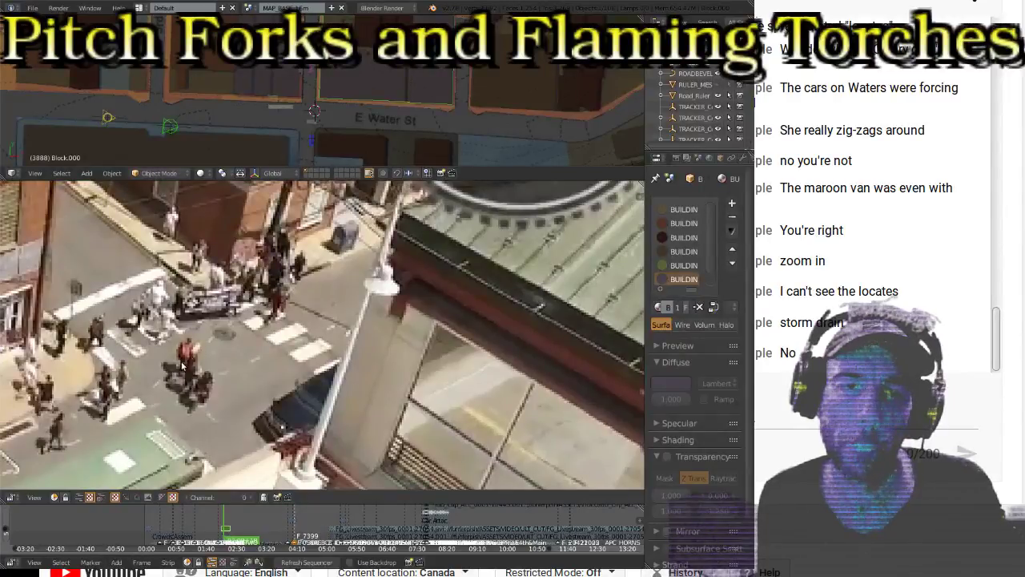
Step: Play the footage on to frame 3913 and examine the crosswalks, long curb strip and dark car at the intersection
{"action": "key", "text": "alt+a"}
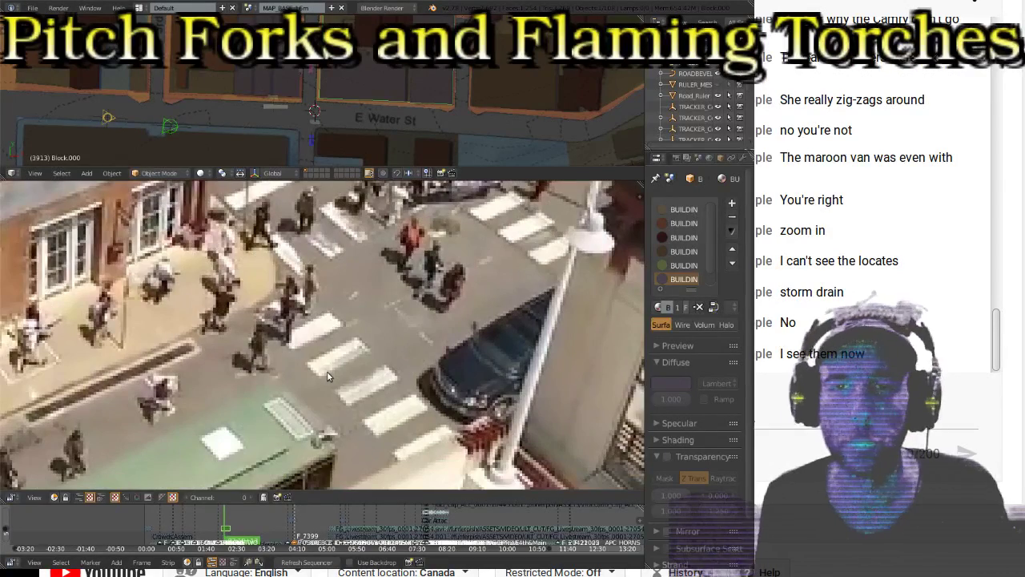
{"action": "scroll", "coordinate": [415, 305], "scroll_direction": "up", "scroll_amount": 4}
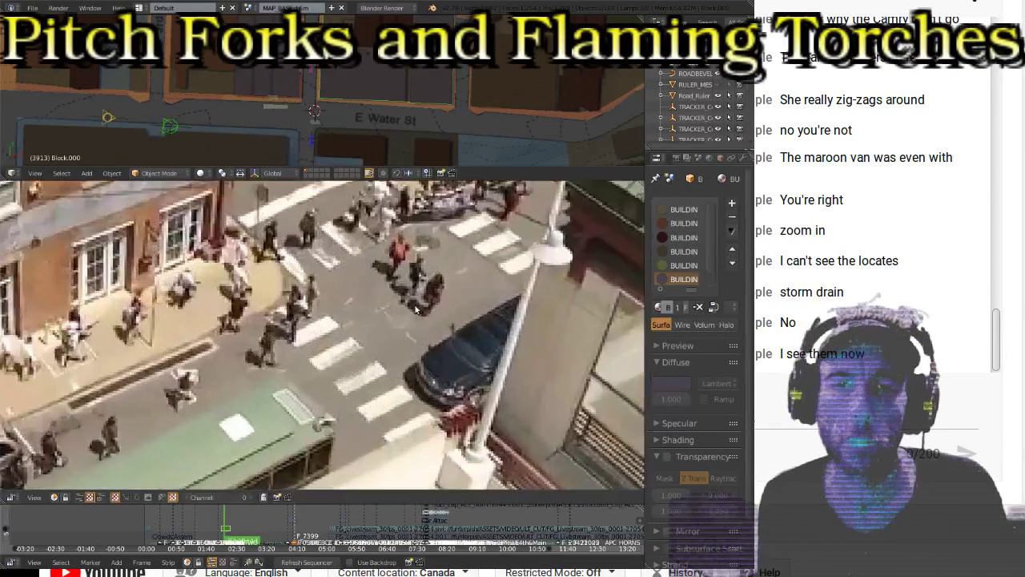
{"action": "scroll", "coordinate": [457, 362], "scroll_direction": "down", "scroll_amount": 4}
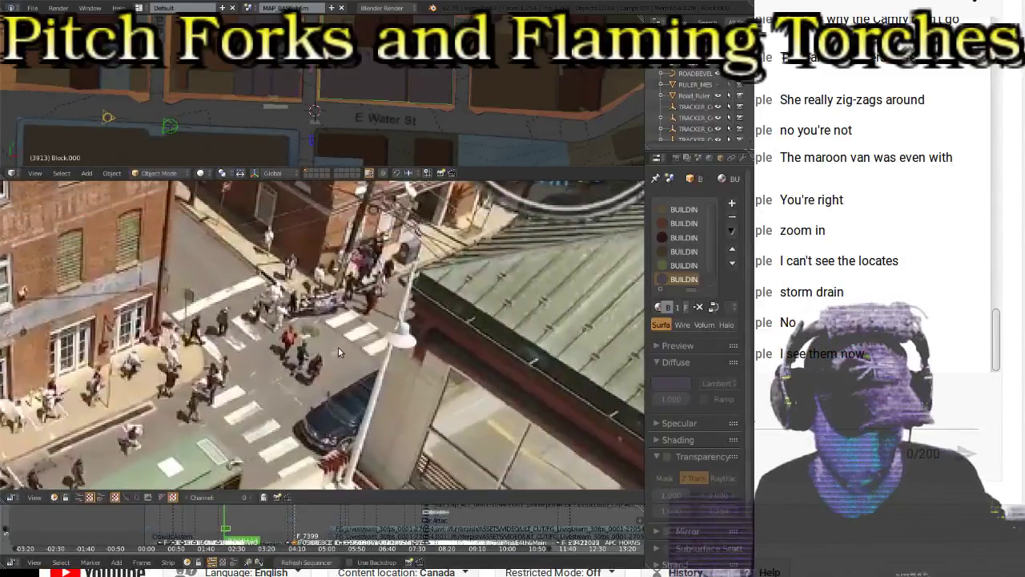
Step: Inspect the block edges and street around the E Water St and 4th St corner on the map beside the full footage frame
{"action": "scroll", "coordinate": [334, 73], "scroll_direction": "up", "scroll_amount": 2}
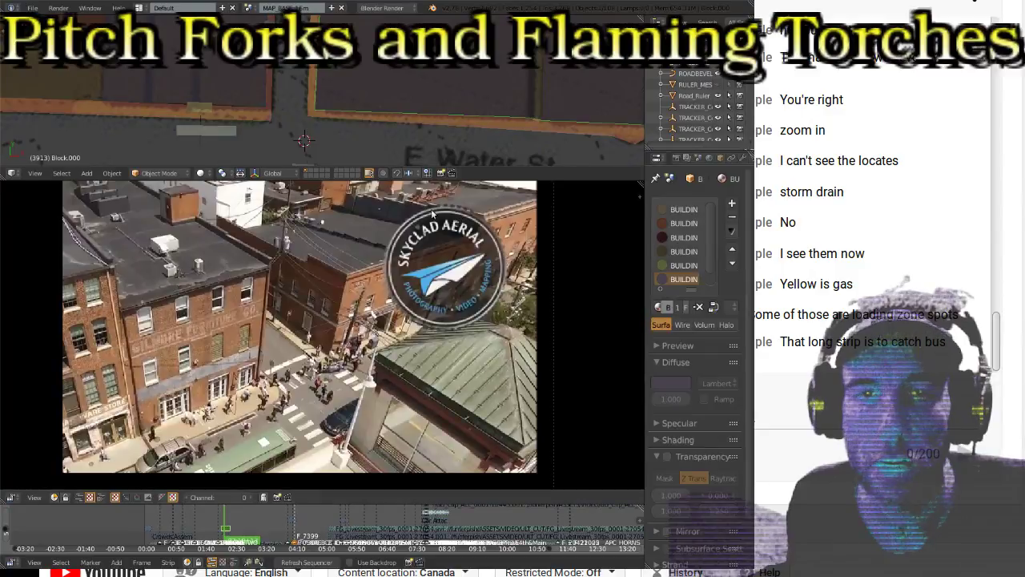
{"action": "middle_click_drag", "start_coordinate": [437, 132], "coordinate": [413, 104]}
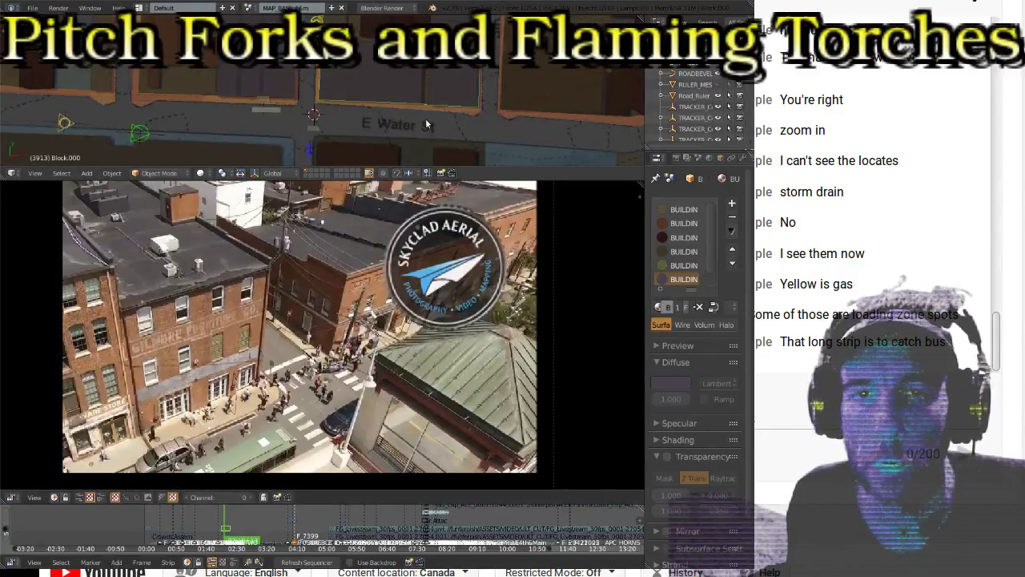
{"action": "scroll", "coordinate": [431, 79], "scroll_direction": "up", "scroll_amount": 3}
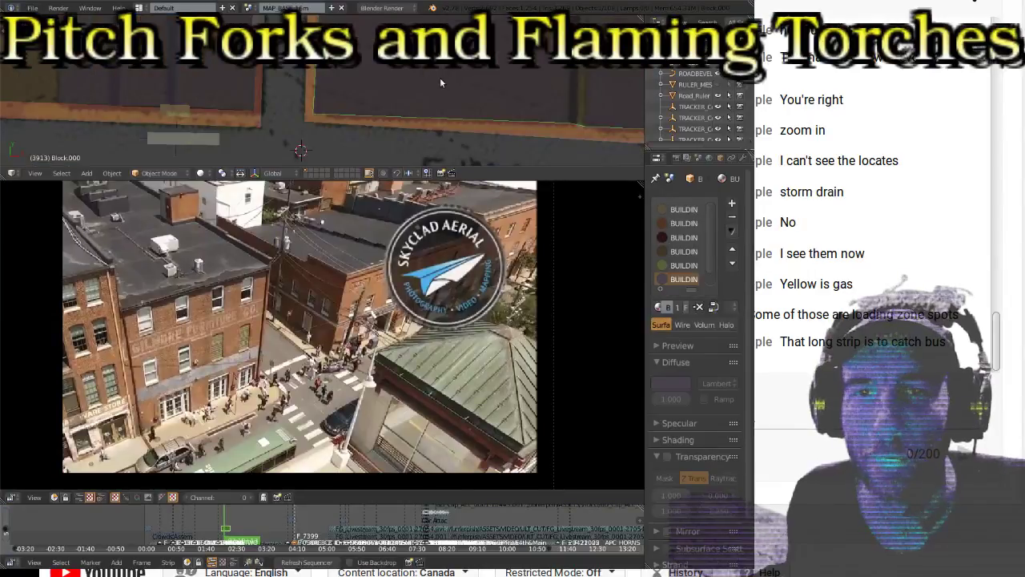
{"action": "scroll", "coordinate": [469, 78], "scroll_direction": "up", "scroll_amount": 3}
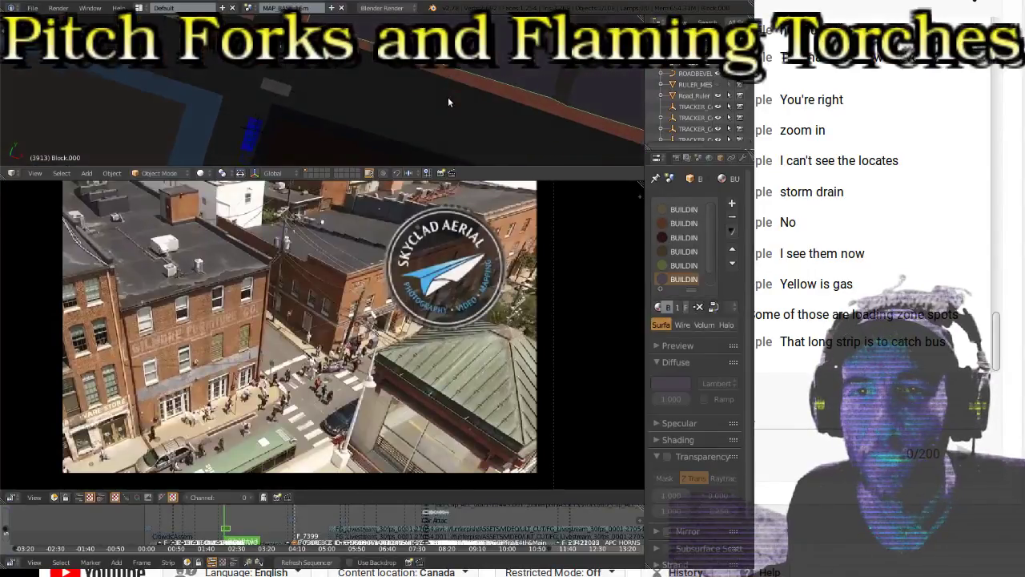
{"action": "scroll", "coordinate": [468, 70], "scroll_direction": "up", "scroll_amount": 4}
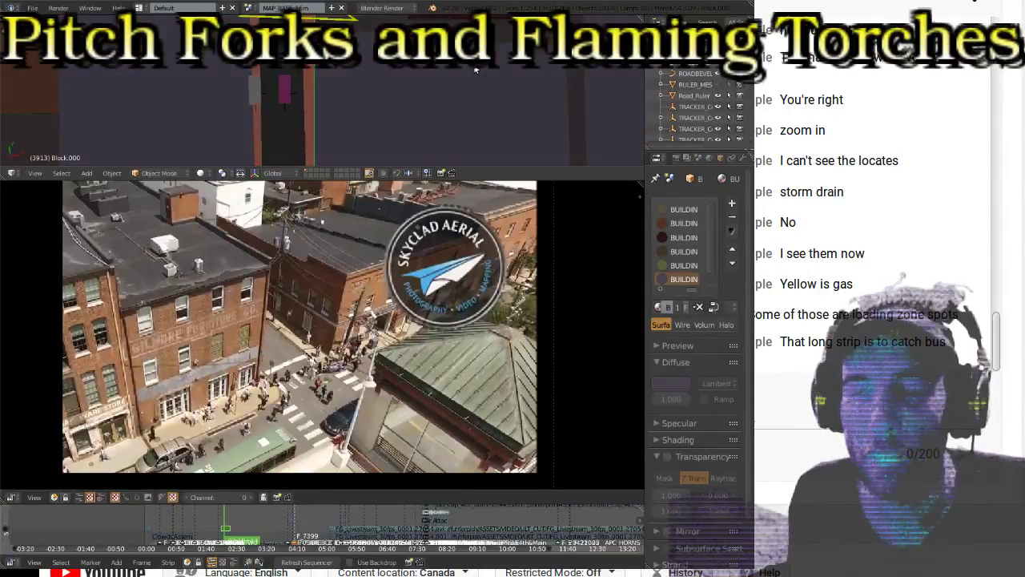
{"action": "scroll", "coordinate": [473, 71], "scroll_direction": "down", "scroll_amount": 3}
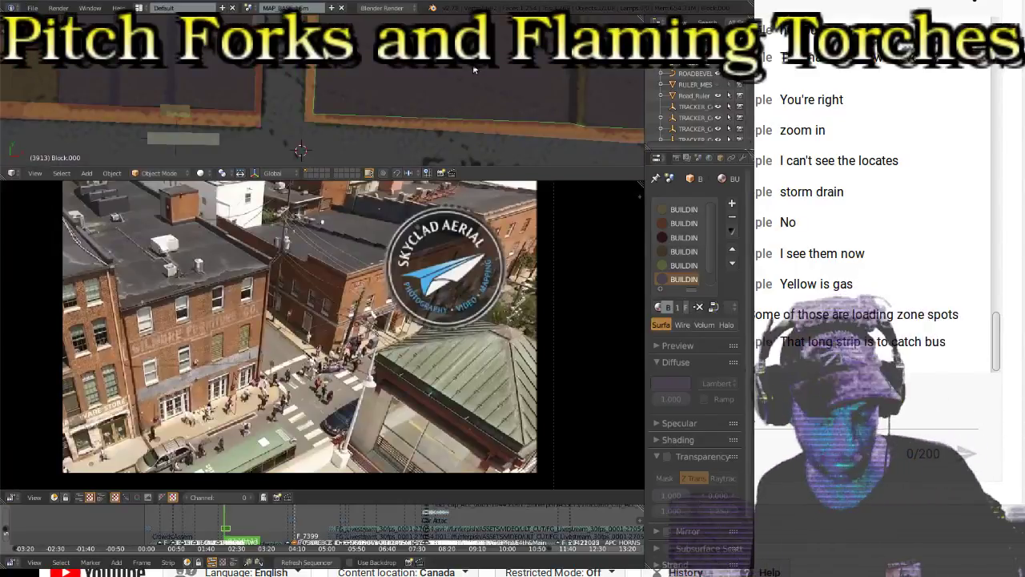
{"action": "scroll", "coordinate": [473, 71], "scroll_direction": "down", "scroll_amount": 3}
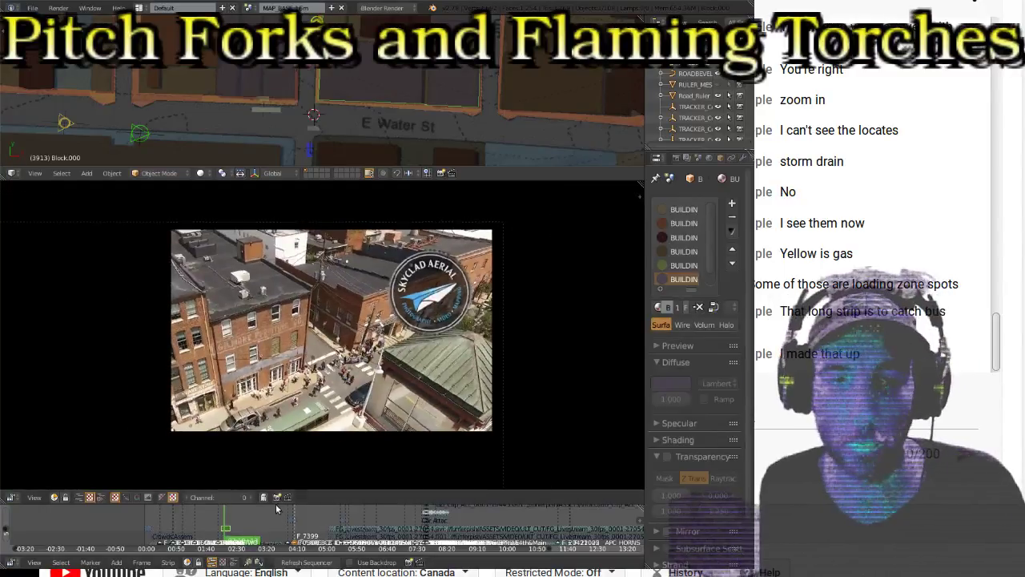
Step: Mute the strip on channel 8 at the current frame and unmute the footage strip beneath it on channel 7
{"action": "left_click_drag", "start_coordinate": [298, 490], "coordinate": [298, 303]}
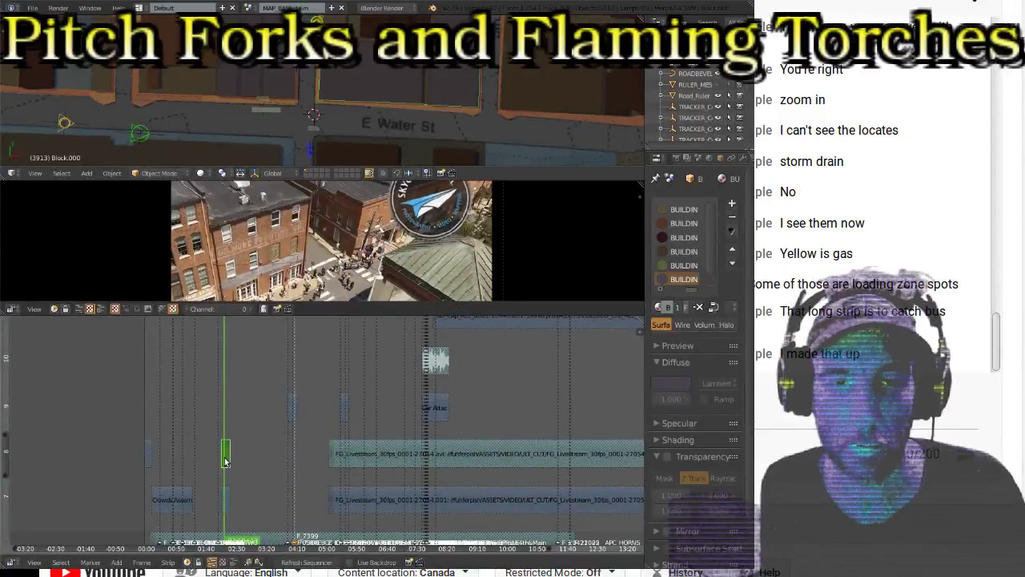
{"action": "key", "text": "h"}
{"action": "key", "text": "alt+h"}
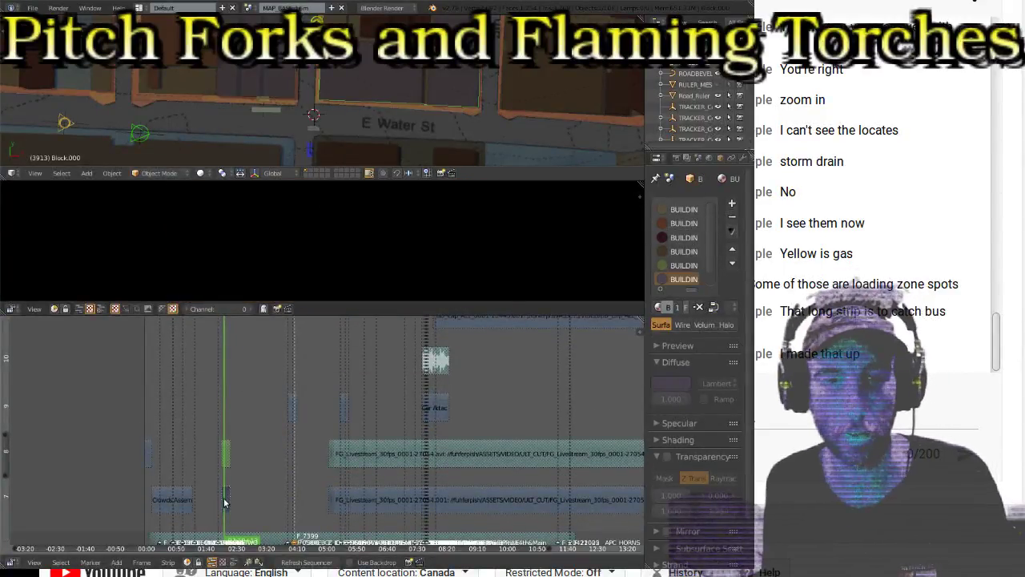
{"action": "key", "text": "alt+h"}
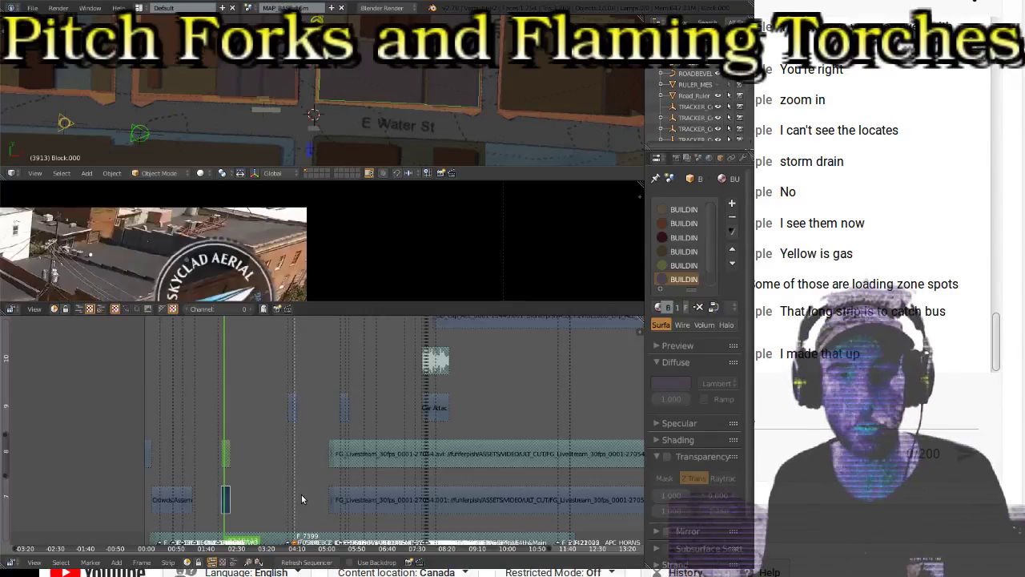
Step: Maximize the footage preview and examine the crosswalks, dark car and corner building at the intersection up close
{"action": "scroll", "coordinate": [216, 238], "scroll_direction": "down", "scroll_amount": 3}
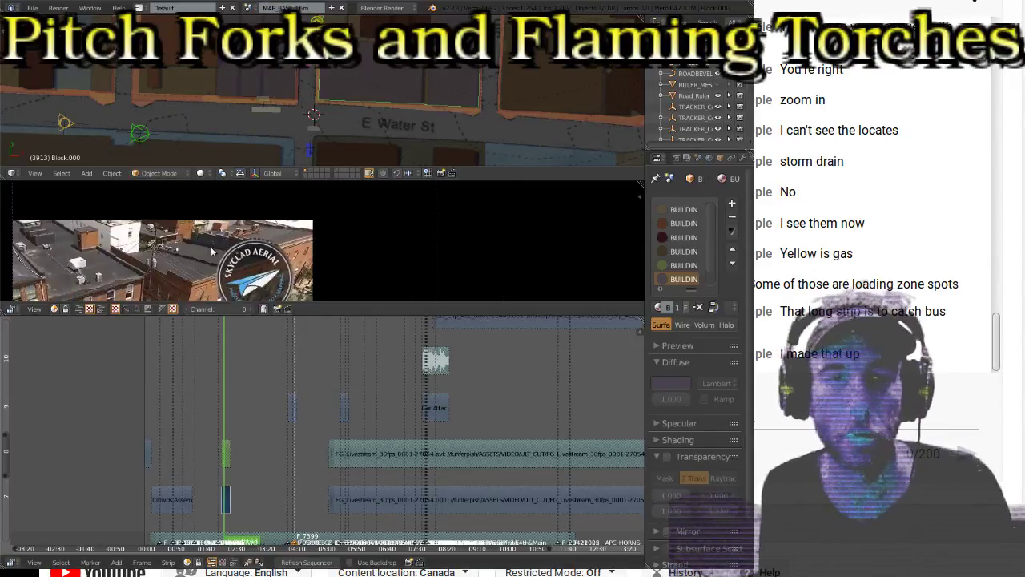
{"action": "middle_click_drag", "start_coordinate": [237, 254], "coordinate": [328, 217]}
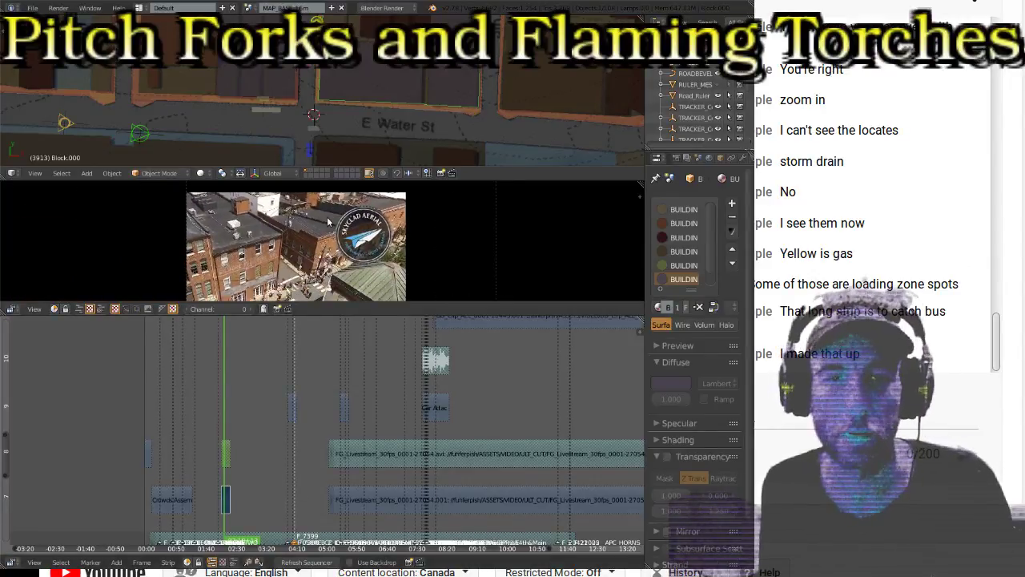
{"action": "left_click_drag", "start_coordinate": [390, 314], "coordinate": [389, 497]}
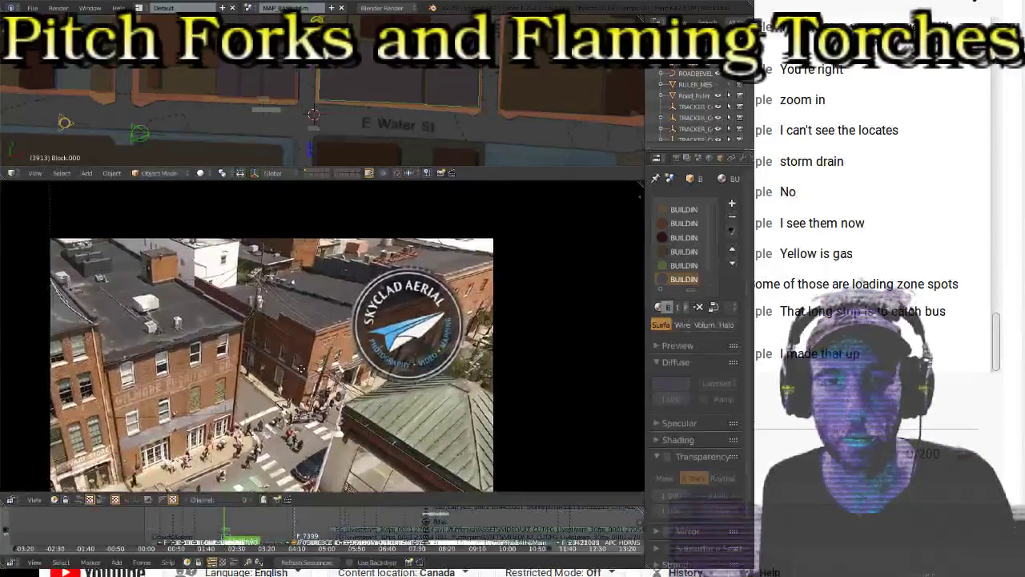
{"action": "scroll", "coordinate": [335, 372], "scroll_direction": "up", "scroll_amount": 4}
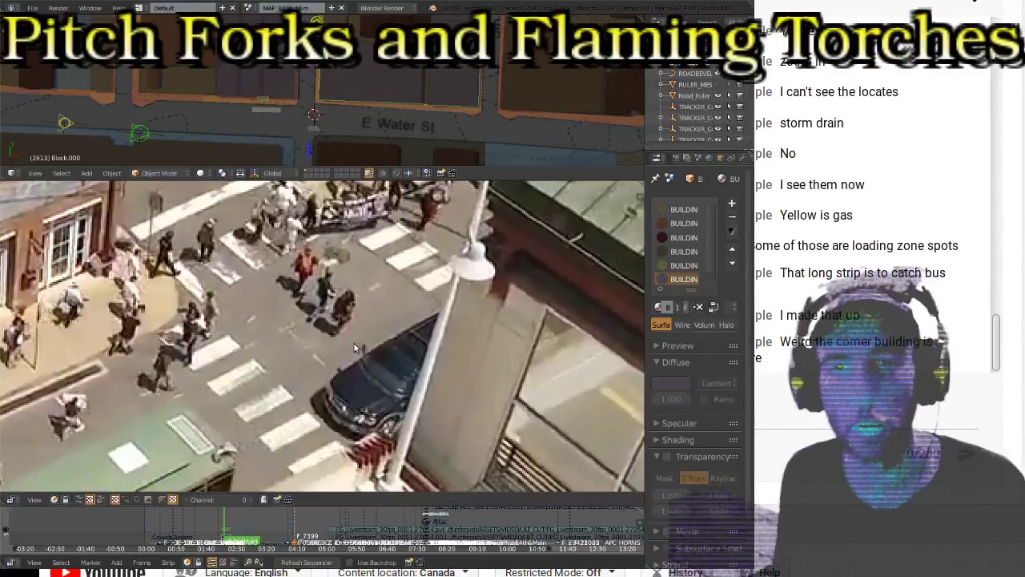
{"action": "key", "text": "ctrl+space"}
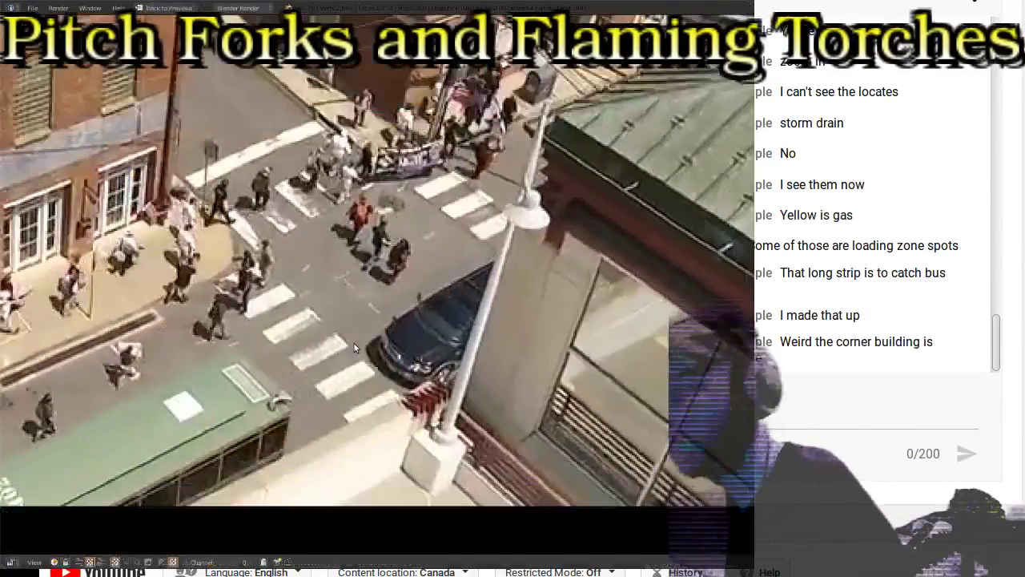
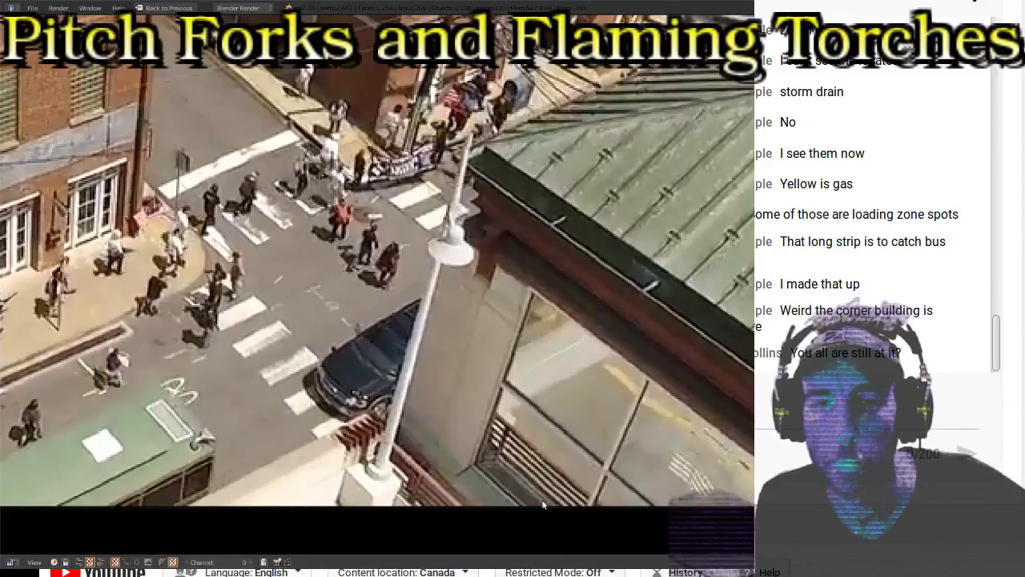
Step: Switch to the web browser and open the YouTube video "NEW Charlottesville VIDEO FOOTAGE with analysis!" in a new tab, shown in theater mode
{"action": "key", "text": "alt+Tab"}
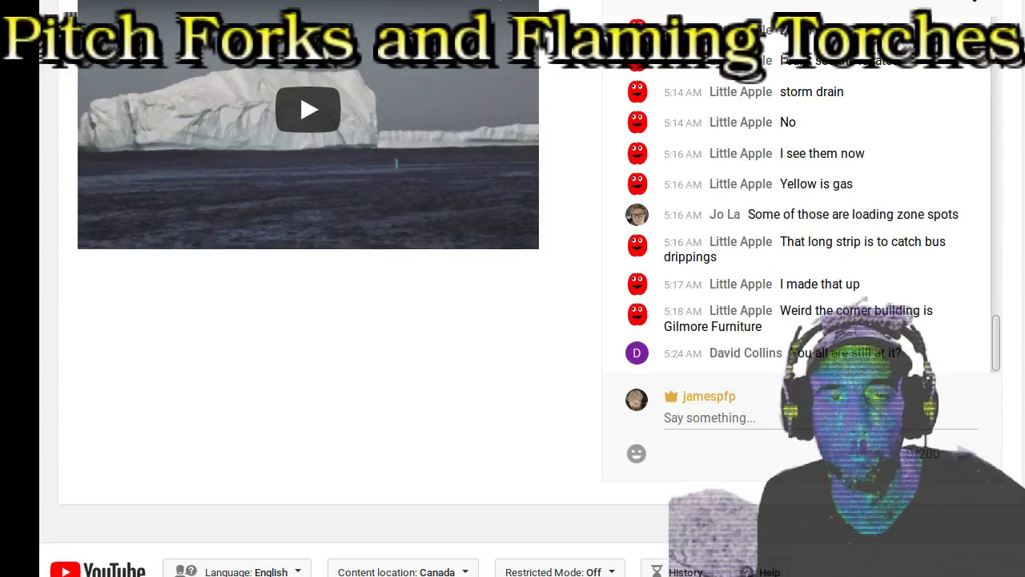
{"action": "key", "text": "ctrl+t"}
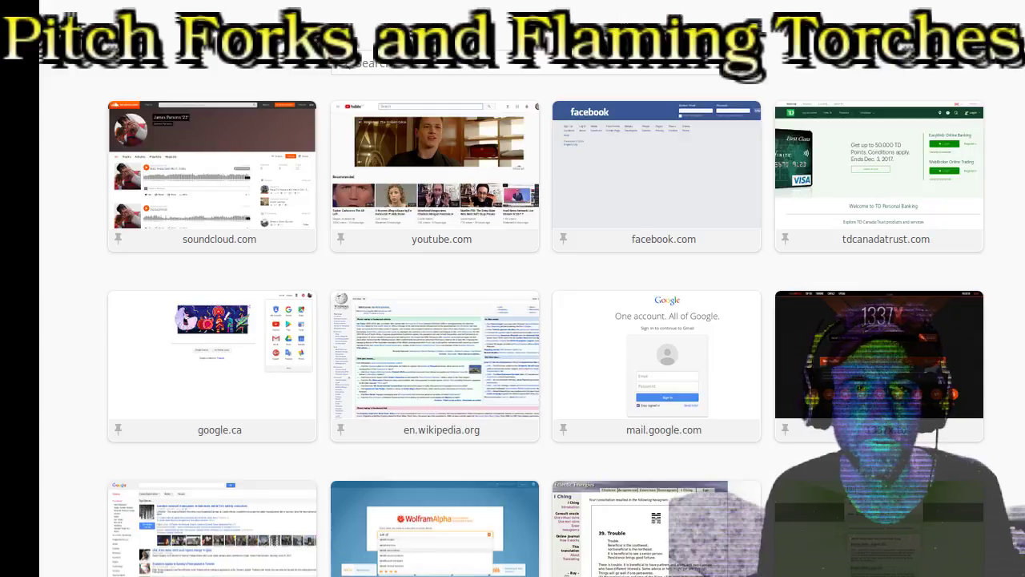
{"action": "key", "text": "Return"}
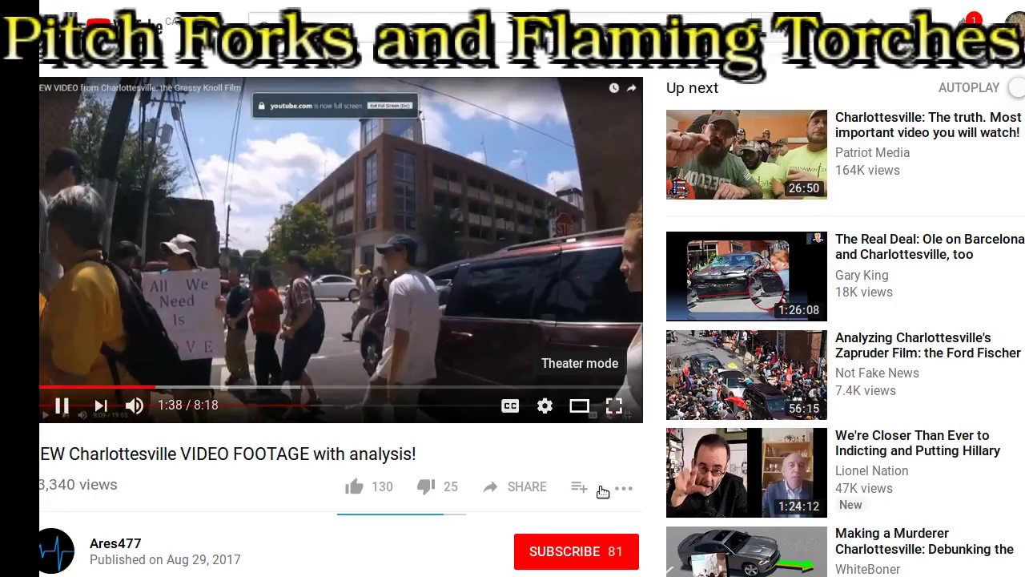
{"action": "key", "text": "t"}
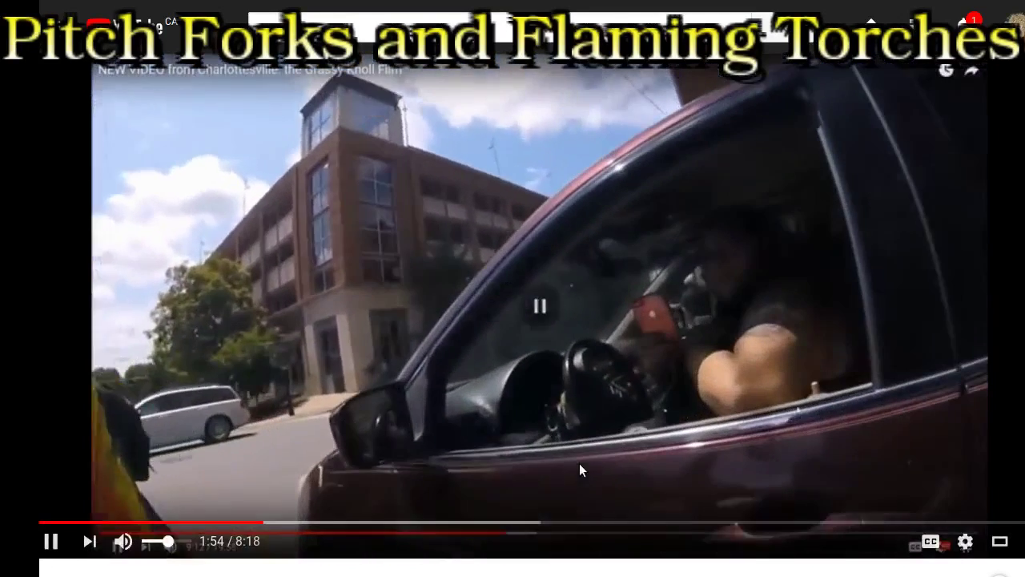
Step: Pause the video at 1:54 to examine the maroon van and the parking garage behind it, and resume playback
{"action": "left_click", "coordinate": [579, 463]}
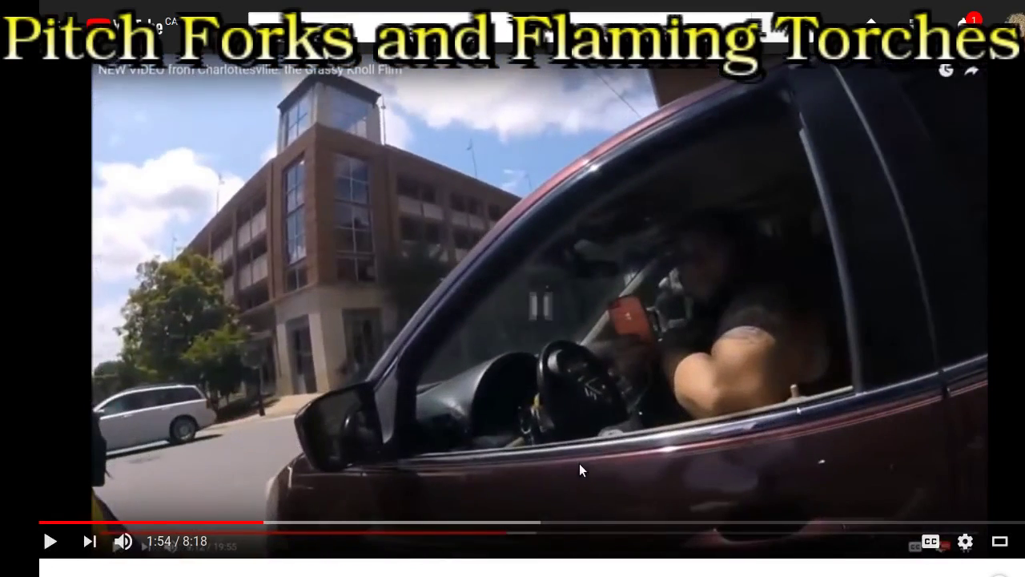
{"action": "left_click", "coordinate": [719, 470]}
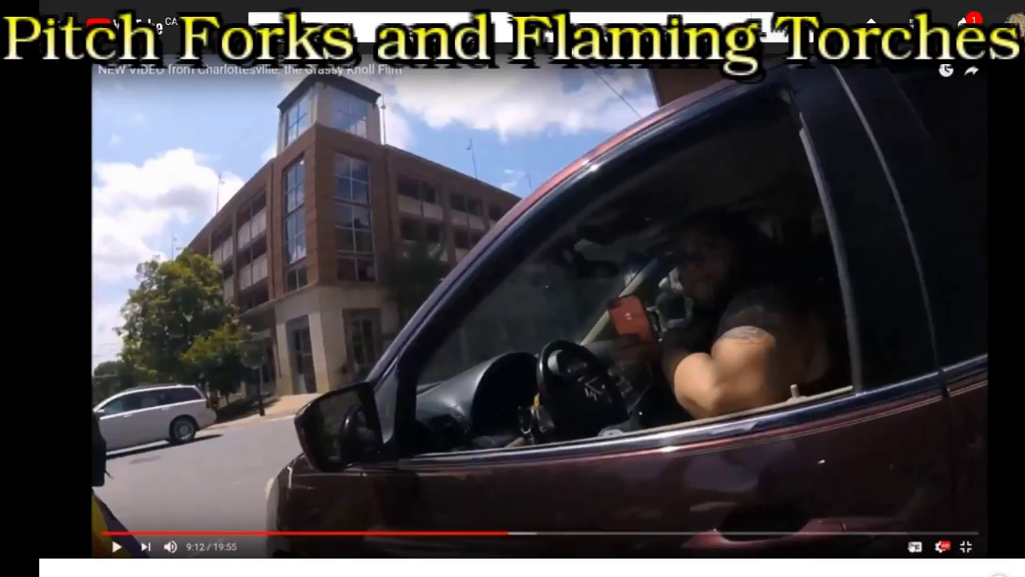
{"action": "left_click", "coordinate": [963, 548]}
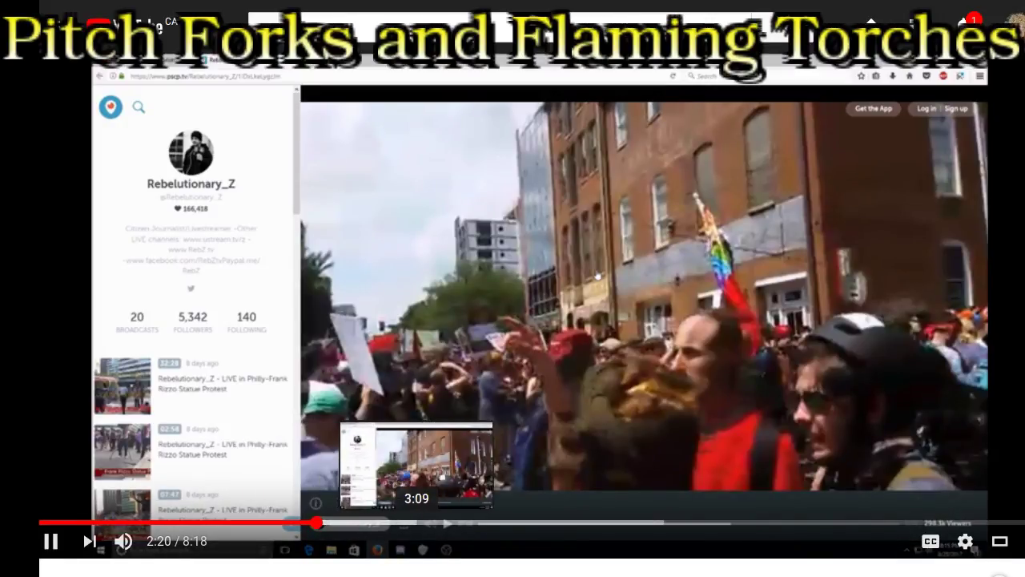
Step: Skip ahead to the street crowd footage and replay it from 3:06 to view the brick corner building
{"action": "left_click", "coordinate": [411, 522]}
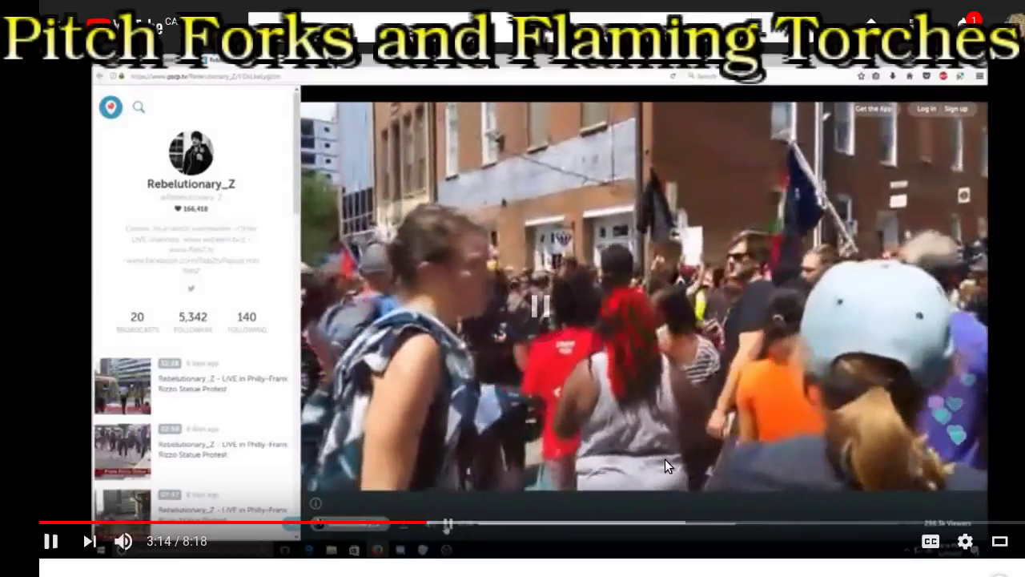
{"action": "left_click", "coordinate": [660, 461]}
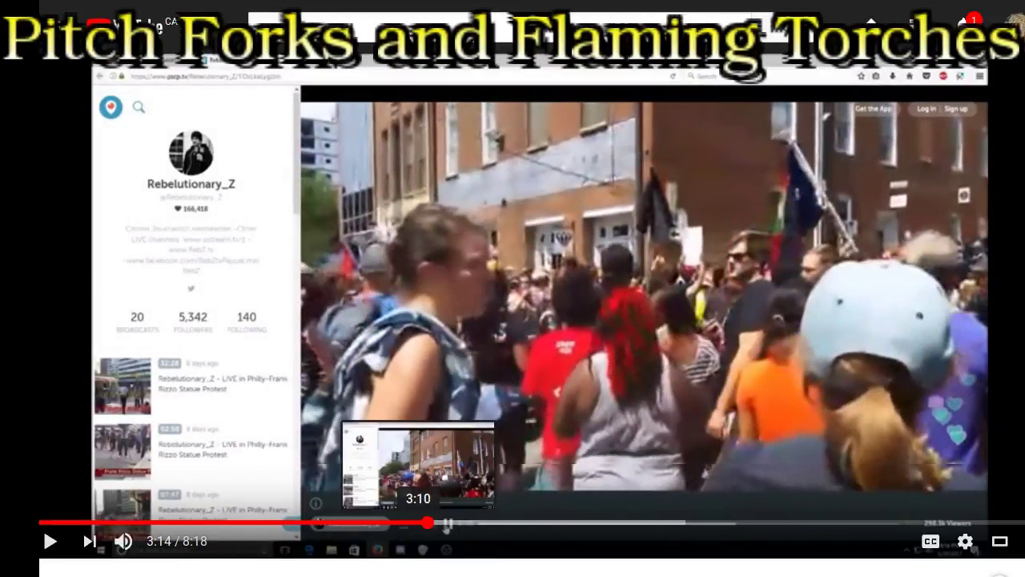
{"action": "left_click", "coordinate": [410, 522]}
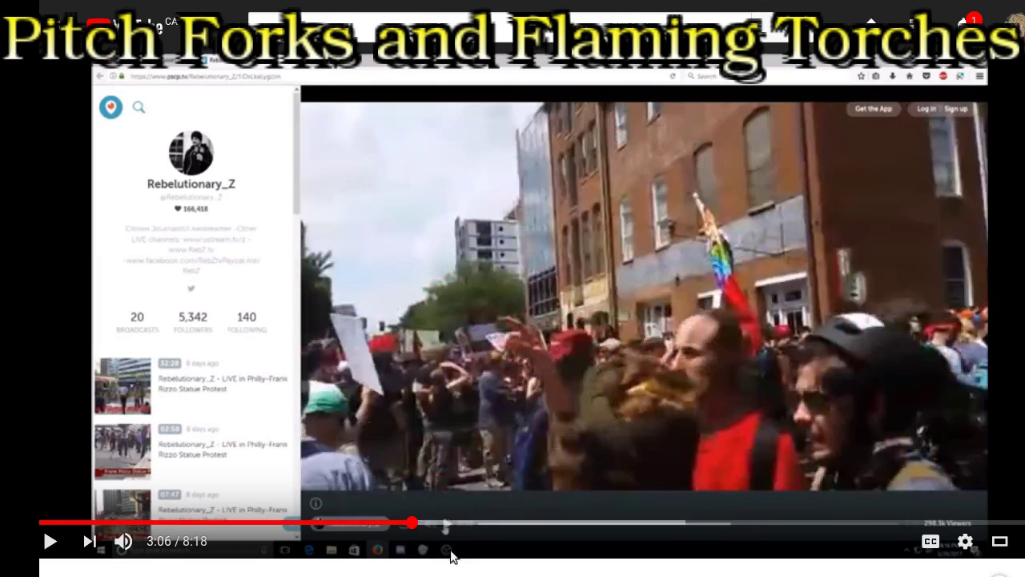
{"action": "left_click", "coordinate": [559, 335]}
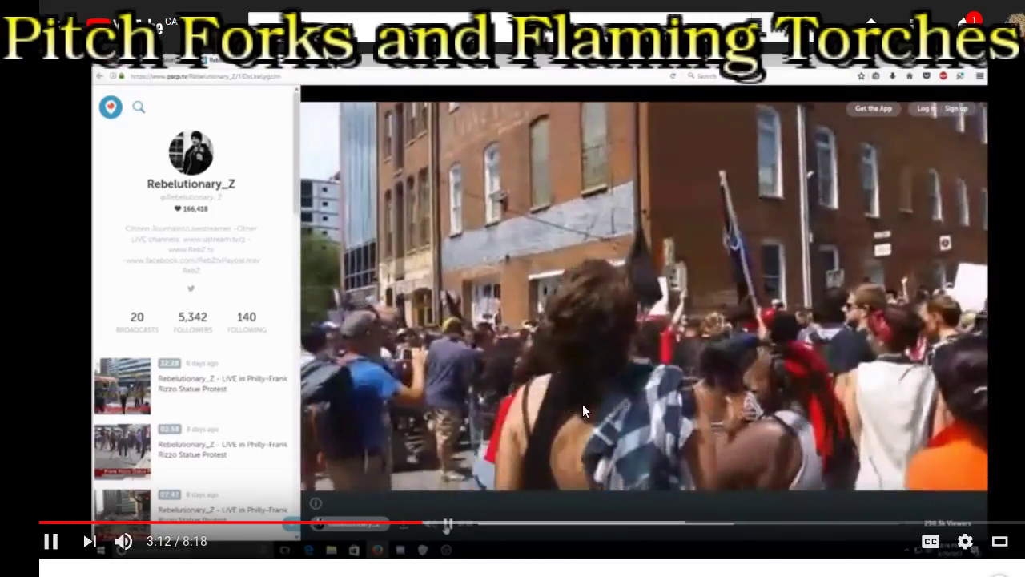
Step: Pause and resume the crowd footage from 3:13 onward to examine the brick building, street signs and dark vehicle
{"action": "left_click", "coordinate": [582, 390]}
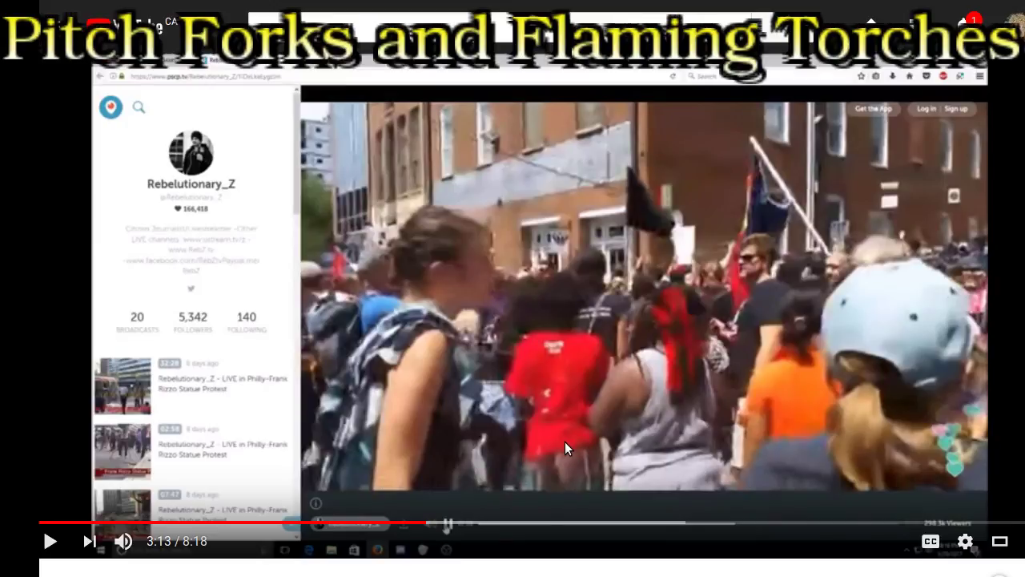
{"action": "left_click", "coordinate": [535, 411]}
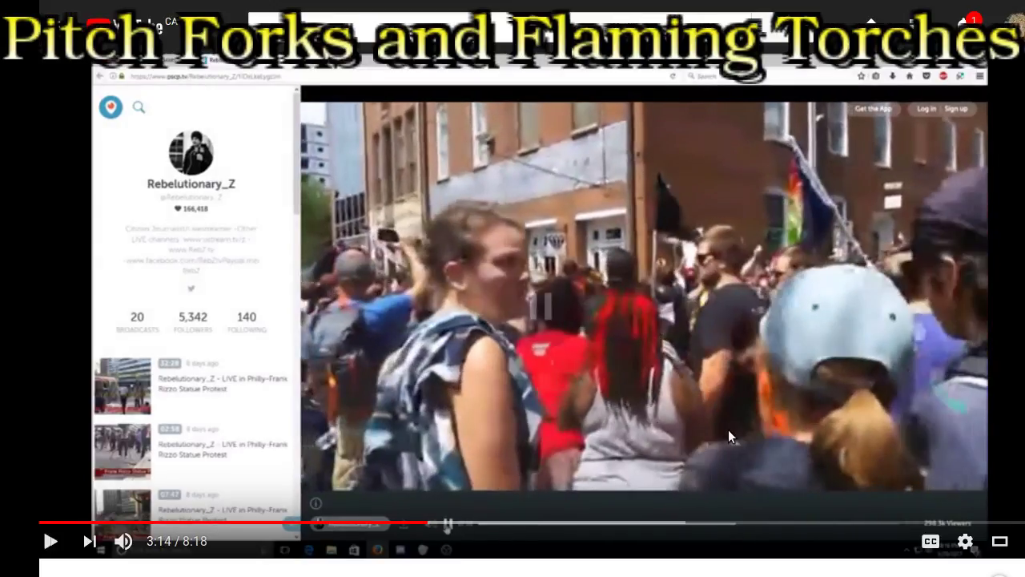
{"action": "left_click", "coordinate": [711, 439]}
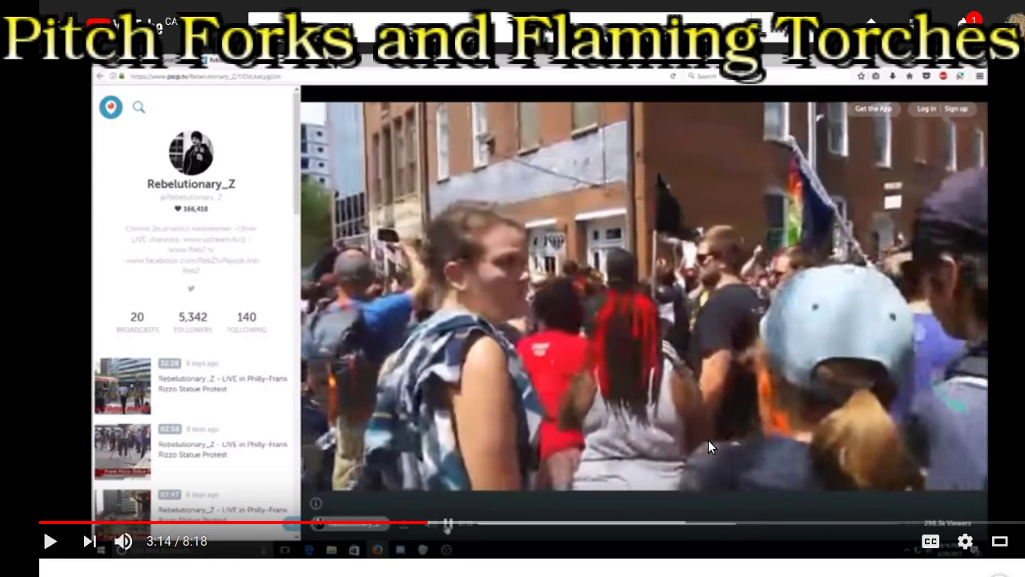
{"action": "left_click", "coordinate": [698, 437]}
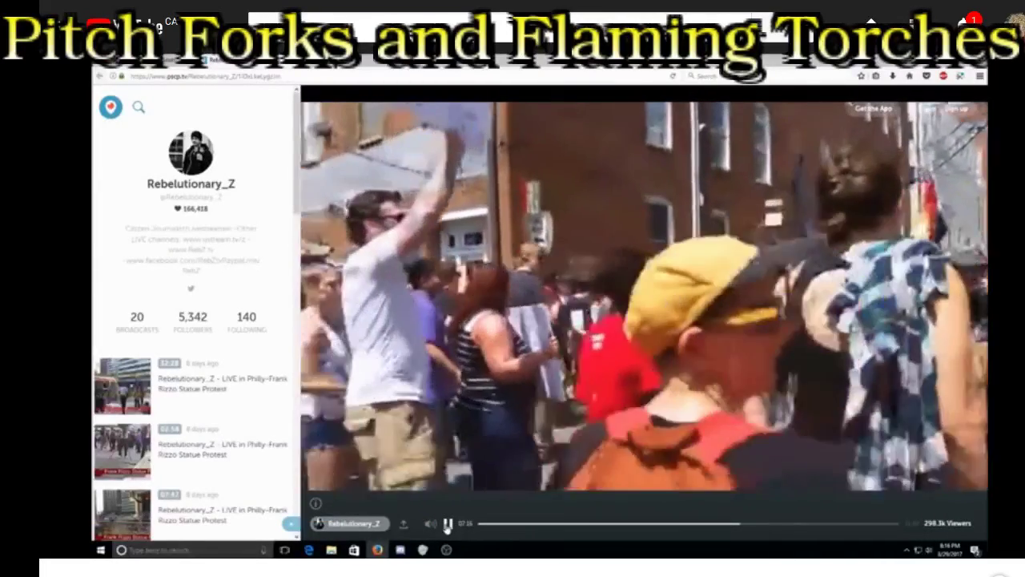
{"action": "left_click", "coordinate": [697, 437]}
{"action": "left_click", "coordinate": [697, 437]}
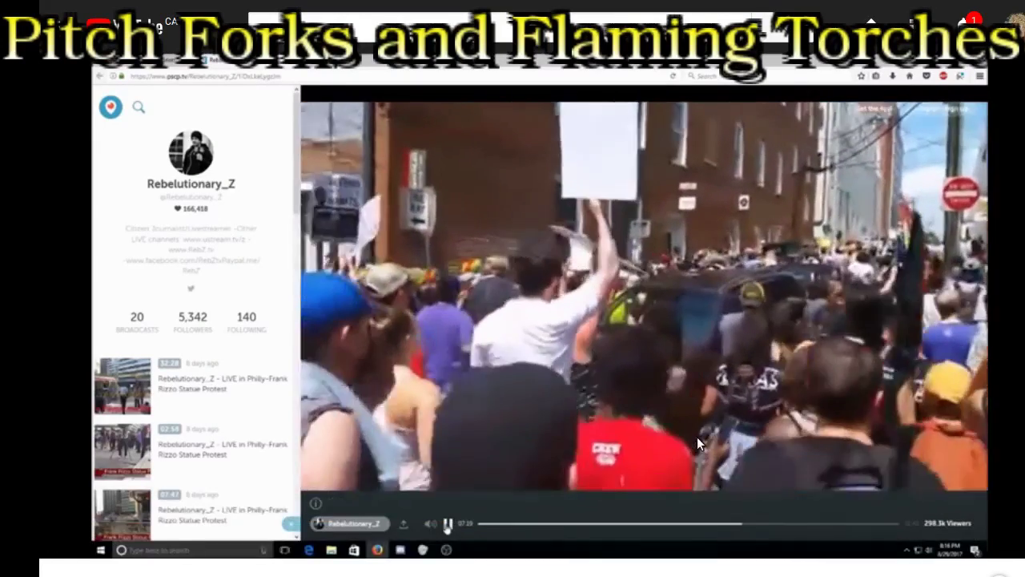
{"action": "left_click", "coordinate": [696, 436]}
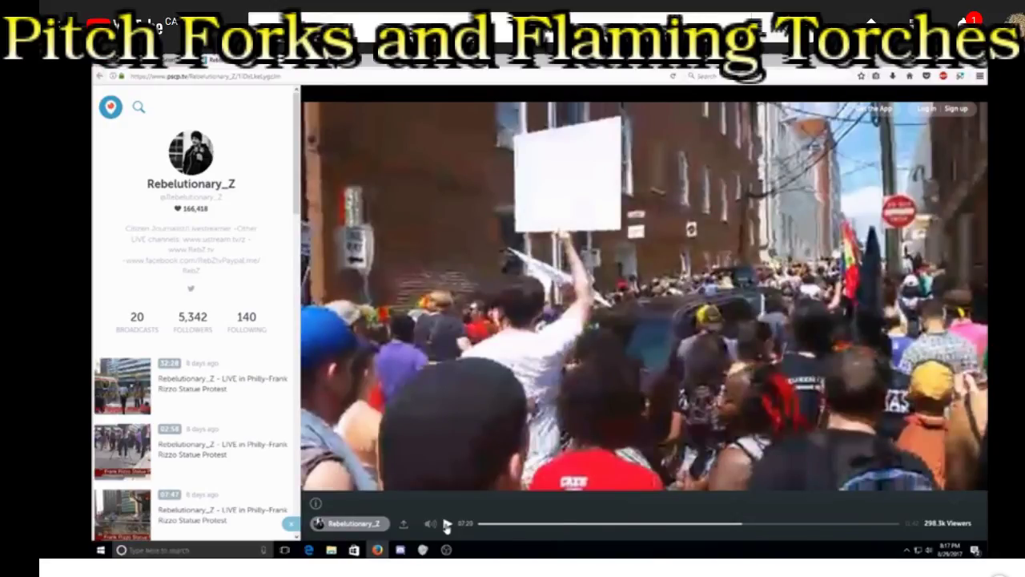
Step: Watch the crowd footage up to 4:21 and check the video's title and description below the player
{"action": "left_click", "coordinate": [446, 524]}
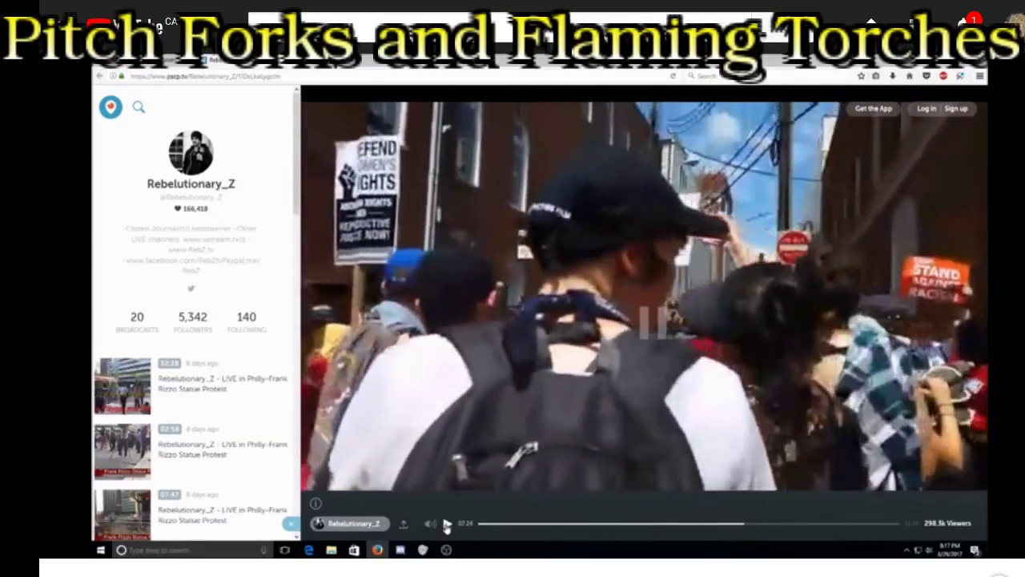
{"action": "left_click", "coordinate": [447, 524]}
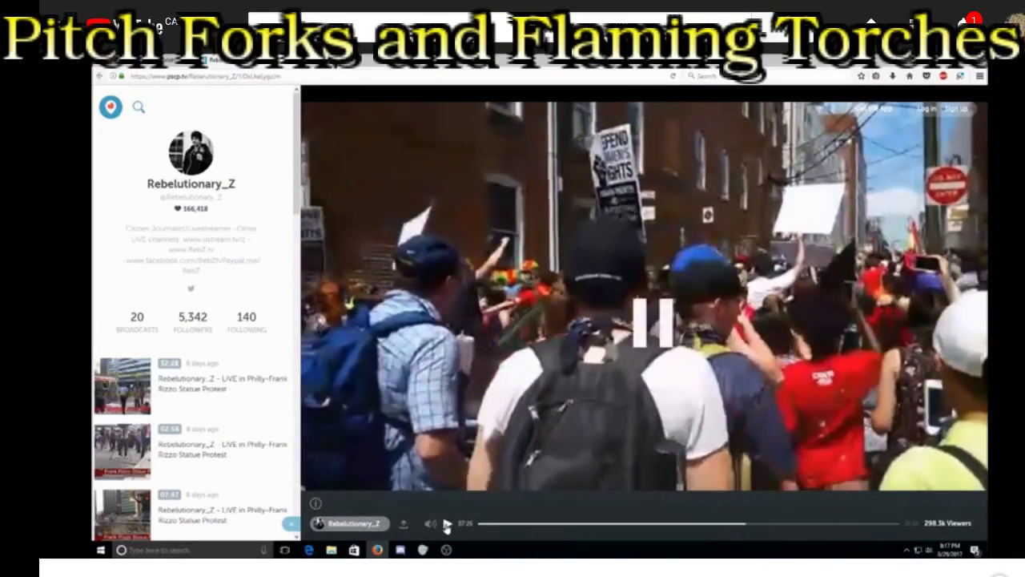
{"action": "left_click", "coordinate": [447, 524]}
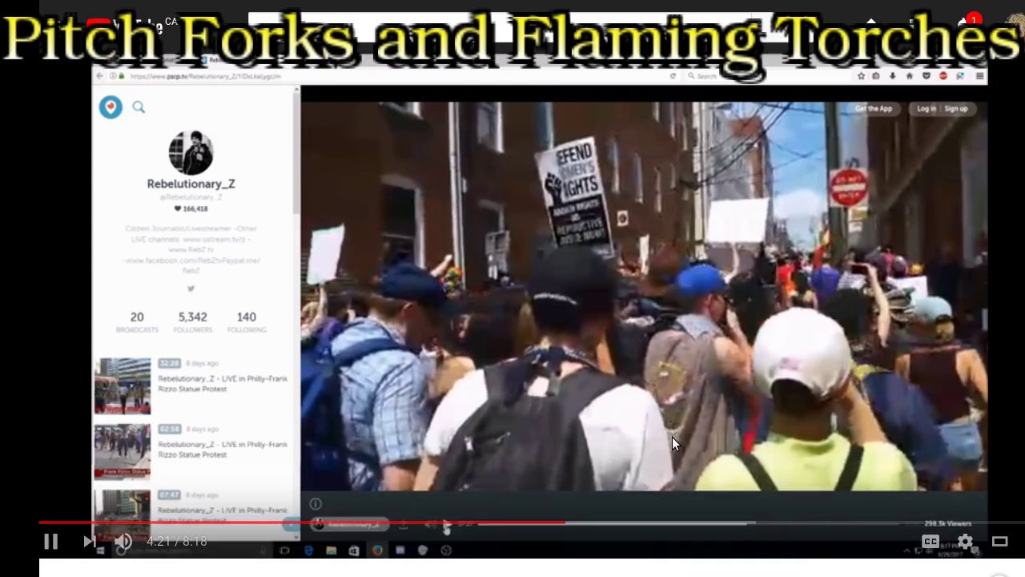
{"action": "scroll", "coordinate": [565, 462], "scroll_direction": "down", "scroll_amount": 3}
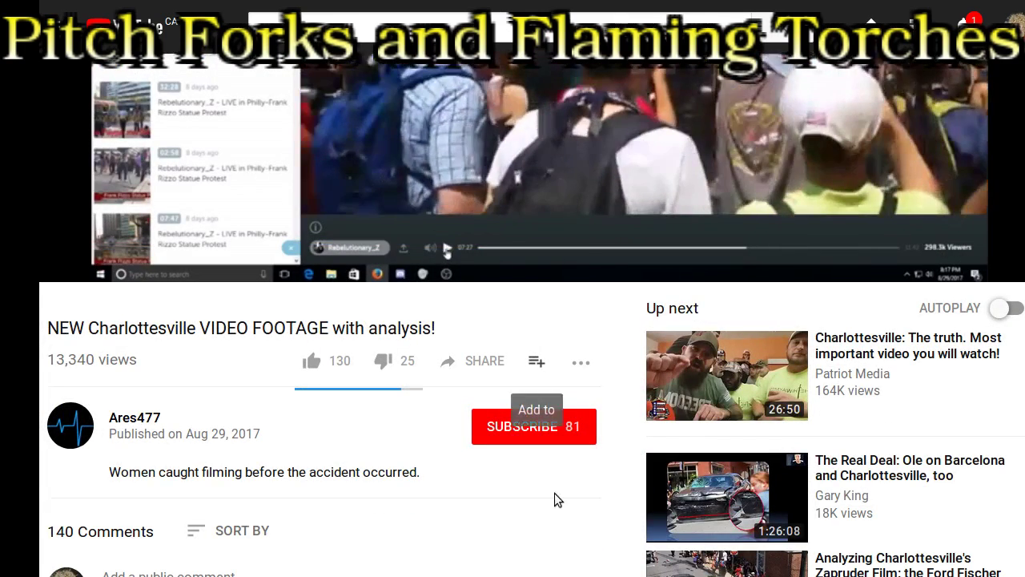
{"action": "scroll", "coordinate": [528, 563], "scroll_direction": "up", "scroll_amount": 2}
{"action": "scroll", "coordinate": [528, 563], "scroll_direction": "up", "scroll_amount": 2}
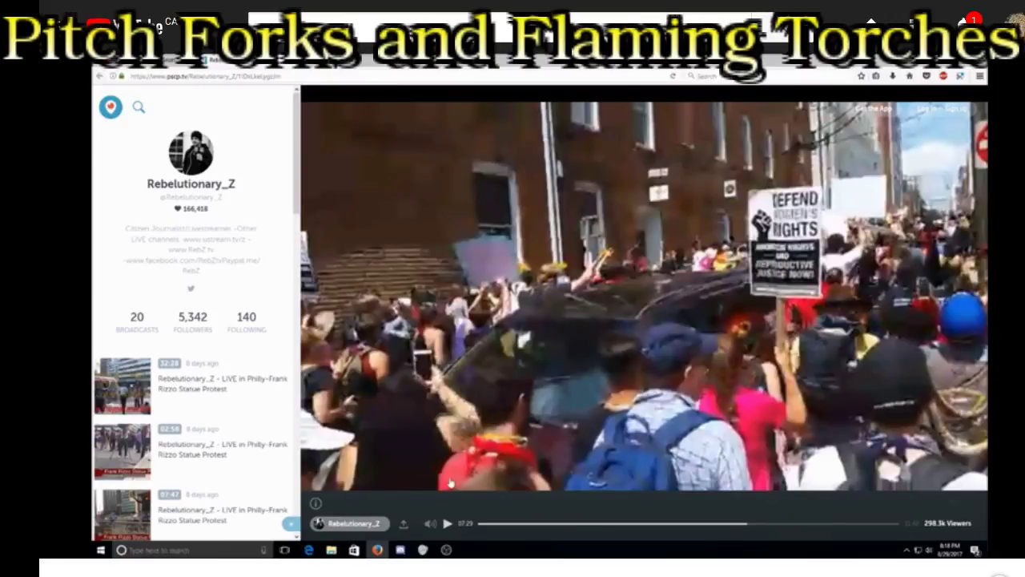
Step: Follow the embedded livestream from 07:29 to 07:31 in short bursts and examine the van surrounded by the crowd
{"action": "left_click", "coordinate": [448, 525]}
{"action": "left_click", "coordinate": [449, 525]}
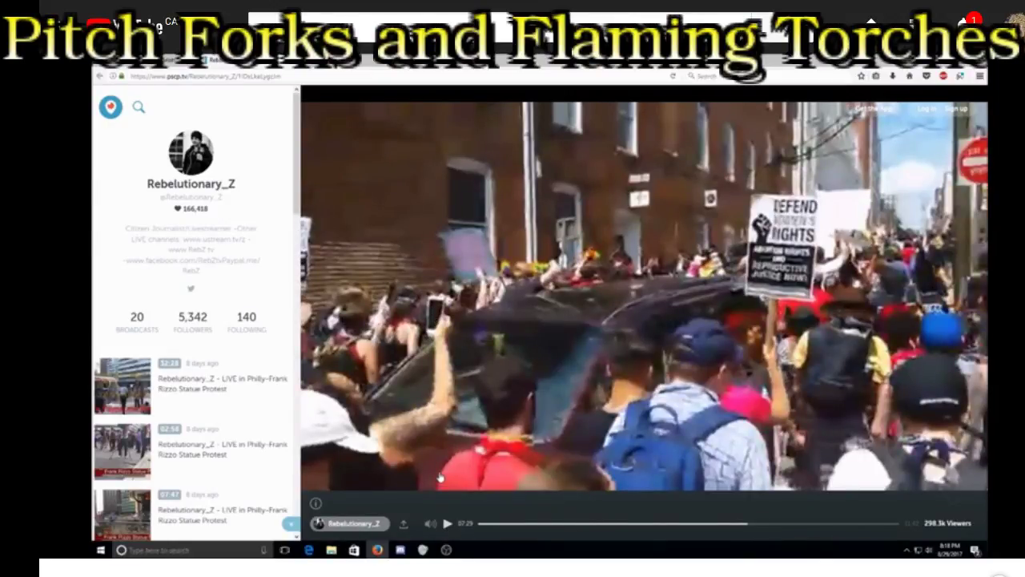
{"action": "left_click", "coordinate": [446, 524]}
{"action": "left_click", "coordinate": [446, 524]}
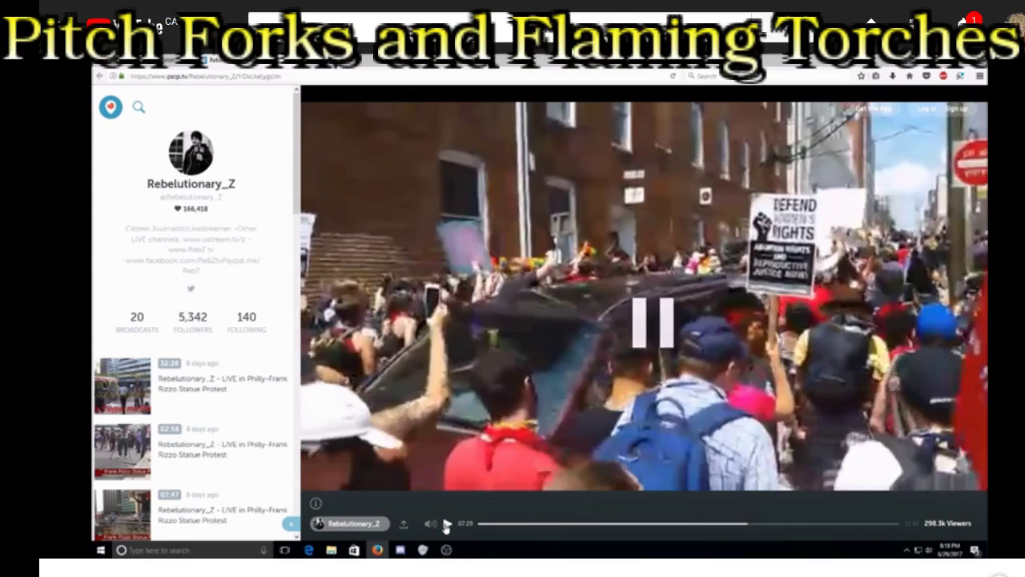
{"action": "left_click", "coordinate": [446, 524]}
{"action": "left_click", "coordinate": [446, 524]}
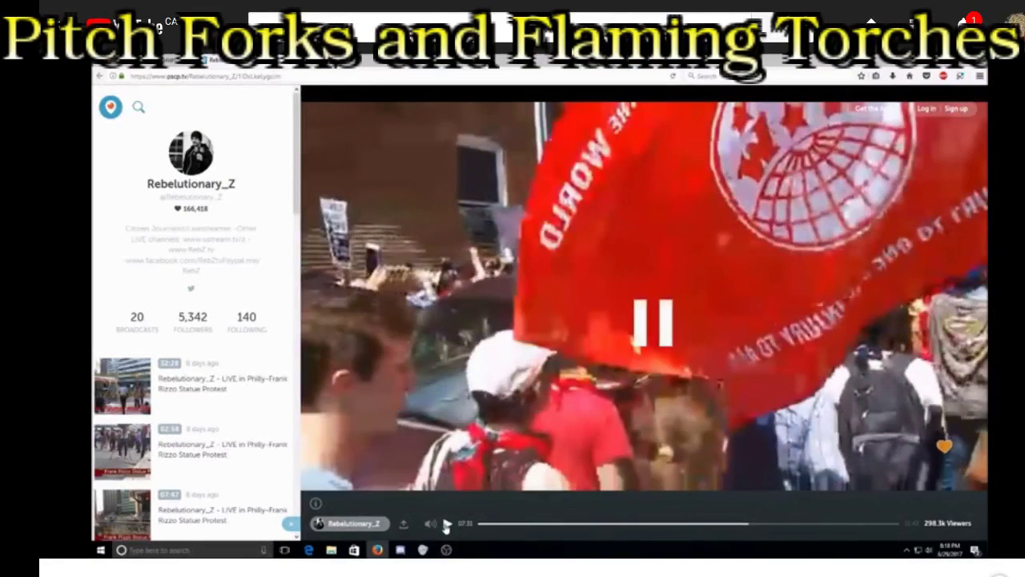
{"action": "left_click", "coordinate": [446, 524]}
{"action": "left_click", "coordinate": [446, 524]}
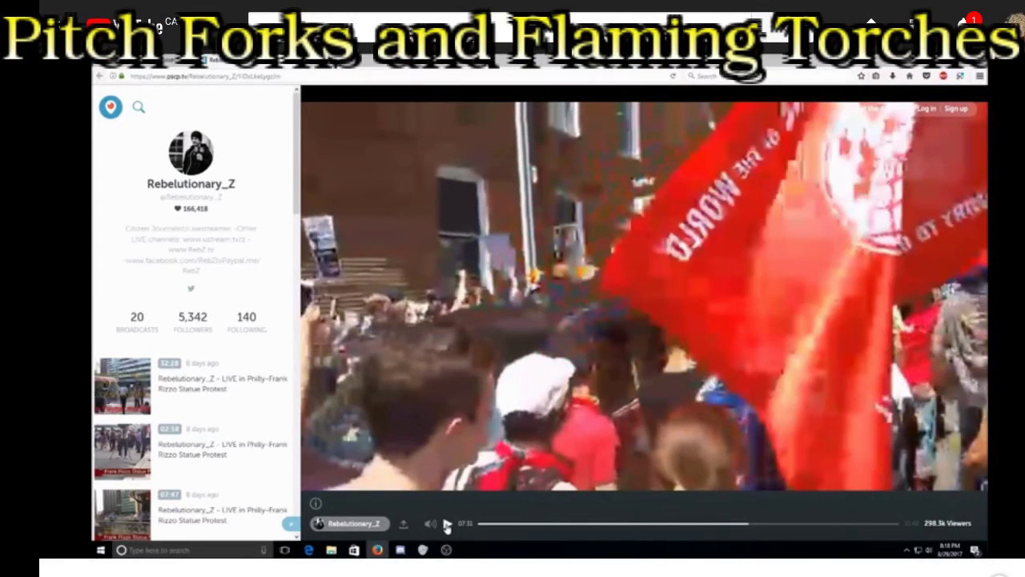
Step: Follow the embedded livestream from 07:31 to 07:34 in short bursts and examine the vehicles, crowd and brick building
{"action": "left_click", "coordinate": [446, 524]}
{"action": "left_click", "coordinate": [446, 524]}
{"action": "left_click", "coordinate": [446, 524]}
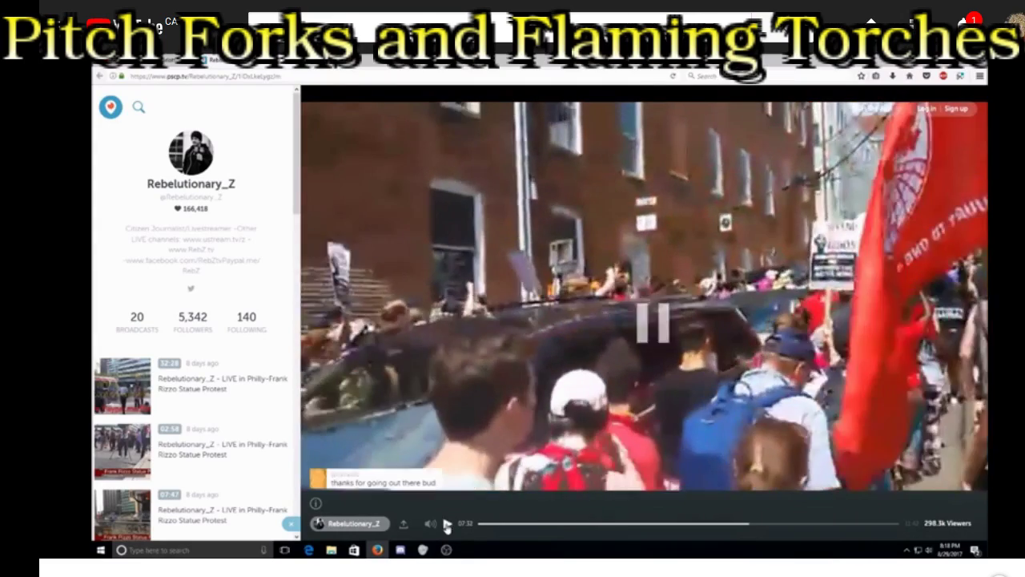
{"action": "left_click", "coordinate": [446, 523]}
{"action": "left_click", "coordinate": [447, 523]}
{"action": "left_click", "coordinate": [447, 524]}
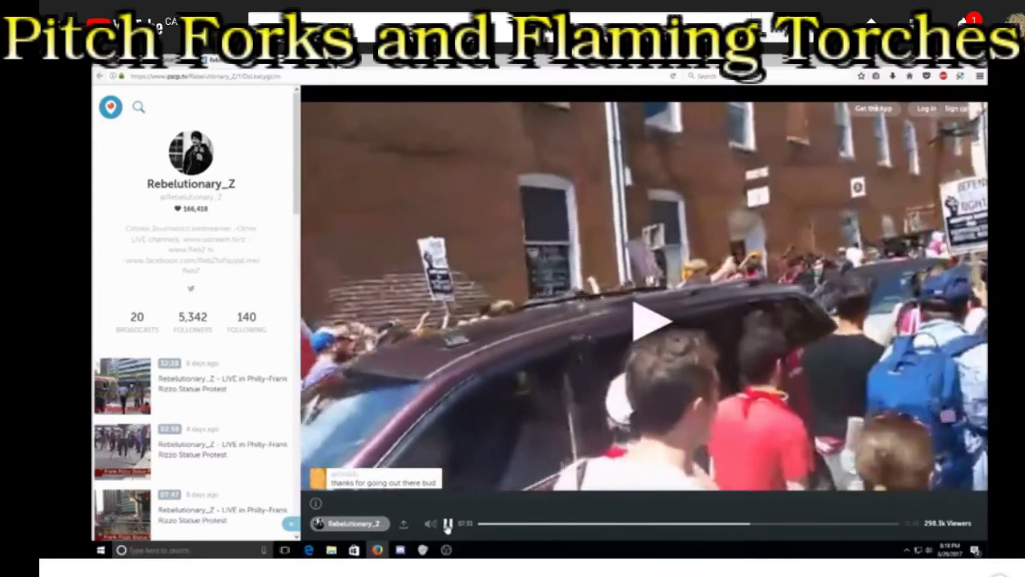
{"action": "left_click", "coordinate": [447, 523]}
{"action": "left_click", "coordinate": [447, 523]}
{"action": "left_click", "coordinate": [447, 524]}
{"action": "left_click", "coordinate": [447, 524]}
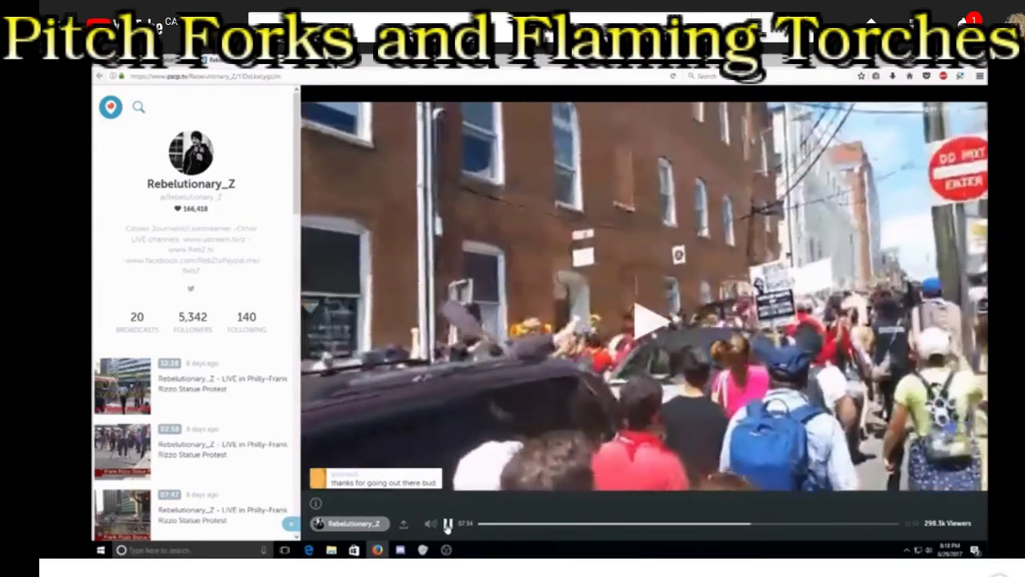
{"action": "left_click", "coordinate": [447, 524]}
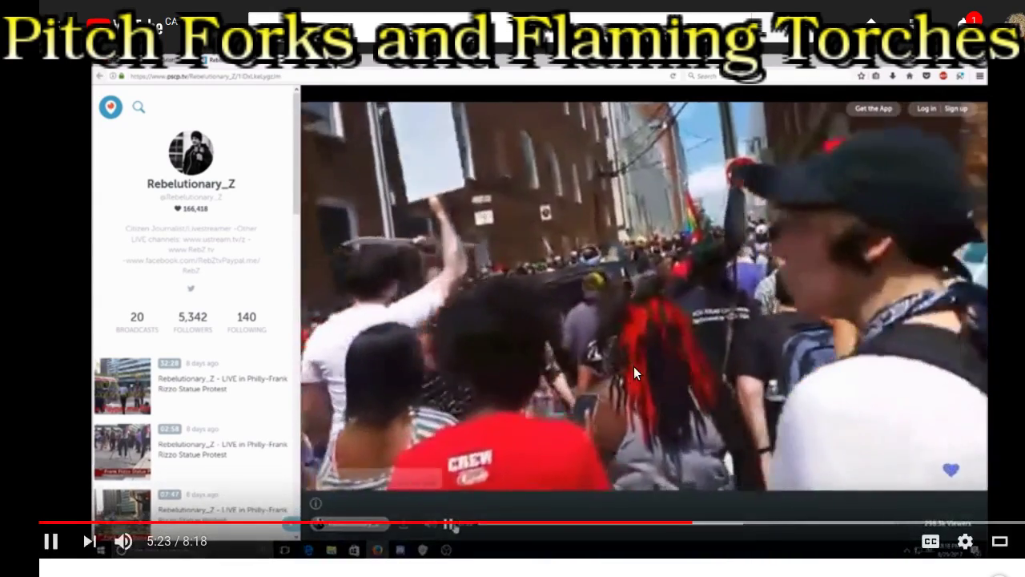
Step: Pause the footage at 5:24 and read the video's description and first comments
{"action": "left_click", "coordinate": [567, 398]}
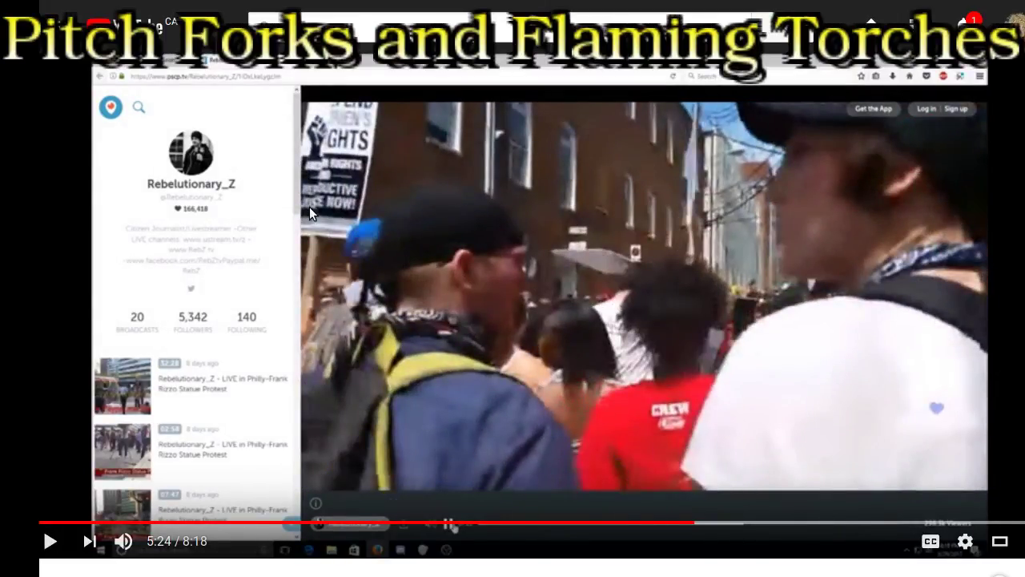
{"action": "scroll", "coordinate": [335, 568], "scroll_direction": "down", "scroll_amount": 4}
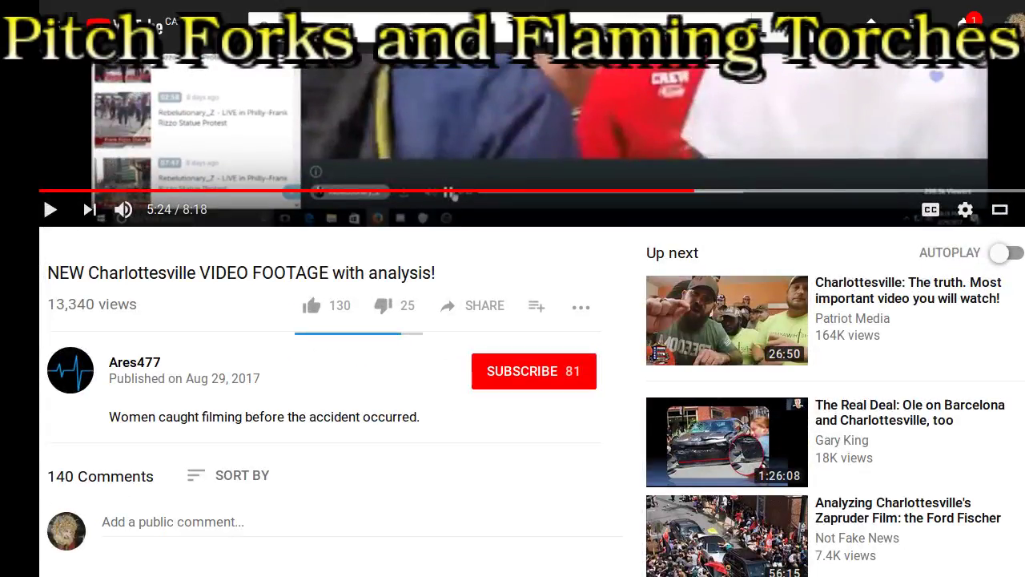
{"action": "scroll", "coordinate": [531, 315], "scroll_direction": "down", "scroll_amount": 3}
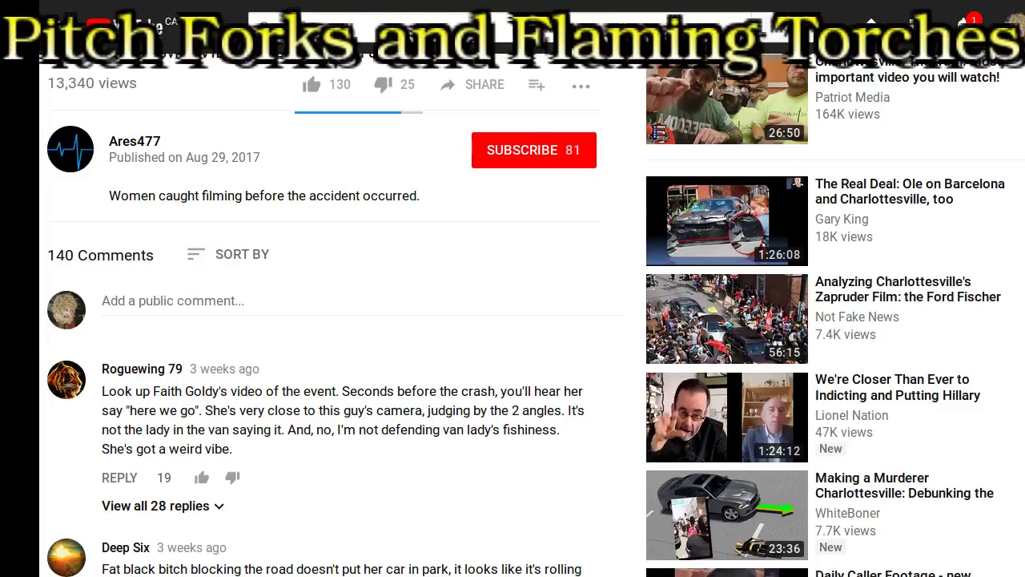
{"action": "scroll", "coordinate": [402, 230], "scroll_direction": "up", "scroll_amount": 7}
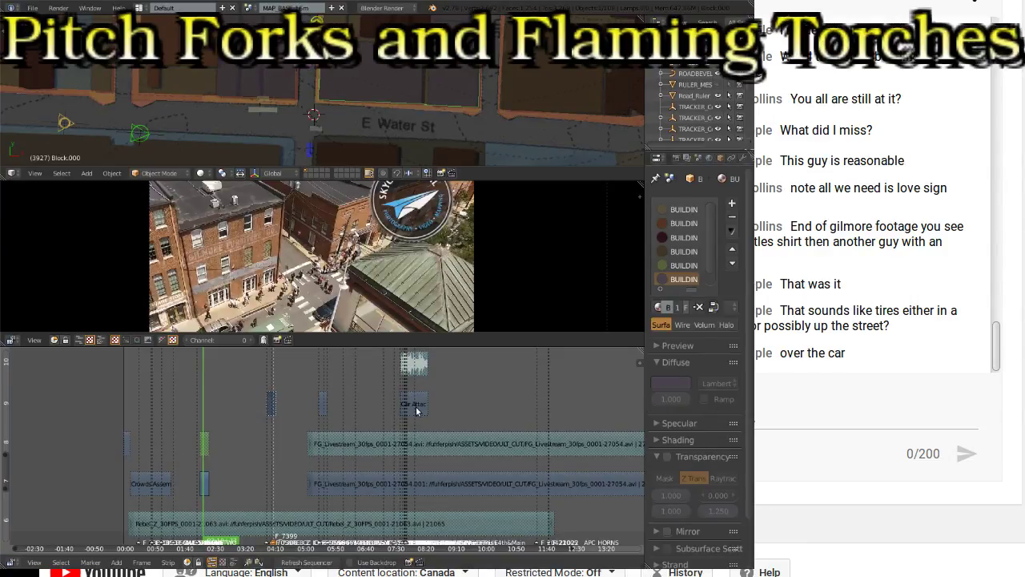
Step: Switch to Blender, examine the crosswalk and pedestrians in the aerial footage up close, and check the earlier live chat messages
{"action": "key", "text": "n"}
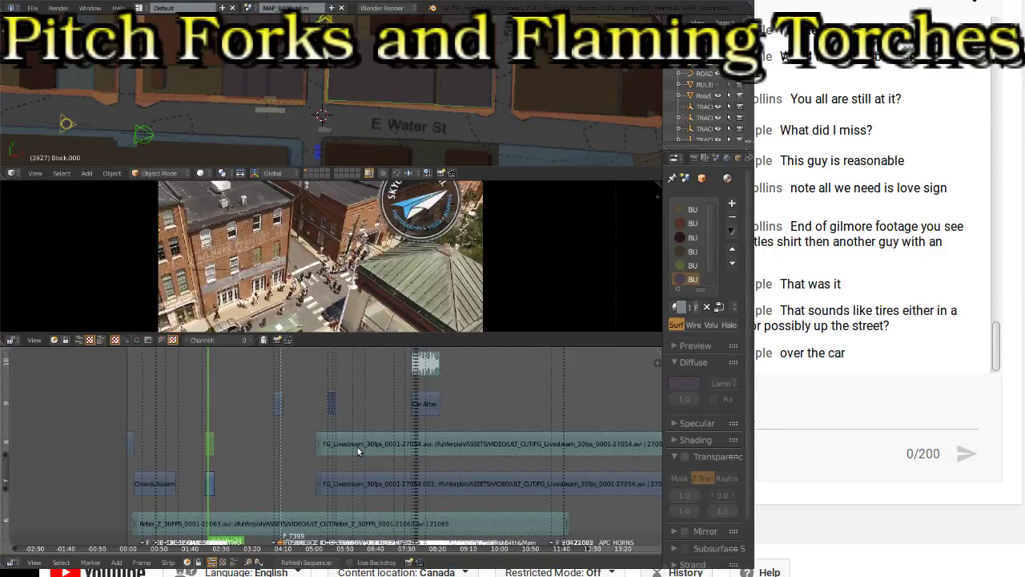
{"action": "scroll", "coordinate": [298, 296], "scroll_direction": "up", "scroll_amount": 3}
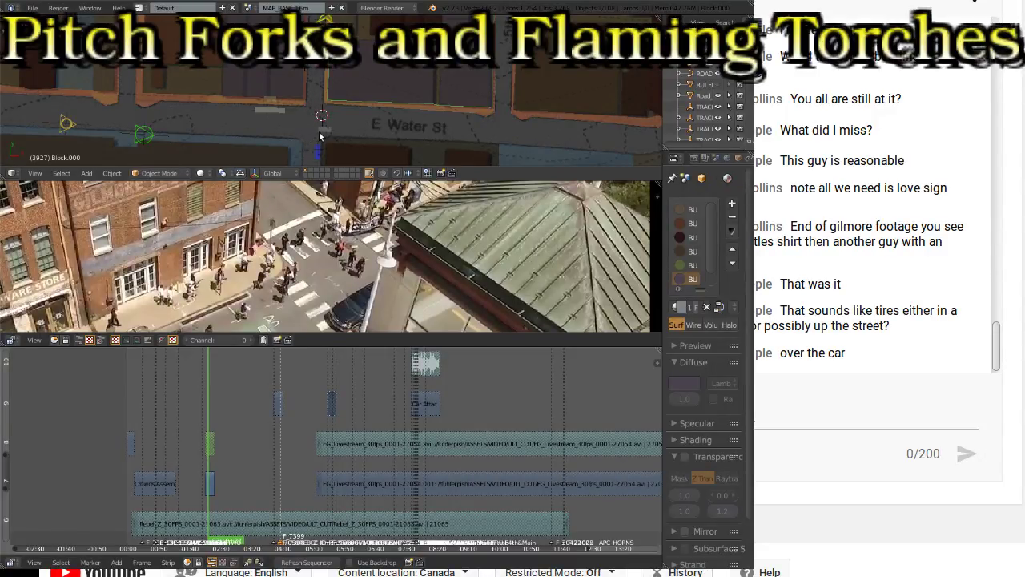
{"action": "scroll", "coordinate": [310, 261], "scroll_direction": "down", "scroll_amount": 3}
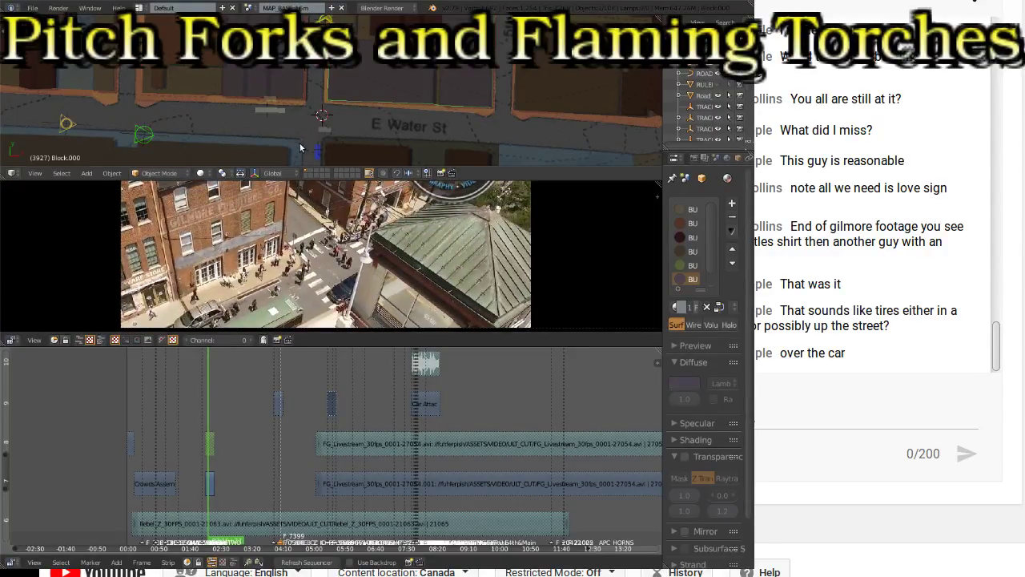
{"action": "scroll", "coordinate": [309, 260], "scroll_direction": "up", "scroll_amount": 5}
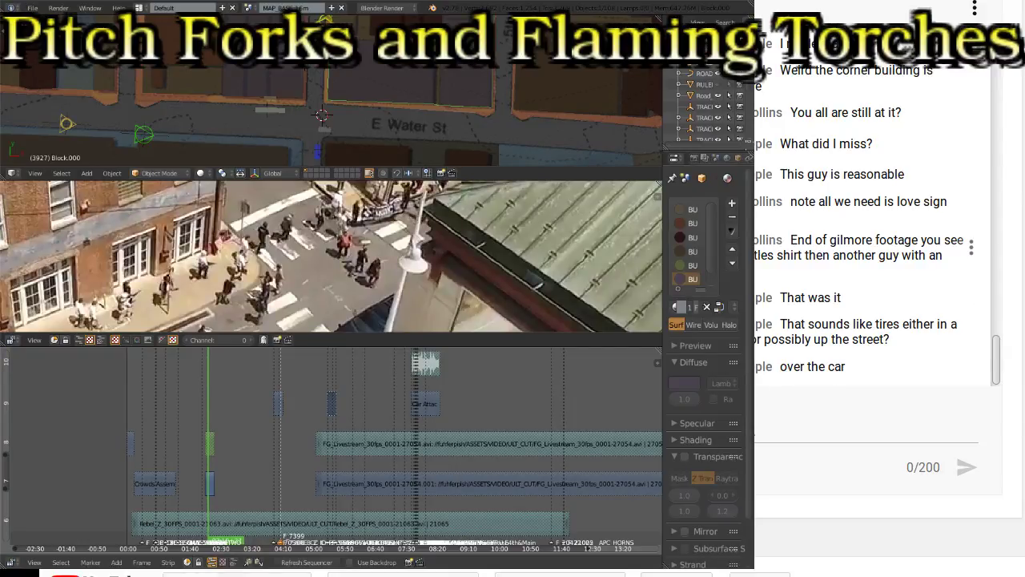
{"action": "scroll", "coordinate": [797, 265], "scroll_direction": "up", "scroll_amount": 1}
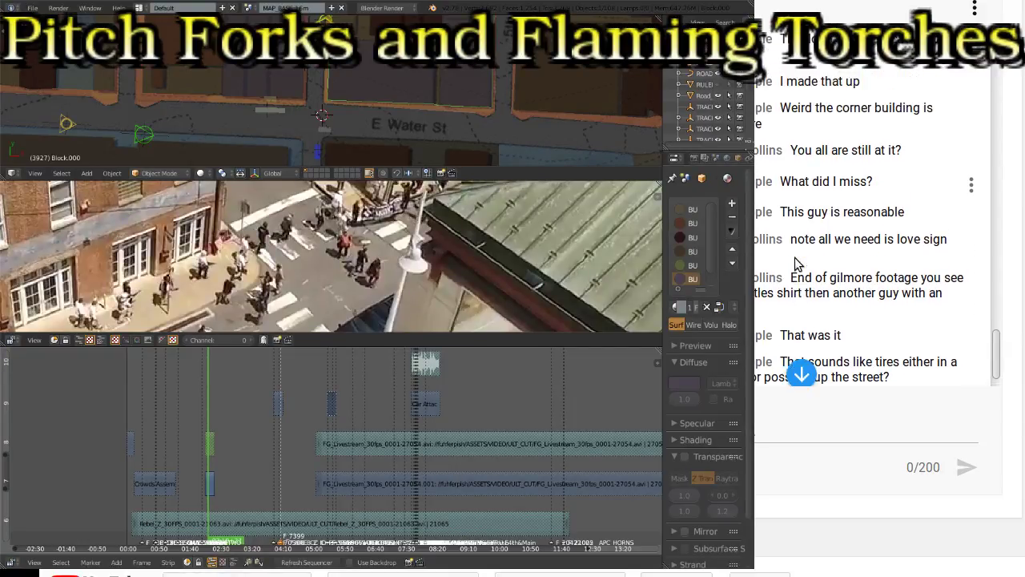
{"action": "scroll", "coordinate": [796, 265], "scroll_direction": "down", "scroll_amount": 1}
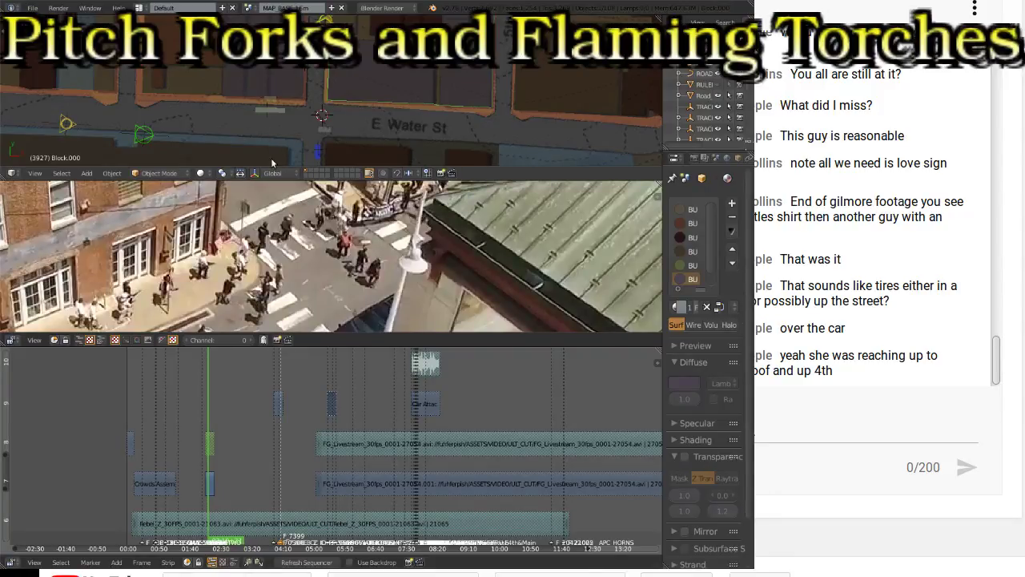
Step: Select TRACKER_ControllerGK on the street map, advance the timeline through frames 5732 and 6072, and play the animation
{"action": "right_click", "coordinate": [317, 77]}
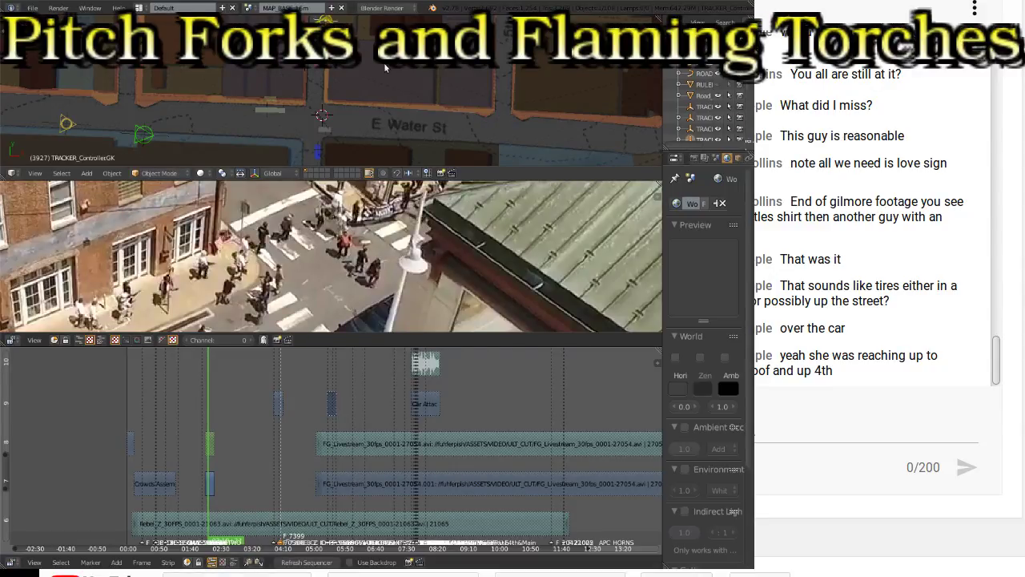
{"action": "key", "text": "Page_Up"}
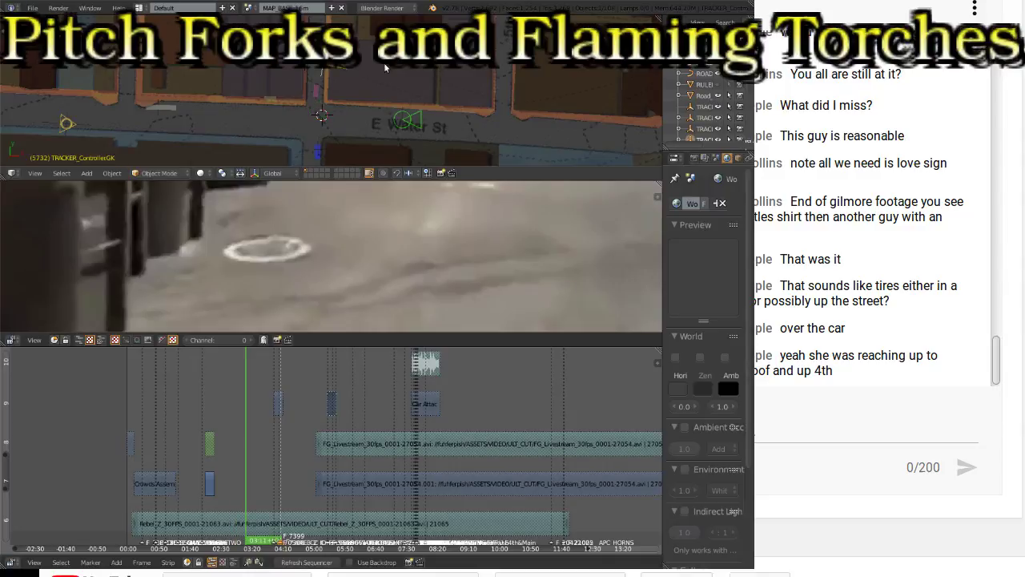
{"action": "key", "text": "Page_Up"}
{"action": "key", "text": "Page_Up"}
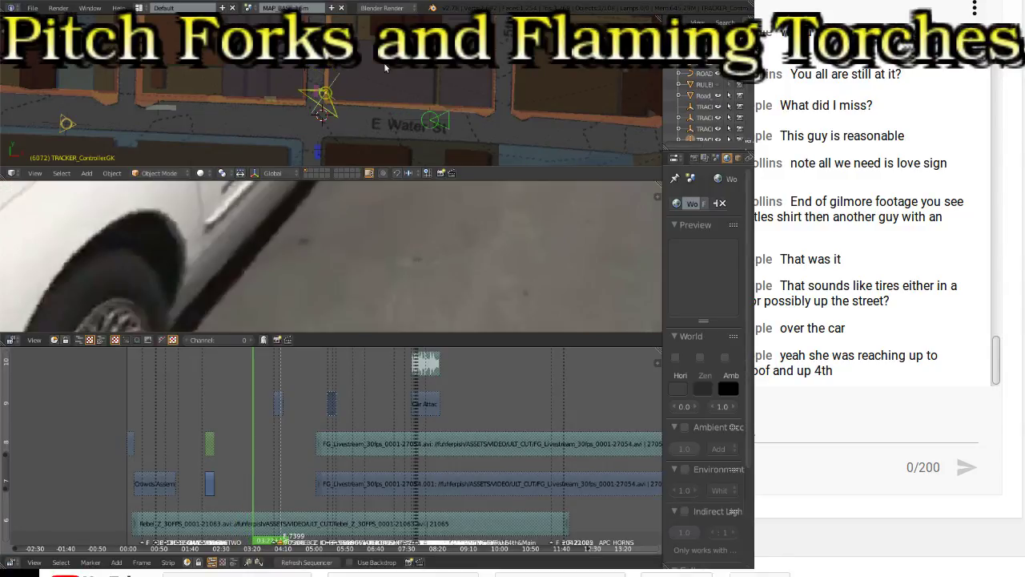
{"action": "key", "text": "alt+a"}
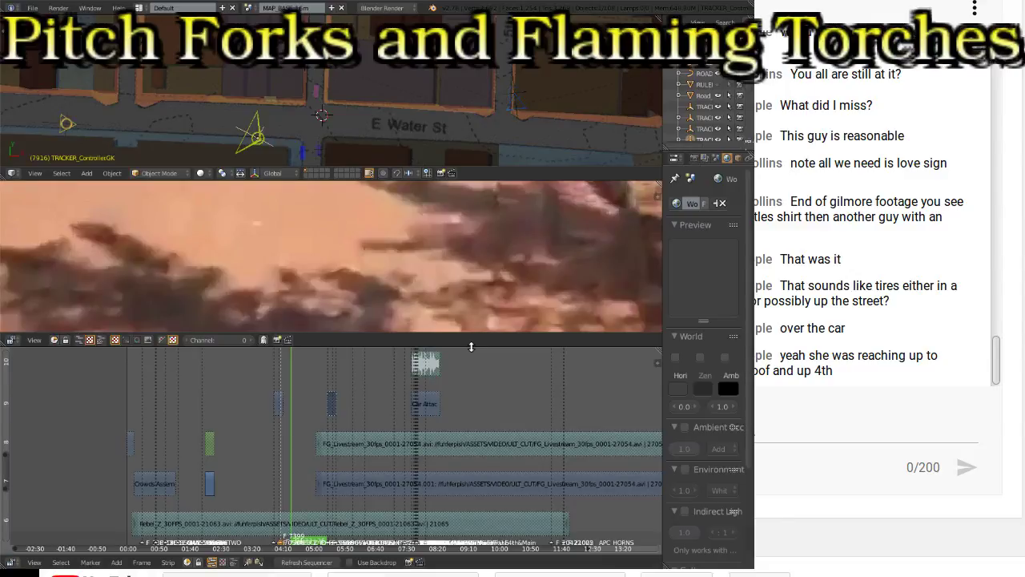
Step: Enlarge the map view to show E Water St between 3rd and 5th St, and play the tracker animation
{"action": "left_click_drag", "start_coordinate": [471, 346], "coordinate": [471, 471]}
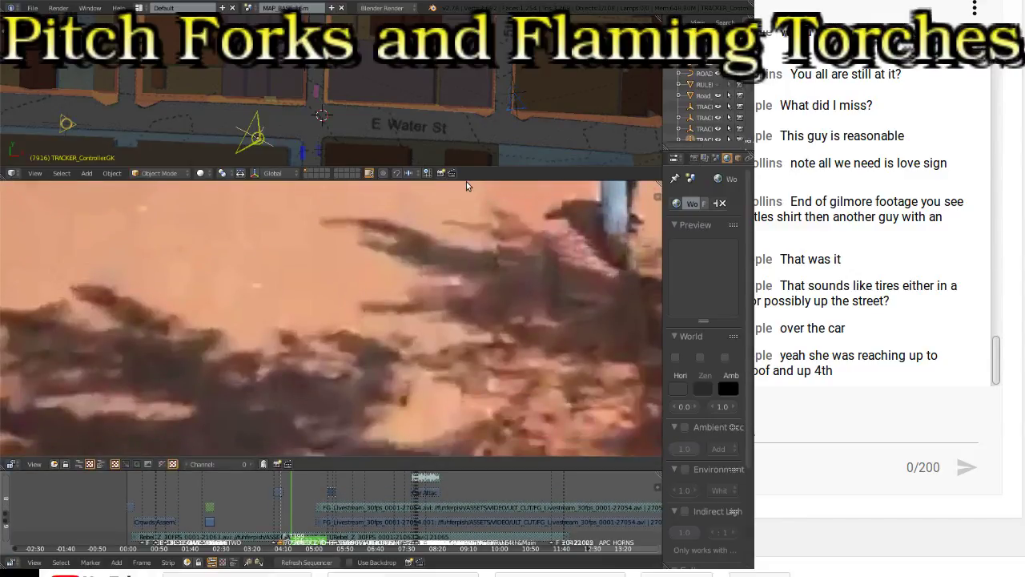
{"action": "left_click_drag", "start_coordinate": [469, 180], "coordinate": [472, 377]}
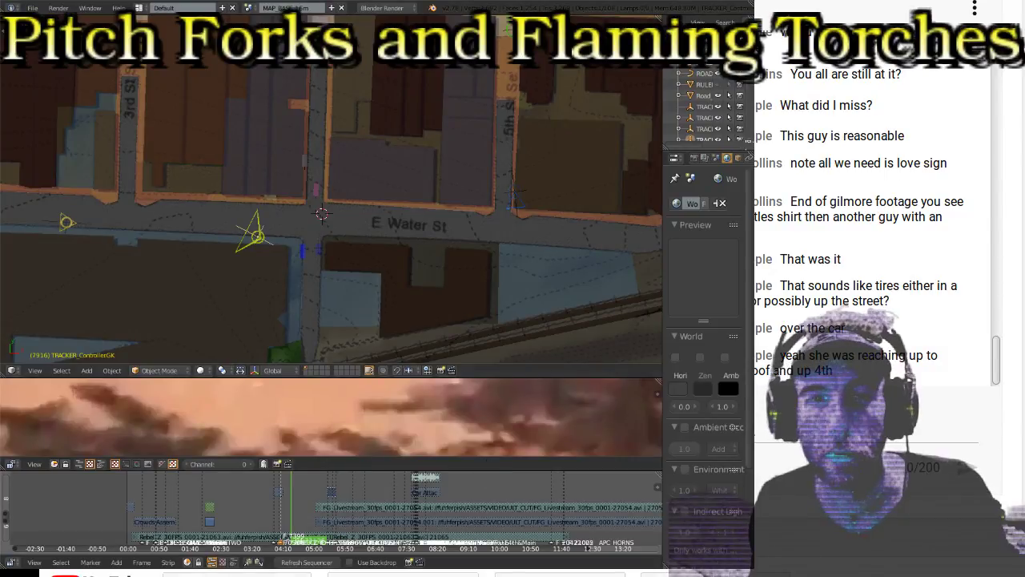
{"action": "scroll", "coordinate": [273, 235], "scroll_direction": "up", "scroll_amount": 1}
{"action": "scroll", "coordinate": [273, 237], "scroll_direction": "up", "scroll_amount": 1}
{"action": "scroll", "coordinate": [292, 242], "scroll_direction": "down", "scroll_amount": 1}
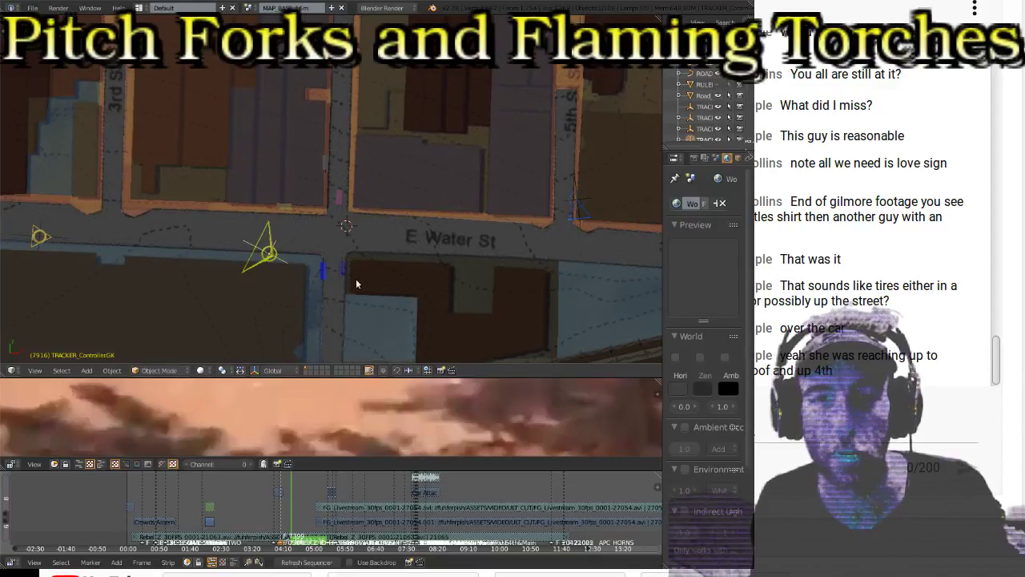
{"action": "key", "text": "alt+a"}
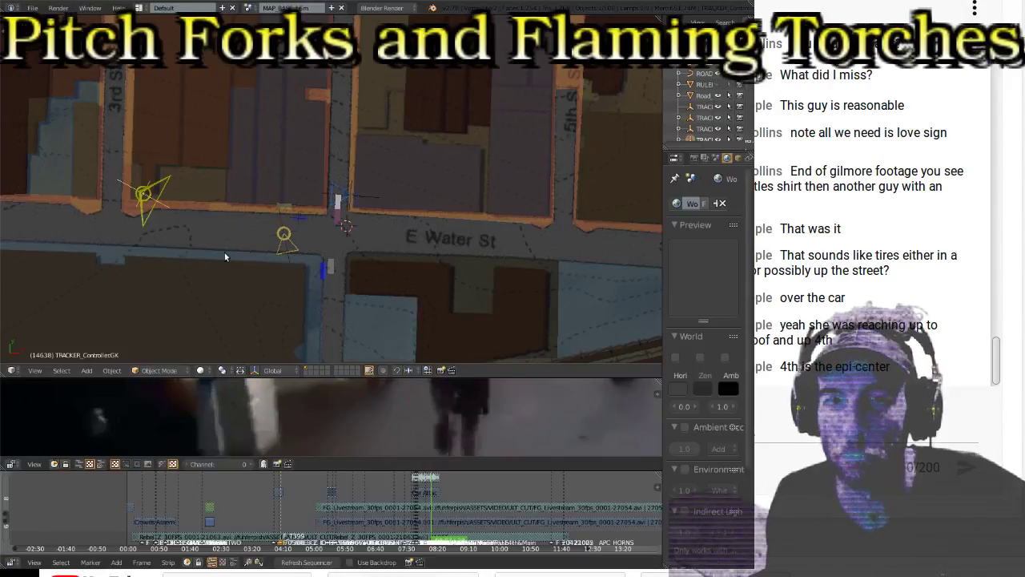
Step: Step TRACKER_ControllerGK back through its keyframes from frame 14638 to 12390 and replay its movement along E Water St
{"action": "key", "text": "Down"}
{"action": "key", "text": "Down"}
{"action": "key", "text": "Down"}
{"action": "key", "text": "Down"}
{"action": "key", "text": "Down"}
{"action": "key", "text": "Down"}
{"action": "key", "text": "Down"}
{"action": "key", "text": "Down"}
{"action": "key", "text": "Down"}
{"action": "key", "text": "Down"}
{"action": "key", "text": "Down"}
{"action": "key", "text": "Down"}
{"action": "key", "text": "Down"}
{"action": "key", "text": "Down"}
{"action": "key", "text": "Down"}
{"action": "key", "text": "Down"}
{"action": "key", "text": "Down"}
{"action": "key", "text": "Down"}
{"action": "key", "text": "Down"}
{"action": "key", "text": "Down"}
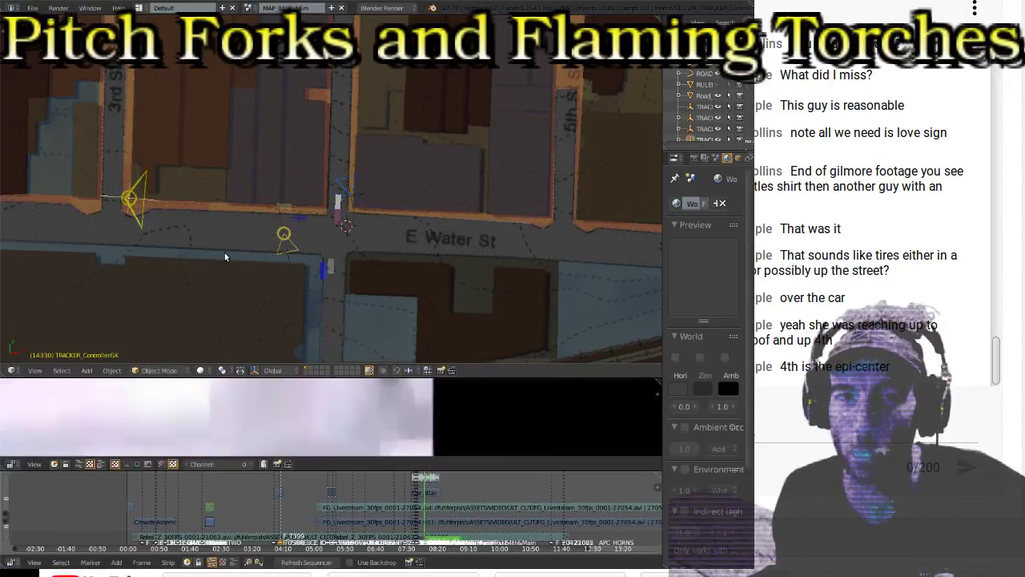
{"action": "key", "text": "Down"}
{"action": "key", "text": "Down"}
{"action": "key", "text": "Down"}
{"action": "key", "text": "Down"}
{"action": "key", "text": "Down"}
{"action": "key", "text": "Down"}
{"action": "key", "text": "Down"}
{"action": "key", "text": "Down"}
{"action": "key", "text": "Down"}
{"action": "key", "text": "Down"}
{"action": "key", "text": "Down"}
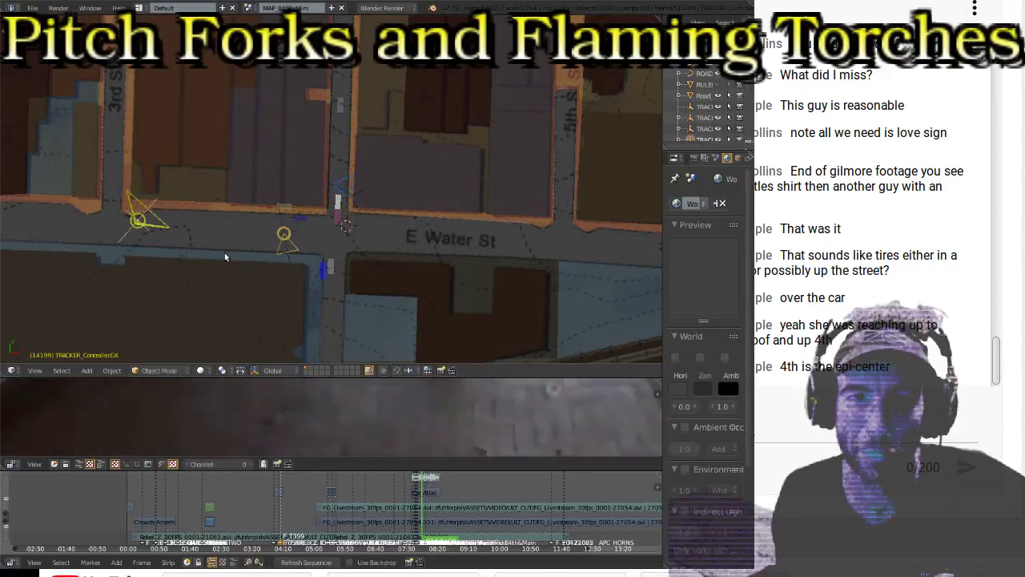
{"action": "key", "text": "Down"}
{"action": "key", "text": "Down"}
{"action": "key", "text": "Down"}
{"action": "key", "text": "Down"}
{"action": "key", "text": "Down"}
{"action": "key", "text": "Down"}
{"action": "key", "text": "Down"}
{"action": "key", "text": "Down"}
{"action": "key", "text": "Down"}
{"action": "key", "text": "Down"}
{"action": "key", "text": "Down"}
{"action": "key", "text": "Down"}
{"action": "key", "text": "Down"}
{"action": "key", "text": "Down"}
{"action": "key", "text": "Down"}
{"action": "key", "text": "Down"}
{"action": "key", "text": "Down"}
{"action": "key", "text": "Down"}
{"action": "key", "text": "Down"}
{"action": "key", "text": "Down"}
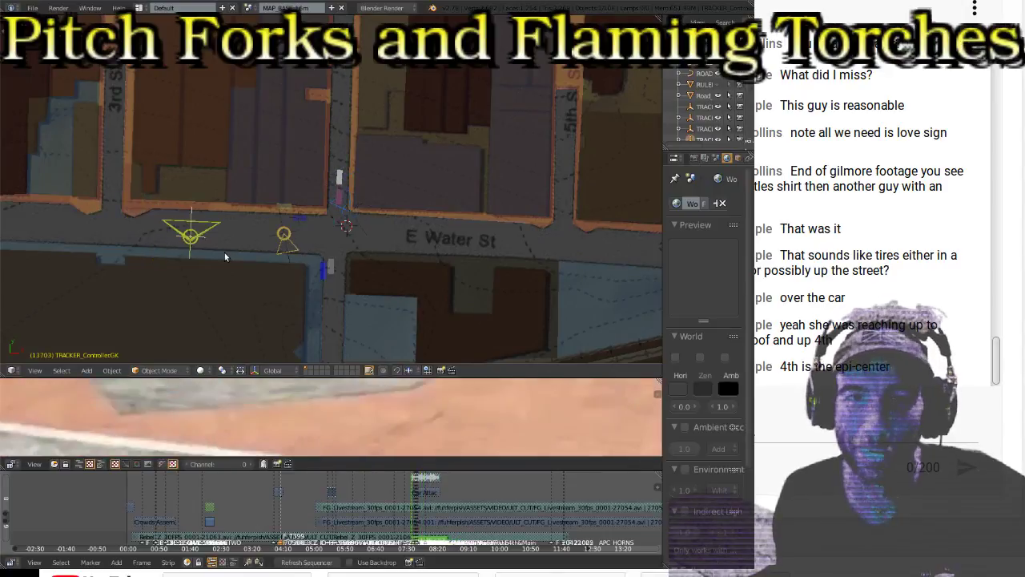
{"action": "key", "text": "Down"}
{"action": "key", "text": "Down"}
{"action": "key", "text": "Down"}
{"action": "key", "text": "Down"}
{"action": "key", "text": "Down"}
{"action": "key", "text": "Down"}
{"action": "key", "text": "Down"}
{"action": "key", "text": "Down"}
{"action": "key", "text": "Down"}
{"action": "key", "text": "Down"}
{"action": "key", "text": "Down"}
{"action": "key", "text": "Down"}
{"action": "key", "text": "Down"}
{"action": "key", "text": "Down"}
{"action": "key", "text": "Down"}
{"action": "key", "text": "Down"}
{"action": "key", "text": "Down"}
{"action": "key", "text": "Down"}
{"action": "key", "text": "Down"}
{"action": "key", "text": "Down"}
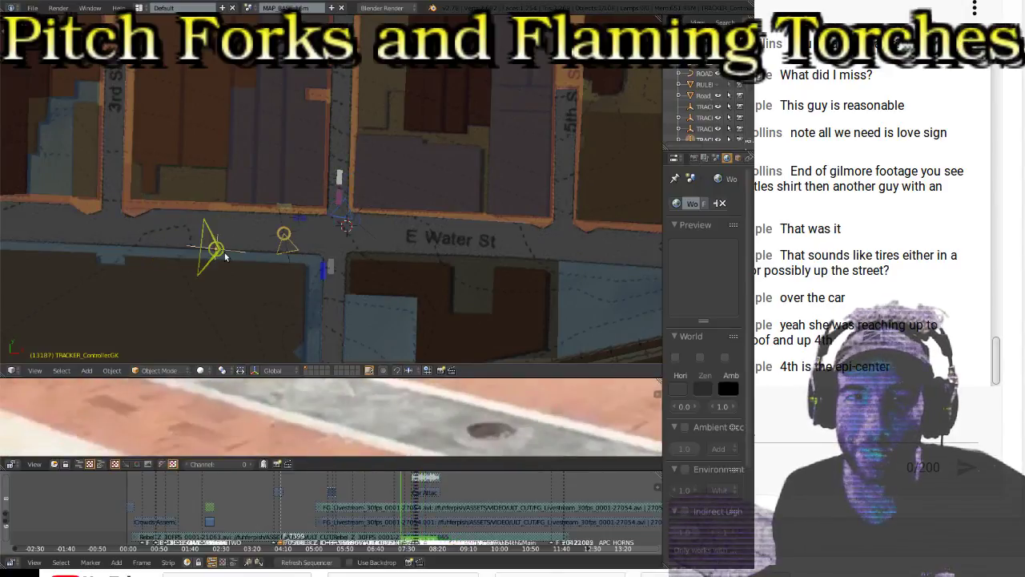
{"action": "key", "text": "Down"}
{"action": "key", "text": "Down"}
{"action": "key", "text": "Down"}
{"action": "key", "text": "Down"}
{"action": "key", "text": "Down"}
{"action": "key", "text": "Down"}
{"action": "key", "text": "Down"}
{"action": "key", "text": "Down"}
{"action": "key", "text": "Down"}
{"action": "key", "text": "Down"}
{"action": "key", "text": "Down"}
{"action": "key", "text": "Down"}
{"action": "key", "text": "Down"}
{"action": "key", "text": "Down"}
{"action": "key", "text": "Down"}
{"action": "key", "text": "Down"}
{"action": "key", "text": "Down"}
{"action": "key", "text": "Down"}
{"action": "key", "text": "Down"}
{"action": "key", "text": "Down"}
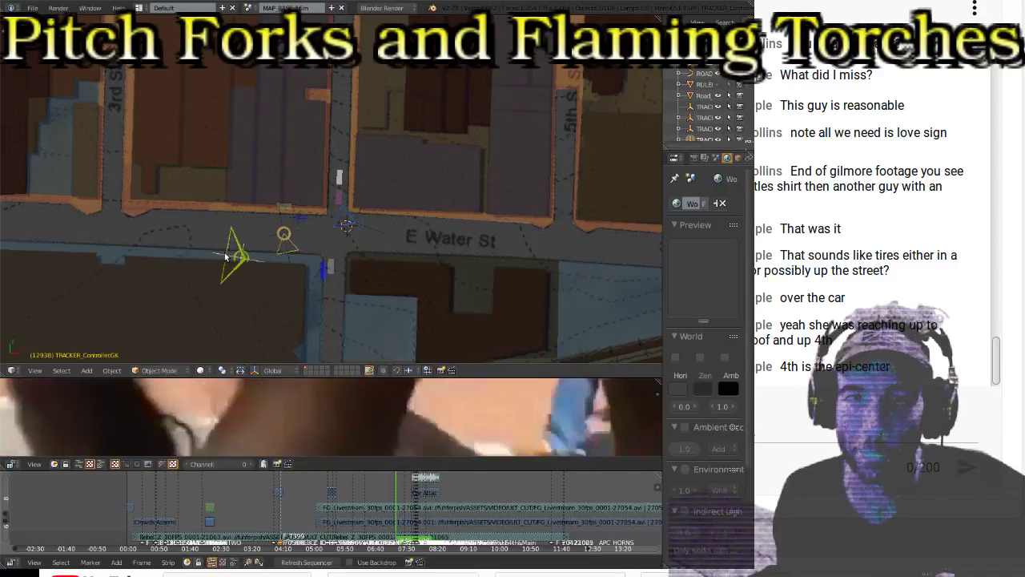
{"action": "key", "text": "Down"}
{"action": "key", "text": "Down"}
{"action": "key", "text": "Down"}
{"action": "key", "text": "Down"}
{"action": "key", "text": "Down"}
{"action": "key", "text": "Down"}
{"action": "key", "text": "Down"}
{"action": "key", "text": "Down"}
{"action": "key", "text": "Down"}
{"action": "key", "text": "Down"}
{"action": "key", "text": "Down"}
{"action": "key", "text": "Down"}
{"action": "key", "text": "Down"}
{"action": "key", "text": "Down"}
{"action": "key", "text": "Down"}
{"action": "key", "text": "Down"}
{"action": "key", "text": "Down"}
{"action": "key", "text": "Down"}
{"action": "key", "text": "Down"}
{"action": "key", "text": "Down"}
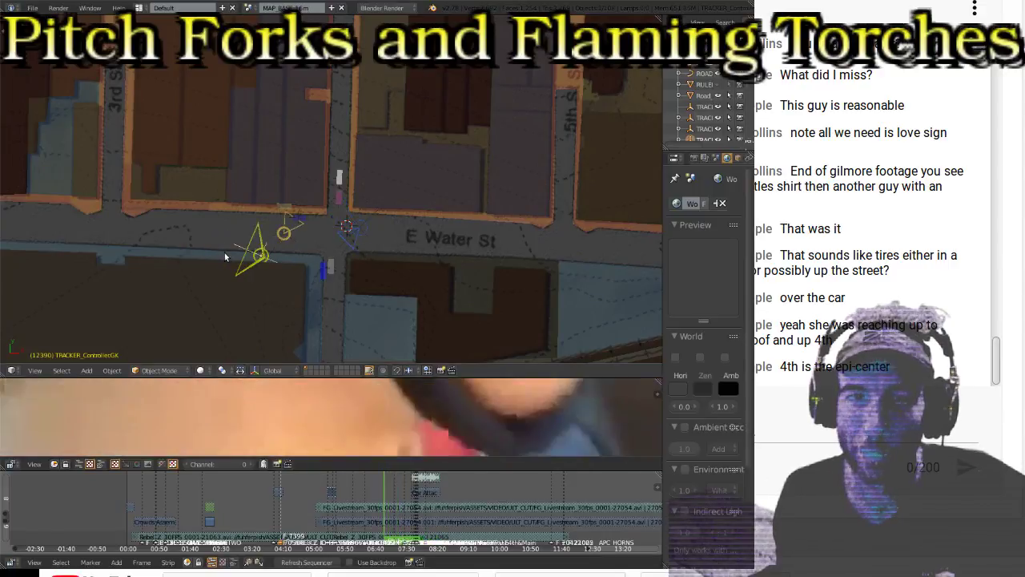
{"action": "key", "text": "alt+a"}
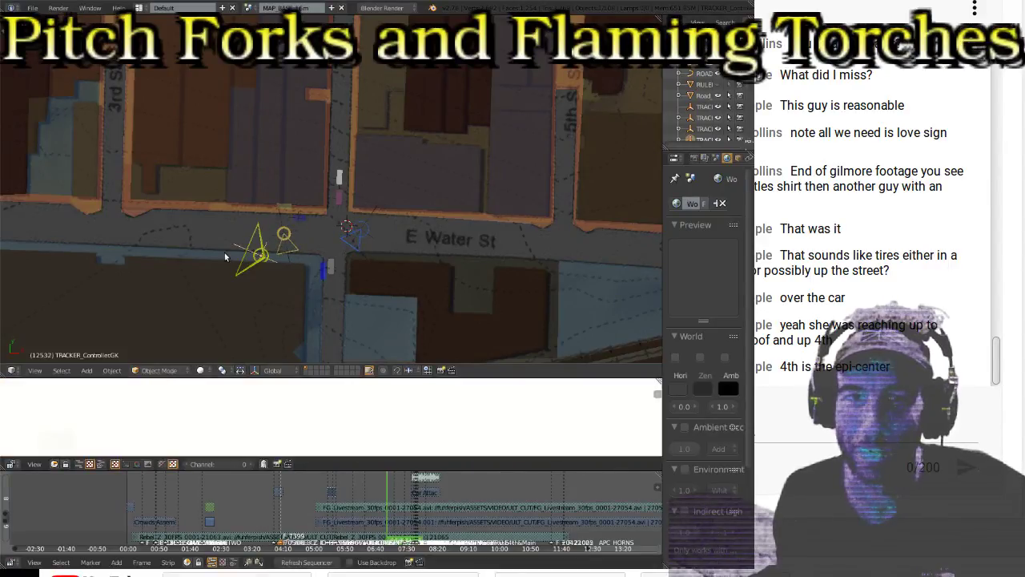
Step: Step the timeline back frame by frame to frame 12526 to check the tracker positions on E Water St
{"action": "key", "text": "Down"}
{"action": "key", "text": "Down"}
{"action": "key", "text": "Down"}
{"action": "key", "text": "Down"}
{"action": "key", "text": "Down"}
{"action": "key", "text": "Down"}
{"action": "key", "text": "Down"}
{"action": "key", "text": "Down"}
{"action": "key", "text": "Down"}
{"action": "key", "text": "Down"}
{"action": "key", "text": "Down"}
{"action": "key", "text": "Down"}
{"action": "key", "text": "Down"}
{"action": "key", "text": "Down"}
{"action": "key", "text": "Down"}
{"action": "key", "text": "Down"}
{"action": "key", "text": "Down"}
{"action": "key", "text": "Down"}
{"action": "key", "text": "Down"}
{"action": "key", "text": "Down"}
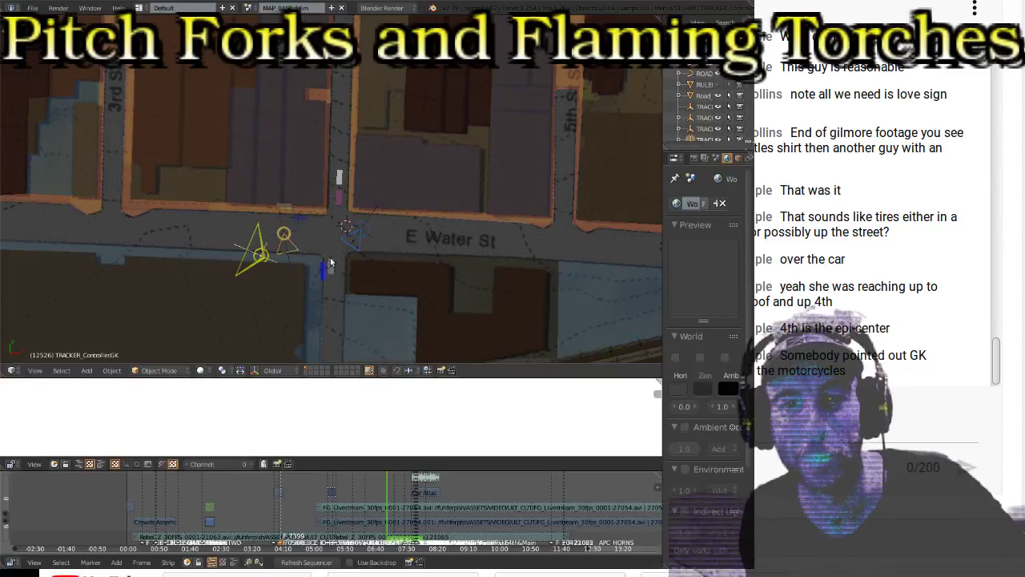
Step: Enlarge the video preview below the map and move the timeline to frame 3817 to show the aerial footage of the green trolley
{"action": "scroll", "coordinate": [311, 250], "scroll_direction": "up", "scroll_amount": 5}
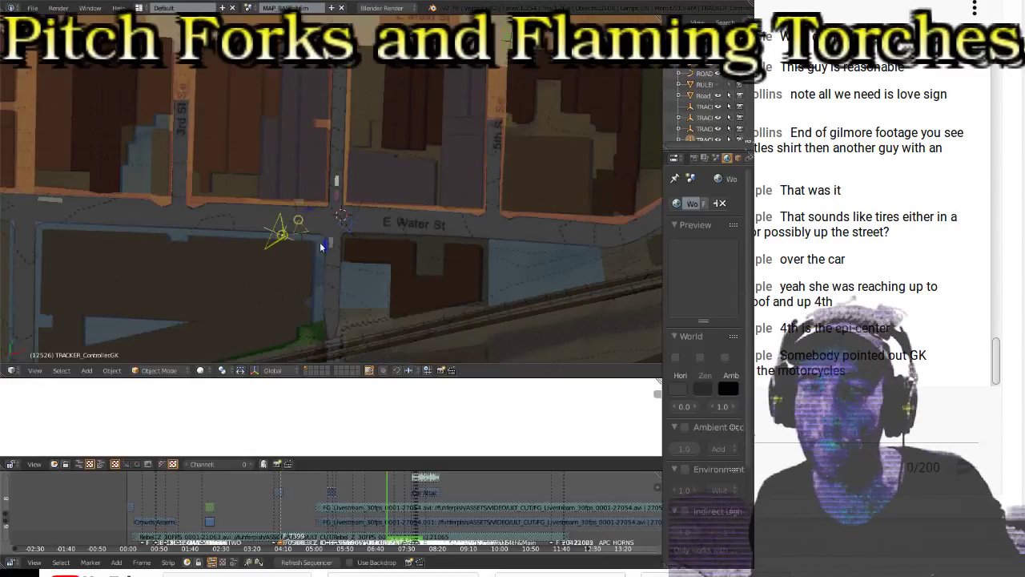
{"action": "scroll", "coordinate": [368, 217], "scroll_direction": "down", "scroll_amount": 3, "text": "shift"}
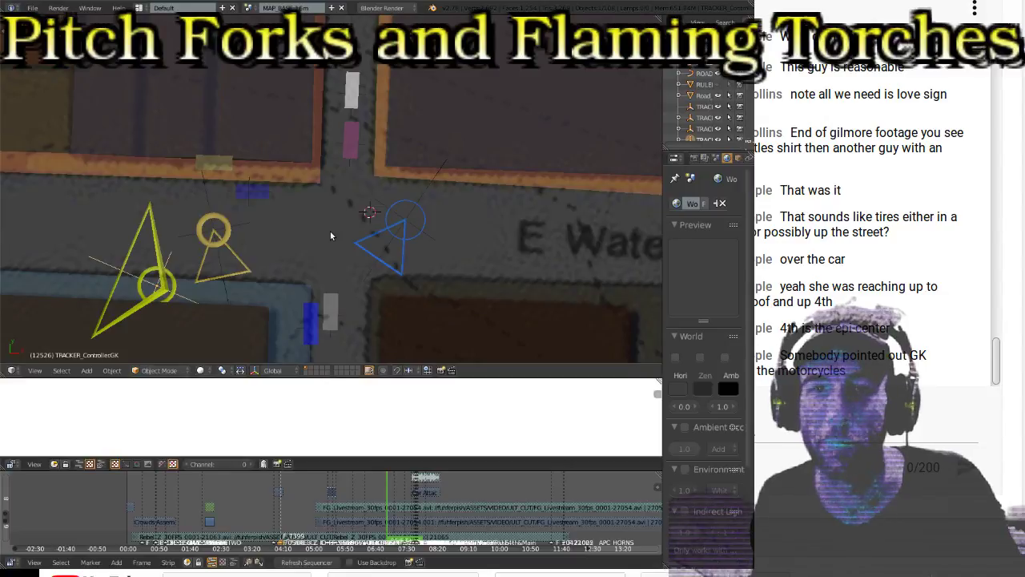
{"action": "scroll", "coordinate": [353, 213], "scroll_direction": "up", "scroll_amount": 4}
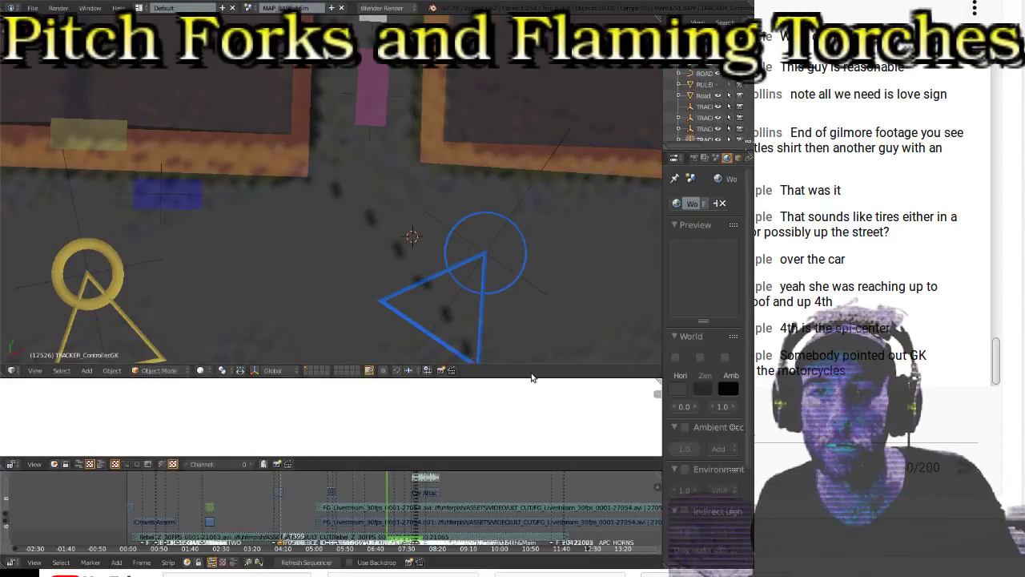
{"action": "left_click_drag", "start_coordinate": [524, 378], "coordinate": [522, 249]}
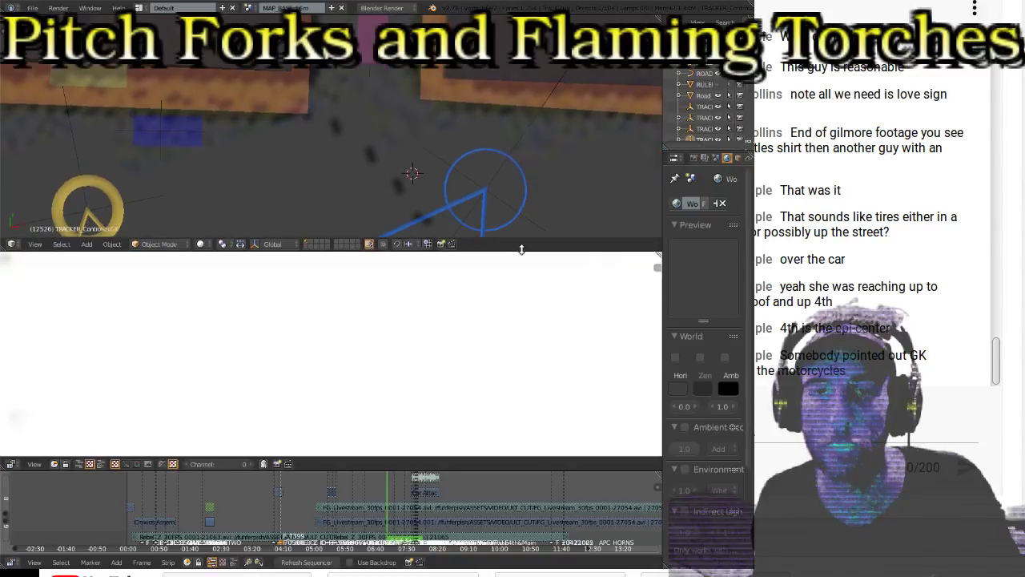
{"action": "scroll", "coordinate": [317, 146], "scroll_direction": "down", "scroll_amount": 4}
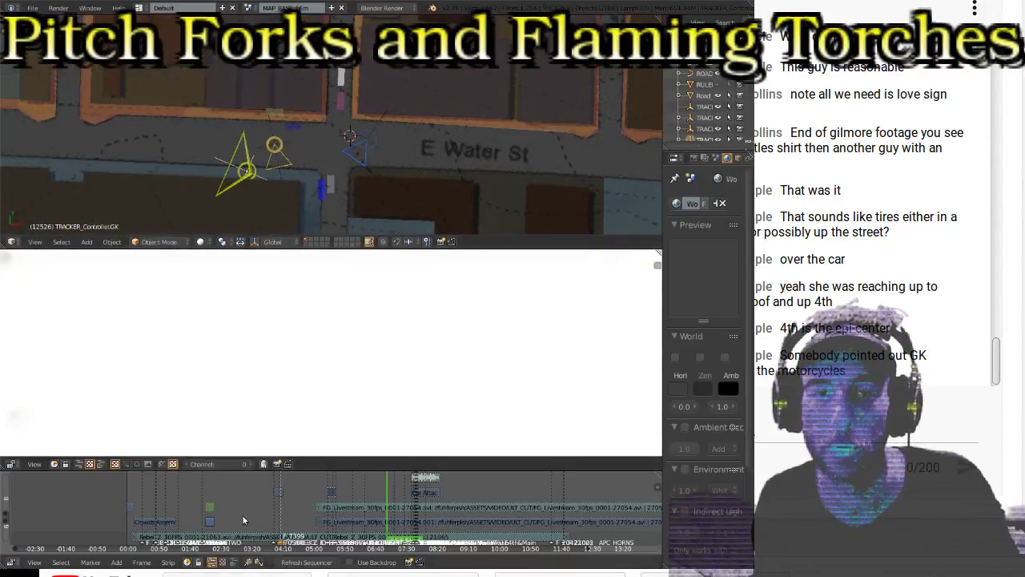
{"action": "left_click", "coordinate": [207, 489]}
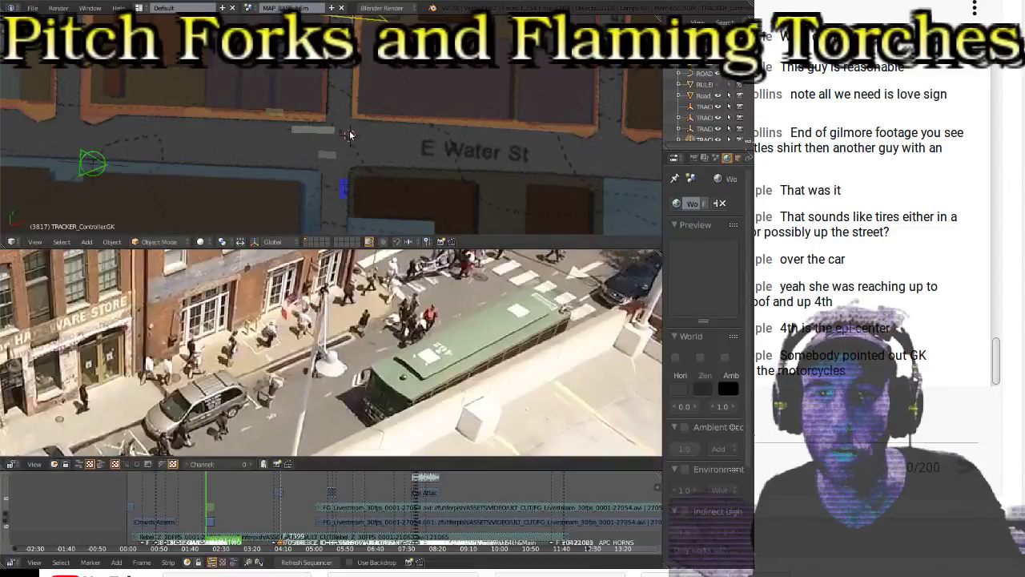
Step: Display the map in wireframe, focused on the corner of E Water St and 4th St
{"action": "scroll", "coordinate": [334, 130], "scroll_direction": "up", "scroll_amount": 8}
{"action": "middle_click_drag", "start_coordinate": [302, 101], "coordinate": [331, 155], "text": "shift"}
{"action": "key", "text": "z"}
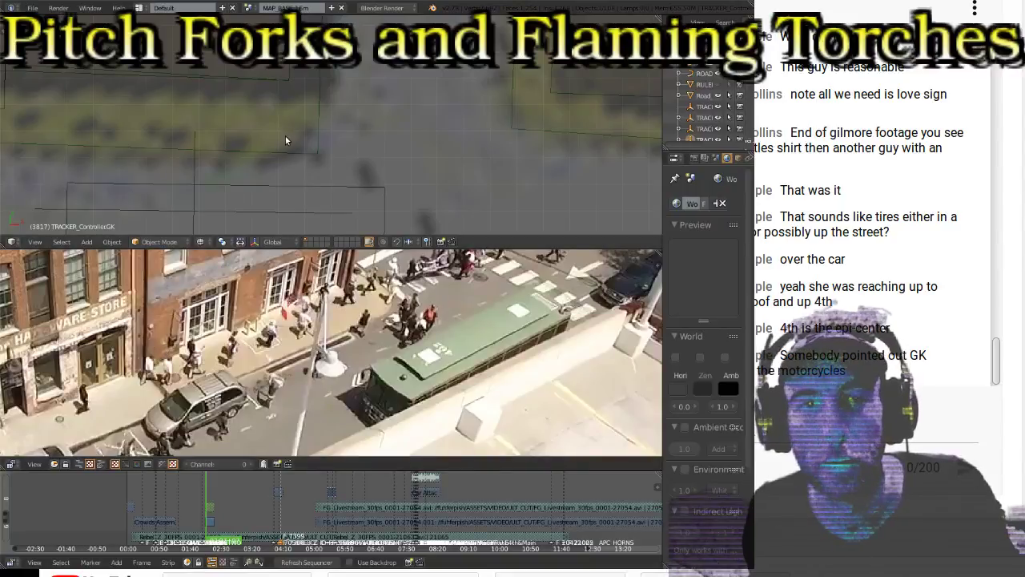
Step: Examine the block edges and vehicle outlines on the wireframe map along 4th St between E Water St and E Main St
{"action": "scroll", "coordinate": [289, 132], "scroll_direction": "down", "scroll_amount": 2}
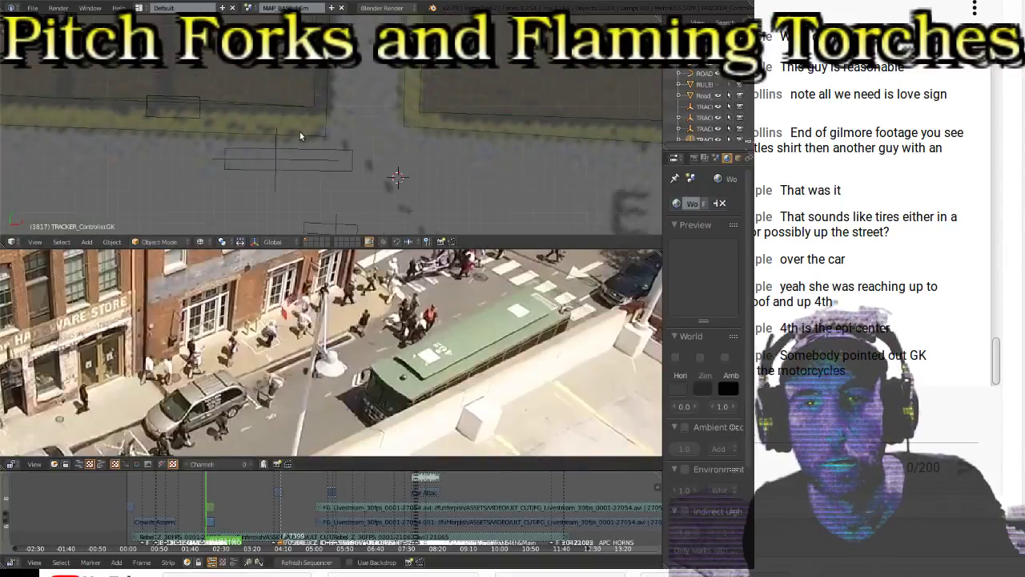
{"action": "scroll", "coordinate": [312, 131], "scroll_direction": "up", "scroll_amount": 2}
{"action": "middle_click_drag", "start_coordinate": [426, 130], "coordinate": [330, 90], "text": "shift"}
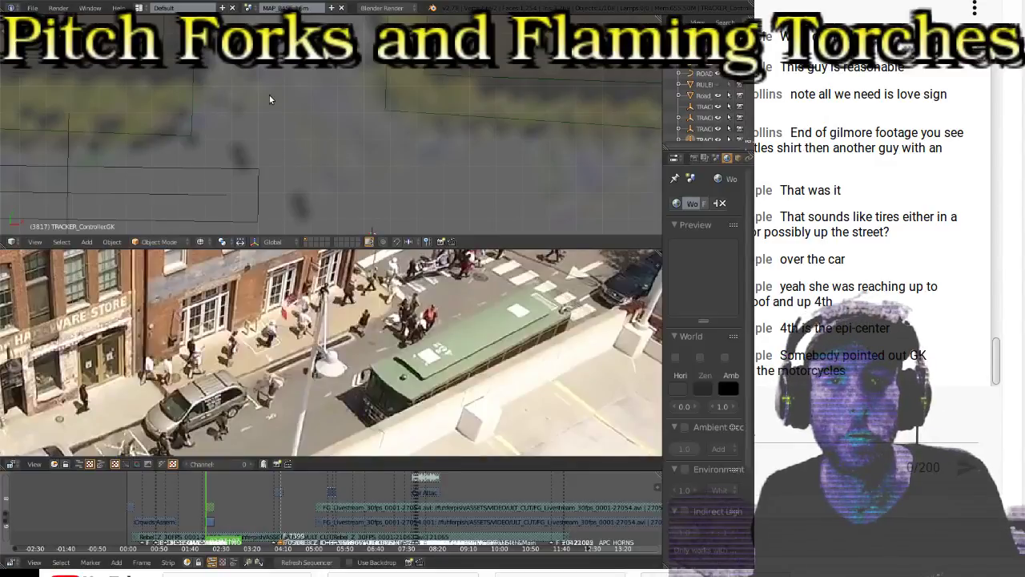
{"action": "scroll", "coordinate": [277, 94], "scroll_direction": "down", "scroll_amount": 2}
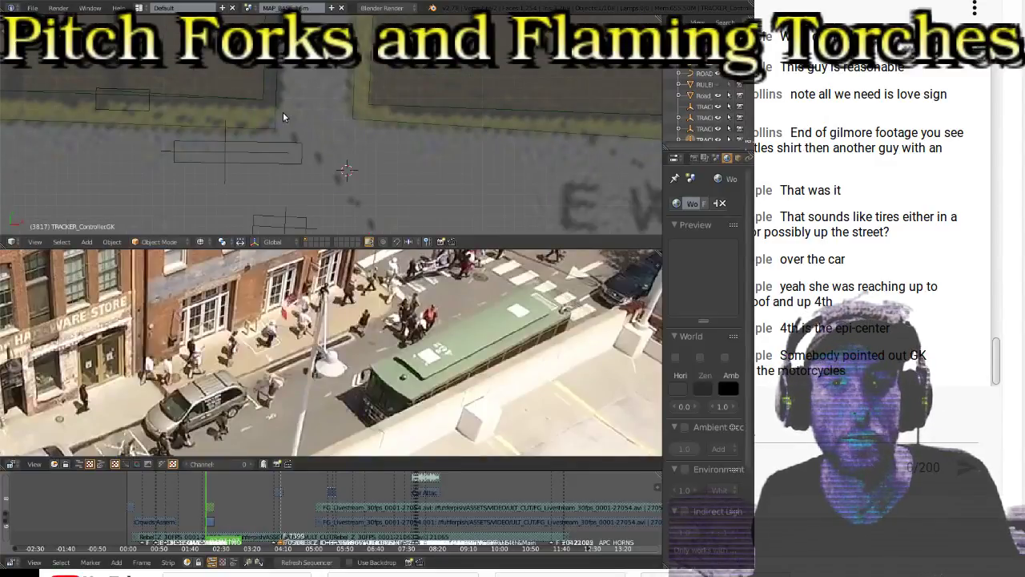
{"action": "scroll", "coordinate": [369, 75], "scroll_direction": "up", "scroll_amount": 5}
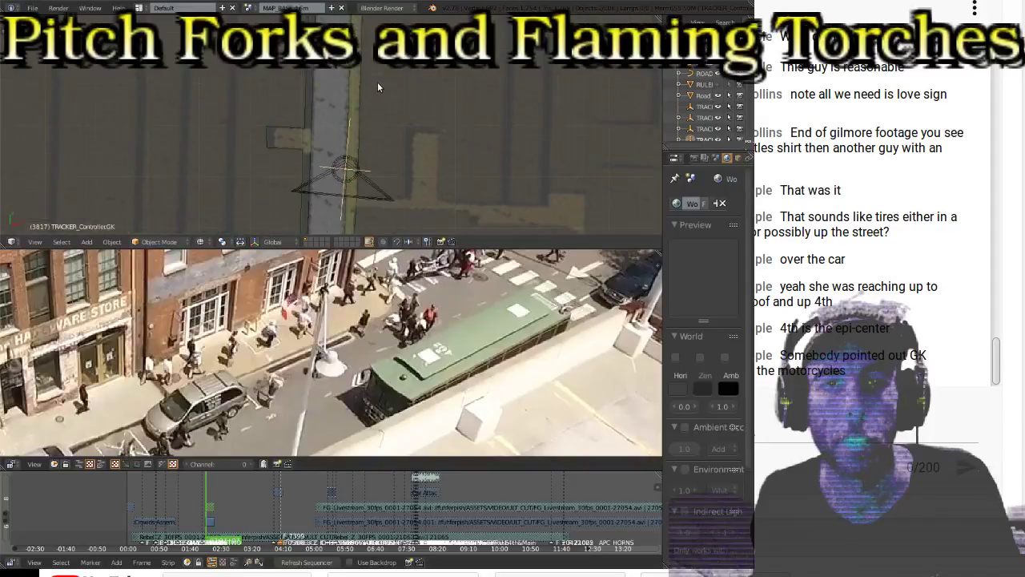
{"action": "scroll", "coordinate": [381, 88], "scroll_direction": "down", "scroll_amount": 5}
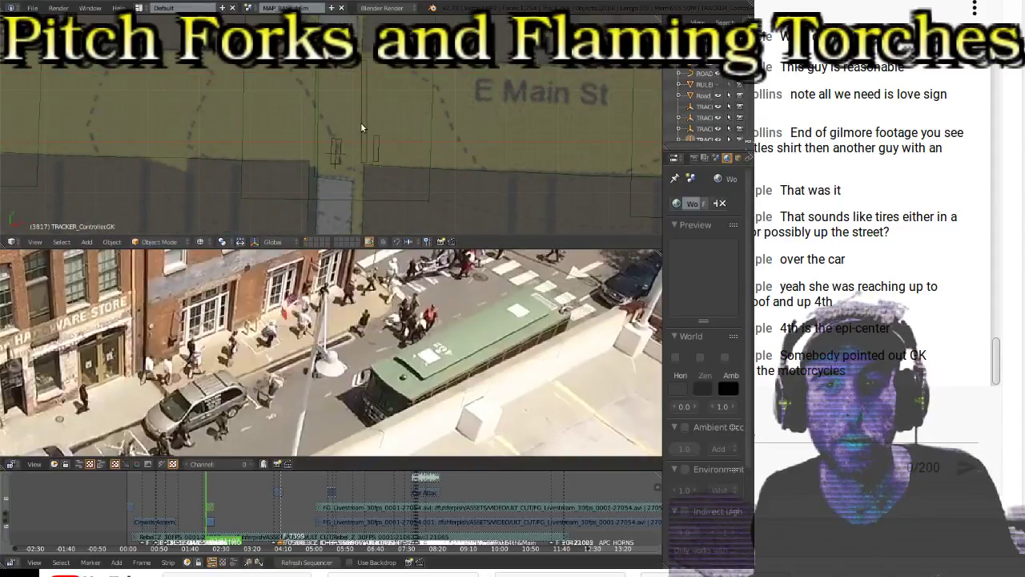
{"action": "scroll", "coordinate": [350, 166], "scroll_direction": "up", "scroll_amount": 3}
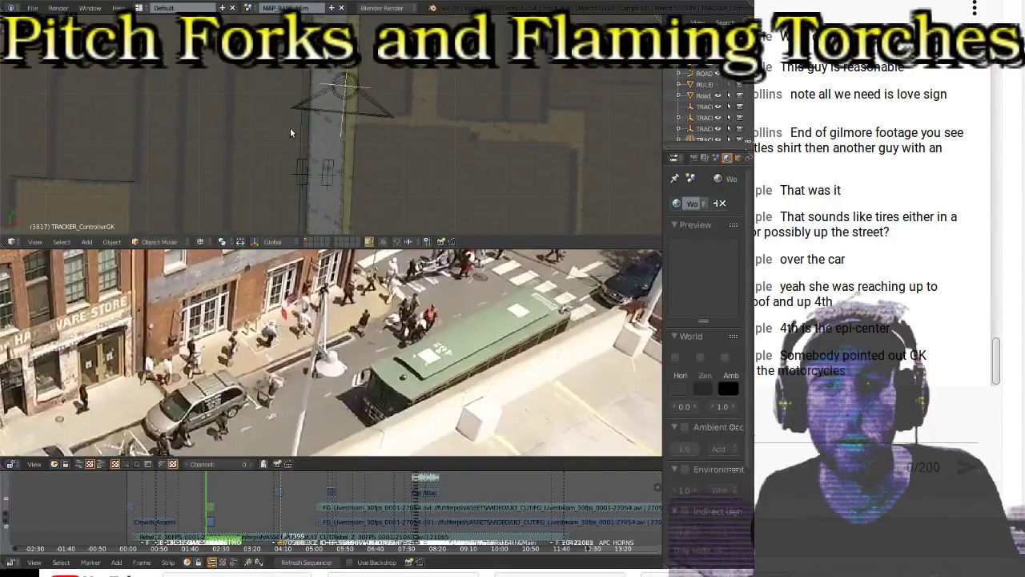
{"action": "scroll", "coordinate": [290, 128], "scroll_direction": "down", "scroll_amount": 3}
{"action": "scroll", "coordinate": [290, 121], "scroll_direction": "up", "scroll_amount": 2}
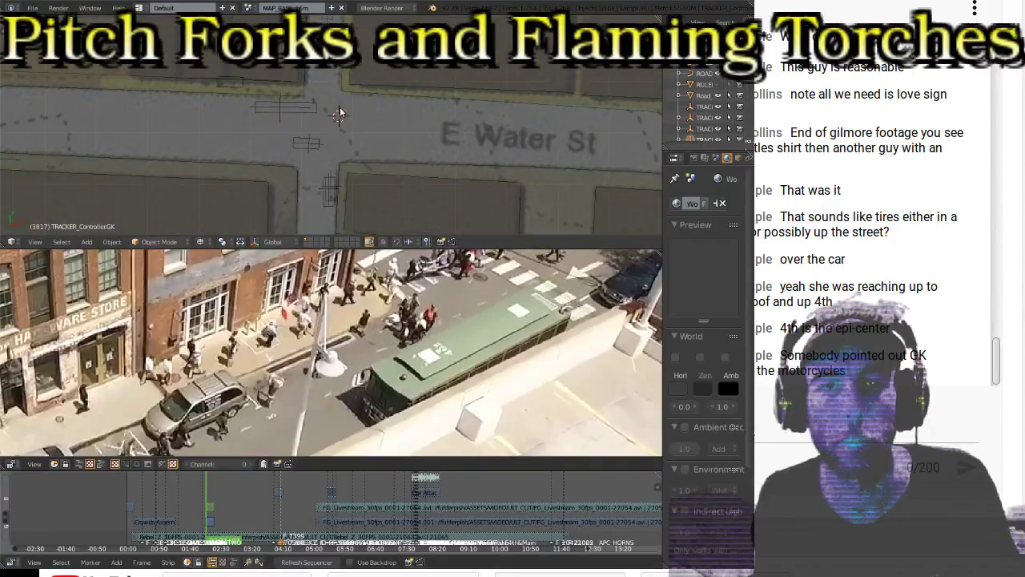
Step: Widen the properties area and select the blocks around the E Water St and 4th St intersection in turn, ending with Block.010
{"action": "right_click", "coordinate": [407, 97]}
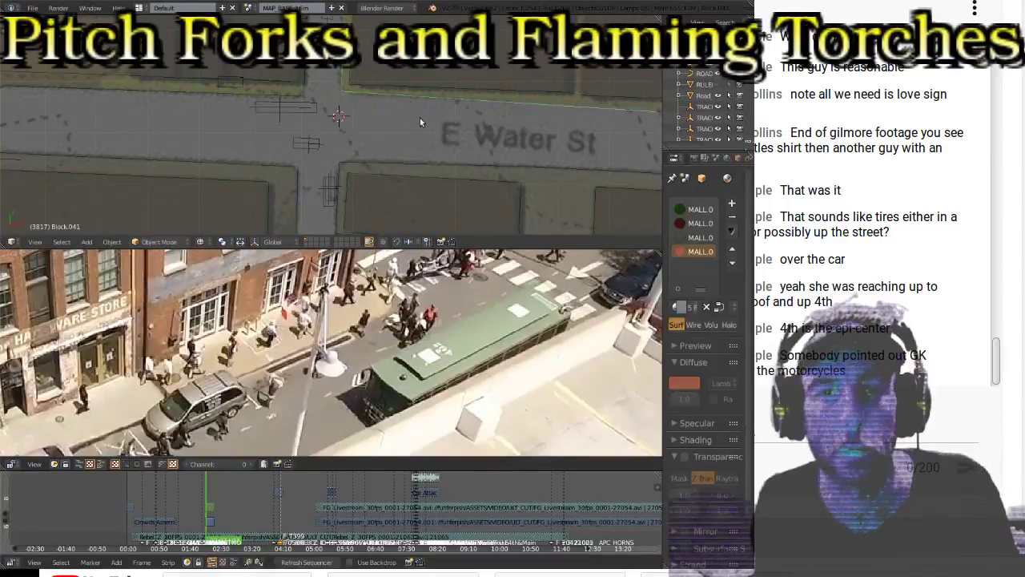
{"action": "left_click_drag", "start_coordinate": [663, 272], "coordinate": [457, 272]}
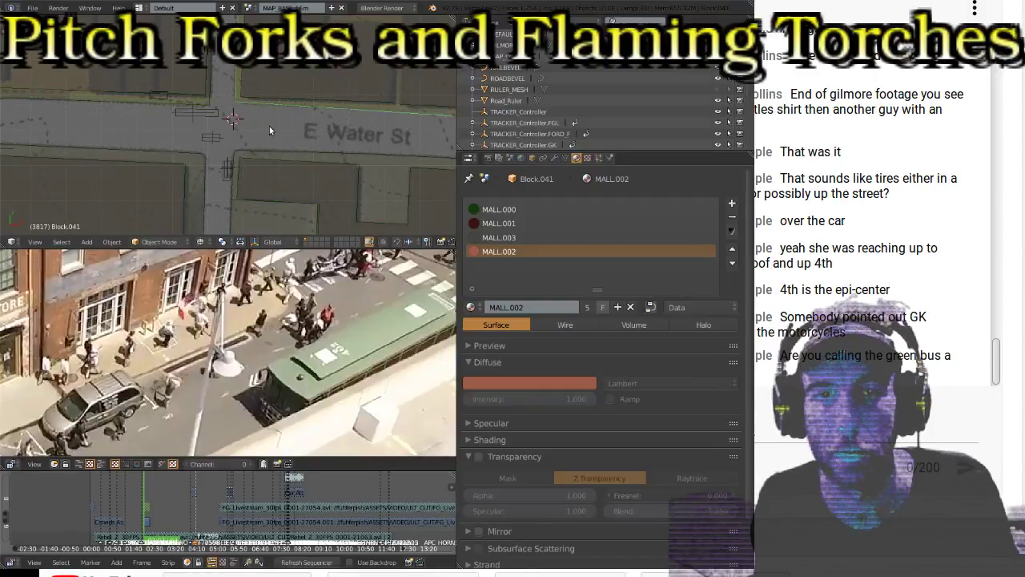
{"action": "right_click", "coordinate": [166, 99]}
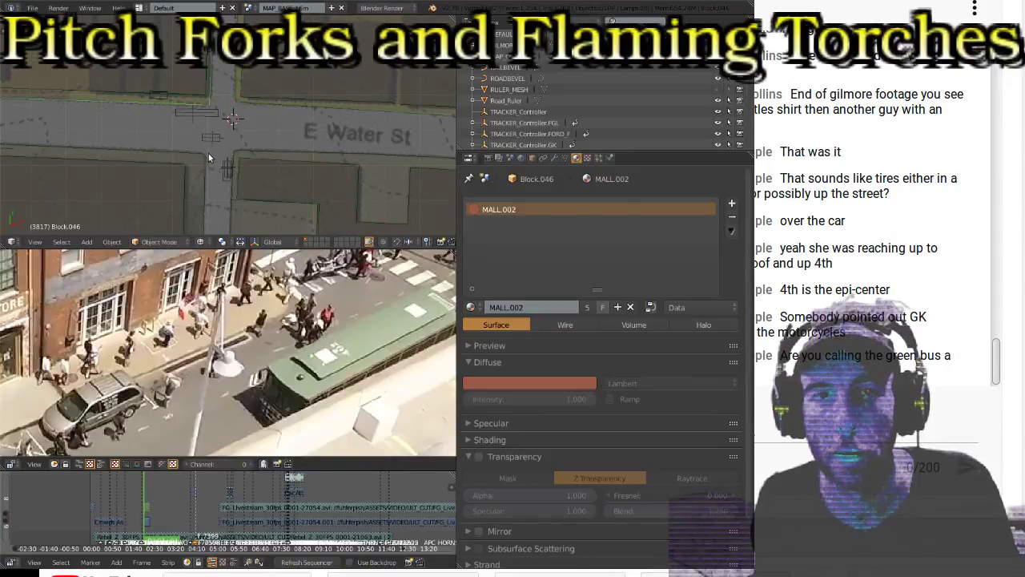
{"action": "right_click", "coordinate": [279, 157]}
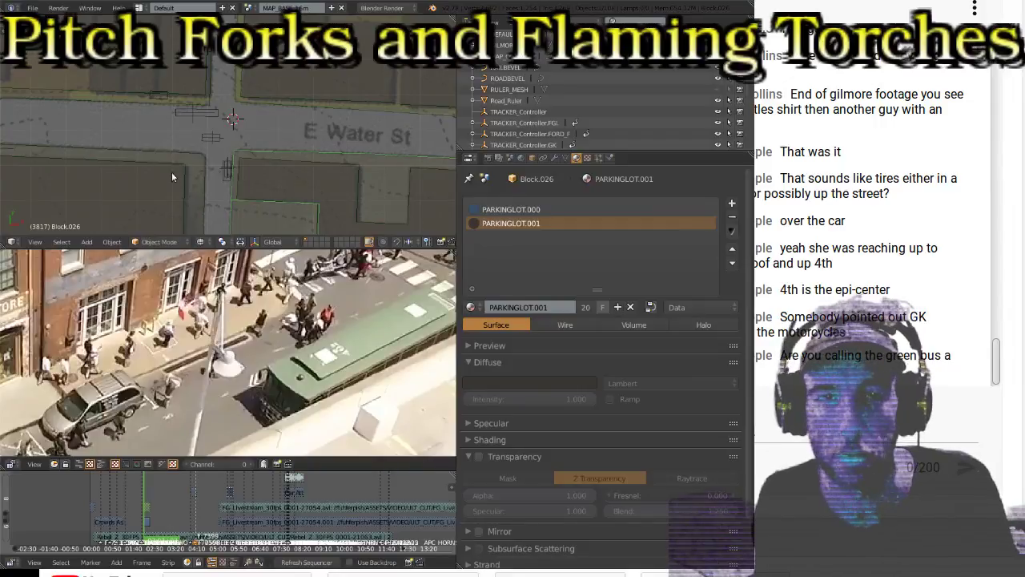
{"action": "right_click", "coordinate": [199, 160]}
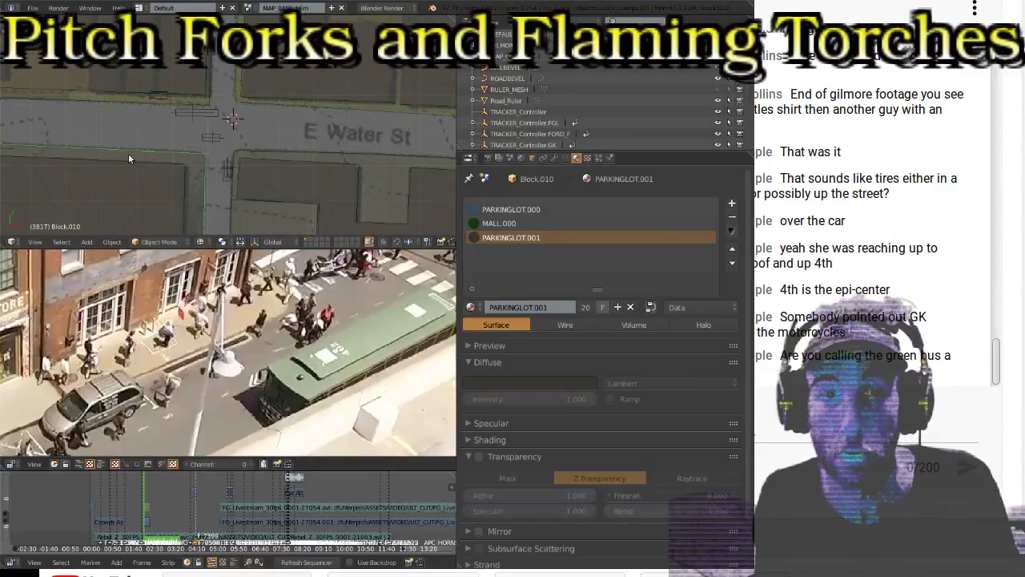
Step: Examine the vehicle outlines and block corners at the E Water St and 4th St intersection against the aerial footage
{"action": "scroll", "coordinate": [208, 106], "scroll_direction": "up", "scroll_amount": 2}
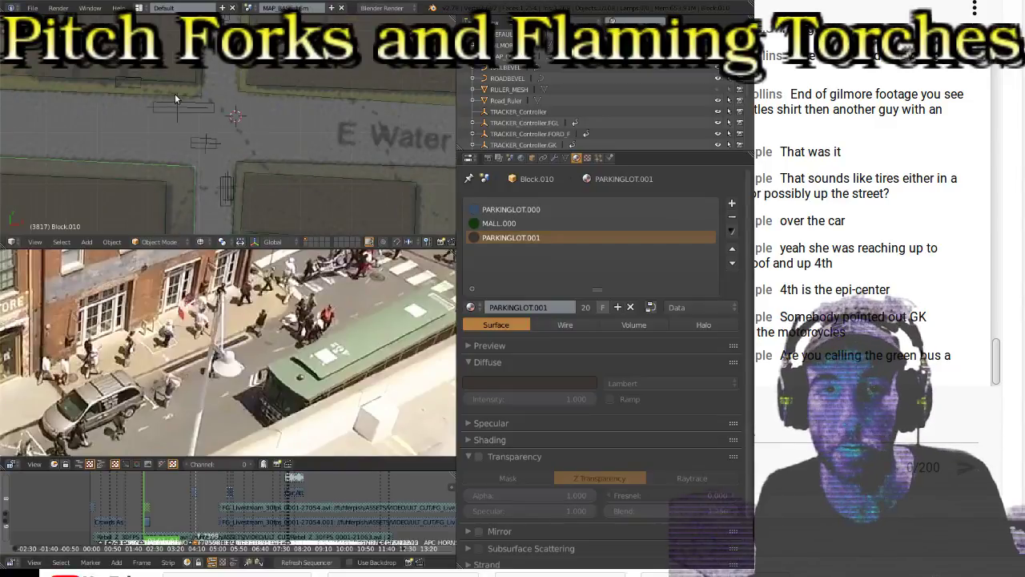
{"action": "scroll", "coordinate": [173, 97], "scroll_direction": "up", "scroll_amount": 3}
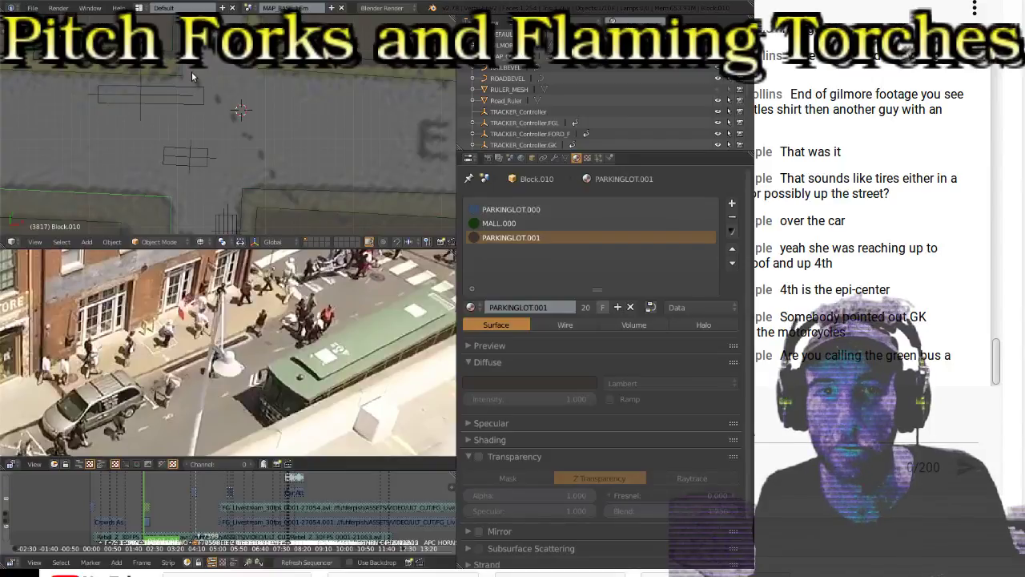
{"action": "key", "text": "KP_7"}
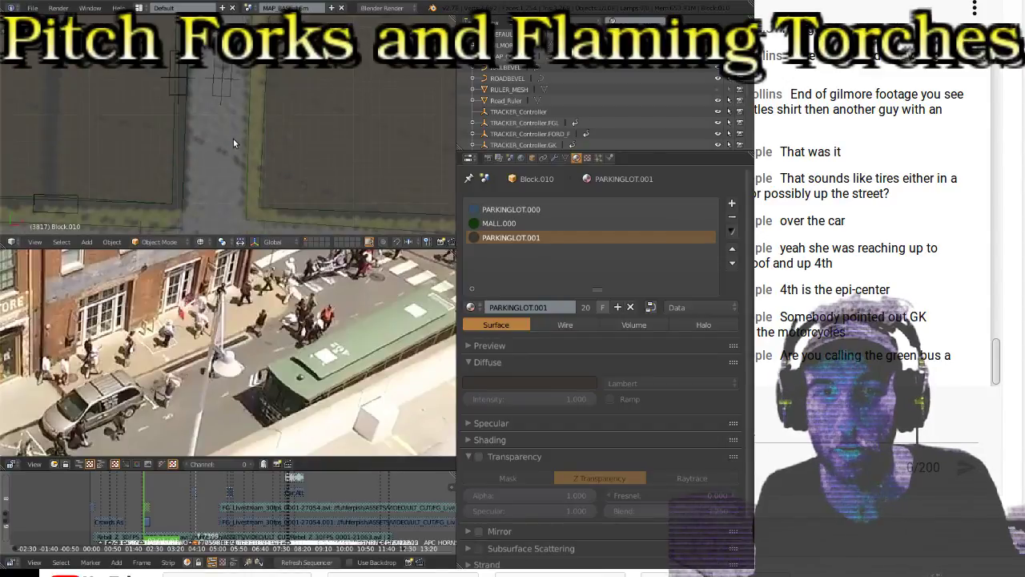
{"action": "key", "text": "KP_Decimal"}
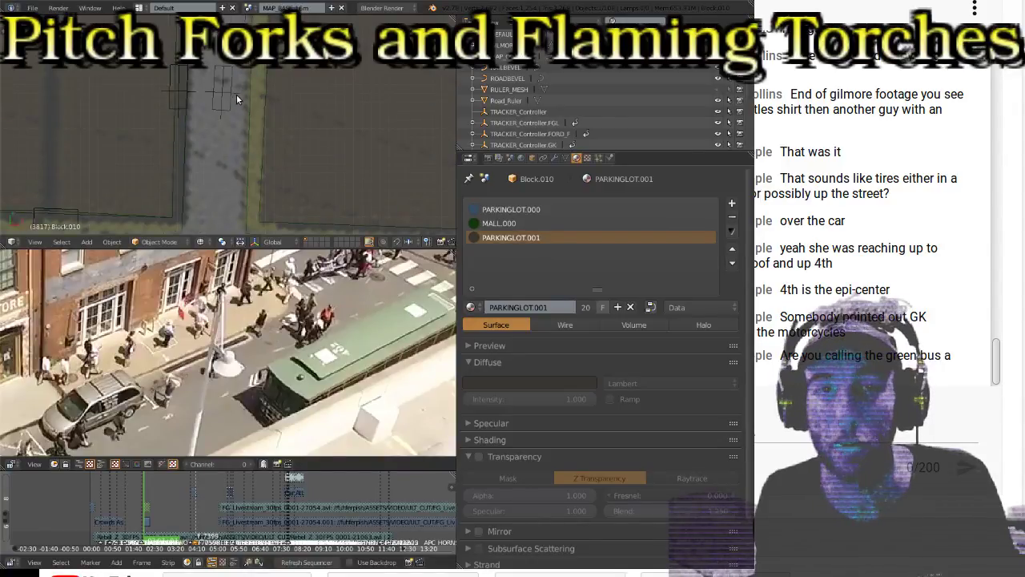
{"action": "middle_click_drag", "start_coordinate": [236, 93], "coordinate": [226, 117], "text": "shift"}
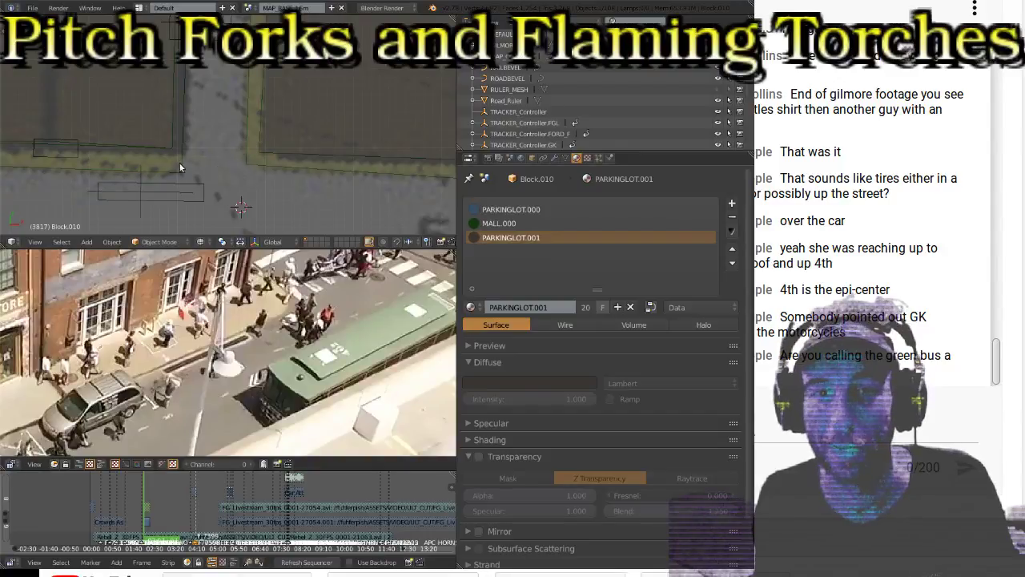
{"action": "scroll", "coordinate": [211, 141], "scroll_direction": "down", "scroll_amount": 5, "text": "shift"}
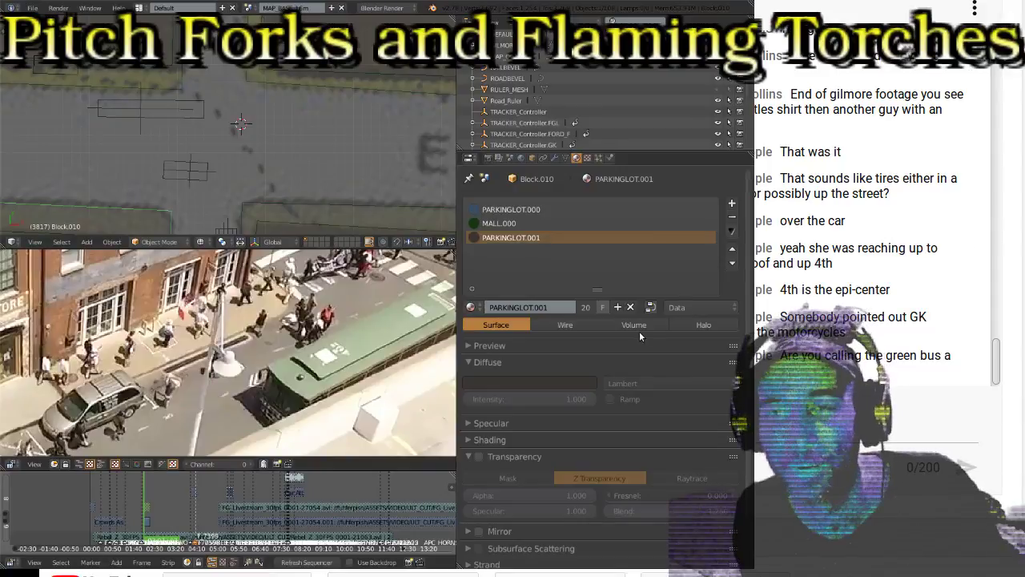
{"action": "left_click", "coordinate": [785, 514]}
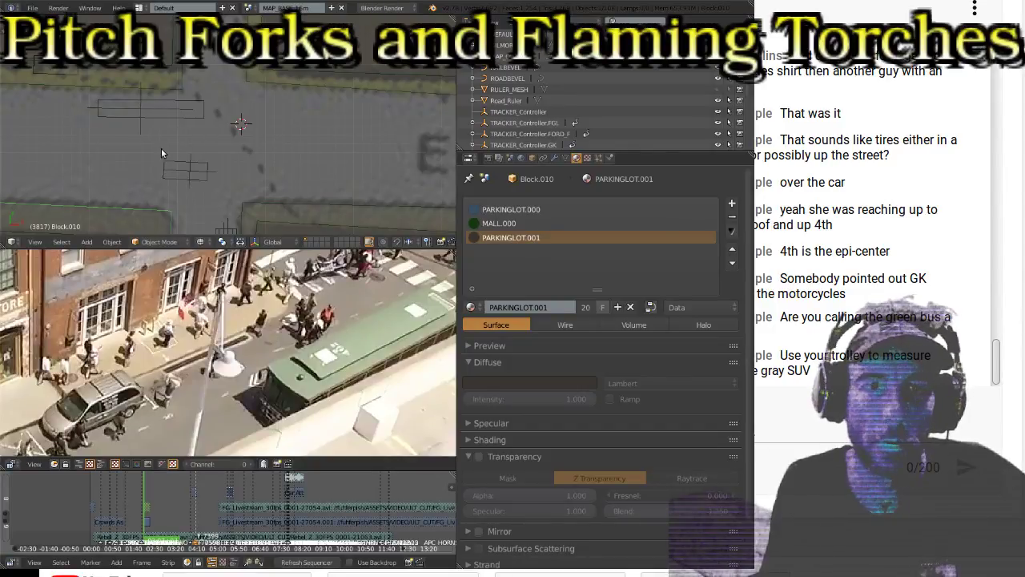
{"action": "scroll", "coordinate": [107, 128], "scroll_direction": "down", "scroll_amount": 5}
{"action": "scroll", "coordinate": [119, 125], "scroll_direction": "up", "scroll_amount": 3}
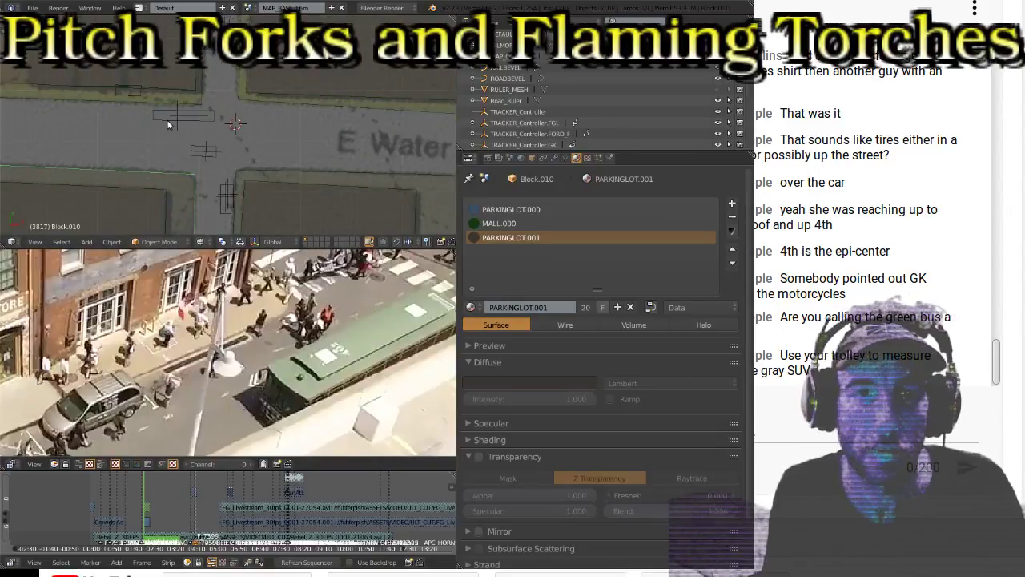
Step: Select Block.046 and inspect how its corners at E Water St and 3rd St line up with the map image
{"action": "scroll", "coordinate": [136, 104], "scroll_direction": "up", "scroll_amount": 2, "text": "shift"}
{"action": "scroll", "coordinate": [135, 100], "scroll_direction": "up", "scroll_amount": 6, "text": "ctrl"}
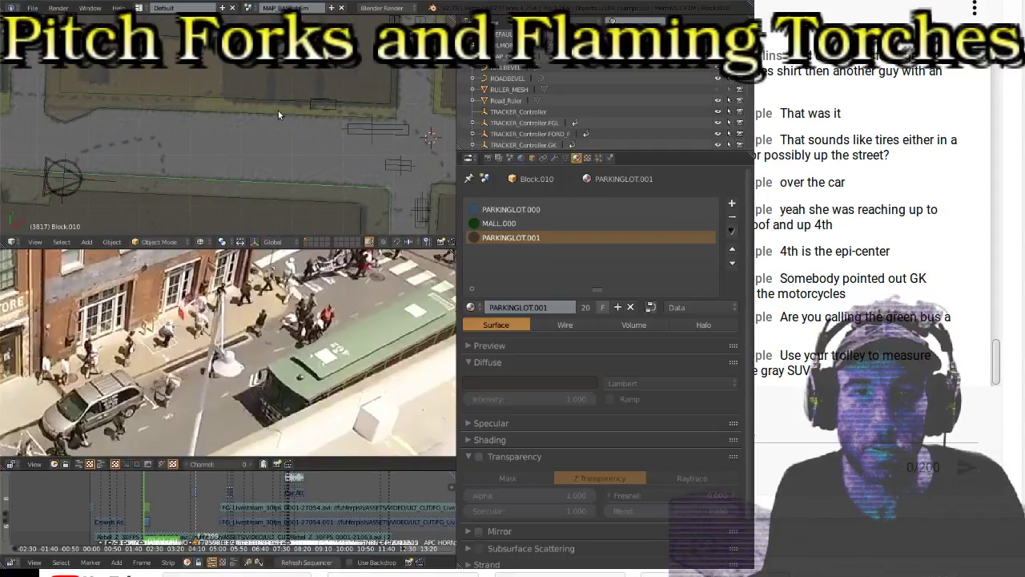
{"action": "scroll", "coordinate": [139, 104], "scroll_direction": "up", "scroll_amount": 6, "text": "ctrl"}
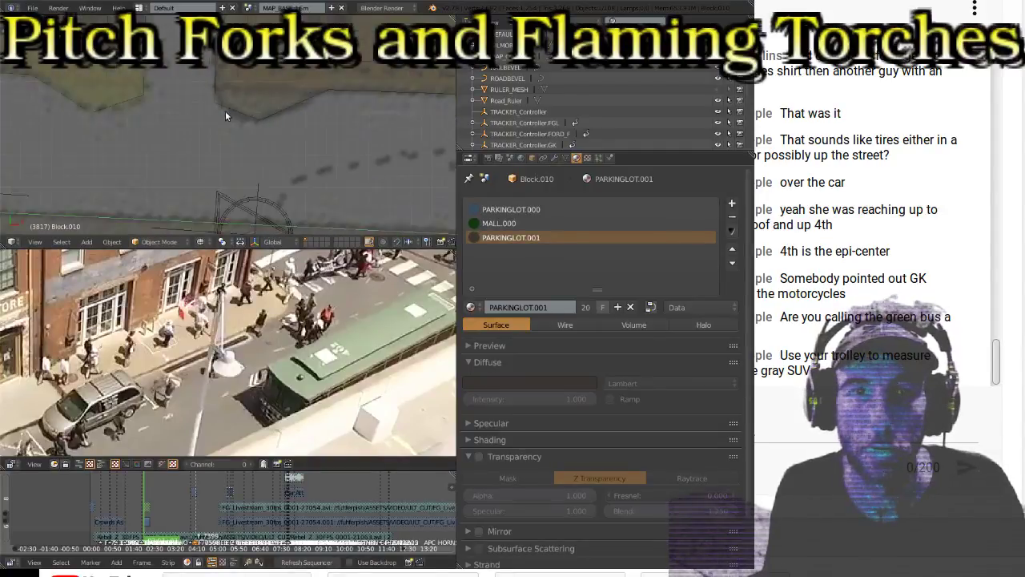
{"action": "scroll", "coordinate": [225, 111], "scroll_direction": "up", "scroll_amount": 3, "text": "ctrl"}
{"action": "right_click", "coordinate": [290, 125]}
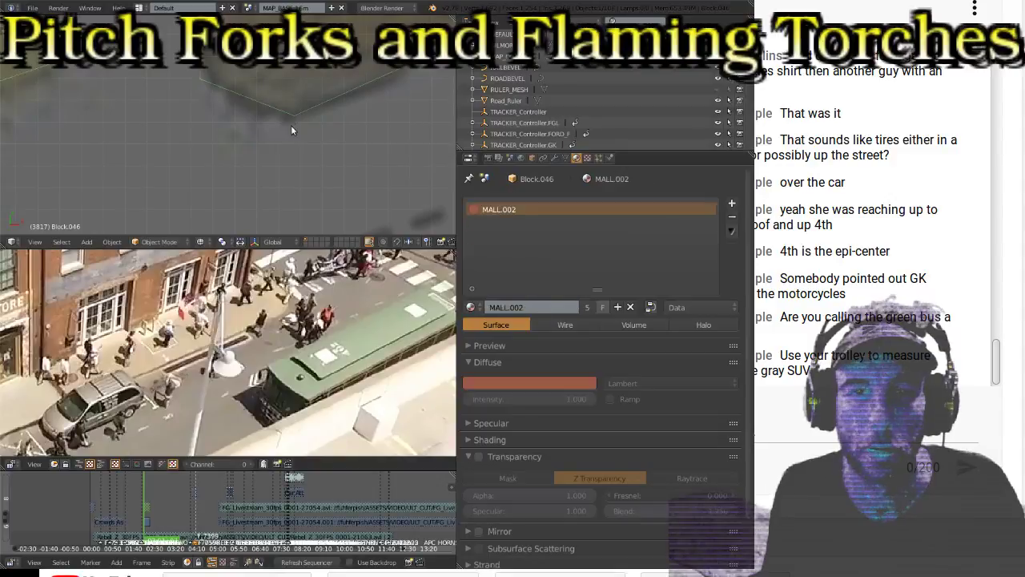
{"action": "scroll", "coordinate": [262, 134], "scroll_direction": "down", "scroll_amount": 3, "text": "ctrl"}
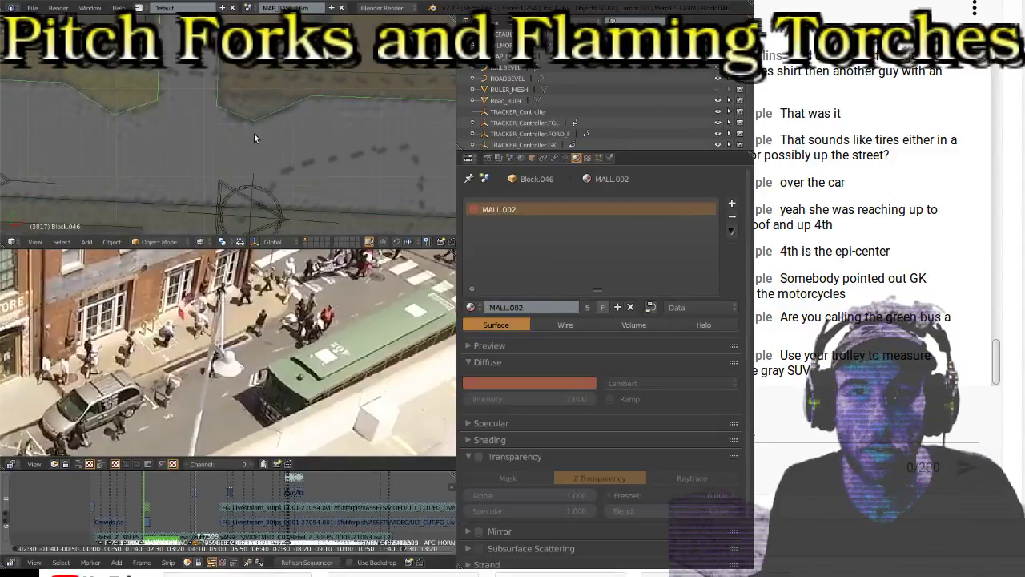
{"action": "scroll", "coordinate": [119, 115], "scroll_direction": "up", "scroll_amount": 3, "text": "ctrl"}
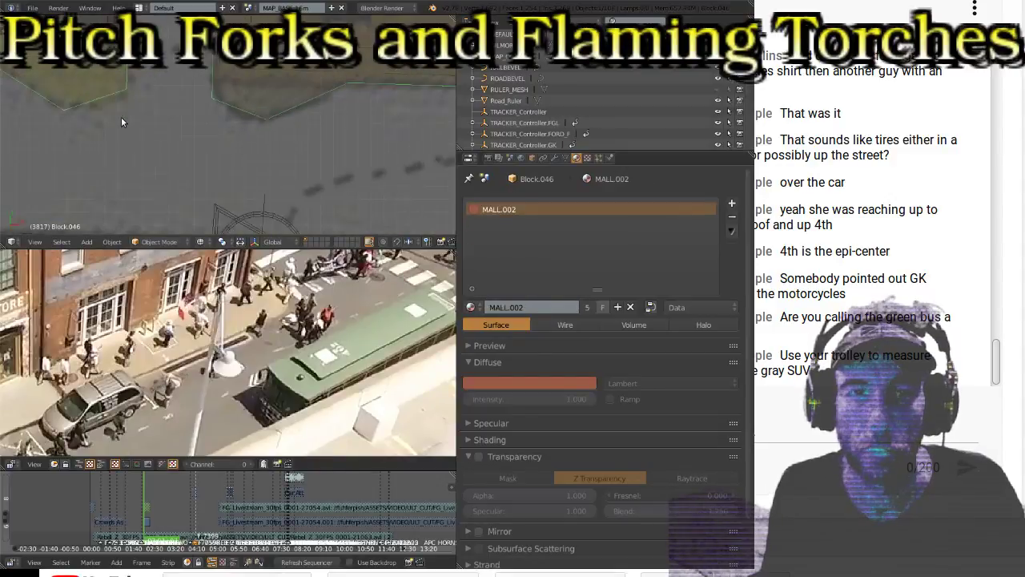
{"action": "middle_click_drag", "start_coordinate": [76, 121], "coordinate": [282, 159], "text": "shift"}
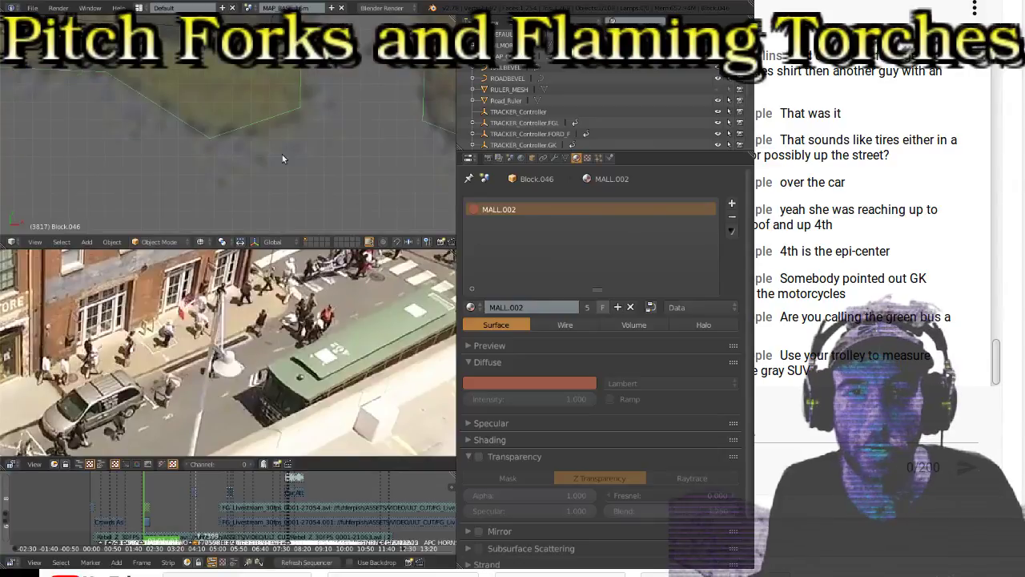
{"action": "middle_click_drag", "start_coordinate": [309, 124], "coordinate": [260, 148], "text": "shift"}
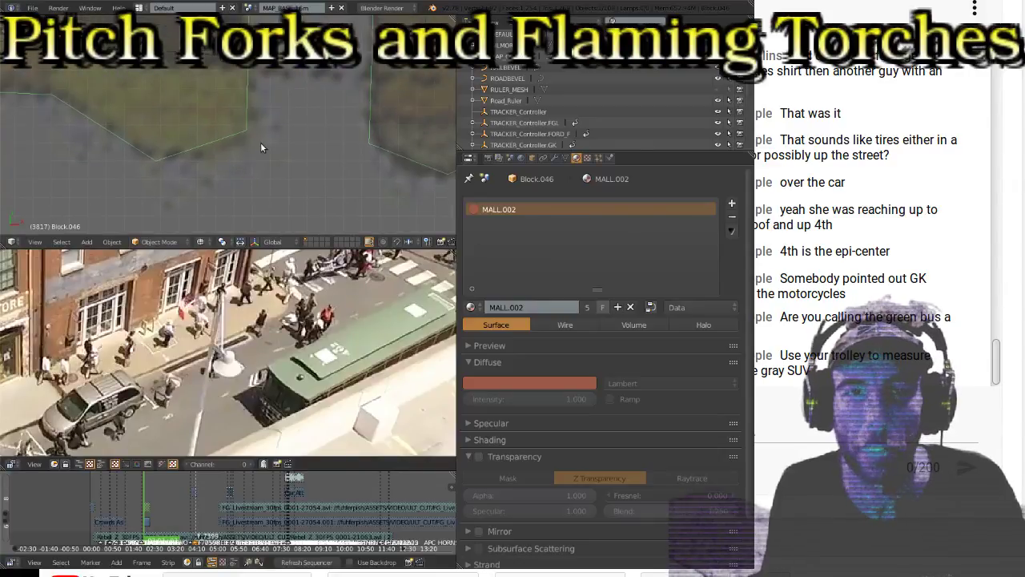
Step: Subdivide Block.046's diagonal corner edge on the west side of 3rd St at E Water St and move the new vertex outward to the curb
{"action": "key", "text": "Tab"}
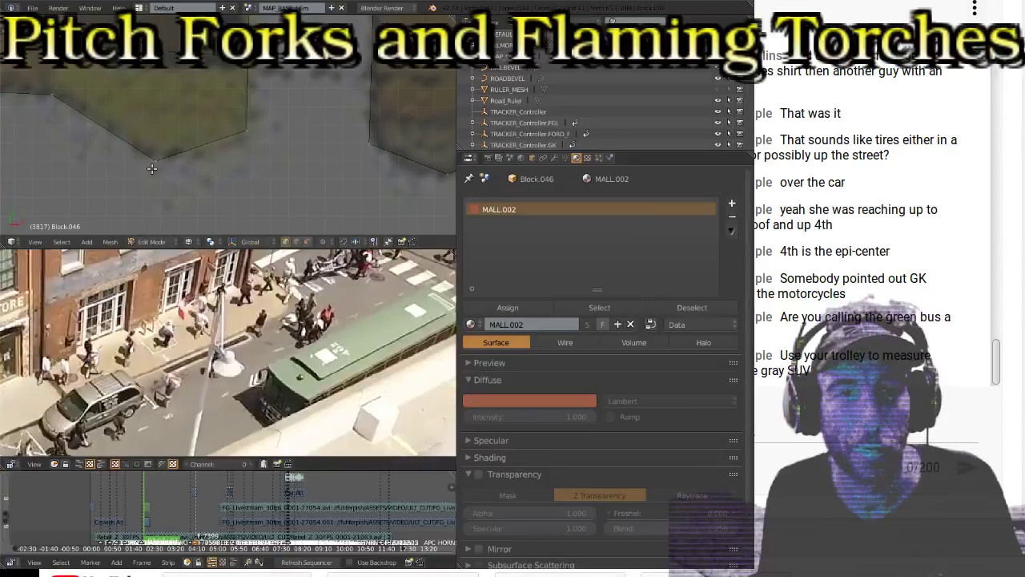
{"action": "right_click", "coordinate": [156, 161]}
{"action": "right_click", "coordinate": [246, 130], "text": "shift"}
{"action": "key", "text": "w"}
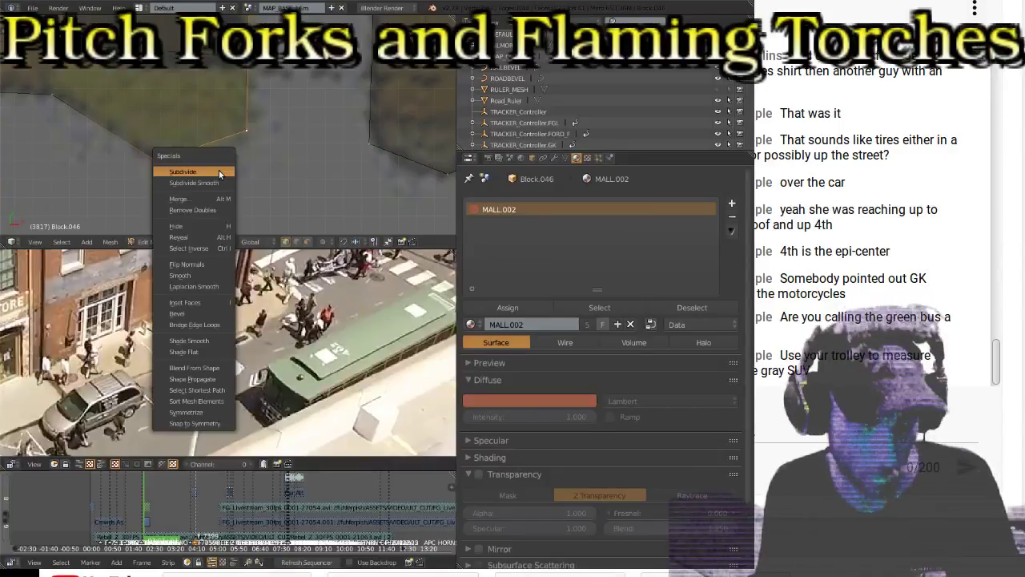
{"action": "left_click", "coordinate": [208, 170]}
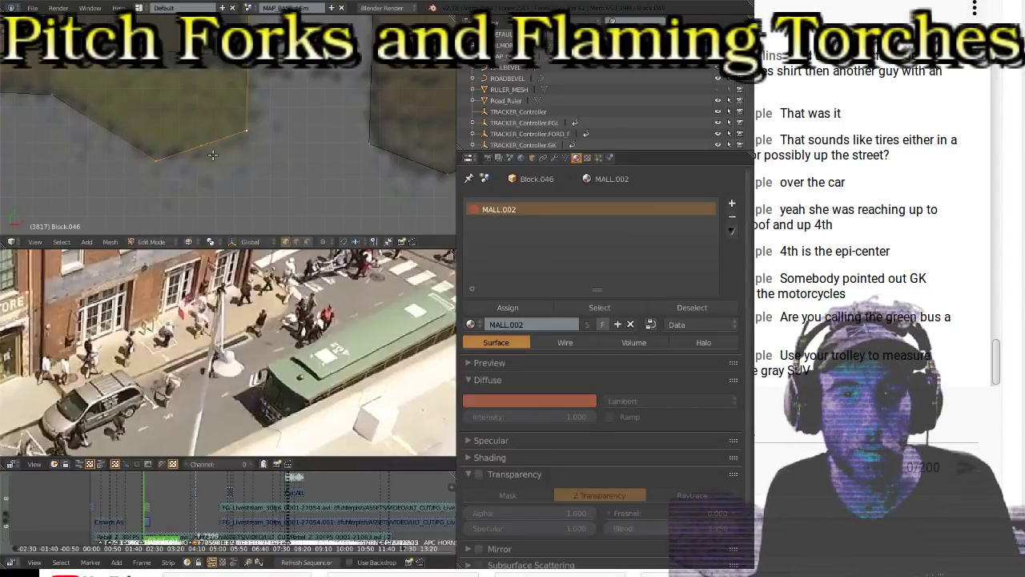
{"action": "key", "text": "g"}
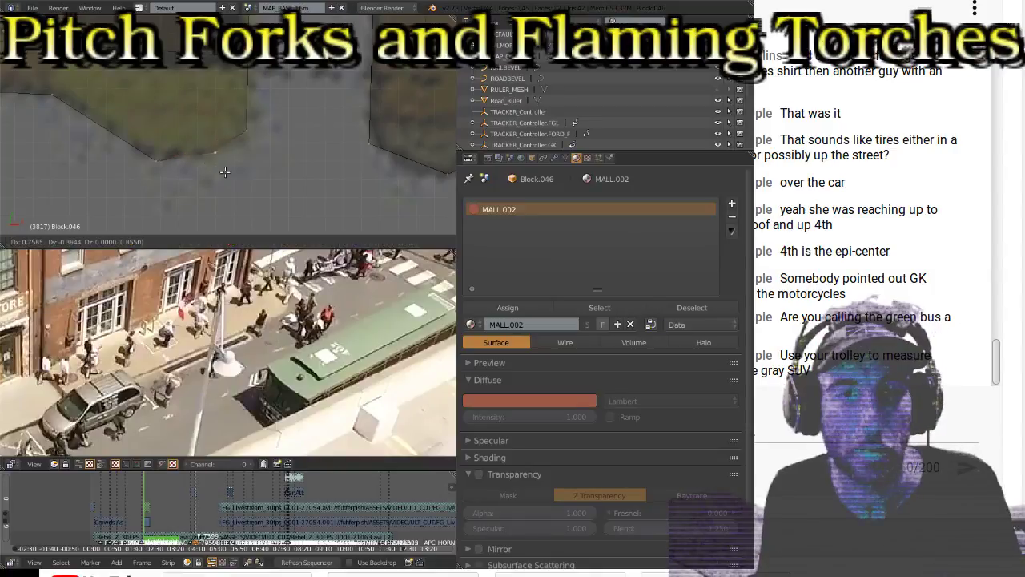
{"action": "left_click", "coordinate": [223, 168]}
Step: Adjust the two vertices on either side of the new corner point so the outline follows the curb on the map image
{"action": "key", "text": "g"}
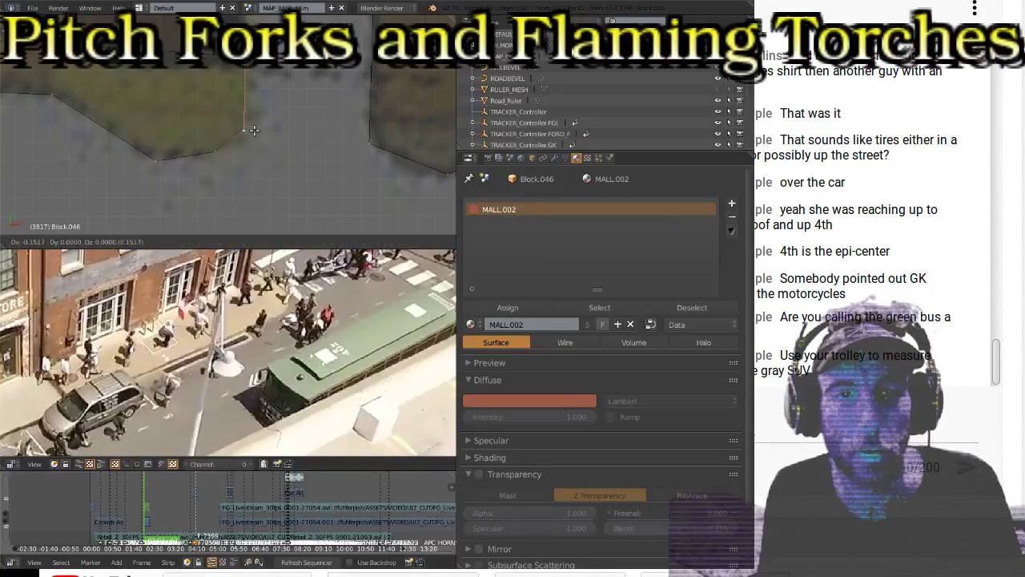
{"action": "left_click", "coordinate": [255, 131]}
{"action": "right_click", "coordinate": [159, 171]}
{"action": "key", "text": "g"}
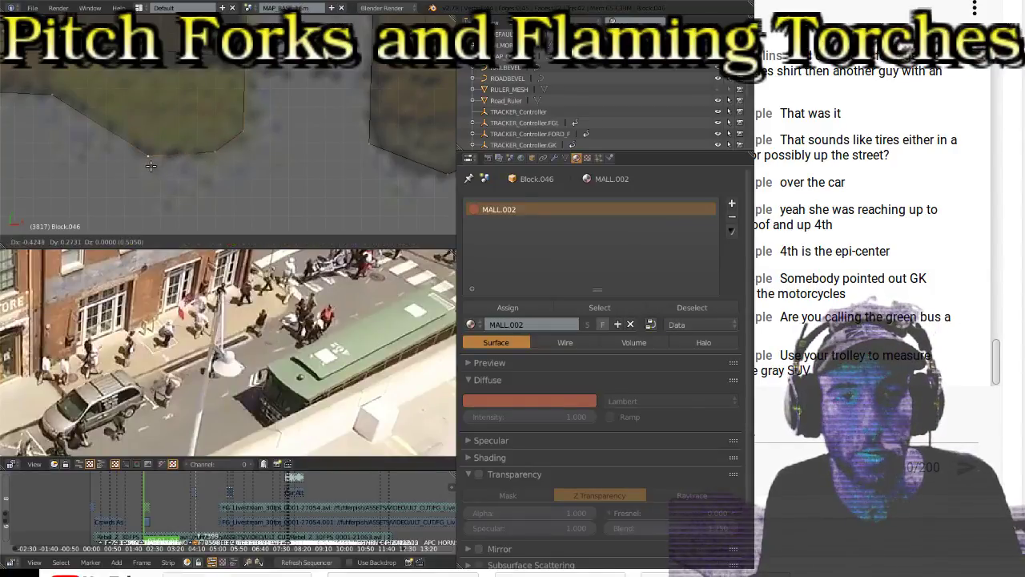
{"action": "left_click", "coordinate": [146, 166]}
Step: Subdivide Block.046's corner edge on the east side of 3rd St and reposition its vertices to round the corner, then return to Object Mode
{"action": "middle_click_drag", "start_coordinate": [351, 164], "coordinate": [206, 158], "text": "shift"}
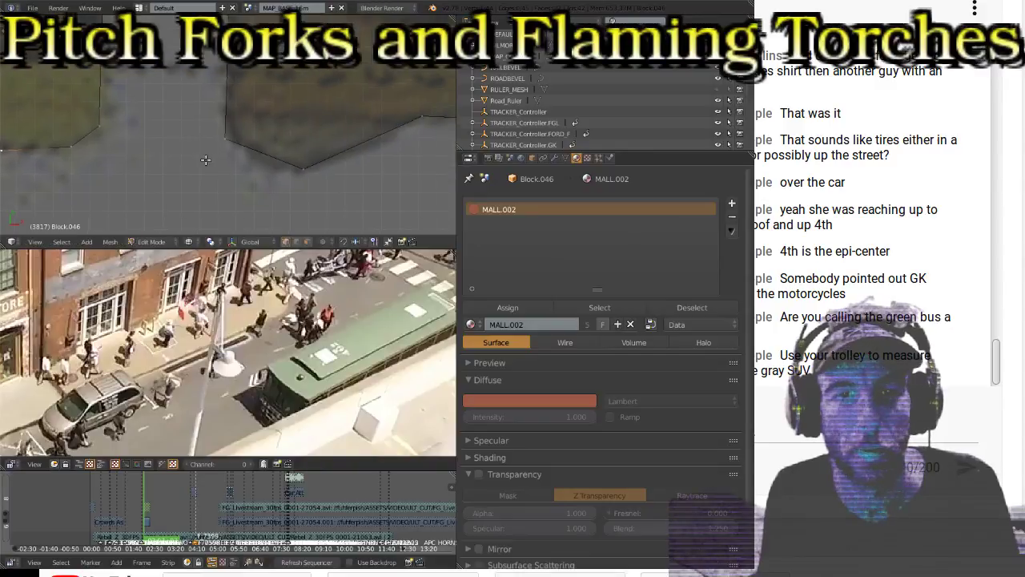
{"action": "right_click", "coordinate": [225, 140]}
{"action": "right_click", "coordinate": [293, 171], "text": "shift"}
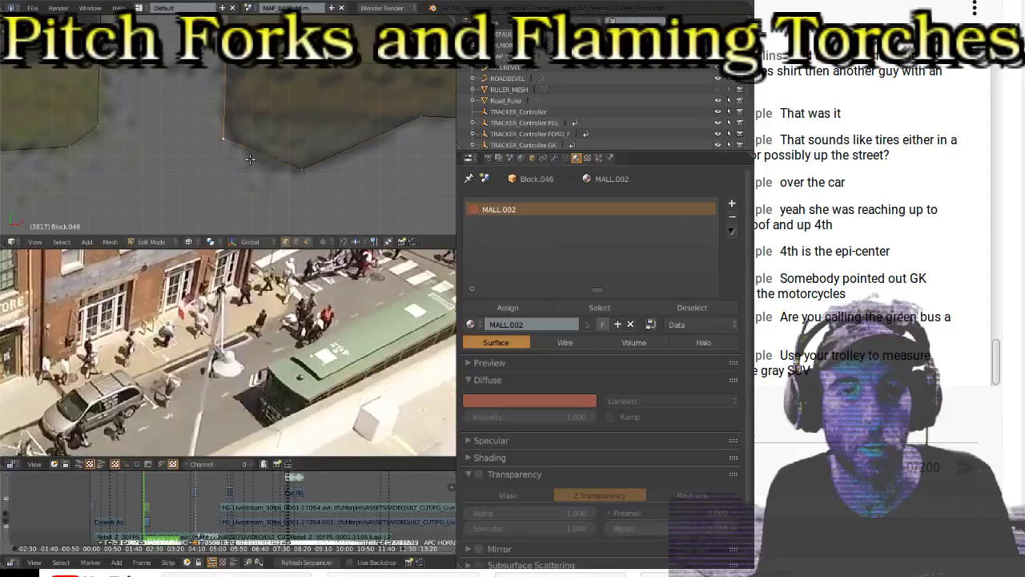
{"action": "key", "text": "w"}
{"action": "left_click", "coordinate": [249, 165]}
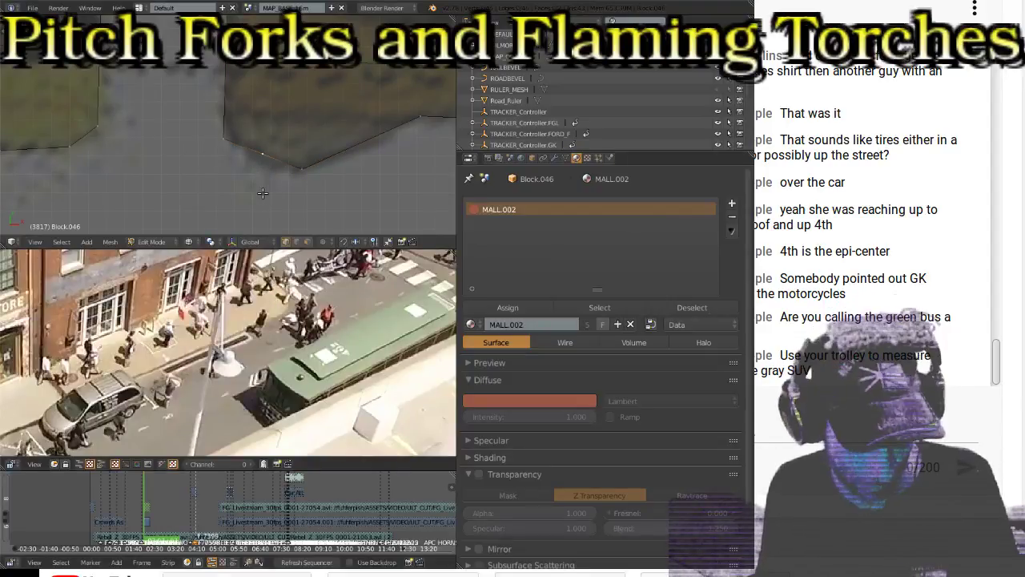
{"action": "key", "text": "g"}
{"action": "left_click", "coordinate": [221, 127]}
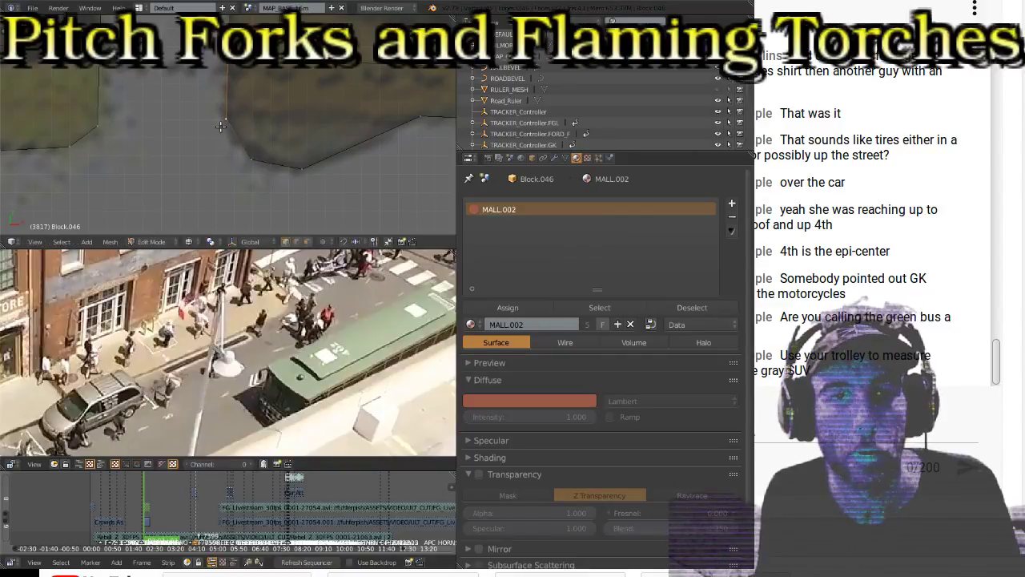
{"action": "scroll", "coordinate": [336, 126], "scroll_direction": "down", "scroll_amount": 2}
{"action": "scroll", "coordinate": [360, 135], "scroll_direction": "down", "scroll_amount": 2}
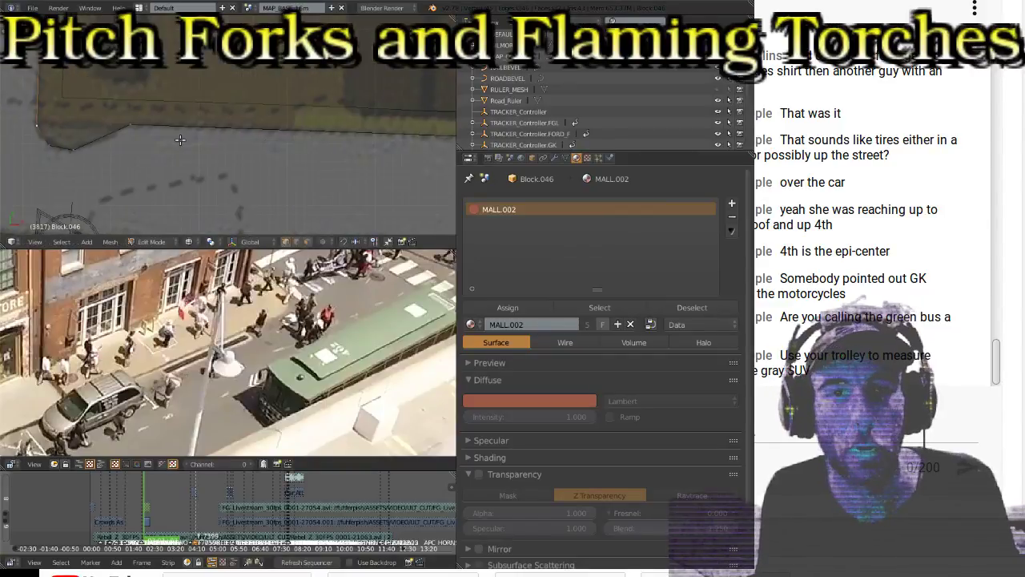
{"action": "key", "text": "Tab"}
Step: Examine how Block.046's corner at E Water St and 4th St lines up with the map image and the nearby vehicle outlines
{"action": "scroll", "coordinate": [185, 141], "scroll_direction": "down", "scroll_amount": 3}
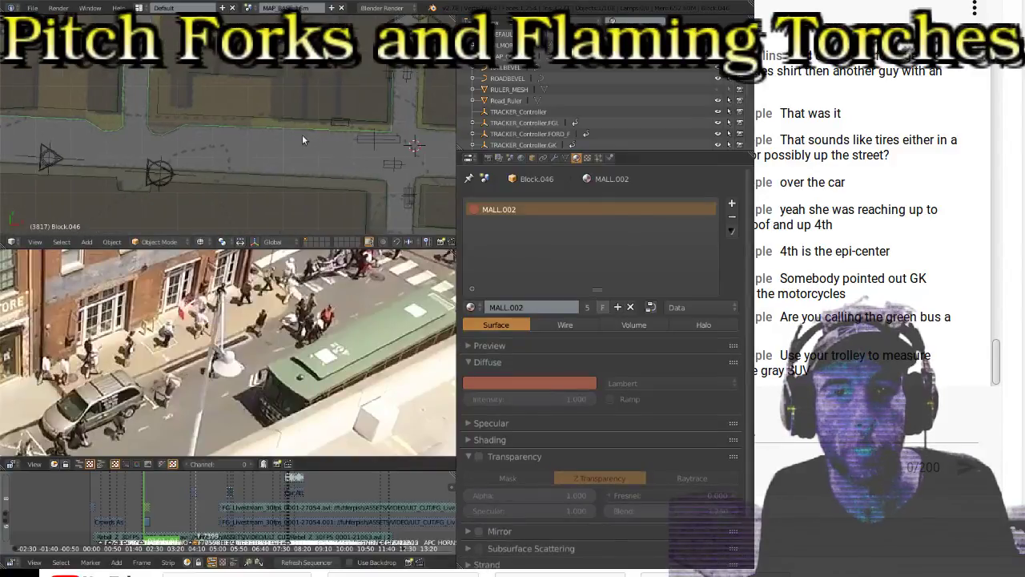
{"action": "middle_click_drag", "start_coordinate": [302, 134], "coordinate": [155, 139], "text": "shift"}
{"action": "scroll", "coordinate": [155, 139], "scroll_direction": "up", "scroll_amount": 4}
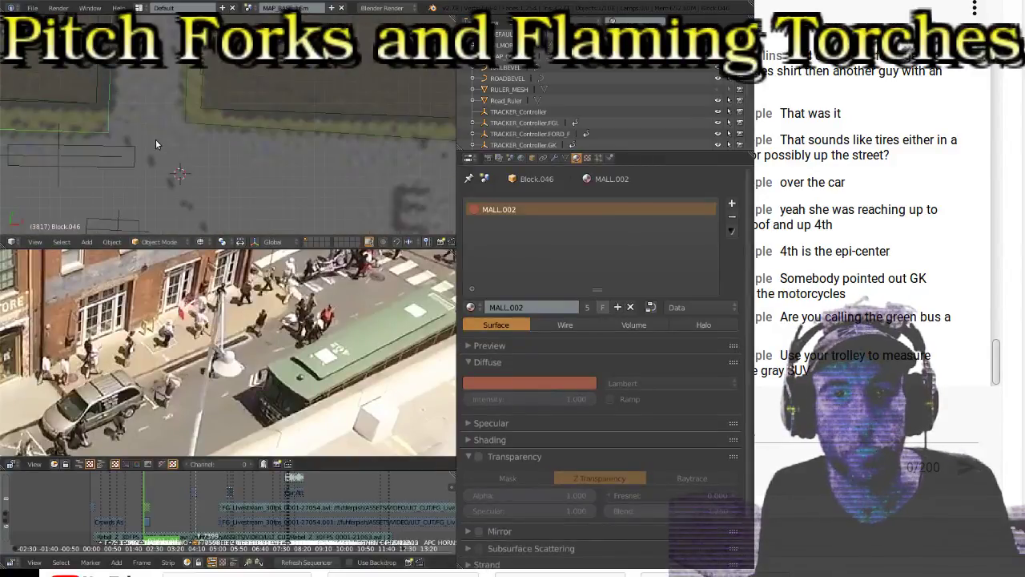
{"action": "middle_click_drag", "start_coordinate": [57, 159], "coordinate": [185, 157], "text": "shift"}
{"action": "scroll", "coordinate": [208, 164], "scroll_direction": "up", "scroll_amount": 4}
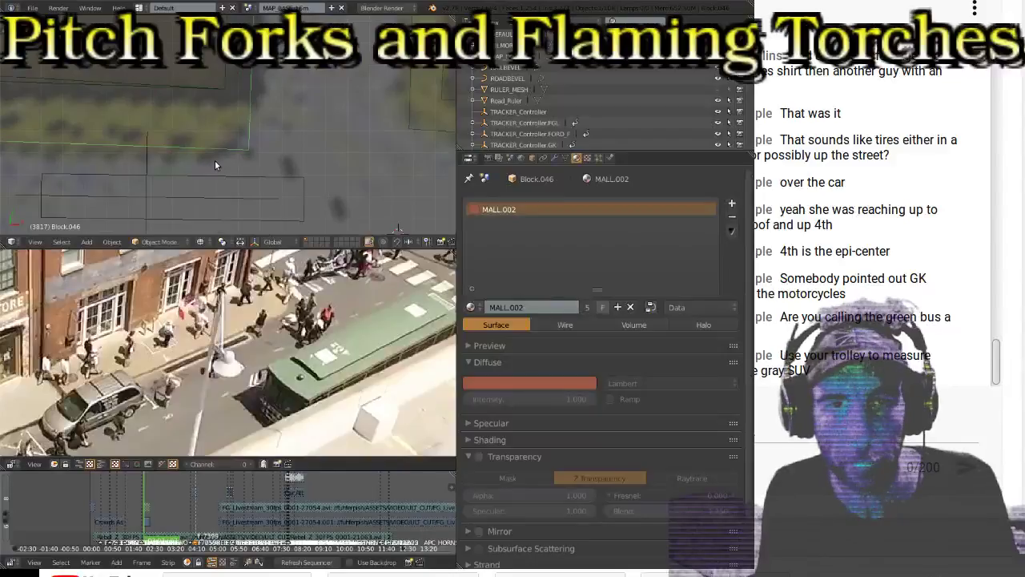
{"action": "scroll", "coordinate": [241, 144], "scroll_direction": "down", "scroll_amount": 4}
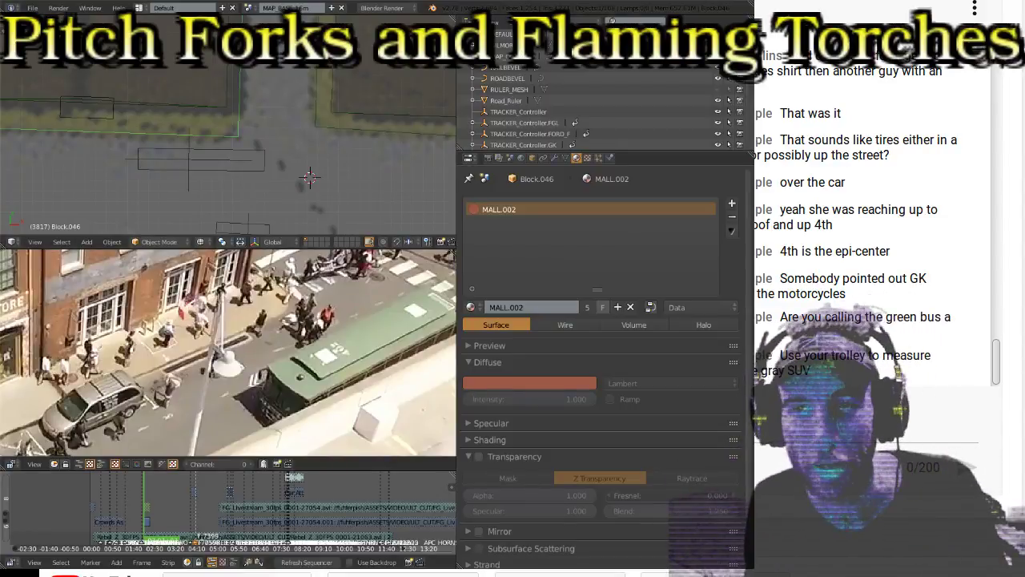
{"action": "left_click", "coordinate": [792, 435]}
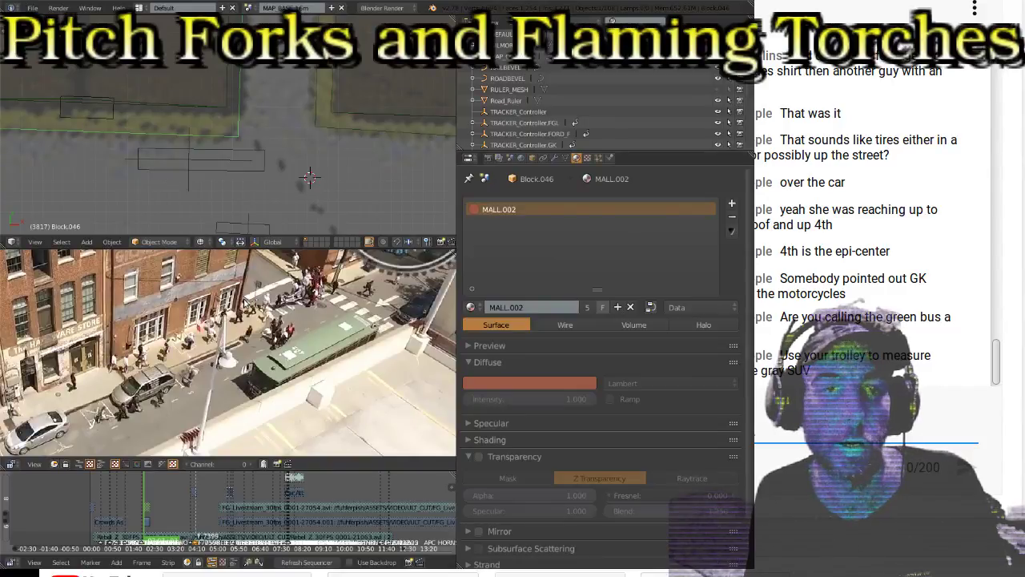
{"action": "scroll", "coordinate": [269, 116], "scroll_direction": "down", "scroll_amount": 3}
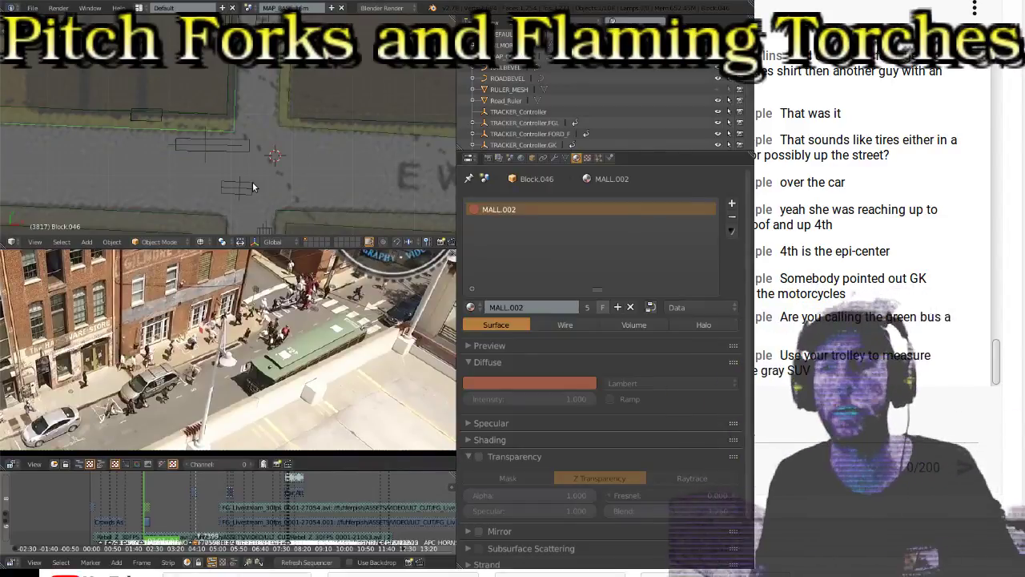
{"action": "right_click", "coordinate": [311, 128]}
{"action": "right_click", "coordinate": [180, 129]}
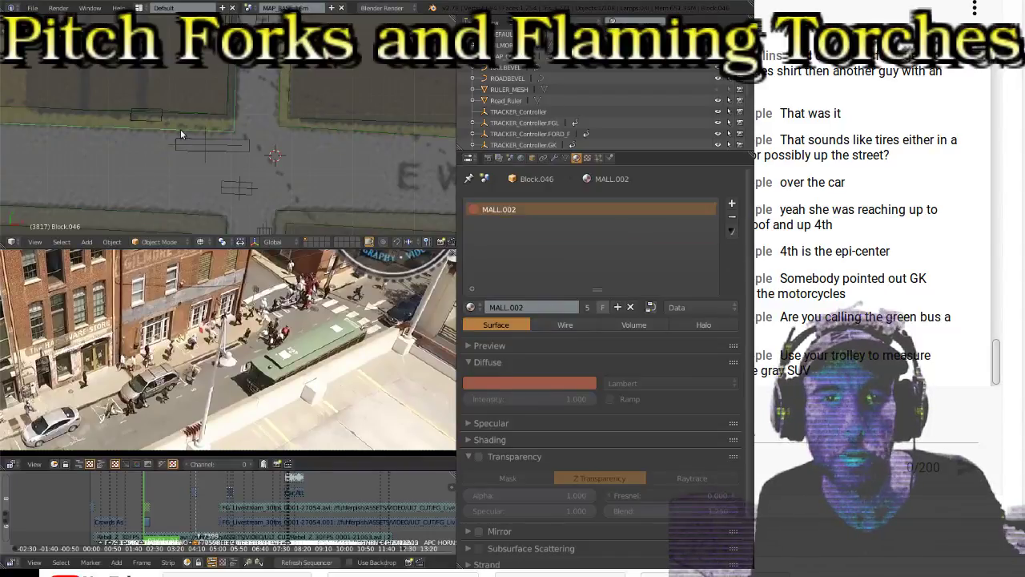
{"action": "scroll", "coordinate": [180, 129], "scroll_direction": "down", "scroll_amount": 5}
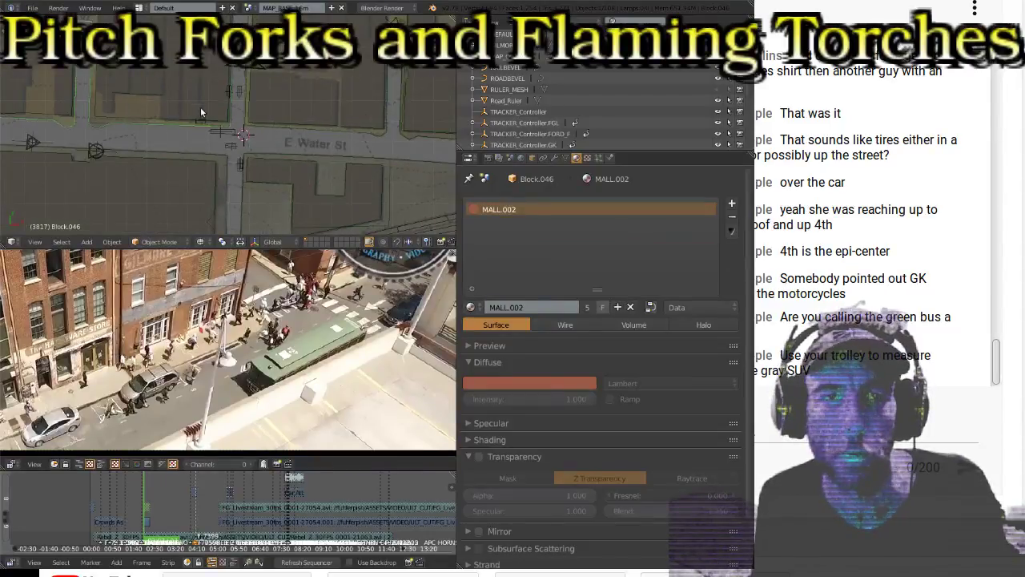
{"action": "scroll", "coordinate": [204, 166], "scroll_direction": "up", "scroll_amount": 6}
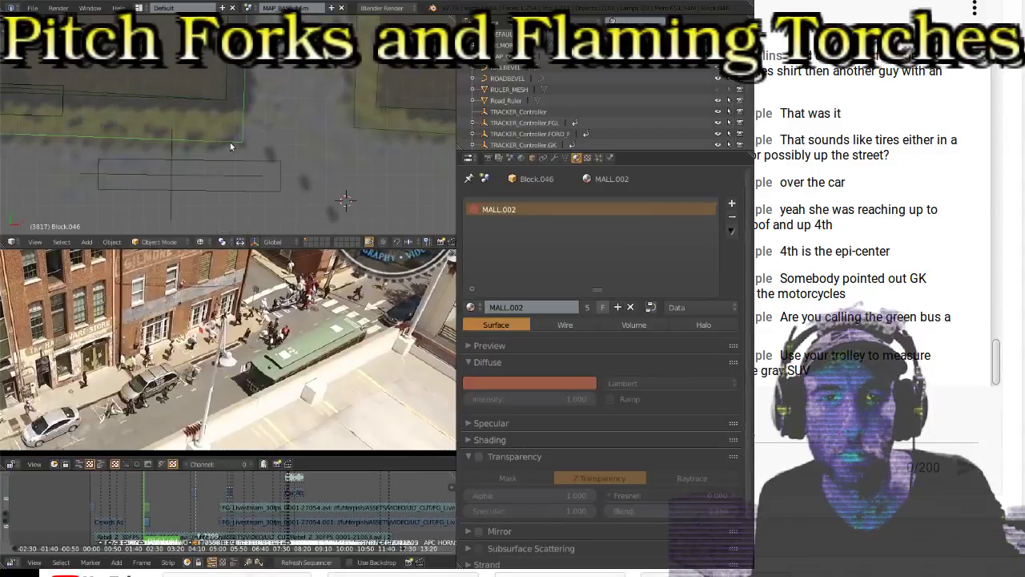
{"action": "scroll", "coordinate": [233, 140], "scroll_direction": "down", "scroll_amount": 2}
Step: Check Block.046's edge along 4th St in Edit Mode, then subdivide its long edge along E Water St between 3rd and 4th St
{"action": "key", "text": "Tab"}
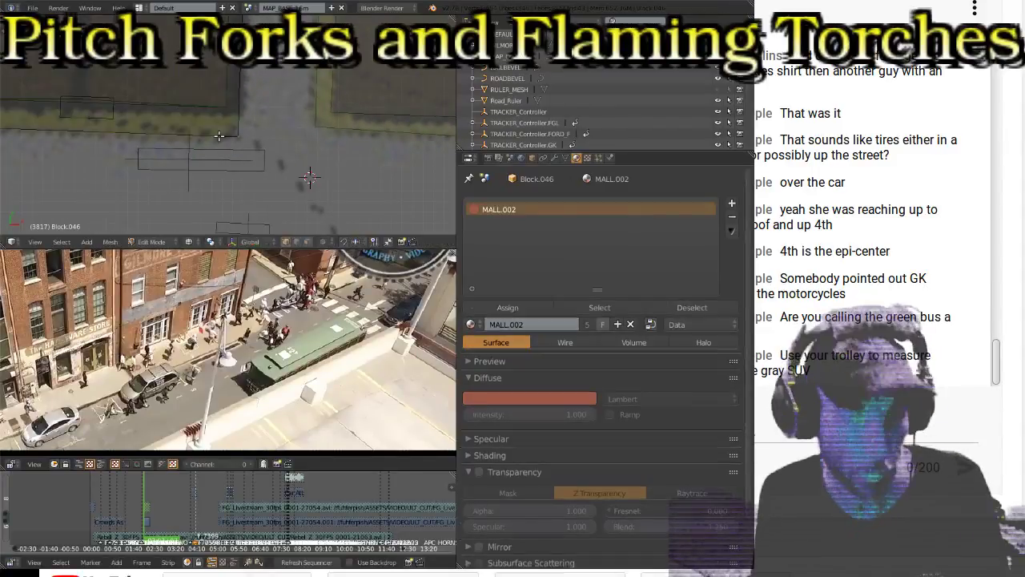
{"action": "scroll", "coordinate": [258, 117], "scroll_direction": "up", "scroll_amount": 3, "text": "shift"}
{"action": "scroll", "coordinate": [258, 117], "scroll_direction": "up", "scroll_amount": 5, "text": "shift"}
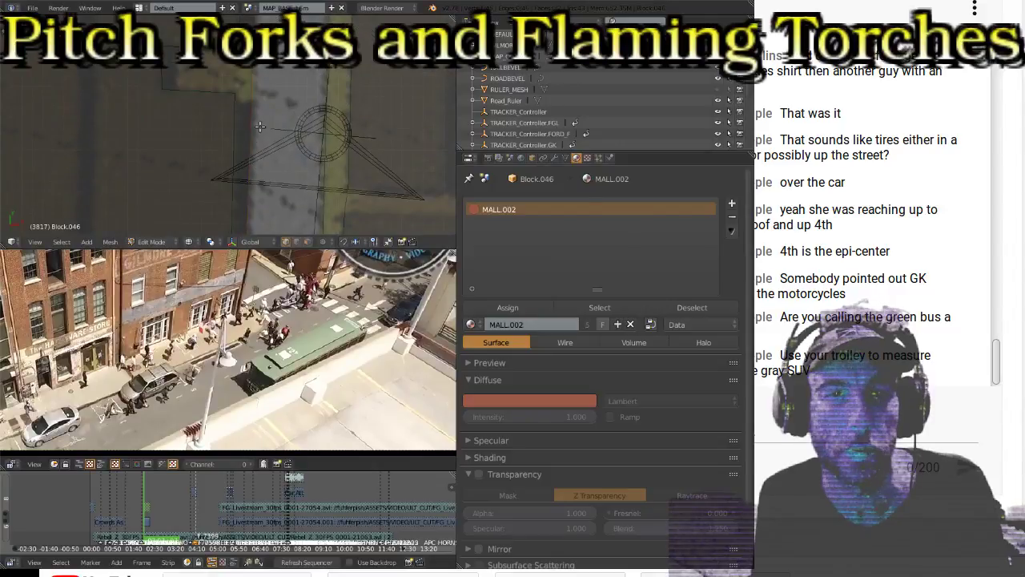
{"action": "scroll", "coordinate": [260, 126], "scroll_direction": "up", "scroll_amount": 3, "text": "shift"}
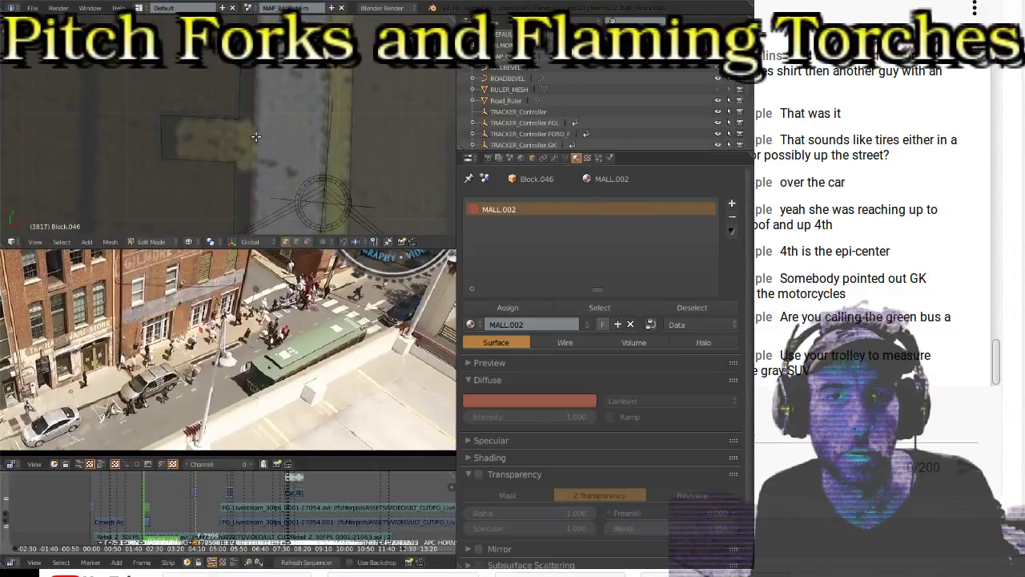
{"action": "scroll", "coordinate": [257, 132], "scroll_direction": "down", "scroll_amount": 3, "text": "shift"}
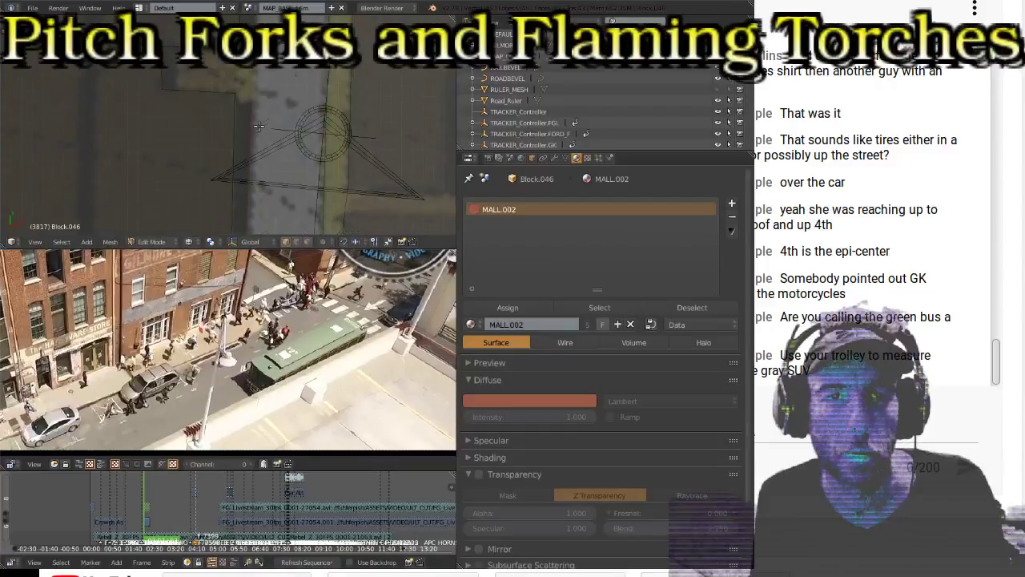
{"action": "scroll", "coordinate": [258, 126], "scroll_direction": "down", "scroll_amount": 6, "text": "shift"}
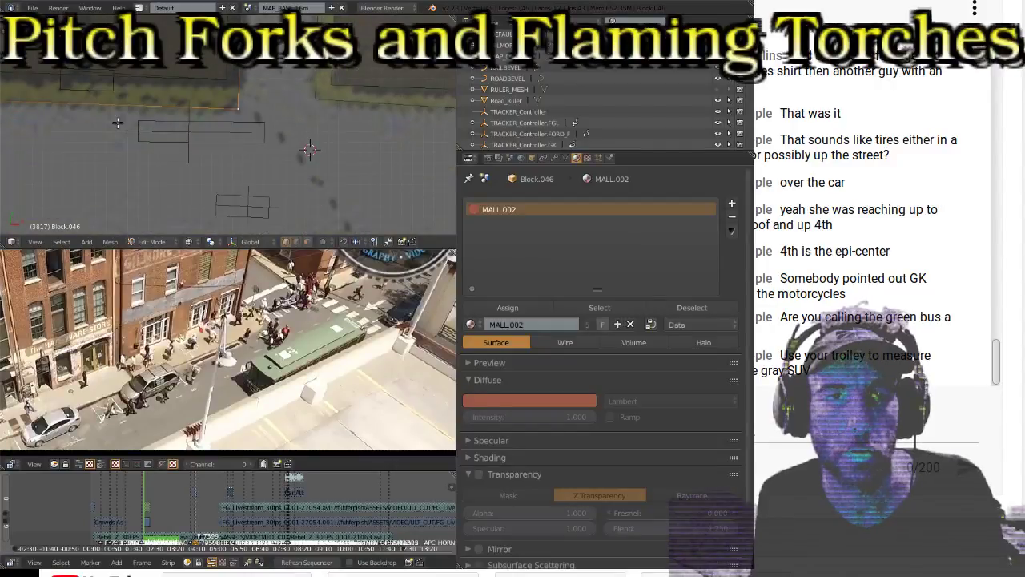
{"action": "scroll", "coordinate": [197, 171], "scroll_direction": "down", "scroll_amount": 4}
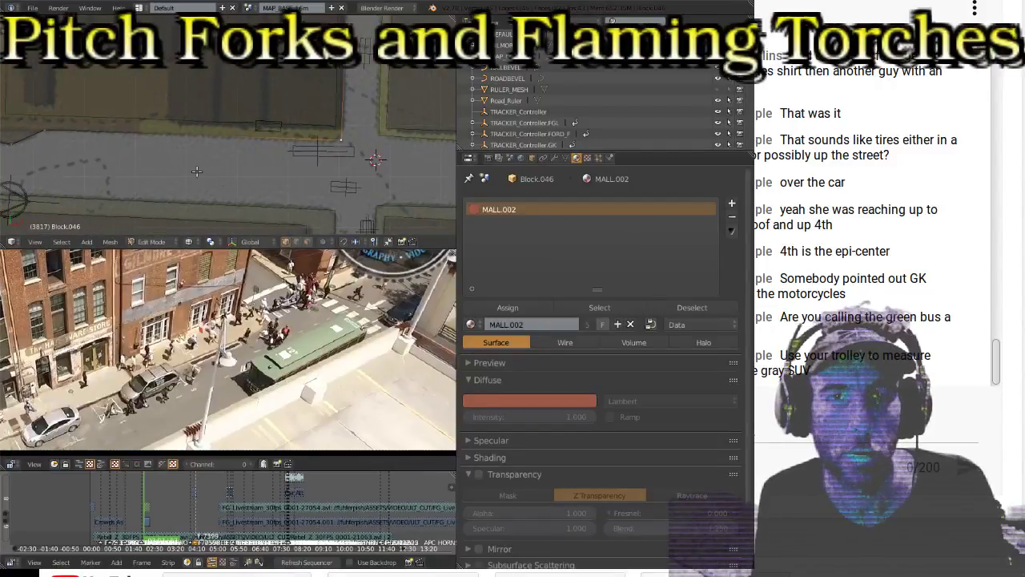
{"action": "right_click", "coordinate": [50, 136]}
{"action": "right_click", "coordinate": [335, 141]}
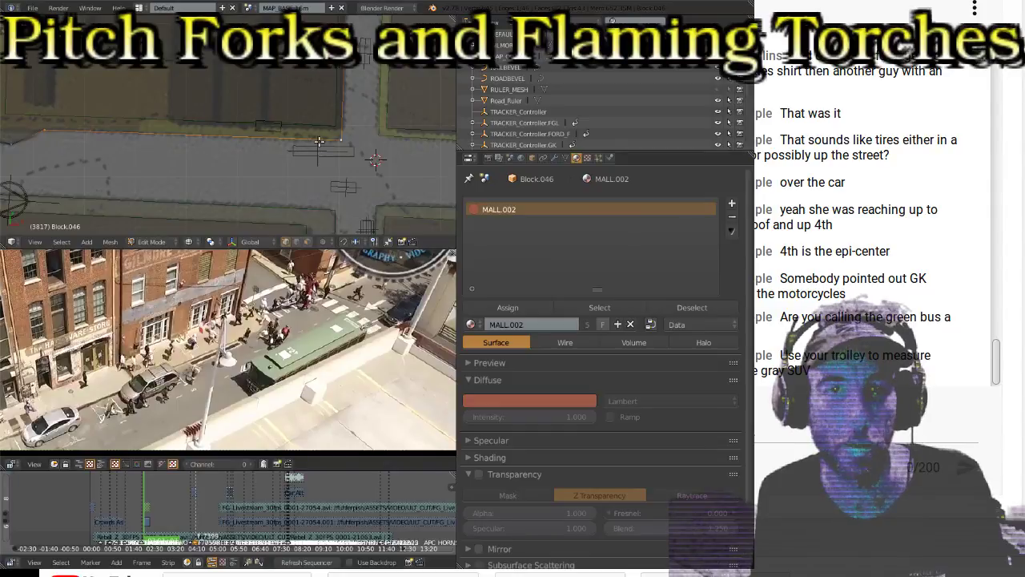
{"action": "key", "text": "w"}
{"action": "left_click", "coordinate": [128, 148]}
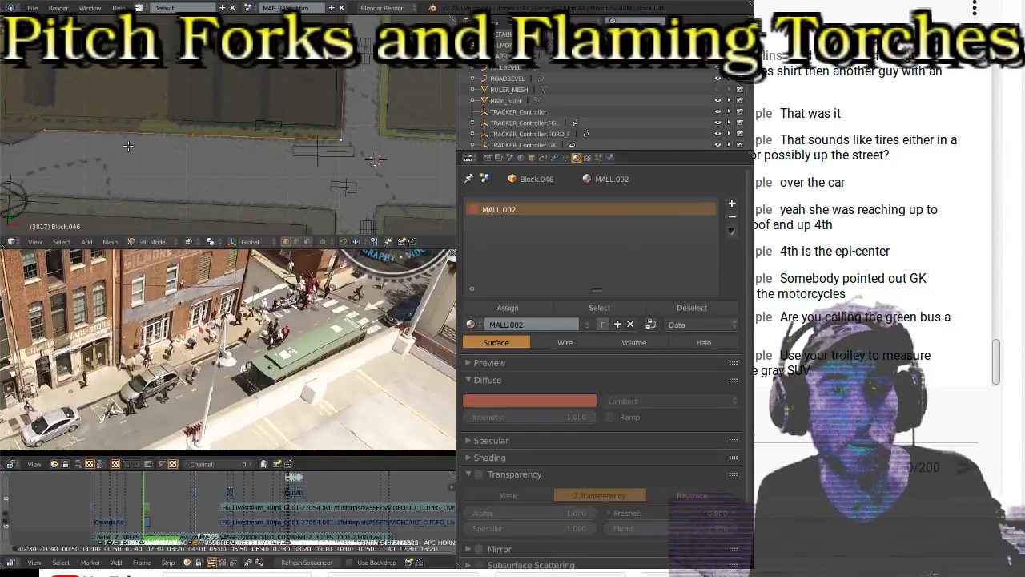
Step: Move the new midpoint vertex along E Water St until it sits on the curb just before the 4th St corner
{"action": "key", "text": "g"}
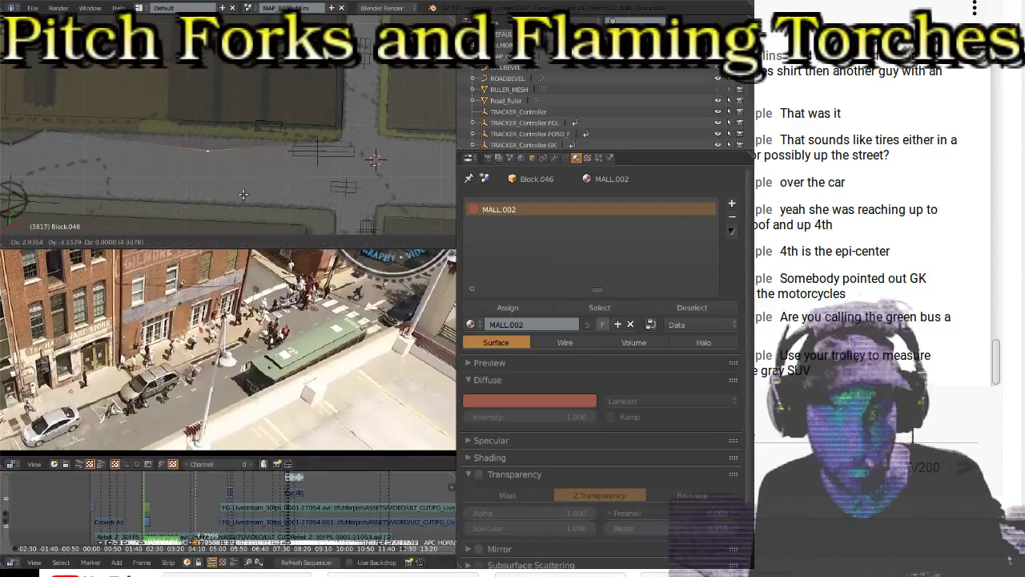
{"action": "left_click", "coordinate": [324, 165]}
{"action": "scroll", "coordinate": [365, 138], "scroll_direction": "up", "scroll_amount": 2}
{"action": "scroll", "coordinate": [377, 134], "scroll_direction": "up", "scroll_amount": 5}
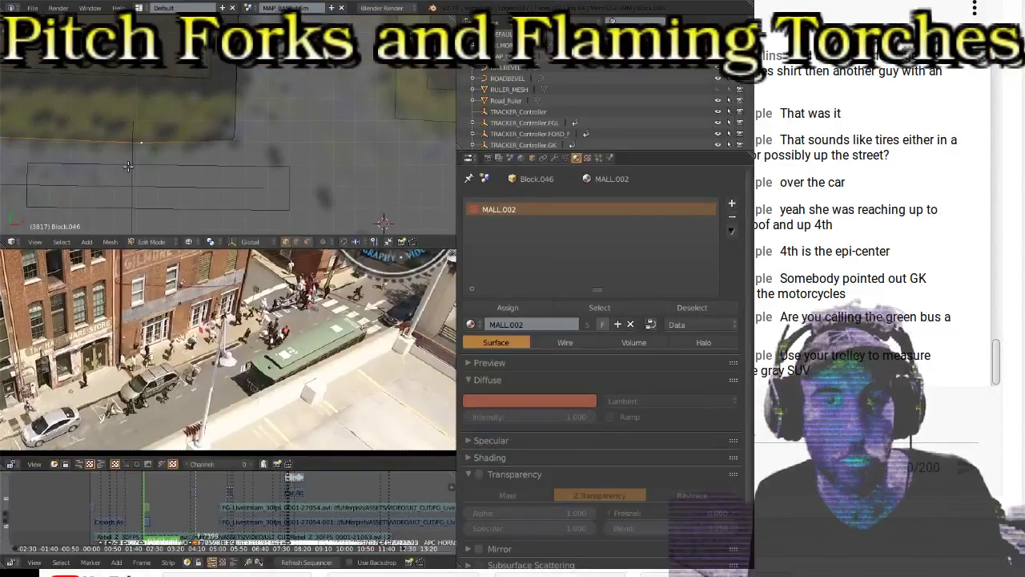
{"action": "key", "text": "g"}
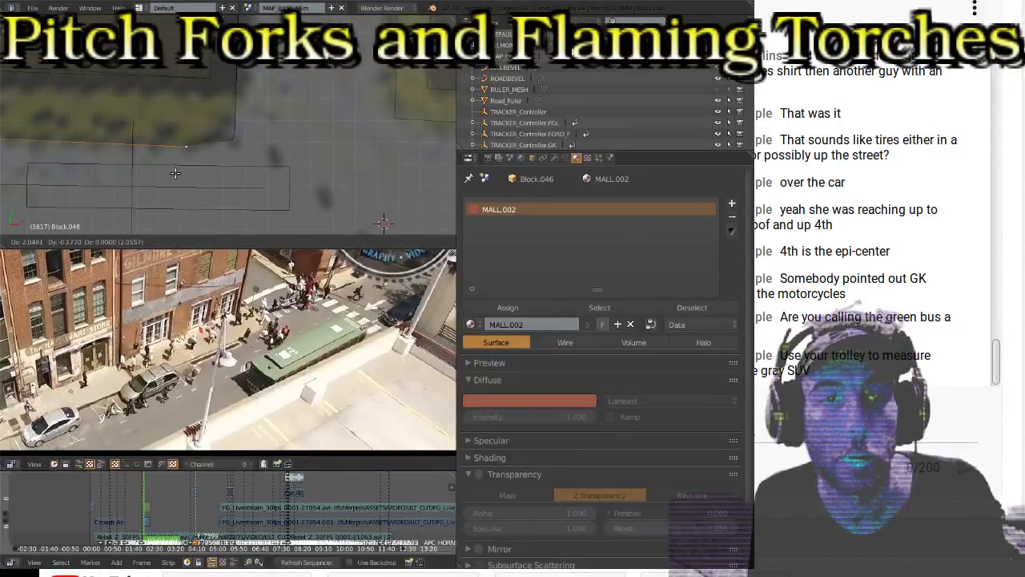
{"action": "left_click", "coordinate": [215, 157]}
Step: Move the corner vertex up 4th St and fine-tune the adjacent E Water St vertex to cut the corner diagonally, then leave Edit Mode
{"action": "key", "text": "g"}
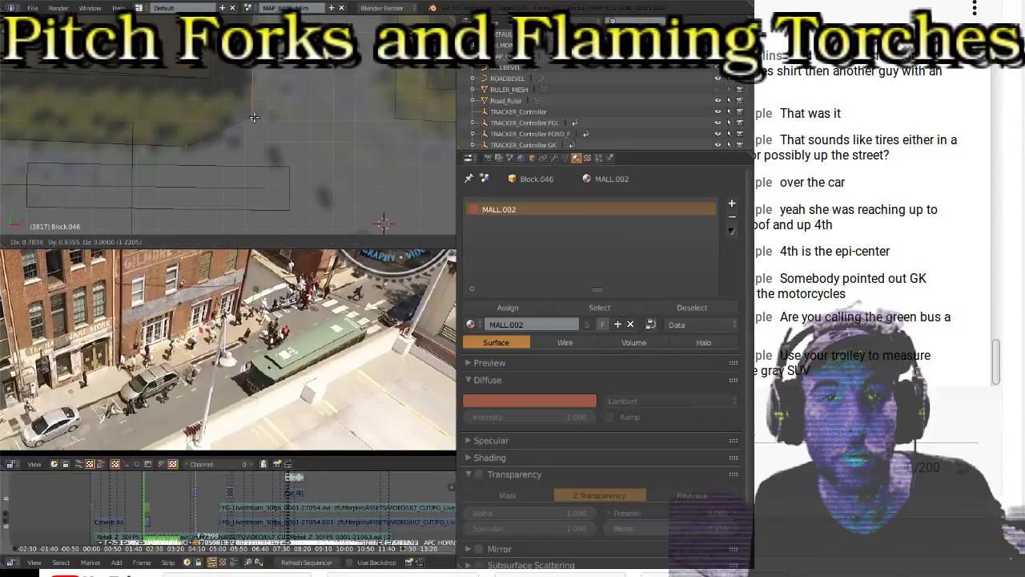
{"action": "right_click", "coordinate": [247, 101]}
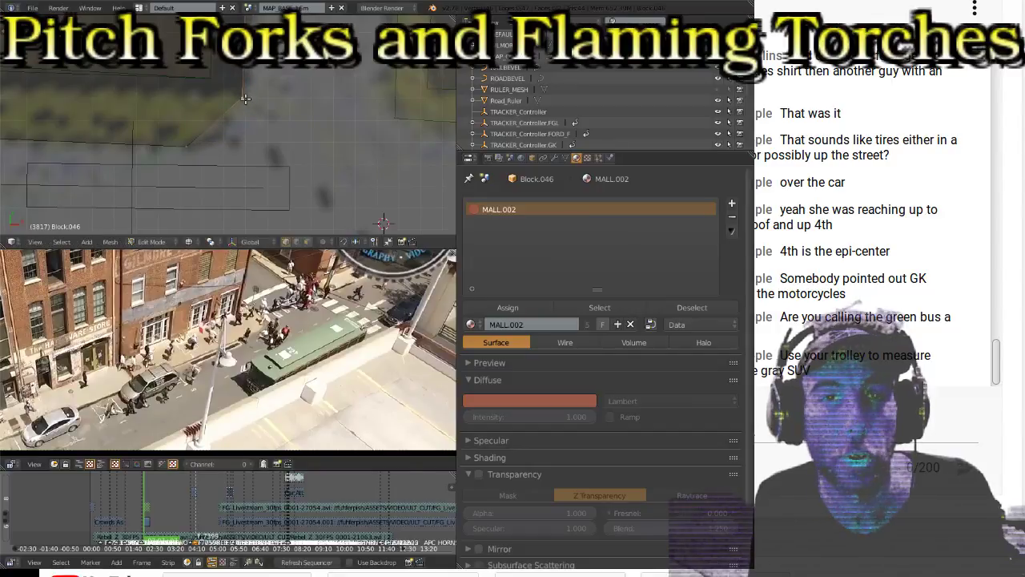
{"action": "key", "text": "g"}
{"action": "left_click", "coordinate": [212, 151]}
{"action": "scroll", "coordinate": [241, 129], "scroll_direction": "down", "scroll_amount": 5}
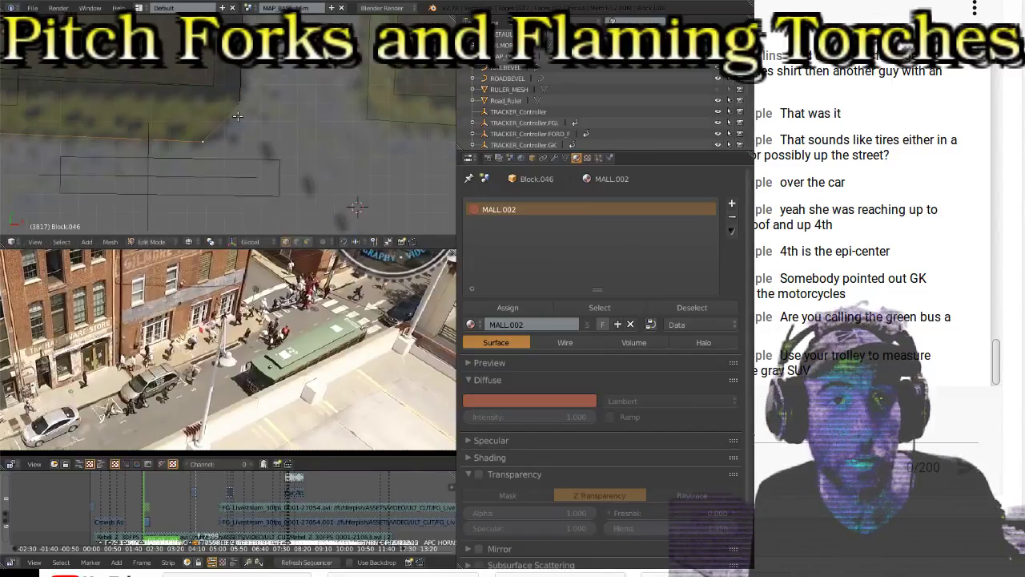
{"action": "key", "text": "Tab"}
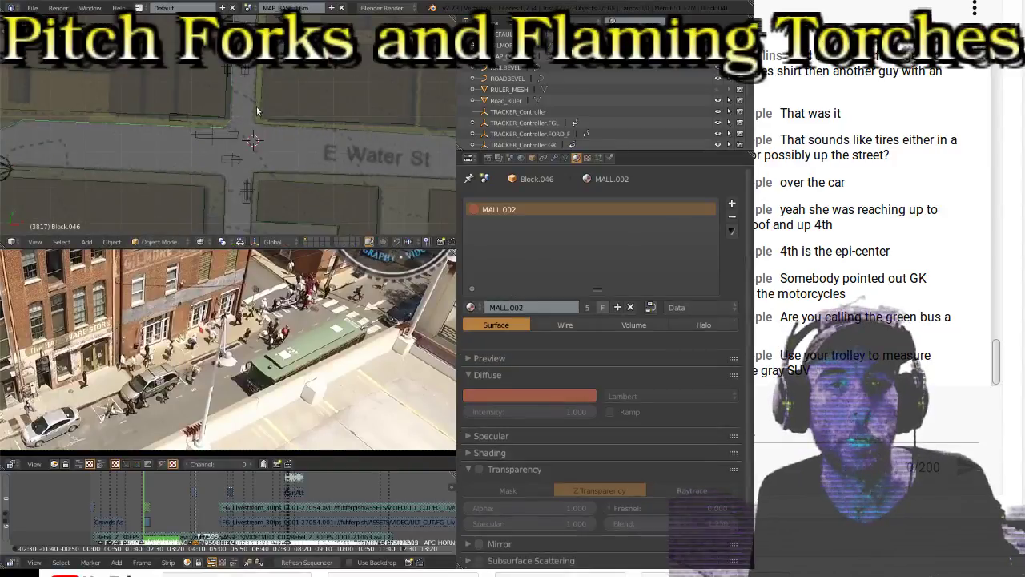
Step: Reopen Block.046 in Edit Mode and nudge its E Water St vertex slightly toward the 4th St corner
{"action": "scroll", "coordinate": [207, 160], "scroll_direction": "down", "scroll_amount": 2}
{"action": "scroll", "coordinate": [228, 129], "scroll_direction": "up", "scroll_amount": 8}
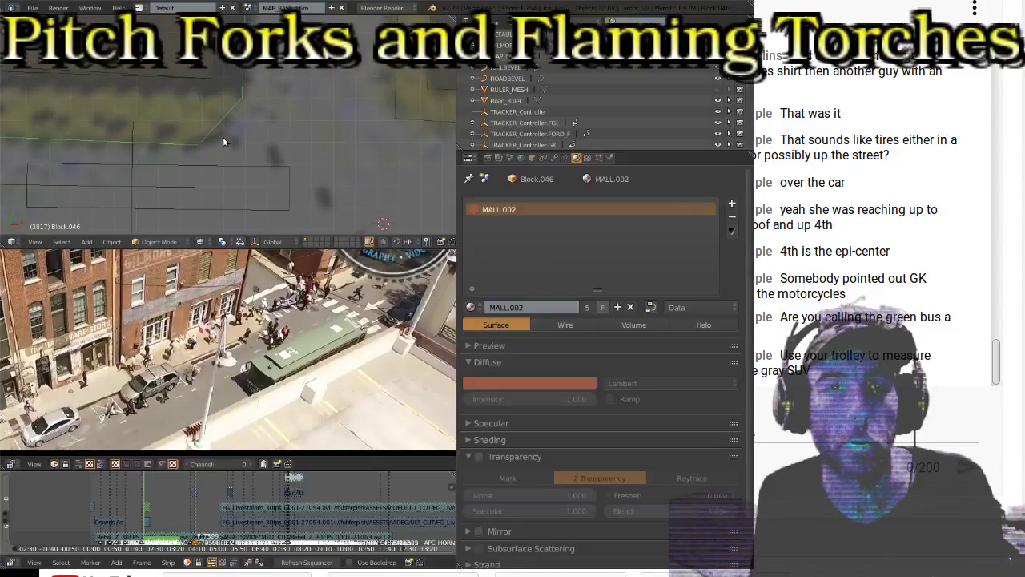
{"action": "key", "text": "Tab"}
{"action": "scroll", "coordinate": [222, 138], "scroll_direction": "up", "scroll_amount": 3}
{"action": "key", "text": "g"}
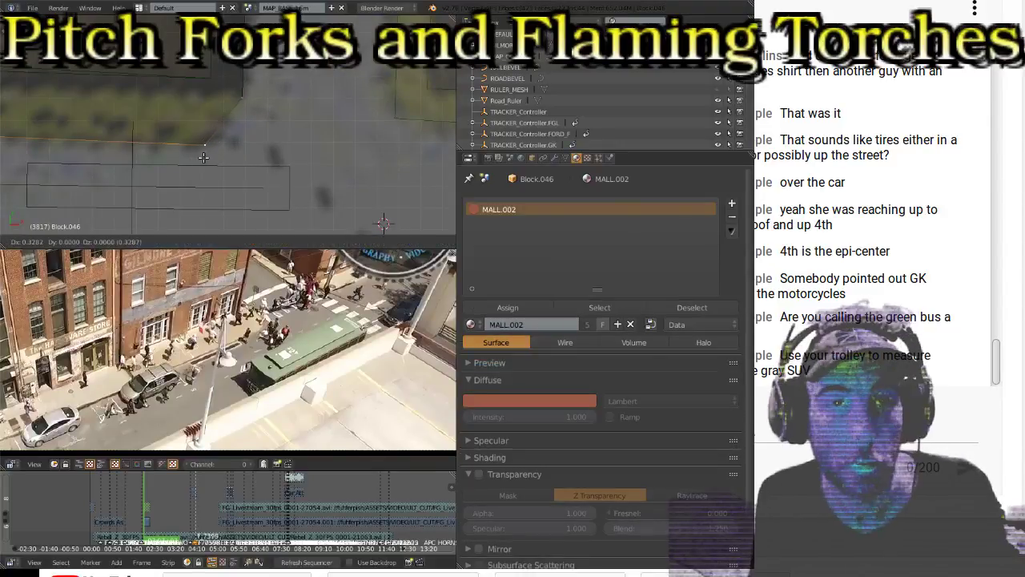
{"action": "left_click", "coordinate": [211, 151]}
Step: Nudge the vertex on Block.046's 4th St side slightly up 4th St, then leave Edit Mode
{"action": "right_click", "coordinate": [249, 109]}
{"action": "key", "text": "g"}
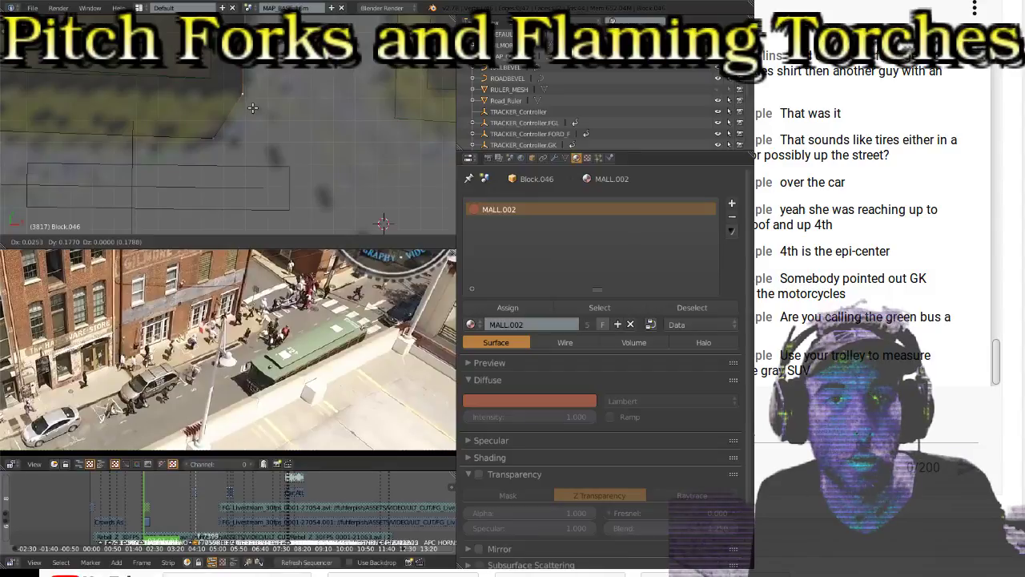
{"action": "left_click", "coordinate": [253, 107]}
{"action": "scroll", "coordinate": [250, 110], "scroll_direction": "down", "scroll_amount": 2}
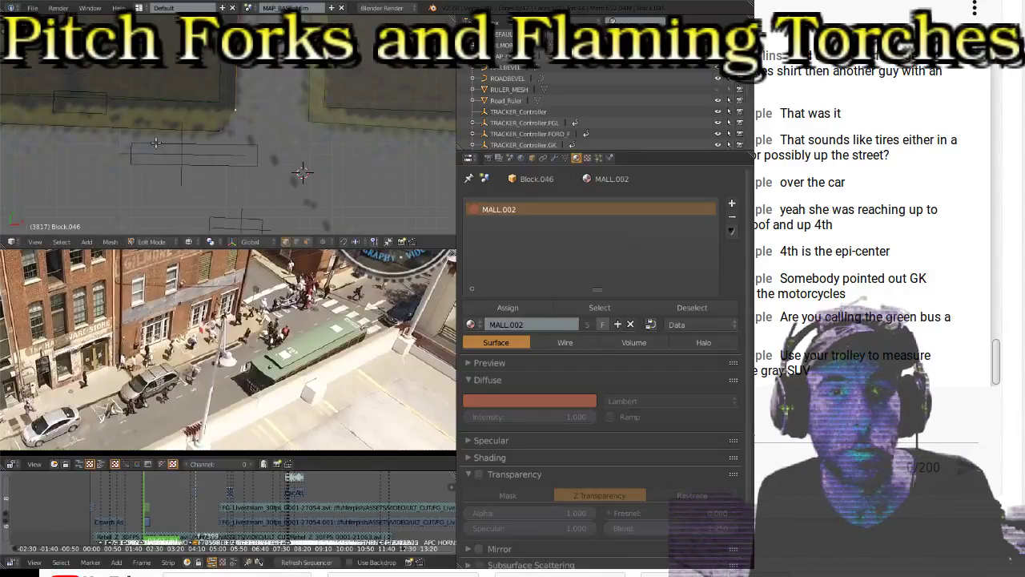
{"action": "middle_click_drag", "start_coordinate": [120, 143], "coordinate": [234, 146], "text": "shift"}
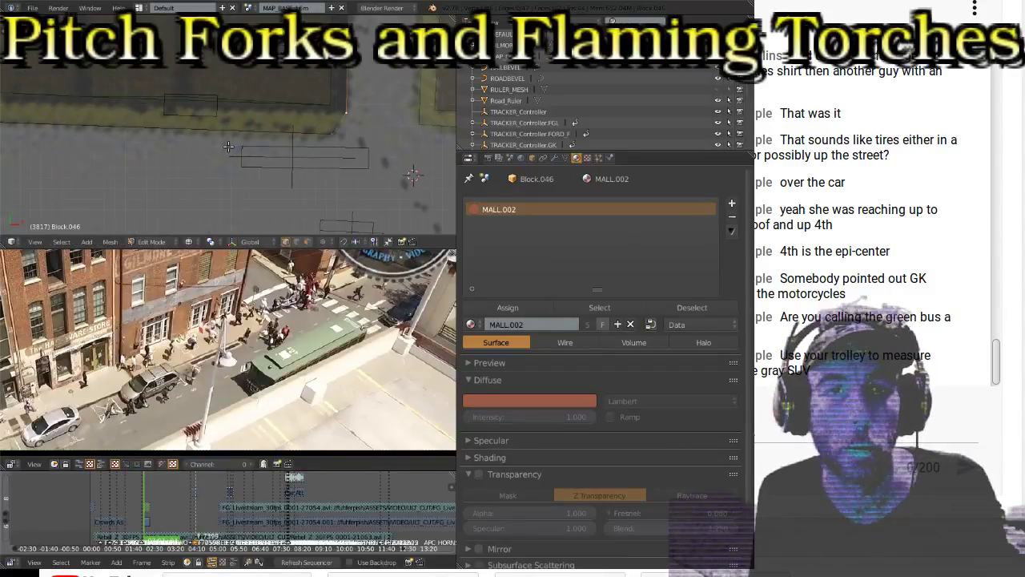
{"action": "key", "text": "Tab"}
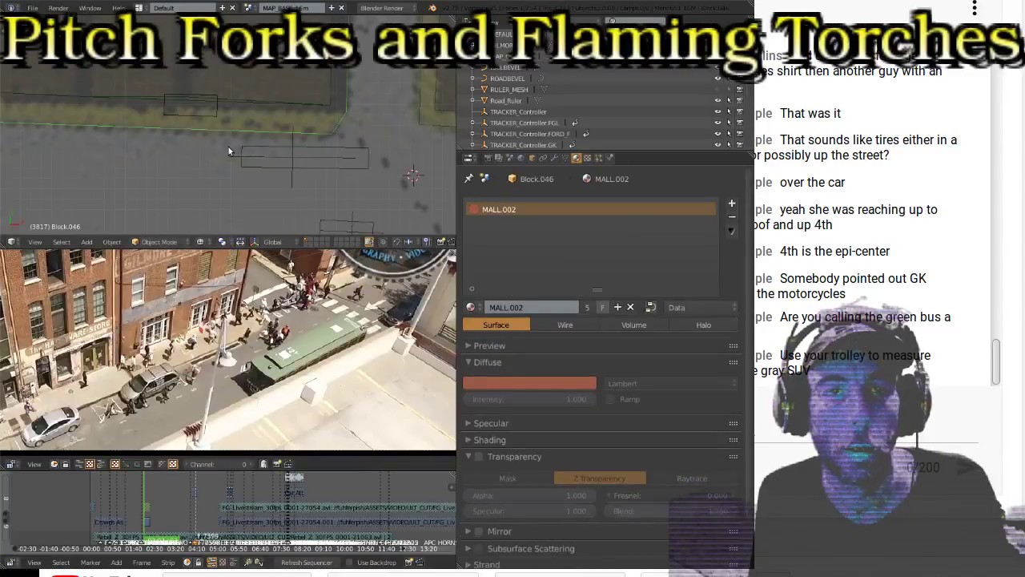
Step: In Edit Mode, move Block.046's E Water St corner vertex about 0.44 units toward 4th St and slightly outward to the curb
{"action": "key", "text": "Tab"}
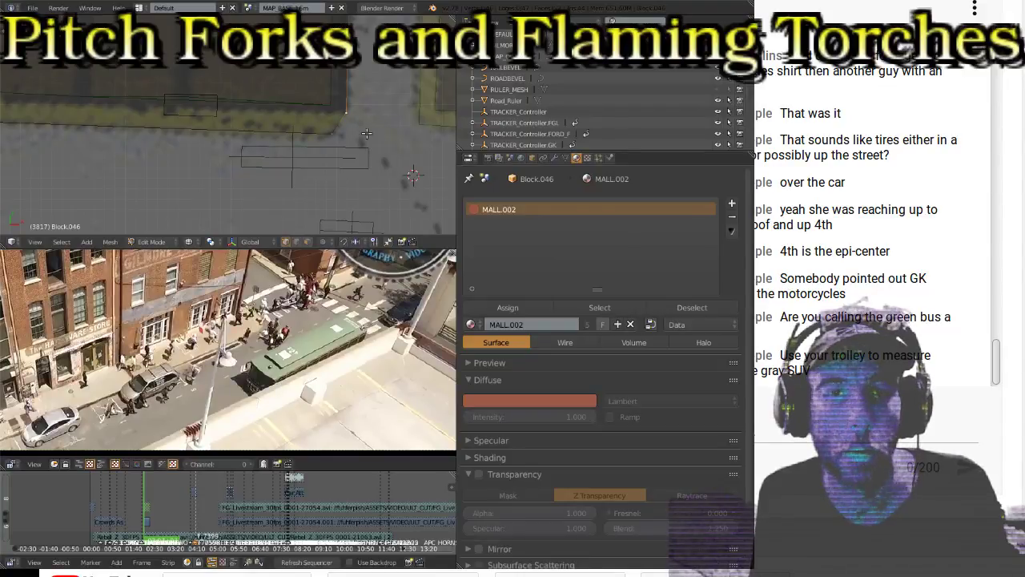
{"action": "scroll", "coordinate": [305, 153], "scroll_direction": "up", "scroll_amount": 4}
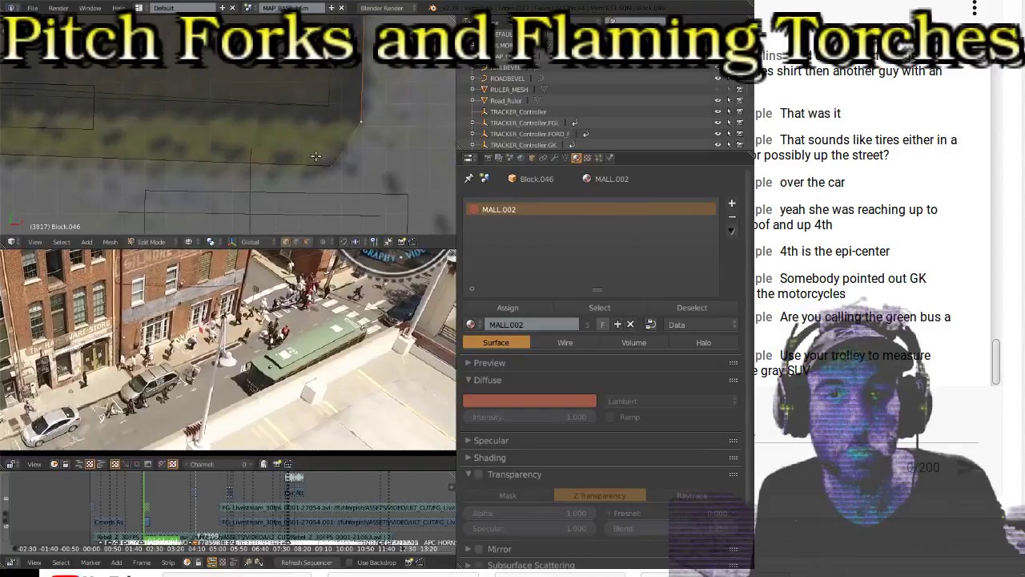
{"action": "scroll", "coordinate": [305, 153], "scroll_direction": "down", "scroll_amount": 3, "text": "ctrl"}
{"action": "right_click", "coordinate": [290, 170]}
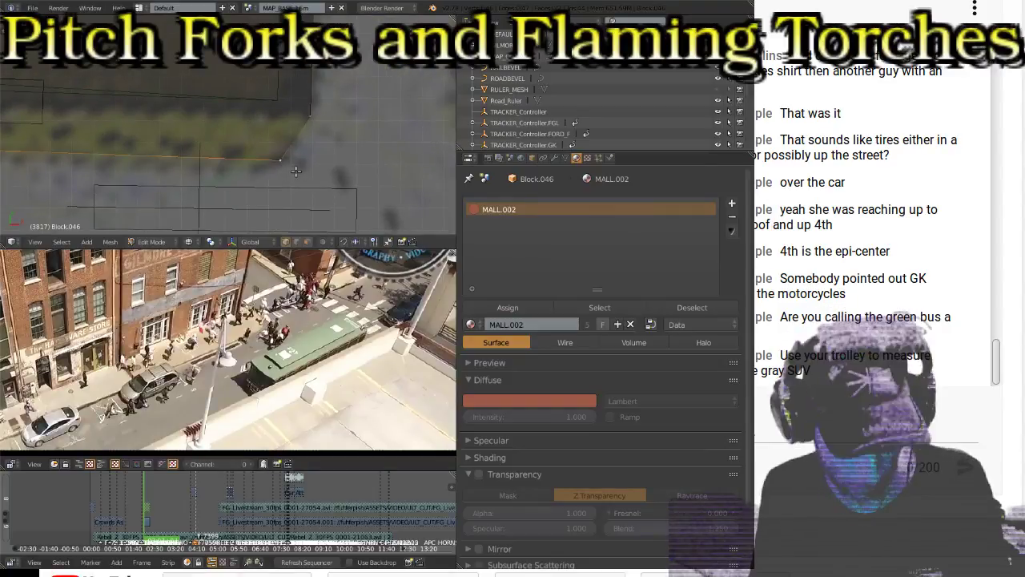
{"action": "key", "text": "g"}
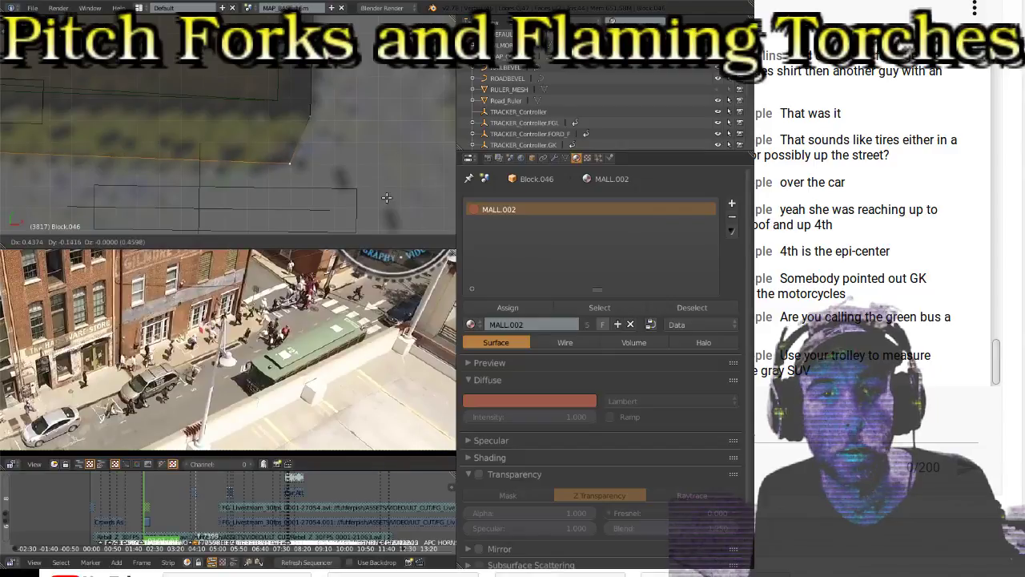
{"action": "left_click", "coordinate": [387, 189]}
Step: Fine-tune the 4th St vertex of Block.046 until the cut corner follows the curb in the map image, then leave Edit Mode
{"action": "right_click", "coordinate": [315, 122]}
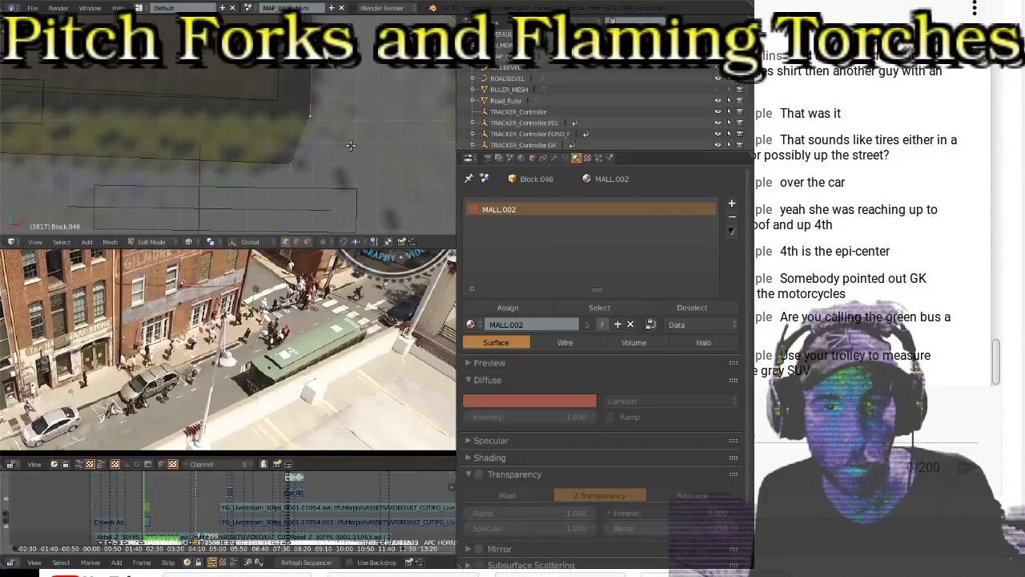
{"action": "key", "text": "g"}
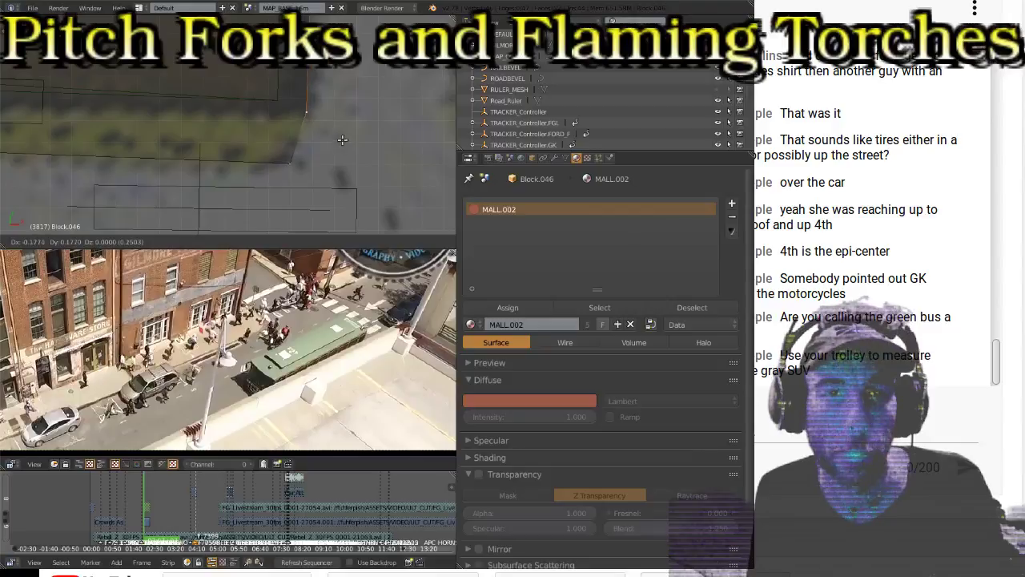
{"action": "left_click", "coordinate": [341, 140]}
{"action": "scroll", "coordinate": [326, 136], "scroll_direction": "down", "scroll_amount": 4}
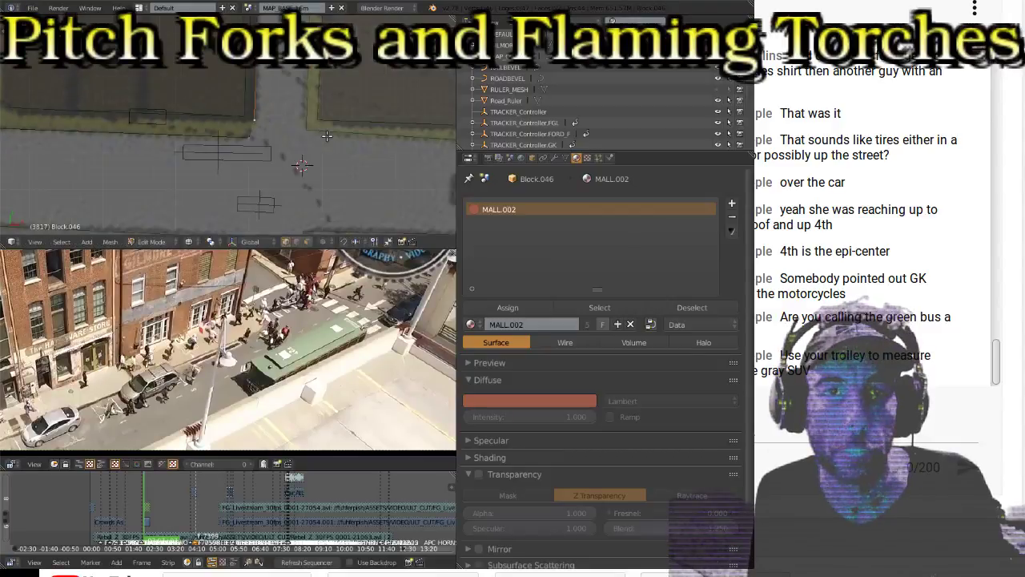
{"action": "scroll", "coordinate": [325, 136], "scroll_direction": "down", "scroll_amount": 1}
{"action": "key", "text": "g"}
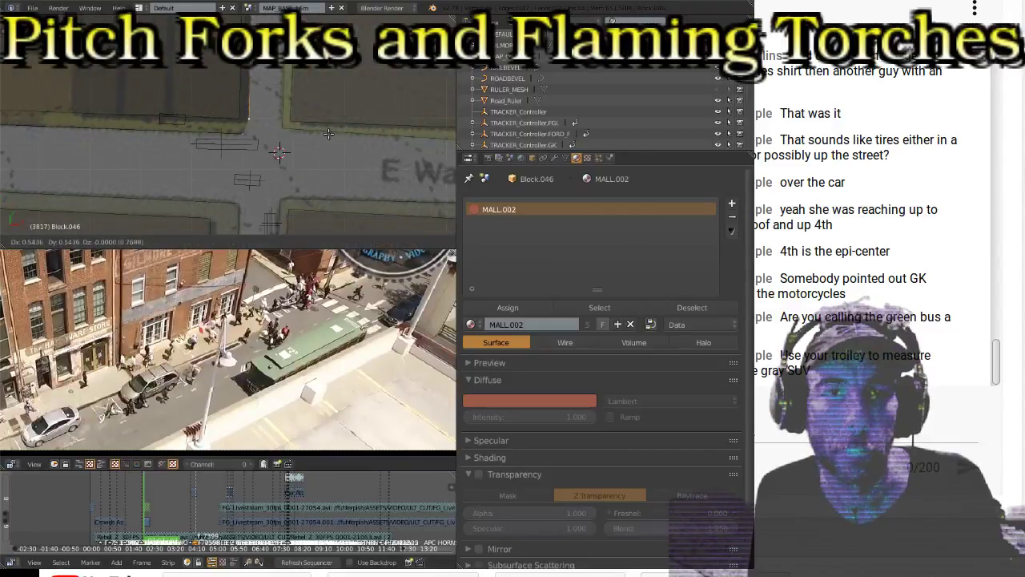
{"action": "left_click", "coordinate": [325, 133]}
{"action": "scroll", "coordinate": [272, 128], "scroll_direction": "down", "scroll_amount": 2}
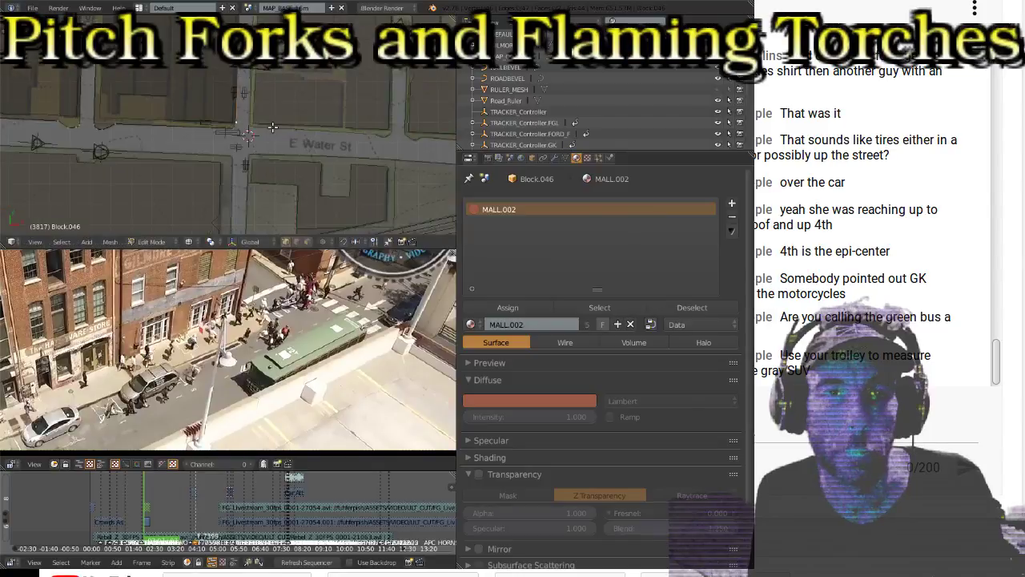
{"action": "scroll", "coordinate": [272, 128], "scroll_direction": "up", "scroll_amount": 5}
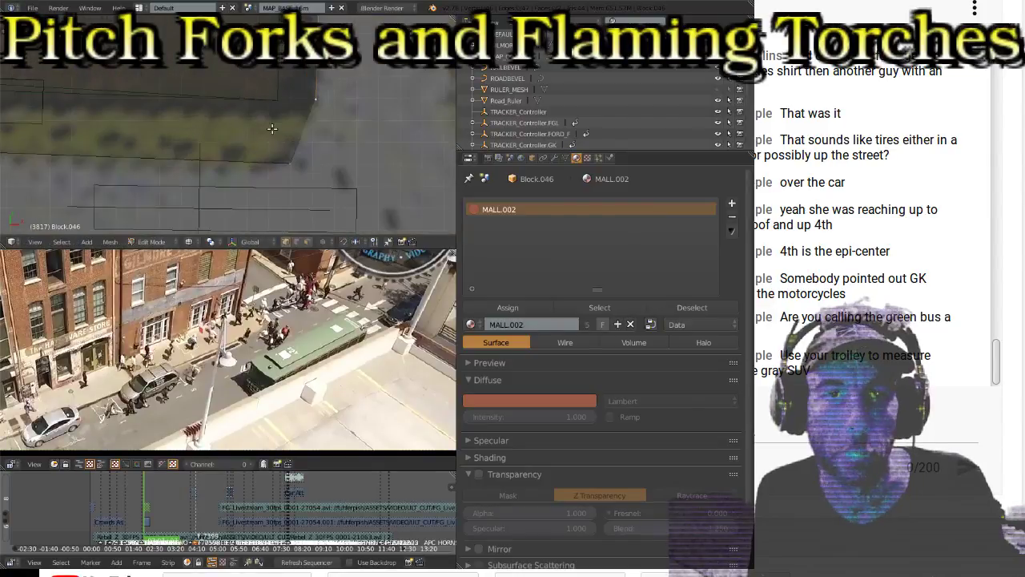
{"action": "key", "text": "g"}
{"action": "left_click", "coordinate": [328, 141]}
{"action": "scroll", "coordinate": [308, 146], "scroll_direction": "down", "scroll_amount": 3}
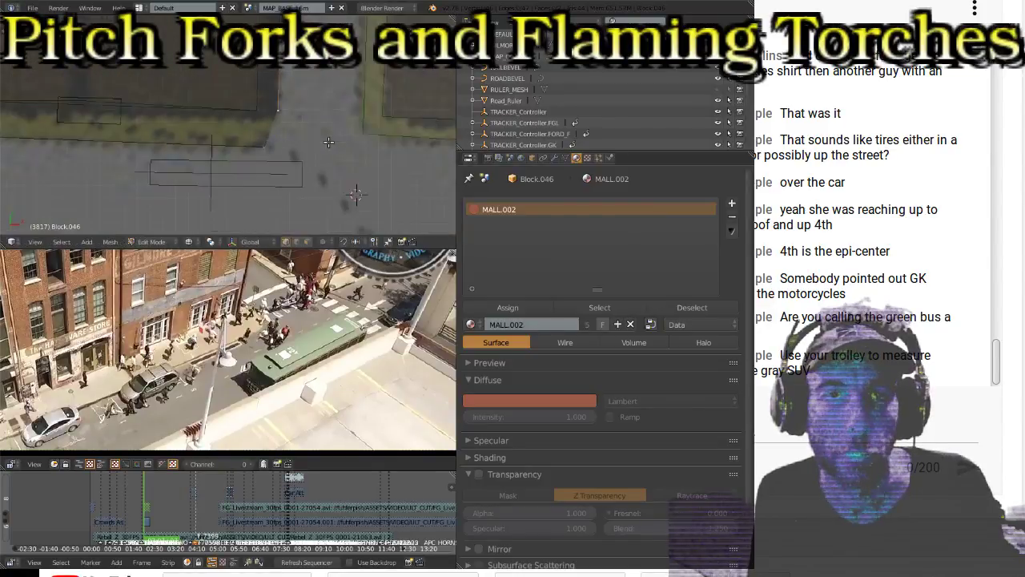
{"action": "key", "text": "Tab"}
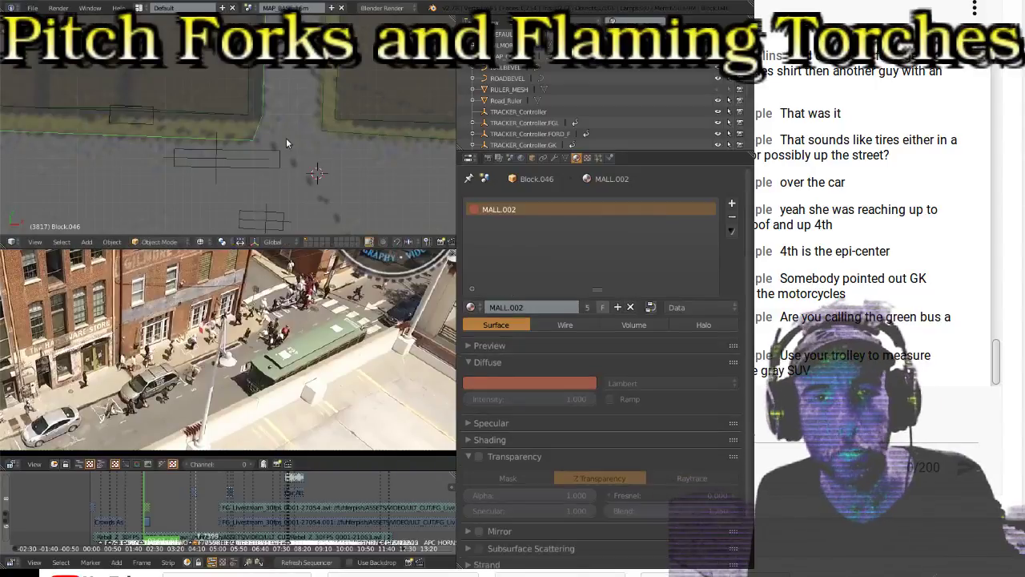
Step: Examine Block.046's reshaped corner against the map image and compare it with the aerial footage of the intersection
{"action": "scroll", "coordinate": [286, 138], "scroll_direction": "up", "scroll_amount": 2}
{"action": "scroll", "coordinate": [240, 144], "scroll_direction": "up", "scroll_amount": 2}
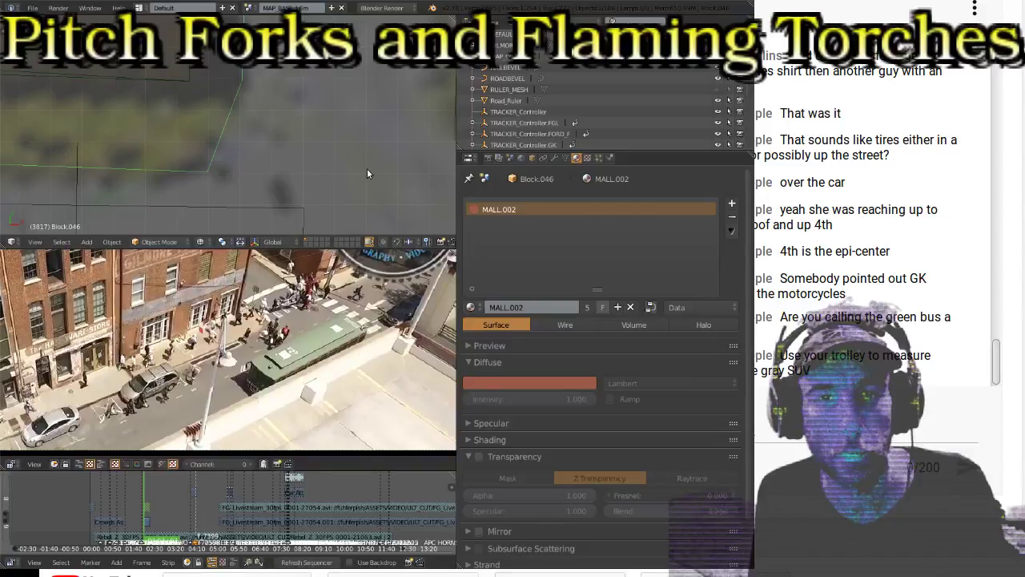
{"action": "scroll", "coordinate": [240, 156], "scroll_direction": "down", "scroll_amount": 3}
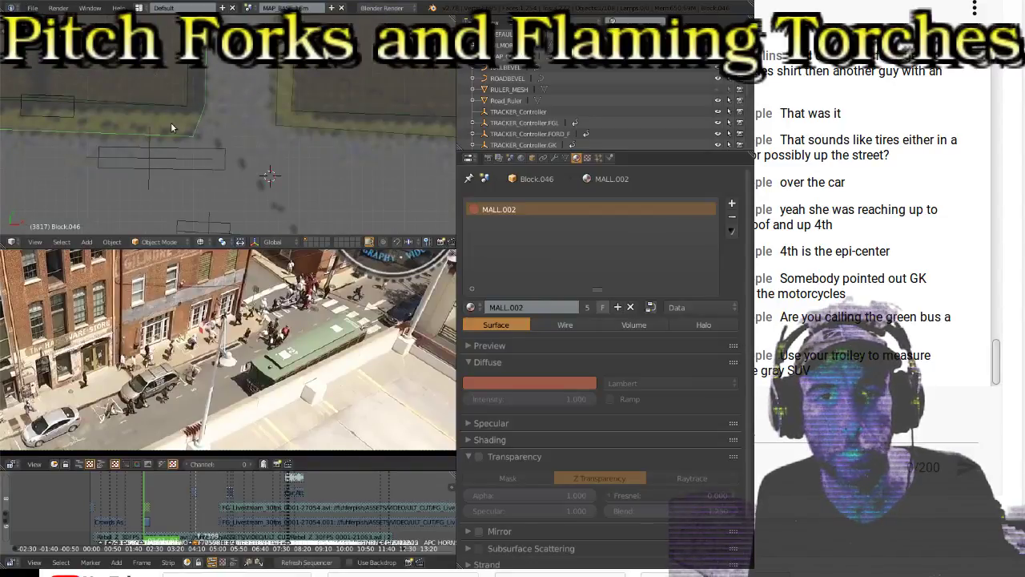
{"action": "key", "text": "Tab"}
{"action": "scroll", "coordinate": [164, 125], "scroll_direction": "up", "scroll_amount": 4}
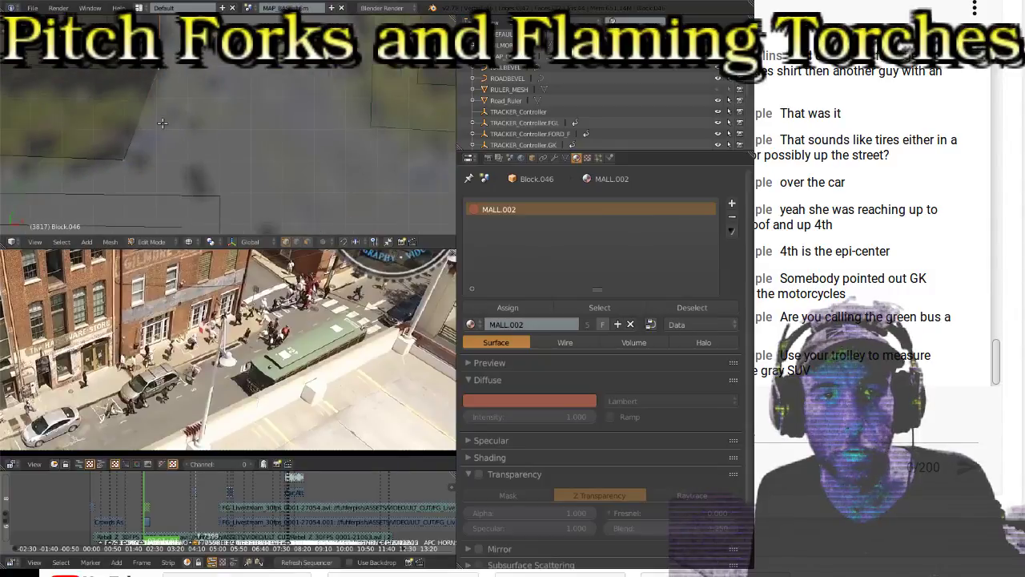
{"action": "middle_click_drag", "start_coordinate": [161, 122], "coordinate": [263, 125], "text": "shift"}
{"action": "scroll", "coordinate": [288, 135], "scroll_direction": "down", "scroll_amount": 2}
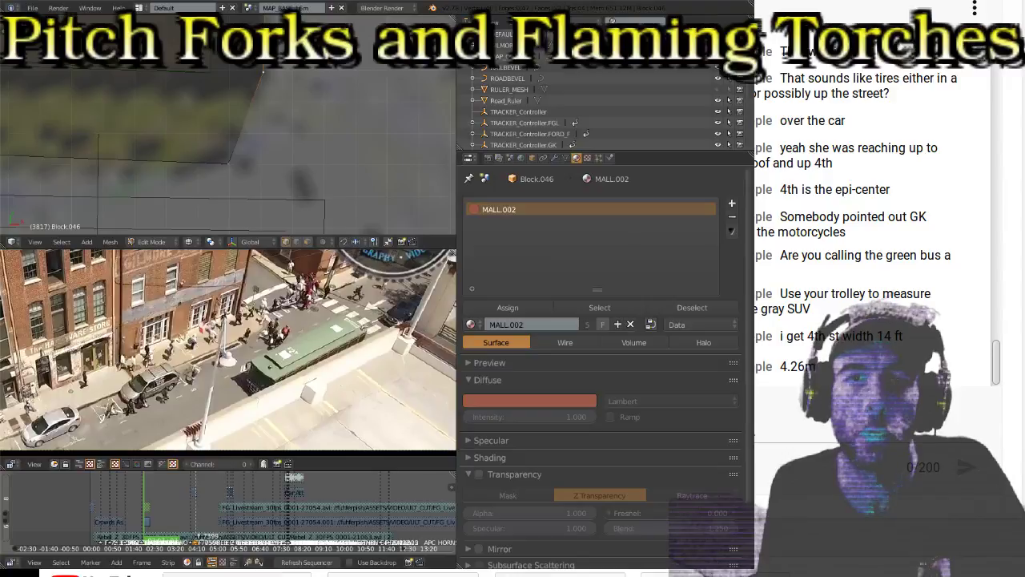
{"action": "scroll", "coordinate": [305, 116], "scroll_direction": "down", "scroll_amount": 3}
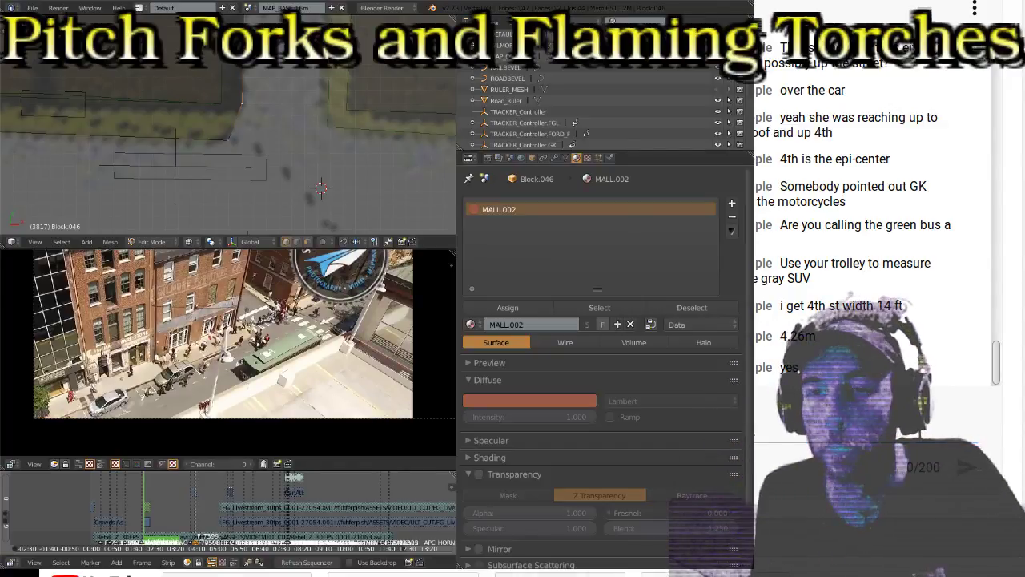
{"action": "key", "text": "alt+Tab"}
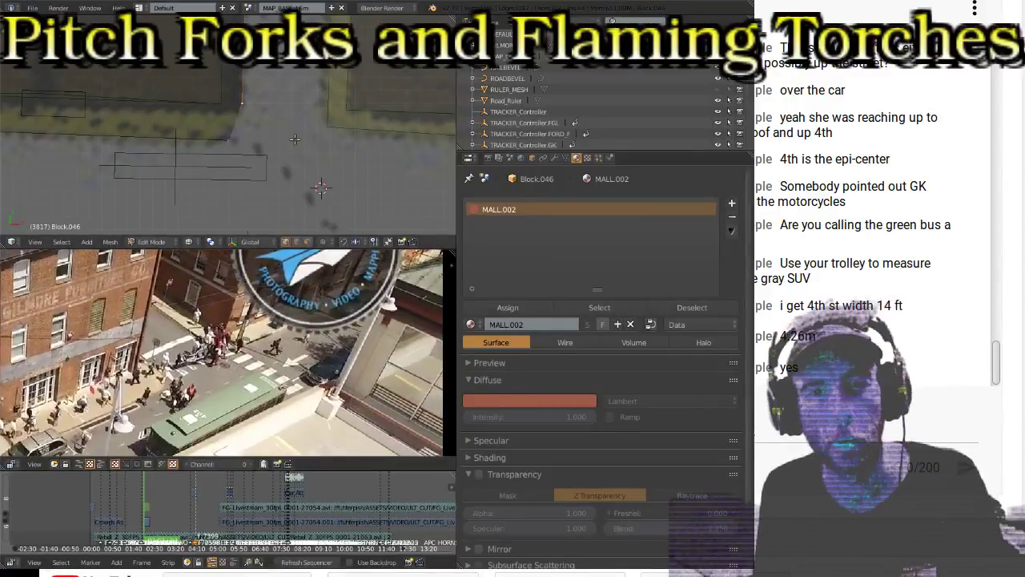
Step: Leave Edit Mode and move Road_Ruler from E Main St down 4th St to span E Water St just before the intersection
{"action": "scroll", "coordinate": [268, 131], "scroll_direction": "down", "scroll_amount": 4}
{"action": "scroll", "coordinate": [285, 138], "scroll_direction": "up", "scroll_amount": 5}
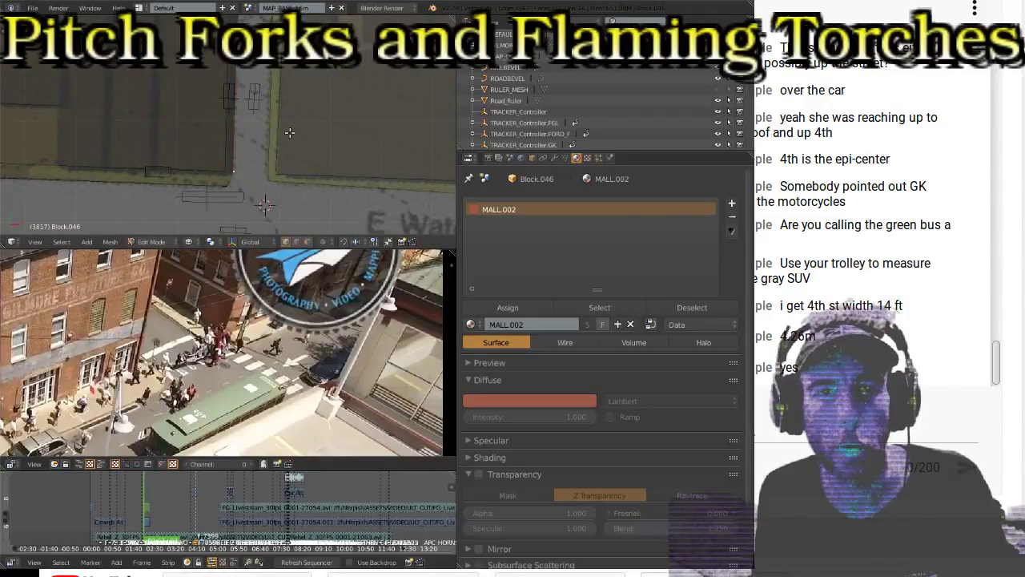
{"action": "scroll", "coordinate": [293, 136], "scroll_direction": "up", "scroll_amount": 3, "text": "shift"}
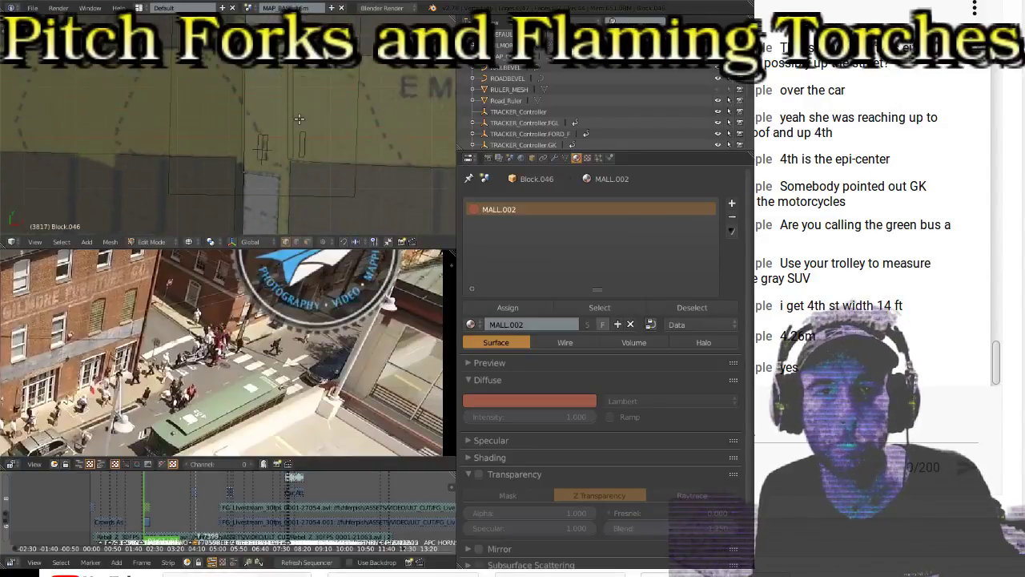
{"action": "key", "text": "Tab"}
{"action": "right_click", "coordinate": [302, 147]}
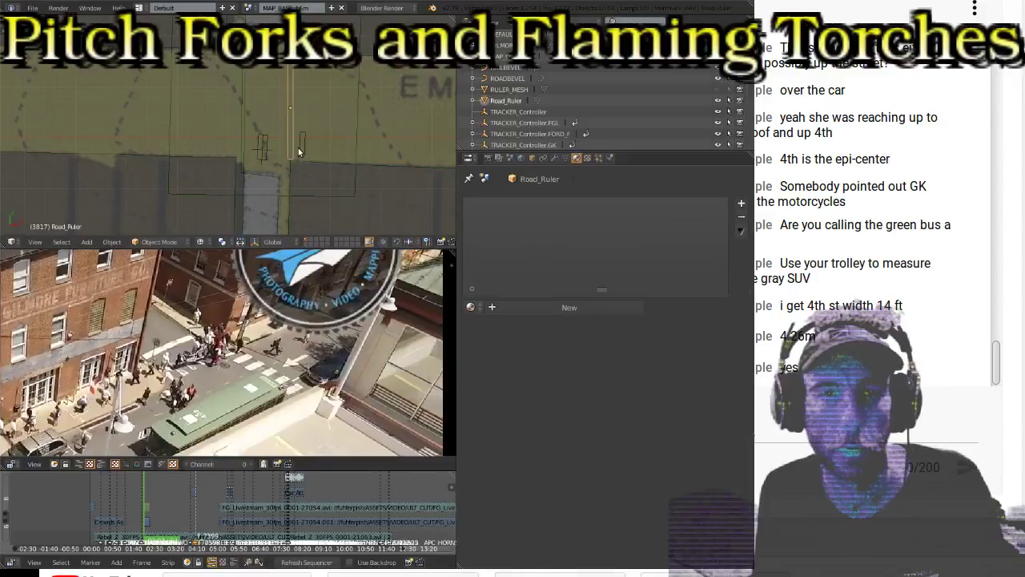
{"action": "scroll", "coordinate": [297, 137], "scroll_direction": "down", "scroll_amount": 2}
{"action": "scroll", "coordinate": [282, 140], "scroll_direction": "down", "scroll_amount": 2}
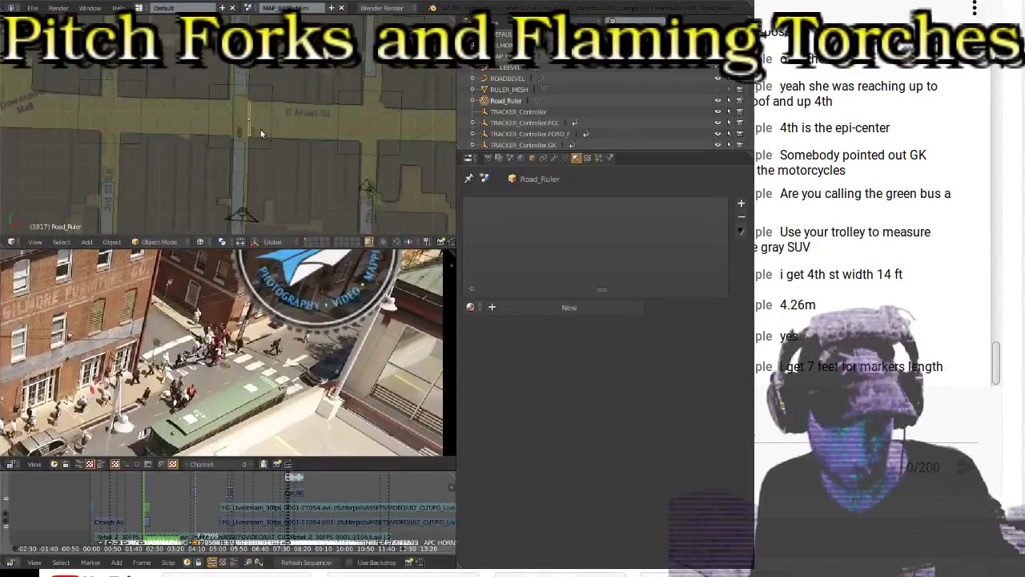
{"action": "key", "text": "g"}
{"action": "left_click", "coordinate": [257, 176]}
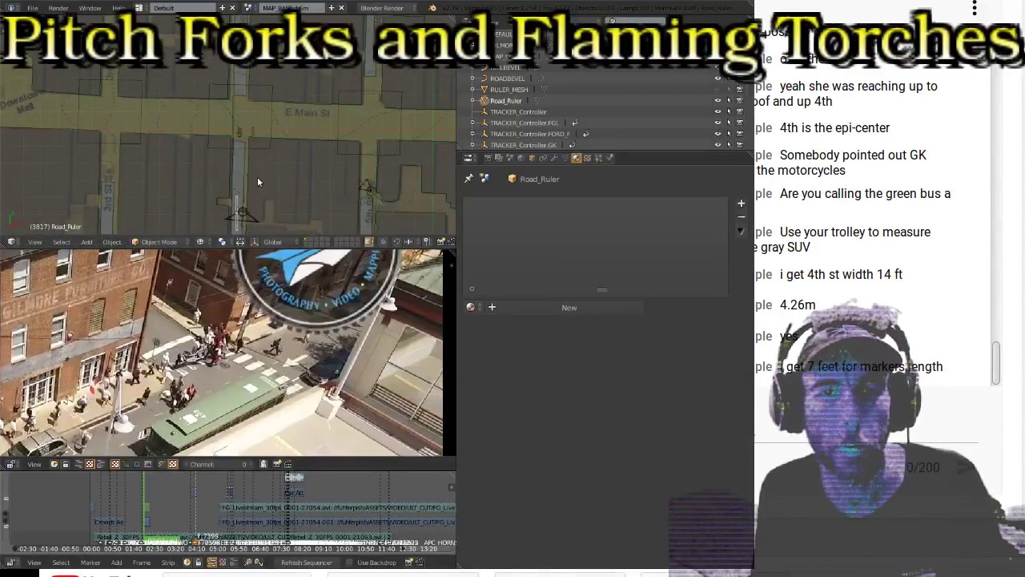
{"action": "scroll", "coordinate": [256, 173], "scroll_direction": "down", "scroll_amount": 4, "text": "shift"}
{"action": "key", "text": "g"}
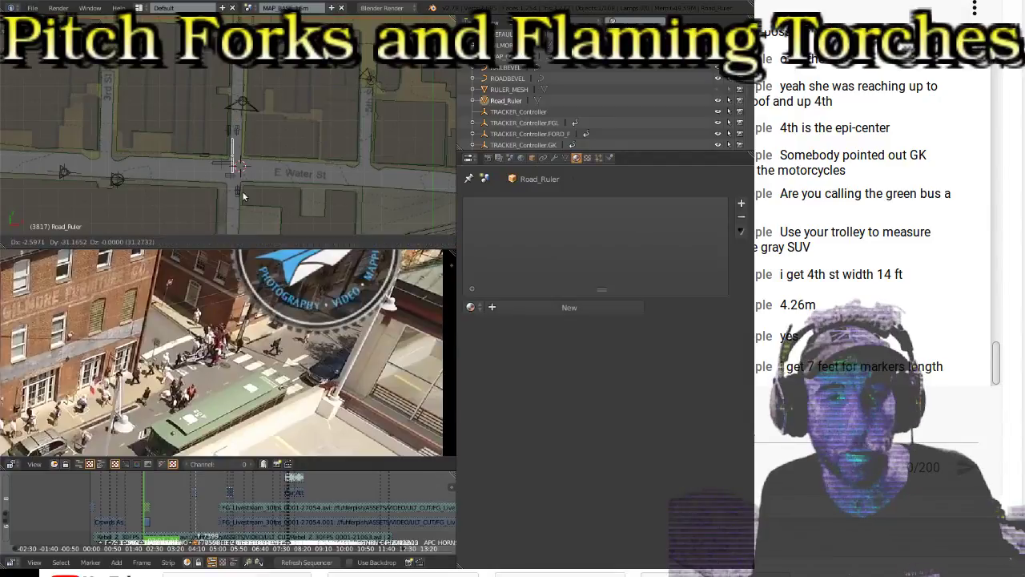
{"action": "left_click", "coordinate": [233, 205]}
{"action": "scroll", "coordinate": [237, 174], "scroll_direction": "up", "scroll_amount": 1}
{"action": "scroll", "coordinate": [237, 174], "scroll_direction": "up", "scroll_amount": 5}
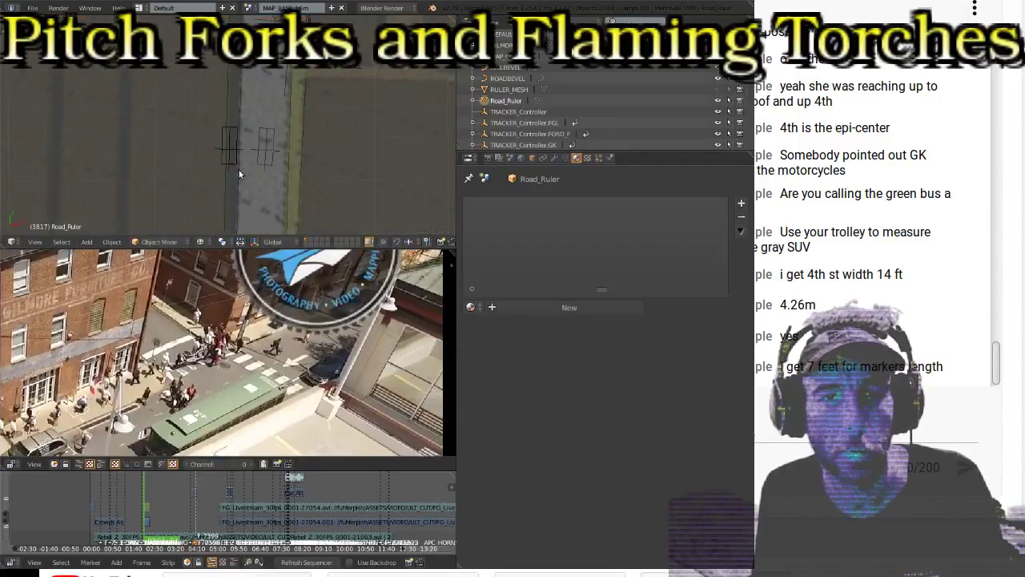
{"action": "scroll", "coordinate": [229, 165], "scroll_direction": "down", "scroll_amount": 5}
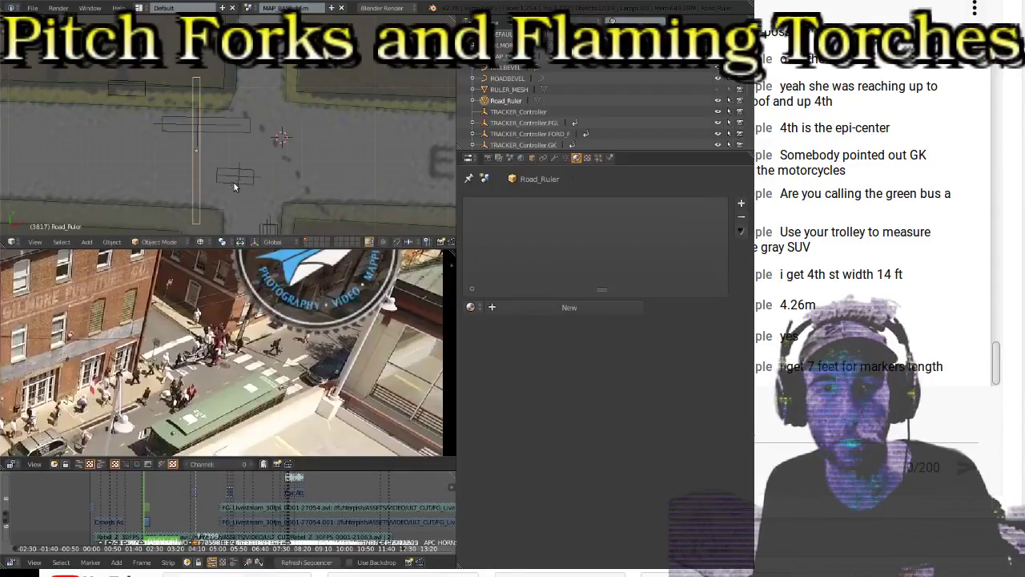
{"action": "key", "text": "r"}
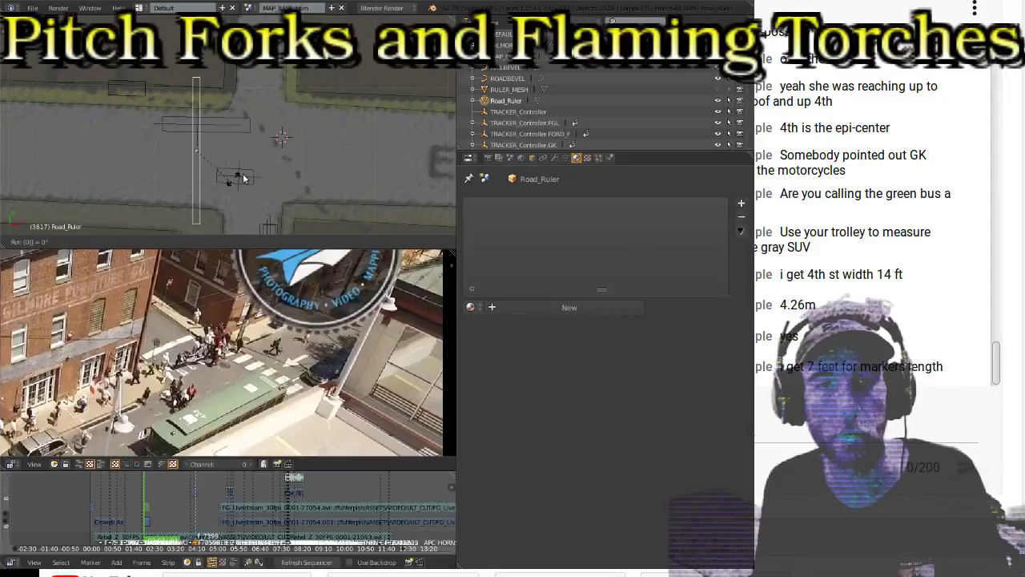
{"action": "key", "text": "z"}
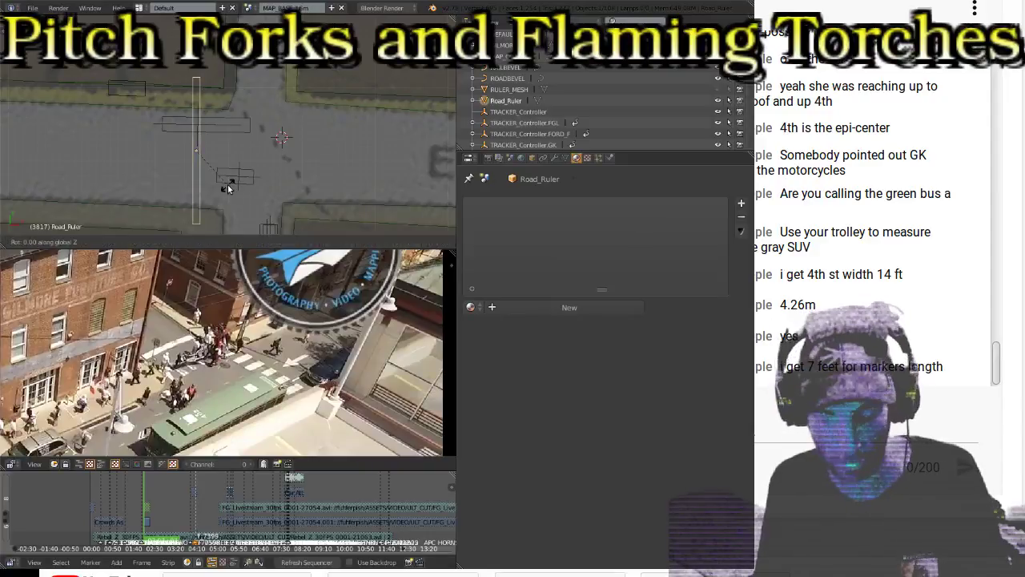
{"action": "right_click", "coordinate": [227, 184]}
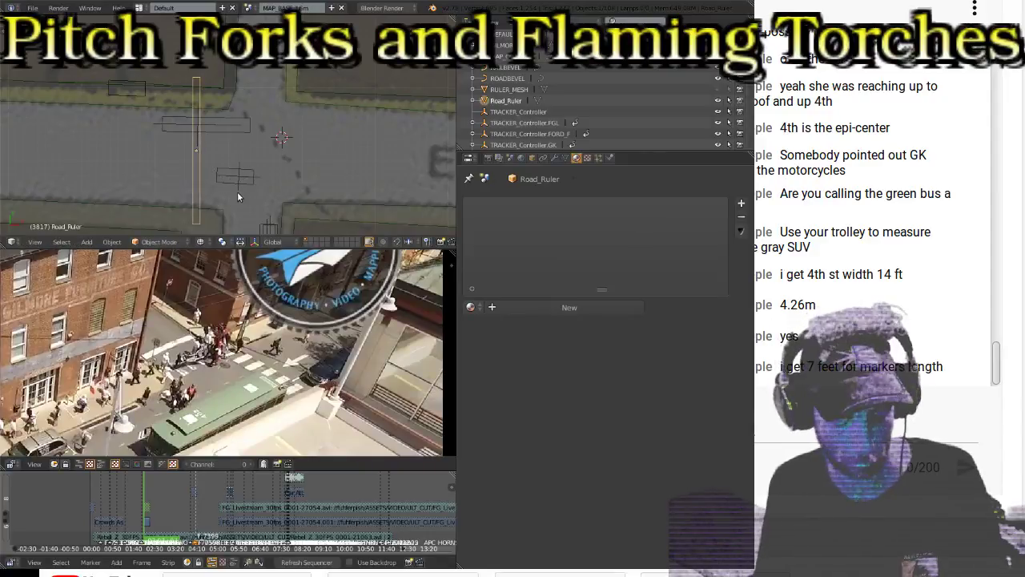
Step: Rotate Road_Ruler 90° and move it about 15.5 units to lie across 4th St just beyond the E Water St corner
{"action": "type", "text": "r90"}
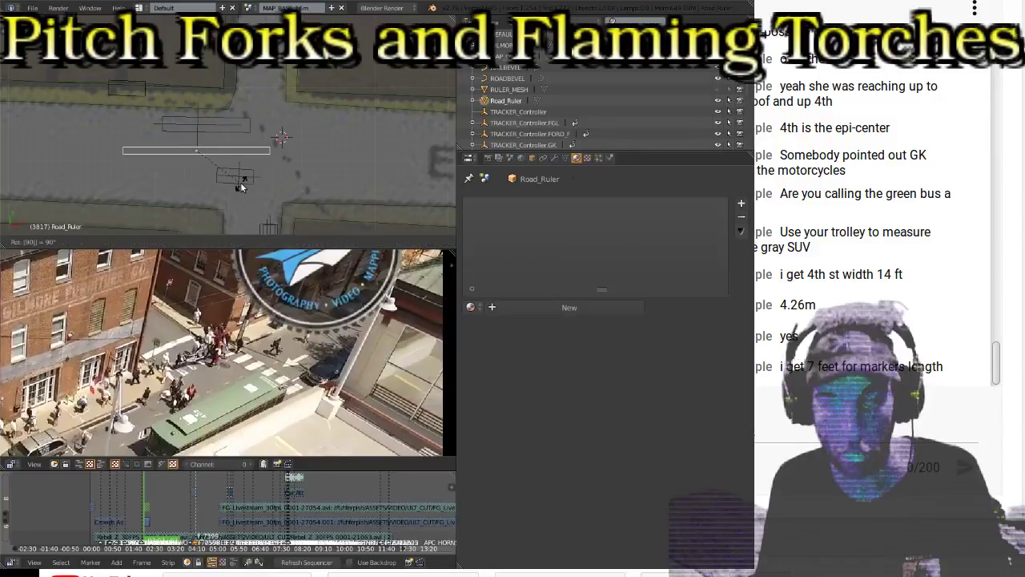
{"action": "key", "text": "Return"}
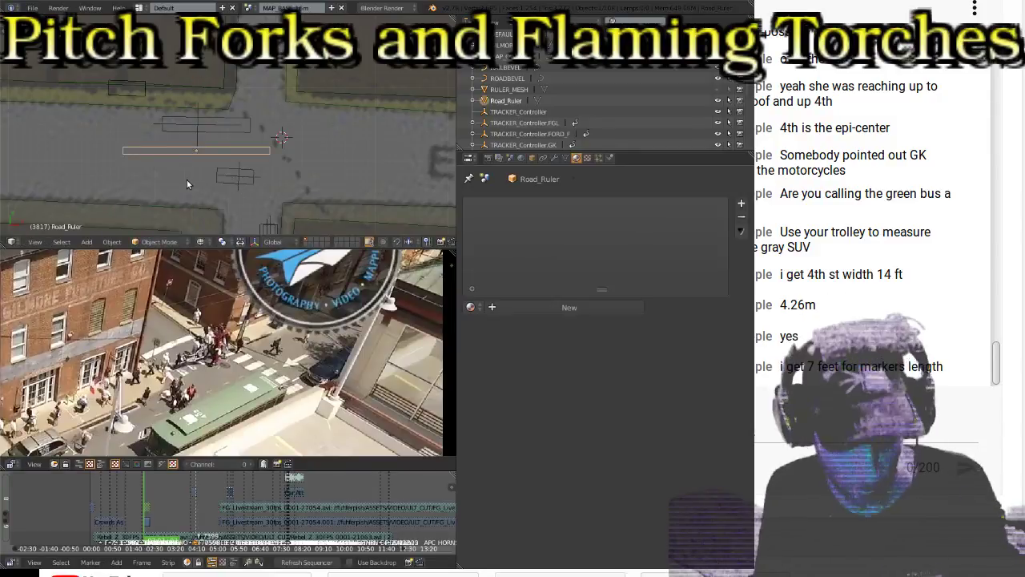
{"action": "key", "text": "g"}
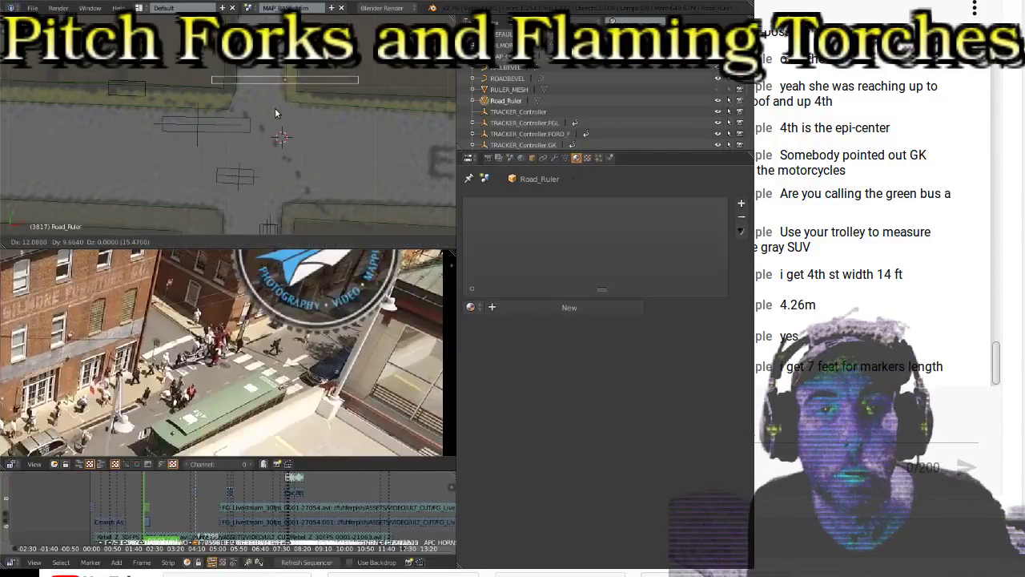
{"action": "left_click", "coordinate": [275, 108]}
{"action": "scroll", "coordinate": [321, 88], "scroll_direction": "up", "scroll_amount": 2}
{"action": "key", "text": "KP_0"}
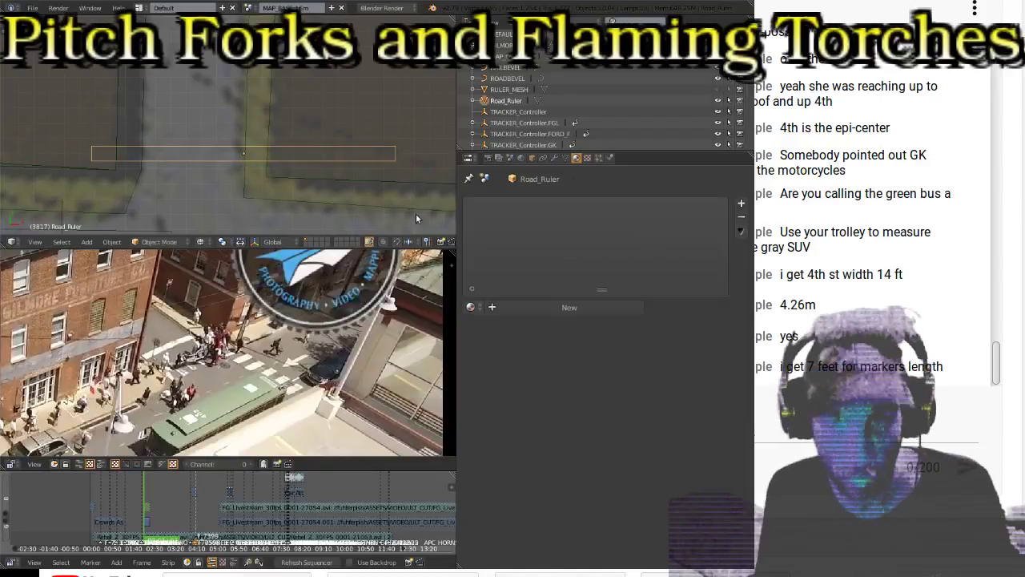
Step: Widen the 3D view, show Road_Ruler's transform properties and set its Y dimension to 4.27
{"action": "left_click_drag", "start_coordinate": [457, 216], "coordinate": [636, 214]}
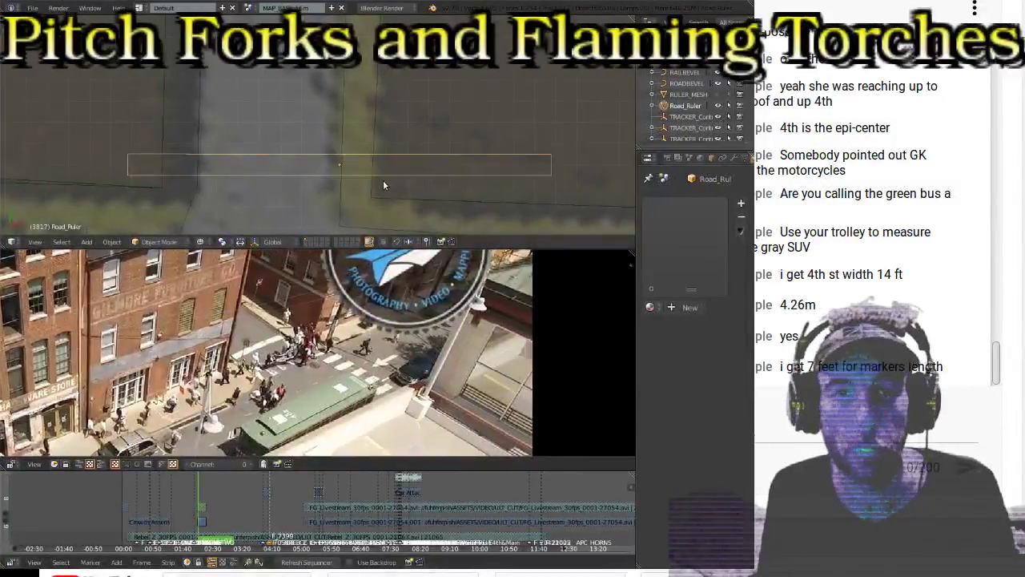
{"action": "scroll", "coordinate": [365, 184], "scroll_direction": "down", "scroll_amount": 5}
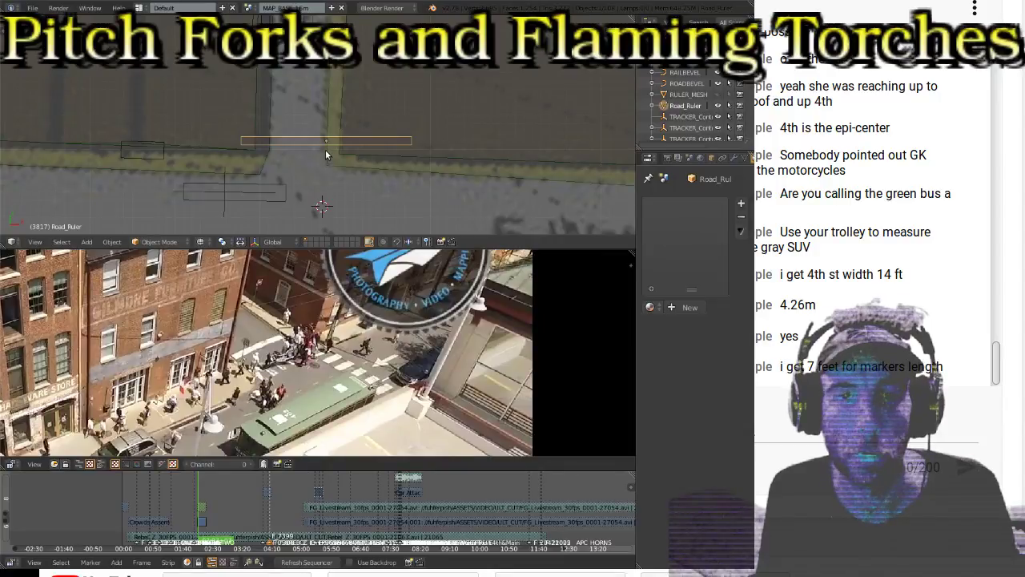
{"action": "key", "text": "n"}
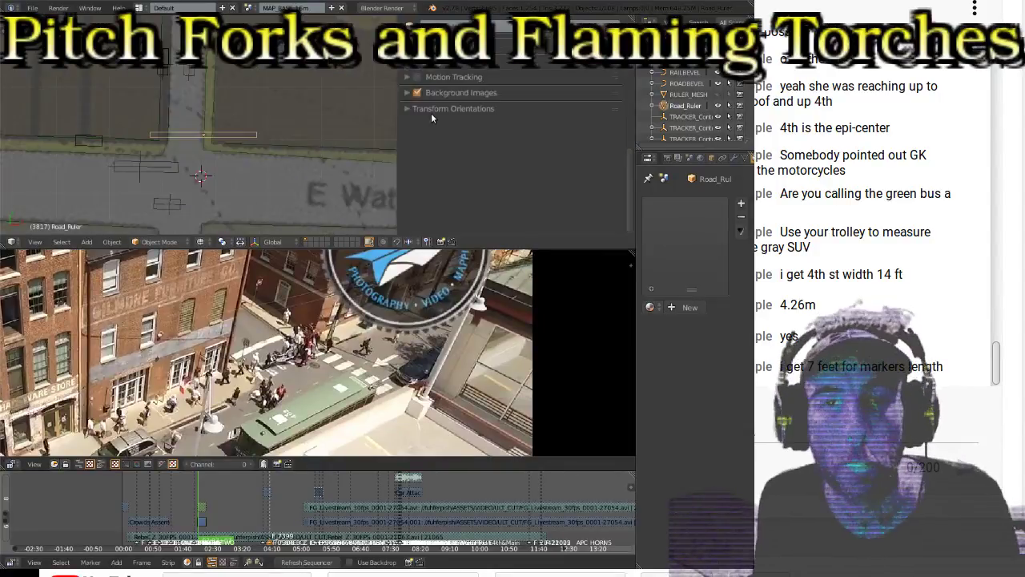
{"action": "scroll", "coordinate": [452, 157], "scroll_direction": "up", "scroll_amount": 5}
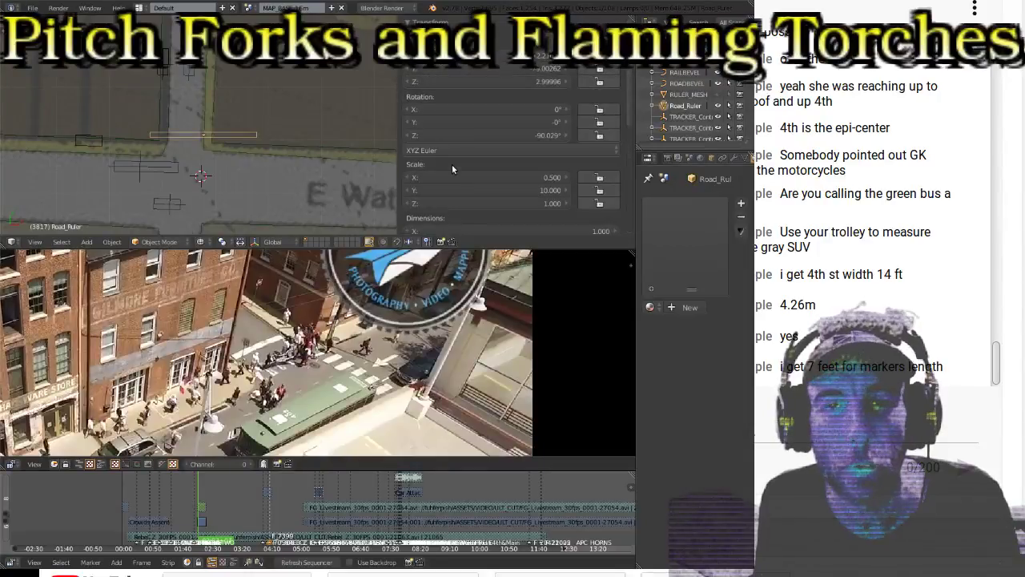
{"action": "scroll", "coordinate": [452, 164], "scroll_direction": "down", "scroll_amount": 5}
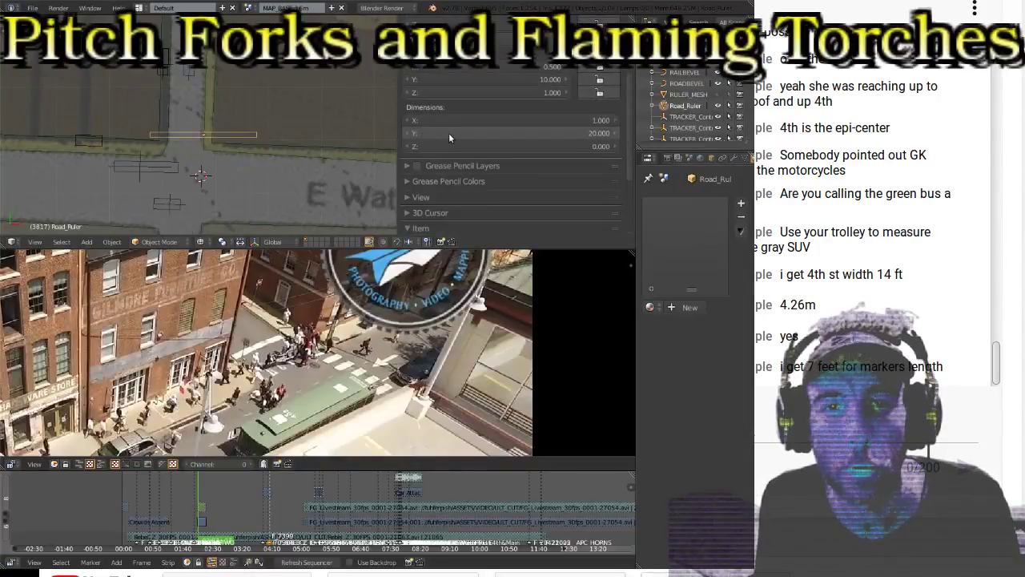
{"action": "left_click", "coordinate": [437, 133]}
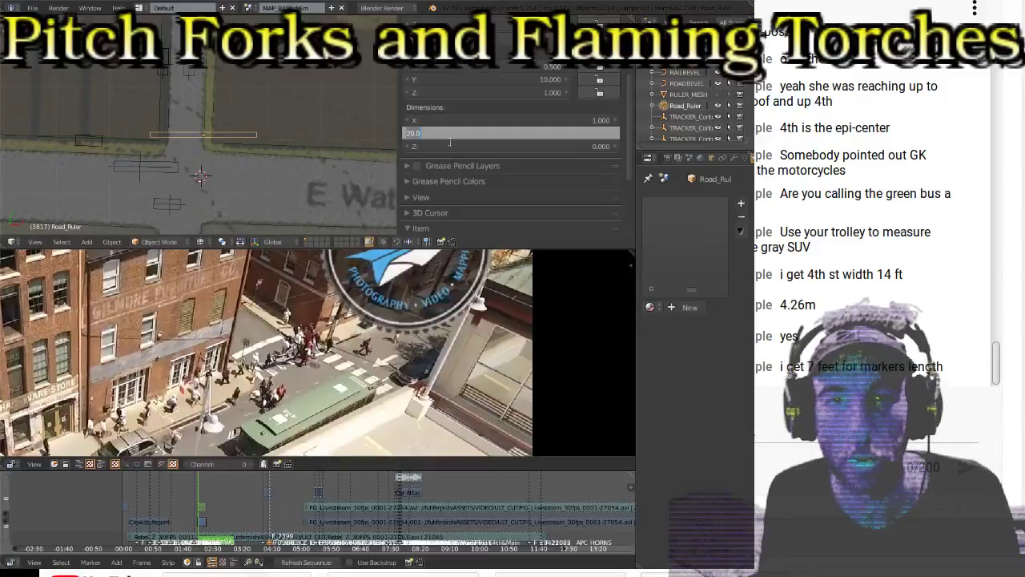
{"action": "type", "text": "4"}
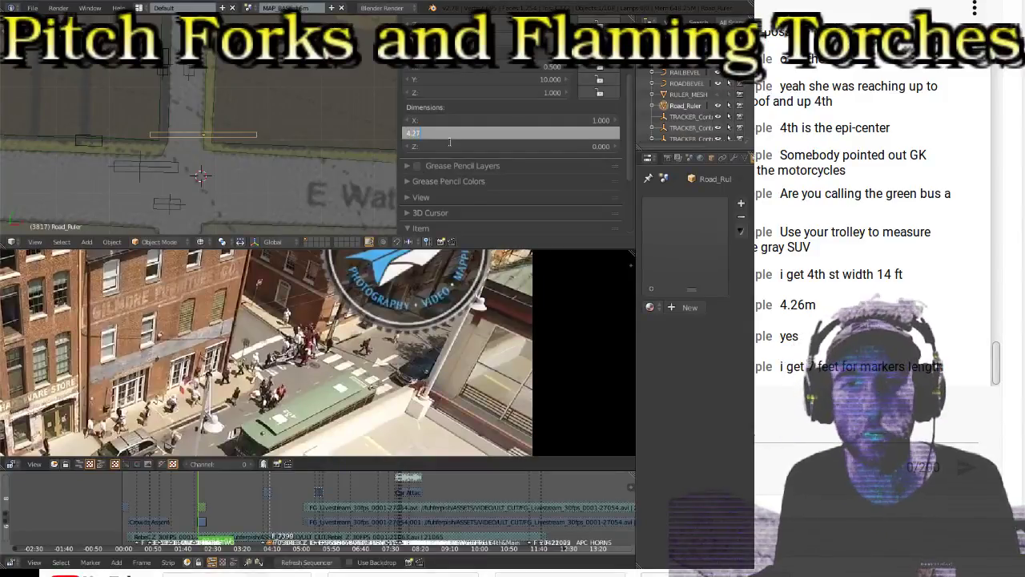
{"action": "type", "text": ".27"}
{"action": "key", "text": "Return"}
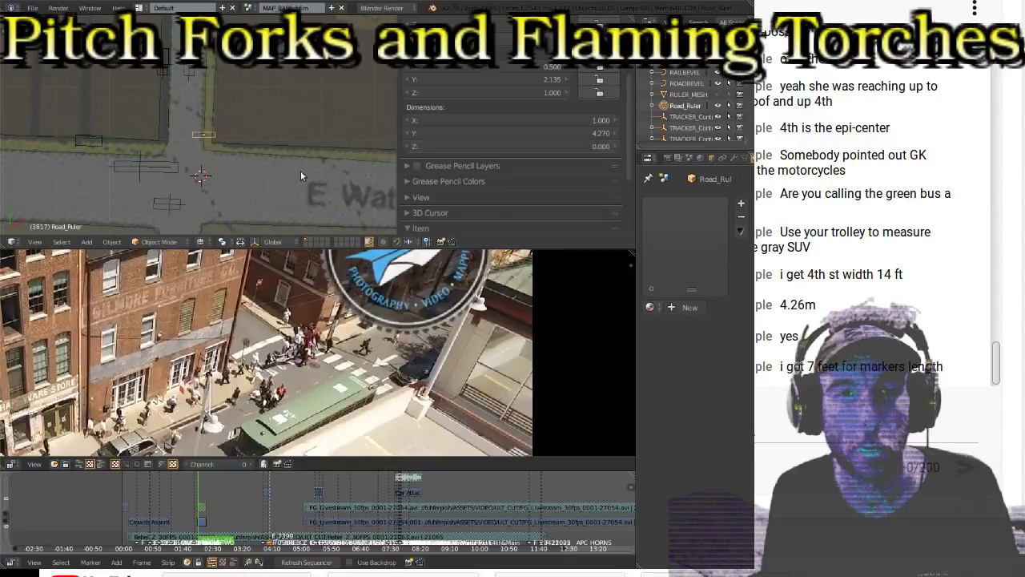
Step: Move the shortened Road_Ruler off the curb line and centre it across the 4th St roadway
{"action": "key", "text": "g"}
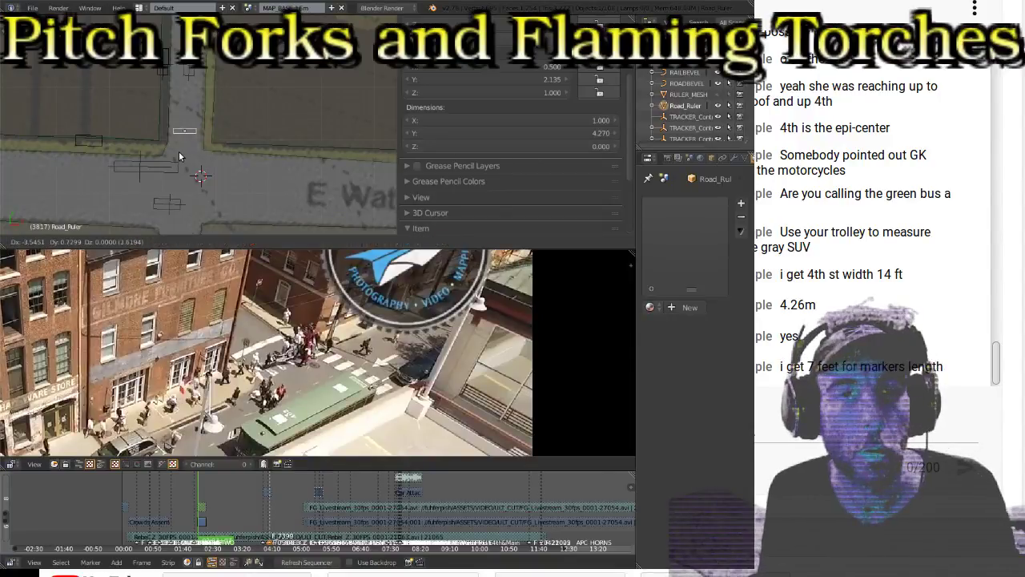
{"action": "left_click", "coordinate": [181, 153]}
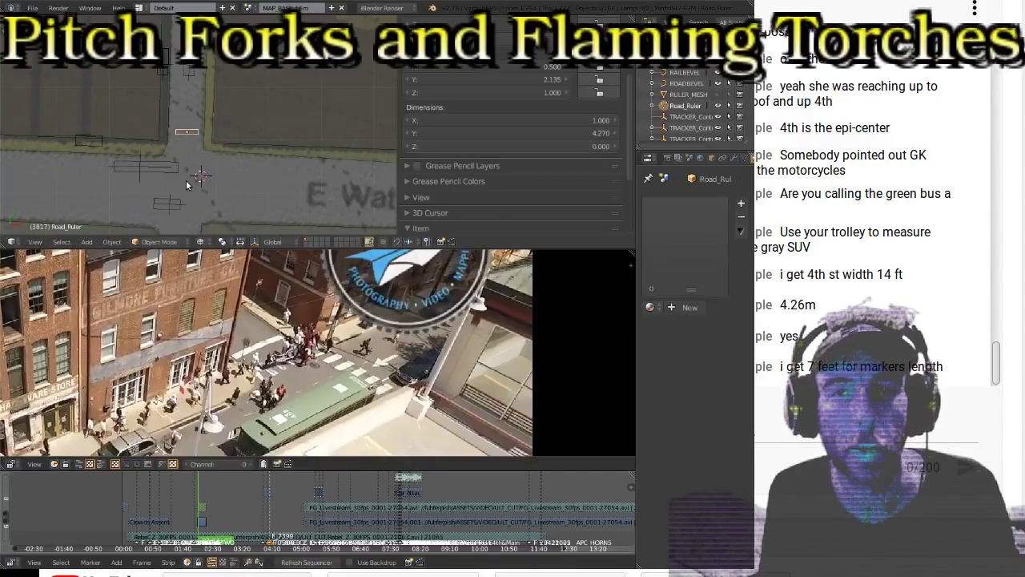
{"action": "key", "text": "g"}
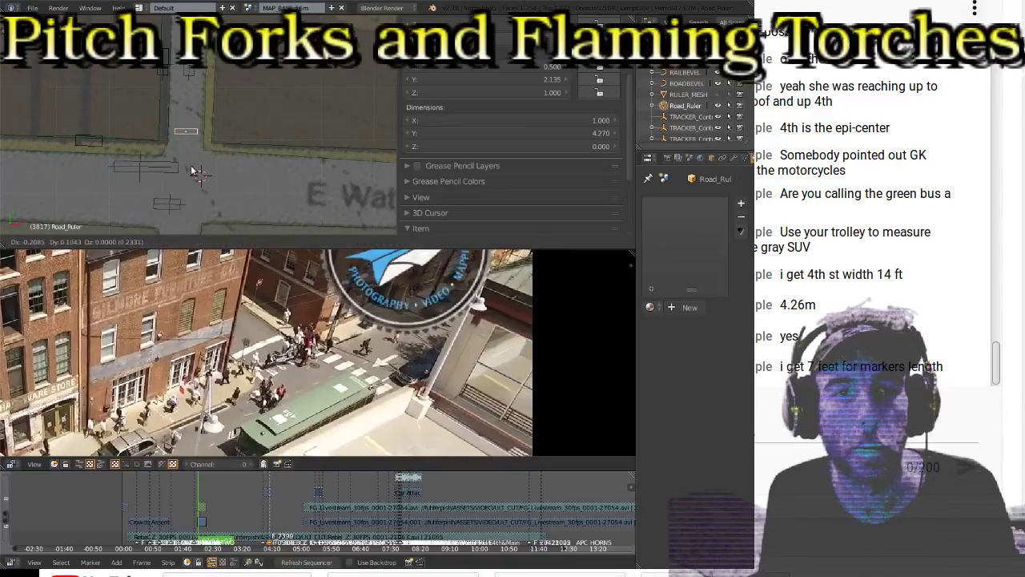
{"action": "left_click", "coordinate": [194, 172]}
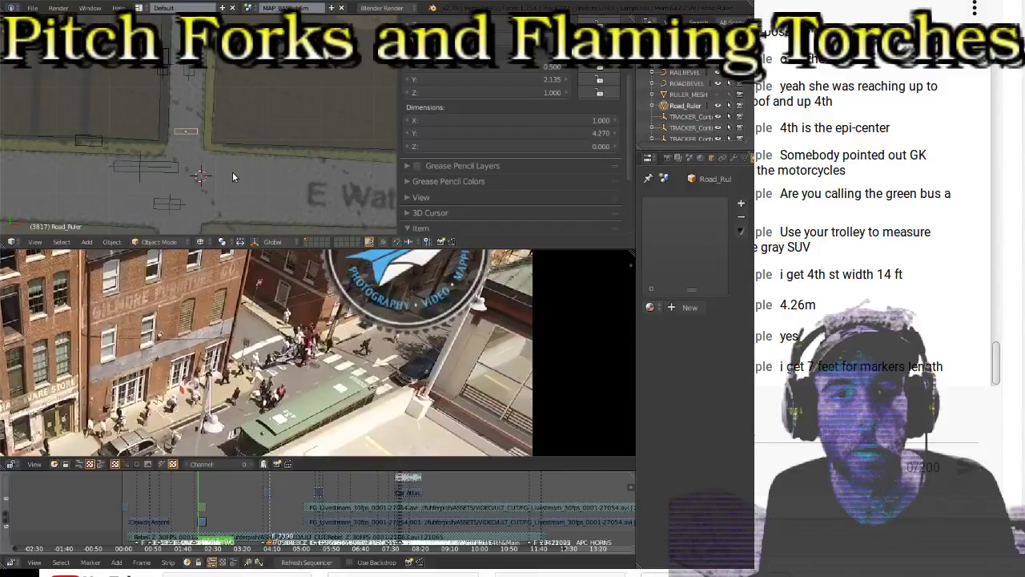
{"action": "key", "text": "g"}
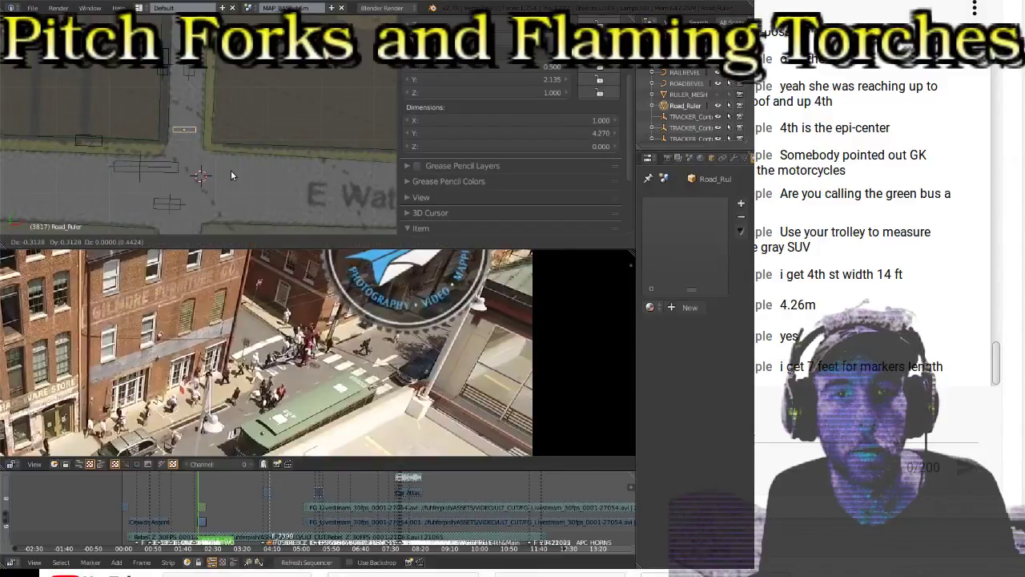
{"action": "left_click", "coordinate": [232, 172]}
Step: Stretch Road_Ruler's Y dimension to 6.91 and shift it about 0.2 units so its ends meet both 4th St curbs
{"action": "left_click_drag", "start_coordinate": [455, 131], "coordinate": [482, 131]}
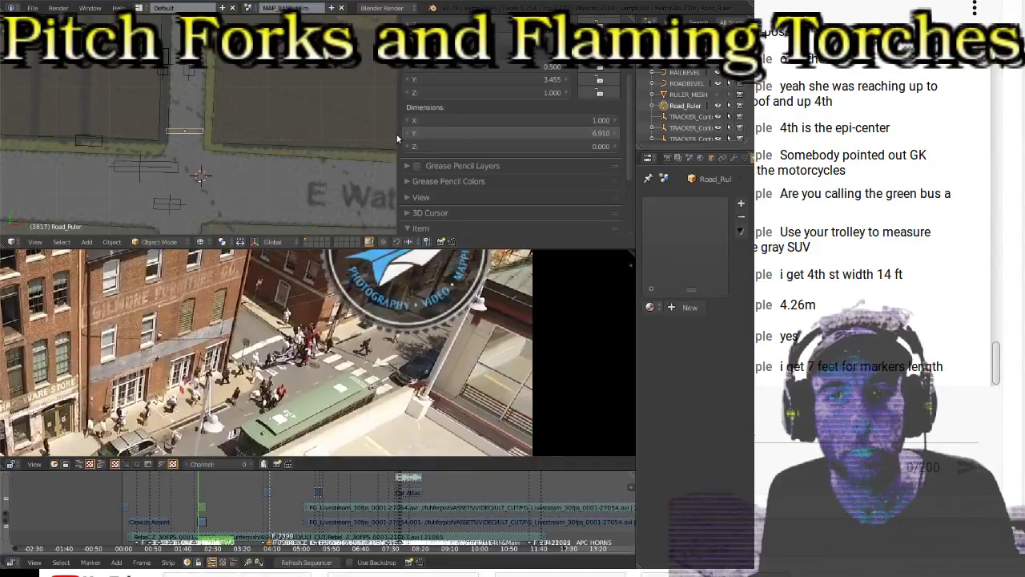
{"action": "scroll", "coordinate": [169, 140], "scroll_direction": "up", "scroll_amount": 4}
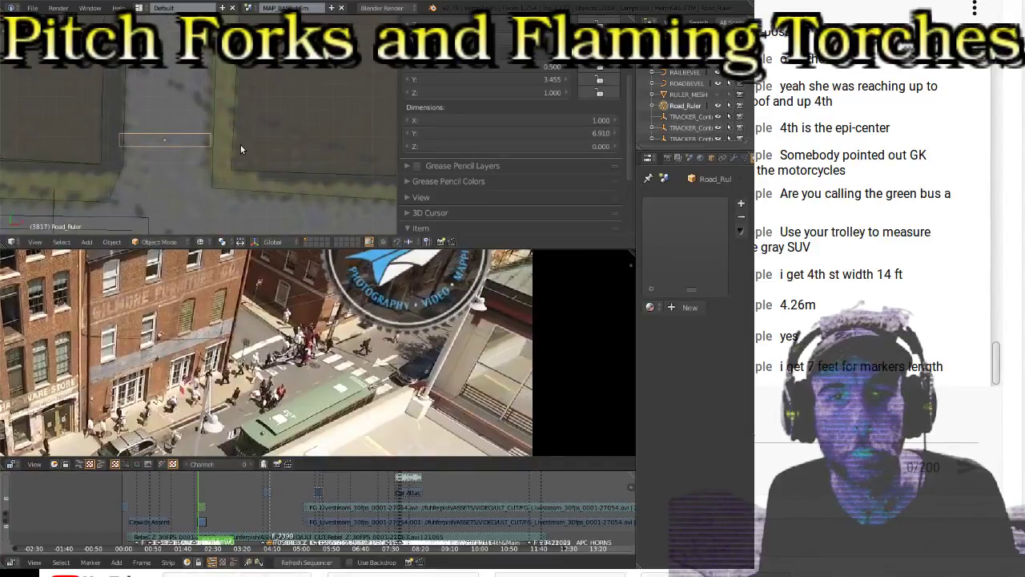
{"action": "key", "text": "g"}
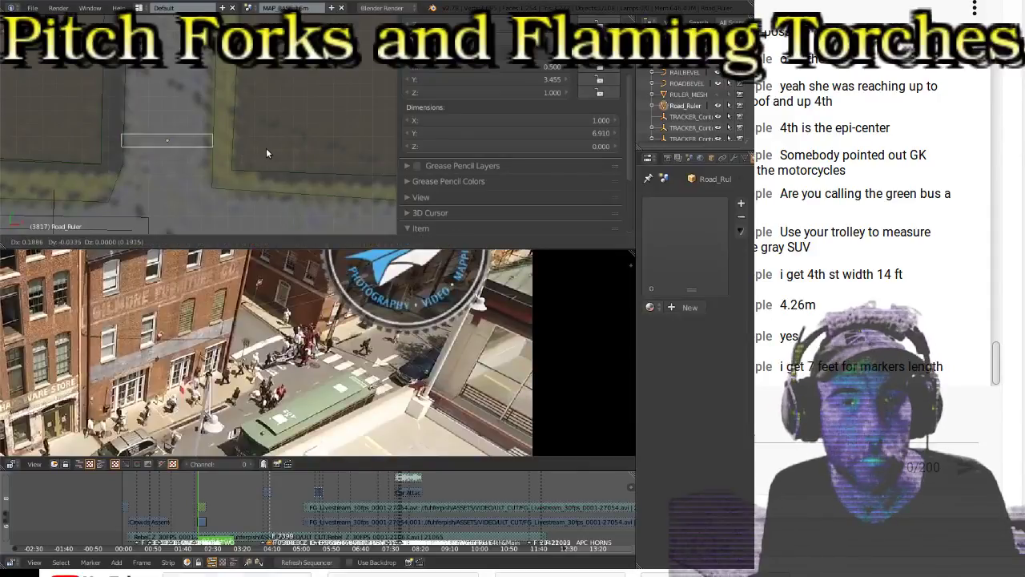
{"action": "left_click", "coordinate": [273, 150]}
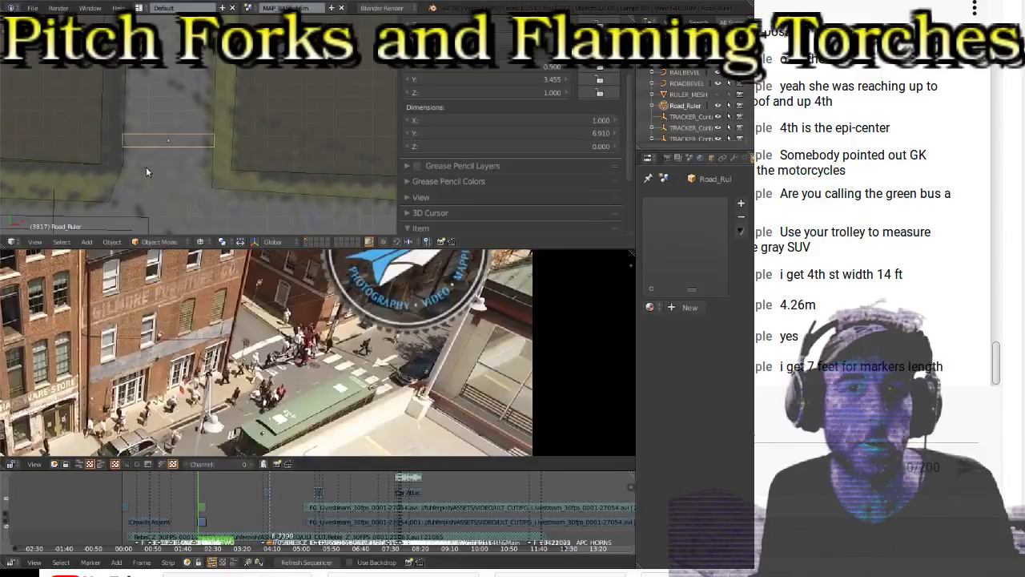
Step: Set Road_Ruler's Y dimension to 6.8, then put the cursor in the live chat message field
{"action": "scroll", "coordinate": [146, 167], "scroll_direction": "down", "scroll_amount": 3}
{"action": "scroll", "coordinate": [156, 164], "scroll_direction": "down", "scroll_amount": 2}
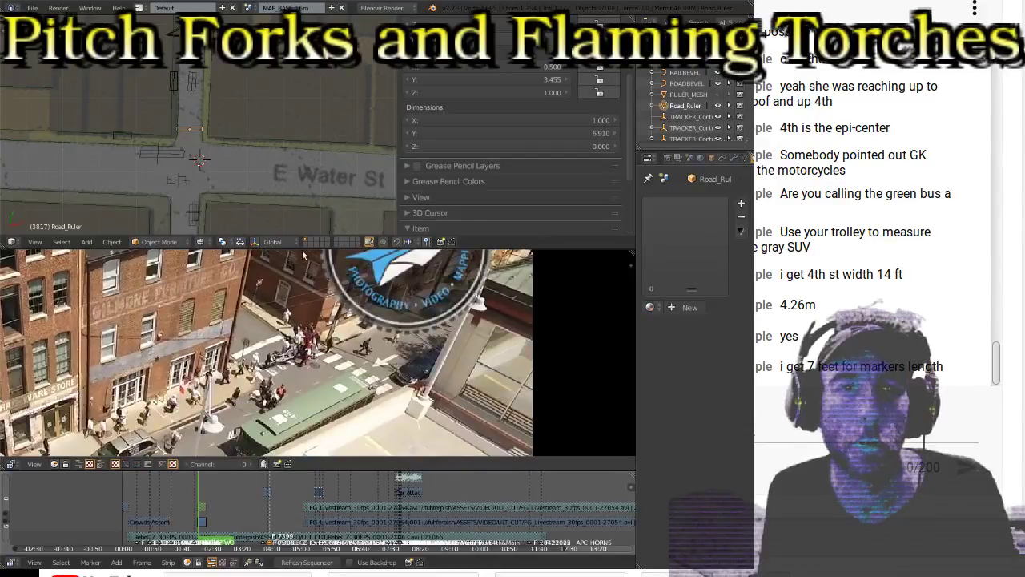
{"action": "left_click", "coordinate": [533, 132]}
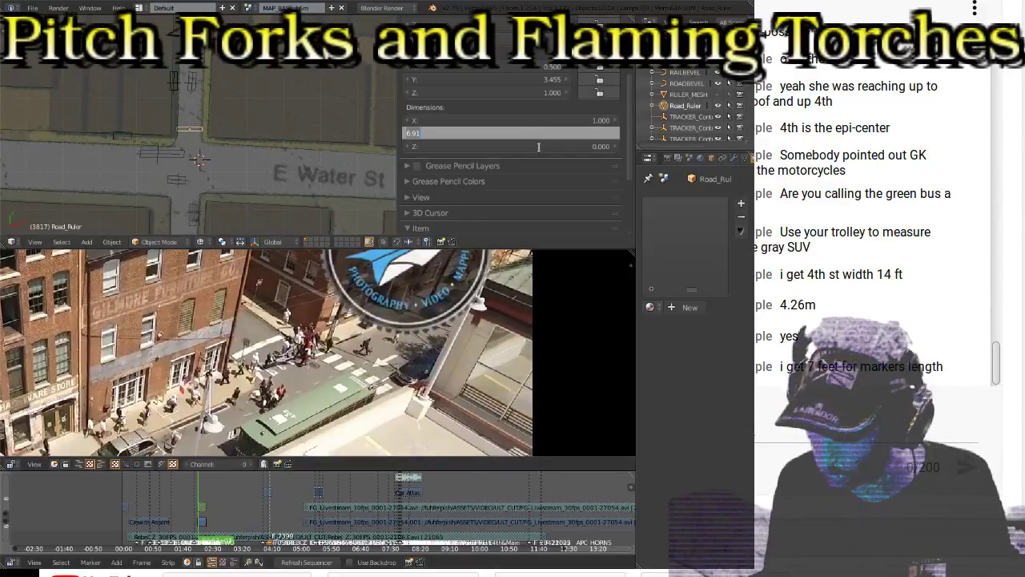
{"action": "type", "text": "6.8"}
{"action": "key", "text": "Return"}
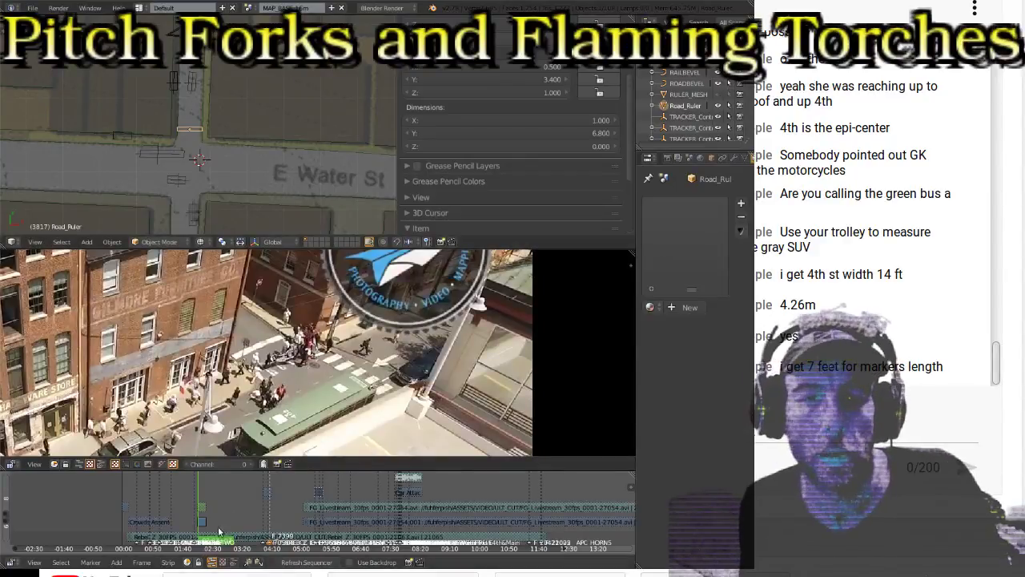
{"action": "left_click", "coordinate": [800, 431]}
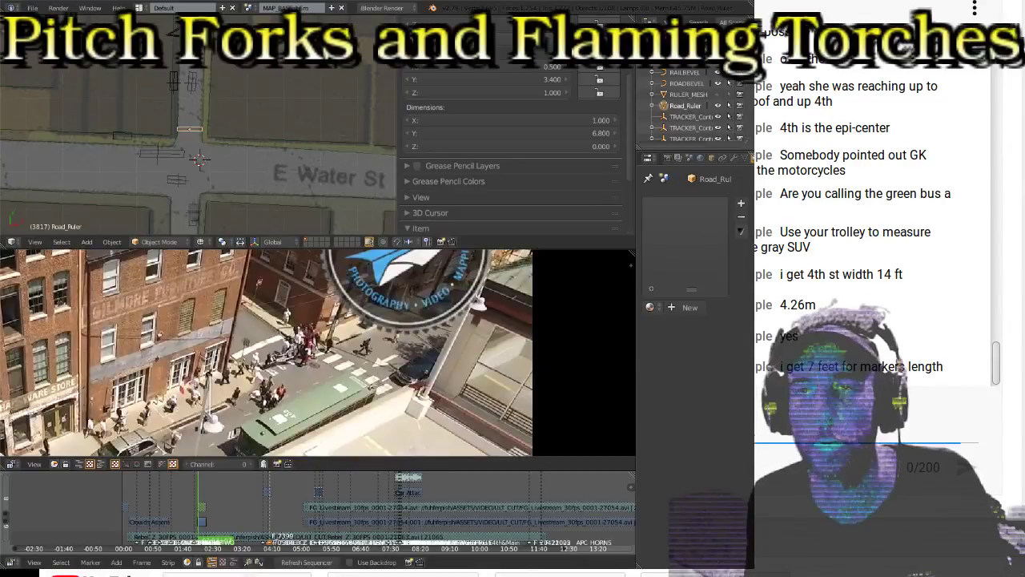
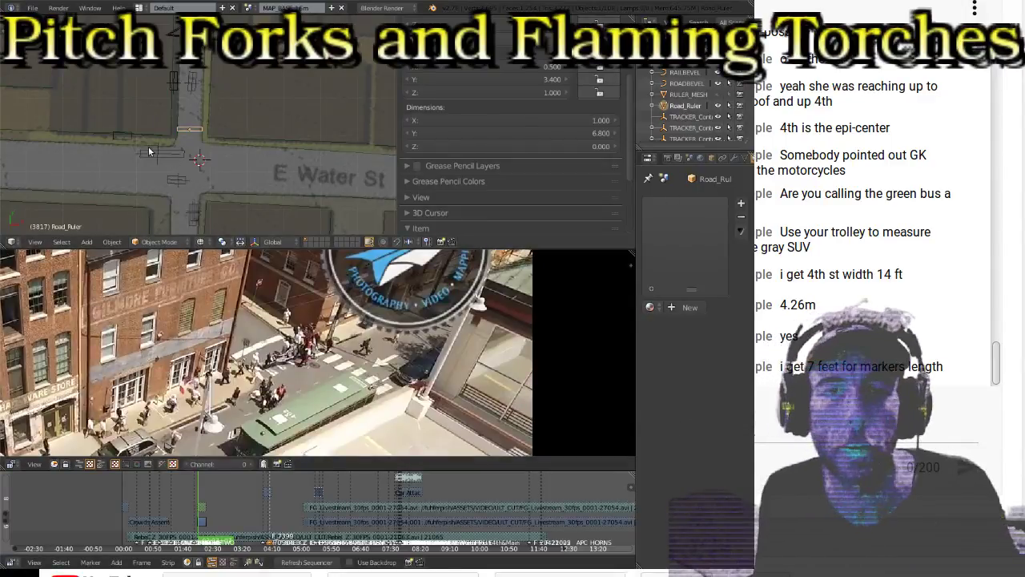
Step: Set Road_Ruler's Y dimension to 4.26 to test the 4th St width suggested in the chat
{"action": "scroll", "coordinate": [149, 152], "scroll_direction": "up", "scroll_amount": 8}
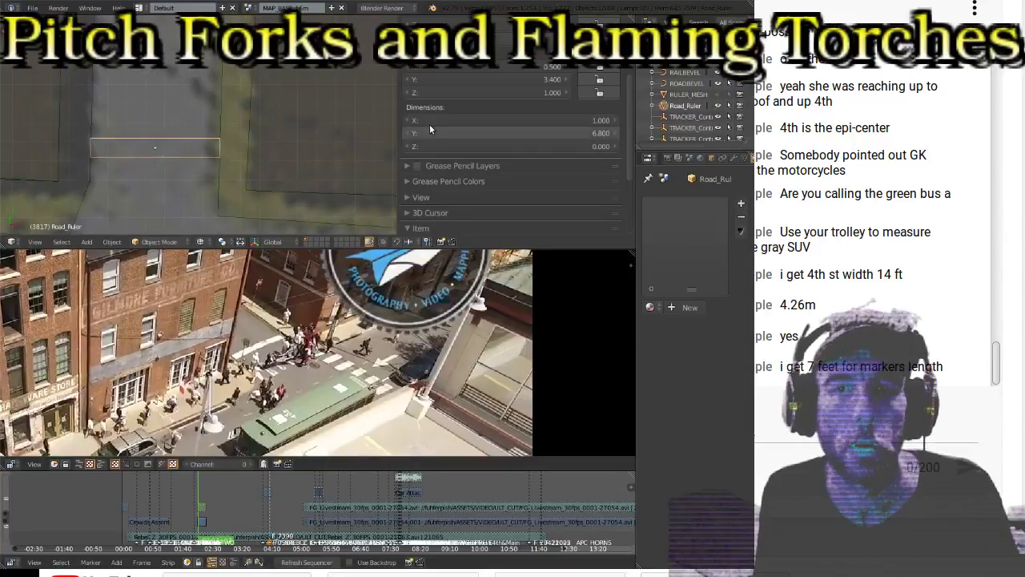
{"action": "left_click", "coordinate": [494, 129]}
{"action": "type", "text": "4"}
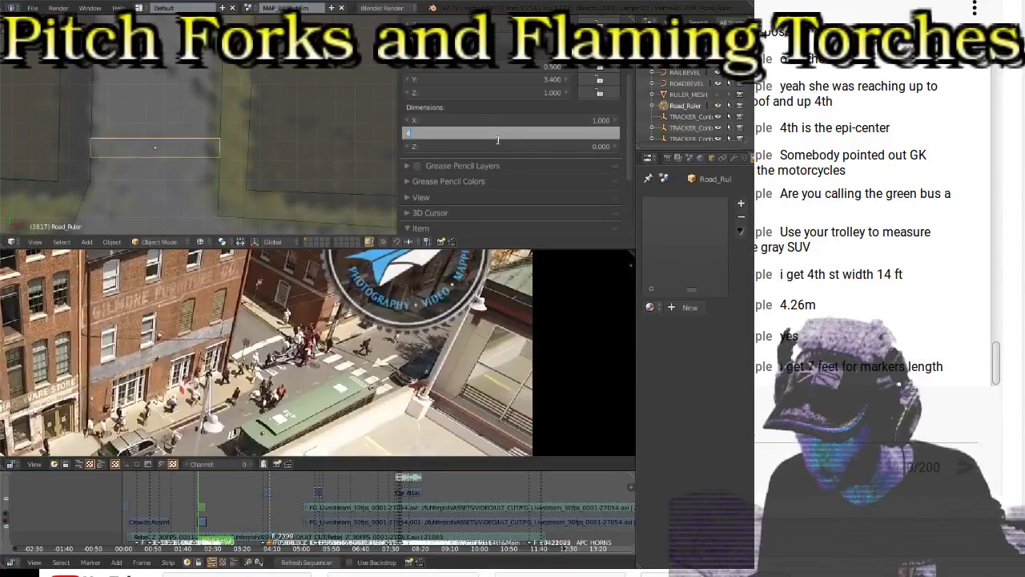
{"action": "type", "text": ".26"}
{"action": "key", "text": "Return"}
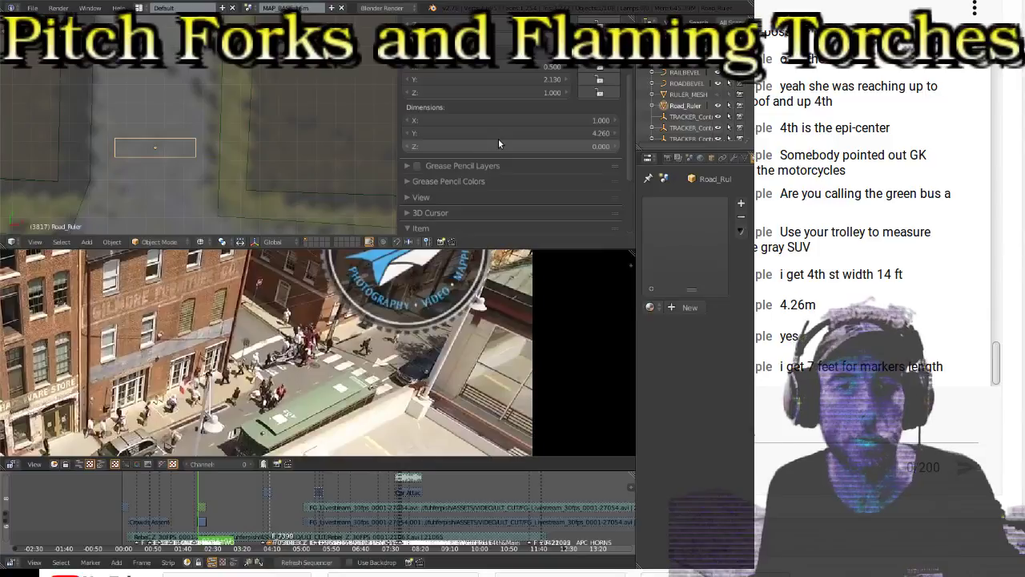
Step: Compare the 4.26 ruler with the 4th St roadway and surrounding blocks, then hide the transform properties
{"action": "scroll", "coordinate": [198, 113], "scroll_direction": "down", "scroll_amount": 5}
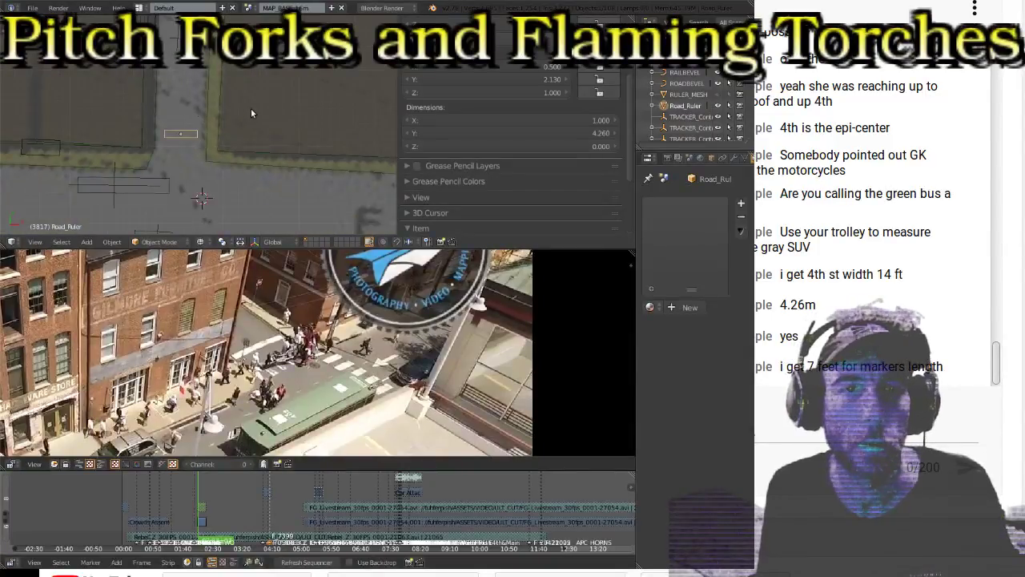
{"action": "scroll", "coordinate": [250, 111], "scroll_direction": "down", "scroll_amount": 2}
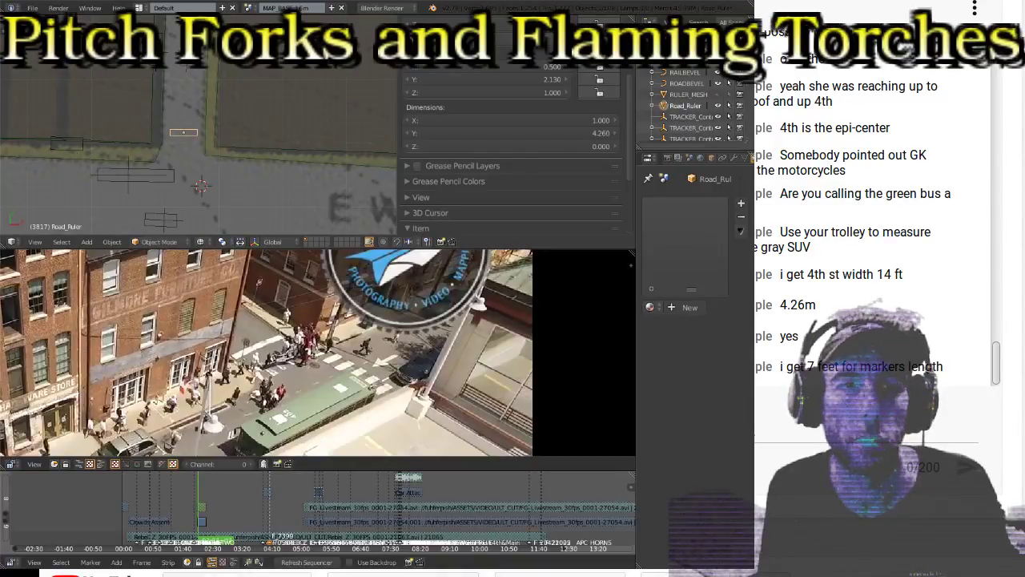
{"action": "scroll", "coordinate": [242, 108], "scroll_direction": "down", "scroll_amount": 2}
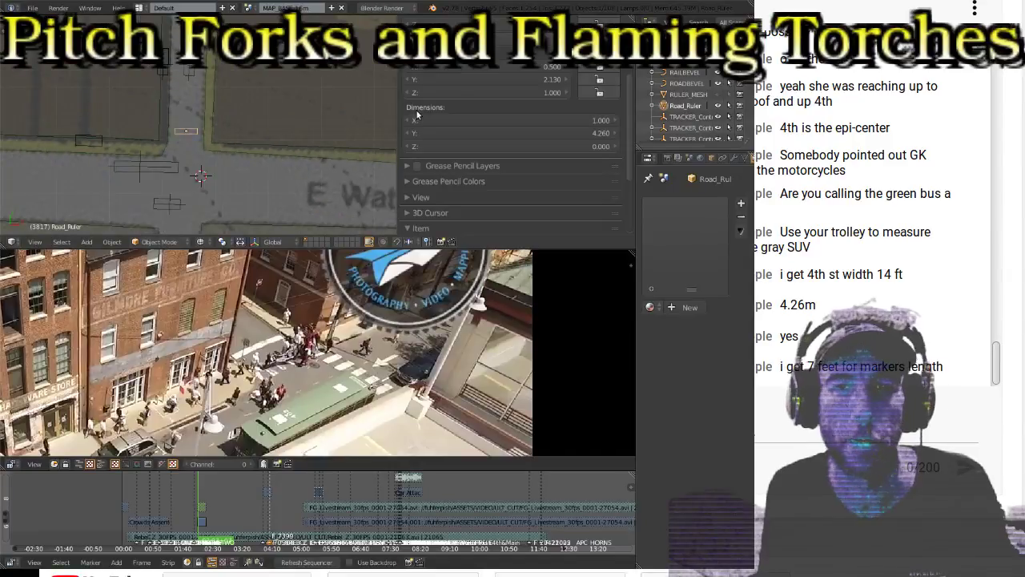
{"action": "left_click_drag", "start_coordinate": [400, 109], "coordinate": [485, 108]}
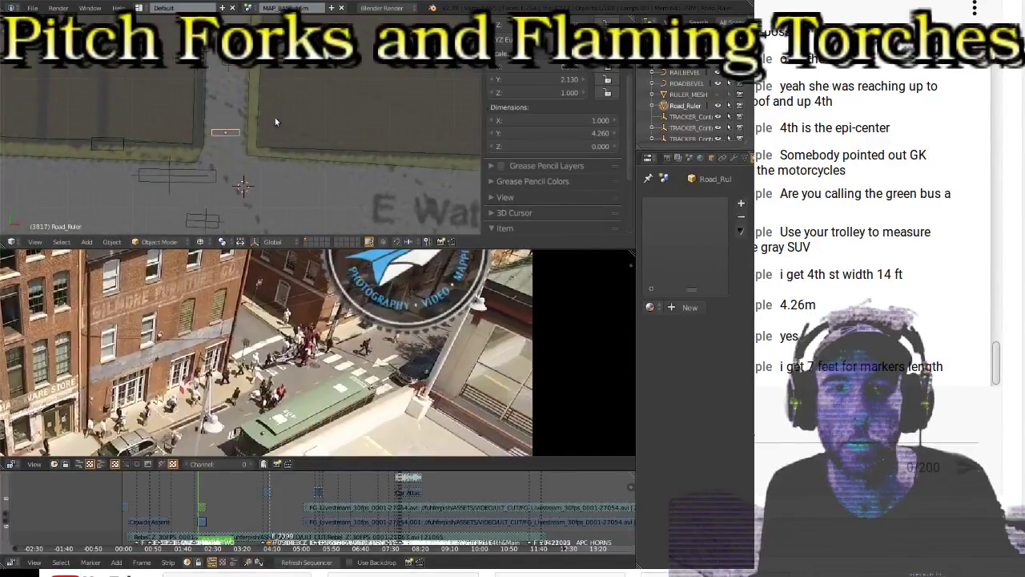
{"action": "scroll", "coordinate": [267, 117], "scroll_direction": "down", "scroll_amount": 3}
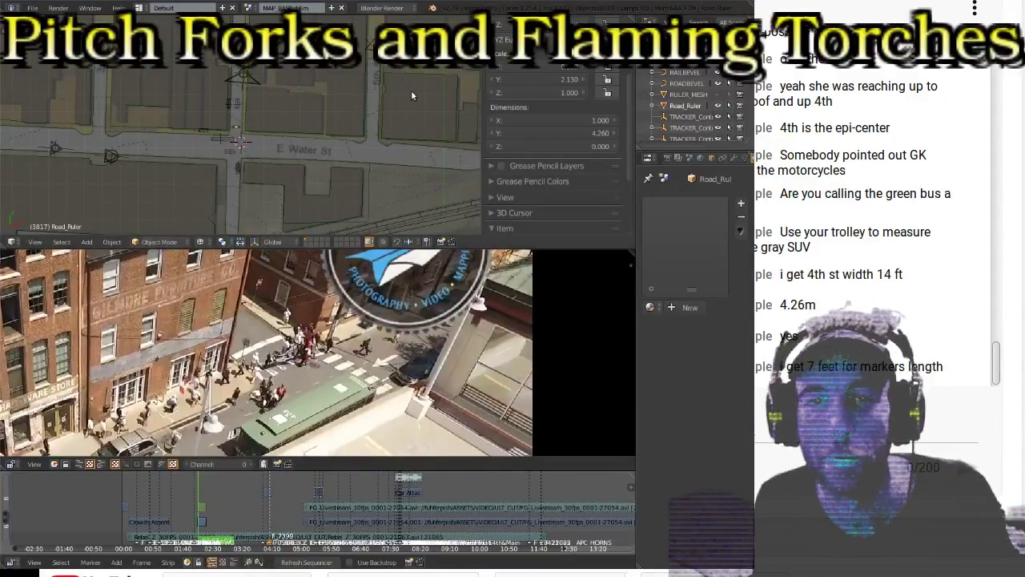
{"action": "key", "text": "n"}
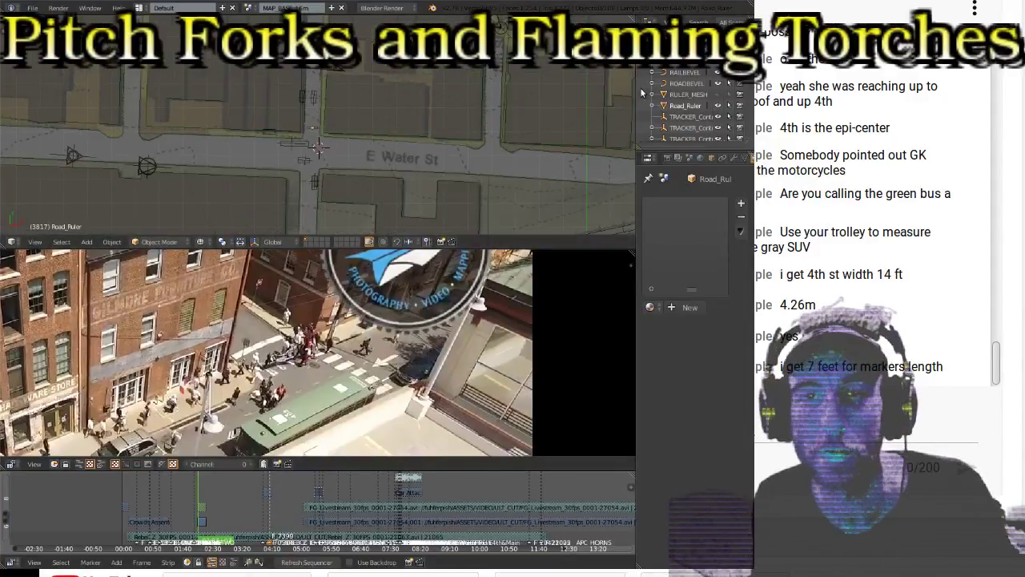
Step: Widen the object list and select the MAP_CONTROL object over the street map
{"action": "left_click_drag", "start_coordinate": [636, 85], "coordinate": [435, 76]}
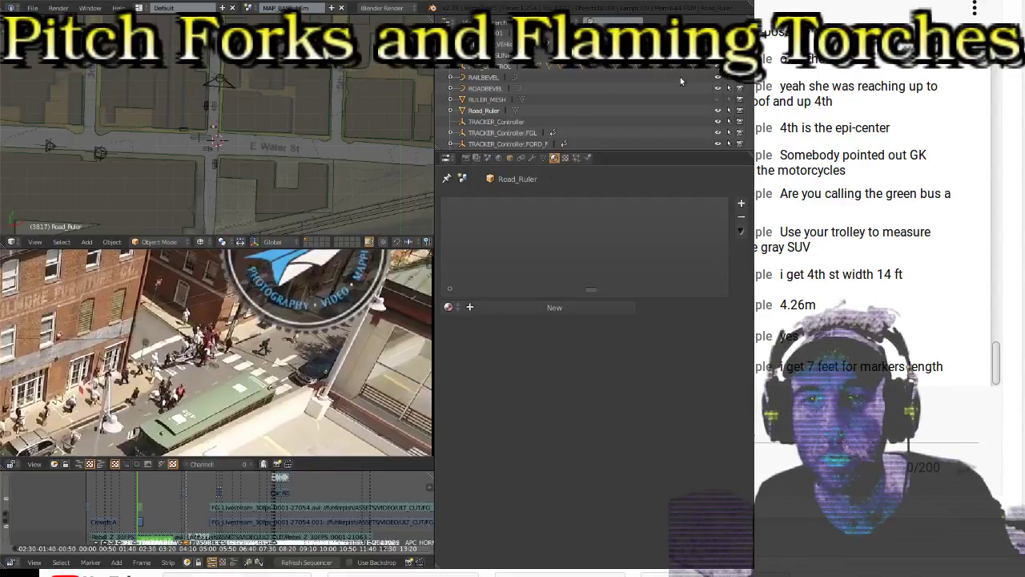
{"action": "scroll", "coordinate": [183, 106], "scroll_direction": "down", "scroll_amount": 6}
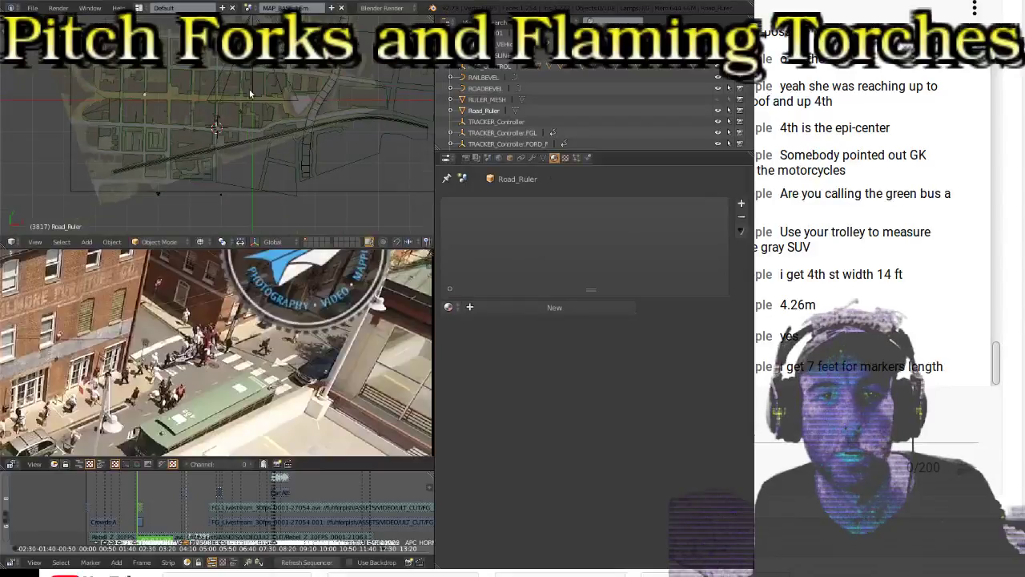
{"action": "scroll", "coordinate": [282, 76], "scroll_direction": "up", "scroll_amount": 3, "text": "shift"}
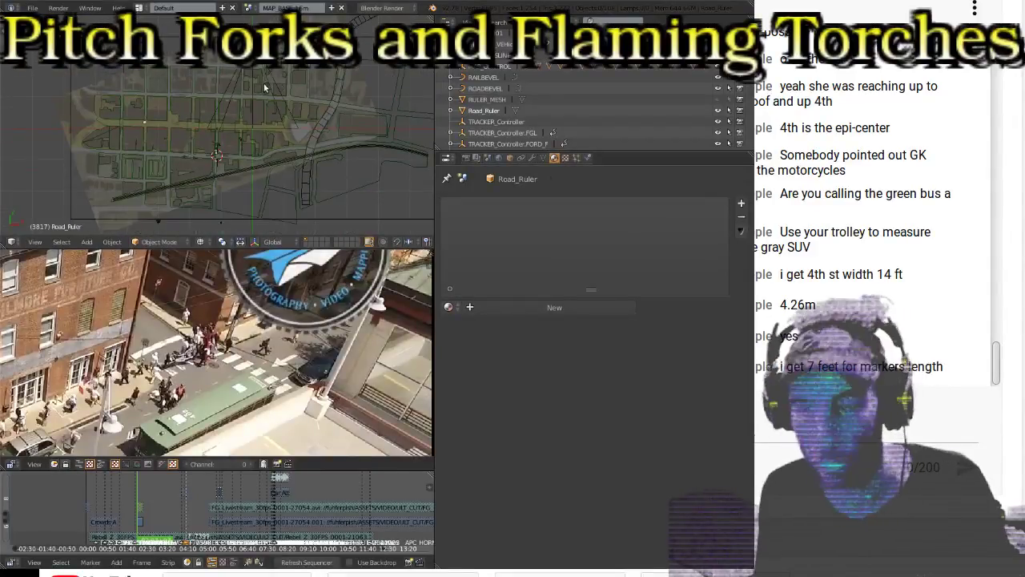
{"action": "key", "text": "KP_1"}
{"action": "right_click", "coordinate": [253, 108]}
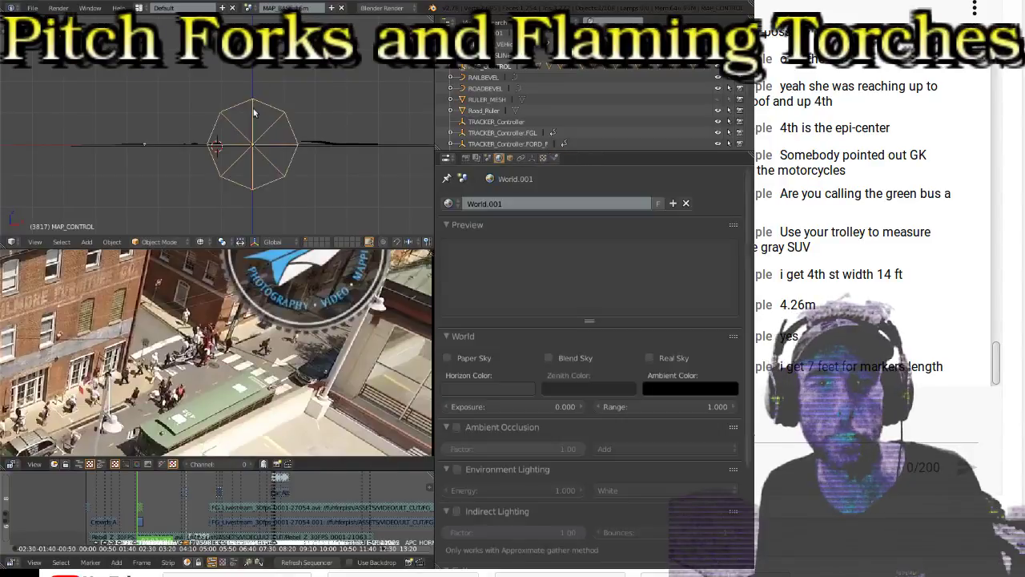
{"action": "key", "text": "KP_0"}
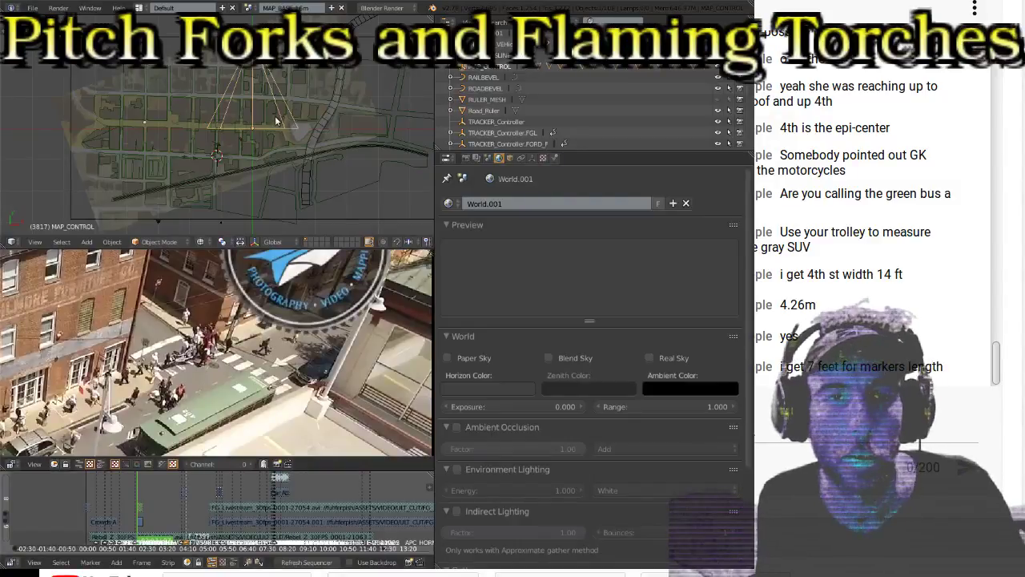
Step: Examine how the road ruler fits across the 4th St roadway just above E Water St, restoring the wider map view
{"action": "scroll", "coordinate": [239, 144], "scroll_direction": "up", "scroll_amount": 3}
{"action": "scroll", "coordinate": [240, 142], "scroll_direction": "up", "scroll_amount": 4}
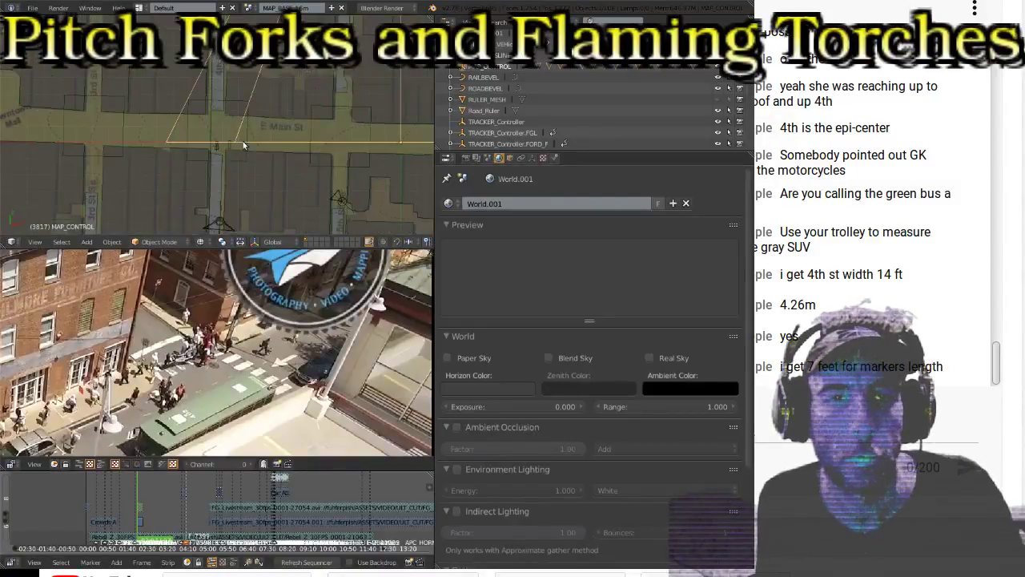
{"action": "scroll", "coordinate": [255, 145], "scroll_direction": "up", "scroll_amount": 1}
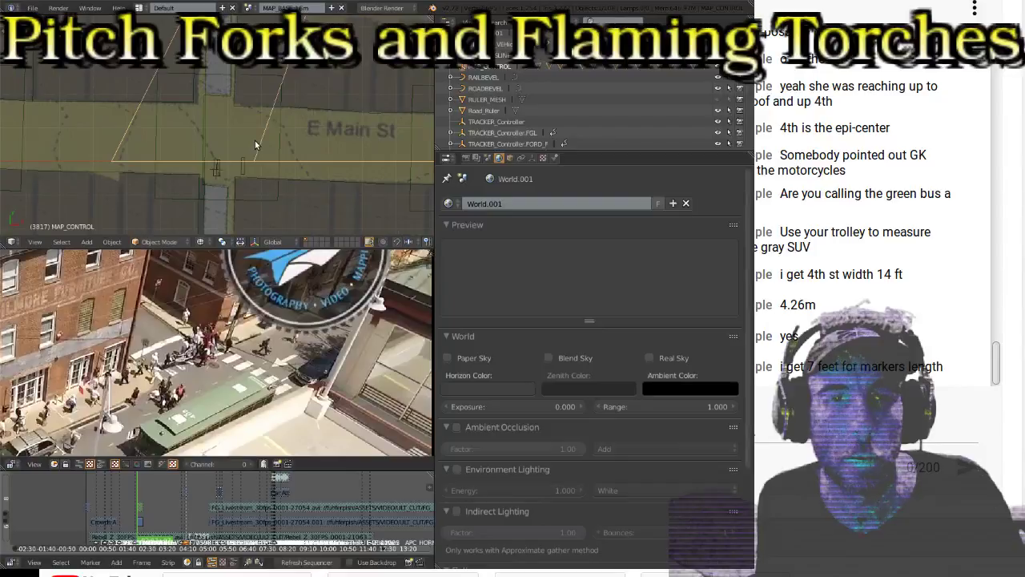
{"action": "scroll", "coordinate": [255, 144], "scroll_direction": "up", "scroll_amount": 4}
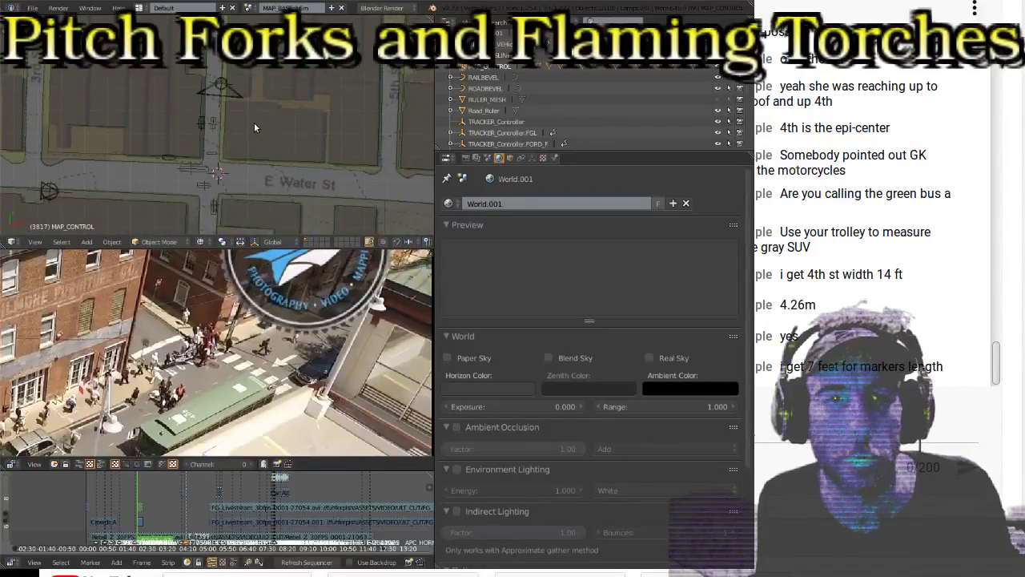
{"action": "scroll", "coordinate": [254, 125], "scroll_direction": "down", "scroll_amount": 2, "text": "shift"}
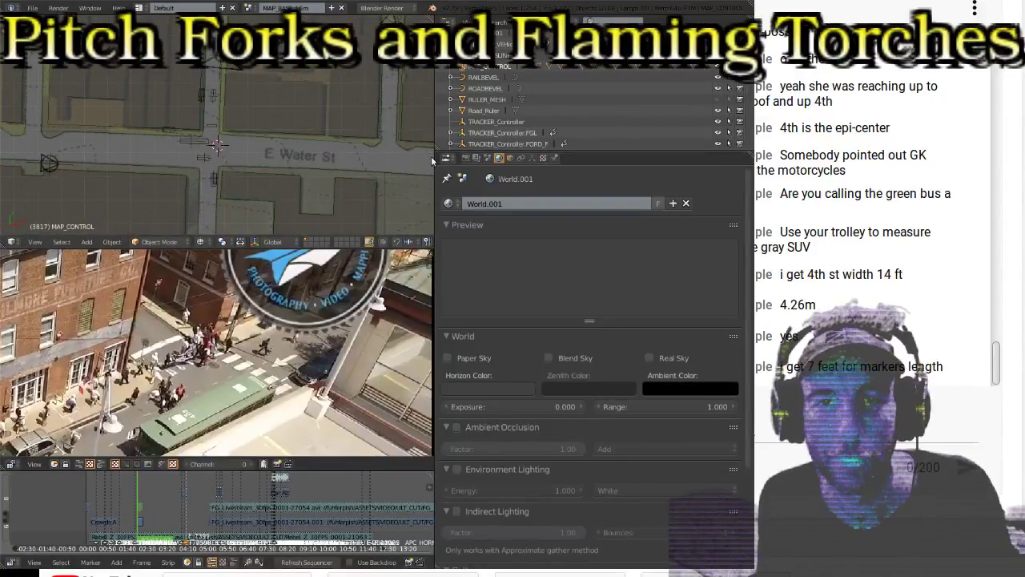
{"action": "left_click_drag", "start_coordinate": [433, 157], "coordinate": [625, 158]}
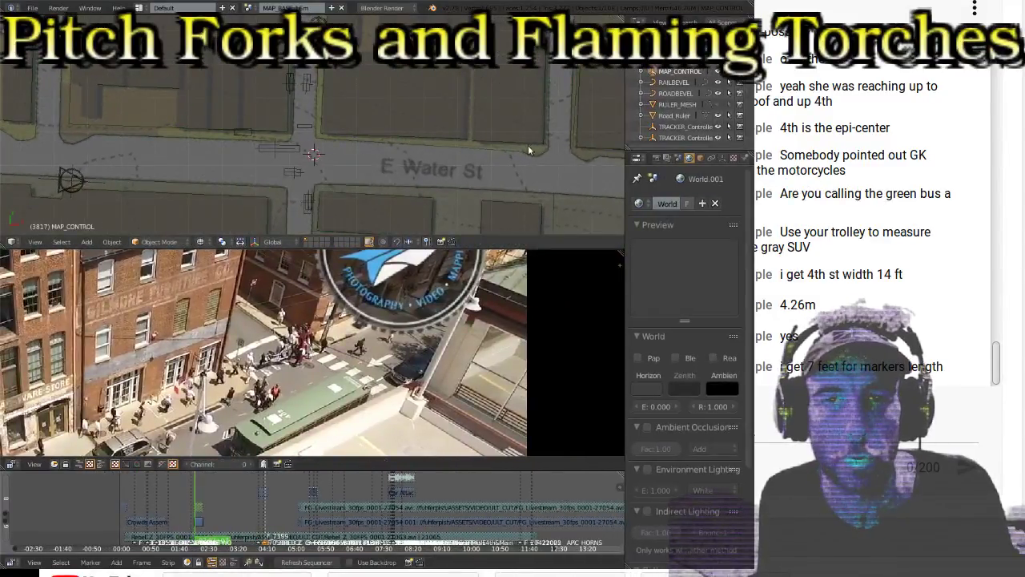
{"action": "scroll", "coordinate": [285, 151], "scroll_direction": "up", "scroll_amount": 5}
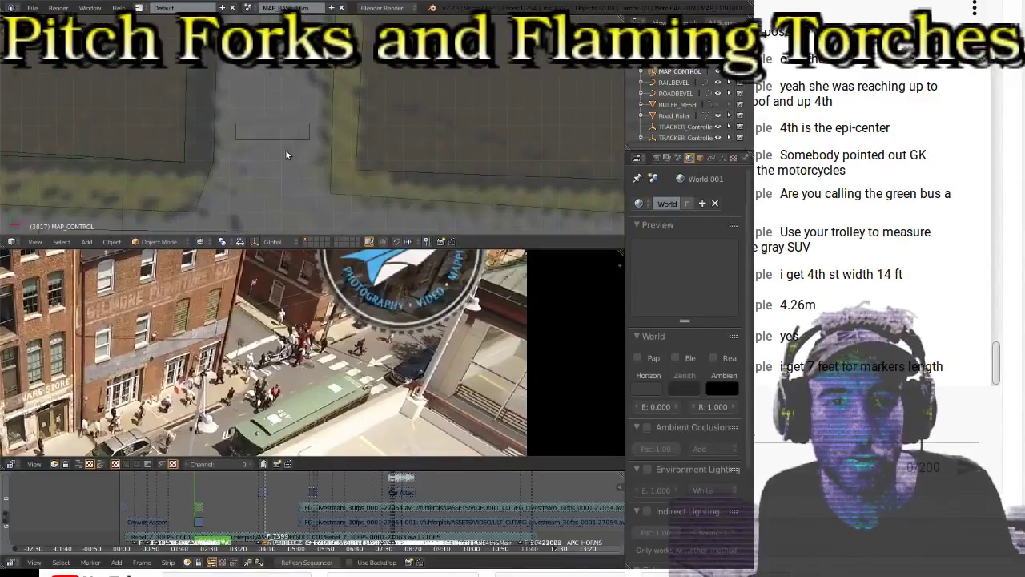
{"action": "scroll", "coordinate": [286, 150], "scroll_direction": "up", "scroll_amount": 4}
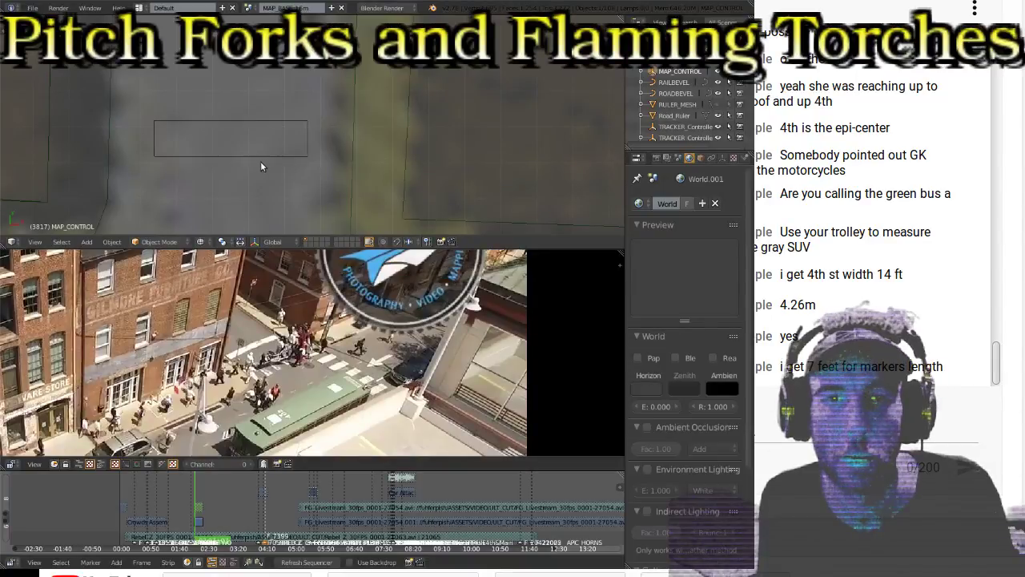
{"action": "scroll", "coordinate": [354, 141], "scroll_direction": "down", "scroll_amount": 4}
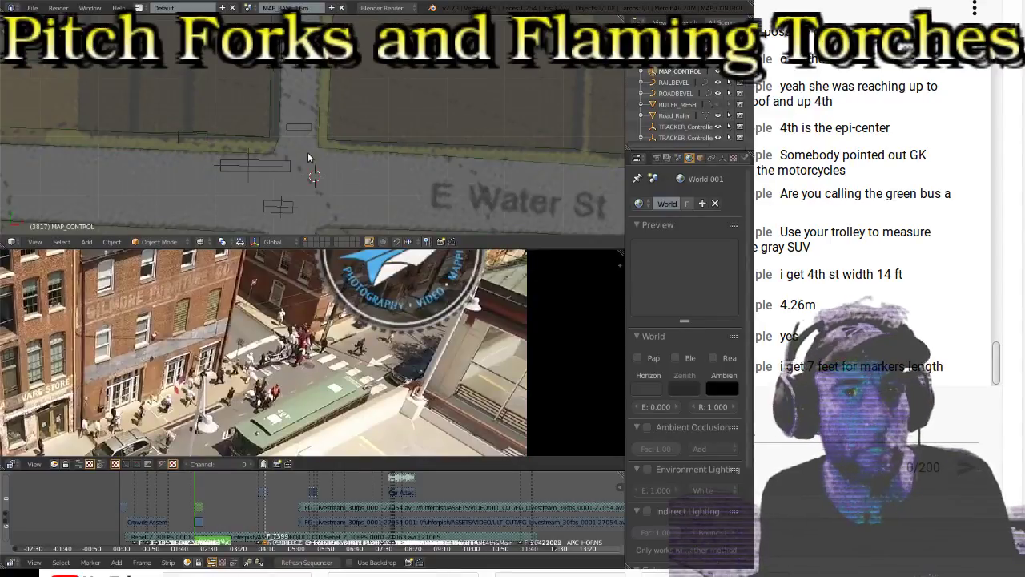
{"action": "scroll", "coordinate": [290, 137], "scroll_direction": "up", "scroll_amount": 5}
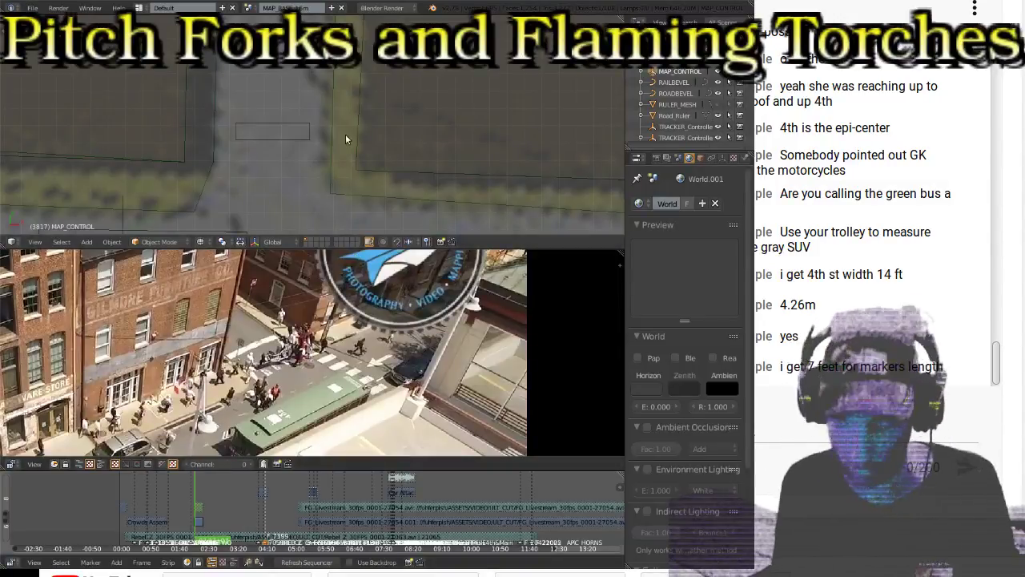
Step: Maximize the 3D view with the transform properties shown, and try scaling the MAP_CONTROL object slightly
{"action": "key", "text": "shift+space"}
{"action": "key", "text": "n"}
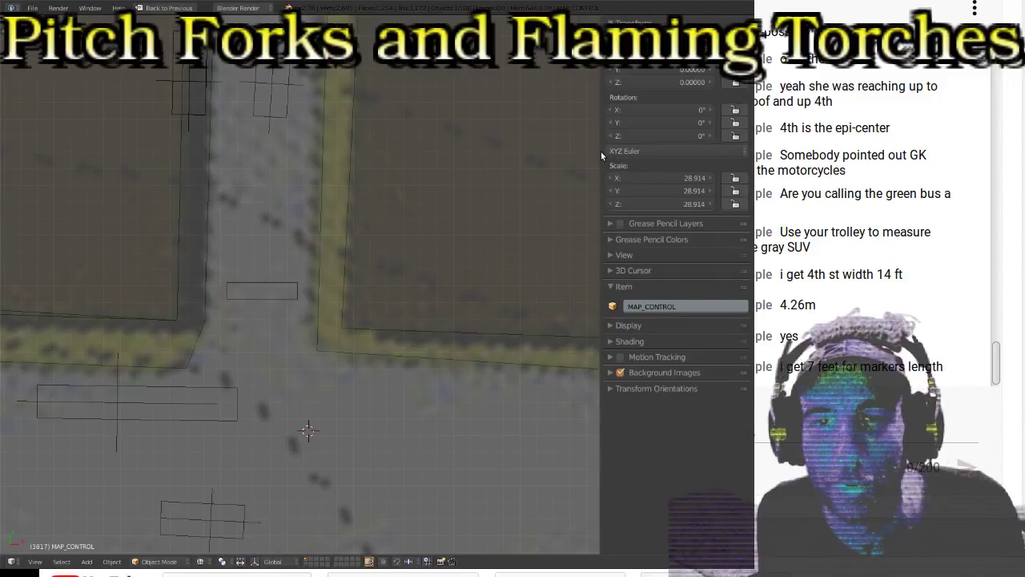
{"action": "left_click_drag", "start_coordinate": [603, 152], "coordinate": [571, 149]}
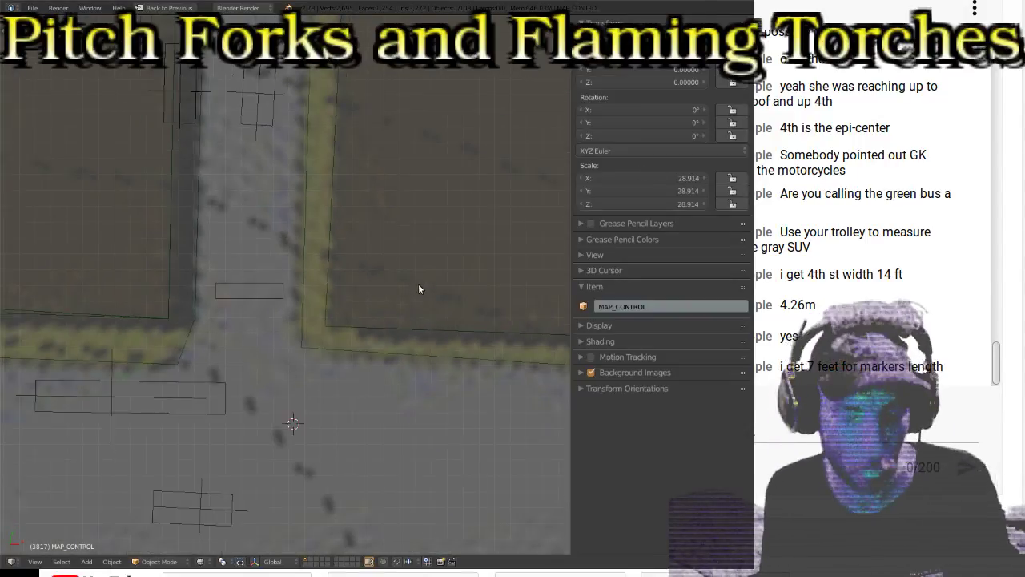
{"action": "key", "text": "s"}
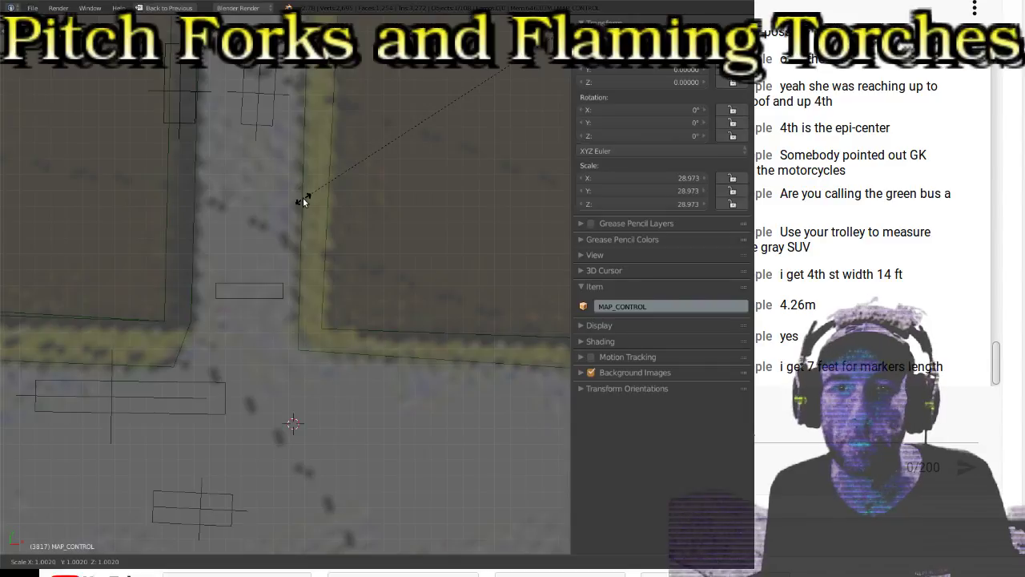
{"action": "key", "text": "Escape"}
Step: Look over the full extent of the map and the 9th_Street_E road, leaving no object selected
{"action": "scroll", "coordinate": [350, 173], "scroll_direction": "down", "scroll_amount": 8}
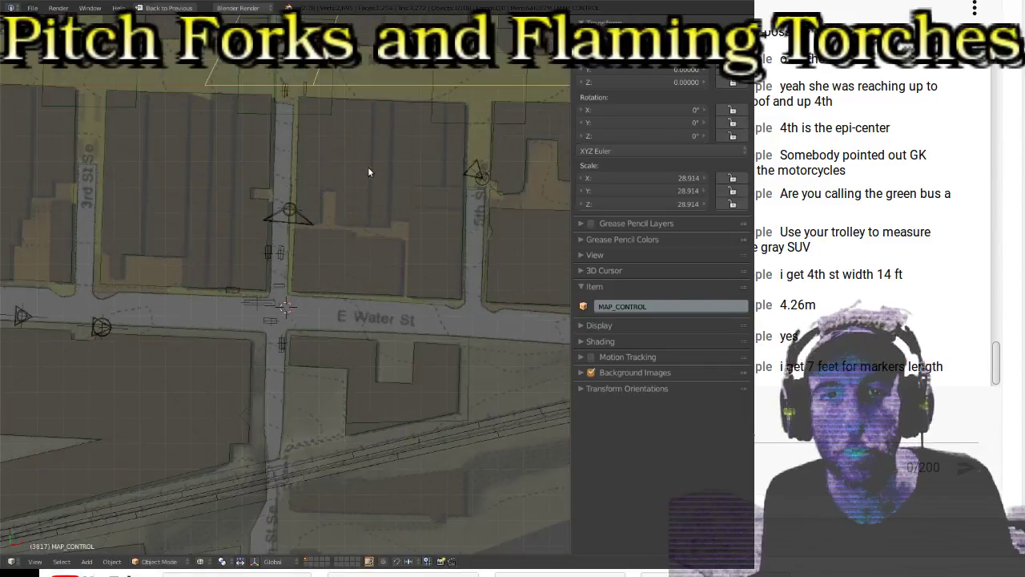
{"action": "scroll", "coordinate": [368, 172], "scroll_direction": "down", "scroll_amount": 5}
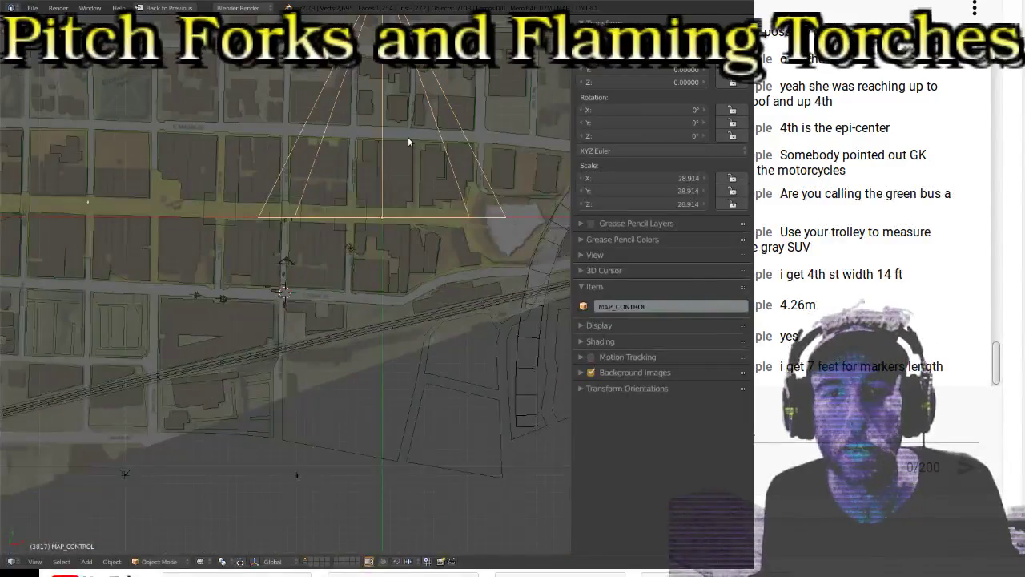
{"action": "middle_click_drag", "start_coordinate": [389, 94], "coordinate": [344, 172], "text": "shift"}
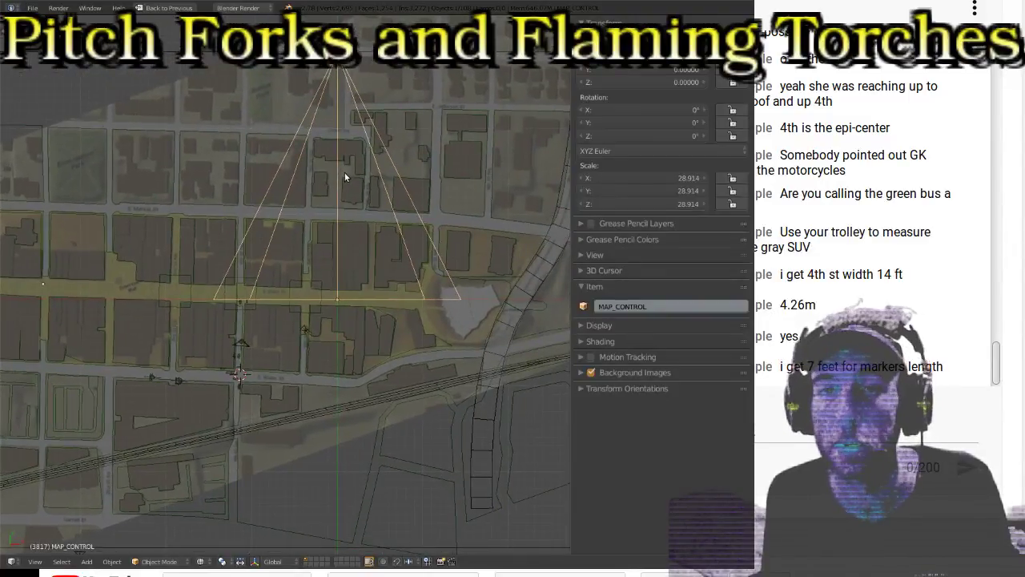
{"action": "scroll", "coordinate": [354, 161], "scroll_direction": "down", "scroll_amount": 4}
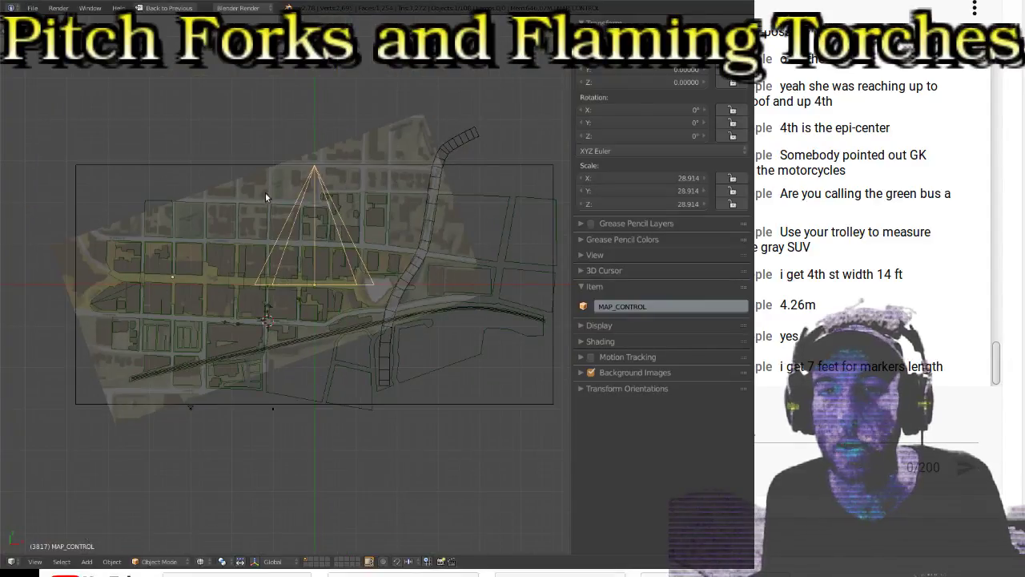
{"action": "right_click", "coordinate": [456, 144]}
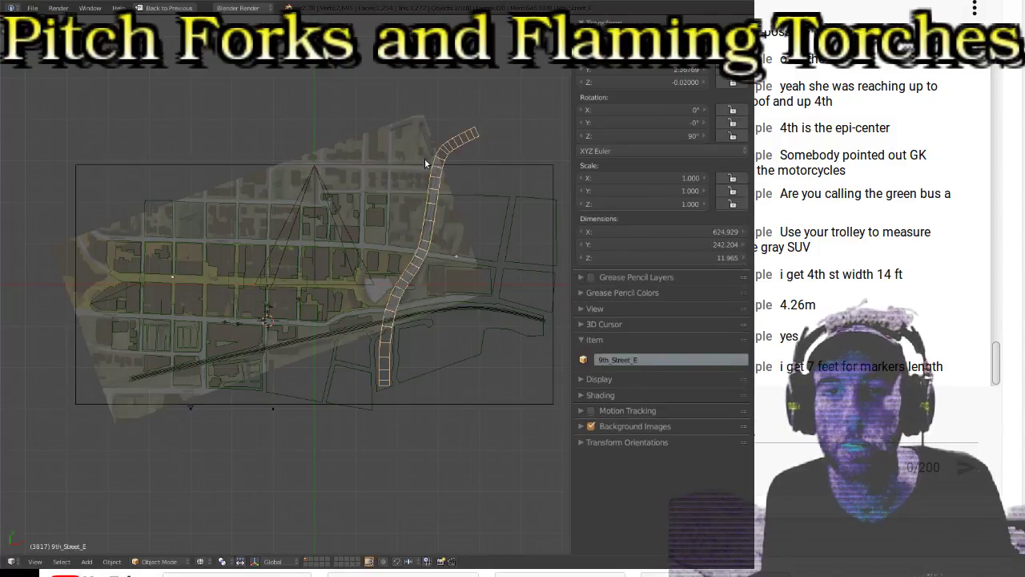
{"action": "key", "text": "a"}
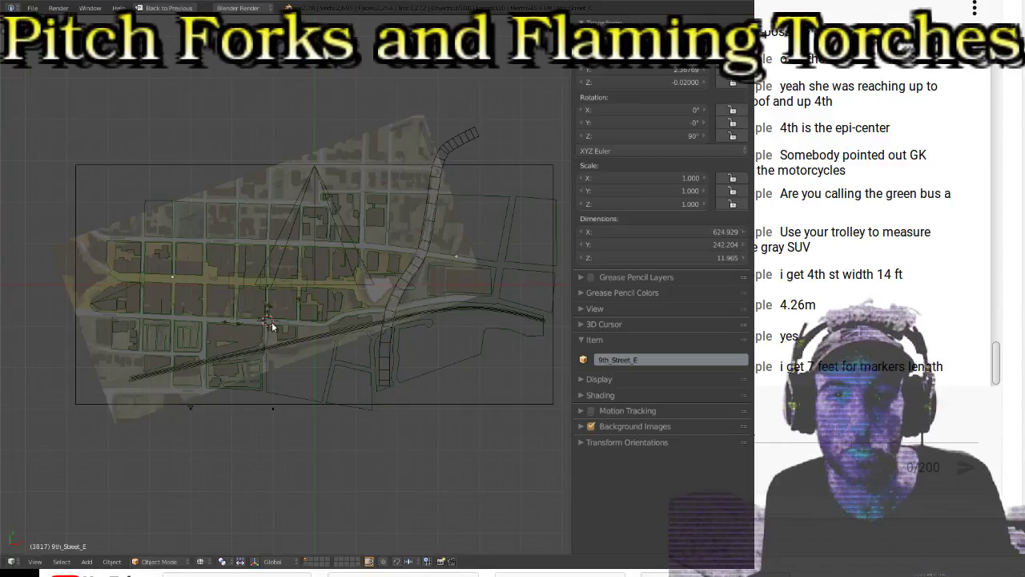
Step: Reselect MAP_CONTROL and turn off the background images behind the street outlines around 4th St and E Water St
{"action": "scroll", "coordinate": [324, 331], "scroll_direction": "up", "scroll_amount": 5}
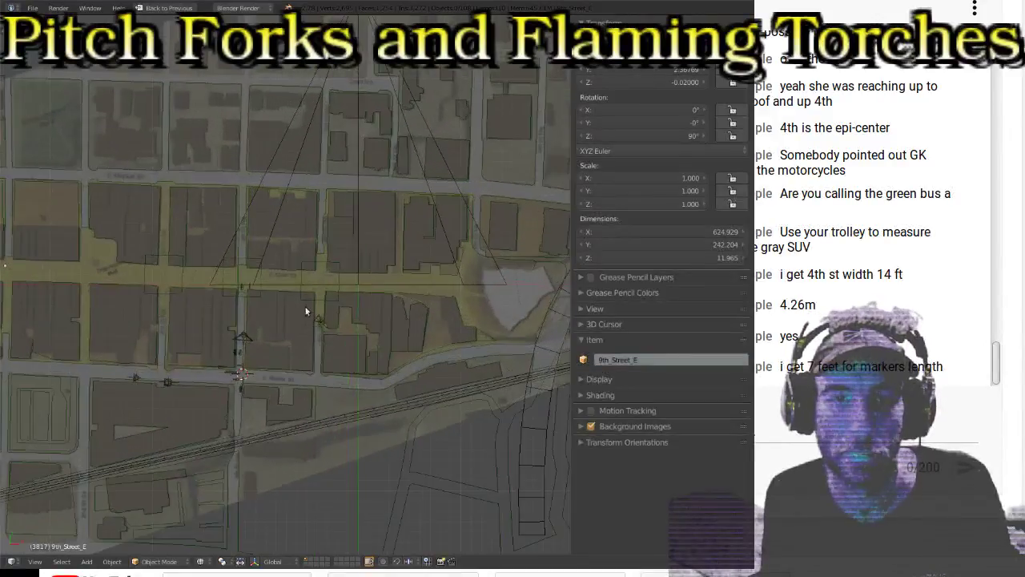
{"action": "right_click", "coordinate": [280, 284]}
{"action": "scroll", "coordinate": [223, 336], "scroll_direction": "up", "scroll_amount": 7}
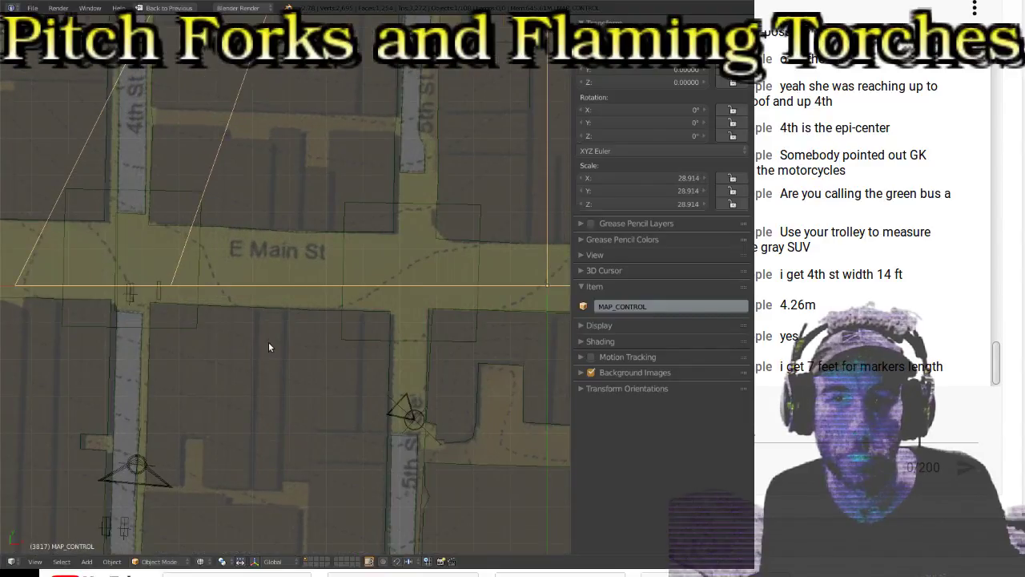
{"action": "middle_click_drag", "start_coordinate": [268, 342], "coordinate": [383, 141], "text": "shift"}
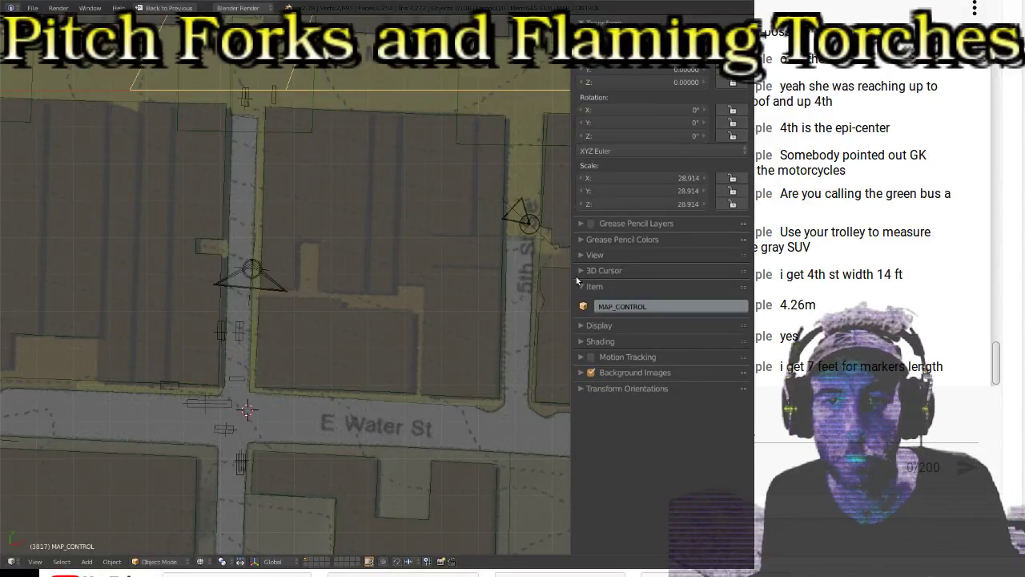
{"action": "left_click", "coordinate": [591, 372]}
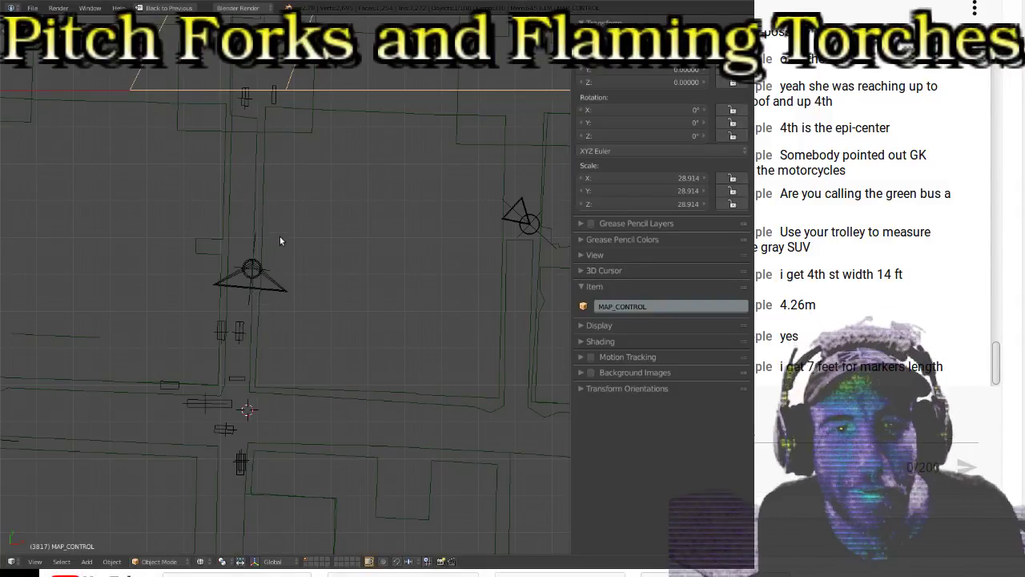
Step: Try scaling MAP_CONTROL down to about 0.79 to compare the street outlines with the vehicle boxes near 4th St
{"action": "scroll", "coordinate": [280, 227], "scroll_direction": "down", "scroll_amount": 5, "text": "shift"}
{"action": "scroll", "coordinate": [279, 230], "scroll_direction": "down", "scroll_amount": 2, "text": "shift"}
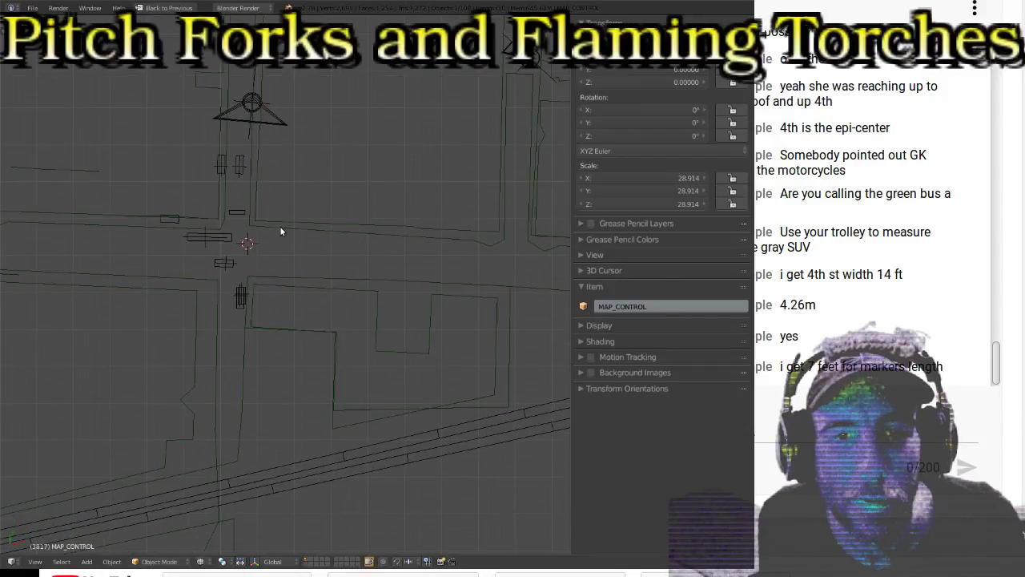
{"action": "scroll", "coordinate": [242, 228], "scroll_direction": "up", "scroll_amount": 3}
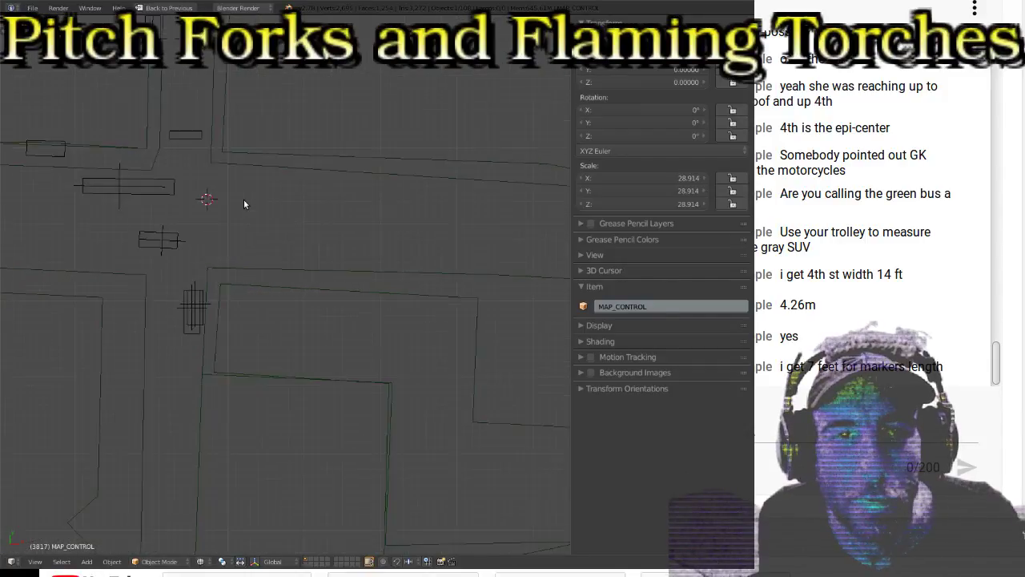
{"action": "middle_click_drag", "start_coordinate": [268, 120], "coordinate": [295, 300], "text": "shift"}
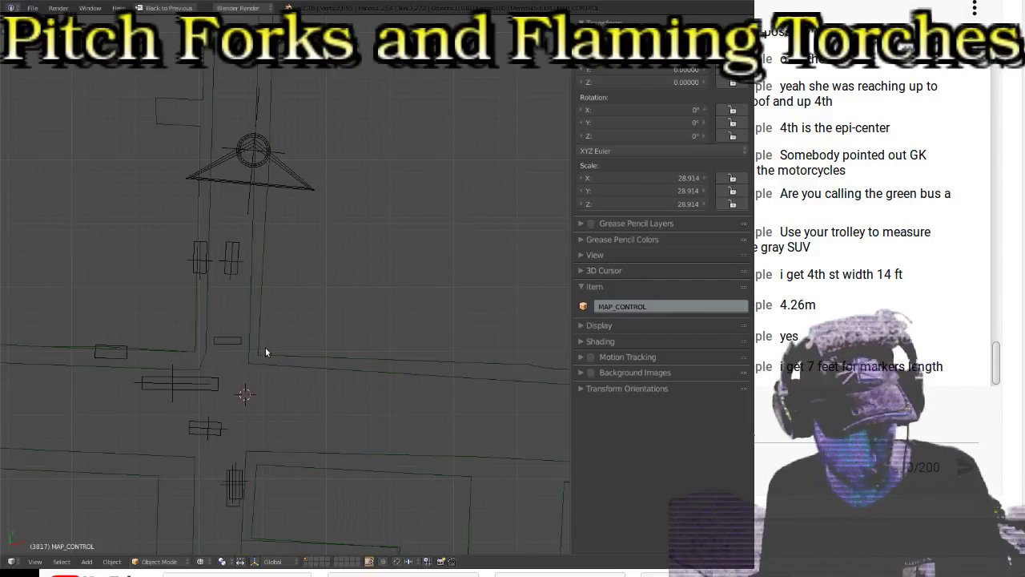
{"action": "key", "text": "s"}
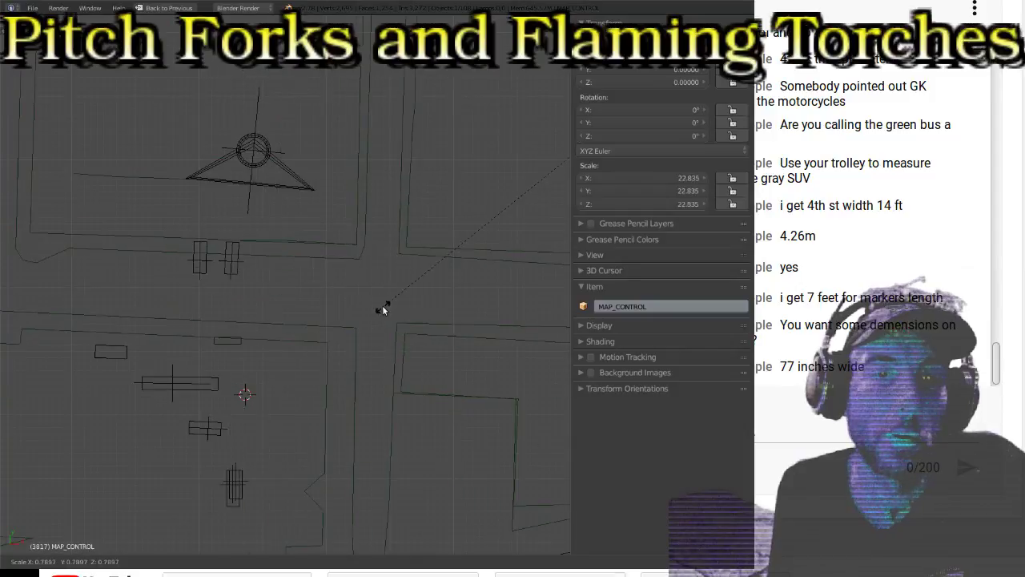
{"action": "right_click", "coordinate": [383, 310]}
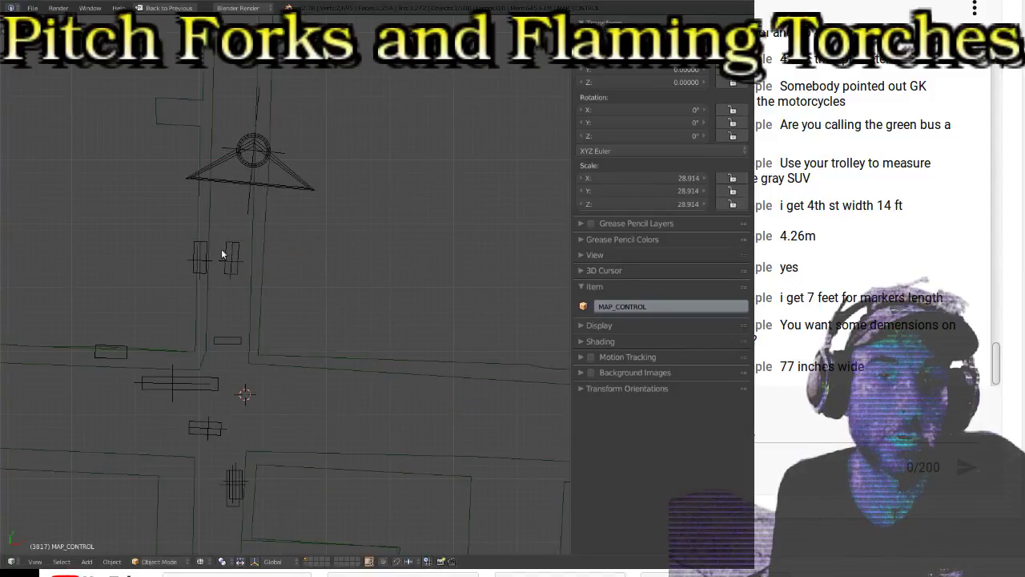
Step: Examine the whole street map and the vehicle and tracker markers around the intersection
{"action": "scroll", "coordinate": [161, 264], "scroll_direction": "down", "scroll_amount": 5}
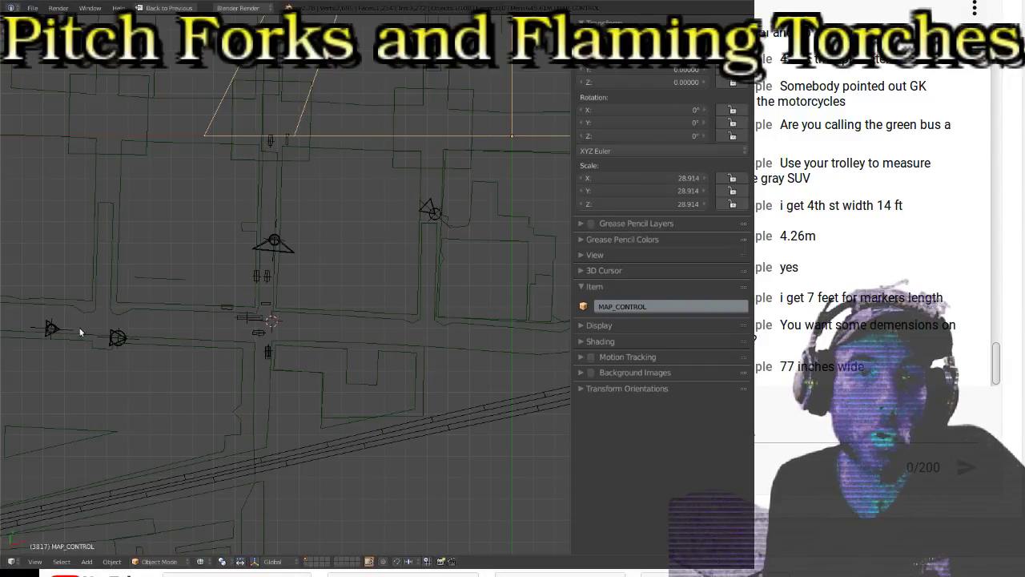
{"action": "scroll", "coordinate": [391, 266], "scroll_direction": "down", "scroll_amount": 5}
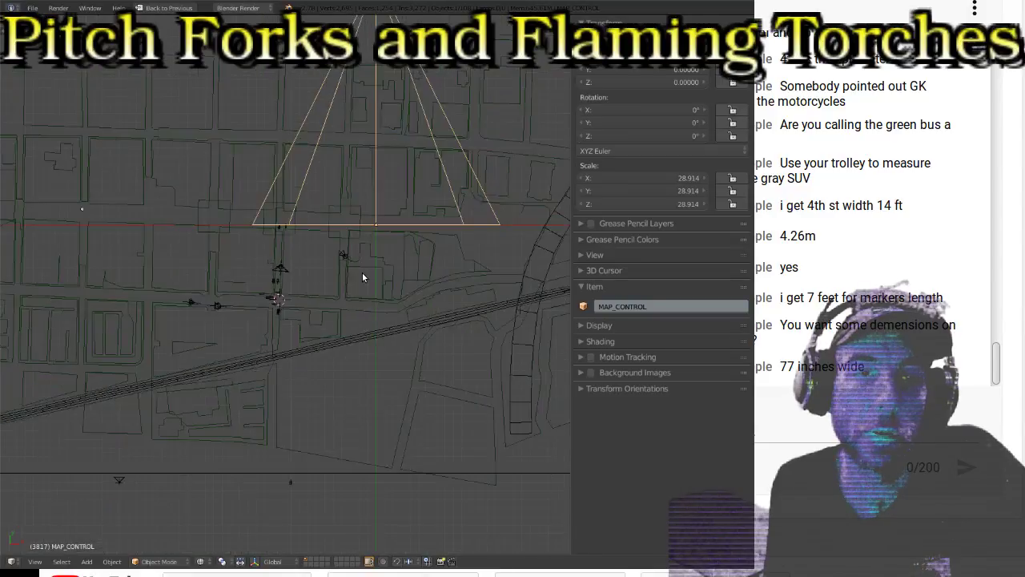
{"action": "scroll", "coordinate": [371, 284], "scroll_direction": "down", "scroll_amount": 1}
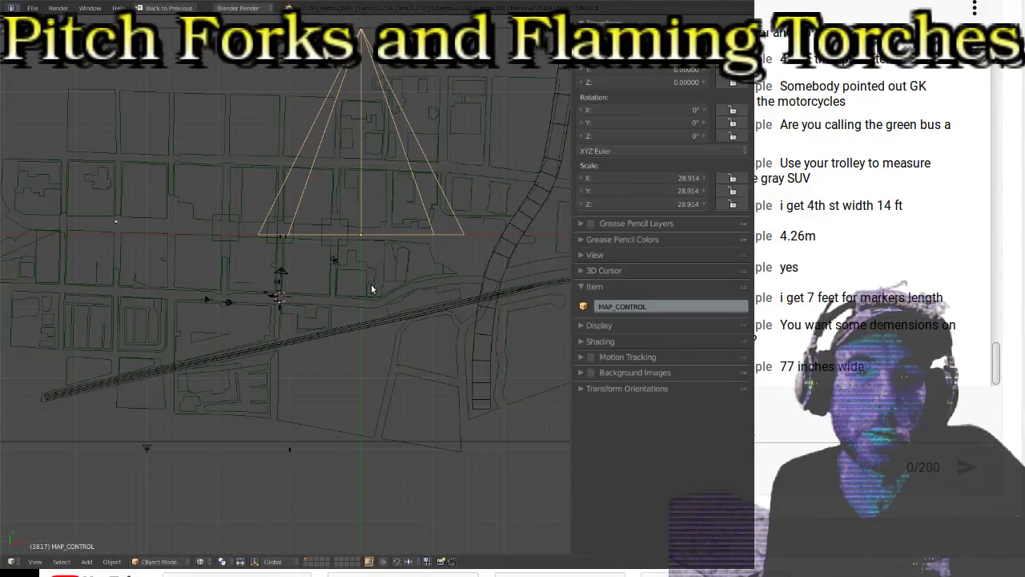
{"action": "scroll", "coordinate": [398, 261], "scroll_direction": "down", "scroll_amount": 2}
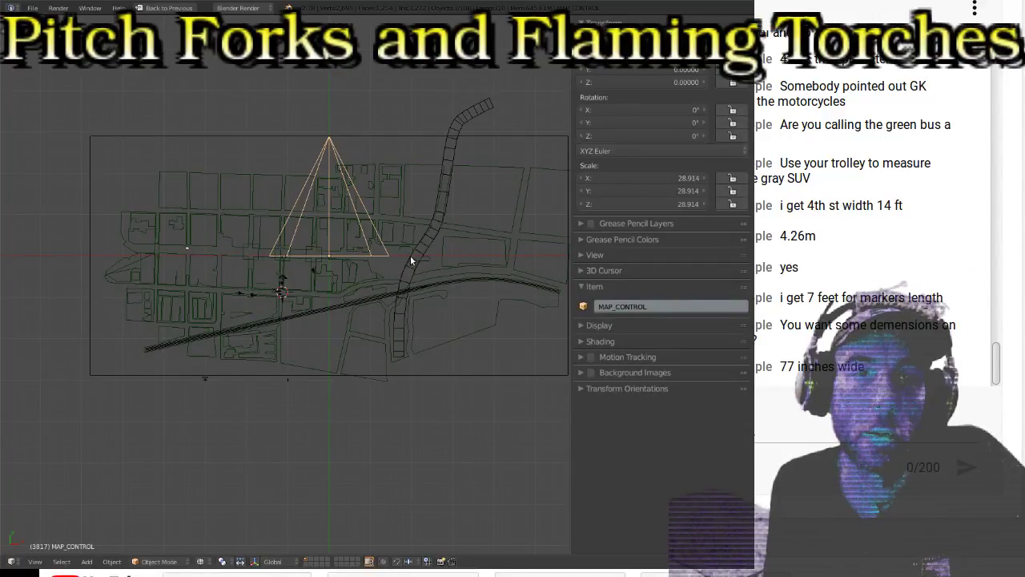
{"action": "scroll", "coordinate": [344, 282], "scroll_direction": "up", "scroll_amount": 5}
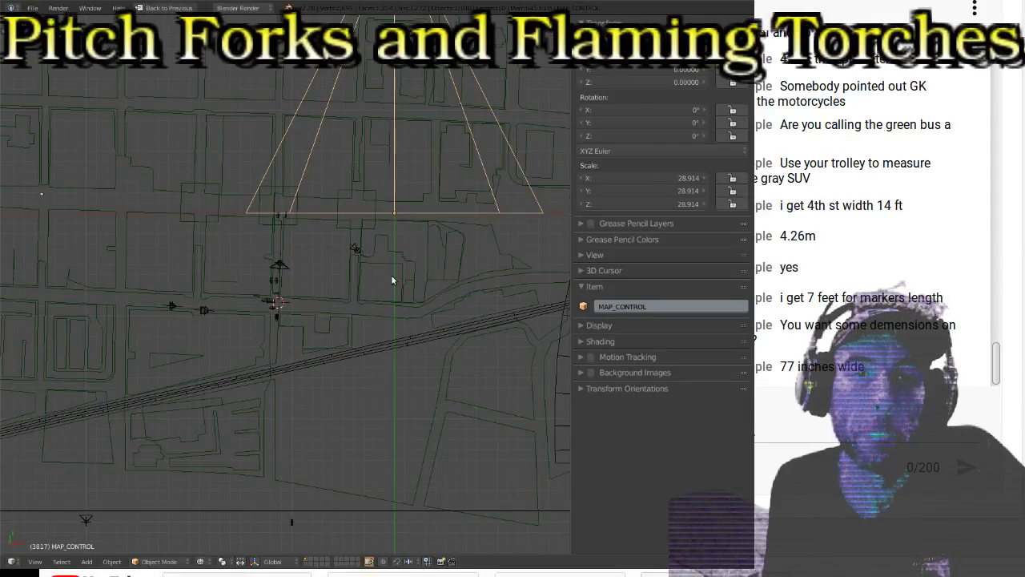
{"action": "scroll", "coordinate": [391, 279], "scroll_direction": "up", "scroll_amount": 3}
{"action": "scroll", "coordinate": [391, 279], "scroll_direction": "up", "scroll_amount": 2}
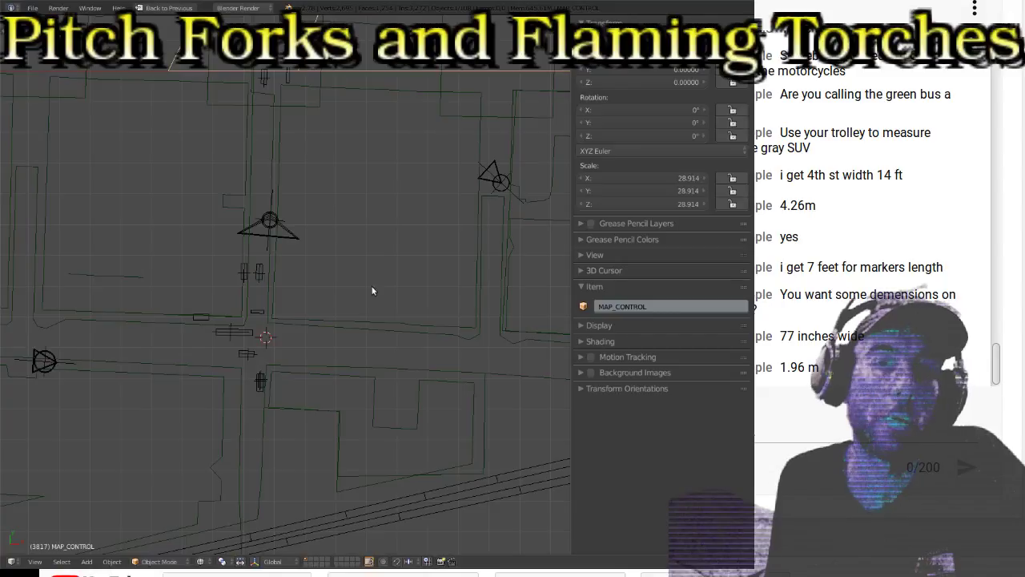
Step: Select the GK tracker controller together with the Camry controller farther up the street
{"action": "right_click", "coordinate": [260, 282]}
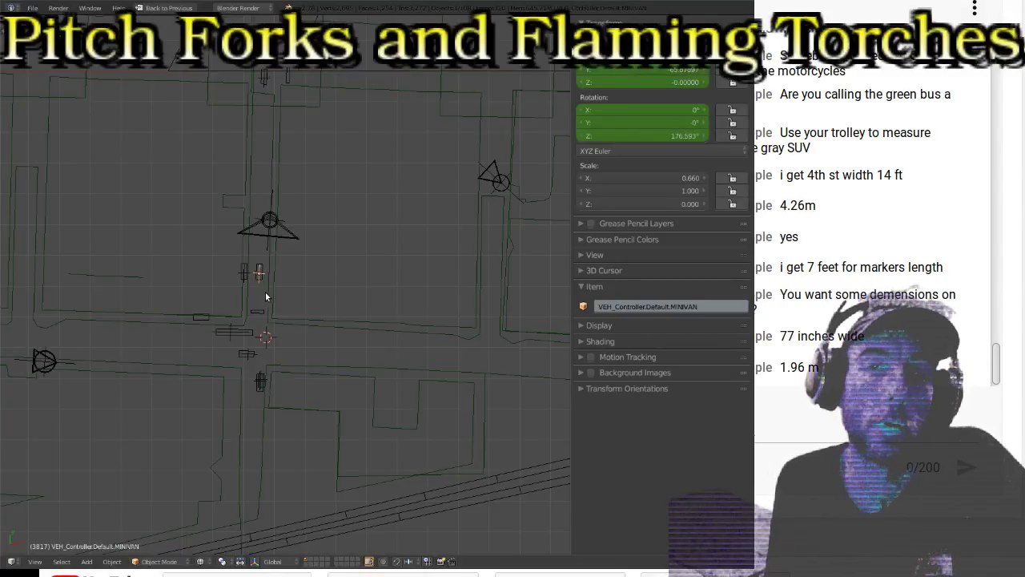
{"action": "right_click", "coordinate": [260, 279]}
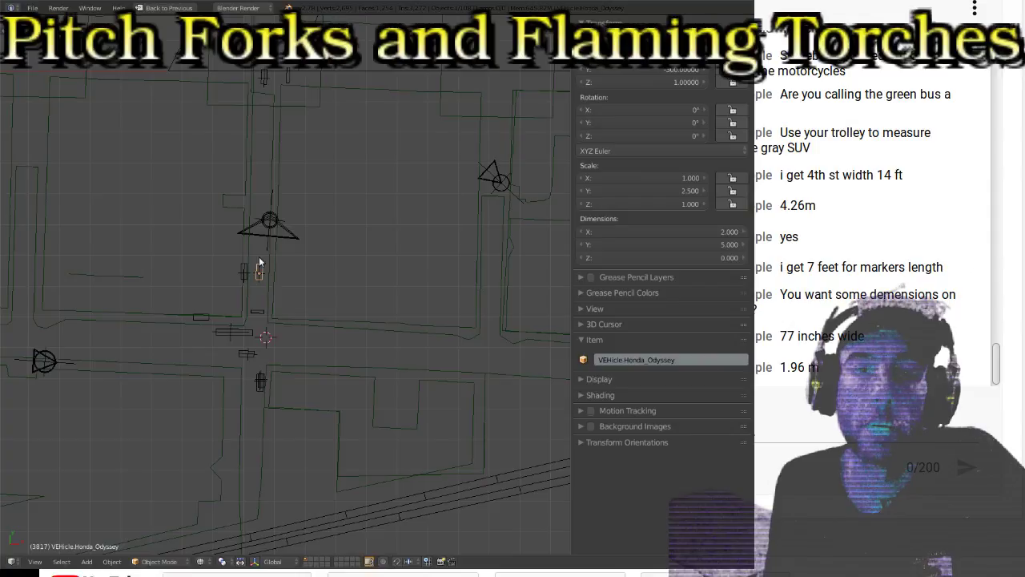
{"action": "right_click", "coordinate": [272, 201]}
{"action": "right_click", "coordinate": [278, 208]}
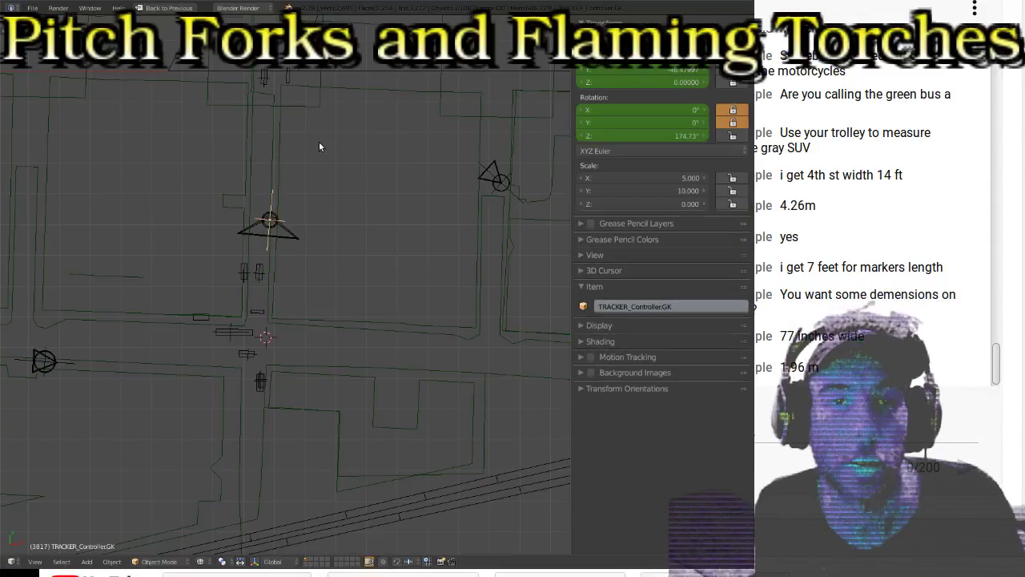
{"action": "right_click", "coordinate": [269, 75]}
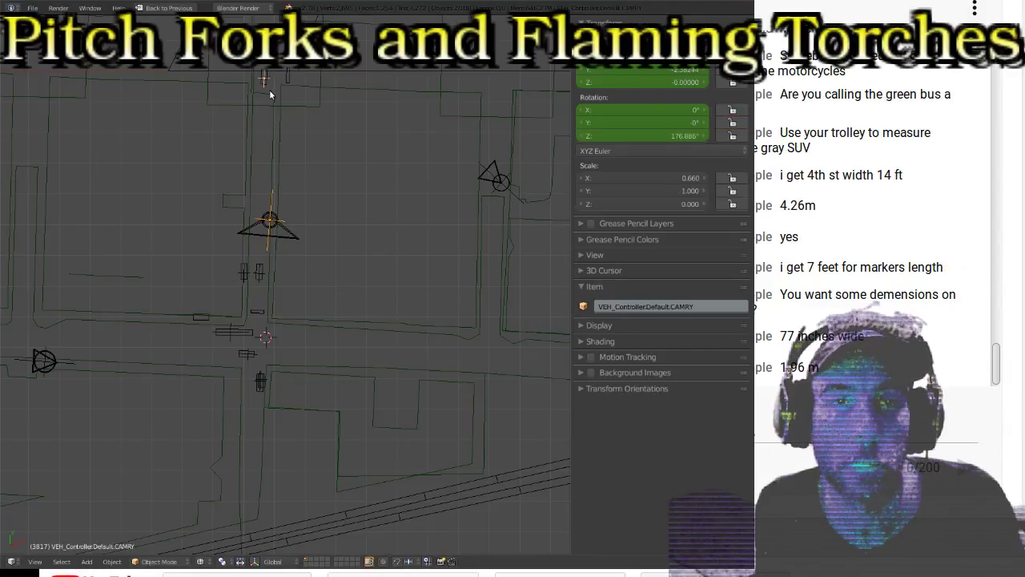
Step: Add the minivan, grey SUV, trolley bus and Challenger markers near the intersection to the selection
{"action": "right_click", "coordinate": [244, 291]}
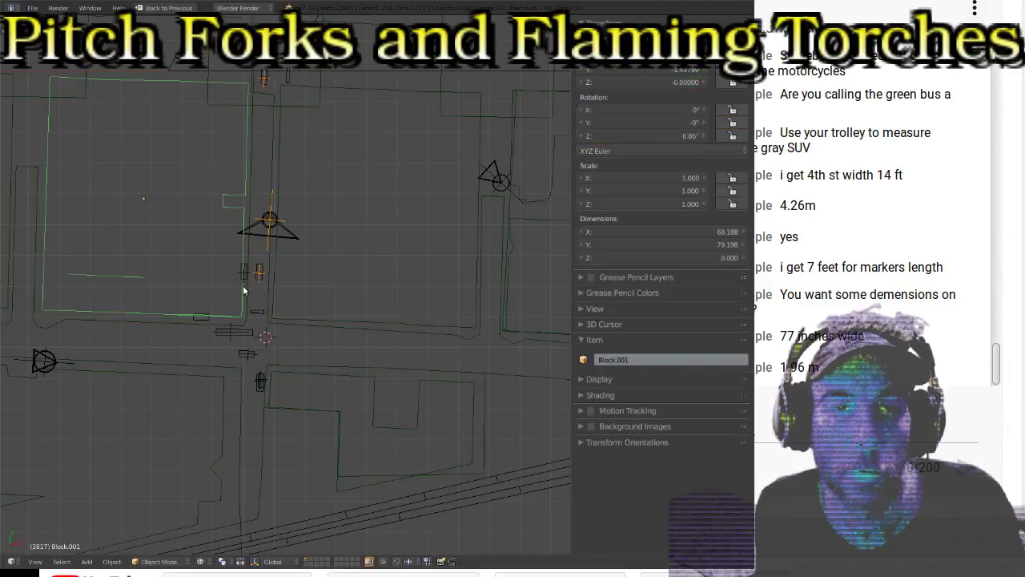
{"action": "key", "text": "a"}
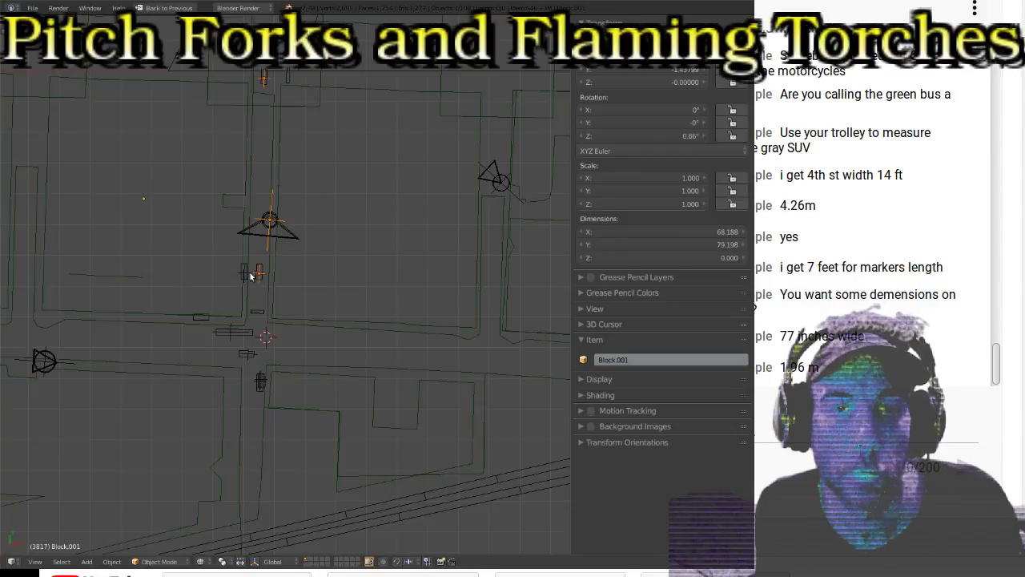
{"action": "right_click", "coordinate": [251, 280]}
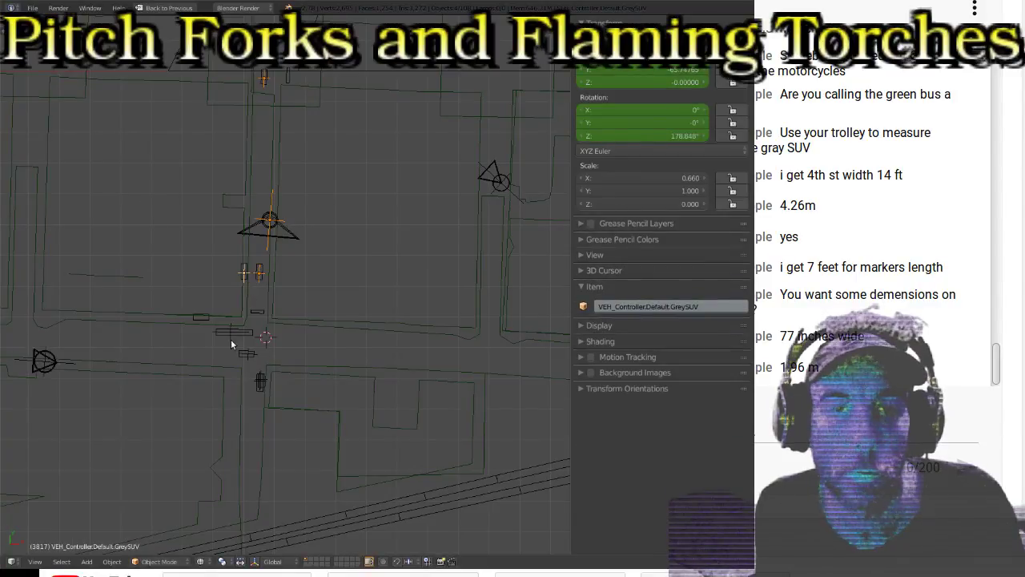
{"action": "right_click", "coordinate": [231, 344]}
{"action": "right_click", "coordinate": [256, 361]}
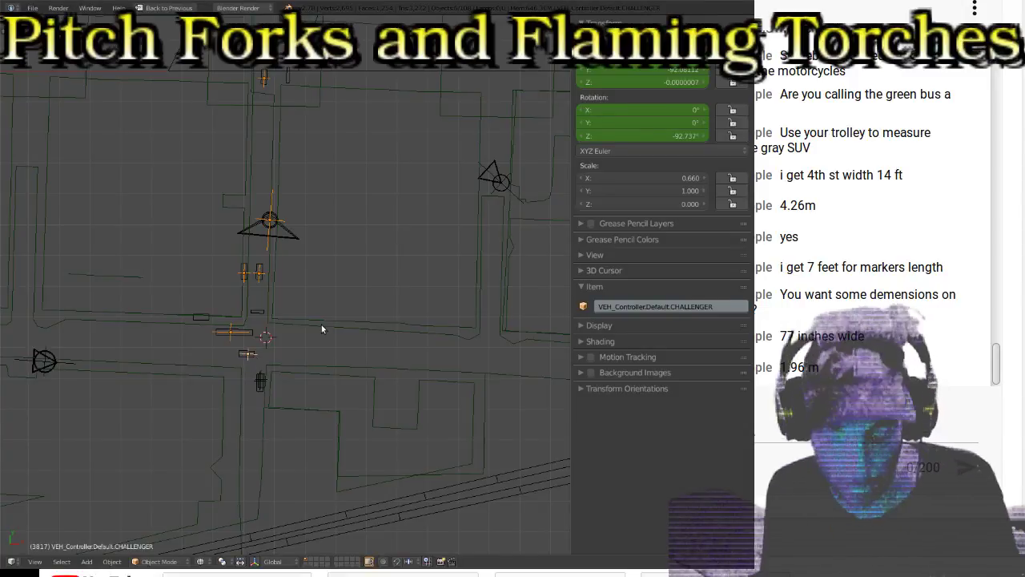
Step: Restore the multi-editor layout and enlarge the 3D view and outliner to show the tracker and vehicle controllers
{"action": "key", "text": "n"}
{"action": "key", "text": "n"}
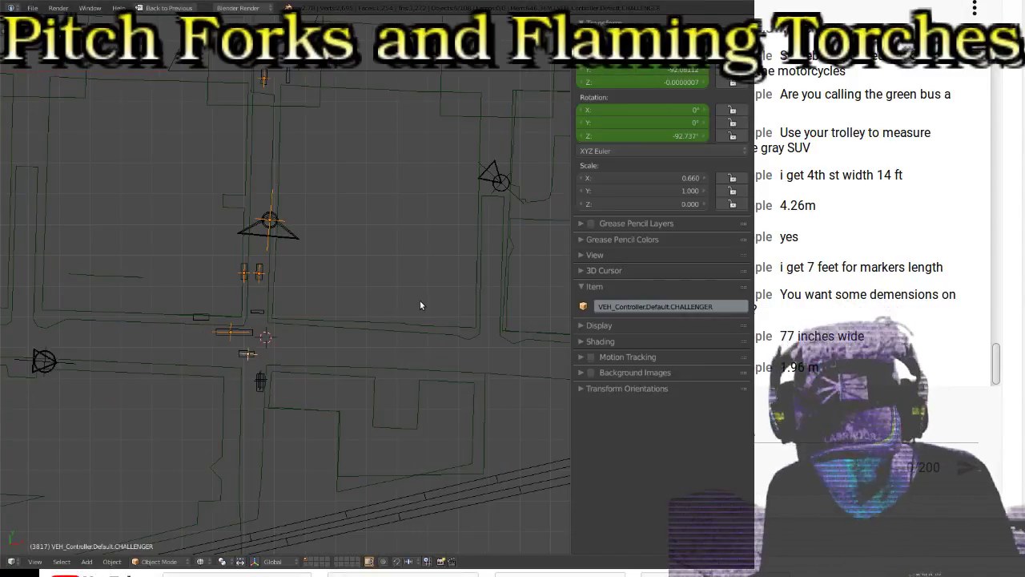
{"action": "key", "text": "ctrl+Up"}
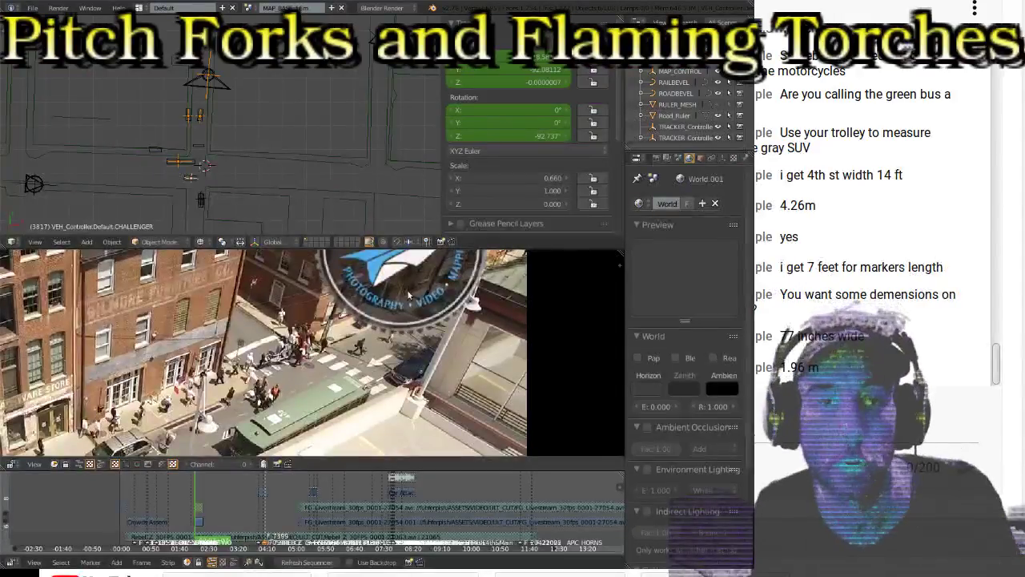
{"action": "left_click_drag", "start_coordinate": [484, 247], "coordinate": [479, 328]}
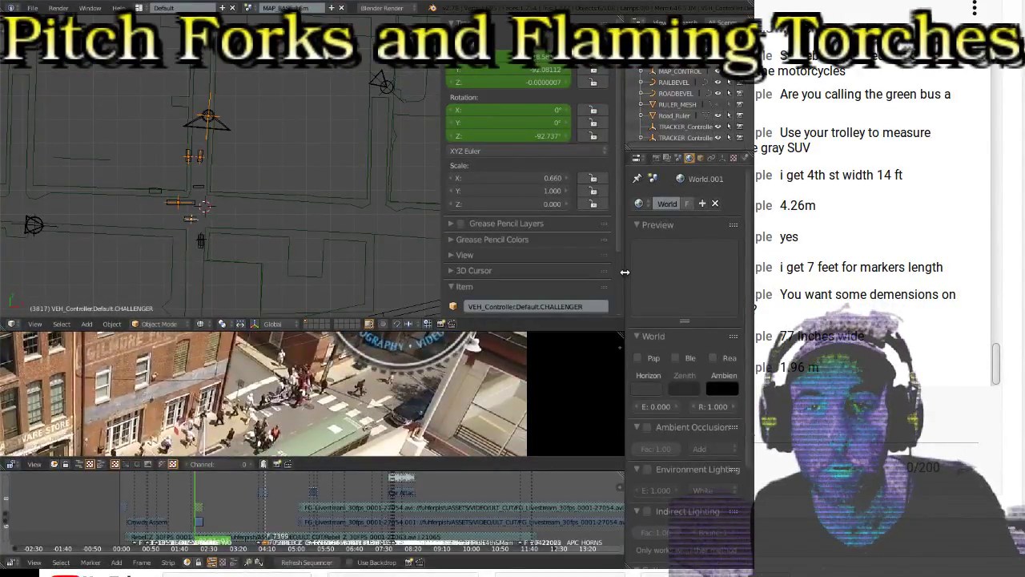
{"action": "left_click_drag", "start_coordinate": [625, 272], "coordinate": [473, 268]}
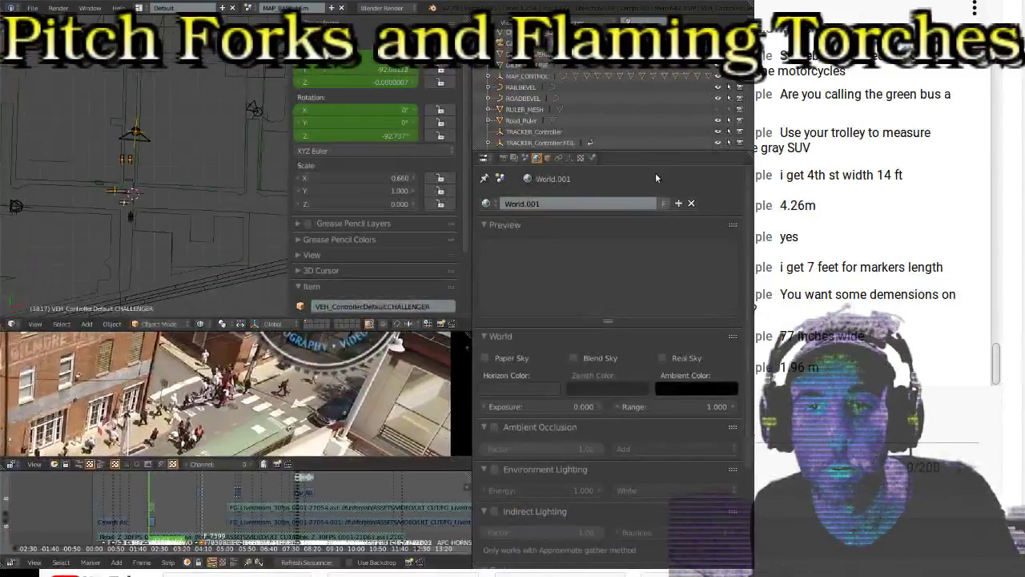
{"action": "left_click_drag", "start_coordinate": [649, 150], "coordinate": [641, 218]}
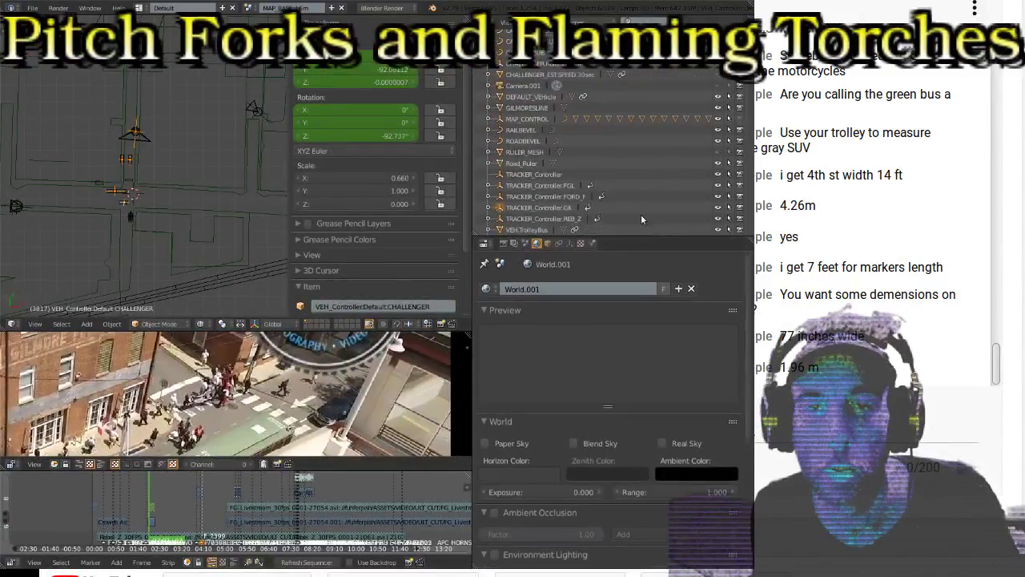
{"action": "scroll", "coordinate": [640, 186], "scroll_direction": "down", "scroll_amount": 3}
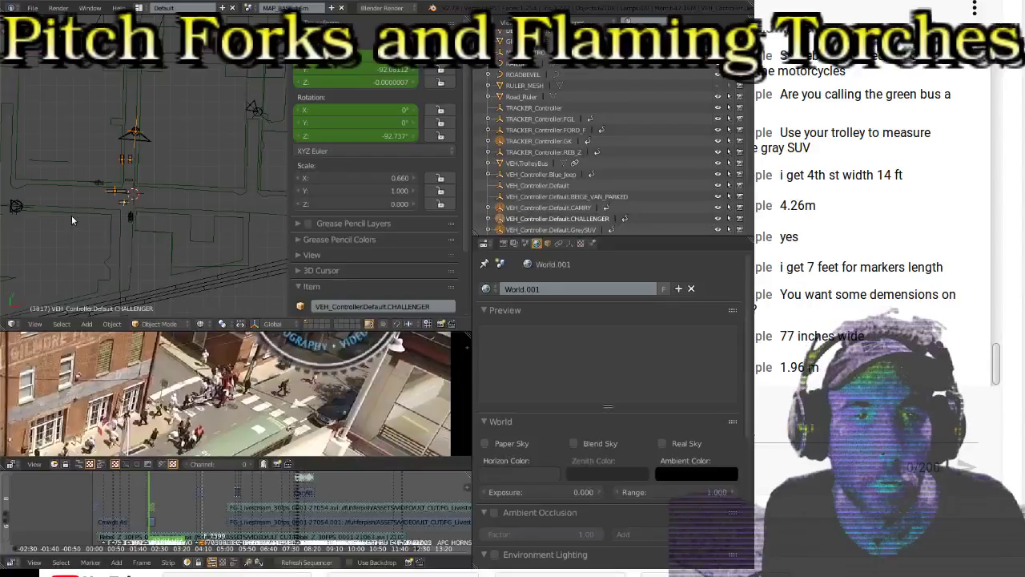
Step: Add the parked beige van controller and the REB_Z tracker controller to the map selection
{"action": "middle_click_drag", "start_coordinate": [66, 205], "coordinate": [118, 178]}
{"action": "right_click", "coordinate": [163, 200]}
{"action": "scroll", "coordinate": [118, 173], "scroll_direction": "down", "scroll_amount": 3}
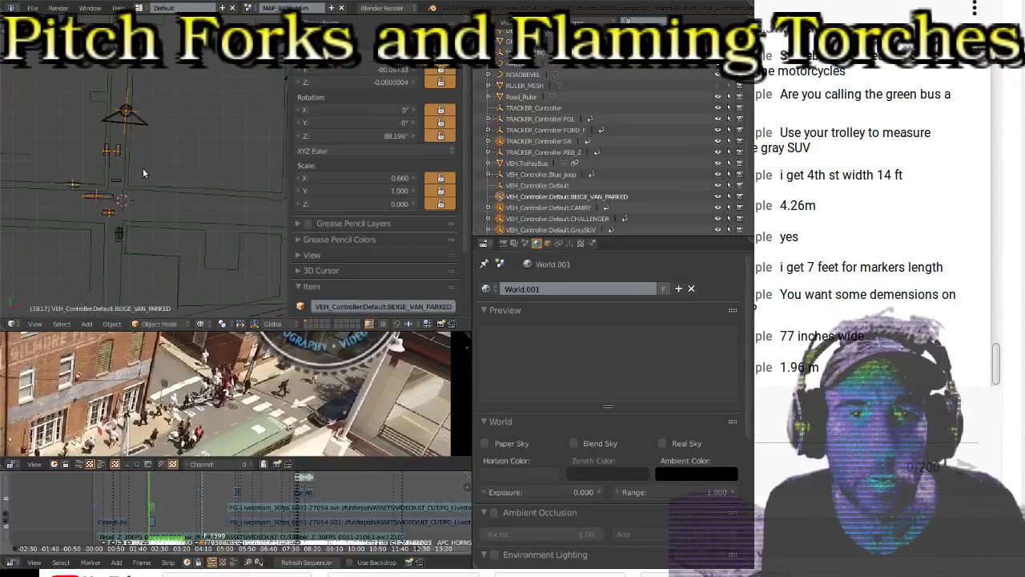
{"action": "middle_click_drag", "start_coordinate": [187, 149], "coordinate": [155, 170], "text": "shift"}
{"action": "scroll", "coordinate": [170, 176], "scroll_direction": "up", "scroll_amount": 3}
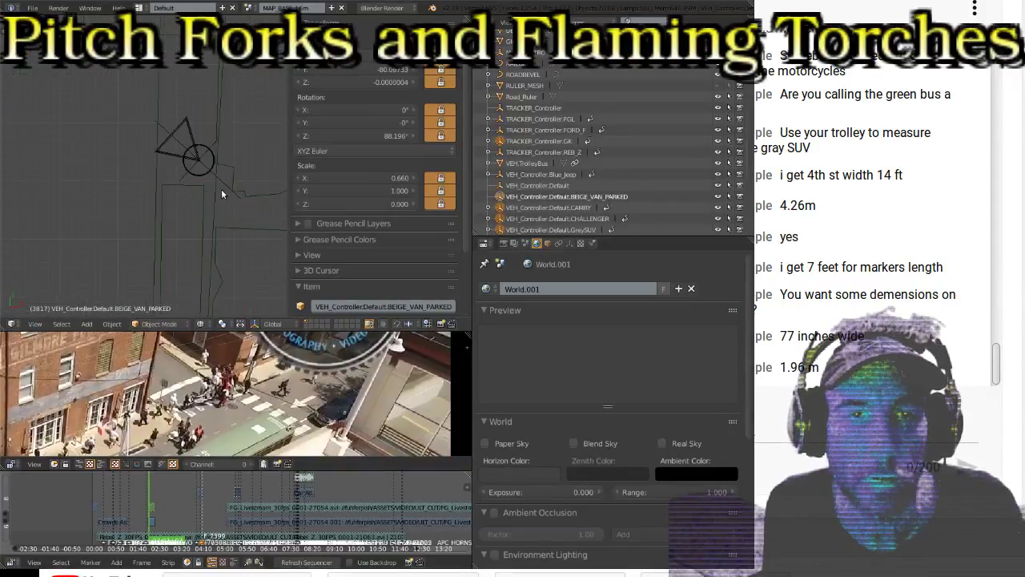
{"action": "right_click", "coordinate": [166, 132]}
{"action": "scroll", "coordinate": [113, 150], "scroll_direction": "down", "scroll_amount": 3}
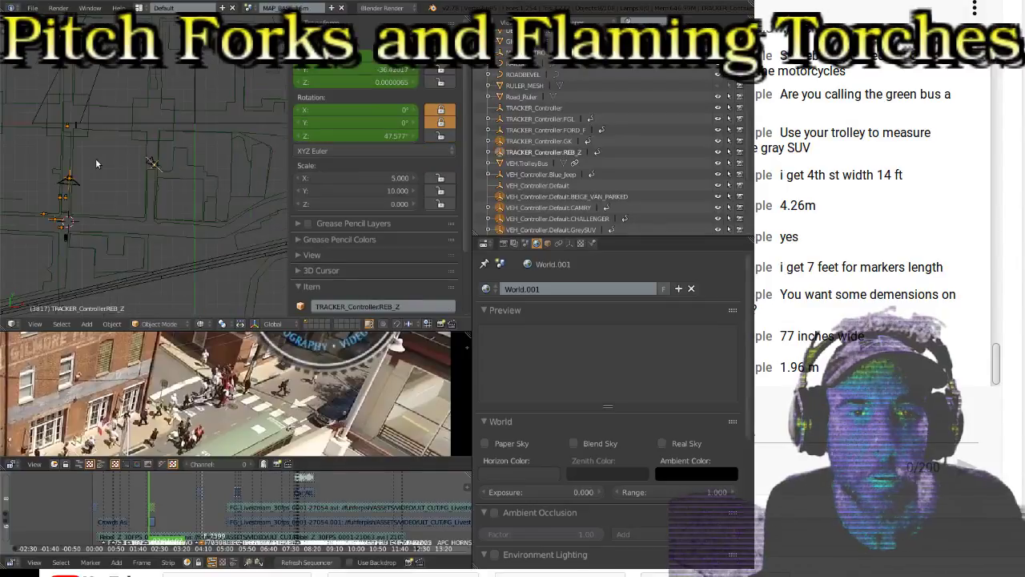
Step: Select the FORD_F and FGL tracker controllers on the side street, leaving the surrounding map blocks unselected
{"action": "scroll", "coordinate": [205, 165], "scroll_direction": "down", "scroll_amount": 2}
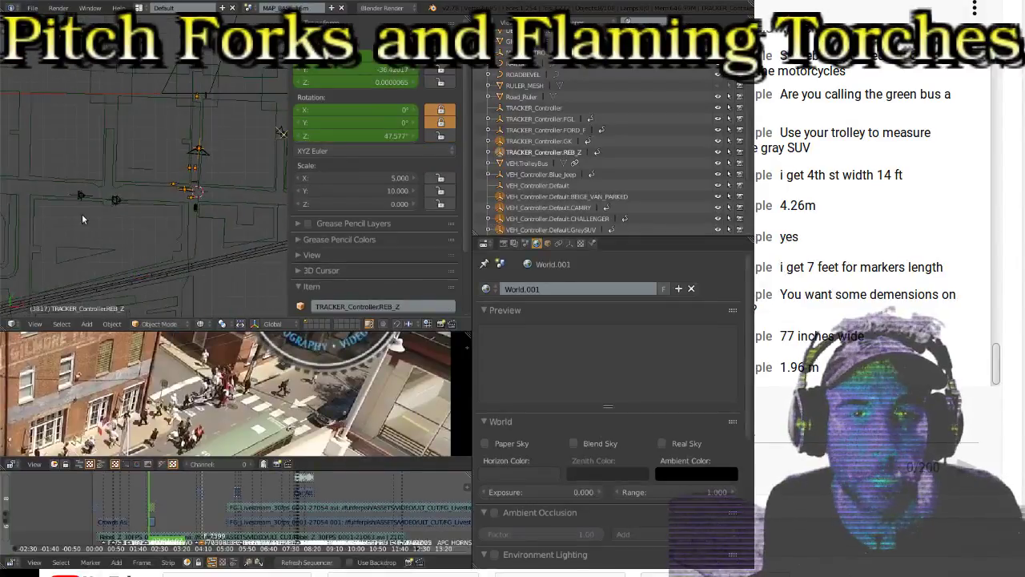
{"action": "scroll", "coordinate": [84, 224], "scroll_direction": "up", "scroll_amount": 4}
{"action": "middle_click_drag", "start_coordinate": [188, 176], "coordinate": [194, 210]}
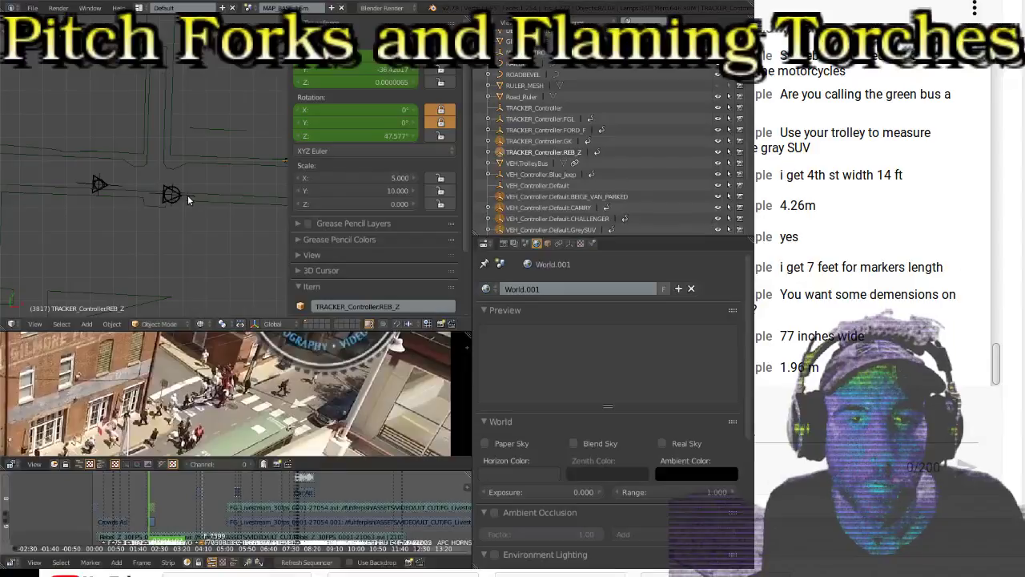
{"action": "right_click", "coordinate": [189, 200]}
{"action": "right_click", "coordinate": [99, 186]}
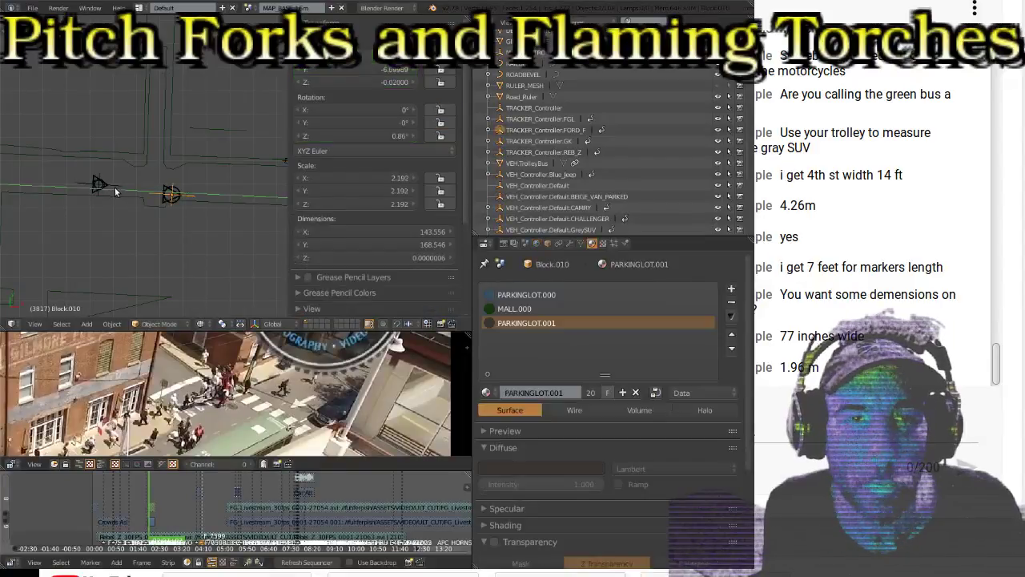
{"action": "right_click", "coordinate": [119, 192]}
{"action": "right_click", "coordinate": [132, 196]}
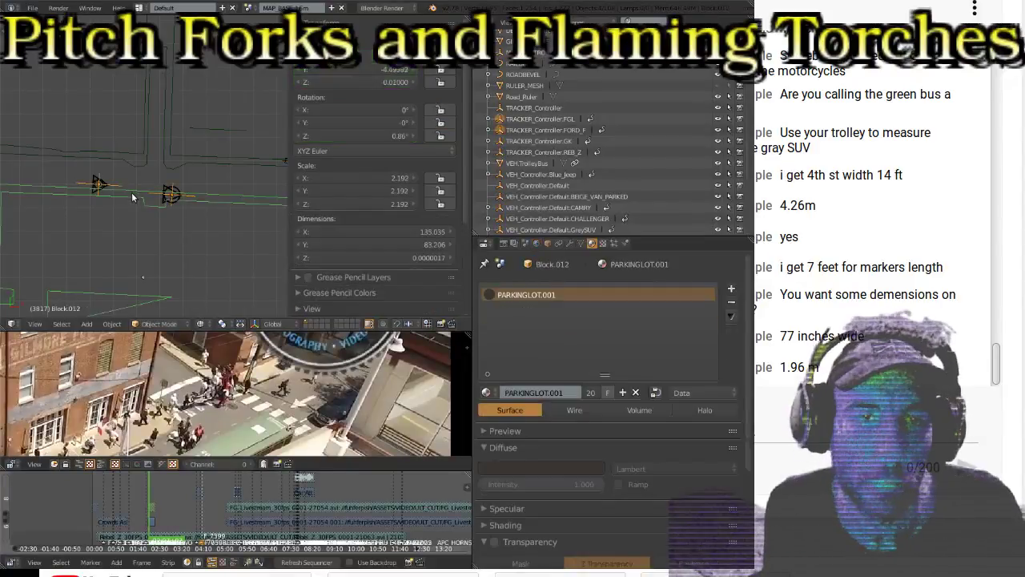
{"action": "right_click", "coordinate": [132, 196]}
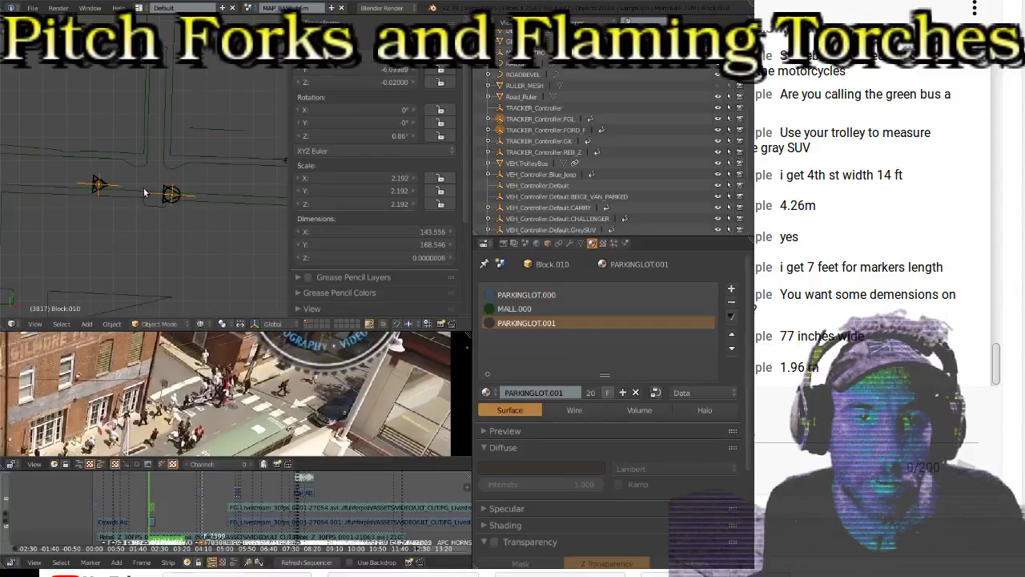
Step: Select the FGL, FORD_F, GK and REB_Z tracker controllers together in the outliner
{"action": "scroll", "coordinate": [213, 162], "scroll_direction": "down", "scroll_amount": 3}
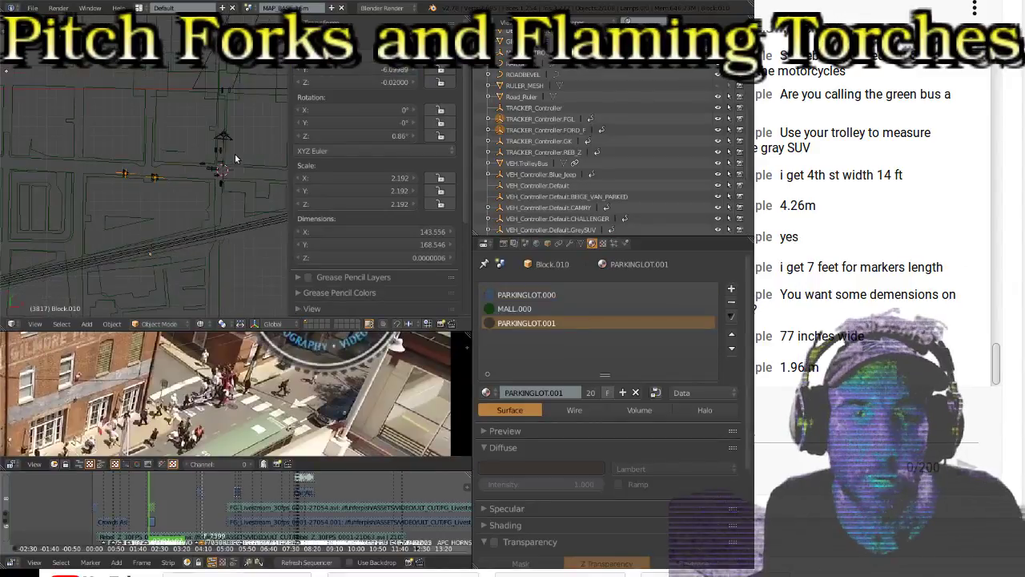
{"action": "middle_click_drag", "start_coordinate": [168, 172], "coordinate": [137, 180], "text": "shift"}
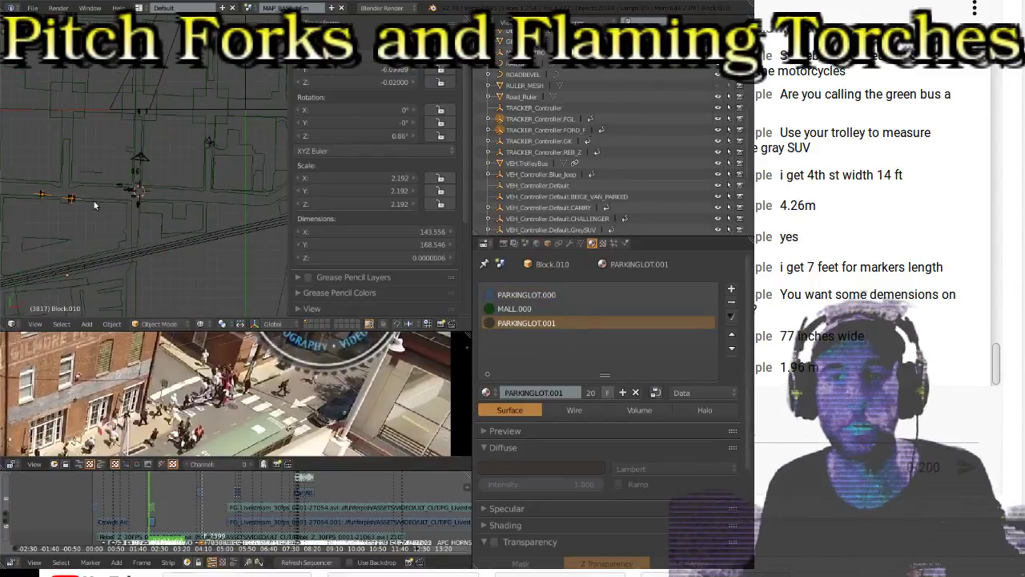
{"action": "scroll", "coordinate": [101, 201], "scroll_direction": "up", "scroll_amount": 2}
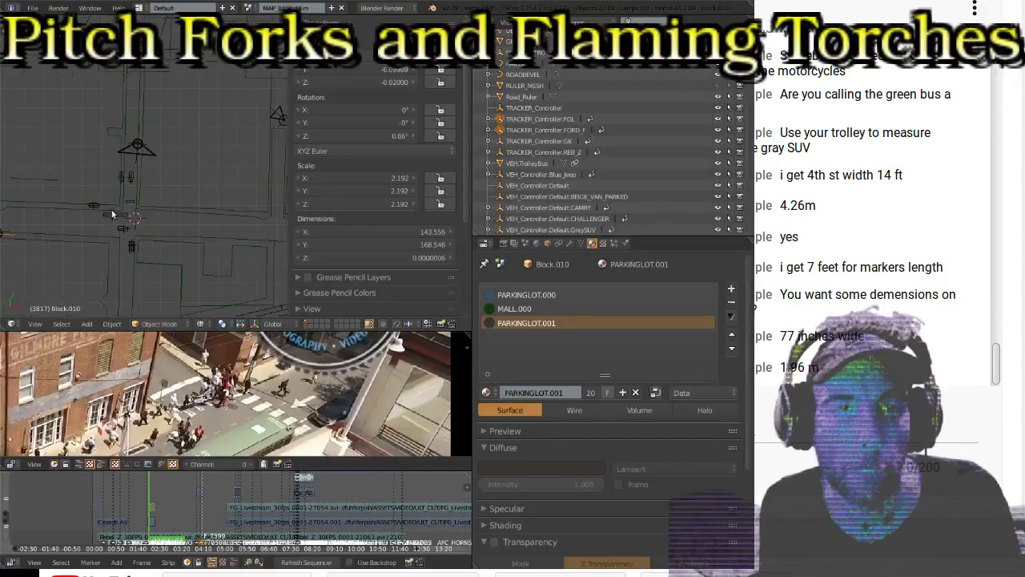
{"action": "left_click", "coordinate": [529, 119]}
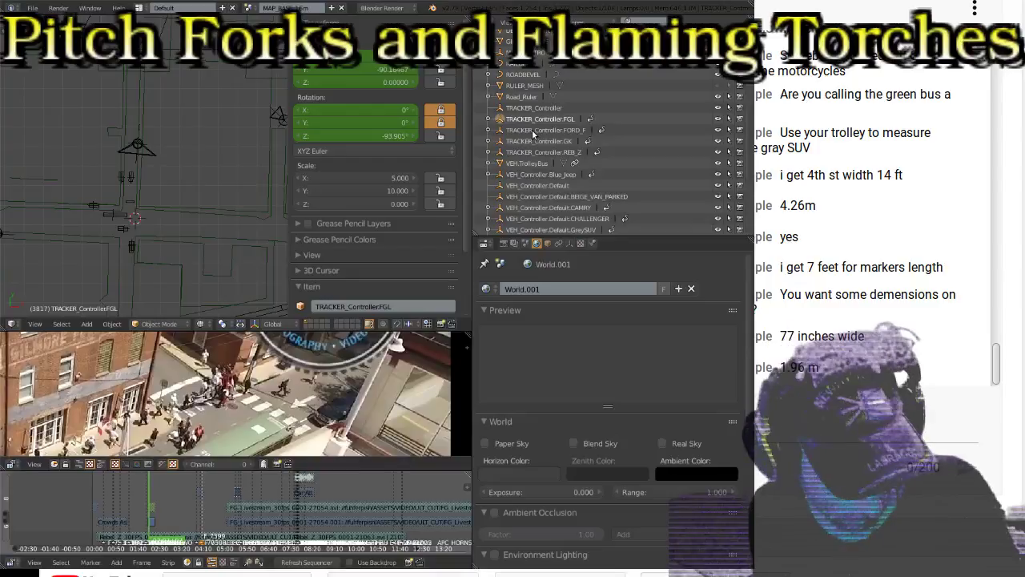
{"action": "left_click", "coordinate": [533, 131], "text": "ctrl"}
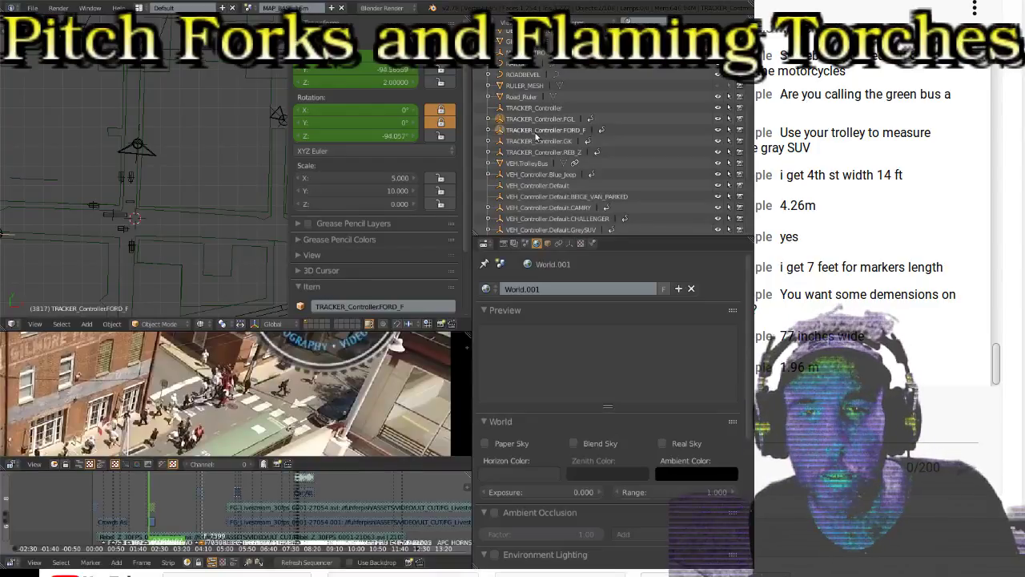
{"action": "left_click", "coordinate": [527, 141], "text": "ctrl"}
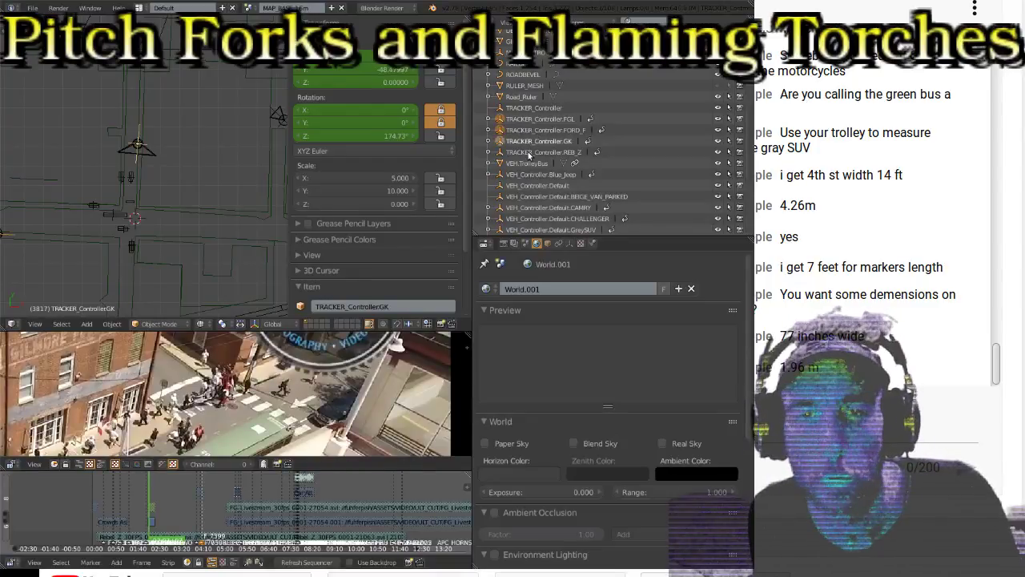
{"action": "left_click", "coordinate": [530, 153], "text": "ctrl"}
Step: Add the trolley bus object and the Blue_Jeep, BEIGE_VAN_PARKED, CAMRY and CHALLENGER vehicle controllers to the selection
{"action": "left_click", "coordinate": [524, 165]}
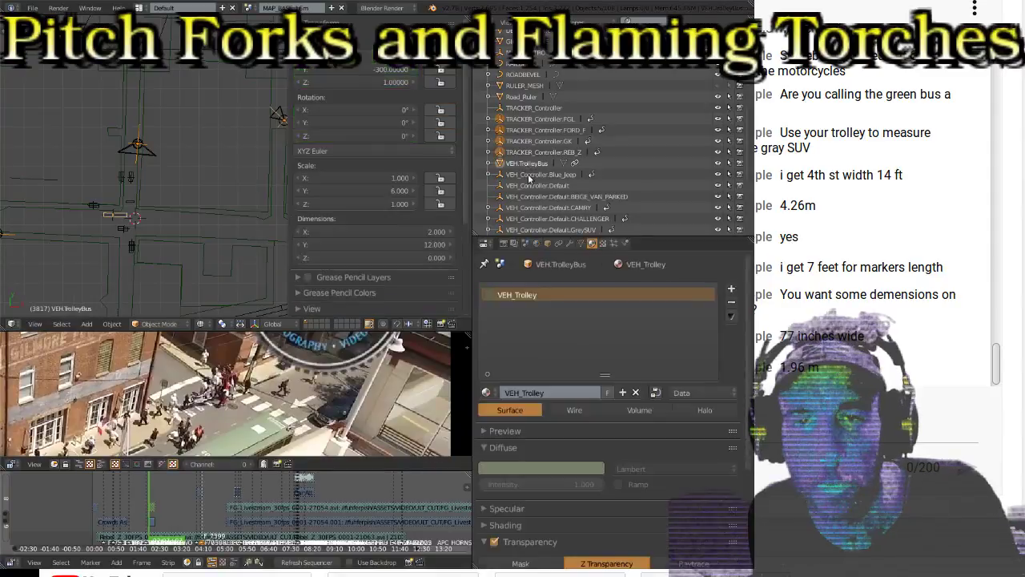
{"action": "left_click", "coordinate": [530, 184]}
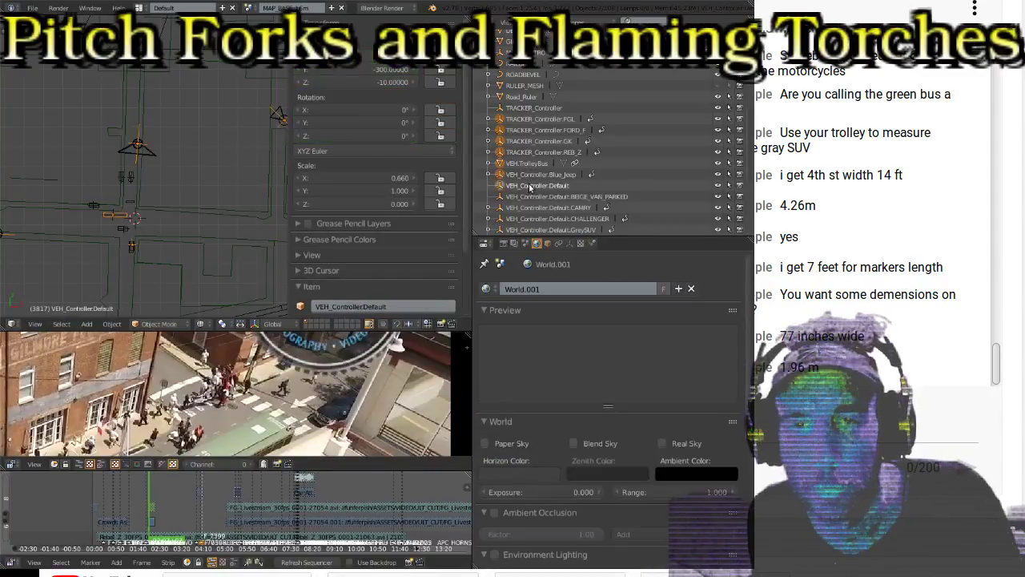
{"action": "left_click", "coordinate": [542, 197]}
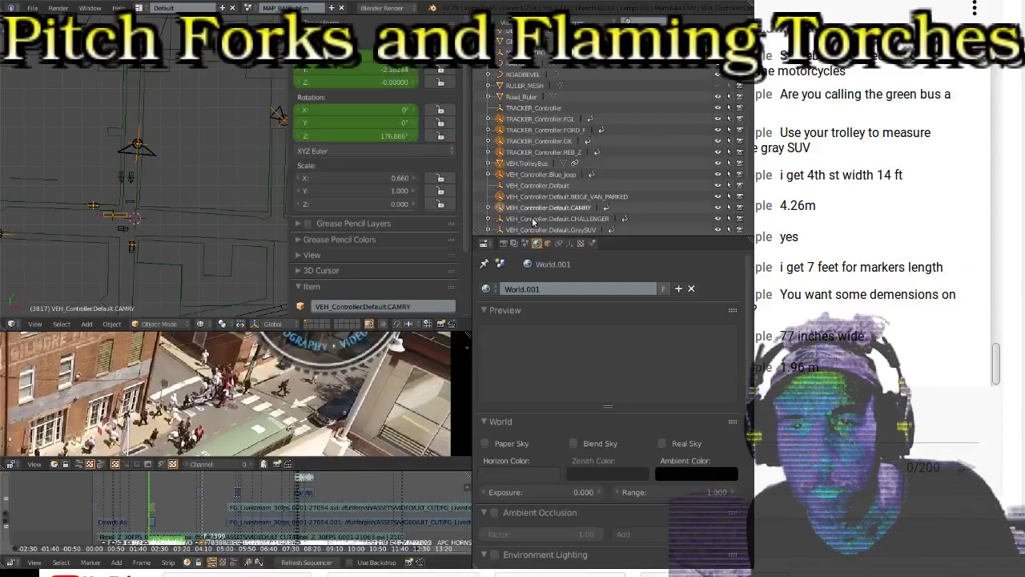
{"action": "left_click", "coordinate": [535, 217]}
{"action": "scroll", "coordinate": [535, 202], "scroll_direction": "down", "scroll_amount": 3}
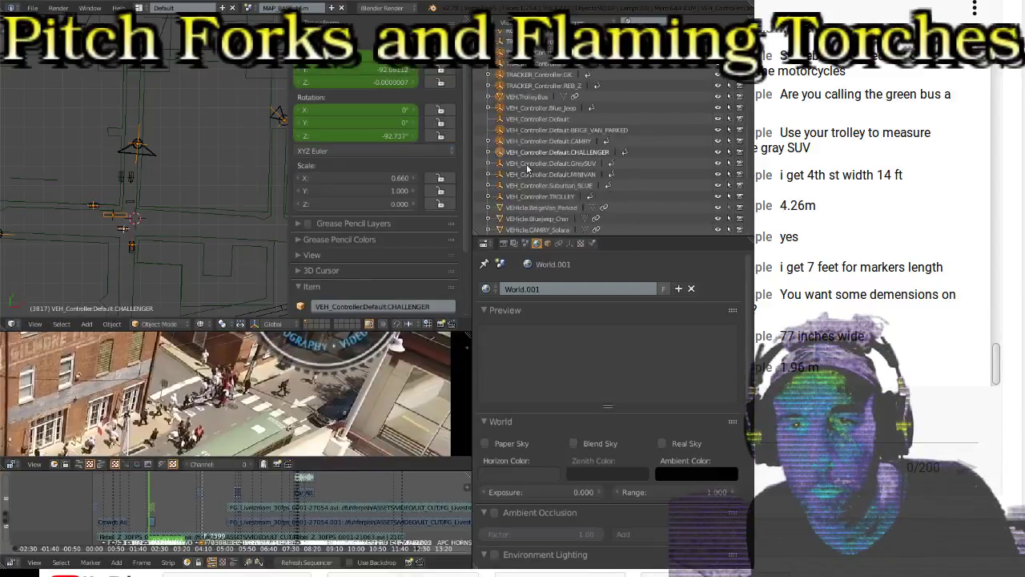
Step: Add the GreySUV, MINIVAN, Suburban_BLUE and TROLLEY controllers to the selection and remove the VEH.TrolleyBus object from it
{"action": "left_click", "coordinate": [527, 164]}
{"action": "left_click", "coordinate": [528, 174]}
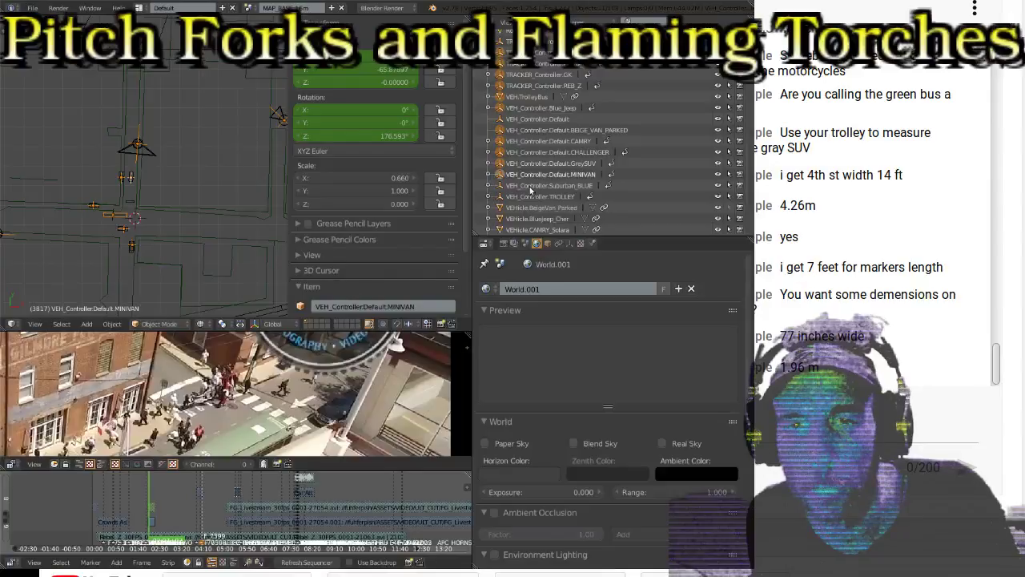
{"action": "left_click", "coordinate": [531, 185]}
{"action": "left_click", "coordinate": [531, 197]}
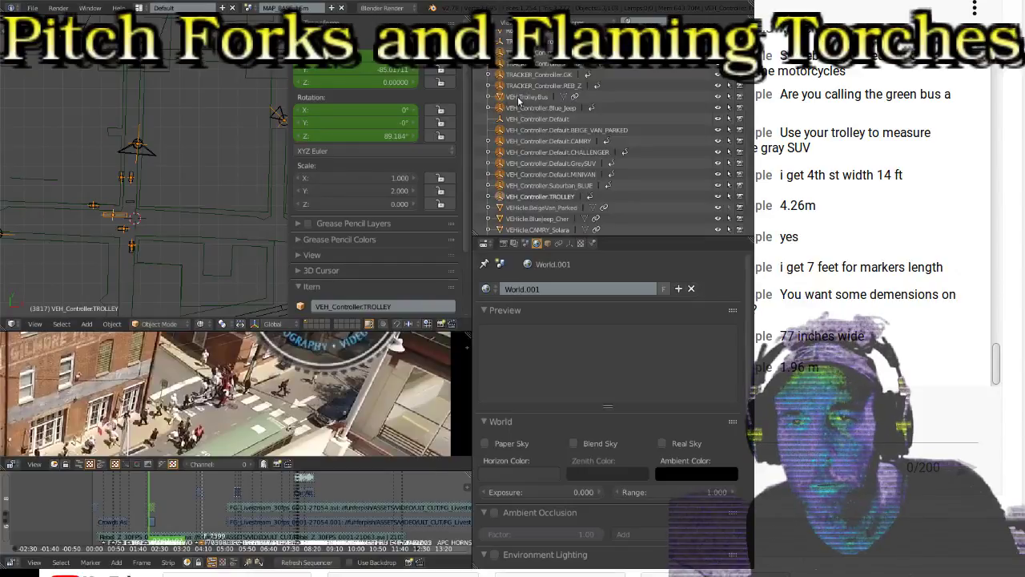
{"action": "left_click", "coordinate": [519, 97]}
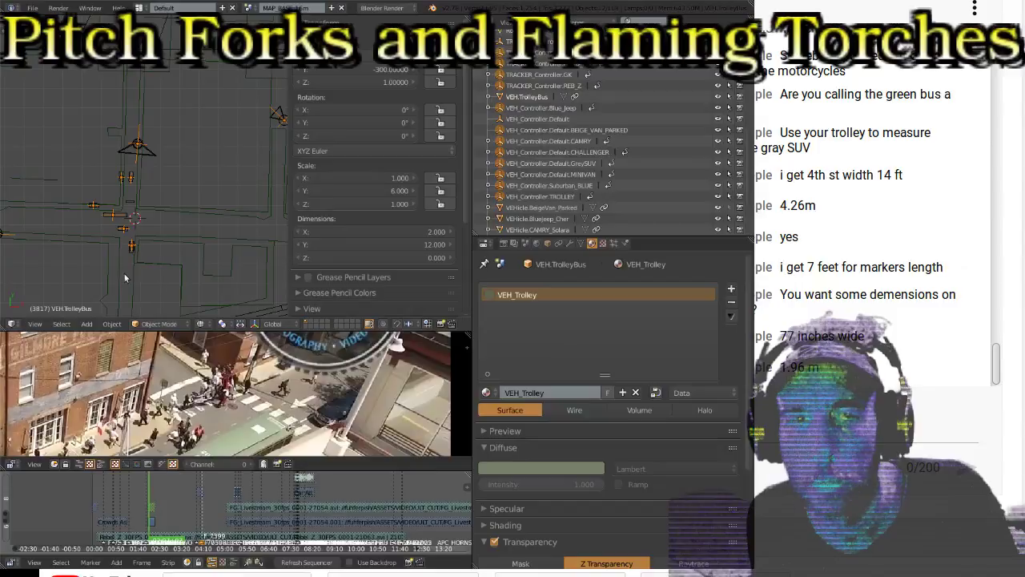
Step: Check the outliner list and the markers around the intersection for any controllers missing from the selection
{"action": "middle_click_drag", "start_coordinate": [120, 264], "coordinate": [138, 229]}
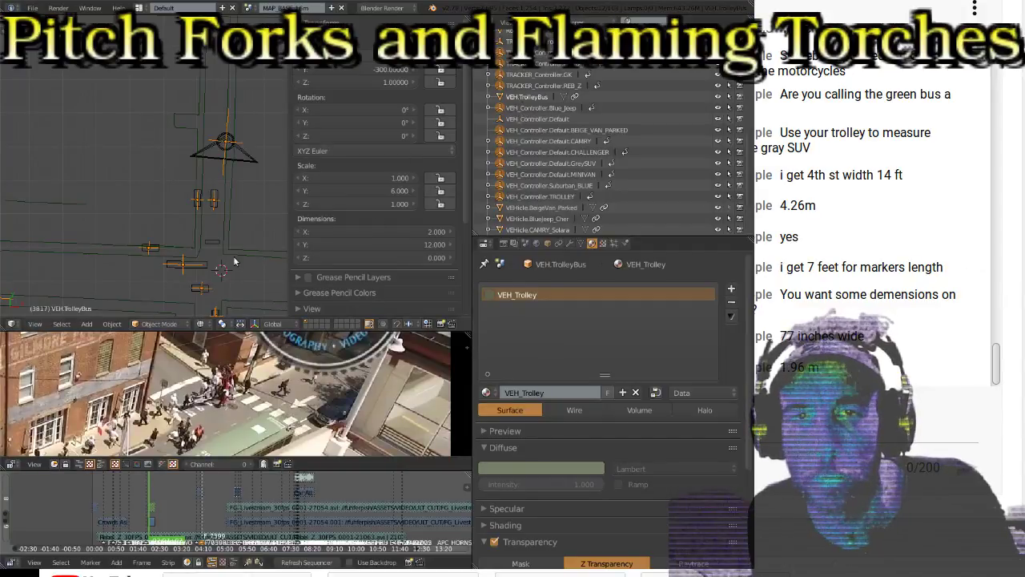
{"action": "scroll", "coordinate": [532, 140], "scroll_direction": "down", "scroll_amount": 1}
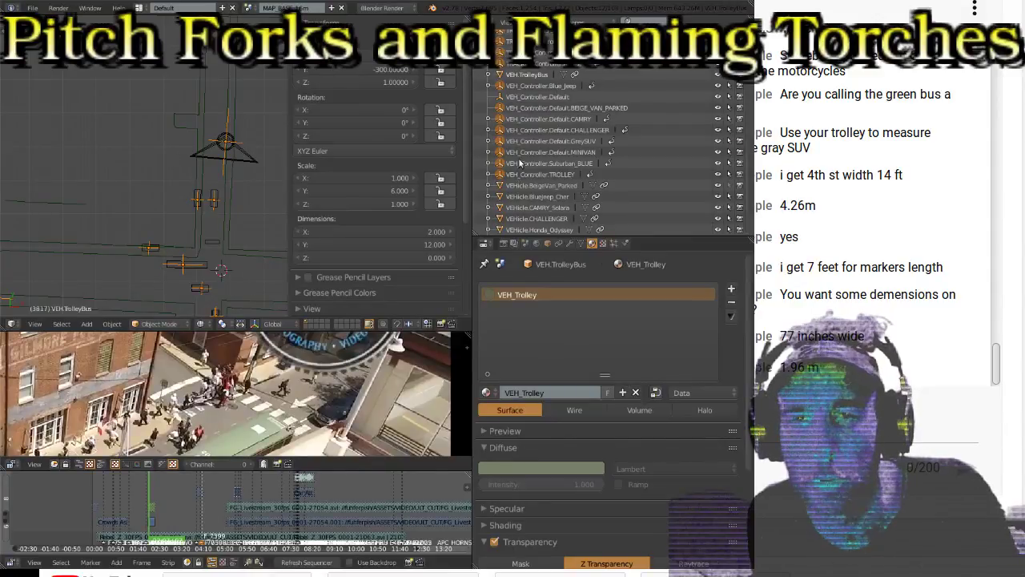
{"action": "scroll", "coordinate": [519, 162], "scroll_direction": "down", "scroll_amount": 3}
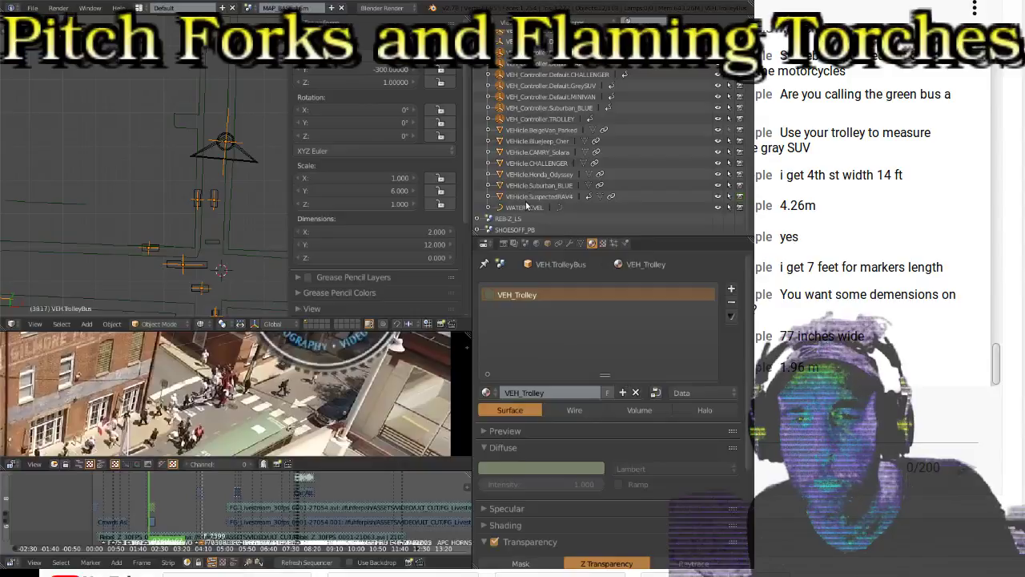
{"action": "scroll", "coordinate": [534, 154], "scroll_direction": "up", "scroll_amount": 5}
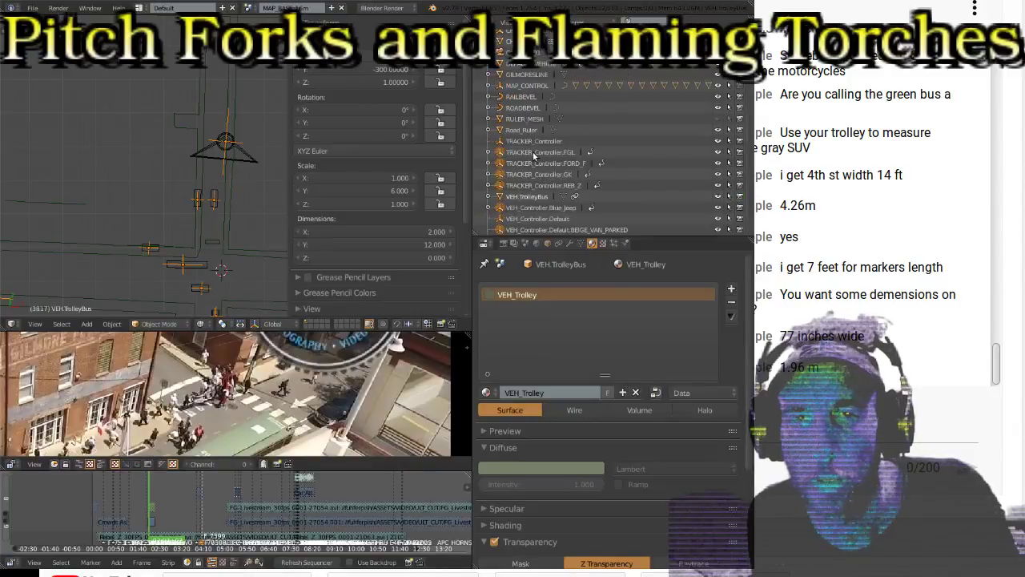
{"action": "scroll", "coordinate": [534, 155], "scroll_direction": "up", "scroll_amount": 3}
{"action": "scroll", "coordinate": [144, 172], "scroll_direction": "down", "scroll_amount": 5}
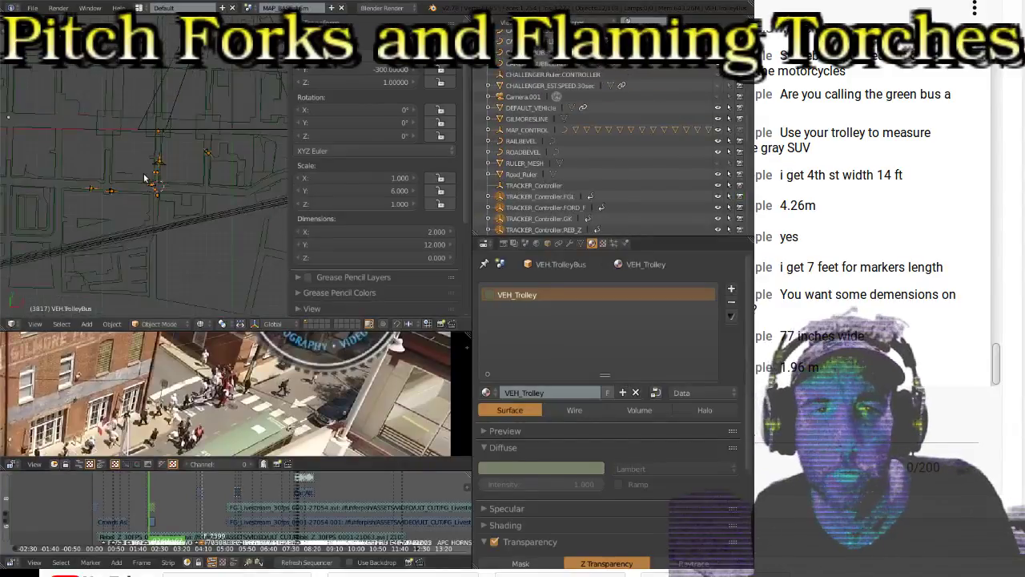
{"action": "scroll", "coordinate": [147, 177], "scroll_direction": "down", "scroll_amount": 2}
{"action": "scroll", "coordinate": [147, 178], "scroll_direction": "up", "scroll_amount": 3}
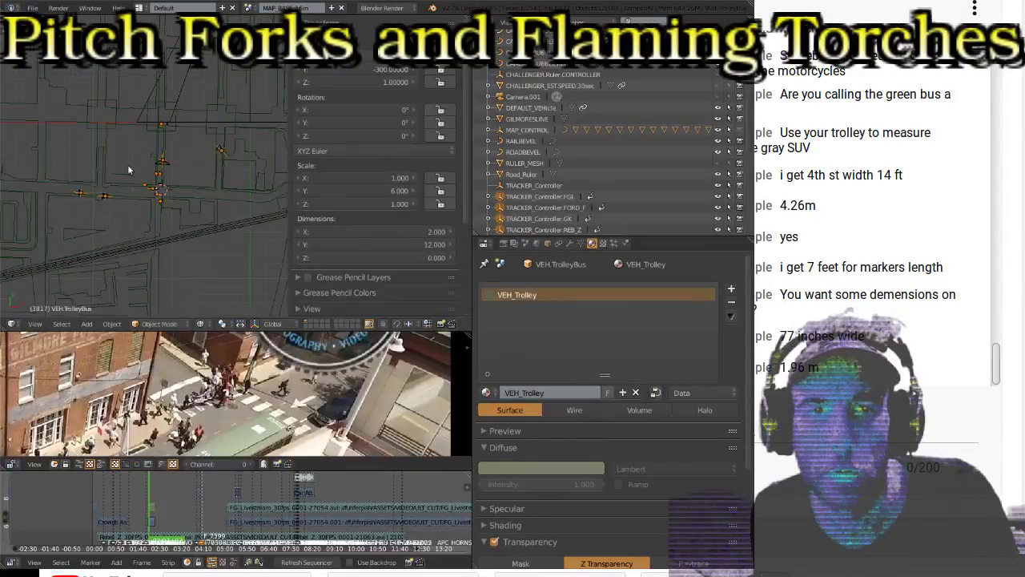
{"action": "scroll", "coordinate": [145, 167], "scroll_direction": "down", "scroll_amount": 2}
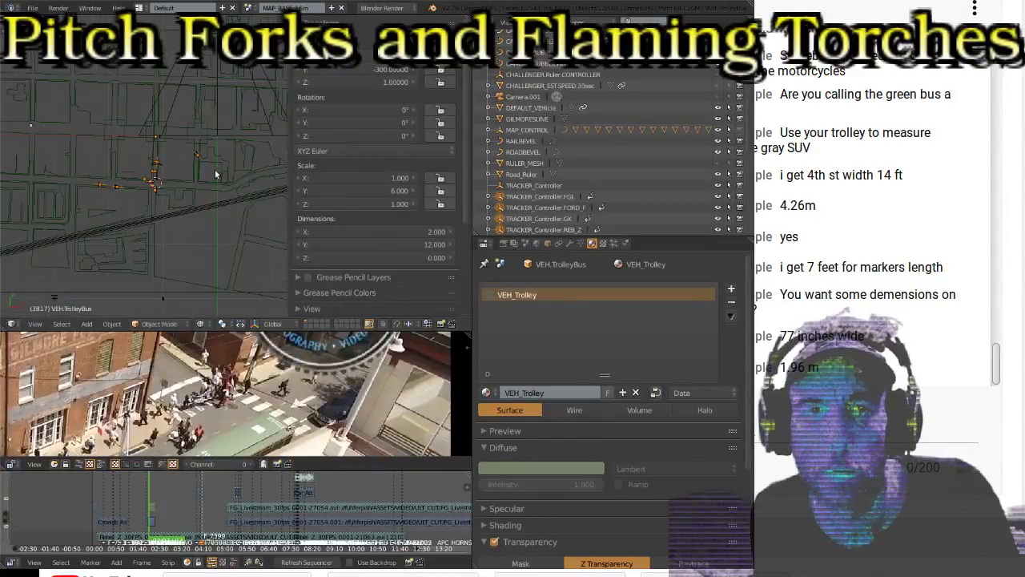
Step: Parent the selected tracker and vehicle controllers to MAP_CONTROL with the Object parenting type
{"action": "scroll", "coordinate": [171, 177], "scroll_direction": "down", "scroll_amount": 5}
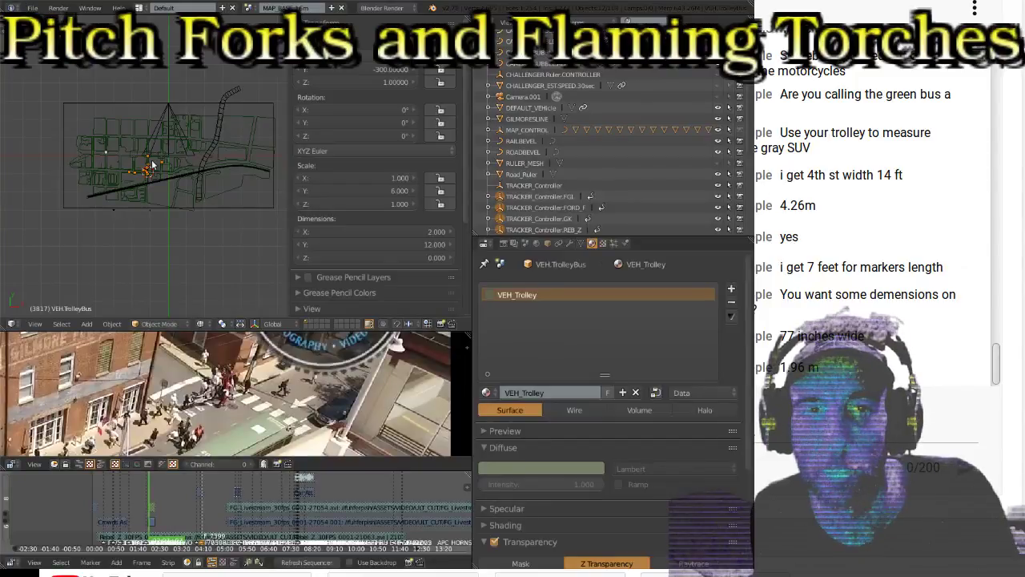
{"action": "scroll", "coordinate": [156, 180], "scroll_direction": "up", "scroll_amount": 3}
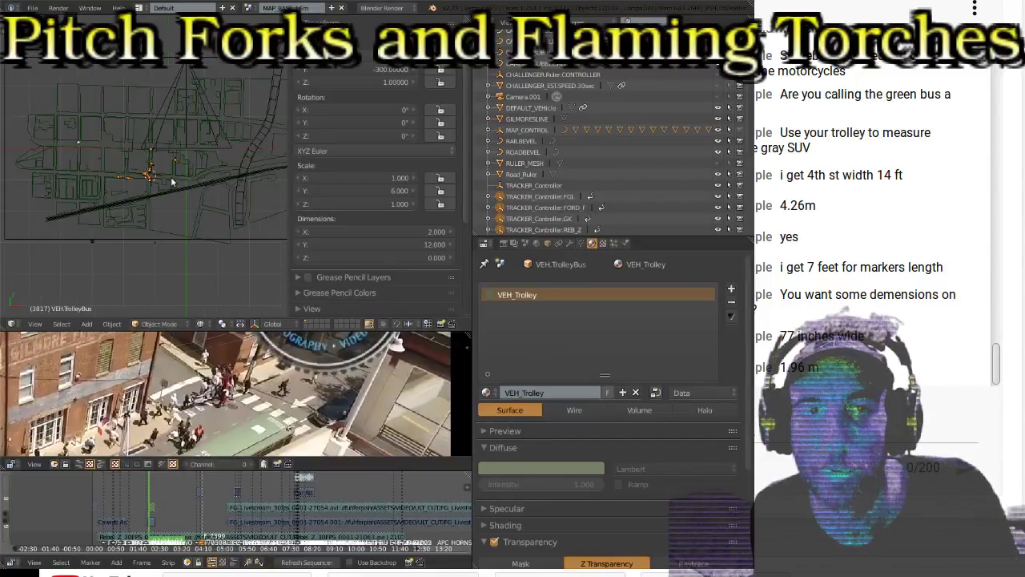
{"action": "right_click", "coordinate": [185, 76]}
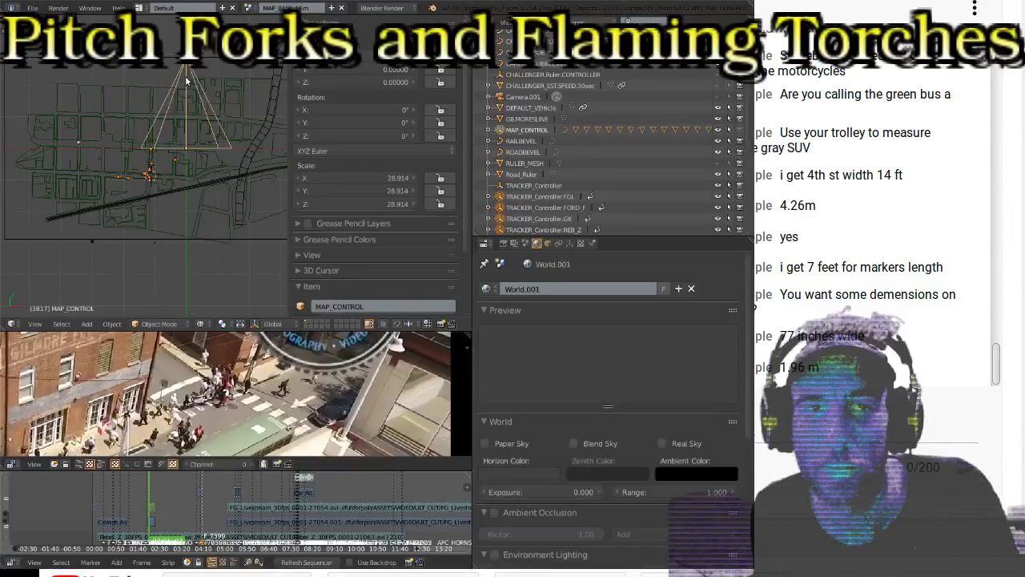
{"action": "key", "text": "ctrl+p"}
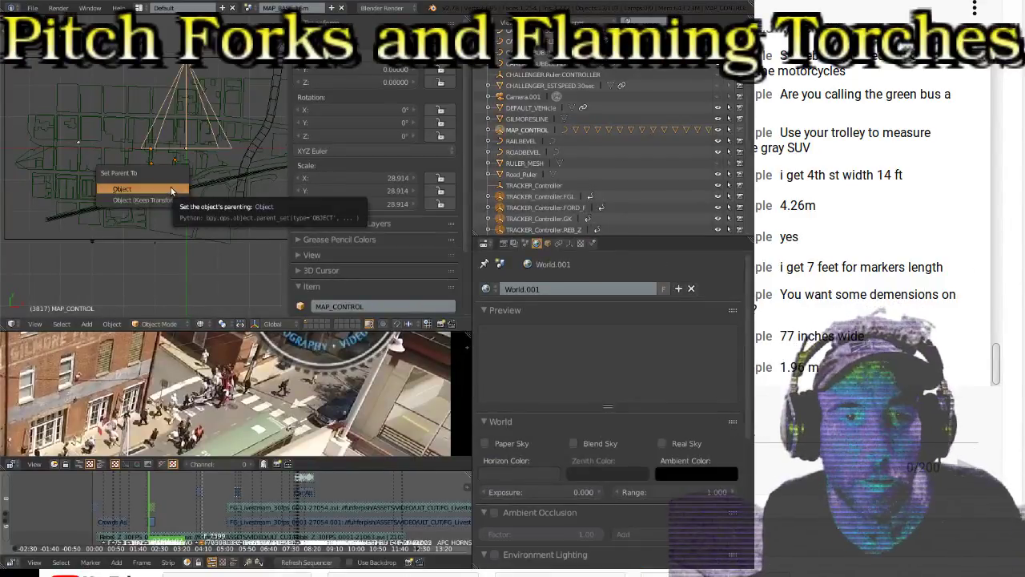
{"action": "left_click", "coordinate": [171, 189]}
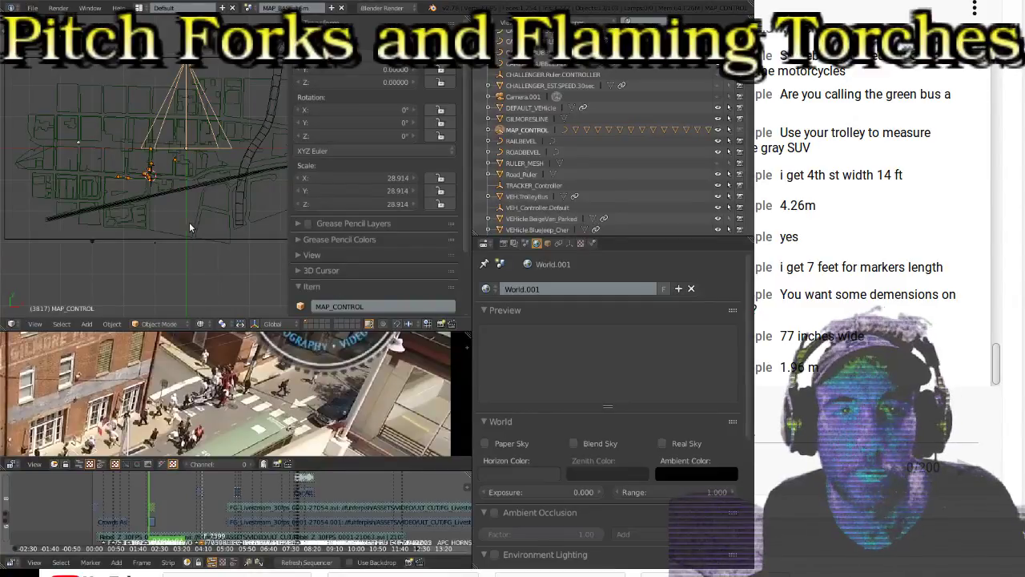
Step: Widen the 3D view at the expense of the outliner and properties, and show the intersection markers close up
{"action": "left_click_drag", "start_coordinate": [286, 214], "coordinate": [311, 218]}
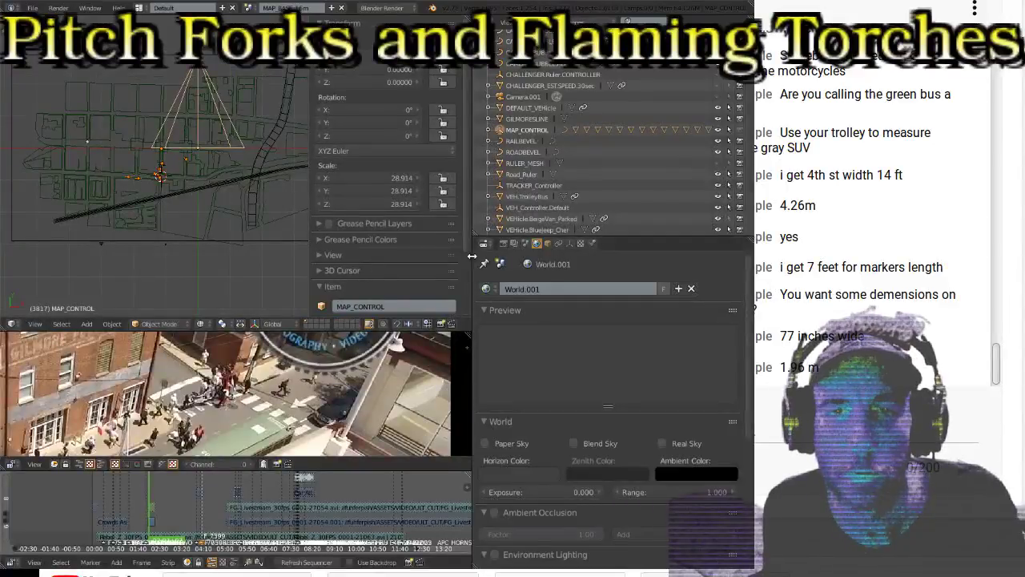
{"action": "left_click_drag", "start_coordinate": [472, 257], "coordinate": [623, 256]}
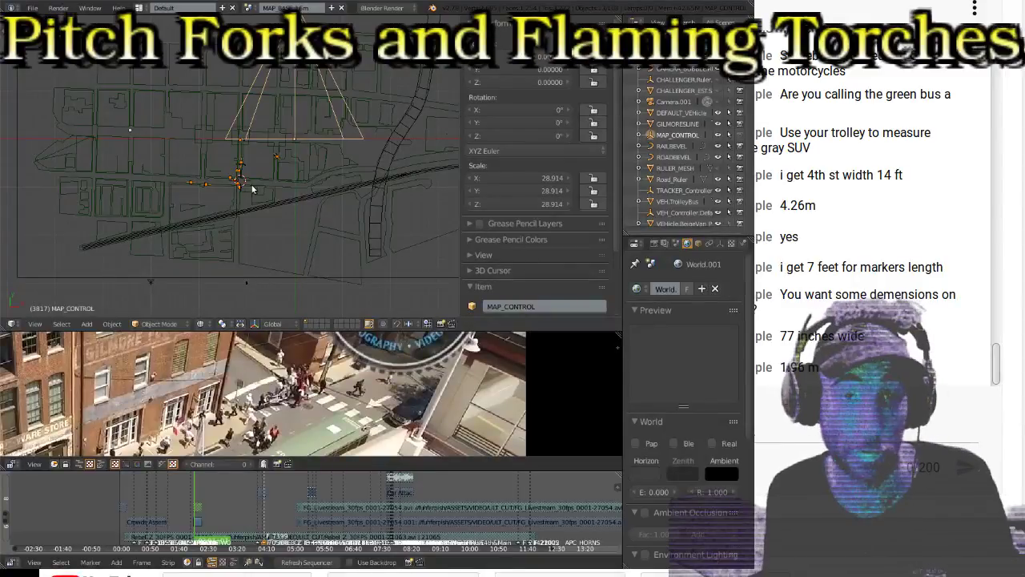
{"action": "scroll", "coordinate": [252, 188], "scroll_direction": "up", "scroll_amount": 5}
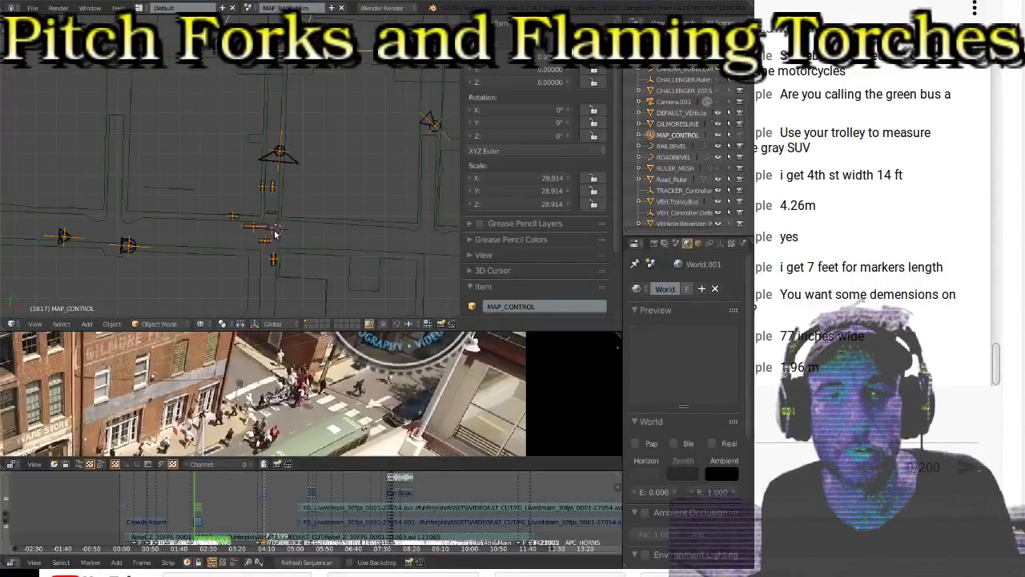
Step: Deselect the controllers, select only MAP_CONTROL and try scaling the map together with its children
{"action": "key", "text": "a"}
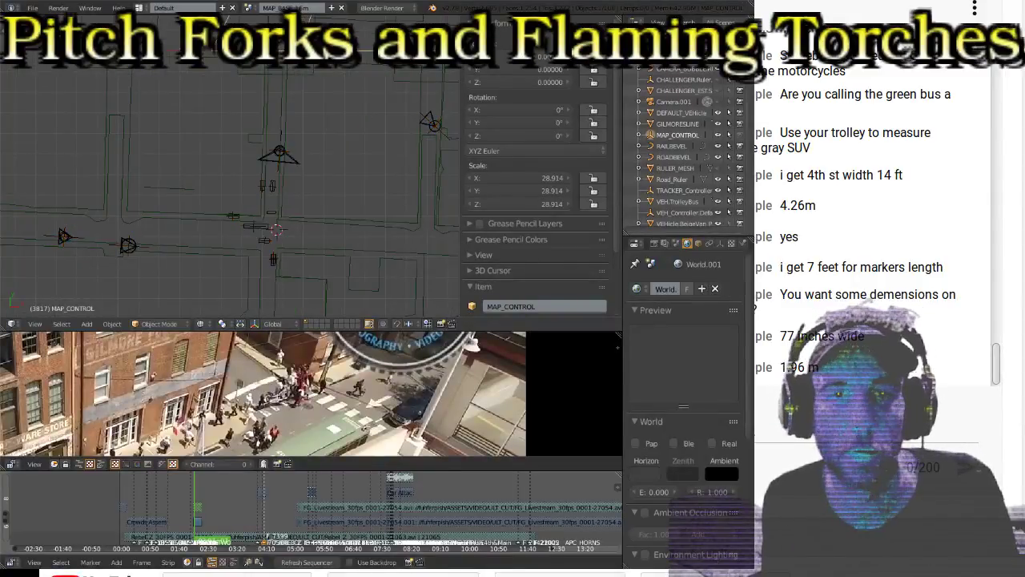
{"action": "middle_click_drag", "start_coordinate": [332, 101], "coordinate": [331, 112]}
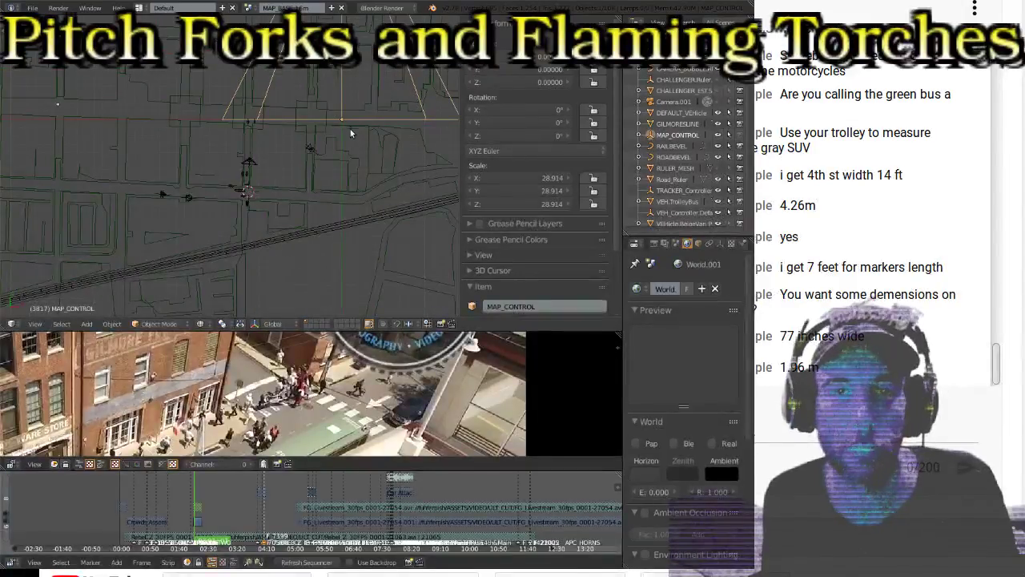
{"action": "scroll", "coordinate": [350, 134], "scroll_direction": "down", "scroll_amount": 4}
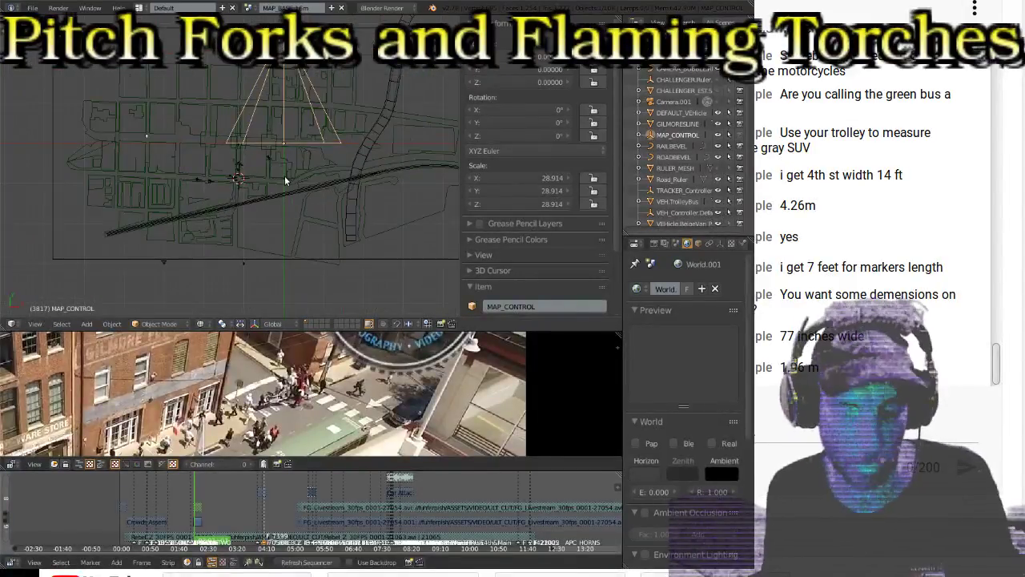
{"action": "key", "text": "s"}
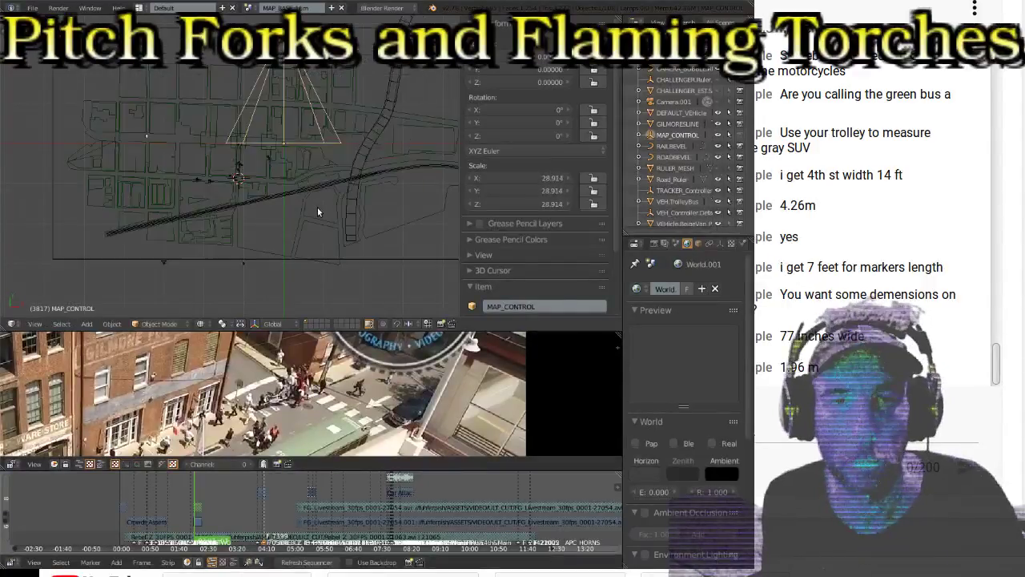
{"action": "key", "text": "Escape"}
Step: Frame the vehicles at the intersection and widen the 3D view further
{"action": "scroll", "coordinate": [300, 162], "scroll_direction": "up", "scroll_amount": 3}
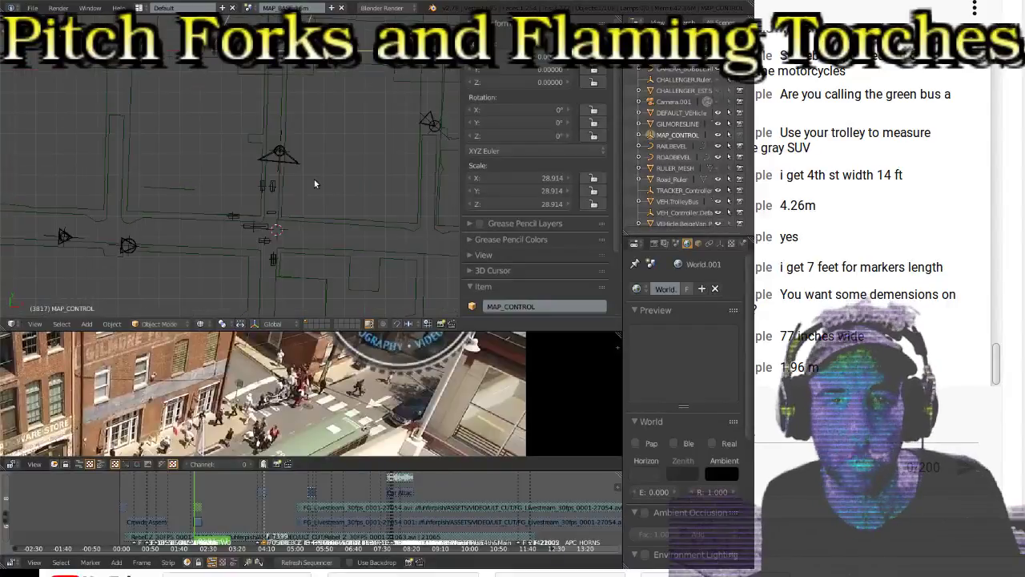
{"action": "scroll", "coordinate": [343, 186], "scroll_direction": "up", "scroll_amount": 1}
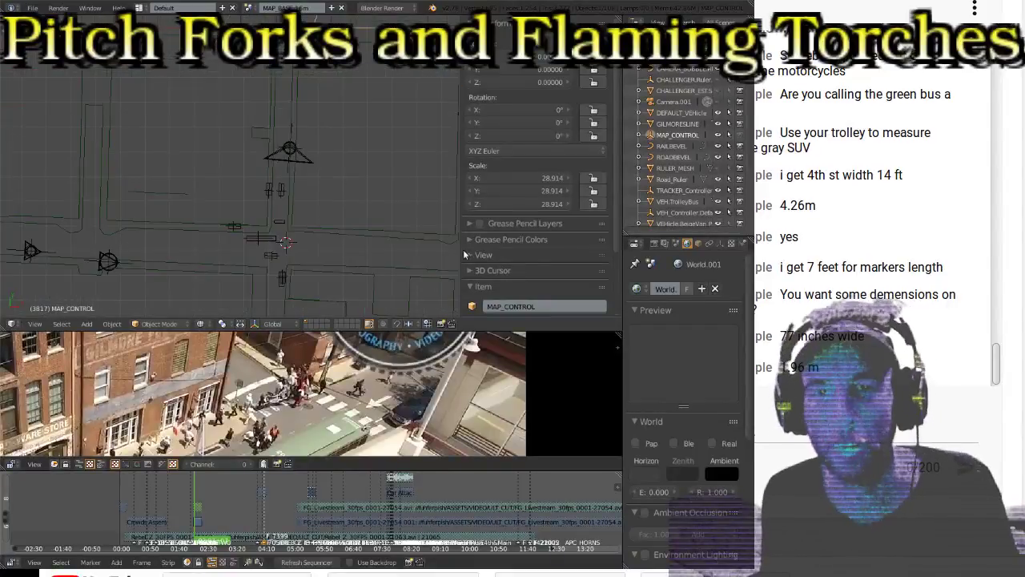
{"action": "left_click_drag", "start_coordinate": [623, 280], "coordinate": [664, 276]}
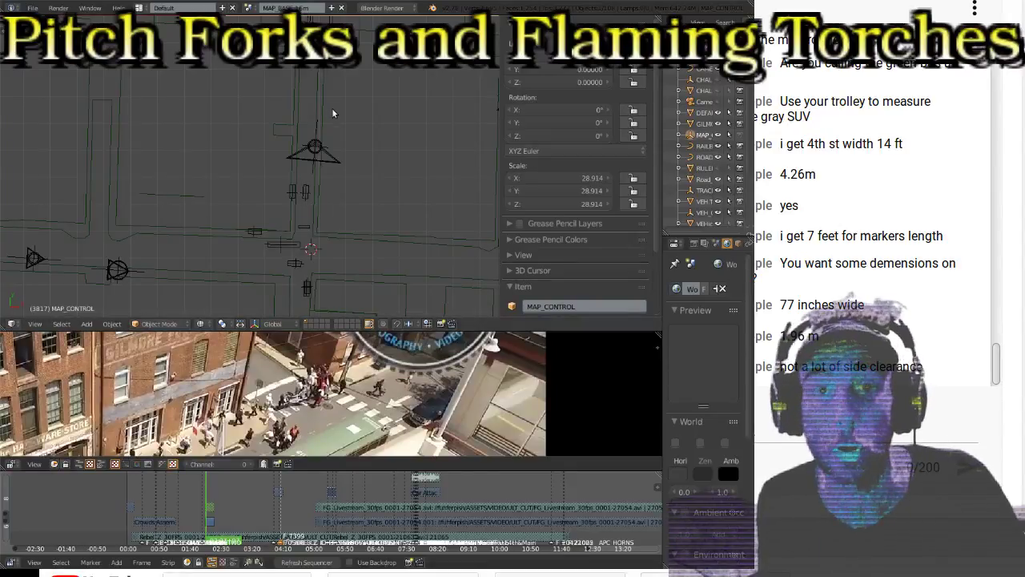
Step: Jump the sequence to just before the Car Attack strip and examine the tracker and vehicle markers around the intersection in the maximized 3D view
{"action": "scroll", "coordinate": [407, 173], "scroll_direction": "down", "scroll_amount": 2}
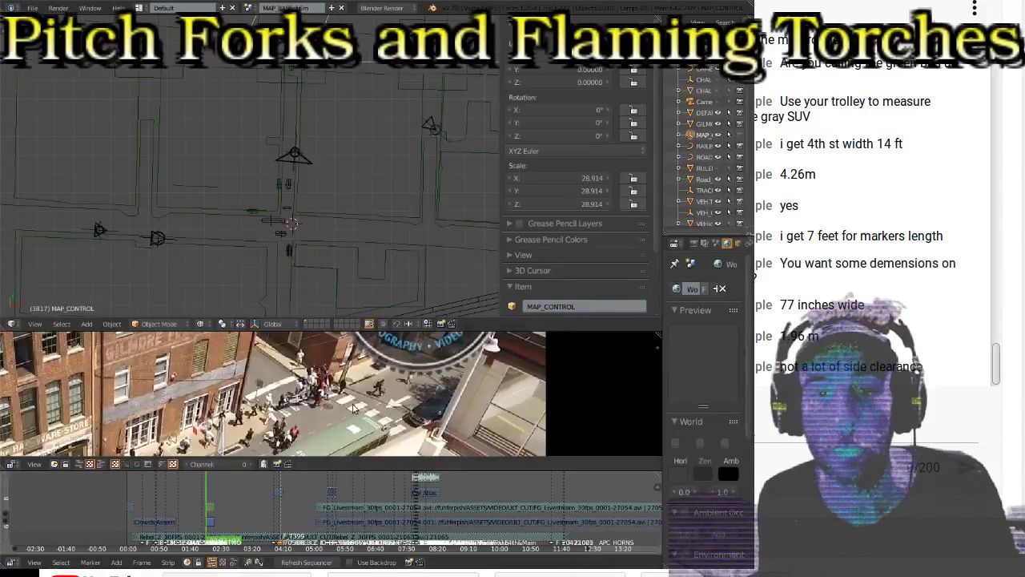
{"action": "scroll", "coordinate": [385, 500], "scroll_direction": "right", "scroll_amount": 6, "text": "ctrl"}
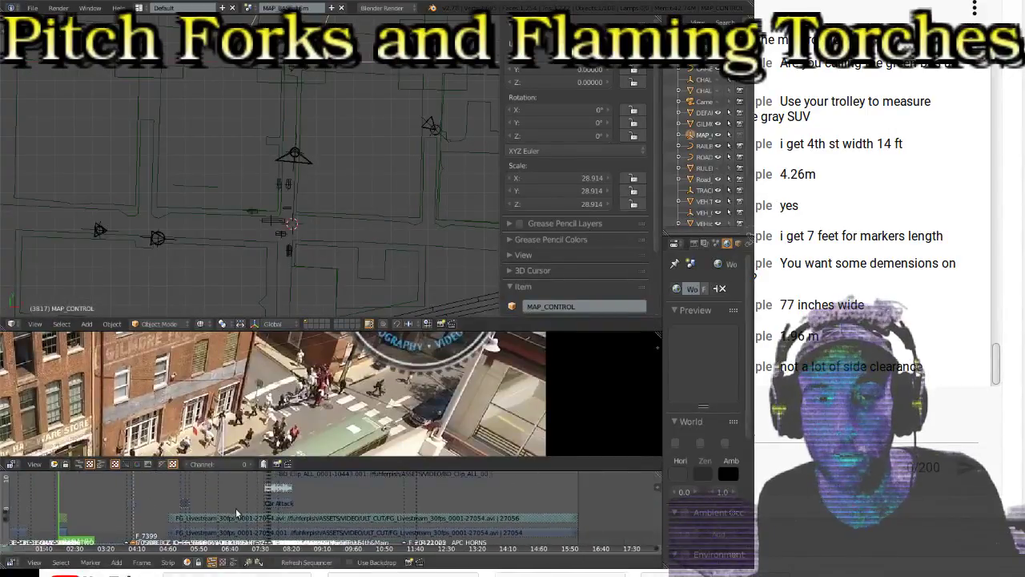
{"action": "left_click", "coordinate": [244, 490]}
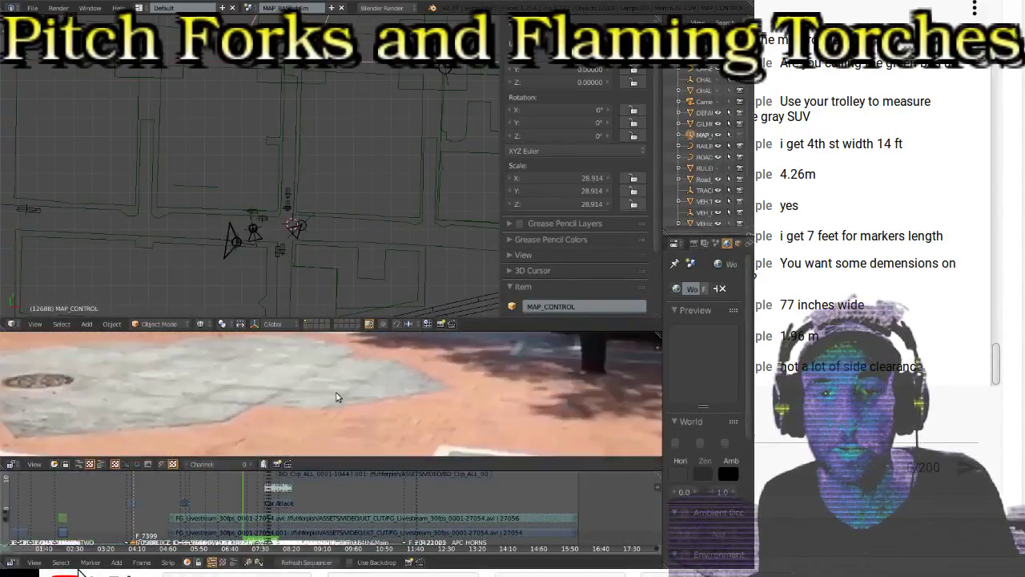
{"action": "key", "text": "shift+space"}
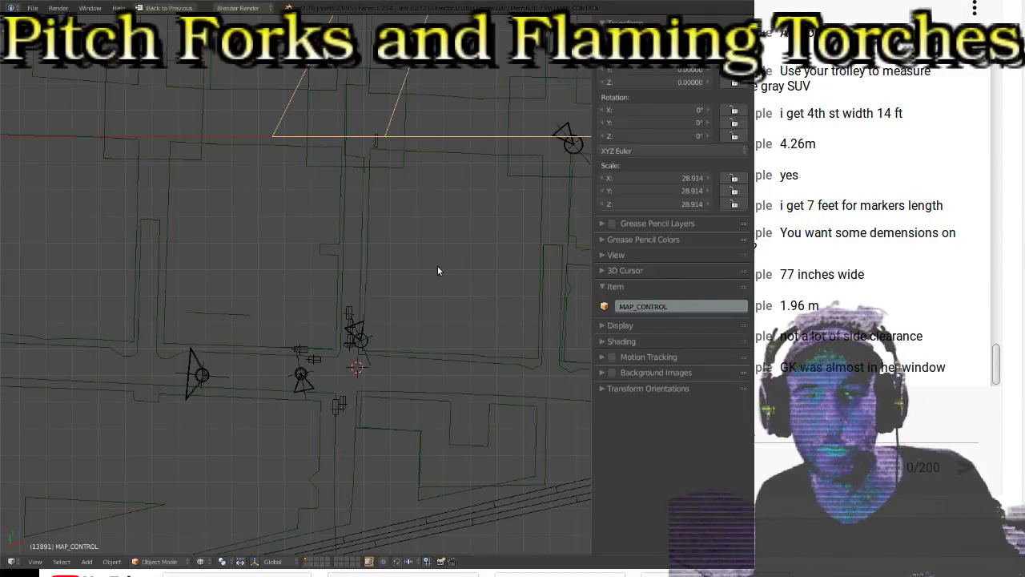
{"action": "scroll", "coordinate": [437, 271], "scroll_direction": "down", "scroll_amount": 1}
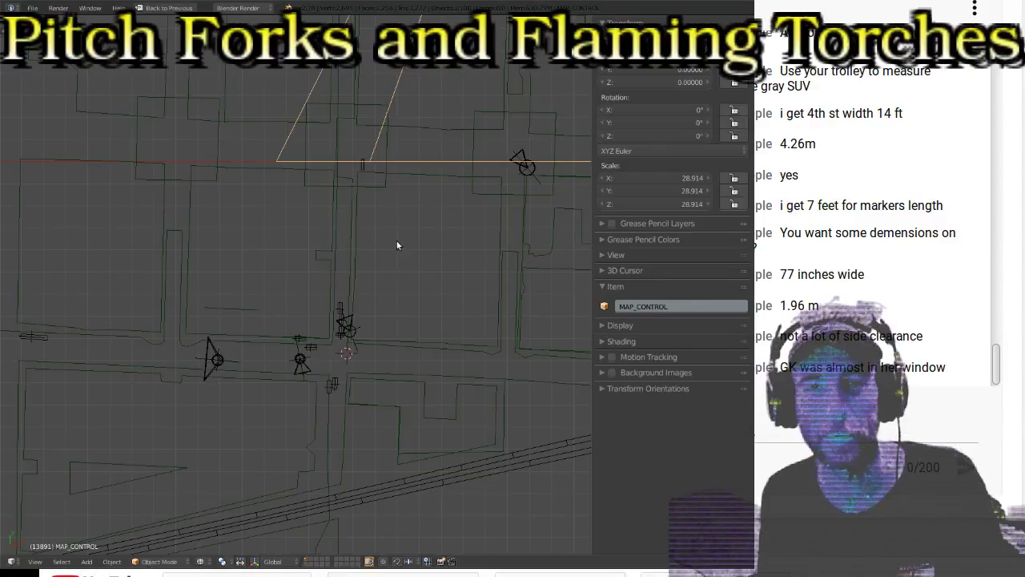
{"action": "scroll", "coordinate": [394, 244], "scroll_direction": "up", "scroll_amount": 5}
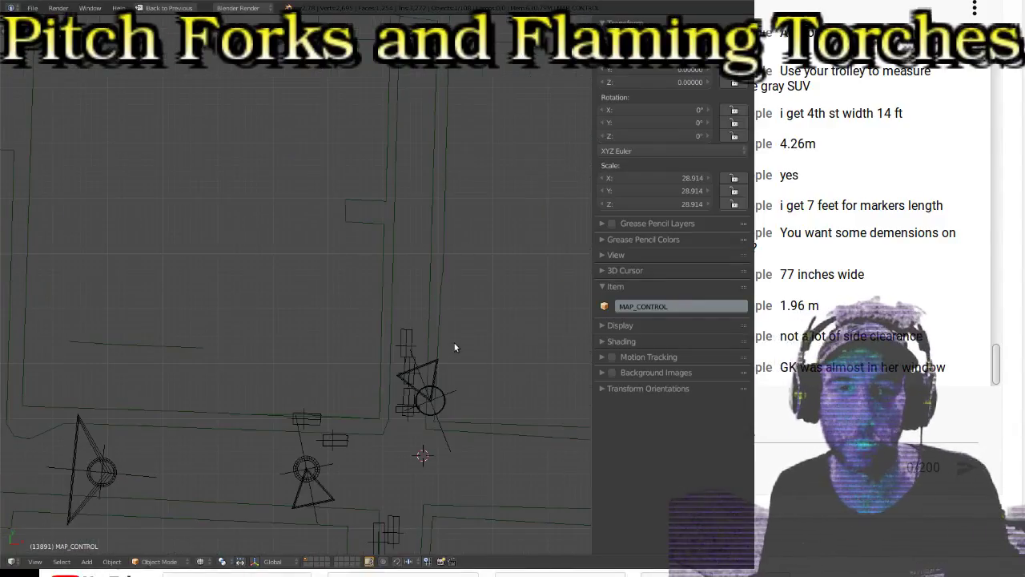
{"action": "scroll", "coordinate": [272, 472], "scroll_direction": "down", "scroll_amount": 3}
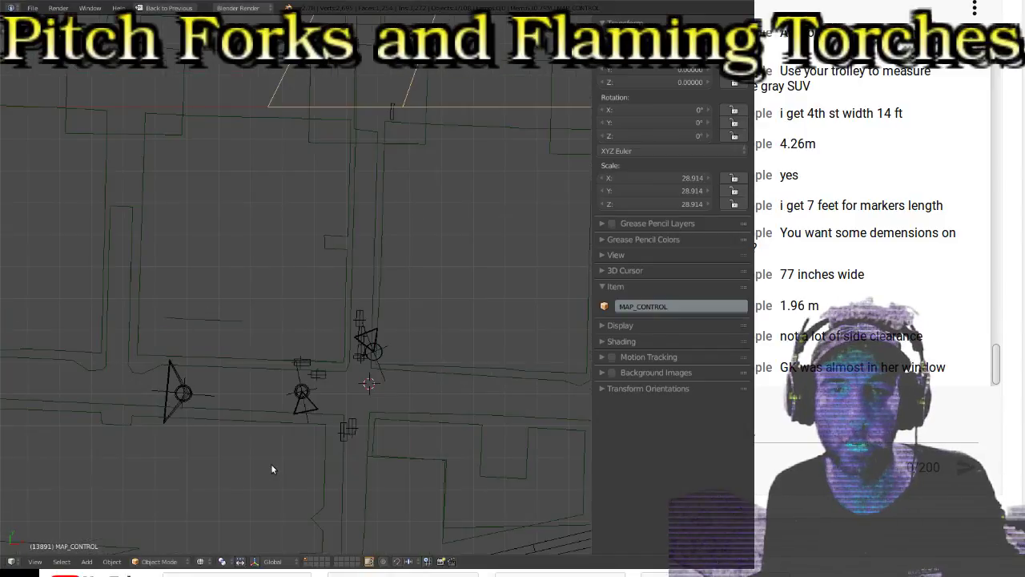
{"action": "key", "text": "ctrl+Up"}
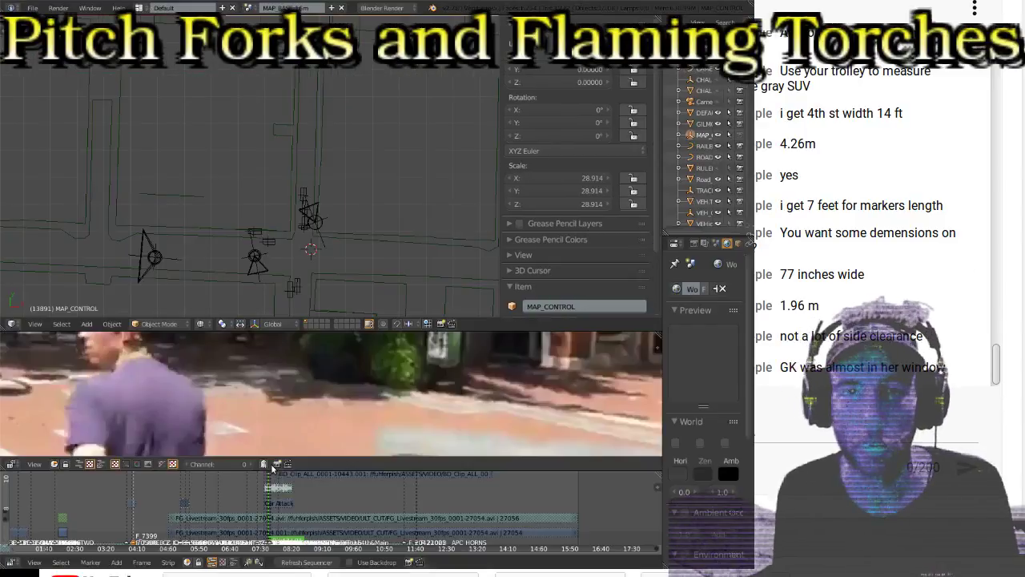
Step: Set the current frame back to 2263 and show the intersection's street and vehicle markers in the maximized 3D view
{"action": "left_click", "coordinate": [89, 494]}
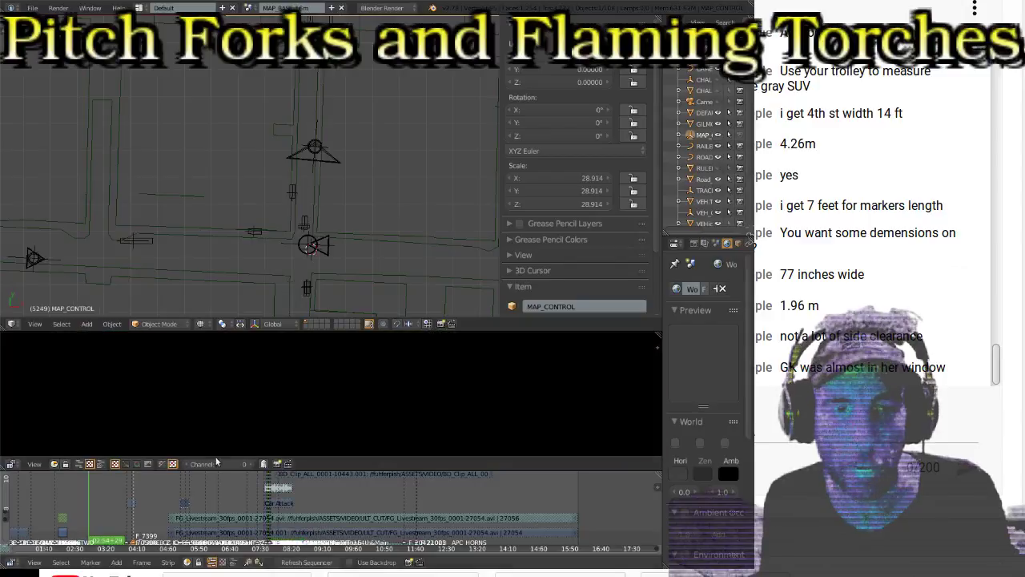
{"action": "scroll", "coordinate": [336, 217], "scroll_direction": "up", "scroll_amount": 3}
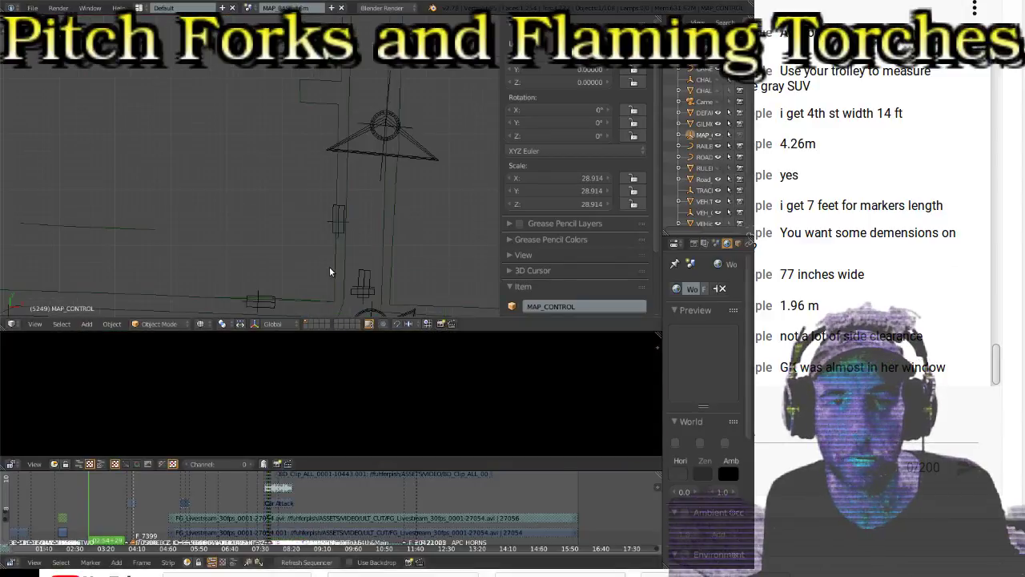
{"action": "left_click", "coordinate": [29, 498]}
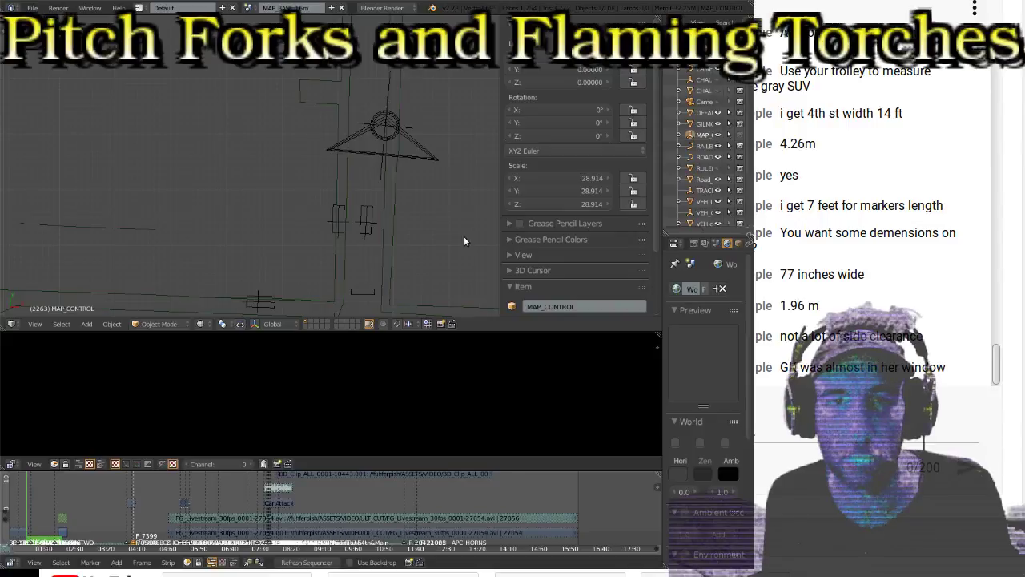
{"action": "scroll", "coordinate": [462, 227], "scroll_direction": "down", "scroll_amount": 2}
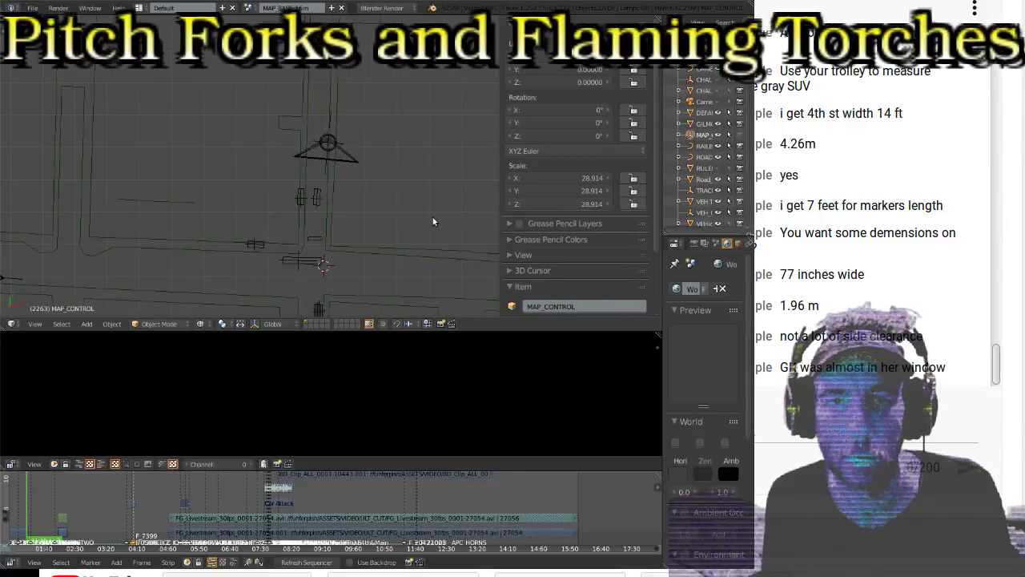
{"action": "key", "text": "shift+space"}
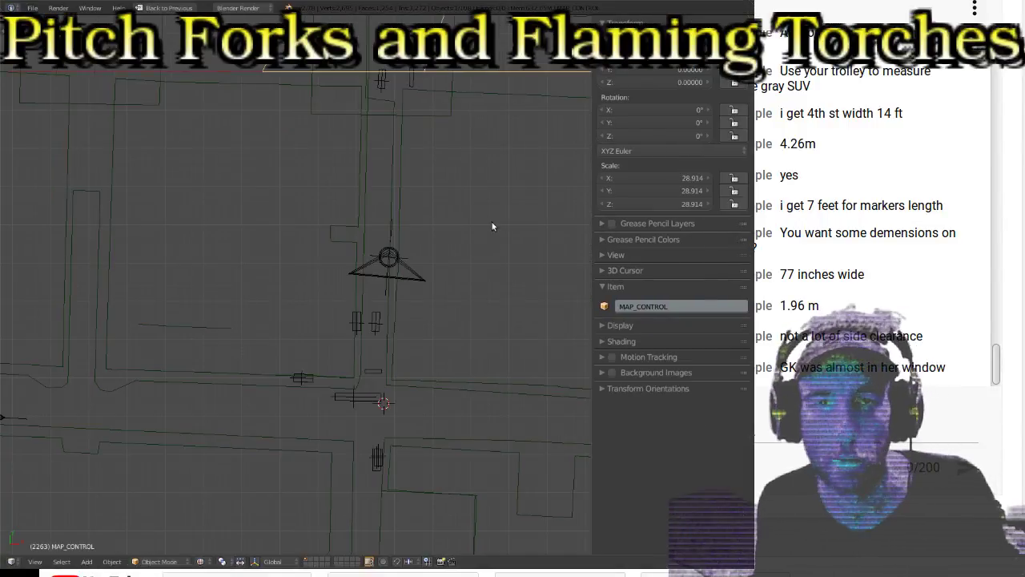
{"action": "middle_click_drag", "start_coordinate": [492, 222], "coordinate": [346, 263], "text": "shift"}
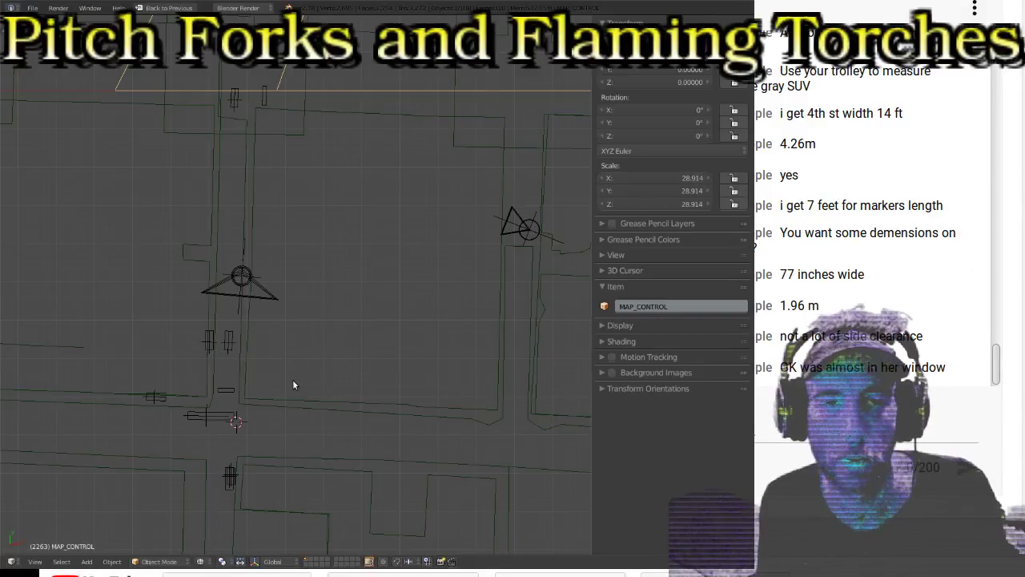
Step: Move Road_Ruler from the intersection to the wide street beside the map's origin
{"action": "right_click", "coordinate": [228, 393]}
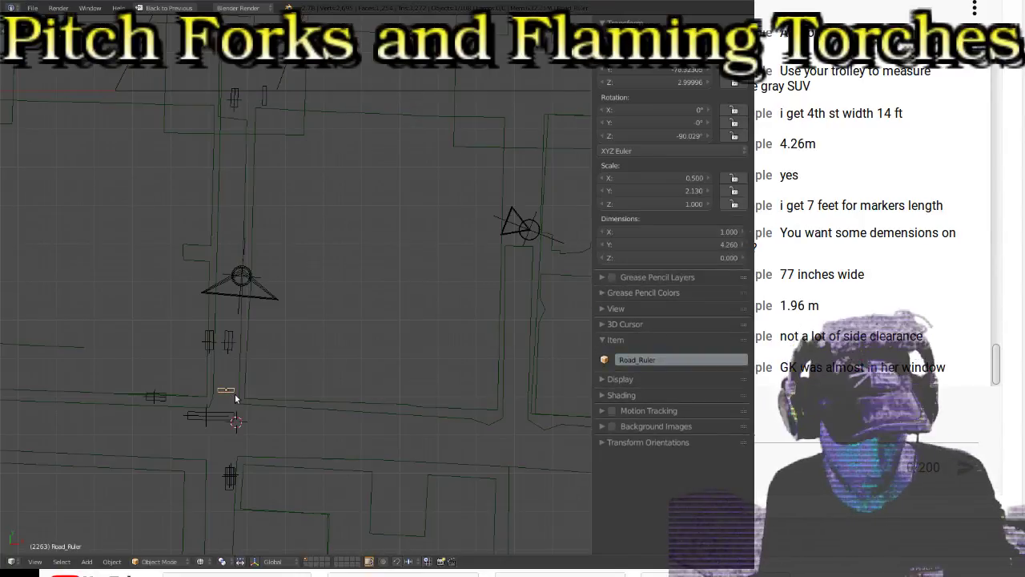
{"action": "right_click_drag", "start_coordinate": [237, 394], "coordinate": [539, 109]}
{"action": "middle_click_drag", "start_coordinate": [539, 109], "coordinate": [256, 279], "text": "shift"}
{"action": "scroll", "coordinate": [254, 276], "scroll_direction": "up", "scroll_amount": 2}
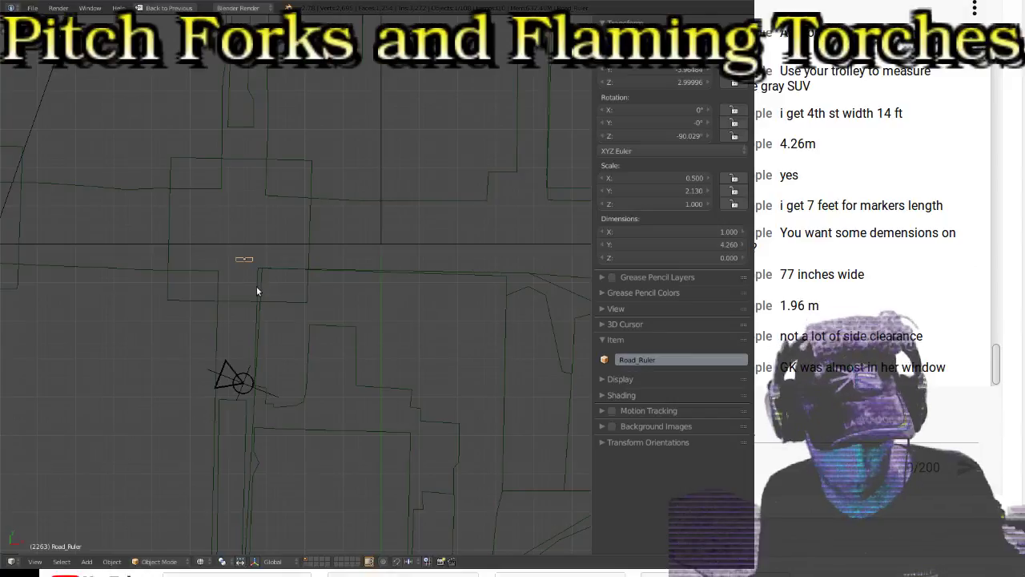
{"action": "key", "text": "g"}
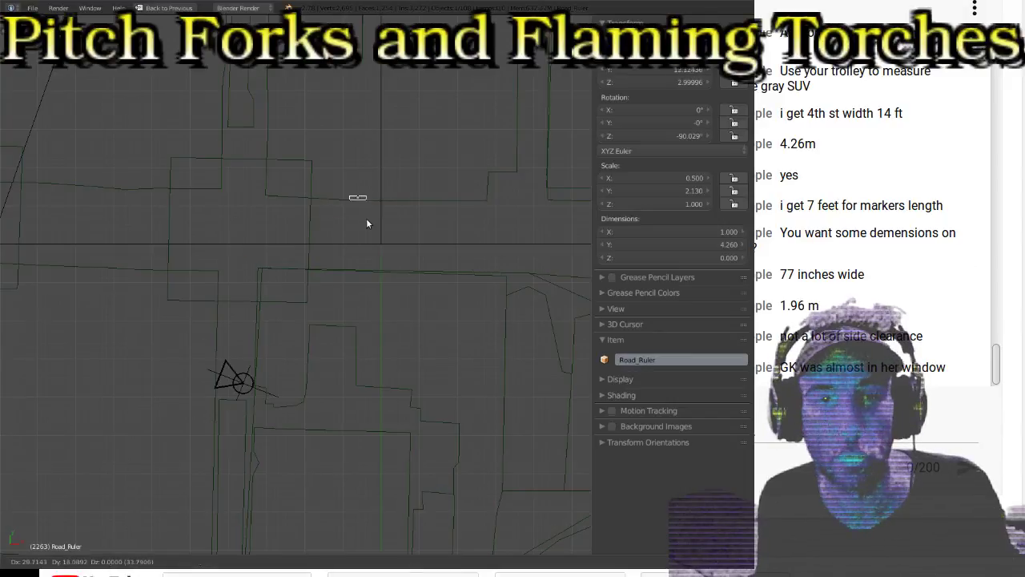
{"action": "left_click", "coordinate": [359, 260]}
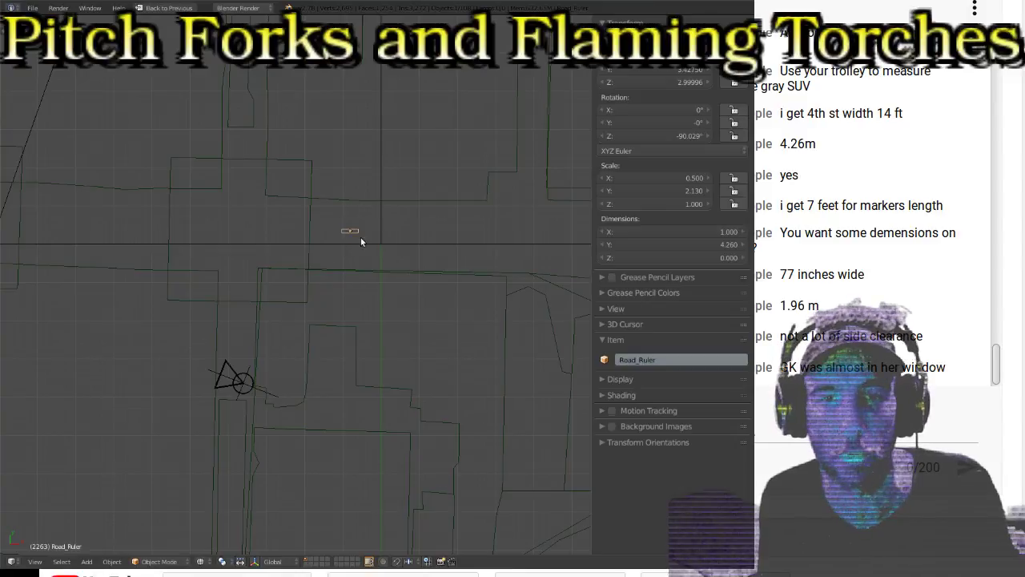
{"action": "scroll", "coordinate": [372, 218], "scroll_direction": "up", "scroll_amount": 5}
{"action": "scroll", "coordinate": [375, 225], "scroll_direction": "down", "scroll_amount": 5}
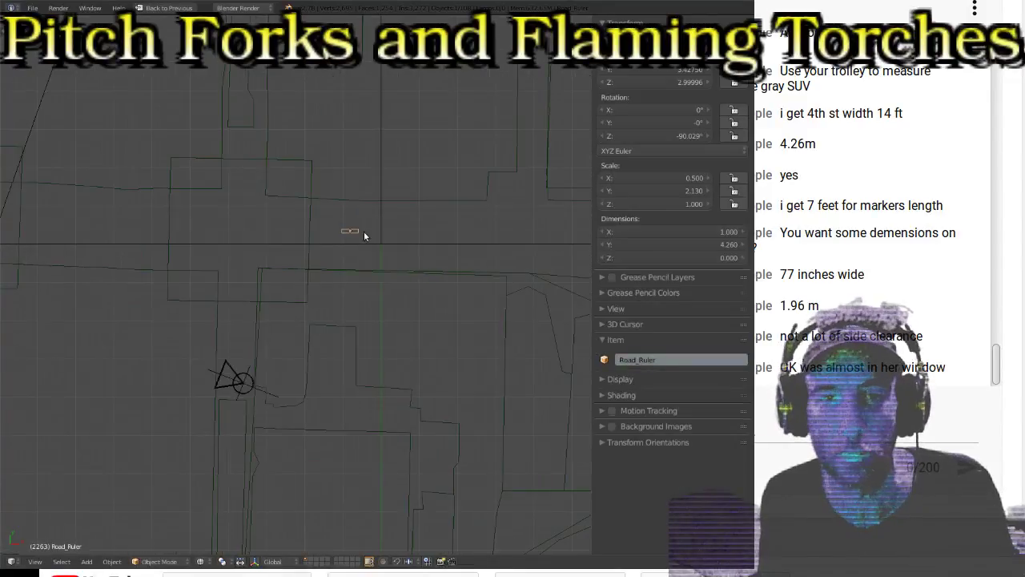
{"action": "scroll", "coordinate": [304, 273], "scroll_direction": "up", "scroll_amount": 1}
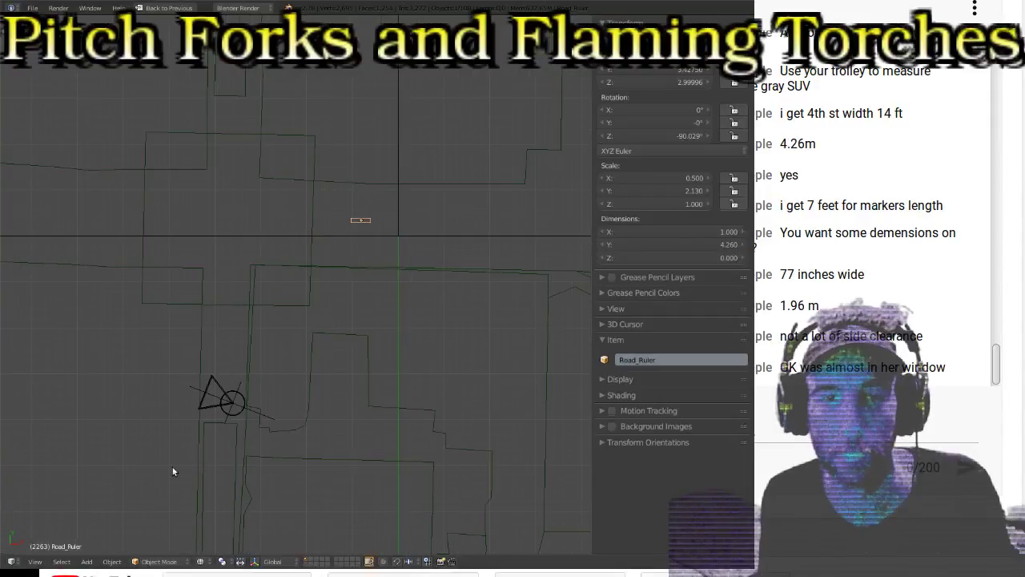
Step: Select MAP_CONTROL and scale the map with its markers down to about 14.96 on all axes
{"action": "scroll", "coordinate": [178, 434], "scroll_direction": "down", "scroll_amount": 3}
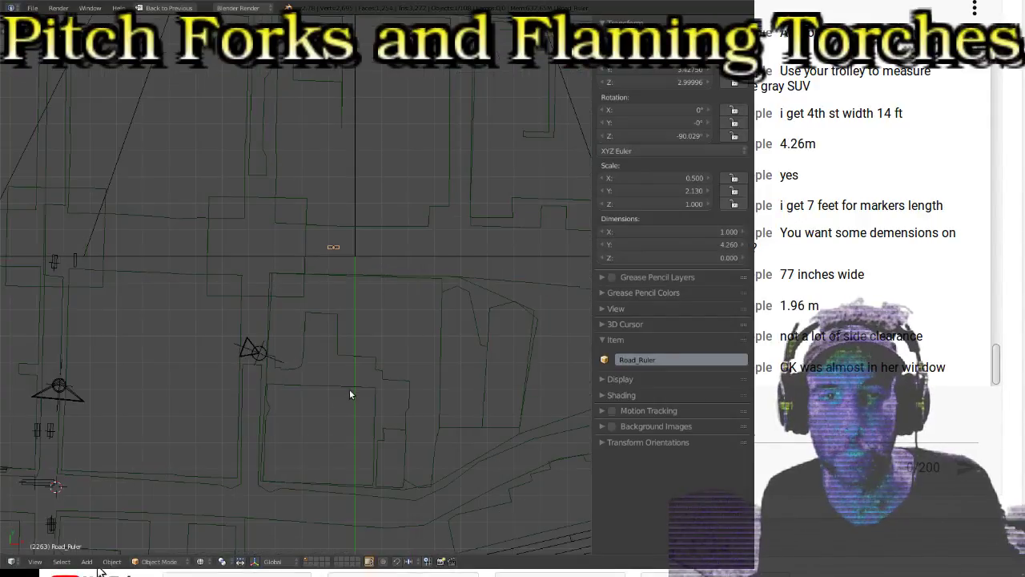
{"action": "scroll", "coordinate": [362, 366], "scroll_direction": "up", "scroll_amount": 2}
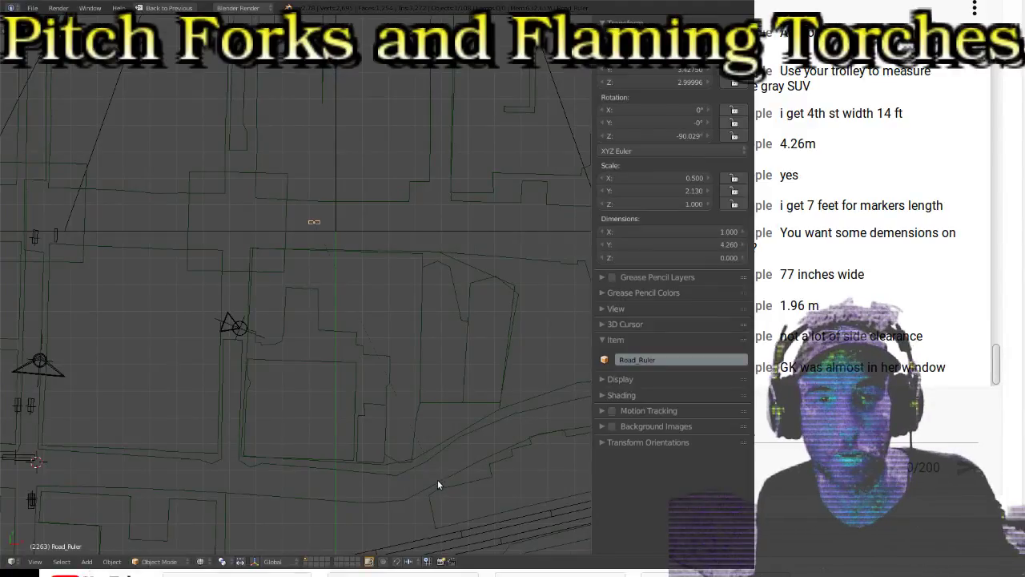
{"action": "key", "text": "s"}
{"action": "key", "text": "Escape"}
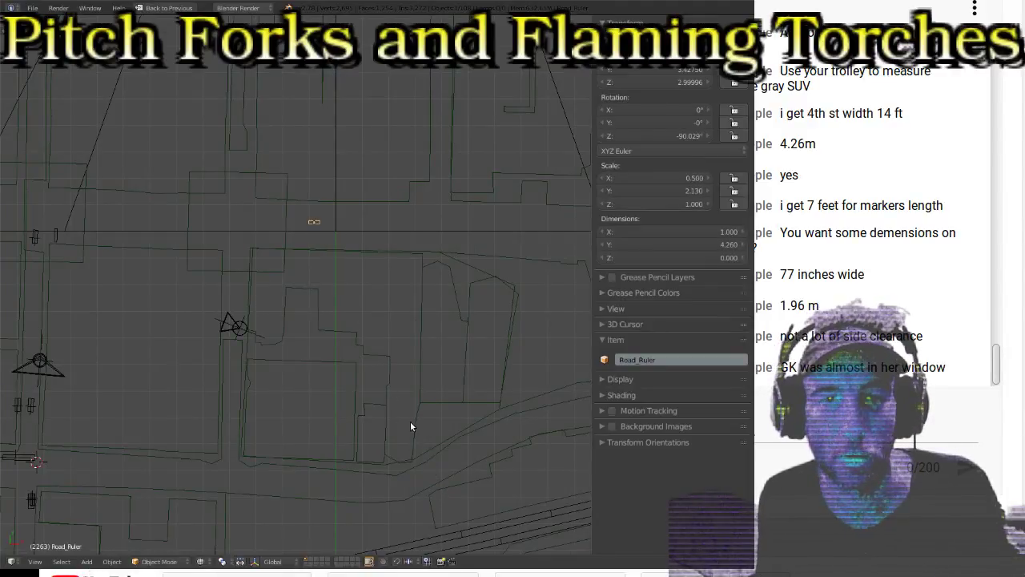
{"action": "right_click", "coordinate": [385, 233]}
{"action": "key", "text": "s"}
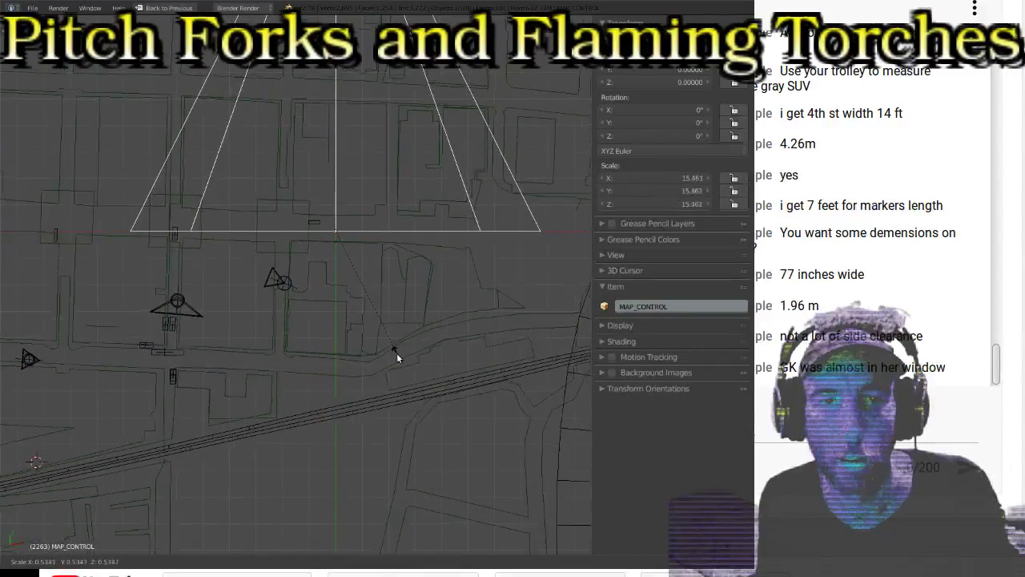
{"action": "left_click", "coordinate": [393, 350]}
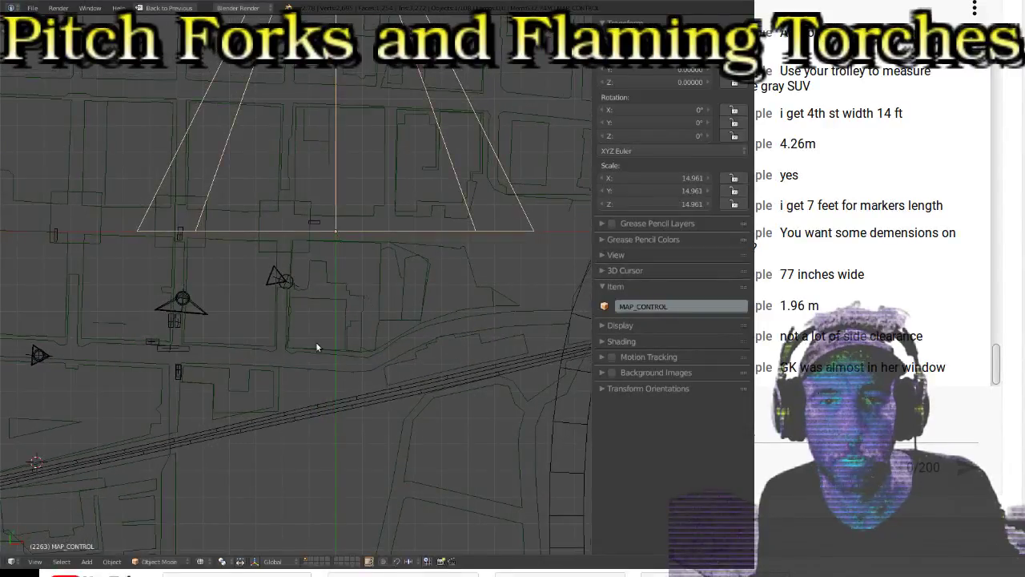
Step: Move Road_Ruler across the narrow street just above the camera marker and compare it with the street's width
{"action": "right_click", "coordinate": [316, 223]}
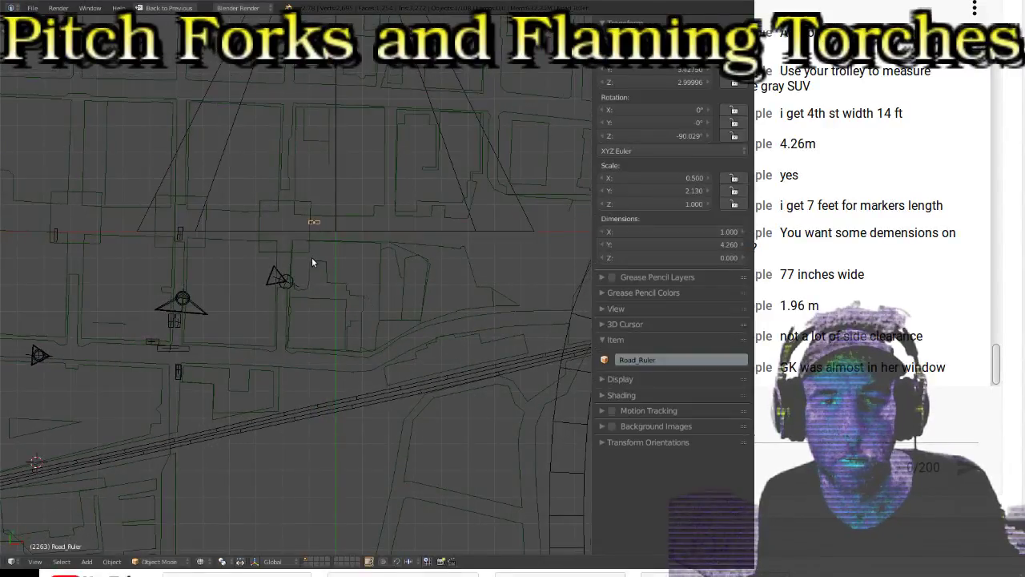
{"action": "key", "text": "g"}
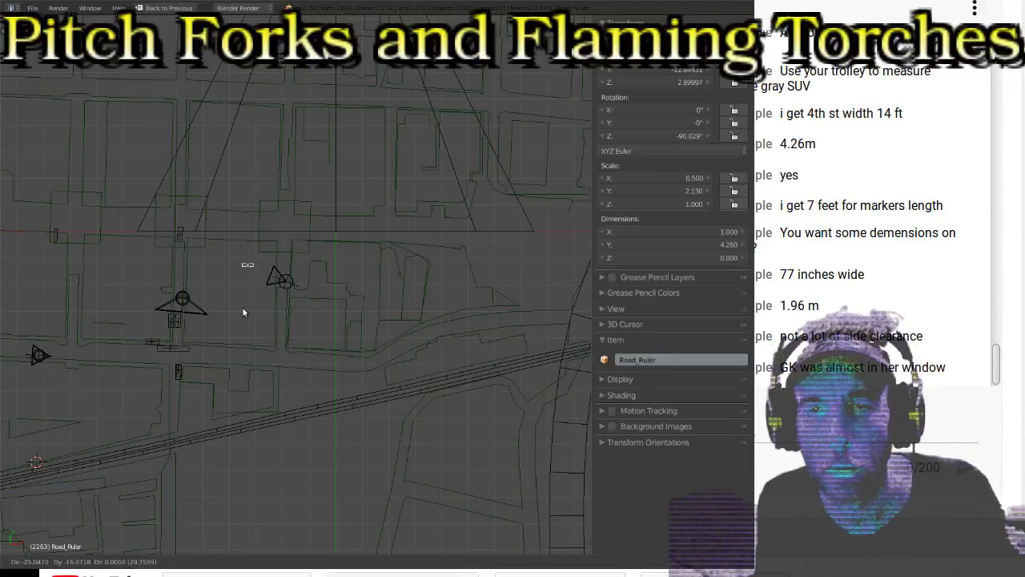
{"action": "left_click", "coordinate": [174, 313]}
{"action": "scroll", "coordinate": [165, 300], "scroll_direction": "up", "scroll_amount": 5}
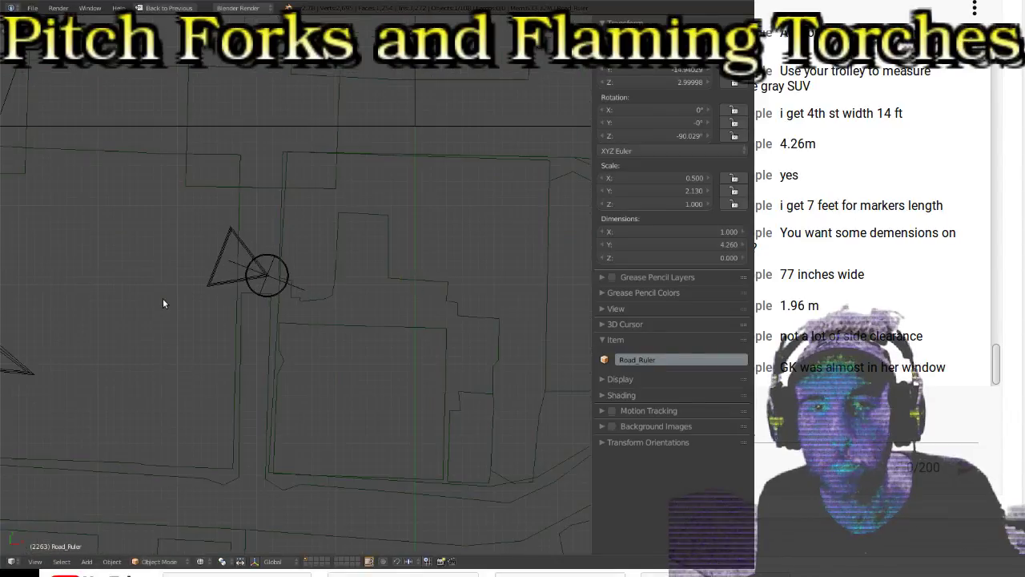
{"action": "middle_click_drag", "start_coordinate": [112, 298], "coordinate": [299, 299], "text": "shift"}
{"action": "scroll", "coordinate": [152, 301], "scroll_direction": "up", "scroll_amount": 5}
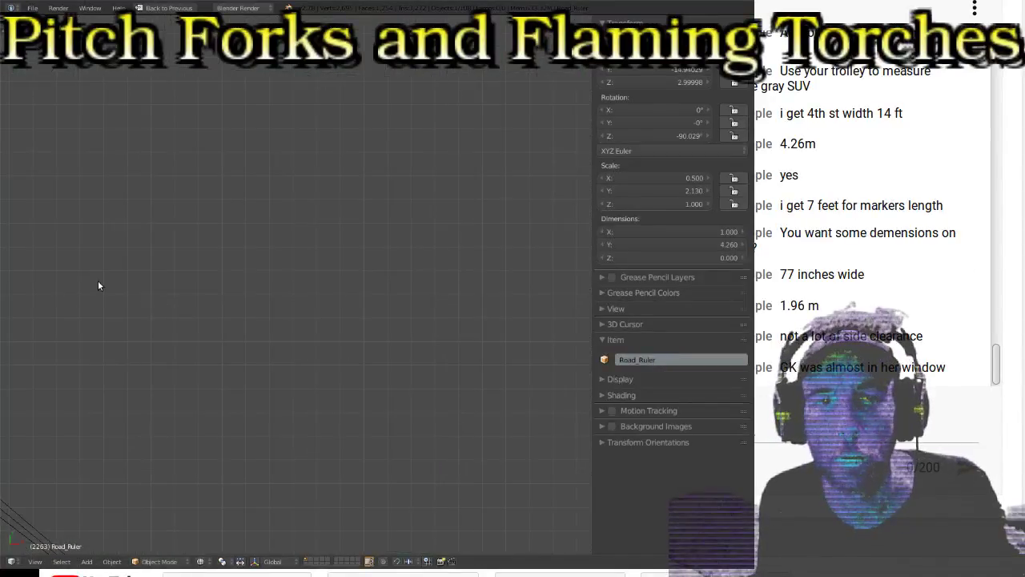
{"action": "middle_click_drag", "start_coordinate": [409, 298], "coordinate": [483, 316], "text": "shift"}
{"action": "scroll", "coordinate": [269, 287], "scroll_direction": "down", "scroll_amount": 3}
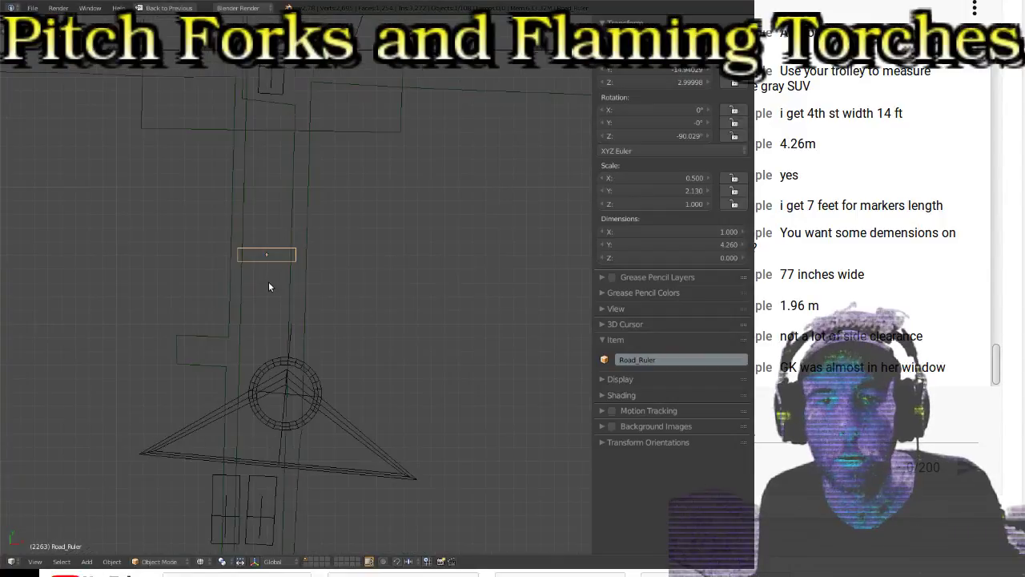
{"action": "scroll", "coordinate": [284, 287], "scroll_direction": "down", "scroll_amount": 4}
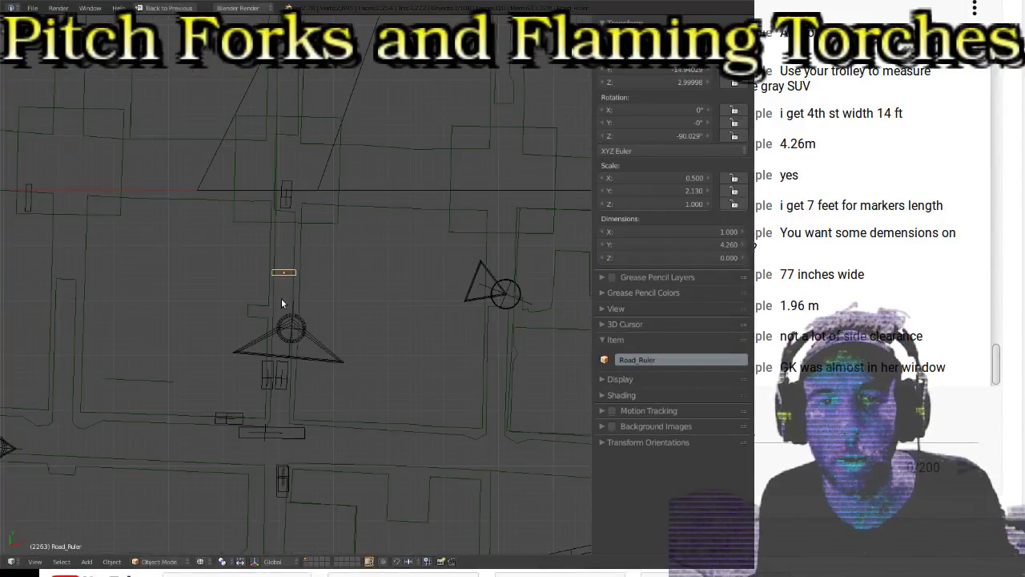
Step: Move Road_Ruler down the street to just below the two side-by-side vehicle markers and compare it with the road edges
{"action": "key", "text": "g"}
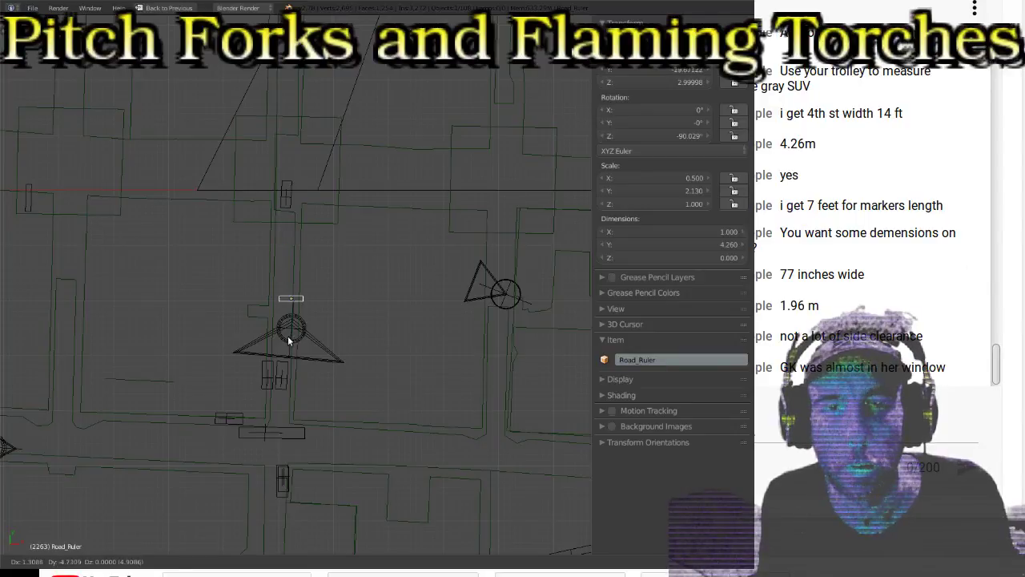
{"action": "left_click", "coordinate": [277, 428]}
{"action": "scroll", "coordinate": [268, 376], "scroll_direction": "up", "scroll_amount": 5}
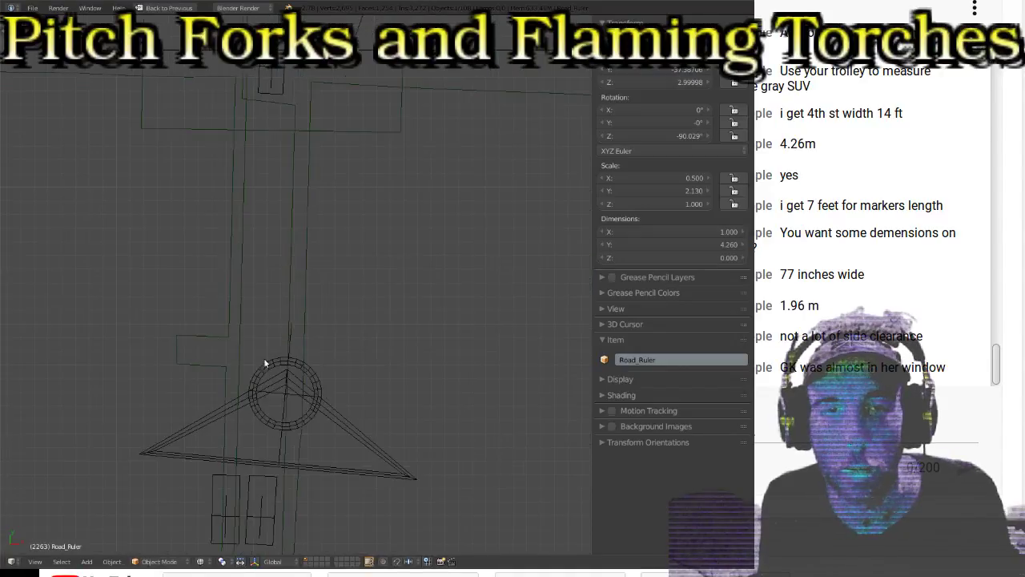
{"action": "scroll", "coordinate": [262, 332], "scroll_direction": "down", "scroll_amount": 4, "text": "shift"}
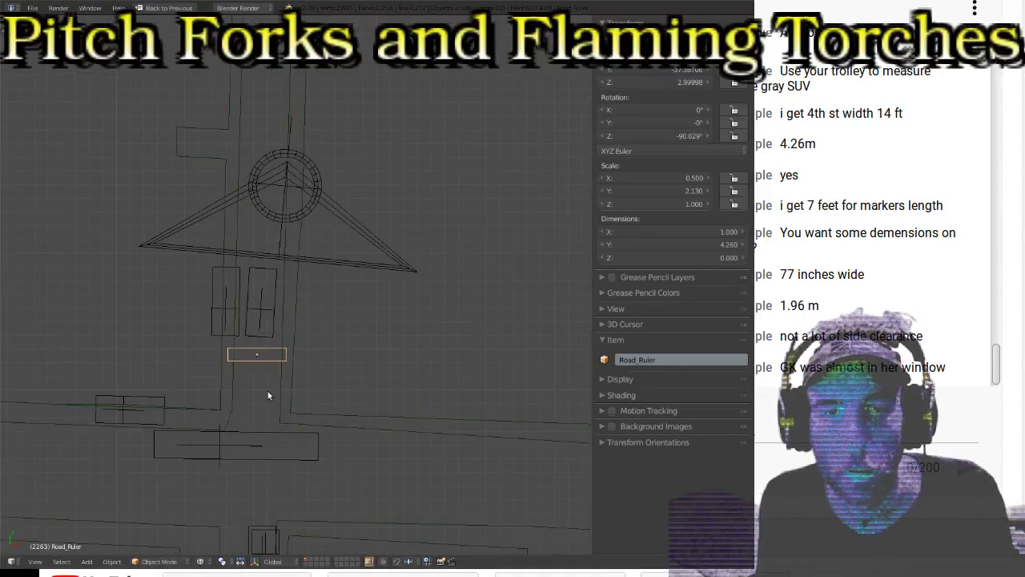
{"action": "scroll", "coordinate": [255, 381], "scroll_direction": "up", "scroll_amount": 3}
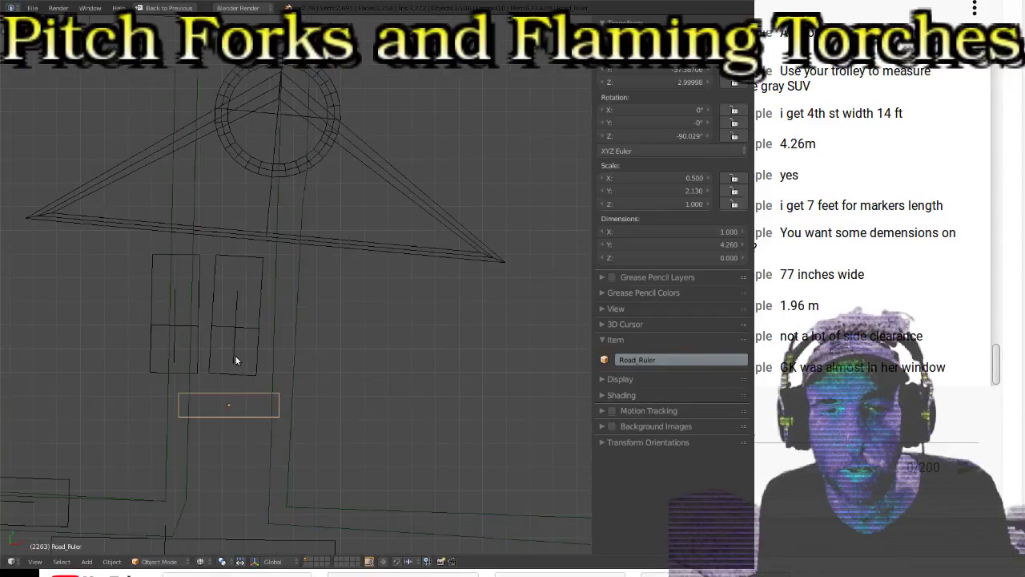
Step: Nudge Road_Ruler slightly farther down the street, by about 0.09 on X and -0.16 on Y
{"action": "key", "text": "g"}
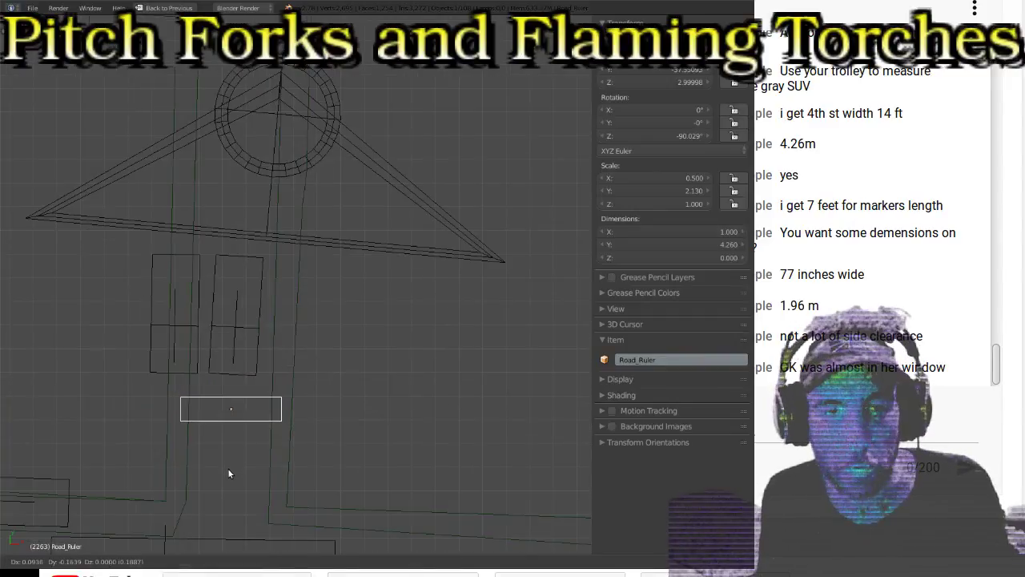
{"action": "left_click", "coordinate": [228, 467]}
Step: Select MAP_CONTROL and scale the map with its markers up to about 19.465 on all axes
{"action": "scroll", "coordinate": [240, 428], "scroll_direction": "down", "scroll_amount": 5}
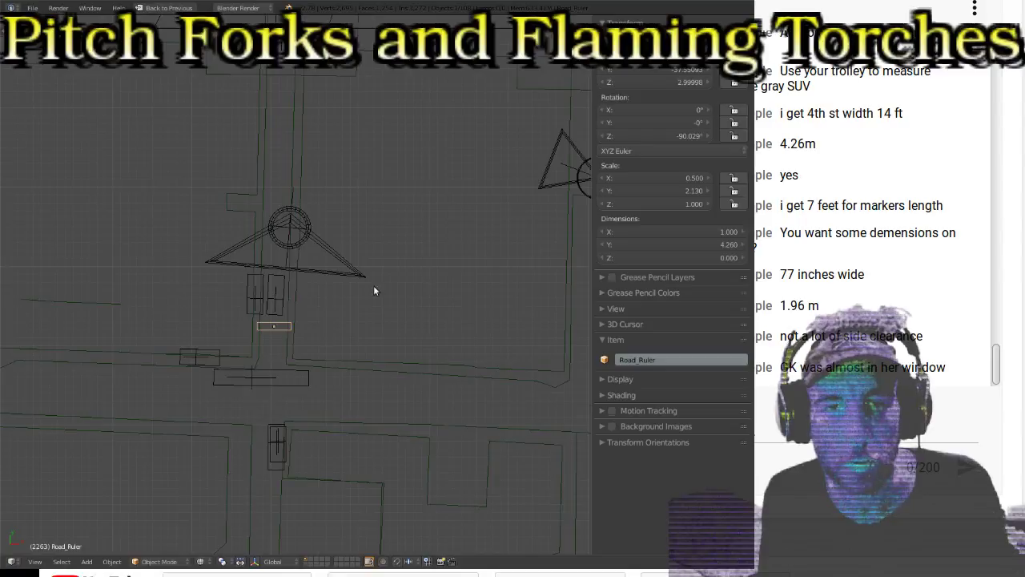
{"action": "scroll", "coordinate": [440, 178], "scroll_direction": "down", "scroll_amount": 5}
{"action": "right_click", "coordinate": [375, 176]}
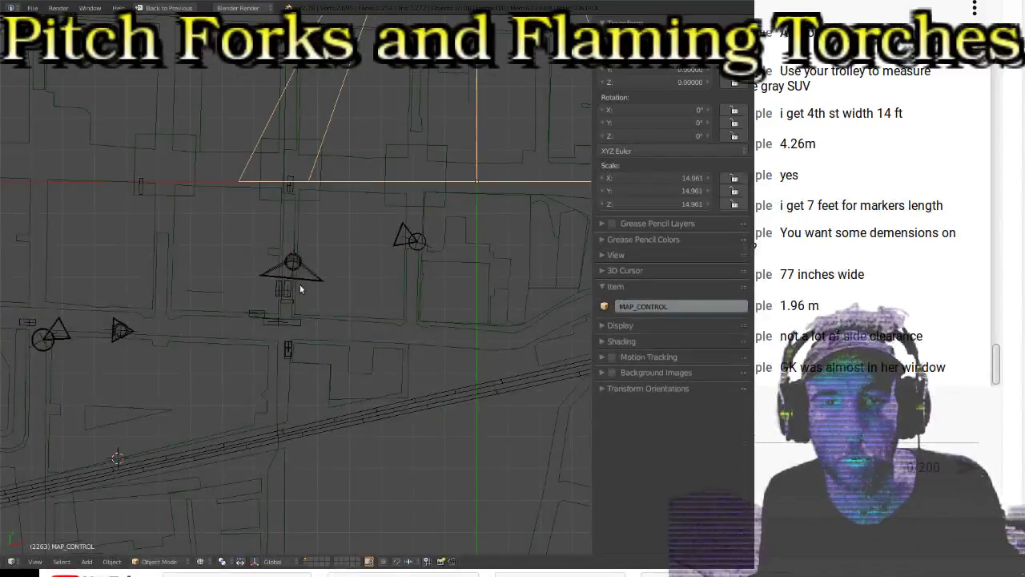
{"action": "scroll", "coordinate": [292, 342], "scroll_direction": "up", "scroll_amount": 1}
{"action": "scroll", "coordinate": [293, 342], "scroll_direction": "up", "scroll_amount": 6}
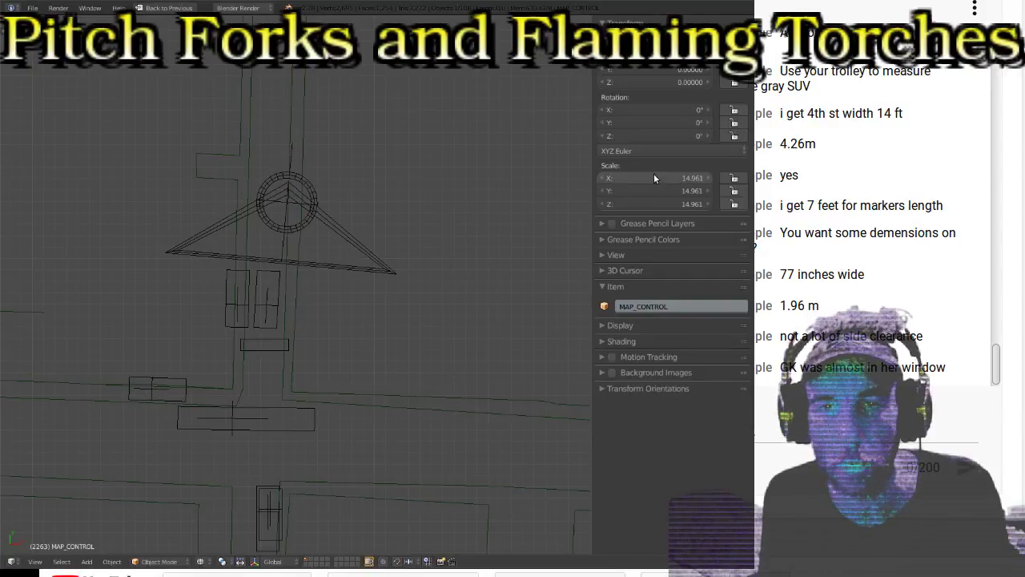
{"action": "key", "text": "s"}
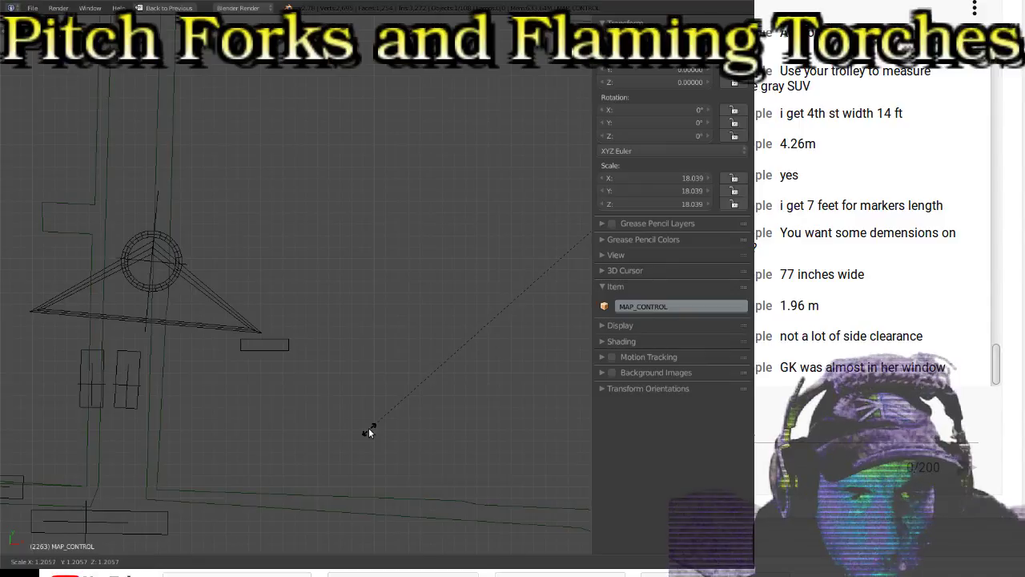
{"action": "left_click", "coordinate": [321, 466]}
{"action": "scroll", "coordinate": [236, 394], "scroll_direction": "down", "scroll_amount": 4}
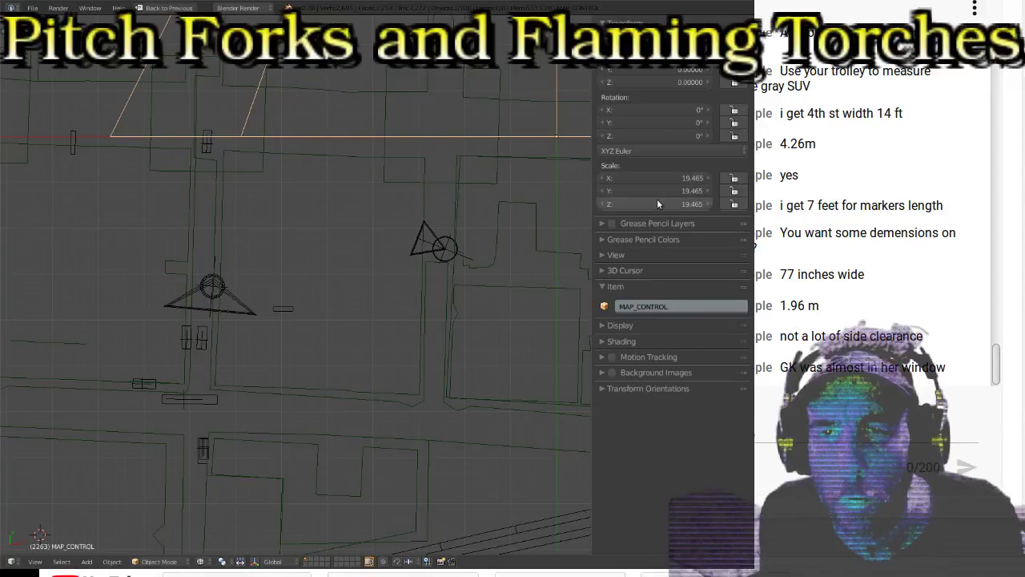
Step: Move Road_Ruler back into the street between the two side-by-side vehicle markers and the intersection, and compare it with the road edges
{"action": "right_click", "coordinate": [287, 311]}
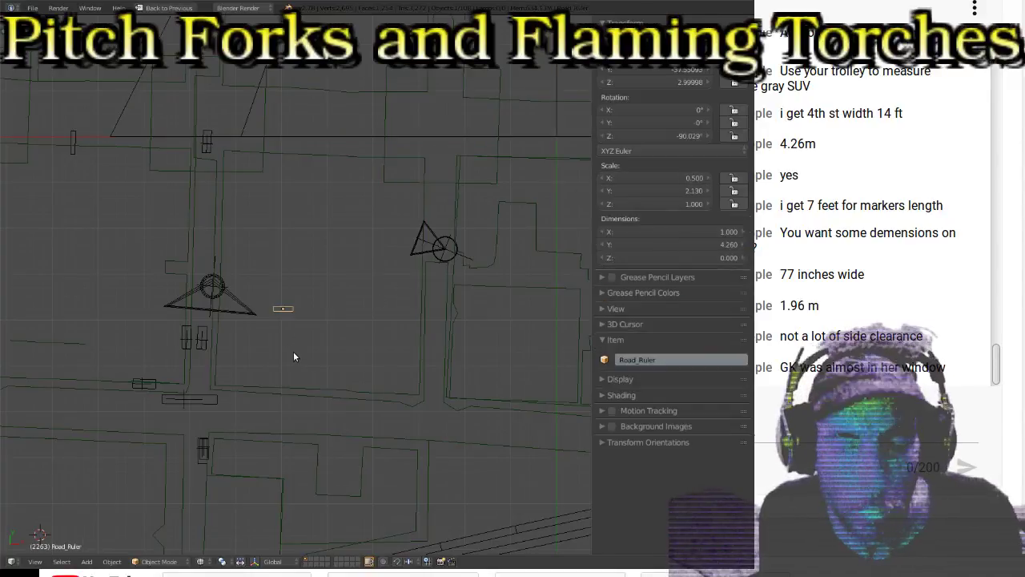
{"action": "key", "text": "g"}
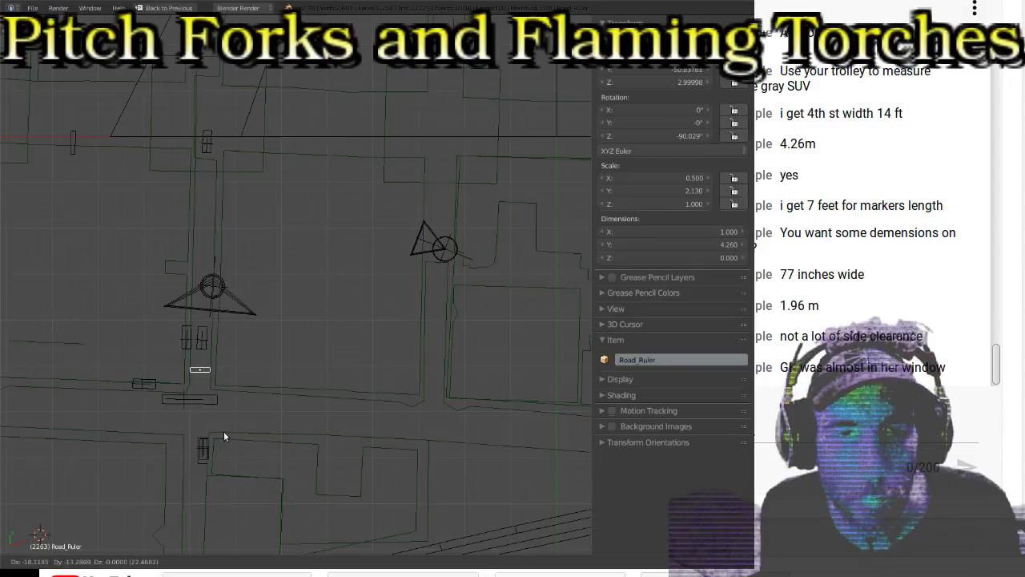
{"action": "left_click", "coordinate": [223, 431]}
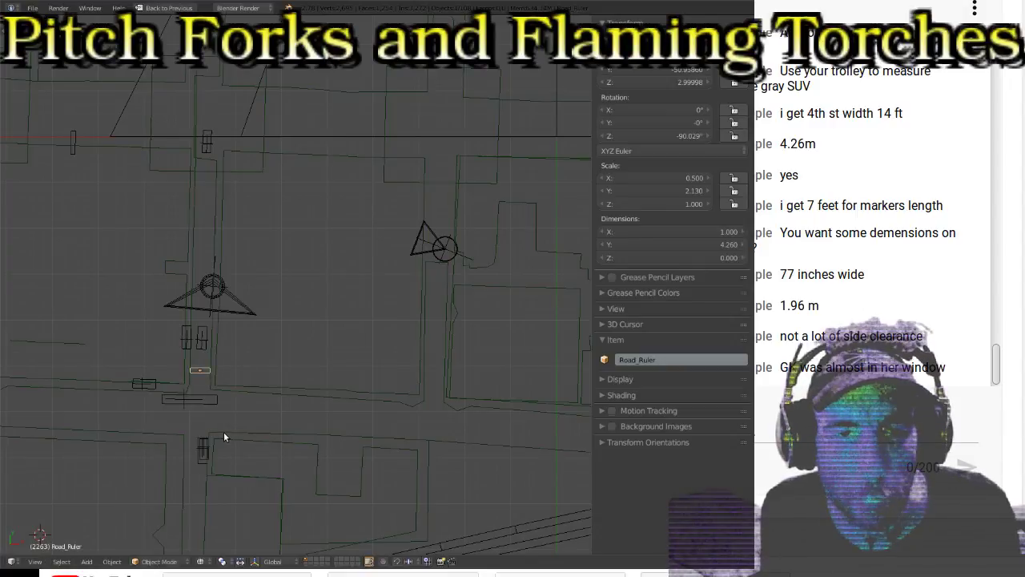
{"action": "scroll", "coordinate": [175, 382], "scroll_direction": "up", "scroll_amount": 3}
{"action": "scroll", "coordinate": [175, 388], "scroll_direction": "up", "scroll_amount": 3}
{"action": "middle_click_drag", "start_coordinate": [236, 300], "coordinate": [315, 263], "text": "shift"}
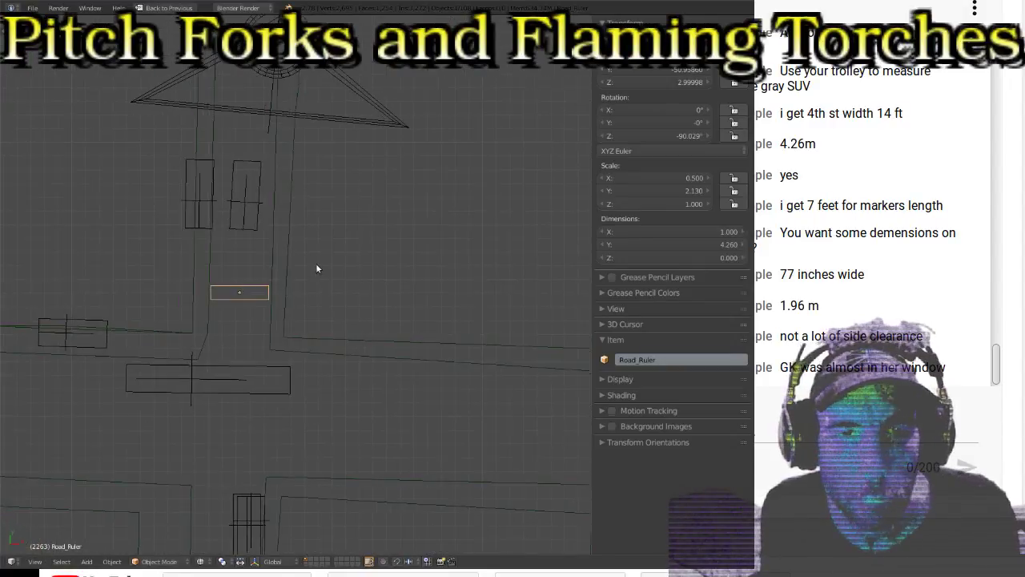
{"action": "scroll", "coordinate": [261, 316], "scroll_direction": "up", "scroll_amount": 2}
{"action": "scroll", "coordinate": [260, 313], "scroll_direction": "up", "scroll_amount": 1}
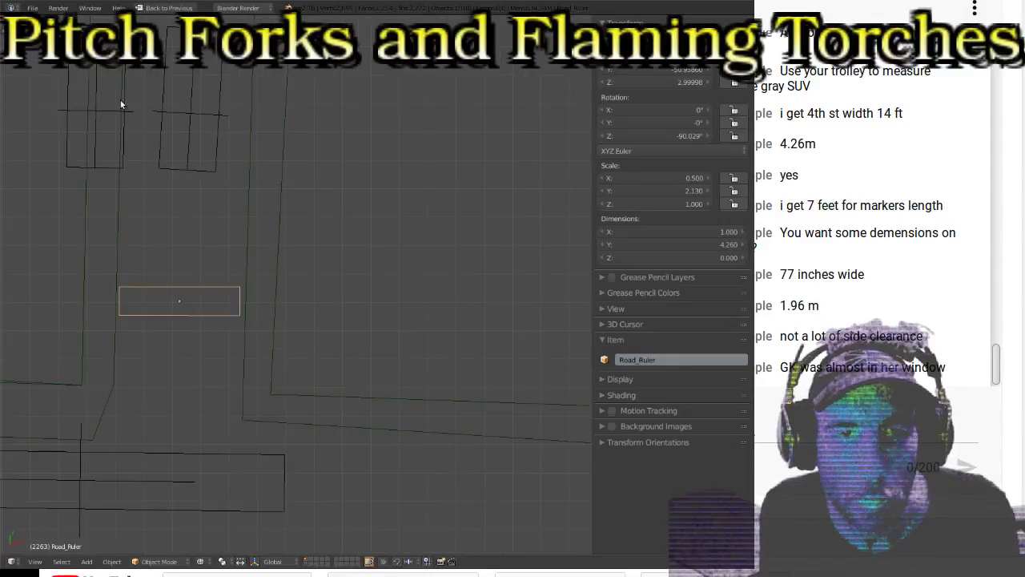
{"action": "scroll", "coordinate": [160, 184], "scroll_direction": "down", "scroll_amount": 6}
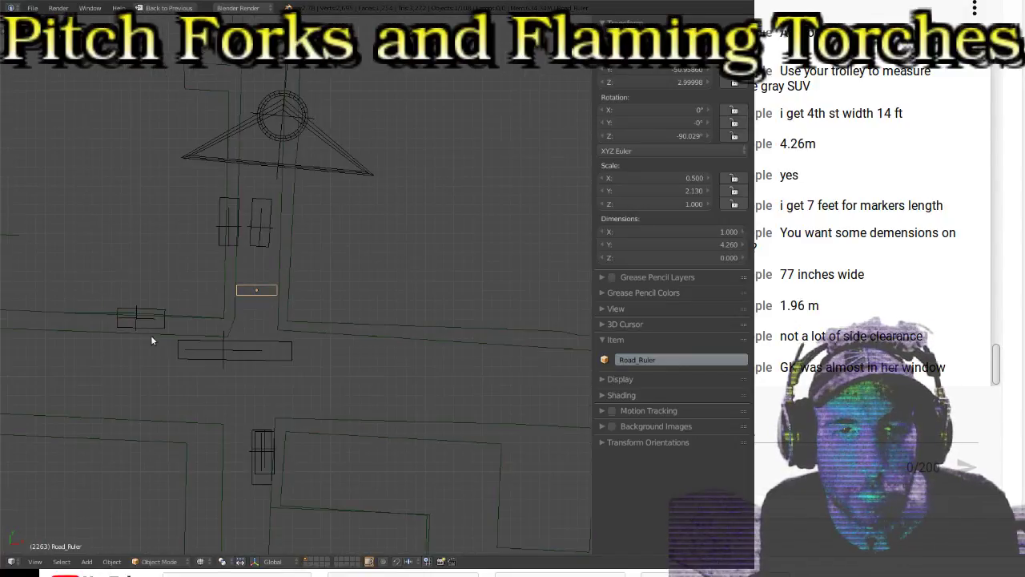
{"action": "scroll", "coordinate": [214, 377], "scroll_direction": "down", "scroll_amount": 4}
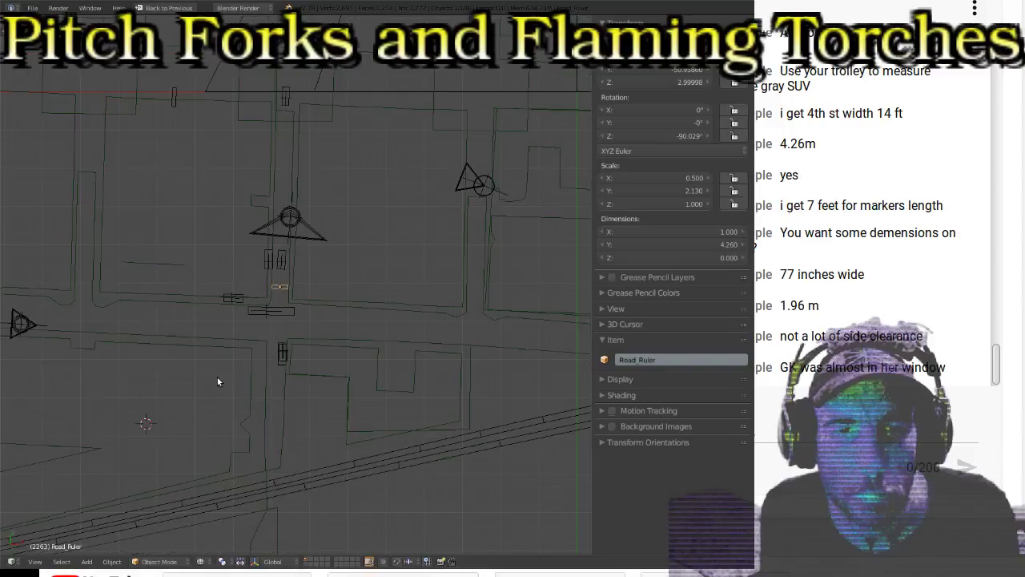
{"action": "scroll", "coordinate": [360, 254], "scroll_direction": "up", "scroll_amount": 4}
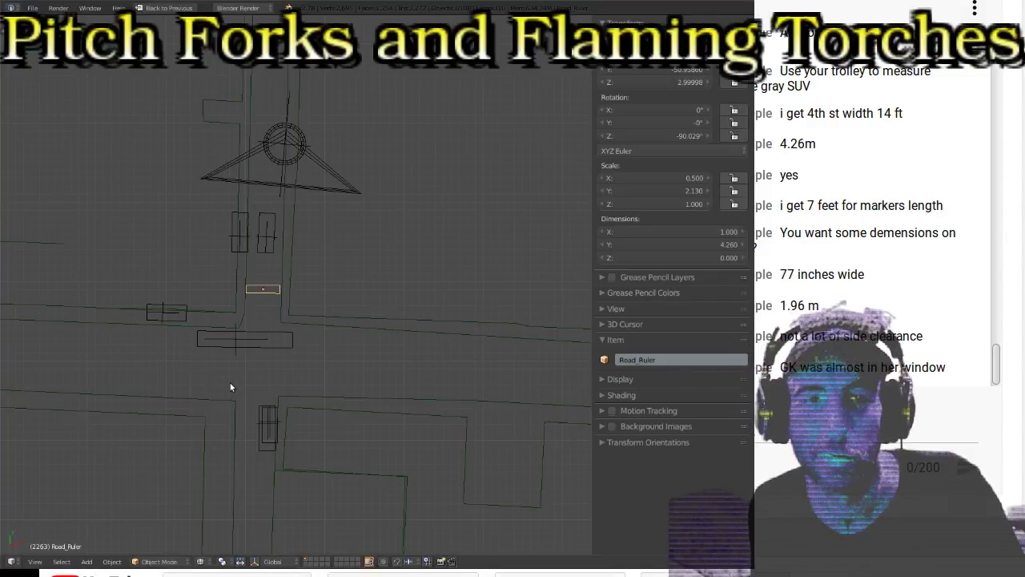
{"action": "scroll", "coordinate": [233, 381], "scroll_direction": "down", "scroll_amount": 3}
{"action": "scroll", "coordinate": [234, 383], "scroll_direction": "up", "scroll_amount": 2}
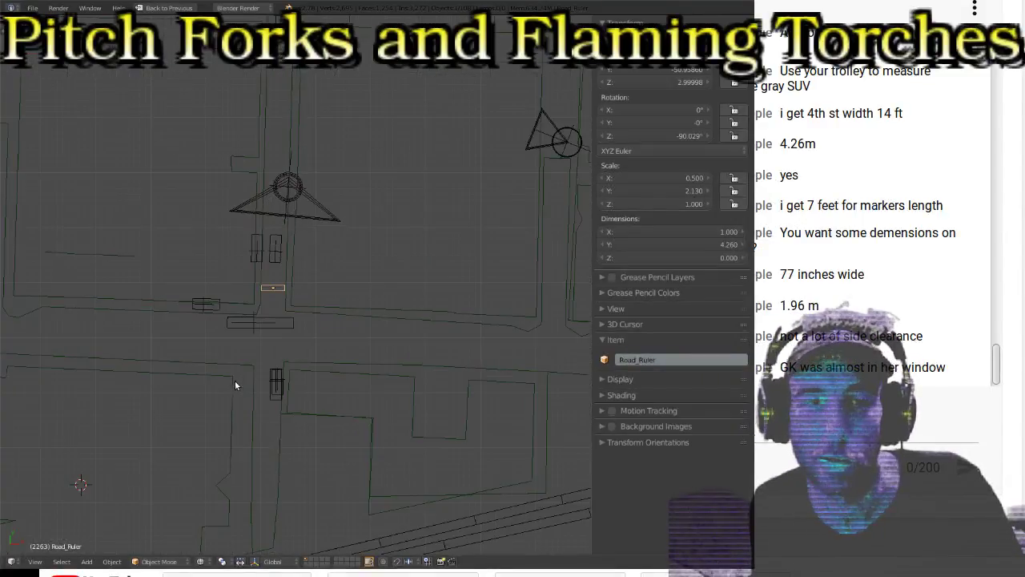
{"action": "scroll", "coordinate": [234, 385], "scroll_direction": "down", "scroll_amount": 4}
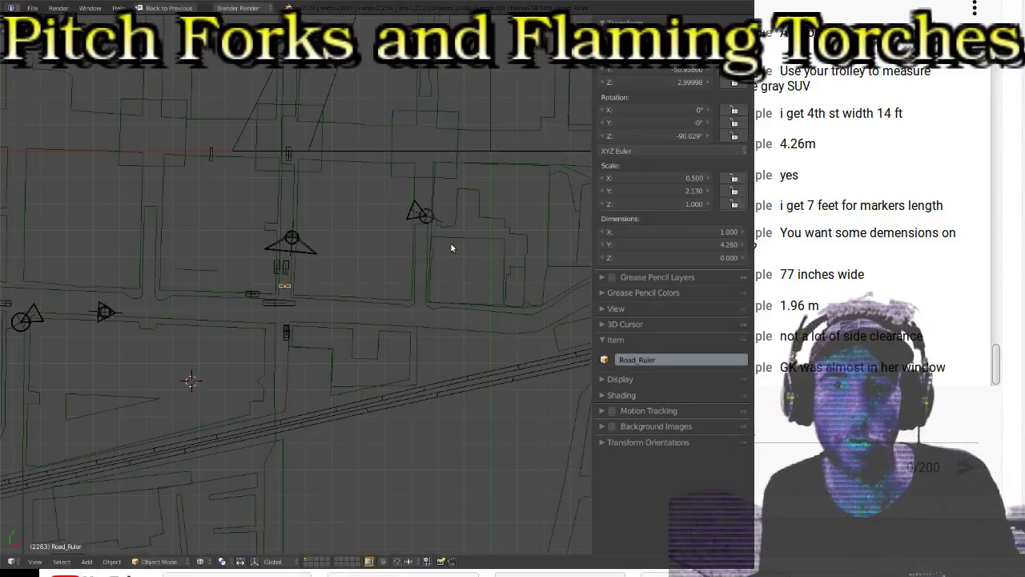
Step: Select MAP_CONTROL and scale the map with its markers down to about 18.245 on all axes
{"action": "scroll", "coordinate": [424, 262], "scroll_direction": "down", "scroll_amount": 3}
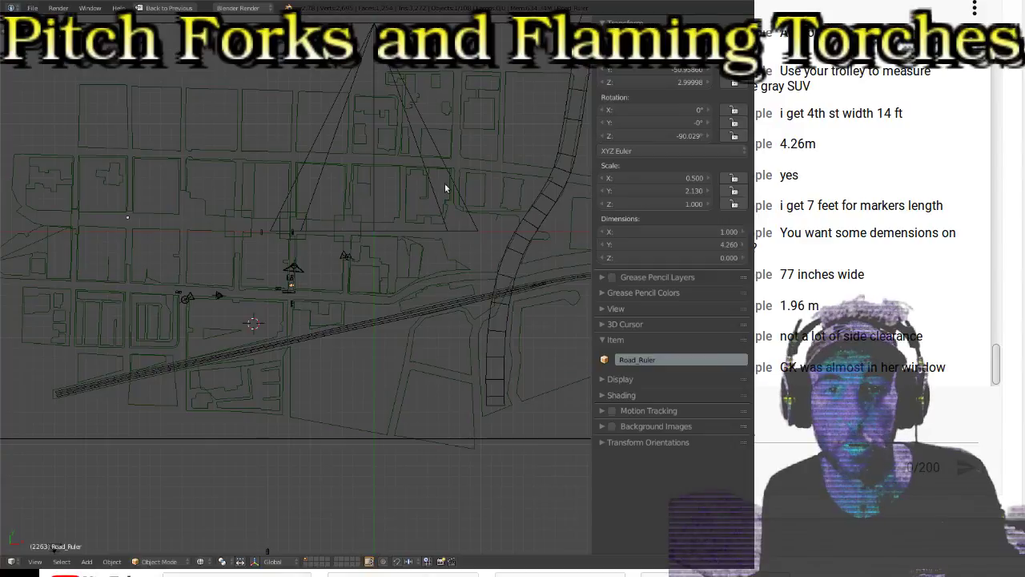
{"action": "right_click", "coordinate": [463, 231]}
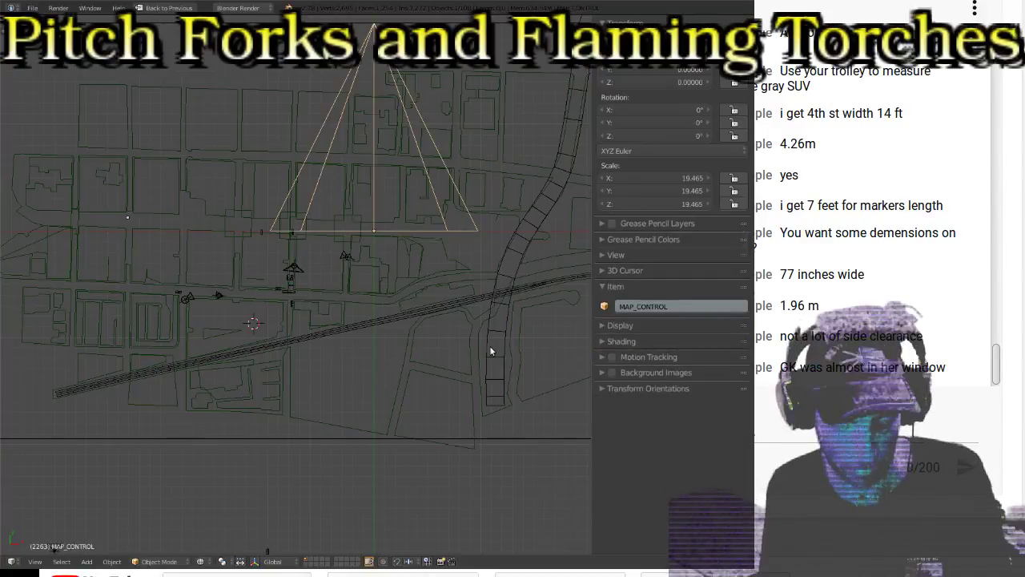
{"action": "key", "text": "r"}
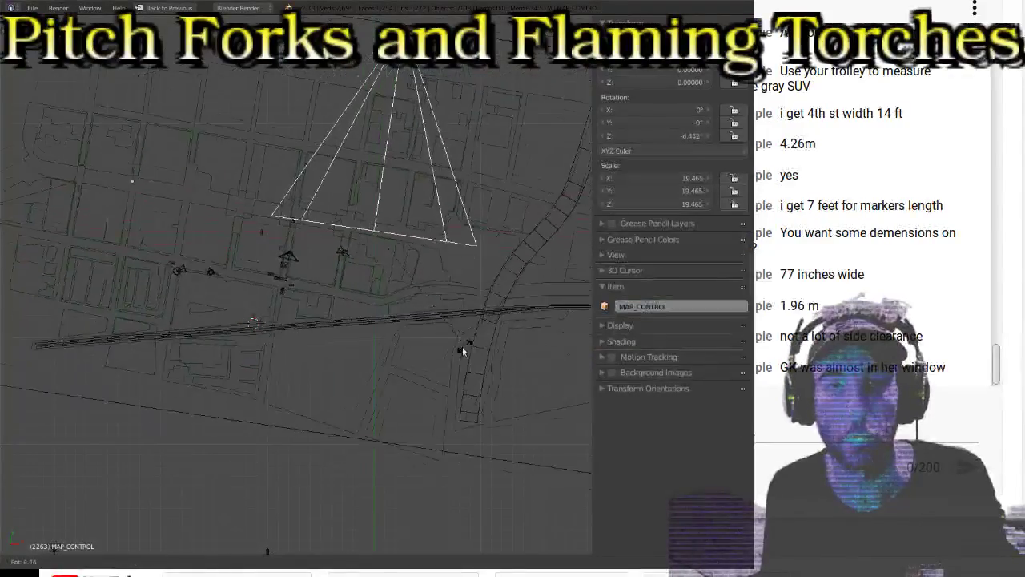
{"action": "key", "text": "Escape"}
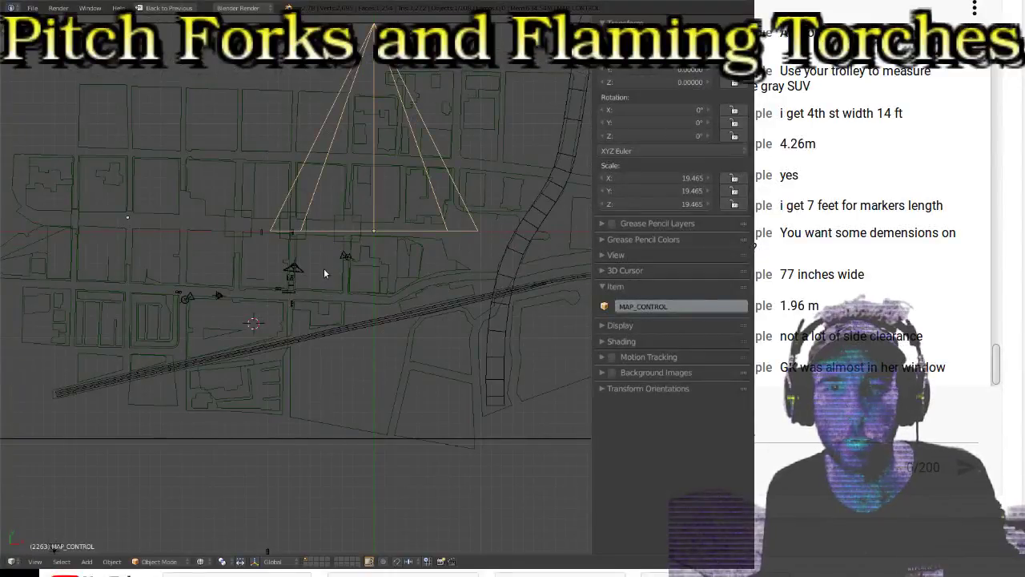
{"action": "scroll", "coordinate": [301, 278], "scroll_direction": "up", "scroll_amount": 6}
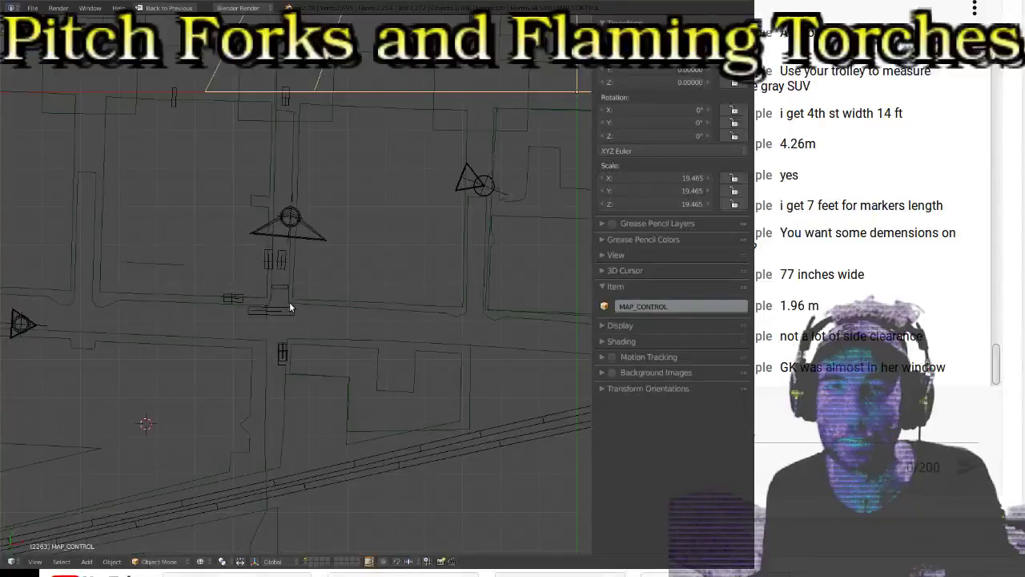
{"action": "scroll", "coordinate": [236, 315], "scroll_direction": "up", "scroll_amount": 2}
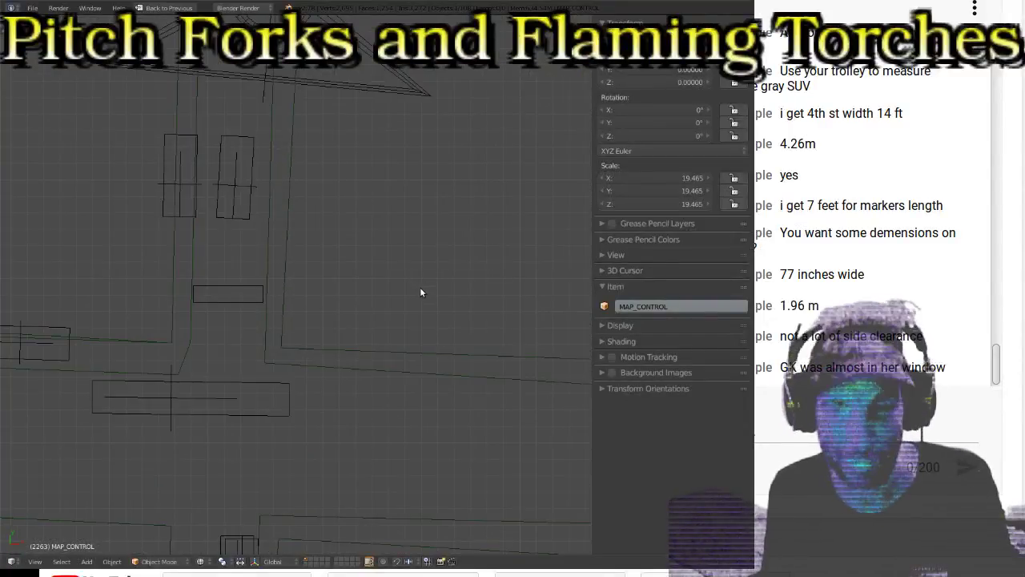
{"action": "key", "text": "s"}
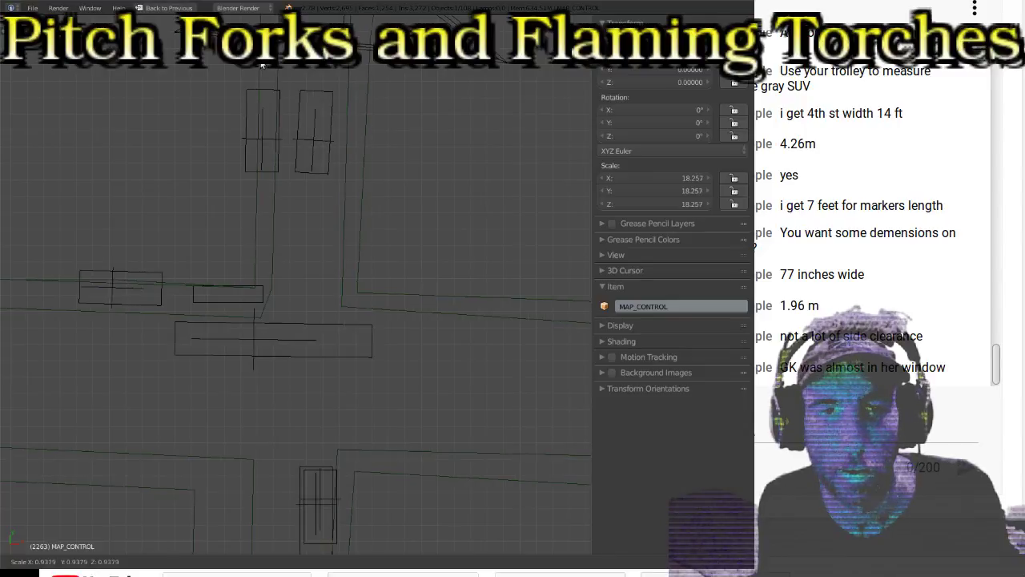
{"action": "left_click", "coordinate": [187, 135]}
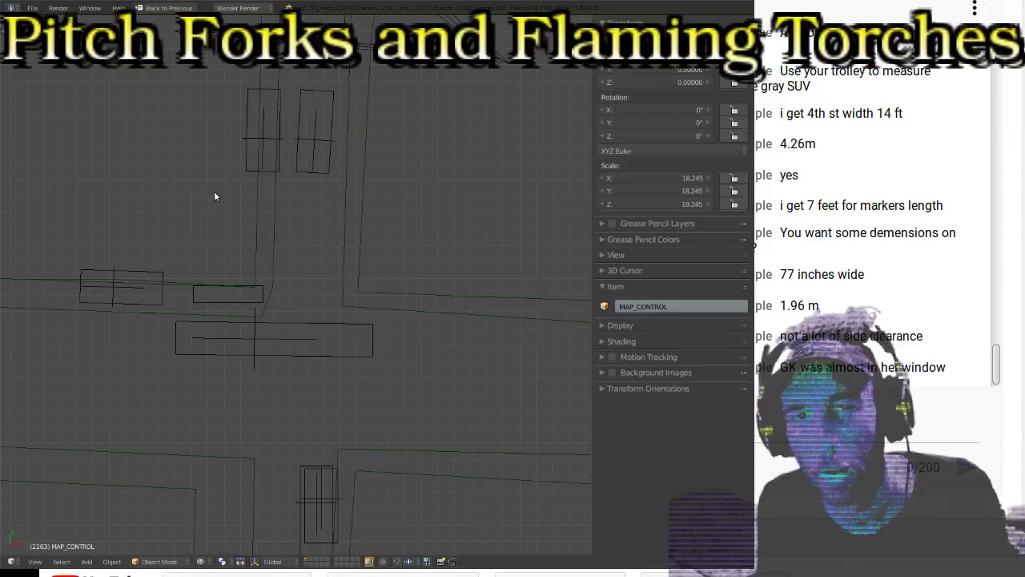
Step: Move Road_Ruler across the street below the side-by-side vehicle markers and rotate it to about -91.493° on Z to follow the road
{"action": "right_click", "coordinate": [249, 298]}
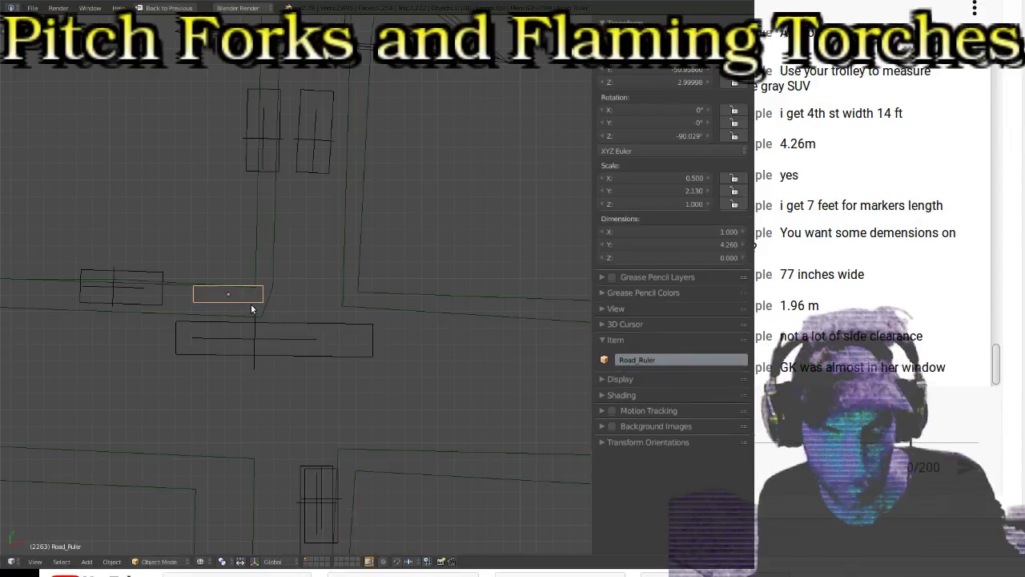
{"action": "key", "text": "g"}
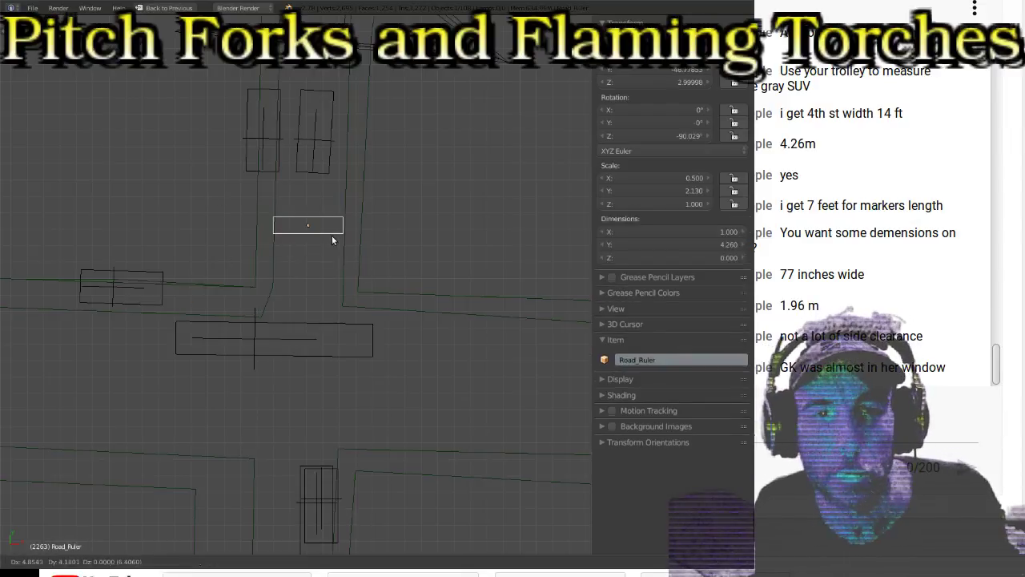
{"action": "left_click", "coordinate": [333, 239]}
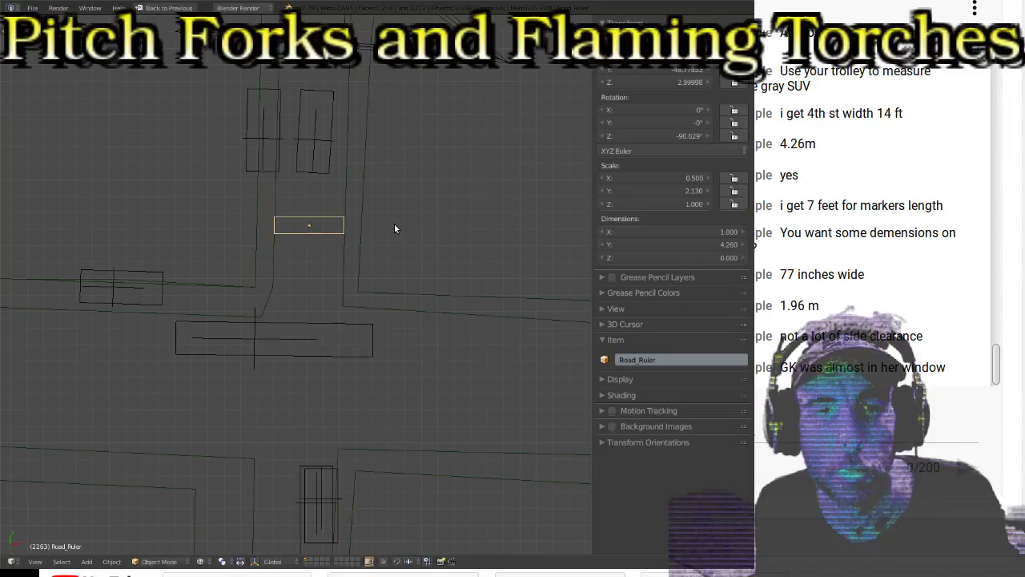
{"action": "key", "text": "r"}
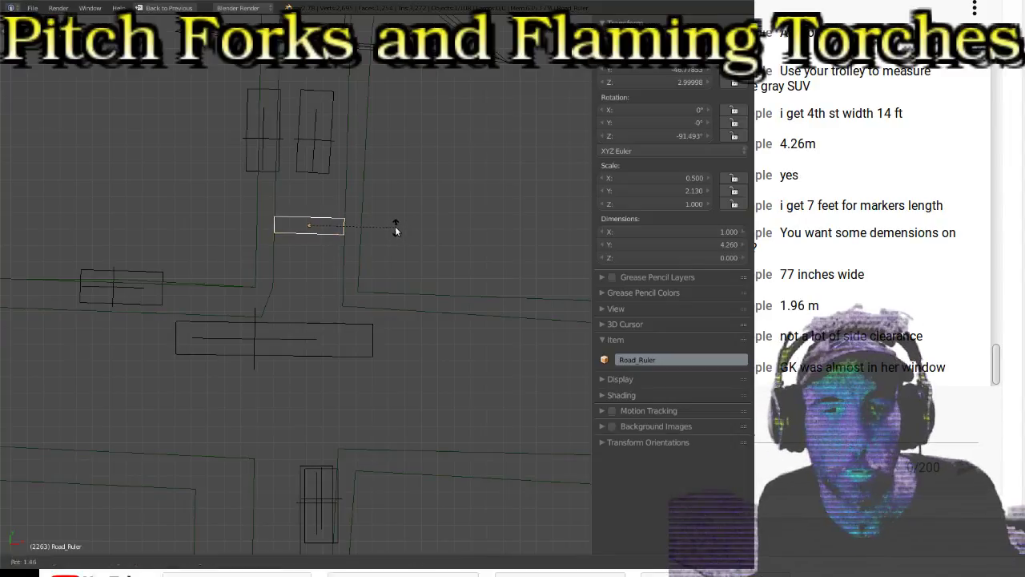
{"action": "left_click", "coordinate": [395, 226]}
Step: Nudge Road_Ruler to sit between both road edges and compare its length with the street's width
{"action": "scroll", "coordinate": [264, 300], "scroll_direction": "down", "scroll_amount": 2}
{"action": "scroll", "coordinate": [294, 276], "scroll_direction": "up", "scroll_amount": 6}
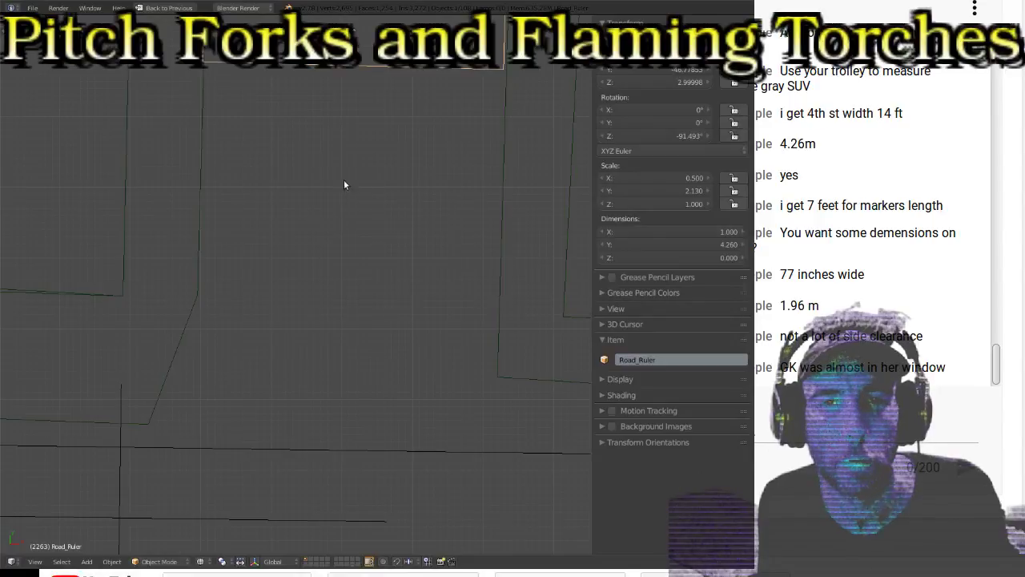
{"action": "middle_click_drag", "start_coordinate": [371, 136], "coordinate": [353, 285], "text": "shift"}
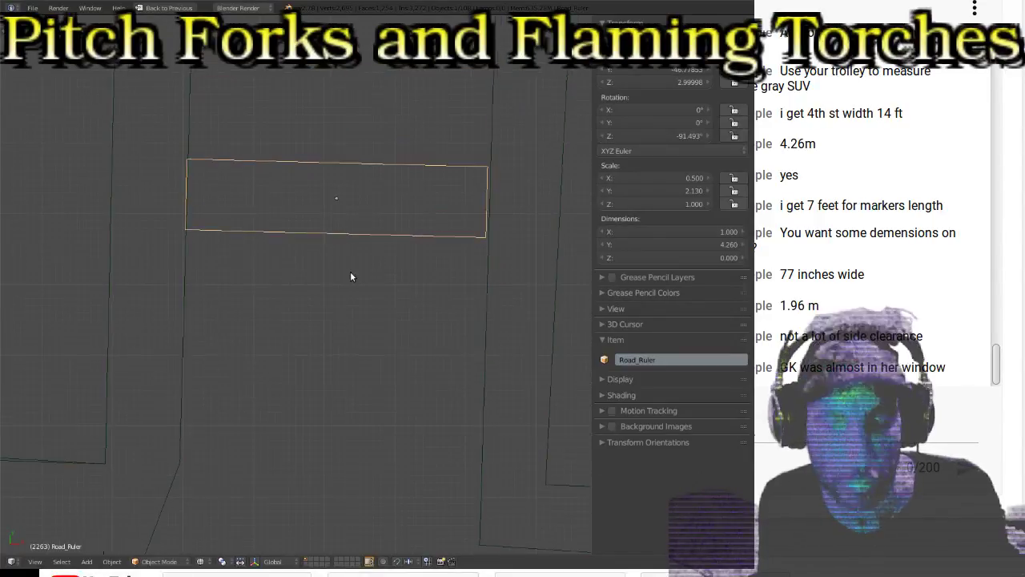
{"action": "key", "text": "g"}
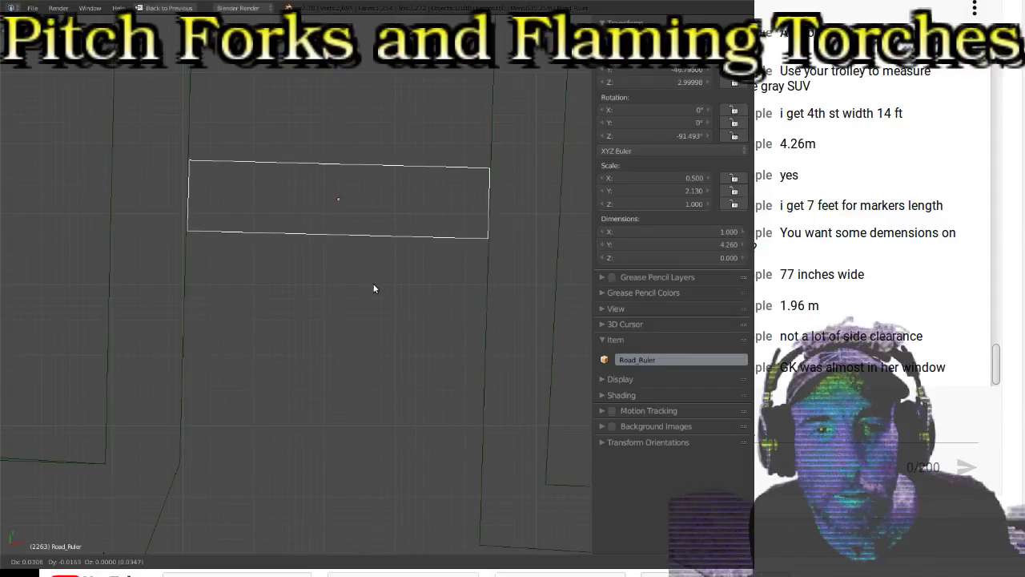
{"action": "left_click", "coordinate": [374, 285]}
{"action": "scroll", "coordinate": [371, 282], "scroll_direction": "down", "scroll_amount": 8}
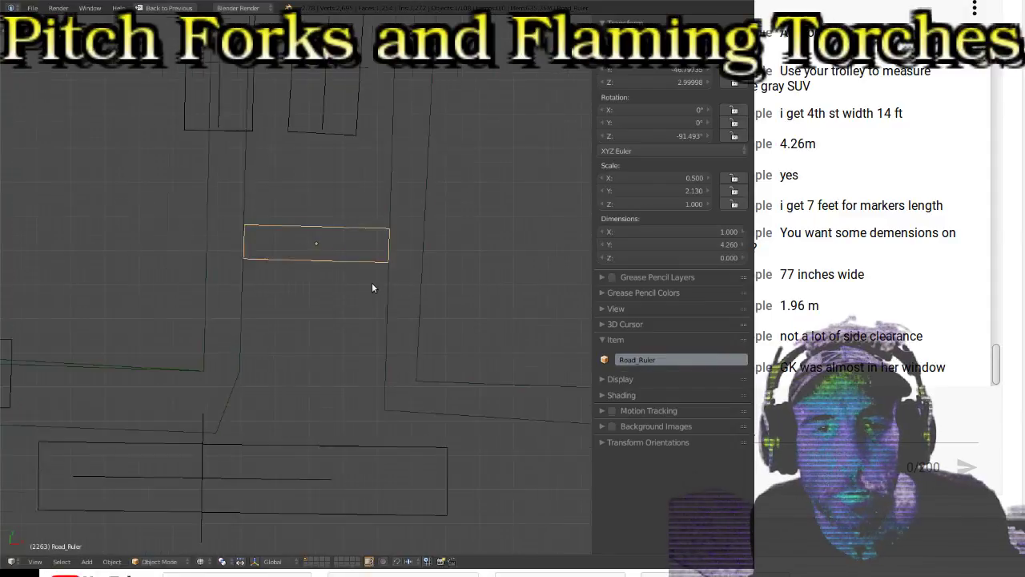
{"action": "scroll", "coordinate": [373, 287], "scroll_direction": "down", "scroll_amount": 8}
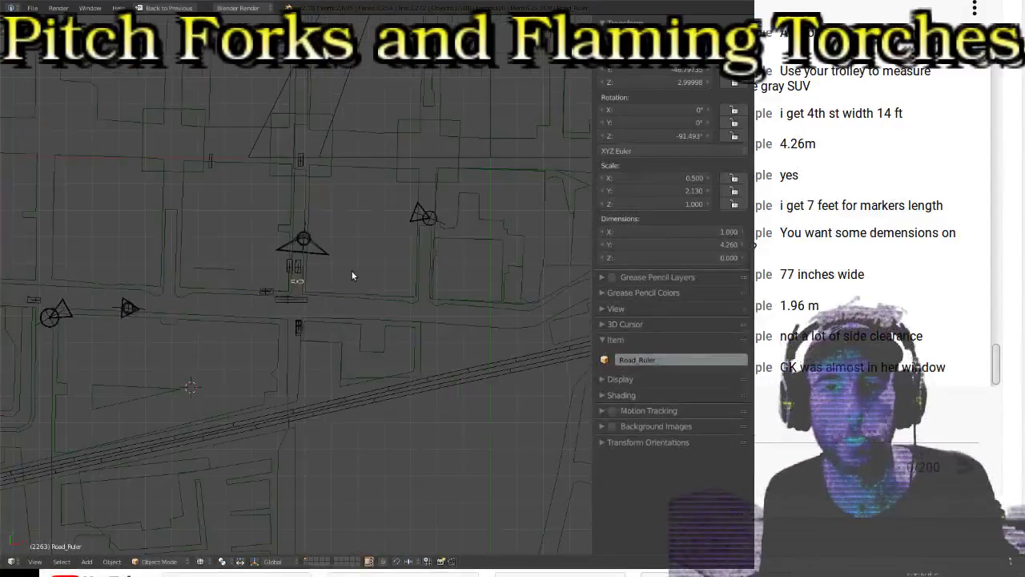
Step: Post a reply in the YouTube live chat telling the helpful viewer "I owe u another beer"
{"action": "left_click", "coordinate": [849, 429]}
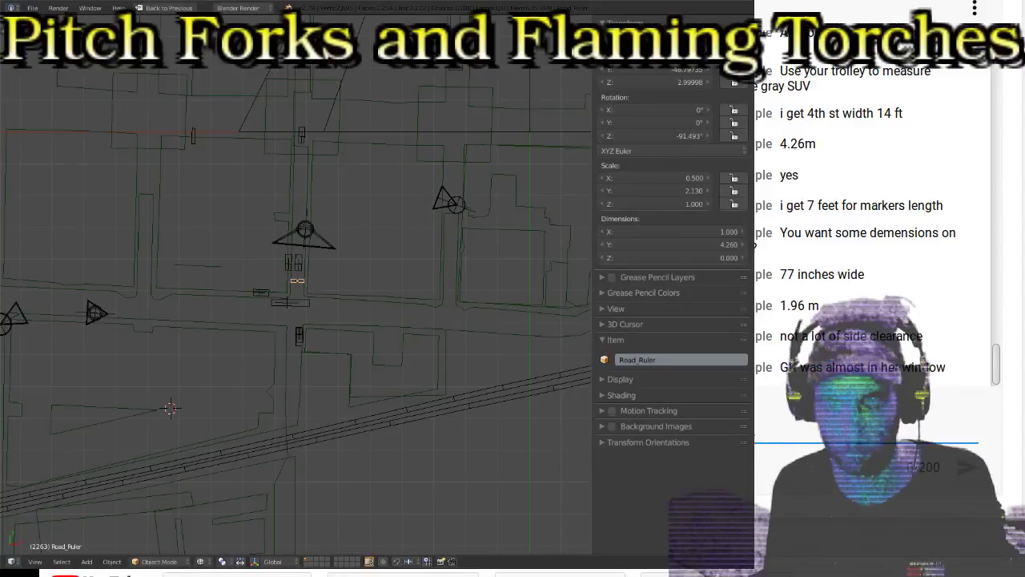
{"action": "type", "text": "thanks all"}
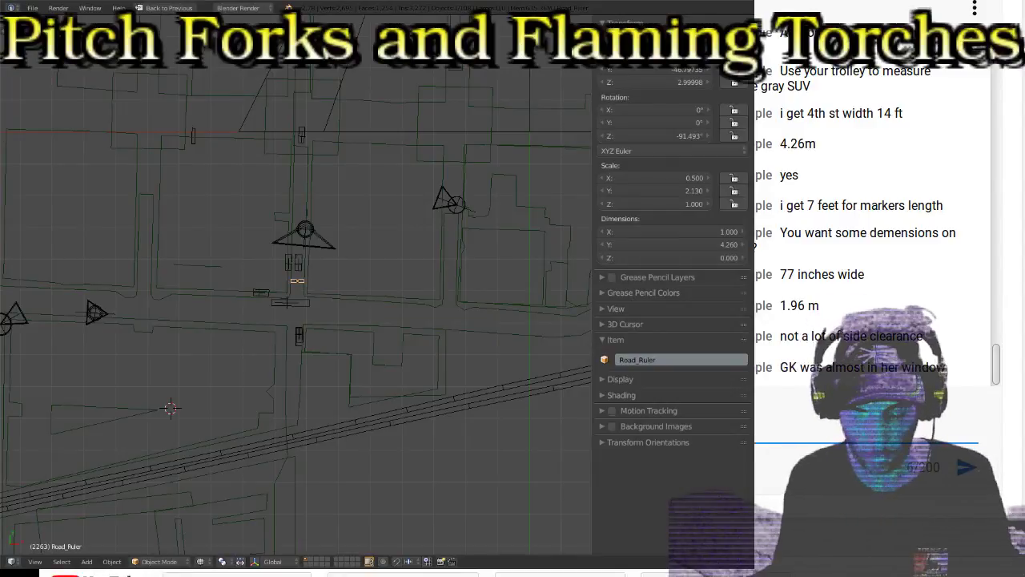
{"action": "type", "text": " y'all"}
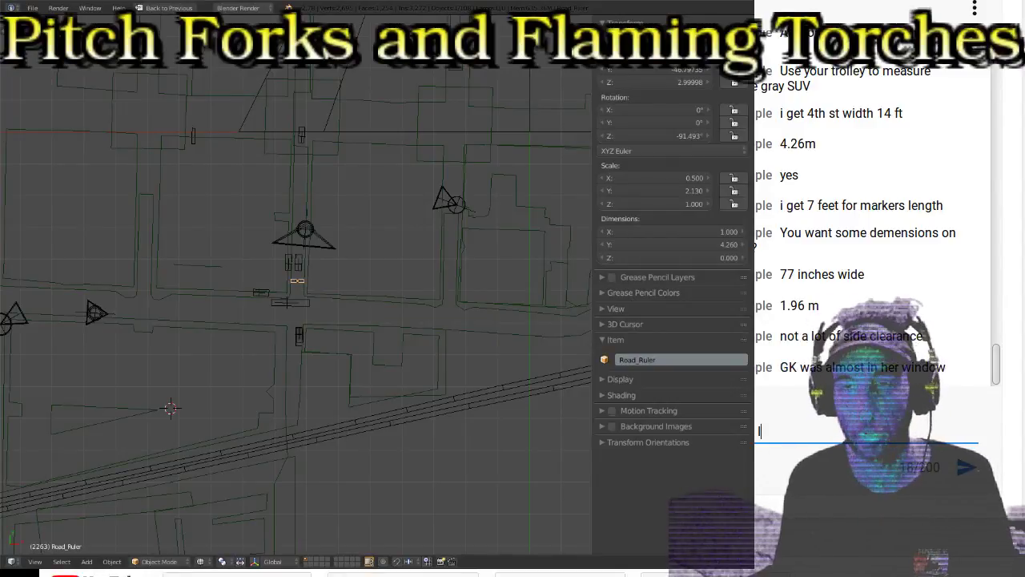
{"action": "type", "text": " I owe "}
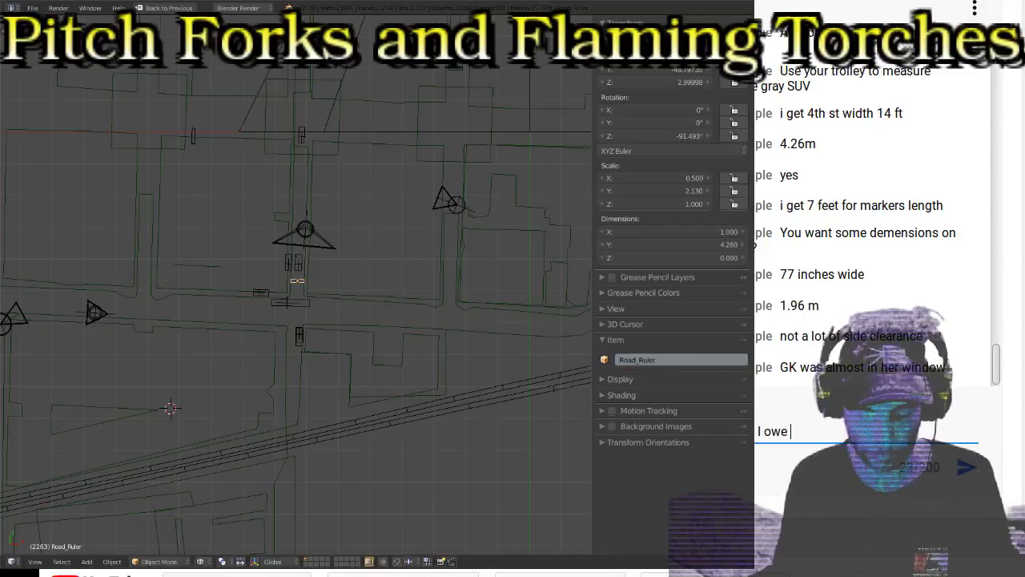
{"action": "type", "text": "u another beer"}
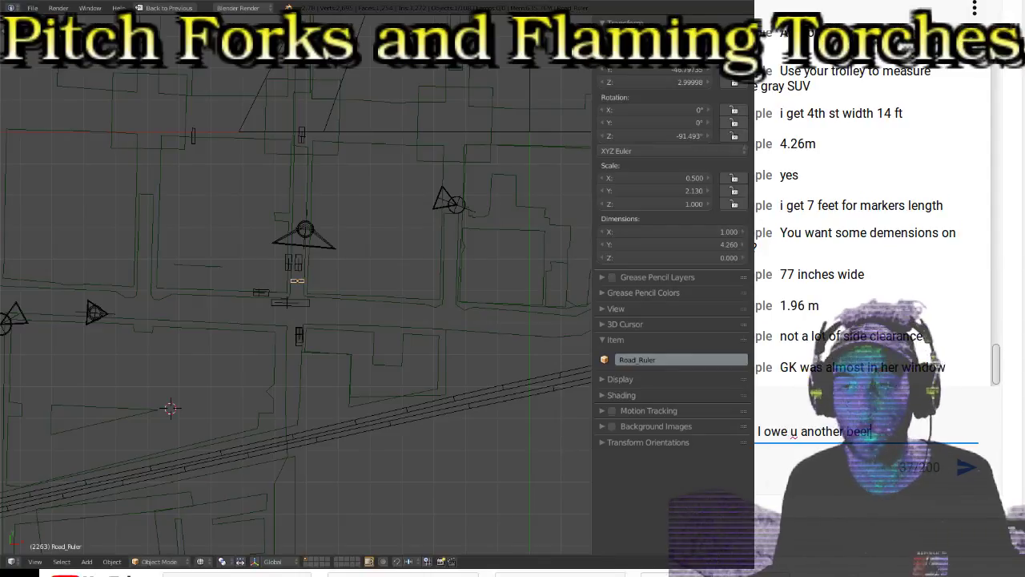
{"action": "key", "text": "Return"}
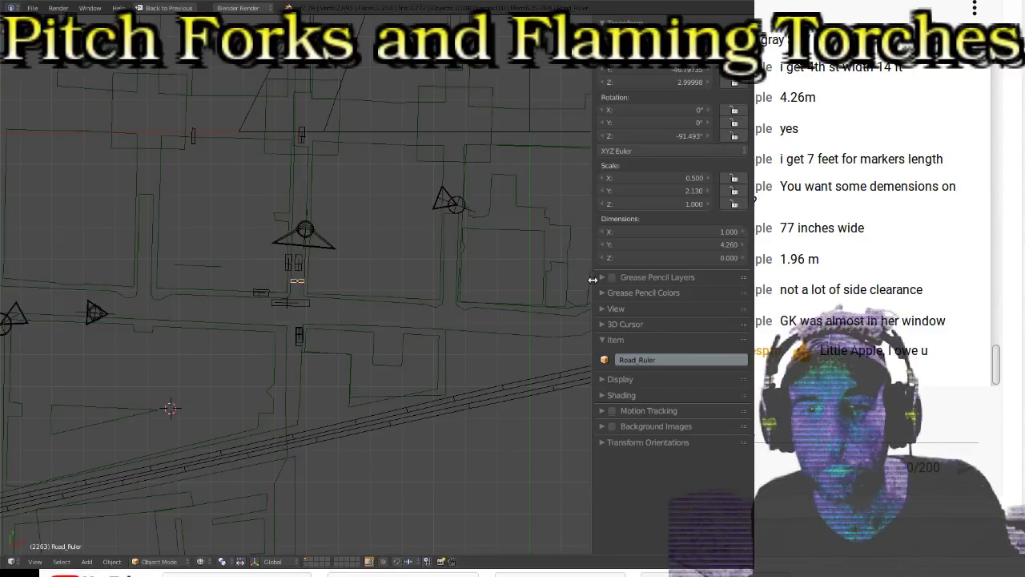
Step: Show the background image in Blender's viewport and expand the settings of CVILLE_GIS_ELEV_2017-09-22__GIMPED.png
{"action": "left_click_drag", "start_coordinate": [592, 279], "coordinate": [511, 282]}
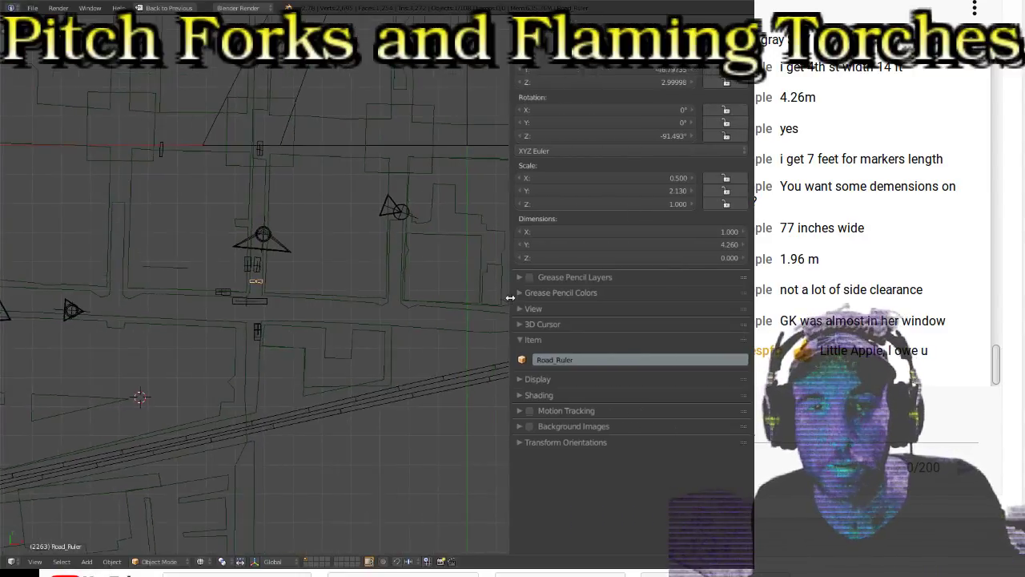
{"action": "left_click", "coordinate": [529, 427]}
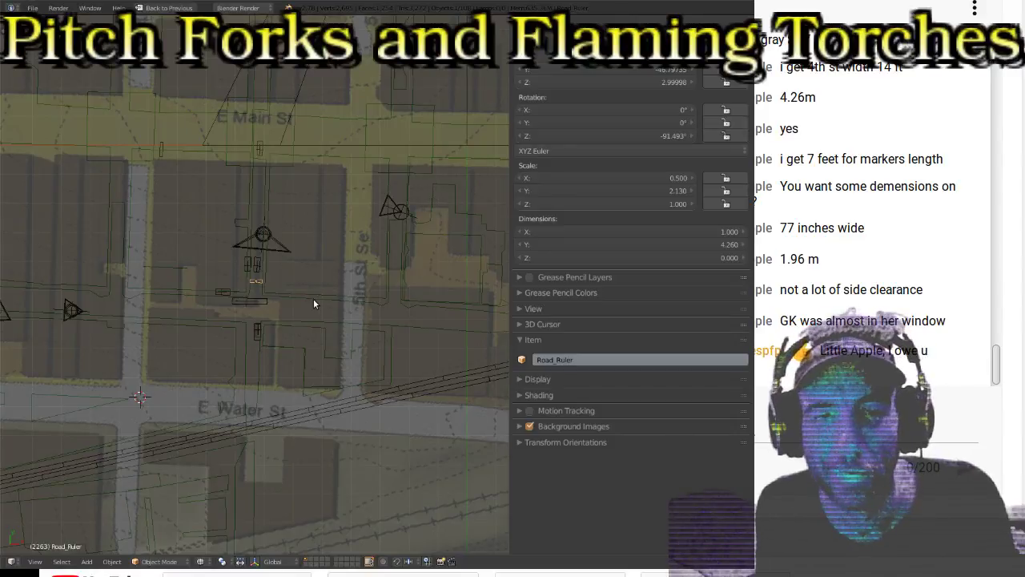
{"action": "scroll", "coordinate": [265, 268], "scroll_direction": "down", "scroll_amount": 3}
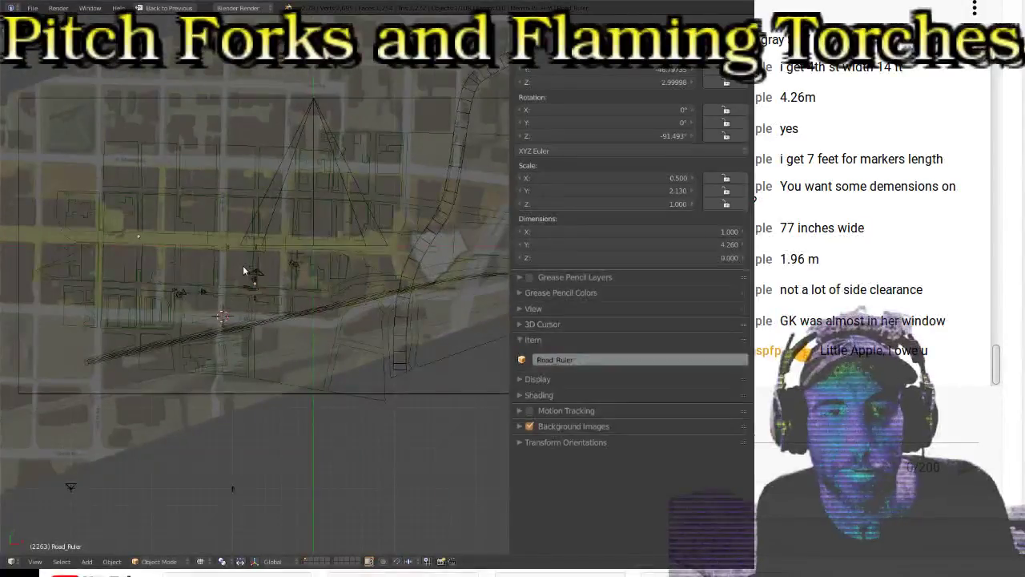
{"action": "scroll", "coordinate": [244, 270], "scroll_direction": "up", "scroll_amount": 2}
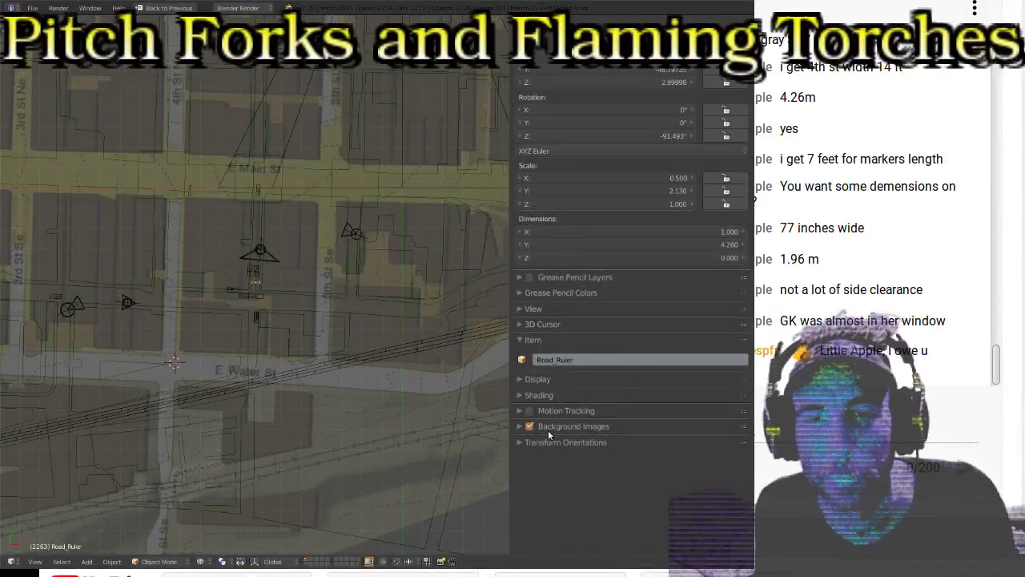
{"action": "left_click", "coordinate": [520, 426]}
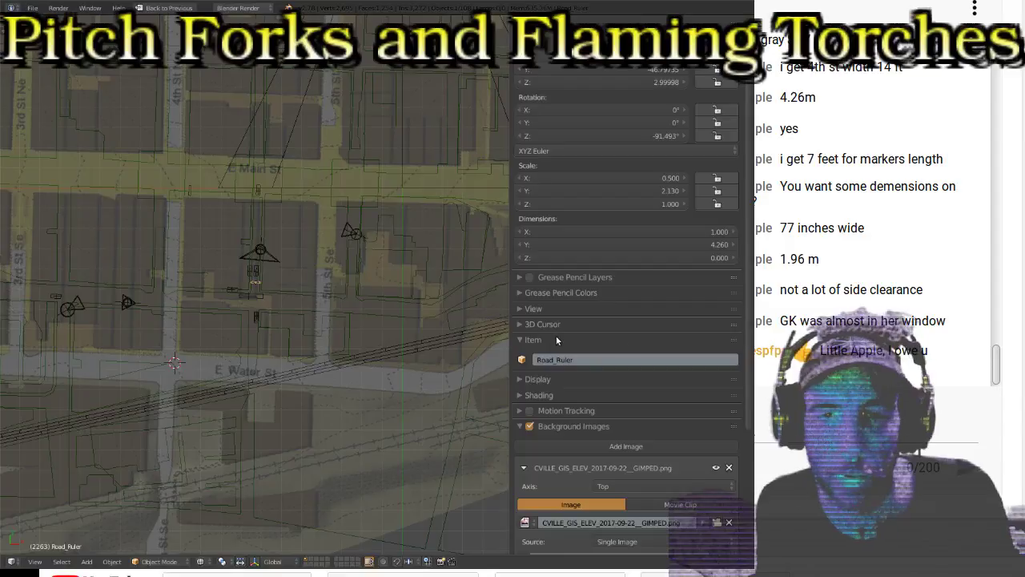
{"action": "scroll", "coordinate": [605, 442], "scroll_direction": "down", "scroll_amount": 5}
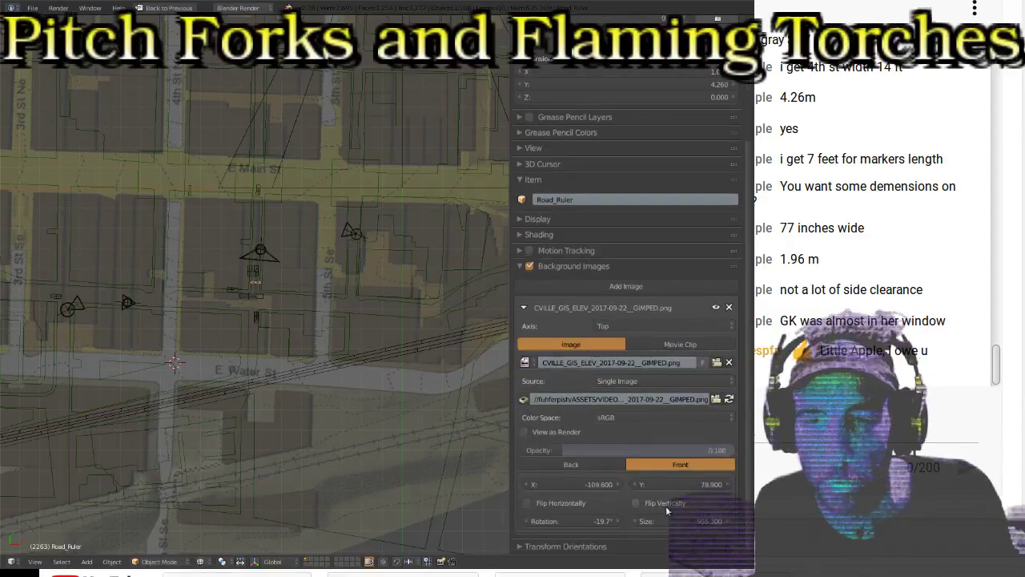
Step: Scale the background map down to size 671.1, offset it to X -60.7 and Y 75.3, and set its opacity to 0.216
{"action": "left_click_drag", "start_coordinate": [702, 527], "coordinate": [784, 526]}
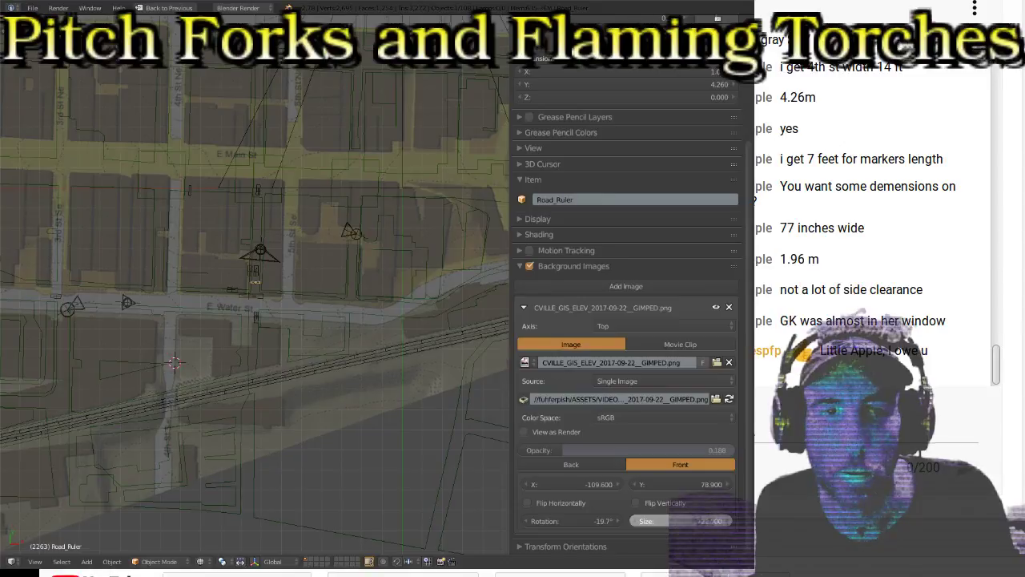
{"action": "left_click_drag", "start_coordinate": [784, 526], "coordinate": [824, 526]}
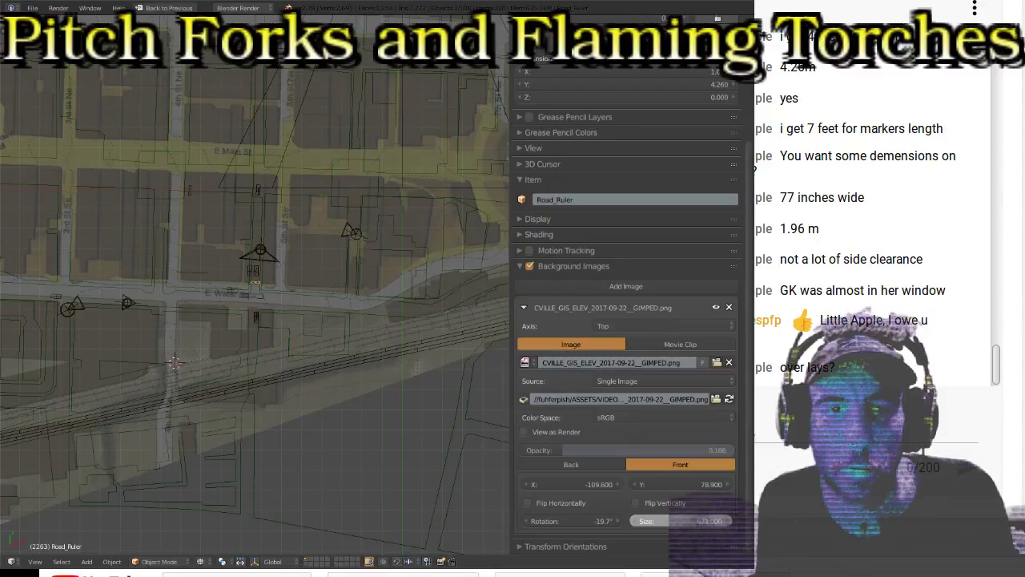
{"action": "left_click_drag", "start_coordinate": [824, 526], "coordinate": [825, 526]}
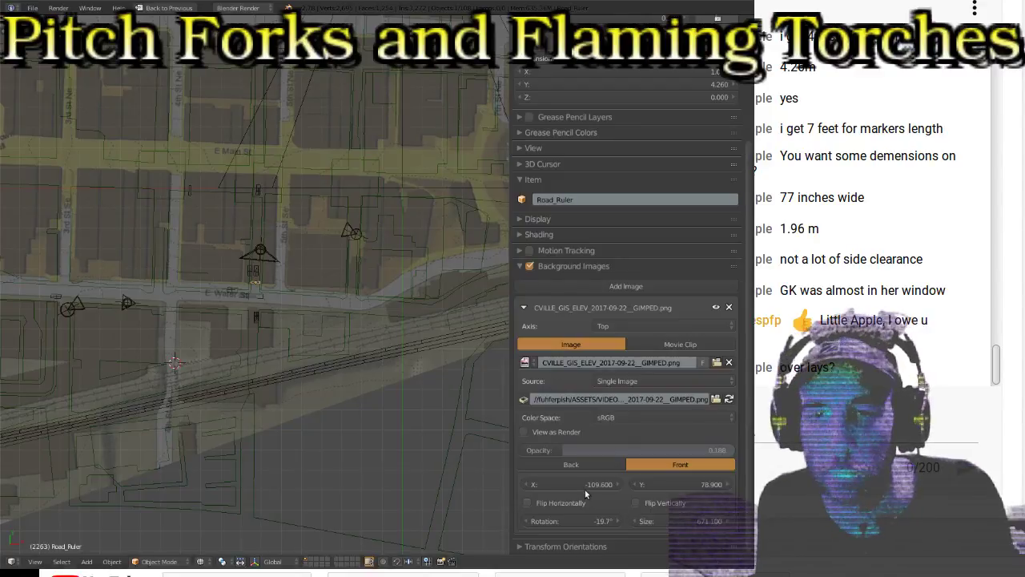
{"action": "mouse_move", "coordinate": [555, 486]}
{"action": "left_mouse_down"}
{"action": "mouse_move", "coordinate": [567, 486]}
{"action": "mouse_move", "coordinate": [555, 486]}
{"action": "left_mouse_up"}
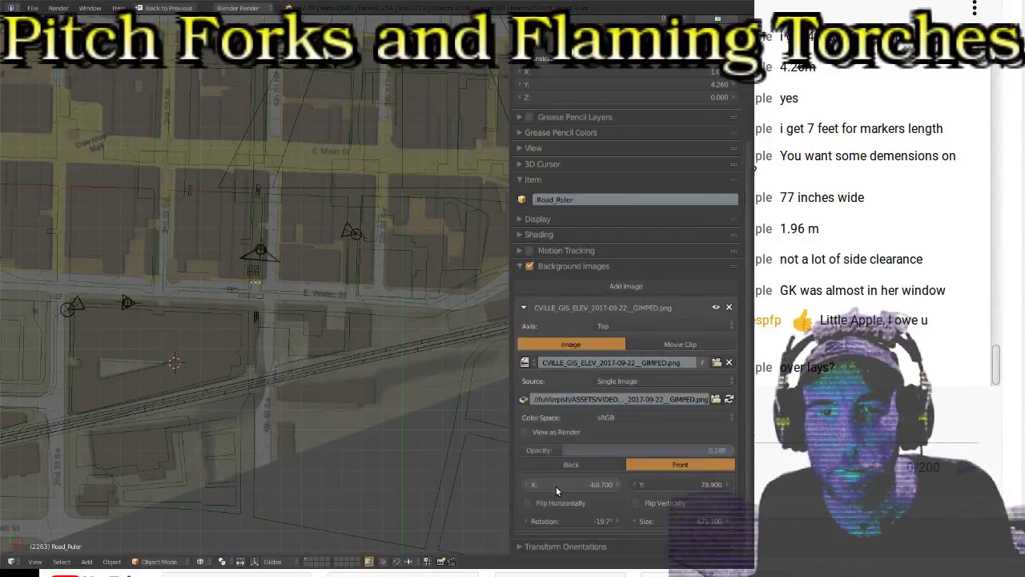
{"action": "left_click_drag", "start_coordinate": [676, 484], "coordinate": [682, 484]}
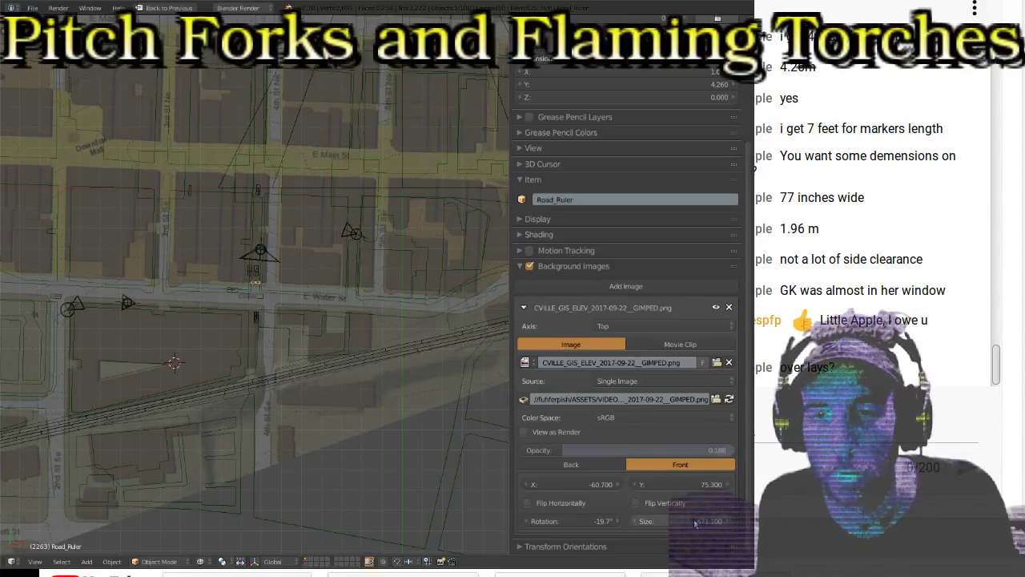
{"action": "left_click_drag", "start_coordinate": [577, 453], "coordinate": [580, 453]}
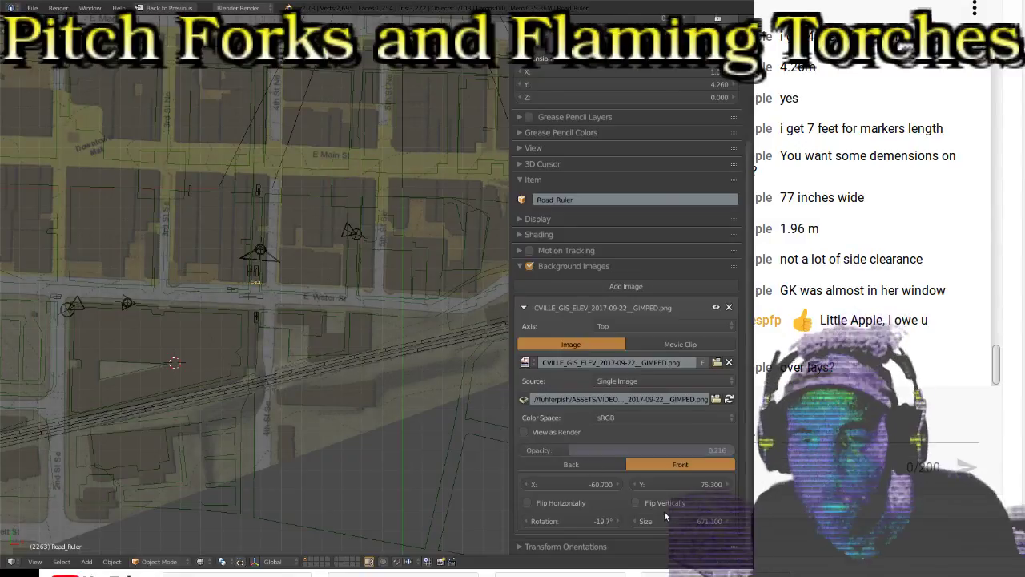
Step: Enlarge the background map to size 696.6 and shift it to X -68.5 so 4th St meets the vehicle markers
{"action": "left_click_drag", "start_coordinate": [680, 521], "coordinate": [713, 521]}
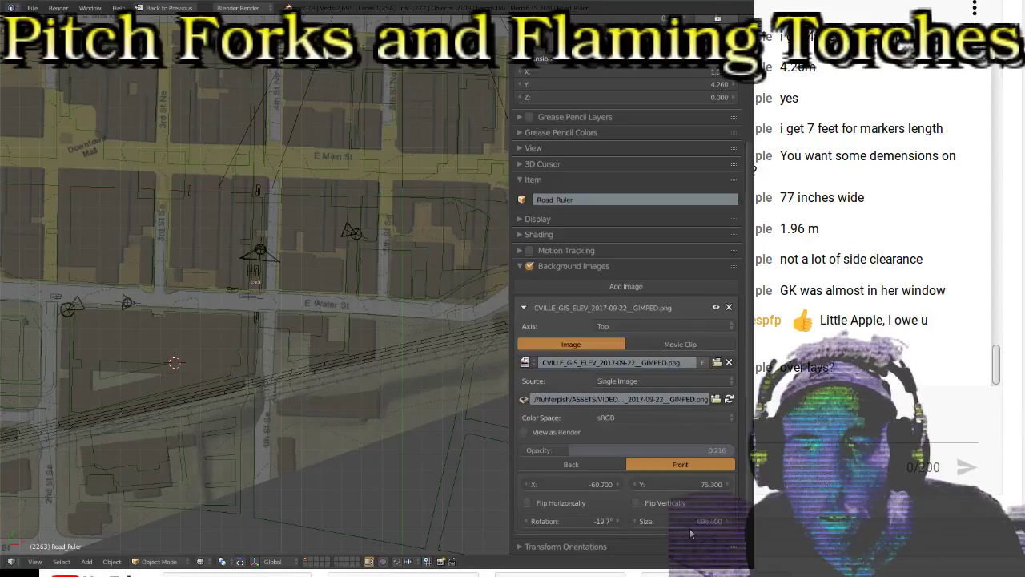
{"action": "left_click_drag", "start_coordinate": [590, 486], "coordinate": [586, 486]}
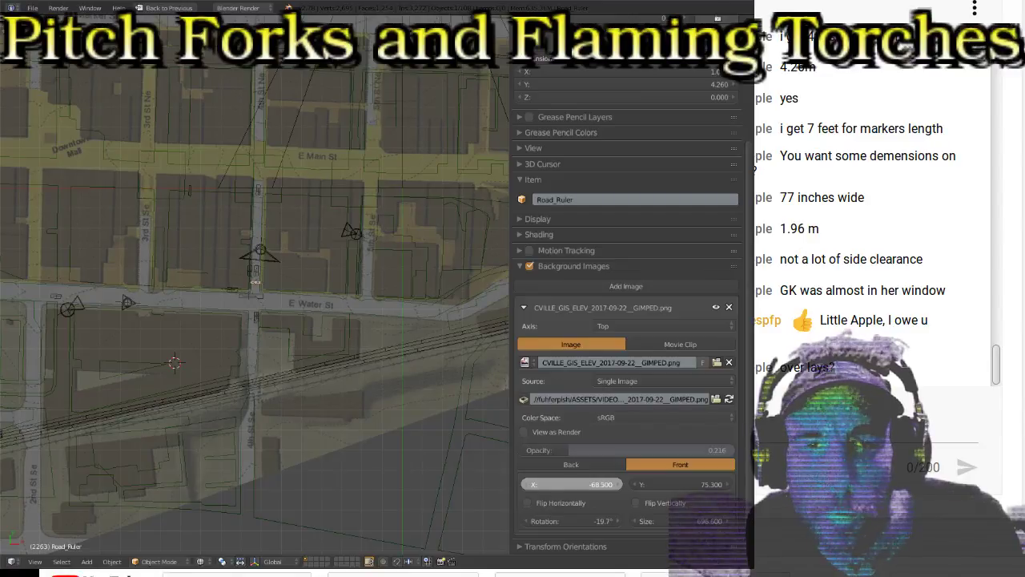
{"action": "left_click_drag", "start_coordinate": [585, 486], "coordinate": [589, 486]}
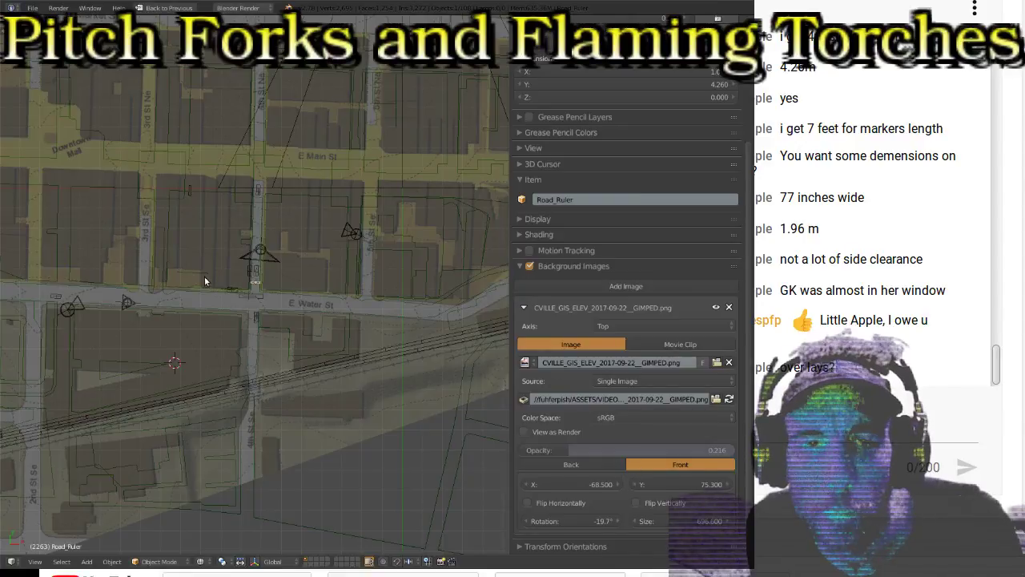
Step: Display the street map with textures and refit the background map at size 615.3, X -66.8 and Y 53.8
{"action": "scroll", "coordinate": [187, 275], "scroll_direction": "up", "scroll_amount": 1}
{"action": "key", "text": "alt+z"}
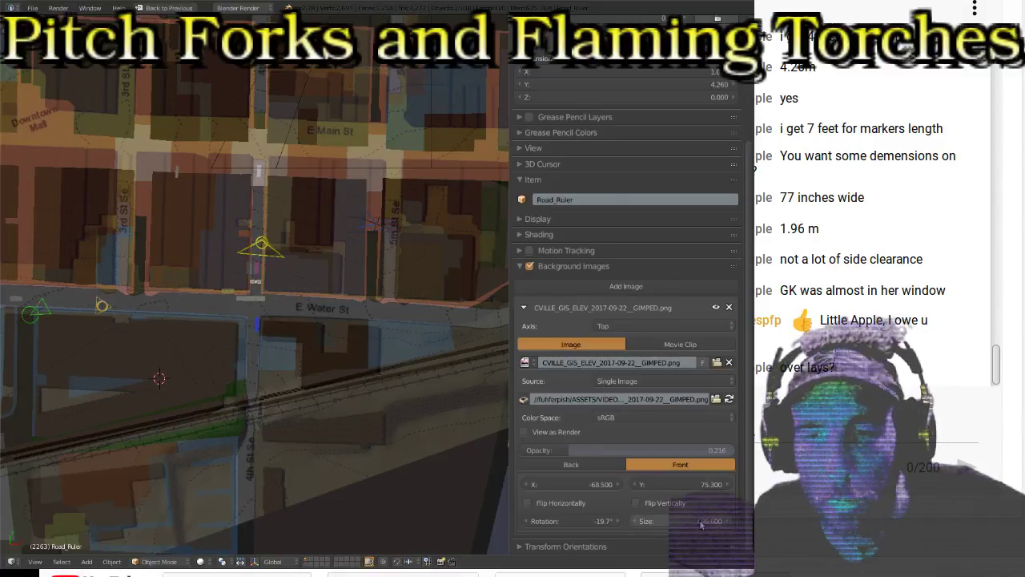
{"action": "left_click_drag", "start_coordinate": [692, 520], "coordinate": [623, 521]}
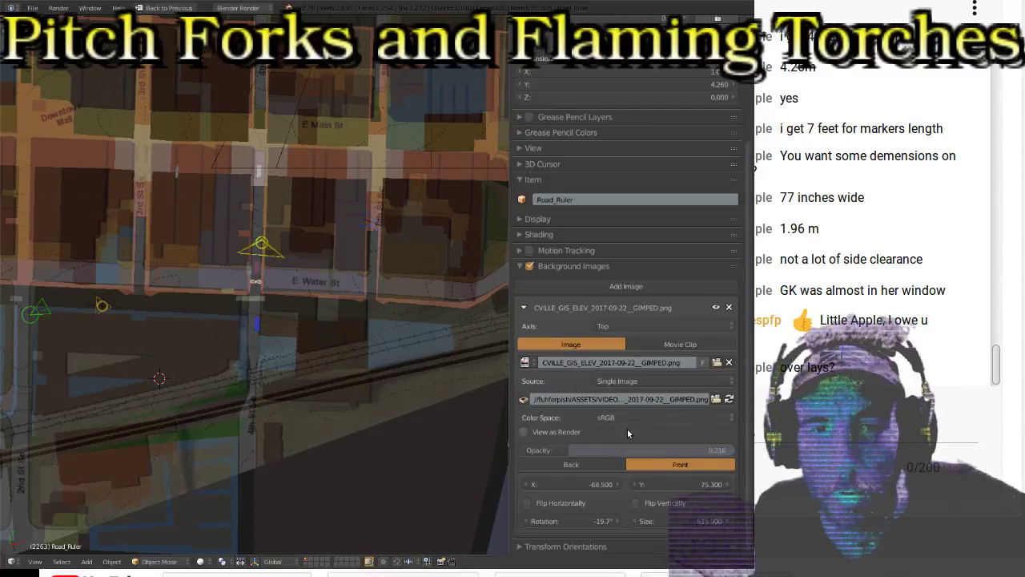
{"action": "left_click_drag", "start_coordinate": [681, 484], "coordinate": [576, 484]}
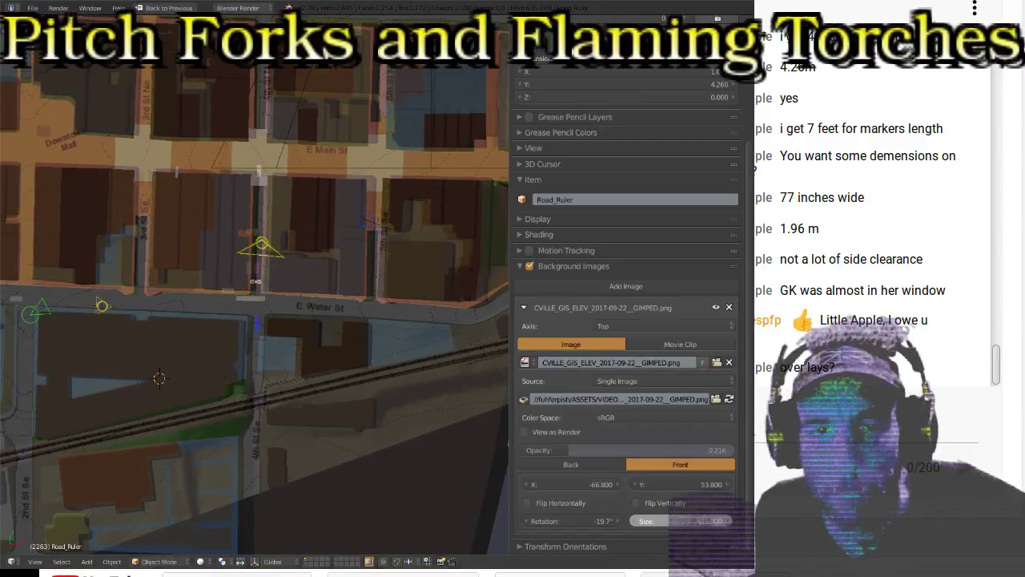
{"action": "left_click_drag", "start_coordinate": [680, 521], "coordinate": [711, 526]}
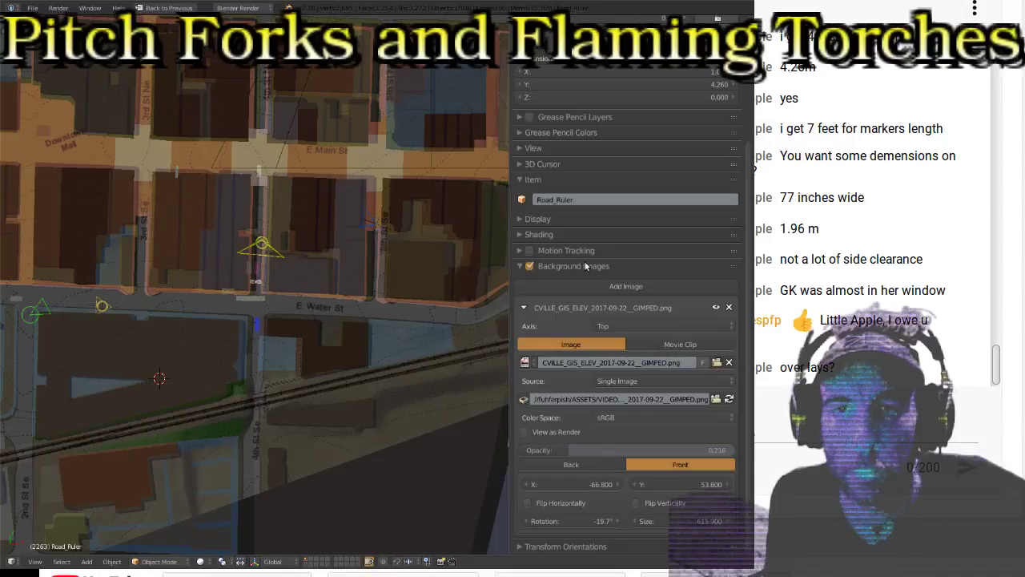
Step: Flip the background map's visibility off and on repeatedly to compare its streets and buildings with the modelled map, leaving it shown
{"action": "left_click", "coordinate": [530, 267]}
{"action": "left_click", "coordinate": [530, 267]}
{"action": "left_click", "coordinate": [531, 269]}
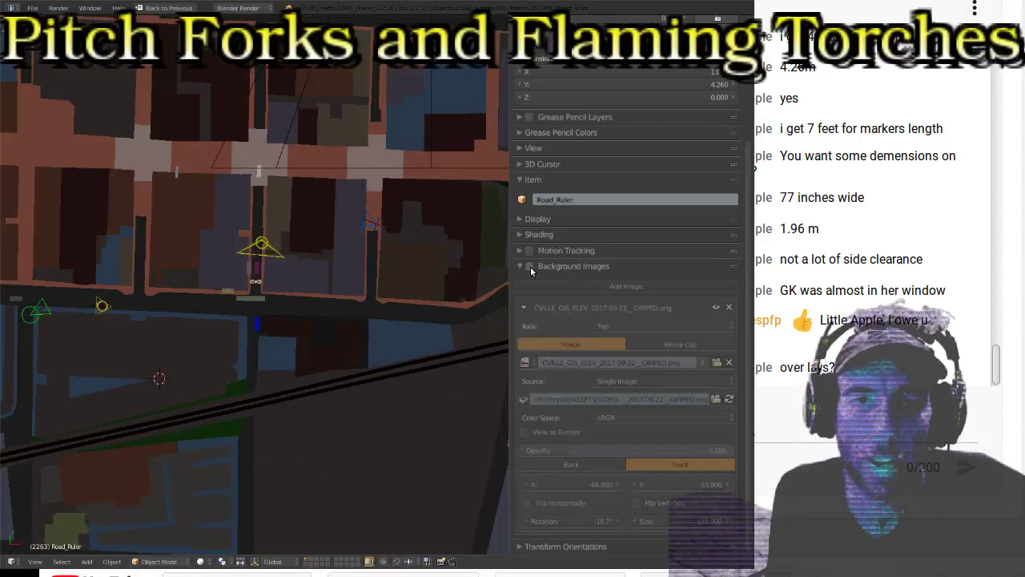
{"action": "left_click", "coordinate": [530, 270]}
{"action": "left_click", "coordinate": [530, 269]}
{"action": "left_click", "coordinate": [530, 269]}
{"action": "left_click", "coordinate": [530, 269]}
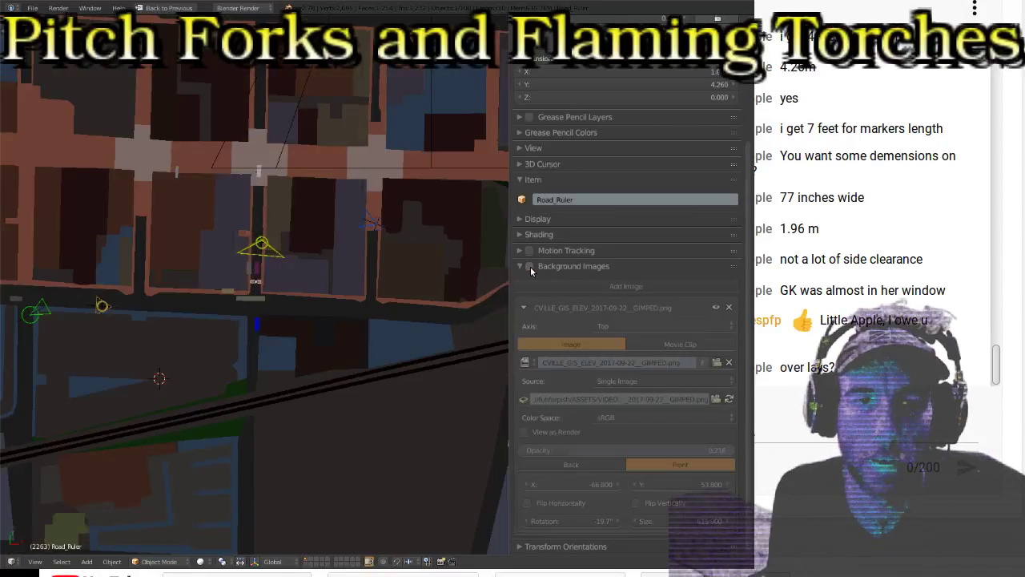
{"action": "left_click", "coordinate": [530, 269]}
{"action": "left_click", "coordinate": [530, 269]}
{"action": "left_click", "coordinate": [530, 269]}
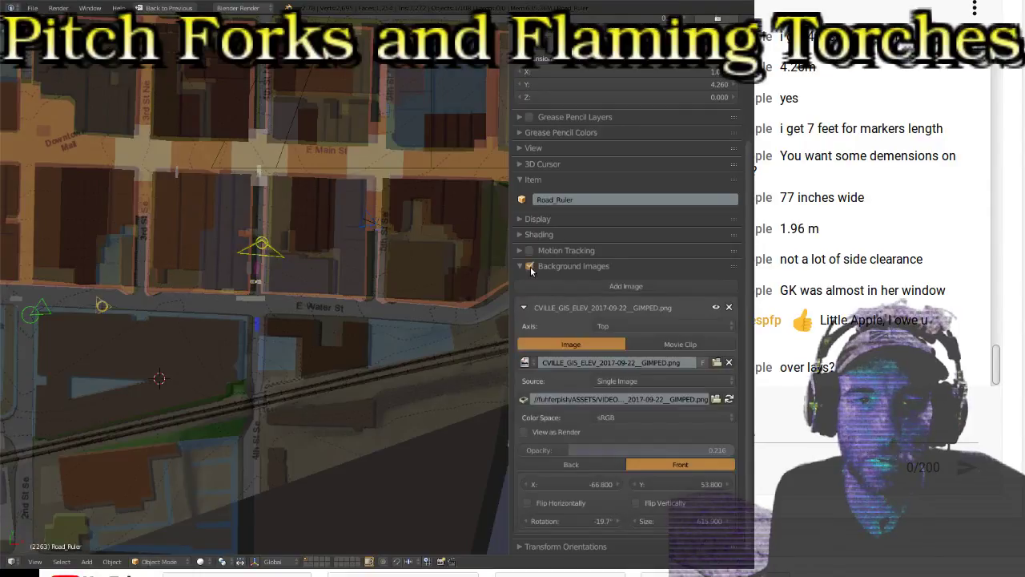
{"action": "left_click", "coordinate": [530, 269]}
{"action": "left_click", "coordinate": [530, 269]}
{"action": "left_click", "coordinate": [531, 269]}
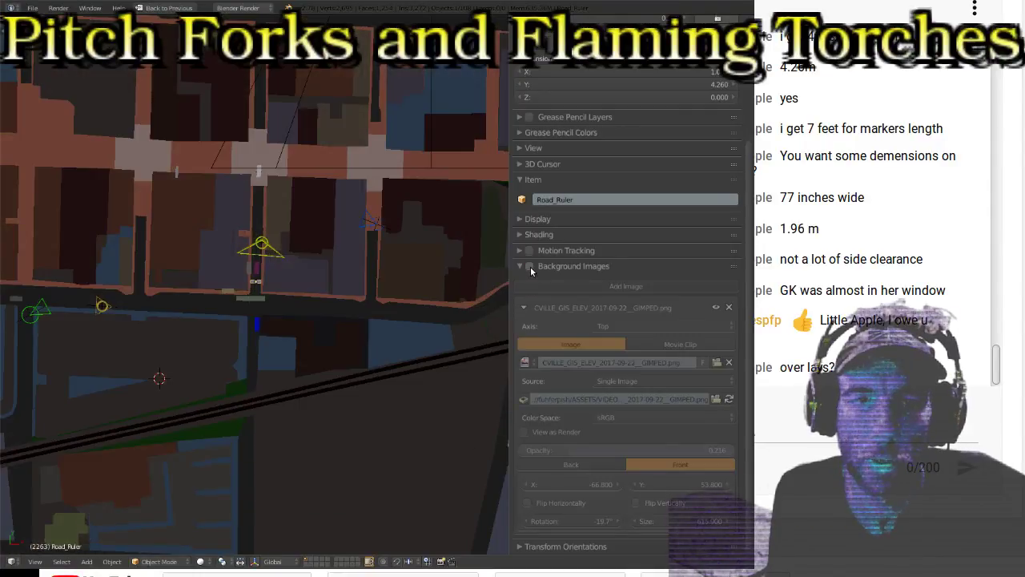
{"action": "left_click", "coordinate": [530, 269]}
{"action": "left_click", "coordinate": [530, 269]}
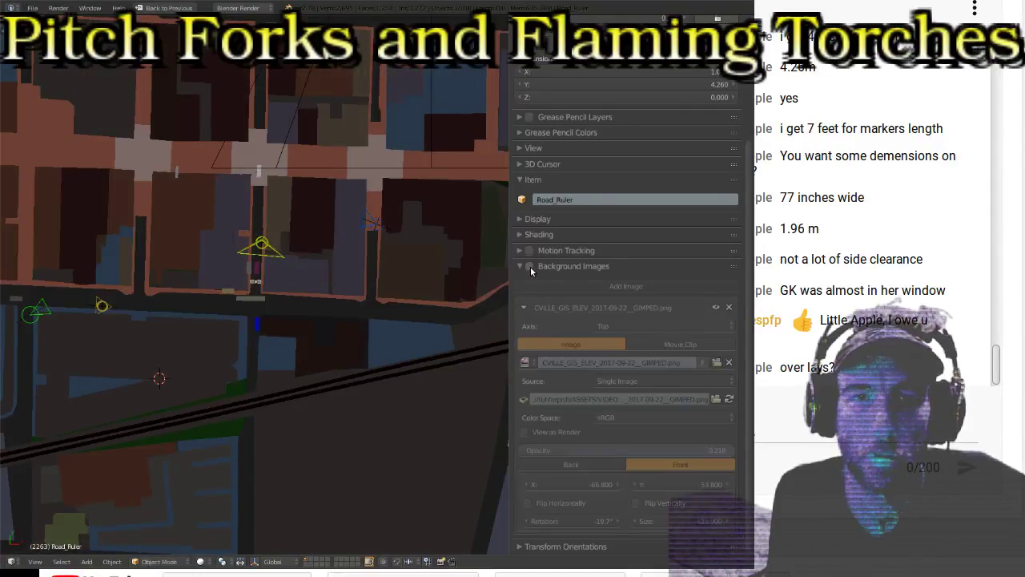
{"action": "left_click", "coordinate": [530, 269]}
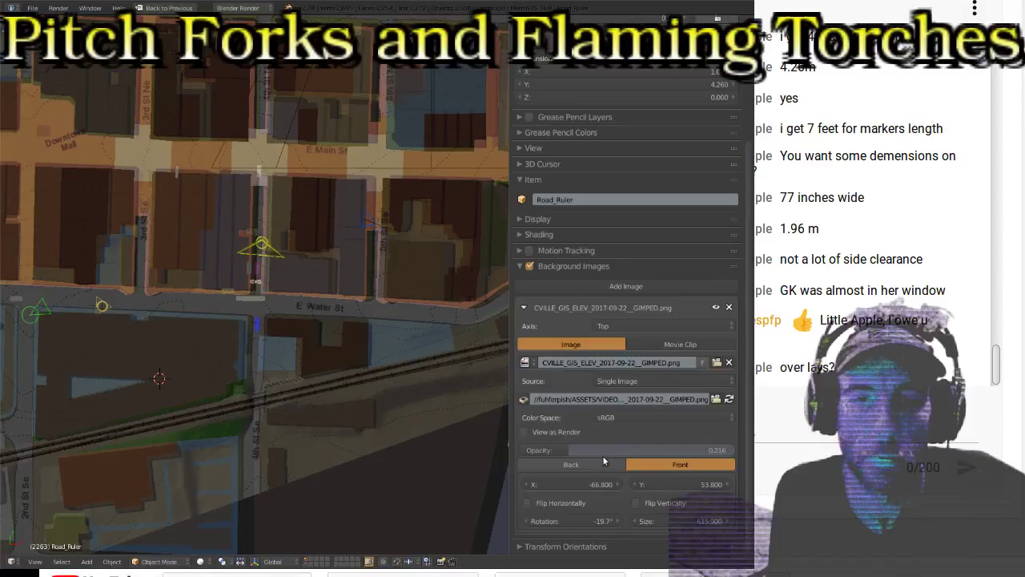
Step: Raise the background map's opacity to 0.342 and refit it at size about 576.6, X -72.9 and Y about 42
{"action": "left_click_drag", "start_coordinate": [572, 450], "coordinate": [636, 450]}
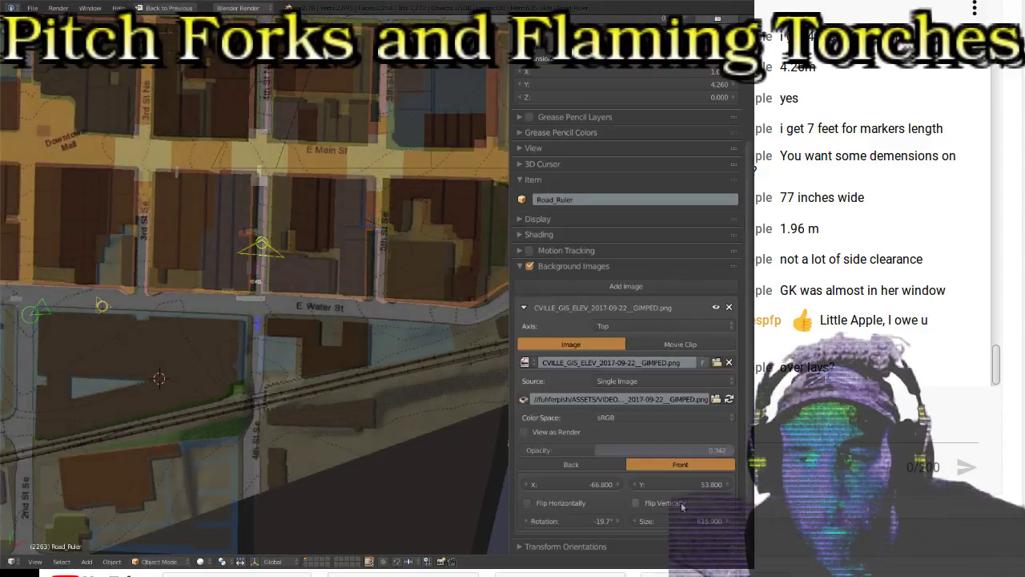
{"action": "left_click_drag", "start_coordinate": [697, 520], "coordinate": [720, 521]}
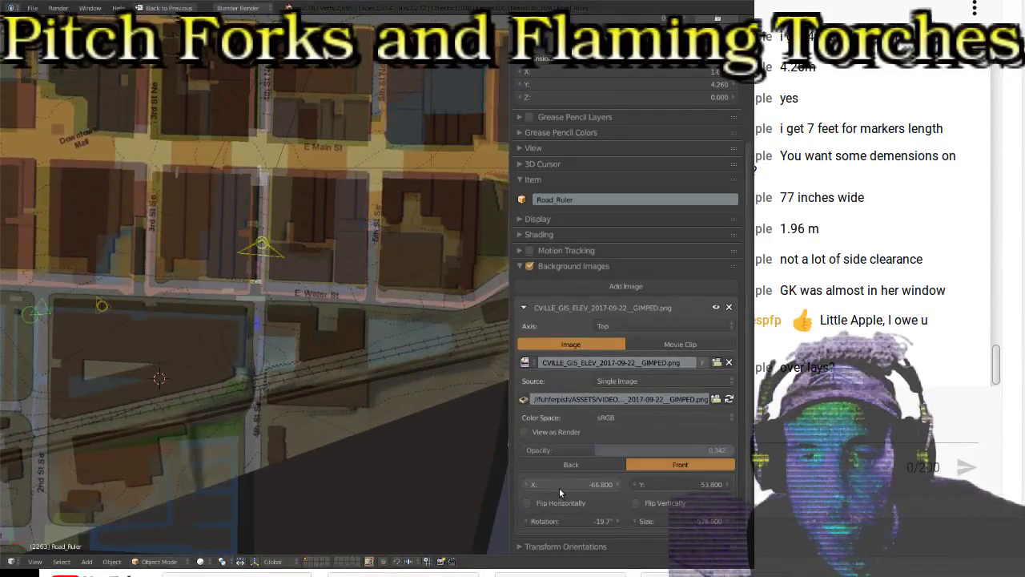
{"action": "left_click_drag", "start_coordinate": [558, 484], "coordinate": [542, 485]}
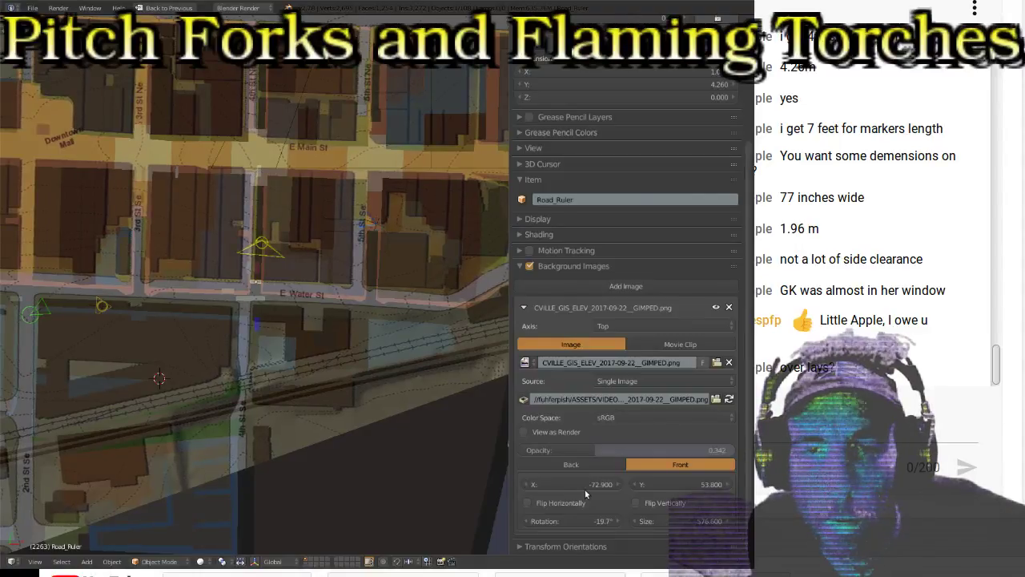
{"action": "left_click_drag", "start_coordinate": [681, 484], "coordinate": [633, 484]}
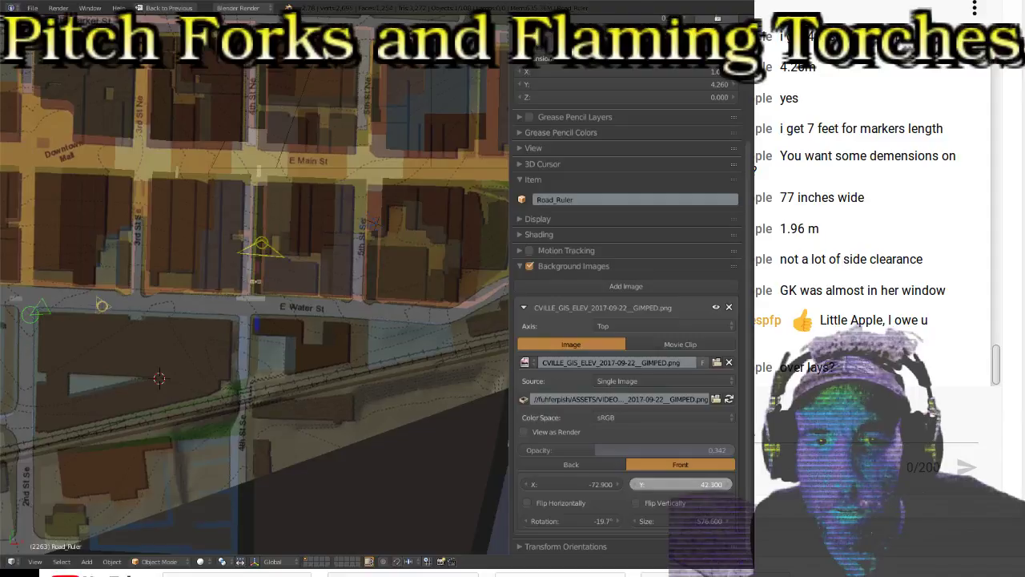
{"action": "right_click", "coordinate": [709, 486]}
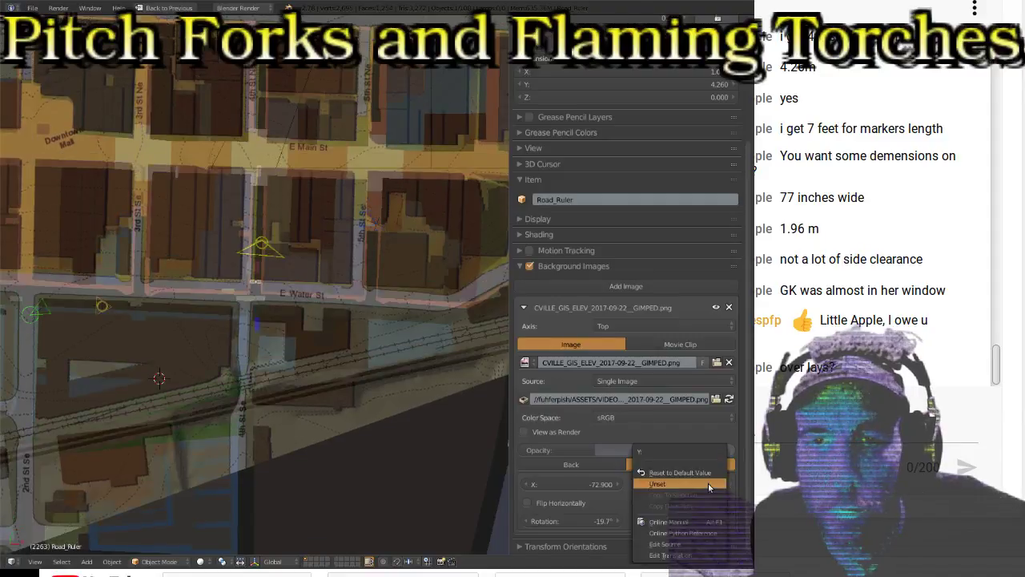
{"action": "left_click", "coordinate": [708, 484]}
{"action": "right_click", "coordinate": [684, 469]}
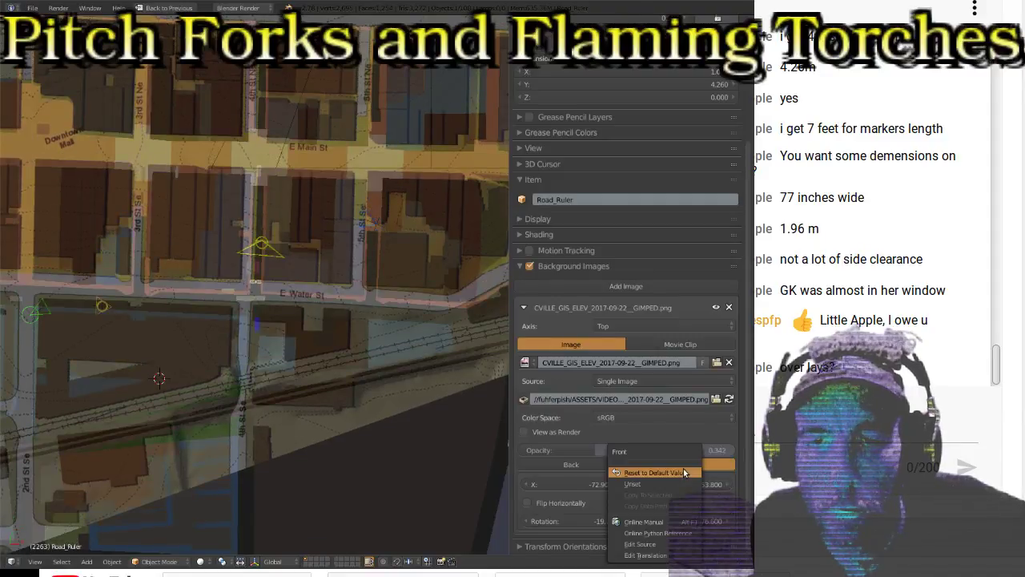
{"action": "left_click", "coordinate": [683, 430]}
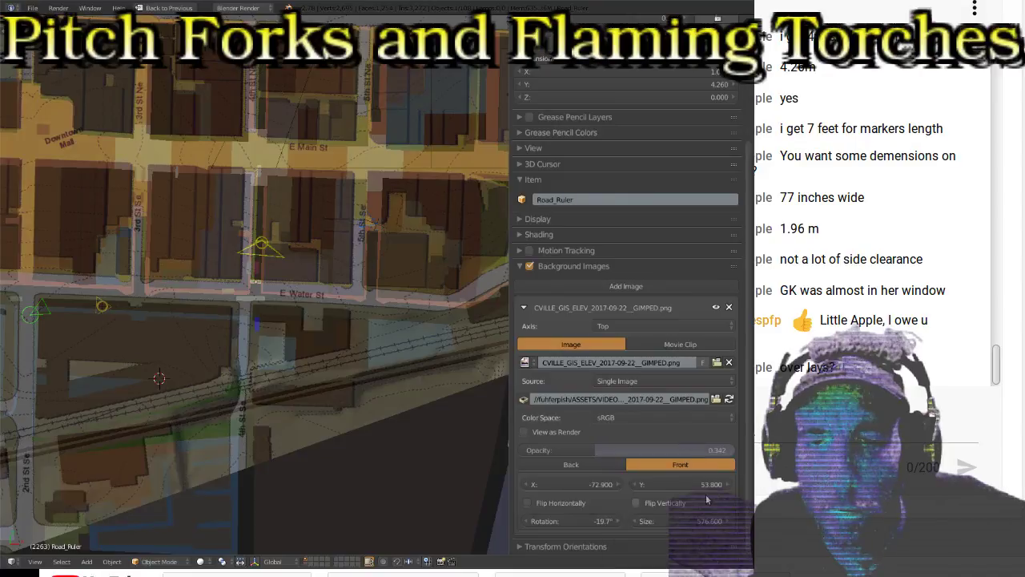
Step: Refit the background map at size 611.4, X -69.4 and Y 50.8 around the 4th St and E Water St crossing
{"action": "left_click_drag", "start_coordinate": [709, 487], "coordinate": [682, 483]}
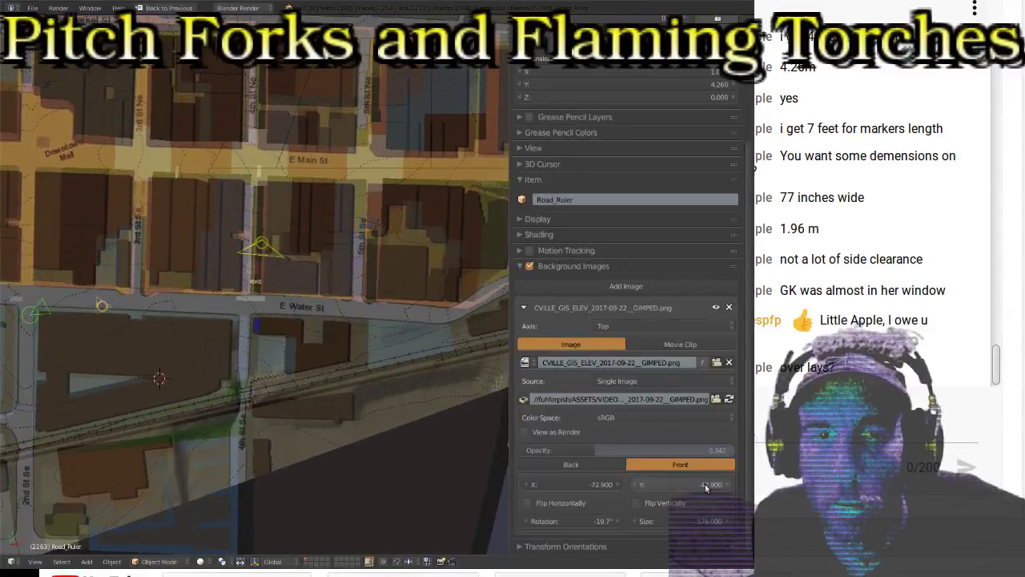
{"action": "left_click_drag", "start_coordinate": [600, 483], "coordinate": [589, 487]}
{"action": "scroll", "coordinate": [237, 395], "scroll_direction": "up", "scroll_amount": 5}
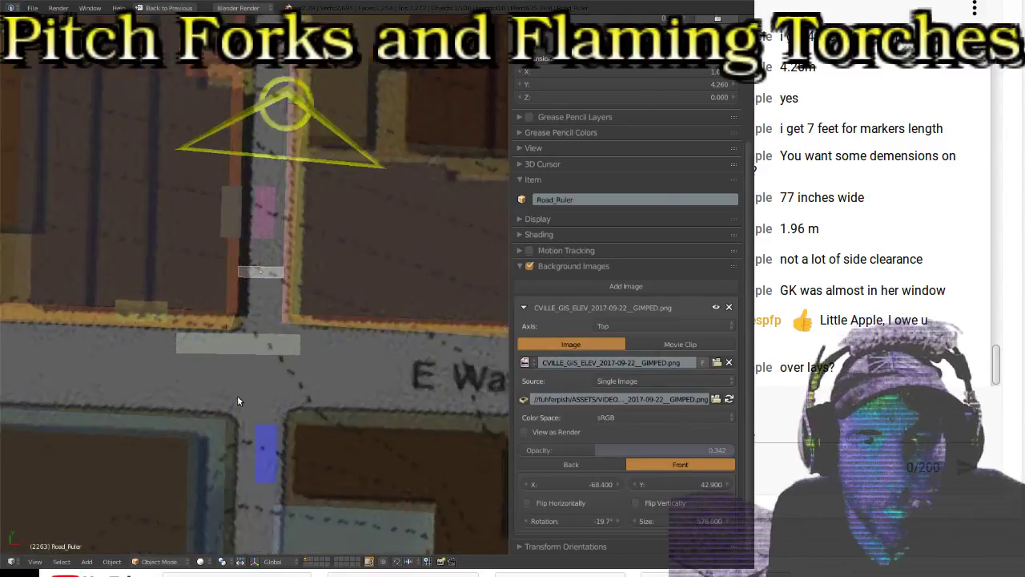
{"action": "scroll", "coordinate": [309, 336], "scroll_direction": "down", "scroll_amount": 2}
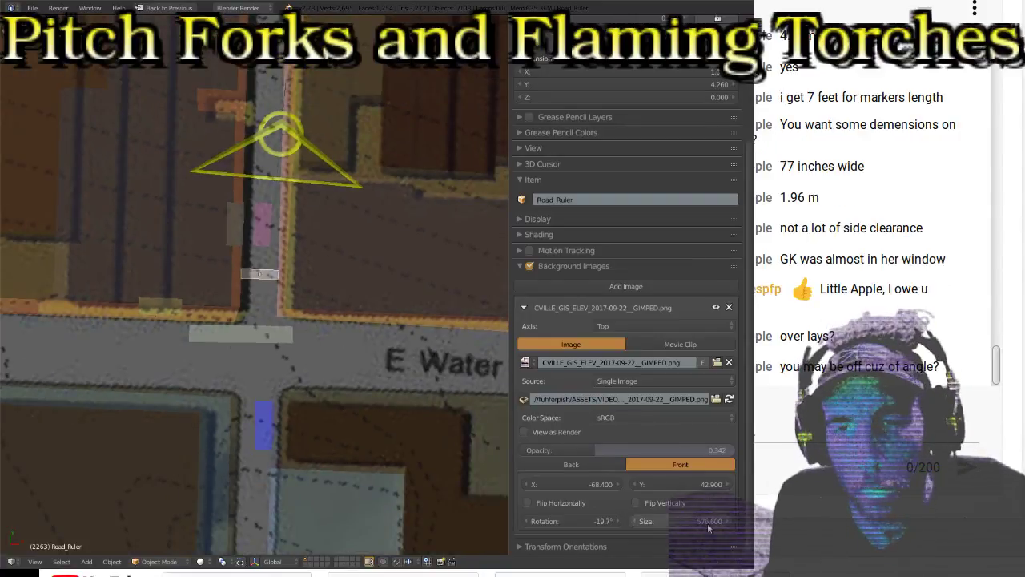
{"action": "mouse_move", "coordinate": [681, 520]}
{"action": "left_mouse_down"}
{"action": "mouse_move", "coordinate": [734, 525]}
{"action": "mouse_move", "coordinate": [691, 524]}
{"action": "left_mouse_up"}
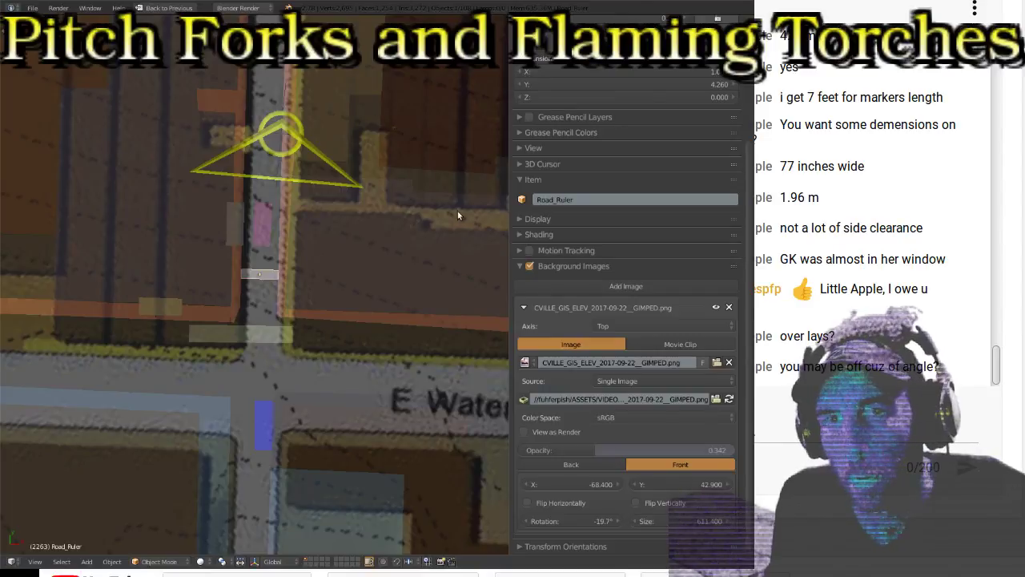
{"action": "left_click_drag", "start_coordinate": [681, 484], "coordinate": [699, 484]}
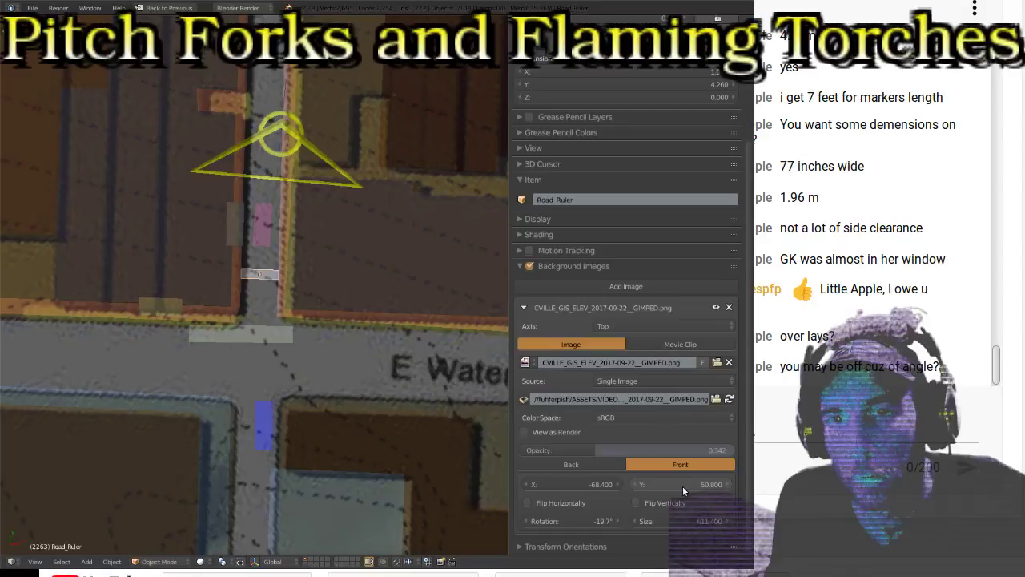
{"action": "left_click_drag", "start_coordinate": [613, 487], "coordinate": [611, 486]}
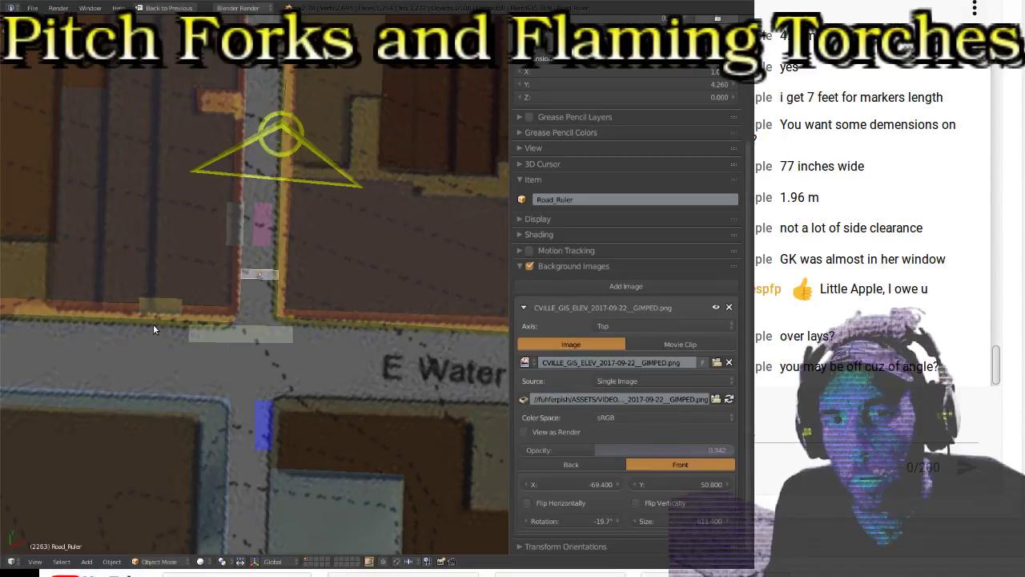
Step: Examine how the background map's streets and building outlines line up with the modelled map, from E Water St up to E Market St
{"action": "scroll", "coordinate": [153, 328], "scroll_direction": "down", "scroll_amount": 3}
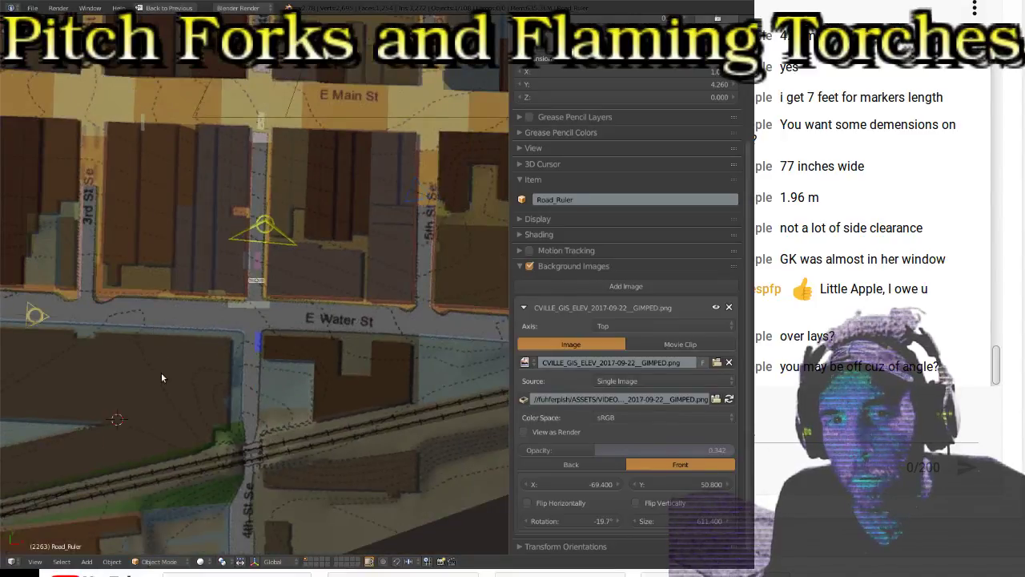
{"action": "scroll", "coordinate": [291, 396], "scroll_direction": "down", "scroll_amount": 4}
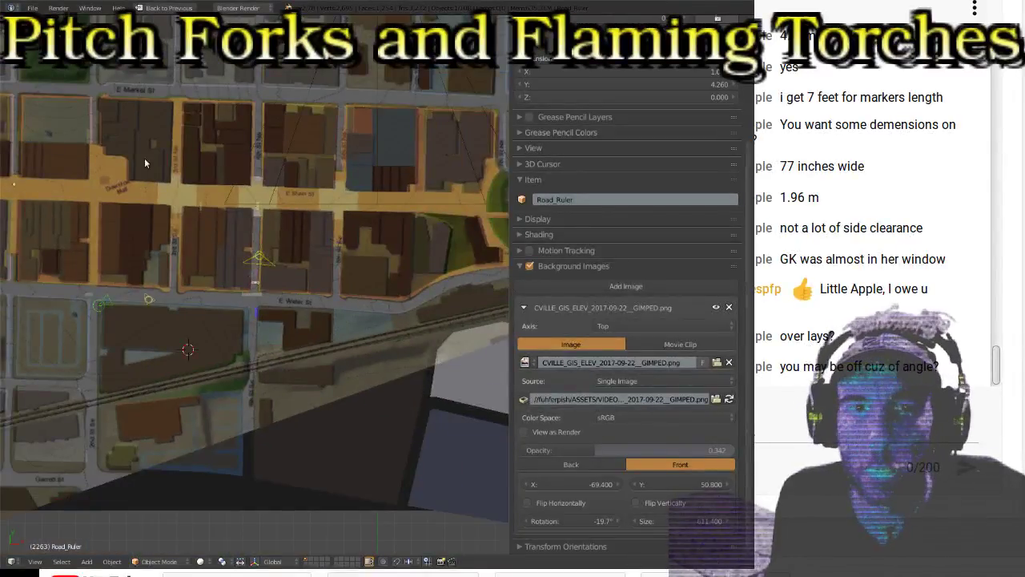
{"action": "scroll", "coordinate": [184, 236], "scroll_direction": "down", "scroll_amount": 2}
{"action": "scroll", "coordinate": [264, 264], "scroll_direction": "up", "scroll_amount": 5}
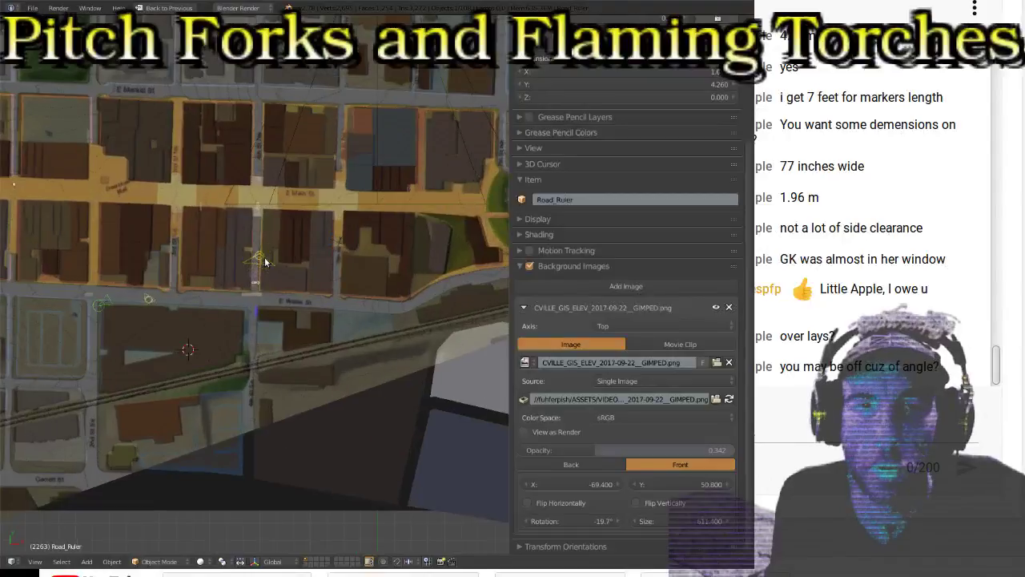
{"action": "scroll", "coordinate": [265, 265], "scroll_direction": "up", "scroll_amount": 5}
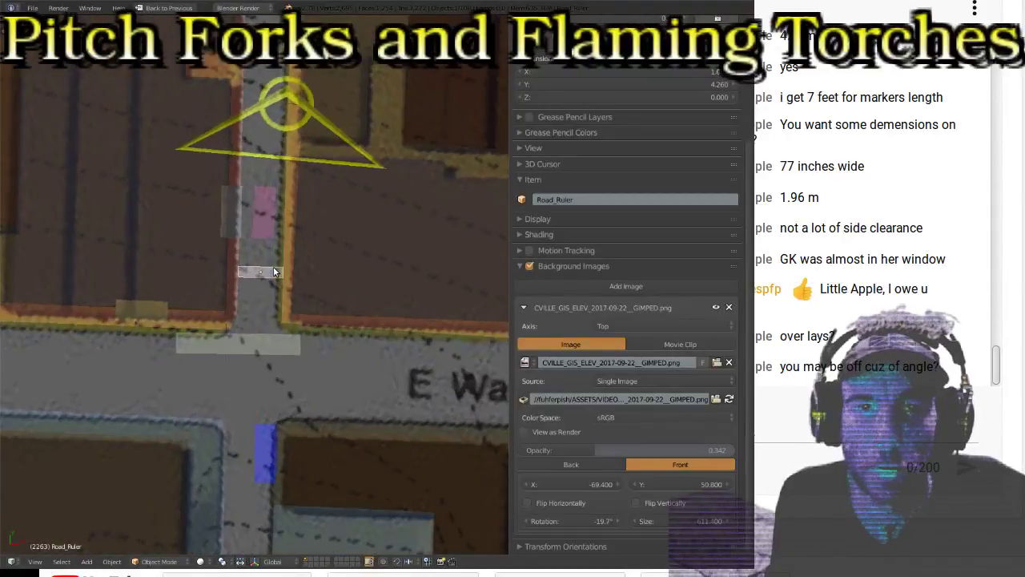
{"action": "scroll", "coordinate": [273, 272], "scroll_direction": "down", "scroll_amount": 6}
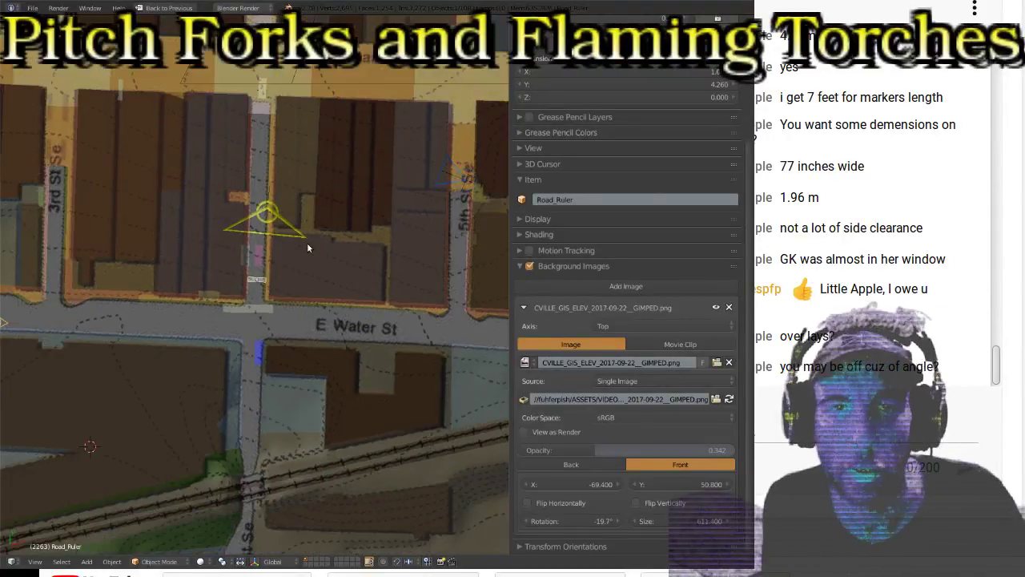
{"action": "scroll", "coordinate": [307, 244], "scroll_direction": "up", "scroll_amount": 5, "text": "shift"}
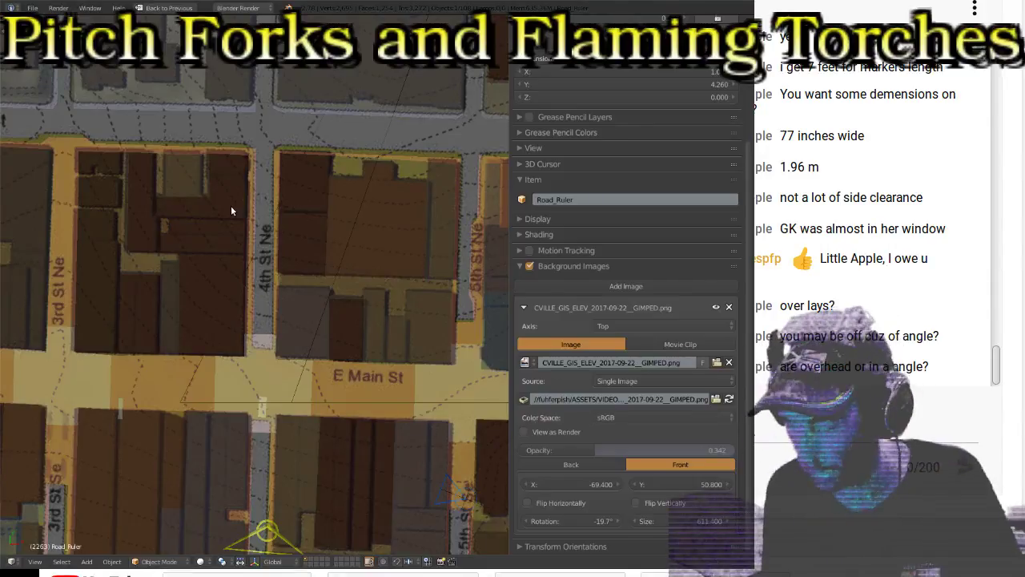
Step: Inspect the modelled street map in perspective and from the front, and return to the top view with the background map
{"action": "key", "text": "KP_5"}
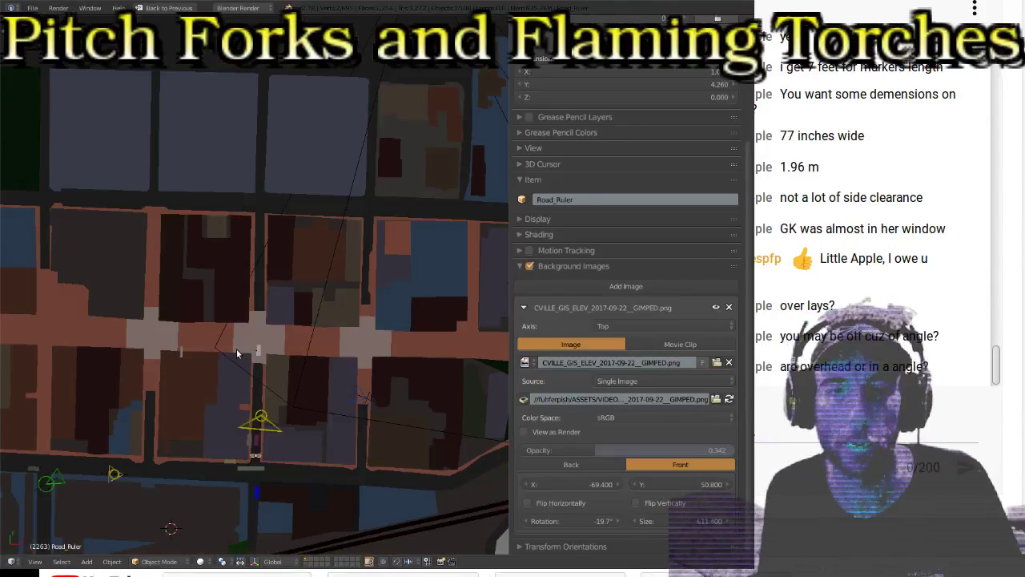
{"action": "scroll", "coordinate": [245, 288], "scroll_direction": "down", "scroll_amount": 5, "text": "shift"}
{"action": "scroll", "coordinate": [243, 284], "scroll_direction": "down", "scroll_amount": 3, "text": "shift"}
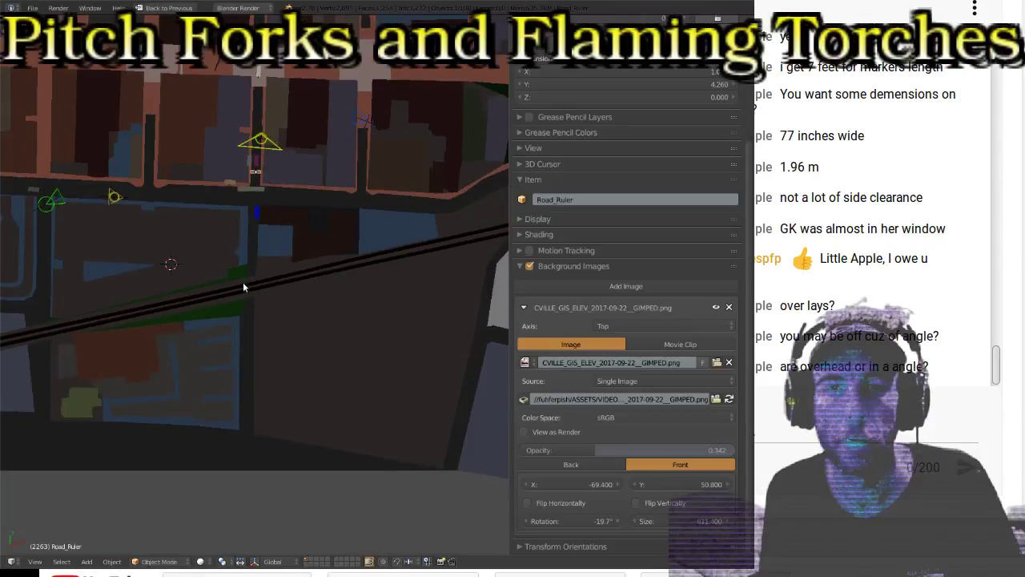
{"action": "middle_click_drag", "start_coordinate": [203, 296], "coordinate": [289, 205]}
{"action": "middle_click_drag", "start_coordinate": [221, 210], "coordinate": [220, 343]}
{"action": "scroll", "coordinate": [232, 314], "scroll_direction": "up", "scroll_amount": 4}
{"action": "scroll", "coordinate": [239, 332], "scroll_direction": "down", "scroll_amount": 3}
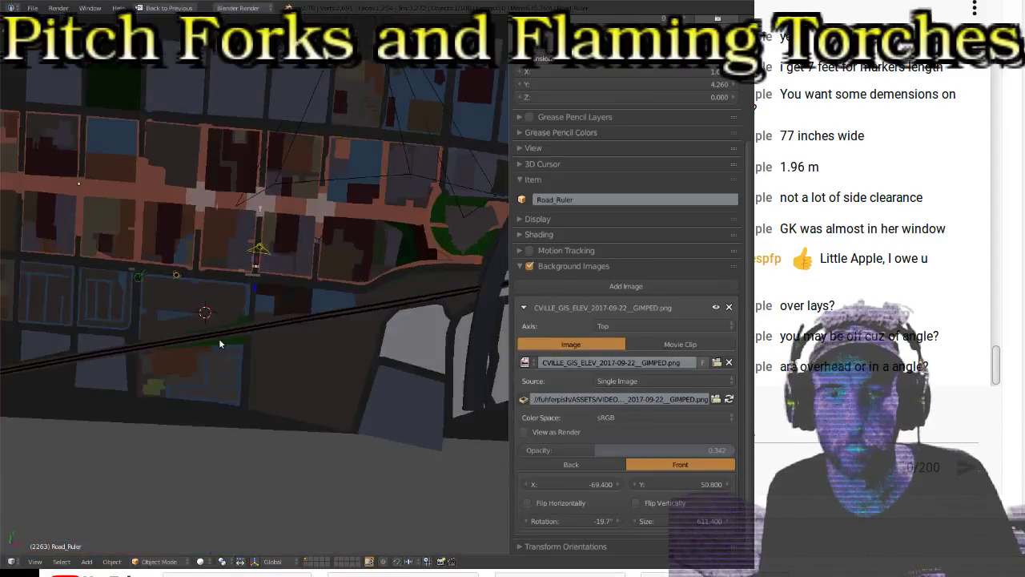
{"action": "key", "text": "KP_7"}
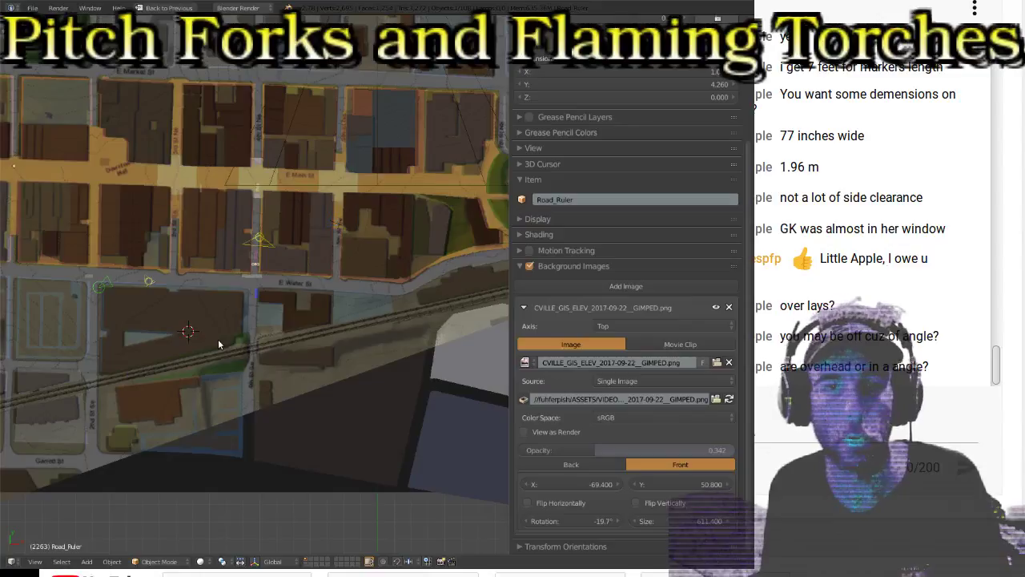
{"action": "key", "text": "KP_1"}
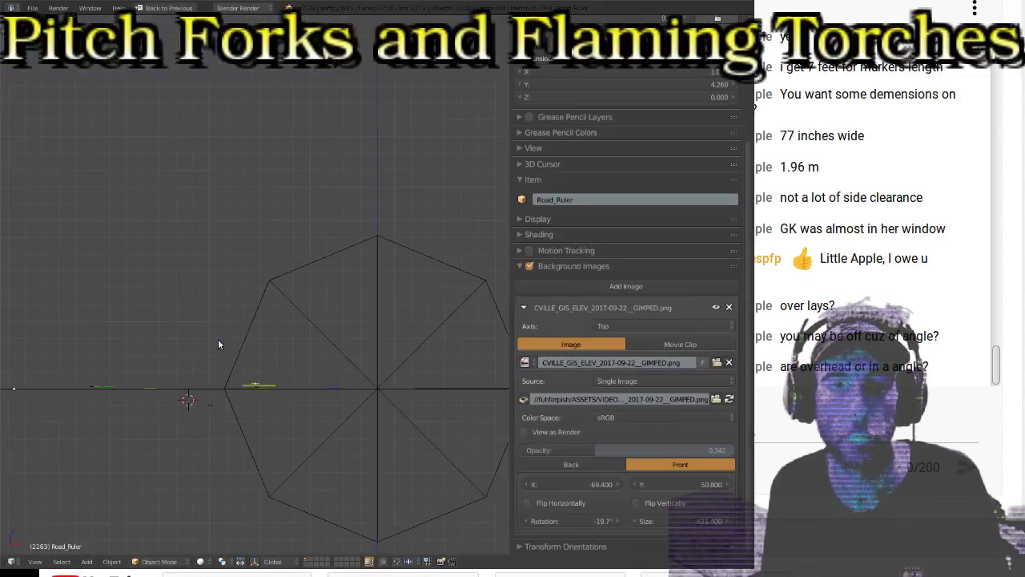
{"action": "key", "text": "KP_8"}
{"action": "key", "text": "KP_8"}
{"action": "key", "text": "KP_8"}
{"action": "key", "text": "KP_8"}
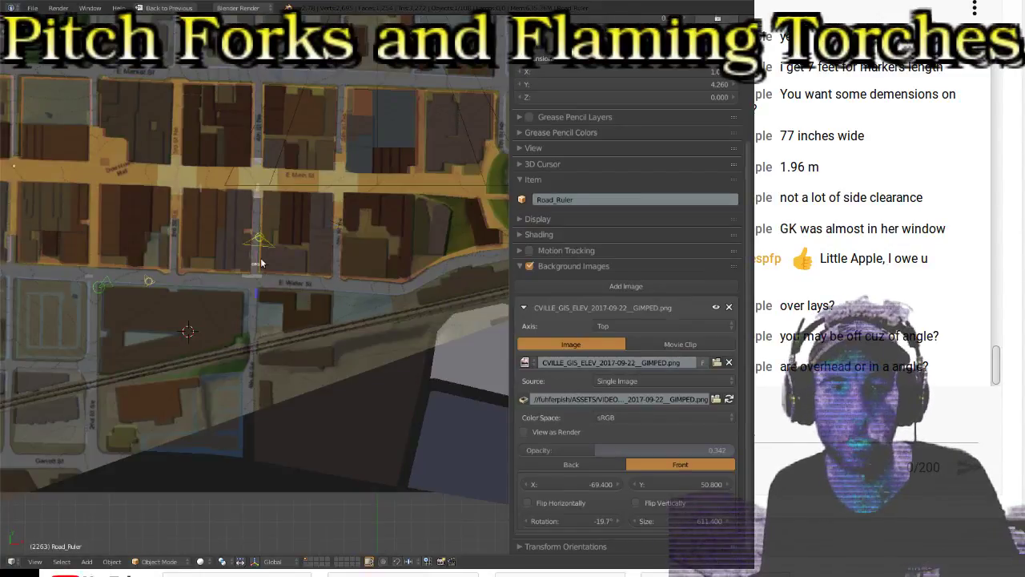
{"action": "key", "text": "KP_7"}
Step: Try the background map at size about 566.2 and X -67.6 against the blocks along E Main St
{"action": "scroll", "coordinate": [290, 248], "scroll_direction": "up", "scroll_amount": 4}
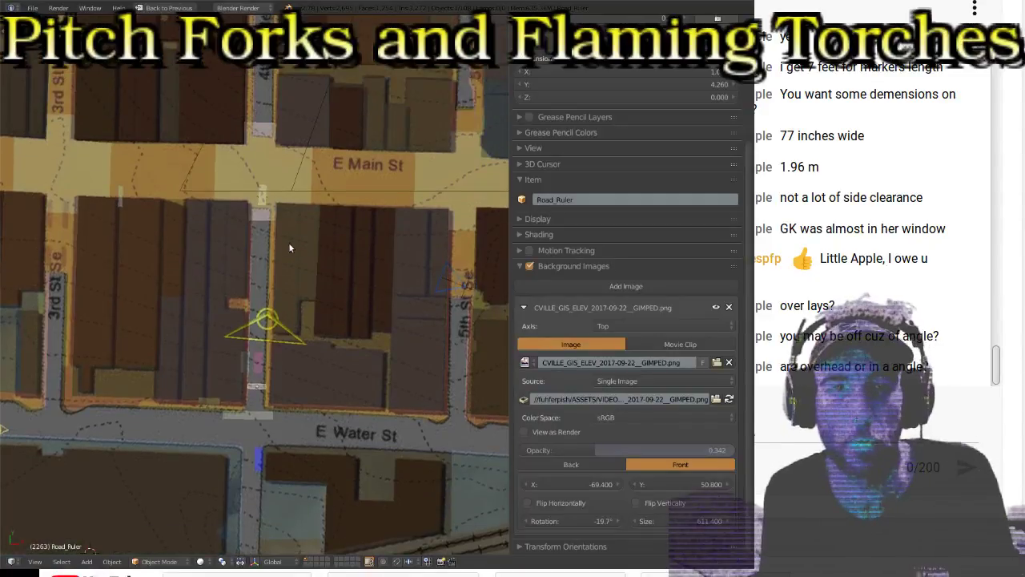
{"action": "key", "text": "ctrl+KP_8"}
{"action": "key", "text": "ctrl+KP_8"}
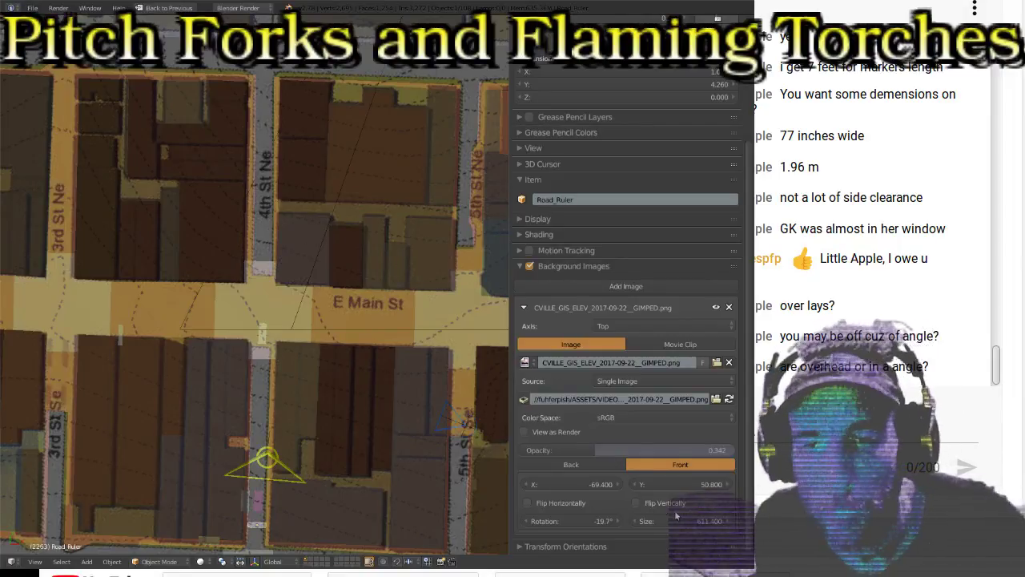
{"action": "left_click_drag", "start_coordinate": [686, 518], "coordinate": [728, 518]}
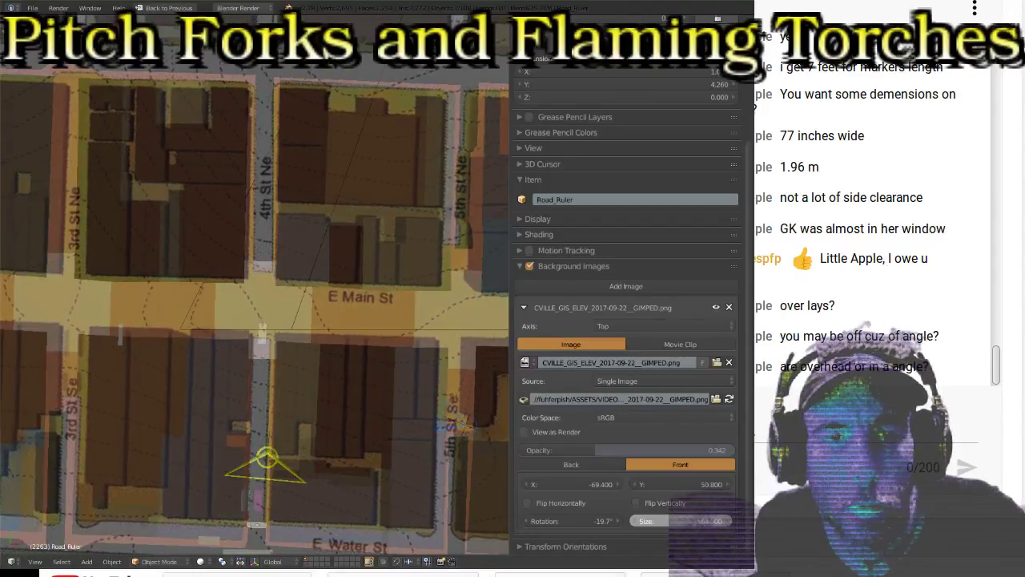
{"action": "left_click_drag", "start_coordinate": [729, 519], "coordinate": [731, 519]}
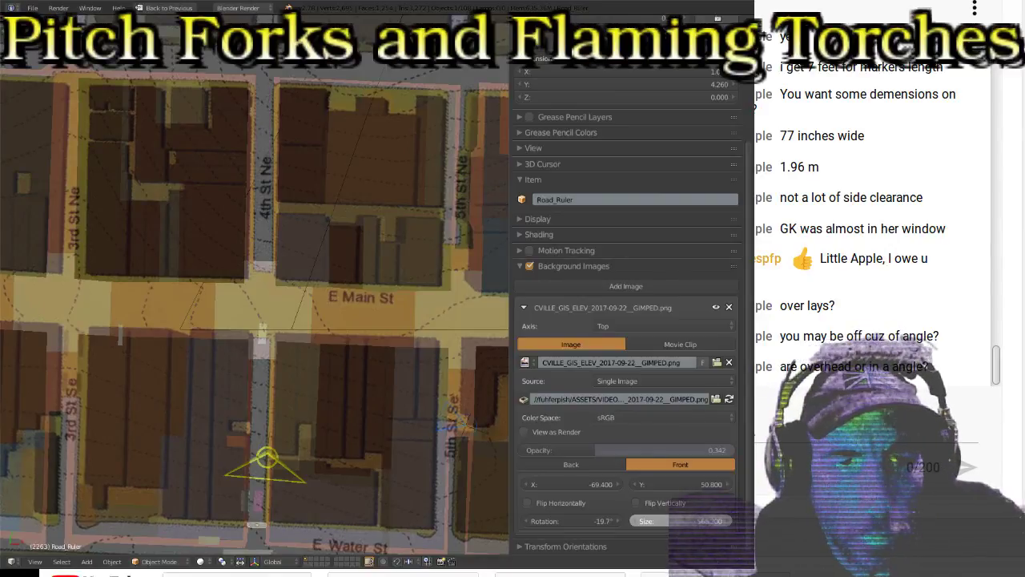
{"action": "left_click_drag", "start_coordinate": [731, 519], "coordinate": [731, 519]}
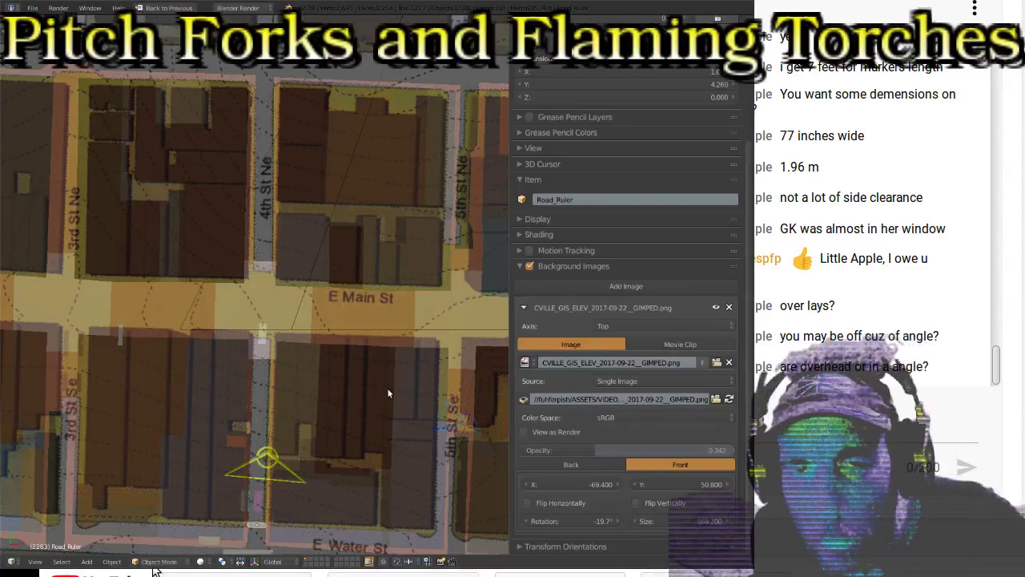
{"action": "scroll", "coordinate": [414, 349], "scroll_direction": "down", "scroll_amount": 3, "text": "shift"}
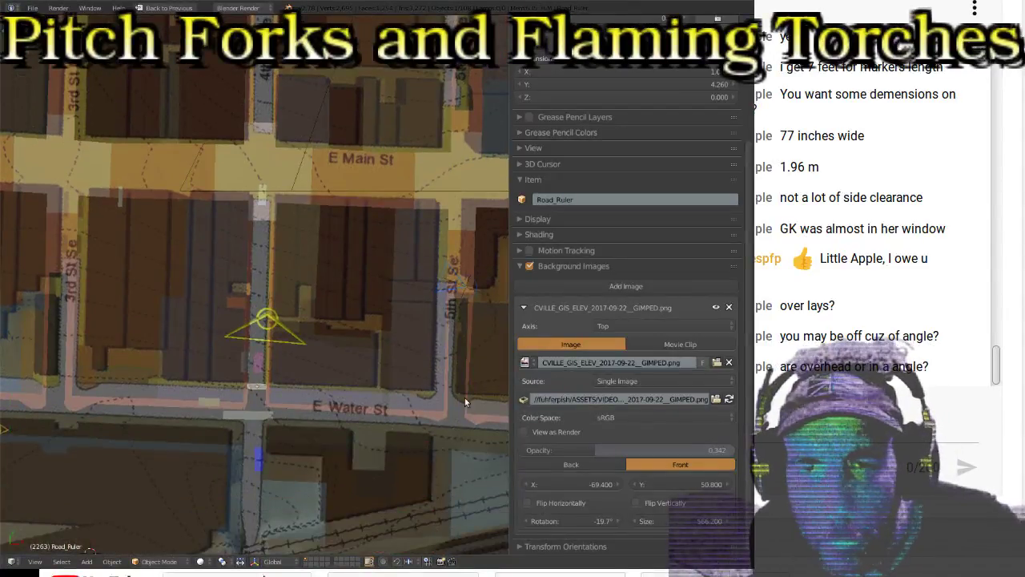
{"action": "left_click_drag", "start_coordinate": [606, 488], "coordinate": [625, 488]}
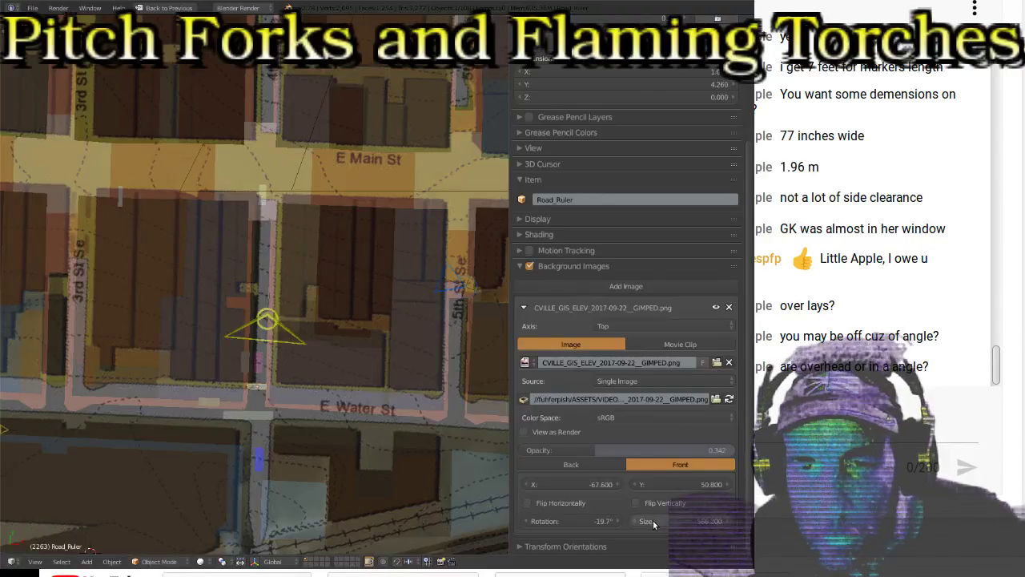
Step: Refit the background map at size about 608 and X -69.1 so 4th St meets the vehicle markers
{"action": "mouse_move", "coordinate": [652, 519]}
{"action": "left_mouse_down"}
{"action": "mouse_move", "coordinate": [629, 520]}
{"action": "mouse_move", "coordinate": [651, 520]}
{"action": "left_mouse_up"}
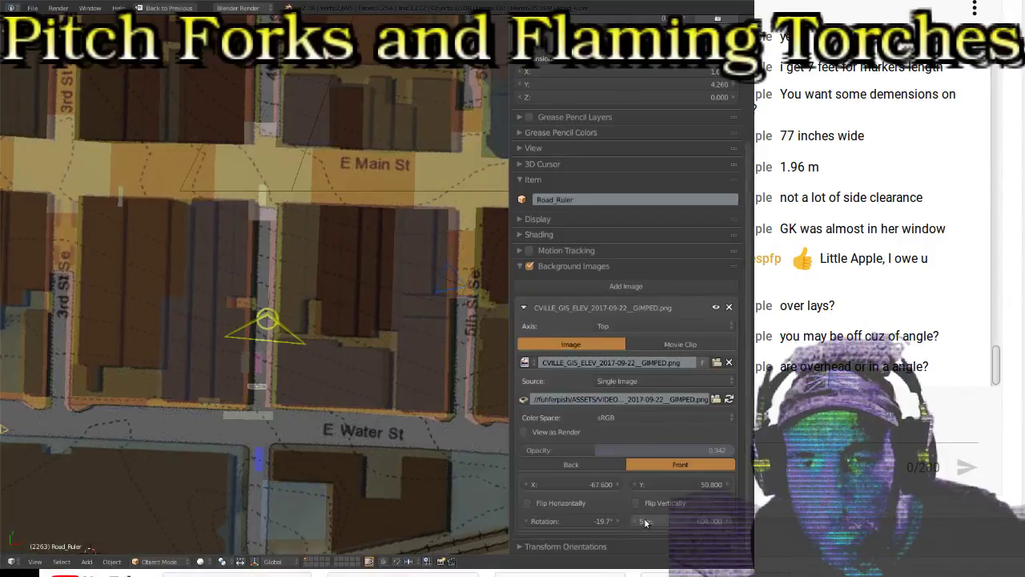
{"action": "left_click_drag", "start_coordinate": [578, 482], "coordinate": [551, 484]}
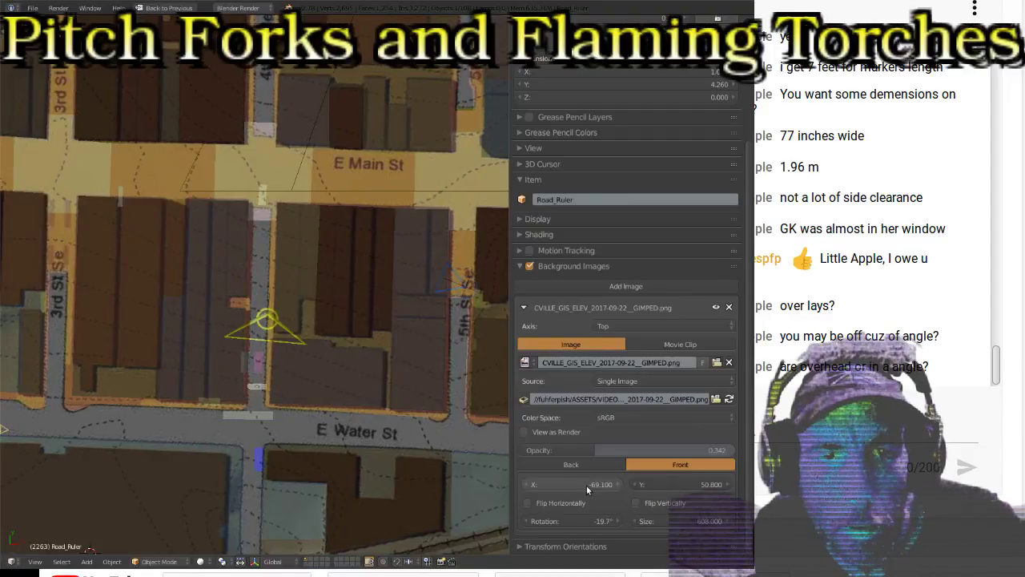
{"action": "scroll", "coordinate": [238, 421], "scroll_direction": "down", "scroll_amount": 3}
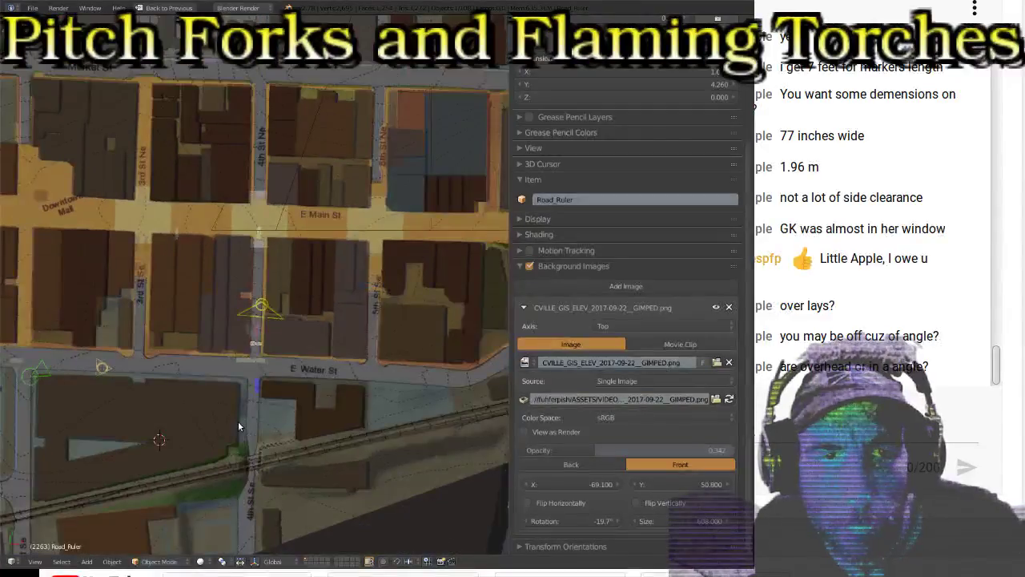
Step: Set the background map's size to 600 while comparing the blocks between 3rd St and 4th St with the model
{"action": "scroll", "coordinate": [324, 200], "scroll_direction": "up", "scroll_amount": 4, "text": "shift"}
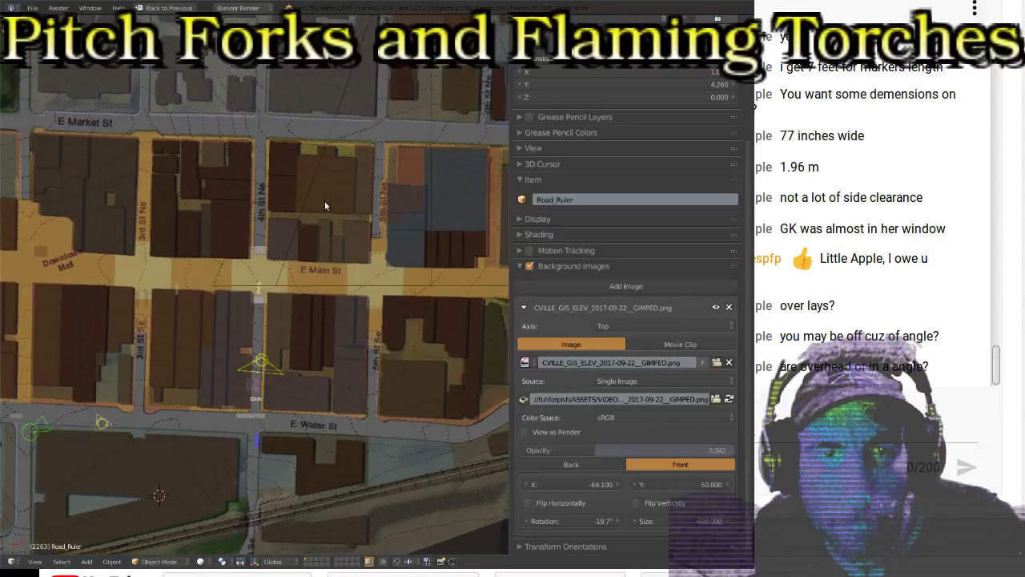
{"action": "scroll", "coordinate": [325, 200], "scroll_direction": "up", "scroll_amount": 5}
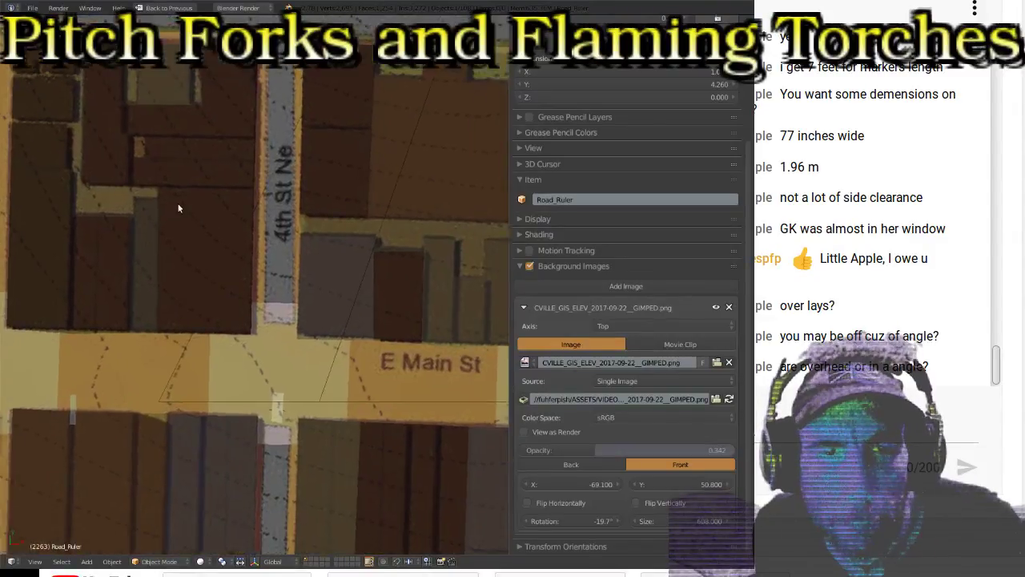
{"action": "scroll", "coordinate": [299, 357], "scroll_direction": "up", "scroll_amount": 1}
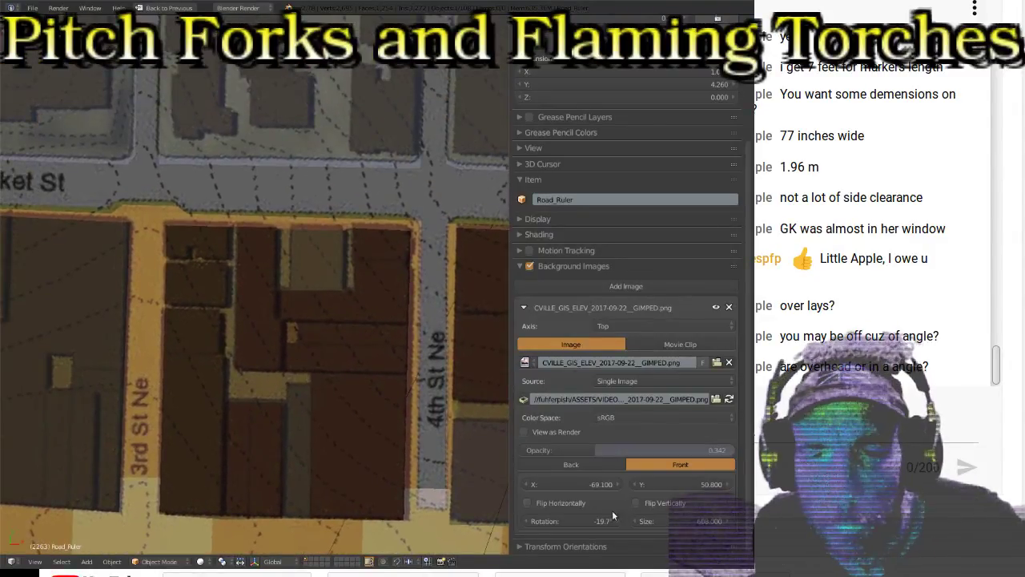
{"action": "left_click_drag", "start_coordinate": [635, 518], "coordinate": [647, 520]}
{"action": "left_click", "coordinate": [646, 521]}
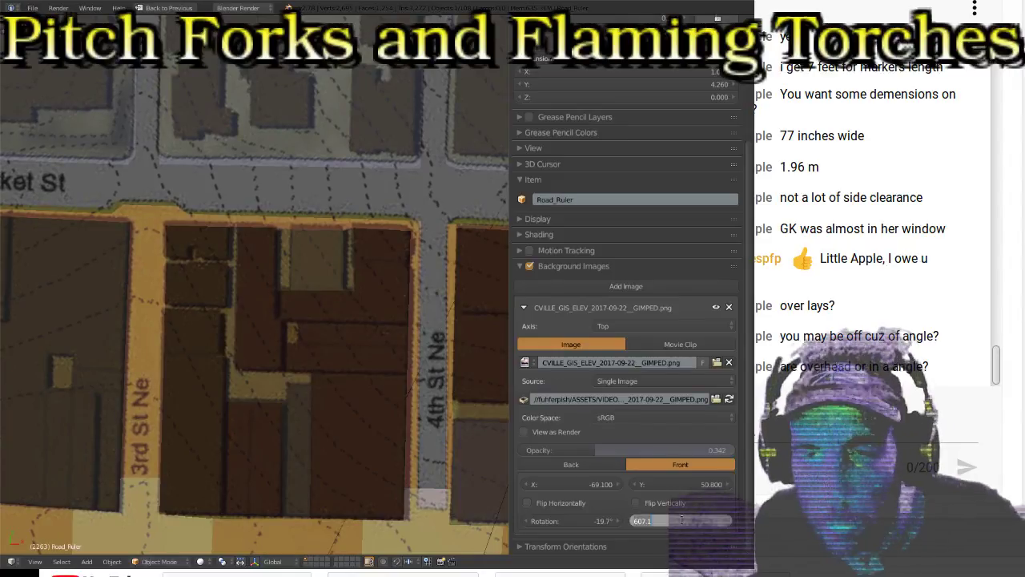
{"action": "key", "text": "Return"}
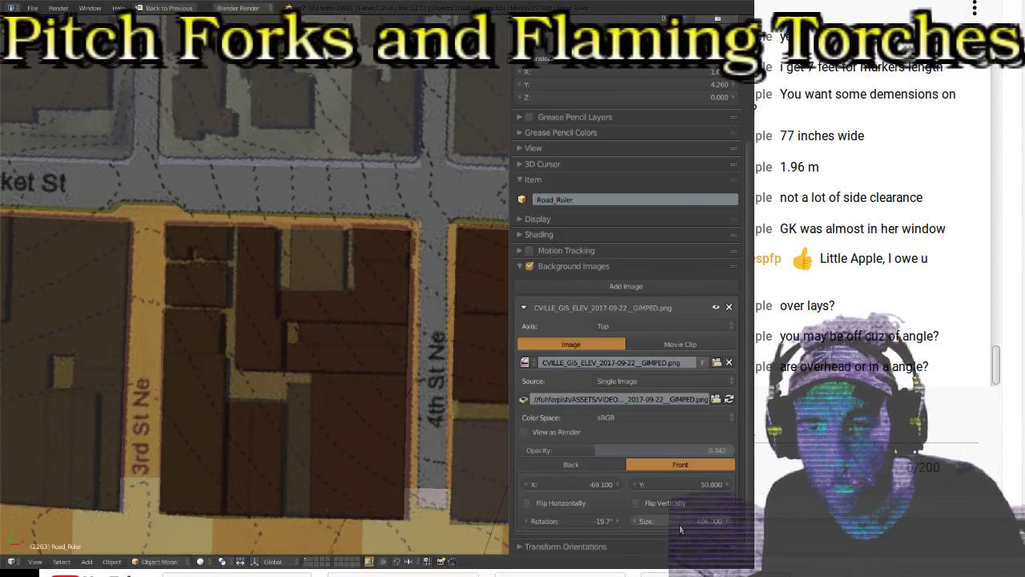
{"action": "left_click", "coordinate": [718, 517]}
{"action": "type", "text": "60"}
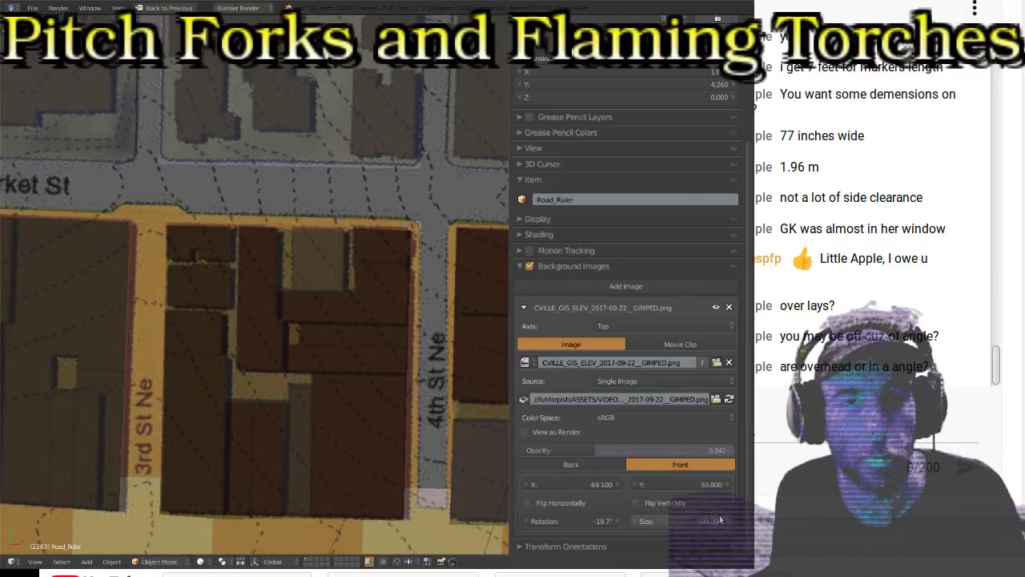
{"action": "key", "text": "Return"}
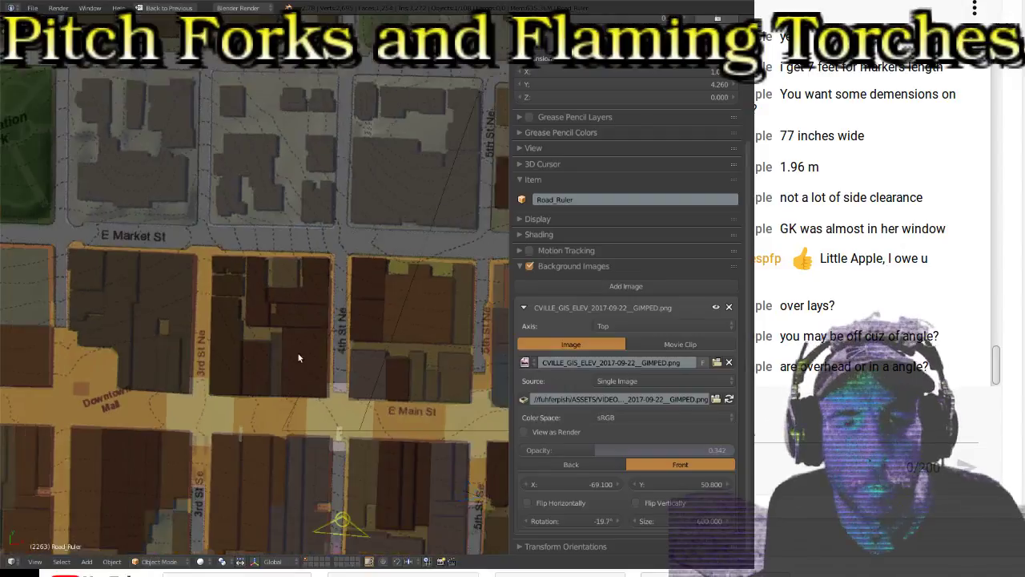
Step: Shift the background map to X -69.3 and Y 49.2 so 4th St fits the modelled road above E Water St
{"action": "scroll", "coordinate": [285, 350], "scroll_direction": "down", "scroll_amount": 3, "text": "shift"}
{"action": "scroll", "coordinate": [333, 358], "scroll_direction": "up", "scroll_amount": 5}
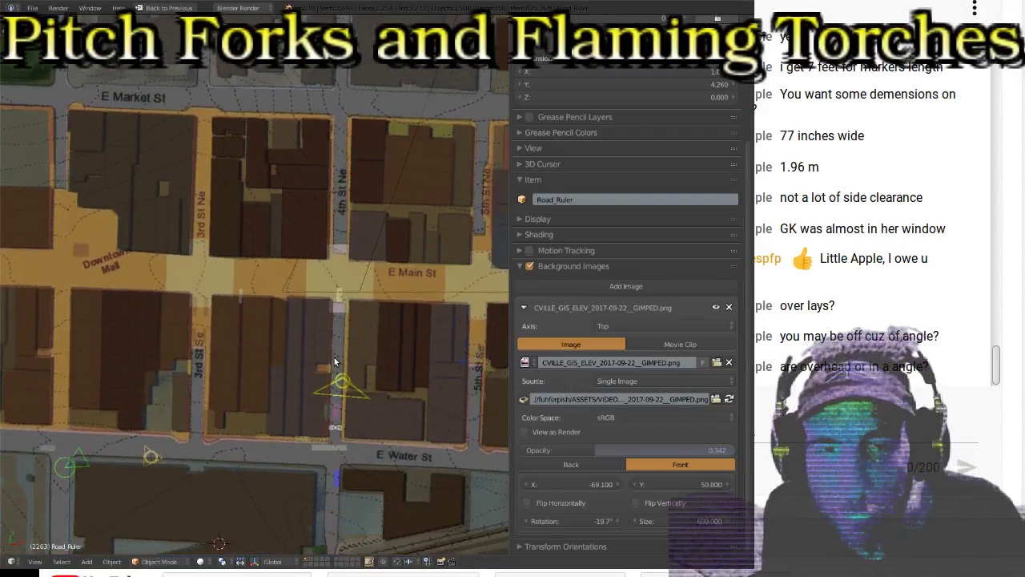
{"action": "scroll", "coordinate": [224, 369], "scroll_direction": "down", "scroll_amount": 4, "text": "shift"}
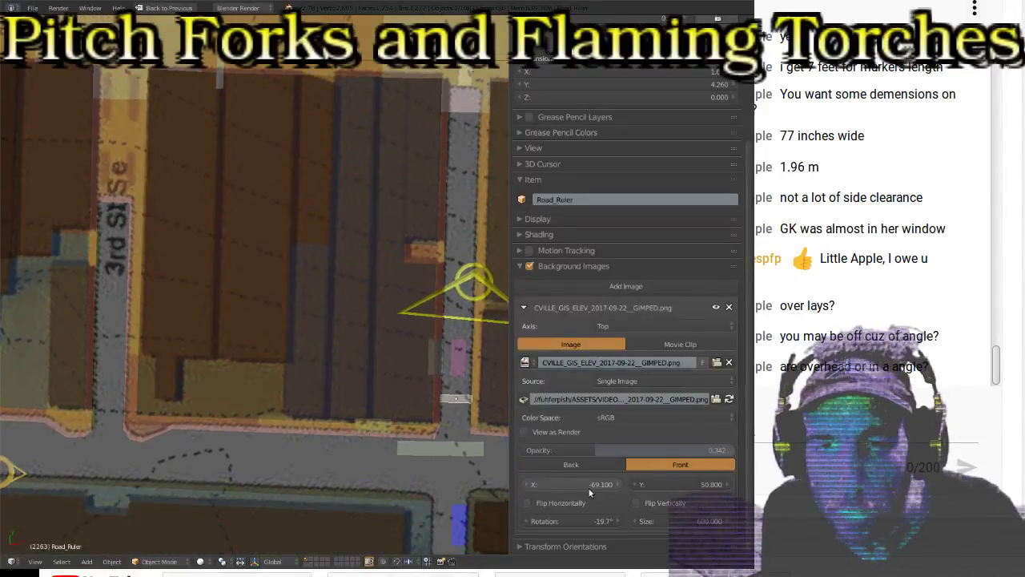
{"action": "left_click_drag", "start_coordinate": [731, 484], "coordinate": [730, 484]}
{"action": "left_click_drag", "start_coordinate": [608, 484], "coordinate": [581, 480]}
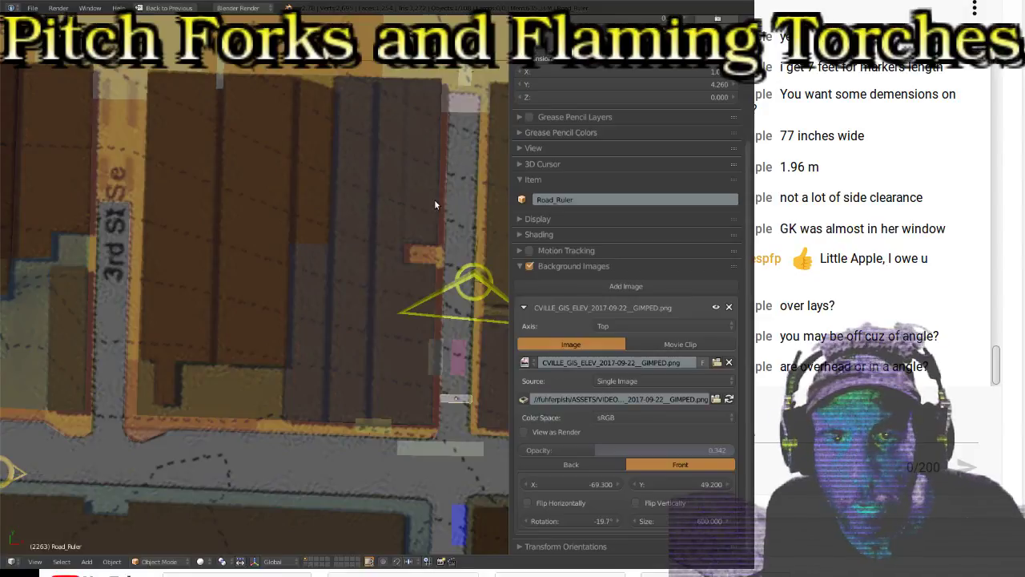
Step: Collapse the background image settings, hide the properties region and examine the whole map alignment from the top
{"action": "scroll", "coordinate": [461, 394], "scroll_direction": "down", "scroll_amount": 6}
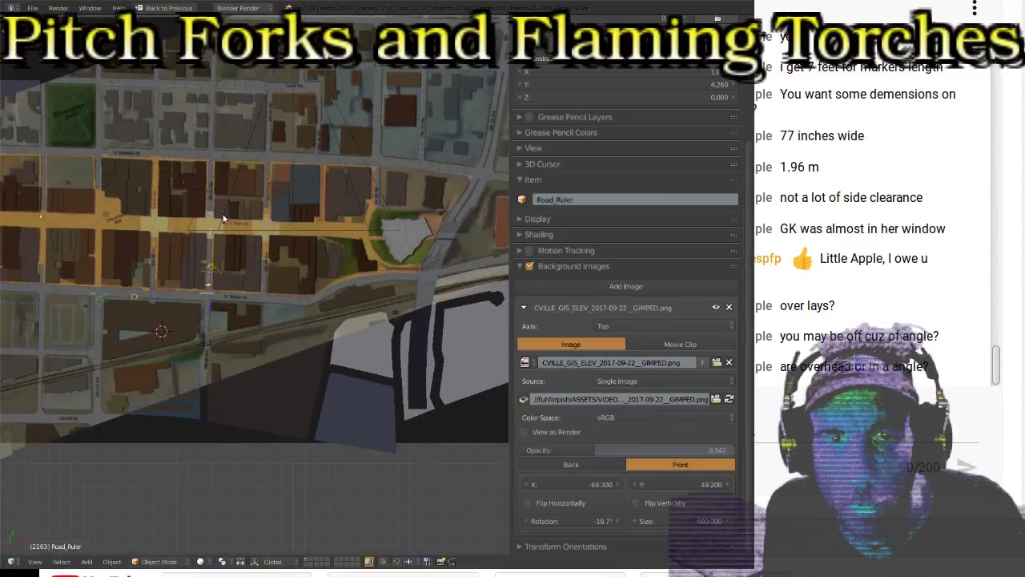
{"action": "middle_click_drag", "start_coordinate": [223, 218], "coordinate": [303, 287], "text": "shift"}
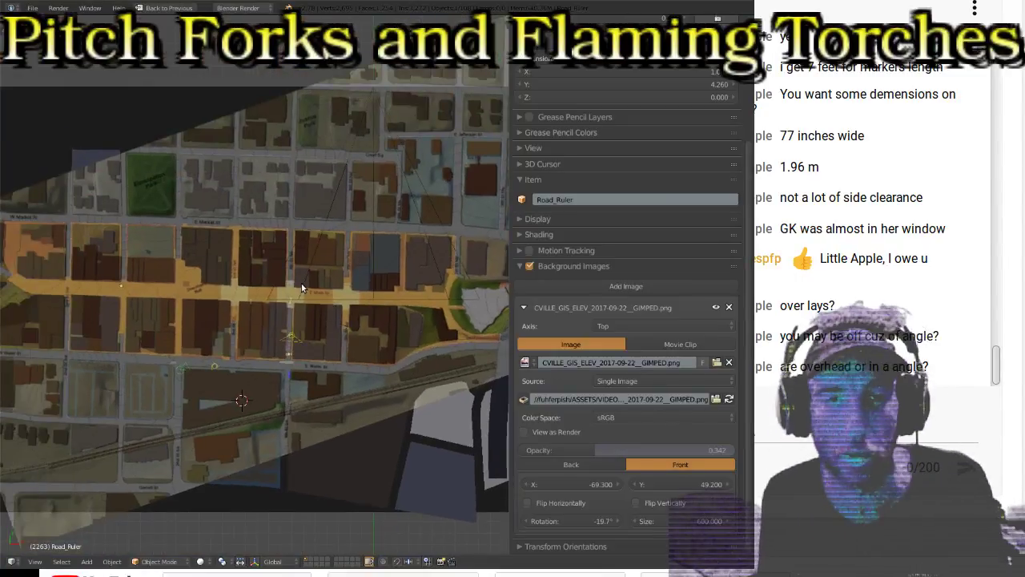
{"action": "left_click", "coordinate": [520, 267]}
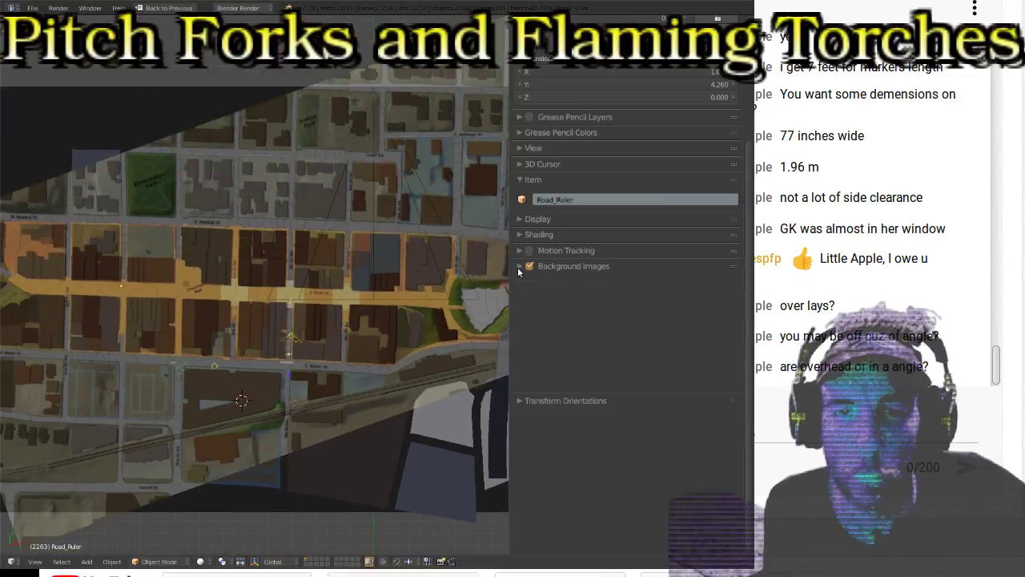
{"action": "key", "text": "n"}
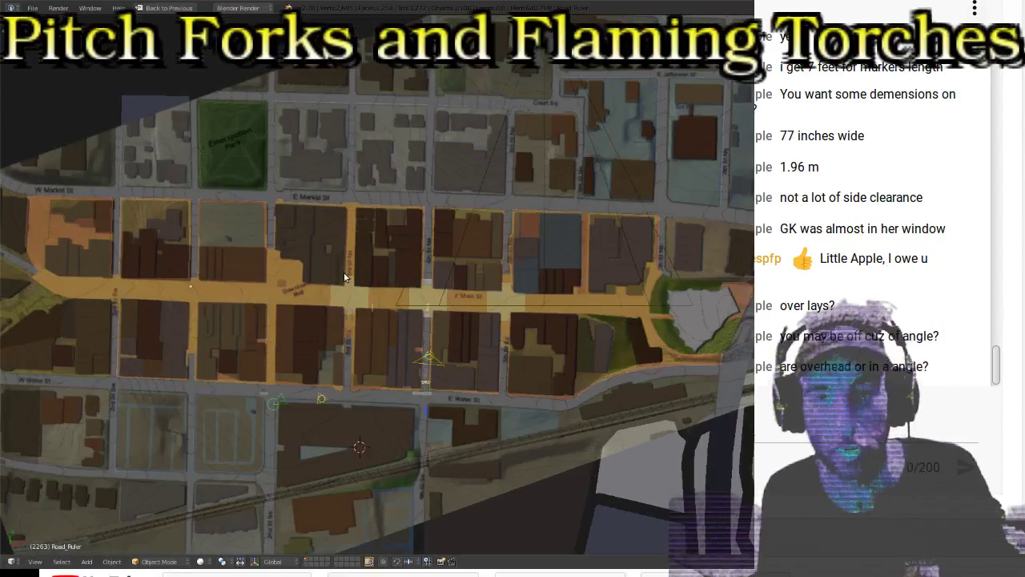
{"action": "key", "text": "KP_7"}
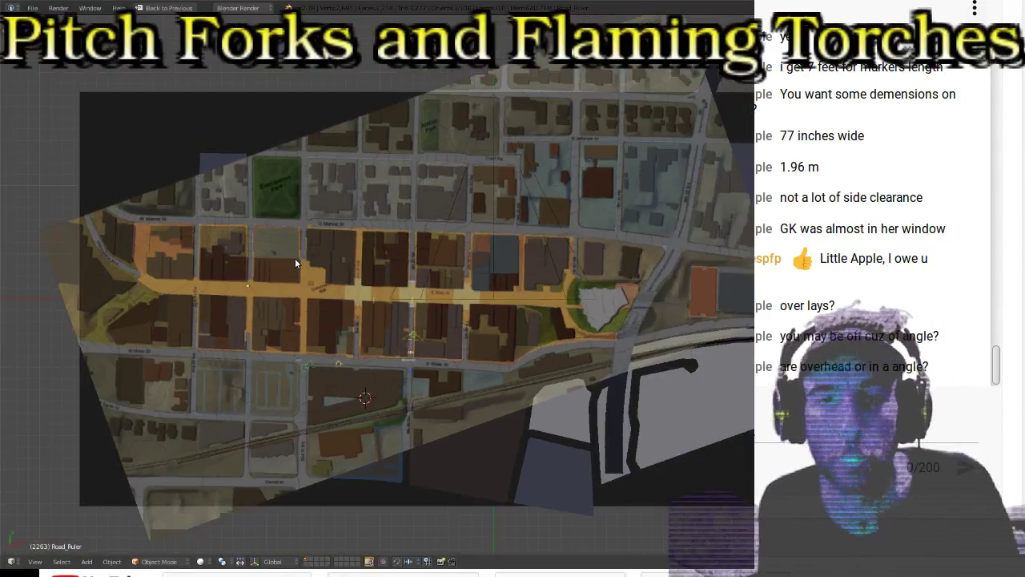
{"action": "scroll", "coordinate": [402, 295], "scroll_direction": "up", "scroll_amount": 5}
{"action": "scroll", "coordinate": [353, 270], "scroll_direction": "down", "scroll_amount": 3}
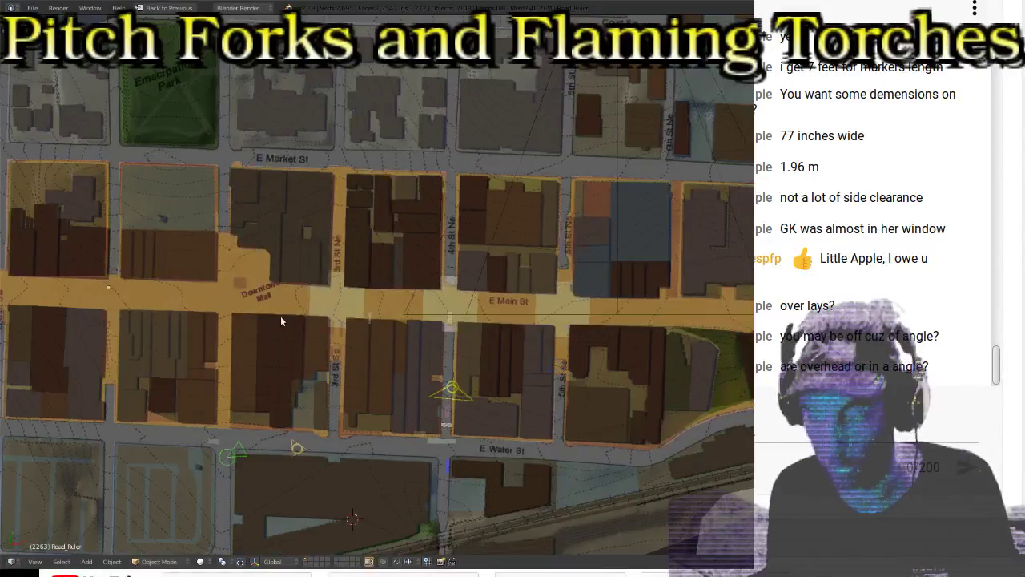
Step: Toggle textured viewport shading and look at the modelled map through the scene camera
{"action": "key", "text": "alt+z"}
{"action": "key", "text": "KP_0"}
{"action": "scroll", "coordinate": [313, 330], "scroll_direction": "up", "scroll_amount": 2}
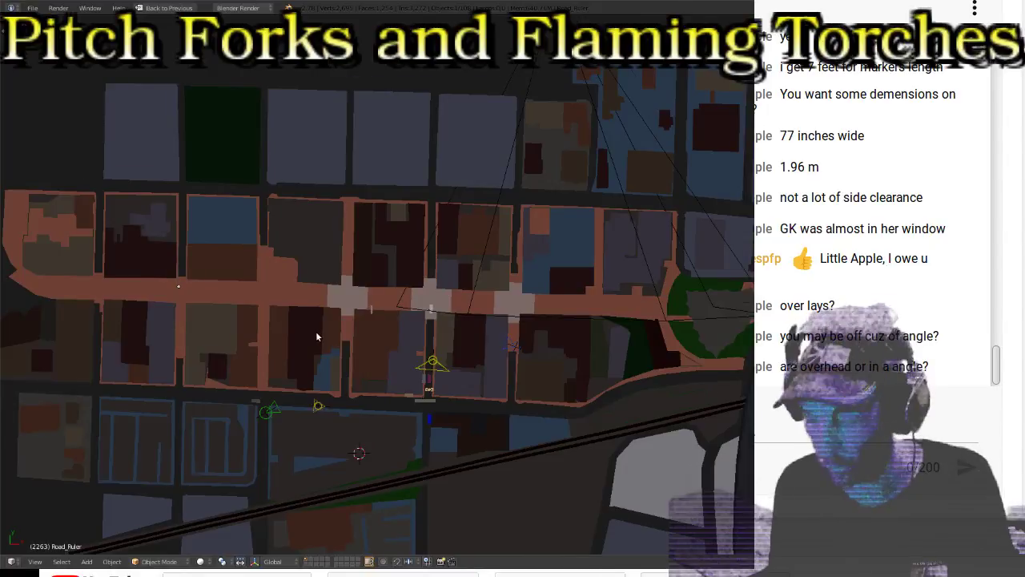
{"action": "key", "text": "KP_0"}
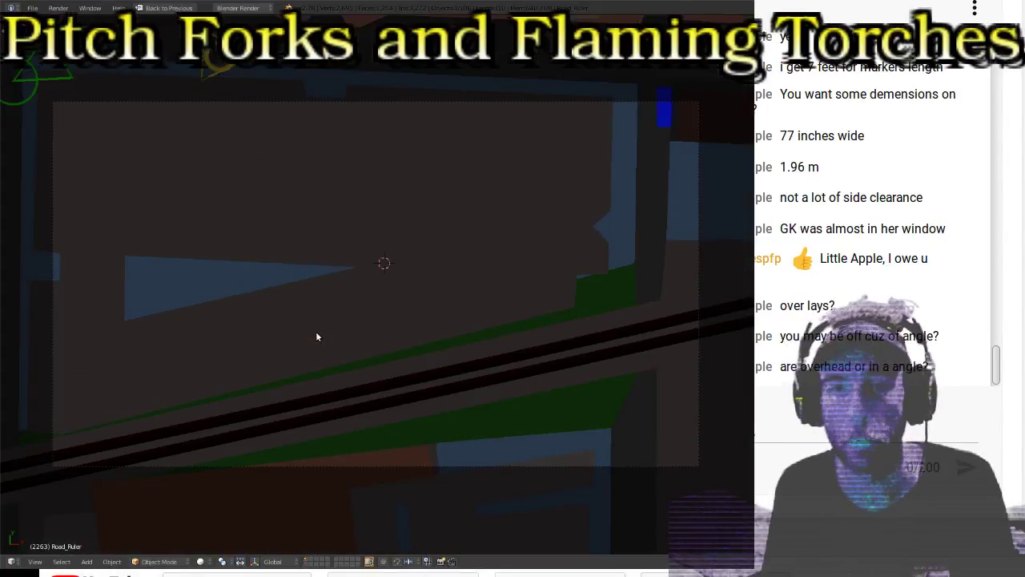
{"action": "scroll", "coordinate": [333, 328], "scroll_direction": "down", "scroll_amount": 3}
{"action": "scroll", "coordinate": [335, 330], "scroll_direction": "up", "scroll_amount": 2}
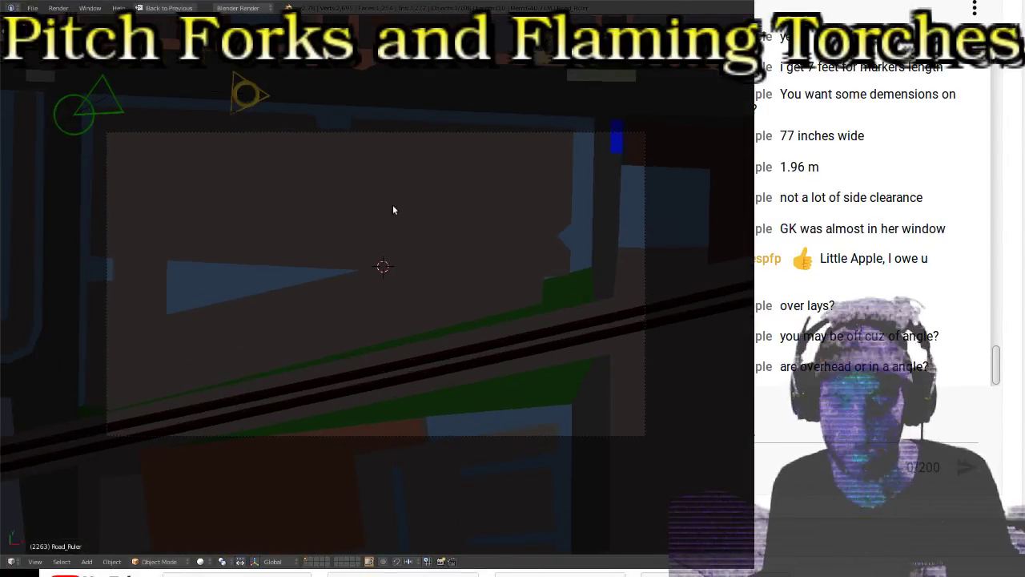
Step: Show the object properties region, restore the full multi-editor layout and widen the outliner and properties editors
{"action": "key", "text": "n"}
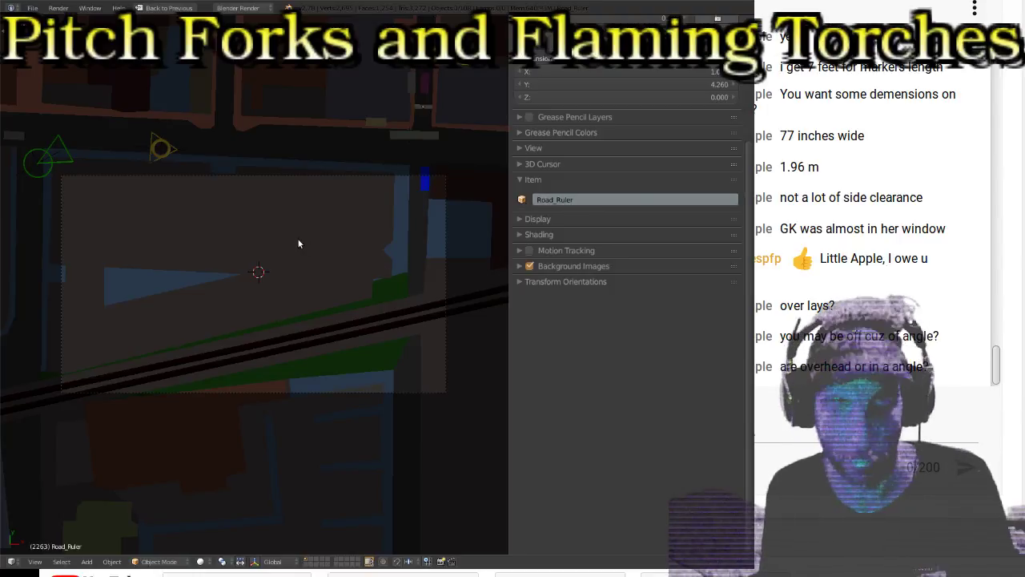
{"action": "key", "text": "shift+space"}
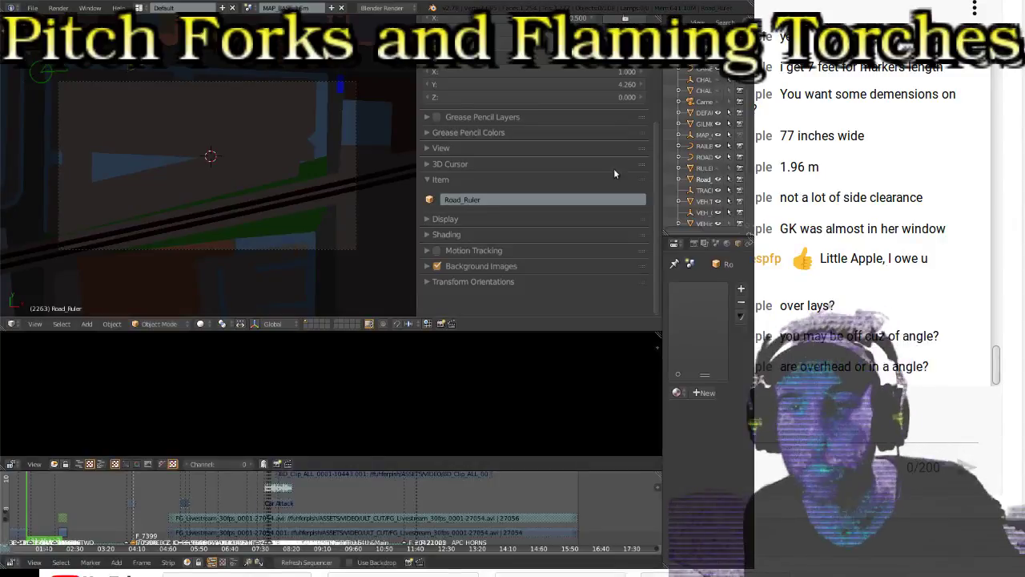
{"action": "left_click_drag", "start_coordinate": [657, 170], "coordinate": [513, 170]}
Step: Find Camera.001 in the MAP_BASE_16m scene's outliner list and select it in the viewport
{"action": "scroll", "coordinate": [553, 158], "scroll_direction": "up", "scroll_amount": 5}
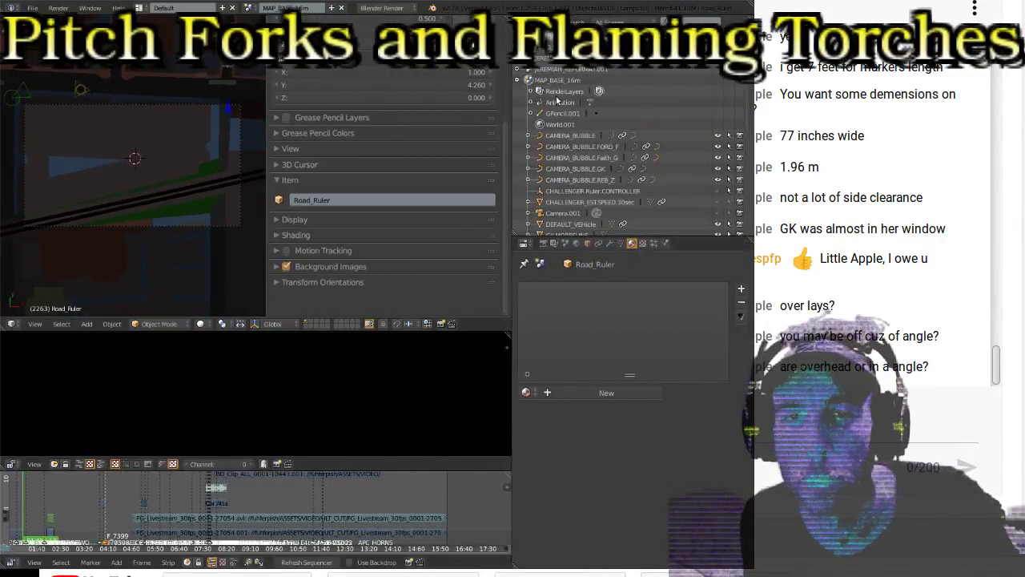
{"action": "scroll", "coordinate": [558, 120], "scroll_direction": "down", "scroll_amount": 5}
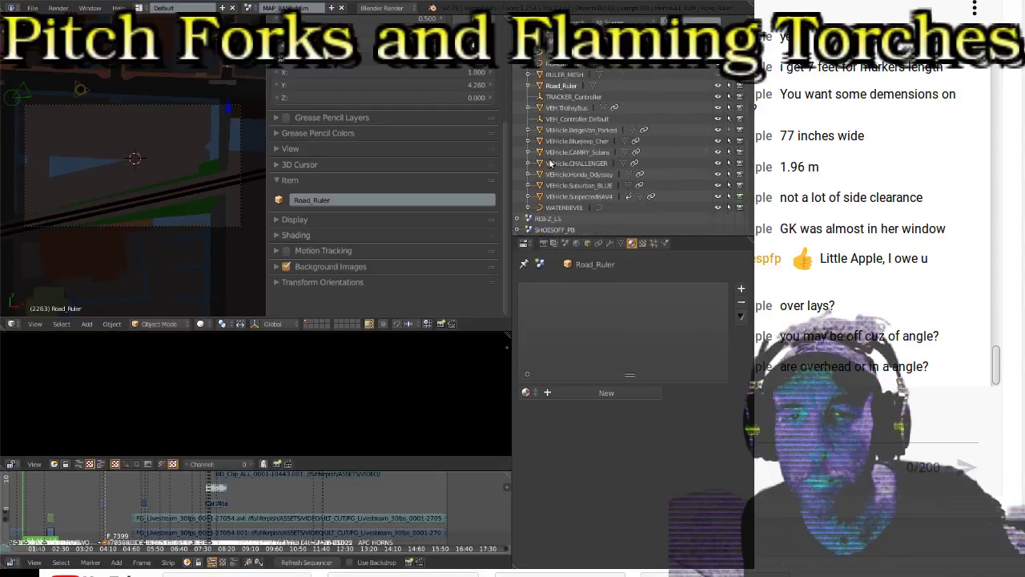
{"action": "scroll", "coordinate": [550, 162], "scroll_direction": "up", "scroll_amount": 5}
{"action": "scroll", "coordinate": [557, 160], "scroll_direction": "up", "scroll_amount": 3}
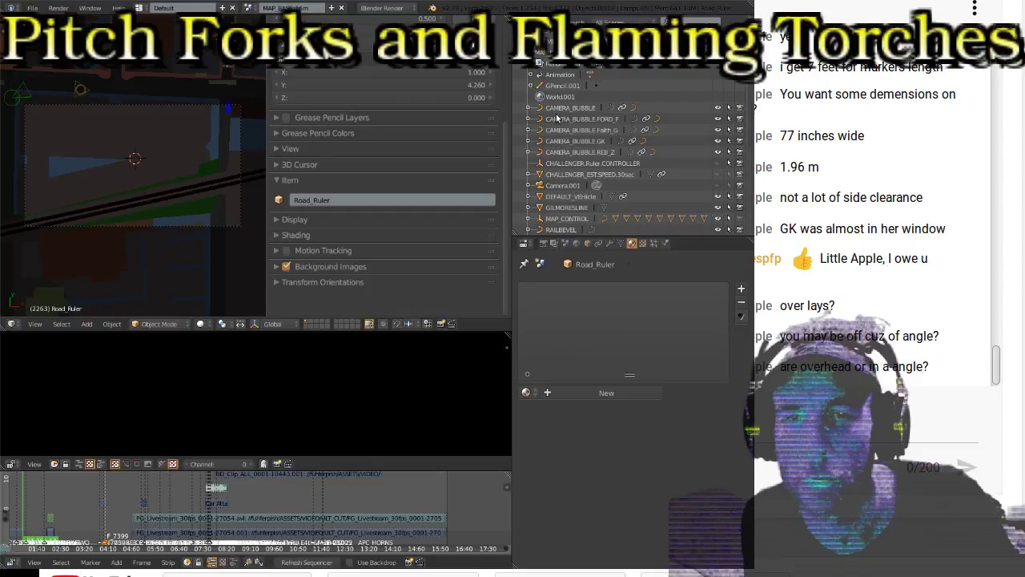
{"action": "scroll", "coordinate": [557, 119], "scroll_direction": "up", "scroll_amount": 1}
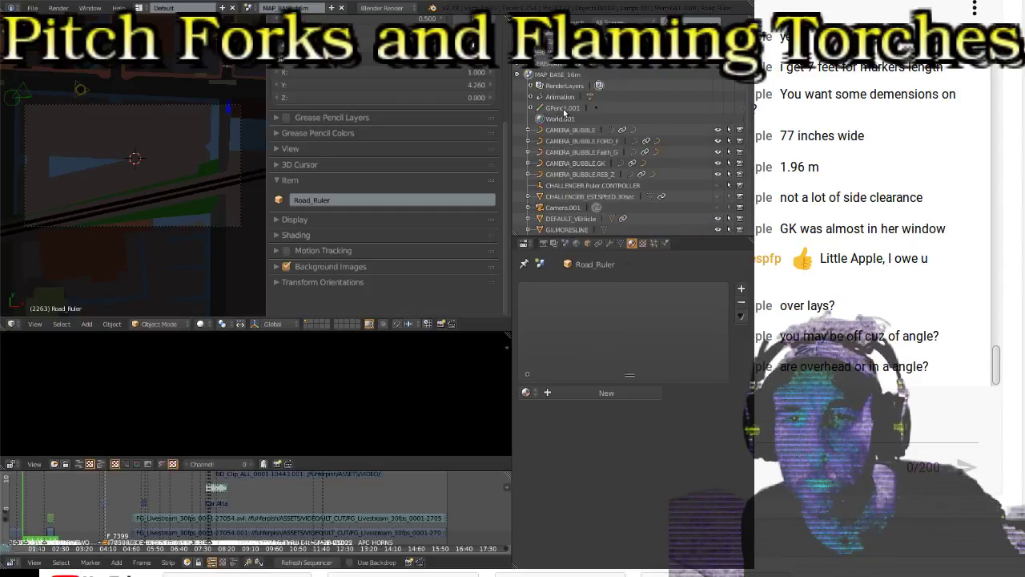
{"action": "scroll", "coordinate": [548, 125], "scroll_direction": "down", "scroll_amount": 2}
{"action": "scroll", "coordinate": [551, 141], "scroll_direction": "down", "scroll_amount": 1}
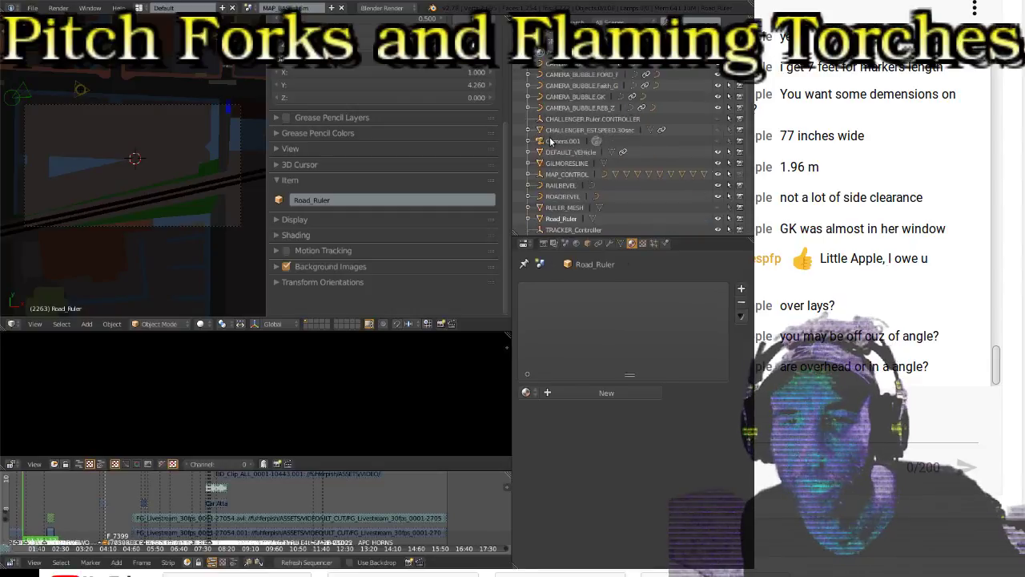
{"action": "left_click", "coordinate": [549, 141]}
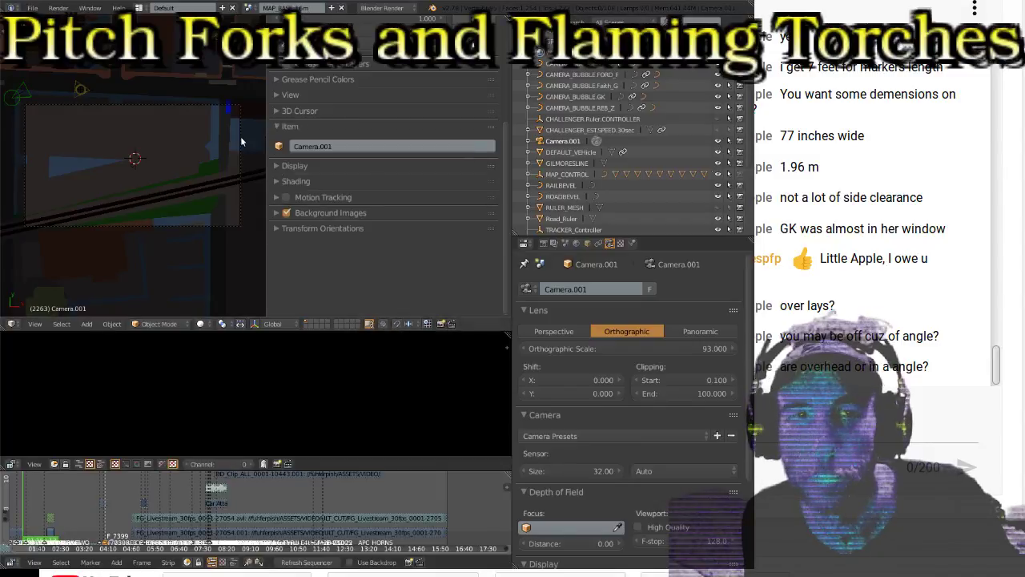
{"action": "right_click", "coordinate": [240, 223]}
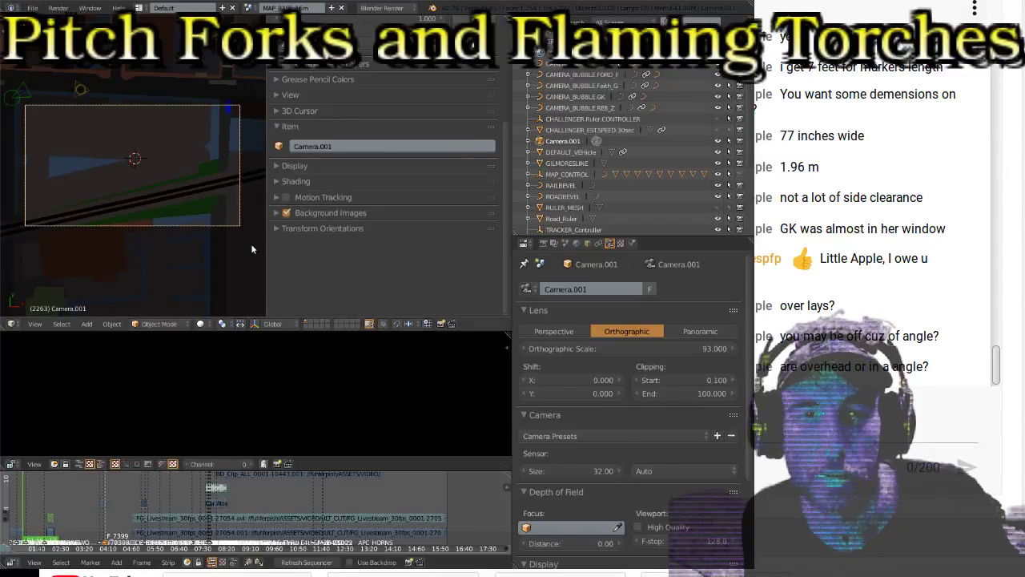
Step: Set Camera.001's orthographic scale to 159.1 and reposition it over E Water St at Y about -57.5
{"action": "key", "text": "ctrl+Up"}
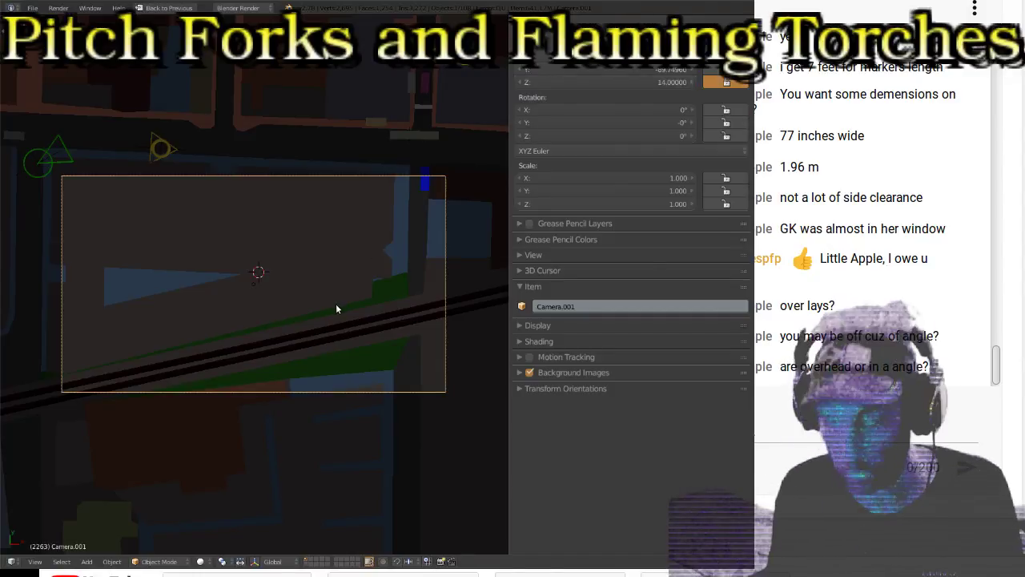
{"action": "key", "text": "ctrl+Up"}
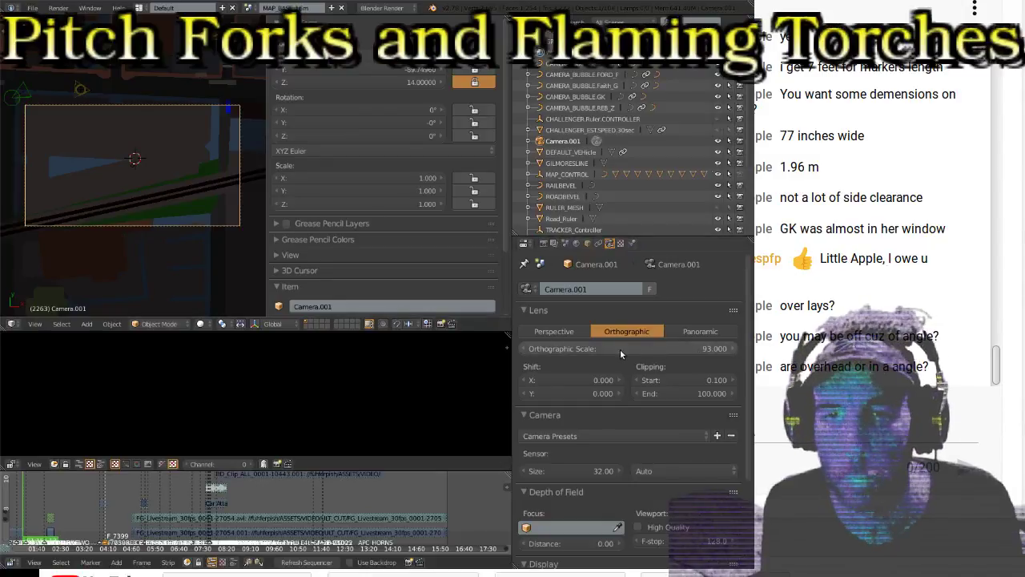
{"action": "left_click_drag", "start_coordinate": [667, 349], "coordinate": [730, 349]}
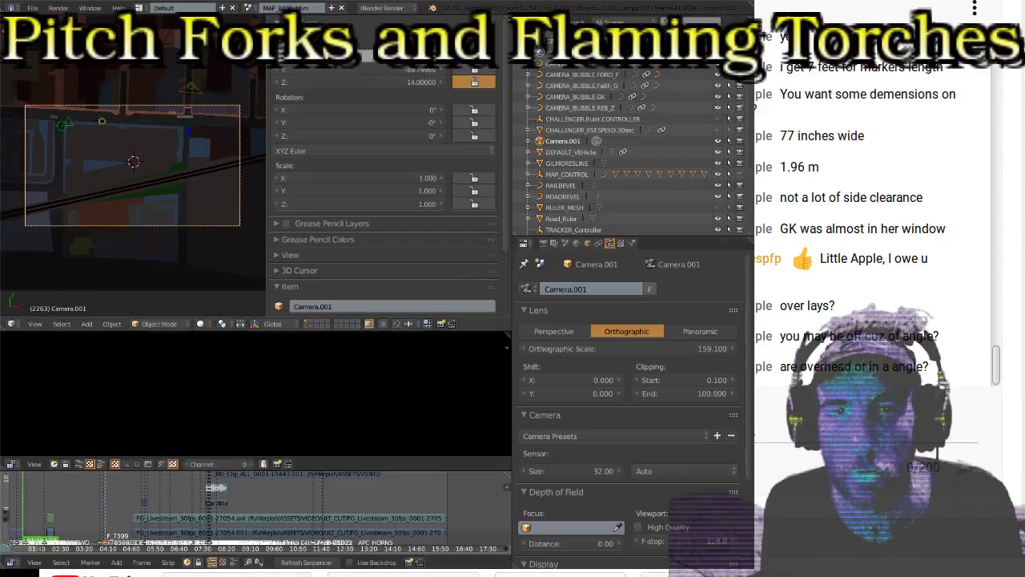
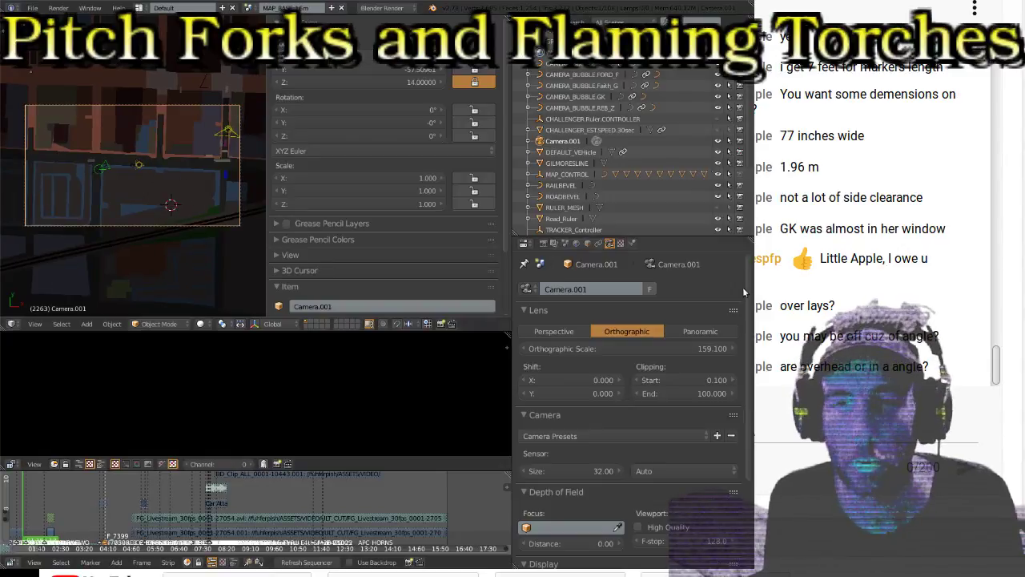
Step: Switch Camera.001 to perspective projection, raise it to Z 50.13 and hide the properties region
{"action": "left_click", "coordinate": [554, 335]}
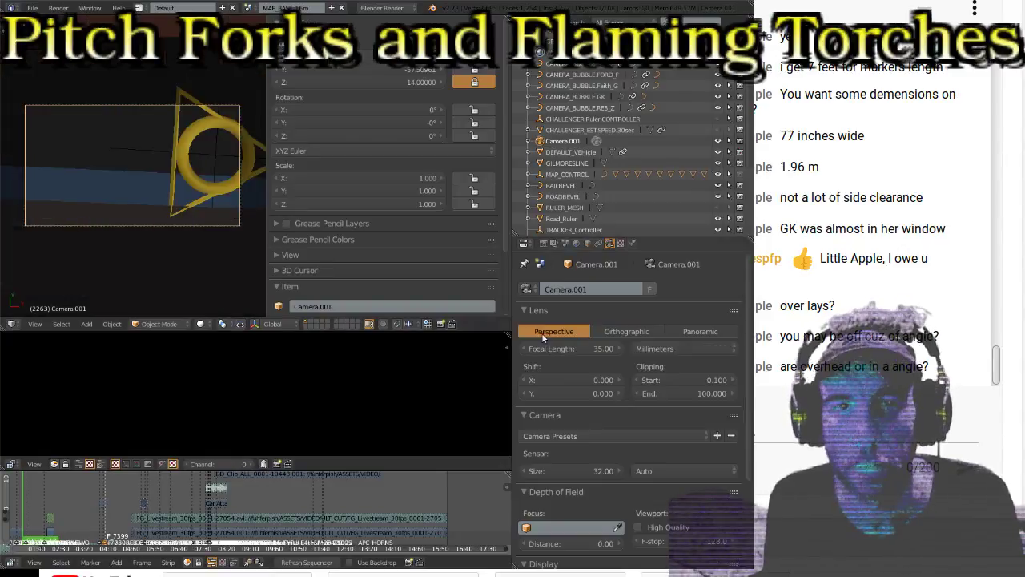
{"action": "left_click_drag", "start_coordinate": [385, 81], "coordinate": [423, 81]}
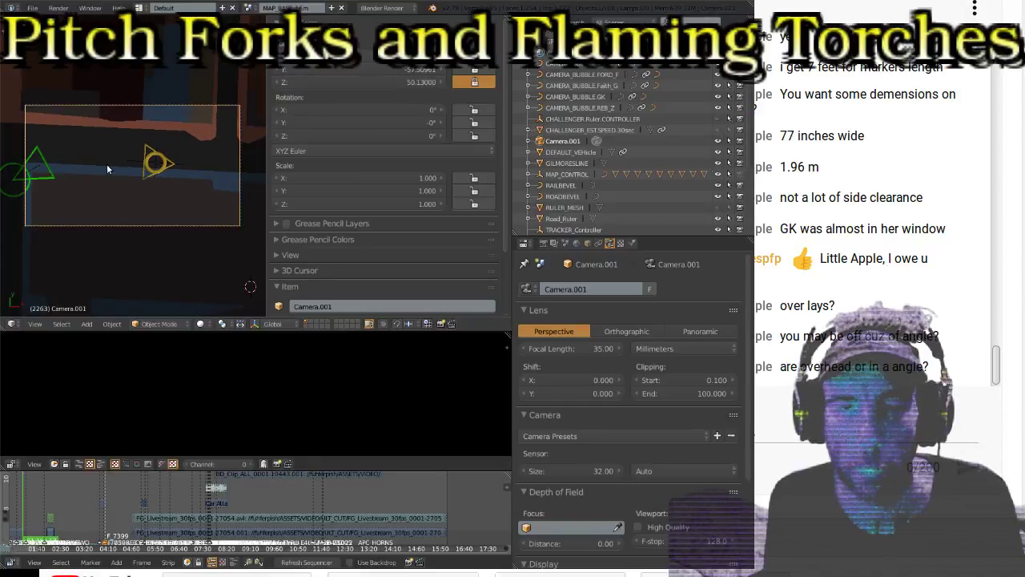
{"action": "key", "text": "n"}
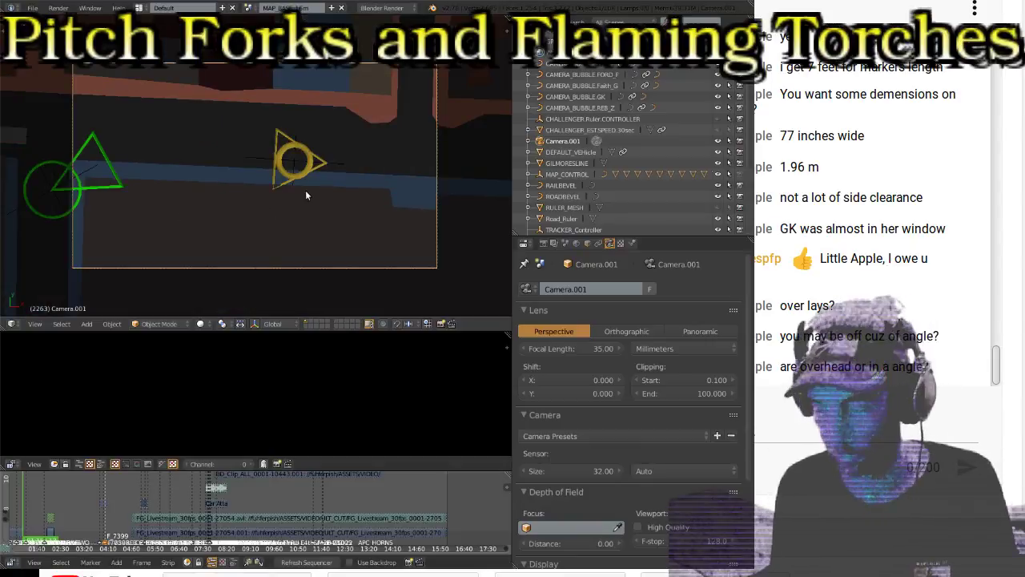
Step: Maximize the viewport, leave the camera view to survey the whole street map, and restore the multi-editor layout
{"action": "key", "text": "ctrl+Up"}
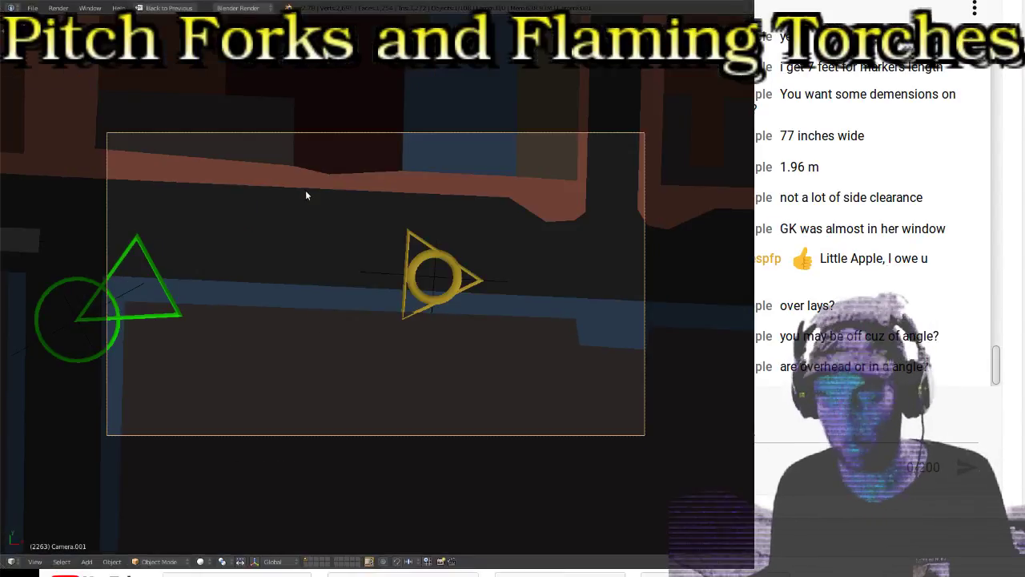
{"action": "key", "text": "KP_0"}
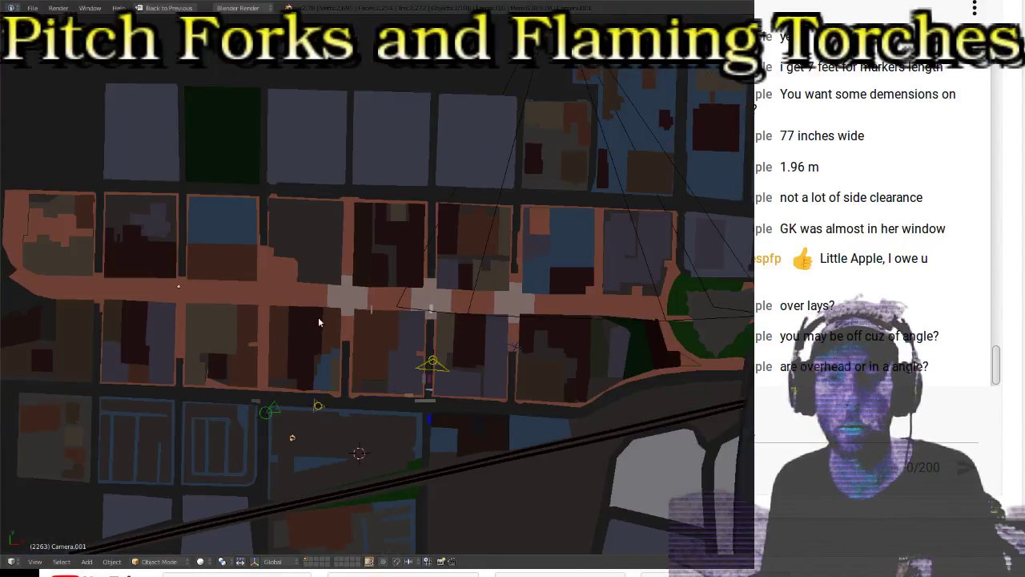
{"action": "scroll", "coordinate": [319, 322], "scroll_direction": "up", "scroll_amount": 2}
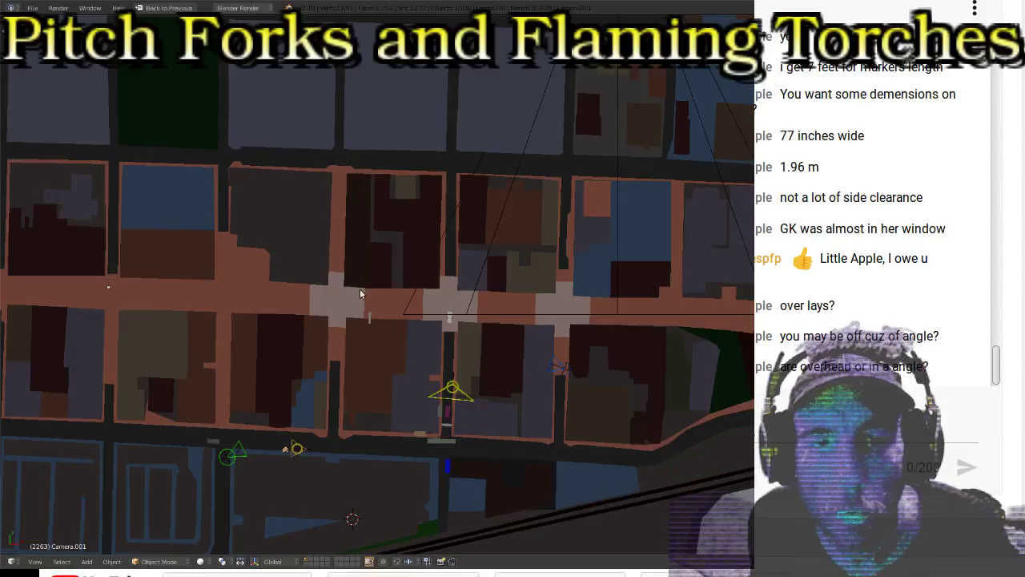
{"action": "scroll", "coordinate": [347, 297], "scroll_direction": "down", "scroll_amount": 1}
{"action": "scroll", "coordinate": [347, 296], "scroll_direction": "down", "scroll_amount": 5}
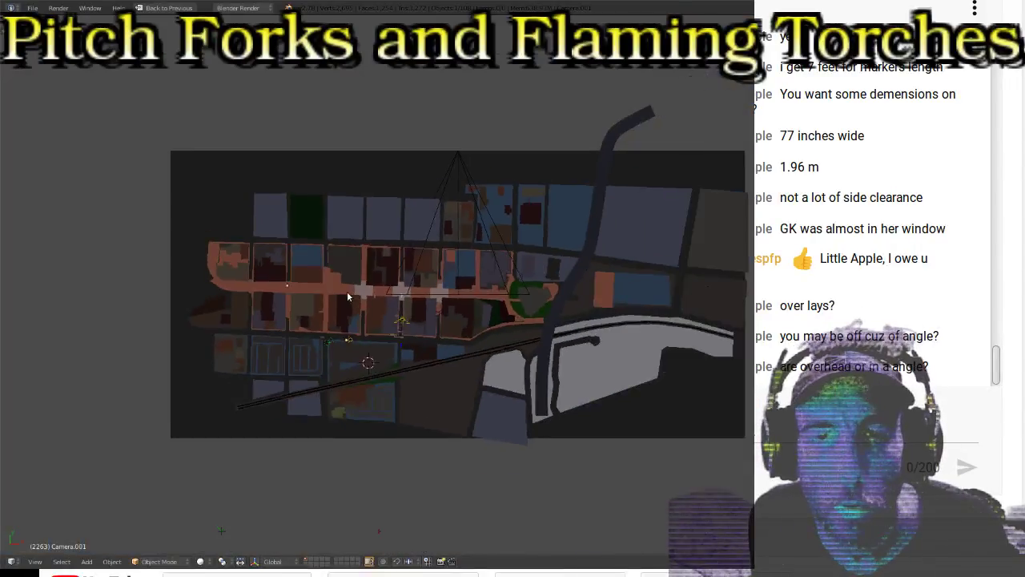
{"action": "scroll", "coordinate": [347, 296], "scroll_direction": "up", "scroll_amount": 5}
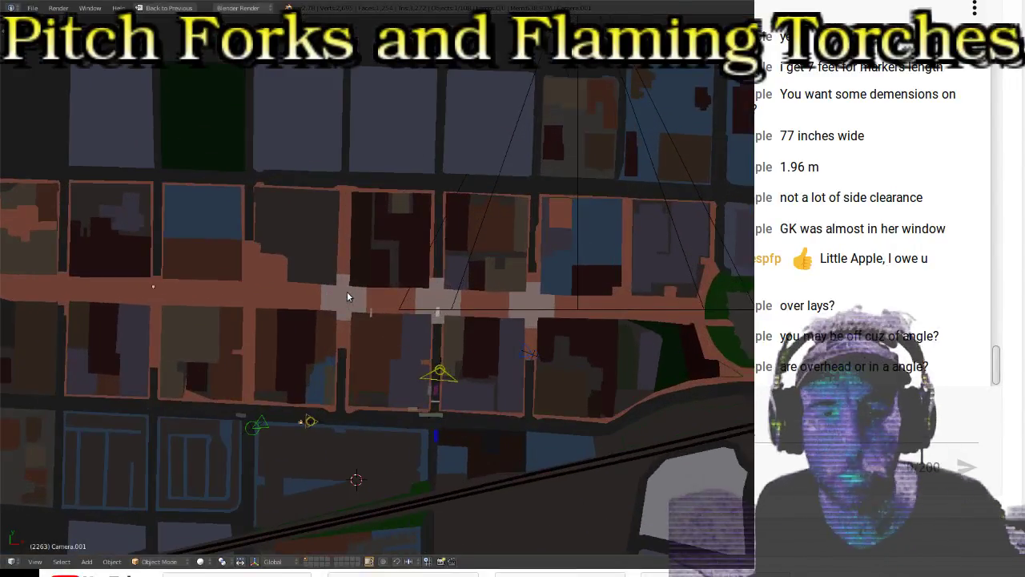
{"action": "key", "text": "shift+space"}
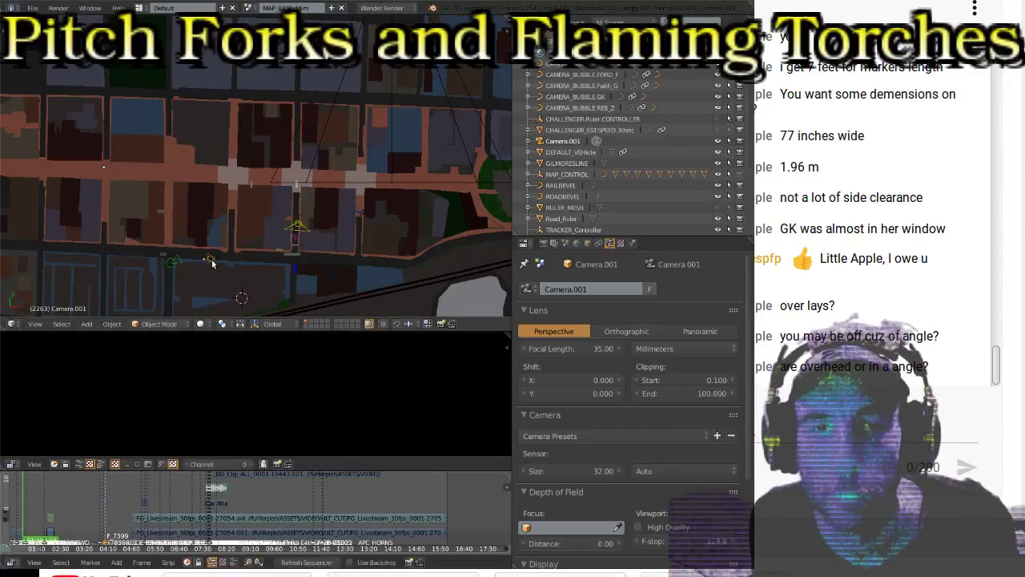
Step: Display the viewport in wireframe and select Camera.001 beside the marker on the street south of the blocks
{"action": "scroll", "coordinate": [212, 263], "scroll_direction": "up", "scroll_amount": 3}
{"action": "middle_click_drag", "start_coordinate": [167, 235], "coordinate": [120, 215]}
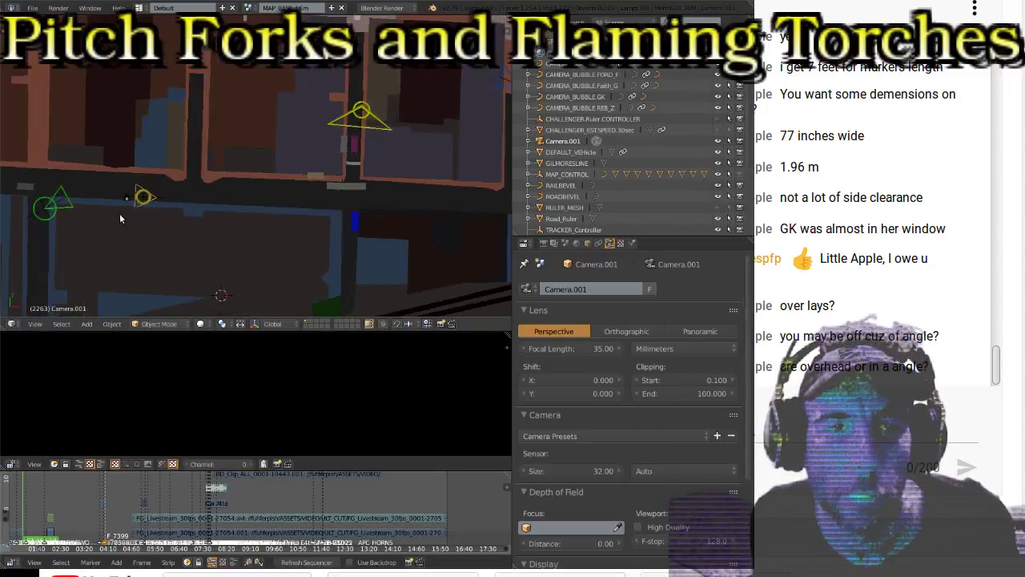
{"action": "key", "text": "z"}
{"action": "scroll", "coordinate": [122, 213], "scroll_direction": "up", "scroll_amount": 2}
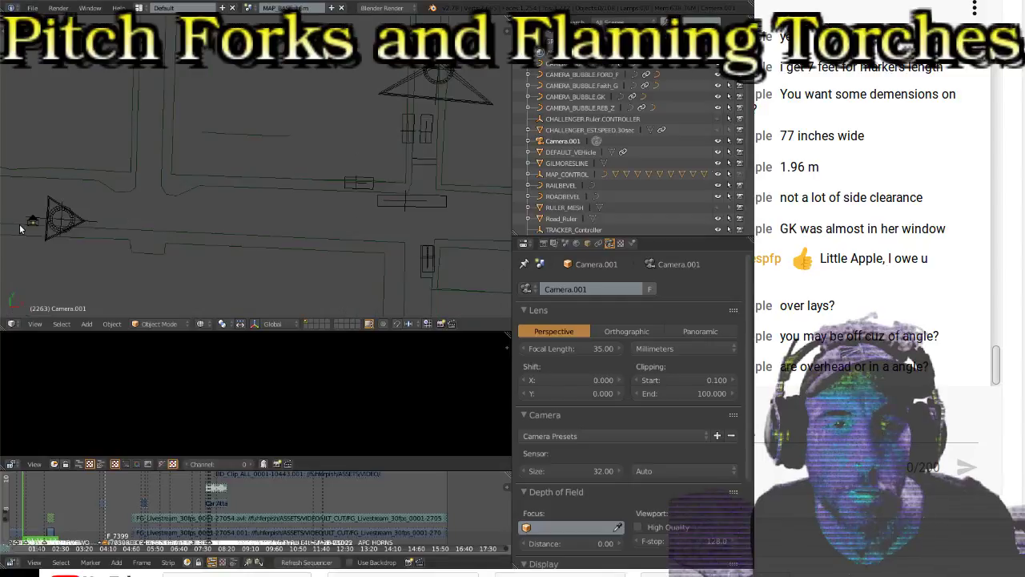
{"action": "right_click", "coordinate": [34, 234]}
{"action": "right_click", "coordinate": [32, 224]}
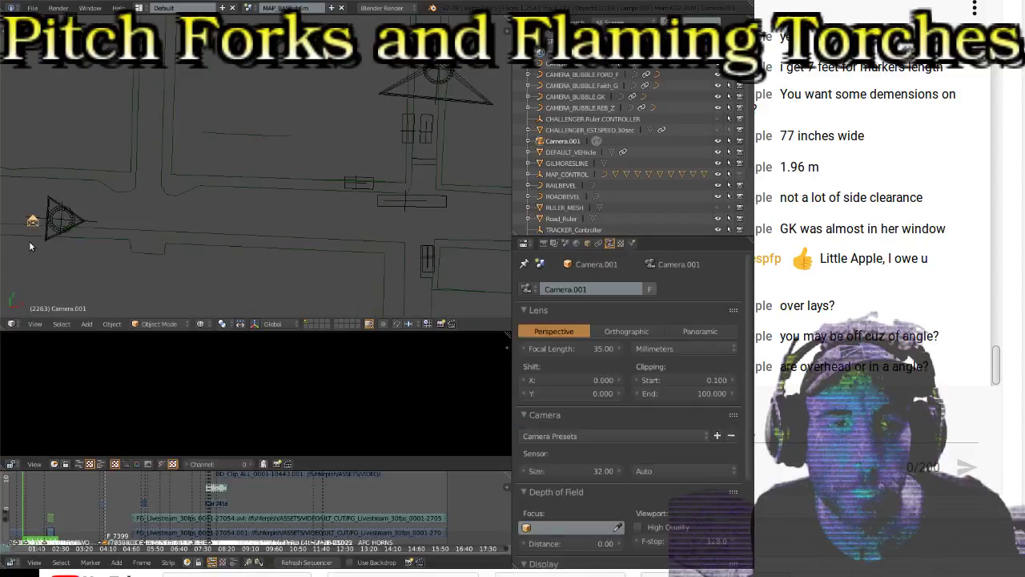
Step: Examine Camera.001's position and height relative to the street markers from above and from an oblique angle
{"action": "middle_click_drag", "start_coordinate": [32, 229], "coordinate": [281, 216], "text": "shift"}
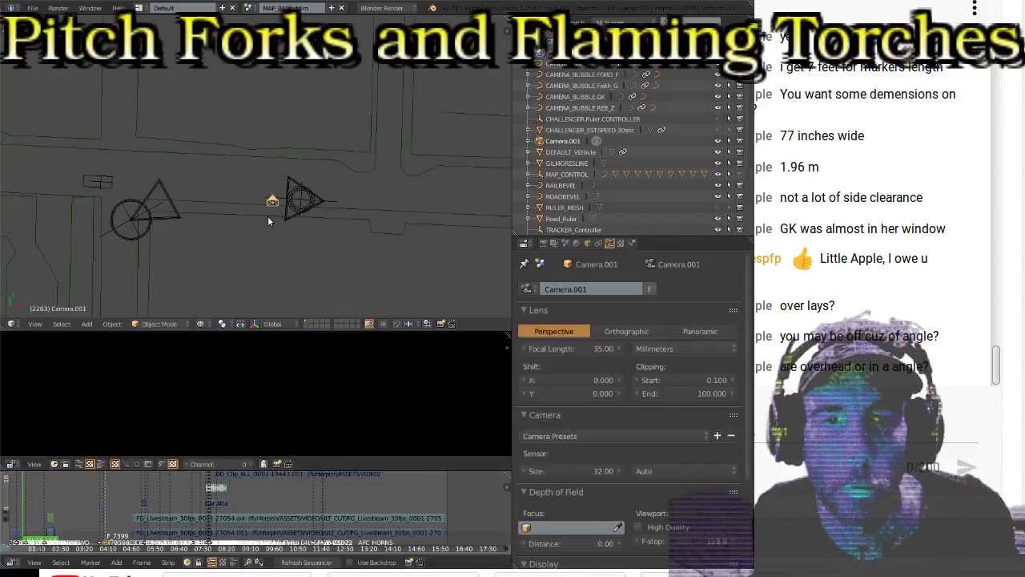
{"action": "scroll", "coordinate": [260, 228], "scroll_direction": "up", "scroll_amount": 4}
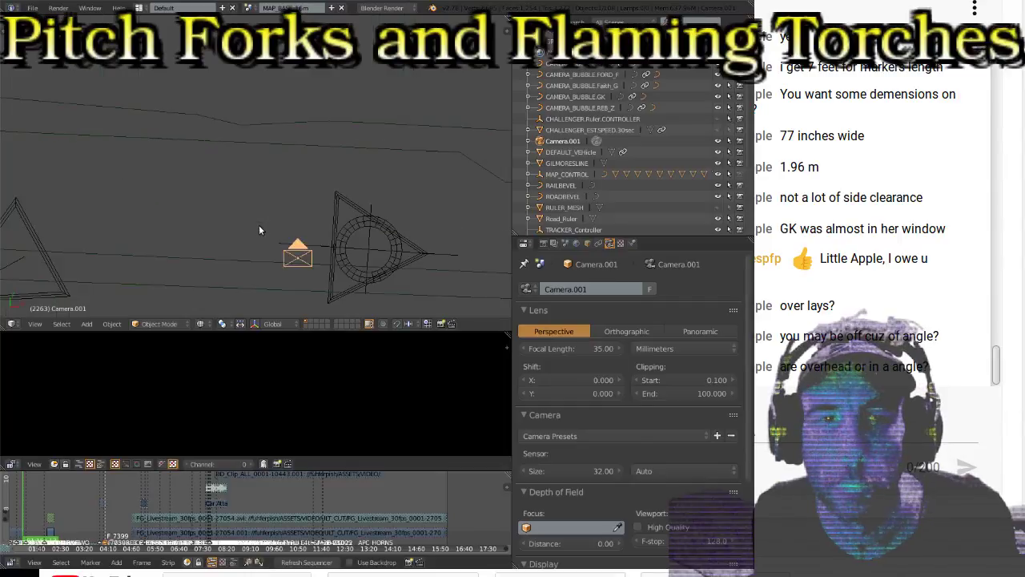
{"action": "scroll", "coordinate": [269, 238], "scroll_direction": "down", "scroll_amount": 2}
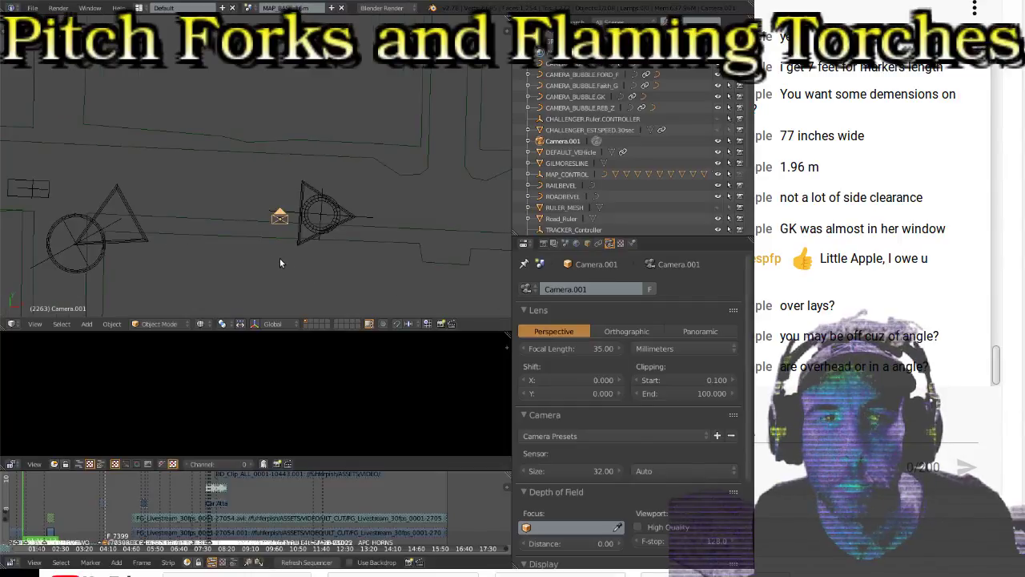
{"action": "scroll", "coordinate": [283, 246], "scroll_direction": "down", "scroll_amount": 4}
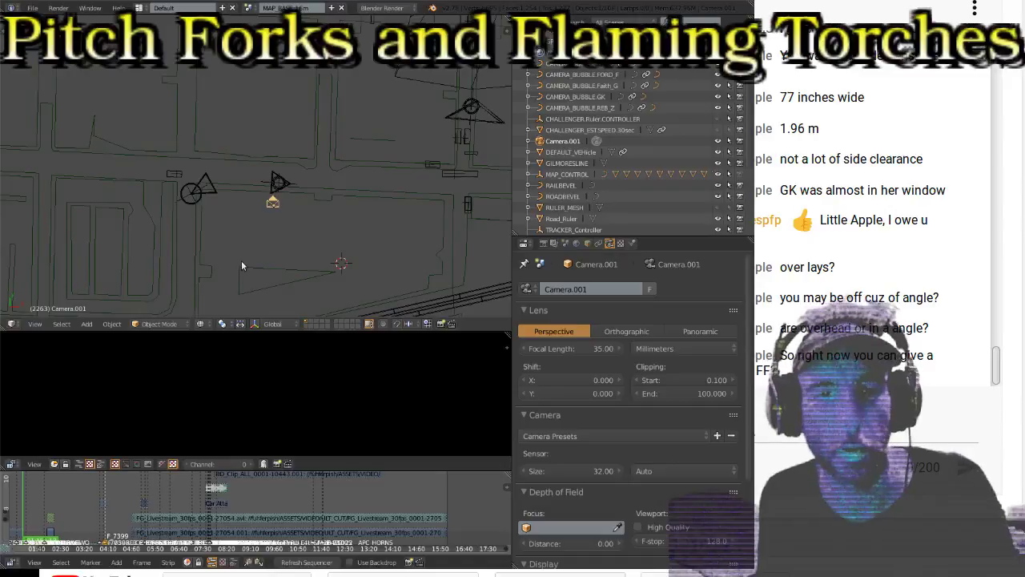
{"action": "scroll", "coordinate": [257, 245], "scroll_direction": "up", "scroll_amount": 2}
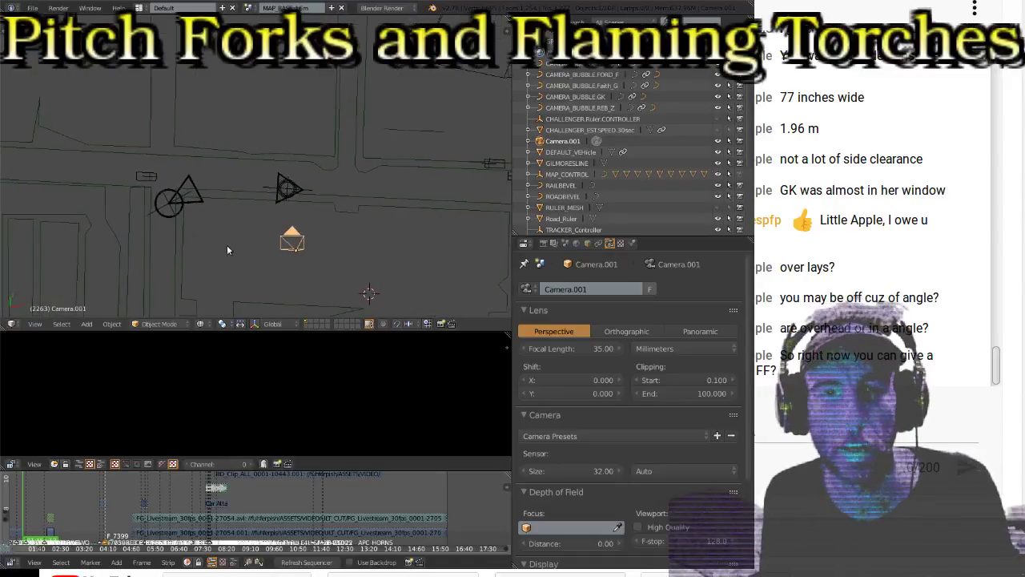
{"action": "middle_click_drag", "start_coordinate": [227, 250], "coordinate": [274, 162]}
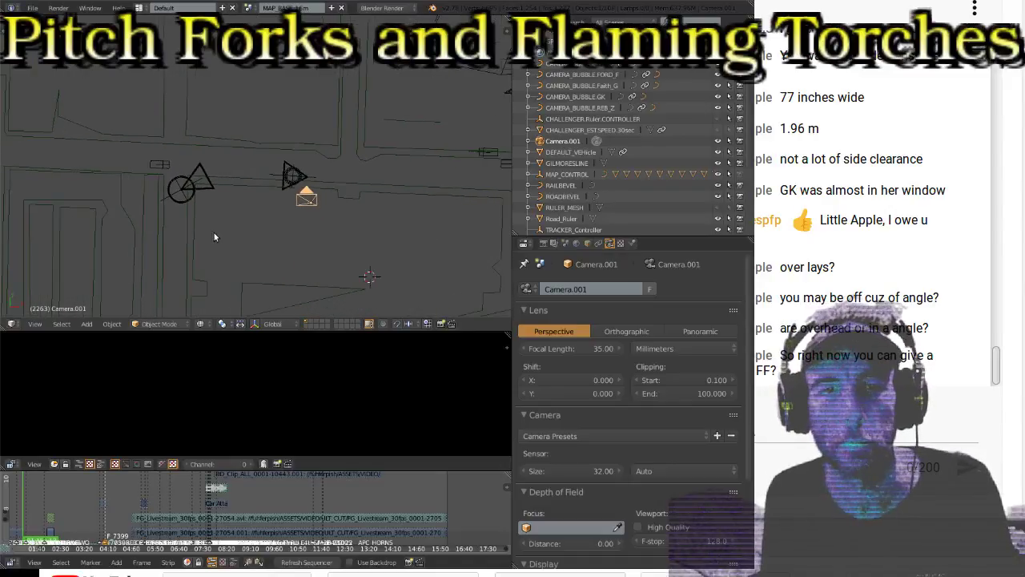
{"action": "middle_click_drag", "start_coordinate": [215, 233], "coordinate": [289, 158]}
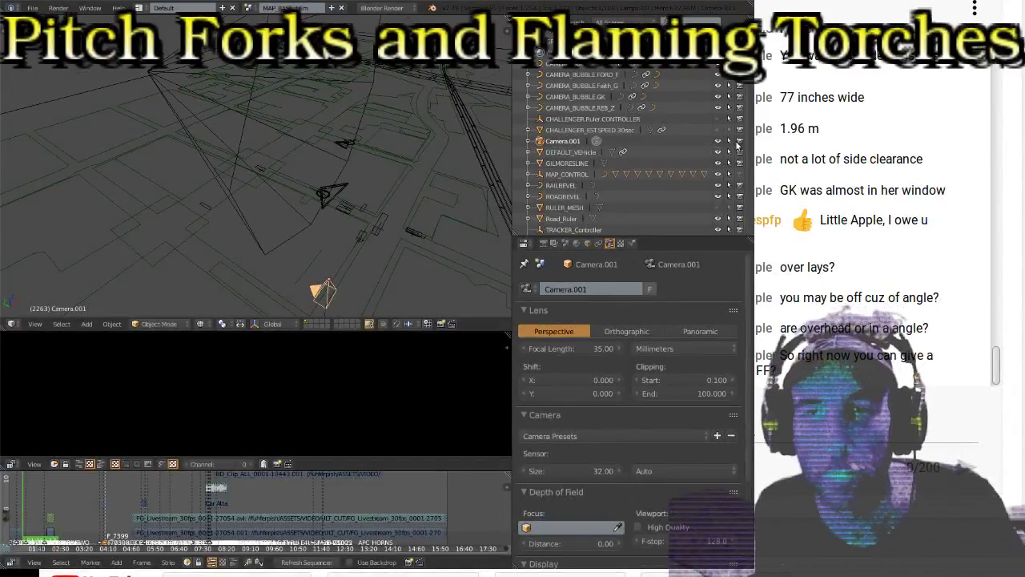
Step: Select the MAP_CONTROL object, hide it in the viewport and disable its selection
{"action": "left_click", "coordinate": [567, 175]}
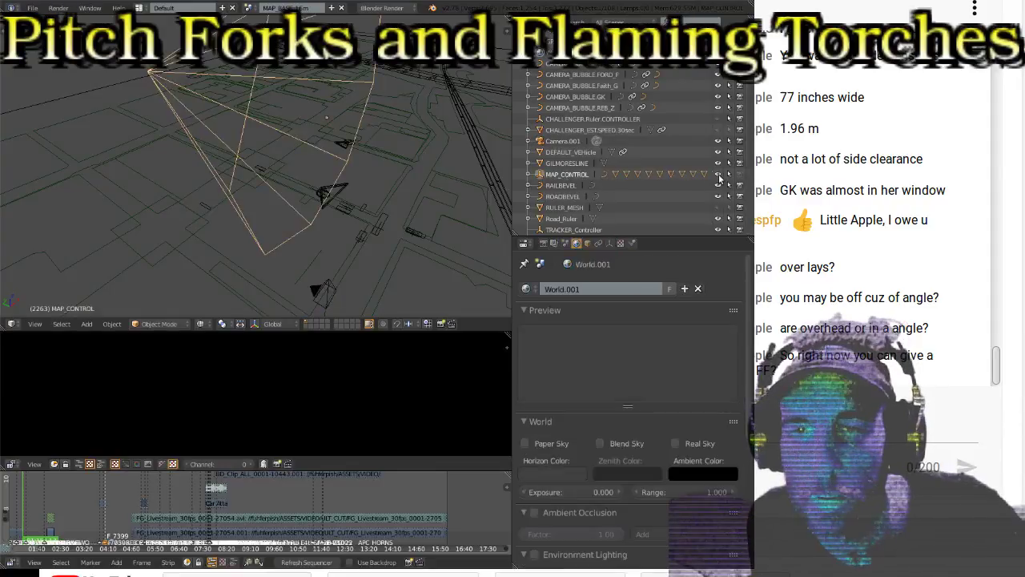
{"action": "left_click", "coordinate": [727, 174]}
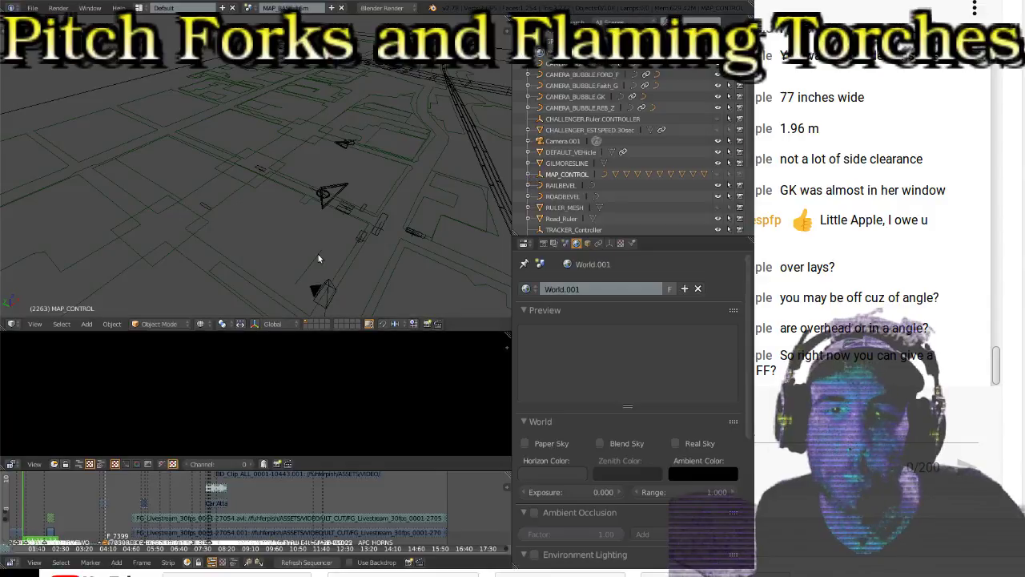
{"action": "mouse_move", "coordinate": [318, 254]}
{"action": "middle_mouse_down"}
{"action": "mouse_move", "coordinate": [355, 233]}
{"action": "mouse_move", "coordinate": [302, 264]}
{"action": "middle_mouse_up"}
{"action": "middle_click_drag", "start_coordinate": [285, 226], "coordinate": [243, 253]}
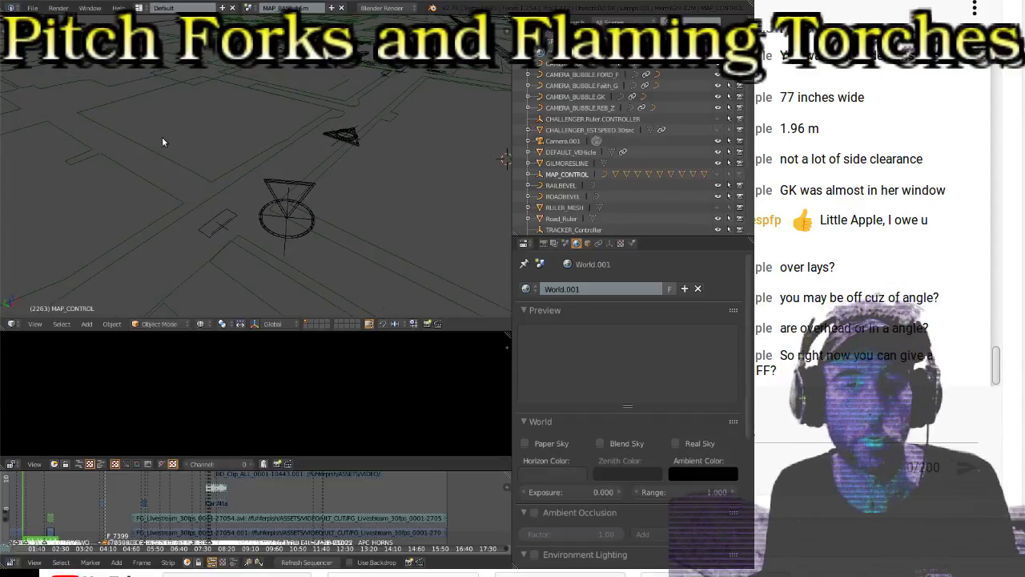
Step: Compare the scene in perspective, front and top views, ending in the top view over the GIS background map
{"action": "left_click", "coordinate": [35, 324]}
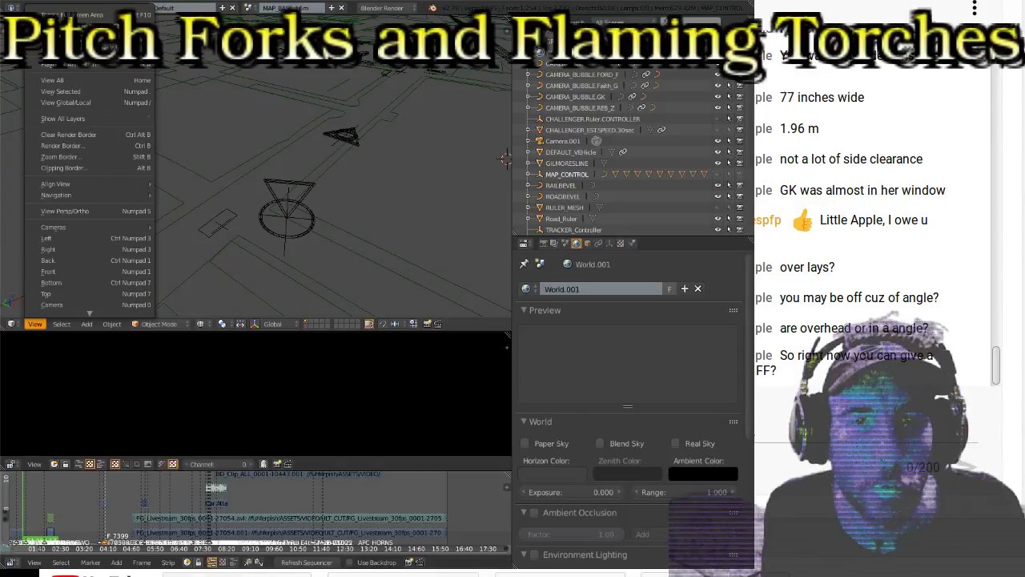
{"action": "left_click", "coordinate": [223, 95]}
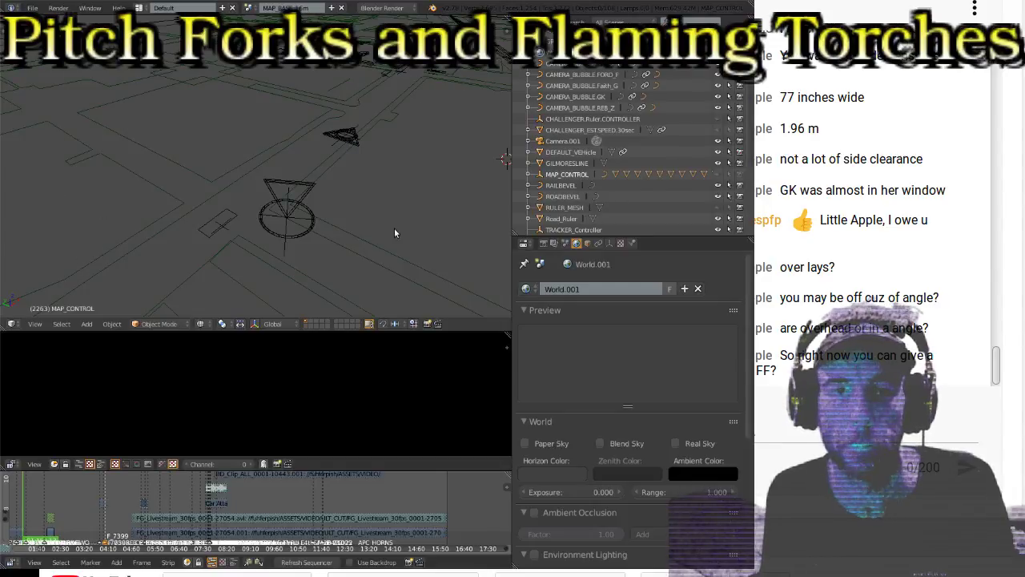
{"action": "key", "text": "KP_7"}
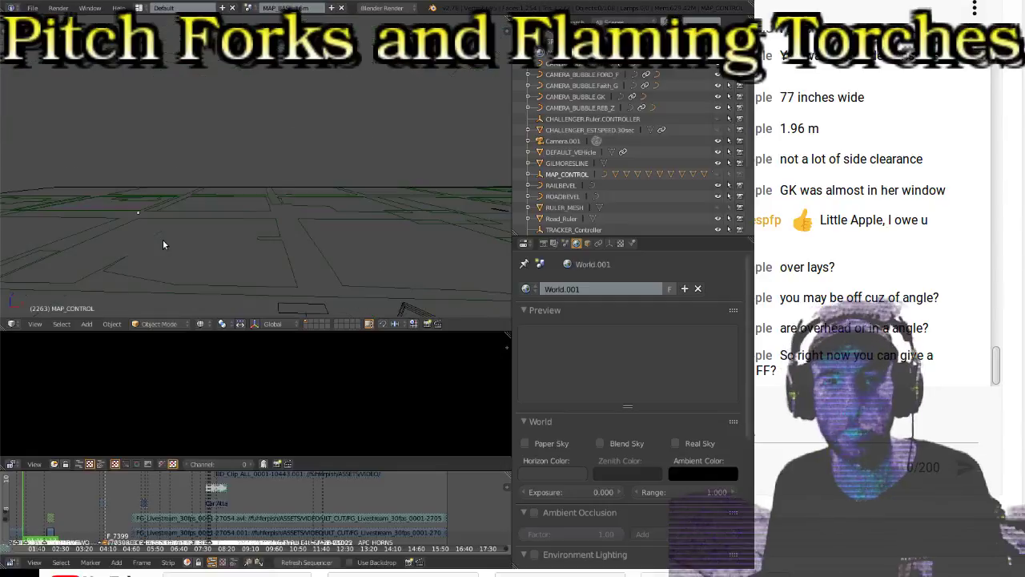
{"action": "scroll", "coordinate": [164, 240], "scroll_direction": "up", "scroll_amount": 2}
{"action": "key", "text": "KP_0"}
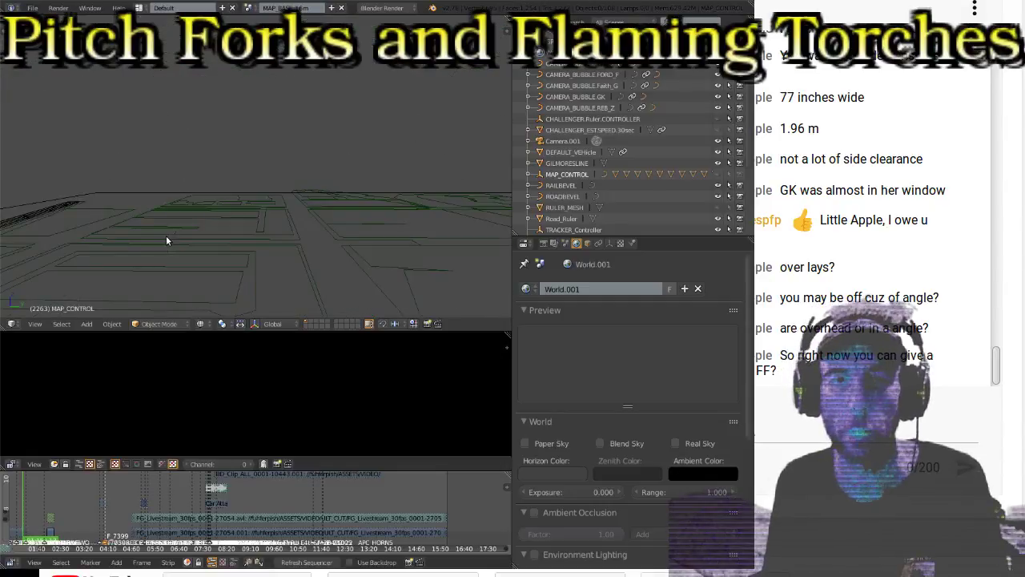
{"action": "key", "text": "KP_7"}
{"action": "scroll", "coordinate": [173, 228], "scroll_direction": "down", "scroll_amount": 4}
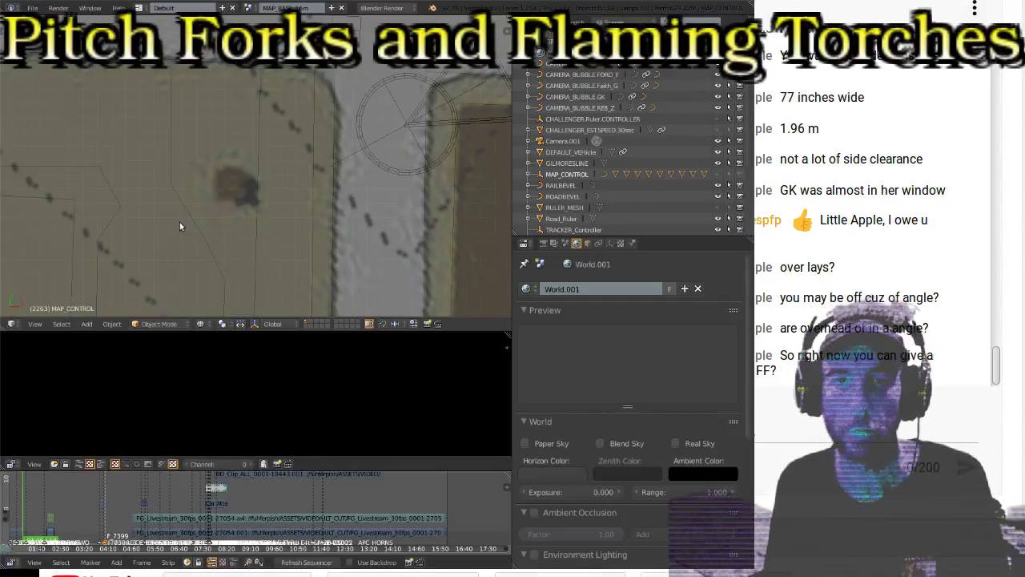
{"action": "key", "text": "KP_1"}
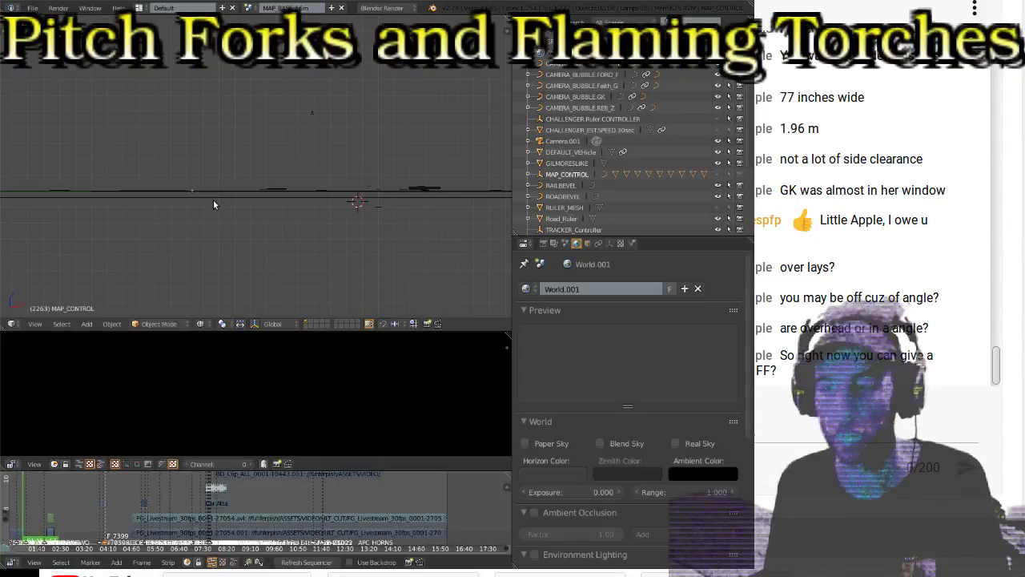
{"action": "key", "text": "KP_3"}
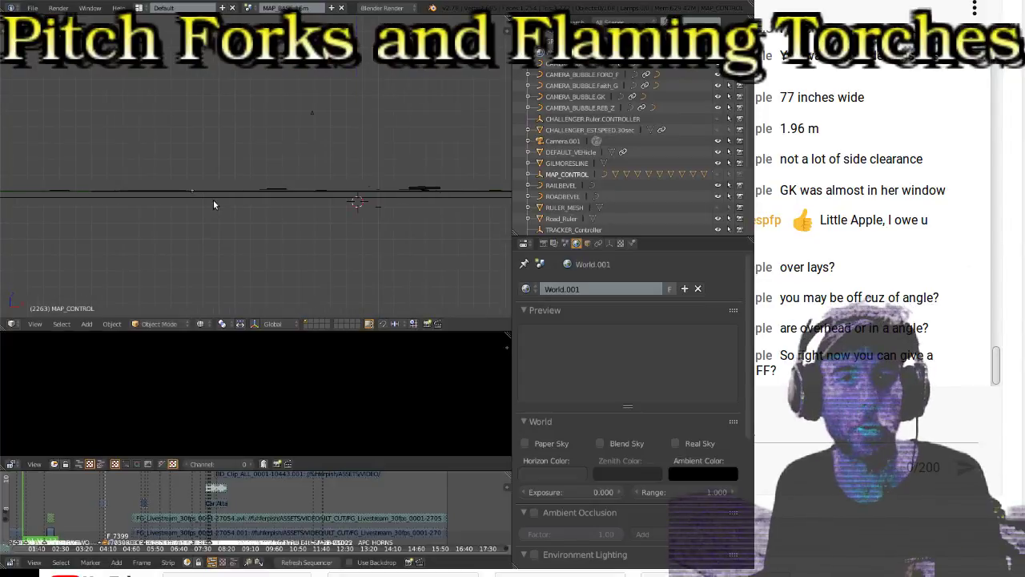
{"action": "key", "text": "KP_7"}
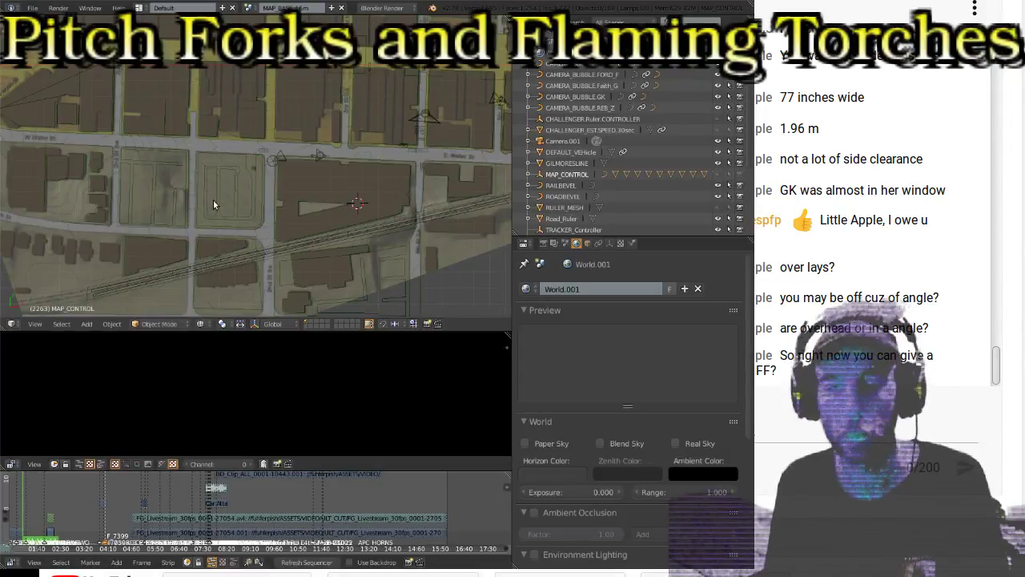
Step: Orbit the wireframe map in small increments to examine it from all sides, and return to the top view
{"action": "key", "text": "z"}
{"action": "key", "text": "KP_8"}
{"action": "key", "text": "KP_8"}
{"action": "key", "text": "KP_4"}
{"action": "key", "text": "KP_4"}
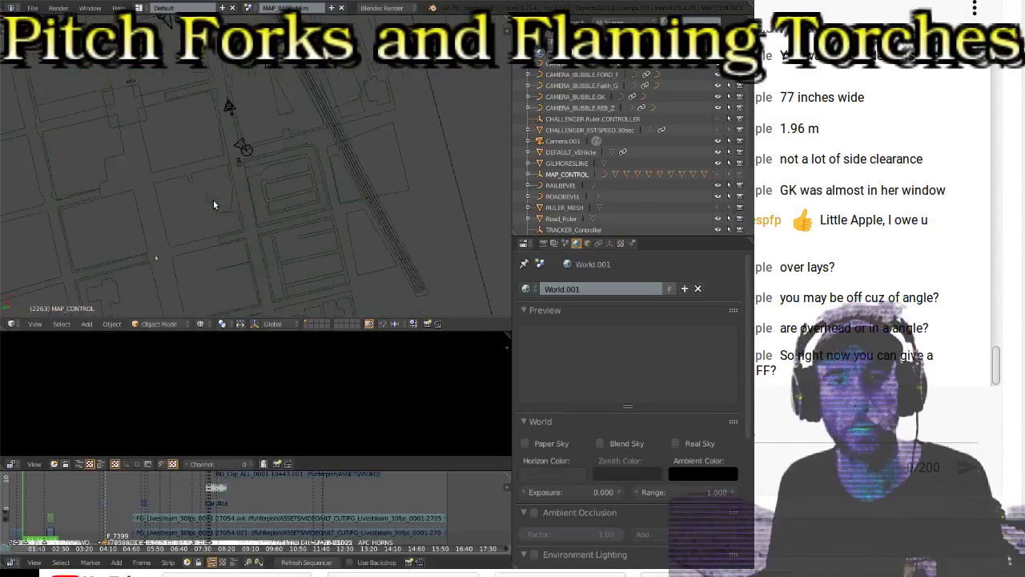
{"action": "key", "text": "KP_4"}
{"action": "key", "text": "KP_4"}
{"action": "key", "text": "KP_4"}
{"action": "key", "text": "KP_4"}
{"action": "key", "text": "KP_4"}
{"action": "key", "text": "KP_4"}
{"action": "key", "text": "KP_4"}
{"action": "key", "text": "KP_4"}
{"action": "key", "text": "KP_4"}
{"action": "key", "text": "KP_4"}
{"action": "key", "text": "KP_4"}
{"action": "key", "text": "KP_4"}
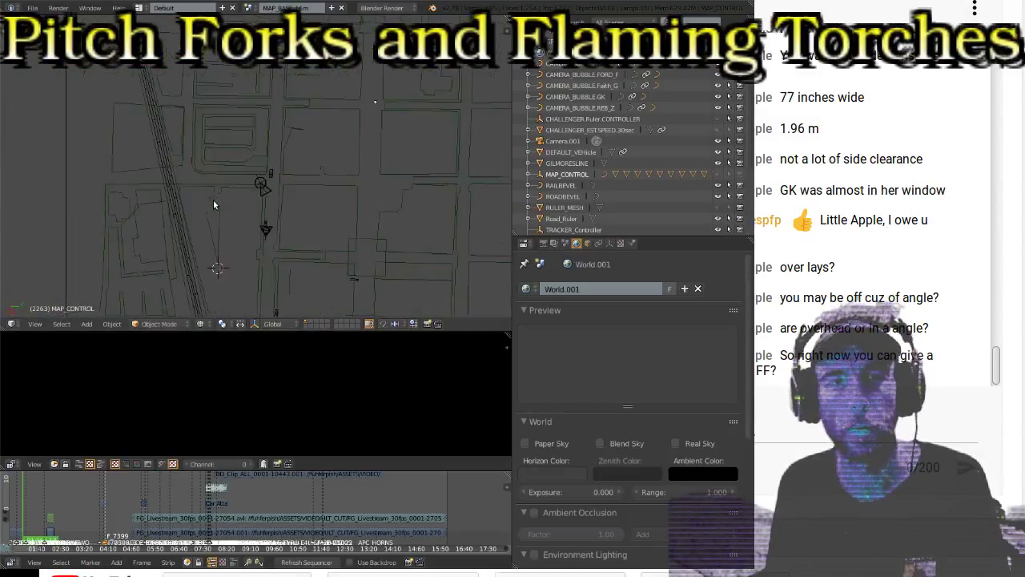
{"action": "key", "text": "KP_4"}
{"action": "key", "text": "KP_4"}
{"action": "key", "text": "KP_4"}
{"action": "key", "text": "KP_4"}
{"action": "key", "text": "KP_4"}
{"action": "key", "text": "KP_4"}
{"action": "key", "text": "KP_4"}
{"action": "key", "text": "KP_4"}
{"action": "key", "text": "z"}
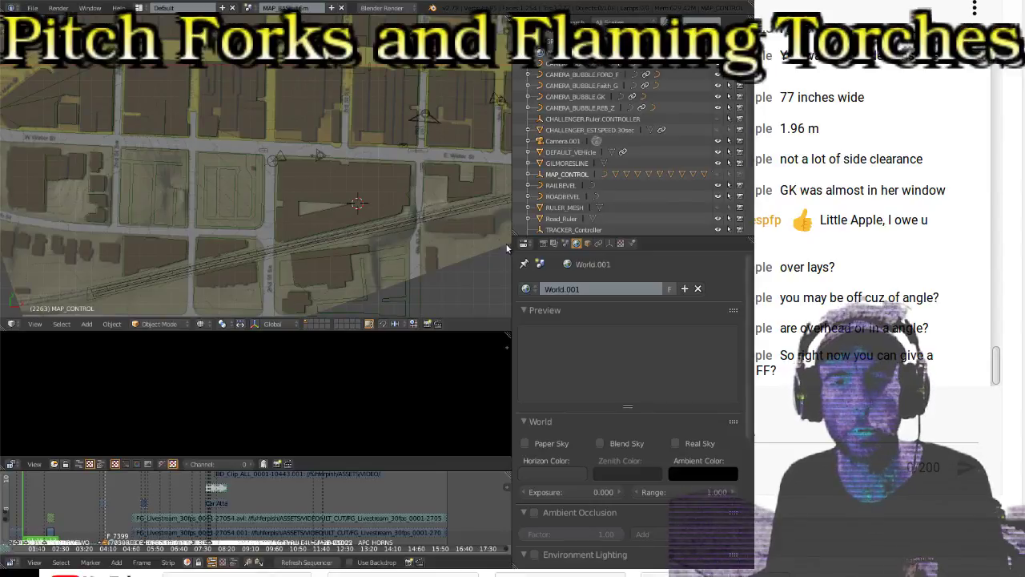
Step: Widen the 3D viewport and inspect how the street outlines match the GIS background around Water St and the railway
{"action": "left_click_drag", "start_coordinate": [512, 264], "coordinate": [651, 264]}
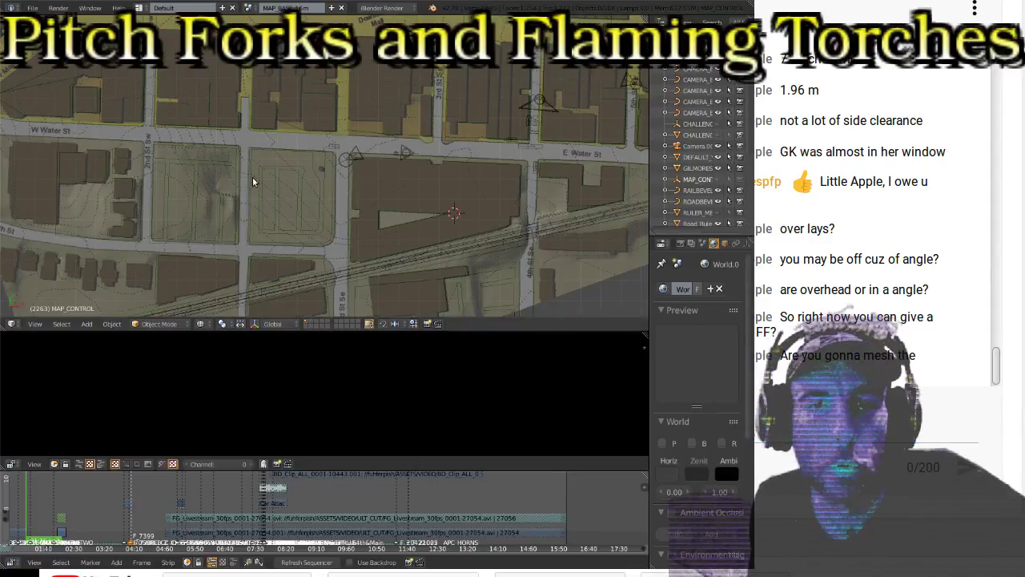
{"action": "middle_click_drag", "start_coordinate": [288, 156], "coordinate": [246, 189]}
{"action": "scroll", "coordinate": [246, 189], "scroll_direction": "up", "scroll_amount": 5}
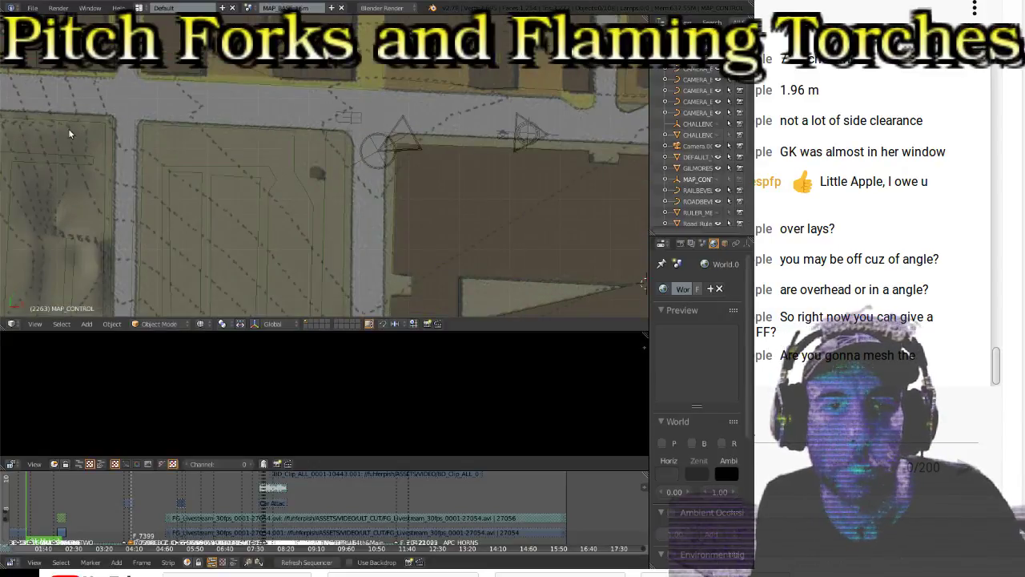
{"action": "scroll", "coordinate": [144, 132], "scroll_direction": "up", "scroll_amount": 10, "text": "shift"}
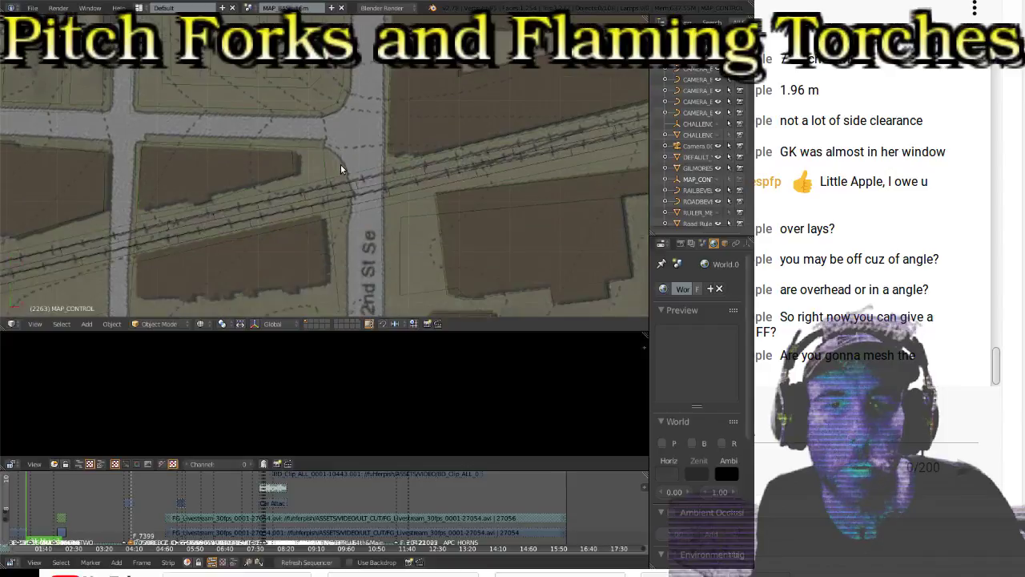
{"action": "scroll", "coordinate": [345, 163], "scroll_direction": "up", "scroll_amount": 10, "text": "shift"}
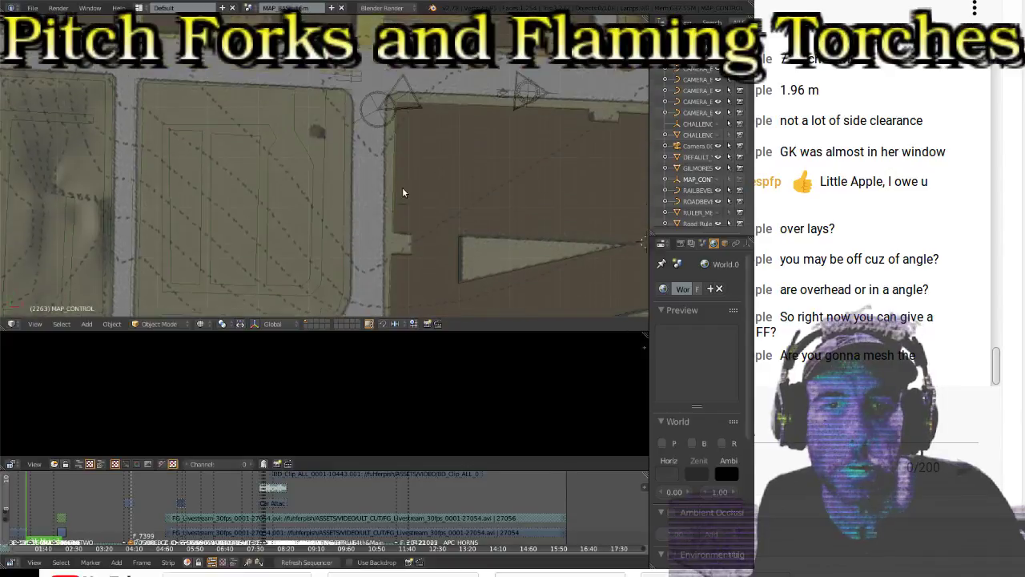
{"action": "scroll", "coordinate": [511, 158], "scroll_direction": "down", "scroll_amount": 3, "text": "shift"}
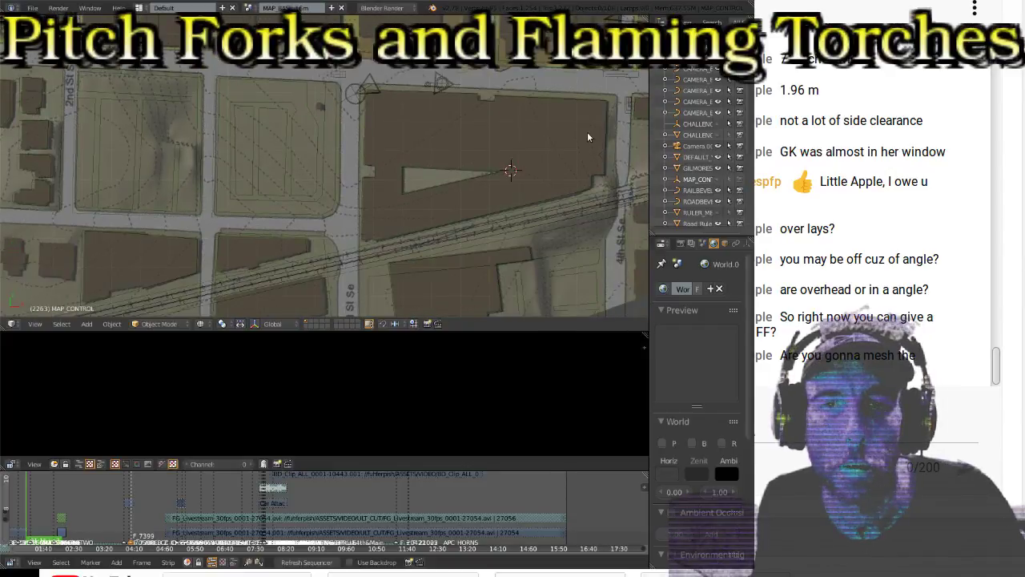
Step: Inspect how the street and building outlines match the GIS background along the railway, E Water St and E Main St
{"action": "middle_click_drag", "start_coordinate": [587, 137], "coordinate": [203, 184], "text": "shift"}
{"action": "scroll", "coordinate": [200, 192], "scroll_direction": "up", "scroll_amount": 3}
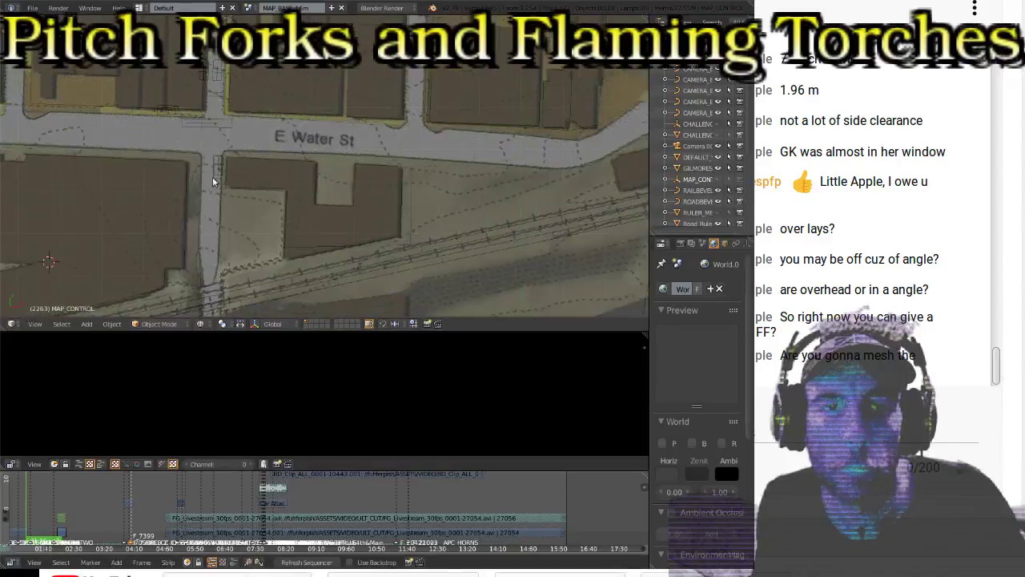
{"action": "scroll", "coordinate": [175, 151], "scroll_direction": "down", "scroll_amount": 4, "text": "shift"}
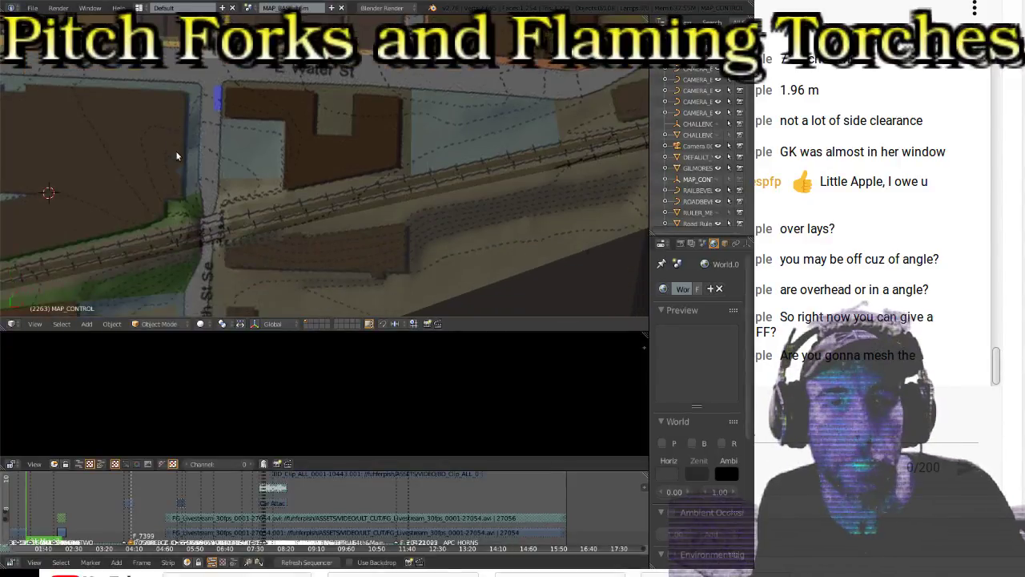
{"action": "scroll", "coordinate": [169, 155], "scroll_direction": "down", "scroll_amount": 3, "text": "shift"}
{"action": "scroll", "coordinate": [234, 142], "scroll_direction": "down", "scroll_amount": 4}
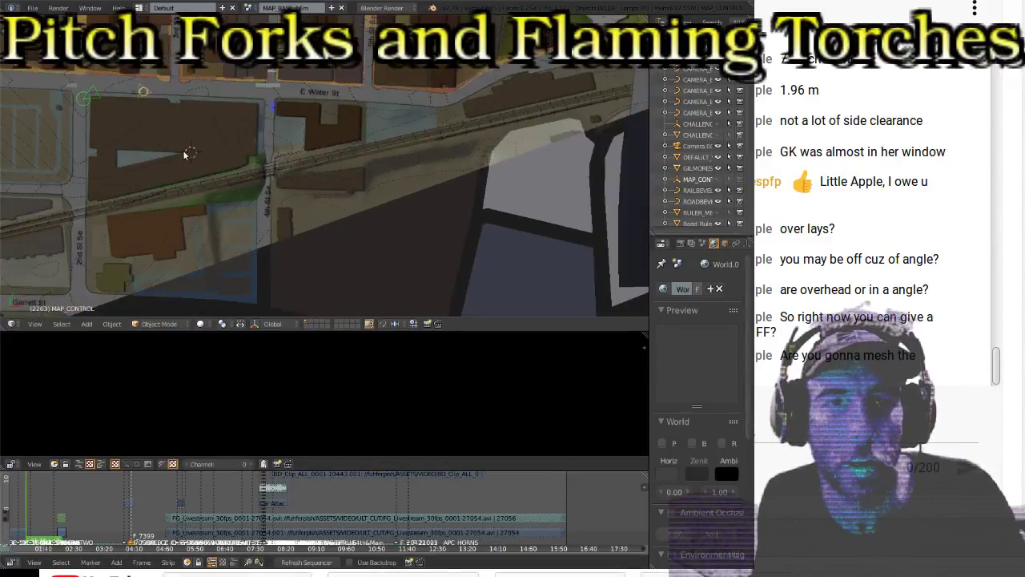
{"action": "middle_click_drag", "start_coordinate": [235, 145], "coordinate": [292, 220], "text": "shift"}
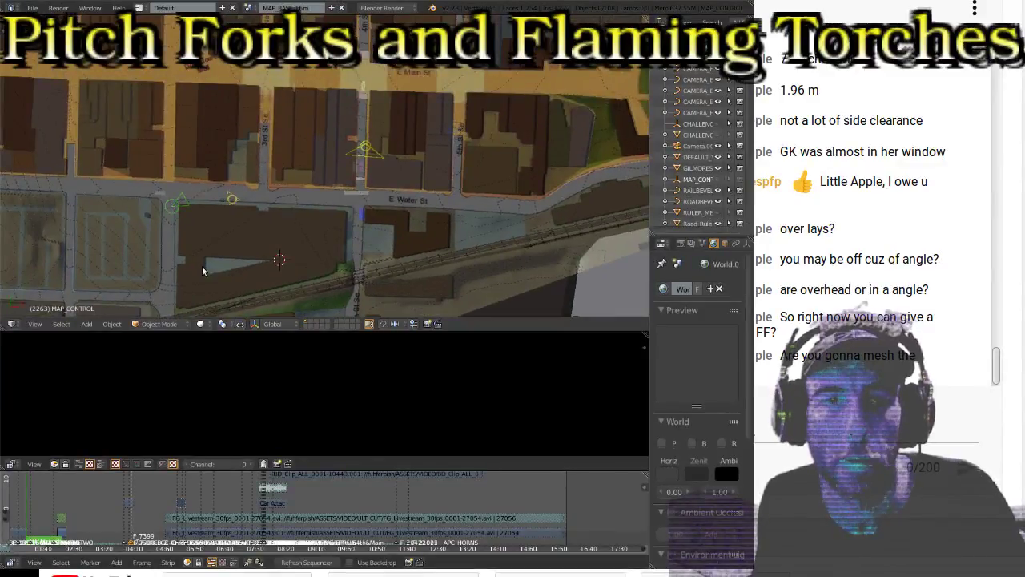
{"action": "scroll", "coordinate": [397, 192], "scroll_direction": "up", "scroll_amount": 7, "text": "shift"}
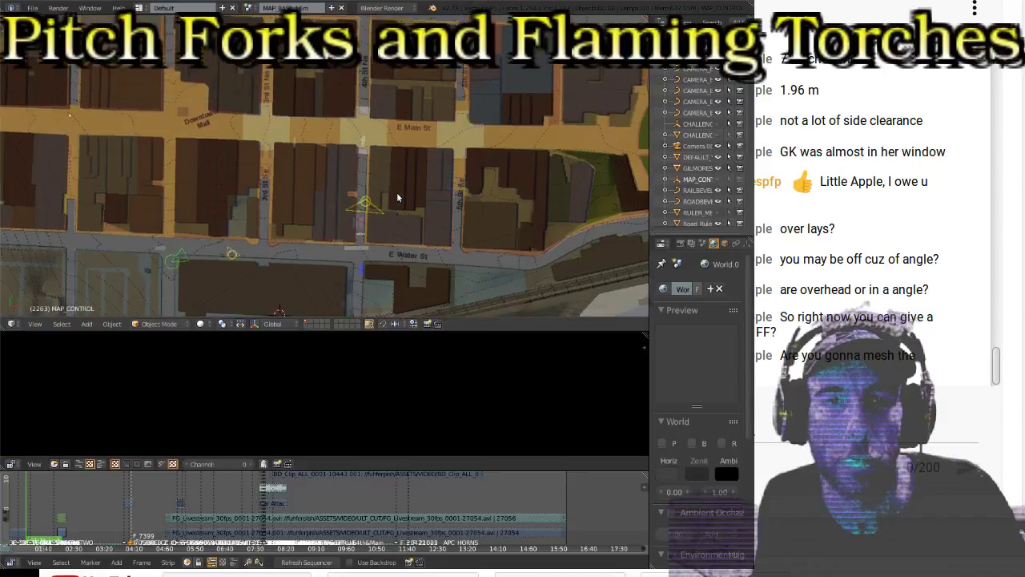
{"action": "scroll", "coordinate": [136, 214], "scroll_direction": "down", "scroll_amount": 4, "text": "shift"}
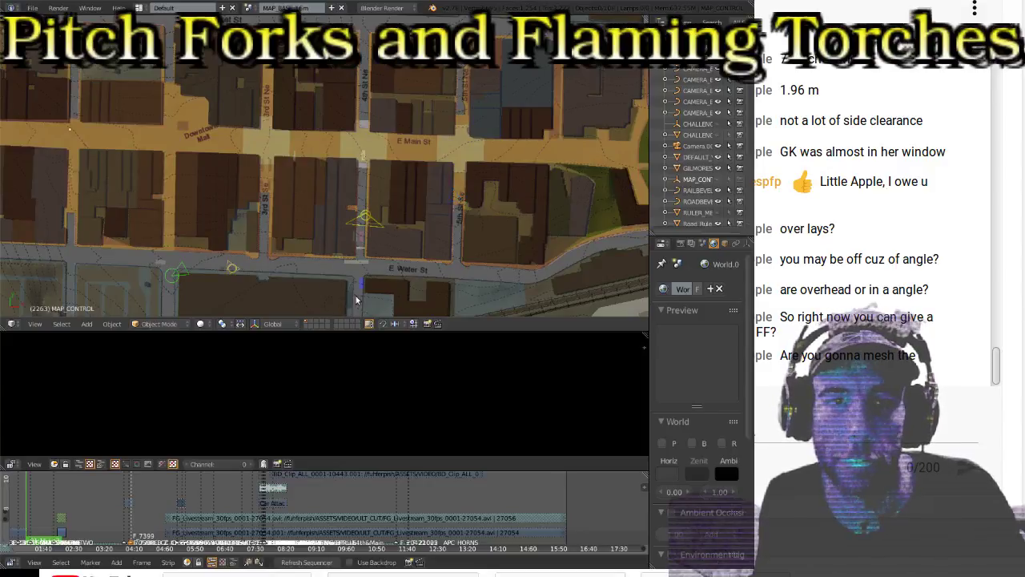
Step: Examine the green and yellow camera markers on E Water St near 3rd St against the curb and building edges
{"action": "scroll", "coordinate": [352, 270], "scroll_direction": "up", "scroll_amount": 4}
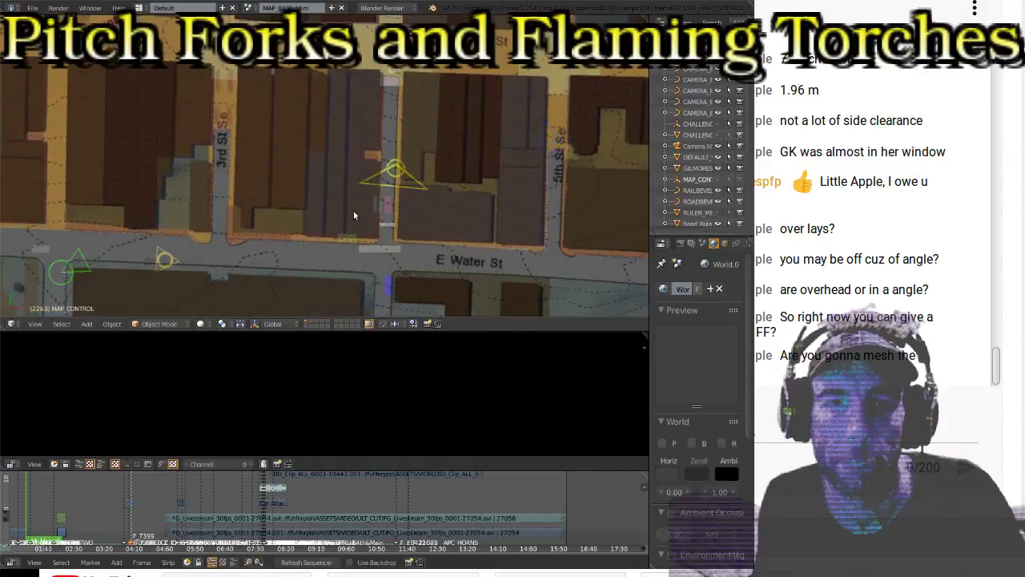
{"action": "scroll", "coordinate": [353, 210], "scroll_direction": "up", "scroll_amount": 3}
{"action": "middle_click_drag", "start_coordinate": [119, 209], "coordinate": [306, 228]}
{"action": "middle_click_drag", "start_coordinate": [89, 245], "coordinate": [257, 237]}
{"action": "scroll", "coordinate": [204, 255], "scroll_direction": "up", "scroll_amount": 1}
{"action": "middle_click_drag", "start_coordinate": [203, 256], "coordinate": [194, 250]}
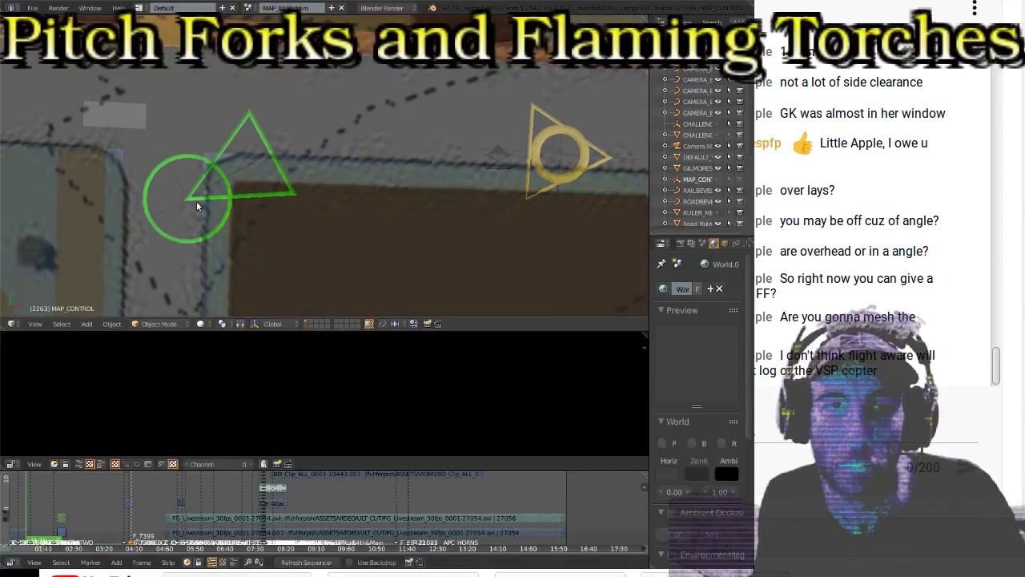
{"action": "middle_click_drag", "start_coordinate": [575, 154], "coordinate": [341, 167], "text": "shift"}
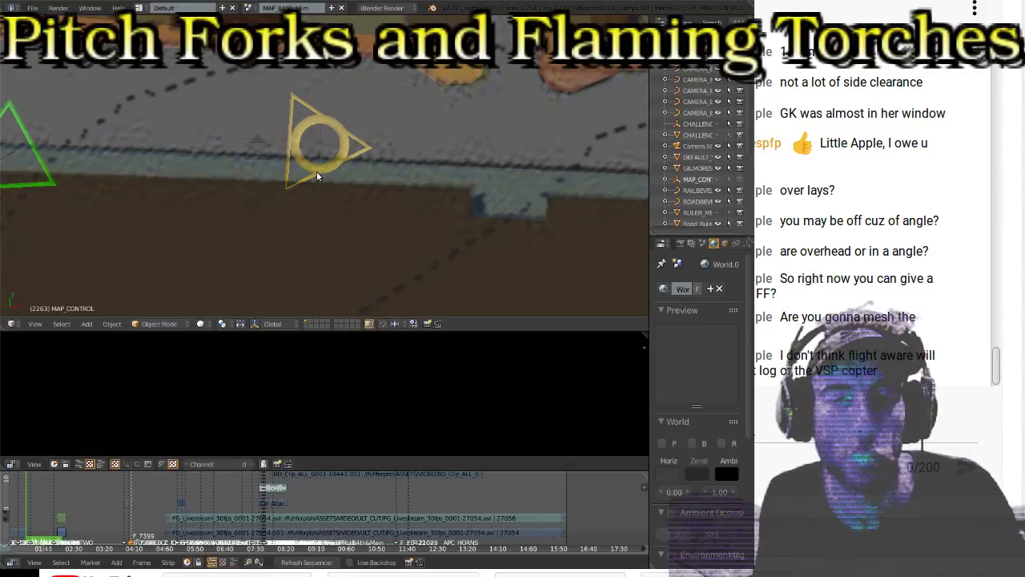
{"action": "scroll", "coordinate": [317, 171], "scroll_direction": "down", "scroll_amount": 4}
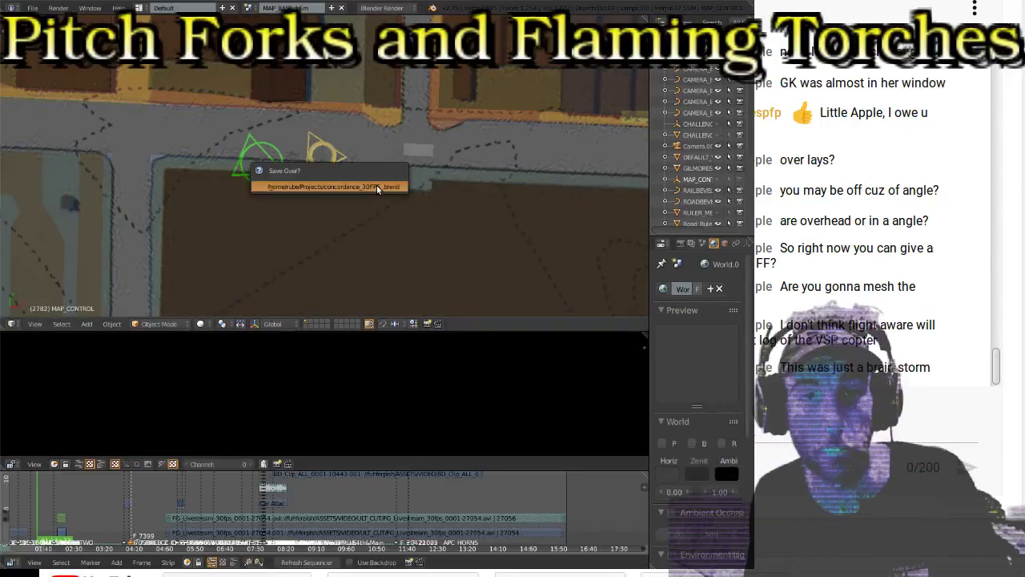
{"action": "middle_click_drag", "start_coordinate": [506, 207], "coordinate": [423, 225], "text": "shift"}
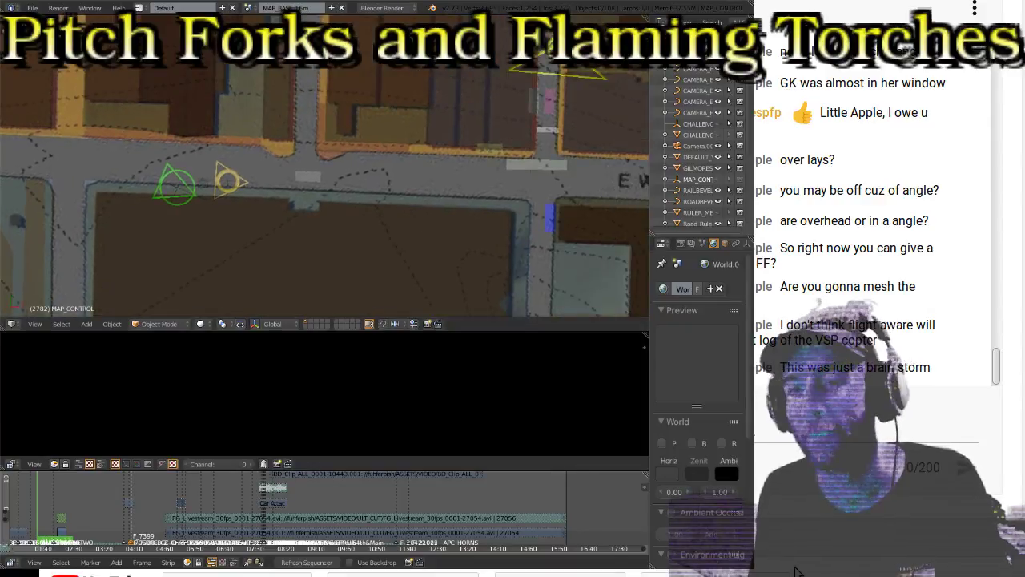
{"action": "left_click", "coordinate": [765, 518]}
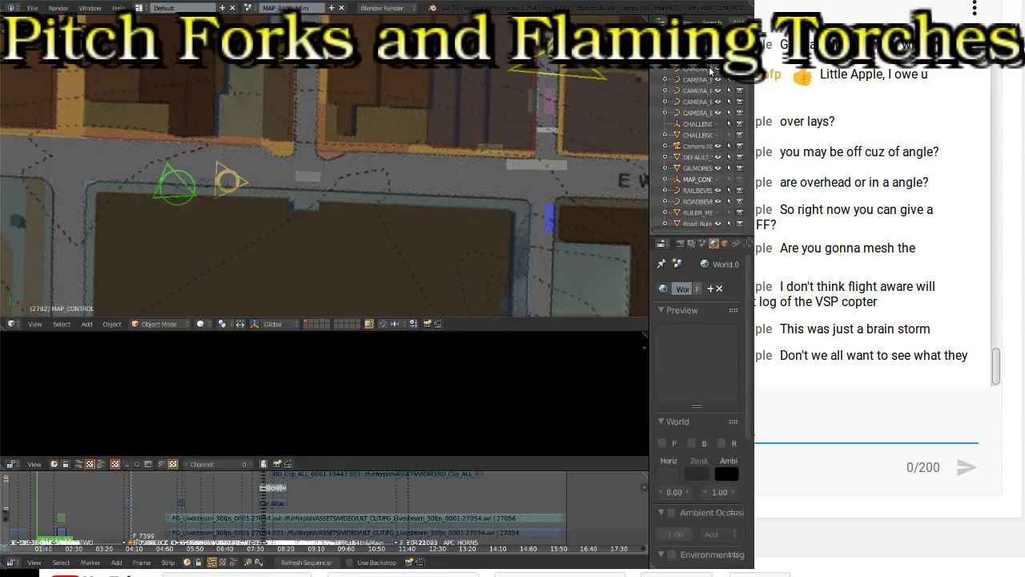
Step: Examine the map overlay on the blocks around 3rd and 4th St between E Water St and E Main St
{"action": "scroll", "coordinate": [150, 157], "scroll_direction": "down", "scroll_amount": 6}
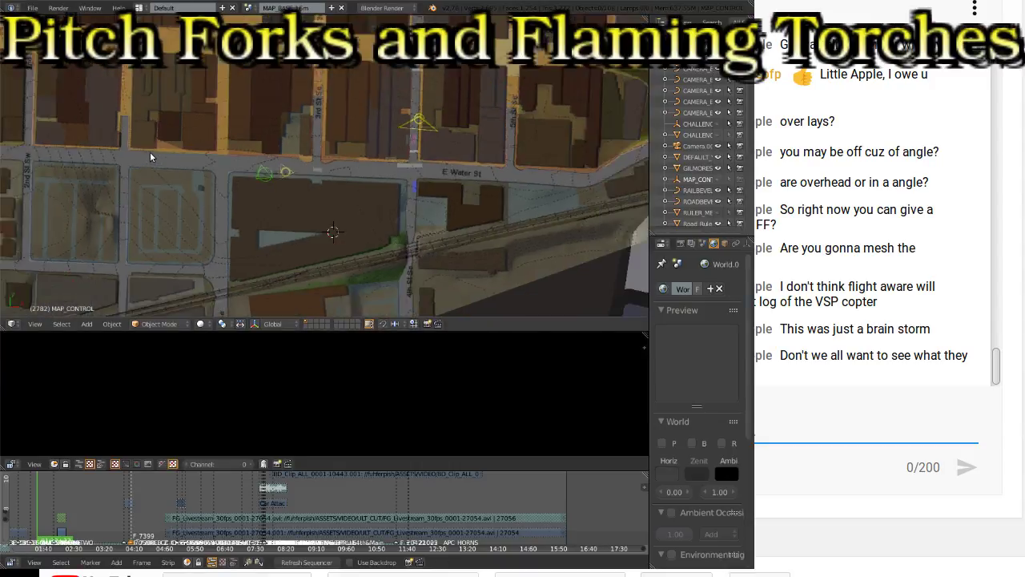
{"action": "scroll", "coordinate": [182, 167], "scroll_direction": "up", "scroll_amount": 5}
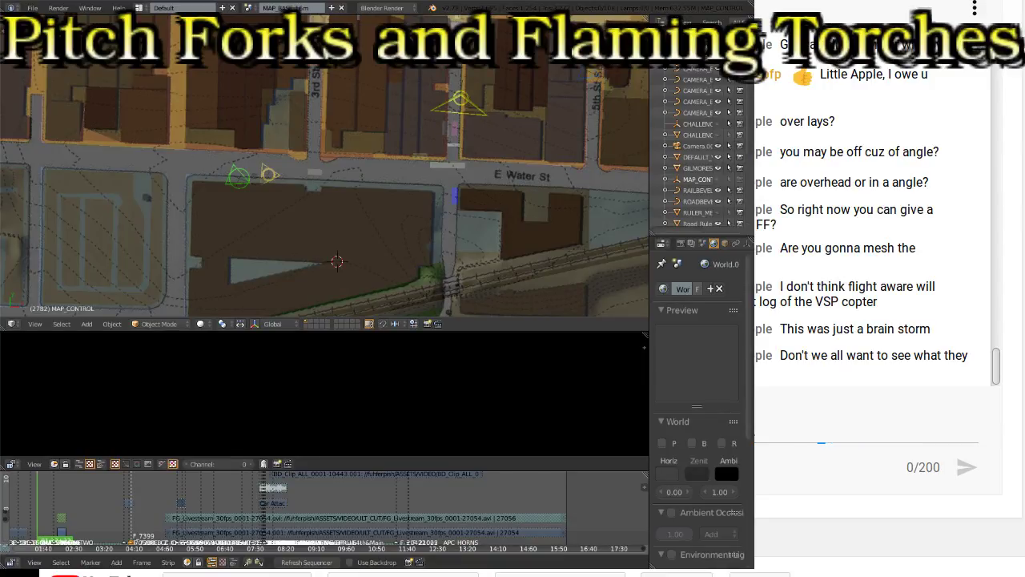
{"action": "scroll", "coordinate": [228, 168], "scroll_direction": "down", "scroll_amount": 3}
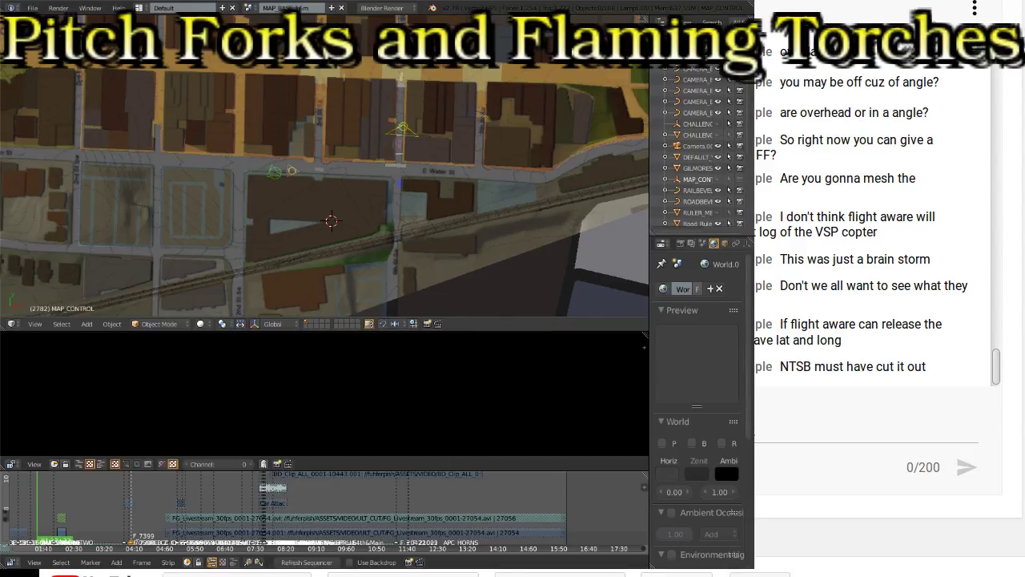
{"action": "scroll", "coordinate": [353, 175], "scroll_direction": "up", "scroll_amount": 4}
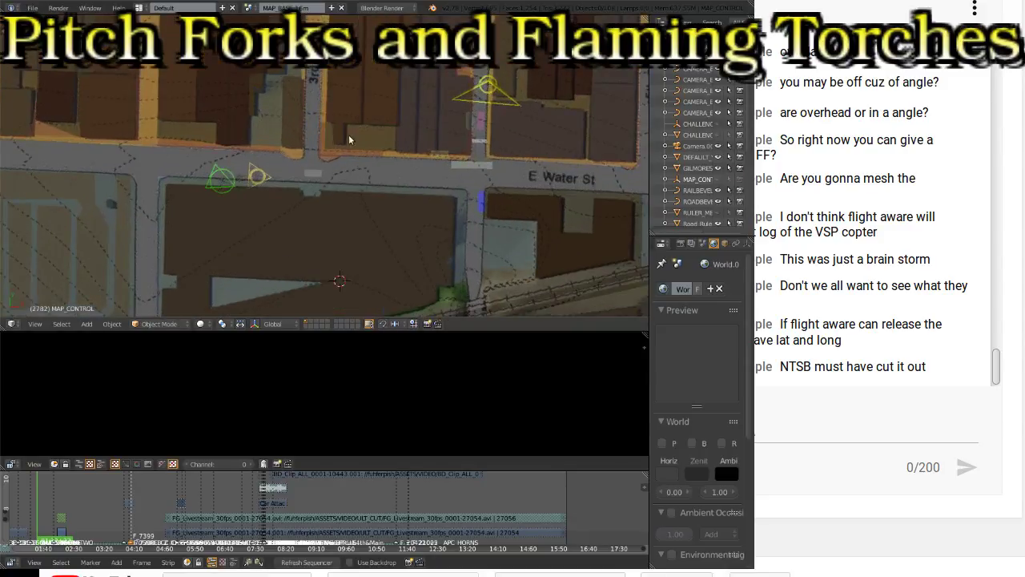
{"action": "scroll", "coordinate": [329, 125], "scroll_direction": "up", "scroll_amount": 3}
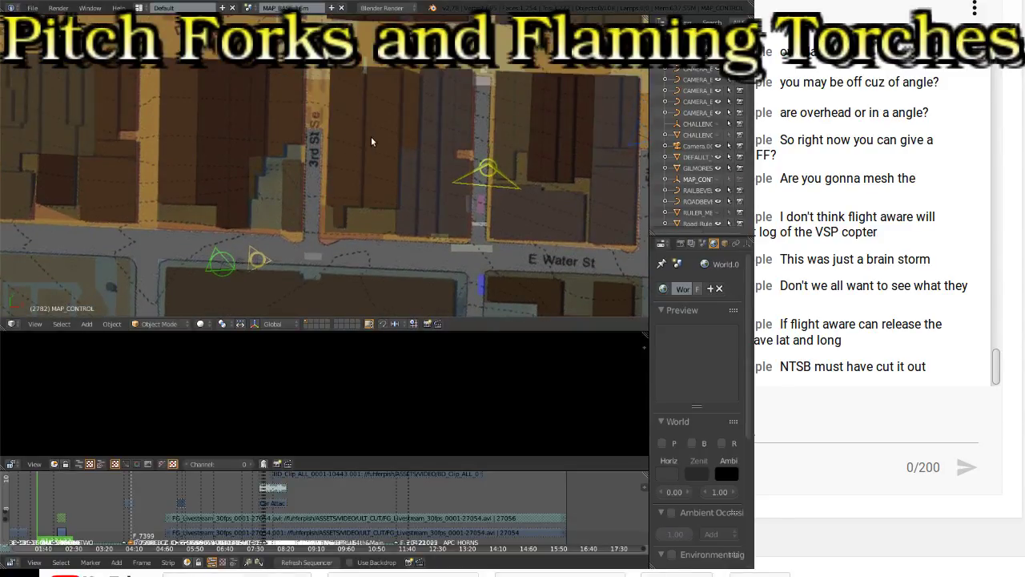
{"action": "scroll", "coordinate": [371, 137], "scroll_direction": "up", "scroll_amount": 2}
{"action": "scroll", "coordinate": [369, 132], "scroll_direction": "up", "scroll_amount": 4, "text": "shift"}
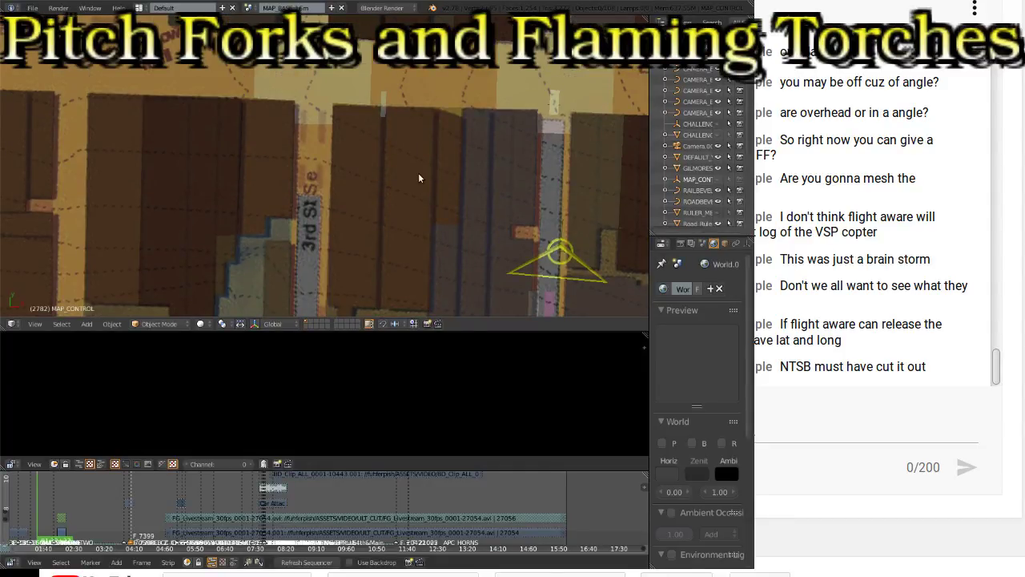
{"action": "scroll", "coordinate": [347, 166], "scroll_direction": "down", "scroll_amount": 4, "text": "shift"}
{"action": "scroll", "coordinate": [430, 193], "scroll_direction": "down", "scroll_amount": 2, "text": "ctrl"}
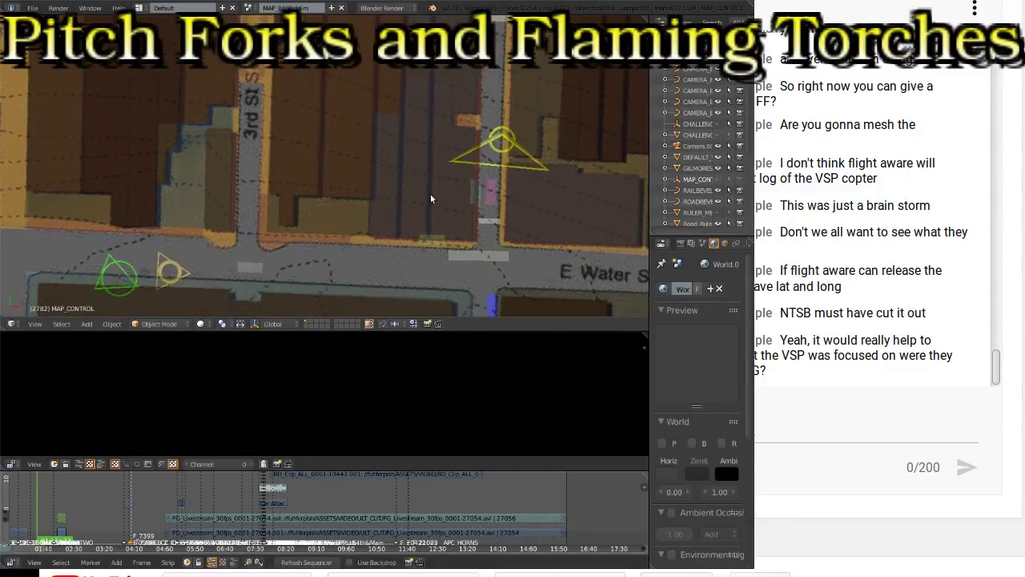
Step: Select the Road_Ruler object on 4th St and open the settings of the viewport's GIS background image
{"action": "right_click", "coordinate": [497, 229]}
{"action": "middle_click_drag", "start_coordinate": [516, 231], "coordinate": [310, 226], "text": "shift"}
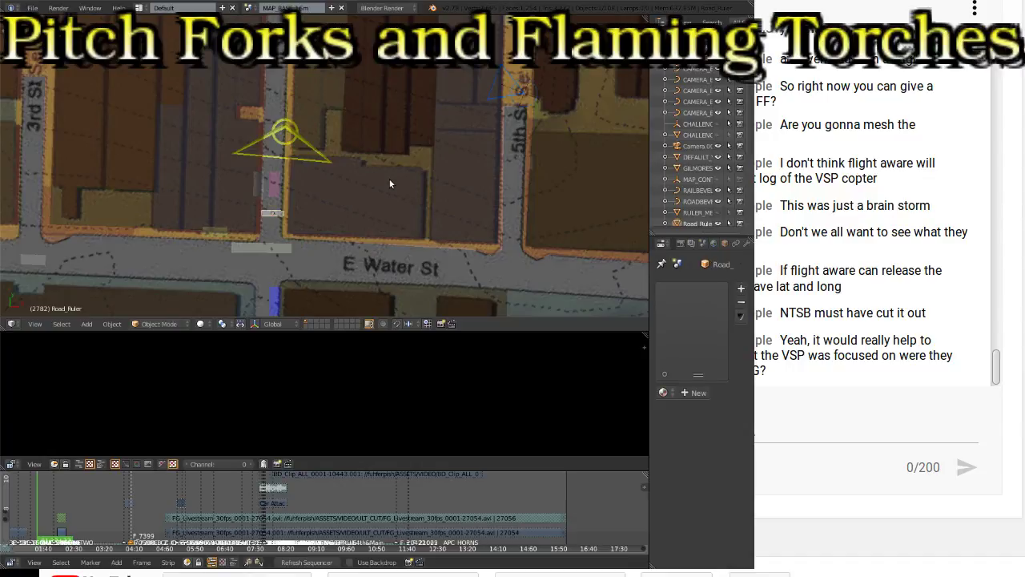
{"action": "scroll", "coordinate": [235, 257], "scroll_direction": "up", "scroll_amount": 5}
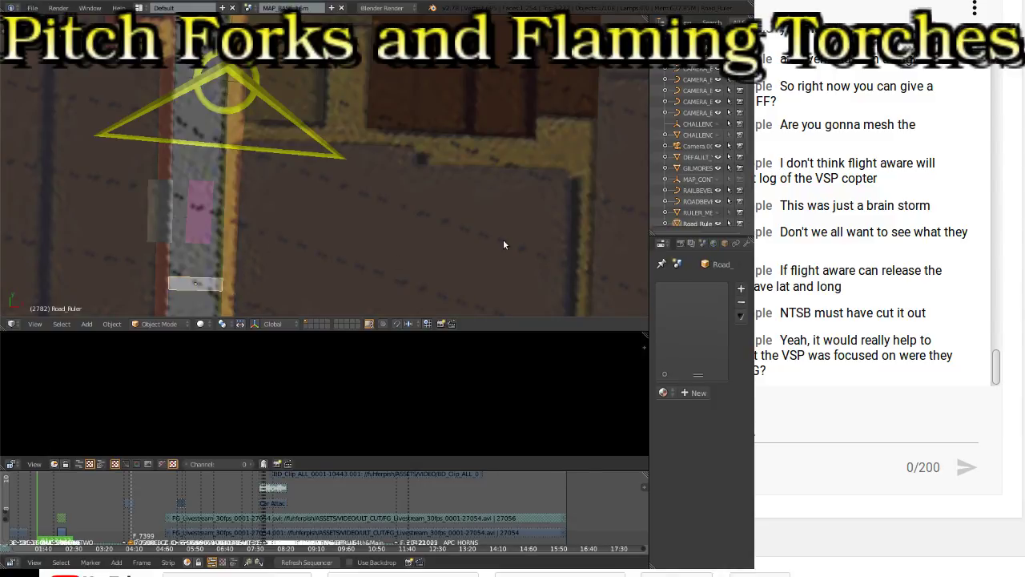
{"action": "key", "text": "n"}
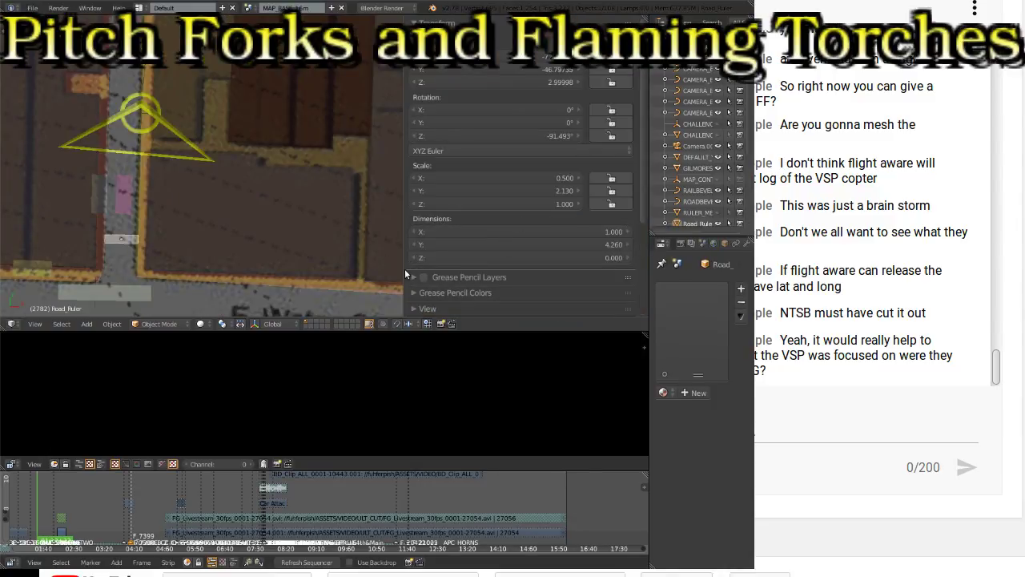
{"action": "scroll", "coordinate": [452, 244], "scroll_direction": "down", "scroll_amount": 4}
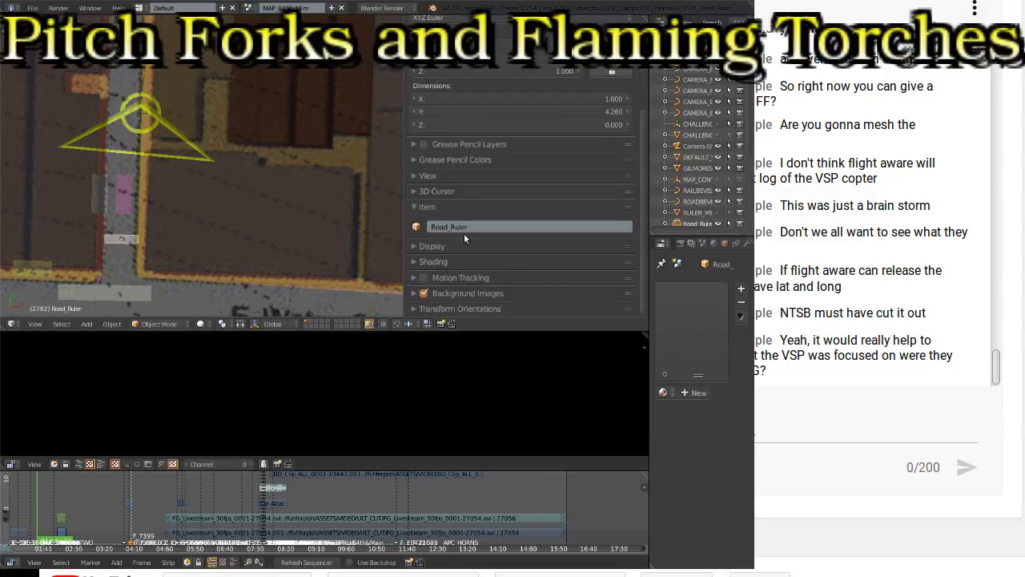
{"action": "left_click", "coordinate": [467, 292]}
{"action": "scroll", "coordinate": [472, 256], "scroll_direction": "down", "scroll_amount": 6}
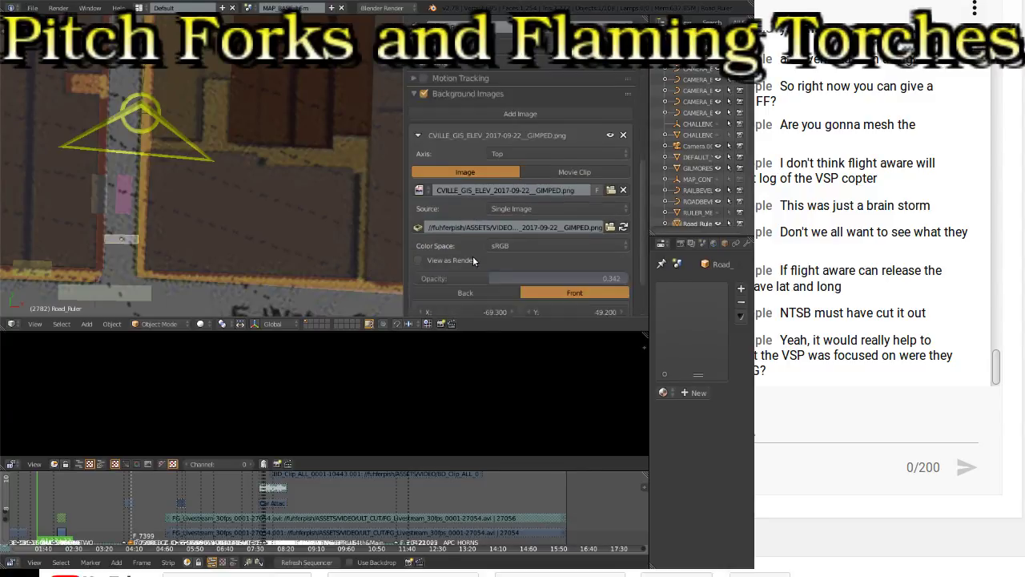
{"action": "scroll", "coordinate": [473, 255], "scroll_direction": "down", "scroll_amount": 2}
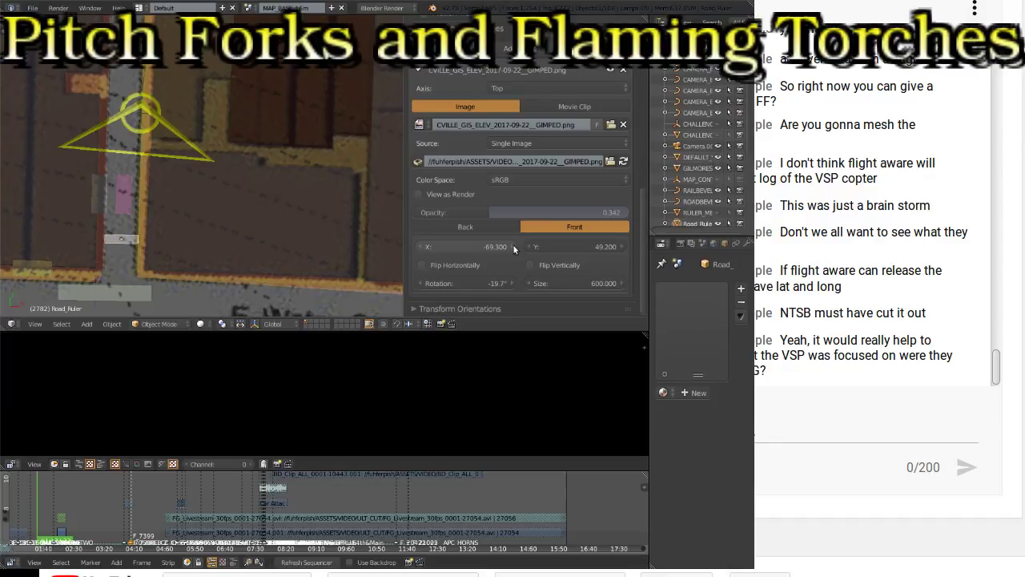
Step: Shift the GIS background image to an X offset of -69.000
{"action": "left_click", "coordinate": [514, 246]}
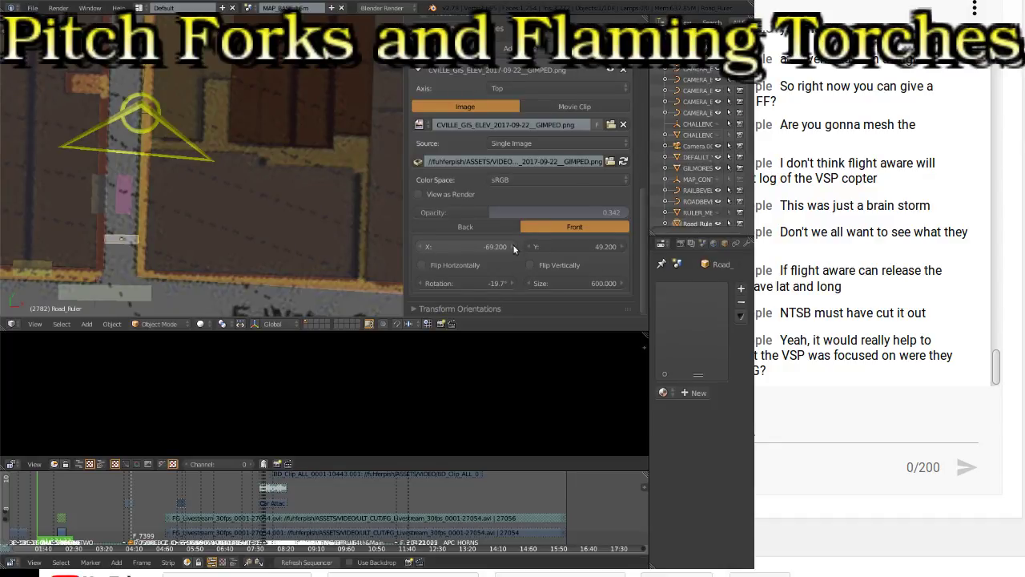
{"action": "left_click", "coordinate": [513, 246]}
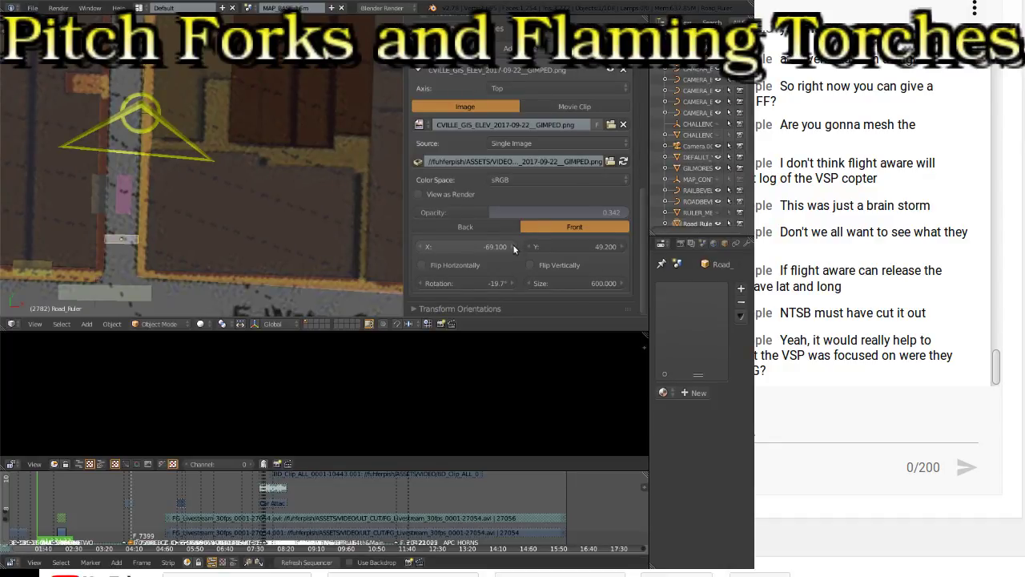
{"action": "left_click", "coordinate": [513, 246]}
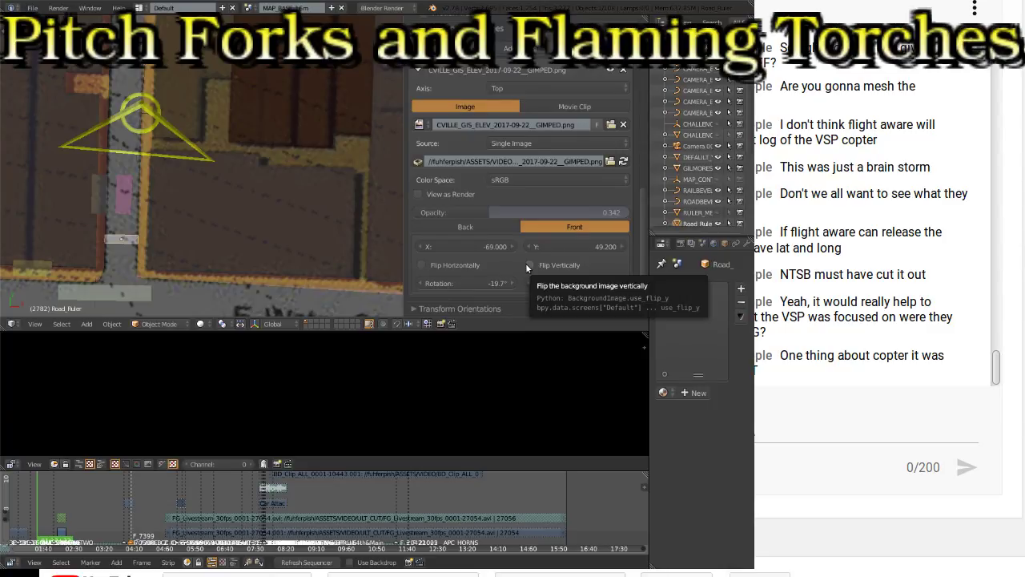
Step: Post a short thumbs-up reply in the live chat
{"action": "left_click", "coordinate": [821, 431]}
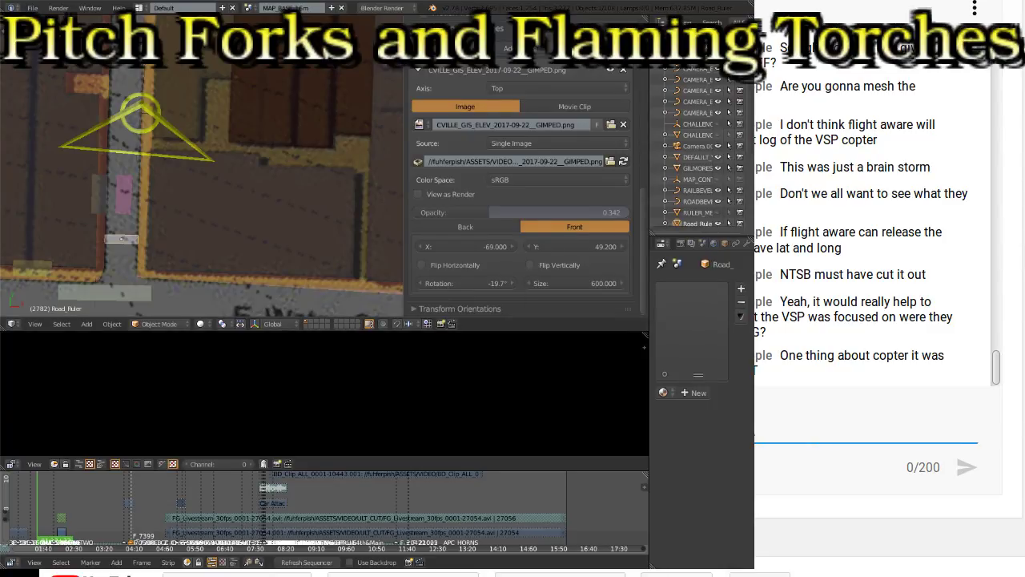
{"action": "left_click", "coordinate": [397, 183]}
{"action": "left_click", "coordinate": [760, 515]}
{"action": "type", "text": "lol"}
{"action": "key", "text": "Return"}
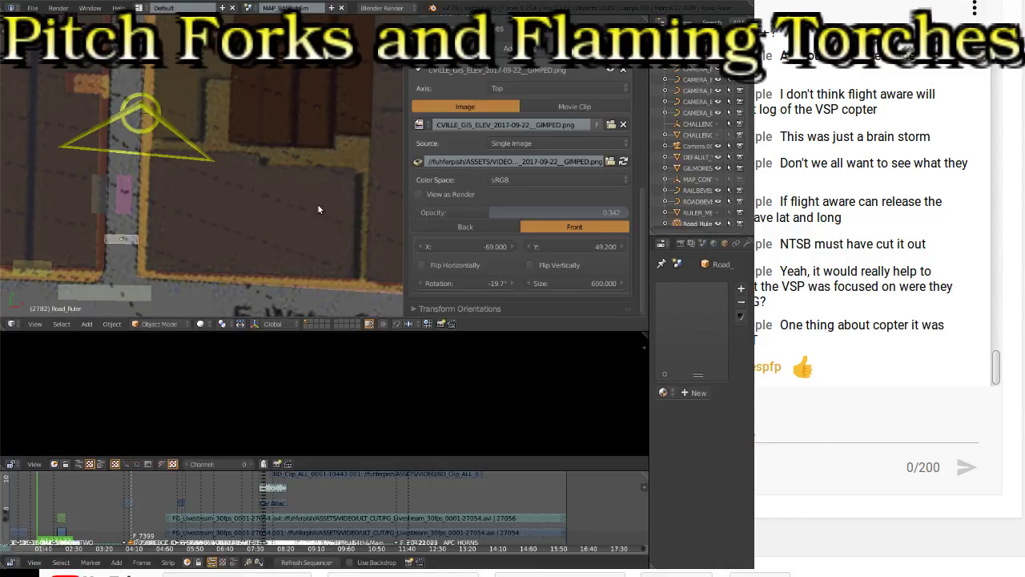
Step: Save the project over the existing file and narrow the 3D viewport's properties sidebar
{"action": "key", "text": "ctrl+s"}
{"action": "key", "text": "Return"}
{"action": "left_click_drag", "start_coordinate": [404, 225], "coordinate": [458, 228]}
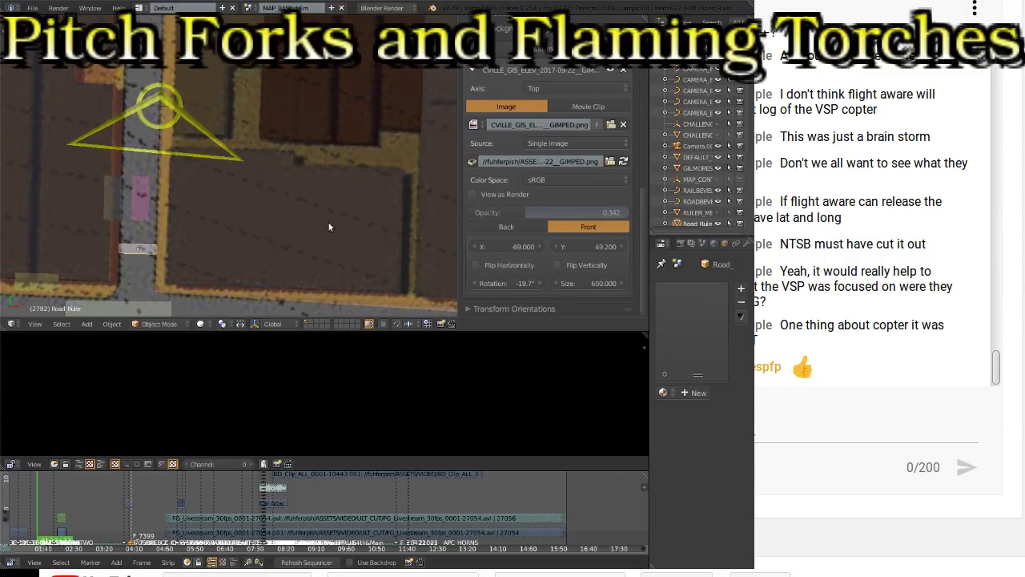
Step: Lower the GIS background image's opacity to 0.222 and maximize the 3D viewport
{"action": "key", "text": "z"}
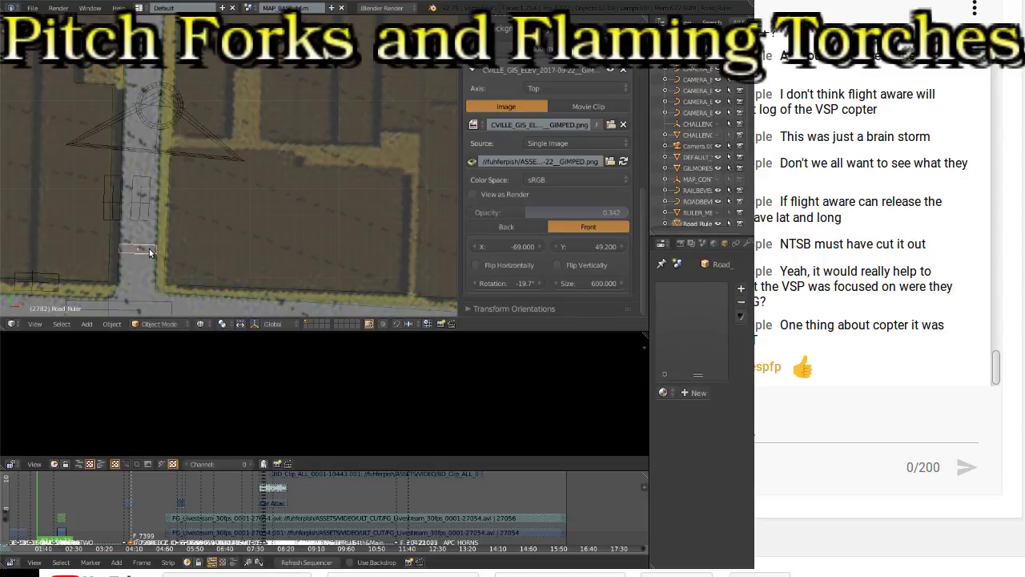
{"action": "key", "text": "z"}
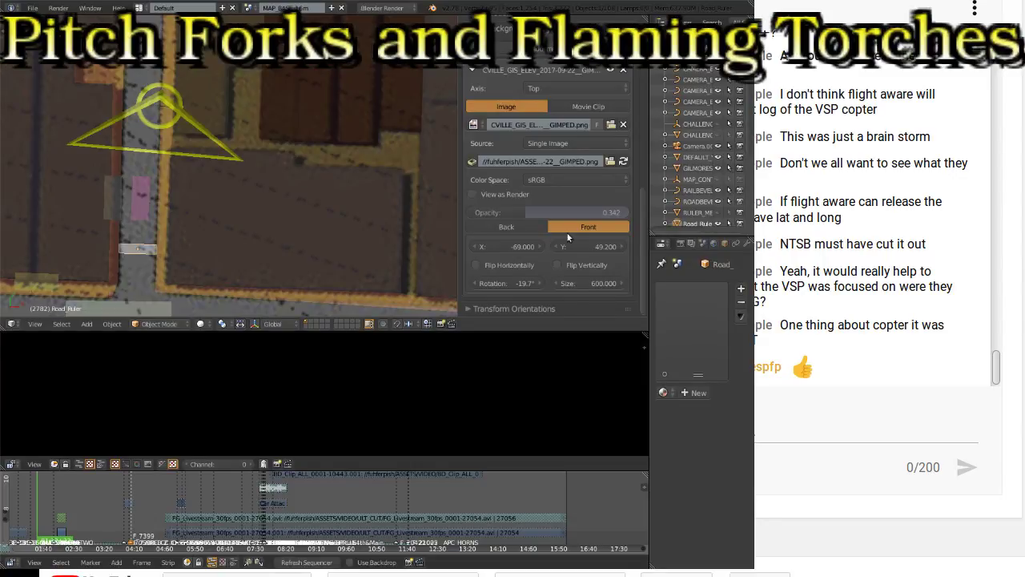
{"action": "left_click_drag", "start_coordinate": [537, 211], "coordinate": [392, 215]}
{"action": "scroll", "coordinate": [182, 239], "scroll_direction": "down", "scroll_amount": 3}
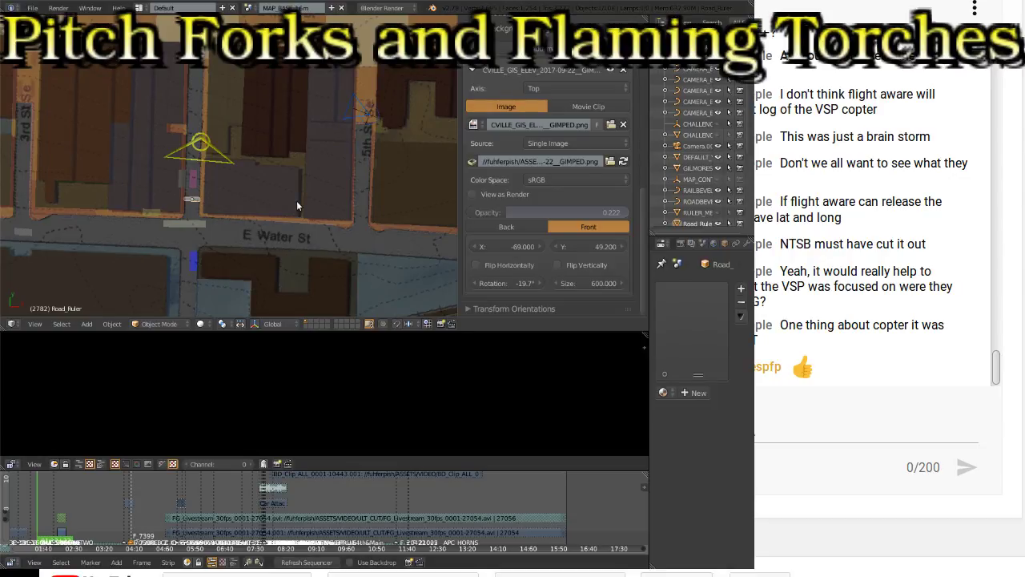
{"action": "key", "text": "shift+space"}
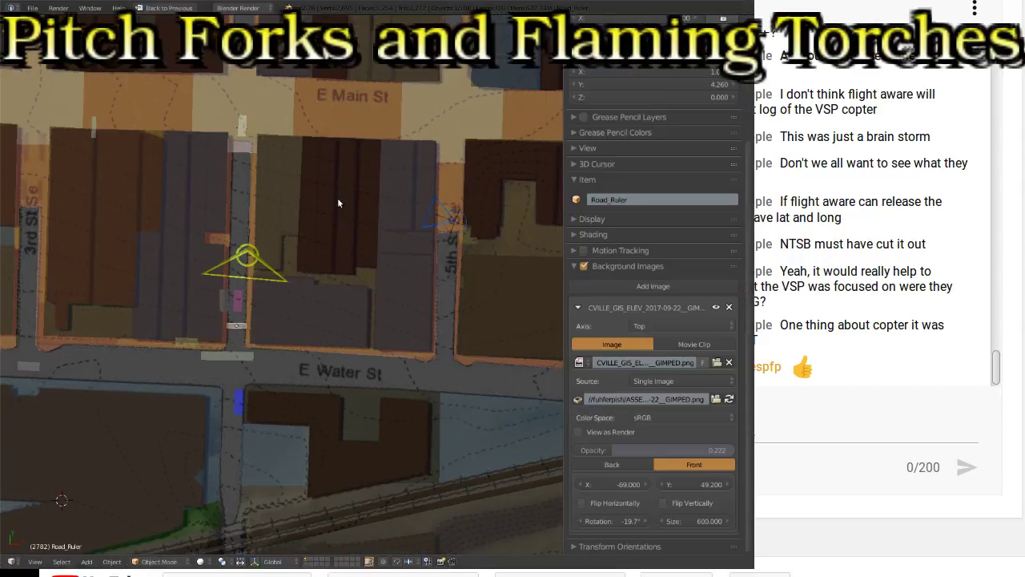
Step: Shift the GIS background image to an X offset of -69.800, aligning it at the alley just east of 2nd St SW
{"action": "scroll", "coordinate": [386, 213], "scroll_direction": "left", "scroll_amount": 5, "text": "ctrl"}
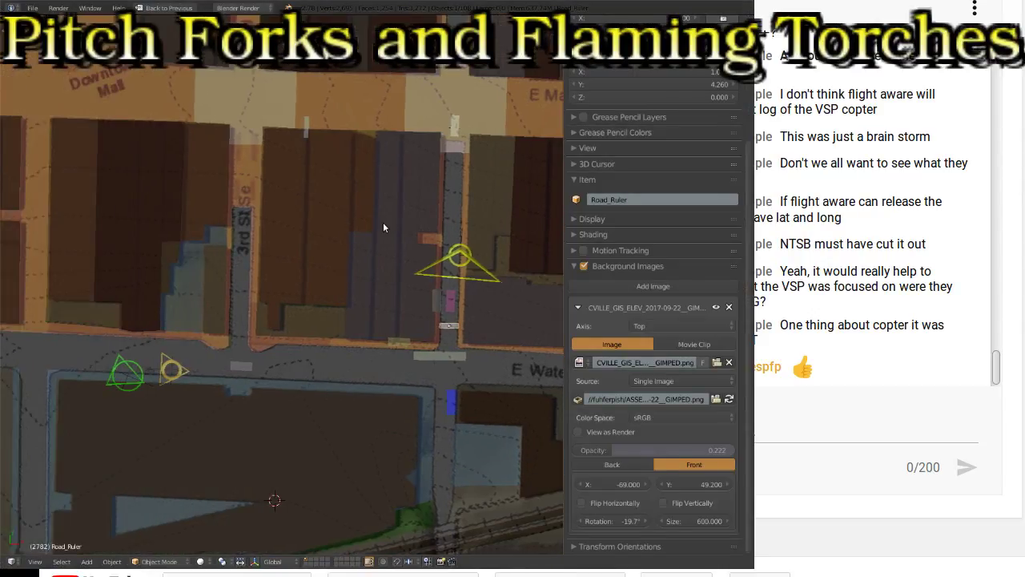
{"action": "scroll", "coordinate": [383, 222], "scroll_direction": "left", "scroll_amount": 7, "text": "ctrl"}
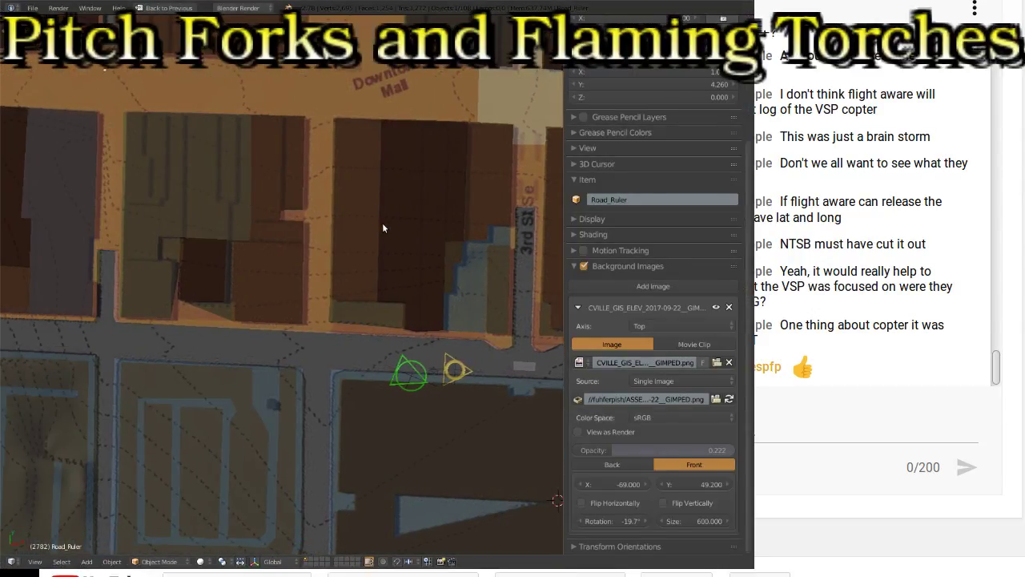
{"action": "scroll", "coordinate": [382, 228], "scroll_direction": "left", "scroll_amount": 2, "text": "ctrl"}
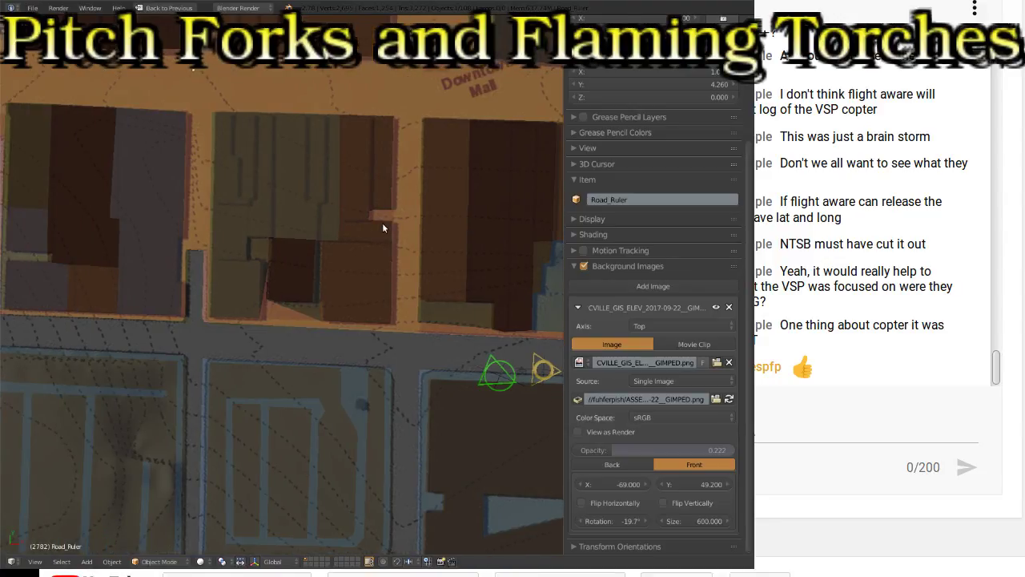
{"action": "scroll", "coordinate": [382, 228], "scroll_direction": "left", "scroll_amount": 2, "text": "ctrl"}
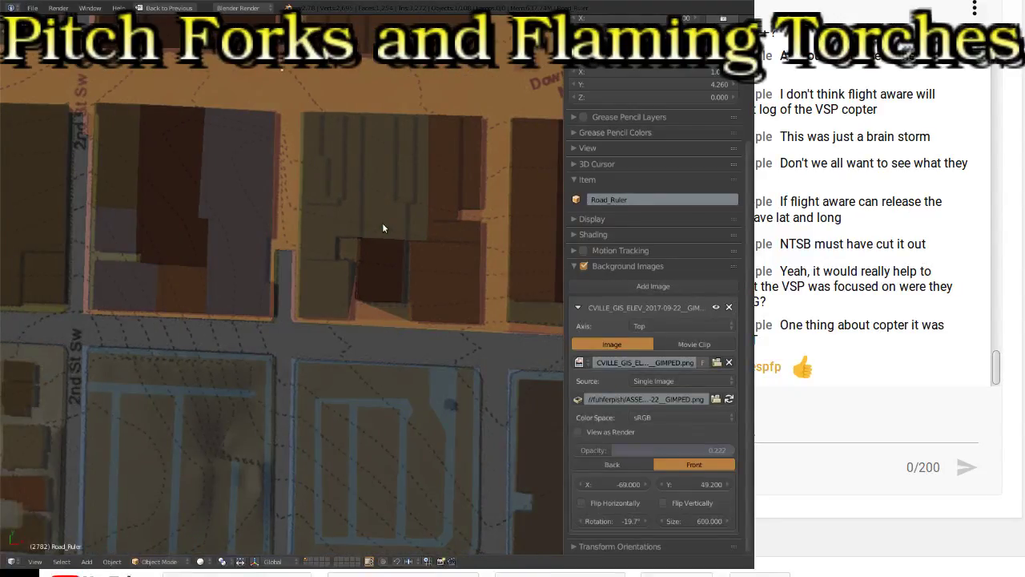
{"action": "scroll", "coordinate": [336, 264], "scroll_direction": "up", "scroll_amount": 3}
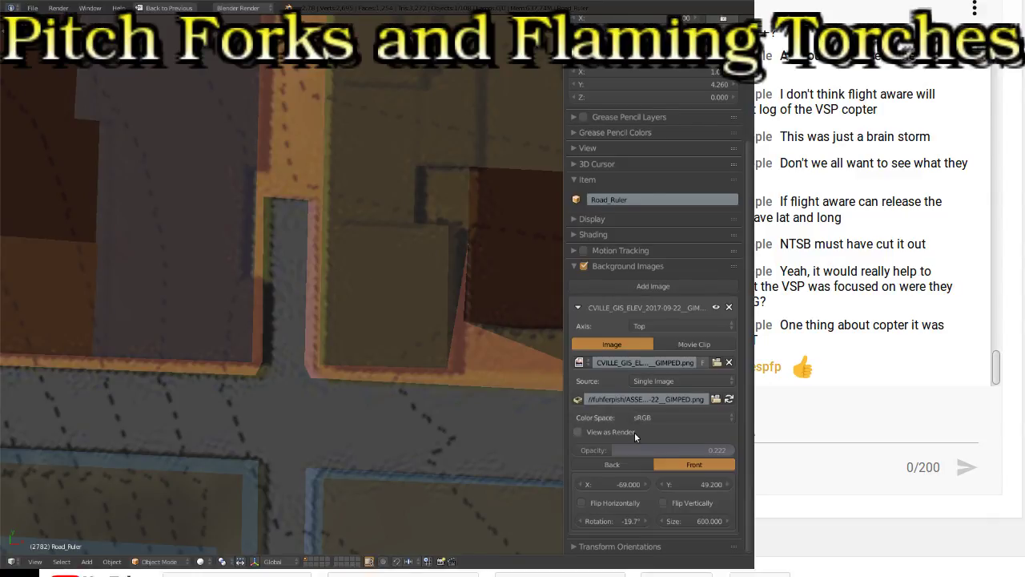
{"action": "left_click", "coordinate": [579, 484]}
{"action": "left_click", "coordinate": [579, 483]}
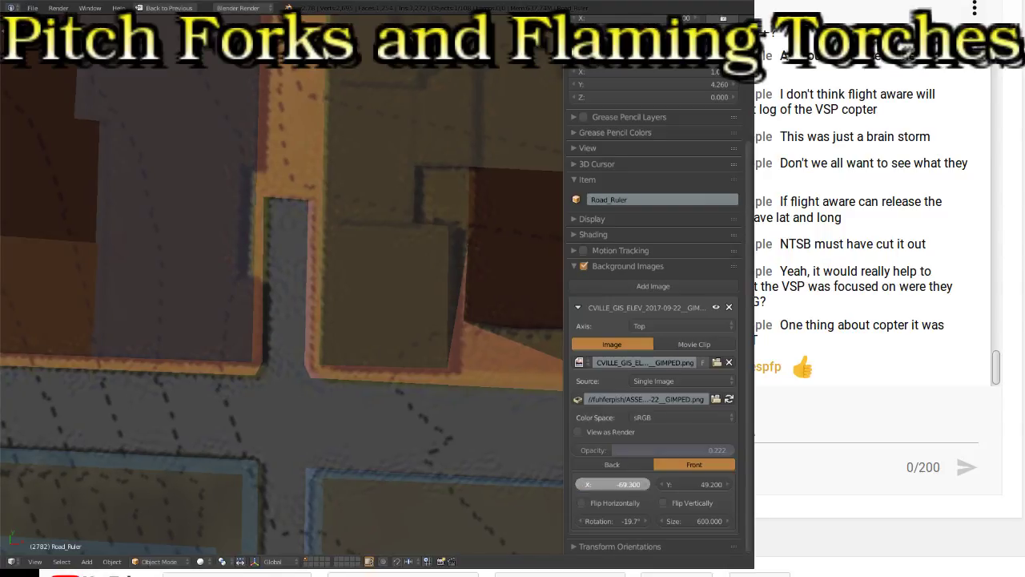
{"action": "left_click", "coordinate": [579, 484]}
{"action": "left_click", "coordinate": [579, 484]}
{"action": "left_click", "coordinate": [579, 483]}
{"action": "left_click", "coordinate": [579, 484]}
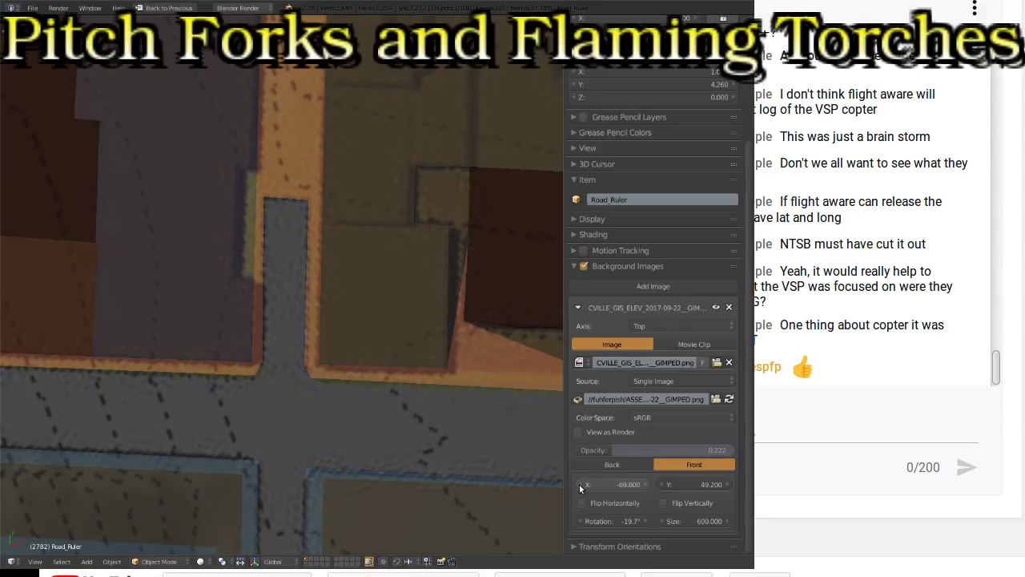
Step: Compare the overlay along E Water St as far as 5th St SE and set the background image's size to 605.200
{"action": "scroll", "coordinate": [482, 366], "scroll_direction": "down", "scroll_amount": 5}
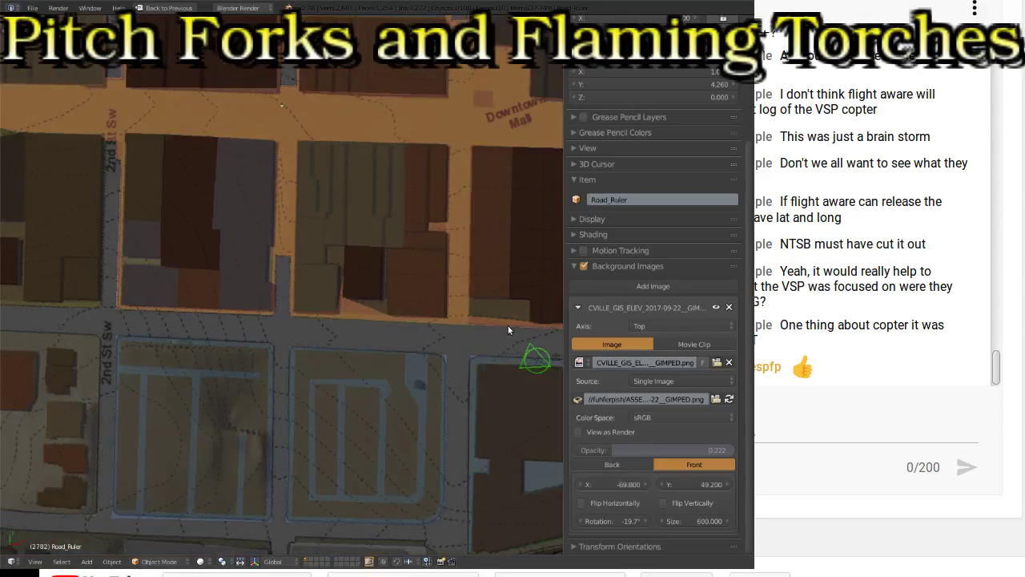
{"action": "middle_click_drag", "start_coordinate": [527, 325], "coordinate": [197, 322], "text": "shift"}
{"action": "scroll", "coordinate": [270, 338], "scroll_direction": "up", "scroll_amount": 3}
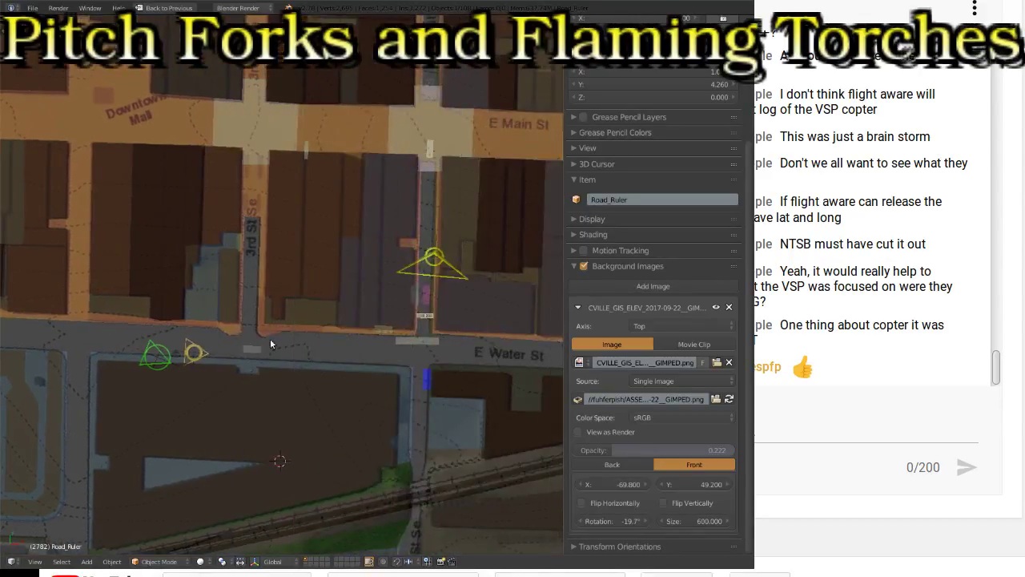
{"action": "middle_click_drag", "start_coordinate": [474, 336], "coordinate": [318, 327], "text": "shift"}
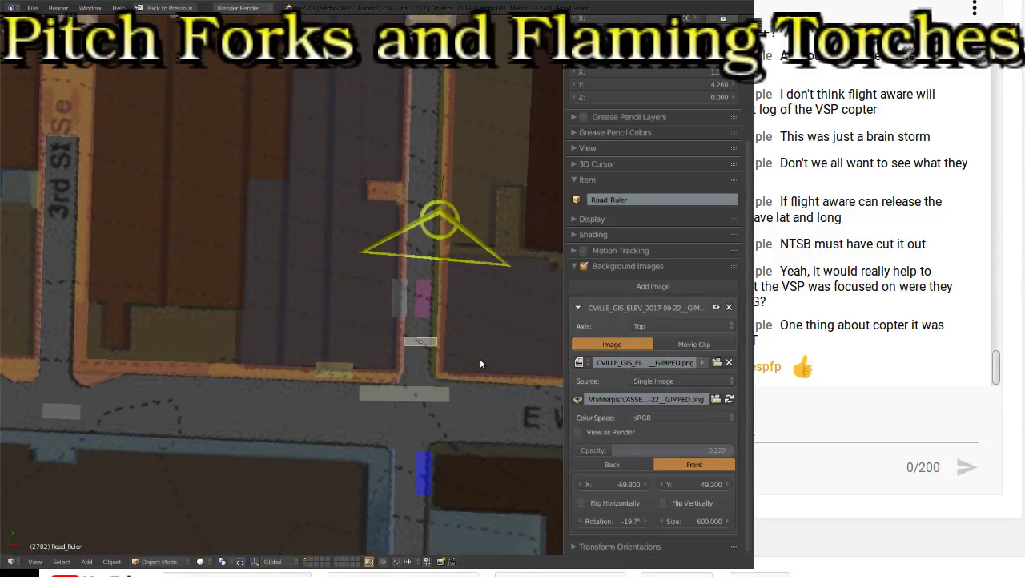
{"action": "middle_click_drag", "start_coordinate": [480, 358], "coordinate": [272, 329], "text": "shift"}
{"action": "middle_click_drag", "start_coordinate": [281, 254], "coordinate": [299, 326], "text": "shift"}
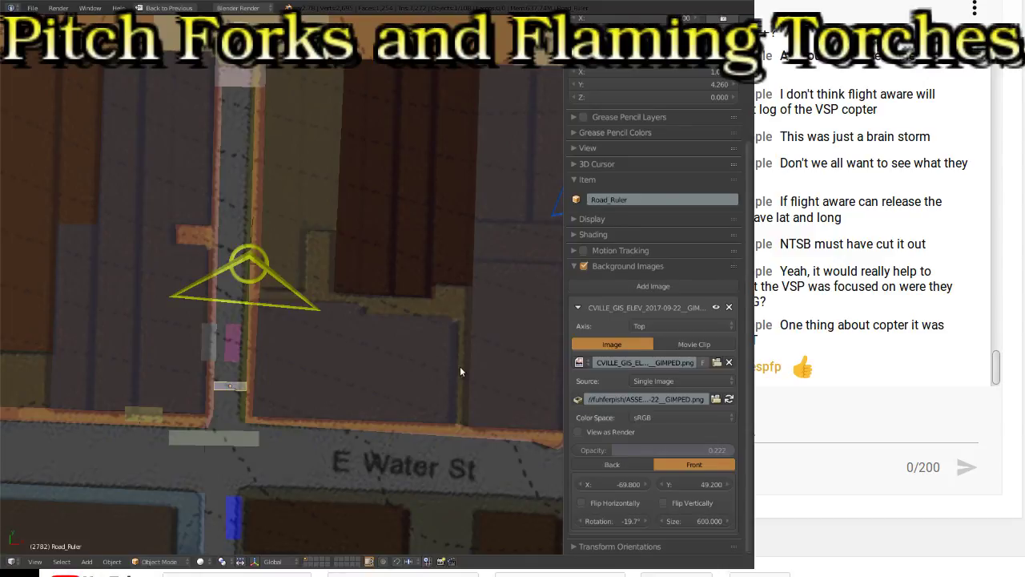
{"action": "middle_click_drag", "start_coordinate": [456, 368], "coordinate": [268, 338], "text": "shift"}
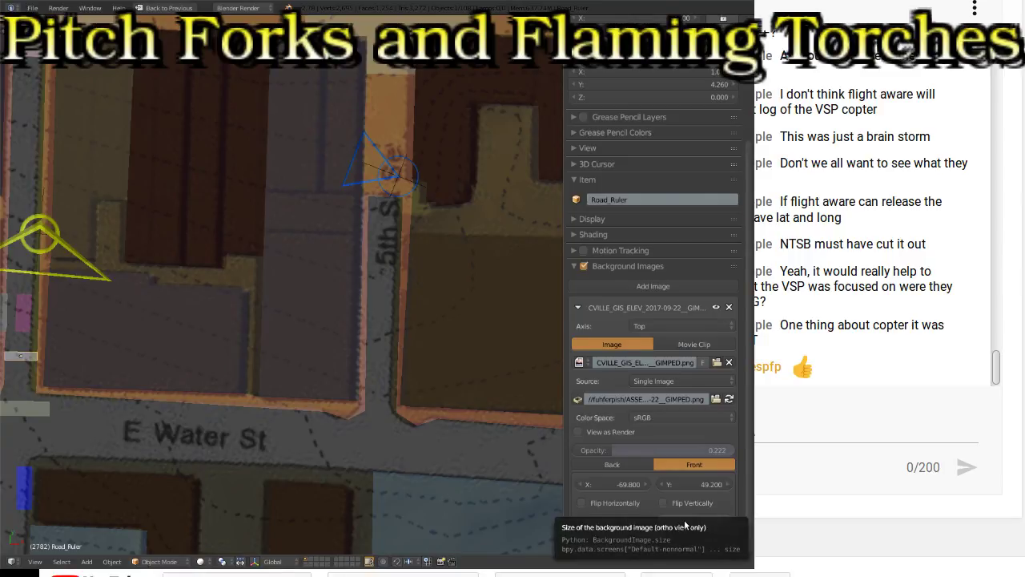
{"action": "left_click_drag", "start_coordinate": [682, 521], "coordinate": [713, 522]}
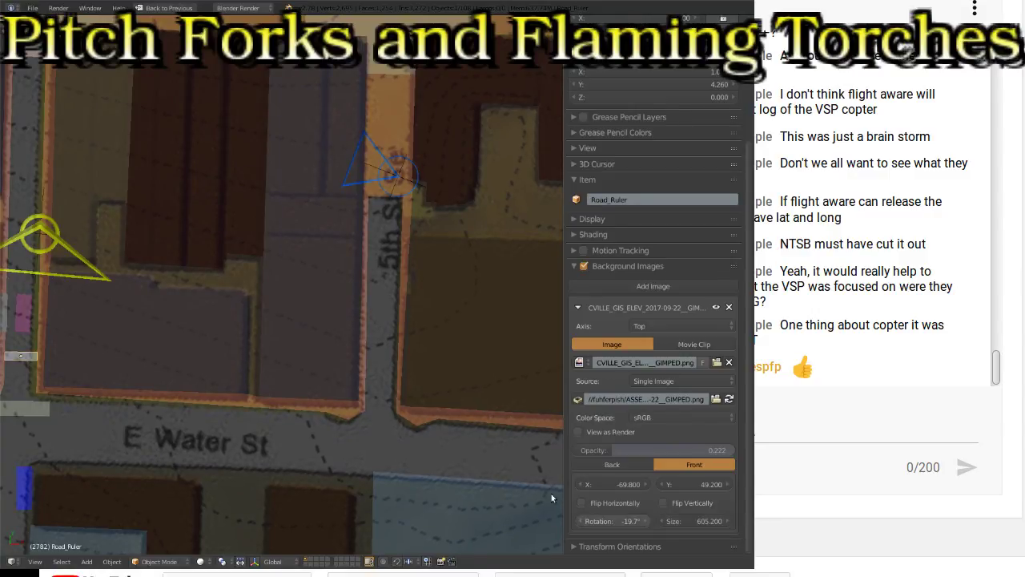
Step: Shift the background image to an X offset of -69.300 to line it up with 3rd St SE
{"action": "scroll", "coordinate": [338, 348], "scroll_direction": "down", "scroll_amount": 2}
{"action": "middle_click_drag", "start_coordinate": [183, 336], "coordinate": [422, 346], "text": "shift"}
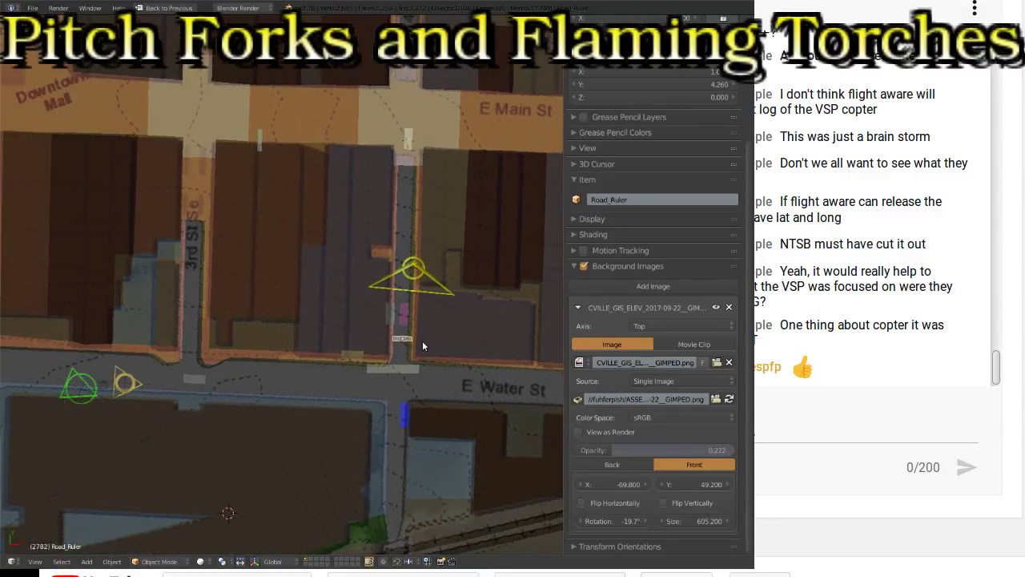
{"action": "scroll", "coordinate": [265, 373], "scroll_direction": "up", "scroll_amount": 3}
{"action": "middle_click_drag", "start_coordinate": [219, 369], "coordinate": [406, 369], "text": "shift"}
{"action": "scroll", "coordinate": [405, 368], "scroll_direction": "down", "scroll_amount": 1}
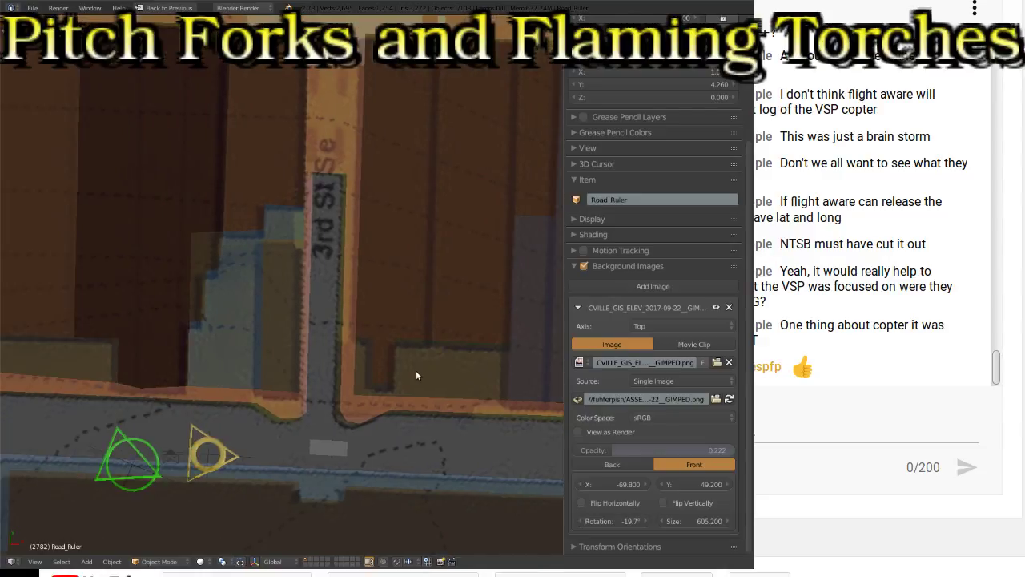
{"action": "left_click", "coordinate": [647, 483]}
{"action": "left_click", "coordinate": [647, 483]}
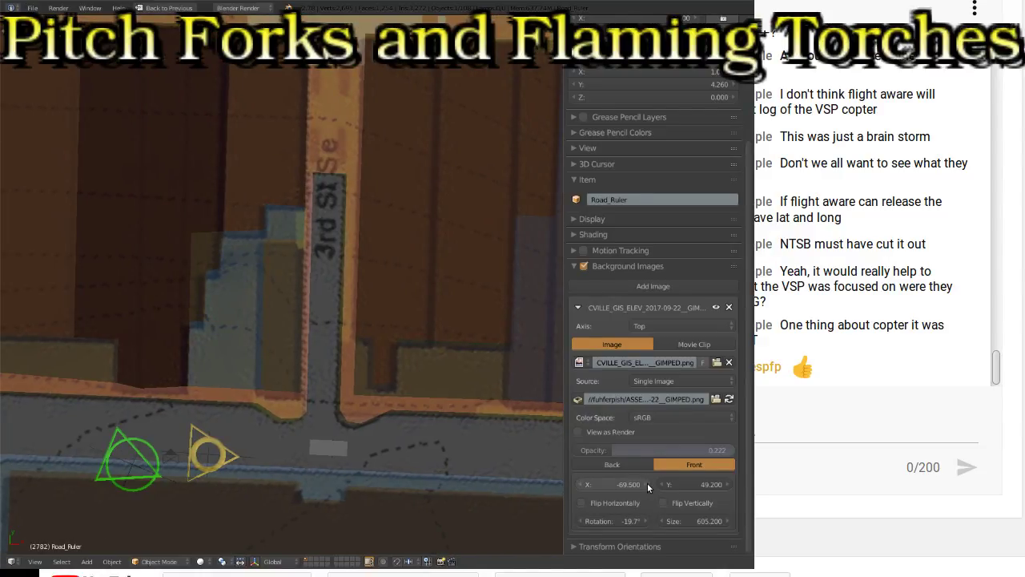
{"action": "left_click", "coordinate": [647, 483]}
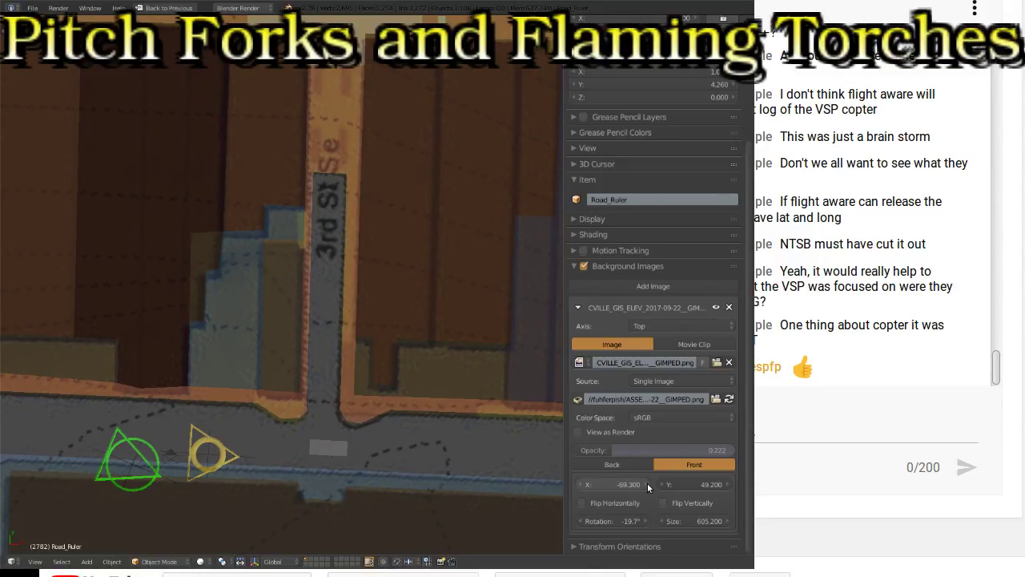
Step: Raise the background image to a Y offset of 50.100 at the 3rd St SE intersection
{"action": "left_click", "coordinate": [663, 486]}
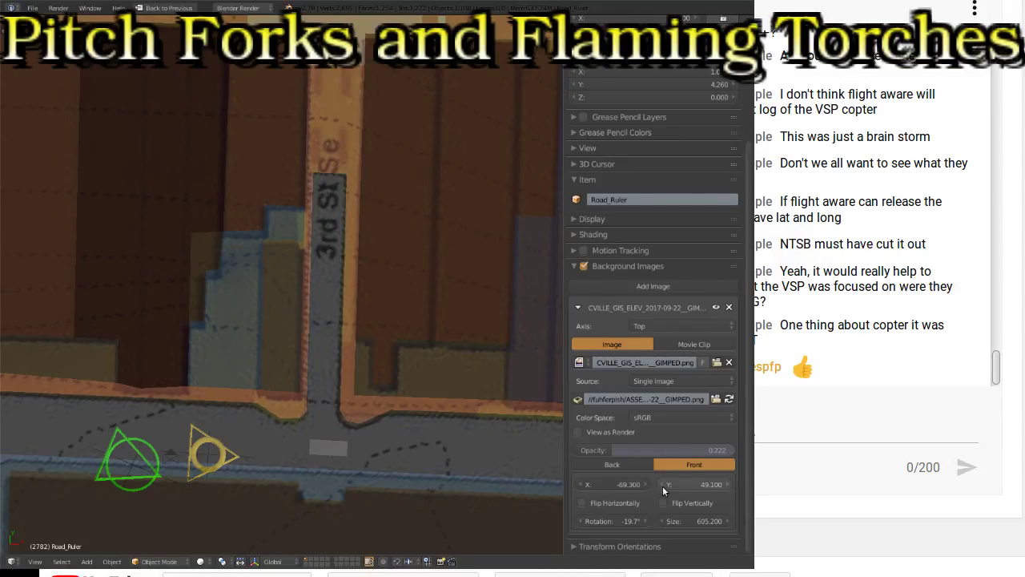
{"action": "left_click", "coordinate": [728, 485]}
{"action": "left_click", "coordinate": [728, 485]}
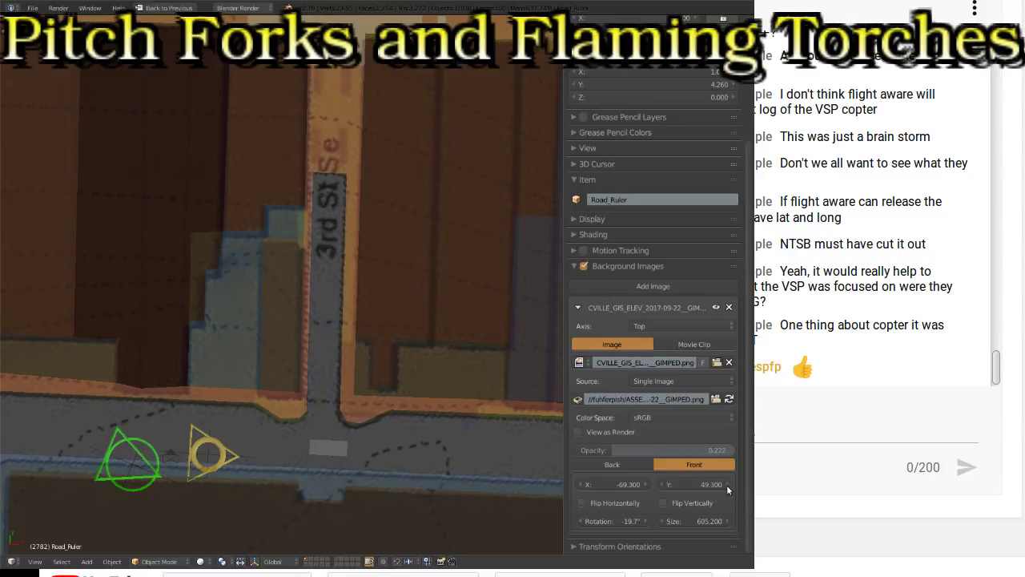
{"action": "left_click", "coordinate": [728, 485]}
{"action": "left_click", "coordinate": [728, 485]}
{"action": "left_click", "coordinate": [728, 486]}
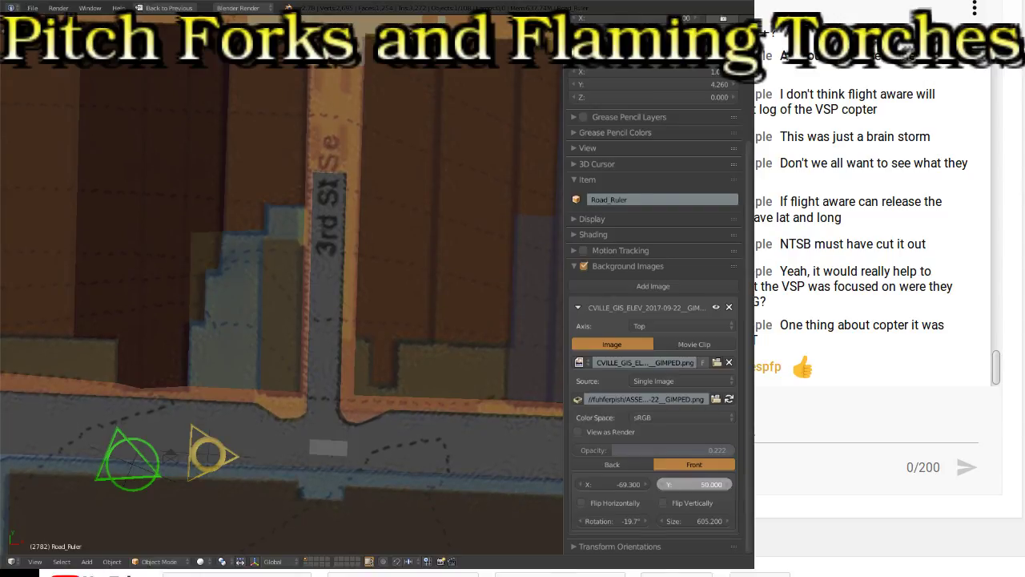
{"action": "left_click", "coordinate": [728, 484]}
Step: Check the overlay westward to the W Water St buildings and reduce the background image's size to 602.300
{"action": "scroll", "coordinate": [426, 343], "scroll_direction": "down", "scroll_amount": 2}
{"action": "middle_click_drag", "start_coordinate": [167, 314], "coordinate": [436, 335], "text": "shift"}
{"action": "scroll", "coordinate": [383, 327], "scroll_direction": "up", "scroll_amount": 3}
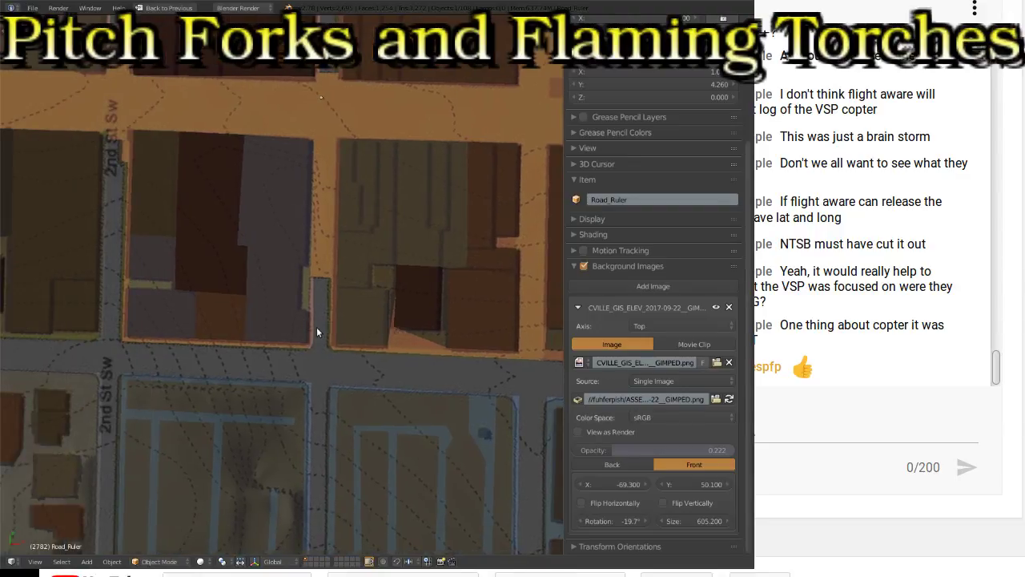
{"action": "scroll", "coordinate": [316, 329], "scroll_direction": "up", "scroll_amount": 2}
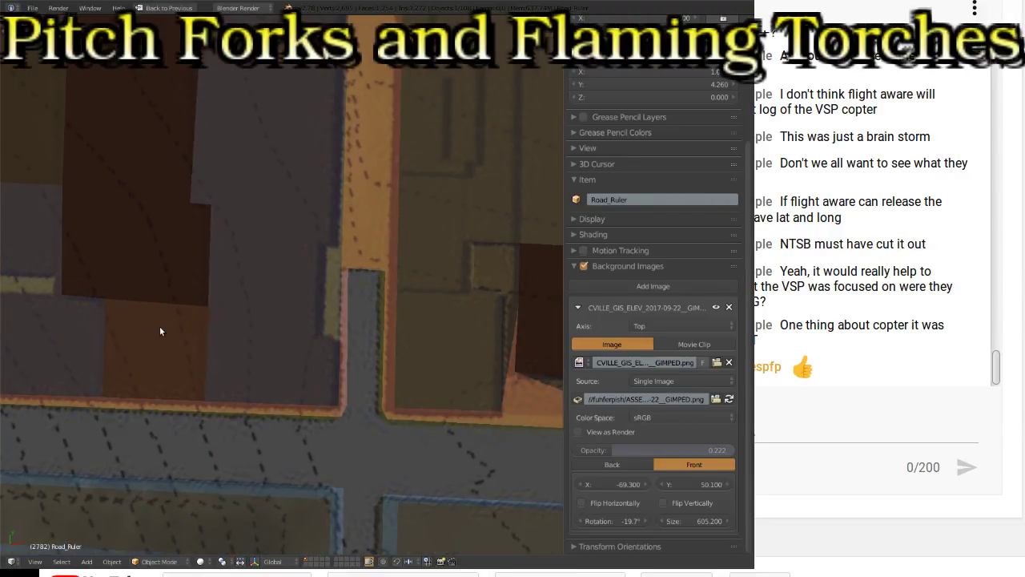
{"action": "middle_click_drag", "start_coordinate": [160, 331], "coordinate": [418, 362], "text": "shift"}
{"action": "scroll", "coordinate": [465, 340], "scroll_direction": "down", "scroll_amount": 3}
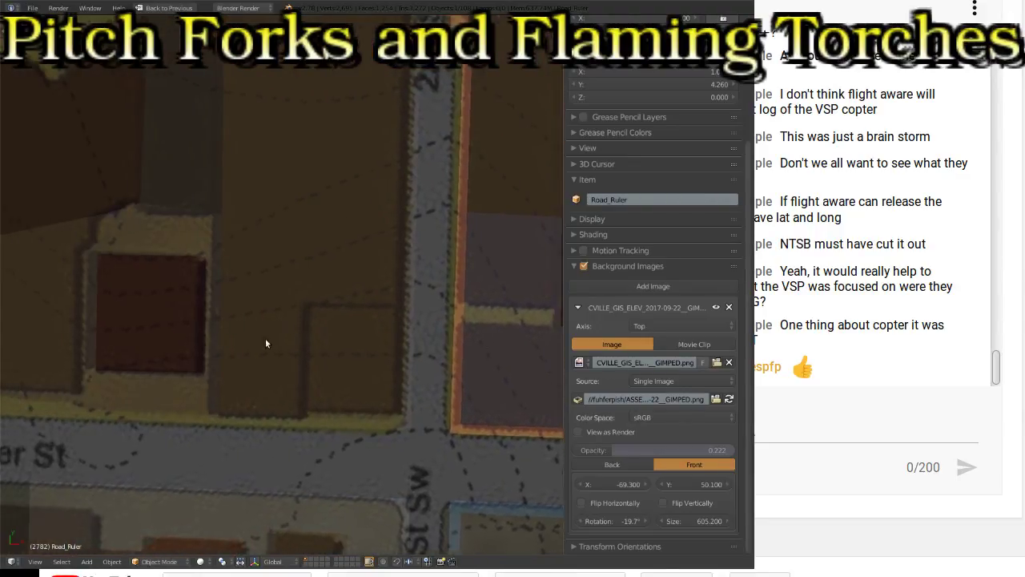
{"action": "middle_click_drag", "start_coordinate": [265, 338], "coordinate": [340, 338], "text": "shift"}
{"action": "scroll", "coordinate": [341, 338], "scroll_direction": "down", "scroll_amount": 2}
{"action": "middle_click_drag", "start_coordinate": [226, 339], "coordinate": [283, 347], "text": "shift"}
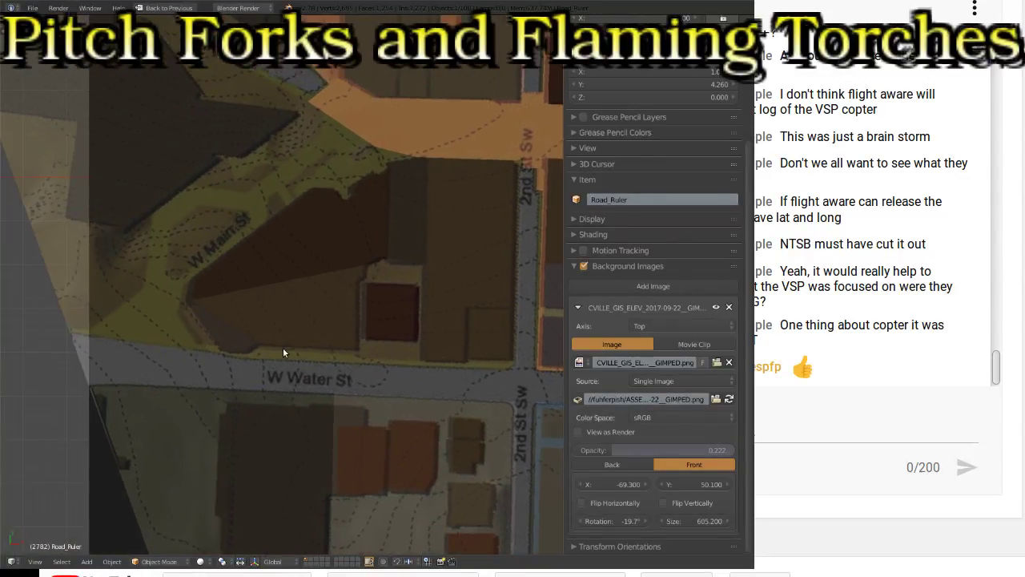
{"action": "scroll", "coordinate": [431, 325], "scroll_direction": "up", "scroll_amount": 3}
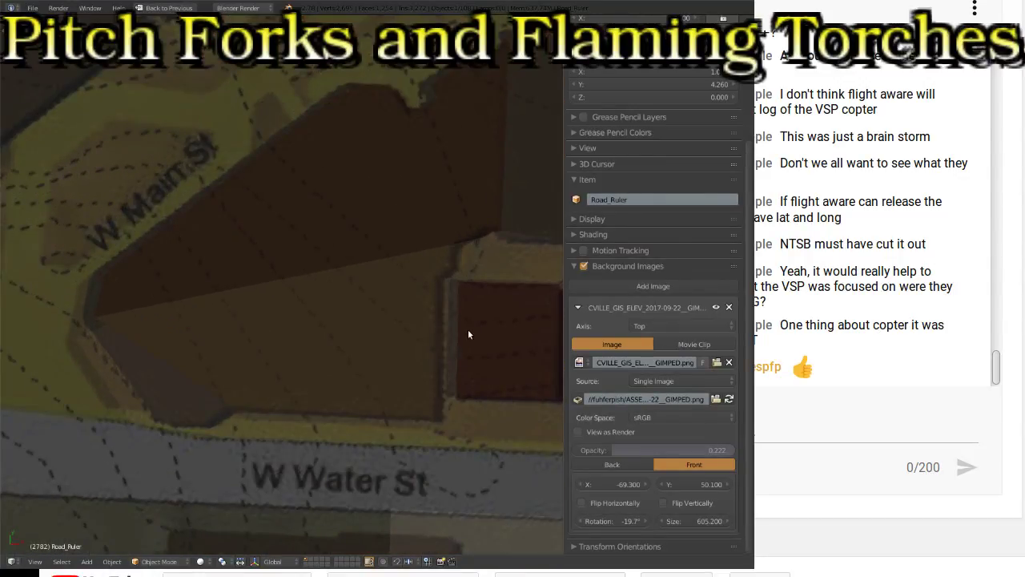
{"action": "middle_click_drag", "start_coordinate": [469, 334], "coordinate": [271, 310], "text": "shift"}
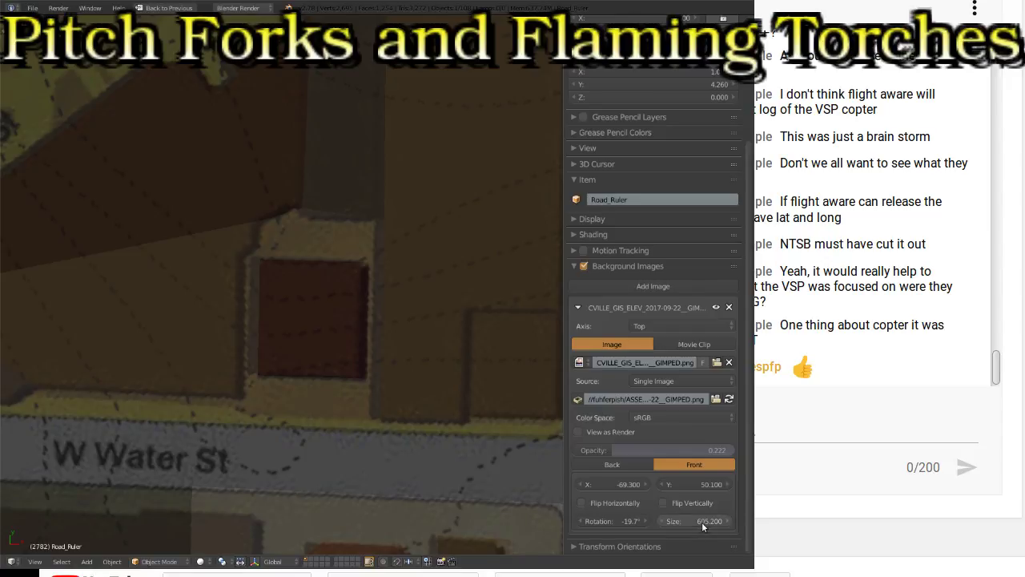
{"action": "left_click_drag", "start_coordinate": [702, 521], "coordinate": [680, 521]}
Step: Fine-tune the background image's size to 603.200 against the small square building north of W Water St
{"action": "scroll", "coordinate": [407, 352], "scroll_direction": "down", "scroll_amount": 3}
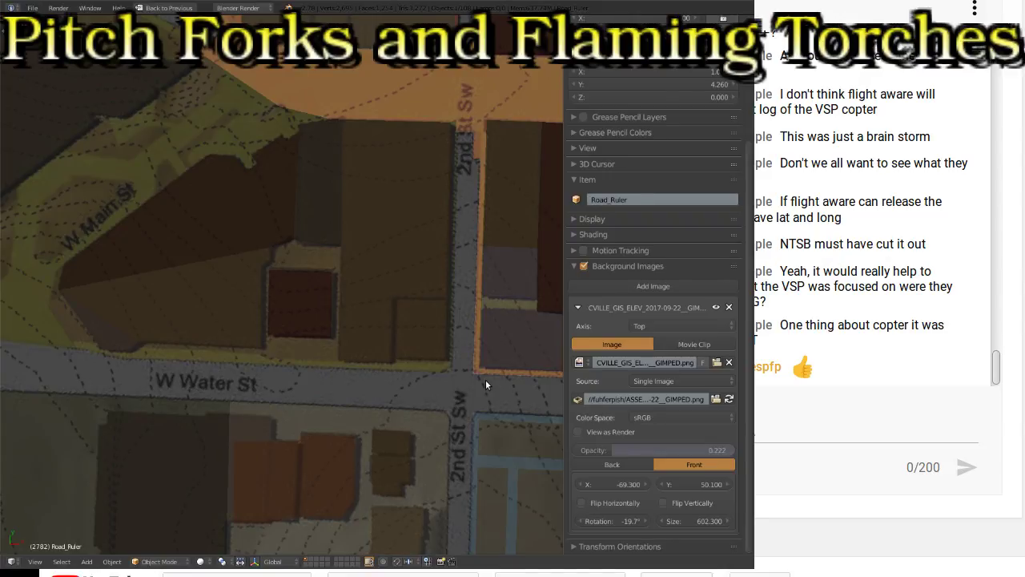
{"action": "scroll", "coordinate": [336, 324], "scroll_direction": "up", "scroll_amount": 5}
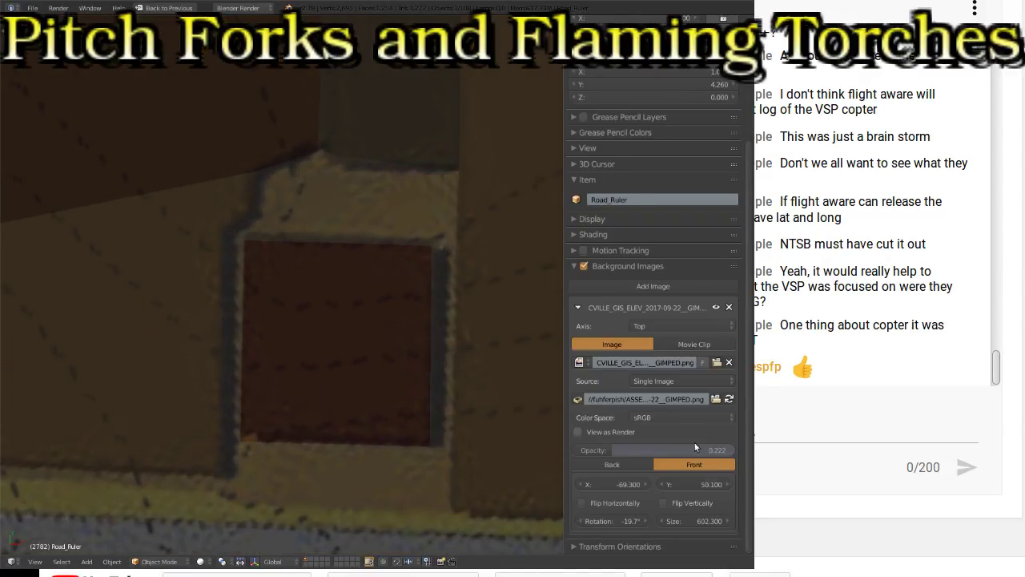
{"action": "left_click", "coordinate": [679, 521]}
{"action": "left_click_drag", "start_coordinate": [679, 520], "coordinate": [728, 523]}
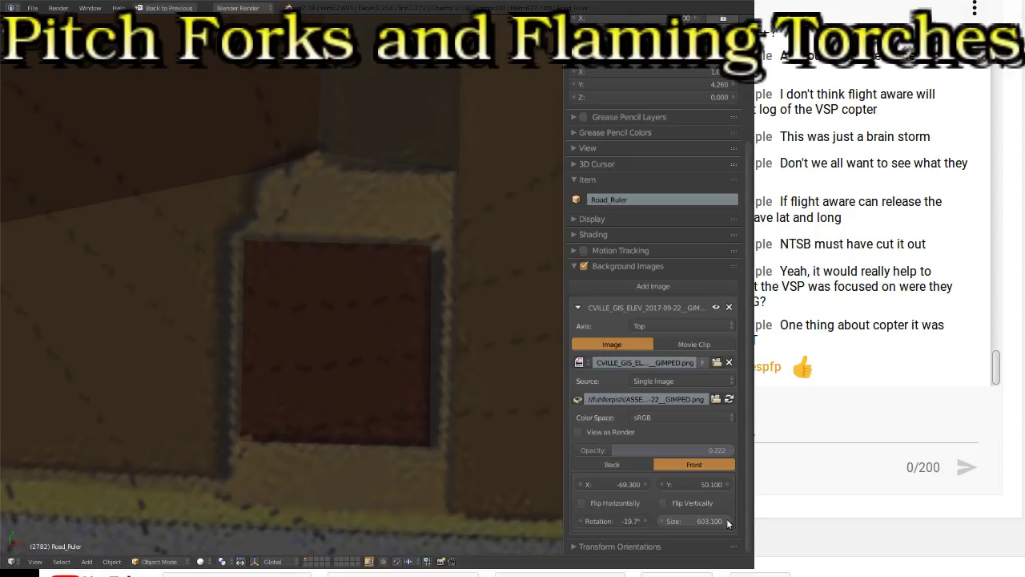
{"action": "left_click", "coordinate": [728, 521]}
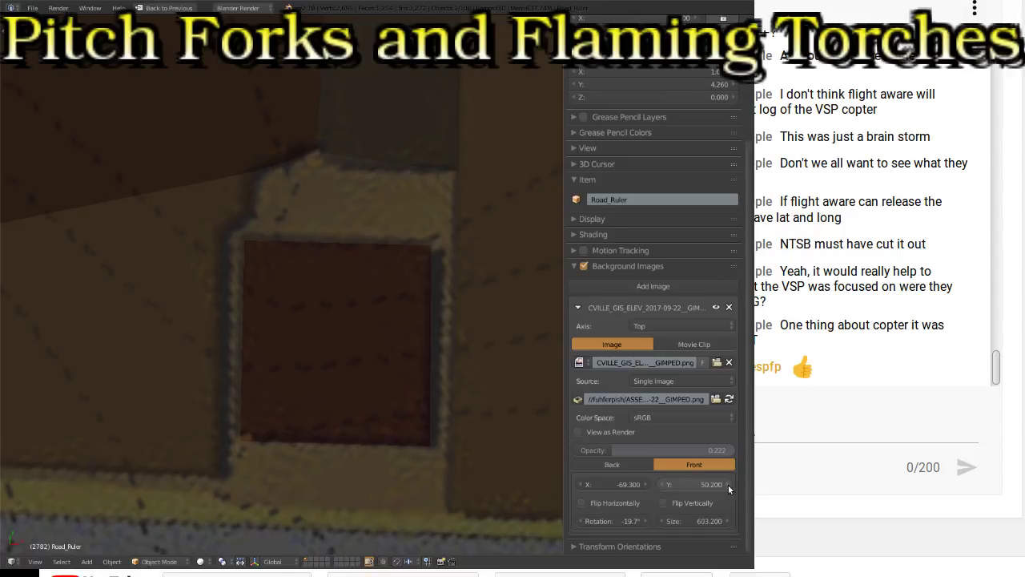
Step: Offset the background image to Y 49.700 and X -69.100 to match the small square building's outline
{"action": "left_click", "coordinate": [663, 485]}
{"action": "left_click", "coordinate": [663, 484]}
{"action": "left_click", "coordinate": [663, 485]}
{"action": "left_click", "coordinate": [663, 484]}
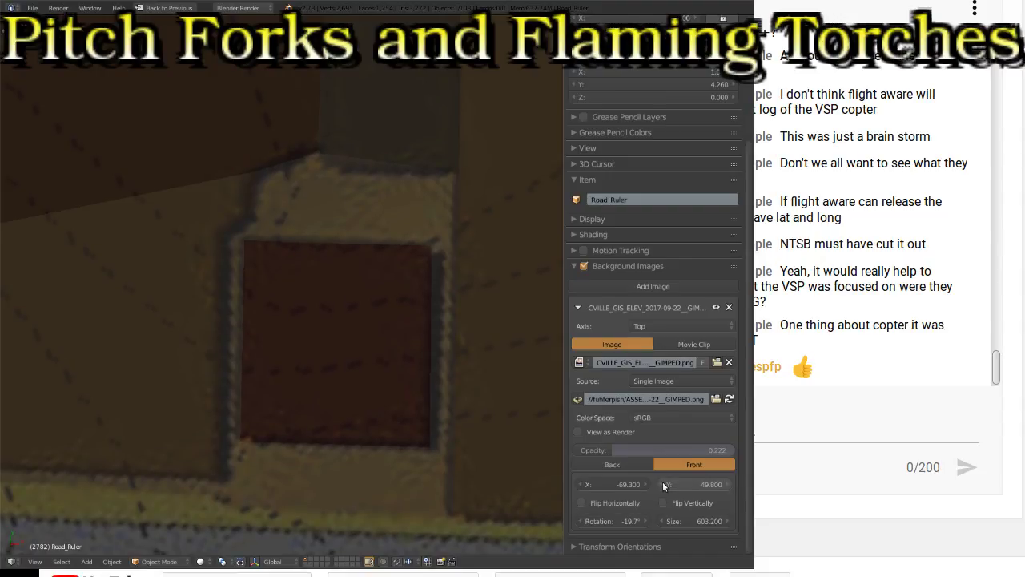
{"action": "left_click", "coordinate": [663, 485]}
{"action": "left_click", "coordinate": [646, 484]}
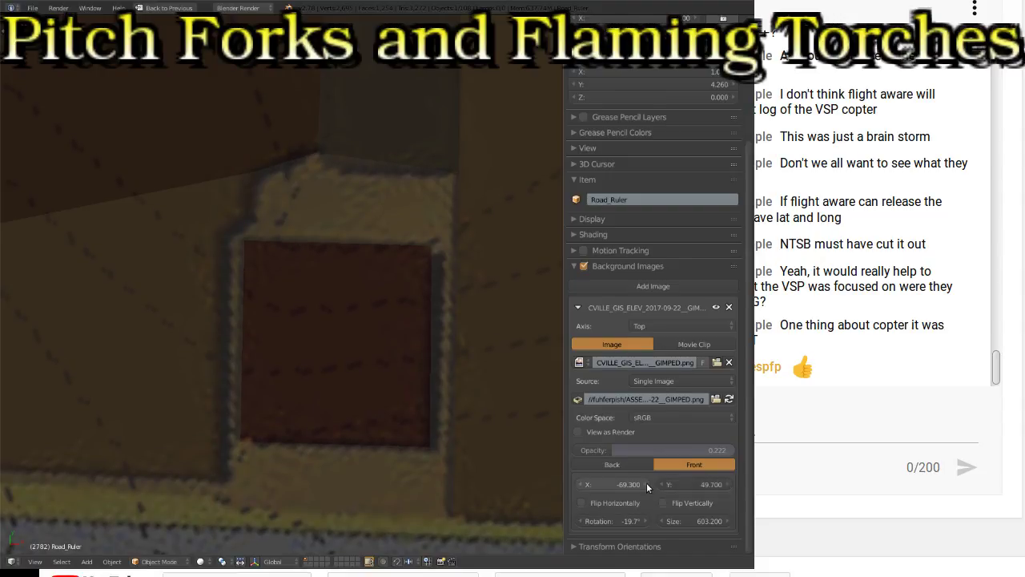
{"action": "left_click", "coordinate": [646, 485]}
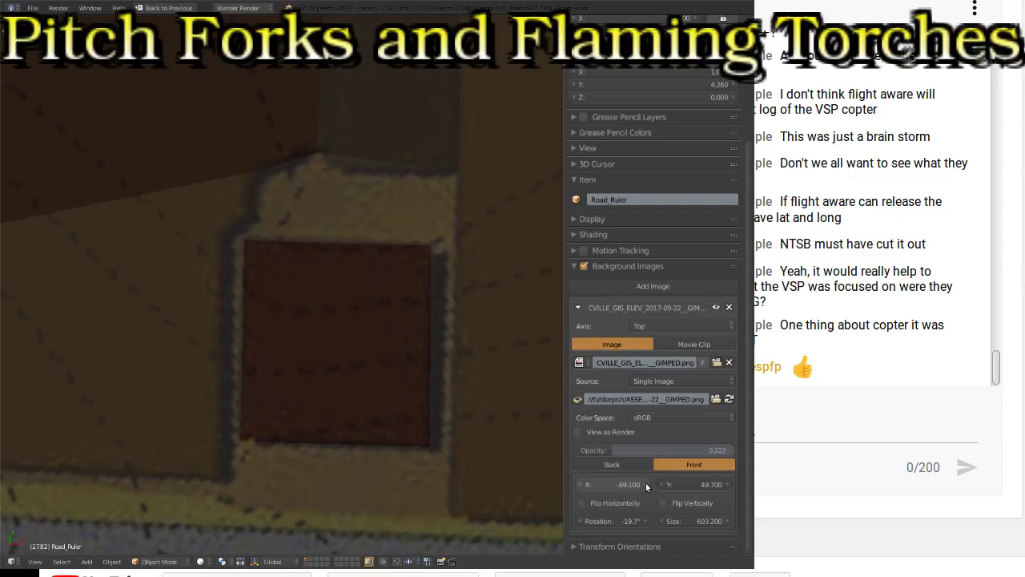
Step: Switch the 3D viewport to wireframe shading to compare the street map's outlines with the GIS image
{"action": "scroll", "coordinate": [429, 375], "scroll_direction": "down", "scroll_amount": 6}
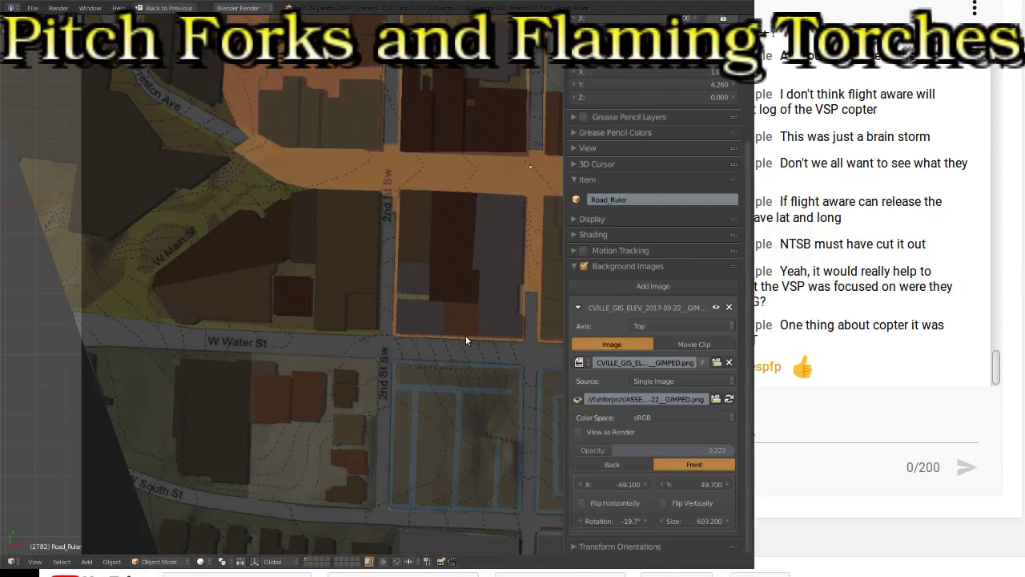
{"action": "key", "text": "z"}
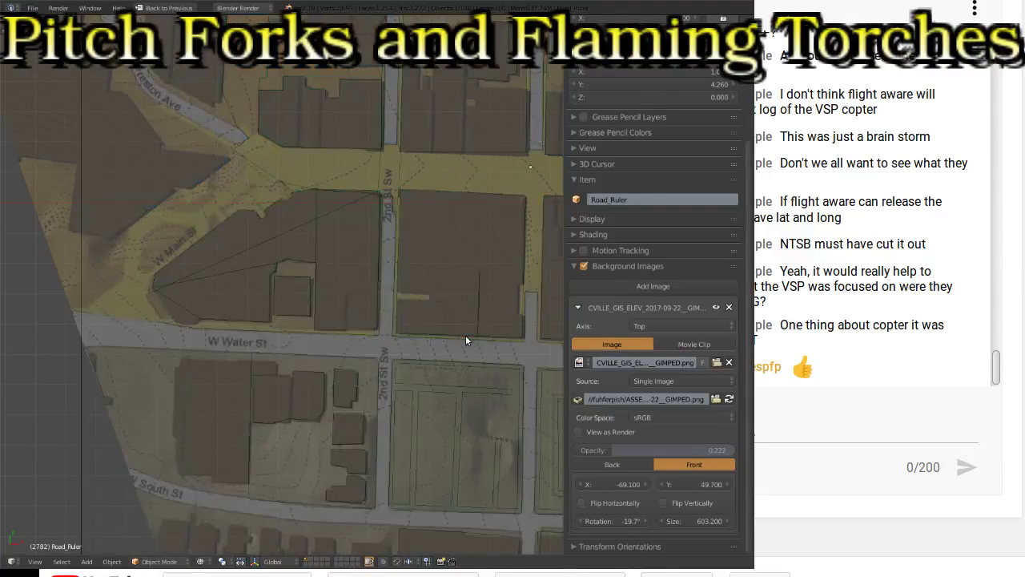
Step: Toggle the 3D viewport between wireframe and solid shading to compare building outlines with the GIS image, finishing in solid
{"action": "key", "text": "z"}
{"action": "key", "text": "z"}
{"action": "key", "text": "z"}
{"action": "key", "text": "z"}
{"action": "key", "text": "z"}
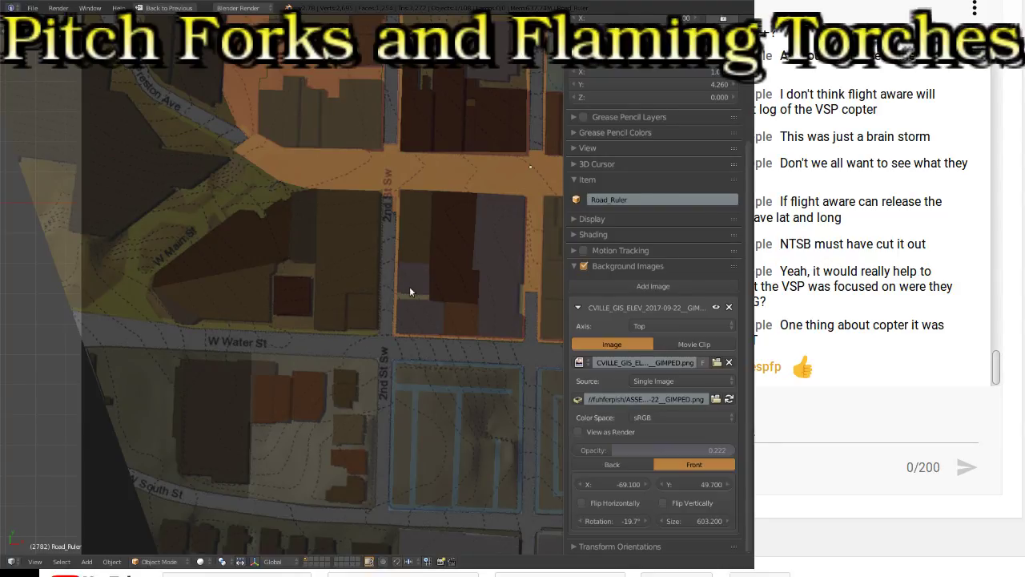
Step: Examine the GIS overlay's alignment from the small square building eastward along Water St, past 3rd St SE to the vehicle markers
{"action": "scroll", "coordinate": [386, 296], "scroll_direction": "up", "scroll_amount": 8}
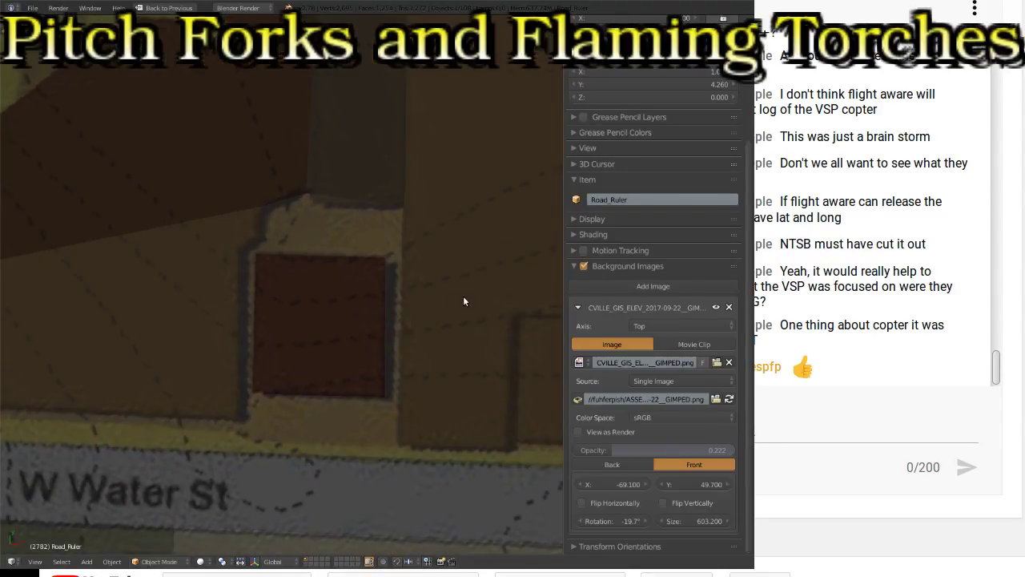
{"action": "scroll", "coordinate": [355, 284], "scroll_direction": "down", "scroll_amount": 6}
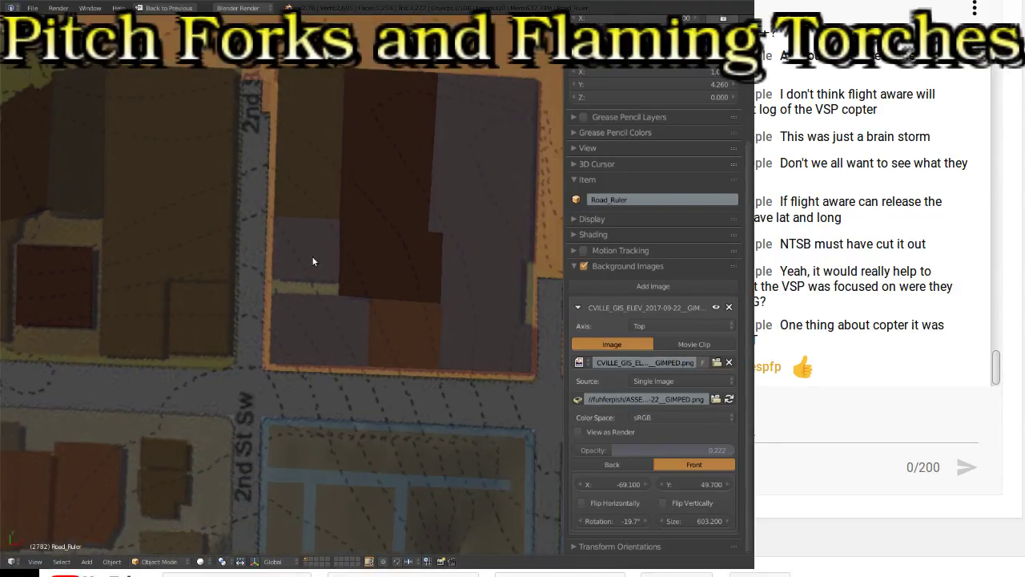
{"action": "scroll", "coordinate": [316, 272], "scroll_direction": "down", "scroll_amount": 3, "text": "ctrl"}
{"action": "scroll", "coordinate": [440, 302], "scroll_direction": "down", "scroll_amount": 3, "text": "ctrl"}
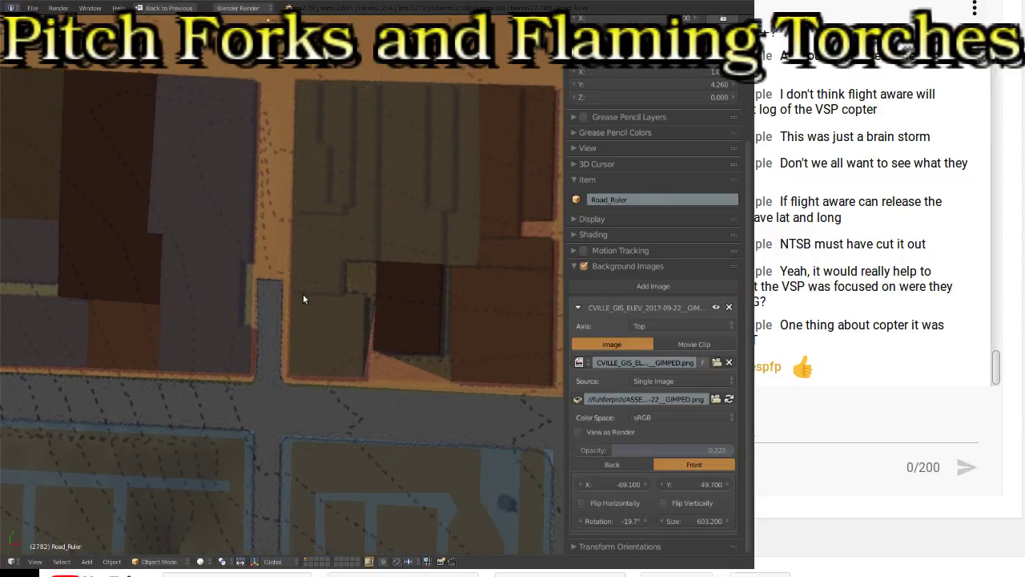
{"action": "scroll", "coordinate": [302, 296], "scroll_direction": "up", "scroll_amount": 2}
{"action": "scroll", "coordinate": [385, 305], "scroll_direction": "up", "scroll_amount": 4}
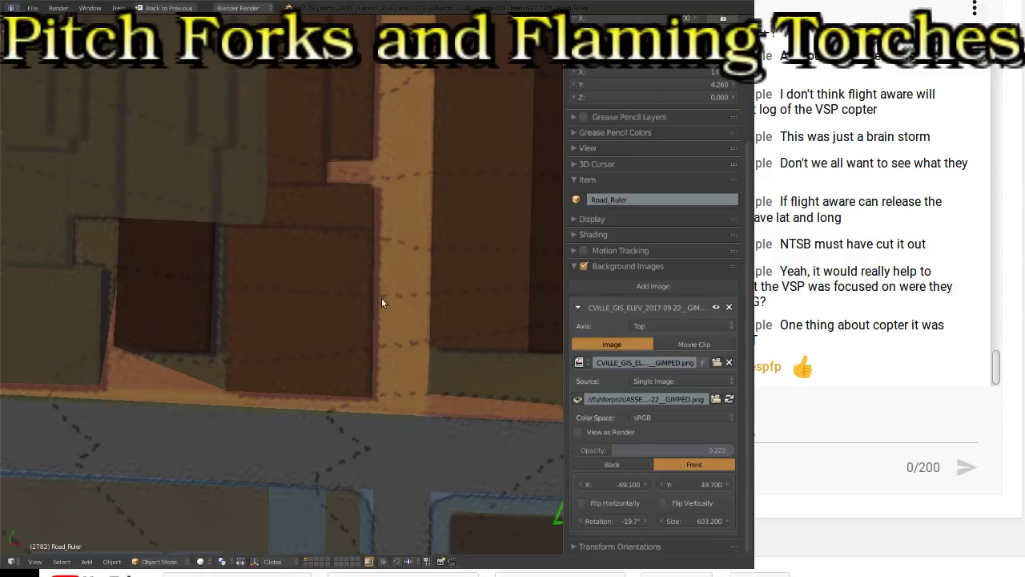
{"action": "scroll", "coordinate": [360, 297], "scroll_direction": "down", "scroll_amount": 3, "text": "ctrl"}
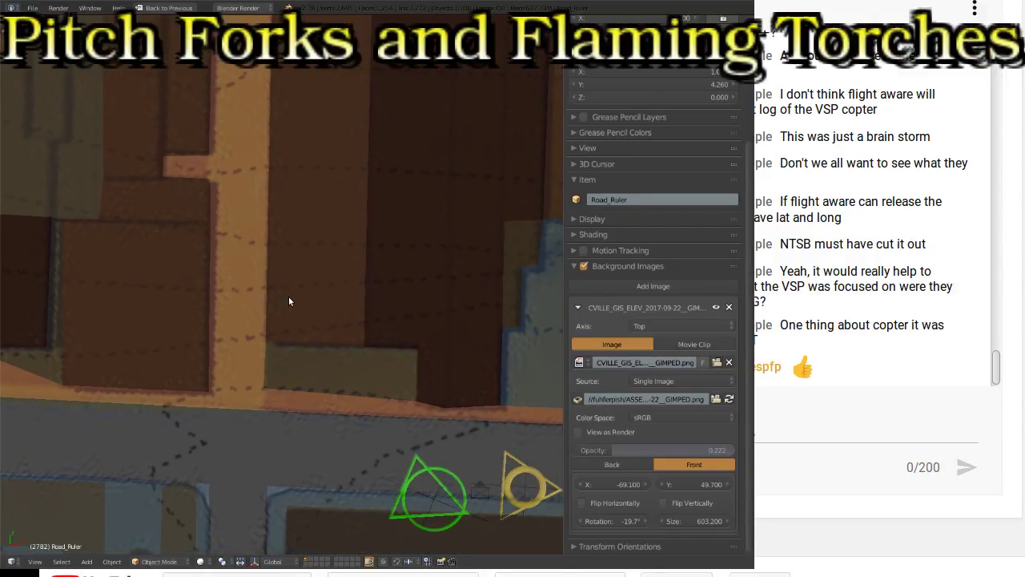
{"action": "scroll", "coordinate": [356, 303], "scroll_direction": "down", "scroll_amount": 4, "text": "ctrl"}
{"action": "scroll", "coordinate": [343, 292], "scroll_direction": "down", "scroll_amount": 5, "text": "ctrl"}
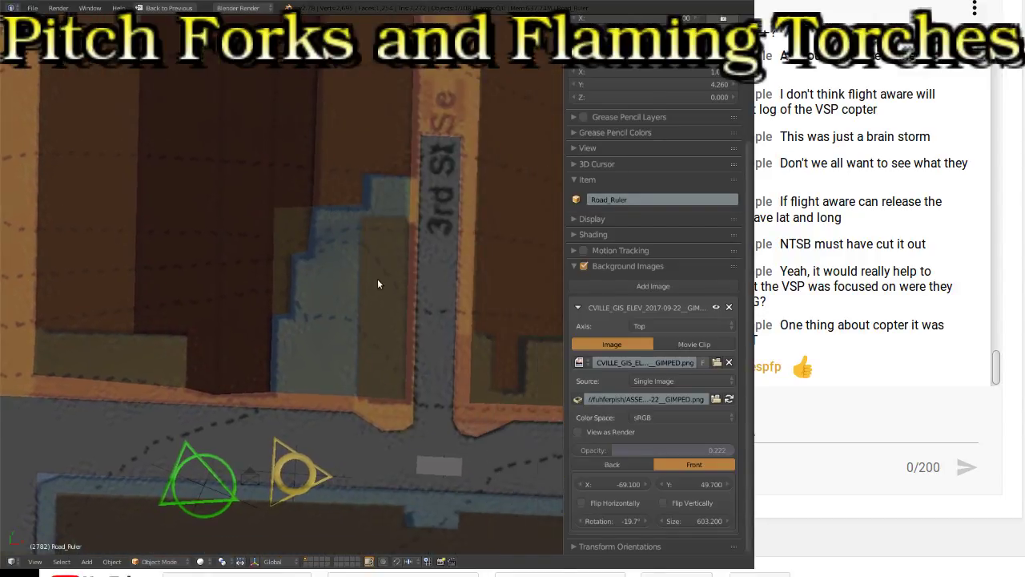
{"action": "middle_click_drag", "start_coordinate": [413, 297], "coordinate": [299, 305], "text": "shift"}
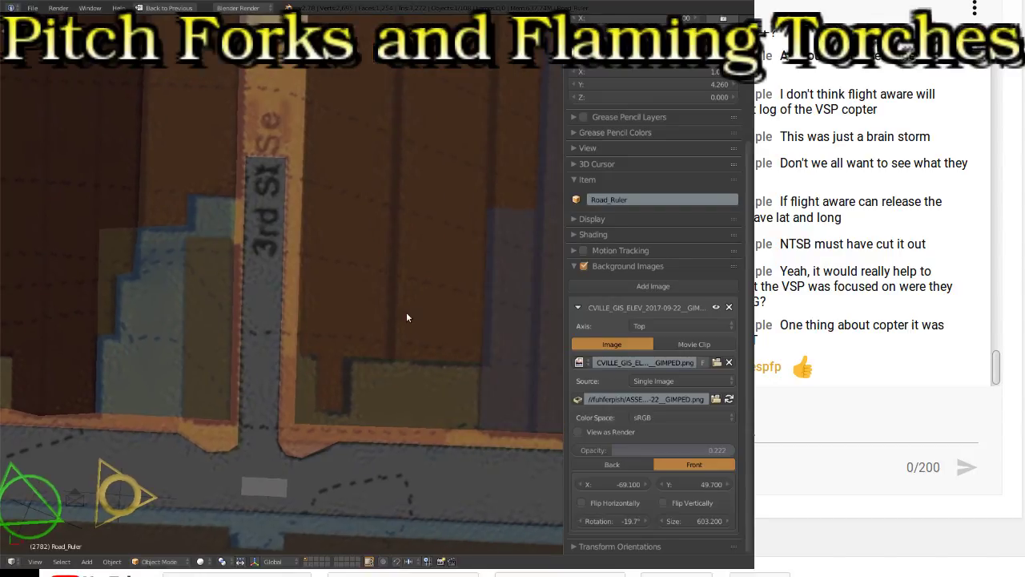
{"action": "middle_click_drag", "start_coordinate": [406, 311], "coordinate": [345, 349], "text": "shift"}
{"action": "middle_click_drag", "start_coordinate": [410, 359], "coordinate": [256, 336], "text": "shift"}
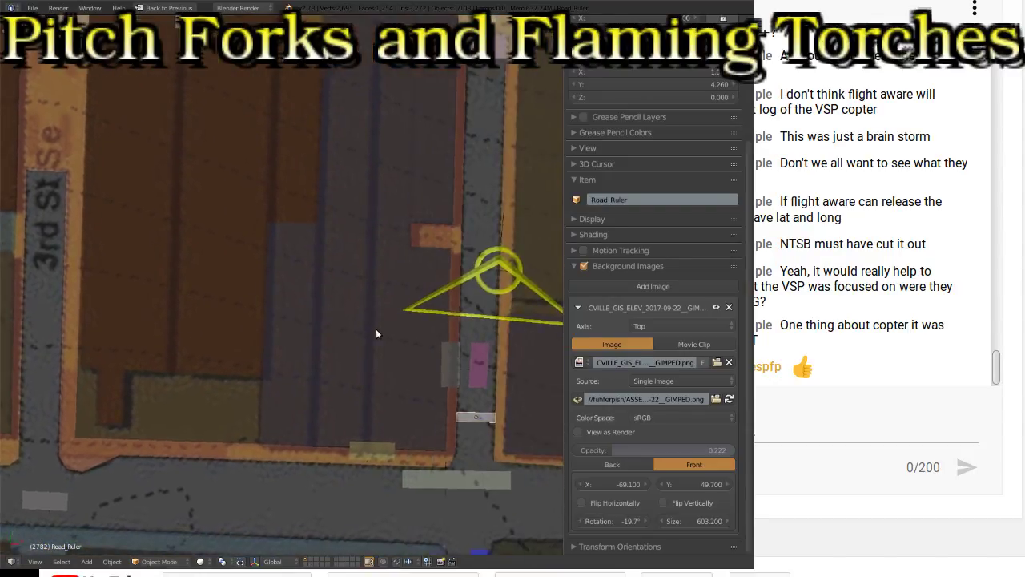
{"action": "scroll", "coordinate": [352, 333], "scroll_direction": "up", "scroll_amount": 5, "text": "ctrl"}
{"action": "middle_click_drag", "start_coordinate": [440, 341], "coordinate": [414, 337], "text": "shift"}
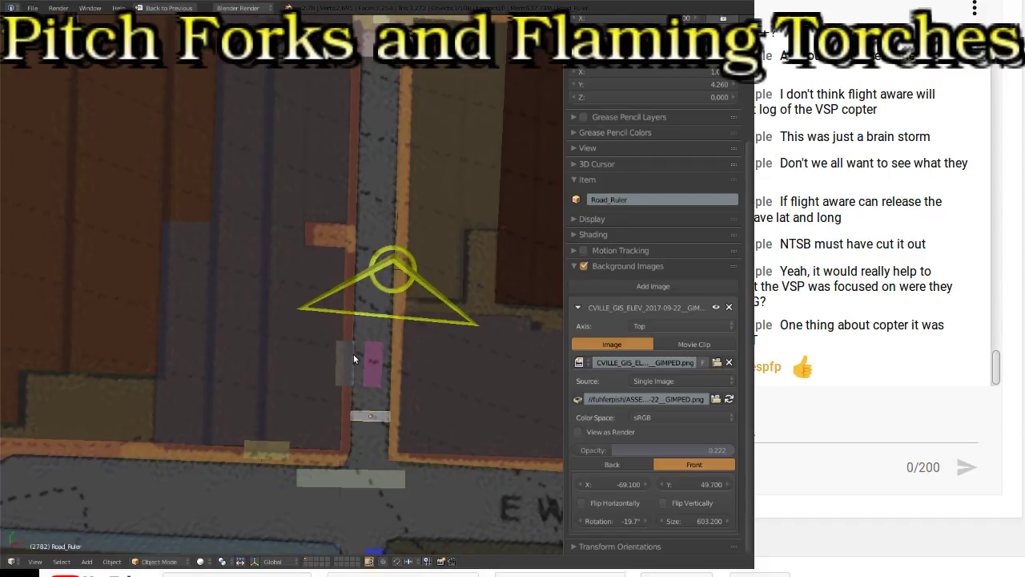
Step: Select the parked beige van's controller at the sidewalk along the north side of E Water St
{"action": "right_click", "coordinate": [346, 388]}
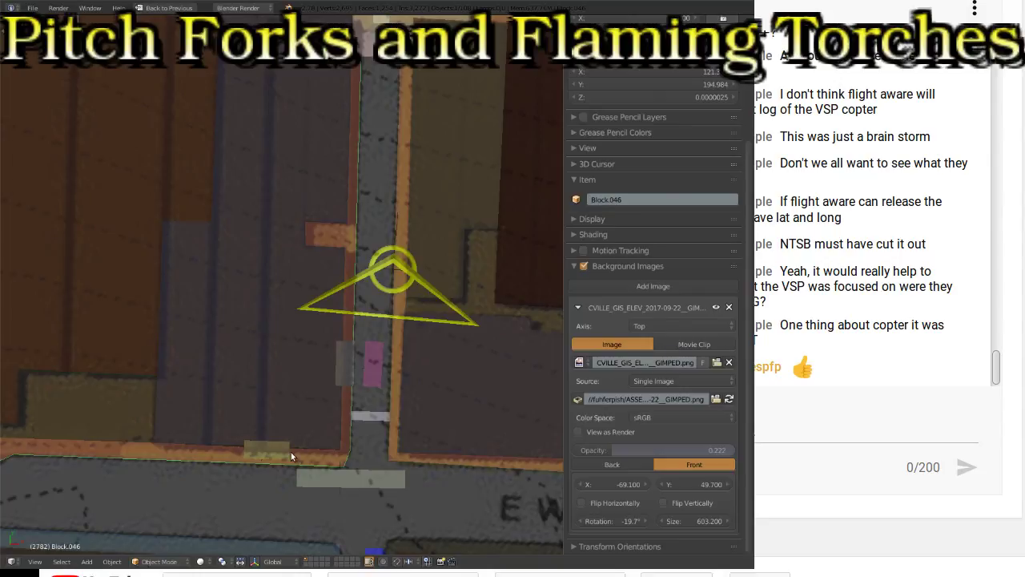
{"action": "right_click", "coordinate": [288, 455]}
{"action": "right_click", "coordinate": [263, 465]}
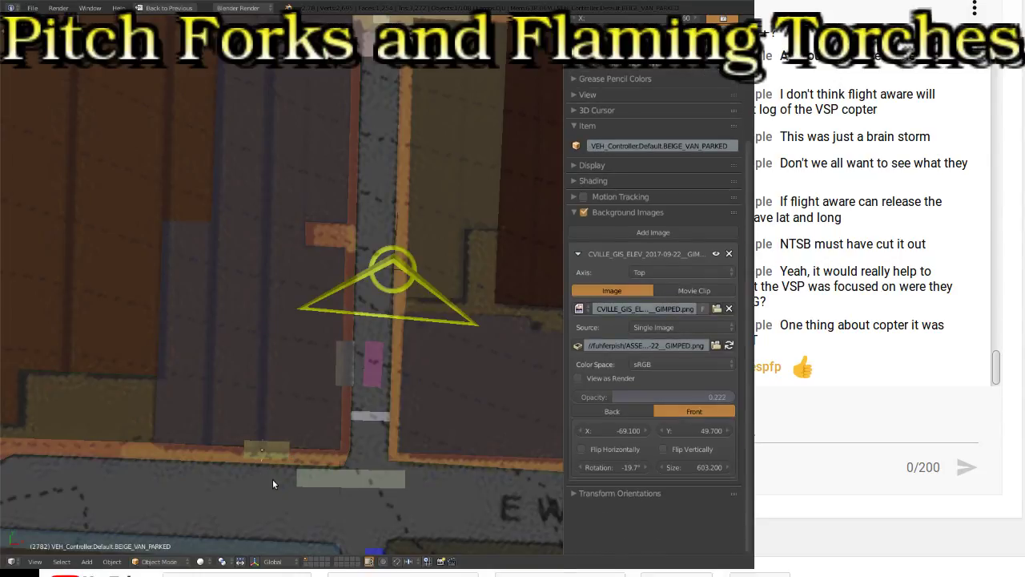
Step: Examine the overlay's alignment around the vehicle markers and northward across E Main St, along 4th St NE to Justice Park
{"action": "scroll", "coordinate": [275, 472], "scroll_direction": "up", "scroll_amount": 3}
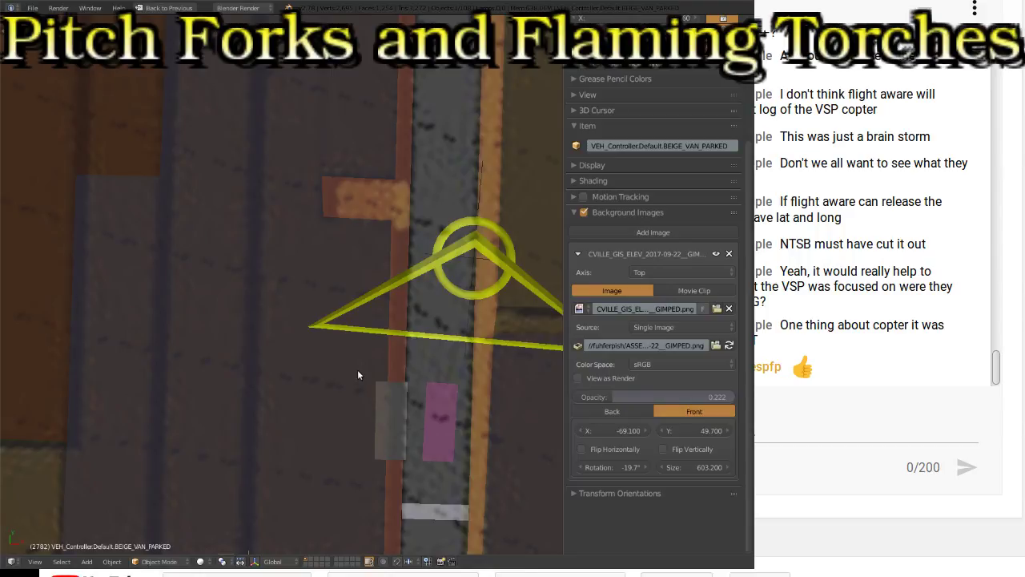
{"action": "scroll", "coordinate": [389, 265], "scroll_direction": "down", "scroll_amount": 3}
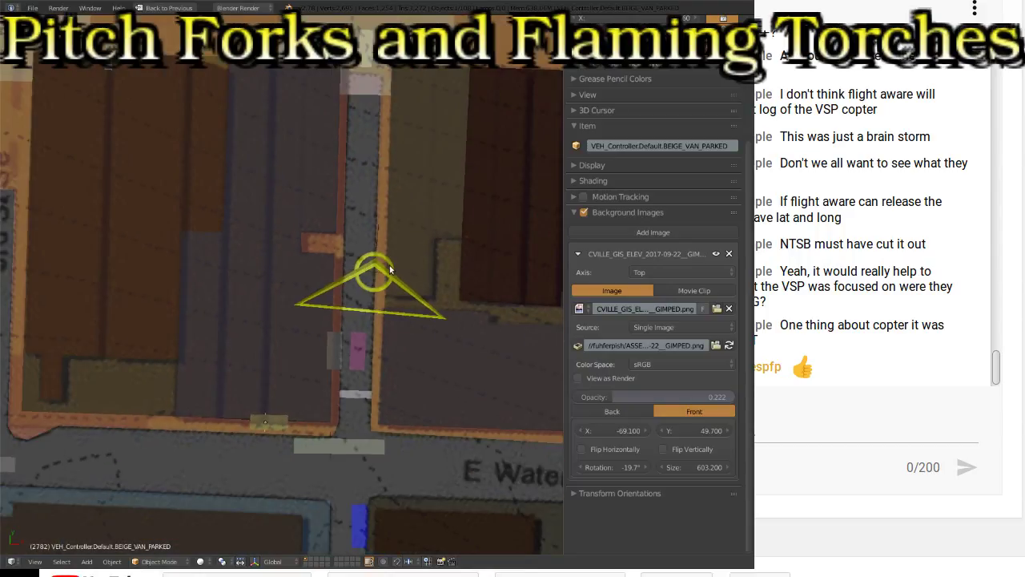
{"action": "middle_click_drag", "start_coordinate": [484, 174], "coordinate": [376, 299], "text": "shift"}
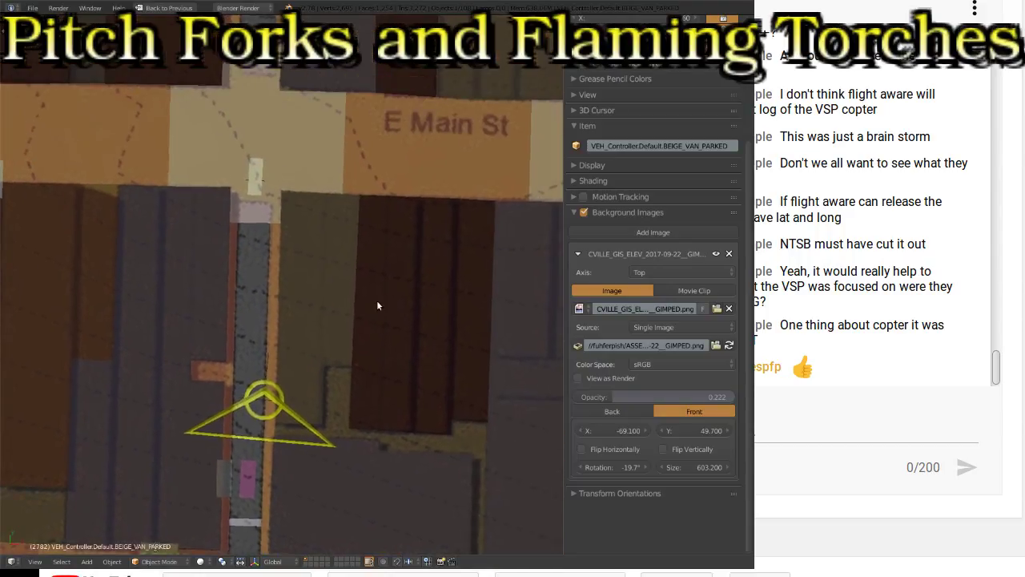
{"action": "scroll", "coordinate": [301, 172], "scroll_direction": "up", "scroll_amount": 8, "text": "shift"}
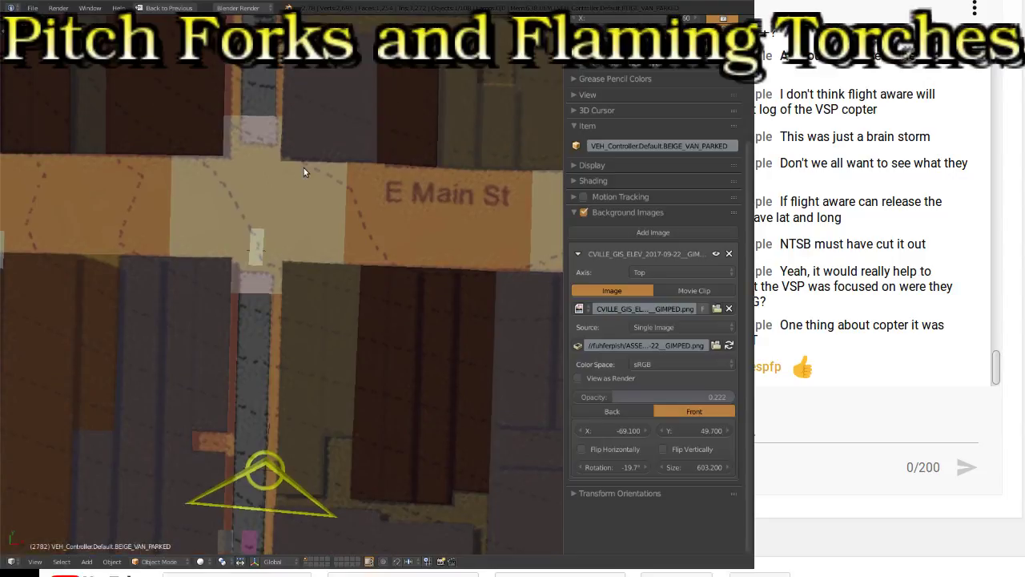
{"action": "scroll", "coordinate": [296, 192], "scroll_direction": "up", "scroll_amount": 8, "text": "shift"}
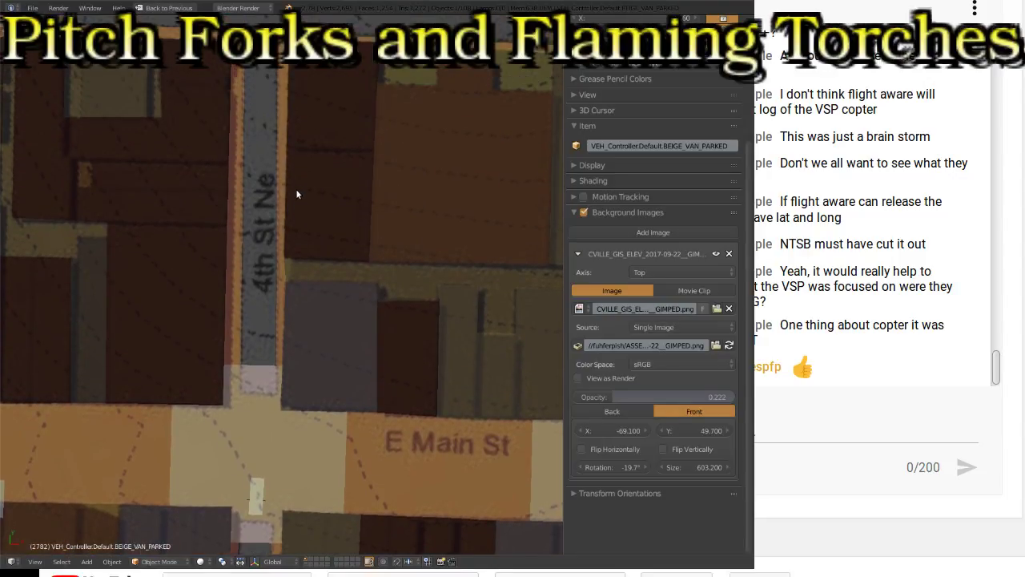
{"action": "scroll", "coordinate": [296, 224], "scroll_direction": "up", "scroll_amount": 6, "text": "shift"}
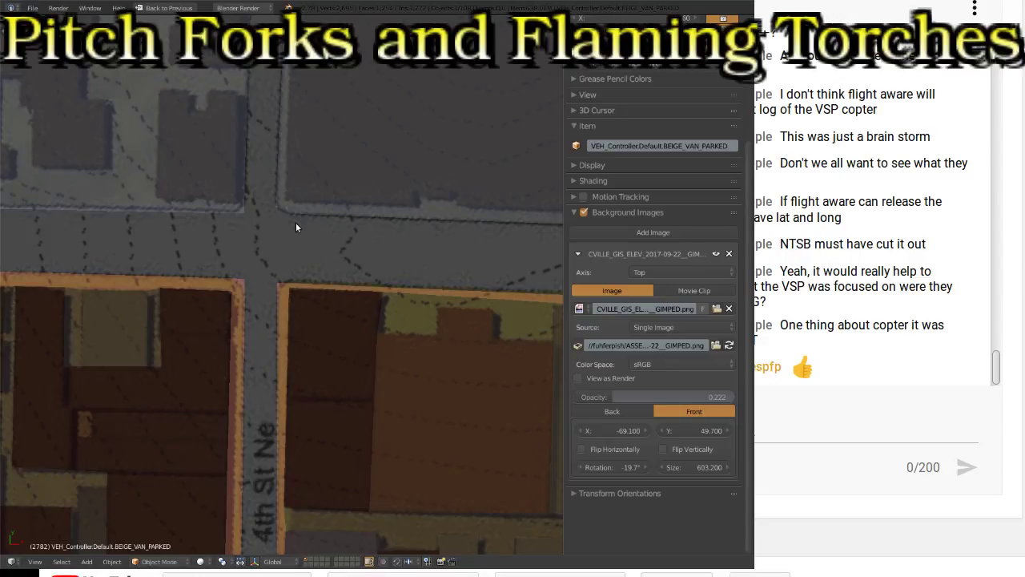
{"action": "scroll", "coordinate": [295, 228], "scroll_direction": "up", "scroll_amount": 4, "text": "shift"}
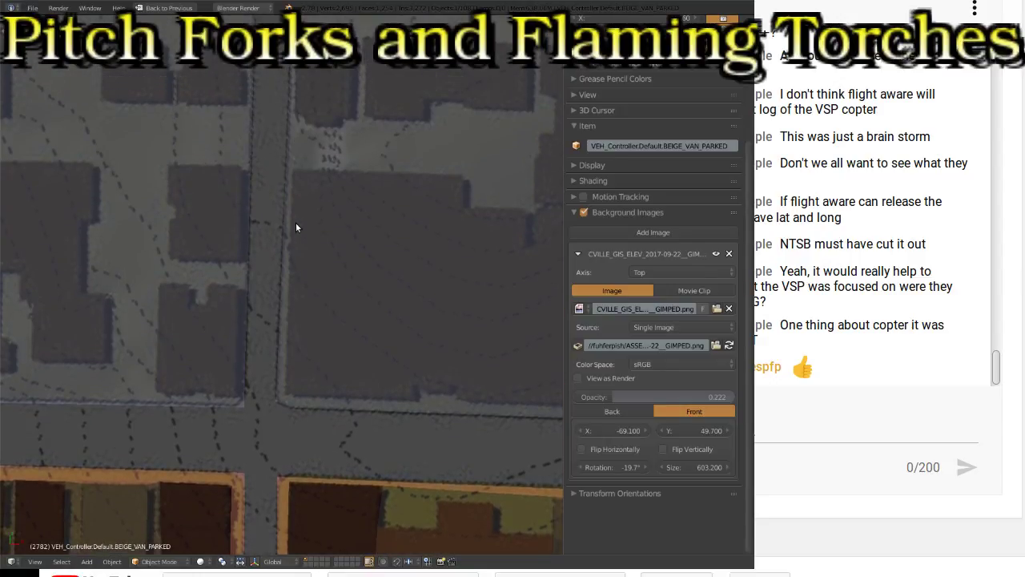
{"action": "scroll", "coordinate": [295, 227], "scroll_direction": "up", "scroll_amount": 3, "text": "shift"}
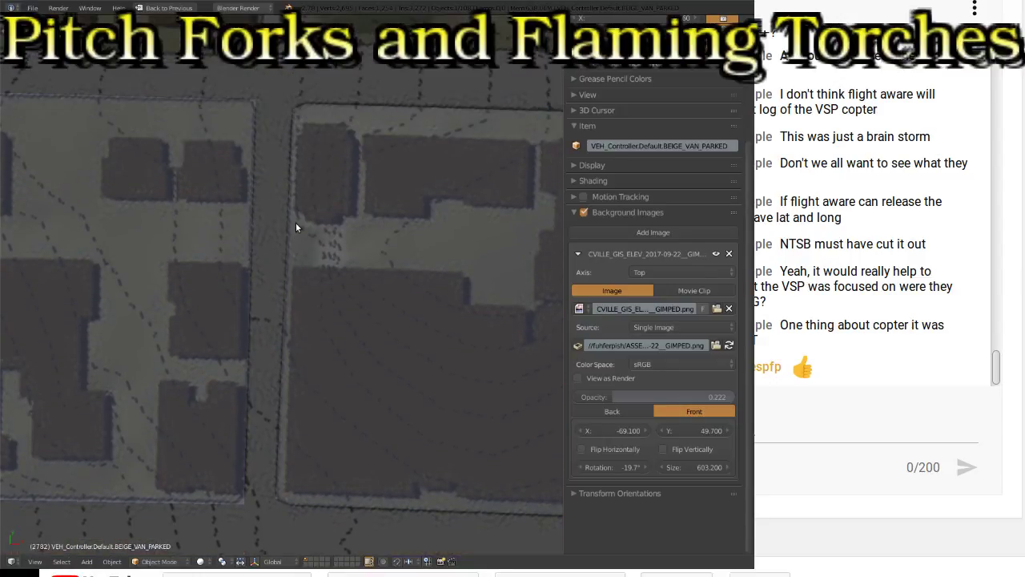
{"action": "scroll", "coordinate": [292, 229], "scroll_direction": "up", "scroll_amount": 10, "text": "shift"}
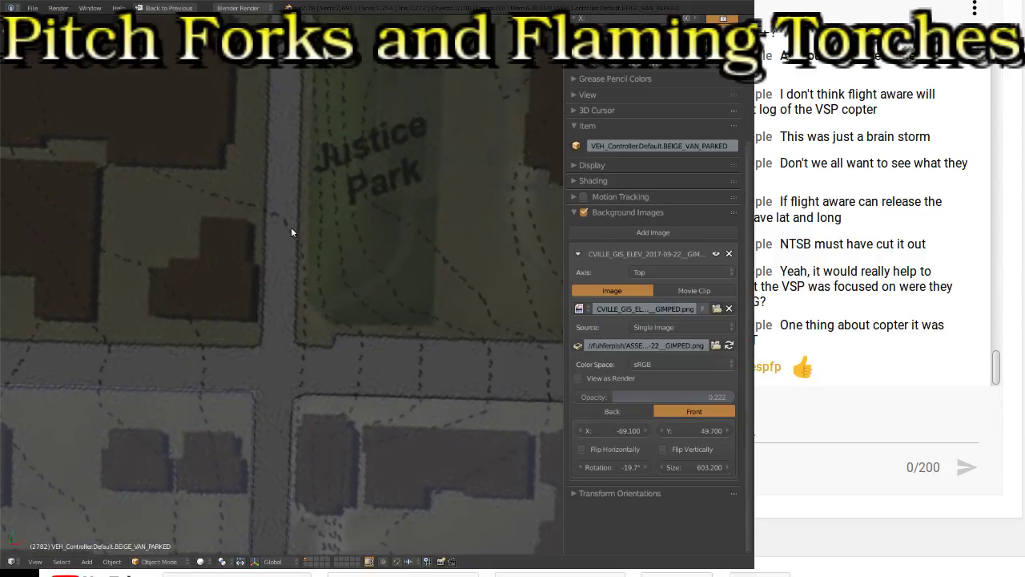
{"action": "scroll", "coordinate": [291, 232], "scroll_direction": "down", "scroll_amount": 6, "text": "shift"}
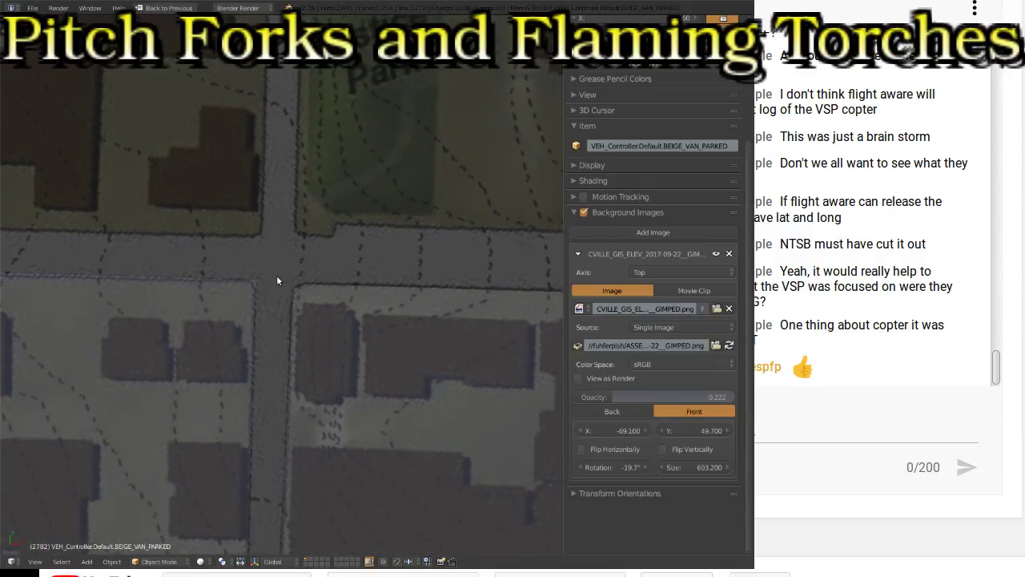
{"action": "scroll", "coordinate": [271, 288], "scroll_direction": "down", "scroll_amount": 3, "text": "shift"}
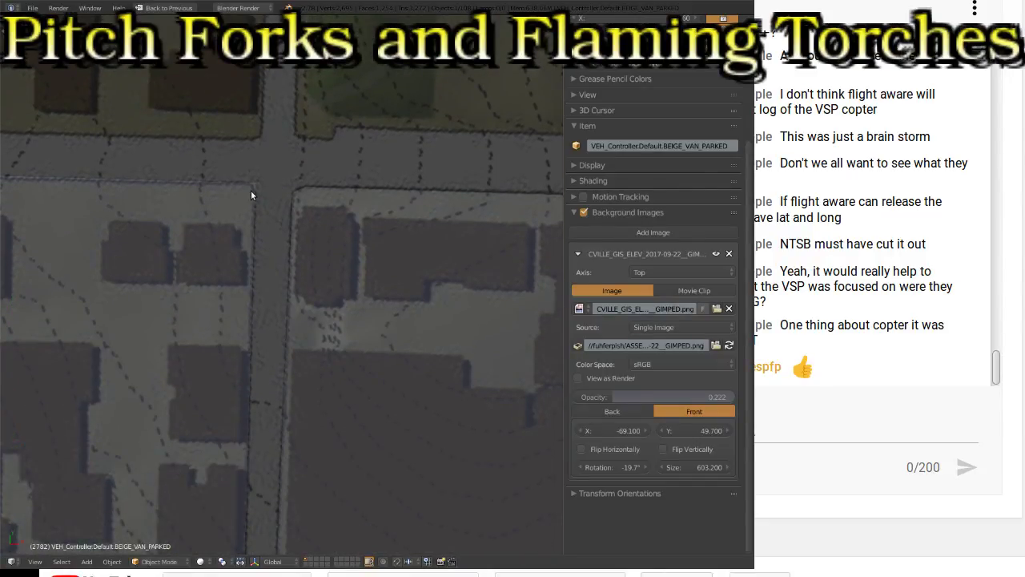
{"action": "scroll", "coordinate": [165, 192], "scroll_direction": "down", "scroll_amount": 5, "text": "shift"}
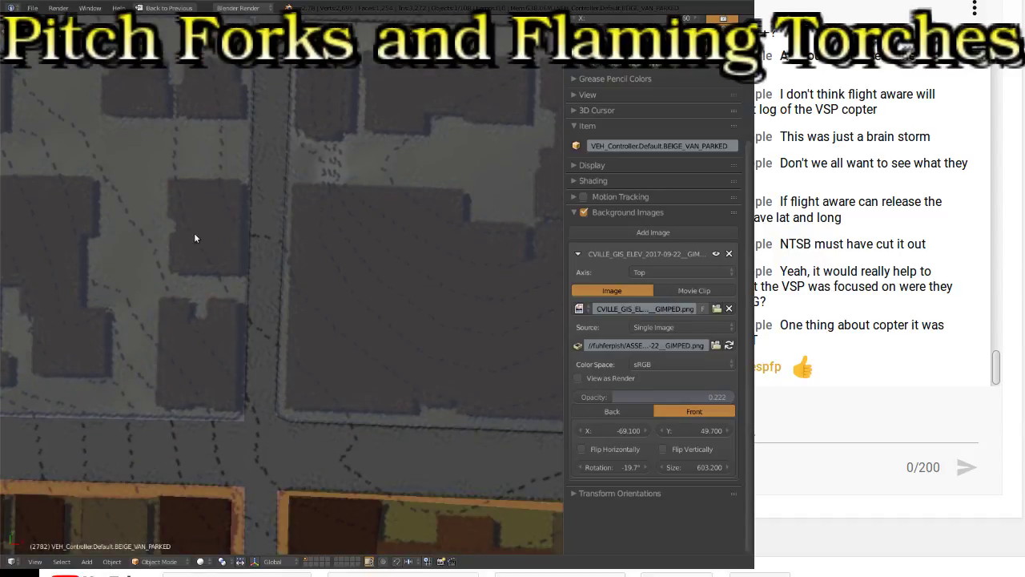
{"action": "scroll", "coordinate": [205, 237], "scroll_direction": "up", "scroll_amount": 1, "text": "shift"}
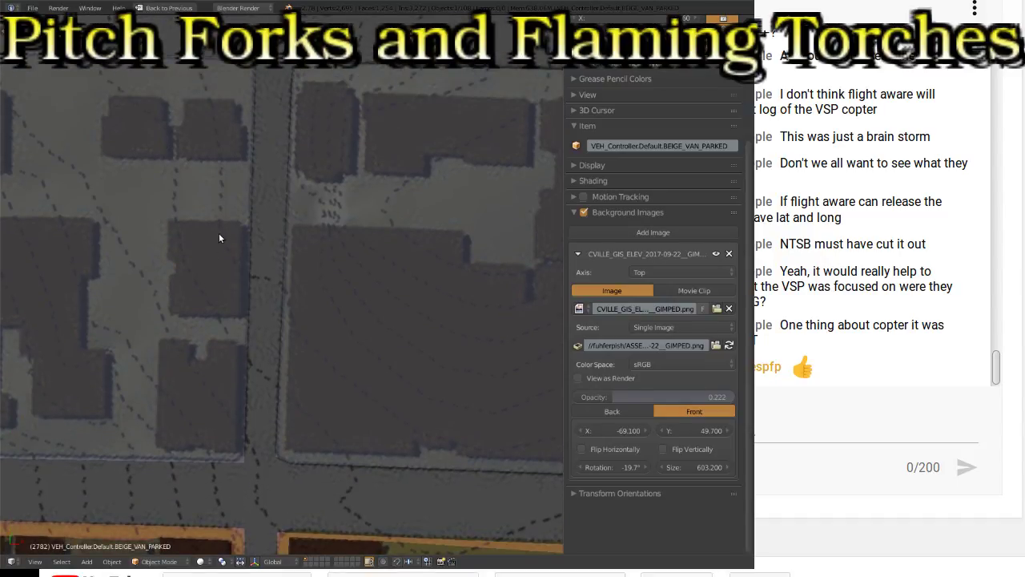
Step: Fine-tune the background image to a Y offset of 49.400 and a size of 603.600 against the buildings north of E Market St
{"action": "left_click", "coordinate": [729, 435]}
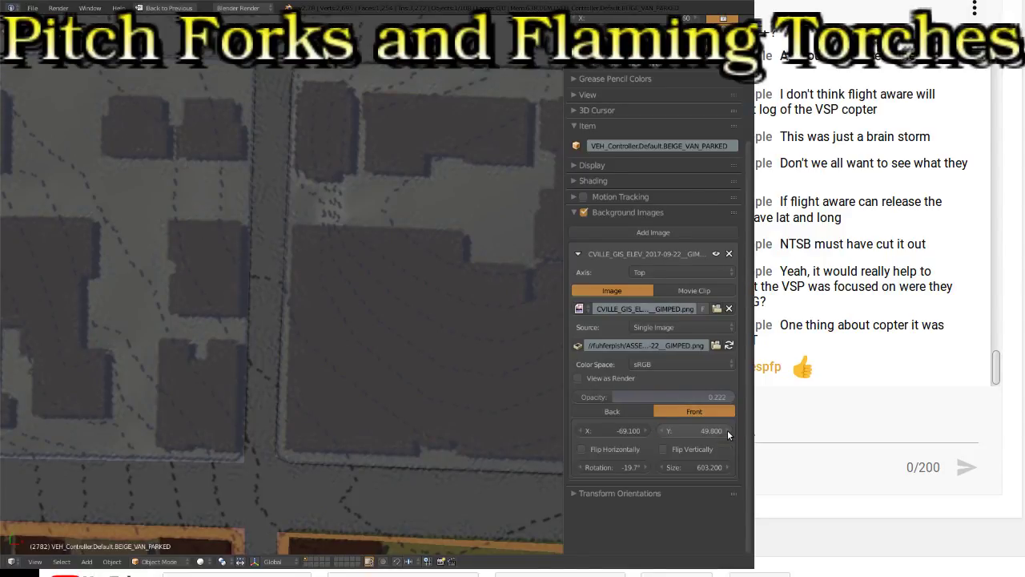
{"action": "left_click", "coordinate": [665, 430]}
{"action": "left_click", "coordinate": [664, 431]}
{"action": "left_click", "coordinate": [663, 431]}
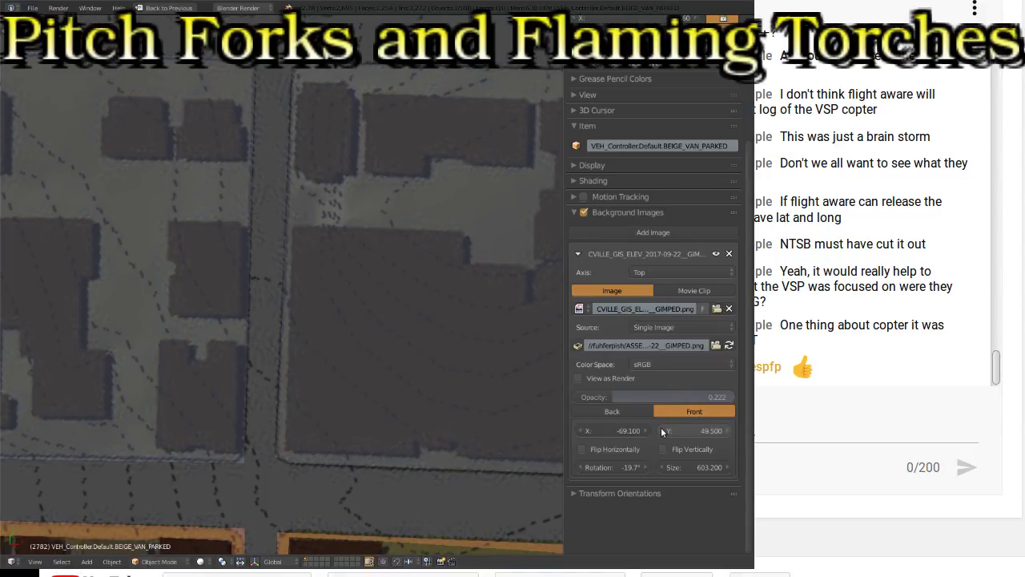
{"action": "left_click", "coordinate": [729, 431]}
{"action": "left_click", "coordinate": [666, 431]}
{"action": "left_click", "coordinate": [728, 468]}
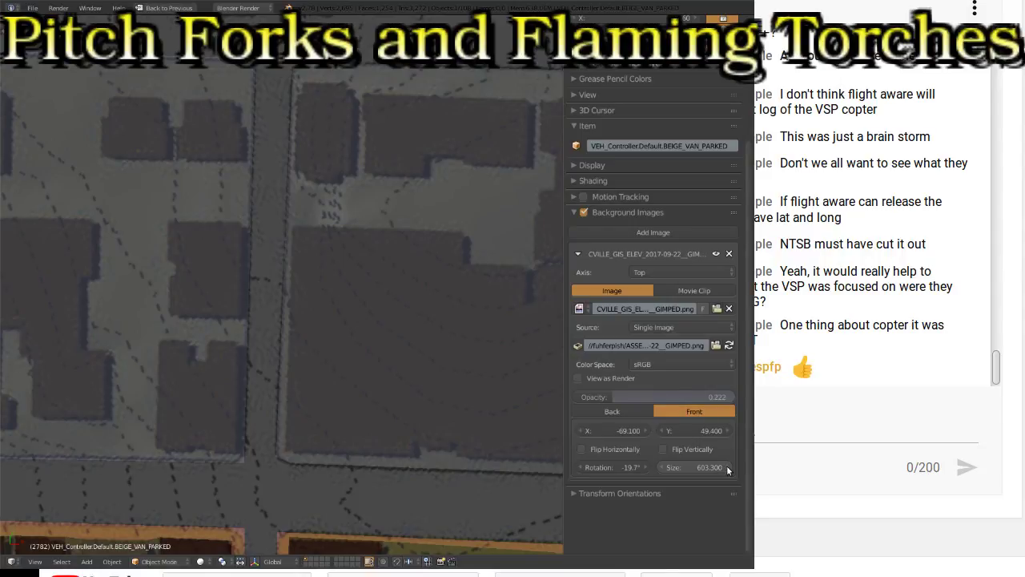
{"action": "left_click", "coordinate": [727, 467]}
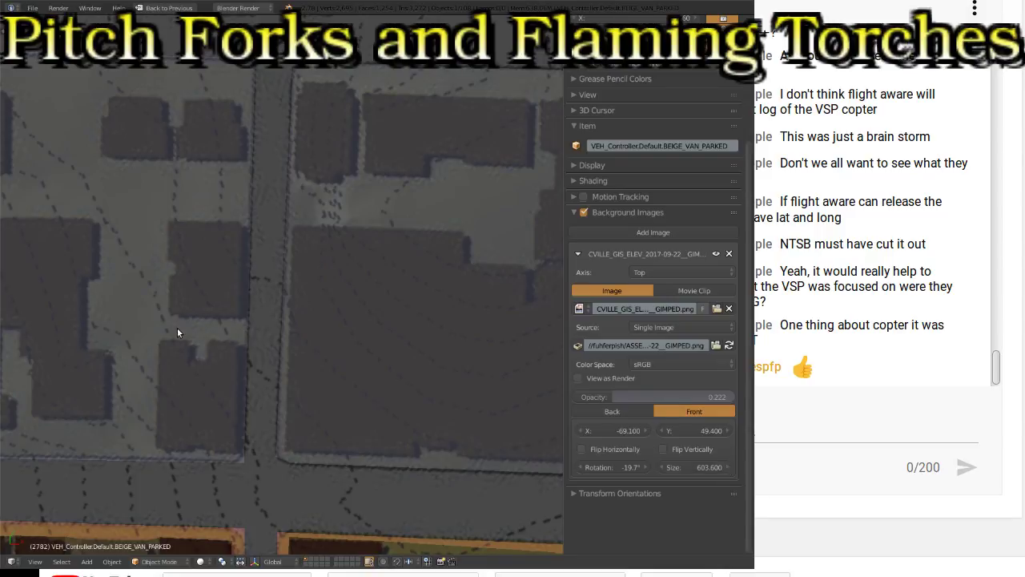
Step: Check the adjusted overlay westward along E Market St and eastward around the grey pavilion beside the 9th St bridge
{"action": "middle_click_drag", "start_coordinate": [177, 327], "coordinate": [355, 333], "text": "shift"}
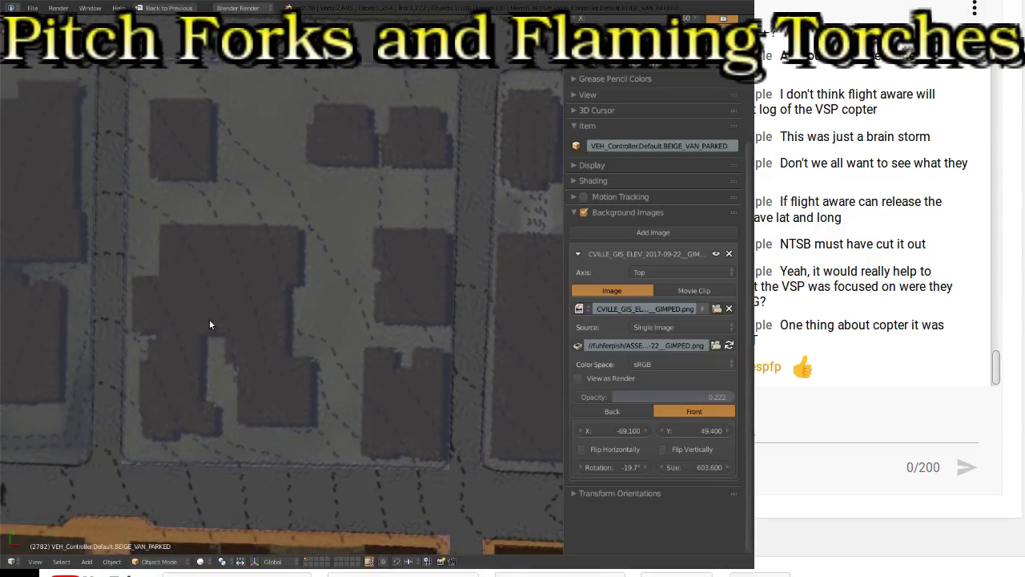
{"action": "middle_click_drag", "start_coordinate": [210, 321], "coordinate": [431, 320], "text": "shift"}
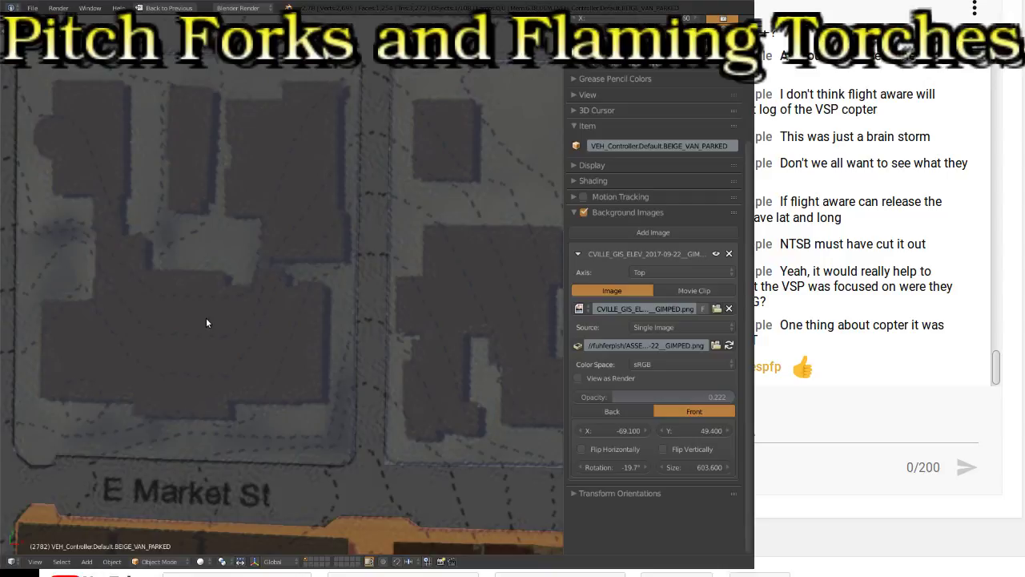
{"action": "scroll", "coordinate": [226, 316], "scroll_direction": "down", "scroll_amount": 4}
{"action": "middle_click_drag", "start_coordinate": [425, 322], "coordinate": [149, 248], "text": "shift"}
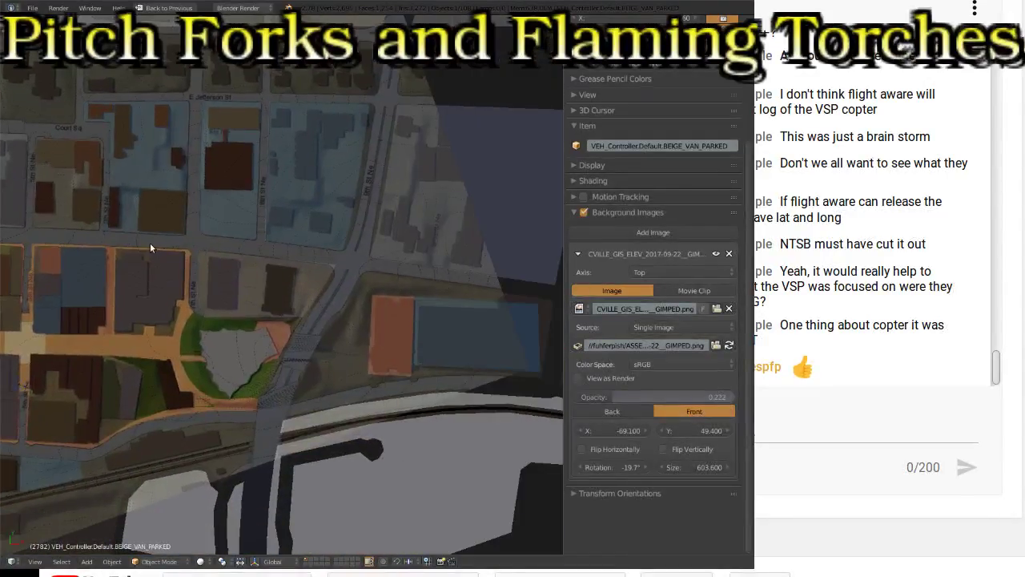
{"action": "scroll", "coordinate": [265, 371], "scroll_direction": "up", "scroll_amount": 3}
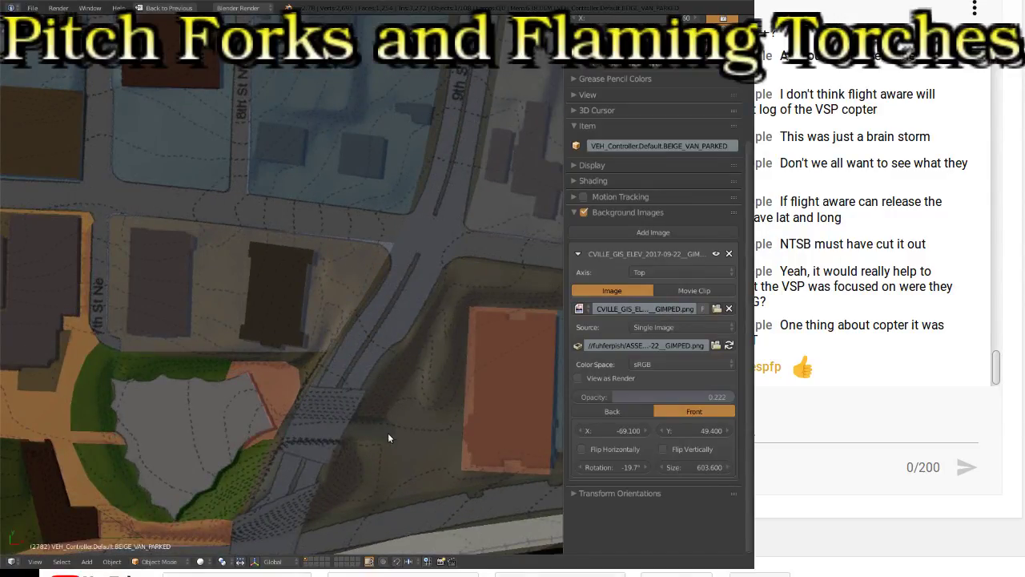
{"action": "scroll", "coordinate": [255, 441], "scroll_direction": "up", "scroll_amount": 5}
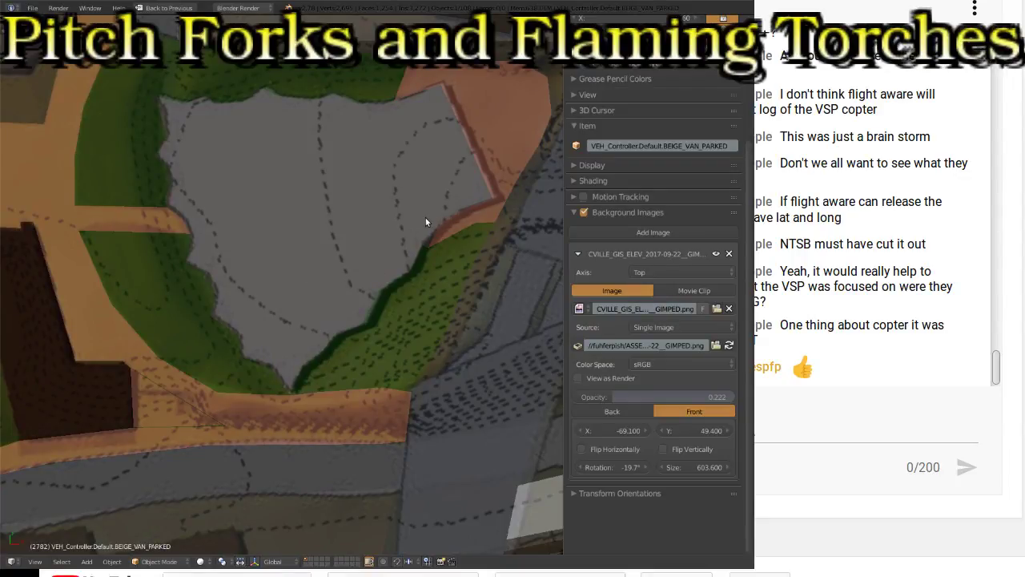
{"action": "middle_click_drag", "start_coordinate": [408, 215], "coordinate": [291, 262], "text": "shift"}
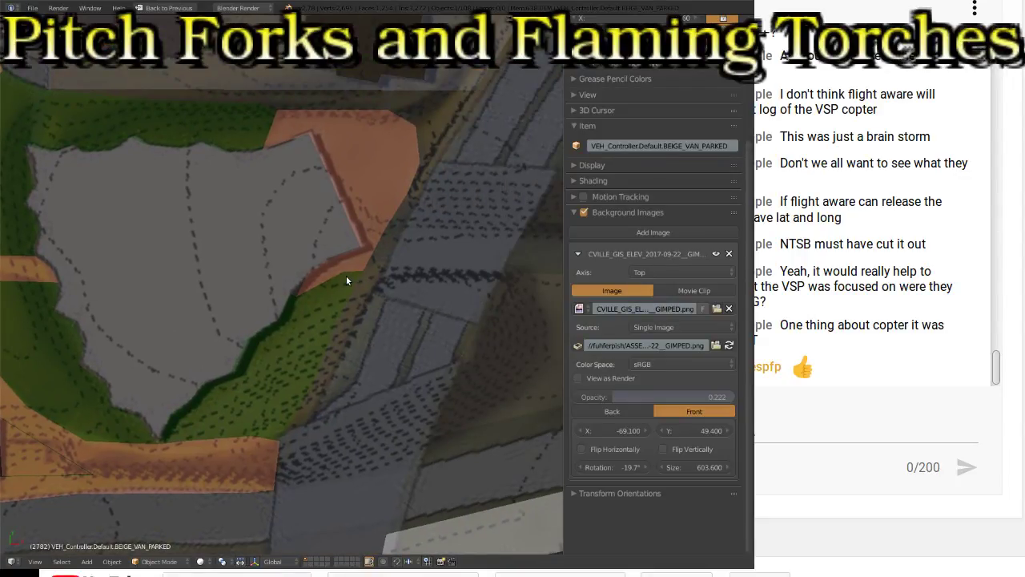
Step: Shift the elevation background image to an X offset of -69.3, checking it against the dark building north of the plaza
{"action": "scroll", "coordinate": [117, 297], "scroll_direction": "up", "scroll_amount": 5}
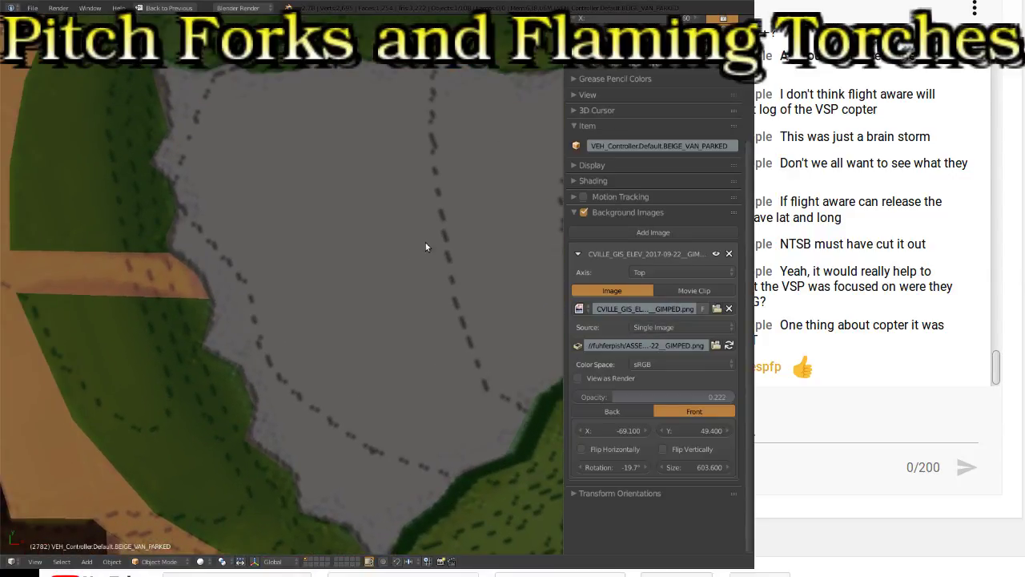
{"action": "middle_click_drag", "start_coordinate": [422, 244], "coordinate": [189, 327], "text": "shift"}
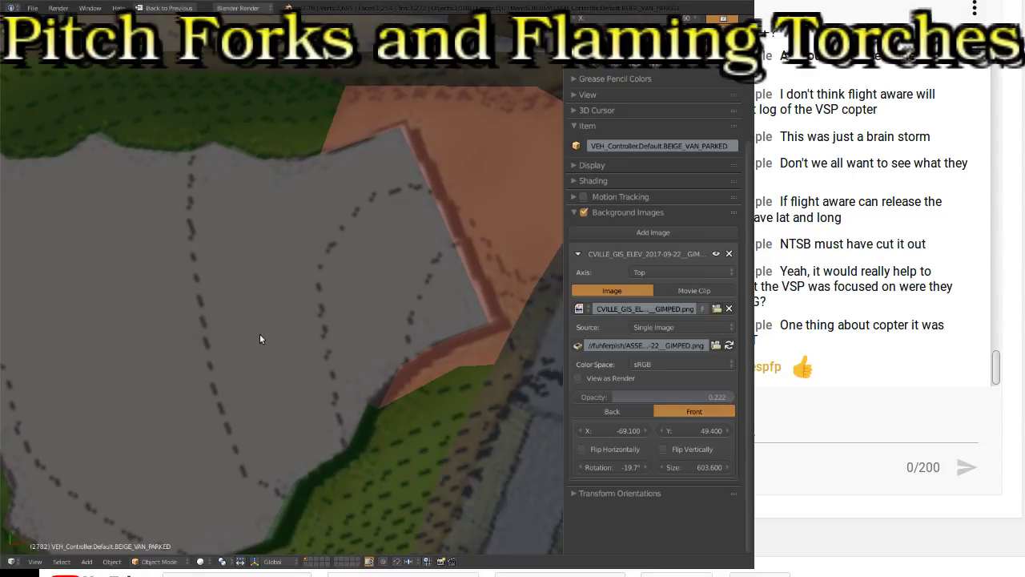
{"action": "scroll", "coordinate": [341, 321], "scroll_direction": "down", "scroll_amount": 5}
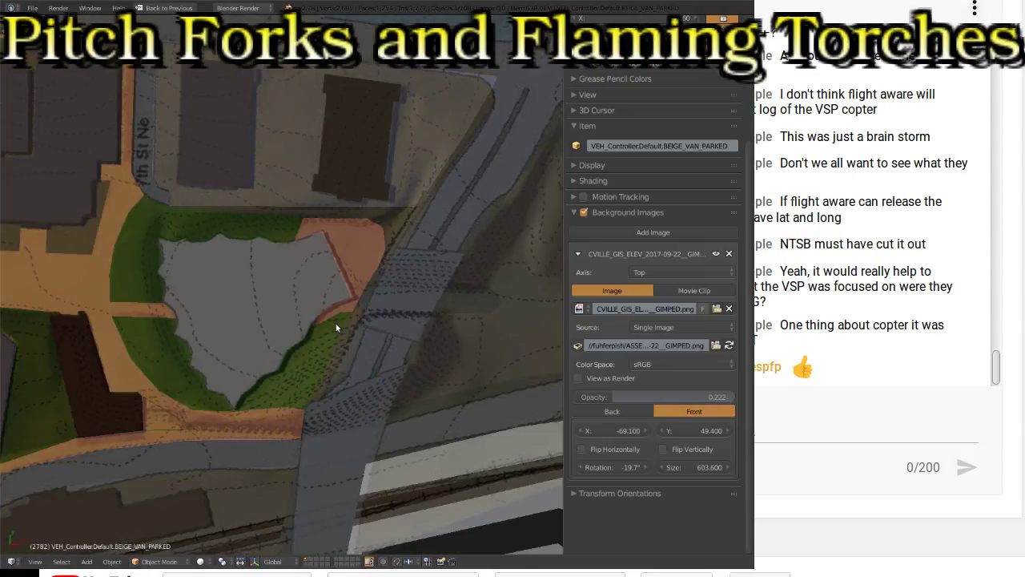
{"action": "scroll", "coordinate": [461, 217], "scroll_direction": "up", "scroll_amount": 8}
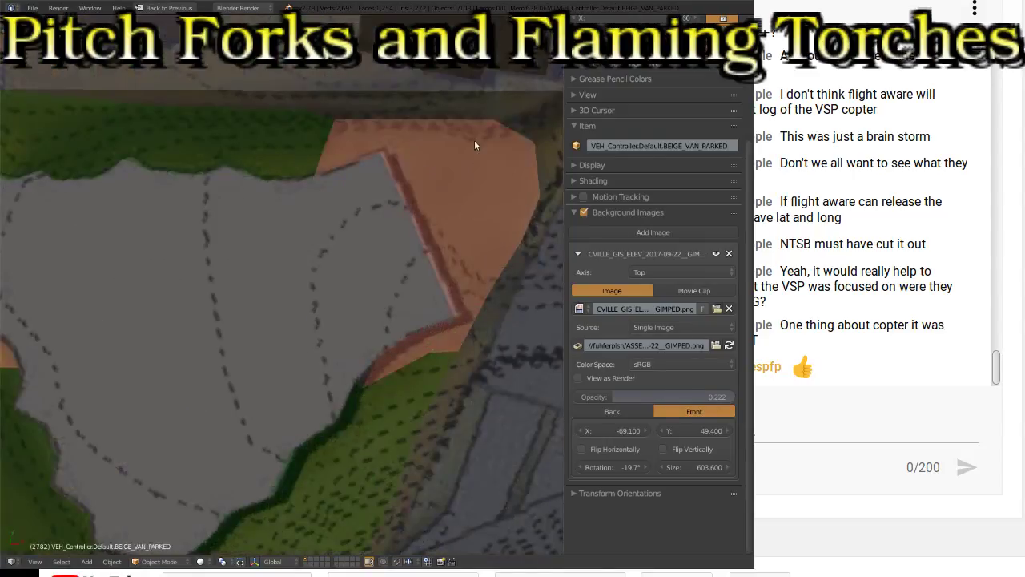
{"action": "scroll", "coordinate": [377, 187], "scroll_direction": "up", "scroll_amount": 3}
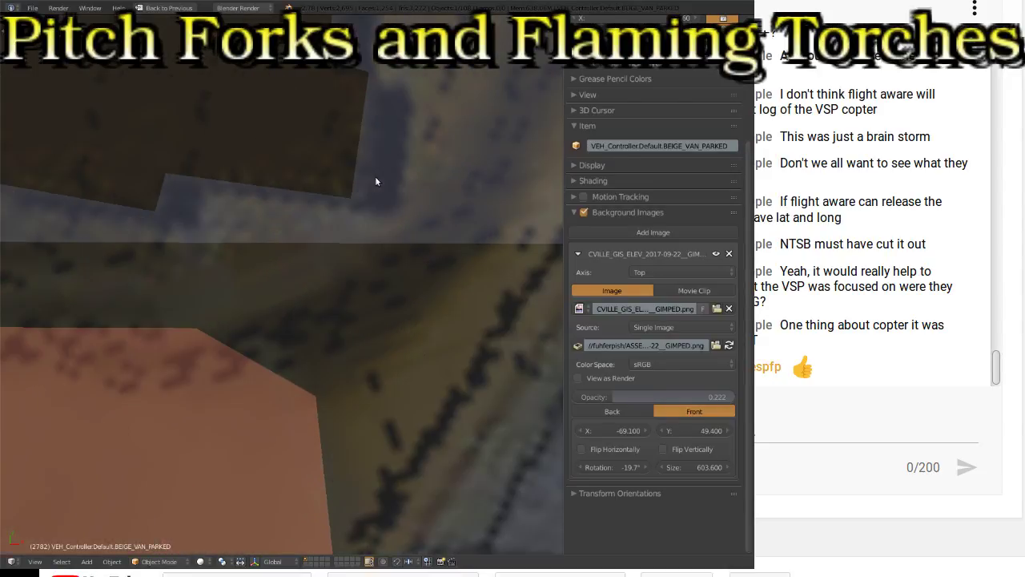
{"action": "middle_click_drag", "start_coordinate": [376, 121], "coordinate": [272, 277], "text": "shift"}
{"action": "middle_click_drag", "start_coordinate": [273, 188], "coordinate": [254, 327], "text": "shift"}
{"action": "scroll", "coordinate": [259, 267], "scroll_direction": "up", "scroll_amount": 2}
{"action": "scroll", "coordinate": [248, 278], "scroll_direction": "up", "scroll_amount": 2}
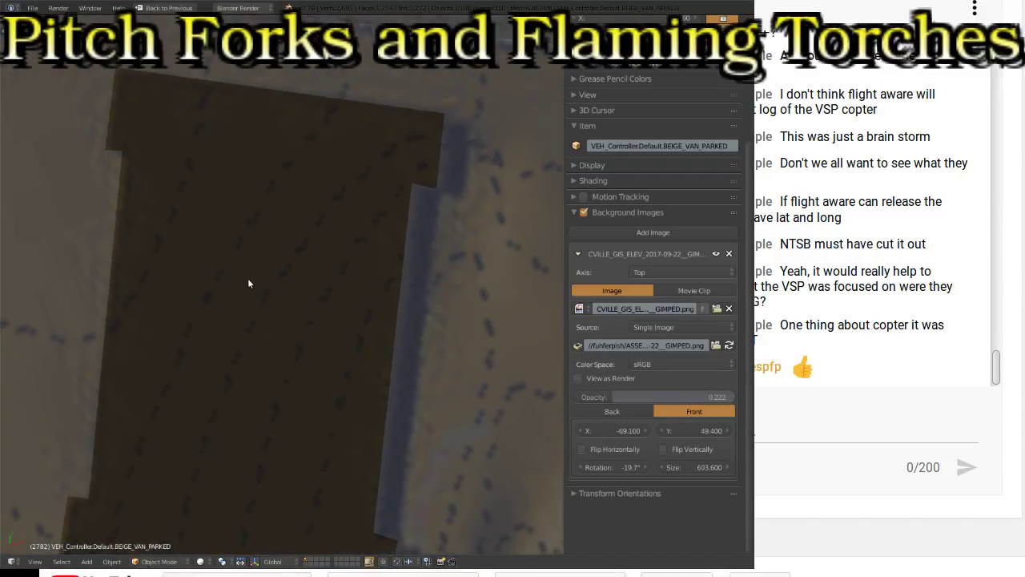
{"action": "left_click", "coordinate": [580, 430]}
{"action": "left_click", "coordinate": [580, 430]}
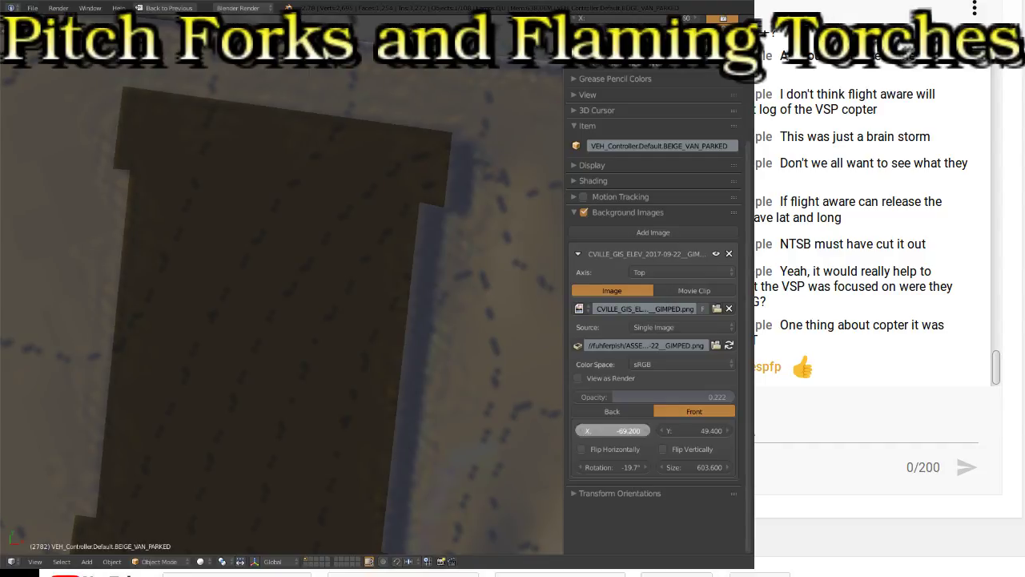
Step: Check the overlay at the dark building's lower end and enlarge the background image to a size of 604.2
{"action": "scroll", "coordinate": [336, 394], "scroll_direction": "up", "scroll_amount": 1}
{"action": "scroll", "coordinate": [333, 392], "scroll_direction": "down", "scroll_amount": 2, "text": "shift"}
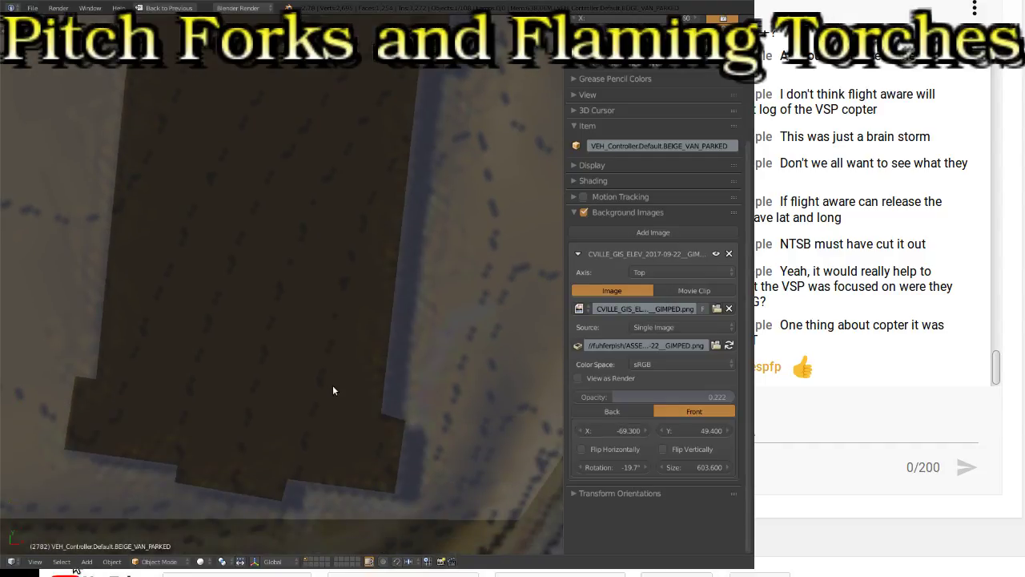
{"action": "scroll", "coordinate": [333, 391], "scroll_direction": "up", "scroll_amount": 1, "text": "shift"}
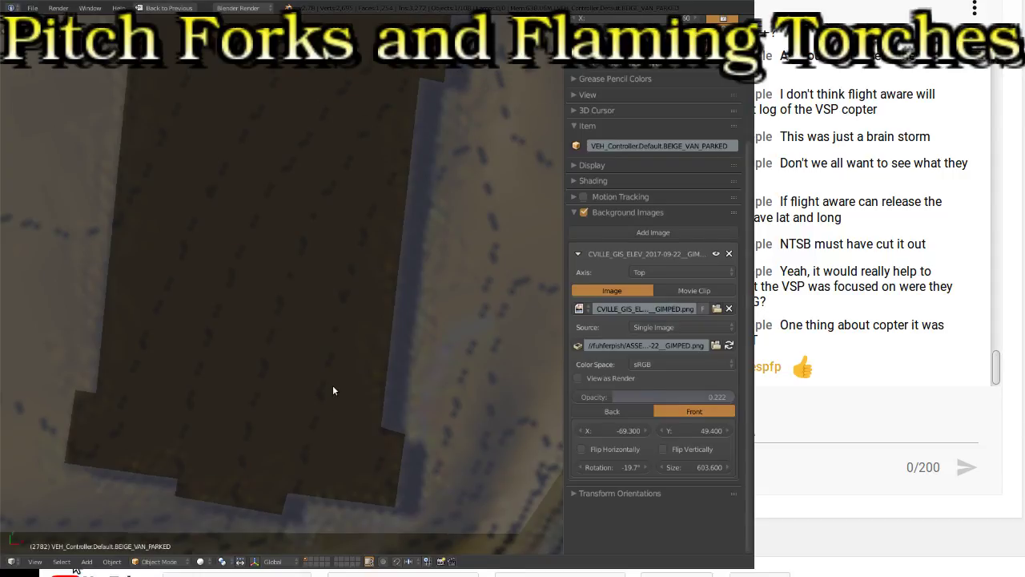
{"action": "scroll", "coordinate": [401, 416], "scroll_direction": "down", "scroll_amount": 1}
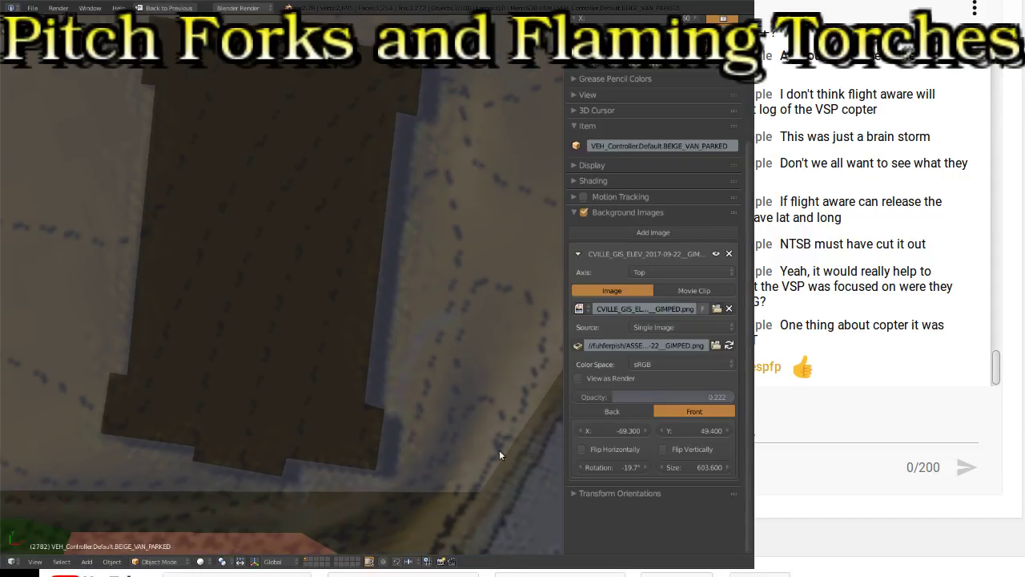
{"action": "left_click", "coordinate": [726, 467]}
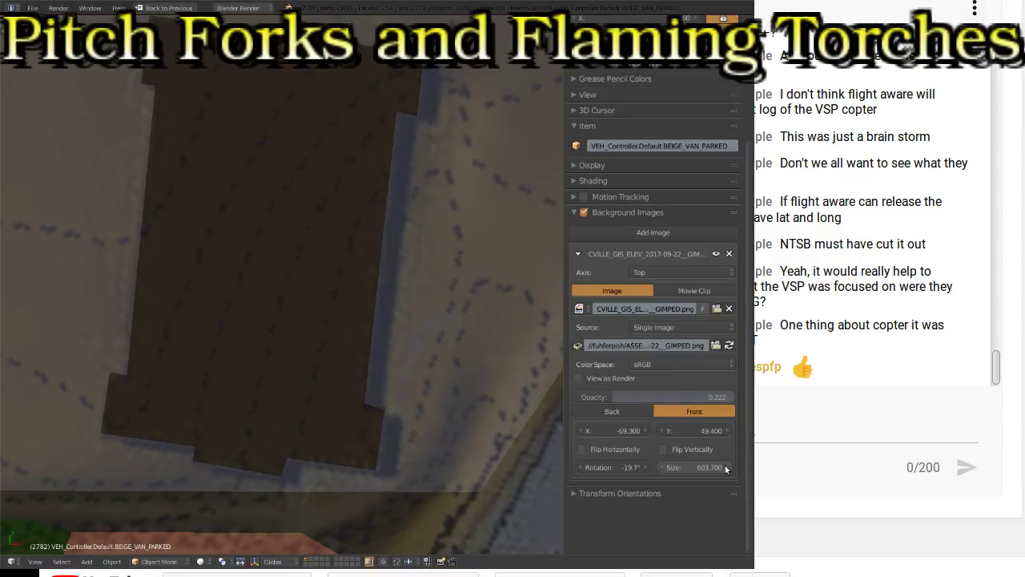
{"action": "left_click", "coordinate": [727, 468]}
{"action": "left_click", "coordinate": [726, 468]}
{"action": "left_click", "coordinate": [726, 468]}
{"action": "left_click", "coordinate": [726, 468]}
{"action": "left_click", "coordinate": [726, 467]}
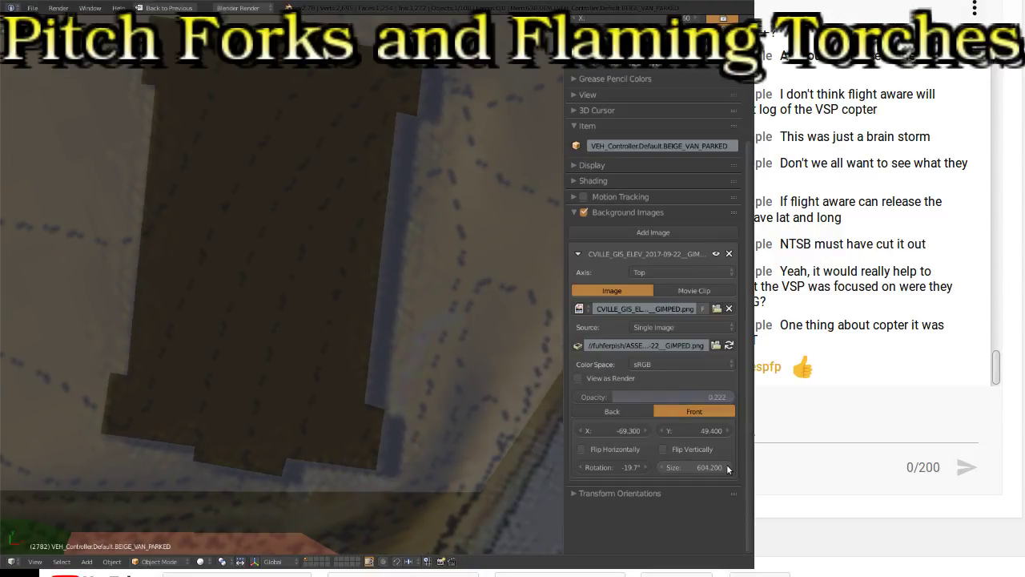
Step: Set the background image's X offset to -69.6
{"action": "left_click", "coordinate": [581, 431]}
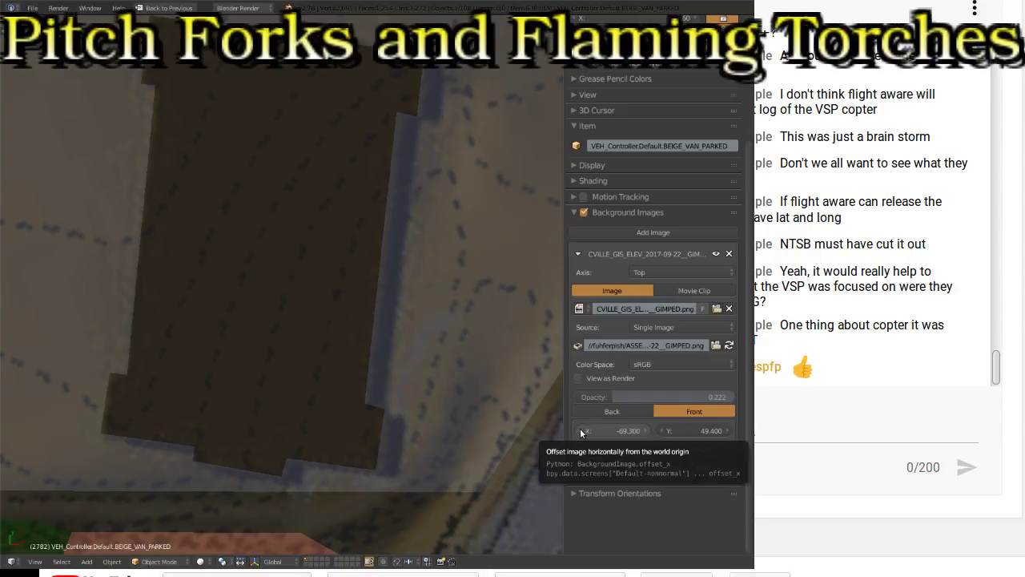
{"action": "left_click", "coordinate": [582, 431]}
{"action": "left_click", "coordinate": [581, 431]}
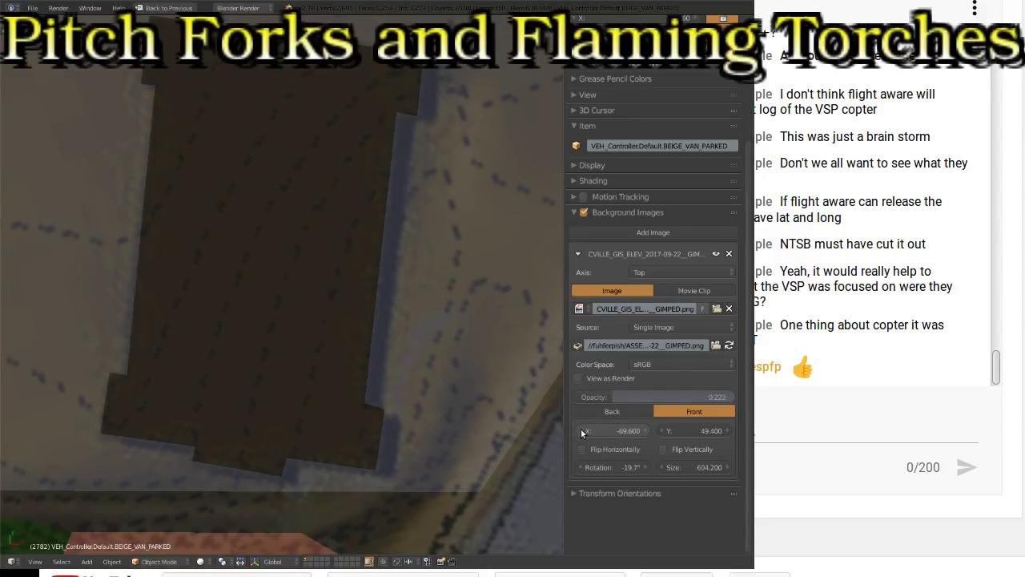
Step: Compare the overlay with the map from the plaza to 3rd St SE and set the background image's X offset to -69.4
{"action": "scroll", "coordinate": [245, 425], "scroll_direction": "down", "scroll_amount": 8, "text": "shift"}
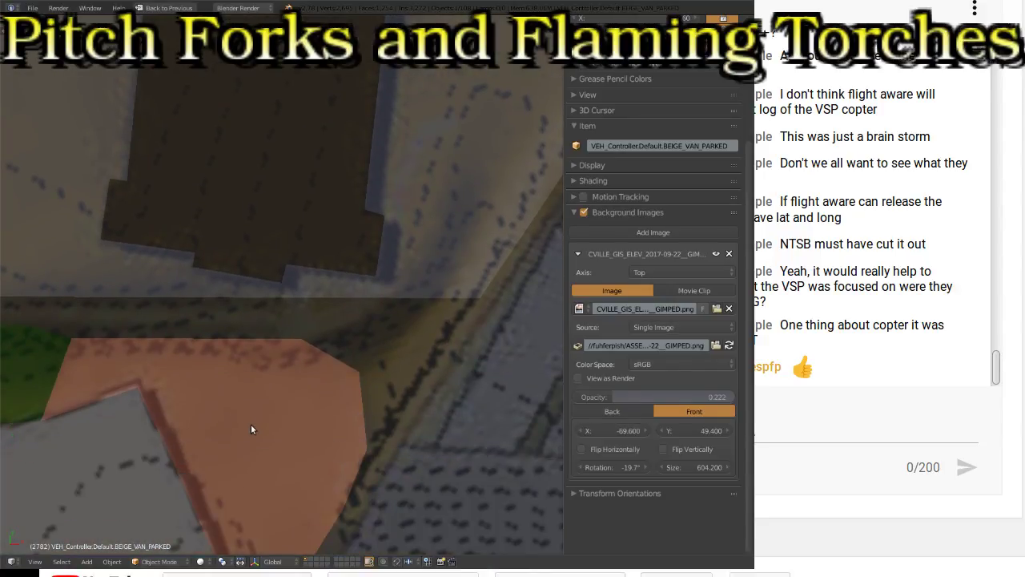
{"action": "scroll", "coordinate": [251, 428], "scroll_direction": "down", "scroll_amount": 4, "text": "shift"}
{"action": "scroll", "coordinate": [100, 414], "scroll_direction": "down", "scroll_amount": 6}
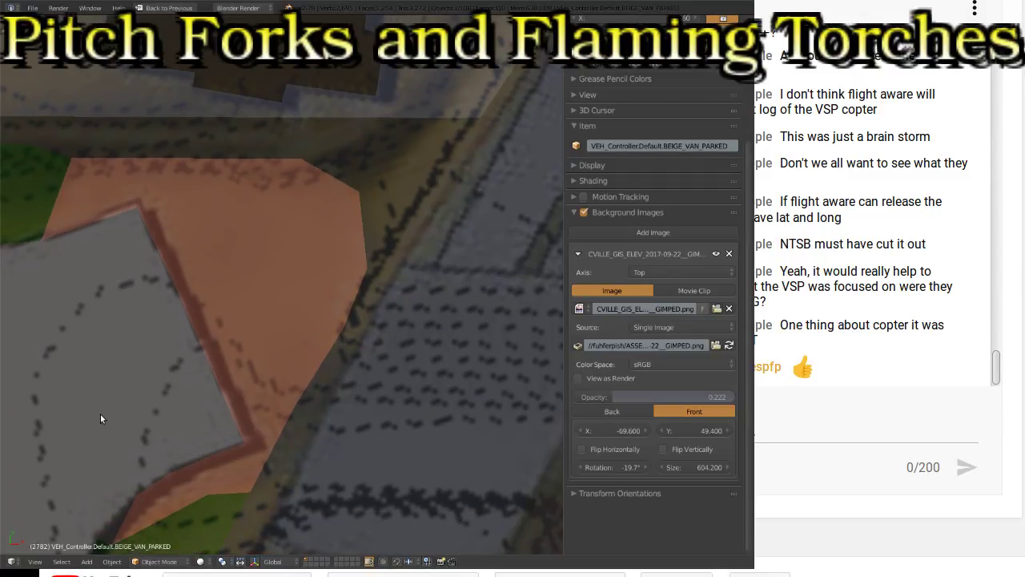
{"action": "scroll", "coordinate": [86, 414], "scroll_direction": "up", "scroll_amount": 3}
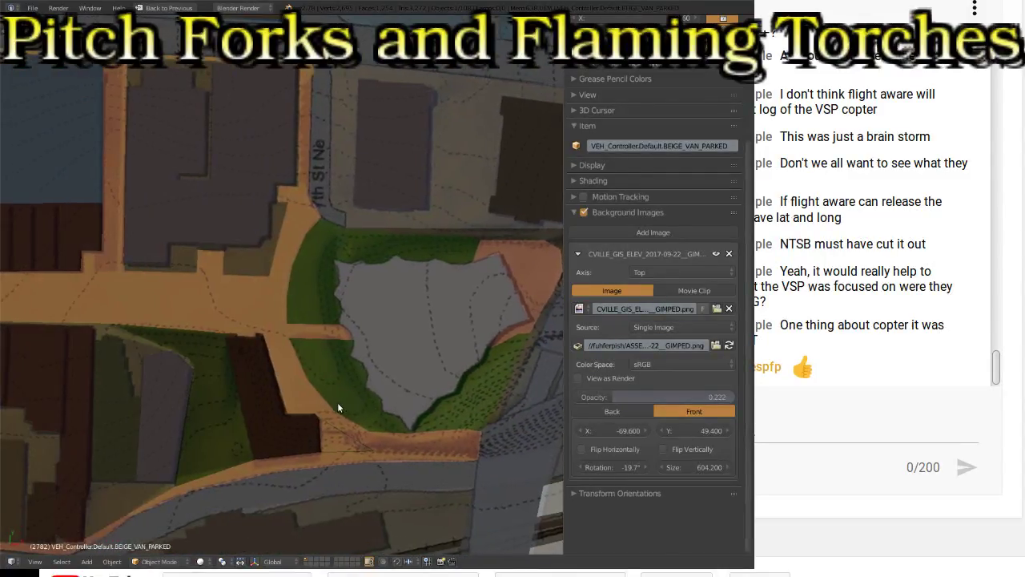
{"action": "scroll", "coordinate": [240, 383], "scroll_direction": "up", "scroll_amount": 5}
{"action": "scroll", "coordinate": [267, 351], "scroll_direction": "down", "scroll_amount": 5}
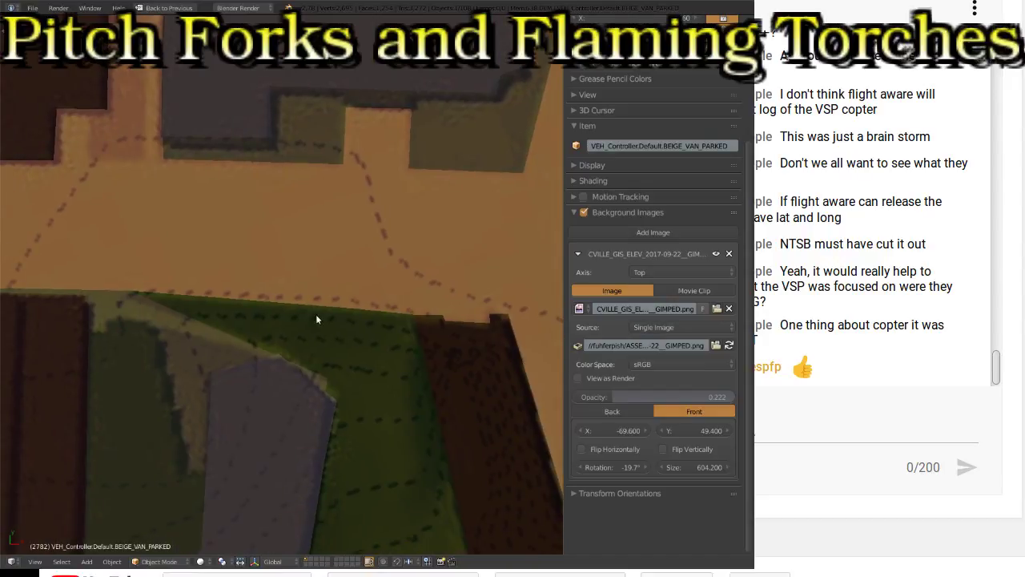
{"action": "middle_click_drag", "start_coordinate": [220, 311], "coordinate": [360, 270], "text": "shift"}
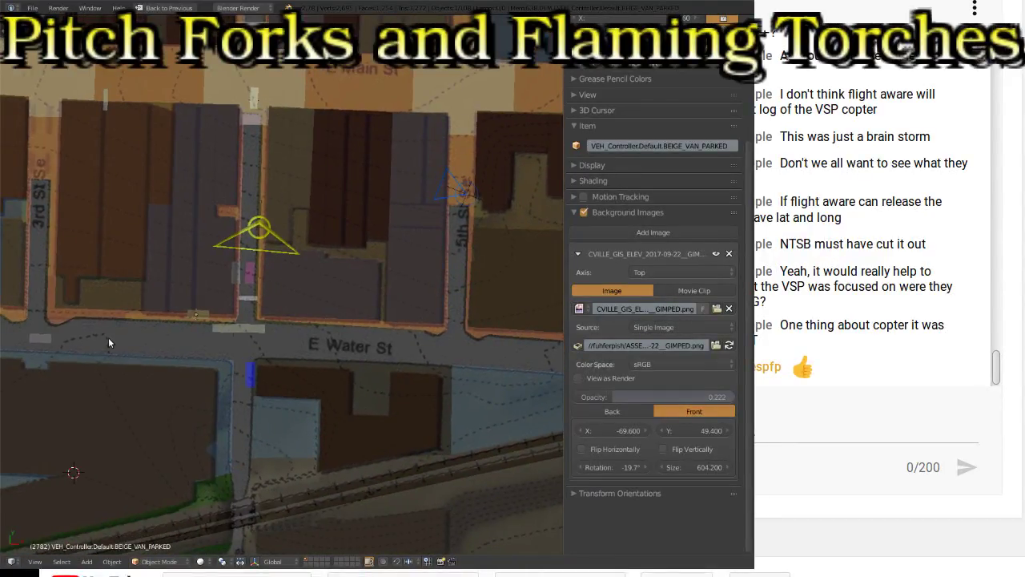
{"action": "middle_click_drag", "start_coordinate": [108, 337], "coordinate": [204, 299], "text": "shift"}
{"action": "middle_click_drag", "start_coordinate": [158, 335], "coordinate": [278, 358], "text": "shift"}
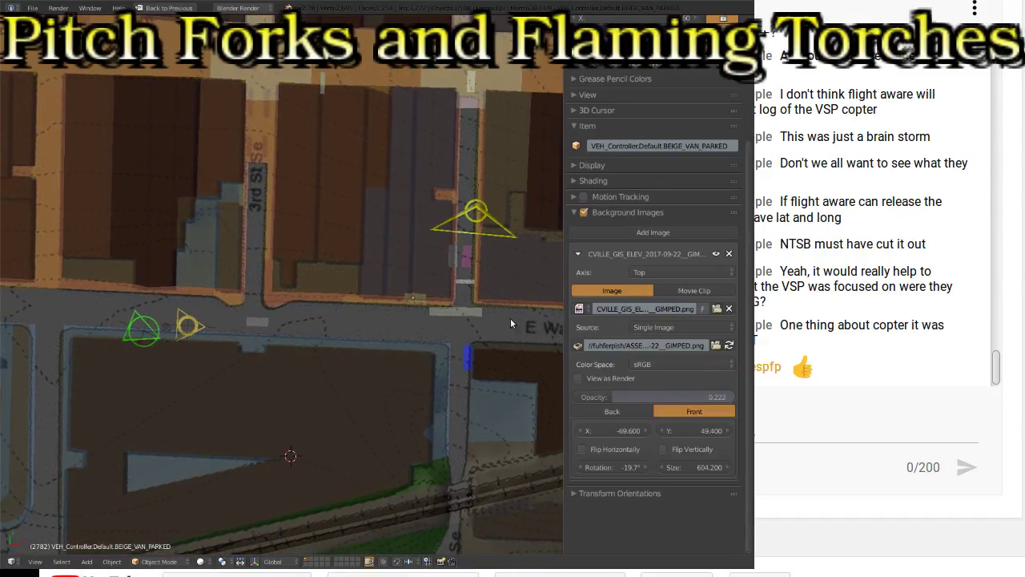
{"action": "left_click", "coordinate": [646, 431]}
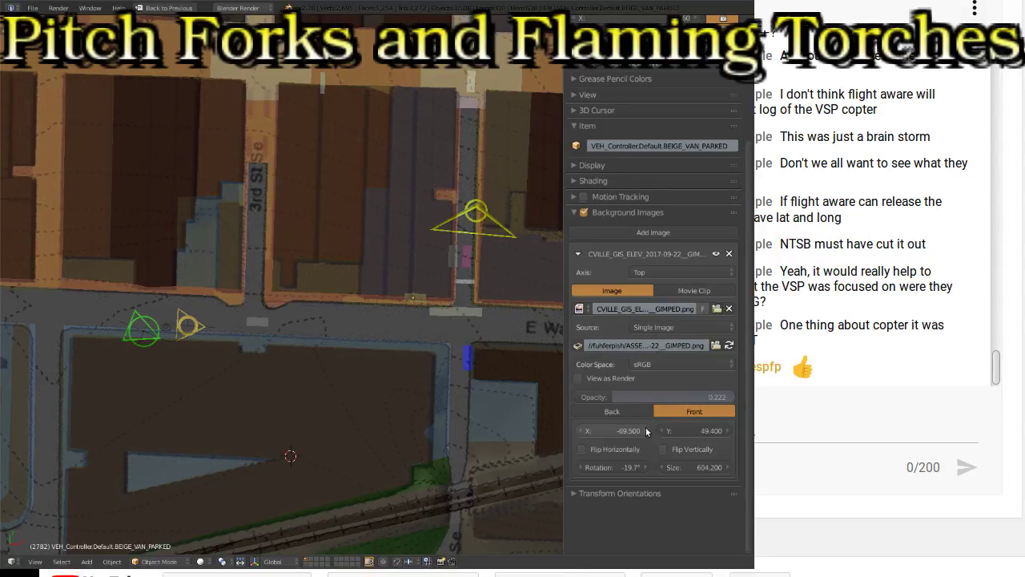
Step: Check the alignment around the plaza and the downtown blocks, and collapse the elevation background image's settings
{"action": "middle_click_drag", "start_coordinate": [420, 221], "coordinate": [131, 249], "text": "shift"}
{"action": "scroll", "coordinate": [435, 191], "scroll_direction": "up", "scroll_amount": 2}
{"action": "middle_click_drag", "start_coordinate": [436, 191], "coordinate": [318, 206], "text": "shift"}
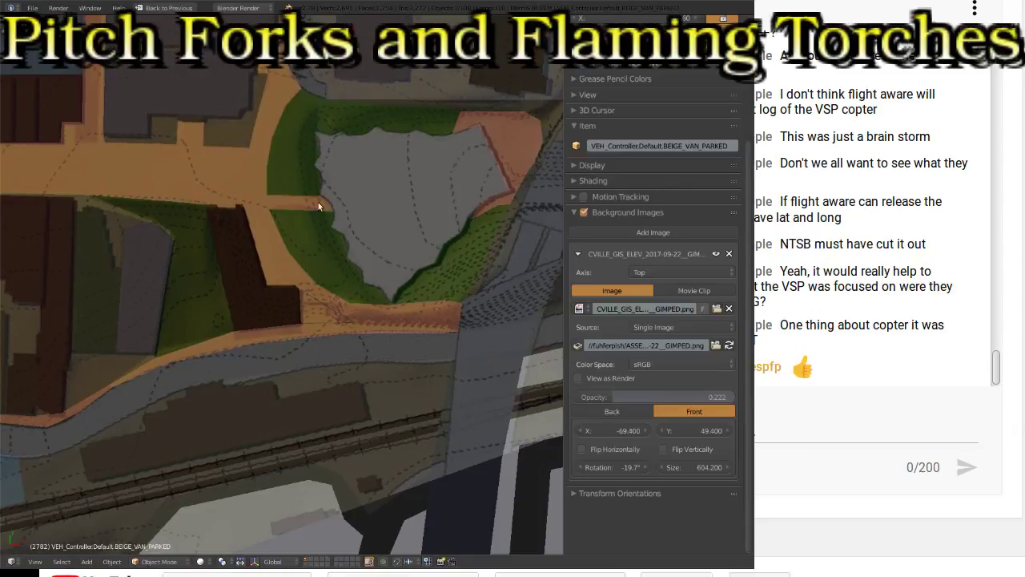
{"action": "scroll", "coordinate": [345, 180], "scroll_direction": "down", "scroll_amount": 5}
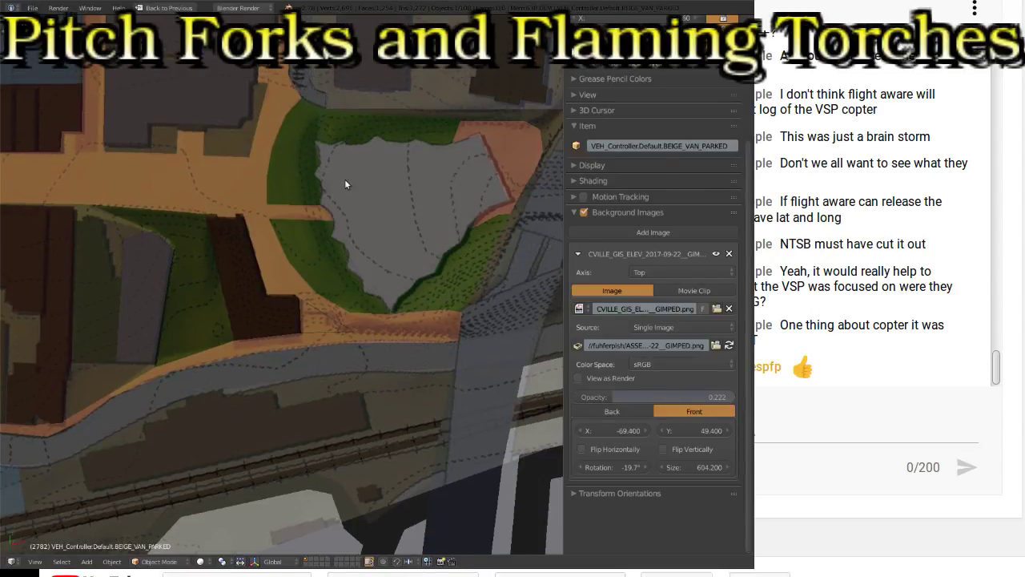
{"action": "middle_click_drag", "start_coordinate": [140, 332], "coordinate": [315, 302], "text": "shift"}
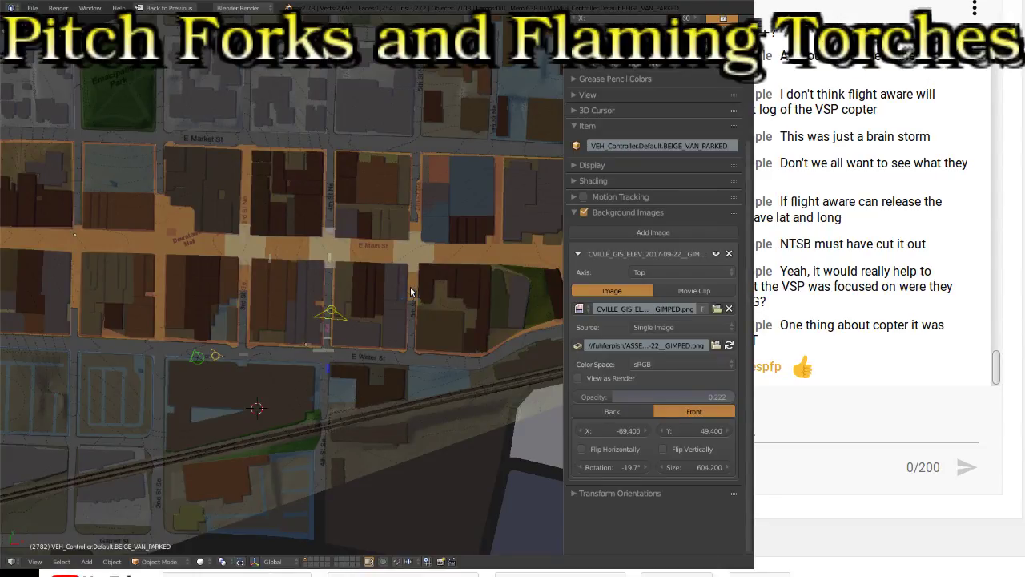
{"action": "left_click", "coordinate": [578, 254]}
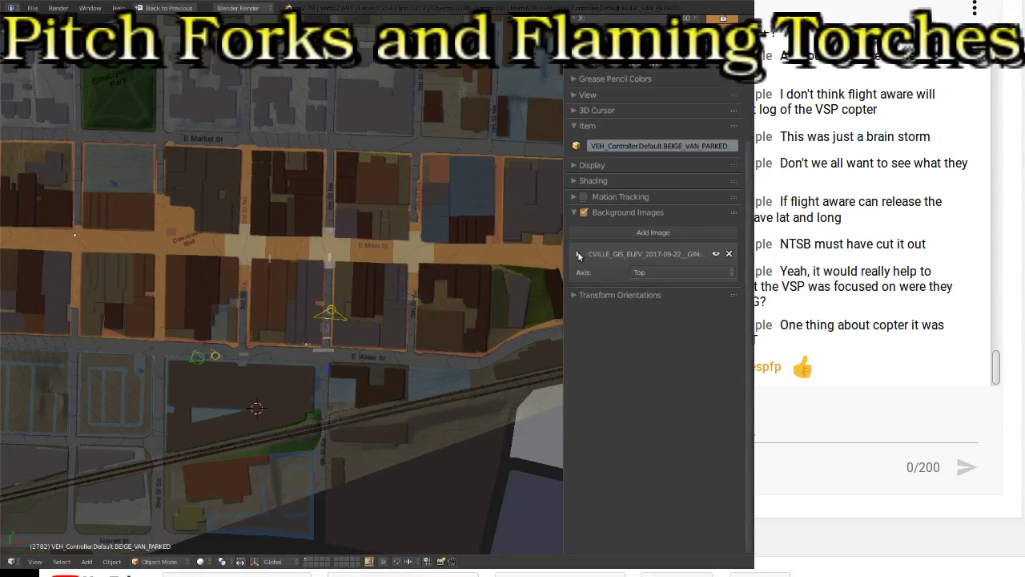
{"action": "left_click", "coordinate": [579, 254]}
{"action": "left_click", "coordinate": [578, 254]}
Step: Examine how the elevation overlay lines up with the whole map and with the narrow street crossing E Water St
{"action": "scroll", "coordinate": [273, 242], "scroll_direction": "down", "scroll_amount": 4}
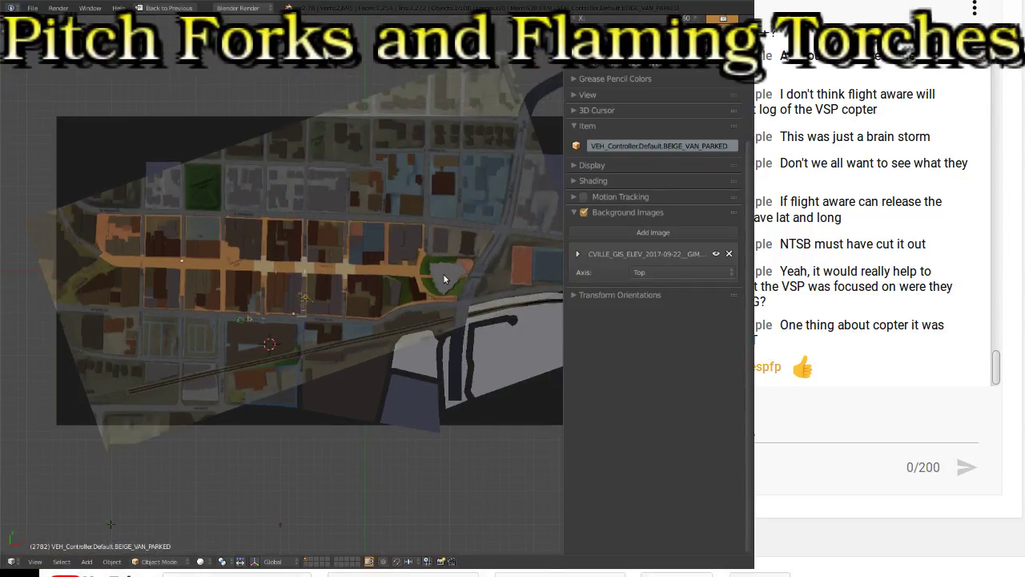
{"action": "scroll", "coordinate": [234, 313], "scroll_direction": "up", "scroll_amount": 3}
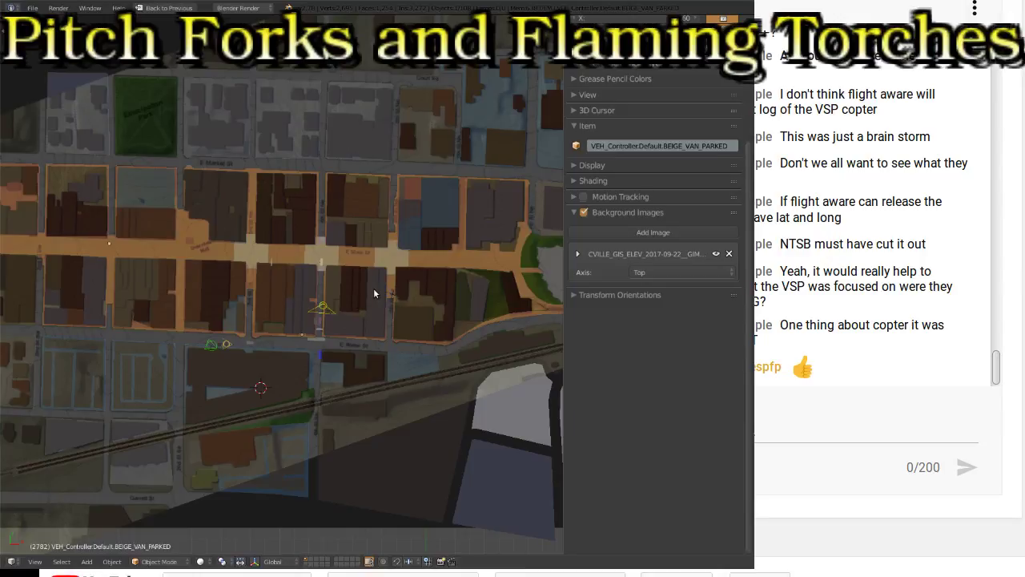
{"action": "middle_click_drag", "start_coordinate": [404, 300], "coordinate": [275, 284], "text": "shift"}
{"action": "scroll", "coordinate": [329, 302], "scroll_direction": "up", "scroll_amount": 5}
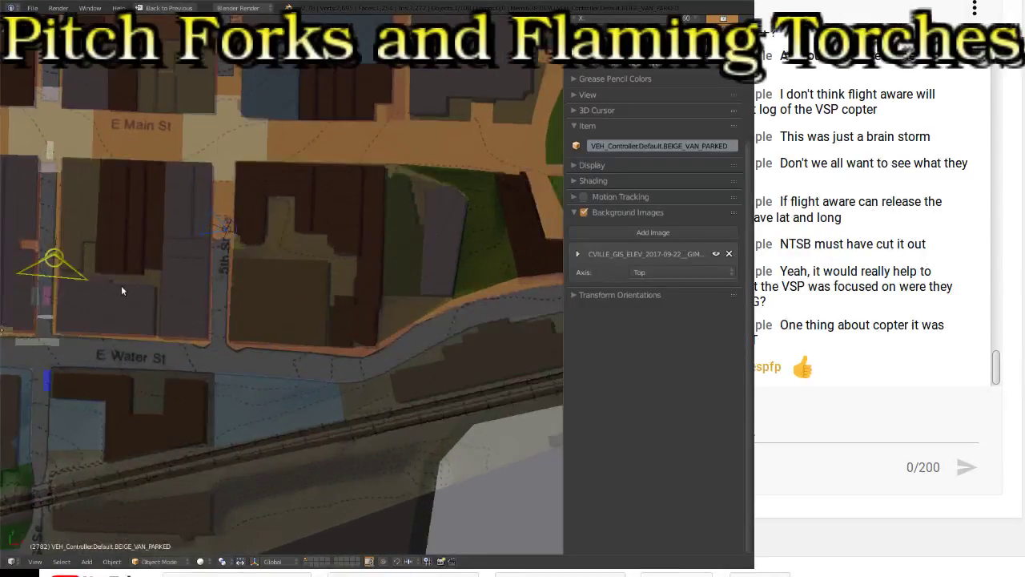
{"action": "middle_click_drag", "start_coordinate": [121, 285], "coordinate": [228, 269], "text": "shift"}
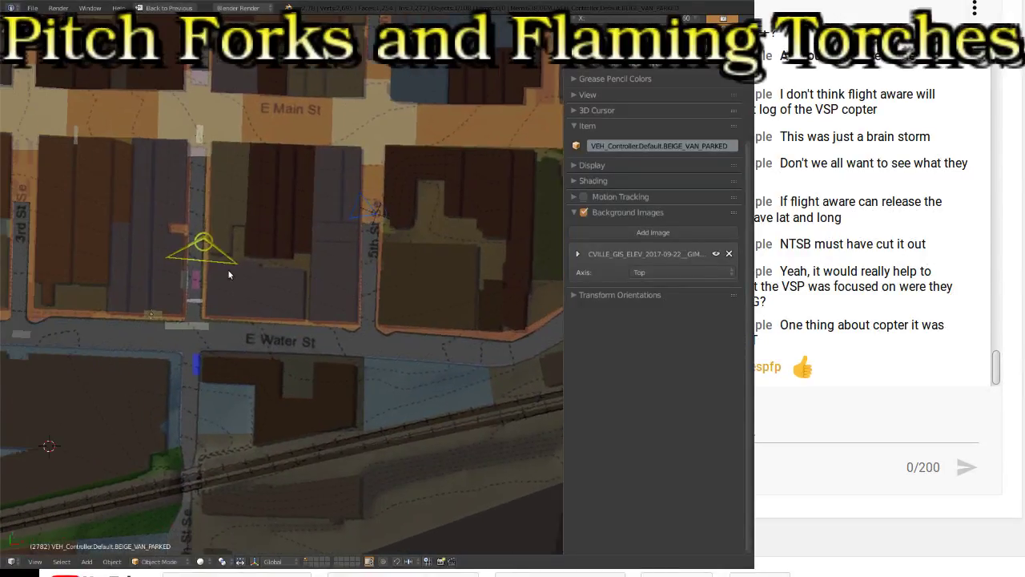
{"action": "scroll", "coordinate": [131, 311], "scroll_direction": "up", "scroll_amount": 4}
{"action": "scroll", "coordinate": [161, 313], "scroll_direction": "down", "scroll_amount": 3}
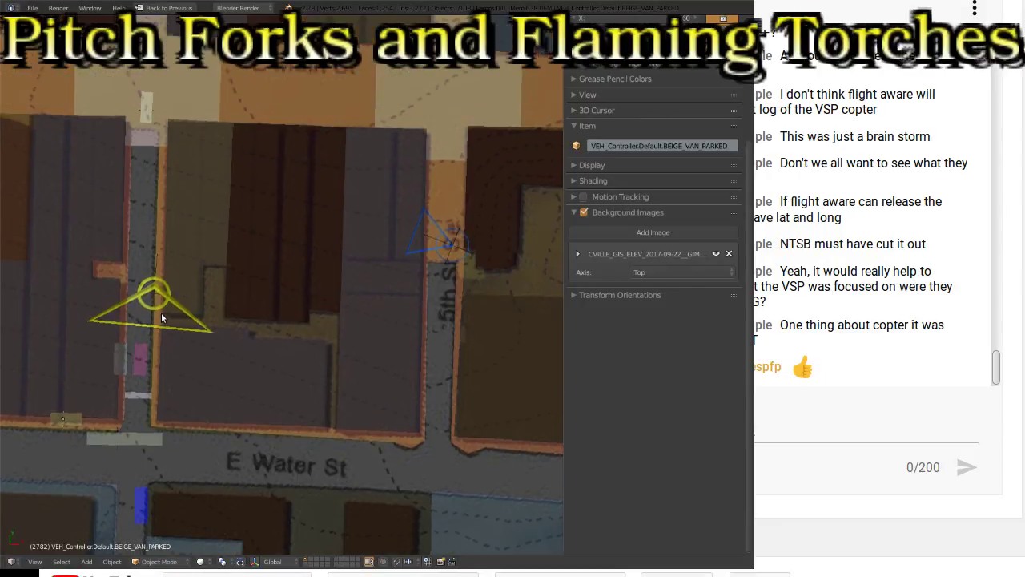
{"action": "scroll", "coordinate": [280, 345], "scroll_direction": "up", "scroll_amount": 6}
{"action": "middle_click_drag", "start_coordinate": [283, 361], "coordinate": [306, 303], "text": "shift"}
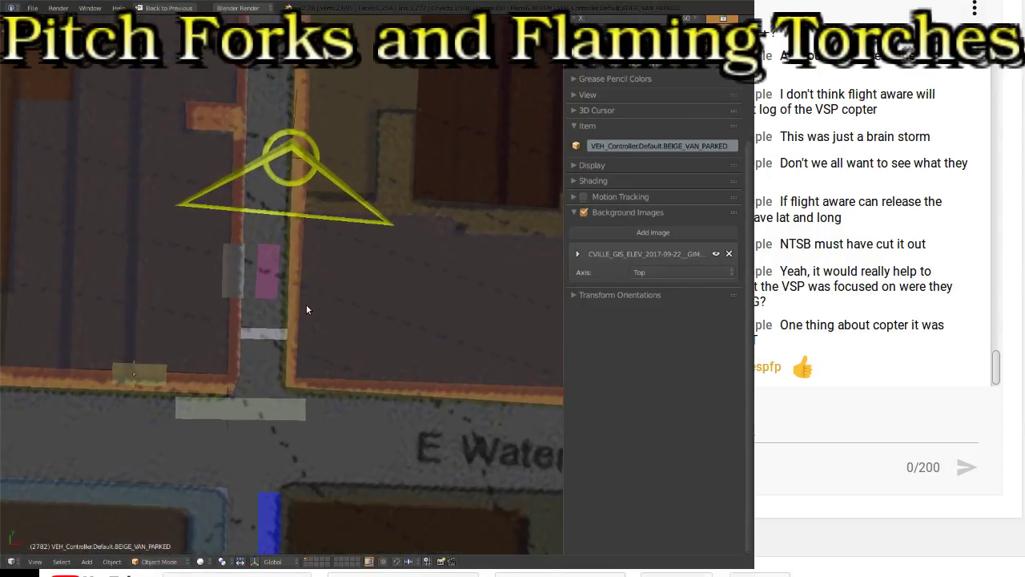
{"action": "scroll", "coordinate": [295, 316], "scroll_direction": "up", "scroll_amount": 2}
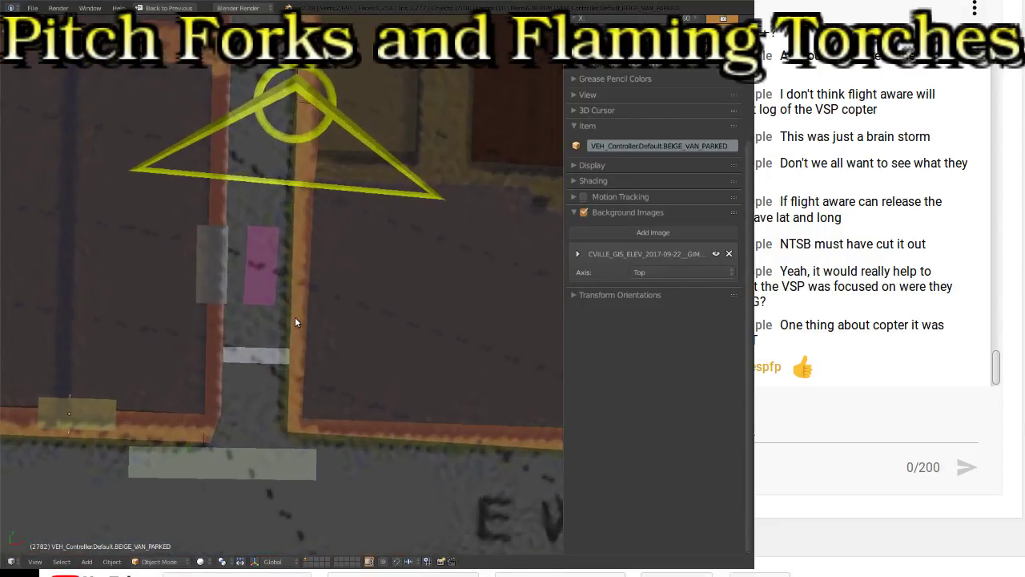
Step: Select the road ruler lying across the narrow street and set its Z rotation to 1.49°
{"action": "right_click", "coordinate": [275, 357]}
{"action": "scroll", "coordinate": [632, 226], "scroll_direction": "up", "scroll_amount": 3}
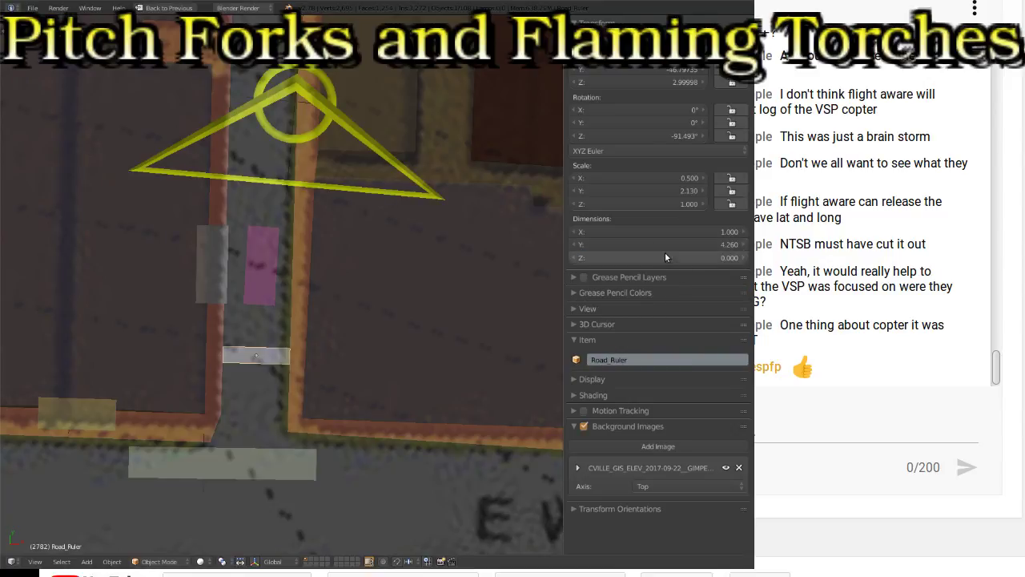
{"action": "left_click", "coordinate": [653, 244]}
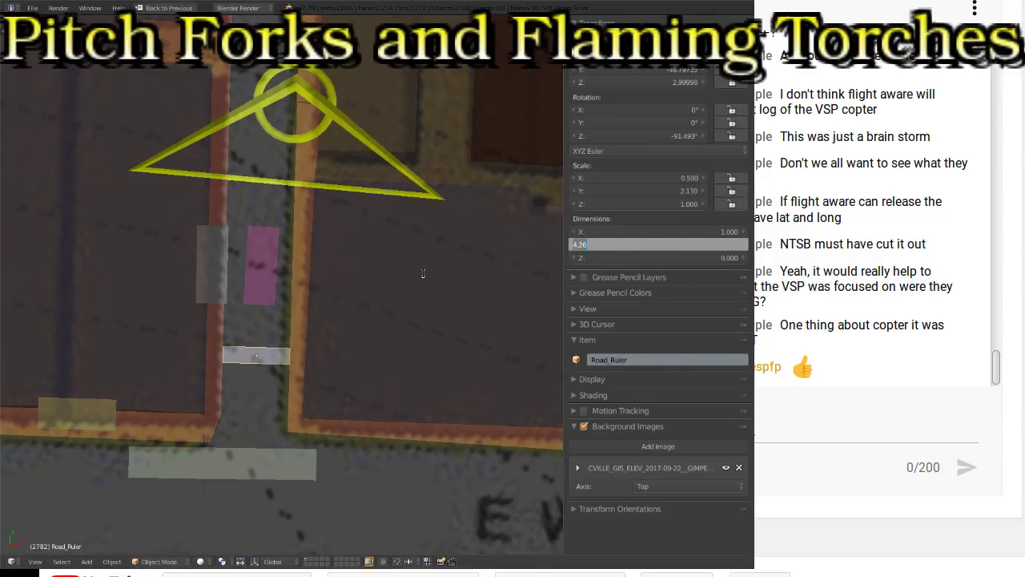
{"action": "left_click", "coordinate": [647, 136]}
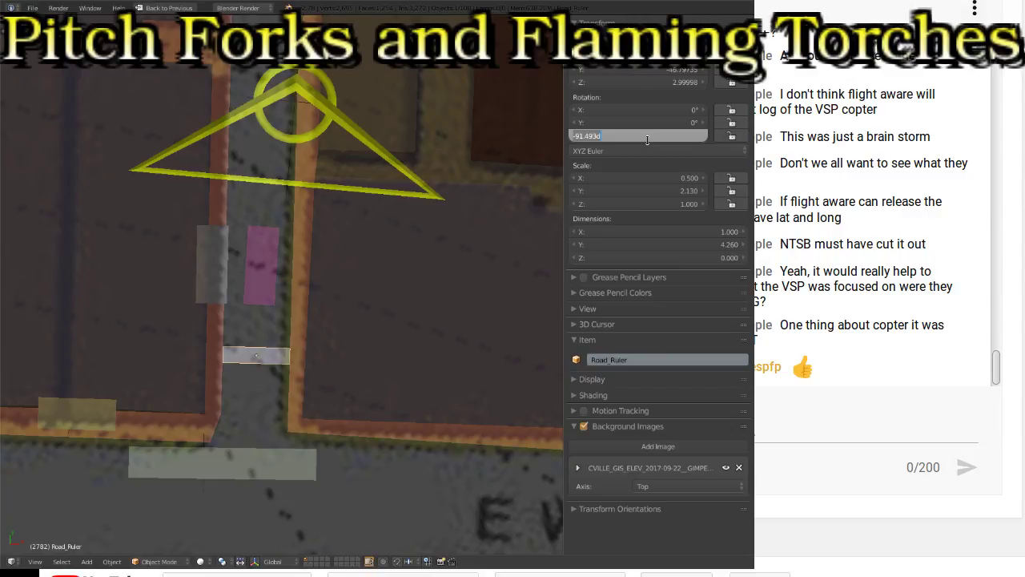
{"action": "type", "text": "1.49"}
{"action": "key", "text": "Return"}
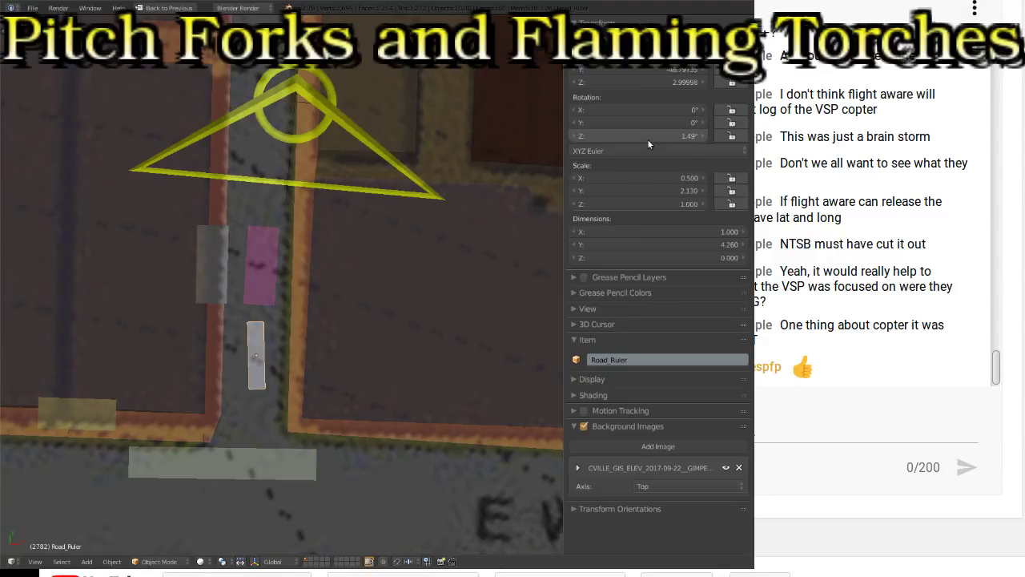
Step: Change the road ruler's Z rotation to -1.49° so it follows the narrow street's direction
{"action": "left_click", "coordinate": [651, 136]}
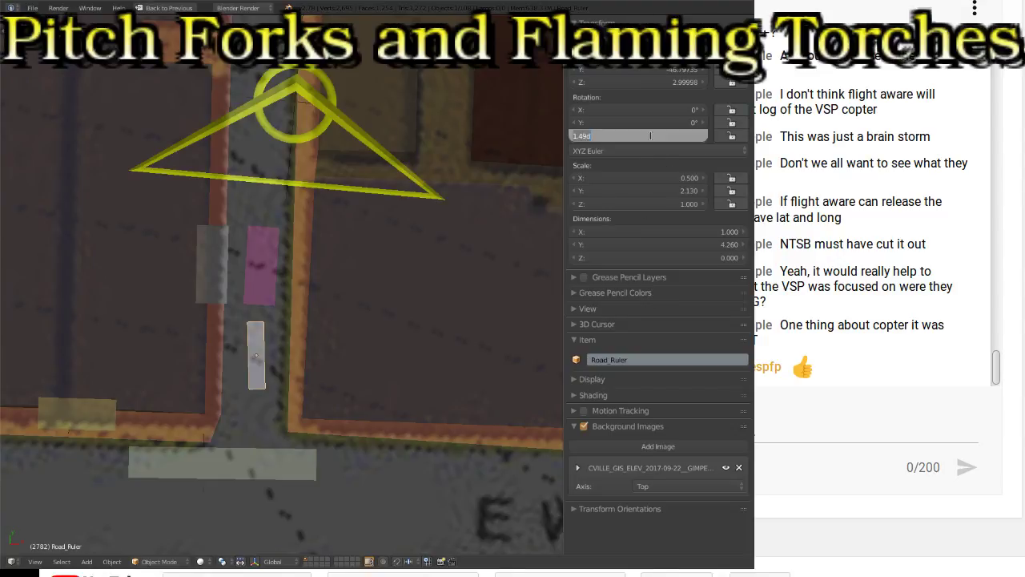
{"action": "key", "text": "Home"}
{"action": "type", "text": "-"}
{"action": "key", "text": "Return"}
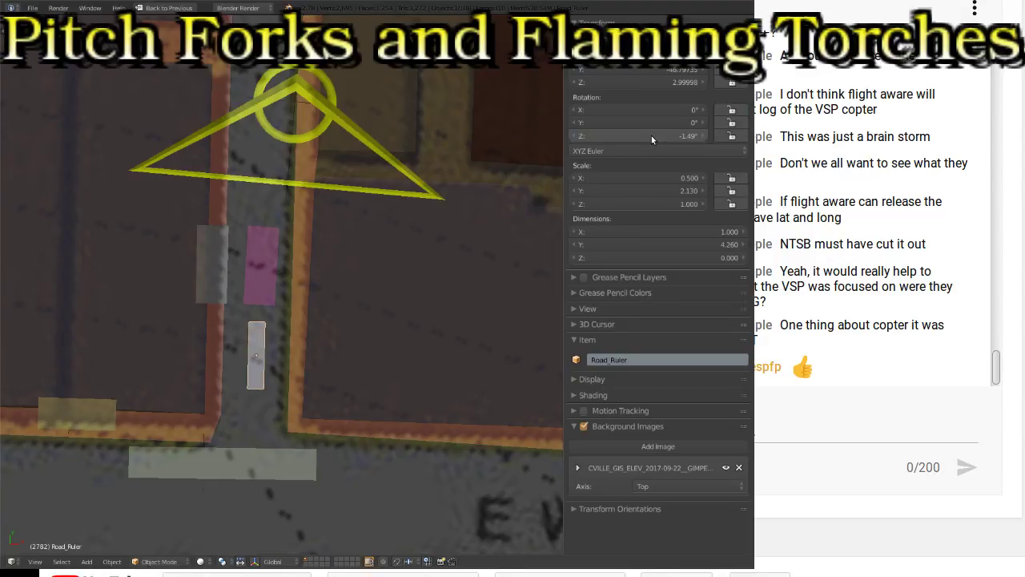
{"action": "left_click", "coordinate": [651, 135]}
{"action": "key", "text": "Return"}
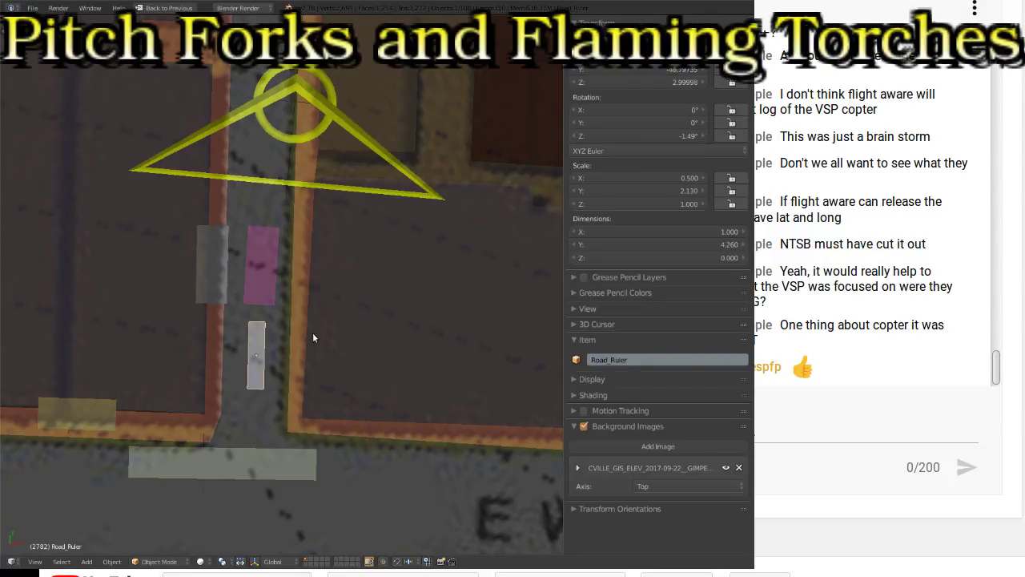
Step: Move the road ruler north along the narrow street to just above the camera marker and set its Y dimension to 75
{"action": "scroll", "coordinate": [295, 344], "scroll_direction": "down", "scroll_amount": 4}
{"action": "key", "text": "g"}
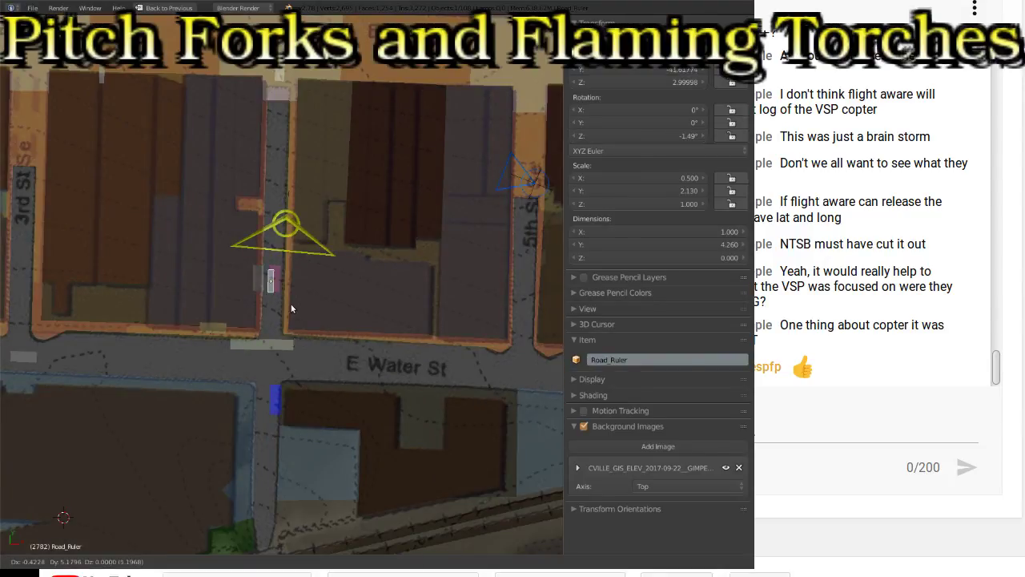
{"action": "left_click", "coordinate": [299, 254]}
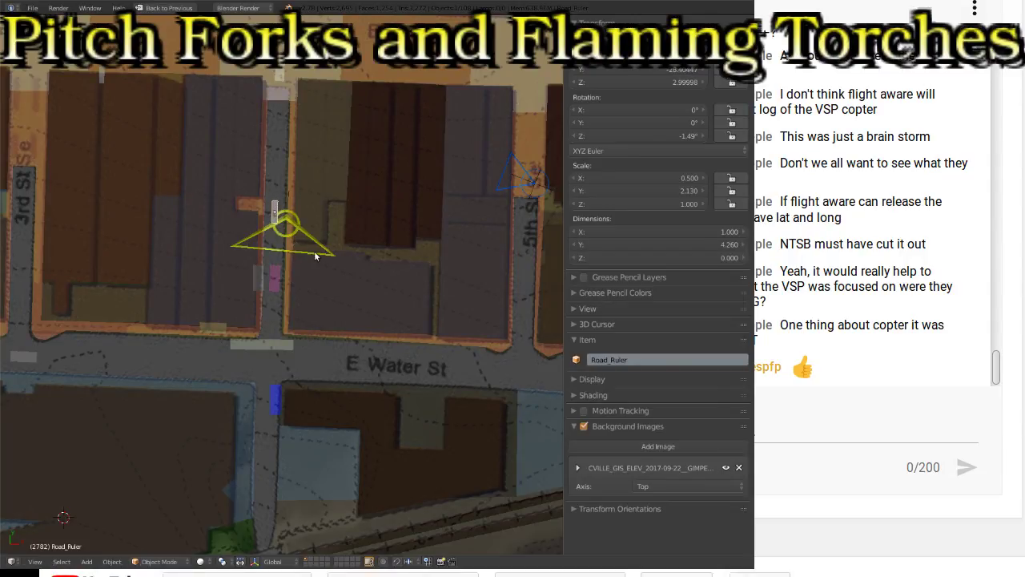
{"action": "left_click", "coordinate": [653, 245]}
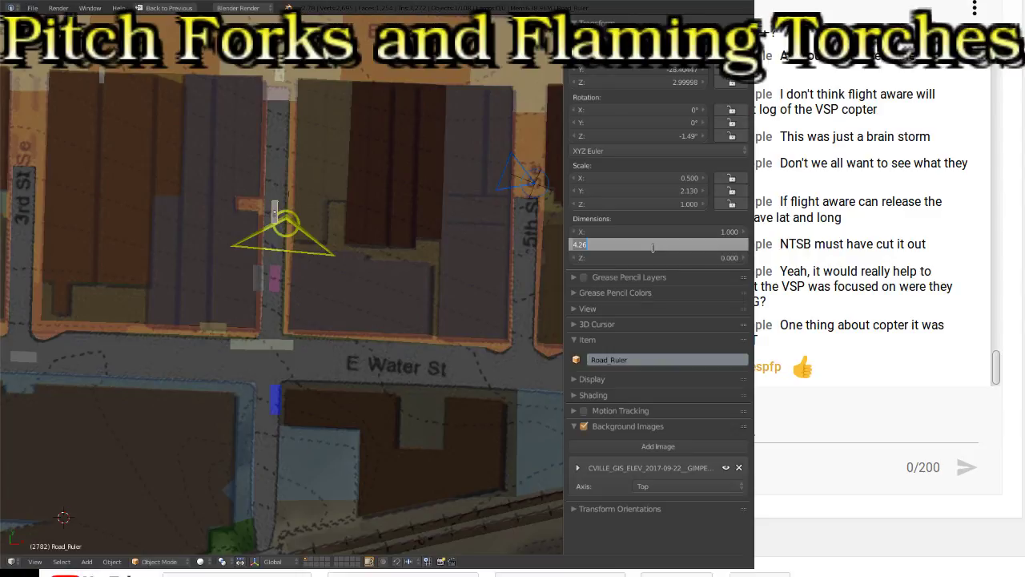
{"action": "type", "text": "75"}
{"action": "key", "text": "Return"}
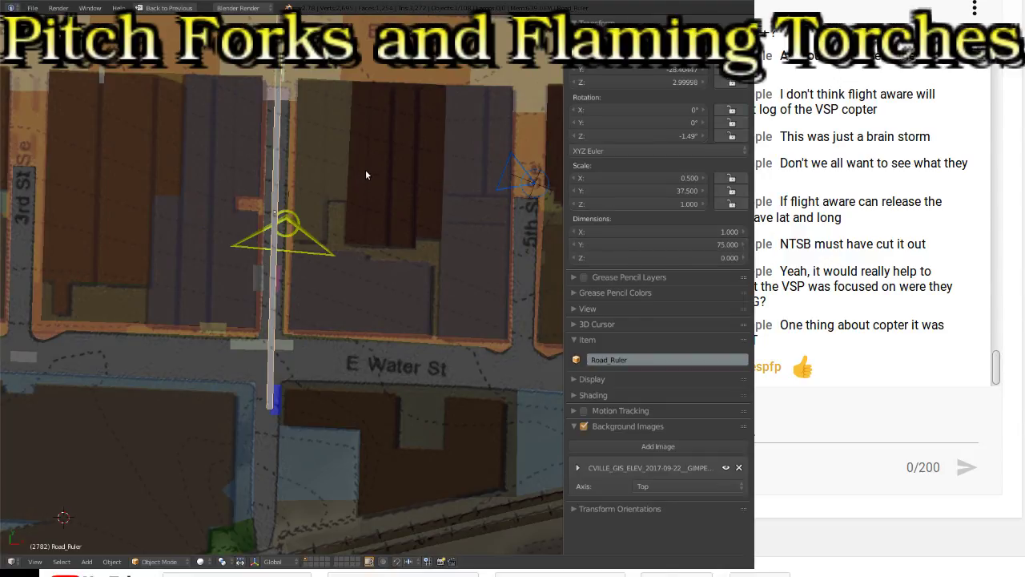
Step: Move the road ruler about 13.9 units north so its south end meets the north edge of E Water St
{"action": "scroll", "coordinate": [381, 152], "scroll_direction": "down", "scroll_amount": 1}
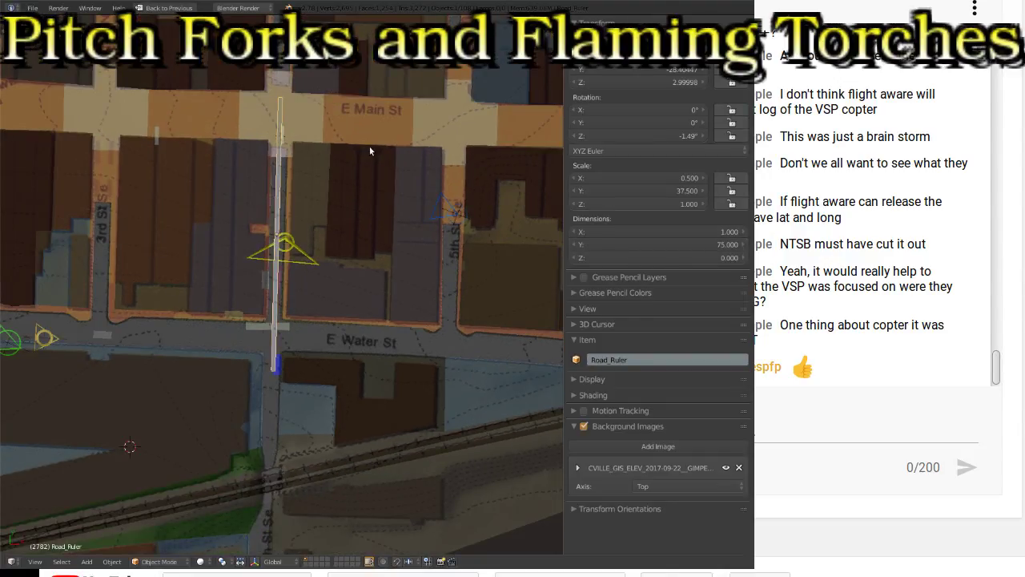
{"action": "middle_click_drag", "start_coordinate": [368, 151], "coordinate": [327, 229], "text": "shift"}
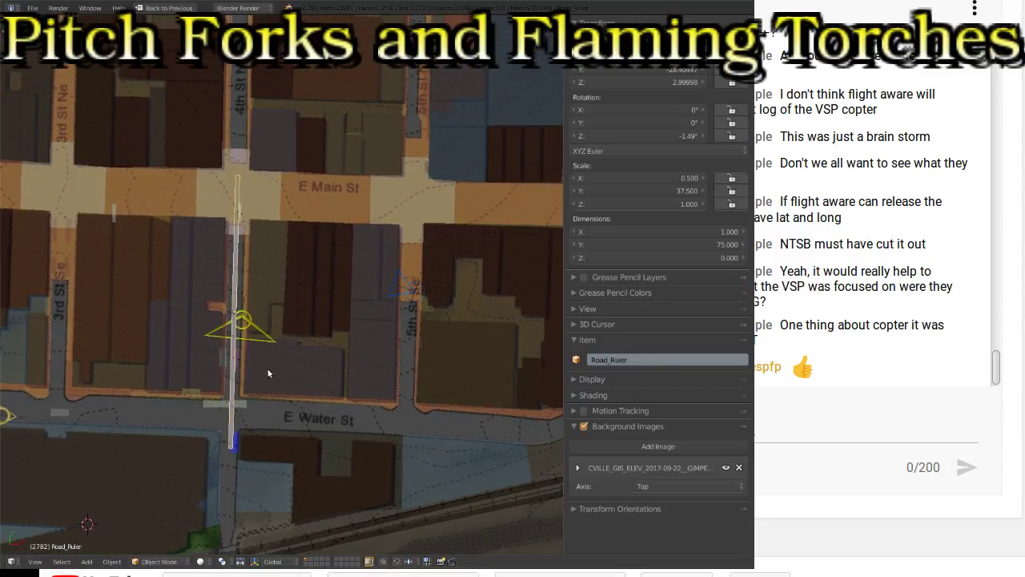
{"action": "key", "text": "g"}
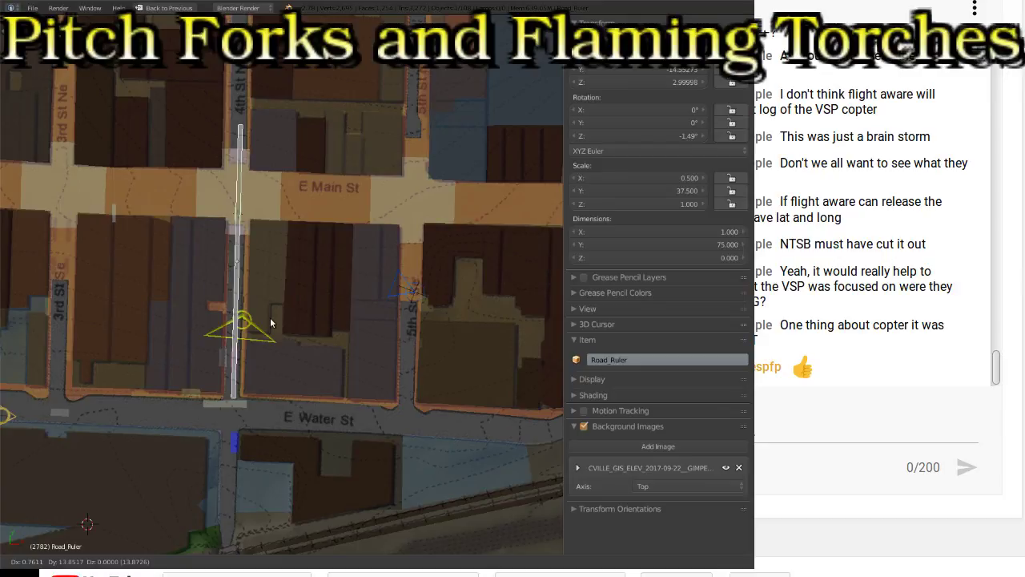
{"action": "left_click", "coordinate": [271, 323]}
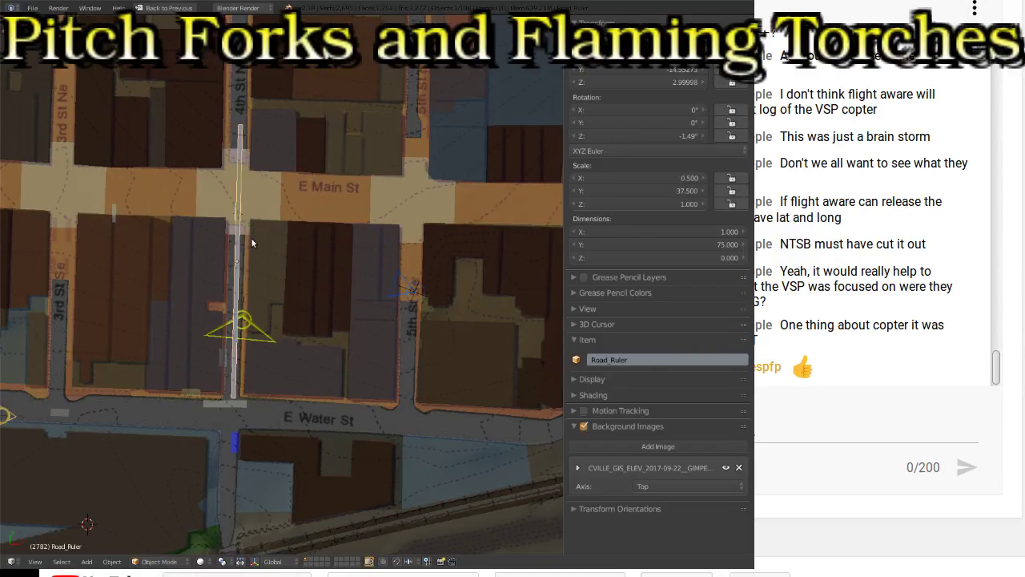
Step: Set the road ruler's Y dimension to 20
{"action": "left_click", "coordinate": [629, 245]}
{"action": "type", "text": "5"}
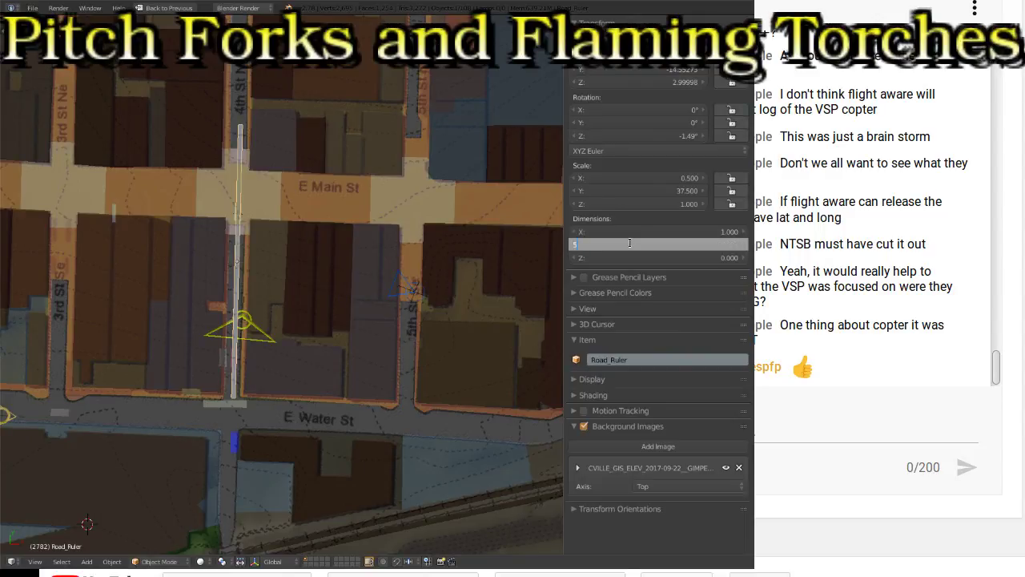
{"action": "key", "text": "BackSpace"}
{"action": "type", "text": "20"}
{"action": "key", "text": "Return"}
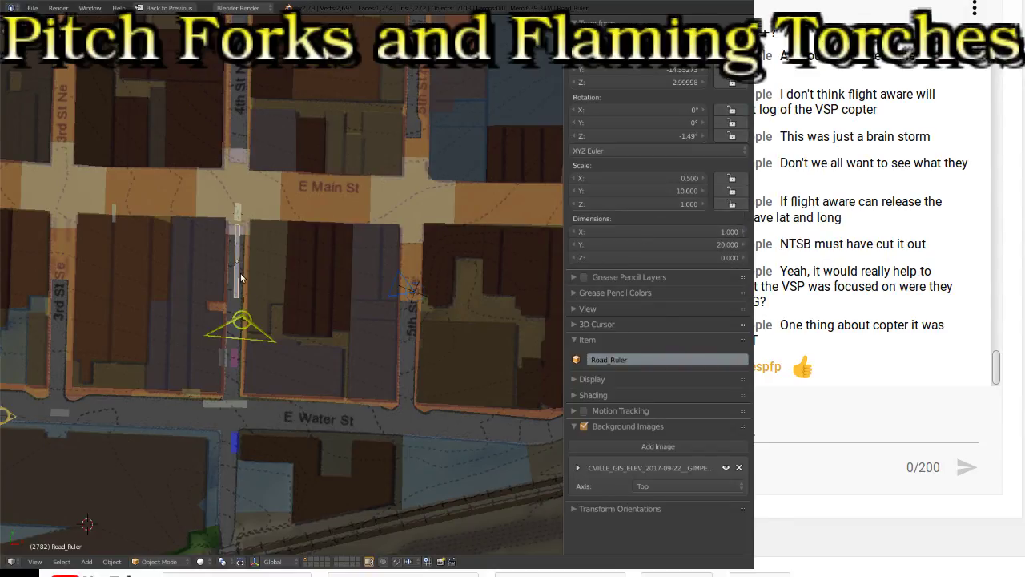
Step: Move the road ruler about 18.7 units north across the E Main St crossing and shorten its Y dimension to 17.51
{"action": "scroll", "coordinate": [237, 274], "scroll_direction": "up", "scroll_amount": 3}
{"action": "middle_click_drag", "start_coordinate": [218, 203], "coordinate": [325, 294], "text": "shift"}
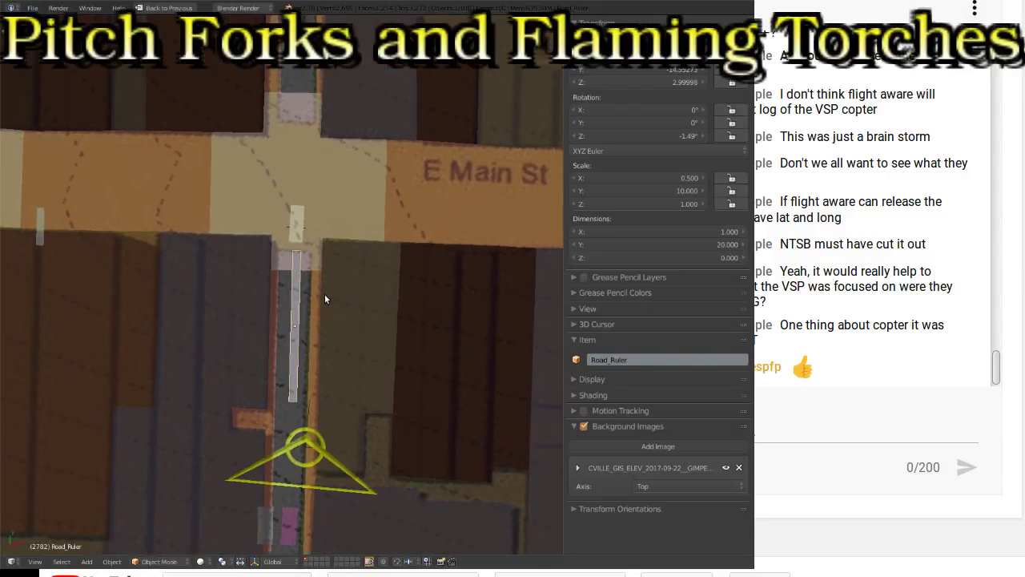
{"action": "key", "text": "g"}
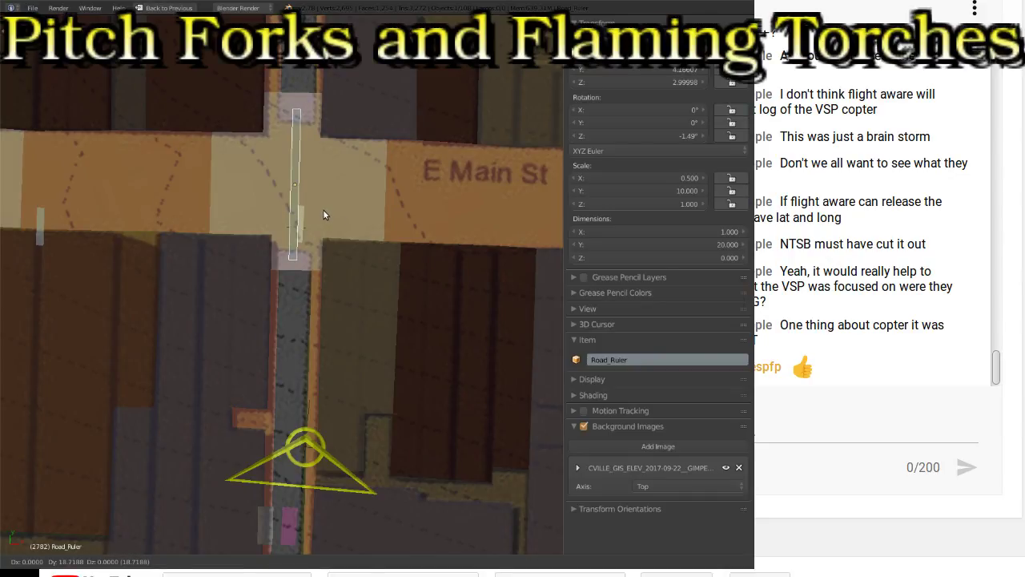
{"action": "left_click", "coordinate": [323, 212]}
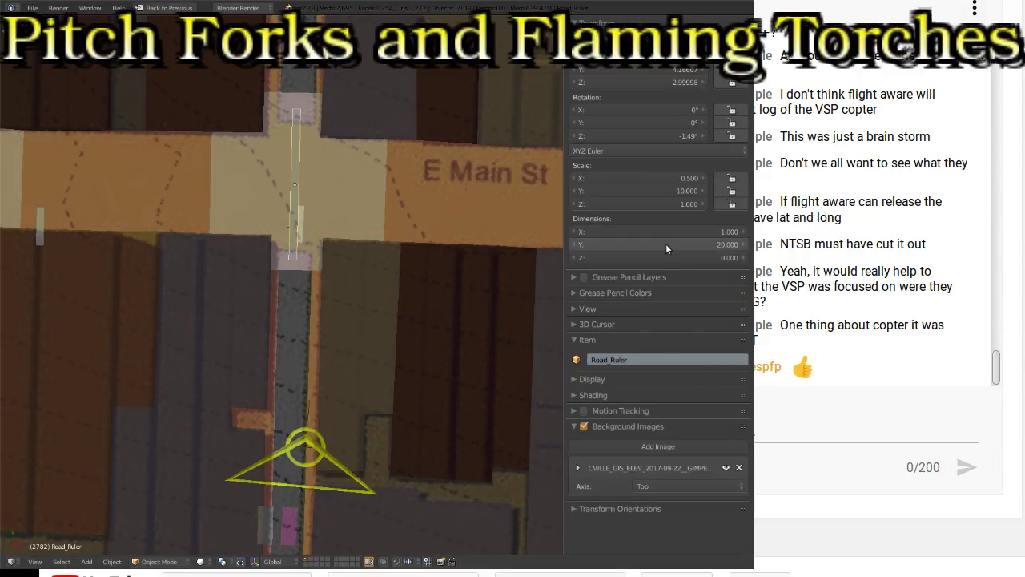
{"action": "left_click_drag", "start_coordinate": [667, 251], "coordinate": [636, 251]}
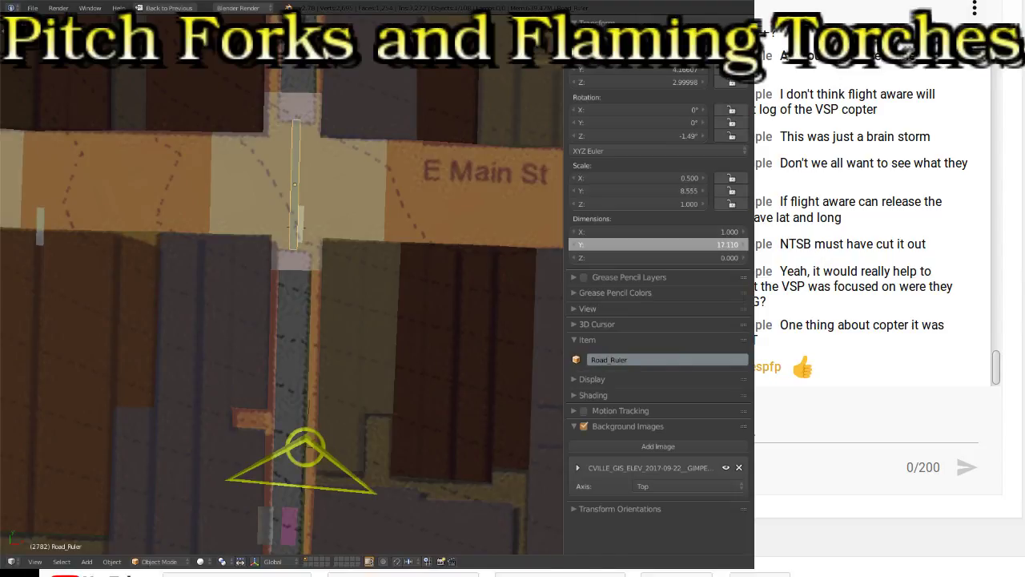
{"action": "left_click_drag", "start_coordinate": [635, 251], "coordinate": [638, 250]}
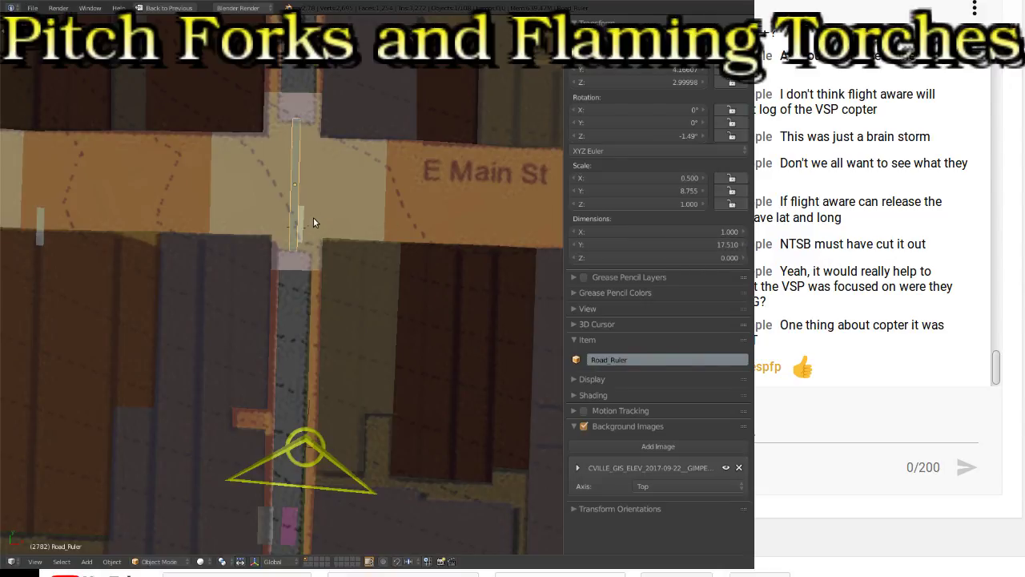
Step: Nudge the road ruler slightly southeast to center it between the two crosswalk patches on E Main St
{"action": "scroll", "coordinate": [310, 224], "scroll_direction": "up", "scroll_amount": 2}
{"action": "middle_click_drag", "start_coordinate": [338, 104], "coordinate": [333, 149], "text": "shift"}
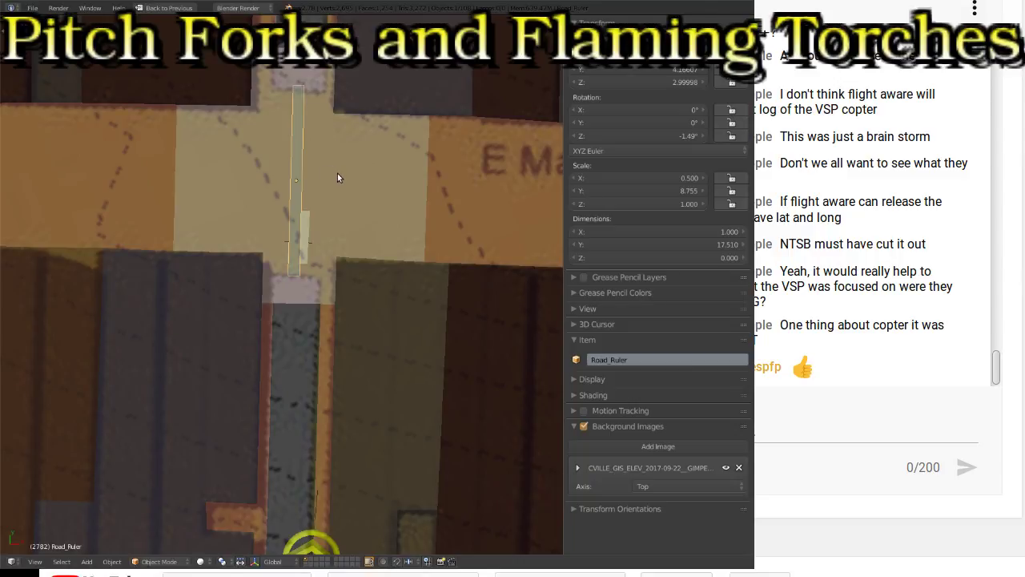
{"action": "key", "text": "g"}
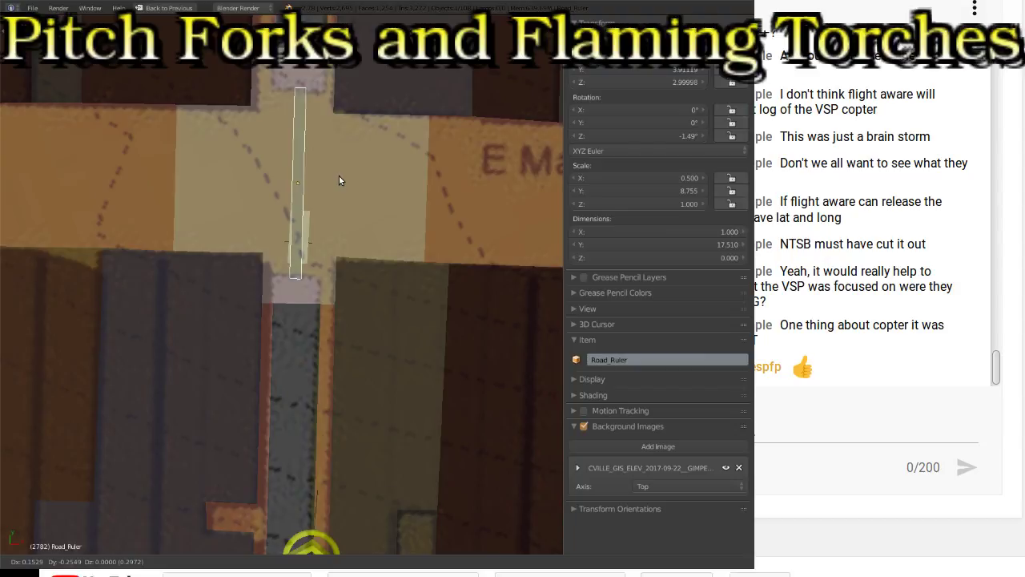
{"action": "left_click", "coordinate": [338, 176]}
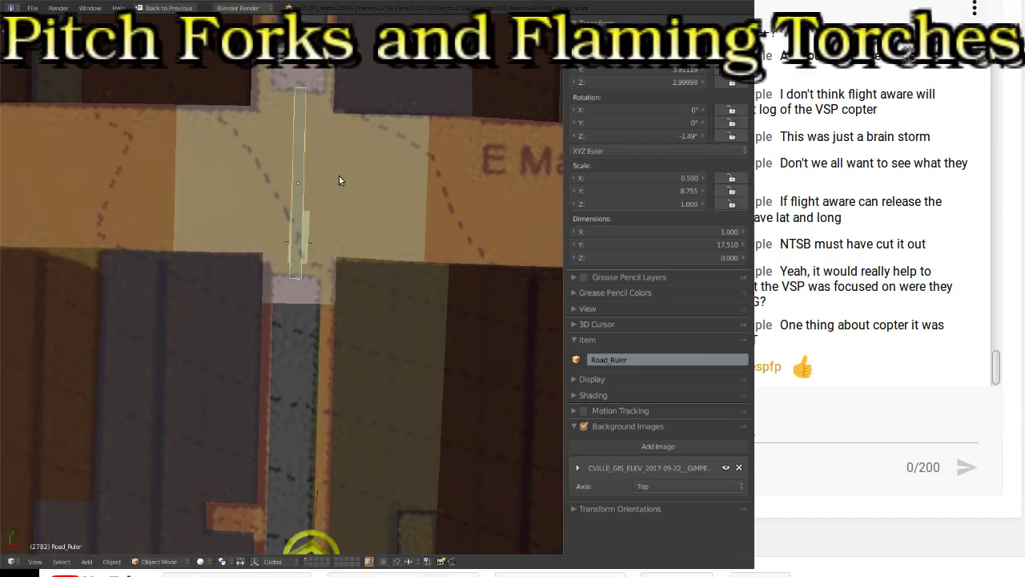
{"action": "key", "text": "g"}
{"action": "left_click", "coordinate": [341, 215]}
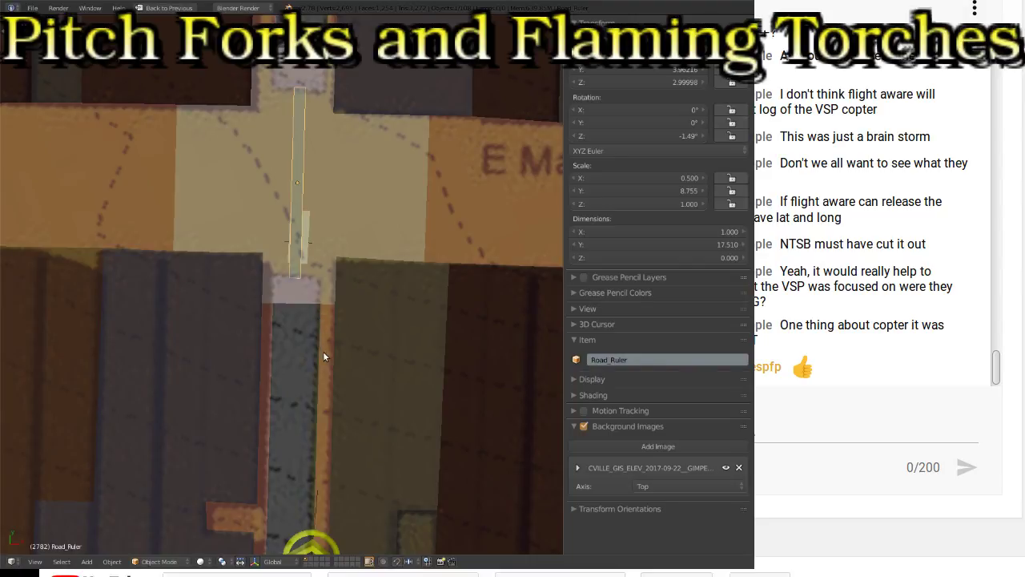
Step: Scale the road ruler uniformly by about 0.978 to a length of 17.13 and check its south end against the crosswalk patch
{"action": "key", "text": "s"}
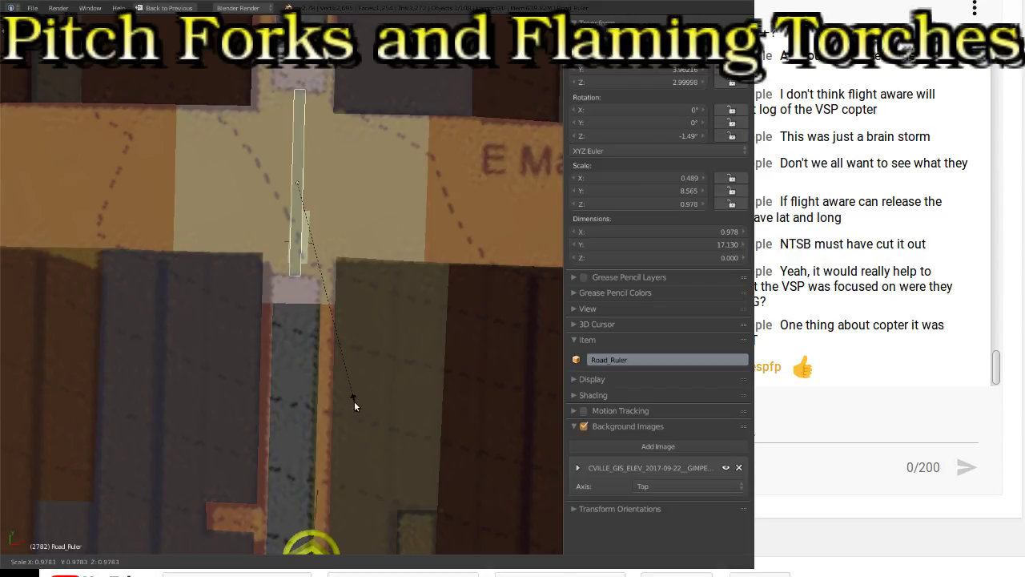
{"action": "left_click", "coordinate": [354, 400]}
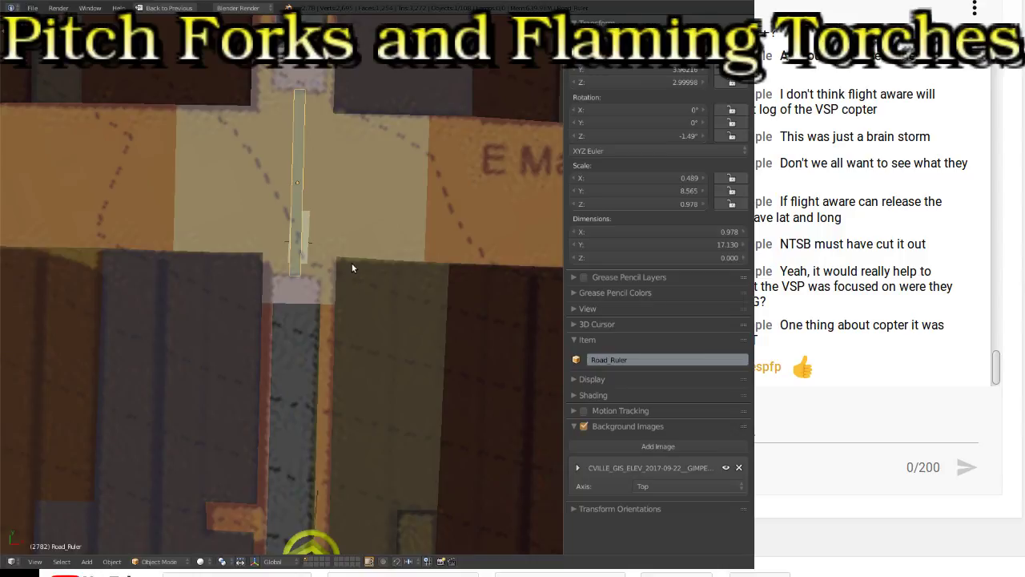
{"action": "scroll", "coordinate": [293, 183], "scroll_direction": "up", "scroll_amount": 4}
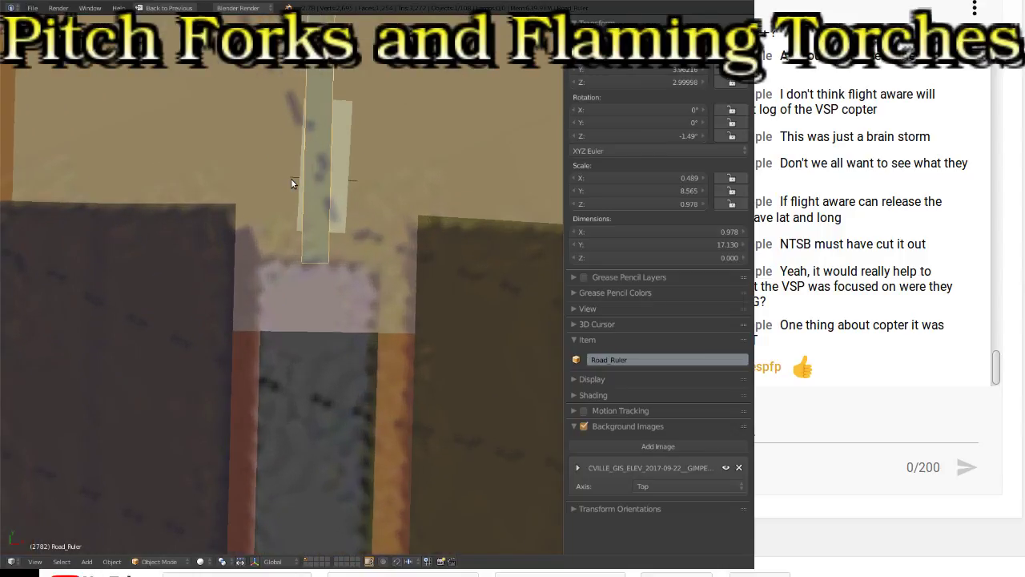
{"action": "scroll", "coordinate": [354, 190], "scroll_direction": "down", "scroll_amount": 2}
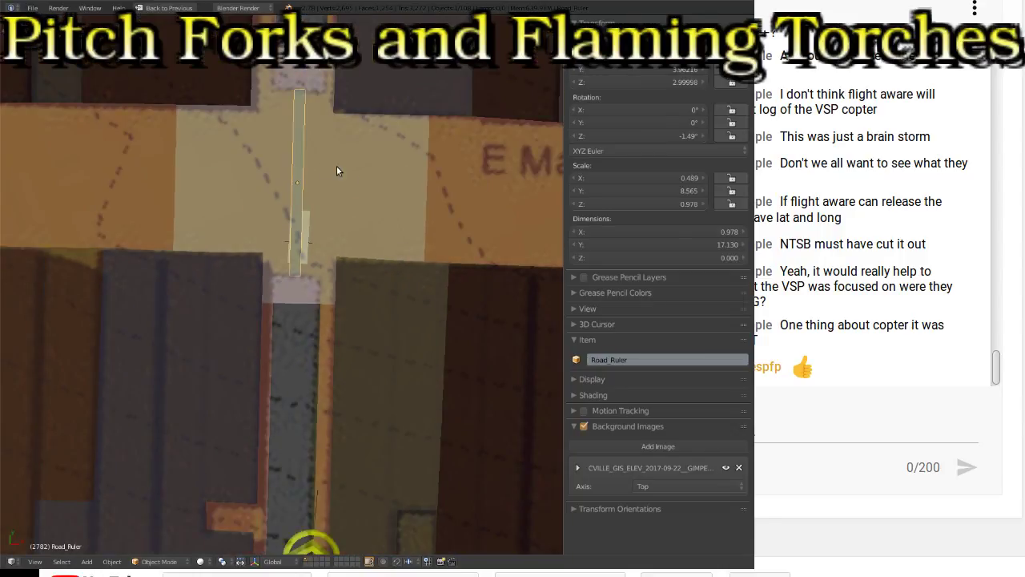
Step: Move the road ruler to the east side of the crossing, between the two crosswalk patches on E Main St
{"action": "key", "text": "g"}
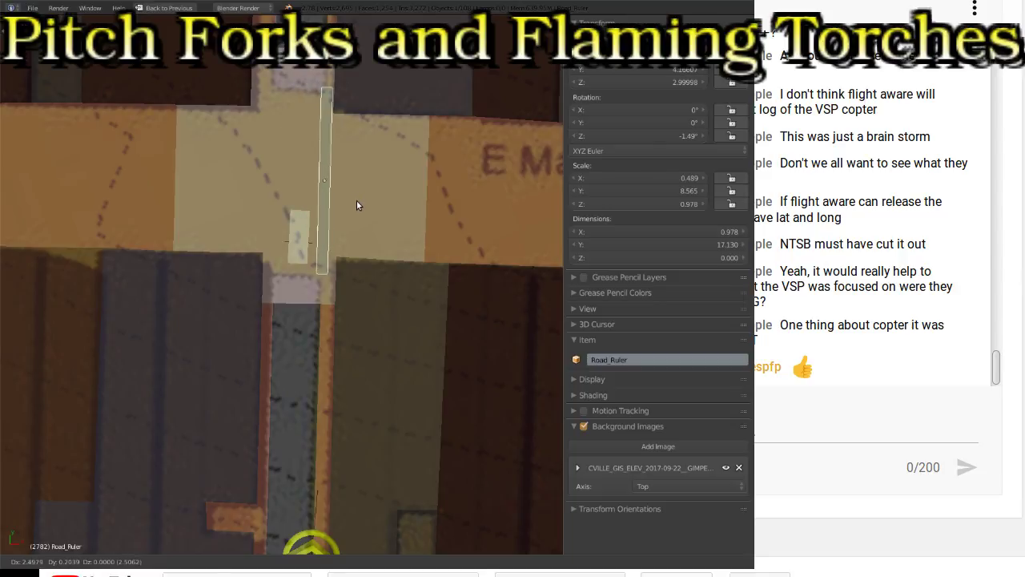
{"action": "left_click", "coordinate": [354, 201]}
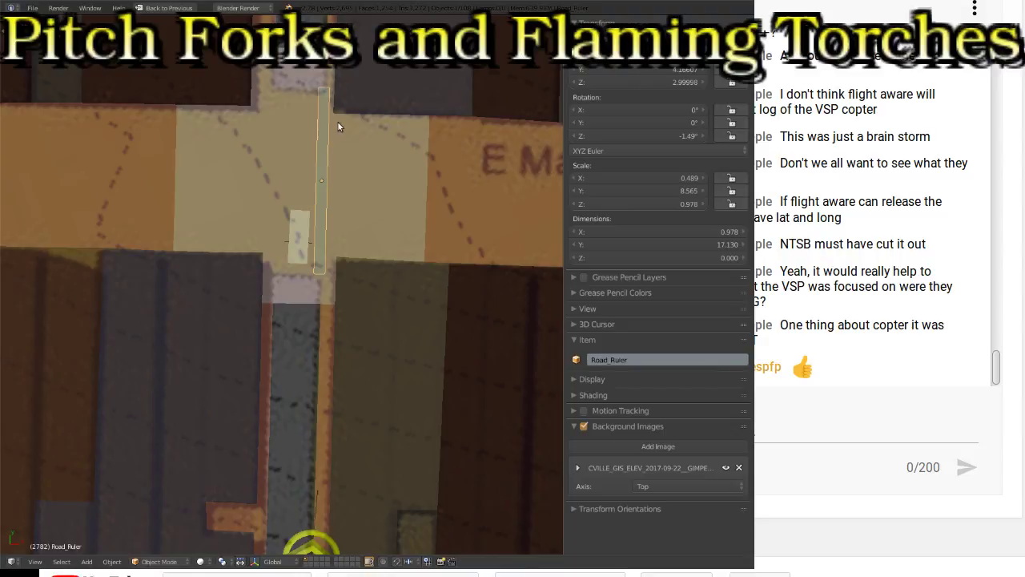
{"action": "key", "text": "g"}
{"action": "left_click", "coordinate": [359, 140]}
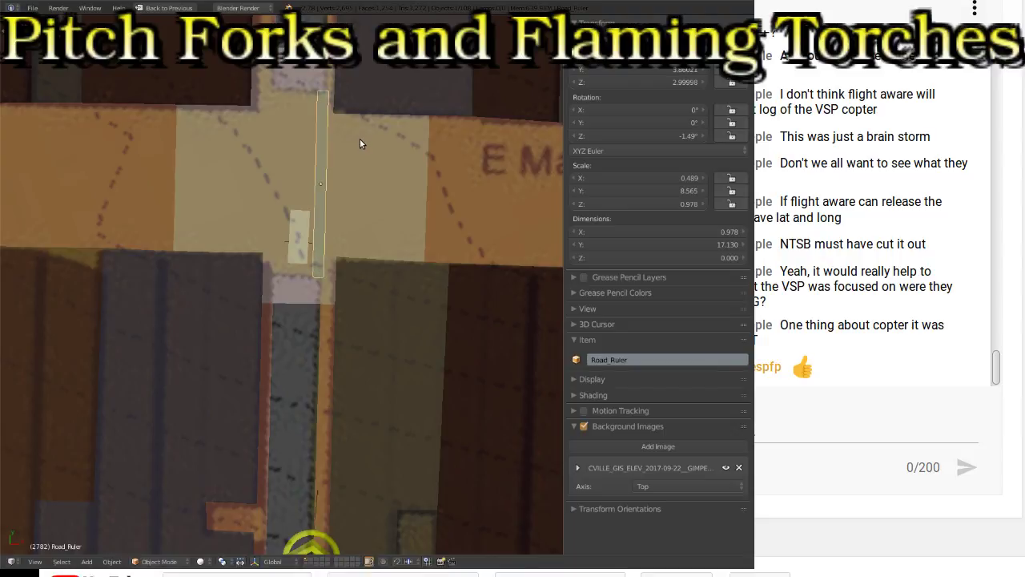
Step: Move the pavement block at the E Main St crossing slightly south and rotate it to about -0.83° around Z
{"action": "scroll", "coordinate": [374, 143], "scroll_direction": "down", "scroll_amount": 1}
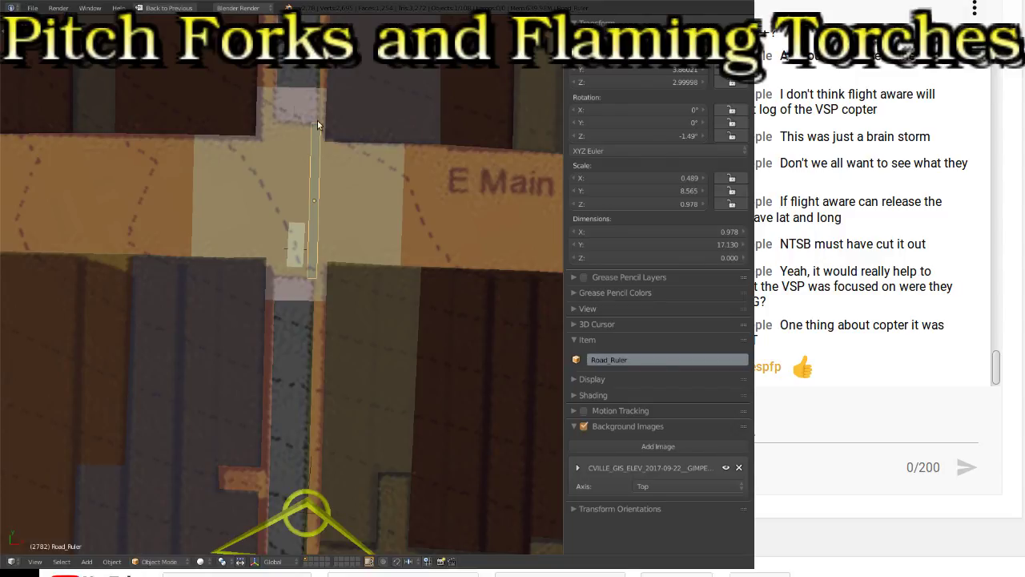
{"action": "right_click", "coordinate": [291, 289]}
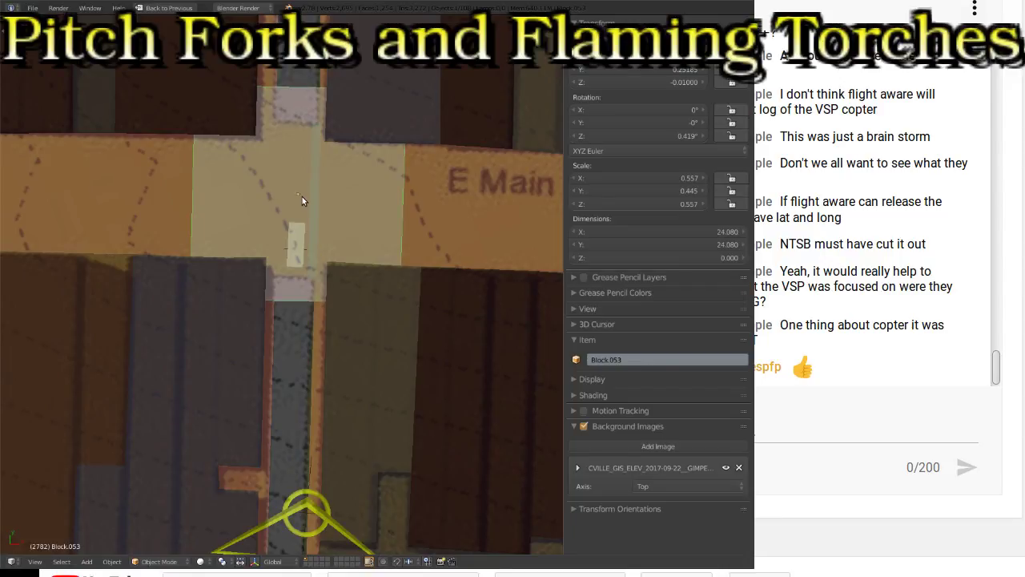
{"action": "key", "text": "g"}
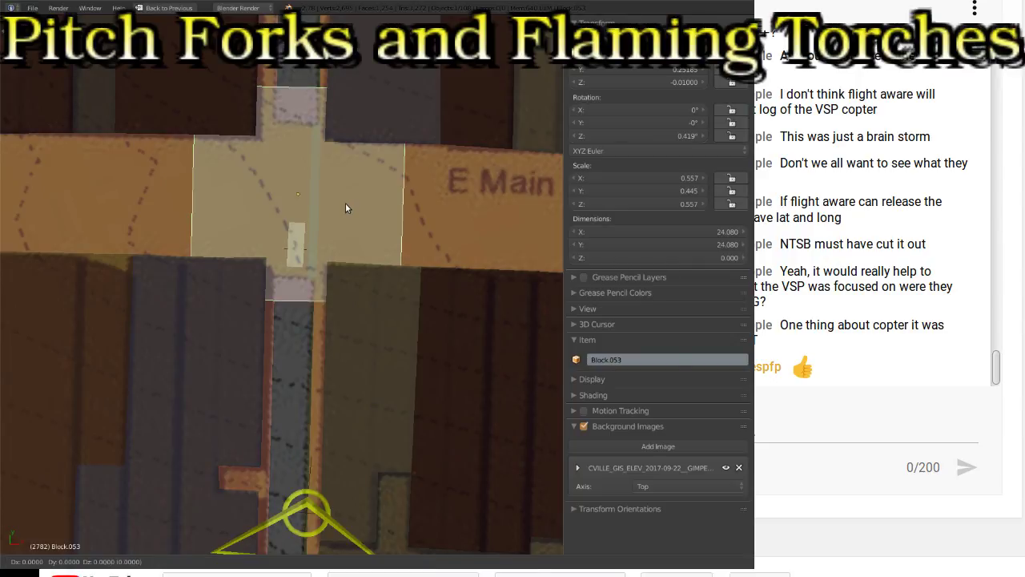
{"action": "left_click", "coordinate": [336, 268]}
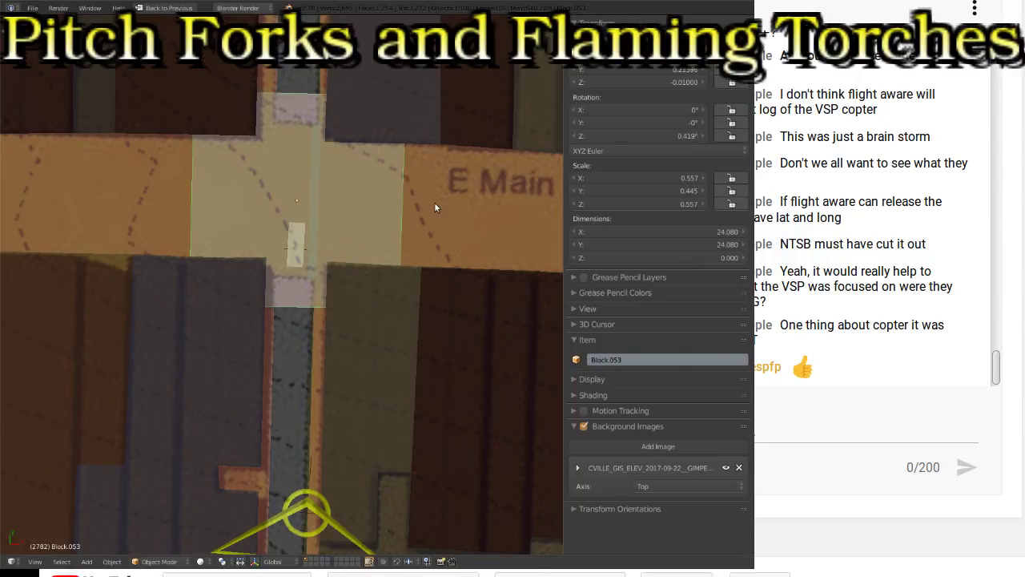
{"action": "key", "text": "r"}
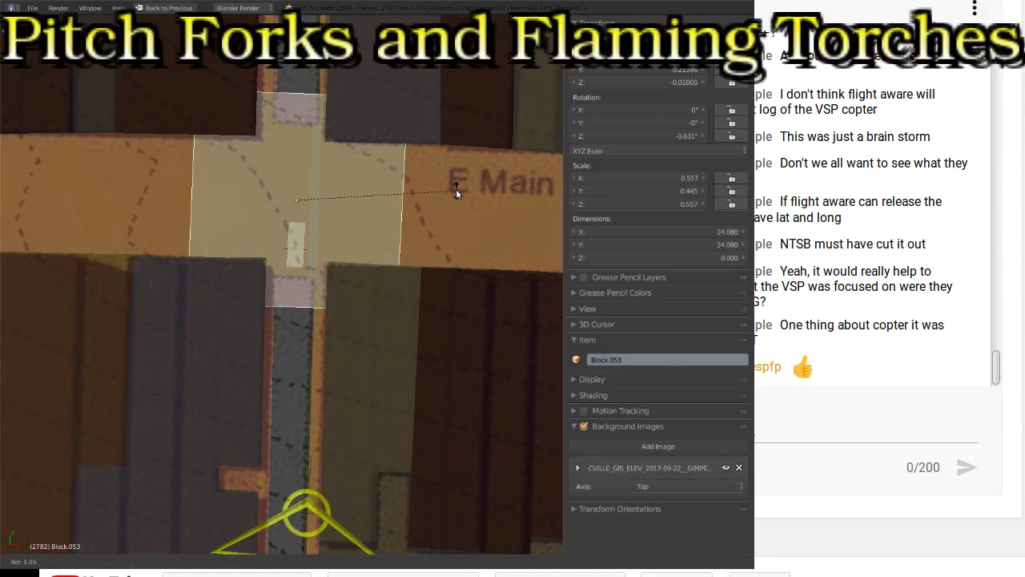
{"action": "left_click", "coordinate": [452, 222]}
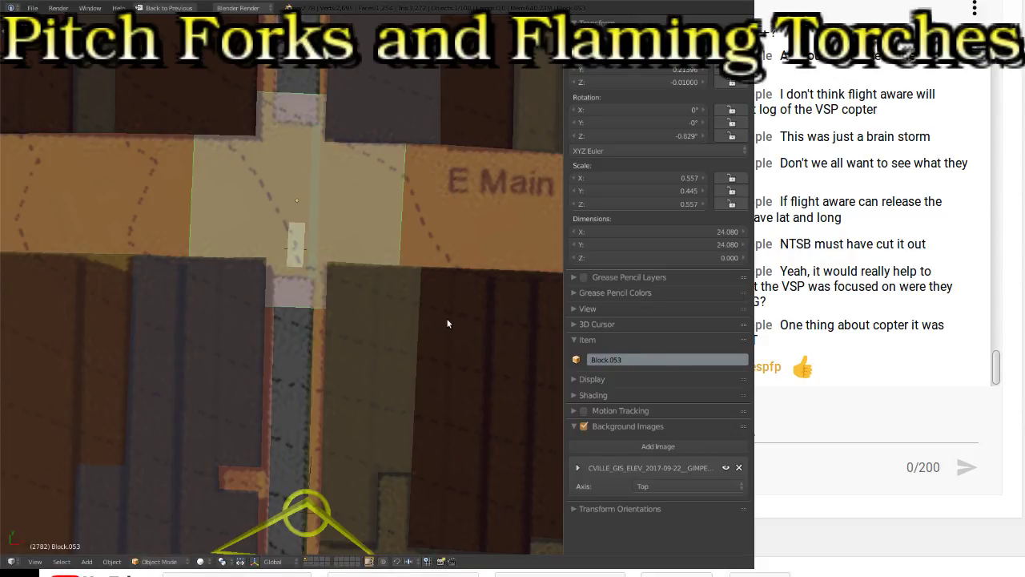
Step: Scale the crossing block uniformly by about 0.919 to 22.13 wide and check its south edge against the narrow street's crosswalk patch
{"action": "key", "text": "s"}
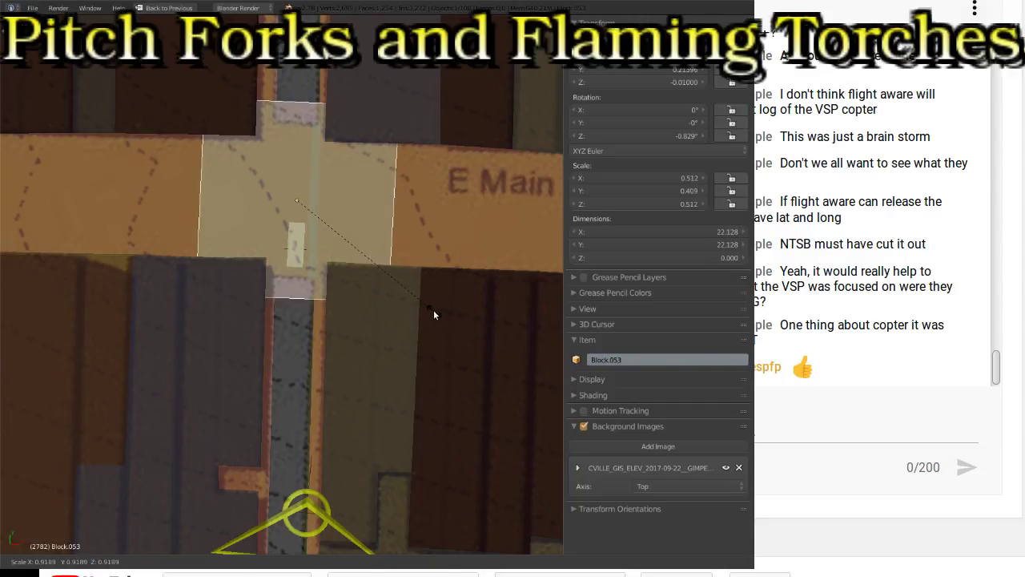
{"action": "left_click", "coordinate": [433, 312]}
{"action": "scroll", "coordinate": [336, 201], "scroll_direction": "up", "scroll_amount": 3}
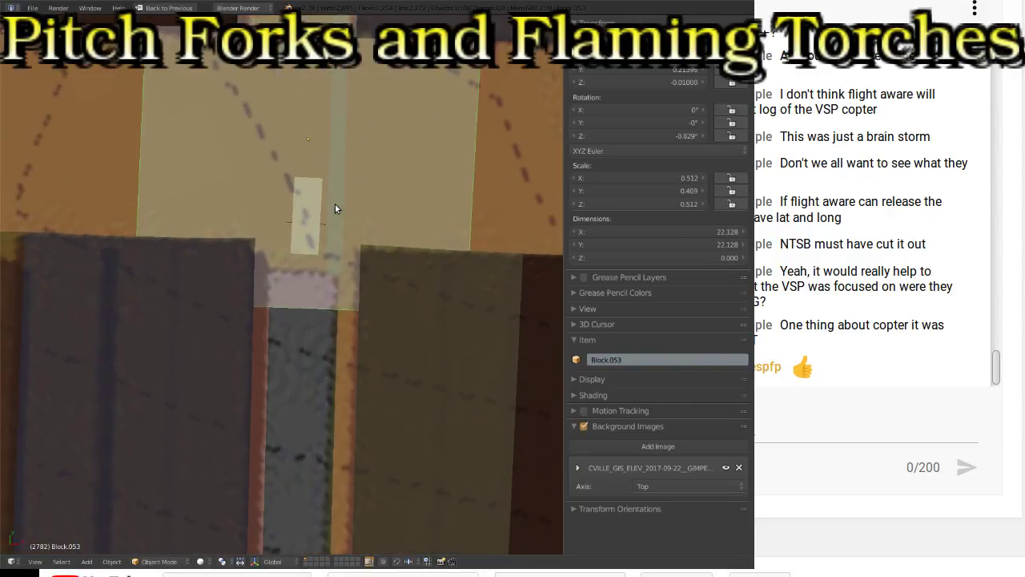
{"action": "scroll", "coordinate": [356, 216], "scroll_direction": "up", "scroll_amount": 1}
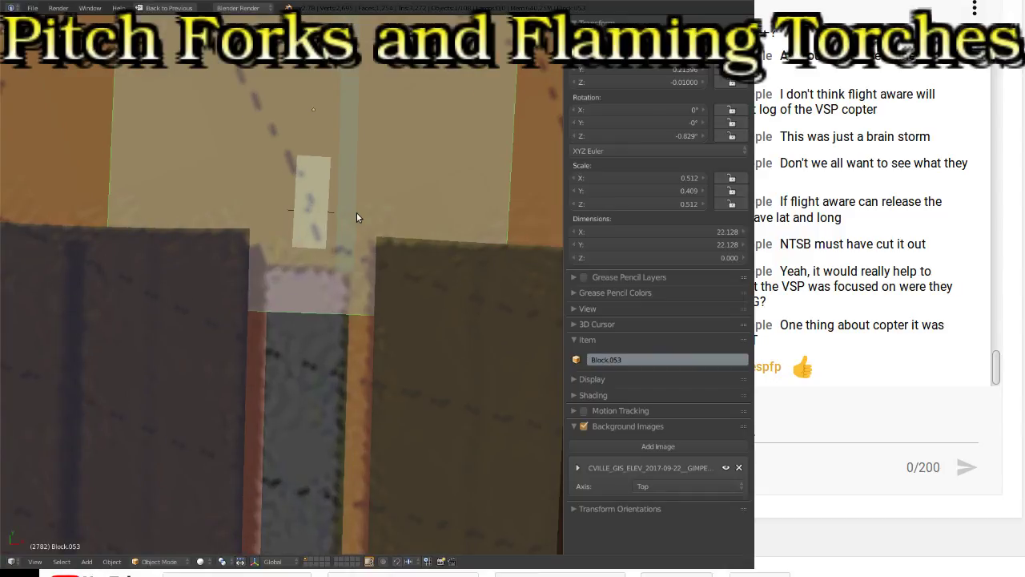
Step: Examine the narrow street between the E Main St crossing and E Water St from above and in perspective
{"action": "scroll", "coordinate": [357, 213], "scroll_direction": "down", "scroll_amount": 6}
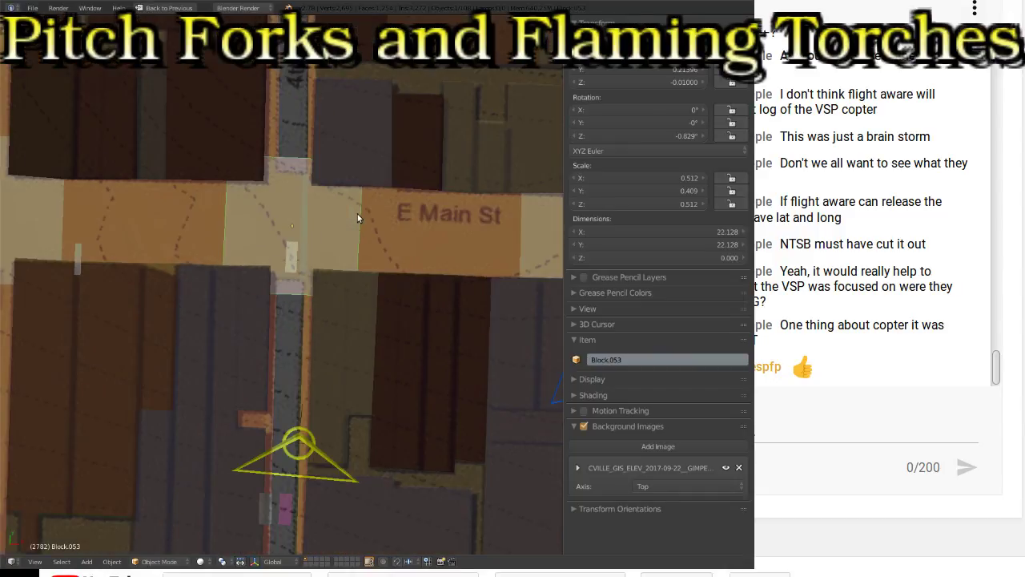
{"action": "scroll", "coordinate": [339, 243], "scroll_direction": "down", "scroll_amount": 5, "text": "shift"}
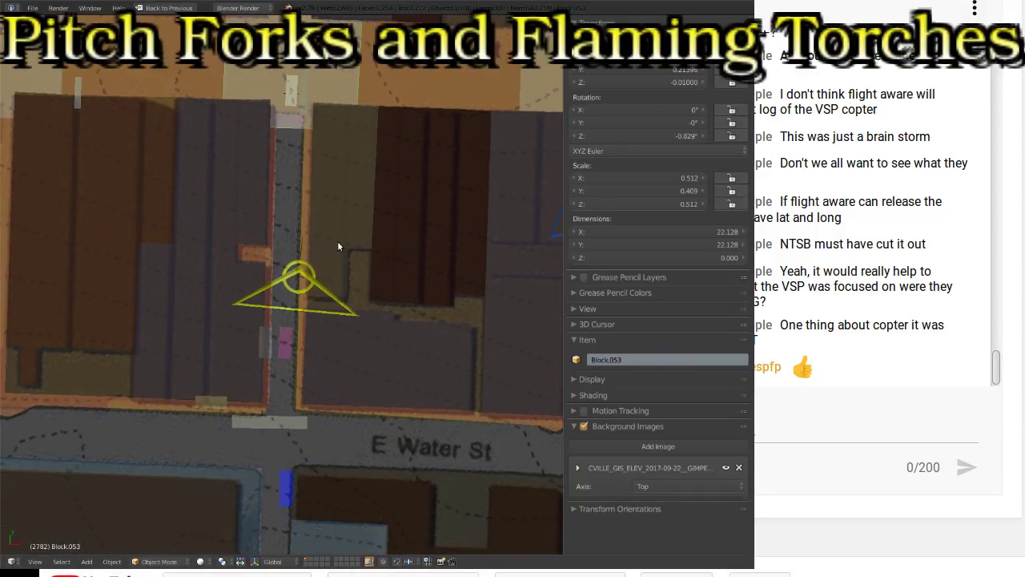
{"action": "scroll", "coordinate": [337, 241], "scroll_direction": "down", "scroll_amount": 3, "text": "shift"}
{"action": "scroll", "coordinate": [337, 240], "scroll_direction": "up", "scroll_amount": 4, "text": "shift"}
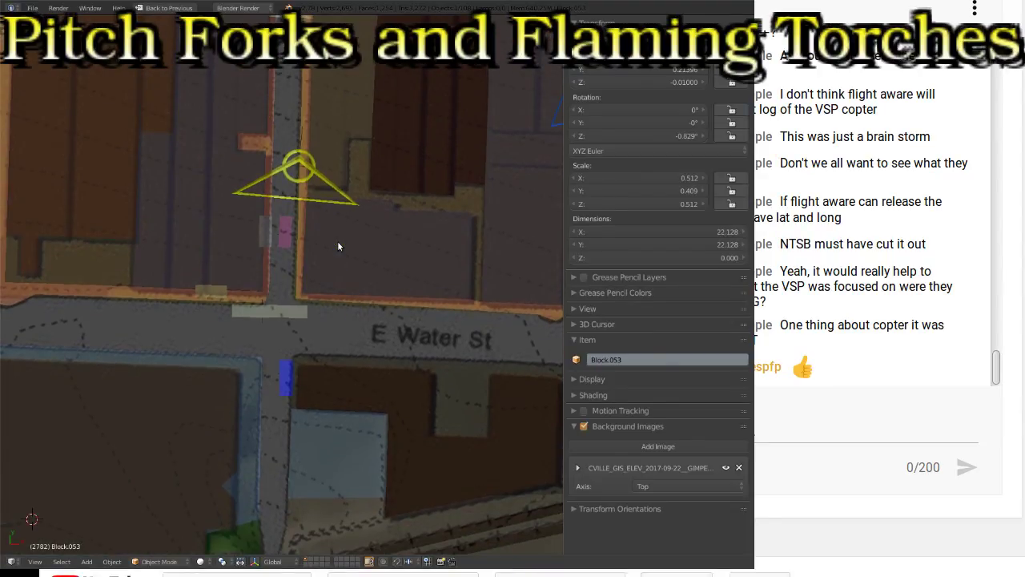
{"action": "scroll", "coordinate": [339, 242], "scroll_direction": "up", "scroll_amount": 2, "text": "shift"}
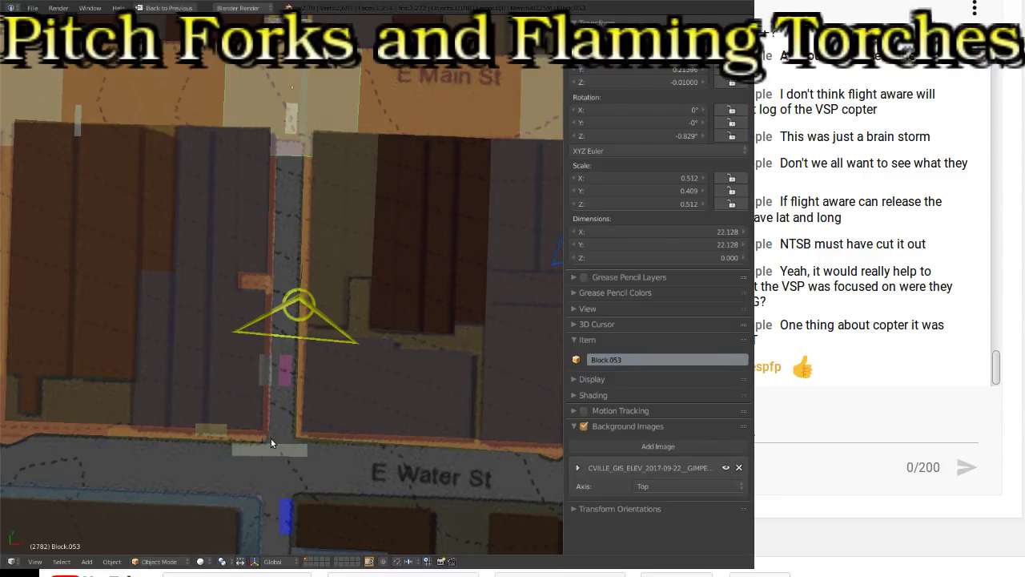
{"action": "middle_click_drag", "start_coordinate": [271, 443], "coordinate": [310, 361]}
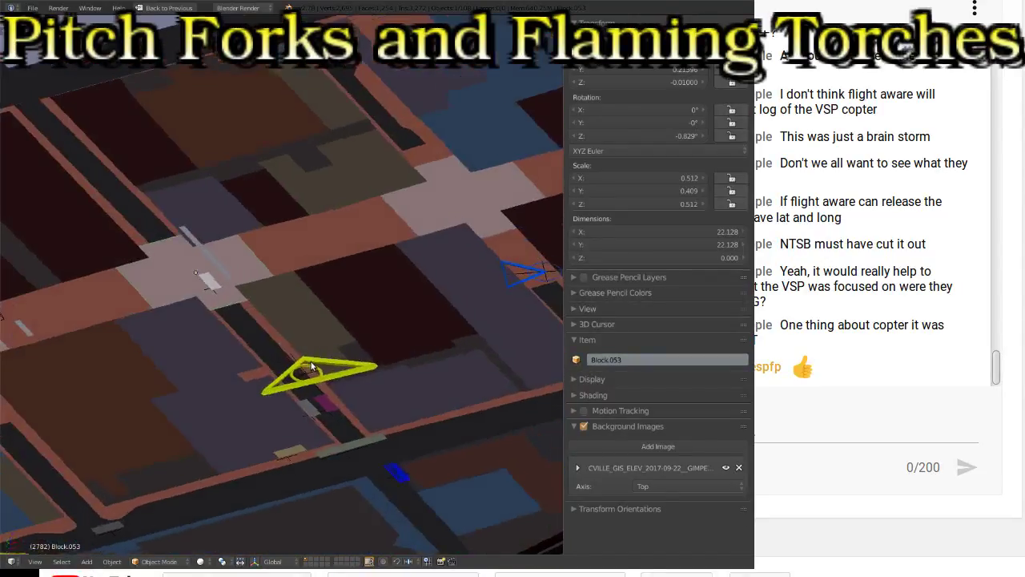
{"action": "scroll", "coordinate": [312, 361], "scroll_direction": "down", "scroll_amount": 3}
{"action": "middle_click_drag", "start_coordinate": [251, 381], "coordinate": [98, 305]}
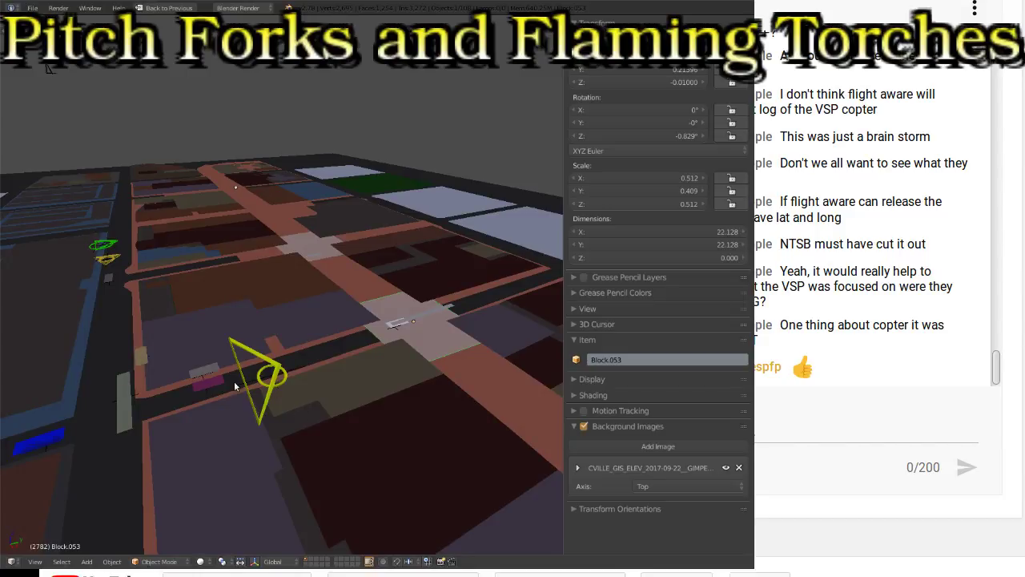
{"action": "middle_click_drag", "start_coordinate": [185, 414], "coordinate": [182, 370]}
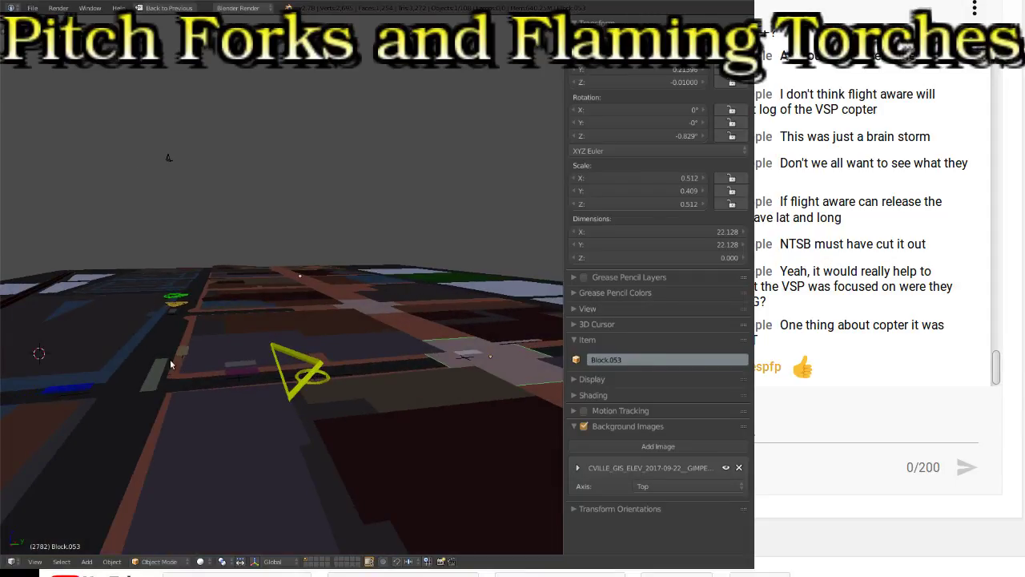
{"action": "middle_click_drag", "start_coordinate": [166, 428], "coordinate": [273, 445]}
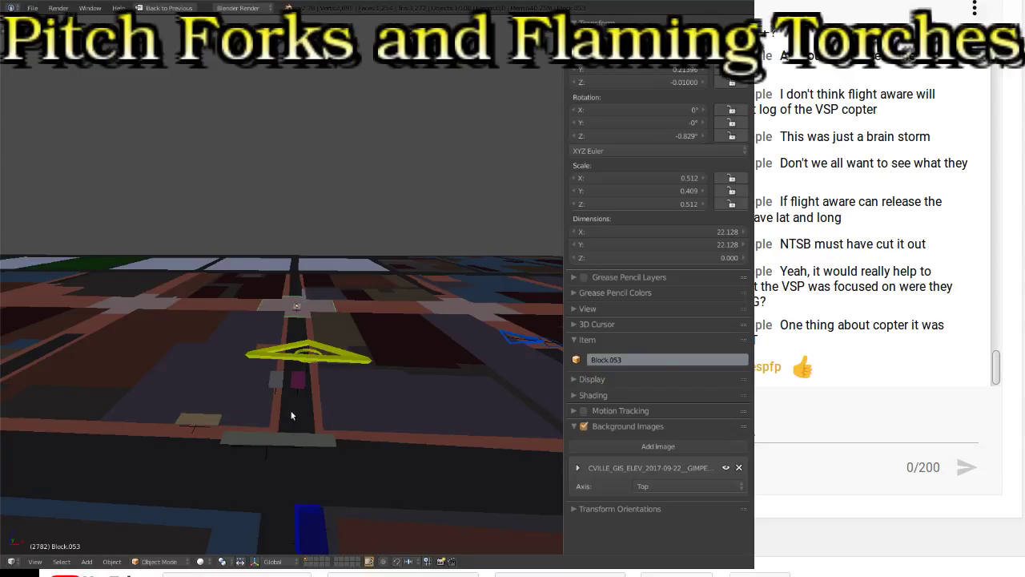
Step: Identify the beige parked van and grey SUV vehicle controllers near E Water St by selecting each in turn
{"action": "right_click", "coordinate": [193, 431]}
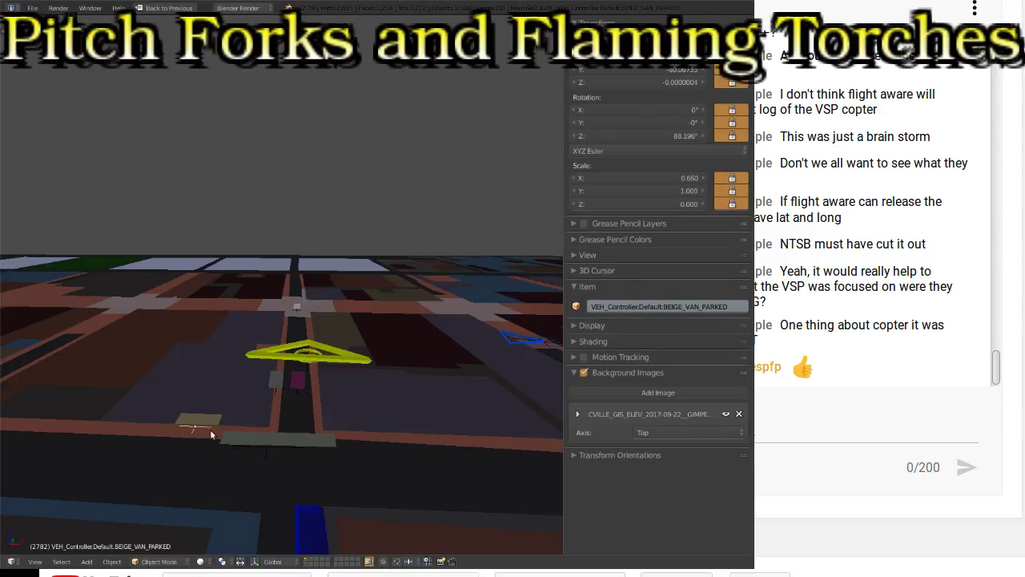
{"action": "middle_click_drag", "start_coordinate": [154, 340], "coordinate": [184, 370], "text": "shift"}
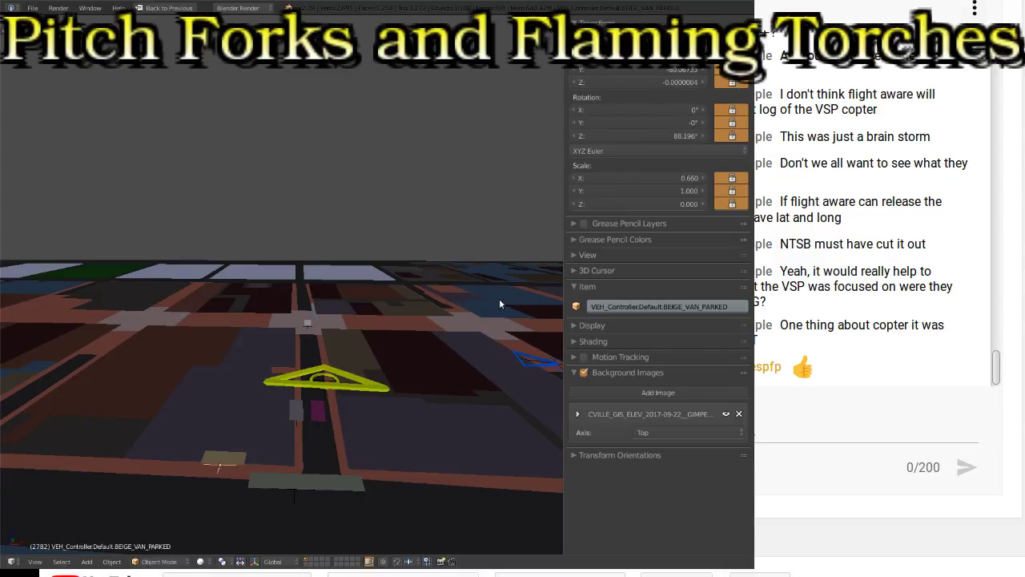
{"action": "right_click", "coordinate": [296, 427]}
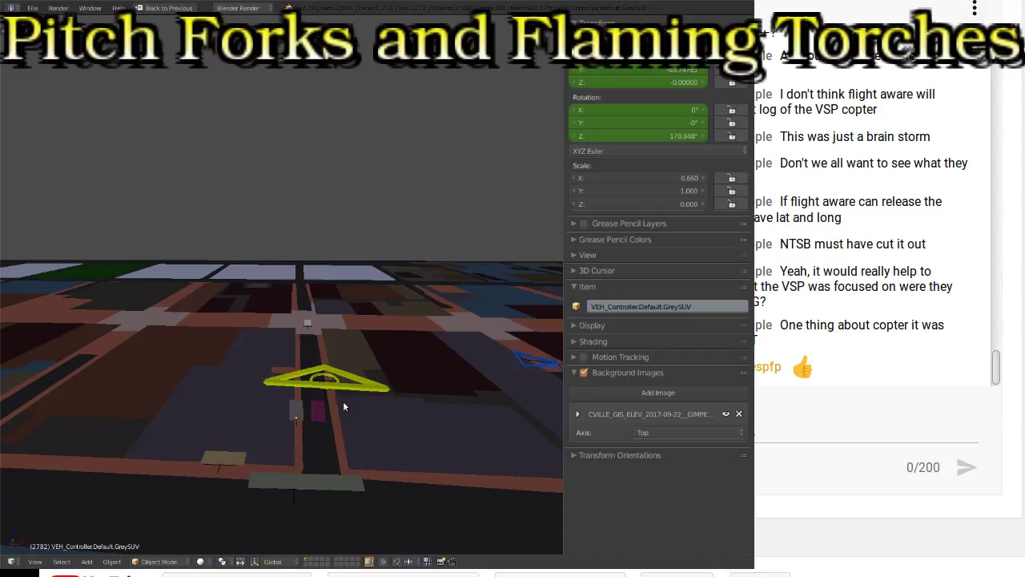
Step: Return to the top view and examine the map along E Water St between 3rd St SE and 5th St SE
{"action": "middle_click_drag", "start_coordinate": [448, 304], "coordinate": [357, 363]}
{"action": "key", "text": "KP_7"}
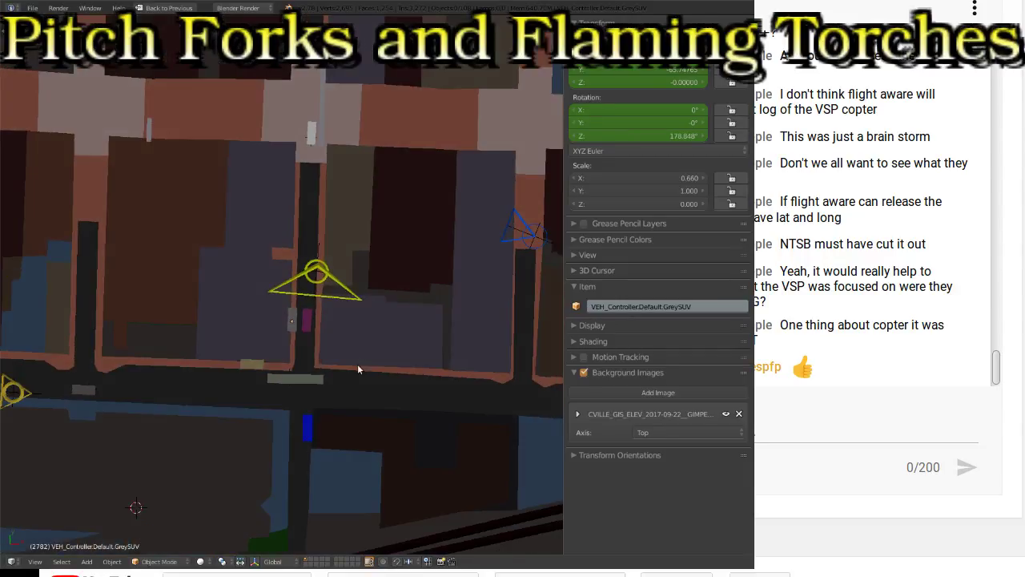
{"action": "scroll", "coordinate": [374, 361], "scroll_direction": "down", "scroll_amount": 3}
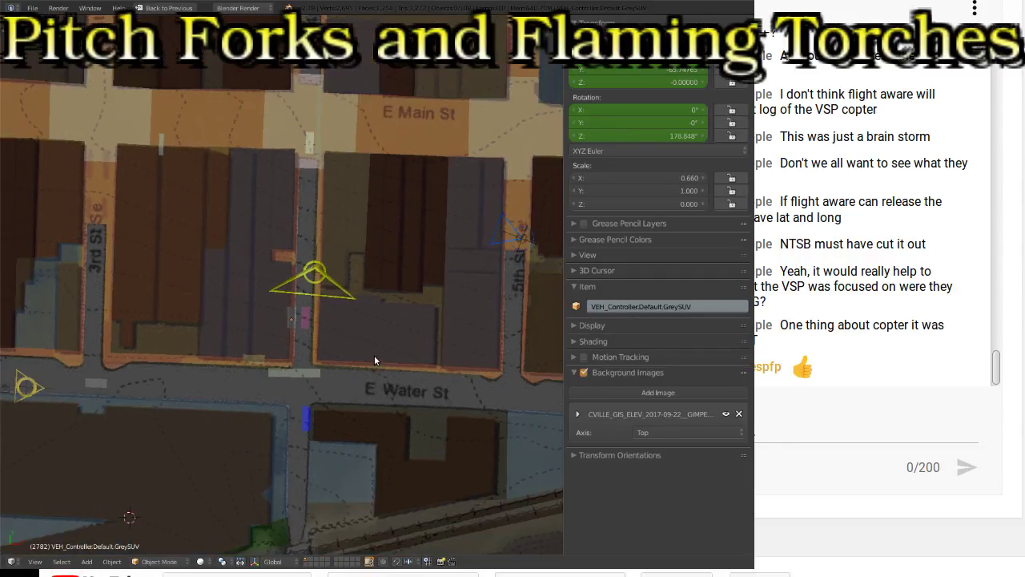
{"action": "middle_click_drag", "start_coordinate": [376, 276], "coordinate": [260, 243], "text": "shift"}
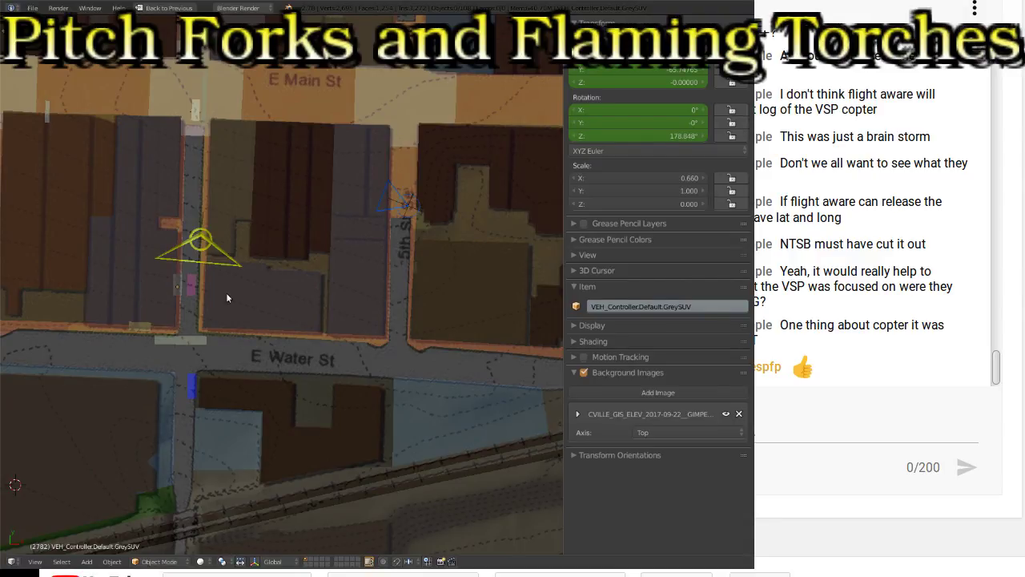
{"action": "middle_click_drag", "start_coordinate": [226, 294], "coordinate": [262, 274], "text": "shift"}
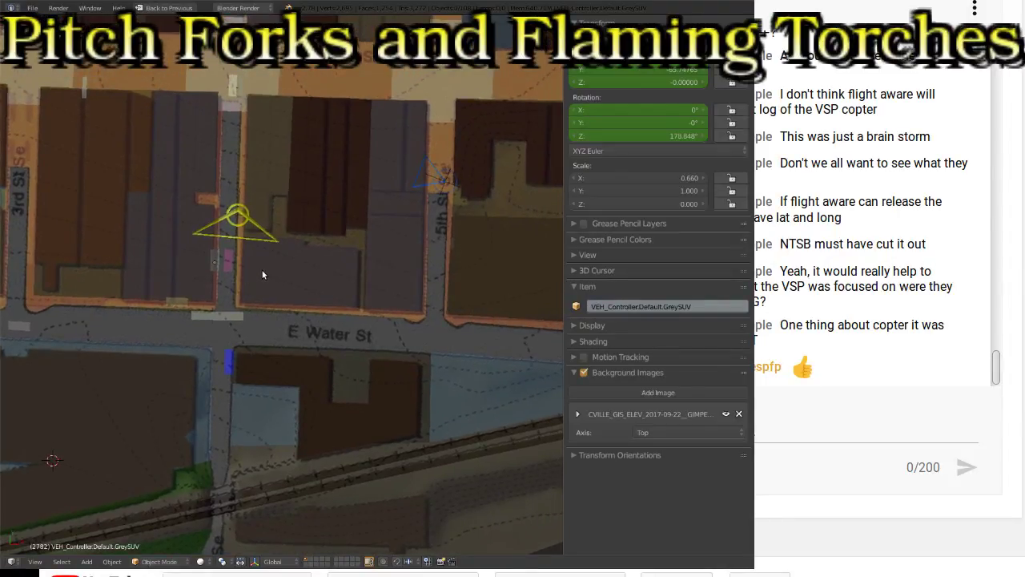
{"action": "middle_click_drag", "start_coordinate": [133, 320], "coordinate": [187, 299], "text": "shift"}
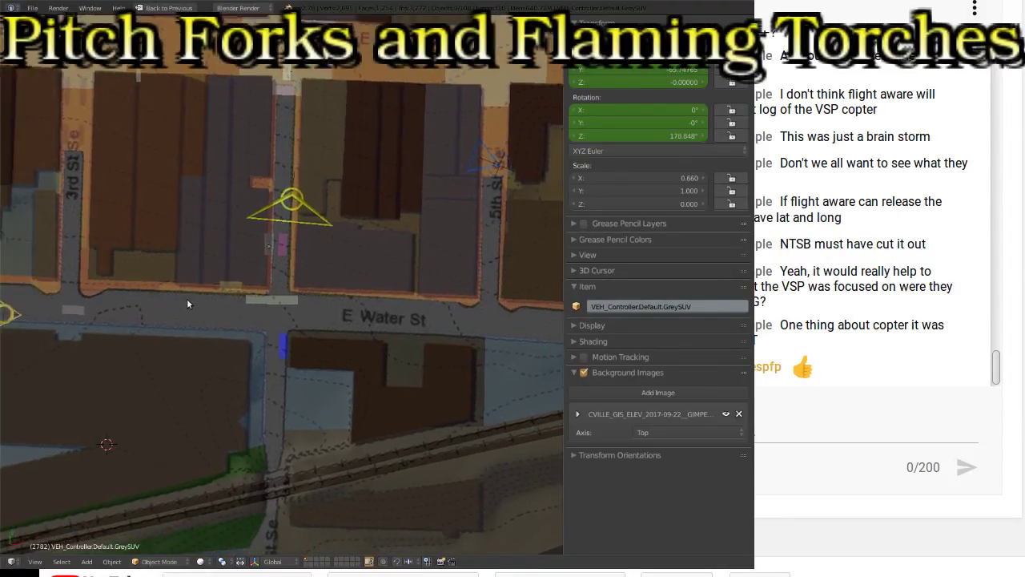
{"action": "middle_click_drag", "start_coordinate": [274, 180], "coordinate": [242, 348], "text": "shift"}
Step: Compare the crossing block and road ruler outlines in wireframe with the background's street edges at both ends of the E Main St crossing
{"action": "scroll", "coordinate": [242, 343], "scroll_direction": "up", "scroll_amount": 10}
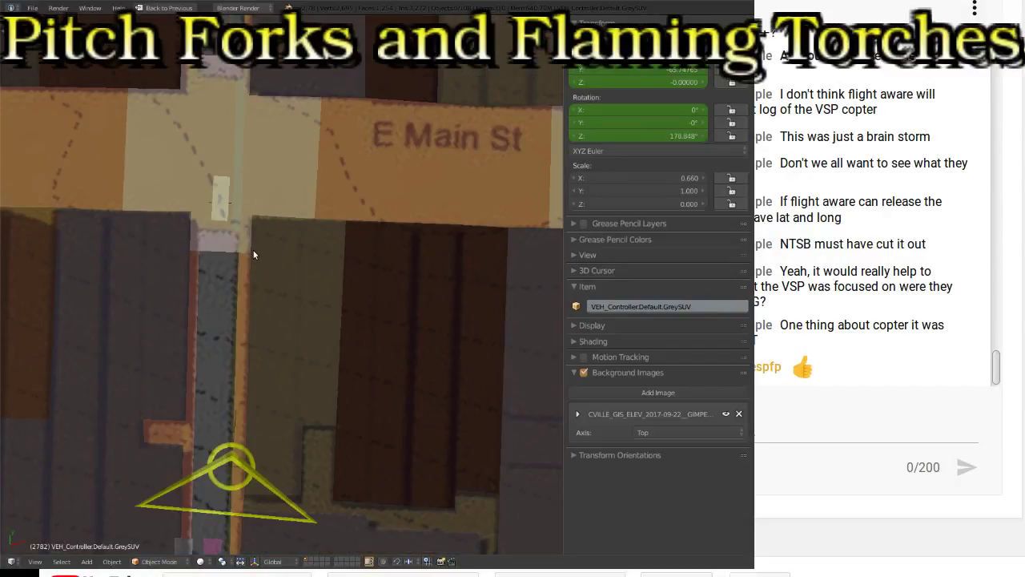
{"action": "scroll", "coordinate": [256, 333], "scroll_direction": "up", "scroll_amount": 2}
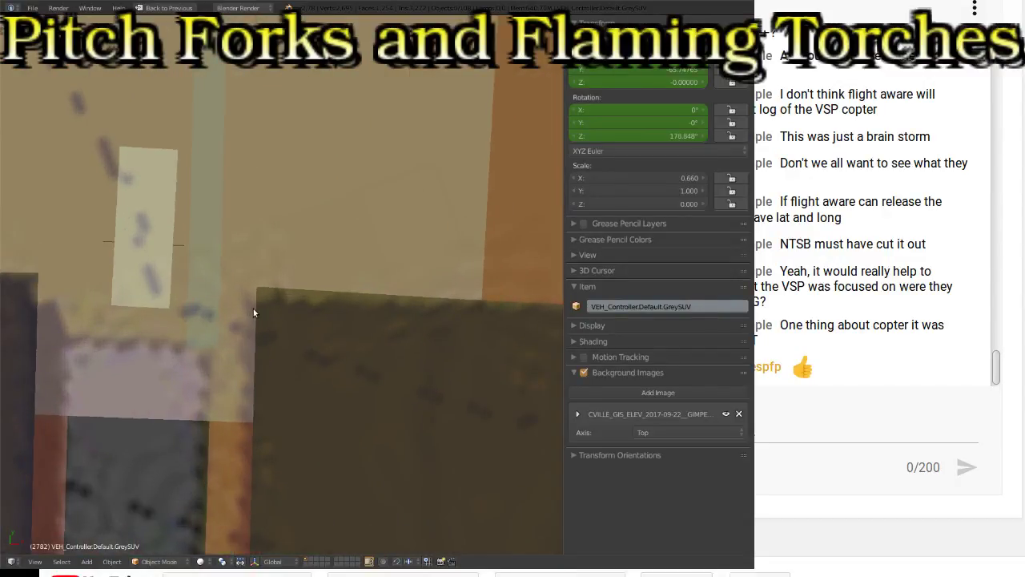
{"action": "middle_click_drag", "start_coordinate": [253, 308], "coordinate": [397, 459], "text": "shift"}
{"action": "scroll", "coordinate": [388, 433], "scroll_direction": "down", "scroll_amount": 2}
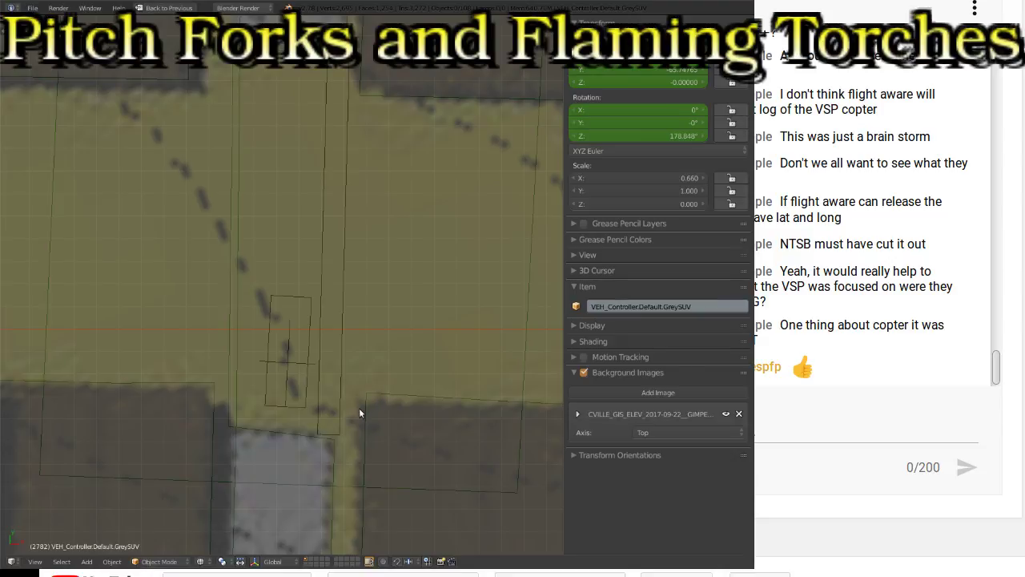
{"action": "middle_click_drag", "start_coordinate": [359, 409], "coordinate": [403, 267], "text": "shift"}
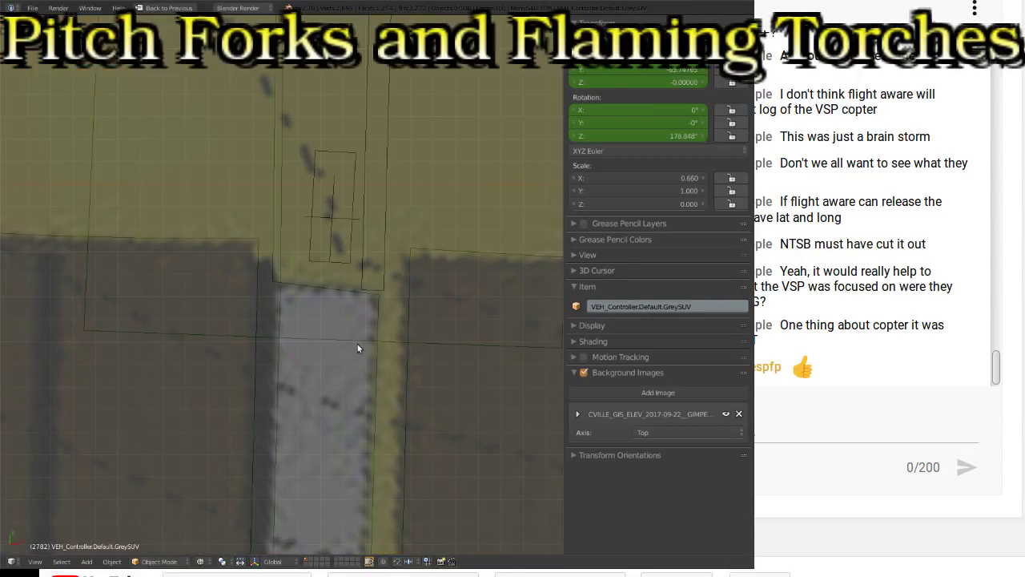
{"action": "scroll", "coordinate": [334, 351], "scroll_direction": "up", "scroll_amount": 2}
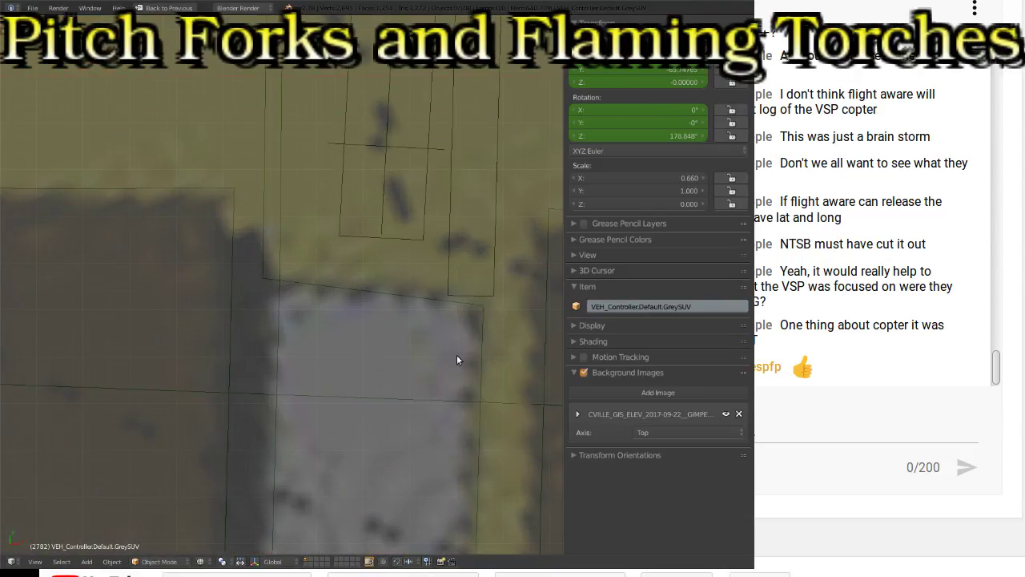
{"action": "middle_click_drag", "start_coordinate": [457, 355], "coordinate": [389, 296], "text": "shift"}
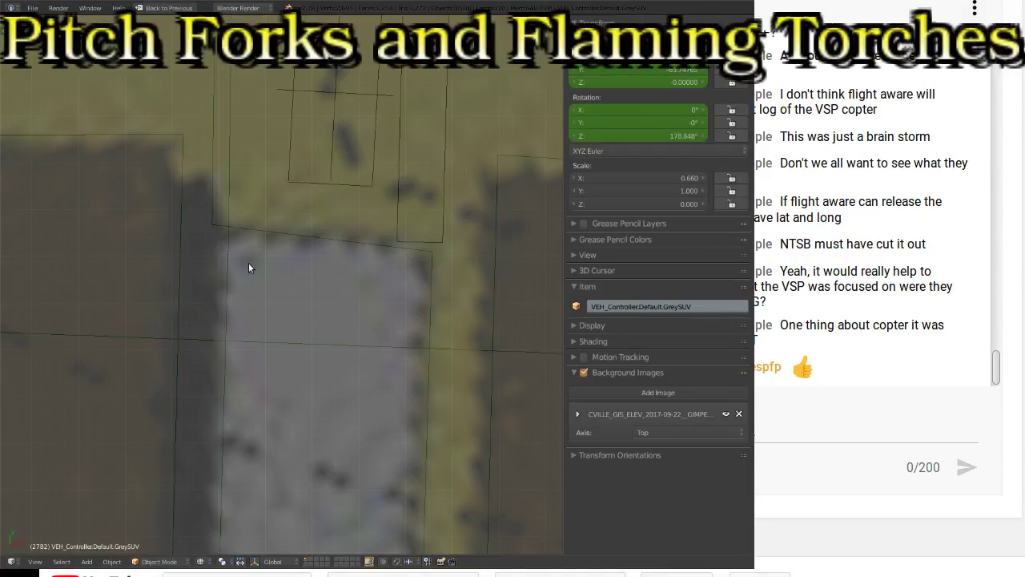
{"action": "scroll", "coordinate": [331, 296], "scroll_direction": "down", "scroll_amount": 4}
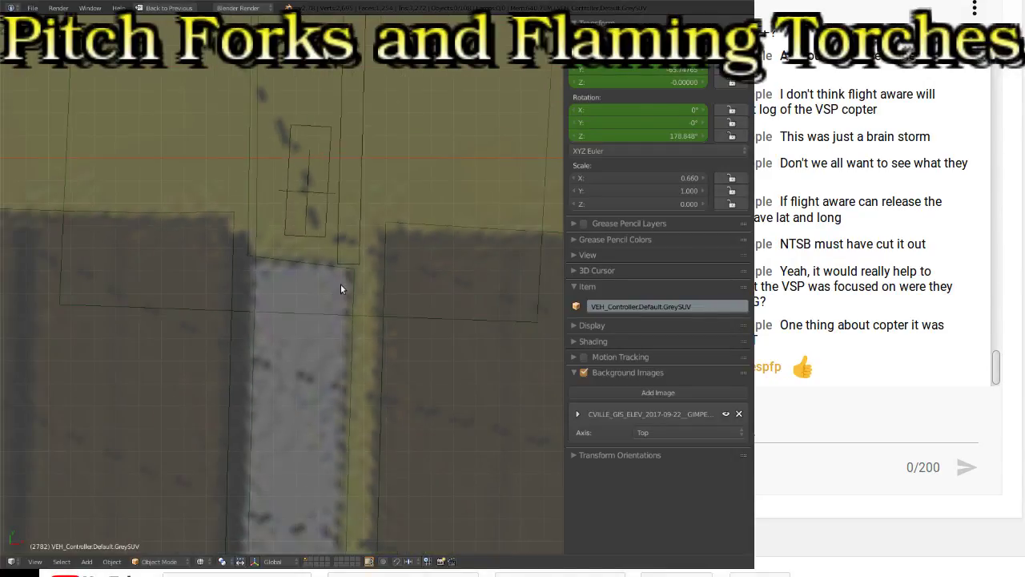
{"action": "scroll", "coordinate": [340, 287], "scroll_direction": "up", "scroll_amount": 3, "text": "shift"}
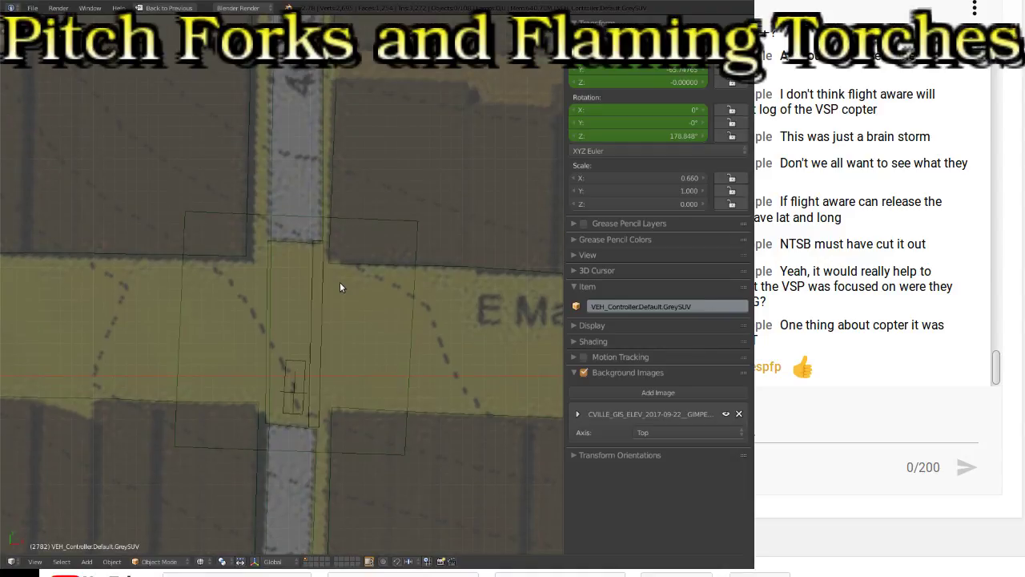
{"action": "scroll", "coordinate": [289, 256], "scroll_direction": "up", "scroll_amount": 6}
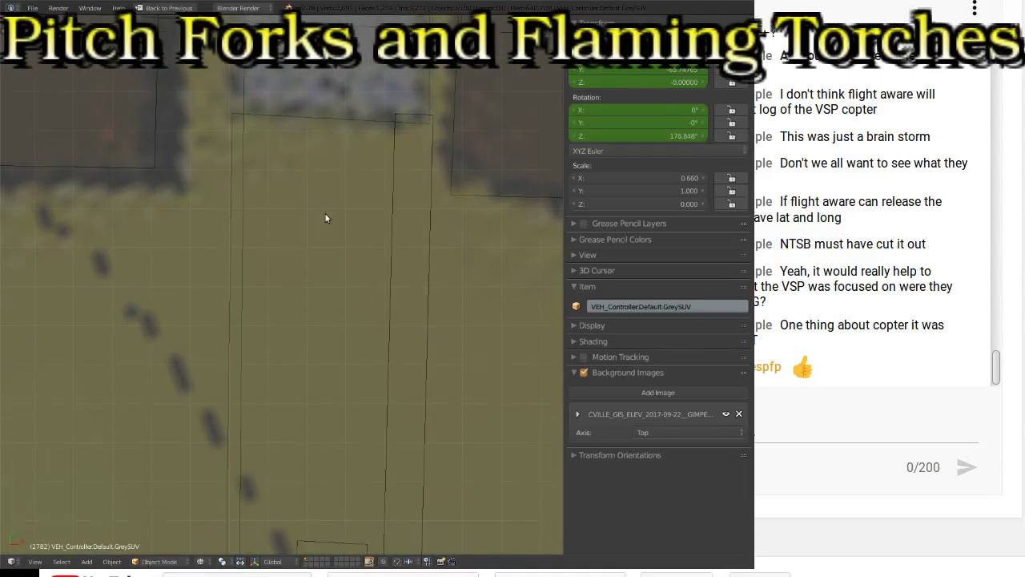
{"action": "scroll", "coordinate": [323, 216], "scroll_direction": "down", "scroll_amount": 4}
{"action": "scroll", "coordinate": [313, 234], "scroll_direction": "down", "scroll_amount": 3, "text": "shift"}
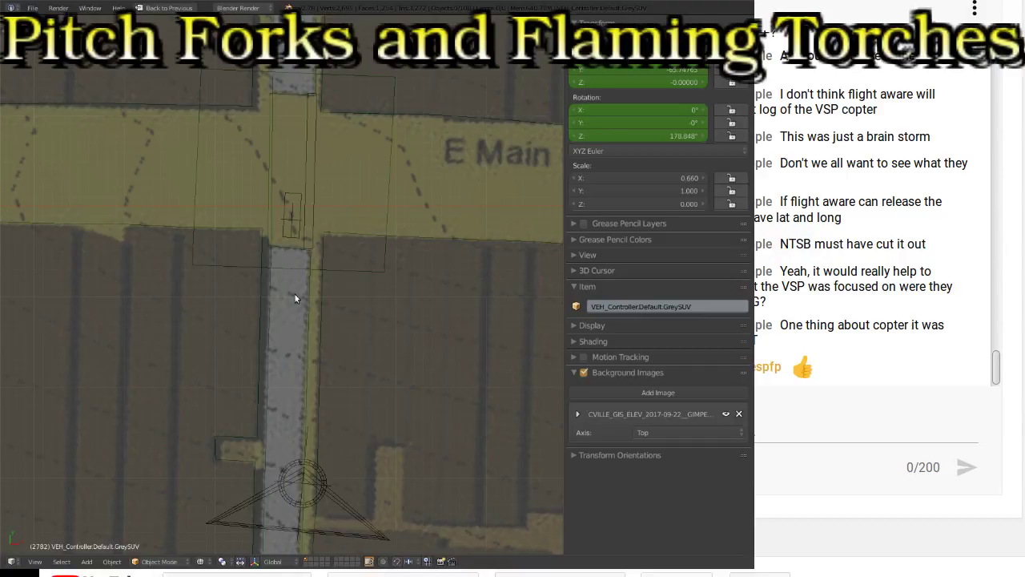
Step: Examine the map from the E Main St crossing down to E Water St and west towards 2nd St SW
{"action": "scroll", "coordinate": [336, 304], "scroll_direction": "down", "scroll_amount": 3}
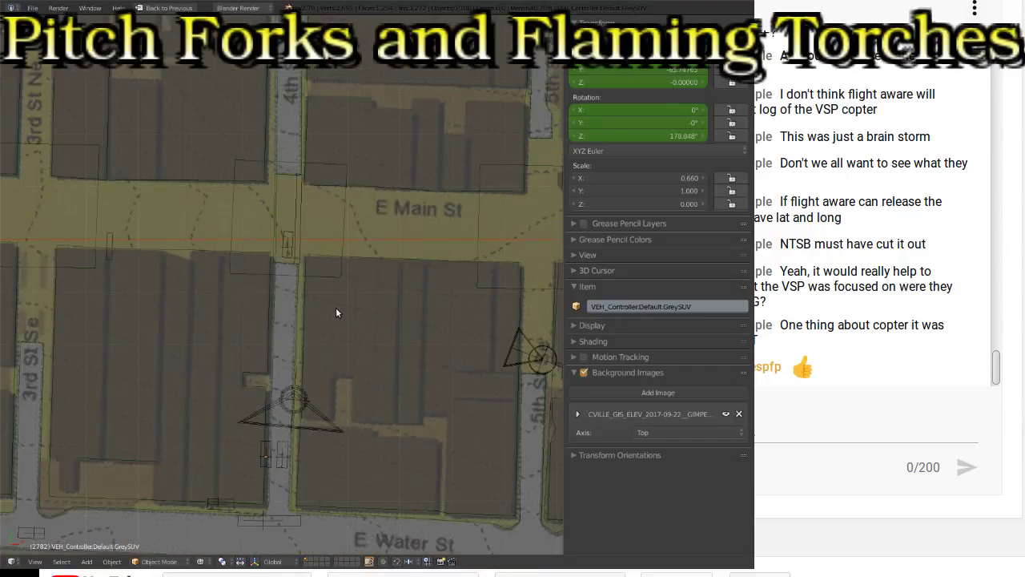
{"action": "scroll", "coordinate": [302, 295], "scroll_direction": "down", "scroll_amount": 4, "text": "shift"}
{"action": "scroll", "coordinate": [299, 300], "scroll_direction": "down", "scroll_amount": 2, "text": "shift"}
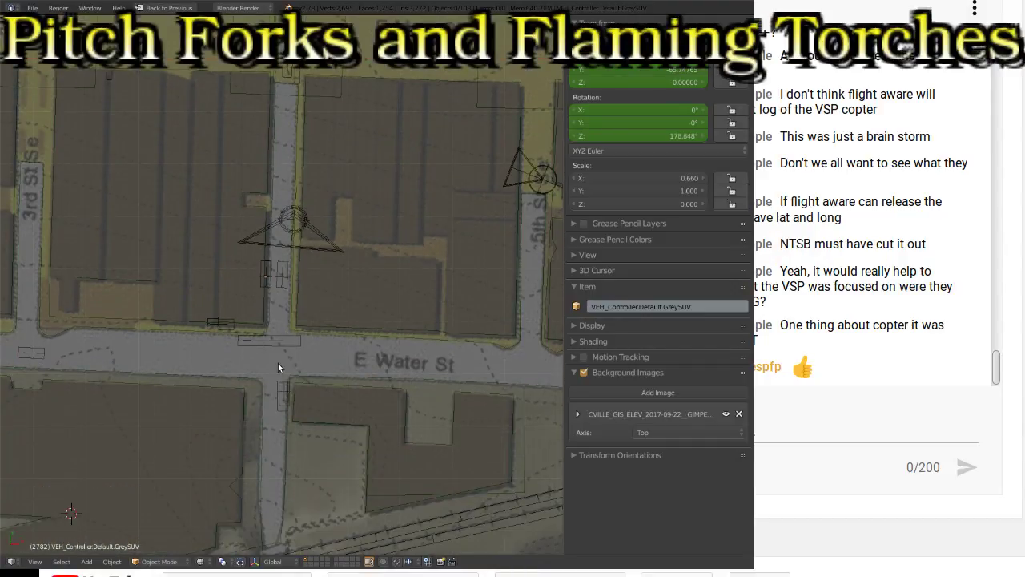
{"action": "scroll", "coordinate": [248, 401], "scroll_direction": "up", "scroll_amount": 1, "text": "shift"}
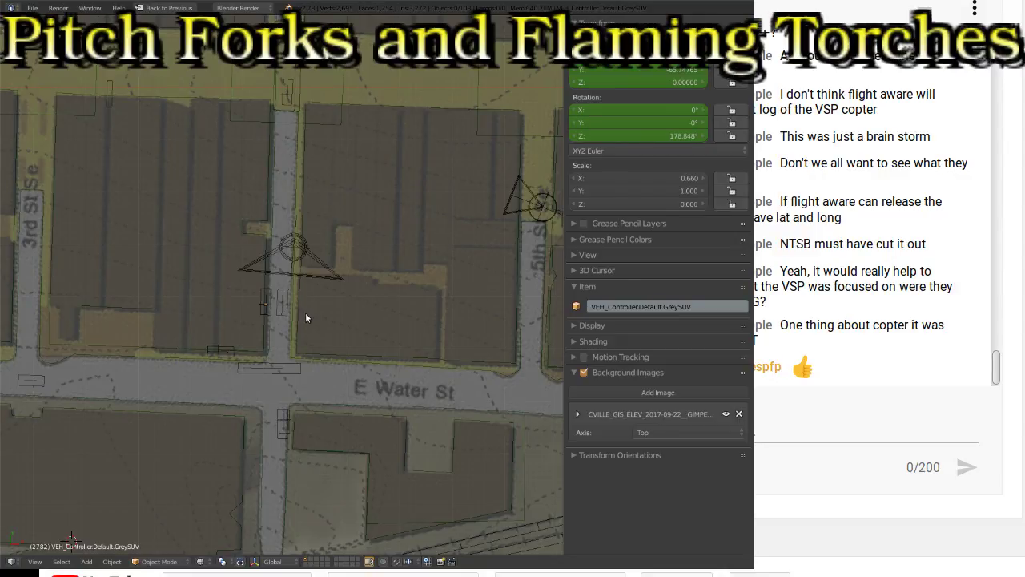
{"action": "scroll", "coordinate": [297, 313], "scroll_direction": "down", "scroll_amount": 2}
{"action": "scroll", "coordinate": [233, 305], "scroll_direction": "left", "scroll_amount": 1, "text": "ctrl"}
{"action": "scroll", "coordinate": [321, 333], "scroll_direction": "down", "scroll_amount": 3}
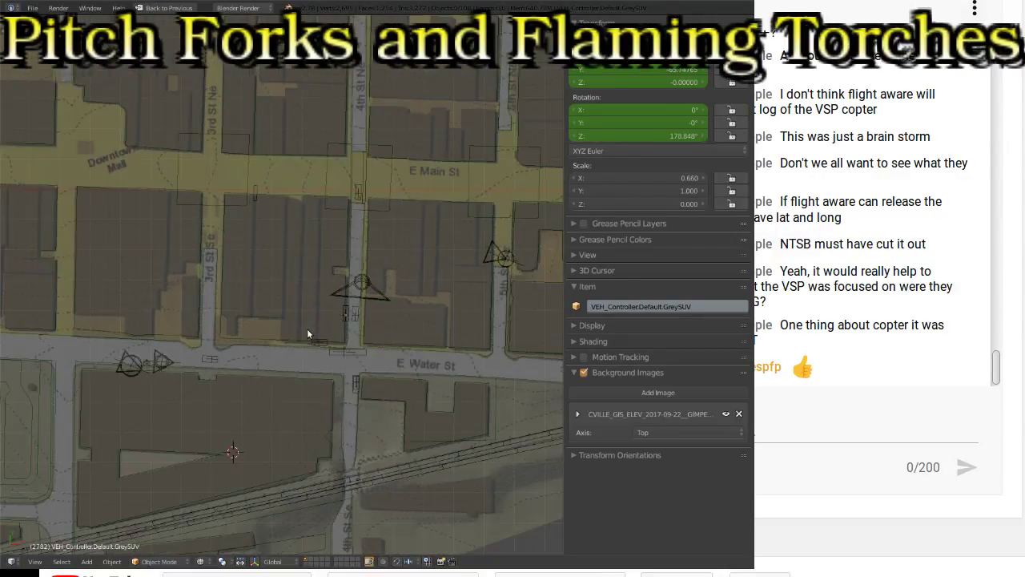
{"action": "middle_click_drag", "start_coordinate": [288, 366], "coordinate": [408, 339], "text": "shift"}
{"action": "scroll", "coordinate": [408, 339], "scroll_direction": "down", "scroll_amount": 1, "text": "shift"}
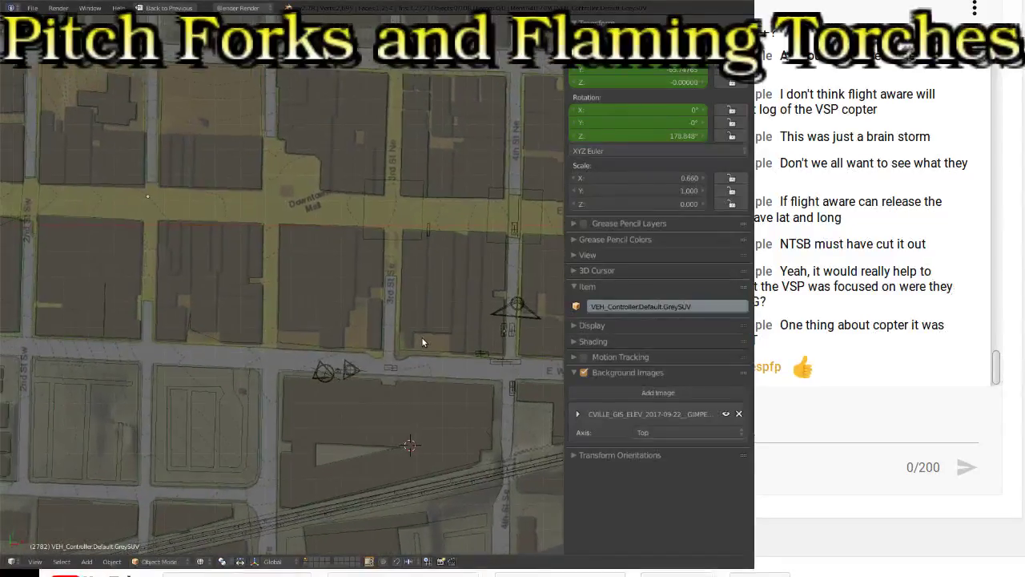
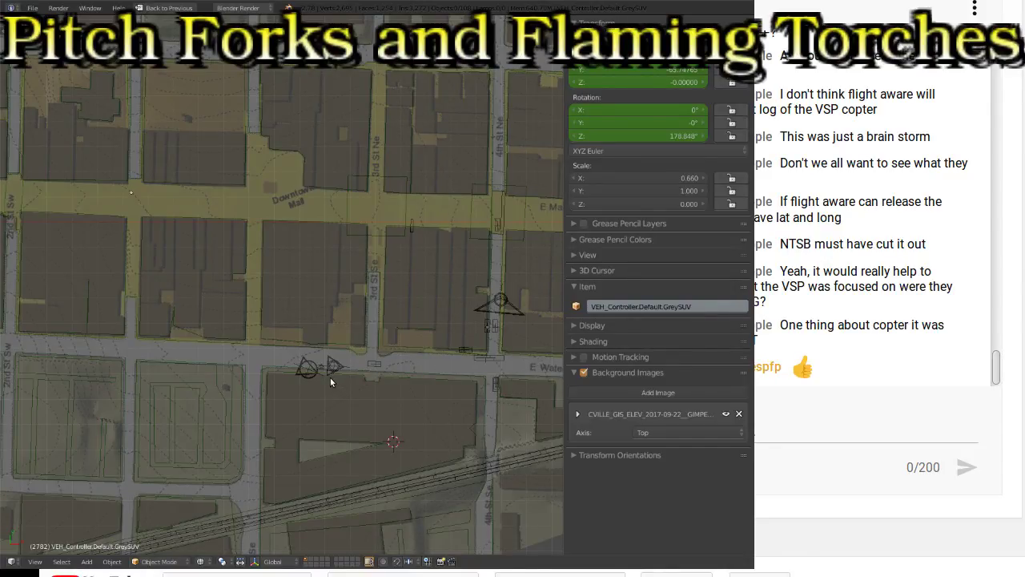
Step: Restore the multi-panel layout and enlarge the map view and the sequencer timeline at the expense of the preview area
{"action": "key", "text": "shift+space"}
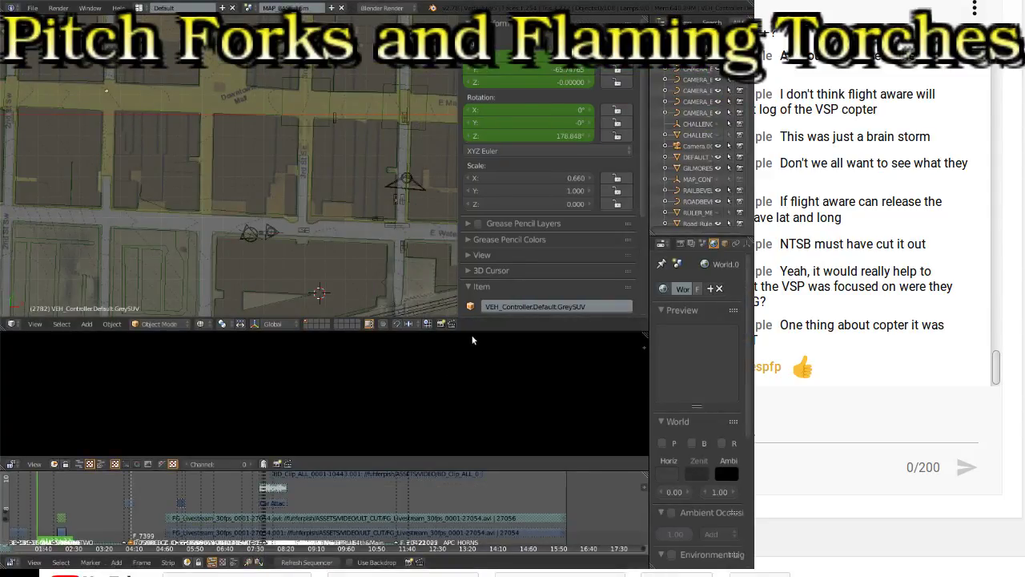
{"action": "left_click_drag", "start_coordinate": [473, 330], "coordinate": [472, 377]}
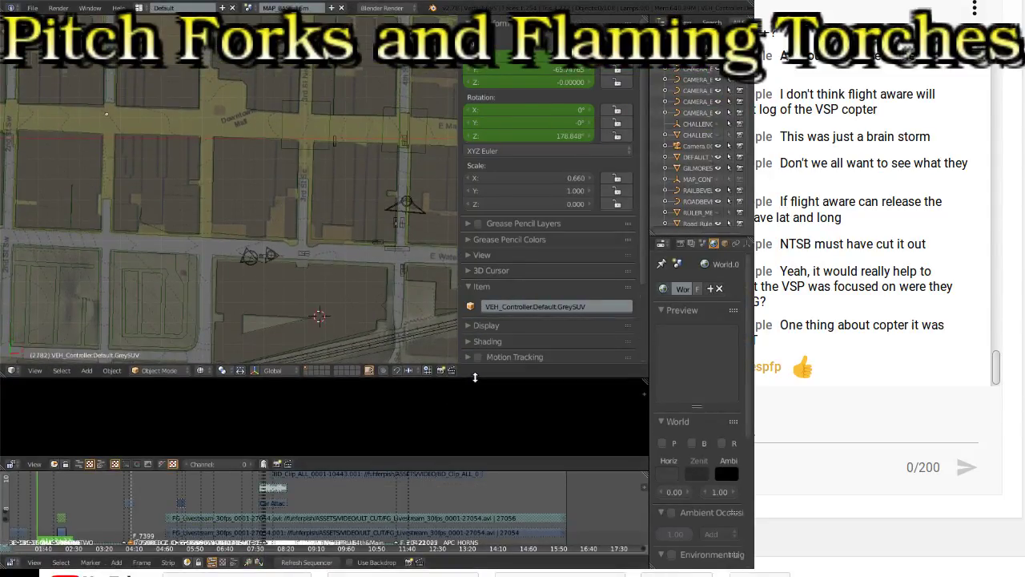
{"action": "left_click_drag", "start_coordinate": [491, 459], "coordinate": [491, 436]}
Step: Examine E Water St around the 3rd St SE and 4th St SE junctions, including the nearby cameras and vehicle outlines
{"action": "scroll", "coordinate": [285, 268], "scroll_direction": "up", "scroll_amount": 2}
{"action": "scroll", "coordinate": [285, 268], "scroll_direction": "up", "scroll_amount": 2}
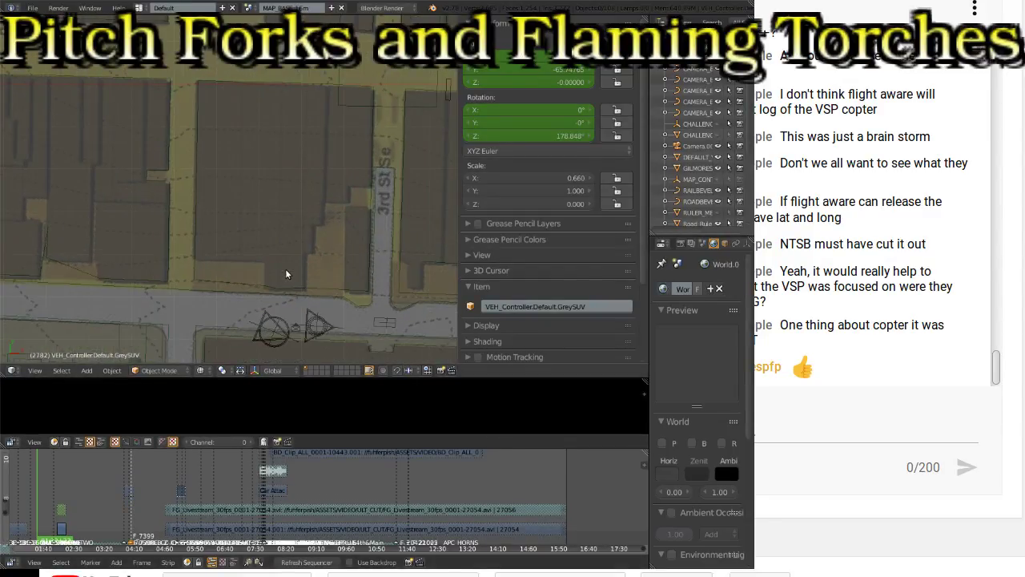
{"action": "middle_click_drag", "start_coordinate": [341, 322], "coordinate": [287, 249], "text": "shift"}
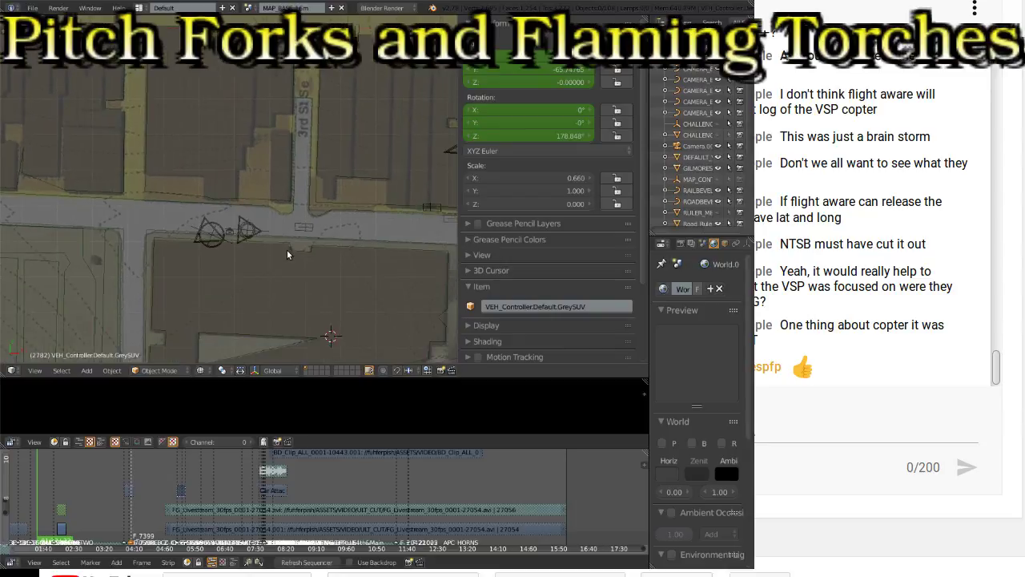
{"action": "middle_click_drag", "start_coordinate": [374, 253], "coordinate": [213, 224], "text": "shift"}
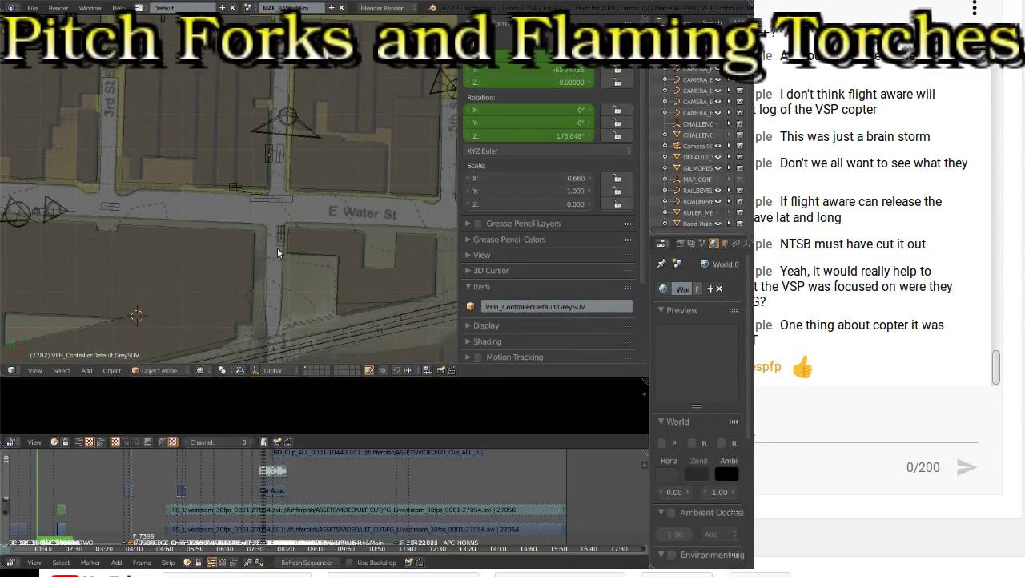
{"action": "middle_click_drag", "start_coordinate": [313, 232], "coordinate": [171, 261], "text": "shift"}
{"action": "middle_click_drag", "start_coordinate": [133, 213], "coordinate": [224, 77], "text": "shift"}
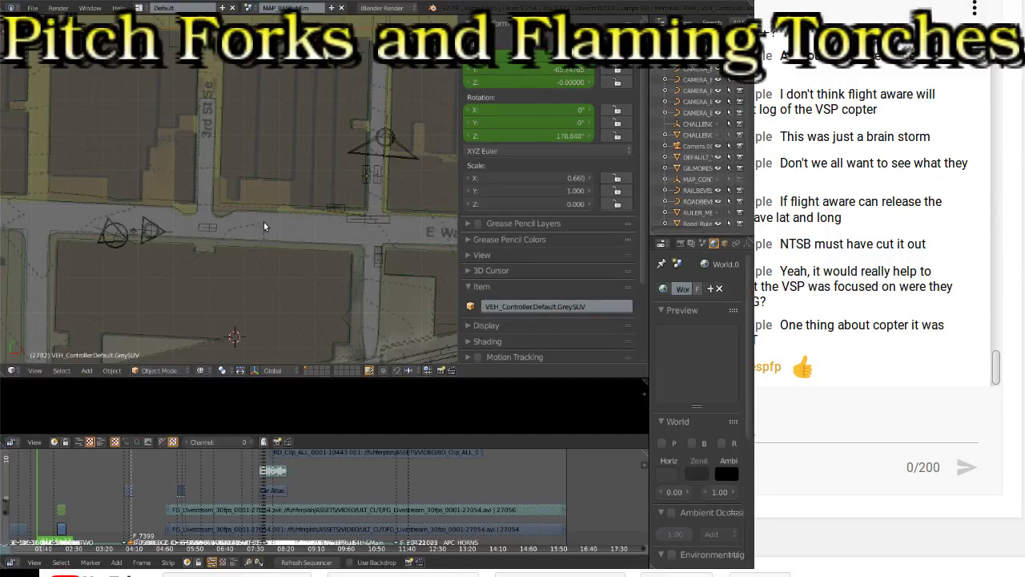
{"action": "middle_click_drag", "start_coordinate": [132, 272], "coordinate": [204, 272], "text": "shift"}
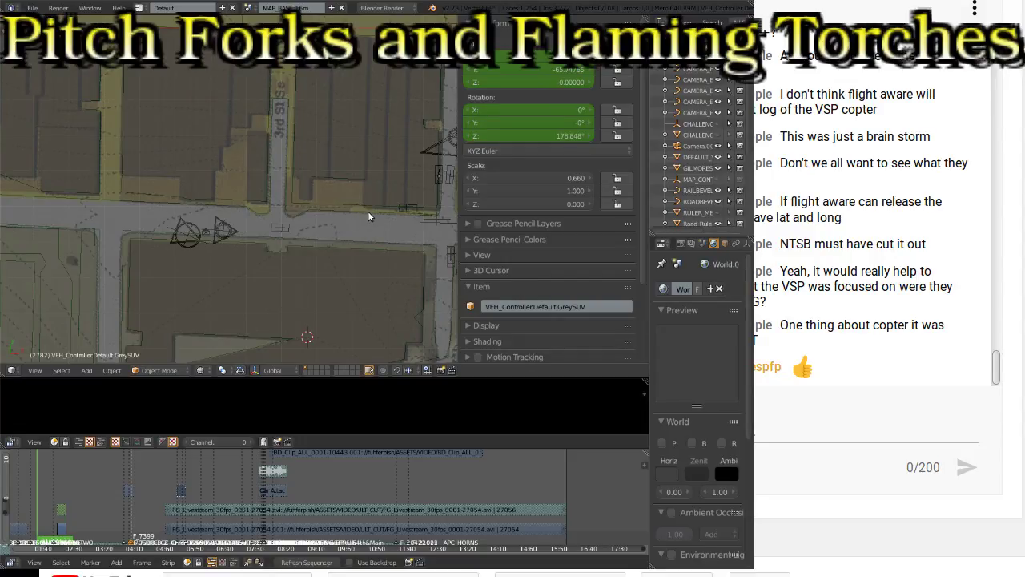
{"action": "middle_click_drag", "start_coordinate": [391, 209], "coordinate": [282, 203], "text": "shift"}
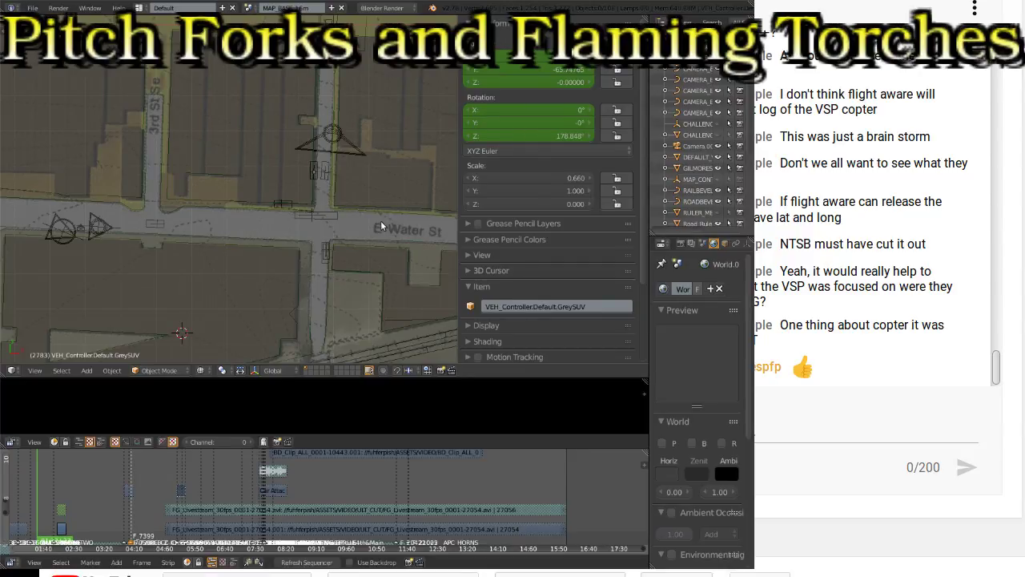
Step: Bring the start of the sequencer timeline into view and select the Challenger vehicle controller on E Water St at 3rd St SE
{"action": "middle_click_drag", "start_coordinate": [94, 472], "coordinate": [193, 471]}
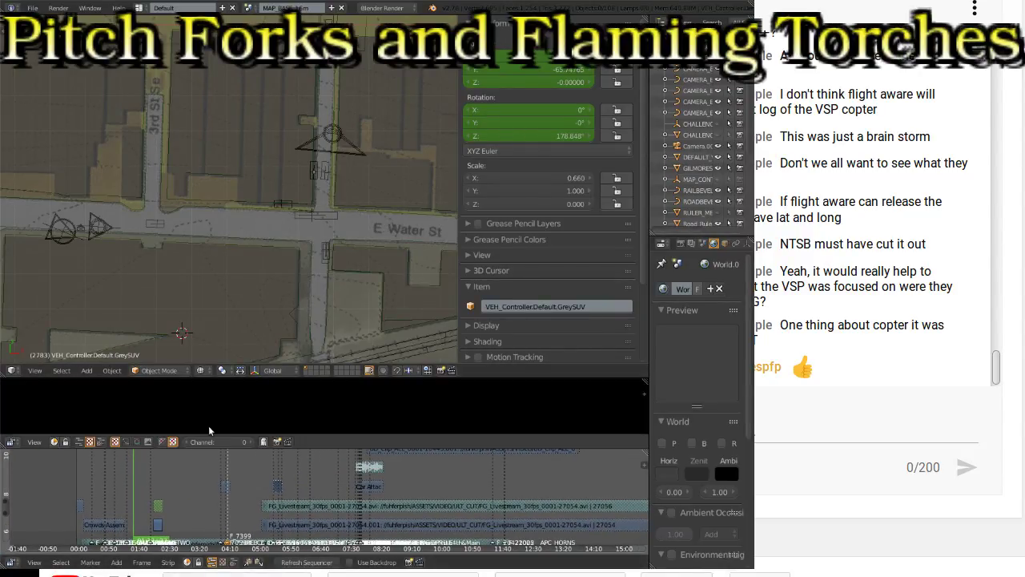
{"action": "scroll", "coordinate": [227, 259], "scroll_direction": "down", "scroll_amount": 2}
{"action": "middle_click_drag", "start_coordinate": [214, 255], "coordinate": [356, 250], "text": "shift"}
{"action": "key", "text": "n"}
{"action": "scroll", "coordinate": [351, 225], "scroll_direction": "down", "scroll_amount": 1}
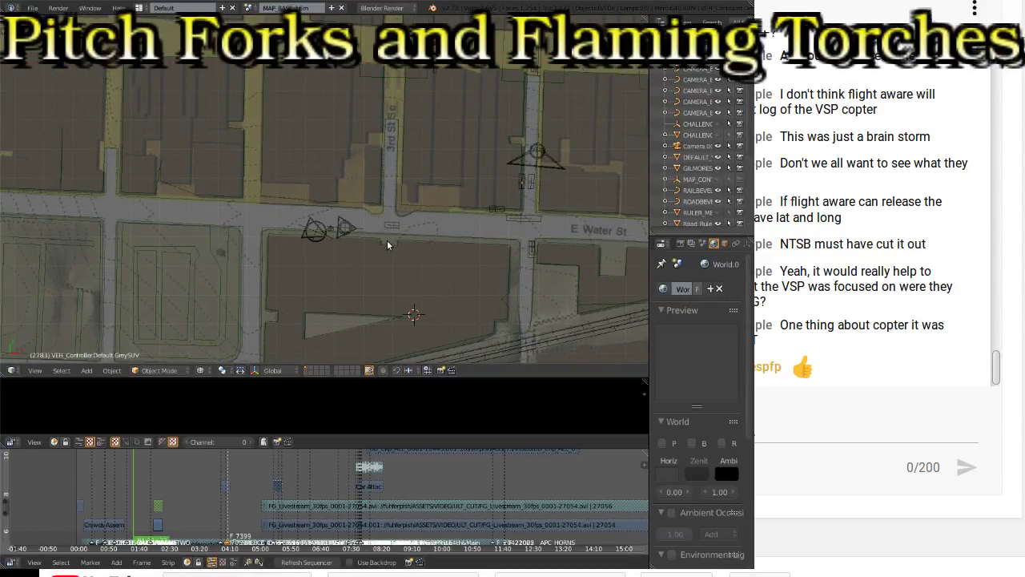
{"action": "scroll", "coordinate": [394, 228], "scroll_direction": "up", "scroll_amount": 3}
{"action": "scroll", "coordinate": [458, 280], "scroll_direction": "up", "scroll_amount": 2}
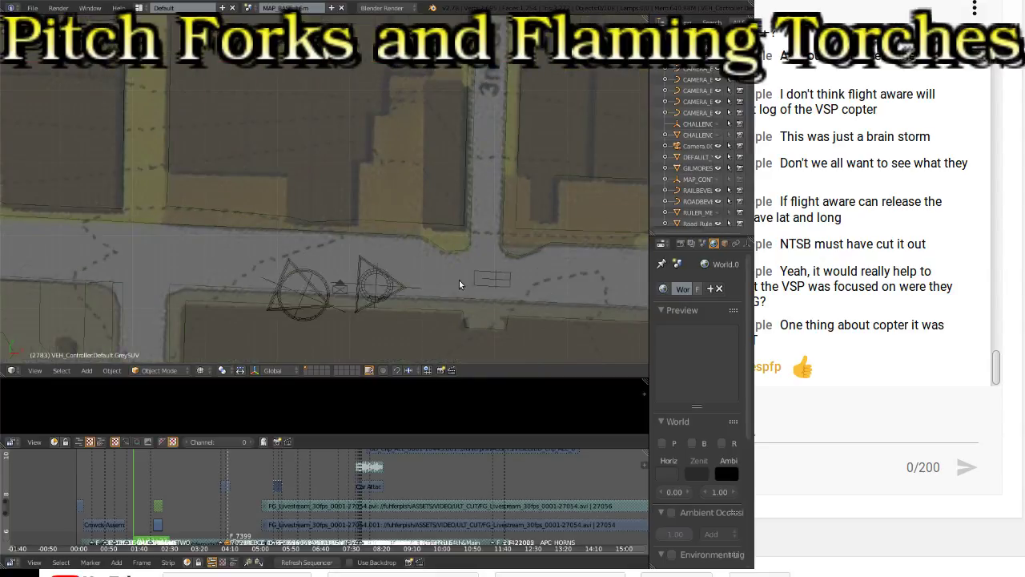
{"action": "scroll", "coordinate": [484, 282], "scroll_direction": "up", "scroll_amount": 2}
{"action": "middle_click_drag", "start_coordinate": [515, 282], "coordinate": [356, 249], "text": "shift"}
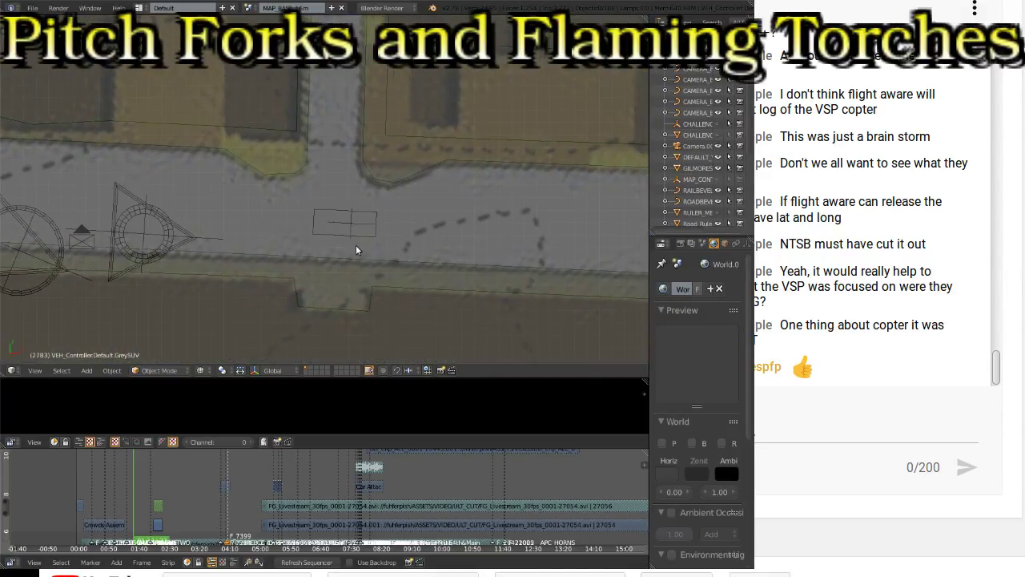
{"action": "right_click", "coordinate": [351, 229]}
{"action": "key", "text": "n"}
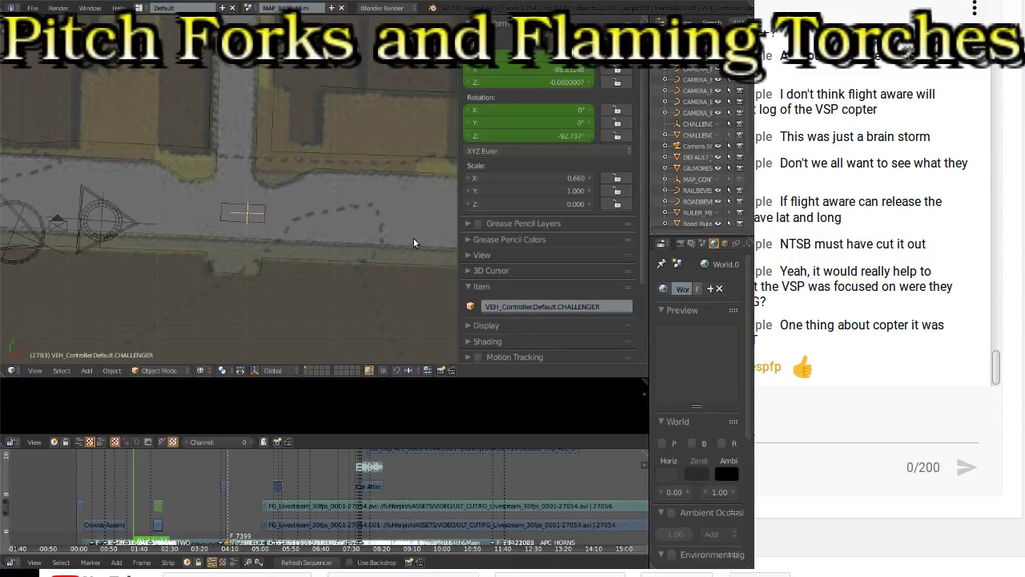
Step: Try a Y scale of 2 on the Challenger controller and set it back to 1
{"action": "left_click", "coordinate": [493, 192]}
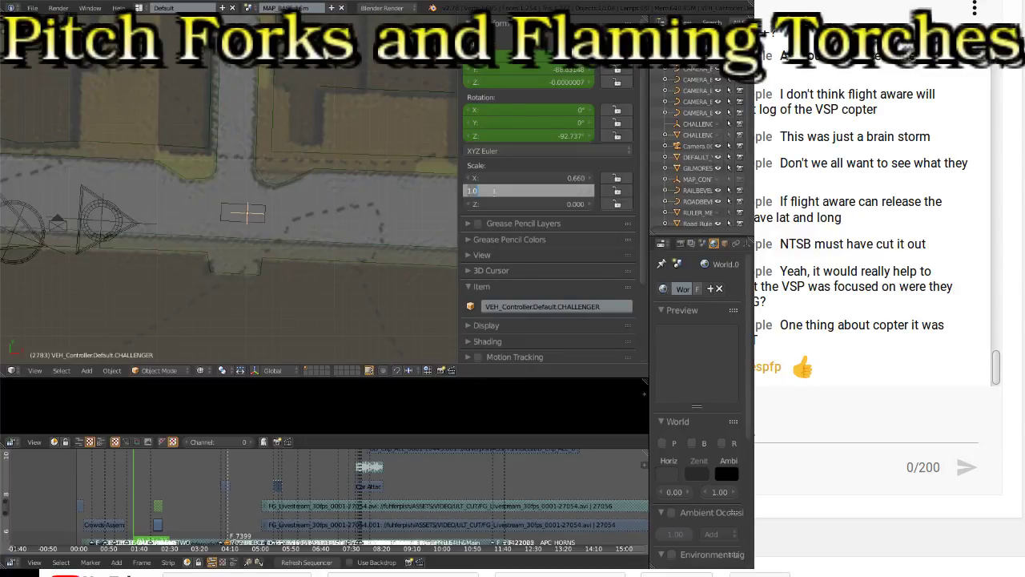
{"action": "type", "text": "2"}
{"action": "key", "text": "Return"}
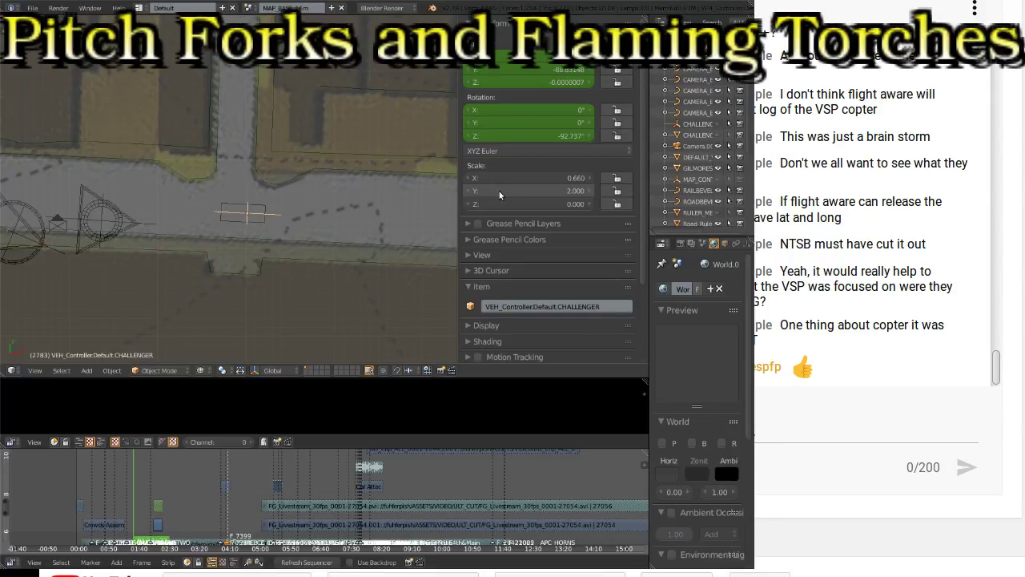
{"action": "left_click", "coordinate": [499, 190]}
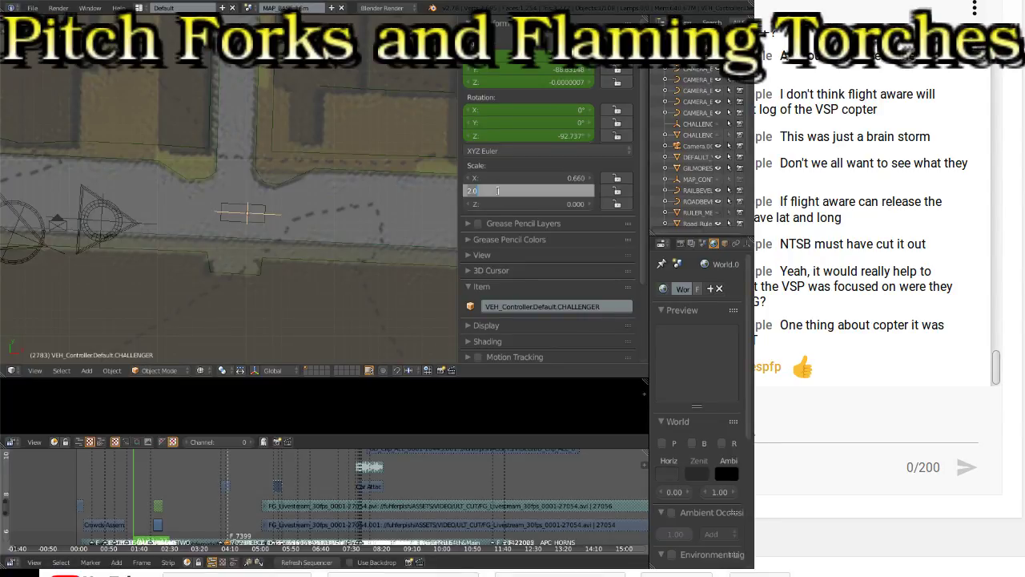
{"action": "type", "text": "1"}
{"action": "key", "text": "Return"}
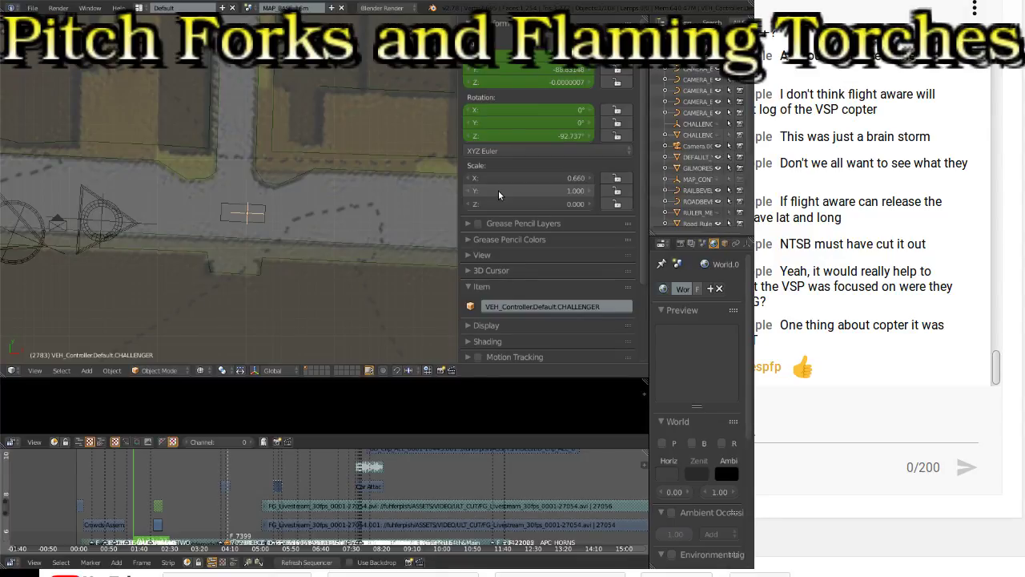
Step: Scale the Challenger controller up uniformly to about 1.015 in X and 1.538 in Y
{"action": "key", "text": "s"}
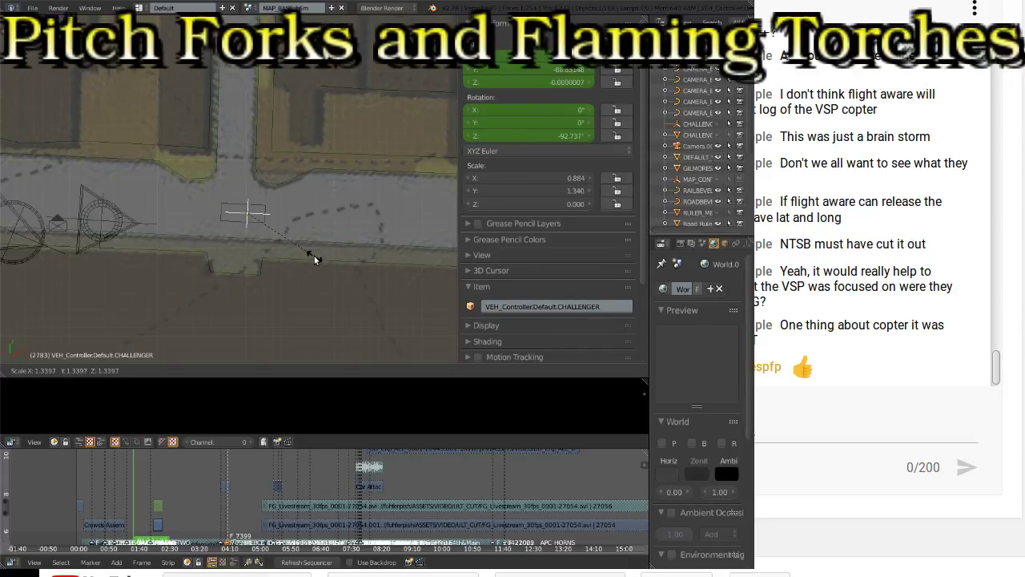
{"action": "left_click", "coordinate": [323, 261]}
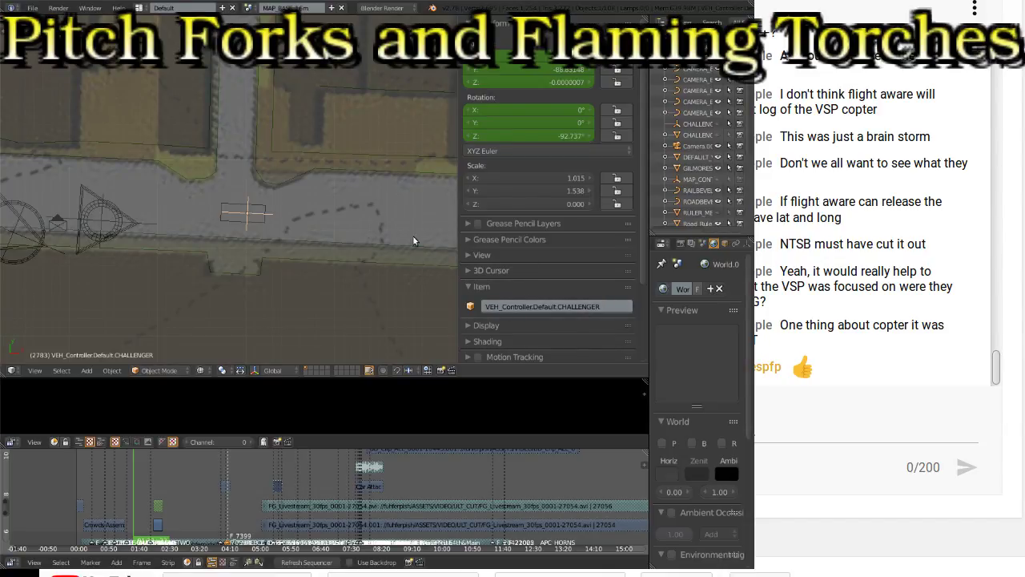
Step: Go back through the Challenger controller's keyframes to its earliest one, following it west along E Water St
{"action": "middle_click_drag", "start_coordinate": [308, 217], "coordinate": [375, 227]}
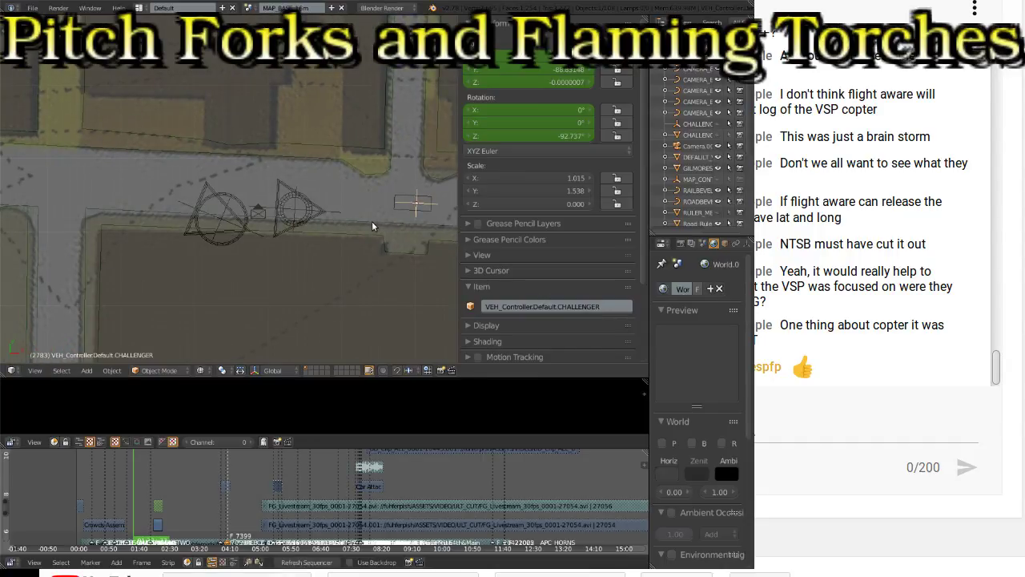
{"action": "key", "text": "Down"}
{"action": "key", "text": "Down"}
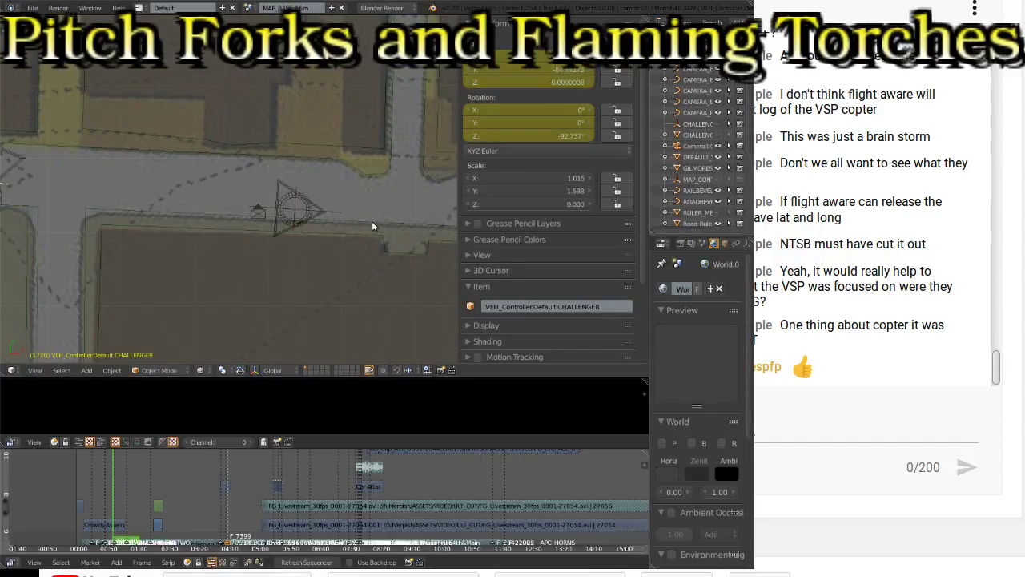
{"action": "key", "text": "Down"}
{"action": "key", "text": "Down"}
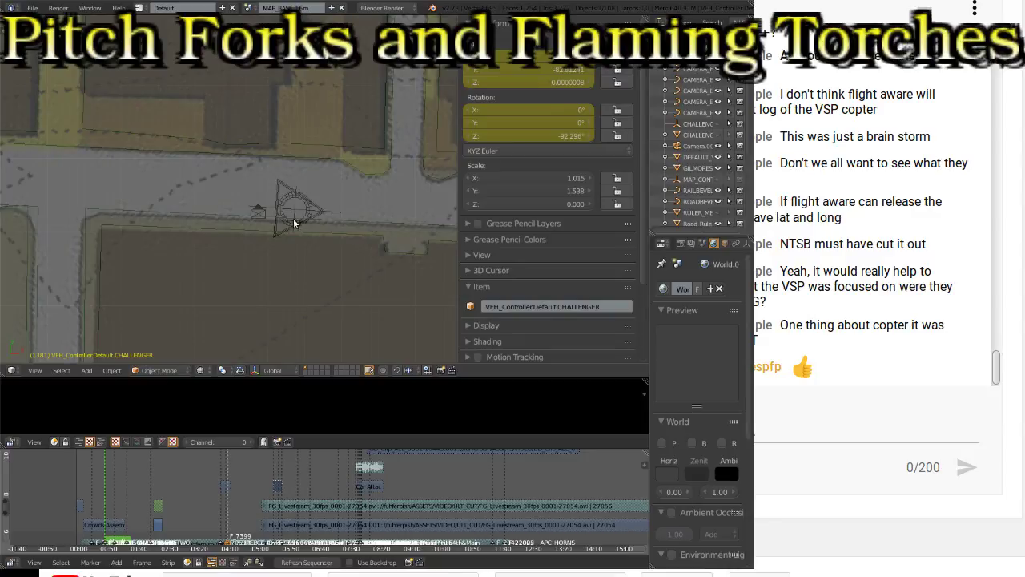
{"action": "scroll", "coordinate": [250, 217], "scroll_direction": "down", "scroll_amount": 2}
{"action": "scroll", "coordinate": [133, 212], "scroll_direction": "up", "scroll_amount": 3, "text": "ctrl"}
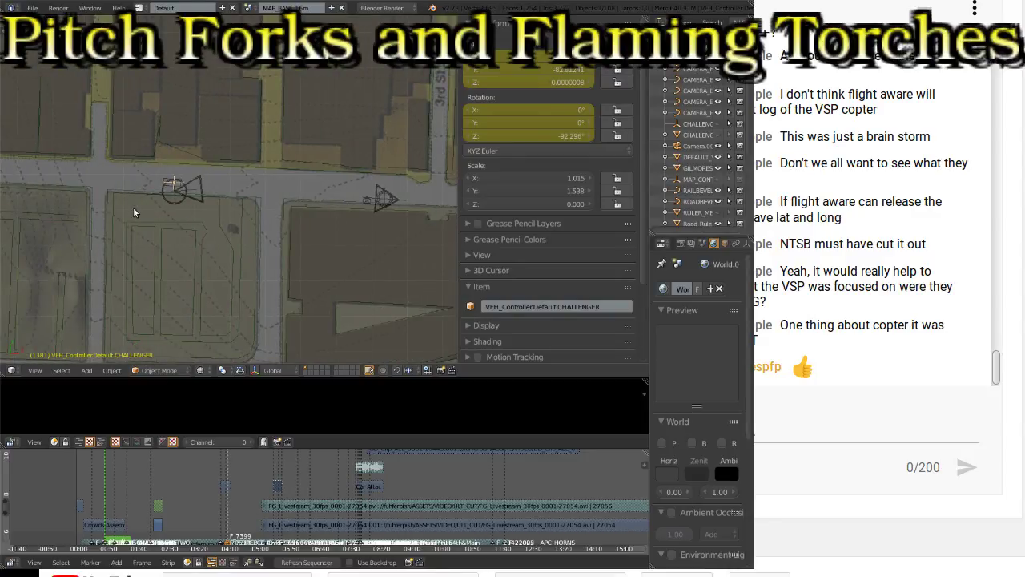
{"action": "scroll", "coordinate": [133, 207], "scroll_direction": "up", "scroll_amount": 5, "text": "ctrl"}
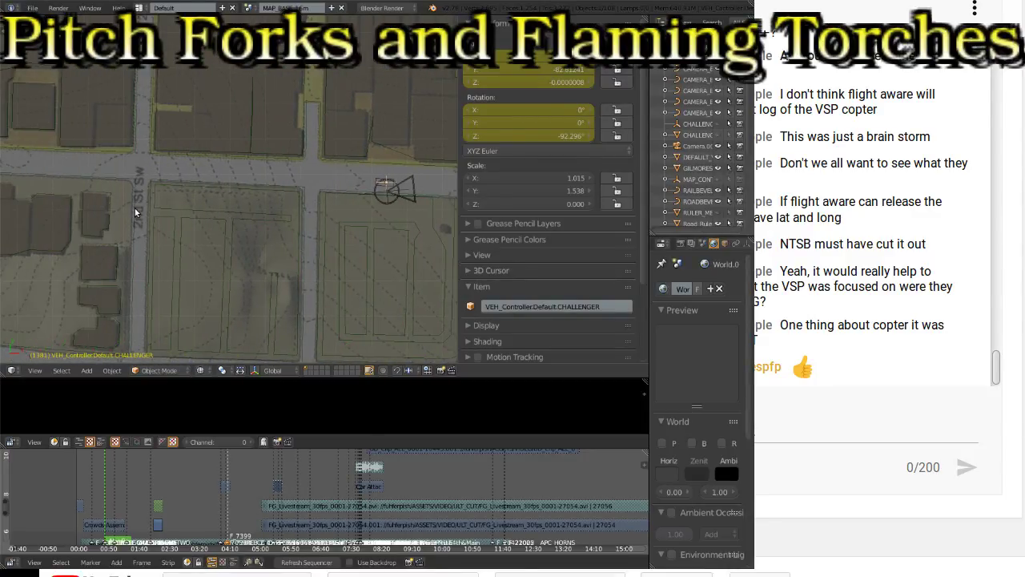
{"action": "scroll", "coordinate": [134, 209], "scroll_direction": "up", "scroll_amount": 1, "text": "ctrl"}
{"action": "key", "text": "Down"}
{"action": "key", "text": "Down"}
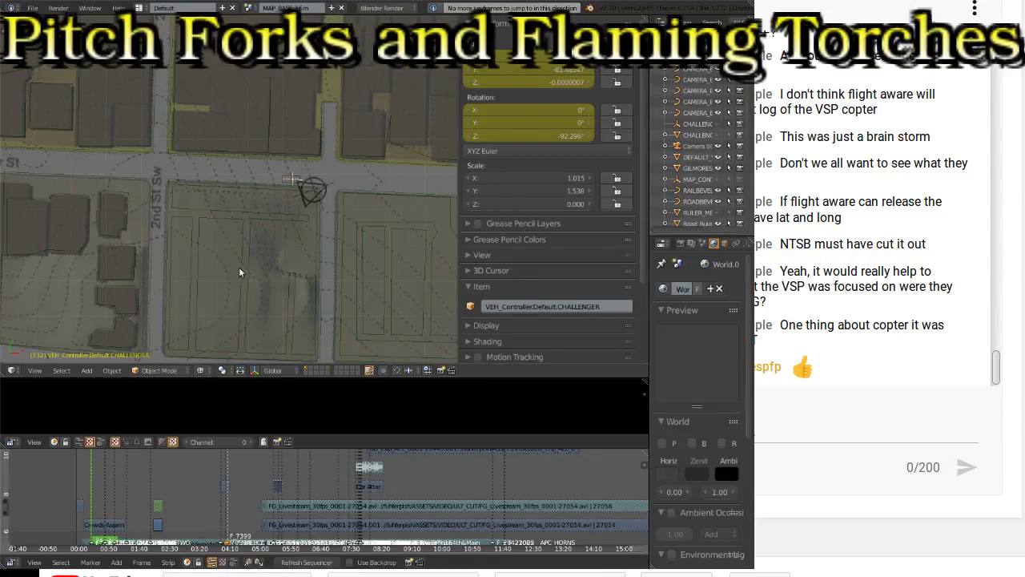
Step: Go to frame 1, centre the Challenger controller near 2nd St SW, and enlarge the sequence preview area below the map
{"action": "key", "text": "shift+Left"}
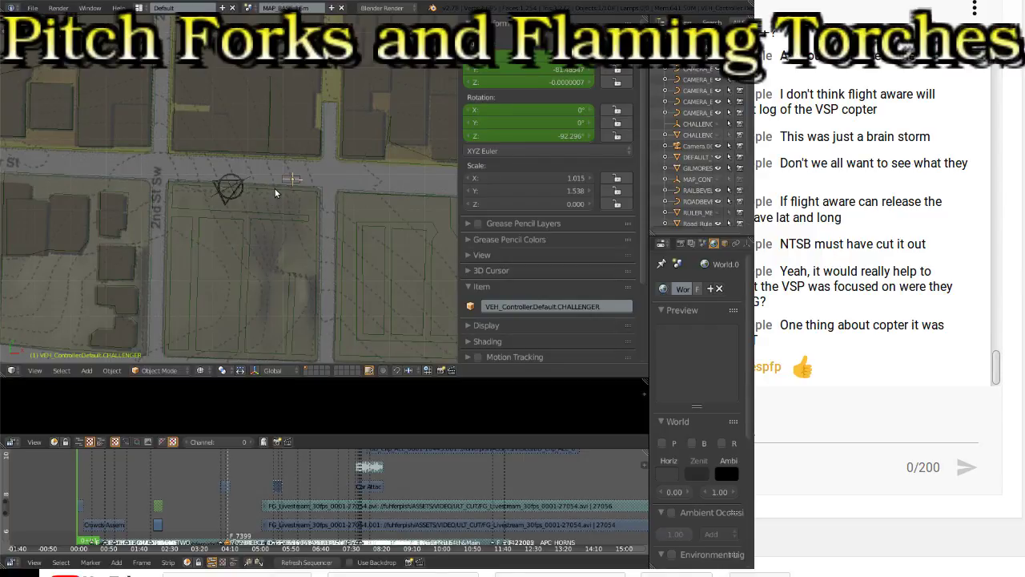
{"action": "scroll", "coordinate": [285, 192], "scroll_direction": "up", "scroll_amount": 3}
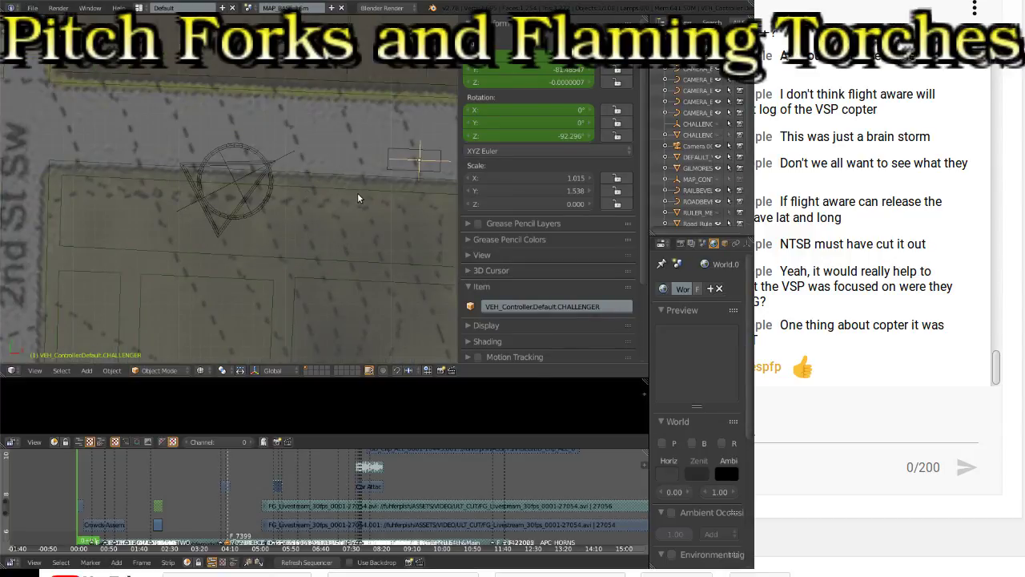
{"action": "middle_click_drag", "start_coordinate": [403, 200], "coordinate": [250, 210], "text": "shift"}
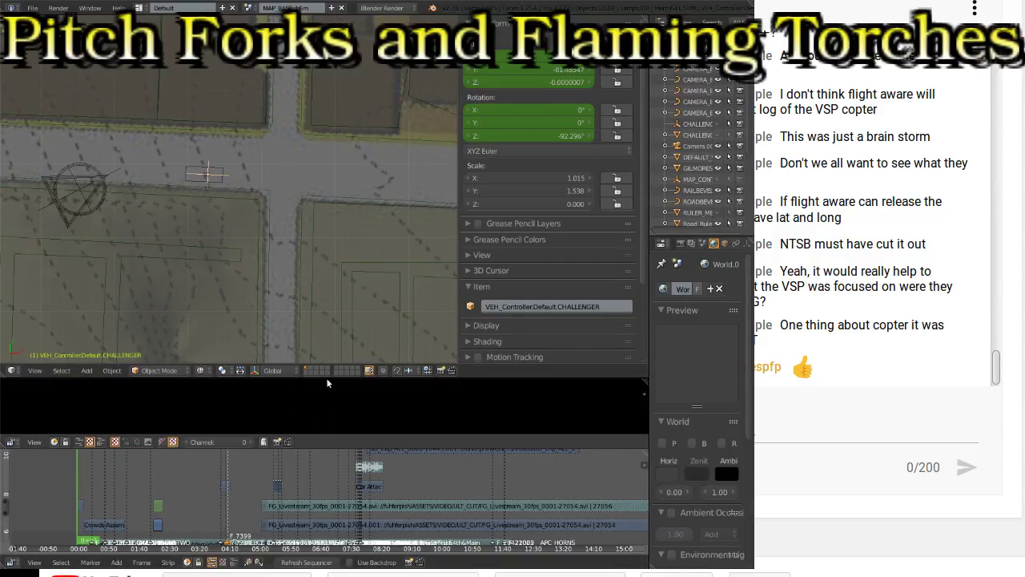
{"action": "left_click_drag", "start_coordinate": [327, 376], "coordinate": [327, 248]}
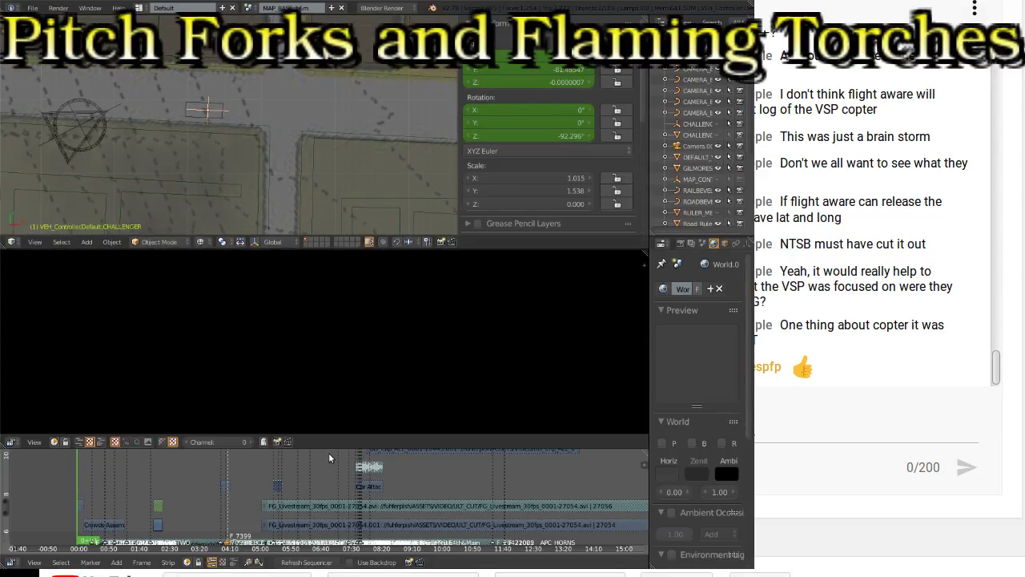
Step: Select and unmute the first FFL_Ultimate_CUT_16m_0001-28800 strip in channel 3 of the video sequence
{"action": "left_click_drag", "start_coordinate": [327, 436], "coordinate": [326, 297]}
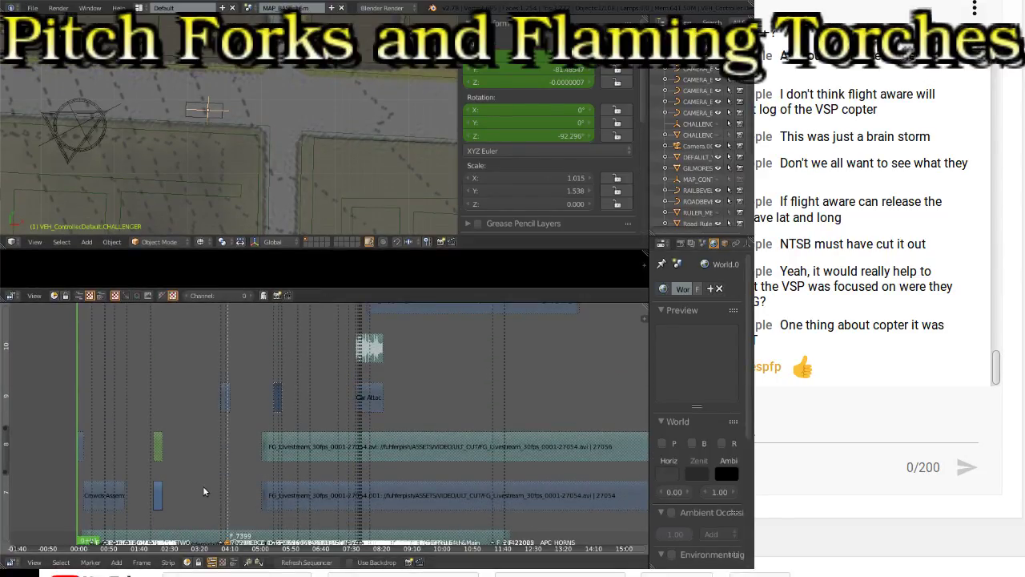
{"action": "middle_click_drag", "start_coordinate": [203, 485], "coordinate": [163, 517]}
{"action": "right_click", "coordinate": [138, 500]}
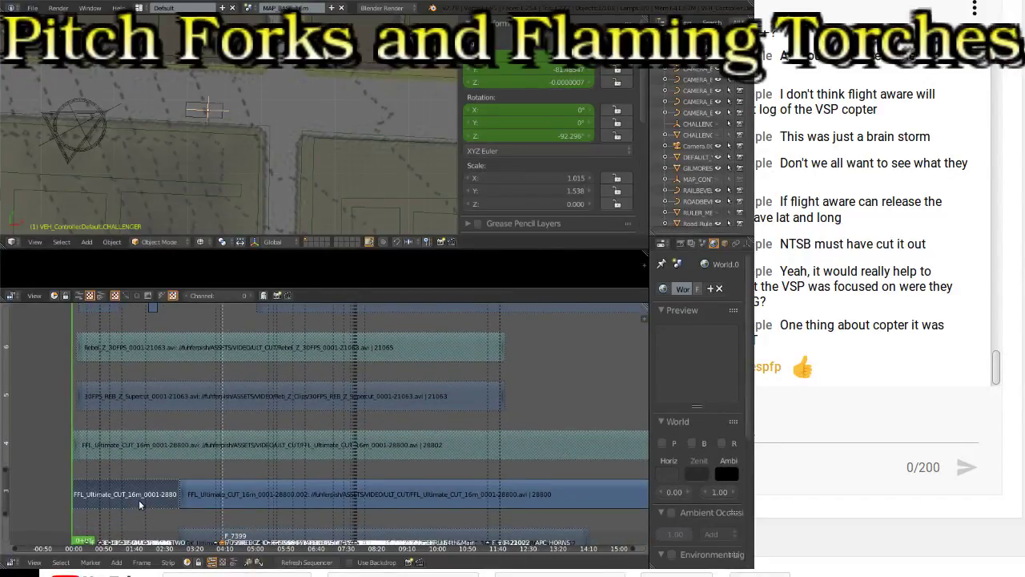
{"action": "right_click", "coordinate": [138, 499]}
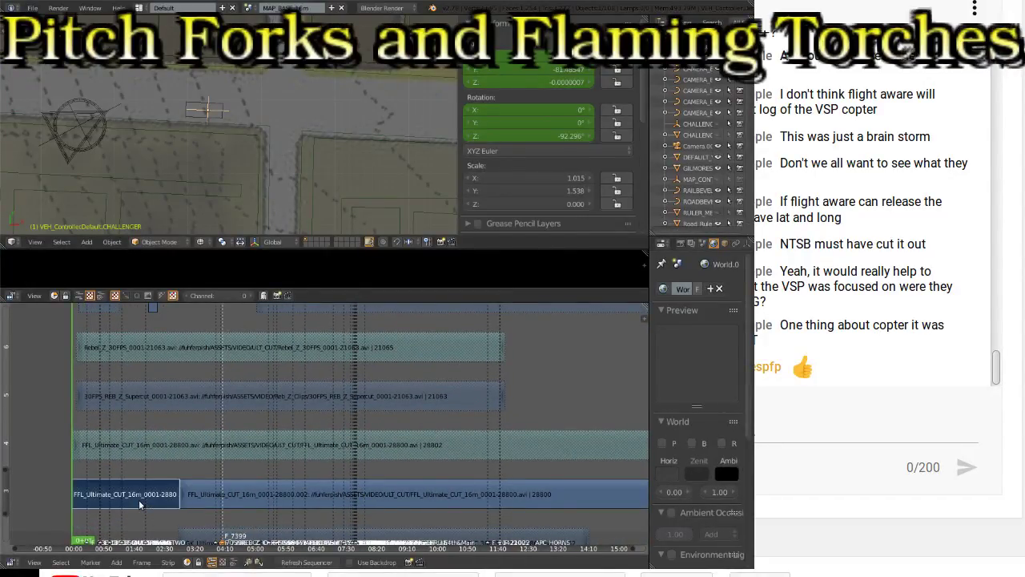
{"action": "left_click_drag", "start_coordinate": [366, 297], "coordinate": [365, 437]}
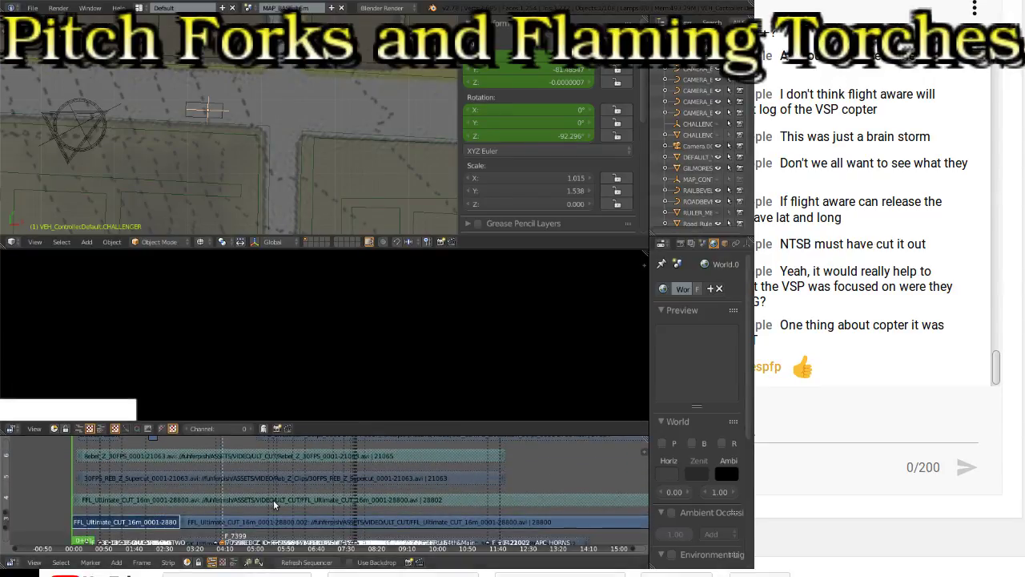
Step: Frame the start of the sequence strips and the full video picture, and give the map view more height
{"action": "key", "text": "Home"}
{"action": "middle_click_drag", "start_coordinate": [273, 489], "coordinate": [263, 446]}
{"action": "middle_click_drag", "start_coordinate": [148, 380], "coordinate": [337, 284]}
{"action": "scroll", "coordinate": [335, 285], "scroll_direction": "down", "scroll_amount": 5}
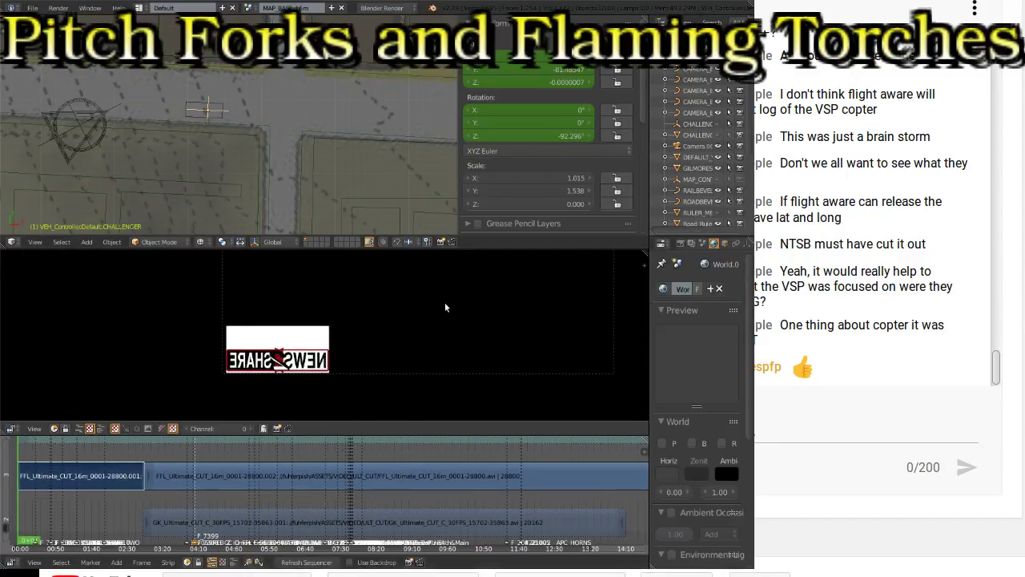
{"action": "middle_click_drag", "start_coordinate": [445, 308], "coordinate": [382, 366]}
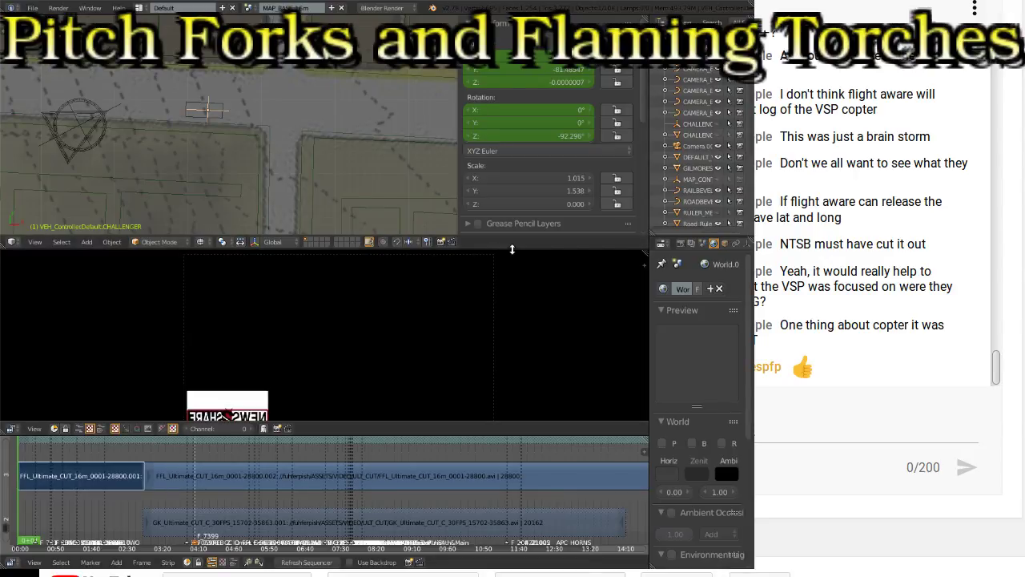
{"action": "left_click_drag", "start_coordinate": [510, 248], "coordinate": [510, 321]}
{"action": "middle_click_drag", "start_coordinate": [409, 352], "coordinate": [359, 366]}
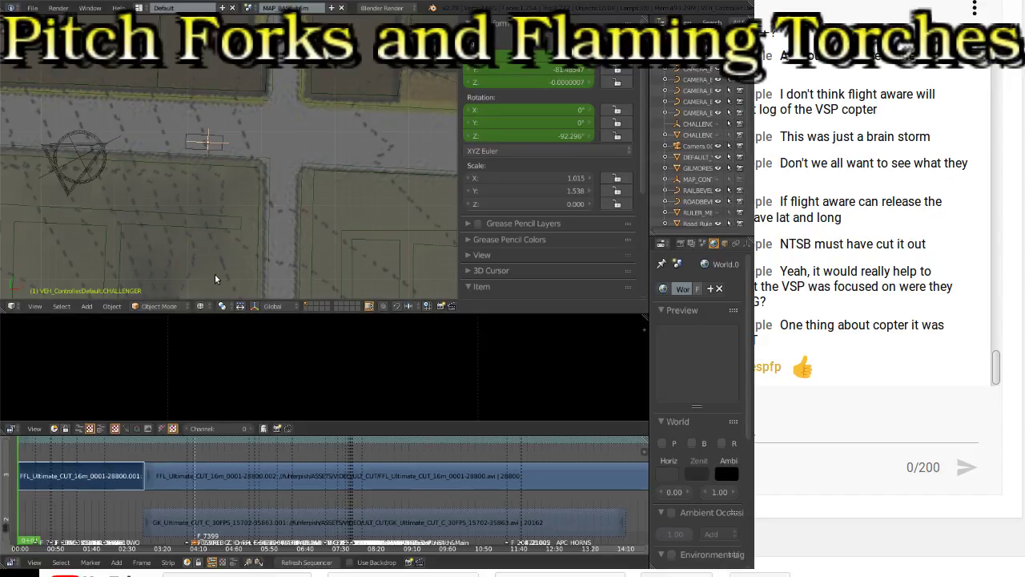
Step: Play to frame 21, show the W Water St blocks on the map, and enlarge the video preview and map view
{"action": "key", "text": "alt+a"}
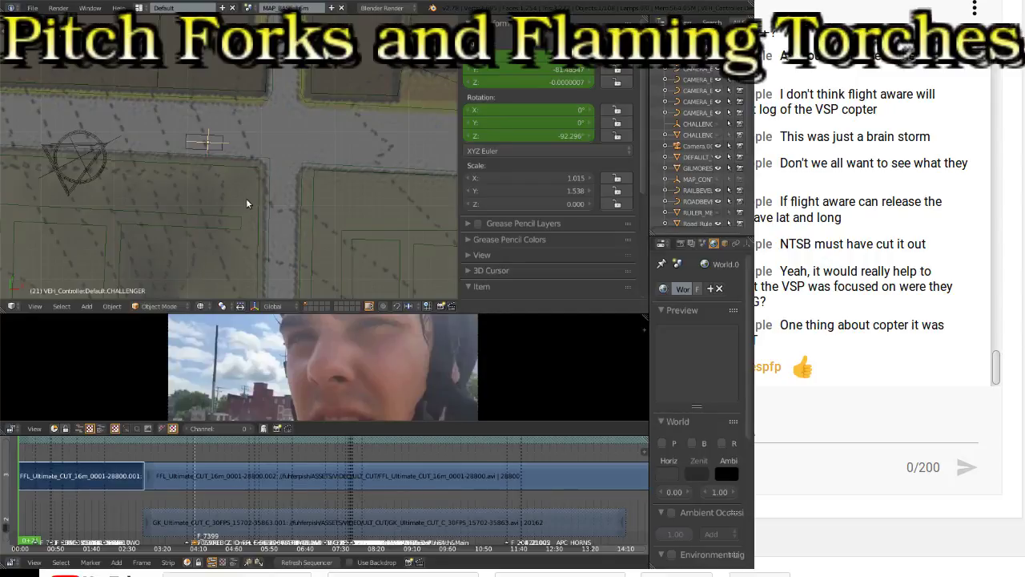
{"action": "scroll", "coordinate": [290, 136], "scroll_direction": "down", "scroll_amount": 4}
{"action": "scroll", "coordinate": [262, 157], "scroll_direction": "down", "scroll_amount": 2}
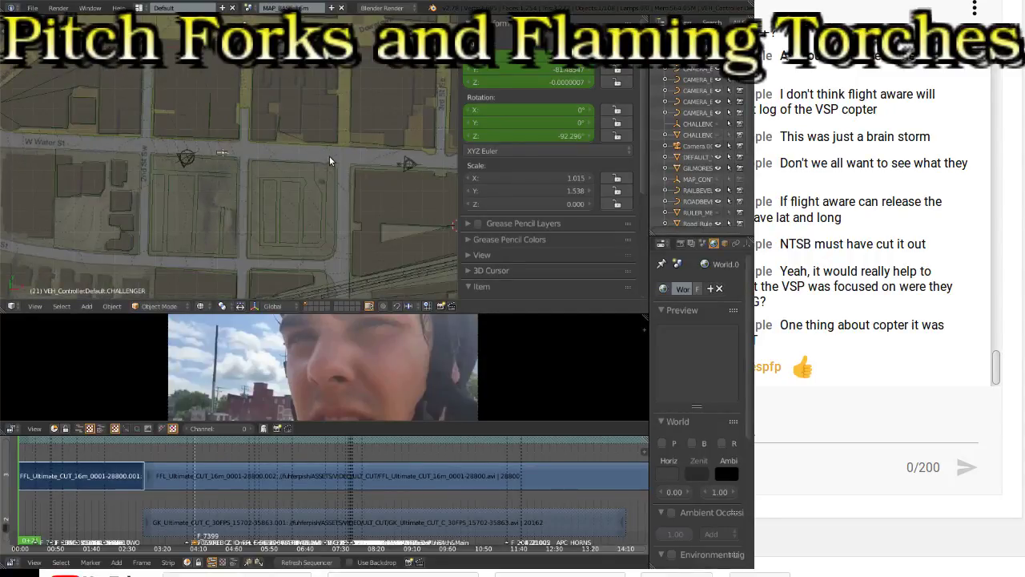
{"action": "middle_click_drag", "start_coordinate": [329, 155], "coordinate": [264, 178], "text": "shift"}
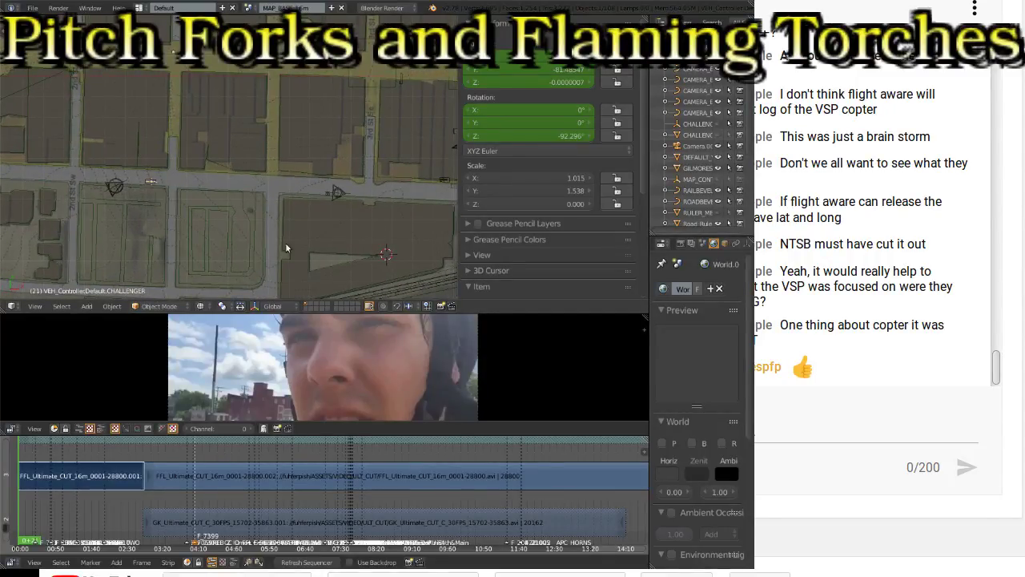
{"action": "left_click_drag", "start_coordinate": [517, 424], "coordinate": [516, 506]}
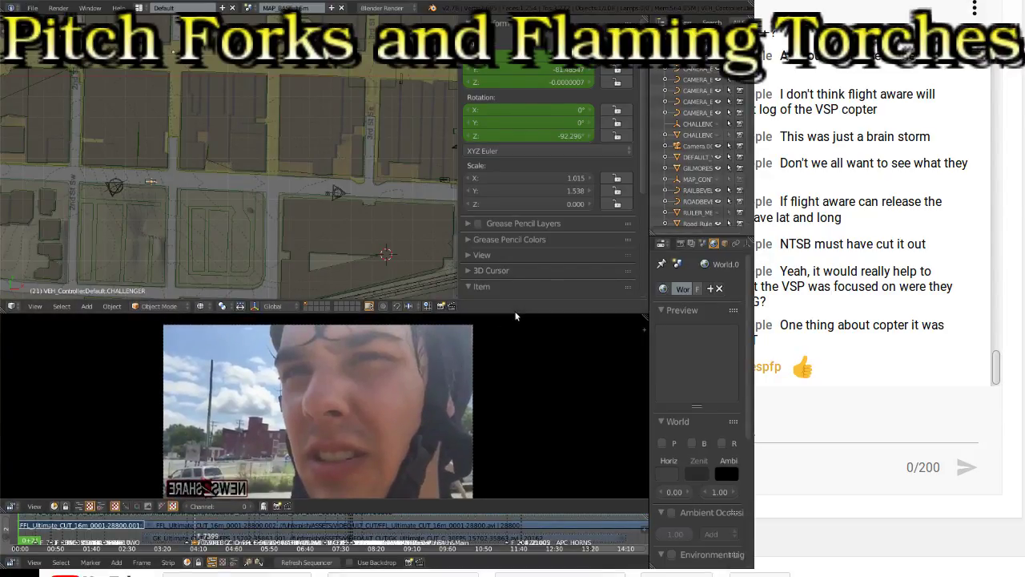
{"action": "left_click_drag", "start_coordinate": [514, 314], "coordinate": [516, 349]}
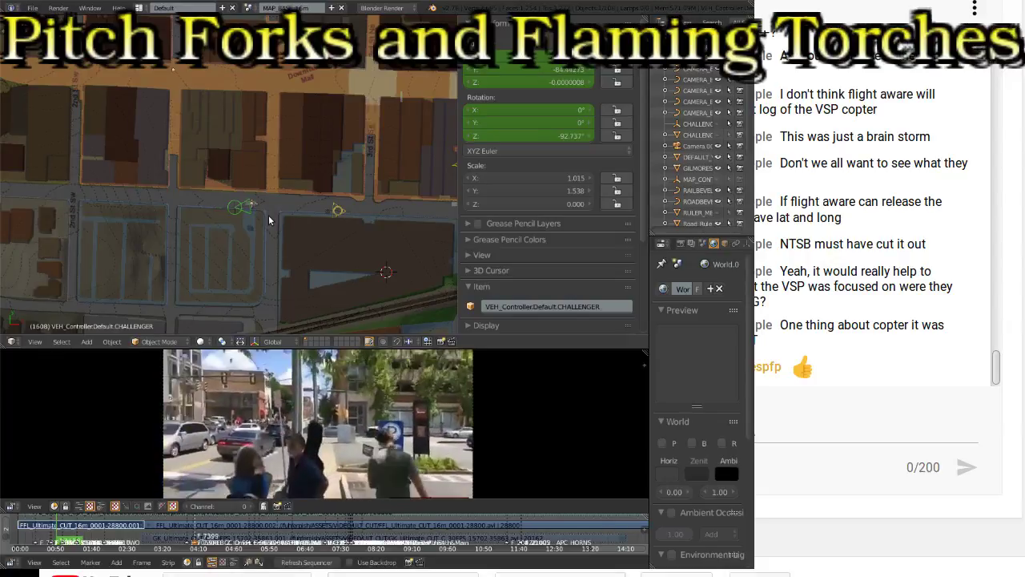
Step: Centre the Challenger controller on the map at frame 1619, play on to frame 1956 and play backwards to frame 1846
{"action": "scroll", "coordinate": [281, 281], "scroll_direction": "up", "scroll_amount": 6}
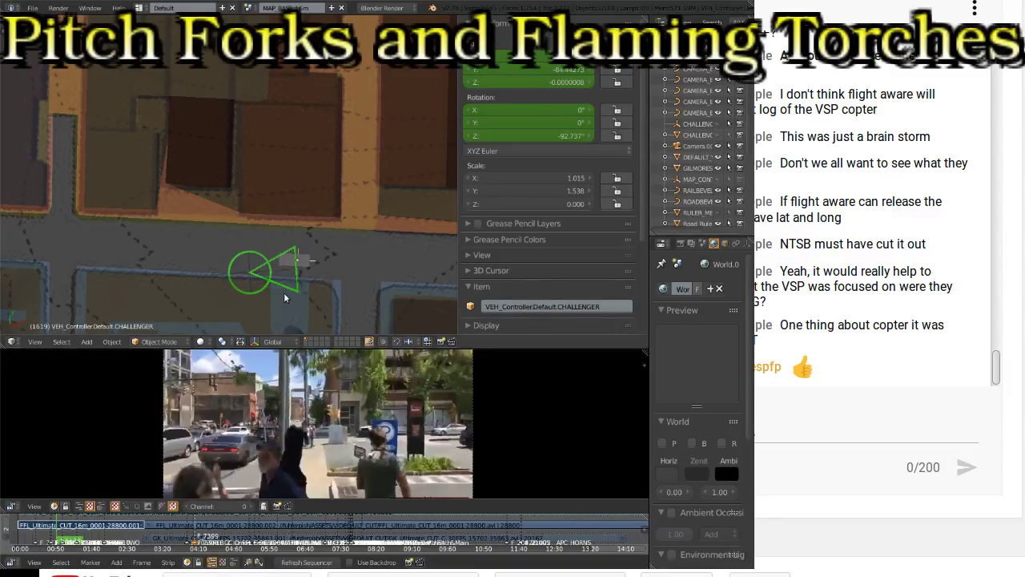
{"action": "middle_click_drag", "start_coordinate": [319, 272], "coordinate": [329, 246], "text": "shift"}
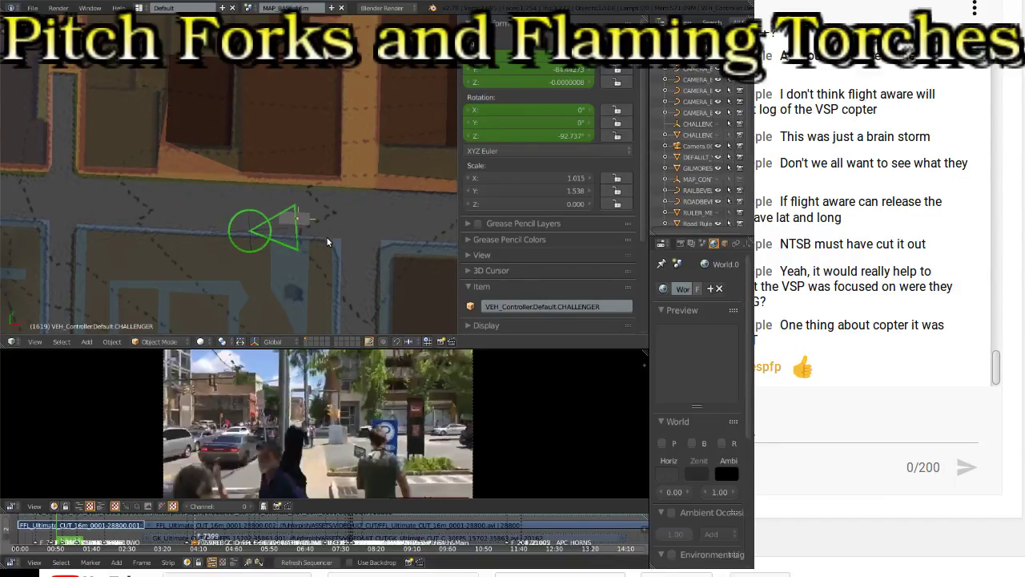
{"action": "key", "text": "alt+a"}
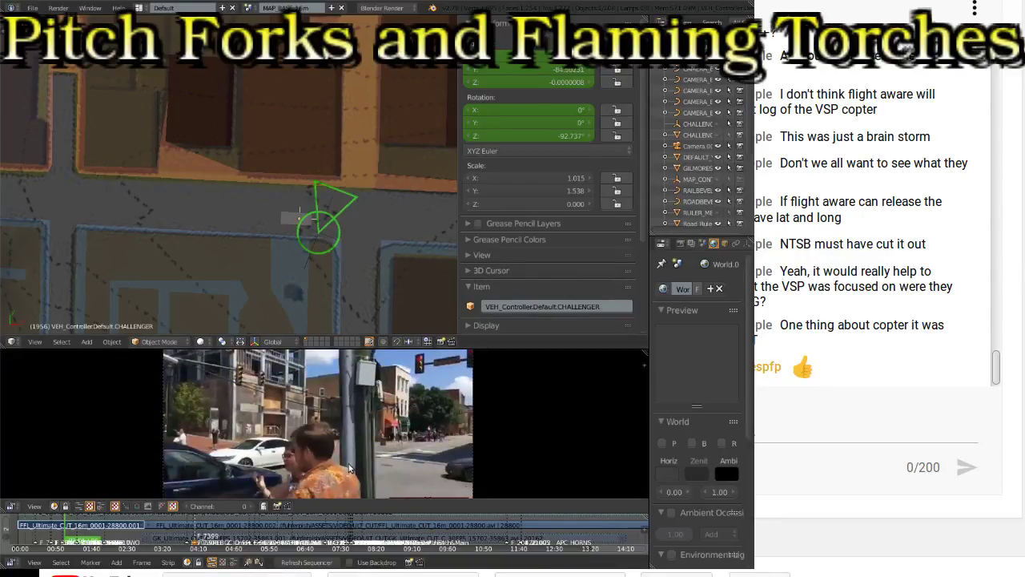
{"action": "middle_click_drag", "start_coordinate": [353, 454], "coordinate": [369, 417]}
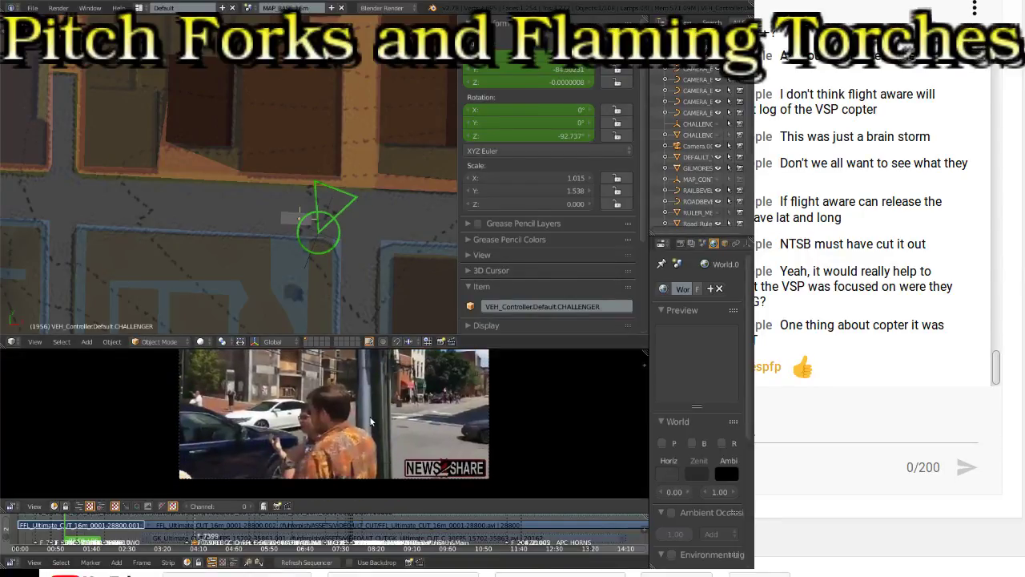
{"action": "key", "text": "shift+alt+a"}
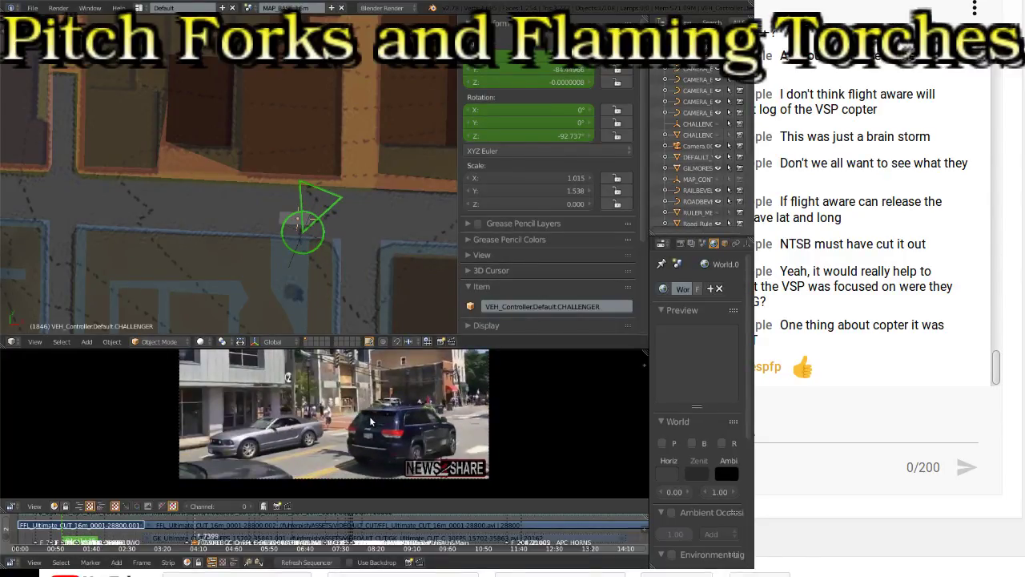
Step: Examine the dark blue Jeep's rear licence plate up close in the video preview, advancing frame by frame to frame 1857
{"action": "scroll", "coordinate": [321, 429], "scroll_direction": "up", "scroll_amount": 5}
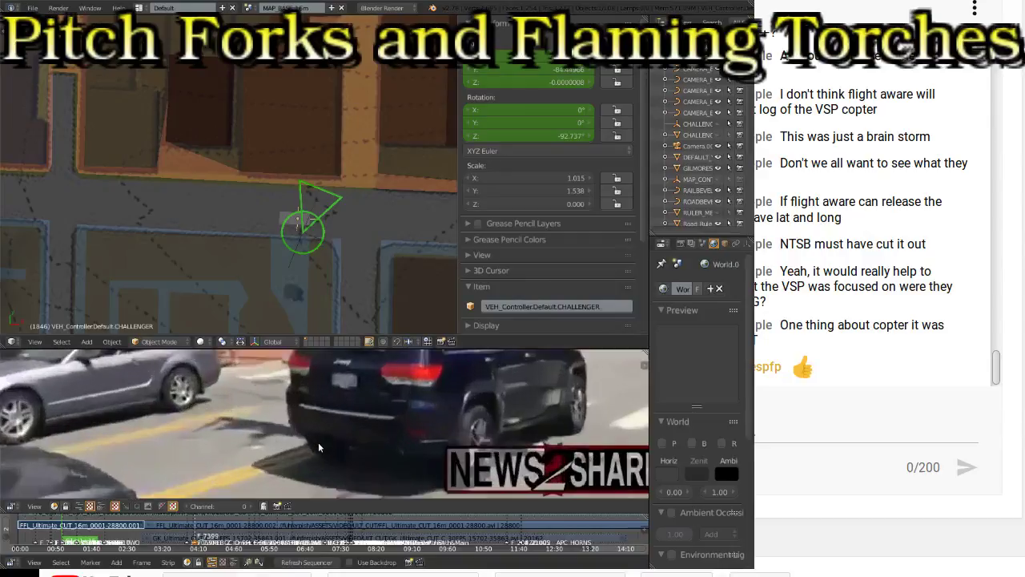
{"action": "scroll", "coordinate": [318, 442], "scroll_direction": "up", "scroll_amount": 5}
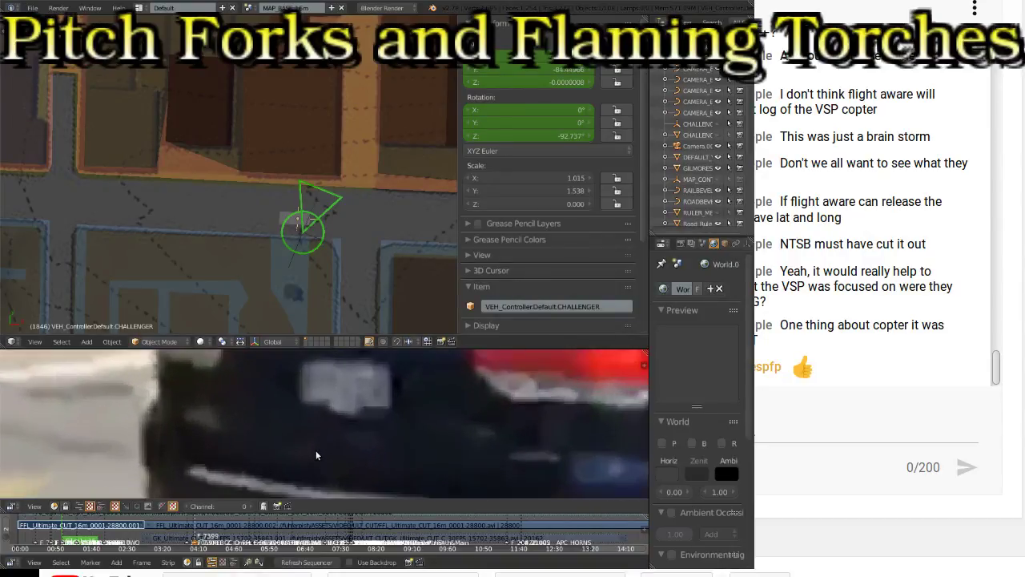
{"action": "scroll", "coordinate": [315, 450], "scroll_direction": "up", "scroll_amount": 2}
{"action": "middle_click_drag", "start_coordinate": [315, 452], "coordinate": [308, 476]}
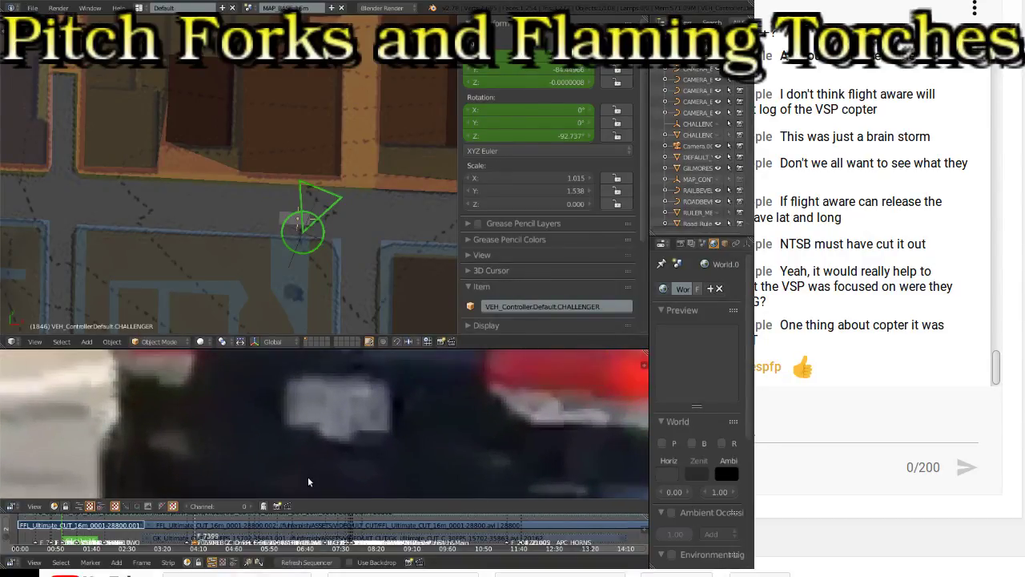
{"action": "key", "text": "Right"}
{"action": "key", "text": "Right"}
{"action": "key", "text": "Right"}
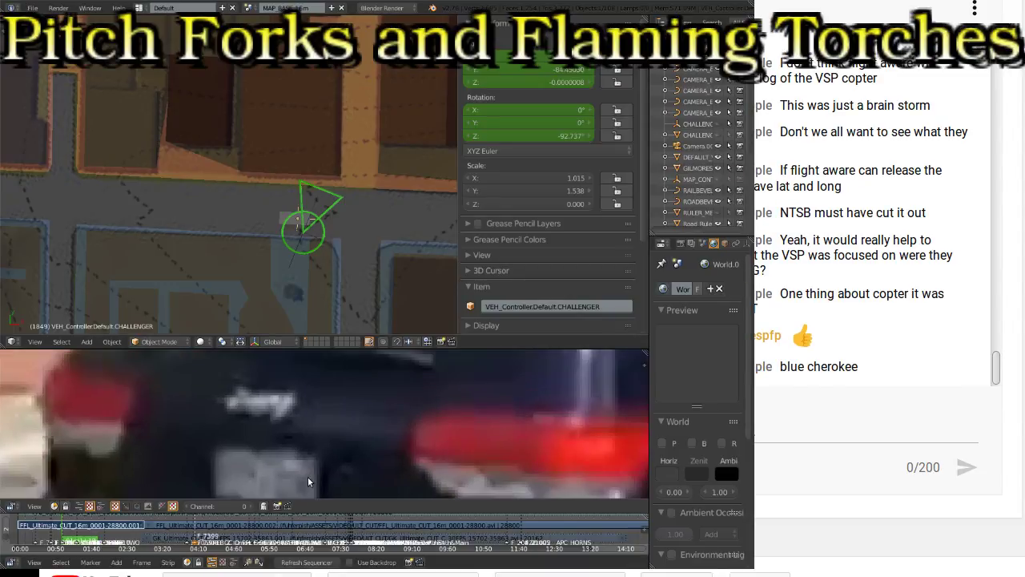
{"action": "scroll", "coordinate": [316, 479], "scroll_direction": "up", "scroll_amount": 1}
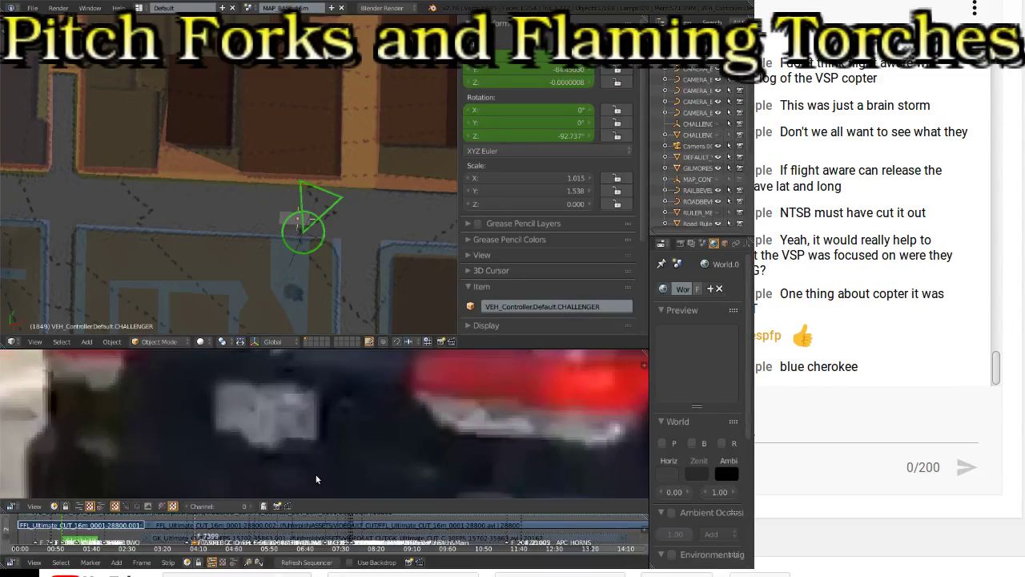
{"action": "key", "text": "Right"}
{"action": "key", "text": "Right"}
{"action": "key", "text": "Right"}
{"action": "key", "text": "Right"}
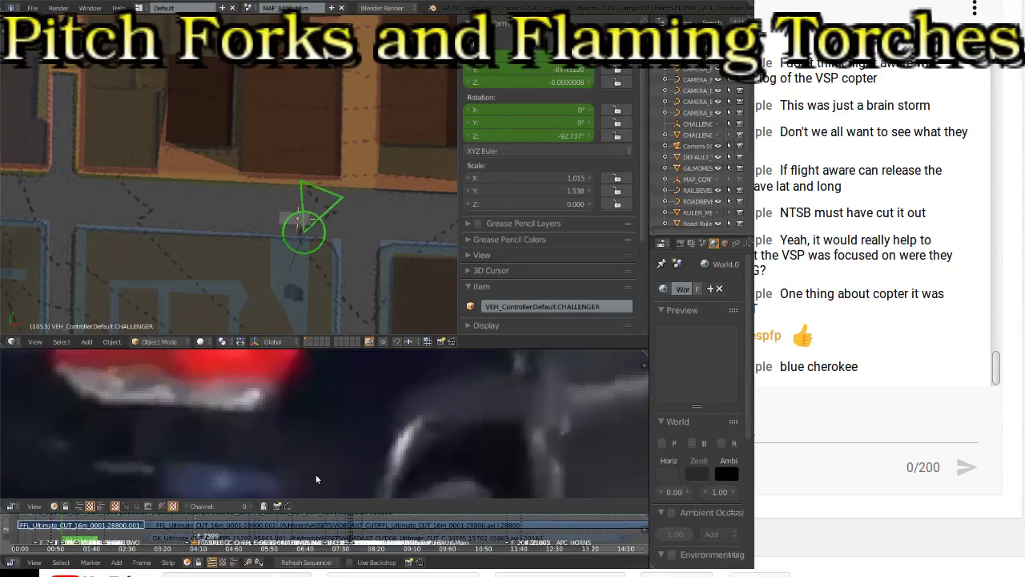
{"action": "middle_click_drag", "start_coordinate": [315, 474], "coordinate": [383, 427]}
{"action": "key", "text": "Right"}
{"action": "key", "text": "Right"}
{"action": "key", "text": "Right"}
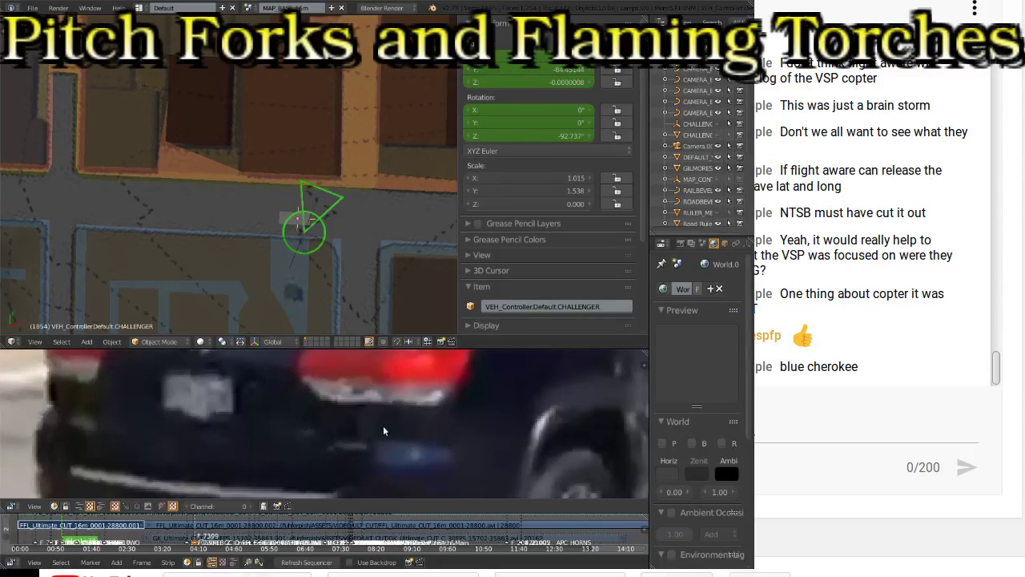
{"action": "key", "text": "Right"}
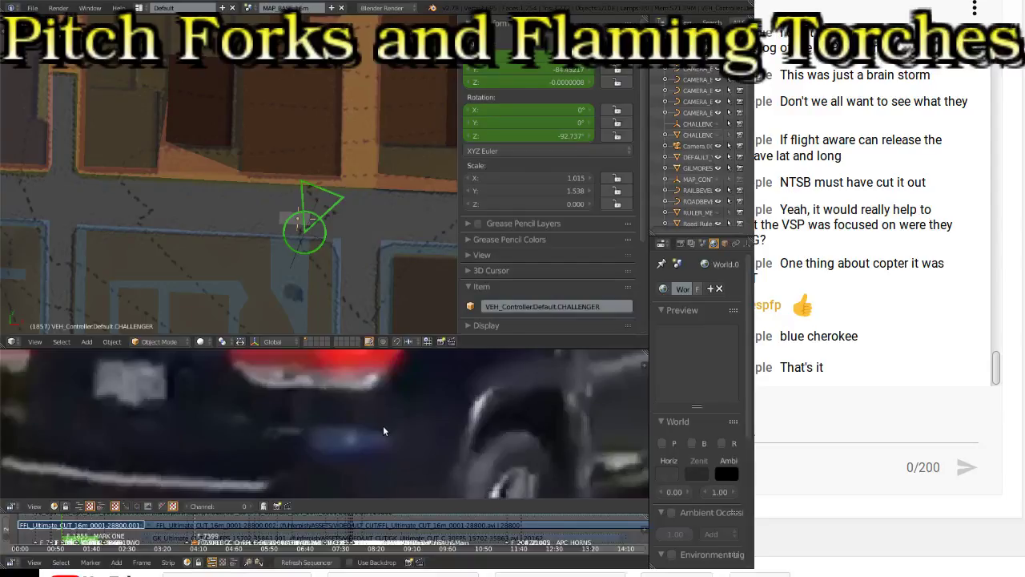
Step: Advance the wider view of the Jeep frame by frame to frame 1865 and enlarge its licence plate again
{"action": "scroll", "coordinate": [305, 421], "scroll_direction": "down", "scroll_amount": 4}
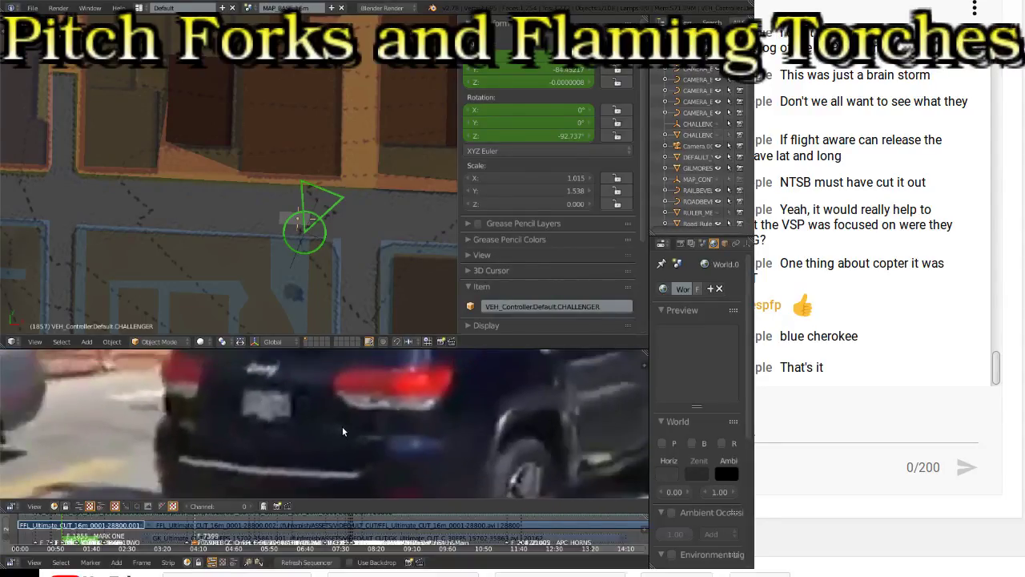
{"action": "key", "text": "Right"}
{"action": "key", "text": "Right"}
{"action": "key", "text": "Right"}
{"action": "key", "text": "Right"}
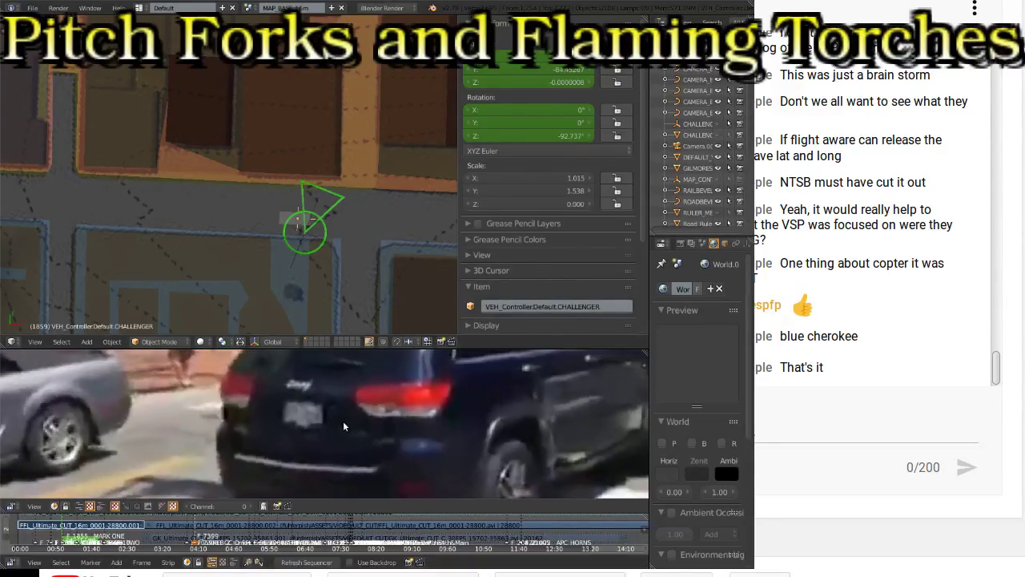
{"action": "key", "text": "Right"}
{"action": "key", "text": "Right"}
{"action": "key", "text": "Right"}
{"action": "key", "text": "Right"}
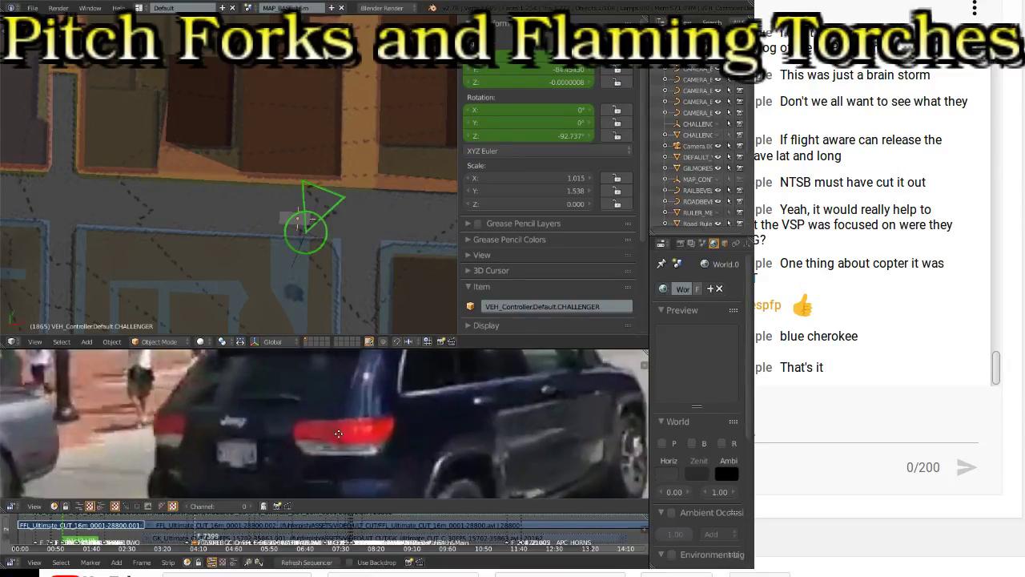
{"action": "scroll", "coordinate": [343, 422], "scroll_direction": "up", "scroll_amount": 4}
{"action": "scroll", "coordinate": [327, 433], "scroll_direction": "up", "scroll_amount": 2}
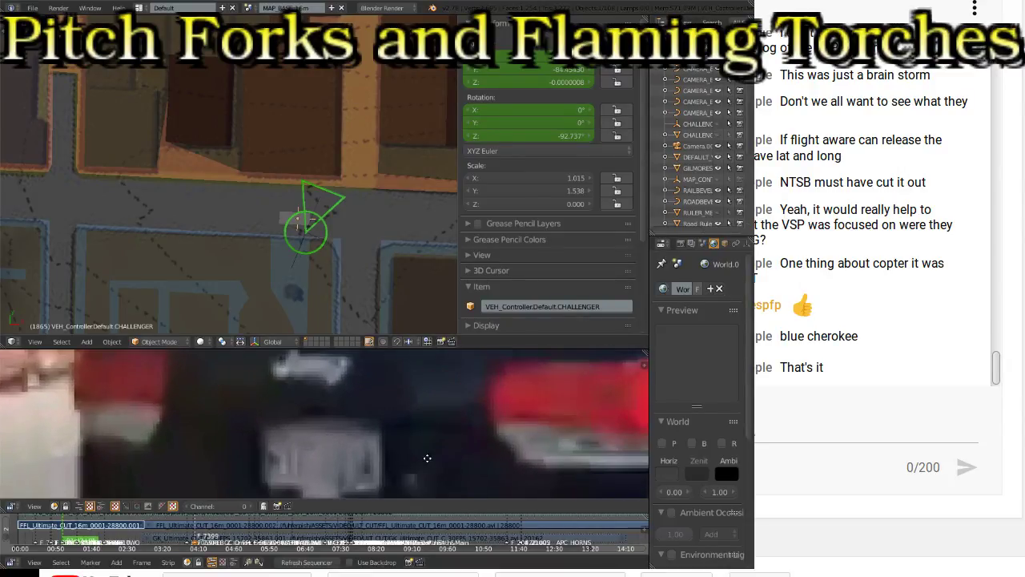
{"action": "scroll", "coordinate": [413, 424], "scroll_direction": "up", "scroll_amount": 2}
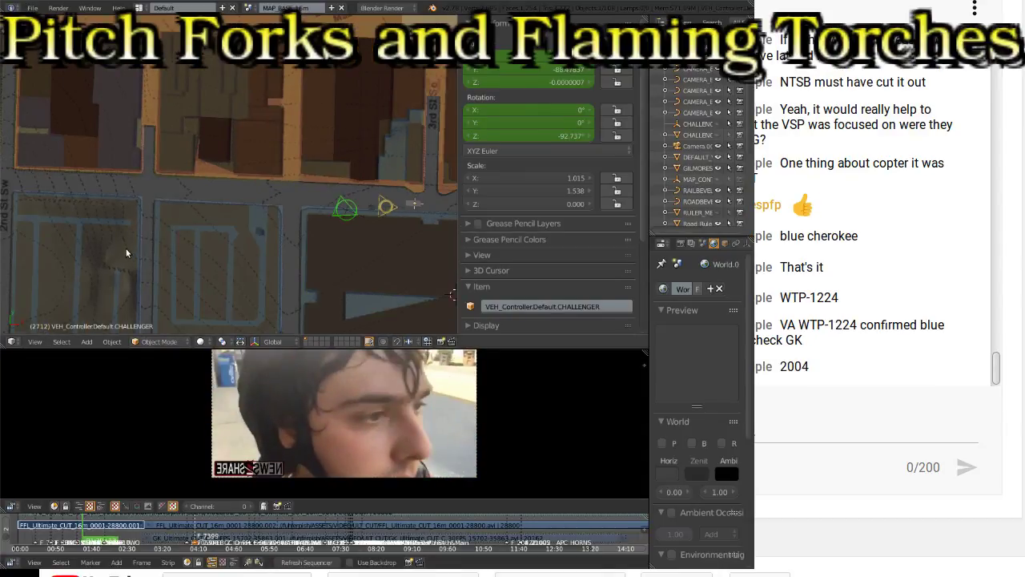
Step: Examine the intersection of W Water St and 2nd St SW up close on the street map
{"action": "middle_click_drag", "start_coordinate": [126, 248], "coordinate": [347, 238], "text": "shift"}
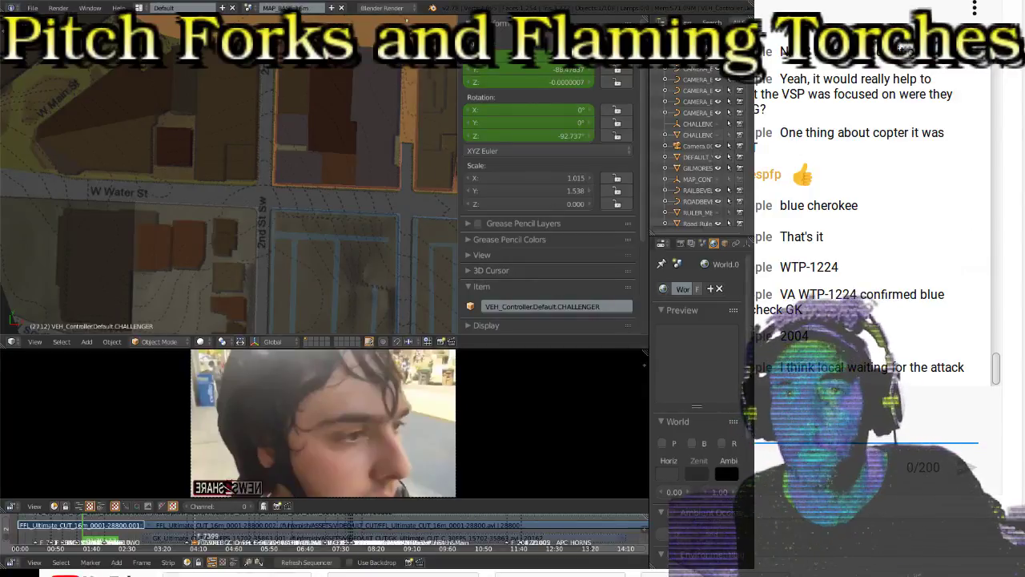
{"action": "left_click", "coordinate": [337, 273]}
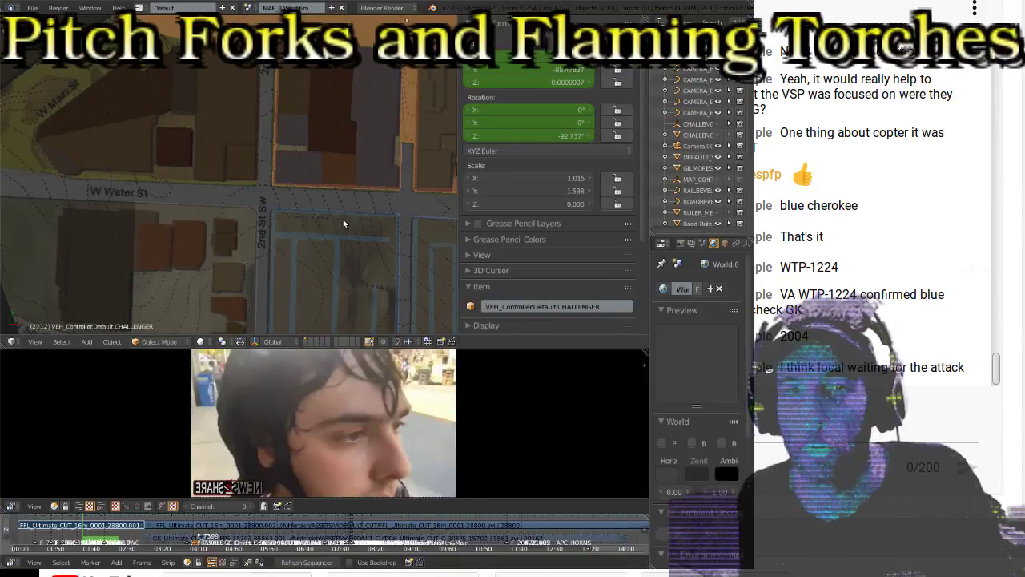
{"action": "scroll", "coordinate": [292, 147], "scroll_direction": "up", "scroll_amount": 3}
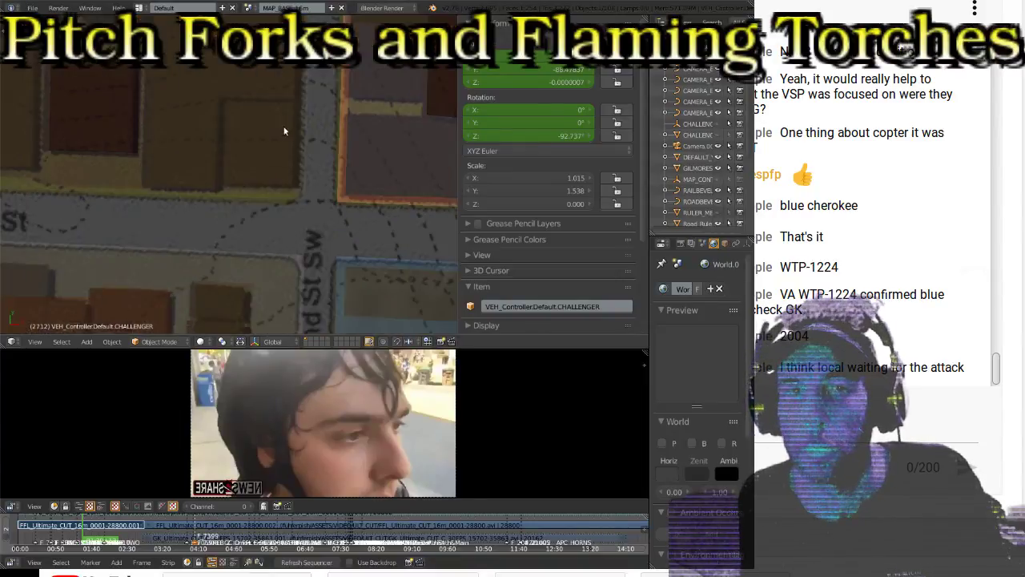
{"action": "scroll", "coordinate": [352, 178], "scroll_direction": "up", "scroll_amount": 2}
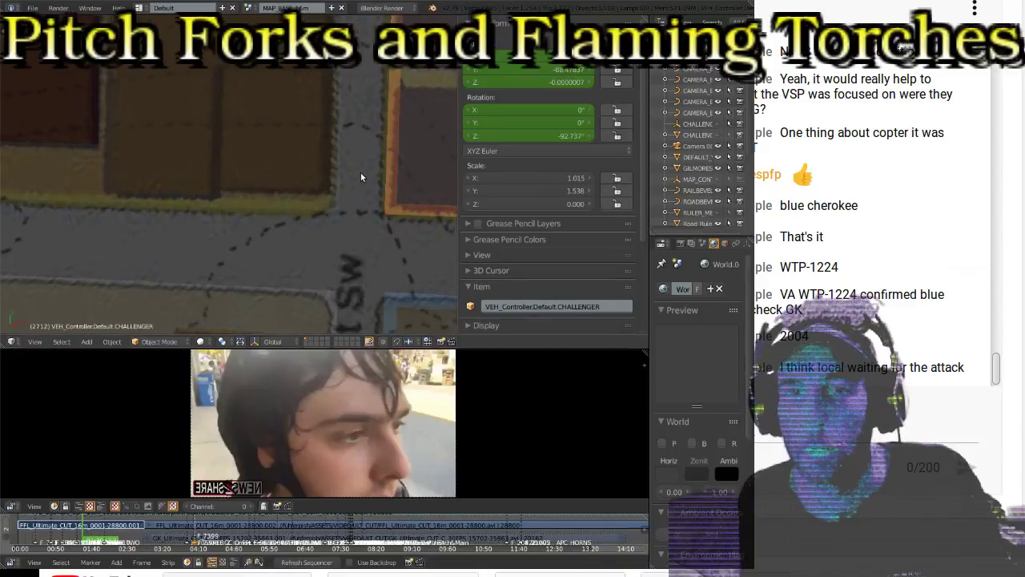
{"action": "scroll", "coordinate": [361, 172], "scroll_direction": "up", "scroll_amount": 3}
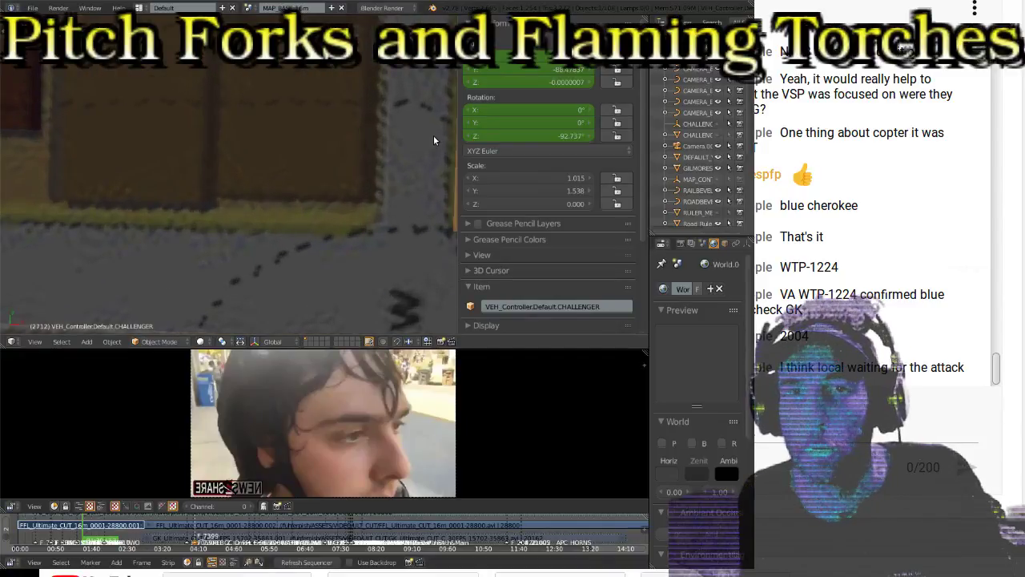
Step: Examine how the map layers line up along 2nd St SW and at the small dark red building north of W Water St
{"action": "scroll", "coordinate": [433, 135], "scroll_direction": "down", "scroll_amount": 2}
{"action": "middle_click_drag", "start_coordinate": [431, 121], "coordinate": [241, 197]}
{"action": "scroll", "coordinate": [241, 197], "scroll_direction": "down", "scroll_amount": 1}
{"action": "scroll", "coordinate": [233, 173], "scroll_direction": "down", "scroll_amount": 1}
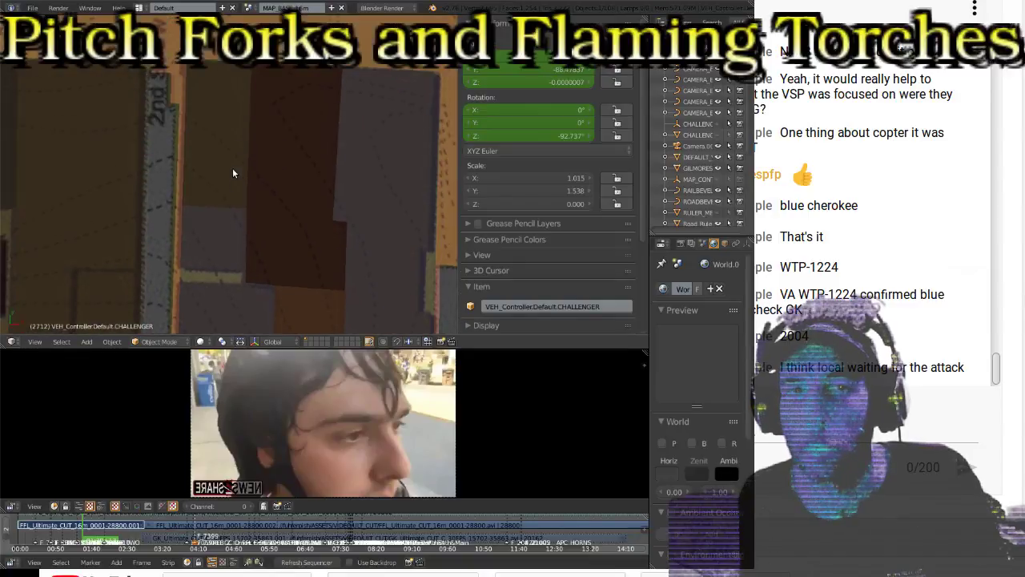
{"action": "scroll", "coordinate": [249, 186], "scroll_direction": "up", "scroll_amount": 2}
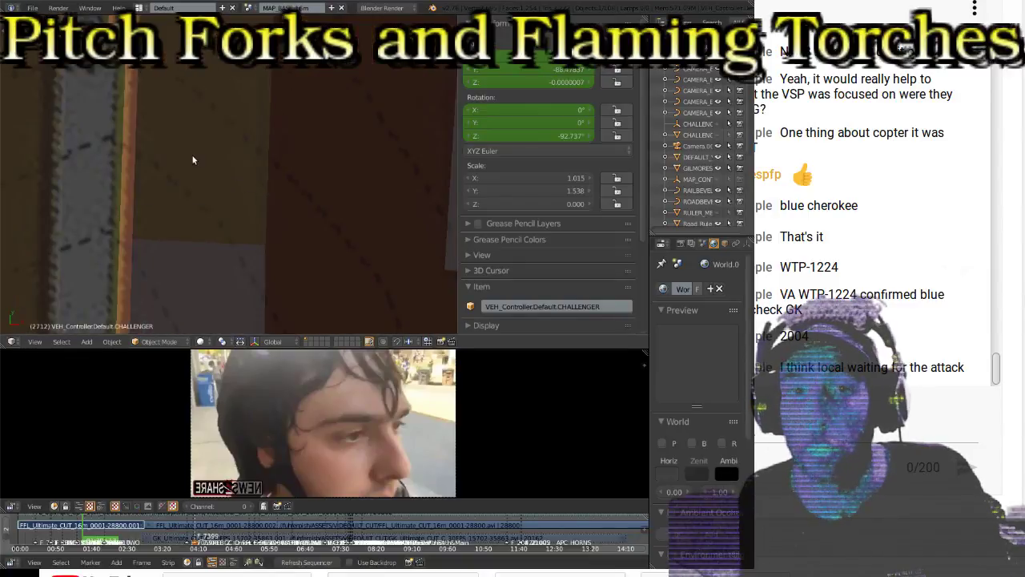
{"action": "middle_click_drag", "start_coordinate": [192, 160], "coordinate": [343, 252], "text": "shift"}
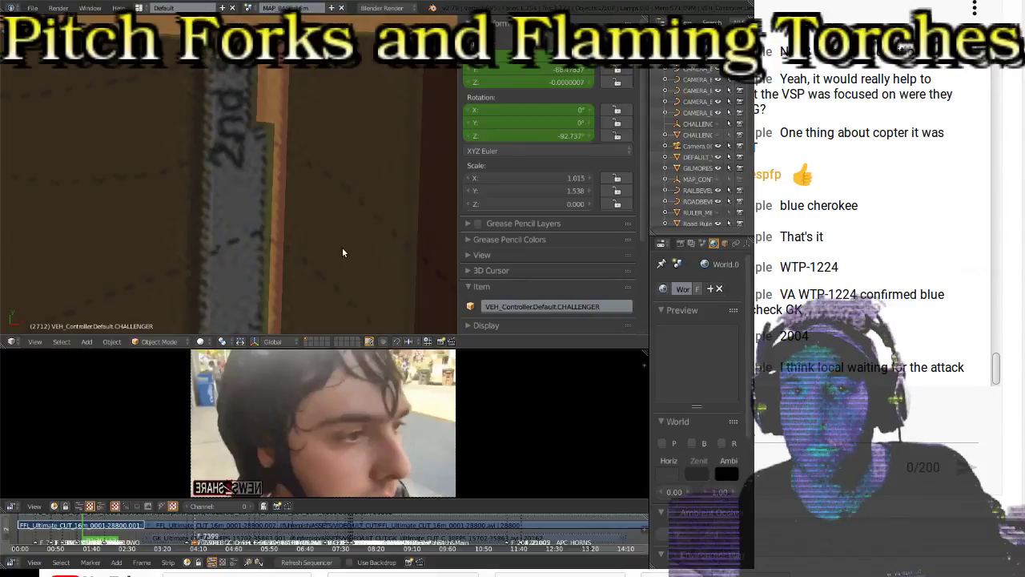
{"action": "scroll", "coordinate": [339, 249], "scroll_direction": "down", "scroll_amount": 2}
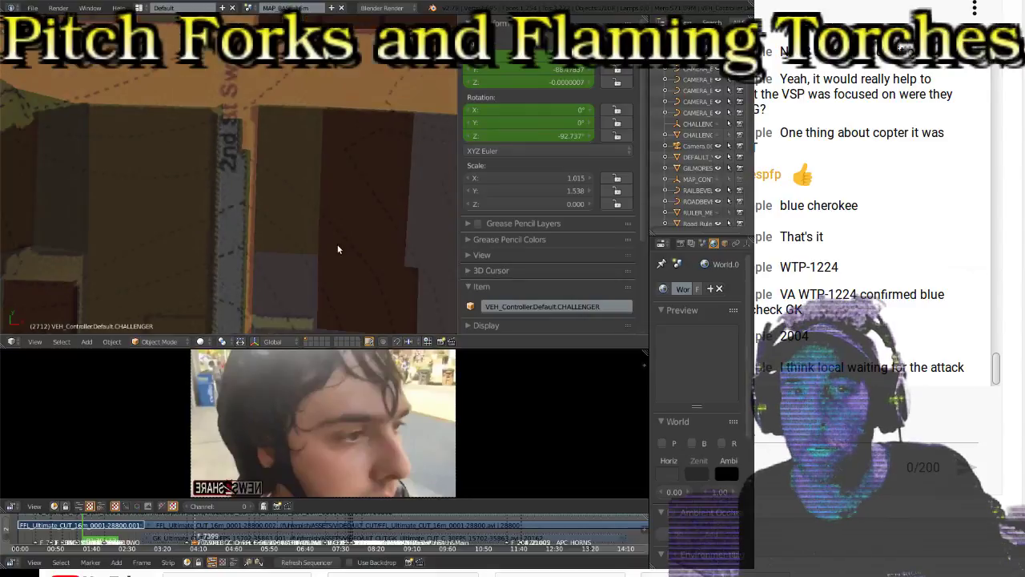
{"action": "scroll", "coordinate": [336, 245], "scroll_direction": "down", "scroll_amount": 4}
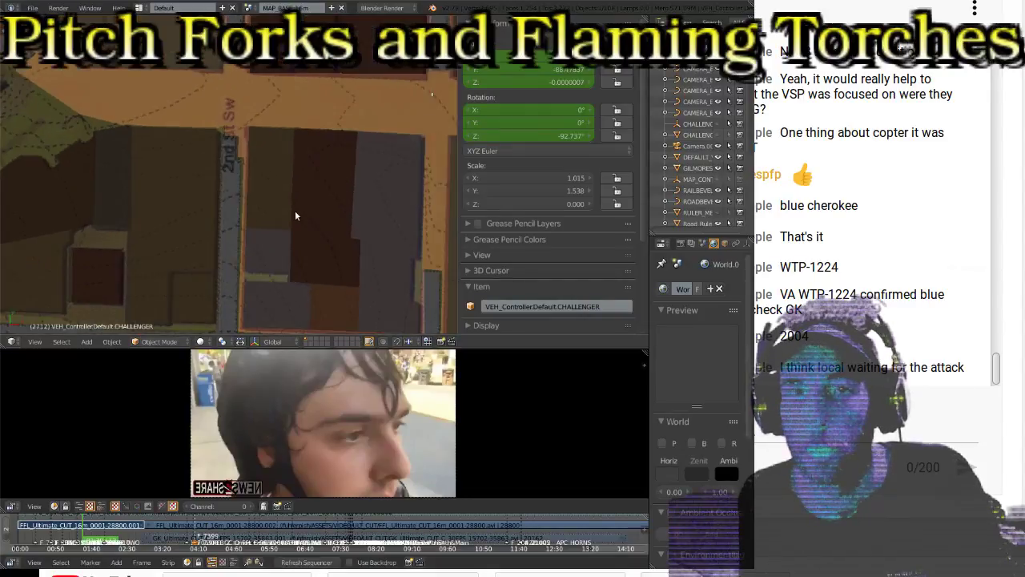
{"action": "middle_click_drag", "start_coordinate": [192, 269], "coordinate": [342, 185], "text": "shift"}
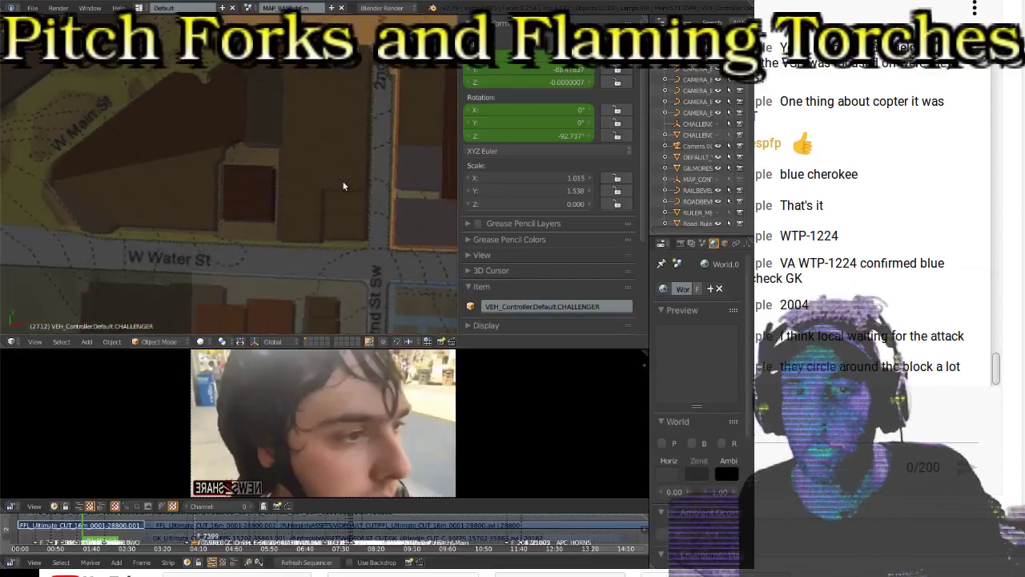
{"action": "scroll", "coordinate": [254, 200], "scroll_direction": "up", "scroll_amount": 6}
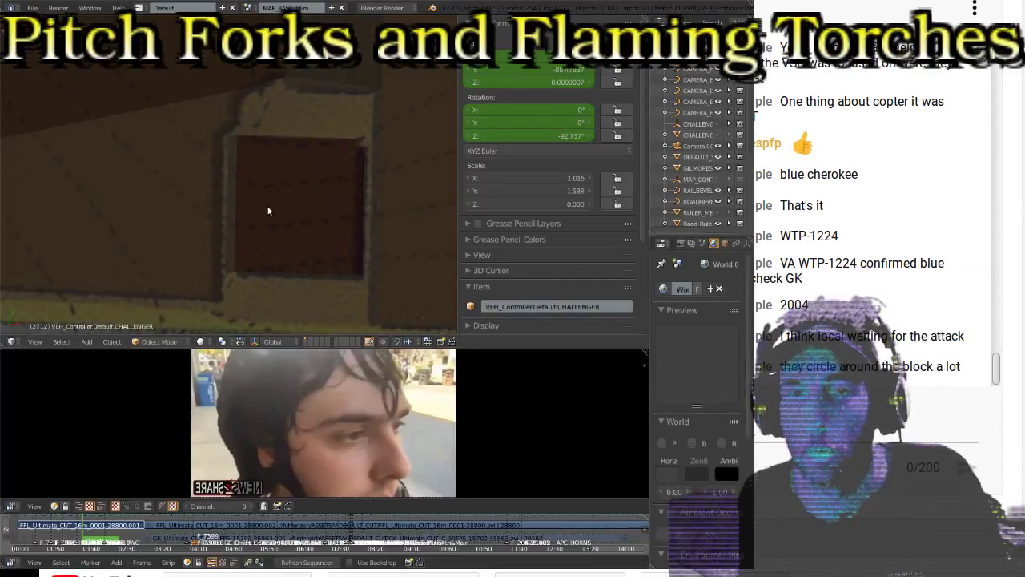
{"action": "scroll", "coordinate": [269, 210], "scroll_direction": "up", "scroll_amount": 1}
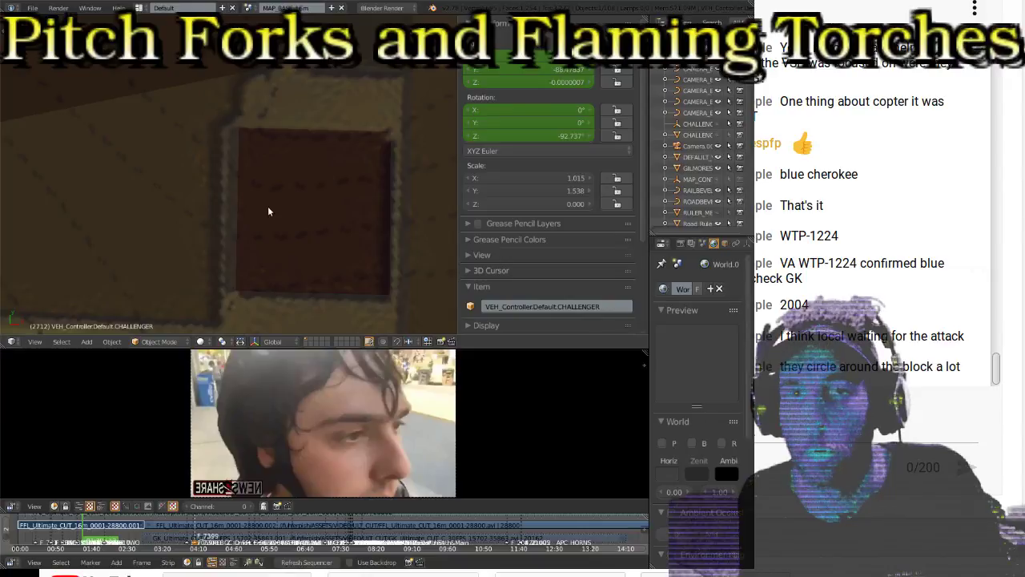
{"action": "scroll", "coordinate": [328, 231], "scroll_direction": "down", "scroll_amount": 4}
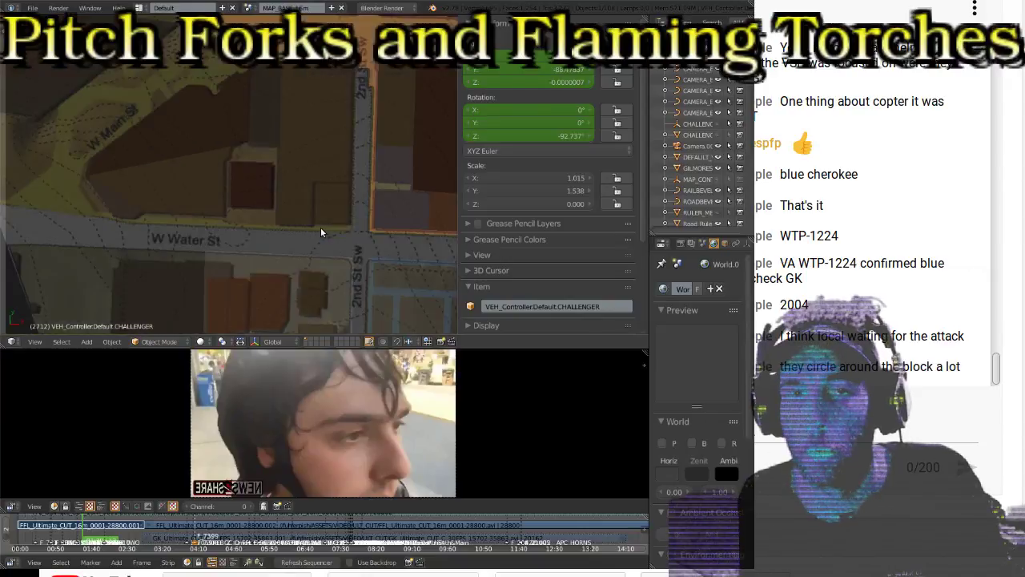
{"action": "scroll", "coordinate": [321, 232], "scroll_direction": "down", "scroll_amount": 2}
Step: Examine the Challenger's marker and the surrounding kerb lines on Water St at the 3rd St SE intersection up close
{"action": "middle_click_drag", "start_coordinate": [379, 196], "coordinate": [209, 197]}
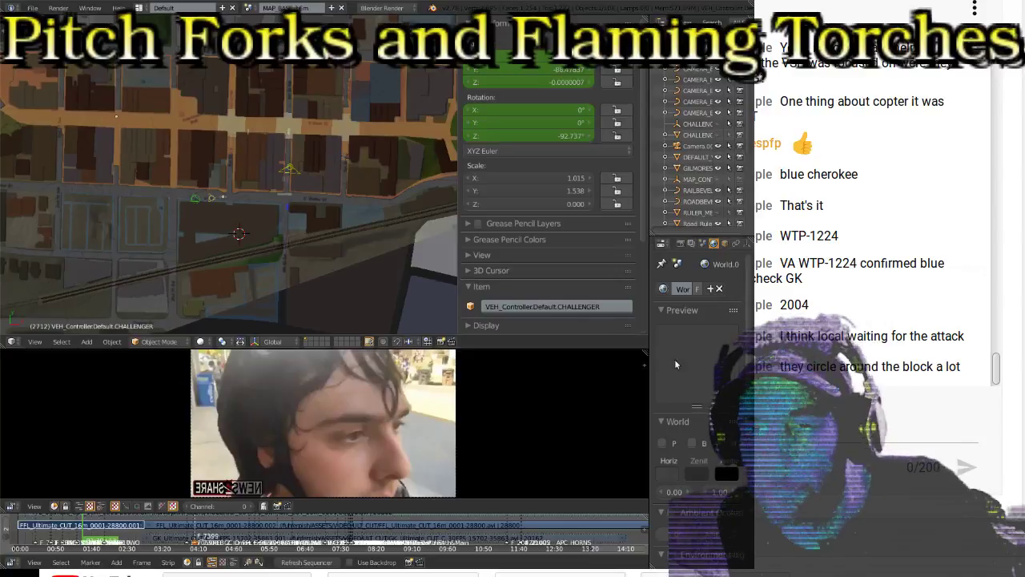
{"action": "scroll", "coordinate": [256, 224], "scroll_direction": "up", "scroll_amount": 2}
{"action": "scroll", "coordinate": [240, 231], "scroll_direction": "up", "scroll_amount": 2}
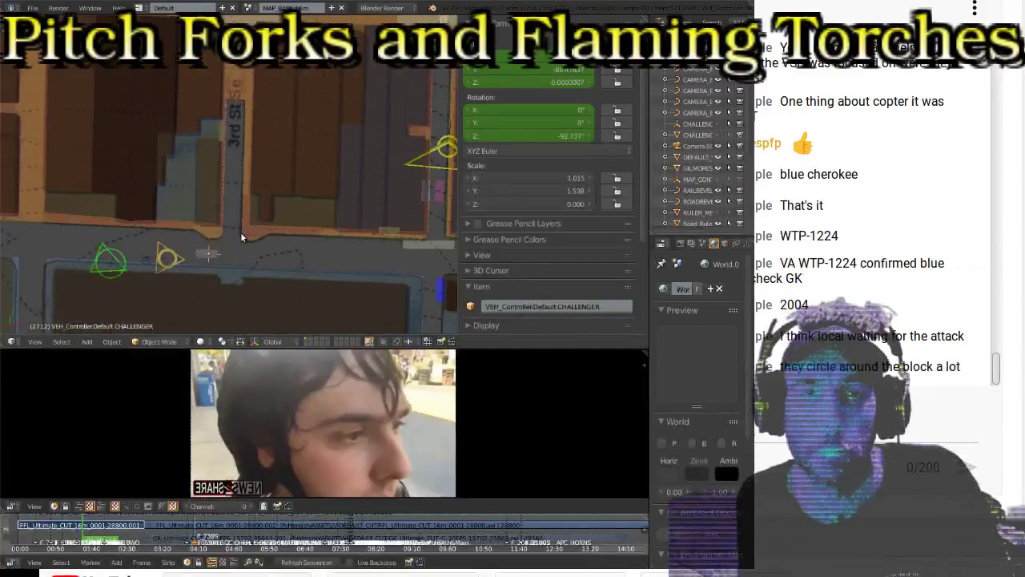
{"action": "scroll", "coordinate": [297, 250], "scroll_direction": "down", "scroll_amount": 2}
{"action": "middle_click_drag", "start_coordinate": [296, 250], "coordinate": [223, 195], "text": "shift"}
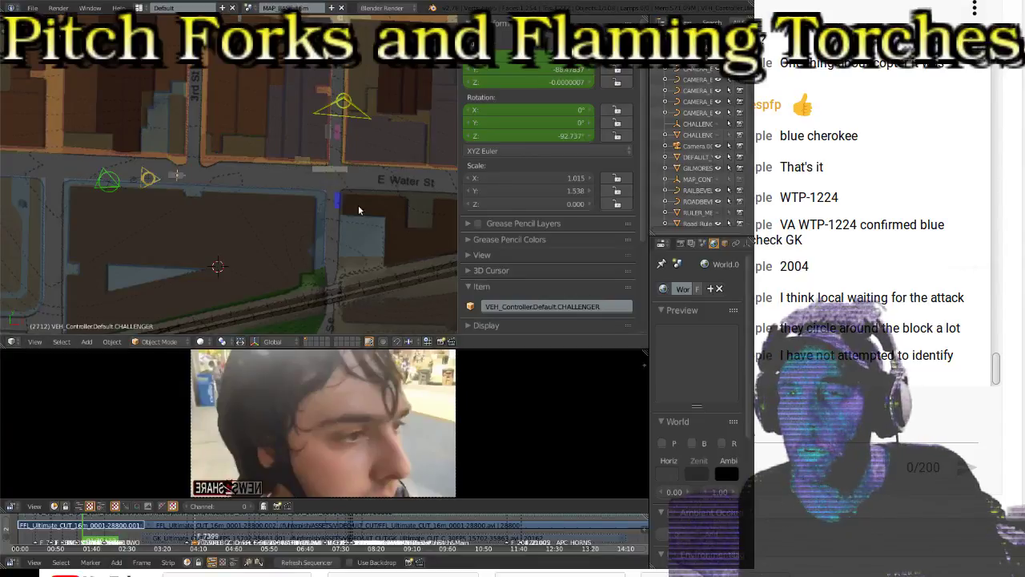
{"action": "scroll", "coordinate": [140, 200], "scroll_direction": "up", "scroll_amount": 2}
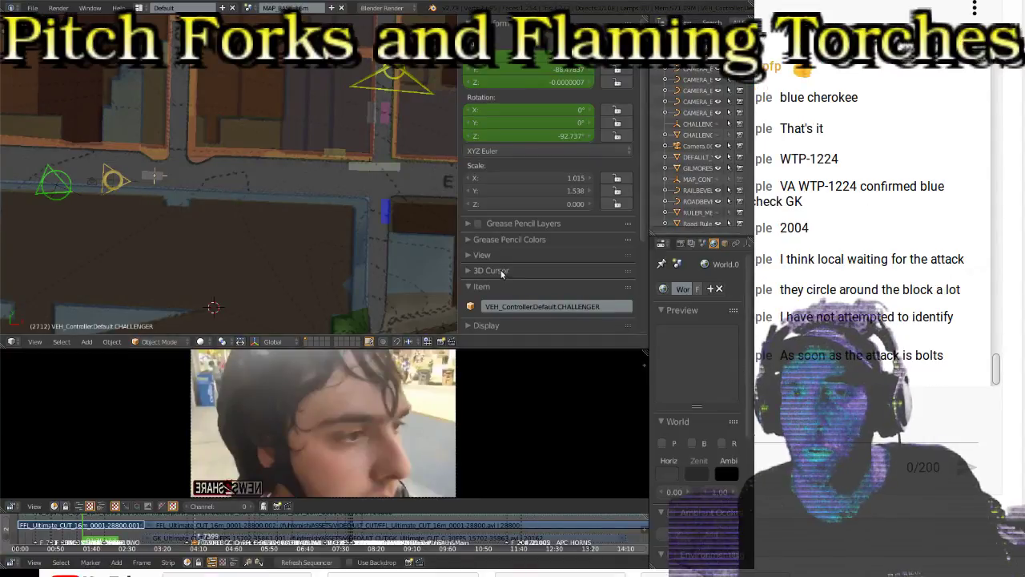
{"action": "scroll", "coordinate": [202, 178], "scroll_direction": "up", "scroll_amount": 6}
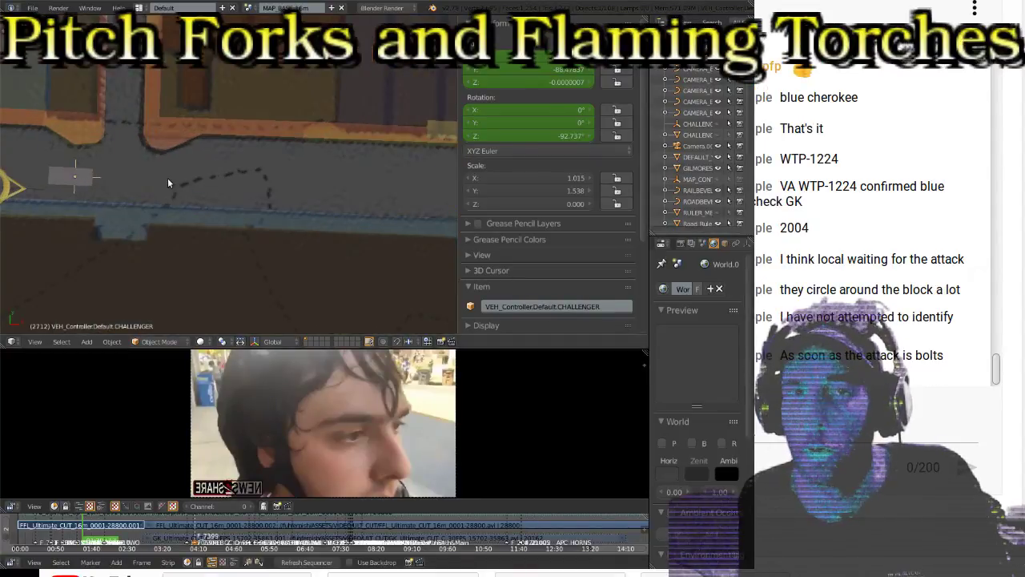
{"action": "scroll", "coordinate": [80, 163], "scroll_direction": "down", "scroll_amount": 3}
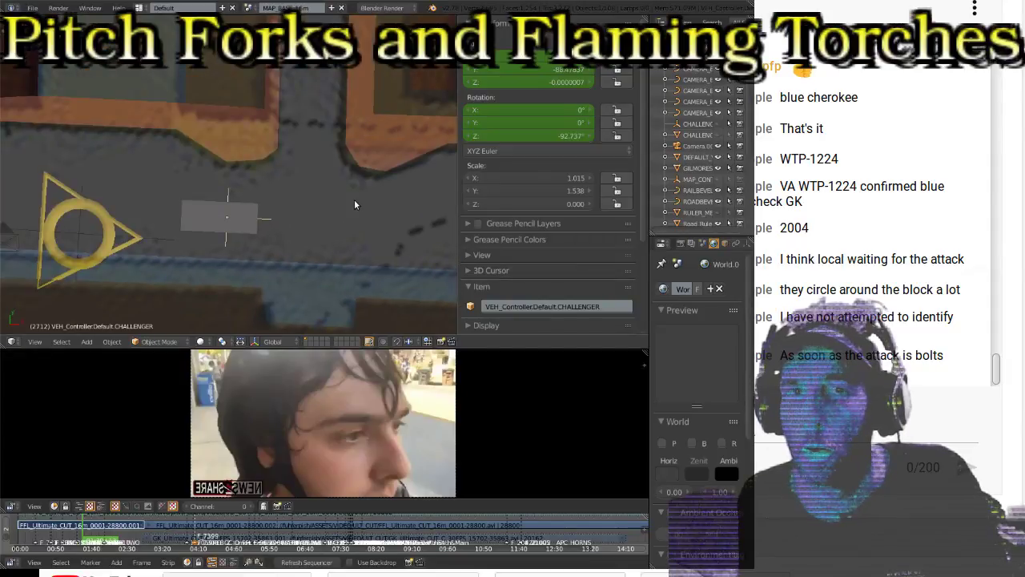
{"action": "scroll", "coordinate": [355, 205], "scroll_direction": "up", "scroll_amount": 3}
{"action": "scroll", "coordinate": [355, 205], "scroll_direction": "down", "scroll_amount": 5}
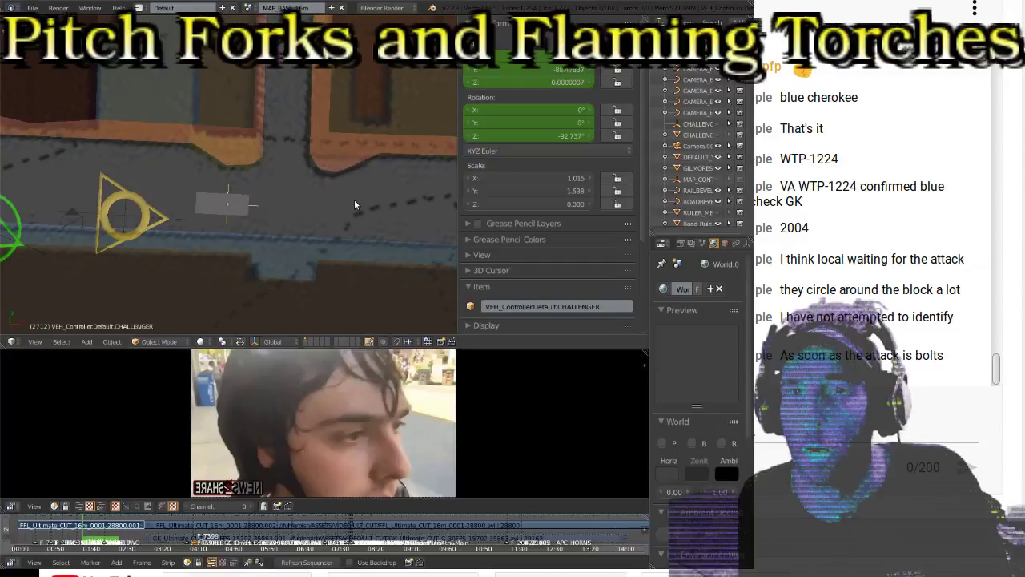
{"action": "middle_click_drag", "start_coordinate": [375, 195], "coordinate": [251, 212], "text": "shift"}
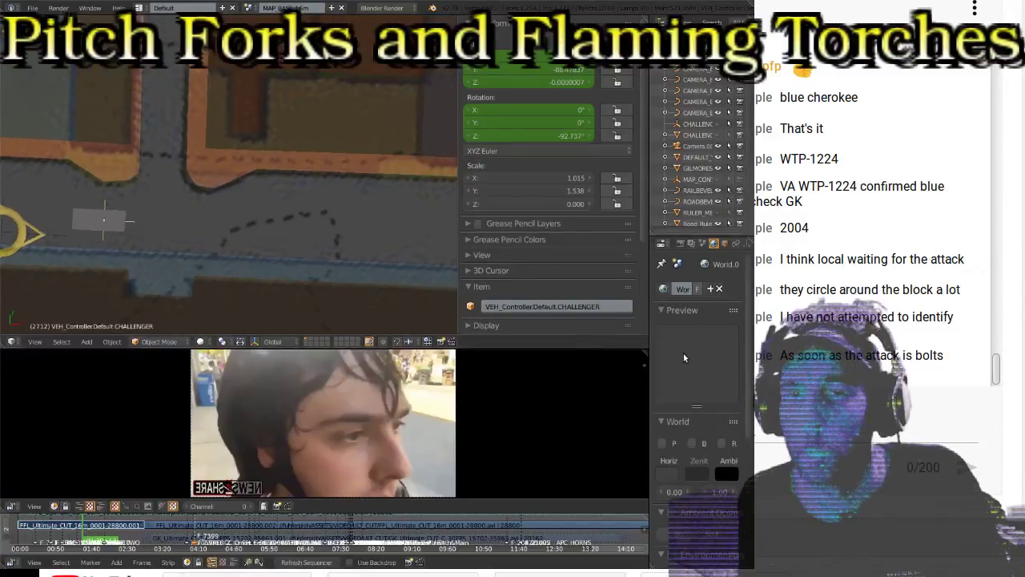
Step: Expand the CVILLE_GIS_ELEV background image's settings and set its size to 600.700
{"action": "scroll", "coordinate": [514, 253], "scroll_direction": "down", "scroll_amount": 4}
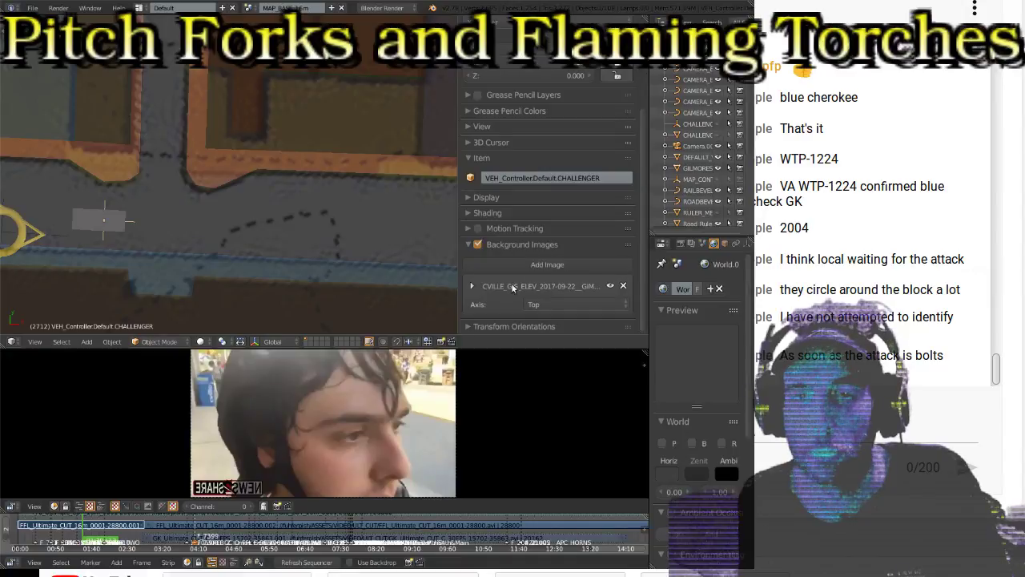
{"action": "left_click", "coordinate": [472, 286]}
{"action": "scroll", "coordinate": [509, 257], "scroll_direction": "down", "scroll_amount": 6}
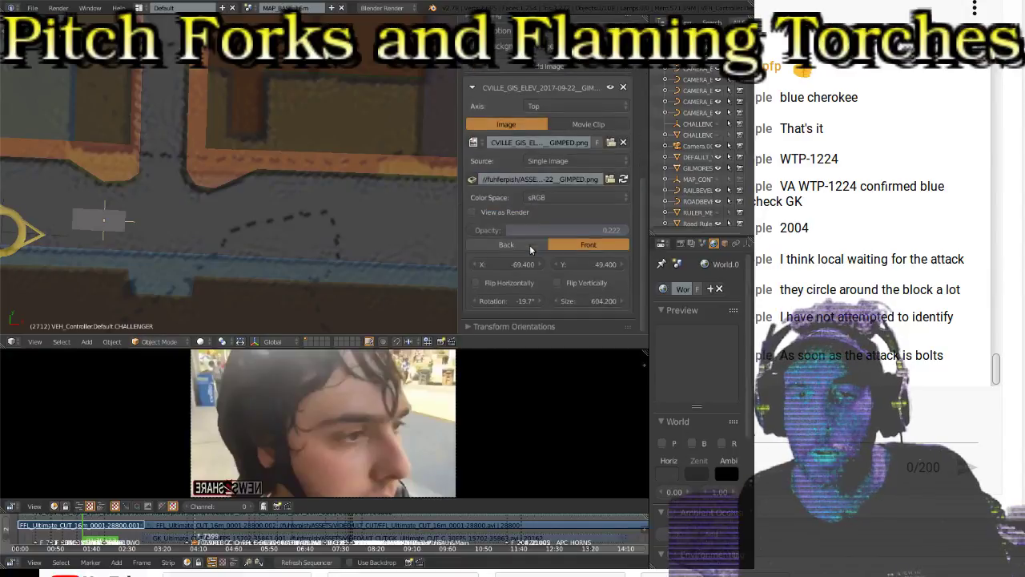
{"action": "left_click", "coordinate": [553, 301]}
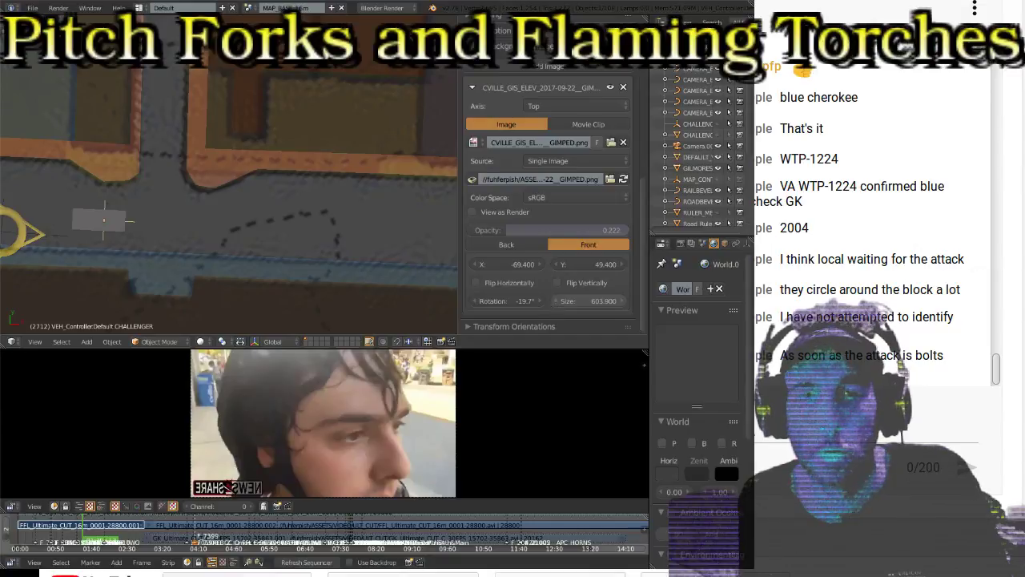
{"action": "left_click", "coordinate": [552, 301]}
{"action": "left_click", "coordinate": [552, 301]}
{"action": "left_click", "coordinate": [552, 301]}
{"action": "left_click", "coordinate": [551, 301]}
{"action": "left_click", "coordinate": [552, 301]}
{"action": "left_click", "coordinate": [551, 301]}
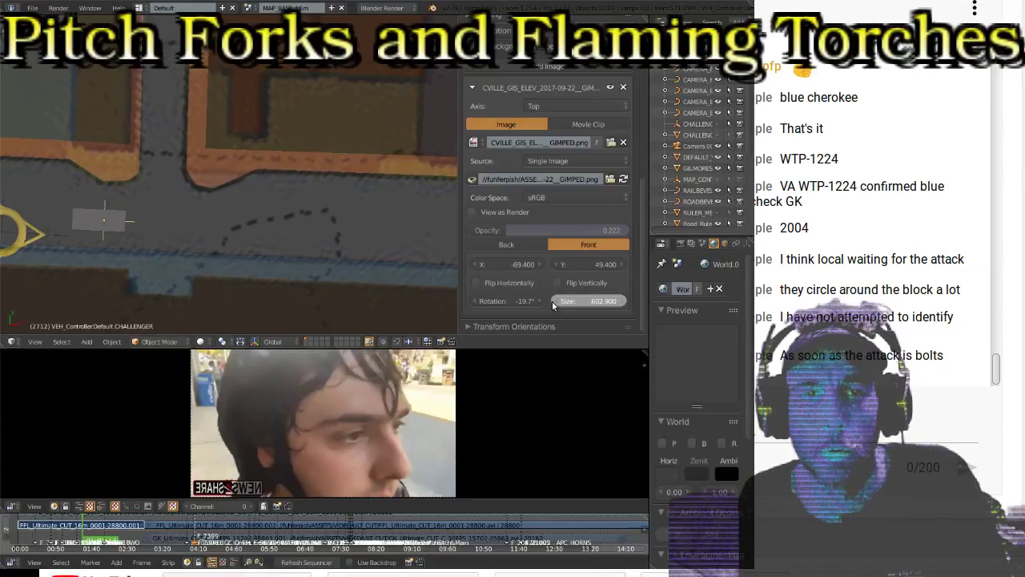
{"action": "left_click", "coordinate": [551, 301]}
{"action": "left_click", "coordinate": [551, 301]}
{"action": "left_click", "coordinate": [552, 301]}
{"action": "left_click", "coordinate": [552, 301]}
{"action": "left_click", "coordinate": [552, 301]}
{"action": "left_click", "coordinate": [552, 301]}
{"action": "left_click", "coordinate": [552, 301]}
{"action": "left_click", "coordinate": [552, 301]}
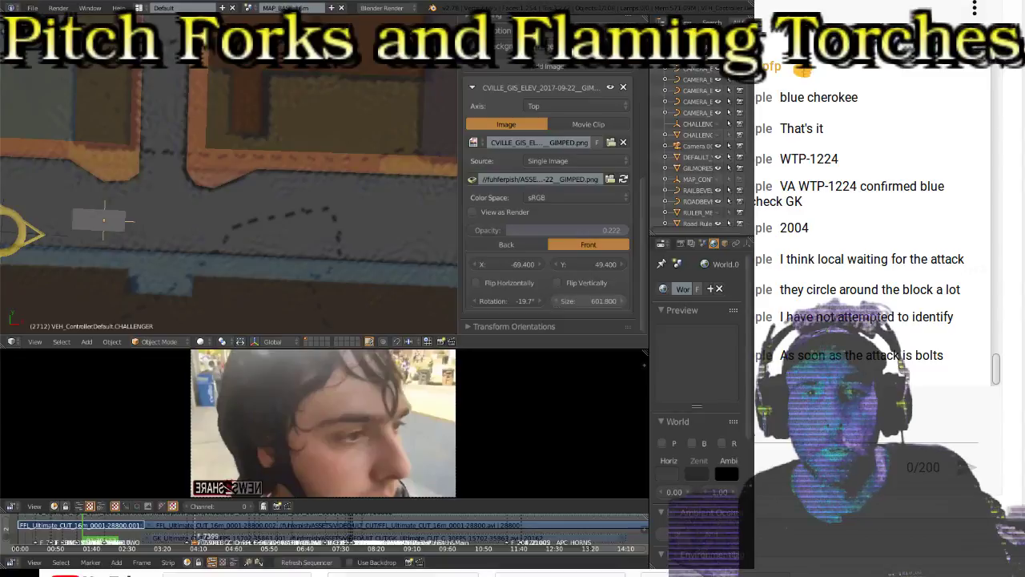
{"action": "left_click", "coordinate": [552, 301]}
{"action": "left_click", "coordinate": [551, 301]}
{"action": "left_click", "coordinate": [551, 301]}
{"action": "left_click", "coordinate": [552, 301]}
{"action": "left_click", "coordinate": [551, 301]}
{"action": "left_click", "coordinate": [552, 301]}
{"action": "left_click", "coordinate": [551, 302]}
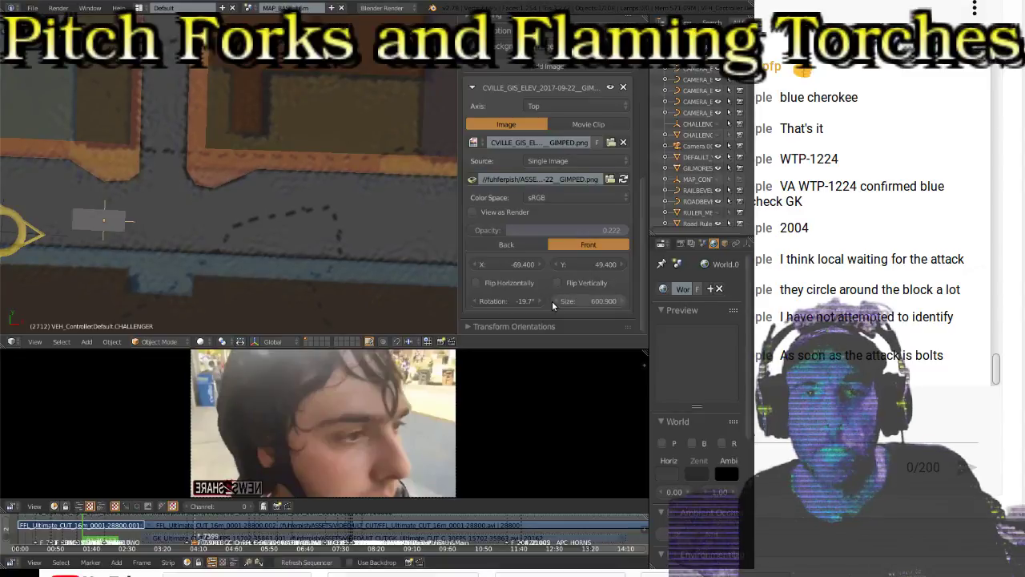
{"action": "left_click", "coordinate": [552, 301]}
{"action": "left_click", "coordinate": [552, 301]}
{"action": "left_click", "coordinate": [552, 301]}
Step: Check the resized background image's alignment along E Water St and at the small dark red building north of W Water St
{"action": "scroll", "coordinate": [285, 168], "scroll_direction": "down", "scroll_amount": 5}
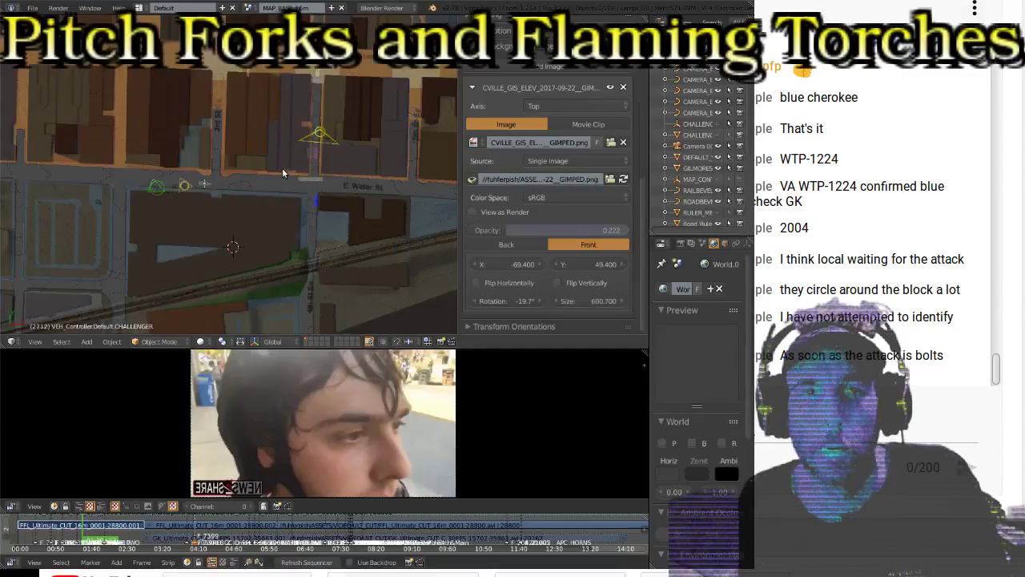
{"action": "scroll", "coordinate": [244, 169], "scroll_direction": "up", "scroll_amount": 8}
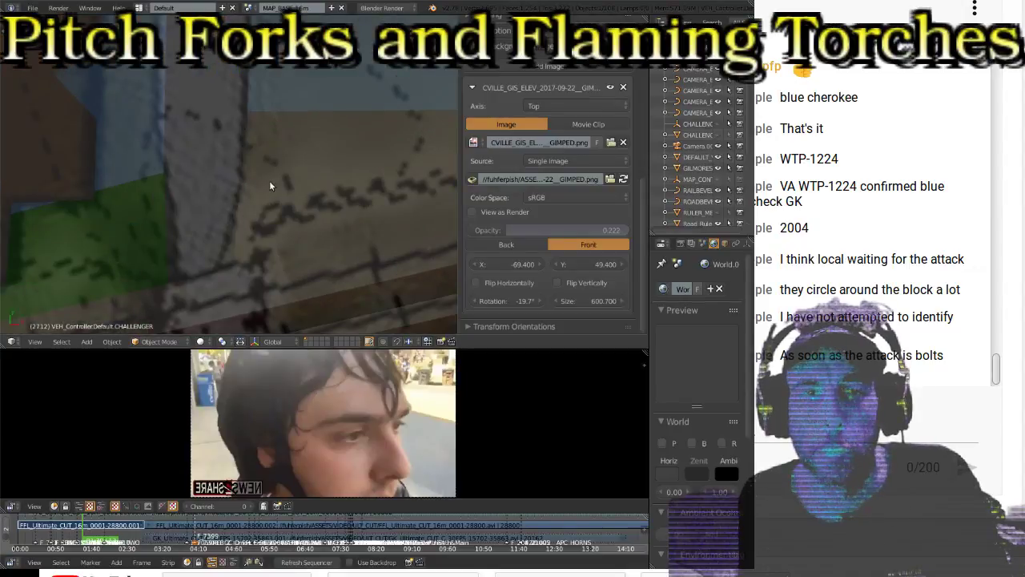
{"action": "scroll", "coordinate": [269, 180], "scroll_direction": "down", "scroll_amount": 5}
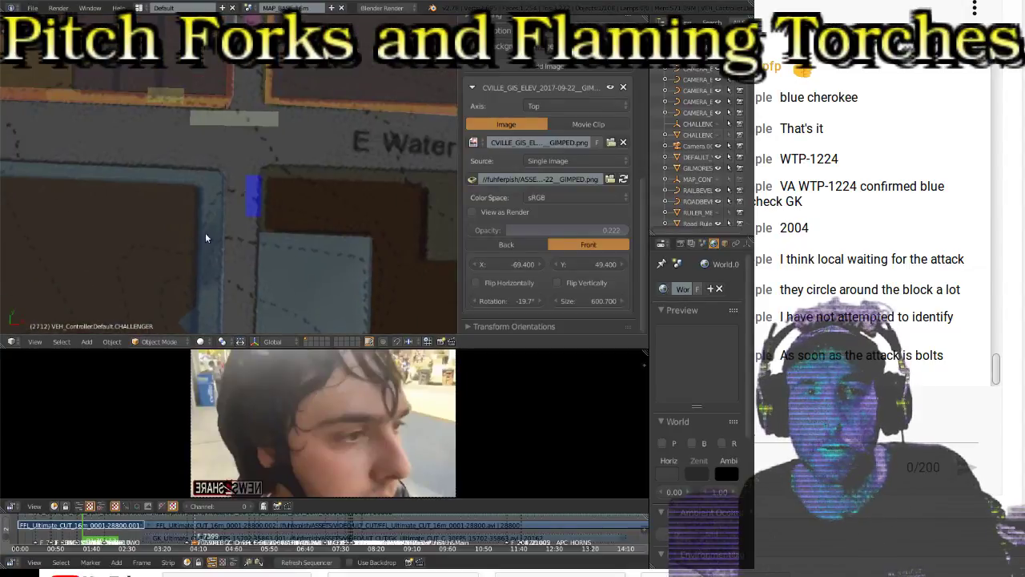
{"action": "middle_click_drag", "start_coordinate": [205, 238], "coordinate": [277, 214], "text": "shift"}
{"action": "scroll", "coordinate": [224, 214], "scroll_direction": "up", "scroll_amount": 2}
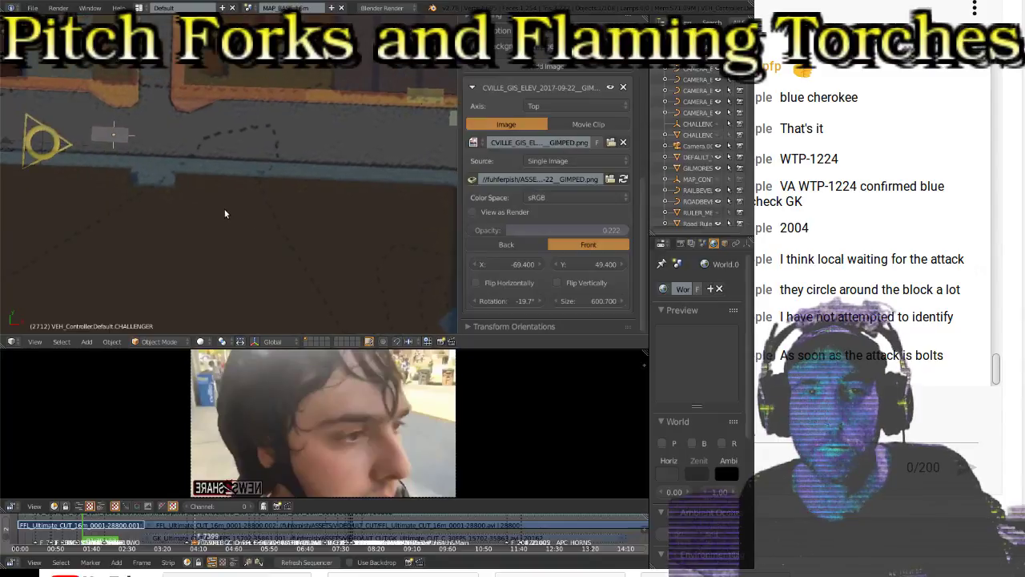
{"action": "scroll", "coordinate": [224, 214], "scroll_direction": "down", "scroll_amount": 4}
{"action": "middle_click_drag", "start_coordinate": [57, 201], "coordinate": [237, 201], "text": "shift"}
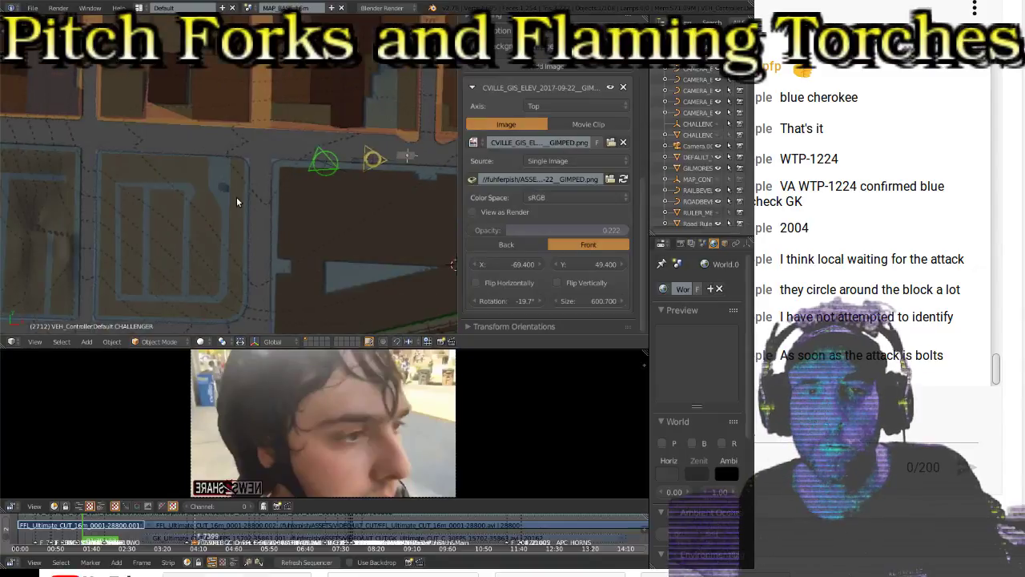
{"action": "middle_click_drag", "start_coordinate": [92, 181], "coordinate": [217, 292], "text": "shift"}
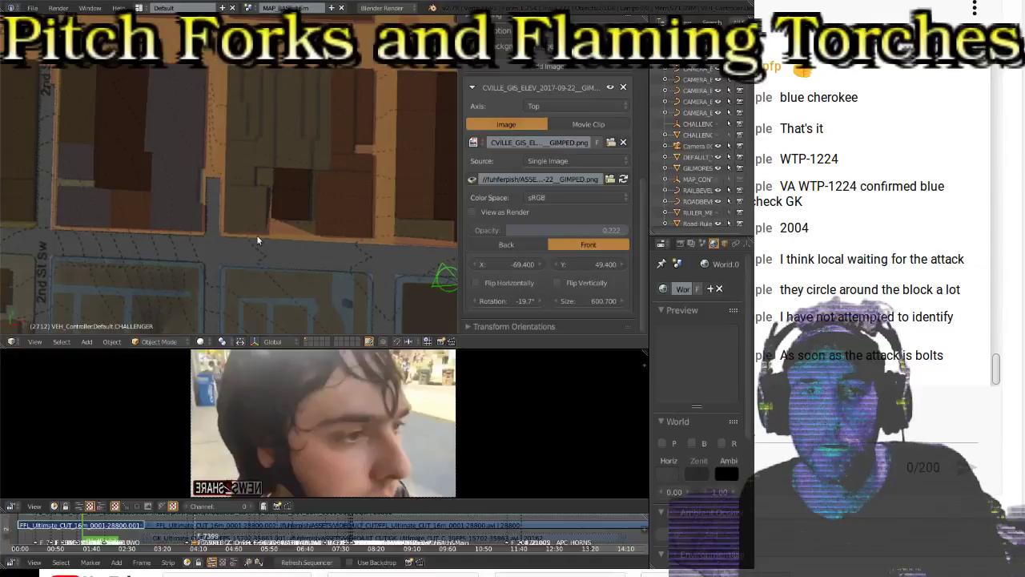
{"action": "scroll", "coordinate": [66, 228], "scroll_direction": "up", "scroll_amount": 2}
{"action": "scroll", "coordinate": [122, 226], "scroll_direction": "up", "scroll_amount": 3}
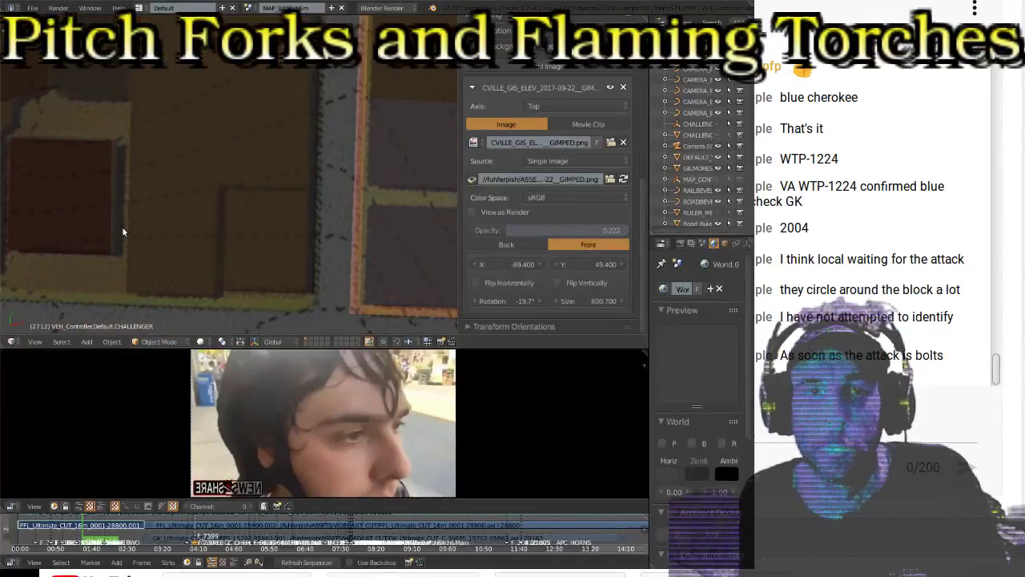
{"action": "middle_click_drag", "start_coordinate": [134, 228], "coordinate": [290, 229], "text": "shift"}
{"action": "scroll", "coordinate": [292, 240], "scroll_direction": "up", "scroll_amount": 2}
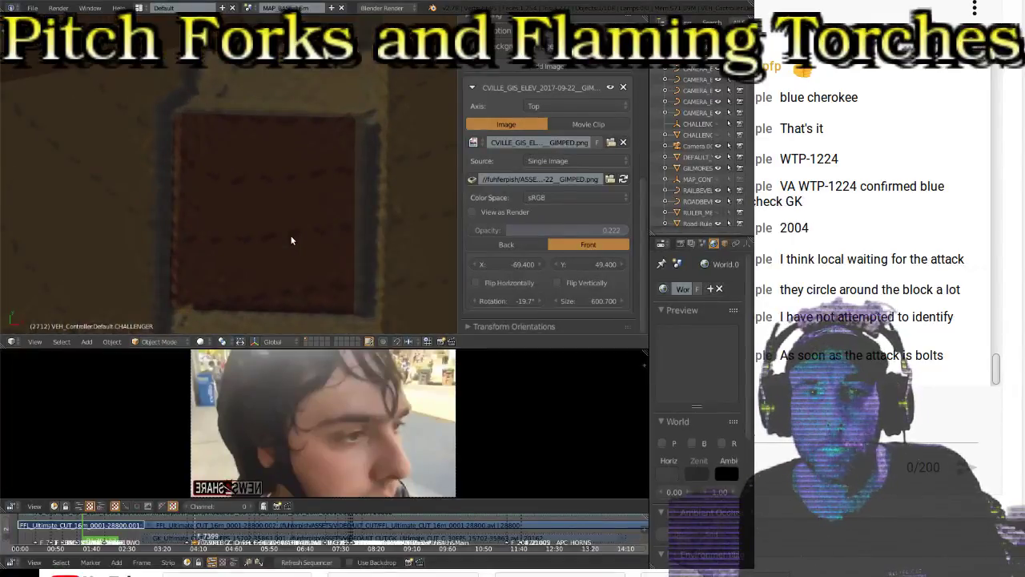
{"action": "scroll", "coordinate": [291, 240], "scroll_direction": "down", "scroll_amount": 1}
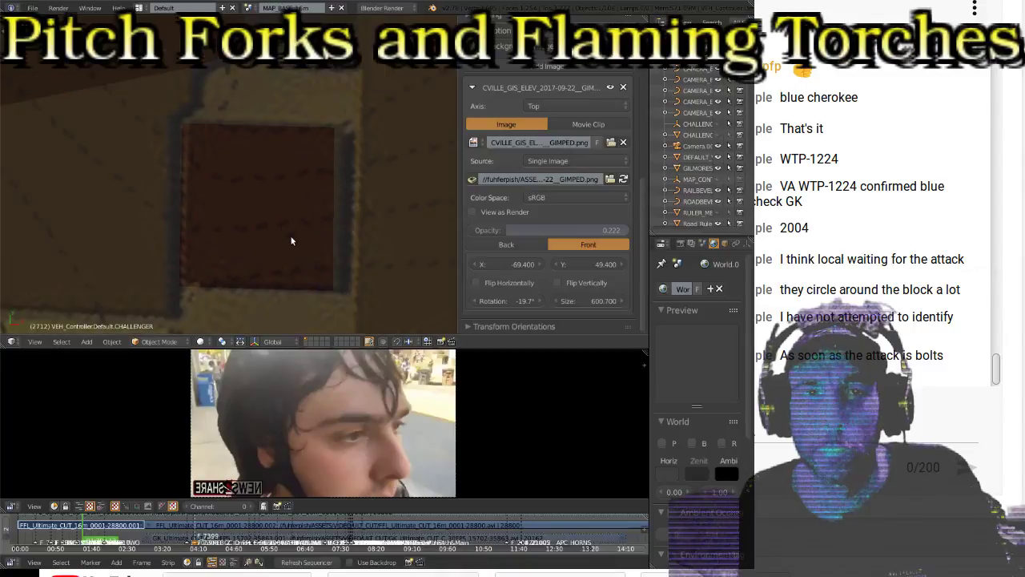
{"action": "scroll", "coordinate": [291, 240], "scroll_direction": "up", "scroll_amount": 1}
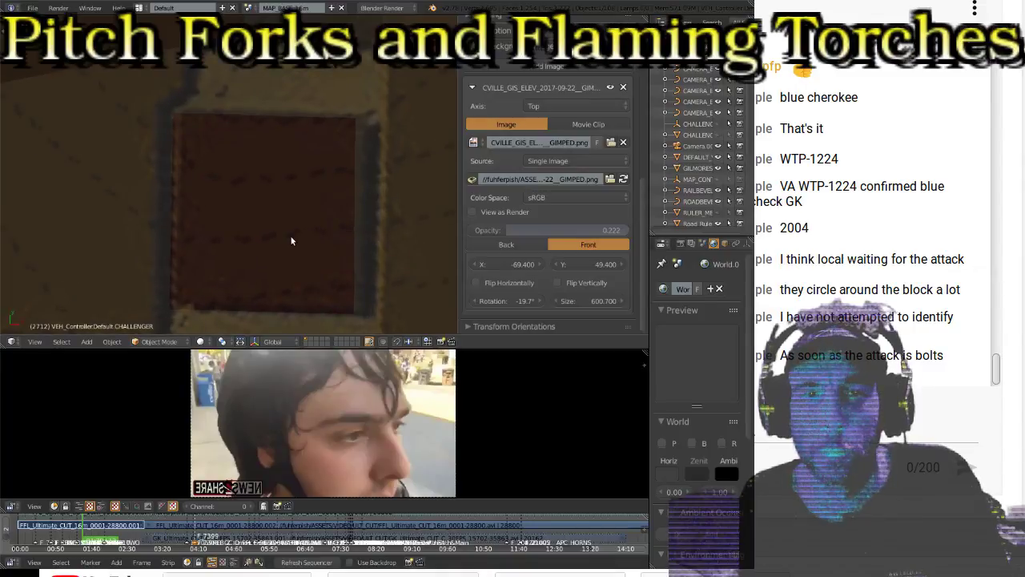
Step: Set the background image's X offset to -69.300
{"action": "left_click", "coordinate": [474, 263]}
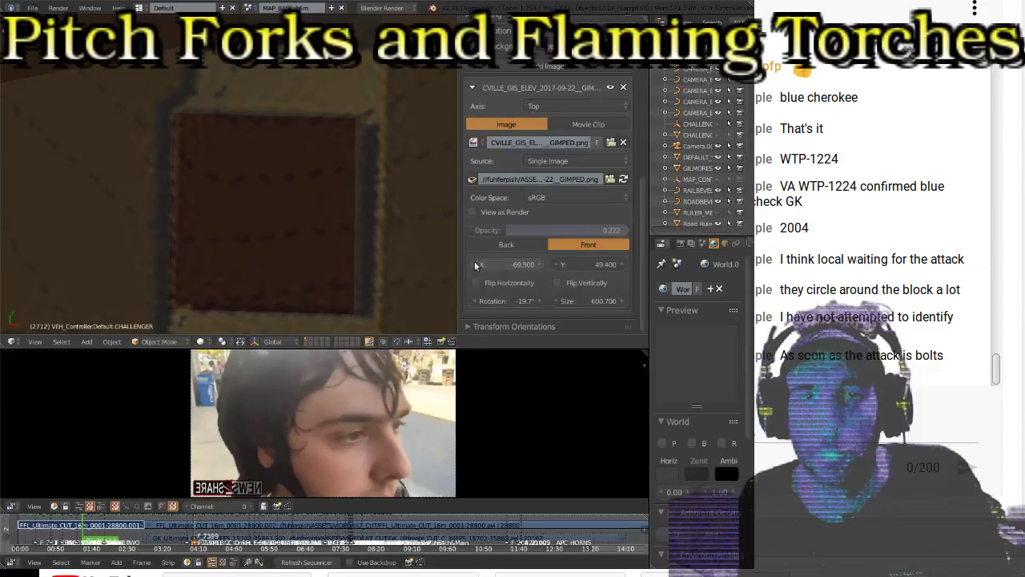
{"action": "left_click", "coordinate": [539, 265]}
{"action": "left_click", "coordinate": [540, 264]}
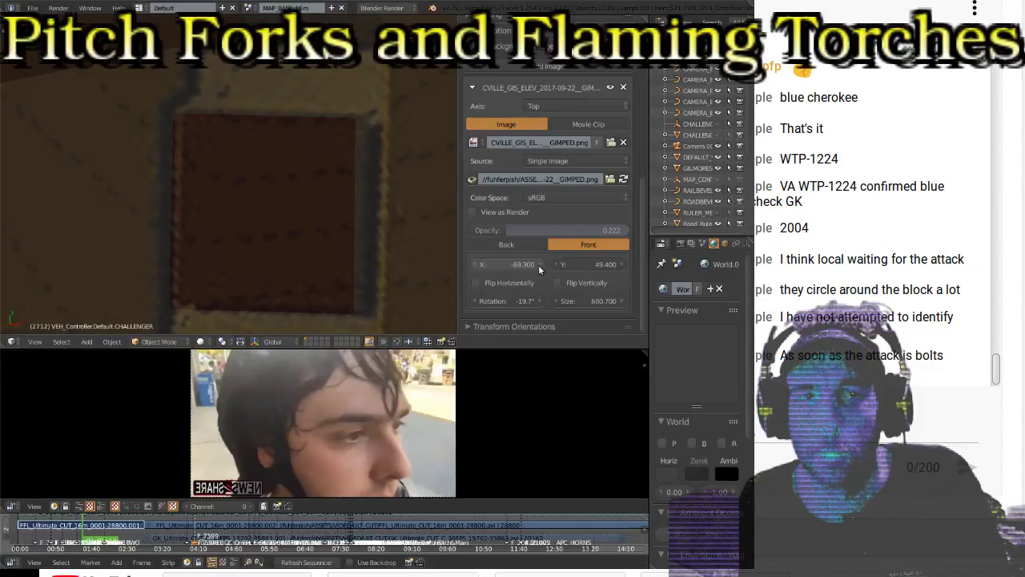
Step: Set the CVILLE_GIS_ELEV background image's X offset to -70.000
{"action": "left_click", "coordinate": [471, 263]}
{"action": "left_click", "coordinate": [471, 262]}
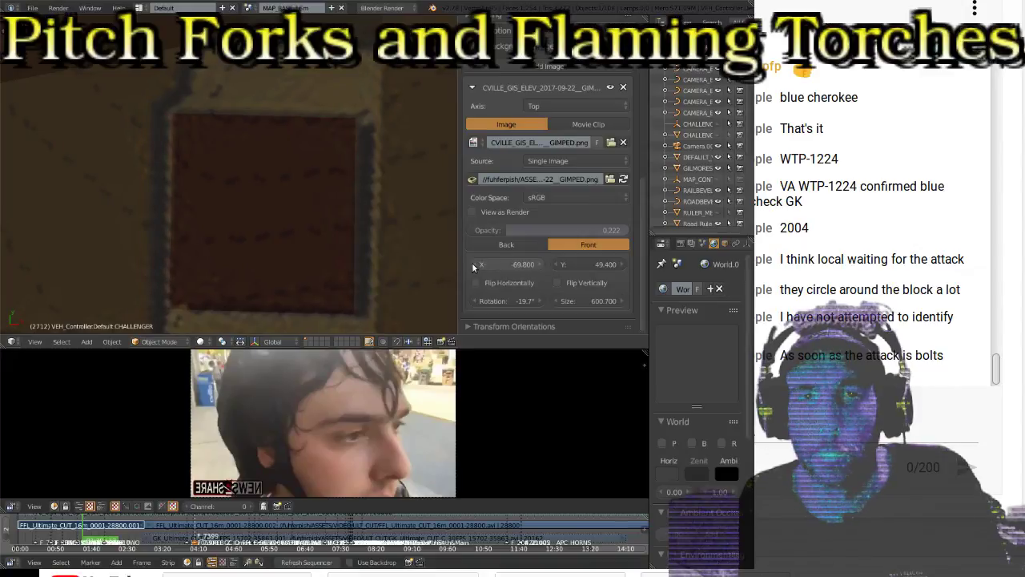
{"action": "left_click", "coordinate": [472, 262]}
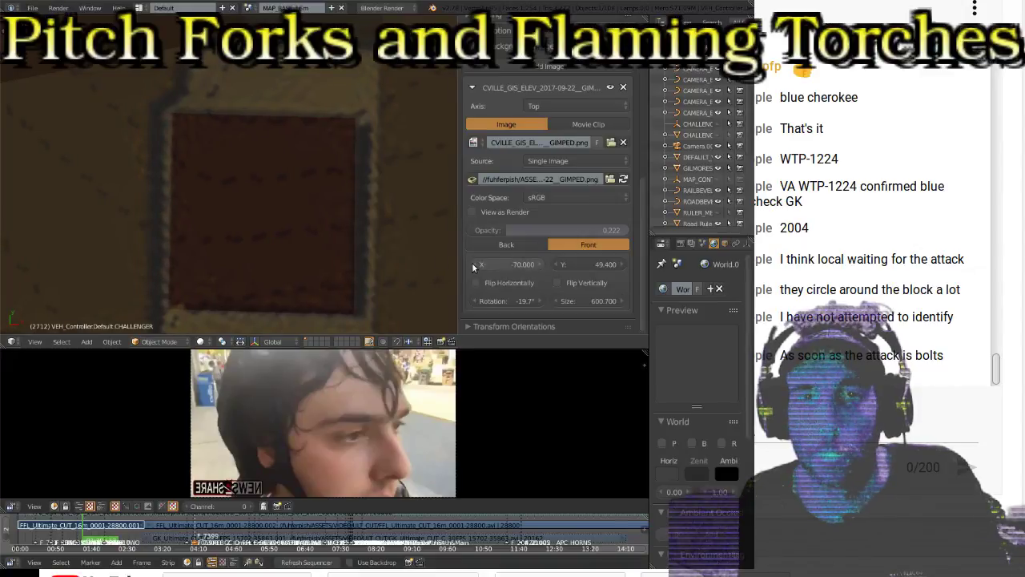
{"action": "left_click", "coordinate": [472, 263]}
Step: Set the background image's X offset to -69.000, judging the fit at the 3rd St SE and Water St corner
{"action": "scroll", "coordinate": [336, 235], "scroll_direction": "down", "scroll_amount": 5}
{"action": "middle_click_drag", "start_coordinate": [336, 236], "coordinate": [266, 212], "text": "shift"}
{"action": "scroll", "coordinate": [266, 212], "scroll_direction": "up", "scroll_amount": 5}
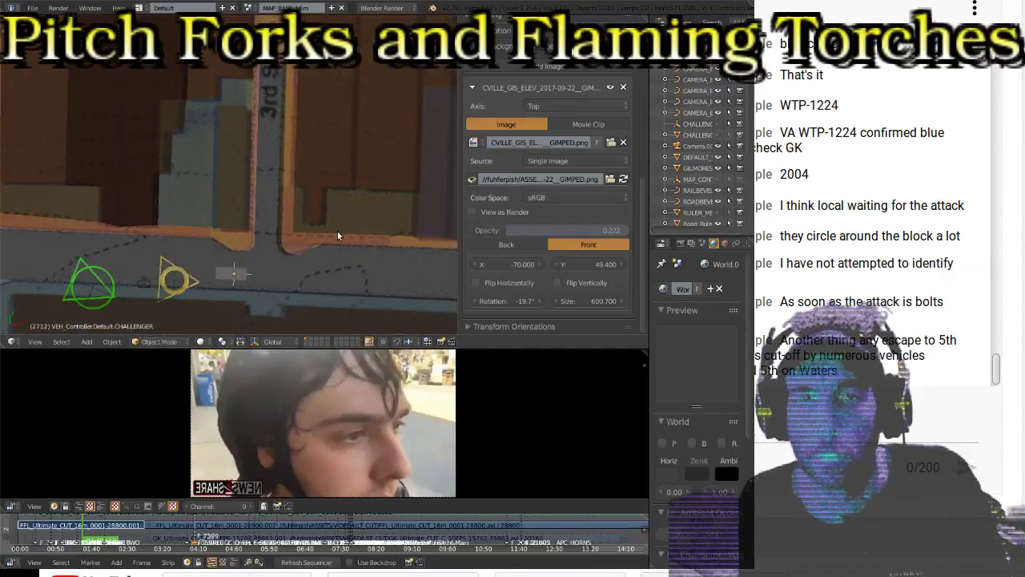
{"action": "scroll", "coordinate": [337, 230], "scroll_direction": "up", "scroll_amount": 2}
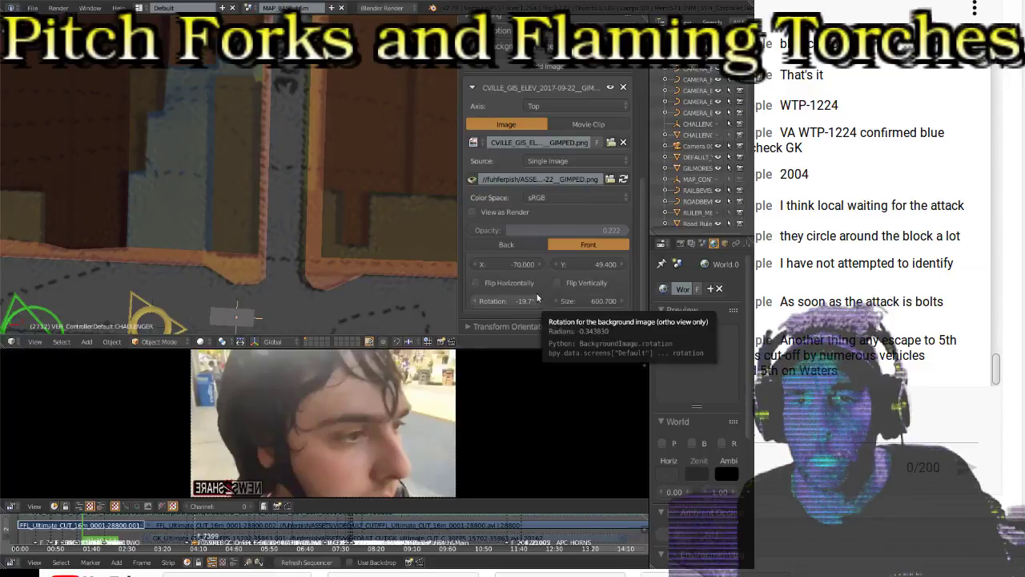
{"action": "left_click", "coordinate": [537, 267]}
{"action": "left_click", "coordinate": [538, 264]}
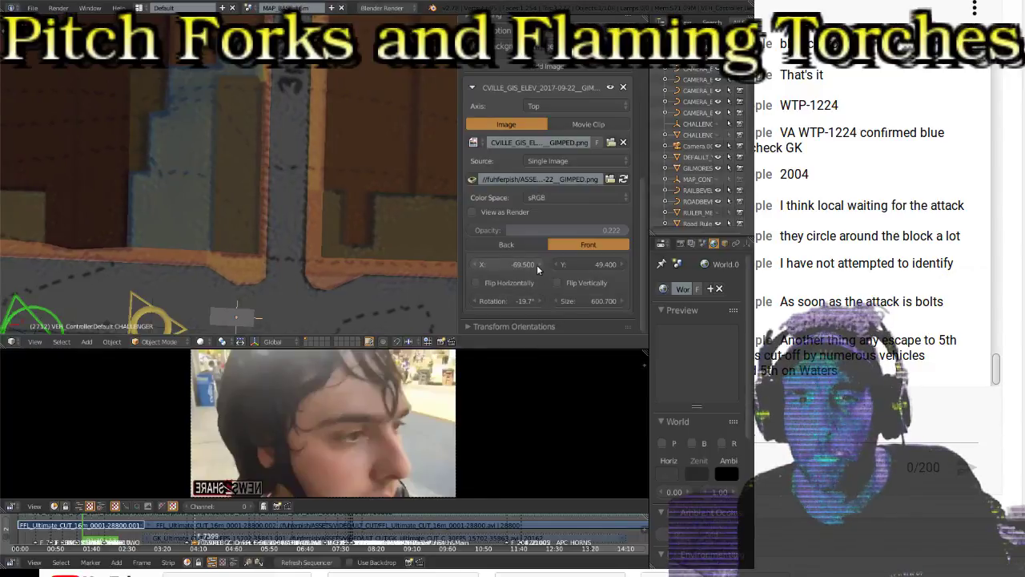
{"action": "left_click", "coordinate": [538, 265]}
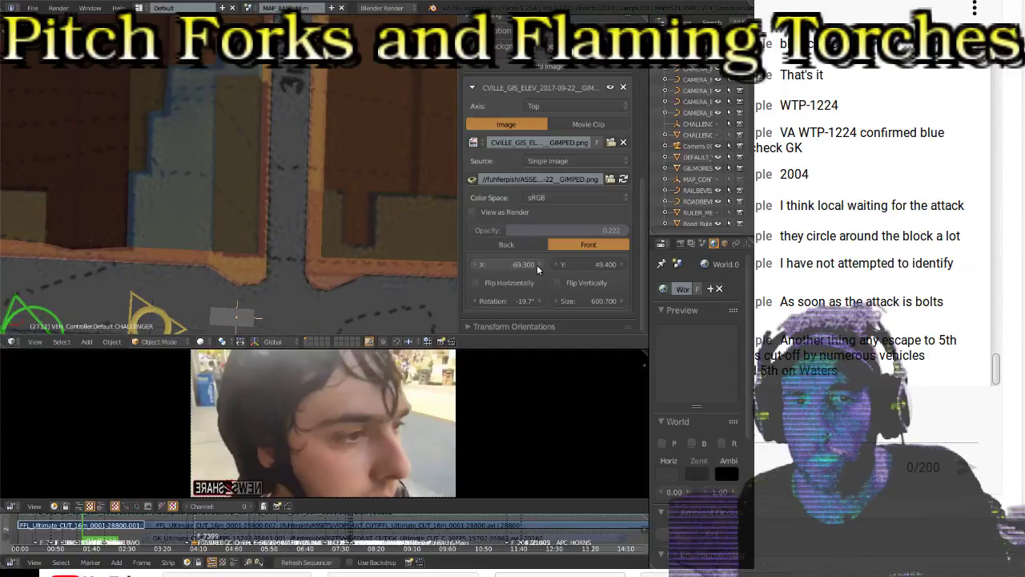
{"action": "left_click", "coordinate": [538, 265]}
{"action": "left_click", "coordinate": [538, 265]}
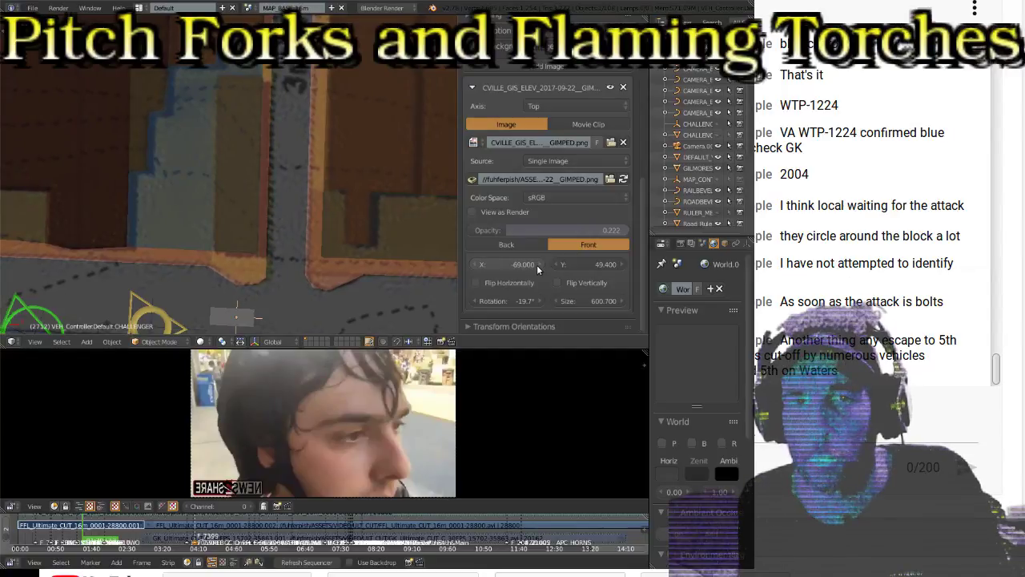
{"action": "left_click", "coordinate": [538, 264]}
Step: Increase the background image's size to 605.499 in small increments, comparing the block edges along 3rd St SE
{"action": "left_click", "coordinate": [620, 301]}
{"action": "left_click", "coordinate": [620, 301]}
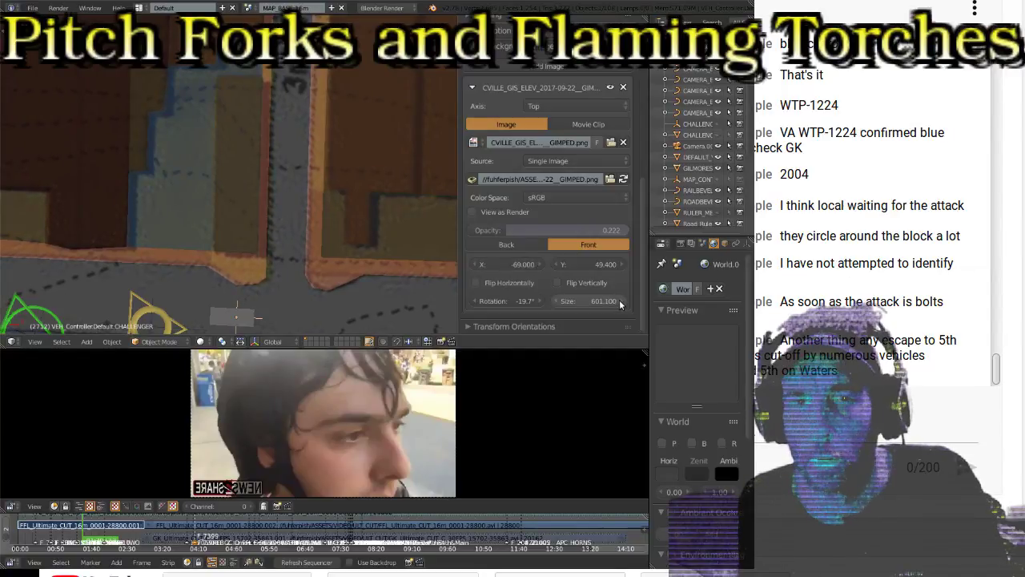
{"action": "left_click", "coordinate": [620, 301]}
{"action": "left_click", "coordinate": [620, 301]}
{"action": "left_click", "coordinate": [620, 301]}
{"action": "left_click", "coordinate": [620, 301]}
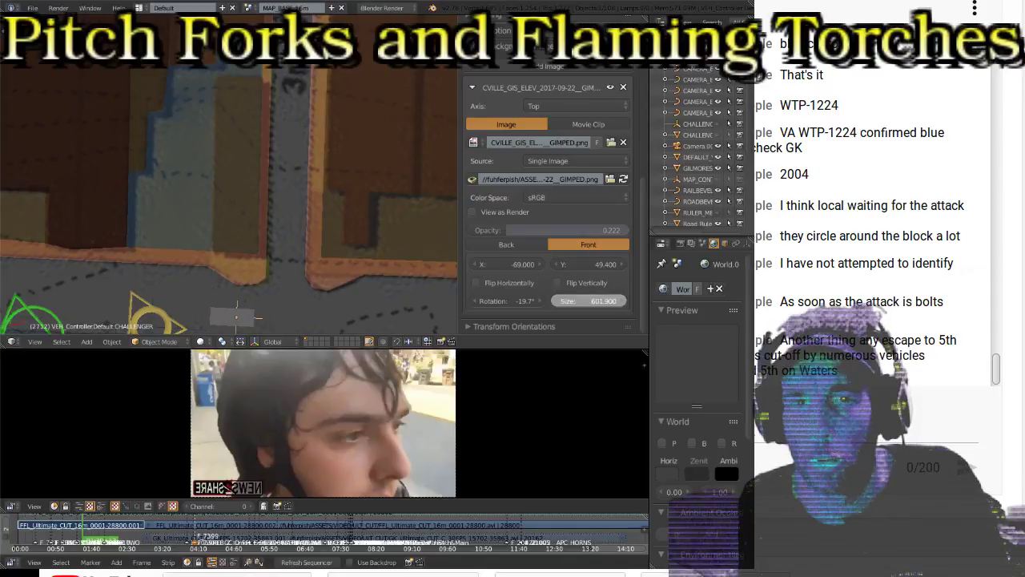
{"action": "left_click", "coordinate": [619, 301]}
{"action": "left_click", "coordinate": [620, 301]}
{"action": "left_click", "coordinate": [620, 301]}
{"action": "left_click", "coordinate": [620, 301]}
{"action": "left_click", "coordinate": [620, 301]}
{"action": "left_click", "coordinate": [620, 301]}
{"action": "left_click", "coordinate": [619, 301]}
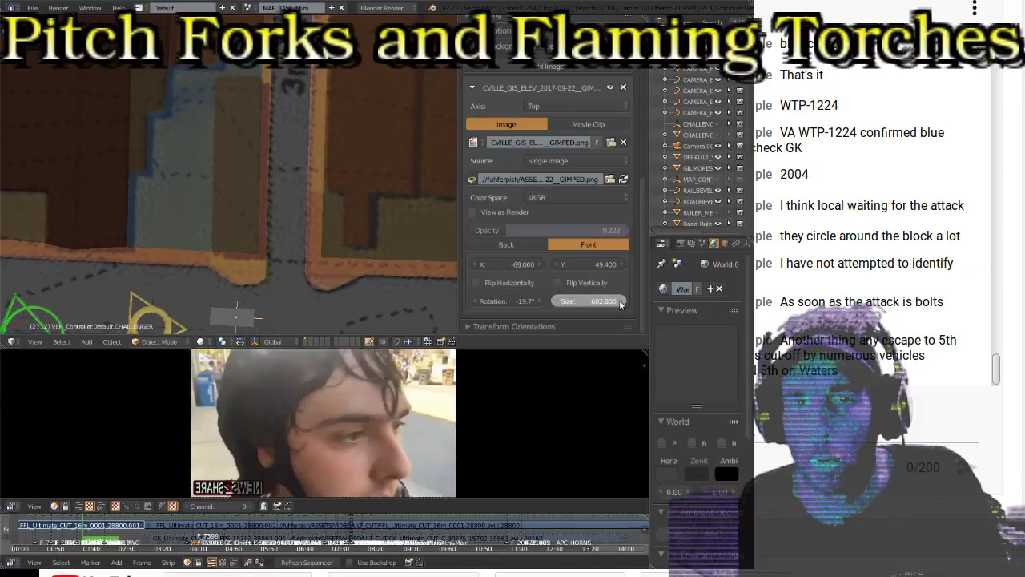
{"action": "left_click", "coordinate": [620, 301]}
{"action": "left_click", "coordinate": [620, 301]}
{"action": "left_click", "coordinate": [619, 301]}
{"action": "left_click", "coordinate": [620, 301]}
{"action": "left_click", "coordinate": [620, 301]}
{"action": "left_click", "coordinate": [619, 301]}
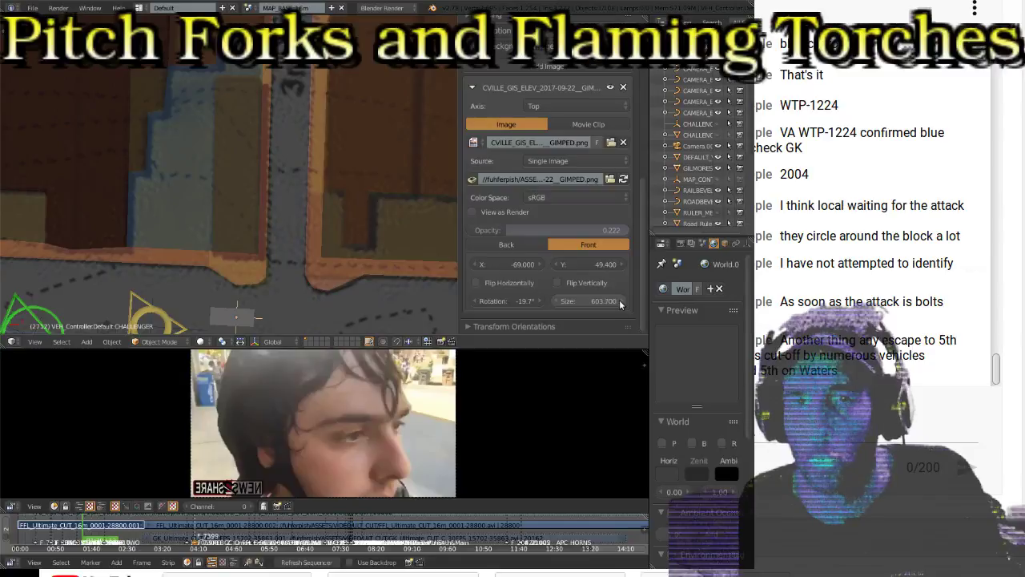
{"action": "left_click", "coordinate": [620, 301]}
{"action": "left_click", "coordinate": [620, 301]}
{"action": "left_click", "coordinate": [620, 302]}
{"action": "left_click", "coordinate": [620, 301]}
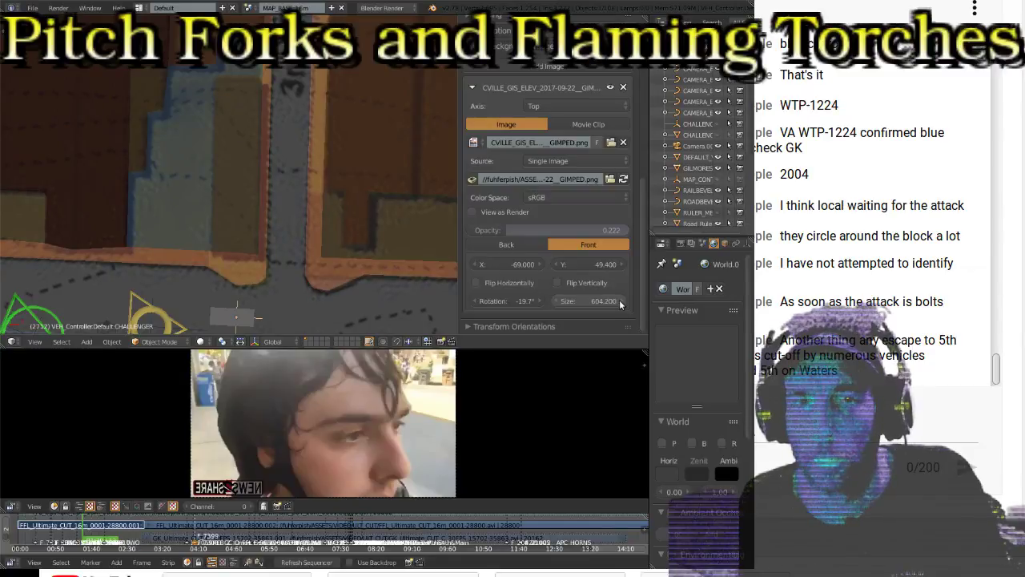
{"action": "left_click", "coordinate": [620, 301]}
{"action": "left_click", "coordinate": [619, 301]}
{"action": "left_click", "coordinate": [619, 301]}
{"action": "left_click", "coordinate": [620, 301]}
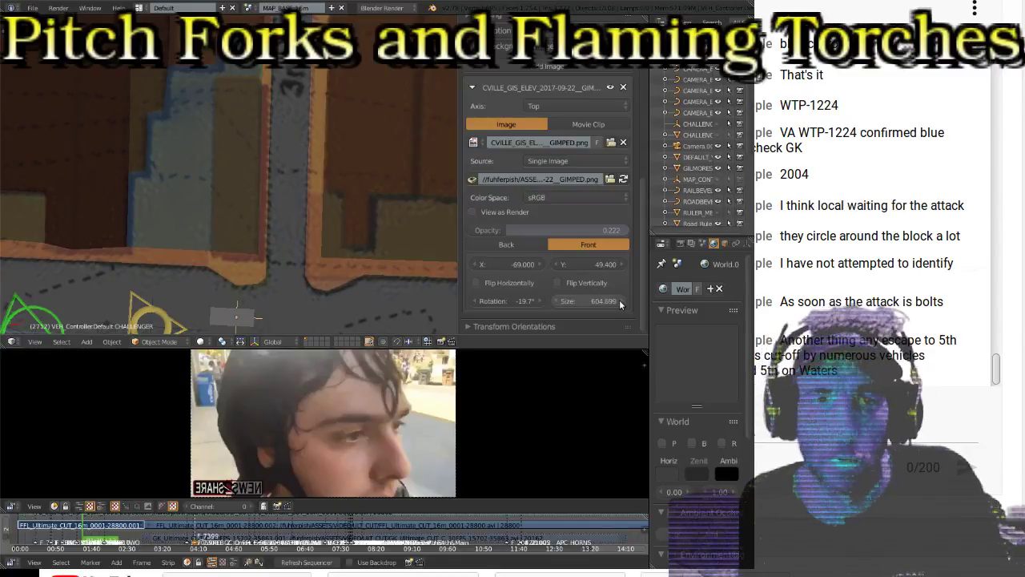
{"action": "left_click", "coordinate": [620, 301]}
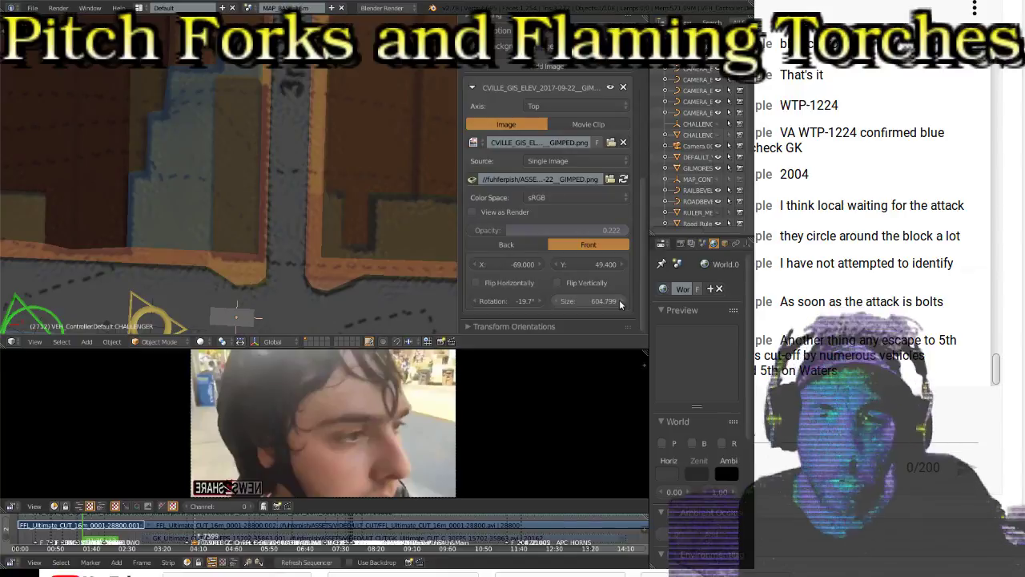
{"action": "left_click", "coordinate": [620, 301]}
{"action": "left_click", "coordinate": [620, 301]}
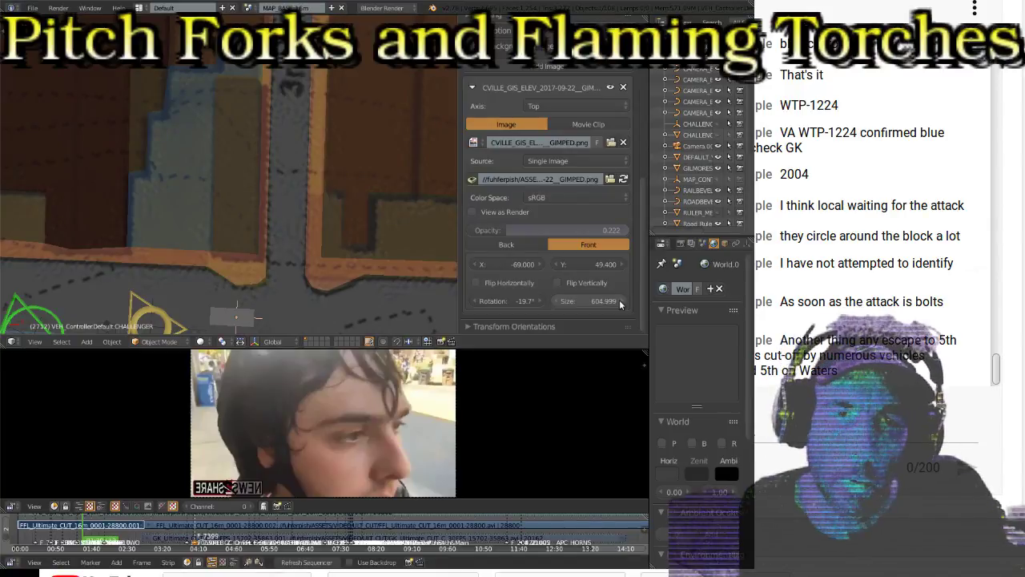
{"action": "left_click", "coordinate": [620, 301]}
{"action": "left_click", "coordinate": [620, 301]}
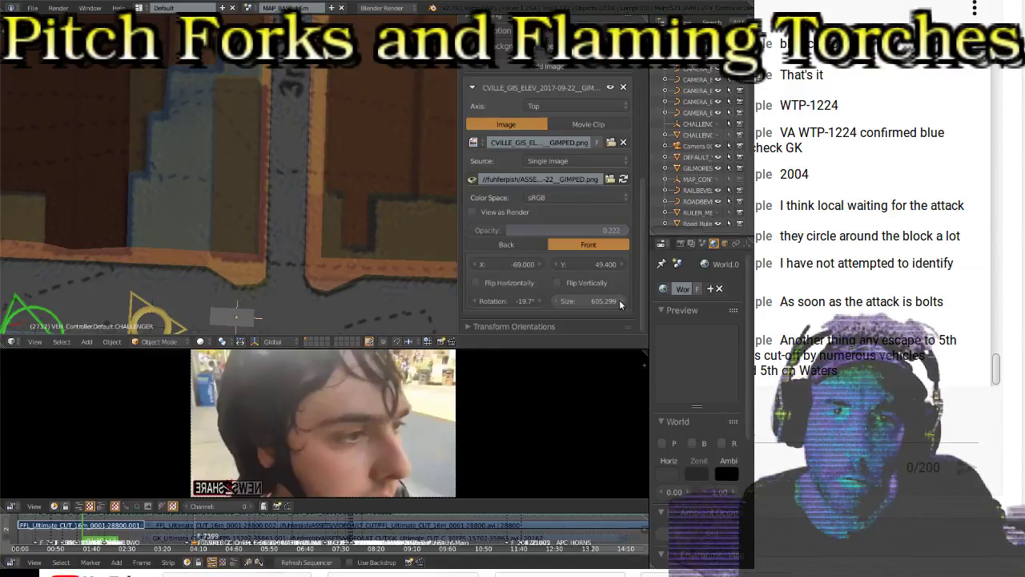
{"action": "left_click", "coordinate": [619, 301]}
Step: Check the background image's alignment north along 3rd St past E Market St, and along 5th St NE above E Main St
{"action": "scroll", "coordinate": [353, 204], "scroll_direction": "up", "scroll_amount": 5}
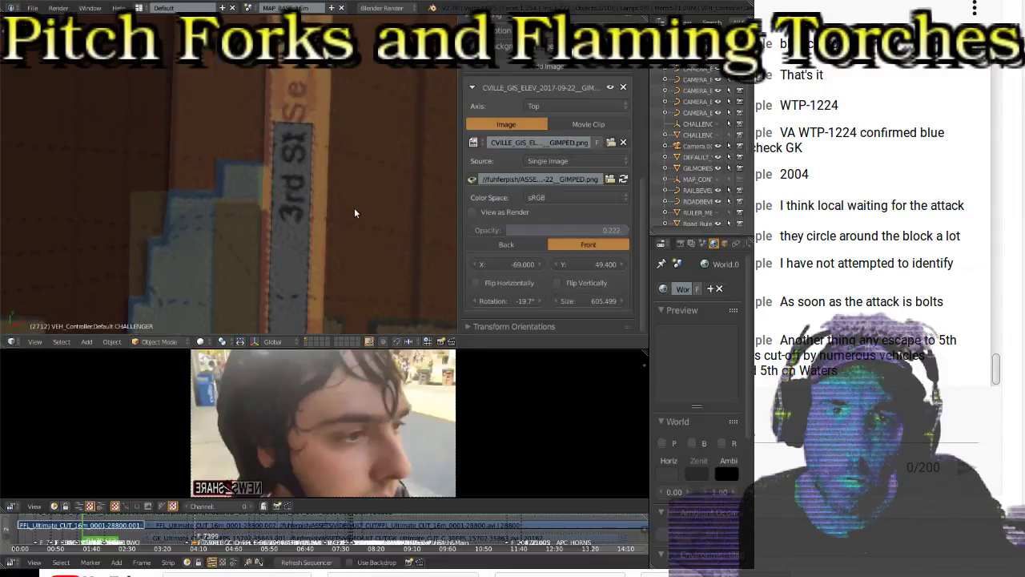
{"action": "scroll", "coordinate": [351, 218], "scroll_direction": "up", "scroll_amount": 5}
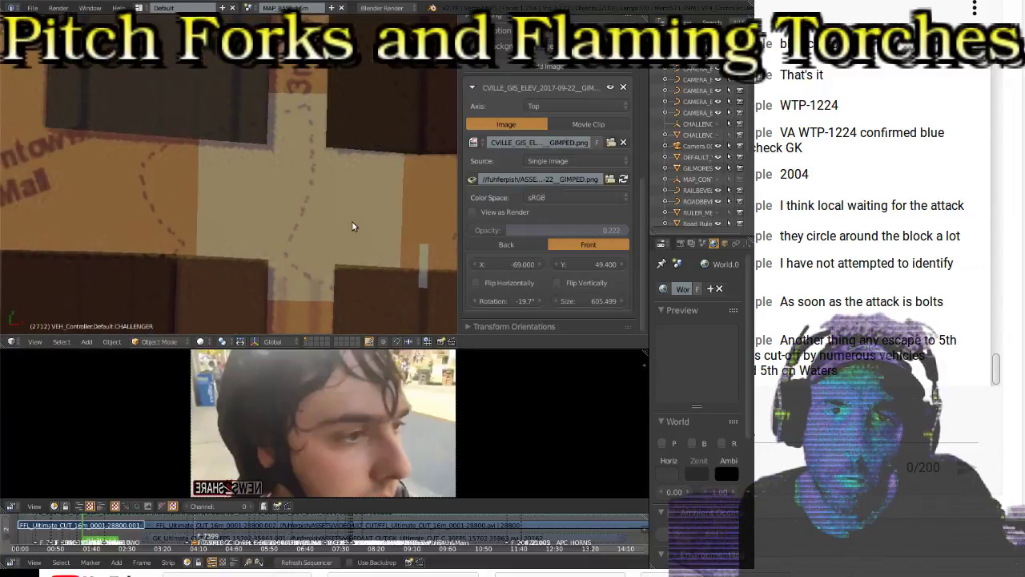
{"action": "scroll", "coordinate": [352, 221], "scroll_direction": "up", "scroll_amount": 8, "text": "shift"}
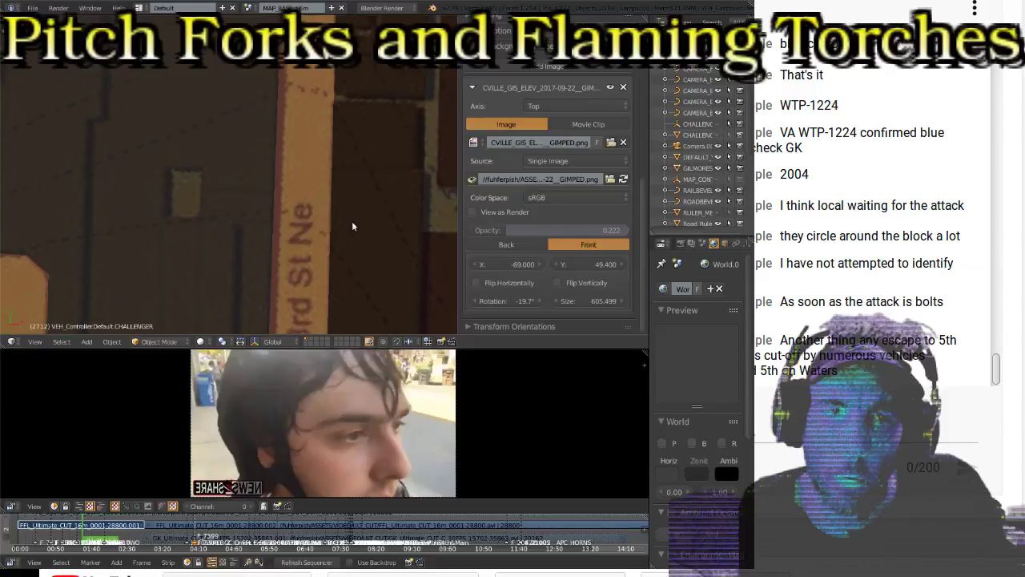
{"action": "scroll", "coordinate": [352, 226], "scroll_direction": "up", "scroll_amount": 10, "text": "shift"}
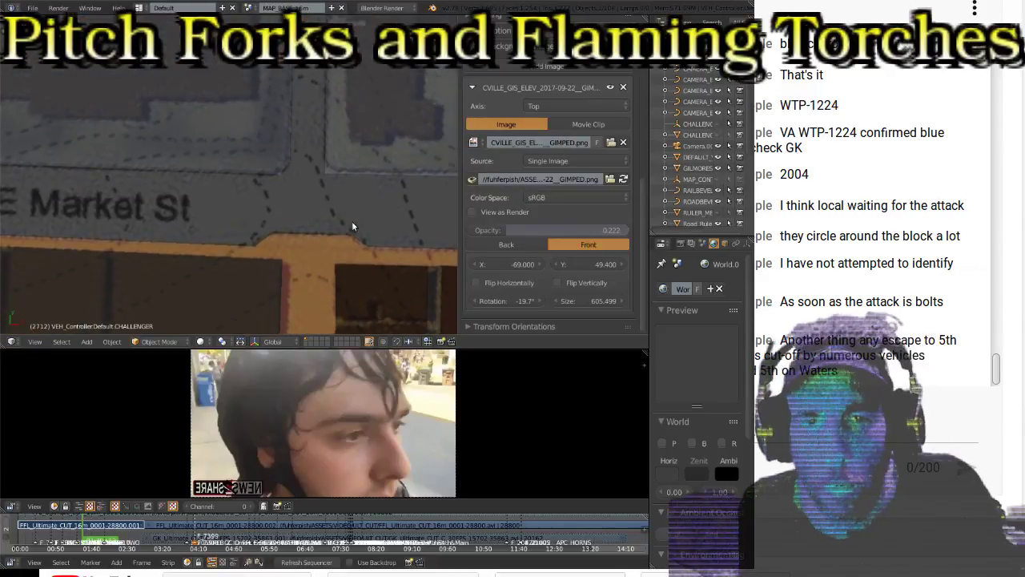
{"action": "scroll", "coordinate": [352, 225], "scroll_direction": "up", "scroll_amount": 10, "text": "shift"}
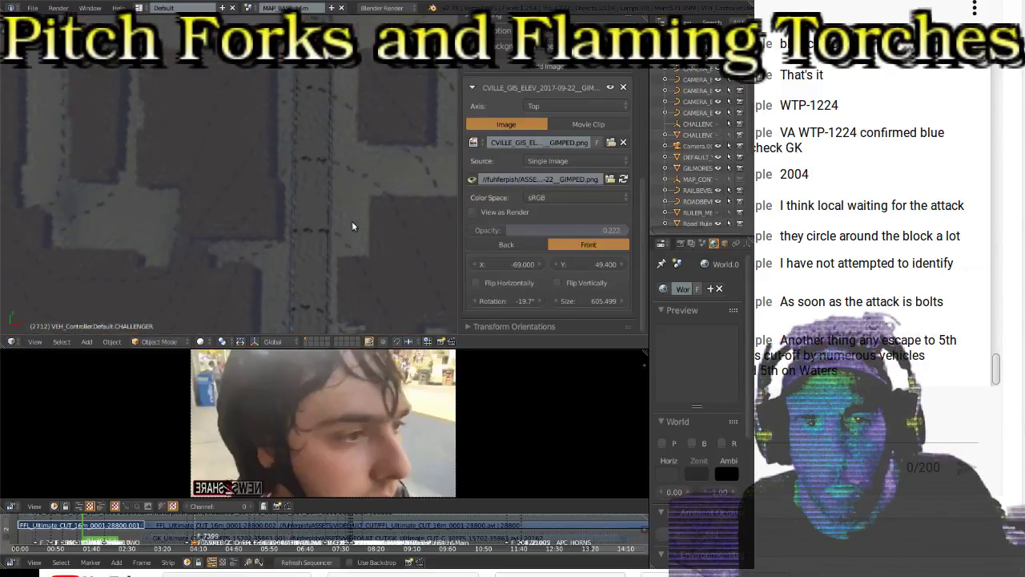
{"action": "scroll", "coordinate": [351, 226], "scroll_direction": "up", "scroll_amount": 8, "text": "shift"}
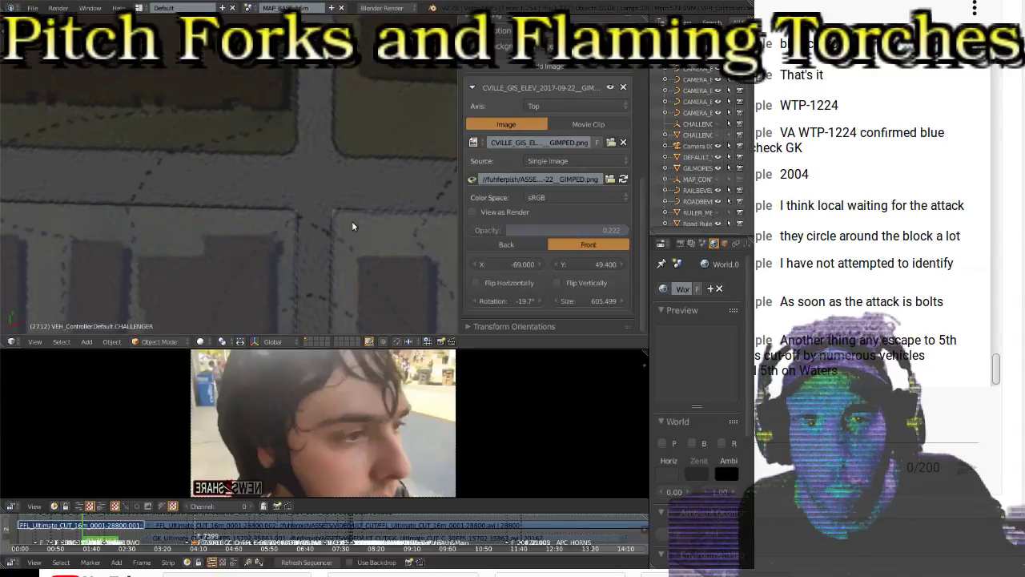
{"action": "scroll", "coordinate": [351, 226], "scroll_direction": "down", "scroll_amount": 3}
{"action": "scroll", "coordinate": [352, 221], "scroll_direction": "up", "scroll_amount": 5}
{"action": "scroll", "coordinate": [170, 104], "scroll_direction": "up", "scroll_amount": 4}
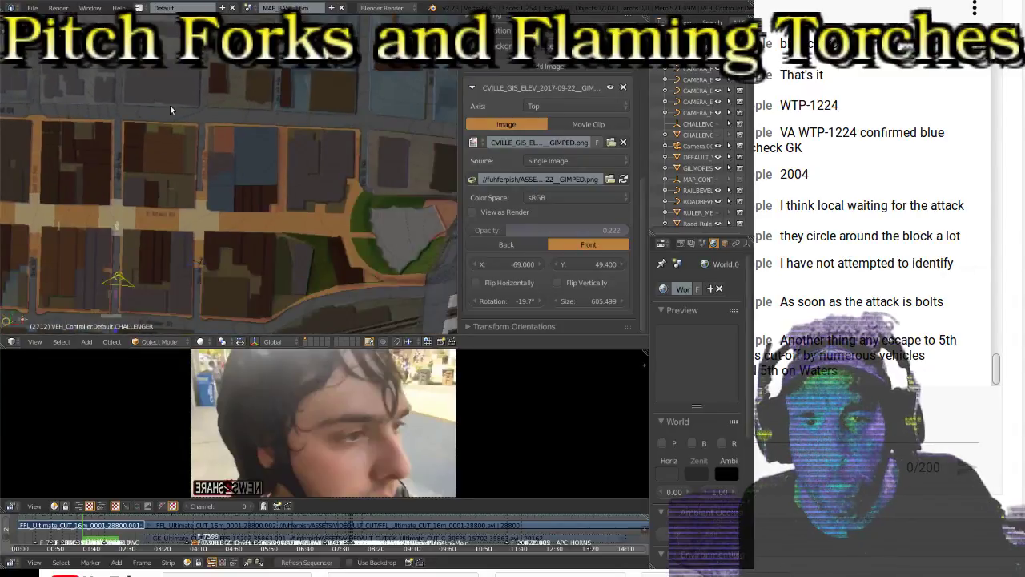
{"action": "scroll", "coordinate": [172, 227], "scroll_direction": "down", "scroll_amount": 3}
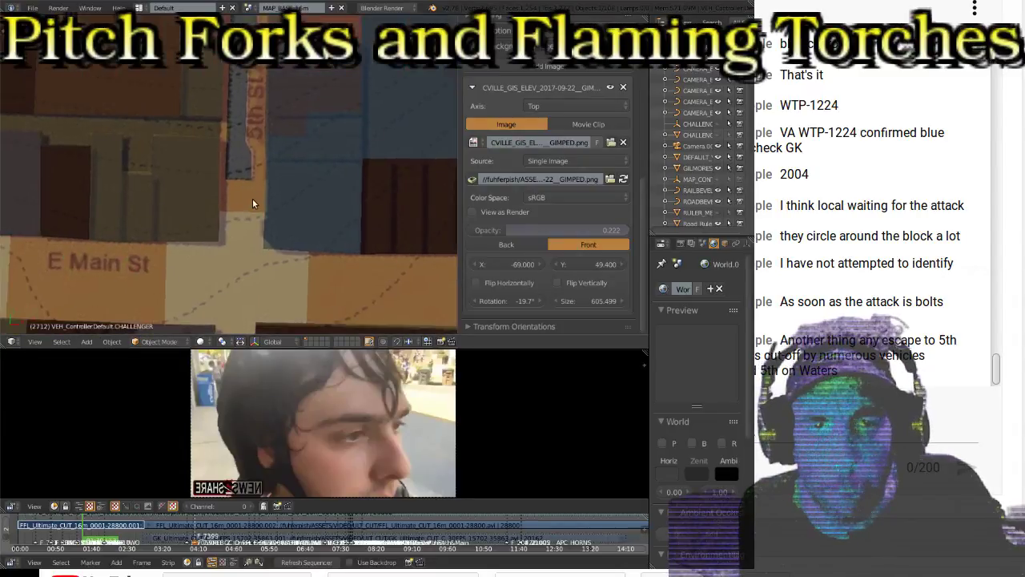
{"action": "scroll", "coordinate": [253, 200], "scroll_direction": "up", "scroll_amount": 3}
{"action": "scroll", "coordinate": [256, 206], "scroll_direction": "up", "scroll_amount": 2}
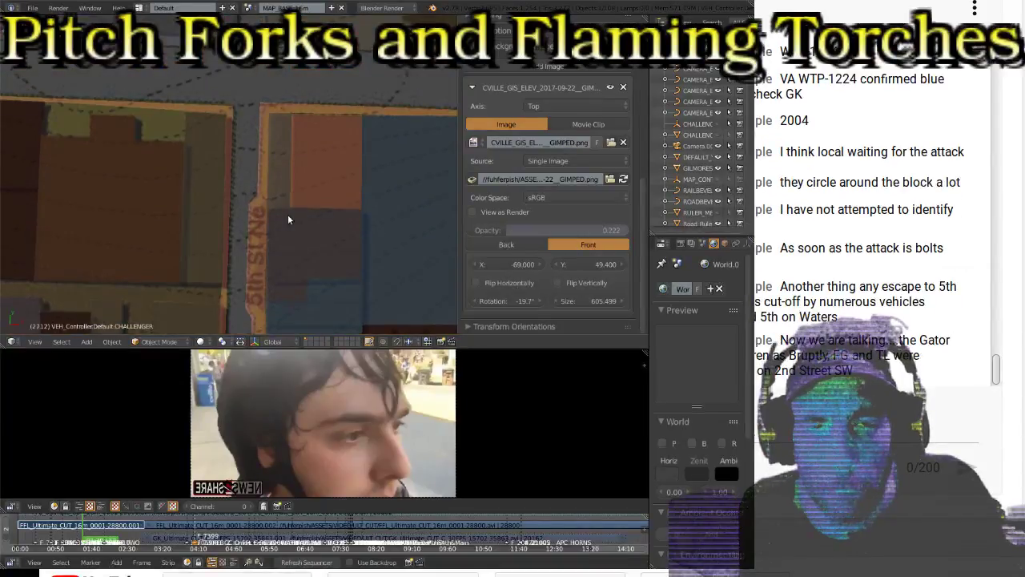
{"action": "scroll", "coordinate": [273, 217], "scroll_direction": "up", "scroll_amount": 2}
{"action": "scroll", "coordinate": [261, 222], "scroll_direction": "up", "scroll_amount": 1}
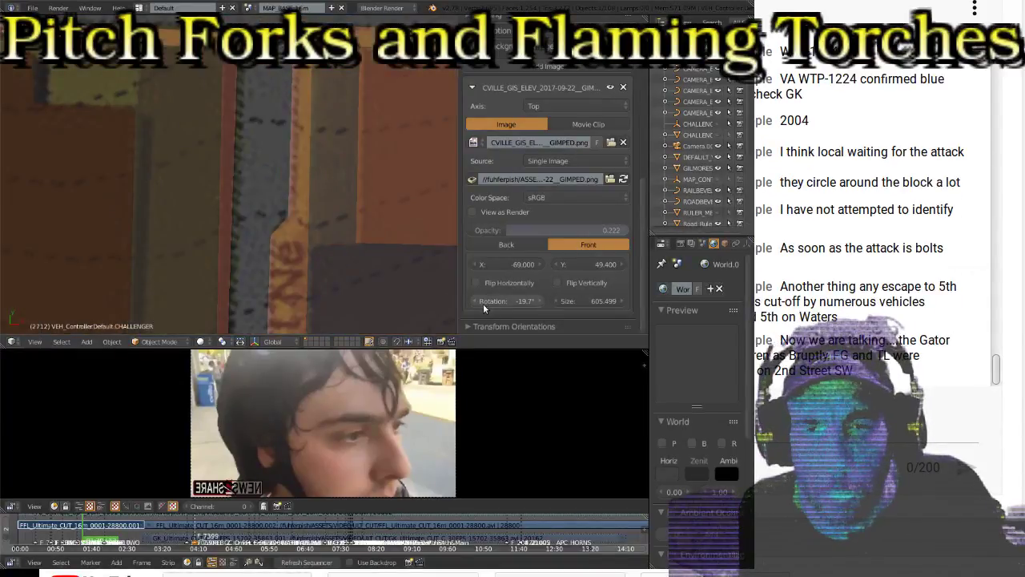
Step: Try an X offset of -69.100 and a size of 606.099 for the background image against the 5th St NE kerbs
{"action": "key", "text": "minus"}
{"action": "key", "text": "minus"}
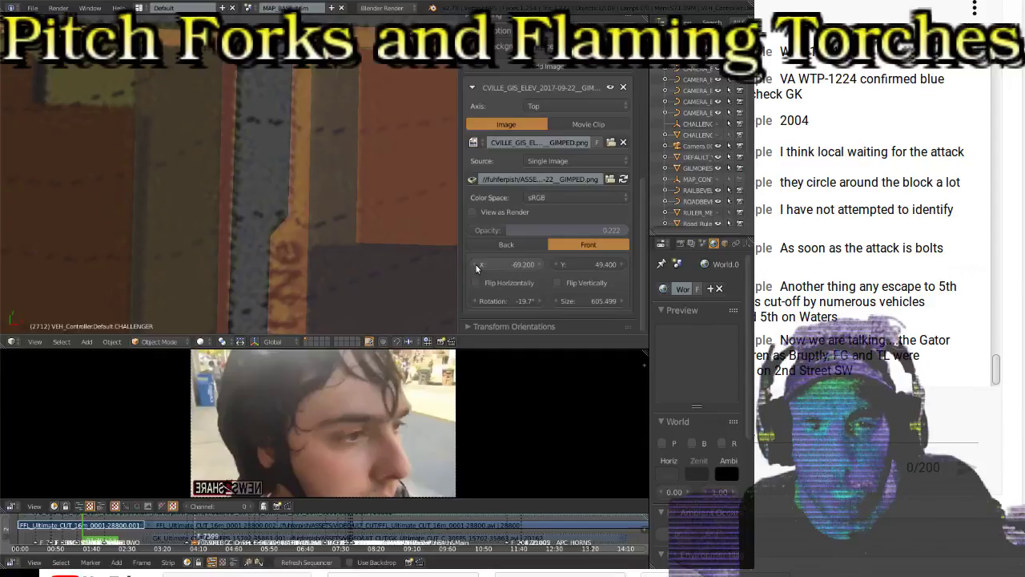
{"action": "left_click", "coordinate": [478, 264]}
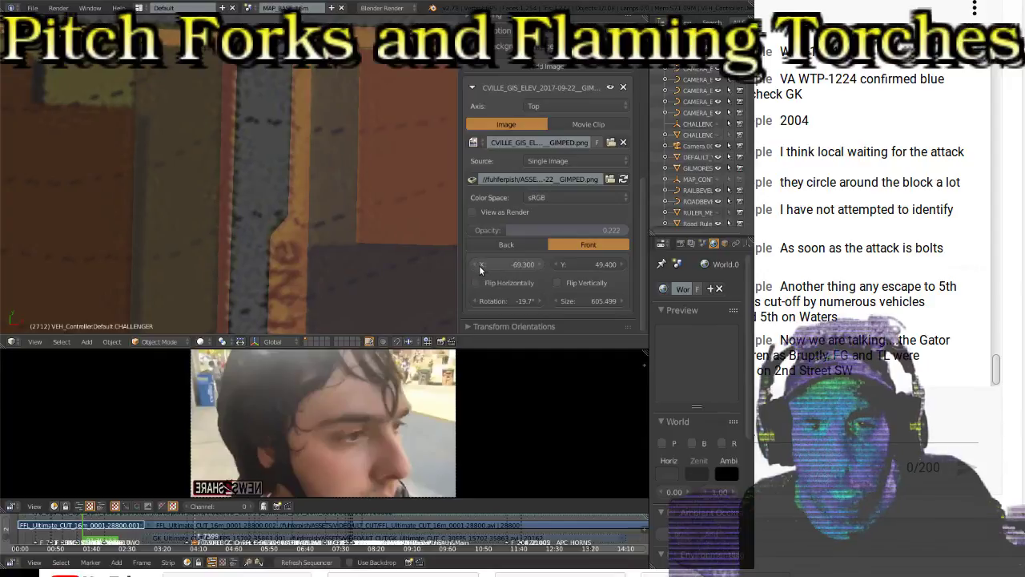
{"action": "left_click", "coordinate": [539, 264]}
{"action": "left_click", "coordinate": [539, 264]}
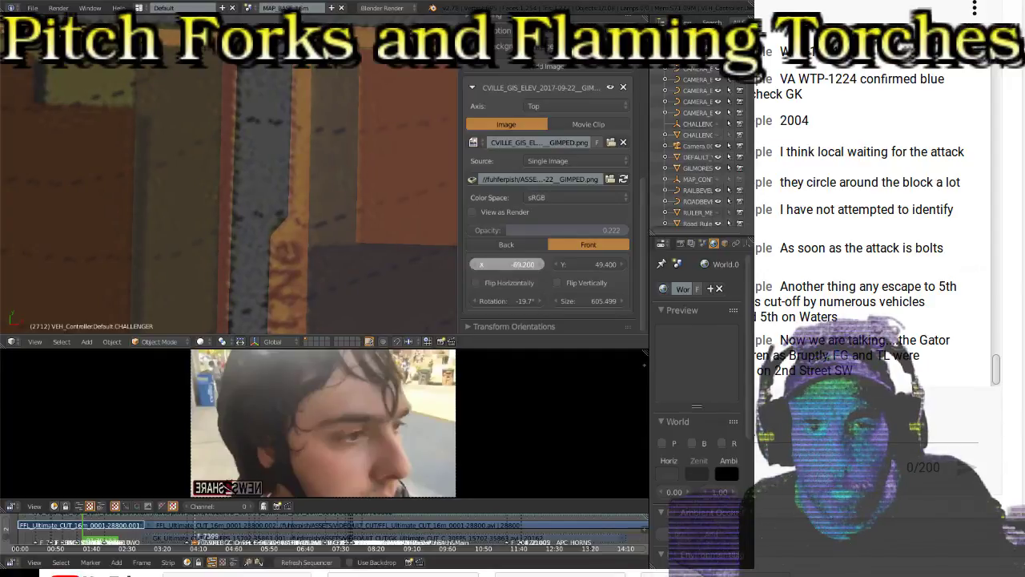
{"action": "left_click", "coordinate": [622, 301]}
{"action": "left_click", "coordinate": [622, 301]}
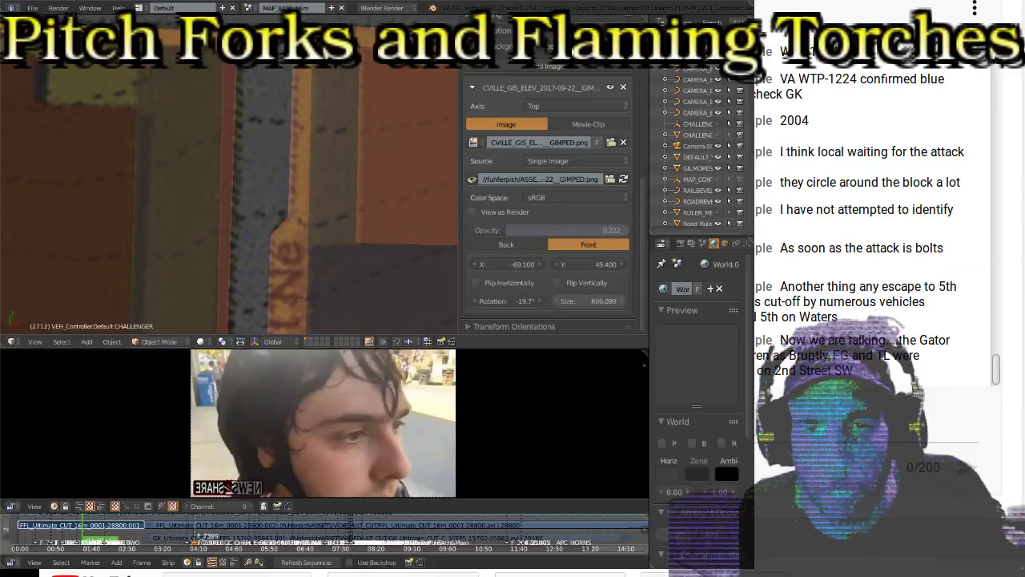
Step: Set the background image's X offset to -69.300 and its size to 604.999 to fit 5th St NE
{"action": "left_click", "coordinate": [475, 263]}
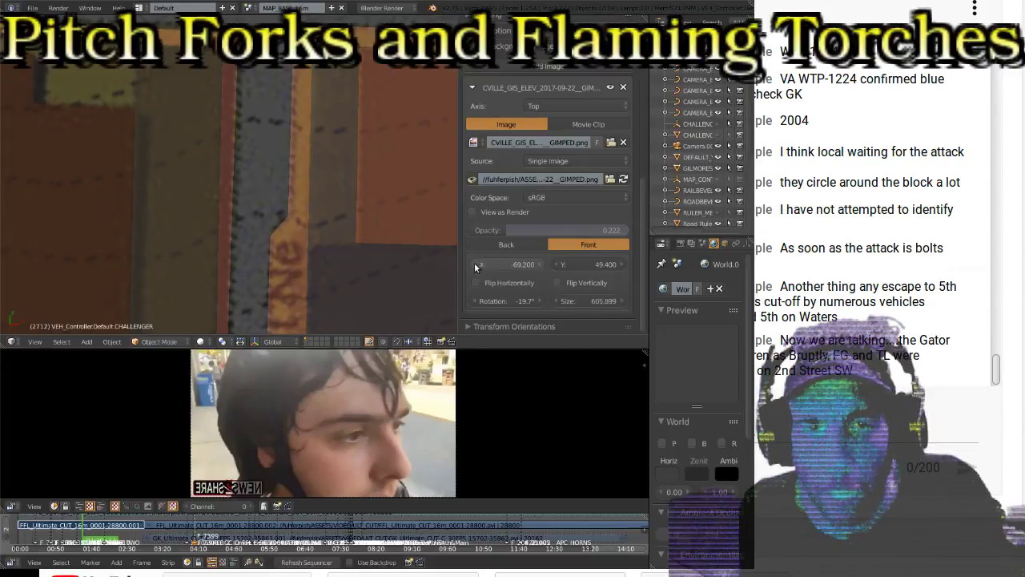
{"action": "left_click", "coordinate": [476, 264]}
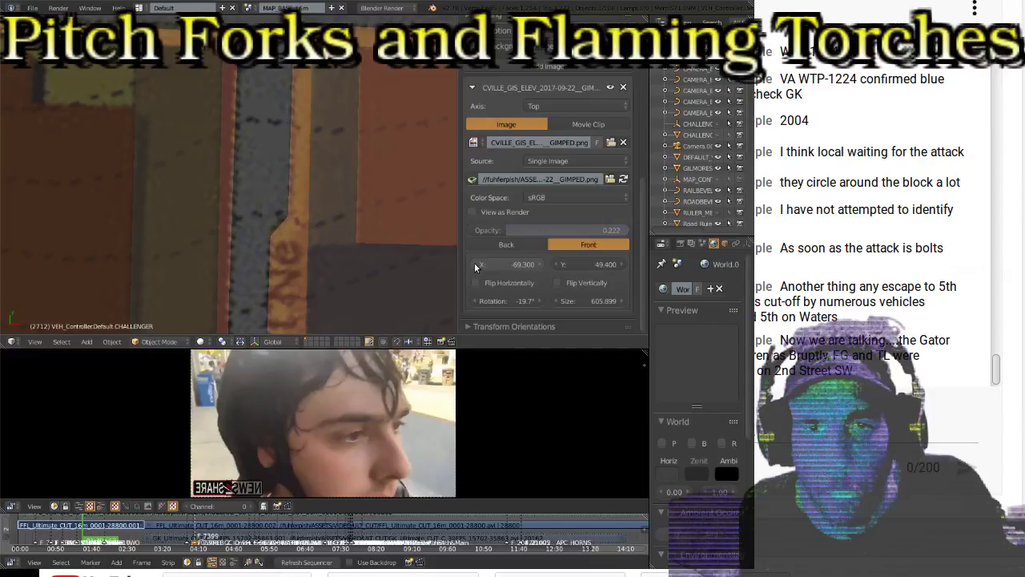
{"action": "left_click", "coordinate": [555, 301]}
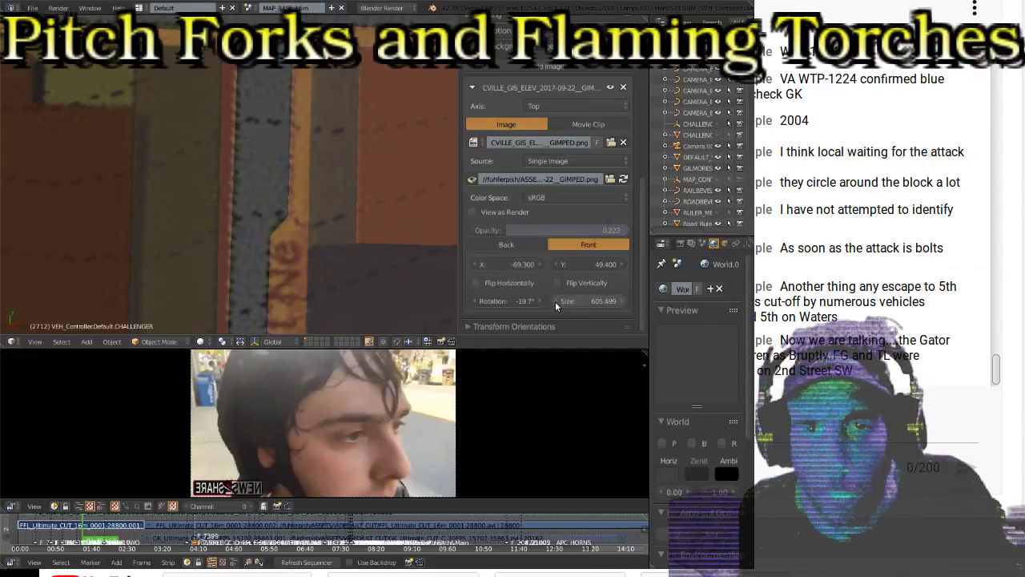
{"action": "left_click", "coordinate": [554, 301]}
{"action": "left_click", "coordinate": [554, 302]}
{"action": "left_click", "coordinate": [554, 302]}
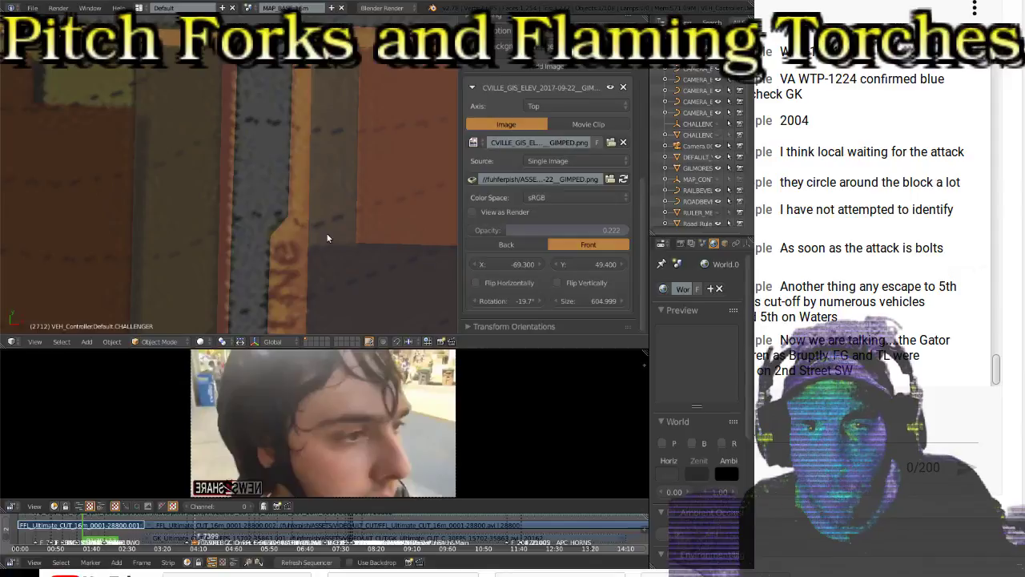
{"action": "scroll", "coordinate": [298, 223], "scroll_direction": "down", "scroll_amount": 5}
{"action": "scroll", "coordinate": [385, 175], "scroll_direction": "up", "scroll_amount": 2}
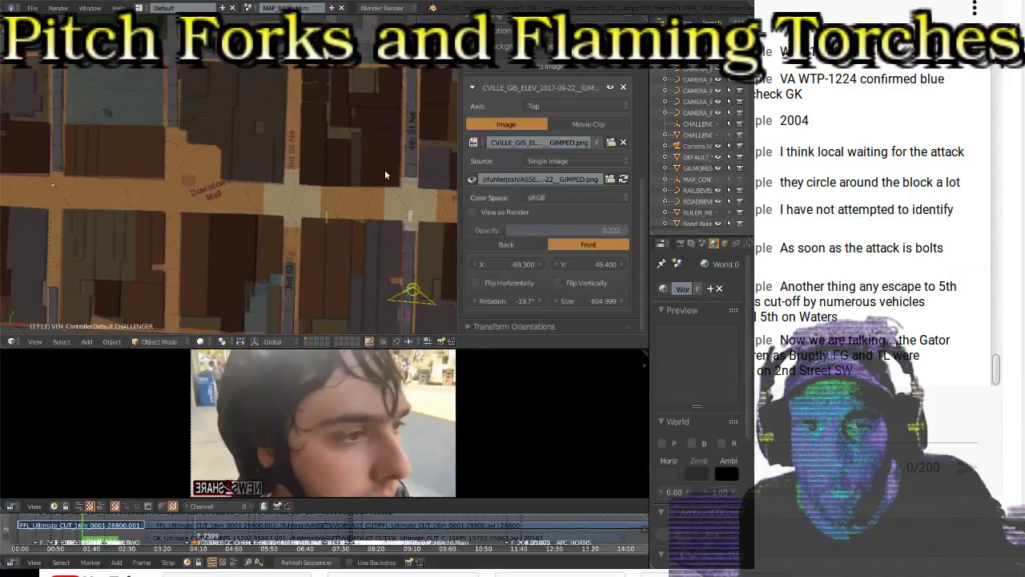
Step: Try a Y offset of 50.600 for the background image against the block edges along E Water St
{"action": "middle_click_drag", "start_coordinate": [384, 175], "coordinate": [250, 174]}
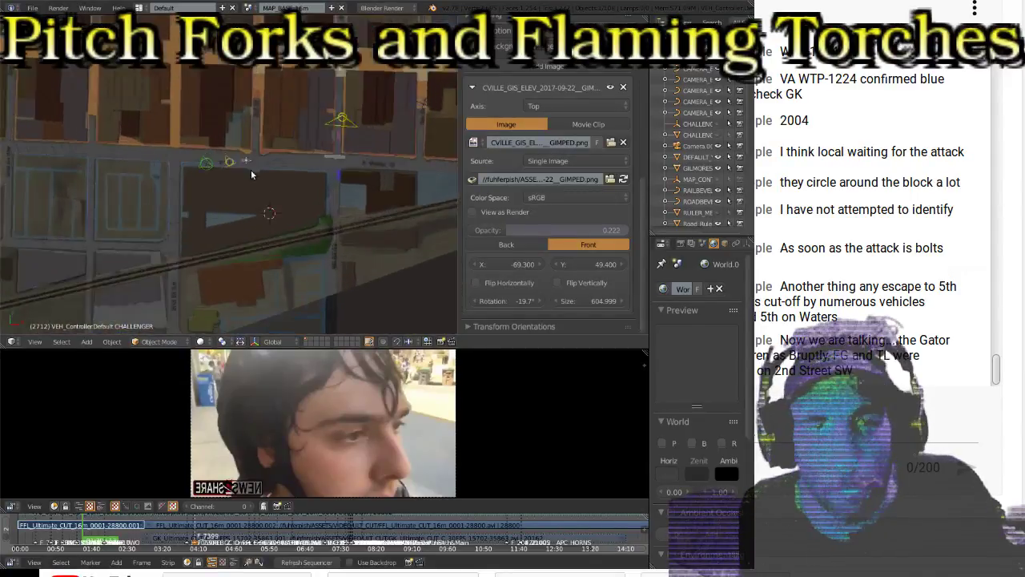
{"action": "scroll", "coordinate": [250, 170], "scroll_direction": "up", "scroll_amount": 5}
{"action": "scroll", "coordinate": [294, 170], "scroll_direction": "up", "scroll_amount": 2}
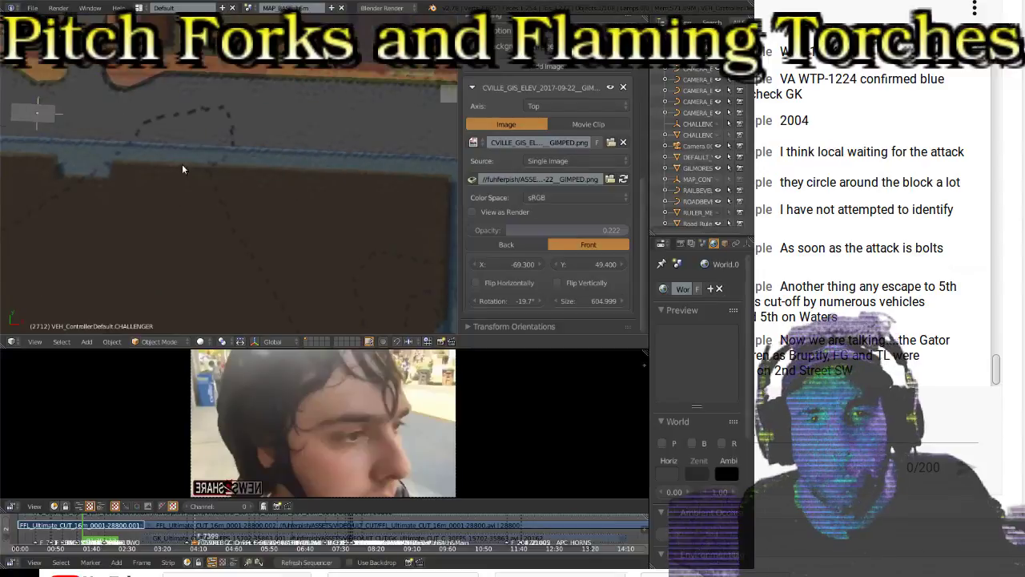
{"action": "middle_click_drag", "start_coordinate": [183, 169], "coordinate": [159, 169], "text": "shift"}
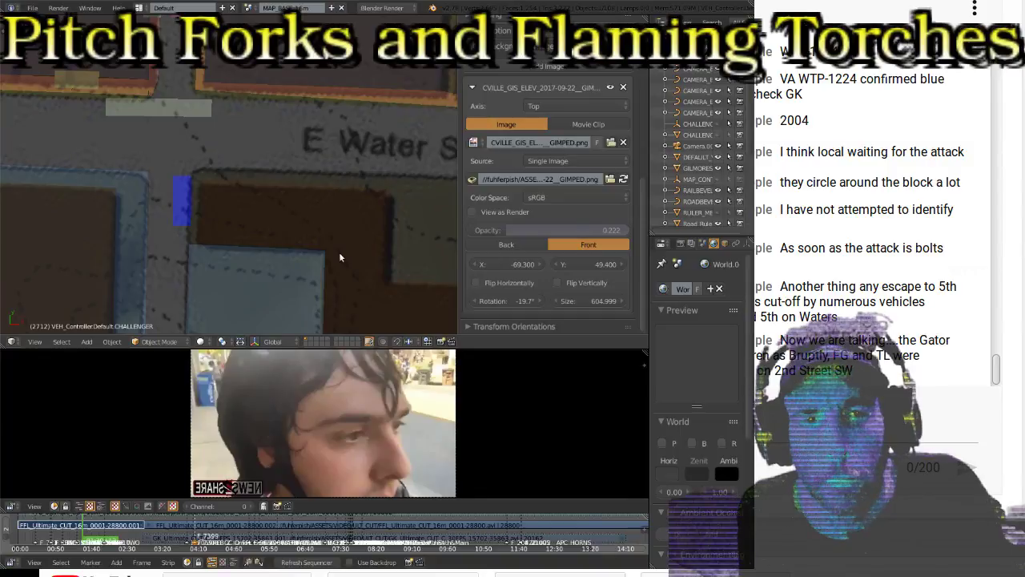
{"action": "left_click", "coordinate": [619, 265]}
{"action": "left_click", "coordinate": [619, 265]}
{"action": "left_click", "coordinate": [619, 265]}
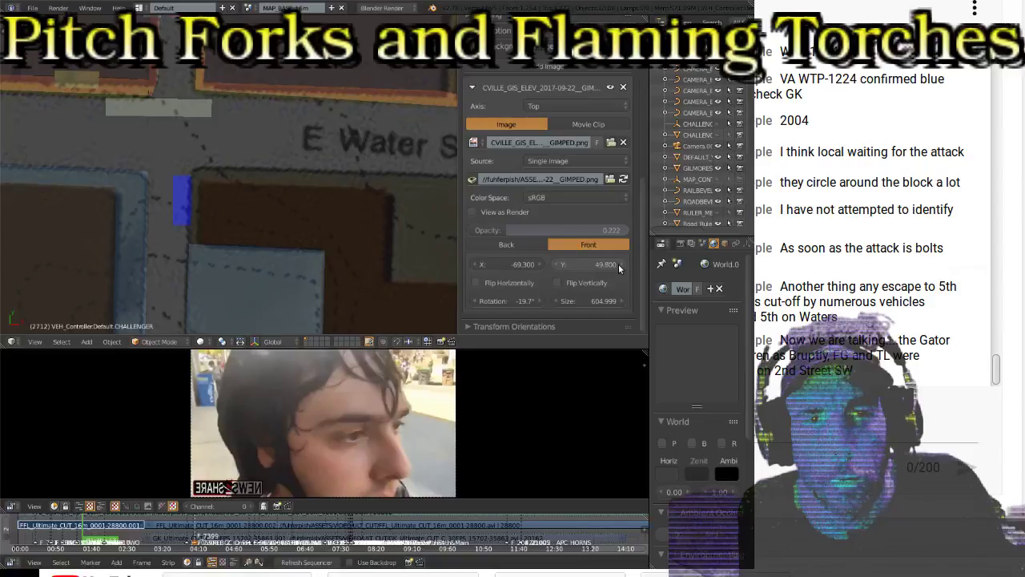
{"action": "left_click", "coordinate": [619, 265]}
{"action": "left_click", "coordinate": [619, 266]}
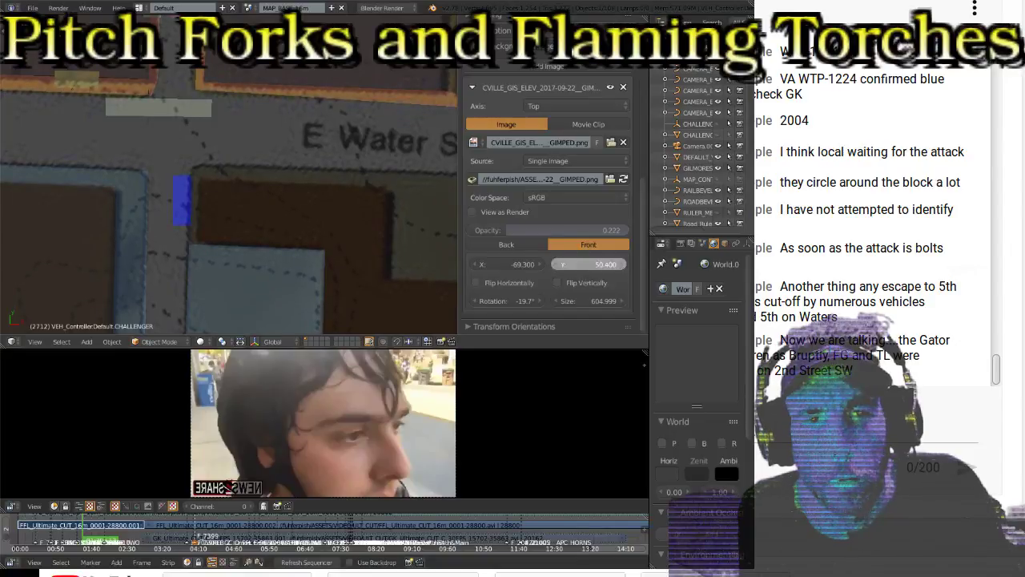
{"action": "left_click", "coordinate": [619, 265]}
{"action": "left_click", "coordinate": [619, 265]}
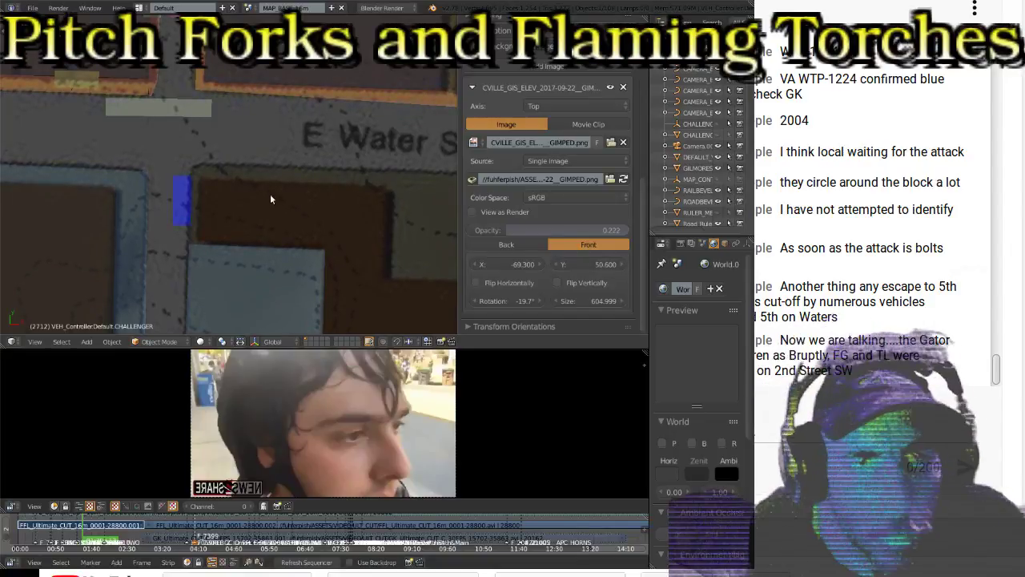
{"action": "scroll", "coordinate": [134, 176], "scroll_direction": "down", "scroll_amount": 5}
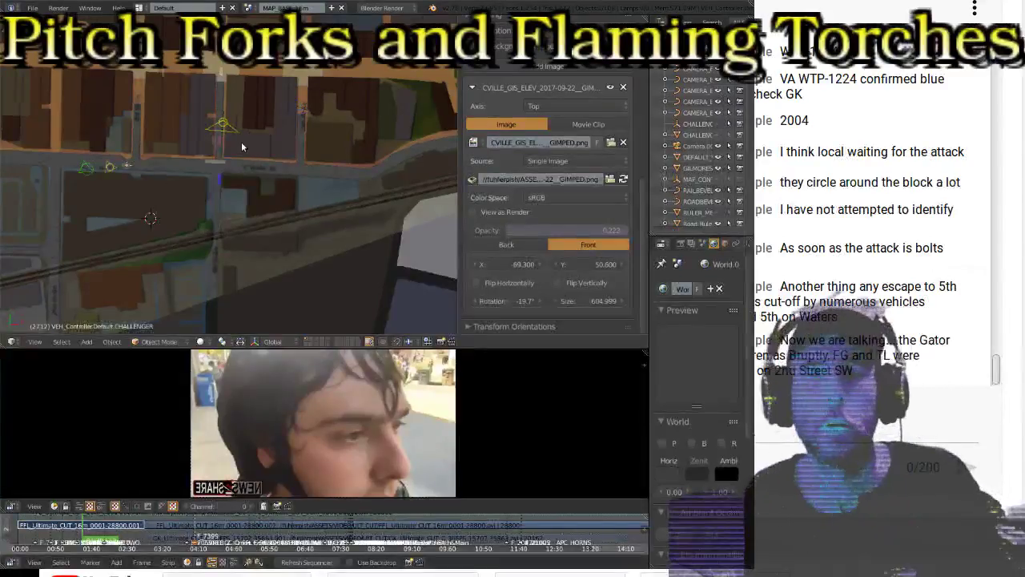
{"action": "scroll", "coordinate": [514, 229], "scroll_direction": "up", "scroll_amount": 10}
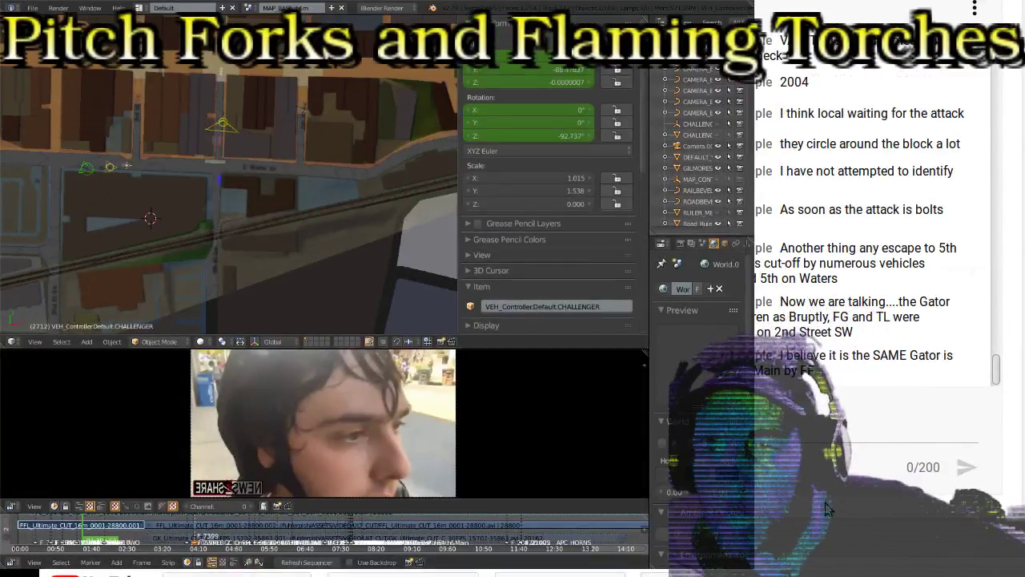
{"action": "left_click", "coordinate": [783, 420]}
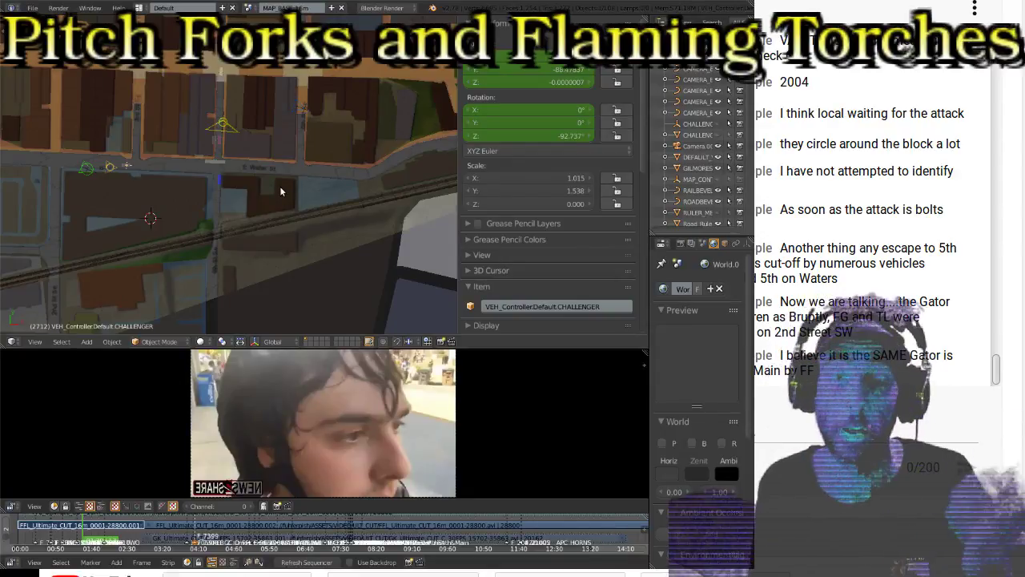
Step: Try an X offset of -68.800 and a Y offset of 50.900 for the background image on the blocks south of Water St
{"action": "scroll", "coordinate": [231, 154], "scroll_direction": "up", "scroll_amount": 4}
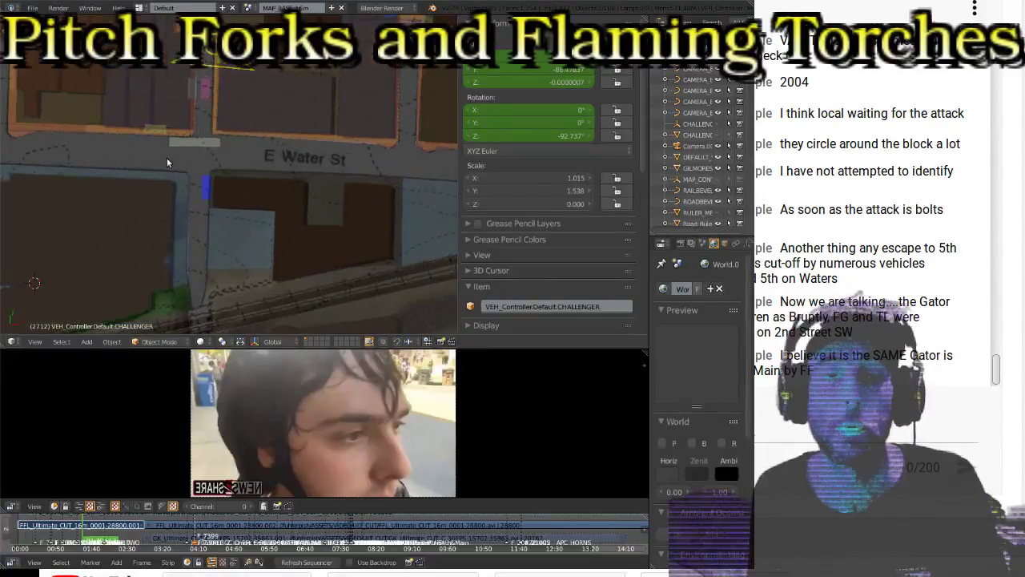
{"action": "scroll", "coordinate": [275, 238], "scroll_direction": "up", "scroll_amount": 2}
{"action": "middle_click_drag", "start_coordinate": [117, 235], "coordinate": [323, 227], "text": "shift"}
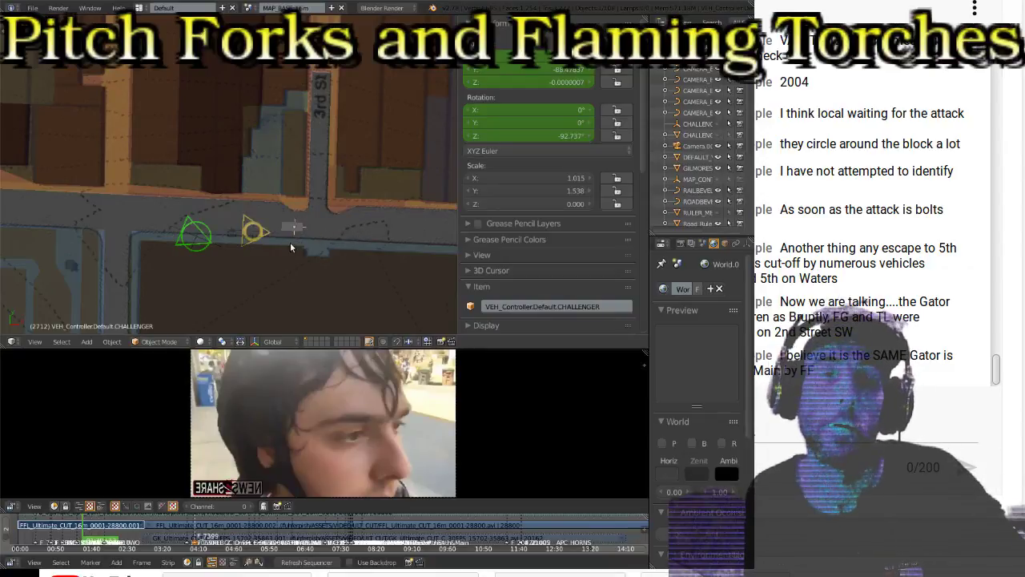
{"action": "middle_click_drag", "start_coordinate": [203, 250], "coordinate": [362, 145], "text": "shift"}
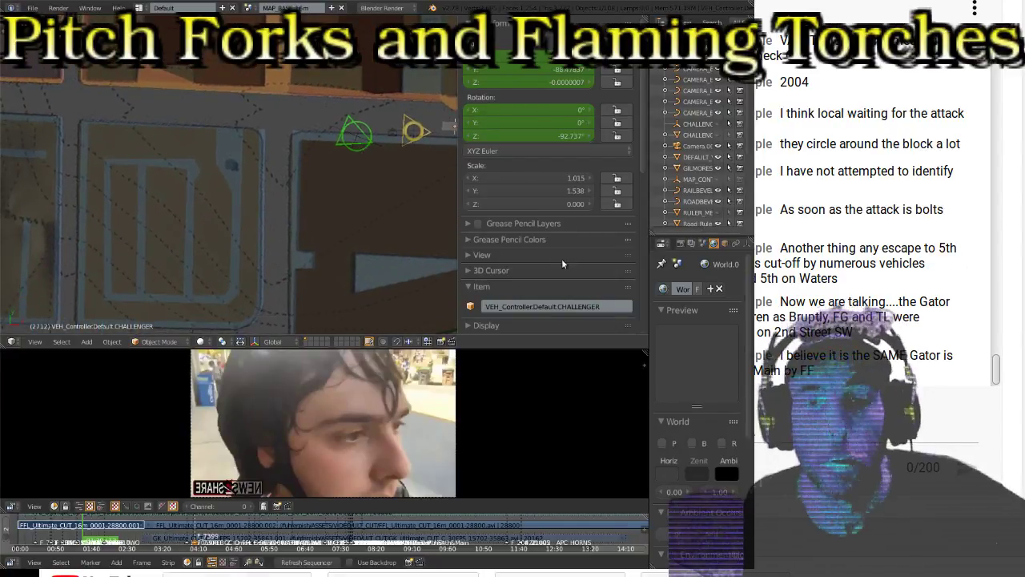
{"action": "scroll", "coordinate": [561, 263], "scroll_direction": "down", "scroll_amount": 12}
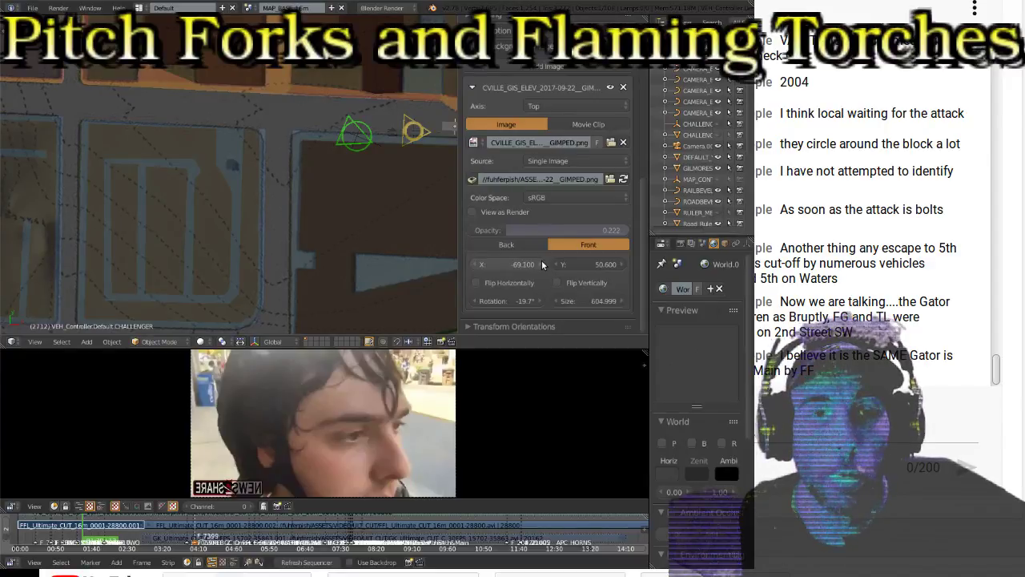
{"action": "left_click", "coordinate": [542, 264]}
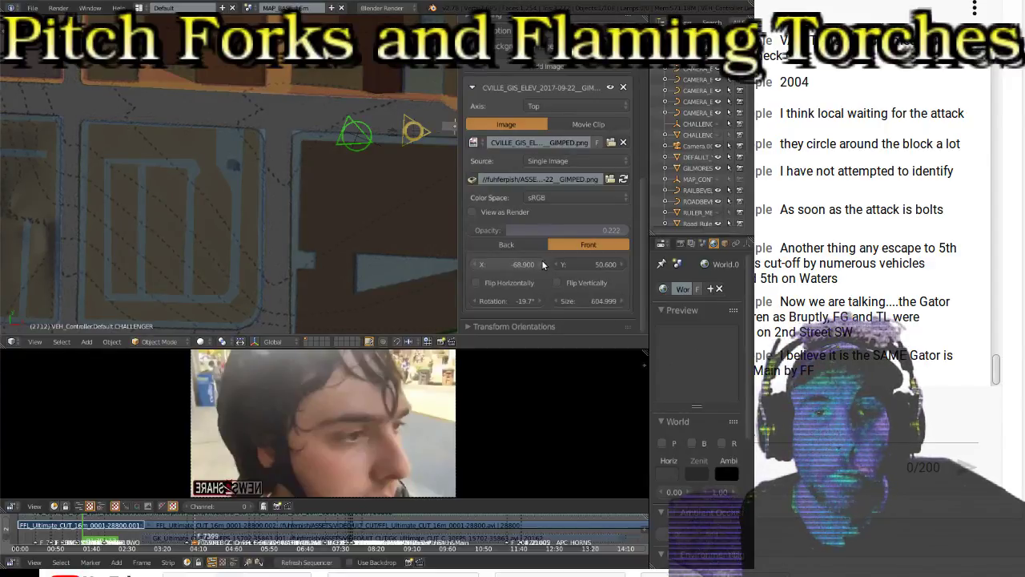
{"action": "left_click", "coordinate": [542, 264]}
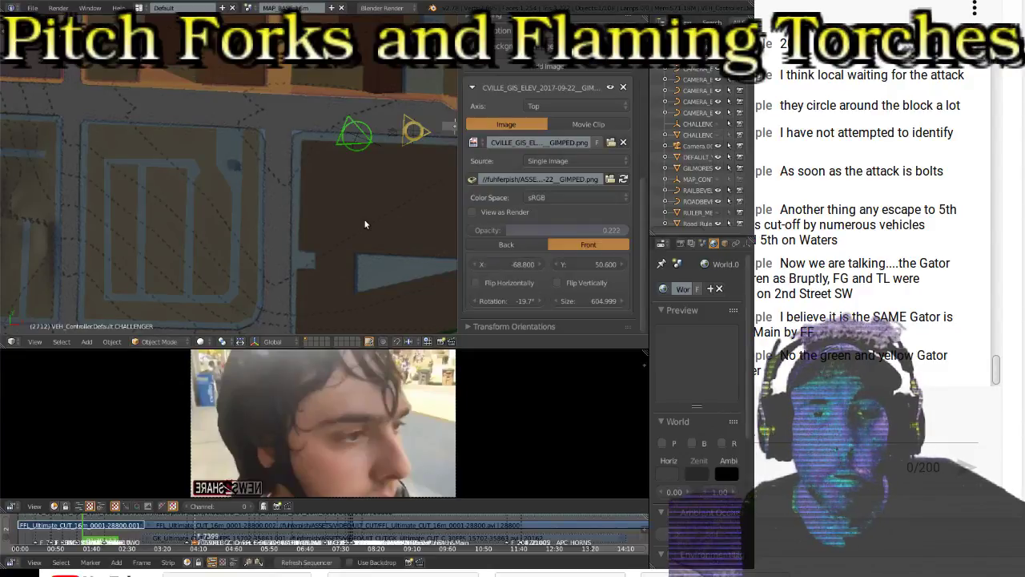
{"action": "left_click", "coordinate": [620, 265]}
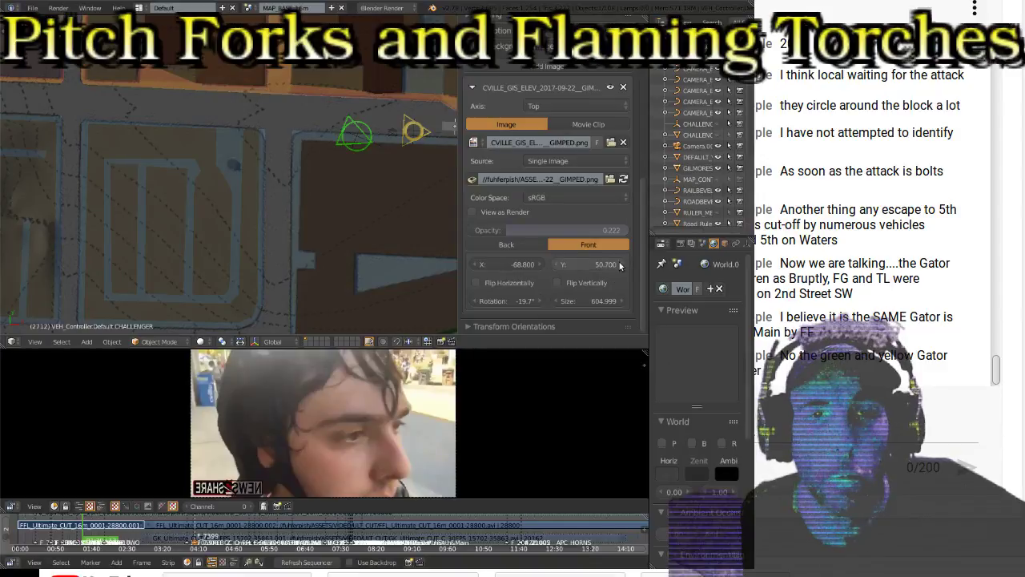
{"action": "left_click", "coordinate": [621, 264]}
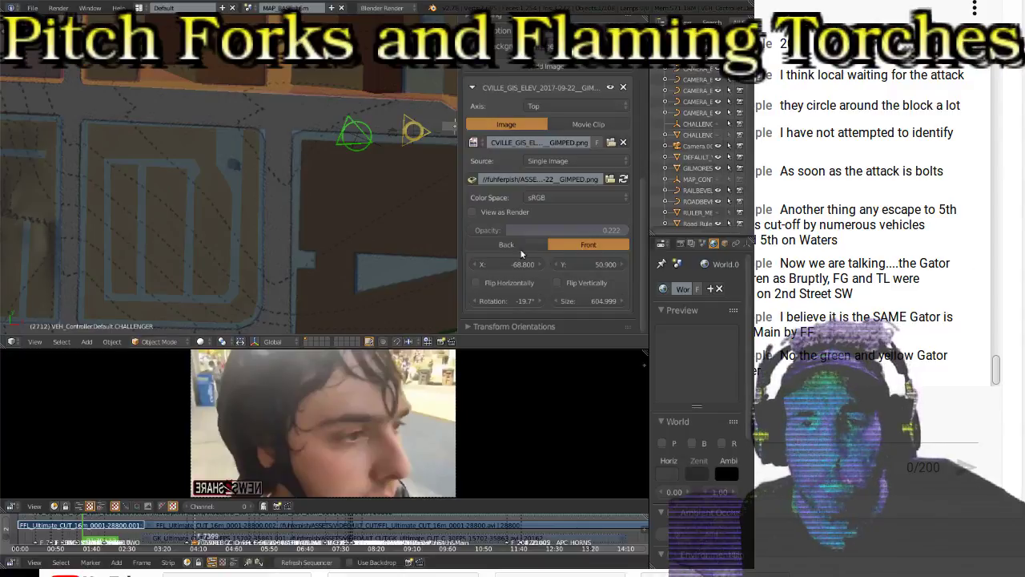
{"action": "scroll", "coordinate": [526, 209], "scroll_direction": "up", "scroll_amount": 2}
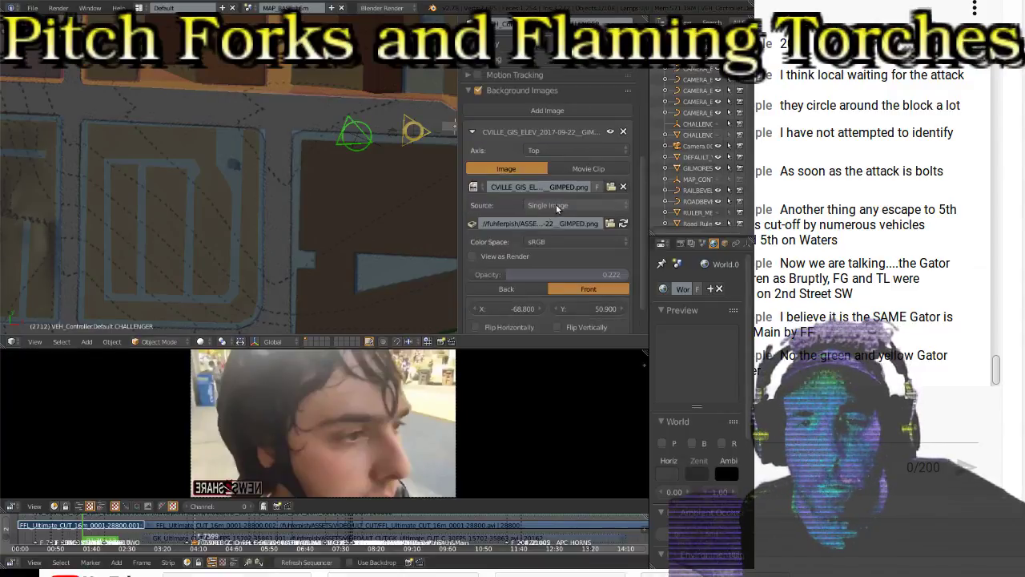
{"action": "scroll", "coordinate": [504, 308], "scroll_direction": "down", "scroll_amount": 2}
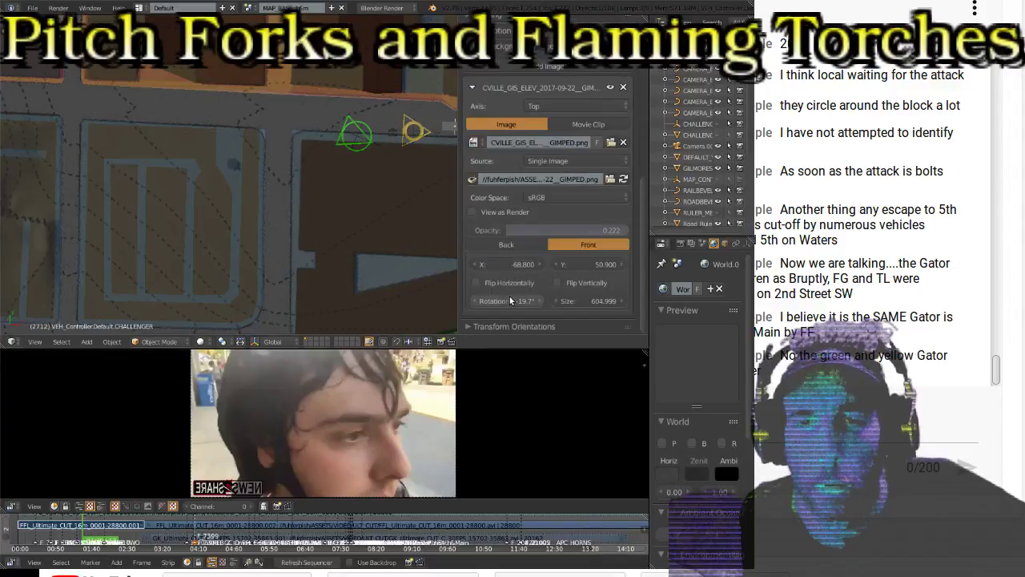
{"action": "scroll", "coordinate": [550, 283], "scroll_direction": "up", "scroll_amount": 2}
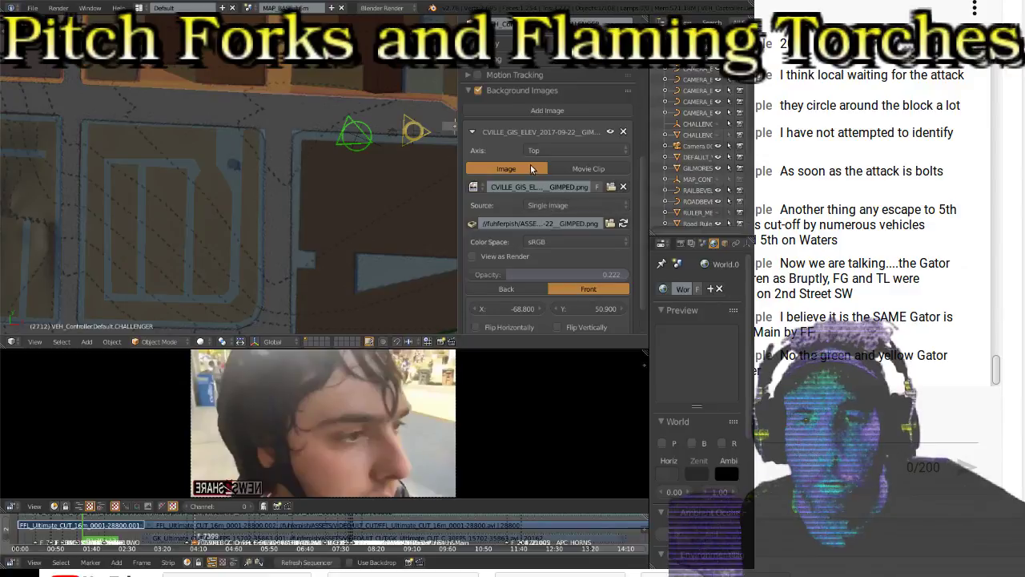
{"action": "left_click", "coordinate": [567, 152]}
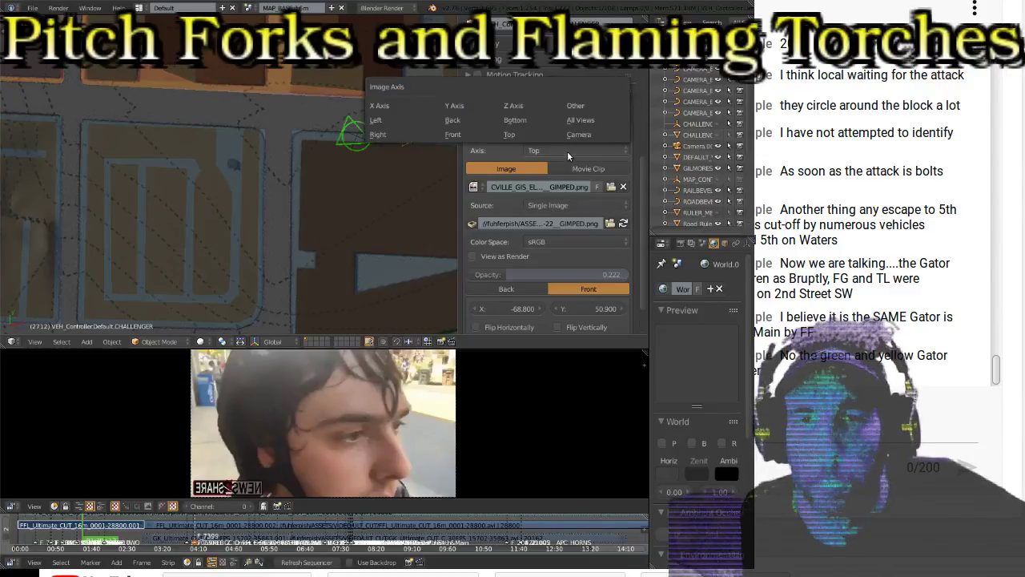
{"action": "left_click", "coordinate": [567, 150]}
{"action": "scroll", "coordinate": [555, 199], "scroll_direction": "down", "scroll_amount": 2}
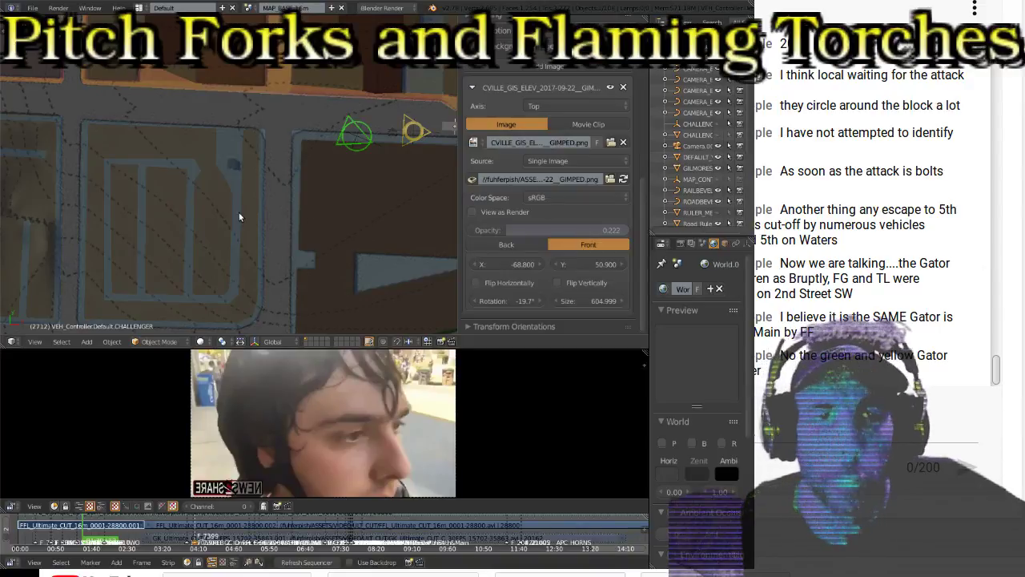
Step: Compare the block edges near 2nd St and set the background image's X offset to -68.700
{"action": "scroll", "coordinate": [123, 193], "scroll_direction": "up", "scroll_amount": 3}
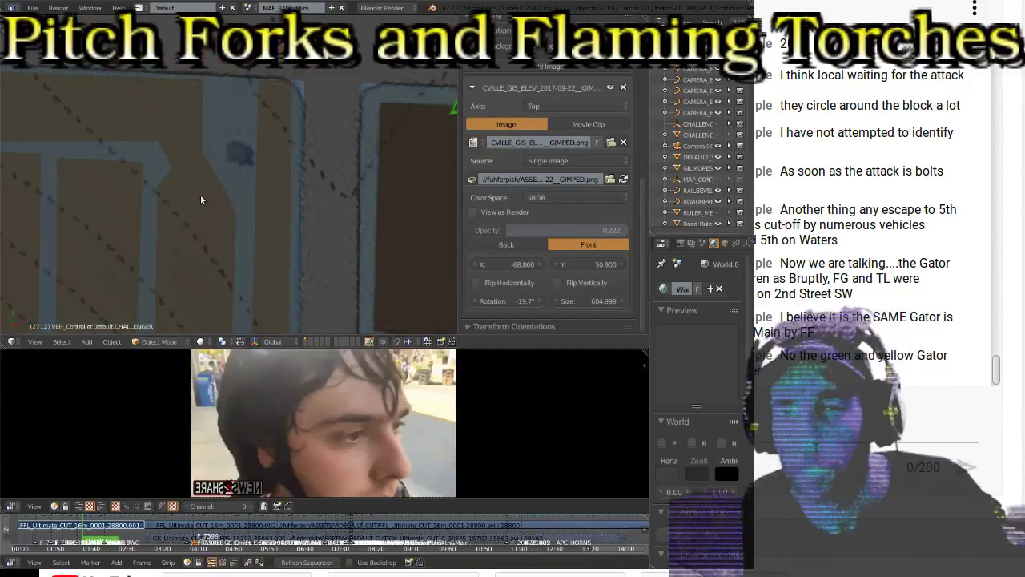
{"action": "scroll", "coordinate": [210, 197], "scroll_direction": "down", "scroll_amount": 2}
{"action": "scroll", "coordinate": [200, 192], "scroll_direction": "up", "scroll_amount": 2}
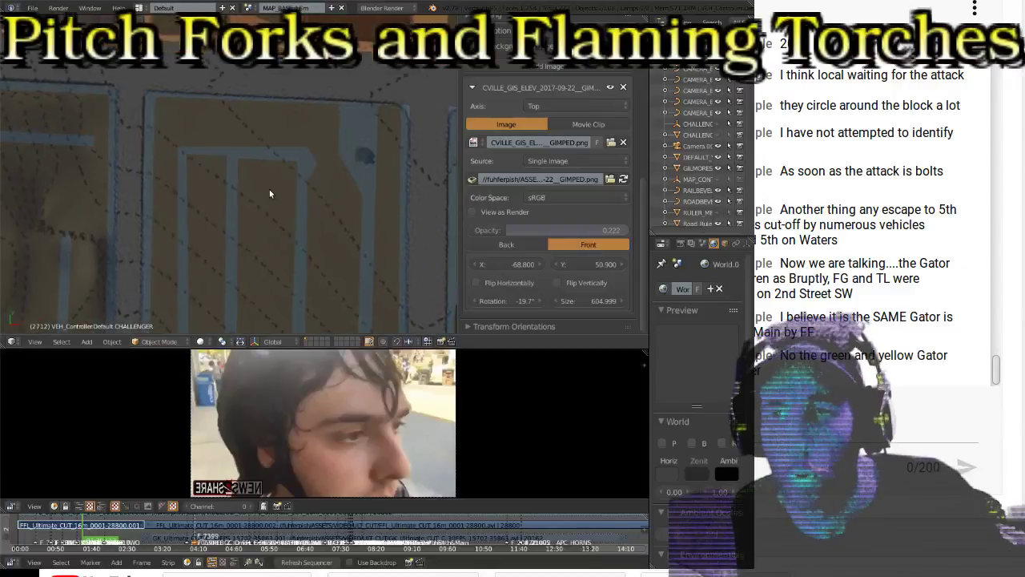
{"action": "scroll", "coordinate": [162, 162], "scroll_direction": "down", "scroll_amount": 3}
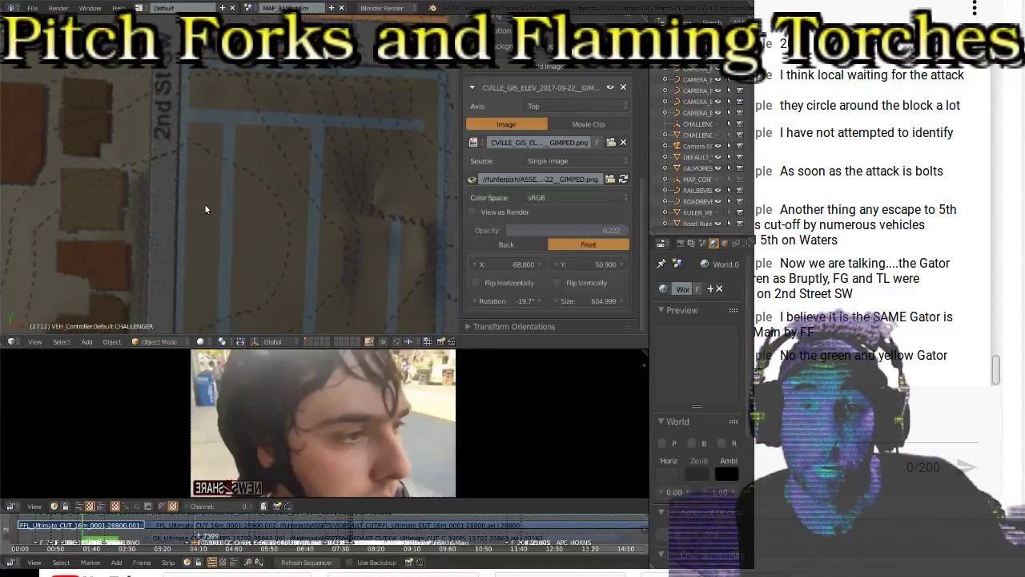
{"action": "middle_click_drag", "start_coordinate": [204, 204], "coordinate": [196, 153], "text": "shift"}
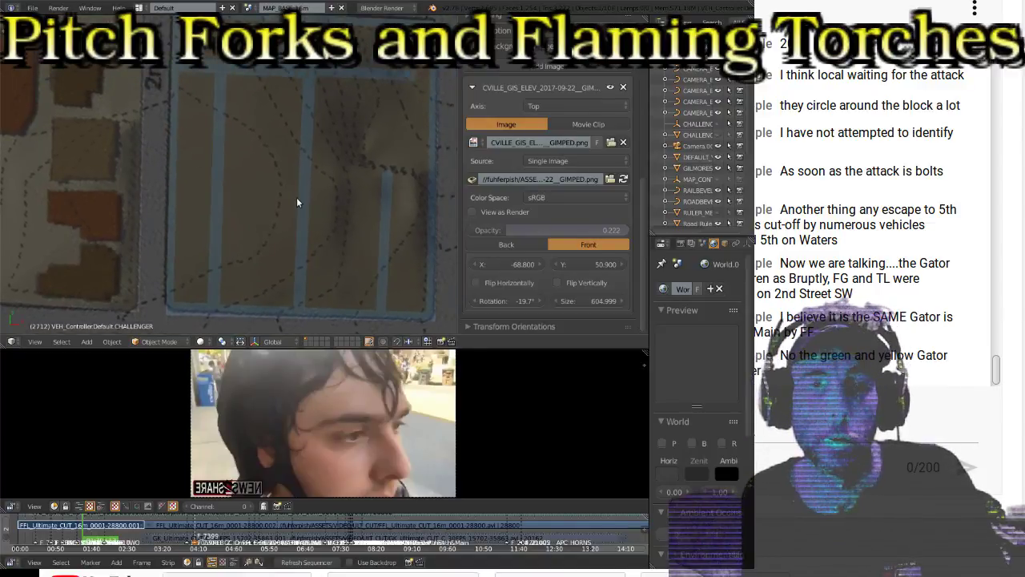
{"action": "scroll", "coordinate": [295, 189], "scroll_direction": "down", "scroll_amount": 2}
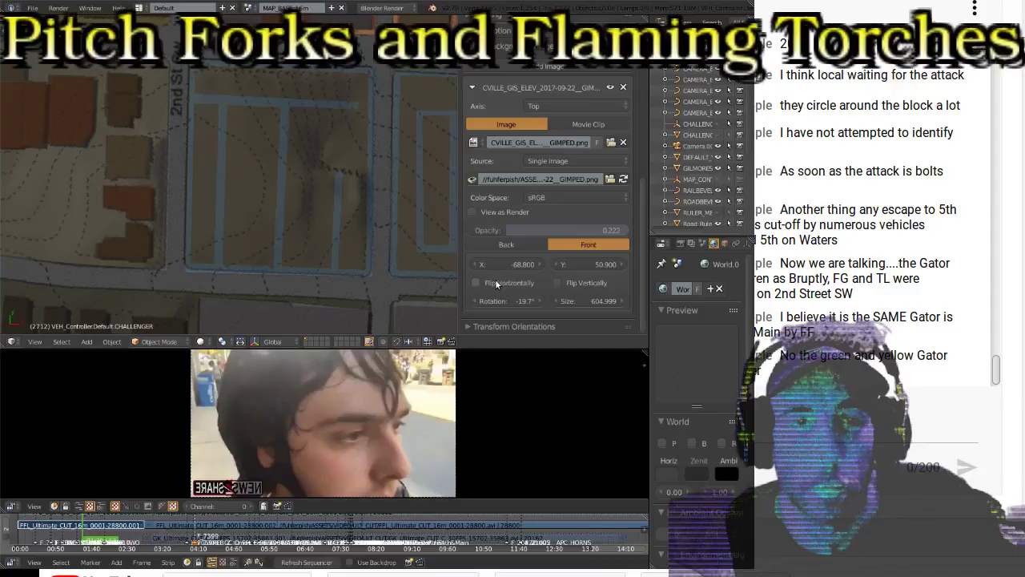
{"action": "left_click", "coordinate": [539, 265]}
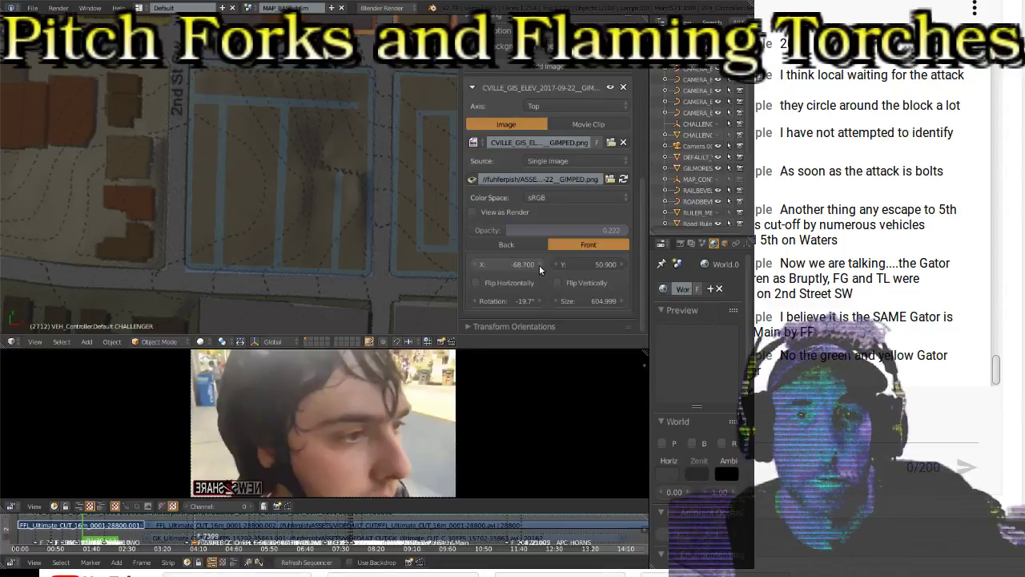
{"action": "left_click", "coordinate": [474, 263]}
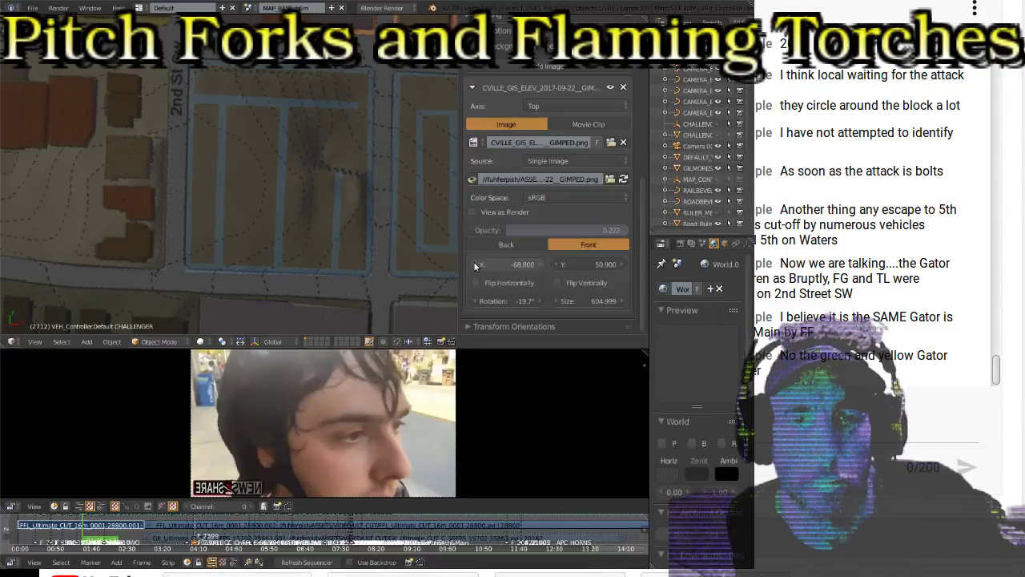
{"action": "left_click", "coordinate": [474, 264]}
{"action": "left_click_drag", "start_coordinate": [507, 264], "coordinate": [494, 264]}
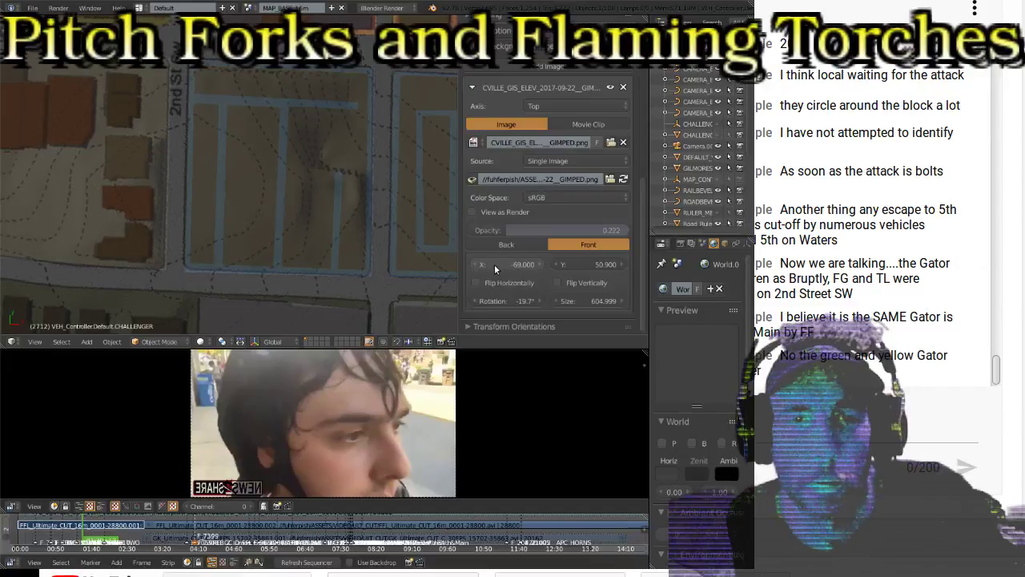
{"action": "left_click", "coordinate": [541, 268]}
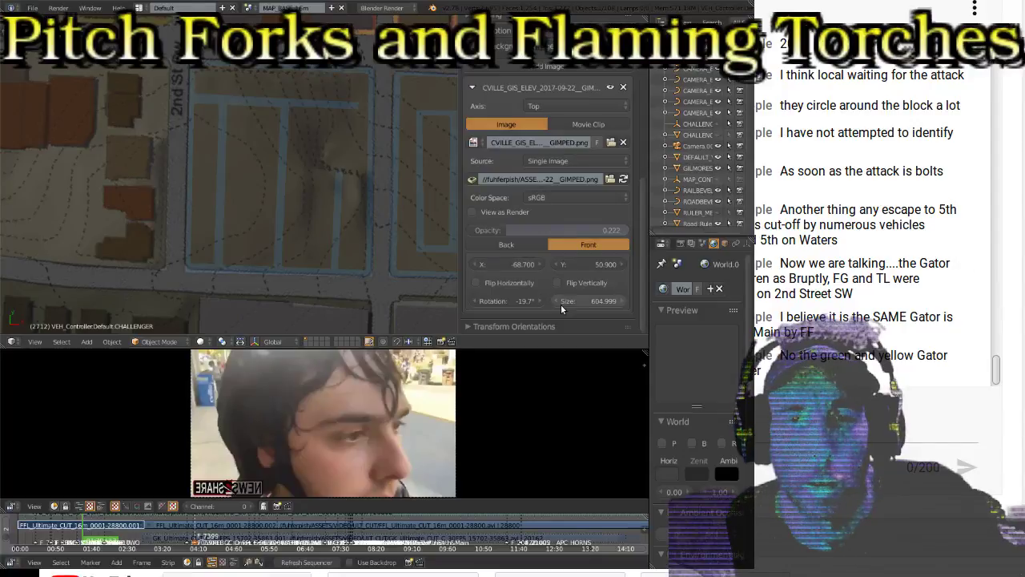
Step: Set the background image's size to 604.100 and its Y offset to 49.500 to fit the block beside 2nd St
{"action": "left_click", "coordinate": [557, 302]}
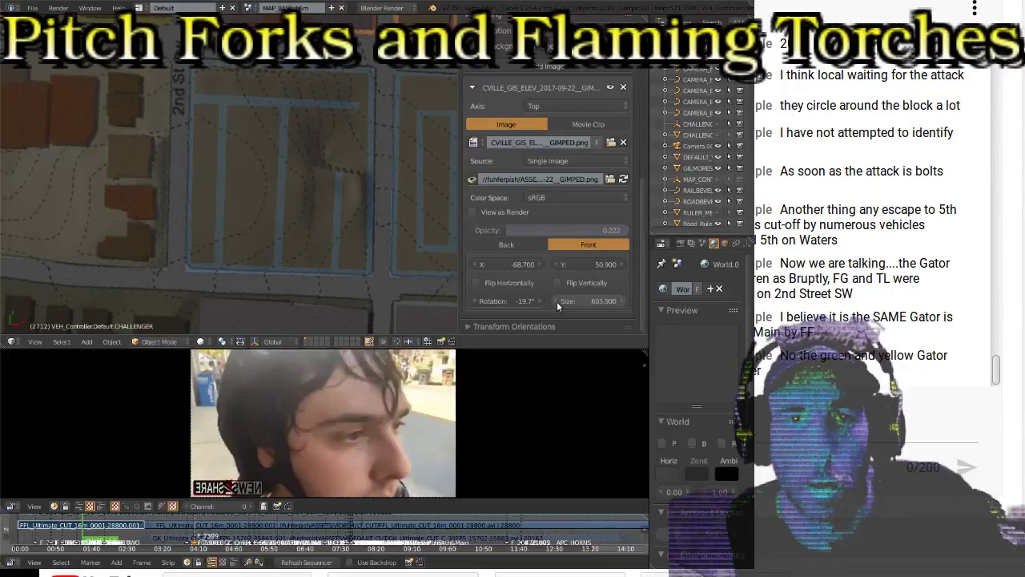
{"action": "left_click", "coordinate": [621, 302]}
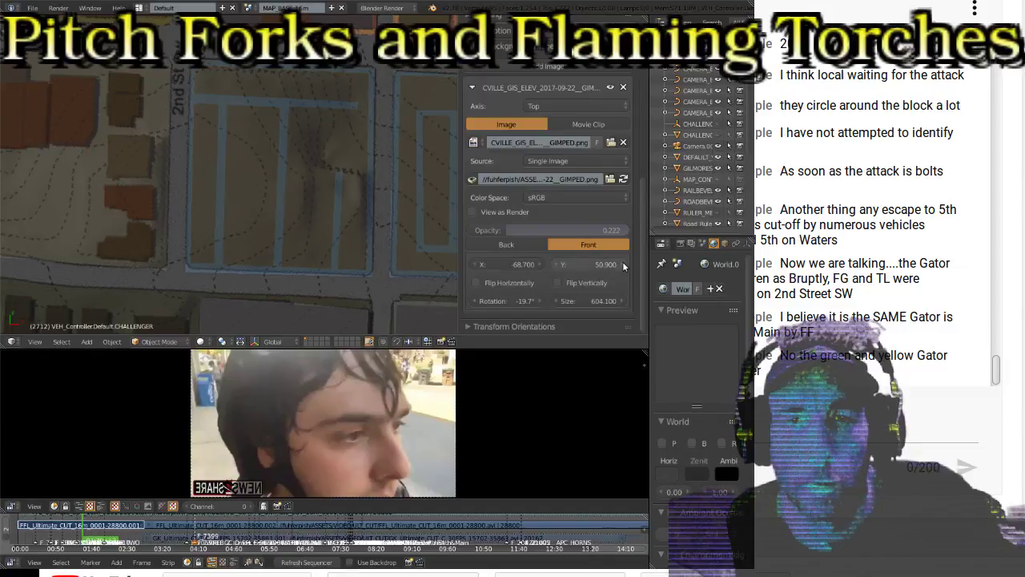
{"action": "left_click_drag", "start_coordinate": [566, 265], "coordinate": [556, 263]}
{"action": "left_click", "coordinate": [555, 264]}
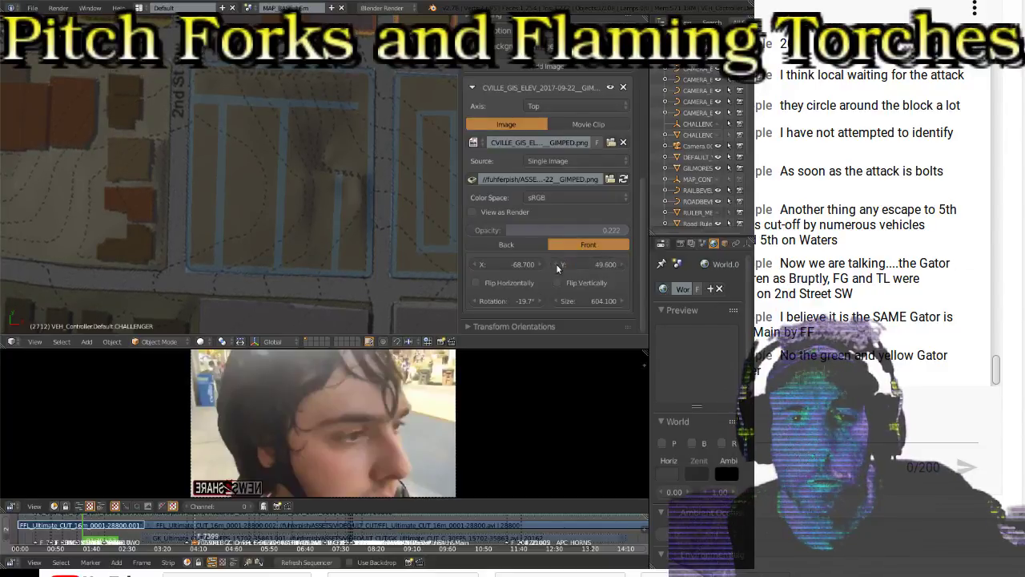
{"action": "left_click", "coordinate": [556, 264]}
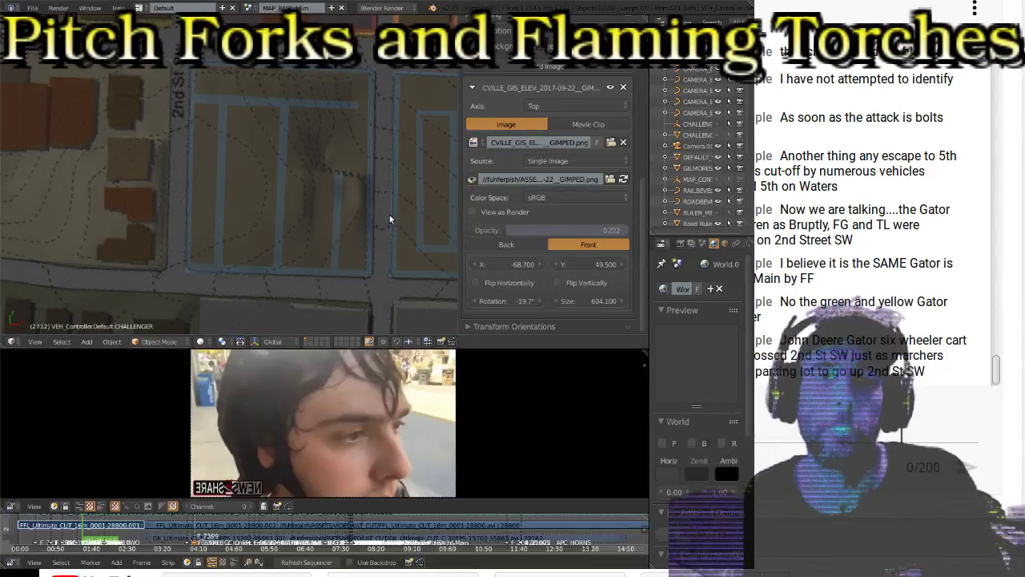
Step: Try a Y offset of 50.300 for the background image against the rounded corner of the block east of 2nd St
{"action": "scroll", "coordinate": [389, 215], "scroll_direction": "up", "scroll_amount": 3}
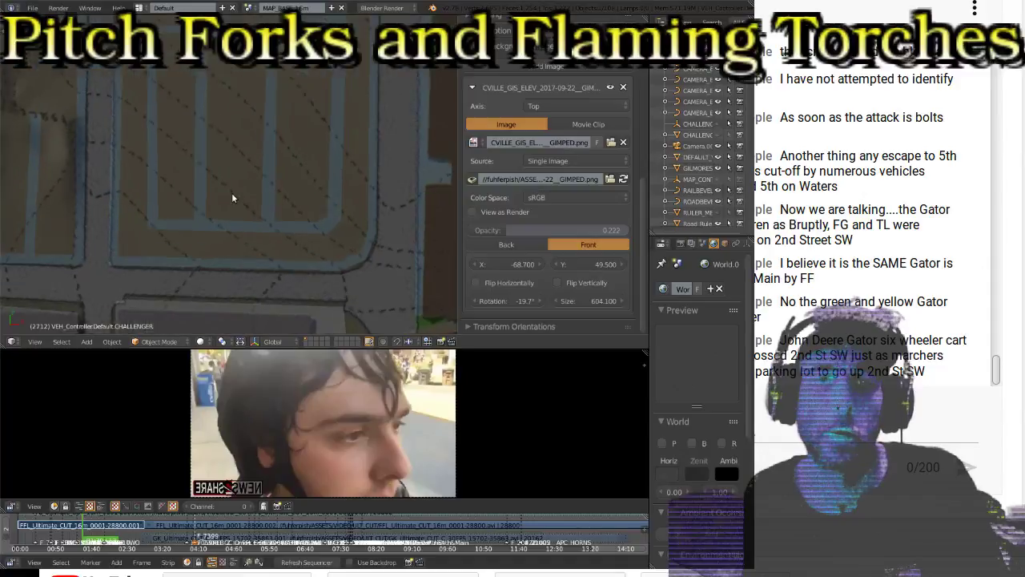
{"action": "scroll", "coordinate": [239, 197], "scroll_direction": "up", "scroll_amount": 2}
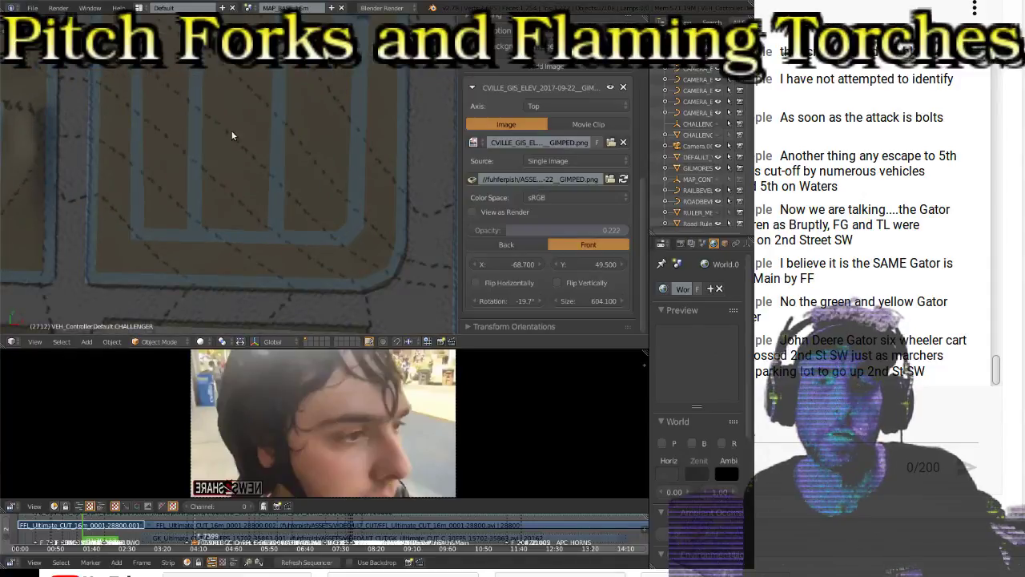
{"action": "middle_click_drag", "start_coordinate": [232, 135], "coordinate": [167, 148], "text": "shift"}
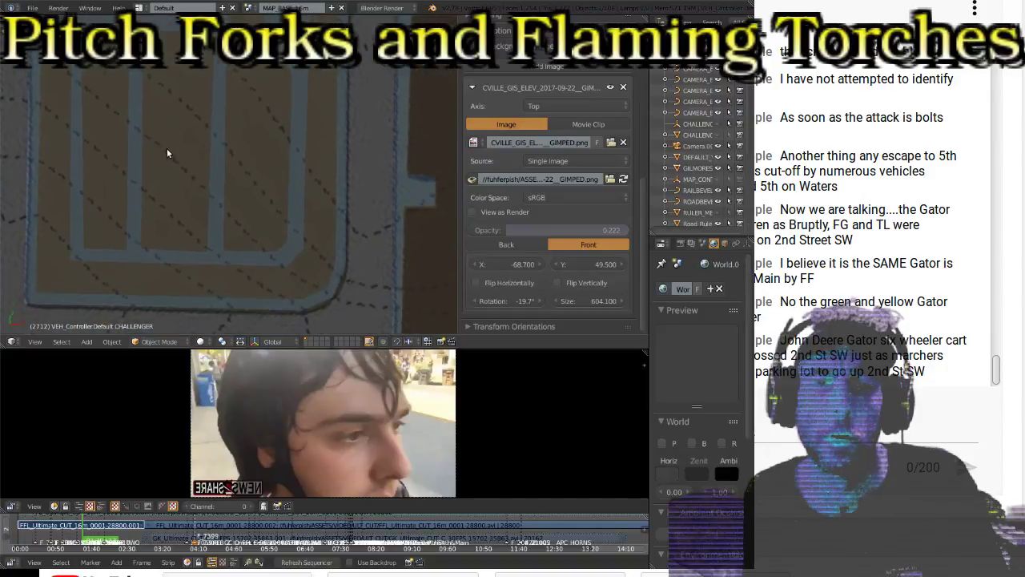
{"action": "left_click", "coordinate": [622, 265]}
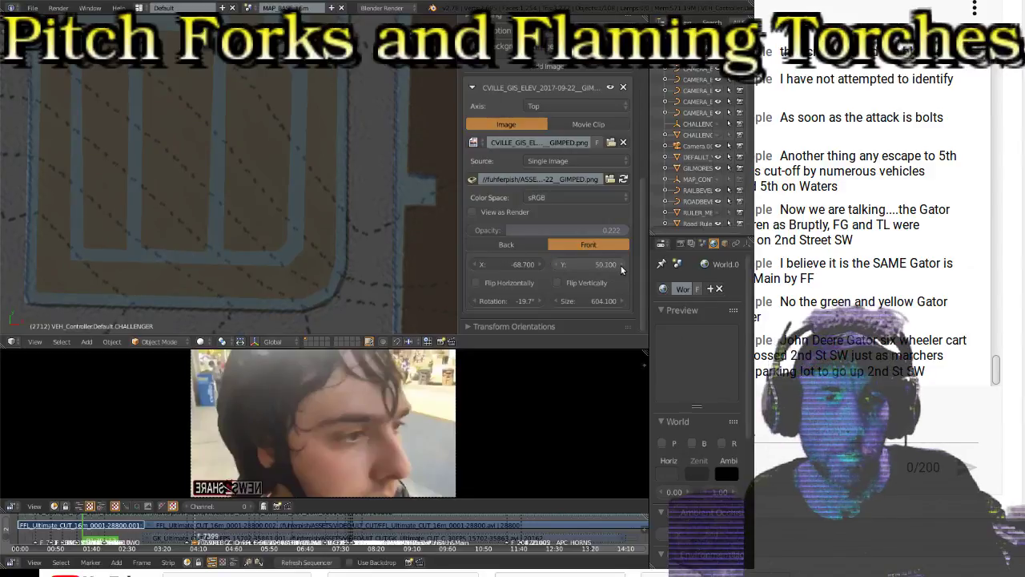
{"action": "scroll", "coordinate": [216, 218], "scroll_direction": "down", "scroll_amount": 3}
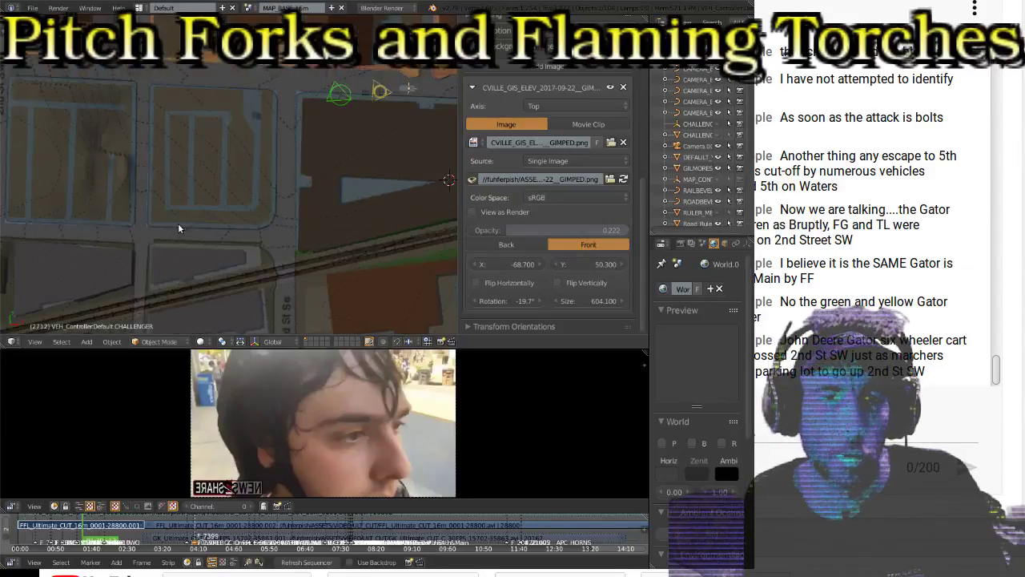
{"action": "scroll", "coordinate": [200, 212], "scroll_direction": "up", "scroll_amount": 3}
{"action": "scroll", "coordinate": [208, 220], "scroll_direction": "up", "scroll_amount": 3}
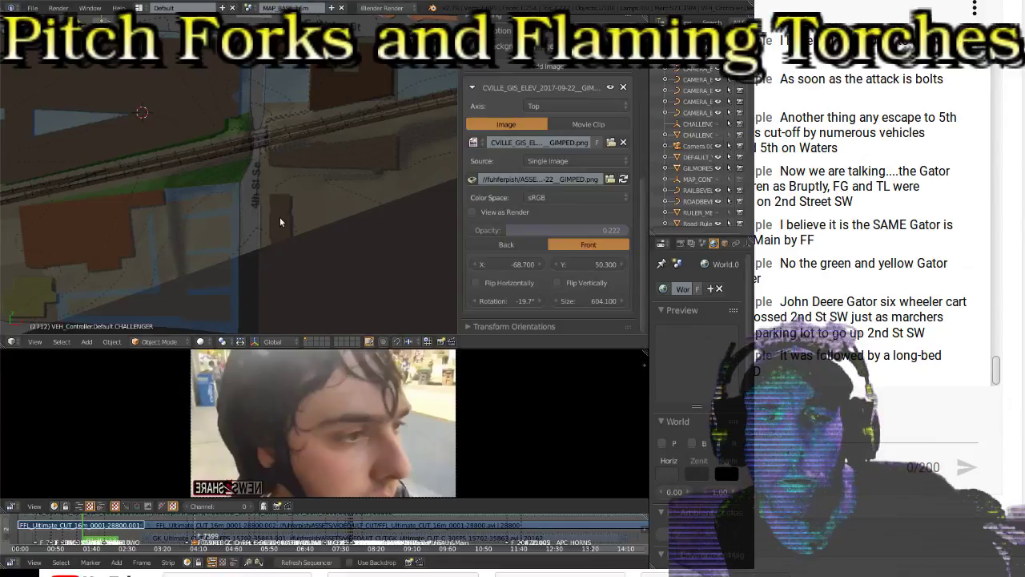
Step: Hide the pale pink block where 4th St meets the E Main St mall
{"action": "middle_click_drag", "start_coordinate": [225, 98], "coordinate": [324, 186], "text": "shift"}
{"action": "key", "text": "KP_Decimal"}
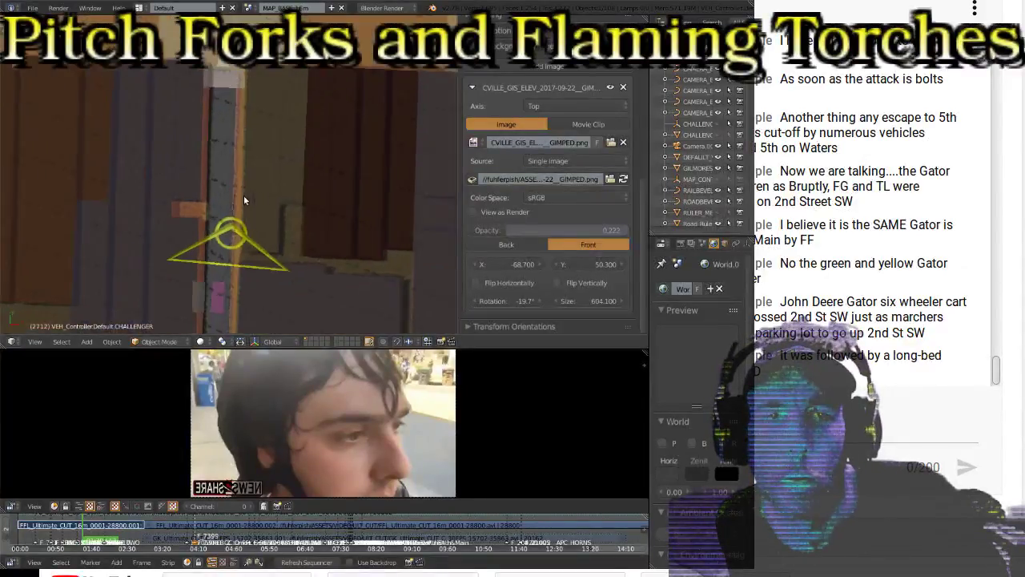
{"action": "scroll", "coordinate": [244, 195], "scroll_direction": "up", "scroll_amount": 2}
{"action": "scroll", "coordinate": [245, 195], "scroll_direction": "up", "scroll_amount": 2}
{"action": "middle_click_drag", "start_coordinate": [270, 147], "coordinate": [216, 323], "text": "shift"}
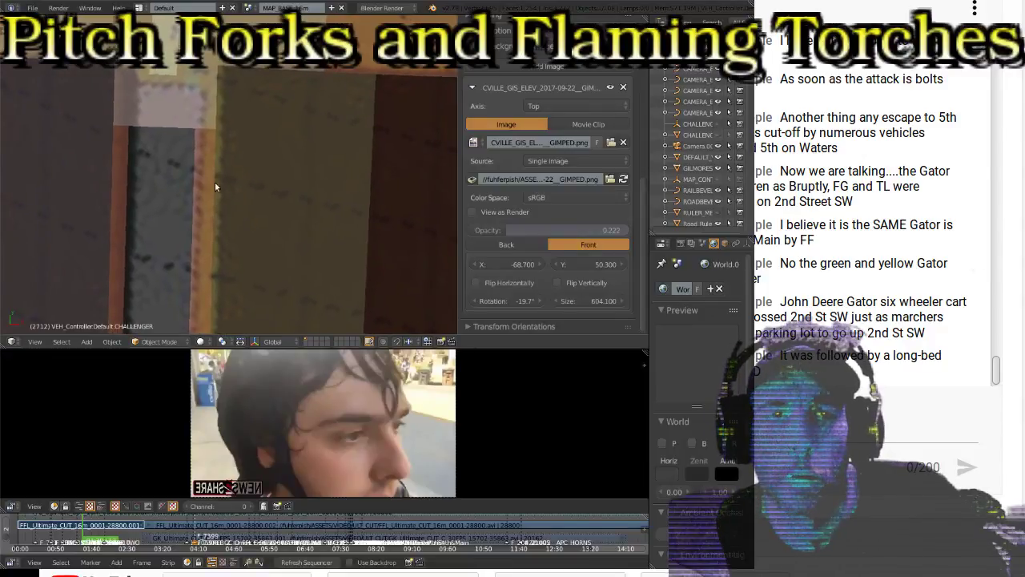
{"action": "right_click", "coordinate": [166, 113]}
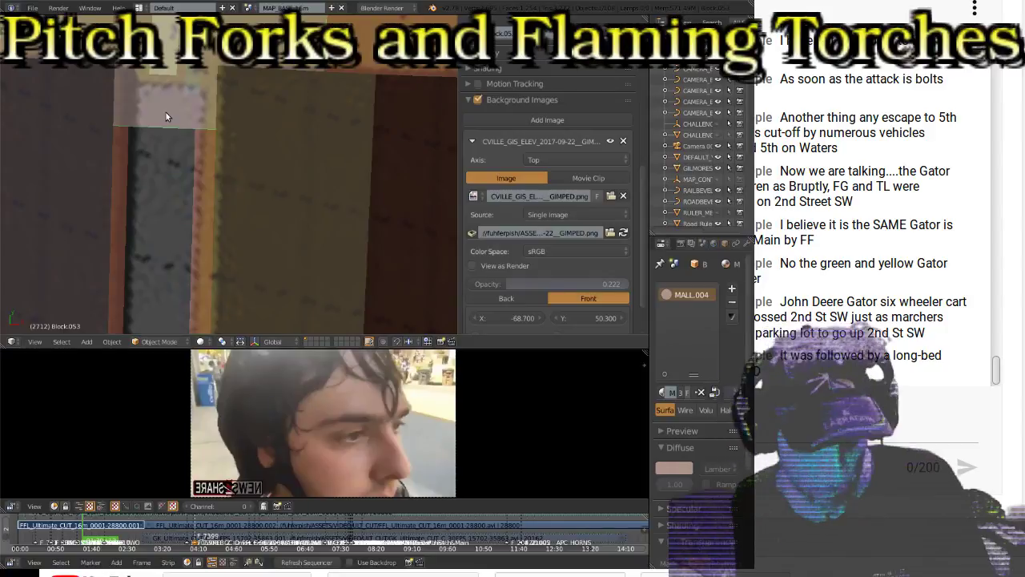
{"action": "key", "text": "Delete"}
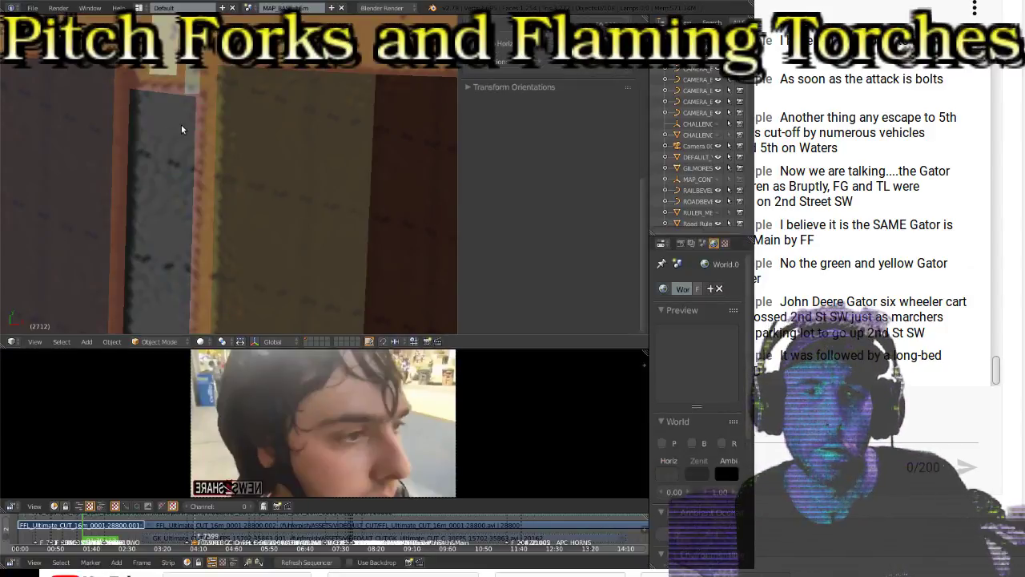
Step: Widen the Outliner and expand the MAP_CONTROL hierarchy to locate Block.053
{"action": "scroll", "coordinate": [233, 140], "scroll_direction": "down", "scroll_amount": 2}
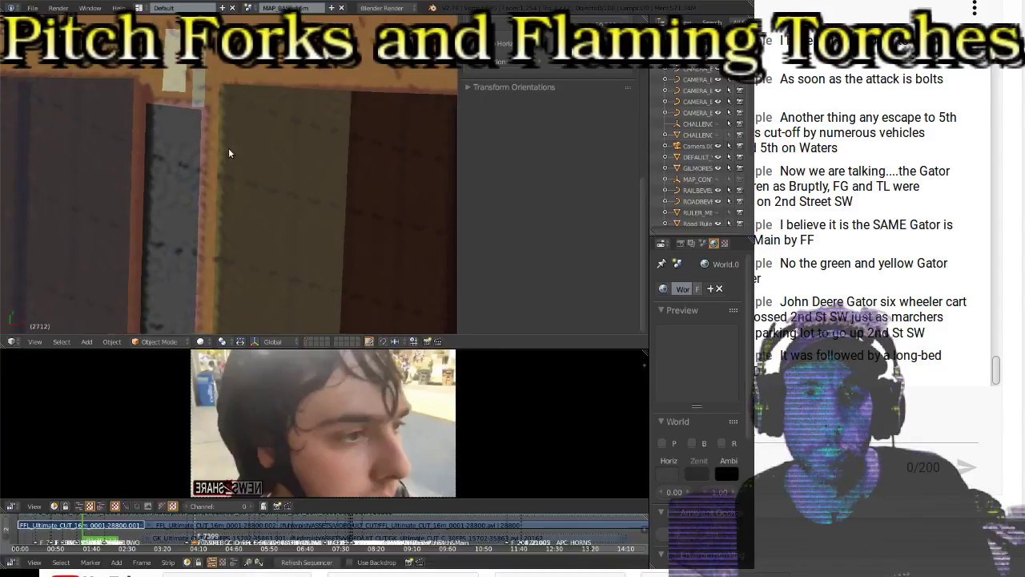
{"action": "scroll", "coordinate": [237, 156], "scroll_direction": "down", "scroll_amount": 1}
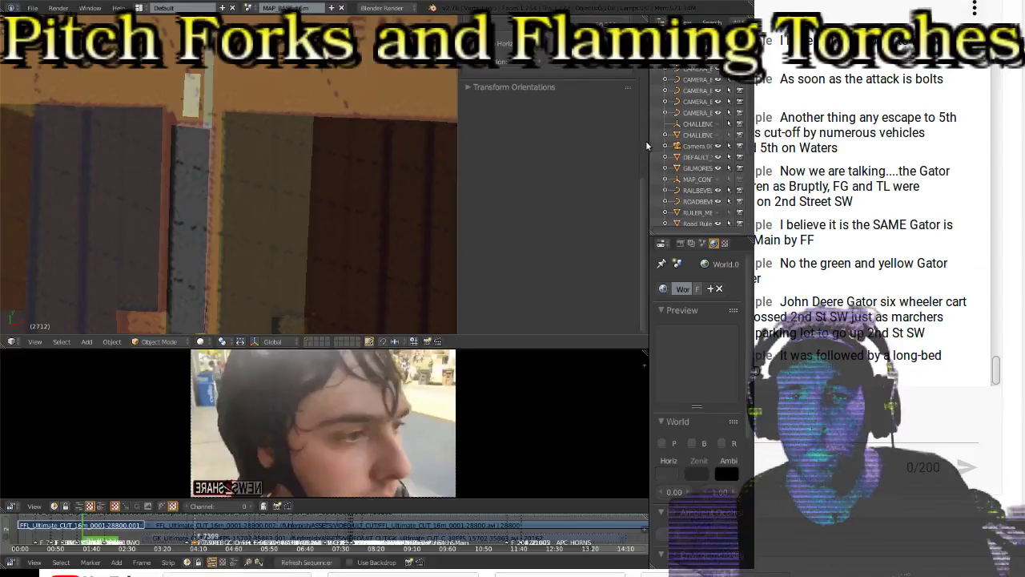
{"action": "left_click_drag", "start_coordinate": [647, 144], "coordinate": [492, 146]}
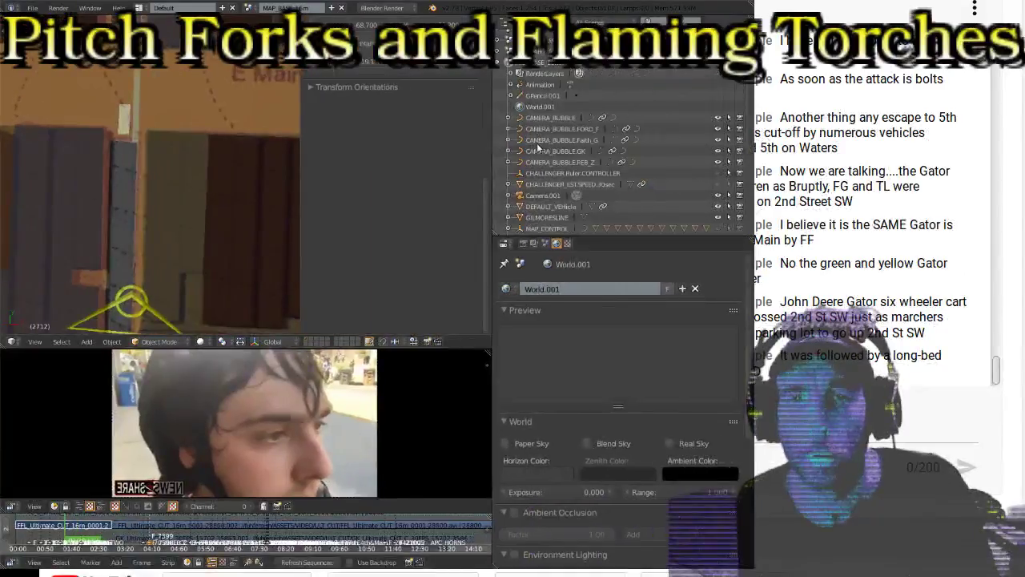
{"action": "scroll", "coordinate": [538, 146], "scroll_direction": "down", "scroll_amount": 4}
{"action": "left_click", "coordinate": [507, 136]}
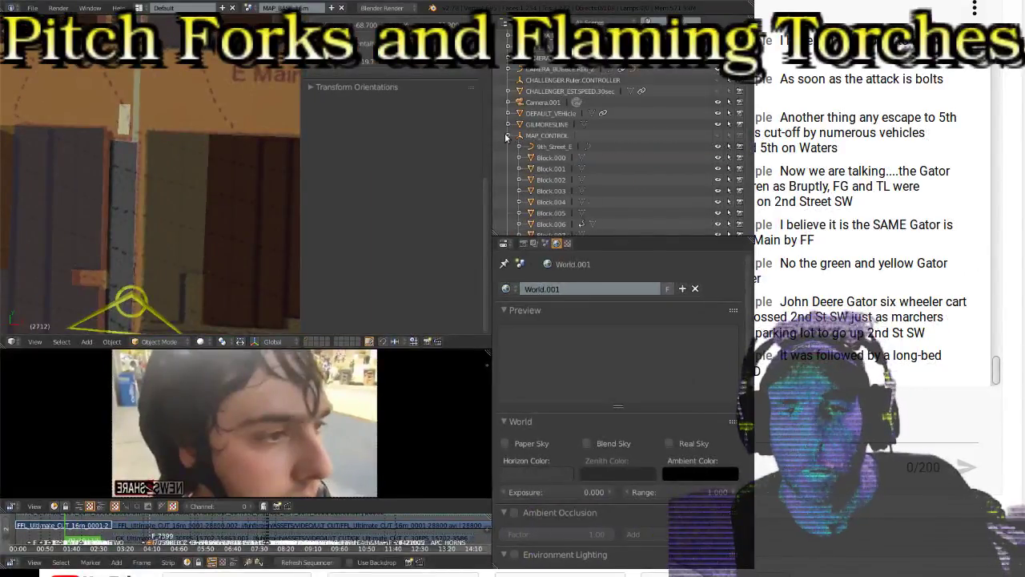
{"action": "scroll", "coordinate": [555, 155], "scroll_direction": "down", "scroll_amount": 5}
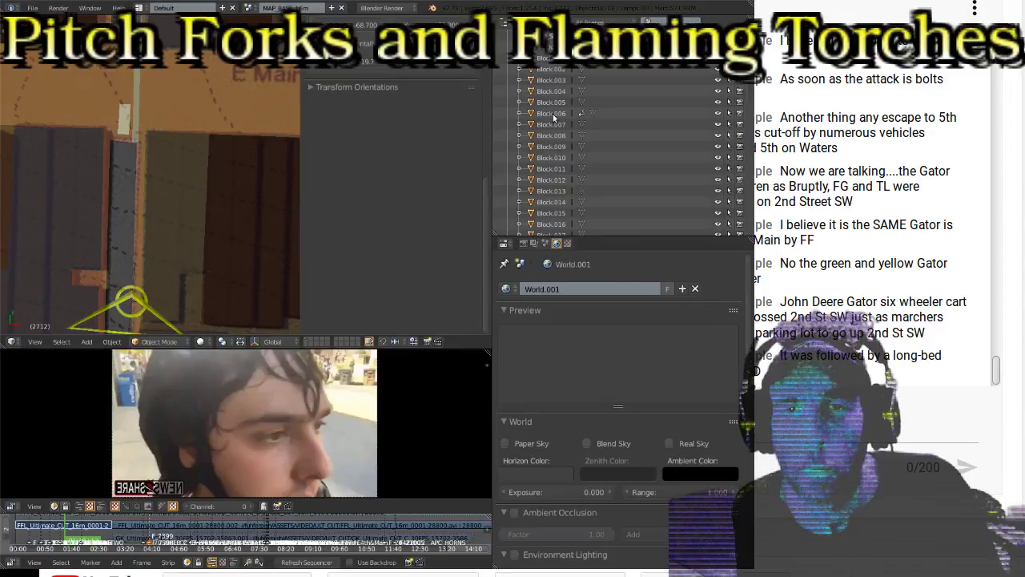
{"action": "scroll", "coordinate": [624, 119], "scroll_direction": "down", "scroll_amount": 2}
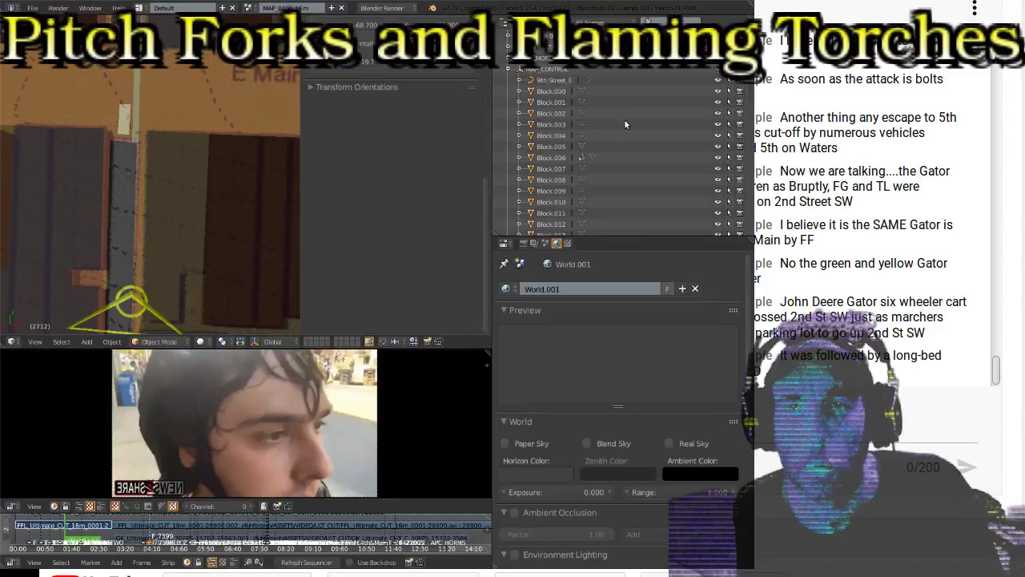
{"action": "scroll", "coordinate": [610, 116], "scroll_direction": "down", "scroll_amount": 2}
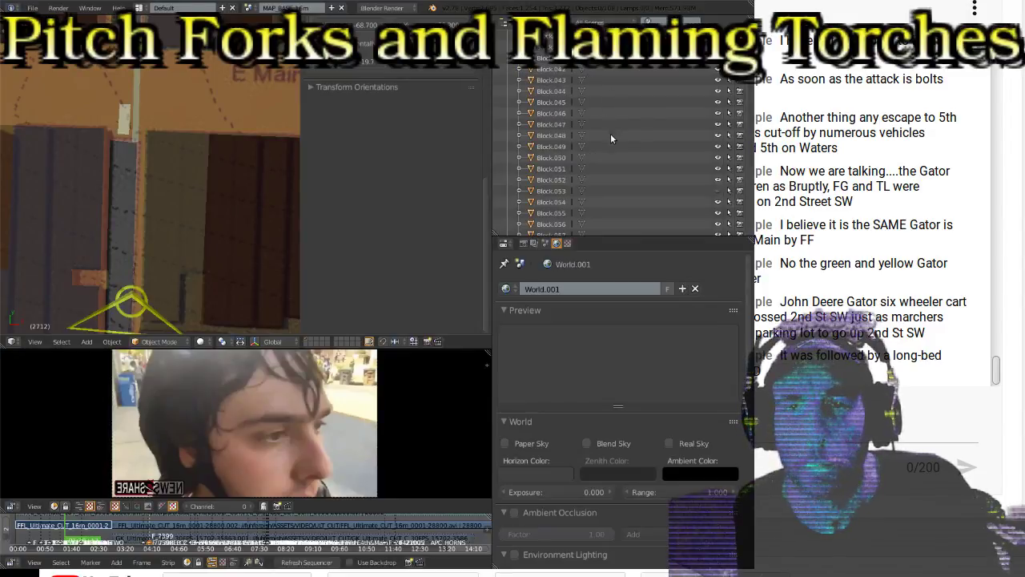
{"action": "scroll", "coordinate": [610, 134], "scroll_direction": "down", "scroll_amount": 2}
Step: Toggle the viewport visibility of Block.053 to compare the map with and without it, leaving it shown
{"action": "left_click", "coordinate": [718, 103]}
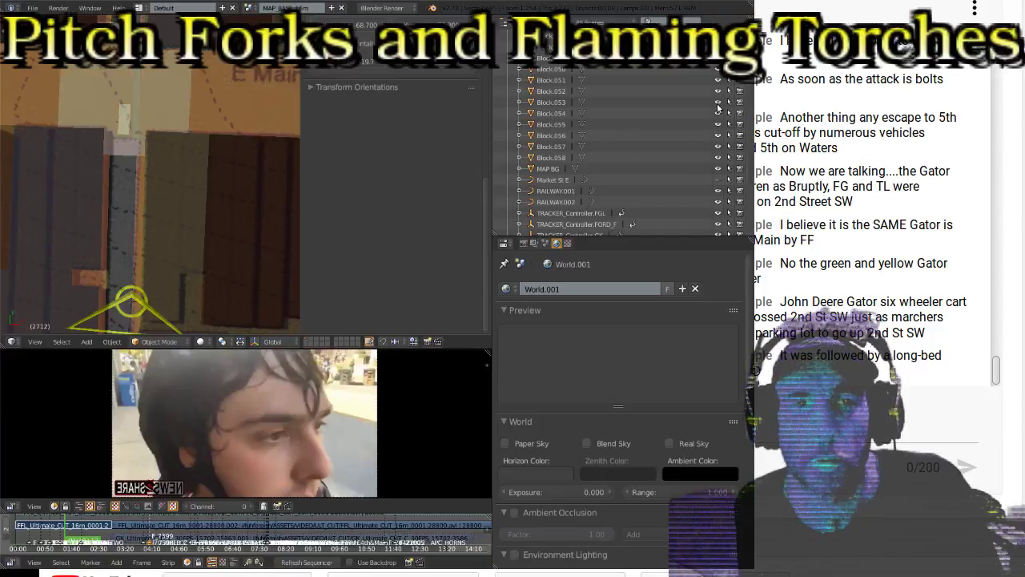
{"action": "left_click", "coordinate": [717, 103]}
{"action": "left_click", "coordinate": [717, 102]}
{"action": "left_click", "coordinate": [718, 102]}
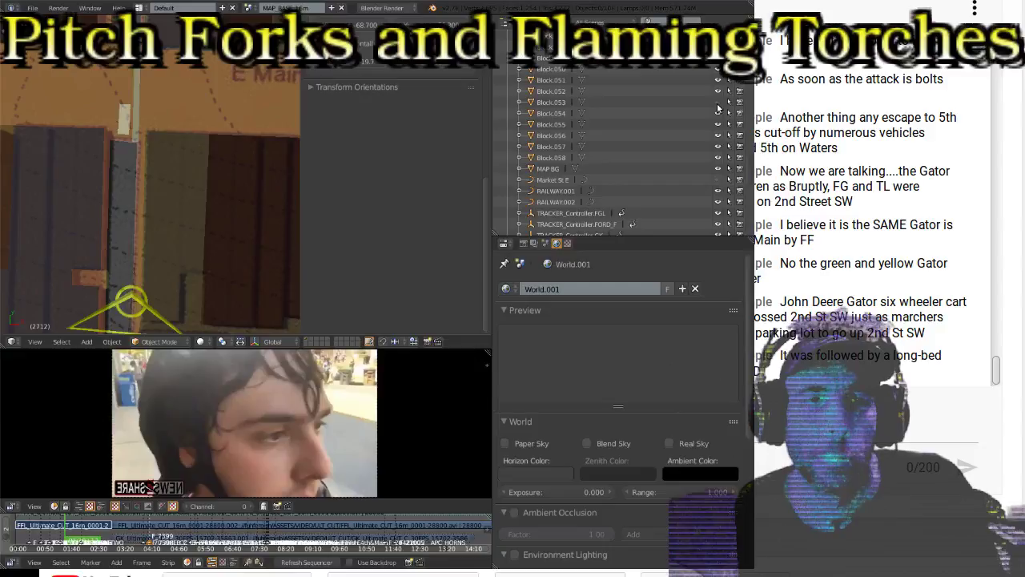
{"action": "left_click", "coordinate": [717, 102]}
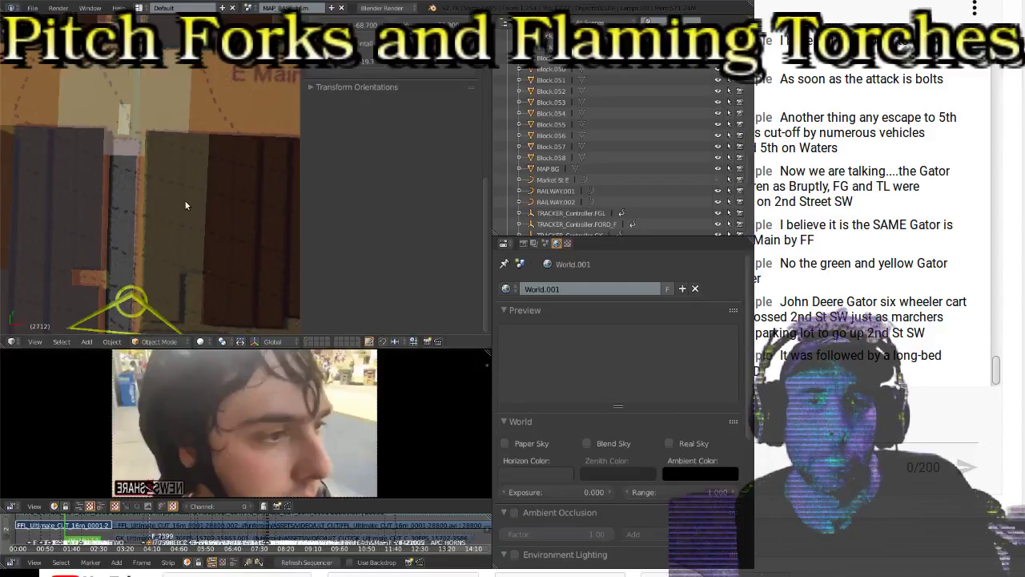
Step: Switch the map view to wireframe display around the north end of 4th St at E Main St
{"action": "scroll", "coordinate": [167, 186], "scroll_direction": "up", "scroll_amount": 1}
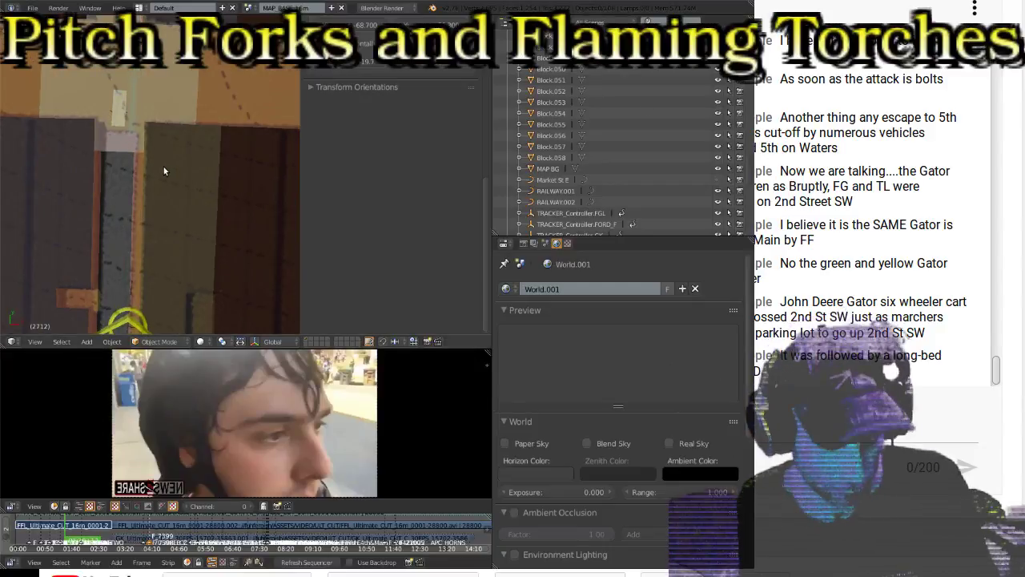
{"action": "scroll", "coordinate": [164, 171], "scroll_direction": "up", "scroll_amount": 3}
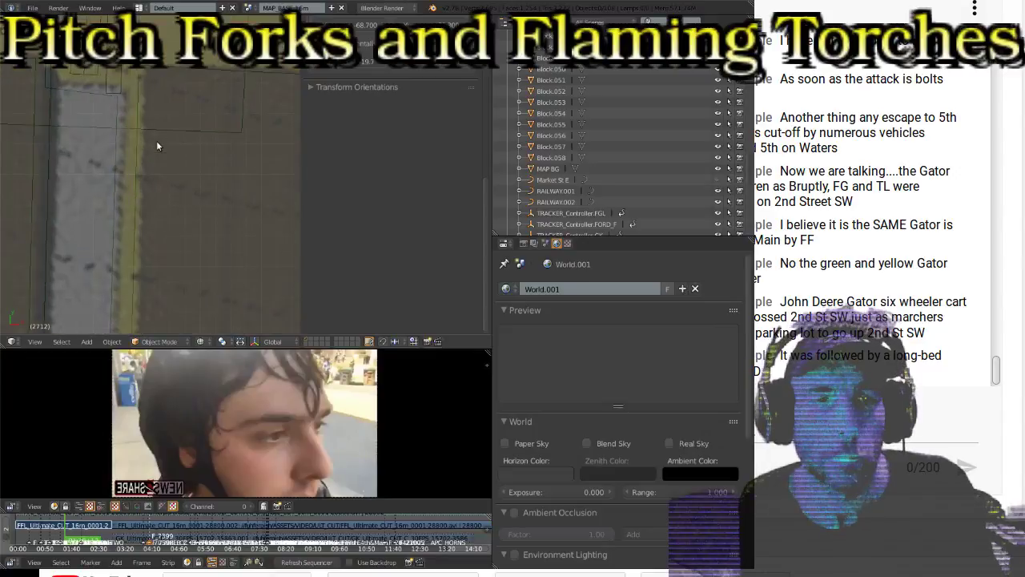
{"action": "middle_click_drag", "start_coordinate": [144, 119], "coordinate": [183, 144], "text": "shift"}
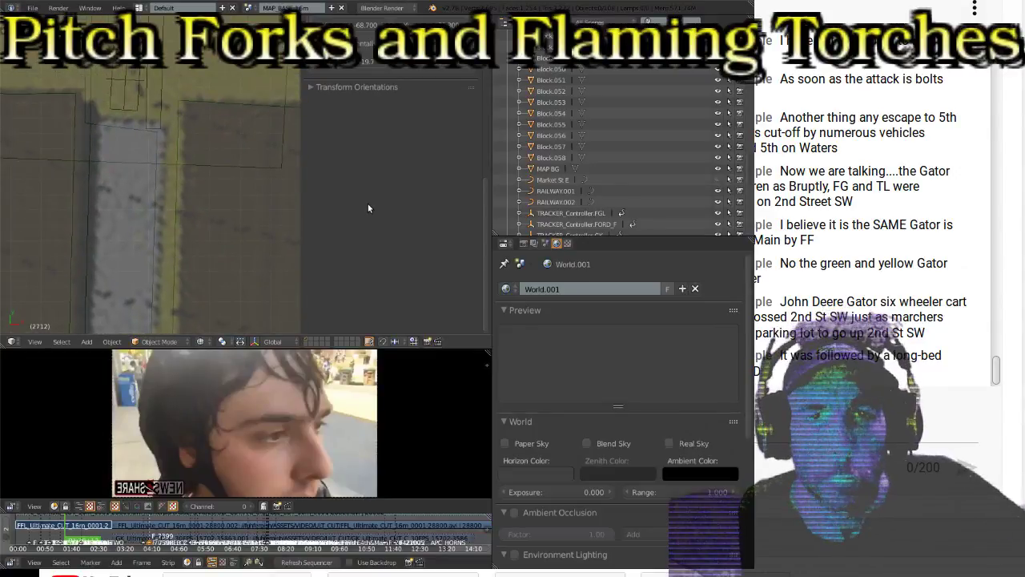
Step: Try enlarging the background image to a size of 620.099 against the wireframe edges at 4th St
{"action": "scroll", "coordinate": [332, 204], "scroll_direction": "up", "scroll_amount": 5}
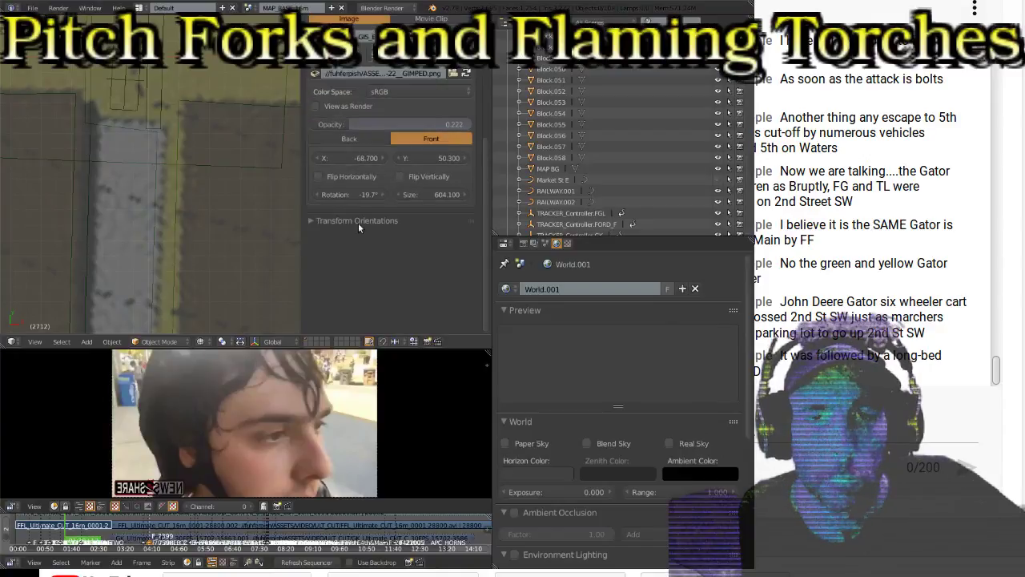
{"action": "scroll", "coordinate": [360, 225], "scroll_direction": "up", "scroll_amount": 2}
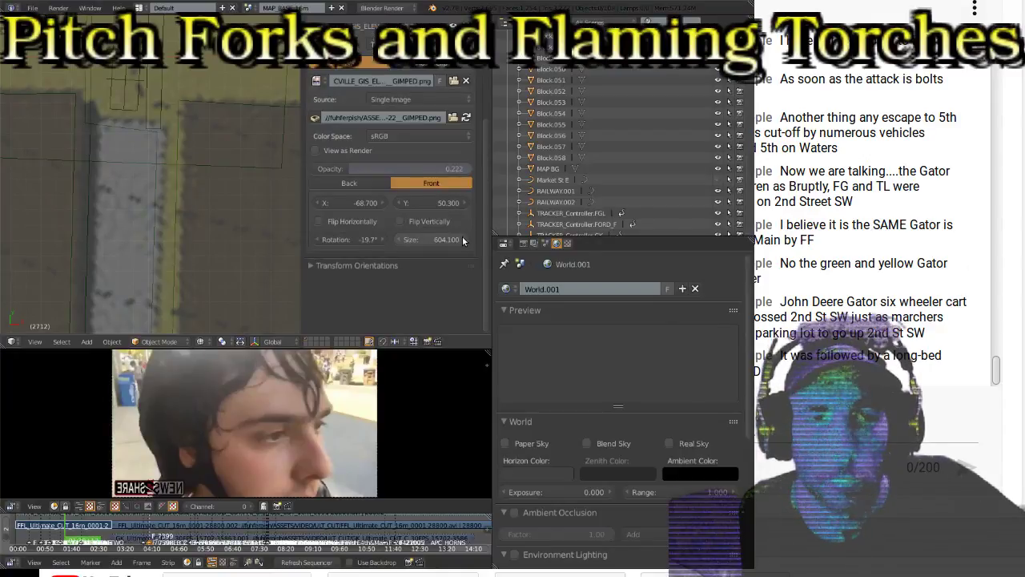
{"action": "mouse_move", "coordinate": [462, 240]}
{"action": "left_mouse_down"}
{"action": "mouse_move", "coordinate": [476, 239]}
{"action": "mouse_move", "coordinate": [462, 240]}
{"action": "left_mouse_up"}
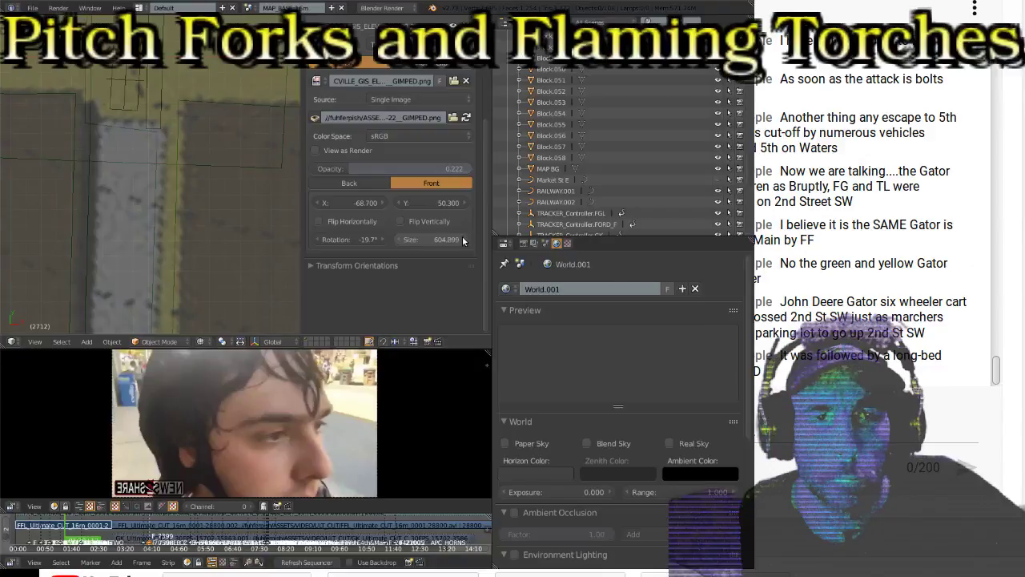
{"action": "left_click", "coordinate": [462, 239]}
{"action": "left_click", "coordinate": [462, 239]}
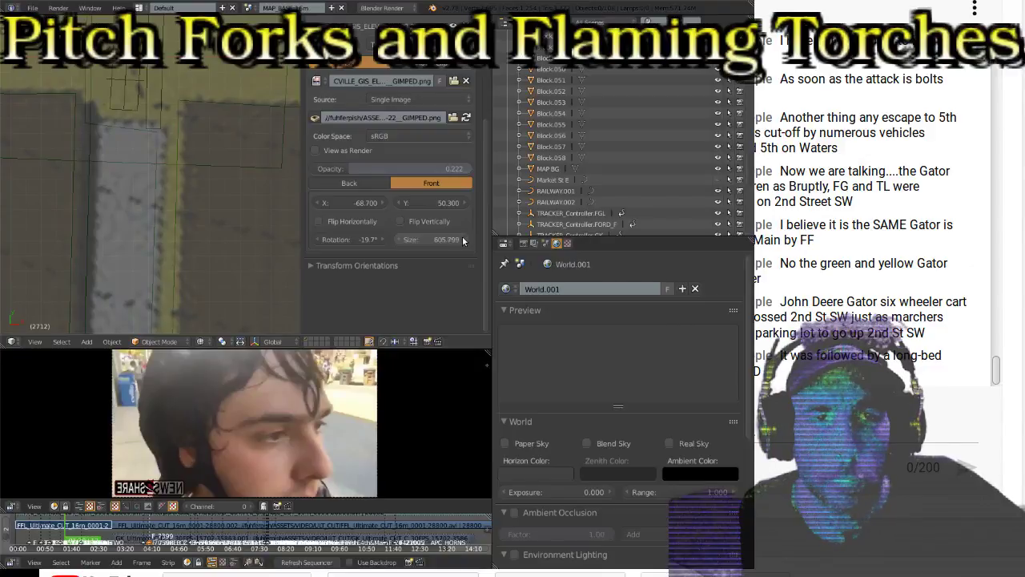
{"action": "left_click", "coordinate": [462, 240]}
{"action": "left_click", "coordinate": [462, 239]}
{"action": "left_click", "coordinate": [462, 240]}
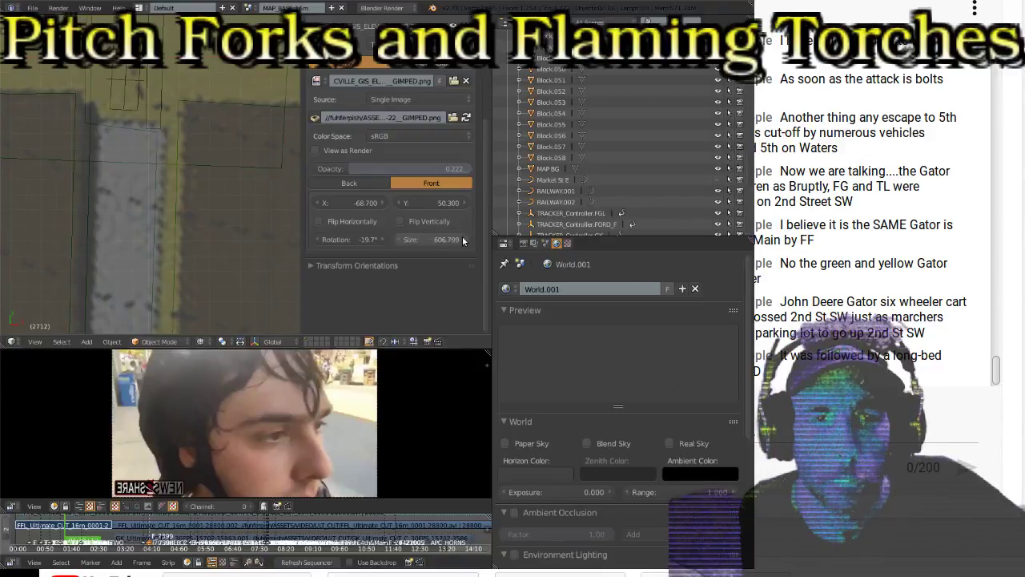
{"action": "left_click", "coordinate": [462, 239]}
{"action": "left_click", "coordinate": [462, 240]}
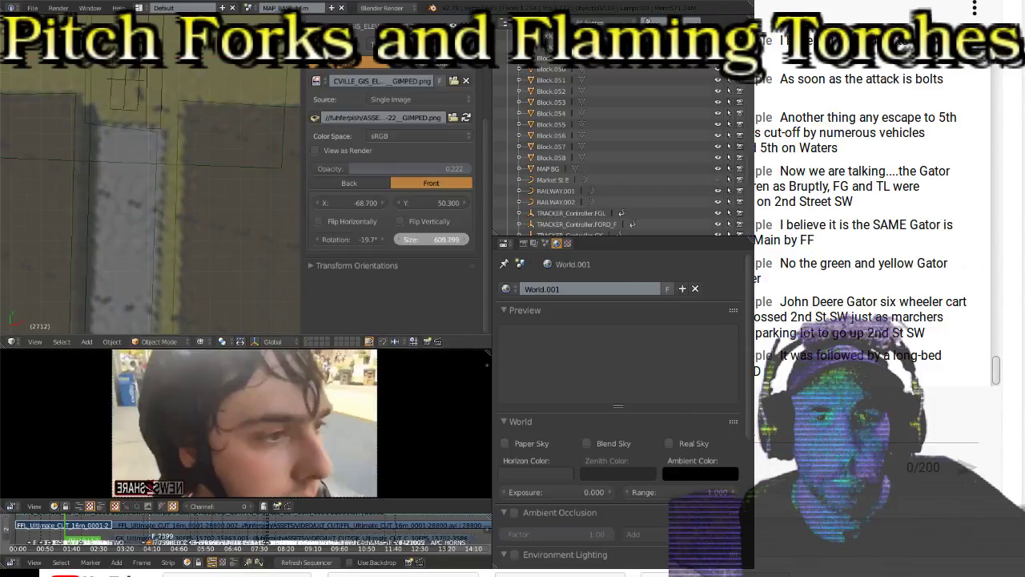
{"action": "left_click", "coordinate": [462, 240]}
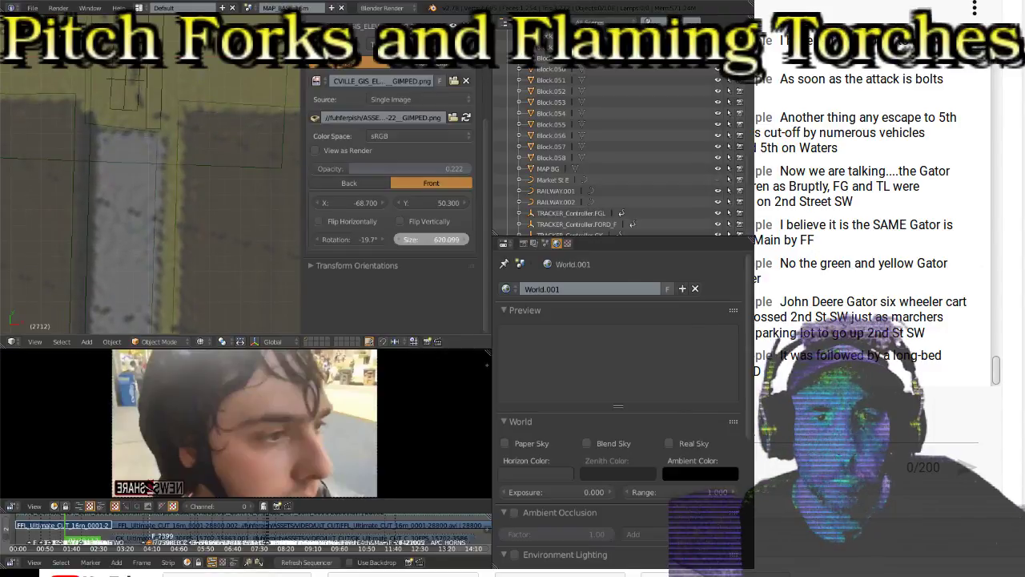
Step: Set the background image's size to 516.999 and its Y offset to 41.900 to align it with the 4th St outline
{"action": "left_click", "coordinate": [462, 239]}
{"action": "left_click_drag", "start_coordinate": [462, 240], "coordinate": [433, 239]}
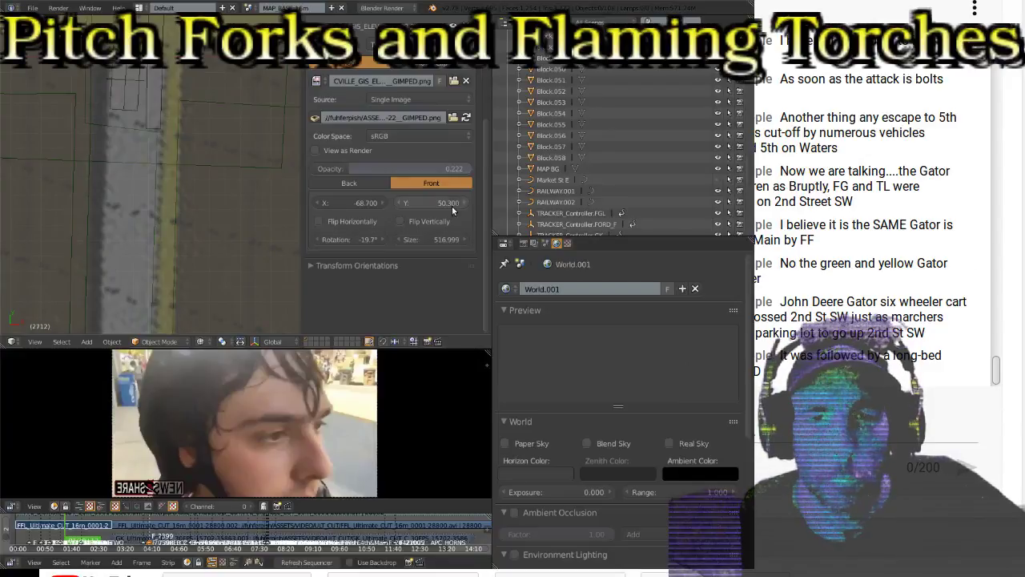
{"action": "left_click_drag", "start_coordinate": [442, 207], "coordinate": [425, 207]}
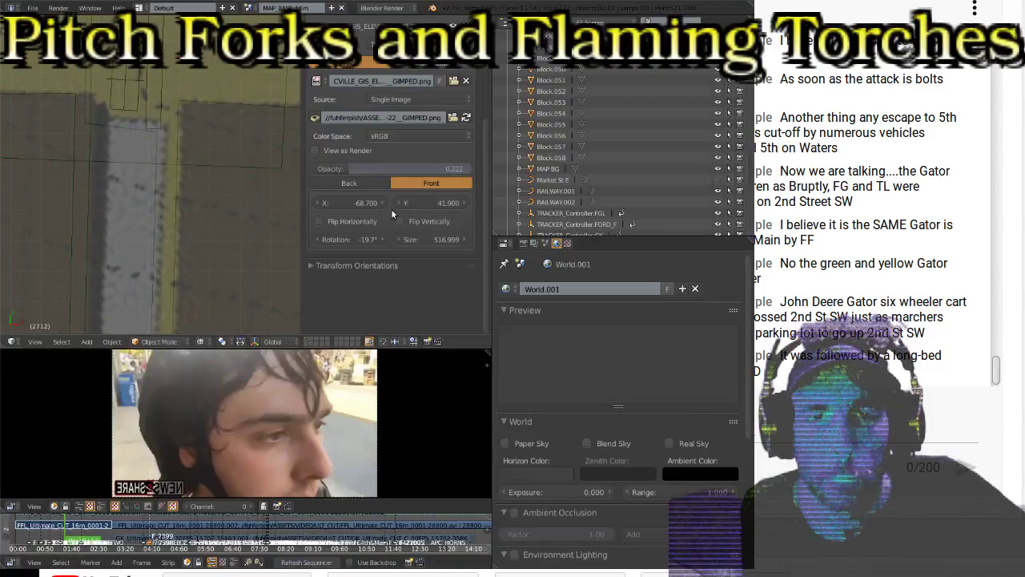
Step: Set the background image's X offset to -68.900 and compare its alignment between E Main St and E Water St
{"action": "left_click_drag", "start_coordinate": [350, 203], "coordinate": [349, 203]}
{"action": "scroll", "coordinate": [134, 144], "scroll_direction": "down", "scroll_amount": 4}
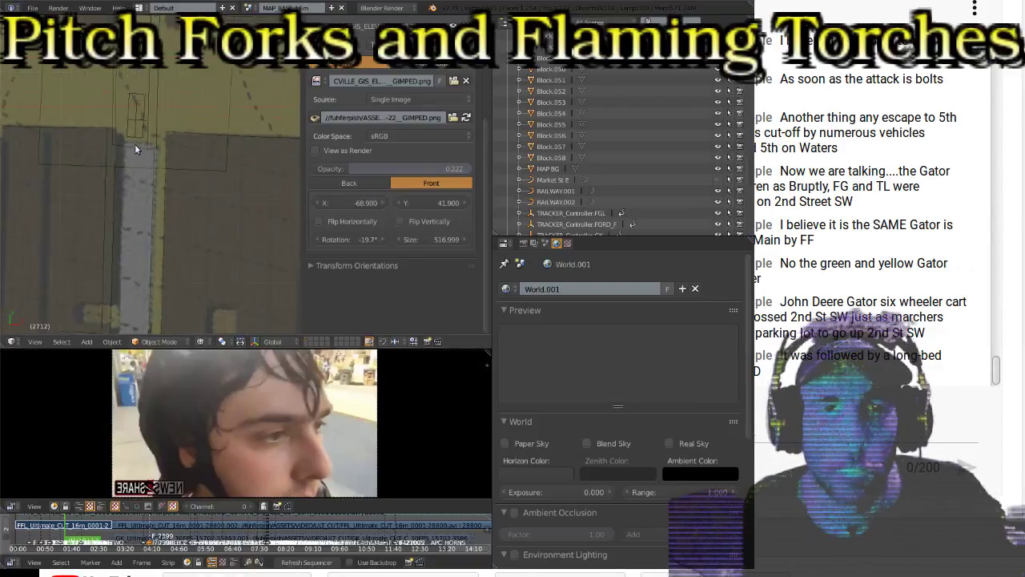
{"action": "scroll", "coordinate": [126, 164], "scroll_direction": "down", "scroll_amount": 4}
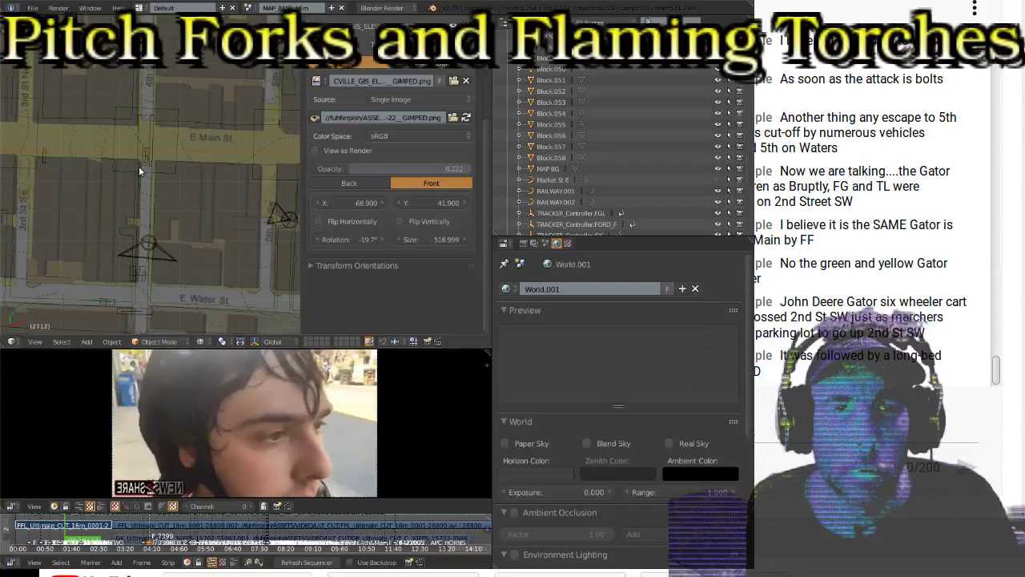
{"action": "scroll", "coordinate": [141, 173], "scroll_direction": "down", "scroll_amount": 2, "text": "shift"}
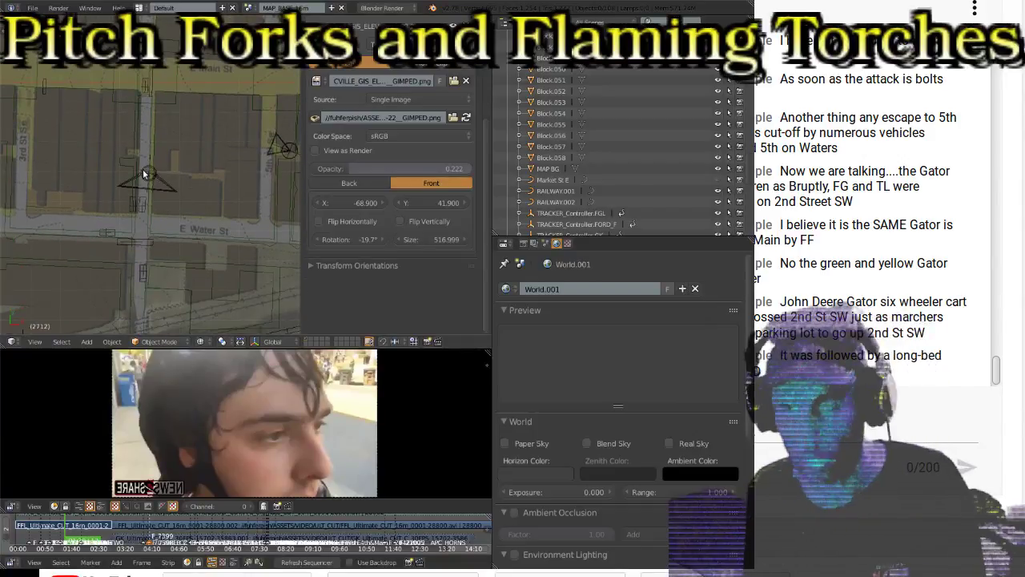
Step: Examine how the background image lines up with the wireframe map from 4th St east along E Main St
{"action": "key", "text": "KP_0"}
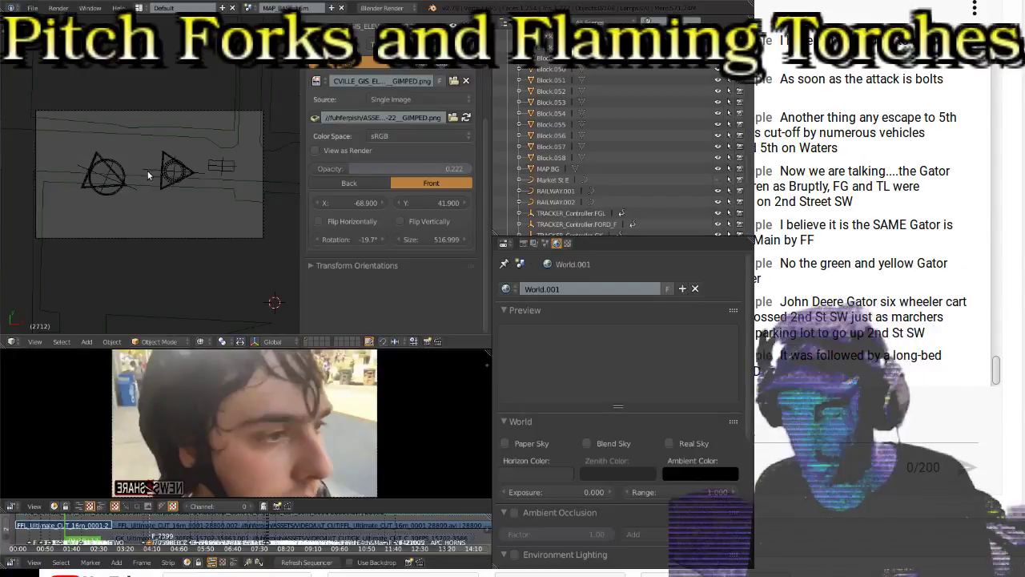
{"action": "key", "text": "KP_0"}
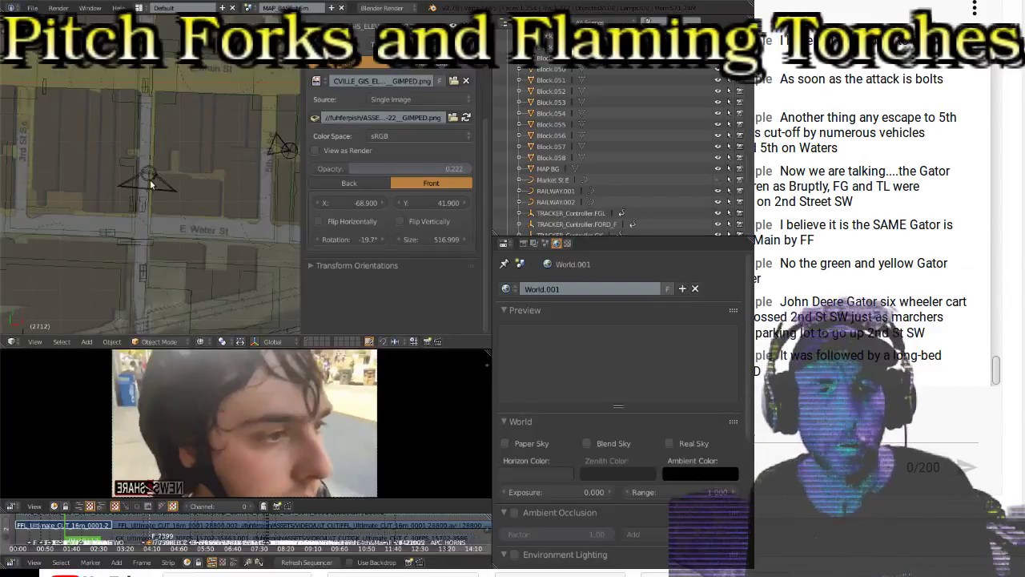
{"action": "scroll", "coordinate": [152, 178], "scroll_direction": "down", "scroll_amount": 5}
{"action": "scroll", "coordinate": [161, 184], "scroll_direction": "up", "scroll_amount": 3}
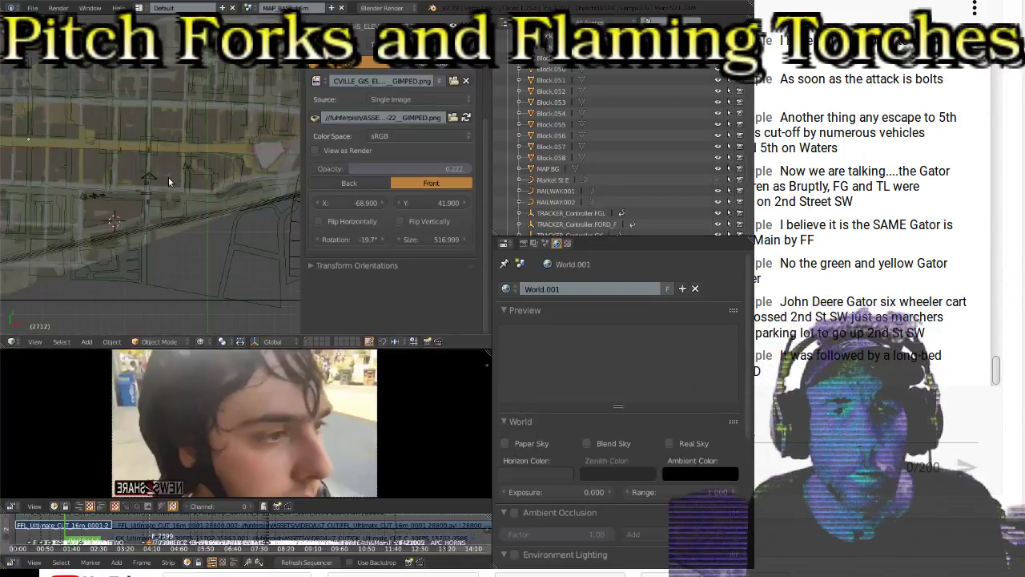
{"action": "scroll", "coordinate": [127, 176], "scroll_direction": "up", "scroll_amount": 4}
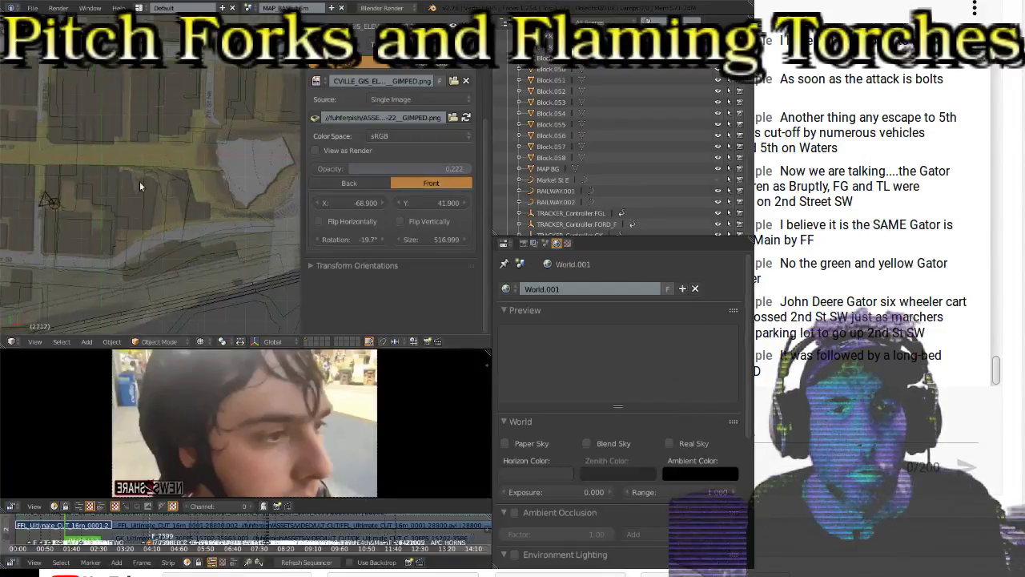
{"action": "scroll", "coordinate": [168, 190], "scroll_direction": "up", "scroll_amount": 3}
{"action": "scroll", "coordinate": [152, 205], "scroll_direction": "up", "scroll_amount": 3}
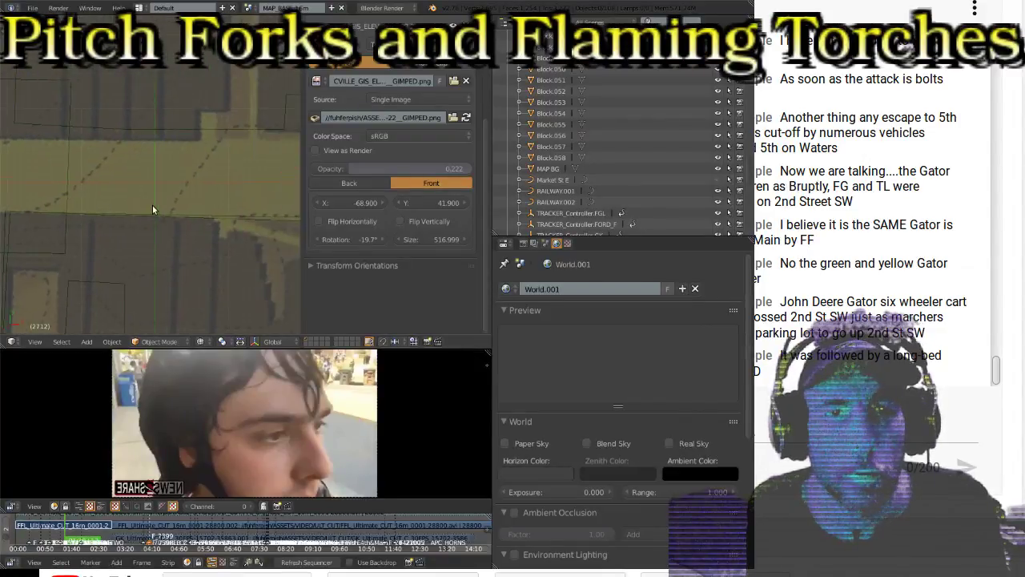
{"action": "scroll", "coordinate": [152, 205], "scroll_direction": "down", "scroll_amount": 2}
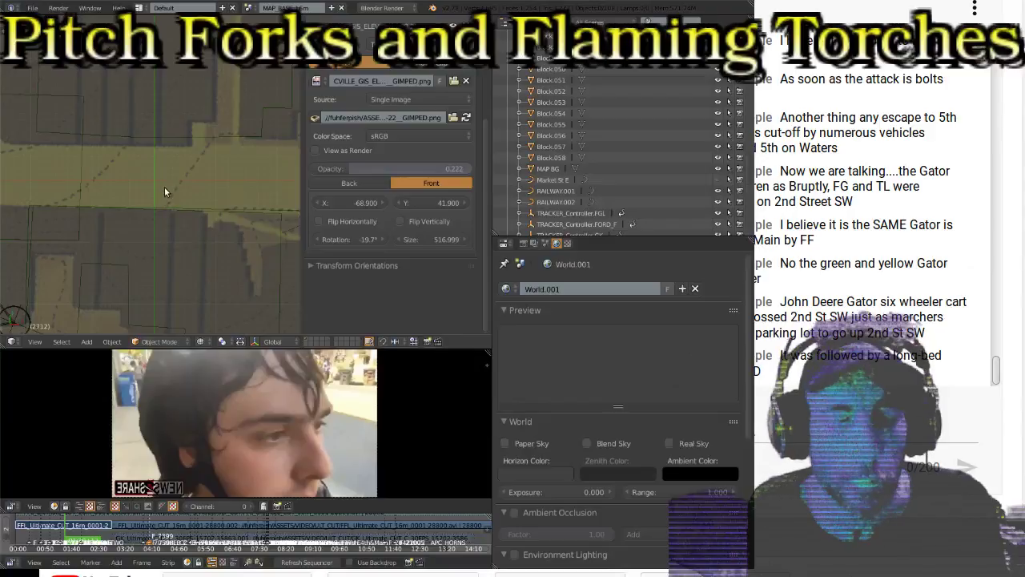
Step: Try shifting the background image's X offset to -56.000, comparing it with the textured and wireframe map at E Main St and 5th St SE
{"action": "key", "text": "alt+z"}
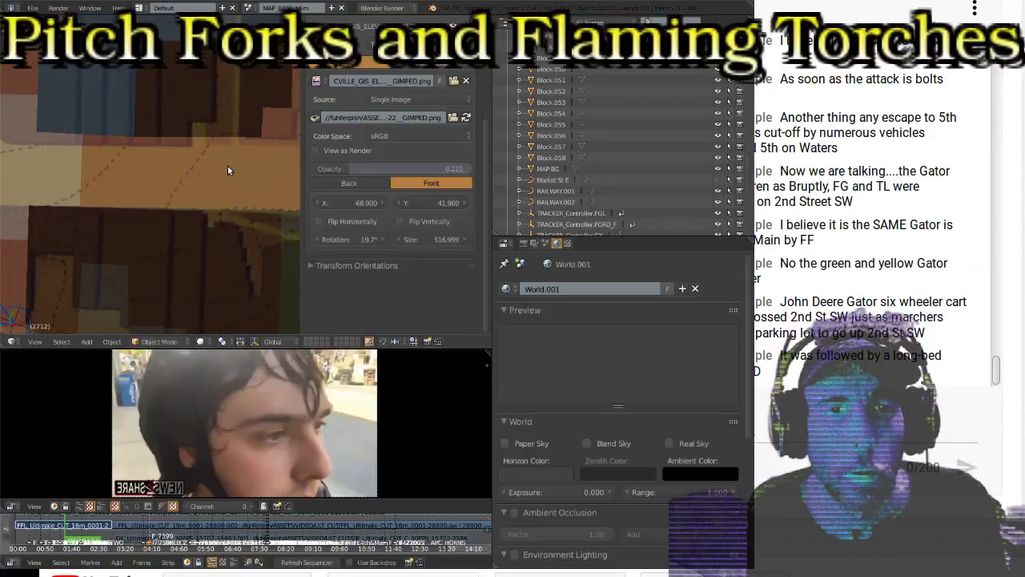
{"action": "key", "text": "alt+z"}
{"action": "key", "text": "alt+z"}
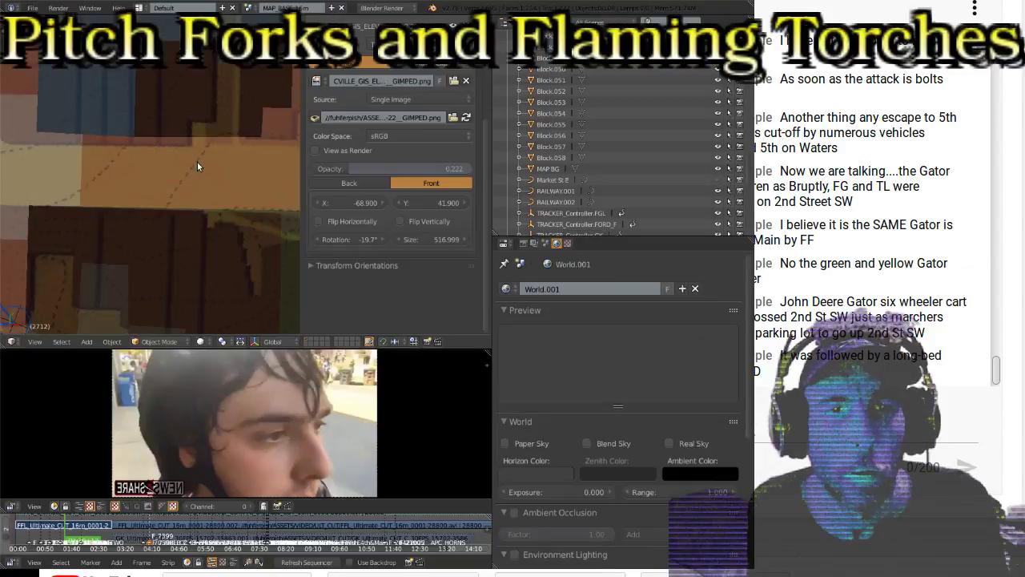
{"action": "left_click_drag", "start_coordinate": [361, 203], "coordinate": [413, 203]}
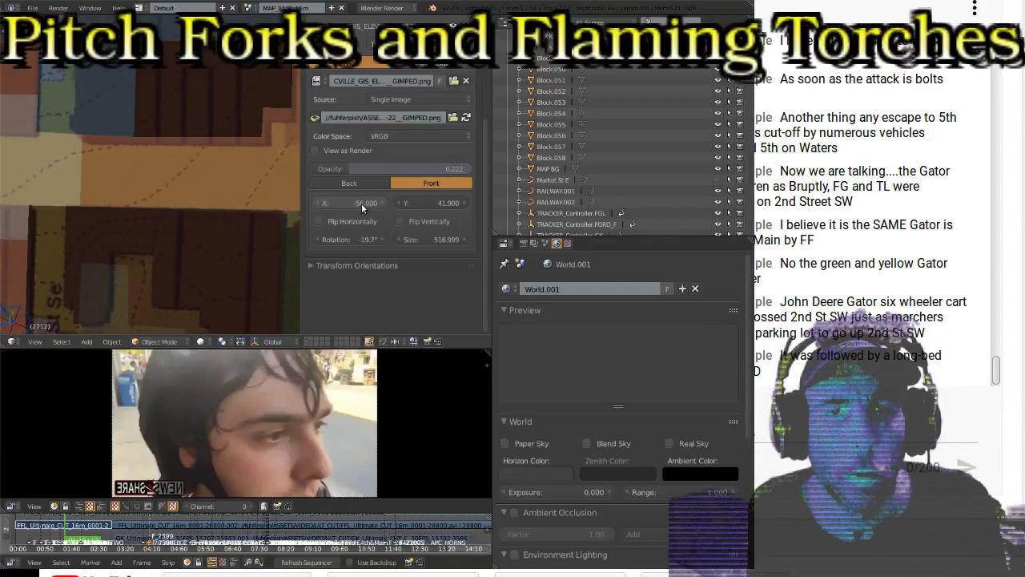
{"action": "scroll", "coordinate": [152, 200], "scroll_direction": "down", "scroll_amount": 4}
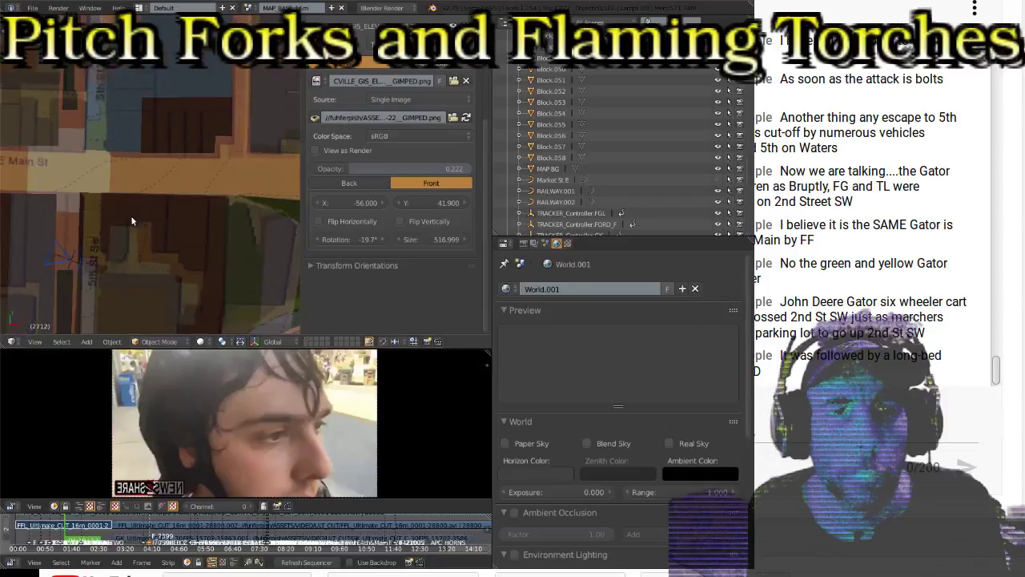
{"action": "scroll", "coordinate": [154, 189], "scroll_direction": "down", "scroll_amount": 5}
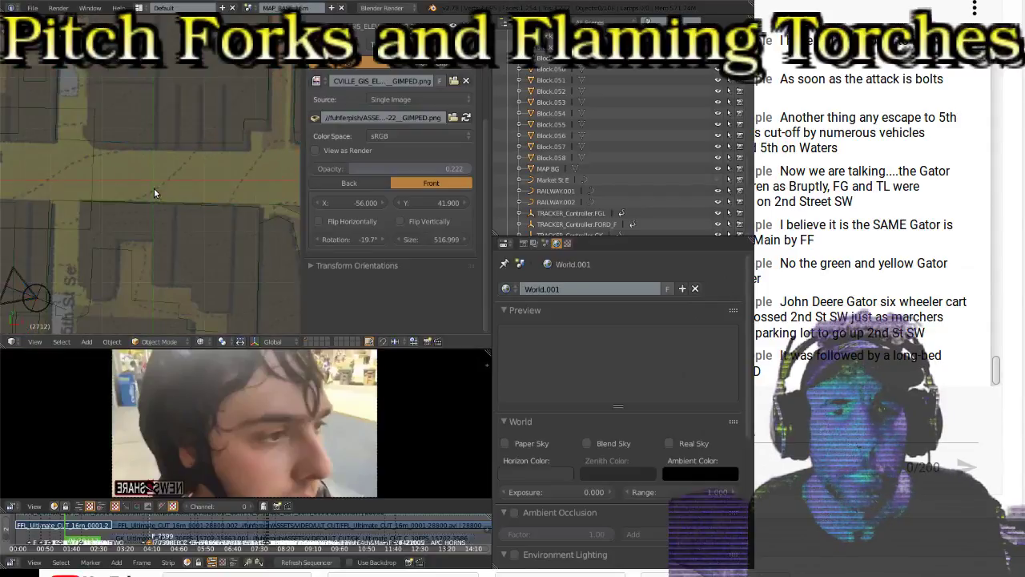
{"action": "scroll", "coordinate": [155, 192], "scroll_direction": "down", "scroll_amount": 2}
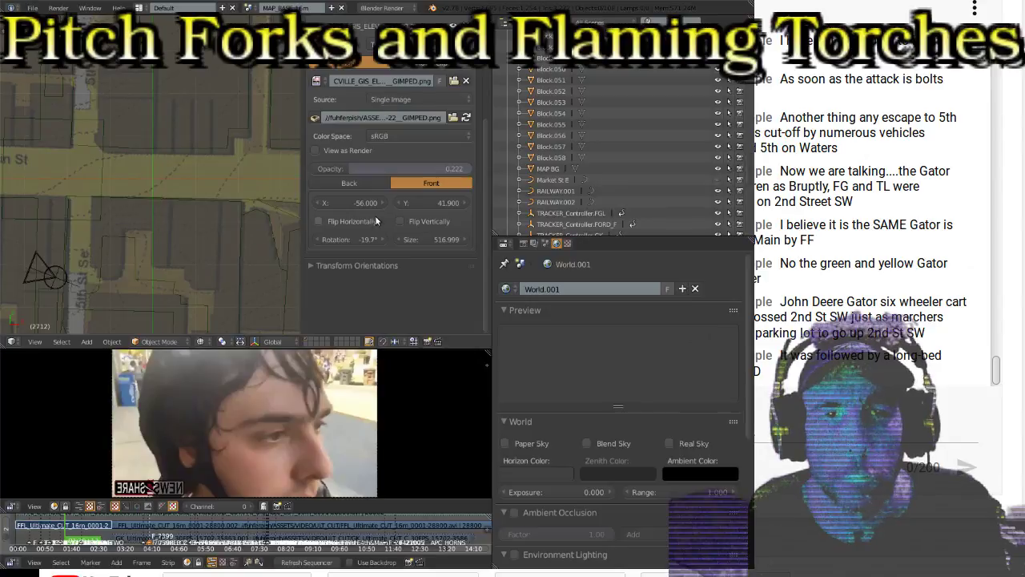
Step: Set the background image's size to 550.599, X offset to -61.500 and Y offset to 46.900 around E Main St and 5th St SE
{"action": "left_click_drag", "start_coordinate": [431, 238], "coordinate": [450, 239]}
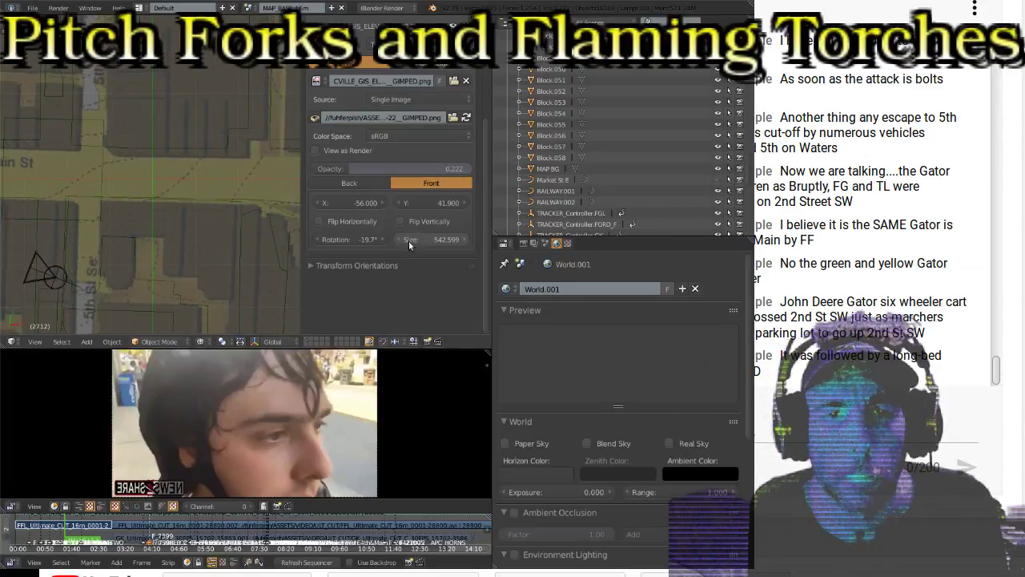
{"action": "left_click_drag", "start_coordinate": [358, 202], "coordinate": [350, 202]}
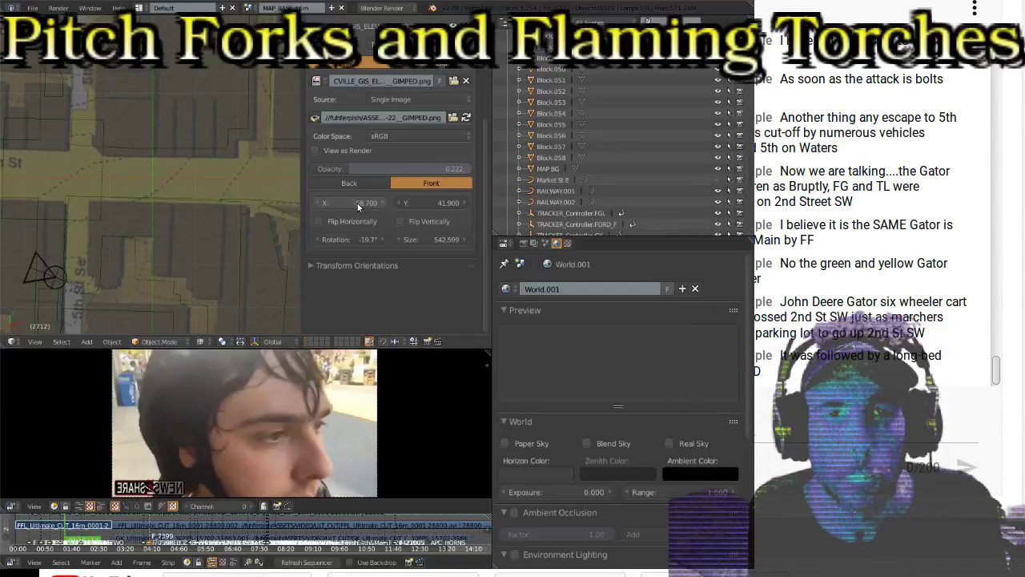
{"action": "left_click_drag", "start_coordinate": [419, 246], "coordinate": [425, 245]}
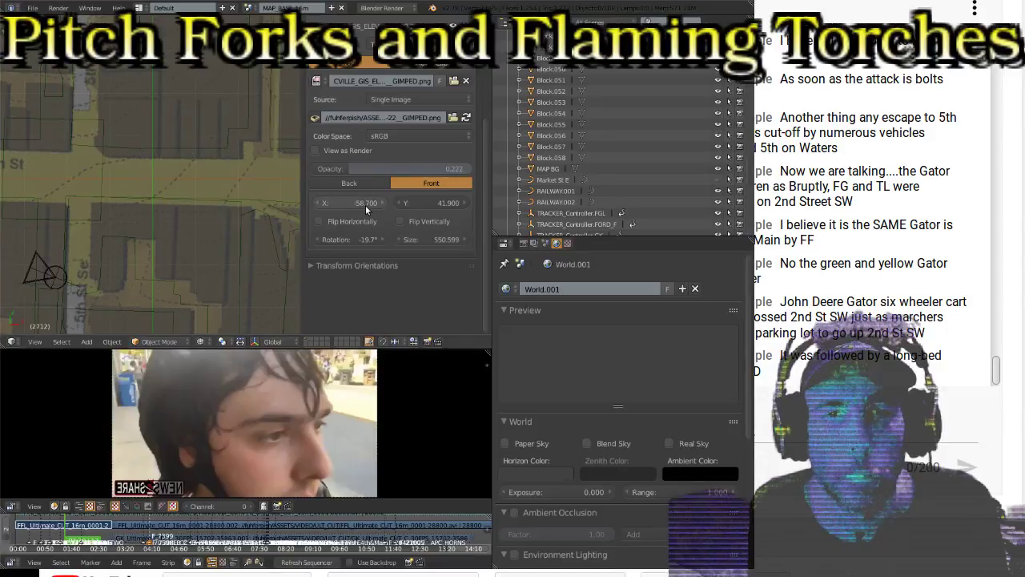
{"action": "left_click_drag", "start_coordinate": [363, 203], "coordinate": [336, 202]}
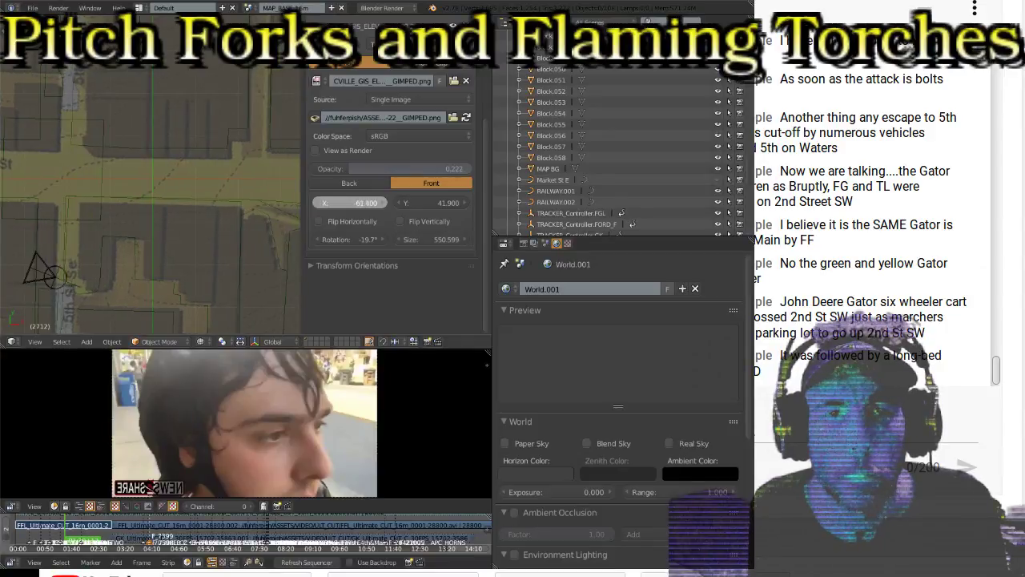
{"action": "mouse_move", "coordinate": [431, 202]}
{"action": "left_mouse_down"}
{"action": "mouse_move", "coordinate": [415, 203]}
{"action": "mouse_move", "coordinate": [477, 203]}
{"action": "mouse_move", "coordinate": [430, 206]}
{"action": "left_mouse_up"}
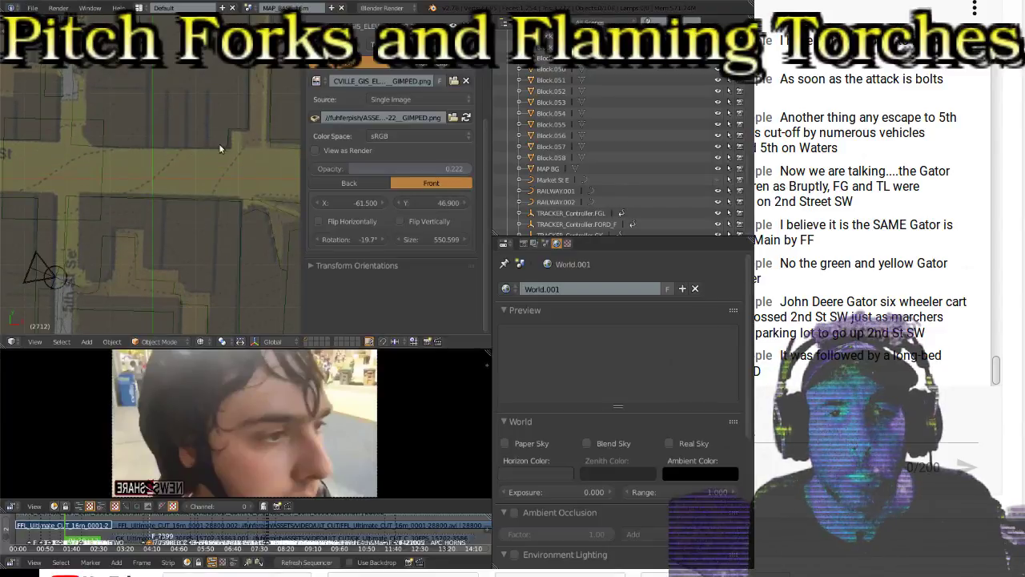
Step: Set the background image's size to 549.099, matching it to the notched building outline north of E Main St
{"action": "scroll", "coordinate": [239, 137], "scroll_direction": "up", "scroll_amount": 5}
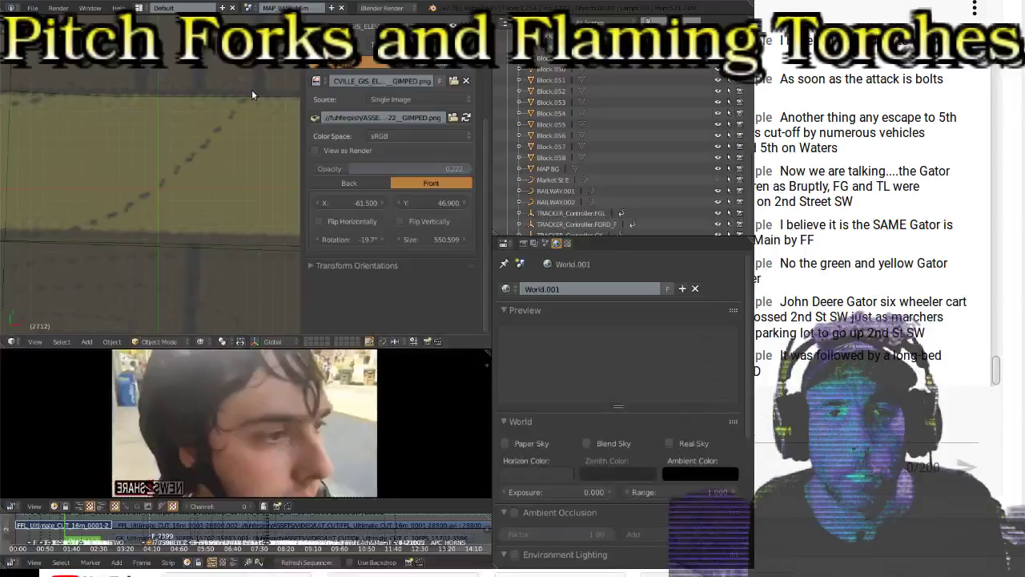
{"action": "scroll", "coordinate": [187, 150], "scroll_direction": "up", "scroll_amount": 4}
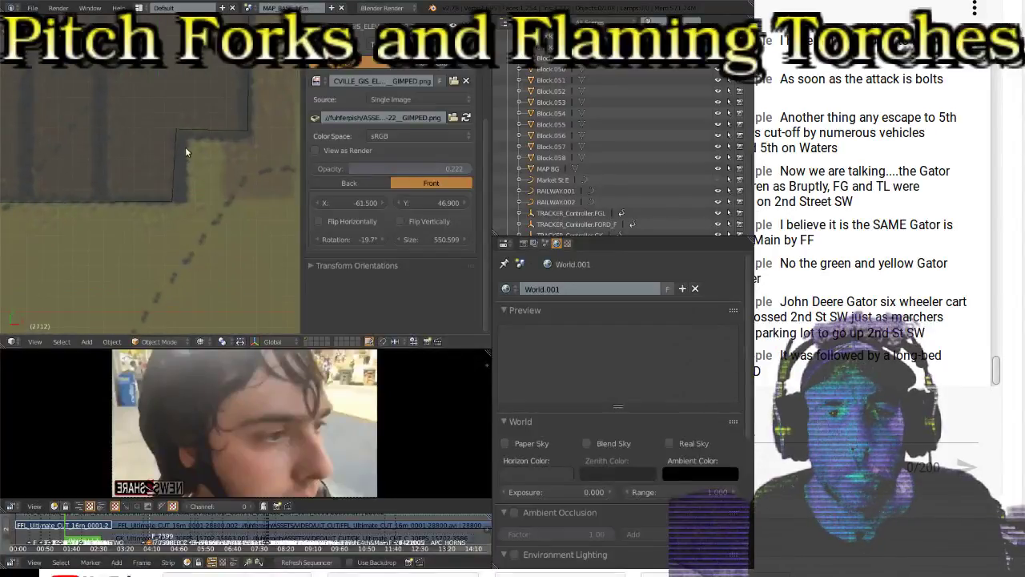
{"action": "scroll", "coordinate": [197, 148], "scroll_direction": "down", "scroll_amount": 2}
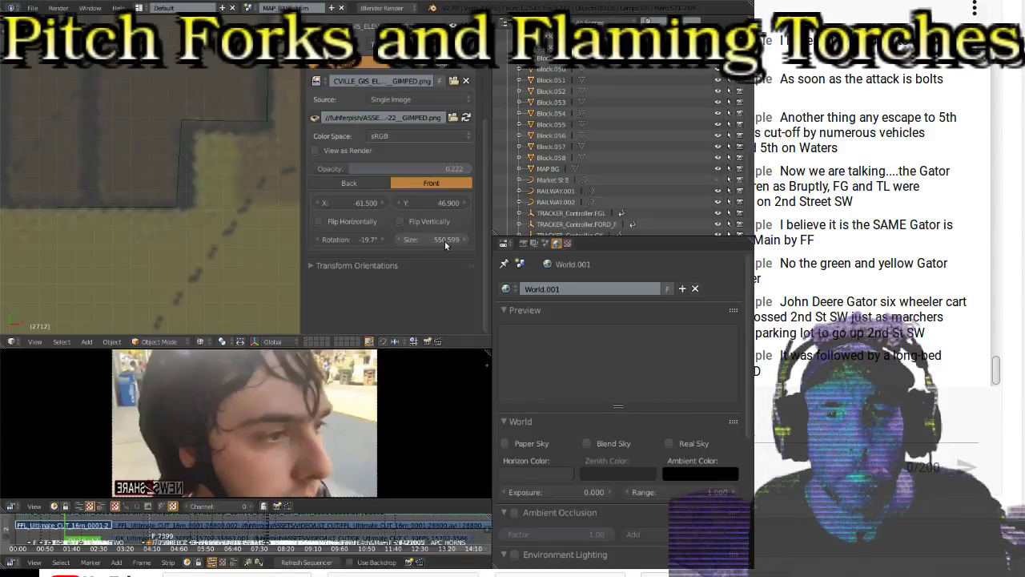
{"action": "mouse_move", "coordinate": [445, 242]}
{"action": "left_mouse_down"}
{"action": "mouse_move", "coordinate": [431, 242]}
{"action": "mouse_move", "coordinate": [453, 241]}
{"action": "left_mouse_up"}
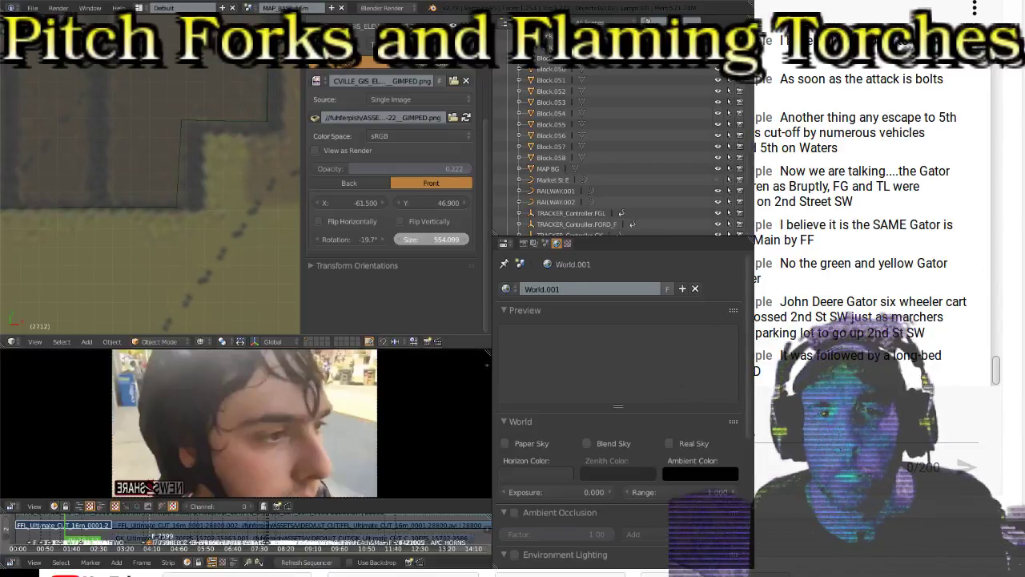
{"action": "mouse_move", "coordinate": [453, 242]}
{"action": "left_mouse_down"}
{"action": "mouse_move", "coordinate": [431, 242]}
{"action": "mouse_move", "coordinate": [444, 243]}
{"action": "left_mouse_up"}
Step: Examine the background image's alignment from E Main St east past the light-coloured area at 7th St NE and back to 5th St
{"action": "scroll", "coordinate": [220, 120], "scroll_direction": "down", "scroll_amount": 3}
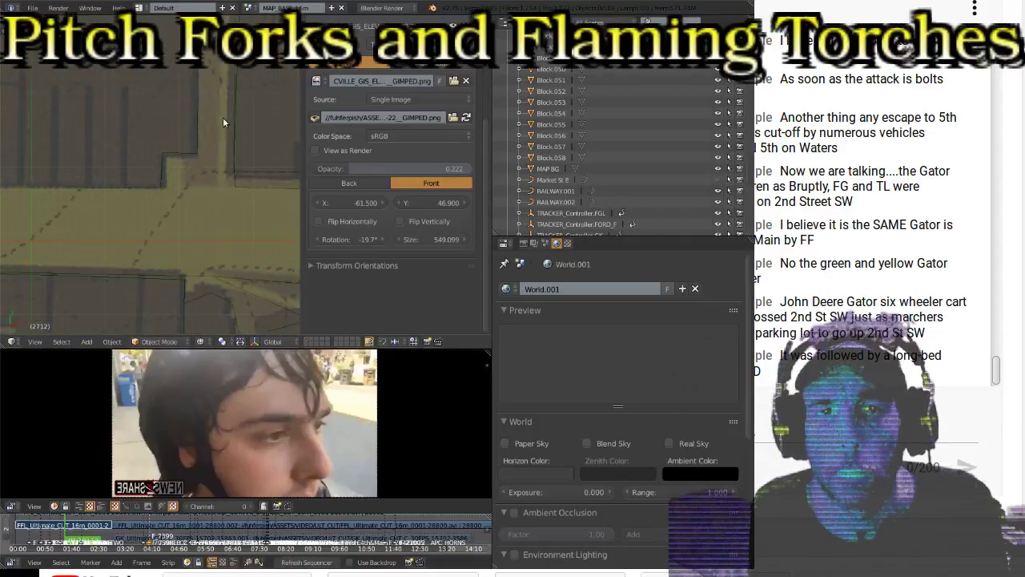
{"action": "scroll", "coordinate": [221, 117], "scroll_direction": "down", "scroll_amount": 3}
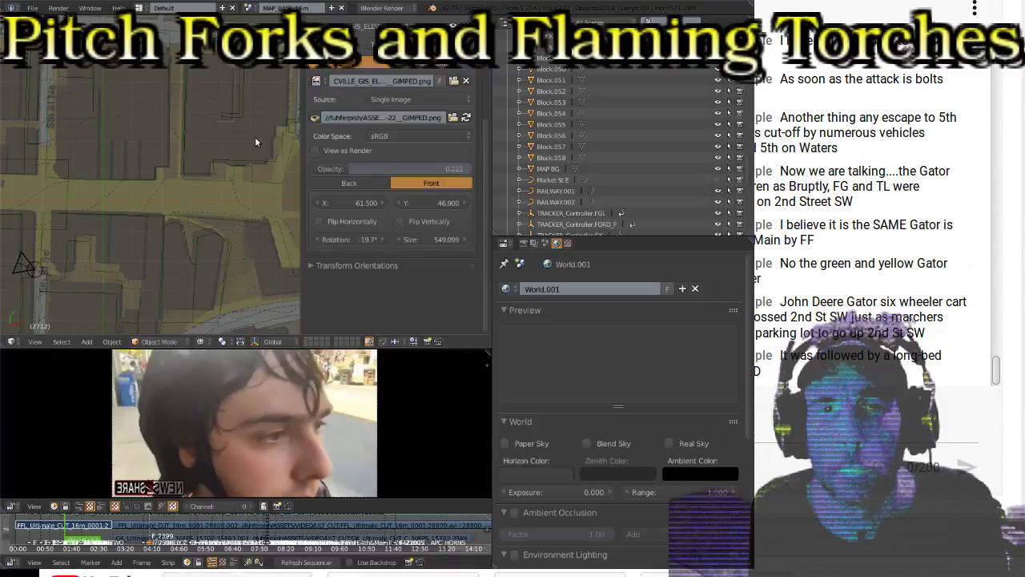
{"action": "scroll", "coordinate": [255, 139], "scroll_direction": "up", "scroll_amount": 2}
{"action": "scroll", "coordinate": [151, 111], "scroll_direction": "up", "scroll_amount": 2}
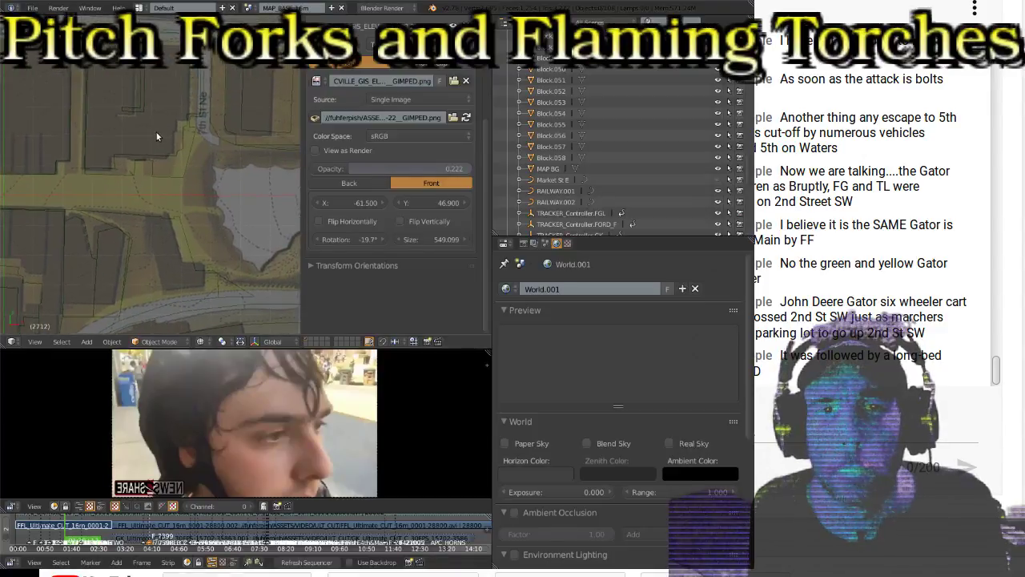
{"action": "middle_click_drag", "start_coordinate": [155, 132], "coordinate": [105, 140], "text": "shift"}
{"action": "scroll", "coordinate": [140, 175], "scroll_direction": "up", "scroll_amount": 2}
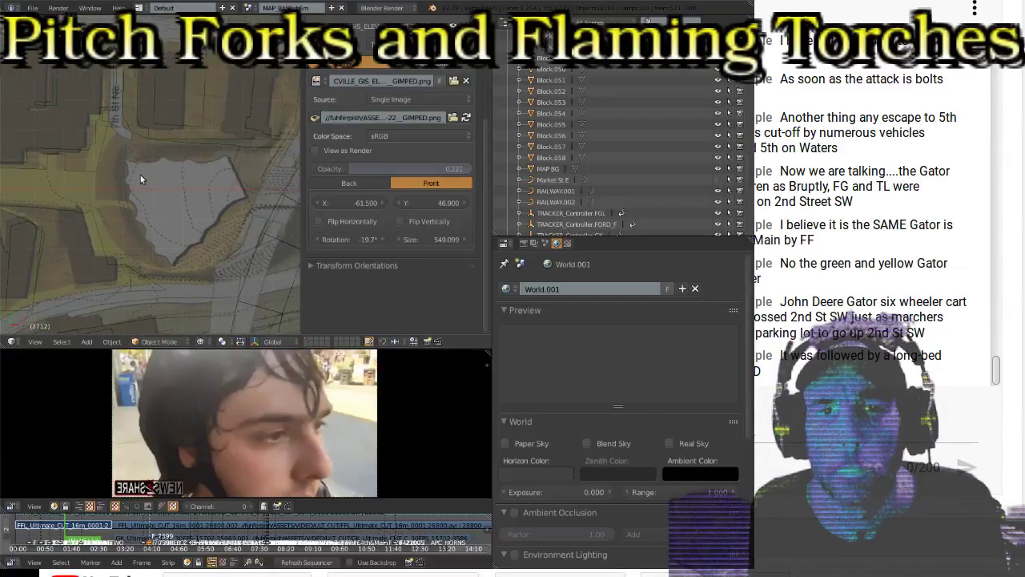
{"action": "scroll", "coordinate": [140, 174], "scroll_direction": "up", "scroll_amount": 2}
{"action": "scroll", "coordinate": [211, 187], "scroll_direction": "up", "scroll_amount": 2}
{"action": "scroll", "coordinate": [230, 183], "scroll_direction": "up", "scroll_amount": 2}
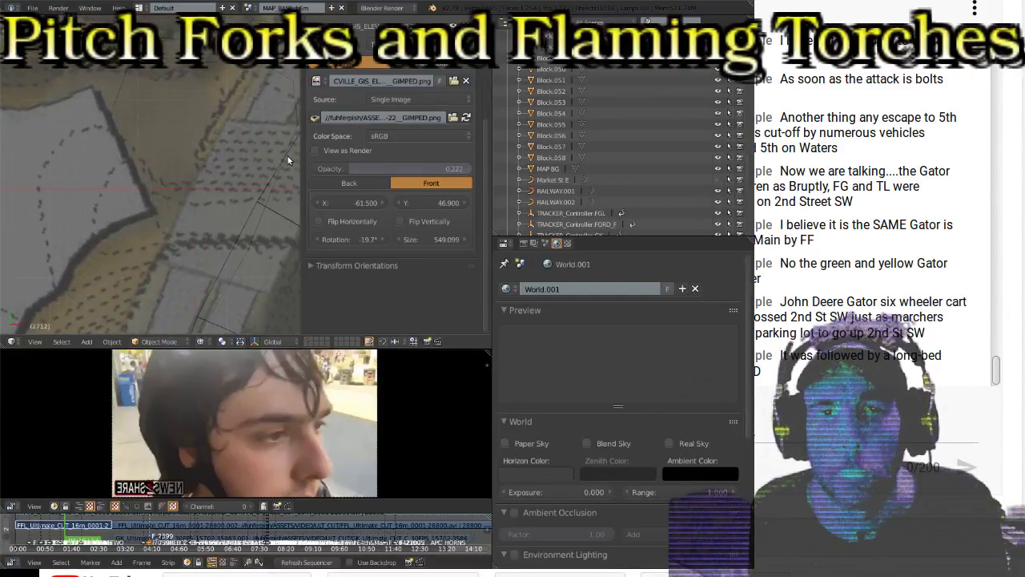
{"action": "scroll", "coordinate": [288, 160], "scroll_direction": "down", "scroll_amount": 2}
{"action": "scroll", "coordinate": [122, 159], "scroll_direction": "down", "scroll_amount": 3}
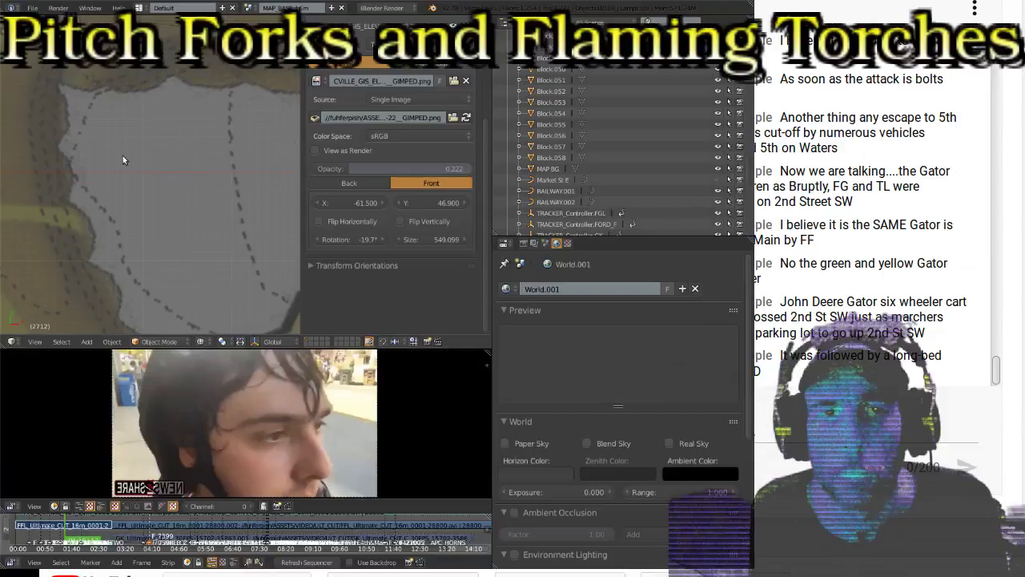
{"action": "scroll", "coordinate": [120, 159], "scroll_direction": "down", "scroll_amount": 3}
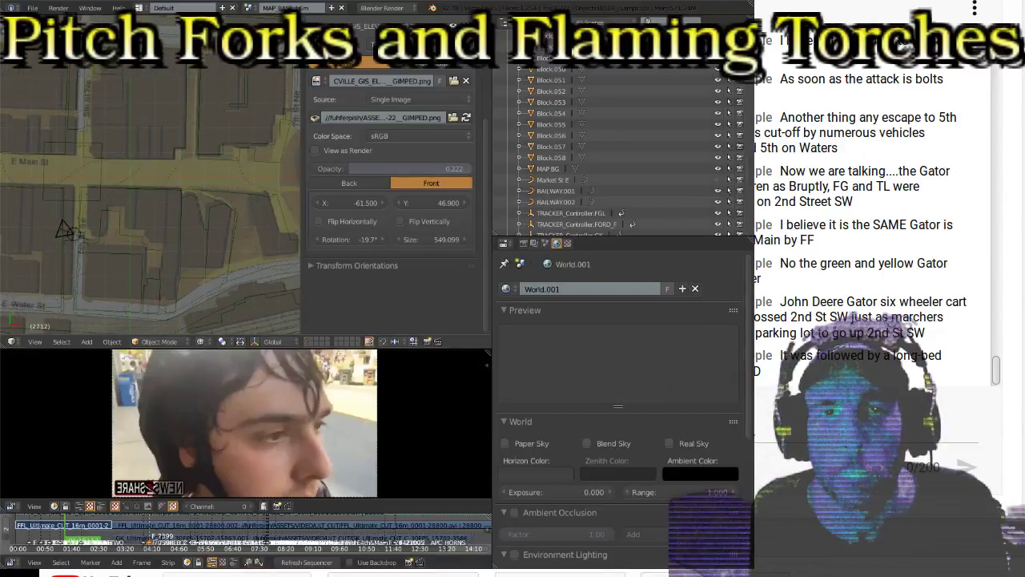
Step: Collapse the background image's settings and review its overlay on the textured map along E Main St between 3rd St and 5th St
{"action": "left_click", "coordinate": [361, 58]}
{"action": "scroll", "coordinate": [89, 154], "scroll_direction": "up", "scroll_amount": 3}
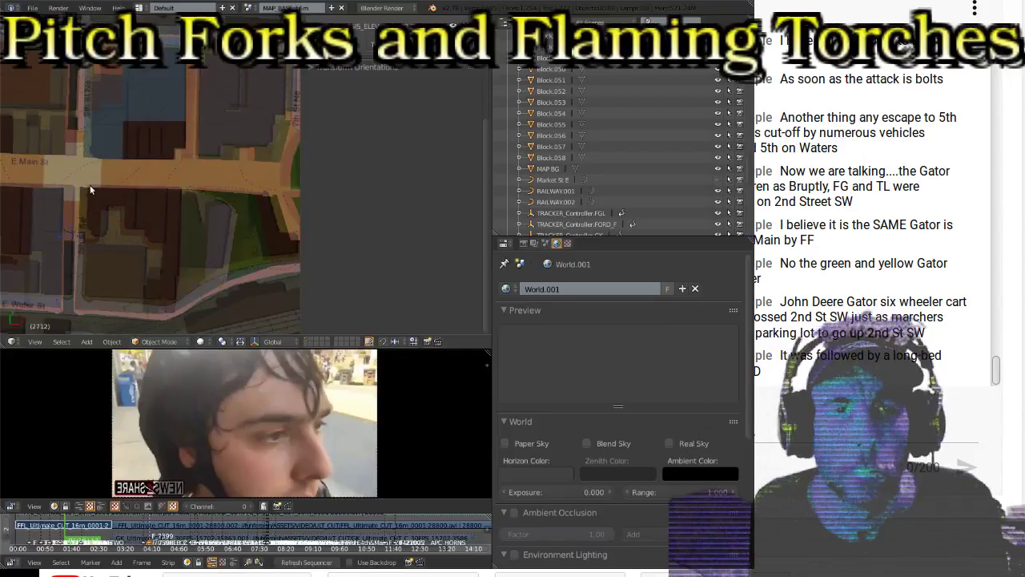
{"action": "scroll", "coordinate": [89, 189], "scroll_direction": "up", "scroll_amount": 3}
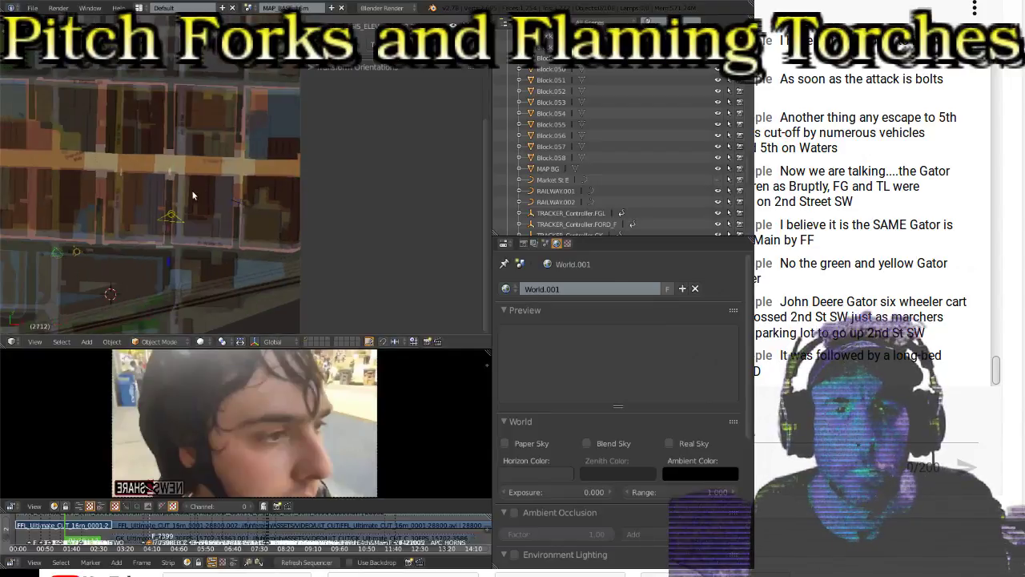
{"action": "scroll", "coordinate": [193, 194], "scroll_direction": "up", "scroll_amount": 3}
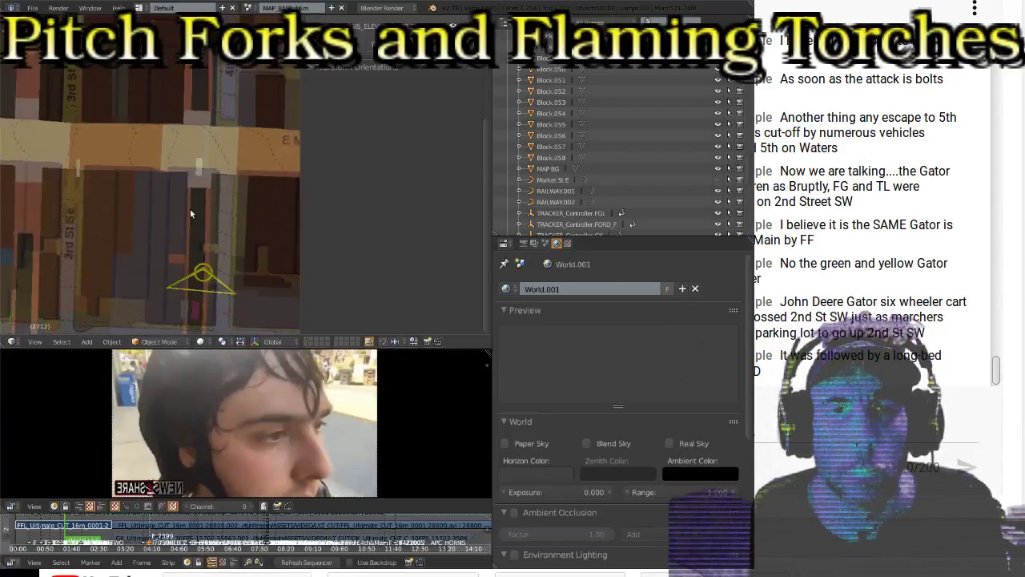
{"action": "scroll", "coordinate": [201, 227], "scroll_direction": "up", "scroll_amount": 3}
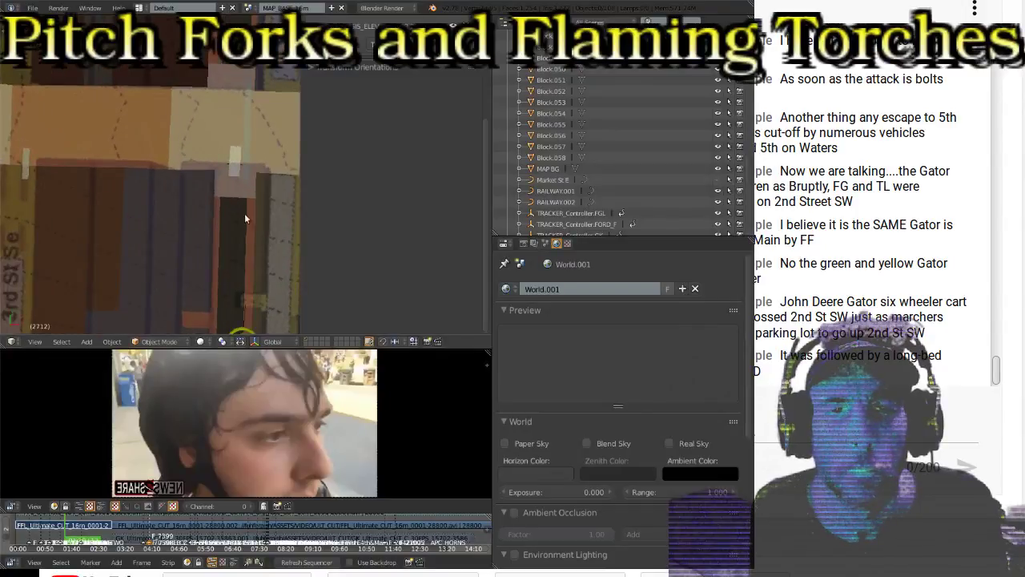
{"action": "scroll", "coordinate": [144, 198], "scroll_direction": "down", "scroll_amount": 5}
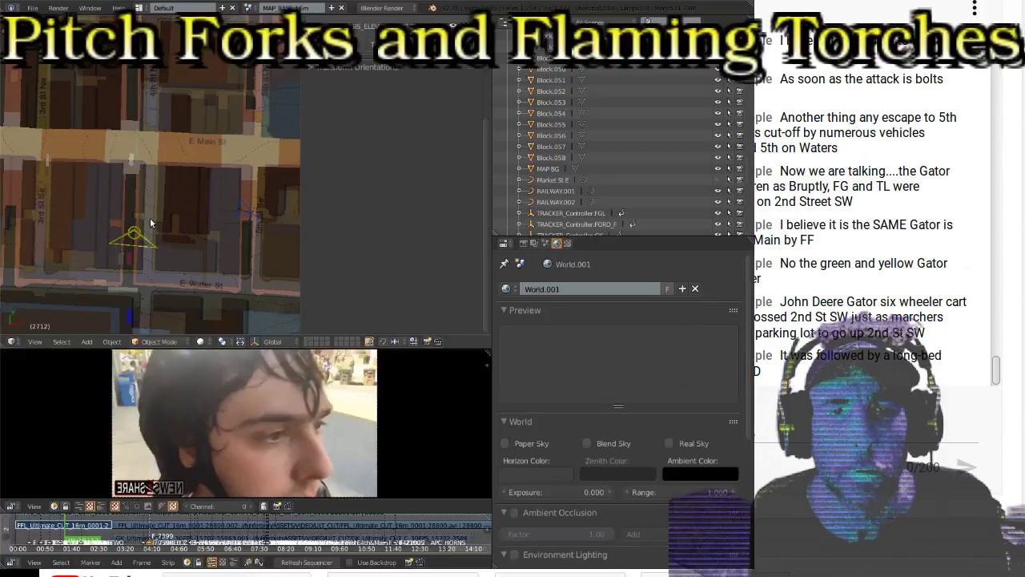
{"action": "scroll", "coordinate": [160, 207], "scroll_direction": "up", "scroll_amount": 2}
{"action": "scroll", "coordinate": [202, 171], "scroll_direction": "right", "scroll_amount": 5, "text": "ctrl"}
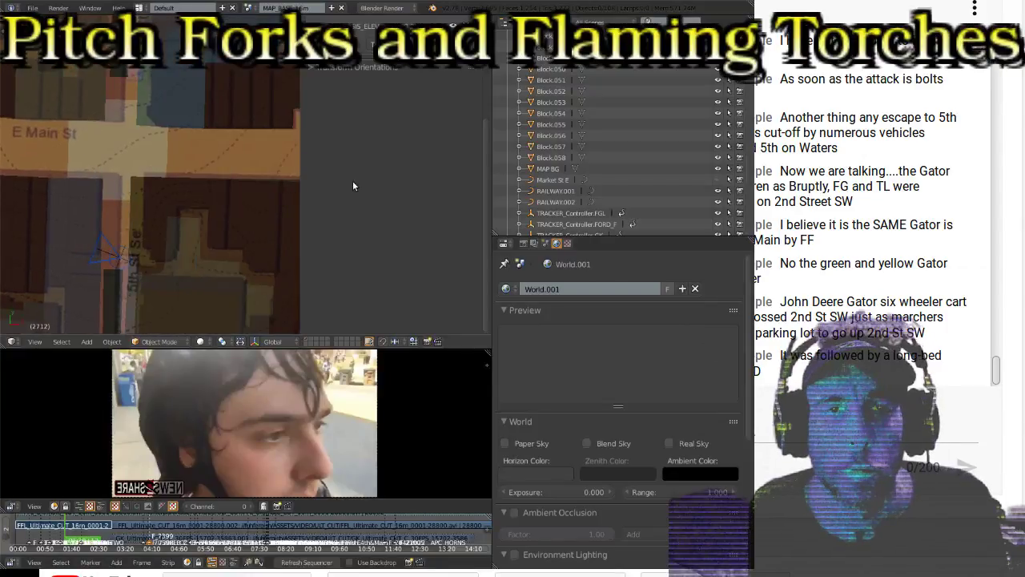
{"action": "middle_click_drag", "start_coordinate": [170, 165], "coordinate": [195, 157]}
{"action": "scroll", "coordinate": [353, 138], "scroll_direction": "up", "scroll_amount": 5}
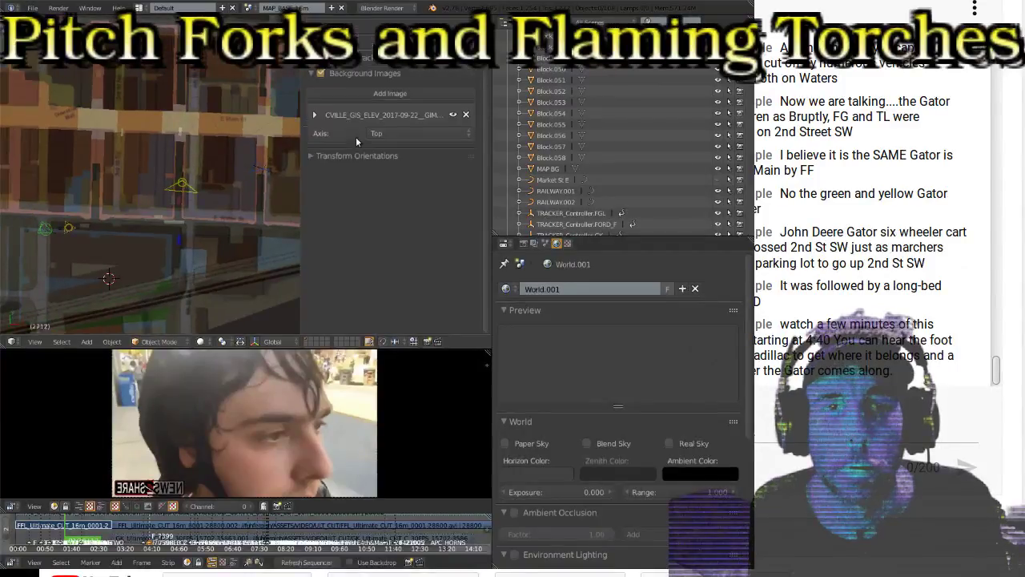
Step: Toggle the background images off and on to compare the overlay with the textured map around 3rd St SE in top view
{"action": "left_click", "coordinate": [321, 134]}
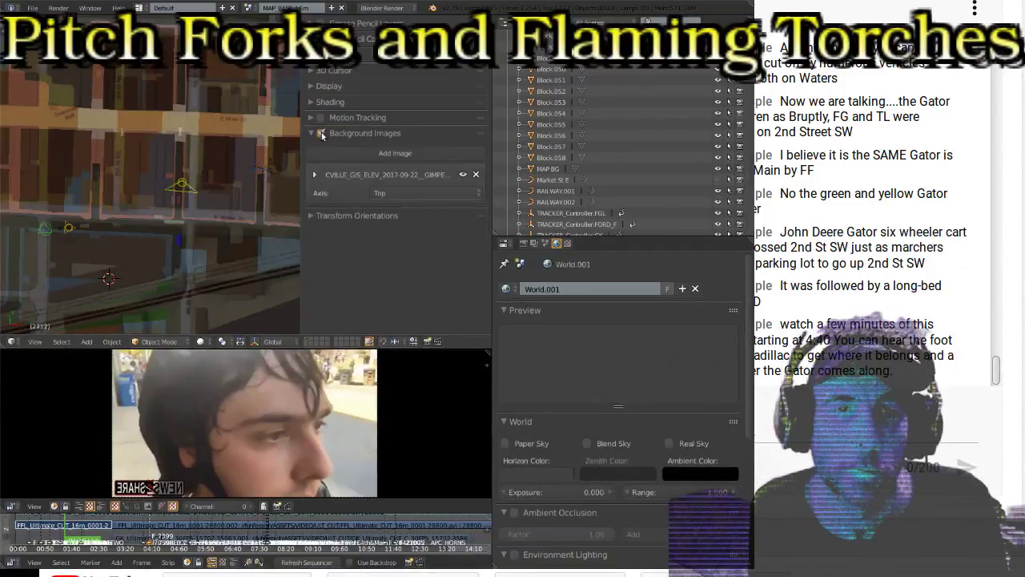
{"action": "left_click", "coordinate": [321, 134]}
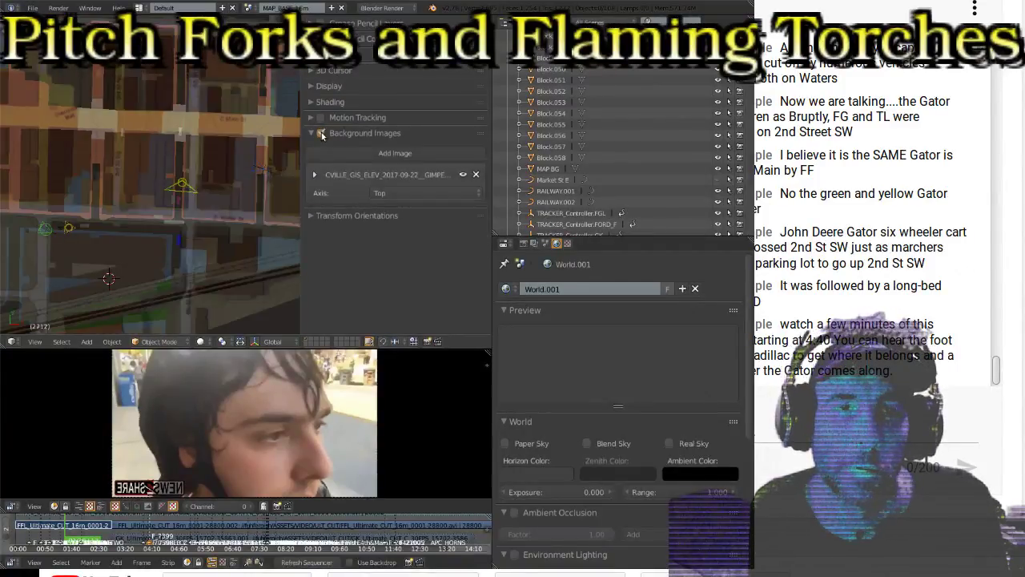
{"action": "key", "text": "KP_7"}
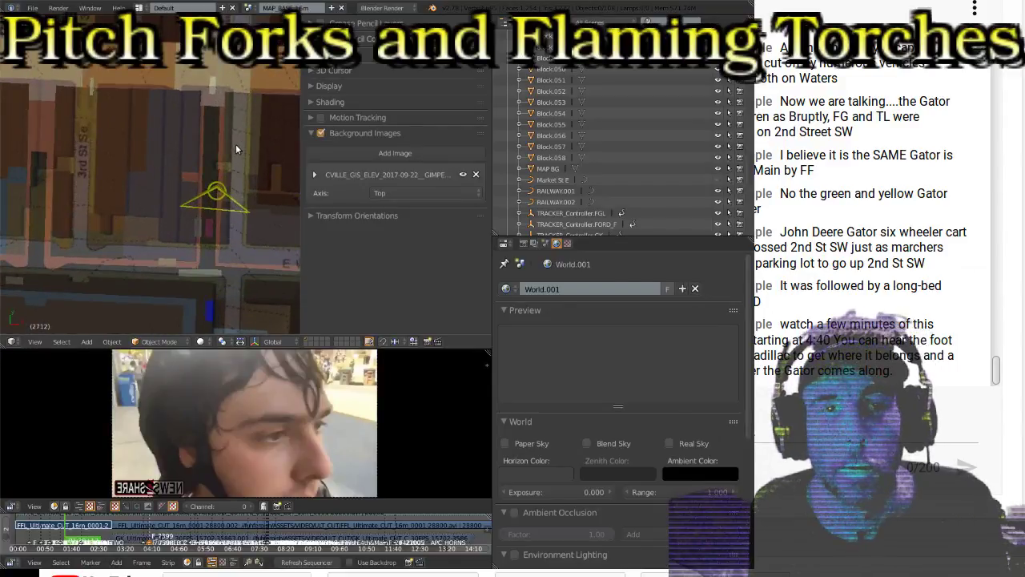
{"action": "scroll", "coordinate": [236, 143], "scroll_direction": "down", "scroll_amount": 2}
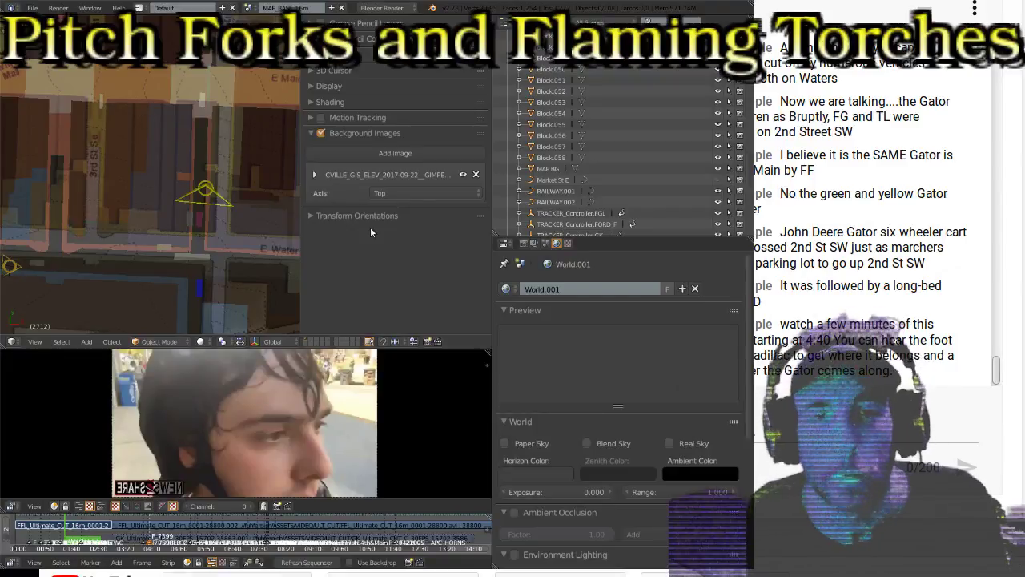
Step: Expand the GIS elevation background image's settings and set its X offset to -70.900
{"action": "left_click", "coordinate": [316, 175]}
{"action": "scroll", "coordinate": [373, 259], "scroll_direction": "down", "scroll_amount": 3}
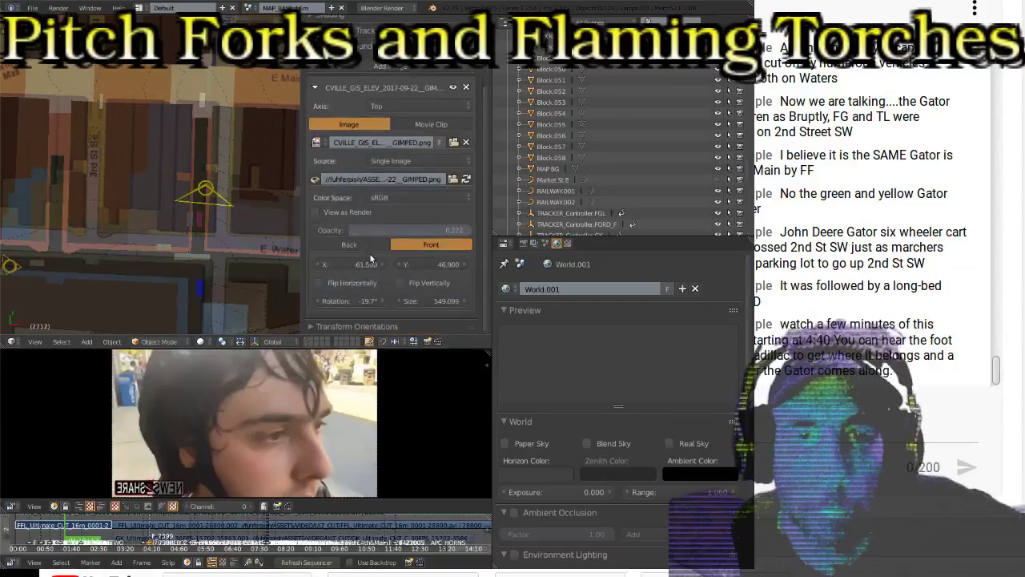
{"action": "mouse_move", "coordinate": [356, 270]}
{"action": "left_mouse_down"}
{"action": "mouse_move", "coordinate": [300, 265]}
{"action": "mouse_move", "coordinate": [341, 264]}
{"action": "left_mouse_up"}
Step: Review the whole background image against the map outlines in wireframe top view
{"action": "middle_click_drag", "start_coordinate": [180, 136], "coordinate": [120, 166]}
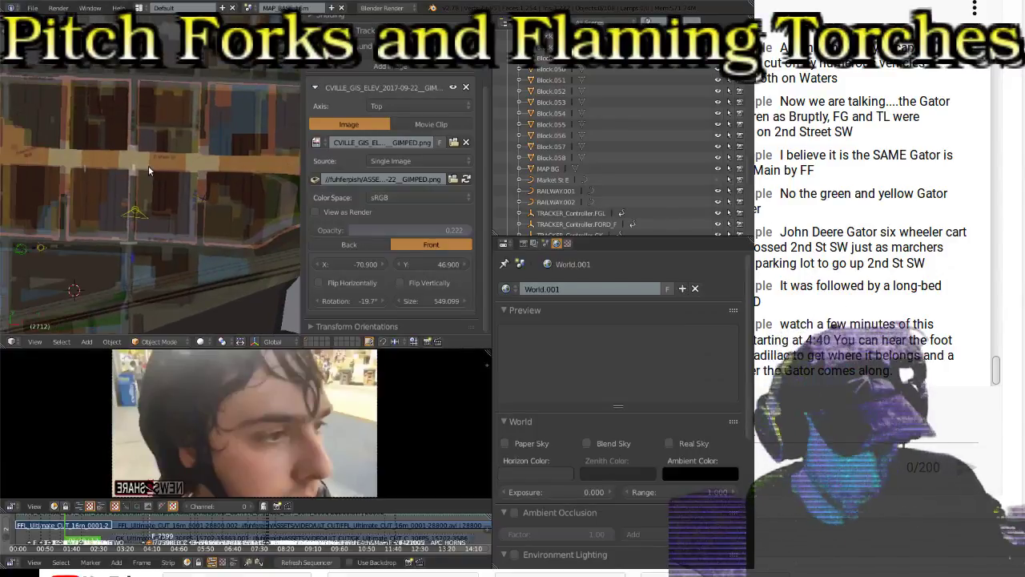
{"action": "key", "text": "KP_7"}
{"action": "middle_click_drag", "start_coordinate": [212, 187], "coordinate": [177, 169], "text": "shift"}
{"action": "scroll", "coordinate": [162, 179], "scroll_direction": "down", "scroll_amount": 4}
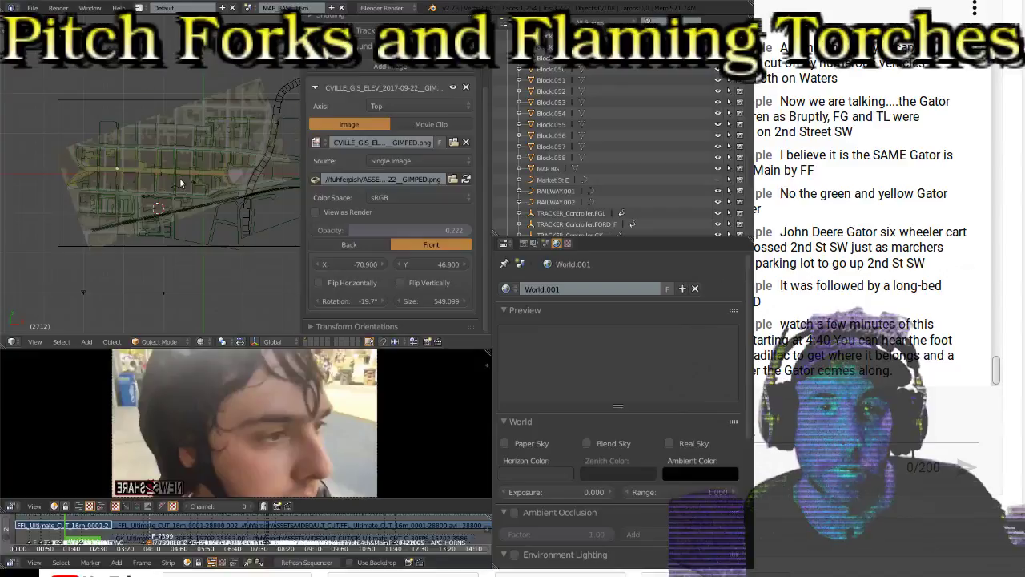
{"action": "scroll", "coordinate": [179, 178], "scroll_direction": "up", "scroll_amount": 5}
{"action": "scroll", "coordinate": [214, 184], "scroll_direction": "down", "scroll_amount": 5}
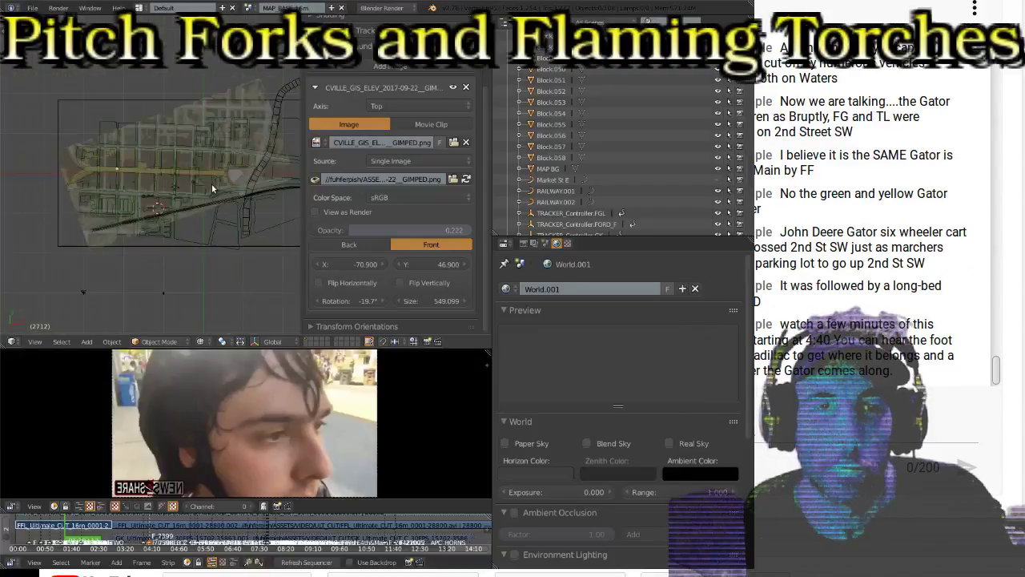
{"action": "middle_click_drag", "start_coordinate": [224, 176], "coordinate": [206, 179], "text": "shift"}
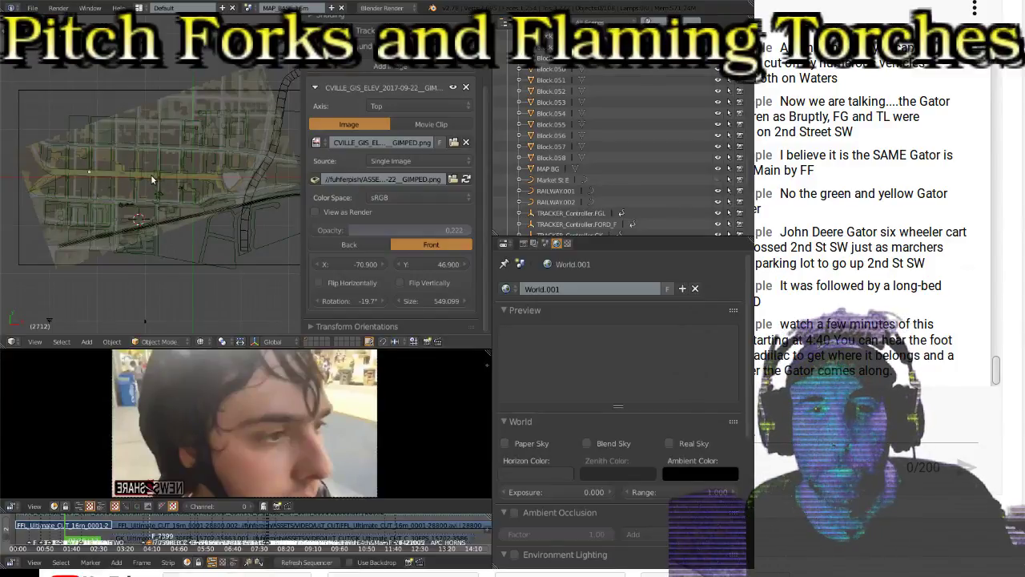
Step: Examine the background image's alignment with the map outlines along E Main St between 3rd St and 4th St
{"action": "scroll", "coordinate": [152, 175], "scroll_direction": "up", "scroll_amount": 2, "text": "ctrl"}
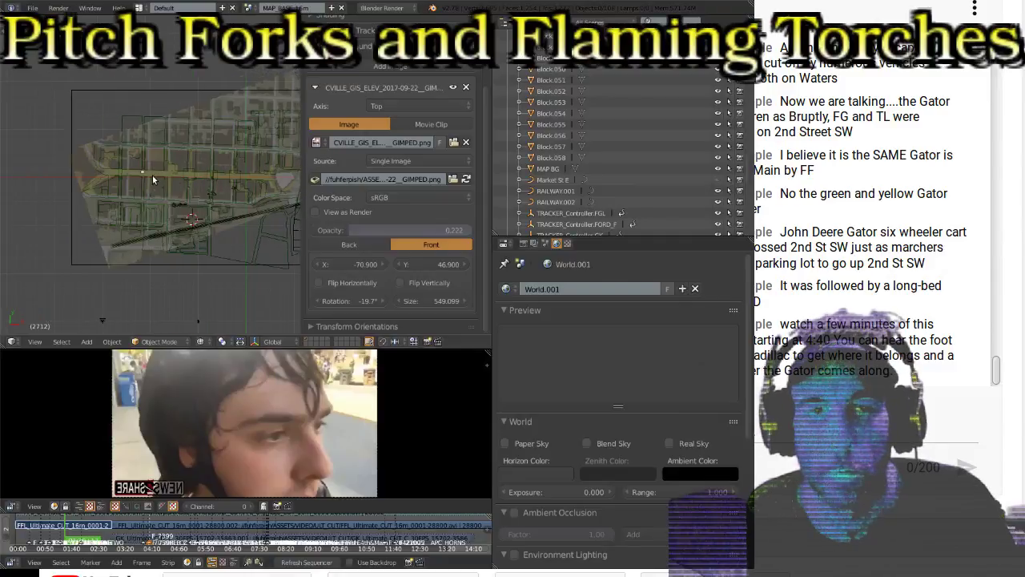
{"action": "scroll", "coordinate": [206, 177], "scroll_direction": "up", "scroll_amount": 3}
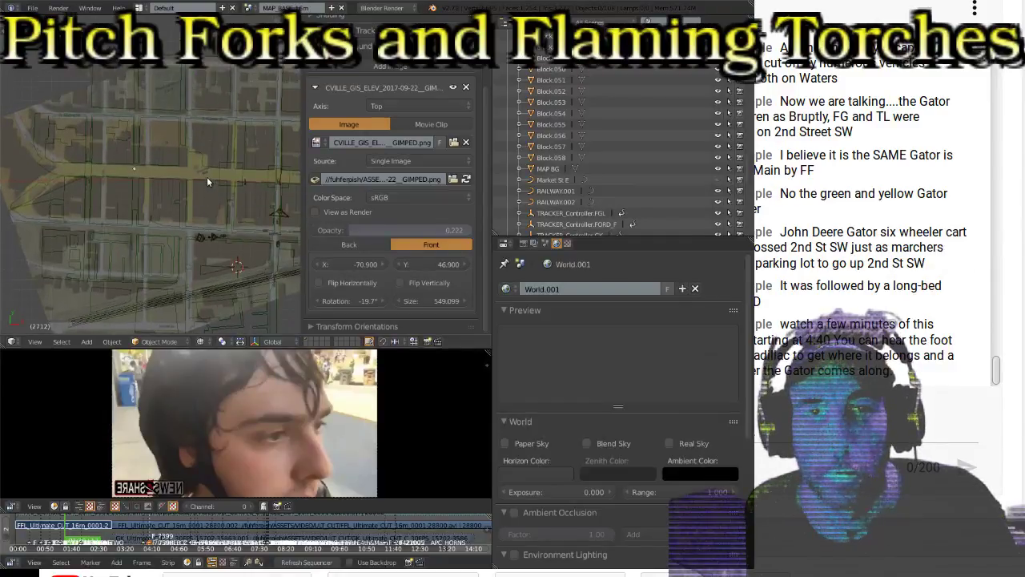
{"action": "scroll", "coordinate": [206, 176], "scroll_direction": "up", "scroll_amount": 4}
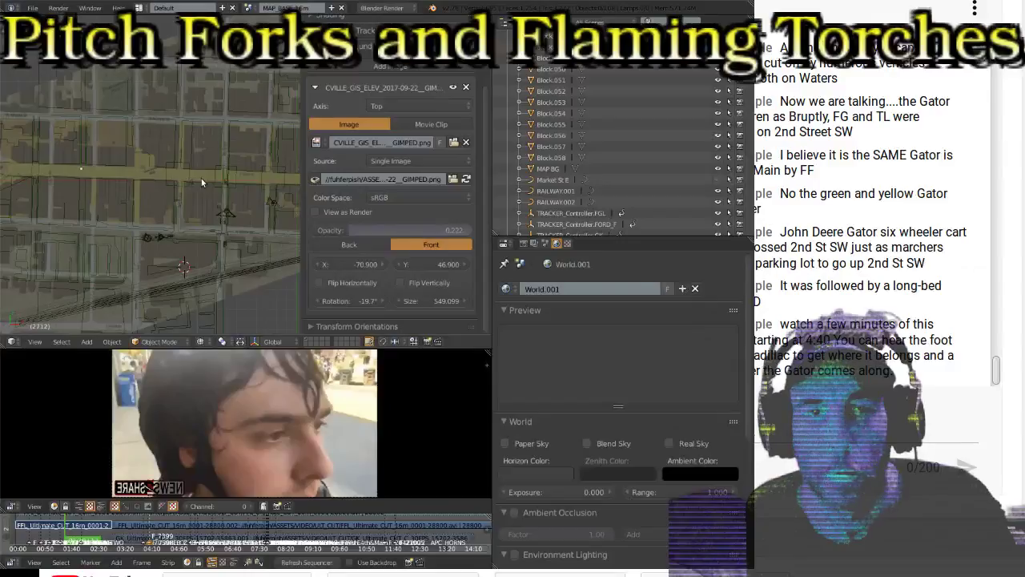
{"action": "scroll", "coordinate": [191, 177], "scroll_direction": "up", "scroll_amount": 4}
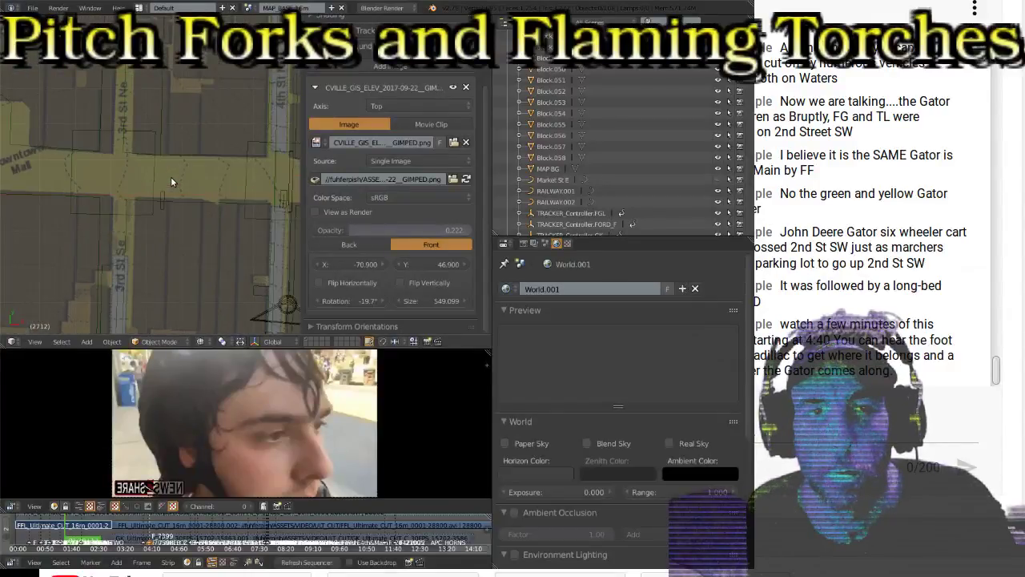
{"action": "scroll", "coordinate": [170, 182], "scroll_direction": "up", "scroll_amount": 3}
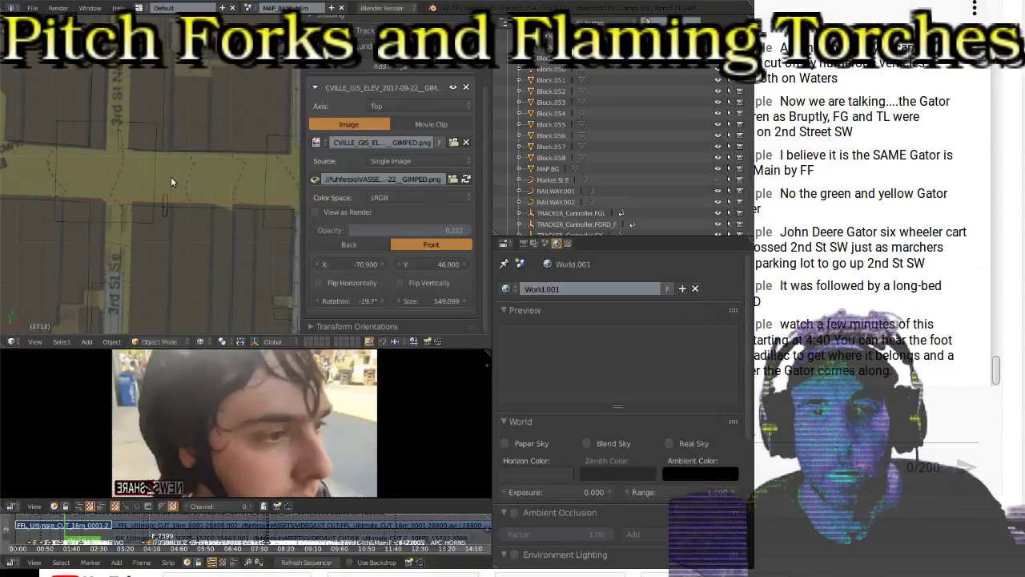
{"action": "scroll", "coordinate": [170, 181], "scroll_direction": "down", "scroll_amount": 2}
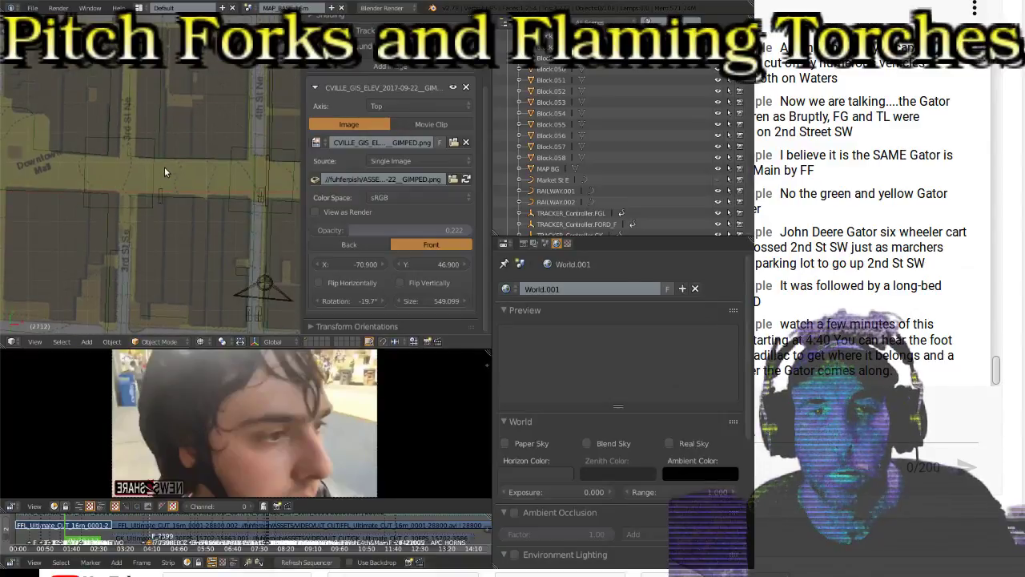
{"action": "scroll", "coordinate": [166, 171], "scroll_direction": "up", "scroll_amount": 1}
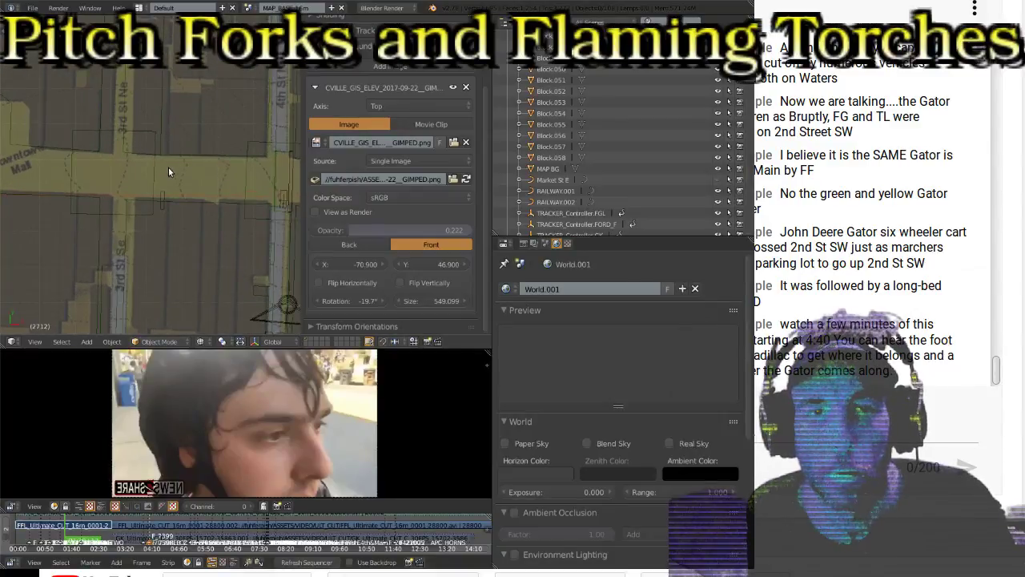
{"action": "middle_click_drag", "start_coordinate": [200, 171], "coordinate": [182, 170], "text": "shift"}
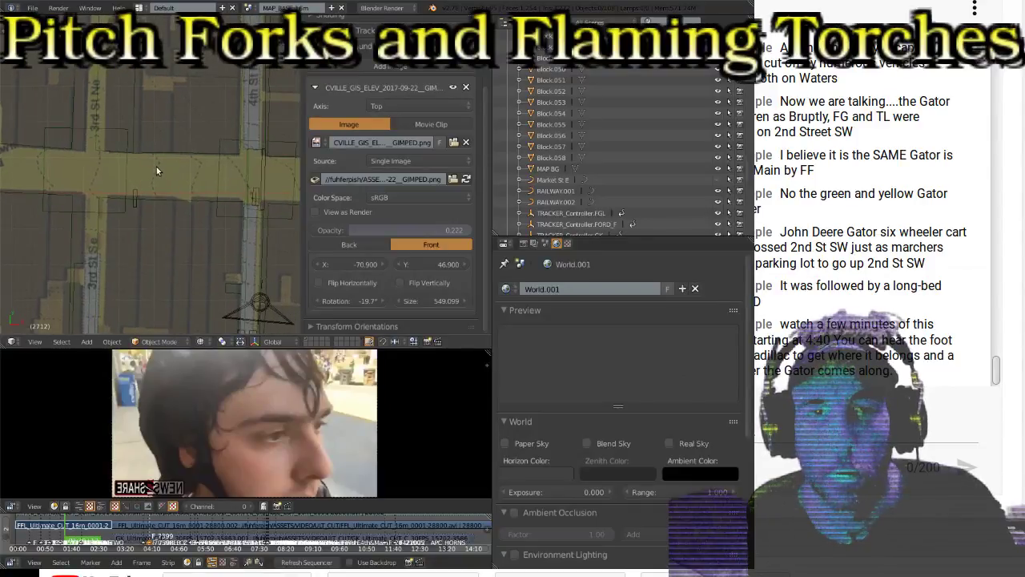
Step: Maximize the textured 3D view and set the background image's X offset to -69.500 and Y offset to 53.300
{"action": "key", "text": "ctrl+Up"}
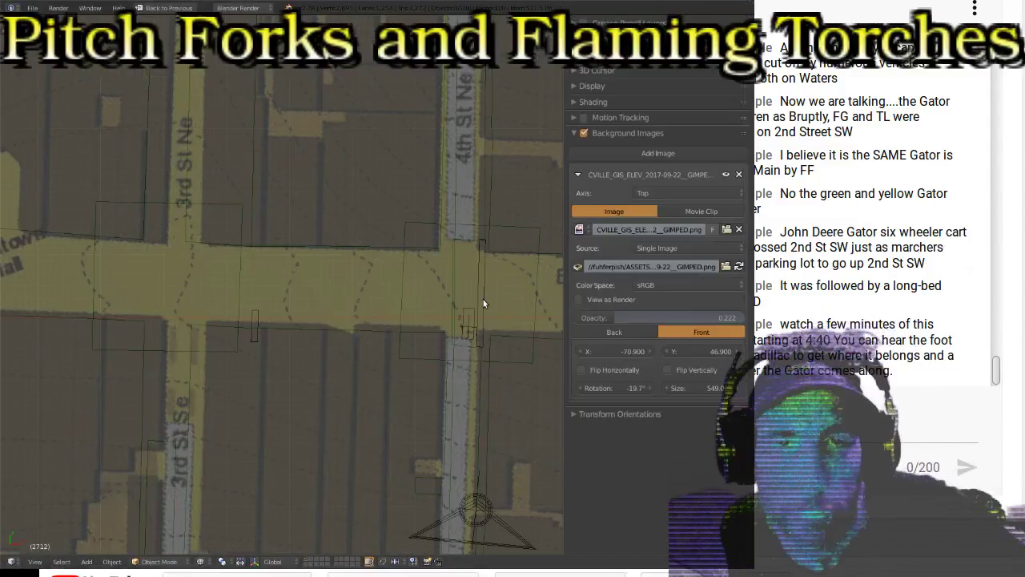
{"action": "key", "text": "z"}
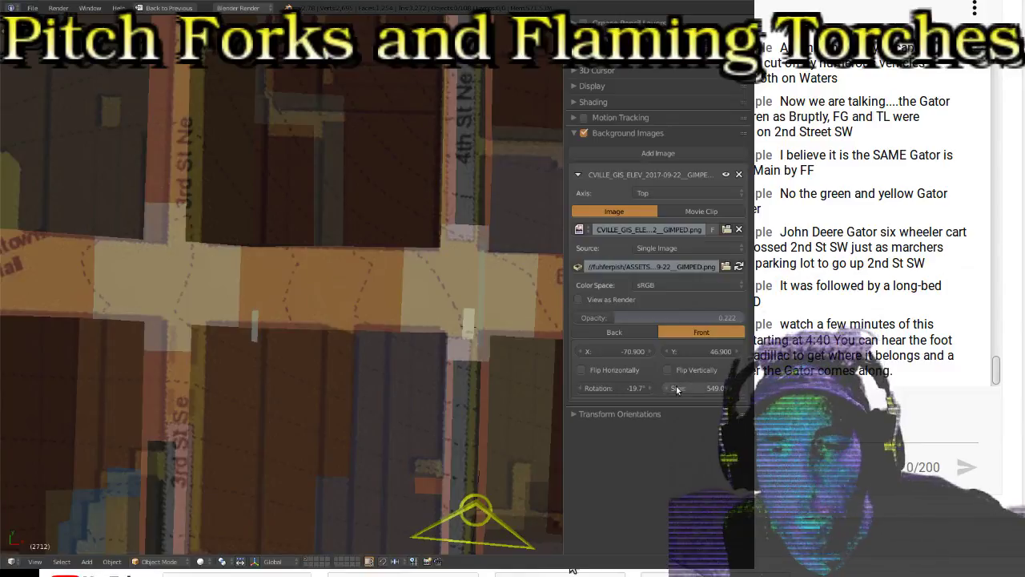
{"action": "left_click_drag", "start_coordinate": [616, 351], "coordinate": [681, 354]}
{"action": "mouse_move", "coordinate": [697, 350]}
{"action": "left_mouse_down"}
{"action": "mouse_move", "coordinate": [720, 350]}
{"action": "mouse_move", "coordinate": [700, 351]}
{"action": "left_mouse_up"}
Step: Switch to wireframe display and set the background image's size to 571.699, checking its fit around E Main St and 3rd St
{"action": "key", "text": "z"}
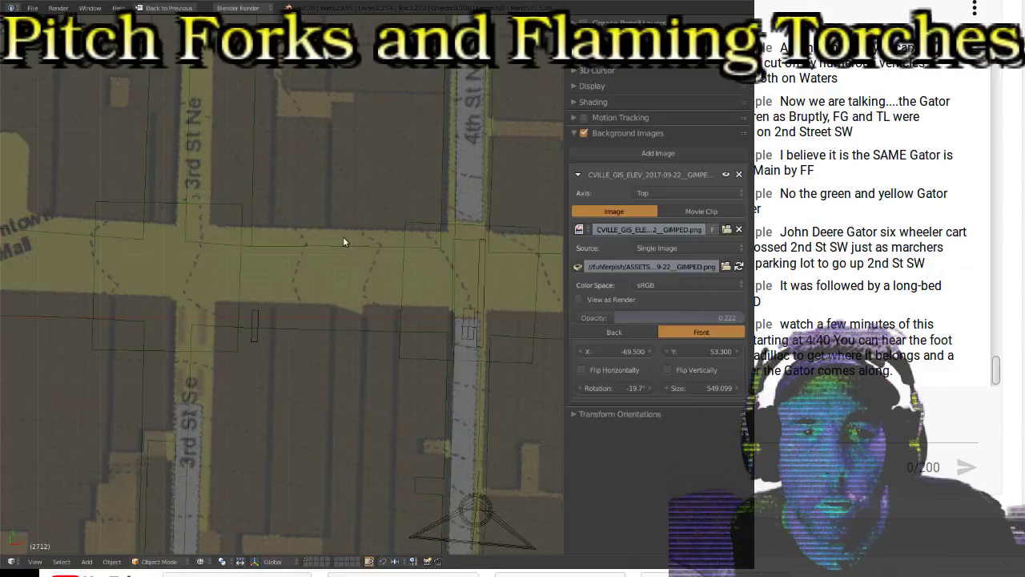
{"action": "scroll", "coordinate": [343, 220], "scroll_direction": "down", "scroll_amount": 3}
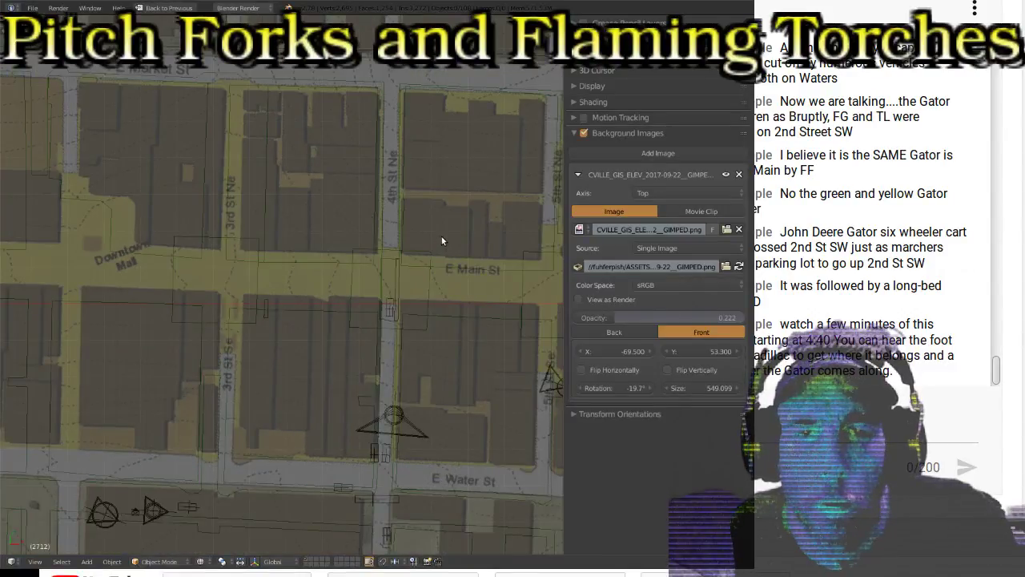
{"action": "scroll", "coordinate": [443, 231], "scroll_direction": "down", "scroll_amount": 3}
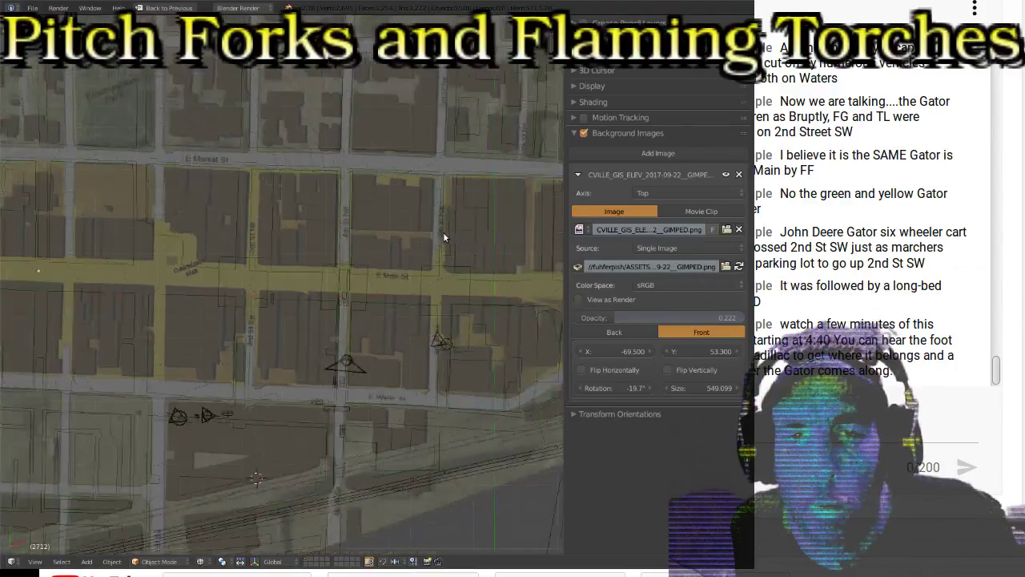
{"action": "scroll", "coordinate": [367, 272], "scroll_direction": "up", "scroll_amount": 6}
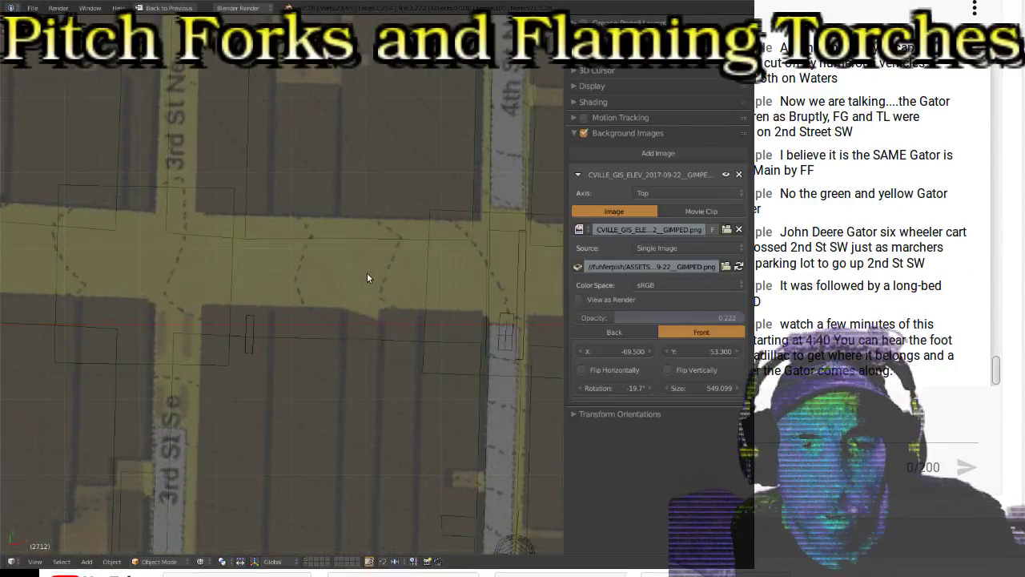
{"action": "scroll", "coordinate": [367, 278], "scroll_direction": "down", "scroll_amount": 4}
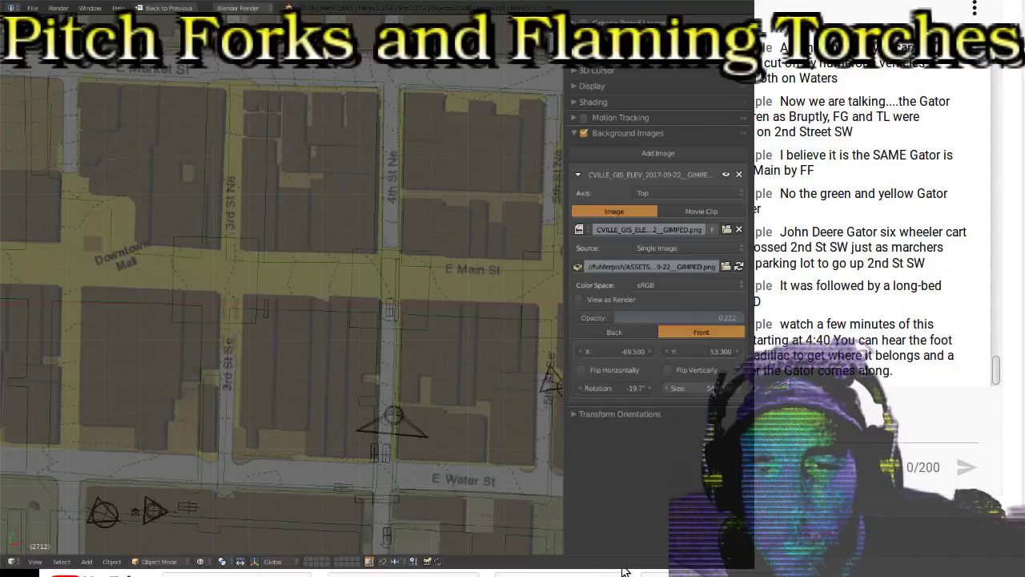
{"action": "mouse_move", "coordinate": [696, 388]}
{"action": "left_mouse_down"}
{"action": "mouse_move", "coordinate": [673, 387]}
{"action": "mouse_move", "coordinate": [716, 387]}
{"action": "mouse_move", "coordinate": [676, 387]}
{"action": "mouse_move", "coordinate": [684, 387]}
{"action": "left_mouse_up"}
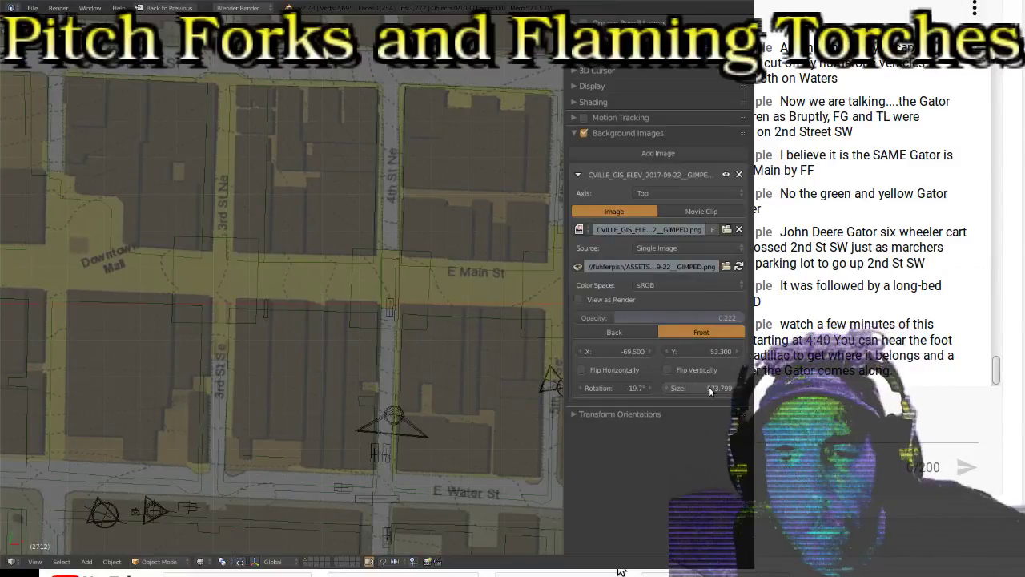
{"action": "mouse_move", "coordinate": [709, 387]}
{"action": "left_mouse_down"}
{"action": "mouse_move", "coordinate": [720, 387]}
{"action": "mouse_move", "coordinate": [684, 387]}
{"action": "mouse_move", "coordinate": [719, 388]}
{"action": "mouse_move", "coordinate": [708, 388]}
{"action": "left_mouse_up"}
{"action": "scroll", "coordinate": [318, 213], "scroll_direction": "up", "scroll_amount": 4, "text": "ctrl"}
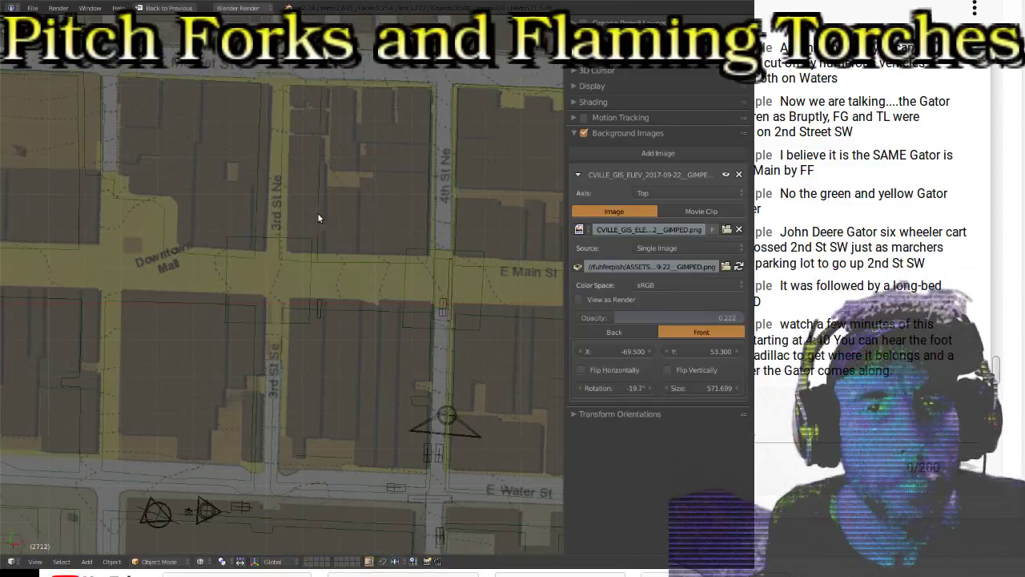
{"action": "scroll", "coordinate": [352, 170], "scroll_direction": "up", "scroll_amount": 4}
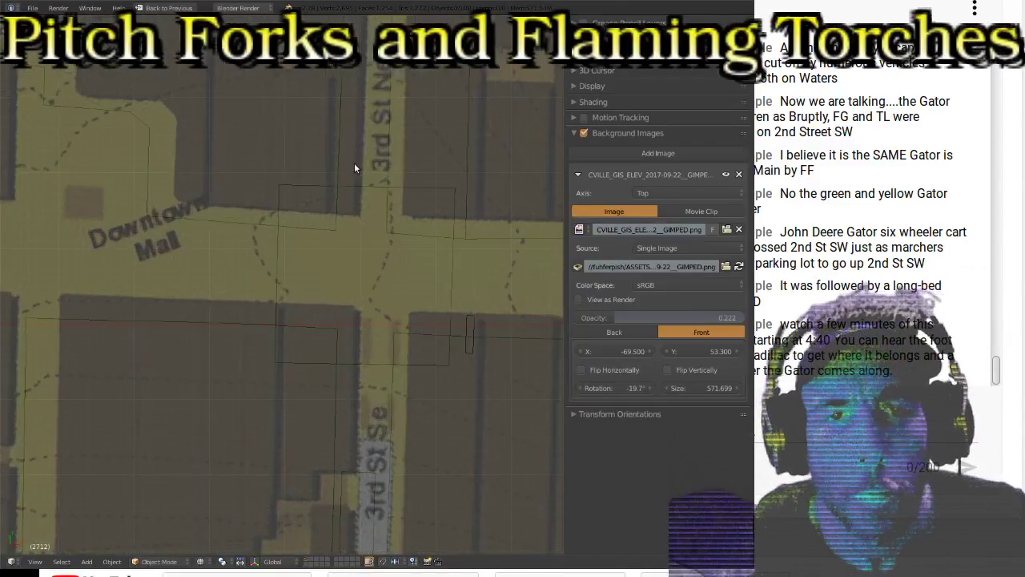
Step: Raise the map background image's opacity to 0.371 and display it behind the scene geometry
{"action": "scroll", "coordinate": [410, 187], "scroll_direction": "up", "scroll_amount": 2, "text": "shift"}
{"action": "scroll", "coordinate": [410, 187], "scroll_direction": "up", "scroll_amount": 3, "text": "shift"}
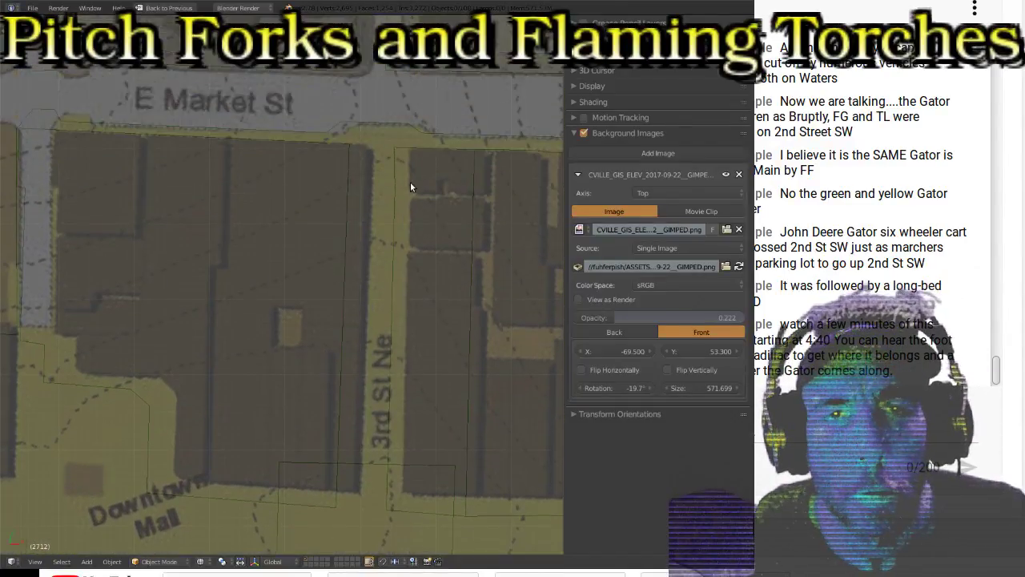
{"action": "scroll", "coordinate": [410, 187], "scroll_direction": "down", "scroll_amount": 1, "text": "shift"}
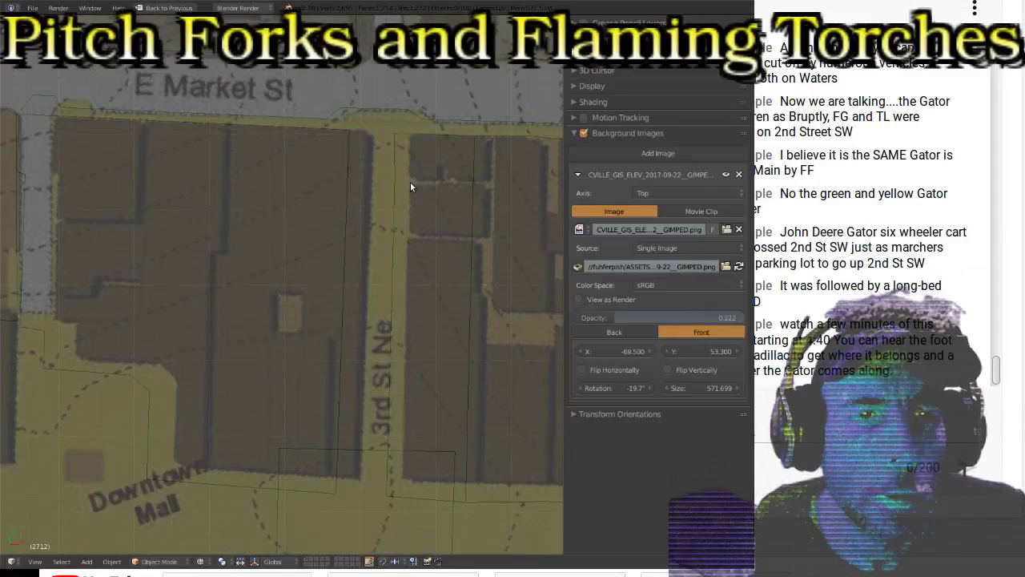
{"action": "scroll", "coordinate": [410, 182], "scroll_direction": "down", "scroll_amount": 4}
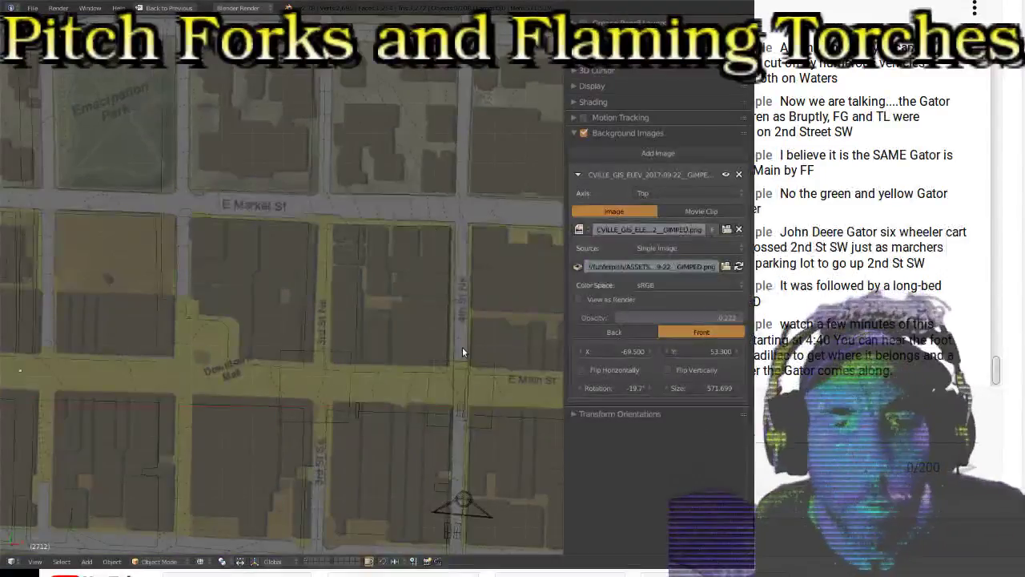
{"action": "middle_click_drag", "start_coordinate": [462, 346], "coordinate": [294, 148], "text": "shift"}
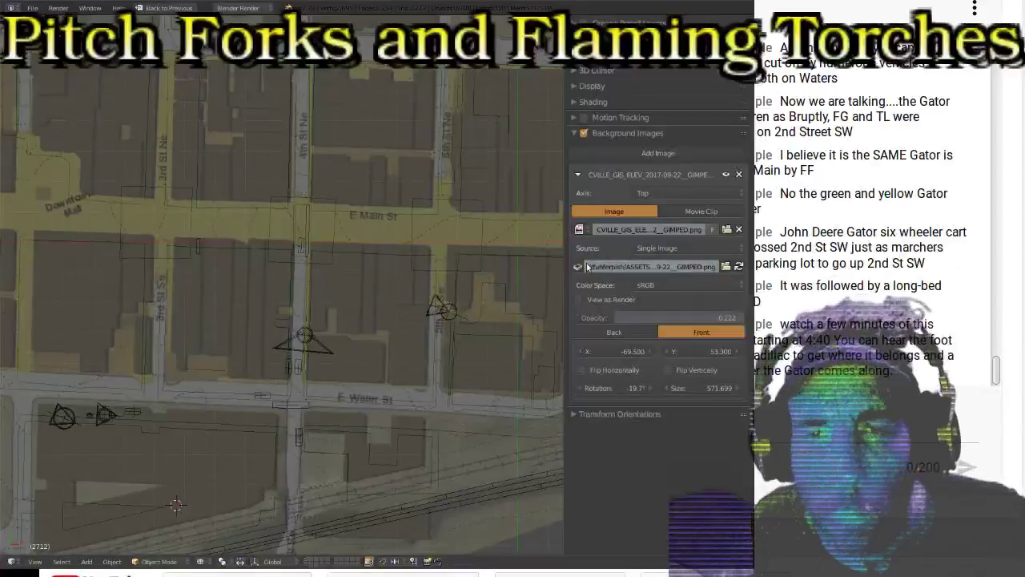
{"action": "left_click_drag", "start_coordinate": [565, 254], "coordinate": [540, 260]}
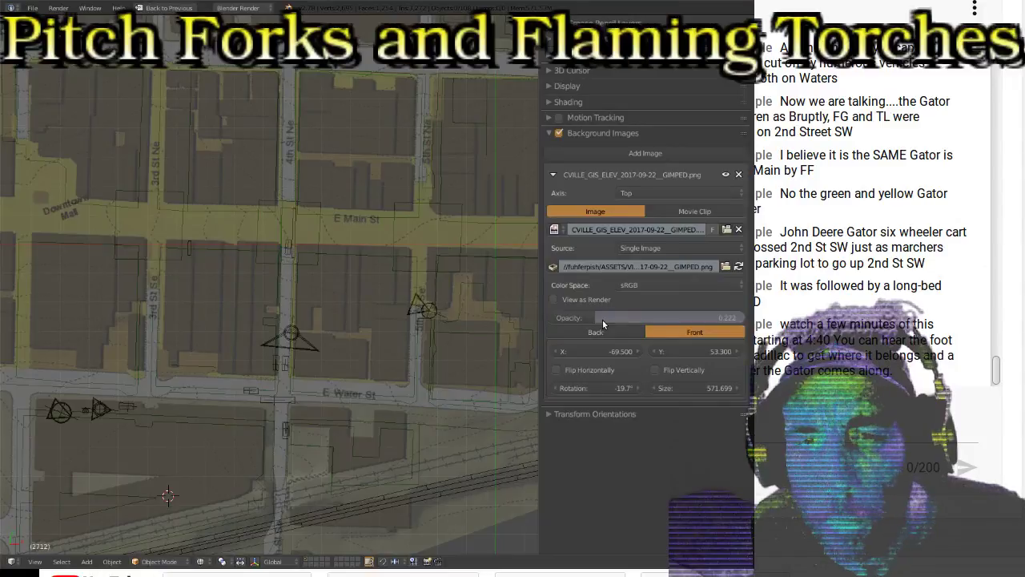
{"action": "left_click_drag", "start_coordinate": [602, 320], "coordinate": [622, 317]}
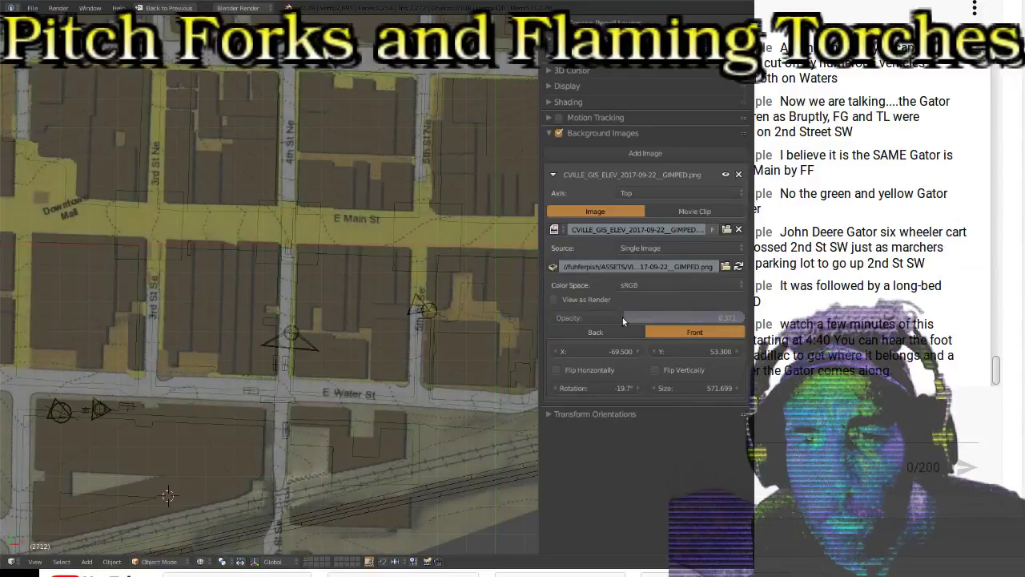
{"action": "left_click", "coordinate": [619, 331]}
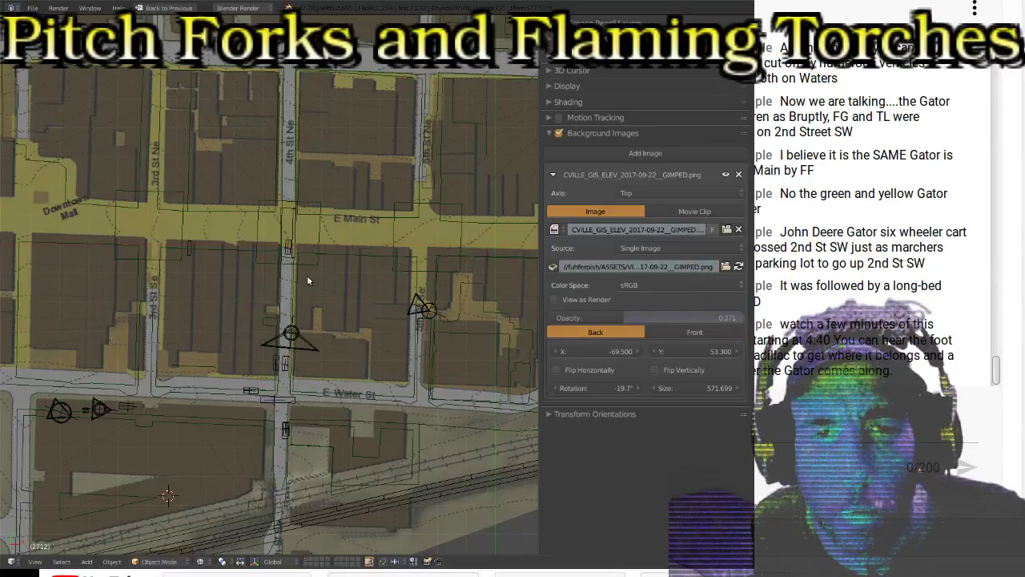
Step: Hide the background map and show it again to compare it with the full street layout
{"action": "scroll", "coordinate": [324, 241], "scroll_direction": "down", "scroll_amount": 5}
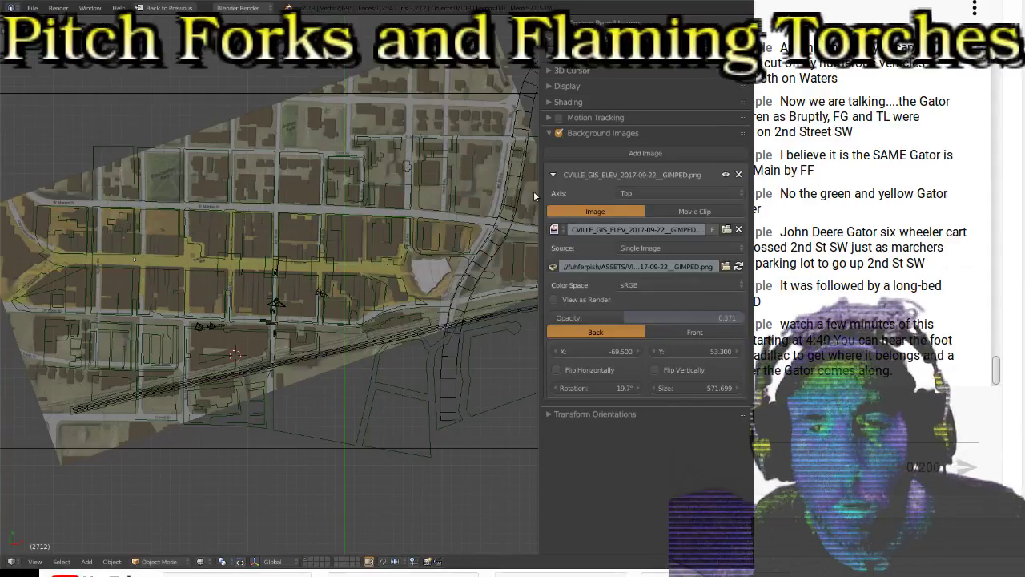
{"action": "left_click", "coordinate": [558, 134]}
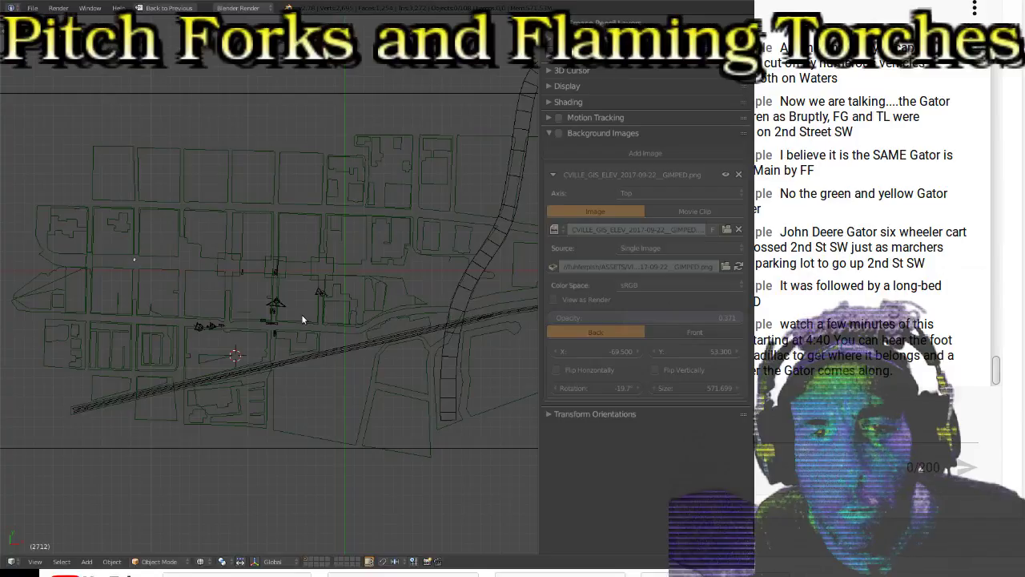
{"action": "left_click", "coordinate": [558, 133]}
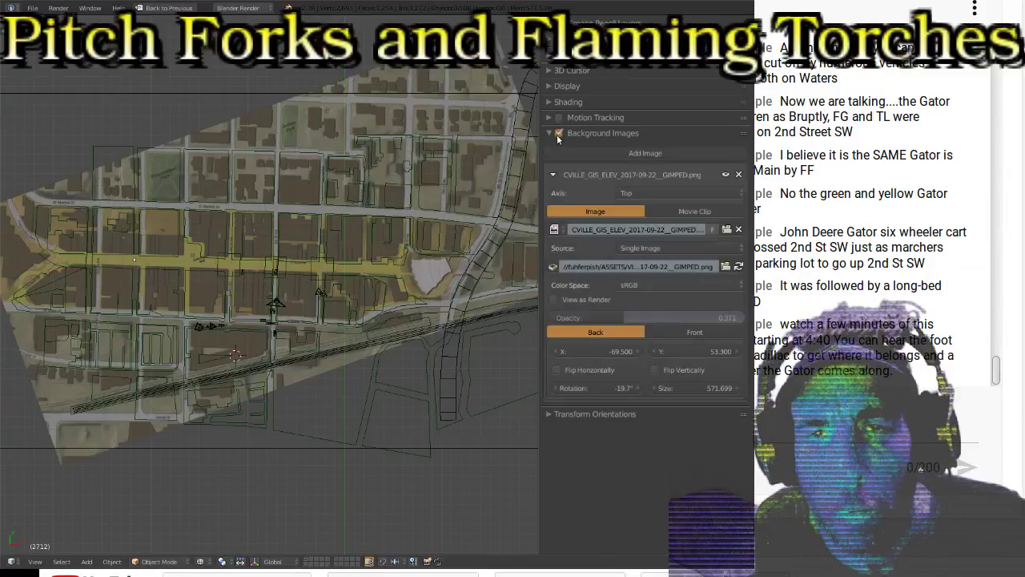
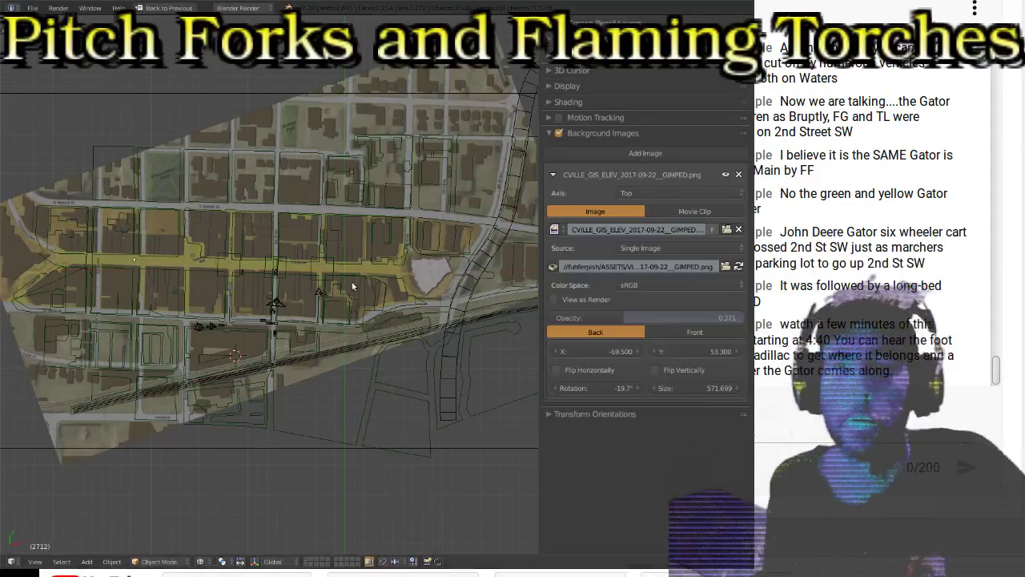
Step: Save the scene file, overwriting the existing version
{"action": "key", "text": "ctrl+s"}
{"action": "left_click", "coordinate": [324, 319]}
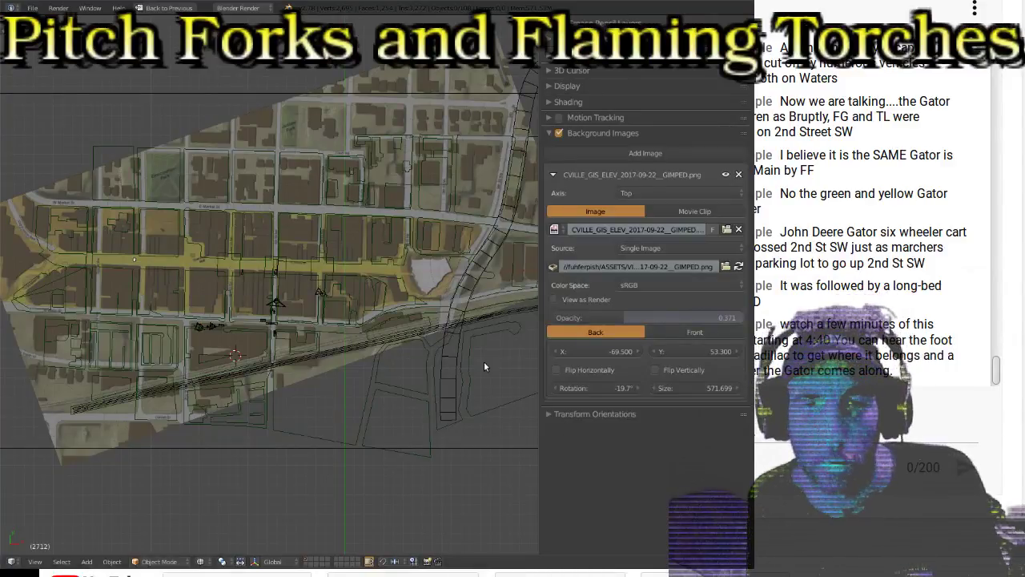
Step: Examine how the background map lines up with the modelled outlines around 4th St between E Main St and E Water St
{"action": "scroll", "coordinate": [173, 236], "scroll_direction": "up", "scroll_amount": 3}
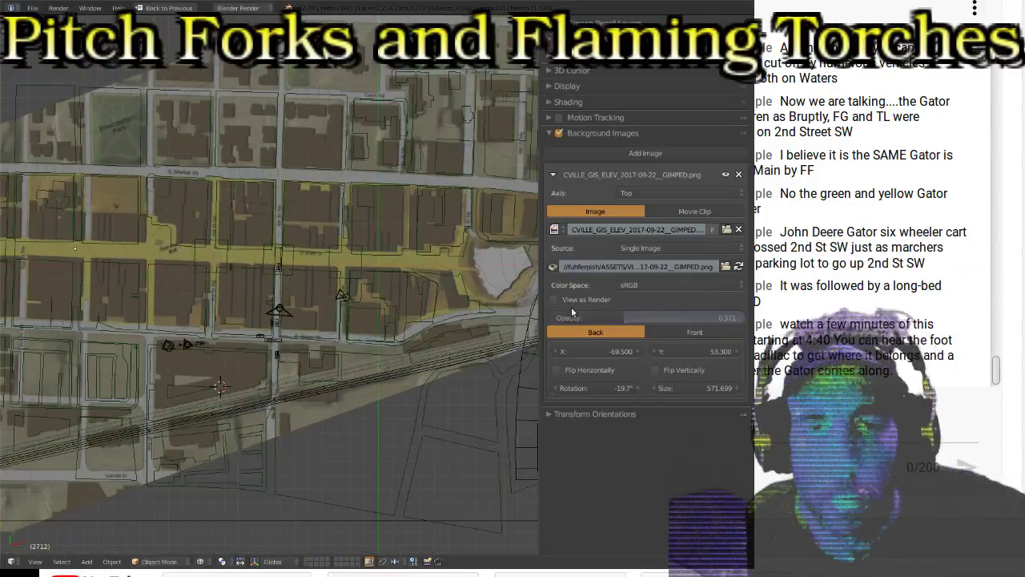
{"action": "scroll", "coordinate": [286, 258], "scroll_direction": "up", "scroll_amount": 3}
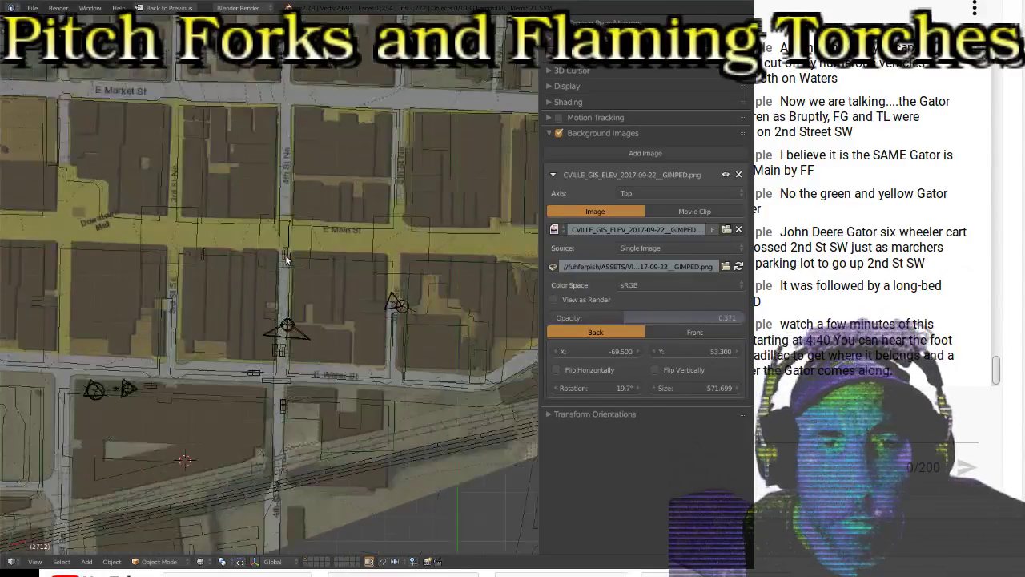
{"action": "scroll", "coordinate": [286, 258], "scroll_direction": "up", "scroll_amount": 2}
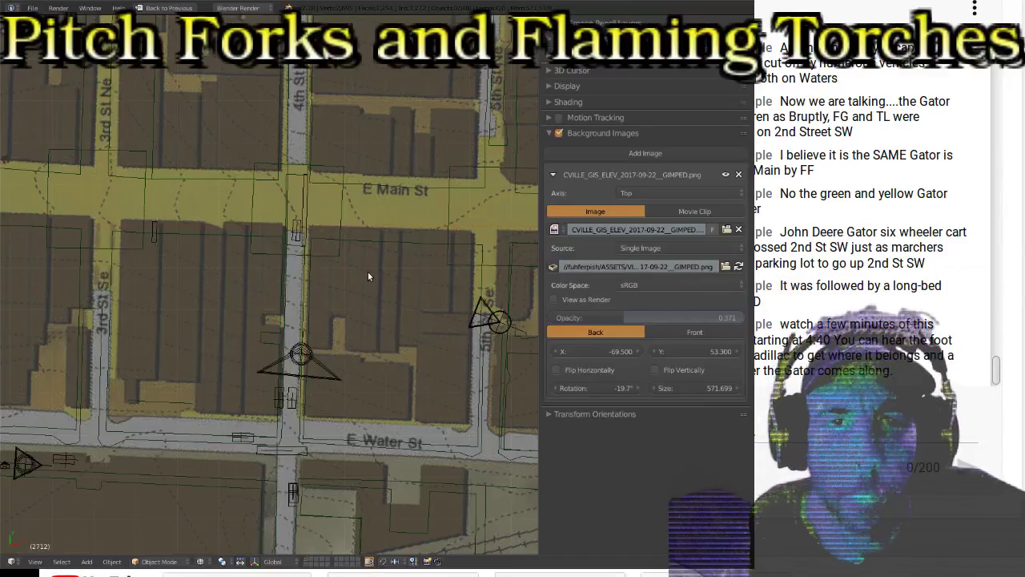
{"action": "scroll", "coordinate": [334, 249], "scroll_direction": "down", "scroll_amount": 3}
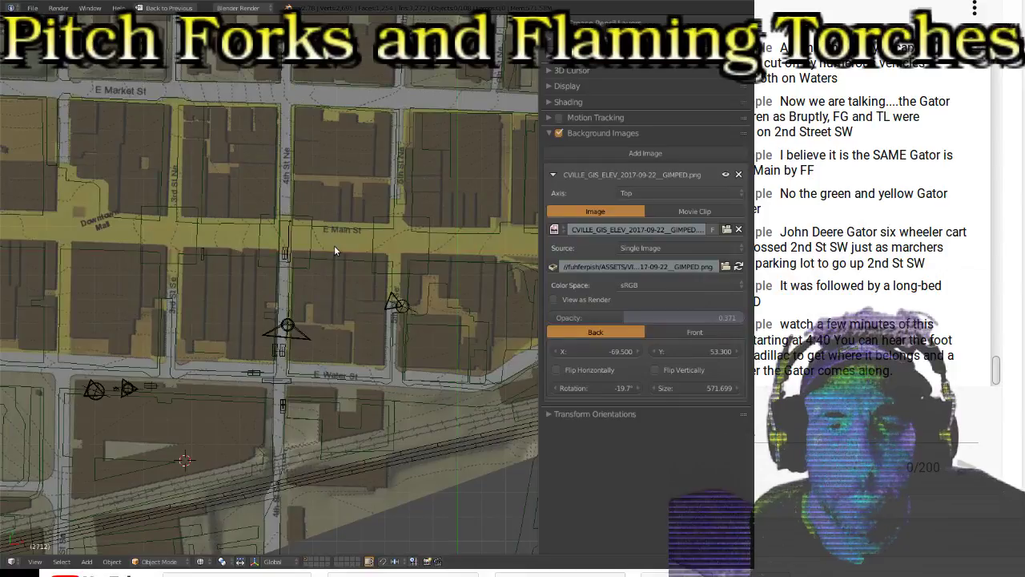
{"action": "scroll", "coordinate": [334, 245], "scroll_direction": "up", "scroll_amount": 2}
{"action": "scroll", "coordinate": [324, 240], "scroll_direction": "up", "scroll_amount": 2}
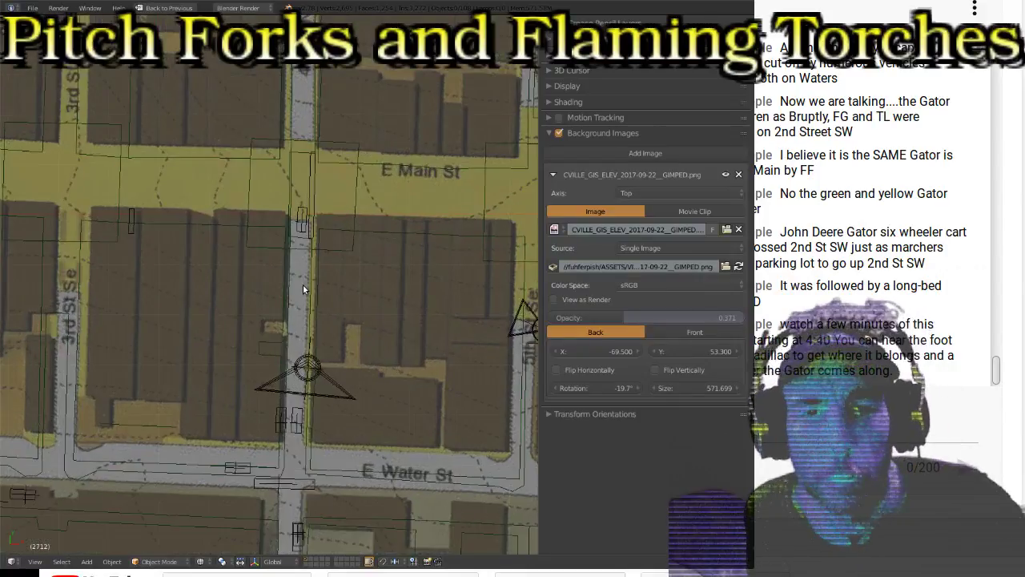
{"action": "middle_click_drag", "start_coordinate": [280, 272], "coordinate": [281, 290]}
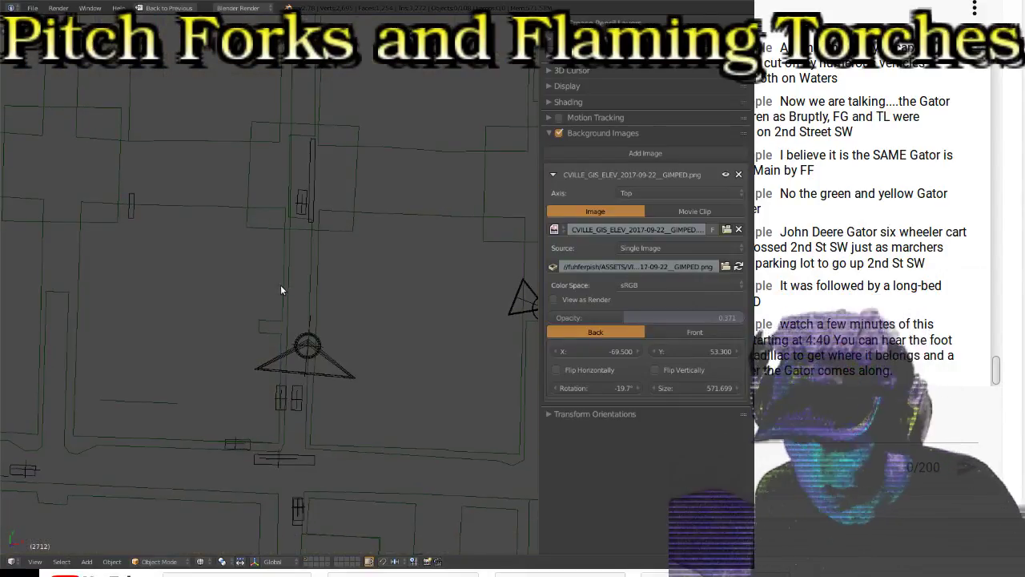
{"action": "key", "text": "KP_7"}
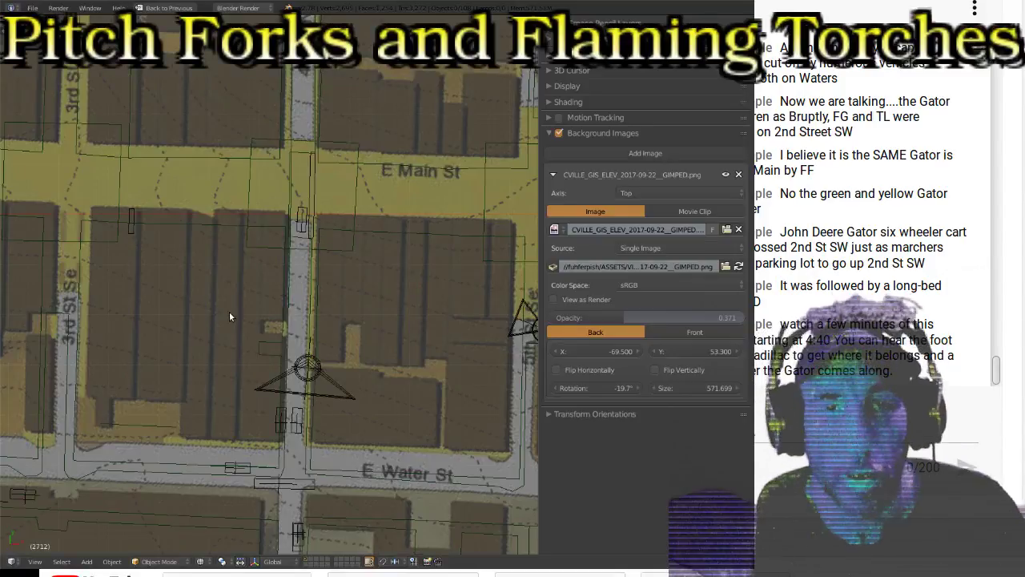
Step: Shift the background map to X -69.100 and Y 47.000 to align the E Main St and 4th St intersection
{"action": "middle_click_drag", "start_coordinate": [280, 201], "coordinate": [355, 312], "text": "shift"}
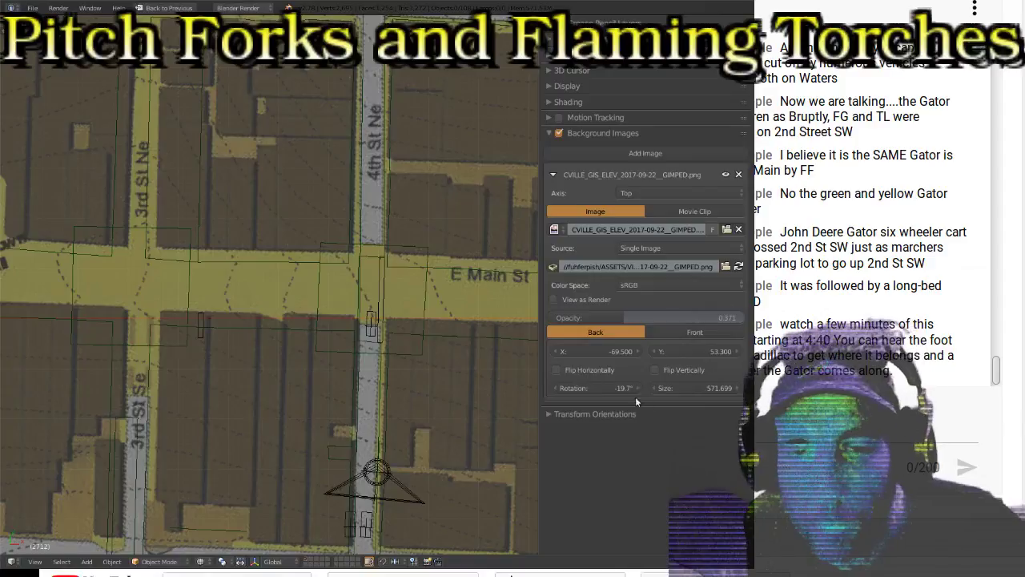
{"action": "left_click_drag", "start_coordinate": [596, 351], "coordinate": [619, 358]}
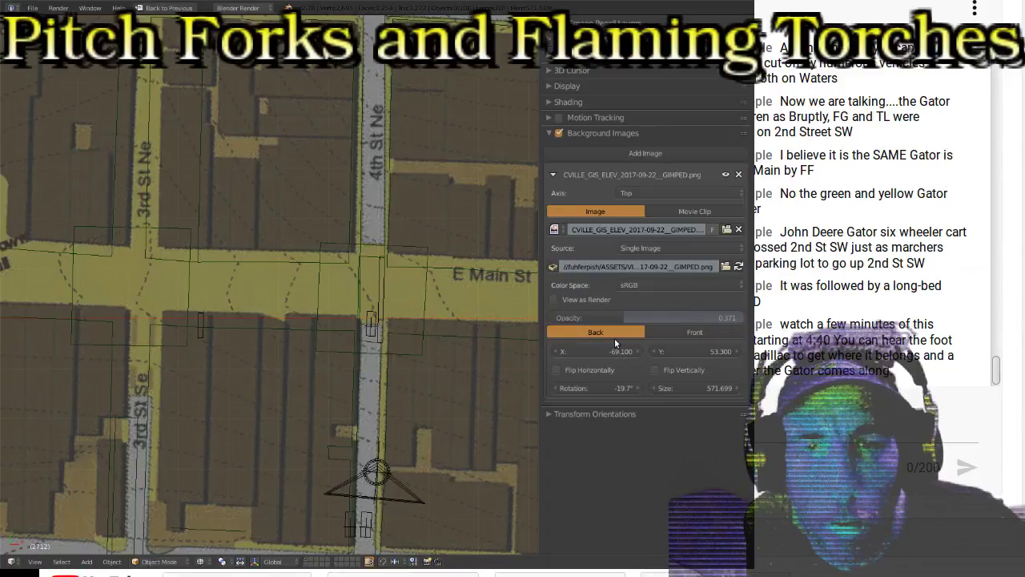
{"action": "left_click_drag", "start_coordinate": [695, 350], "coordinate": [668, 351]}
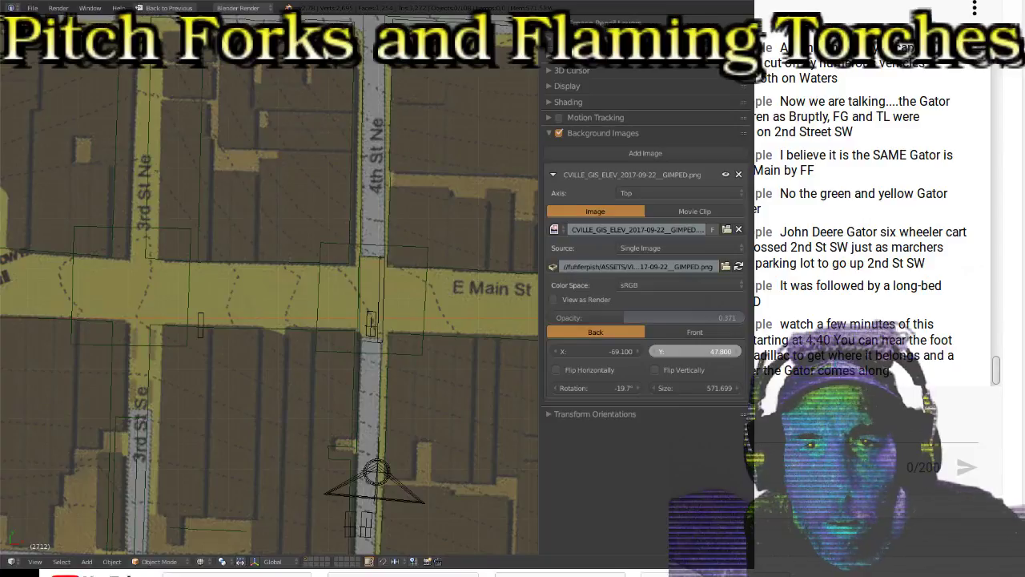
{"action": "left_click_drag", "start_coordinate": [667, 350], "coordinate": [663, 350]}
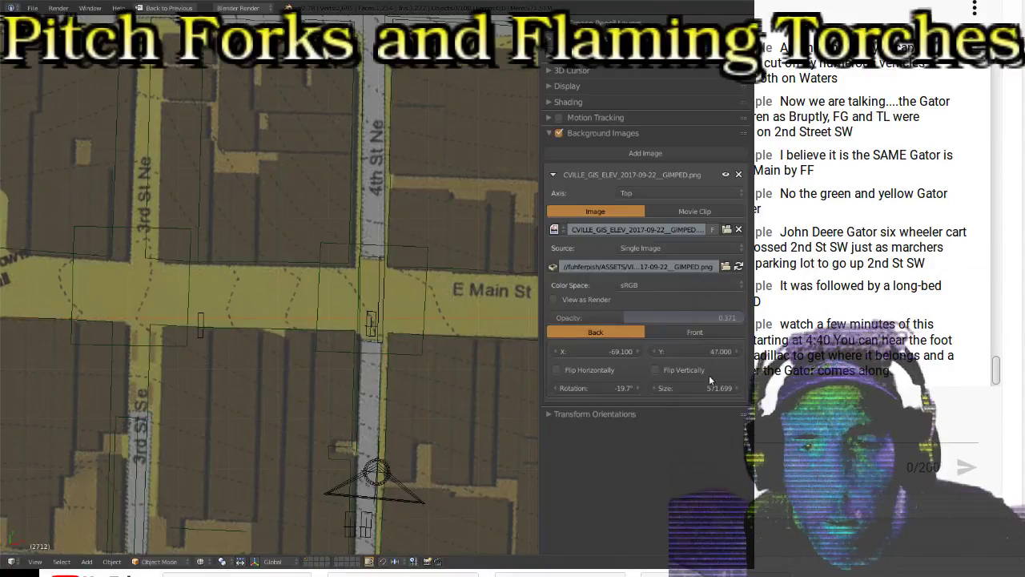
Step: Enlarge the background map to size 593.299 and set its Y offset to 48.300
{"action": "left_click_drag", "start_coordinate": [695, 387], "coordinate": [697, 359]}
{"action": "left_click_drag", "start_coordinate": [695, 351], "coordinate": [714, 351]}
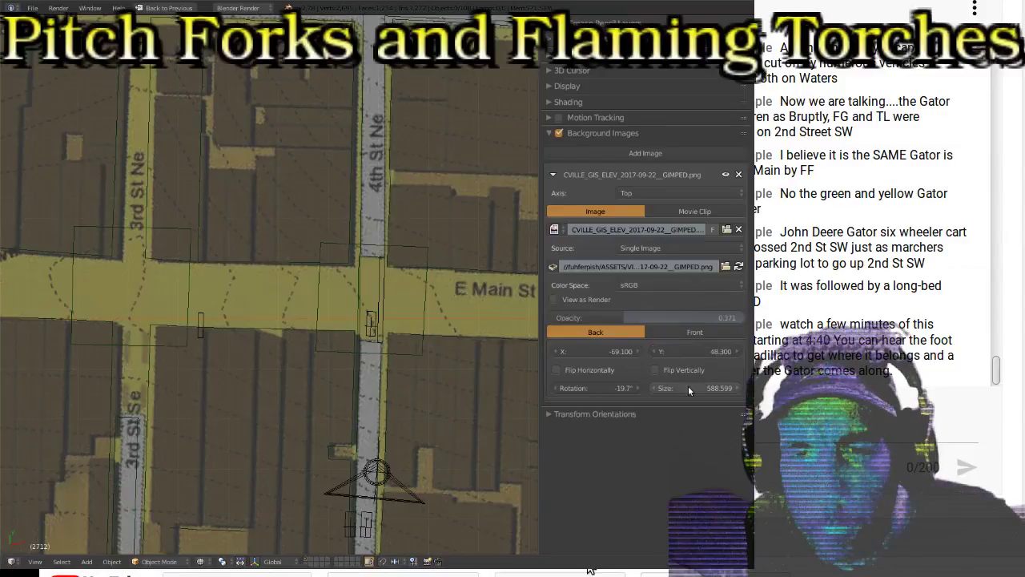
{"action": "left_click_drag", "start_coordinate": [688, 387], "coordinate": [692, 387]}
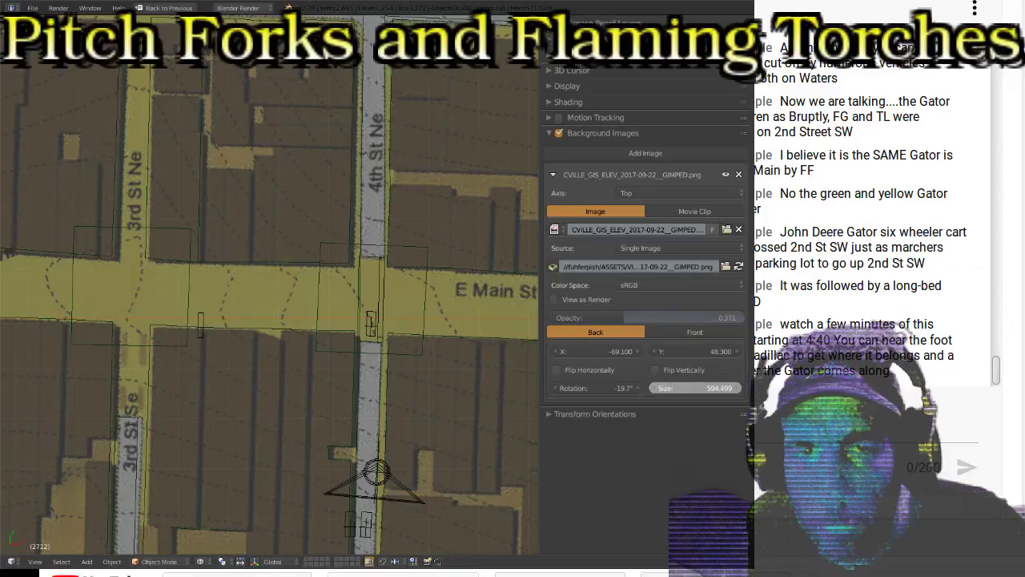
{"action": "left_click_drag", "start_coordinate": [695, 388], "coordinate": [694, 387]}
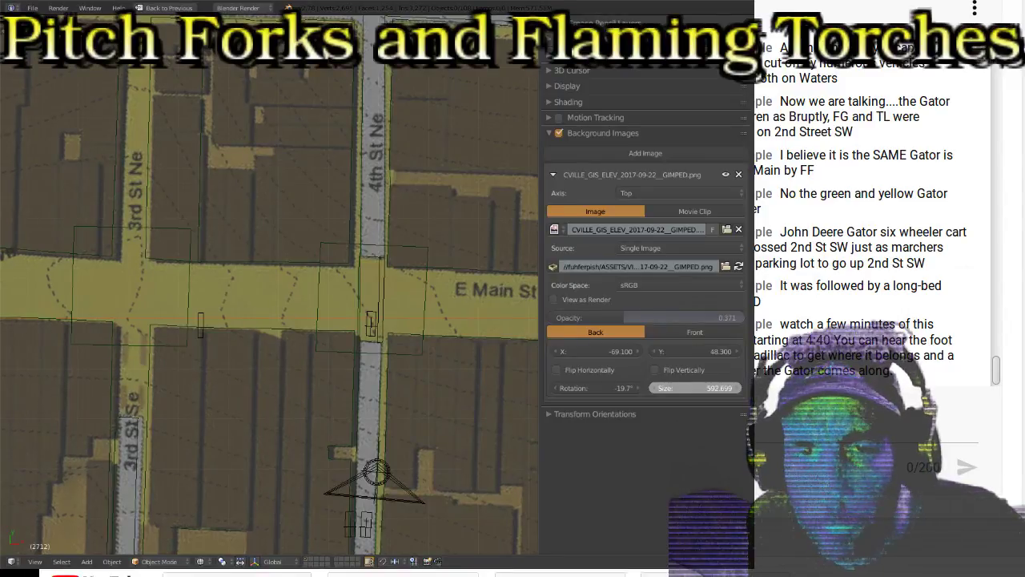
{"action": "mouse_move", "coordinate": [693, 388]}
{"action": "left_mouse_down"}
{"action": "mouse_move", "coordinate": [709, 388]}
{"action": "mouse_move", "coordinate": [694, 388]}
{"action": "left_mouse_up"}
Step: Fine-tune the background map's size to 590.389 against the outlines at the E Main St crossing
{"action": "scroll", "coordinate": [429, 374], "scroll_direction": "up", "scroll_amount": 5}
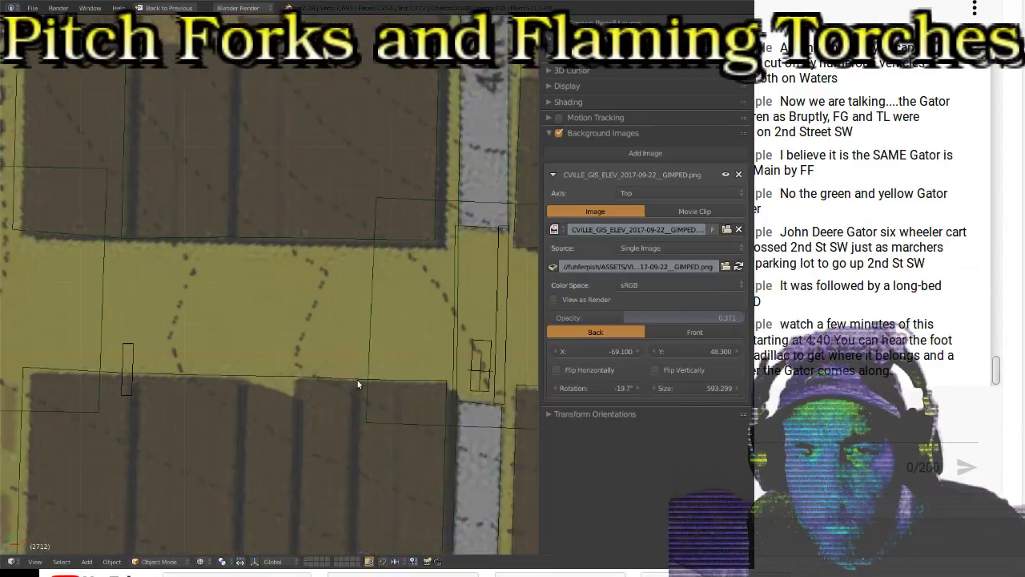
{"action": "key", "text": "KP_Decimal"}
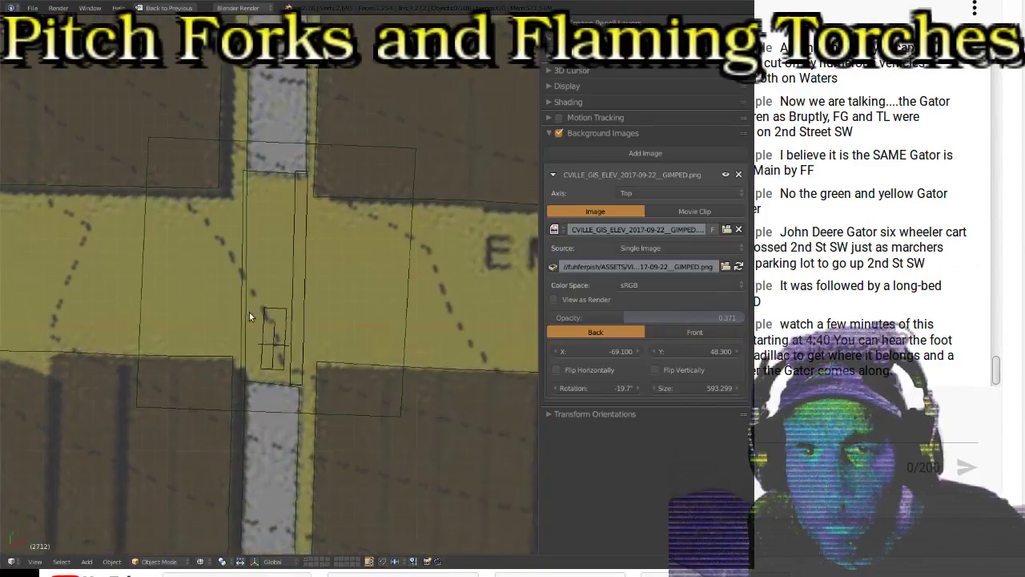
{"action": "left_click_drag", "start_coordinate": [687, 388], "coordinate": [688, 388]}
{"action": "key", "text": "Escape"}
{"action": "scroll", "coordinate": [276, 274], "scroll_direction": "down", "scroll_amount": 6}
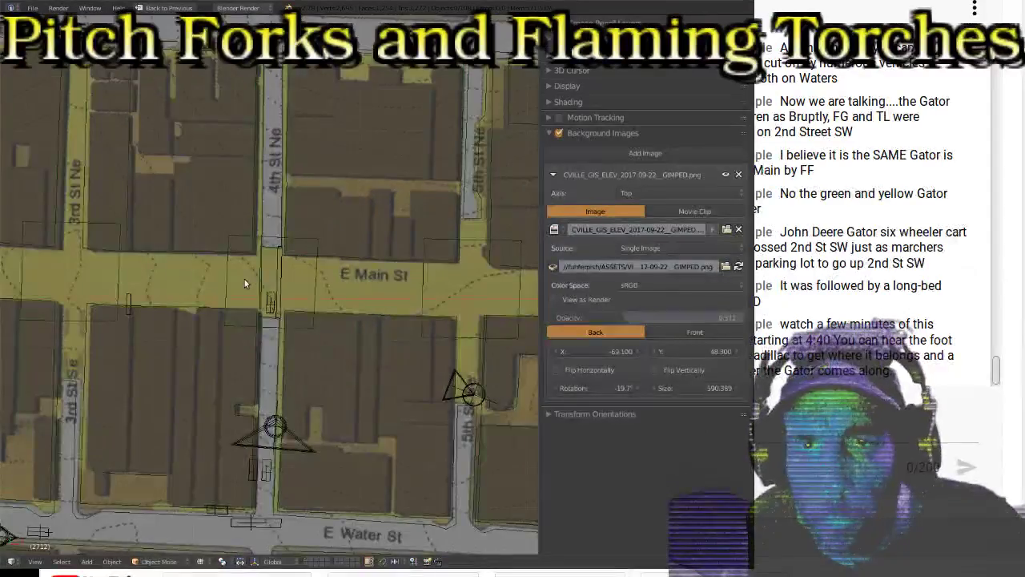
Step: Check the map's alignment with the block outlines along E Main St from 3rd St to 5th St
{"action": "scroll", "coordinate": [368, 274], "scroll_direction": "up", "scroll_amount": 7}
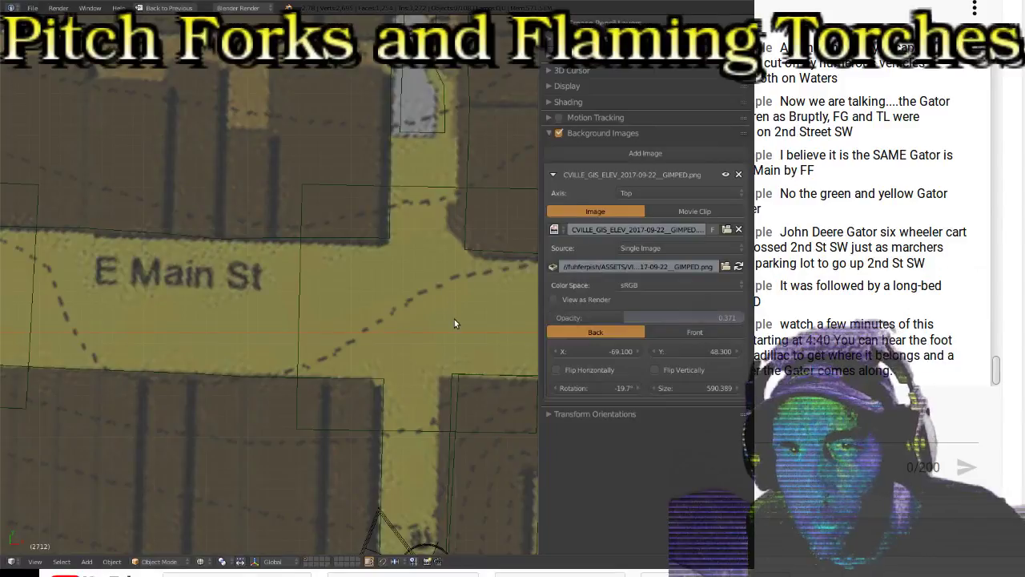
{"action": "scroll", "coordinate": [342, 316], "scroll_direction": "down", "scroll_amount": 6}
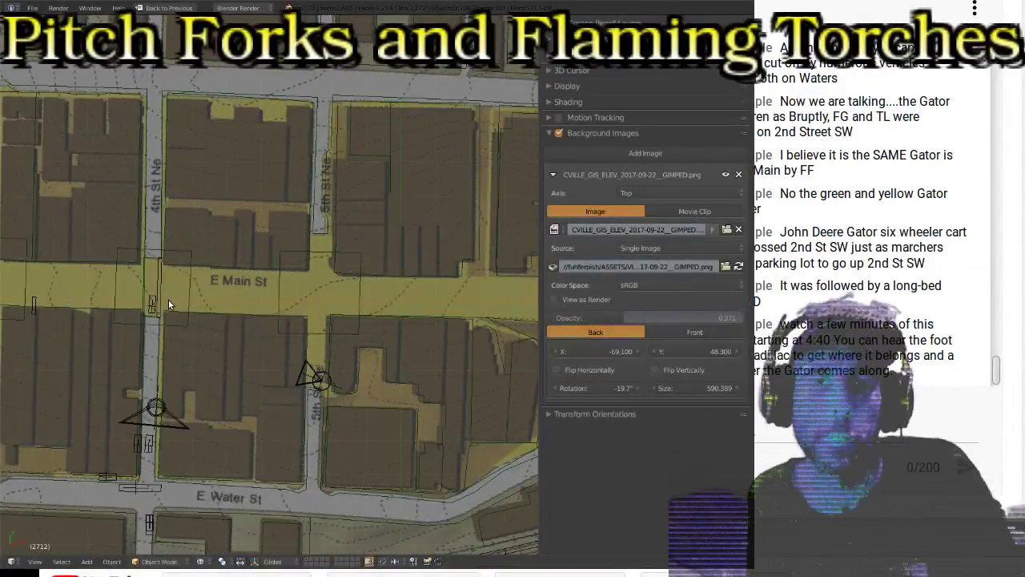
{"action": "middle_click_drag", "start_coordinate": [169, 299], "coordinate": [277, 233], "text": "shift"}
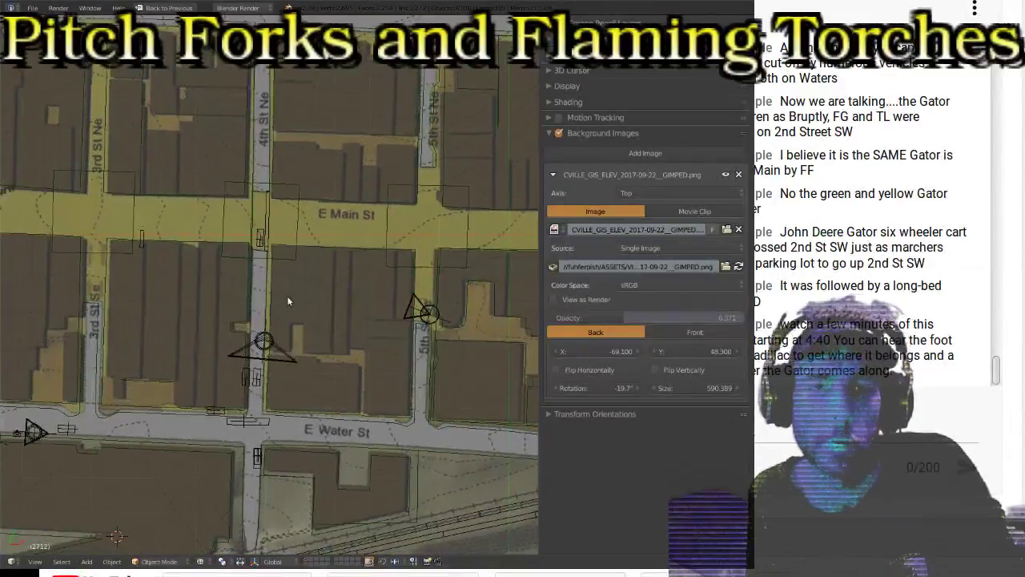
{"action": "scroll", "coordinate": [319, 336], "scroll_direction": "up", "scroll_amount": 3}
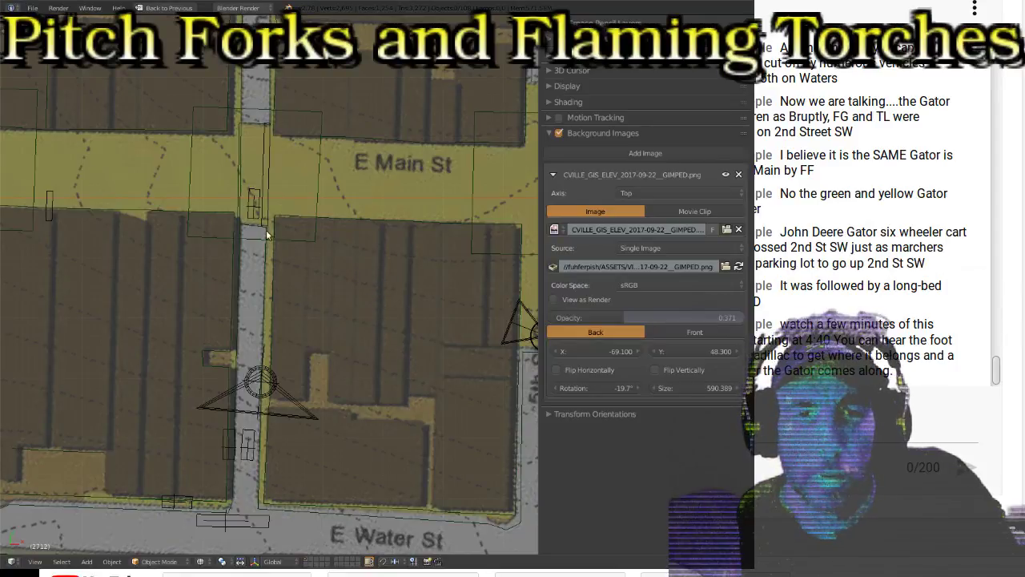
{"action": "scroll", "coordinate": [294, 188], "scroll_direction": "down", "scroll_amount": 5}
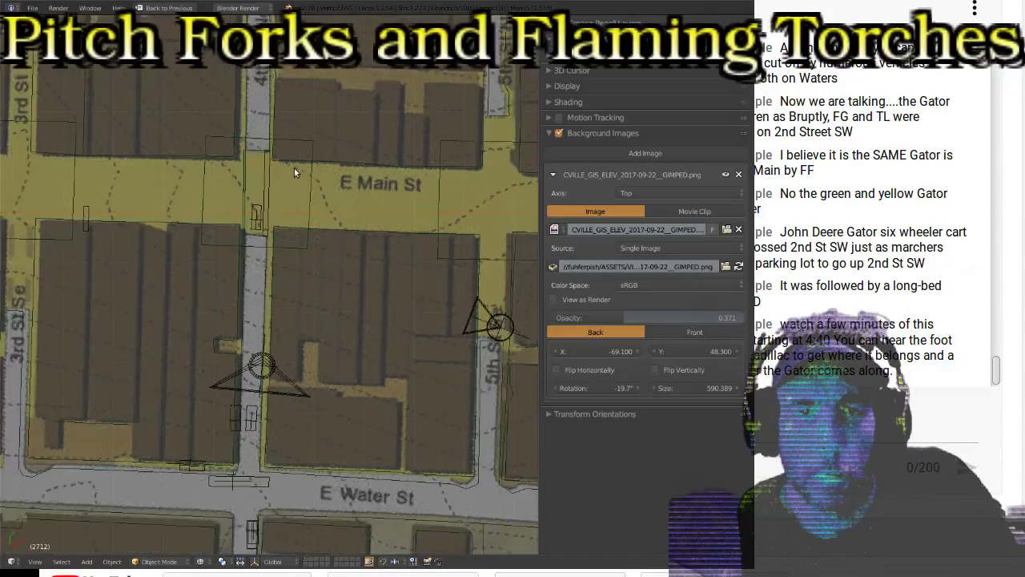
{"action": "scroll", "coordinate": [318, 228], "scroll_direction": "up", "scroll_amount": 4}
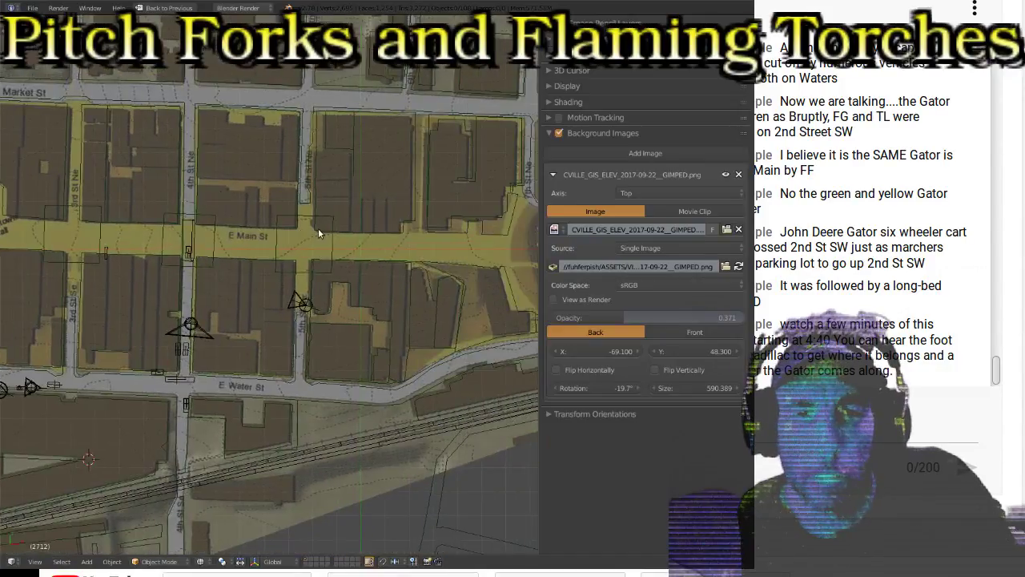
Step: Enlarge the background map to a size of about 605 against the block outlines between 4th St and 5th St
{"action": "scroll", "coordinate": [388, 160], "scroll_direction": "up", "scroll_amount": 8, "text": "shift"}
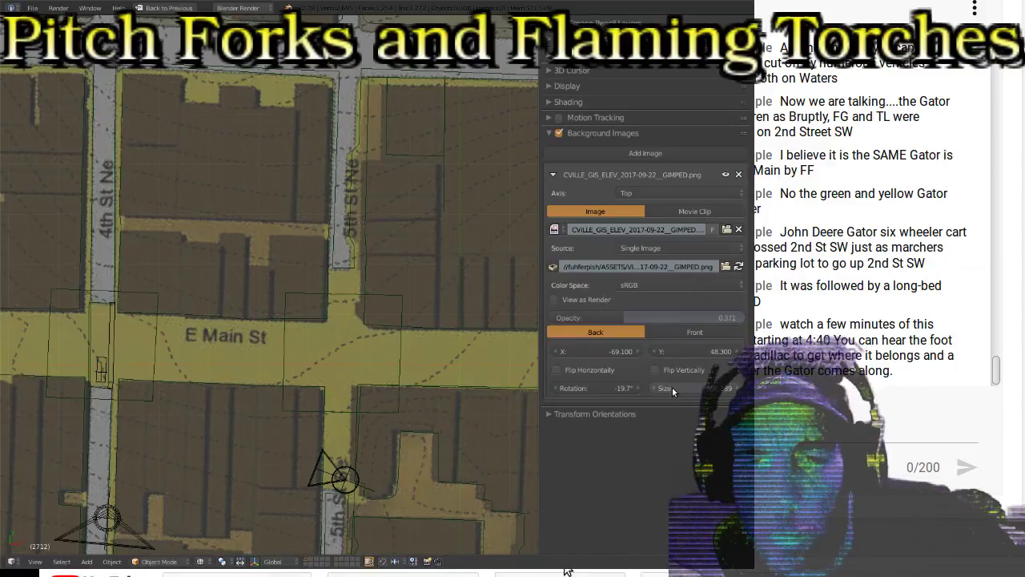
{"action": "left_click_drag", "start_coordinate": [672, 390], "coordinate": [731, 390]}
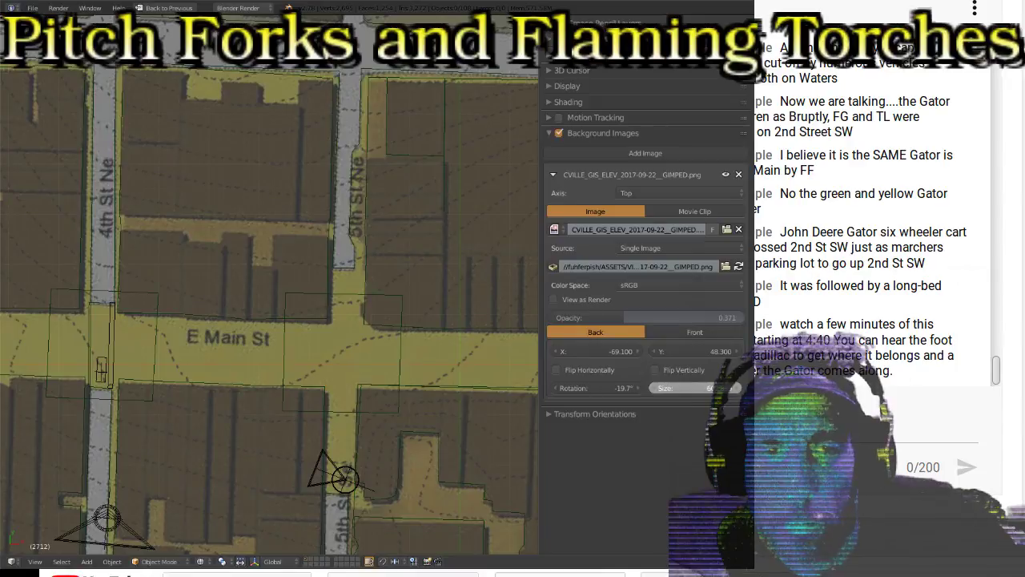
{"action": "left_click_drag", "start_coordinate": [731, 390], "coordinate": [744, 389]}
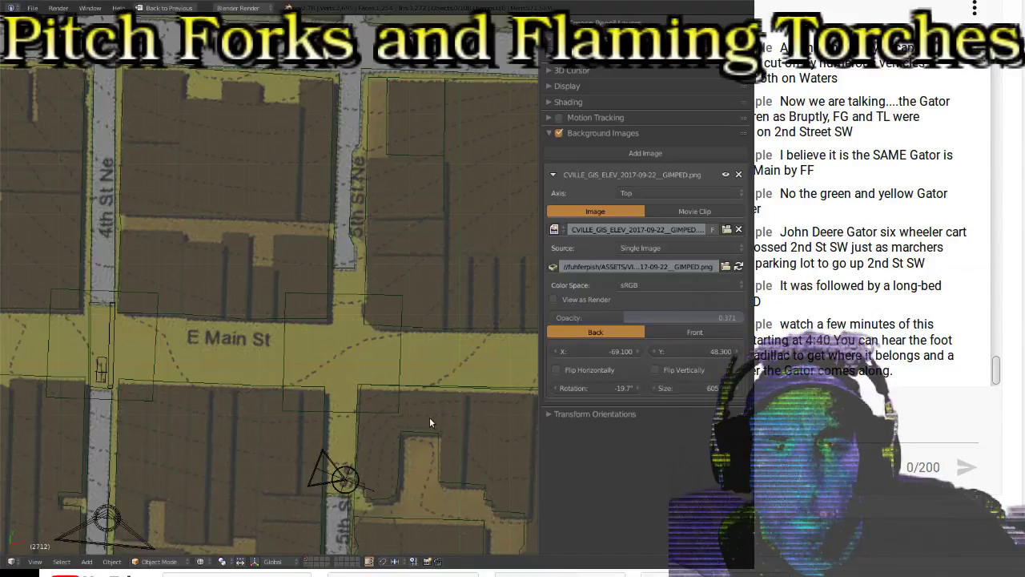
{"action": "scroll", "coordinate": [316, 394], "scroll_direction": "down", "scroll_amount": 5, "text": "shift"}
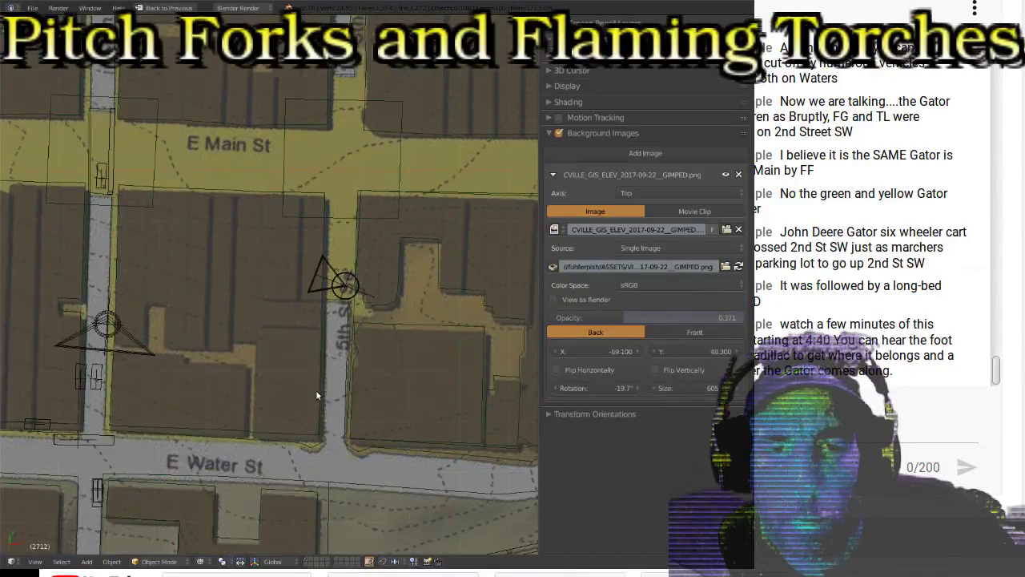
{"action": "scroll", "coordinate": [316, 393], "scroll_direction": "down", "scroll_amount": 2, "text": "shift"}
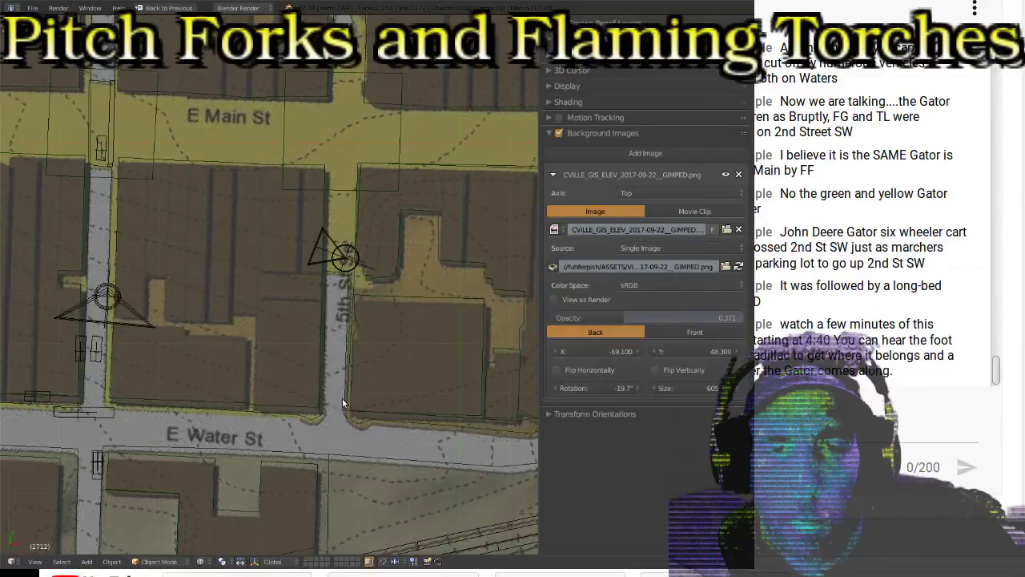
Step: Reduce the background map's size to 599.119 and shift its offset to X -68.670 and Y 49.300
{"action": "left_click_drag", "start_coordinate": [685, 389], "coordinate": [688, 390]}
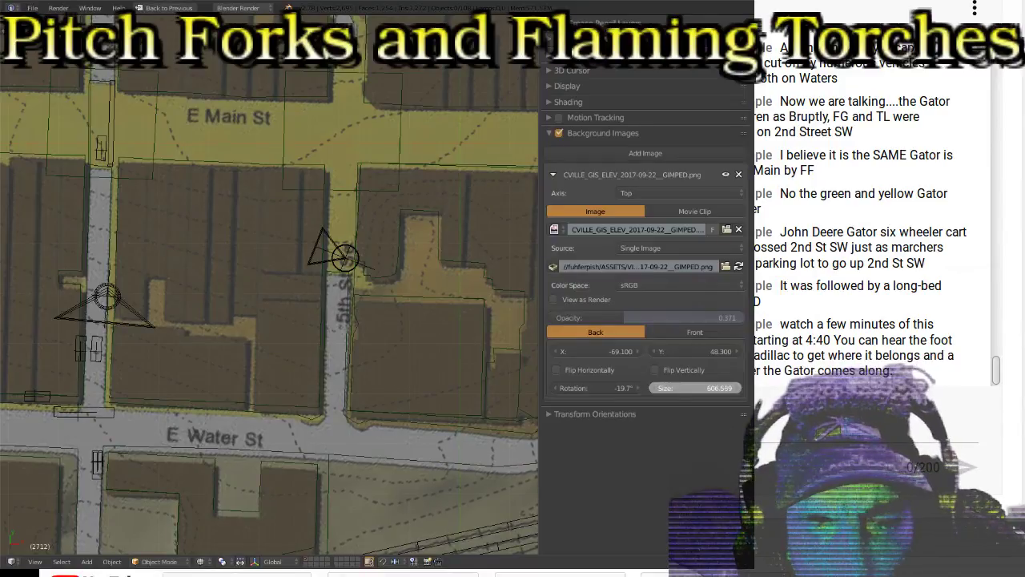
{"action": "left_click_drag", "start_coordinate": [688, 390], "coordinate": [684, 390]}
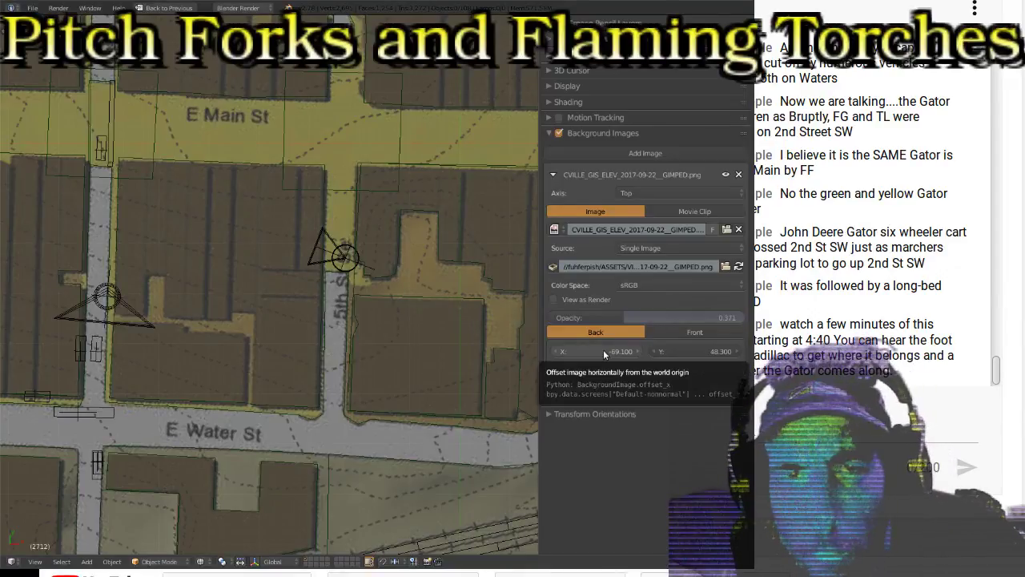
{"action": "left_click_drag", "start_coordinate": [603, 349], "coordinate": [608, 349]}
{"action": "left_click_drag", "start_coordinate": [728, 356], "coordinate": [695, 351]}
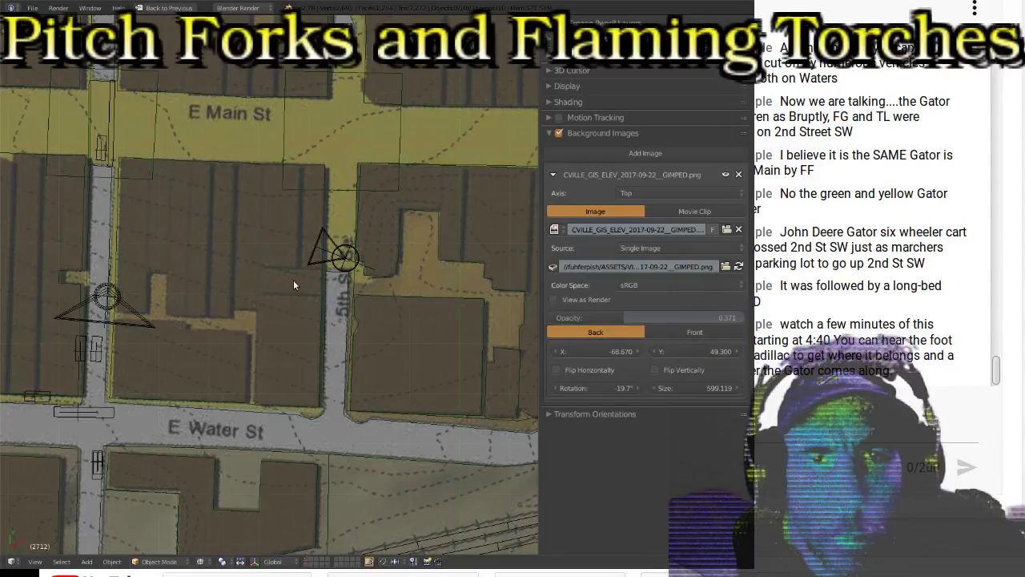
Step: Enlarge the background map to about 603.6 against the building outlines near W Water St and 2nd St SW
{"action": "middle_click_drag", "start_coordinate": [293, 280], "coordinate": [290, 283], "text": "shift"}
{"action": "middle_click_drag", "start_coordinate": [439, 285], "coordinate": [296, 328], "text": "shift"}
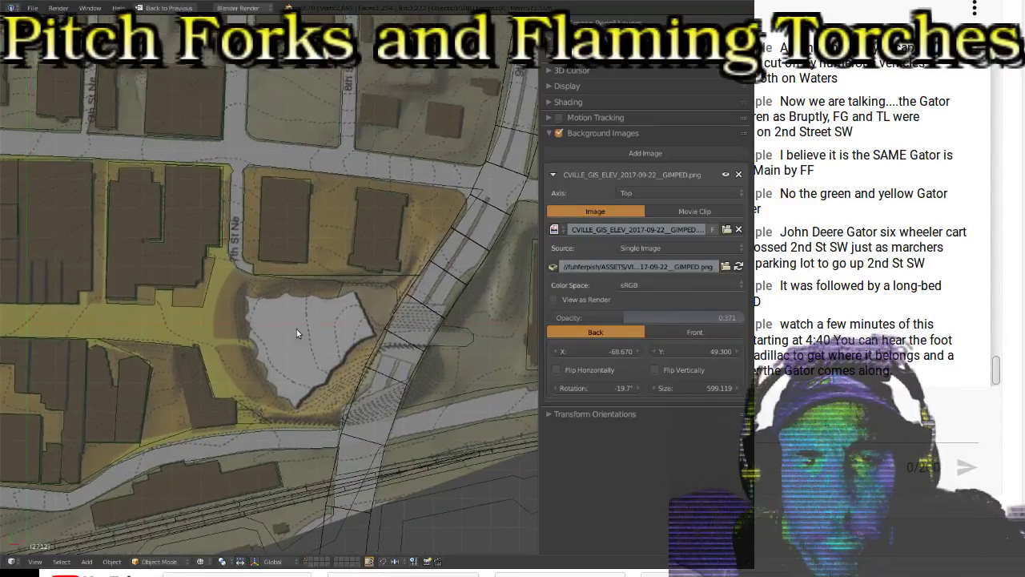
{"action": "scroll", "coordinate": [297, 328], "scroll_direction": "down", "scroll_amount": 6}
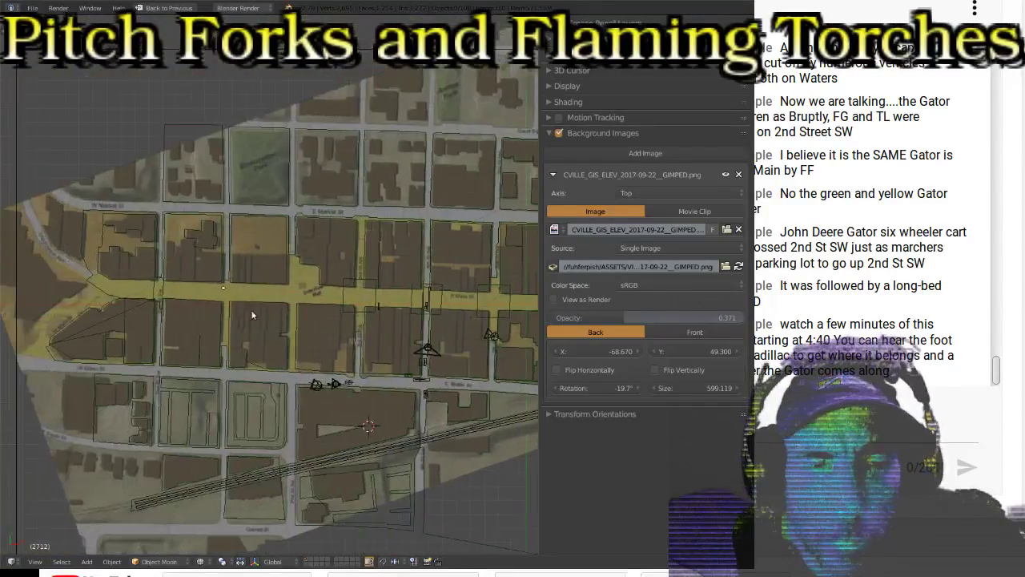
{"action": "scroll", "coordinate": [250, 309], "scroll_direction": "up", "scroll_amount": 5}
{"action": "scroll", "coordinate": [257, 370], "scroll_direction": "up", "scroll_amount": 4}
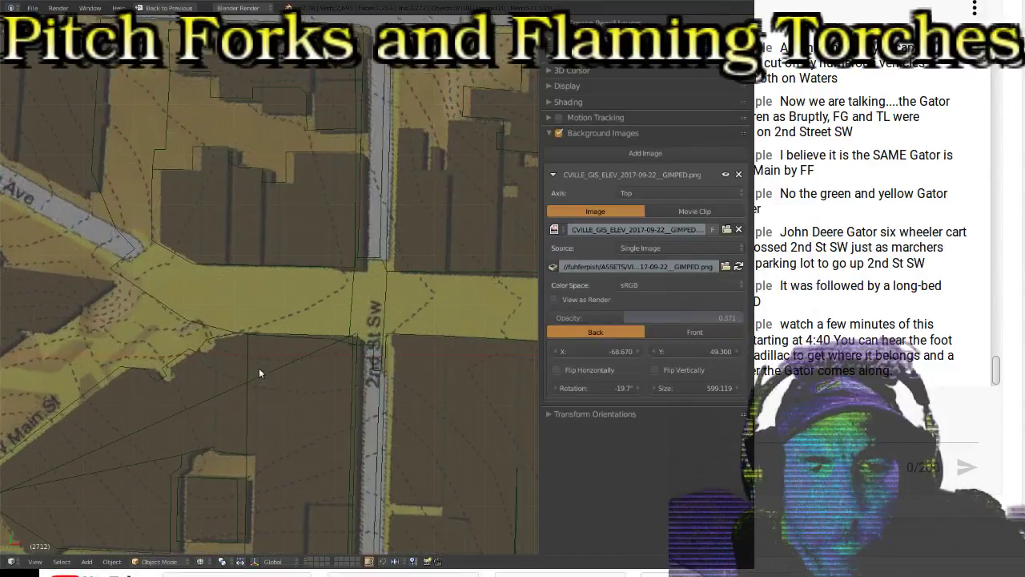
{"action": "scroll", "coordinate": [314, 235], "scroll_direction": "down", "scroll_amount": 2}
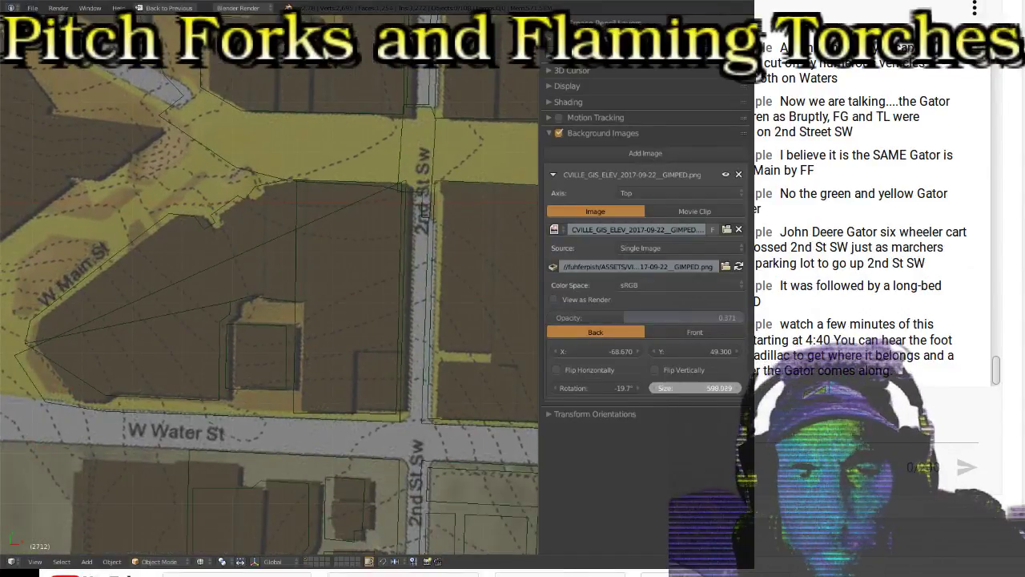
{"action": "left_click_drag", "start_coordinate": [695, 387], "coordinate": [704, 387]}
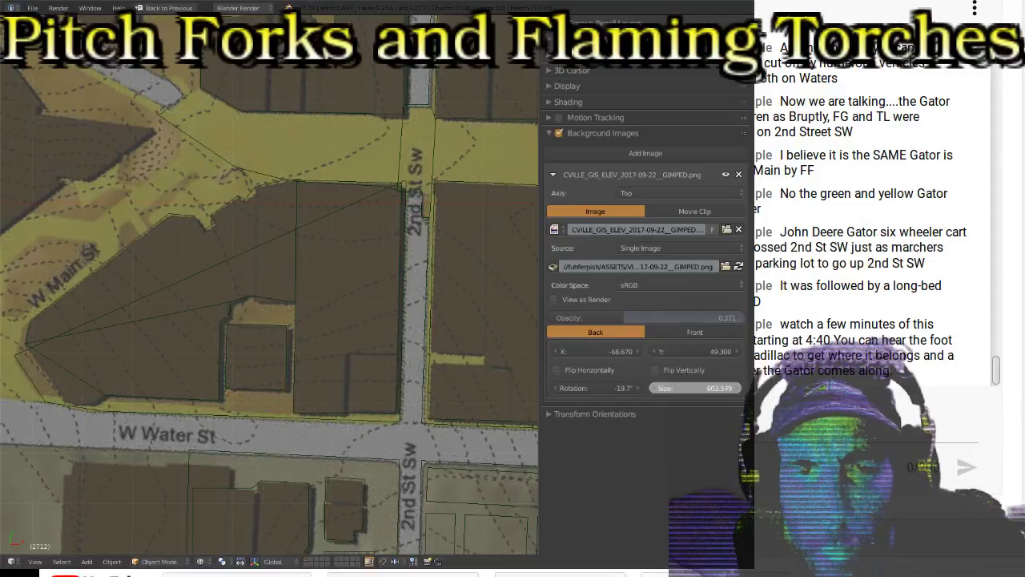
{"action": "left_click_drag", "start_coordinate": [704, 388], "coordinate": [703, 387]}
Step: Fine-tune the background map's size to 603.529 at the E Main St and 4th St crossing
{"action": "scroll", "coordinate": [369, 338], "scroll_direction": "down", "scroll_amount": 3}
{"action": "middle_click_drag", "start_coordinate": [393, 338], "coordinate": [178, 322], "text": "shift"}
{"action": "middle_click_drag", "start_coordinate": [442, 339], "coordinate": [306, 330], "text": "shift"}
{"action": "scroll", "coordinate": [306, 326], "scroll_direction": "up", "scroll_amount": 2, "text": "shift"}
{"action": "scroll", "coordinate": [325, 329], "scroll_direction": "up", "scroll_amount": 5}
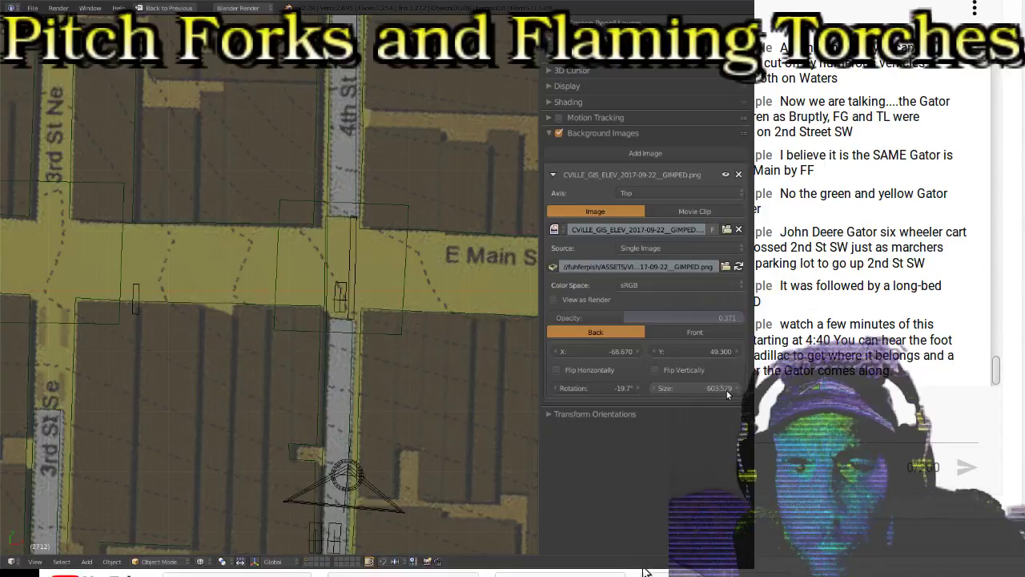
{"action": "left_click_drag", "start_coordinate": [697, 387], "coordinate": [726, 392]}
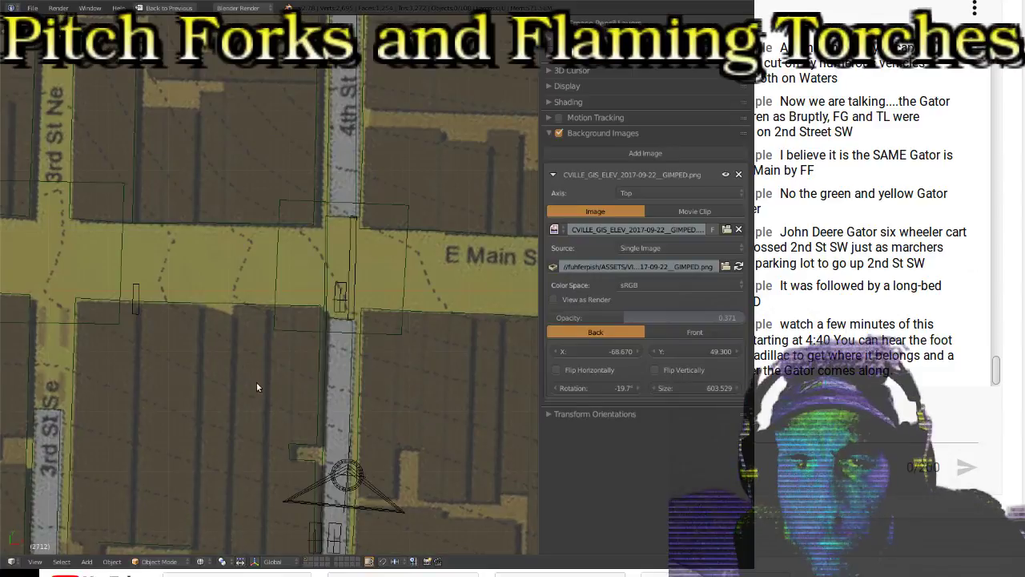
Step: Set the background map's size to 604.469 against the building outline along W Main St
{"action": "scroll", "coordinate": [152, 368], "scroll_direction": "down", "scroll_amount": 4}
{"action": "scroll", "coordinate": [92, 347], "scroll_direction": "up", "scroll_amount": 2}
{"action": "middle_click_drag", "start_coordinate": [506, 342], "coordinate": [288, 320]}
{"action": "scroll", "coordinate": [357, 395], "scroll_direction": "up", "scroll_amount": 5}
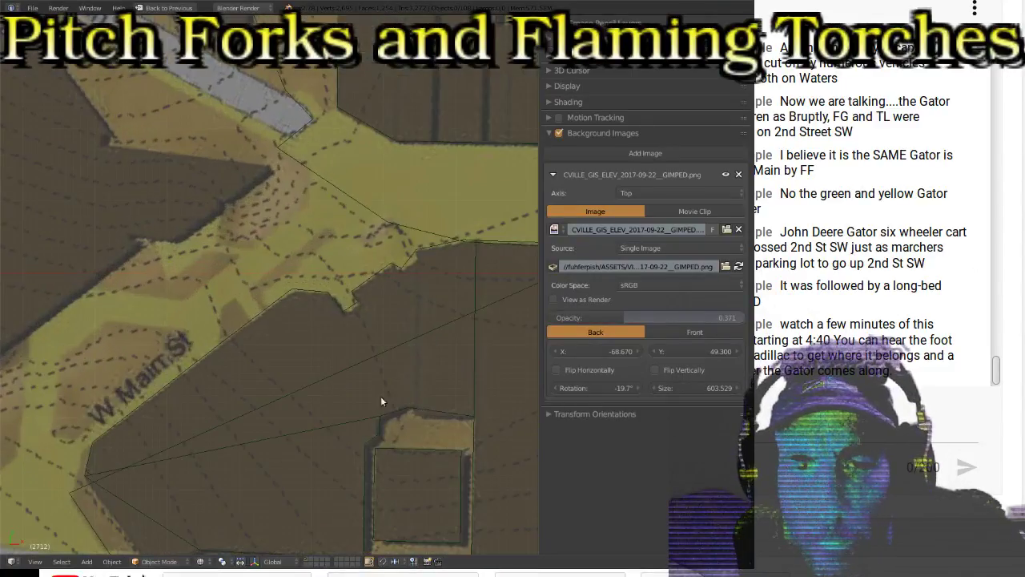
{"action": "left_click_drag", "start_coordinate": [683, 388], "coordinate": [692, 388]}
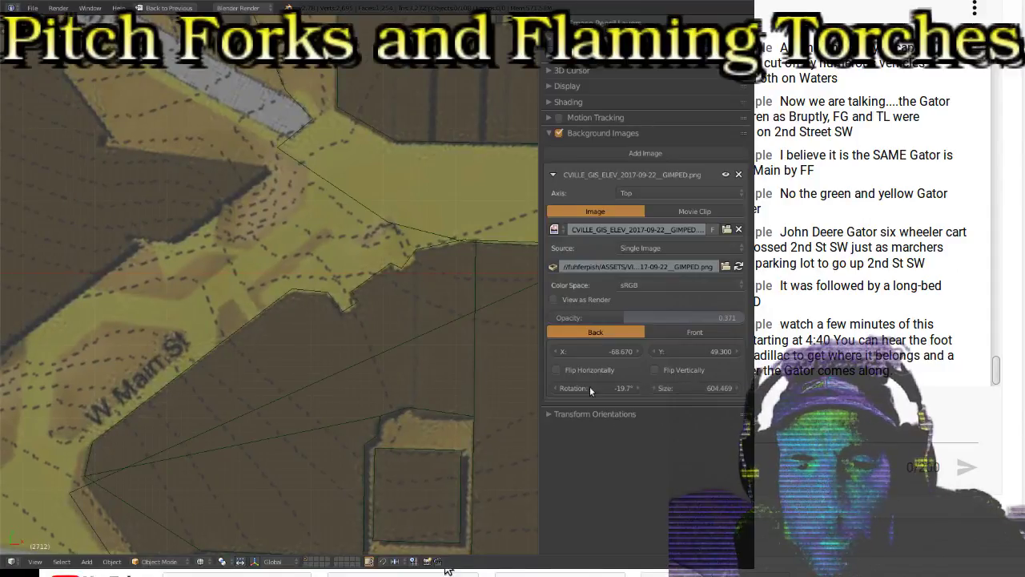
Step: Check the map's alignment with the block outlines along E Main St, from 2nd St SW east to the pavilion
{"action": "scroll", "coordinate": [379, 375], "scroll_direction": "down", "scroll_amount": 5}
{"action": "scroll", "coordinate": [332, 343], "scroll_direction": "down", "scroll_amount": 15, "text": "ctrl"}
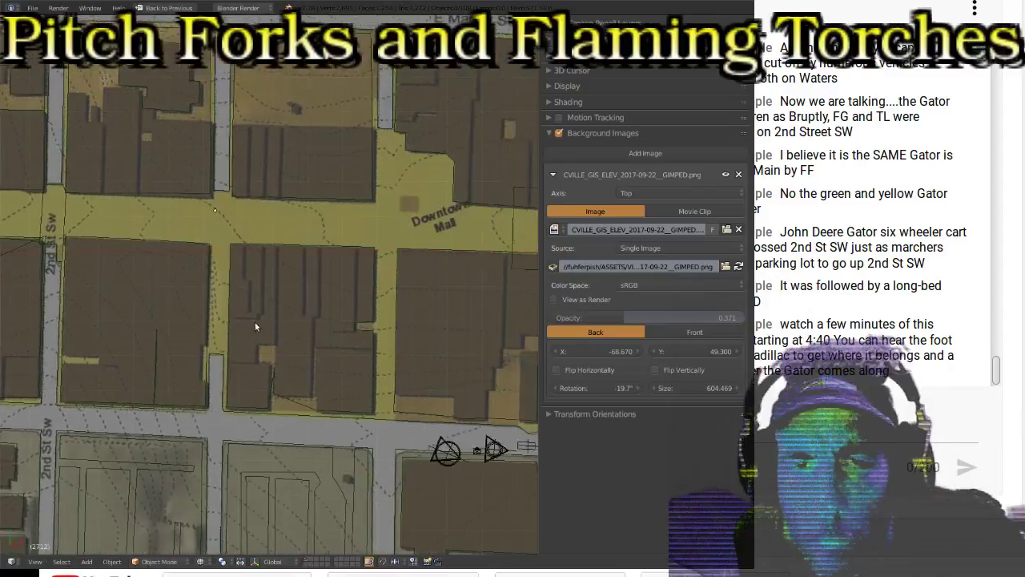
{"action": "middle_click_drag", "start_coordinate": [441, 306], "coordinate": [268, 305], "text": "shift"}
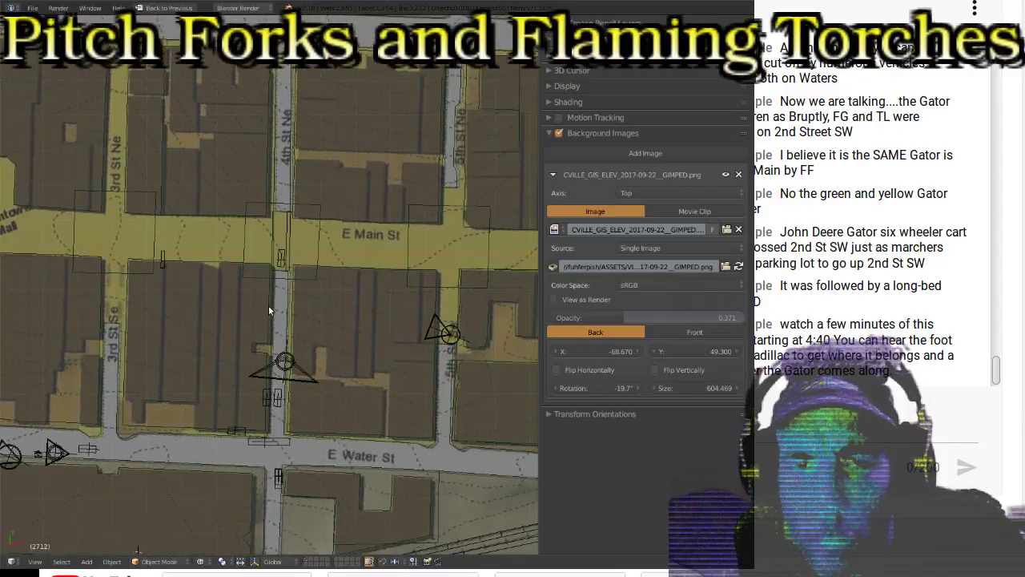
{"action": "middle_click_drag", "start_coordinate": [454, 305], "coordinate": [285, 310], "text": "shift"}
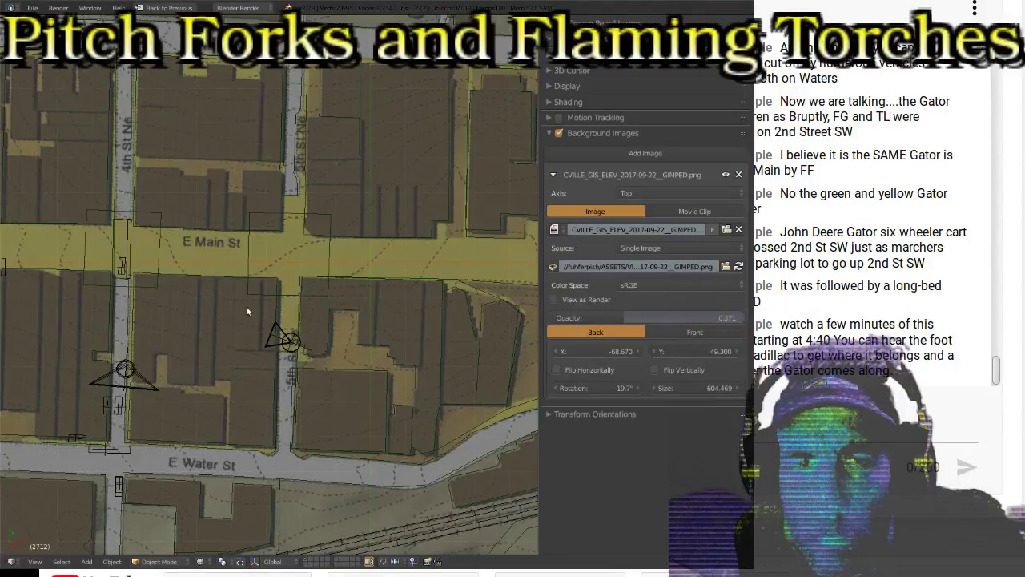
{"action": "middle_click_drag", "start_coordinate": [211, 305], "coordinate": [199, 305], "text": "shift"}
{"action": "middle_click_drag", "start_coordinate": [397, 307], "coordinate": [185, 306], "text": "shift"}
{"action": "middle_click_drag", "start_coordinate": [332, 281], "coordinate": [217, 315], "text": "shift"}
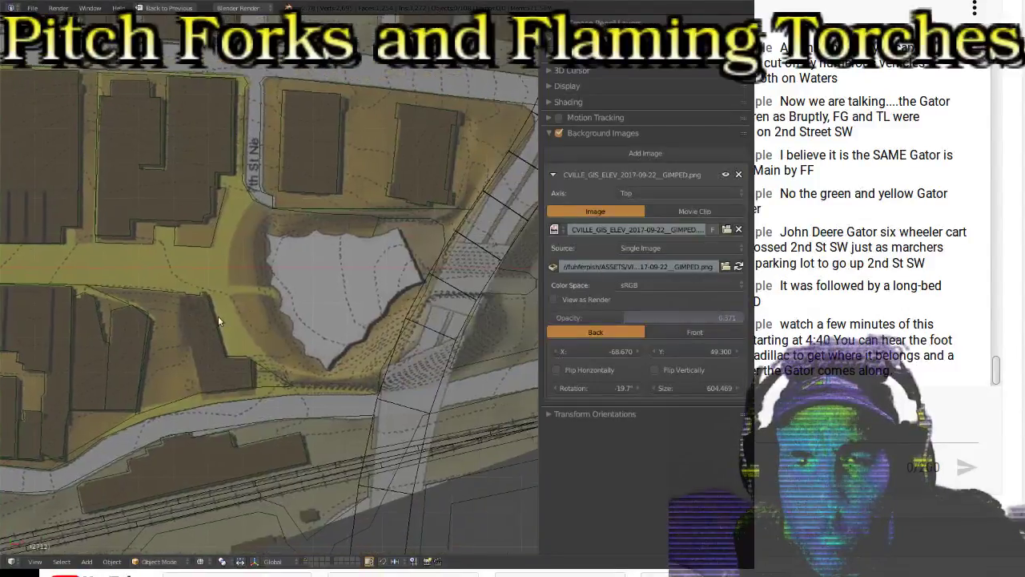
{"action": "middle_click_drag", "start_coordinate": [398, 302], "coordinate": [333, 312], "text": "shift"}
{"action": "scroll", "coordinate": [332, 318], "scroll_direction": "up", "scroll_amount": 2}
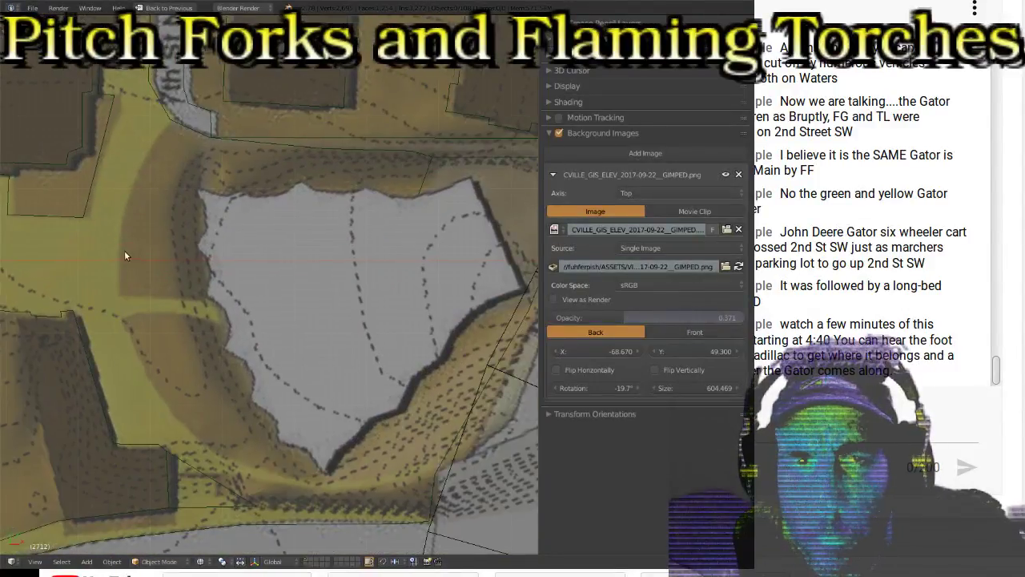
Step: Shift the background map's X offset to -69.600 against the building outlines beside 7th St NE
{"action": "middle_click_drag", "start_coordinate": [124, 250], "coordinate": [237, 399], "text": "shift"}
{"action": "scroll", "coordinate": [226, 429], "scroll_direction": "up", "scroll_amount": 2, "text": "shift"}
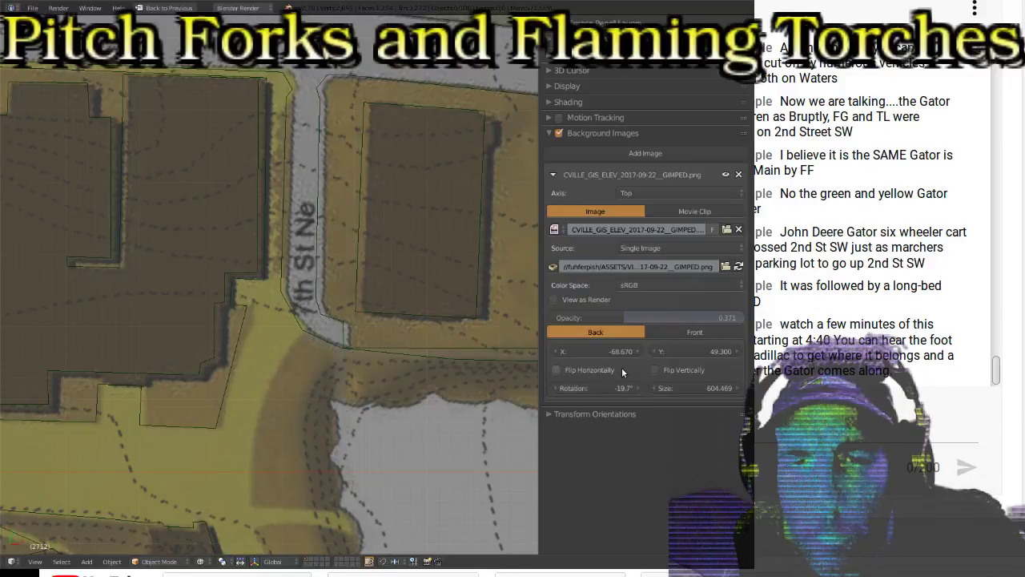
{"action": "left_click_drag", "start_coordinate": [625, 352], "coordinate": [617, 355]}
{"action": "key", "text": "Escape"}
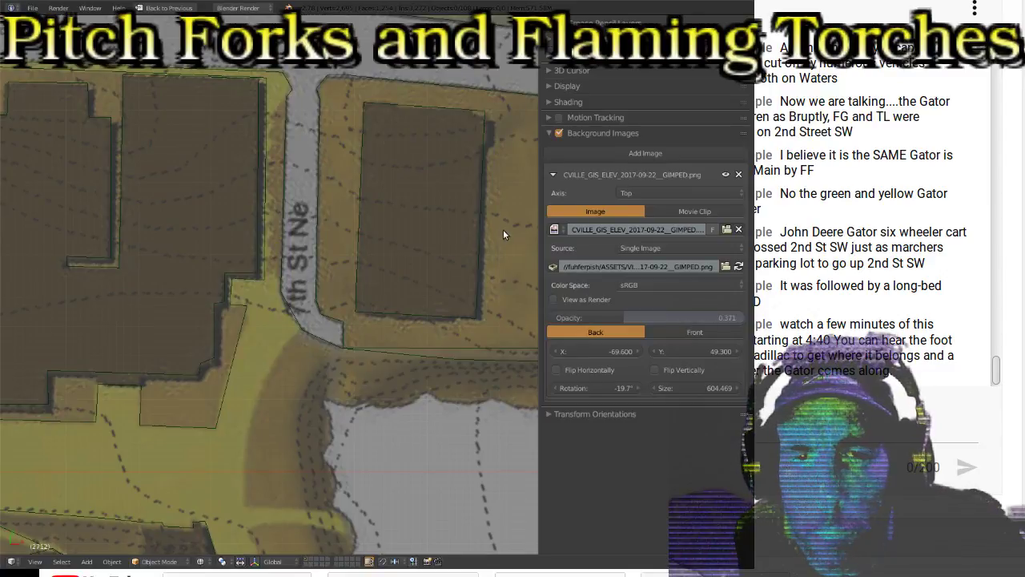
Step: Check the map's alignment with the outlines east of 7th St NE and at the W Water St and 2nd St SW block
{"action": "middle_click_drag", "start_coordinate": [503, 229], "coordinate": [181, 215], "text": "shift"}
{"action": "scroll", "coordinate": [178, 217], "scroll_direction": "up", "scroll_amount": 4}
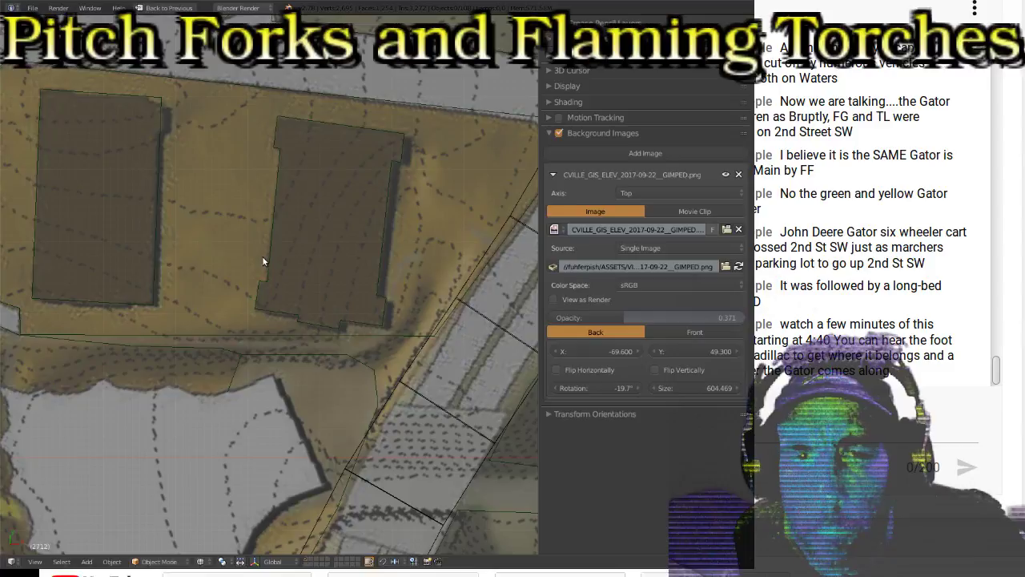
{"action": "scroll", "coordinate": [272, 293], "scroll_direction": "down", "scroll_amount": 4}
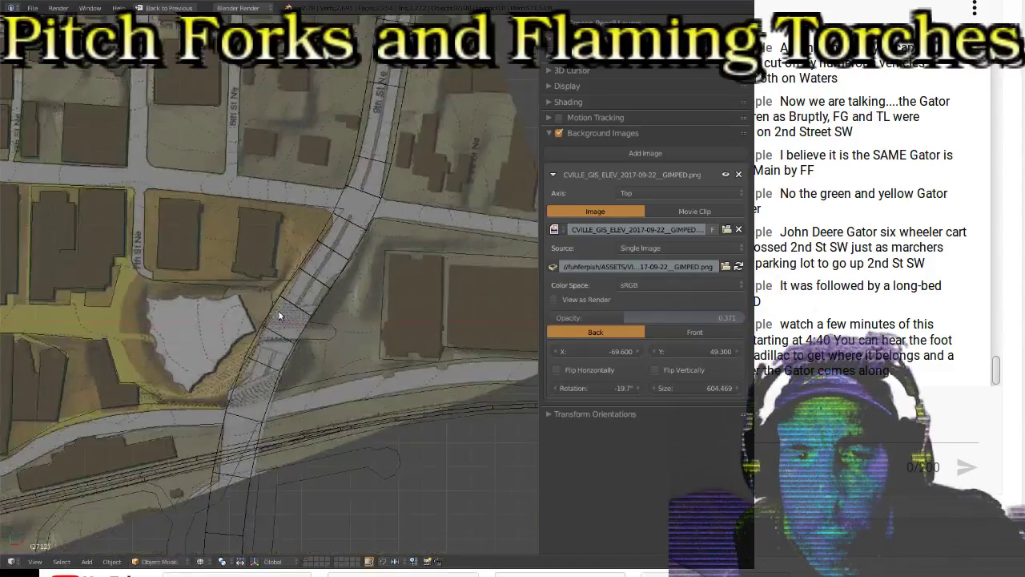
{"action": "scroll", "coordinate": [161, 337], "scroll_direction": "down", "scroll_amount": 4}
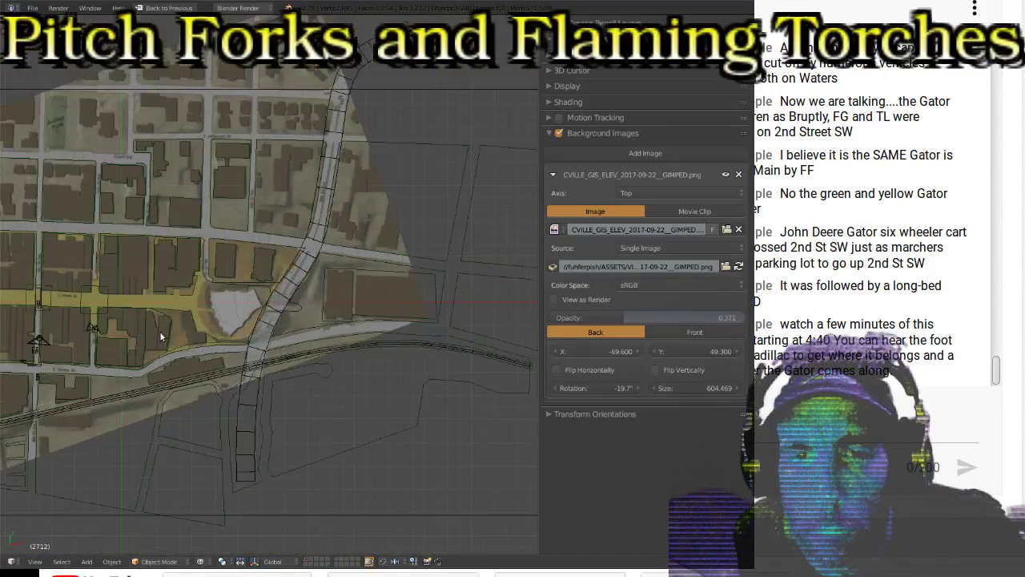
{"action": "middle_click_drag", "start_coordinate": [101, 328], "coordinate": [439, 327], "text": "shift"}
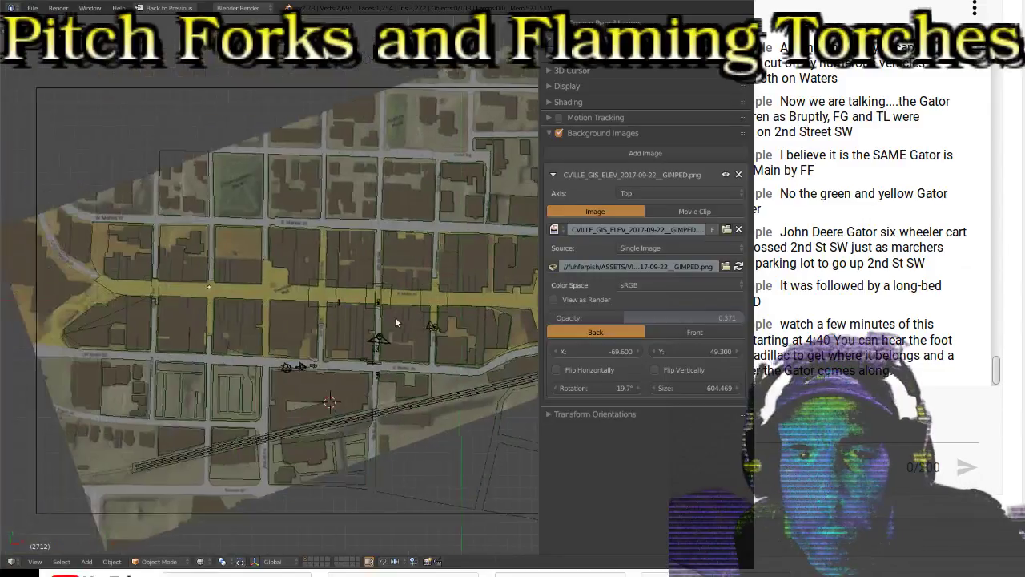
{"action": "scroll", "coordinate": [276, 282], "scroll_direction": "up", "scroll_amount": 8}
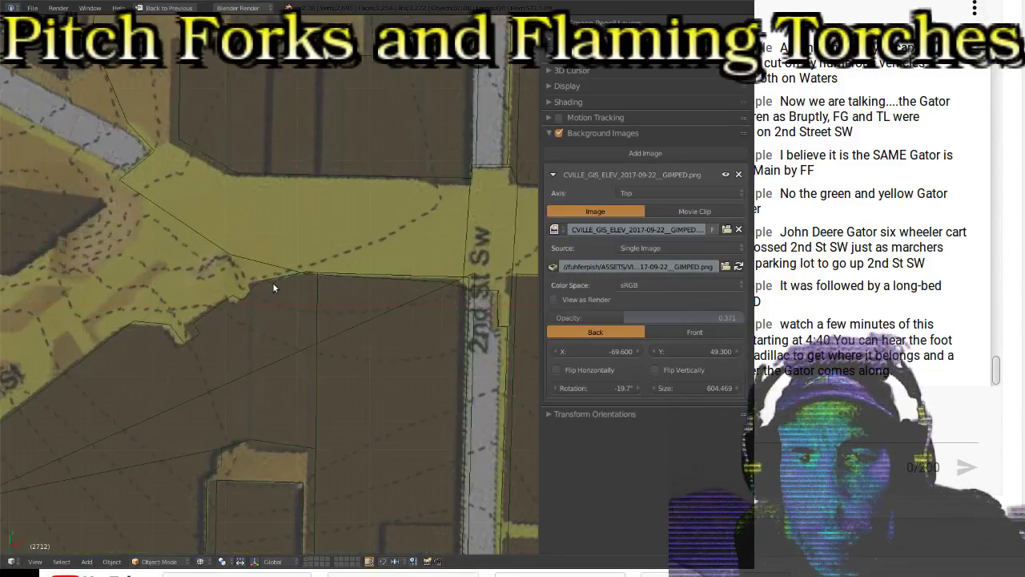
{"action": "middle_click_drag", "start_coordinate": [272, 288], "coordinate": [320, 124], "text": "shift"}
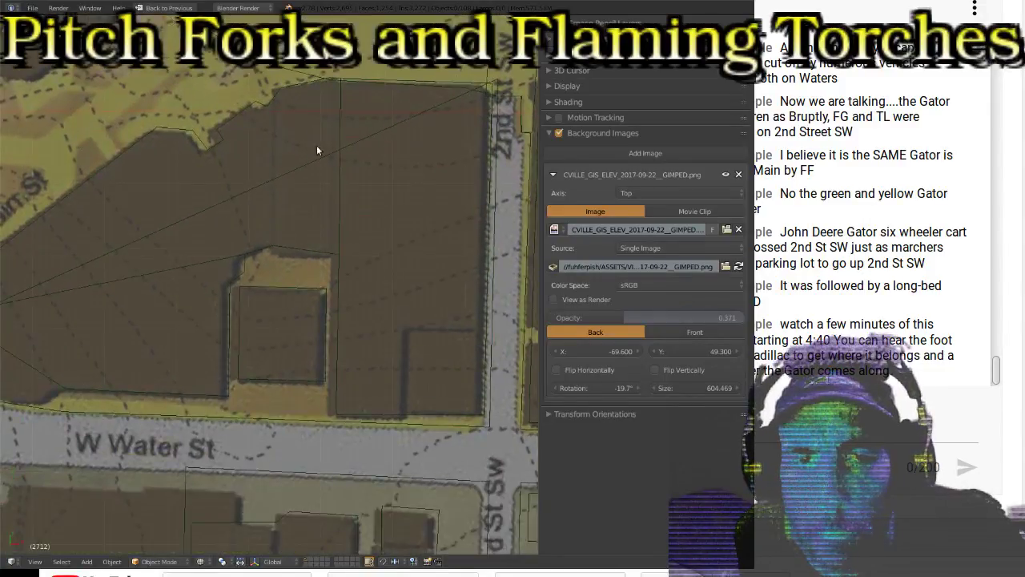
{"action": "middle_click_drag", "start_coordinate": [291, 226], "coordinate": [293, 232], "text": "shift"}
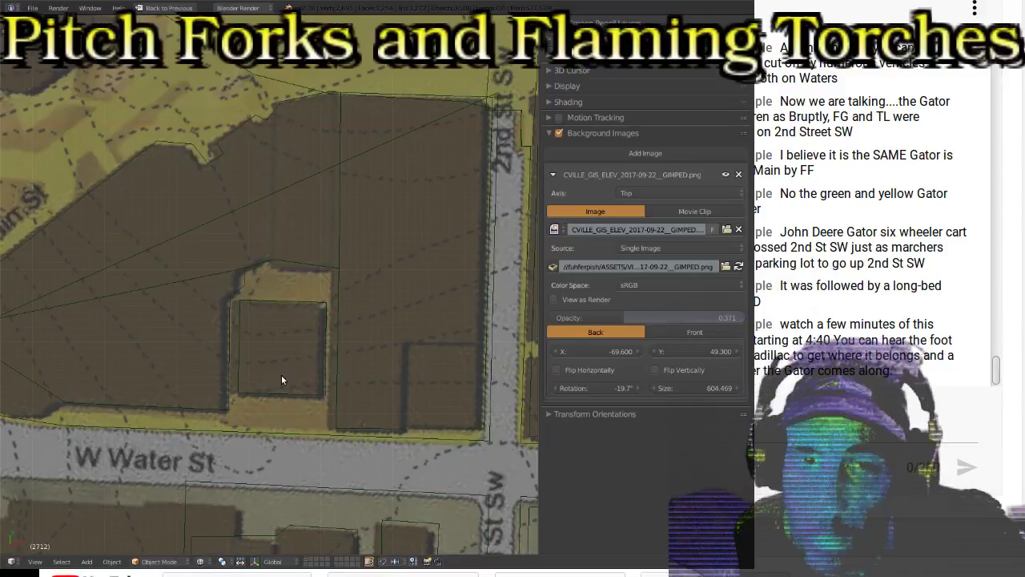
Step: Shift the background map to X -68.750 and Y 49.680 against the block outlines east of 2nd St SW
{"action": "middle_click_drag", "start_coordinate": [351, 323], "coordinate": [293, 302], "text": "shift"}
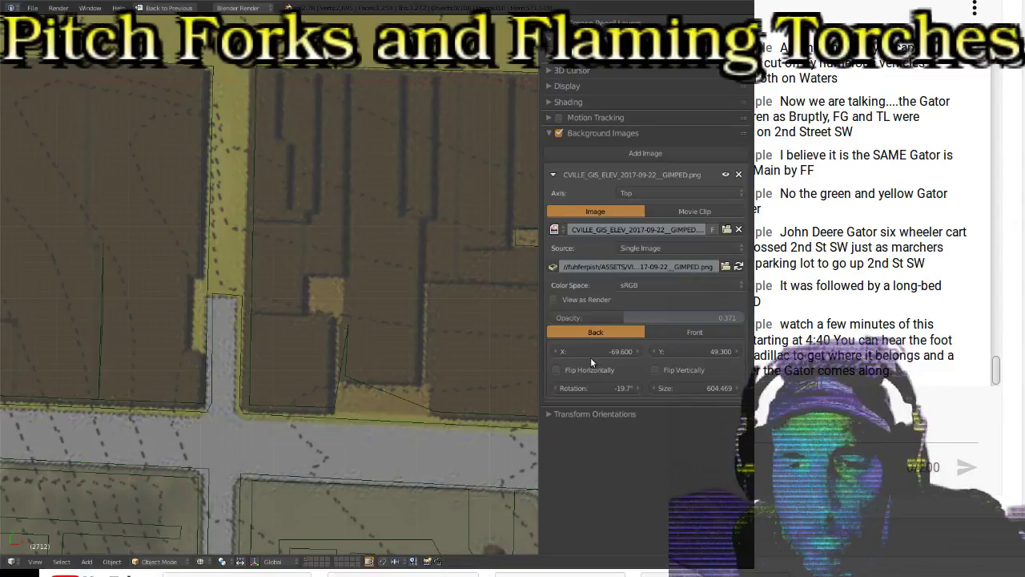
{"action": "left_click_drag", "start_coordinate": [591, 353], "coordinate": [611, 353]}
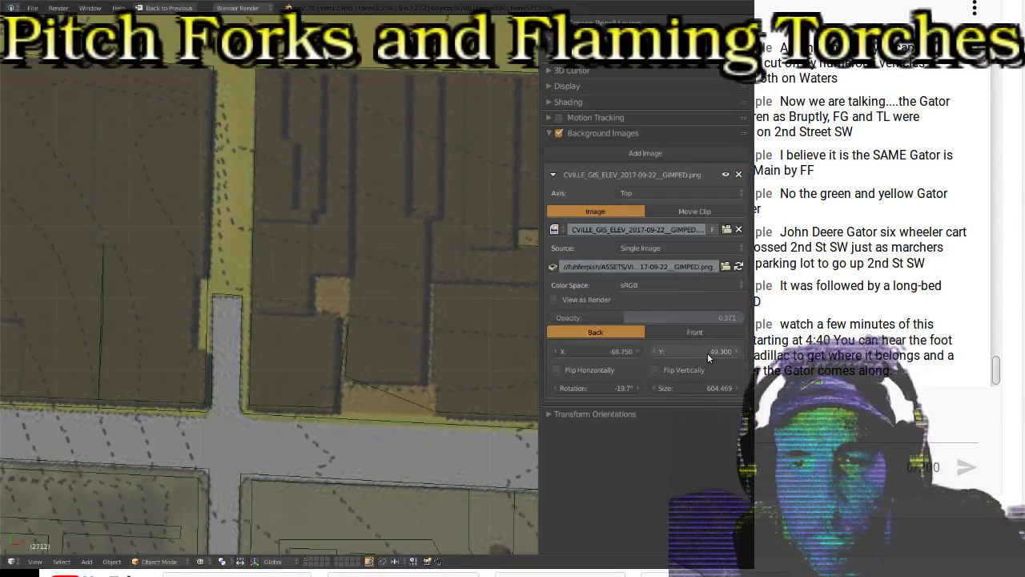
{"action": "left_click_drag", "start_coordinate": [707, 352], "coordinate": [721, 351]}
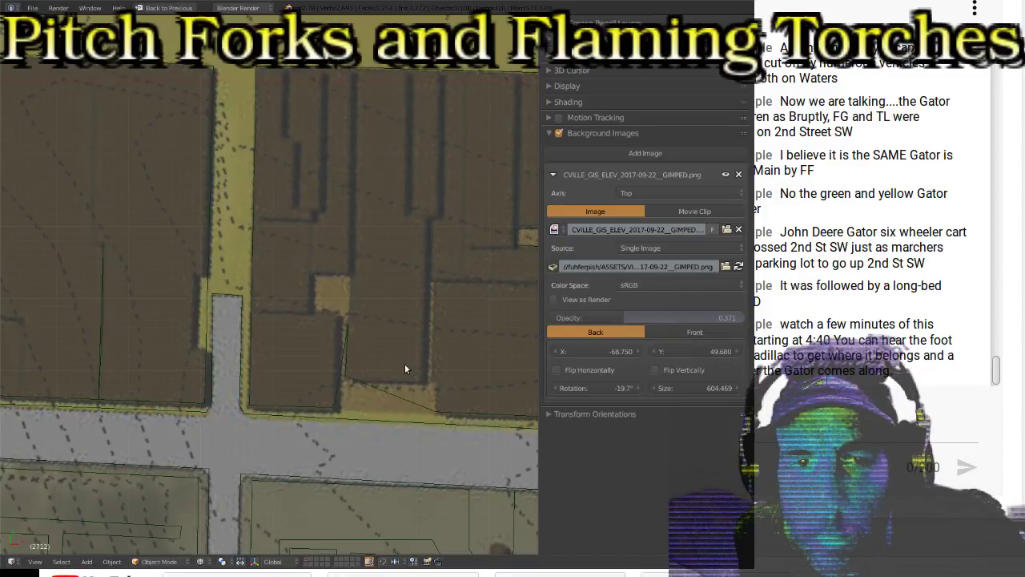
{"action": "scroll", "coordinate": [128, 346], "scroll_direction": "up", "scroll_amount": 2}
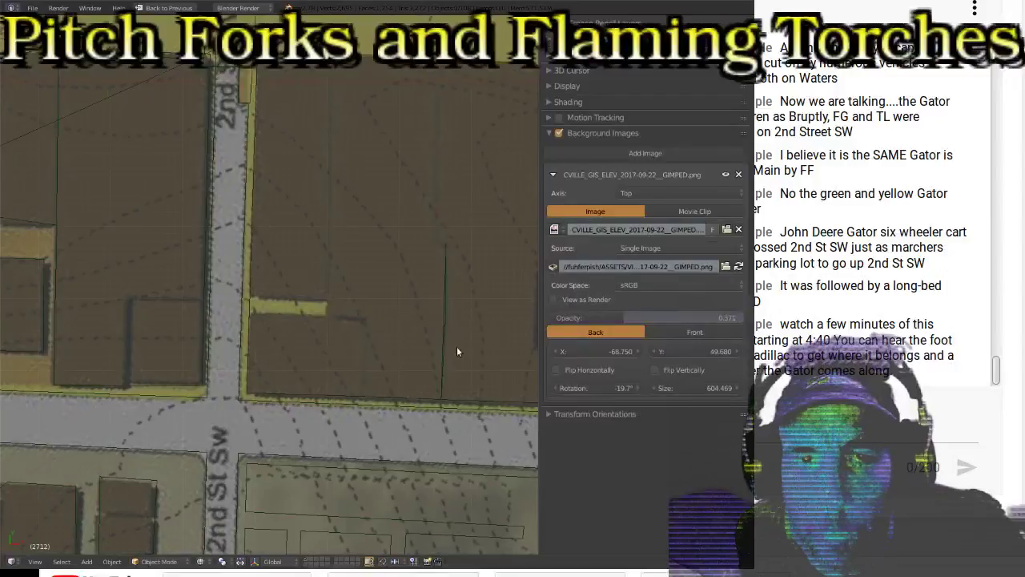
Step: Check the map's alignment with the outlines from 2nd St SW east along Water St and up 4th St to E Main St
{"action": "mouse_move", "coordinate": [174, 341]}
{"action": "middle_mouse_down", "text": "shift"}
{"action": "mouse_move", "coordinate": [413, 342]}
{"action": "mouse_move", "coordinate": [166, 325]}
{"action": "middle_mouse_up", "text": "shift"}
{"action": "scroll", "coordinate": [374, 284], "scroll_direction": "down", "scroll_amount": 2}
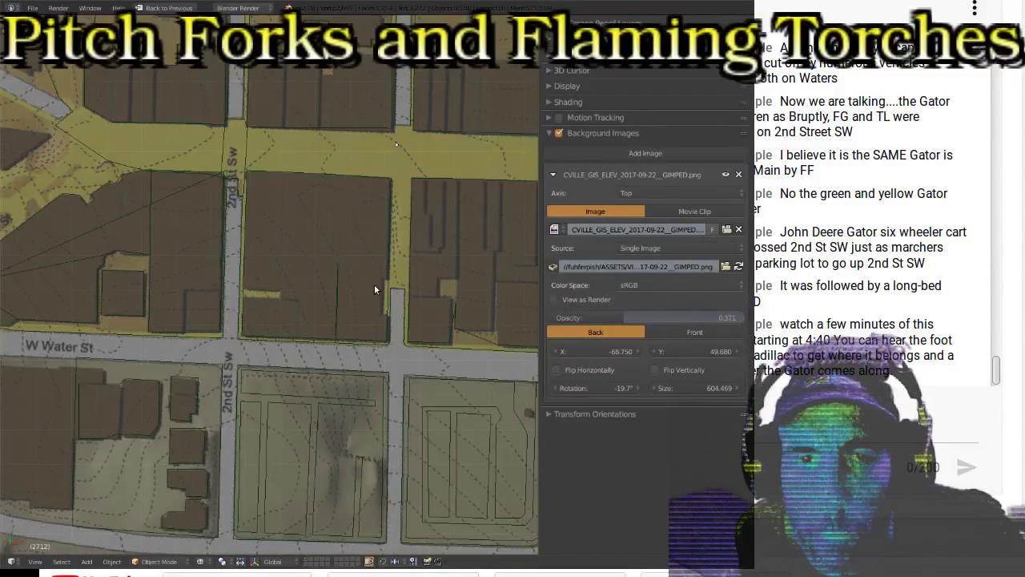
{"action": "middle_click_drag", "start_coordinate": [480, 264], "coordinate": [266, 309], "text": "shift"}
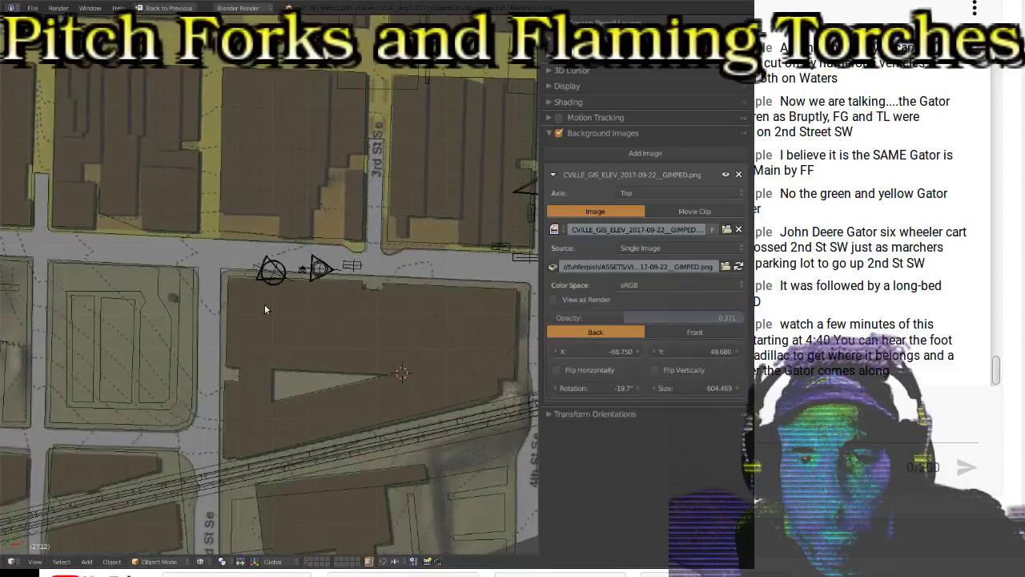
{"action": "middle_click_drag", "start_coordinate": [419, 370], "coordinate": [270, 257], "text": "shift"}
{"action": "scroll", "coordinate": [270, 257], "scroll_direction": "up", "scroll_amount": 5}
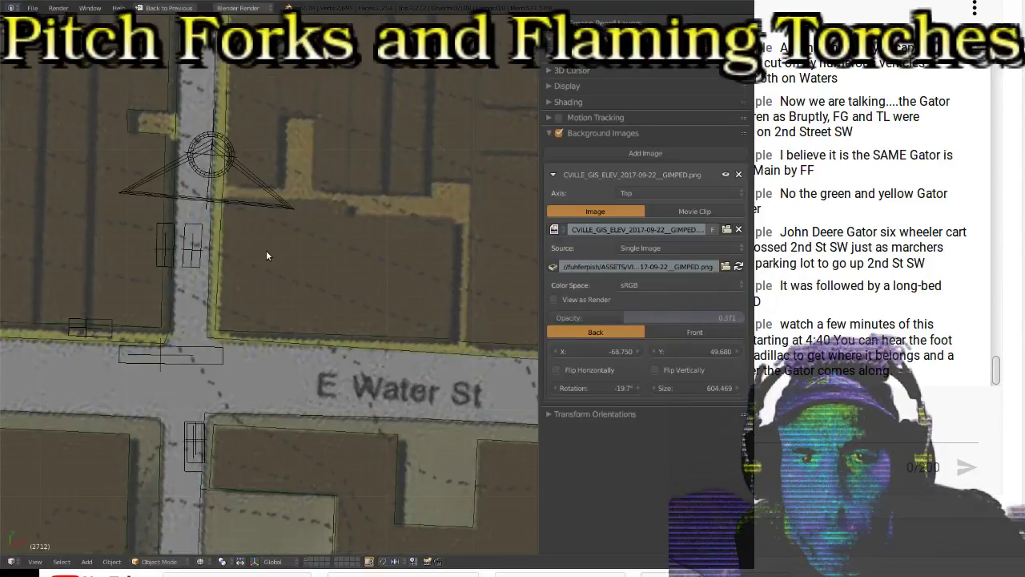
{"action": "scroll", "coordinate": [267, 255], "scroll_direction": "up", "scroll_amount": 1, "text": "shift"}
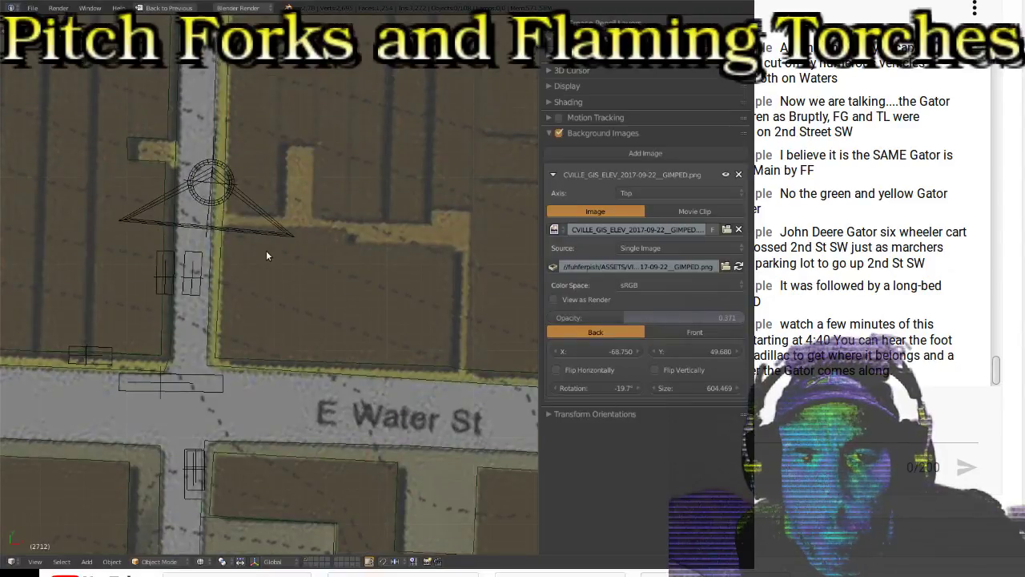
{"action": "scroll", "coordinate": [267, 255], "scroll_direction": "up", "scroll_amount": 4, "text": "shift"}
{"action": "scroll", "coordinate": [267, 253], "scroll_direction": "up", "scroll_amount": 3, "text": "shift"}
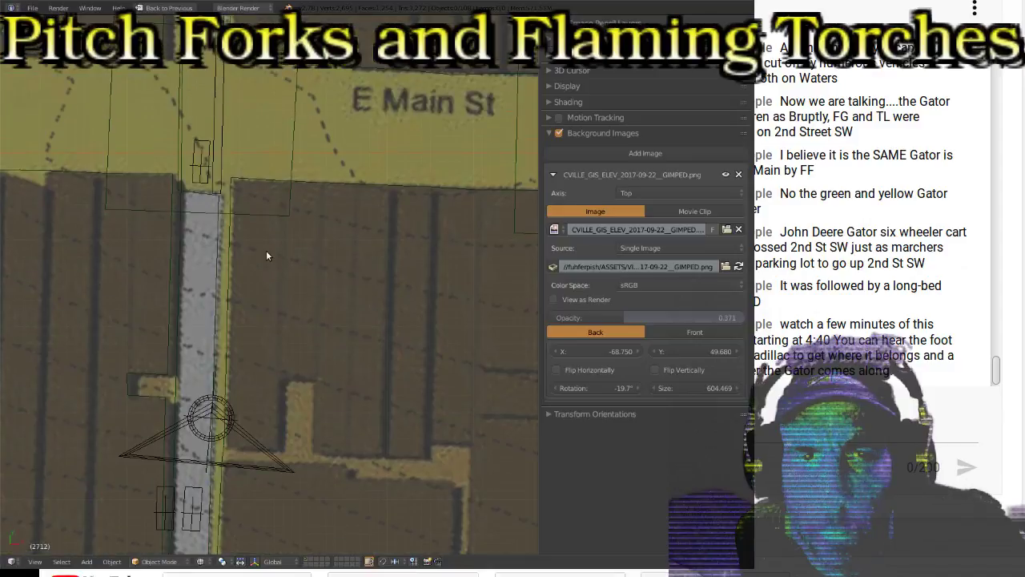
{"action": "scroll", "coordinate": [266, 251], "scroll_direction": "up", "scroll_amount": 4, "text": "shift"}
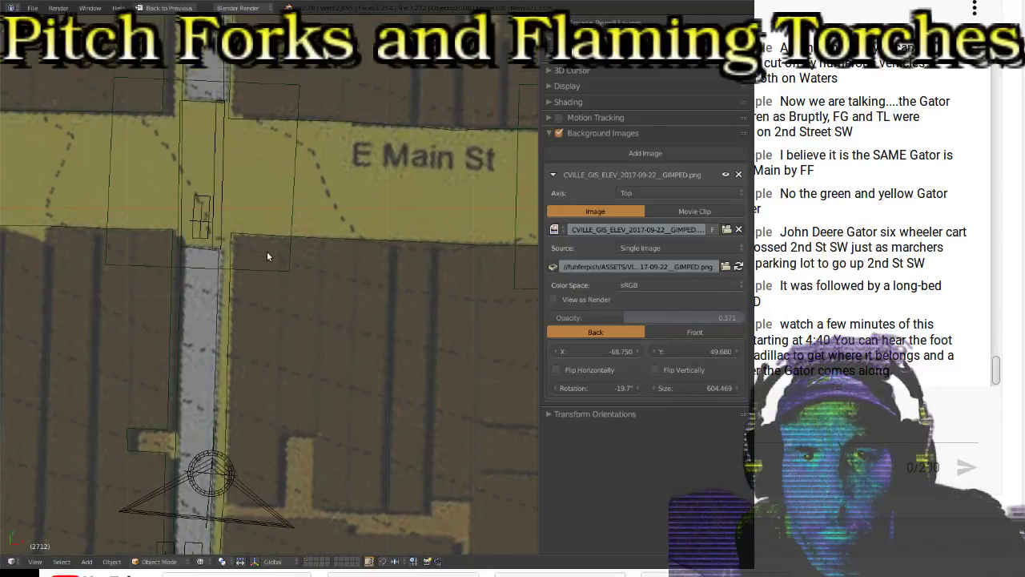
{"action": "scroll", "coordinate": [269, 260], "scroll_direction": "up", "scroll_amount": 2, "text": "shift"}
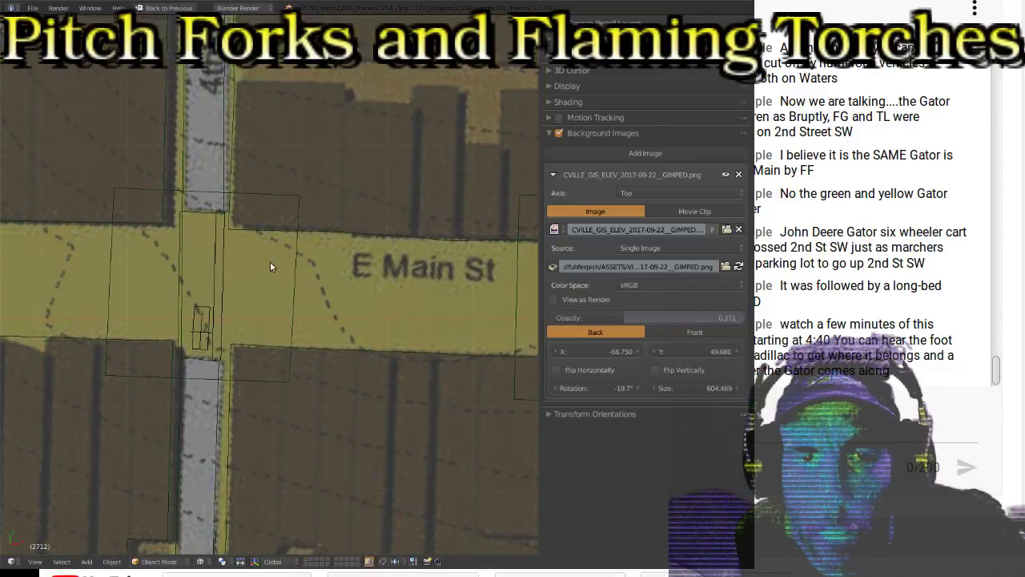
{"action": "scroll", "coordinate": [270, 261], "scroll_direction": "up", "scroll_amount": 2, "text": "shift"}
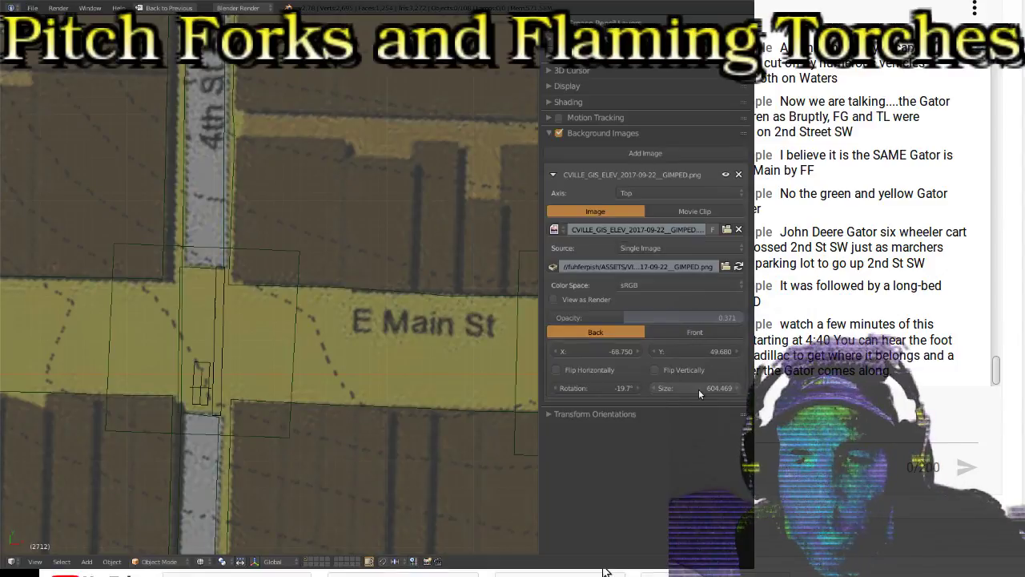
Step: Scale the background map to size 609.689 against the outlines at E Main St and 4th St
{"action": "left_click_drag", "start_coordinate": [698, 388], "coordinate": [708, 388]}
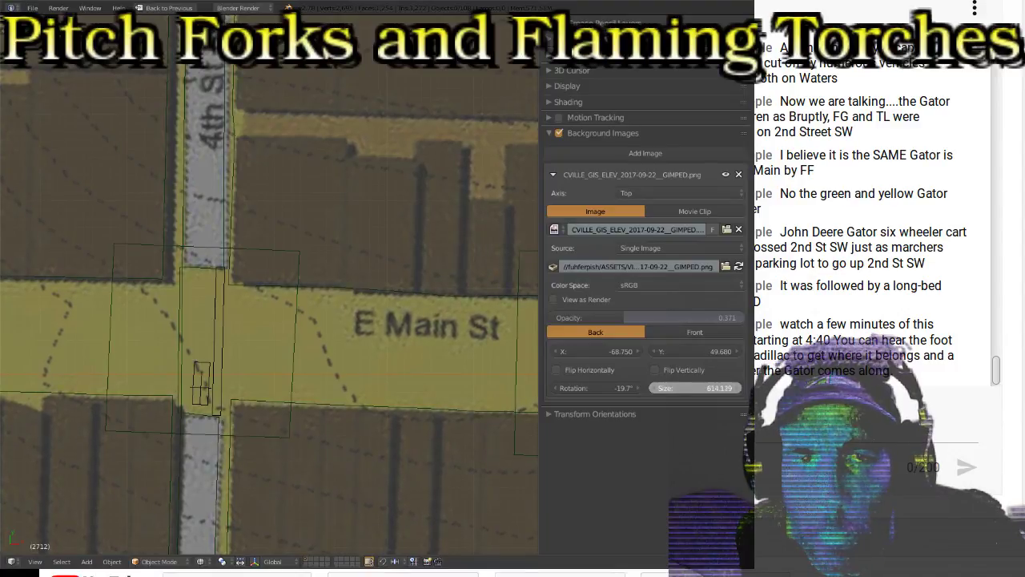
{"action": "key", "text": "Escape"}
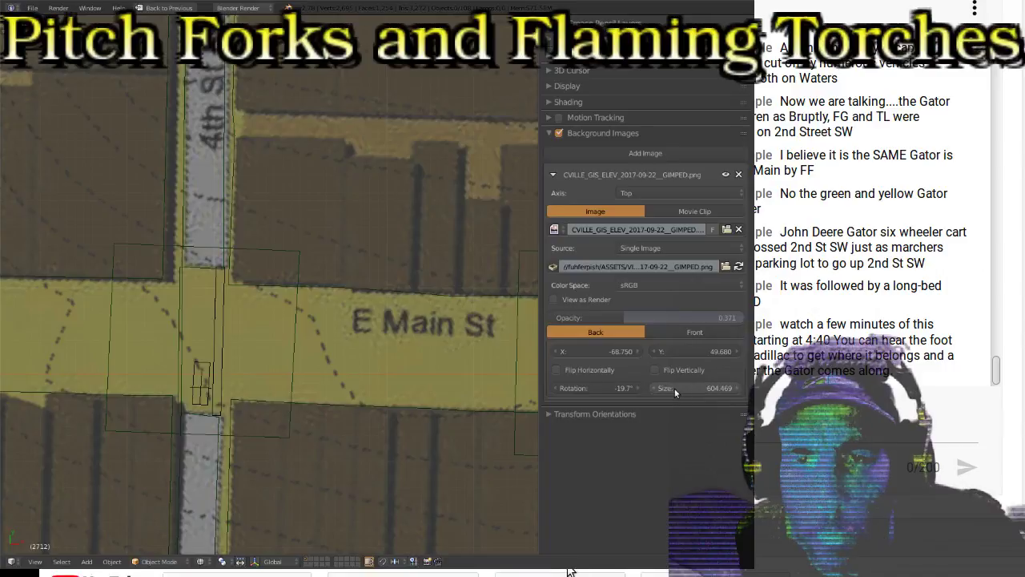
{"action": "left_click_drag", "start_coordinate": [674, 389], "coordinate": [691, 388]}
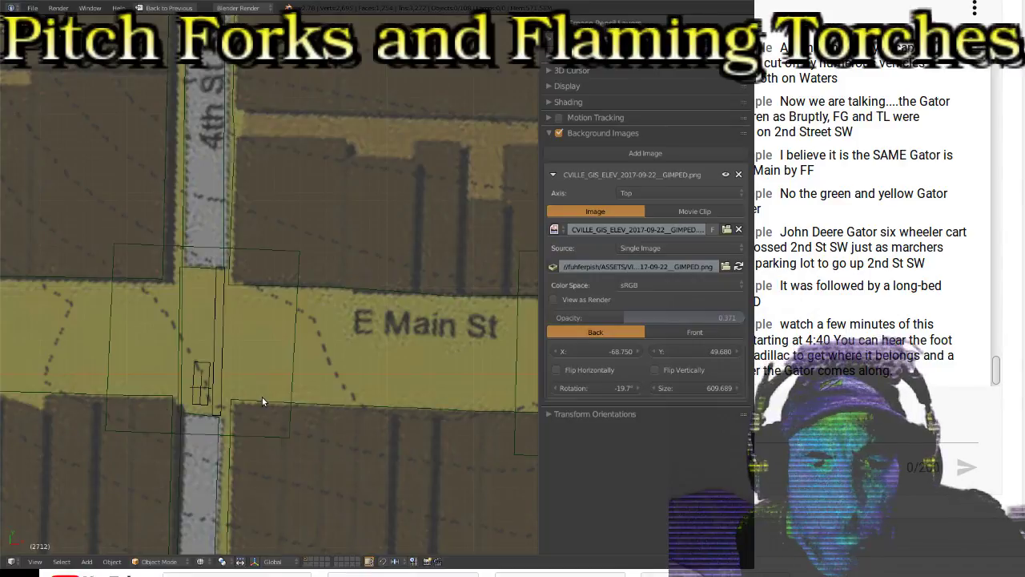
Step: Shift the background map to X -66.590 and Y 50.540 against the block outlines at W Water St and 2nd St SW
{"action": "scroll", "coordinate": [120, 379], "scroll_direction": "down", "scroll_amount": 5}
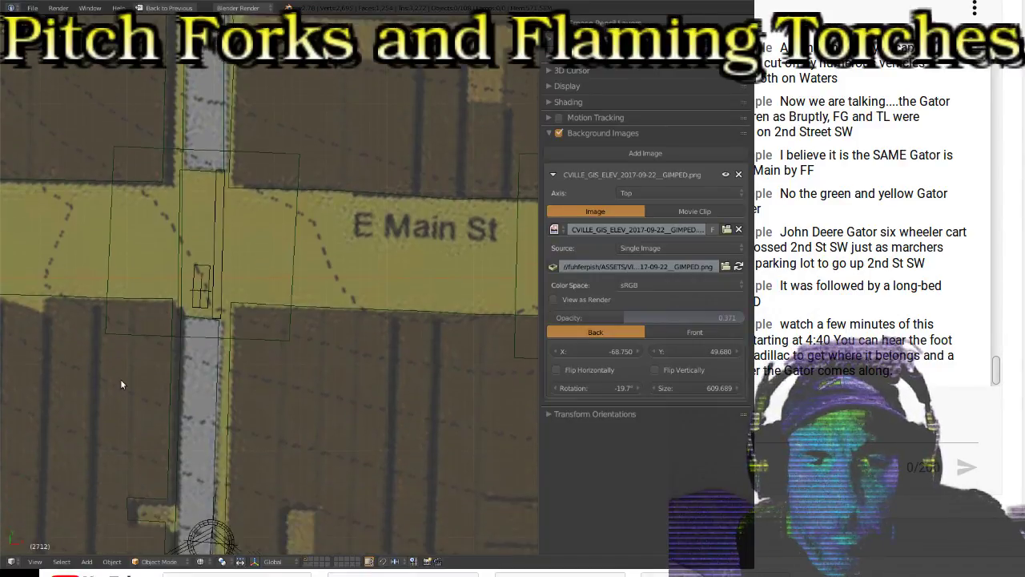
{"action": "middle_click_drag", "start_coordinate": [24, 340], "coordinate": [261, 243], "text": "shift"}
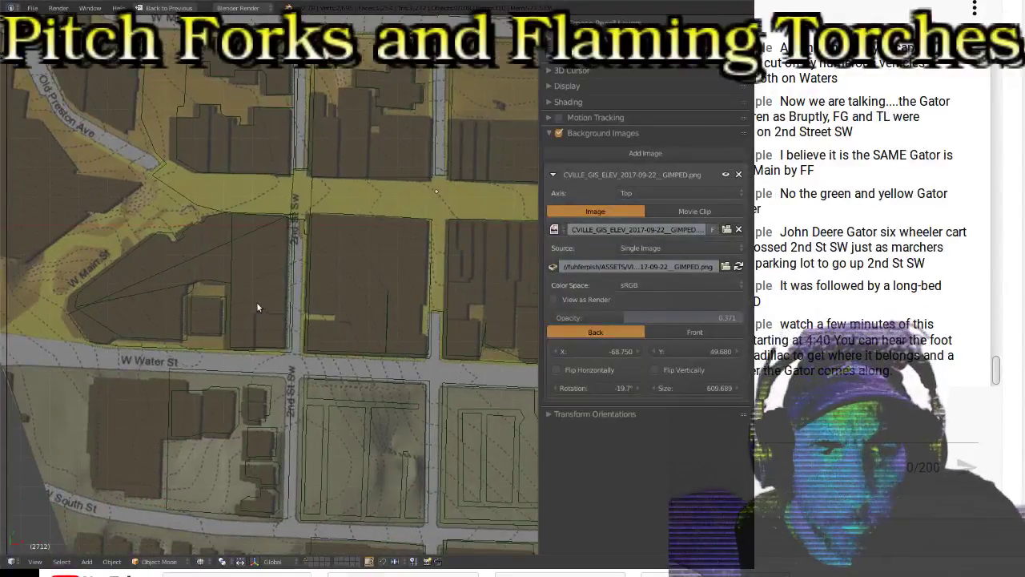
{"action": "scroll", "coordinate": [230, 315], "scroll_direction": "up", "scroll_amount": 4}
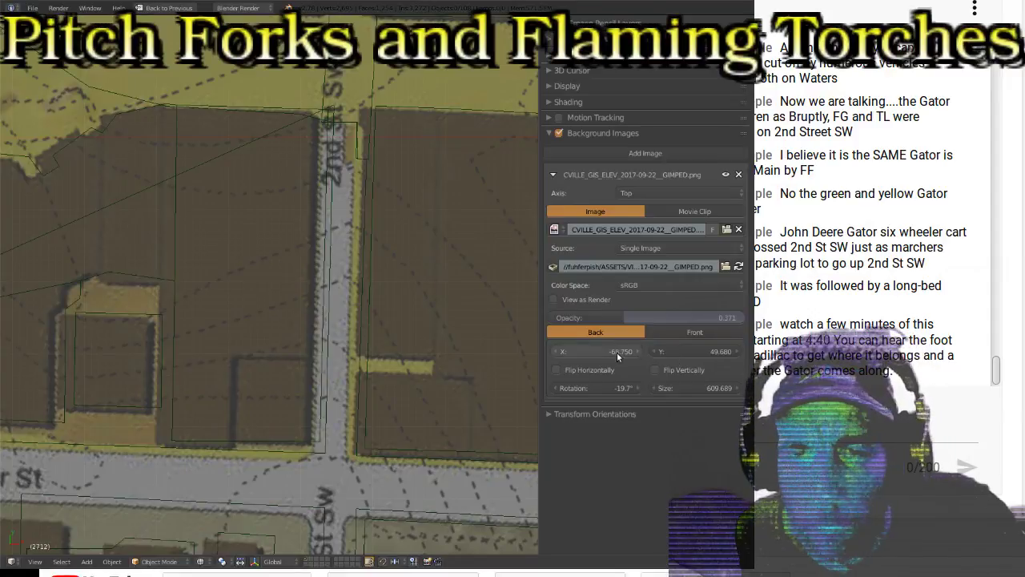
{"action": "left_click_drag", "start_coordinate": [617, 351], "coordinate": [594, 353]}
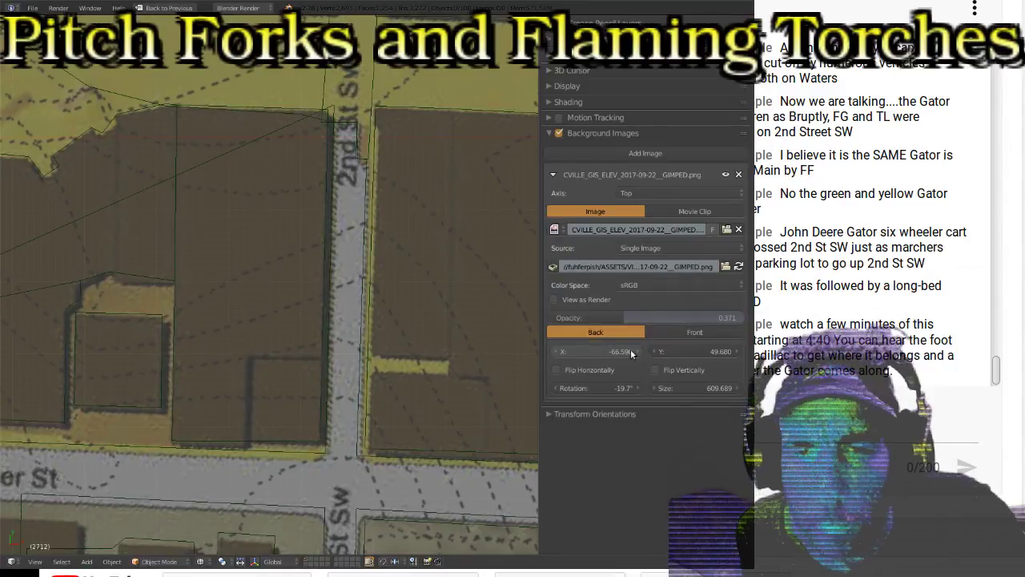
{"action": "left_click_drag", "start_coordinate": [667, 352], "coordinate": [673, 353]}
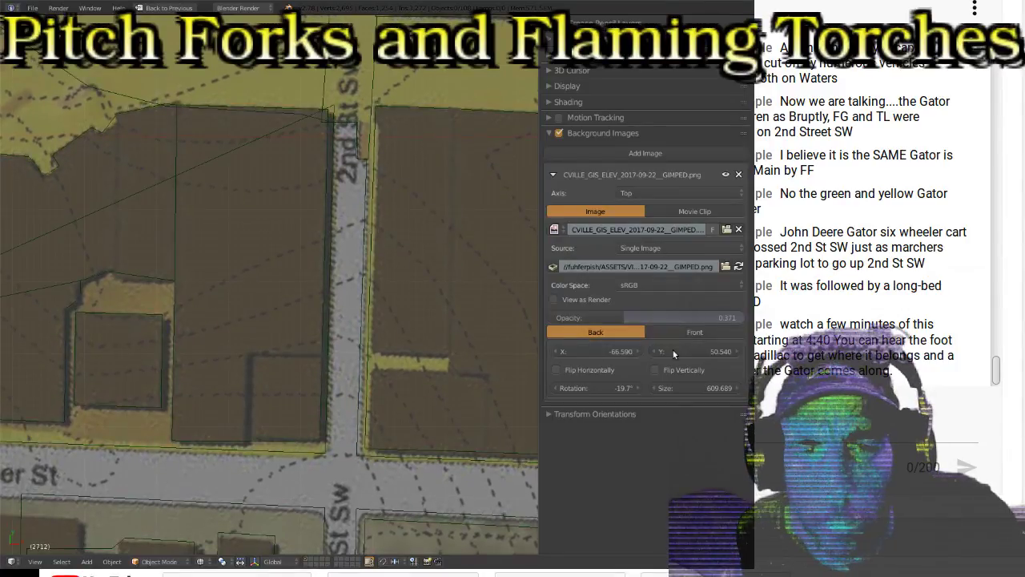
Step: Shift the background map's X offset to -71.590 against the building outlines beside 7th St NE and the pavilion
{"action": "middle_click_drag", "start_coordinate": [476, 342], "coordinate": [238, 266], "text": "shift"}
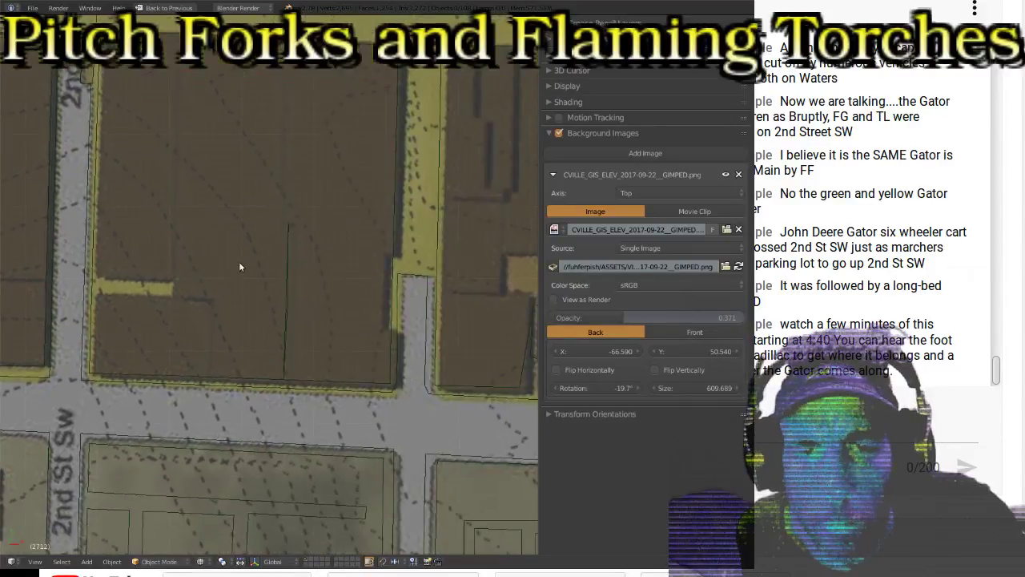
{"action": "middle_click_drag", "start_coordinate": [447, 240], "coordinate": [335, 238], "text": "shift"}
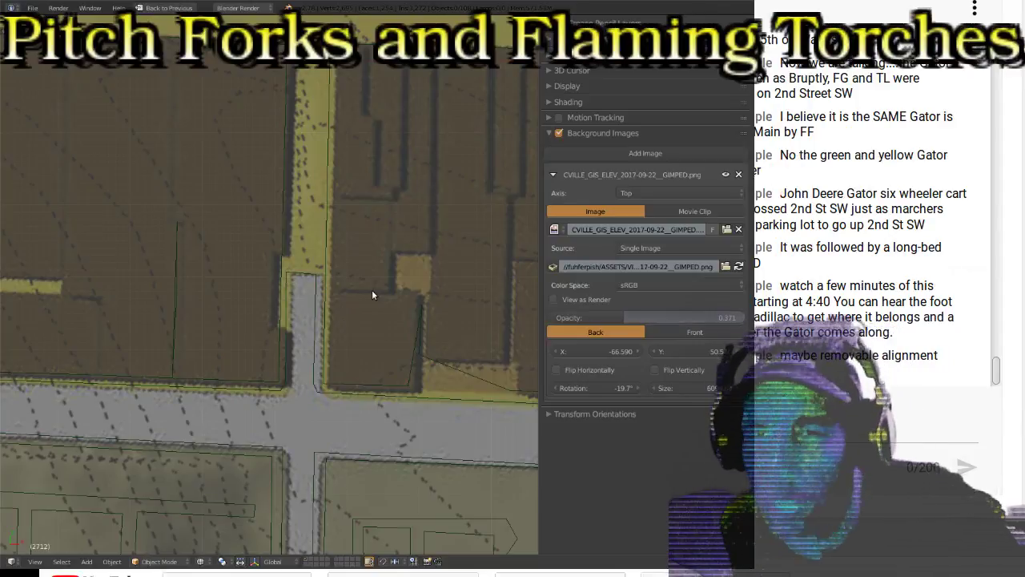
{"action": "scroll", "coordinate": [371, 293], "scroll_direction": "down", "scroll_amount": 8}
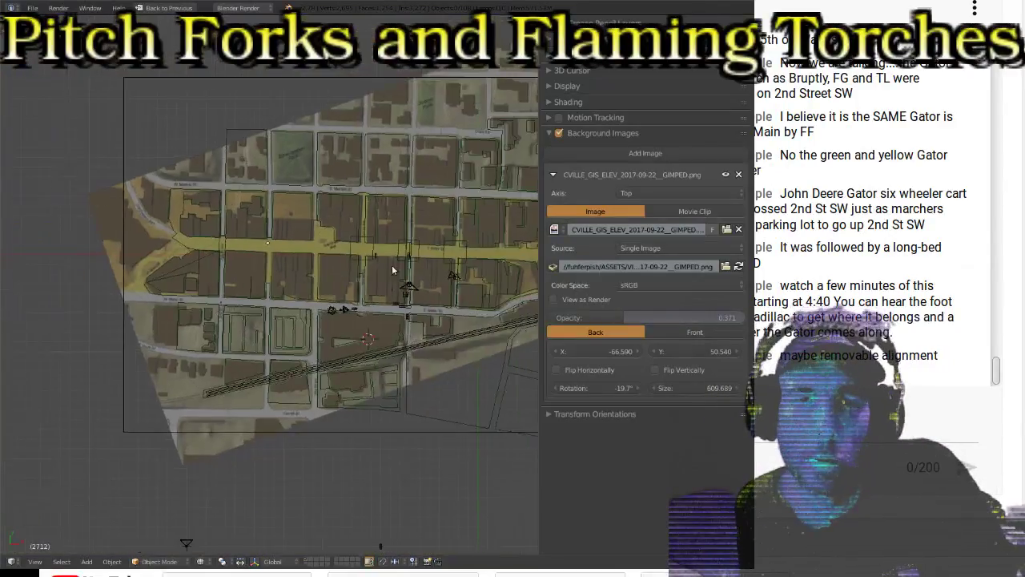
{"action": "middle_click_drag", "start_coordinate": [392, 270], "coordinate": [256, 285], "text": "shift"}
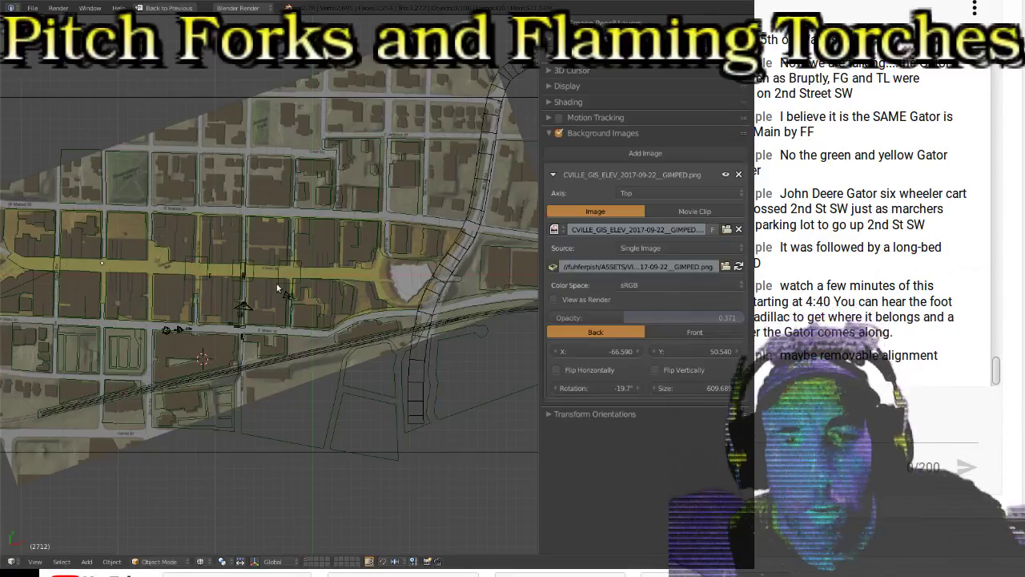
{"action": "mouse_move", "coordinate": [609, 351]}
{"action": "left_mouse_down"}
{"action": "mouse_move", "coordinate": [393, 351]}
{"action": "mouse_move", "coordinate": [665, 351]}
{"action": "mouse_move", "coordinate": [612, 353]}
{"action": "left_mouse_up"}
{"action": "scroll", "coordinate": [432, 284], "scroll_direction": "up", "scroll_amount": 4}
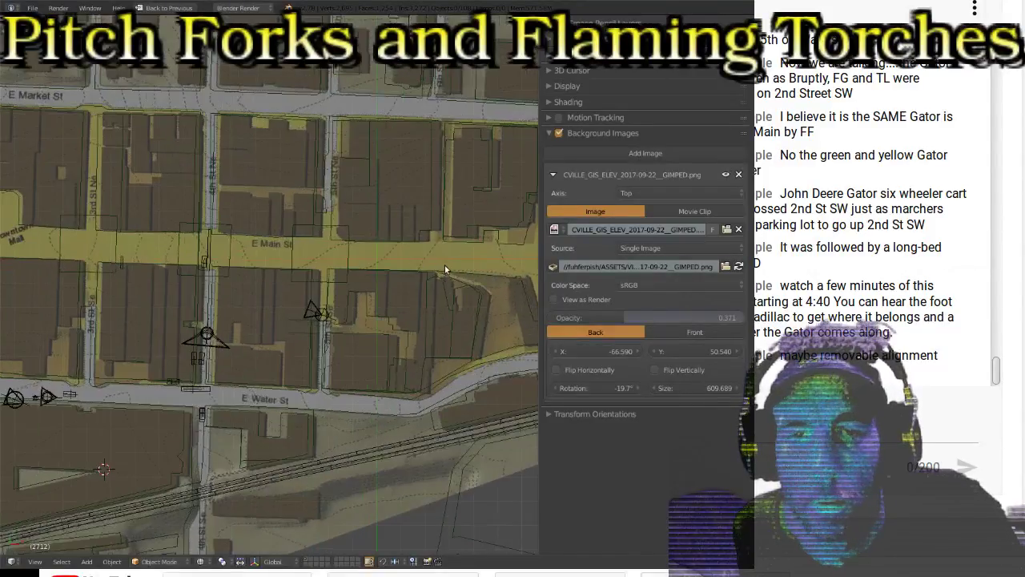
{"action": "scroll", "coordinate": [487, 264], "scroll_direction": "up", "scroll_amount": 3}
{"action": "scroll", "coordinate": [486, 265], "scroll_direction": "up", "scroll_amount": 2}
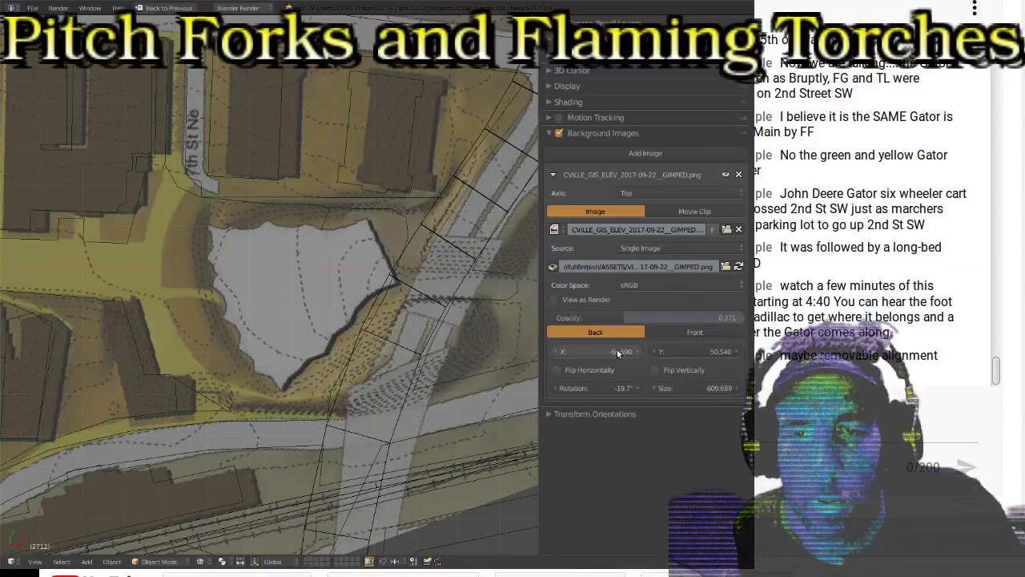
{"action": "mouse_move", "coordinate": [614, 356]}
{"action": "left_mouse_down"}
{"action": "mouse_move", "coordinate": [583, 356]}
{"action": "mouse_move", "coordinate": [613, 351]}
{"action": "left_mouse_up"}
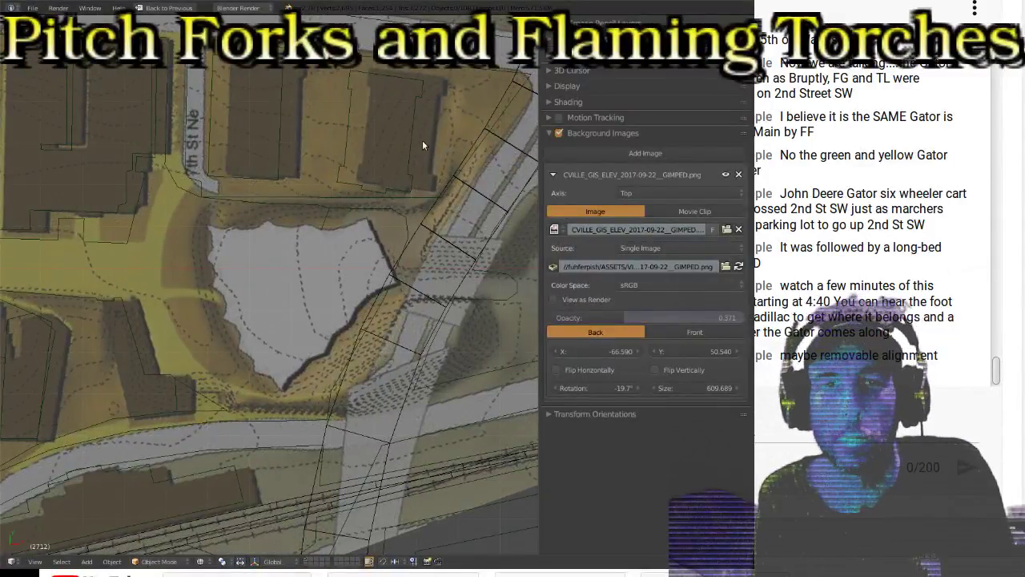
{"action": "left_click_drag", "start_coordinate": [625, 353], "coordinate": [622, 353]}
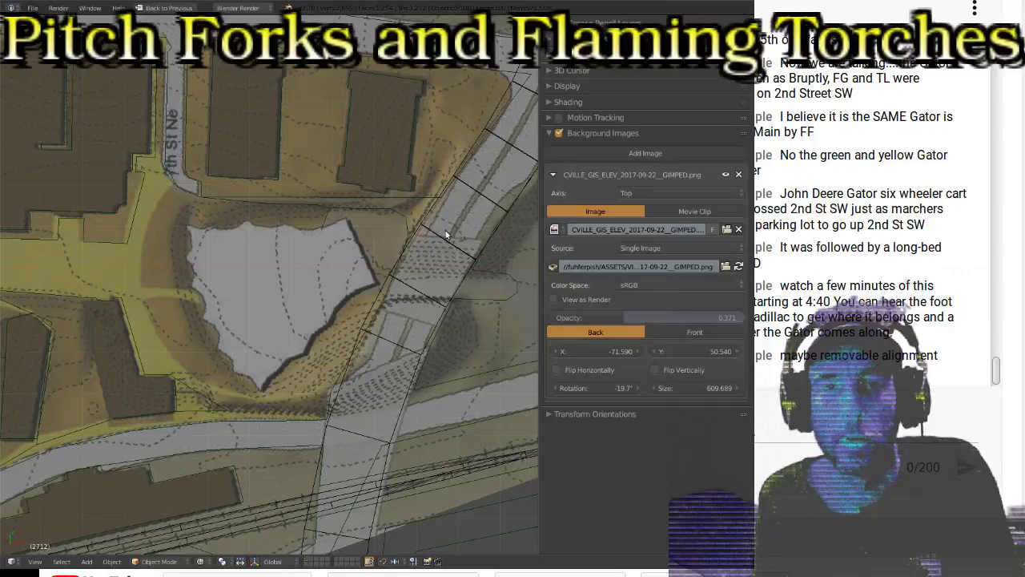
Step: Check the map's alignment with the building outlines east of 7th St NE and along the E Water St curve
{"action": "scroll", "coordinate": [389, 144], "scroll_direction": "up", "scroll_amount": 3}
{"action": "middle_click_drag", "start_coordinate": [451, 108], "coordinate": [295, 392], "text": "shift"}
{"action": "middle_click_drag", "start_coordinate": [277, 244], "coordinate": [421, 247], "text": "shift"}
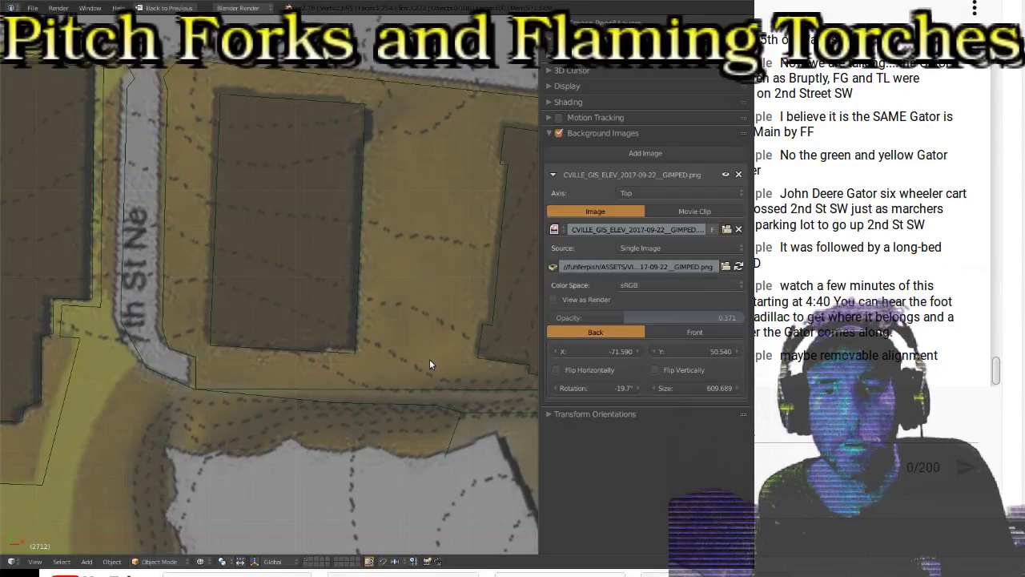
{"action": "middle_click_drag", "start_coordinate": [451, 275], "coordinate": [261, 264], "text": "shift"}
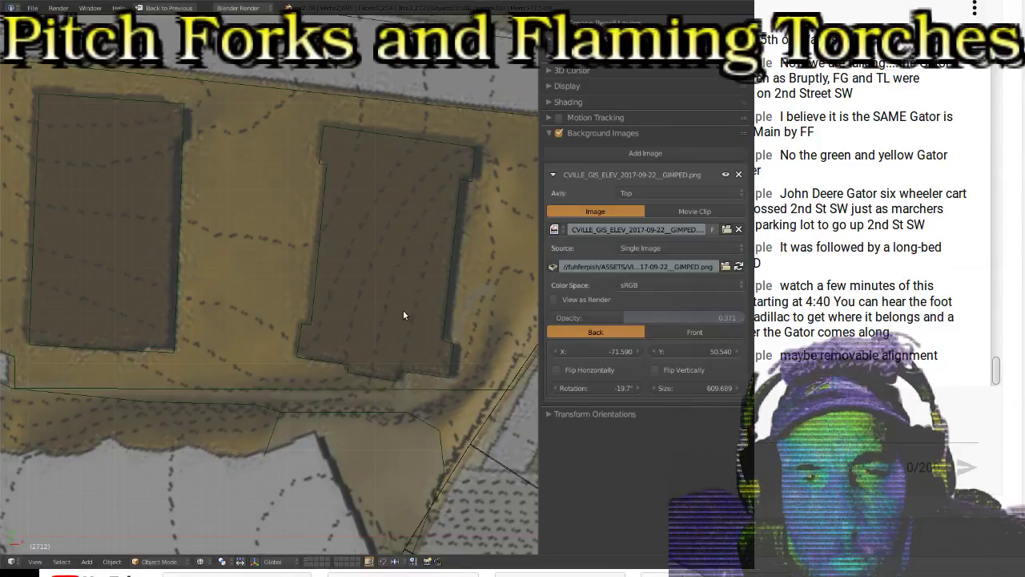
{"action": "scroll", "coordinate": [360, 361], "scroll_direction": "down", "scroll_amount": 4}
{"action": "scroll", "coordinate": [336, 350], "scroll_direction": "up", "scroll_amount": 2}
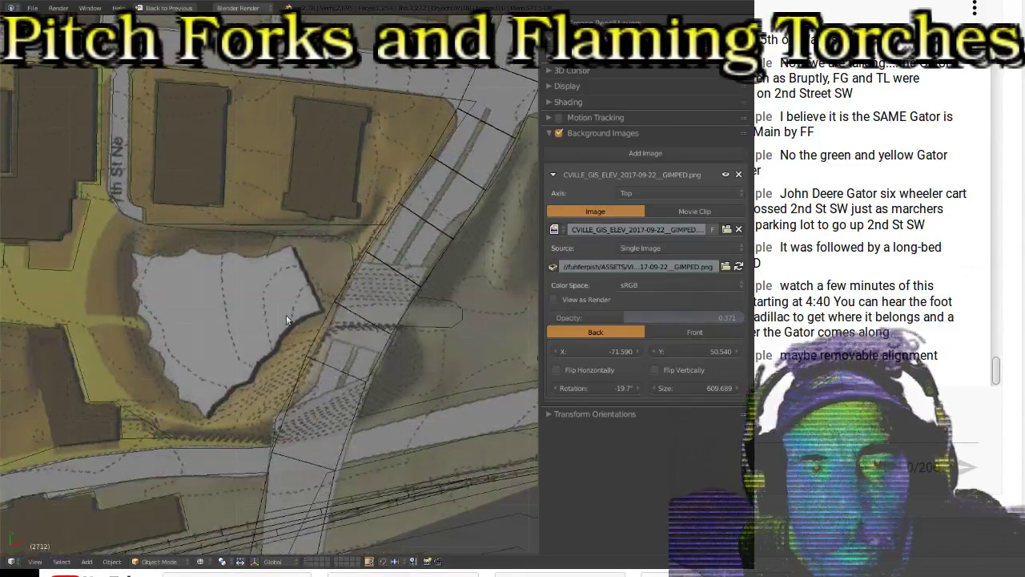
{"action": "scroll", "coordinate": [285, 315], "scroll_direction": "up", "scroll_amount": 2}
{"action": "middle_click_drag", "start_coordinate": [210, 332], "coordinate": [306, 317], "text": "shift"}
{"action": "scroll", "coordinate": [244, 364], "scroll_direction": "up", "scroll_amount": 2}
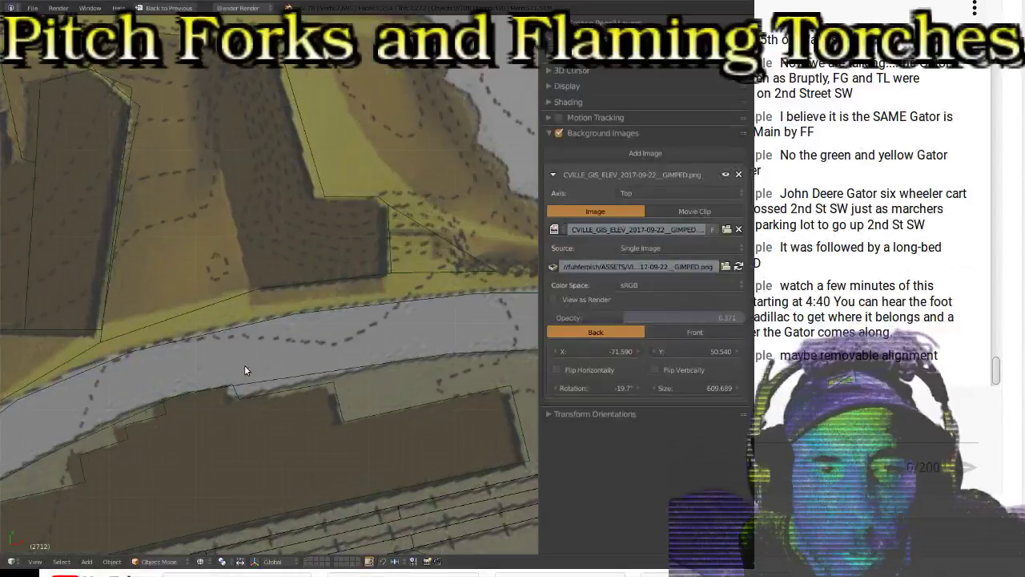
Step: Shift the background map to X -70.690 and Y 51.940 against the outlines between the E Water St curve and the railway
{"action": "scroll", "coordinate": [244, 364], "scroll_direction": "down", "scroll_amount": 2}
{"action": "middle_click_drag", "start_coordinate": [247, 355], "coordinate": [277, 318], "text": "shift"}
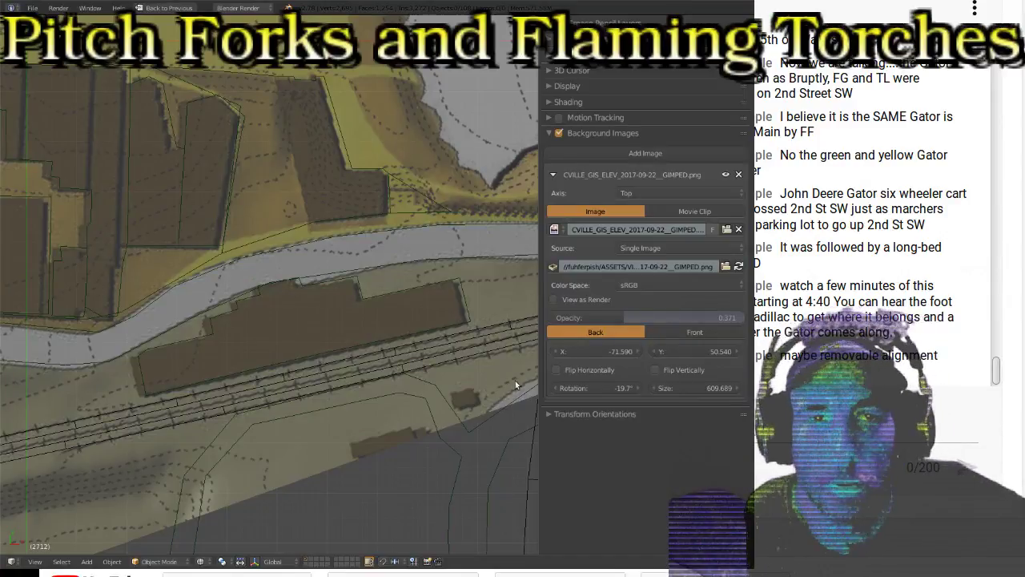
{"action": "left_click_drag", "start_coordinate": [594, 351], "coordinate": [666, 351]}
{"action": "key", "text": "Escape"}
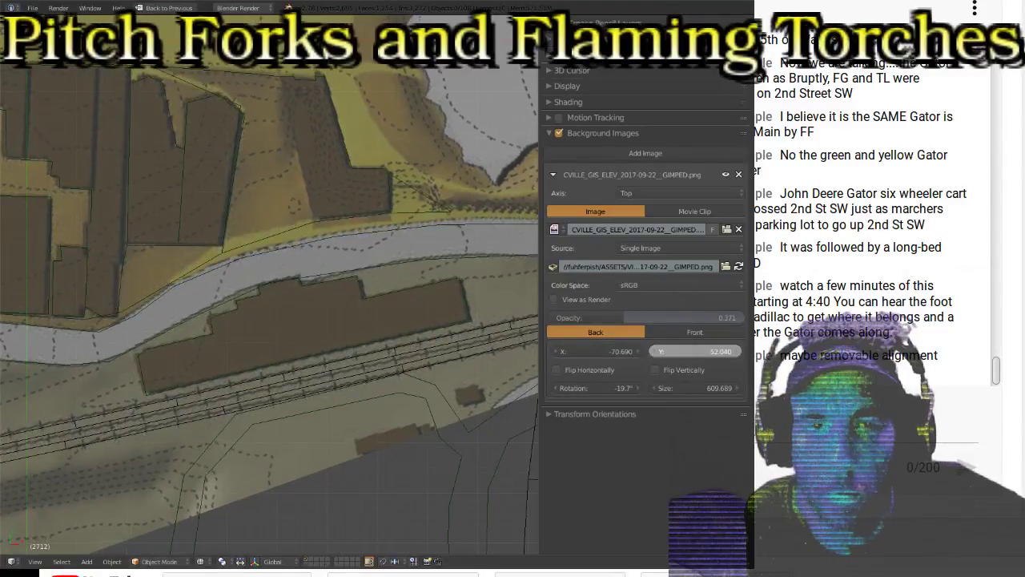
{"action": "left_click_drag", "start_coordinate": [695, 350], "coordinate": [673, 354]}
Step: Scale the background map to size 598.789 against the block outlines around W Water St and 2nd St SW
{"action": "scroll", "coordinate": [224, 260], "scroll_direction": "down", "scroll_amount": 5}
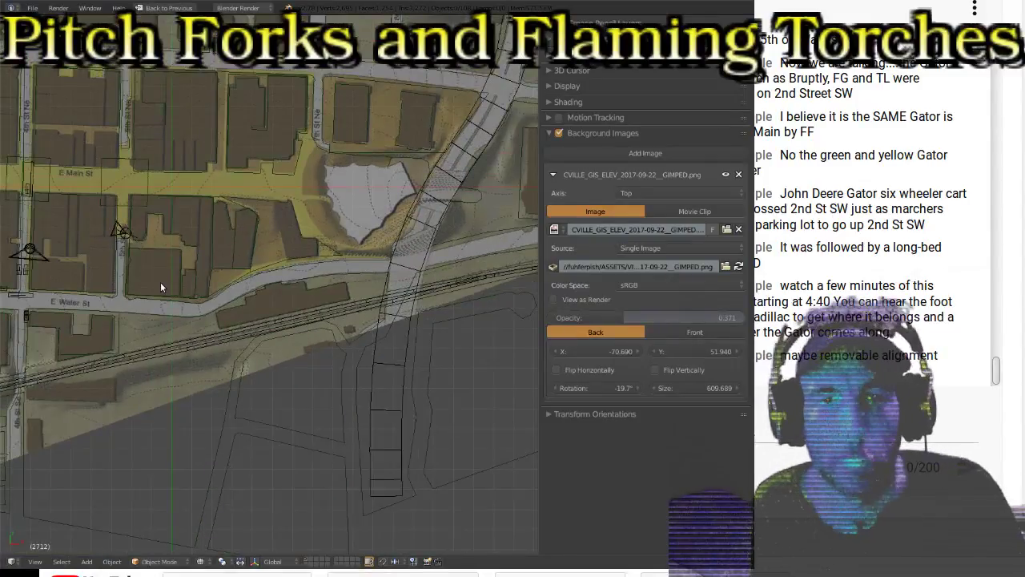
{"action": "scroll", "coordinate": [200, 276], "scroll_direction": "up", "scroll_amount": 6, "text": "ctrl"}
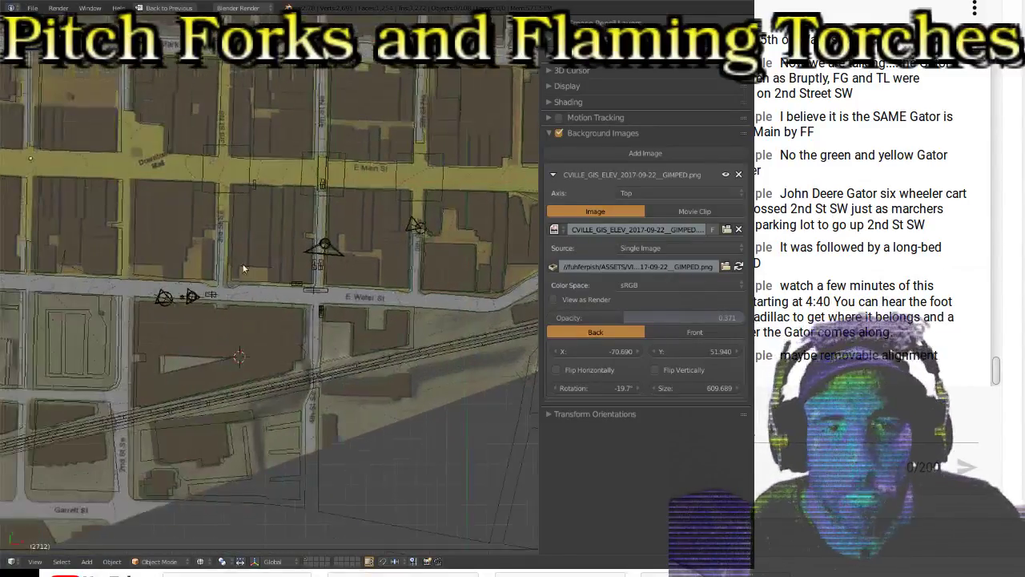
{"action": "scroll", "coordinate": [245, 269], "scroll_direction": "up", "scroll_amount": 7, "text": "ctrl"}
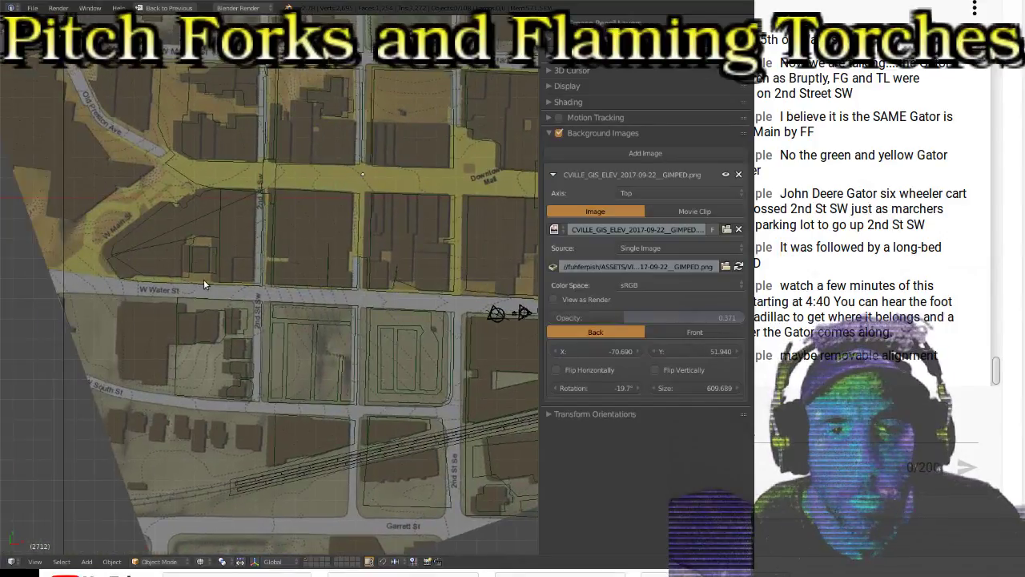
{"action": "scroll", "coordinate": [205, 275], "scroll_direction": "up", "scroll_amount": 3}
{"action": "scroll", "coordinate": [259, 267], "scroll_direction": "up", "scroll_amount": 4, "text": "ctrl"}
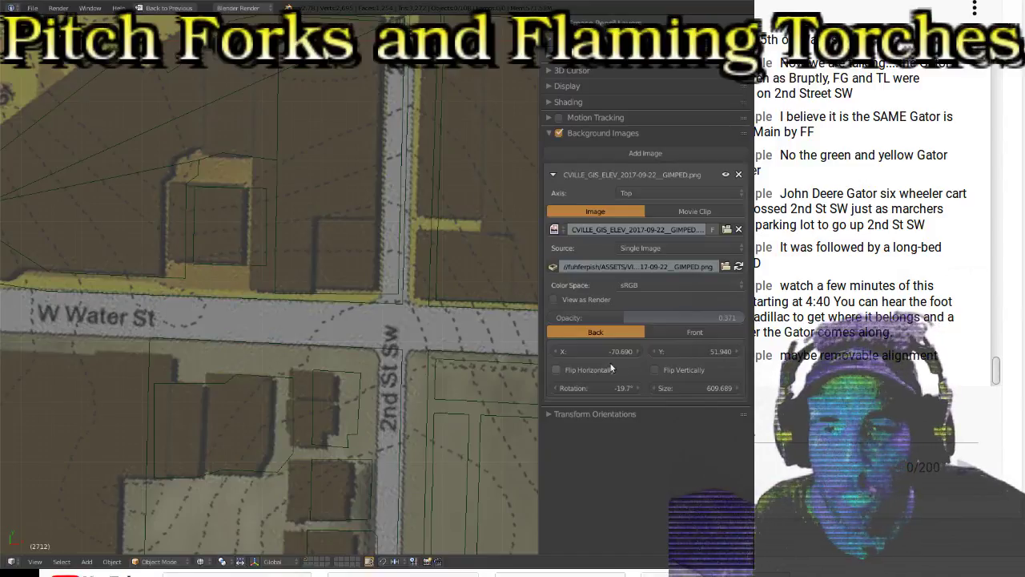
{"action": "left_click_drag", "start_coordinate": [685, 387], "coordinate": [648, 387]}
{"action": "scroll", "coordinate": [440, 328], "scroll_direction": "down", "scroll_amount": 3}
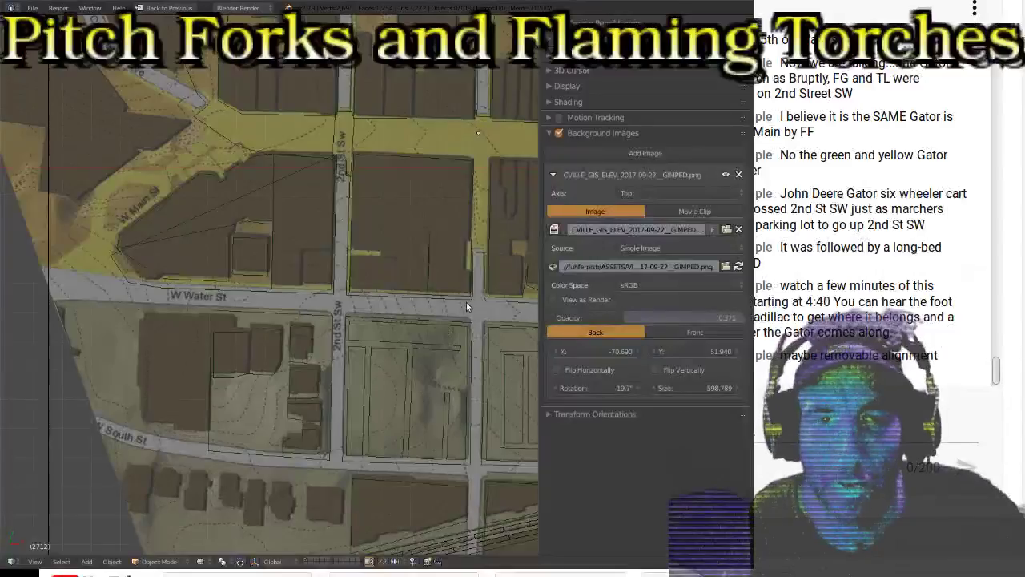
Step: Shift the background map to X -68.190 and Y 49.240 against the long building outline between the E Water St curve and the railway
{"action": "scroll", "coordinate": [465, 302], "scroll_direction": "up", "scroll_amount": 2}
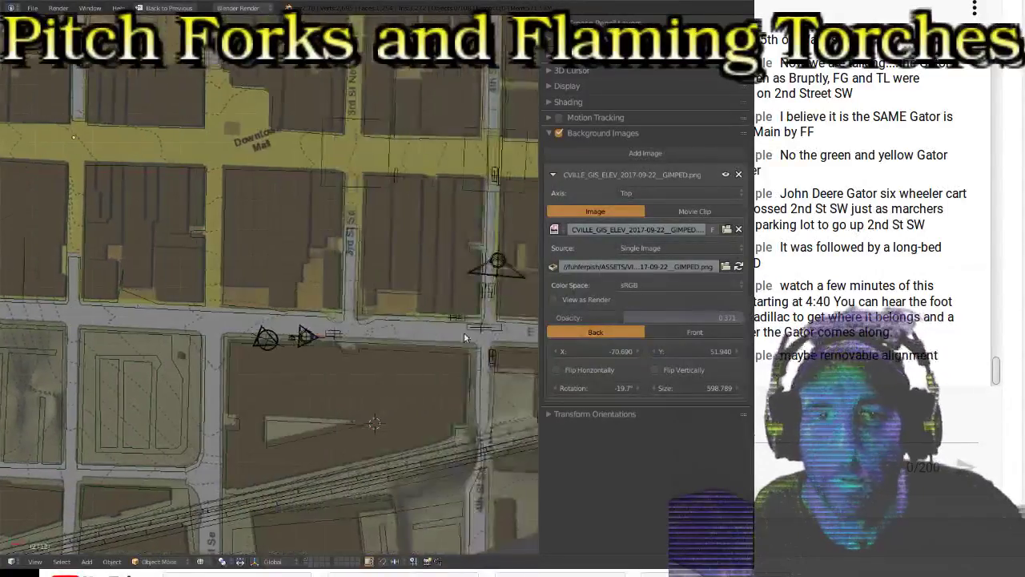
{"action": "middle_click_drag", "start_coordinate": [464, 332], "coordinate": [258, 326], "text": "shift"}
{"action": "middle_click_drag", "start_coordinate": [421, 324], "coordinate": [263, 324], "text": "shift"}
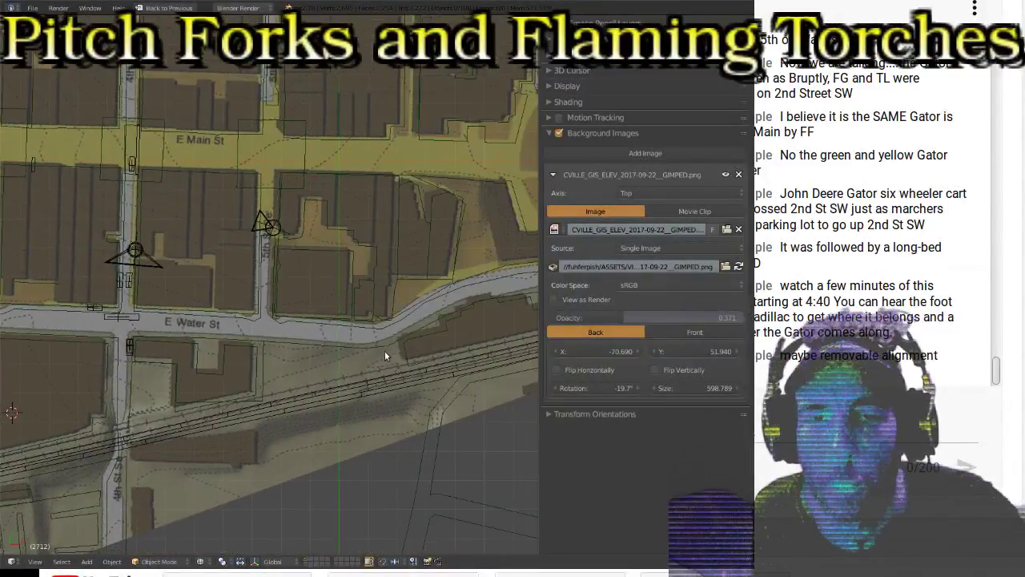
{"action": "mouse_move", "coordinate": [384, 350]}
{"action": "middle_mouse_down", "text": "shift"}
{"action": "mouse_move", "coordinate": [241, 348]}
{"action": "mouse_move", "coordinate": [393, 362]}
{"action": "middle_mouse_up", "text": "shift"}
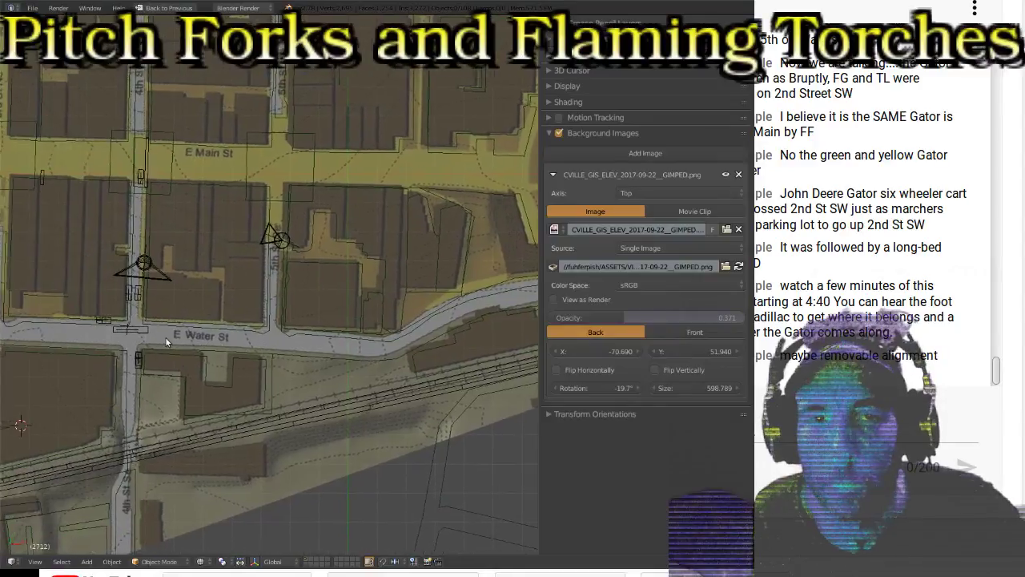
{"action": "scroll", "coordinate": [229, 340], "scroll_direction": "up", "scroll_amount": 5}
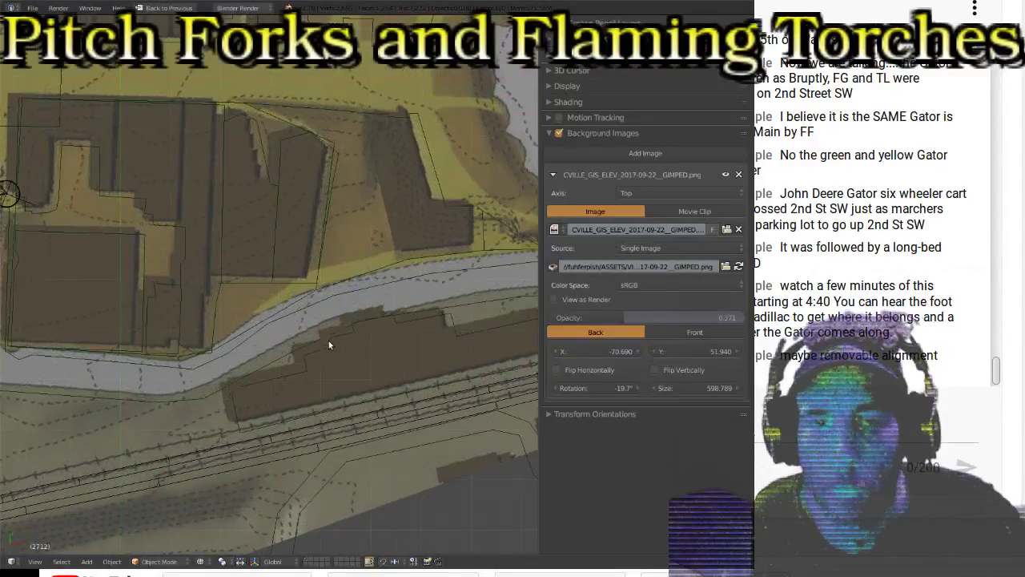
{"action": "scroll", "coordinate": [329, 343], "scroll_direction": "up", "scroll_amount": 3}
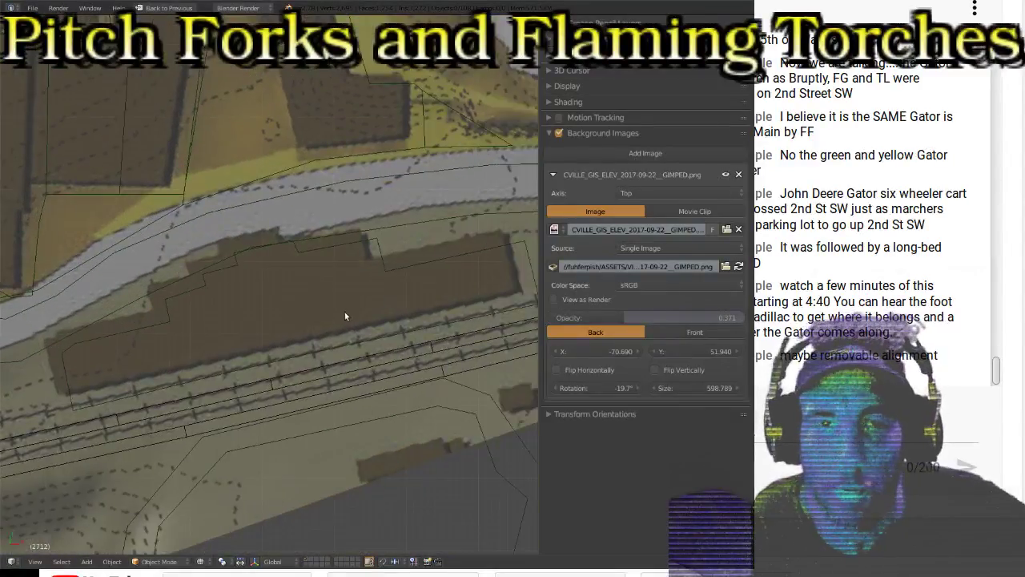
{"action": "left_click_drag", "start_coordinate": [589, 352], "coordinate": [625, 352]}
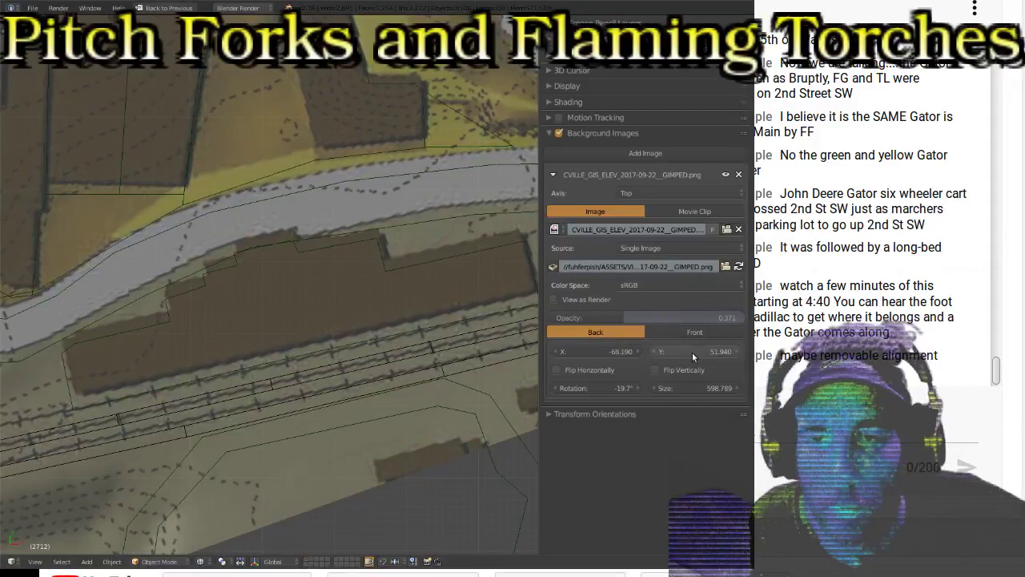
{"action": "left_click_drag", "start_coordinate": [713, 360], "coordinate": [690, 360]}
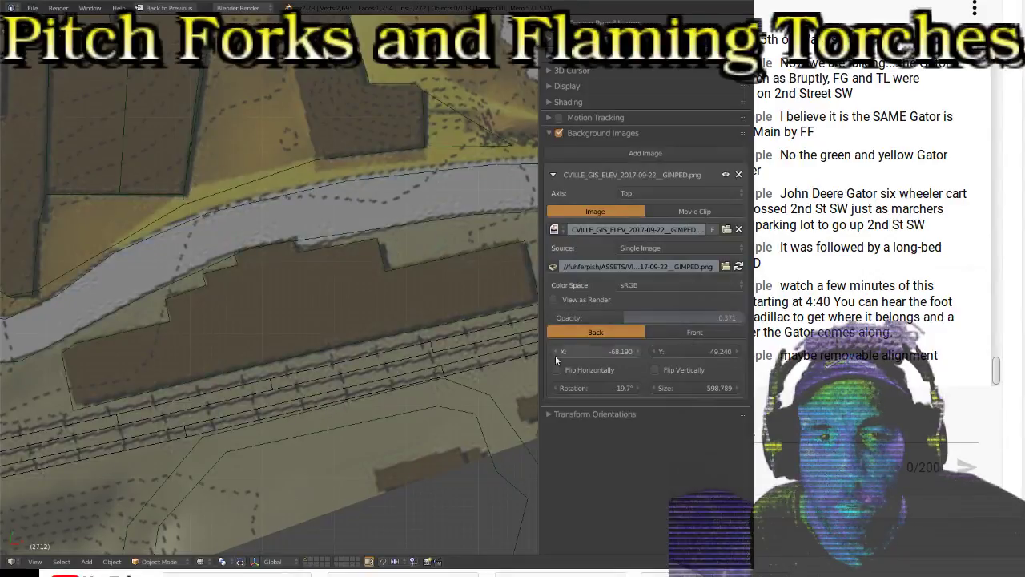
Step: Check the map's alignment from the E Water St curve to the blocks around E Main St and 5th St, and across the whole map
{"action": "scroll", "coordinate": [255, 335], "scroll_direction": "down", "scroll_amount": 3}
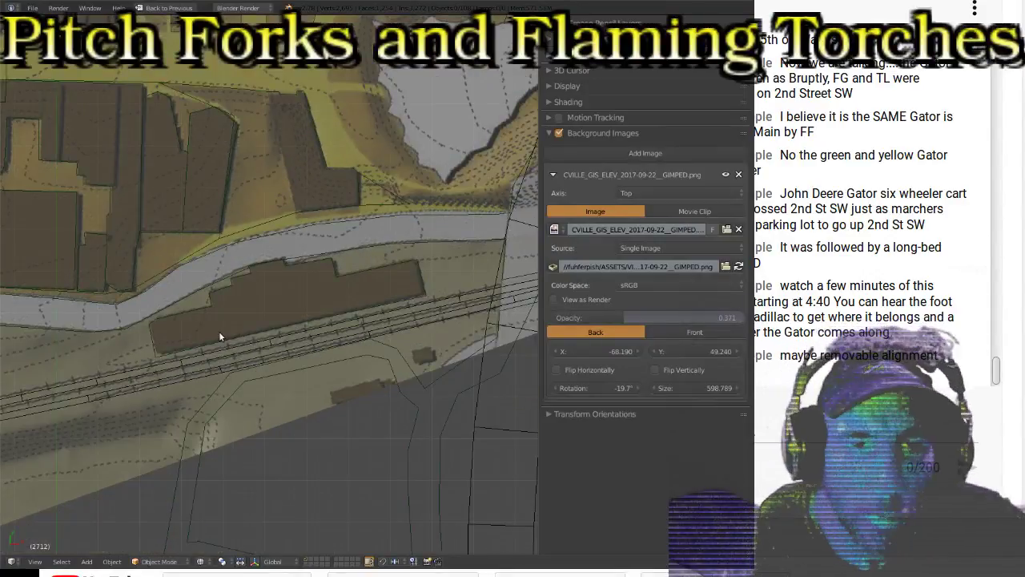
{"action": "scroll", "coordinate": [216, 329], "scroll_direction": "up", "scroll_amount": 2}
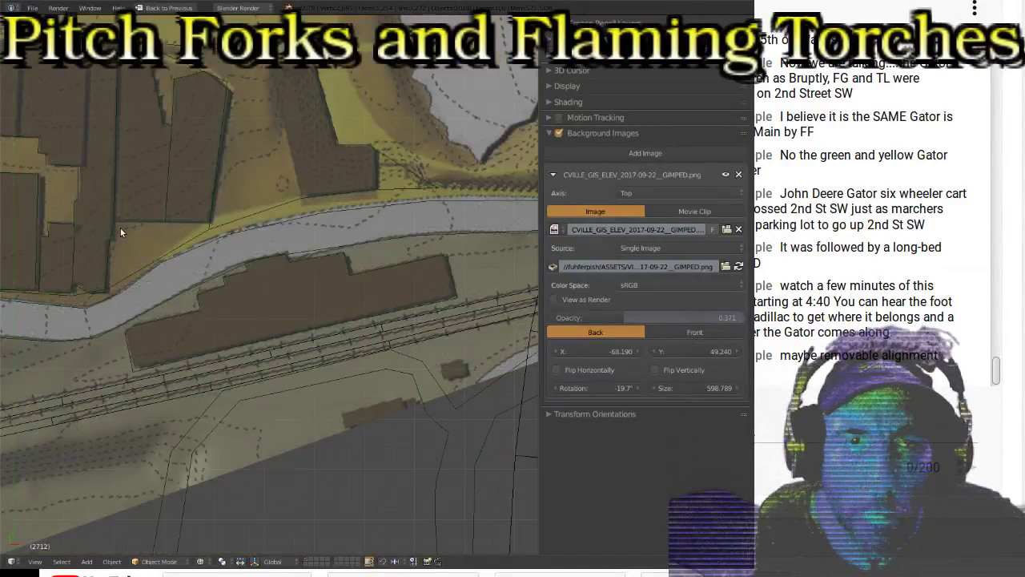
{"action": "scroll", "coordinate": [120, 227], "scroll_direction": "down", "scroll_amount": 5}
{"action": "scroll", "coordinate": [219, 279], "scroll_direction": "left", "scroll_amount": 5, "text": "ctrl"}
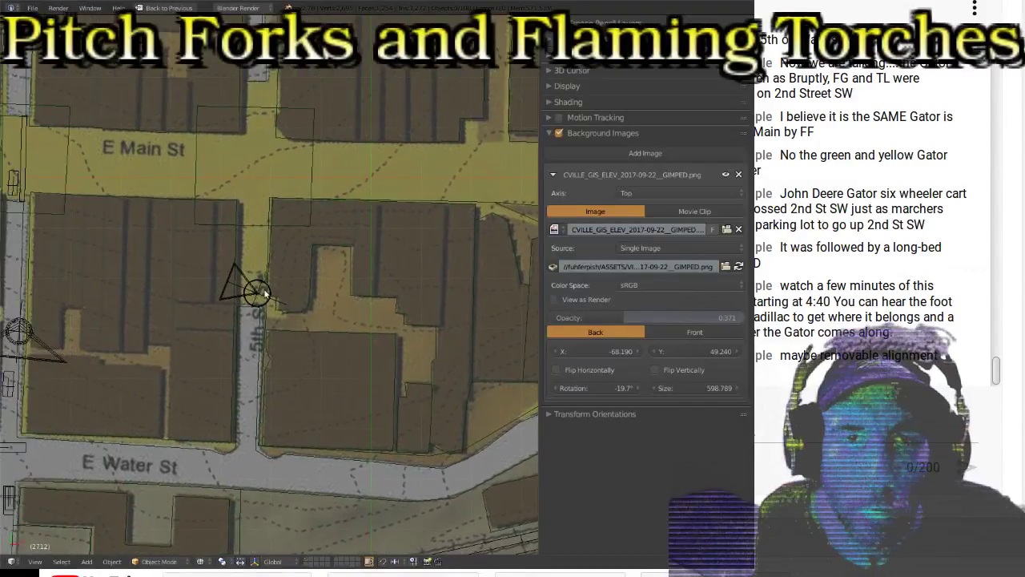
{"action": "middle_click_drag", "start_coordinate": [311, 309], "coordinate": [325, 320], "text": "shift"}
{"action": "middle_click_drag", "start_coordinate": [214, 276], "coordinate": [285, 299], "text": "shift"}
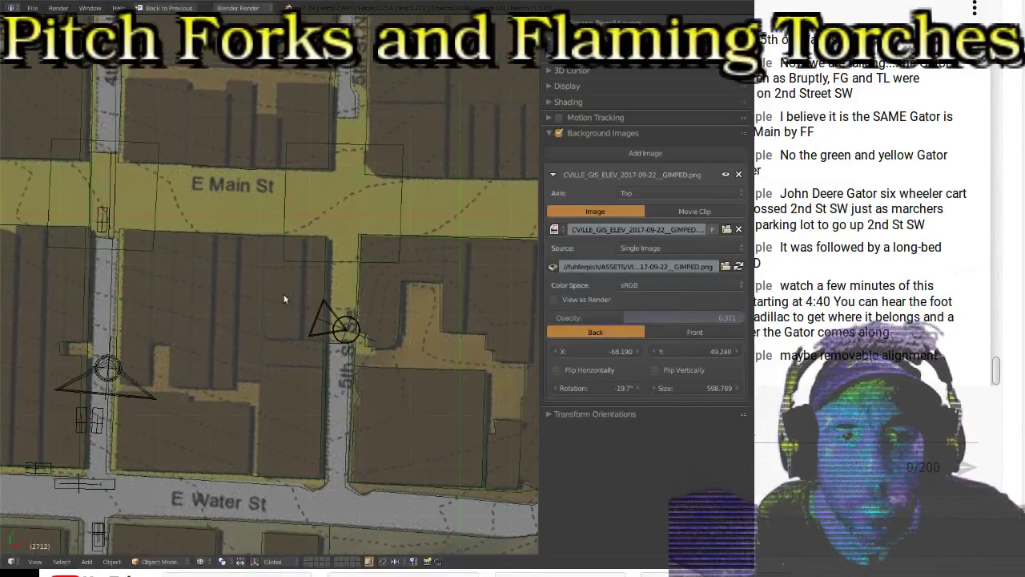
{"action": "scroll", "coordinate": [194, 252], "scroll_direction": "down", "scroll_amount": 8}
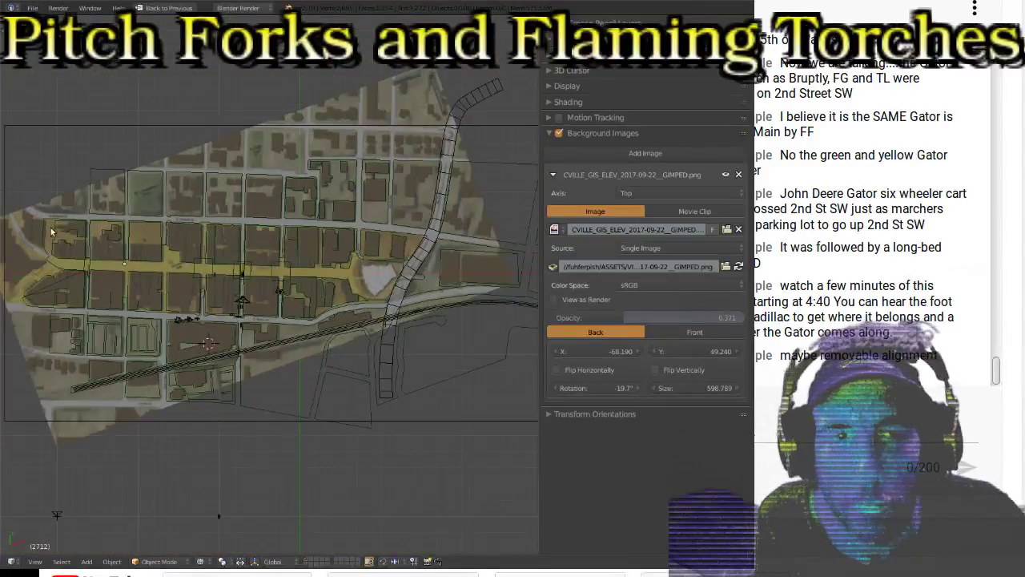
{"action": "scroll", "coordinate": [95, 252], "scroll_direction": "down", "scroll_amount": 1}
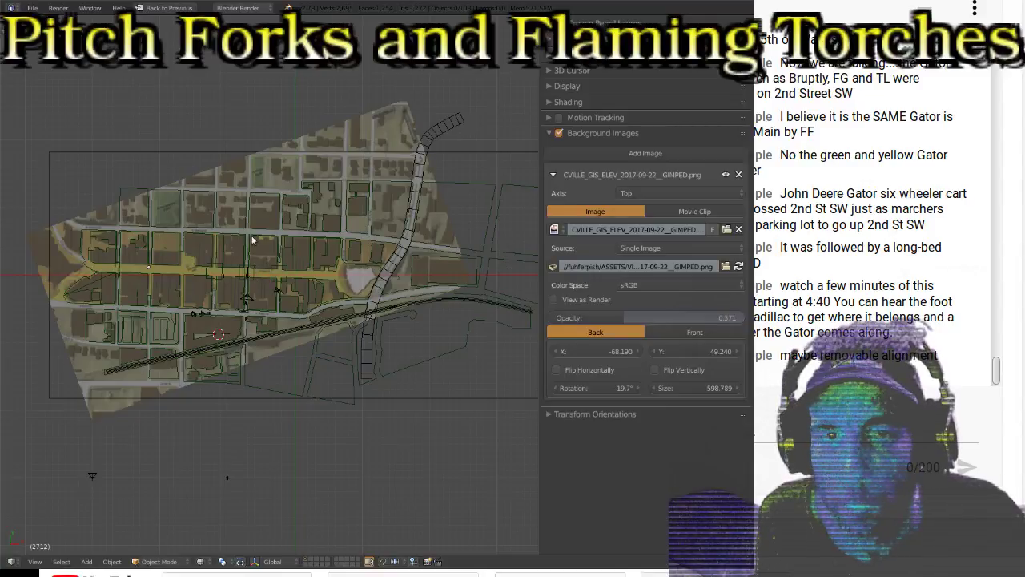
Step: Shift the background map's X offset to -68.690 against the block outlines around E Main St and 5th St
{"action": "scroll", "coordinate": [261, 346], "scroll_direction": "up", "scroll_amount": 8}
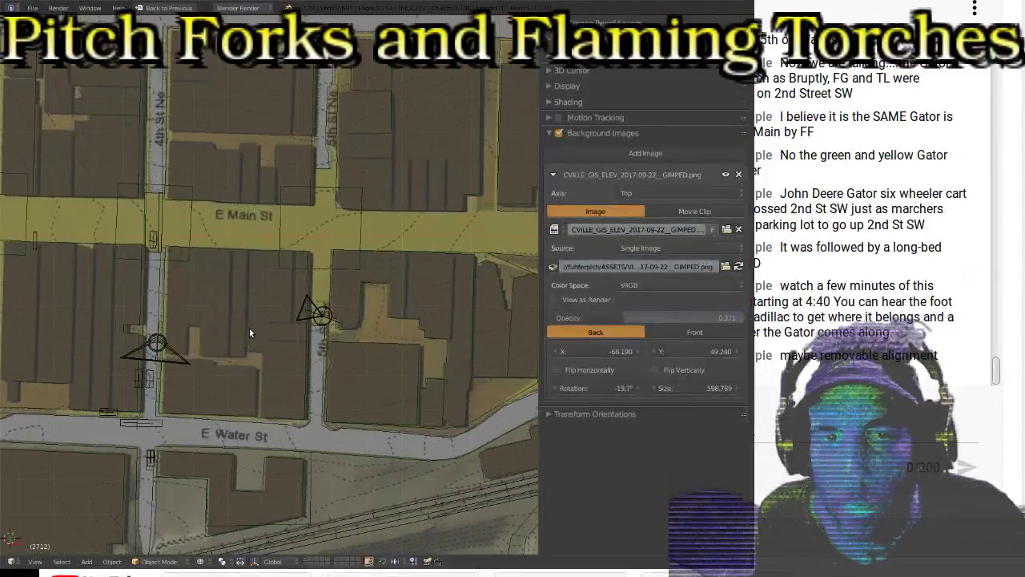
{"action": "scroll", "coordinate": [246, 327], "scroll_direction": "up", "scroll_amount": 2}
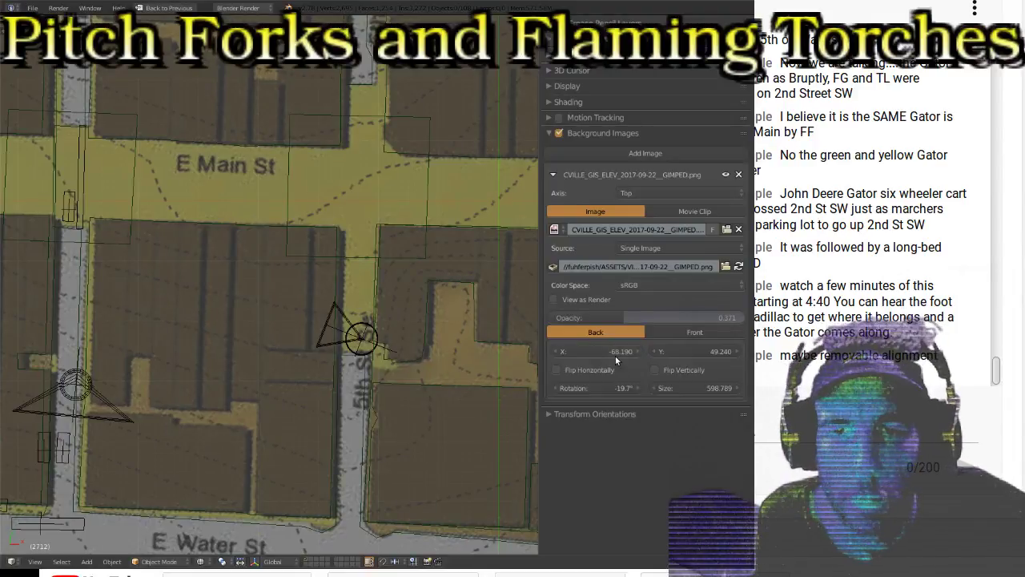
{"action": "mouse_move", "coordinate": [615, 357]}
{"action": "left_mouse_down"}
{"action": "mouse_move", "coordinate": [548, 357]}
{"action": "mouse_move", "coordinate": [601, 357]}
{"action": "left_mouse_up"}
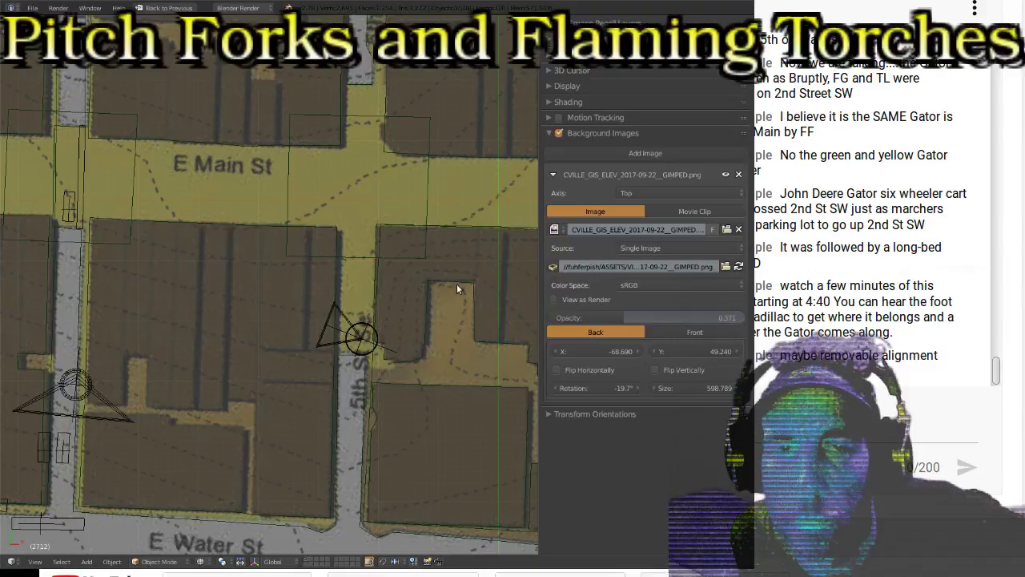
Step: Reset the background map's X and Y offsets to 0 and compare the whole map with the modelled outlines
{"action": "left_click", "coordinate": [597, 351]}
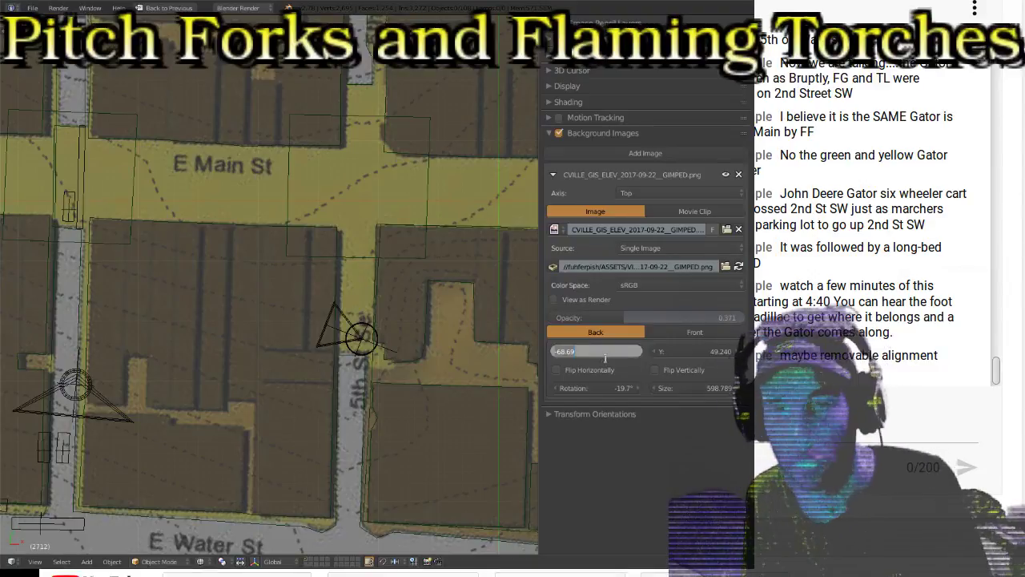
{"action": "type", "text": "0"}
{"action": "key", "text": "Return"}
{"action": "left_click", "coordinate": [700, 352]}
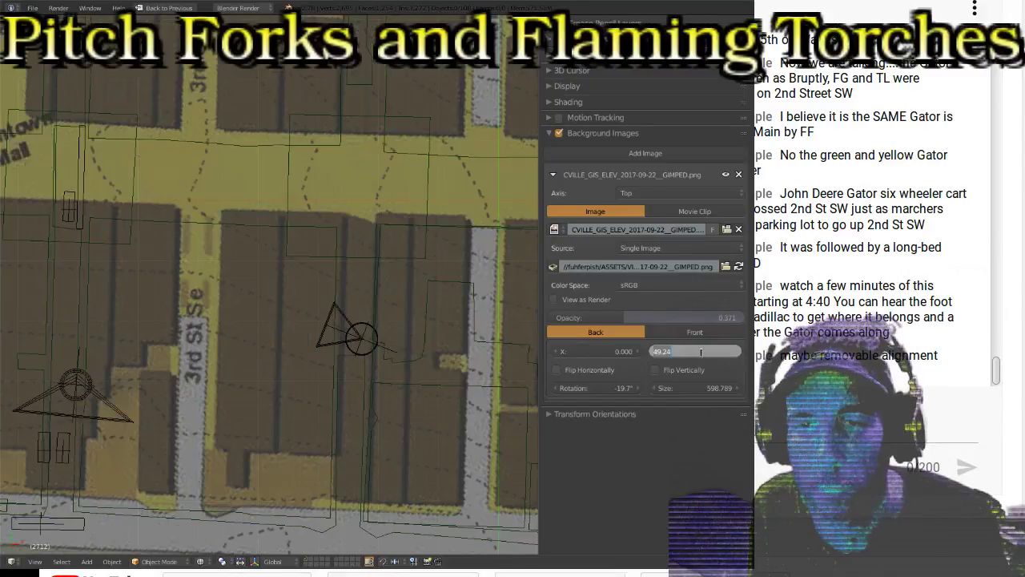
{"action": "type", "text": "0"}
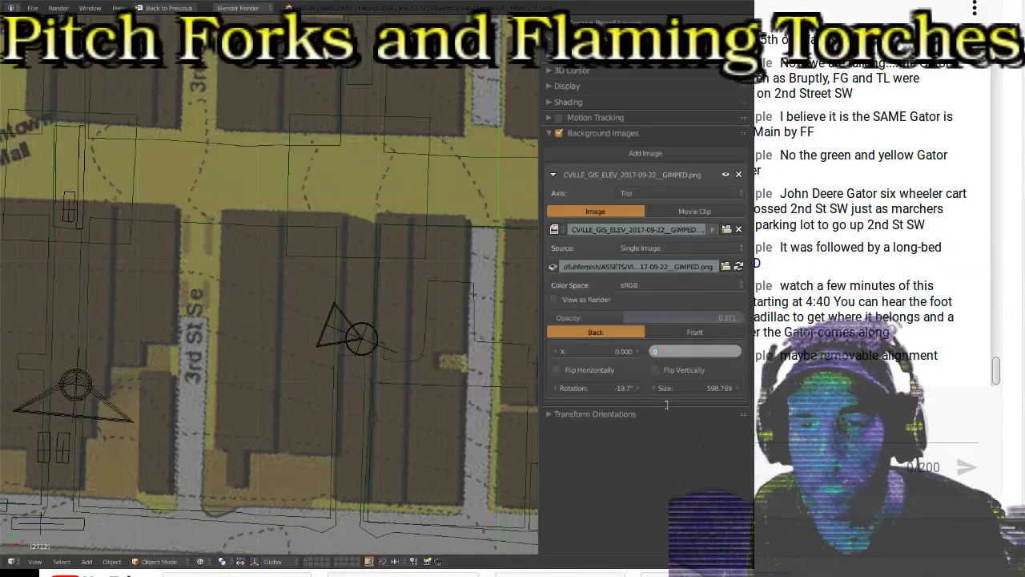
{"action": "key", "text": "Return"}
{"action": "scroll", "coordinate": [353, 301], "scroll_direction": "down", "scroll_amount": 5}
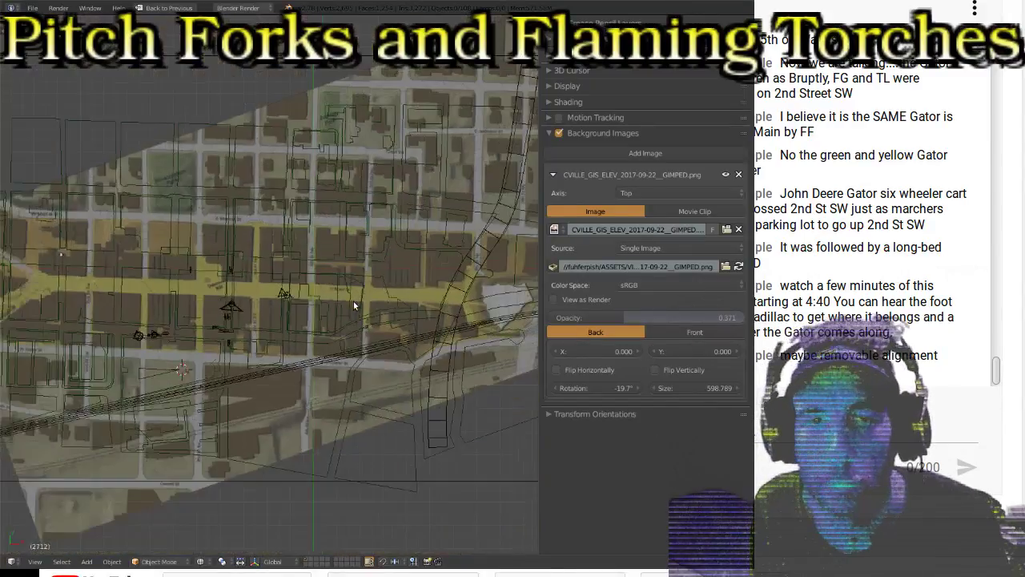
{"action": "scroll", "coordinate": [353, 301], "scroll_direction": "down", "scroll_amount": 5}
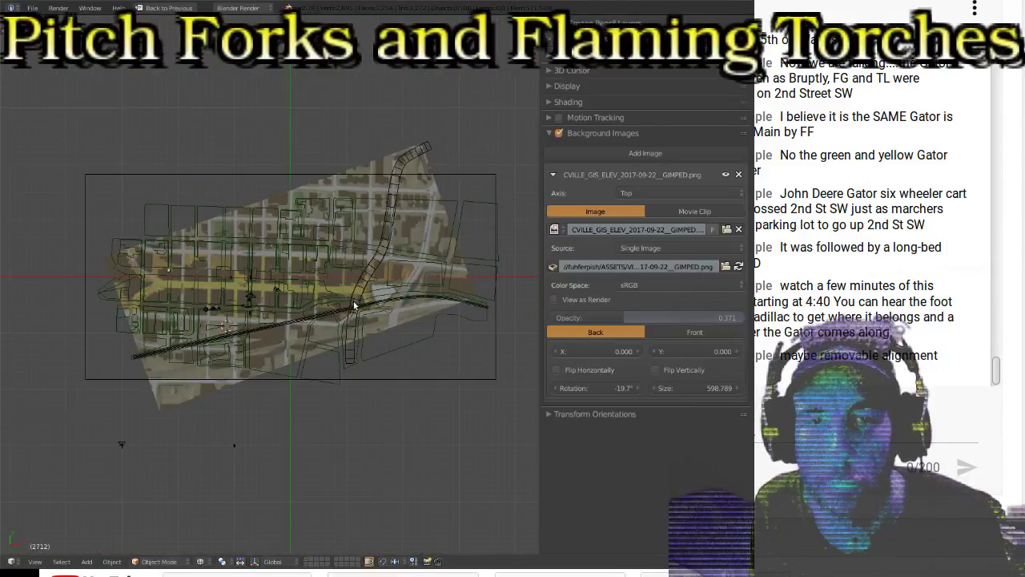
{"action": "scroll", "coordinate": [353, 304], "scroll_direction": "up", "scroll_amount": 1}
{"action": "scroll", "coordinate": [353, 304], "scroll_direction": "up", "scroll_amount": 2}
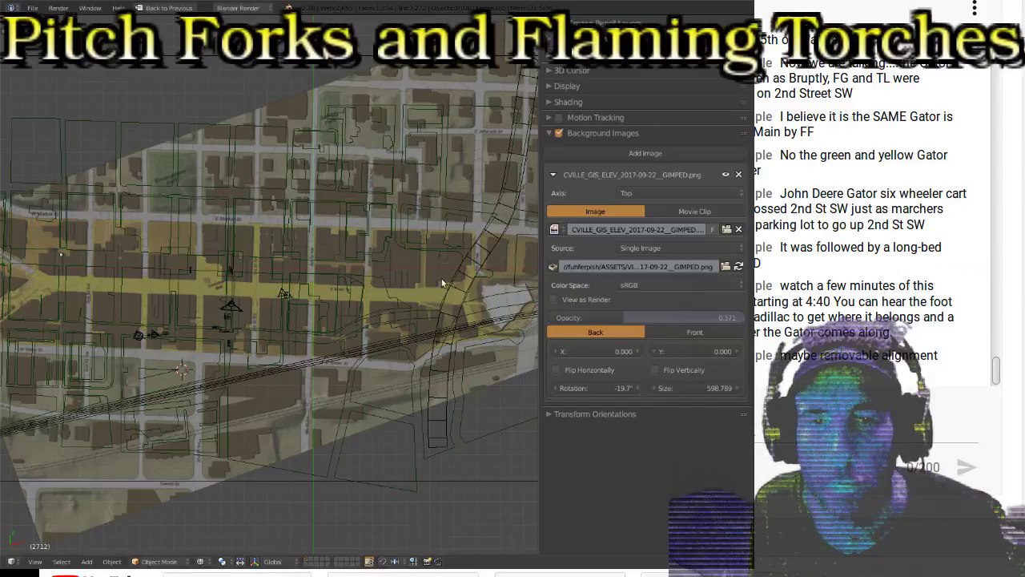
{"action": "scroll", "coordinate": [316, 210], "scroll_direction": "down", "scroll_amount": 6}
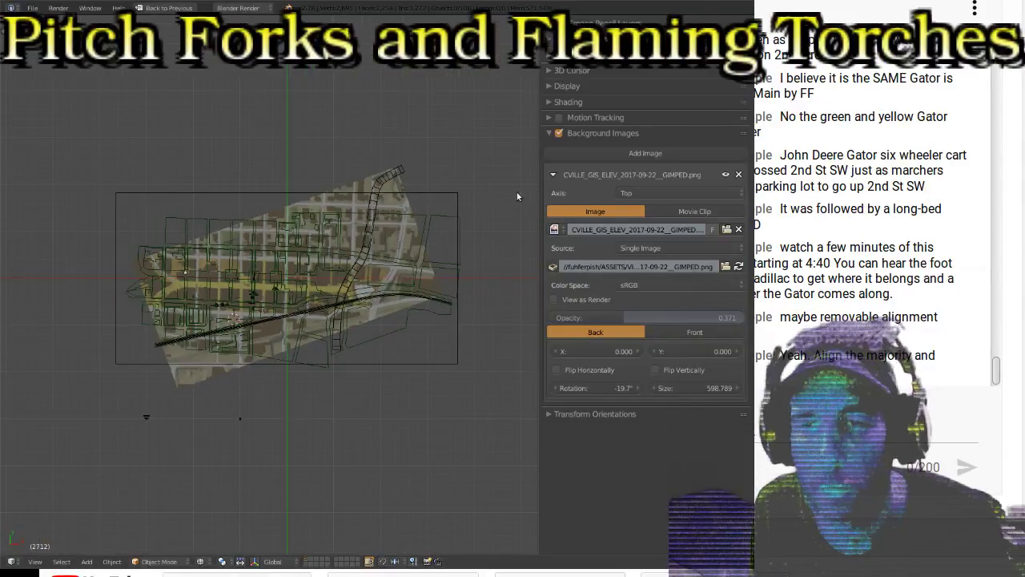
Step: Restore the full layout, make MAP_CONTROL the active object from the scene's object list, and maximise the 3D view again
{"action": "key", "text": "shift+space"}
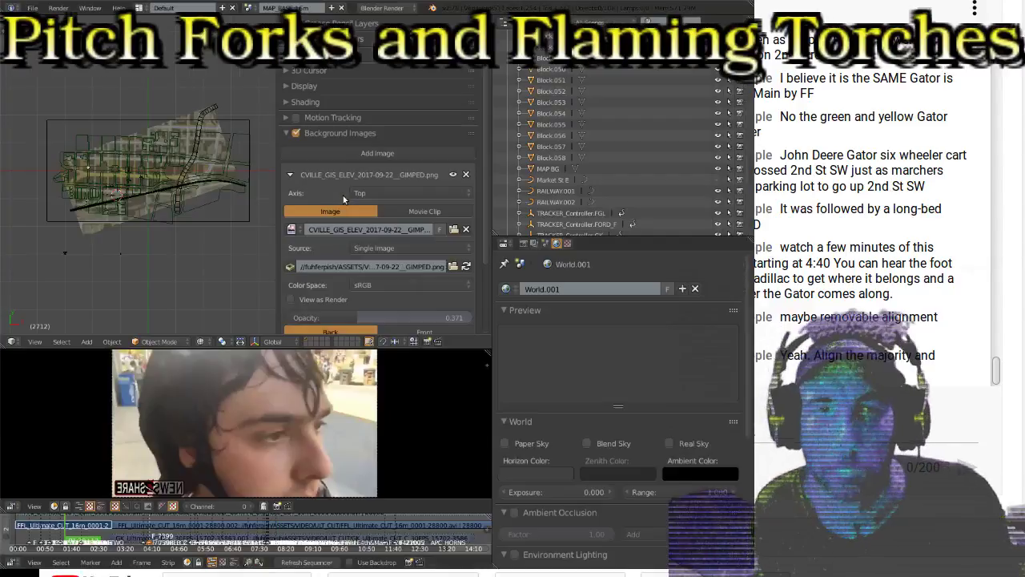
{"action": "scroll", "coordinate": [571, 159], "scroll_direction": "up", "scroll_amount": 8}
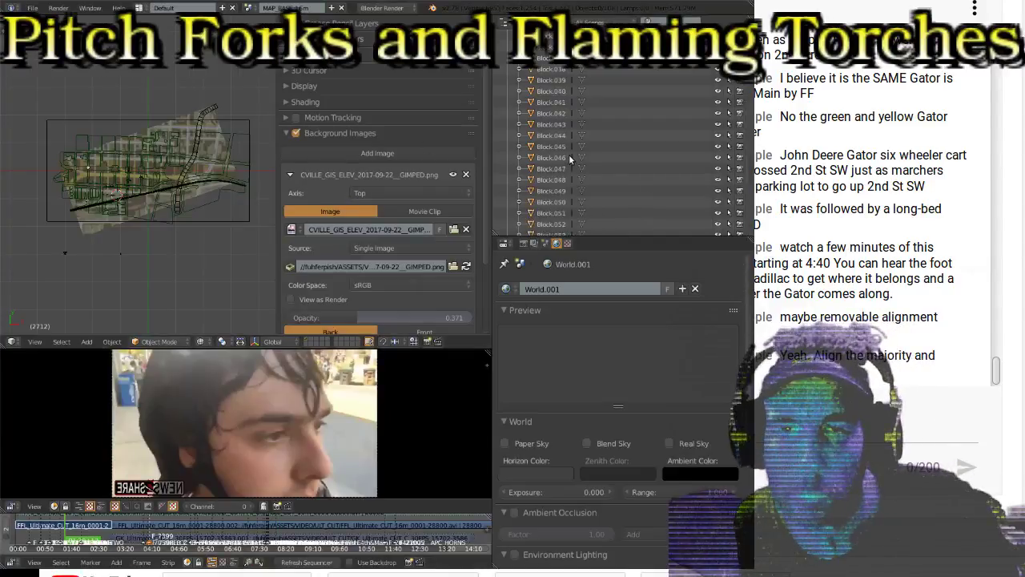
{"action": "scroll", "coordinate": [570, 160], "scroll_direction": "up", "scroll_amount": 10}
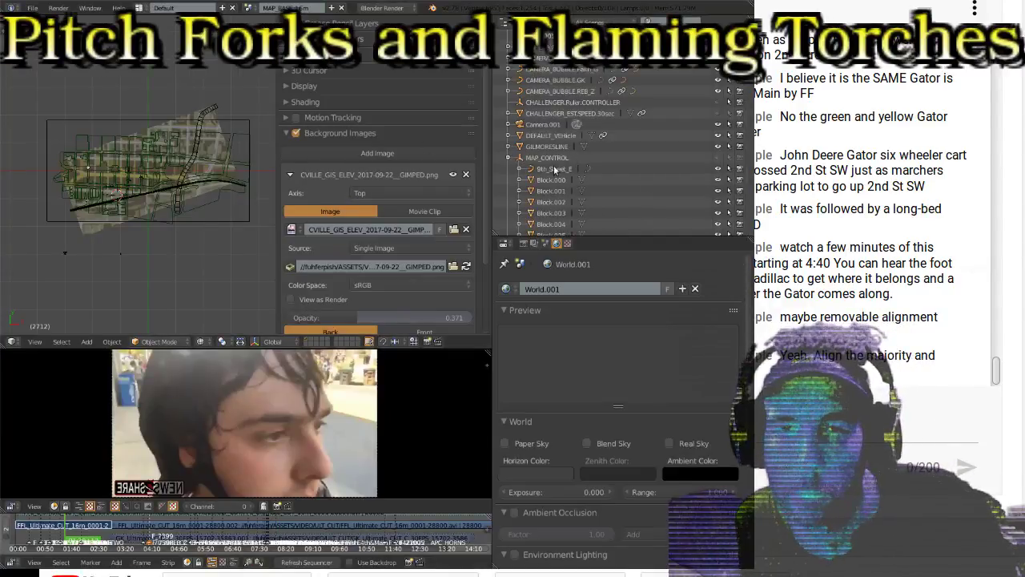
{"action": "left_click", "coordinate": [550, 158]}
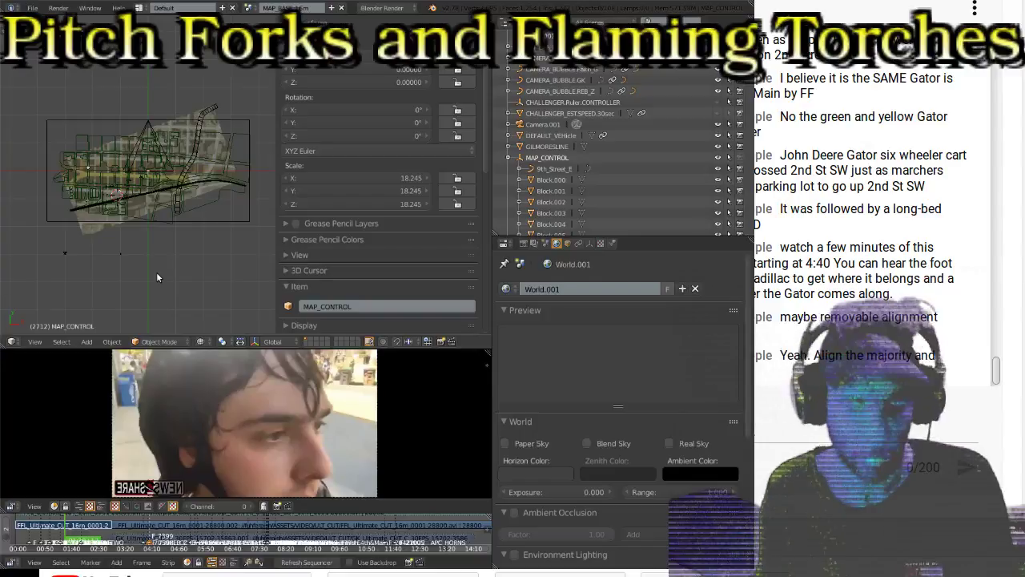
{"action": "key", "text": "ctrl+Up"}
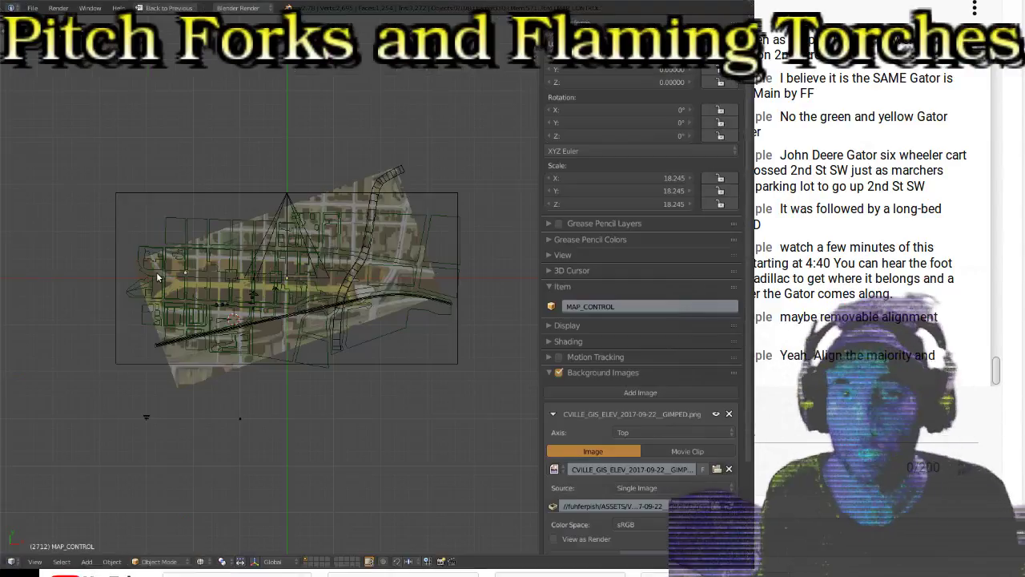
Step: Select the MAP_CONTROL cone in front view and return to top view
{"action": "scroll", "coordinate": [259, 296], "scroll_direction": "up", "scroll_amount": 5}
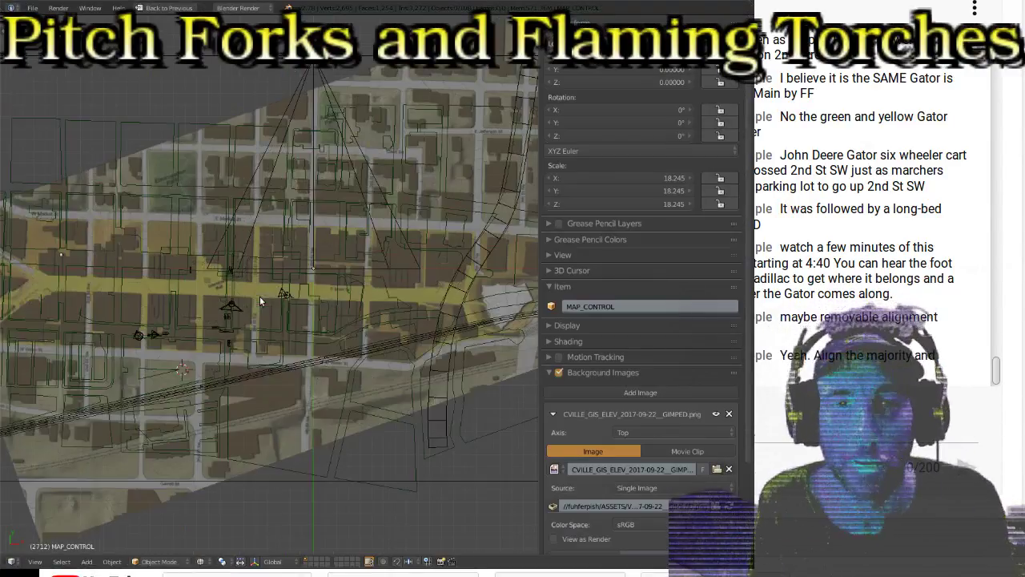
{"action": "key", "text": "KP_1"}
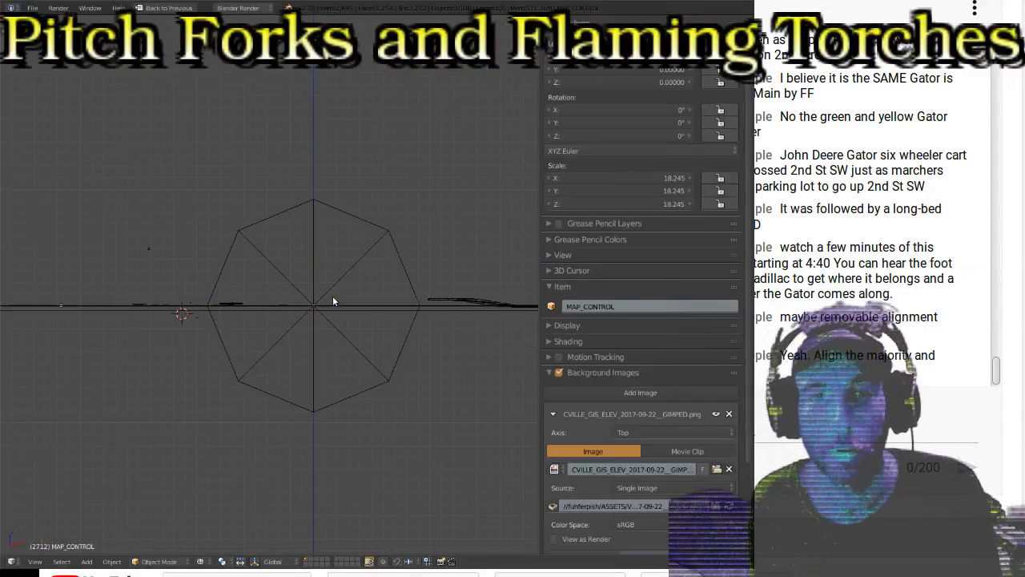
{"action": "right_click", "coordinate": [316, 234]}
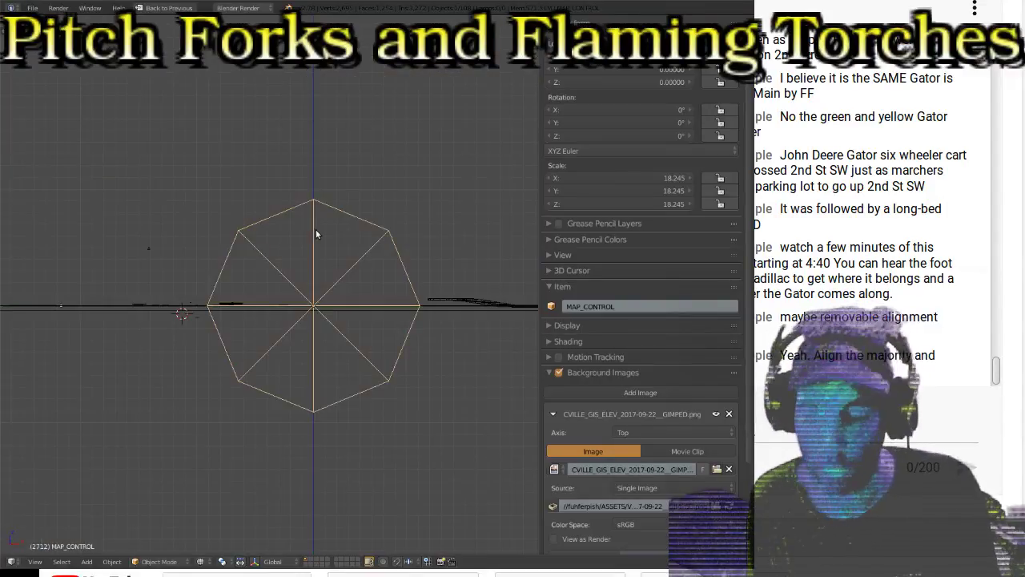
{"action": "key", "text": "KP_7"}
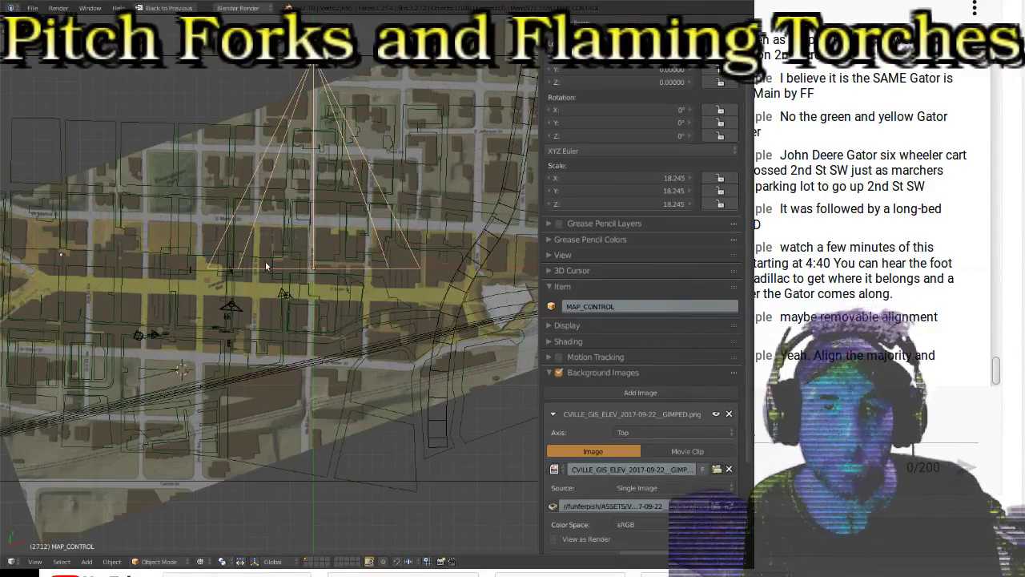
Step: Switch the top view to solid shading and set the CVILLE_GIS background map to display in front of the model
{"action": "scroll", "coordinate": [317, 234], "scroll_direction": "up", "scroll_amount": 3}
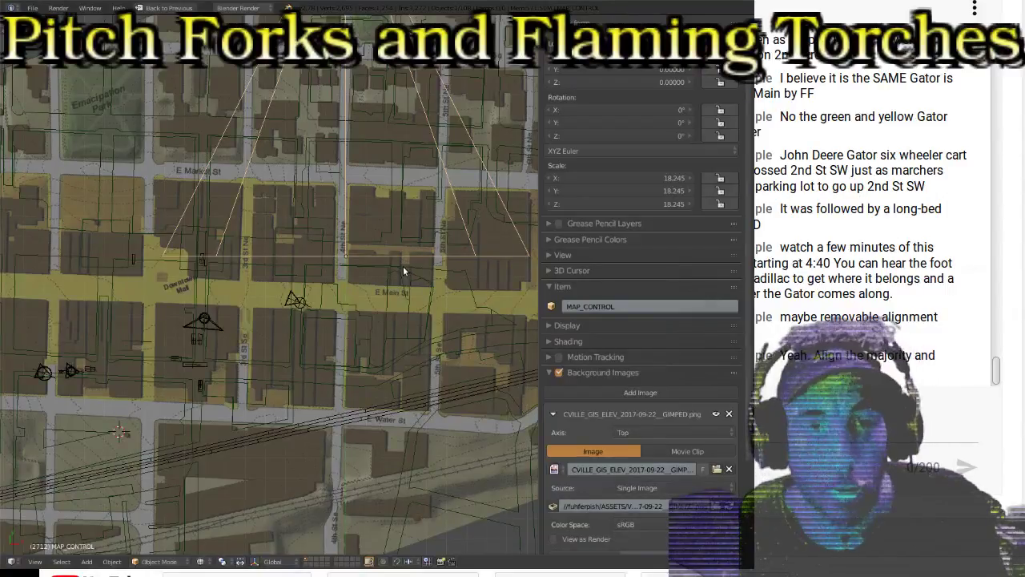
{"action": "key", "text": "z"}
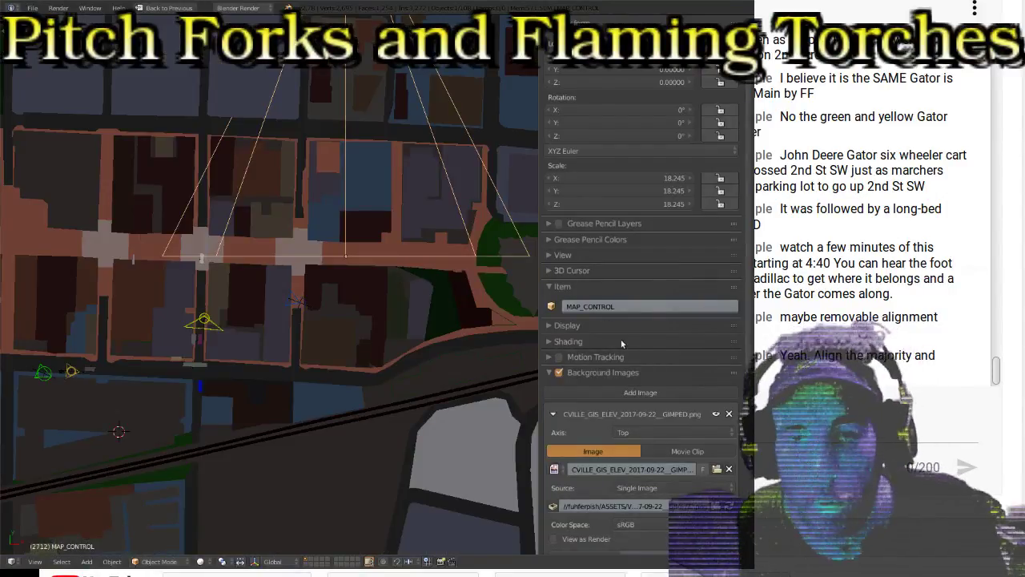
{"action": "scroll", "coordinate": [624, 425], "scroll_direction": "down", "scroll_amount": 3}
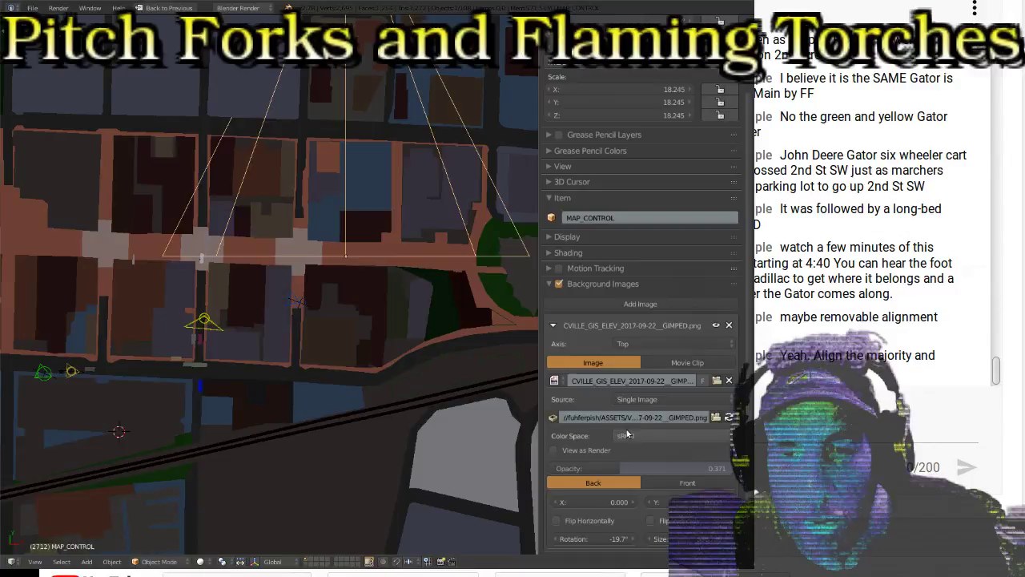
{"action": "left_click", "coordinate": [681, 484]}
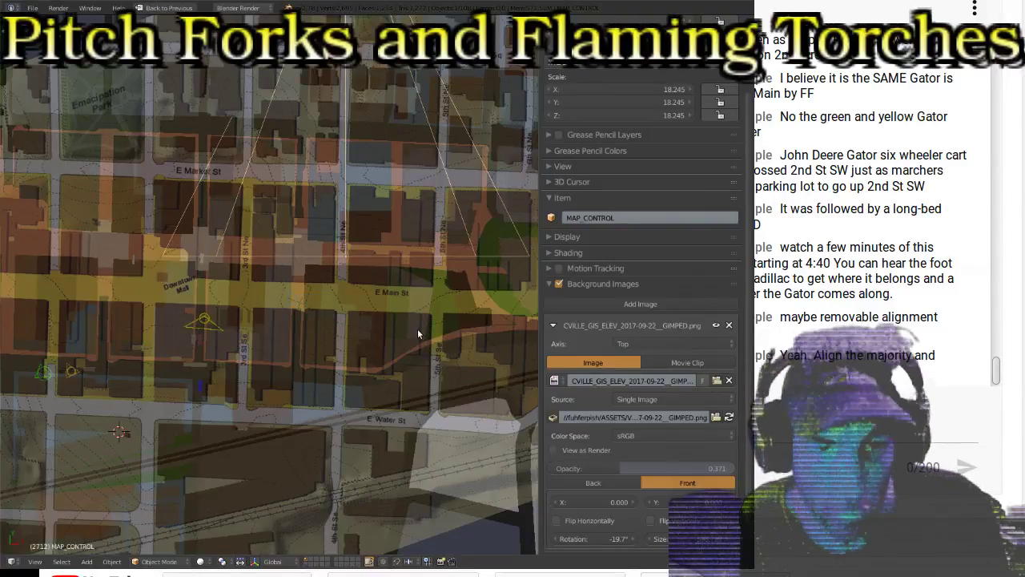
Step: Move MAP_CONTROL to a Y location of about -23.09, lining the modelled blocks up with the map's downtown streets
{"action": "key", "text": "g"}
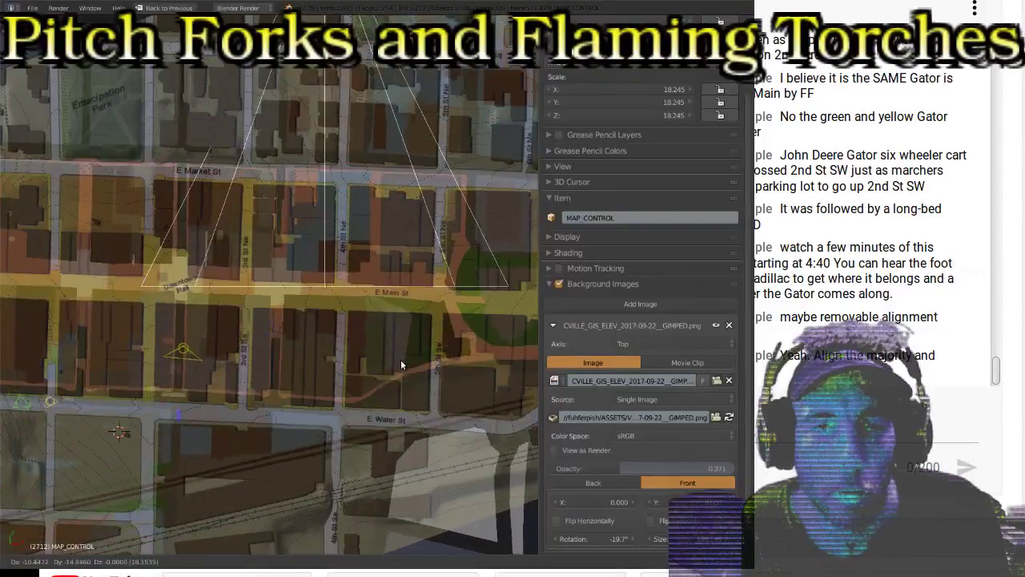
{"action": "left_click", "coordinate": [413, 366]}
{"action": "middle_click_drag", "start_coordinate": [460, 311], "coordinate": [241, 369], "text": "shift"}
{"action": "key", "text": "g"}
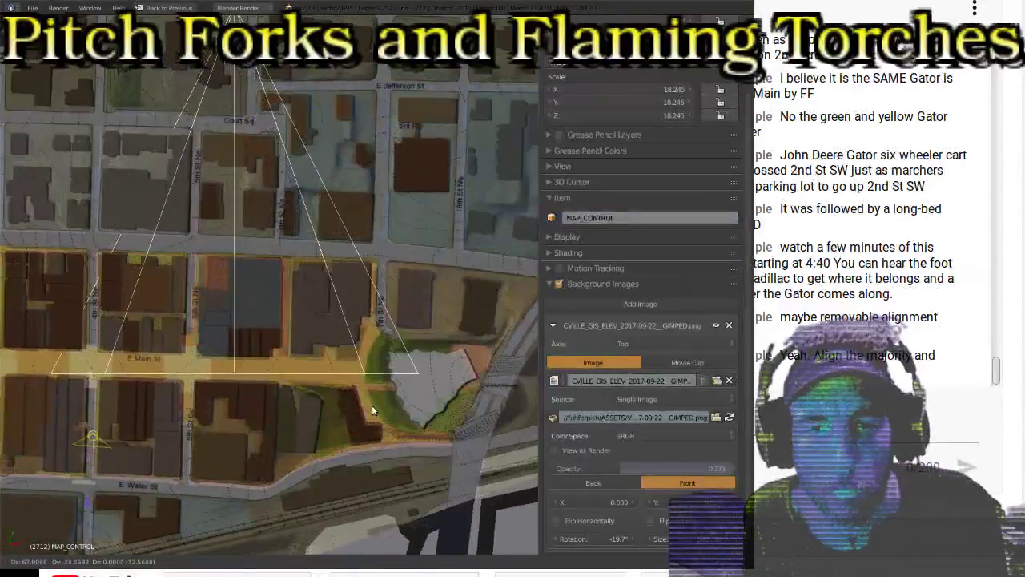
{"action": "left_click", "coordinate": [371, 401]}
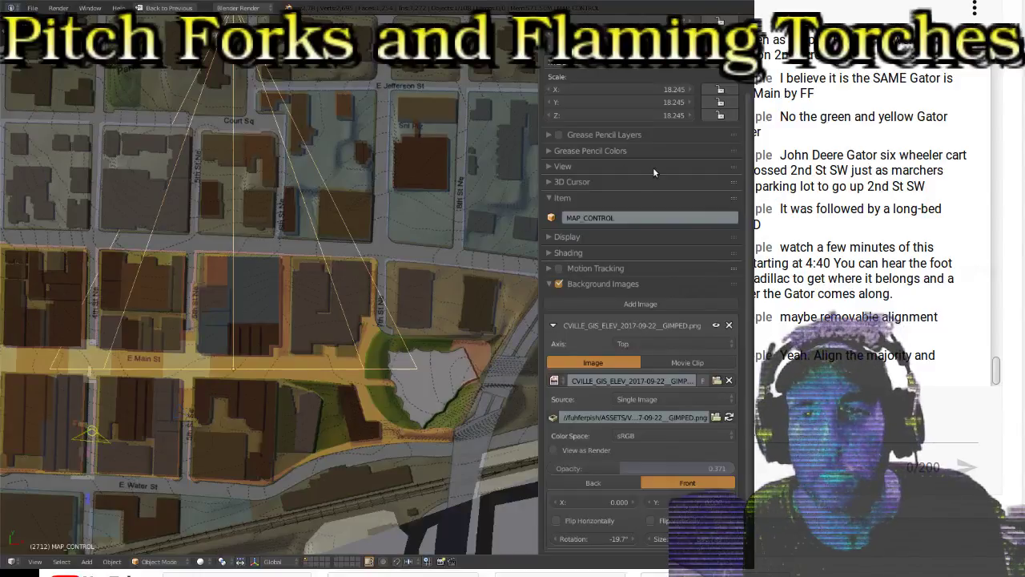
{"action": "scroll", "coordinate": [653, 168], "scroll_direction": "up", "scroll_amount": 3}
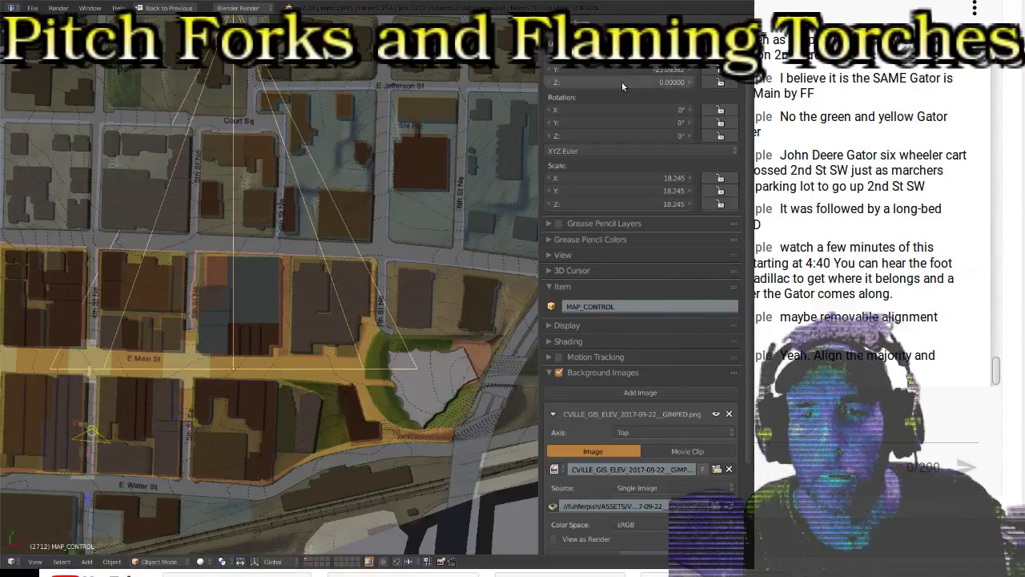
{"action": "scroll", "coordinate": [172, 249], "scroll_direction": "down", "scroll_amount": 4}
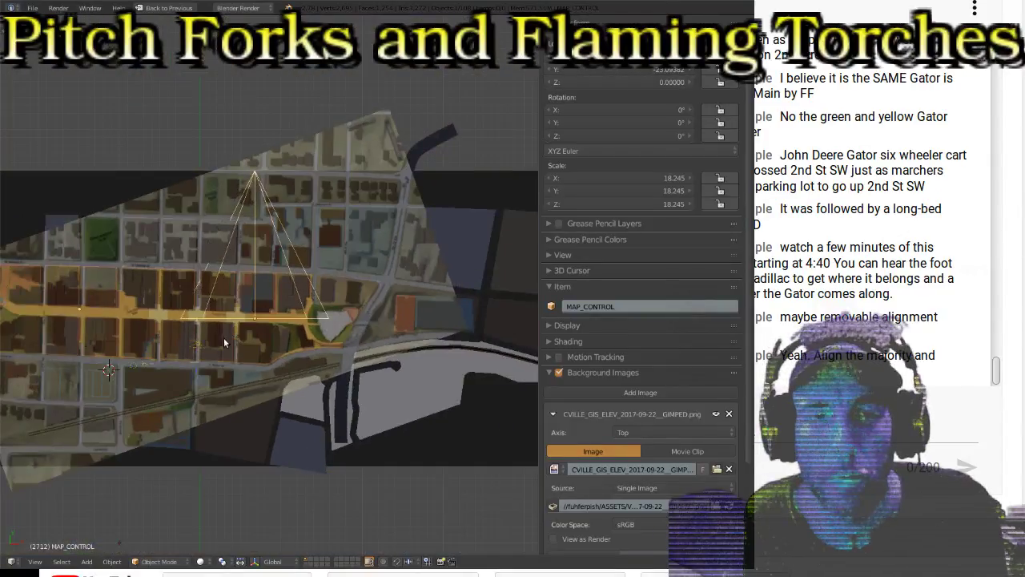
{"action": "middle_click_drag", "start_coordinate": [187, 328], "coordinate": [267, 313], "text": "shift"}
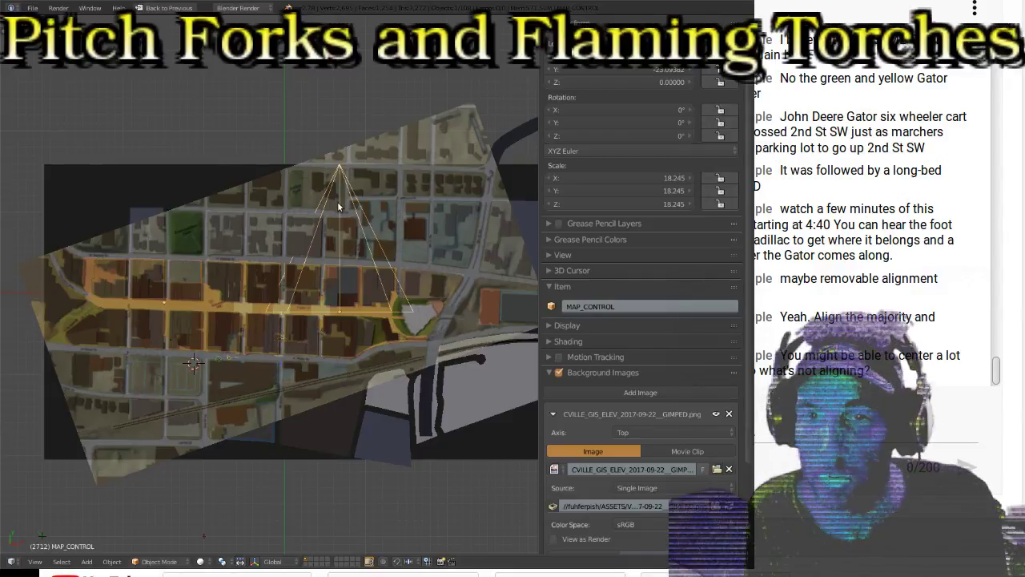
Step: Hide MAP_CONTROL in the scene's object list, collapse its children, and maximise the 3D view
{"action": "key", "text": "ctrl+space"}
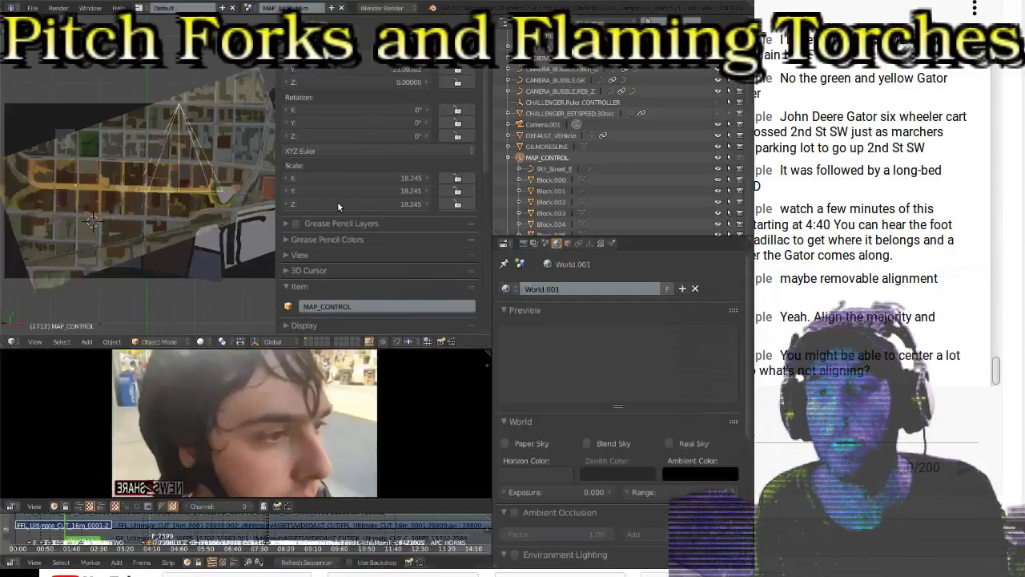
{"action": "left_click", "coordinate": [718, 159]}
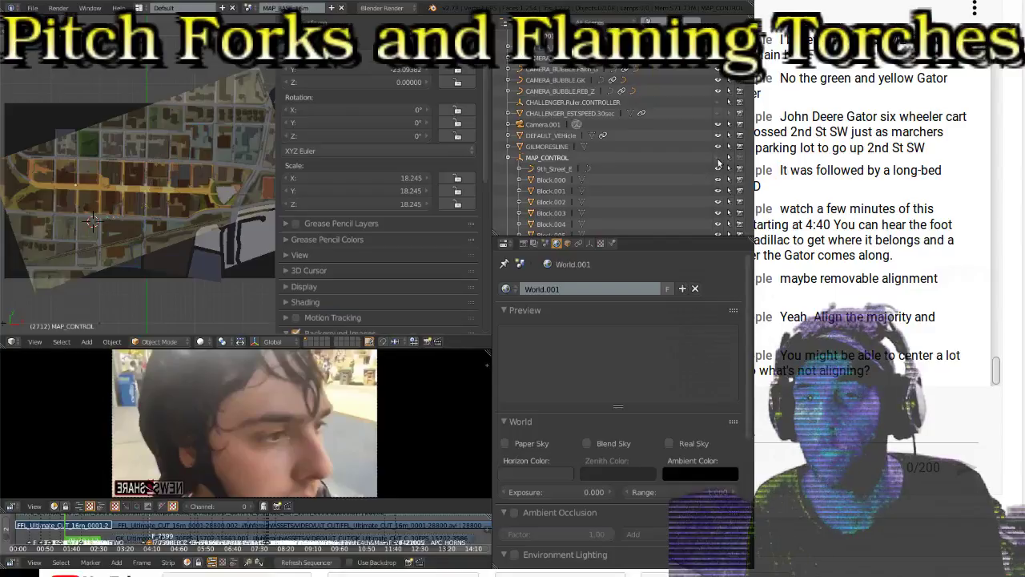
{"action": "left_click", "coordinate": [508, 158]}
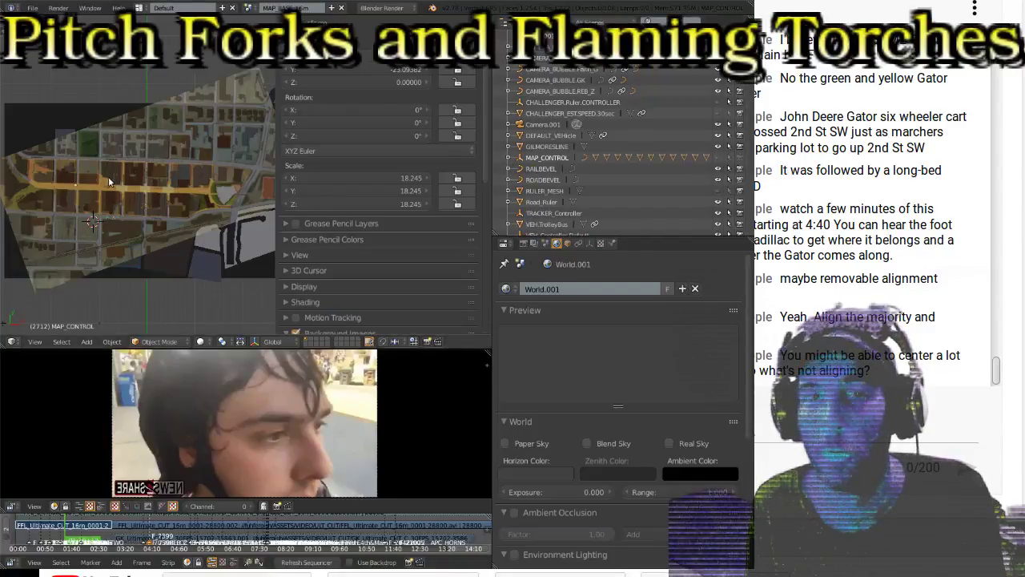
{"action": "key", "text": "ctrl+Up"}
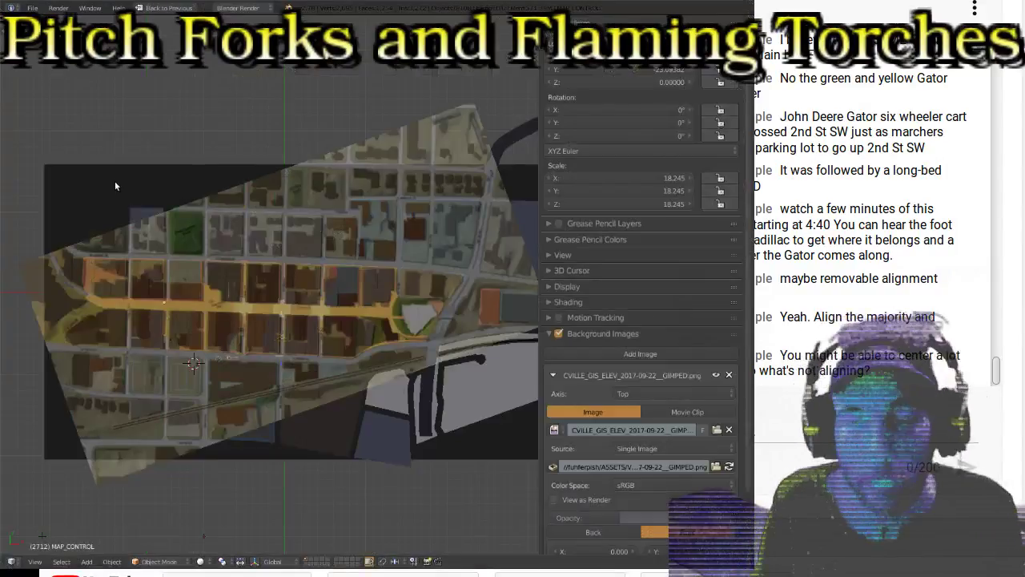
Step: Examine how the modelled blocks fit the map around E Main St between 3rd St and 5th St
{"action": "scroll", "coordinate": [290, 327], "scroll_direction": "up", "scroll_amount": 6}
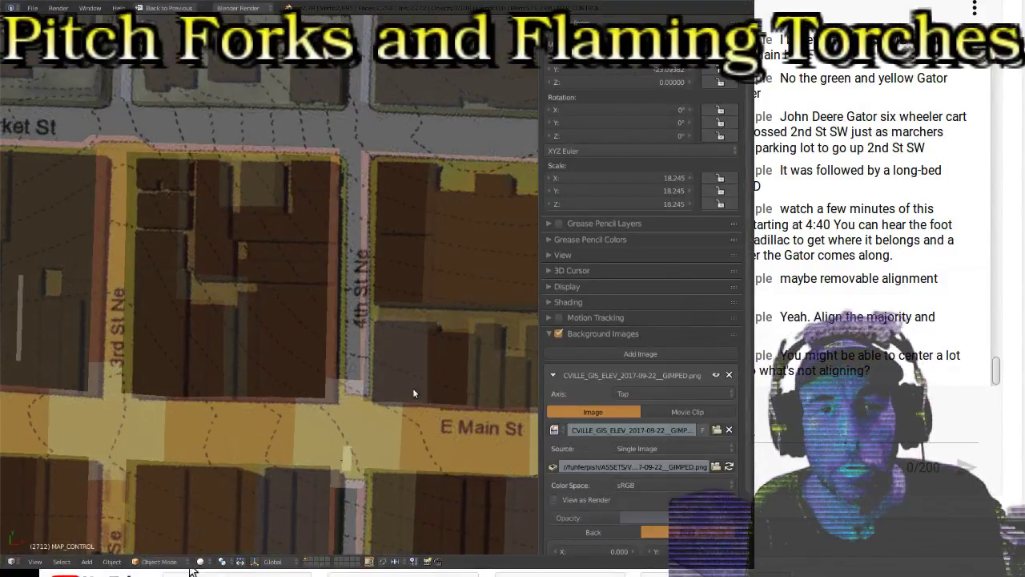
{"action": "scroll", "coordinate": [389, 392], "scroll_direction": "down", "scroll_amount": 4}
{"action": "scroll", "coordinate": [388, 393], "scroll_direction": "up", "scroll_amount": 4}
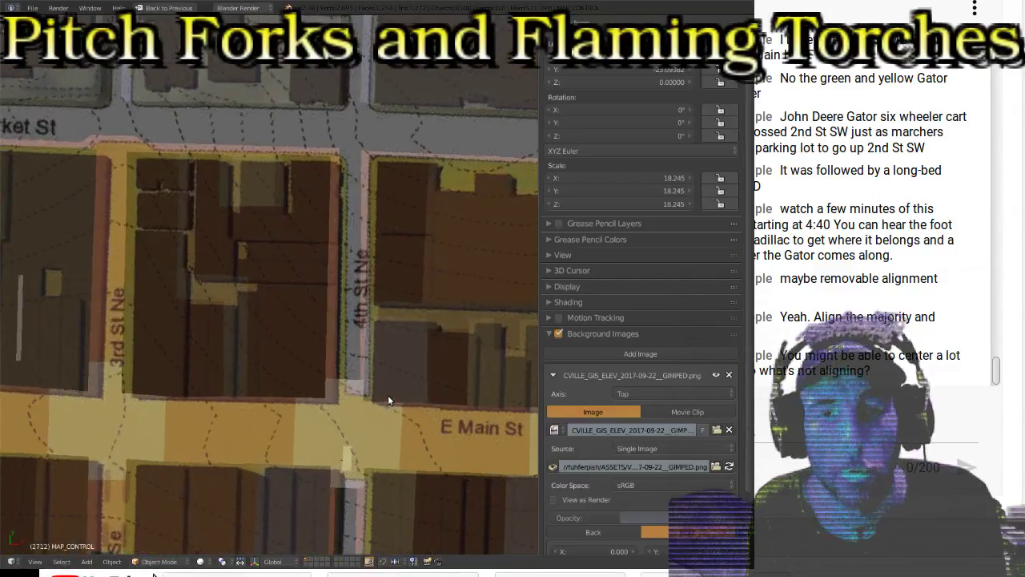
{"action": "middle_click_drag", "start_coordinate": [387, 398], "coordinate": [302, 221], "text": "shift"}
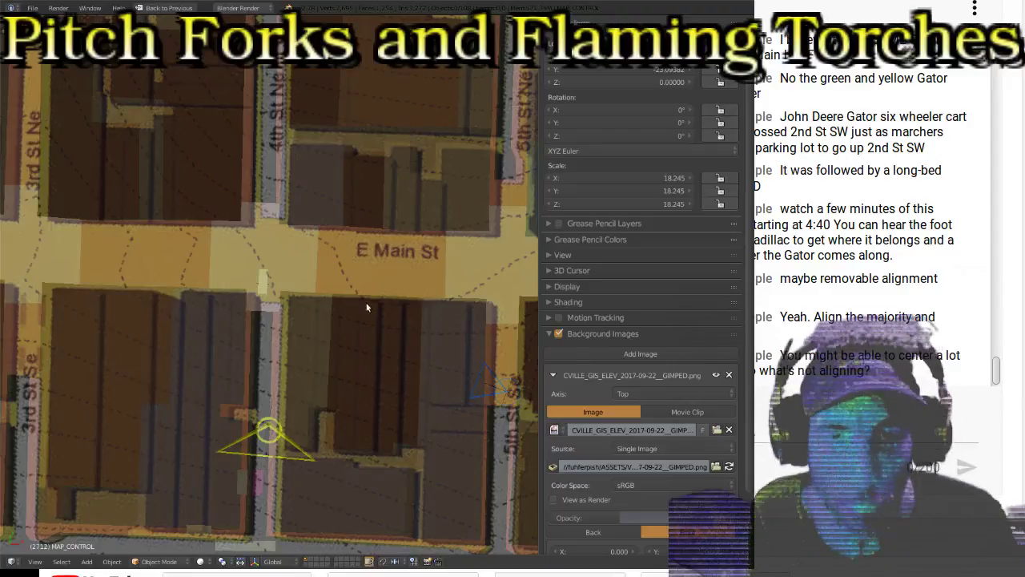
Step: Turn off the background map and look over the modelled downtown blocks on their own
{"action": "left_click", "coordinate": [559, 333]}
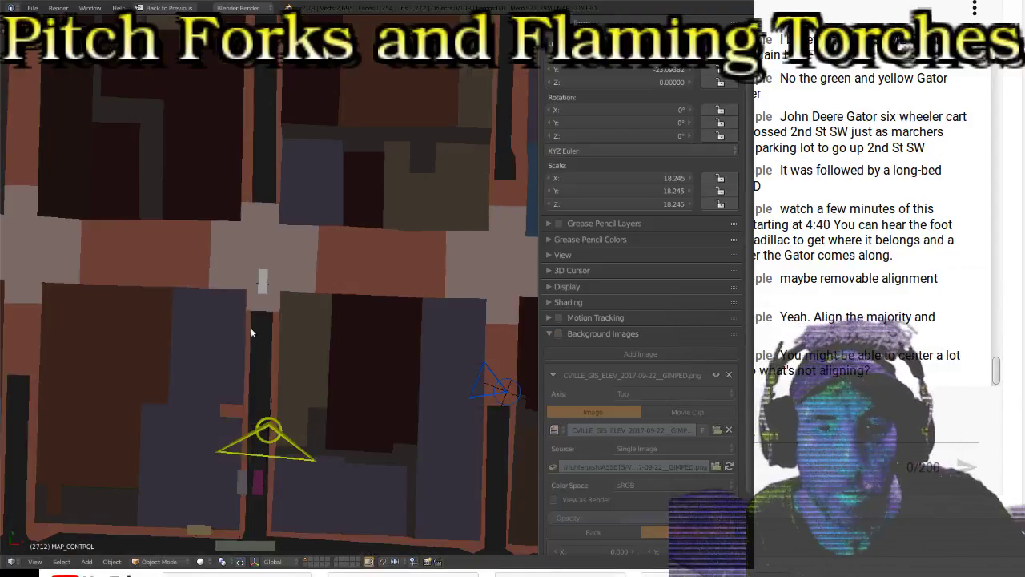
{"action": "scroll", "coordinate": [245, 409], "scroll_direction": "down", "scroll_amount": 3}
{"action": "middle_click_drag", "start_coordinate": [136, 444], "coordinate": [177, 416], "text": "shift"}
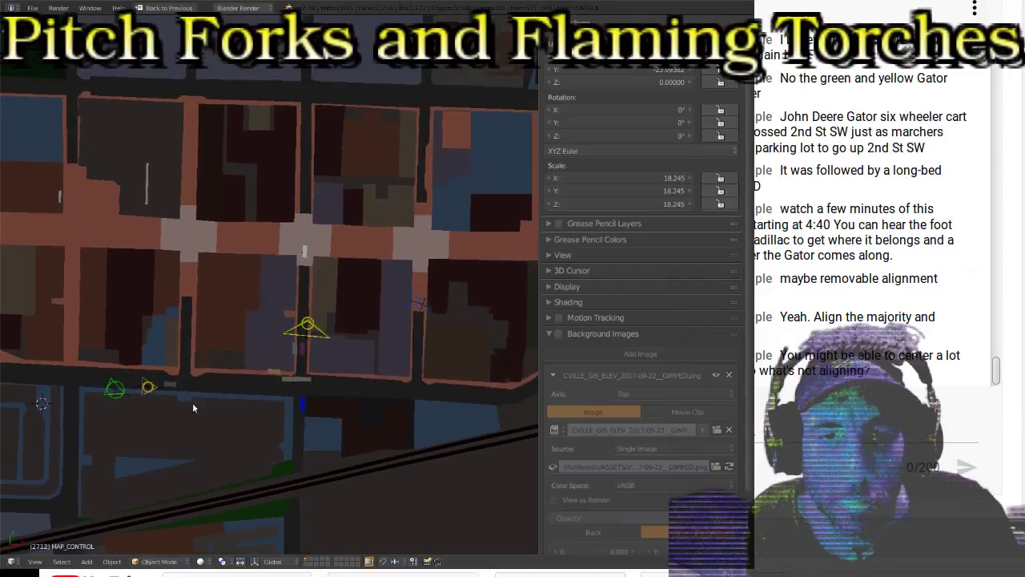
{"action": "scroll", "coordinate": [192, 402], "scroll_direction": "down", "scroll_amount": 4}
{"action": "scroll", "coordinate": [188, 292], "scroll_direction": "down", "scroll_amount": 5}
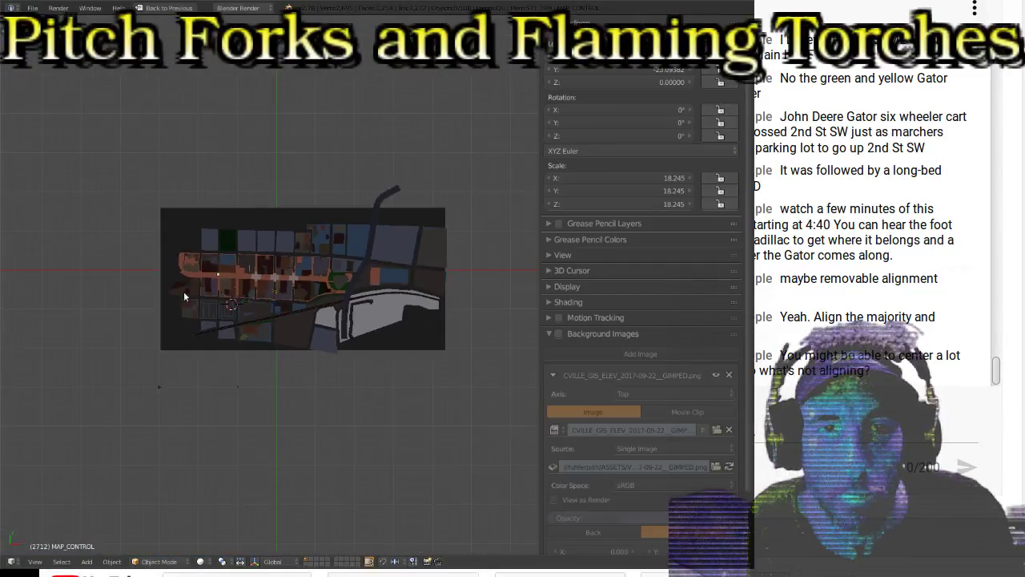
{"action": "scroll", "coordinate": [275, 293], "scroll_direction": "up", "scroll_amount": 8}
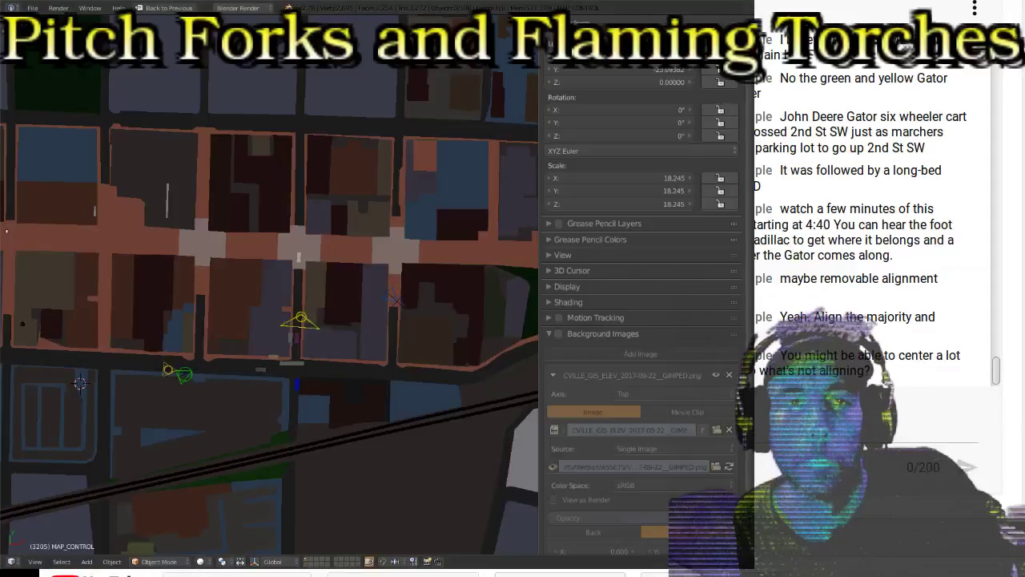
Step: Turn the background map back on and compare it with the model around 4th St and E Water St
{"action": "left_click", "coordinate": [558, 334]}
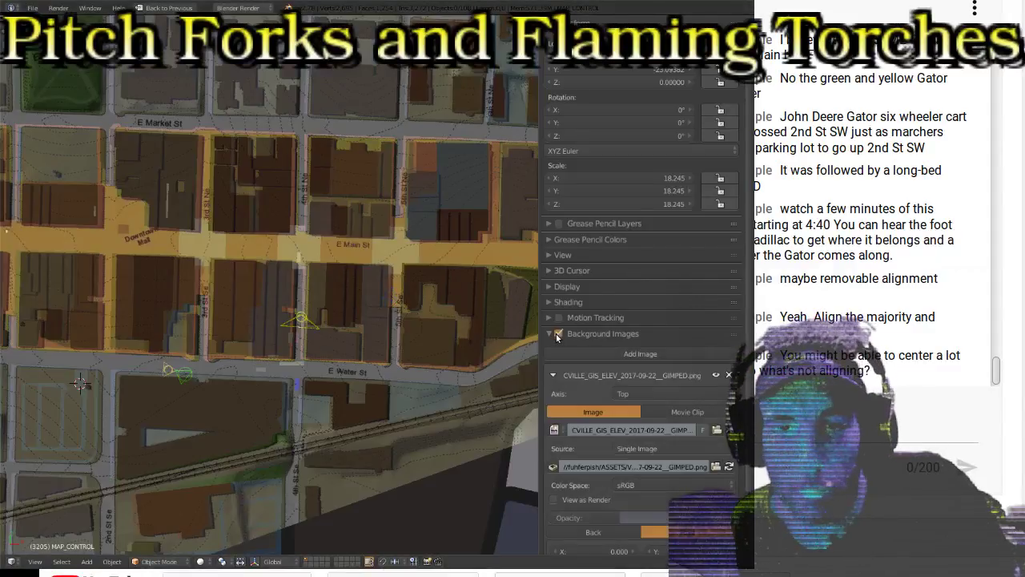
{"action": "scroll", "coordinate": [320, 342], "scroll_direction": "up", "scroll_amount": 4}
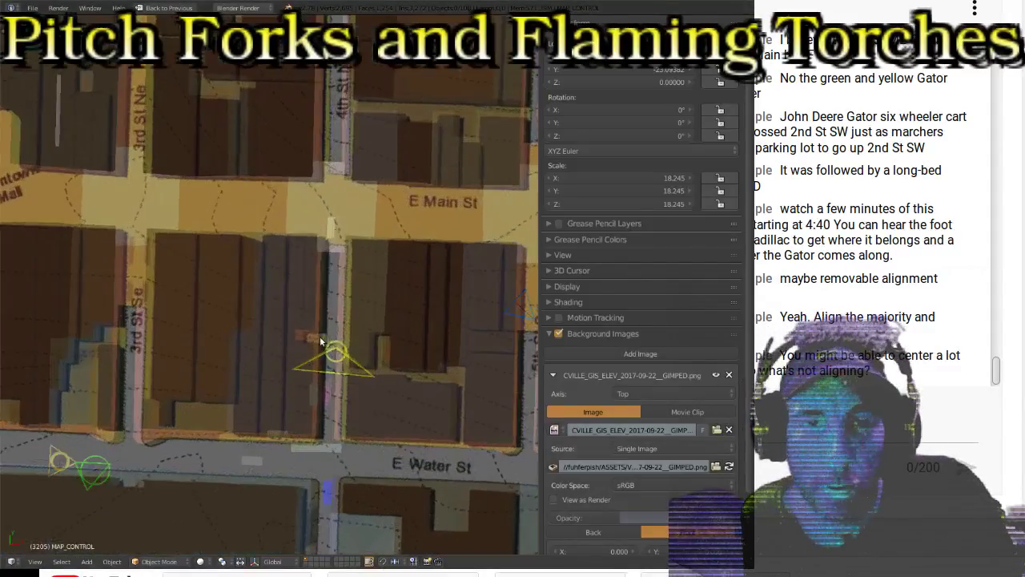
{"action": "scroll", "coordinate": [329, 341], "scroll_direction": "up", "scroll_amount": 1}
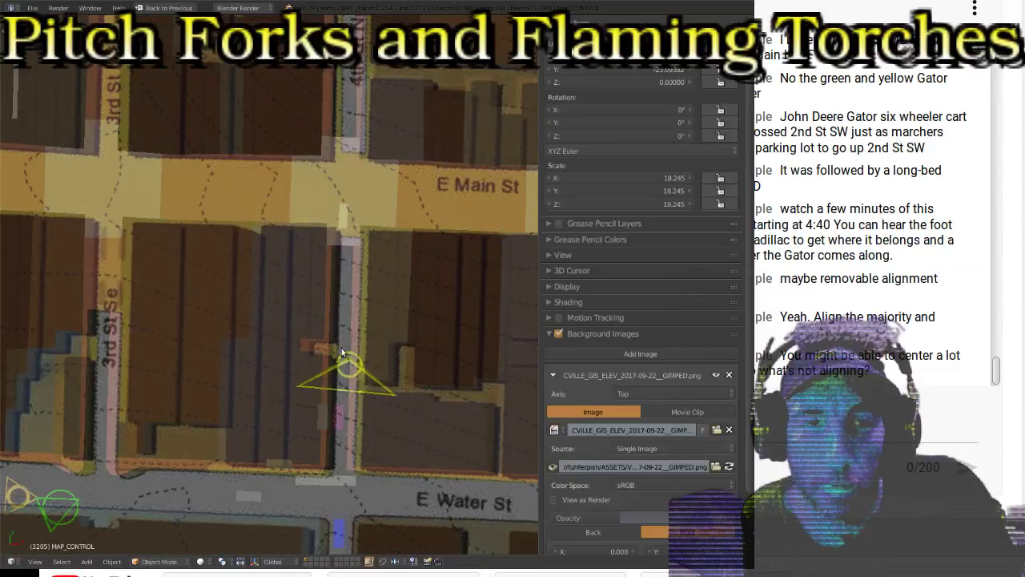
{"action": "scroll", "coordinate": [287, 362], "scroll_direction": "down", "scroll_amount": 4}
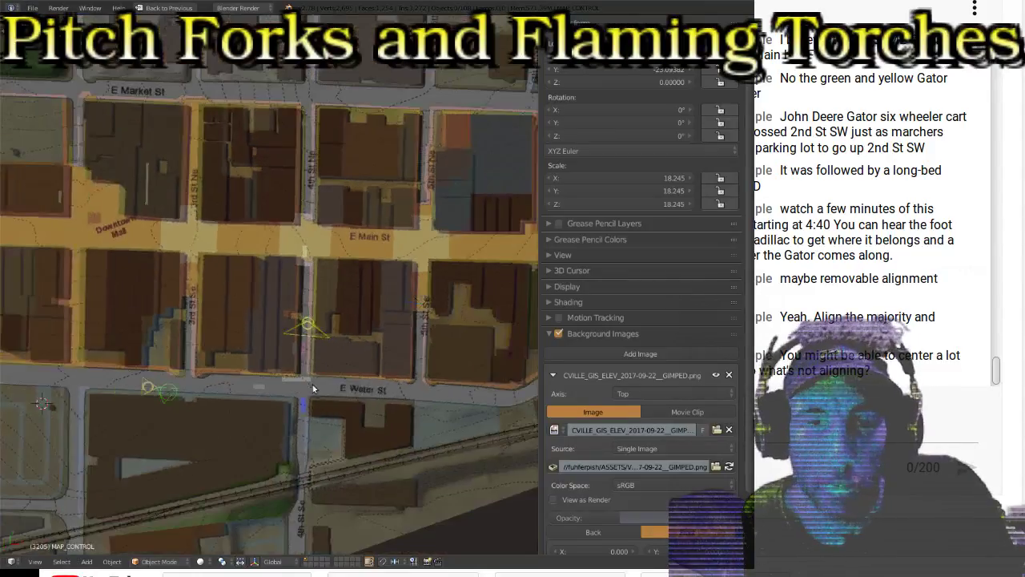
{"action": "scroll", "coordinate": [313, 390], "scroll_direction": "up", "scroll_amount": 3}
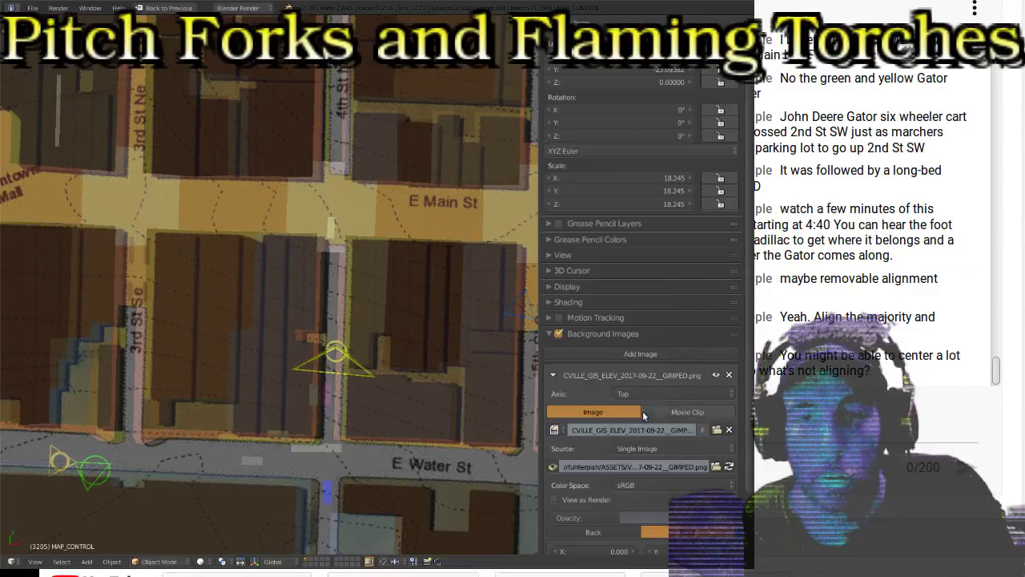
Step: Try smaller and larger sizes for the background map, leaving it slightly enlarged against the modelled blocks
{"action": "scroll", "coordinate": [639, 416], "scroll_direction": "down", "scroll_amount": 2}
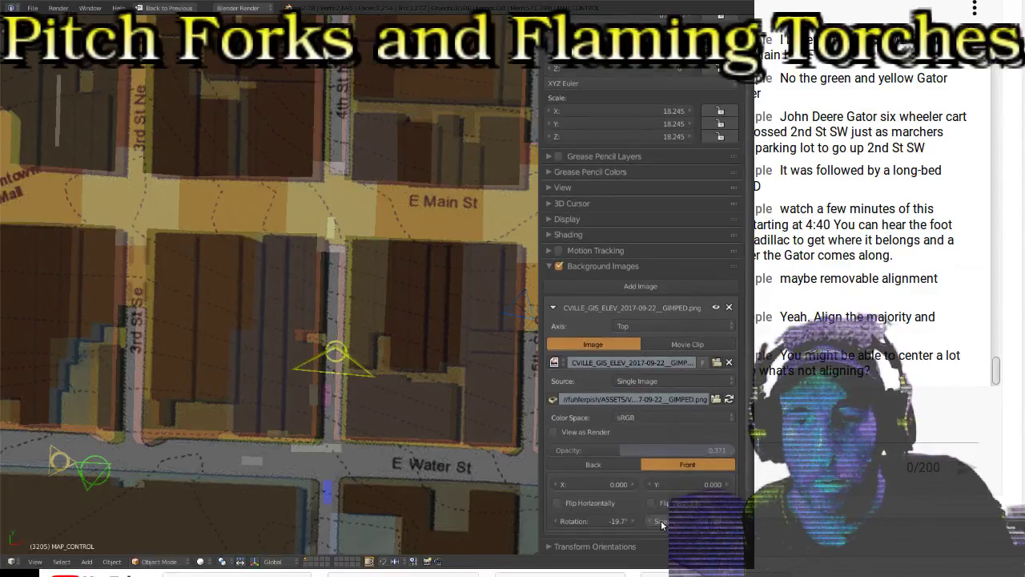
{"action": "mouse_move", "coordinate": [661, 520]}
{"action": "left_mouse_down"}
{"action": "mouse_move", "coordinate": [637, 520]}
{"action": "mouse_move", "coordinate": [663, 521]}
{"action": "mouse_move", "coordinate": [648, 521]}
{"action": "left_mouse_up"}
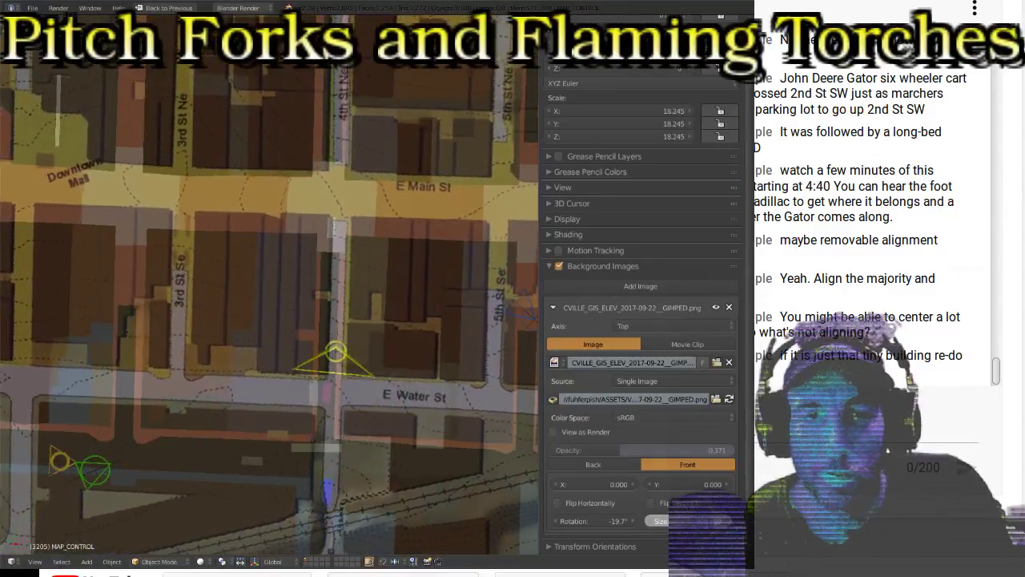
{"action": "left_click_drag", "start_coordinate": [676, 521], "coordinate": [676, 520]}
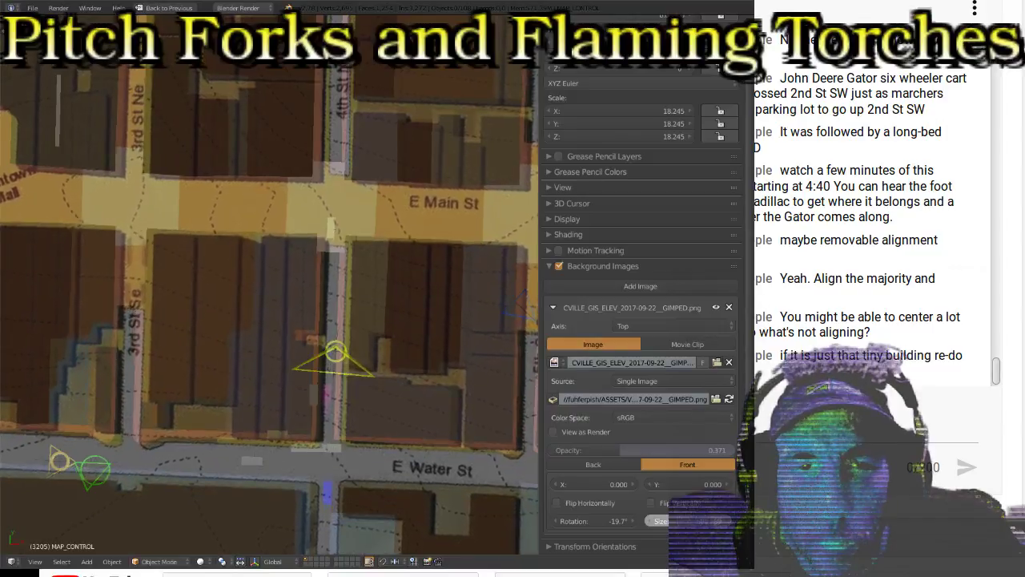
{"action": "left_click_drag", "start_coordinate": [676, 520], "coordinate": [686, 520]}
{"action": "scroll", "coordinate": [366, 404], "scroll_direction": "down", "scroll_amount": 3, "text": "shift"}
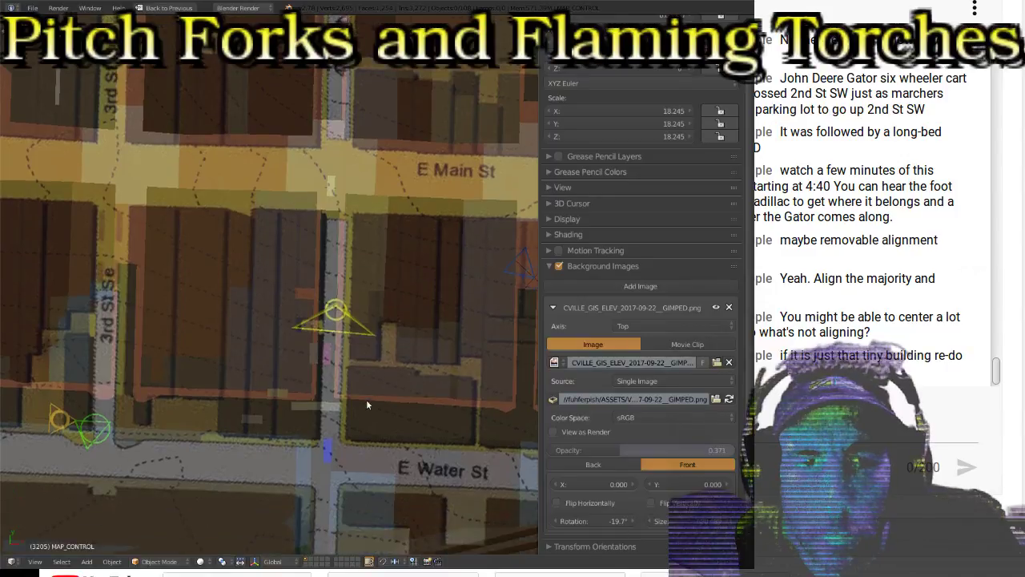
{"action": "scroll", "coordinate": [366, 404], "scroll_direction": "down", "scroll_amount": 2, "text": "shift"}
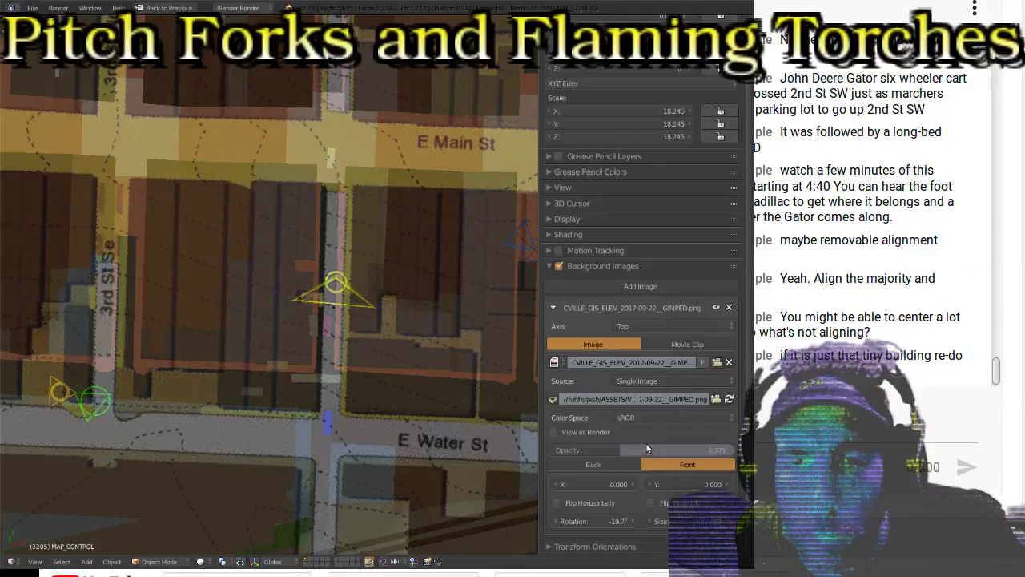
Step: Try different offsets for the background map against the modelled blocks, ending at X 4.3 and Y 6.9
{"action": "mouse_move", "coordinate": [612, 484]}
{"action": "left_mouse_down"}
{"action": "mouse_move", "coordinate": [580, 485]}
{"action": "mouse_move", "coordinate": [681, 484]}
{"action": "mouse_move", "coordinate": [608, 484]}
{"action": "left_mouse_up"}
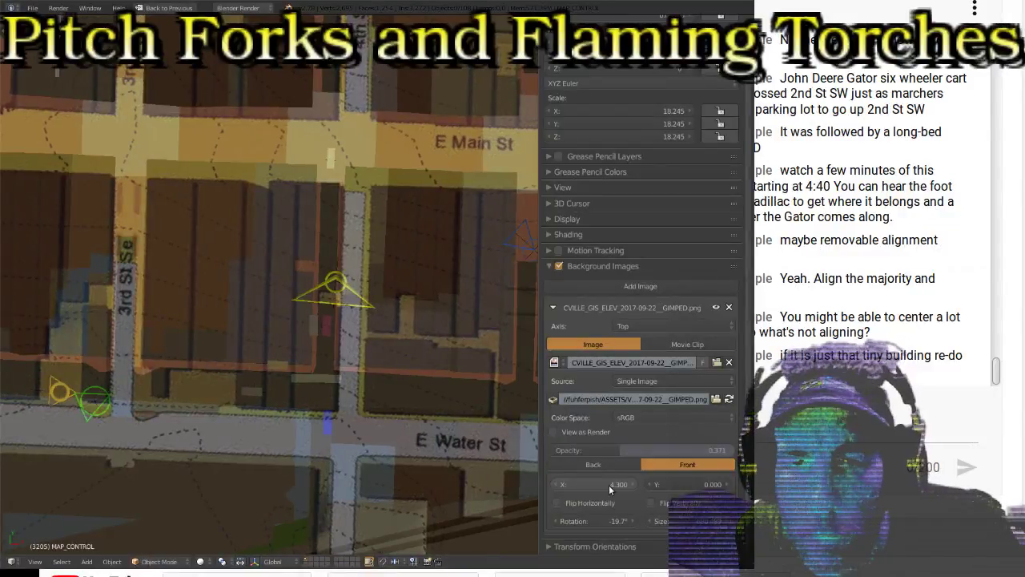
{"action": "left_click_drag", "start_coordinate": [715, 484], "coordinate": [800, 484]}
{"action": "mouse_move", "coordinate": [688, 483]}
{"action": "left_mouse_down"}
{"action": "mouse_move", "coordinate": [721, 484]}
{"action": "mouse_move", "coordinate": [704, 483]}
{"action": "left_mouse_up"}
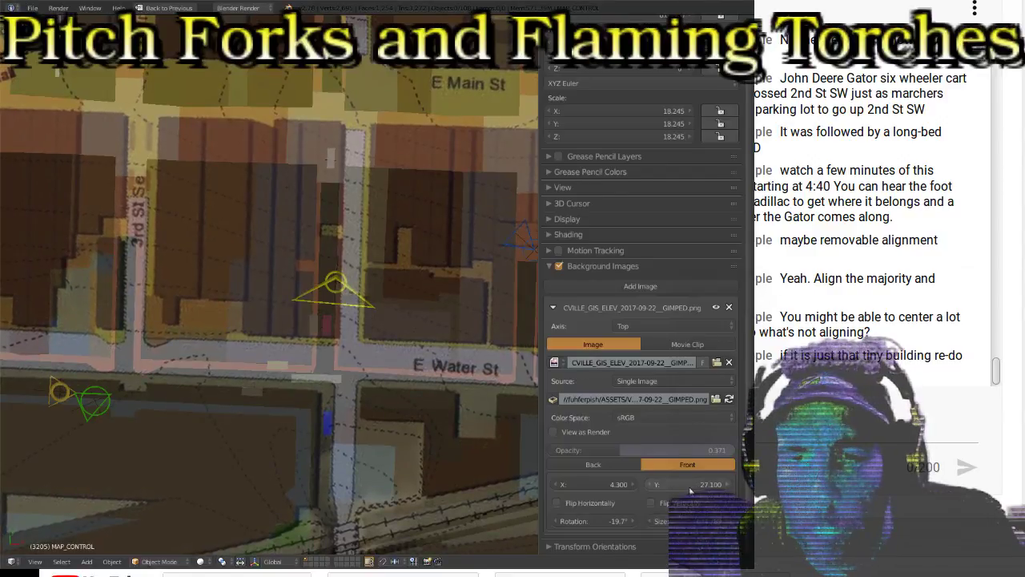
{"action": "left_click_drag", "start_coordinate": [691, 484], "coordinate": [677, 484]}
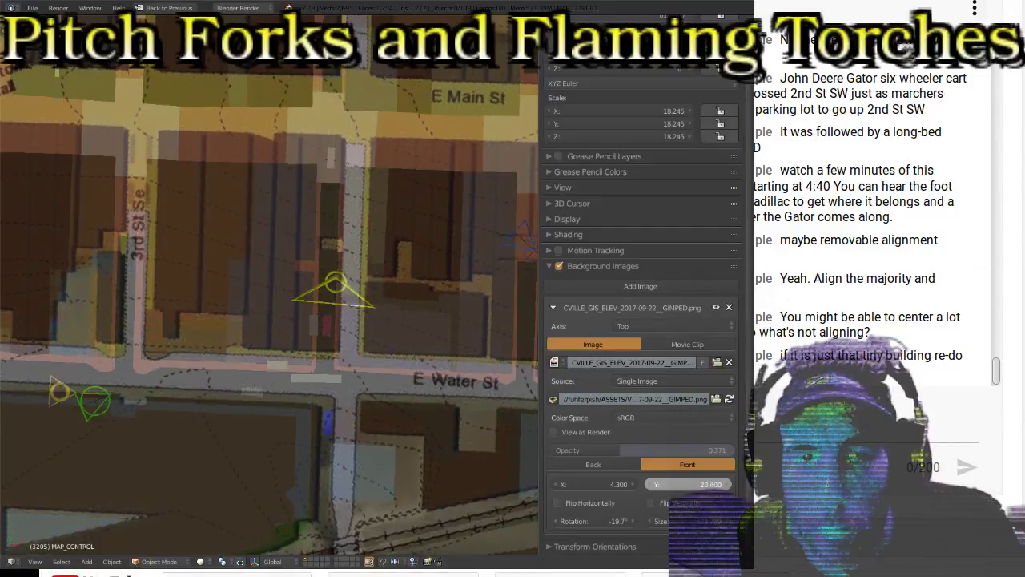
{"action": "left_click_drag", "start_coordinate": [690, 483], "coordinate": [721, 484]}
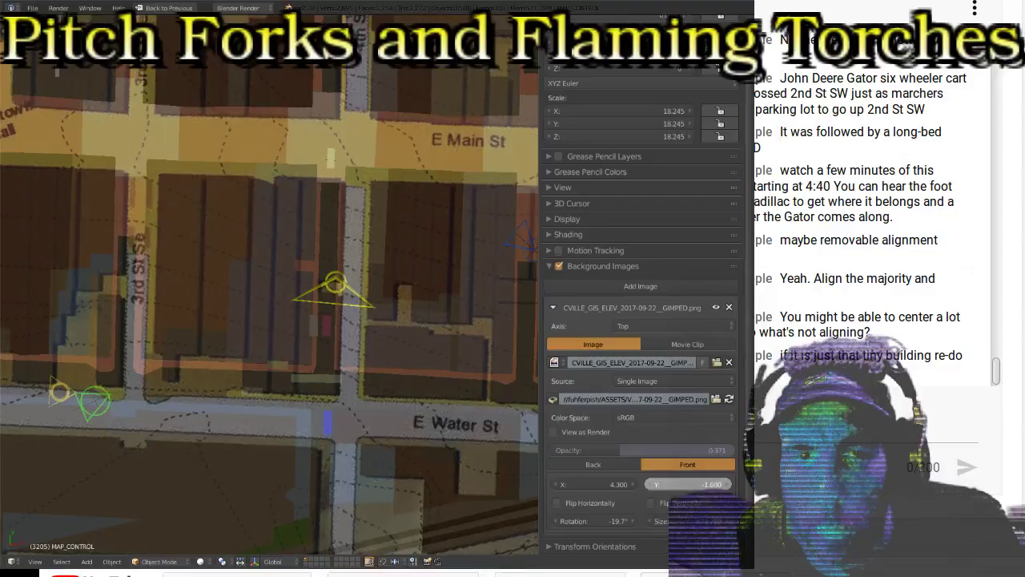
{"action": "left_click_drag", "start_coordinate": [689, 484], "coordinate": [705, 485]}
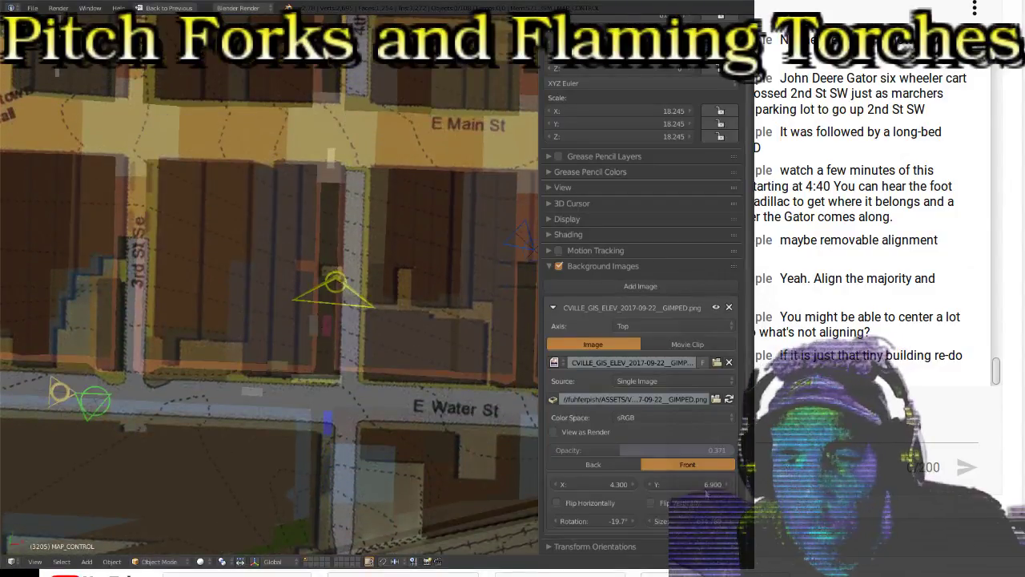
Step: Shrink the background map slightly and shift it to X -2.5 and Y -0.8 against the blocks along E Water St
{"action": "left_click_drag", "start_coordinate": [661, 520], "coordinate": [737, 520]}
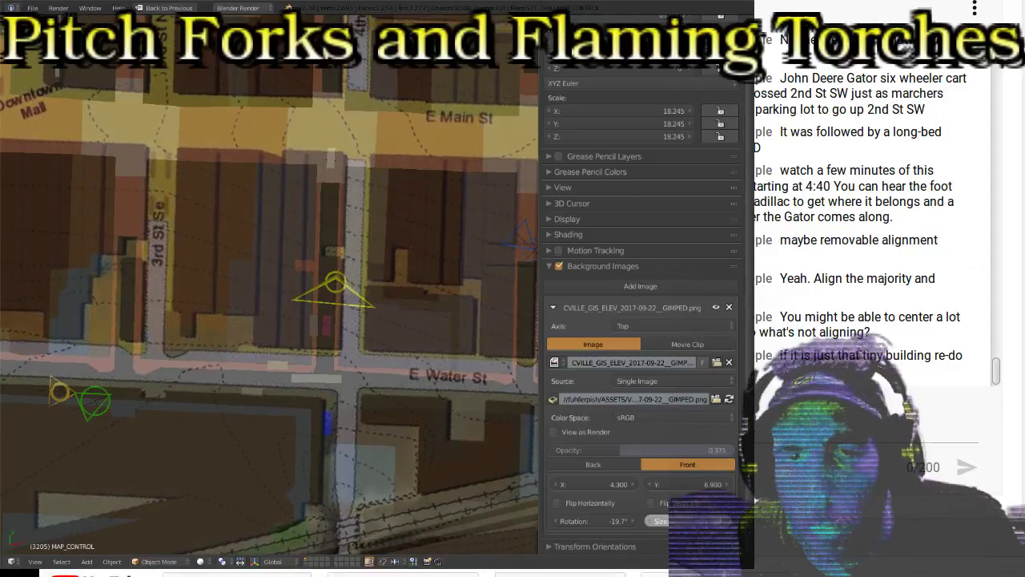
{"action": "mouse_move", "coordinate": [594, 483]}
{"action": "left_mouse_down"}
{"action": "mouse_move", "coordinate": [556, 483]}
{"action": "mouse_move", "coordinate": [574, 483]}
{"action": "left_mouse_up"}
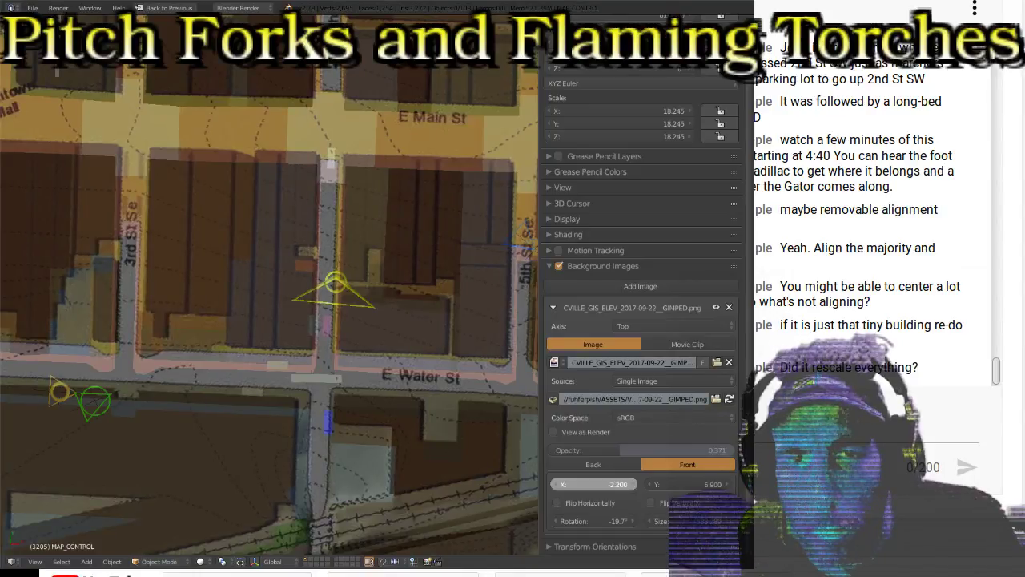
{"action": "left_click_drag", "start_coordinate": [574, 484], "coordinate": [573, 484]}
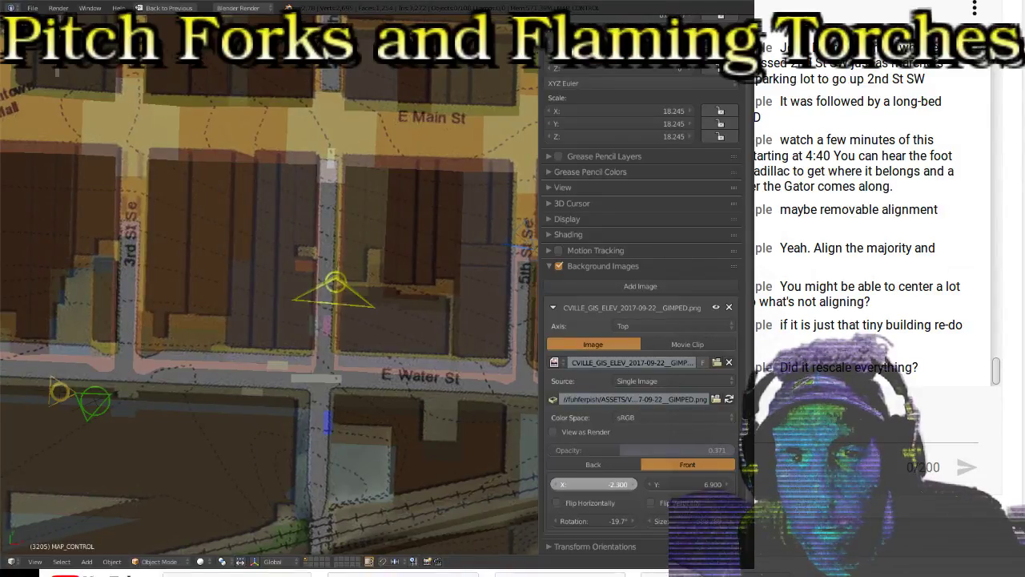
{"action": "left_click_drag", "start_coordinate": [573, 484], "coordinate": [571, 484]}
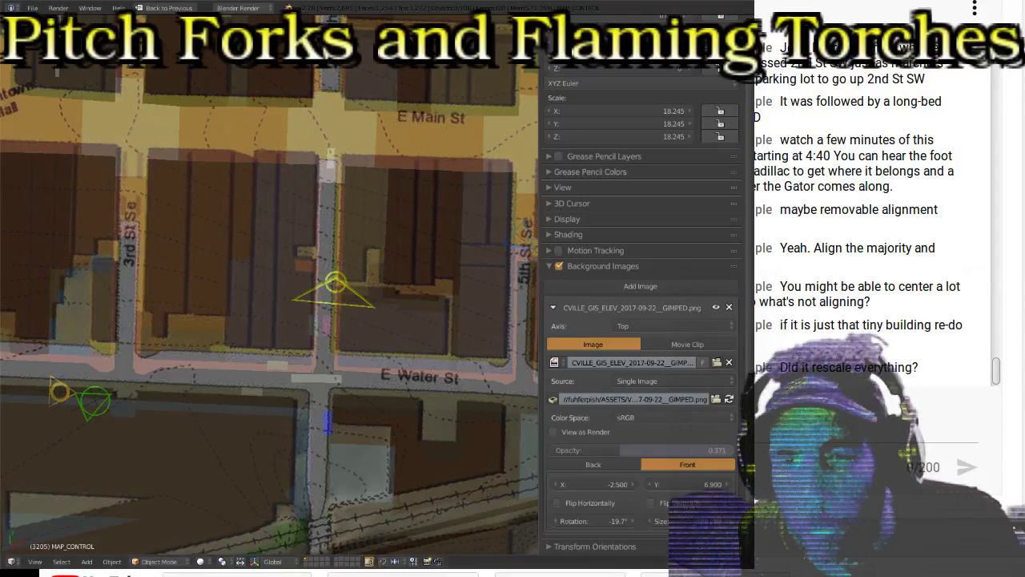
{"action": "left_click_drag", "start_coordinate": [689, 484], "coordinate": [711, 490]}
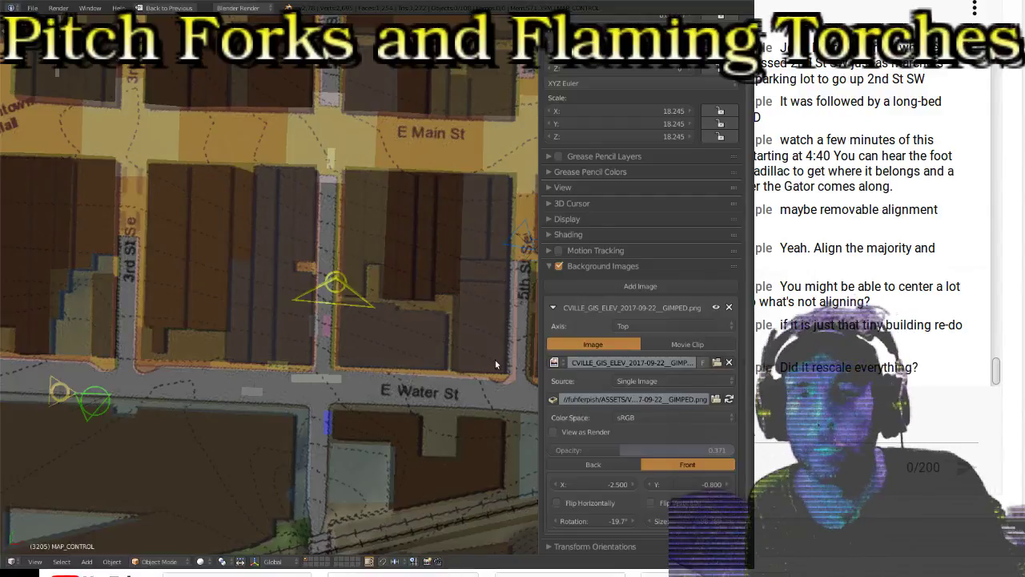
Step: Try much larger sizes for the background map over the whole downtown model
{"action": "scroll", "coordinate": [378, 298], "scroll_direction": "down", "scroll_amount": 8}
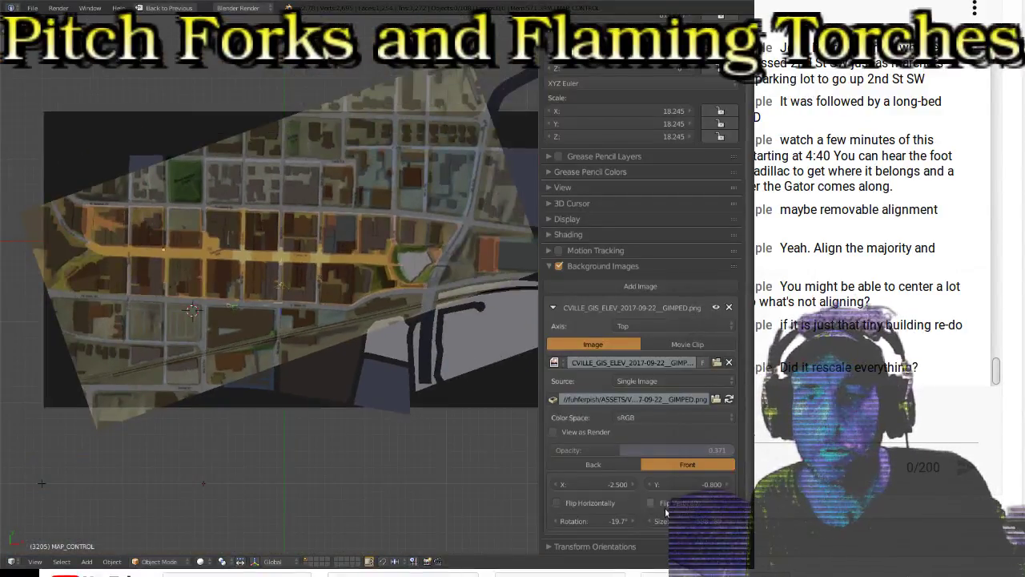
{"action": "left_click_drag", "start_coordinate": [703, 522], "coordinate": [734, 521]}
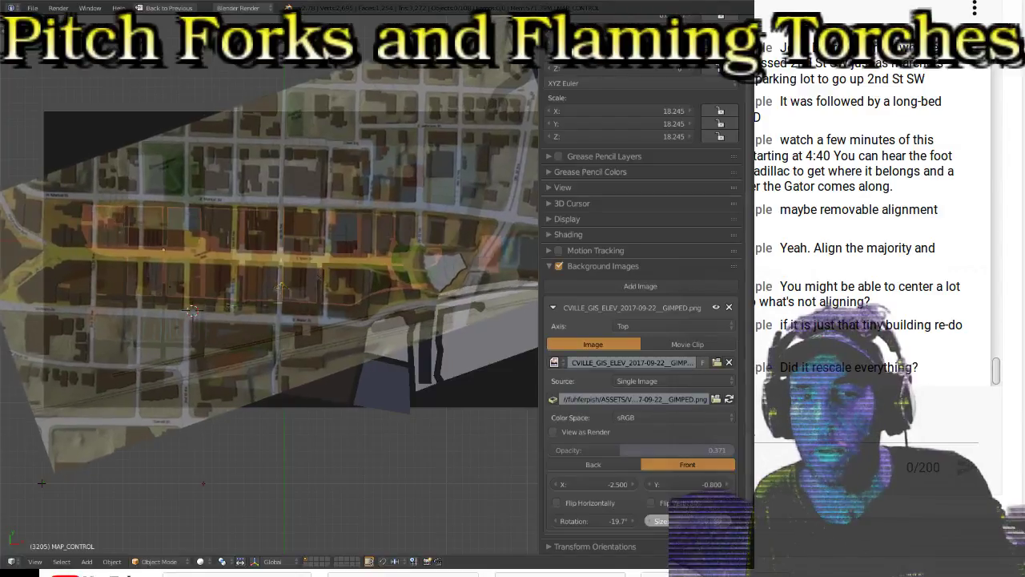
{"action": "left_click_drag", "start_coordinate": [734, 522], "coordinate": [755, 521]}
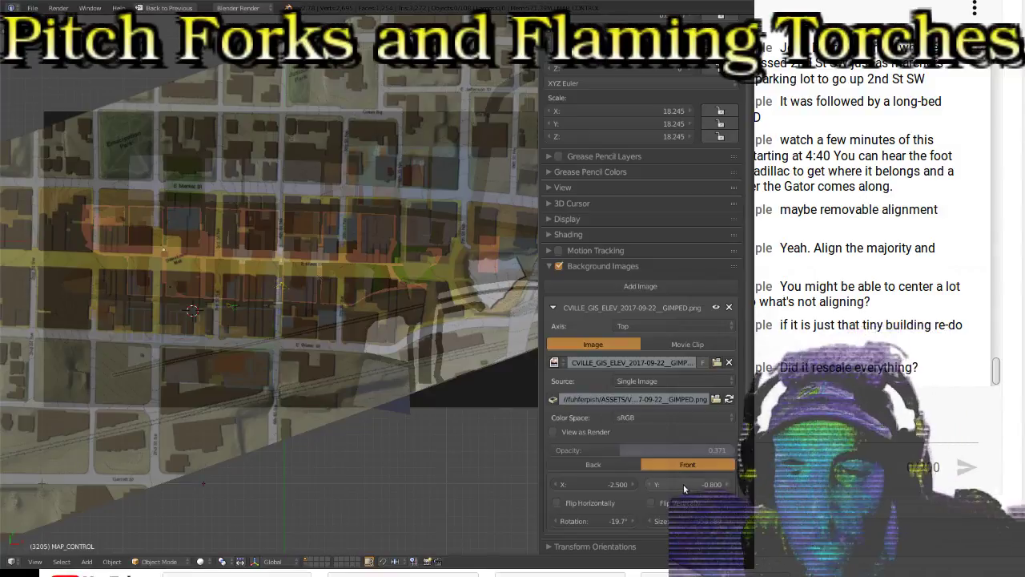
{"action": "left_click_drag", "start_coordinate": [625, 486], "coordinate": [548, 486]}
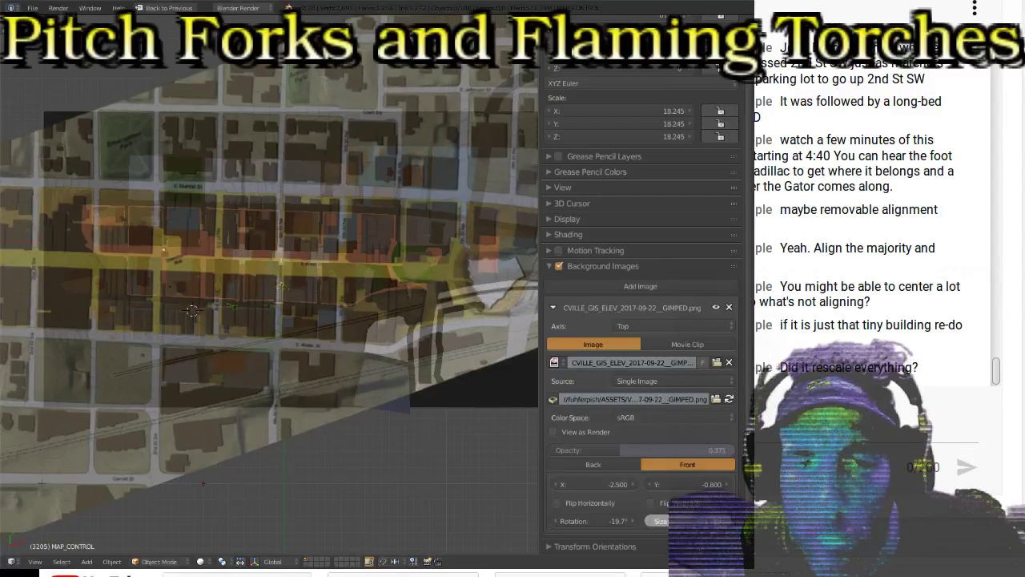
{"action": "left_click_drag", "start_coordinate": [658, 521], "coordinate": [626, 521]}
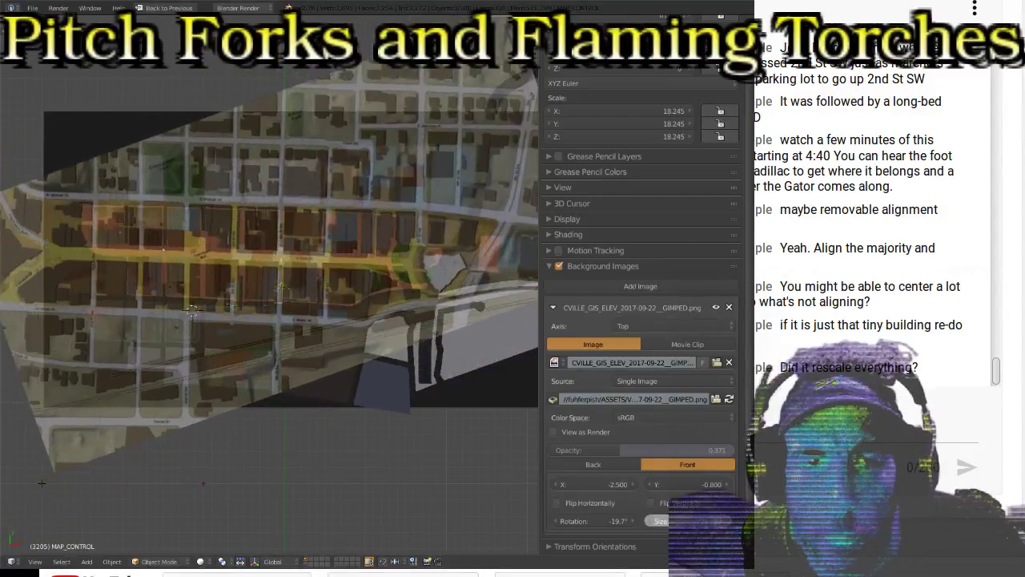
Step: Shift the background map to X 1.9 and set its size to 600
{"action": "left_click_drag", "start_coordinate": [592, 485], "coordinate": [632, 485]}
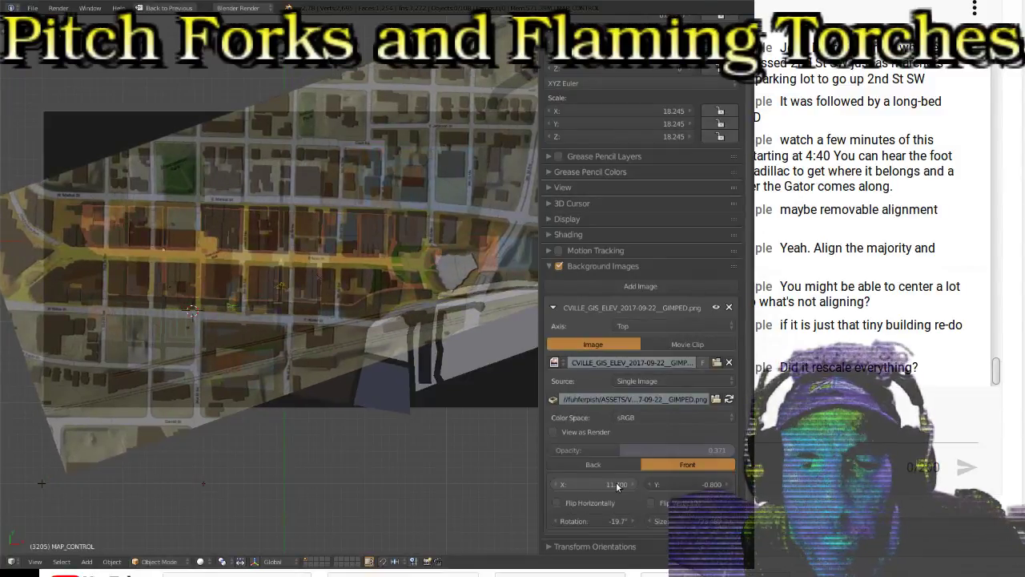
{"action": "left_click_drag", "start_coordinate": [658, 521], "coordinate": [683, 520]}
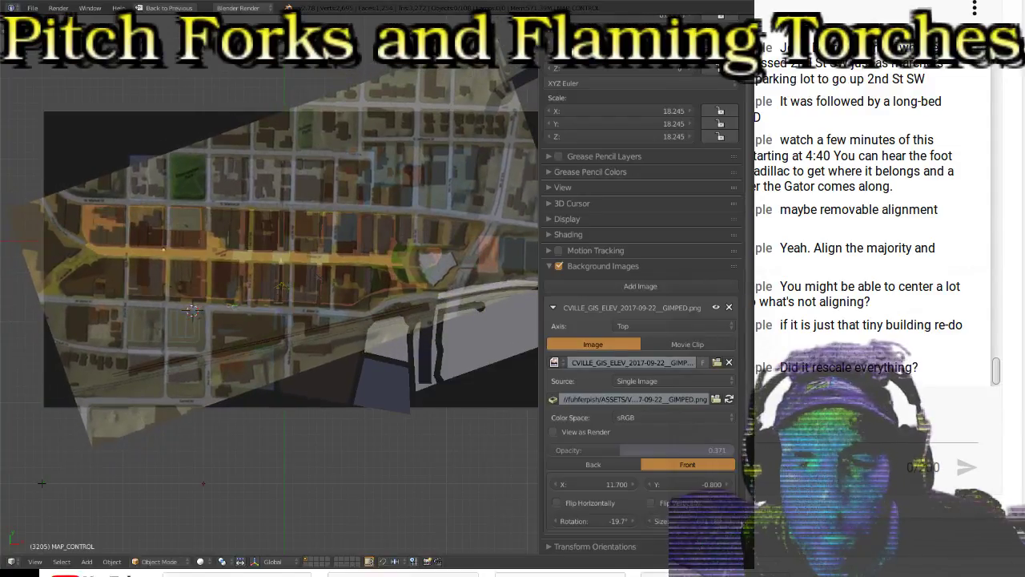
{"action": "left_click_drag", "start_coordinate": [611, 486], "coordinate": [572, 485]}
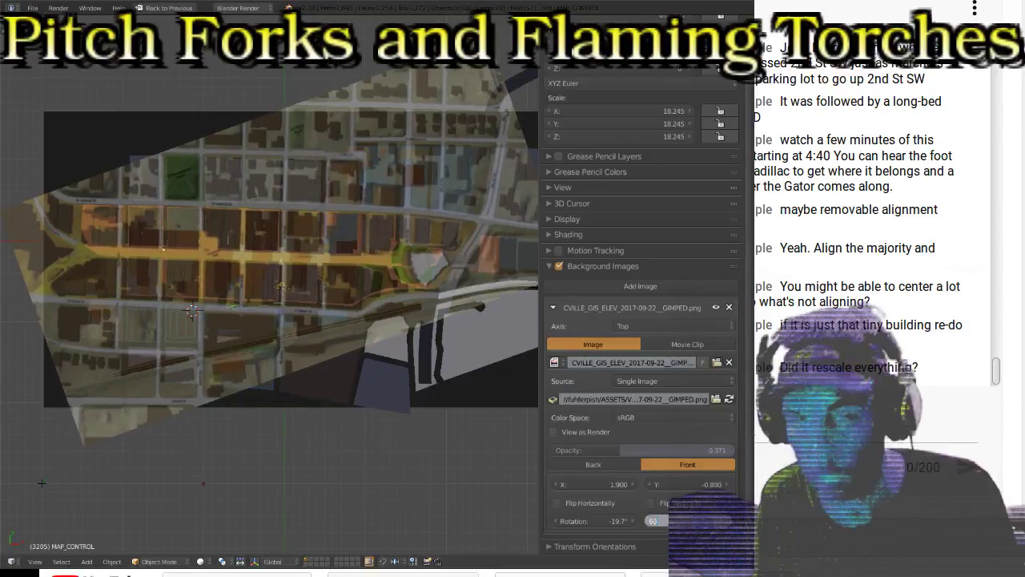
{"action": "left_click_drag", "start_coordinate": [680, 521], "coordinate": [672, 521]}
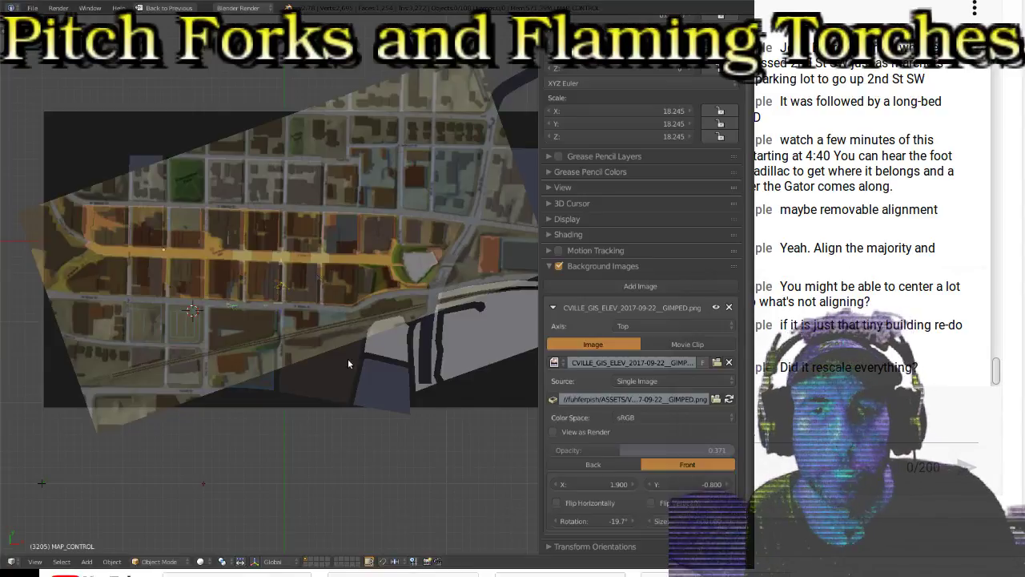
Step: Set the background map's size to 590, checking its fit at the pavilion by 7th St NE
{"action": "scroll", "coordinate": [348, 360], "scroll_direction": "up", "scroll_amount": 4}
{"action": "middle_click_drag", "start_coordinate": [463, 228], "coordinate": [293, 251], "text": "shift"}
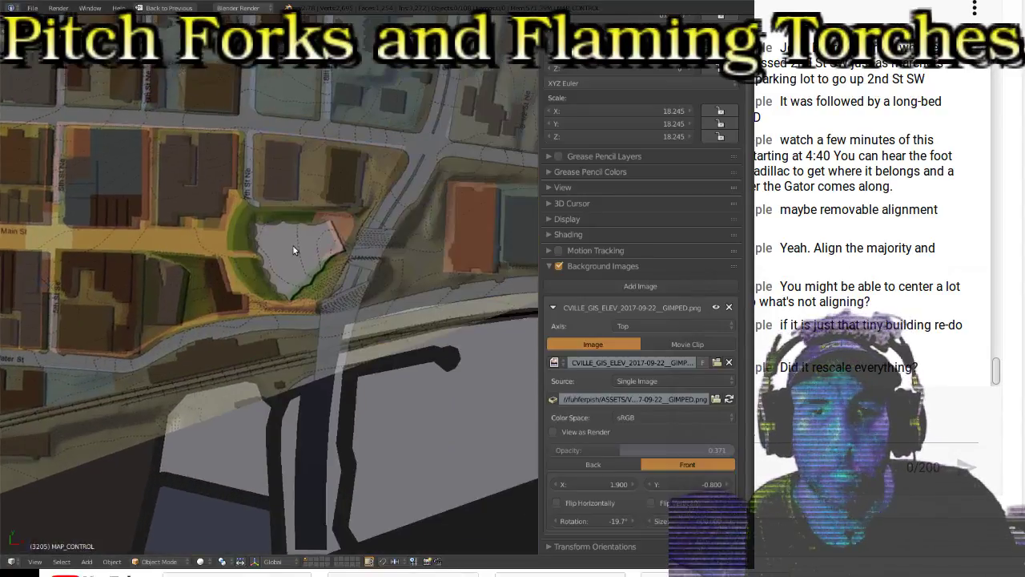
{"action": "scroll", "coordinate": [337, 262], "scroll_direction": "up", "scroll_amount": 2}
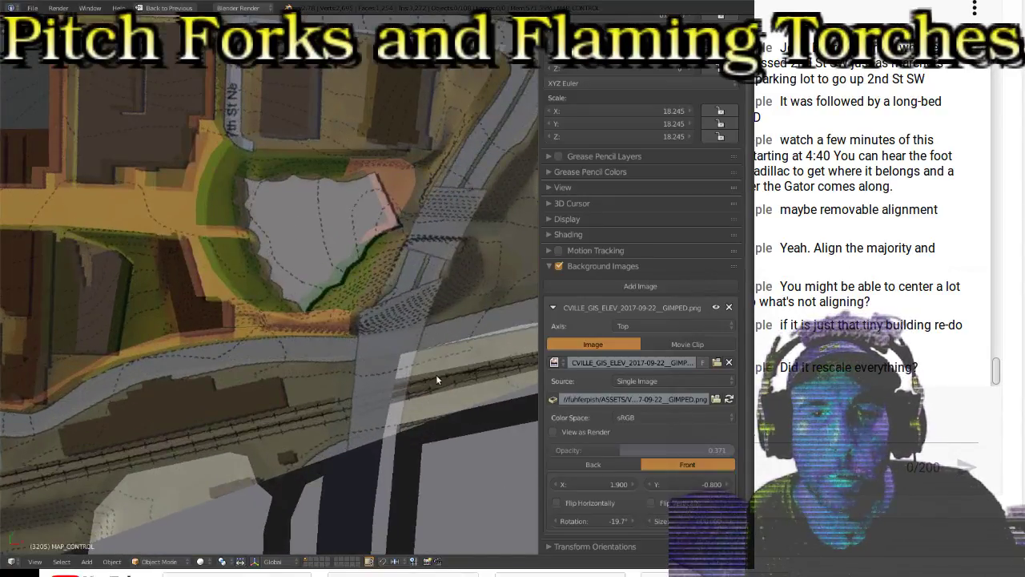
{"action": "left_click", "coordinate": [658, 521]}
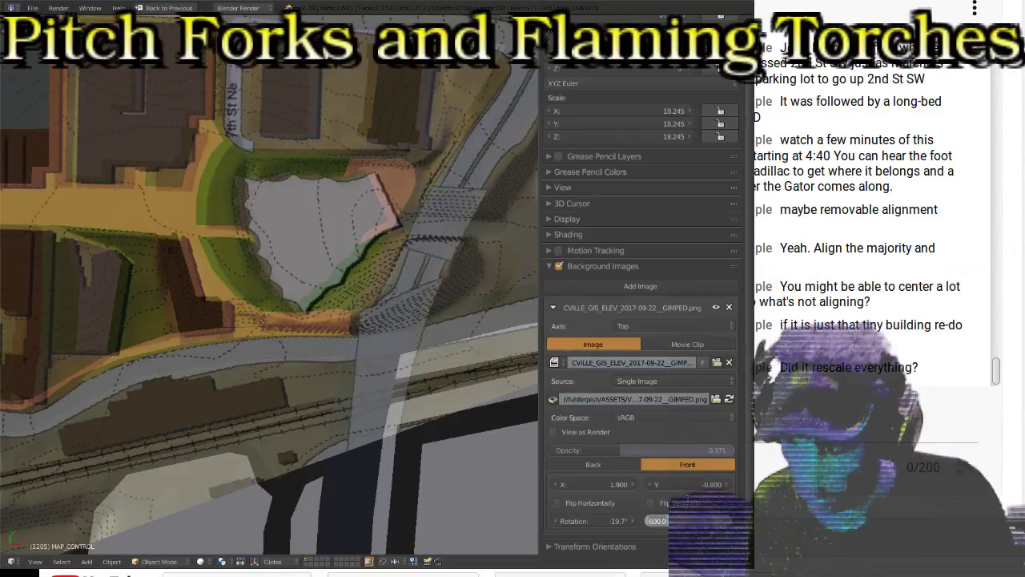
{"action": "key", "text": "Return"}
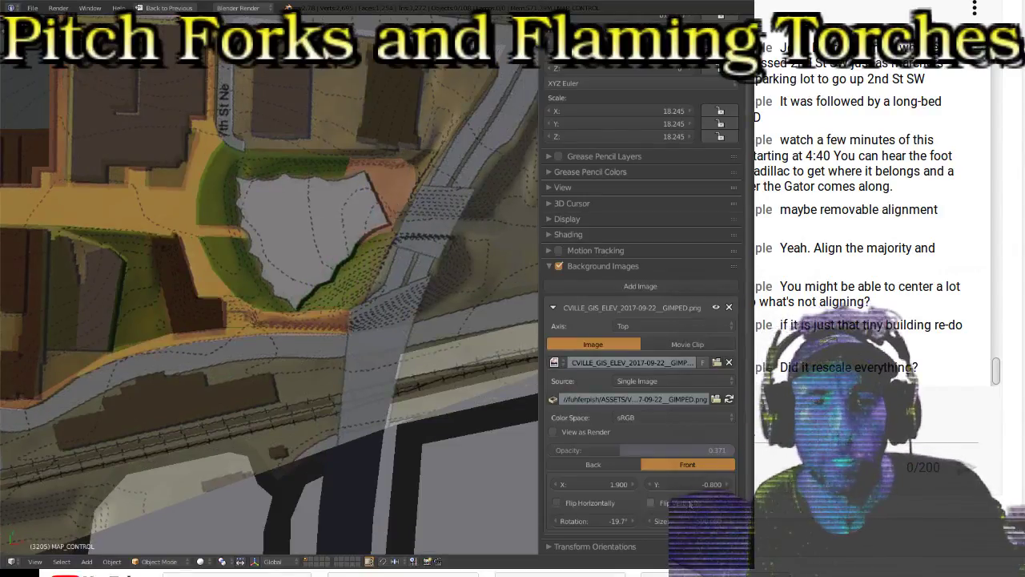
Step: Try a background map size of 588 against the blocks around 3rd St SE and E Water St
{"action": "scroll", "coordinate": [126, 340], "scroll_direction": "down", "scroll_amount": 3}
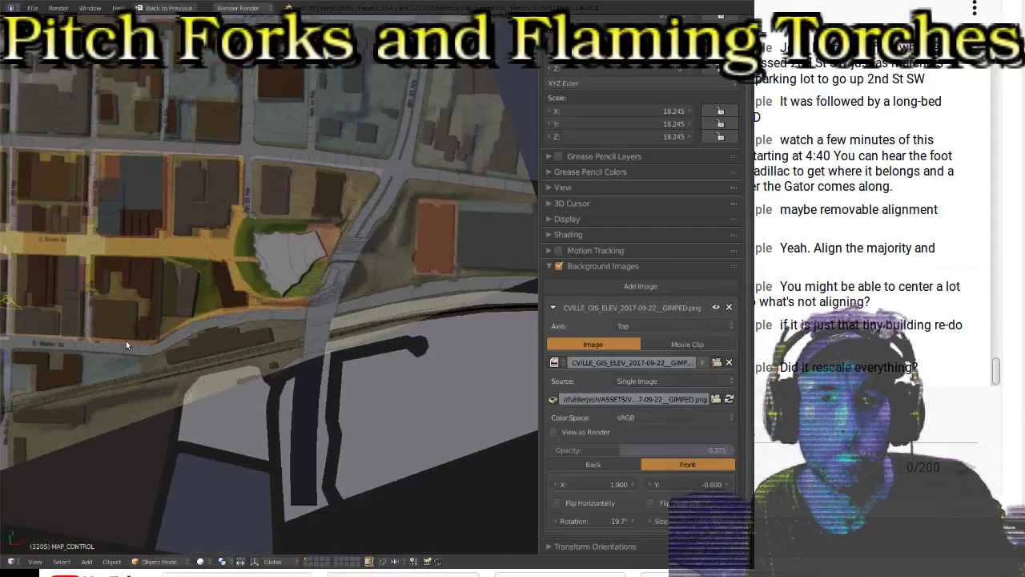
{"action": "middle_click_drag", "start_coordinate": [126, 340], "coordinate": [255, 346], "text": "shift"}
{"action": "scroll", "coordinate": [253, 346], "scroll_direction": "up", "scroll_amount": 3}
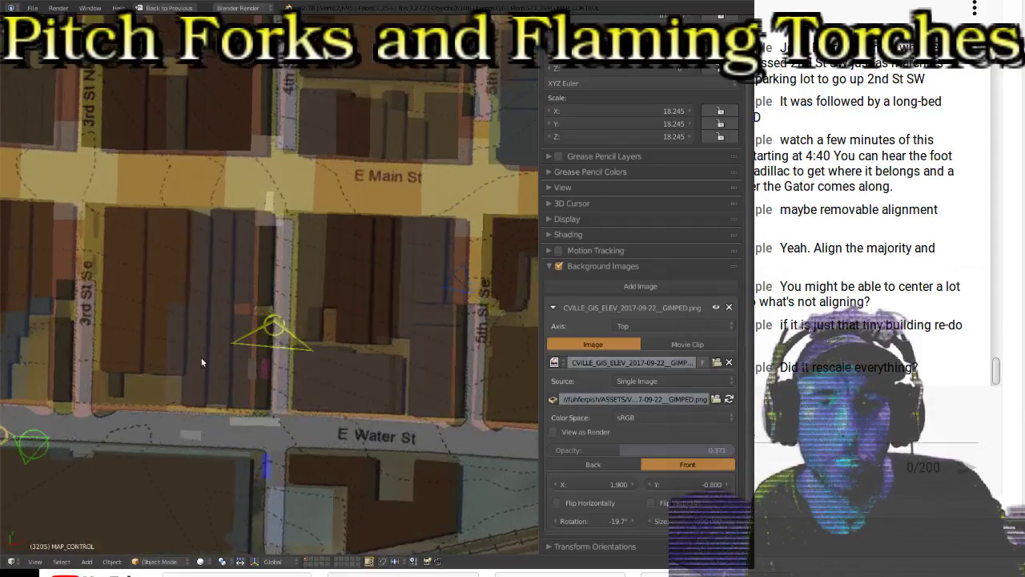
{"action": "middle_click_drag", "start_coordinate": [139, 356], "coordinate": [394, 399], "text": "shift"}
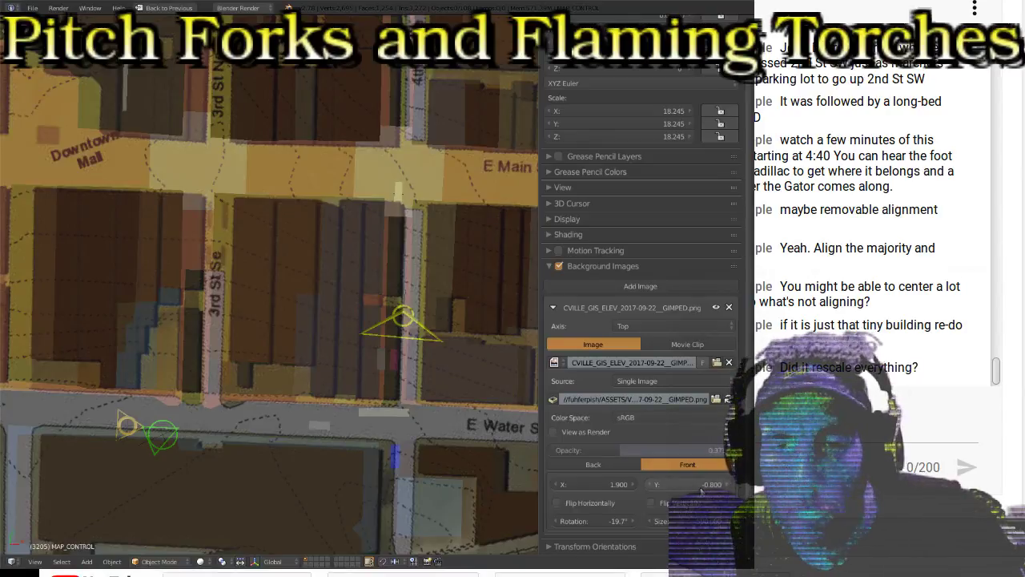
{"action": "left_click", "coordinate": [689, 520]}
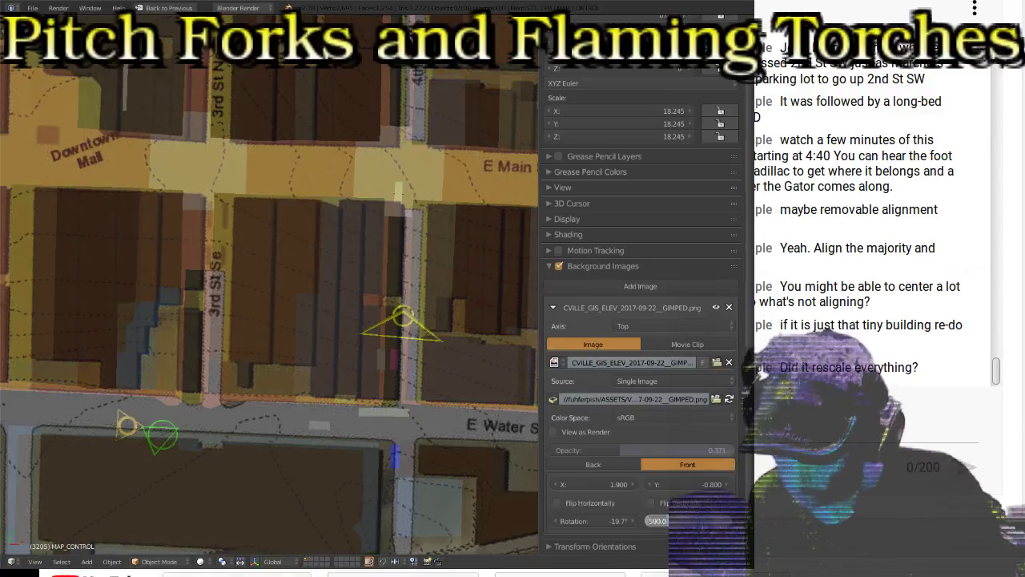
{"action": "type", "text": "588"}
{"action": "key", "text": "Return"}
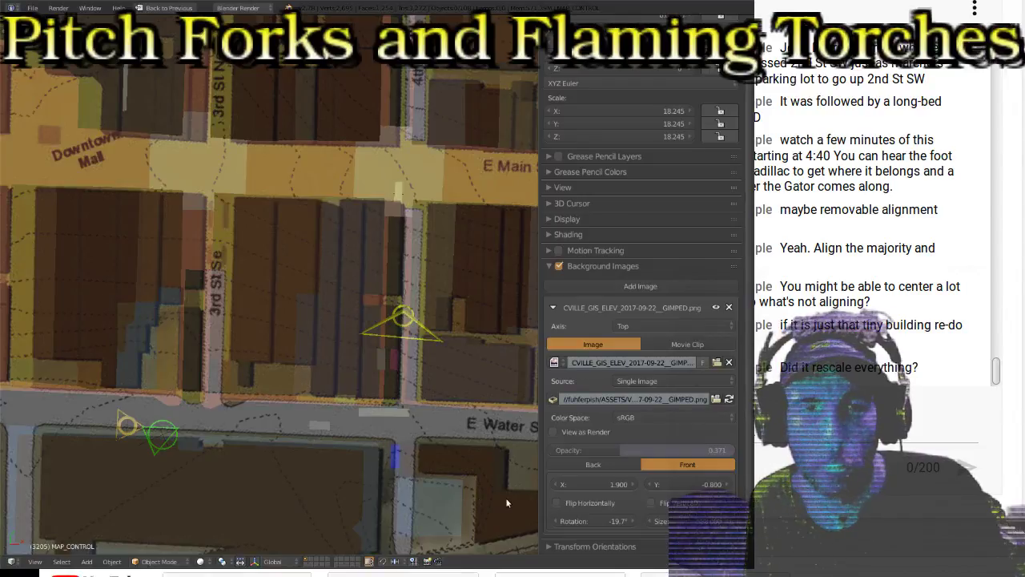
Step: Set the background map's X offset to -3.4 and its size to 590
{"action": "left_click_drag", "start_coordinate": [638, 484], "coordinate": [564, 485]}
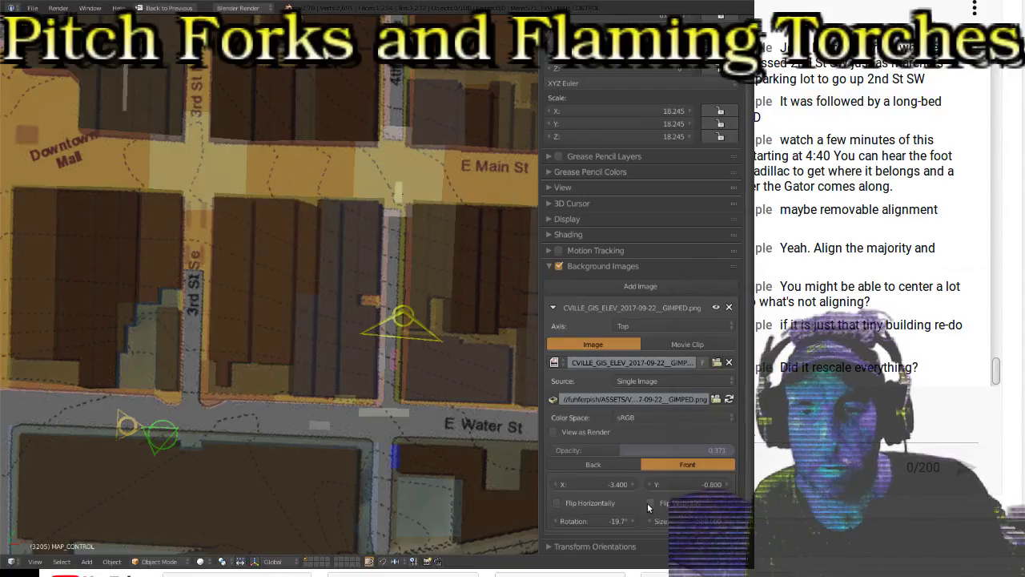
{"action": "left_click", "coordinate": [689, 521]}
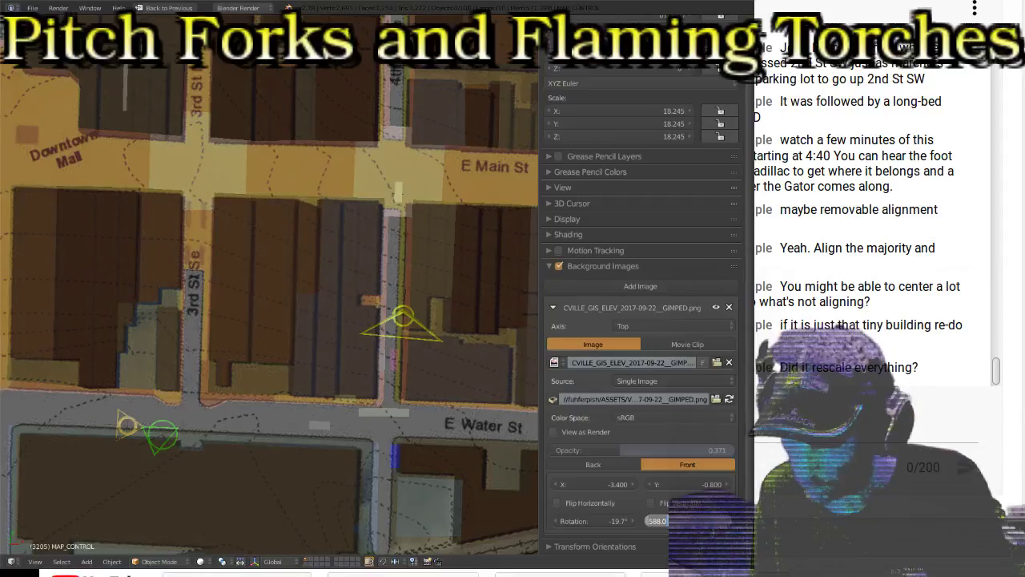
{"action": "type", "text": "590"}
{"action": "key", "text": "Return"}
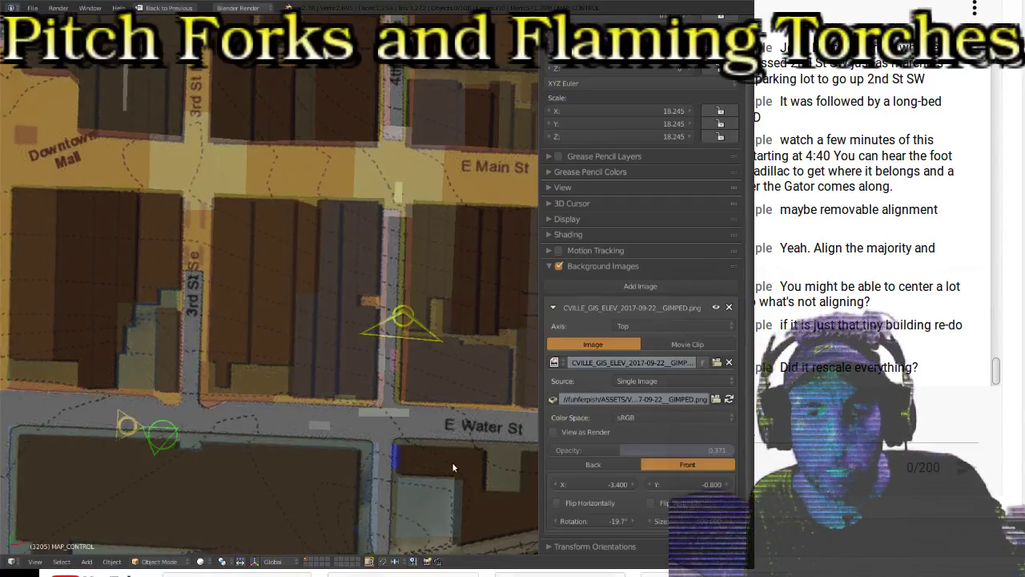
Step: Shift the background map to X -1.9 and Y 4.8, comparing it with the blocks from E Water St to Market St
{"action": "middle_click_drag", "start_coordinate": [464, 475], "coordinate": [391, 337], "text": "shift"}
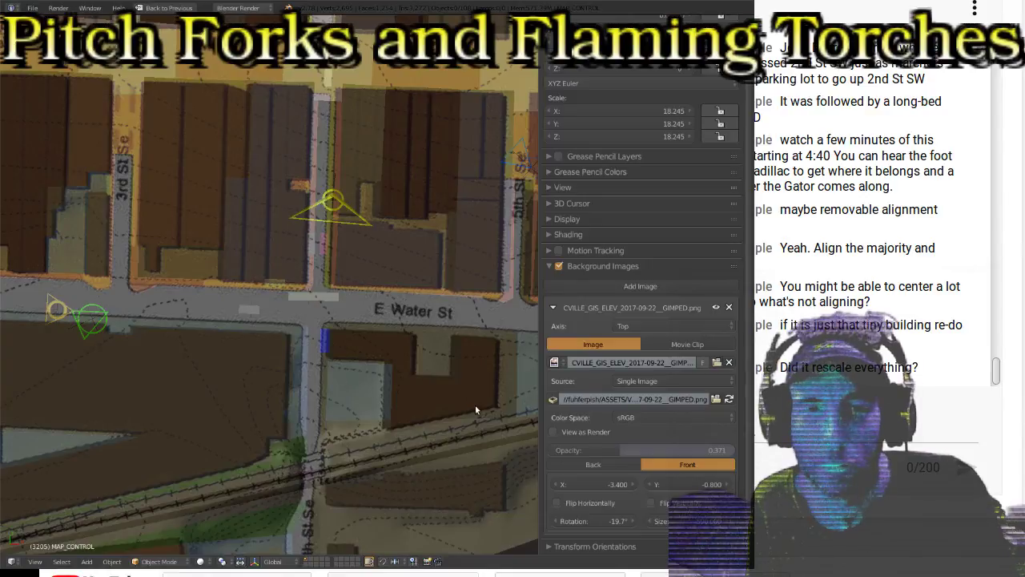
{"action": "left_click_drag", "start_coordinate": [592, 485], "coordinate": [653, 485]}
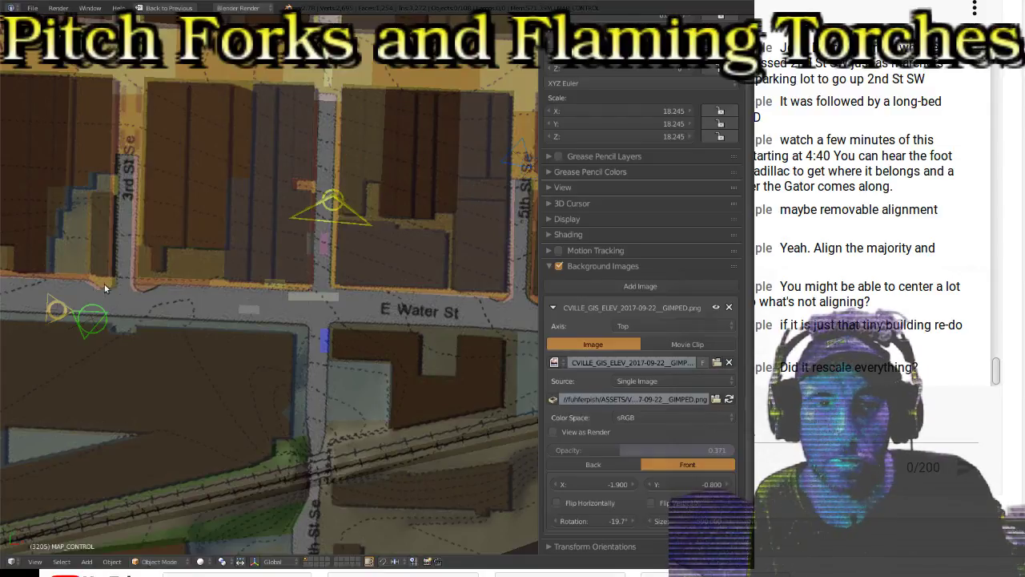
{"action": "scroll", "coordinate": [363, 260], "scroll_direction": "up", "scroll_amount": 8, "text": "ctrl"}
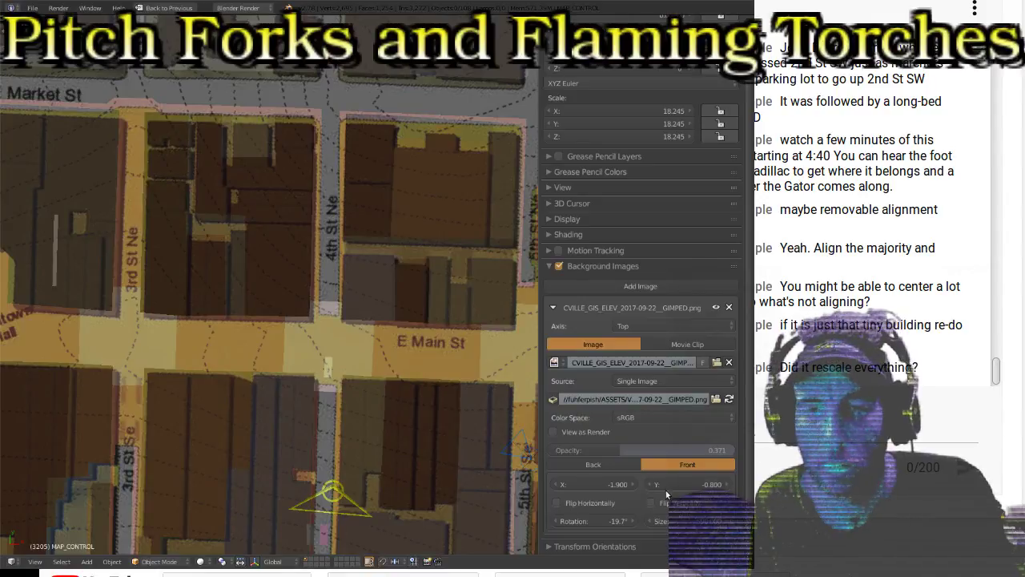
{"action": "mouse_move", "coordinate": [666, 484]}
{"action": "left_mouse_down"}
{"action": "mouse_move", "coordinate": [721, 484]}
{"action": "mouse_move", "coordinate": [676, 496]}
{"action": "left_mouse_up"}
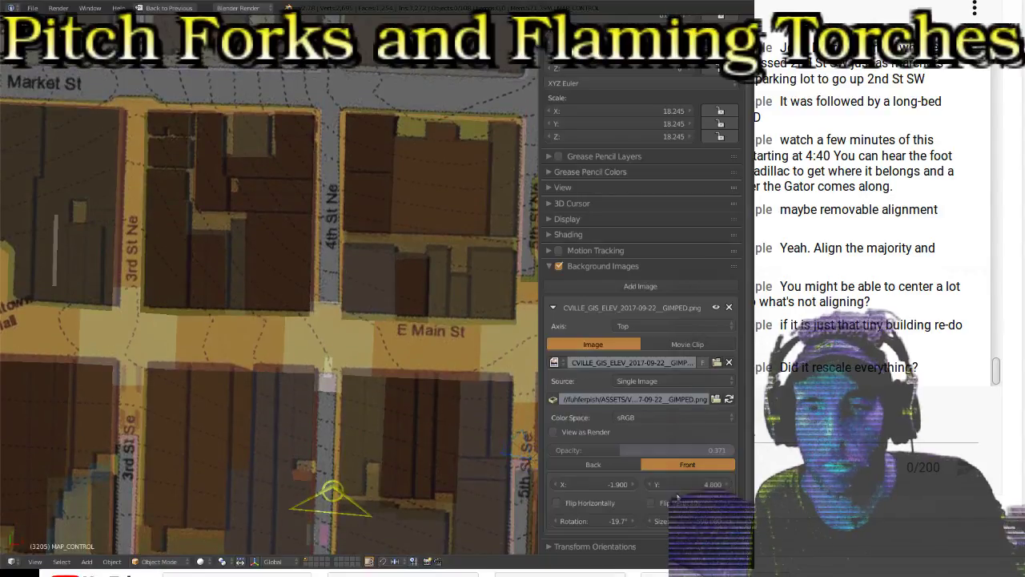
Step: Try background map sizes of 599, 589 and 585 against the blocks around E Main St and 4th St NE
{"action": "left_click", "coordinate": [711, 524]}
{"action": "type", "text": "600"}
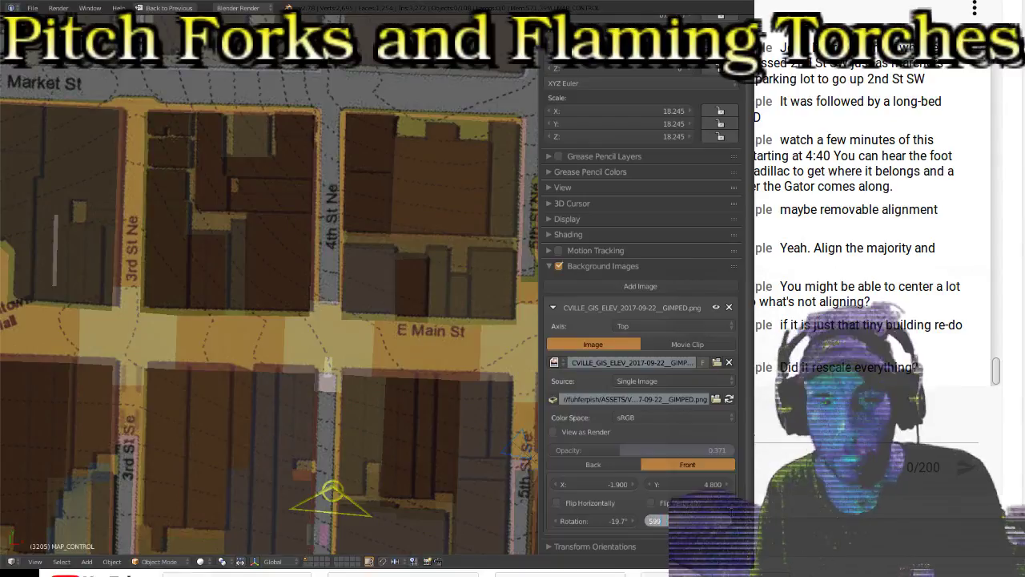
{"action": "key", "text": "Return"}
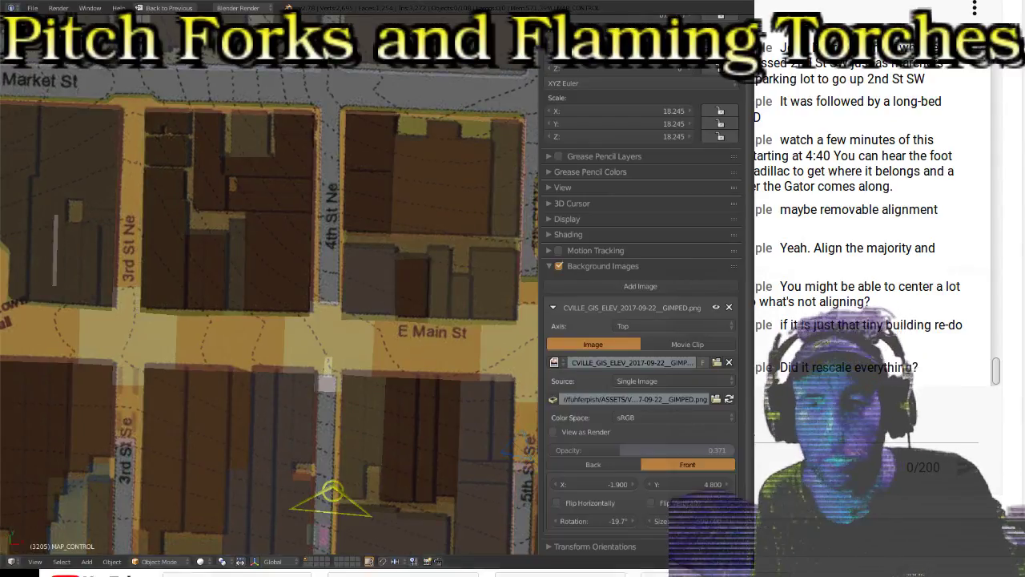
{"action": "left_click", "coordinate": [703, 522]}
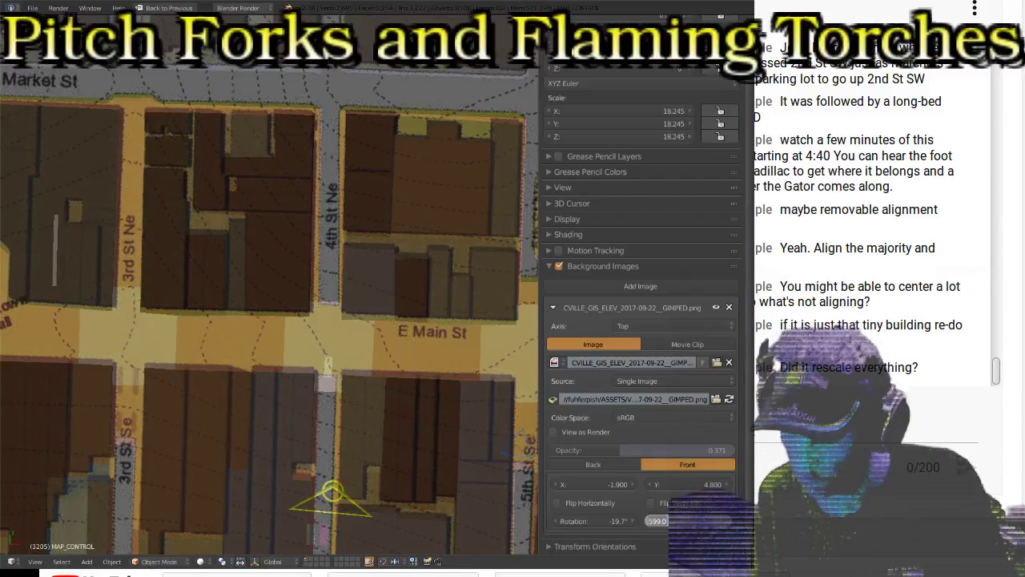
{"action": "type", "text": "590"}
{"action": "key", "text": "Return"}
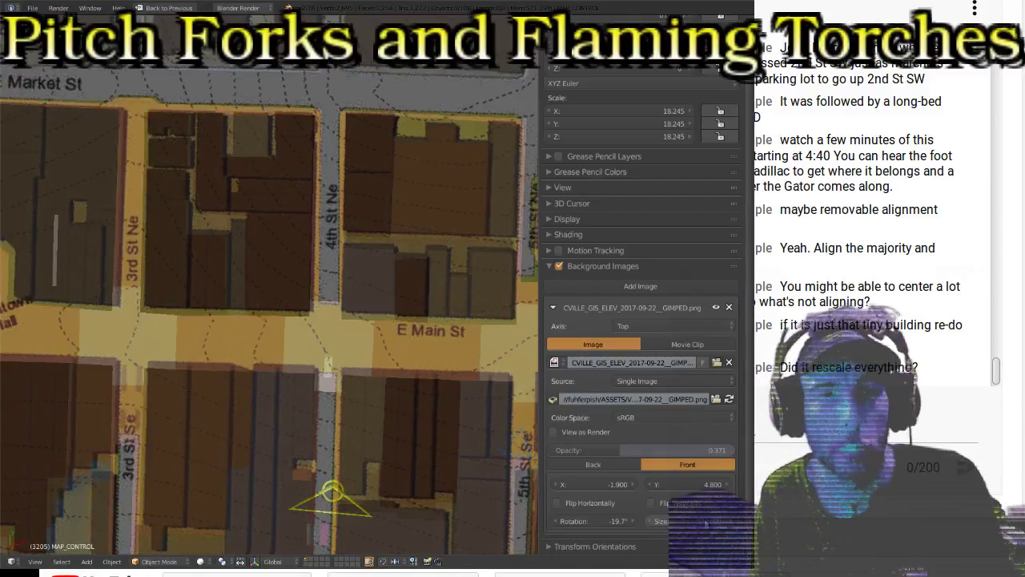
{"action": "left_click", "coordinate": [704, 522]}
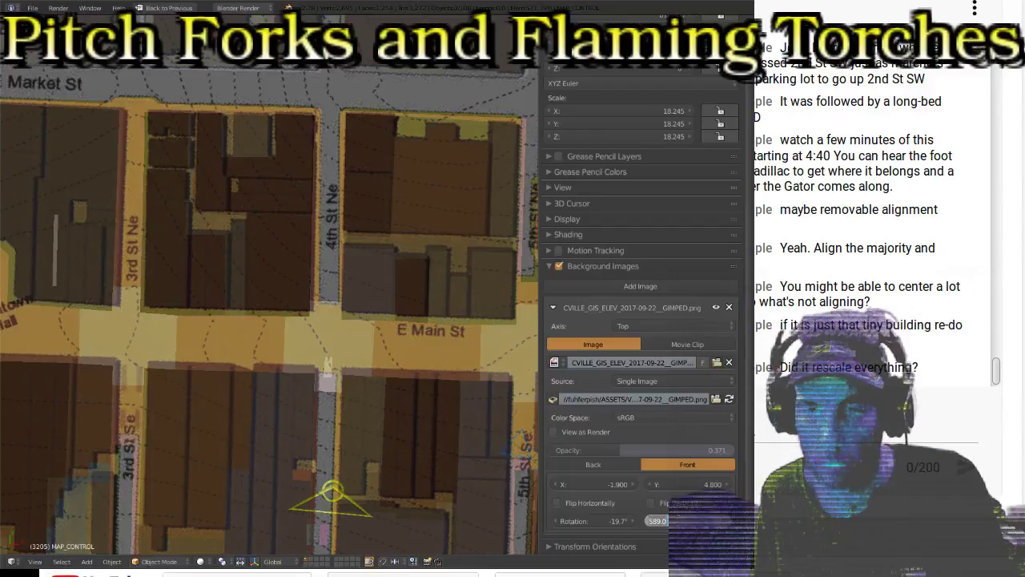
{"action": "type", "text": "5"}
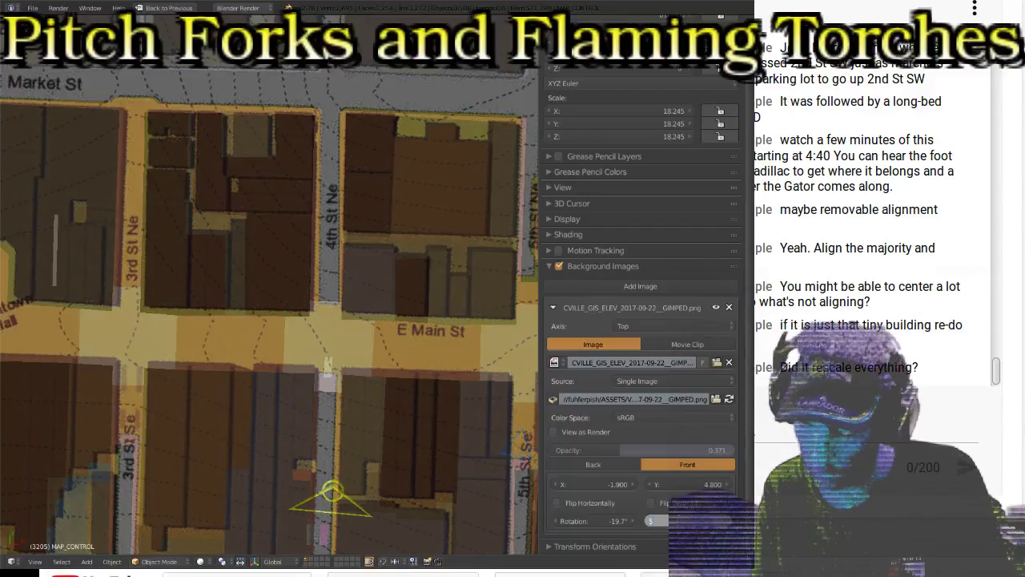
{"action": "type", "text": "85"}
{"action": "key", "text": "Return"}
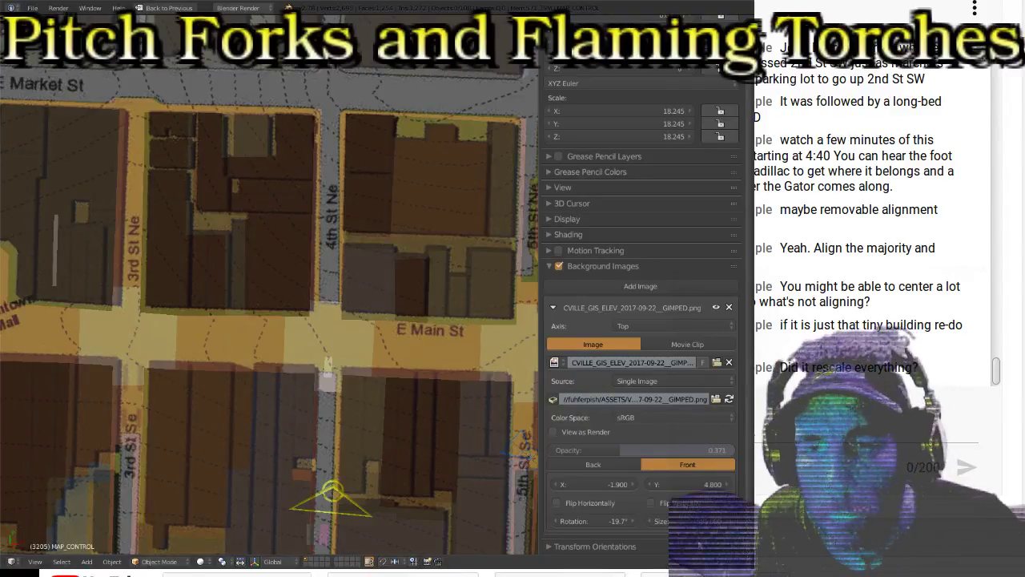
Step: Enlarge the background map slightly and shift it to X -1.82 and Y 2.2 against the E Main St blocks
{"action": "left_click_drag", "start_coordinate": [658, 520], "coordinate": [684, 521]}
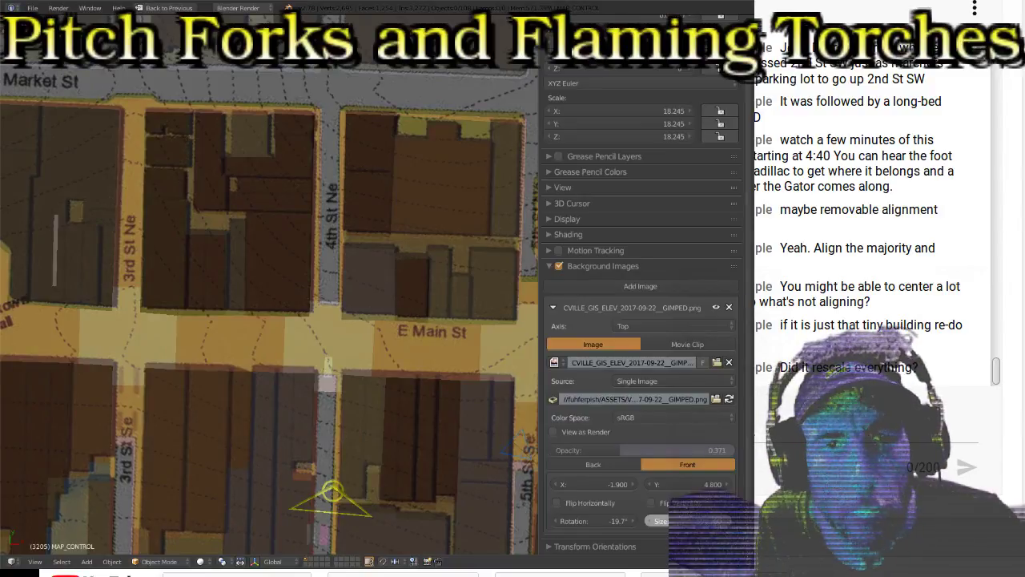
{"action": "left_click_drag", "start_coordinate": [685, 520], "coordinate": [685, 520]}
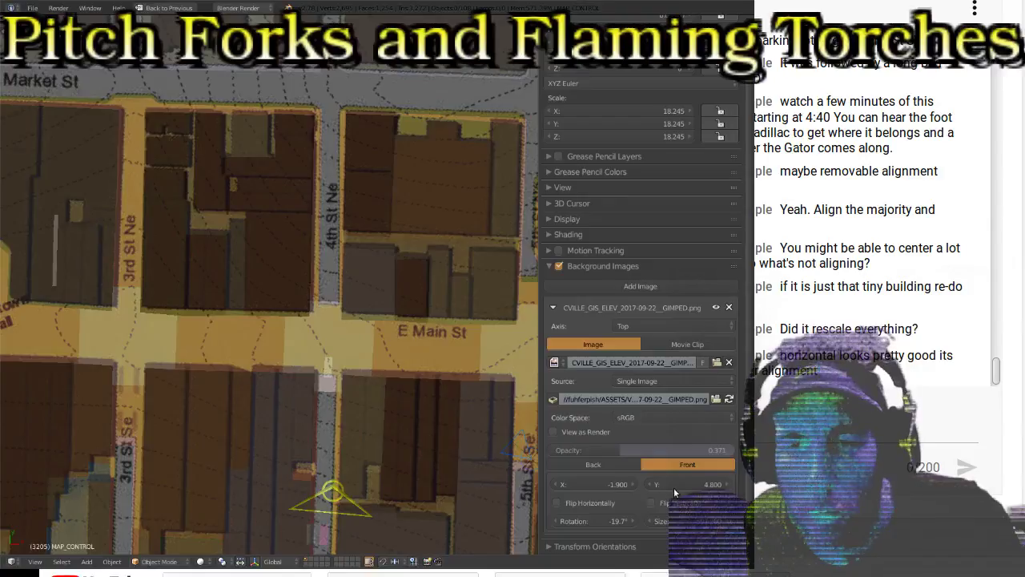
{"action": "left_click_drag", "start_coordinate": [673, 483], "coordinate": [713, 483]}
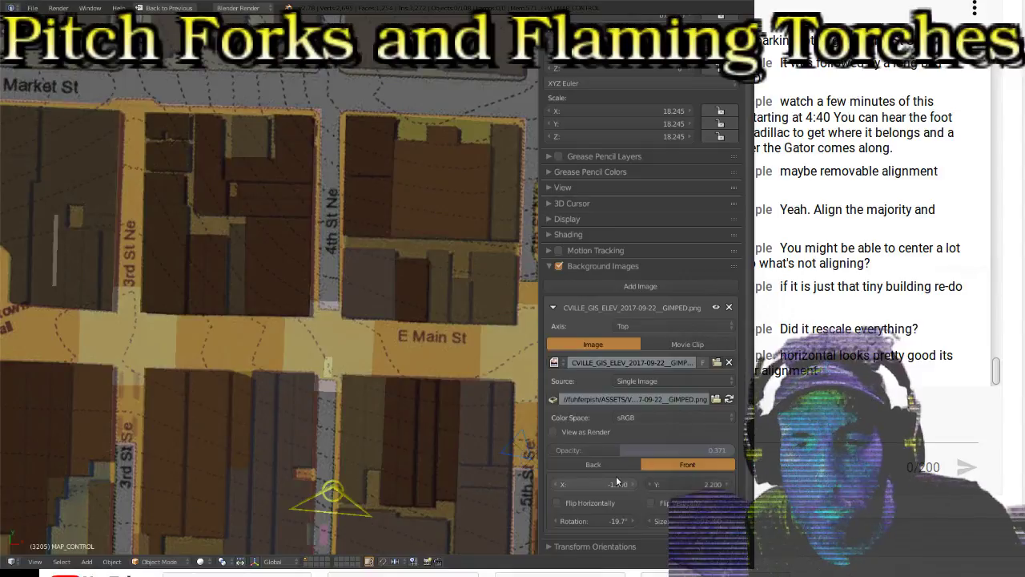
{"action": "left_click_drag", "start_coordinate": [613, 485], "coordinate": [600, 485]}
Step: Fine-tune the background map's size upward to fit the blocks along E Water St
{"action": "scroll", "coordinate": [321, 370], "scroll_direction": "down", "scroll_amount": 5, "text": "shift"}
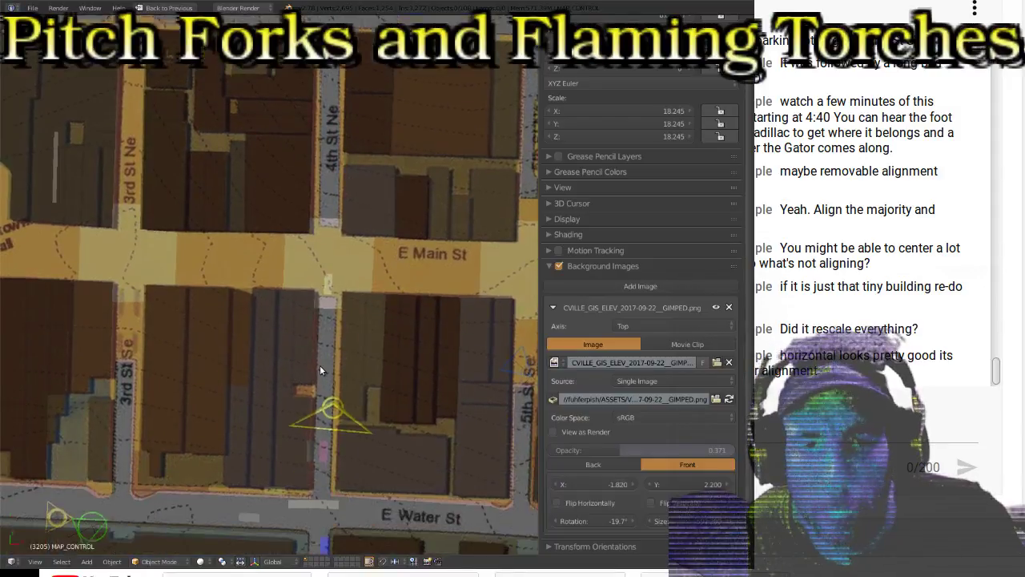
{"action": "scroll", "coordinate": [319, 367], "scroll_direction": "down", "scroll_amount": 2, "text": "shift"}
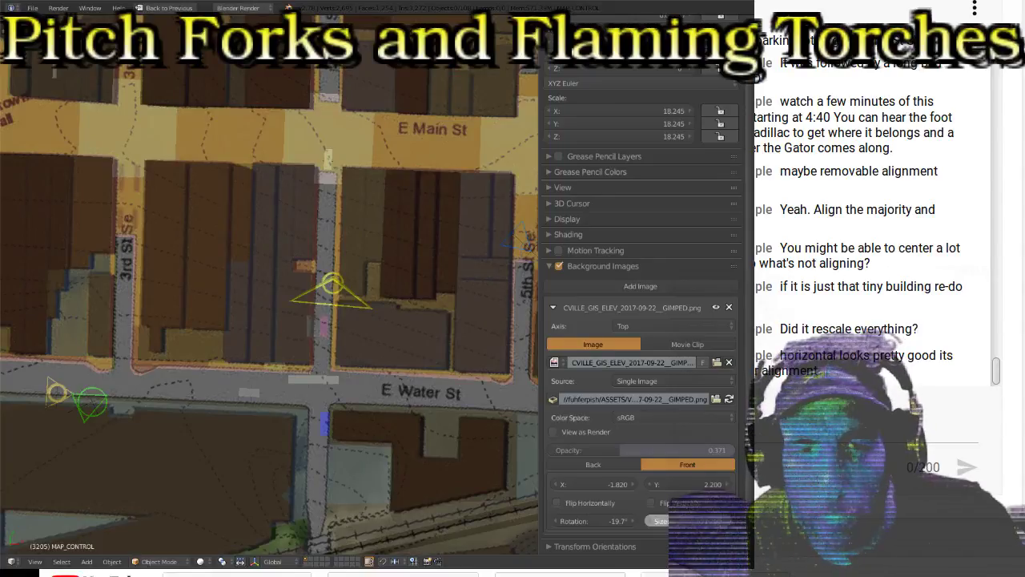
{"action": "left_click_drag", "start_coordinate": [681, 520], "coordinate": [697, 521]}
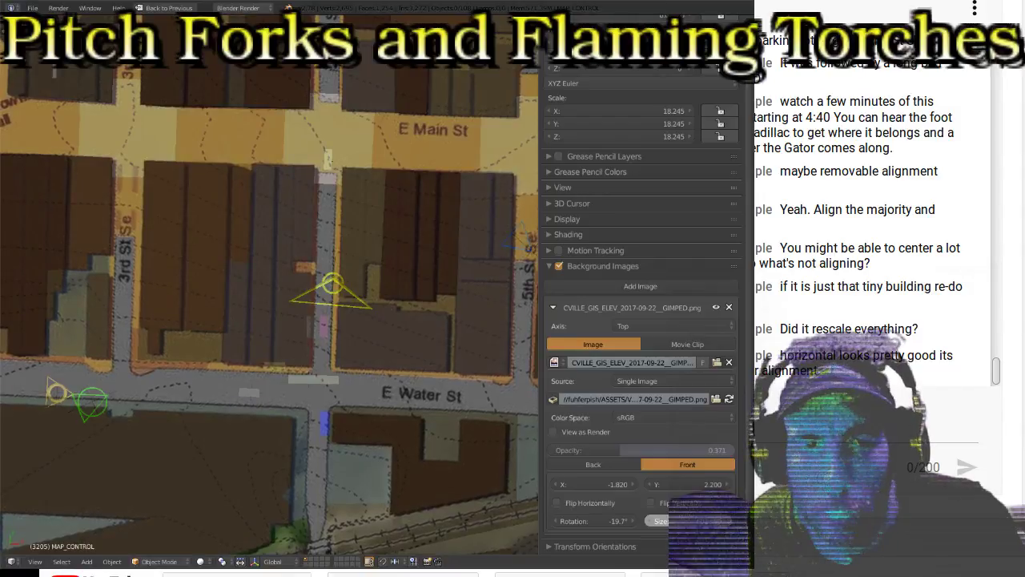
Step: Select the block between W Main St and W Water St and inspect its mesh in Edit Mode
{"action": "scroll", "coordinate": [359, 402], "scroll_direction": "down", "scroll_amount": 8, "text": "shift"}
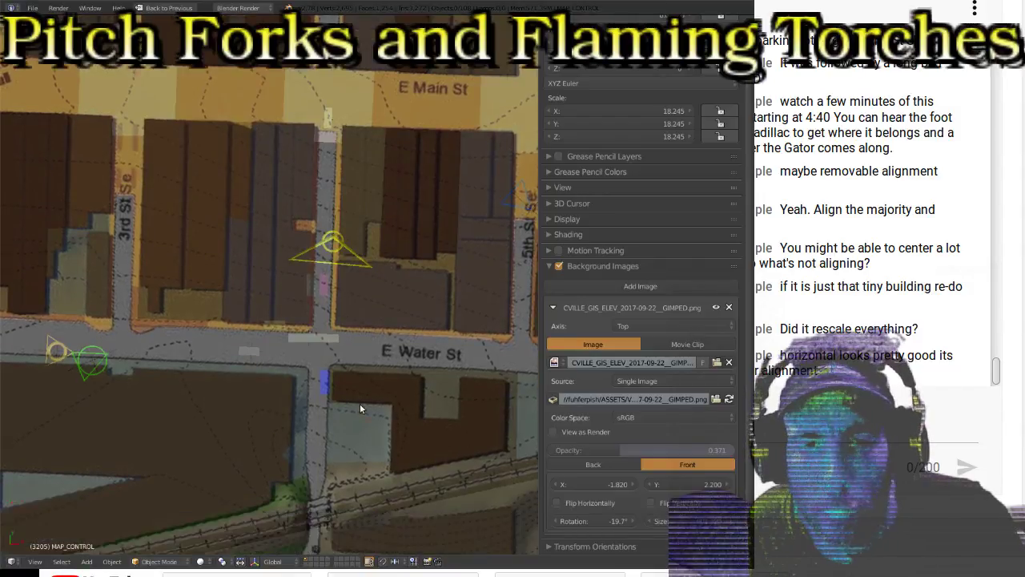
{"action": "scroll", "coordinate": [360, 403], "scroll_direction": "down", "scroll_amount": 6}
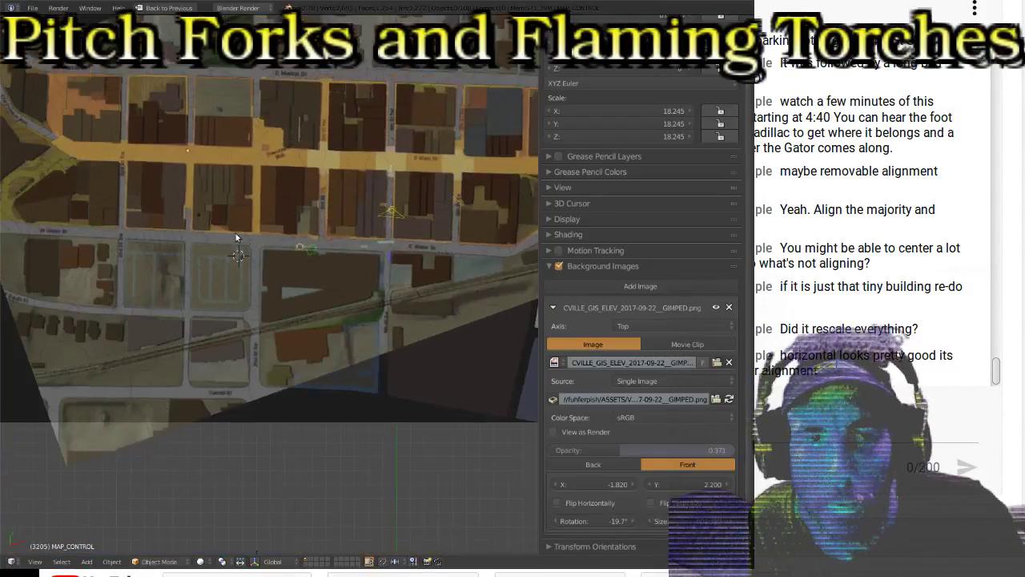
{"action": "scroll", "coordinate": [263, 273], "scroll_direction": "up", "scroll_amount": 10}
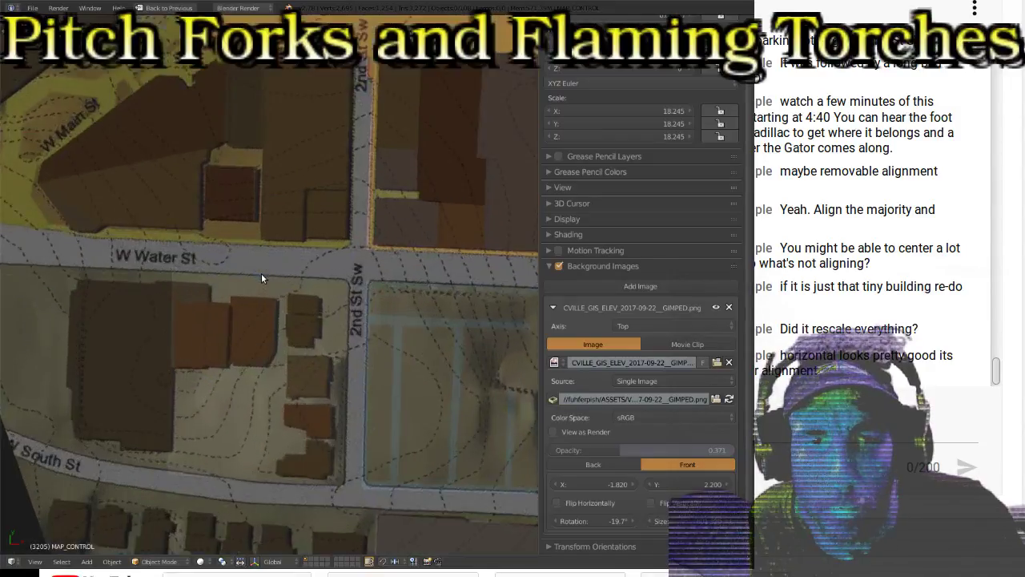
{"action": "scroll", "coordinate": [290, 279], "scroll_direction": "up", "scroll_amount": 2}
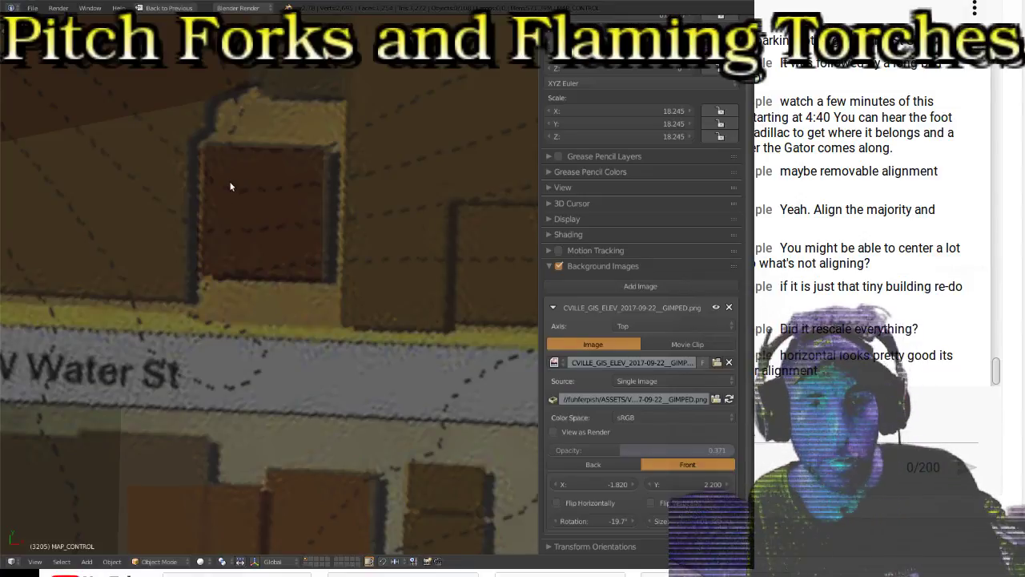
{"action": "right_click", "coordinate": [340, 216]}
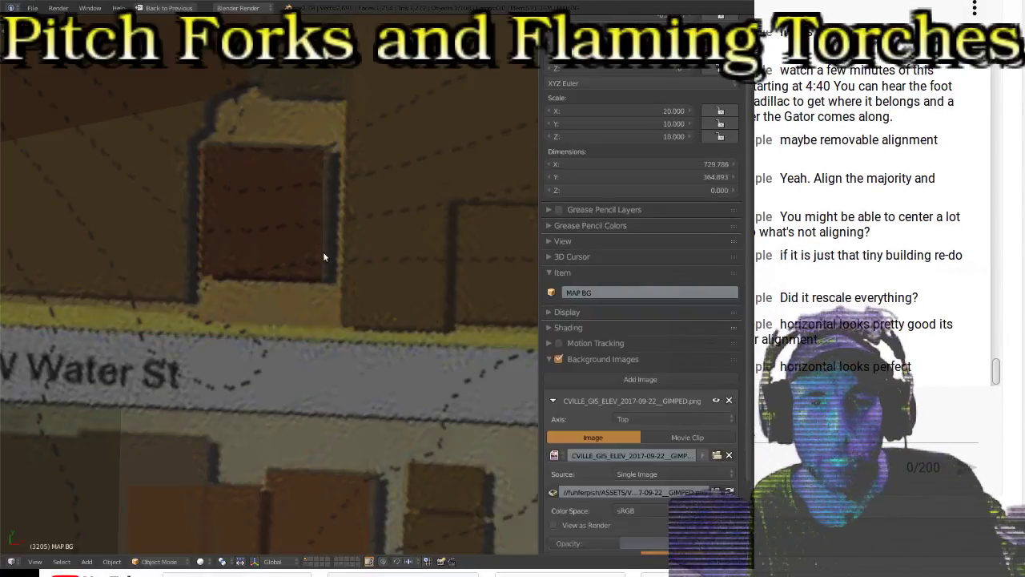
{"action": "key", "text": "Tab"}
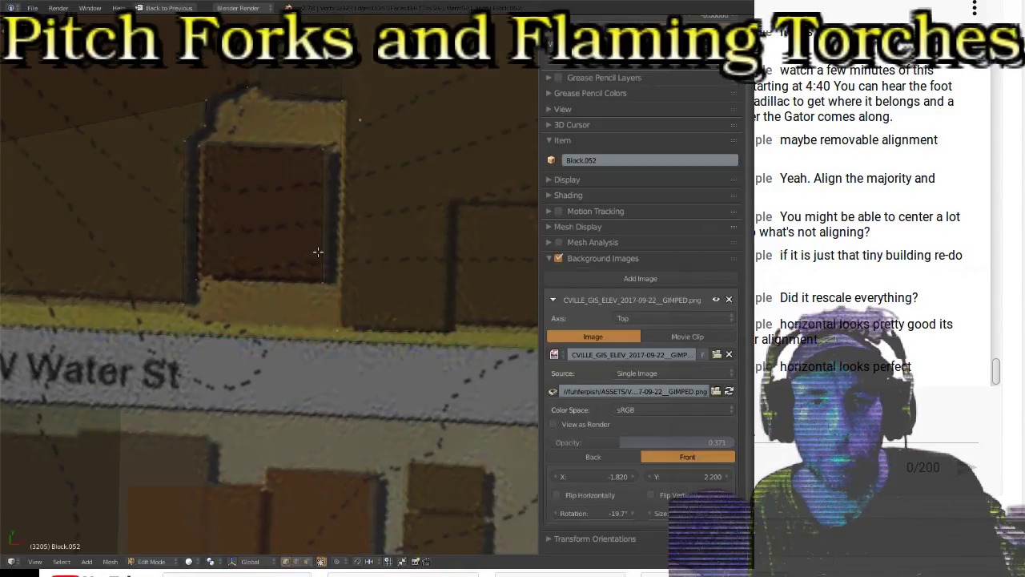
{"action": "key", "text": "Tab"}
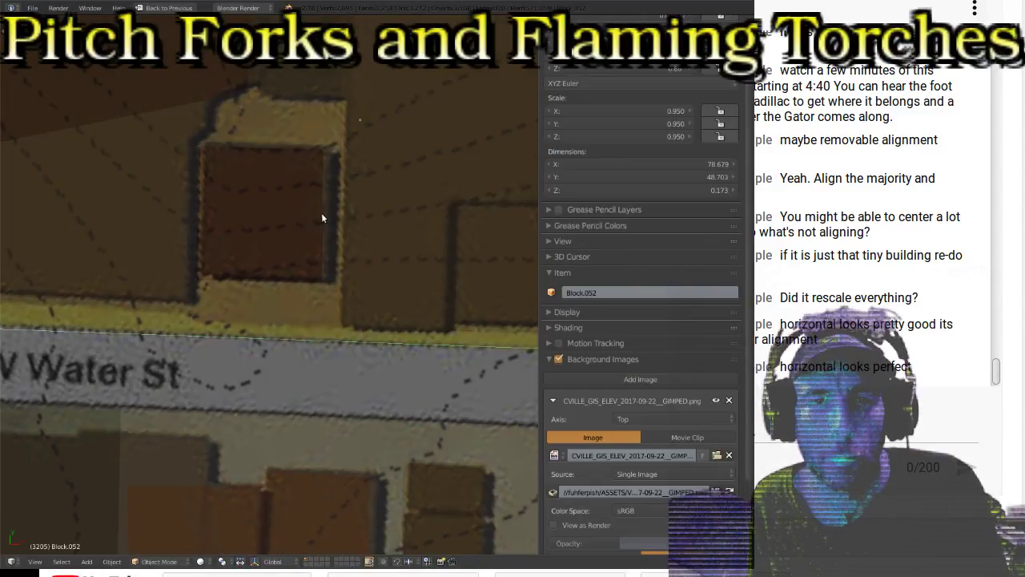
Step: Examine how the selected block's outline fits the background map along W Main St, W Water St and 2nd St SW
{"action": "scroll", "coordinate": [386, 188], "scroll_direction": "down", "scroll_amount": 5}
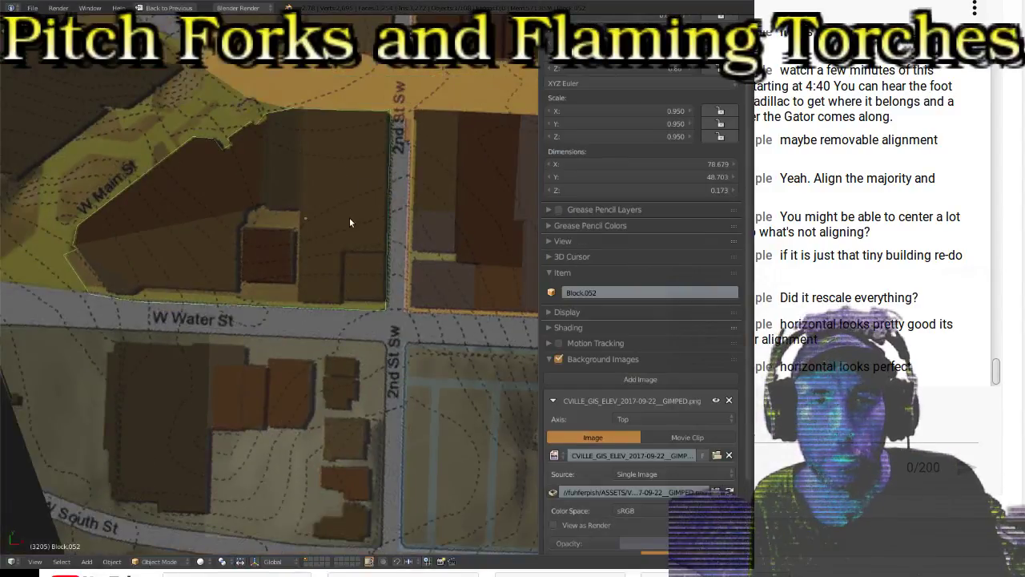
{"action": "scroll", "coordinate": [226, 192], "scroll_direction": "up", "scroll_amount": 2}
{"action": "middle_click_drag", "start_coordinate": [162, 173], "coordinate": [210, 175]}
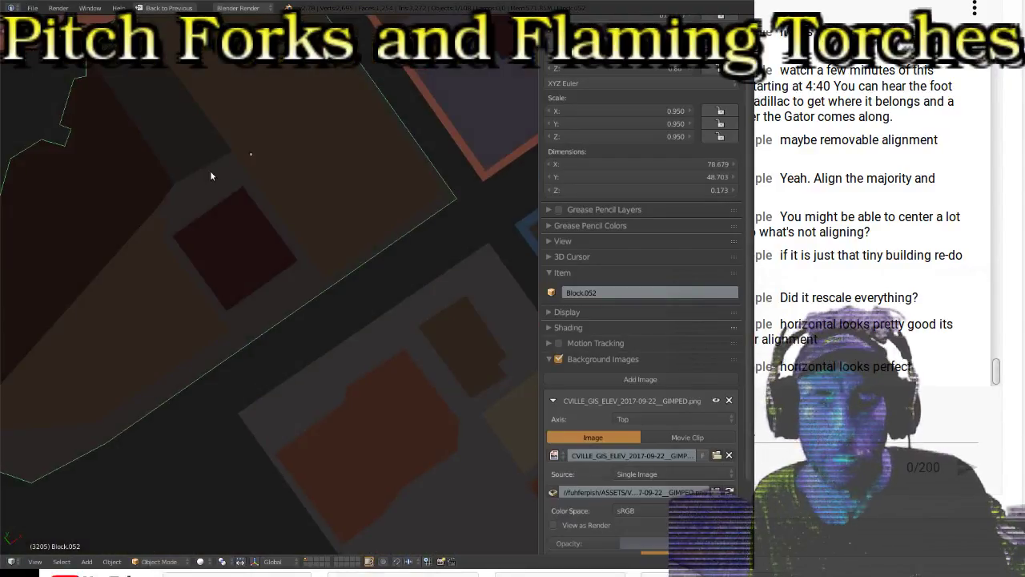
{"action": "key", "text": "KP_7"}
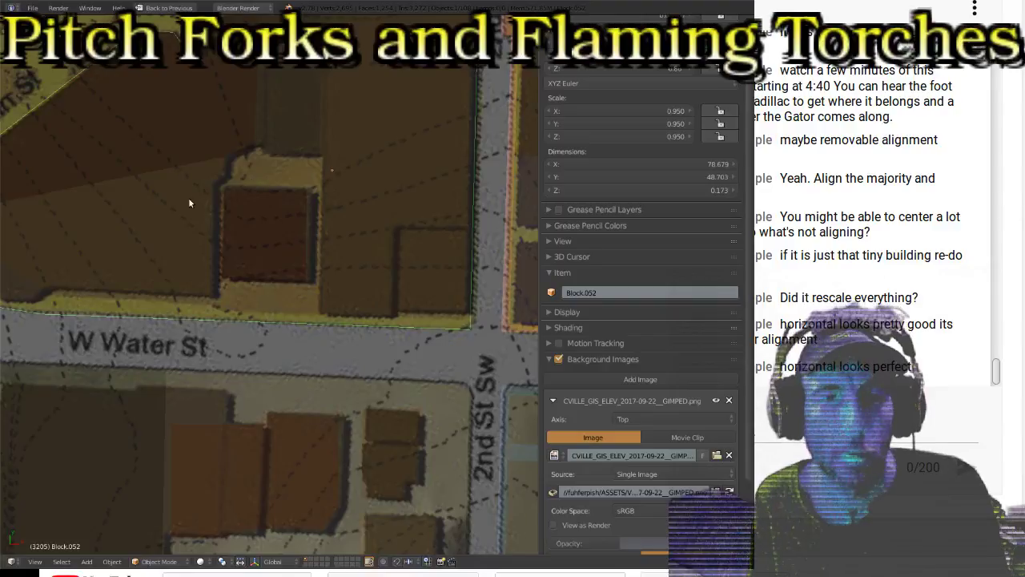
{"action": "middle_click_drag", "start_coordinate": [188, 197], "coordinate": [407, 204]}
{"action": "scroll", "coordinate": [297, 203], "scroll_direction": "up", "scroll_amount": 3}
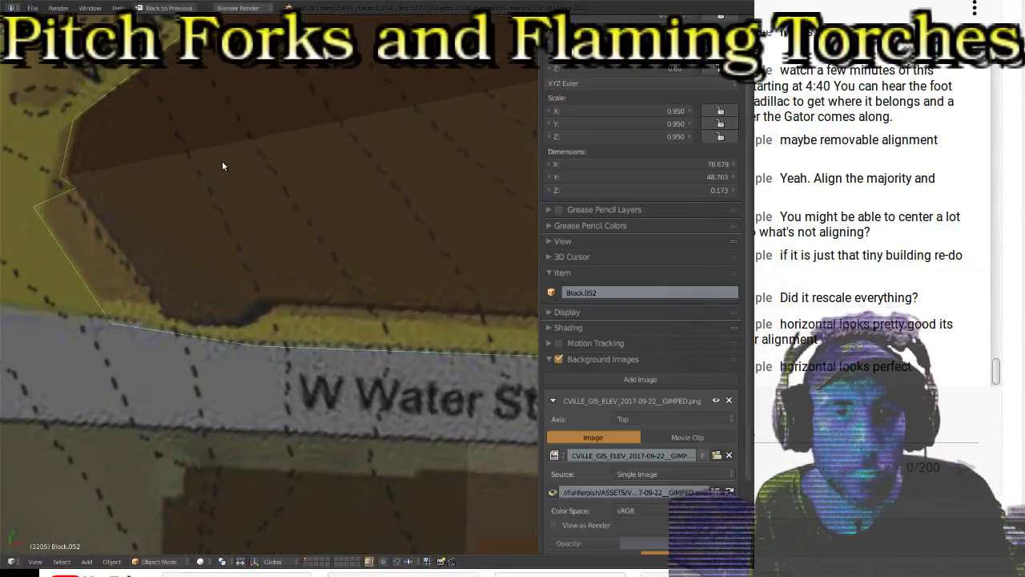
{"action": "scroll", "coordinate": [224, 160], "scroll_direction": "down", "scroll_amount": 3}
{"action": "middle_click_drag", "start_coordinate": [224, 158], "coordinate": [214, 179]}
{"action": "scroll", "coordinate": [213, 178], "scroll_direction": "up", "scroll_amount": 2}
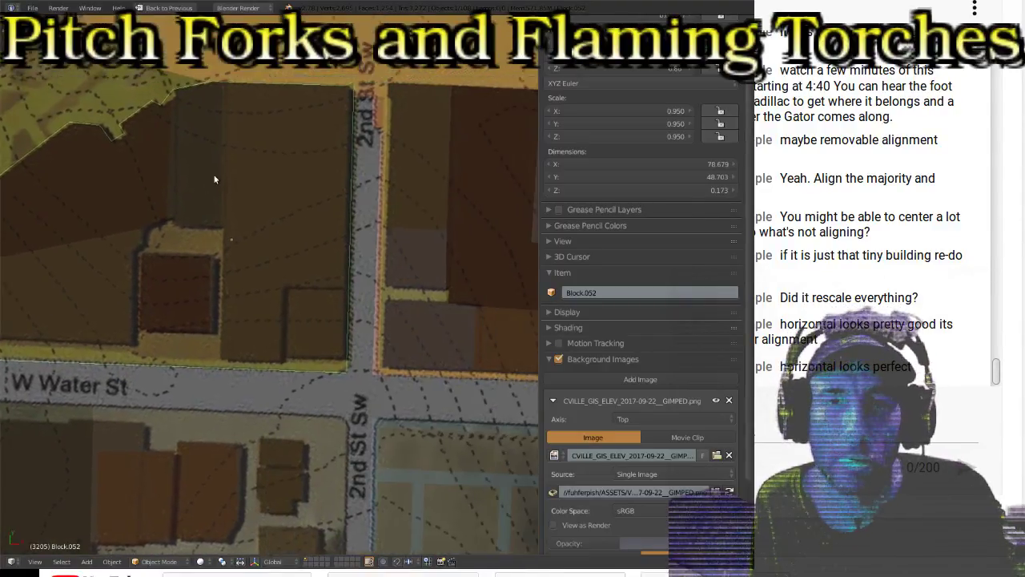
Step: Reduce the background map's size slightly to fit the block corner at 2nd St SW and W Water St
{"action": "scroll", "coordinate": [214, 179], "scroll_direction": "right", "scroll_amount": 5}
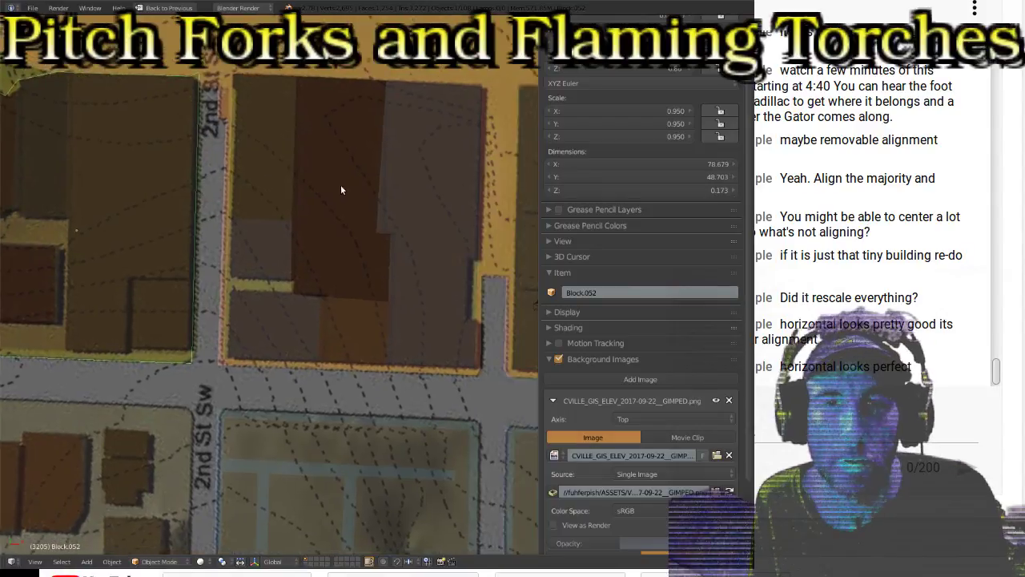
{"action": "scroll", "coordinate": [255, 228], "scroll_direction": "up", "scroll_amount": 5}
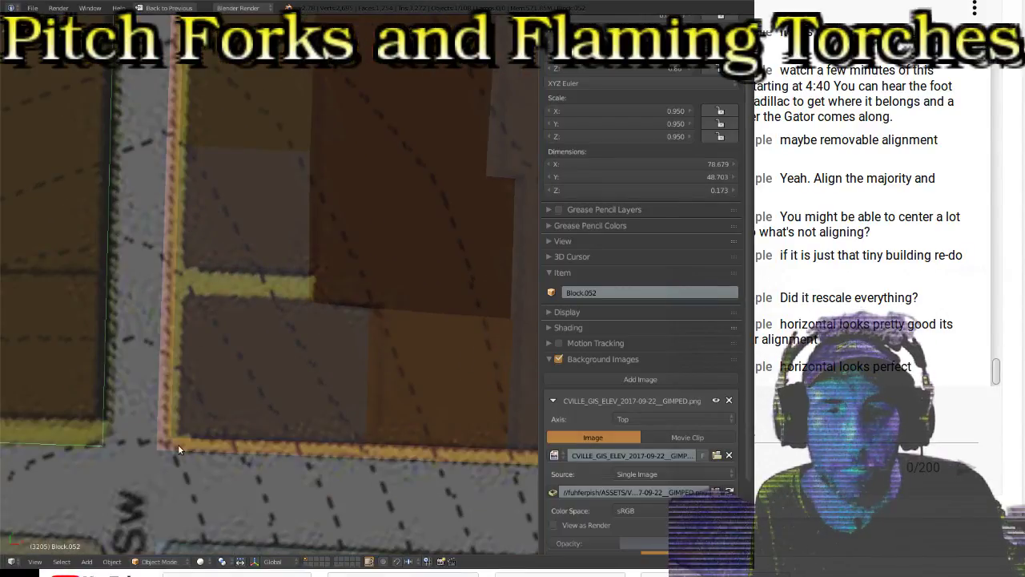
{"action": "scroll", "coordinate": [683, 468], "scroll_direction": "down", "scroll_amount": 3}
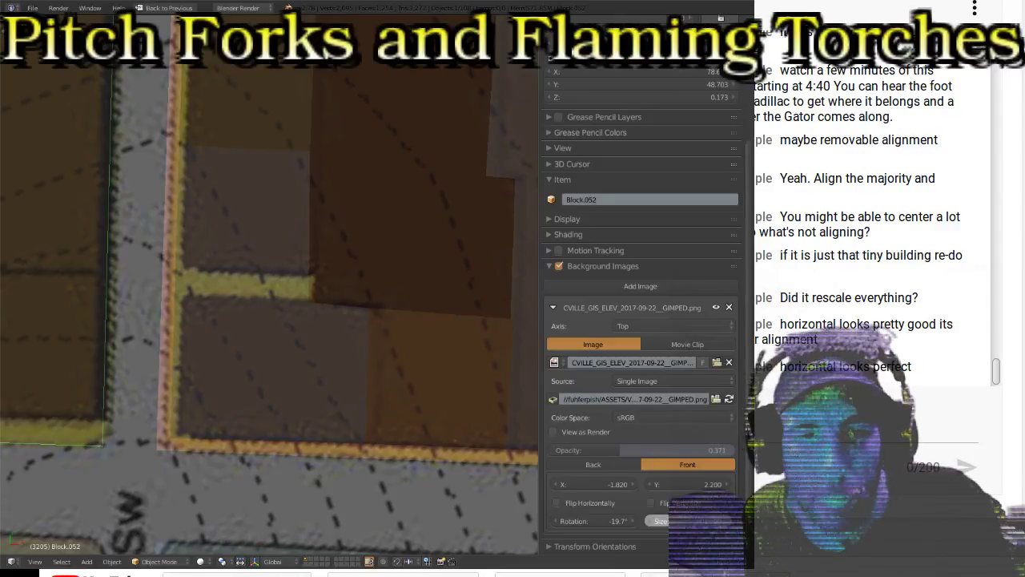
{"action": "left_click_drag", "start_coordinate": [661, 520], "coordinate": [649, 520]}
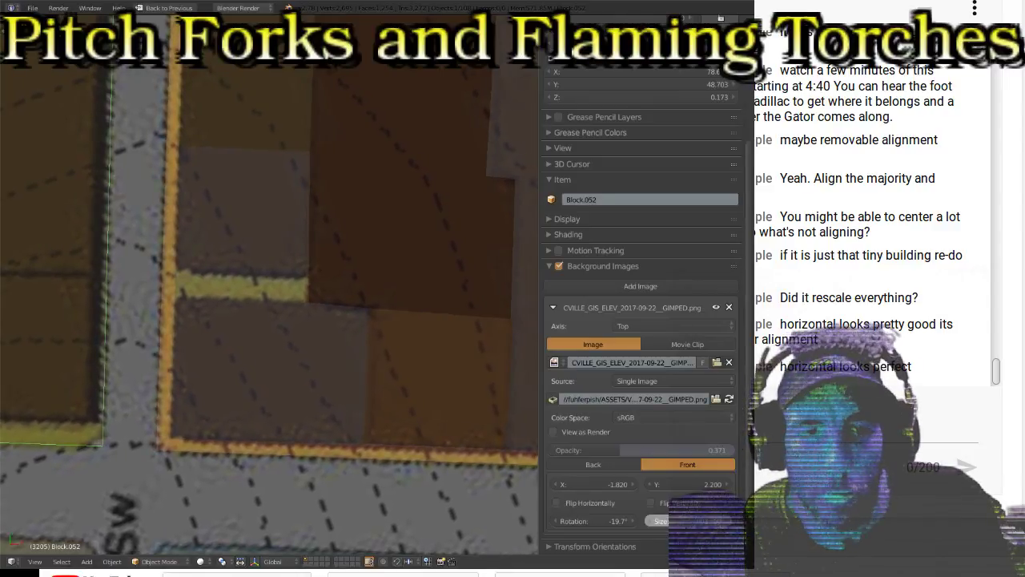
Step: Check the resized map's fit at the small building by W Water St and across the whole downtown model
{"action": "scroll", "coordinate": [235, 359], "scroll_direction": "down", "scroll_amount": 3}
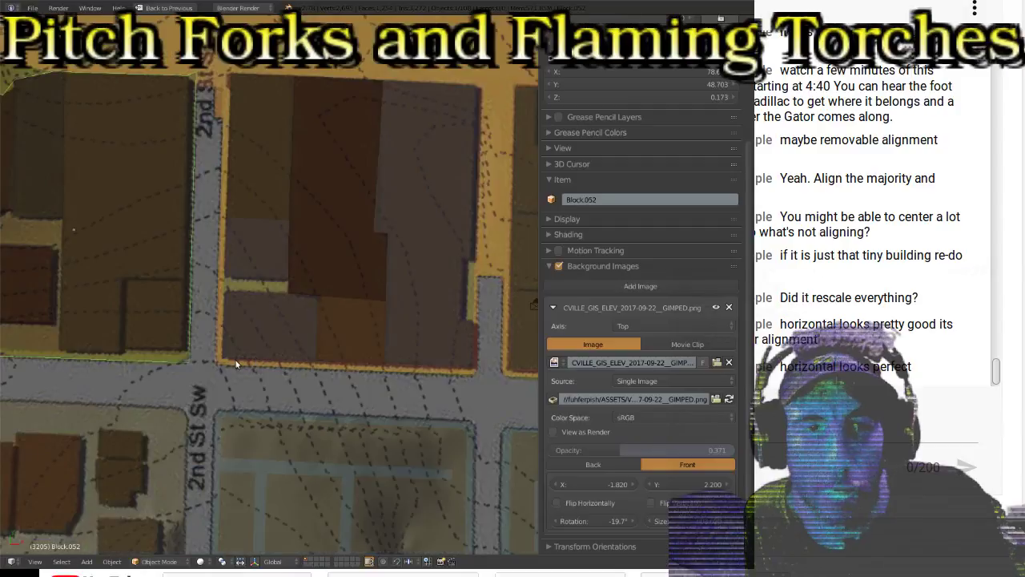
{"action": "middle_click_drag", "start_coordinate": [189, 344], "coordinate": [421, 338], "text": "shift"}
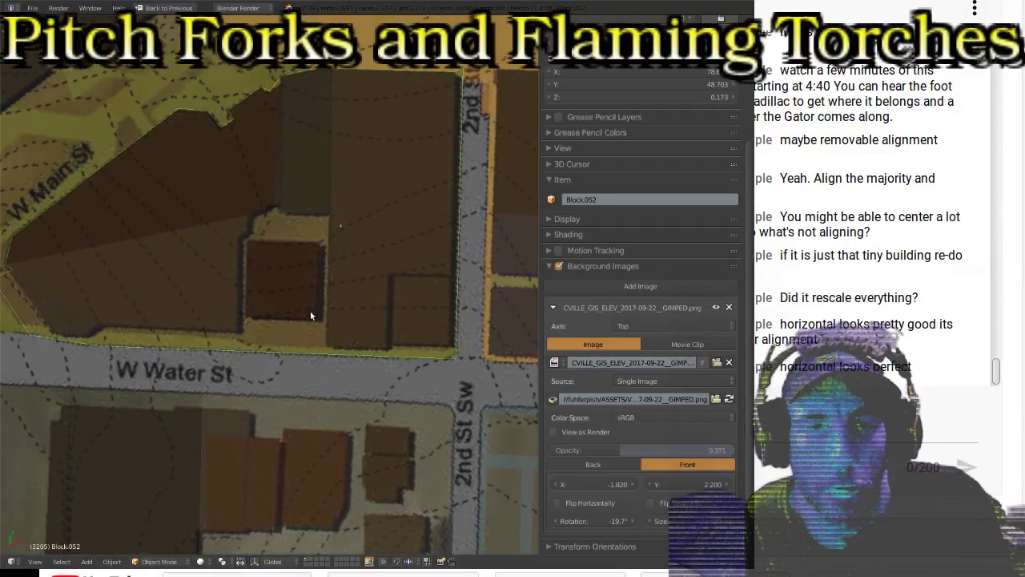
{"action": "scroll", "coordinate": [310, 310], "scroll_direction": "up", "scroll_amount": 3}
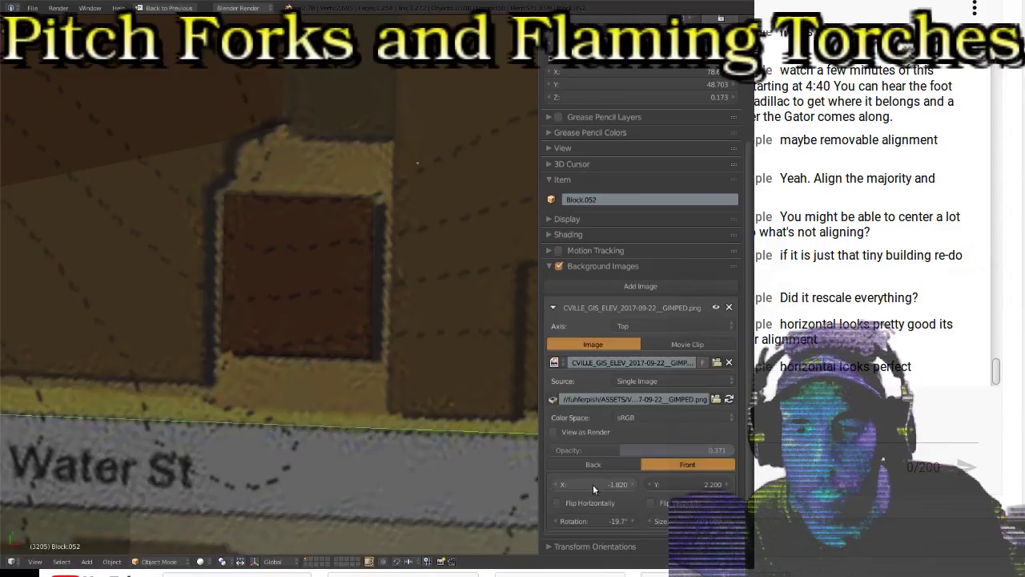
{"action": "scroll", "coordinate": [405, 350], "scroll_direction": "down", "scroll_amount": 8}
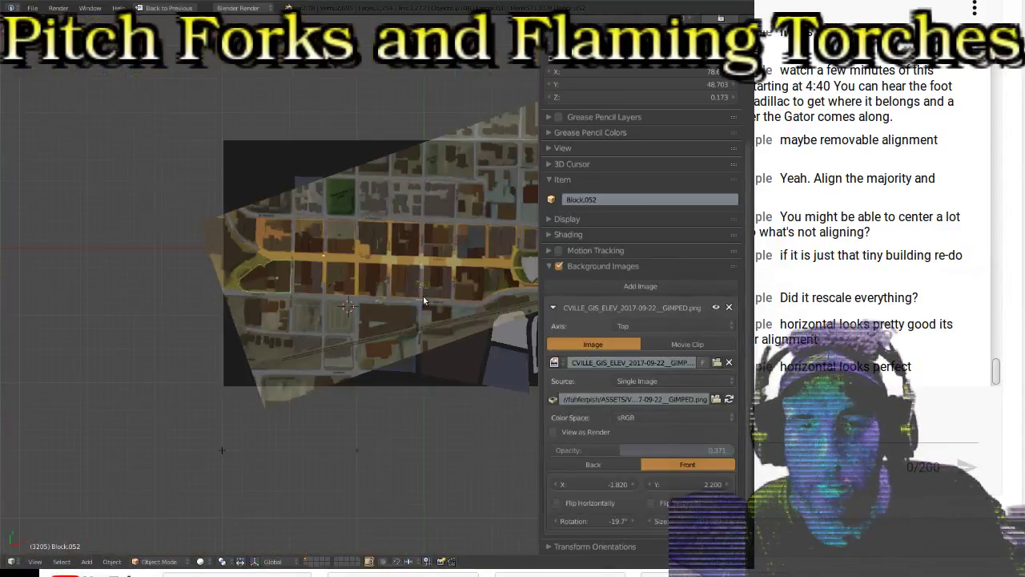
{"action": "scroll", "coordinate": [267, 297], "scroll_direction": "down", "scroll_amount": 2, "text": "ctrl"}
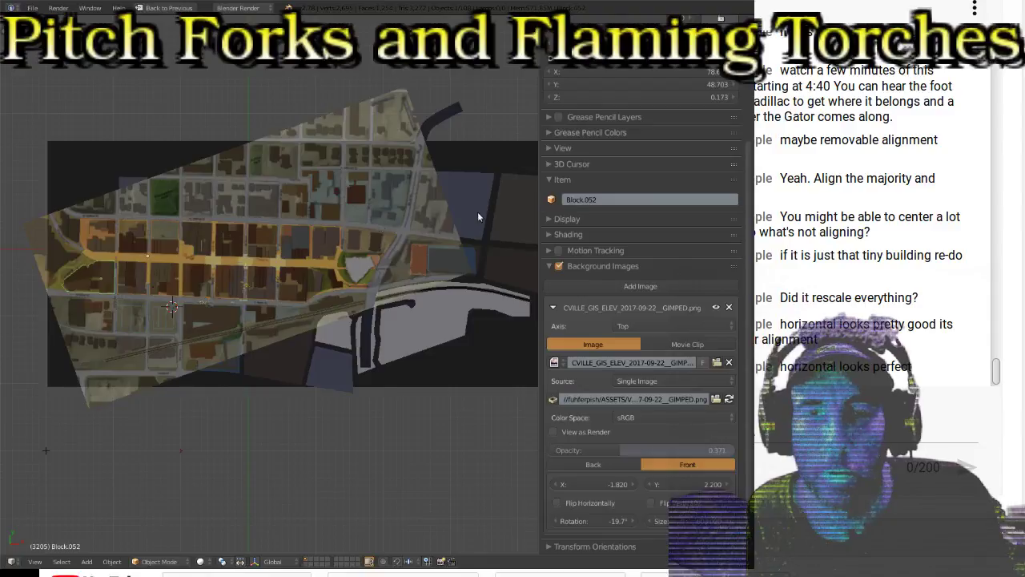
{"action": "scroll", "coordinate": [287, 302], "scroll_direction": "down", "scroll_amount": 3}
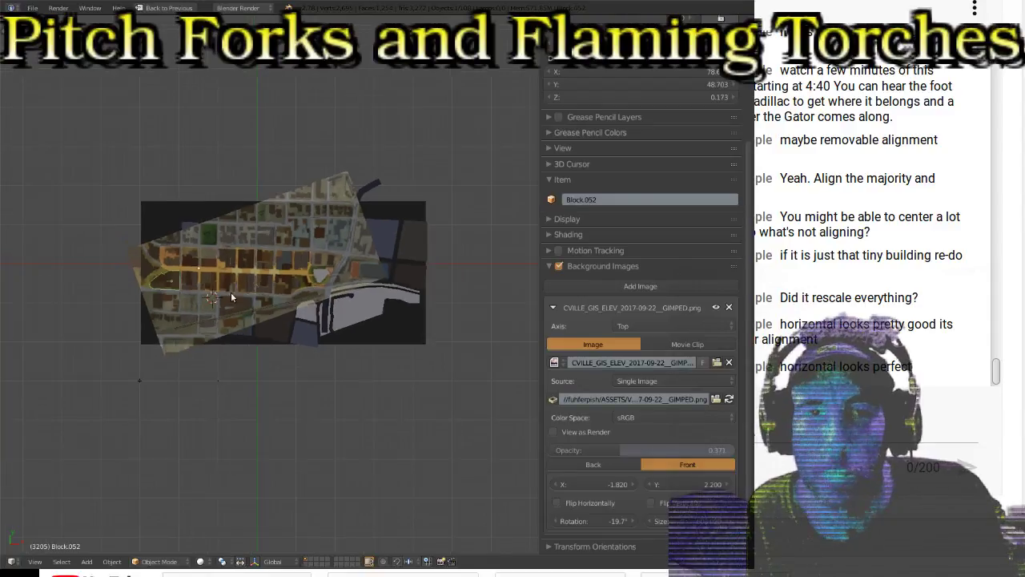
Step: Compare the modelled blocks with the background map at the E Main St and 4th St crossing by toggling the map's visibility
{"action": "scroll", "coordinate": [230, 297], "scroll_direction": "up", "scroll_amount": 8}
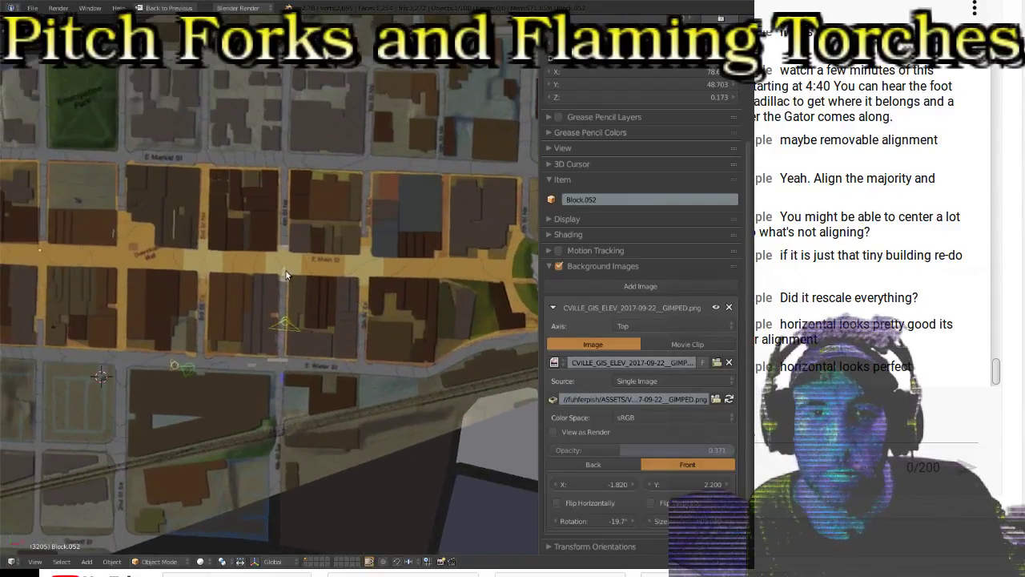
{"action": "scroll", "coordinate": [281, 270], "scroll_direction": "up", "scroll_amount": 1}
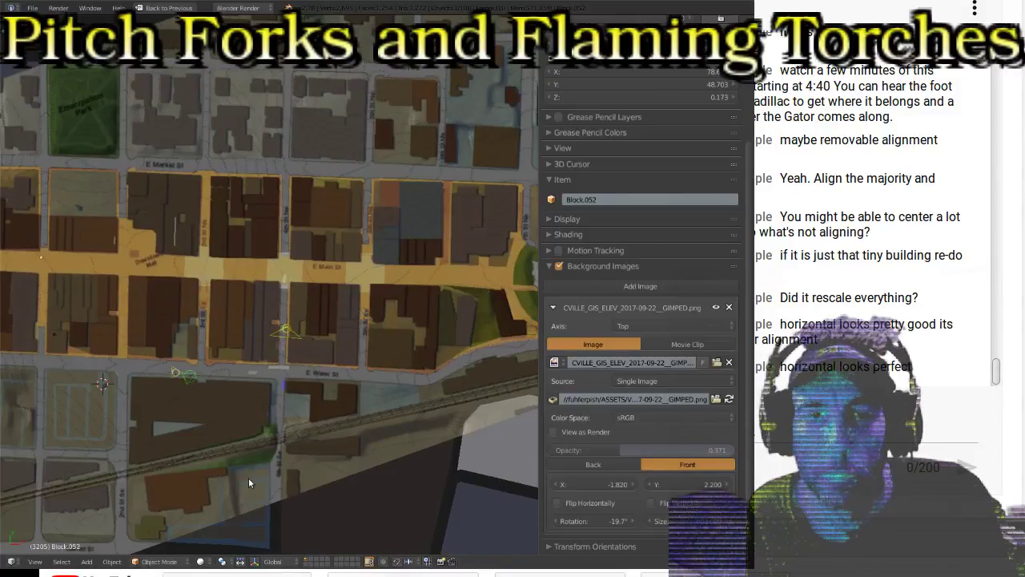
{"action": "scroll", "coordinate": [249, 477], "scroll_direction": "up", "scroll_amount": 6}
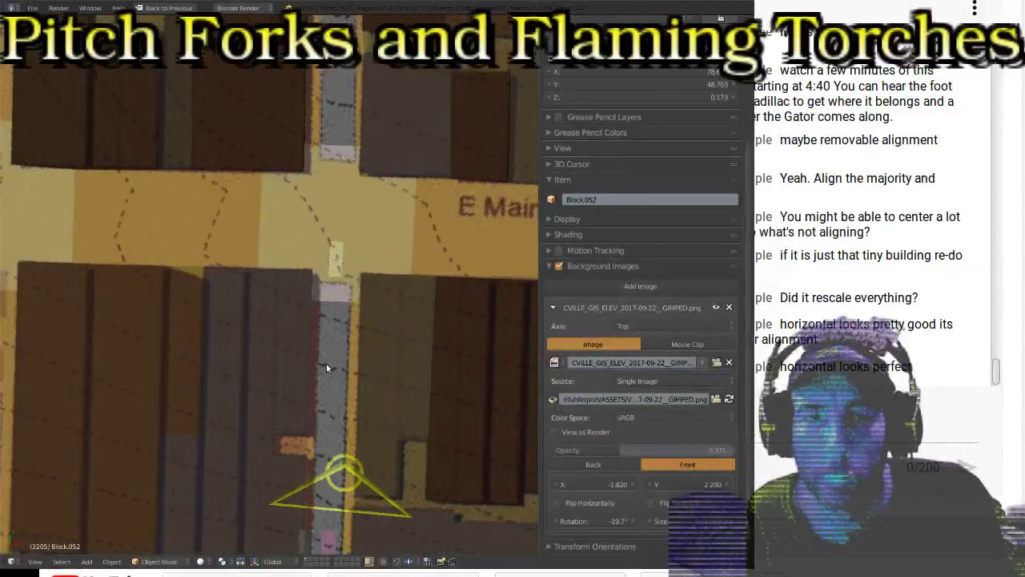
{"action": "scroll", "coordinate": [371, 389], "scroll_direction": "up", "scroll_amount": 4}
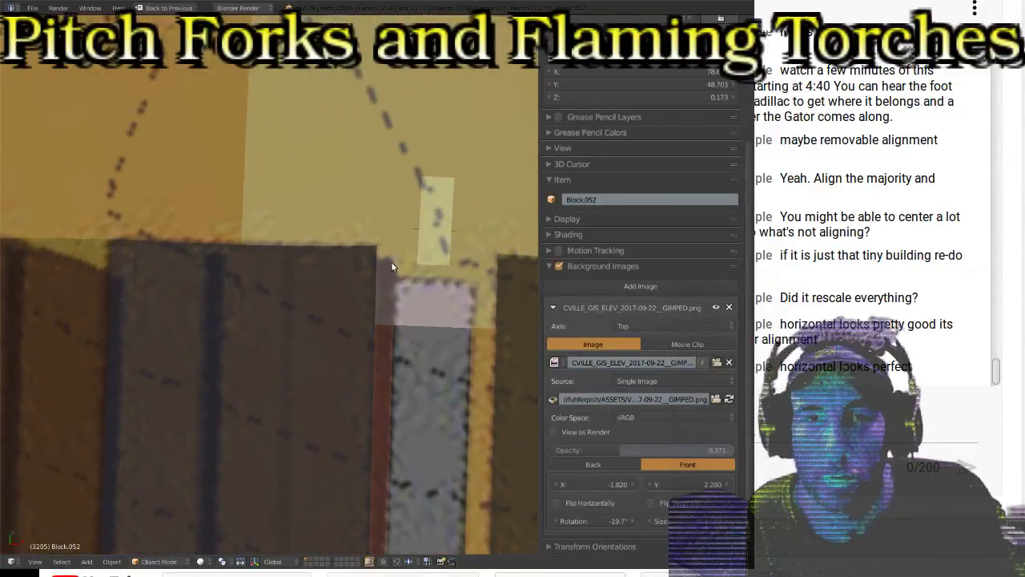
{"action": "left_click", "coordinate": [559, 266]}
{"action": "left_click", "coordinate": [560, 266]}
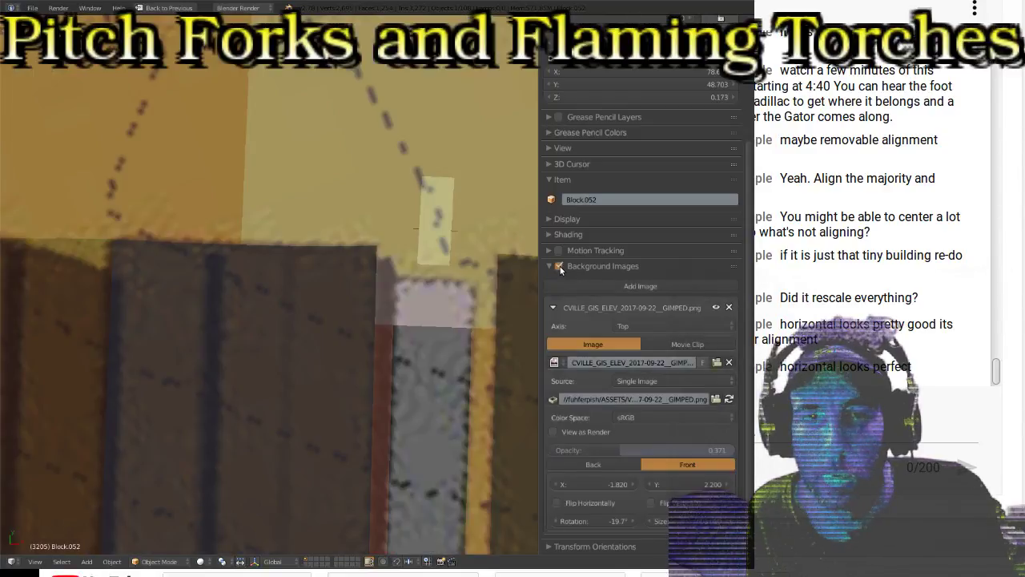
{"action": "left_click", "coordinate": [559, 266]}
{"action": "left_click", "coordinate": [560, 266]}
Step: Delete the lighter paving block at the E Main St and 4th St crossing with the background map hidden, and show the map again
{"action": "left_click", "coordinate": [559, 266]}
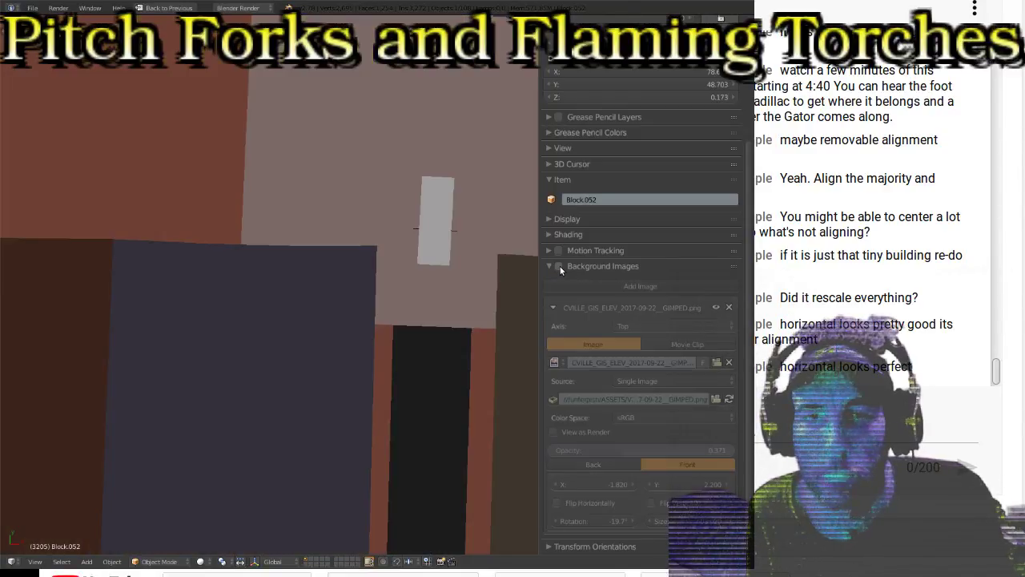
{"action": "right_click", "coordinate": [434, 313]}
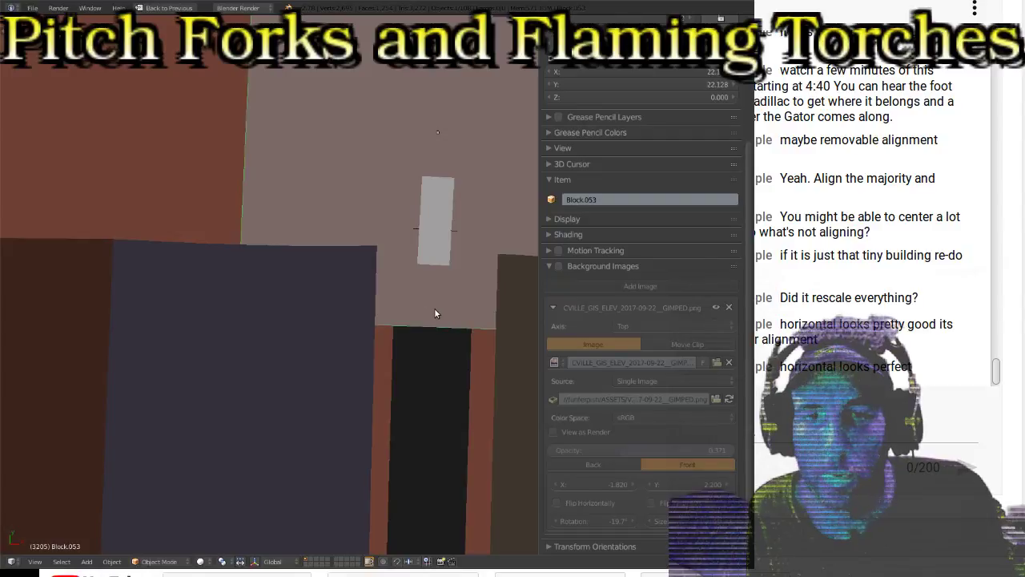
{"action": "key", "text": "Delete"}
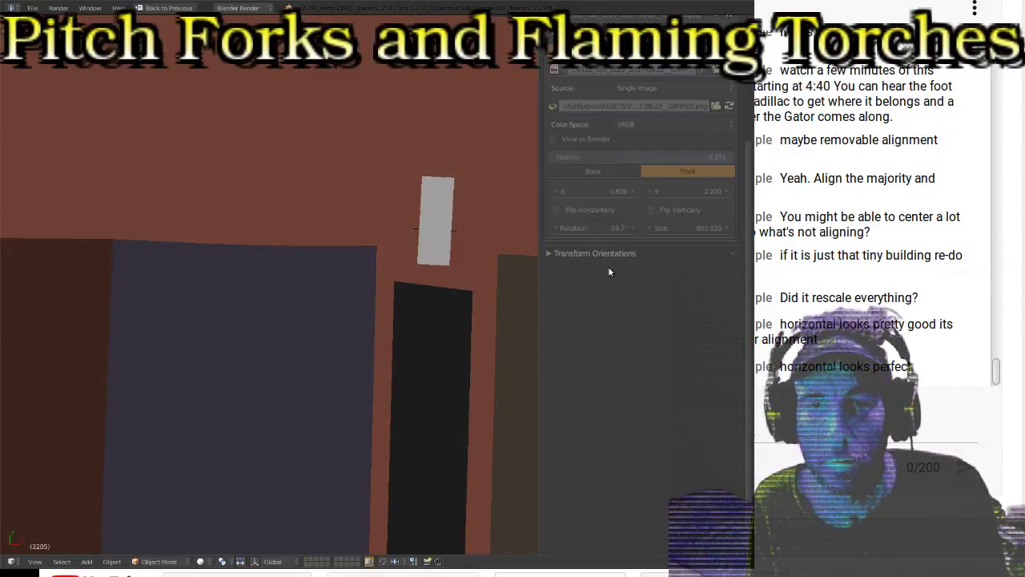
{"action": "scroll", "coordinate": [495, 329], "scroll_direction": "down", "scroll_amount": 3}
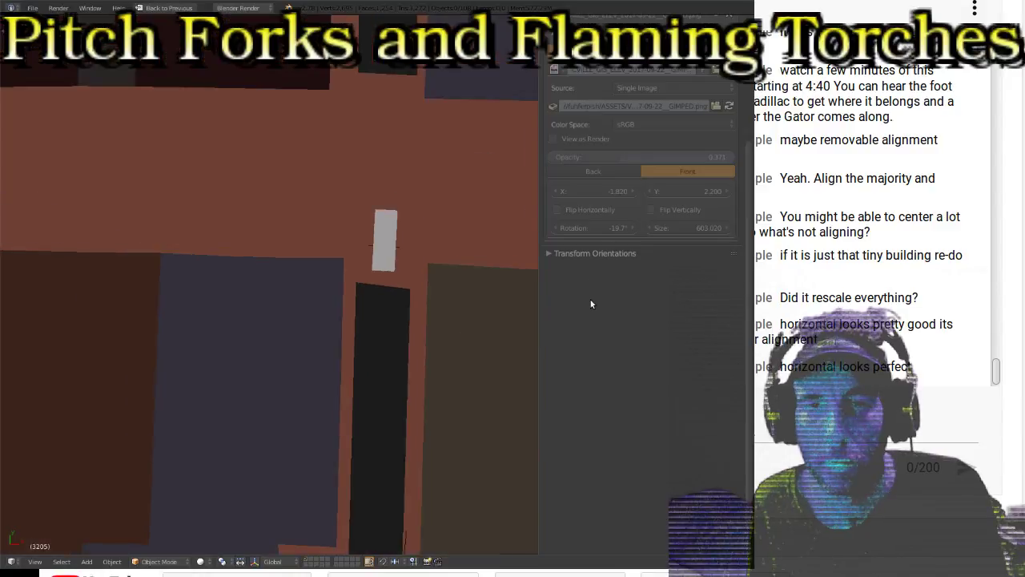
{"action": "scroll", "coordinate": [588, 295], "scroll_direction": "up", "scroll_amount": 4}
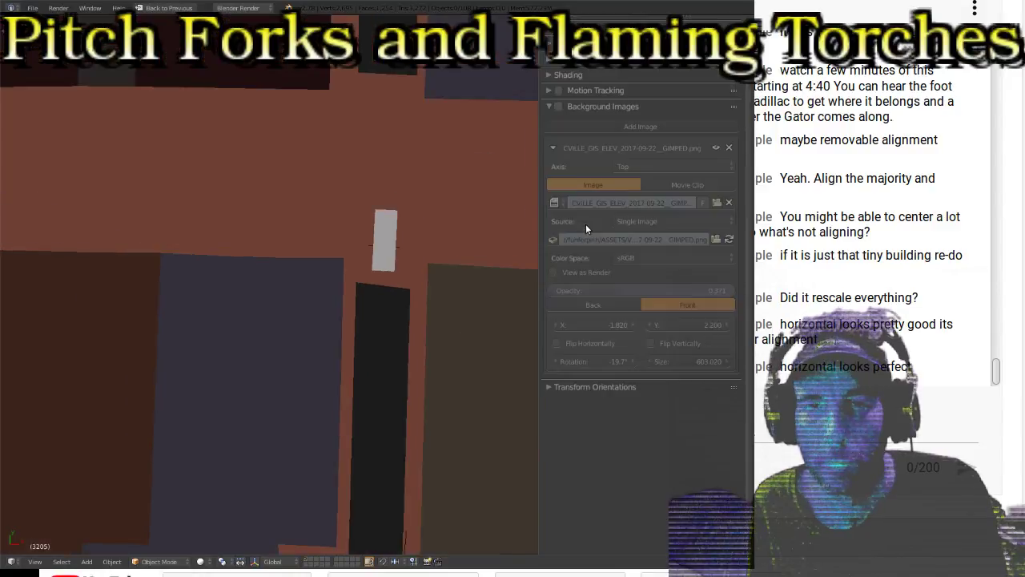
{"action": "left_click", "coordinate": [558, 108]}
{"action": "key", "text": "KP_7"}
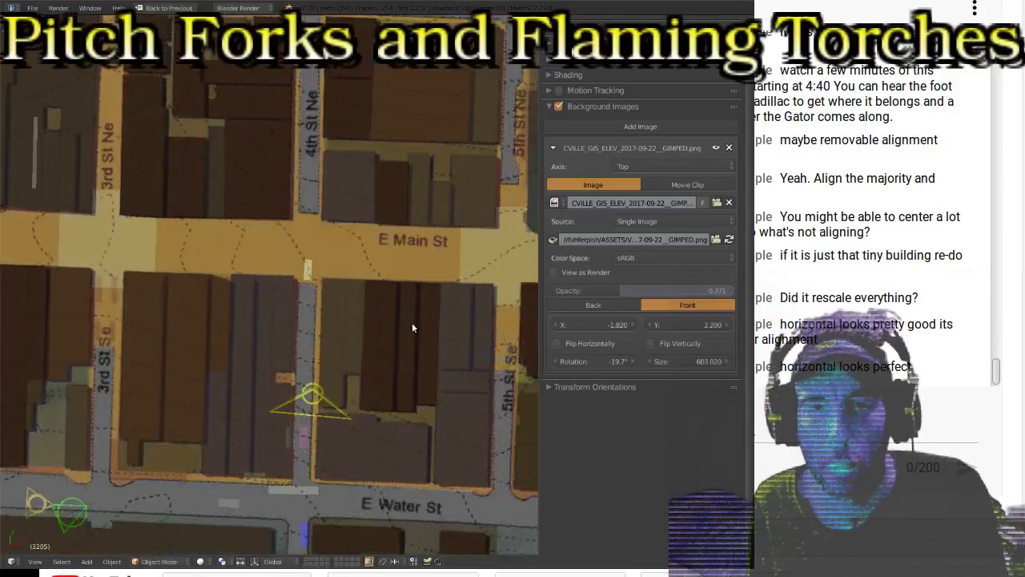
Step: Examine how the model fits the background map around 7th St NE and the pavilion at the east end of E Main St
{"action": "scroll", "coordinate": [411, 327], "scroll_direction": "down", "scroll_amount": 2}
{"action": "scroll", "coordinate": [449, 373], "scroll_direction": "up", "scroll_amount": 5}
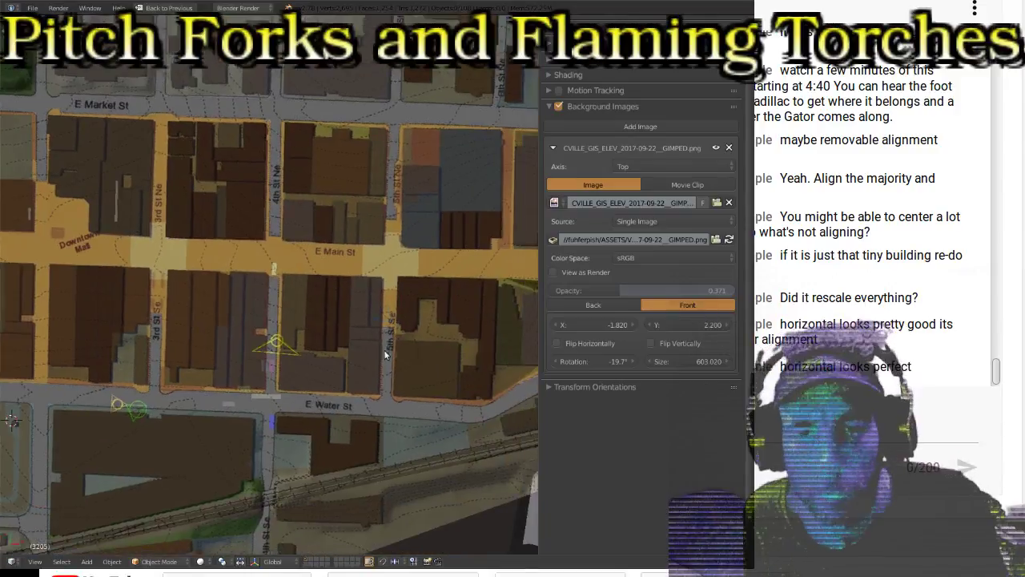
{"action": "middle_click_drag", "start_coordinate": [285, 413], "coordinate": [312, 396]}
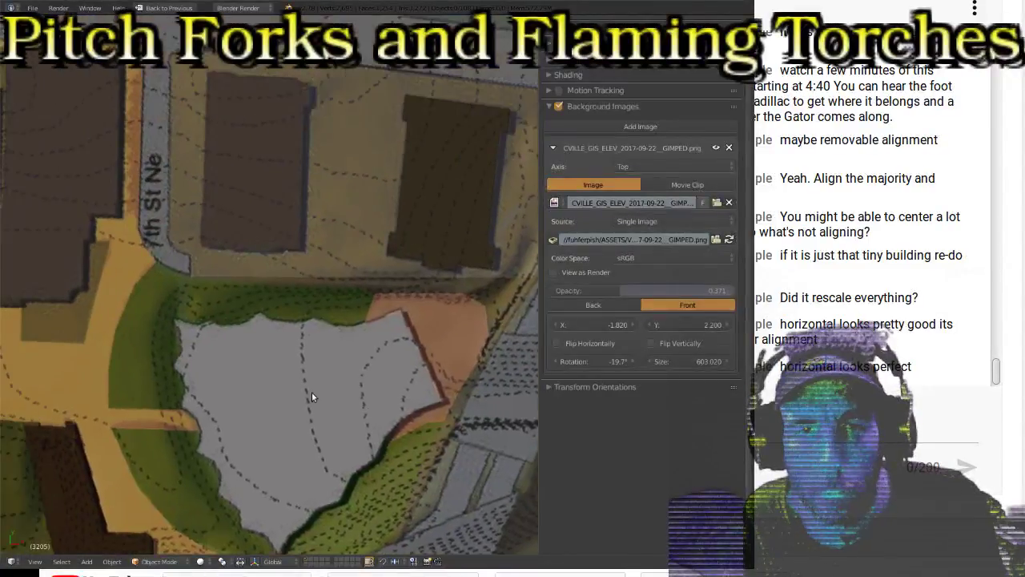
{"action": "scroll", "coordinate": [258, 336], "scroll_direction": "up", "scroll_amount": 2}
{"action": "middle_click_drag", "start_coordinate": [212, 303], "coordinate": [247, 329], "text": "shift"}
{"action": "scroll", "coordinate": [240, 336], "scroll_direction": "up", "scroll_amount": 2}
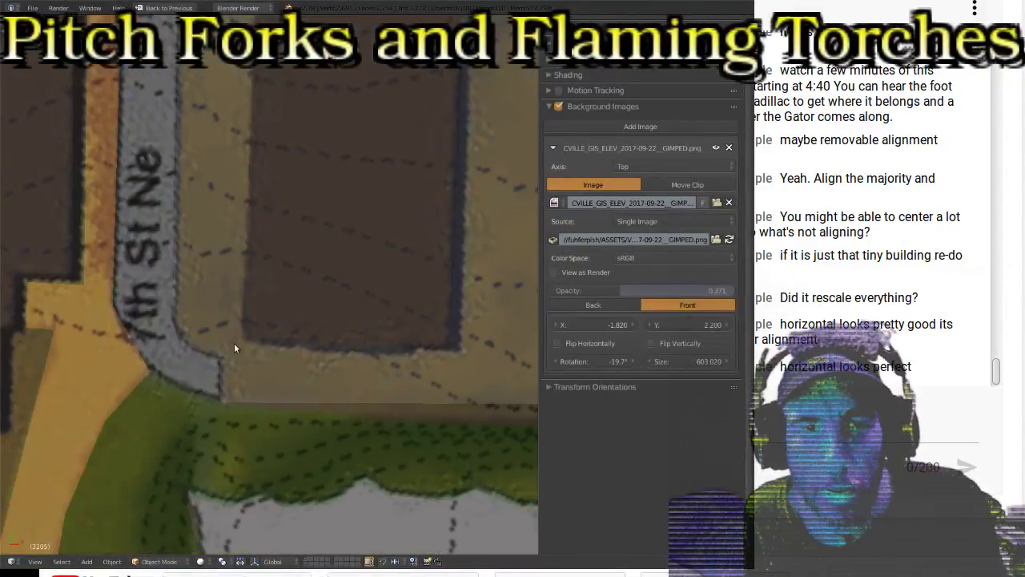
{"action": "scroll", "coordinate": [241, 241], "scroll_direction": "up", "scroll_amount": 2}
{"action": "scroll", "coordinate": [341, 419], "scroll_direction": "up", "scroll_amount": 3}
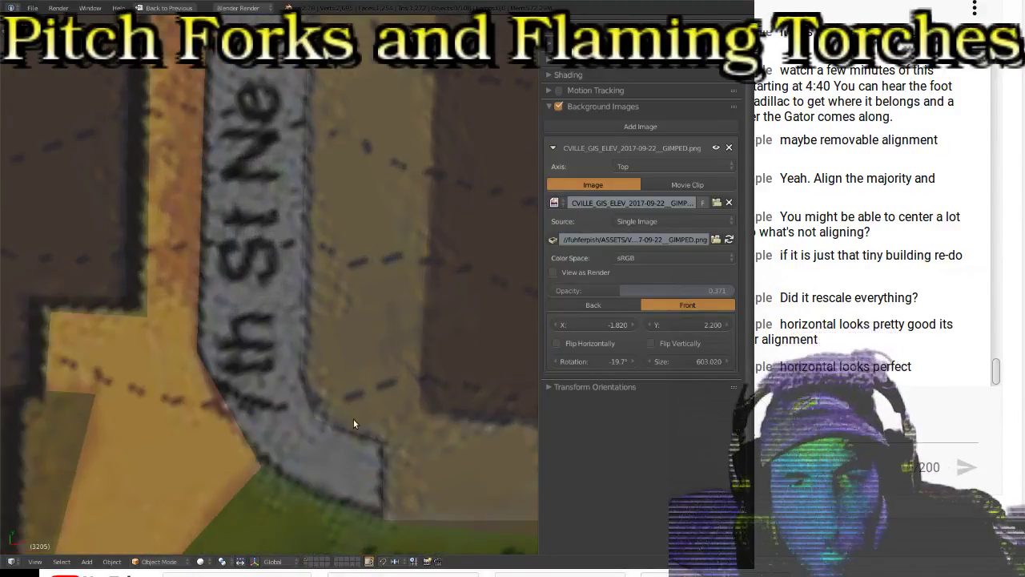
{"action": "scroll", "coordinate": [352, 418], "scroll_direction": "down", "scroll_amount": 5}
{"action": "scroll", "coordinate": [240, 370], "scroll_direction": "down", "scroll_amount": 3}
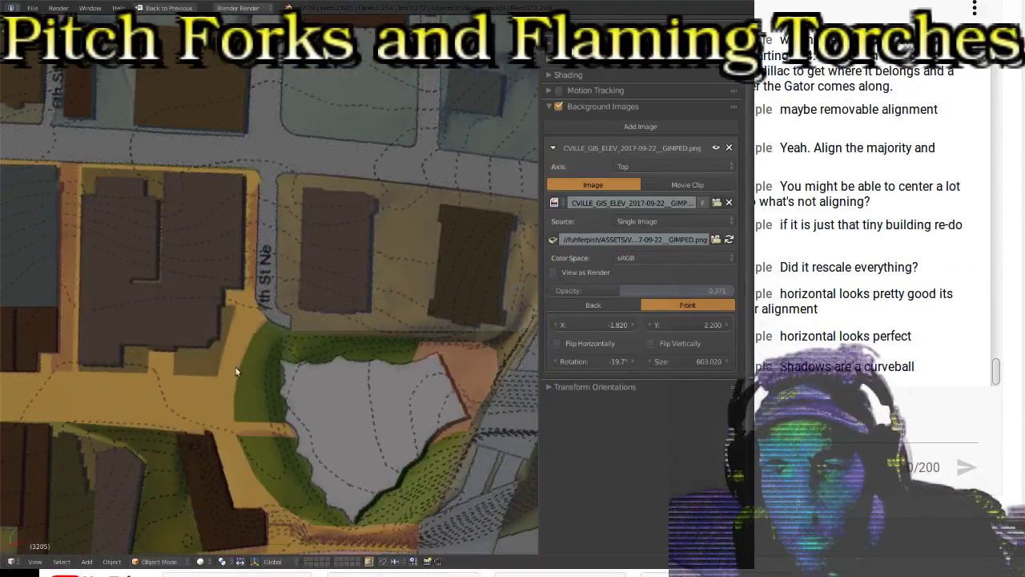
Step: Check the alignment of the blocks north of E Main St between 7th St NE and 5th St NE against the map
{"action": "scroll", "coordinate": [369, 374], "scroll_direction": "up", "scroll_amount": 3}
{"action": "scroll", "coordinate": [384, 396], "scroll_direction": "up", "scroll_amount": 2}
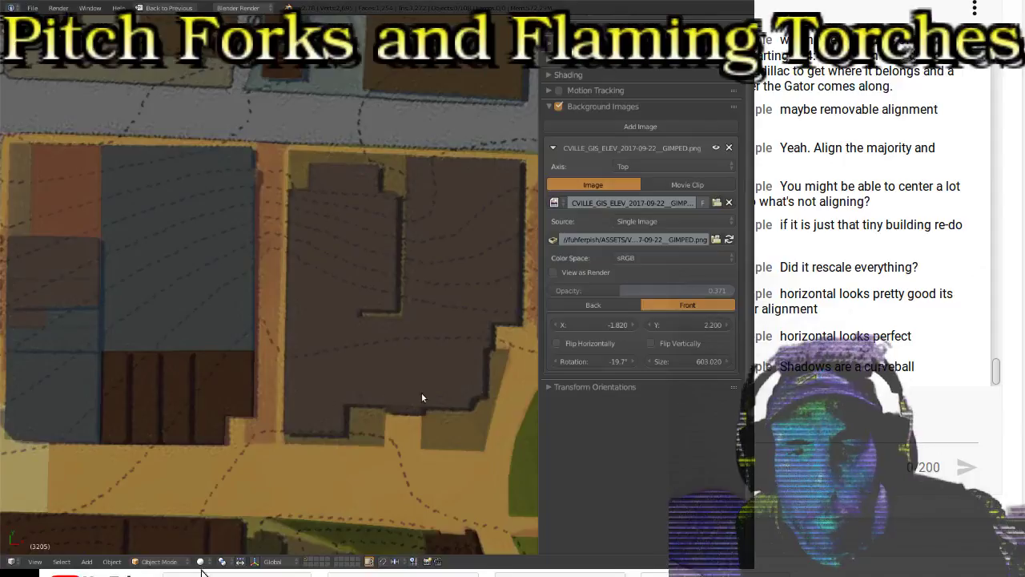
{"action": "middle_click_drag", "start_coordinate": [421, 397], "coordinate": [378, 362], "text": "shift"}
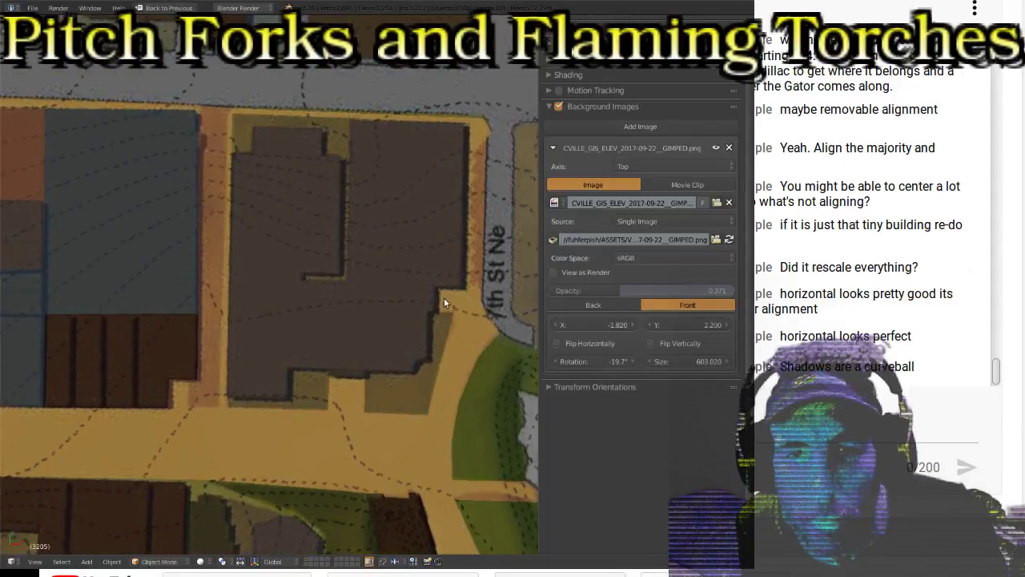
{"action": "middle_click_drag", "start_coordinate": [201, 307], "coordinate": [474, 243], "text": "shift"}
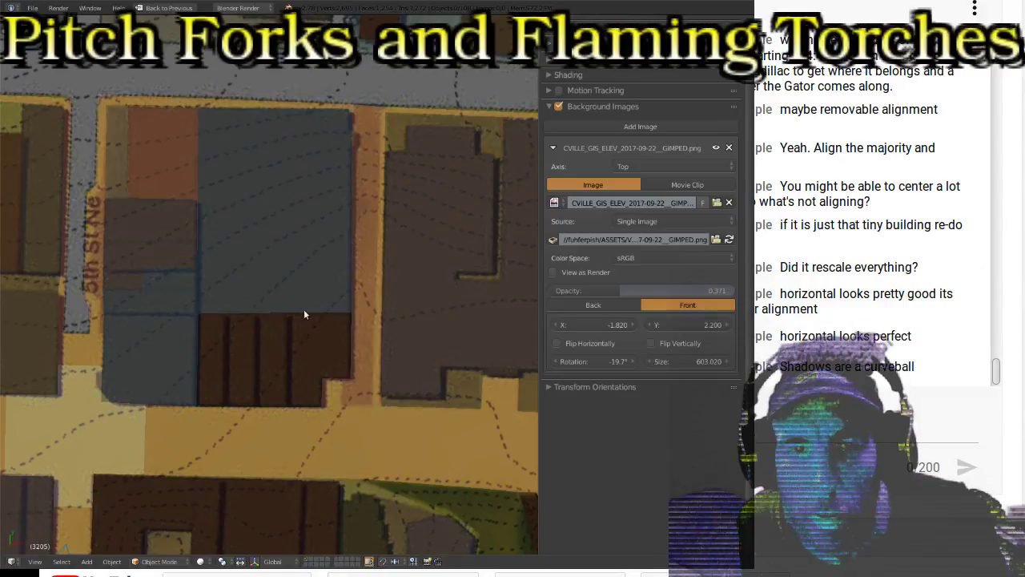
{"action": "middle_click_drag", "start_coordinate": [304, 314], "coordinate": [285, 301], "text": "shift"}
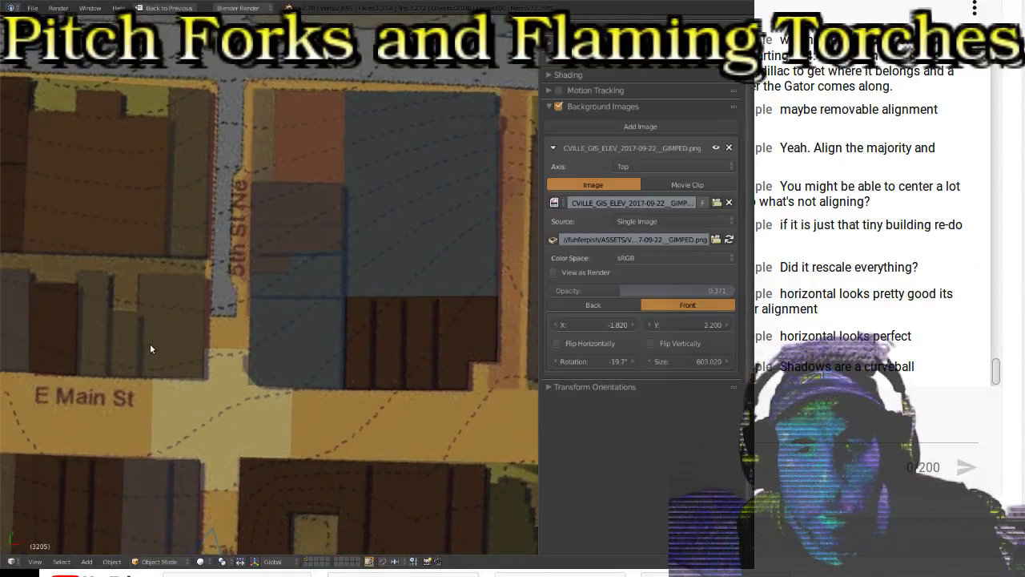
{"action": "middle_click_drag", "start_coordinate": [150, 344], "coordinate": [201, 345], "text": "shift"}
{"action": "scroll", "coordinate": [245, 384], "scroll_direction": "up", "scroll_amount": 5}
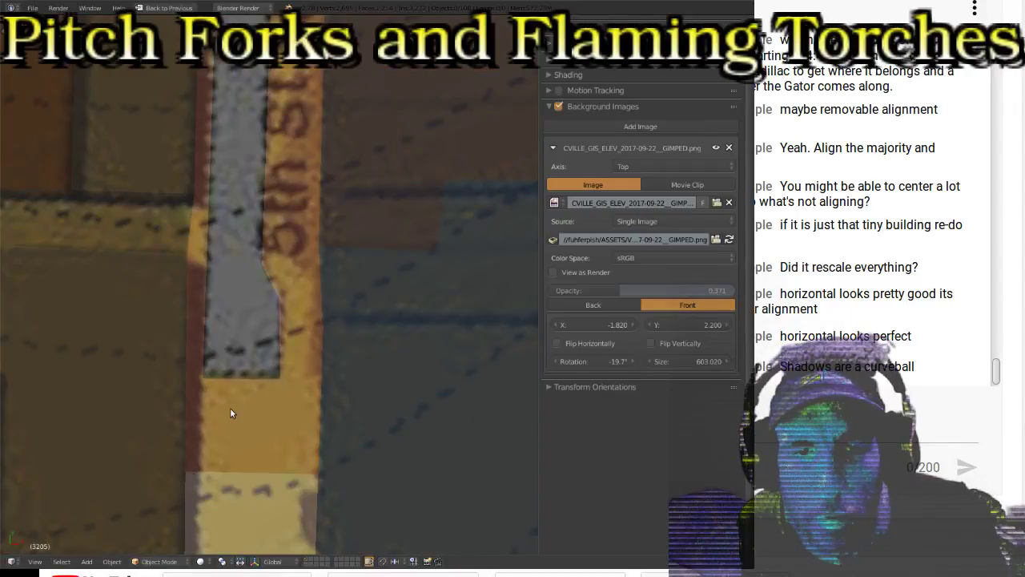
{"action": "scroll", "coordinate": [232, 409], "scroll_direction": "down", "scroll_amount": 4}
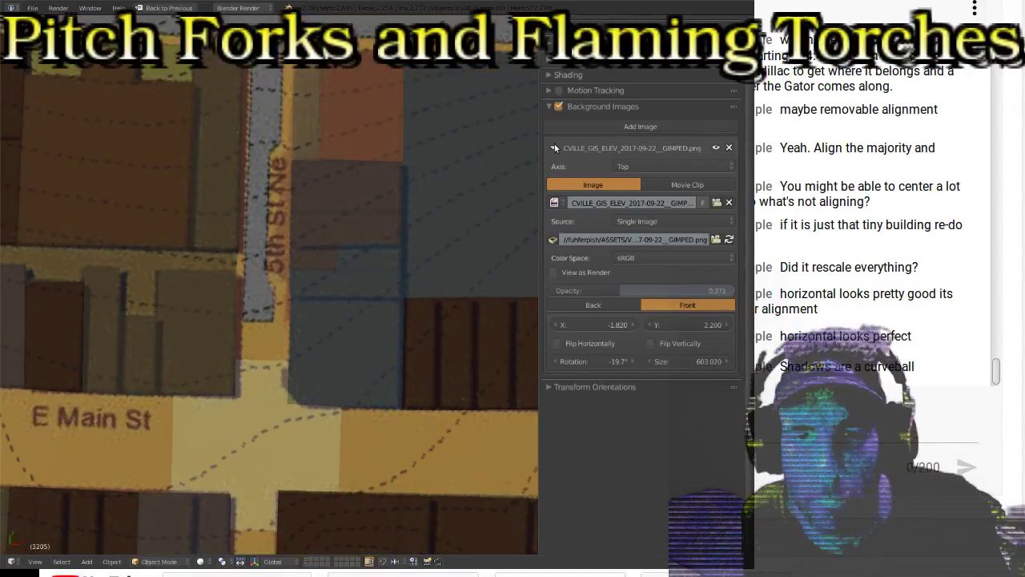
Step: Toggle the background map repeatedly to compare it with the model at 5th St NE and E Main St, leaving it hidden
{"action": "left_click", "coordinate": [558, 105]}
{"action": "left_click", "coordinate": [558, 106]}
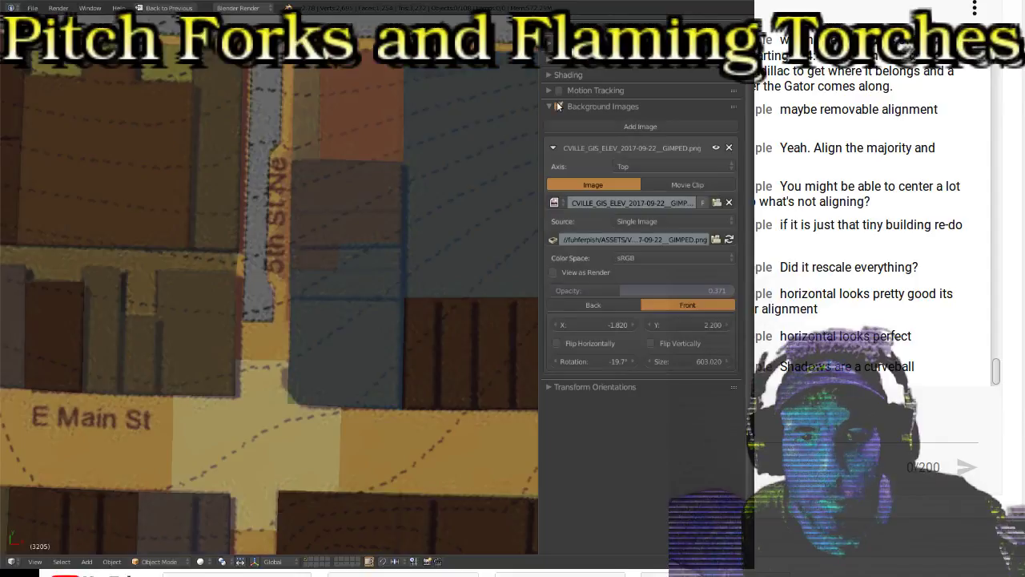
{"action": "left_click", "coordinate": [558, 106]}
{"action": "left_click", "coordinate": [558, 105]}
{"action": "left_click", "coordinate": [558, 105]}
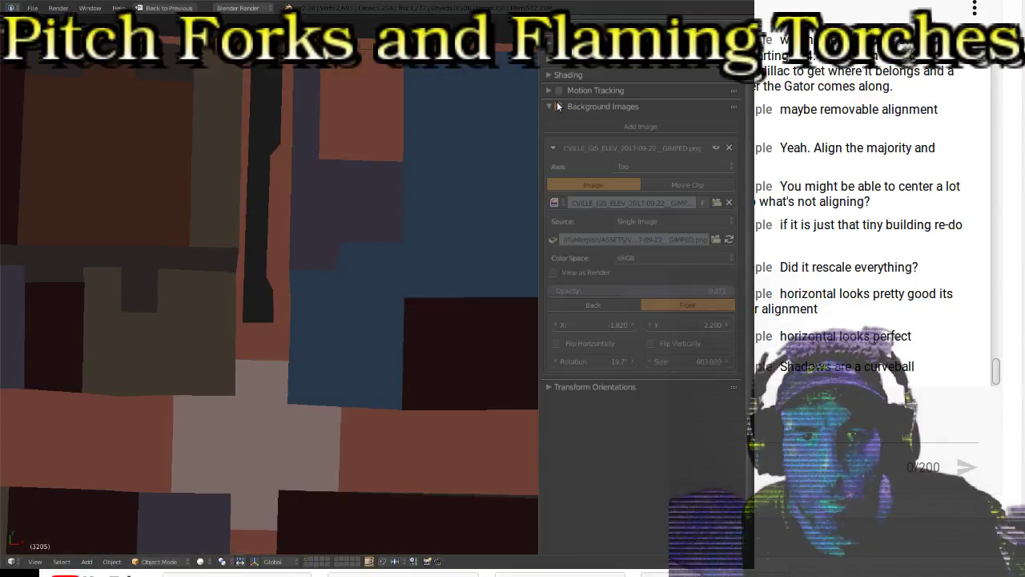
{"action": "left_click", "coordinate": [559, 106]}
{"action": "left_click", "coordinate": [558, 105]}
Step: Inspect the modelled streets and placed vehicles along E Water St between 3rd St SE and 4th St SE without the map
{"action": "scroll", "coordinate": [285, 165], "scroll_direction": "down", "scroll_amount": 3}
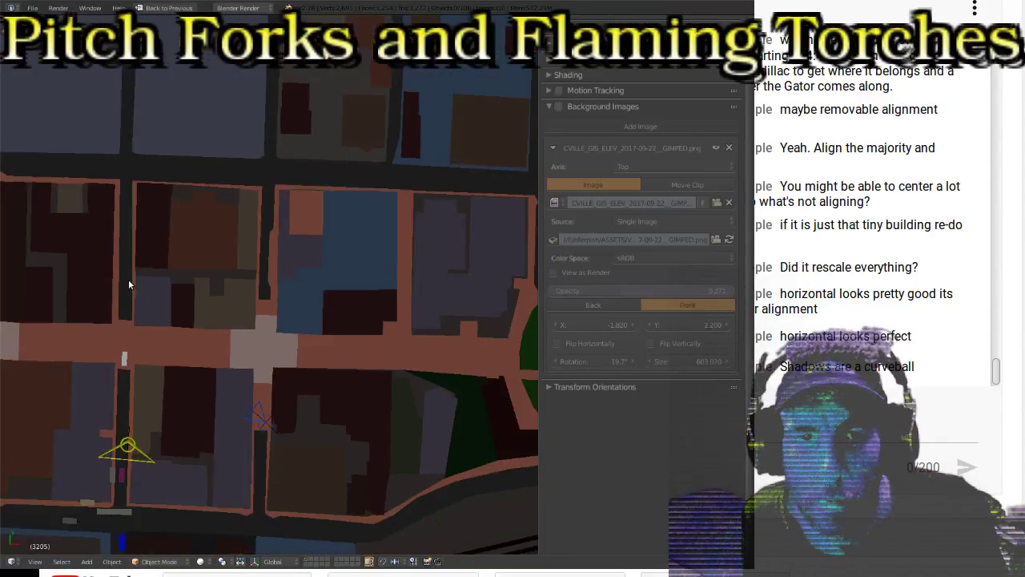
{"action": "middle_click_drag", "start_coordinate": [128, 279], "coordinate": [319, 197], "text": "shift"}
{"action": "scroll", "coordinate": [248, 335], "scroll_direction": "down", "scroll_amount": 5, "text": "shift"}
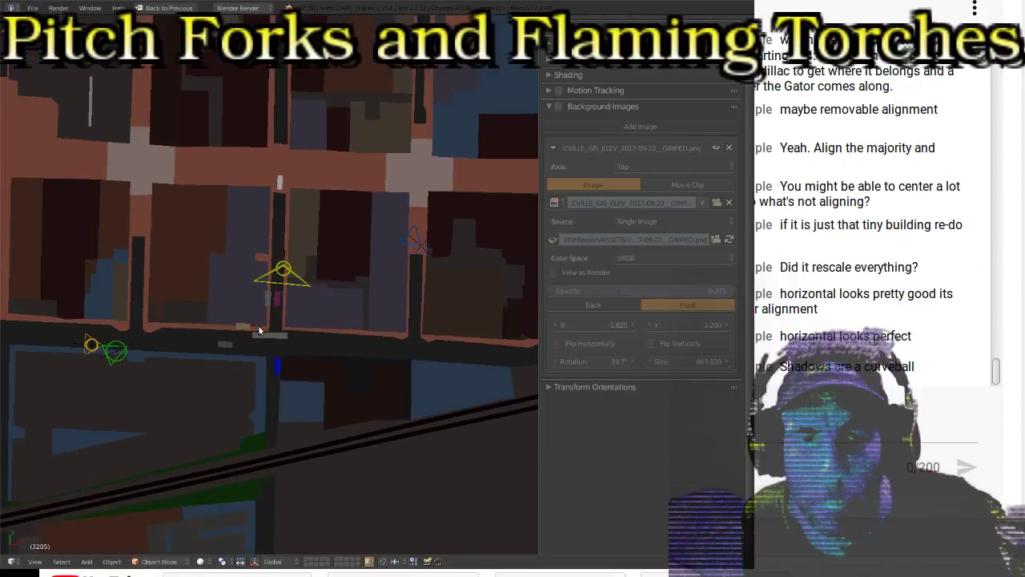
{"action": "scroll", "coordinate": [280, 320], "scroll_direction": "up", "scroll_amount": 6}
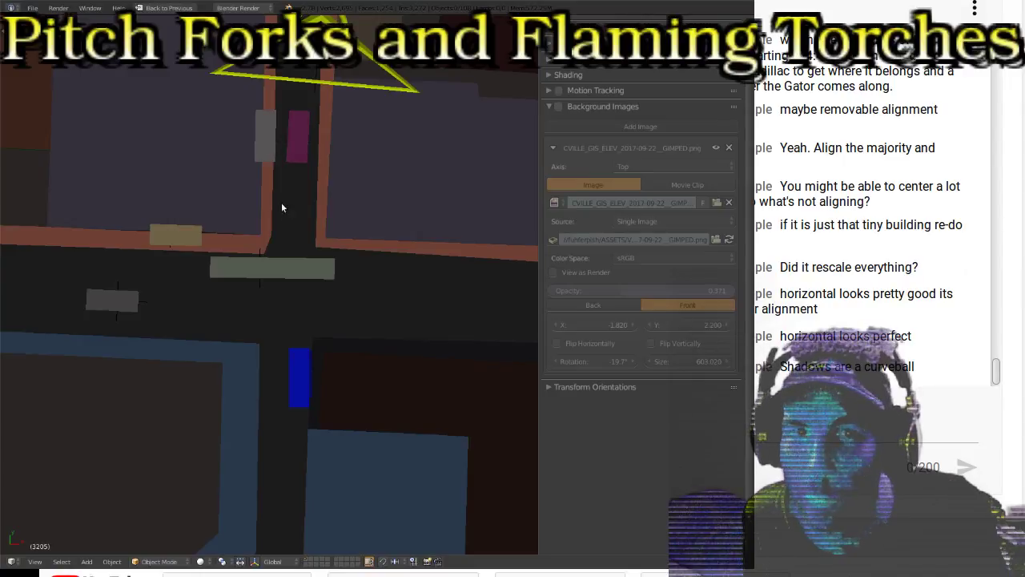
{"action": "scroll", "coordinate": [293, 289], "scroll_direction": "down", "scroll_amount": 5}
{"action": "middle_click_drag", "start_coordinate": [125, 293], "coordinate": [296, 283], "text": "shift"}
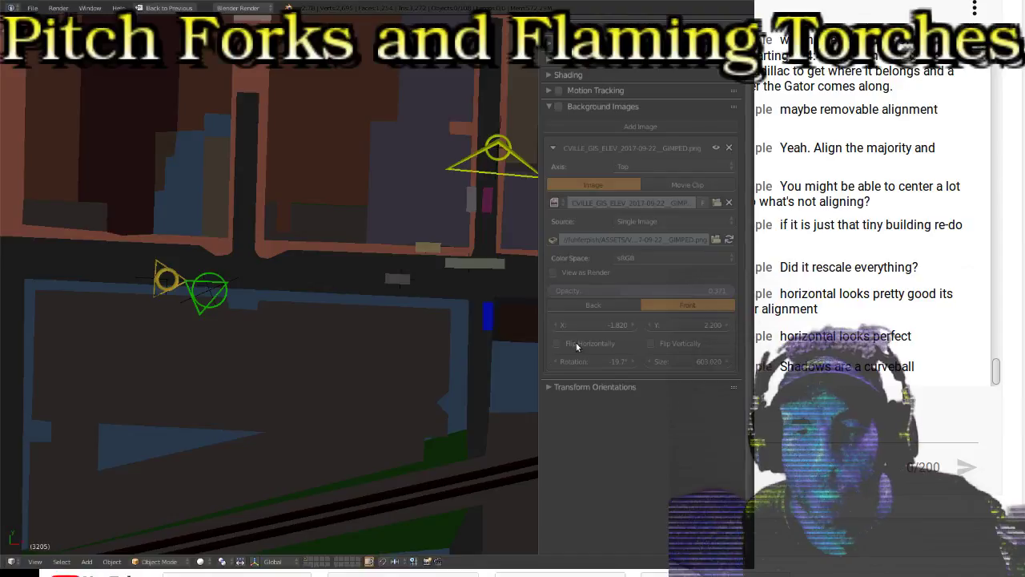
Step: Show the background map again and examine its fit along Water St and around the small building north of W Water St
{"action": "left_click", "coordinate": [558, 107]}
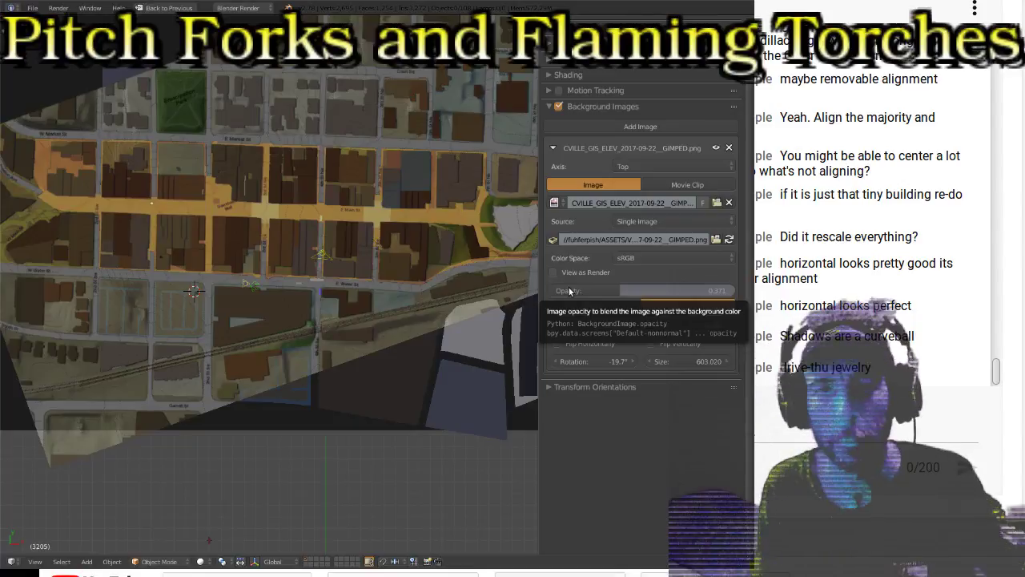
{"action": "scroll", "coordinate": [245, 286], "scroll_direction": "up", "scroll_amount": 2}
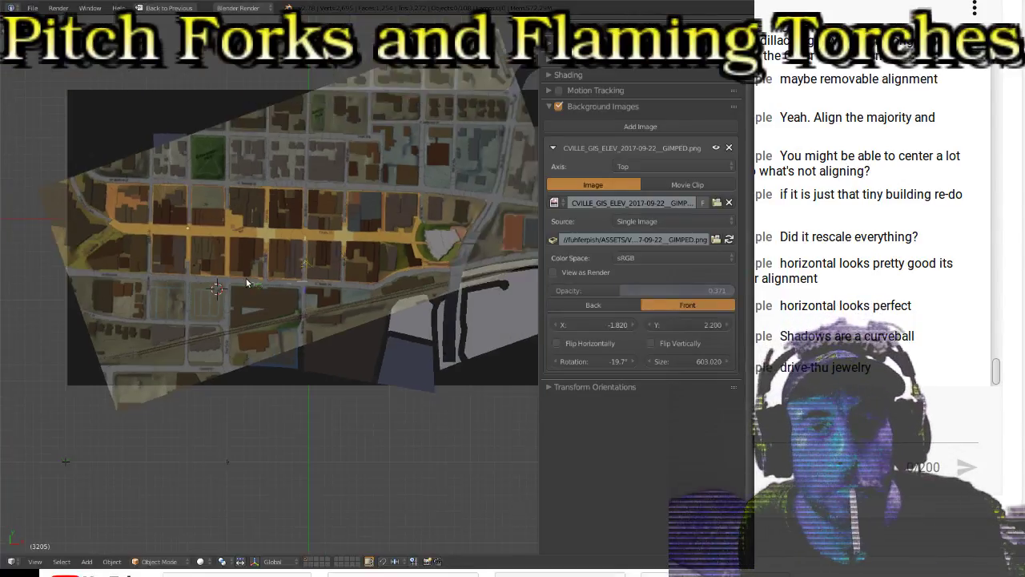
{"action": "scroll", "coordinate": [245, 286], "scroll_direction": "up", "scroll_amount": 2}
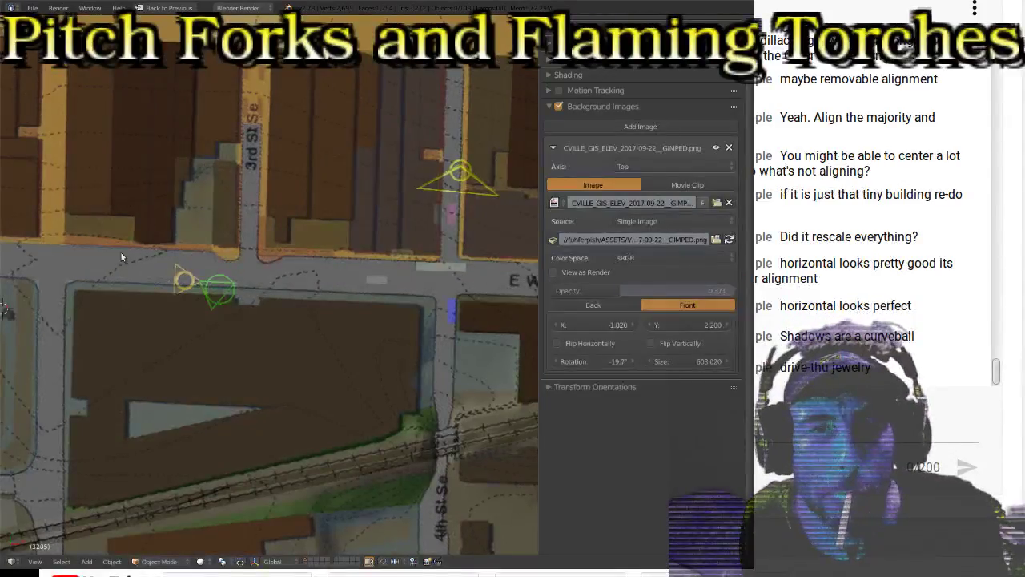
{"action": "scroll", "coordinate": [456, 319], "scroll_direction": "up", "scroll_amount": 2}
{"action": "scroll", "coordinate": [205, 279], "scroll_direction": "down", "scroll_amount": 2}
{"action": "scroll", "coordinate": [258, 283], "scroll_direction": "up", "scroll_amount": 4}
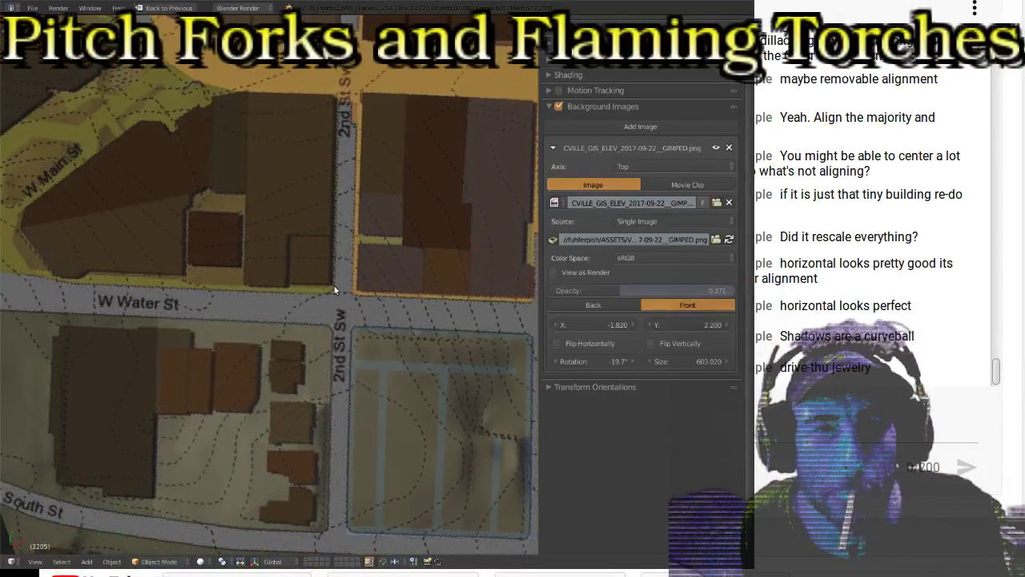
{"action": "middle_click_drag", "start_coordinate": [259, 283], "coordinate": [403, 293], "text": "shift"}
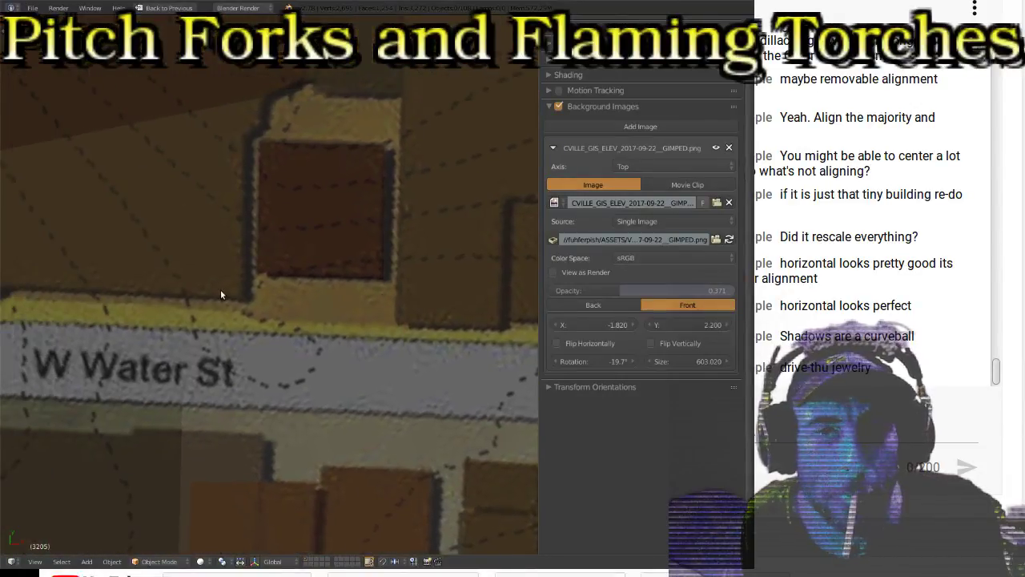
{"action": "middle_click_drag", "start_coordinate": [219, 291], "coordinate": [435, 294], "text": "shift"}
{"action": "middle_click_drag", "start_coordinate": [414, 238], "coordinate": [338, 316], "text": "shift"}
{"action": "scroll", "coordinate": [366, 252], "scroll_direction": "up", "scroll_amount": 2}
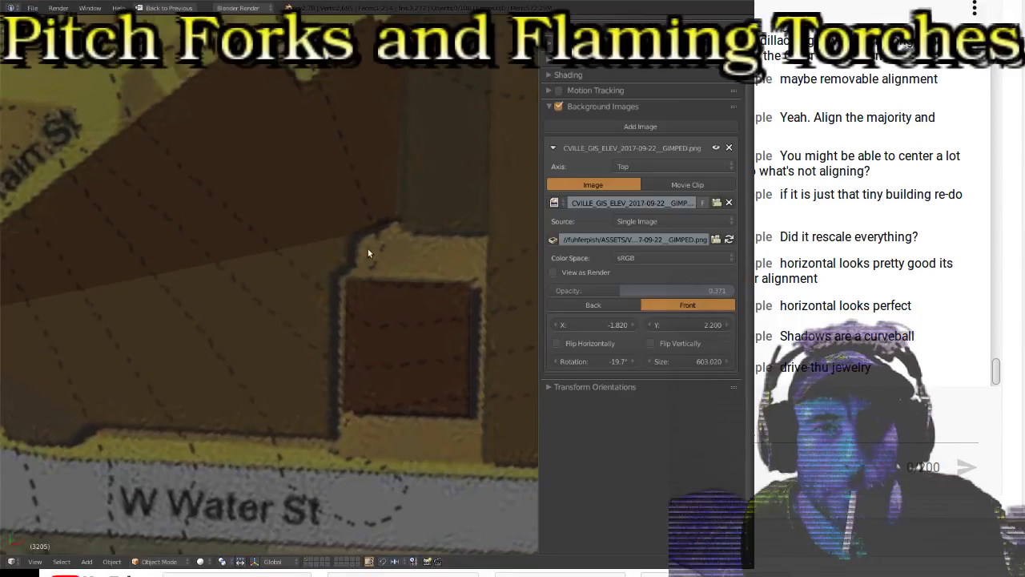
{"action": "middle_click_drag", "start_coordinate": [366, 251], "coordinate": [262, 354], "text": "shift"}
{"action": "middle_click_drag", "start_coordinate": [382, 245], "coordinate": [228, 318], "text": "shift"}
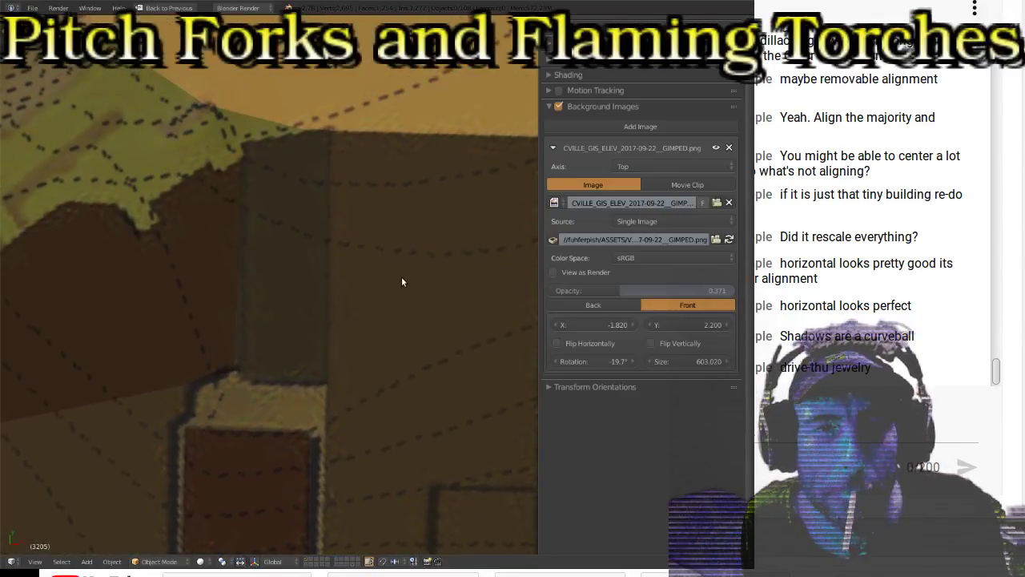
Step: Check the map's fit over the block east of 2nd St SW, between the Downtown Mall and Water St
{"action": "scroll", "coordinate": [401, 280], "scroll_direction": "down", "scroll_amount": 4}
{"action": "middle_click_drag", "start_coordinate": [436, 272], "coordinate": [281, 294], "text": "shift"}
{"action": "scroll", "coordinate": [318, 297], "scroll_direction": "up", "scroll_amount": 2}
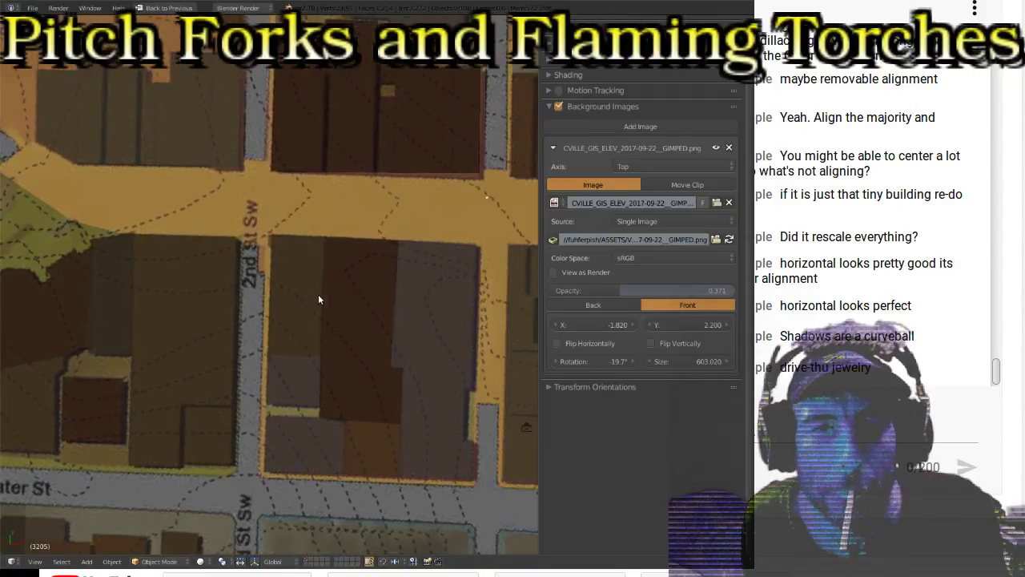
{"action": "scroll", "coordinate": [318, 297], "scroll_direction": "up", "scroll_amount": 2}
{"action": "middle_click_drag", "start_coordinate": [414, 297], "coordinate": [153, 297], "text": "shift"}
{"action": "scroll", "coordinate": [153, 298], "scroll_direction": "up", "scroll_amount": 2}
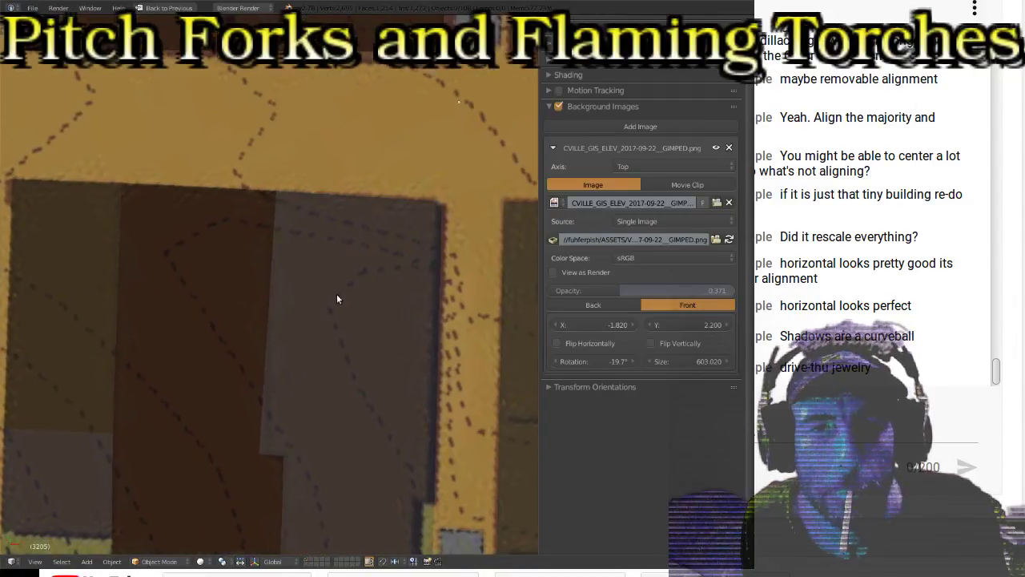
{"action": "scroll", "coordinate": [259, 265], "scroll_direction": "down", "scroll_amount": 5}
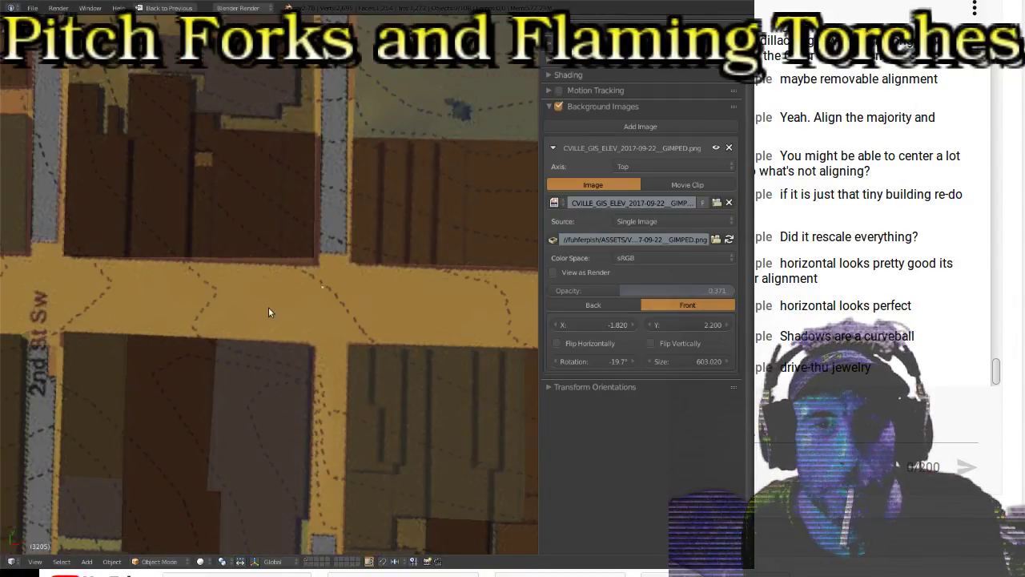
Step: Check the map's fit over the blocks north of the Downtown Mall, from 2nd St SW past 3rd St NE
{"action": "middle_click_drag", "start_coordinate": [263, 291], "coordinate": [263, 378], "text": "shift"}
{"action": "scroll", "coordinate": [243, 280], "scroll_direction": "up", "scroll_amount": 3}
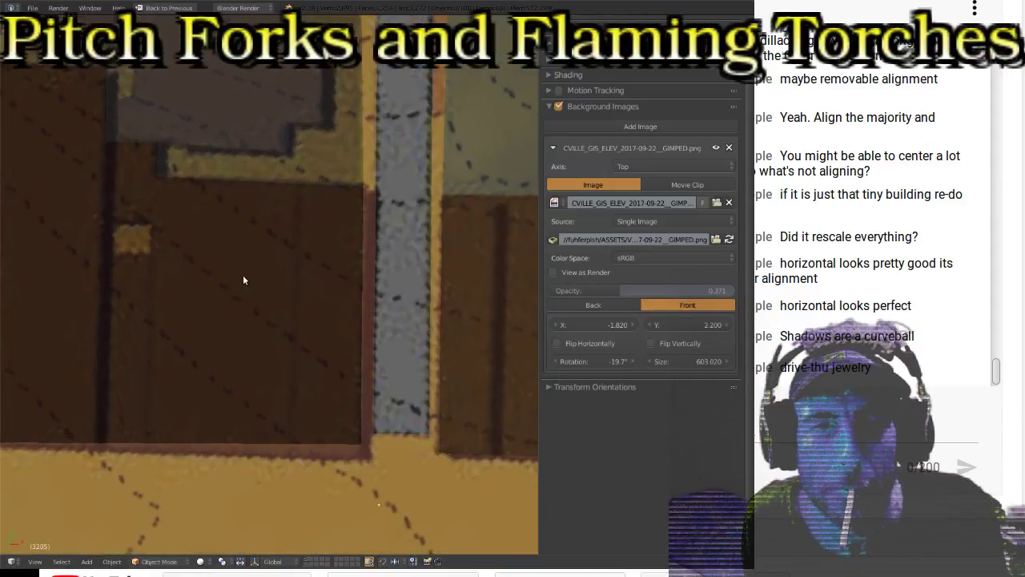
{"action": "middle_click_drag", "start_coordinate": [192, 244], "coordinate": [377, 377], "text": "shift"}
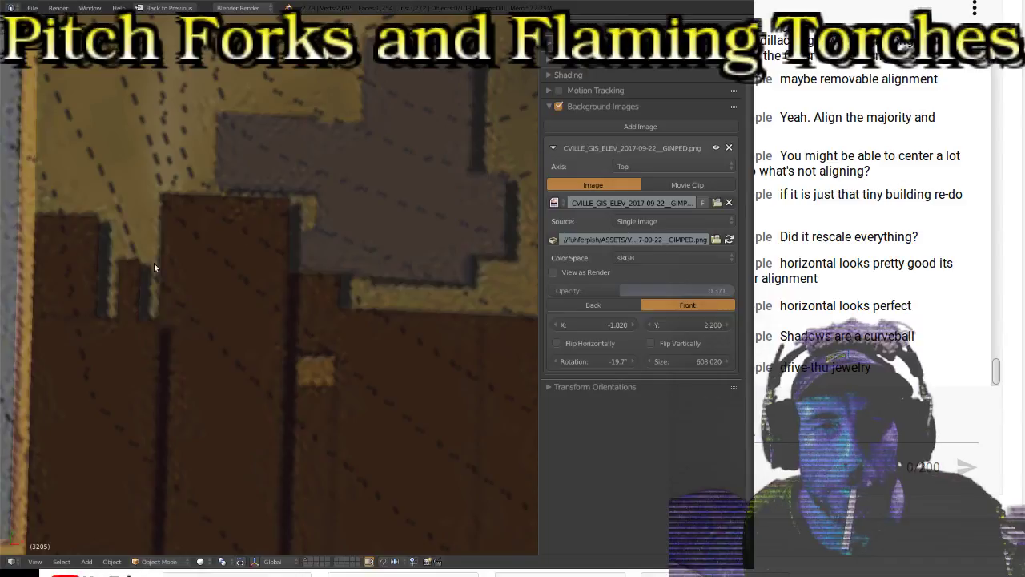
{"action": "scroll", "coordinate": [402, 303], "scroll_direction": "down", "scroll_amount": 3}
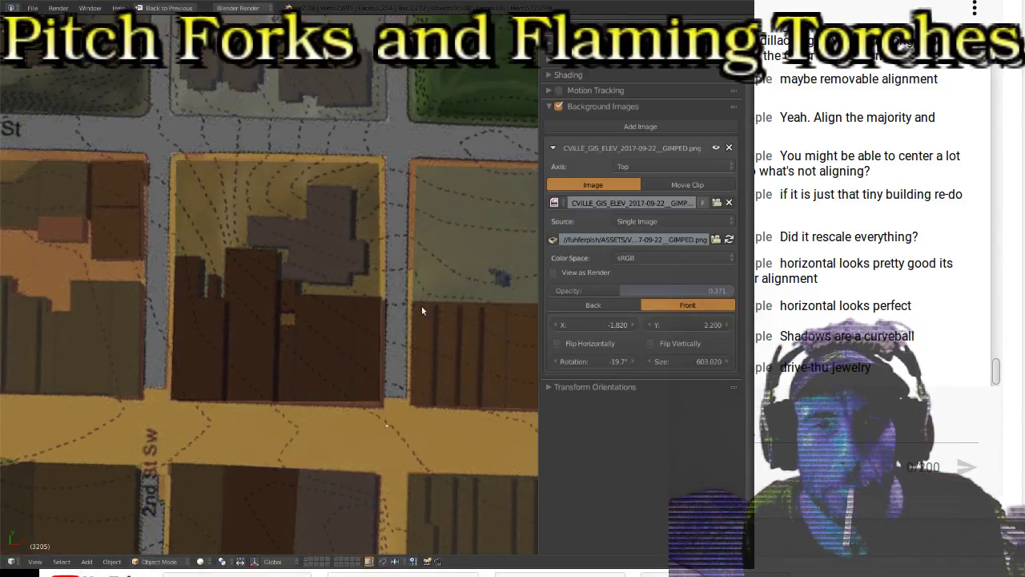
{"action": "mouse_move", "coordinate": [421, 305]}
{"action": "middle_mouse_down", "text": "shift"}
{"action": "mouse_move", "coordinate": [292, 304]}
{"action": "mouse_move", "coordinate": [272, 217]}
{"action": "middle_mouse_up", "text": "shift"}
{"action": "middle_click_drag", "start_coordinate": [350, 302], "coordinate": [189, 264], "text": "shift"}
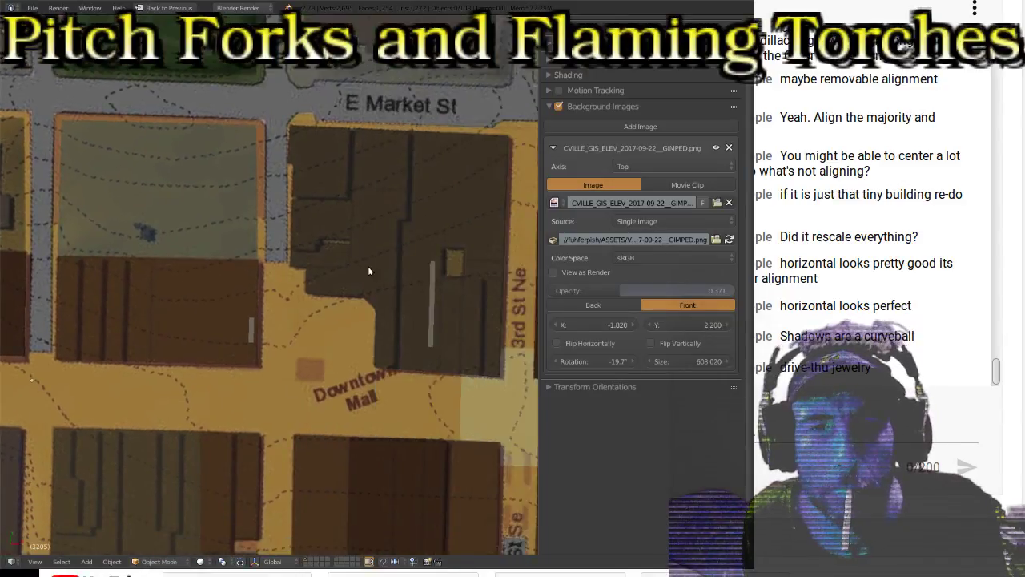
{"action": "middle_click_drag", "start_coordinate": [368, 270], "coordinate": [164, 235], "text": "shift"}
{"action": "scroll", "coordinate": [280, 311], "scroll_direction": "down", "scroll_amount": 3}
{"action": "middle_click_drag", "start_coordinate": [281, 311], "coordinate": [202, 269]}
Step: Lower the background map's opacity to 0.189 for viewing the vehicles at E Water St and 4th St SE
{"action": "scroll", "coordinate": [202, 269], "scroll_direction": "up", "scroll_amount": 8}
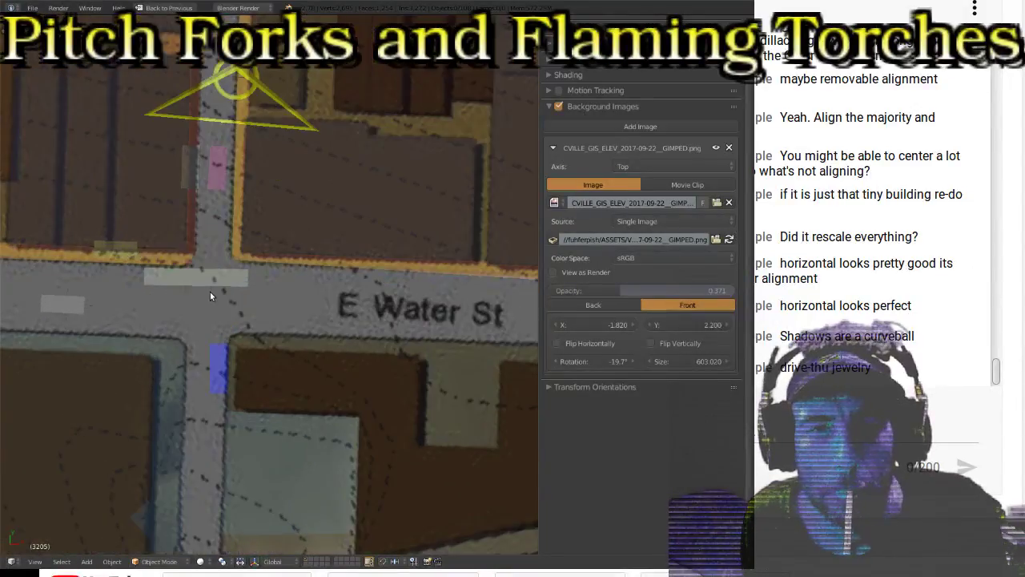
{"action": "middle_click_drag", "start_coordinate": [183, 308], "coordinate": [327, 307], "text": "shift"}
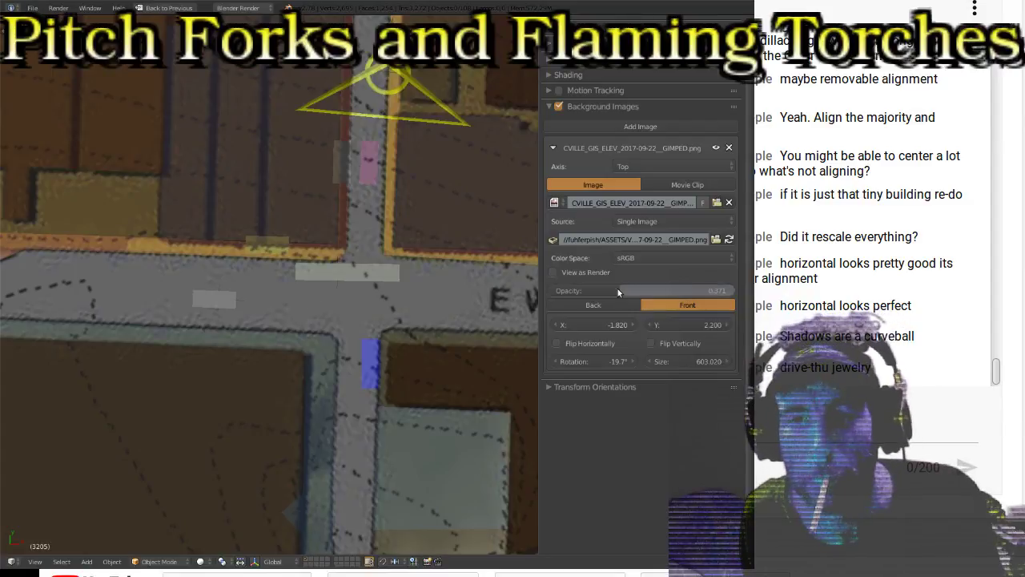
{"action": "left_click_drag", "start_coordinate": [618, 288], "coordinate": [587, 290]}
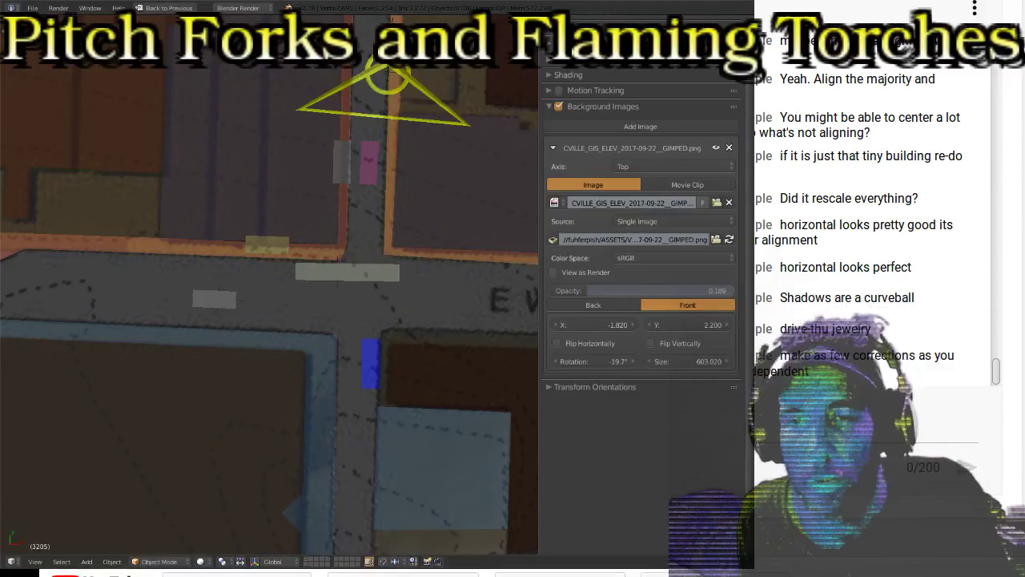
{"action": "scroll", "coordinate": [320, 297], "scroll_direction": "down", "scroll_amount": 3}
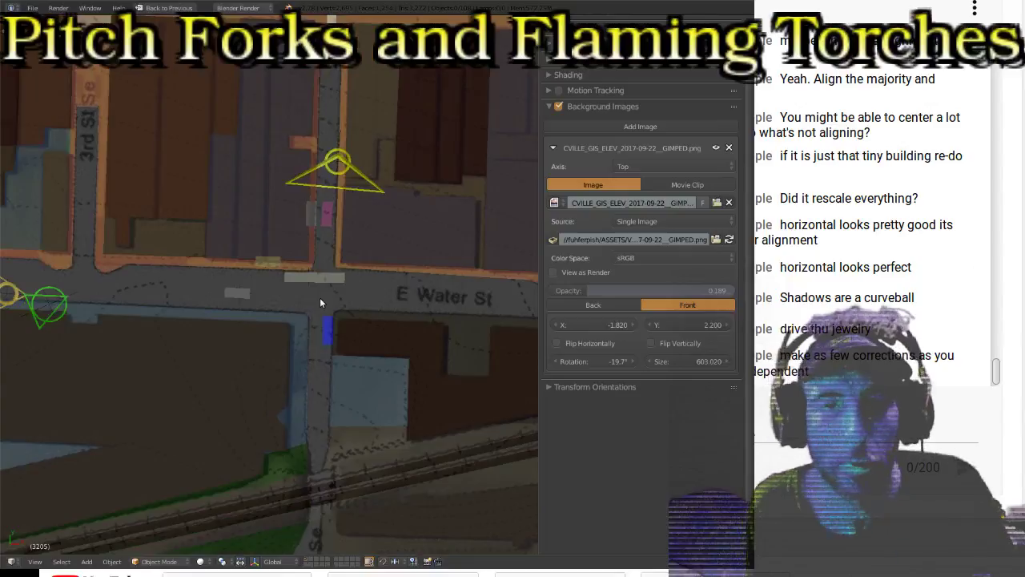
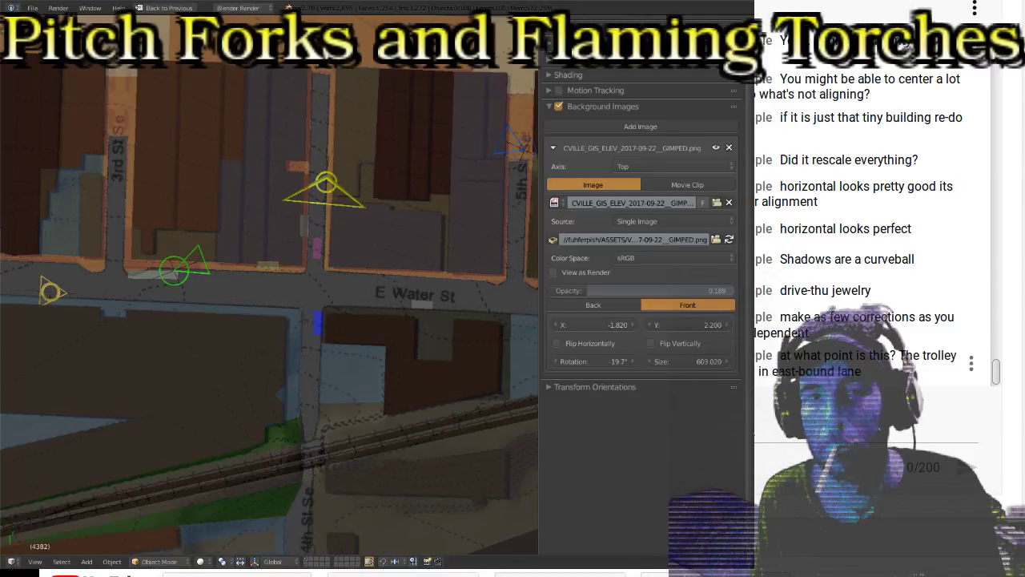
Step: Play the animation over the faded map and inspect the vehicle and camera movement along E Water St near 4th St SE
{"action": "key", "text": "alt+a"}
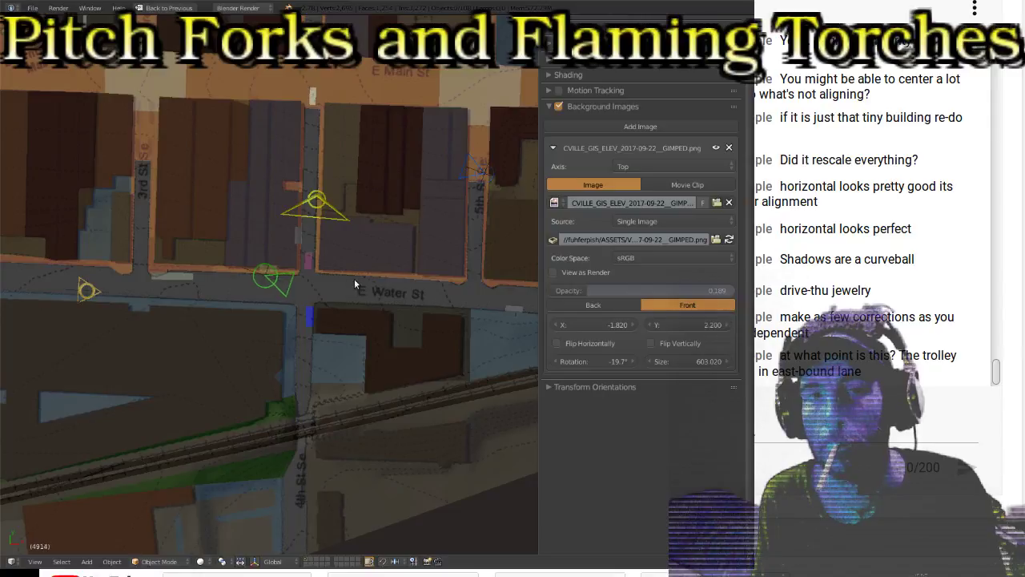
{"action": "scroll", "coordinate": [354, 278], "scroll_direction": "up", "scroll_amount": 6}
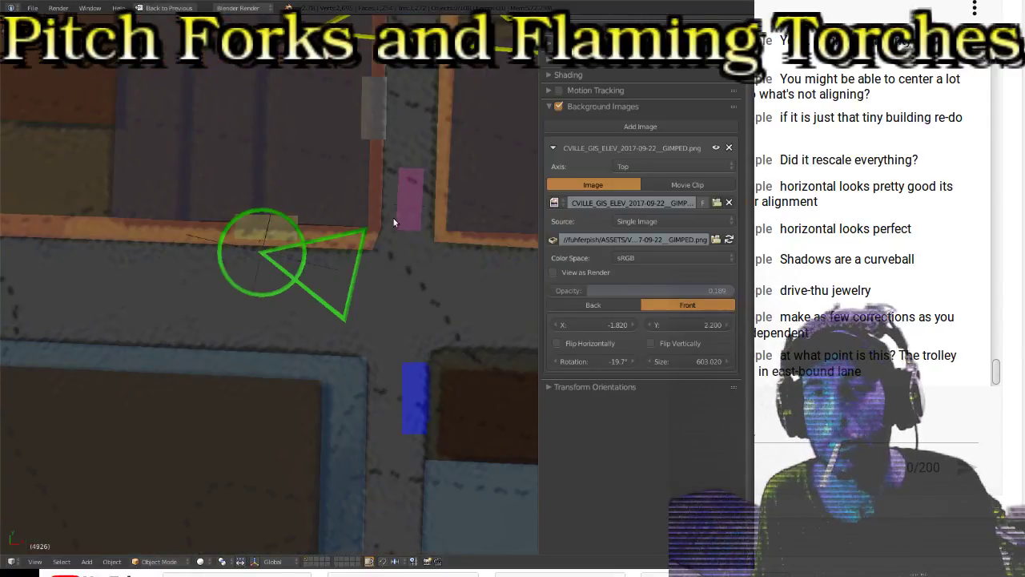
{"action": "scroll", "coordinate": [404, 210], "scroll_direction": "down", "scroll_amount": 2}
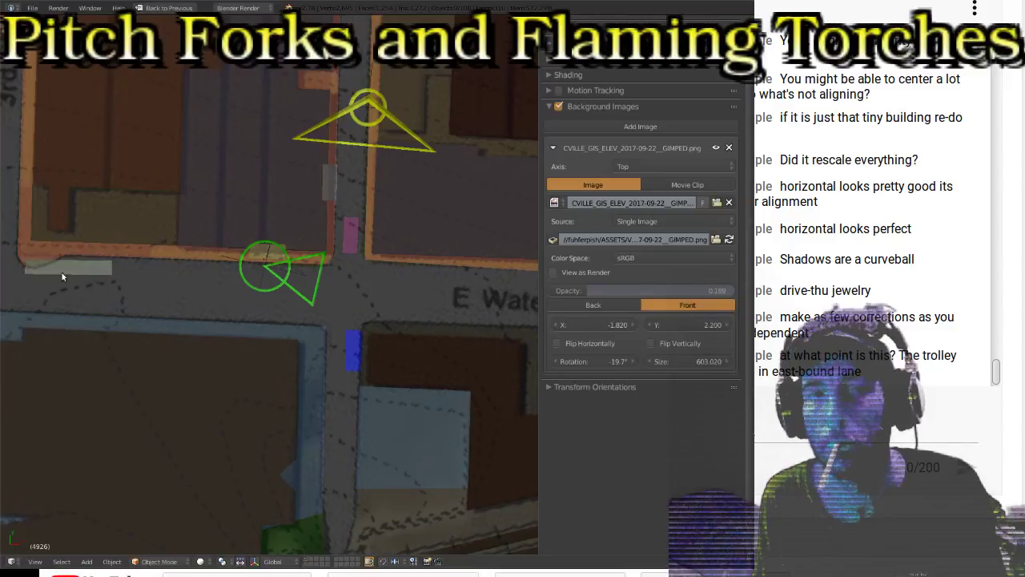
{"action": "key", "text": "alt+a"}
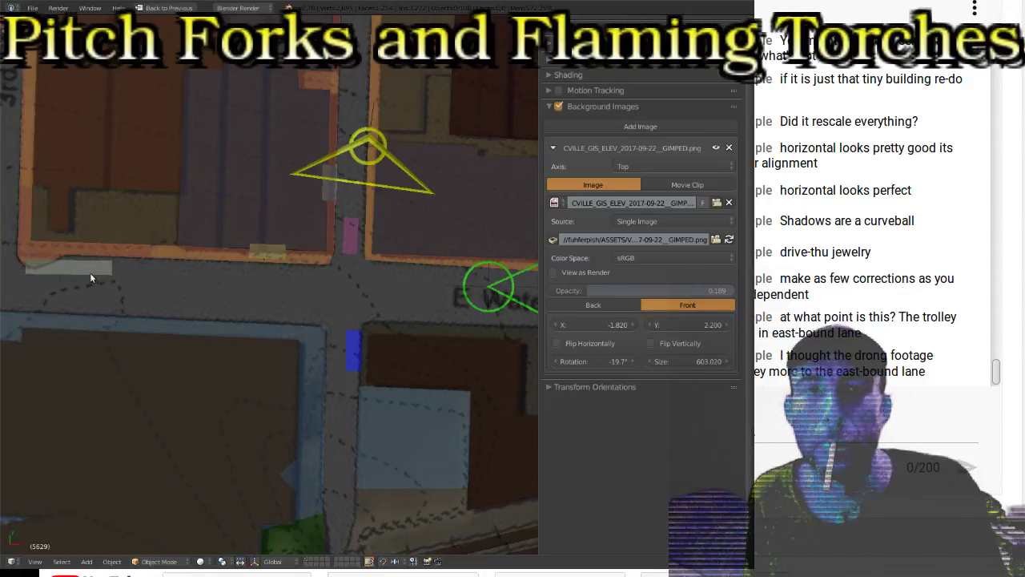
{"action": "scroll", "coordinate": [315, 335], "scroll_direction": "down", "scroll_amount": 4}
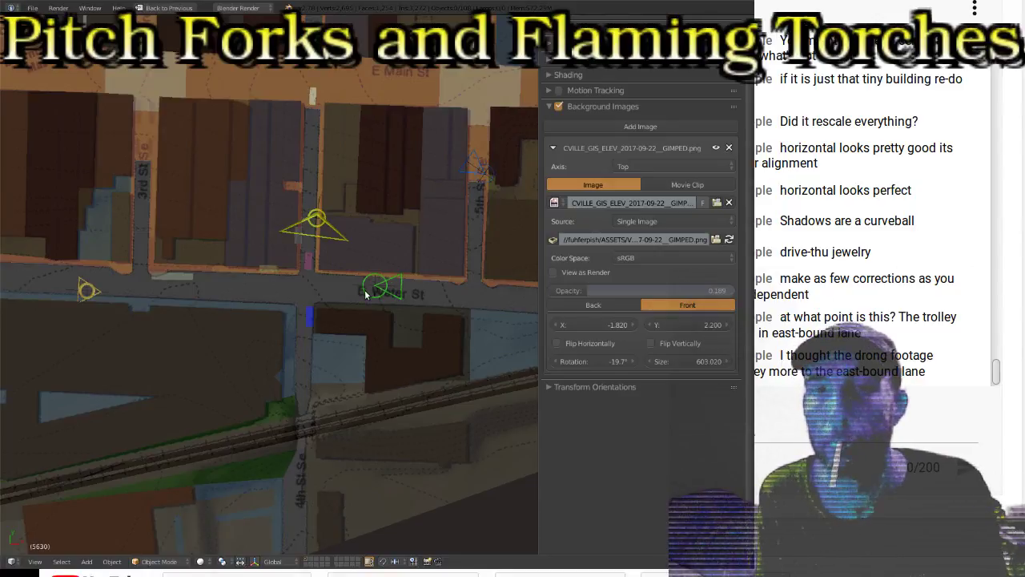
Step: Resume playback, pause at frame 5839, and examine the yellow and green cameras around E Water St and 4th St SE
{"action": "key", "text": "alt+a"}
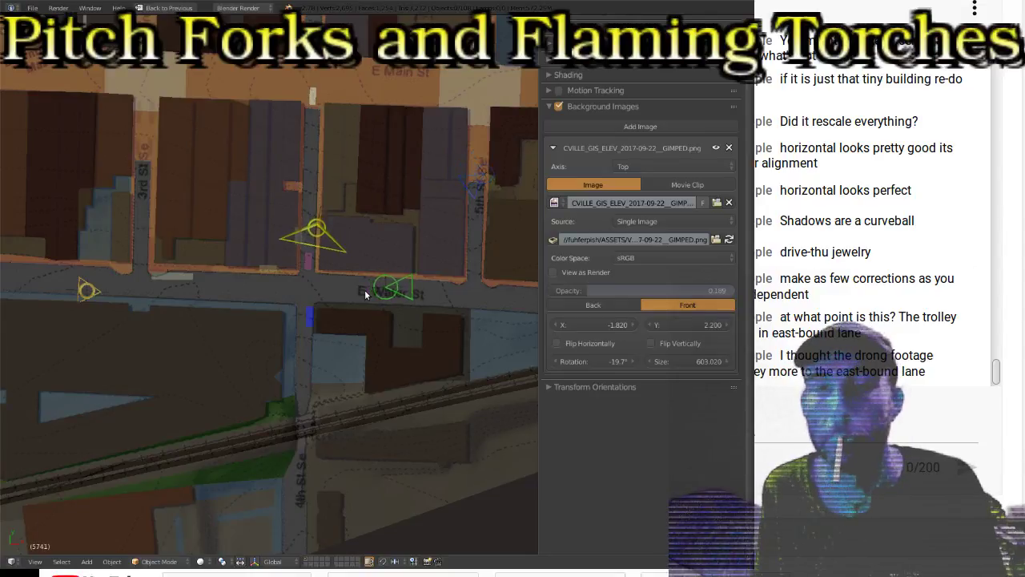
{"action": "scroll", "coordinate": [331, 264], "scroll_direction": "up", "scroll_amount": 4}
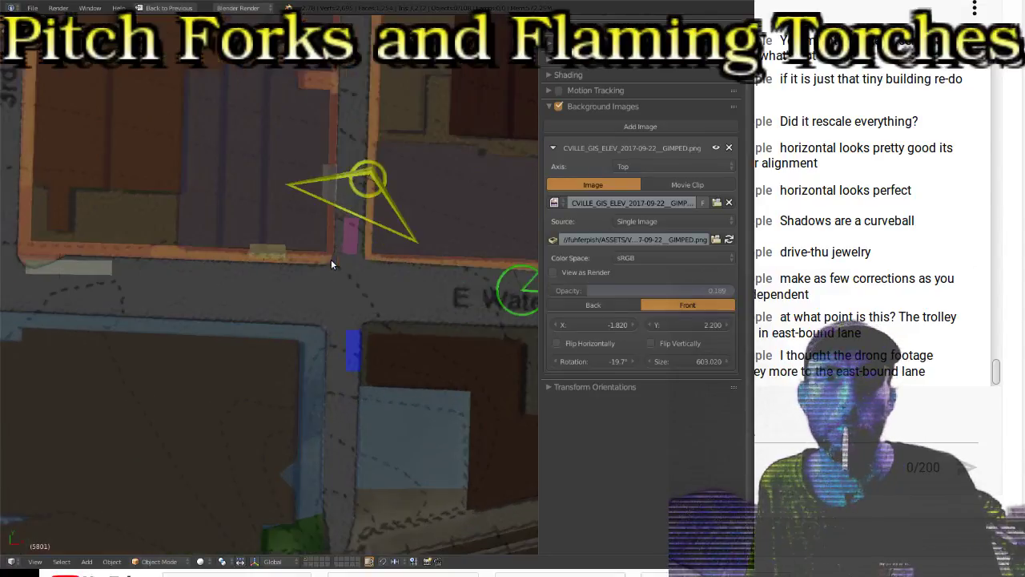
{"action": "scroll", "coordinate": [387, 264], "scroll_direction": "down", "scroll_amount": 1, "text": "shift"}
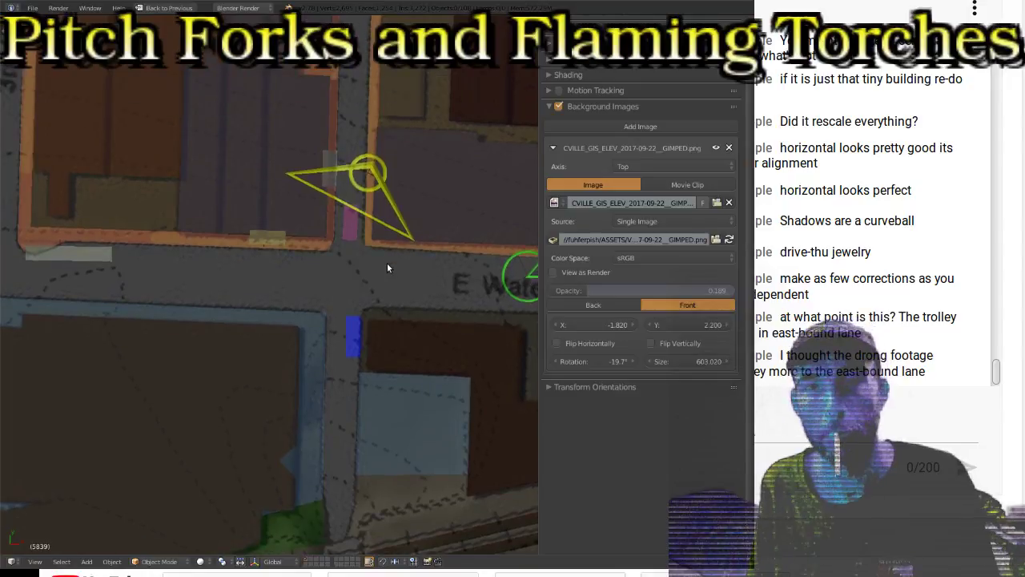
{"action": "key", "text": "Up"}
{"action": "scroll", "coordinate": [387, 263], "scroll_direction": "down", "scroll_amount": 2}
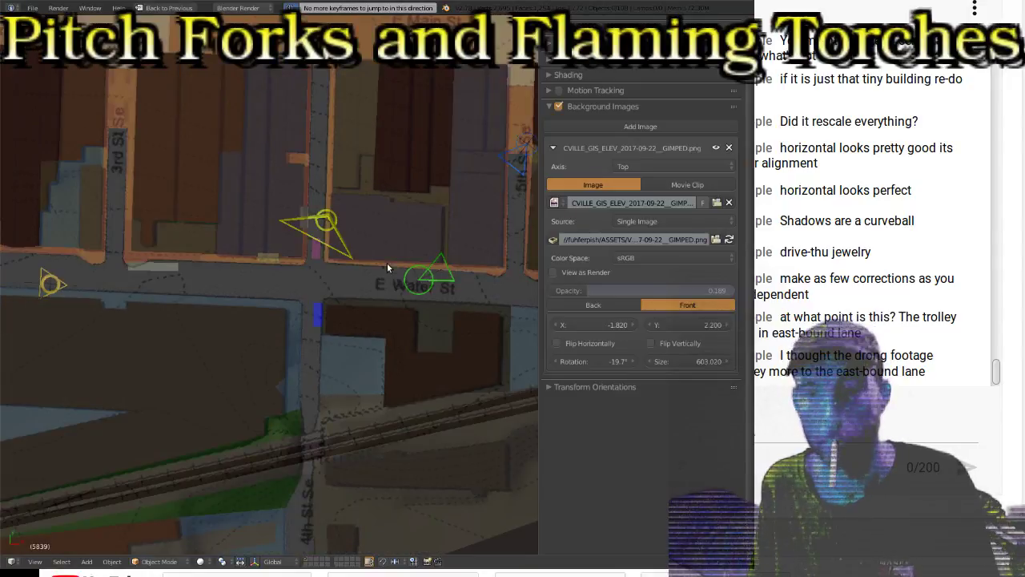
{"action": "scroll", "coordinate": [387, 263], "scroll_direction": "up", "scroll_amount": 4}
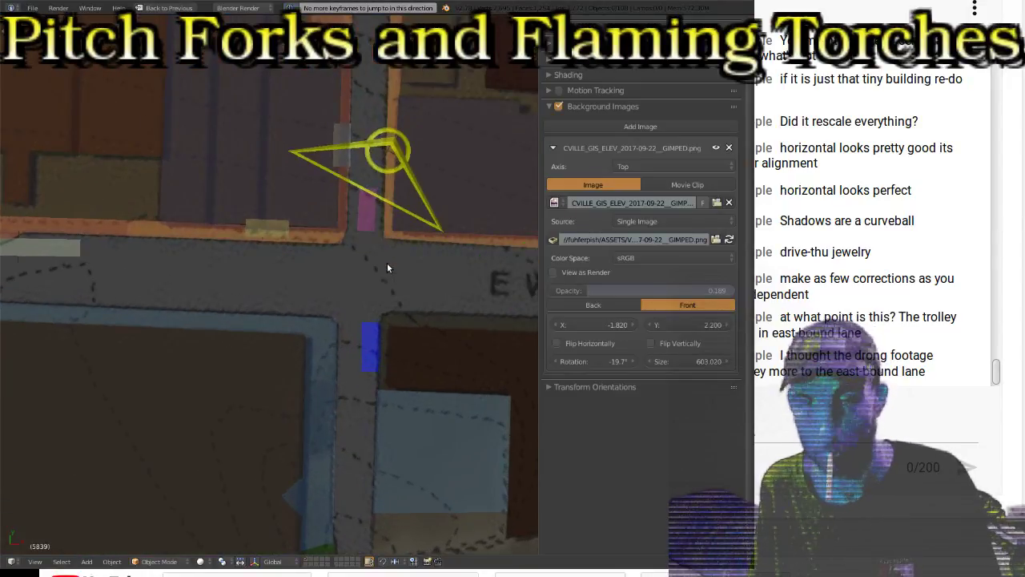
{"action": "scroll", "coordinate": [387, 266], "scroll_direction": "down", "scroll_amount": 5, "text": "ctrl"}
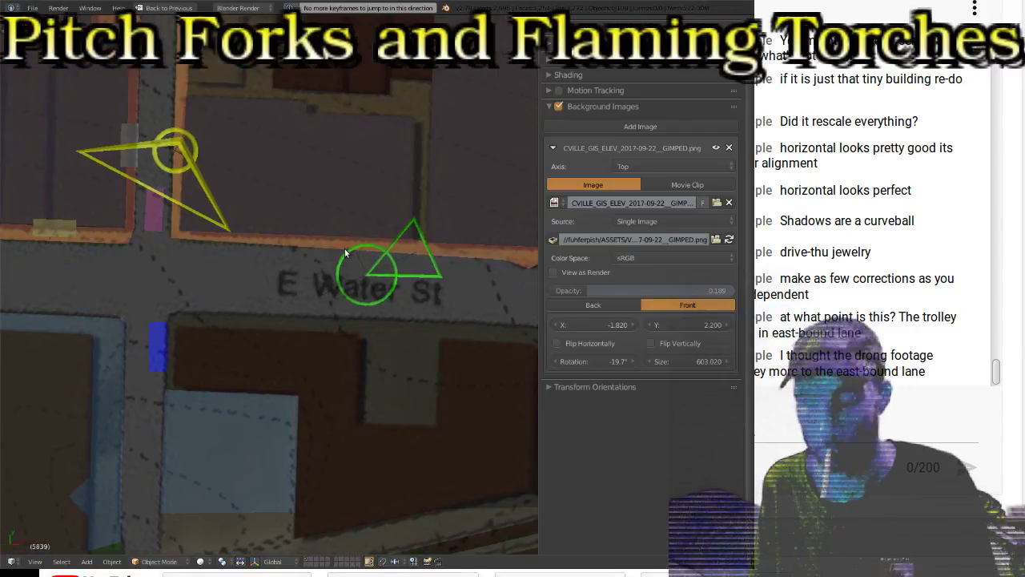
Step: Continue playback from frame 5839 and follow the blue vehicle and yellow camera at the E Water St and 4th St SE intersection
{"action": "key", "text": "alt+a"}
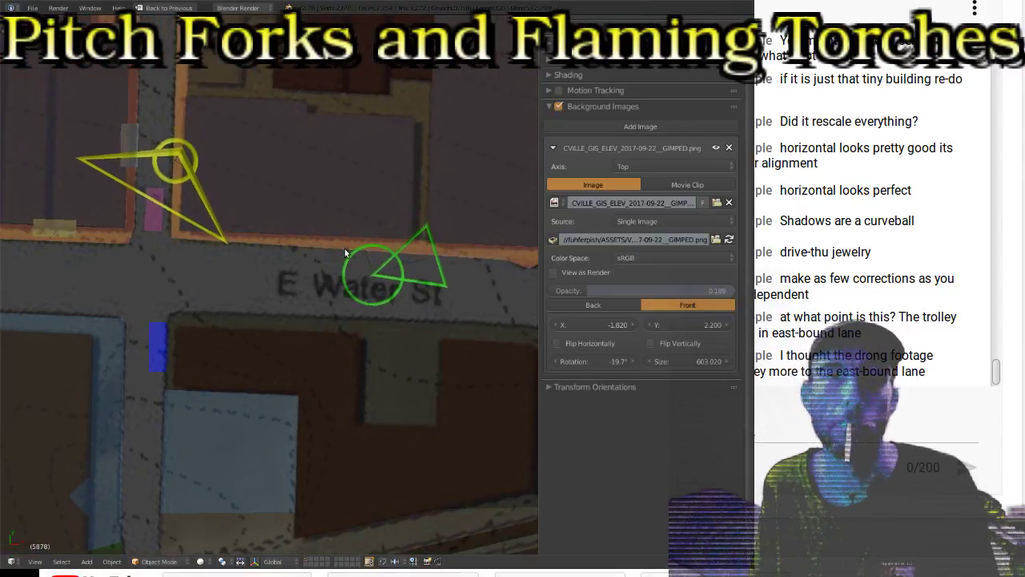
{"action": "scroll", "coordinate": [344, 253], "scroll_direction": "down", "scroll_amount": 3}
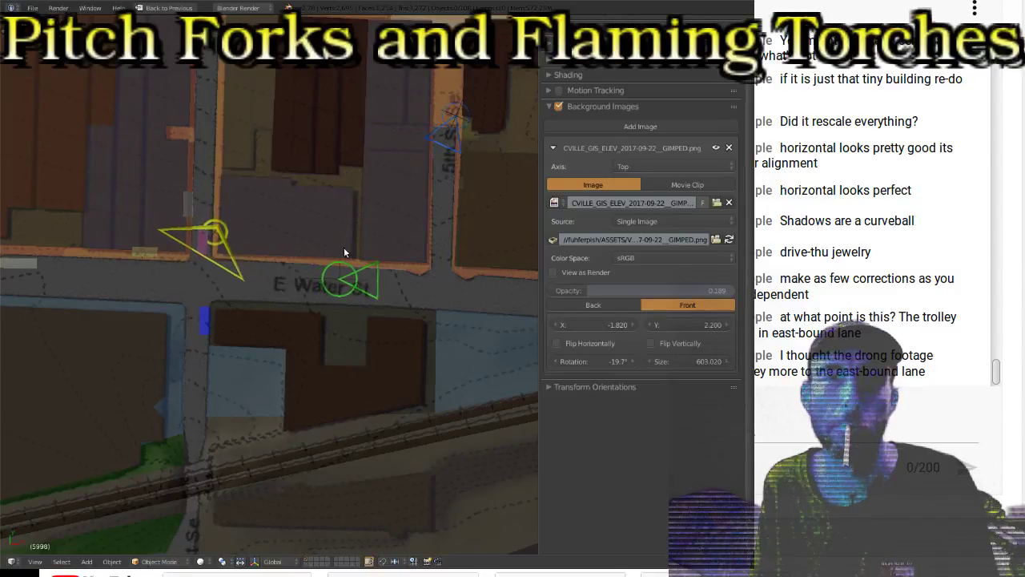
{"action": "scroll", "coordinate": [344, 246], "scroll_direction": "up", "scroll_amount": 3}
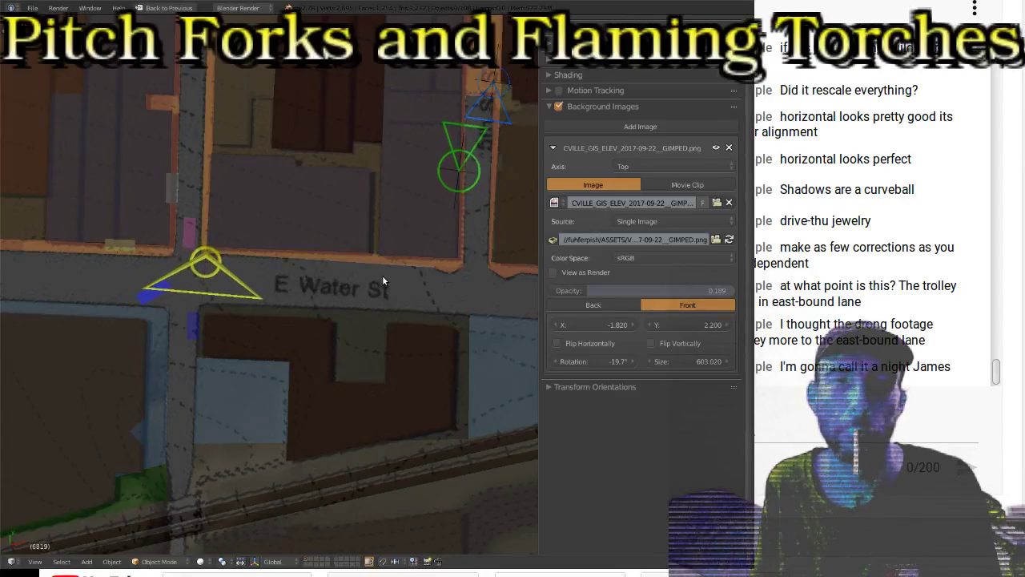
{"action": "scroll", "coordinate": [302, 331], "scroll_direction": "up", "scroll_amount": 4}
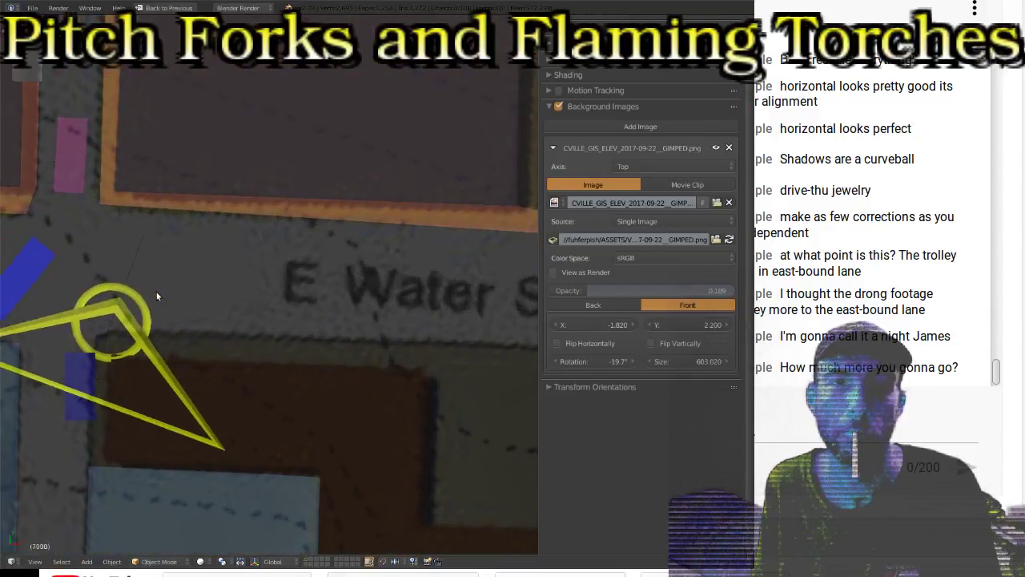
{"action": "scroll", "coordinate": [156, 291], "scroll_direction": "down", "scroll_amount": 3}
{"action": "scroll", "coordinate": [157, 291], "scroll_direction": "up", "scroll_amount": 3}
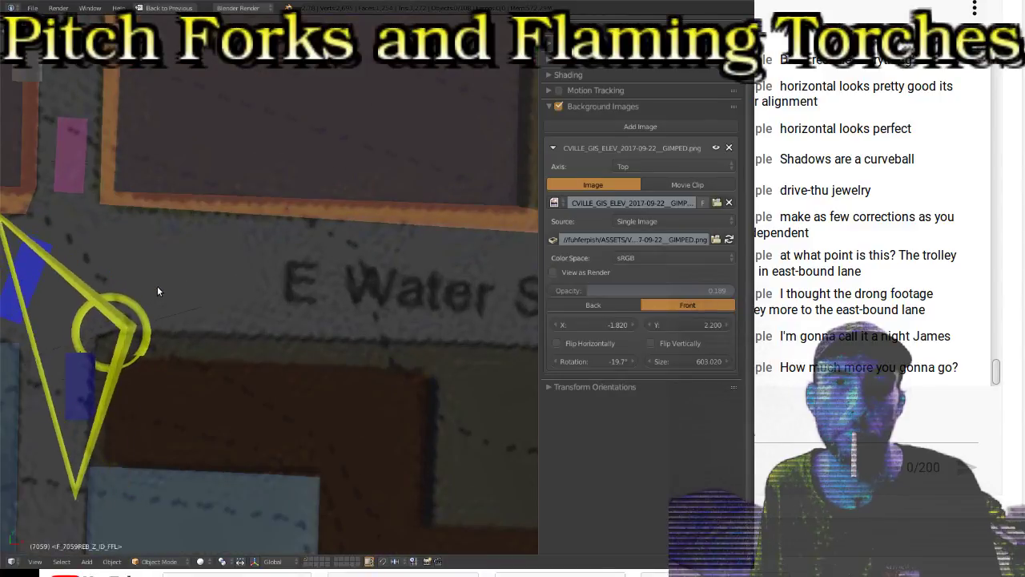
{"action": "scroll", "coordinate": [187, 237], "scroll_direction": "down", "scroll_amount": 3}
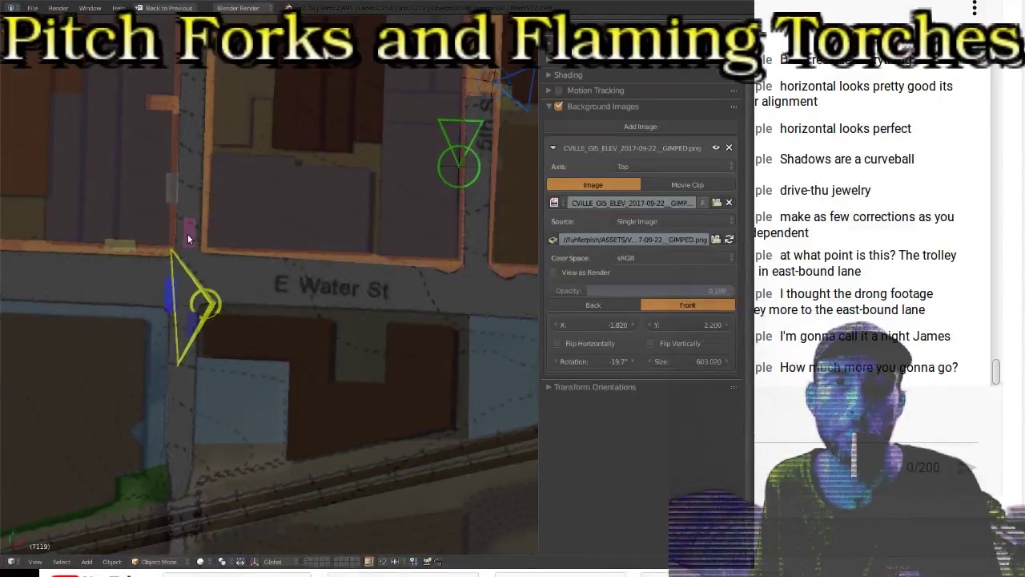
Step: Review the animation through frame 9399, comparing vehicle and camera positions at 4th St SE with the surrounding downtown blocks
{"action": "scroll", "coordinate": [187, 237], "scroll_direction": "down", "scroll_amount": 2}
{"action": "scroll", "coordinate": [188, 235], "scroll_direction": "up", "scroll_amount": 2}
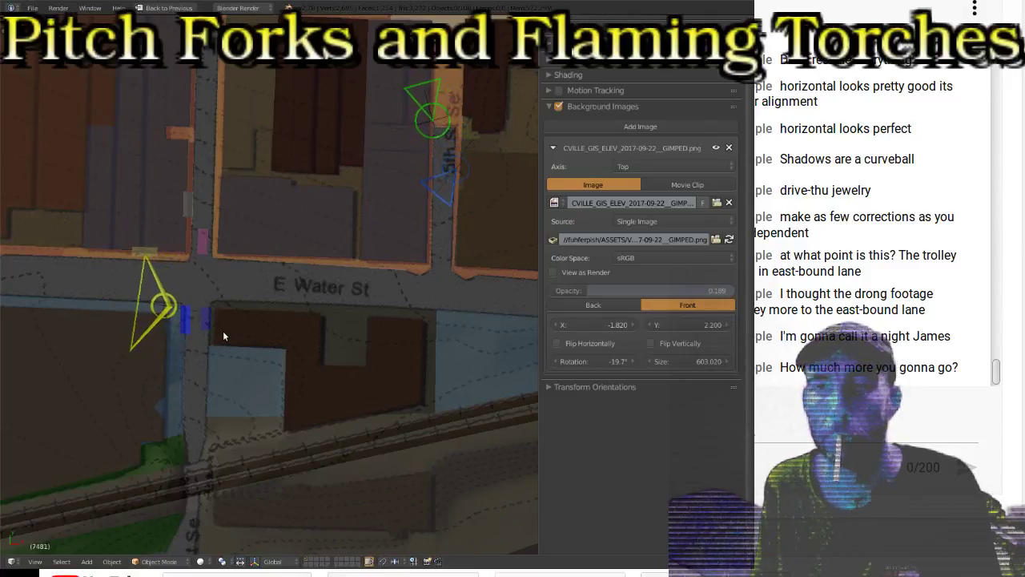
{"action": "scroll", "coordinate": [215, 316], "scroll_direction": "down", "scroll_amount": 5}
{"action": "scroll", "coordinate": [206, 305], "scroll_direction": "up", "scroll_amount": 5}
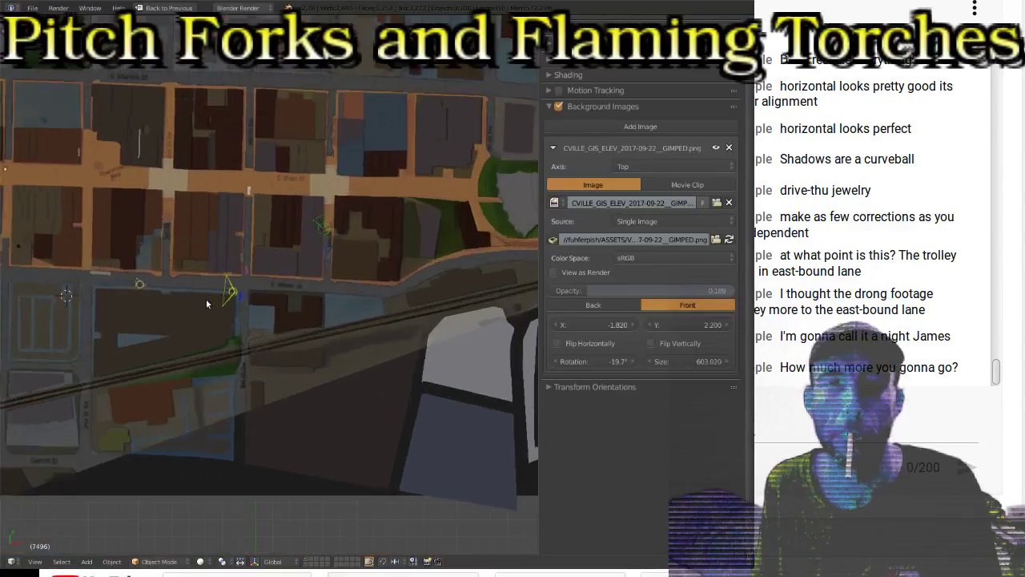
{"action": "scroll", "coordinate": [245, 285], "scroll_direction": "down", "scroll_amount": 2}
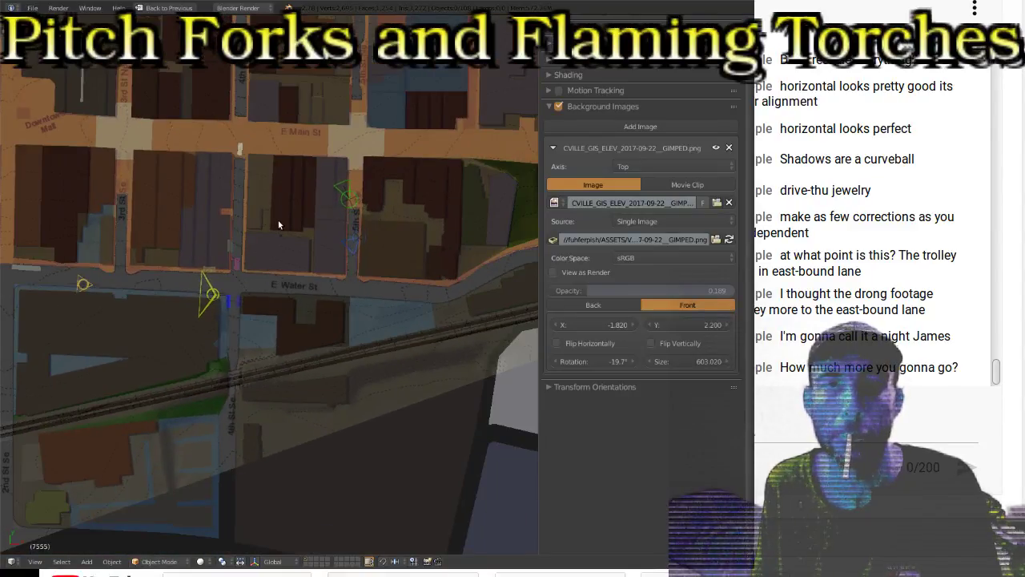
{"action": "scroll", "coordinate": [274, 225], "scroll_direction": "up", "scroll_amount": 3}
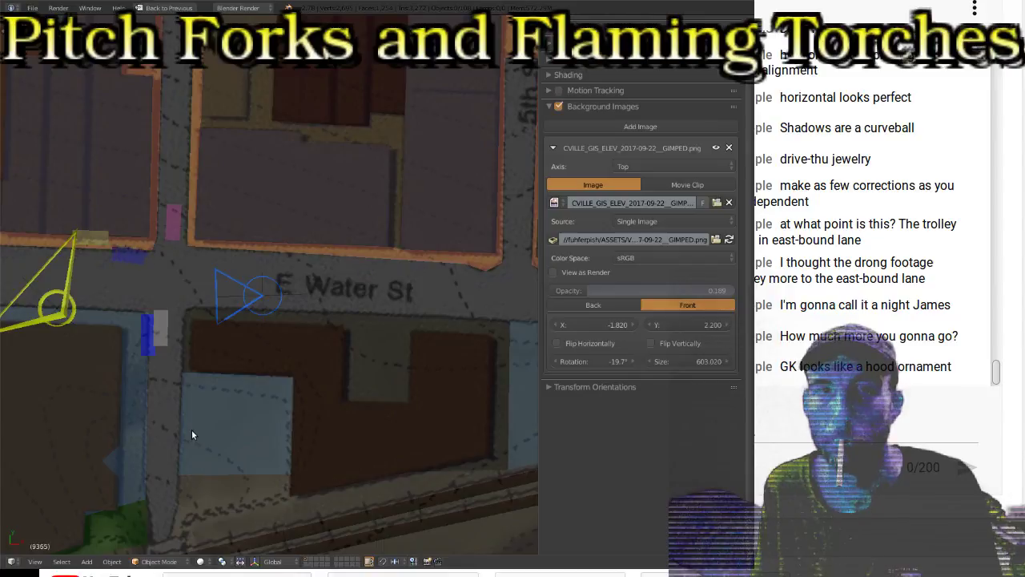
{"action": "middle_click_drag", "start_coordinate": [109, 270], "coordinate": [109, 274]}
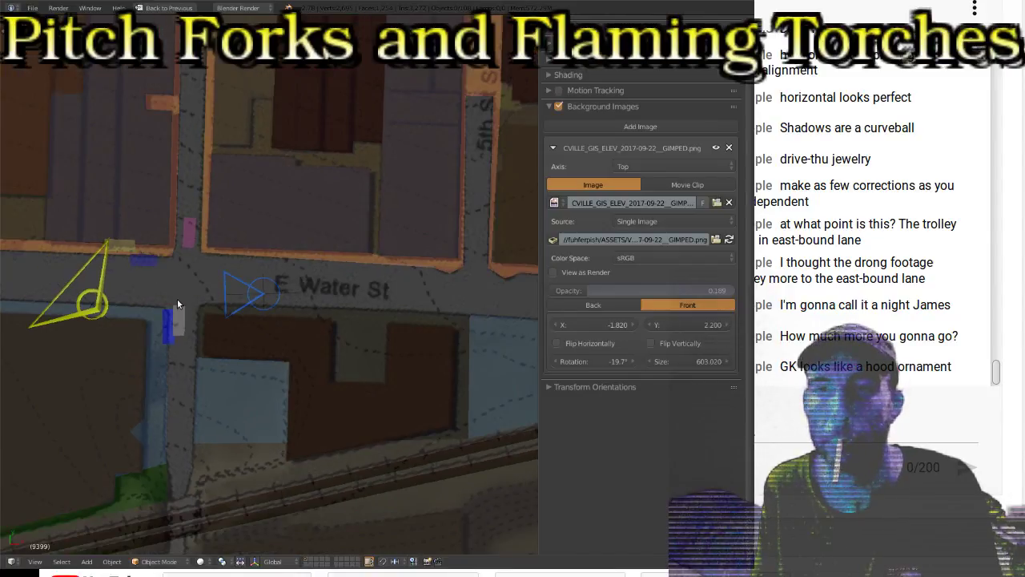
{"action": "scroll", "coordinate": [165, 303], "scroll_direction": "down", "scroll_amount": 2}
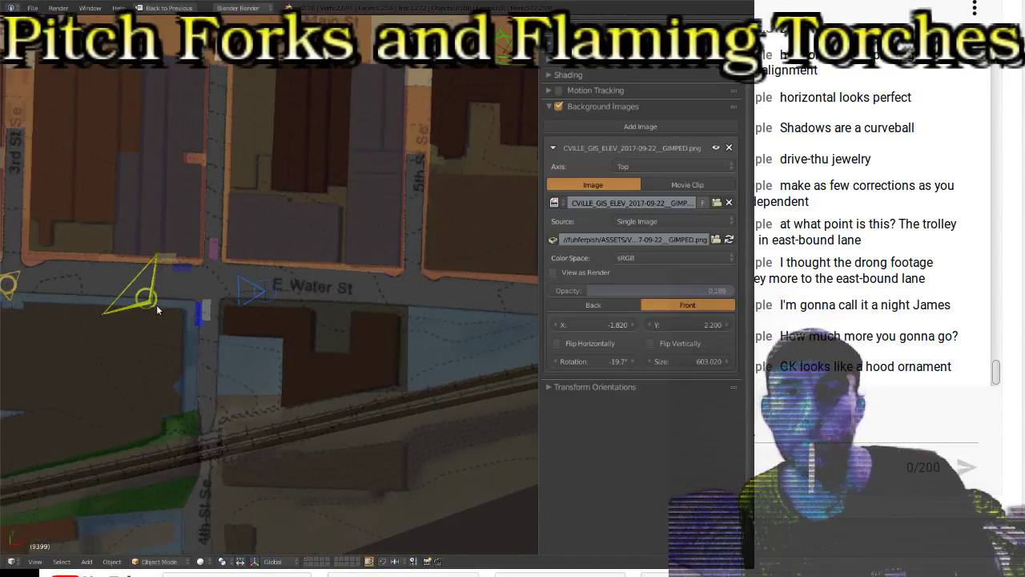
Step: Examine the yellow camera and nearby vehicles on E Water St between 3rd St SE and 4th St SE against the faded map
{"action": "middle_click_drag", "start_coordinate": [125, 303], "coordinate": [198, 304], "text": "shift"}
{"action": "scroll", "coordinate": [264, 306], "scroll_direction": "up", "scroll_amount": 4}
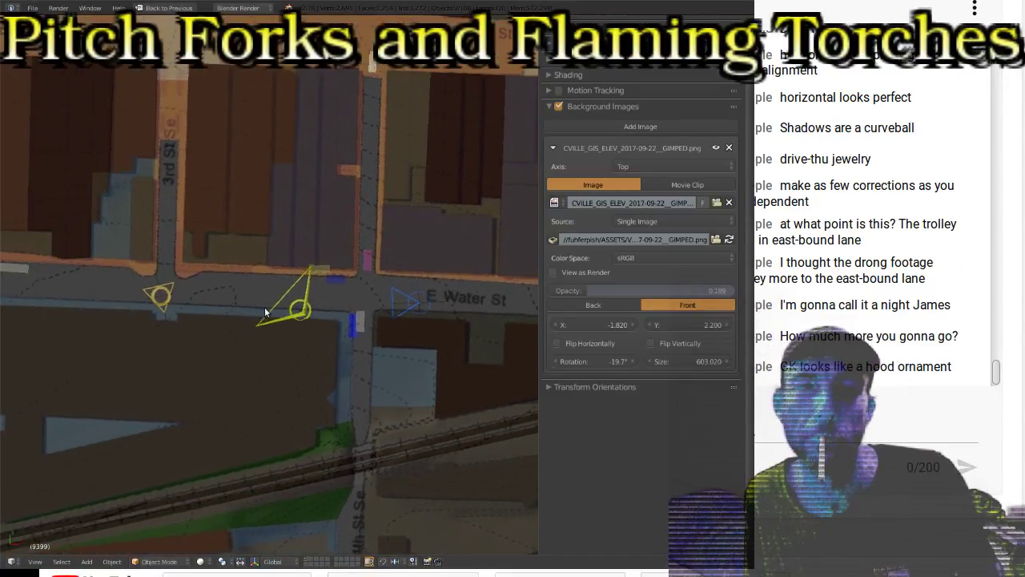
{"action": "scroll", "coordinate": [308, 328], "scroll_direction": "up", "scroll_amount": 4}
{"action": "scroll", "coordinate": [326, 343], "scroll_direction": "down", "scroll_amount": 2}
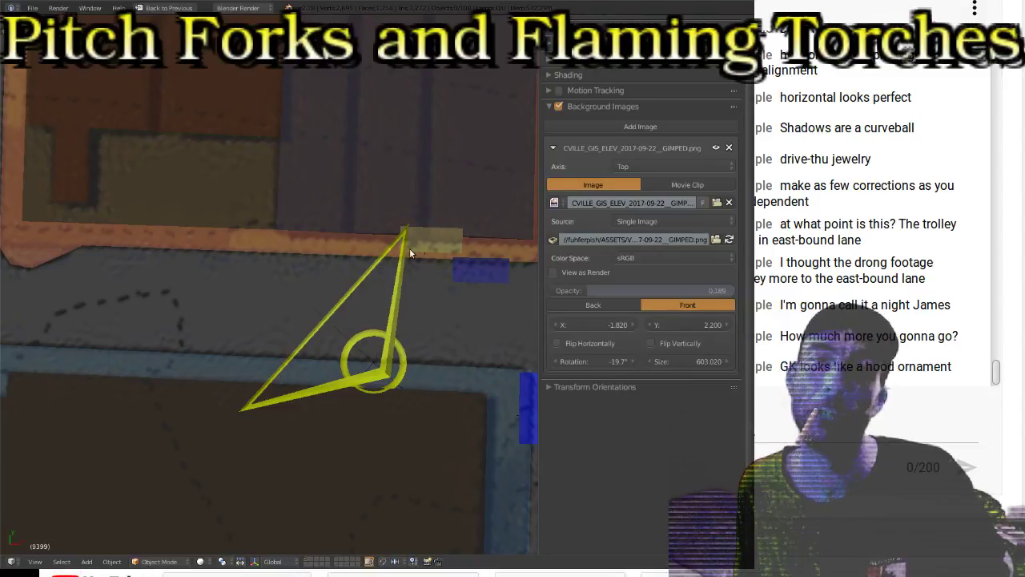
{"action": "scroll", "coordinate": [409, 268], "scroll_direction": "down", "scroll_amount": 5}
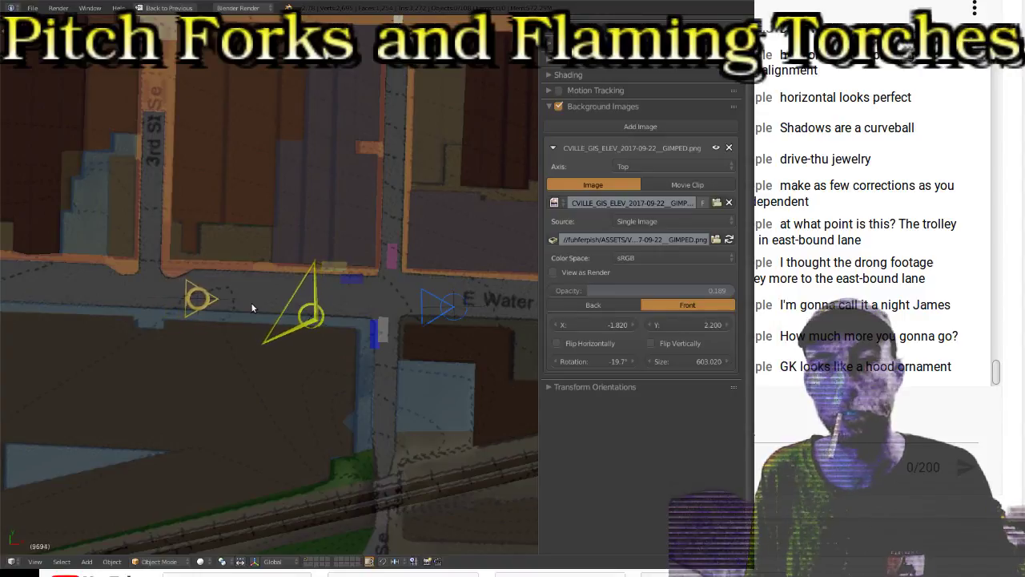
{"action": "scroll", "coordinate": [250, 302], "scroll_direction": "down", "scroll_amount": 5}
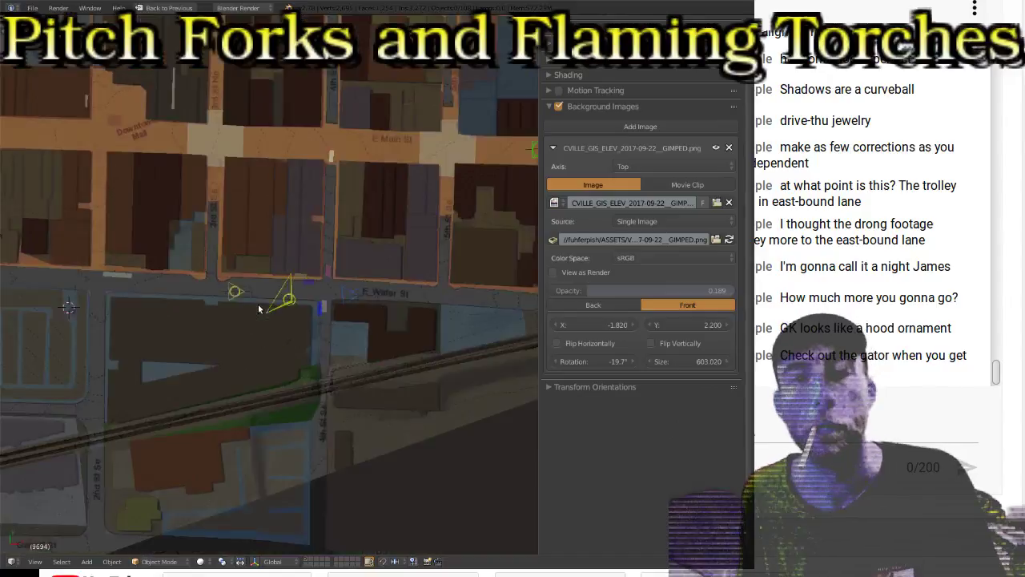
Step: Survey the map overlay across the downtown blocks, from E Market St and the Downtown Mall to E Water St and 2nd St
{"action": "scroll", "coordinate": [300, 305], "scroll_direction": "up", "scroll_amount": 5, "text": "shift"}
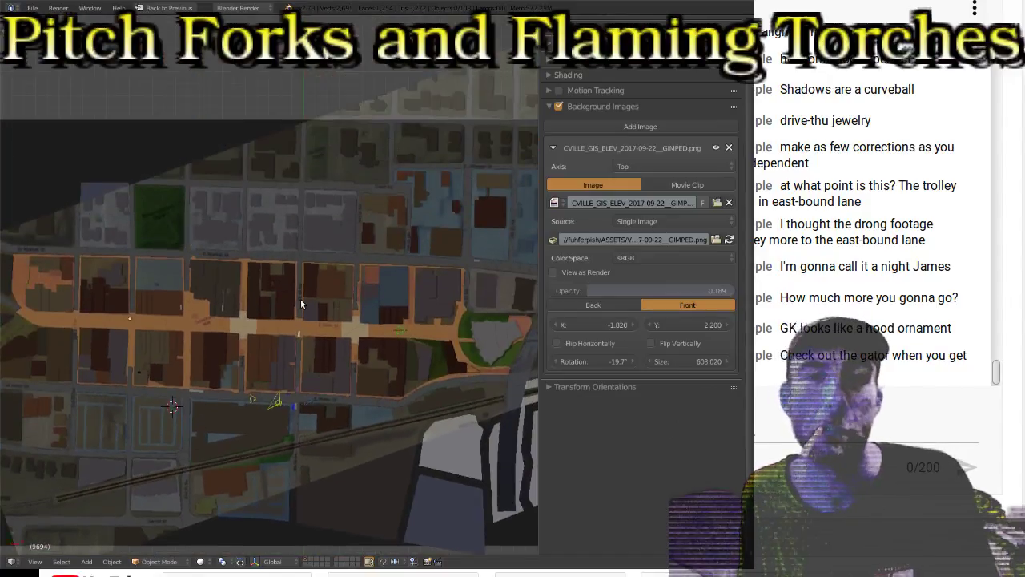
{"action": "scroll", "coordinate": [303, 304], "scroll_direction": "up", "scroll_amount": 4}
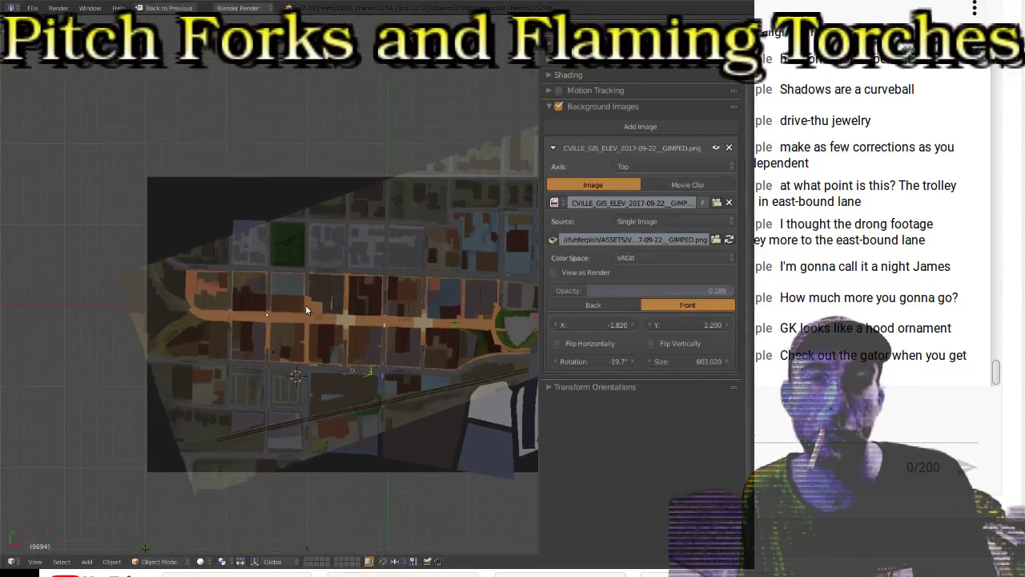
{"action": "scroll", "coordinate": [305, 308], "scroll_direction": "up", "scroll_amount": 3}
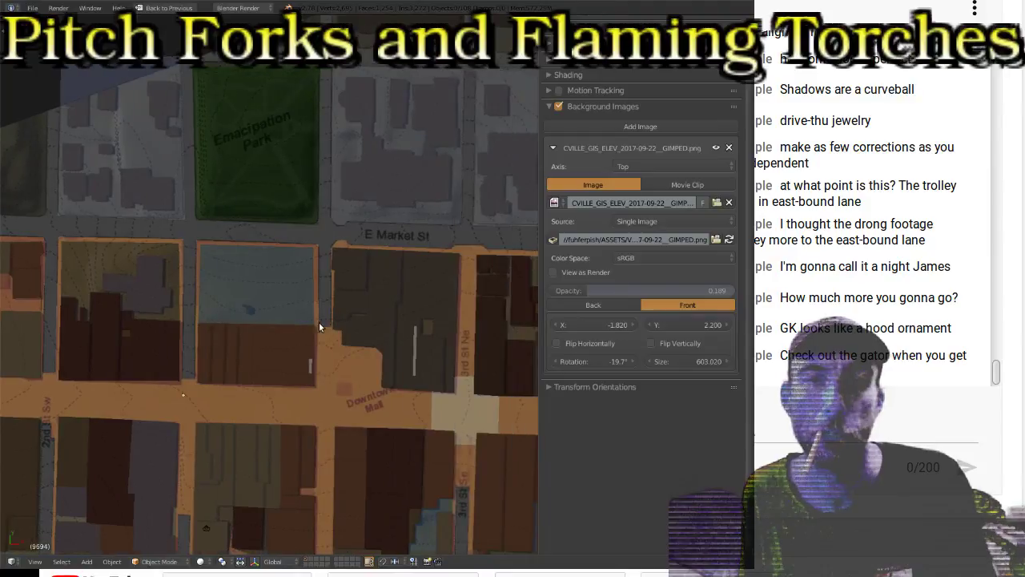
{"action": "scroll", "coordinate": [418, 341], "scroll_direction": "down", "scroll_amount": 10, "text": "ctrl"}
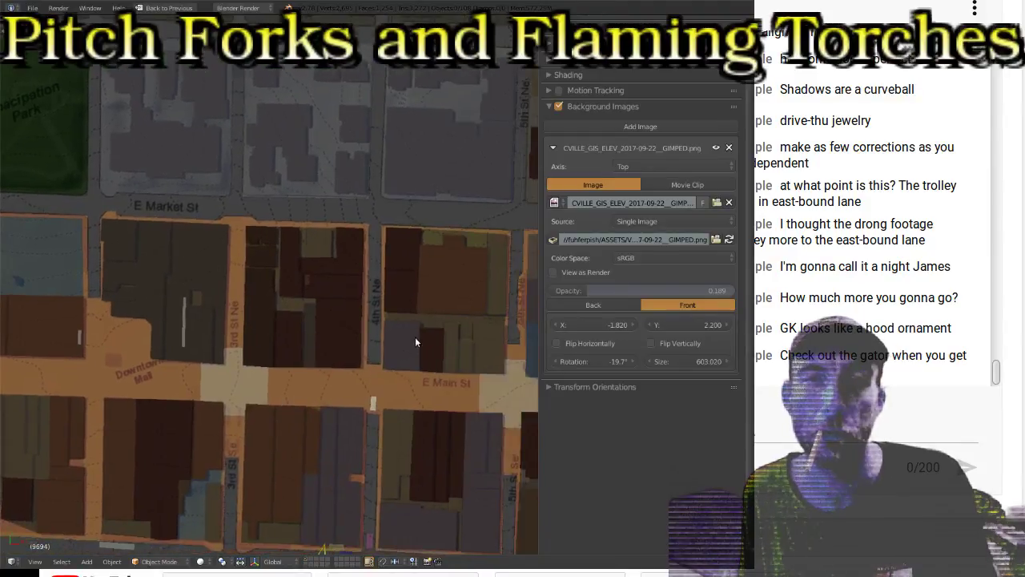
{"action": "scroll", "coordinate": [281, 321], "scroll_direction": "down", "scroll_amount": 8, "text": "shift"}
{"action": "scroll", "coordinate": [243, 271], "scroll_direction": "up", "scroll_amount": 5, "text": "ctrl"}
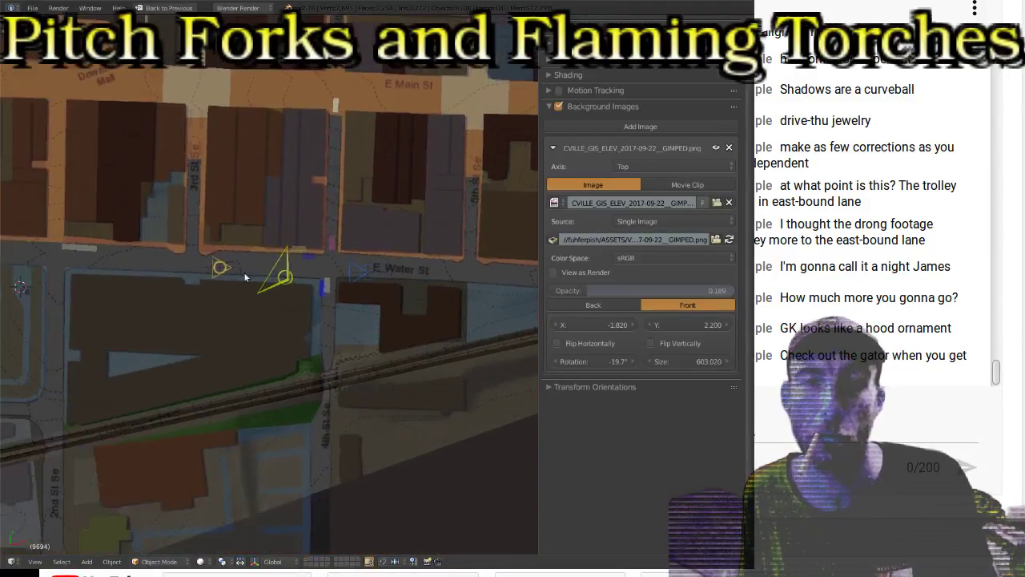
{"action": "scroll", "coordinate": [243, 293], "scroll_direction": "up", "scroll_amount": 6, "text": "ctrl"}
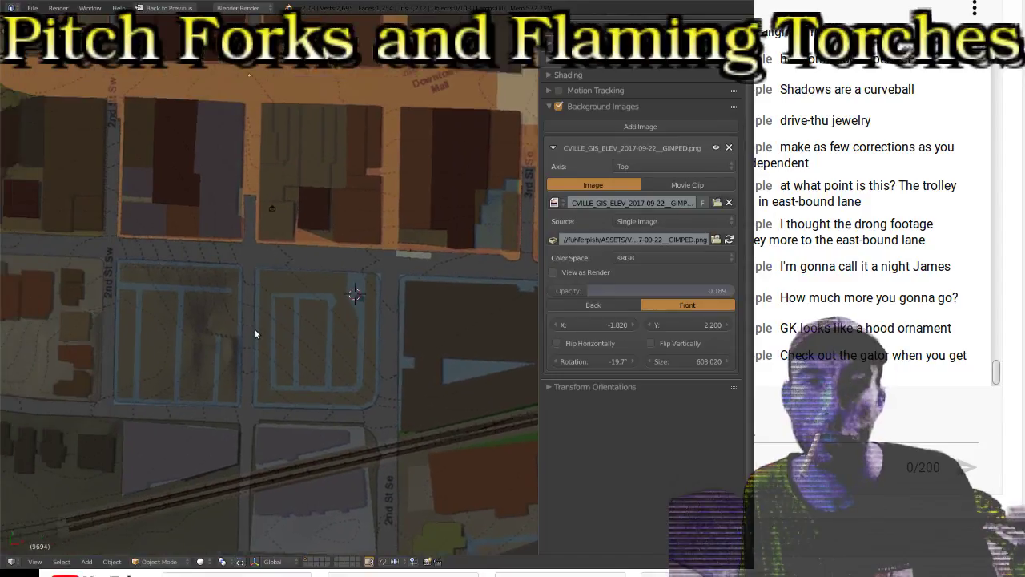
Step: Inspect how the map's outlines match the modelled edges of the parking lot block south of Water St near 2nd St SE
{"action": "scroll", "coordinate": [346, 303], "scroll_direction": "up", "scroll_amount": 6}
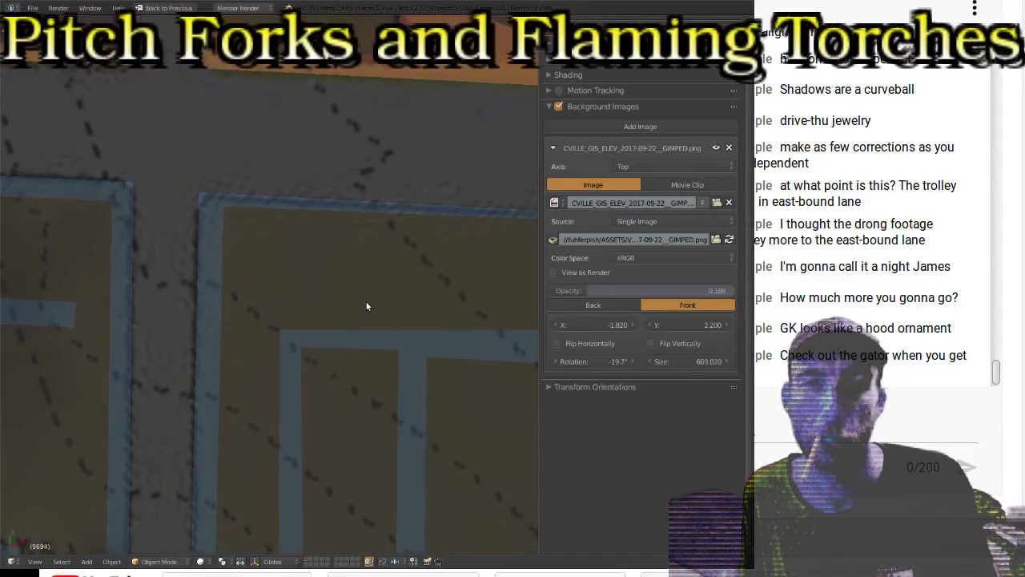
{"action": "scroll", "coordinate": [367, 306], "scroll_direction": "down", "scroll_amount": 2}
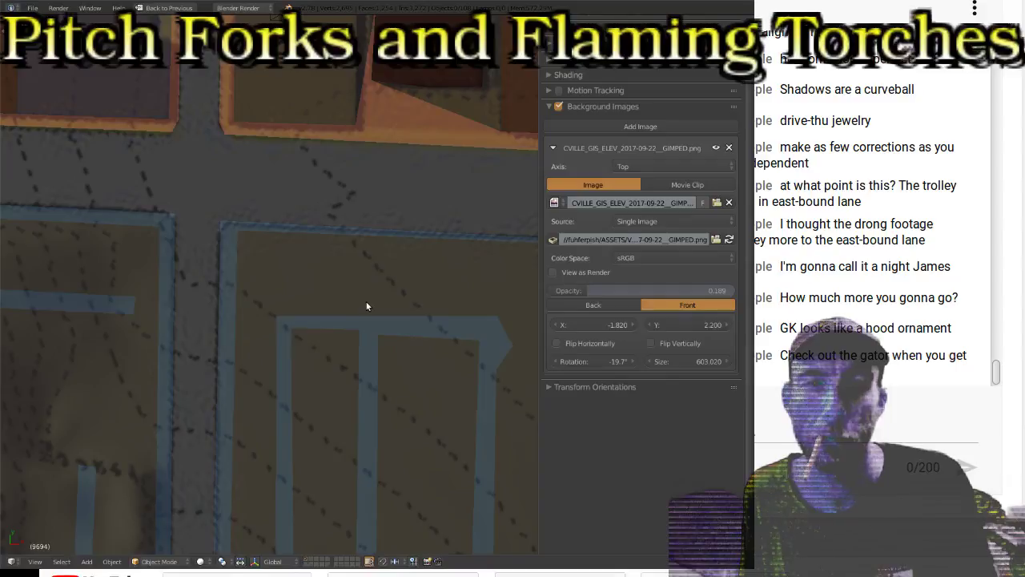
{"action": "scroll", "coordinate": [367, 306], "scroll_direction": "up", "scroll_amount": 2}
{"action": "scroll", "coordinate": [367, 306], "scroll_direction": "up", "scroll_amount": 1}
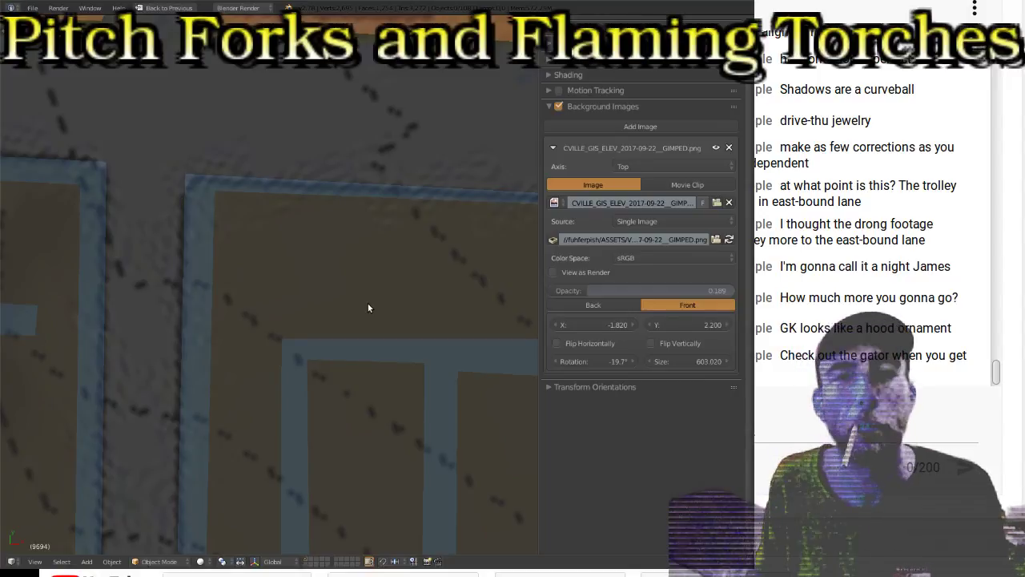
{"action": "scroll", "coordinate": [309, 291], "scroll_direction": "down", "scroll_amount": 3}
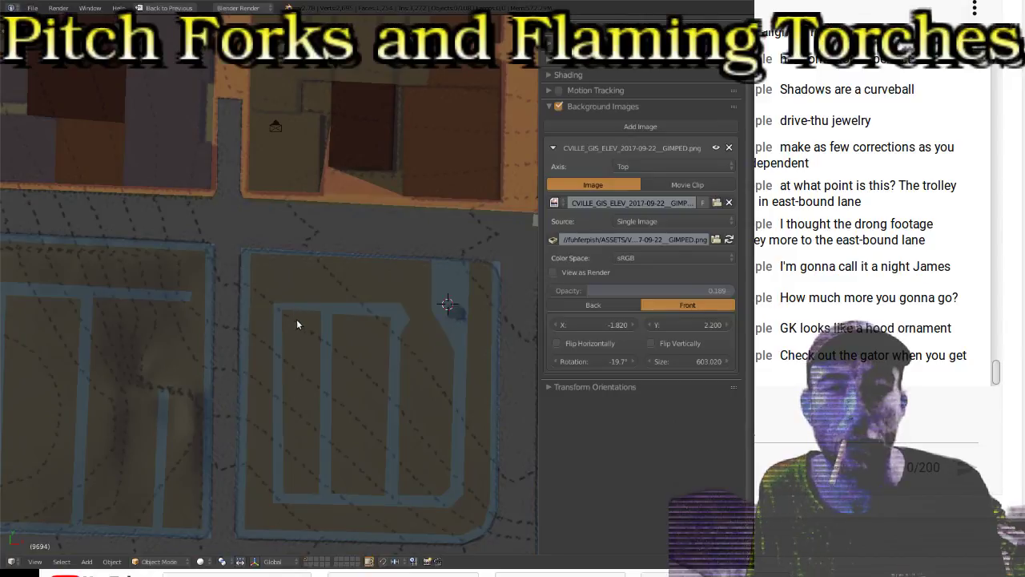
Step: Test the background image rotation at -19.6° and -19.8°, and set it back to -19.7°
{"action": "left_click", "coordinate": [631, 362]}
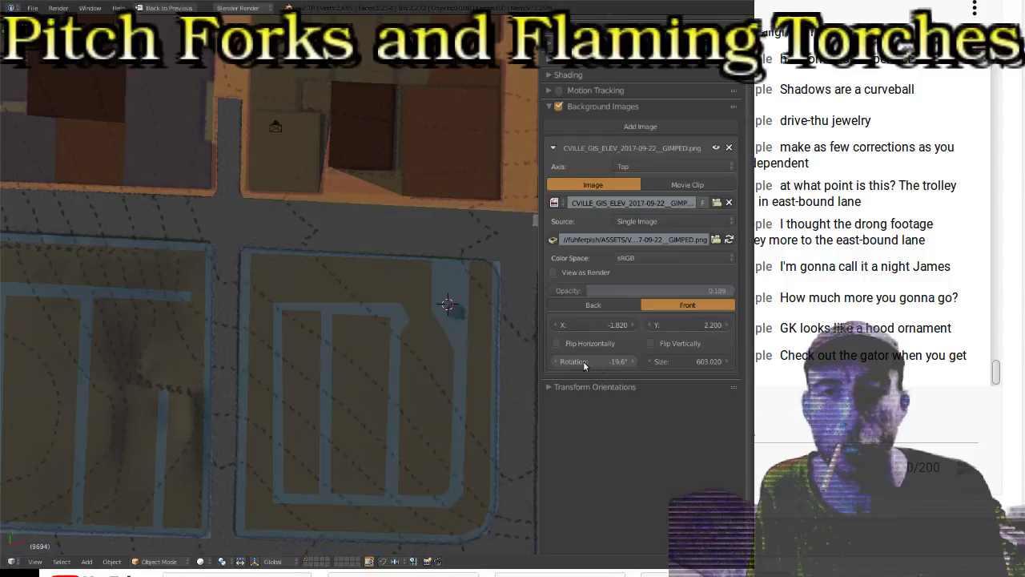
{"action": "left_click", "coordinate": [558, 362]}
{"action": "left_click", "coordinate": [558, 362]}
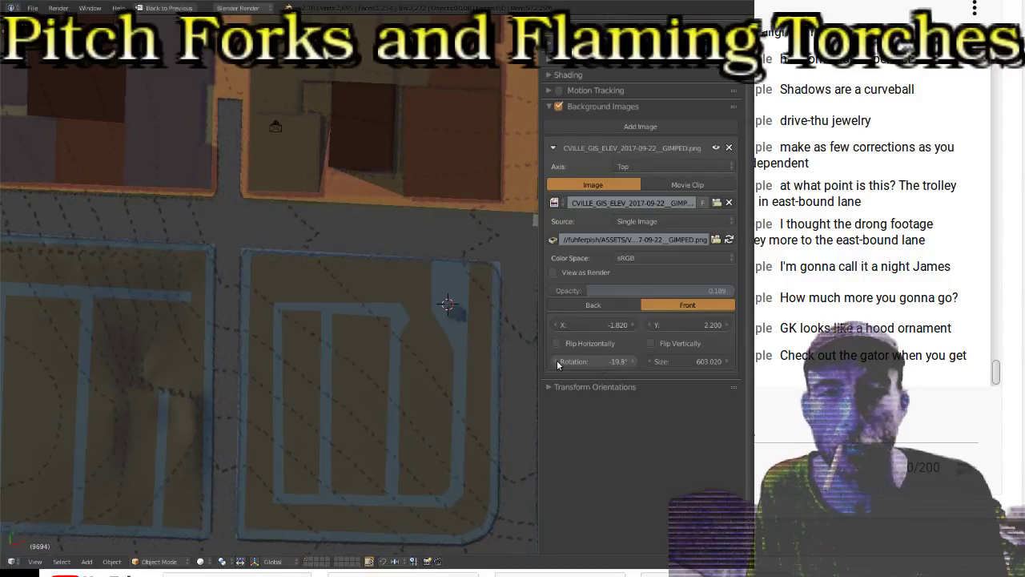
{"action": "left_click", "coordinate": [632, 363]}
{"action": "left_click", "coordinate": [632, 363]}
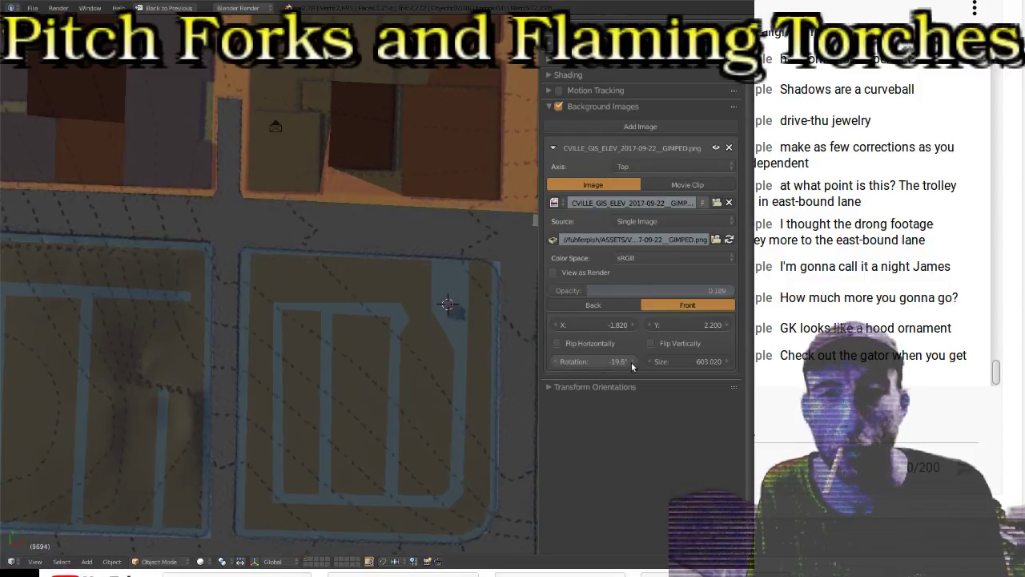
{"action": "left_click", "coordinate": [558, 362]}
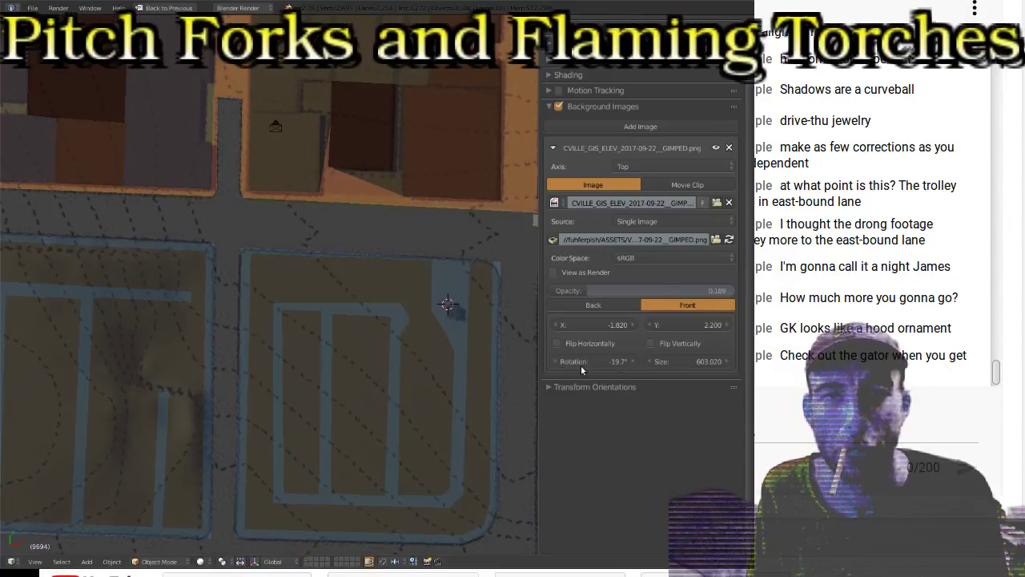
Step: Check the vehicles and the blue and yellow cameras against the map at the E Water St and 4th St SE intersection
{"action": "scroll", "coordinate": [429, 295], "scroll_direction": "down", "scroll_amount": 4}
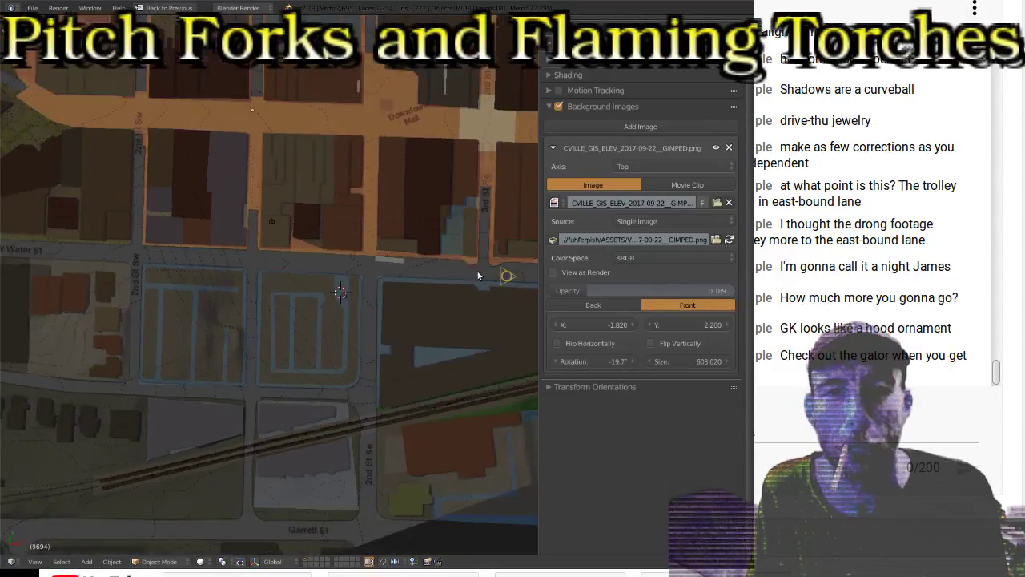
{"action": "middle_click_drag", "start_coordinate": [478, 277], "coordinate": [292, 268], "text": "shift"}
{"action": "scroll", "coordinate": [249, 281], "scroll_direction": "up", "scroll_amount": 8}
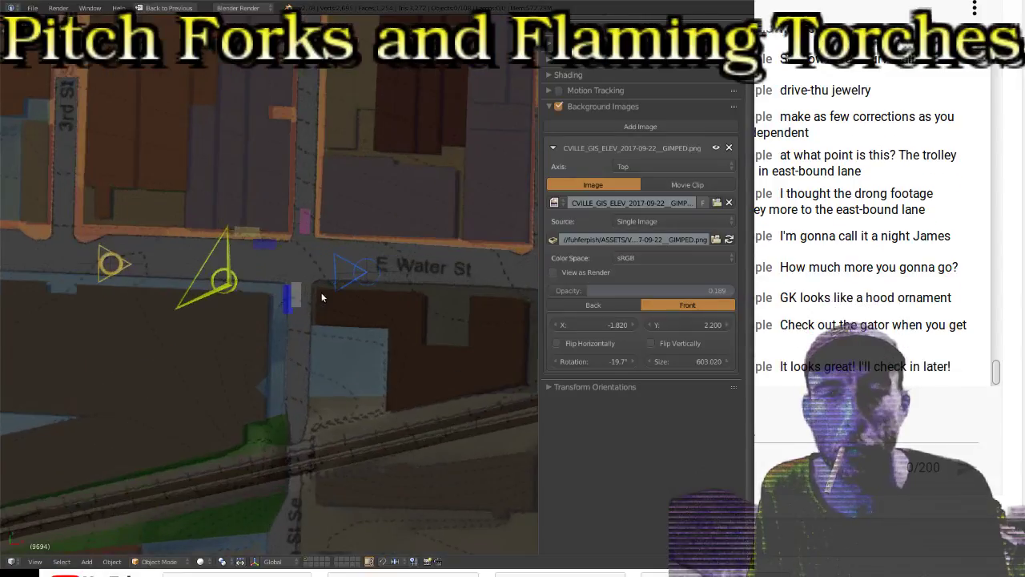
{"action": "scroll", "coordinate": [382, 305], "scroll_direction": "down", "scroll_amount": 5}
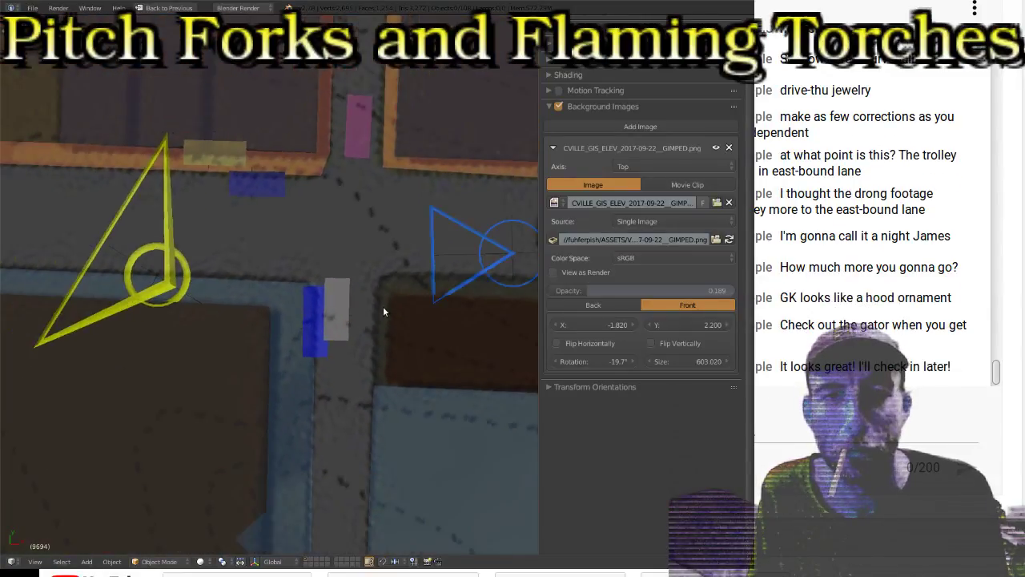
{"action": "middle_click_drag", "start_coordinate": [385, 308], "coordinate": [190, 332], "text": "shift"}
{"action": "scroll", "coordinate": [216, 320], "scroll_direction": "down", "scroll_amount": 4}
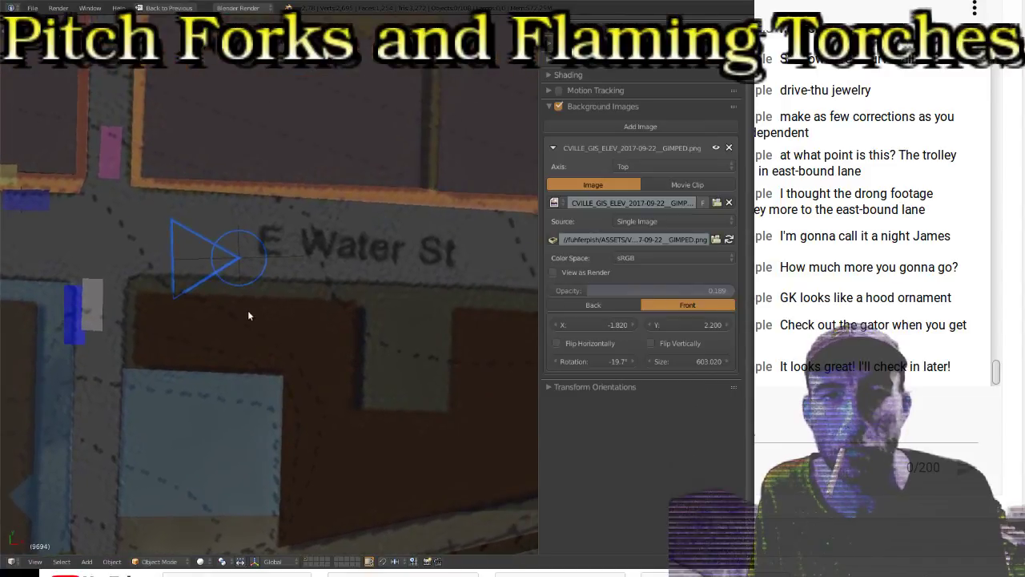
Step: Compare the map with the modelled street edges along E Water St past 5th St SE, back to 3rd St SE, and across downtown
{"action": "middle_click_drag", "start_coordinate": [331, 305], "coordinate": [210, 320], "text": "shift"}
{"action": "middle_click_drag", "start_coordinate": [373, 311], "coordinate": [208, 314], "text": "shift"}
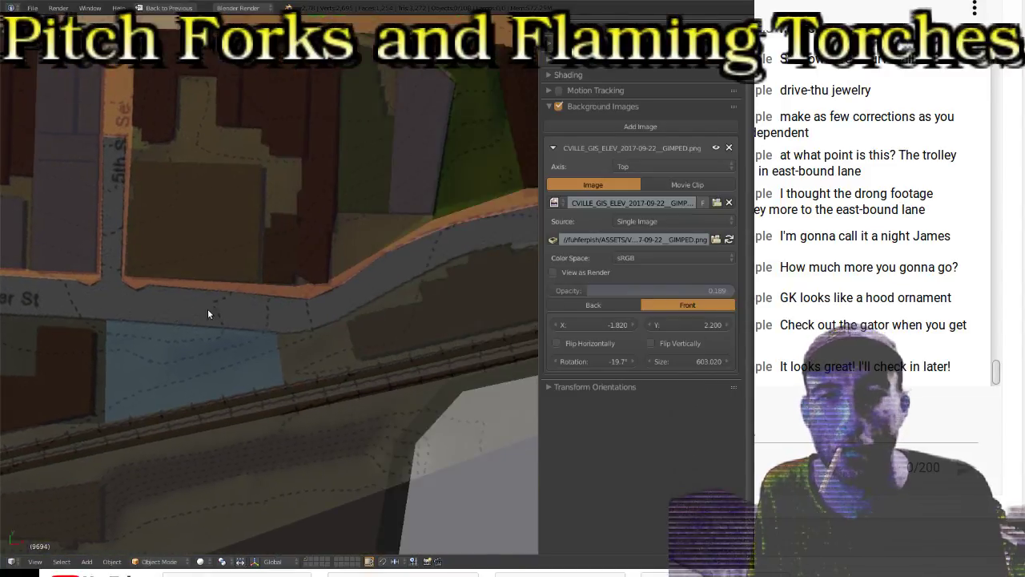
{"action": "middle_click_drag", "start_coordinate": [384, 287], "coordinate": [448, 329], "text": "shift"}
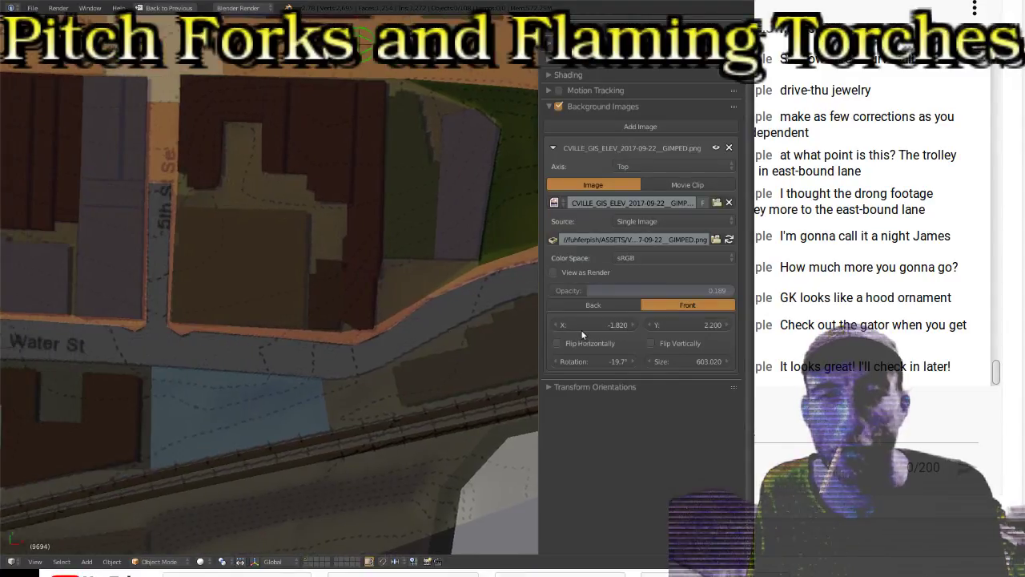
{"action": "middle_click_drag", "start_coordinate": [156, 361], "coordinate": [305, 342], "text": "shift"}
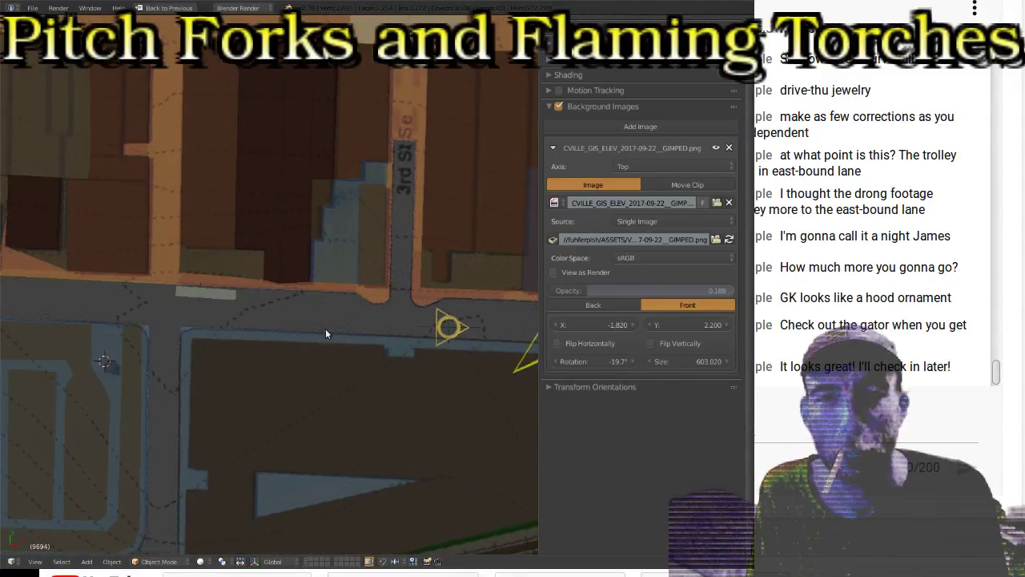
{"action": "scroll", "coordinate": [336, 297], "scroll_direction": "down", "scroll_amount": 5}
{"action": "left_click", "coordinate": [337, 299], "text": "alt"}
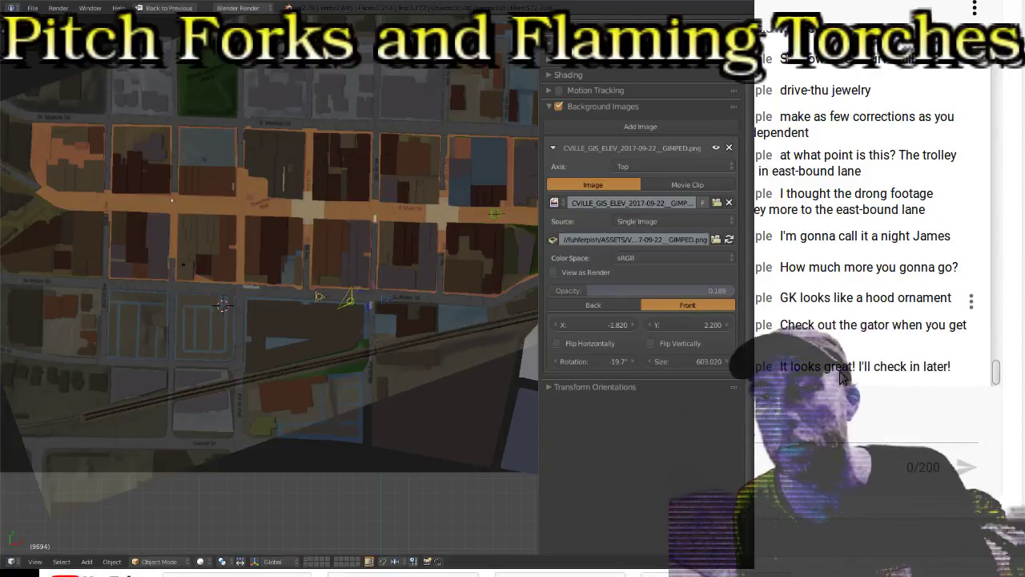
Step: Find and highlight the live chat message about watching the footage from 4:40, and return to the newest chat messages
{"action": "scroll", "coordinate": [841, 372], "scroll_direction": "up", "scroll_amount": 4}
{"action": "scroll", "coordinate": [841, 372], "scroll_direction": "up", "scroll_amount": 3}
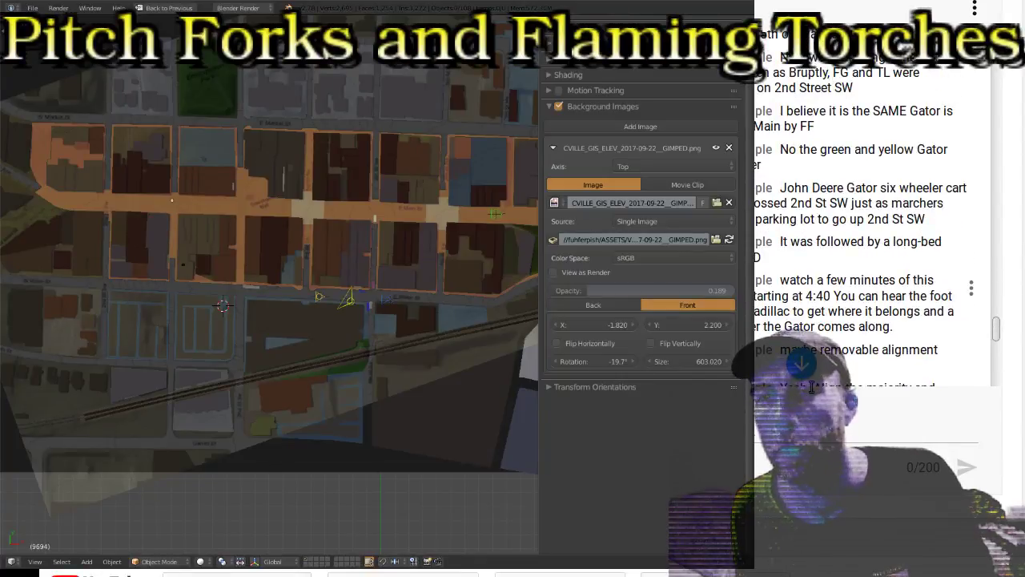
{"action": "left_click_drag", "start_coordinate": [780, 279], "coordinate": [893, 326]}
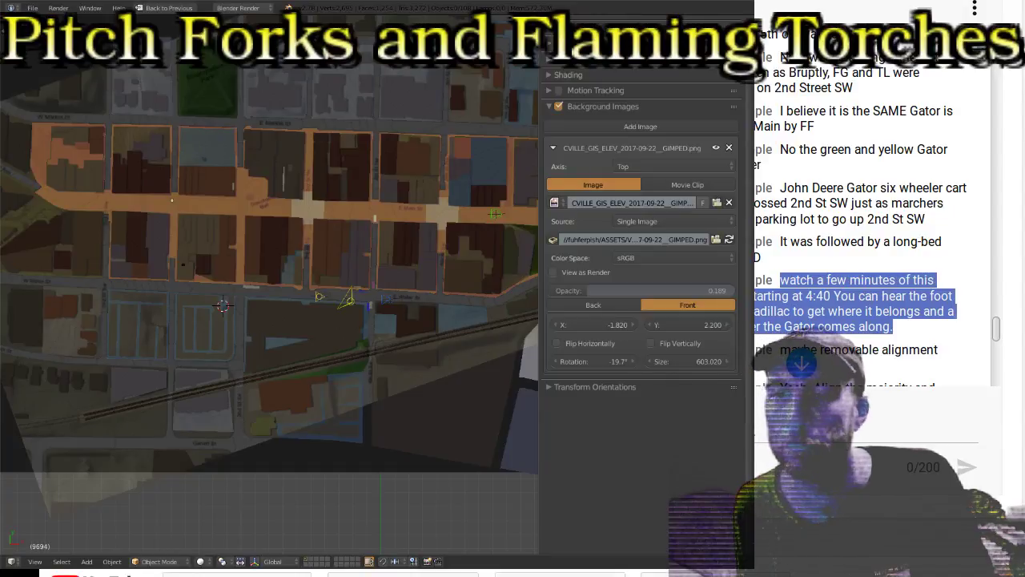
{"action": "key", "text": "alt+Tab"}
{"action": "key", "text": "alt+Tab"}
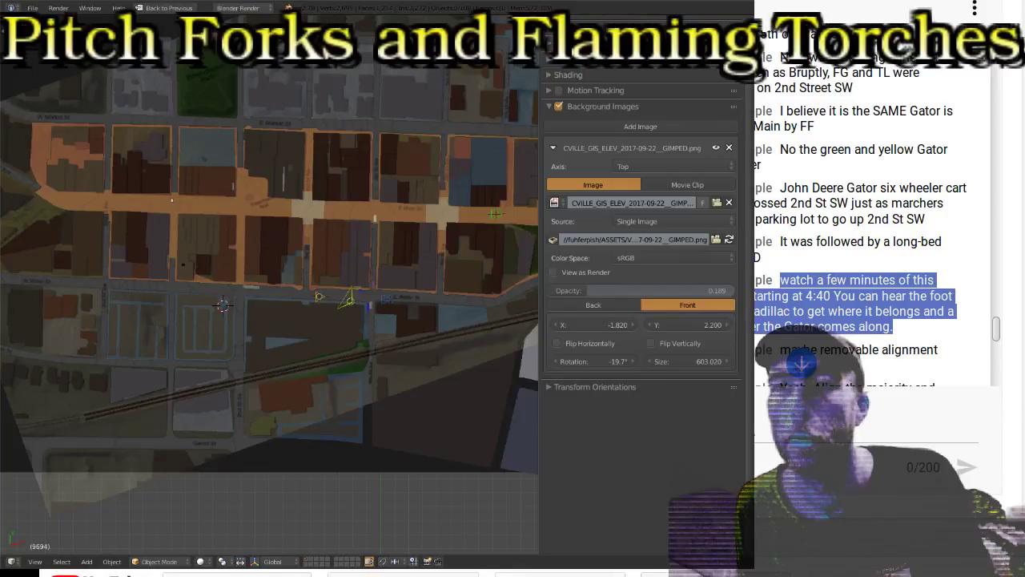
{"action": "key", "text": "alt+Tab"}
{"action": "key", "text": "alt+Tab"}
{"action": "key", "text": "alt+Tab"}
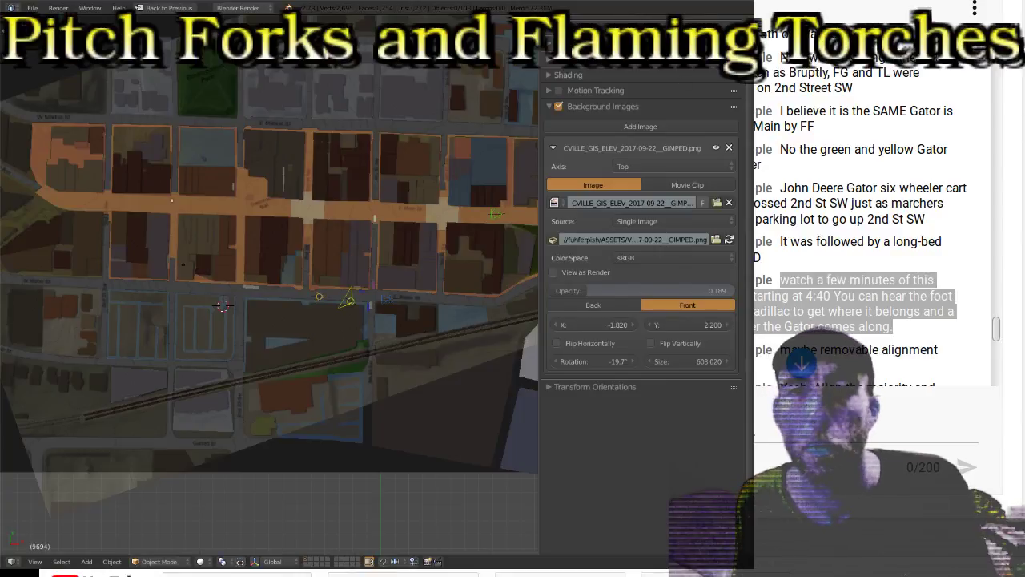
{"action": "key", "text": "alt+Tab"}
{"action": "left_click", "coordinate": [777, 350]}
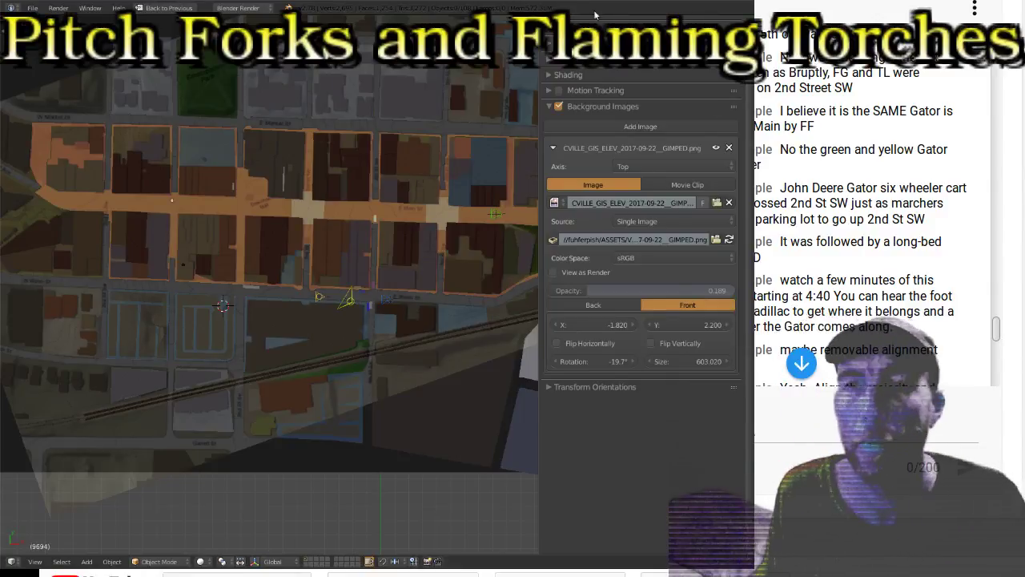
{"action": "scroll", "coordinate": [774, 276], "scroll_direction": "down", "scroll_amount": 10}
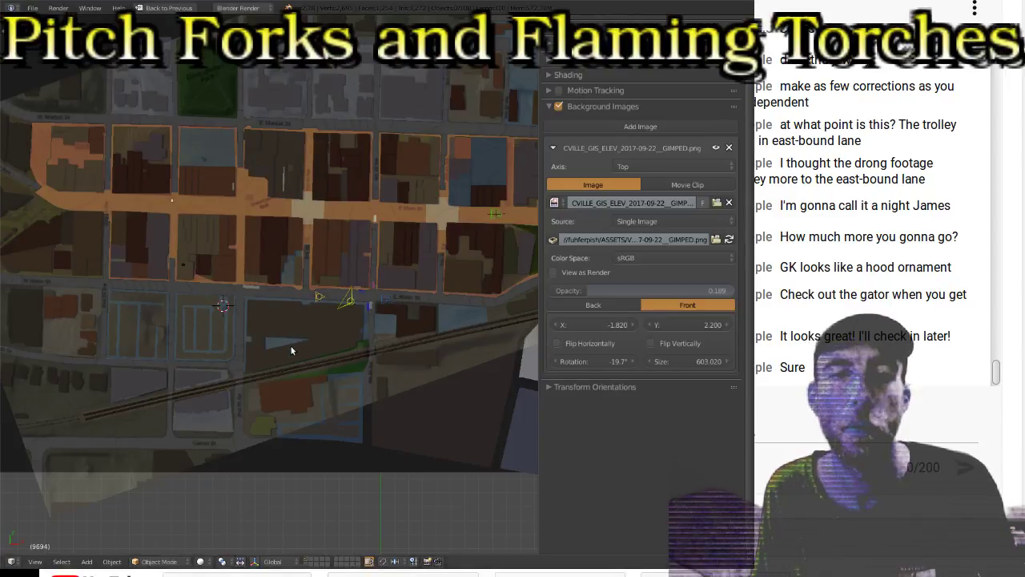
Step: Inspect the map alignment around 3rd St SE, from the cameras on E Water St up to E Main St
{"action": "scroll", "coordinate": [291, 350], "scroll_direction": "up", "scroll_amount": 5}
{"action": "scroll", "coordinate": [402, 337], "scroll_direction": "up", "scroll_amount": 4}
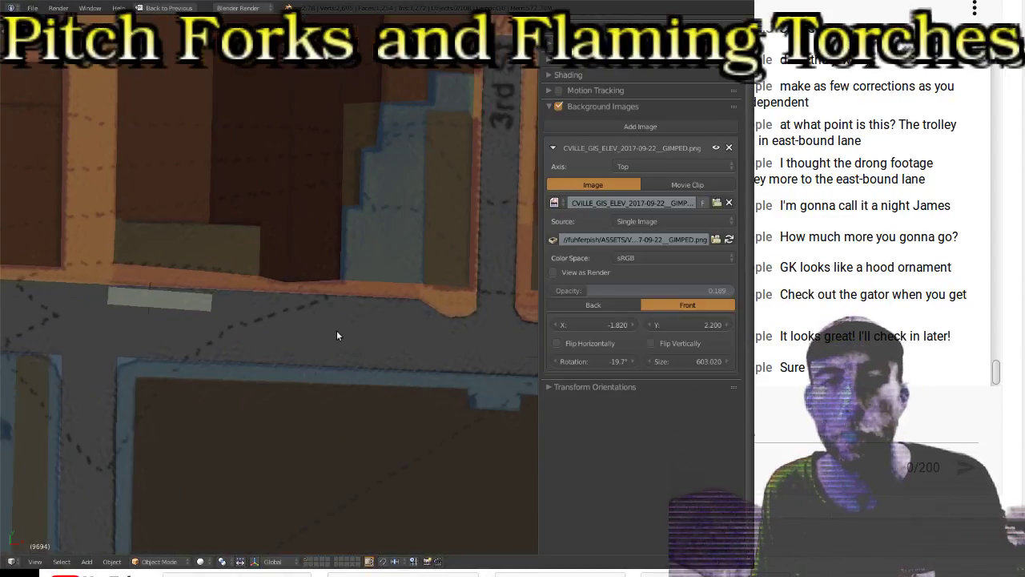
{"action": "scroll", "coordinate": [366, 327], "scroll_direction": "down", "scroll_amount": 5}
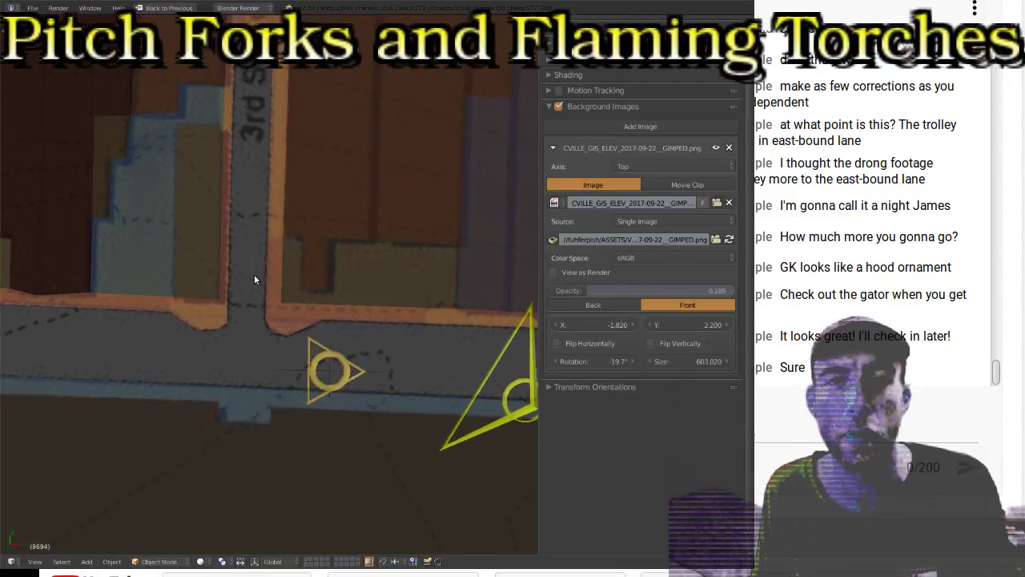
{"action": "scroll", "coordinate": [253, 274], "scroll_direction": "up", "scroll_amount": 6}
{"action": "scroll", "coordinate": [256, 427], "scroll_direction": "down", "scroll_amount": 5}
{"action": "scroll", "coordinate": [146, 284], "scroll_direction": "up", "scroll_amount": 4}
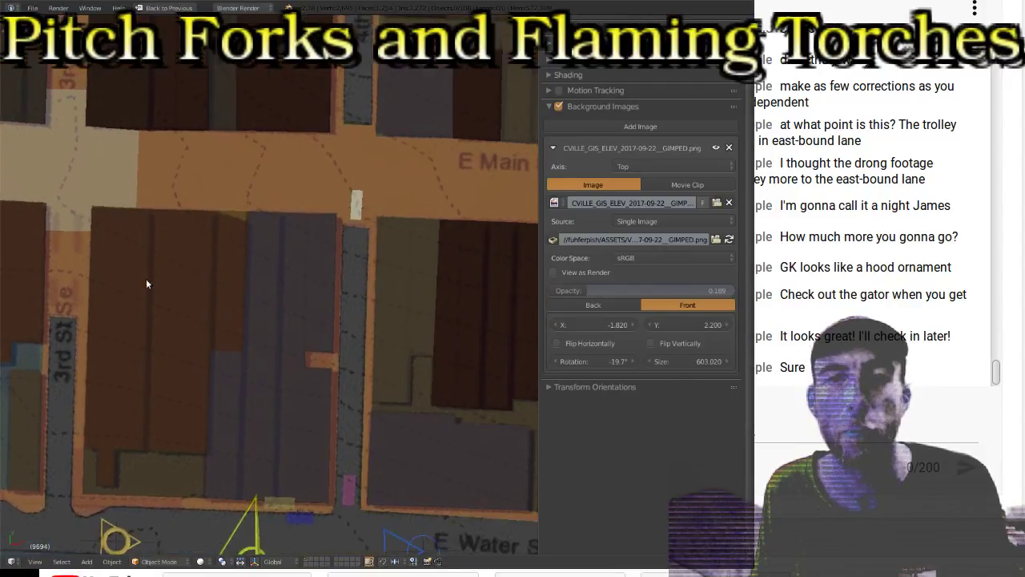
Step: Inspect the map alignment from 3rd St SE eastward past 5th St SE to the L-shaped dark building near the amphitheatre green
{"action": "scroll", "coordinate": [392, 306], "scroll_direction": "down", "scroll_amount": 3}
{"action": "scroll", "coordinate": [317, 327], "scroll_direction": "down", "scroll_amount": 1}
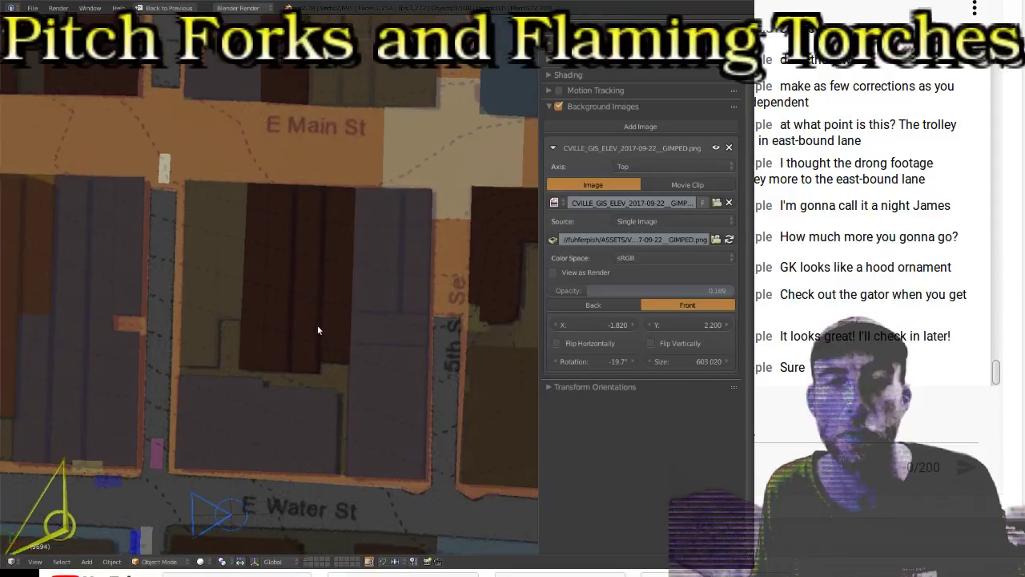
{"action": "scroll", "coordinate": [352, 325], "scroll_direction": "up", "scroll_amount": 2}
{"action": "scroll", "coordinate": [275, 320], "scroll_direction": "up", "scroll_amount": 1}
{"action": "scroll", "coordinate": [405, 332], "scroll_direction": "up", "scroll_amount": 3}
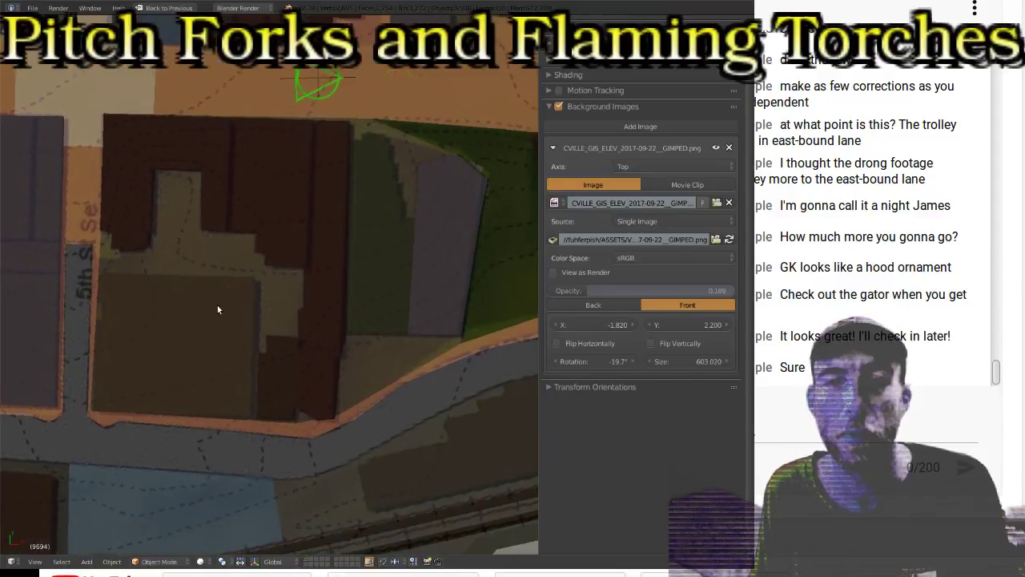
{"action": "scroll", "coordinate": [392, 303], "scroll_direction": "up", "scroll_amount": 2}
{"action": "scroll", "coordinate": [272, 303], "scroll_direction": "down", "scroll_amount": 2}
{"action": "scroll", "coordinate": [327, 302], "scroll_direction": "up", "scroll_amount": 2}
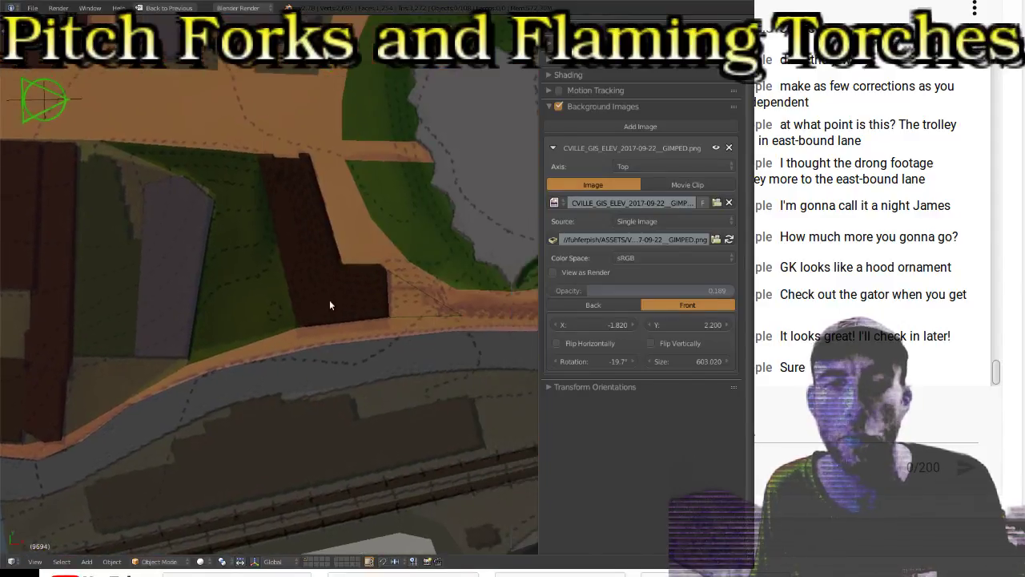
{"action": "scroll", "coordinate": [412, 270], "scroll_direction": "up", "scroll_amount": 2}
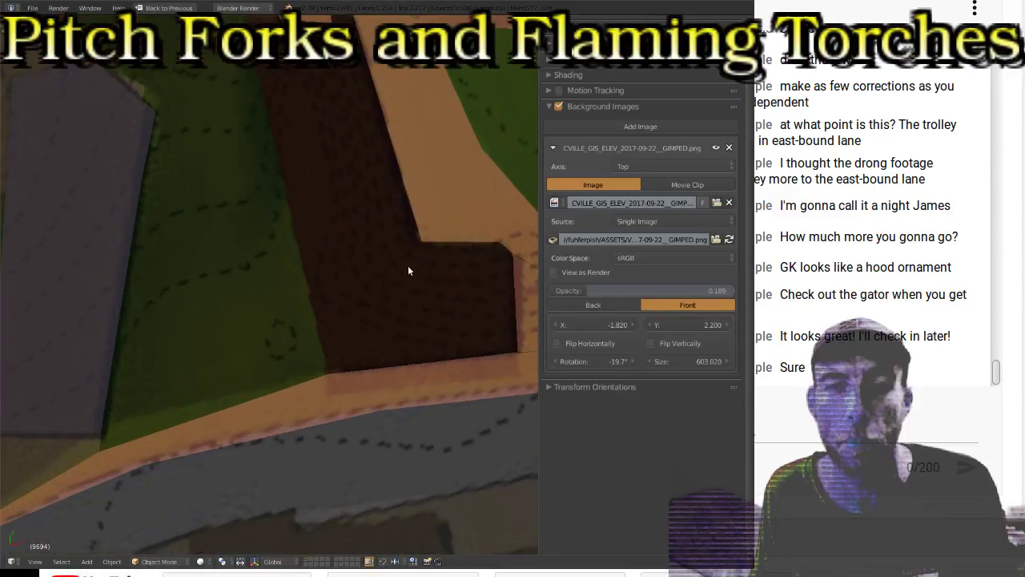
{"action": "scroll", "coordinate": [310, 262], "scroll_direction": "up", "scroll_amount": 2}
{"action": "scroll", "coordinate": [403, 261], "scroll_direction": "down", "scroll_amount": 2}
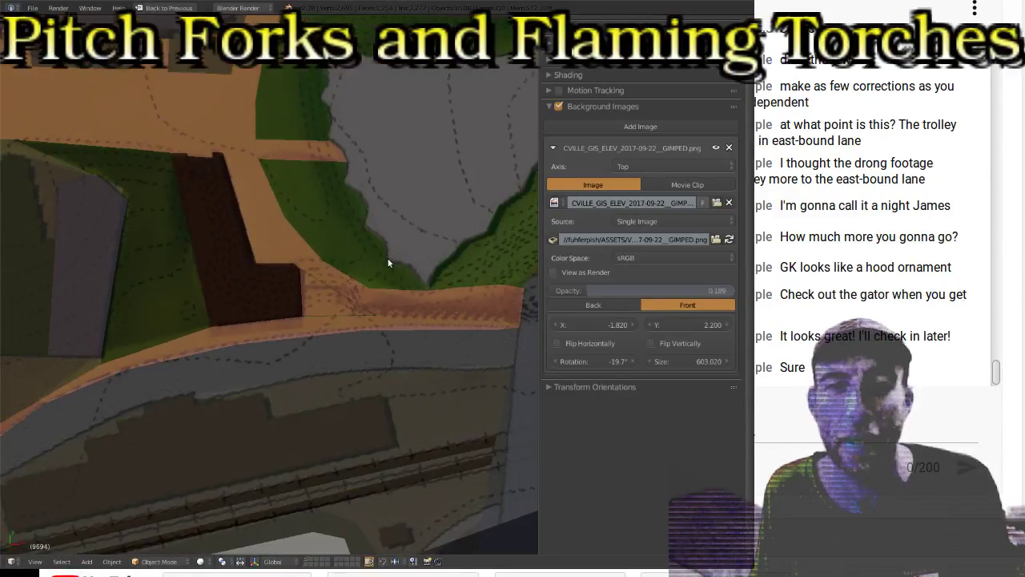
Step: Shift the background map to X -1.920 and Y 1.900 to match the grey amphitheatre roof outline
{"action": "scroll", "coordinate": [230, 327], "scroll_direction": "up", "scroll_amount": 2}
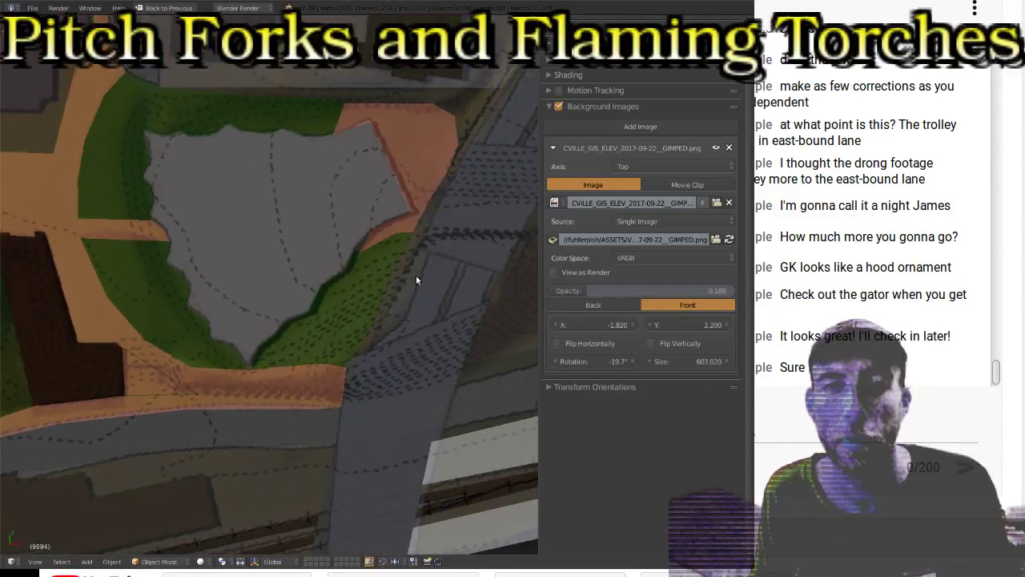
{"action": "scroll", "coordinate": [425, 275], "scroll_direction": "up", "scroll_amount": 2}
{"action": "scroll", "coordinate": [343, 316], "scroll_direction": "up", "scroll_amount": 3}
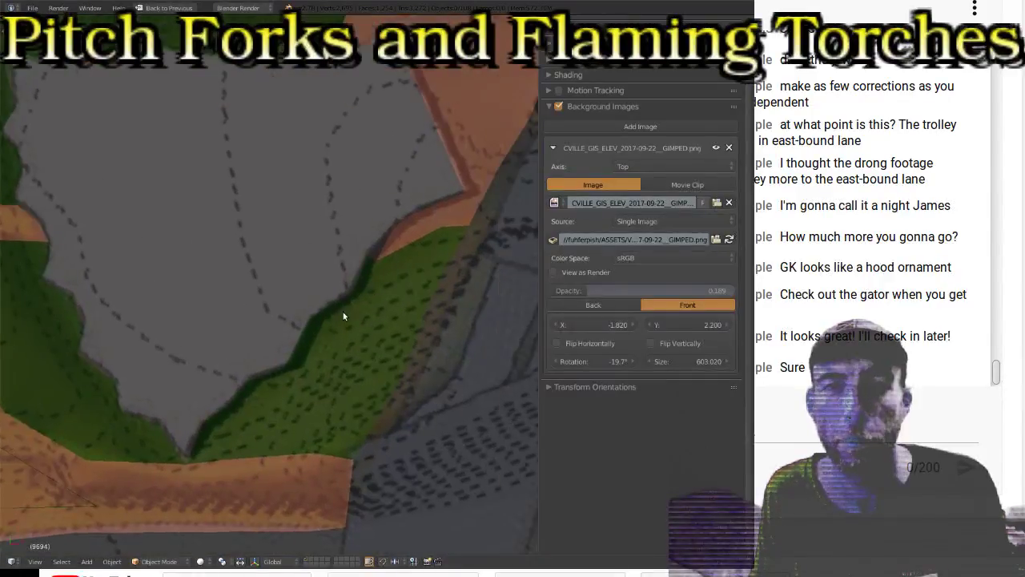
{"action": "middle_click_drag", "start_coordinate": [327, 372], "coordinate": [327, 385]}
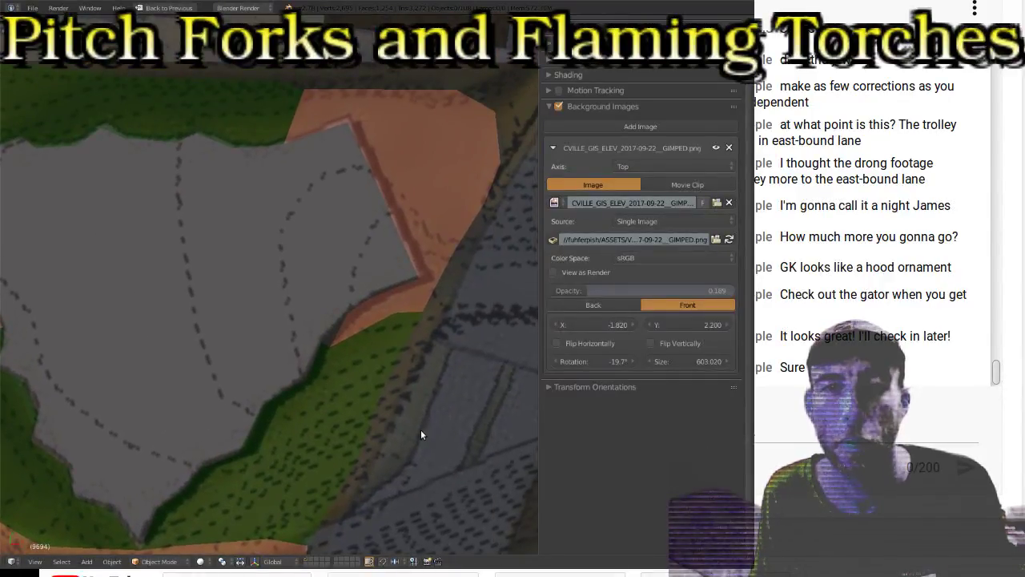
{"action": "left_click", "coordinate": [556, 323]}
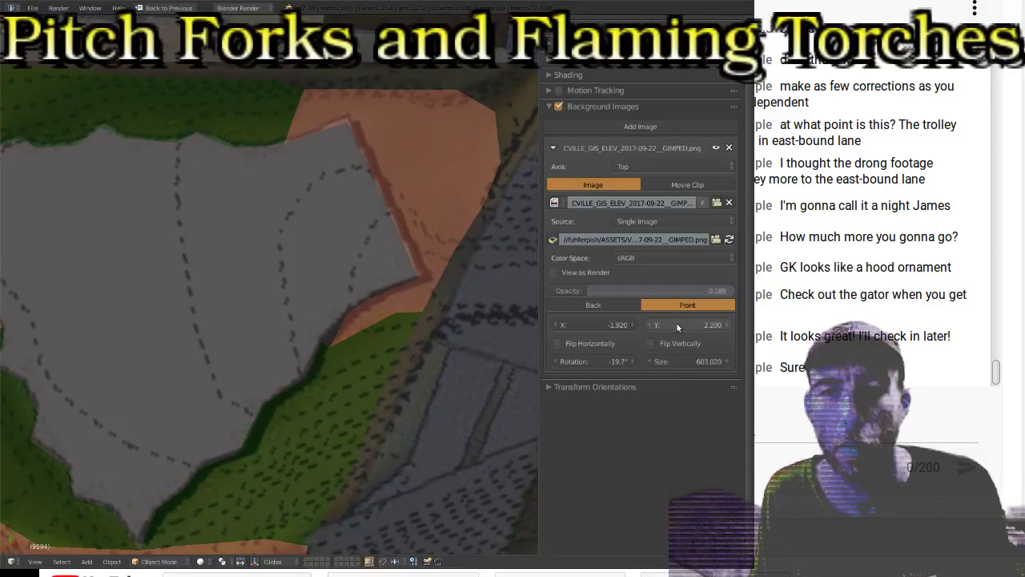
{"action": "left_click", "coordinate": [653, 325]}
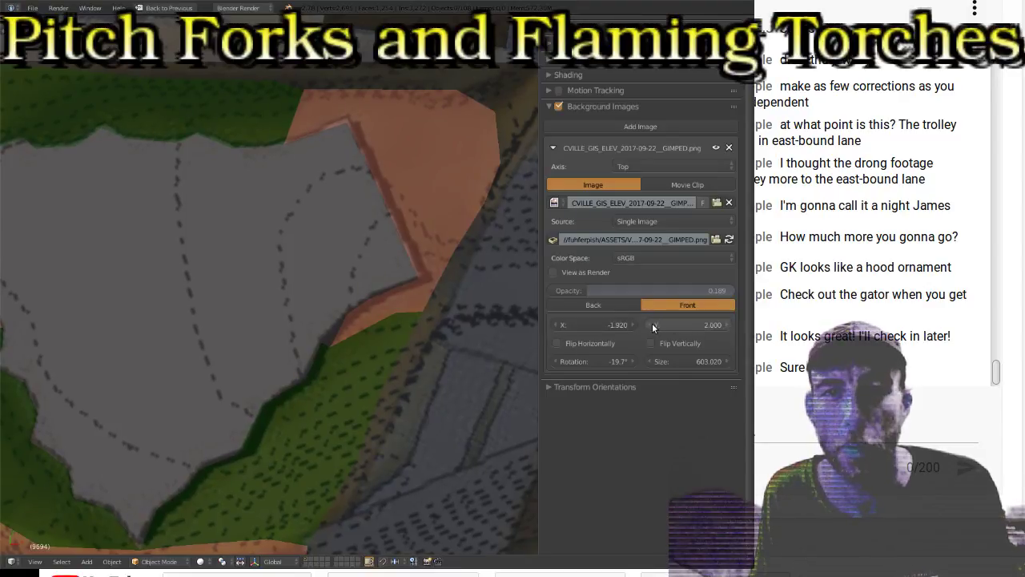
Step: Check the shifted map from the amphitheatre westward past 5th St SE to the vehicles and cameras on E Water St
{"action": "scroll", "coordinate": [233, 361], "scroll_direction": "down", "scroll_amount": 5}
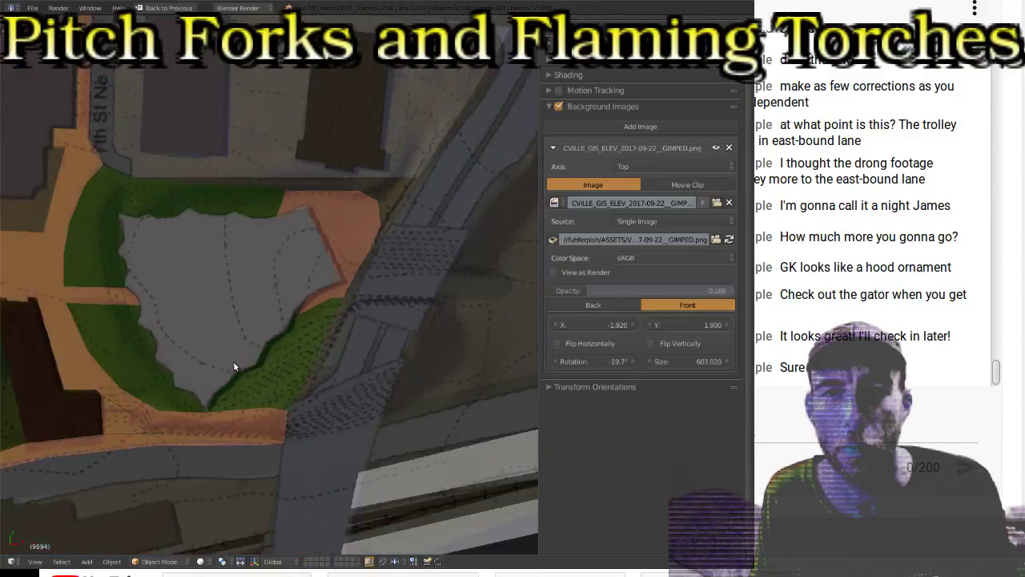
{"action": "middle_click_drag", "start_coordinate": [233, 361], "coordinate": [292, 352]}
{"action": "middle_click_drag", "start_coordinate": [169, 366], "coordinate": [334, 366], "text": "shift"}
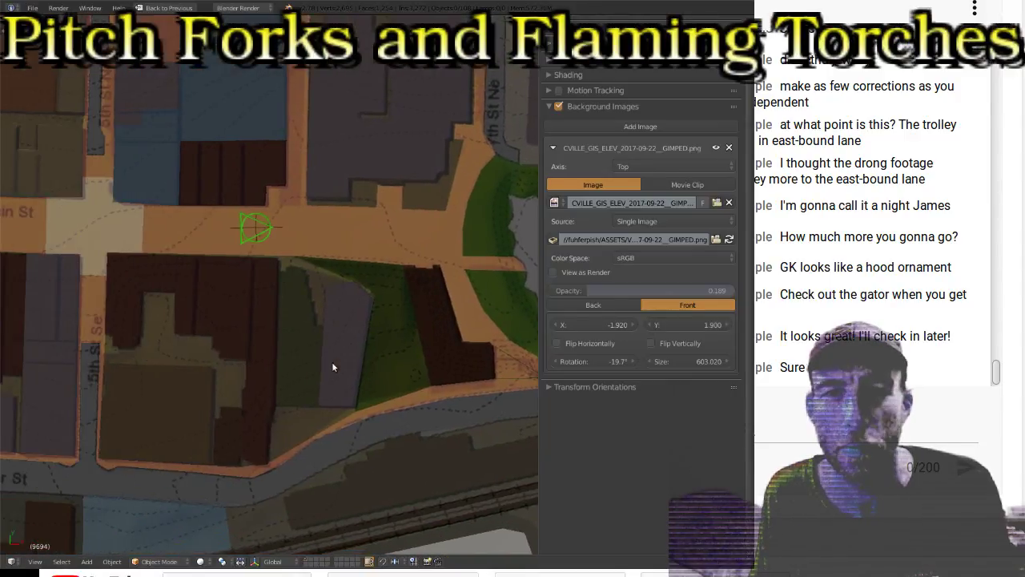
{"action": "scroll", "coordinate": [188, 373], "scroll_direction": "up", "scroll_amount": 3}
{"action": "middle_click_drag", "start_coordinate": [192, 377], "coordinate": [248, 341], "text": "shift"}
{"action": "scroll", "coordinate": [256, 349], "scroll_direction": "up", "scroll_amount": 5}
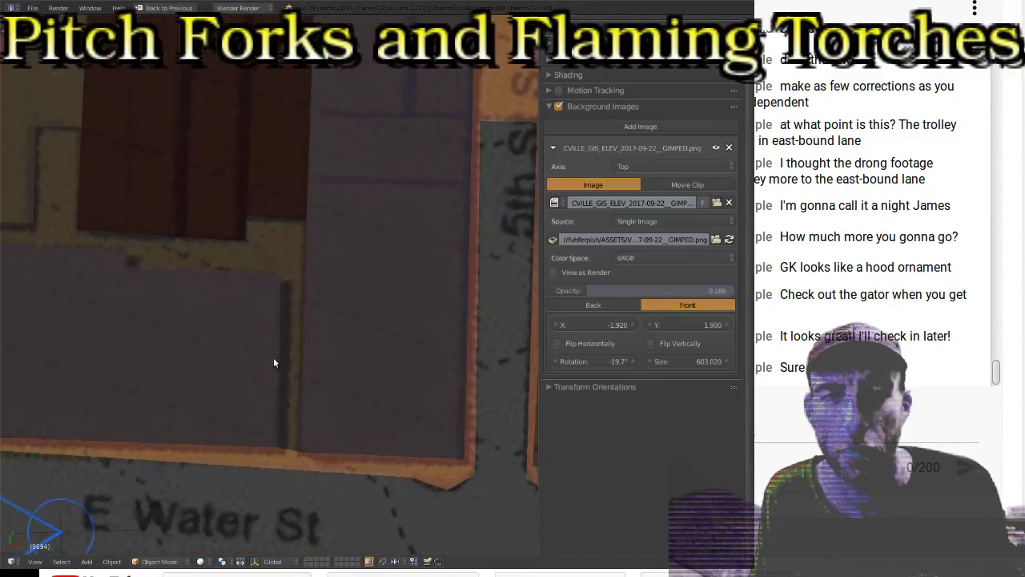
{"action": "middle_click_drag", "start_coordinate": [338, 363], "coordinate": [174, 156], "text": "shift"}
{"action": "scroll", "coordinate": [212, 189], "scroll_direction": "down", "scroll_amount": 4}
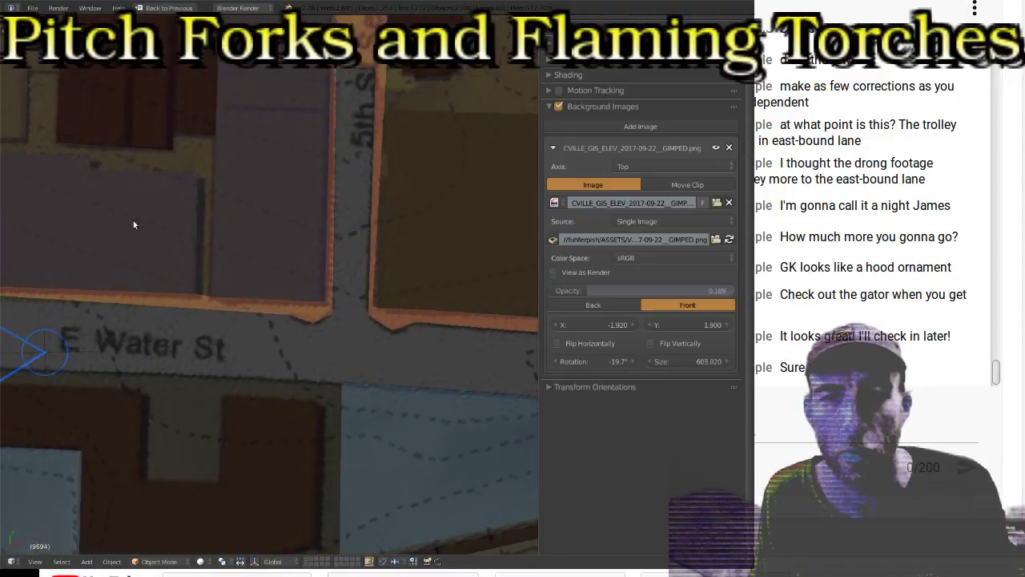
{"action": "middle_click_drag", "start_coordinate": [133, 222], "coordinate": [339, 181], "text": "shift"}
{"action": "scroll", "coordinate": [267, 248], "scroll_direction": "up", "scroll_amount": 3}
{"action": "scroll", "coordinate": [267, 248], "scroll_direction": "up", "scroll_amount": 2}
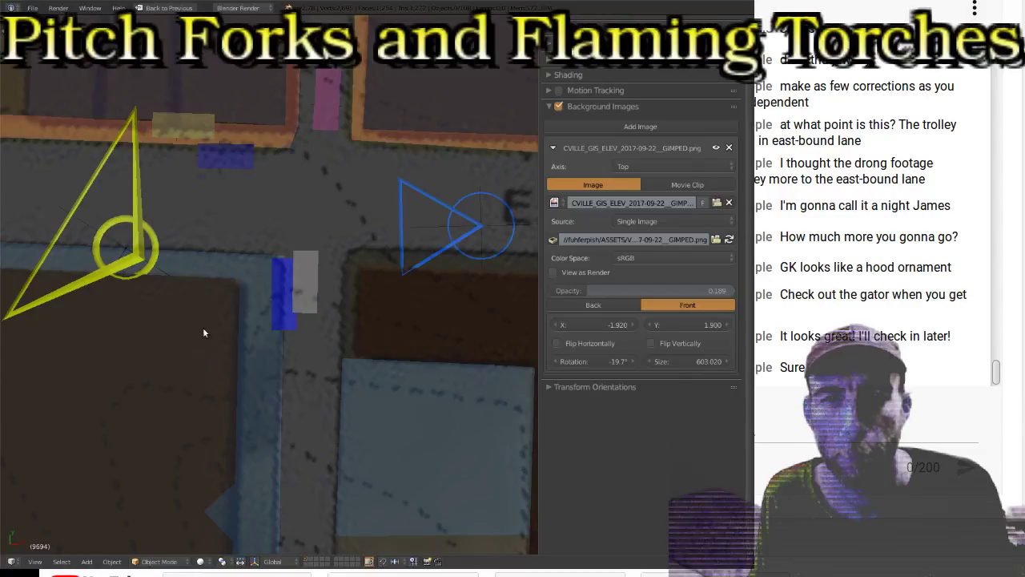
Step: Compare the map with the block edges south of Water St, from the large dark building past the parking lots to 2nd St SW
{"action": "middle_click_drag", "start_coordinate": [203, 332], "coordinate": [504, 289], "text": "shift"}
{"action": "scroll", "coordinate": [240, 296], "scroll_direction": "down", "scroll_amount": 3}
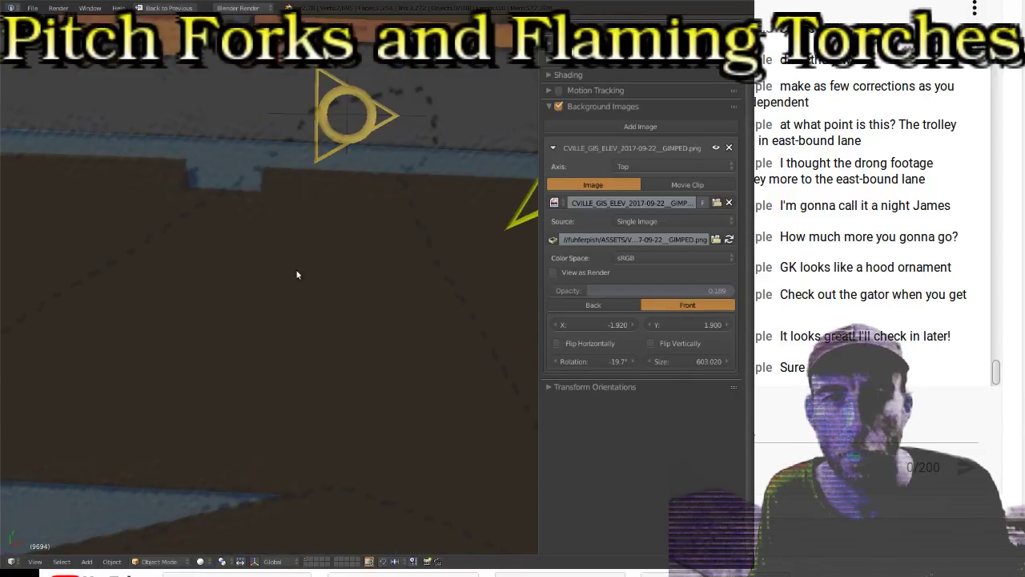
{"action": "middle_click_drag", "start_coordinate": [278, 283], "coordinate": [209, 320], "text": "shift"}
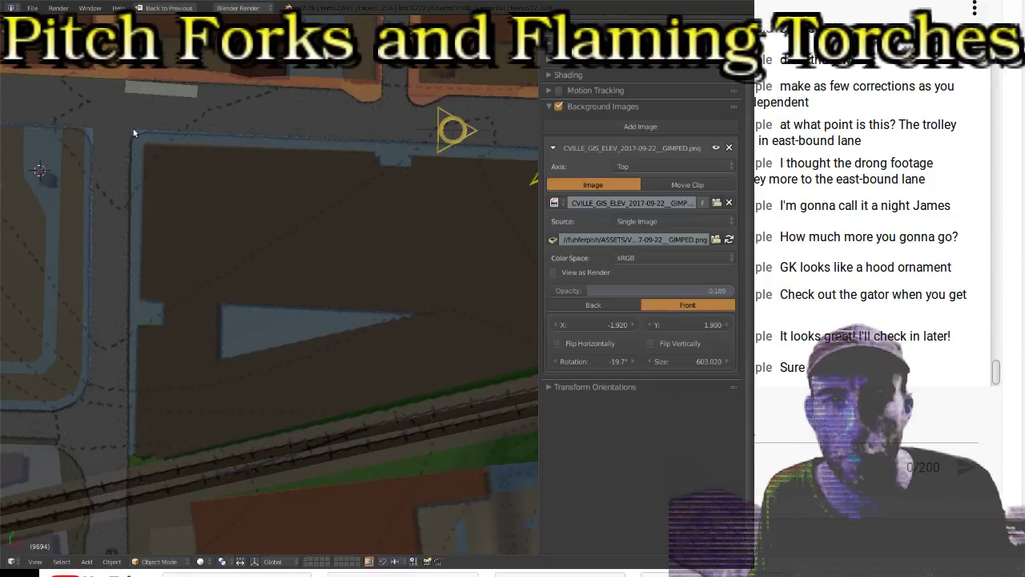
{"action": "middle_click_drag", "start_coordinate": [88, 310], "coordinate": [215, 361], "text": "shift"}
{"action": "scroll", "coordinate": [156, 375], "scroll_direction": "up", "scroll_amount": 2}
{"action": "middle_click_drag", "start_coordinate": [156, 375], "coordinate": [398, 254], "text": "shift"}
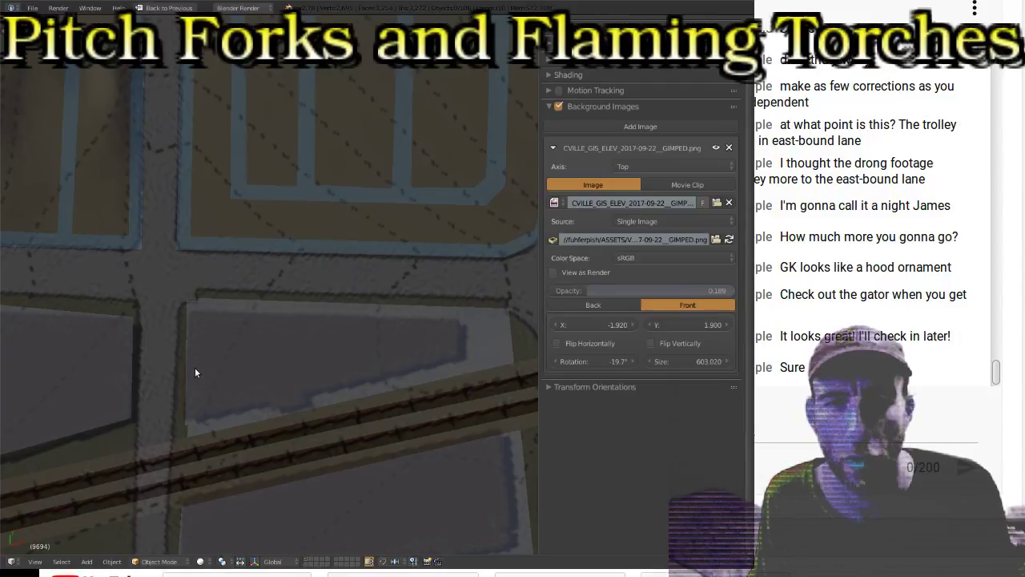
{"action": "middle_click_drag", "start_coordinate": [194, 367], "coordinate": [234, 412], "text": "shift"}
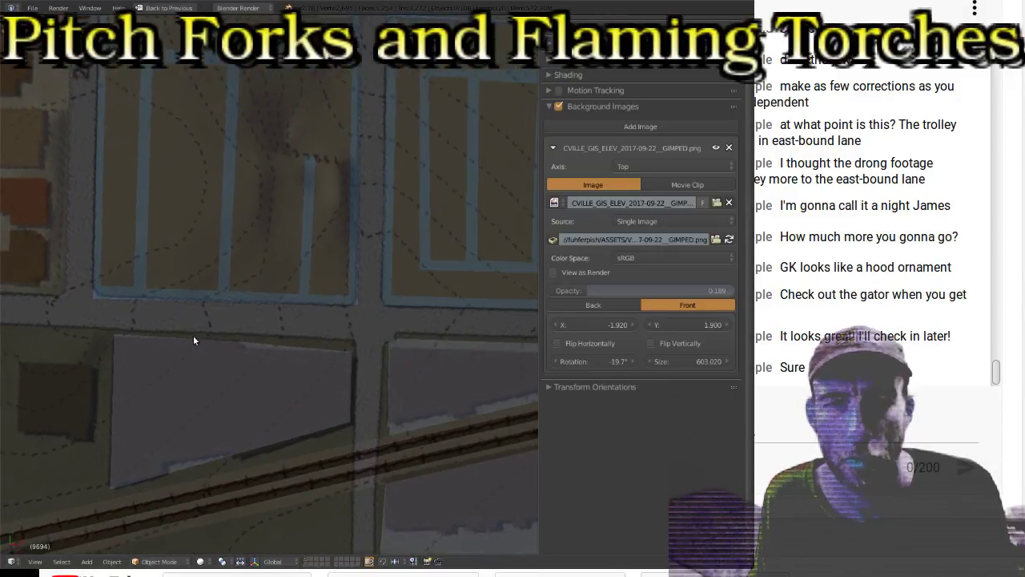
{"action": "middle_click_drag", "start_coordinate": [193, 340], "coordinate": [430, 361], "text": "shift"}
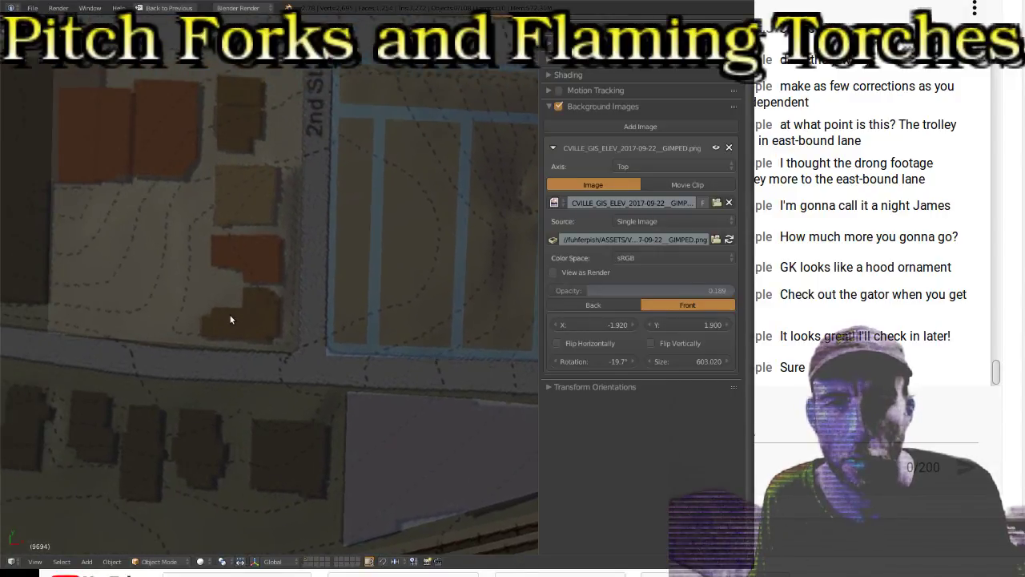
{"action": "middle_click_drag", "start_coordinate": [230, 320], "coordinate": [298, 312], "text": "shift"}
{"action": "scroll", "coordinate": [298, 312], "scroll_direction": "up", "scroll_amount": 1}
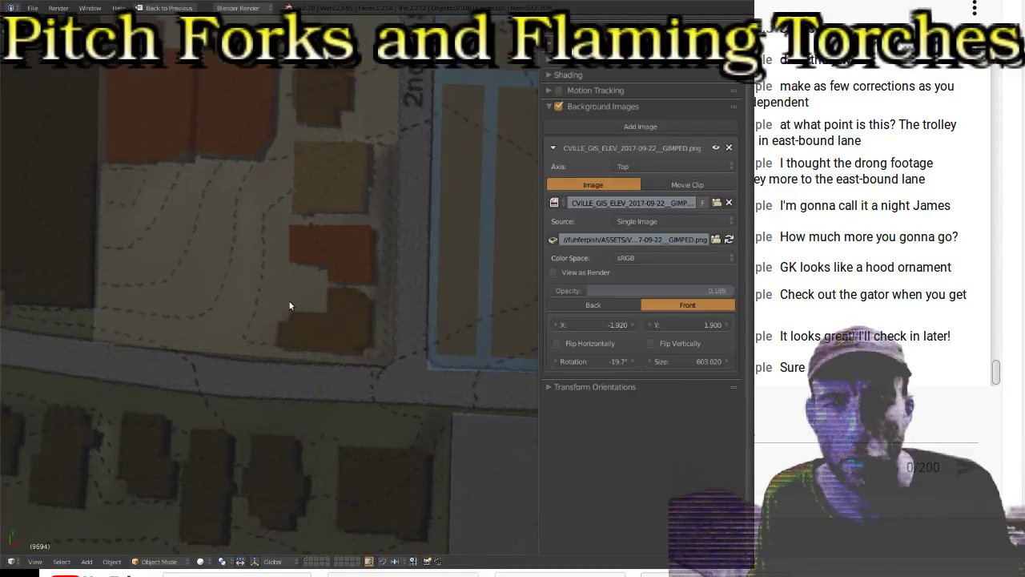
Step: Select the block at W Water St and 2nd St SW, and examine the alignment around it and across downtown
{"action": "right_click", "coordinate": [365, 361]}
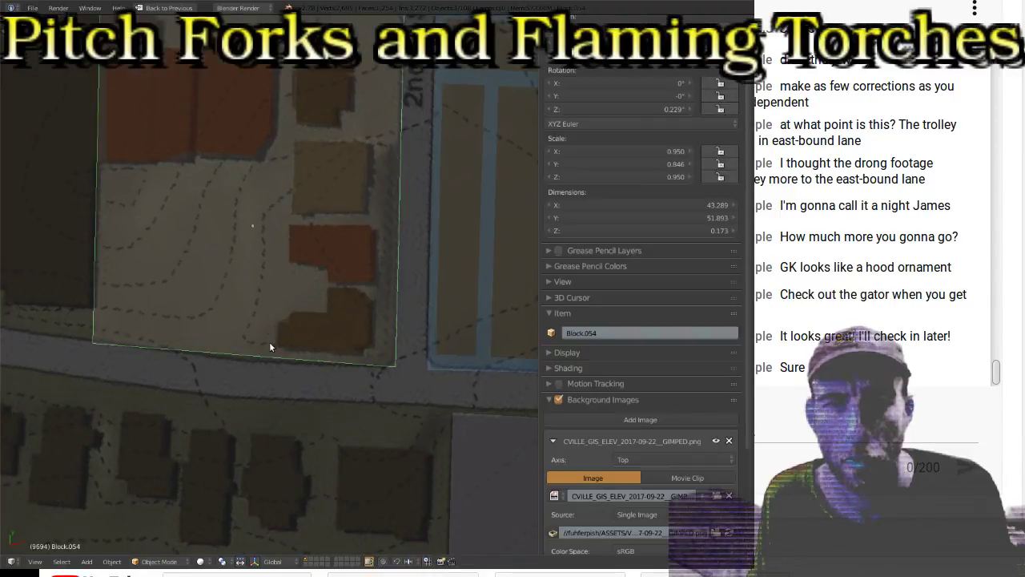
{"action": "scroll", "coordinate": [255, 226], "scroll_direction": "up", "scroll_amount": 4, "text": "shift"}
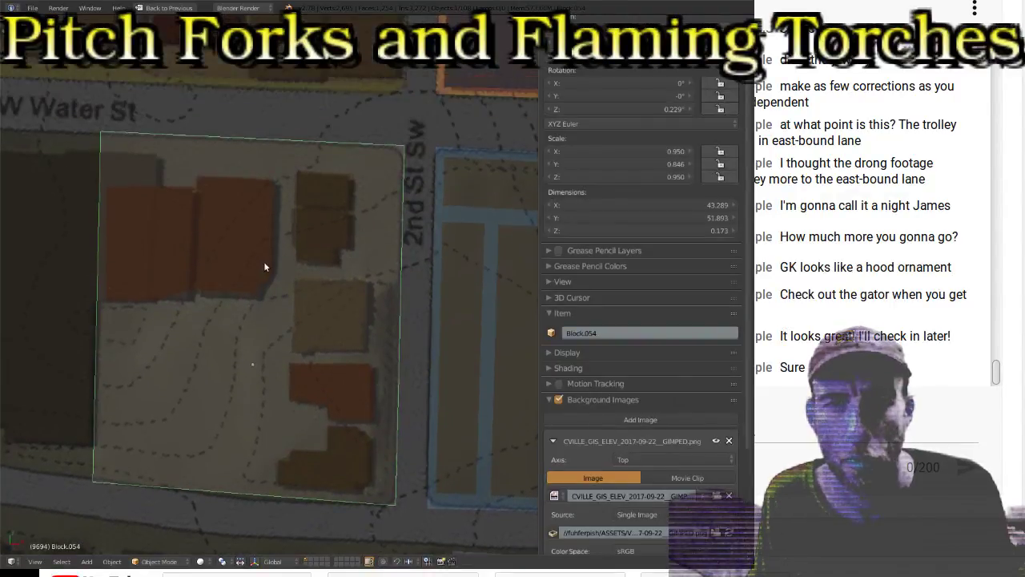
{"action": "scroll", "coordinate": [265, 267], "scroll_direction": "up", "scroll_amount": 6, "text": "shift"}
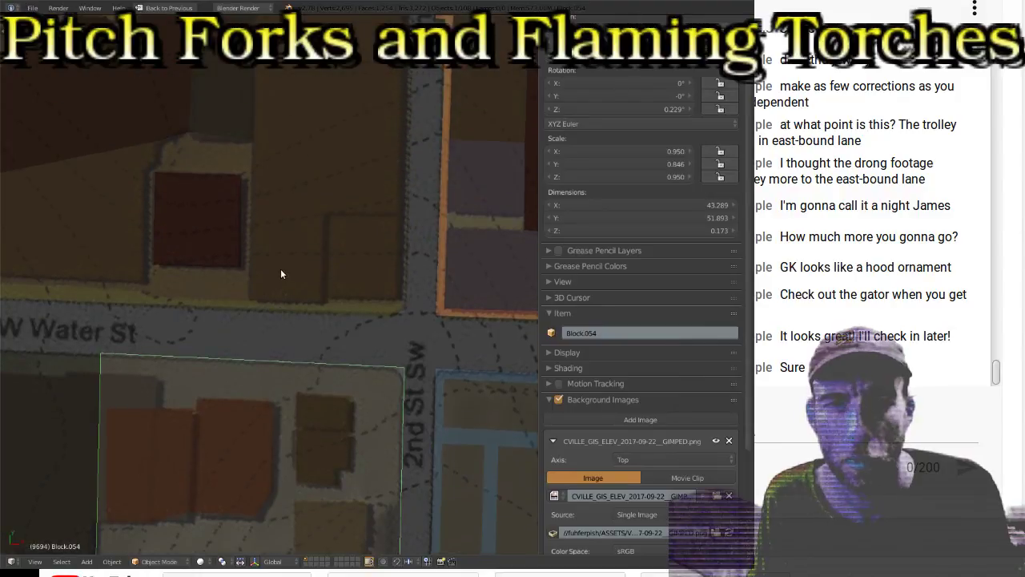
{"action": "scroll", "coordinate": [206, 233], "scroll_direction": "up", "scroll_amount": 3}
{"action": "middle_click_drag", "start_coordinate": [166, 220], "coordinate": [399, 311], "text": "shift"}
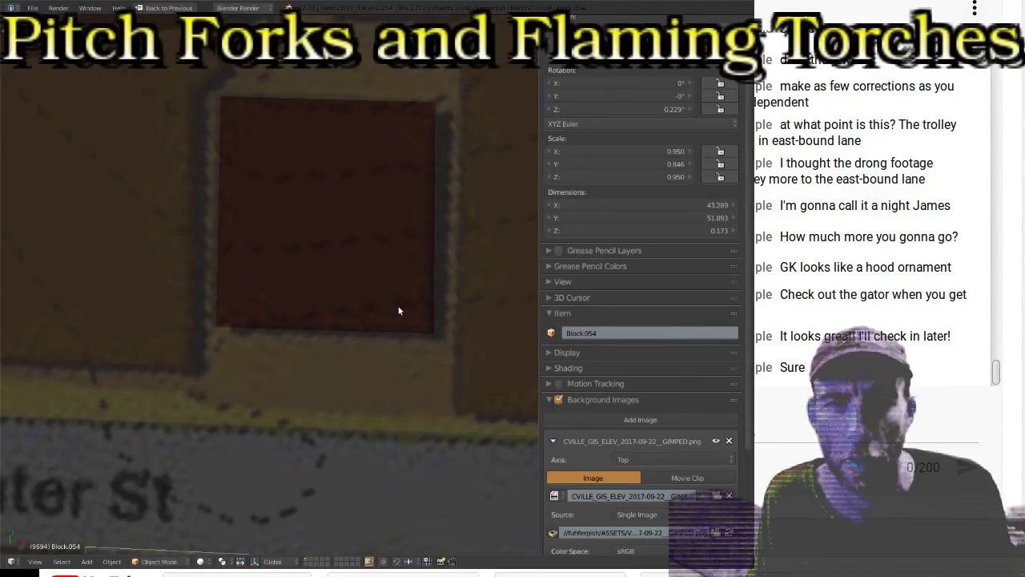
{"action": "scroll", "coordinate": [320, 170], "scroll_direction": "down", "scroll_amount": 8}
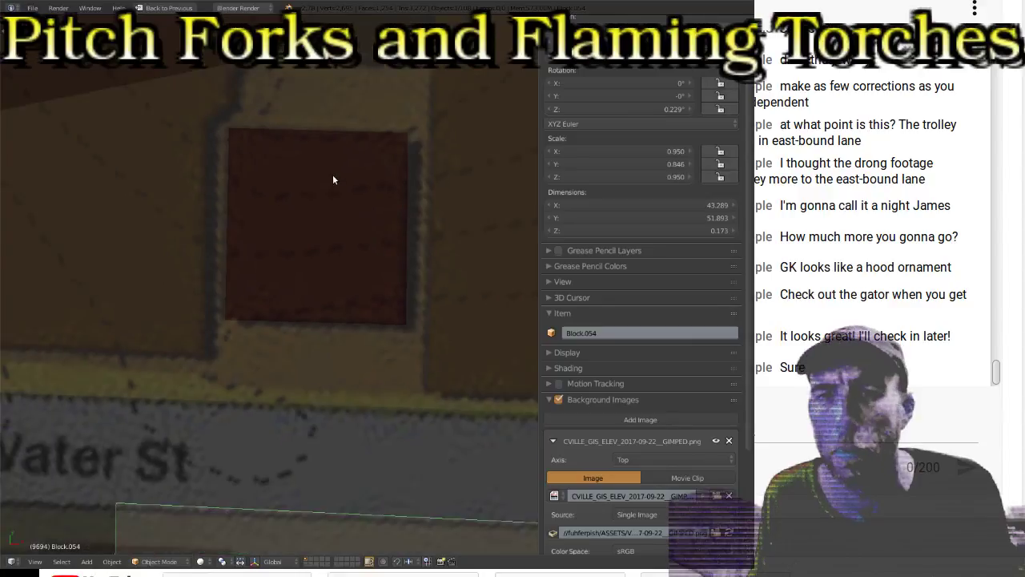
{"action": "scroll", "coordinate": [421, 175], "scroll_direction": "down", "scroll_amount": 4, "text": "shift"}
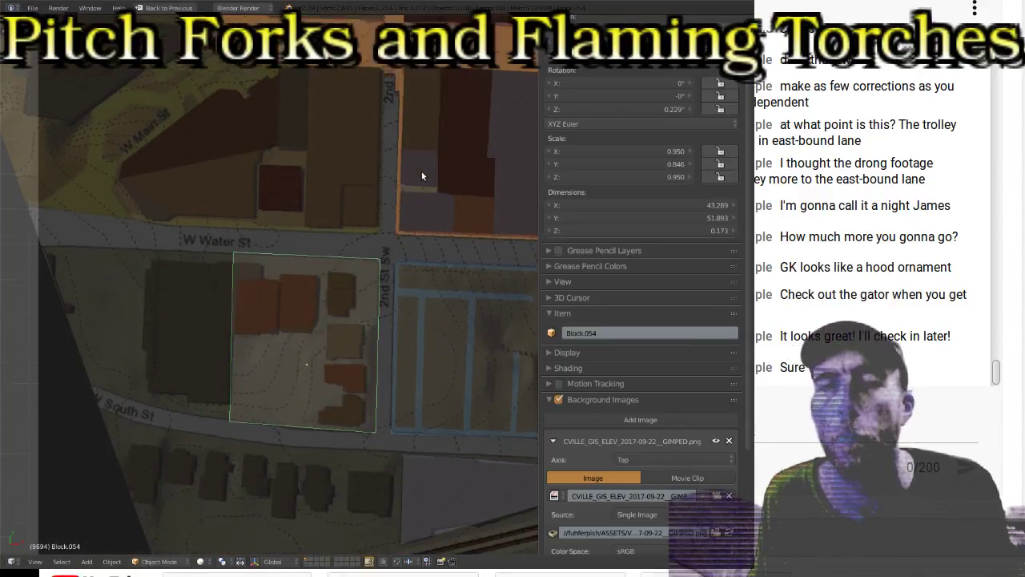
{"action": "scroll", "coordinate": [421, 171], "scroll_direction": "down", "scroll_amount": 5}
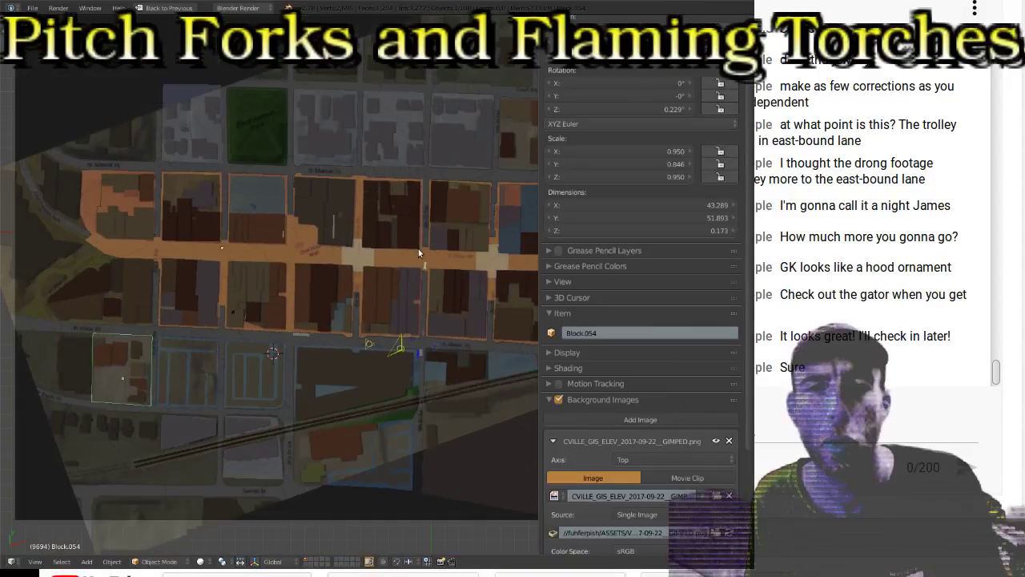
{"action": "middle_click_drag", "start_coordinate": [418, 252], "coordinate": [264, 254], "text": "shift"}
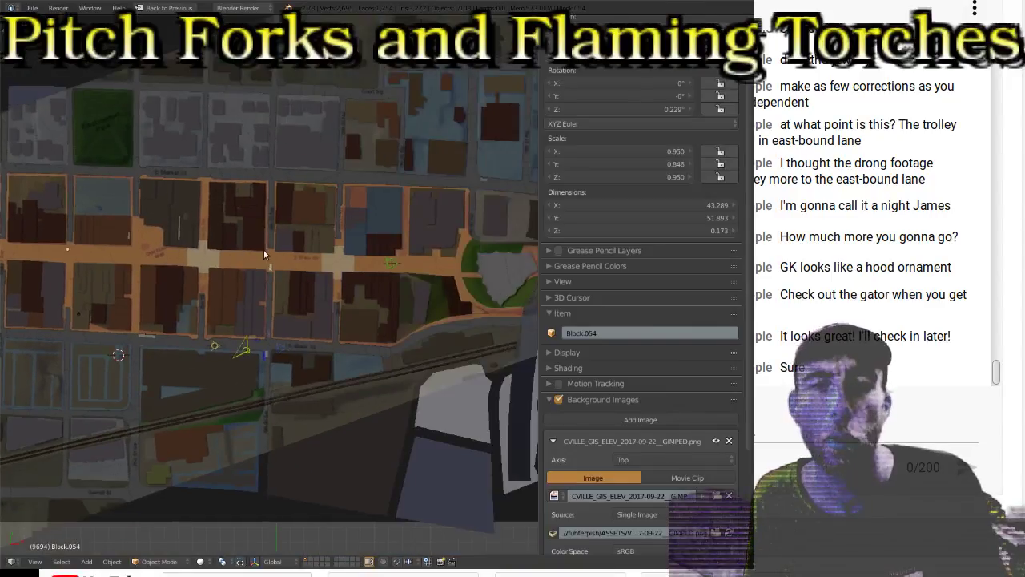